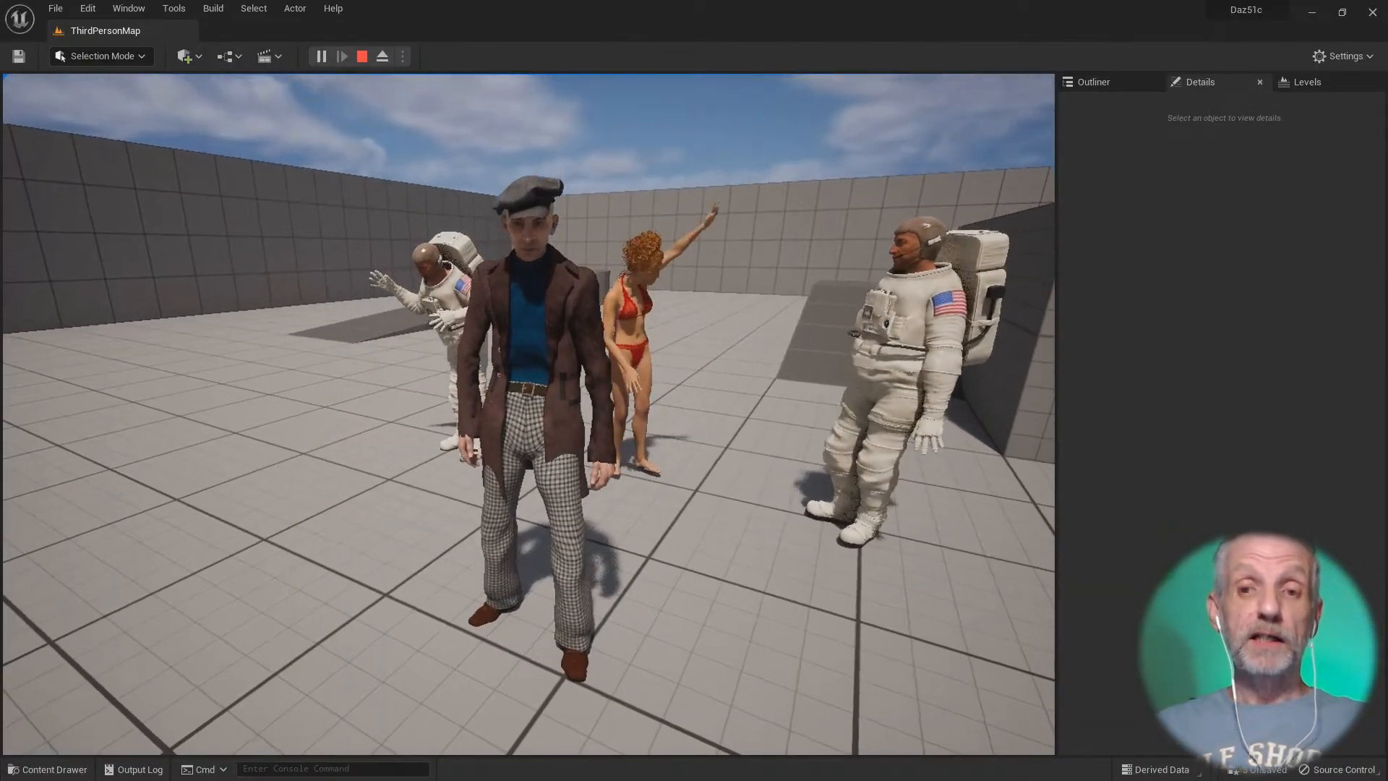
Step: Play-test the level by running the flat-capped character around the astronauts and dancing woman, and end the play session
{"action": "key", "text": "w"}
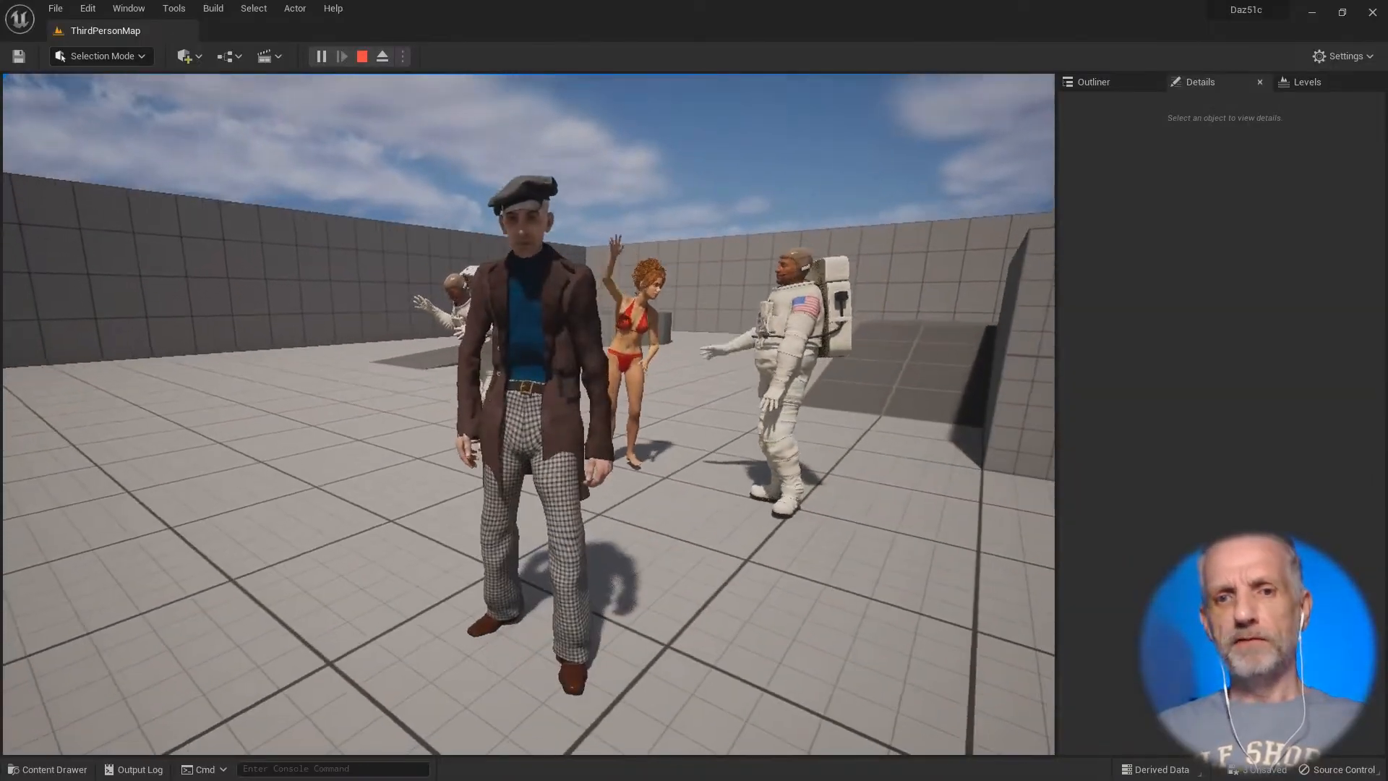
{"action": "key", "text": "s"}
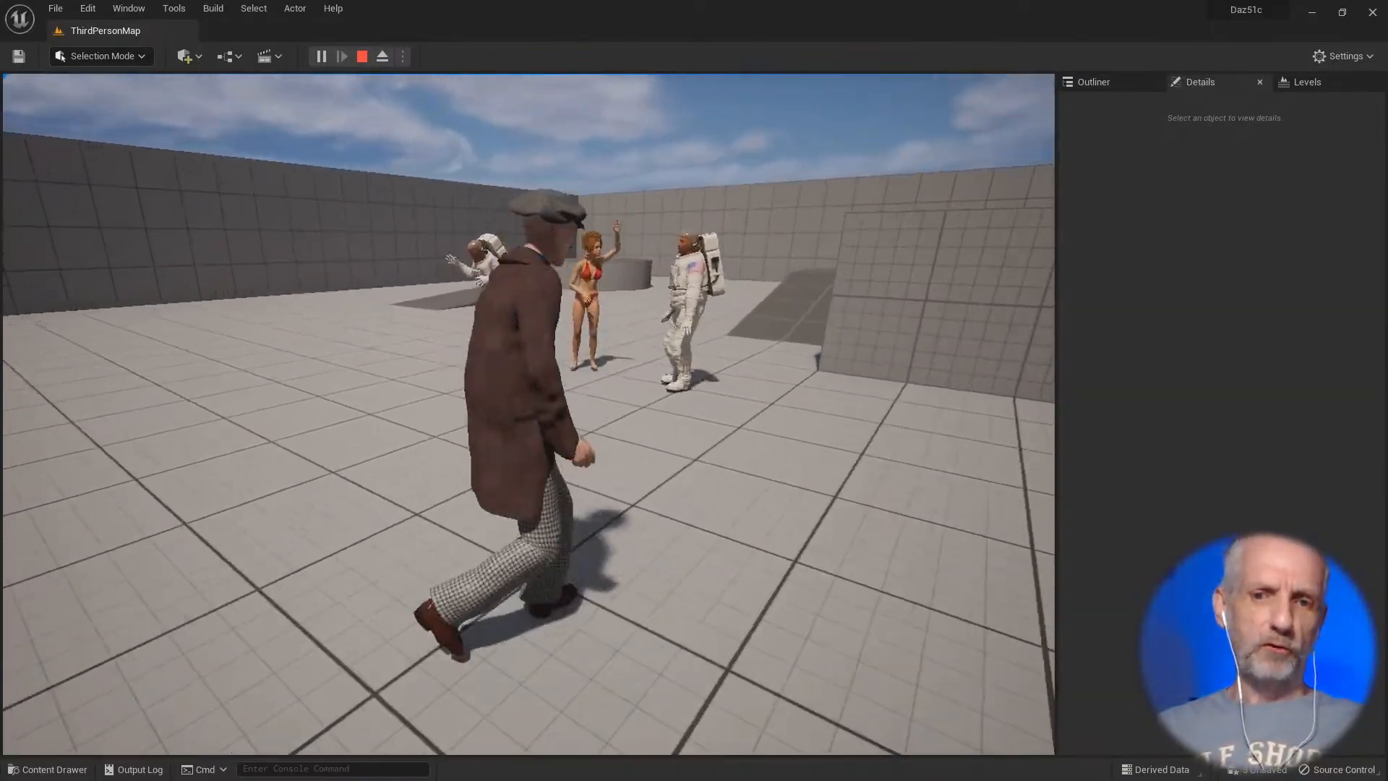
{"action": "key", "text": "s"}
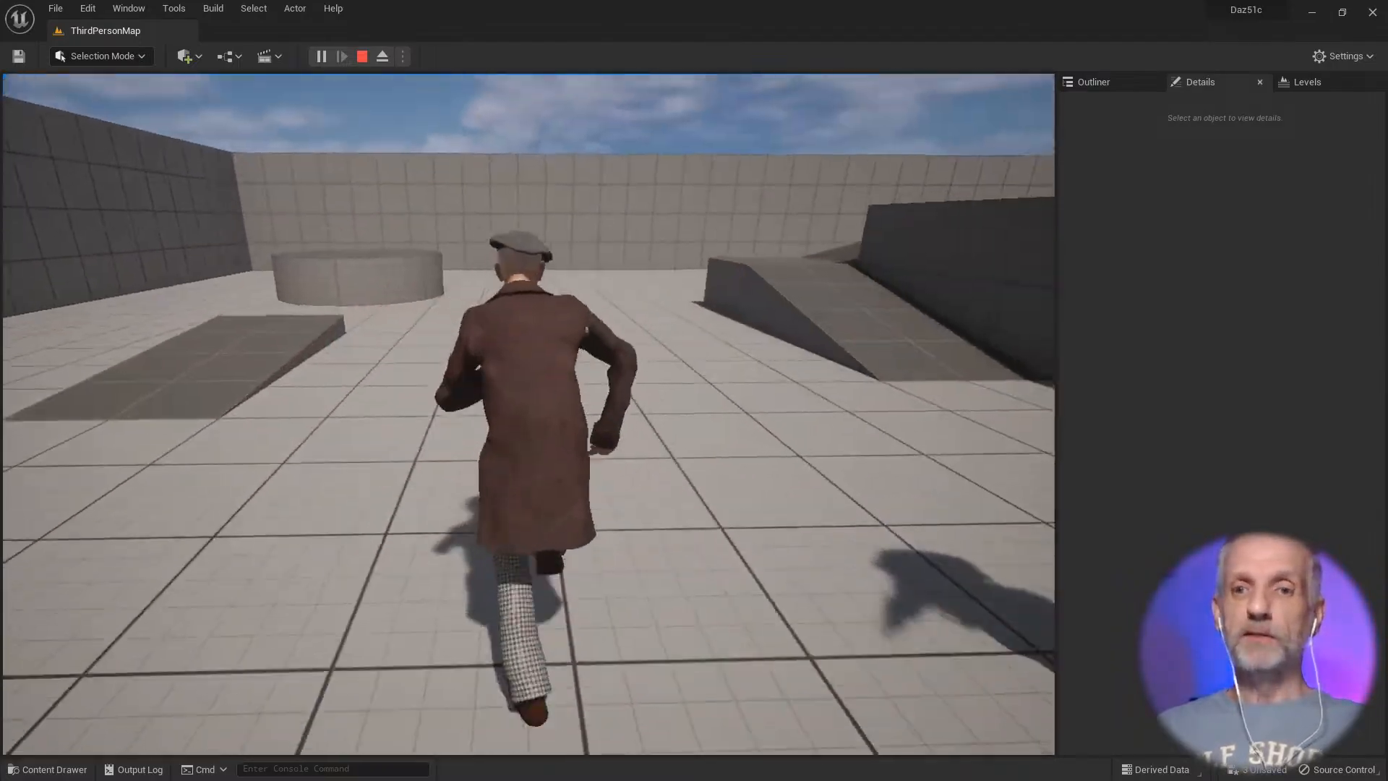
{"action": "key", "text": "w"}
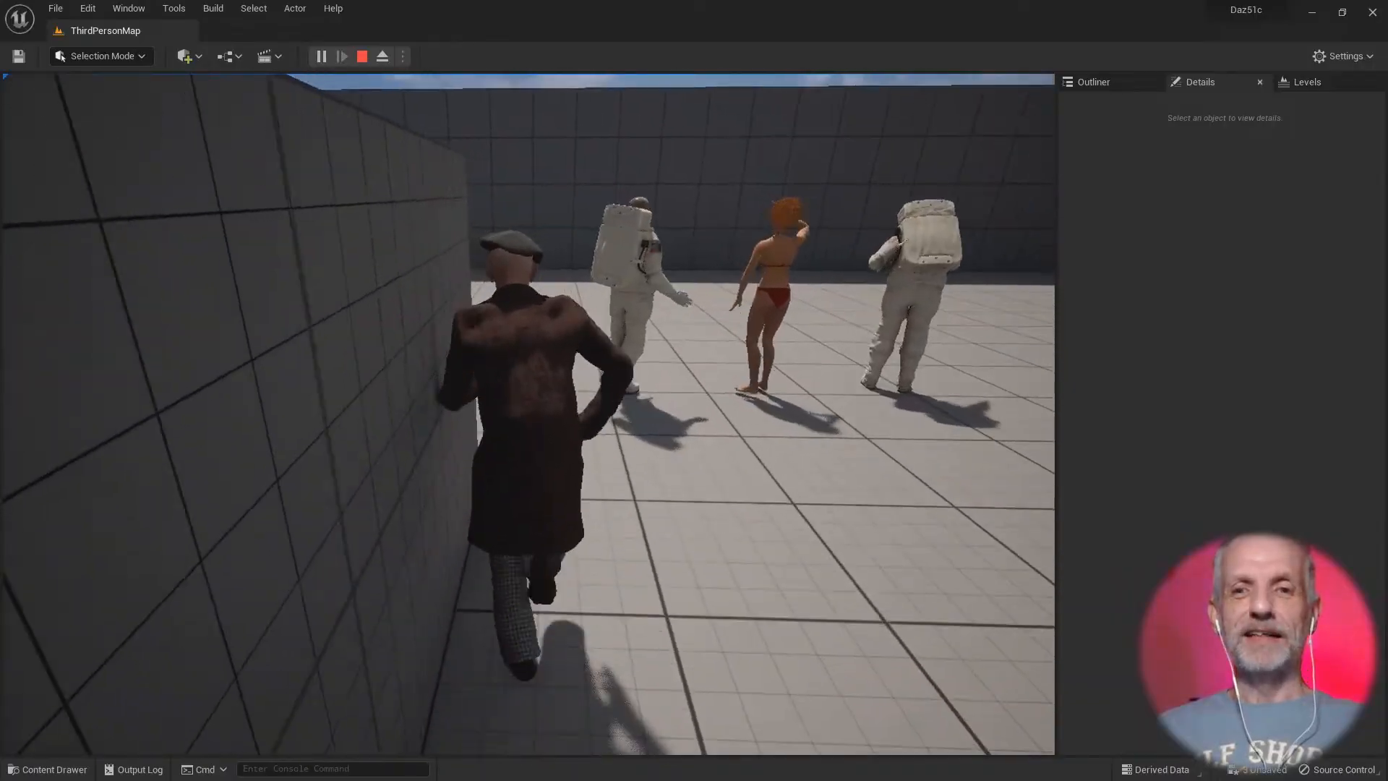
{"action": "key", "text": "w"}
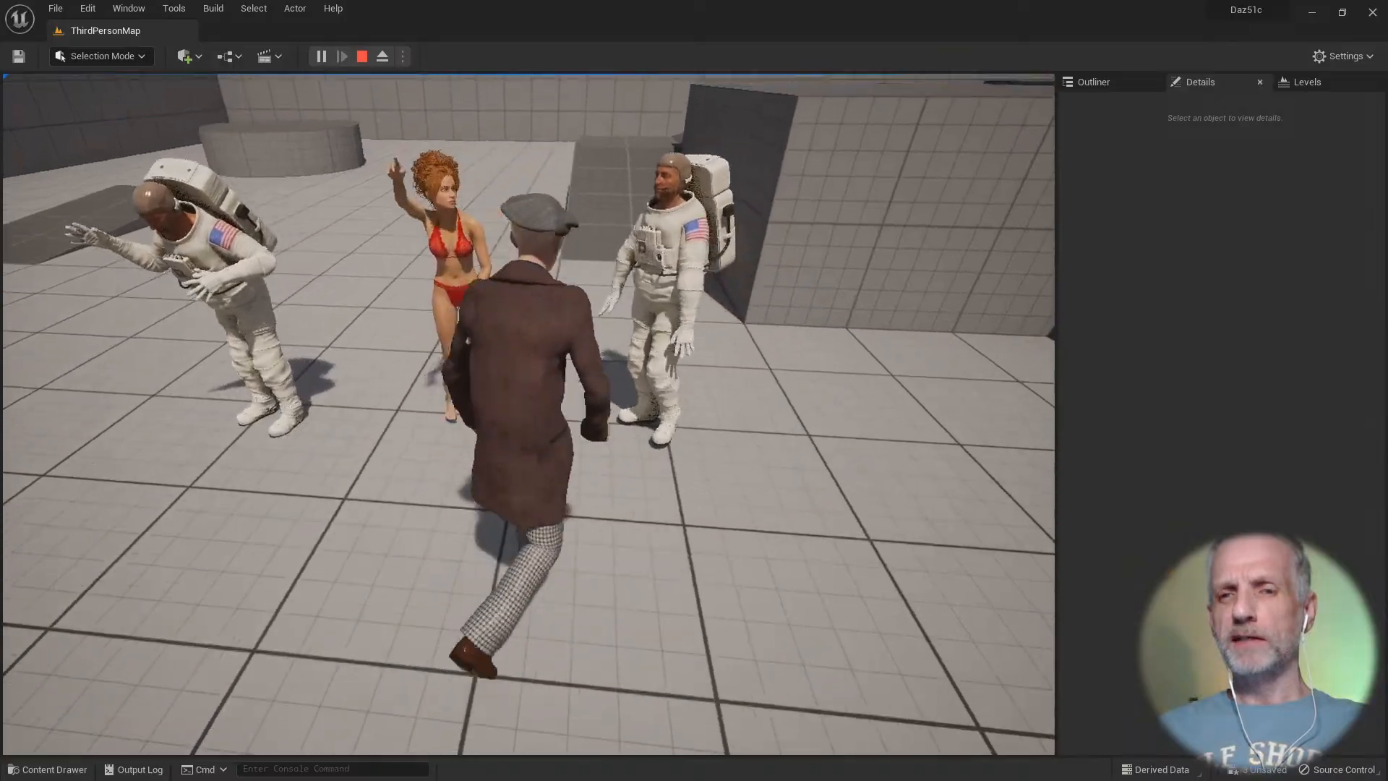
{"action": "key", "text": "d"}
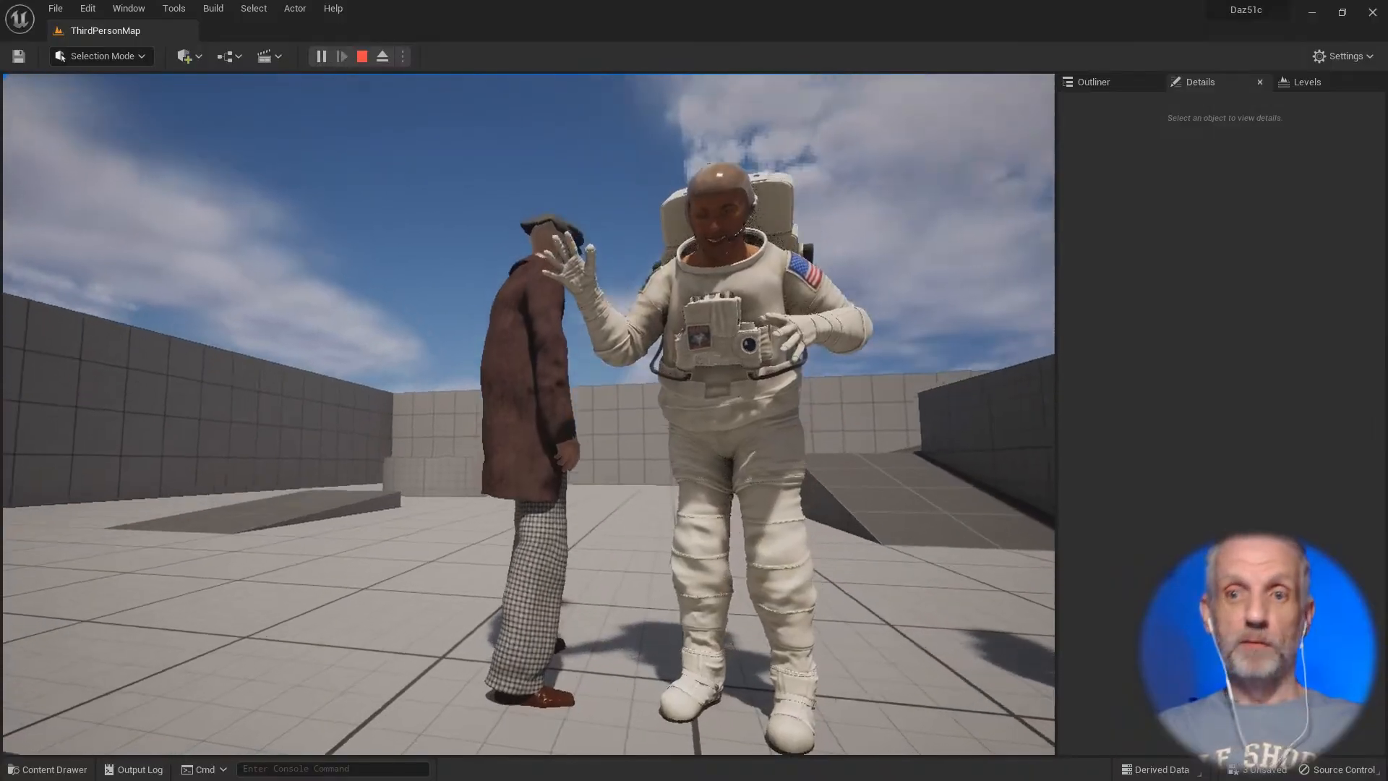
{"action": "key", "text": "s"}
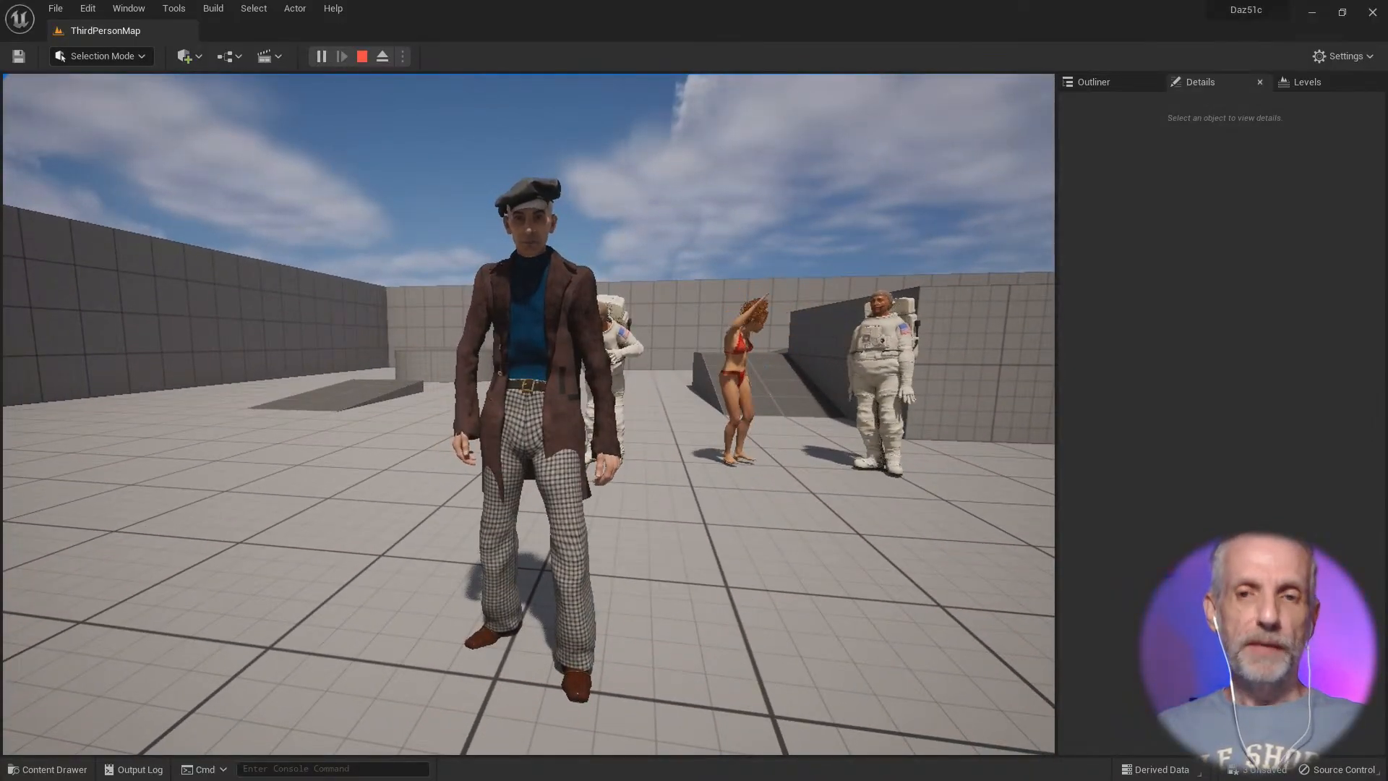
{"action": "key", "text": "Escape"}
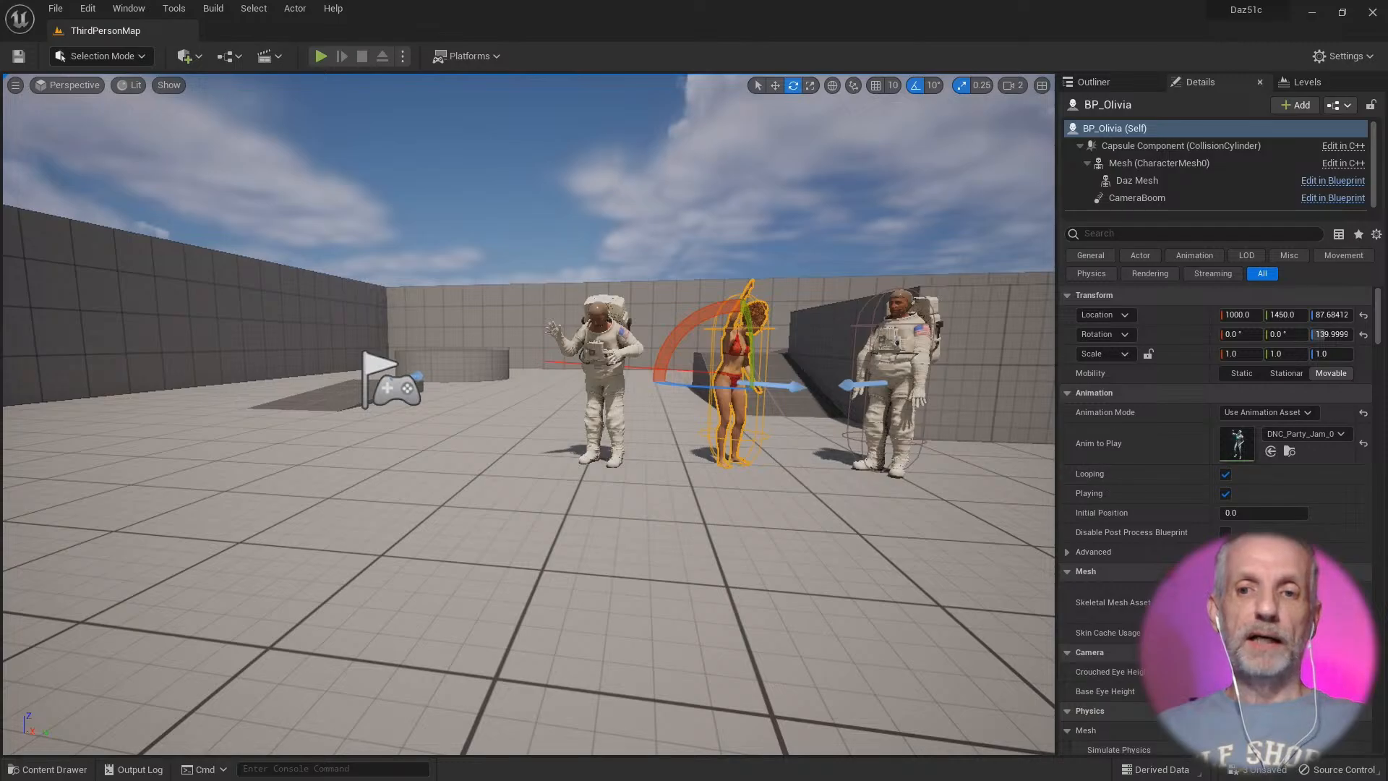
Step: Examine the waving astronaut and the dancing woman up close in the level viewport
{"action": "mouse_move", "coordinate": [528, 412]}
{"action": "right_mouse_down"}
{"action": "mouse_move", "coordinate": [592, 423]}
{"action": "mouse_move", "coordinate": [614, 463]}
{"action": "mouse_move", "coordinate": [517, 402]}
{"action": "mouse_move", "coordinate": [433, 406]}
{"action": "mouse_move", "coordinate": [520, 403]}
{"action": "right_mouse_up"}
{"action": "key", "text": "w"}
{"action": "key", "text": "d"}
{"action": "key", "text": "q"}
{"action": "key", "text": "w"}
{"action": "key", "text": "a"}
{"action": "key", "text": "a"}
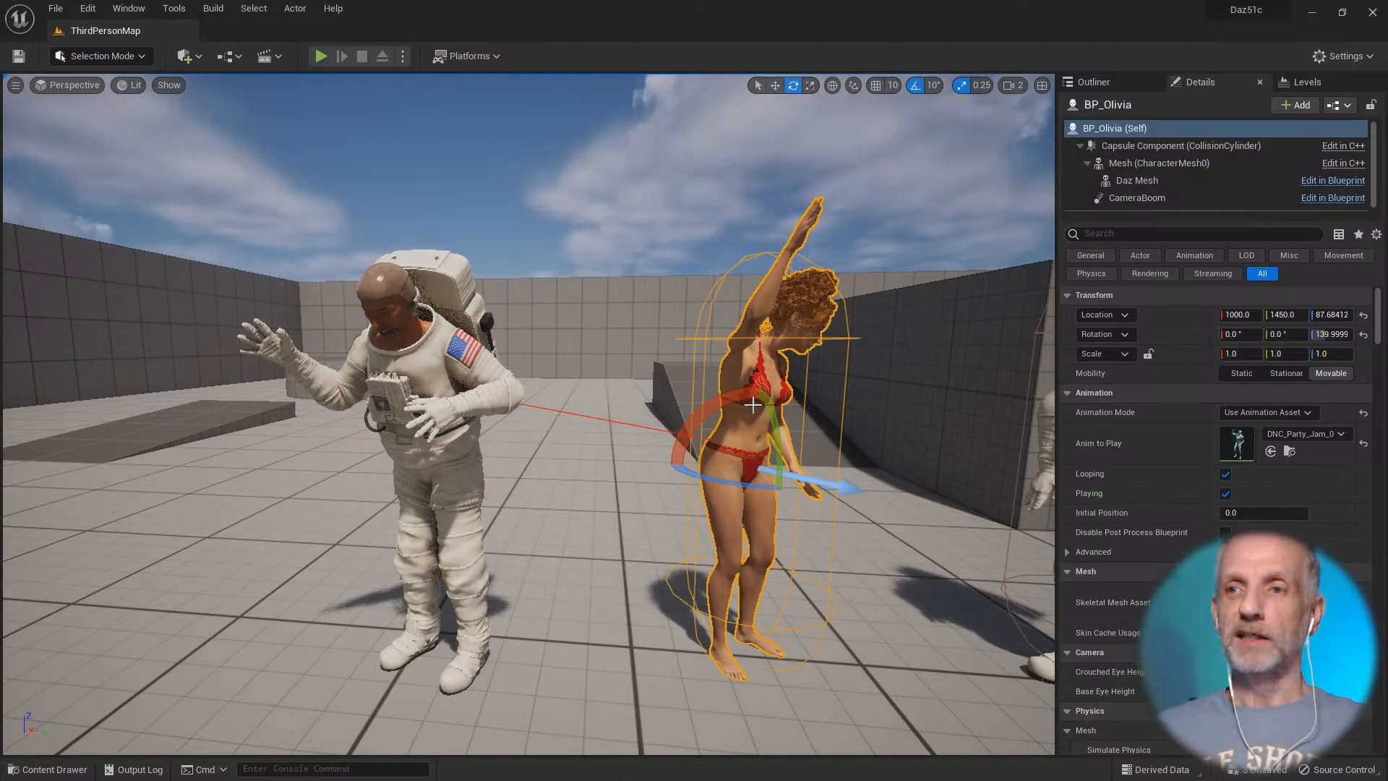
Step: Close the Unreal project, saving all the listed content, and minimise the Epic Games launcher to switch to DAZ Studio
{"action": "left_click", "coordinate": [1372, 12]}
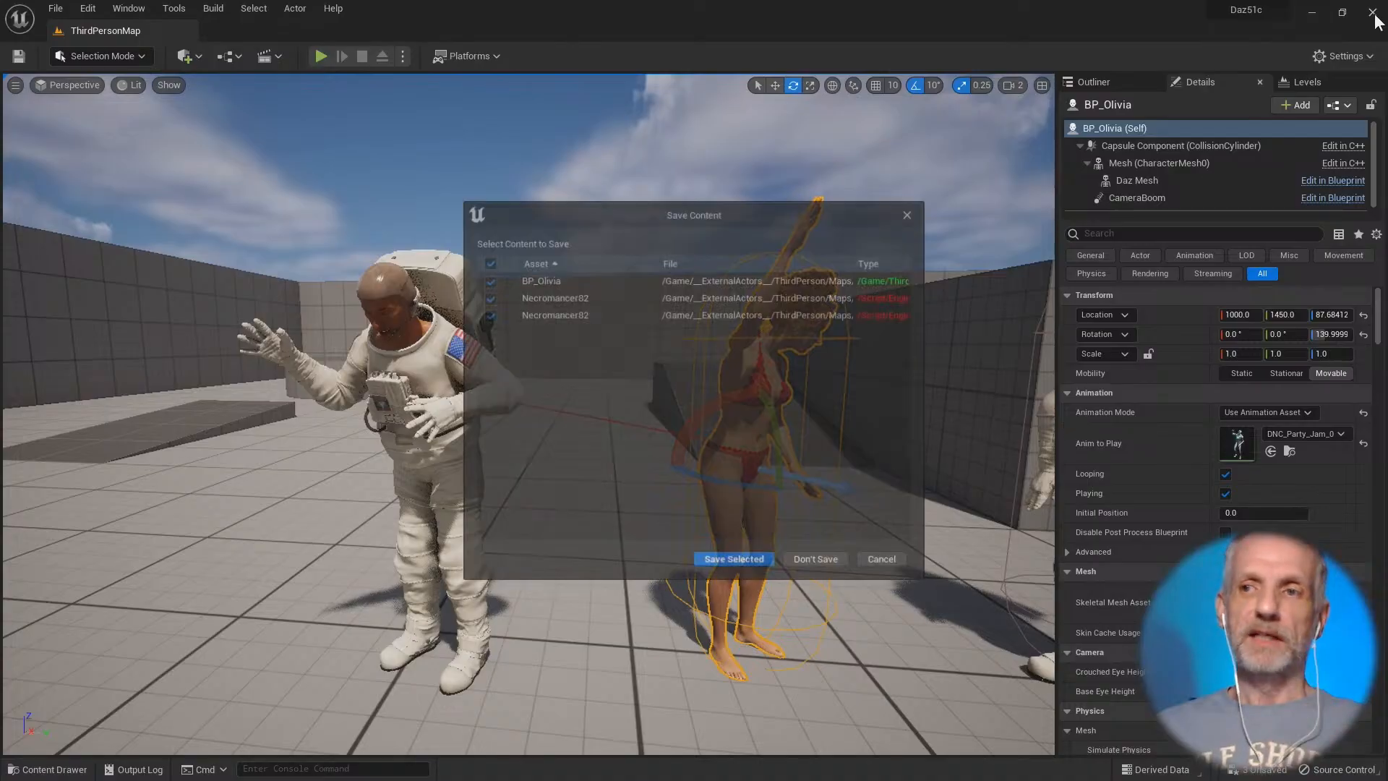
{"action": "left_click", "coordinate": [735, 561]}
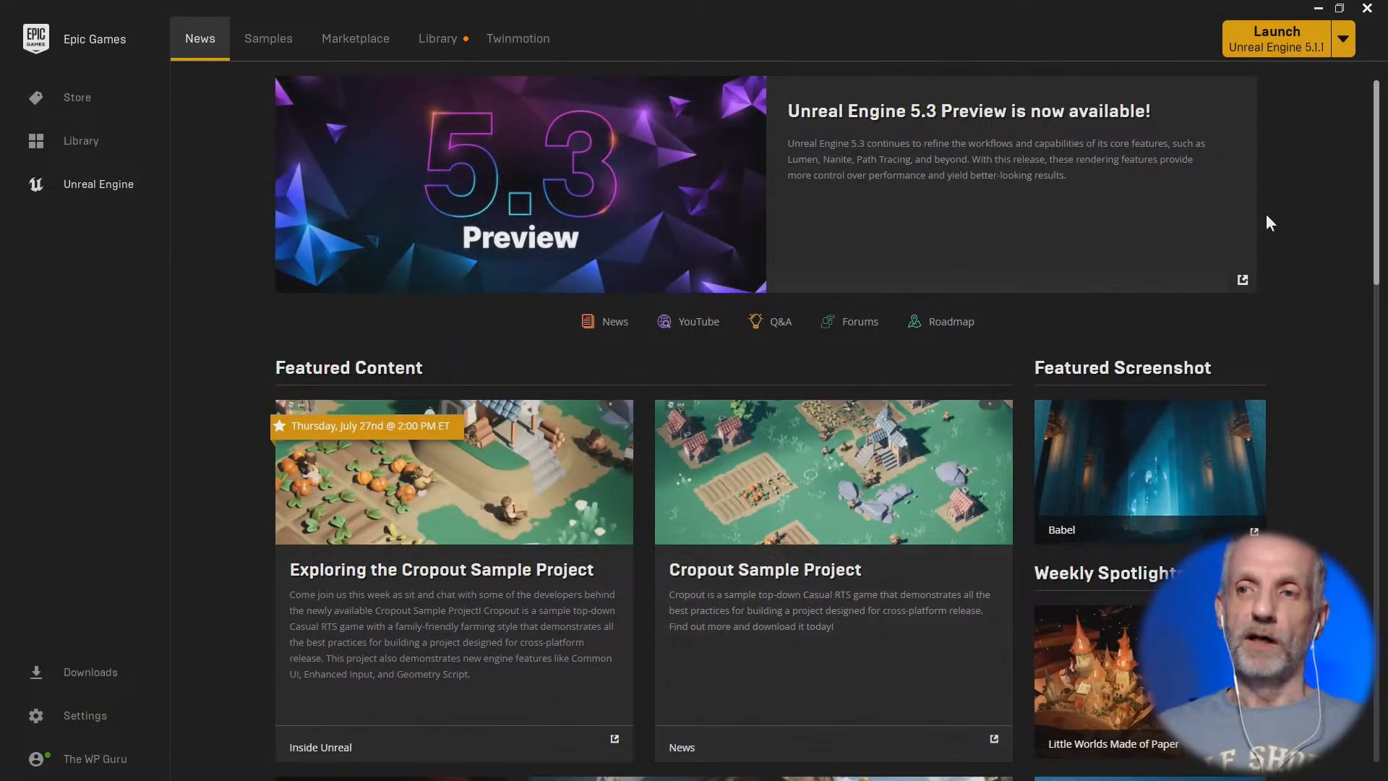
{"action": "left_click", "coordinate": [1318, 8]}
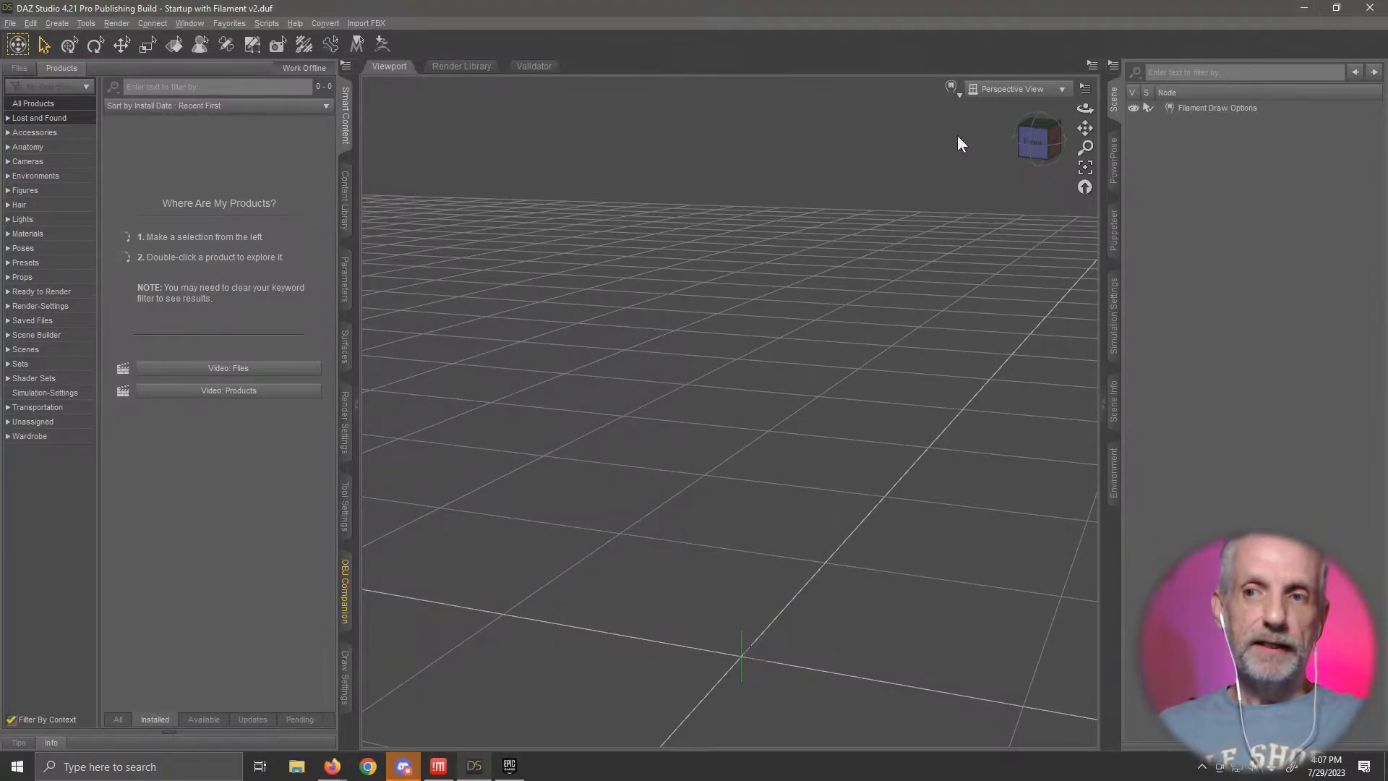
Step: Create a cube primitive in the empty scene, changing its size in the creation options
{"action": "left_click", "coordinate": [46, 24]}
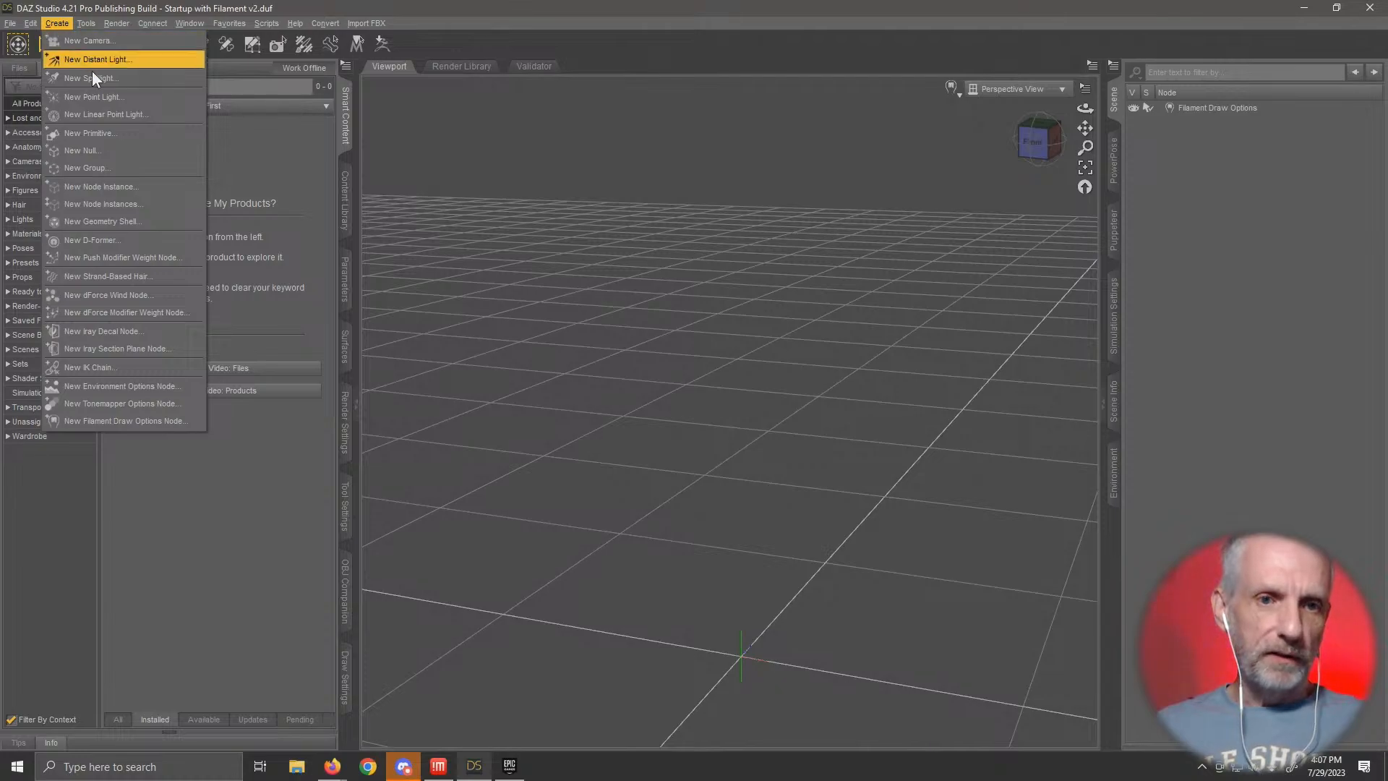
{"action": "left_click", "coordinate": [114, 130]}
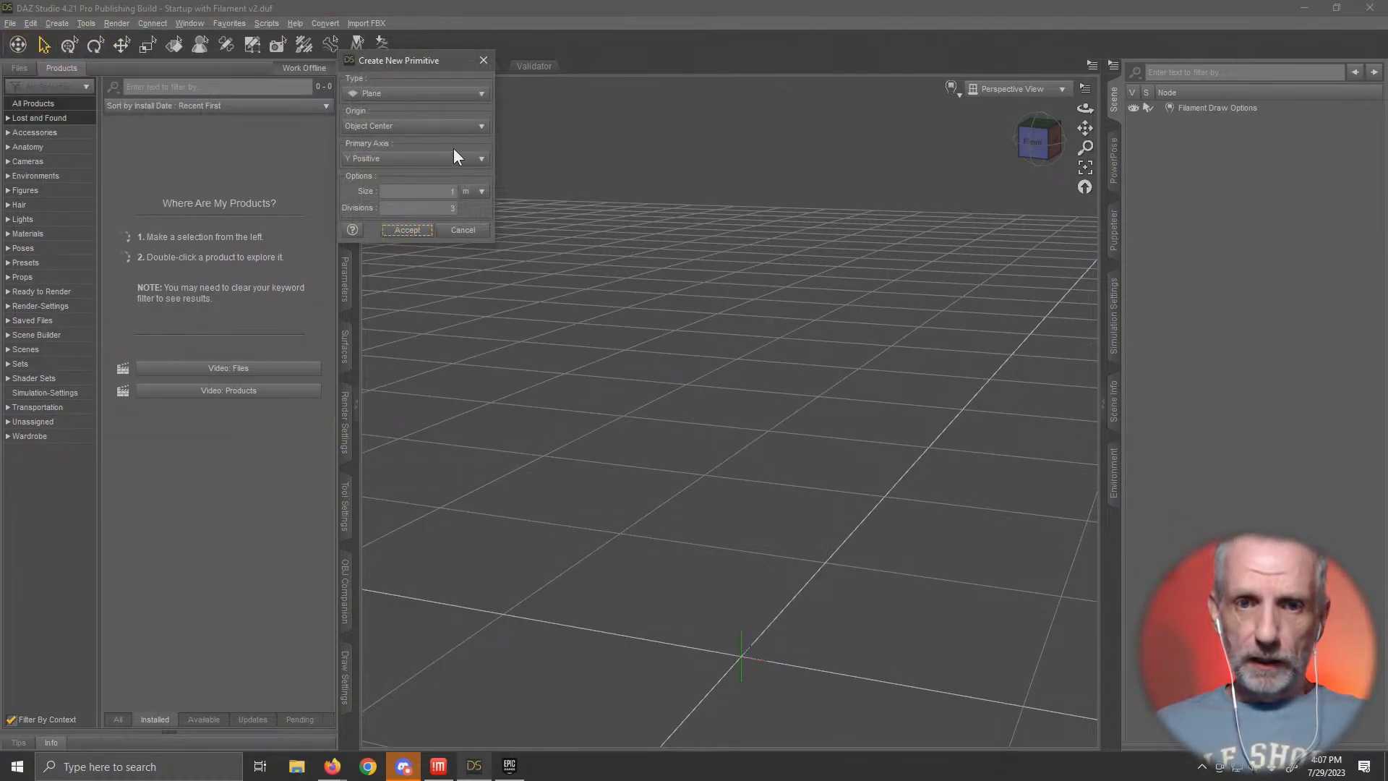
{"action": "left_click", "coordinate": [443, 94]}
{"action": "left_click", "coordinate": [436, 13]}
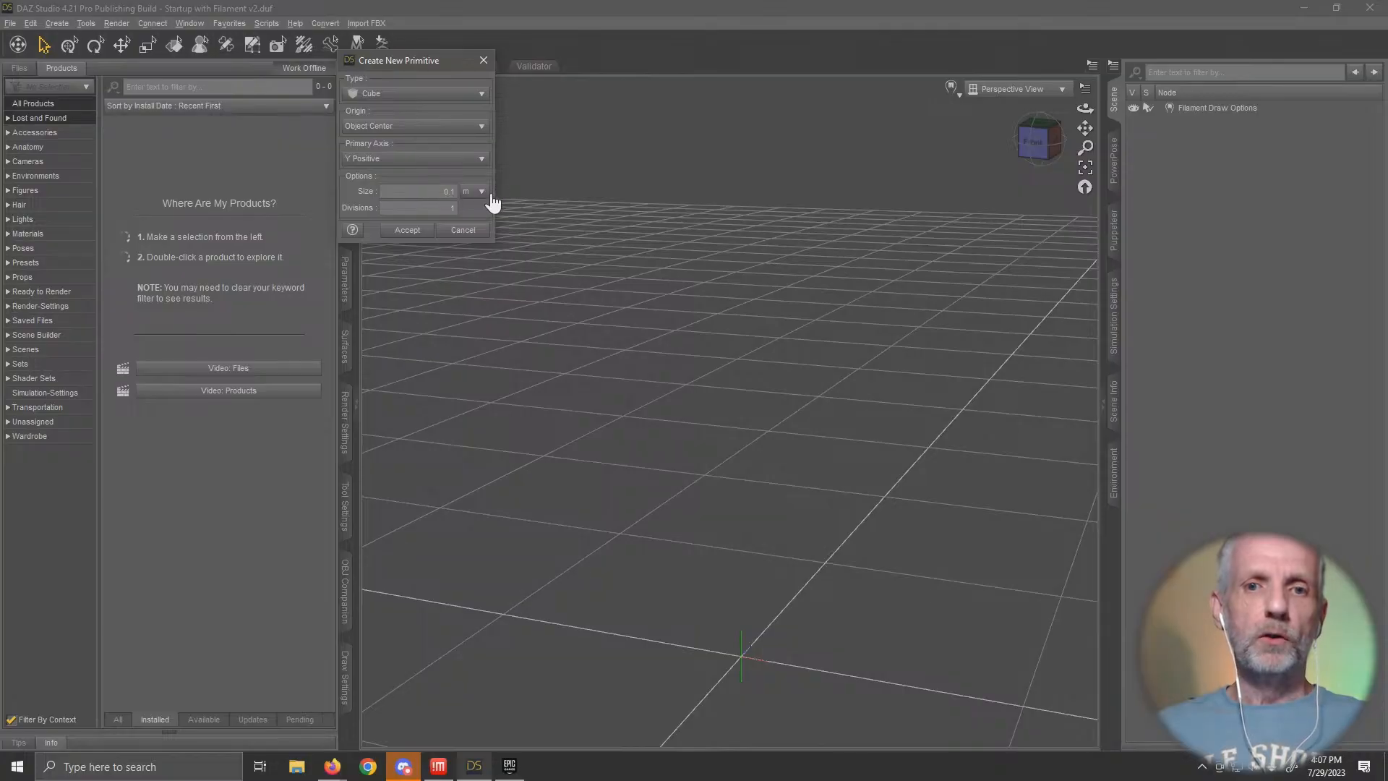
{"action": "left_click_drag", "start_coordinate": [436, 191], "coordinate": [486, 193]}
{"action": "left_click", "coordinate": [396, 232]}
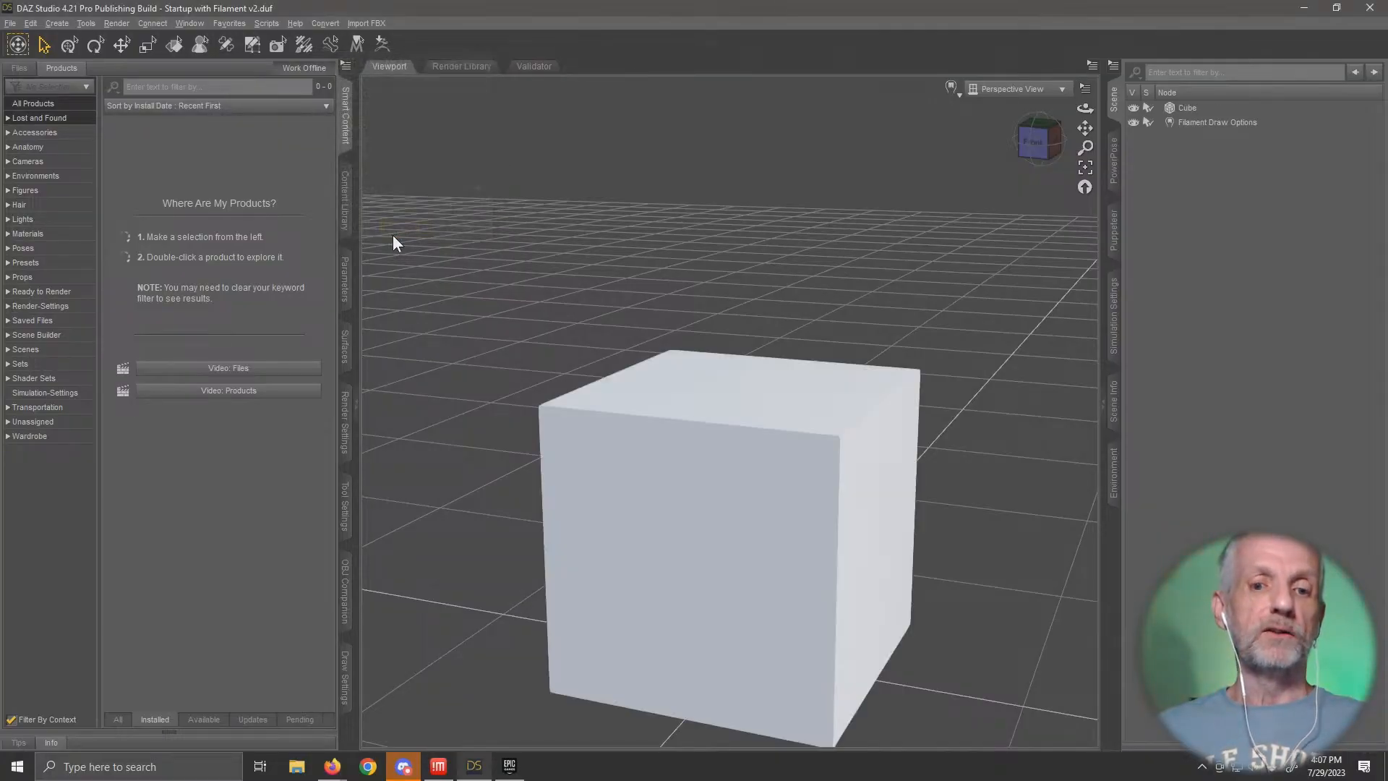
Step: Close the Discord window, and select and frame the whole cube in the viewport
{"action": "left_click", "coordinate": [698, 501]}
{"action": "left_click", "coordinate": [403, 766]}
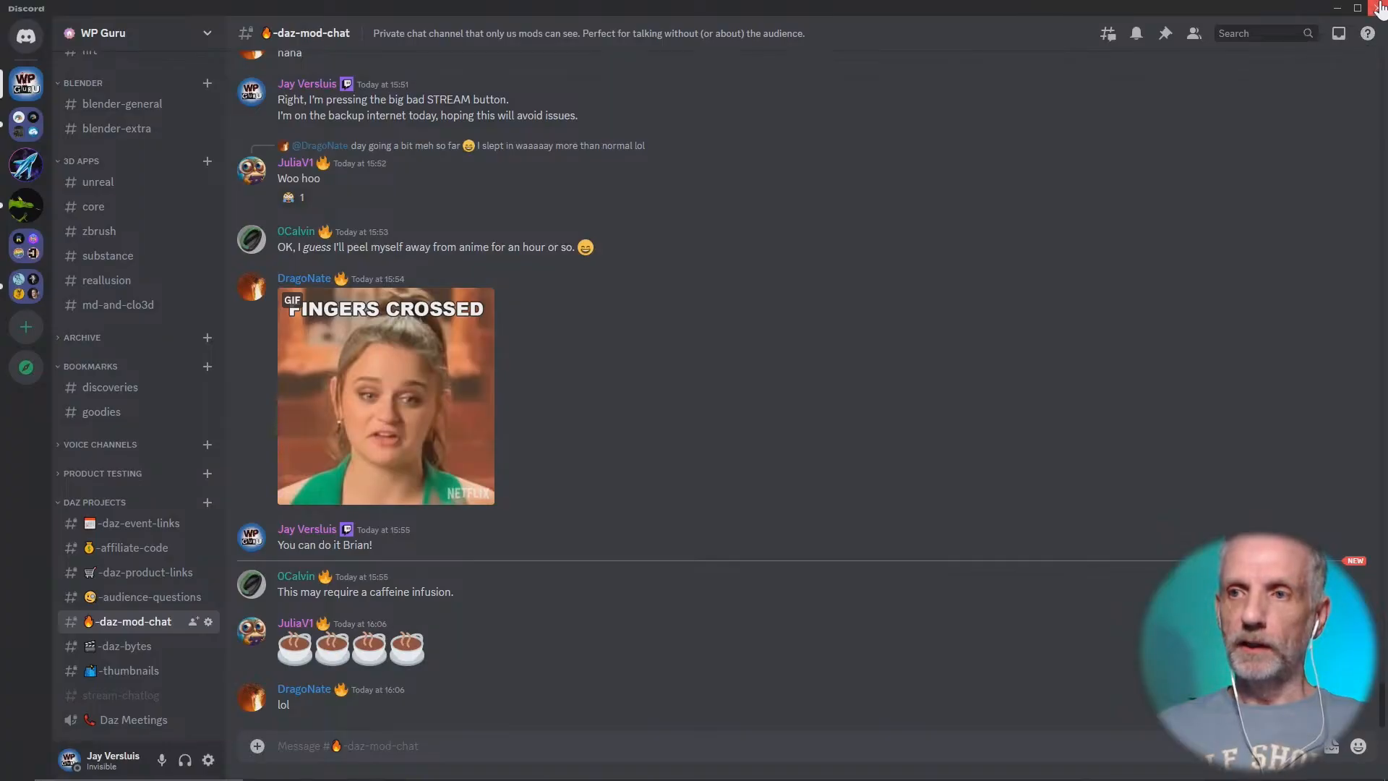
{"action": "left_click", "coordinate": [1370, 7]}
{"action": "left_click", "coordinate": [674, 577]}
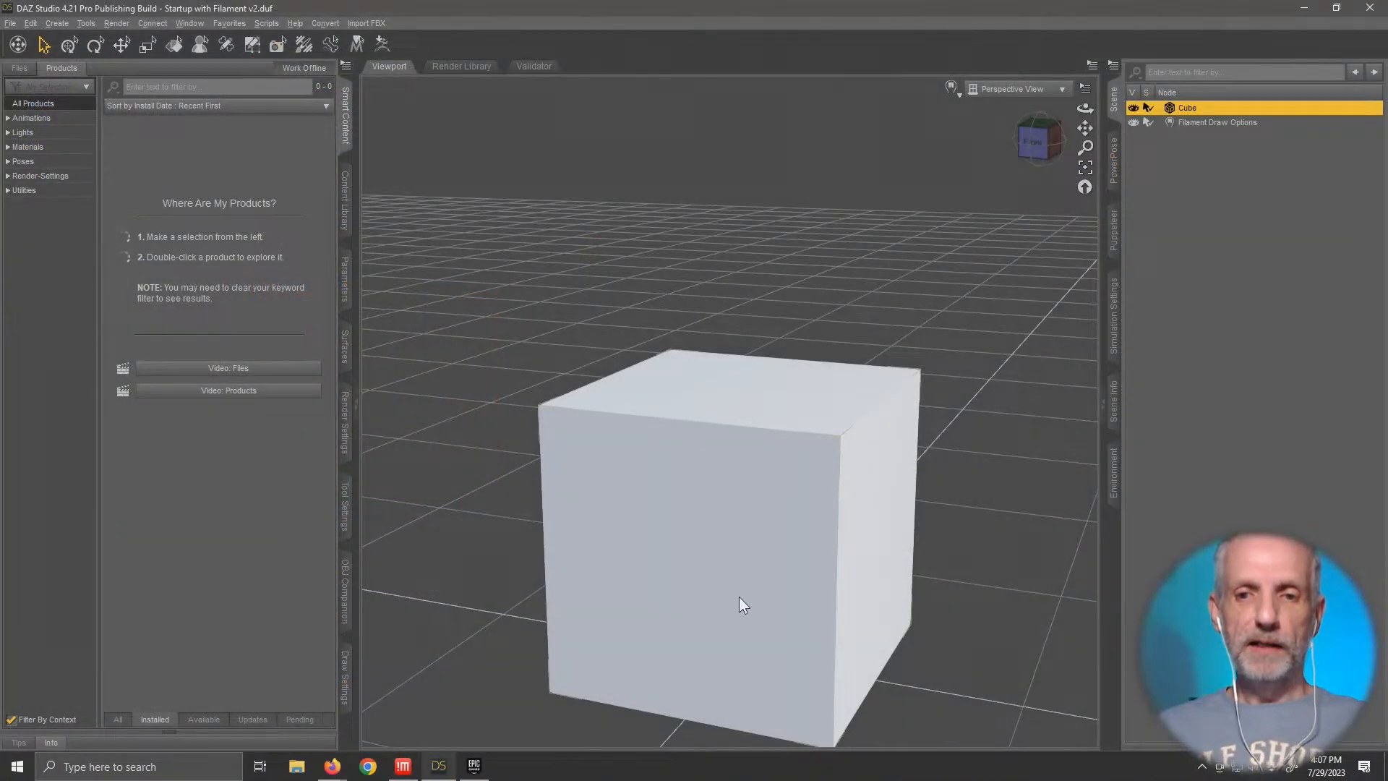
{"action": "key", "text": "ctrl+f"}
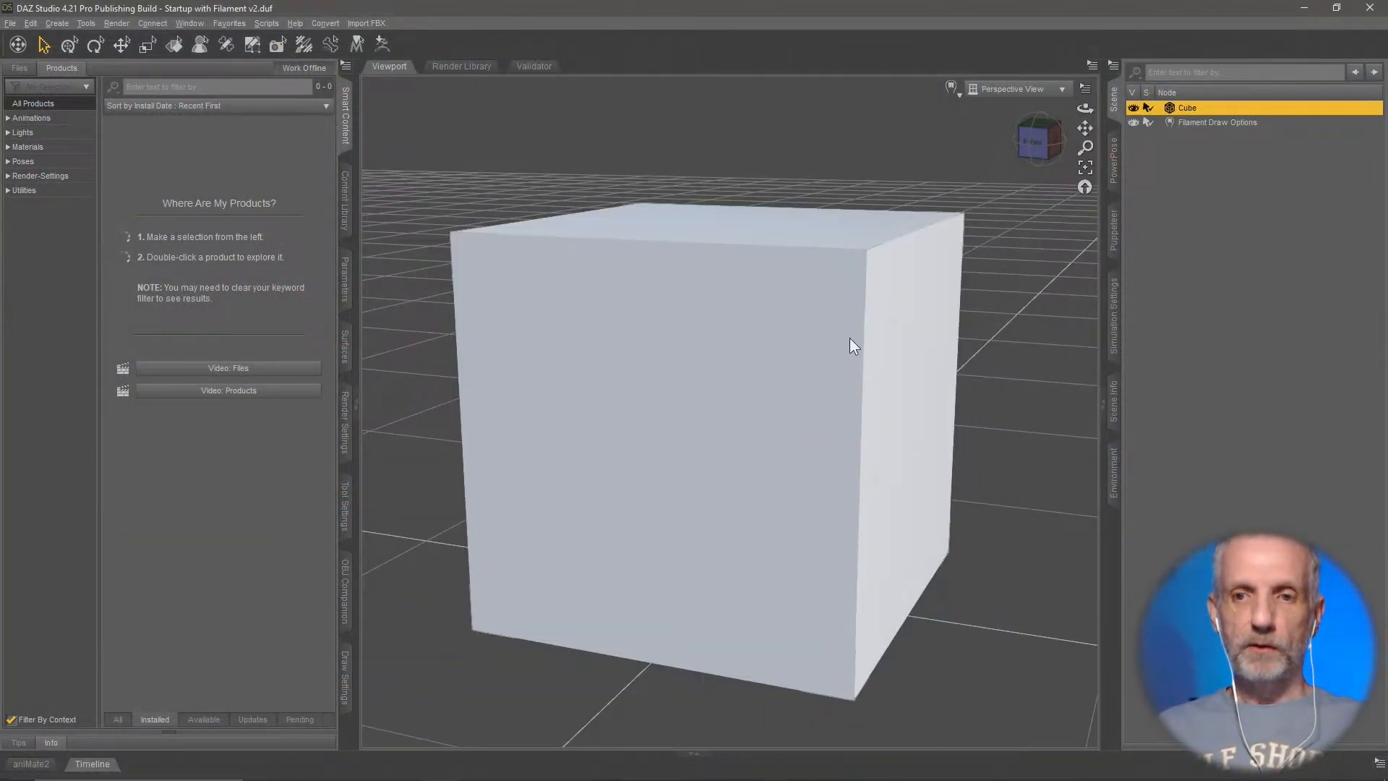
{"action": "mouse_move", "coordinate": [831, 340]}
{"action": "middle_mouse_down"}
{"action": "mouse_move", "coordinate": [842, 362]}
{"action": "mouse_move", "coordinate": [822, 349]}
{"action": "middle_mouse_up"}
{"action": "scroll", "coordinate": [830, 344], "scroll_direction": "down", "scroll_amount": 3}
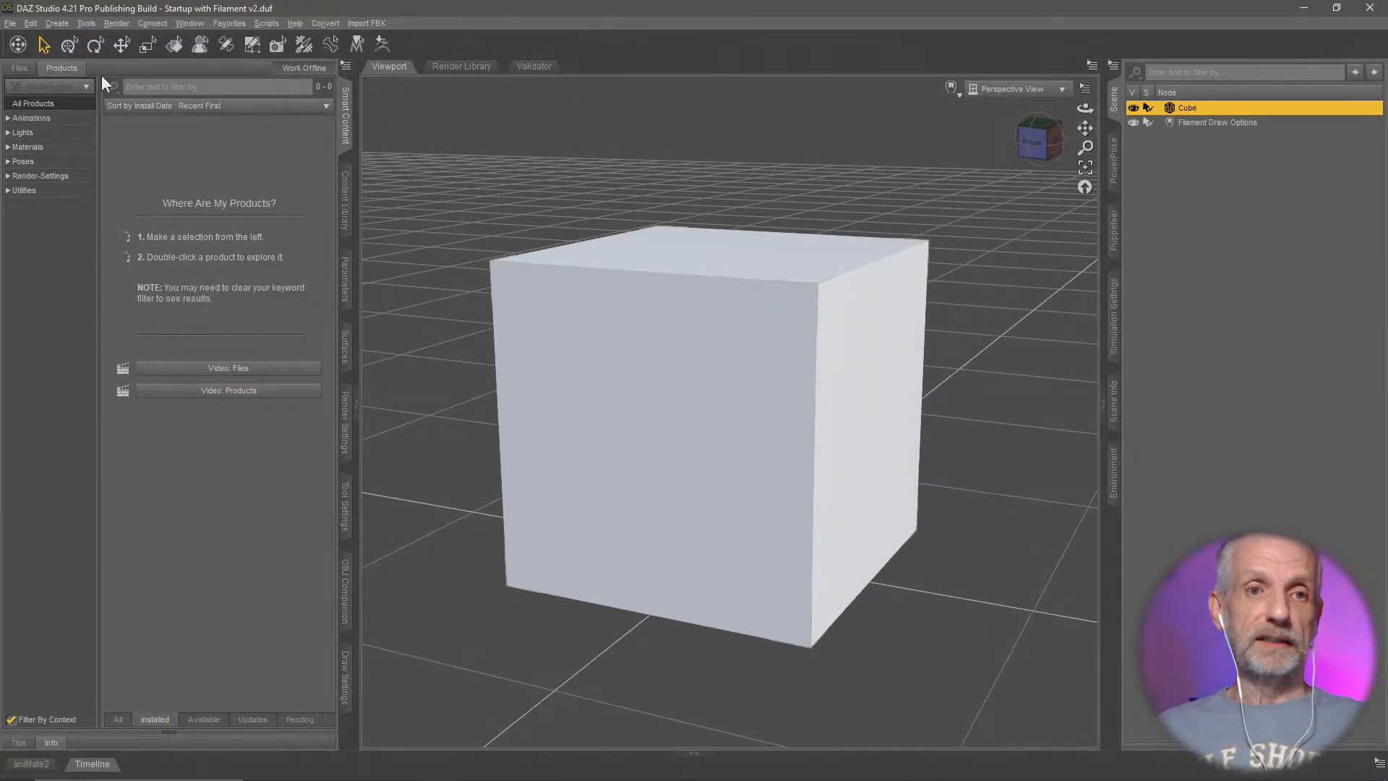
{"action": "left_click", "coordinate": [39, 46]}
Step: Send the cube to the Daz to Blender bridge to review its export options, and close the dialog without exporting
{"action": "left_click", "coordinate": [11, 23]}
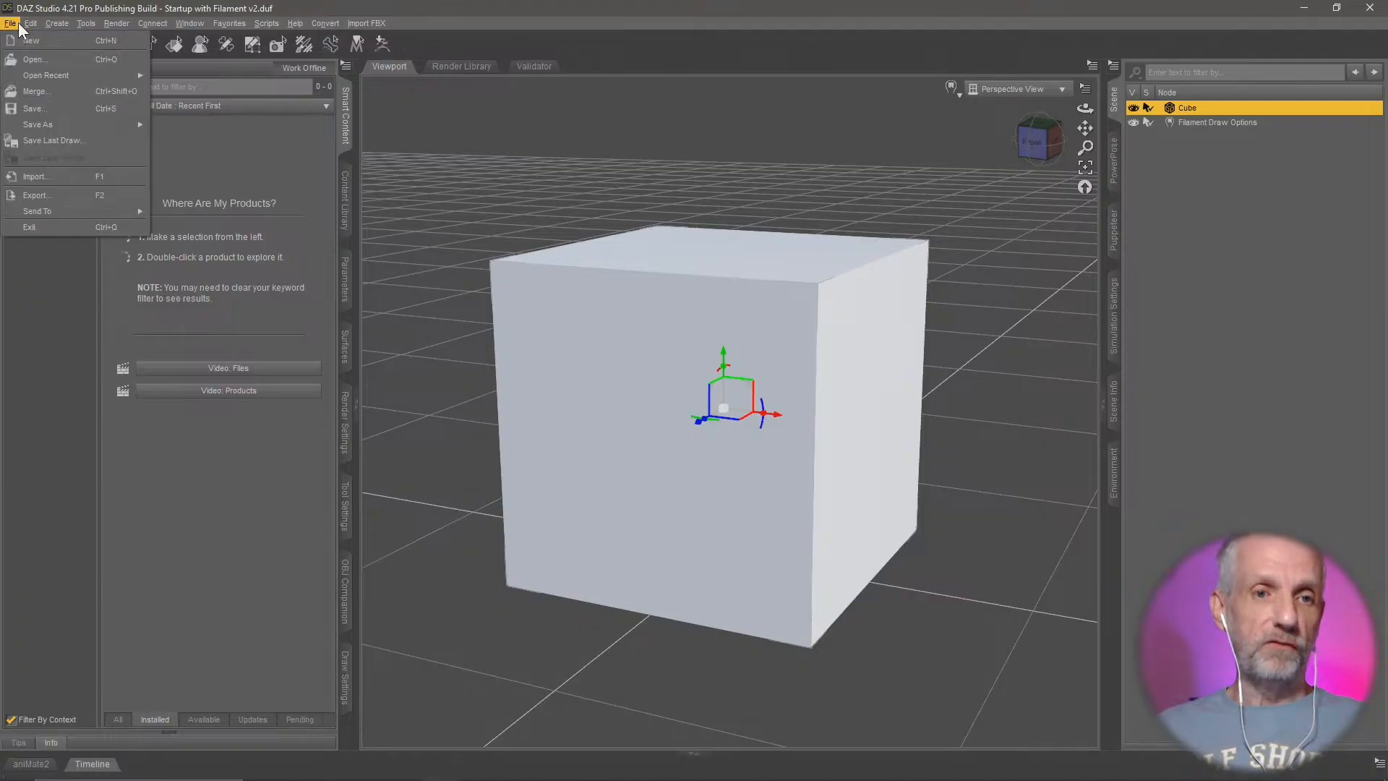
{"action": "mouse_move", "coordinate": [55, 214]}
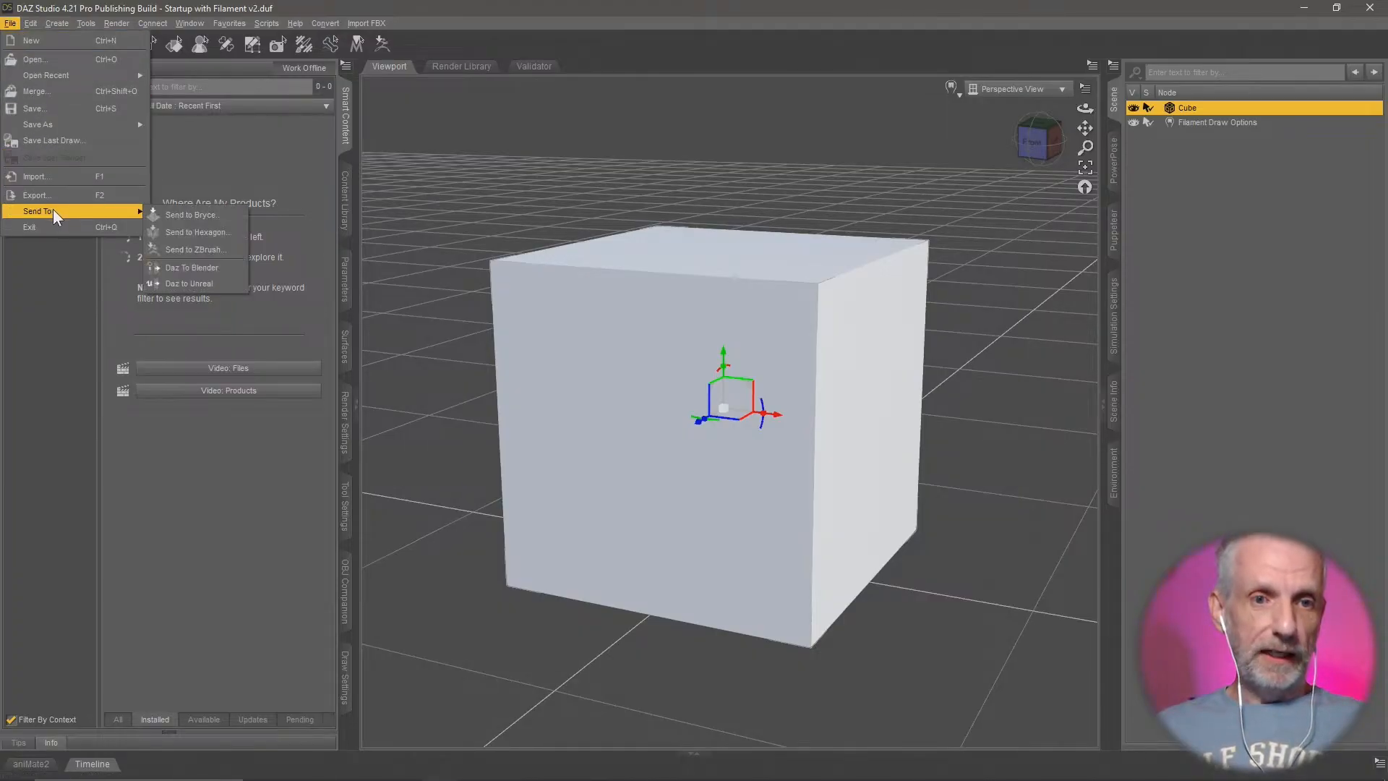
{"action": "left_click", "coordinate": [239, 268]}
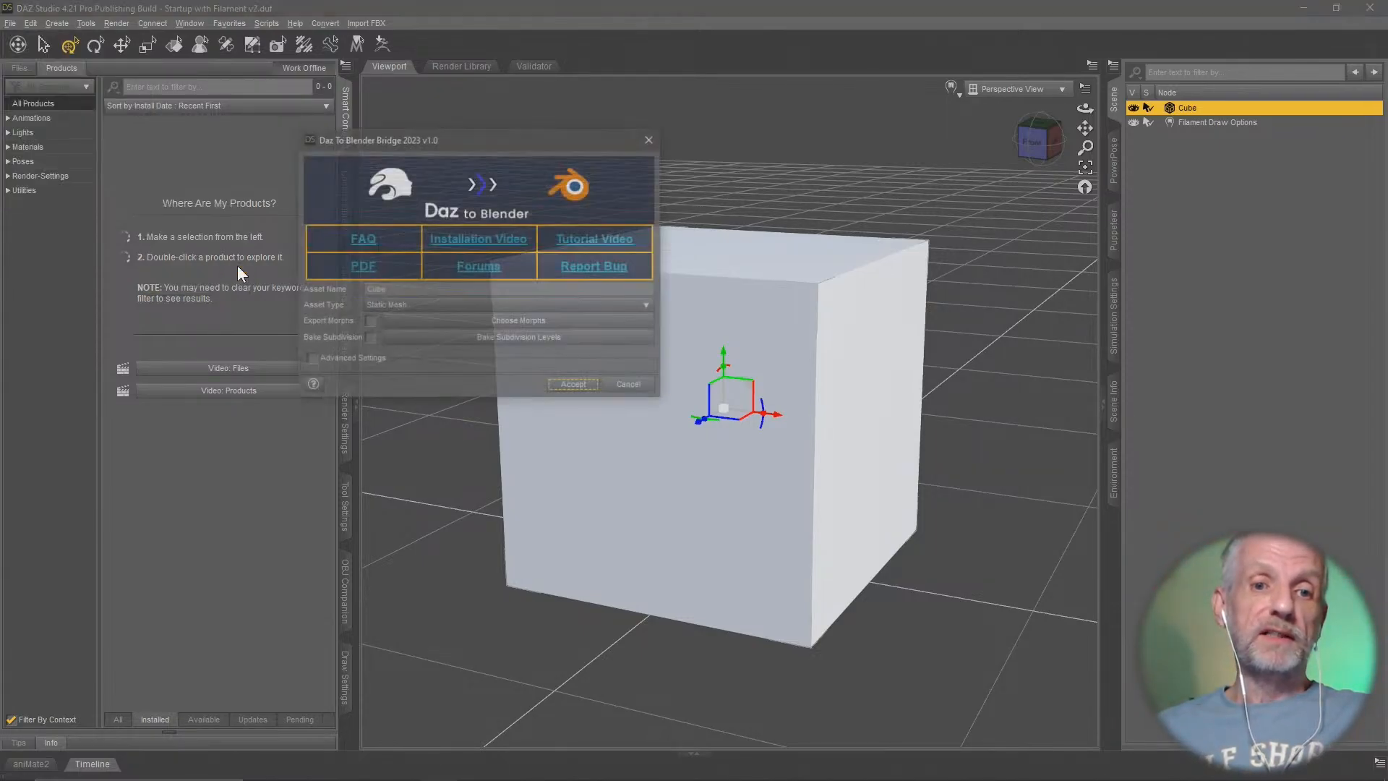
{"action": "left_click_drag", "start_coordinate": [496, 148], "coordinate": [571, 130]}
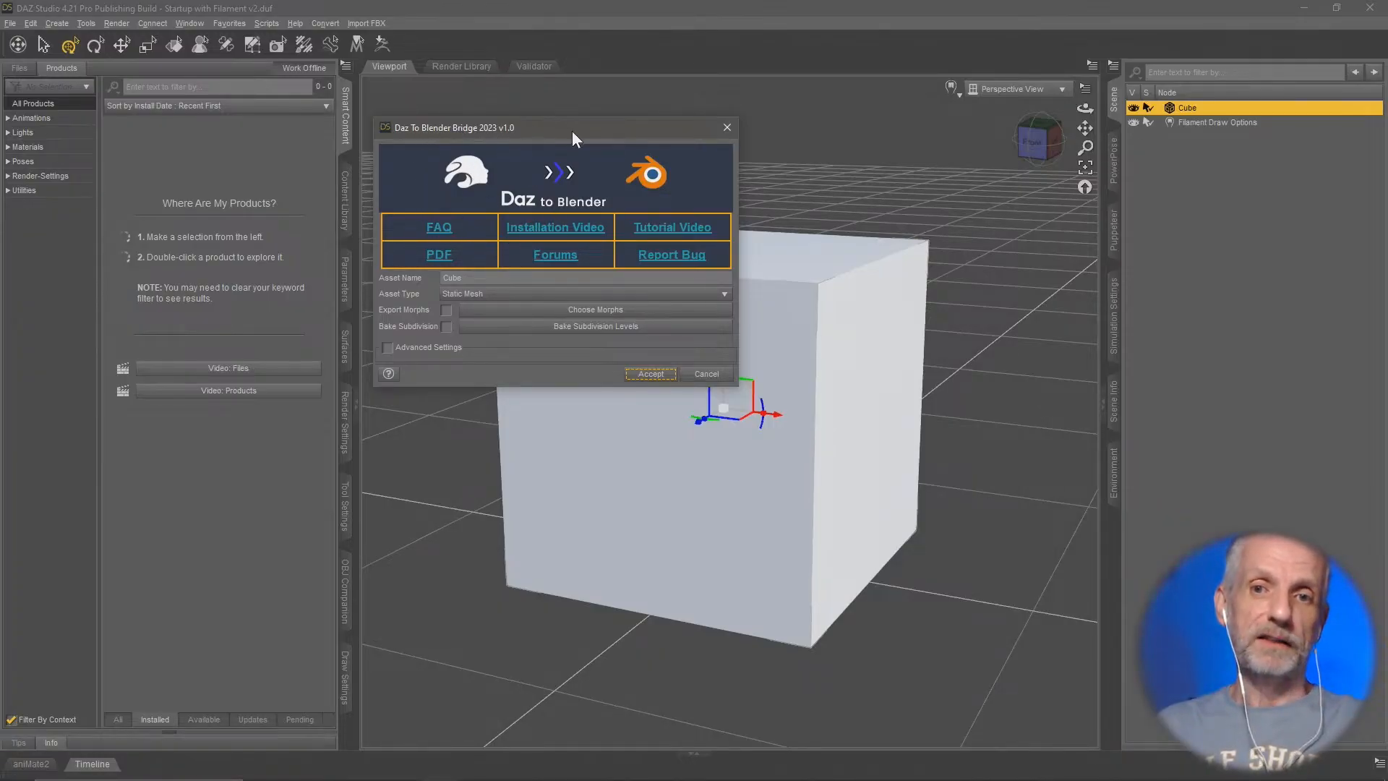
{"action": "left_click", "coordinate": [727, 128]}
Step: Minimise DAZ Studio and connect to the ThinkPad Windows machine in NoMachine
{"action": "left_click", "coordinate": [1303, 7]}
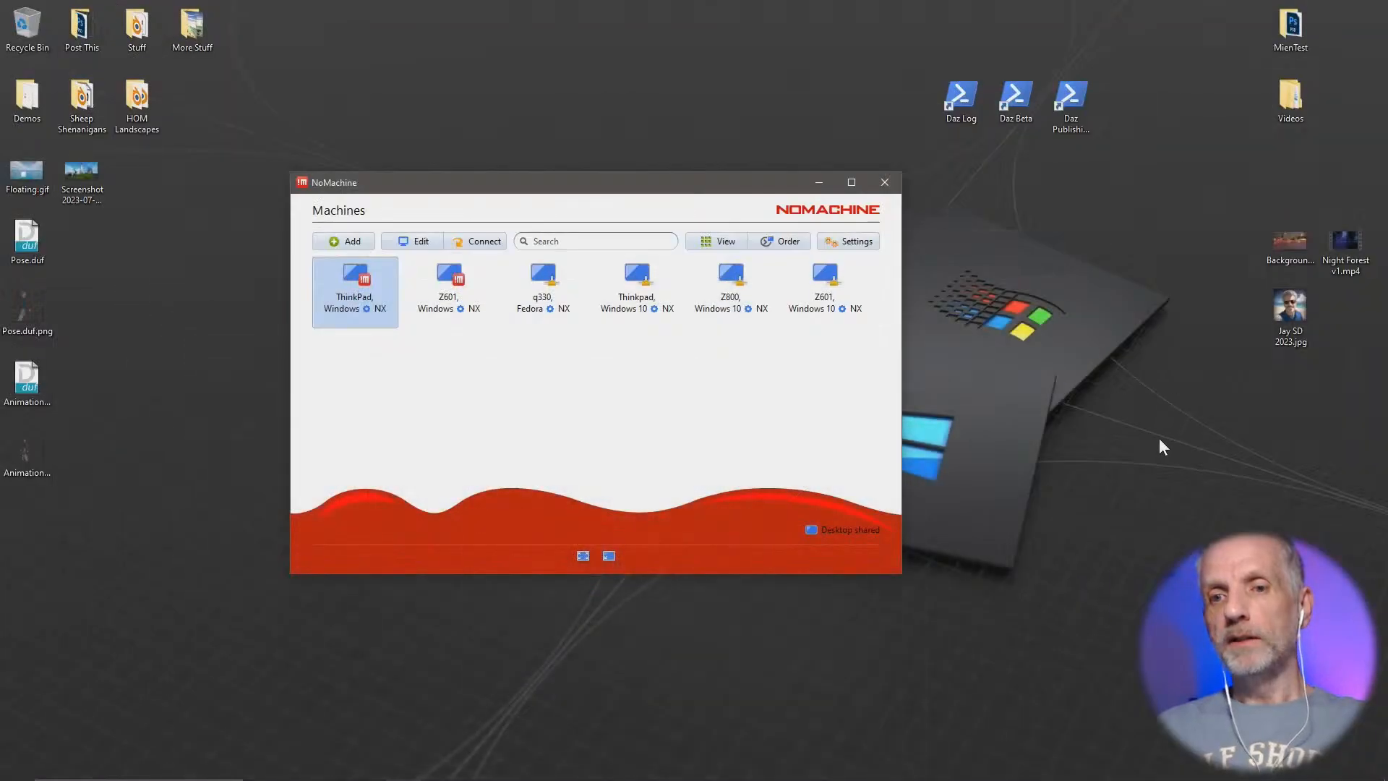
{"action": "double_click", "coordinate": [334, 281]}
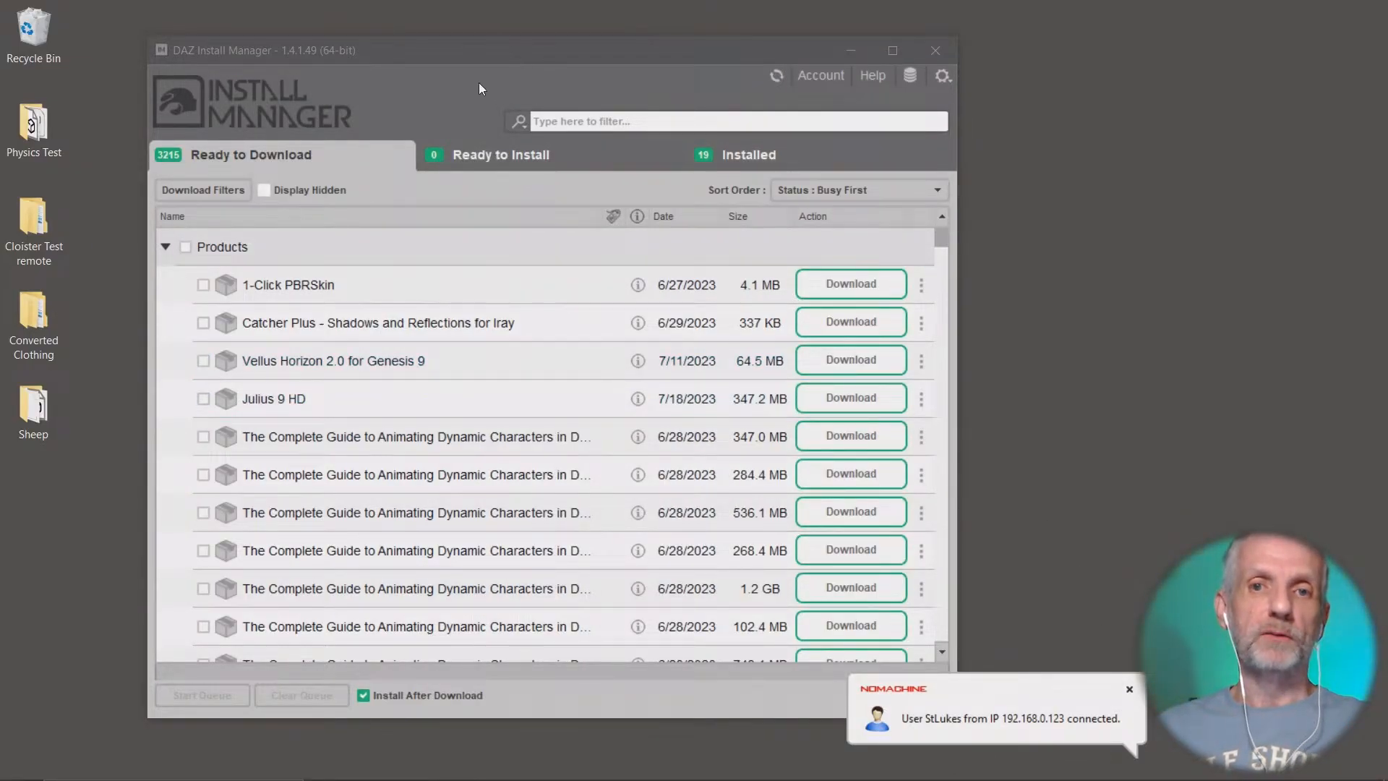
Step: Filter the products ready to download in DAZ Install Manager by "daz to" to find the bridge plugins
{"action": "left_click_drag", "start_coordinate": [491, 58], "coordinate": [474, 51]}
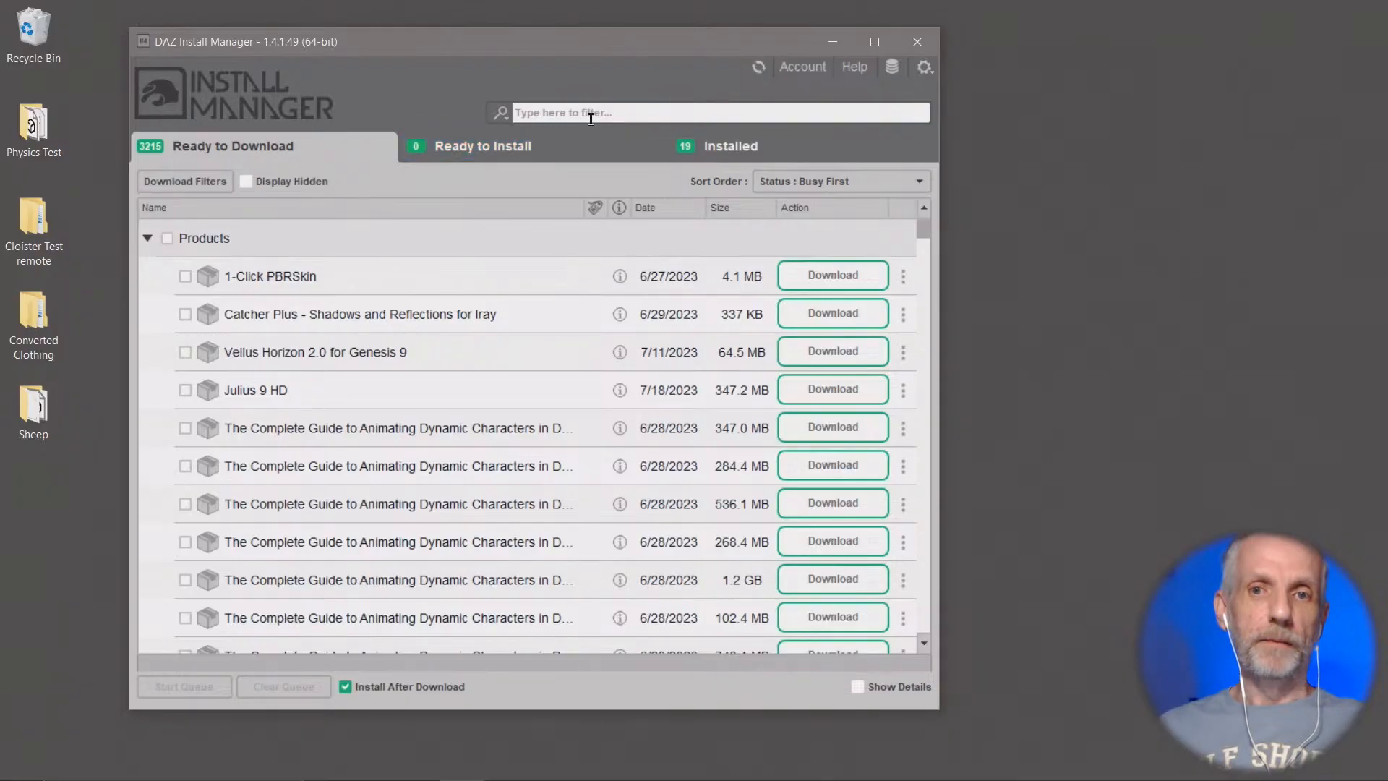
{"action": "left_click", "coordinate": [639, 115]}
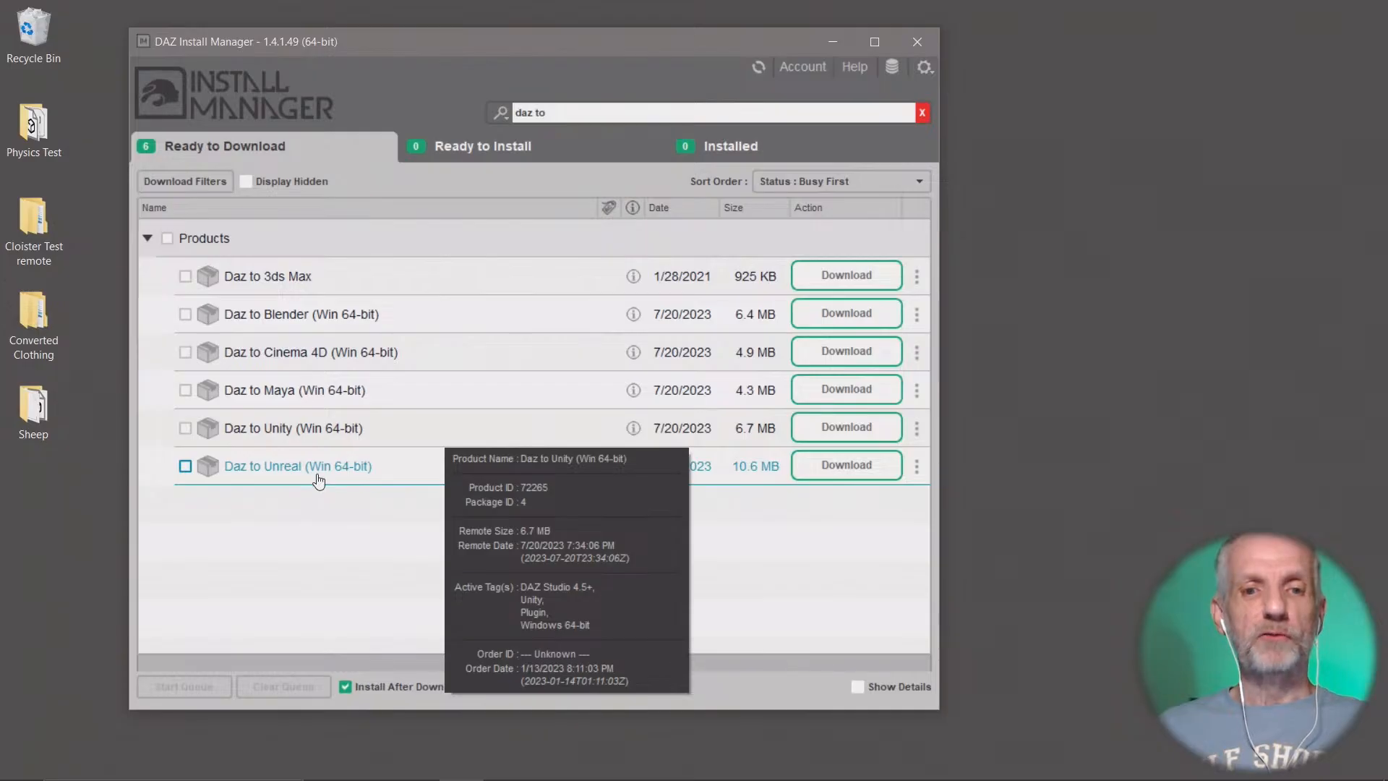
{"action": "mouse_move", "coordinate": [329, 321]}
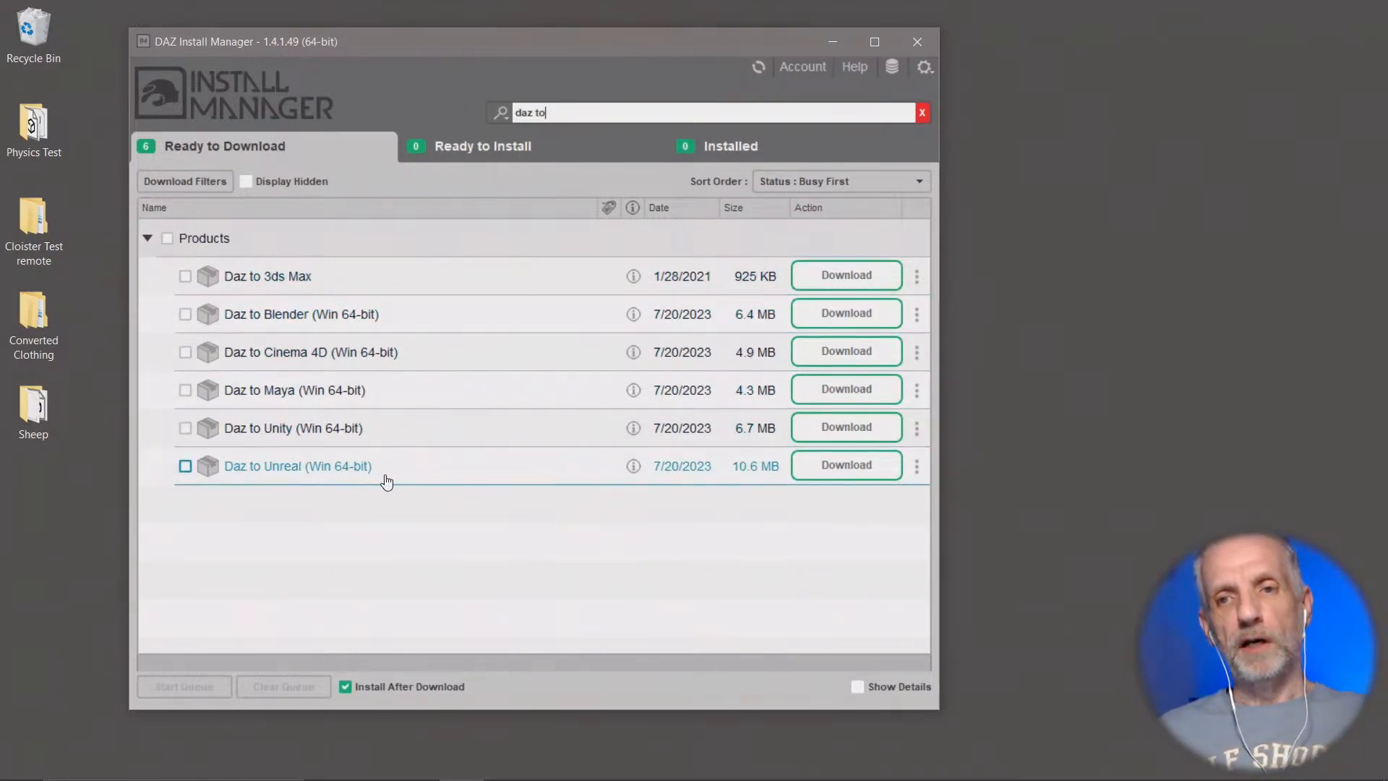
Step: Review the application paths in the Advanced Settings and the applications offered for a new path, without adding one
{"action": "left_click", "coordinate": [927, 71]}
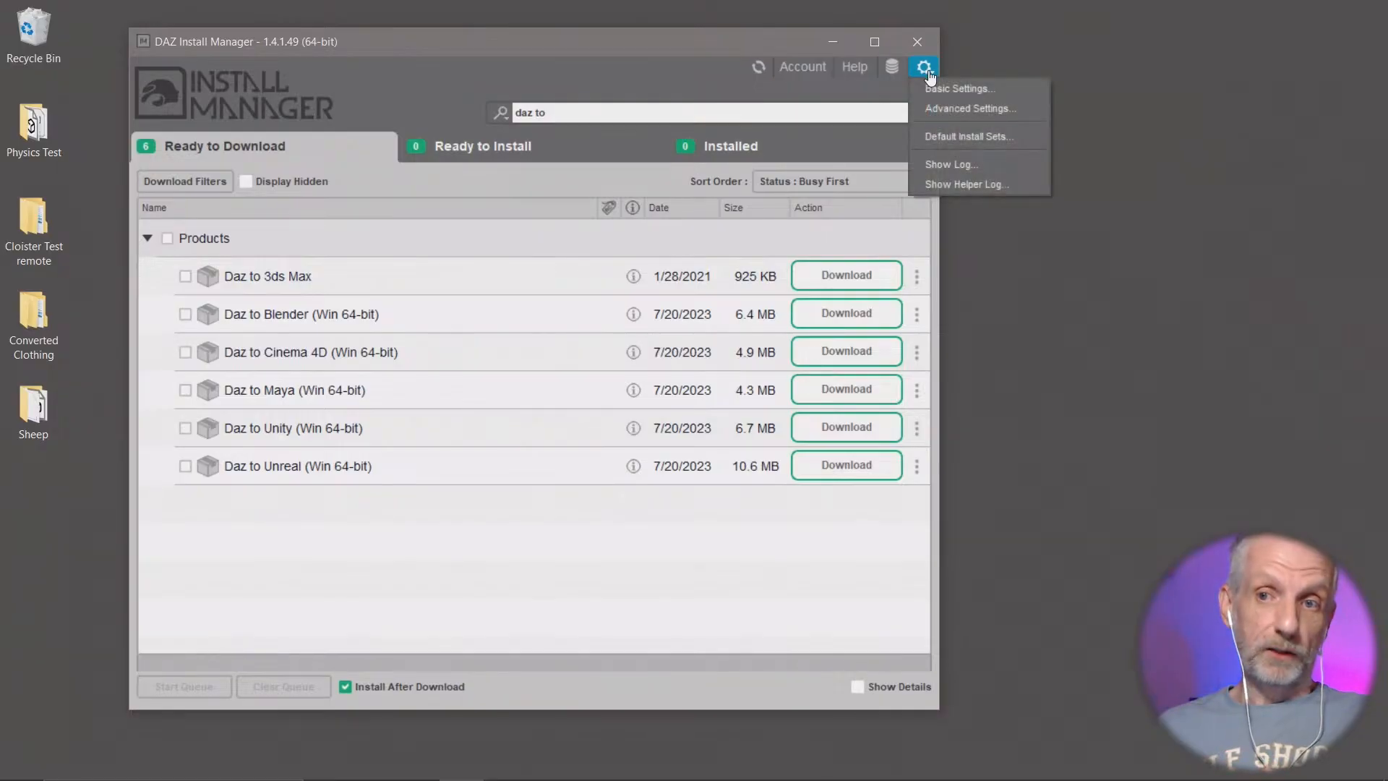
{"action": "left_click", "coordinate": [964, 107]}
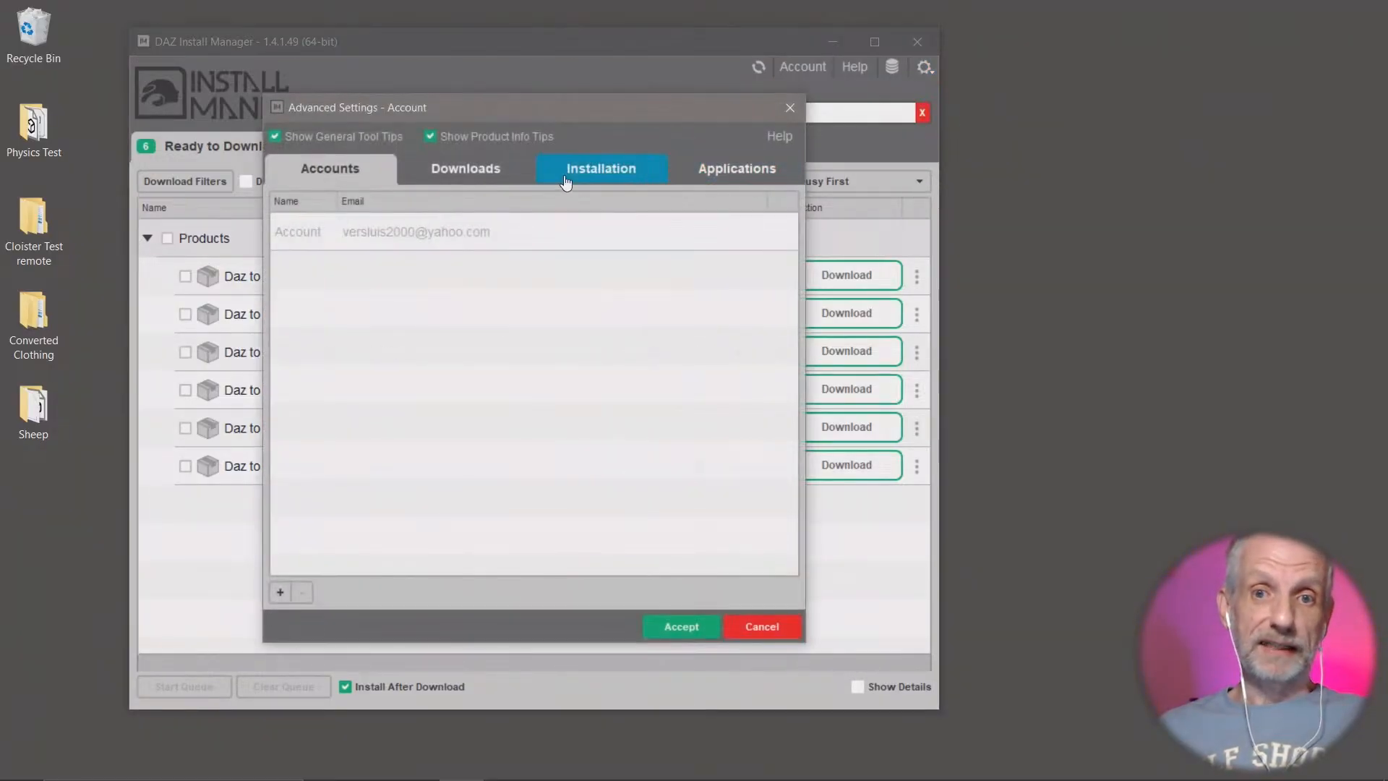
{"action": "left_click", "coordinate": [717, 167]}
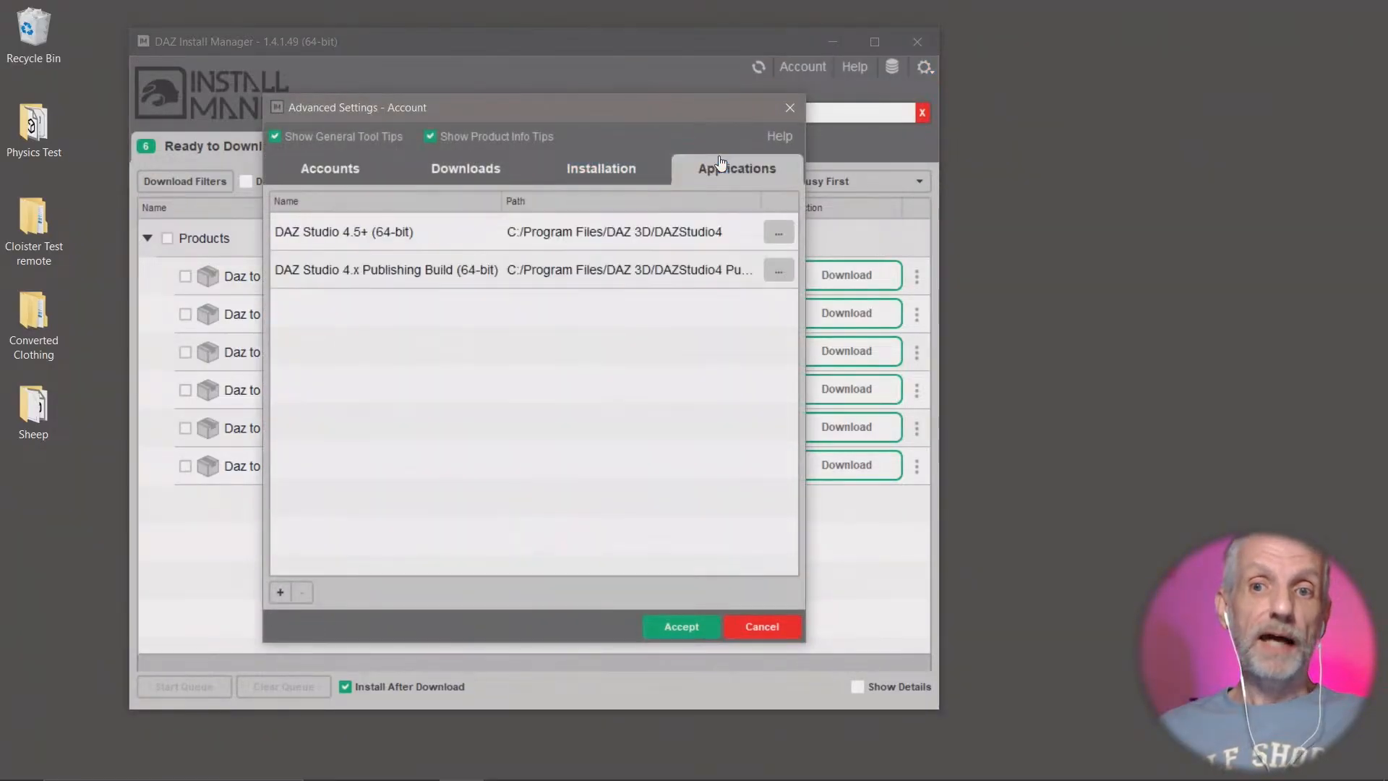
{"action": "left_click", "coordinate": [285, 599]}
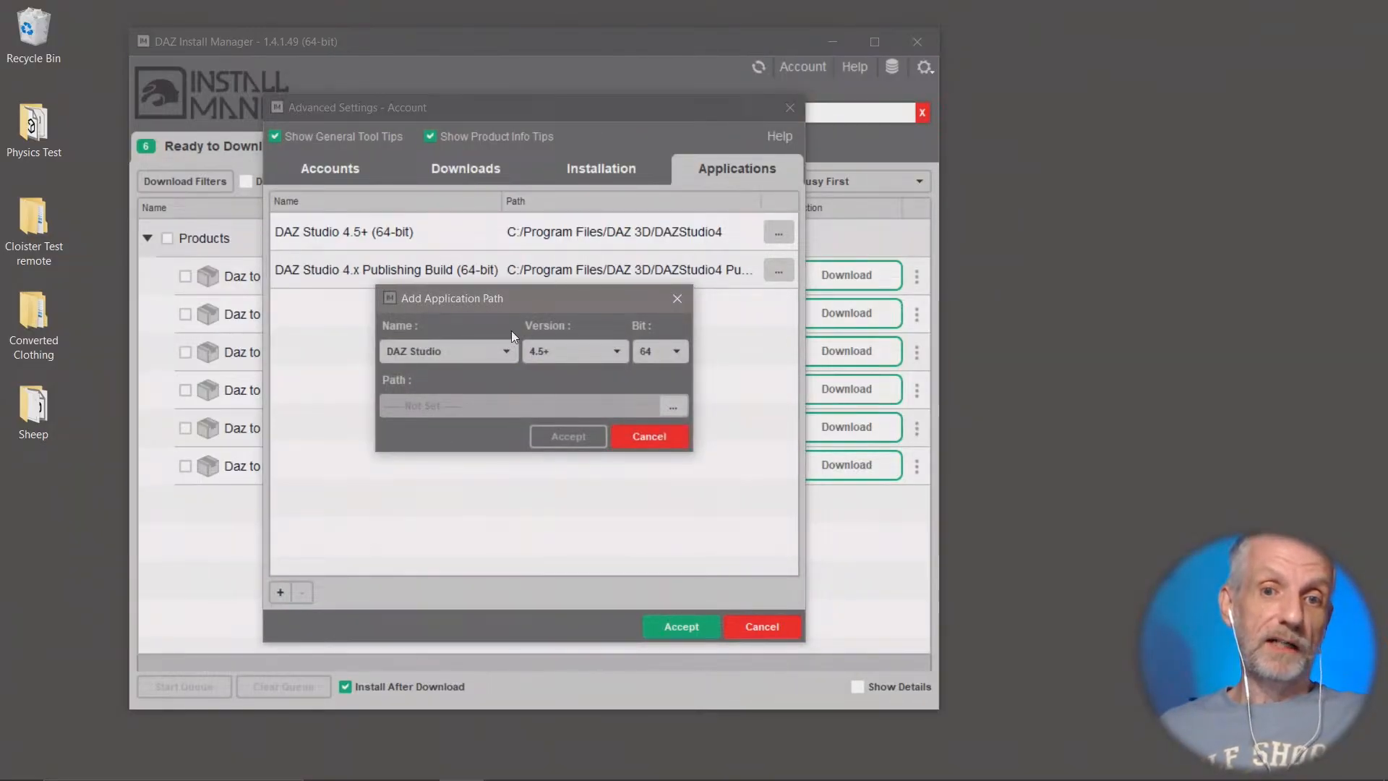
{"action": "left_click", "coordinate": [500, 351]}
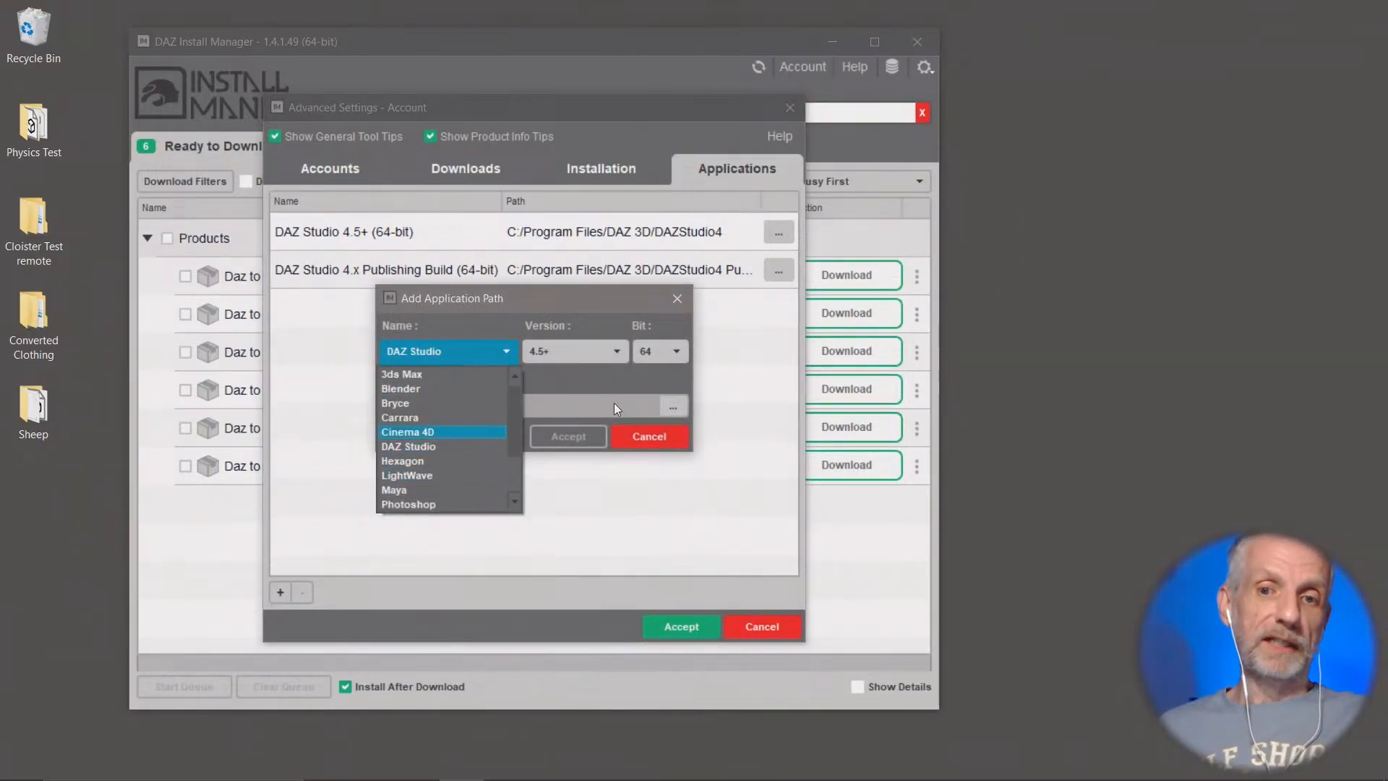
{"action": "left_click", "coordinate": [656, 438]}
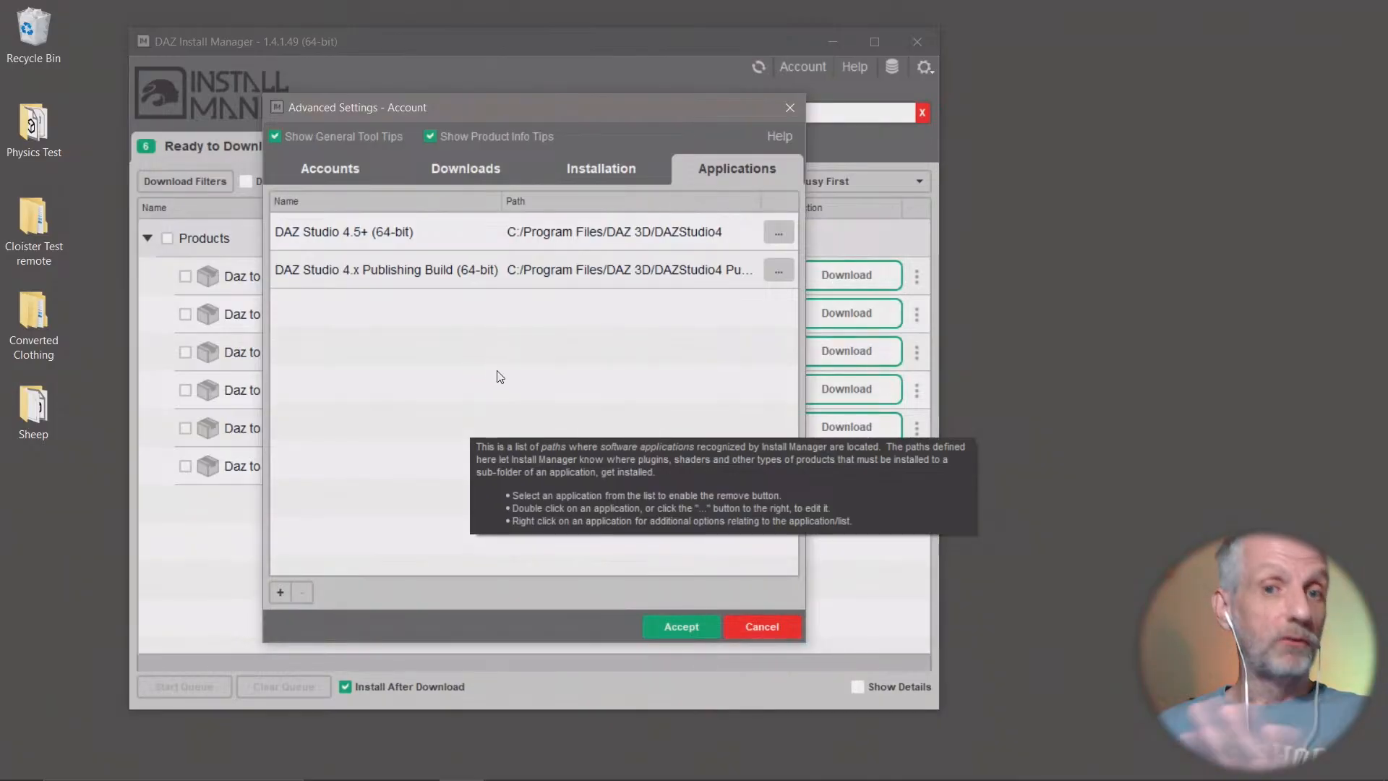
Step: Leave the advanced settings unchanged, and download and install the Daz to Unreal (Win 64-bit) bridge, allowing the install helper to make changes
{"action": "left_click", "coordinate": [763, 628]}
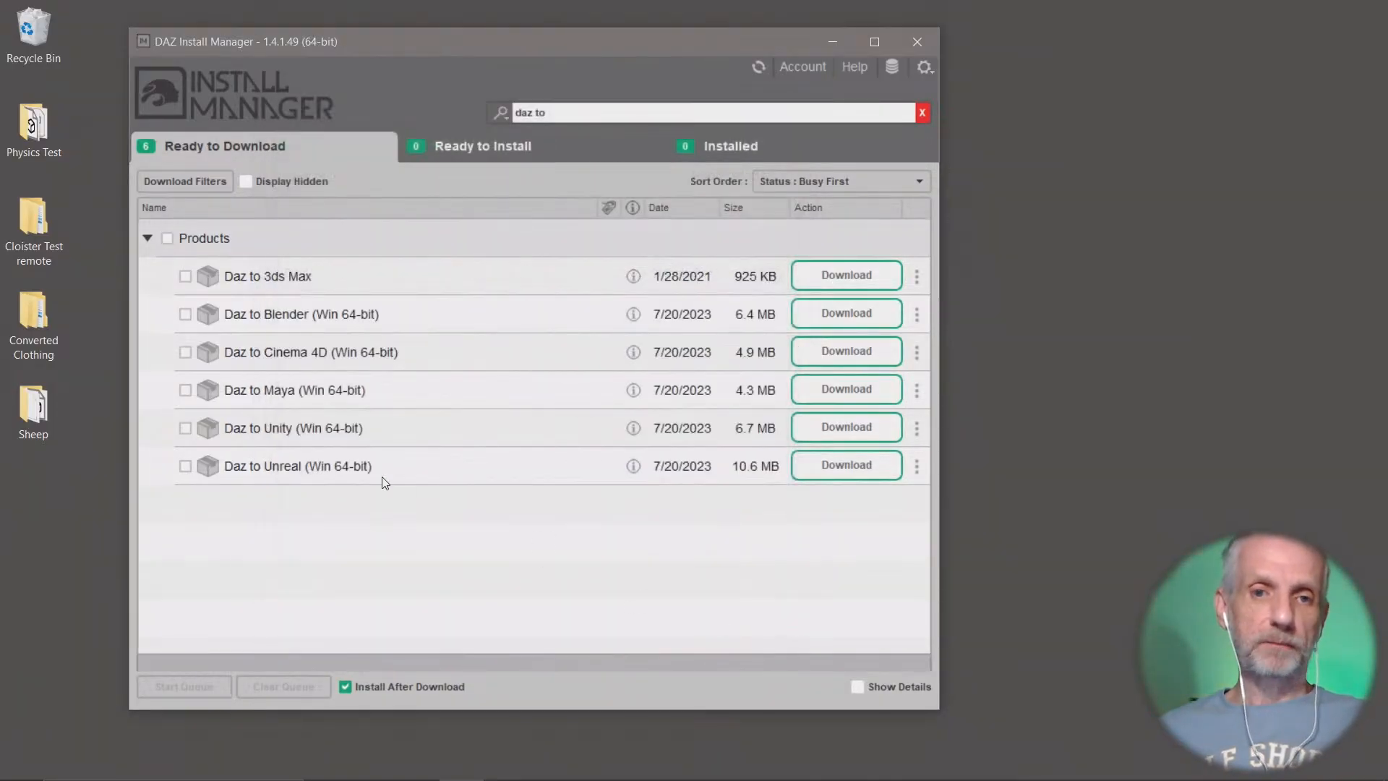
{"action": "mouse_move", "coordinate": [548, 774]}
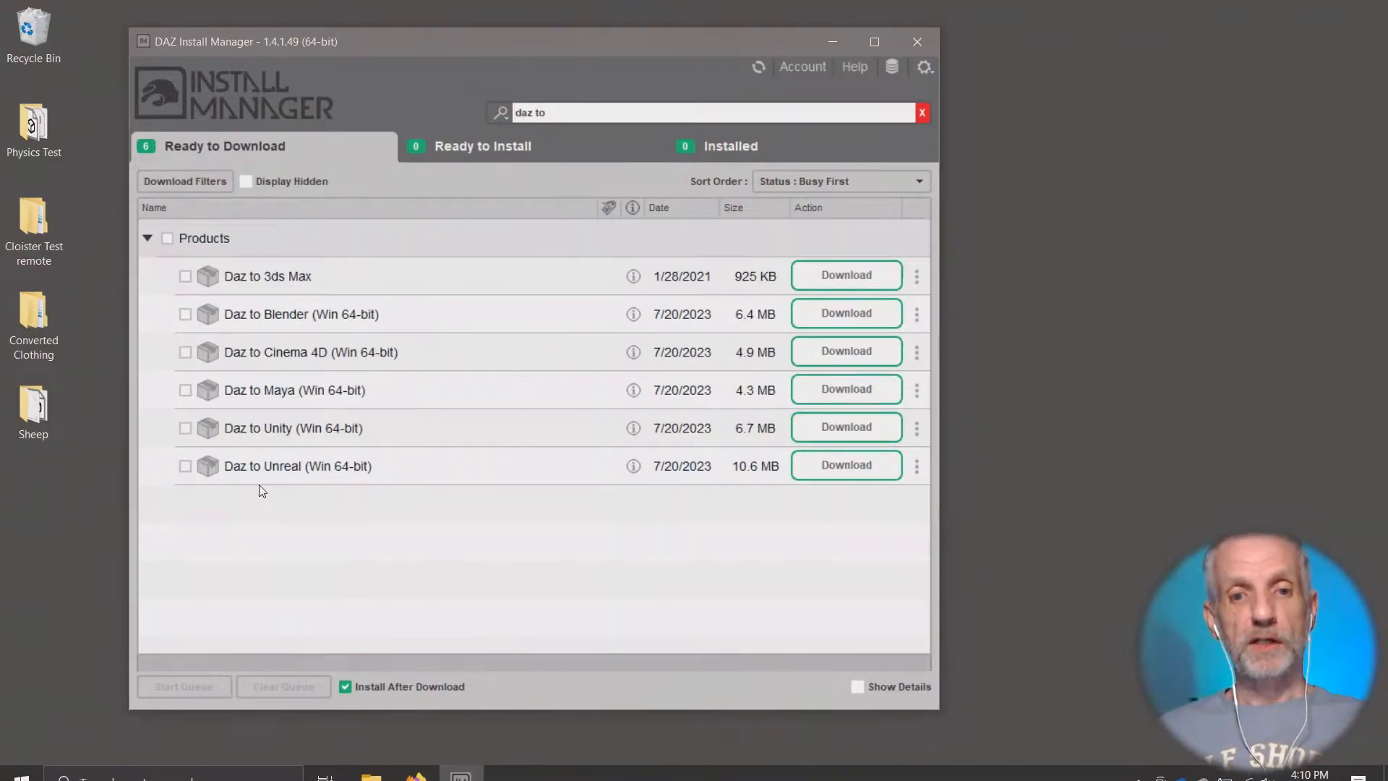
{"action": "left_click", "coordinate": [185, 466]}
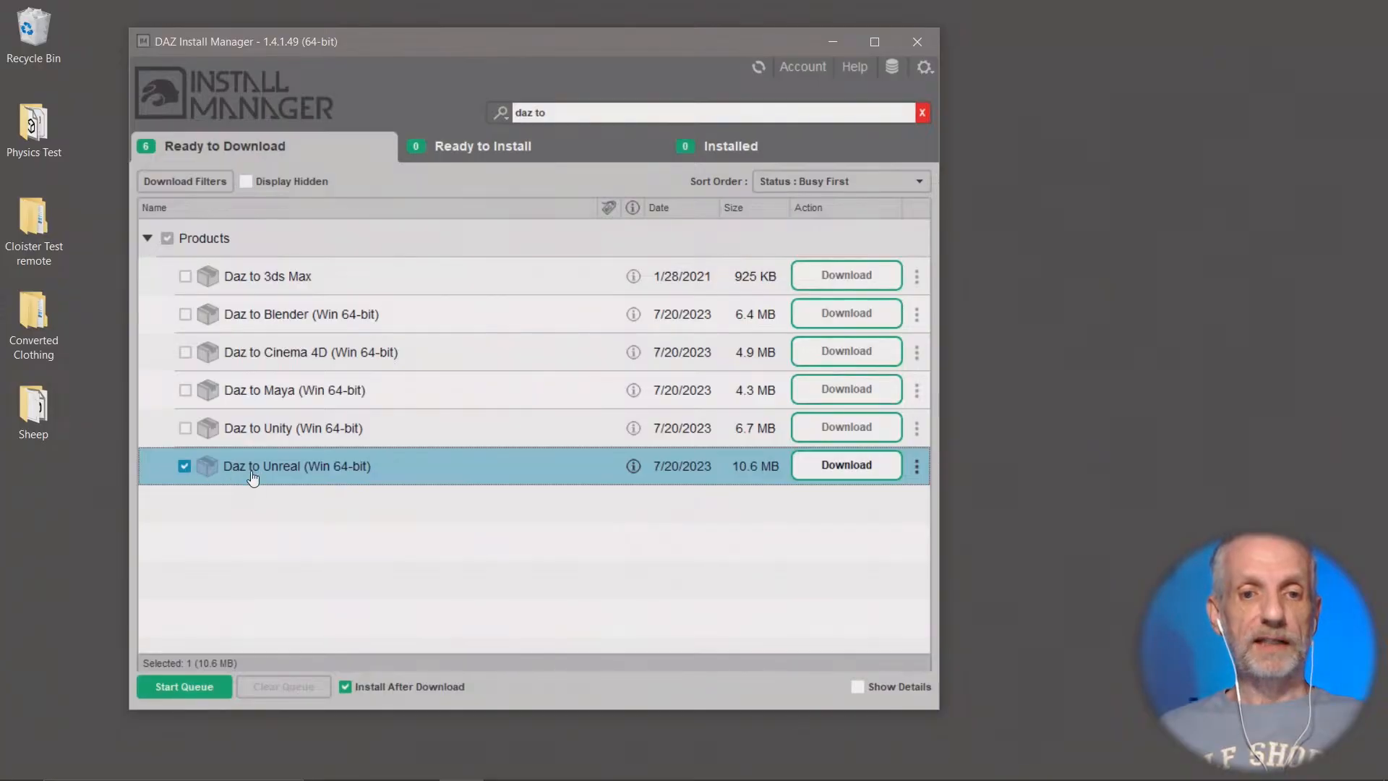
{"action": "left_click", "coordinate": [184, 686]}
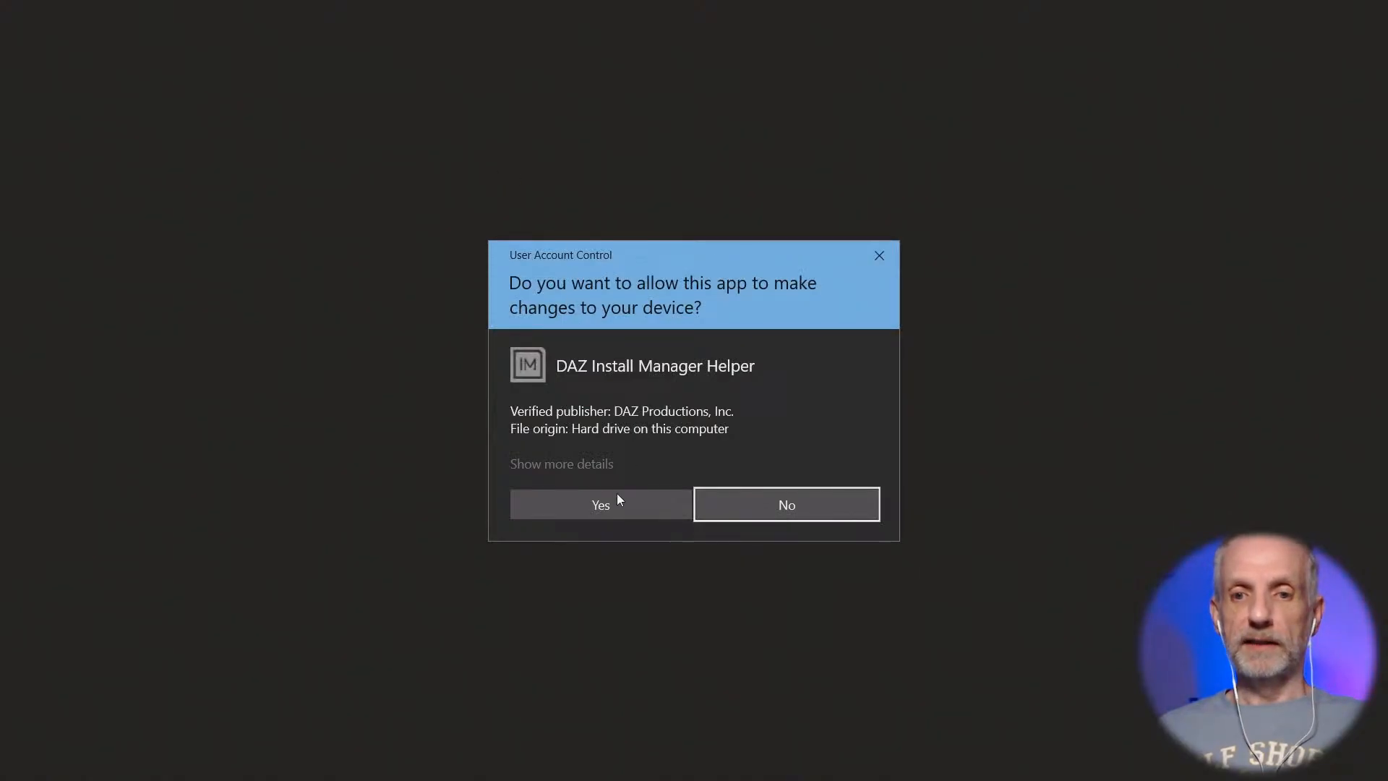
{"action": "left_click", "coordinate": [618, 502]}
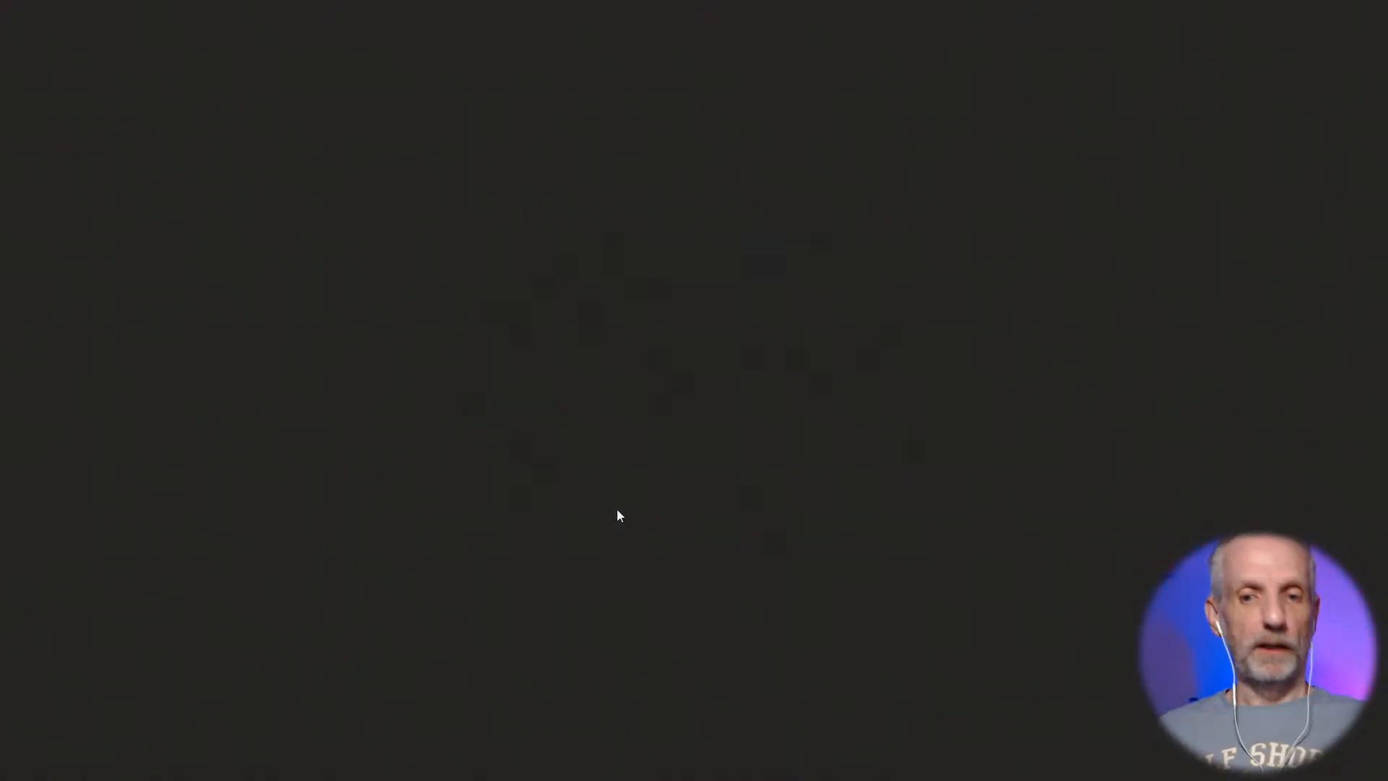
Step: Check the products ready to install and the installed Daz to Unreal package, without uninstalling anything
{"action": "left_click", "coordinate": [539, 152]}
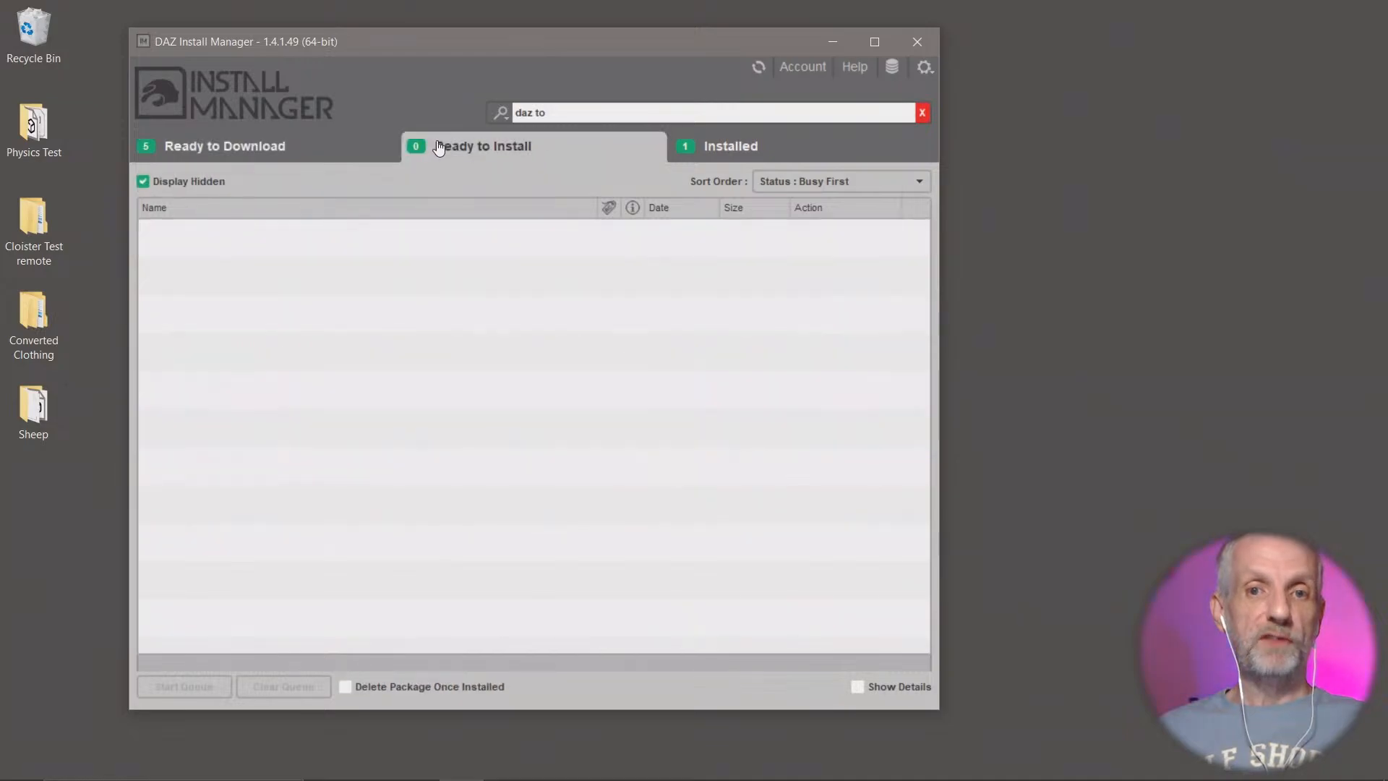
{"action": "left_click", "coordinate": [826, 157]}
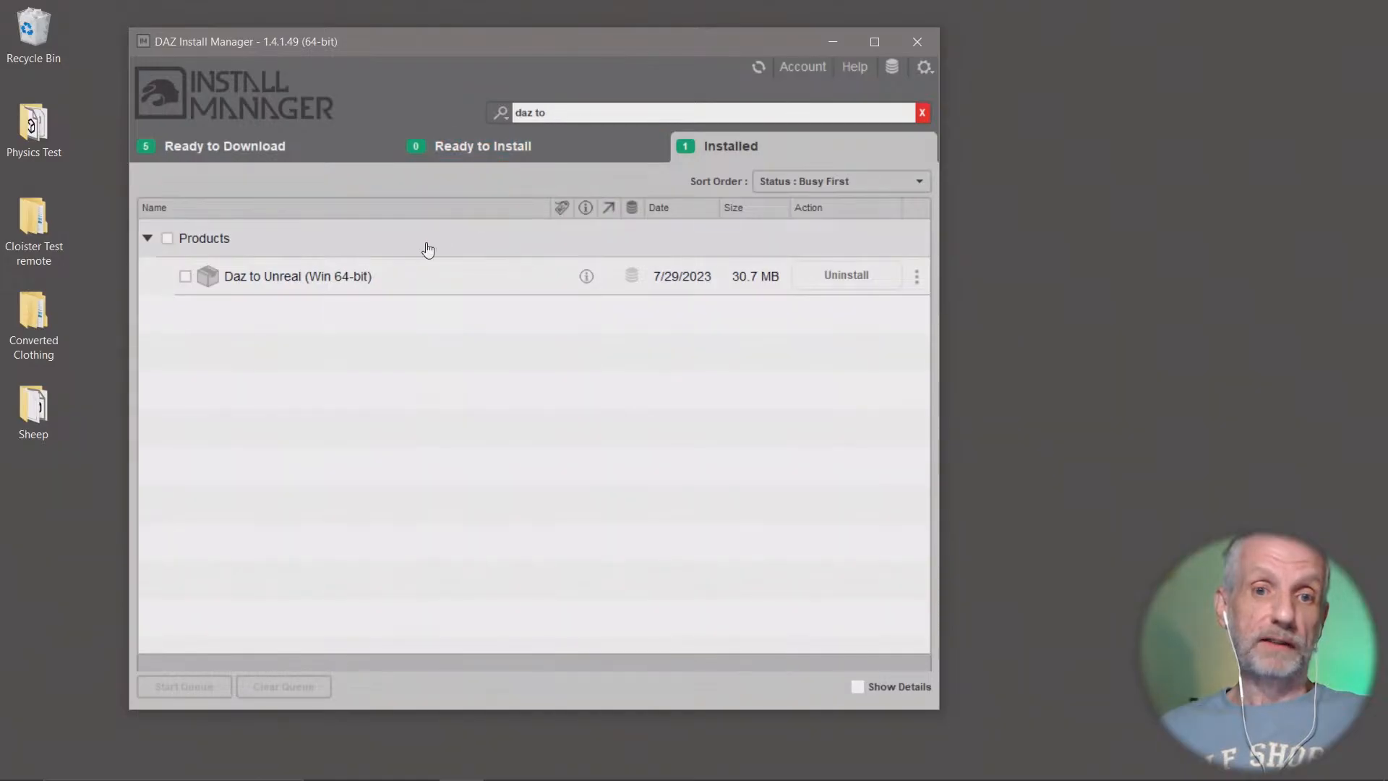
{"action": "left_click", "coordinate": [167, 238]}
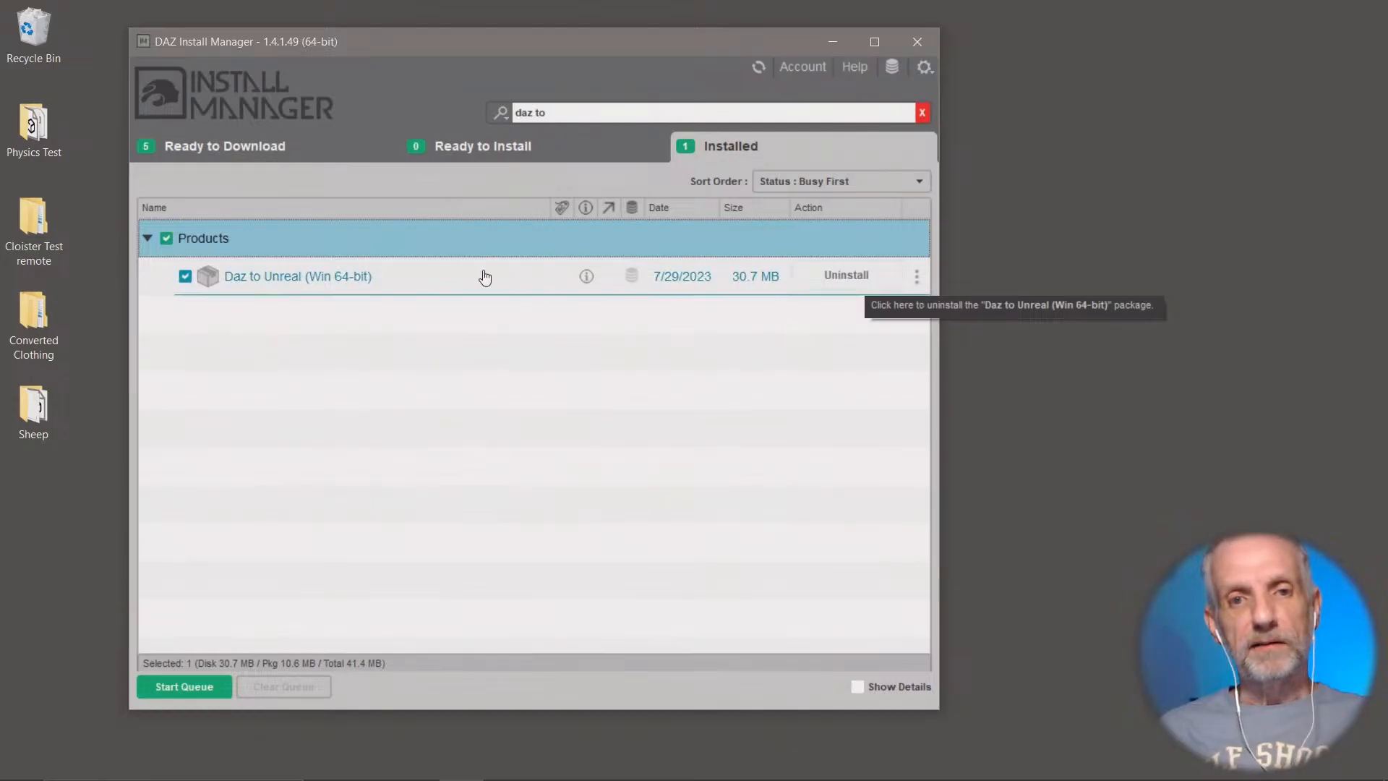
{"action": "left_click", "coordinate": [580, 161]}
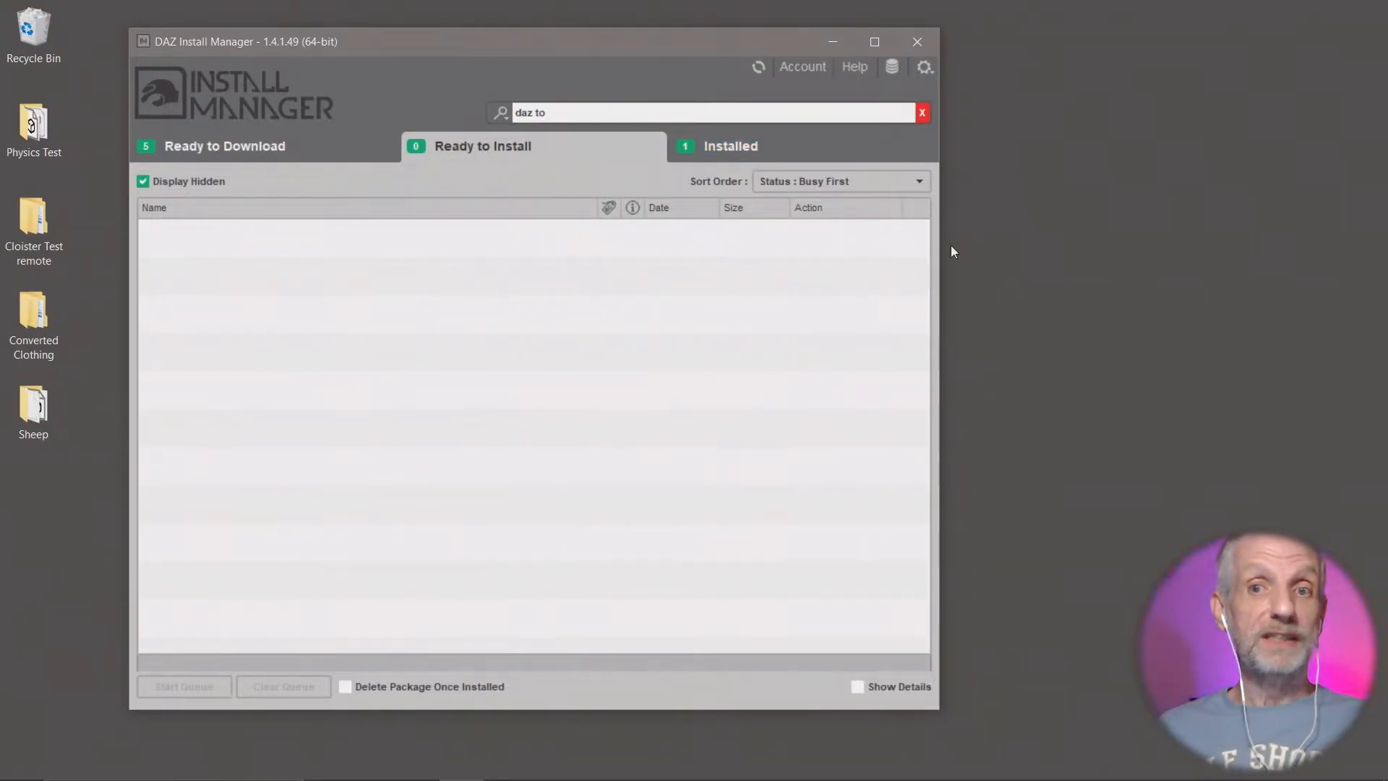
{"action": "left_click", "coordinate": [843, 154]}
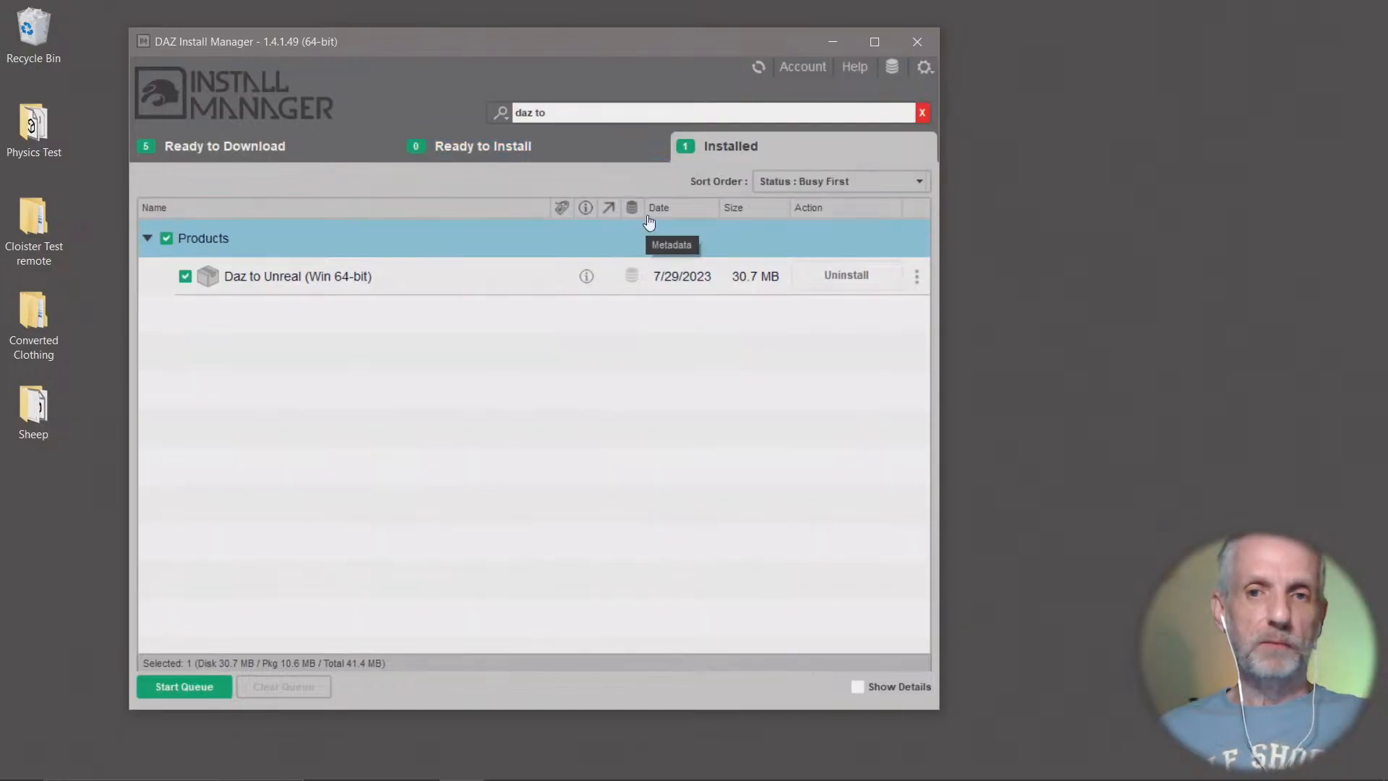
Step: Download and install the Daz to Blender (Win 64-bit) bridge, and close DAZ Install Manager after checking the installed products
{"action": "left_click", "coordinate": [311, 148]}
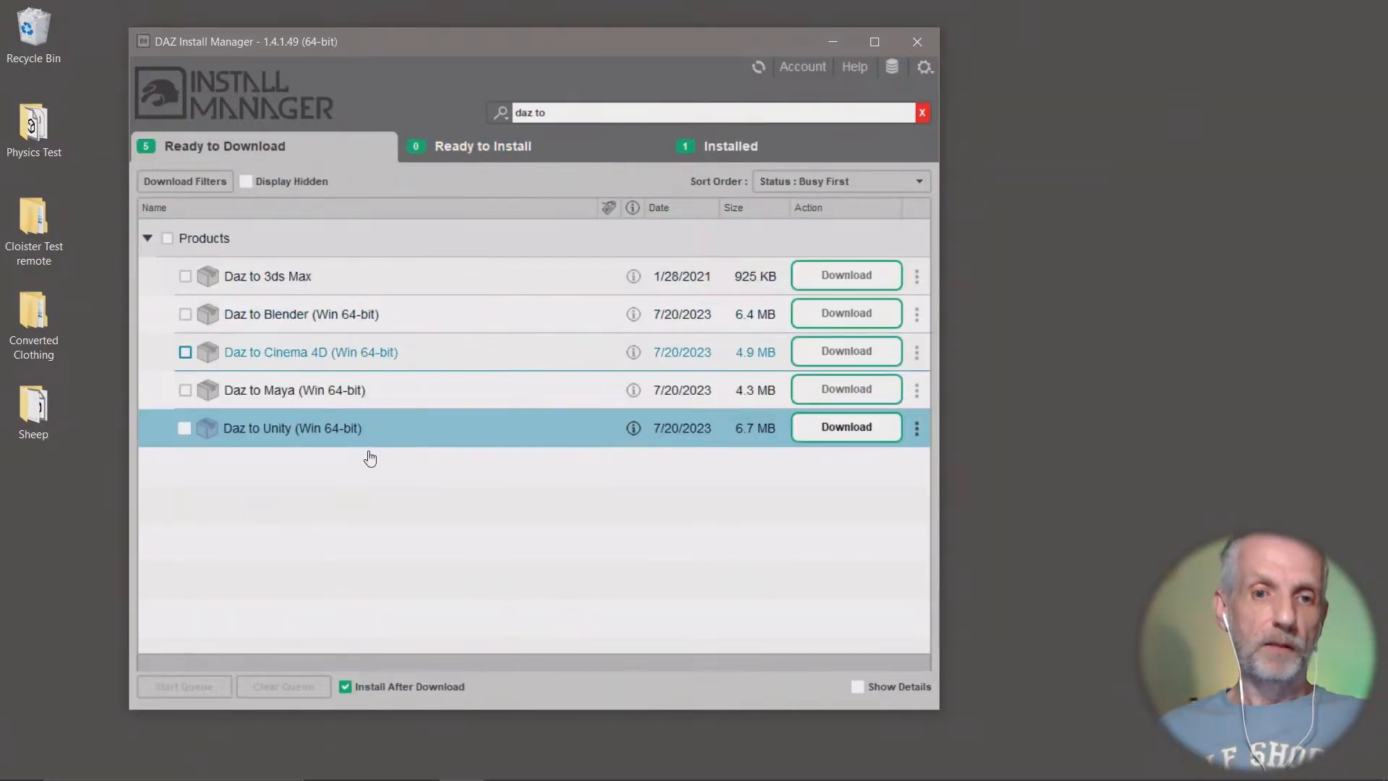
{"action": "left_click", "coordinate": [185, 315]}
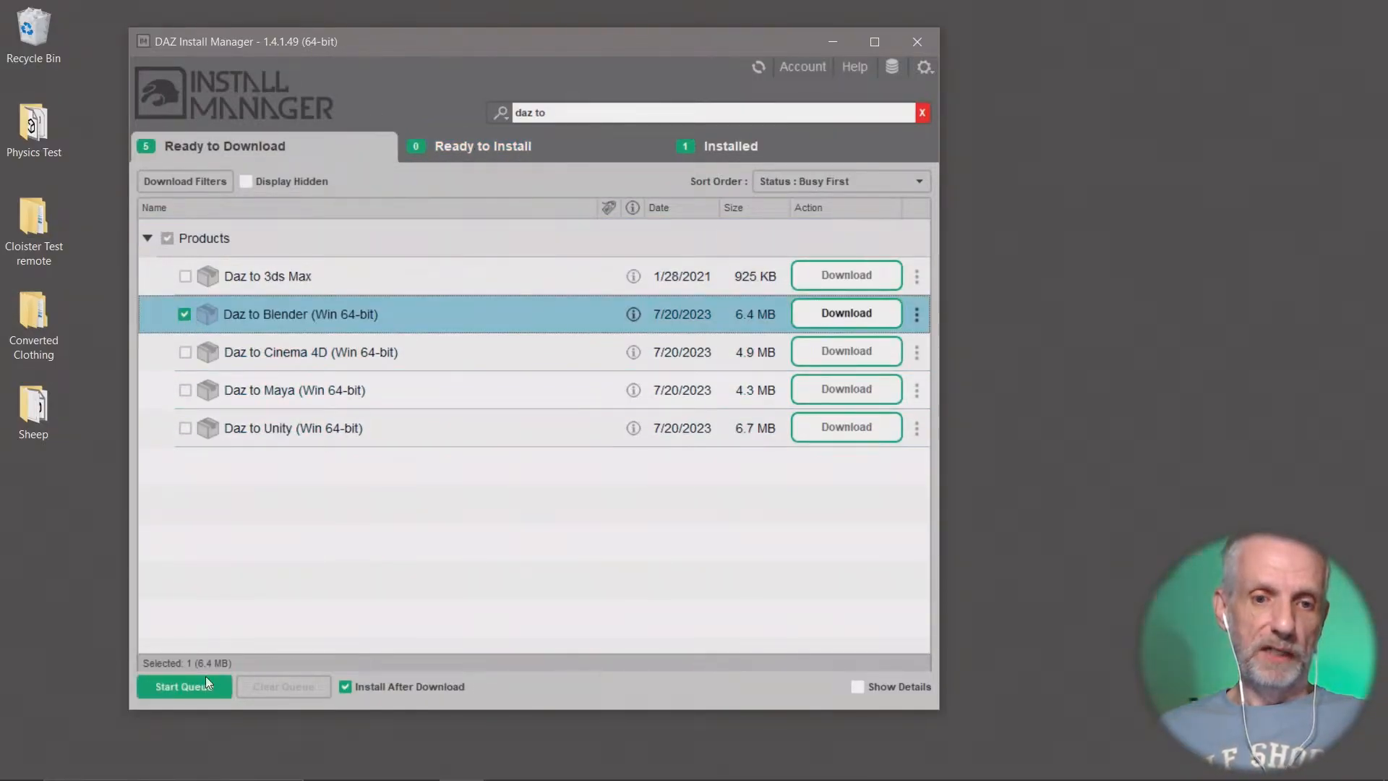
{"action": "left_click", "coordinate": [189, 686]}
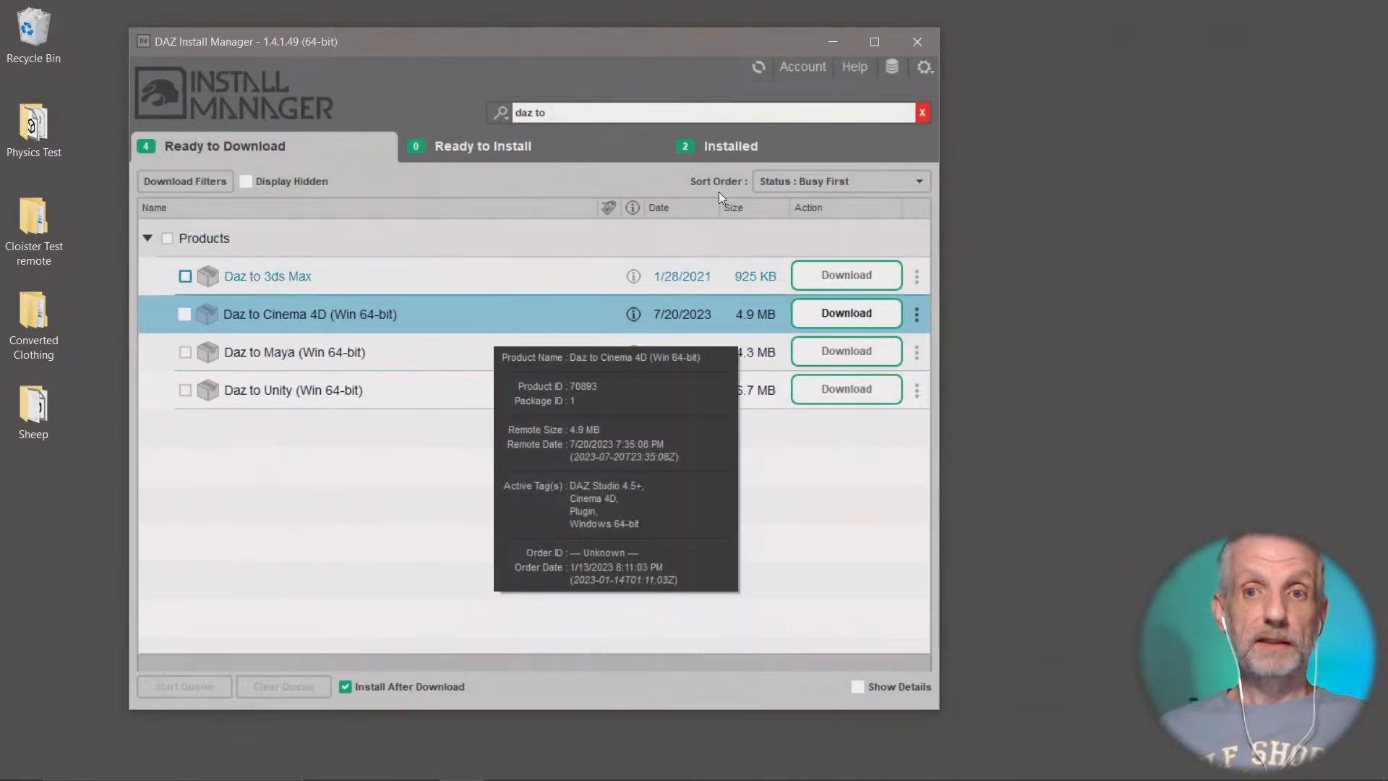
{"action": "left_click", "coordinate": [825, 156]}
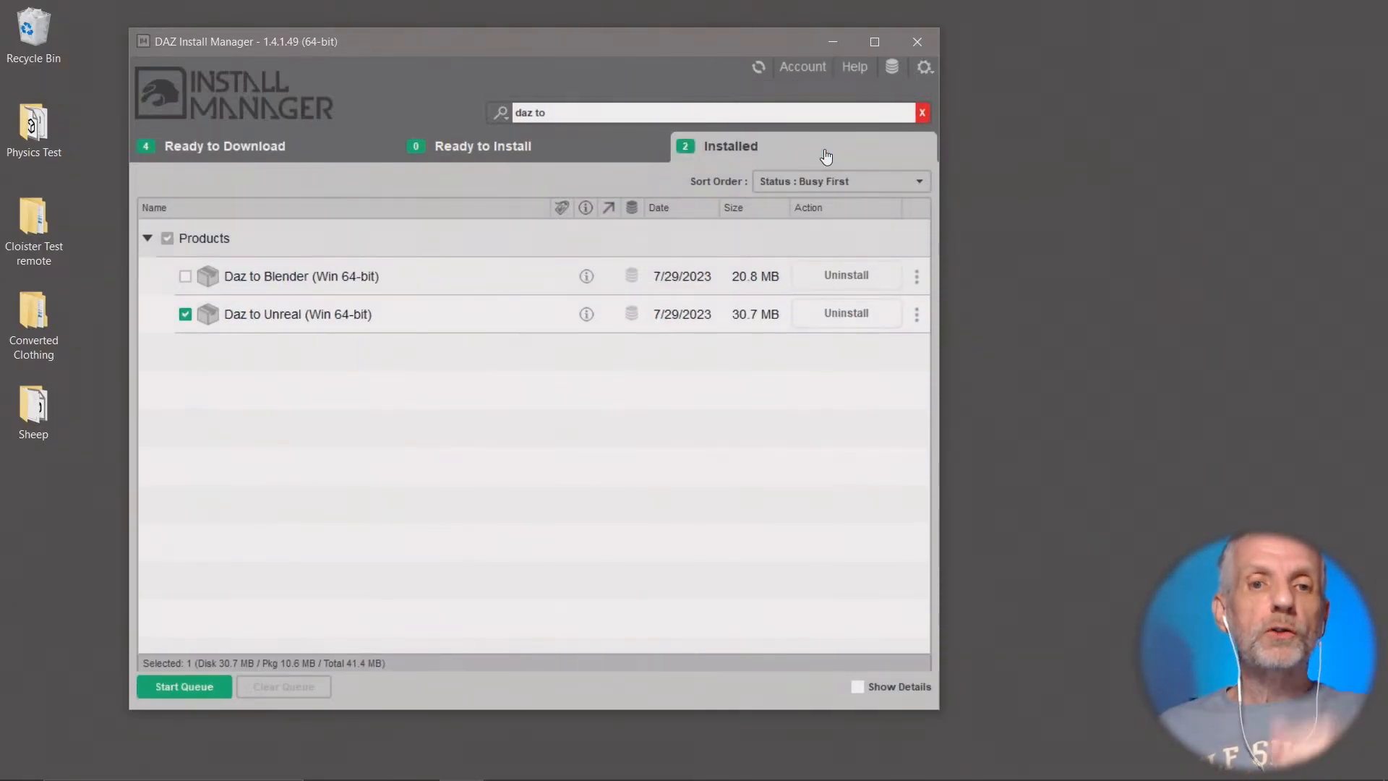
{"action": "left_click", "coordinate": [924, 42]}
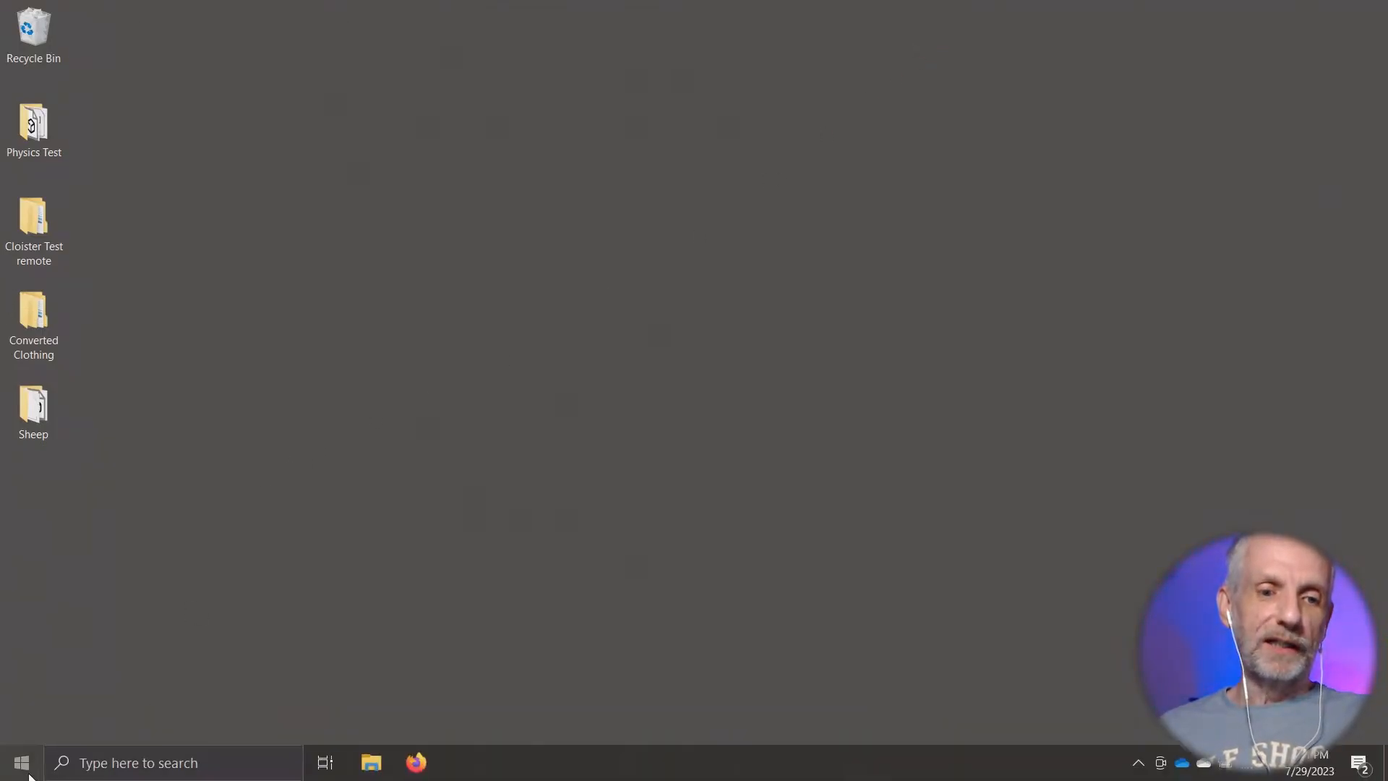
{"action": "left_click", "coordinate": [21, 763]}
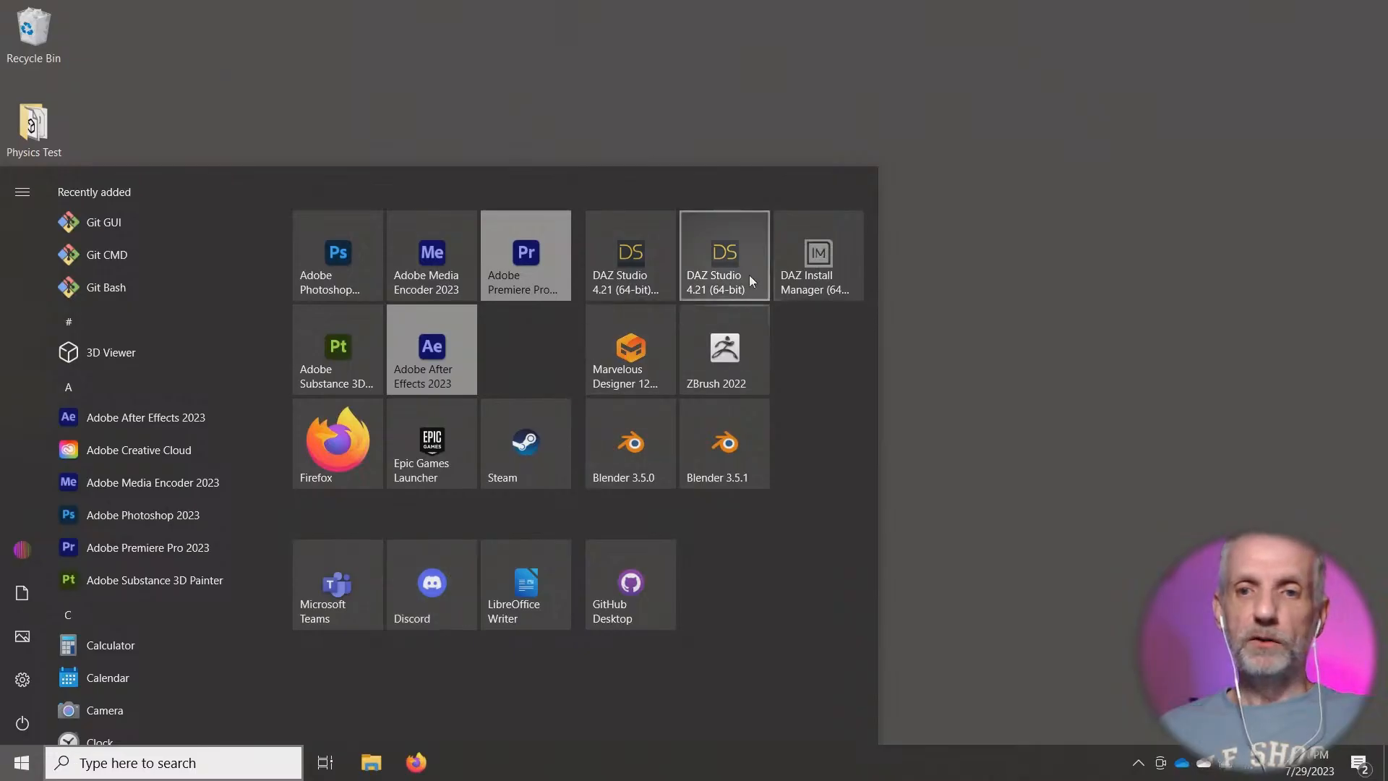
{"action": "left_click", "coordinate": [658, 277]}
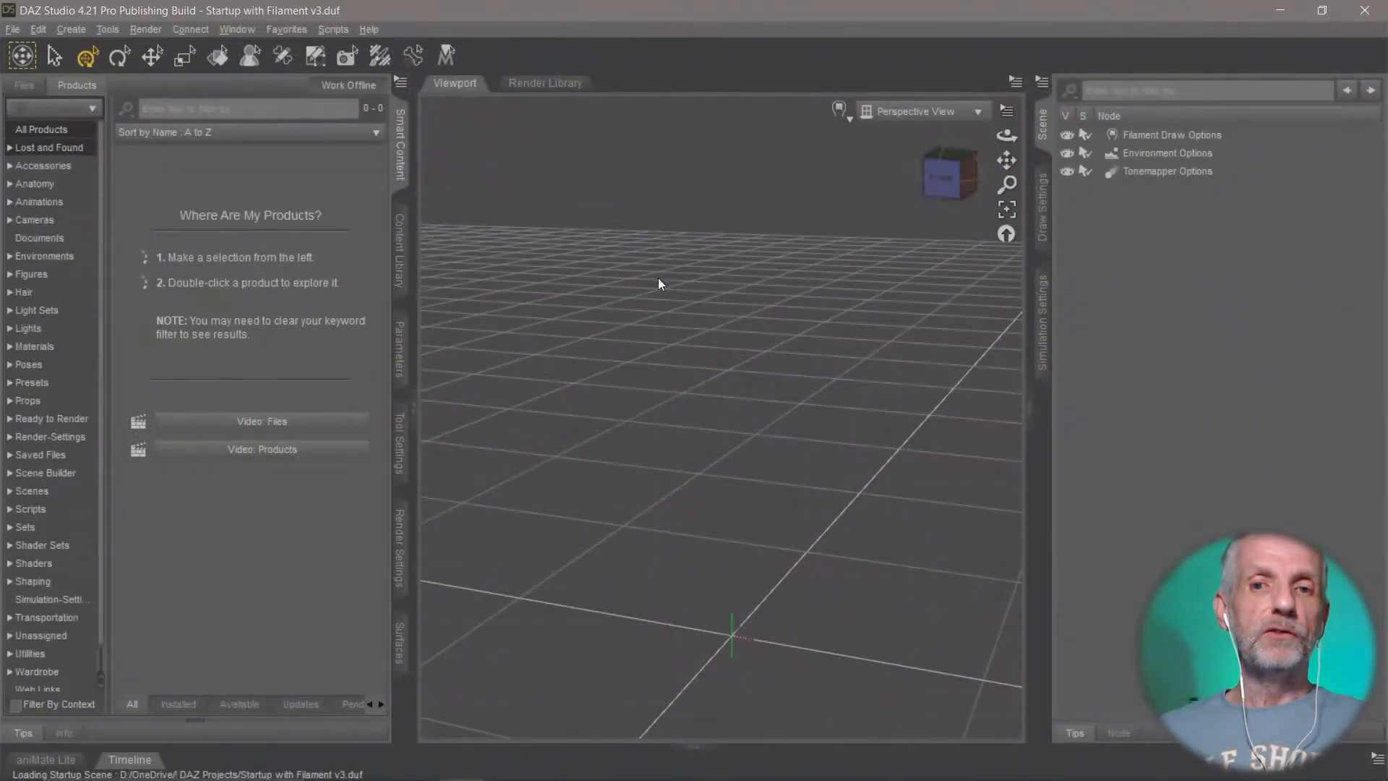
{"action": "left_click", "coordinate": [1362, 15]}
{"action": "left_click", "coordinate": [718, 418]}
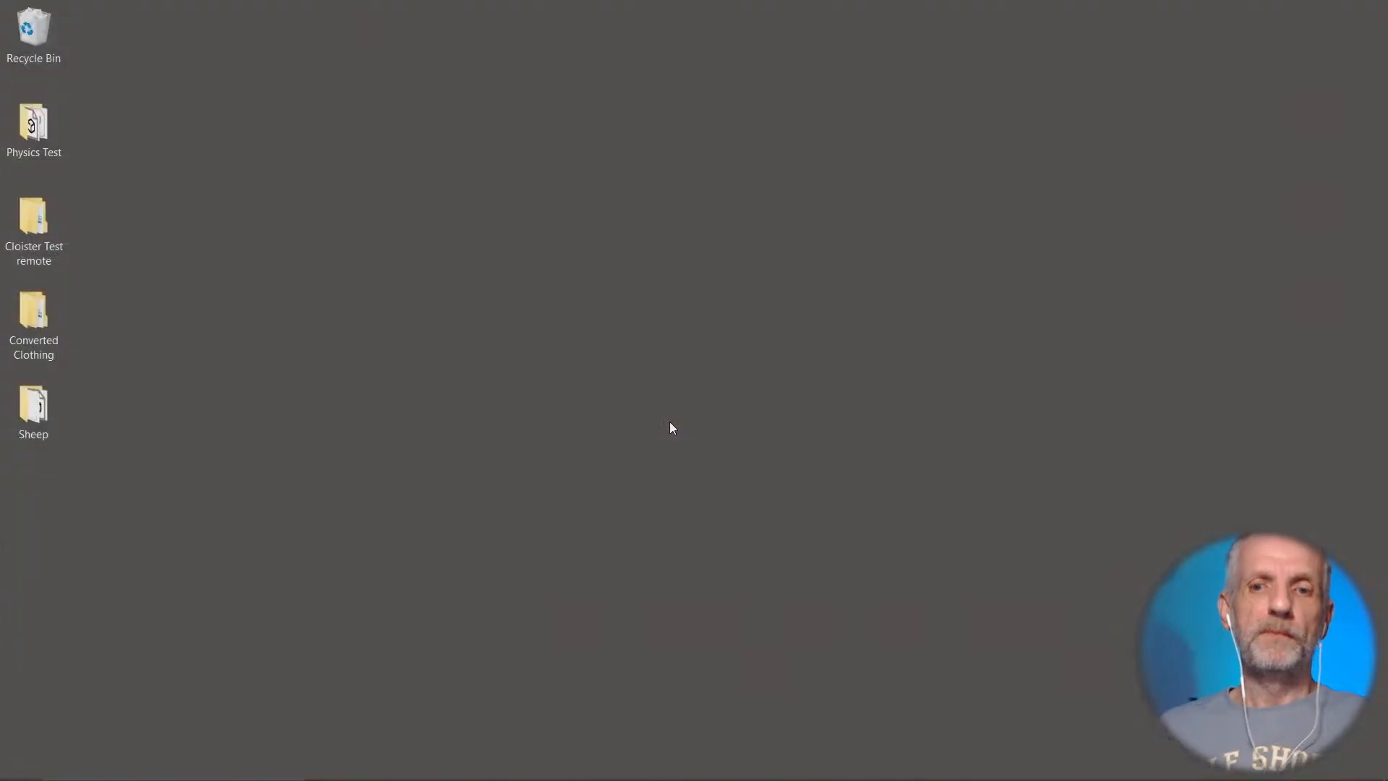
Step: Launch DAZ Studio 4.21 (64-bit), and read and close the DazToUnreal Installation Step 2 instructions
{"action": "left_click", "coordinate": [16, 767]}
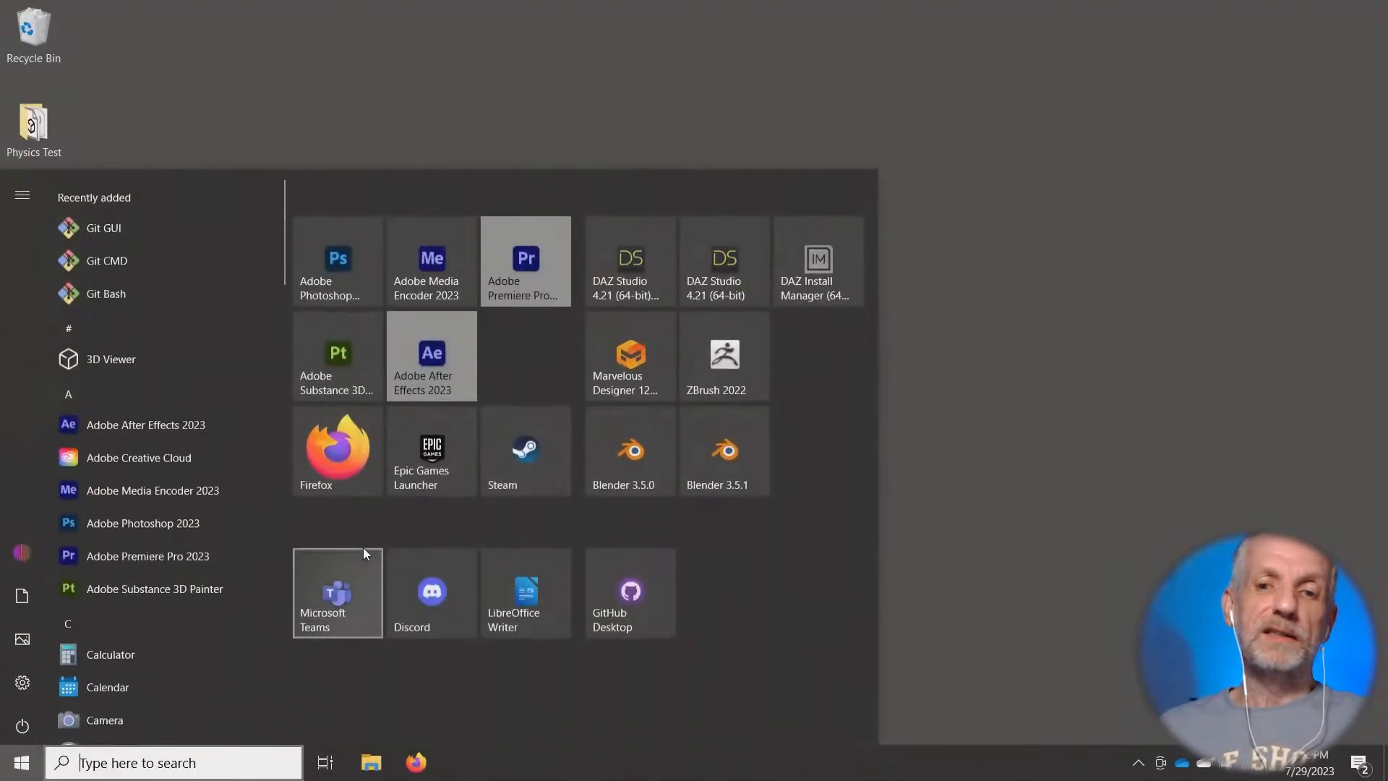
{"action": "left_click", "coordinate": [732, 271]}
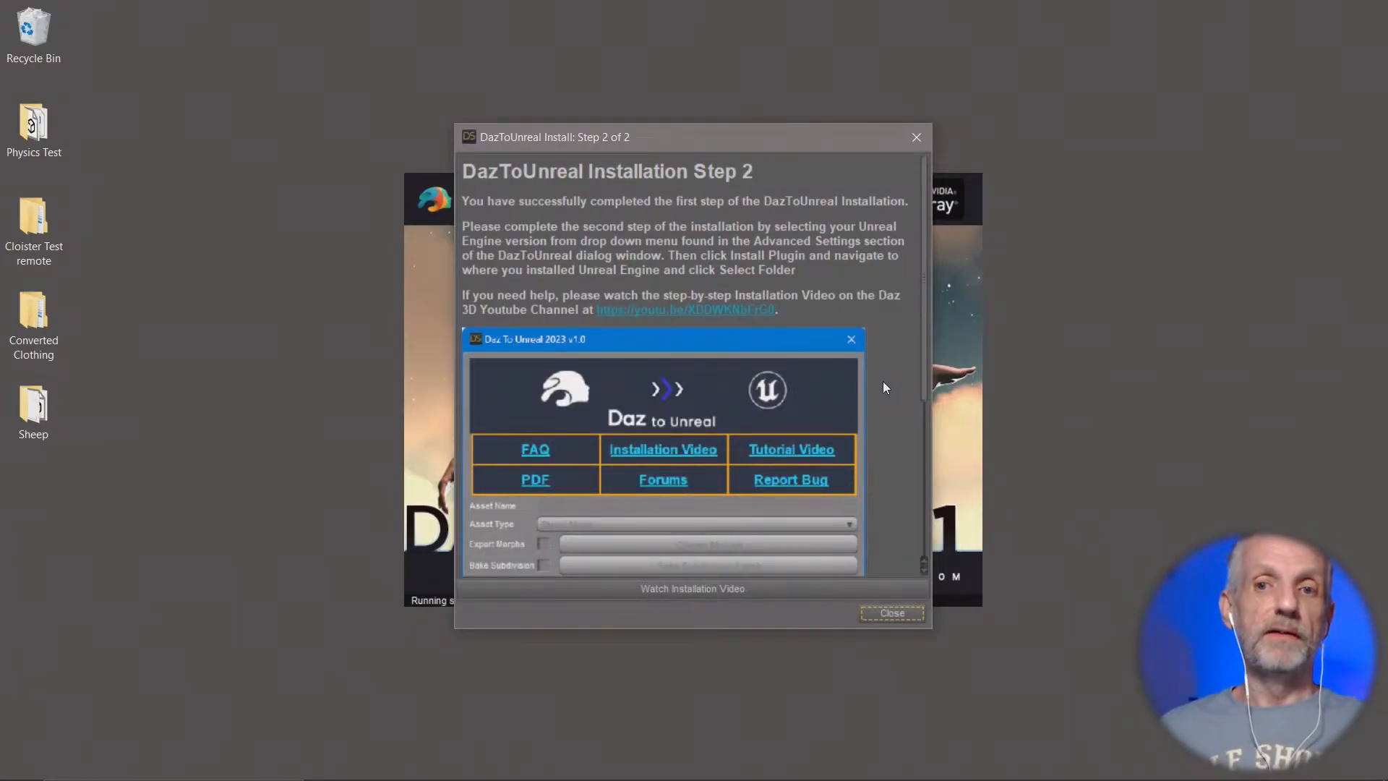
{"action": "left_click_drag", "start_coordinate": [743, 141], "coordinate": [475, 82]}
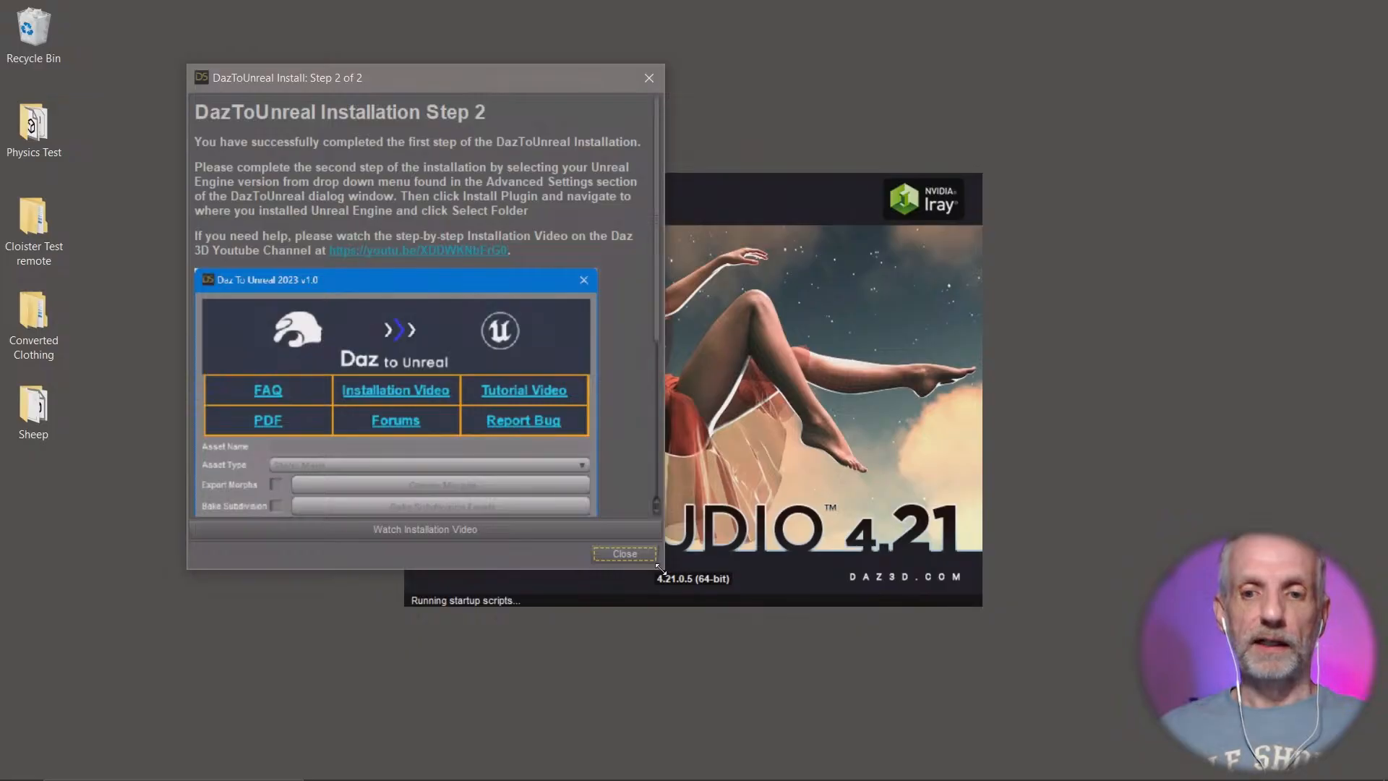
{"action": "left_click_drag", "start_coordinate": [659, 569], "coordinate": [804, 779]}
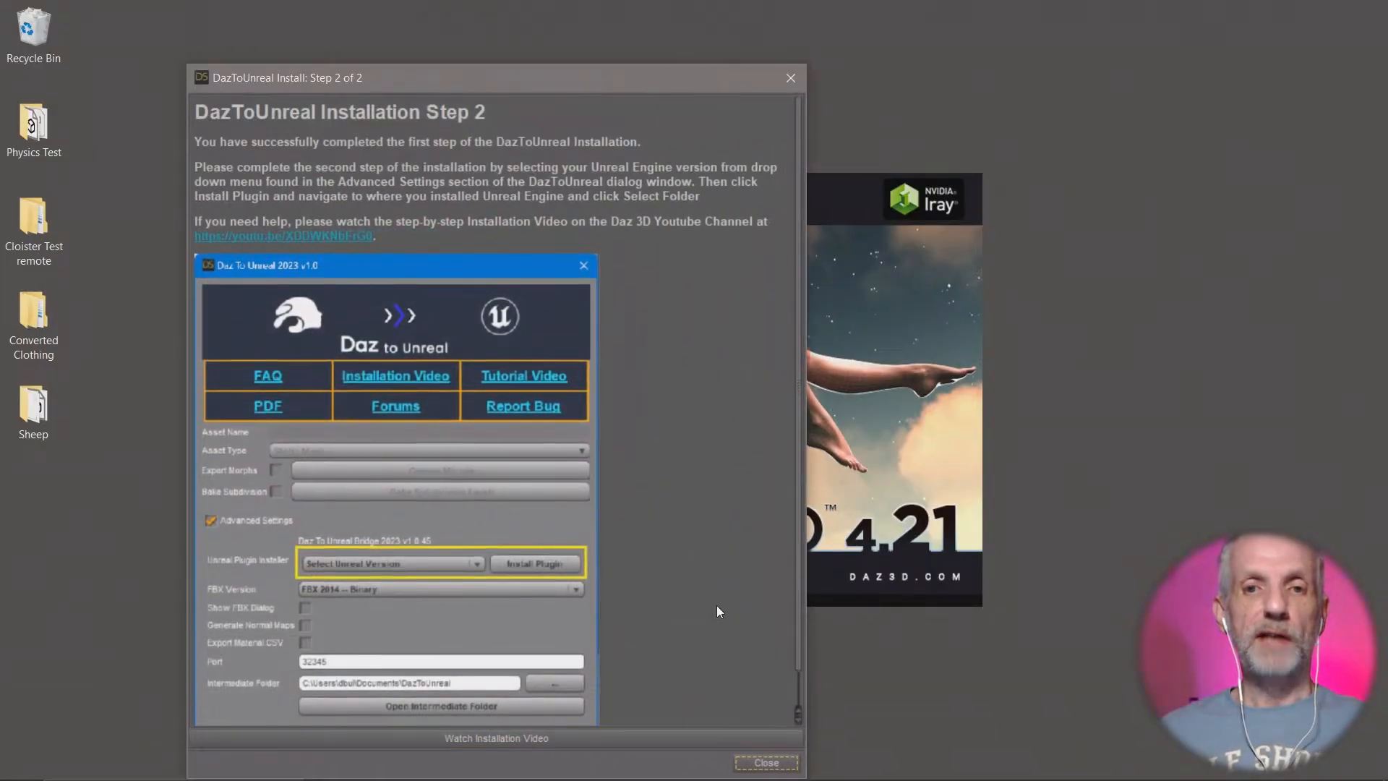
{"action": "left_click_drag", "start_coordinate": [642, 26], "coordinate": [619, 27]}
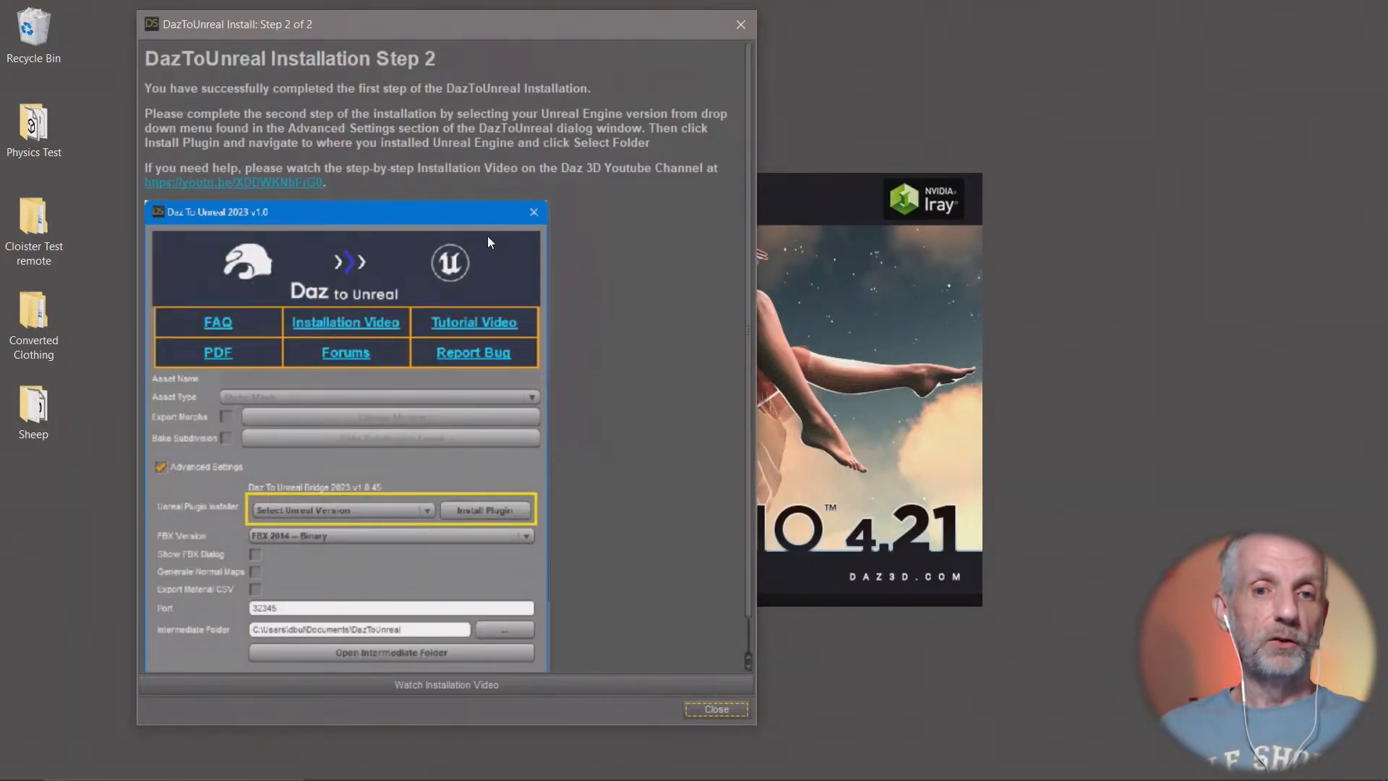
{"action": "scroll", "coordinate": [588, 307], "scroll_direction": "down", "scroll_amount": 1}
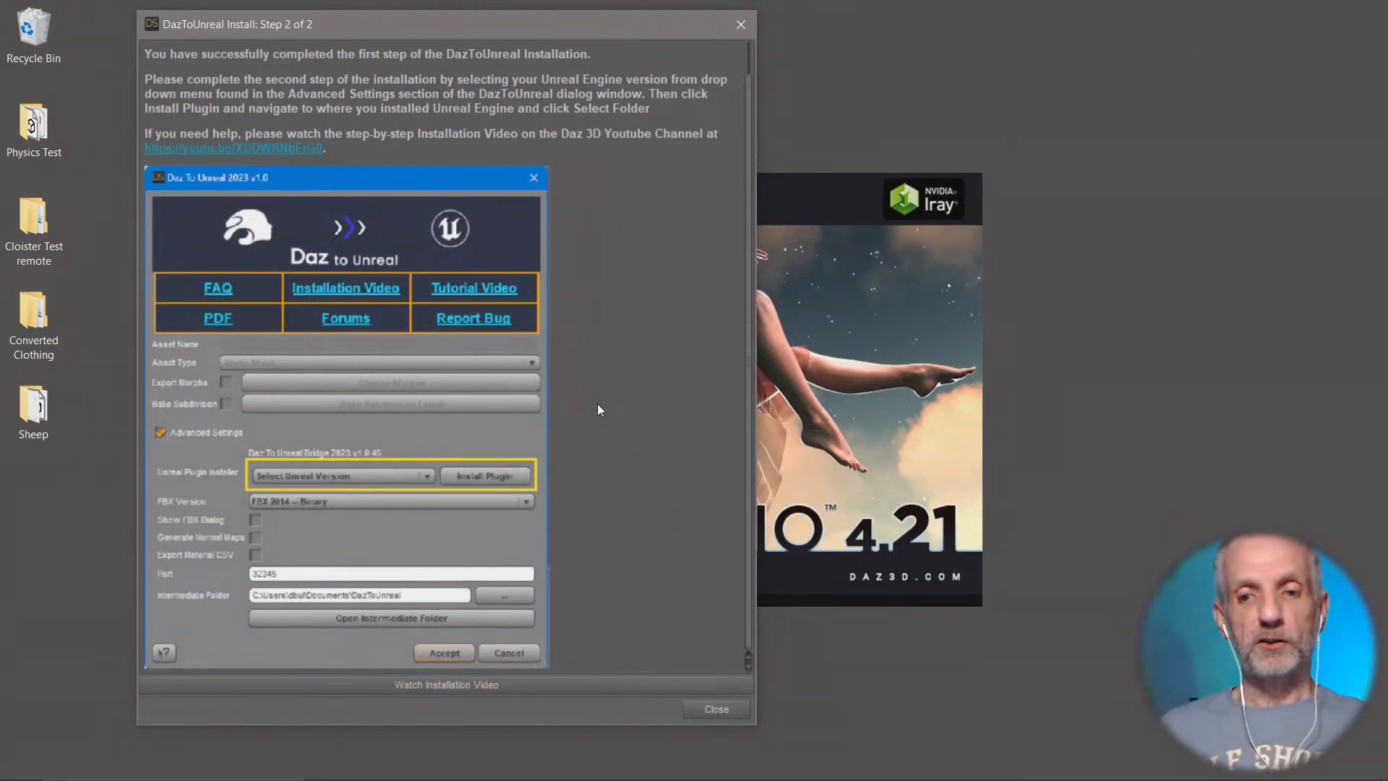
{"action": "left_click", "coordinate": [733, 710]}
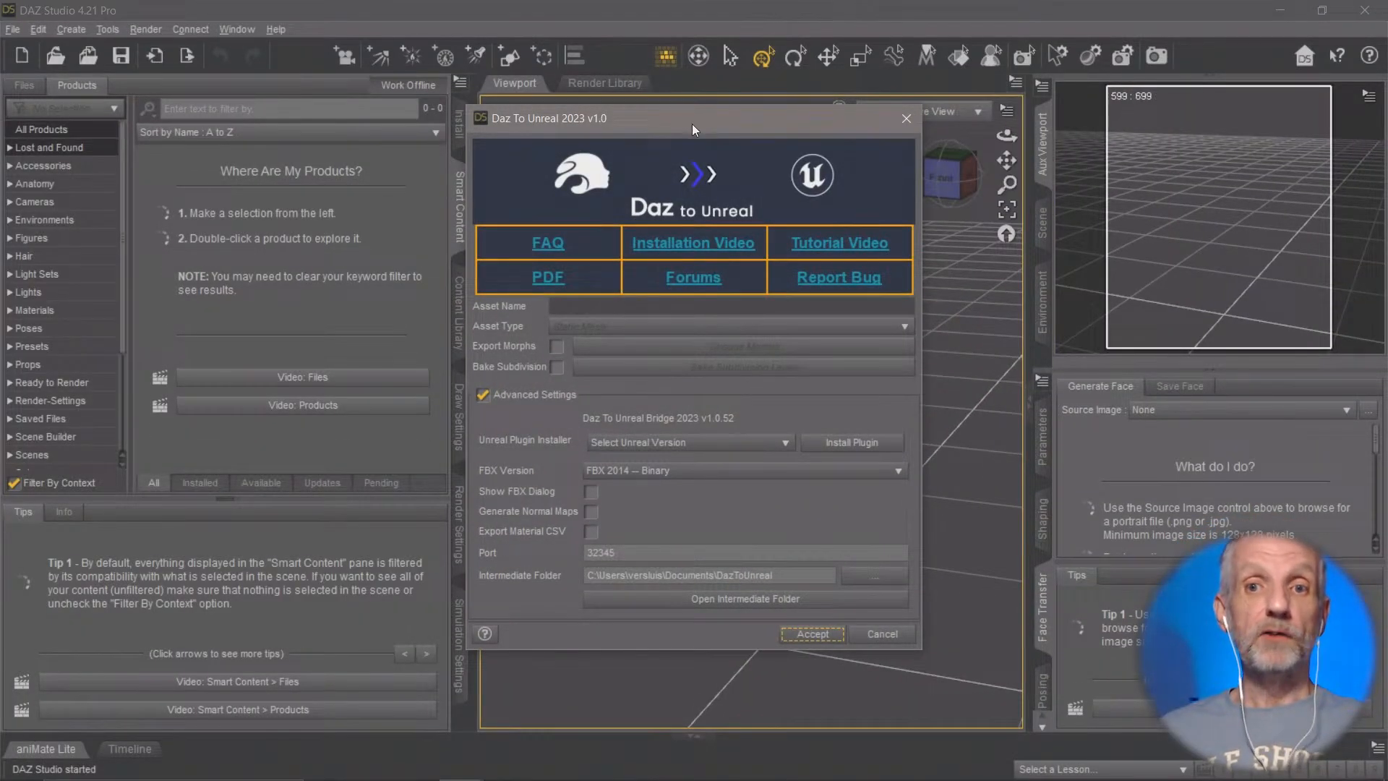
Step: Choose Unreal Engine 5.1 for the Unreal plugin installer and view the engine folder selection, cancelling both dialogs without installing
{"action": "left_click_drag", "start_coordinate": [692, 123], "coordinate": [605, 96]}
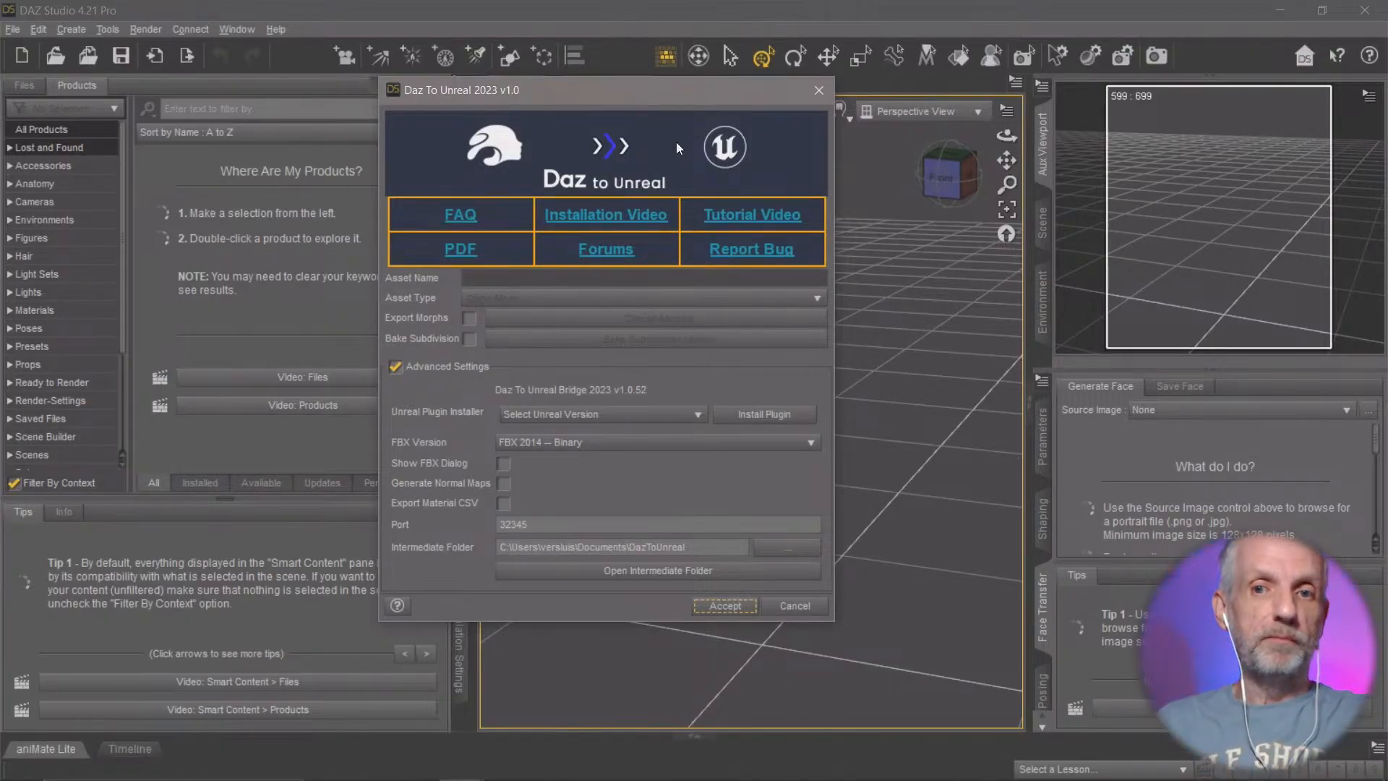
{"action": "left_click_drag", "start_coordinate": [682, 101], "coordinate": [614, 66]}
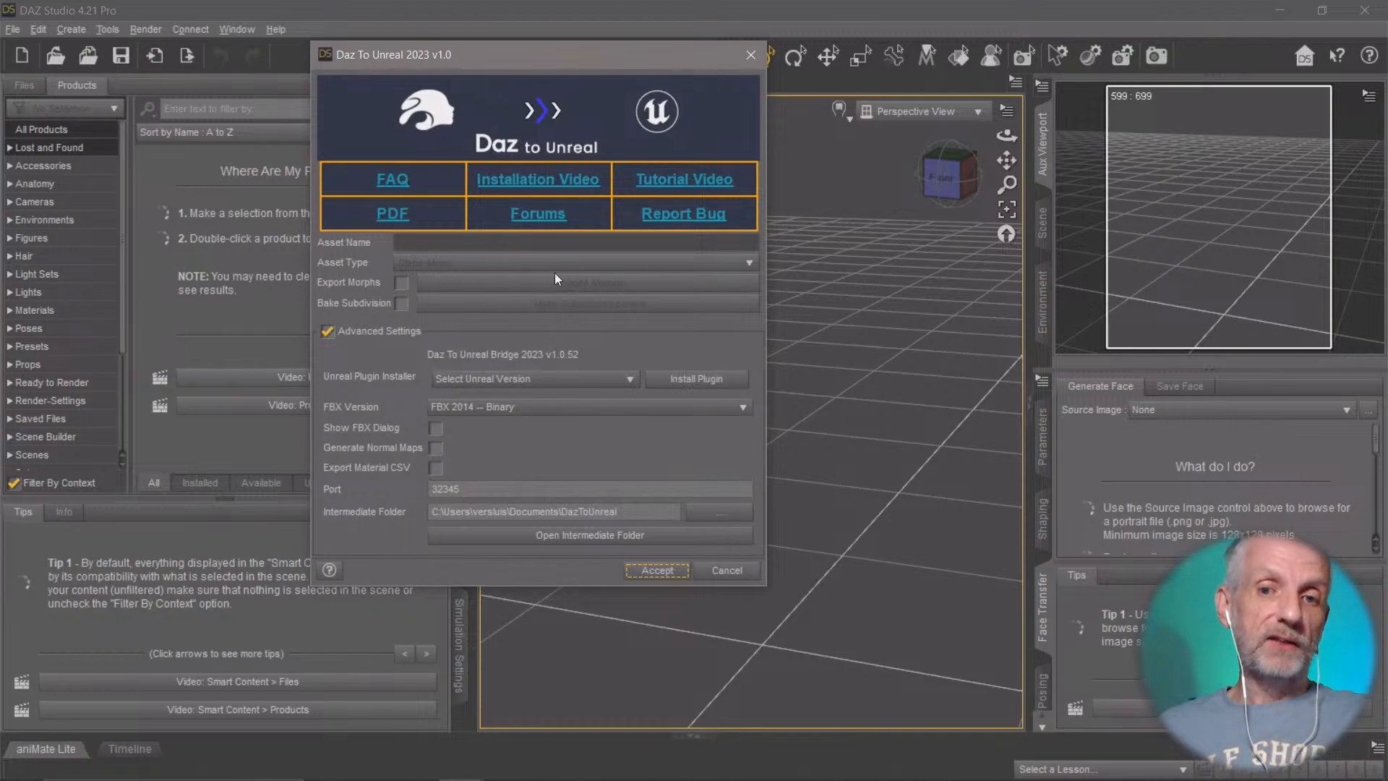
{"action": "left_click", "coordinate": [327, 332]}
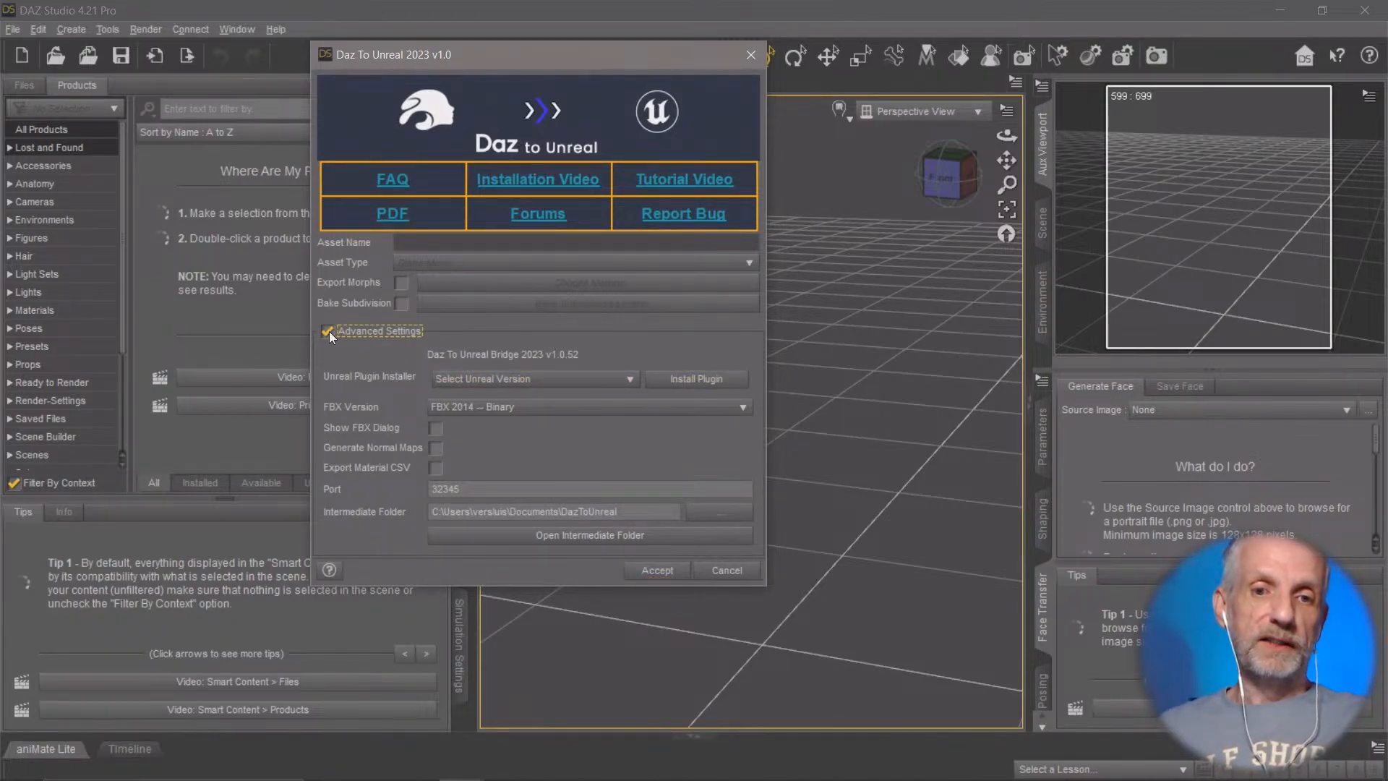
{"action": "left_click", "coordinate": [618, 380]}
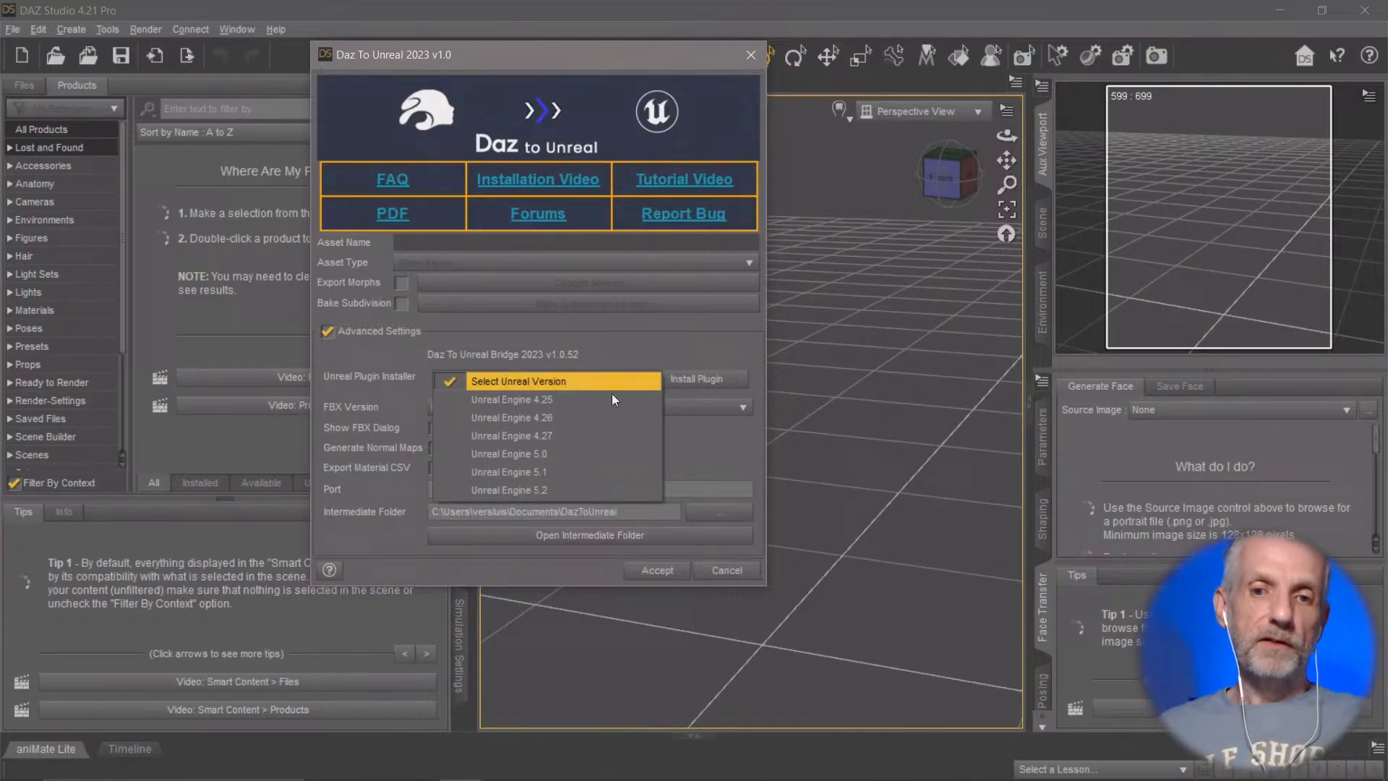
{"action": "left_click", "coordinate": [574, 474]}
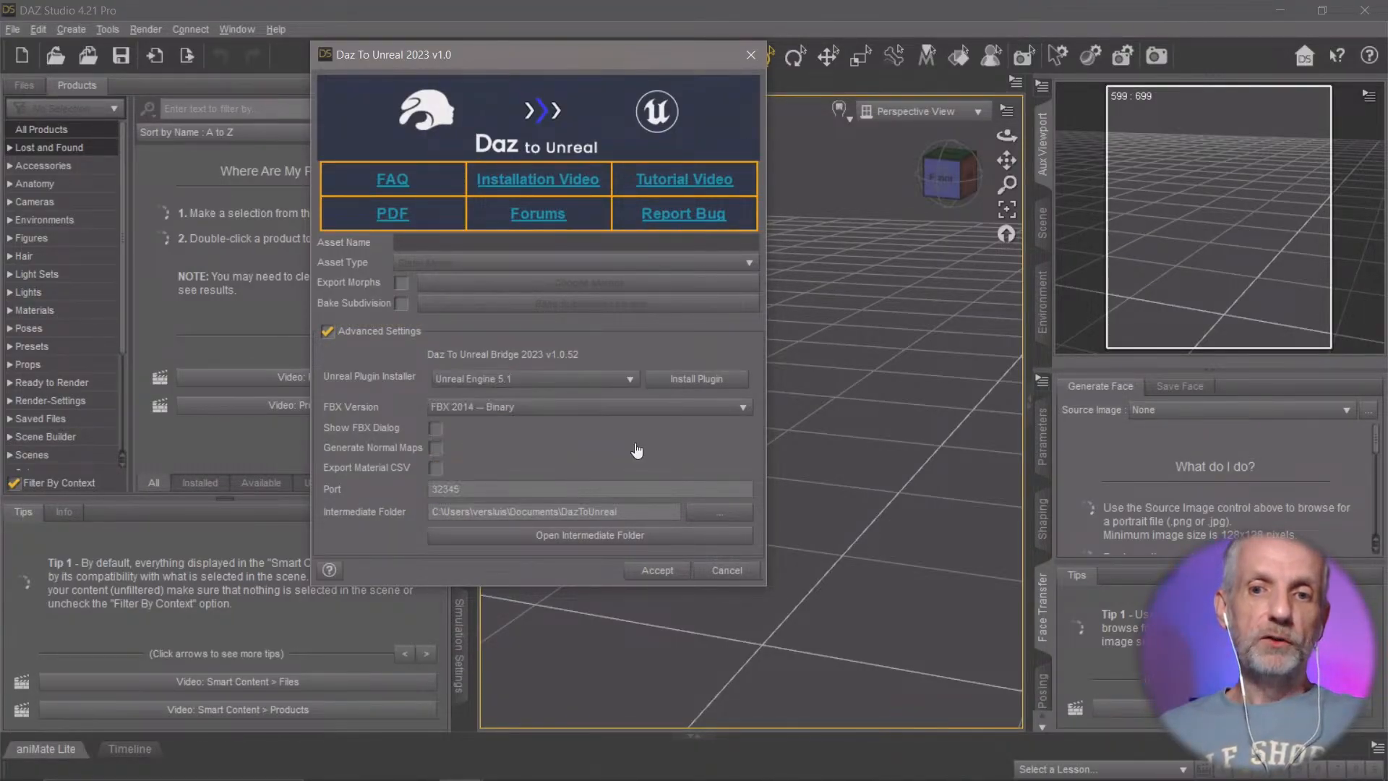
{"action": "left_click", "coordinate": [708, 377]}
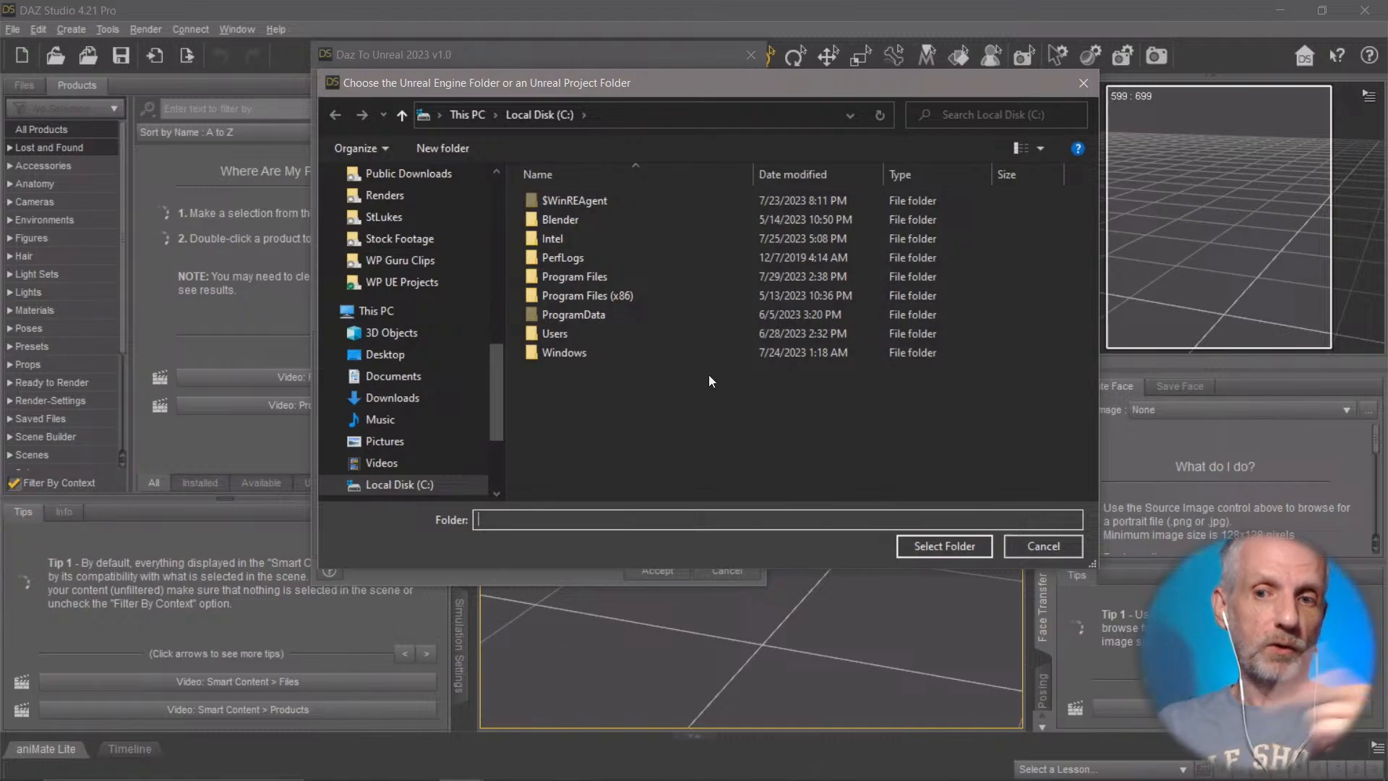
{"action": "left_click", "coordinate": [1041, 545]}
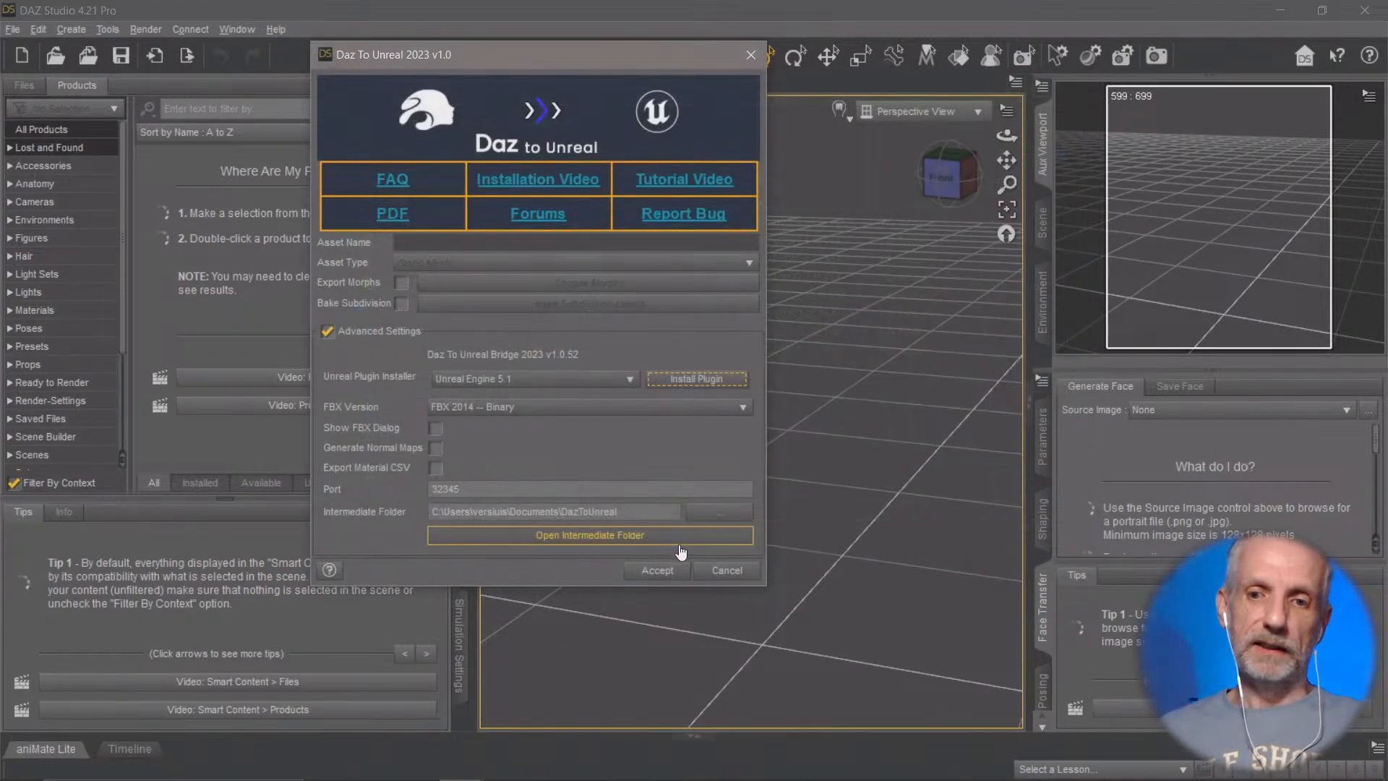
{"action": "left_click", "coordinate": [728, 571]}
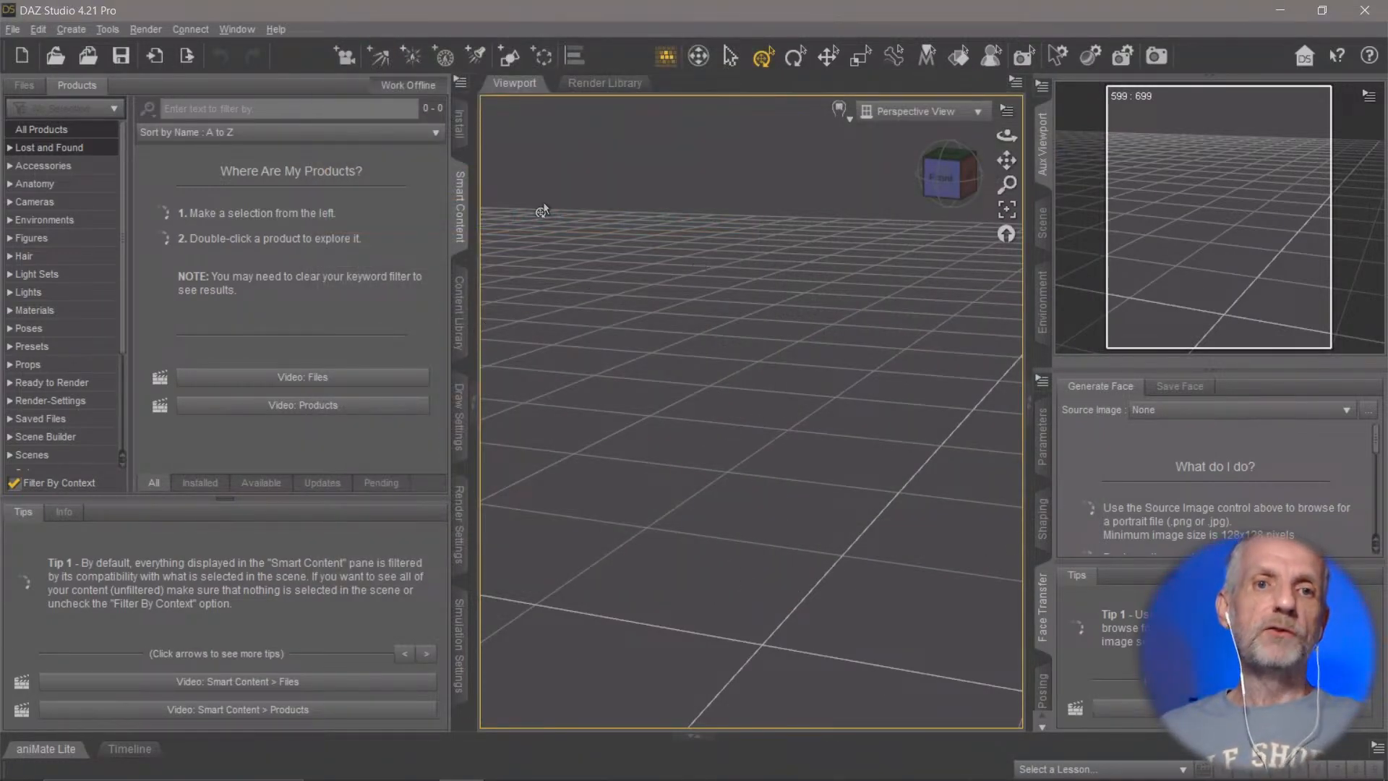
Step: Open the Daz To Blender bridge, choose Blender 3.6 for its plugin installer under the advanced settings, and cancel without installing
{"action": "left_click", "coordinate": [17, 32]}
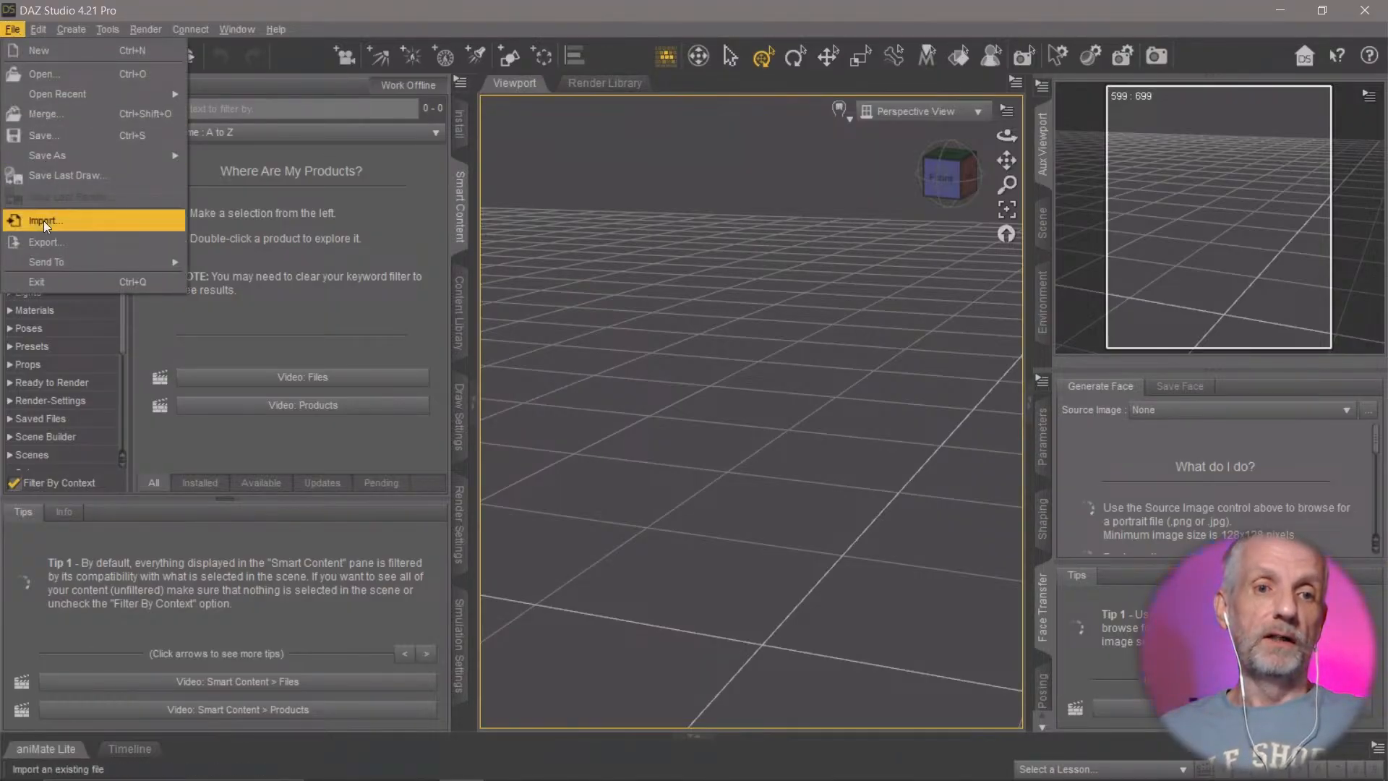
{"action": "mouse_move", "coordinate": [81, 260]}
{"action": "left_click", "coordinate": [263, 313]}
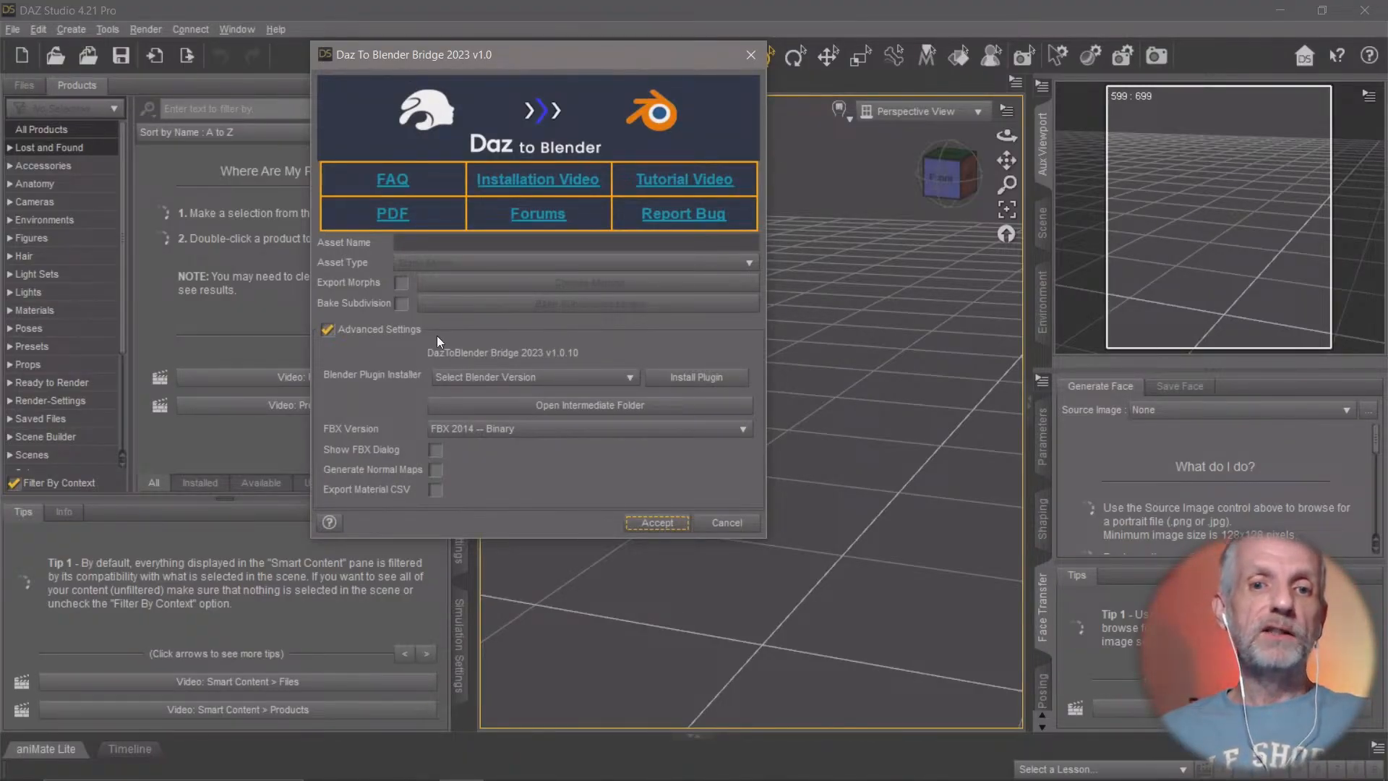
{"action": "left_click", "coordinate": [329, 329]}
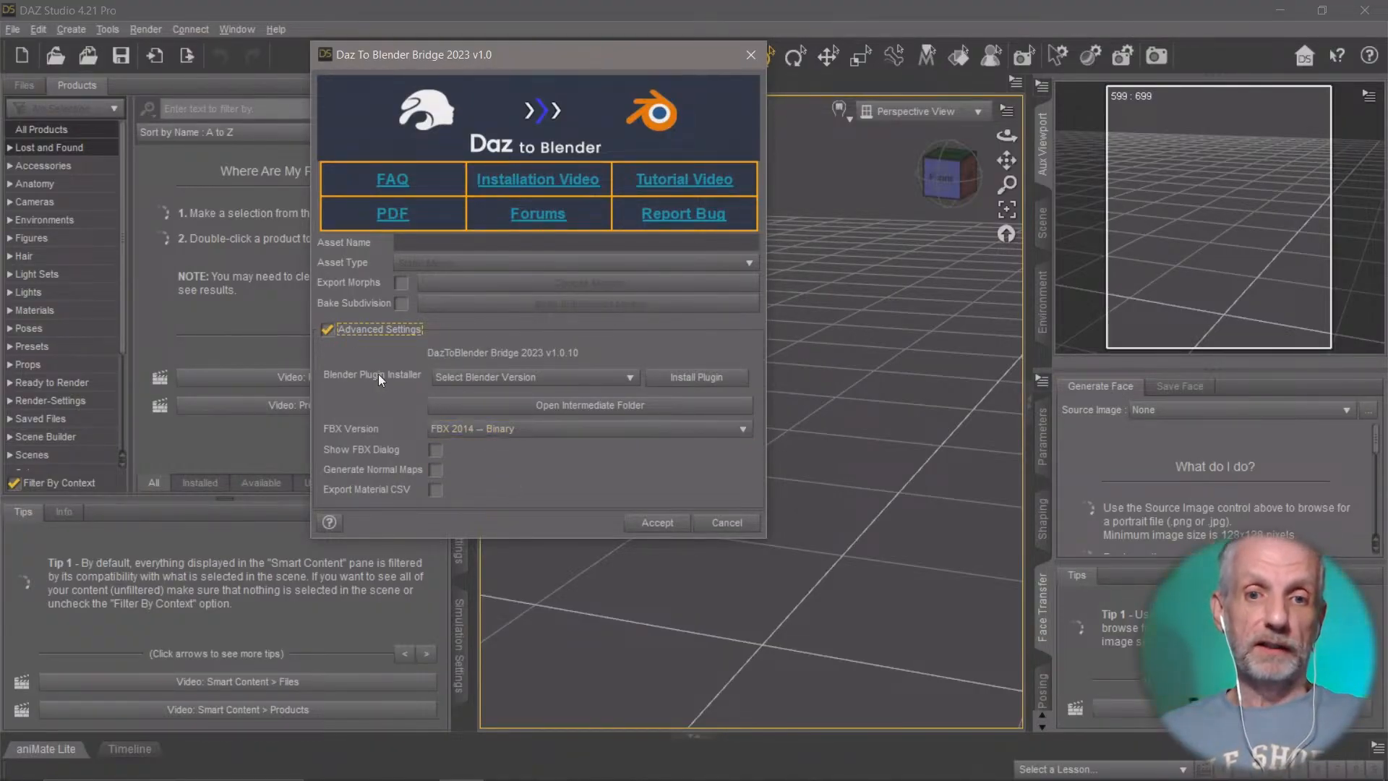
{"action": "left_click", "coordinate": [626, 377]}
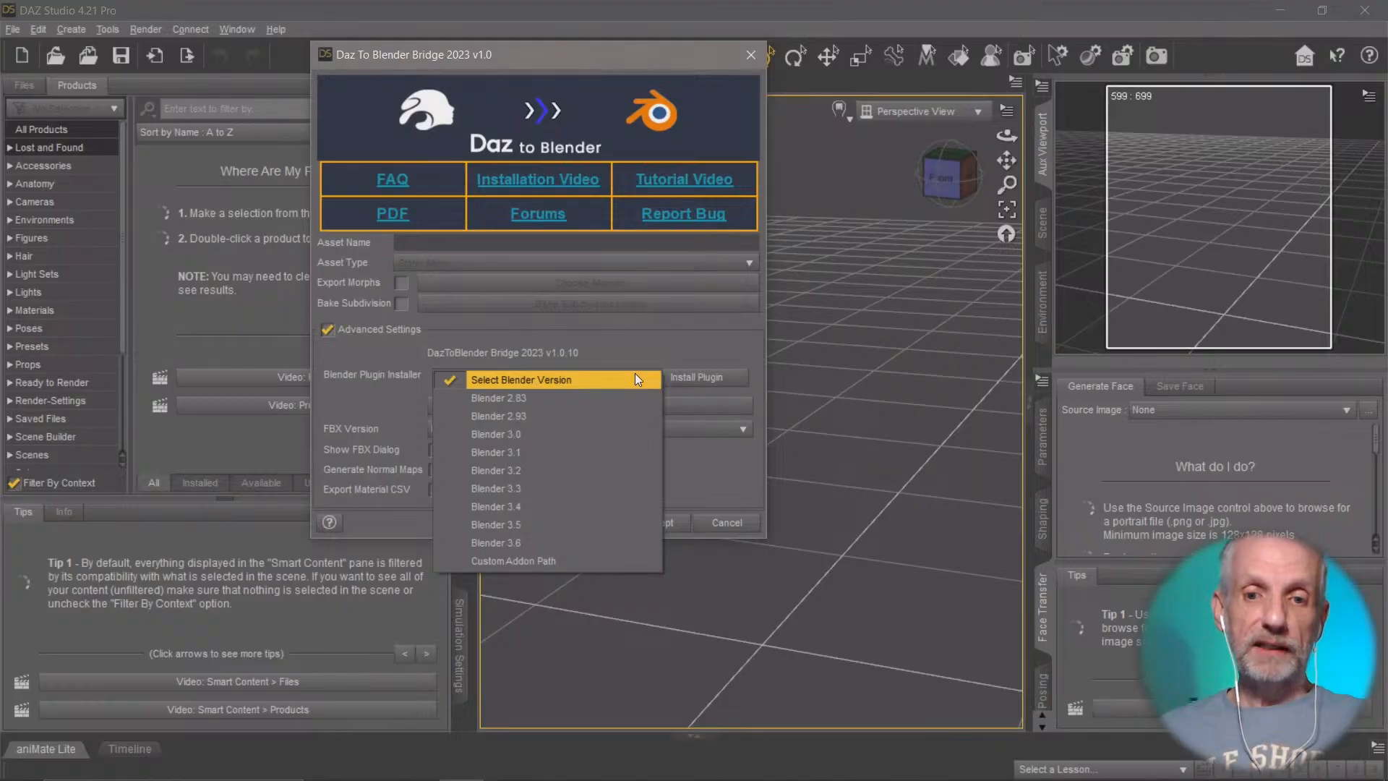
{"action": "left_click", "coordinate": [583, 544]}
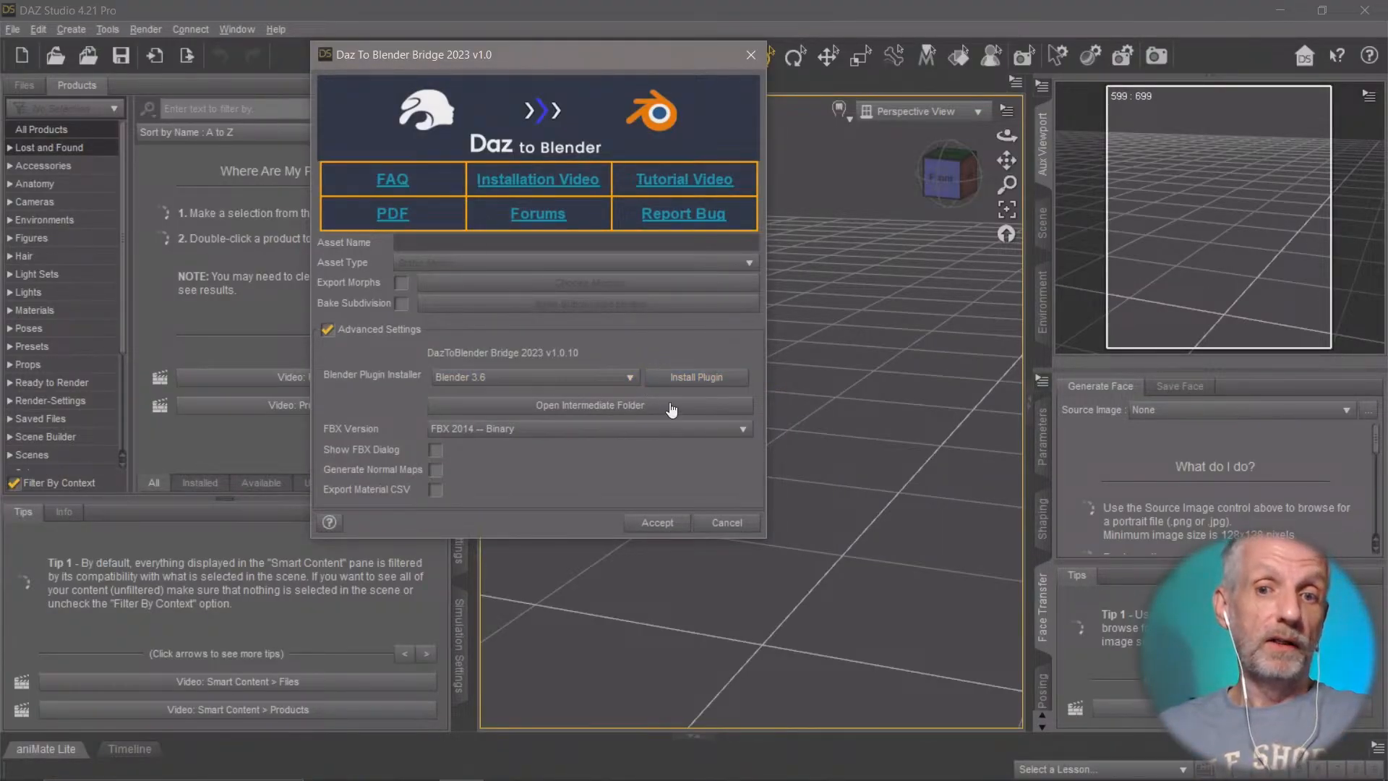
{"action": "left_click", "coordinate": [727, 524]}
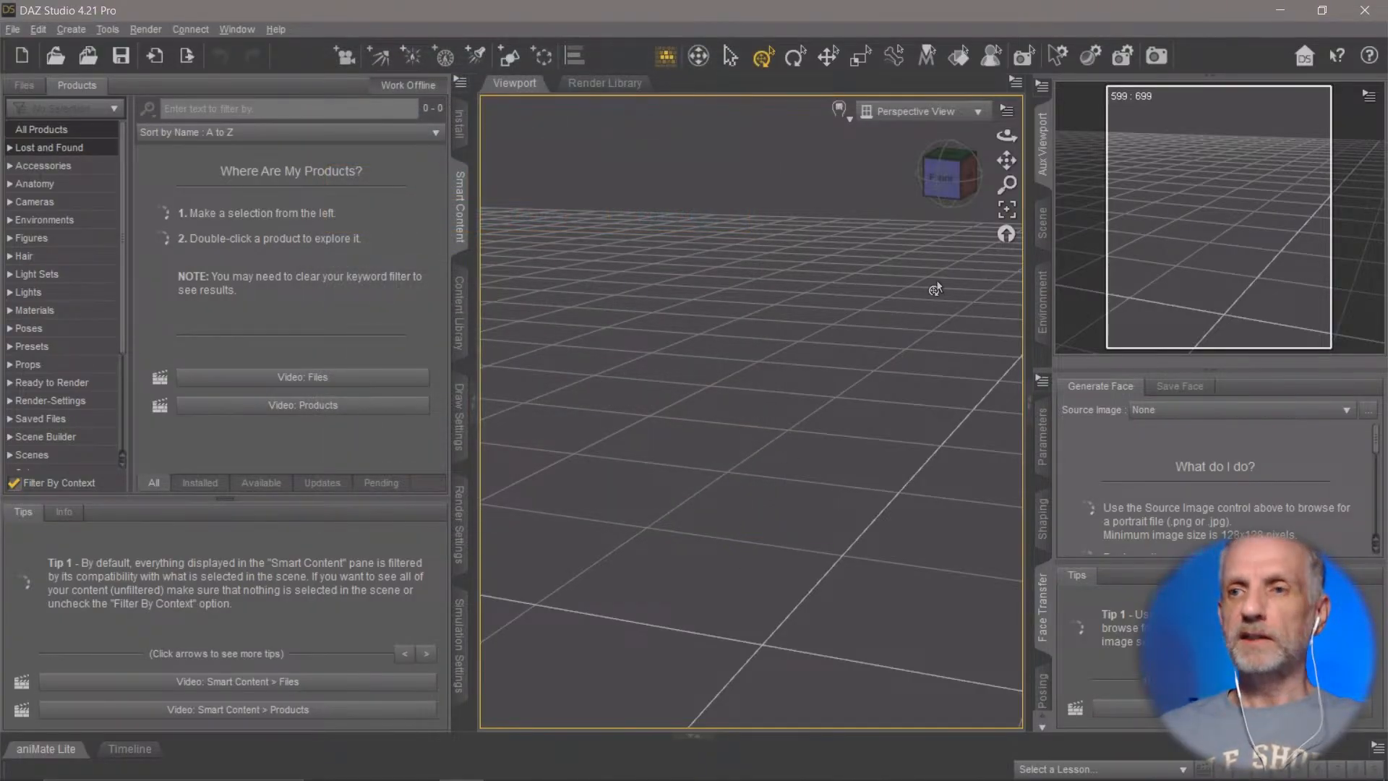
Step: Close DAZ Studio and disconnect the remote ThinkPad session in NoMachine
{"action": "left_click", "coordinate": [1366, 12]}
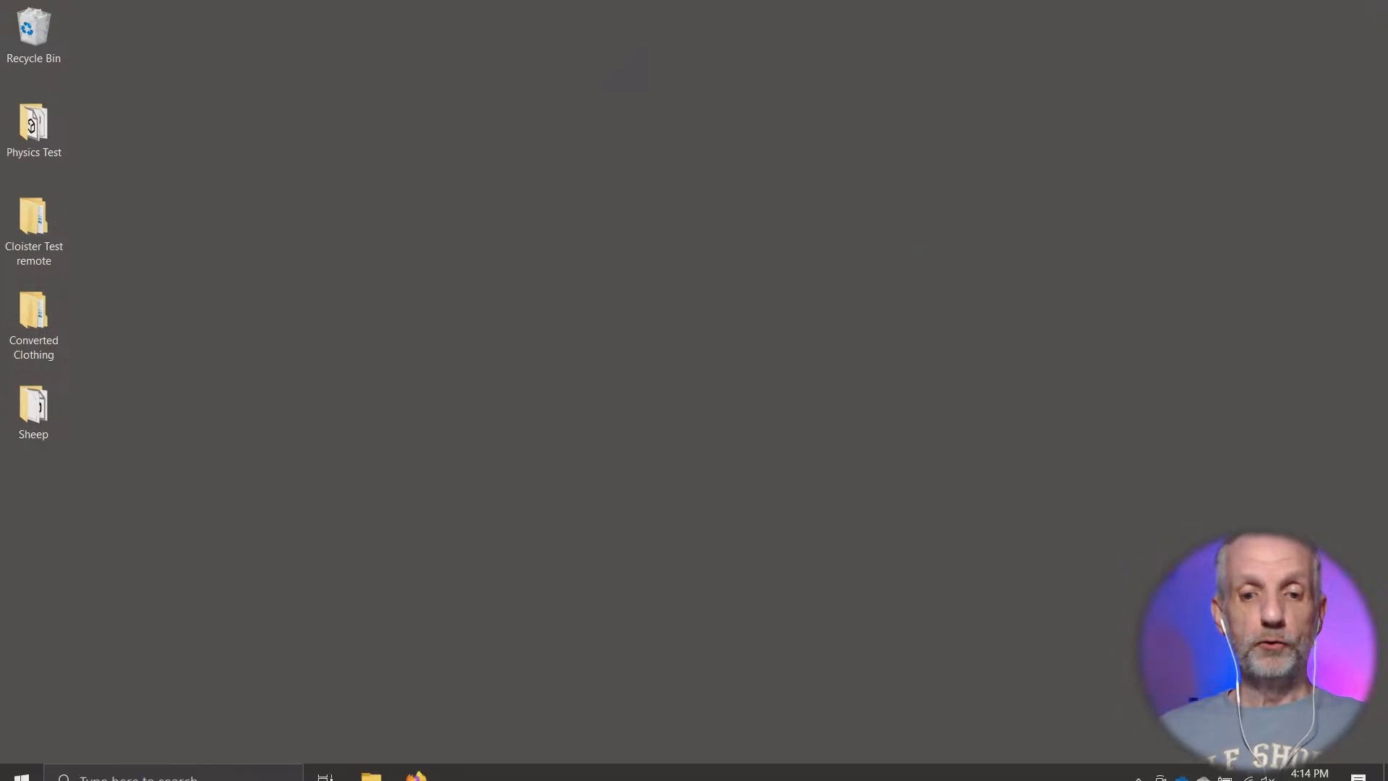
{"action": "left_click", "coordinate": [1378, 7]}
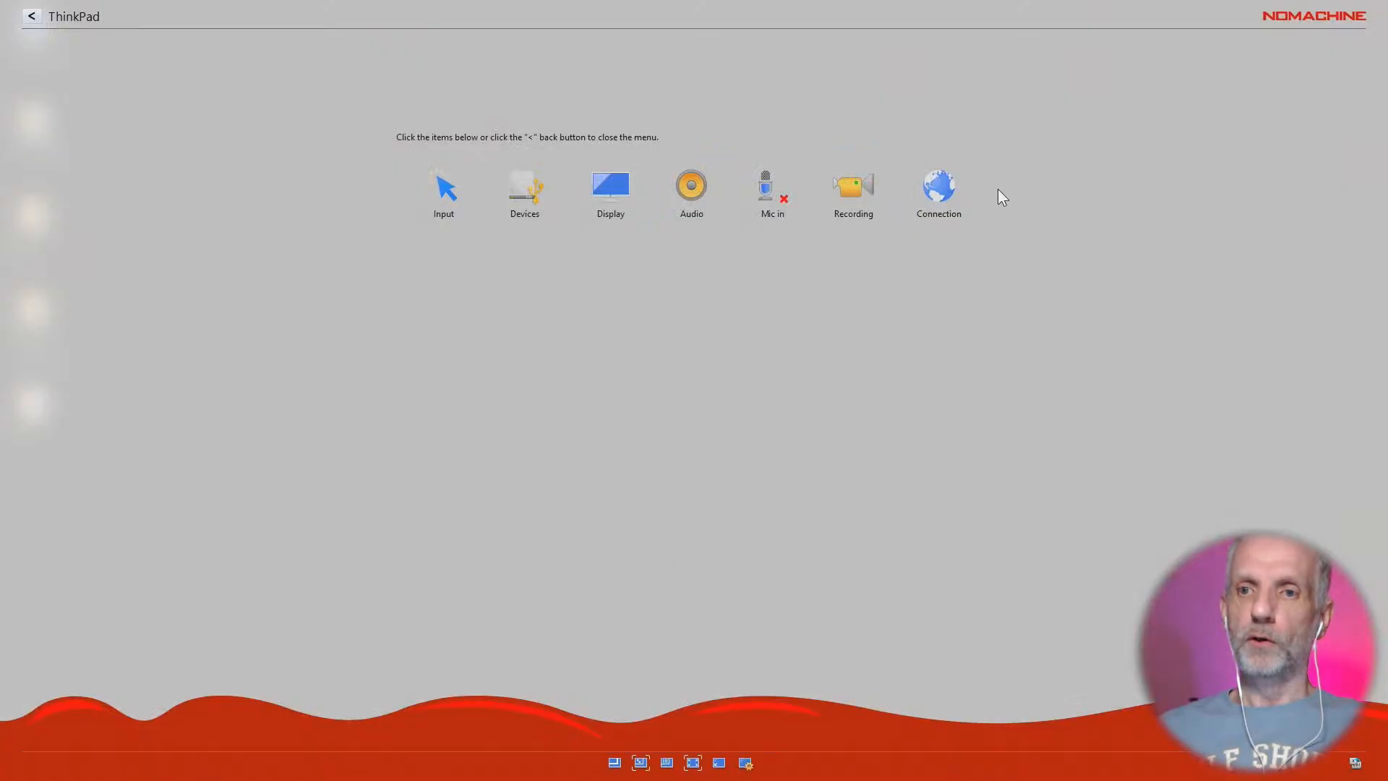
{"action": "left_click", "coordinate": [939, 187]}
{"action": "left_click", "coordinate": [522, 340]}
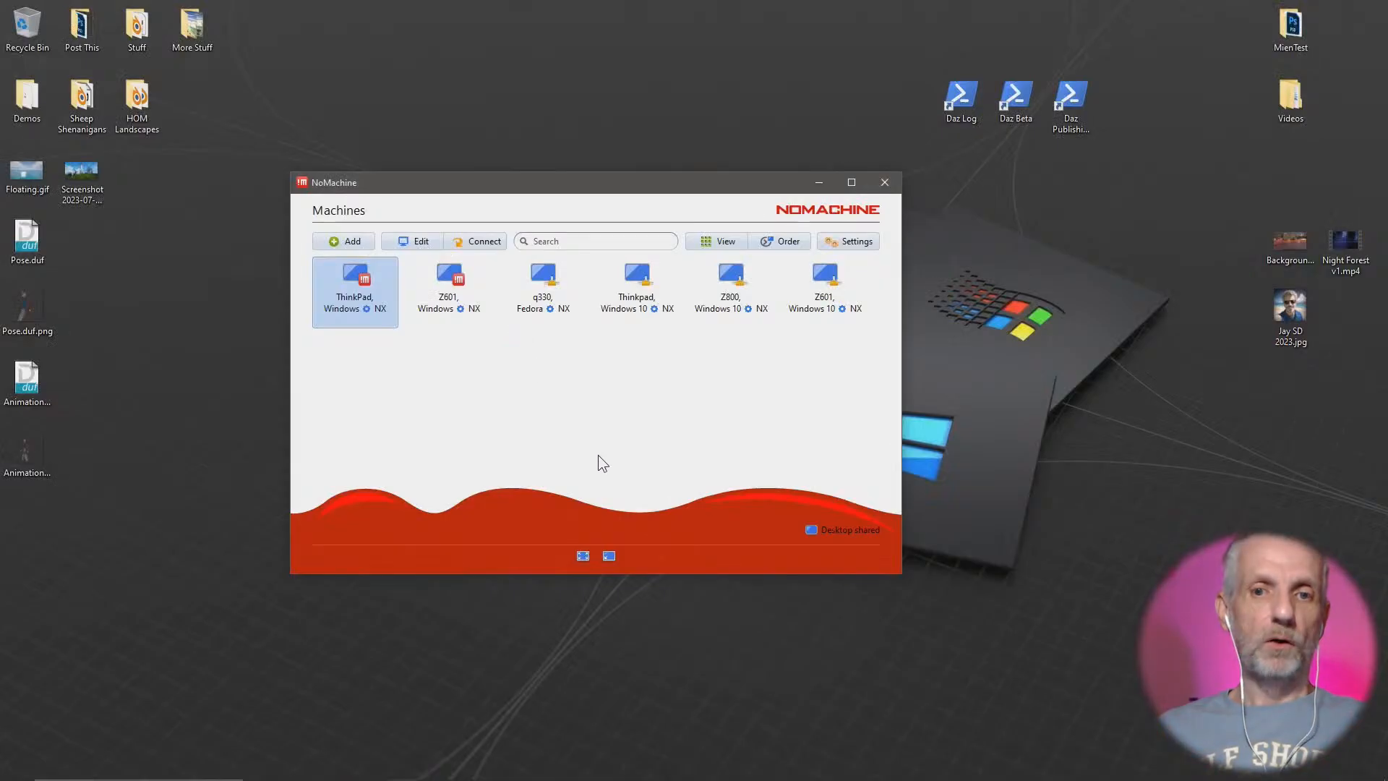
Step: Switch to virtual Desktop 1 on the local machine and minimize the NoMachine window
{"action": "key", "text": "super+Tab"}
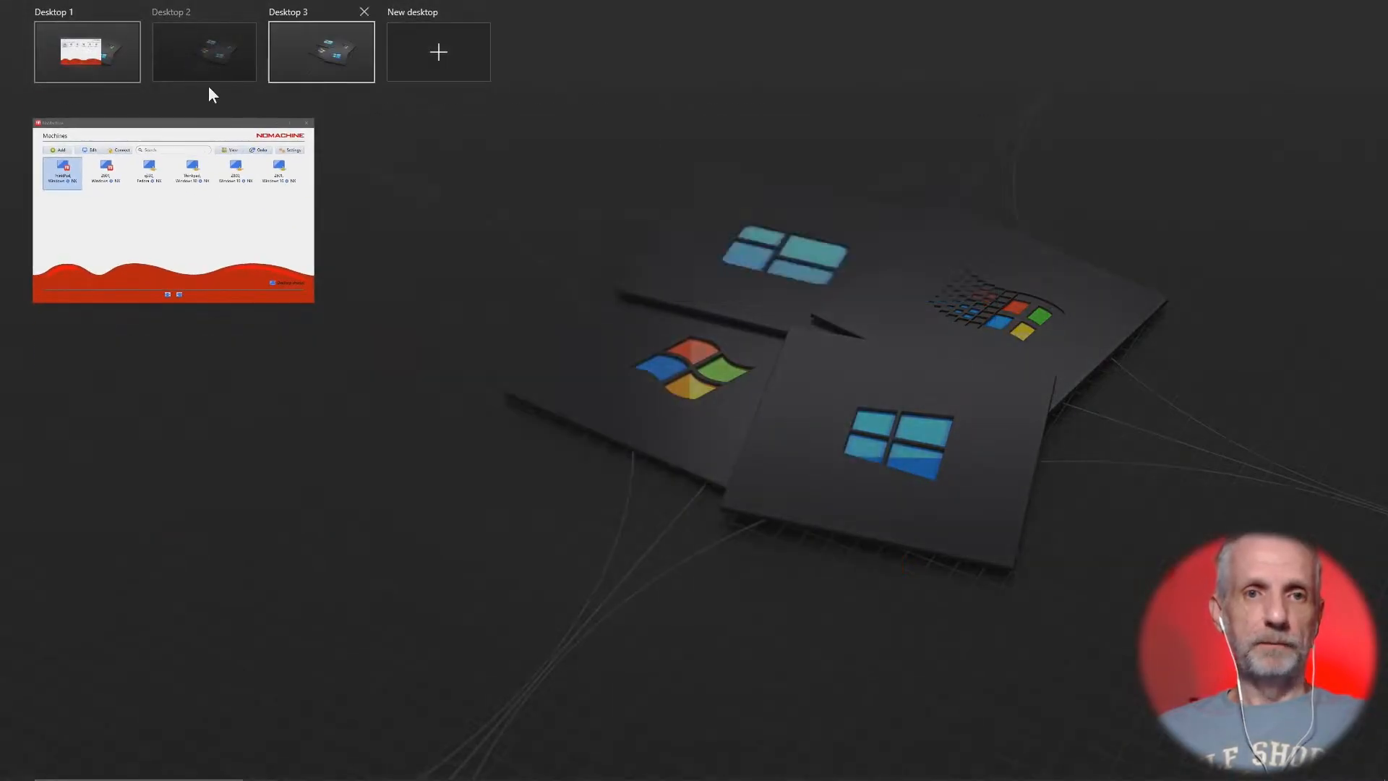
{"action": "left_click", "coordinate": [132, 65]}
{"action": "left_click", "coordinate": [825, 185]}
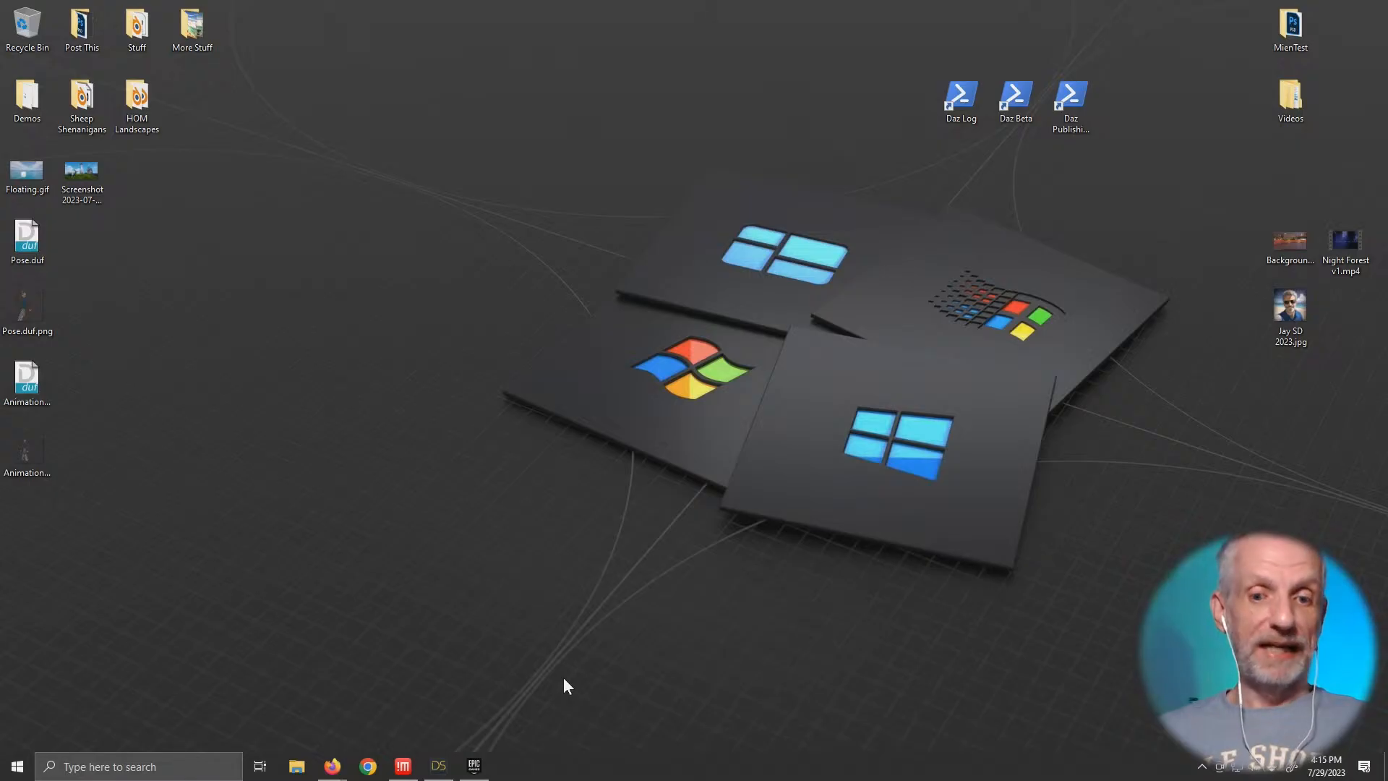
Step: Launch Blender 3.6.0 and dismiss its splash screen
{"action": "left_click", "coordinate": [22, 760]}
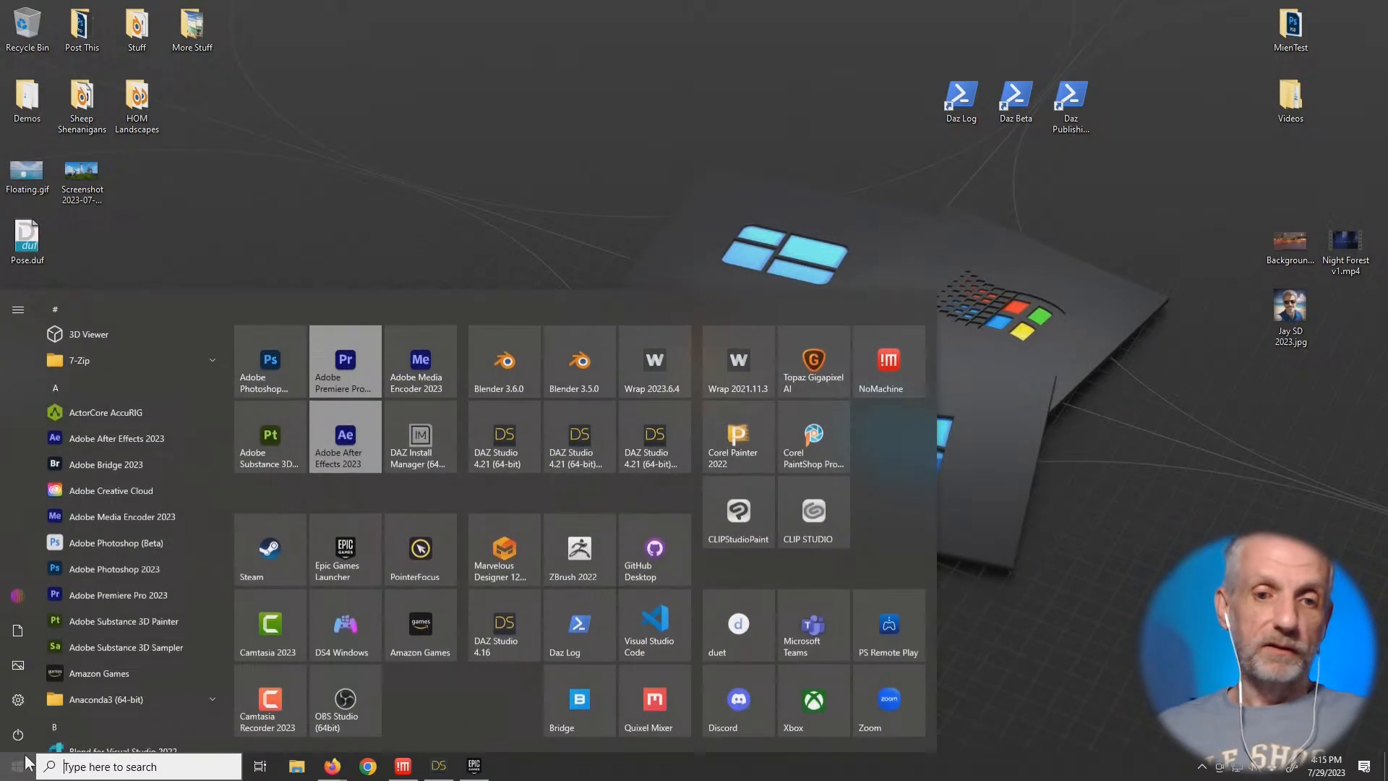
{"action": "left_click", "coordinate": [483, 370]}
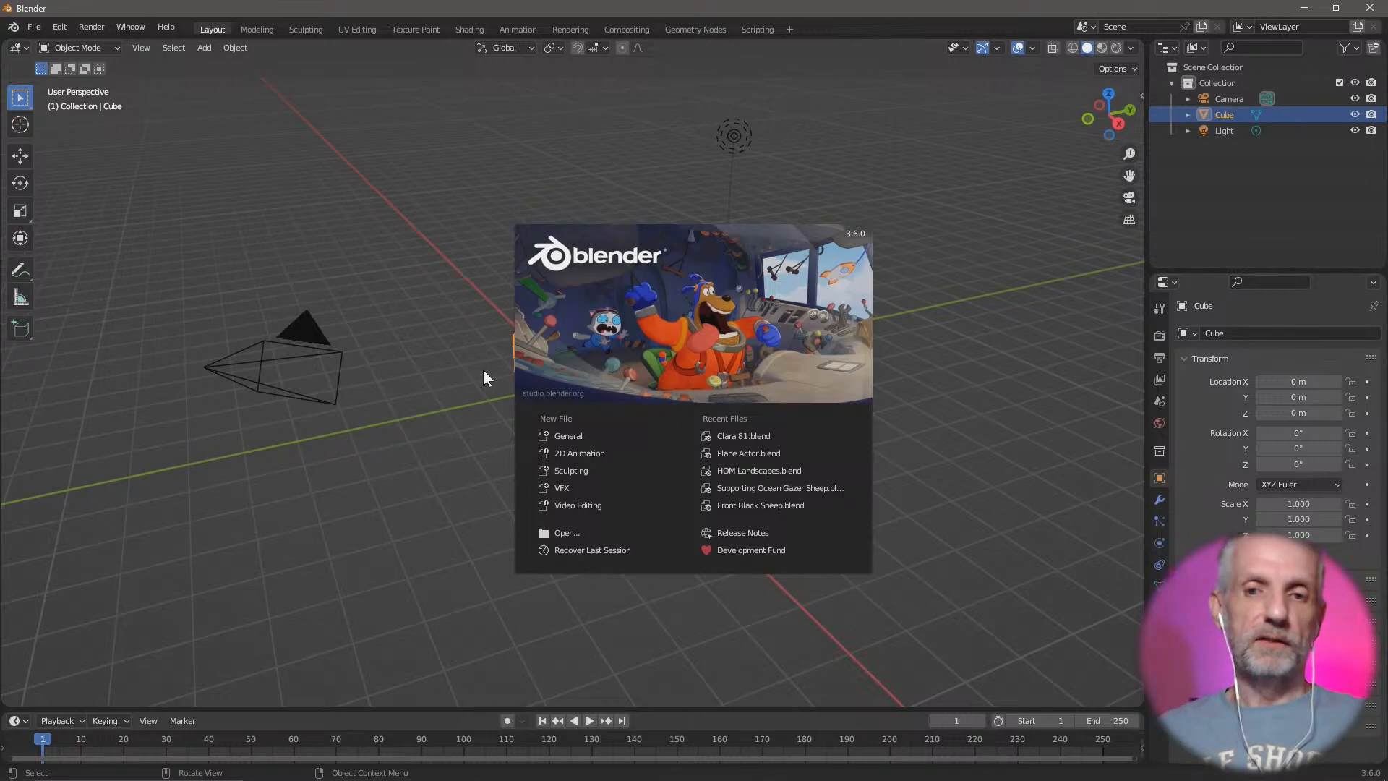
{"action": "left_click", "coordinate": [778, 358]}
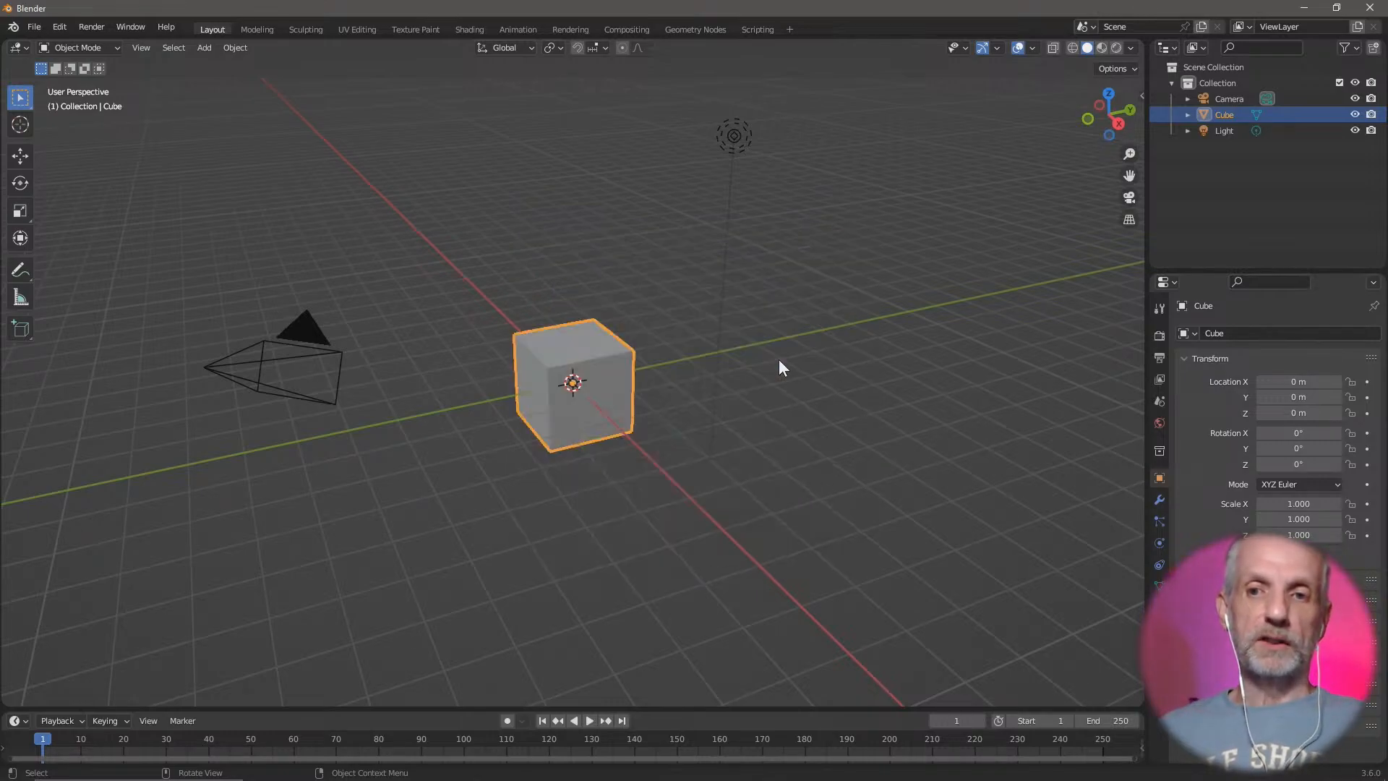
Step: Delete all the default objects from the scene: the camera, cube and light
{"action": "scroll", "coordinate": [752, 448], "scroll_direction": "up", "scroll_amount": 4}
{"action": "left_click", "coordinate": [752, 460]}
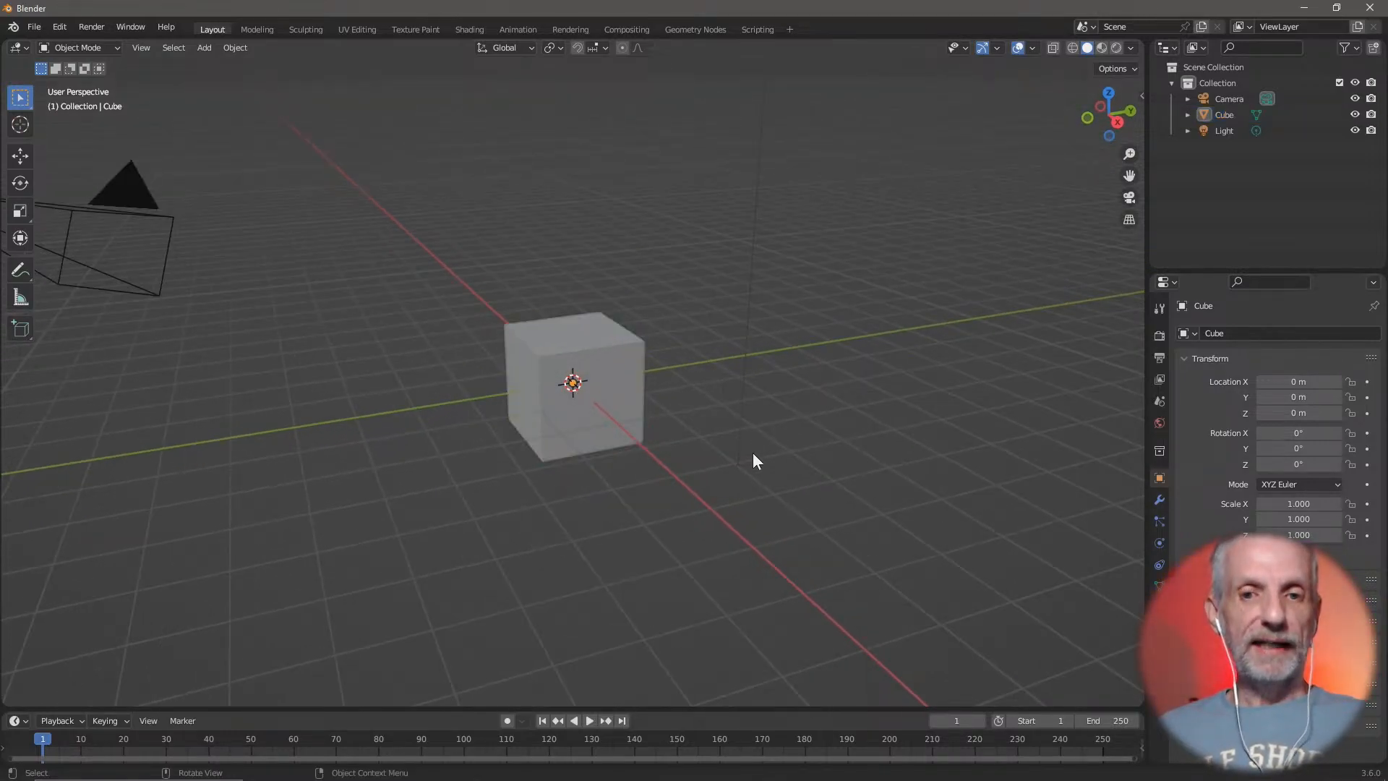
{"action": "key", "text": "a"}
{"action": "key", "text": "x"}
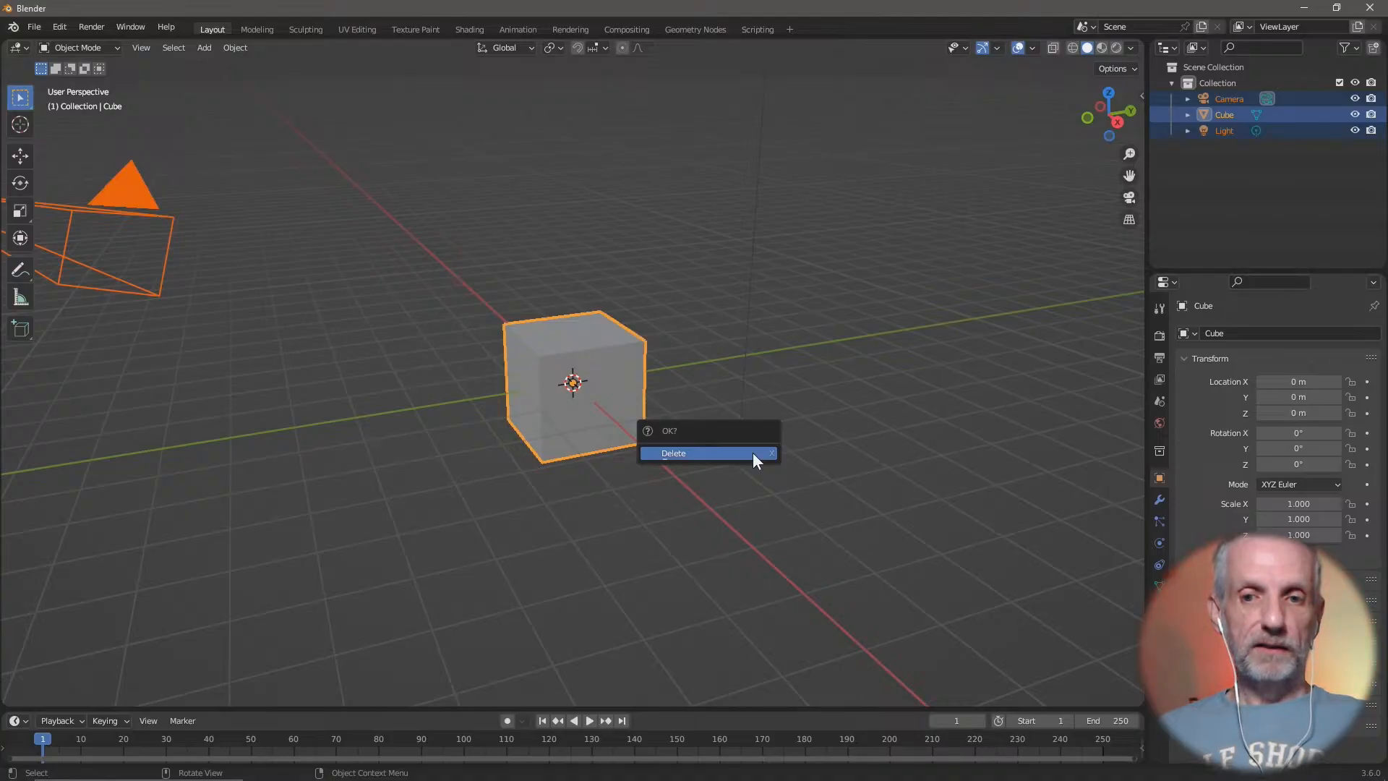
{"action": "left_click", "coordinate": [752, 453]}
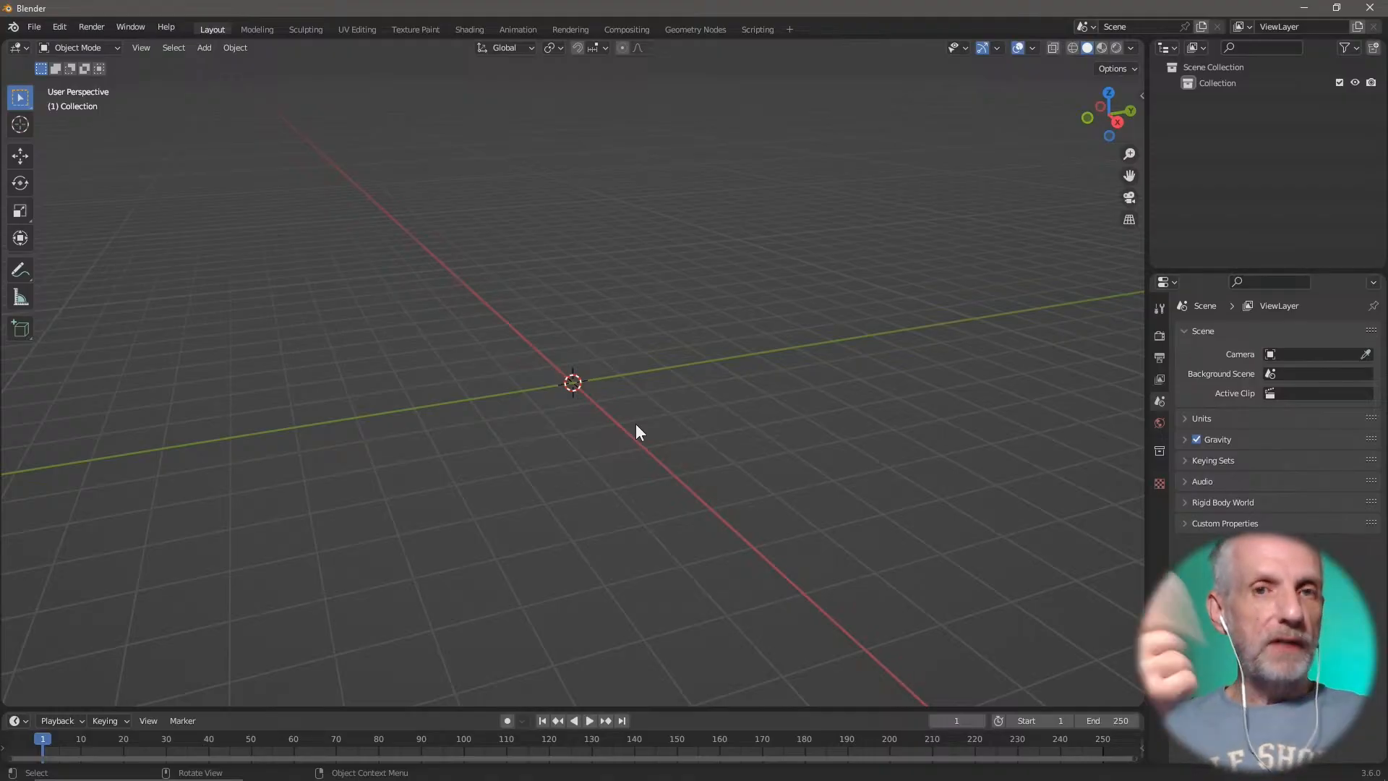
Step: View the Daz To Blender tools in the 3D viewport's sidebar, widening it to read the options, and hide the sidebar again
{"action": "key", "text": "n"}
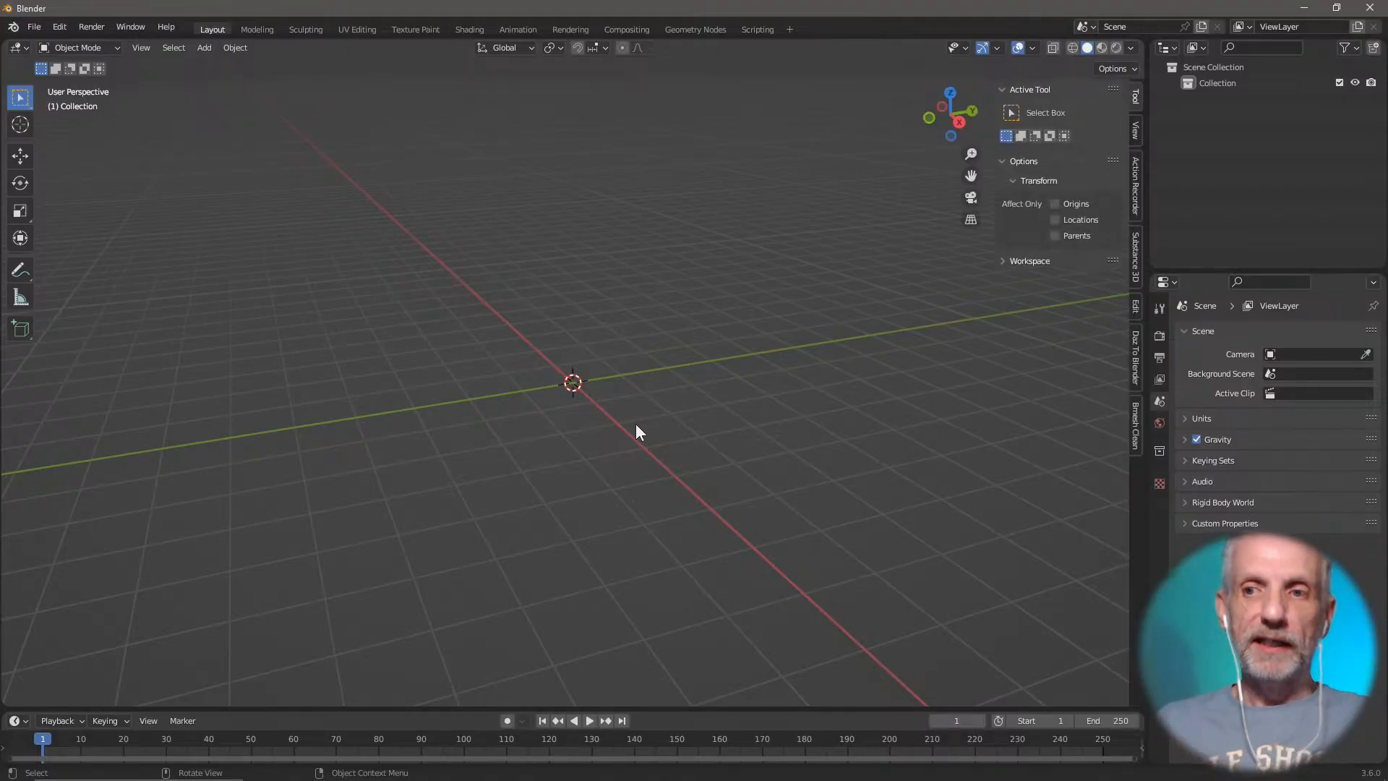
{"action": "key", "text": "n"}
{"action": "key", "text": "n"}
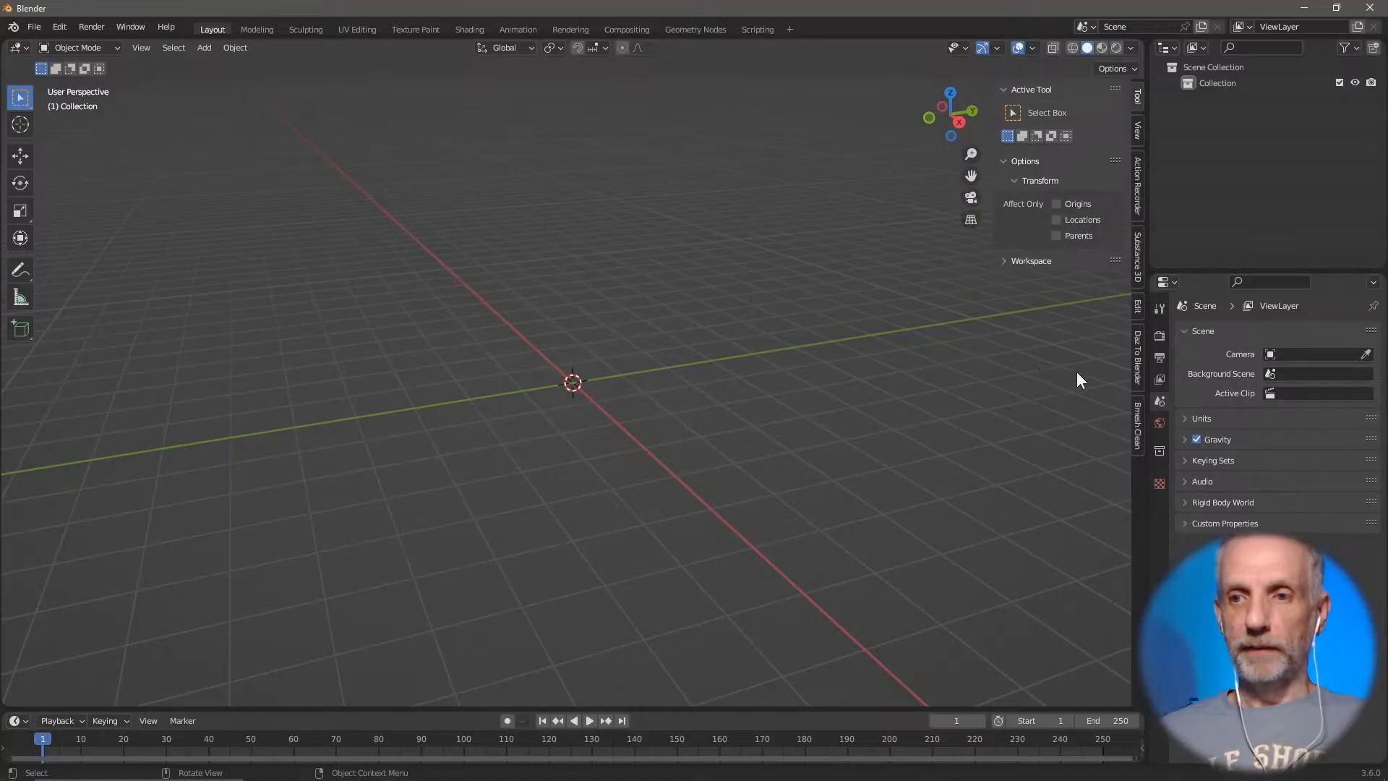
{"action": "key", "text": "n"}
{"action": "key", "text": "n"}
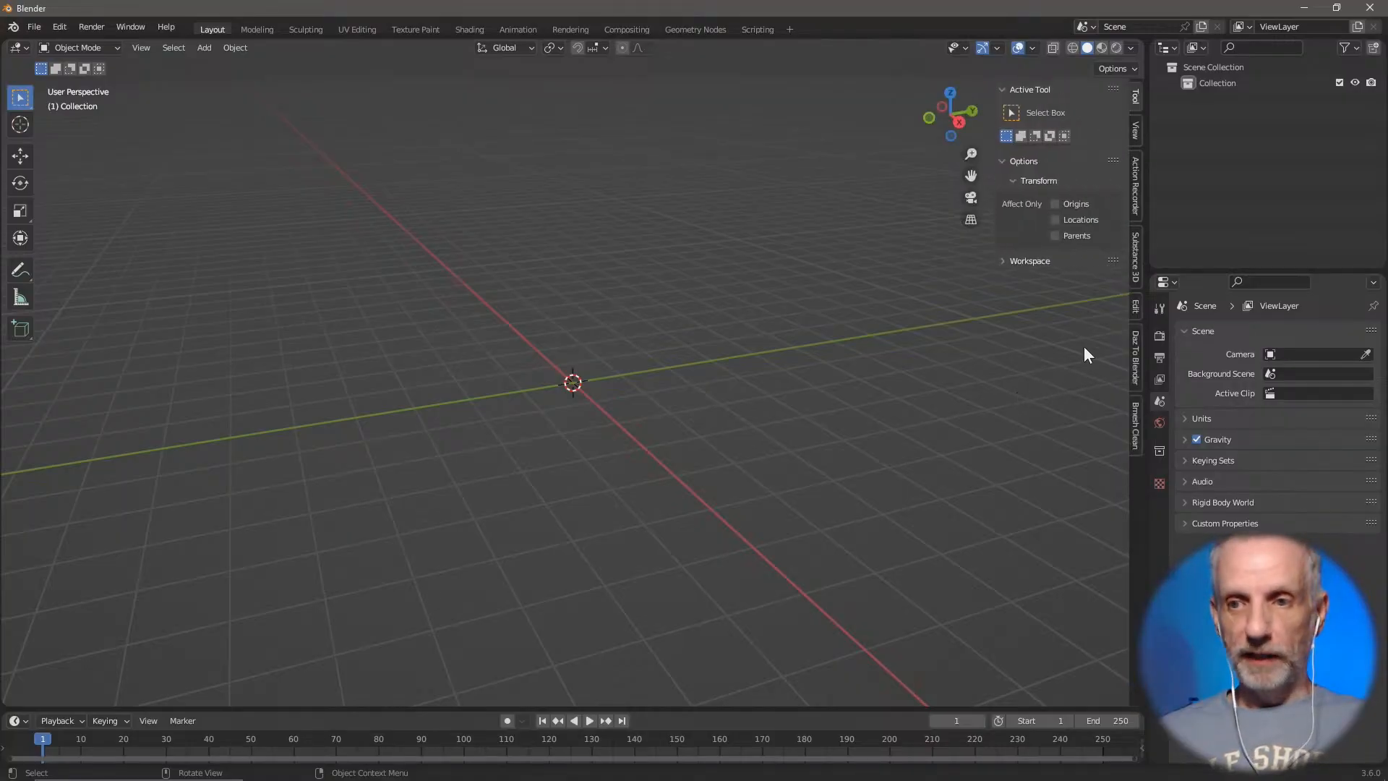
{"action": "left_click", "coordinate": [1136, 362]}
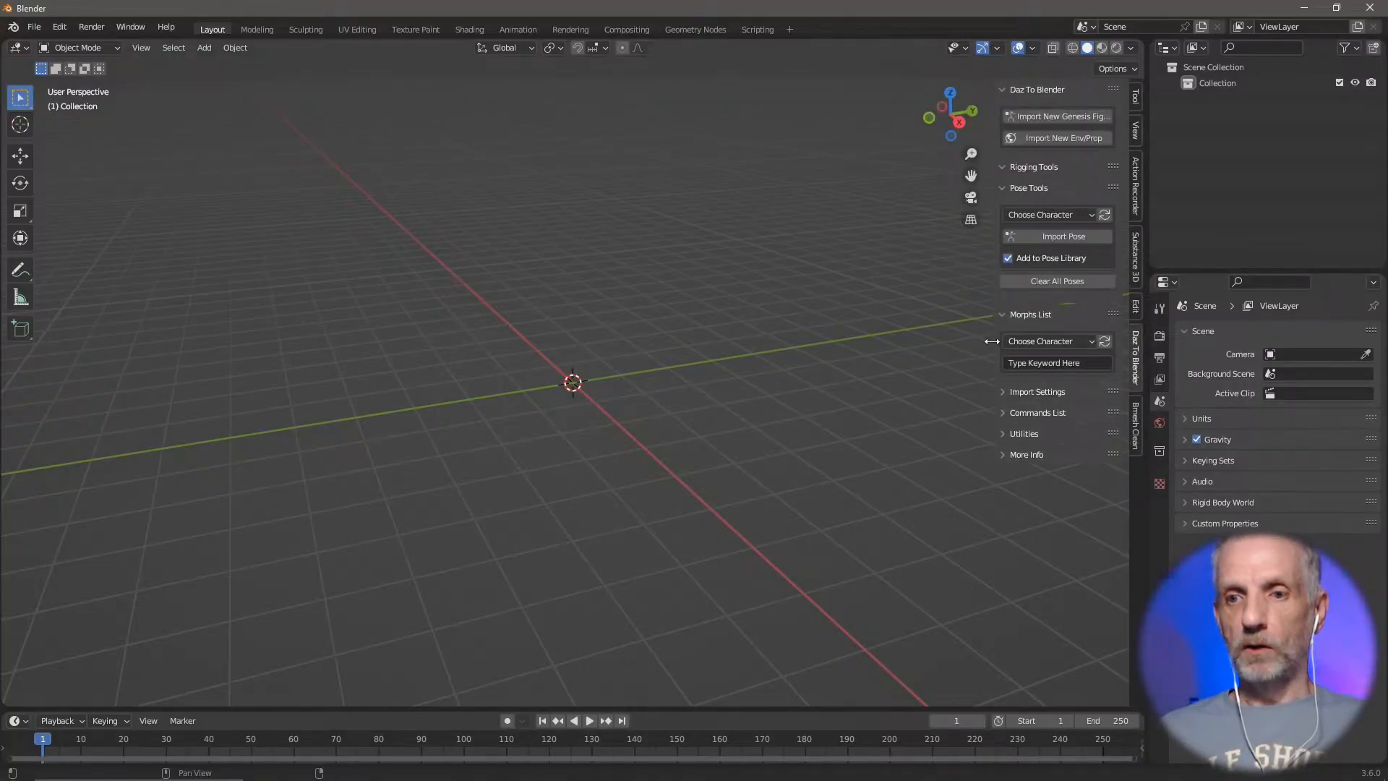
{"action": "left_click_drag", "start_coordinate": [992, 341], "coordinate": [958, 345]}
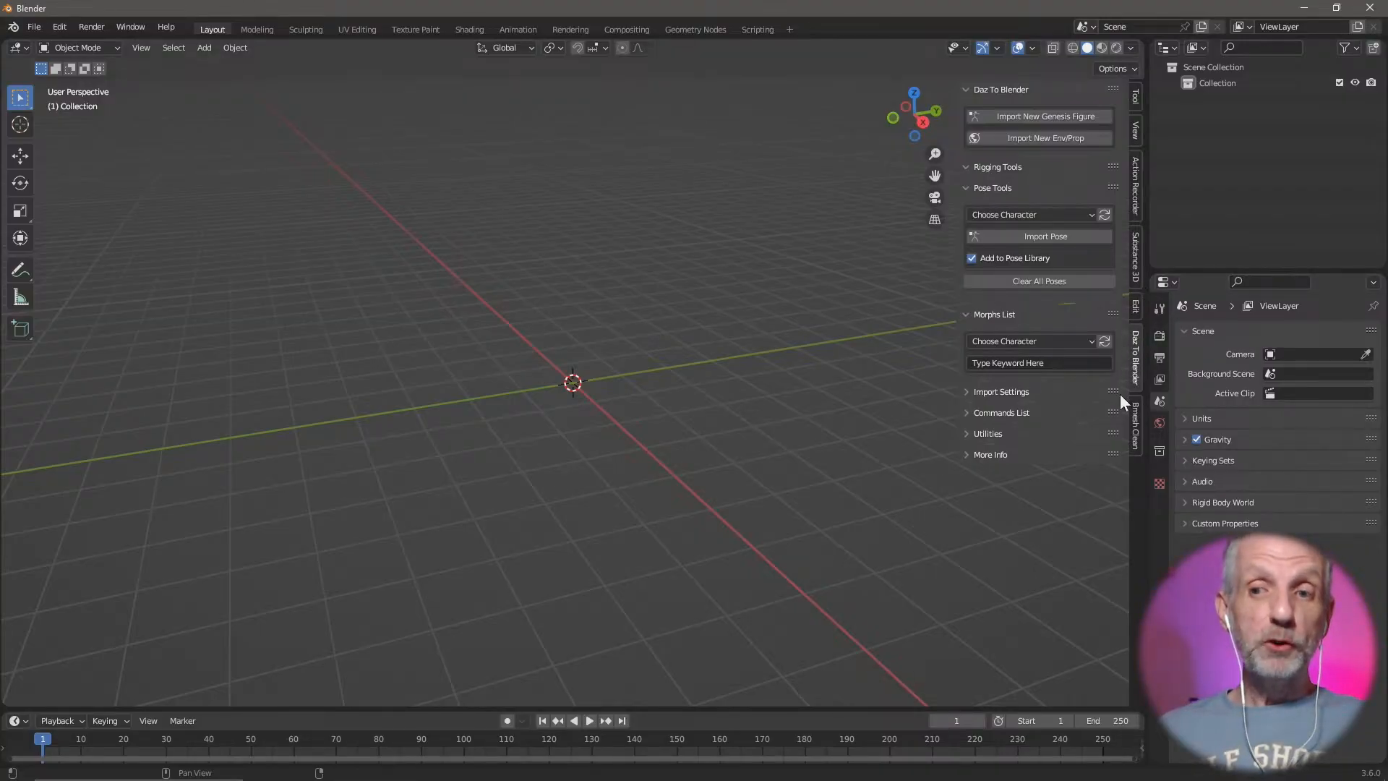
{"action": "key", "text": "n"}
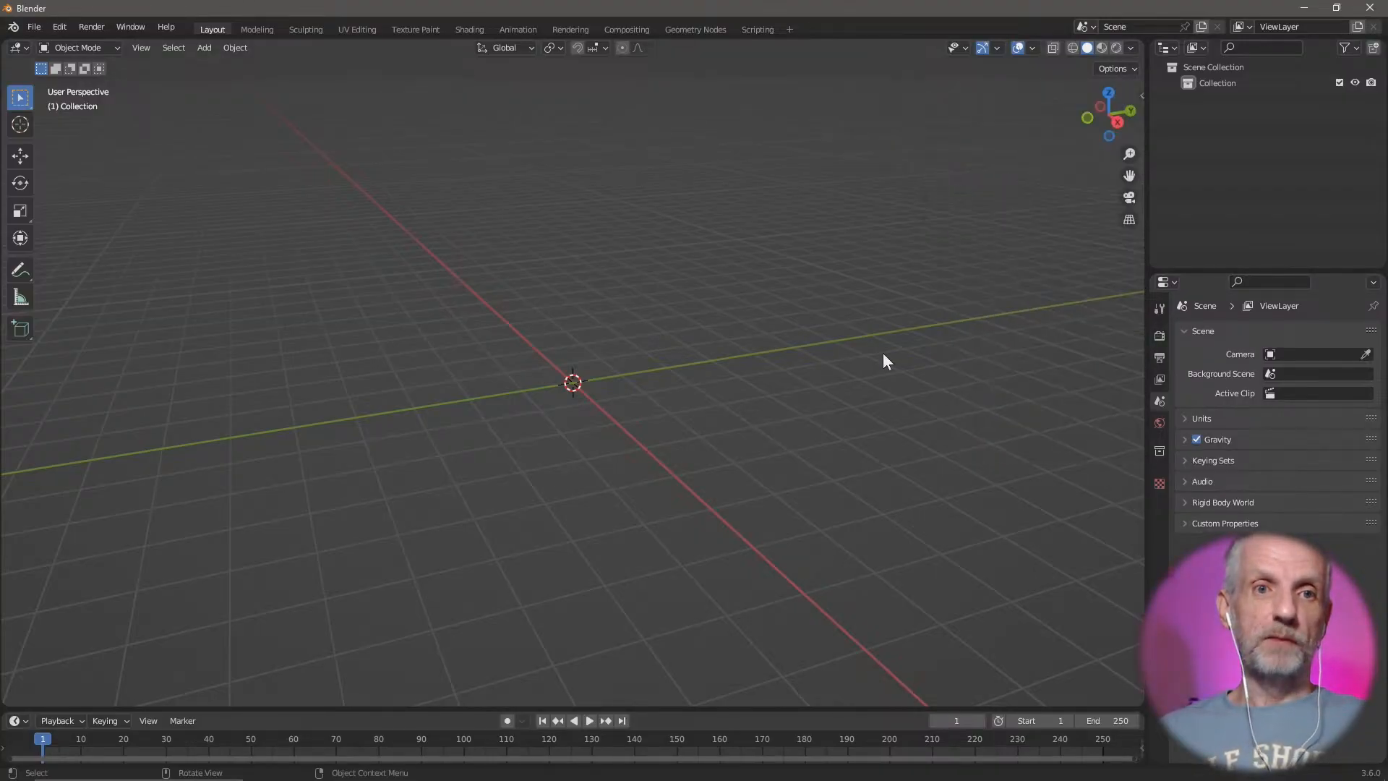
Step: Search the add-ons in Blender's preferences for "daz", view the DazToBlender add-on's details, and close the preferences
{"action": "left_click", "coordinate": [68, 28]}
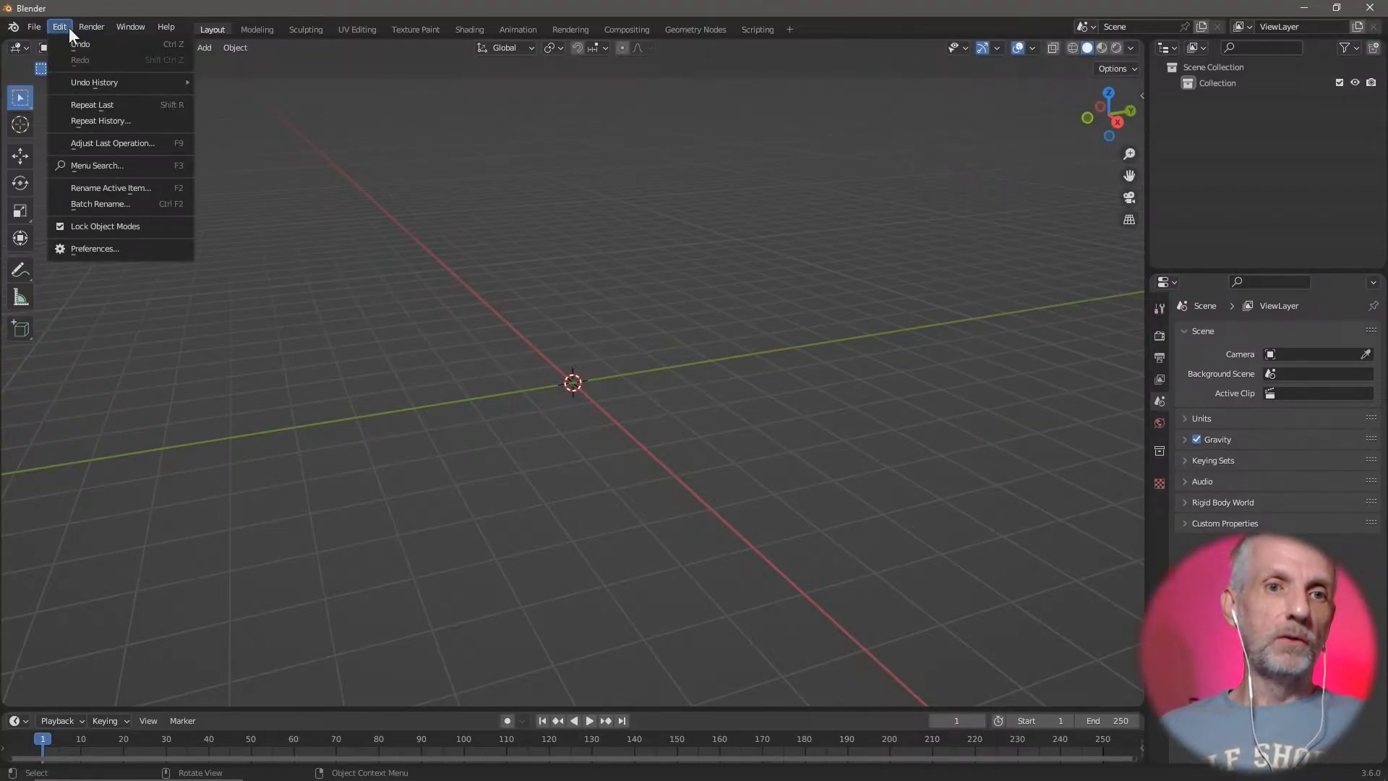
{"action": "left_click", "coordinate": [105, 249]}
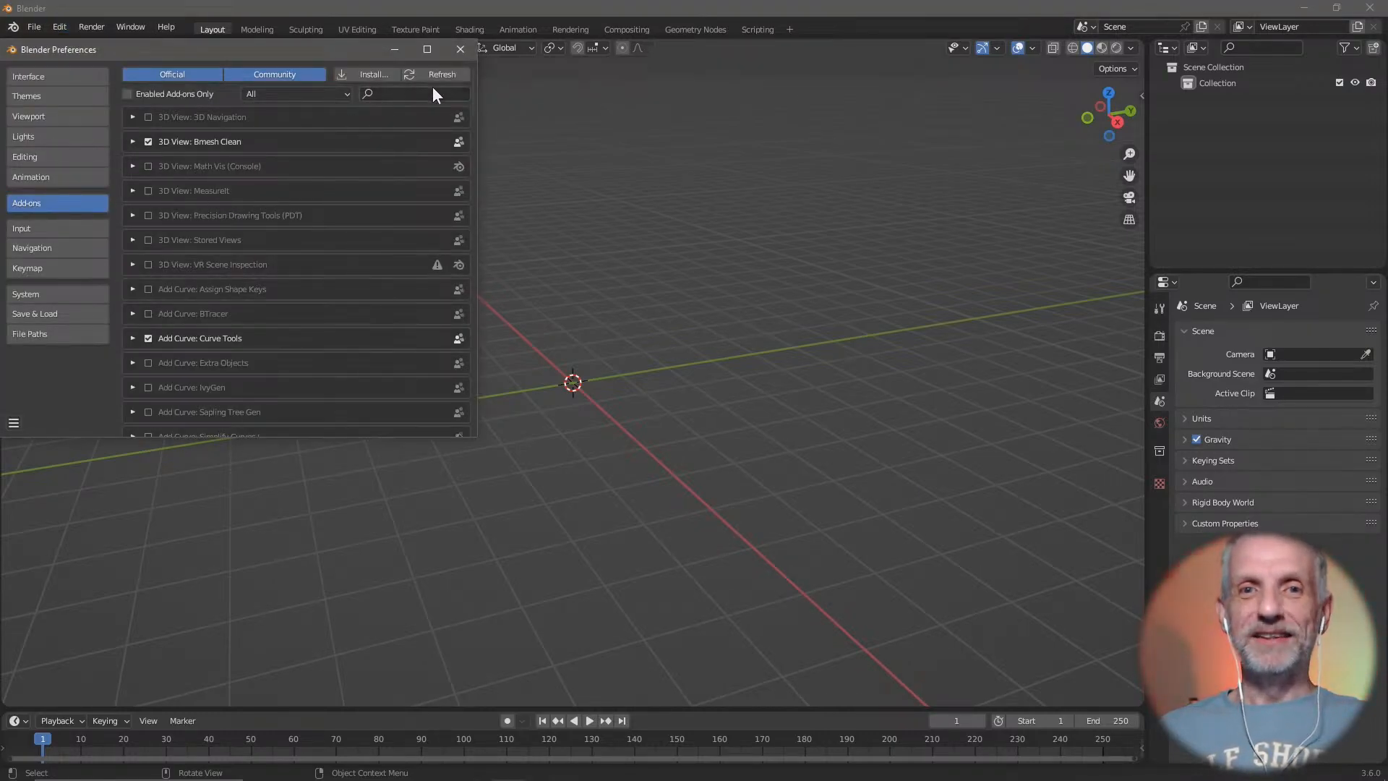
{"action": "left_click", "coordinate": [433, 92]}
{"action": "type", "text": "daz"}
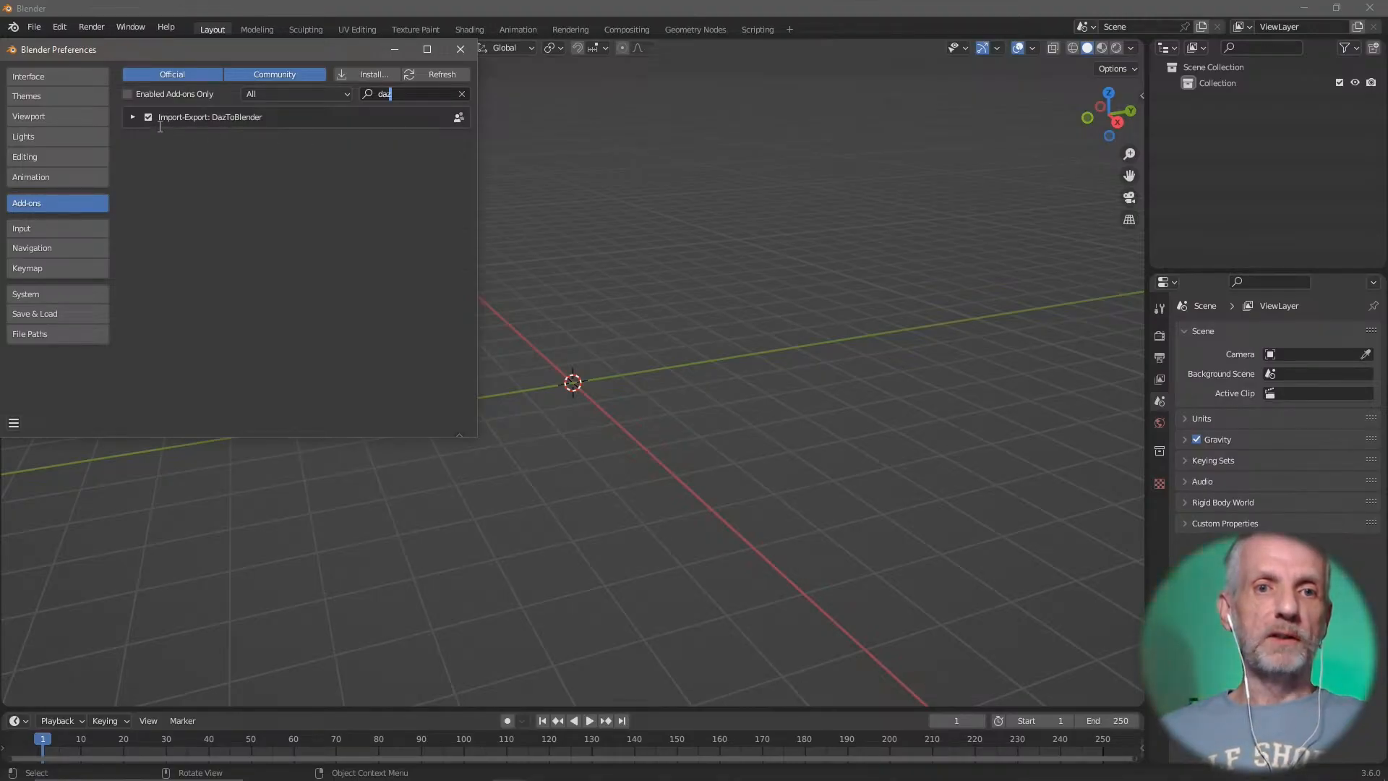
{"action": "left_click", "coordinate": [132, 120]}
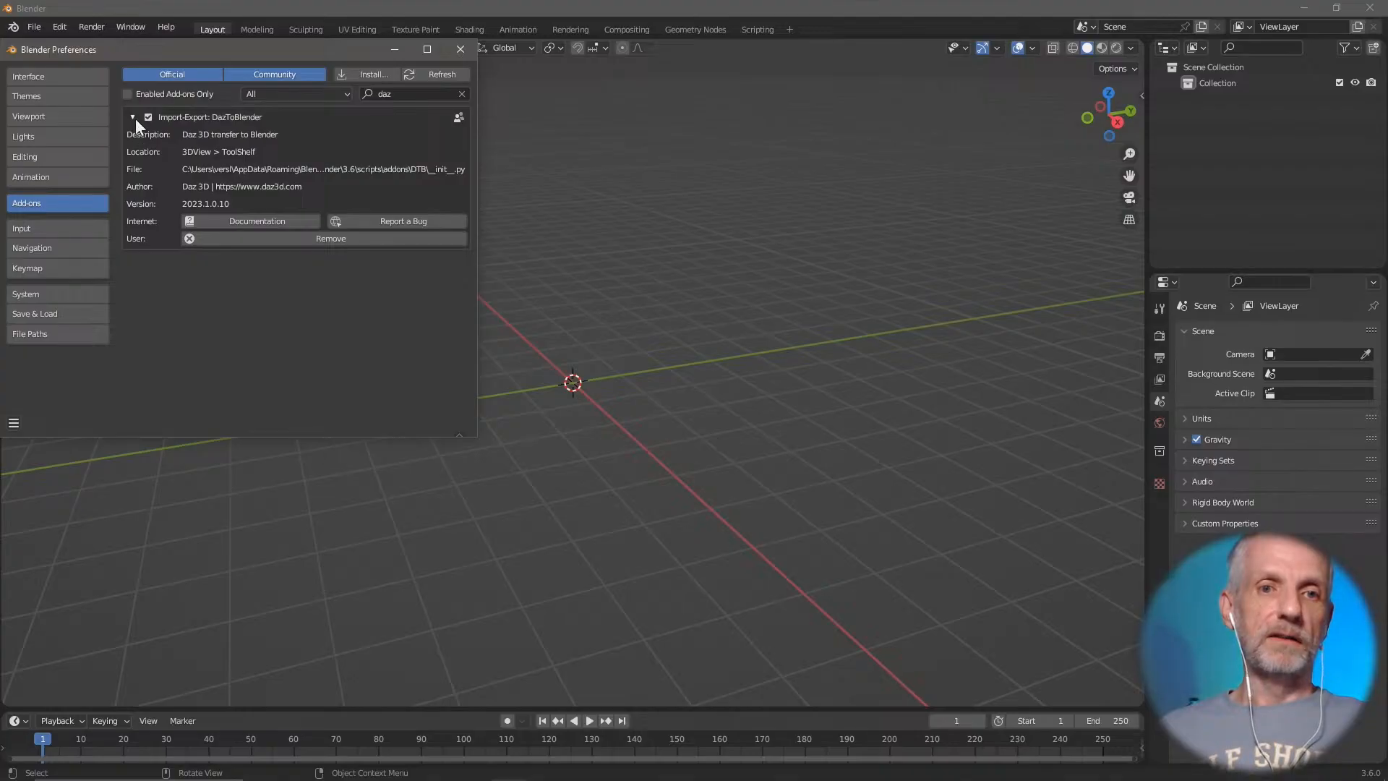
{"action": "left_click", "coordinate": [133, 117]}
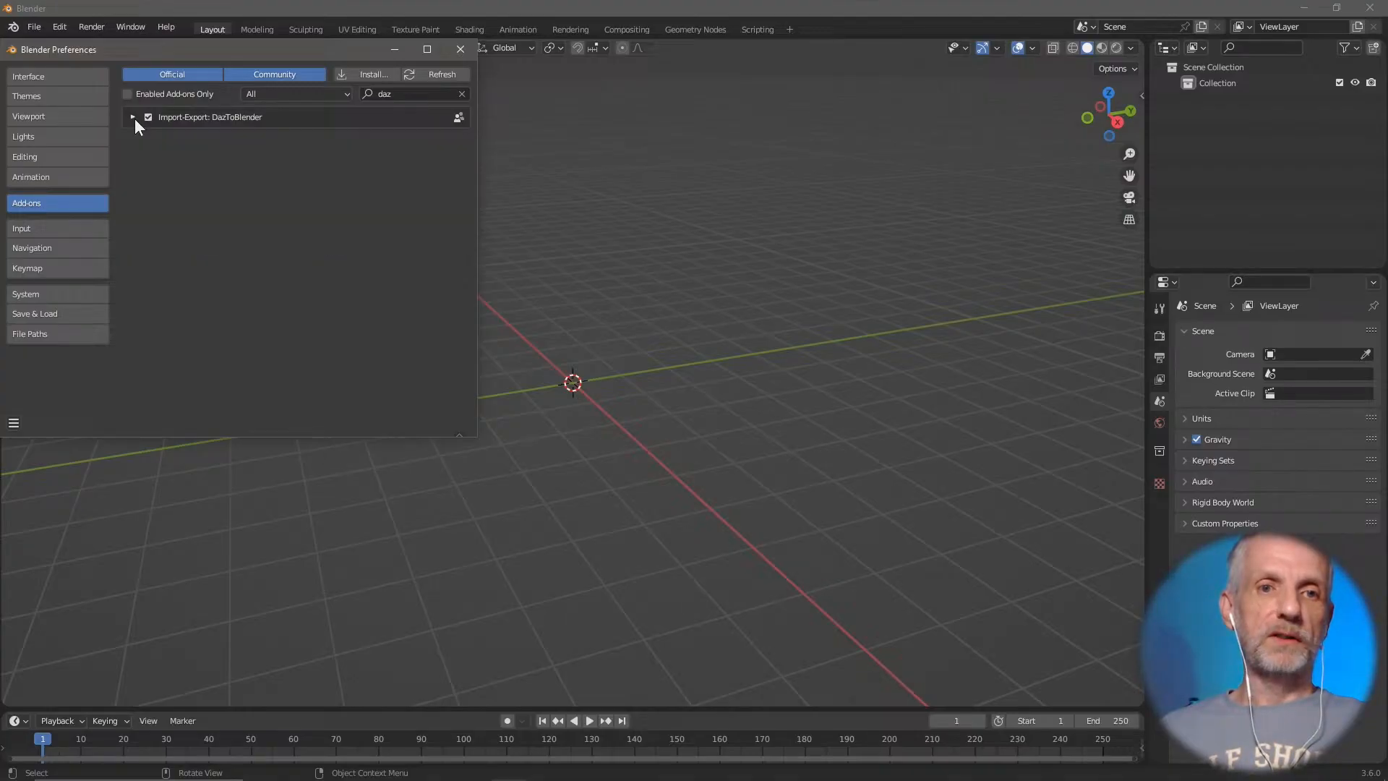
{"action": "left_click", "coordinate": [470, 48]}
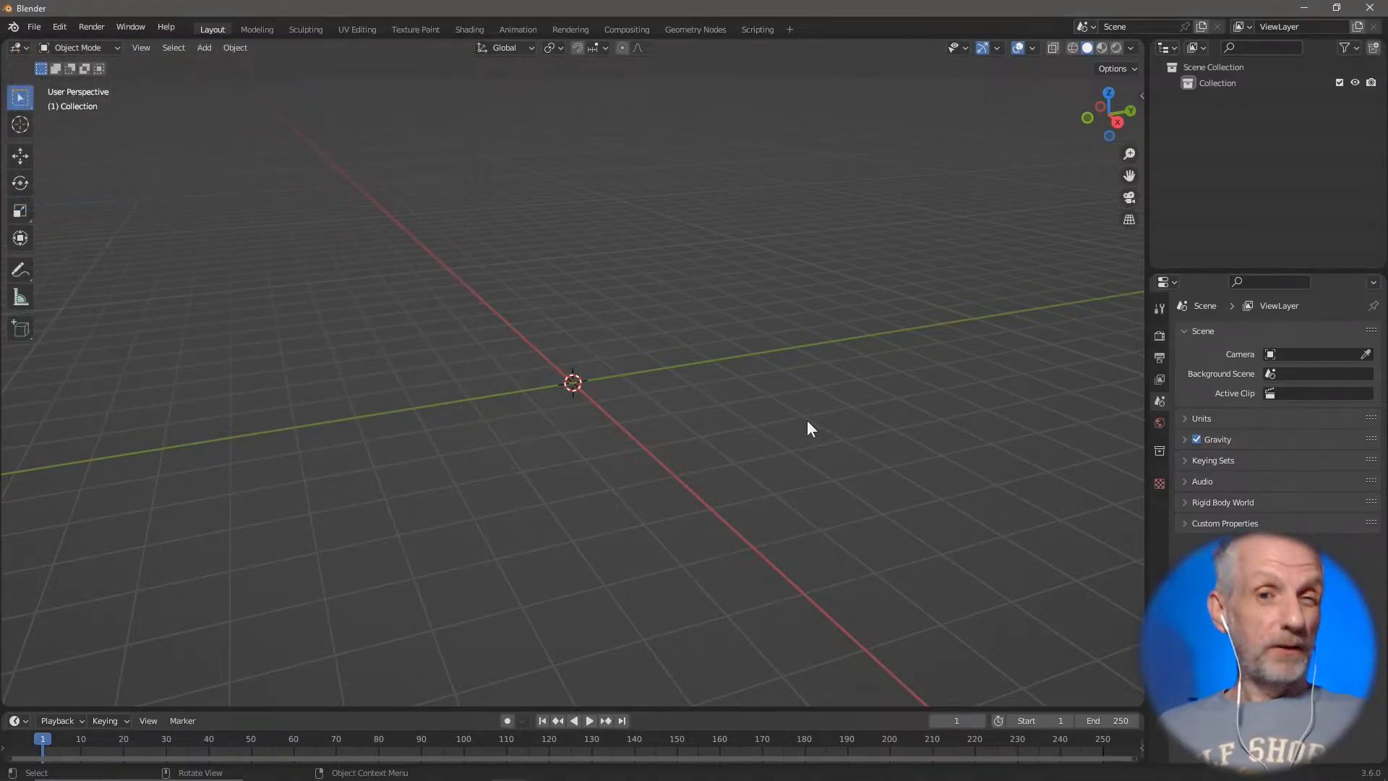
Step: Switch to DAZ Studio and open the Daz To Blender bridge dialog for the cube, moving it slightly higher
{"action": "middle_click_drag", "start_coordinate": [799, 384], "coordinate": [782, 470], "text": "shift"}
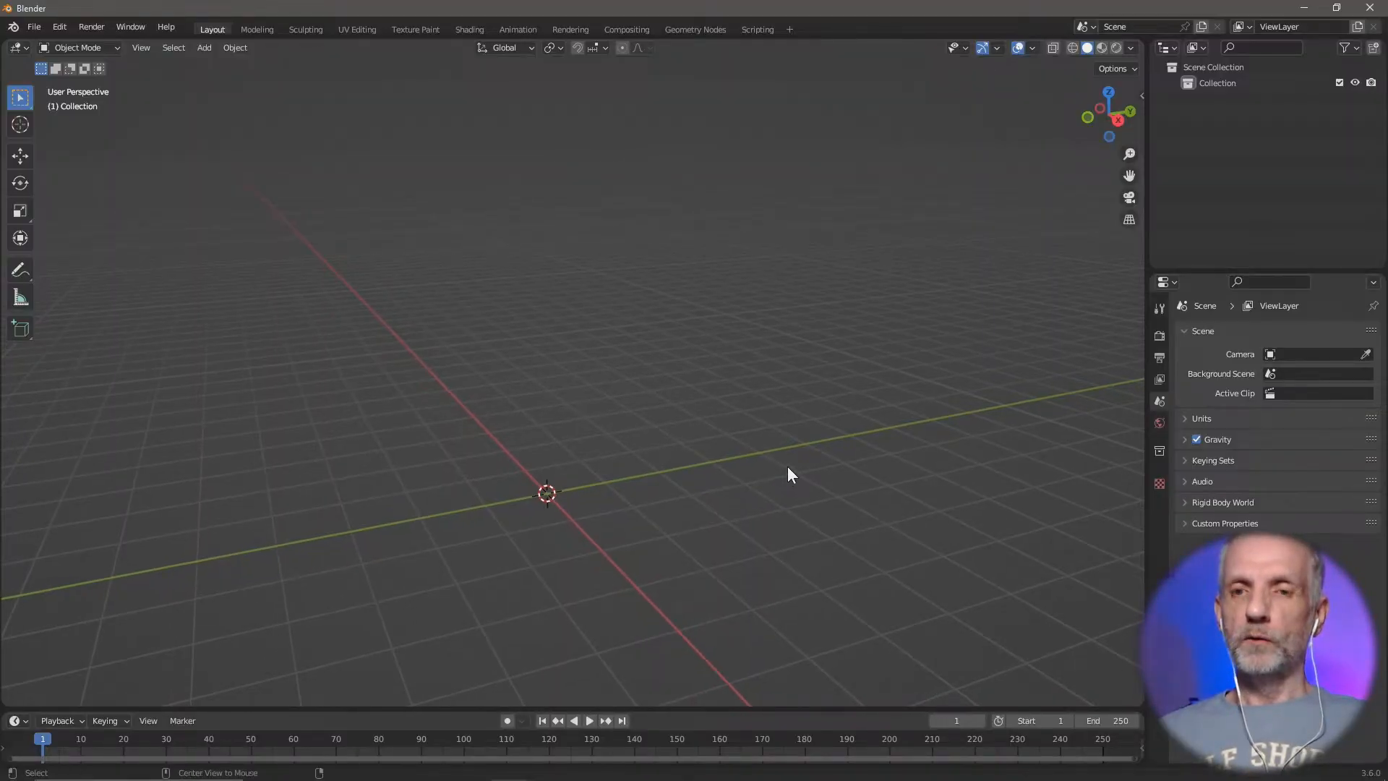
{"action": "key", "text": "alt+Tab"}
{"action": "key", "text": "alt+Tab"}
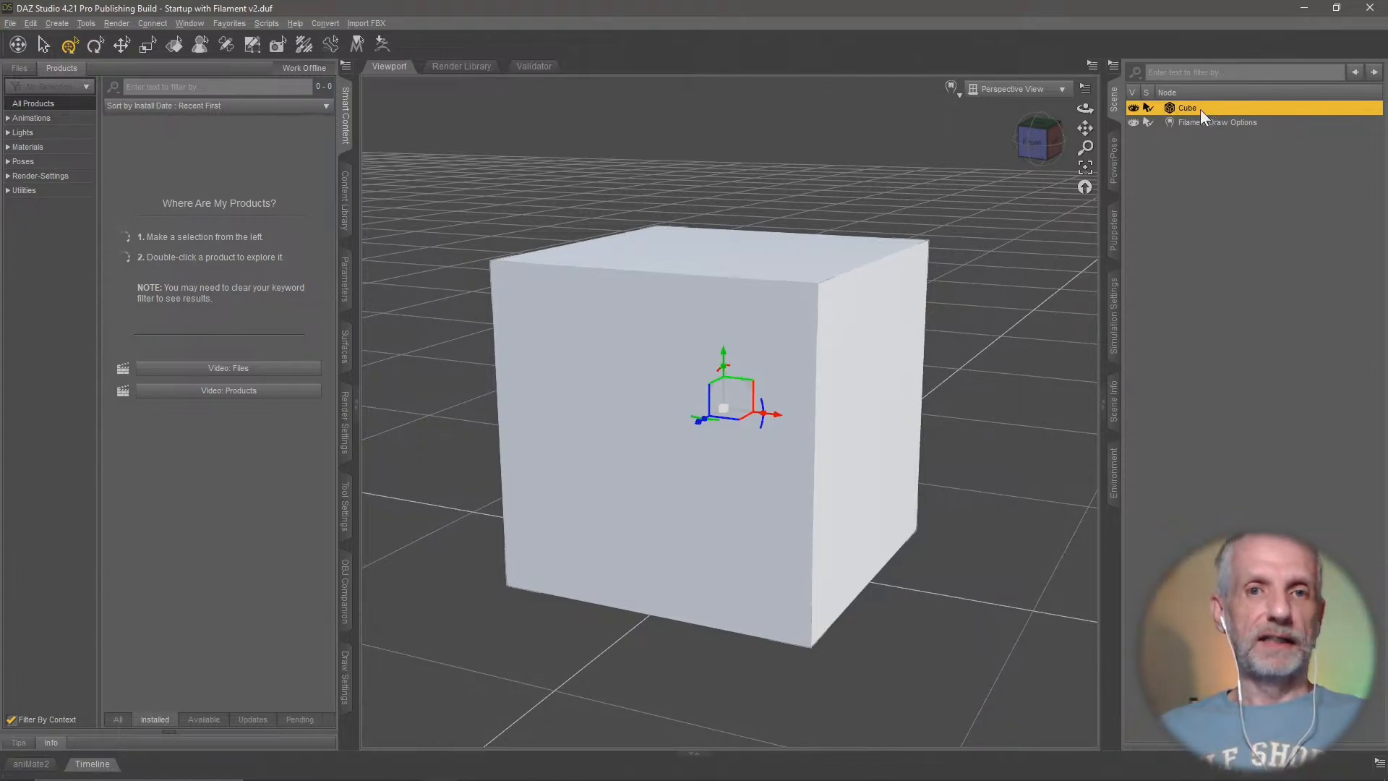
{"action": "left_click", "coordinate": [10, 23]}
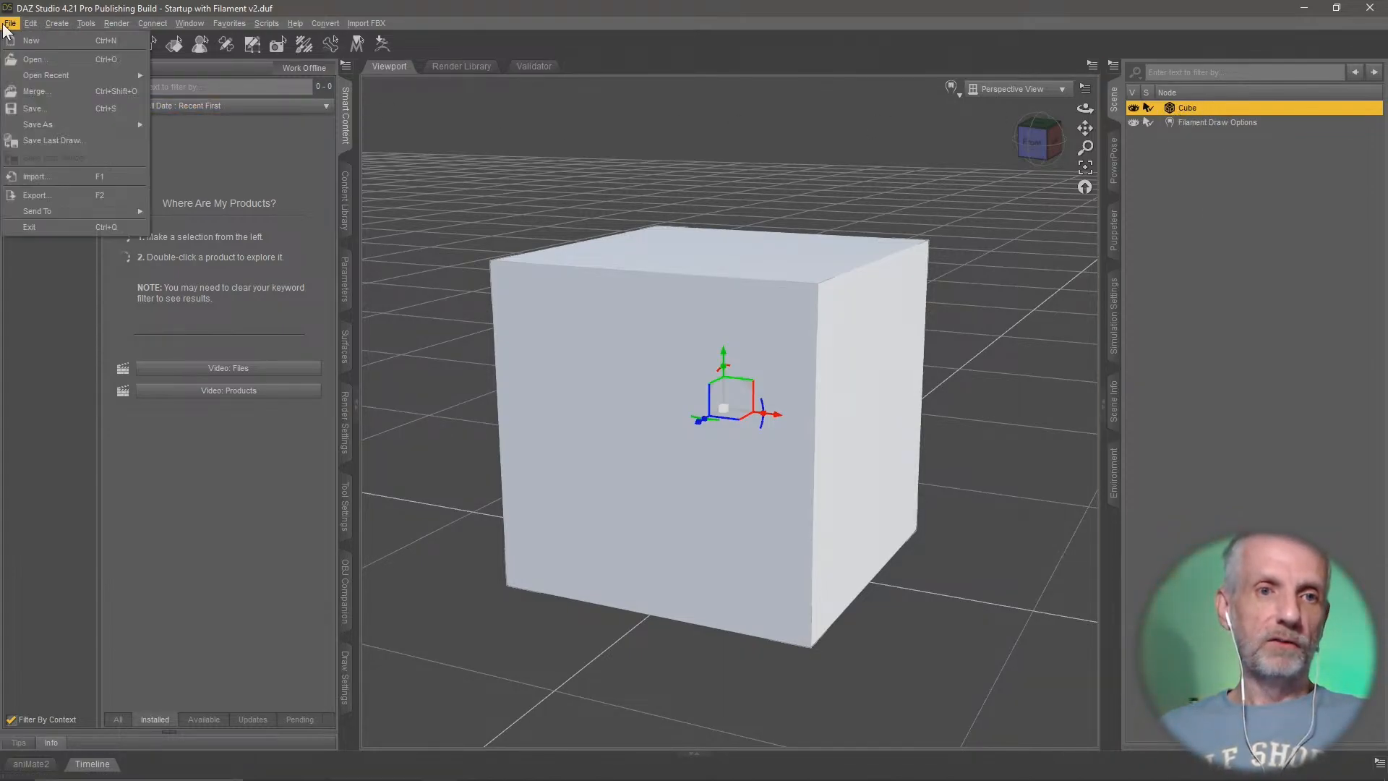
{"action": "mouse_move", "coordinate": [84, 208]}
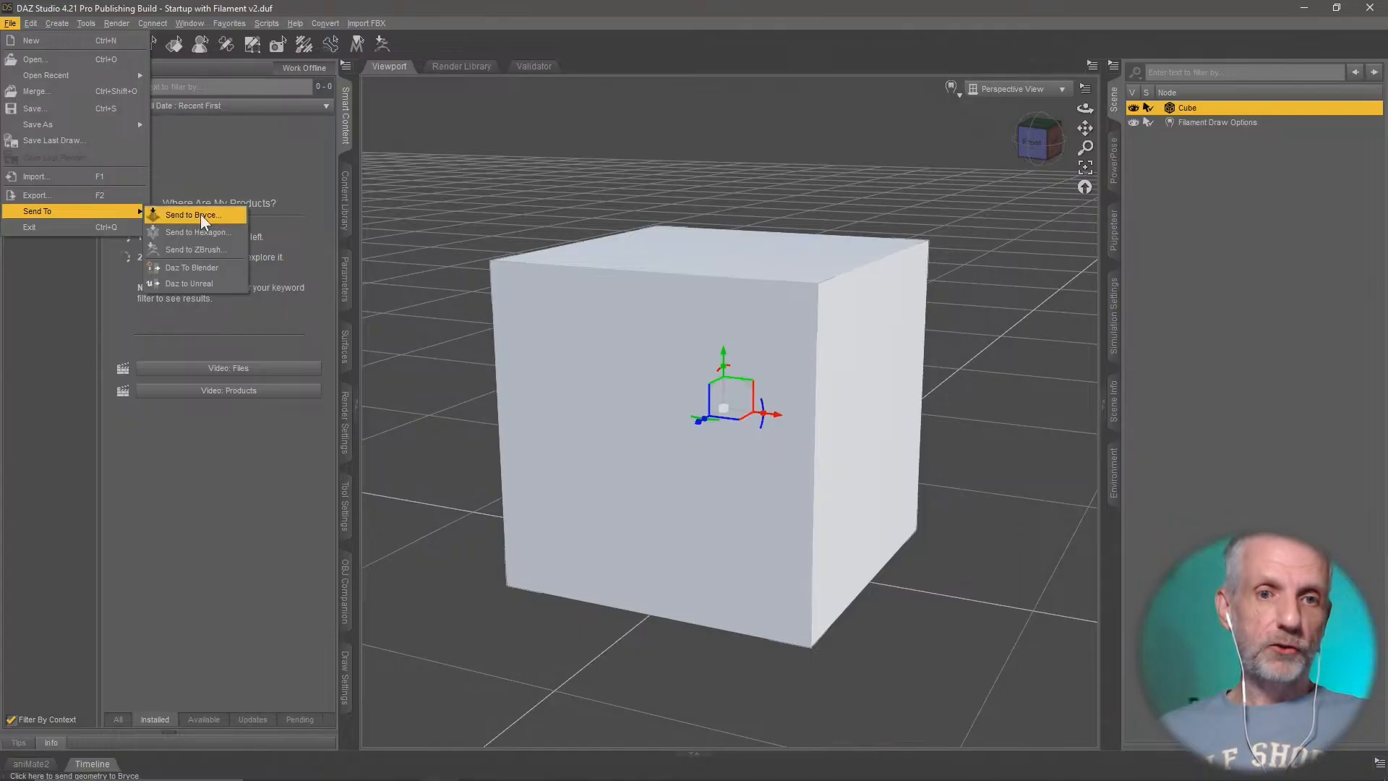
{"action": "left_click", "coordinate": [222, 274]}
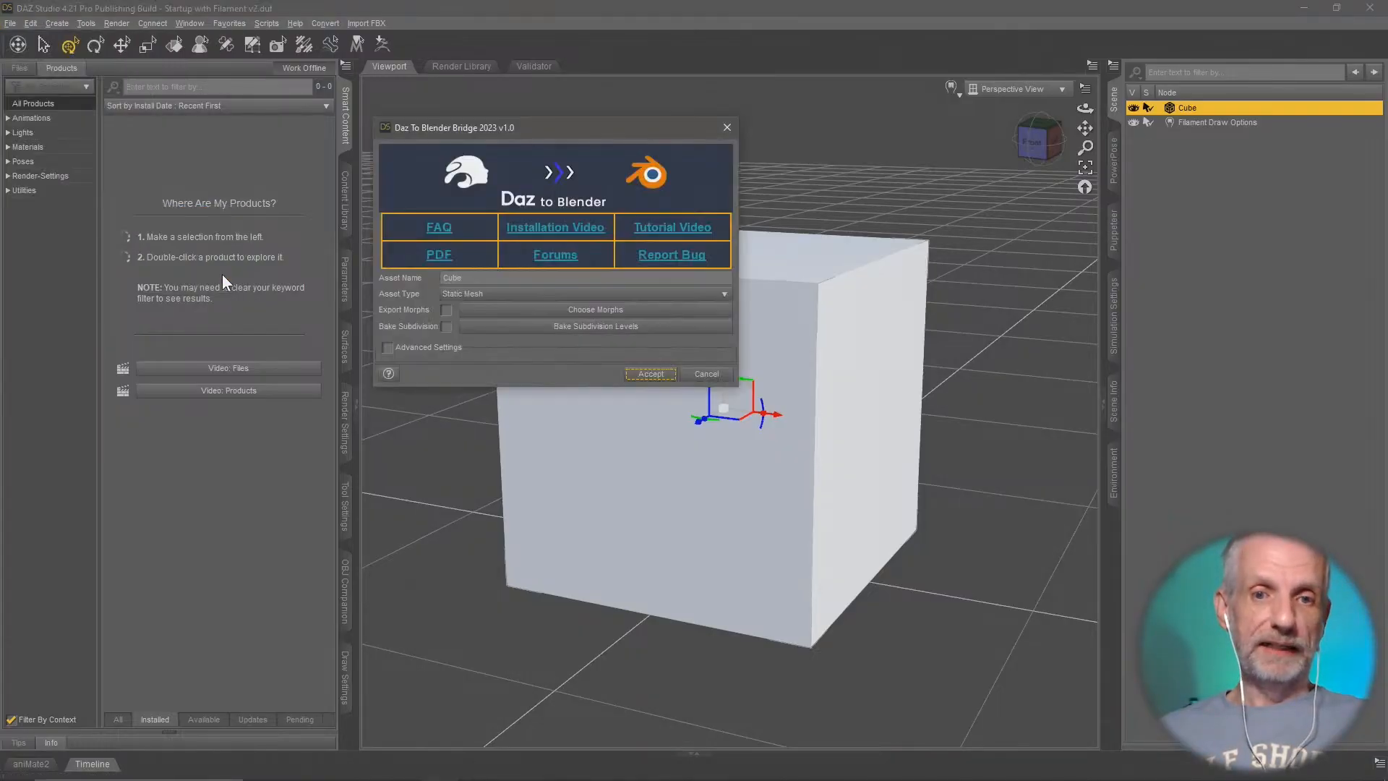
{"action": "left_click_drag", "start_coordinate": [587, 131], "coordinate": [582, 95]}
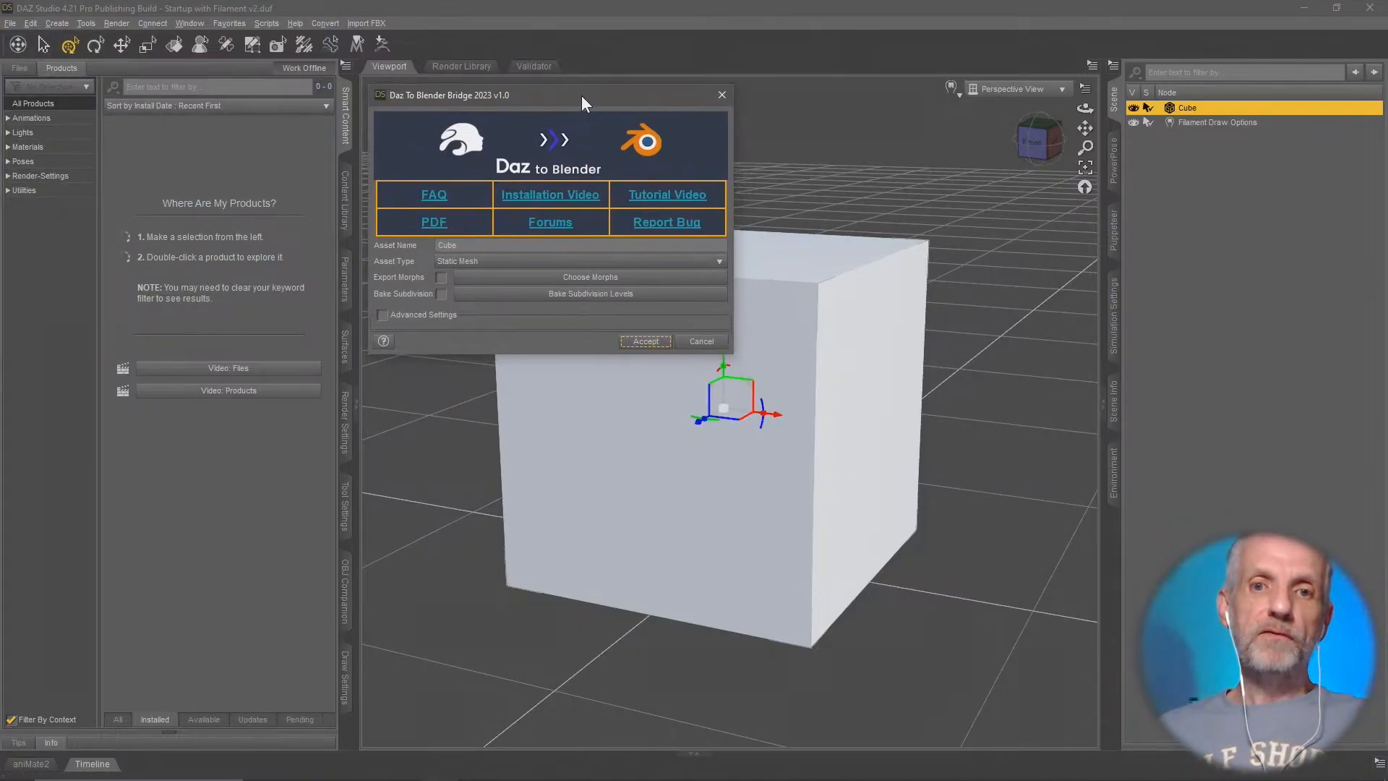
Step: Review the bridge's asset types, choose Static Mesh, and view the advanced settings before collapsing them again
{"action": "left_click", "coordinate": [538, 262]}
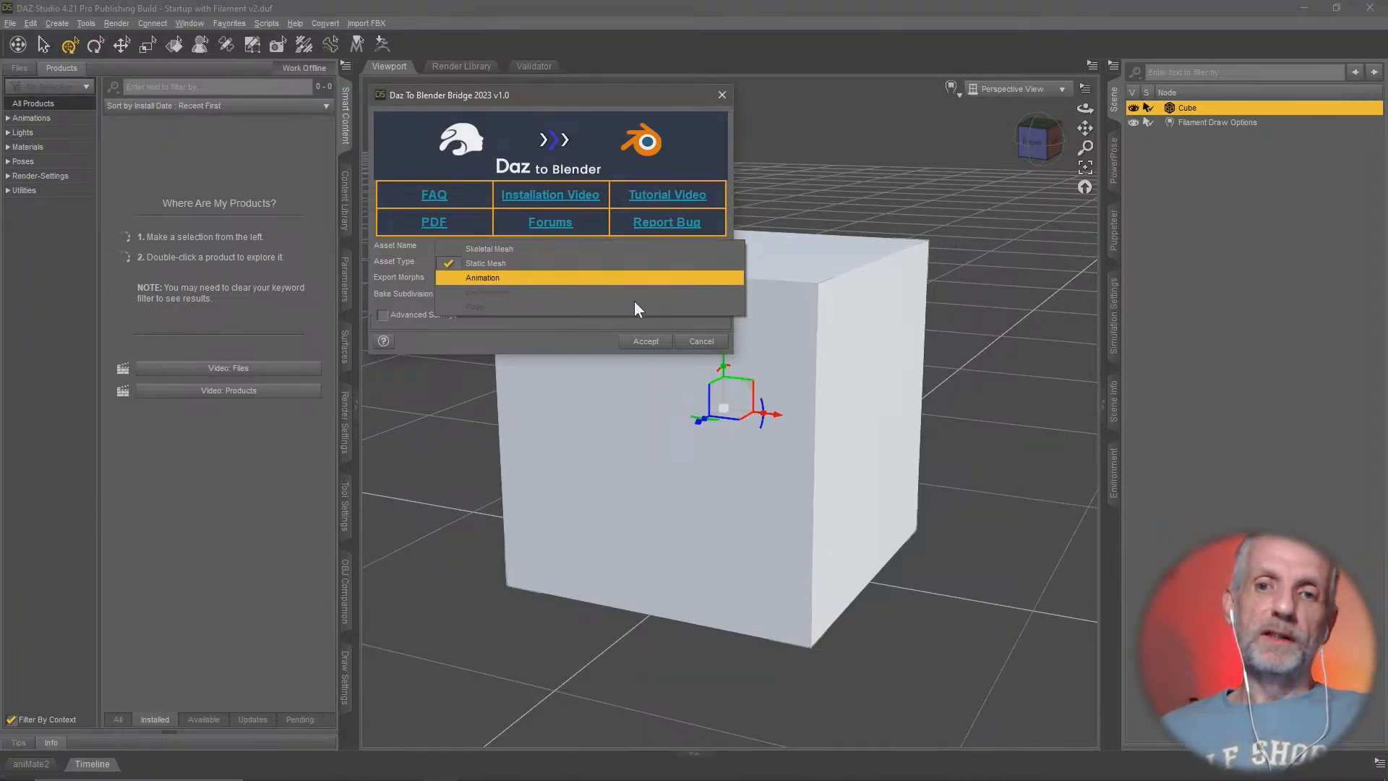
{"action": "left_click", "coordinate": [590, 343]}
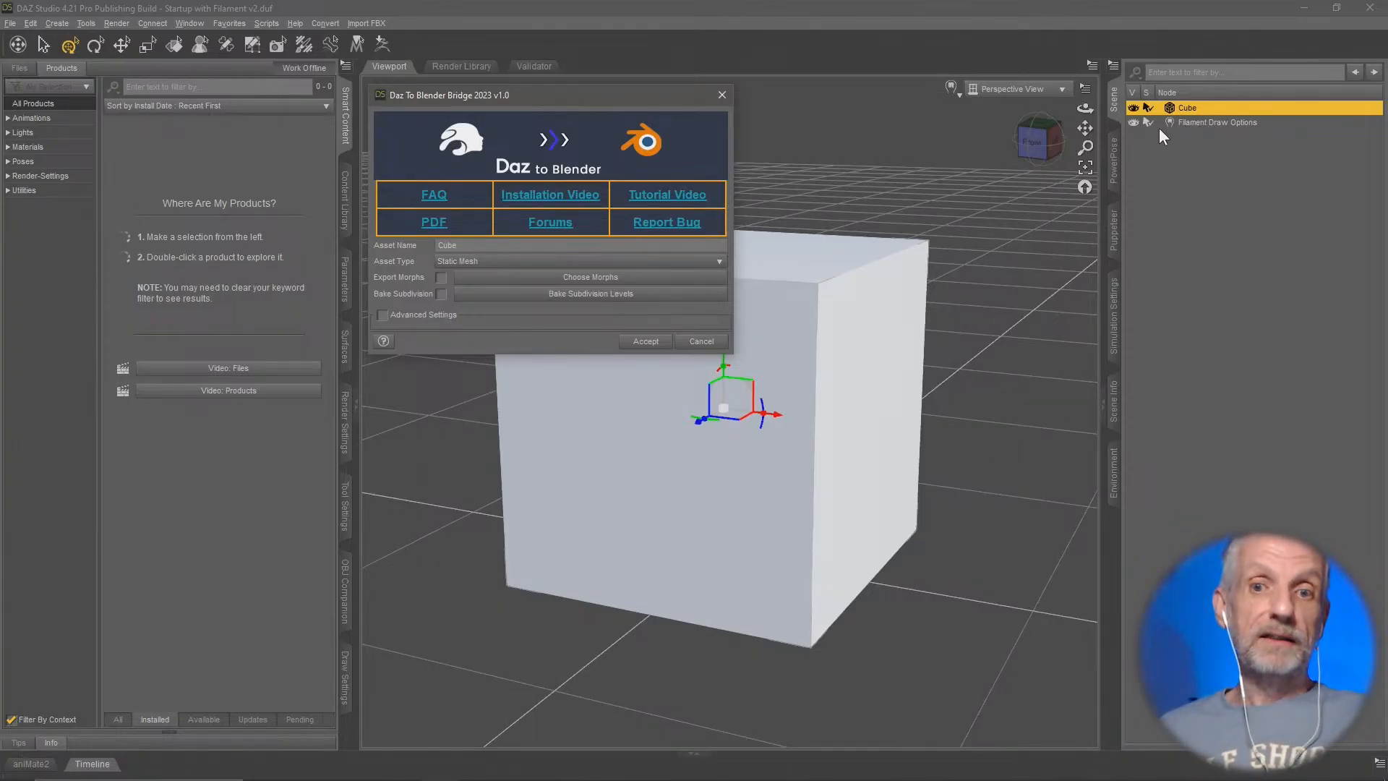
{"action": "left_click", "coordinate": [610, 261]}
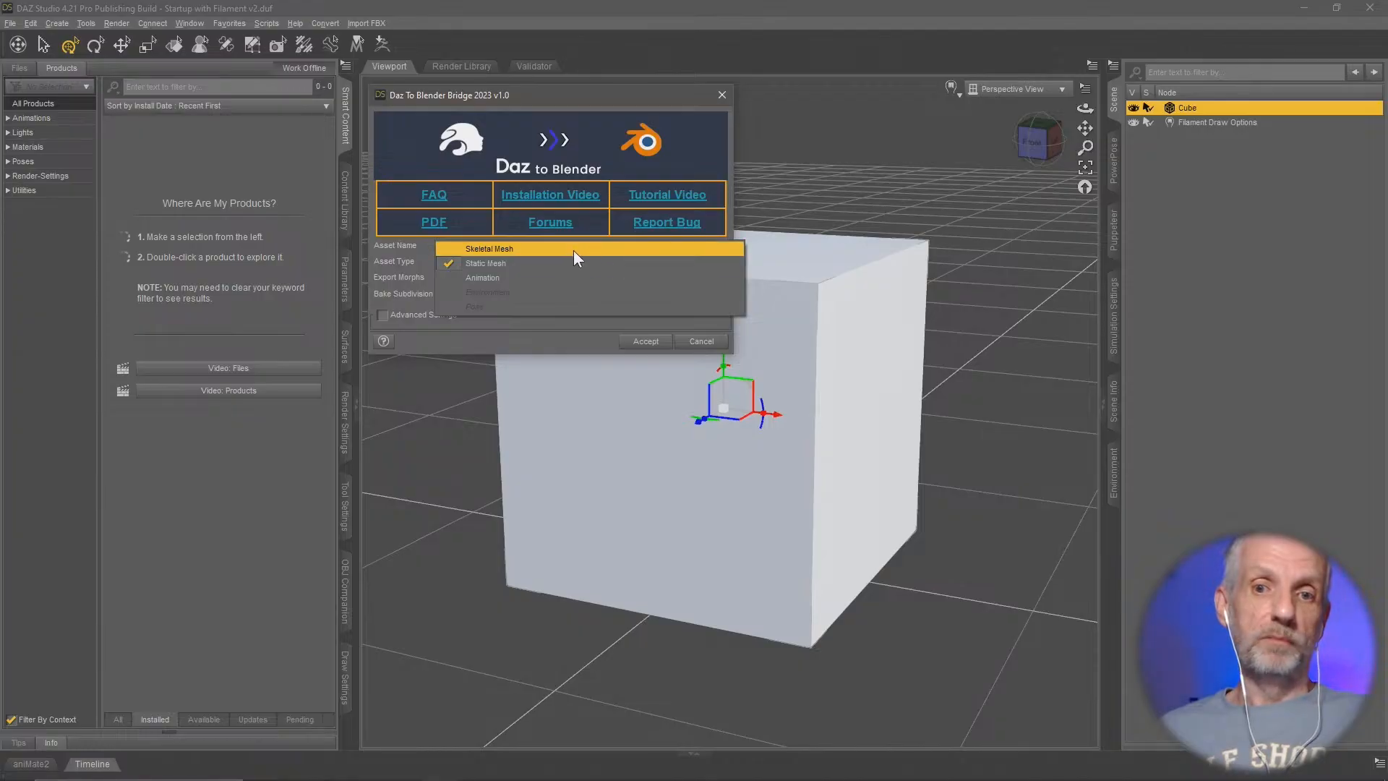
{"action": "left_click", "coordinate": [572, 271]}
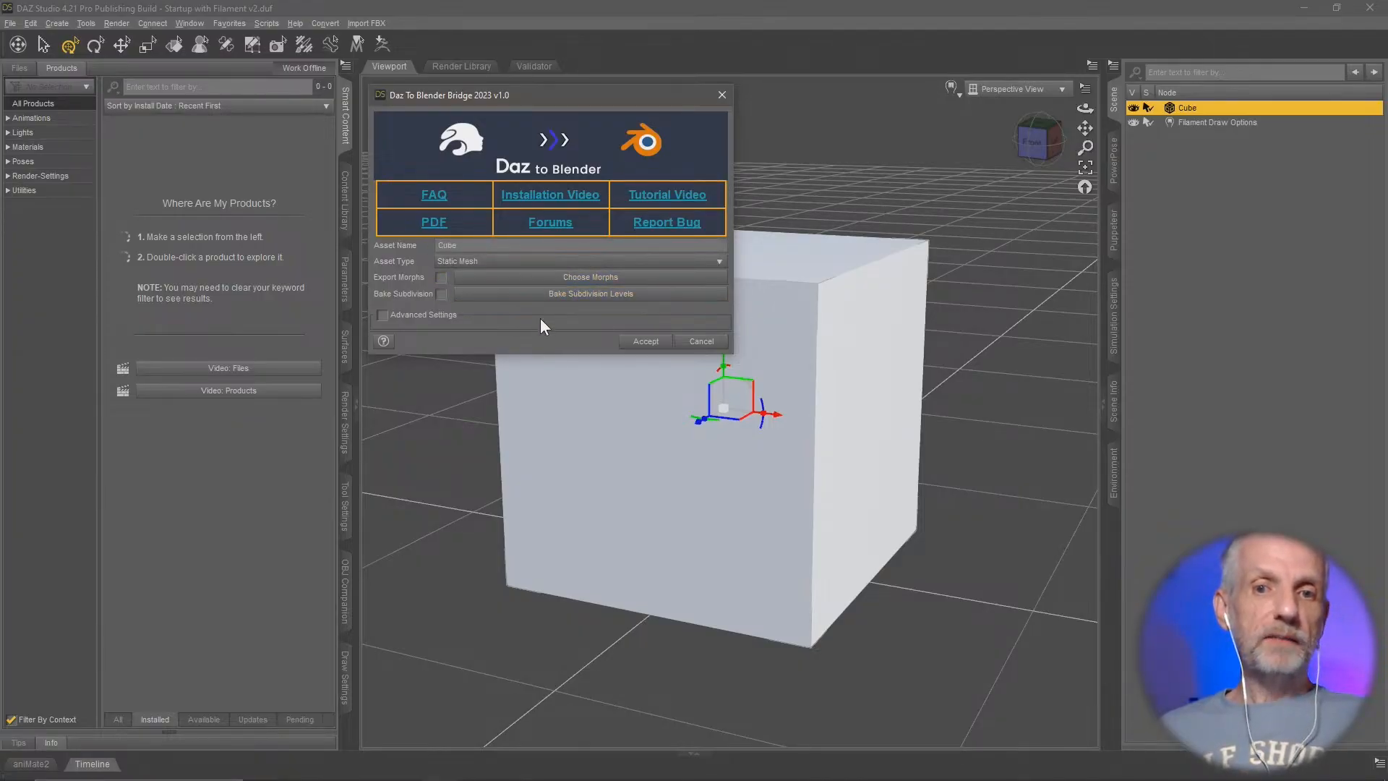
{"action": "left_click", "coordinate": [382, 315]}
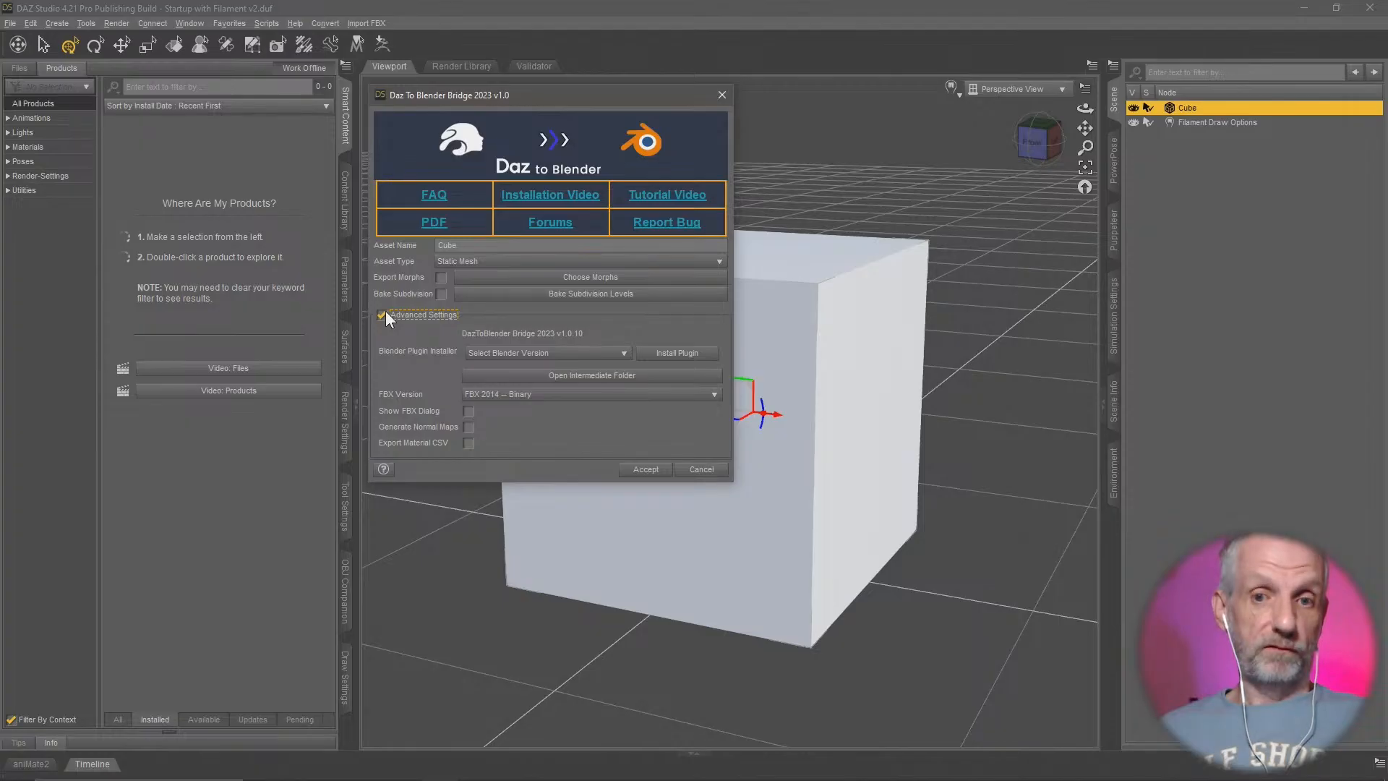
{"action": "left_click", "coordinate": [382, 315]}
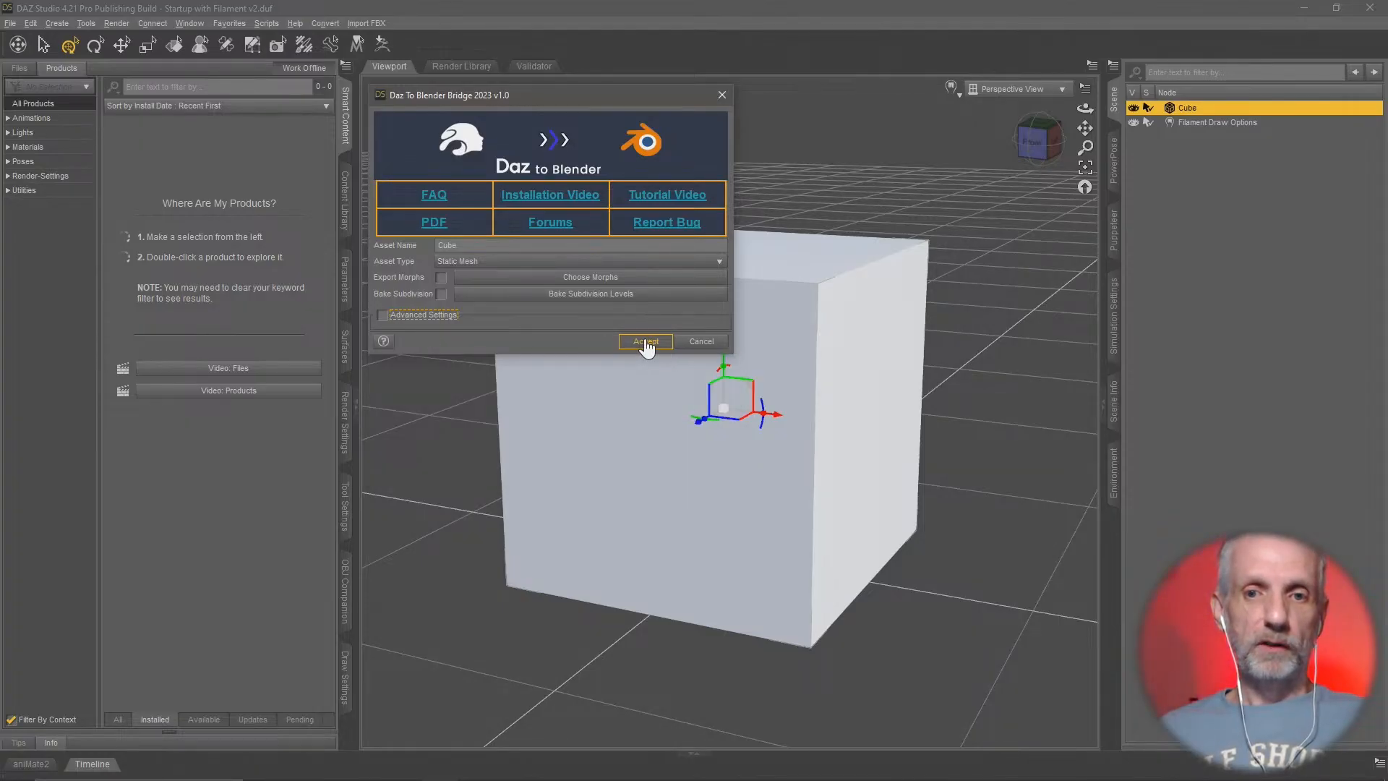
Step: Export the cube through the bridge under the asset name Cube and dismiss the completion message
{"action": "left_click_drag", "start_coordinate": [463, 247], "coordinate": [434, 250]}
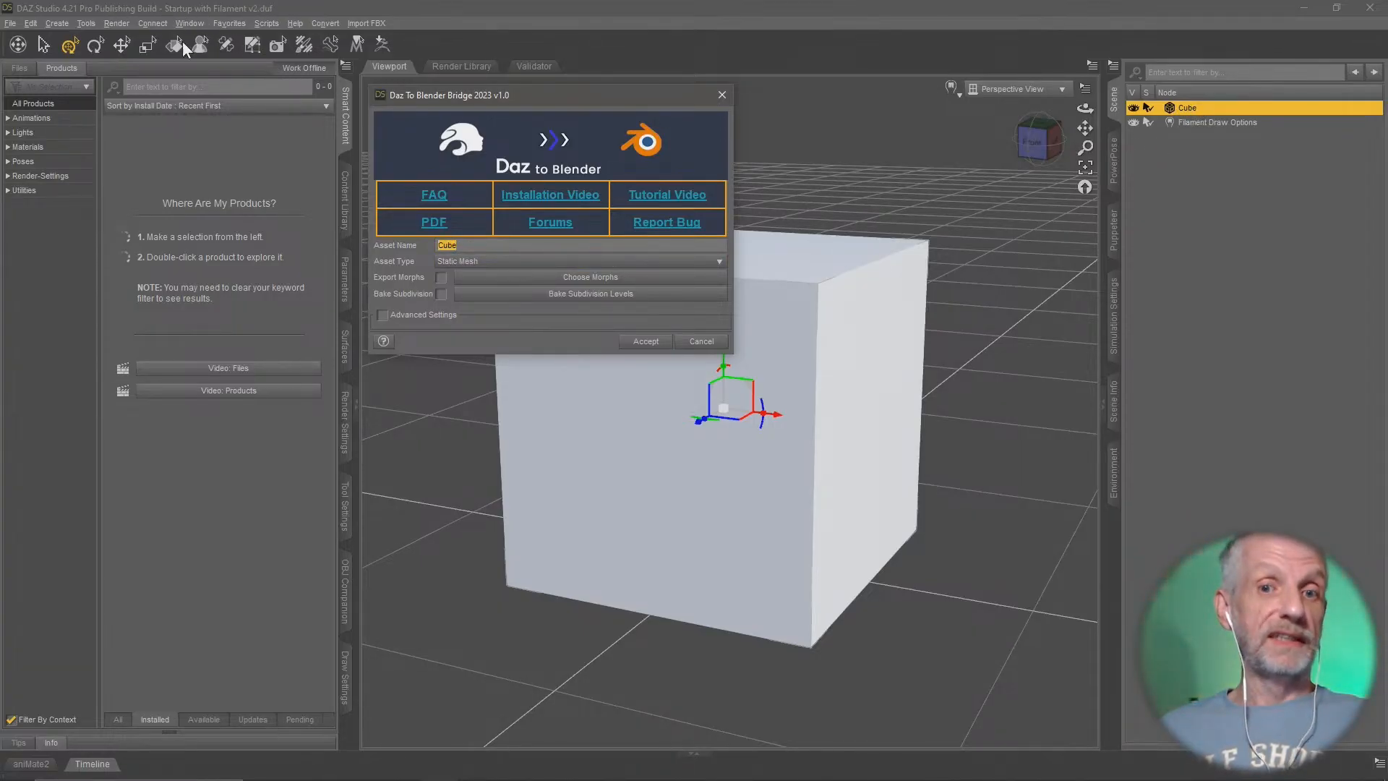
{"action": "left_click", "coordinate": [645, 341]}
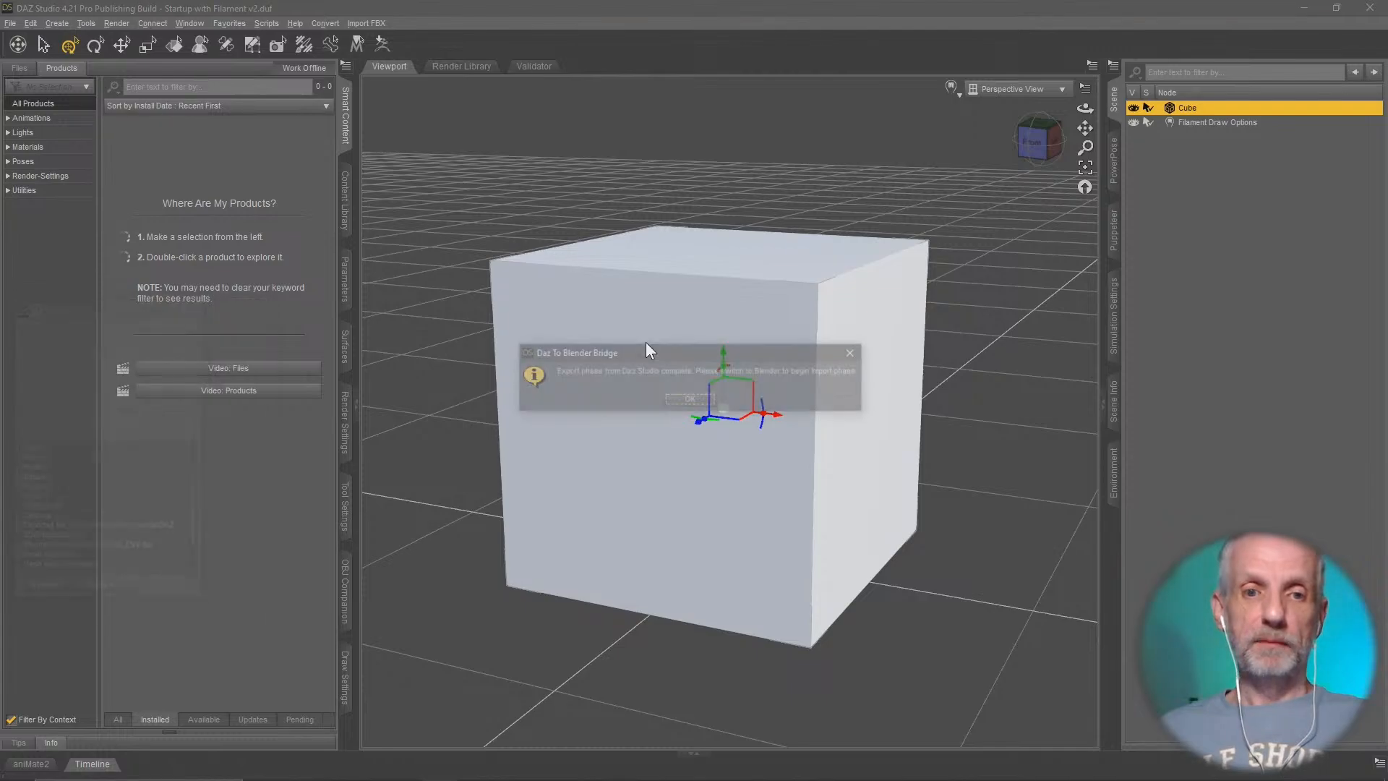
{"action": "left_click", "coordinate": [690, 400]}
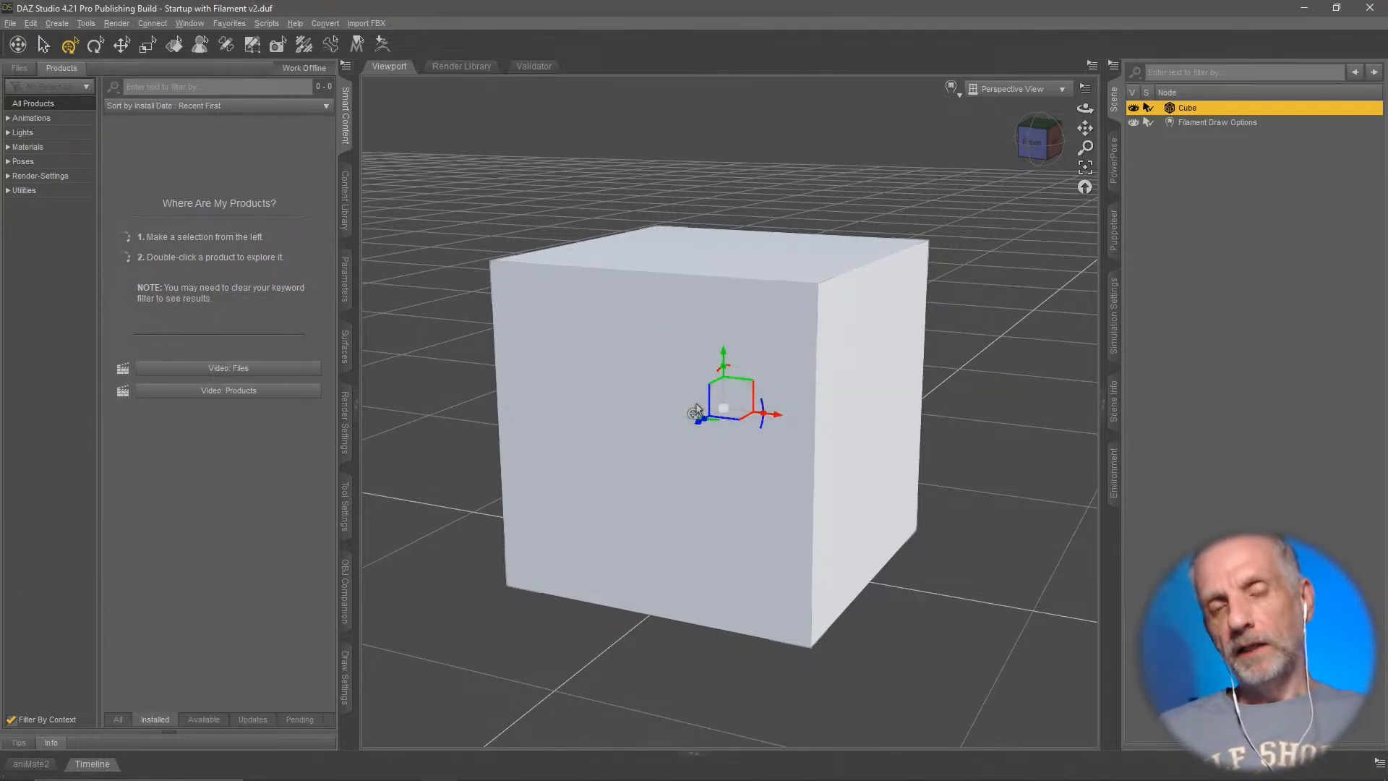
Step: Switch to Blender and import the exported cube as a new Env/Prop with the Daz To Blender tools
{"action": "key", "text": "alt+Tab"}
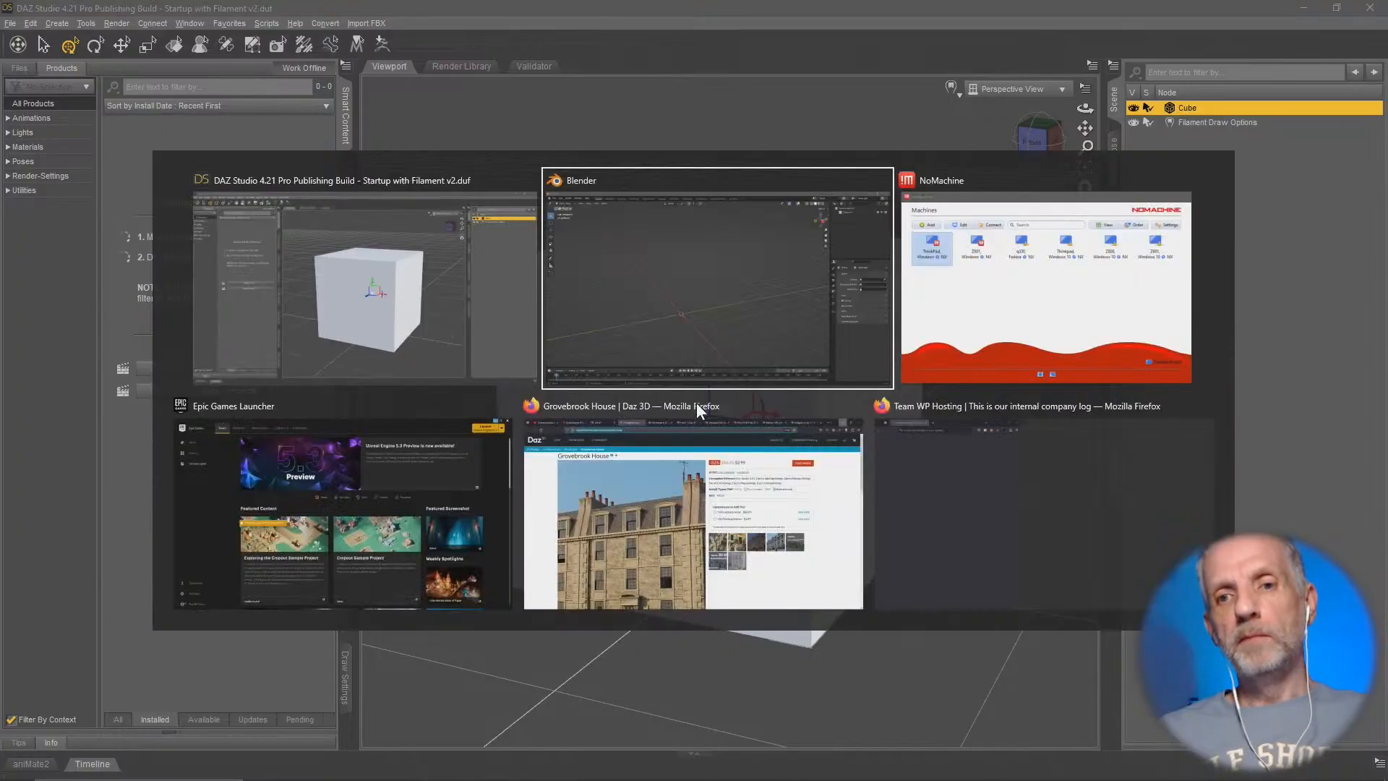
{"action": "key", "text": "m"}
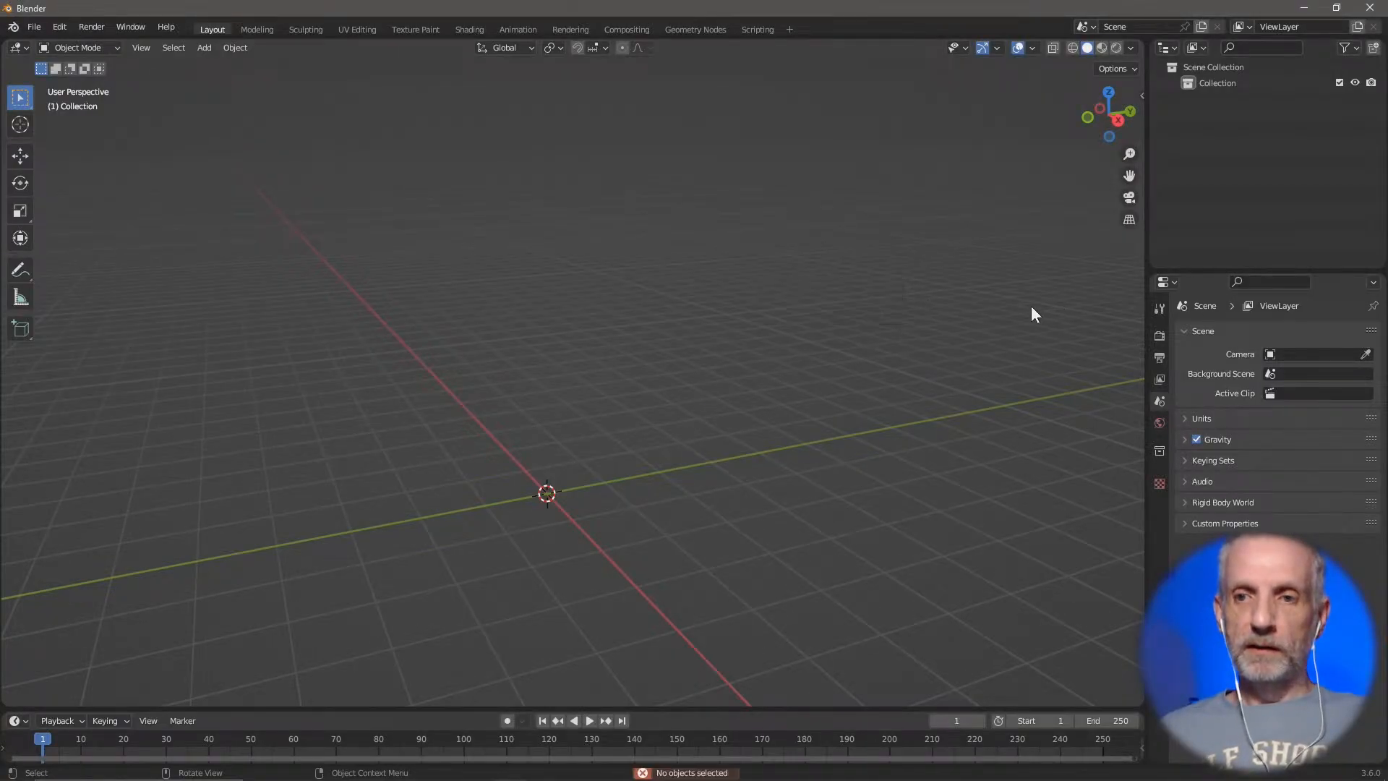
{"action": "key", "text": "m"}
{"action": "key", "text": "n"}
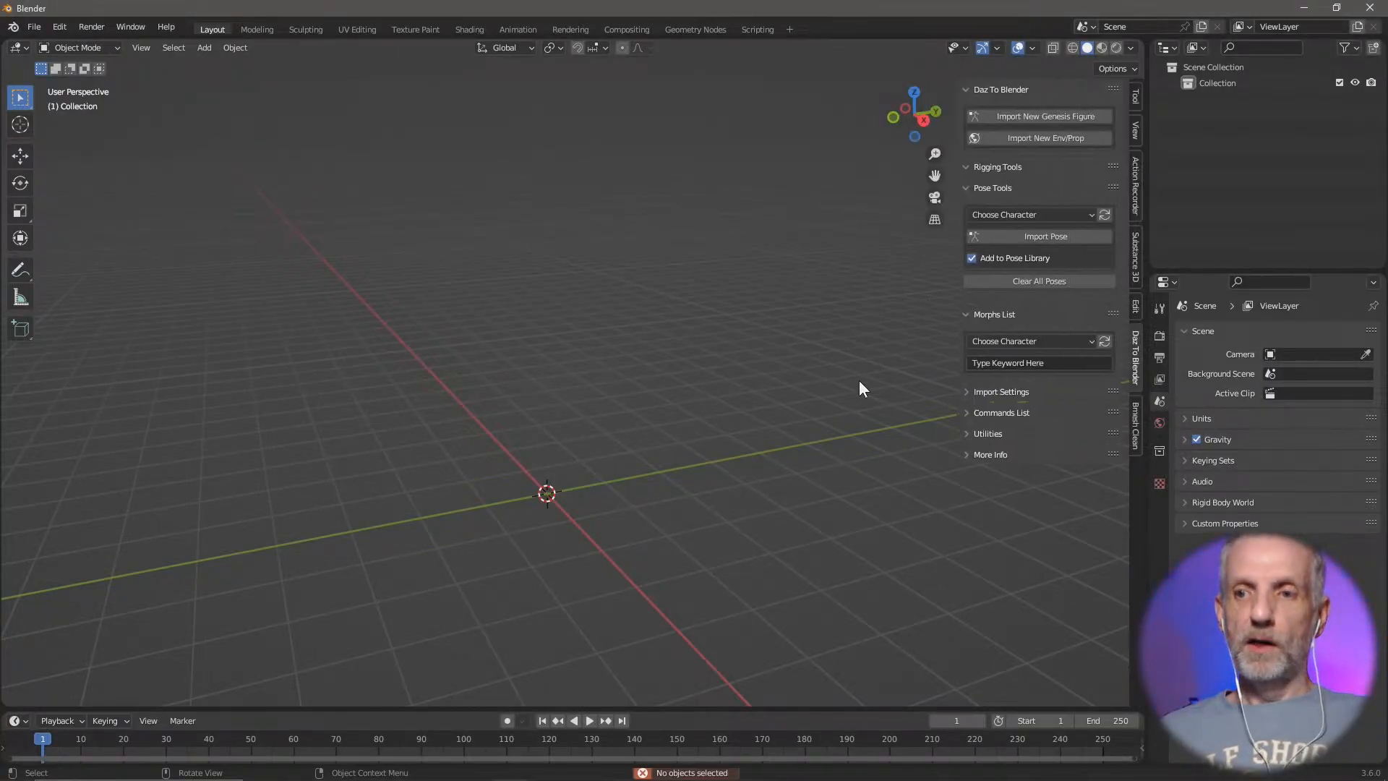
{"action": "left_click", "coordinate": [1133, 362]}
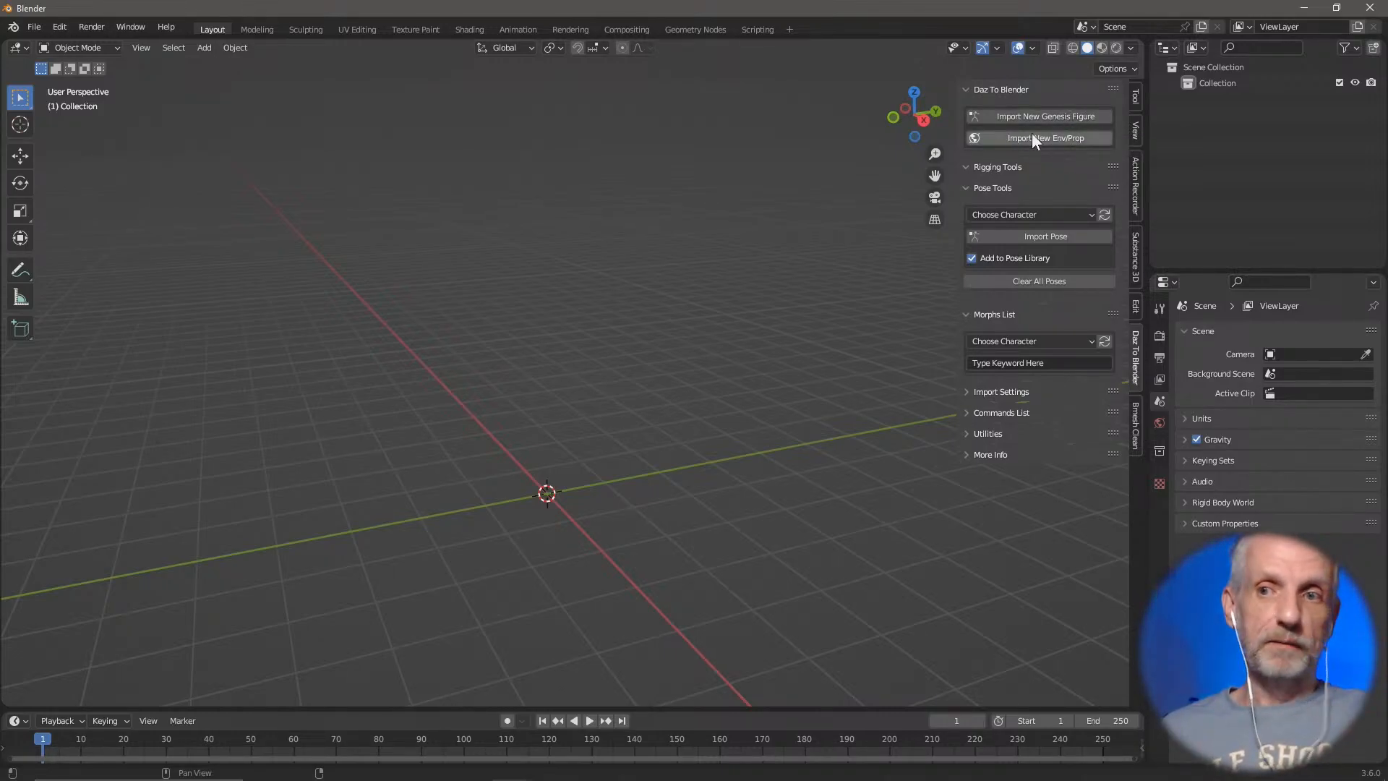
{"action": "left_click", "coordinate": [1075, 140]}
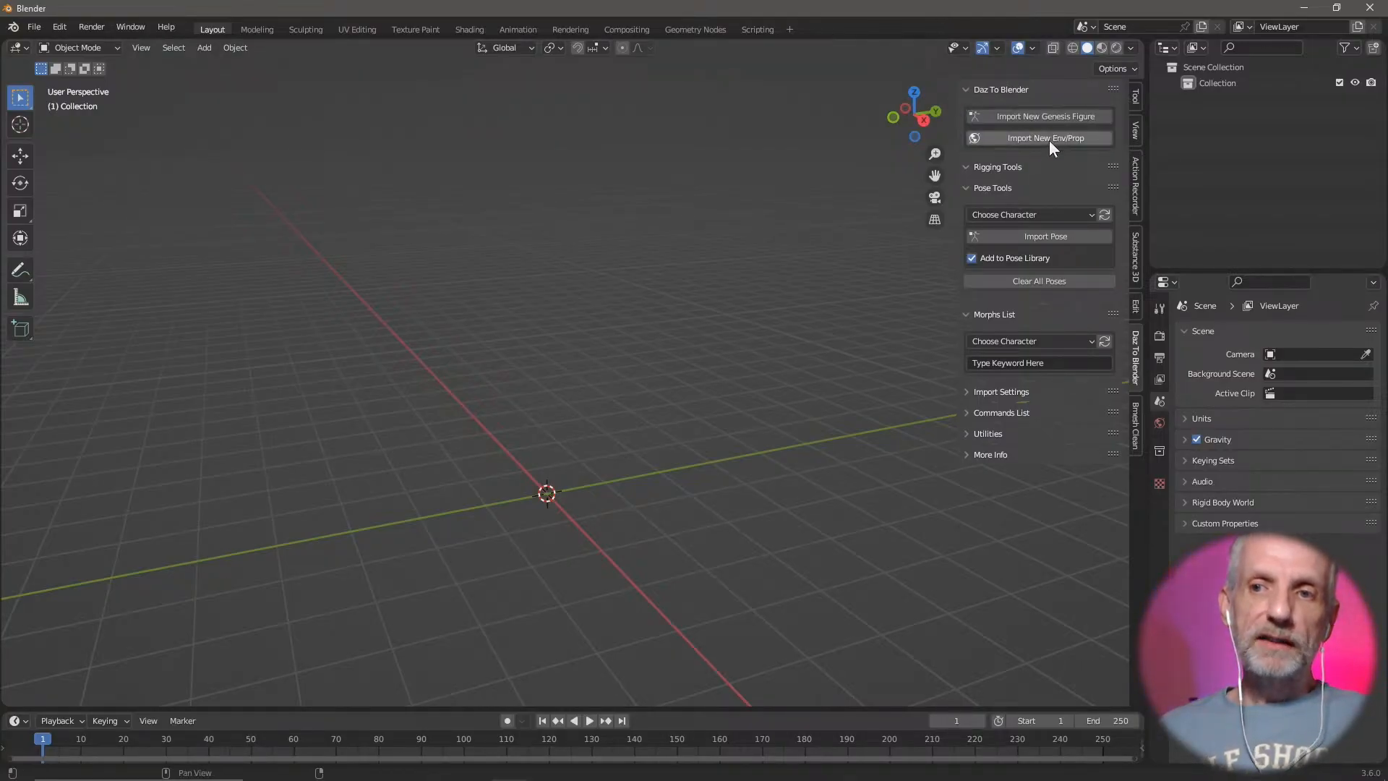
{"action": "left_click", "coordinate": [1048, 141]}
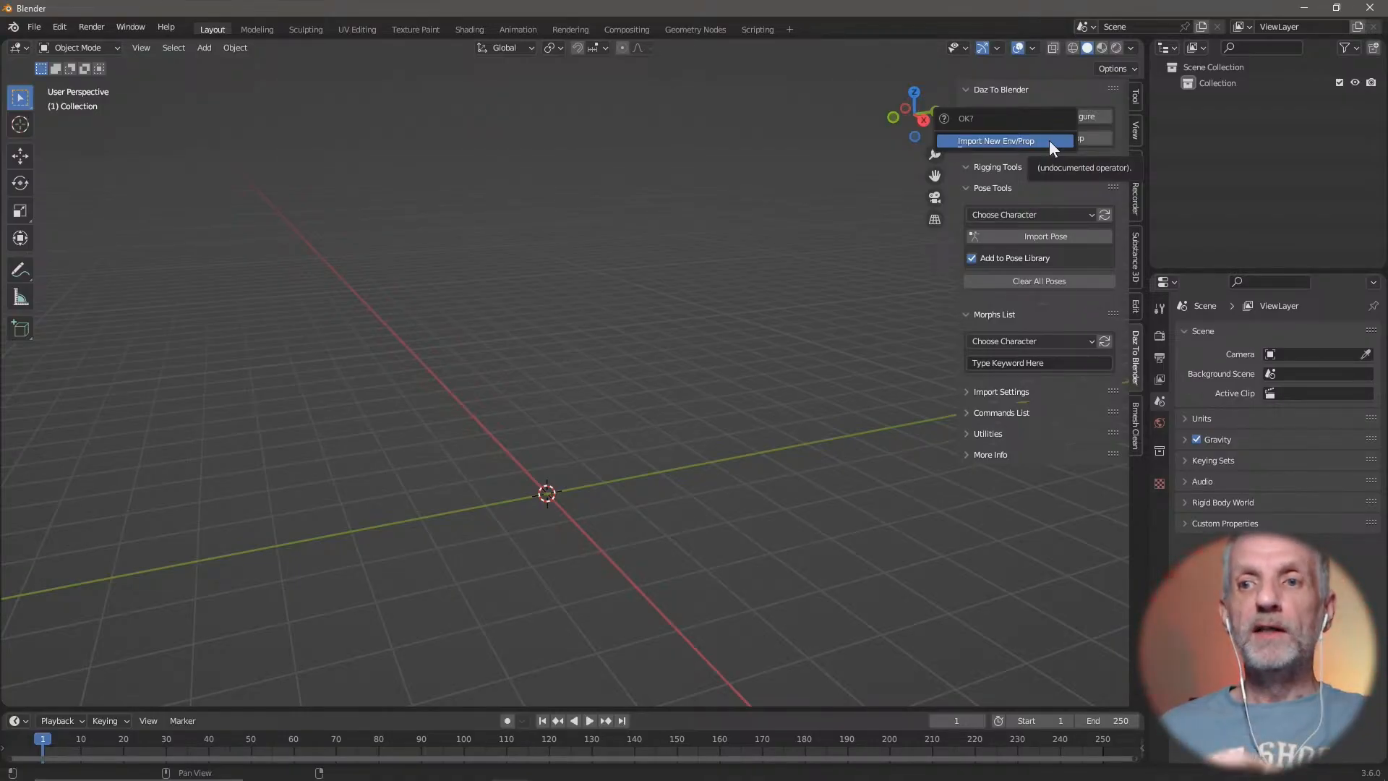
{"action": "left_click", "coordinate": [1048, 140]}
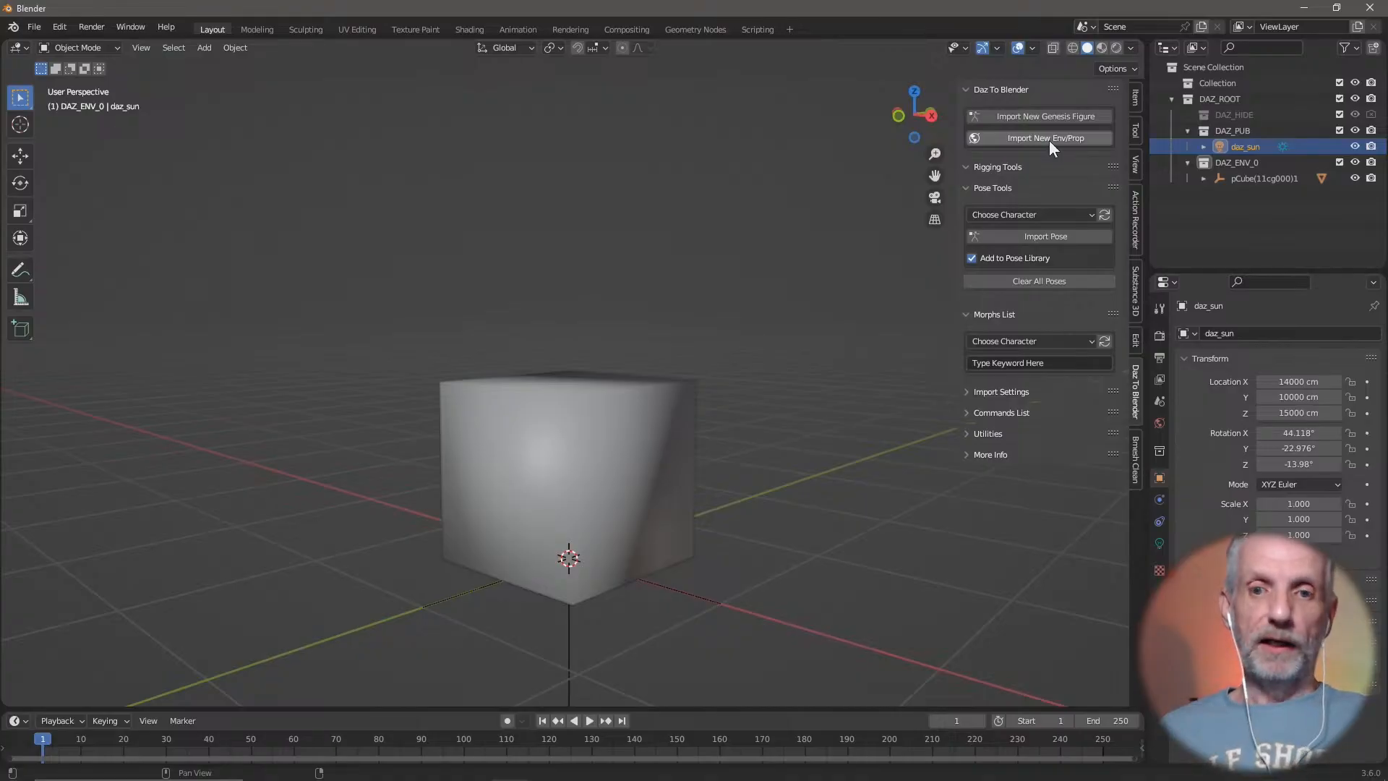
Step: Select the imported cube and examine its location, rotation, scale and dimensions
{"action": "left_click", "coordinate": [570, 472]}
{"action": "middle_click_drag", "start_coordinate": [646, 467], "coordinate": [614, 378]}
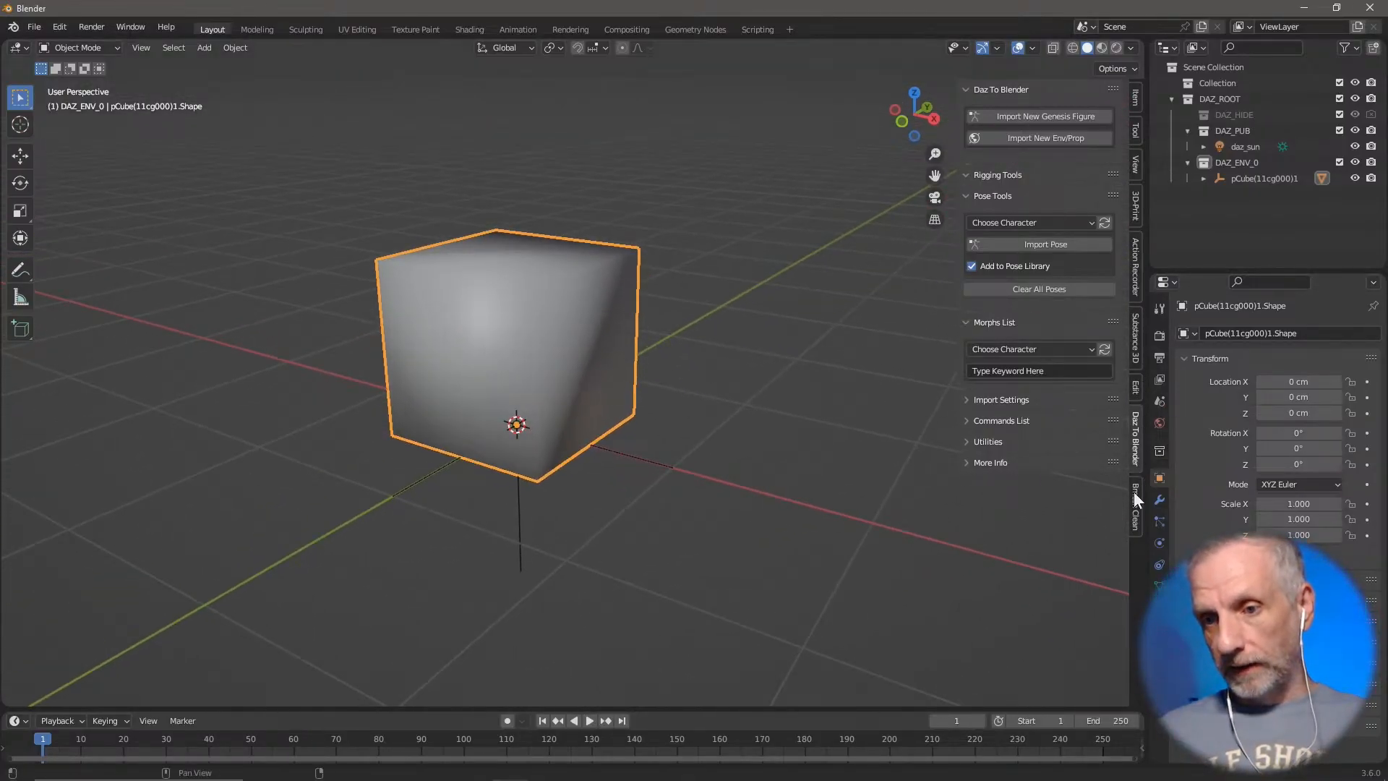
{"action": "left_click", "coordinate": [1136, 104]}
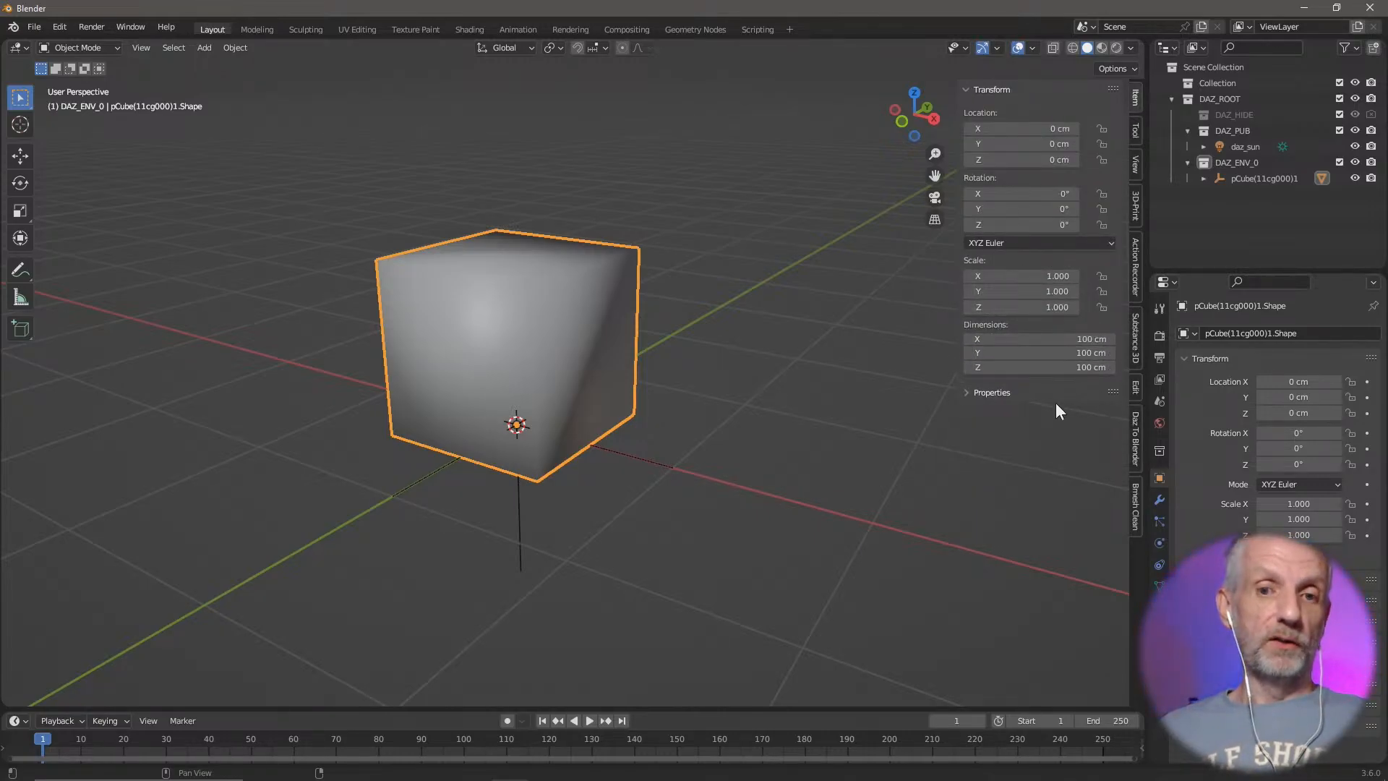
{"action": "middle_click_drag", "start_coordinate": [747, 411], "coordinate": [744, 365]}
{"action": "scroll", "coordinate": [721, 354], "scroll_direction": "up", "scroll_amount": 3}
{"action": "scroll", "coordinate": [743, 366], "scroll_direction": "down", "scroll_amount": 1}
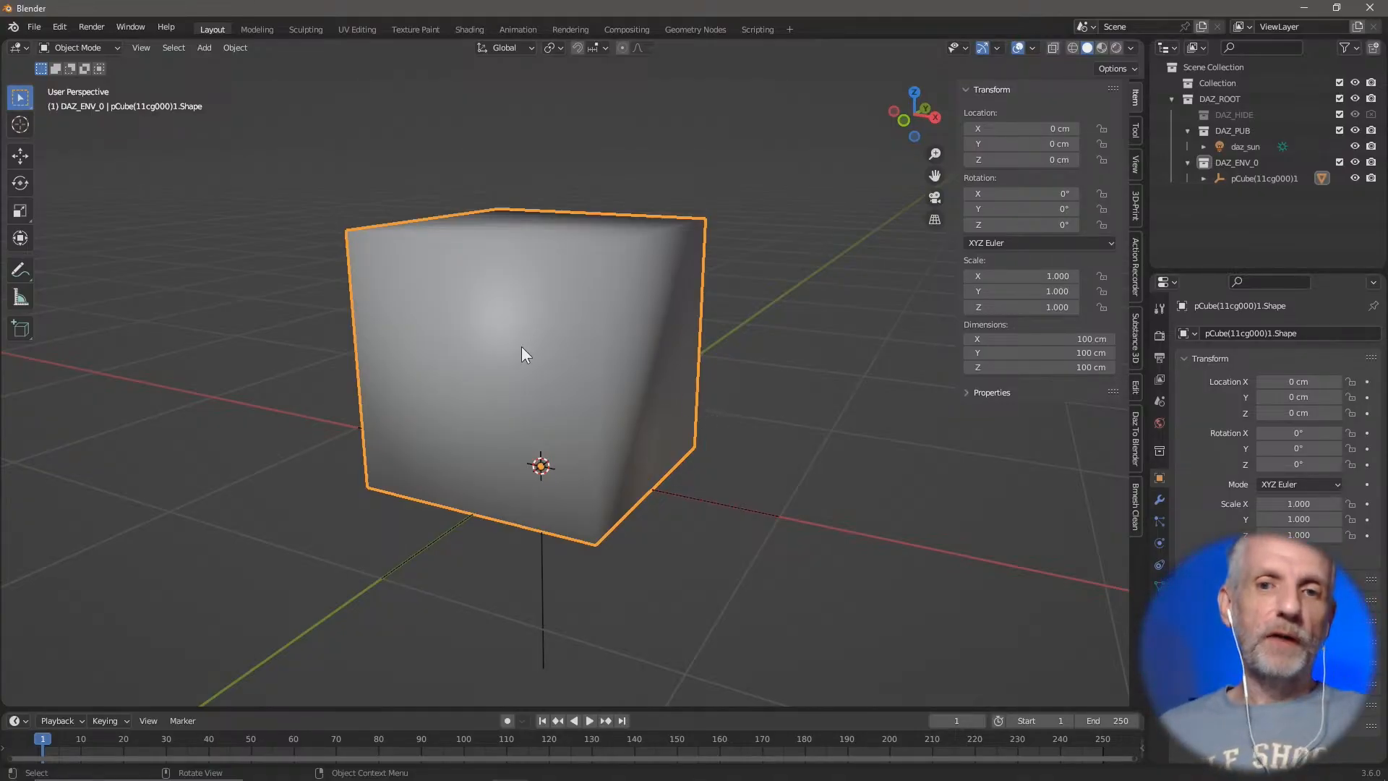
{"action": "middle_click_drag", "start_coordinate": [649, 370], "coordinate": [722, 375]}
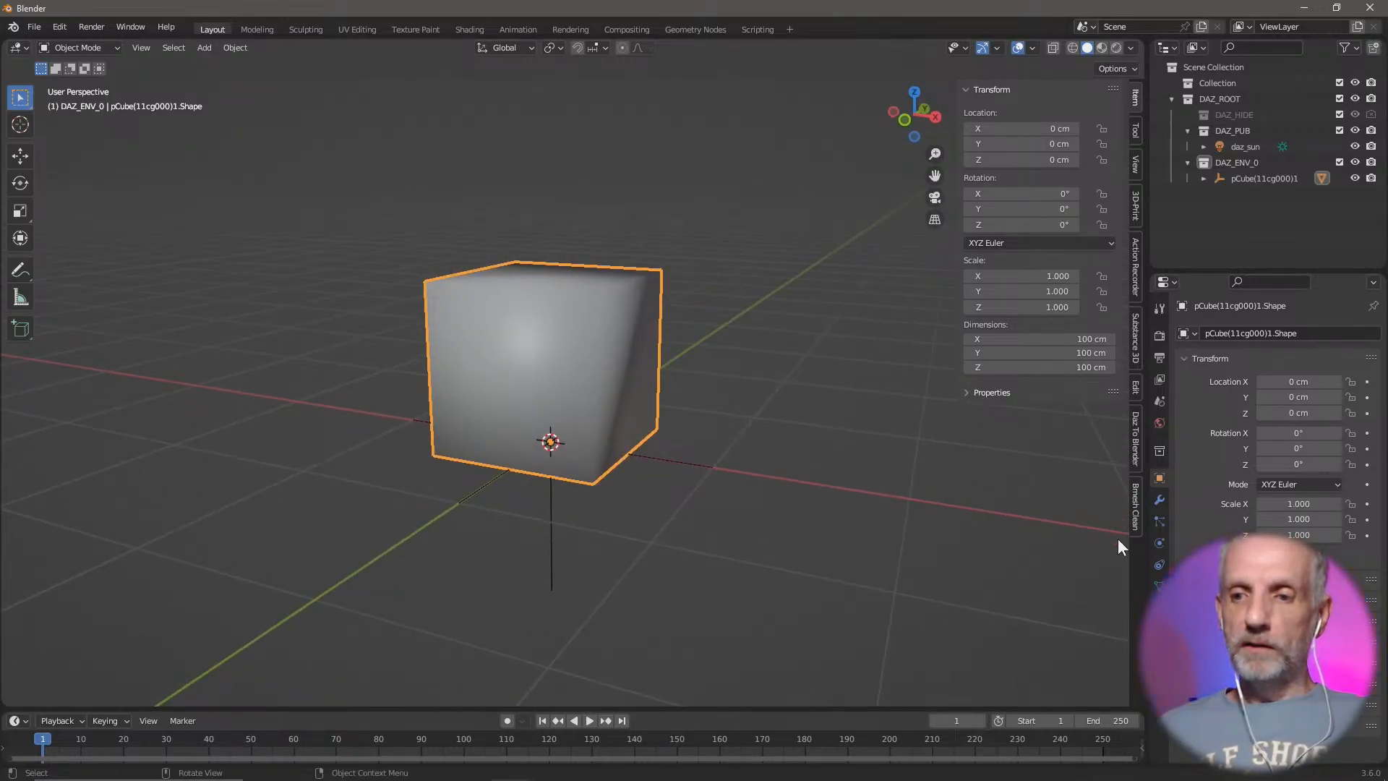
Step: Show the cube's material in the Shading workspace, enlarging the shader editor and maximizing it to fill the window
{"action": "left_click", "coordinate": [1159, 607]}
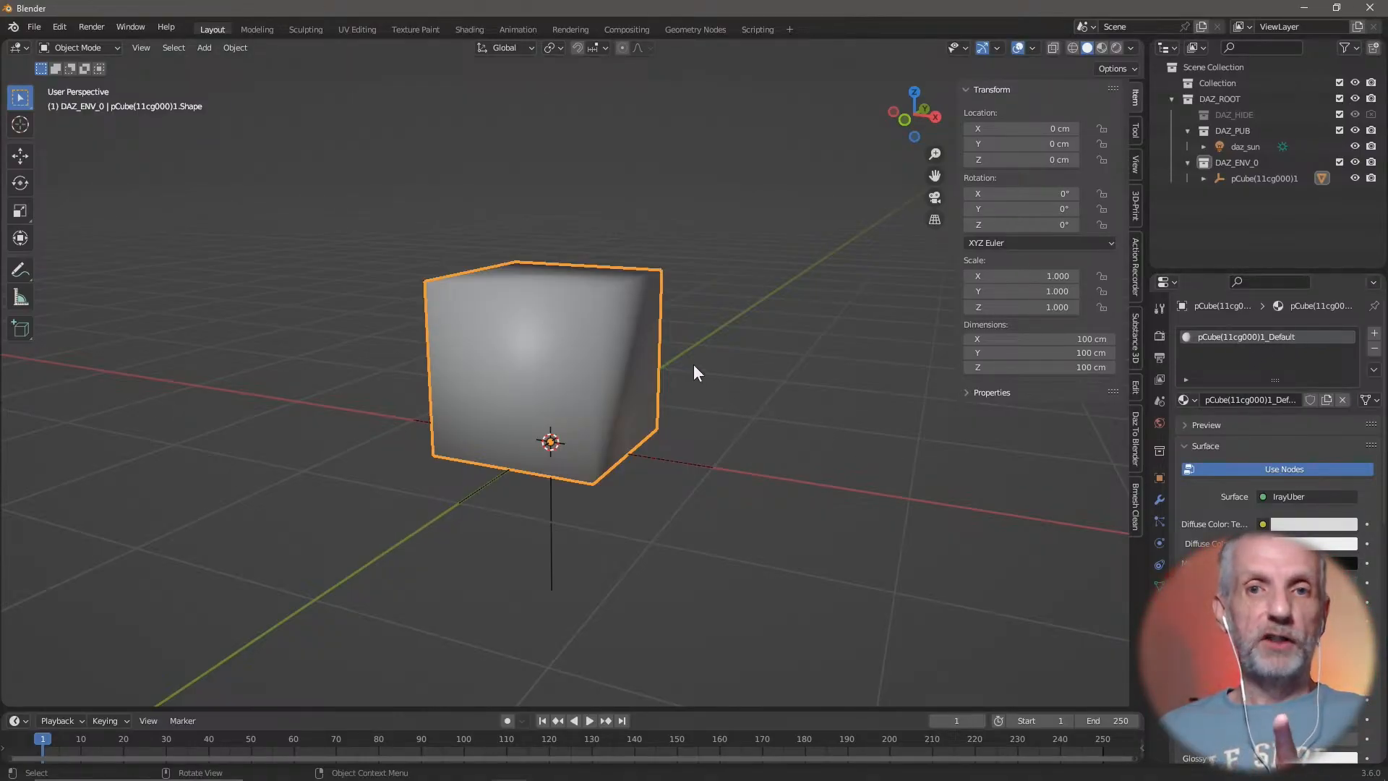
{"action": "left_click", "coordinate": [466, 29]}
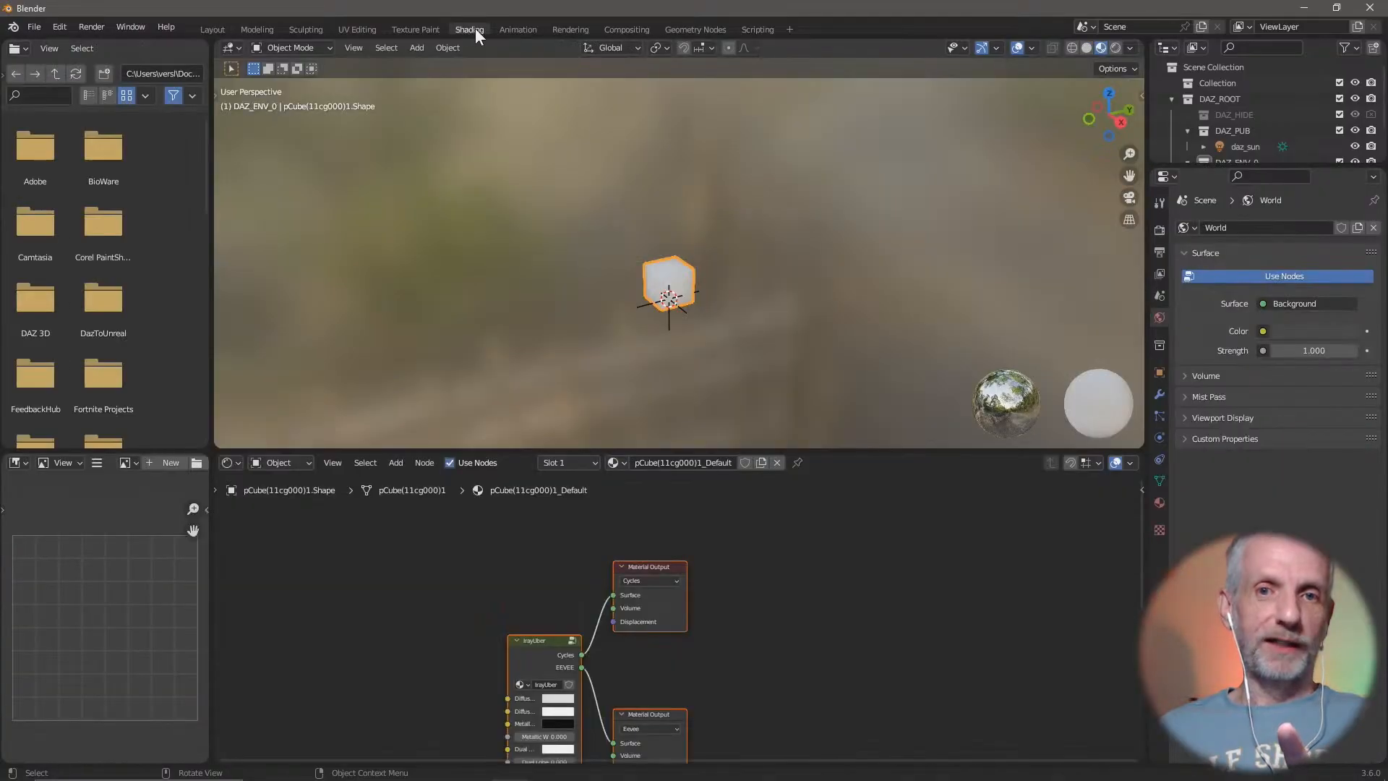
{"action": "left_click_drag", "start_coordinate": [534, 449], "coordinate": [533, 259]}
{"action": "key", "text": "Home"}
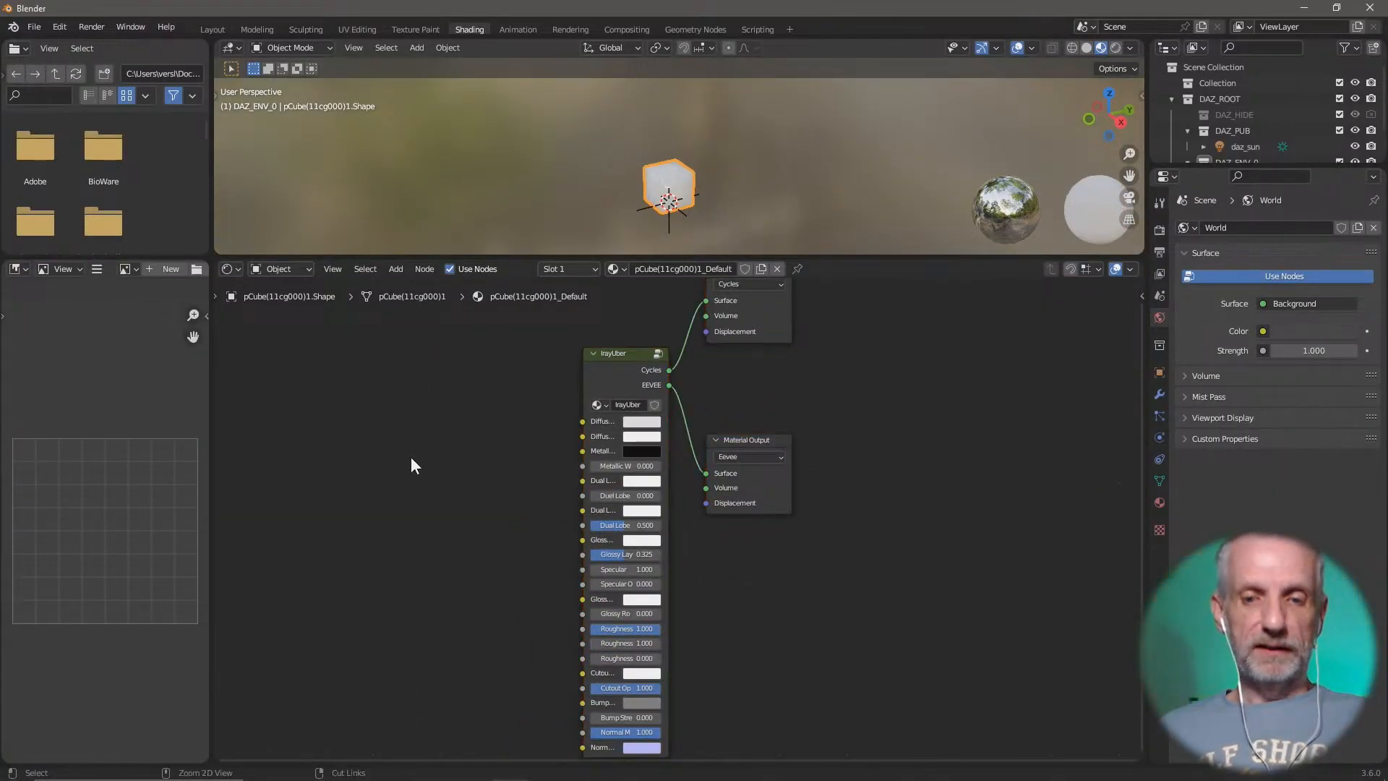
{"action": "key", "text": "ctrl+space"}
Step: Widen the IrayUber node so its input names are readable, and look over its parameters and the two material outputs
{"action": "scroll", "coordinate": [480, 361], "scroll_direction": "up", "scroll_amount": 3}
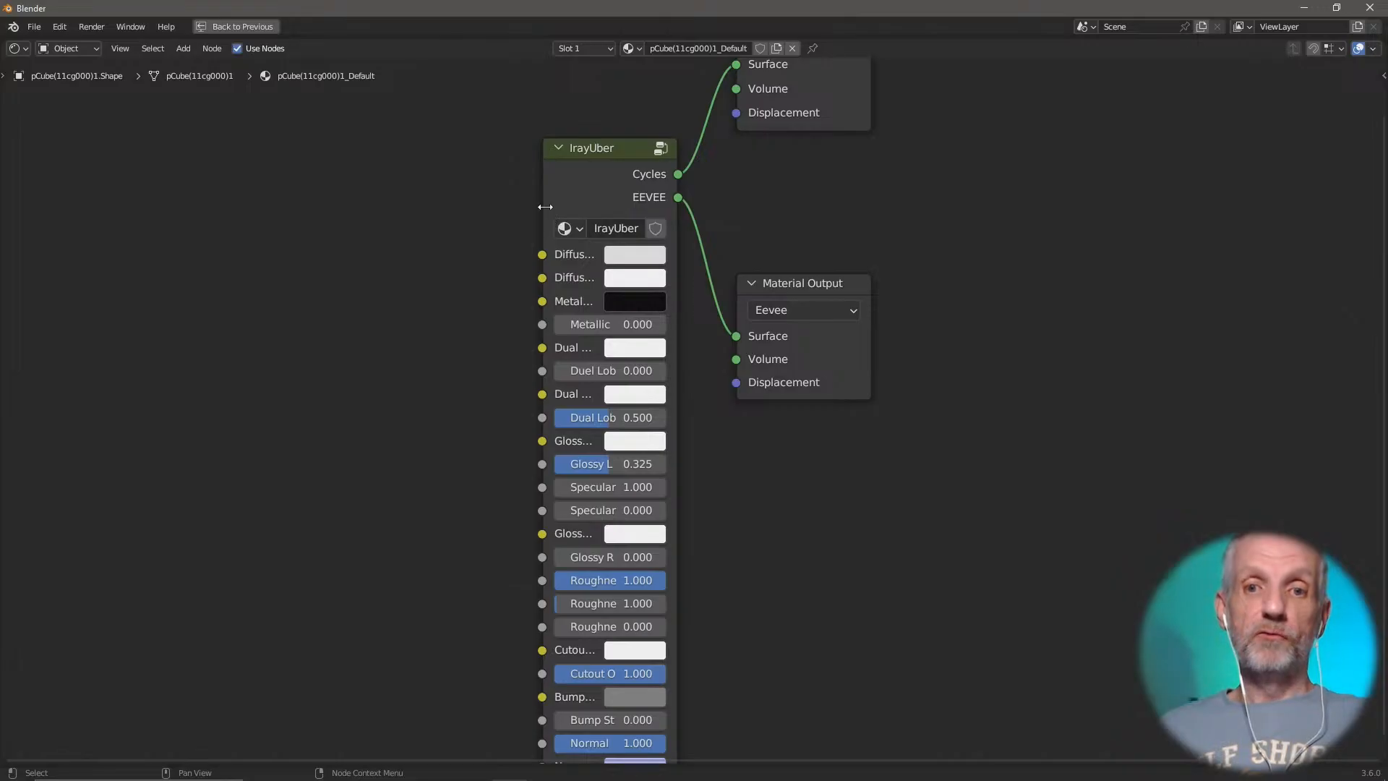
{"action": "left_click_drag", "start_coordinate": [545, 207], "coordinate": [387, 207]}
{"action": "middle_click_drag", "start_coordinate": [297, 261], "coordinate": [195, 327]}
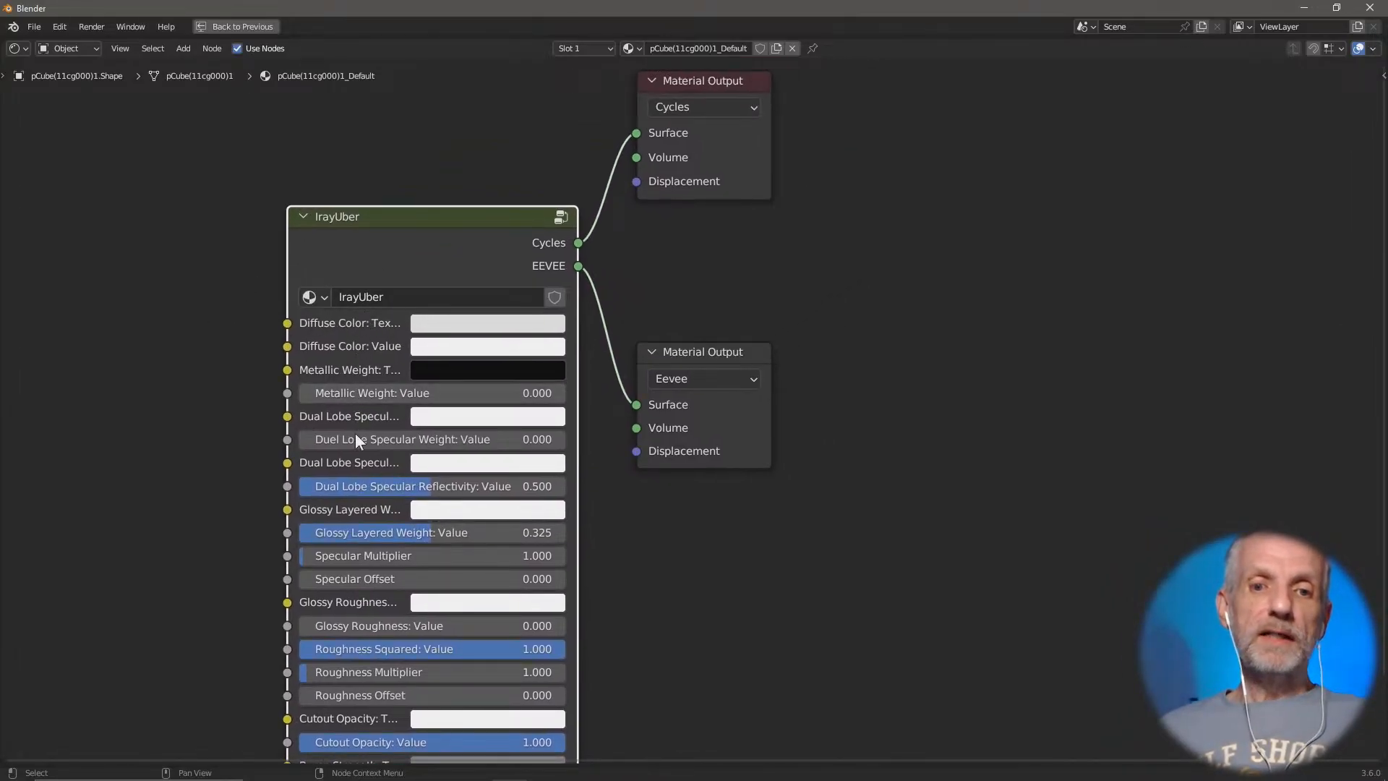
{"action": "scroll", "coordinate": [353, 444], "scroll_direction": "down", "scroll_amount": 1}
{"action": "scroll", "coordinate": [353, 444], "scroll_direction": "up", "scroll_amount": 1}
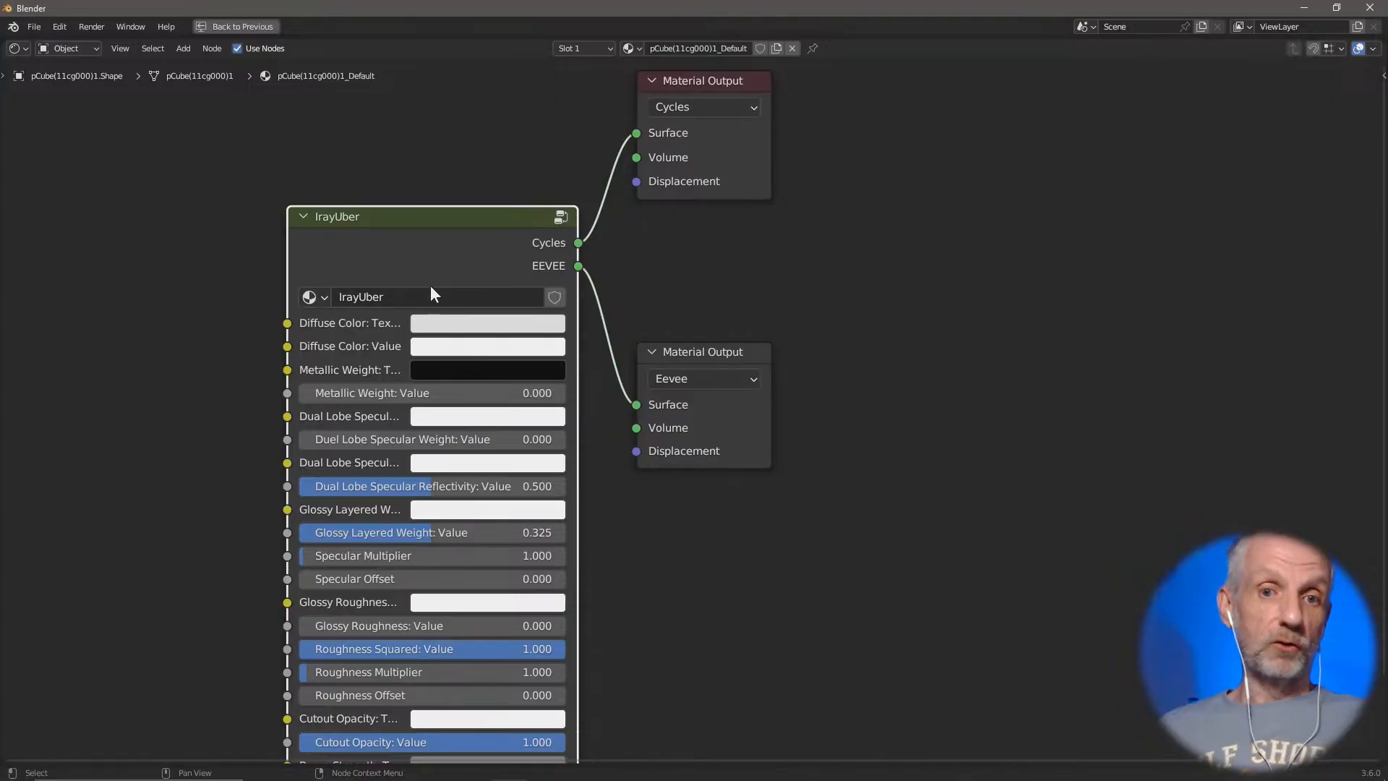
Step: Enter the IrayUber node group and examine its complete internal node network
{"action": "key", "text": "Tab"}
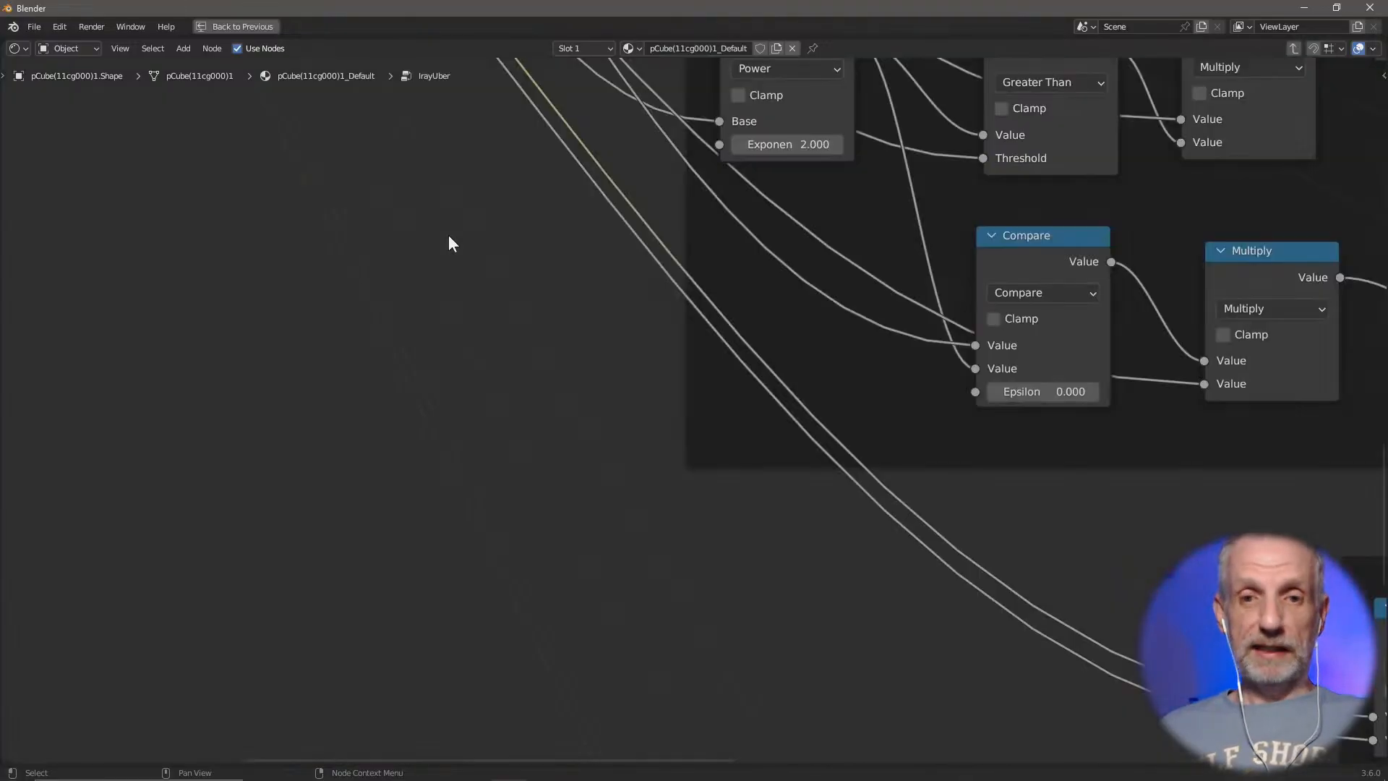
{"action": "scroll", "coordinate": [548, 292], "scroll_direction": "down", "scroll_amount": 3}
{"action": "scroll", "coordinate": [548, 291], "scroll_direction": "down", "scroll_amount": 2}
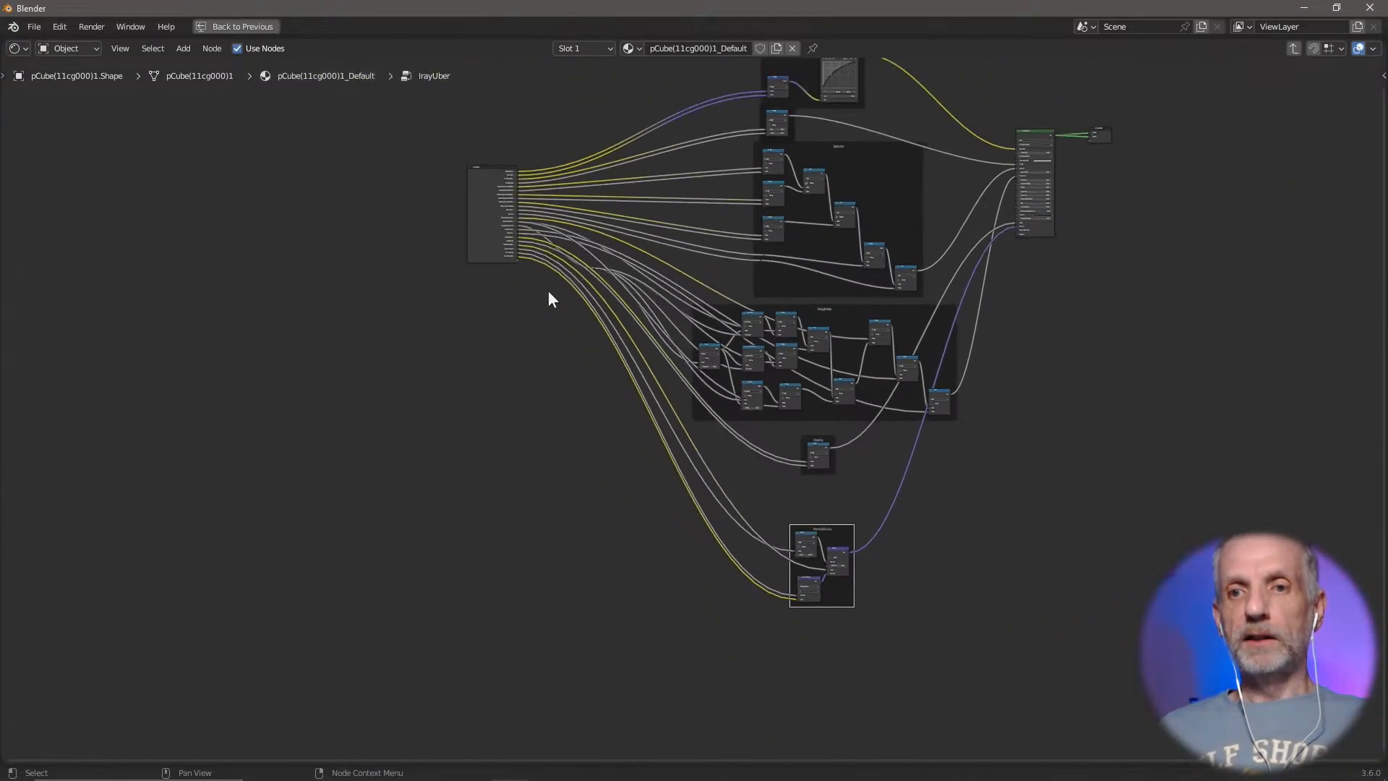
{"action": "middle_click_drag", "start_coordinate": [548, 290], "coordinate": [446, 408]}
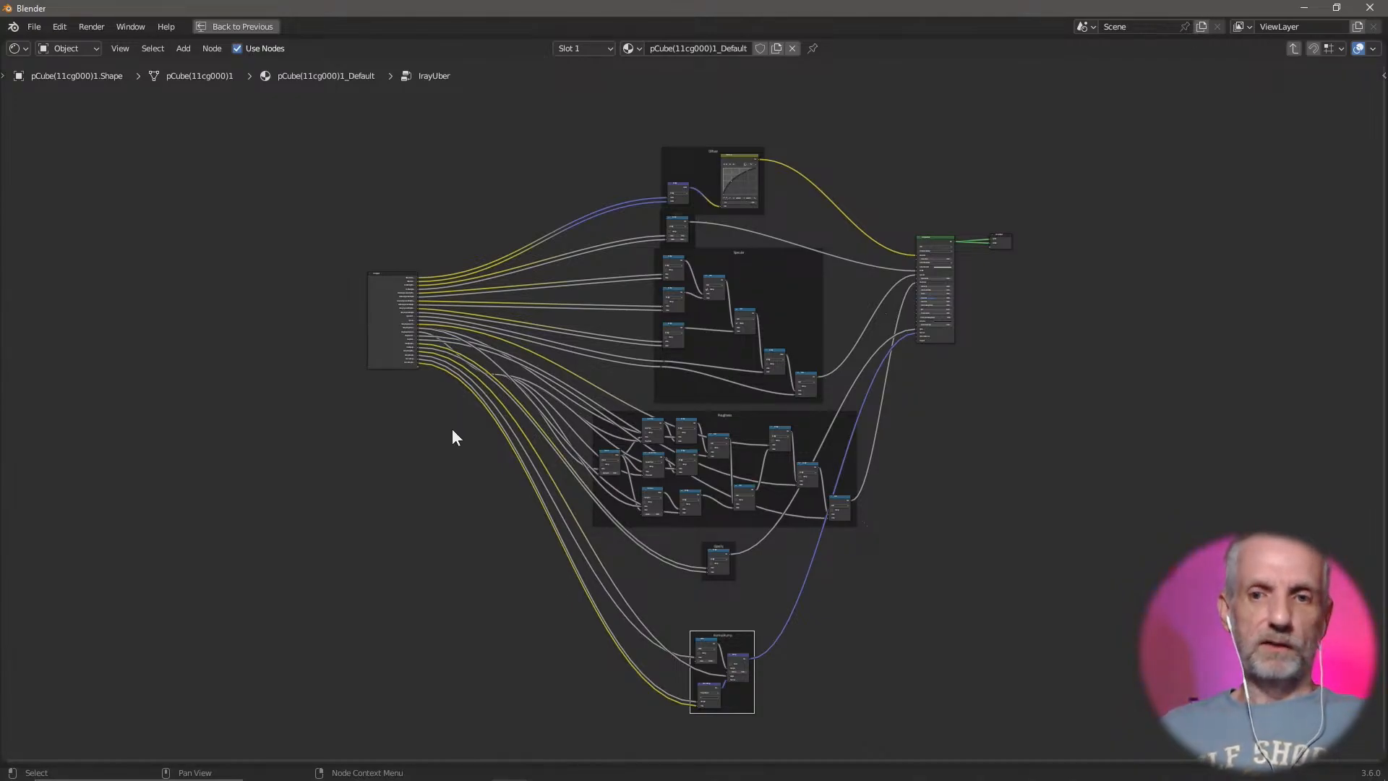
Step: Leave the IrayUber node group and examine how its Cycles and EEVEE outputs connect to the two Material Output nodes
{"action": "key", "text": "Tab"}
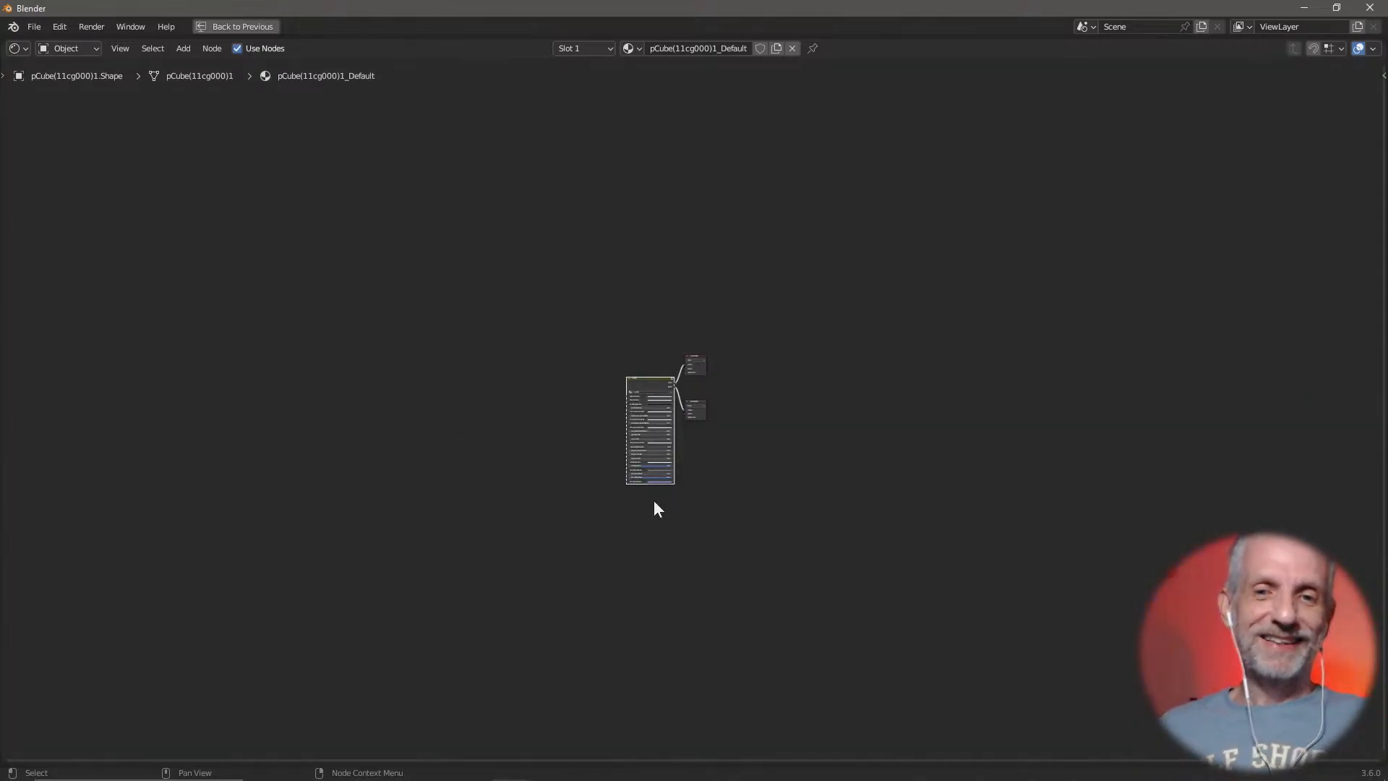
{"action": "scroll", "coordinate": [659, 514], "scroll_direction": "up", "scroll_amount": 5}
{"action": "middle_click_drag", "start_coordinate": [651, 527], "coordinate": [672, 424]}
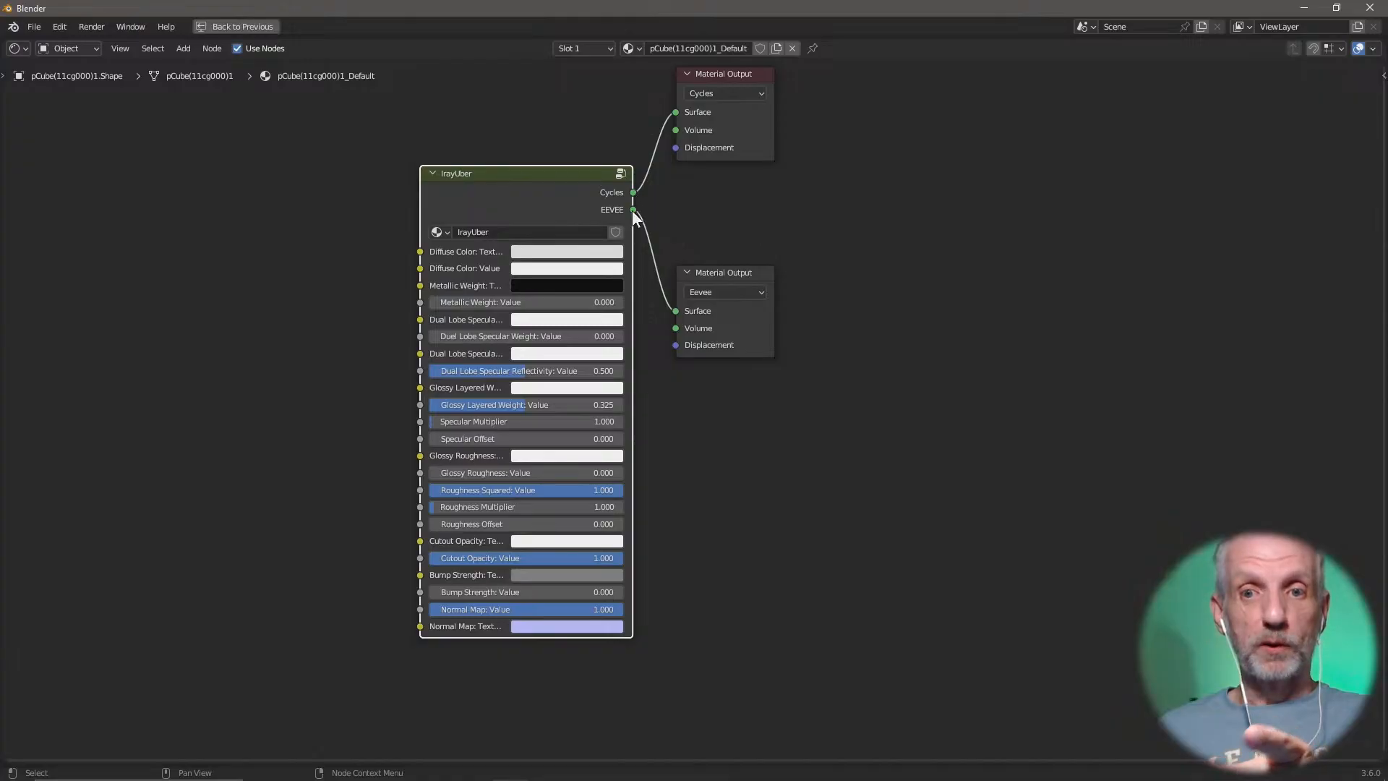
{"action": "middle_click_drag", "start_coordinate": [833, 249], "coordinate": [760, 280]}
{"action": "scroll", "coordinate": [732, 199], "scroll_direction": "up", "scroll_amount": 1}
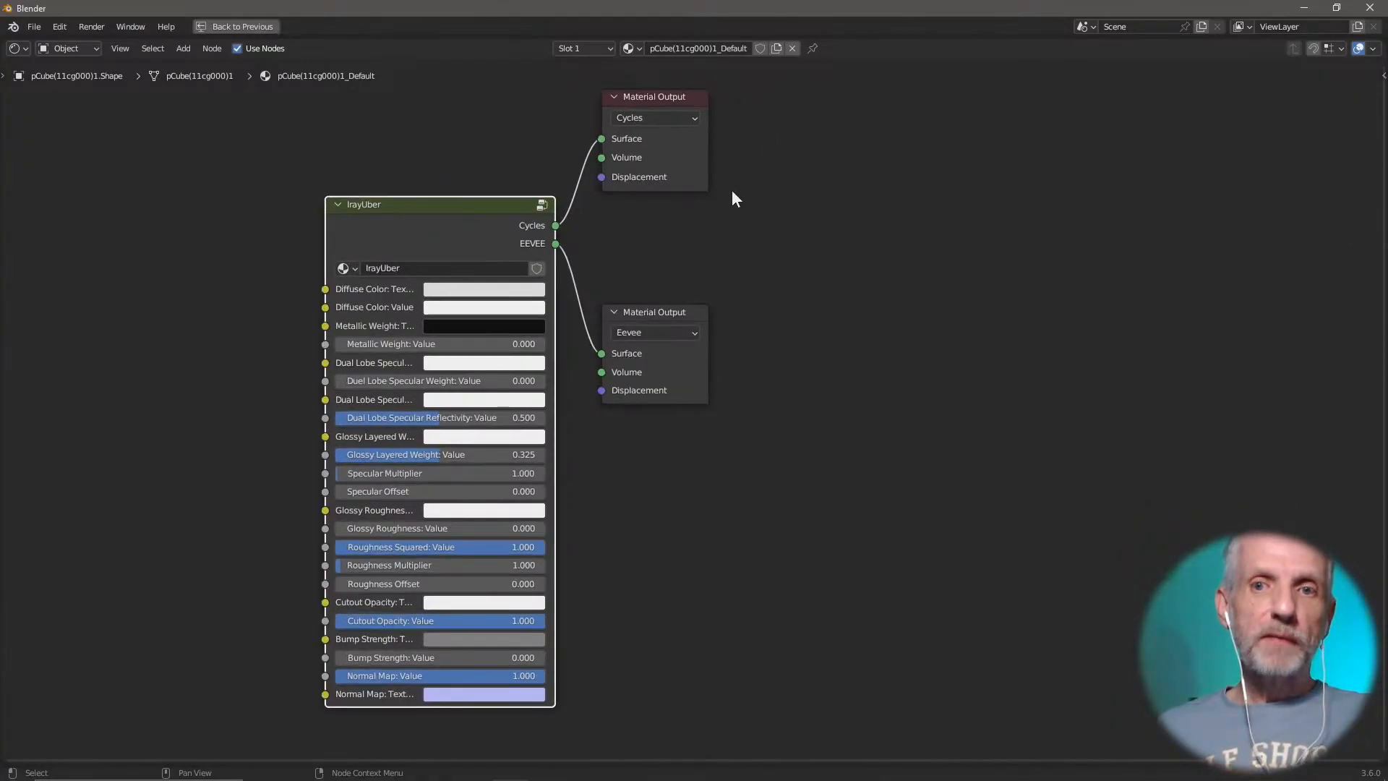
{"action": "left_click", "coordinate": [680, 151]}
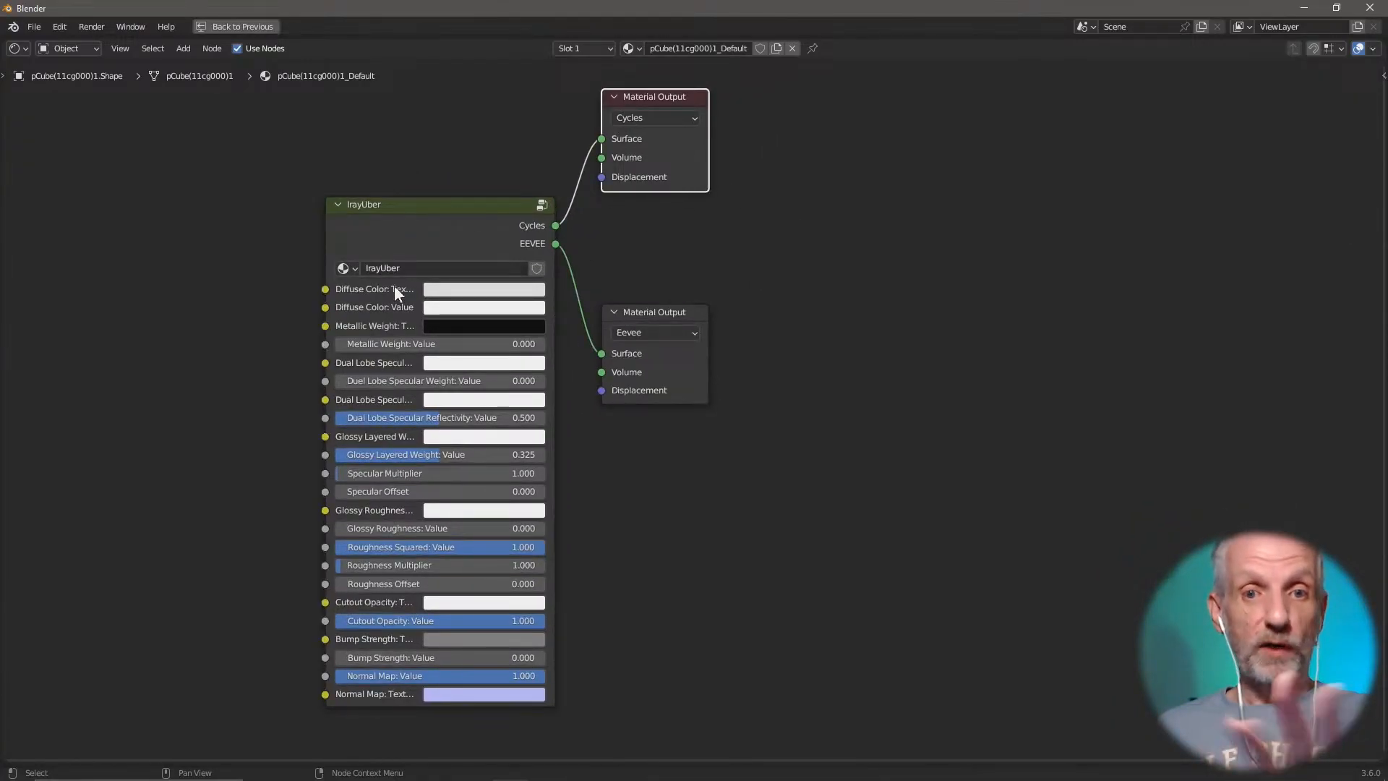
{"action": "left_click", "coordinate": [426, 240]}
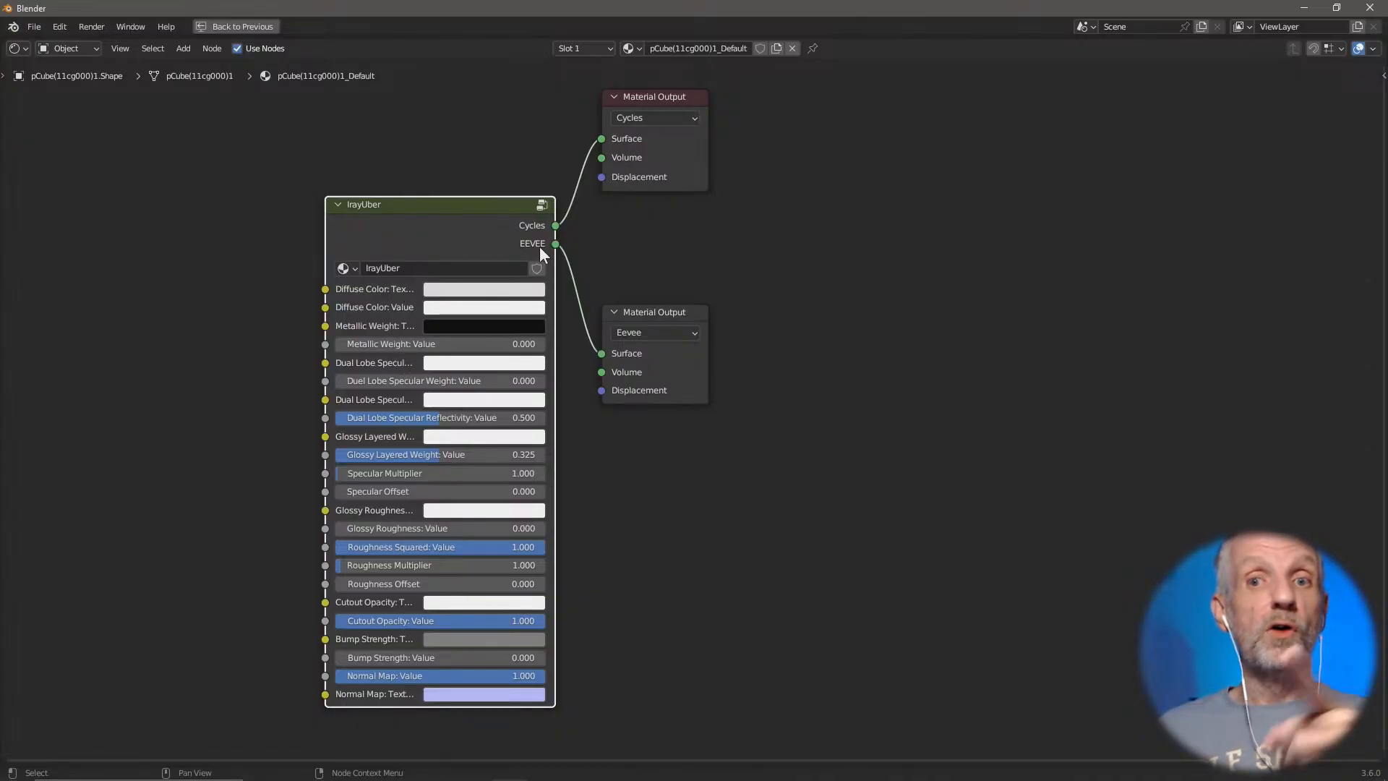
{"action": "left_click", "coordinate": [675, 166]}
{"action": "left_click", "coordinate": [669, 366]}
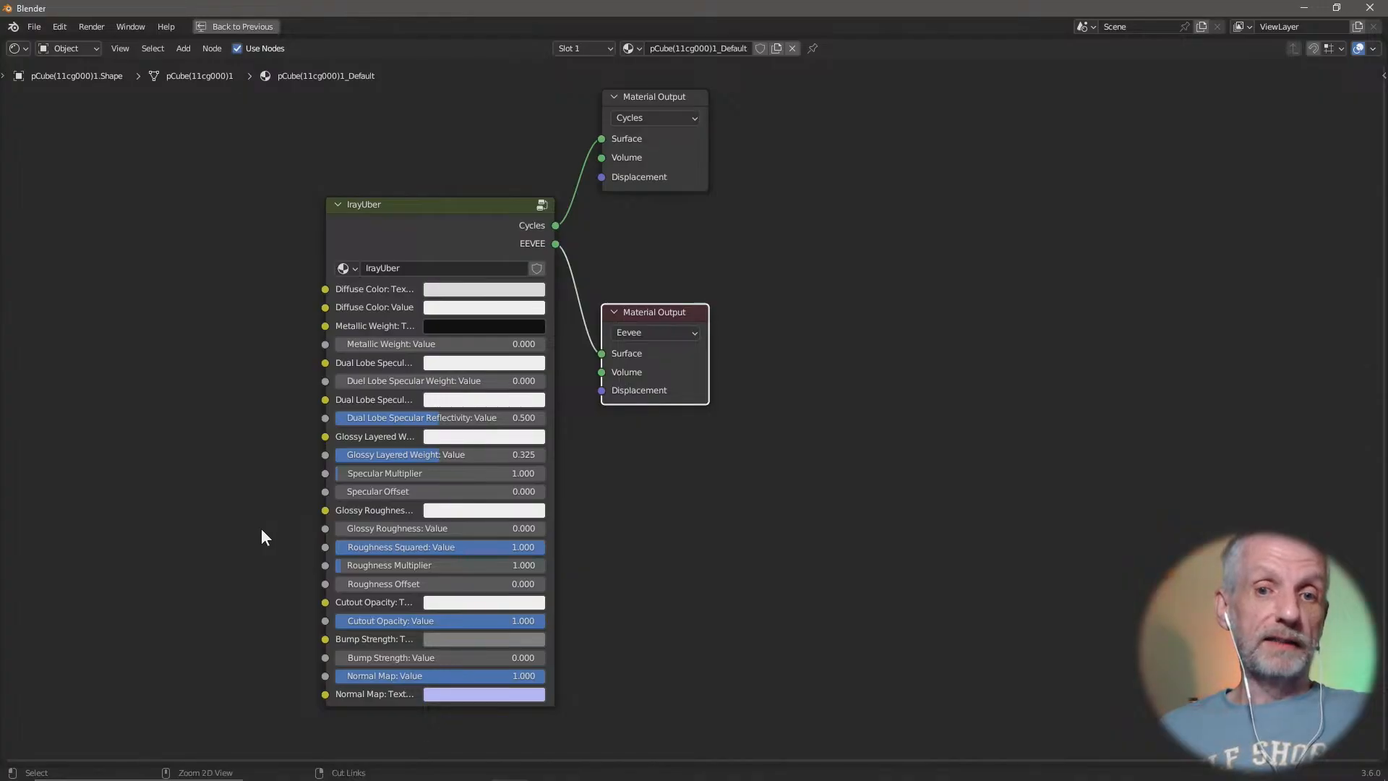
Step: Restore the maximized shader editor to its normal size and return to the Layout workspace to view the cube
{"action": "key", "text": "ctrl+space"}
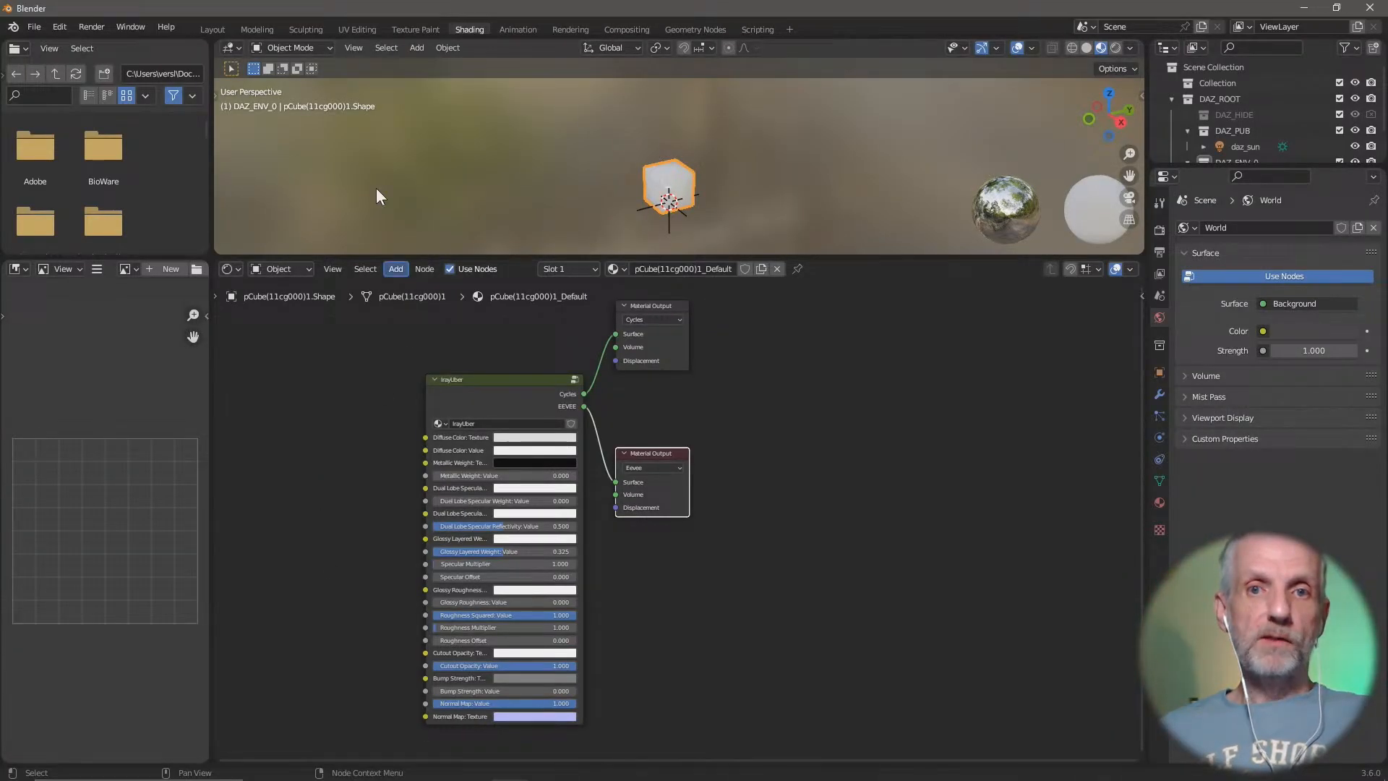
{"action": "left_click", "coordinate": [211, 29]}
{"action": "middle_click_drag", "start_coordinate": [456, 257], "coordinate": [458, 262]}
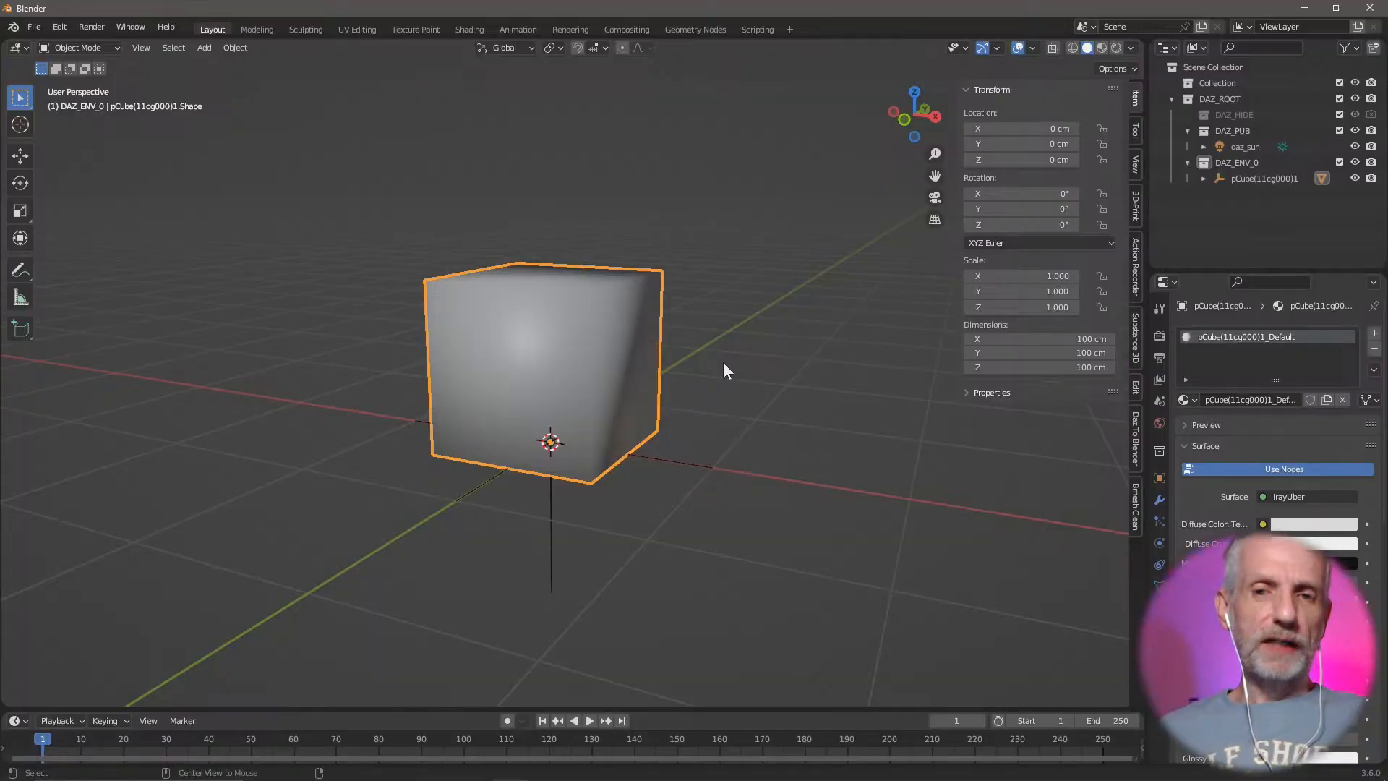
Step: Switch to DAZ Studio, open the Shader Mixer pane and move it up so its whole node graph is in view
{"action": "key", "text": "alt+Tab"}
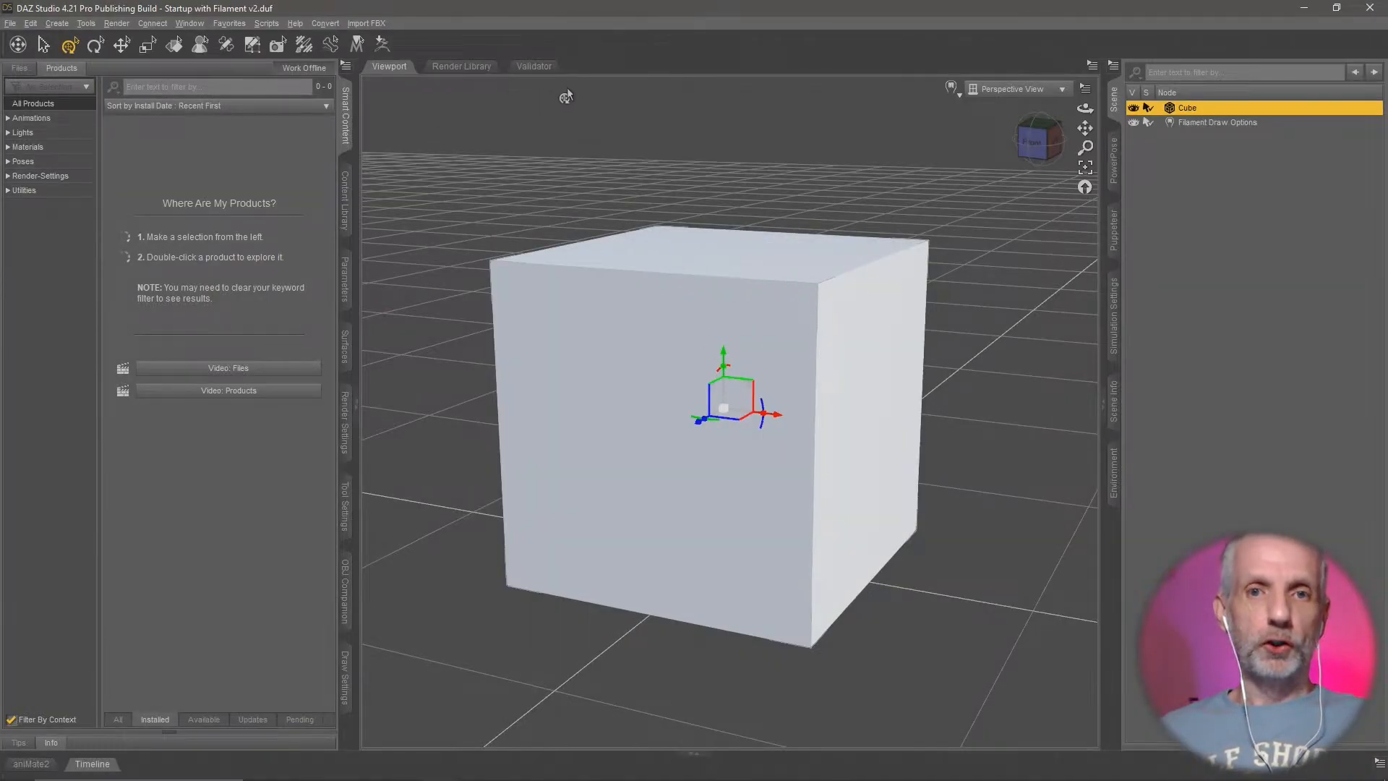
{"action": "left_click", "coordinate": [189, 23]}
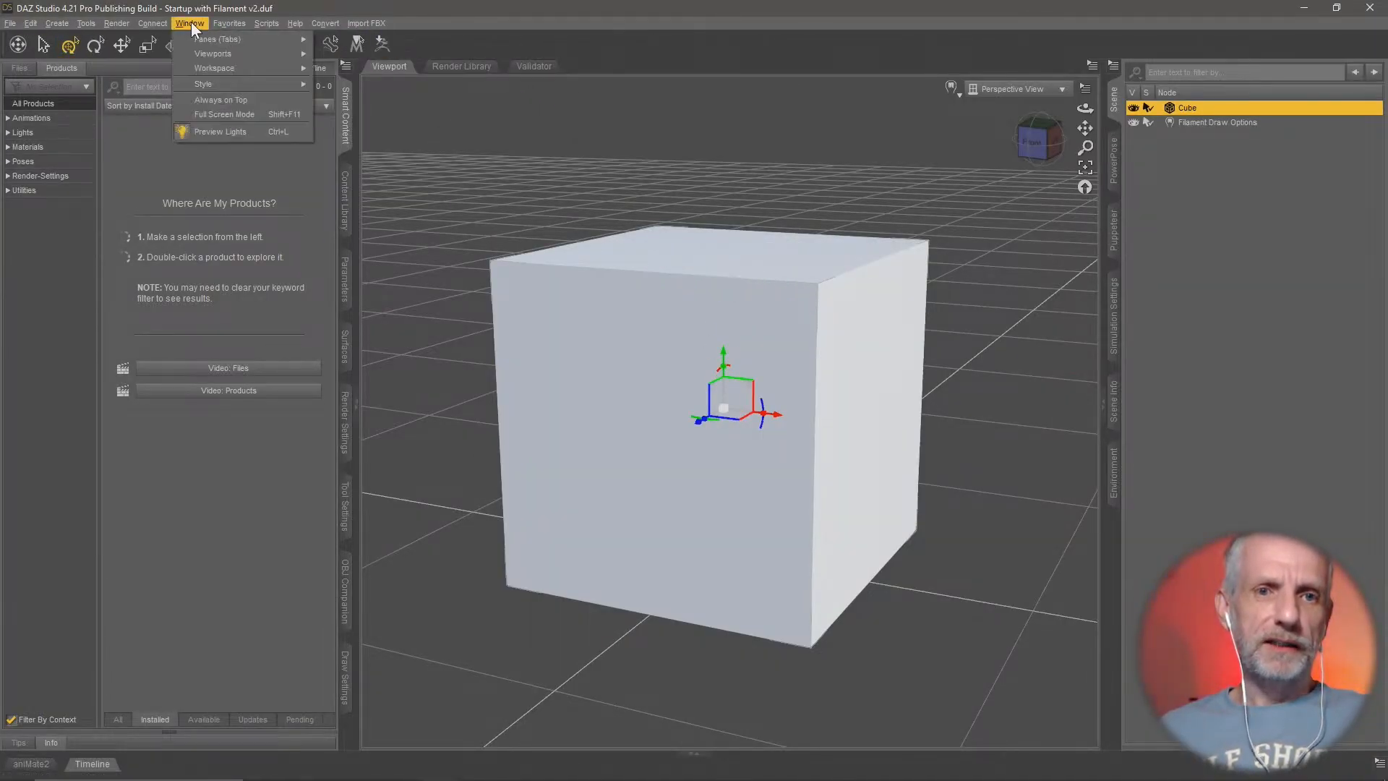
{"action": "mouse_move", "coordinate": [292, 37]}
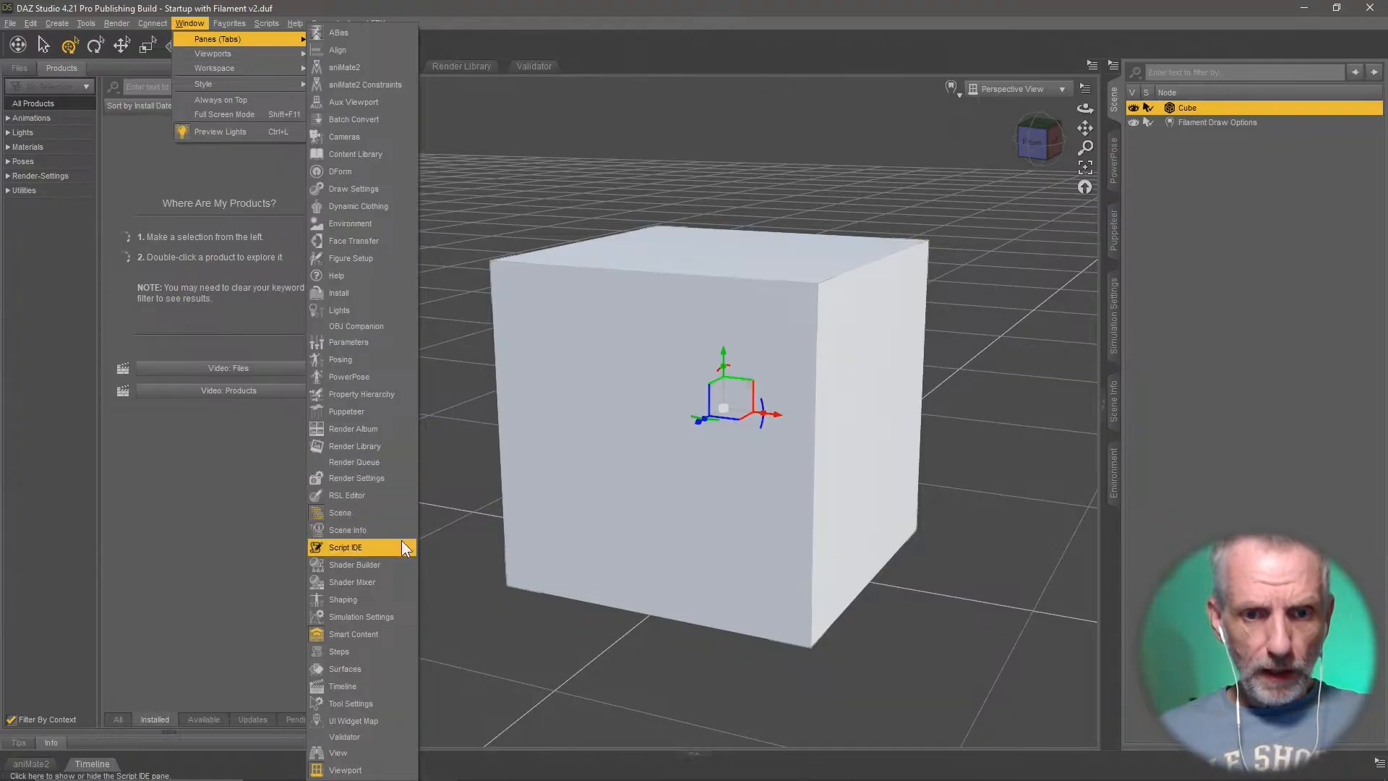
{"action": "left_click", "coordinate": [380, 585]}
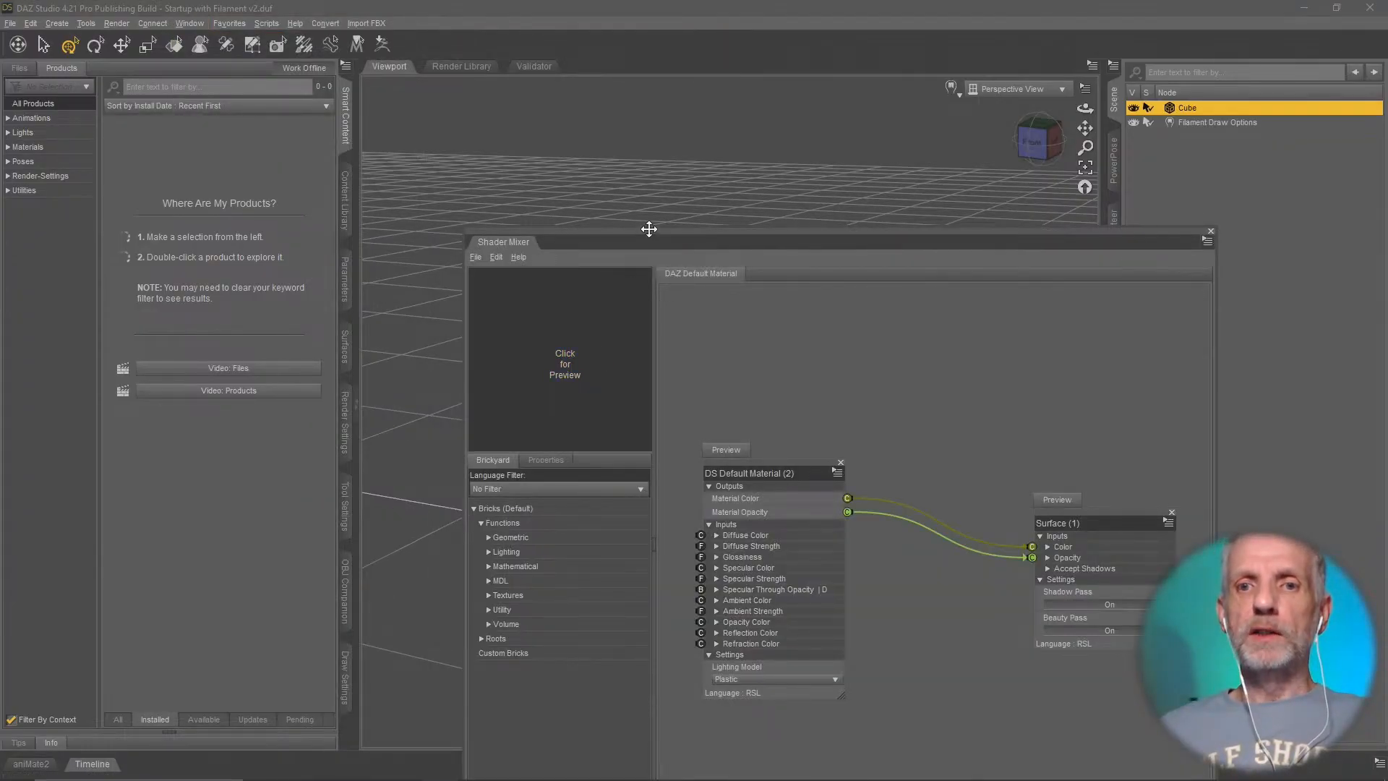
{"action": "left_click_drag", "start_coordinate": [648, 230], "coordinate": [612, 60]}
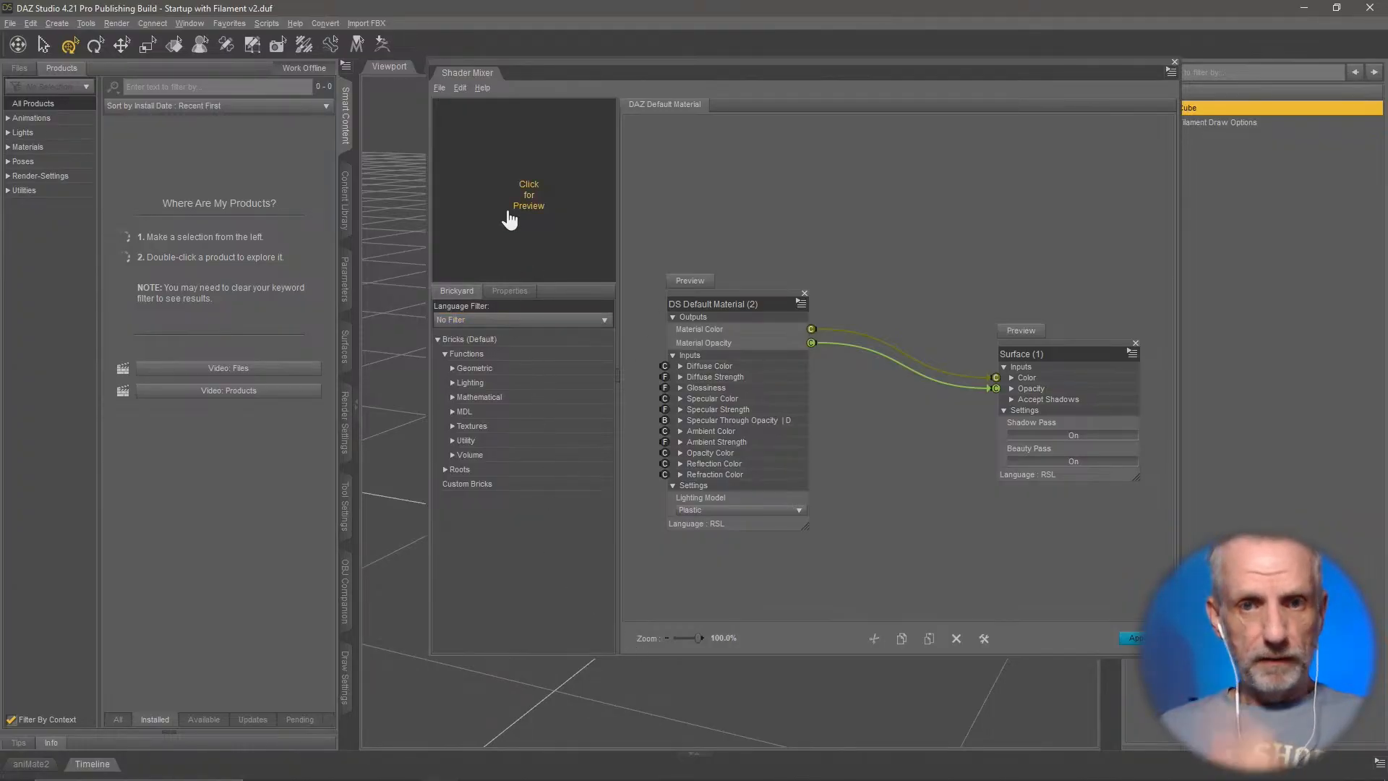
Step: Try to import a shader of type Material from the scene into the Shader Mixer, and close the pane
{"action": "left_click", "coordinate": [440, 87]}
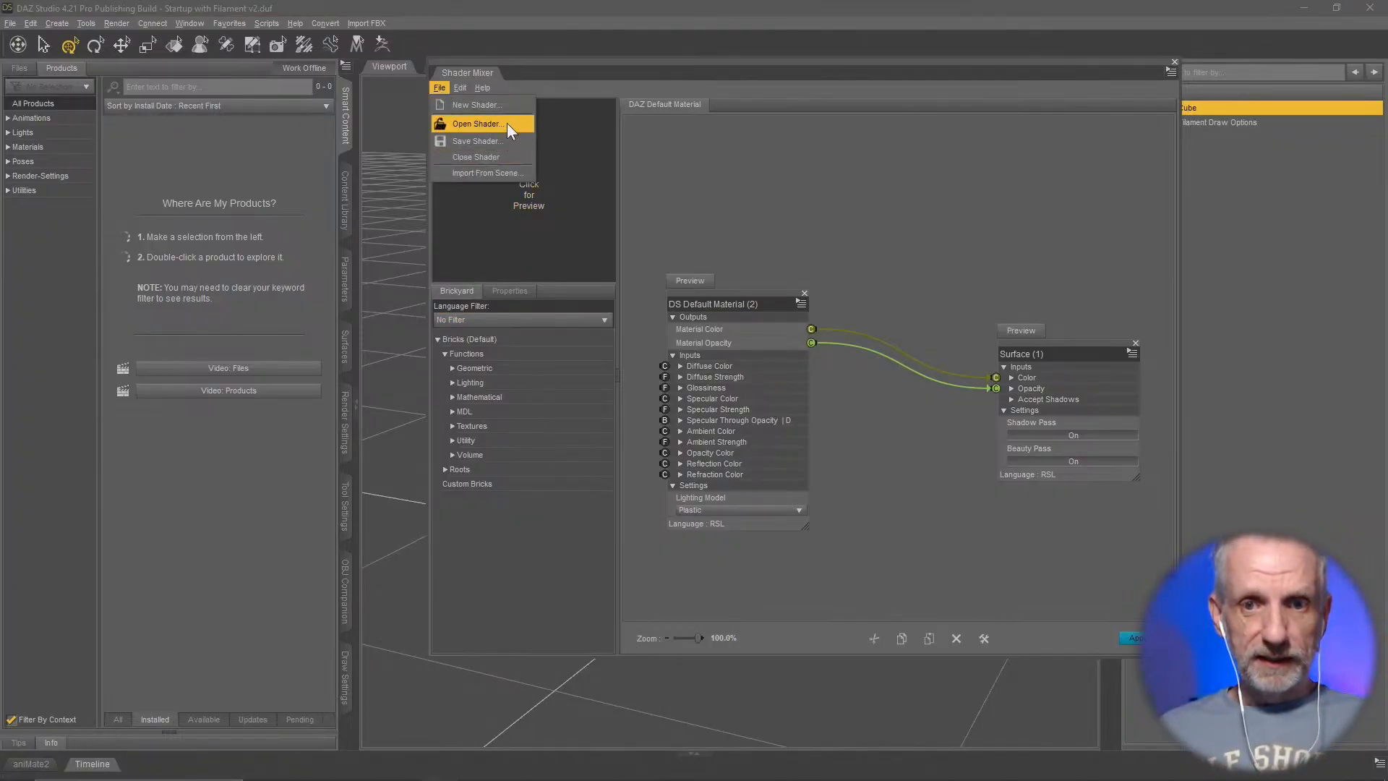
{"action": "left_click", "coordinate": [502, 173]}
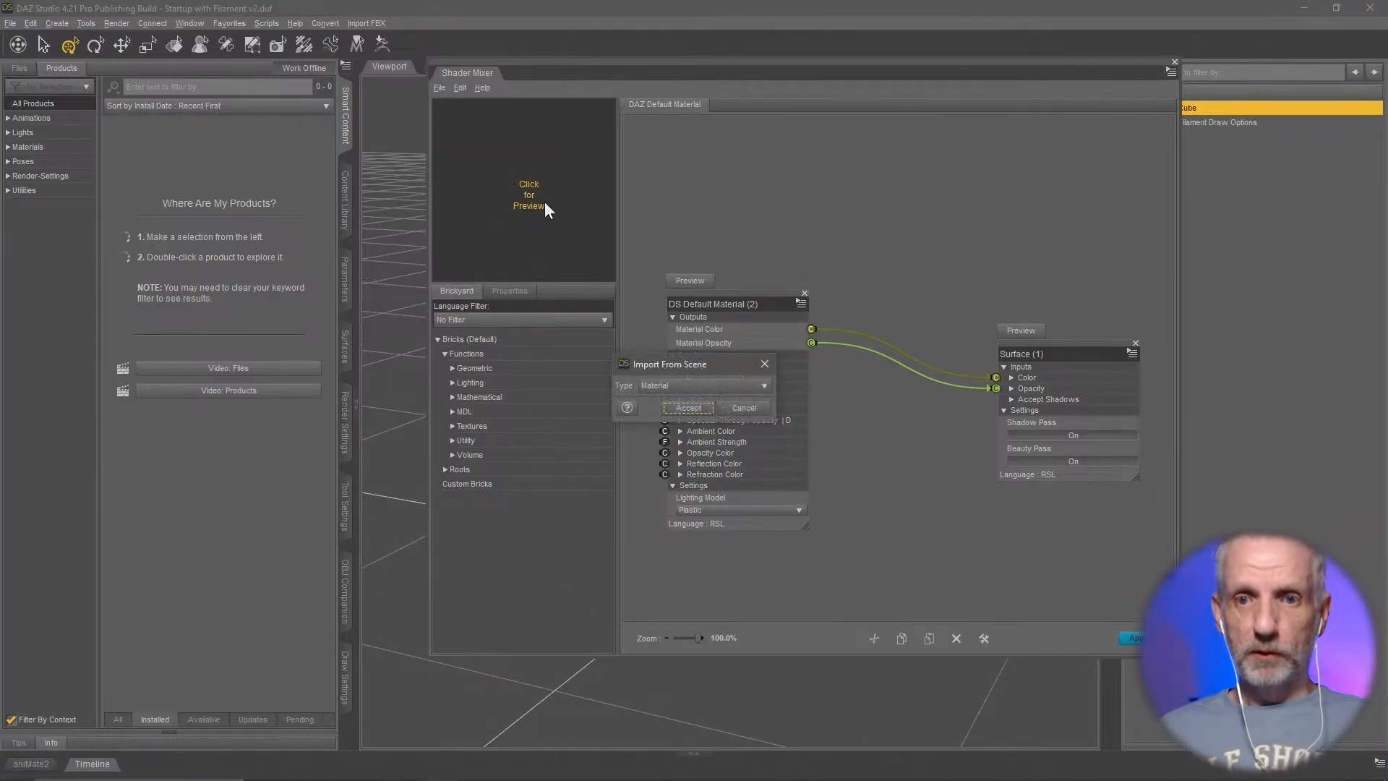
{"action": "left_click", "coordinate": [690, 408]}
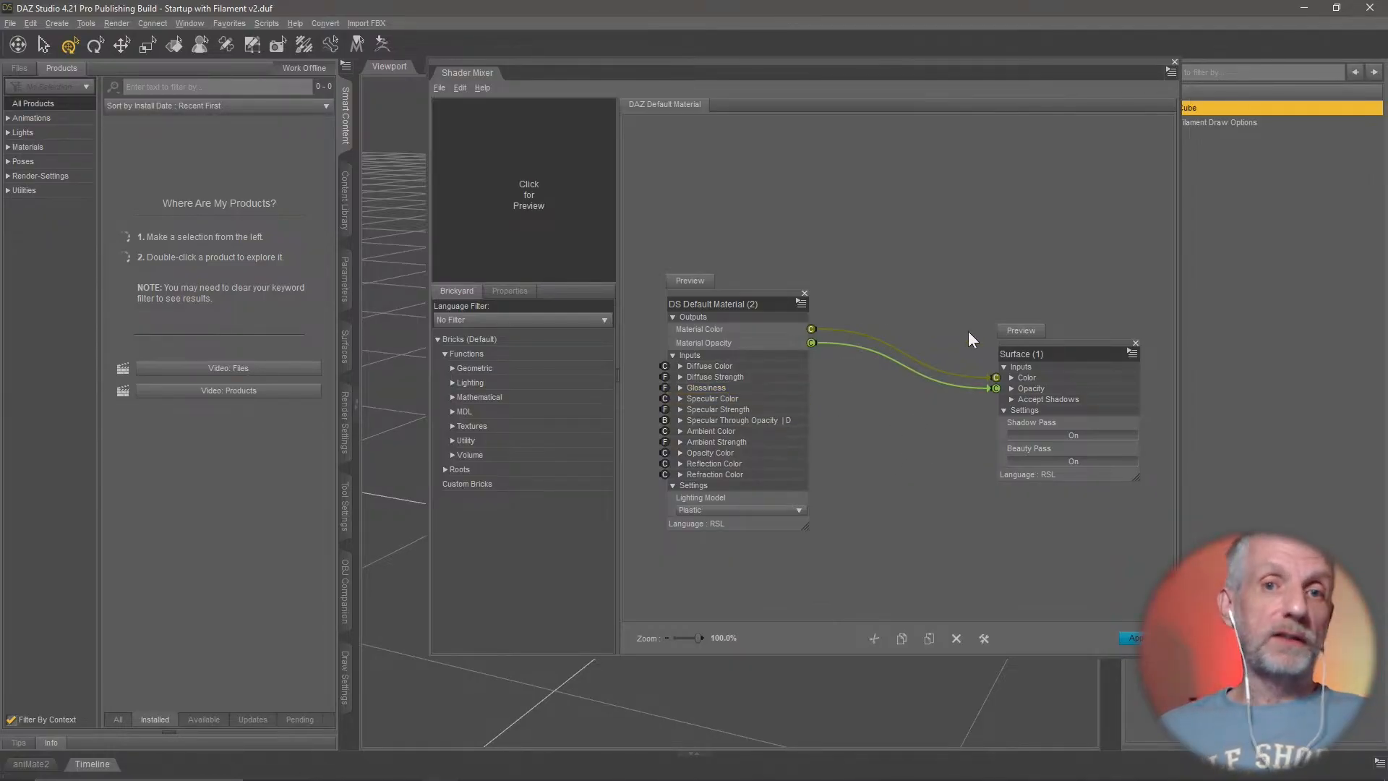
{"action": "left_click", "coordinate": [1175, 62]}
Step: Delete the cube from the DAZ Studio scene and lower the viewing angle on the empty grid
{"action": "mouse_move", "coordinate": [882, 364]}
{"action": "middle_mouse_down"}
{"action": "mouse_move", "coordinate": [867, 371]}
{"action": "mouse_move", "coordinate": [898, 369]}
{"action": "middle_mouse_up"}
{"action": "key", "text": "Delete"}
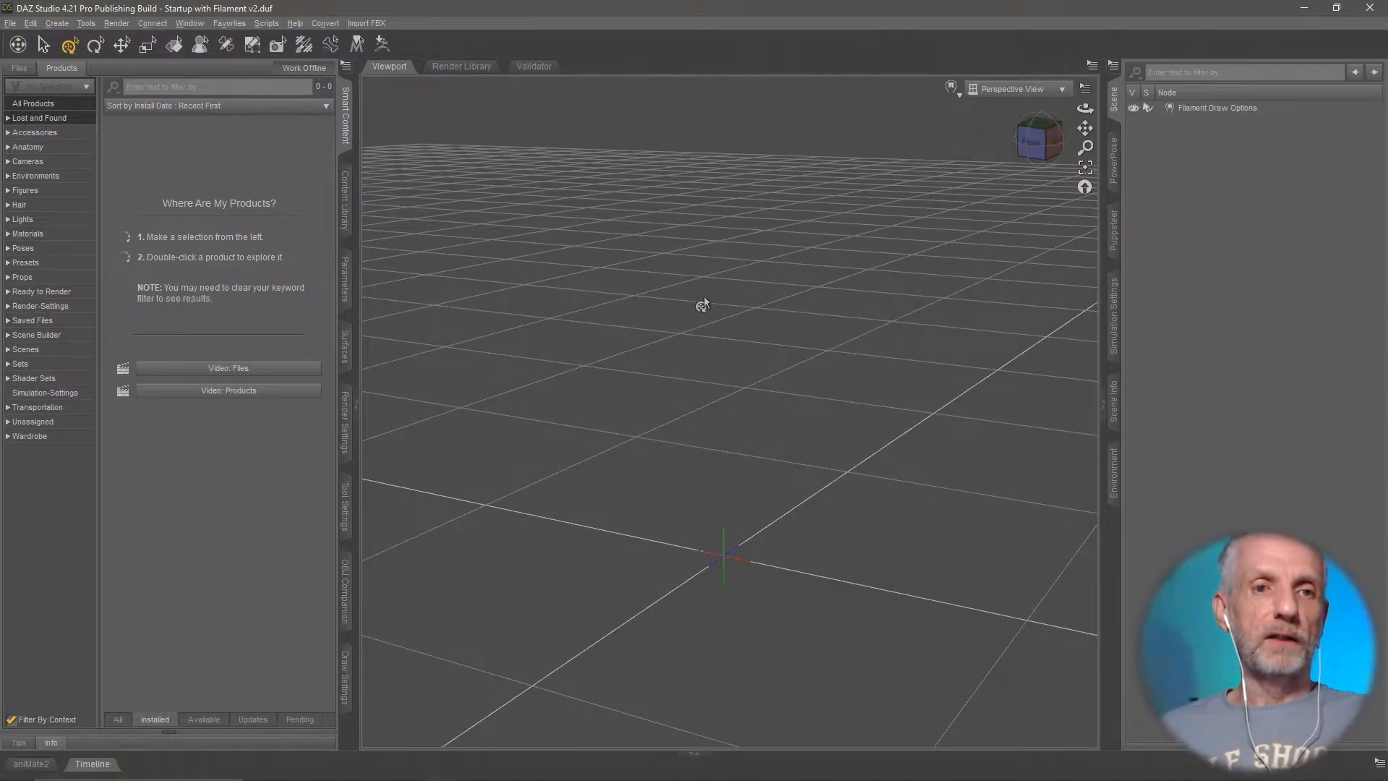
{"action": "scroll", "coordinate": [716, 322], "scroll_direction": "up", "scroll_amount": 2}
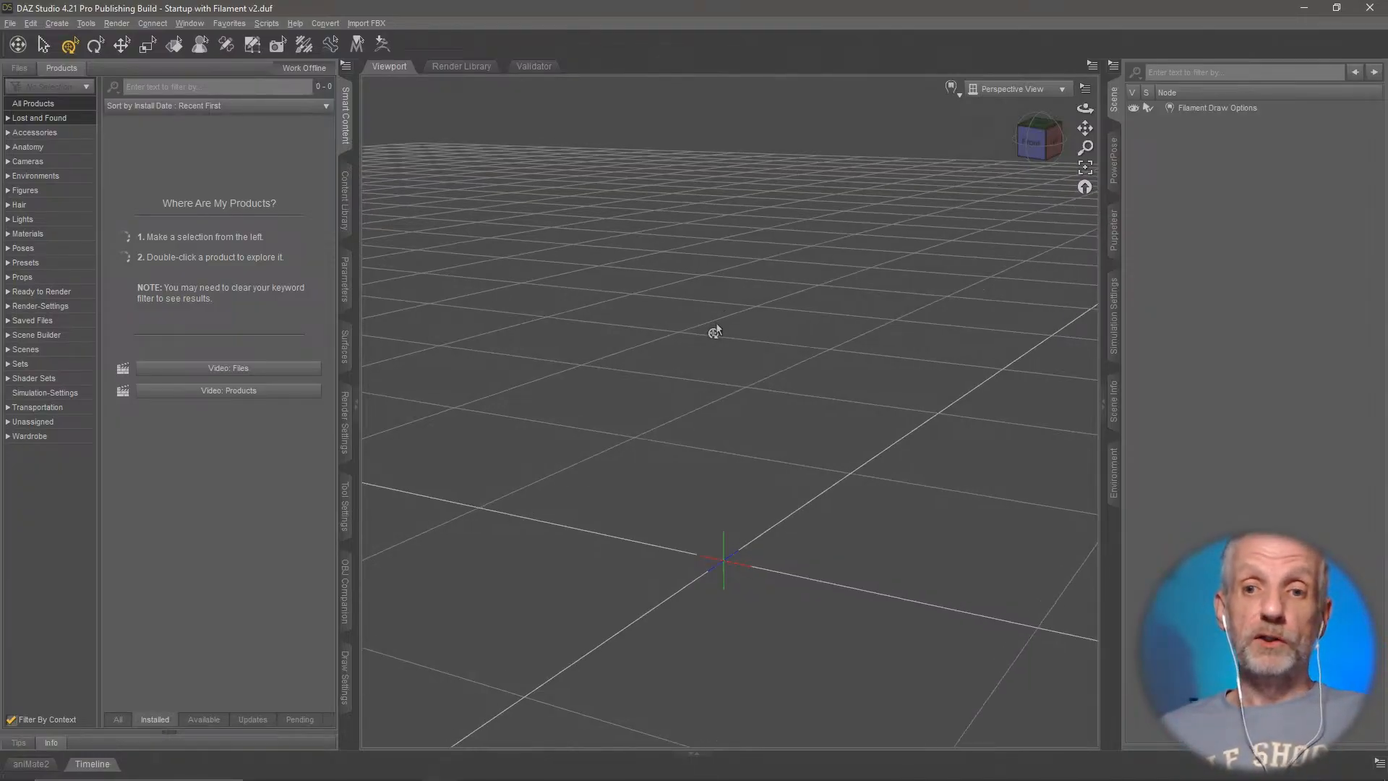
{"action": "scroll", "coordinate": [716, 323], "scroll_direction": "down", "scroll_amount": 5}
{"action": "middle_click_drag", "start_coordinate": [715, 323], "coordinate": [610, 335]}
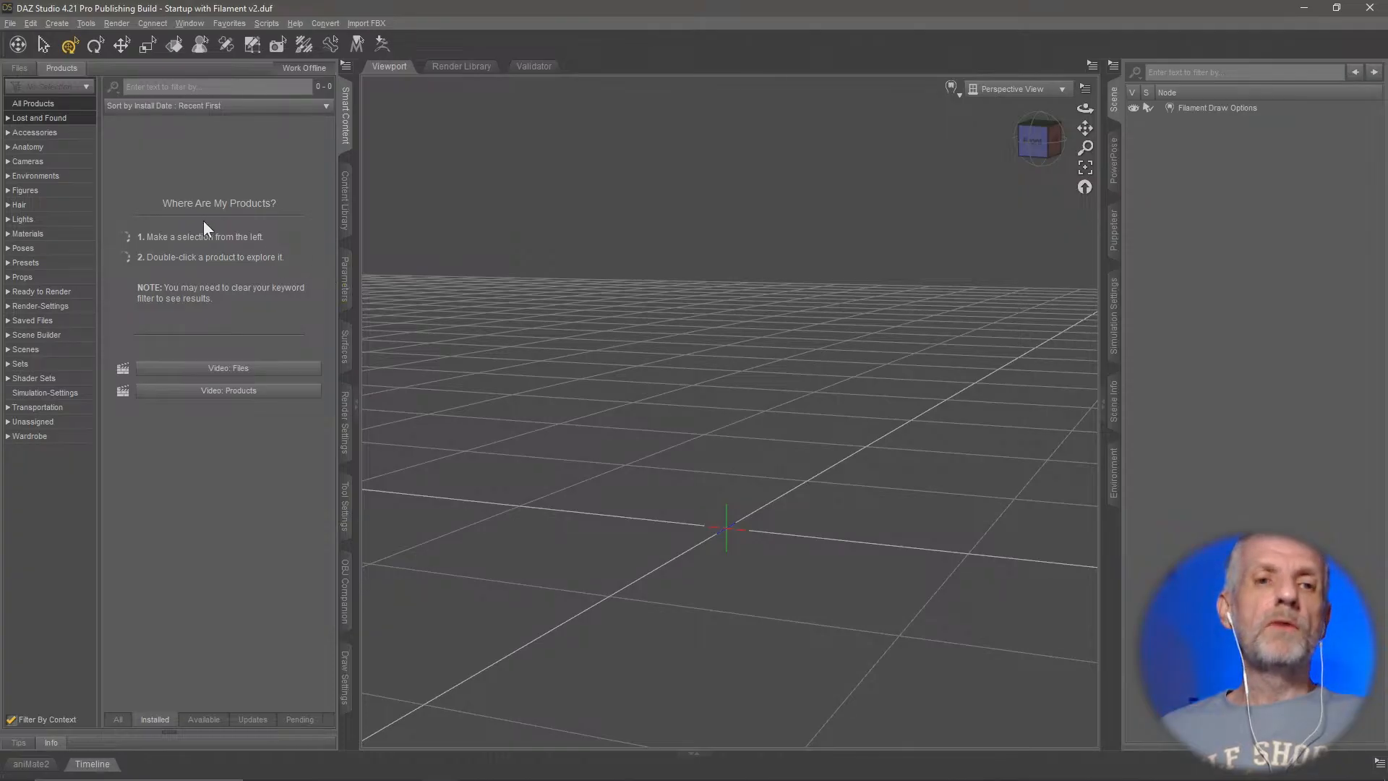
Step: Filter the installed Smart Content products by "grove", widening the search from Environments to All Products
{"action": "left_click", "coordinate": [62, 176]}
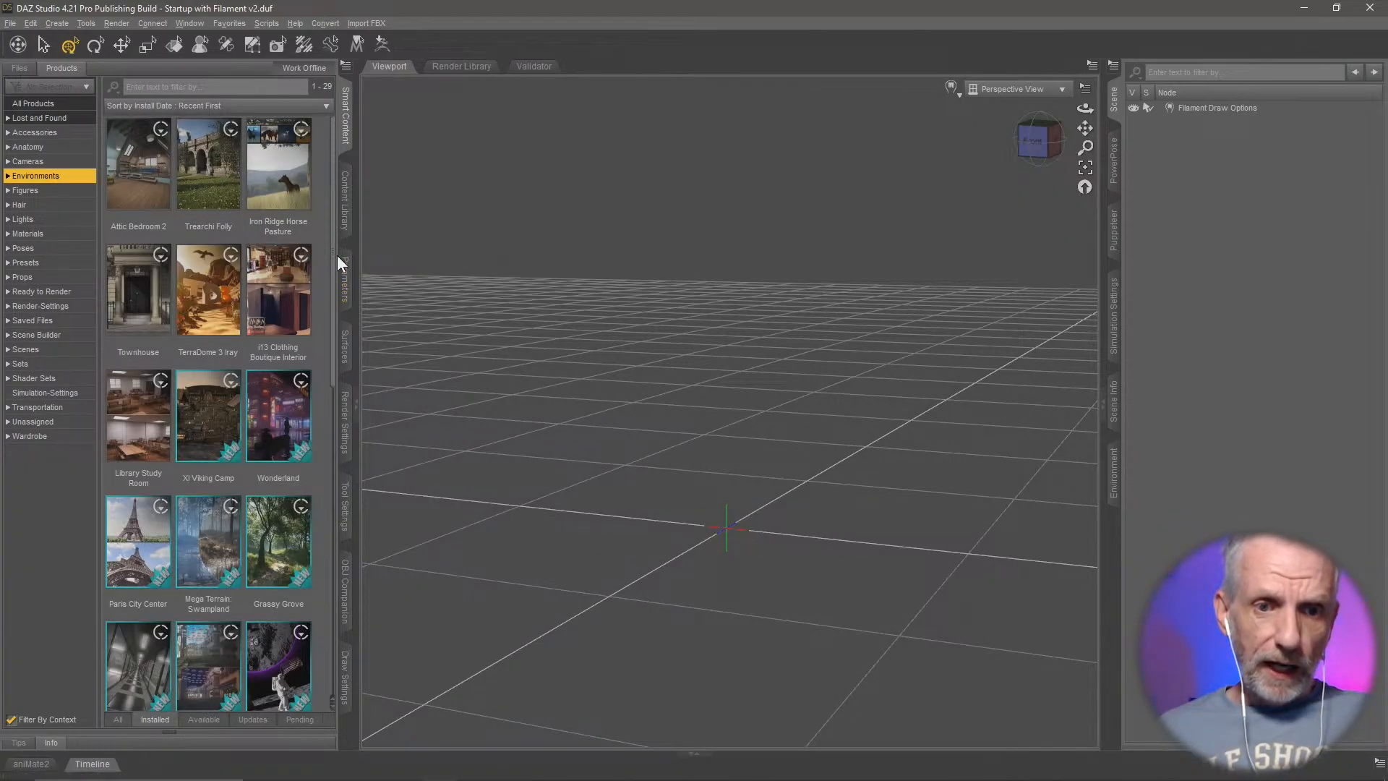
{"action": "left_click", "coordinate": [264, 86]}
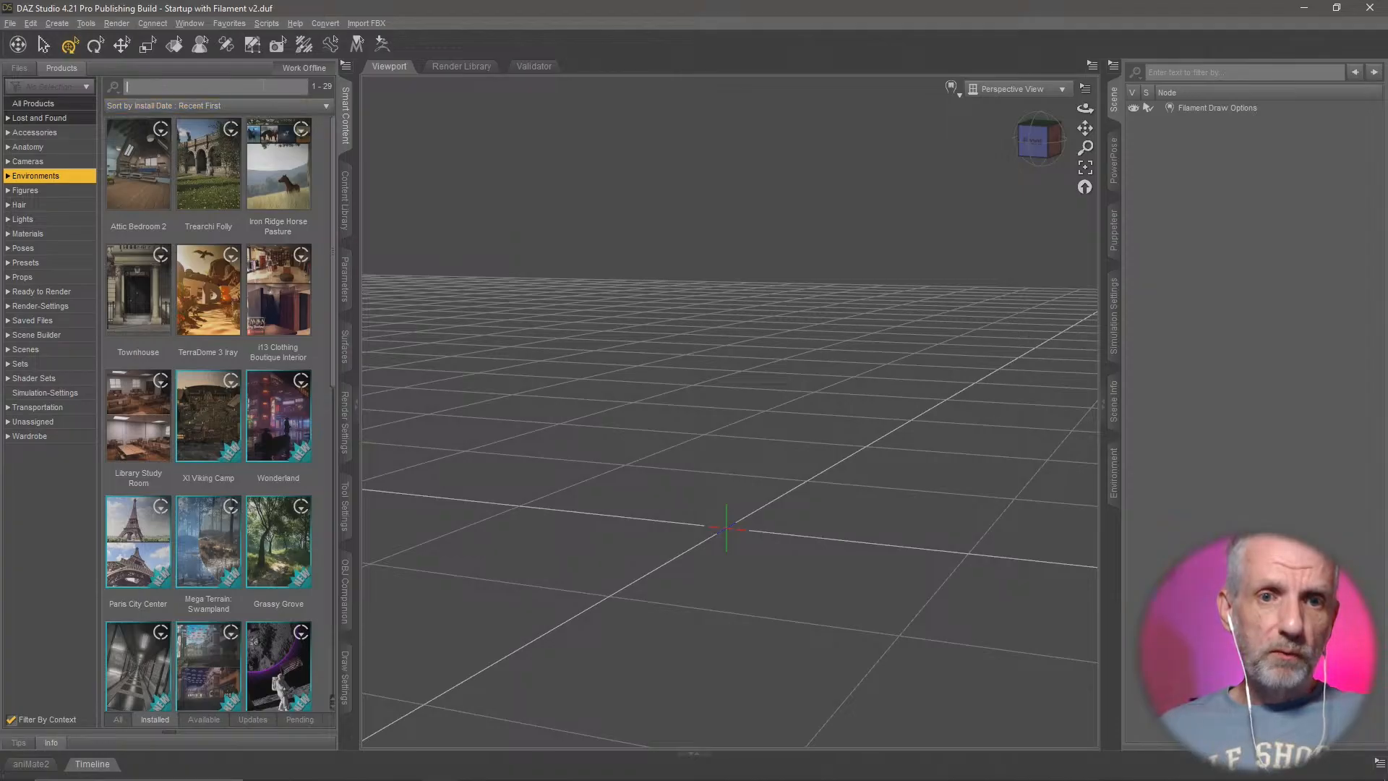
{"action": "type", "text": "grove"}
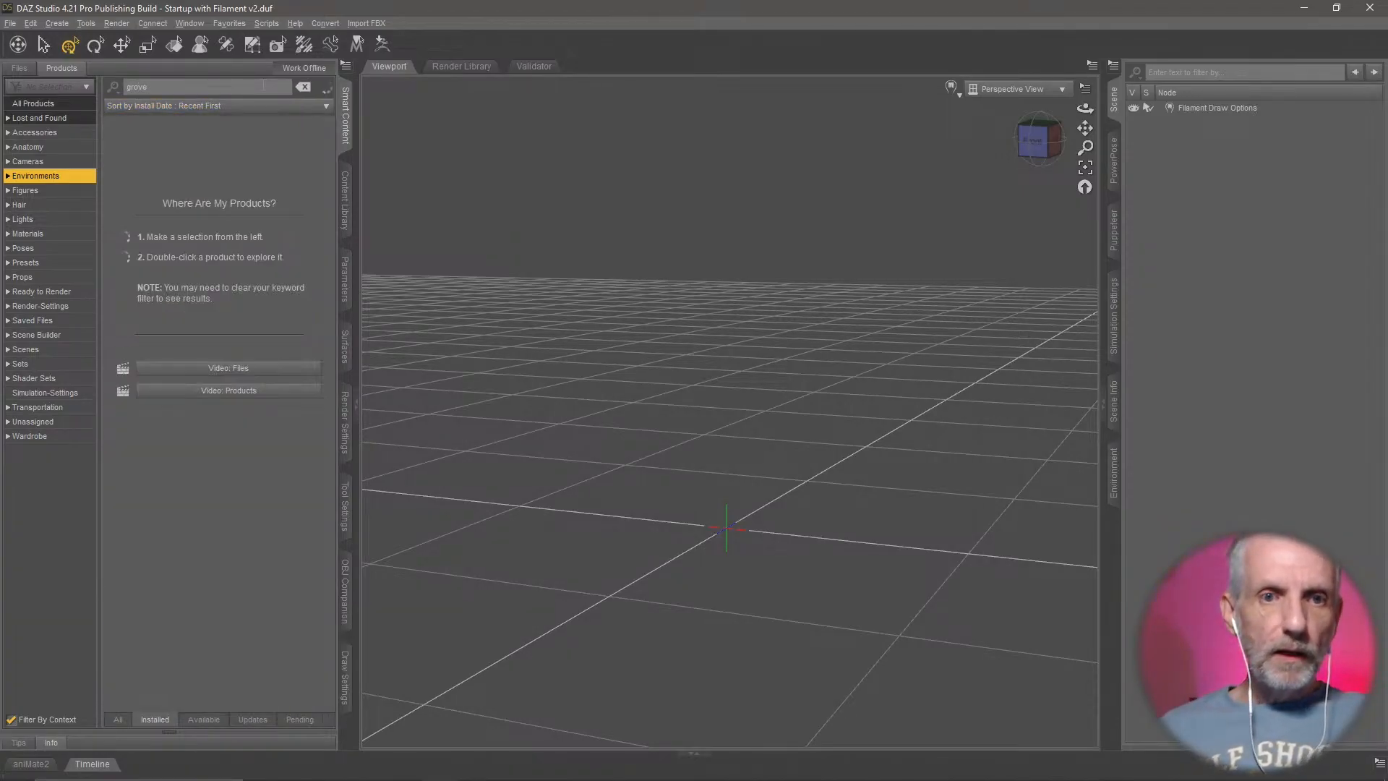
{"action": "left_click", "coordinate": [72, 118]}
Step: Look through the props and environments of the Grovebrook House Textures and Interior product, and return to the product list
{"action": "double_click", "coordinate": [141, 166]}
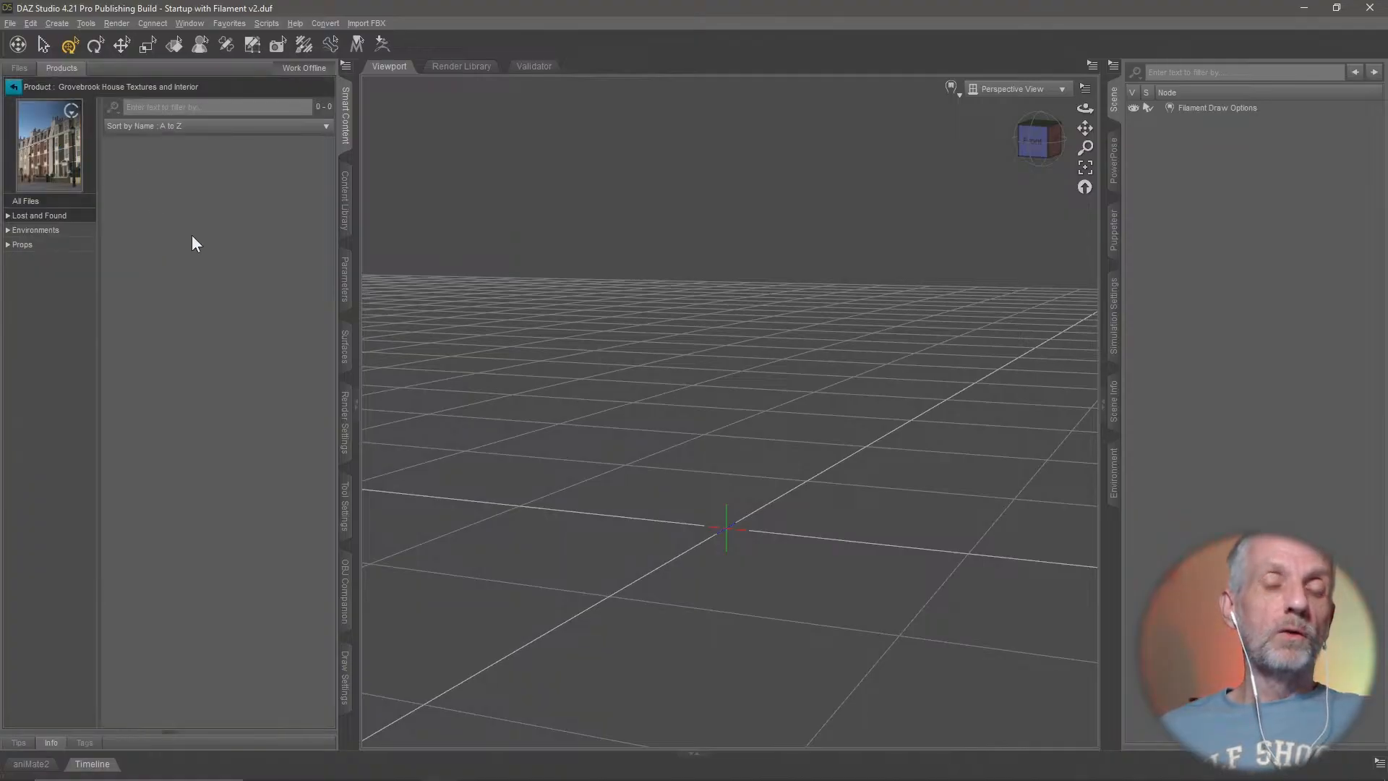
{"action": "left_click", "coordinate": [63, 247]}
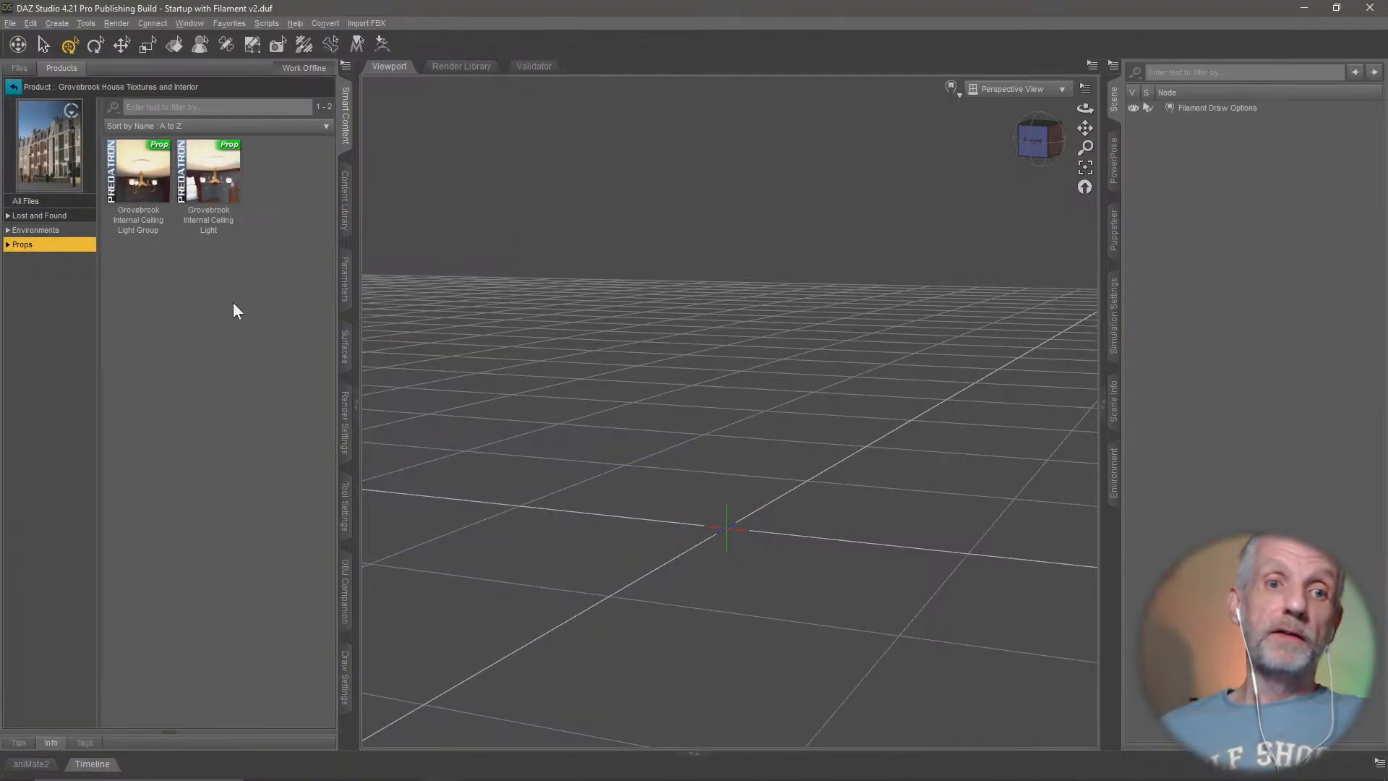
{"action": "left_click", "coordinate": [63, 231]}
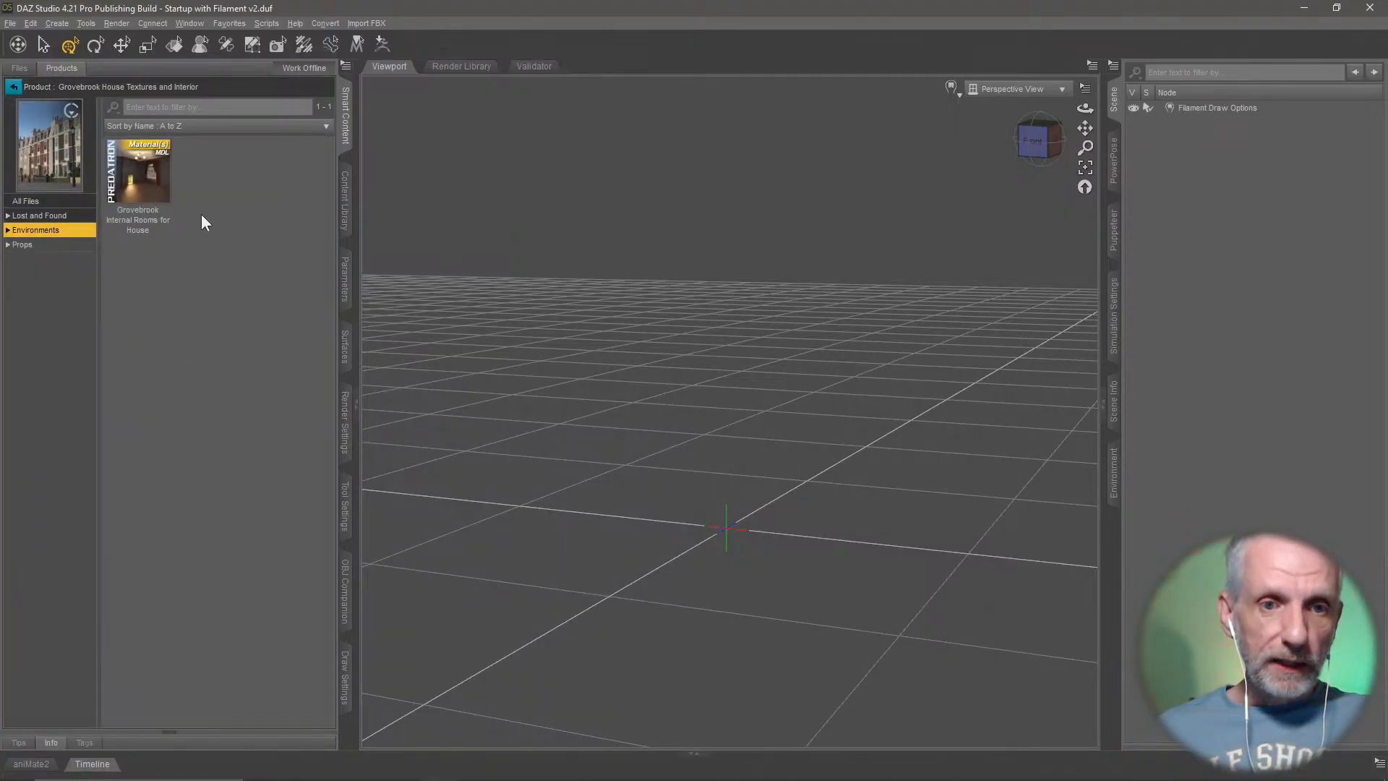
{"action": "left_click", "coordinate": [14, 87]}
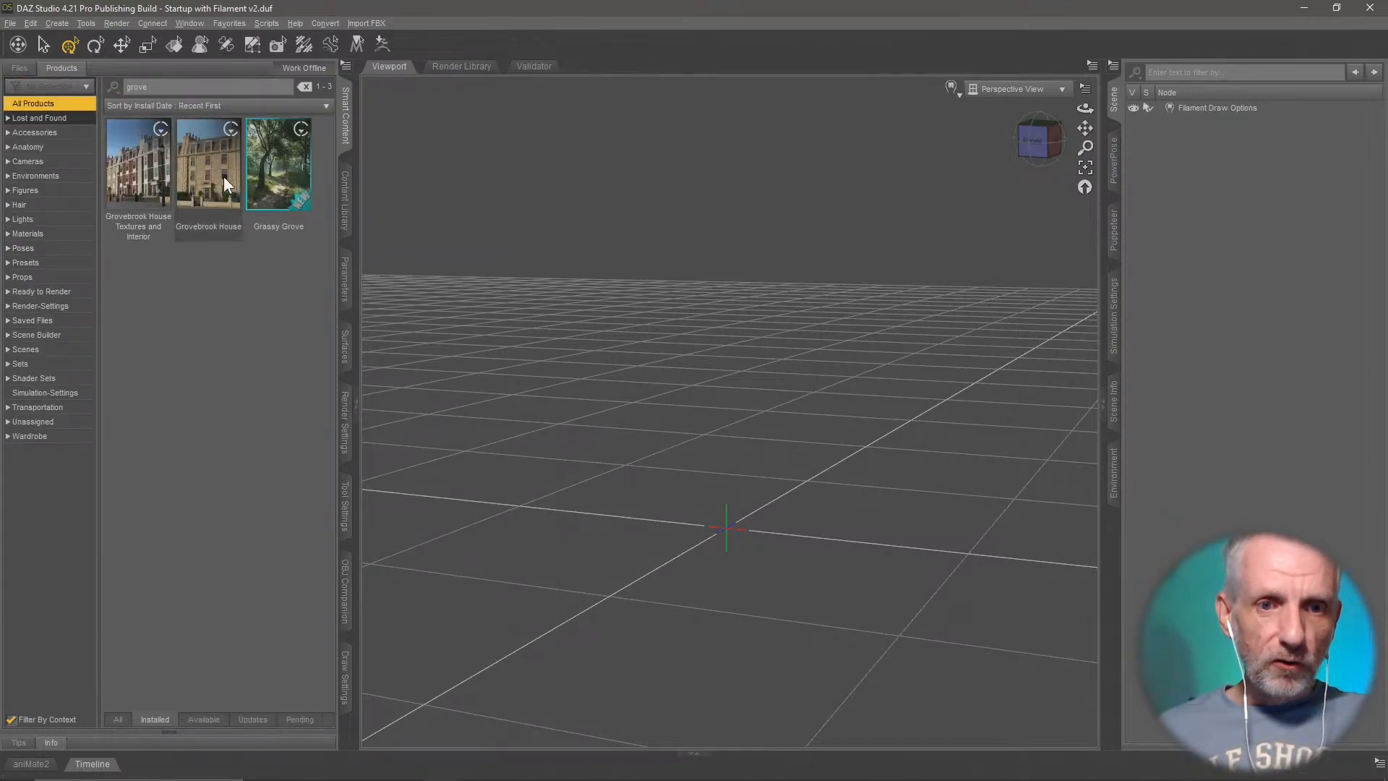
Step: Load the Grovebrook House prop from the Grovebrook House product into the scene and frame it in the viewport
{"action": "double_click", "coordinate": [224, 176]}
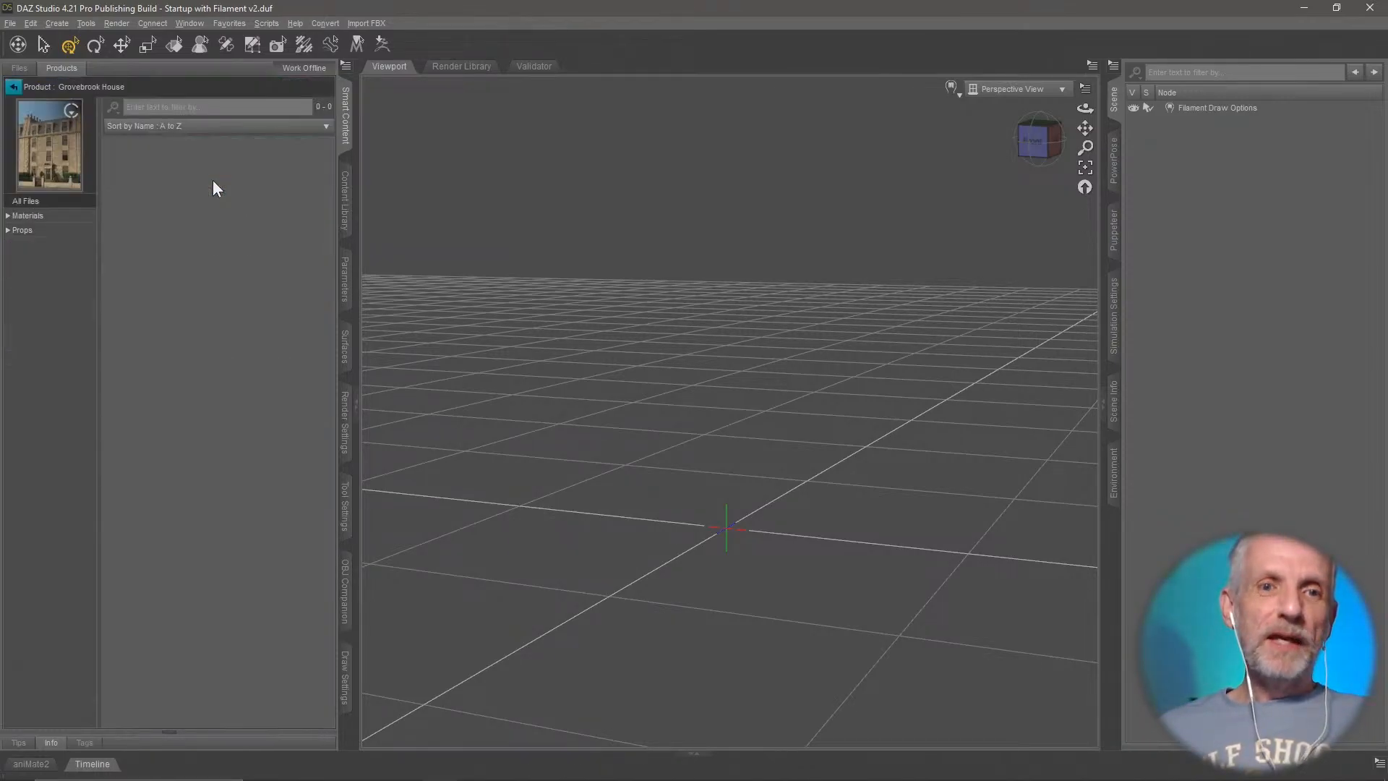
{"action": "left_click", "coordinate": [69, 230]}
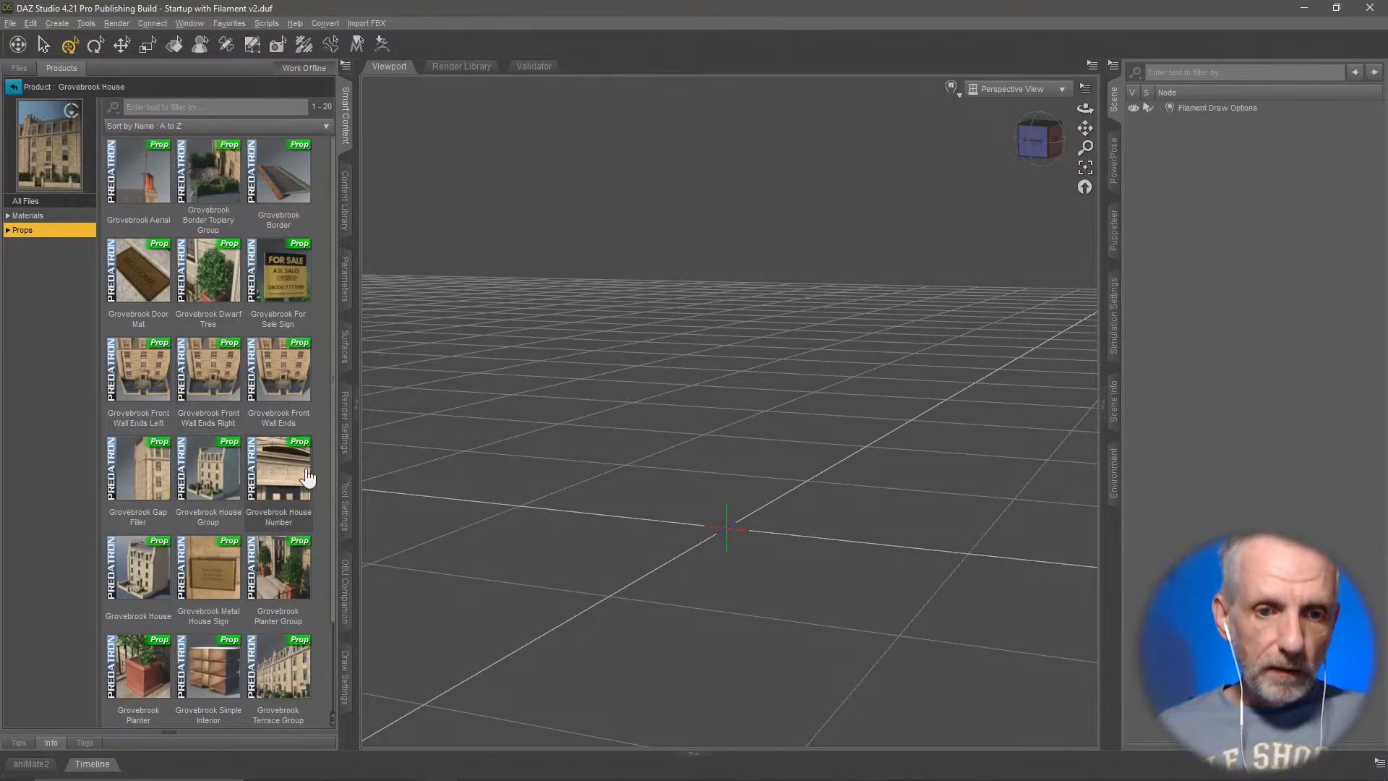
{"action": "scroll", "coordinate": [307, 477], "scroll_direction": "down", "scroll_amount": 2}
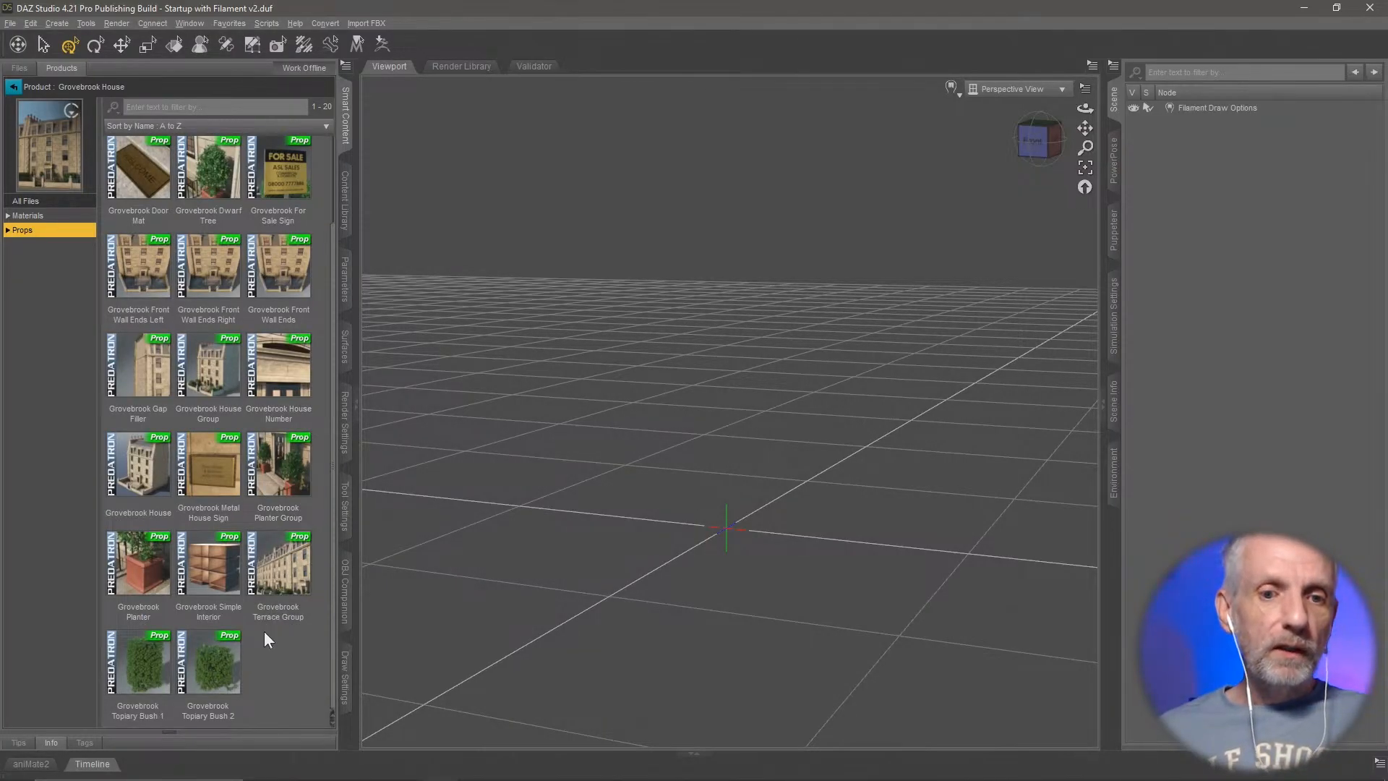
{"action": "left_click", "coordinate": [148, 474]}
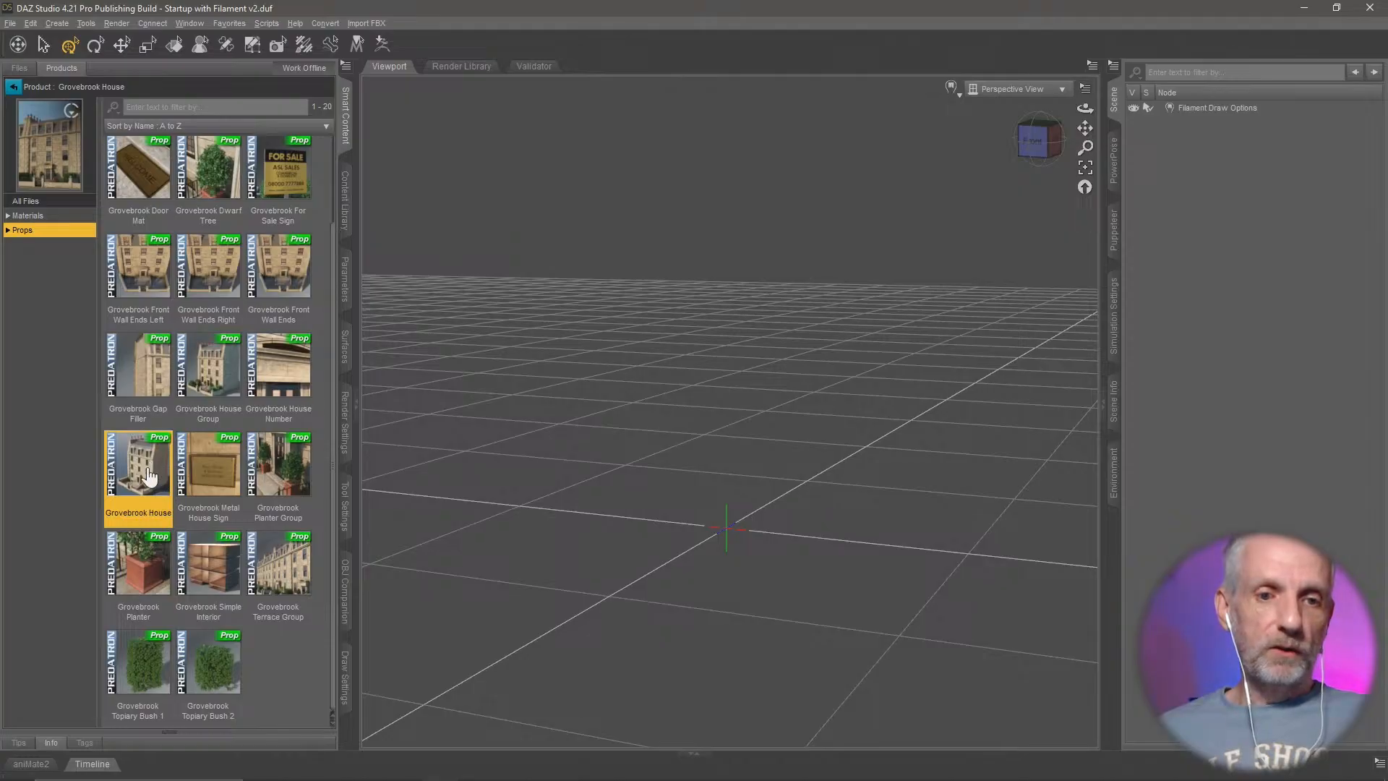
{"action": "double_click", "coordinate": [148, 474]}
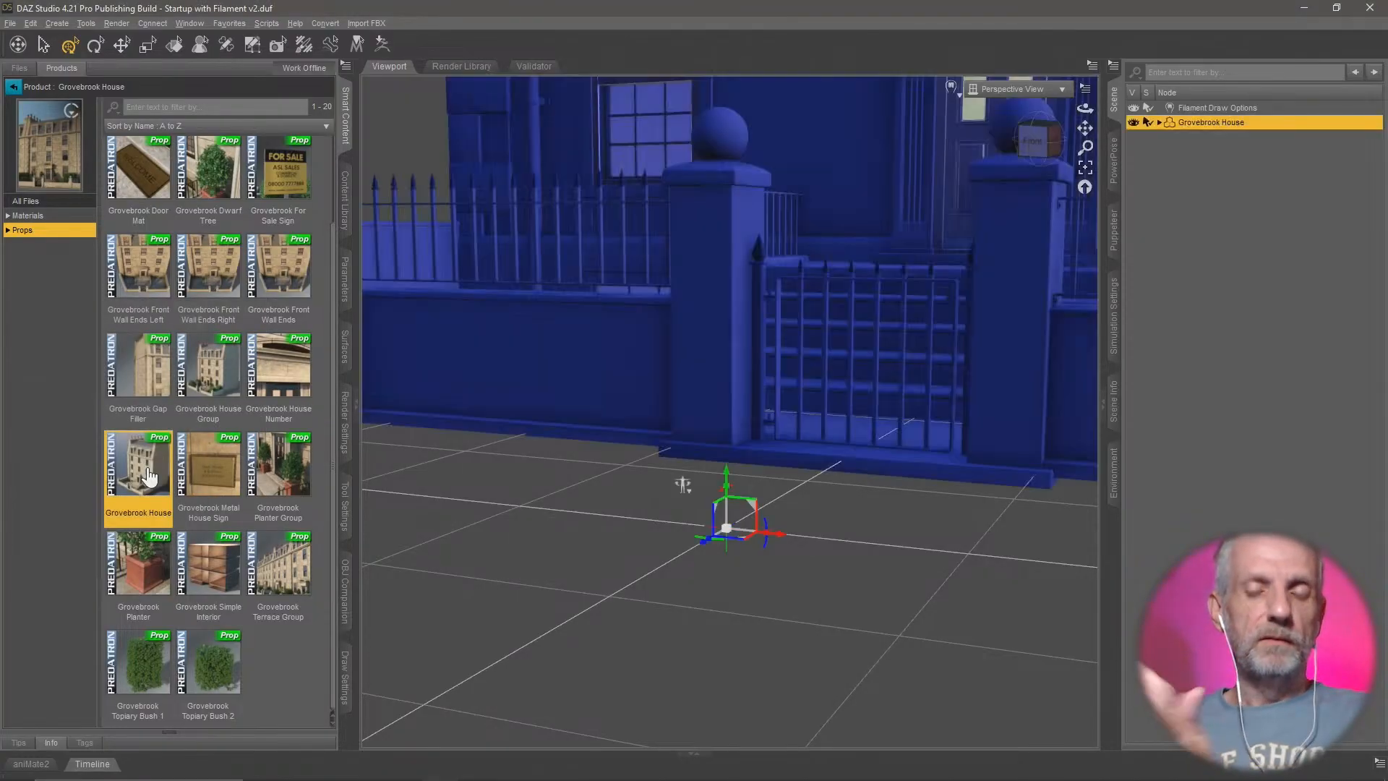
{"action": "key", "text": "ctrl+f"}
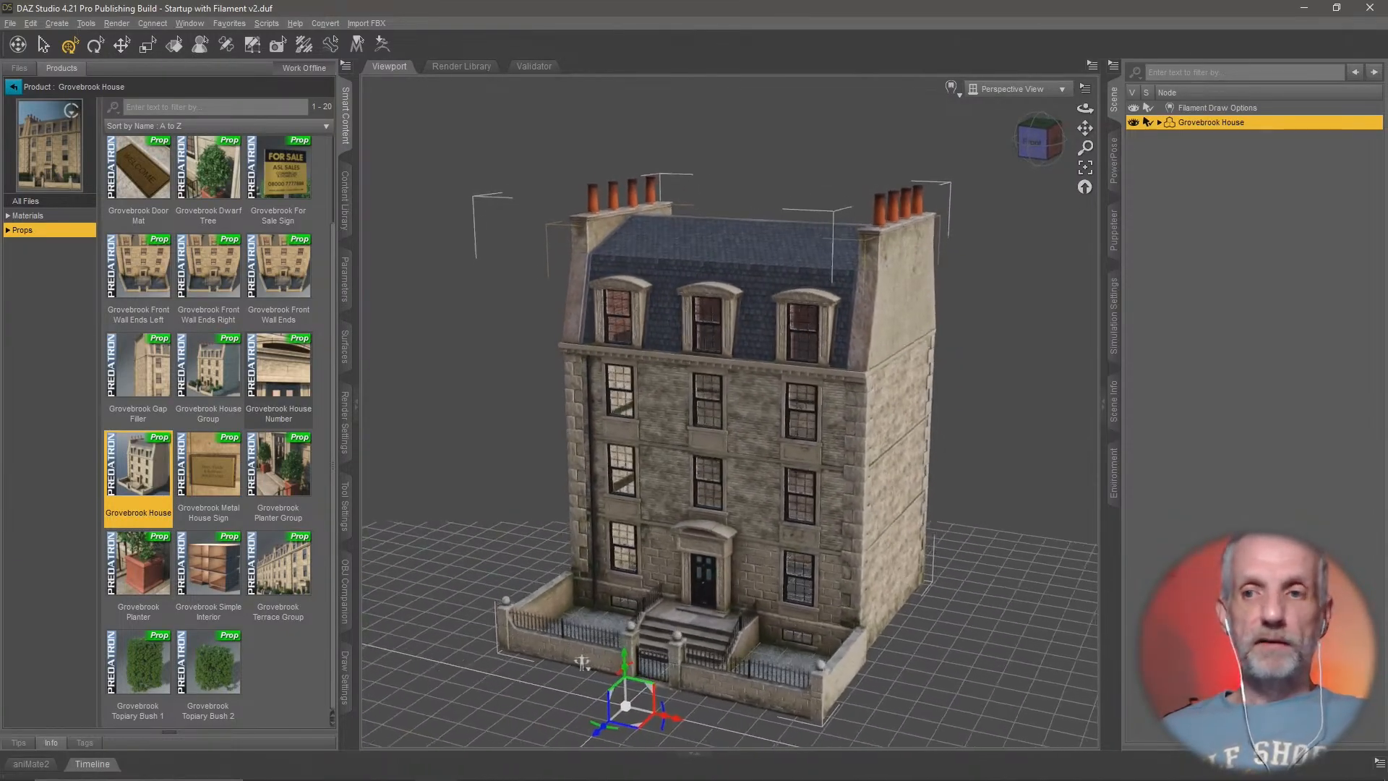
Step: Look over the loaded house and examine its expanded node hierarchy of walls, windows and door, leaving the hierarchy collapsed
{"action": "middle_click_drag", "start_coordinate": [651, 275], "coordinate": [662, 284]}
{"action": "middle_click_drag", "start_coordinate": [746, 348], "coordinate": [735, 340]}
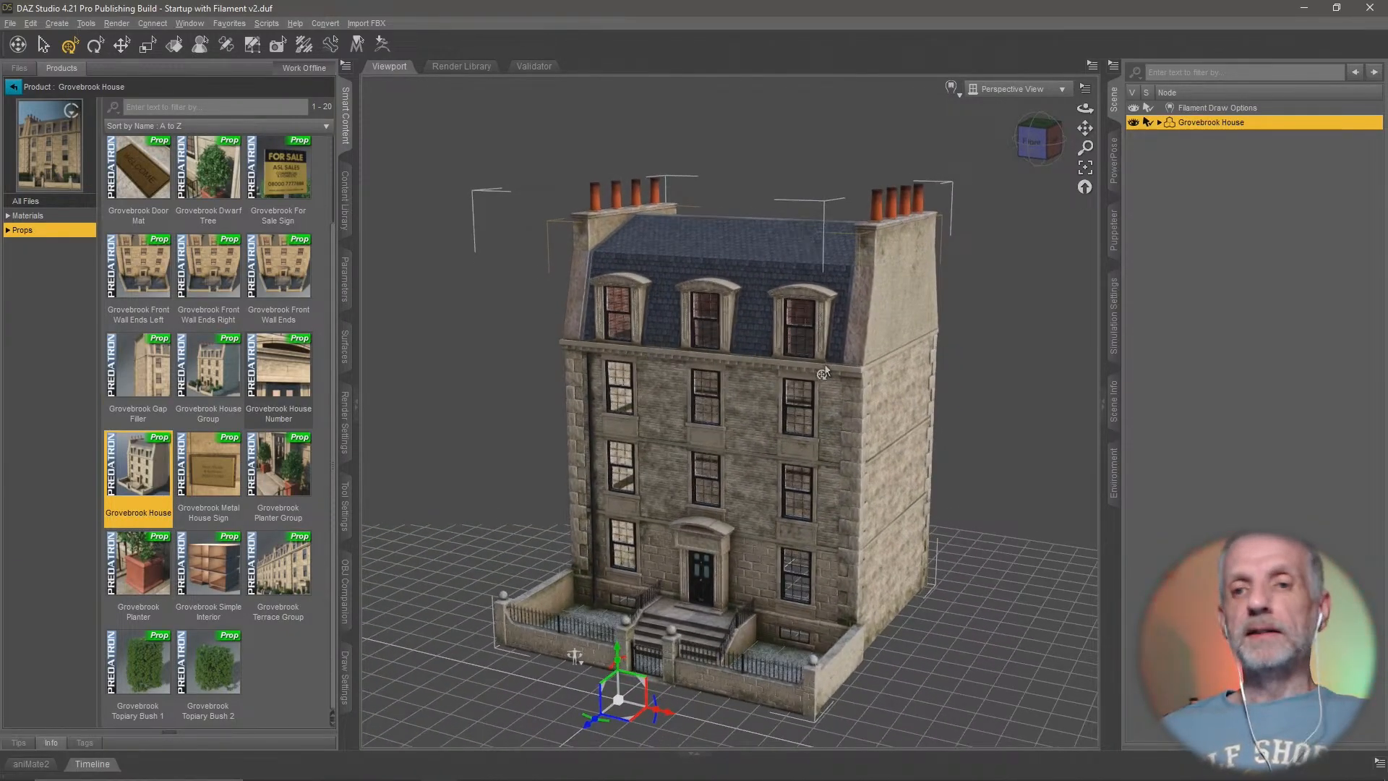
{"action": "left_click", "coordinate": [1166, 136]}
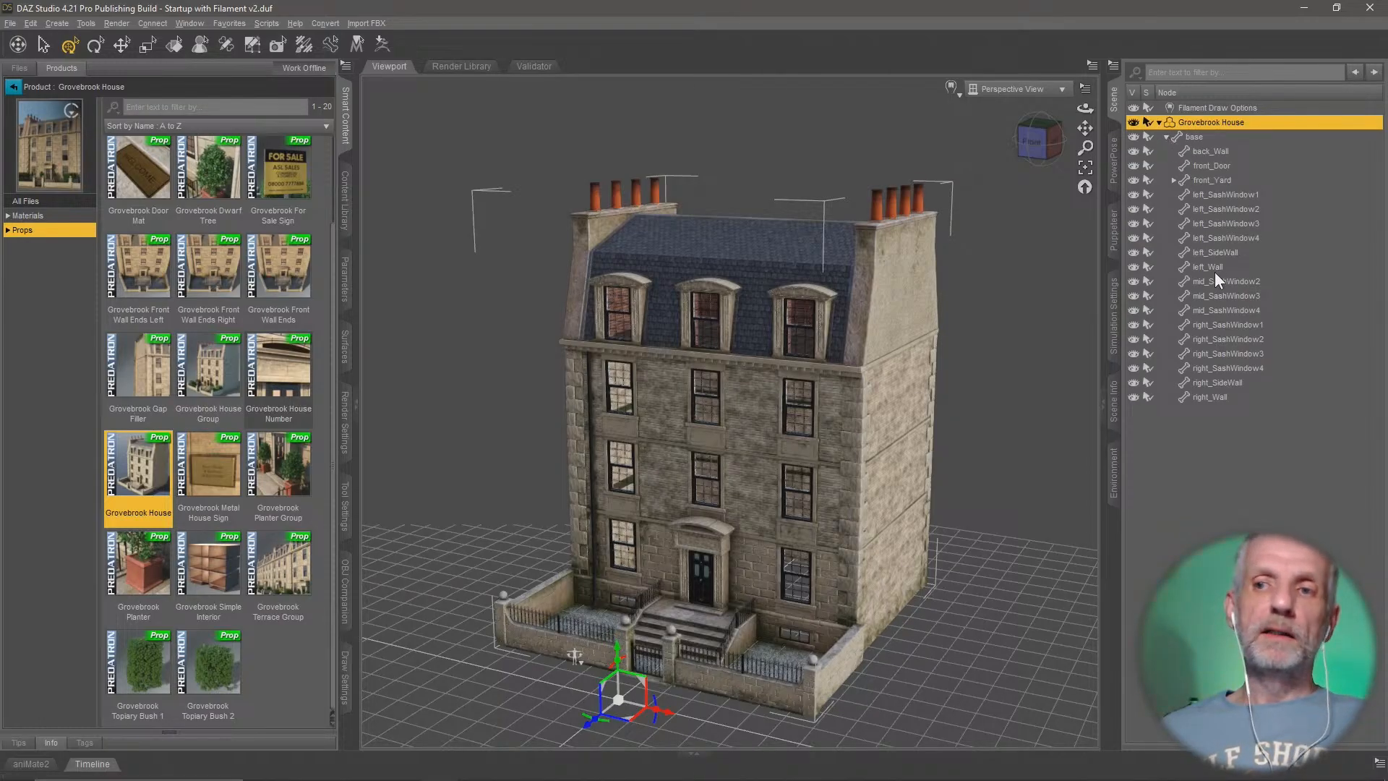
{"action": "left_click", "coordinate": [1159, 123]}
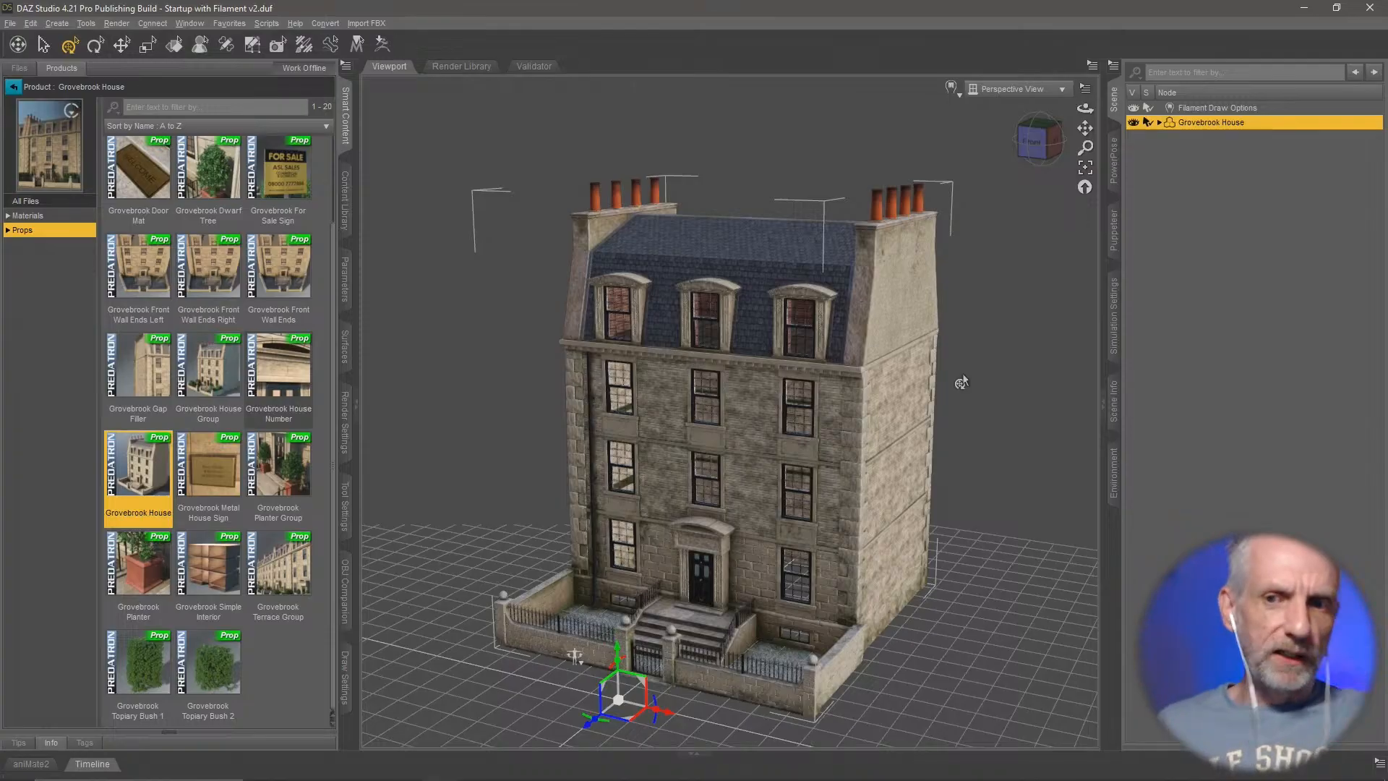
Step: Load Grovebrook Internal Rooms for House from the environments of the Grovebrook House Textures and Interior product
{"action": "left_click_drag", "start_coordinate": [940, 419], "coordinate": [600, 457], "text": "alt"}
{"action": "left_click", "coordinate": [13, 87]}
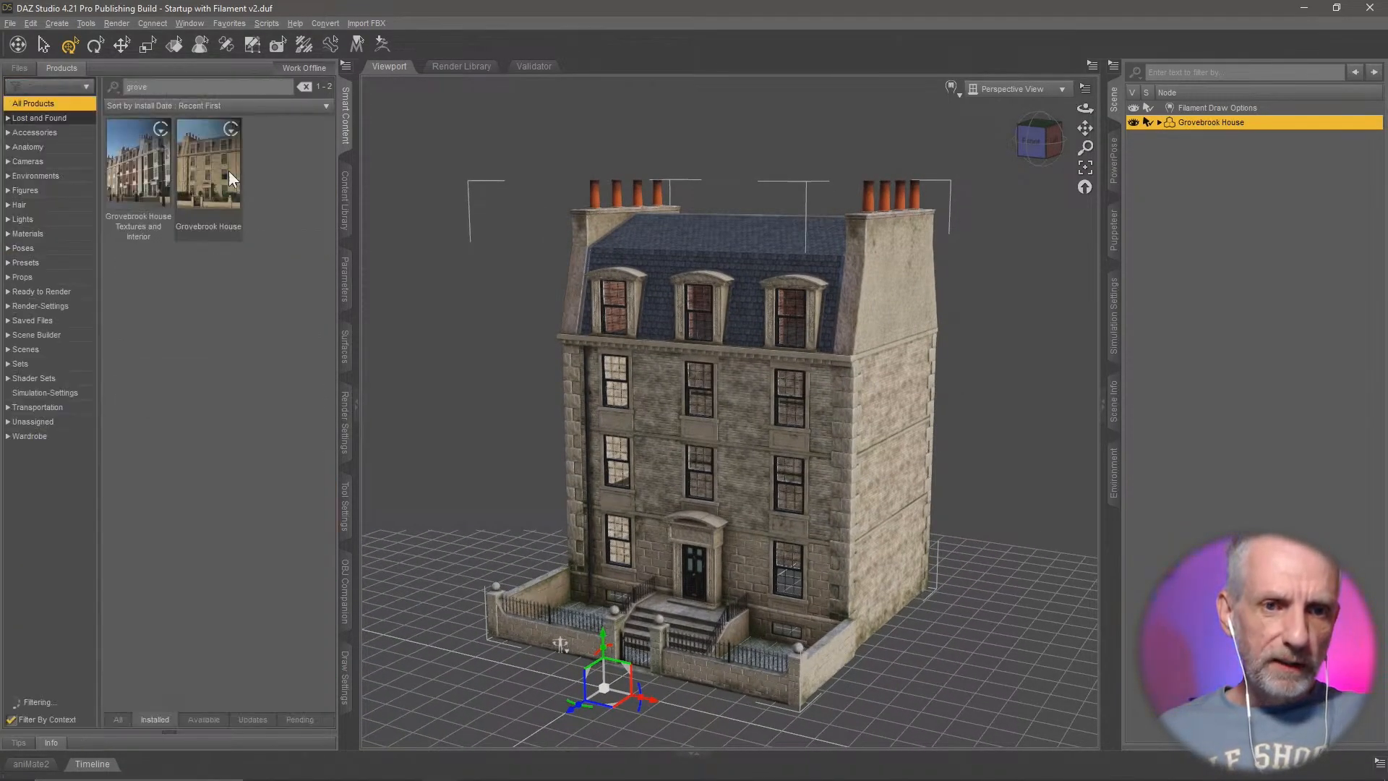
{"action": "left_click", "coordinate": [162, 163]}
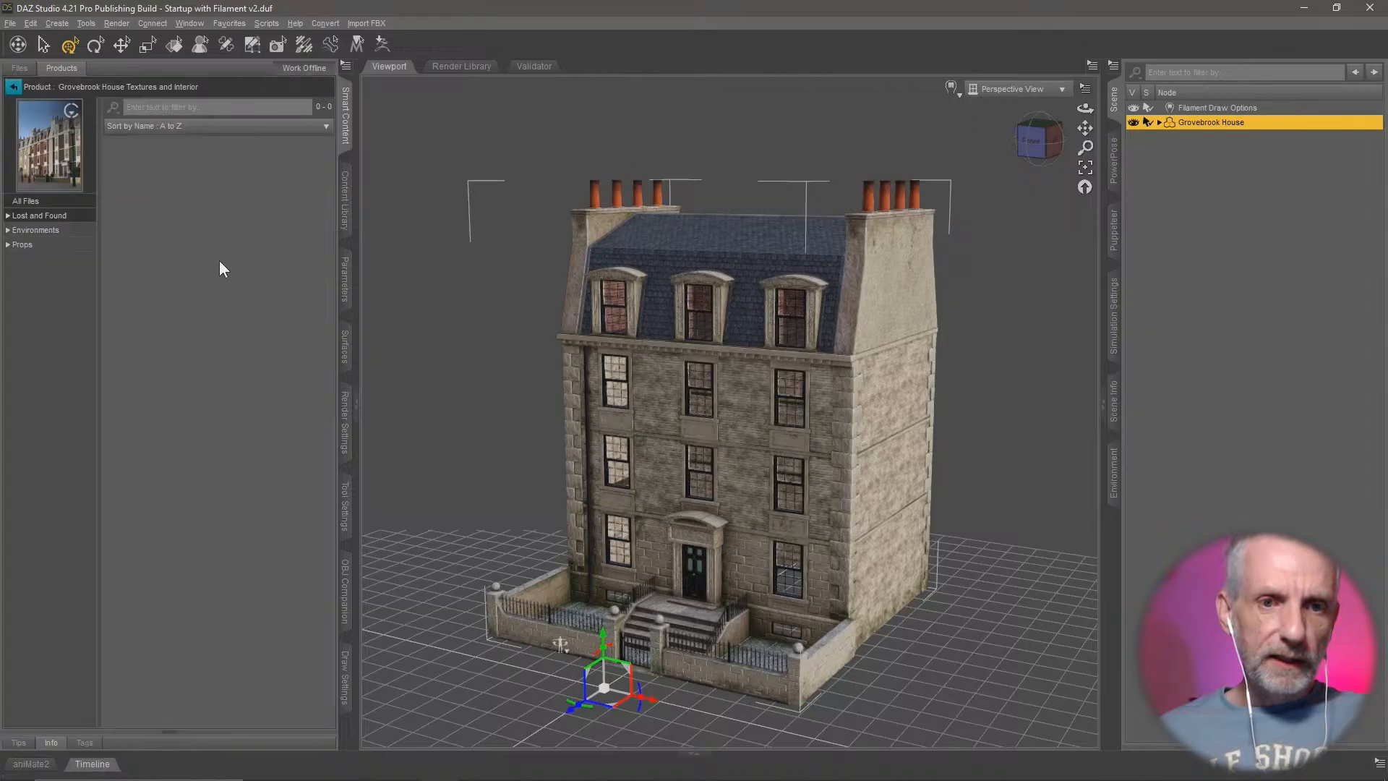
{"action": "left_click", "coordinate": [67, 245]}
{"action": "left_click", "coordinate": [75, 230]}
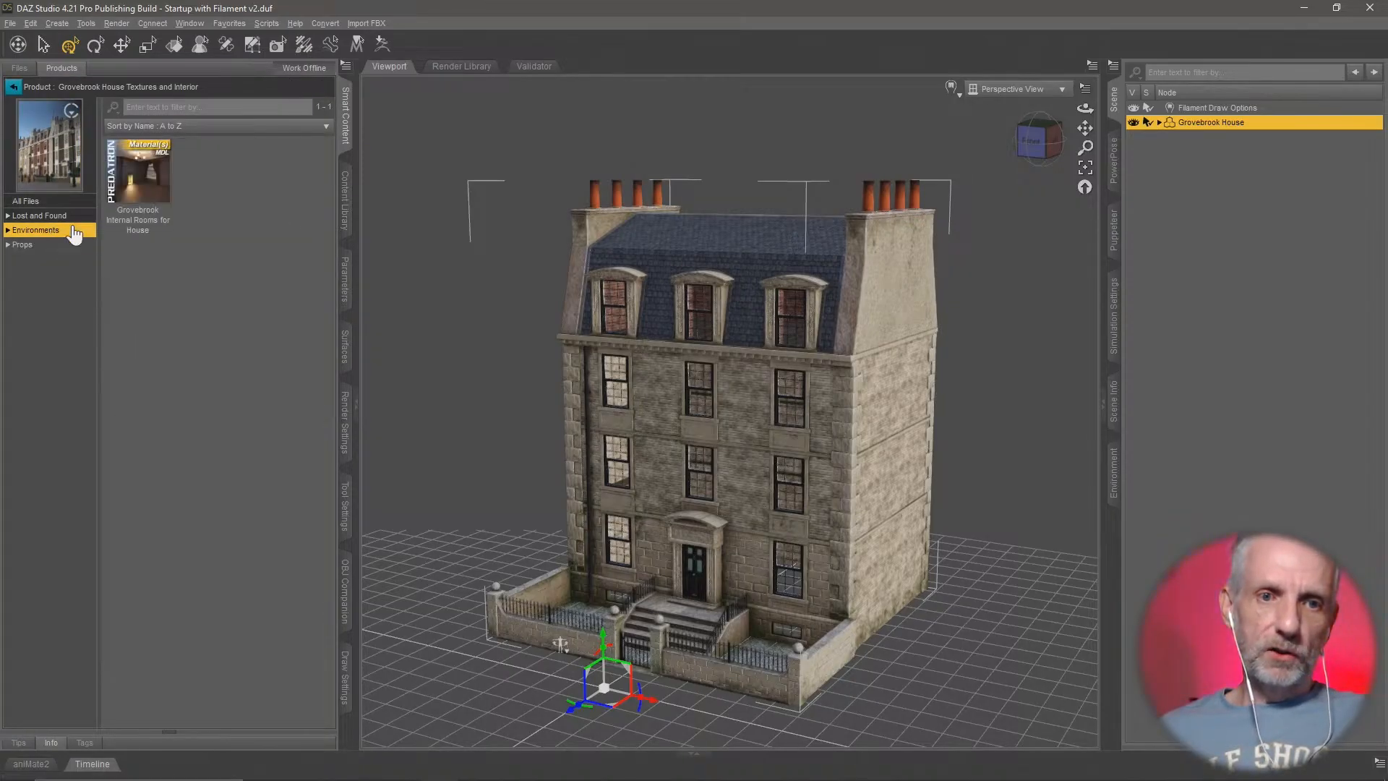
{"action": "double_click", "coordinate": [137, 174]}
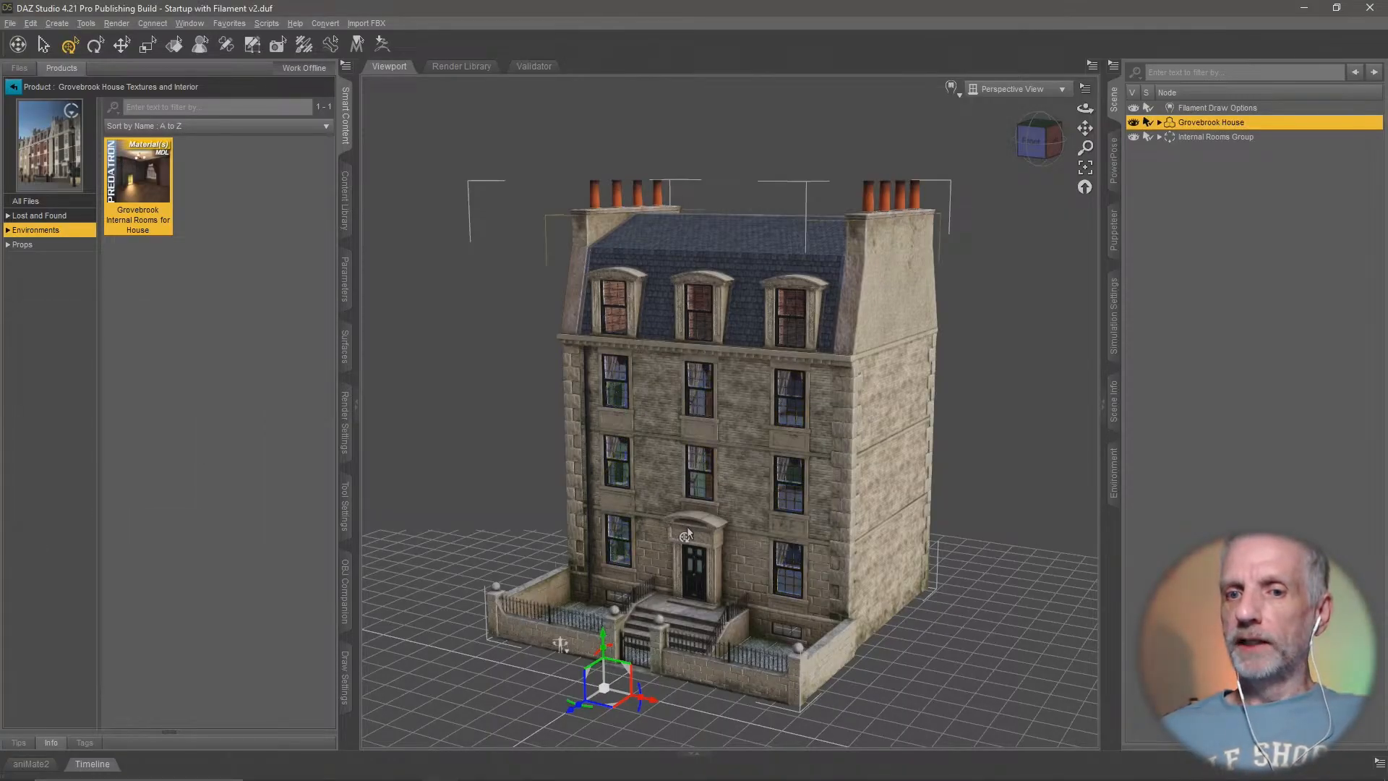
{"action": "mouse_move", "coordinate": [732, 413]}
{"action": "left_mouse_down", "text": "ctrl+alt"}
{"action": "mouse_move", "coordinate": [784, 413]}
{"action": "mouse_move", "coordinate": [715, 422]}
{"action": "left_mouse_up", "text": "ctrl+alt"}
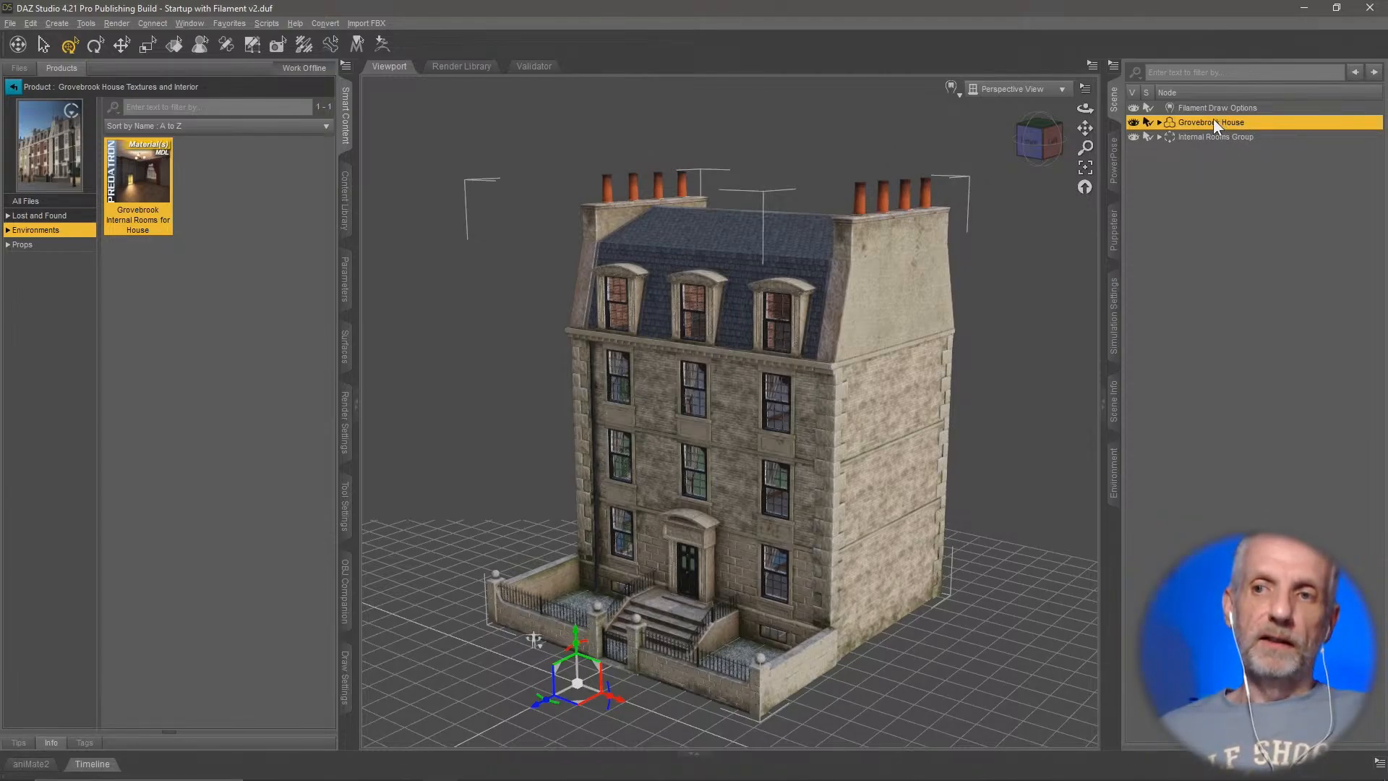
Step: Look through the contents of the Internal Rooms Group and parent the group to the Grovebrook House node
{"action": "left_click", "coordinate": [1216, 137]}
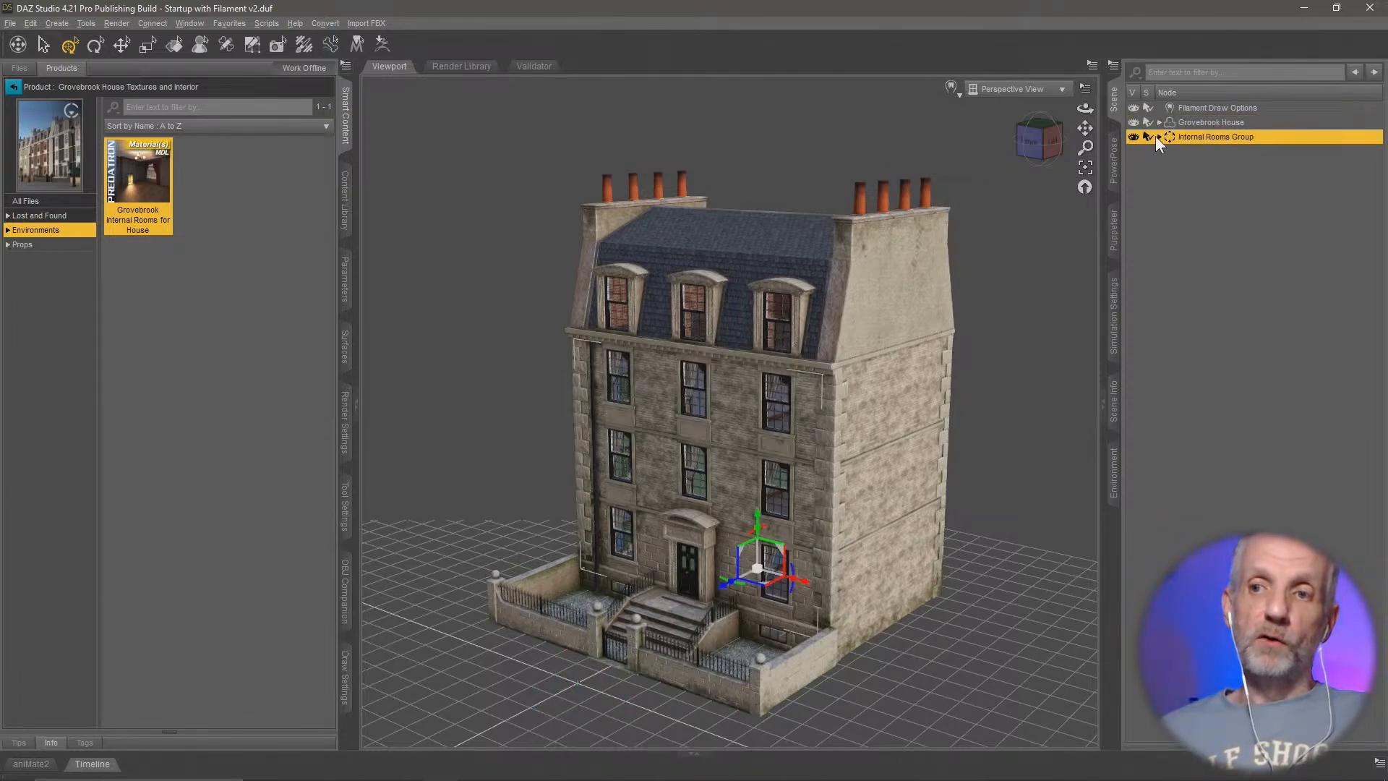
{"action": "left_click", "coordinate": [1158, 136]}
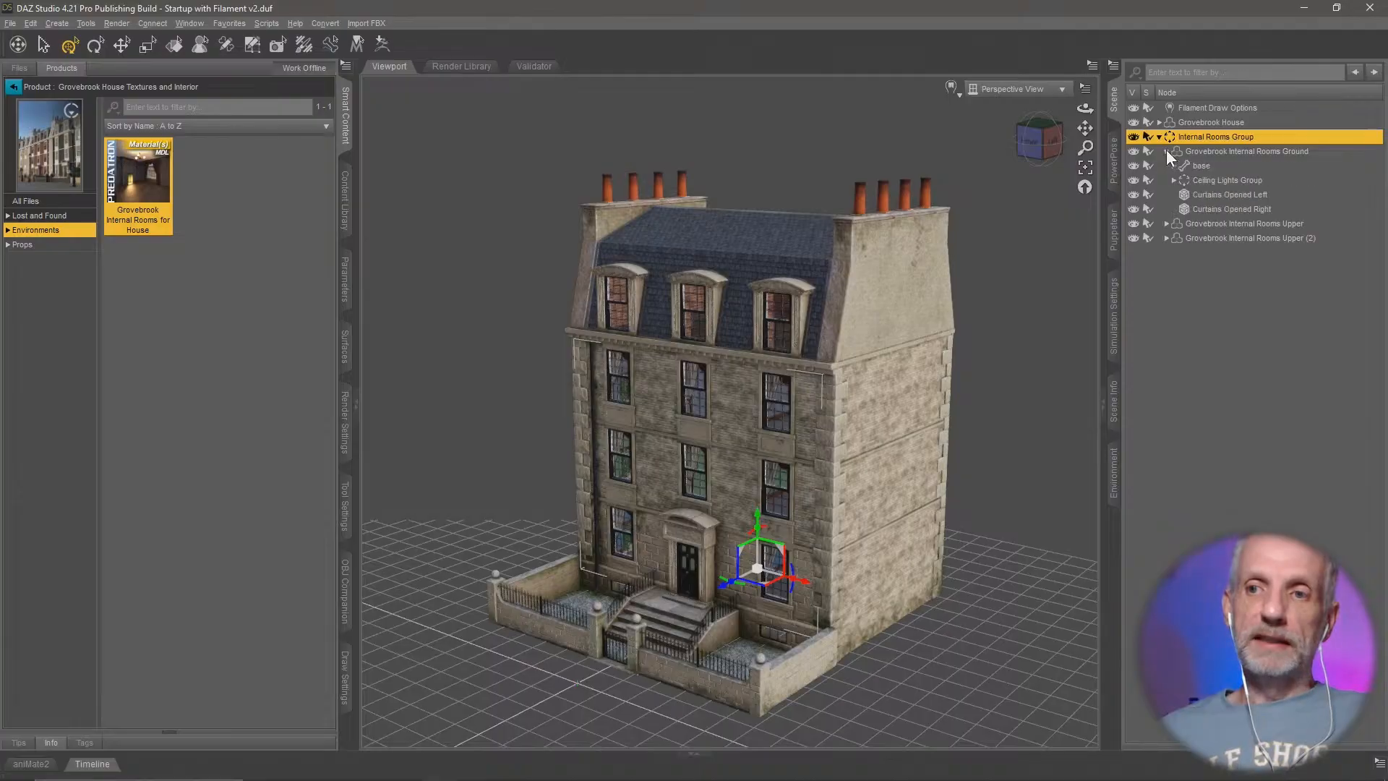
{"action": "left_click", "coordinate": [1159, 136]}
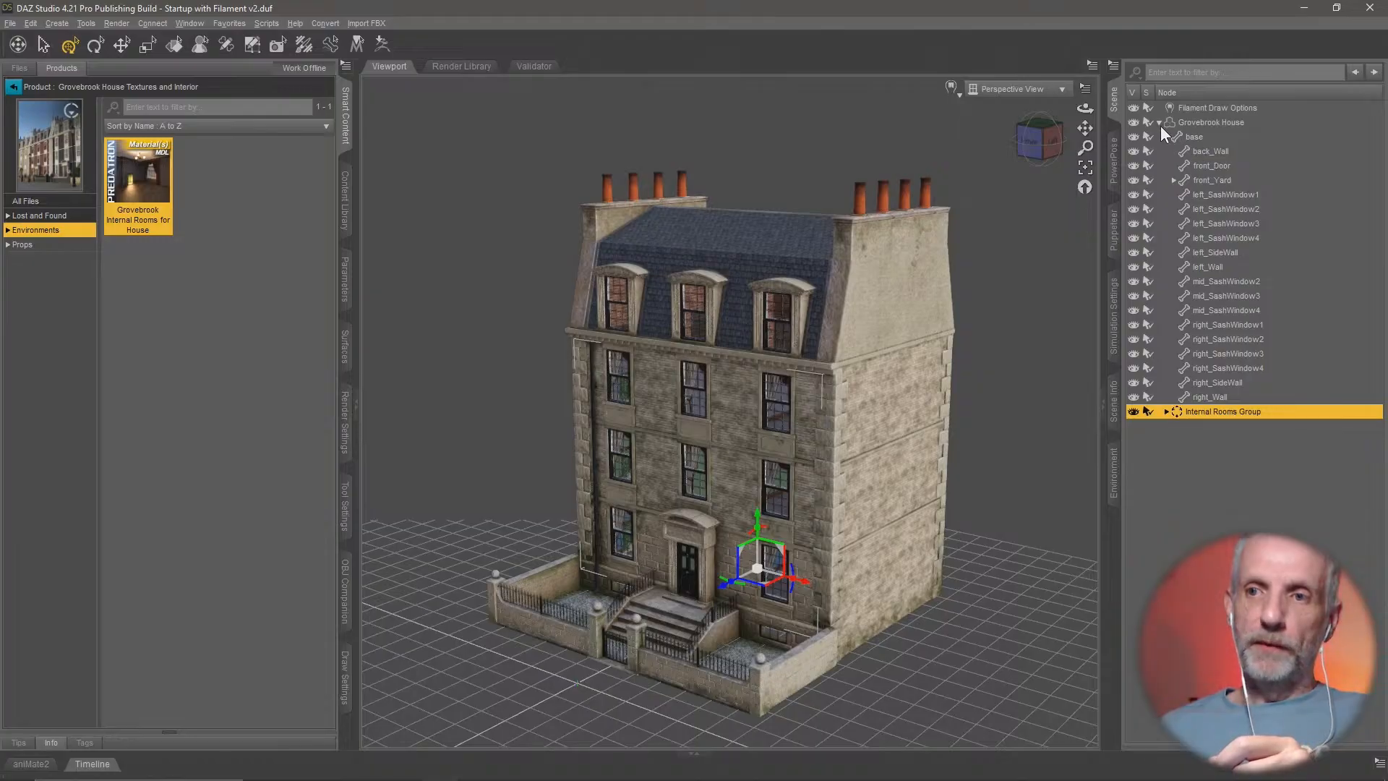
{"action": "left_click", "coordinate": [1159, 123]}
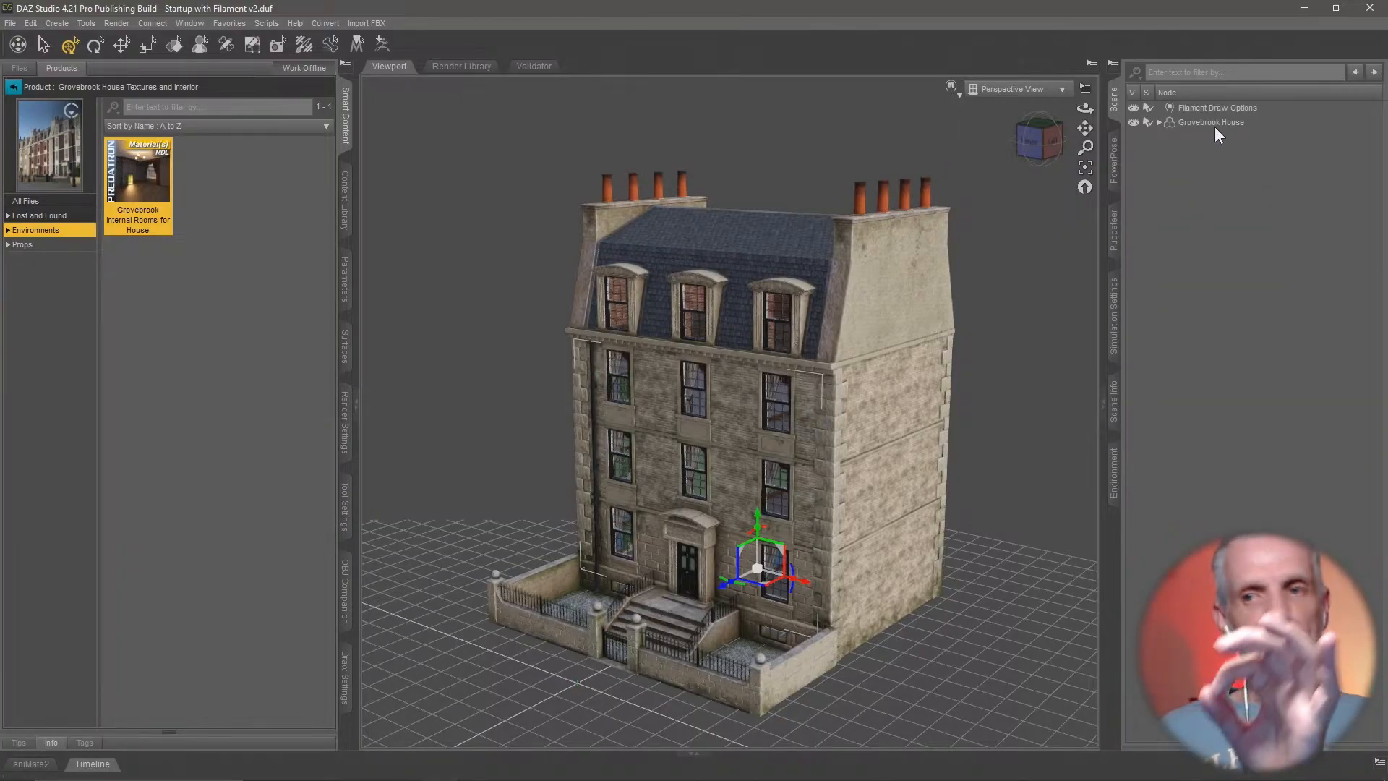
Step: Export Grovebrook House with its internal rooms through the Daz To Blender bridge as a Skeletal Mesh
{"action": "left_click", "coordinate": [1211, 121]}
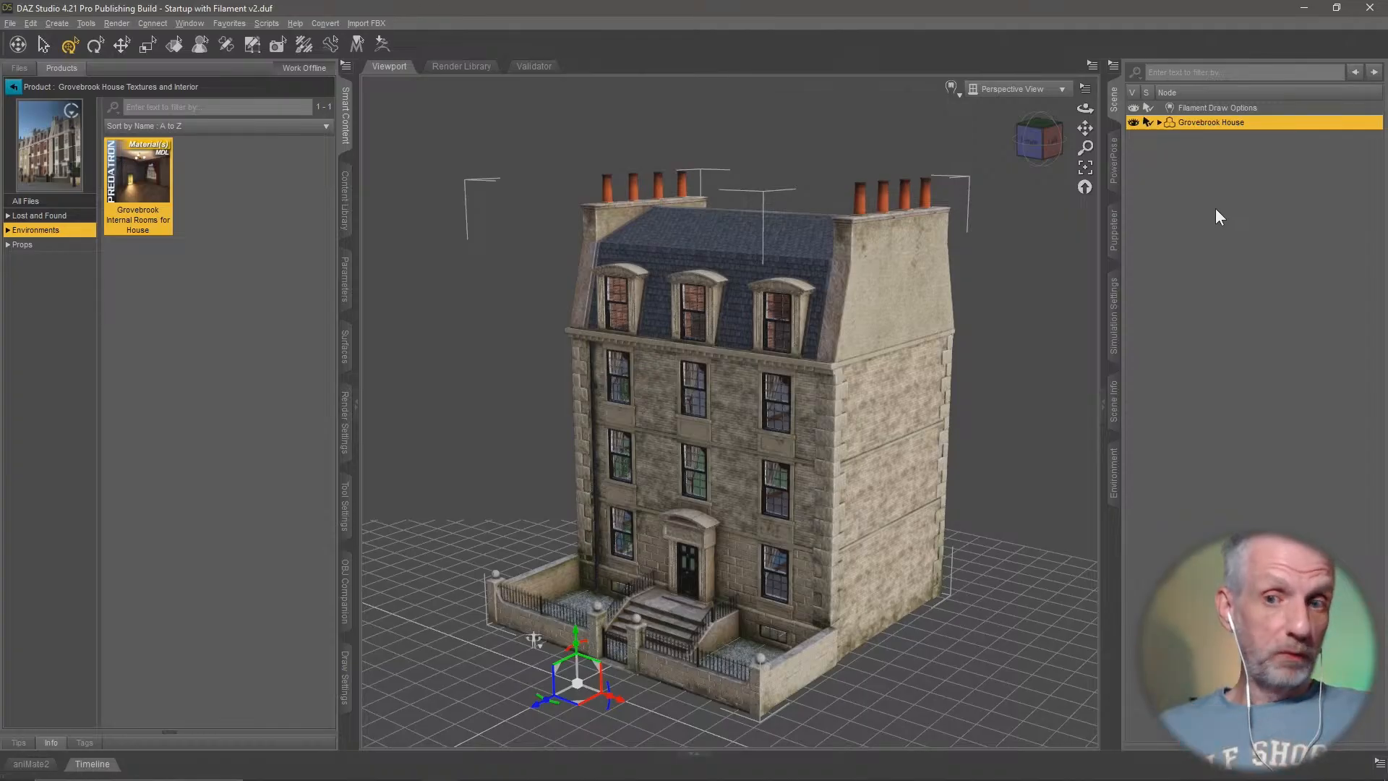
{"action": "left_click", "coordinate": [10, 23]}
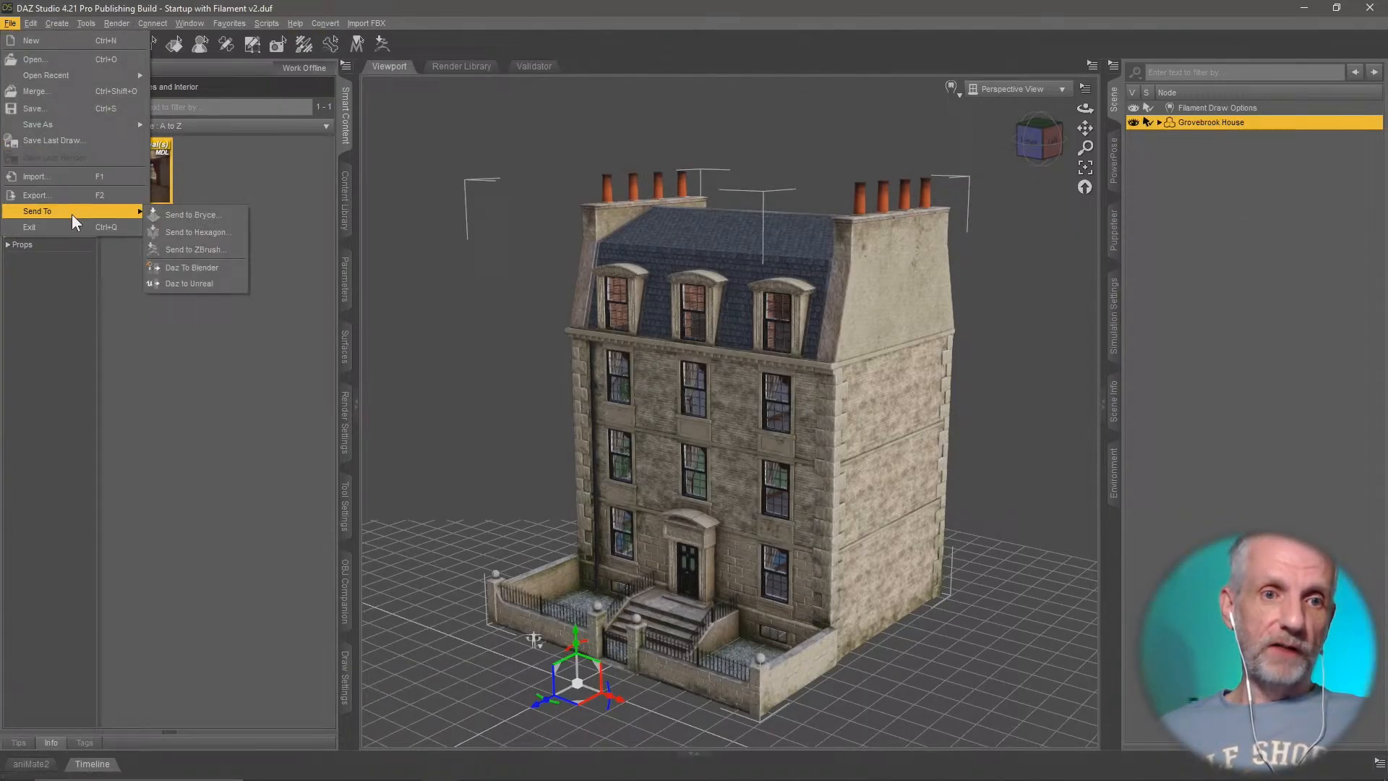
{"action": "left_click", "coordinate": [211, 269]}
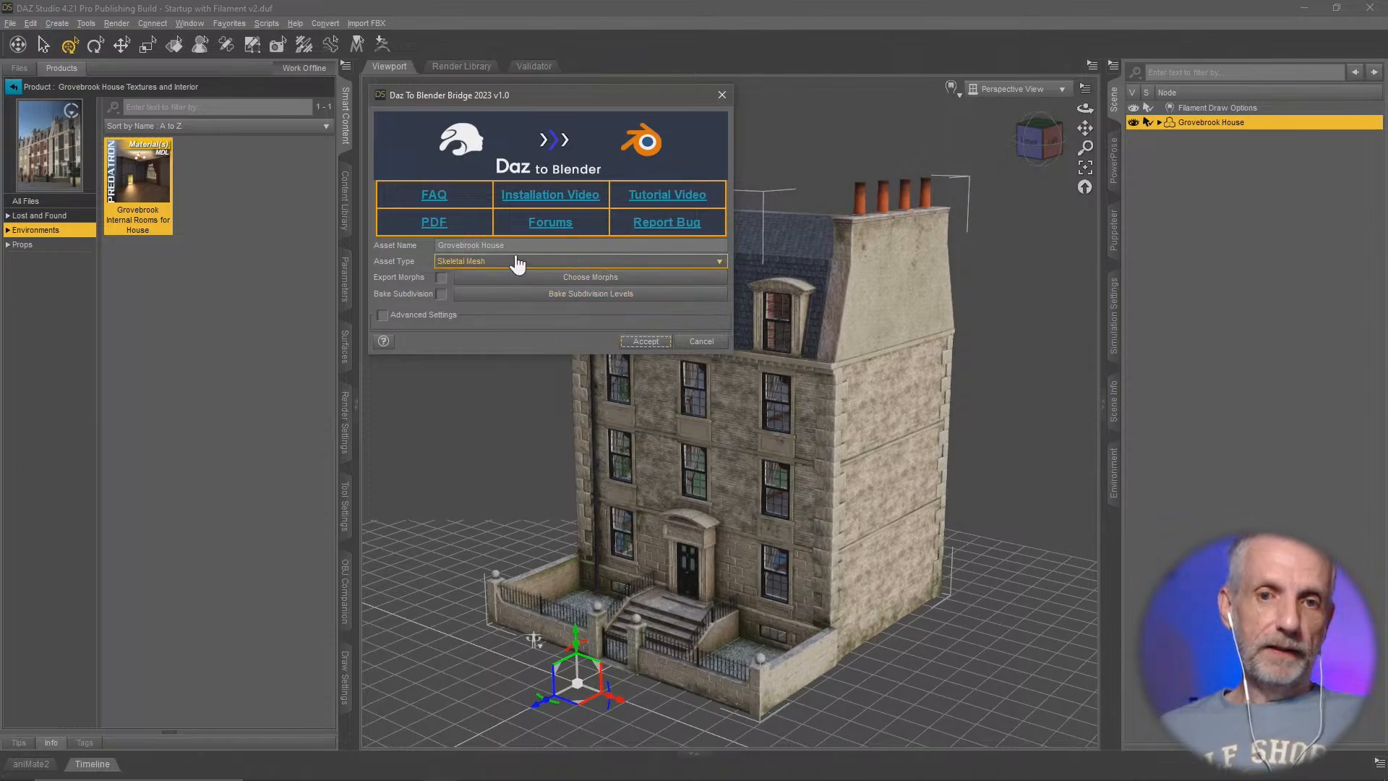
{"action": "left_click", "coordinate": [645, 343]}
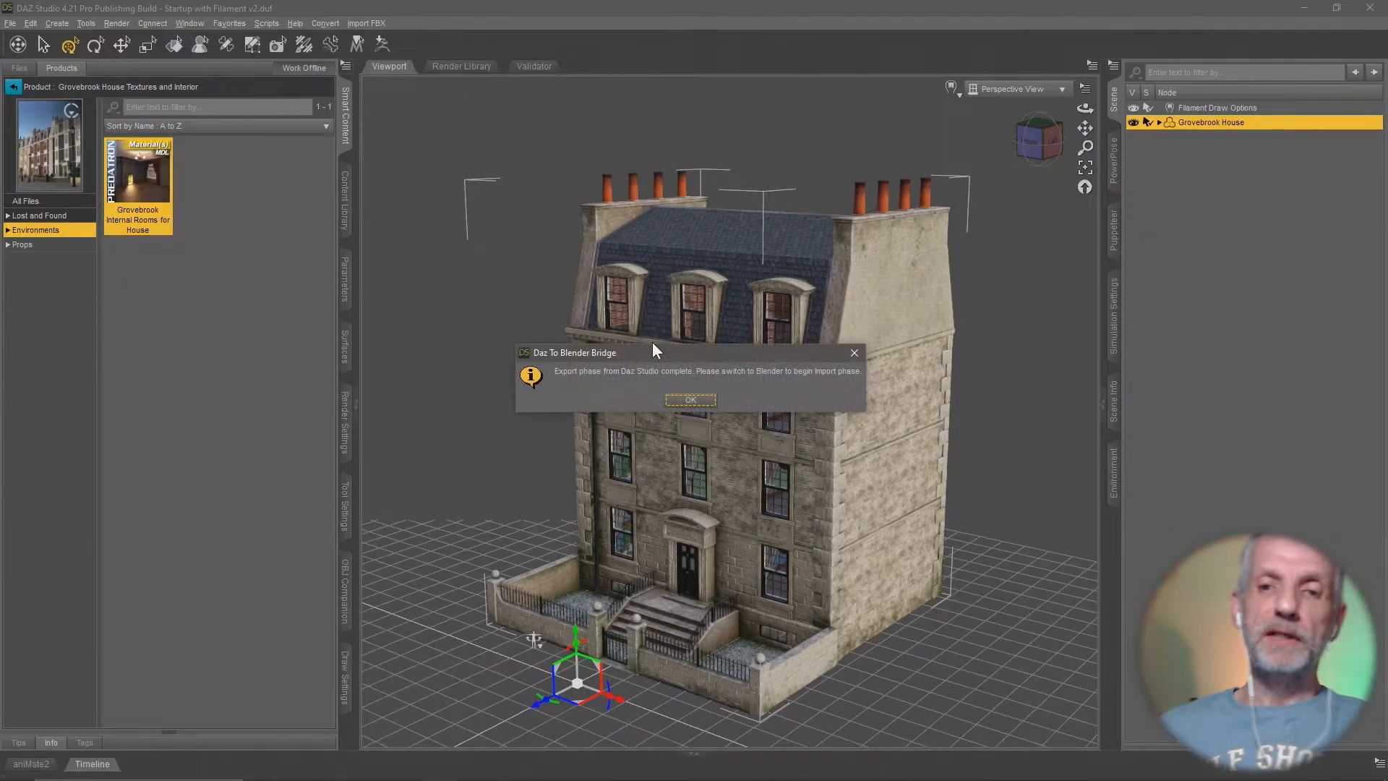
{"action": "left_click", "coordinate": [695, 401]}
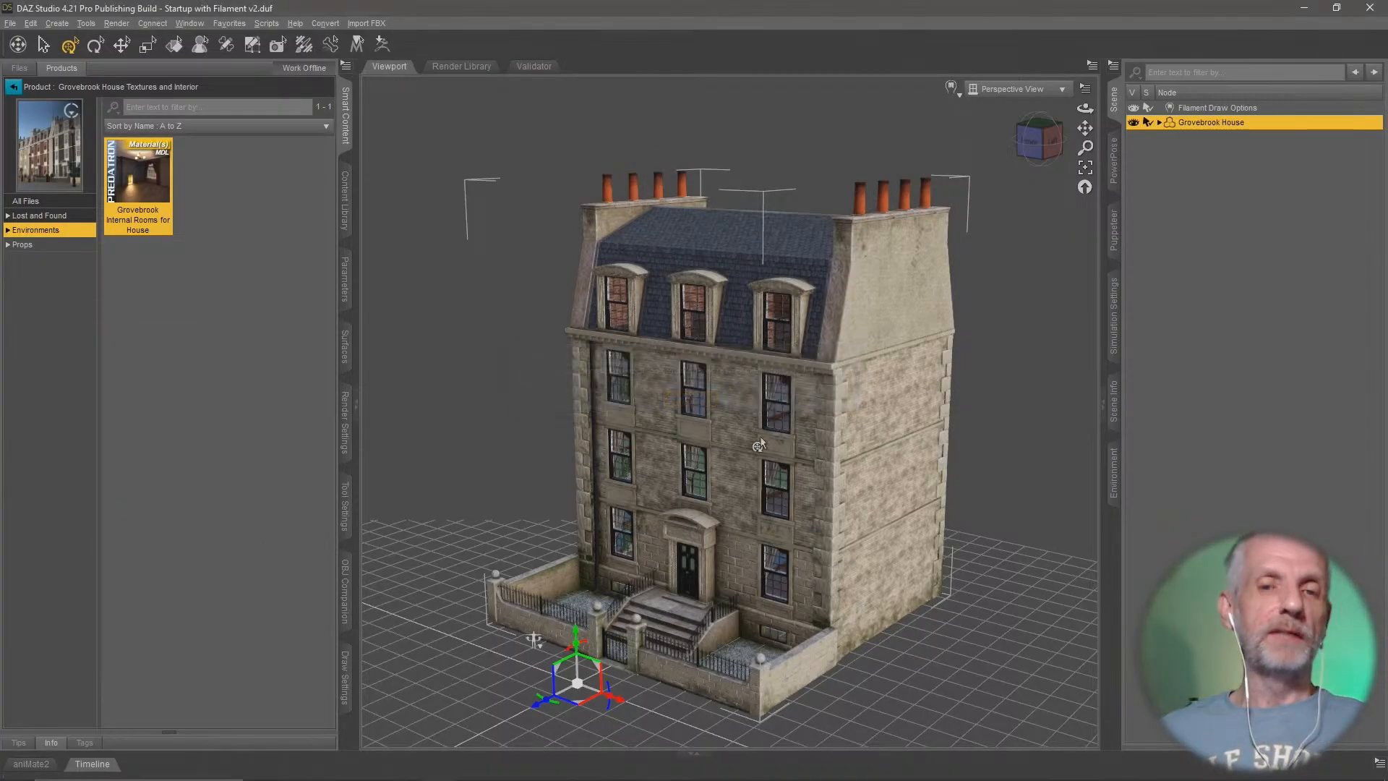
{"action": "mouse_move", "coordinate": [853, 499]}
{"action": "middle_mouse_down"}
{"action": "mouse_move", "coordinate": [831, 501]}
{"action": "mouse_move", "coordinate": [932, 517]}
{"action": "mouse_move", "coordinate": [859, 495]}
{"action": "middle_mouse_up"}
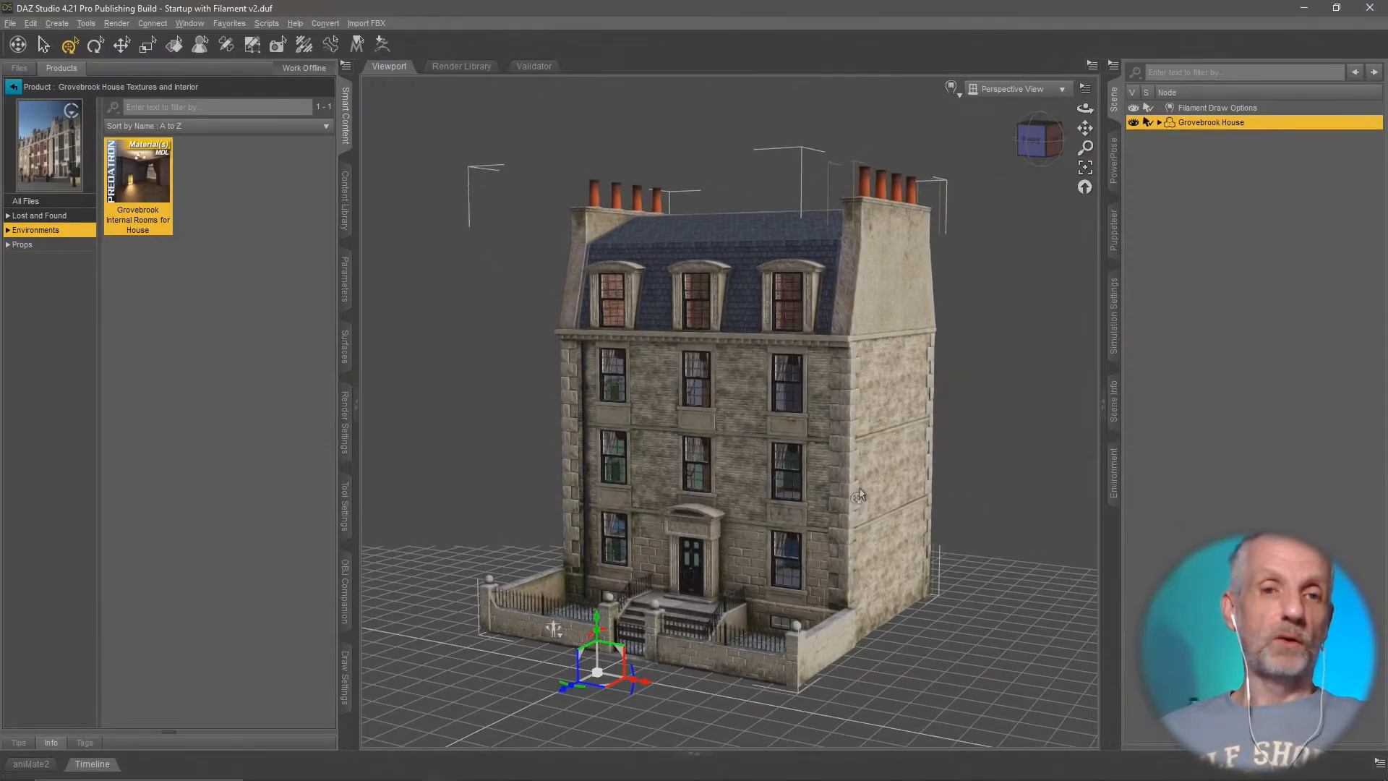
Step: Switch to Blender, delete the cube, and import the exported house as a new Genesis figure with Daz To Blender
{"action": "key", "text": "alt+Tab"}
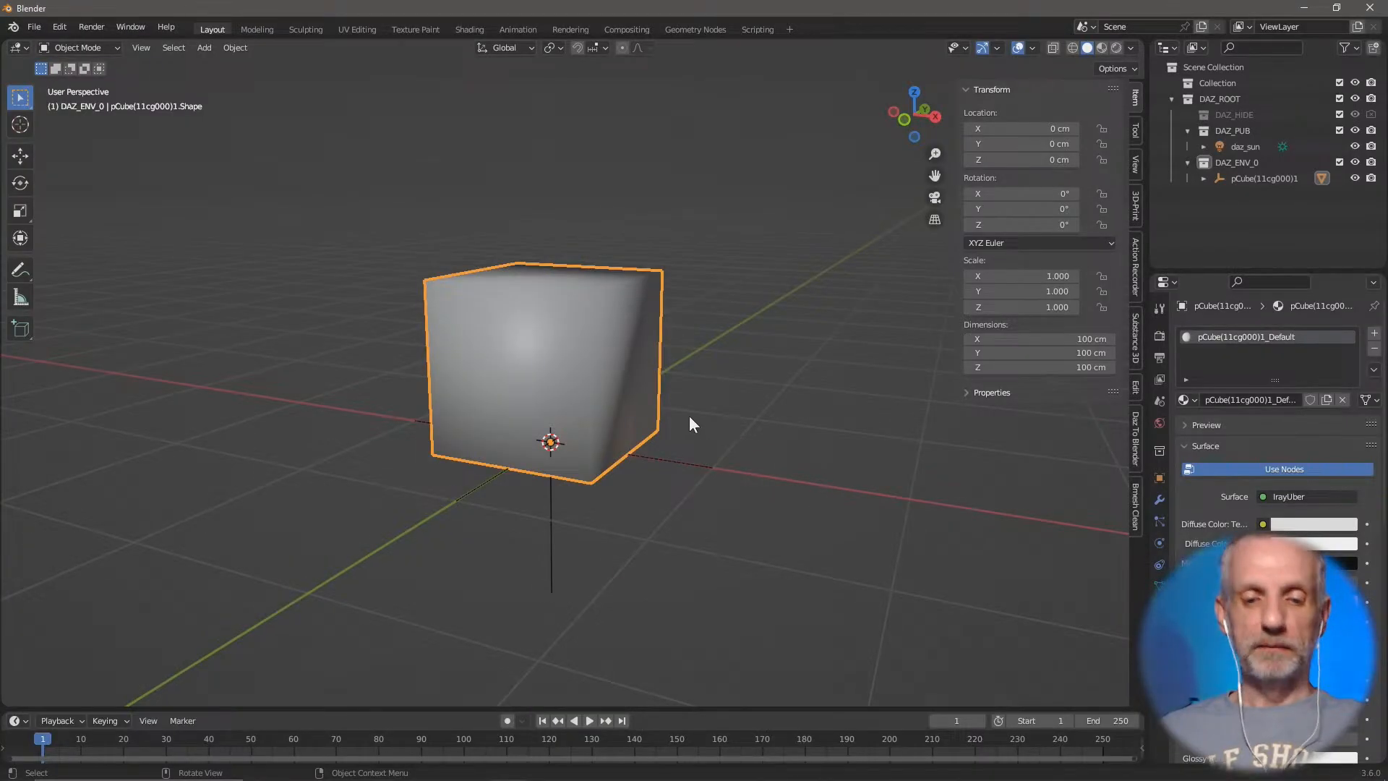
{"action": "key", "text": "x"}
{"action": "left_click", "coordinate": [675, 408]}
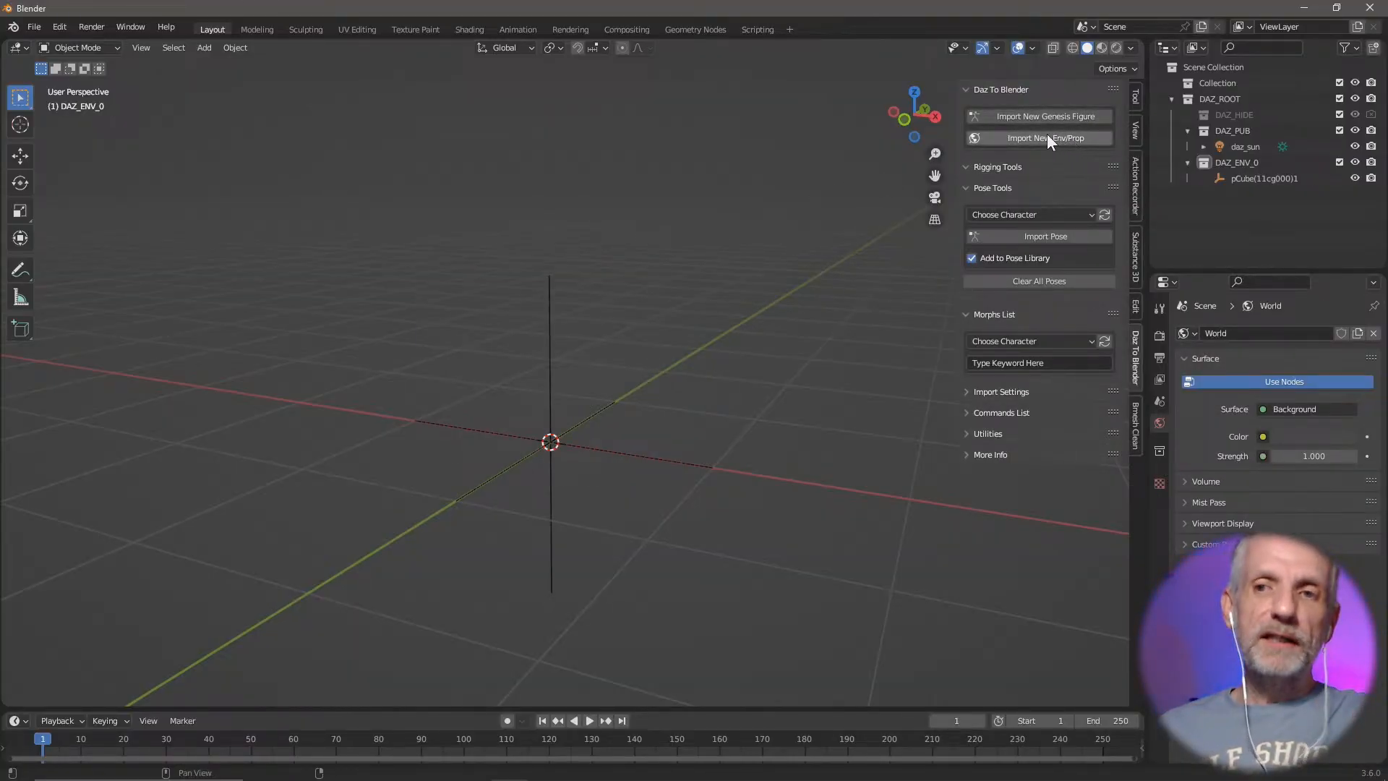
{"action": "left_click", "coordinate": [1084, 115]}
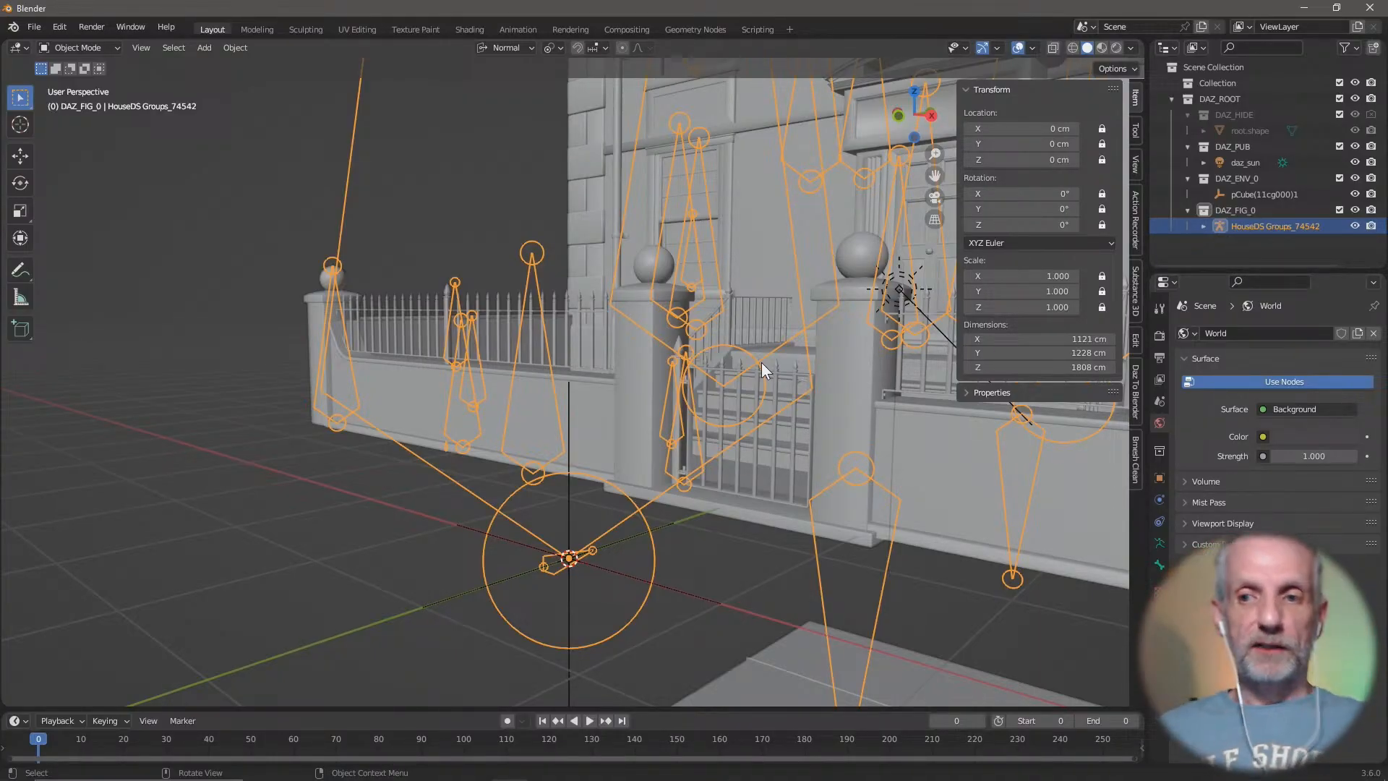
Step: Look over the imported house, its armature bones and the internal rooms mesh from several sides
{"action": "key", "text": "n"}
{"action": "key", "text": "n"}
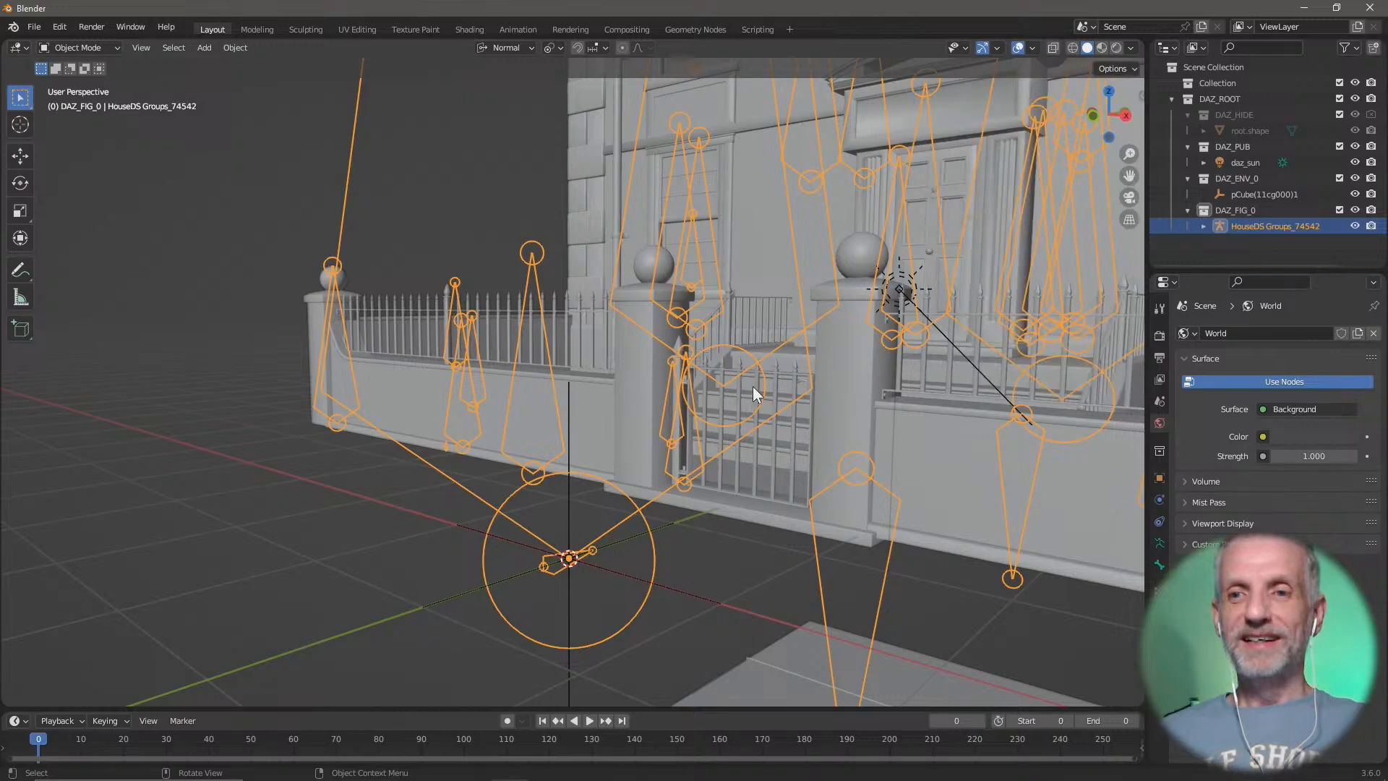
{"action": "key", "text": "n"}
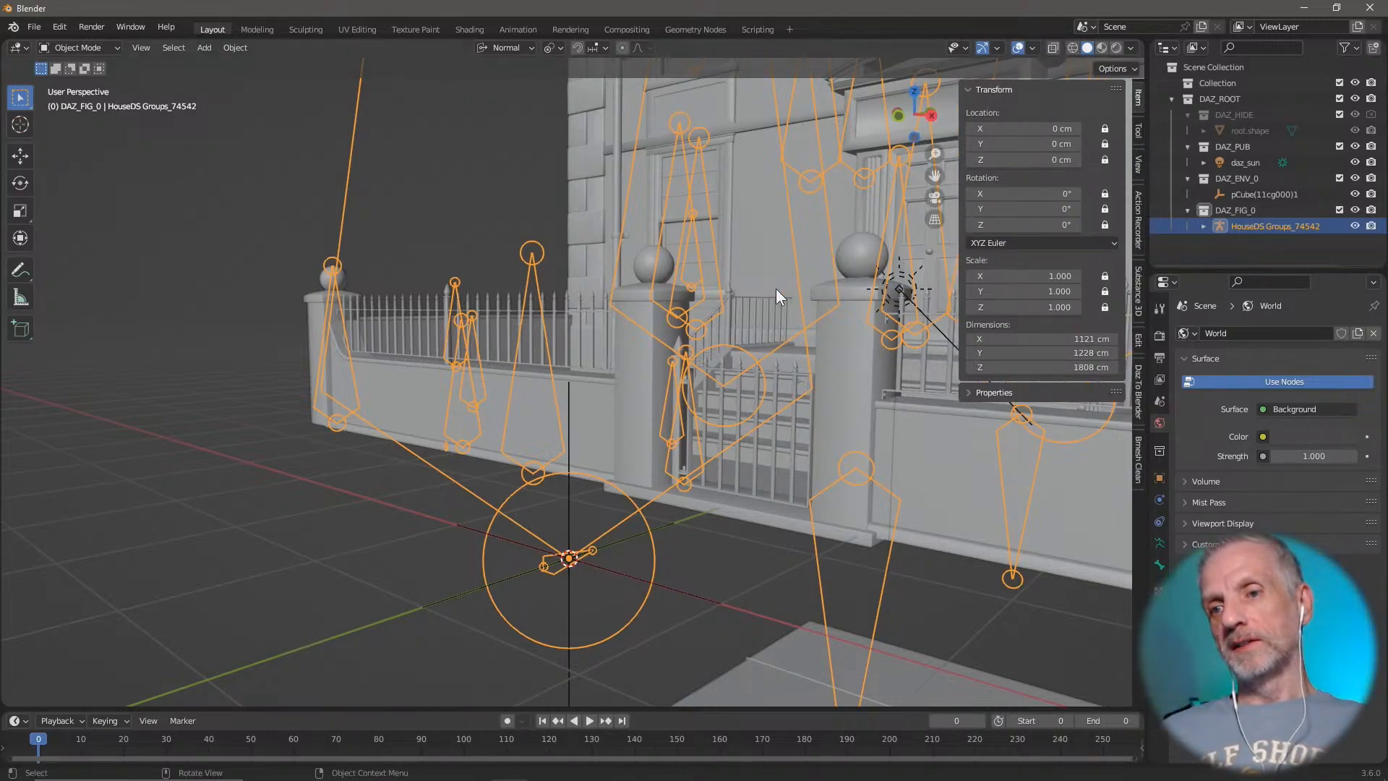
{"action": "scroll", "coordinate": [730, 352], "scroll_direction": "down", "scroll_amount": 7}
{"action": "middle_click_drag", "start_coordinate": [778, 347], "coordinate": [632, 419], "text": "shift"}
{"action": "scroll", "coordinate": [617, 477], "scroll_direction": "up", "scroll_amount": 3}
{"action": "middle_click_drag", "start_coordinate": [613, 479], "coordinate": [554, 331]}
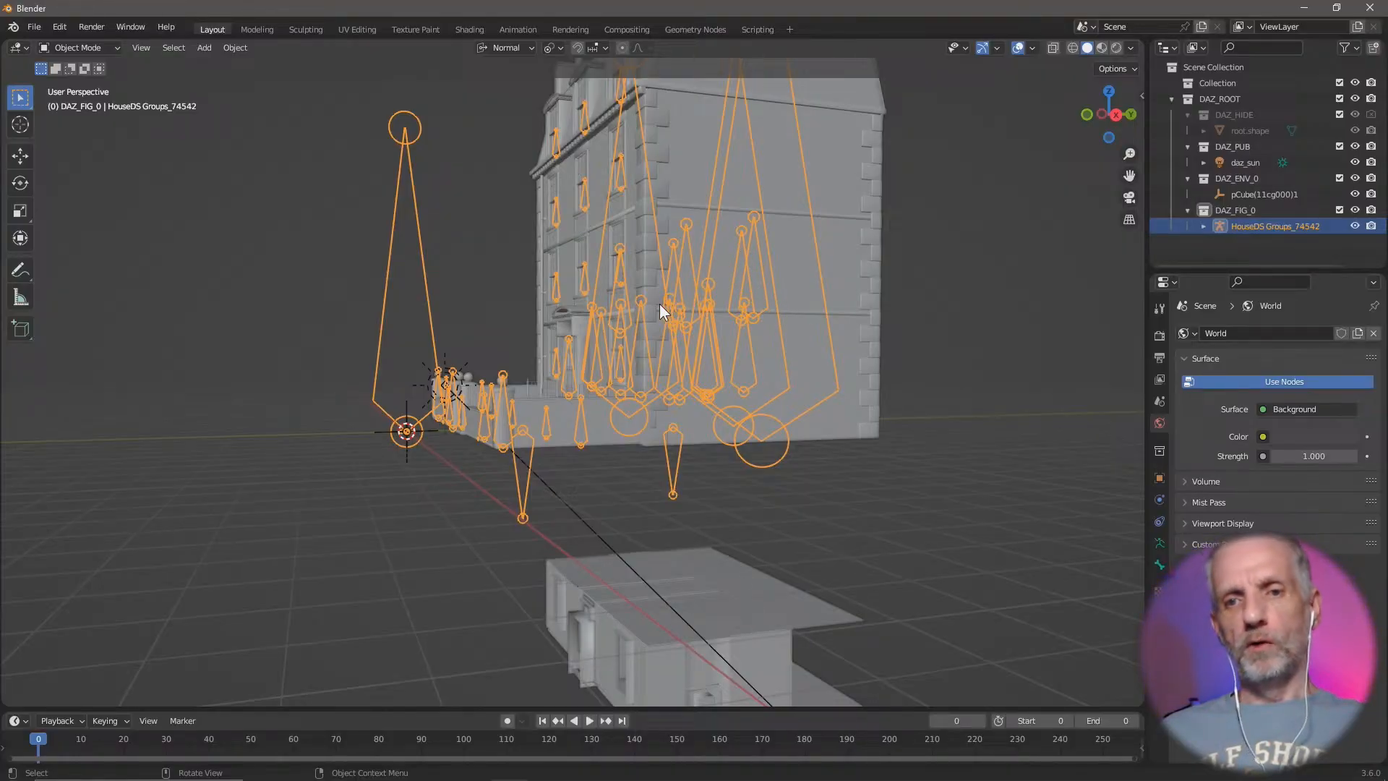
{"action": "left_click", "coordinate": [661, 437]}
{"action": "middle_click_drag", "start_coordinate": [734, 407], "coordinate": [656, 401]}
{"action": "middle_click_drag", "start_coordinate": [618, 343], "coordinate": [635, 317]}
{"action": "scroll", "coordinate": [630, 376], "scroll_direction": "down", "scroll_amount": 3}
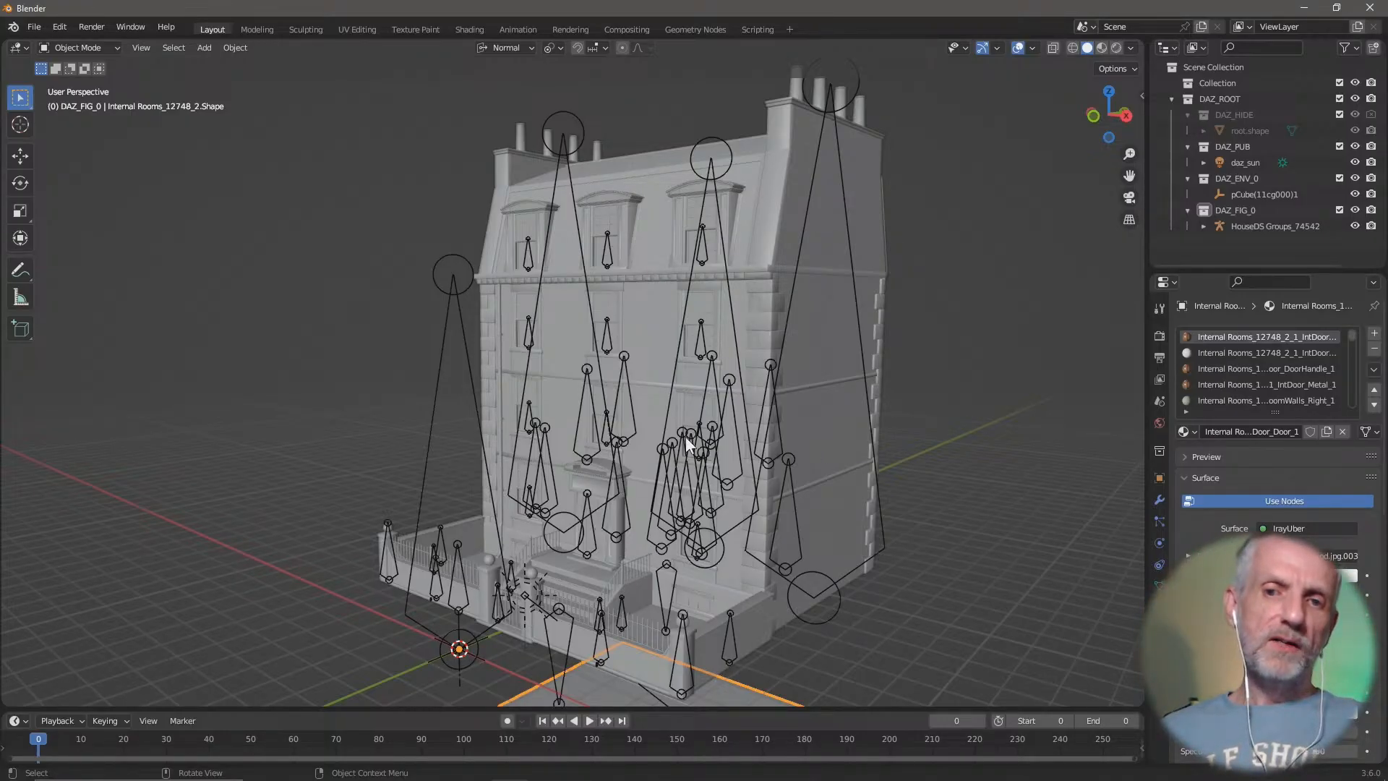
Step: Select the house armature and hide its bones through the viewport overlays, keeping the other overlays on
{"action": "left_click", "coordinate": [578, 144]}
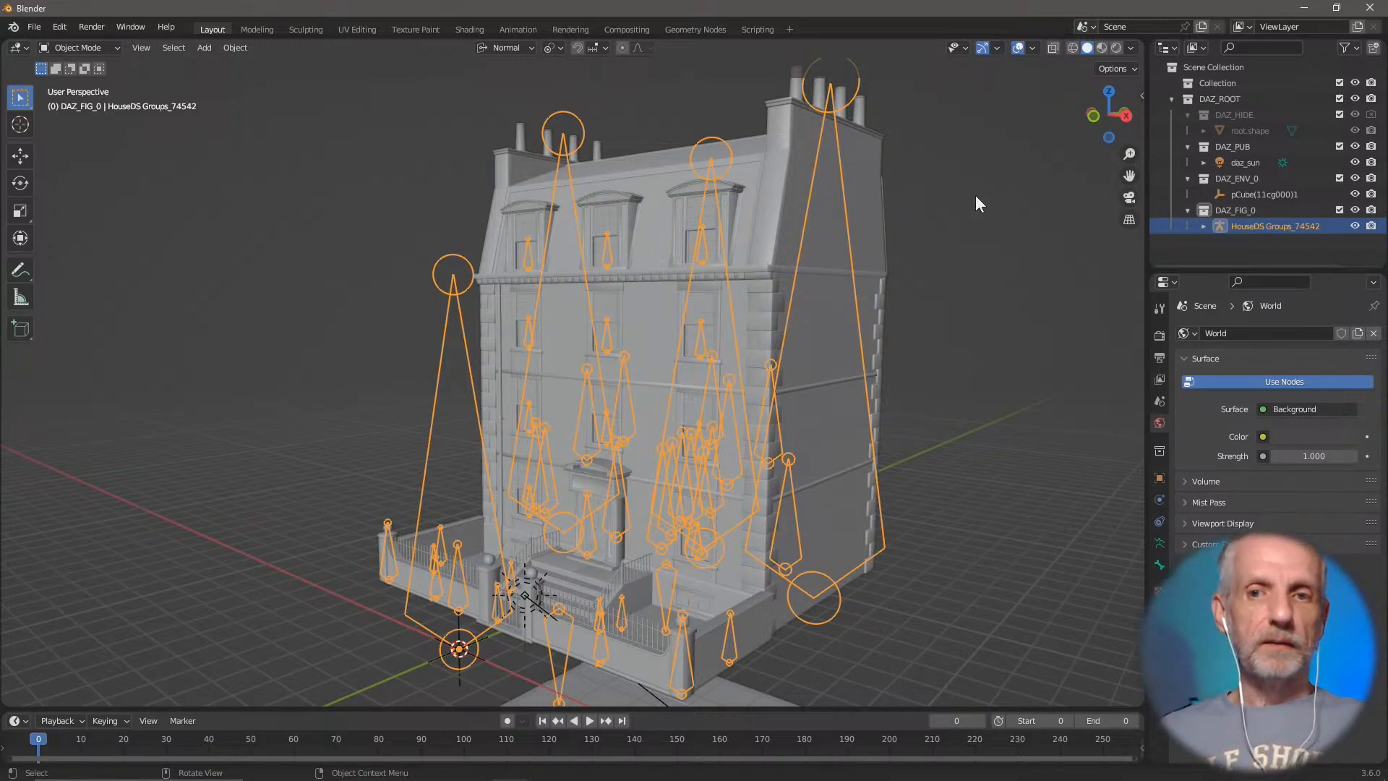
{"action": "left_click", "coordinate": [1018, 48]}
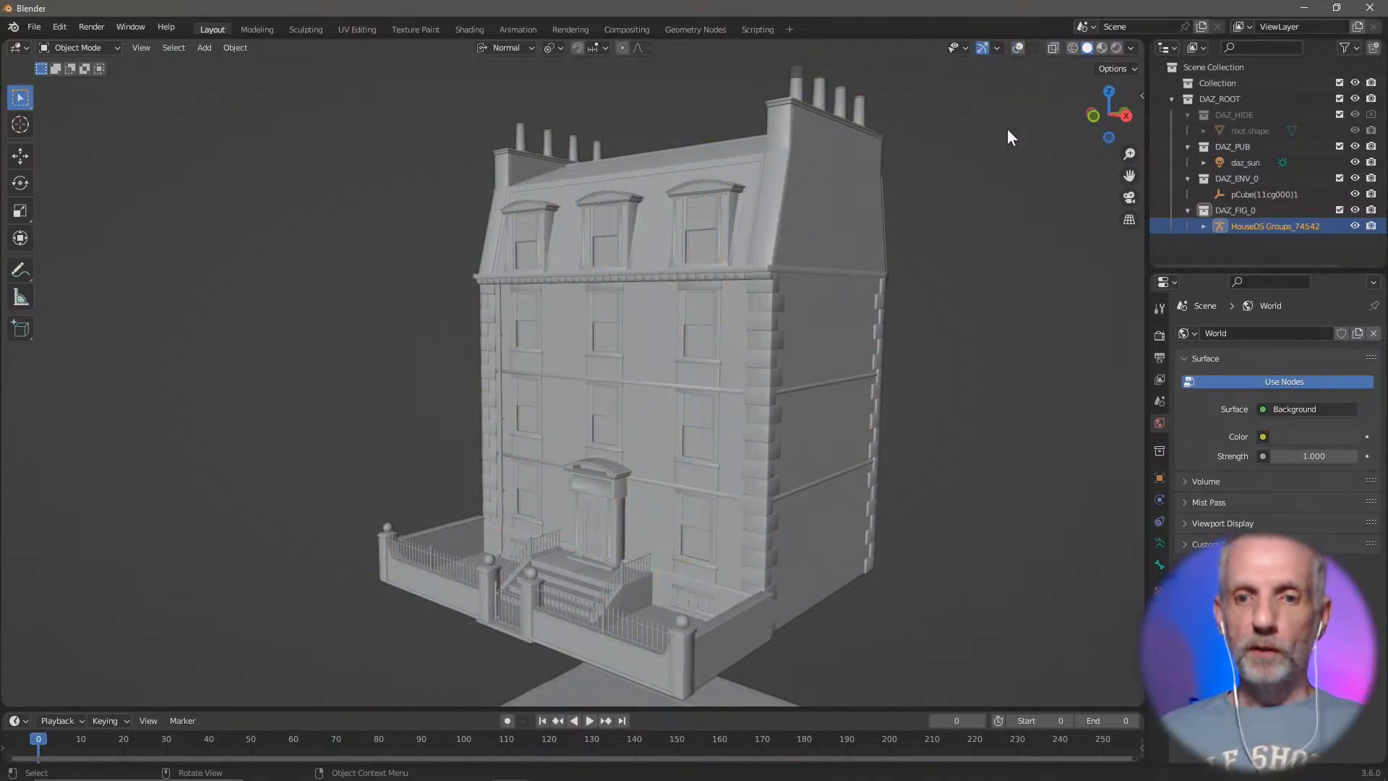
{"action": "left_click", "coordinate": [1018, 47]}
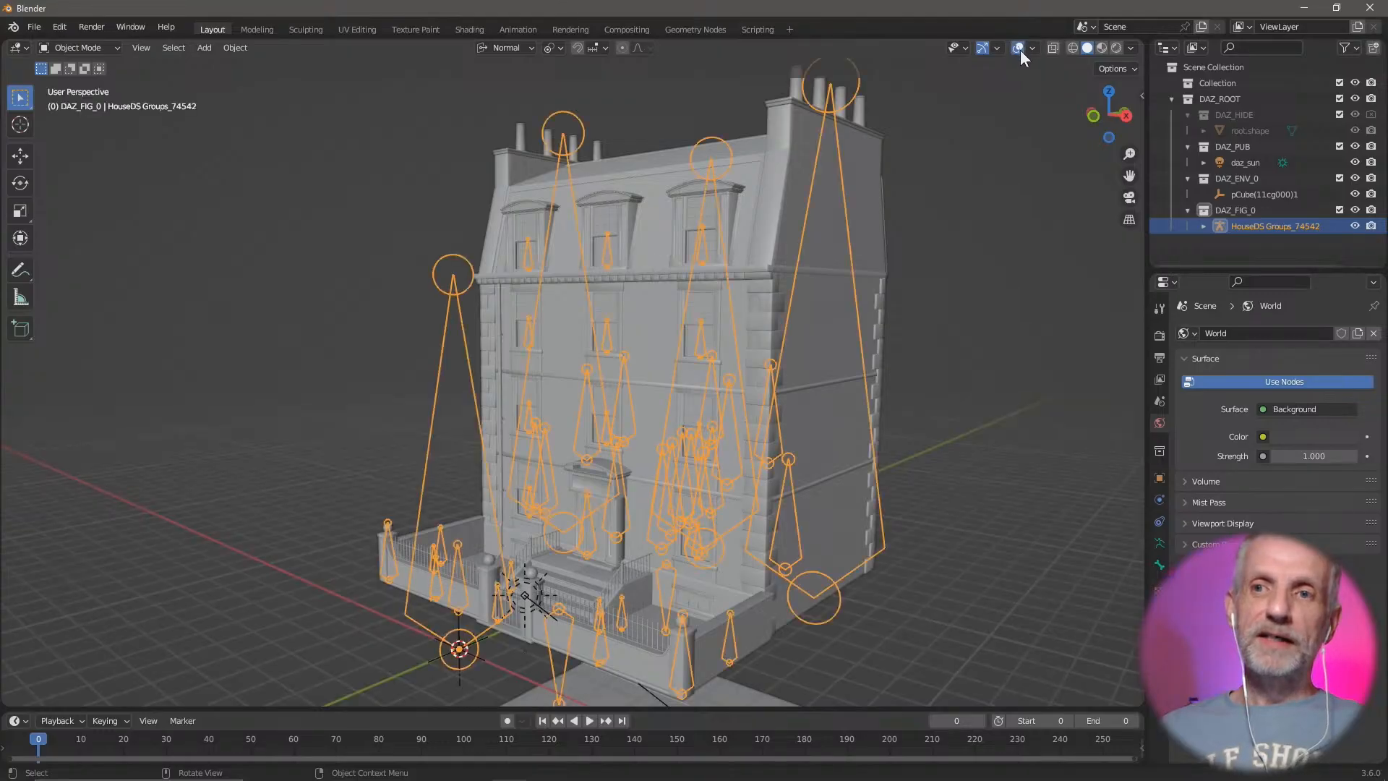
{"action": "left_click", "coordinate": [1035, 47]}
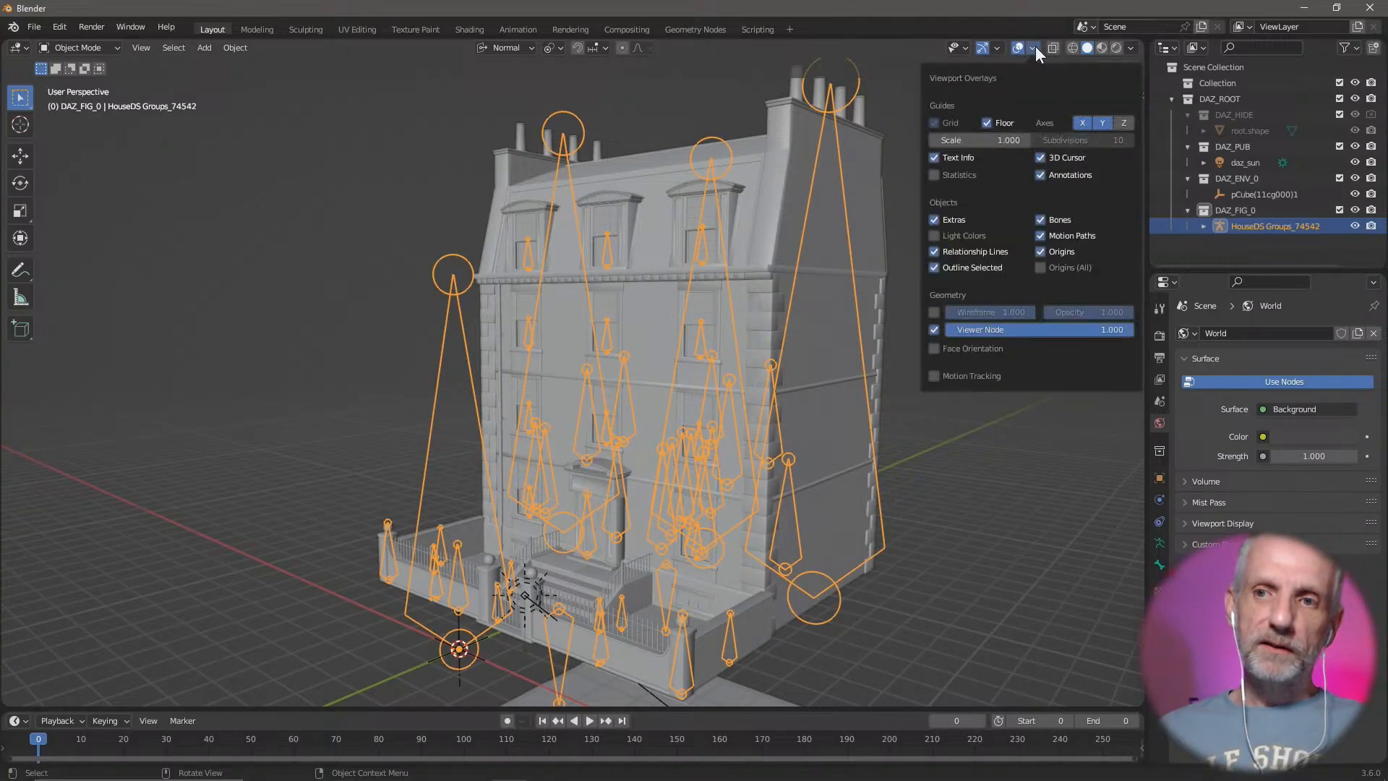
{"action": "left_click", "coordinate": [1046, 219]}
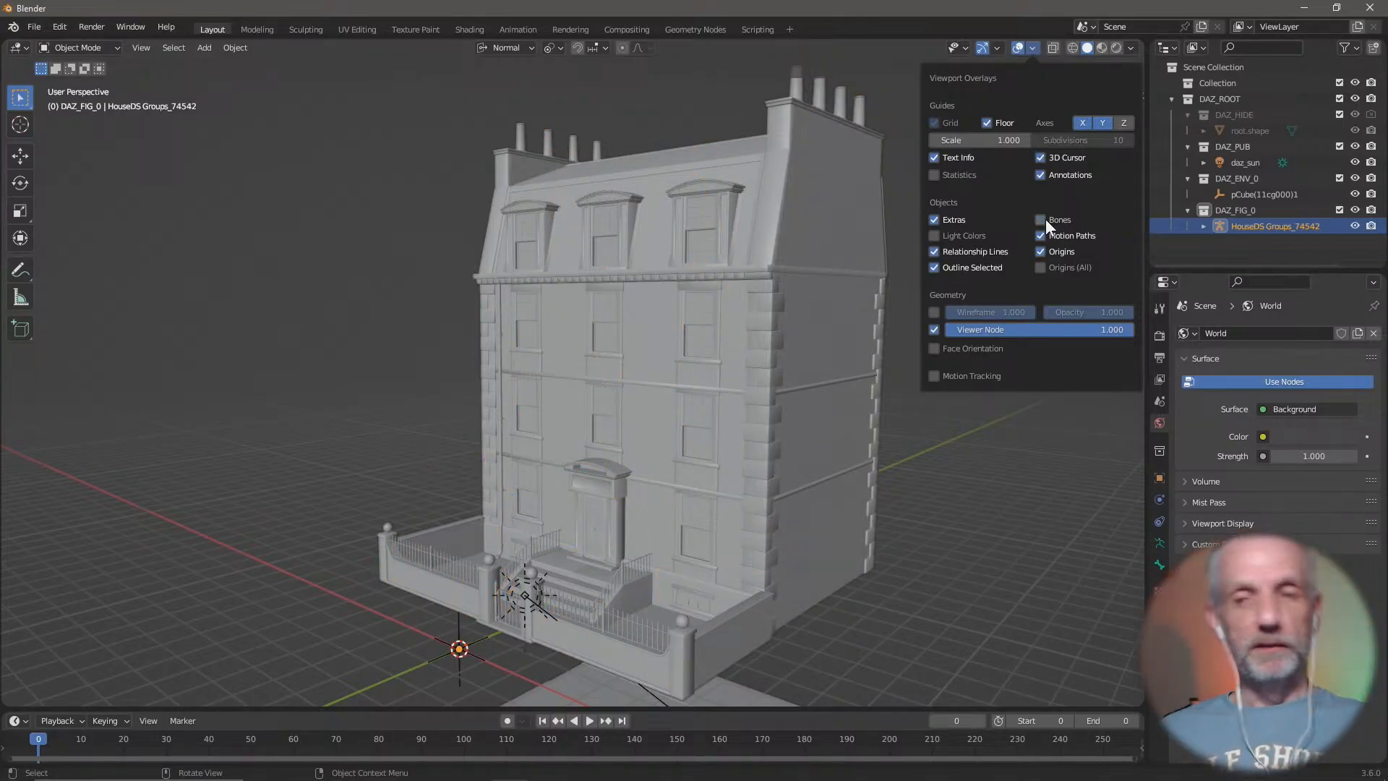
{"action": "left_click", "coordinate": [1045, 218]}
{"action": "left_click", "coordinate": [1045, 218]}
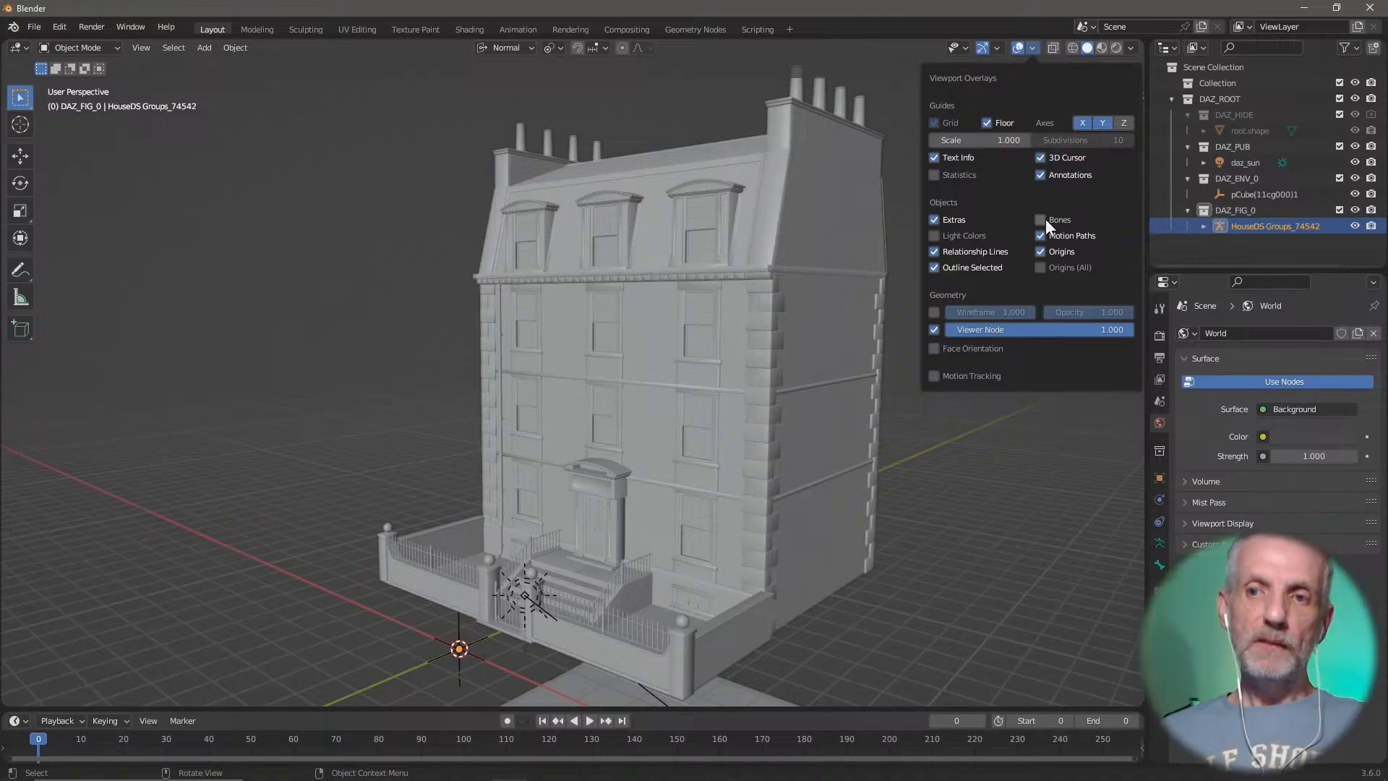
Step: Turn on the scene statistics overlay and view the house in Wireframe shading
{"action": "left_click", "coordinate": [933, 175]}
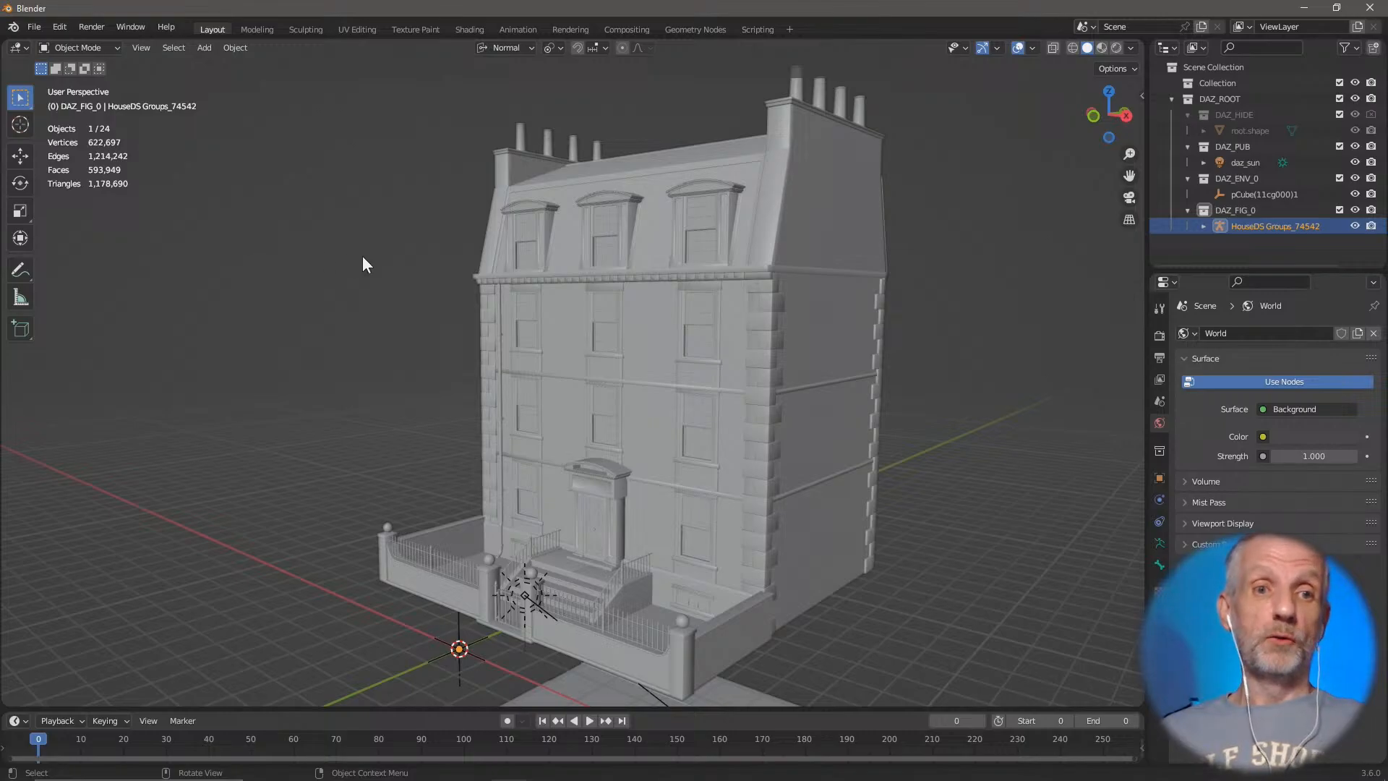
{"action": "middle_click_drag", "start_coordinate": [379, 262], "coordinate": [501, 297]}
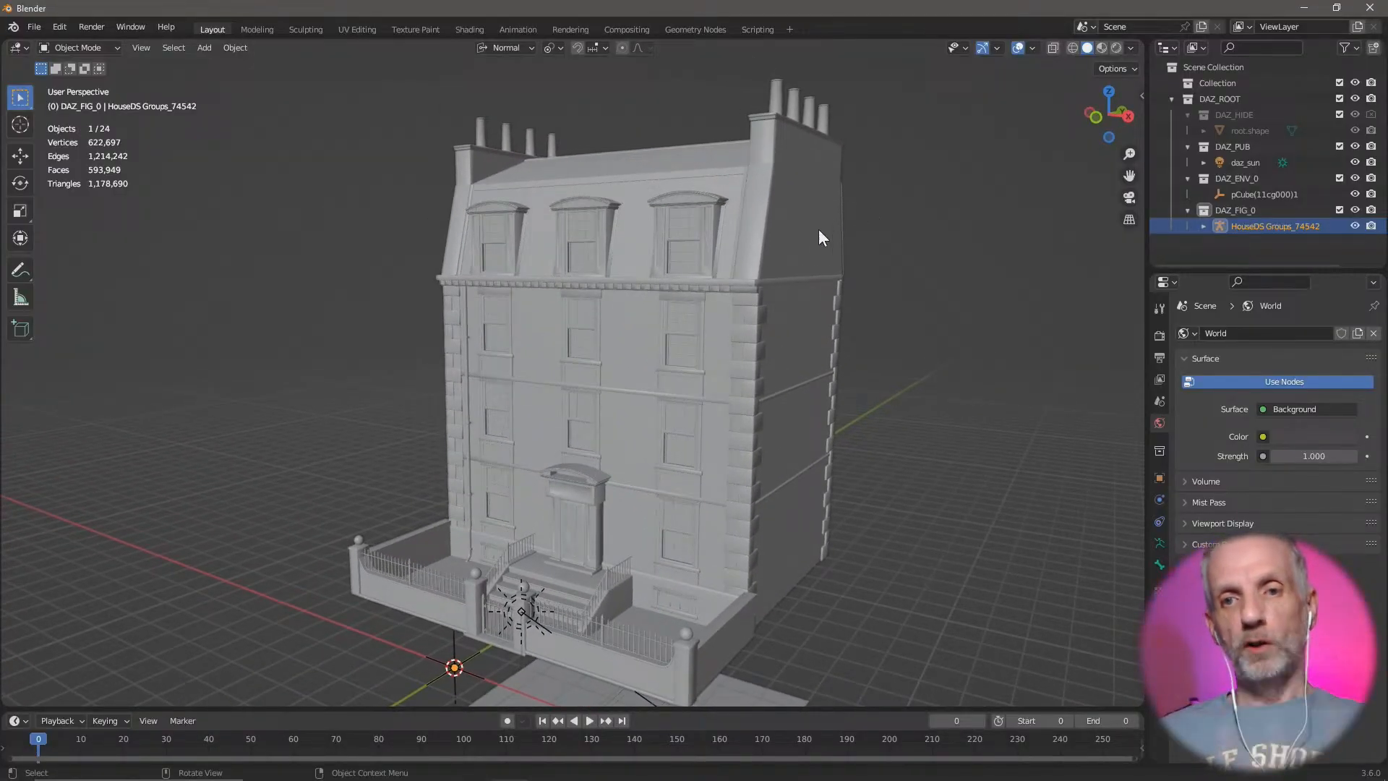
{"action": "left_click", "coordinate": [1075, 49]}
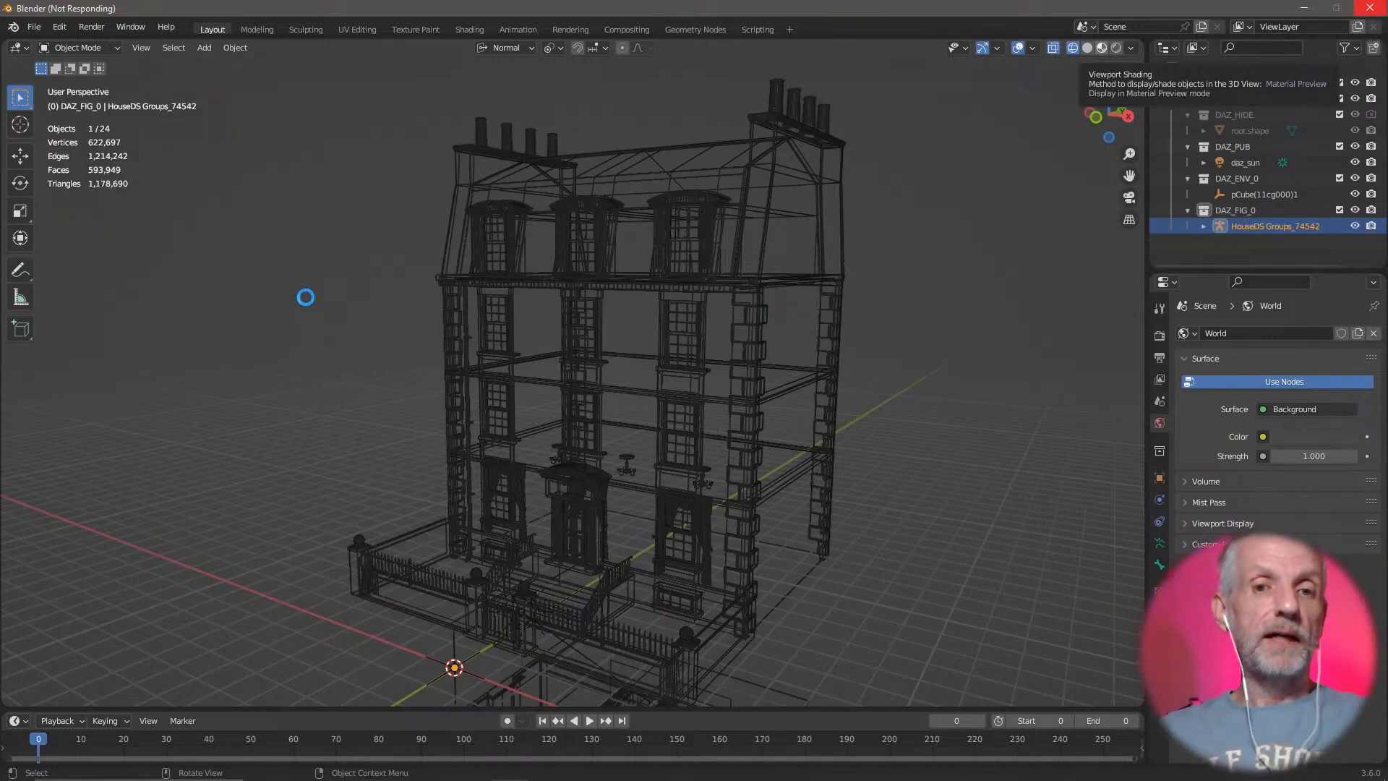
Step: Switch to DAZ Studio, start a new scene without saving the current one, and return to the Smart Content product list
{"action": "key", "text": "alt+Tab"}
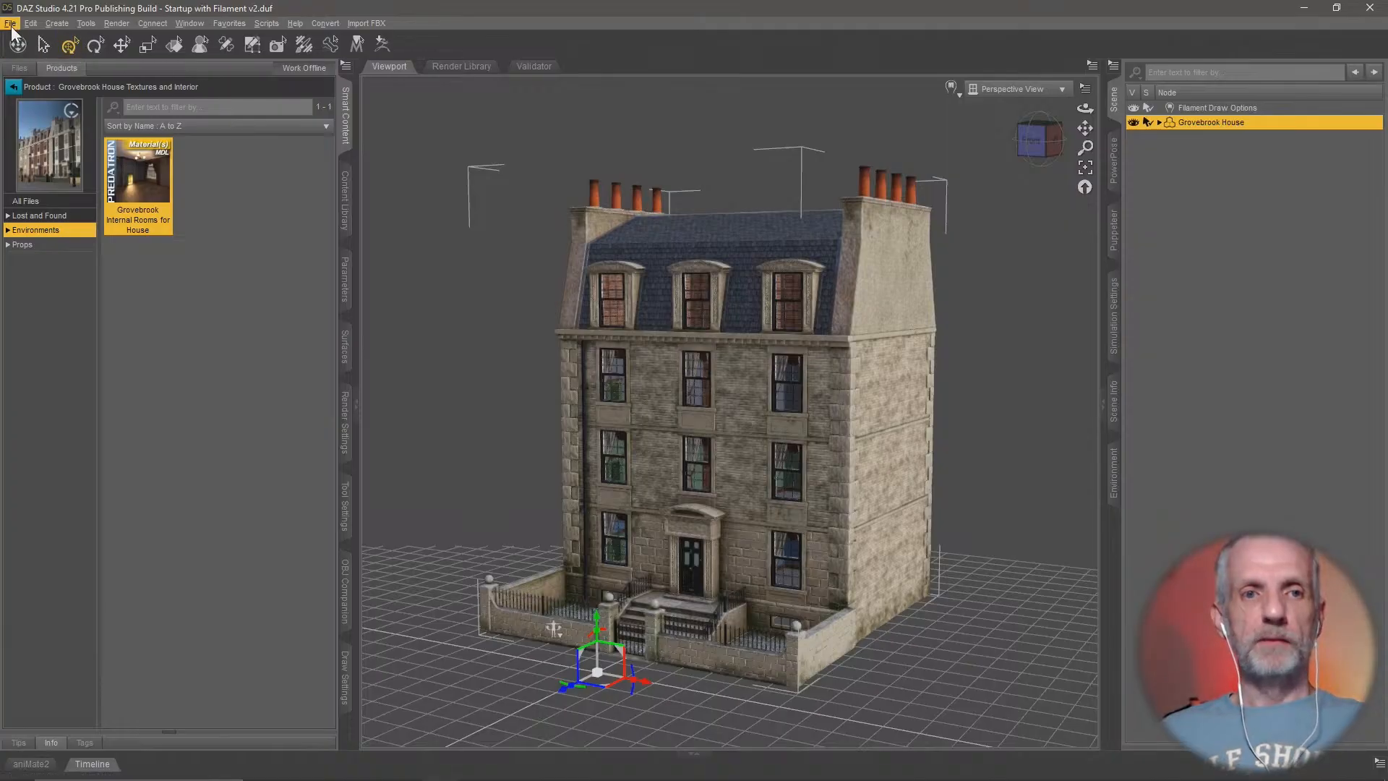
{"action": "left_click", "coordinate": [10, 24]}
{"action": "left_click", "coordinate": [68, 40]}
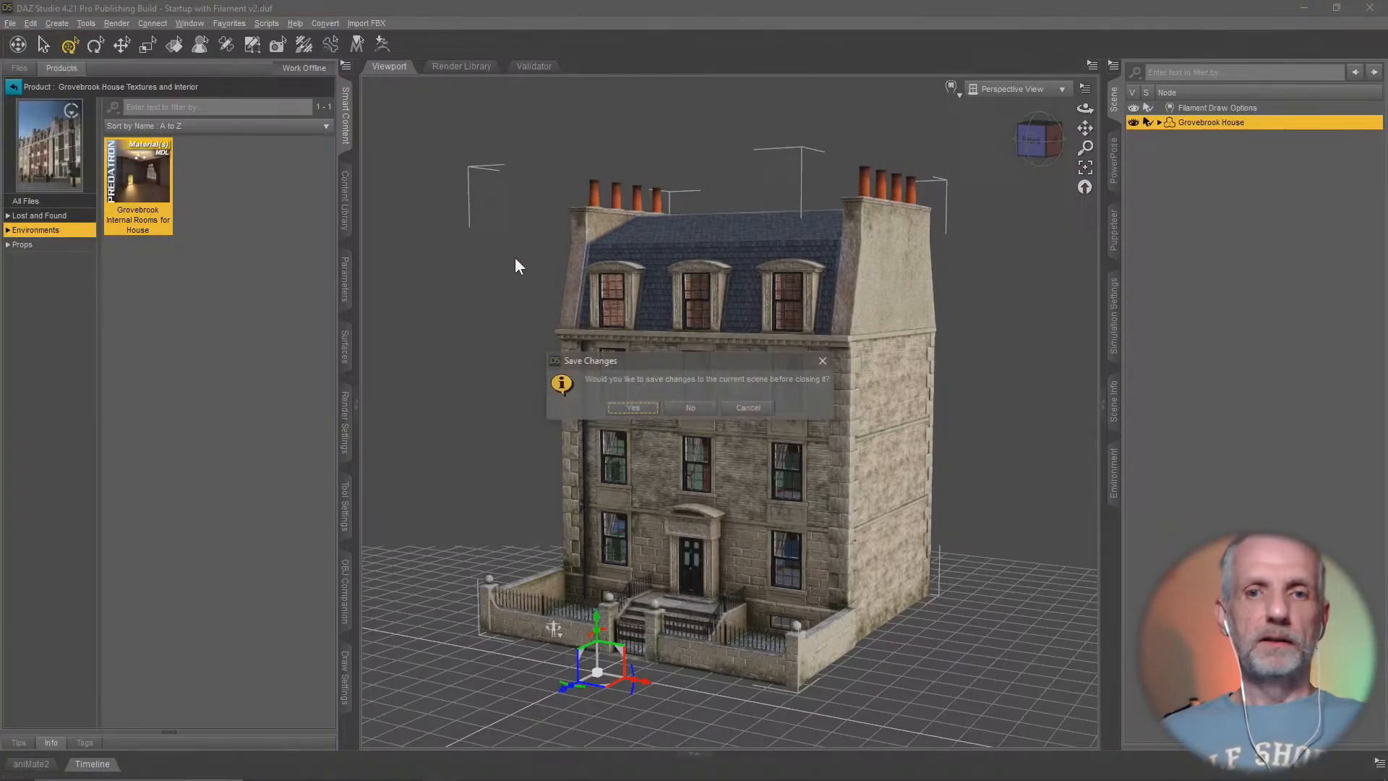
{"action": "left_click", "coordinate": [694, 408]}
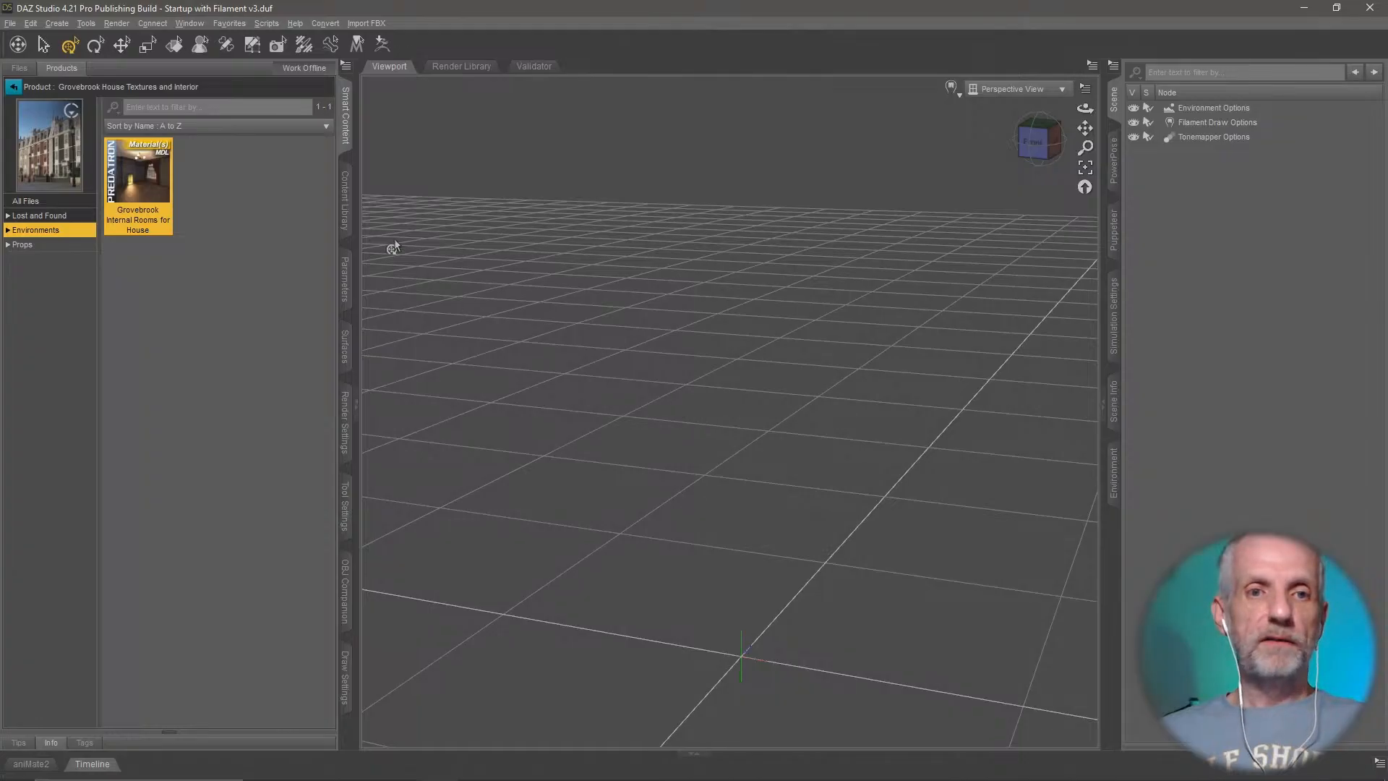
{"action": "left_click", "coordinate": [13, 87]}
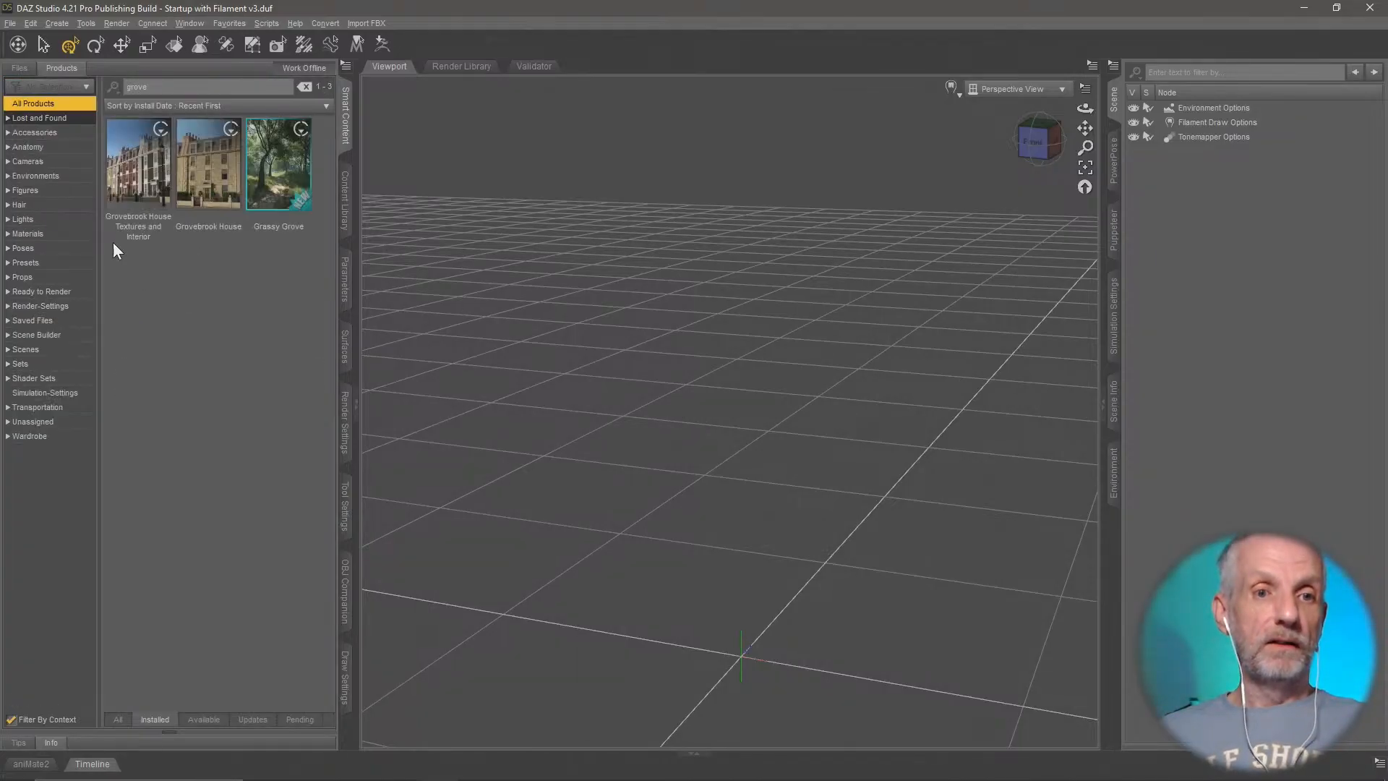
Step: Clear the product search, browse Figures, open the Nathan 9 HD product and load the Nathan 9 actor into the scene
{"action": "left_click", "coordinate": [63, 191]}
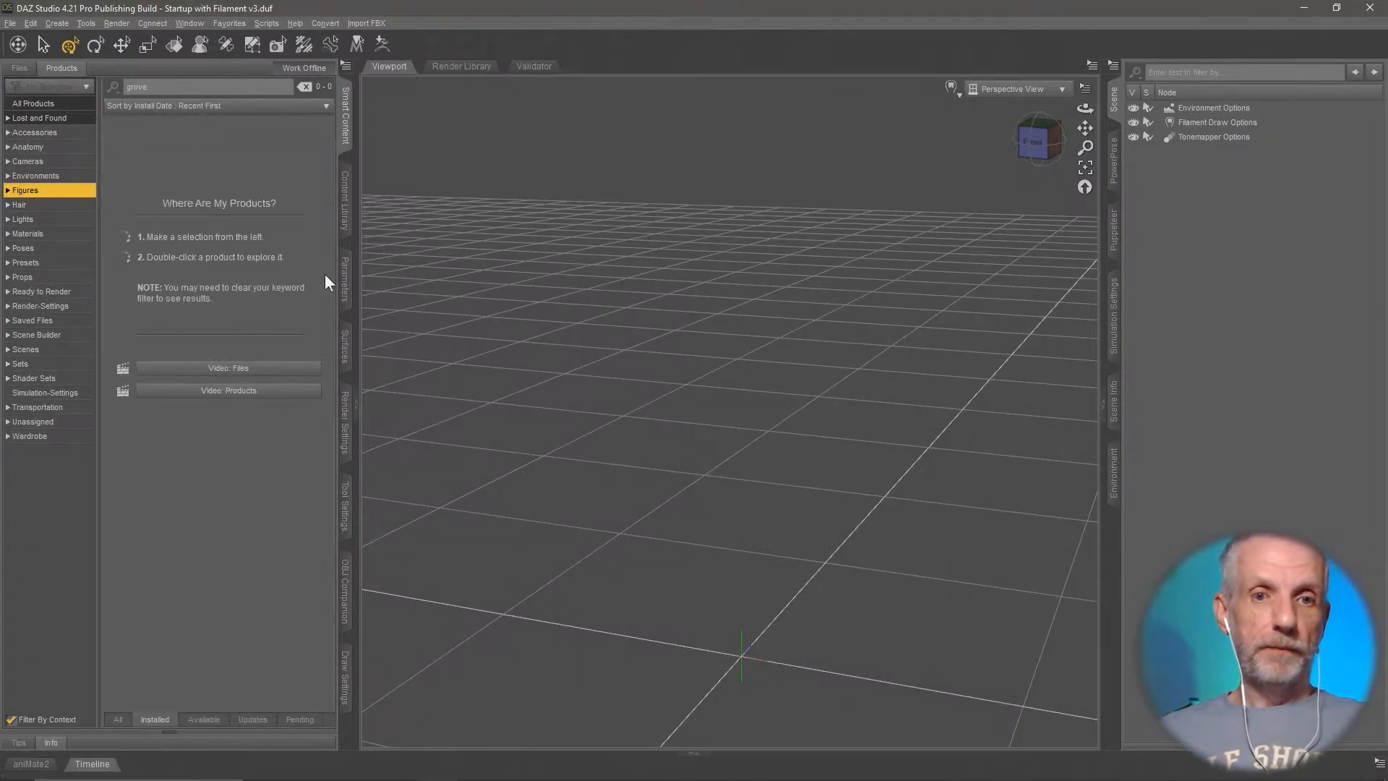
{"action": "left_click", "coordinate": [304, 86]}
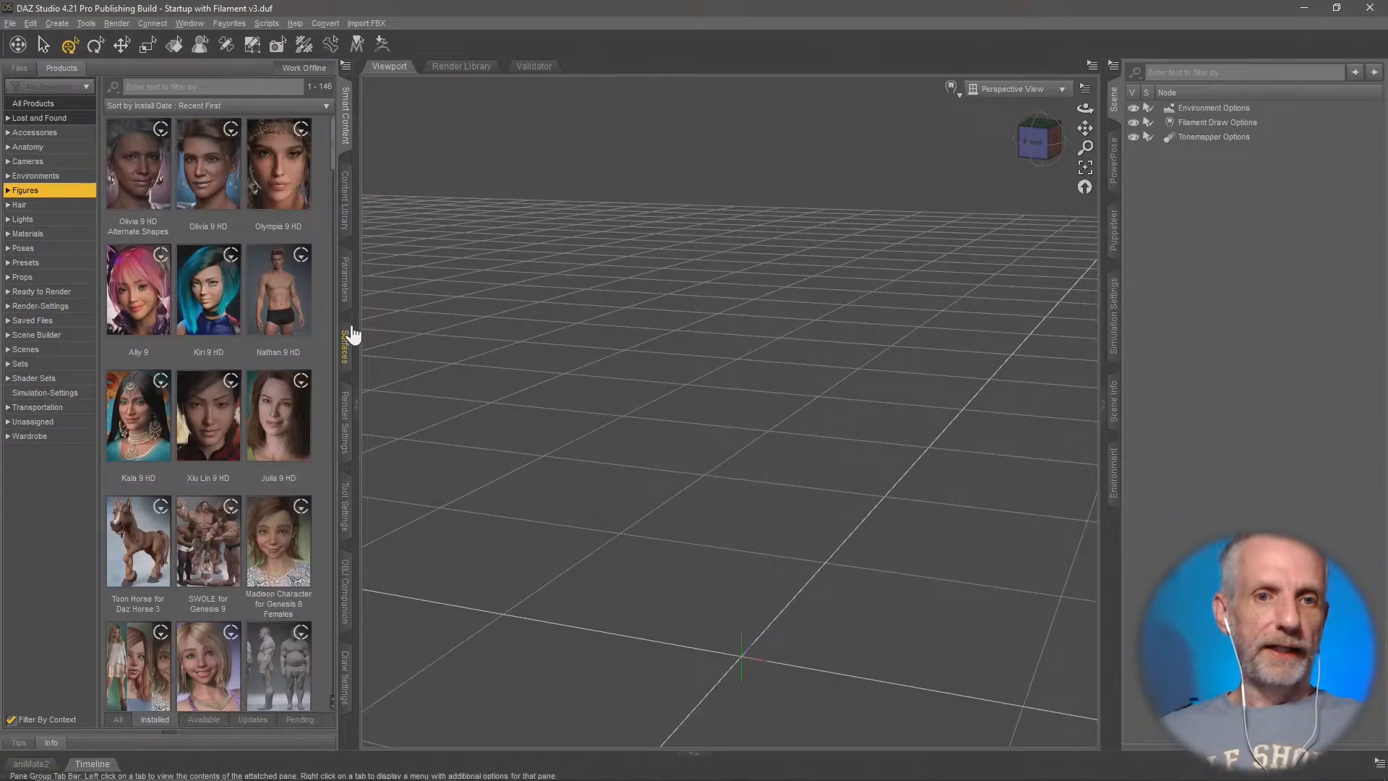
{"action": "left_click", "coordinate": [293, 282]}
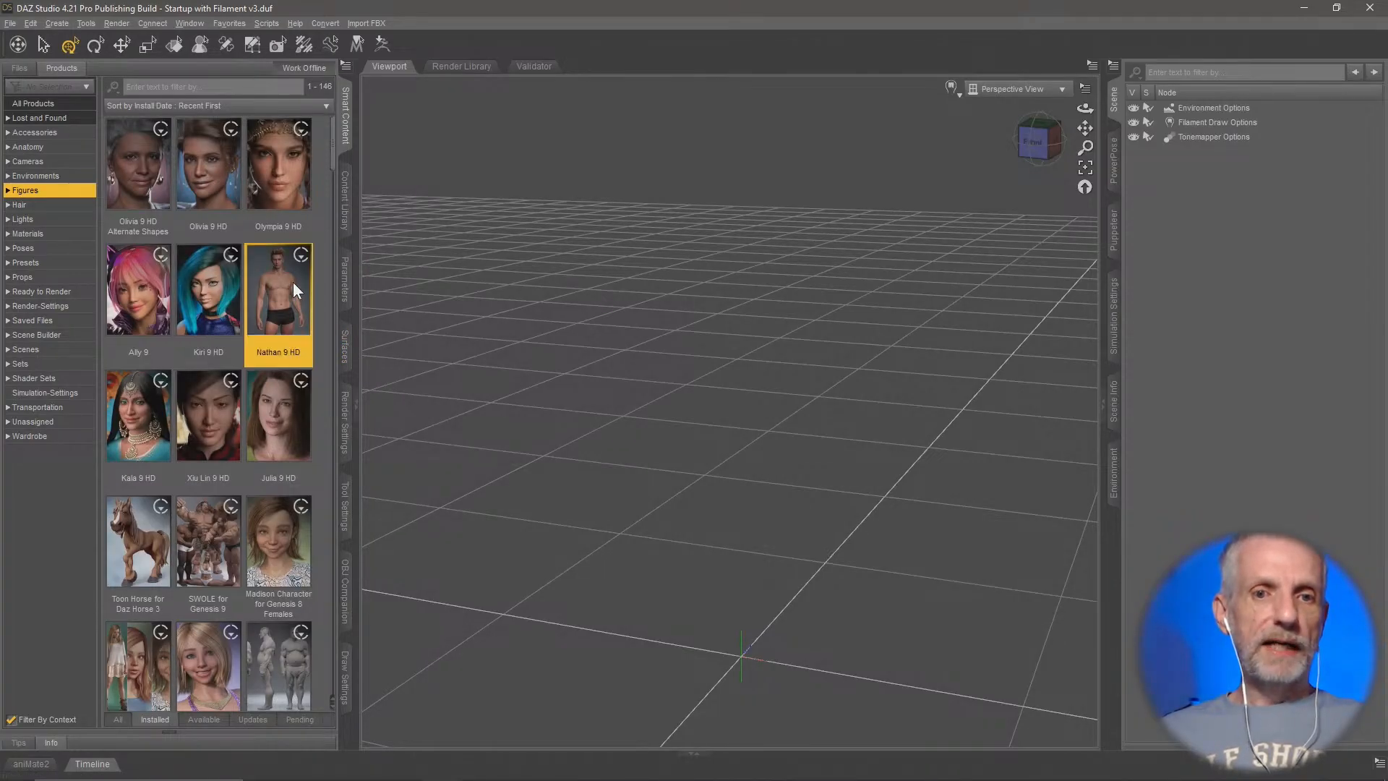
{"action": "mouse_move", "coordinate": [275, 297]}
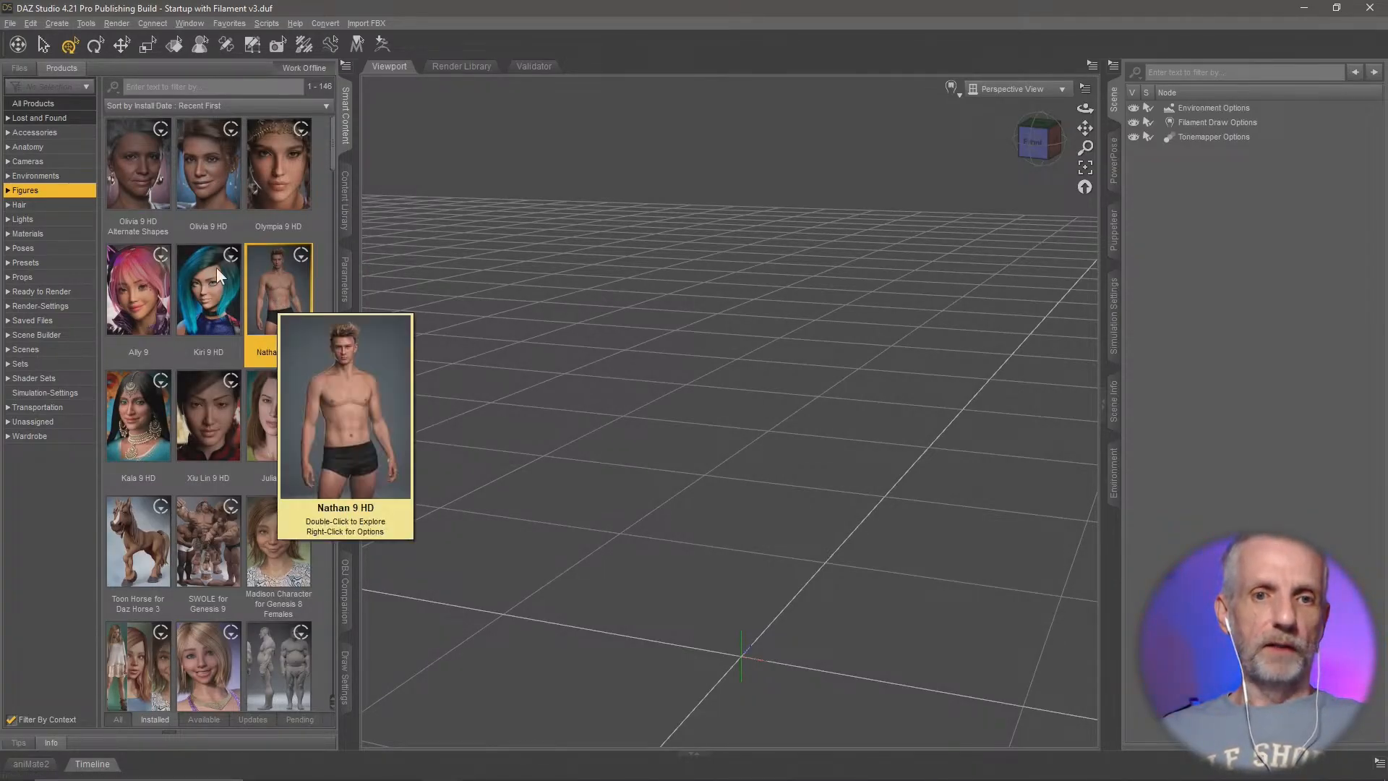
{"action": "double_click", "coordinate": [290, 300]}
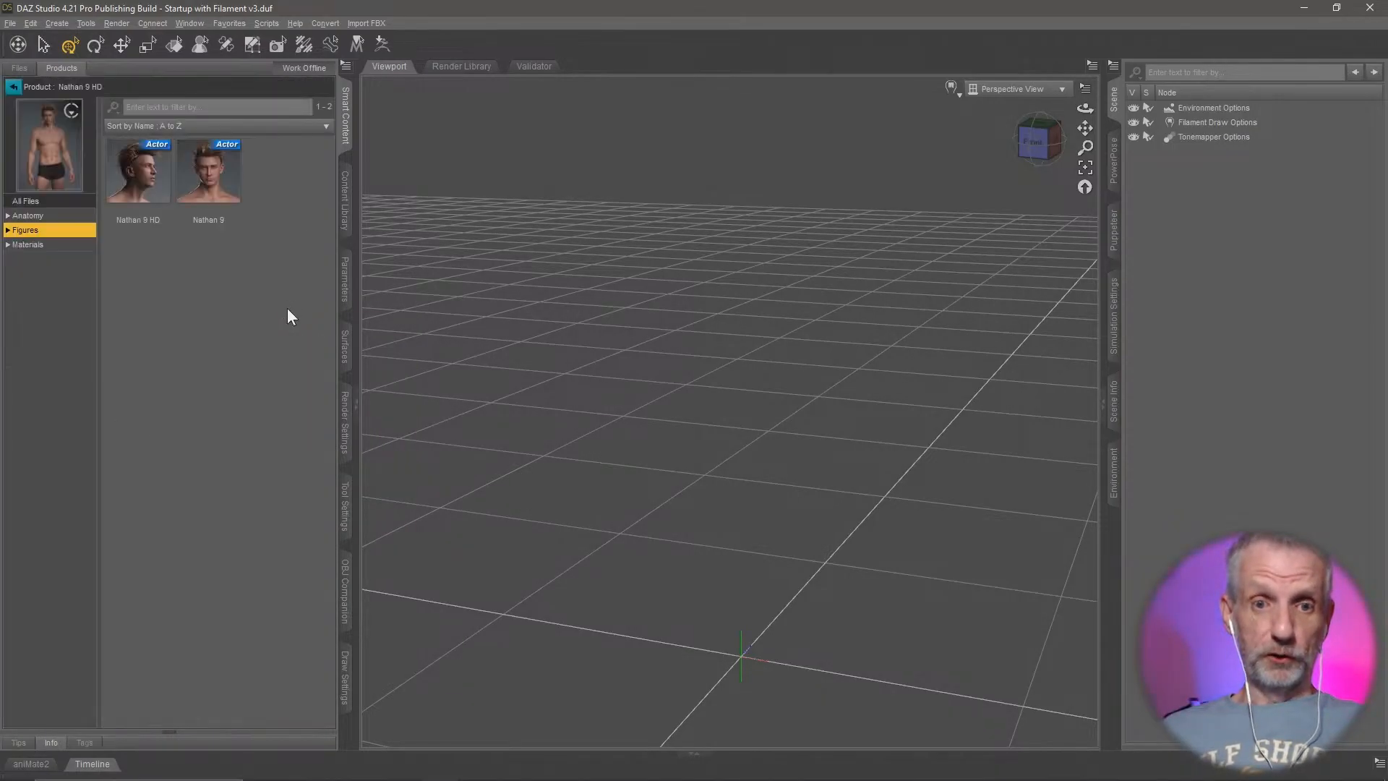
{"action": "double_click", "coordinate": [211, 181]}
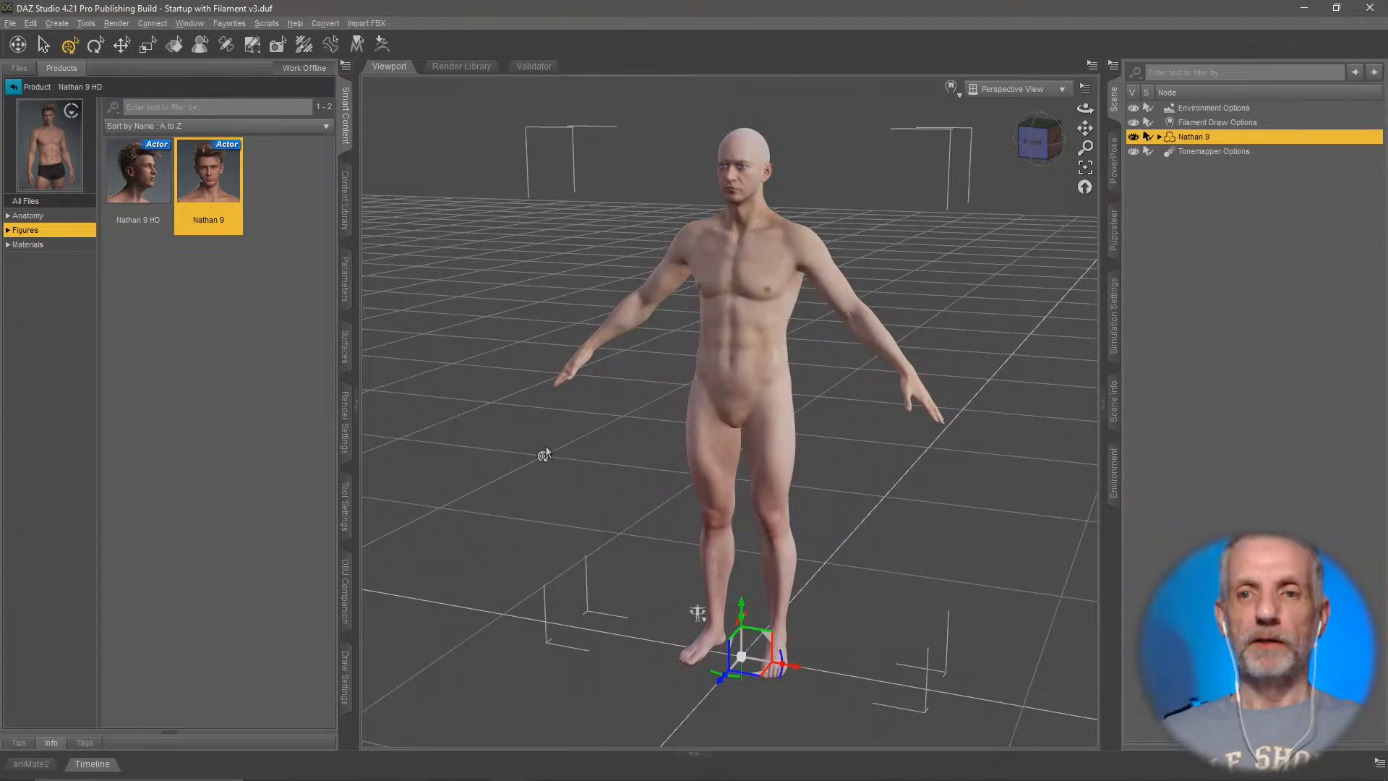
{"action": "mouse_move", "coordinate": [766, 356]}
{"action": "middle_mouse_down"}
{"action": "mouse_move", "coordinate": [777, 344]}
{"action": "mouse_move", "coordinate": [779, 357]}
{"action": "middle_mouse_up"}
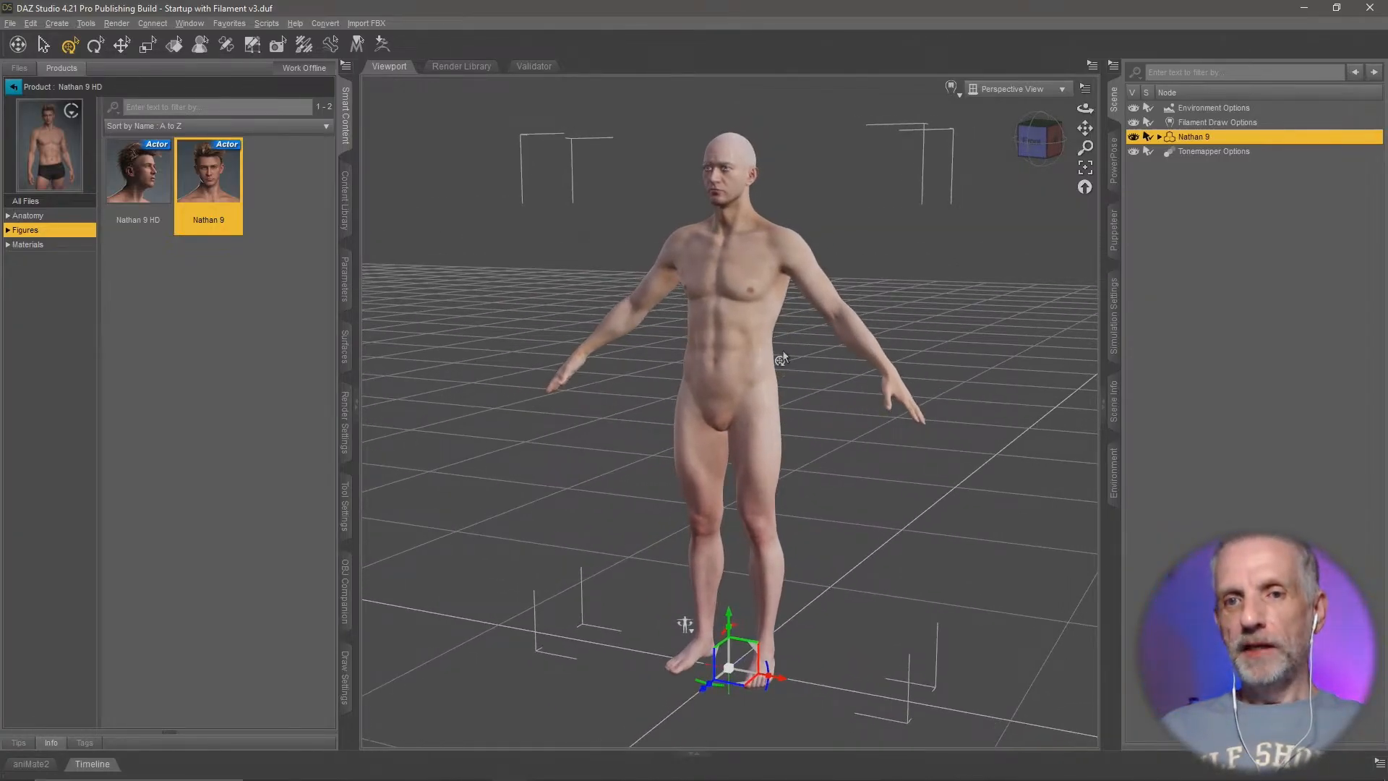
Step: Dress Nathan 9 in the complete Business Casual Outfit from the Business Casual dForce Outfit for Genesis 9 wardrobe product
{"action": "left_click", "coordinate": [13, 86]}
{"action": "left_click", "coordinate": [58, 320]}
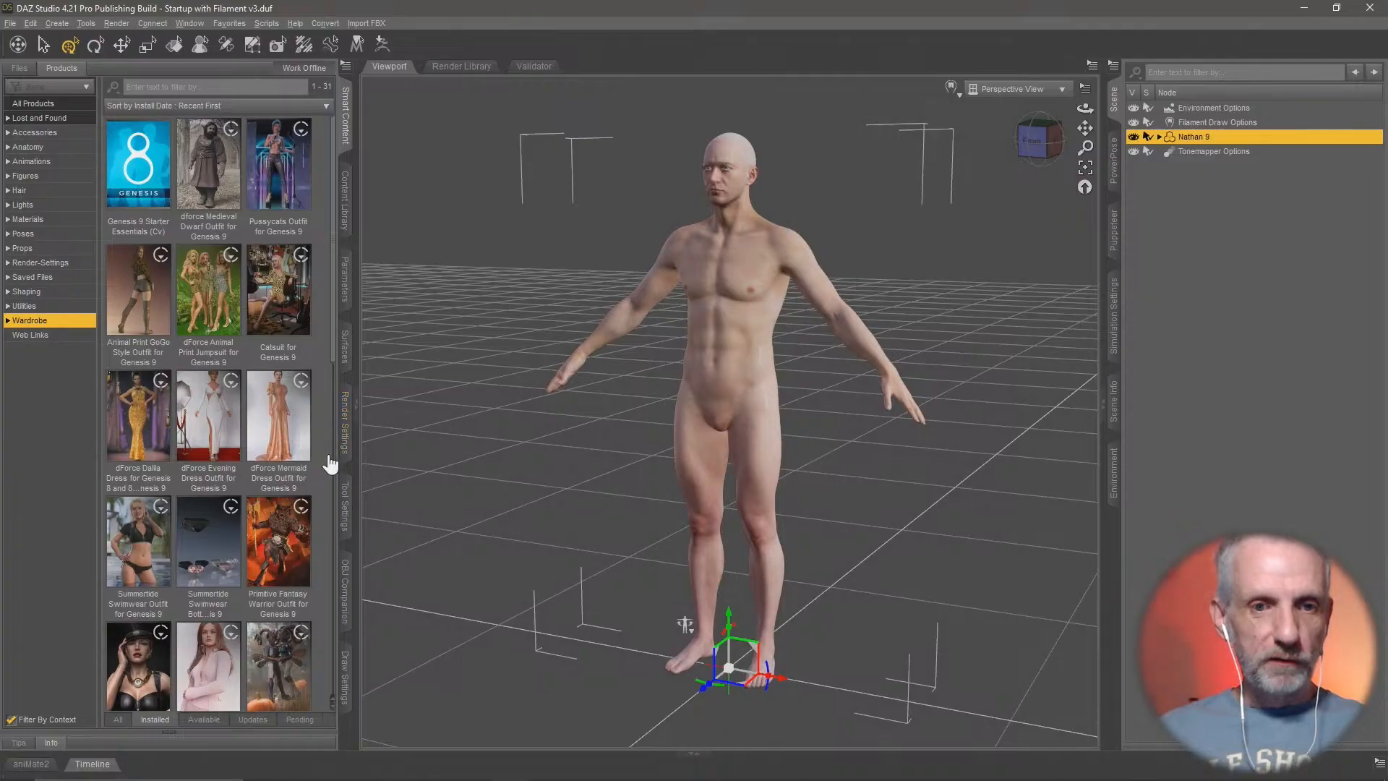
{"action": "scroll", "coordinate": [327, 452], "scroll_direction": "down", "scroll_amount": 10}
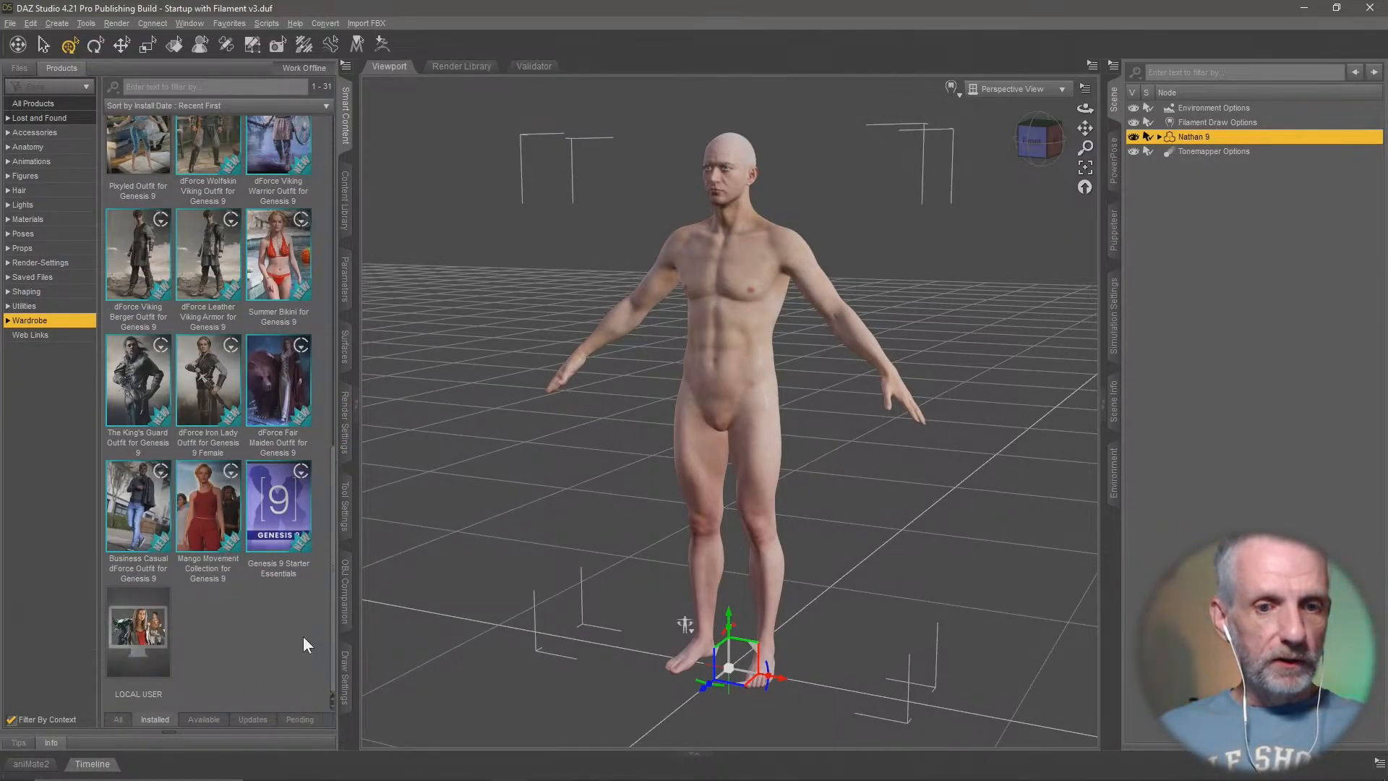
{"action": "mouse_move", "coordinate": [145, 522]}
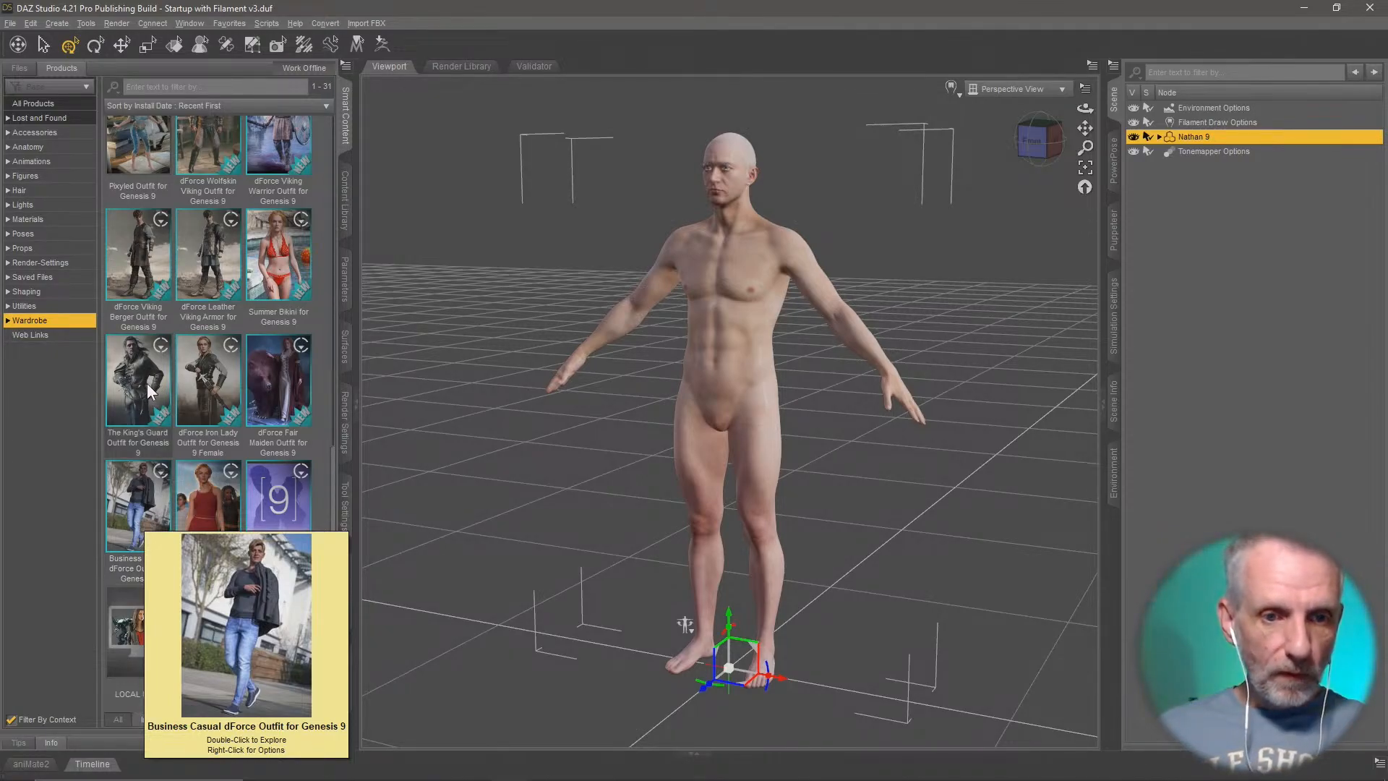
{"action": "scroll", "coordinate": [208, 365], "scroll_direction": "up", "scroll_amount": 1}
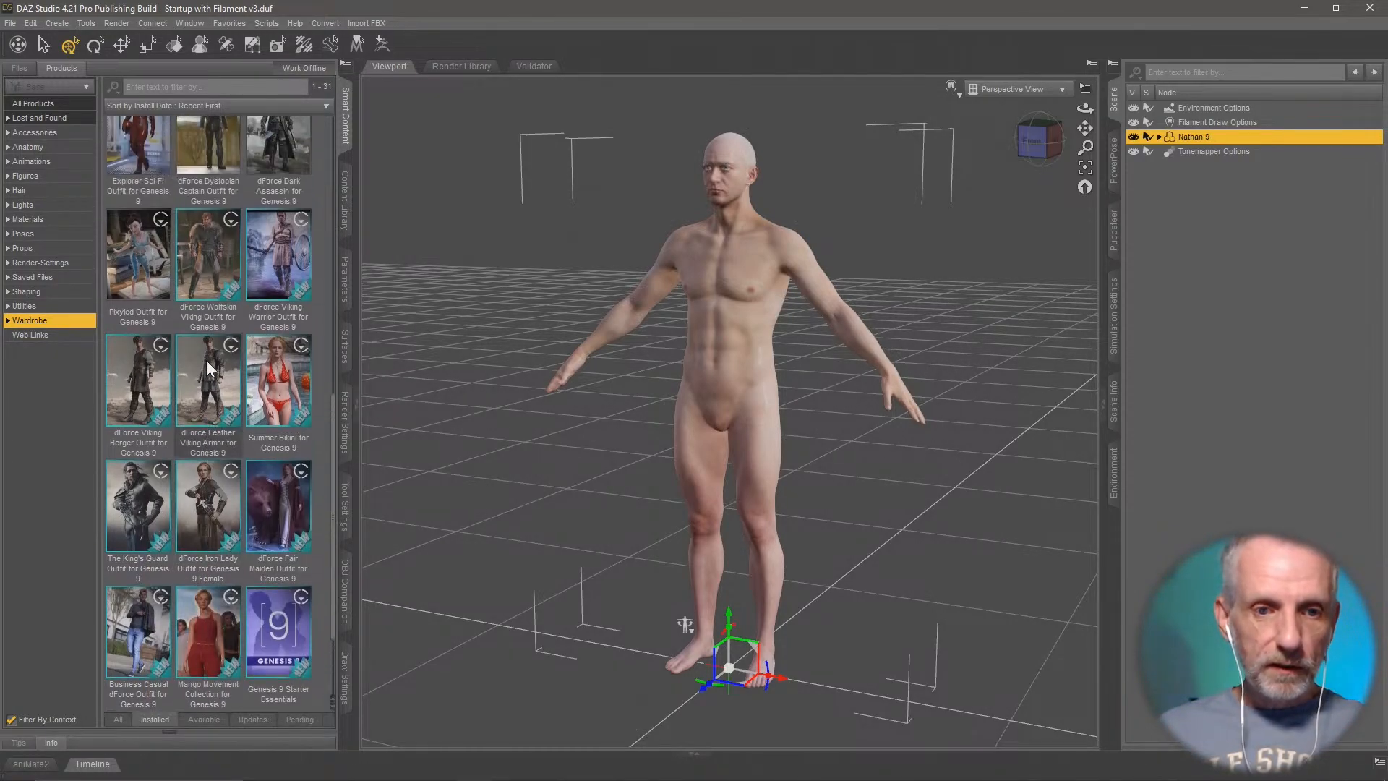
{"action": "scroll", "coordinate": [173, 492], "scroll_direction": "down", "scroll_amount": 1}
{"action": "left_click", "coordinate": [140, 500]}
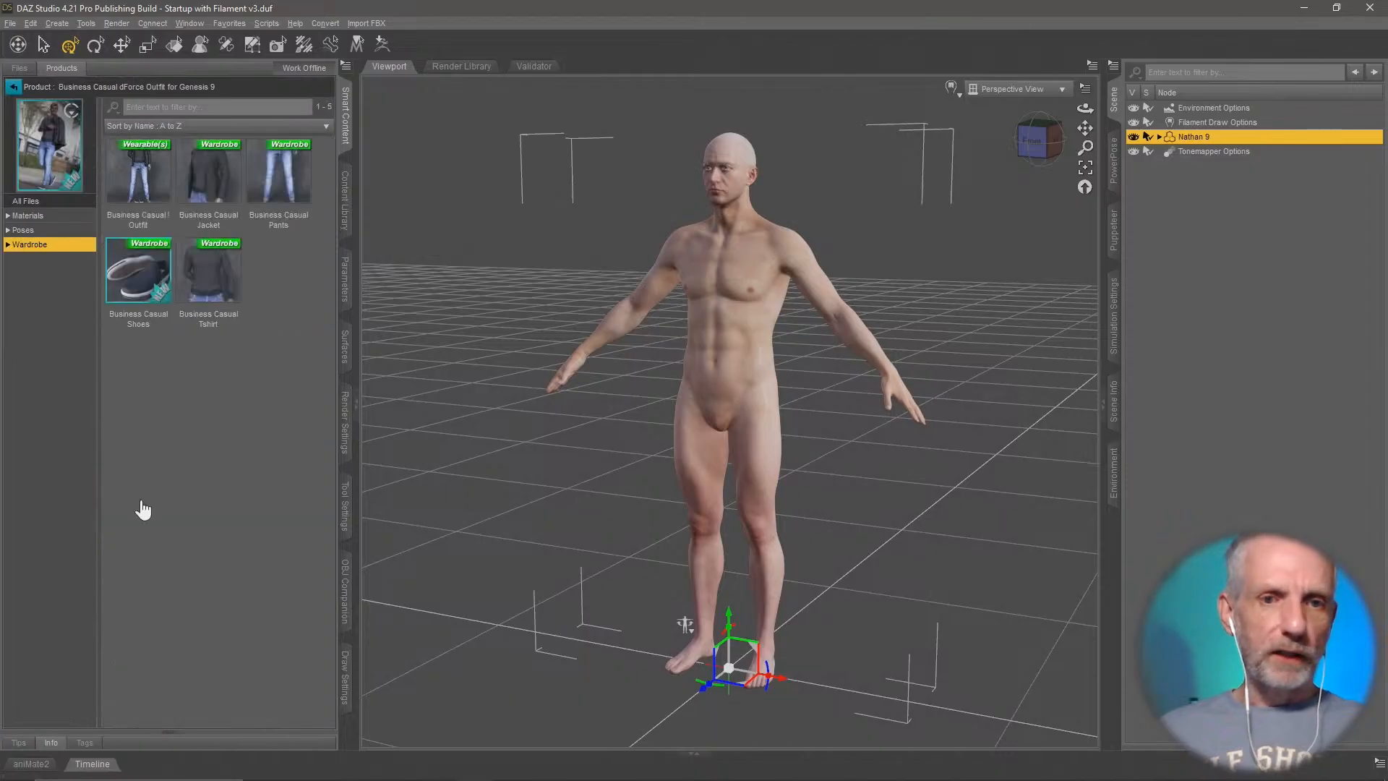
{"action": "double_click", "coordinate": [137, 182]}
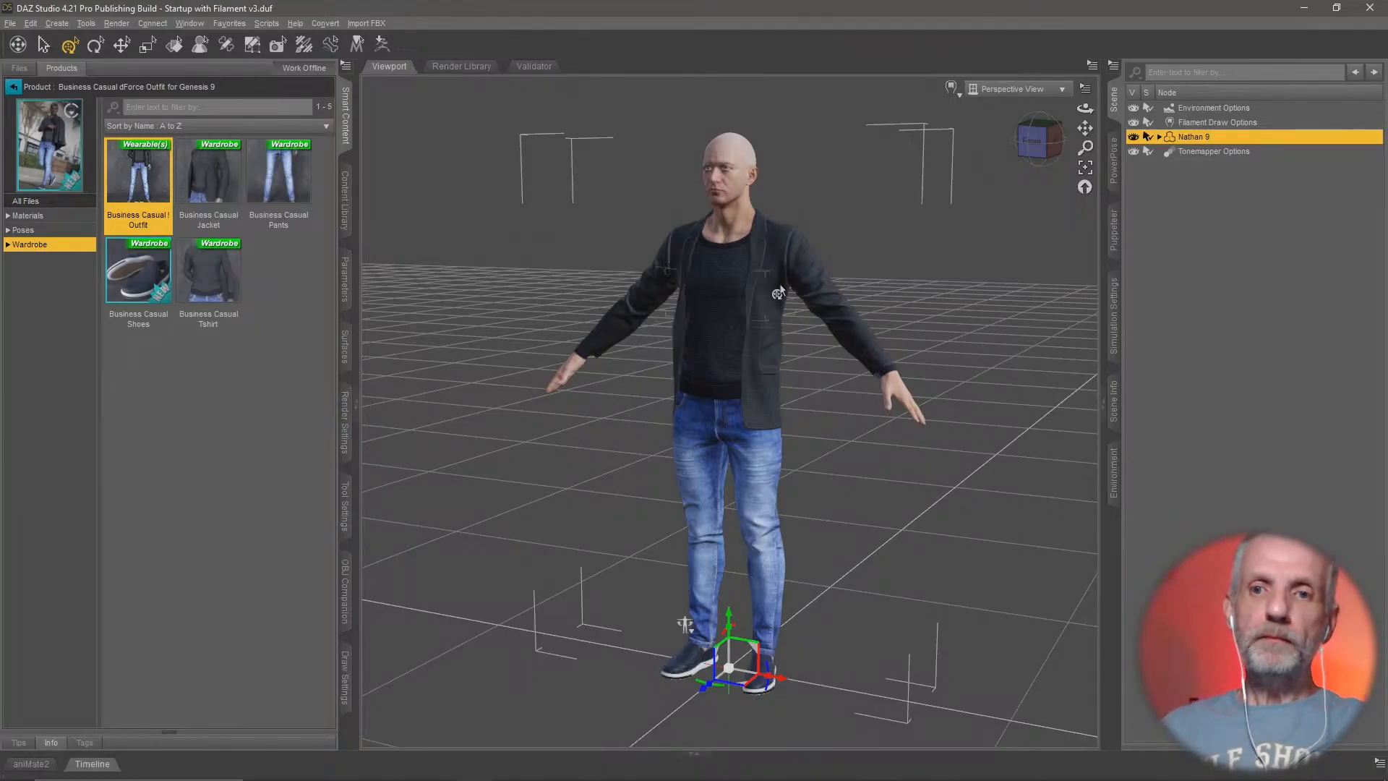
{"action": "scroll", "coordinate": [779, 283], "scroll_direction": "up", "scroll_amount": 3}
{"action": "scroll", "coordinate": [779, 289], "scroll_direction": "up", "scroll_amount": 4}
{"action": "middle_click_drag", "start_coordinate": [779, 291], "coordinate": [820, 273]}
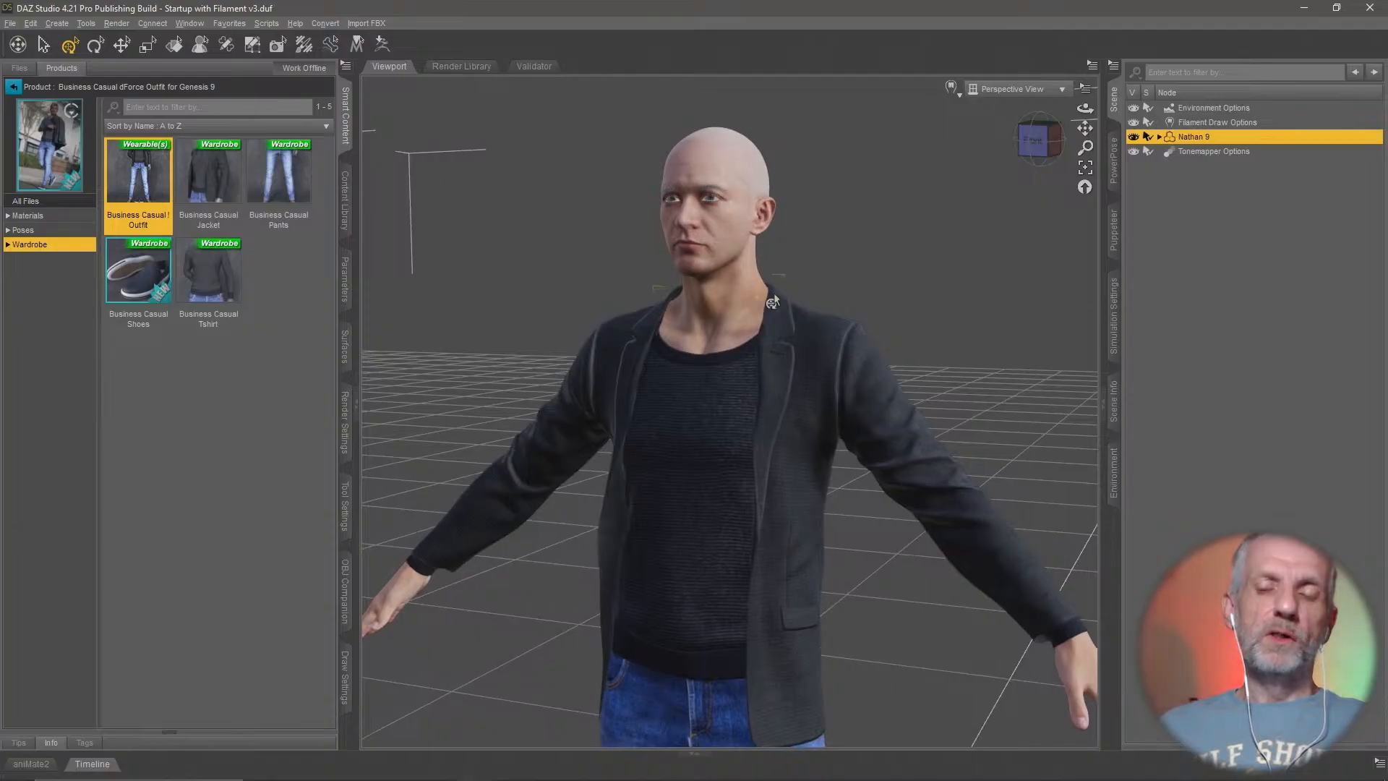
Step: Add Montreal Flip Hair Gen 9 from the hair products to Nathan 9 and check it around the head
{"action": "left_click", "coordinate": [13, 86]}
{"action": "left_click", "coordinate": [44, 191]}
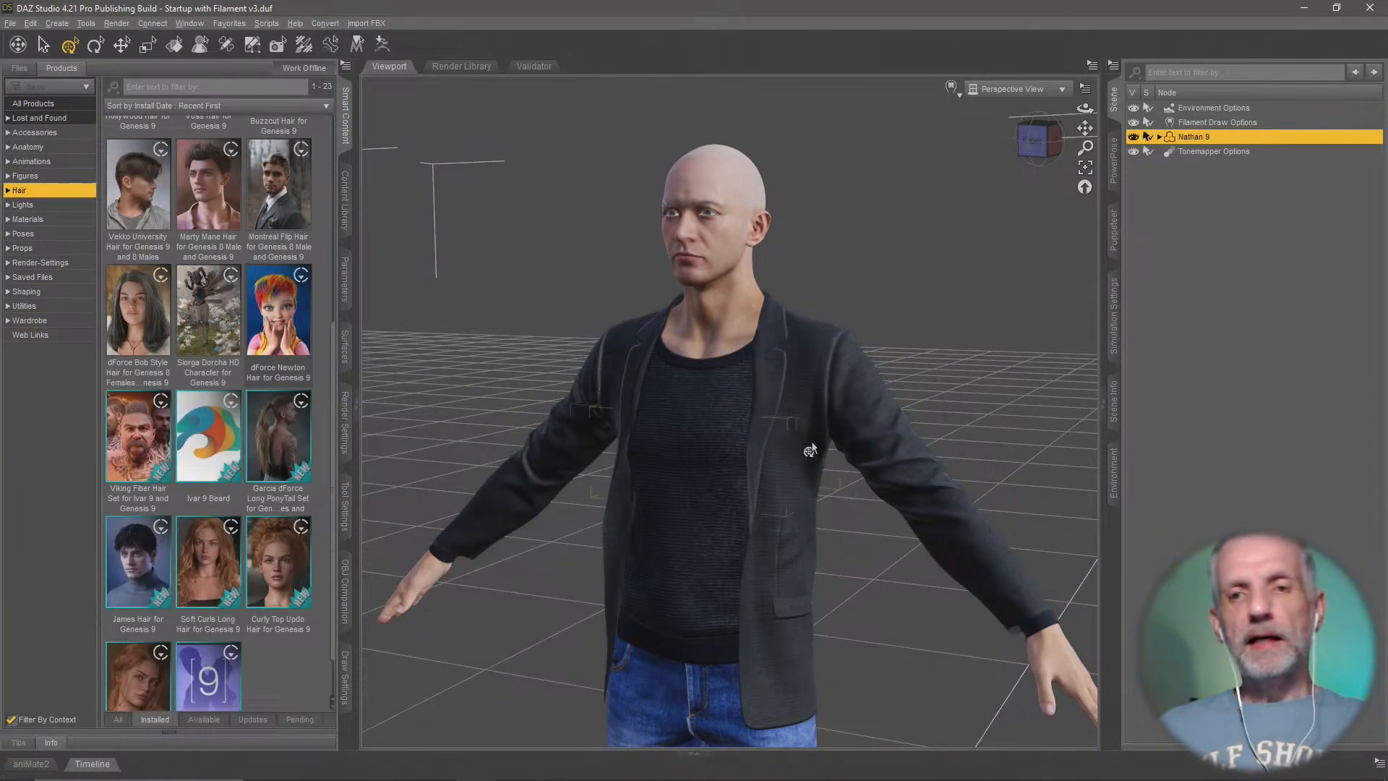
{"action": "scroll", "coordinate": [817, 441], "scroll_direction": "down", "scroll_amount": 5}
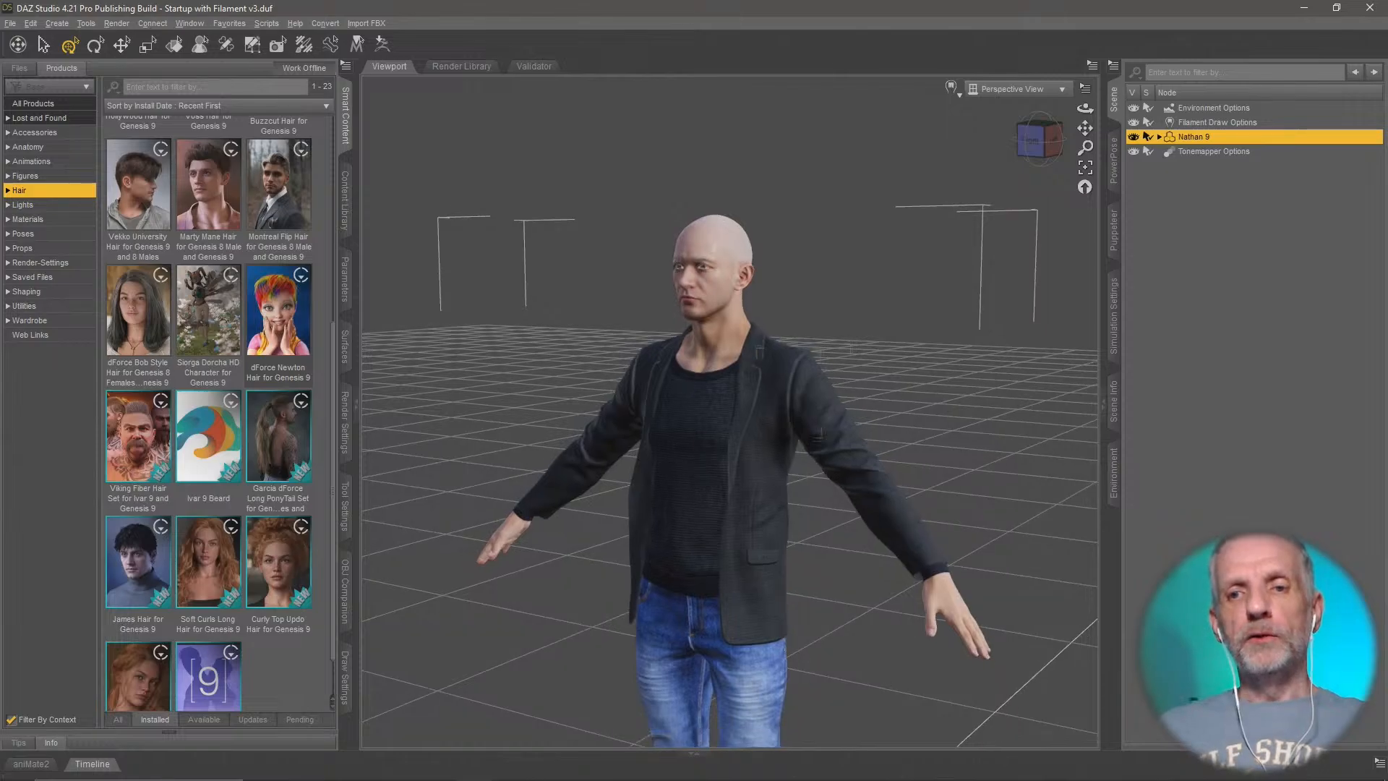
{"action": "middle_click_drag", "start_coordinate": [818, 440], "coordinate": [817, 360]}
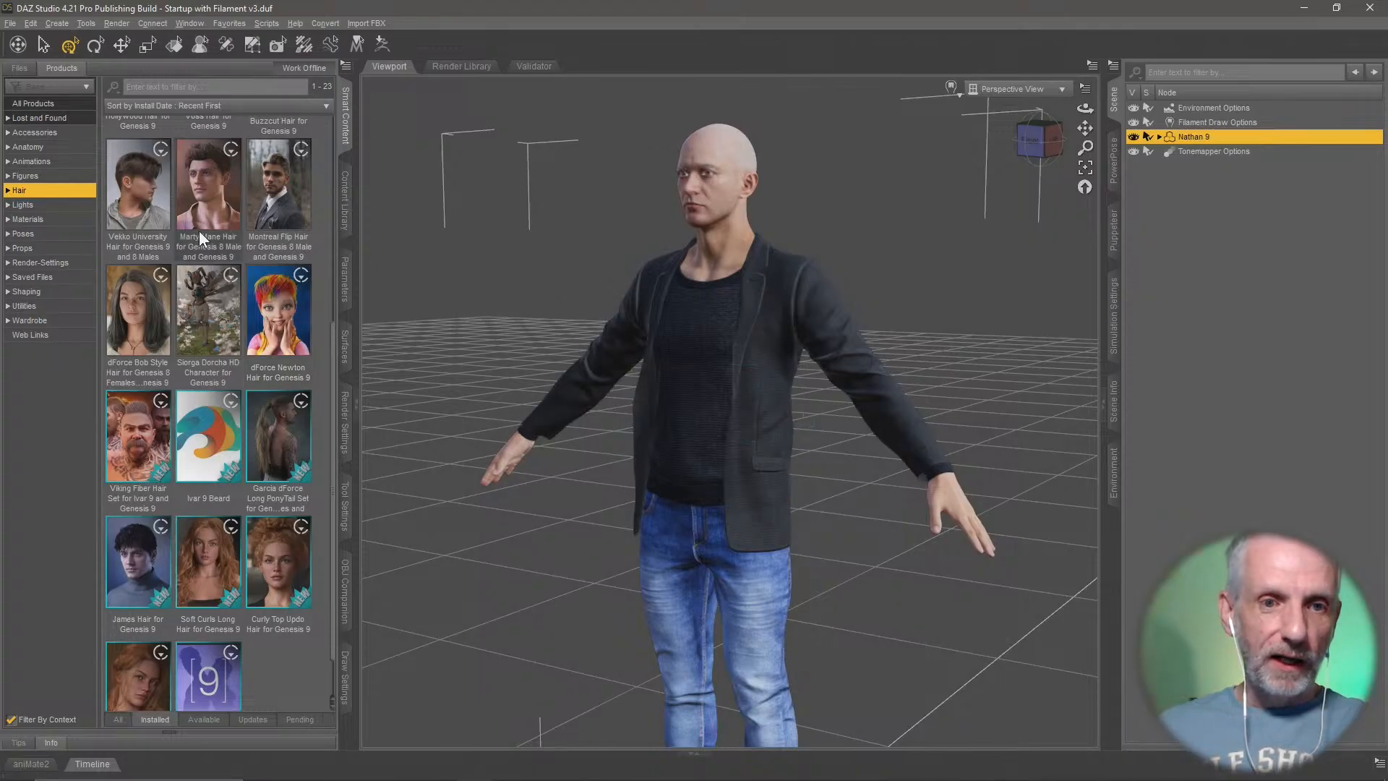
{"action": "scroll", "coordinate": [215, 182], "scroll_direction": "up", "scroll_amount": 5}
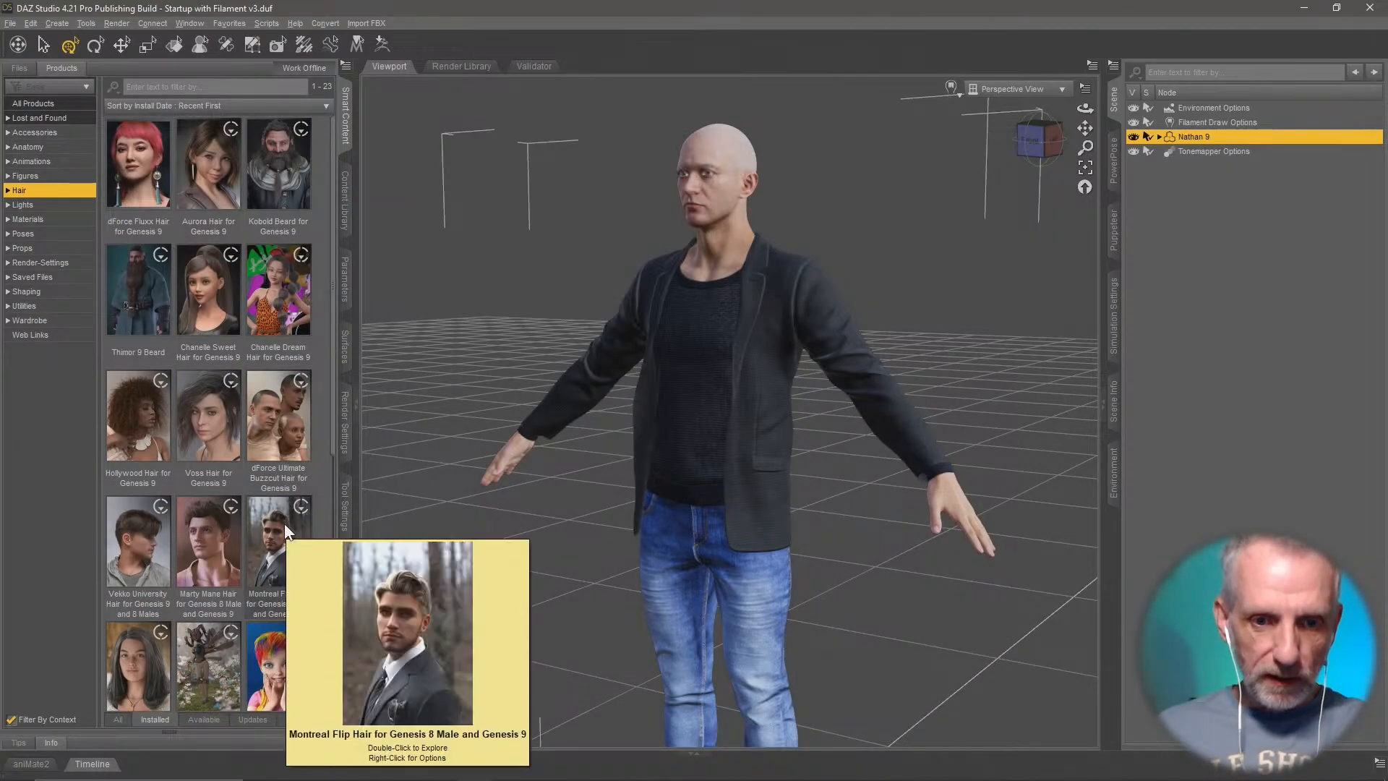
{"action": "left_click", "coordinate": [305, 560]}
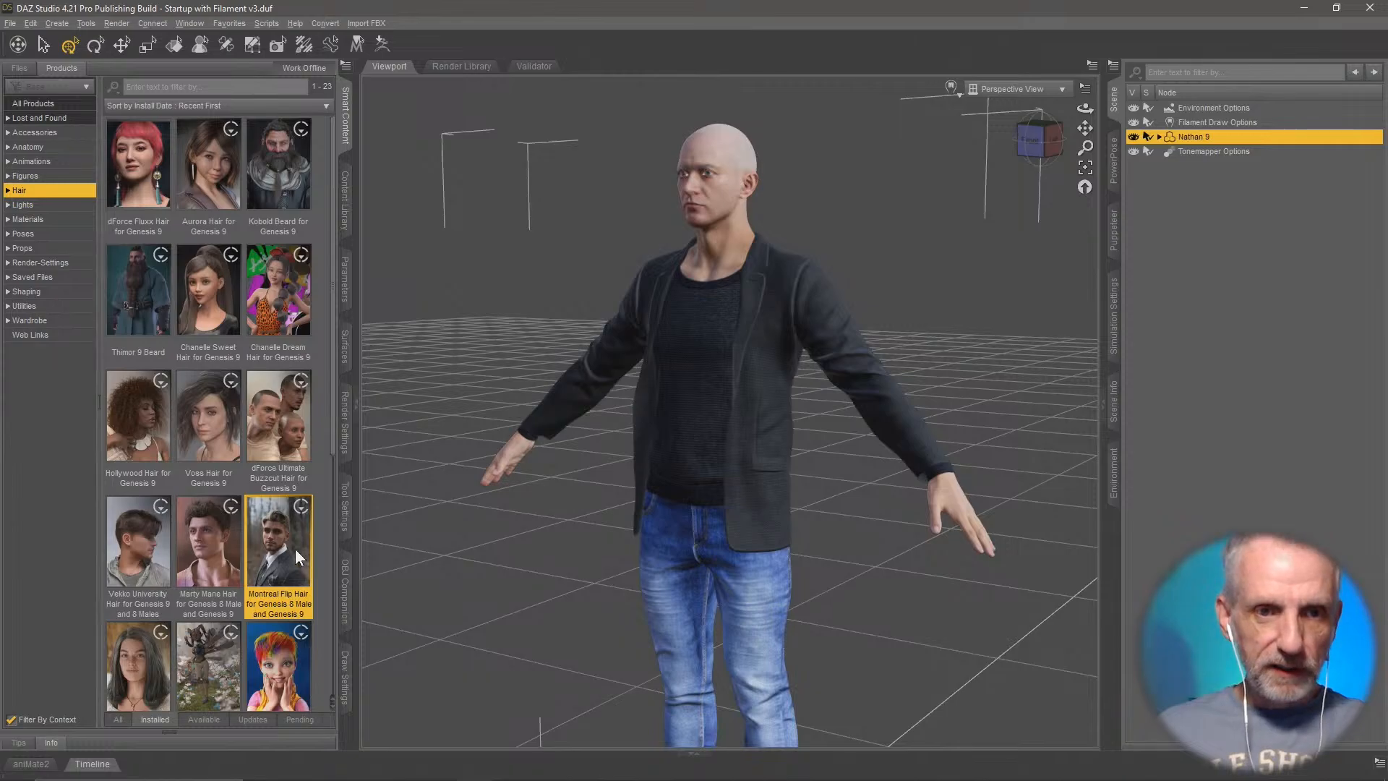
{"action": "double_click", "coordinate": [295, 548]}
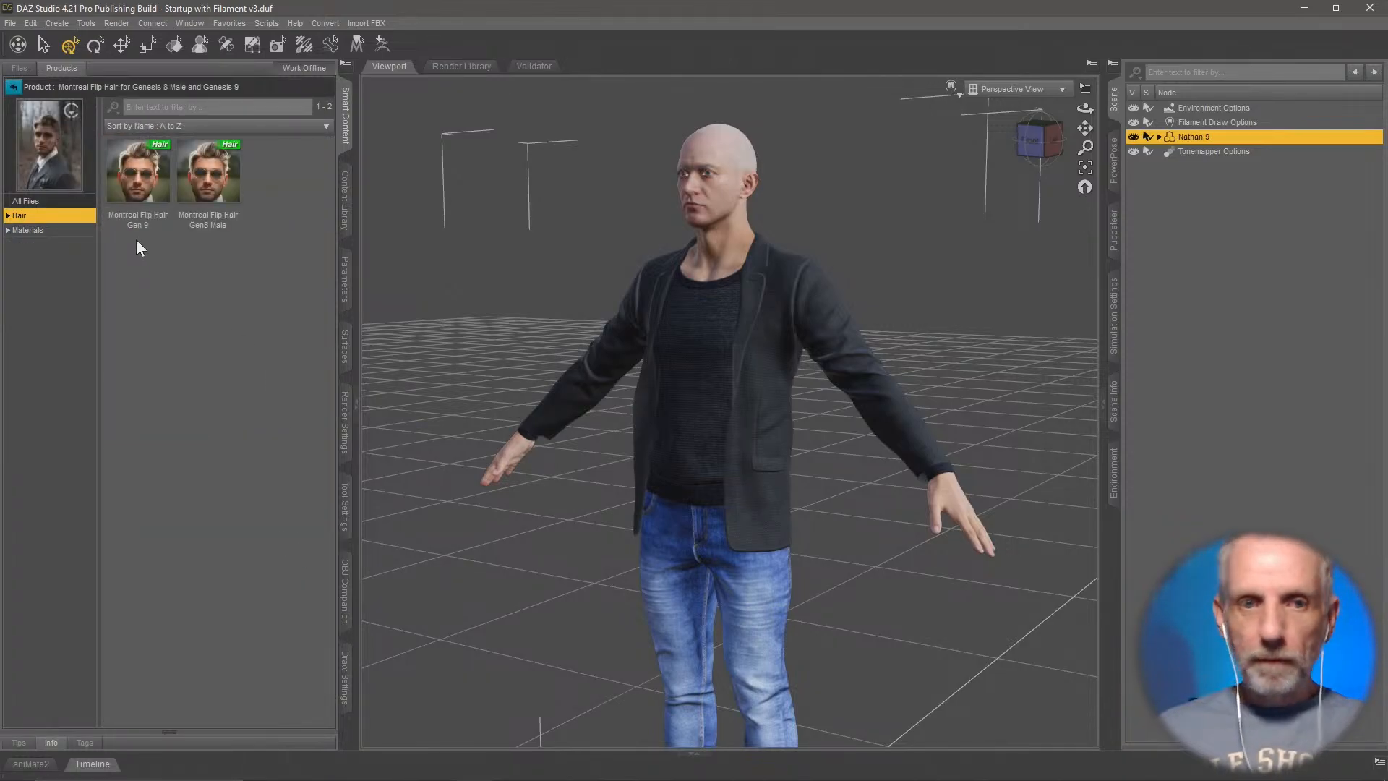
{"action": "double_click", "coordinate": [138, 177]}
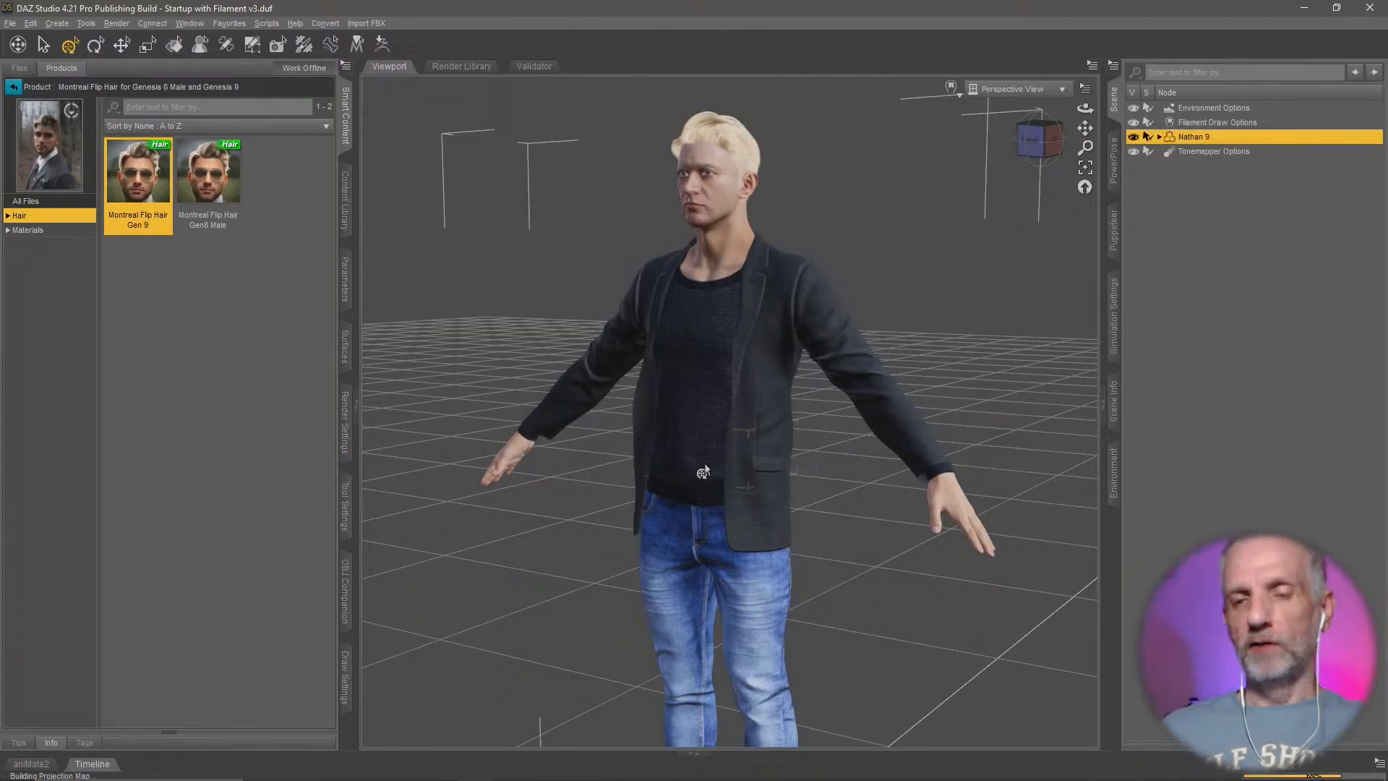
{"action": "scroll", "coordinate": [609, 305], "scroll_direction": "up", "scroll_amount": 5}
{"action": "middle_click_drag", "start_coordinate": [609, 298], "coordinate": [484, 354]}
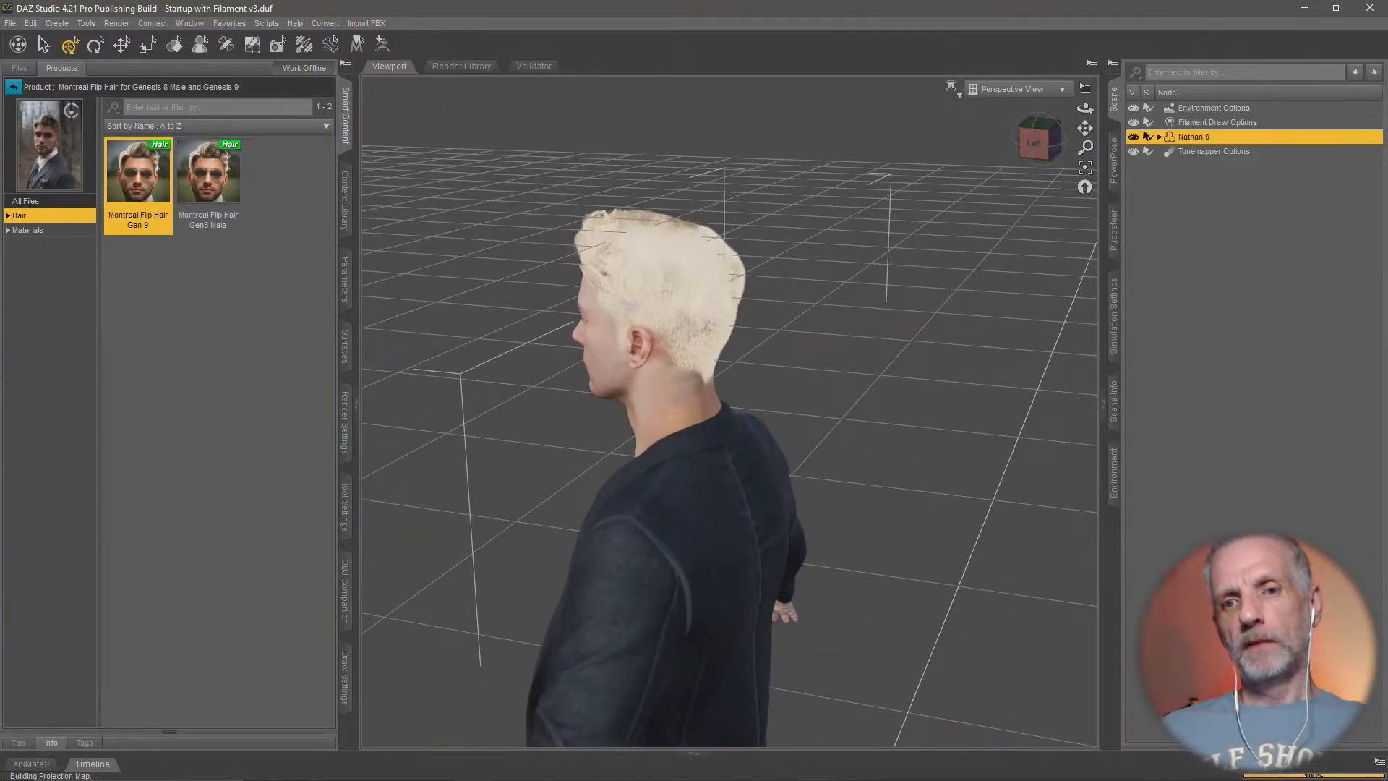
{"action": "middle_click_drag", "start_coordinate": [392, 259], "coordinate": [541, 334]}
{"action": "scroll", "coordinate": [563, 351], "scroll_direction": "down", "scroll_amount": 1}
{"action": "scroll", "coordinate": [563, 352], "scroll_direction": "down", "scroll_amount": 2}
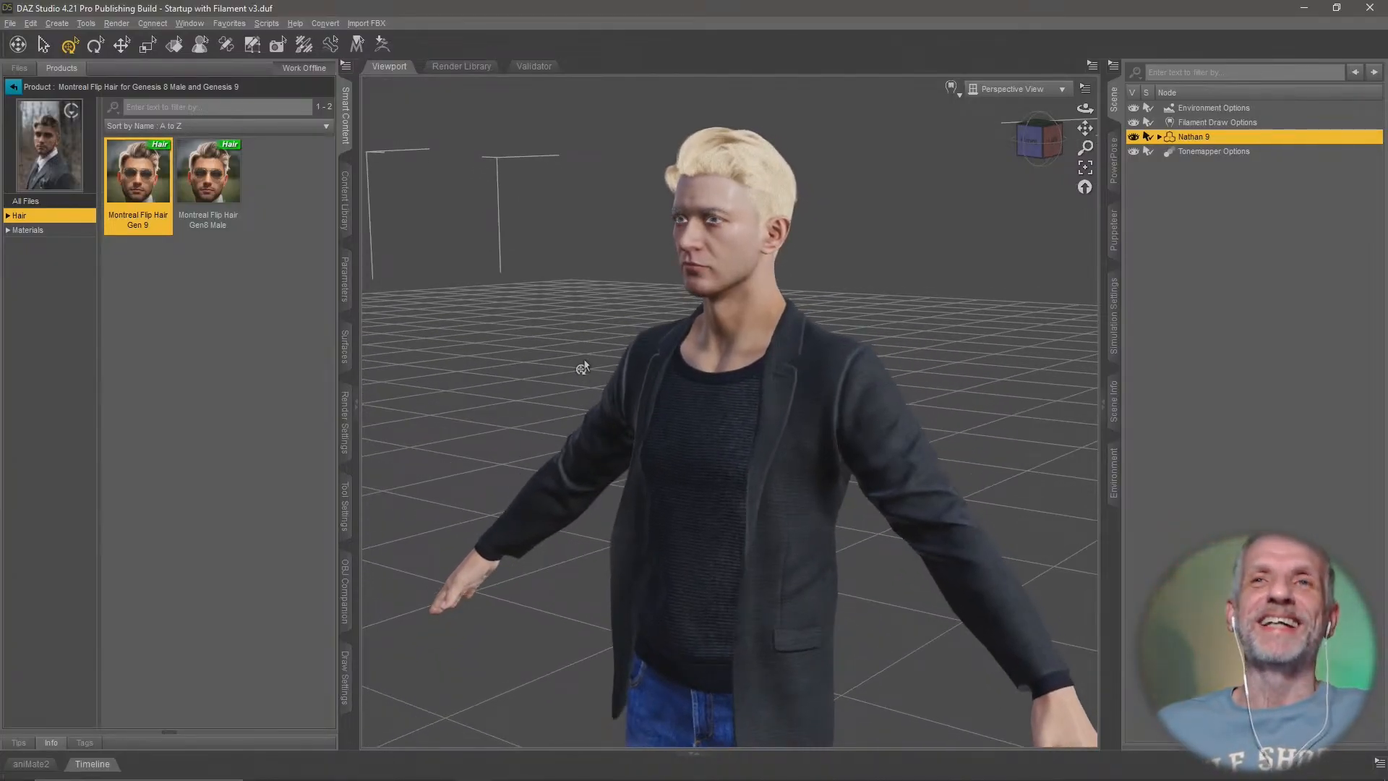
{"action": "key", "text": "alt+Tab"}
{"action": "key", "text": "alt+Tab"}
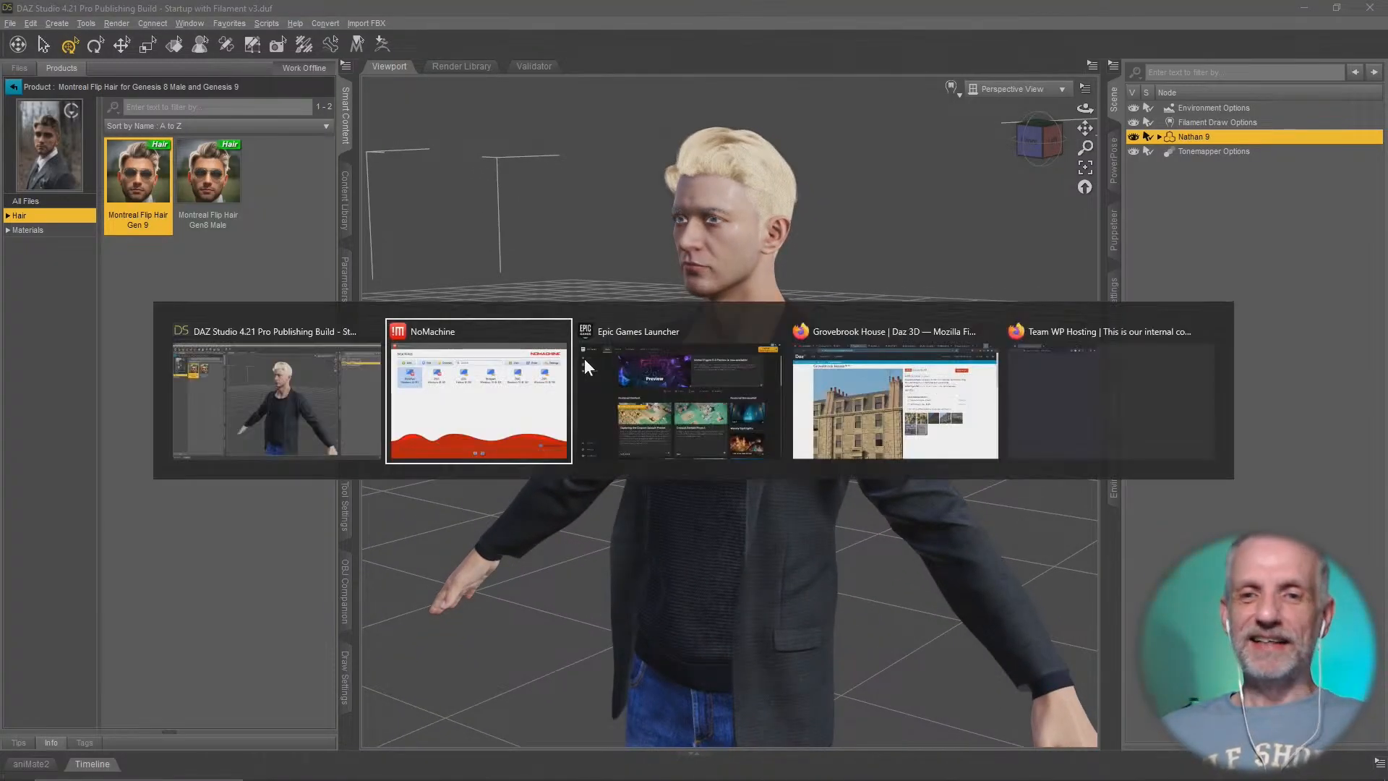
{"action": "key", "text": "alt+Tab"}
{"action": "key", "text": "alt+Tab"}
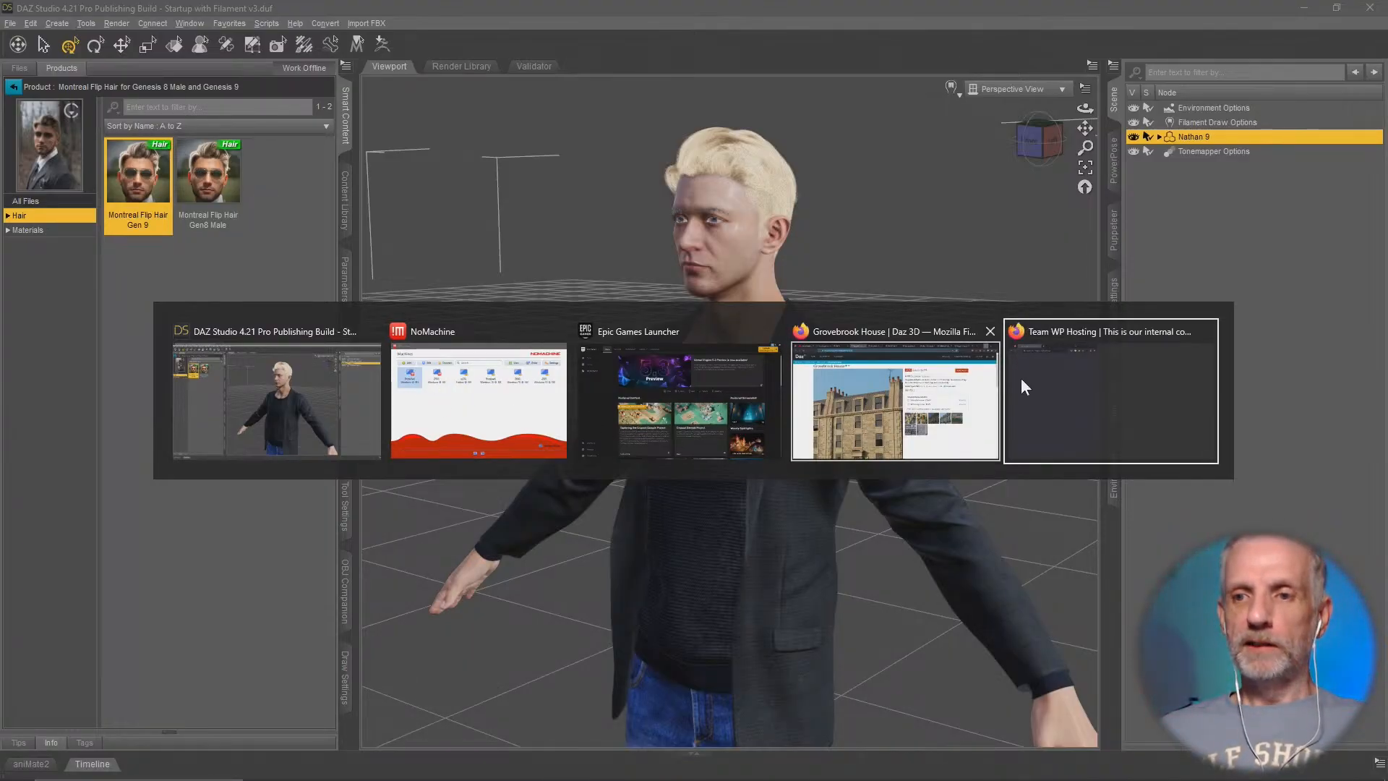
{"action": "left_click", "coordinate": [1205, 331]}
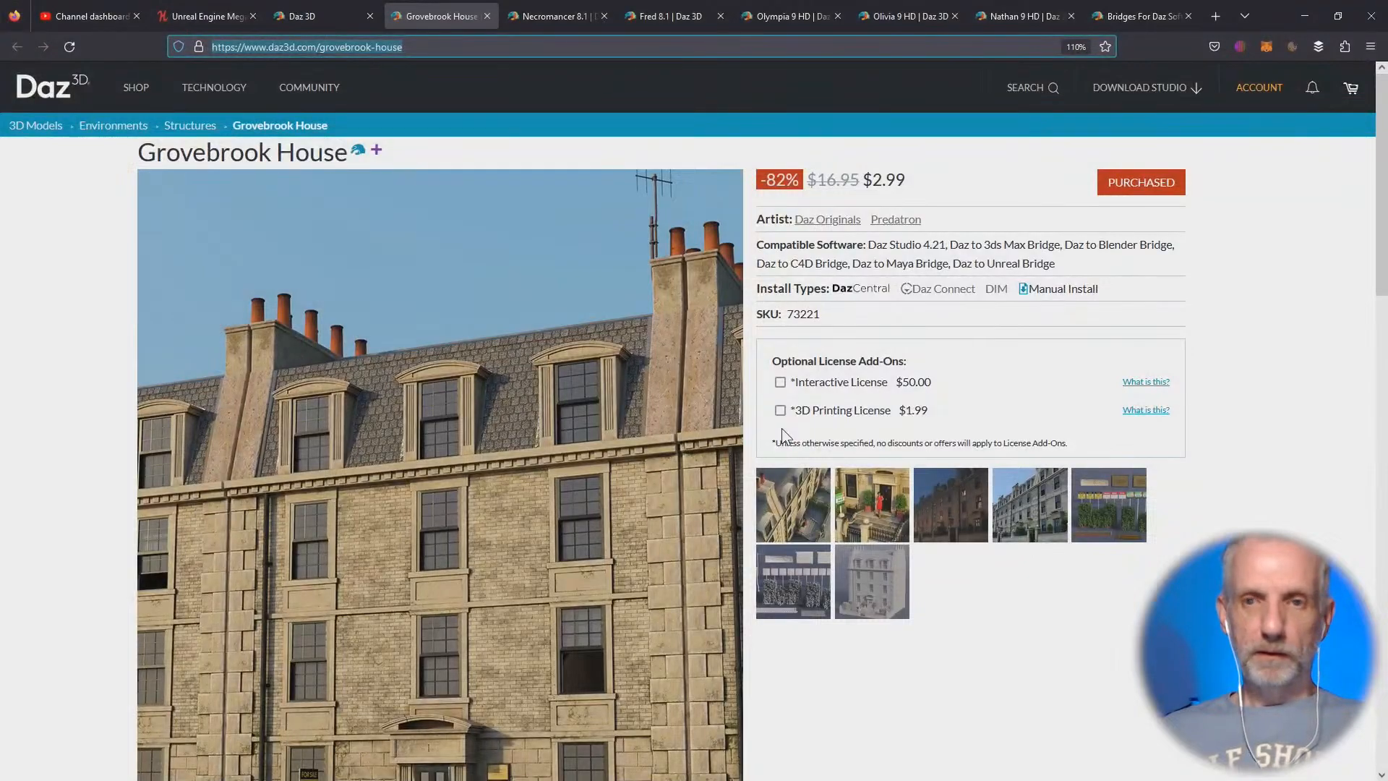
{"action": "key", "text": "alt+Tab"}
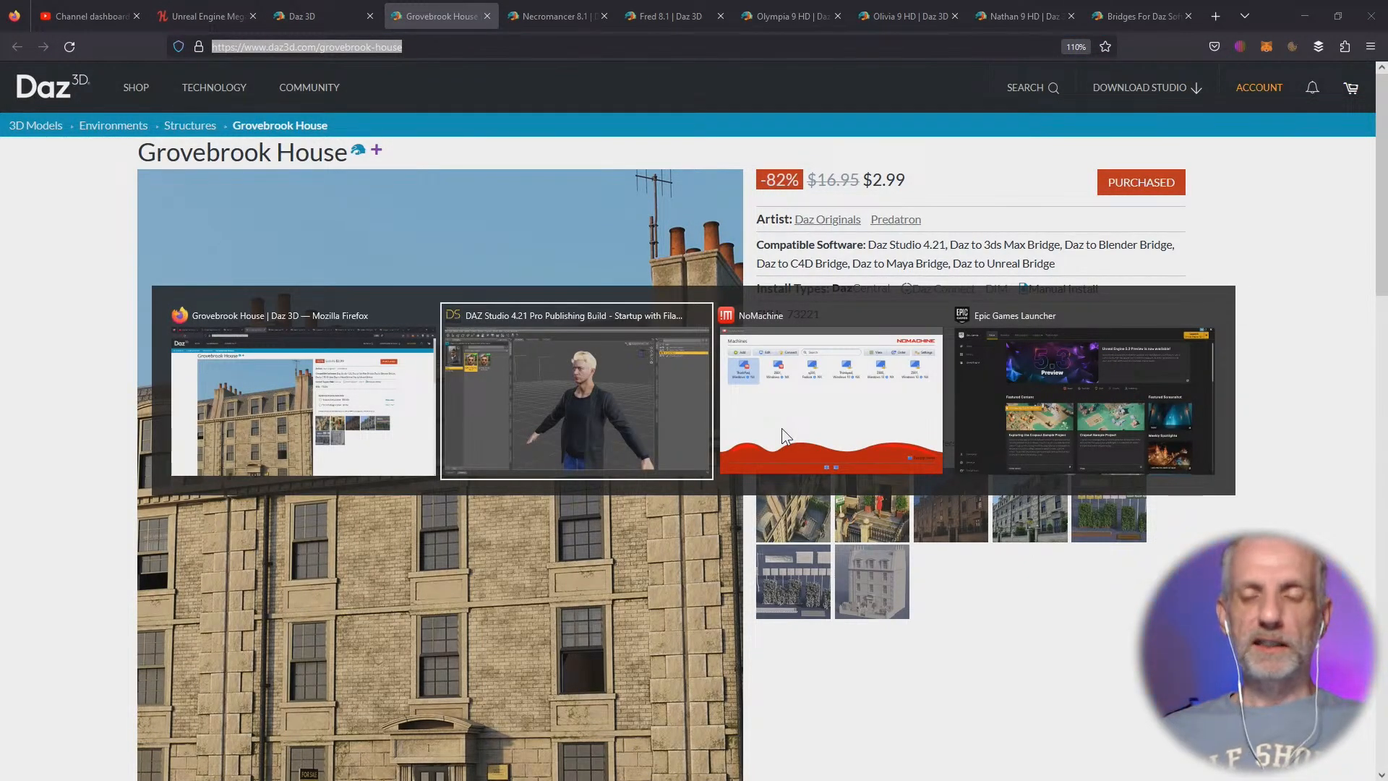
{"action": "key", "text": "alt+Tab"}
{"action": "key", "text": "alt+Tab"}
{"action": "key", "text": "alt+Tab"}
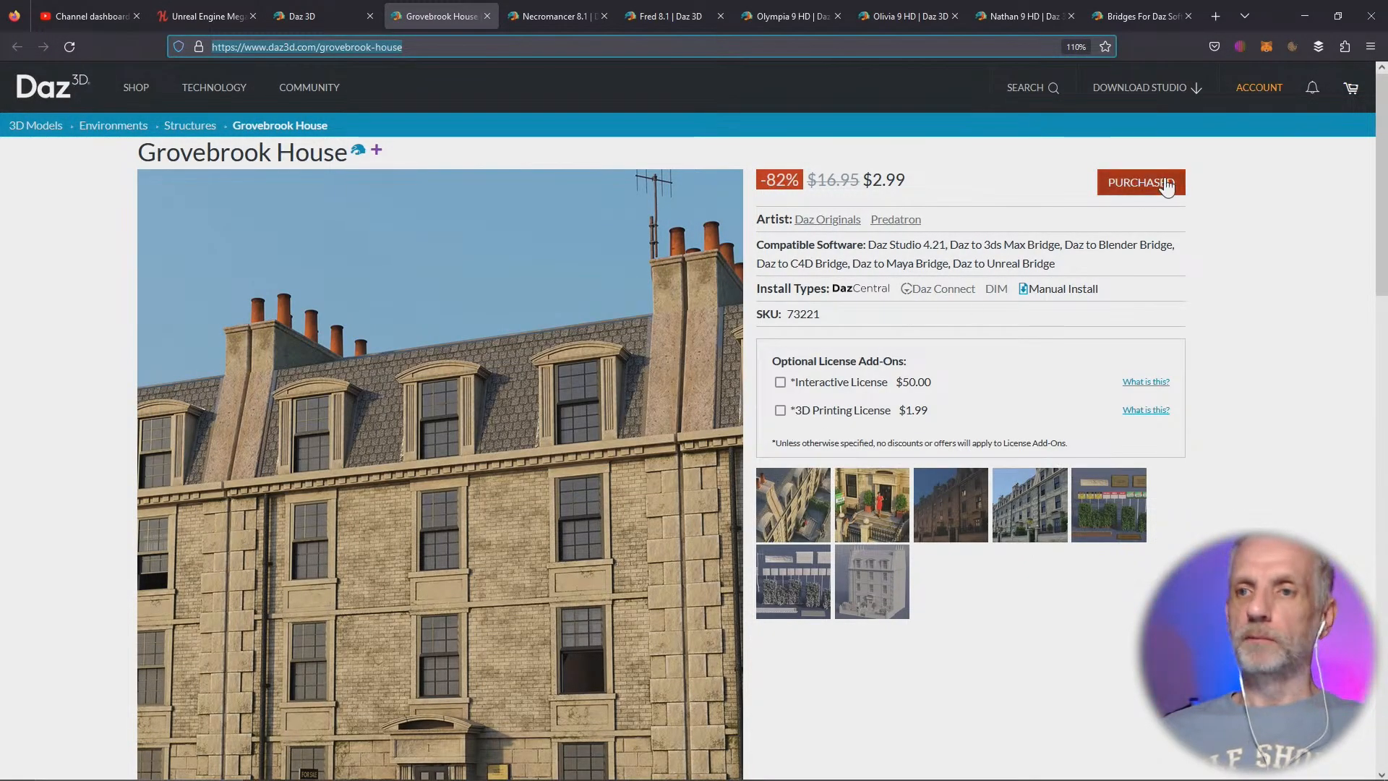
{"action": "left_click", "coordinate": [1304, 16]}
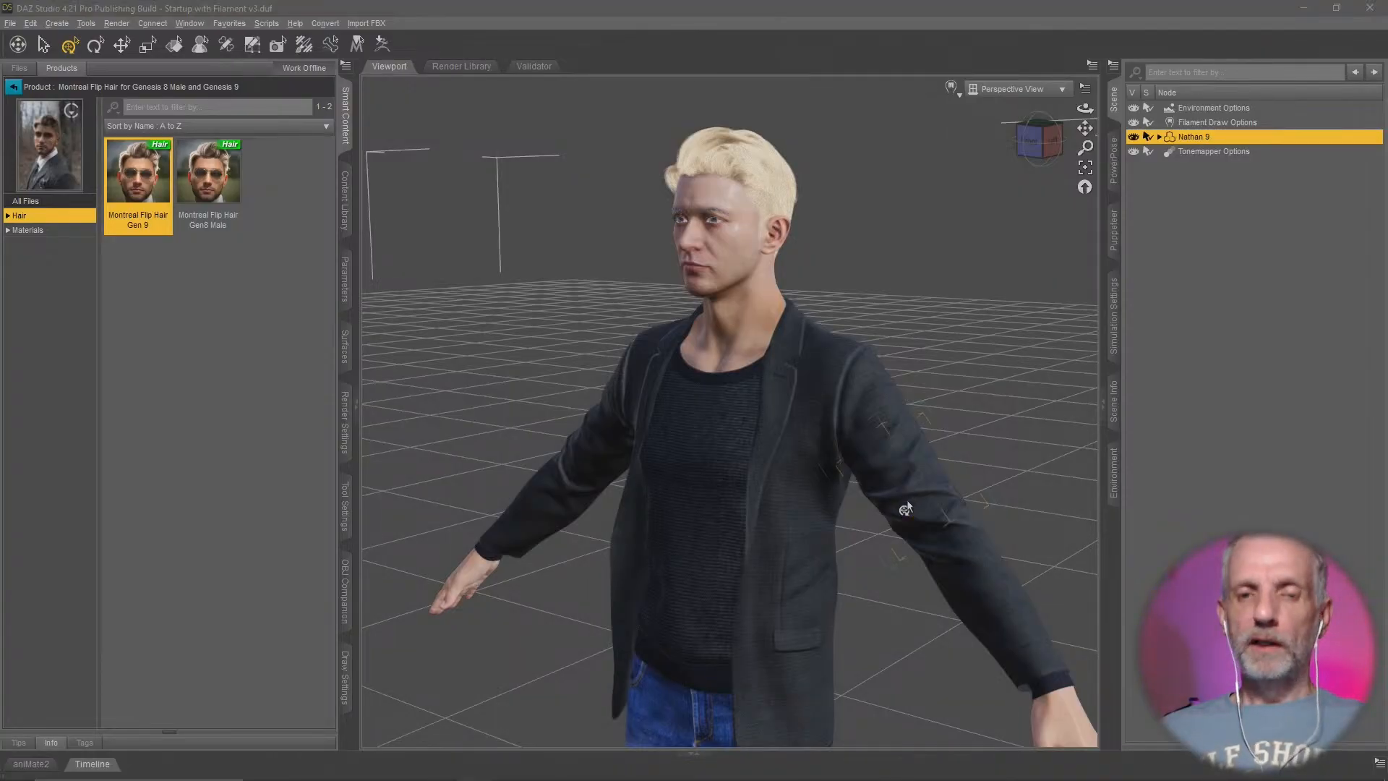
Step: Launch Blender 3.6.0 and dismiss its splash screen to reach the default scene
{"action": "key", "text": "super"}
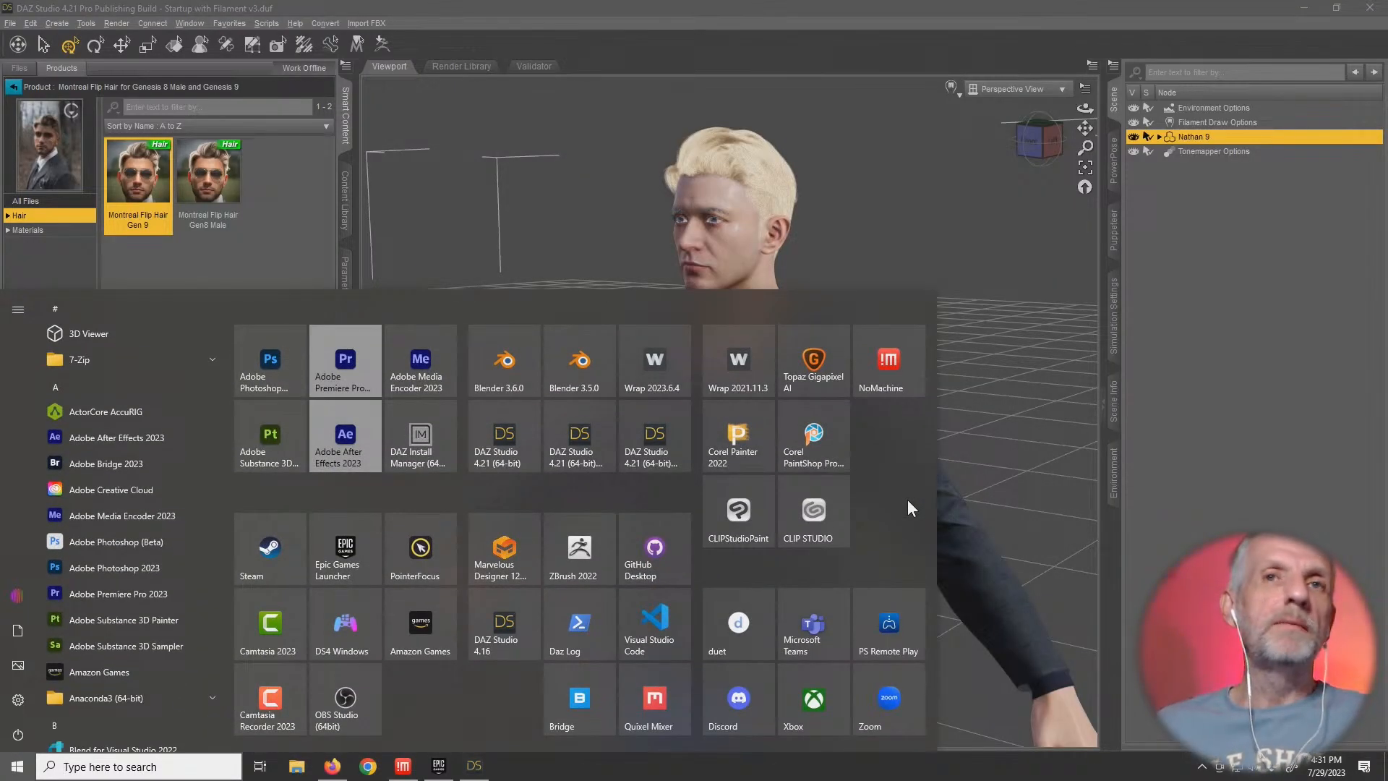
{"action": "left_click", "coordinate": [480, 359]}
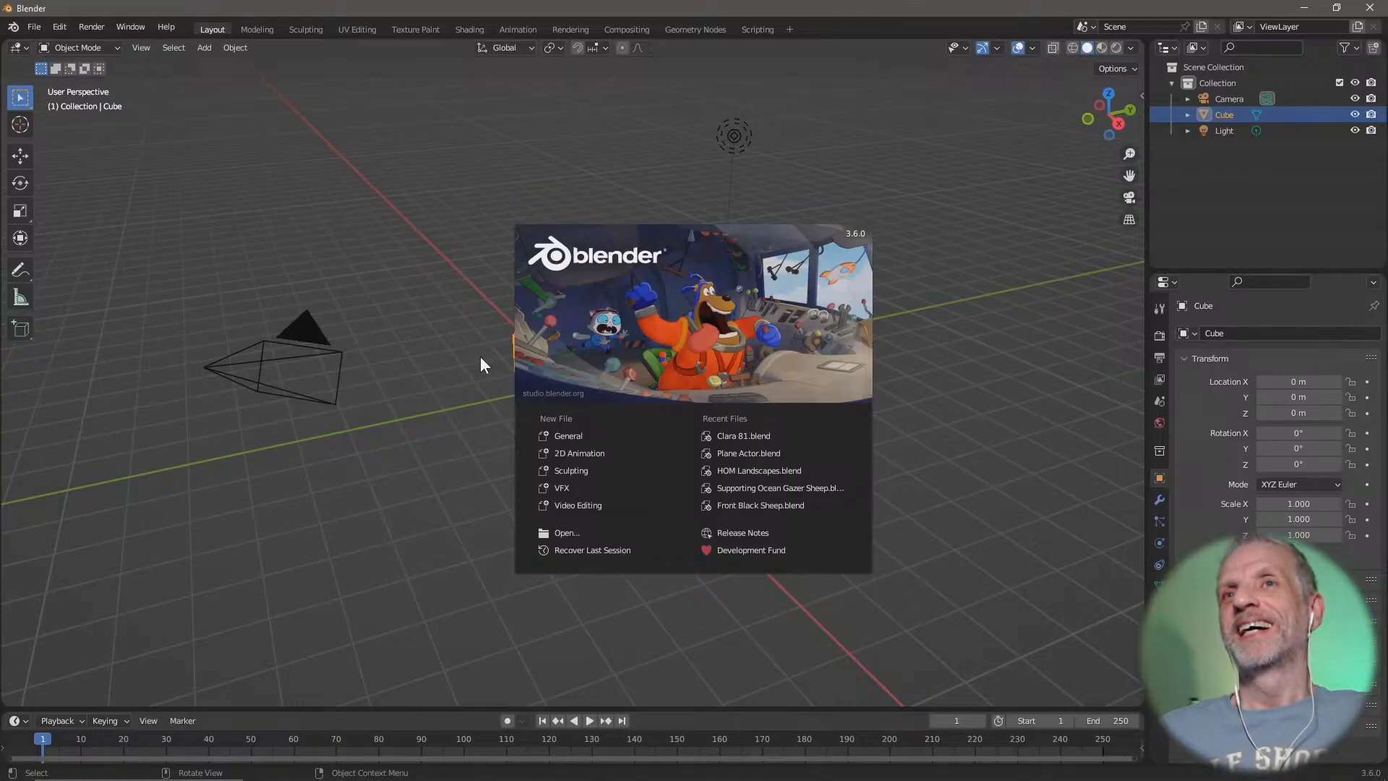
{"action": "left_click", "coordinate": [480, 357]}
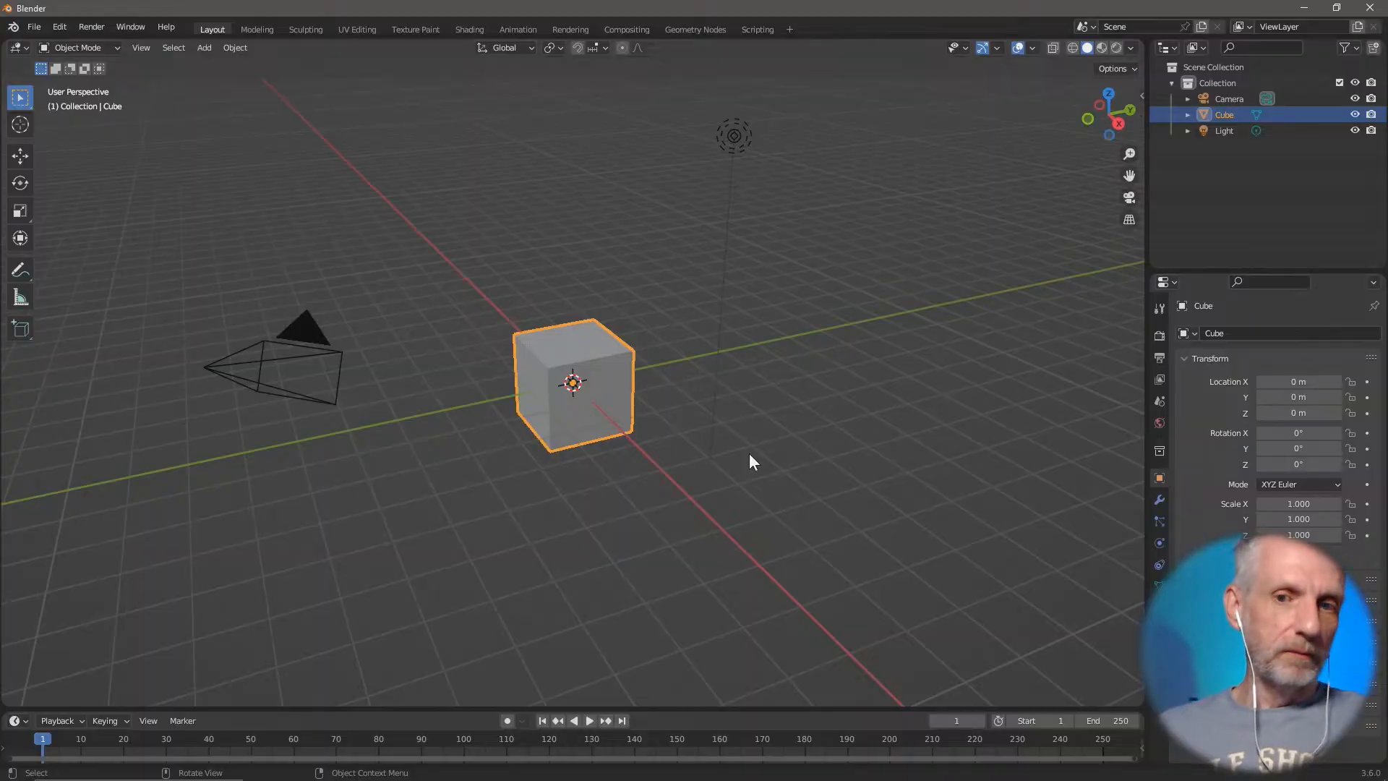
Step: Delete all the default objects, the camera, cube and light, from the scene
{"action": "key", "text": "a"}
{"action": "key", "text": "alt+a"}
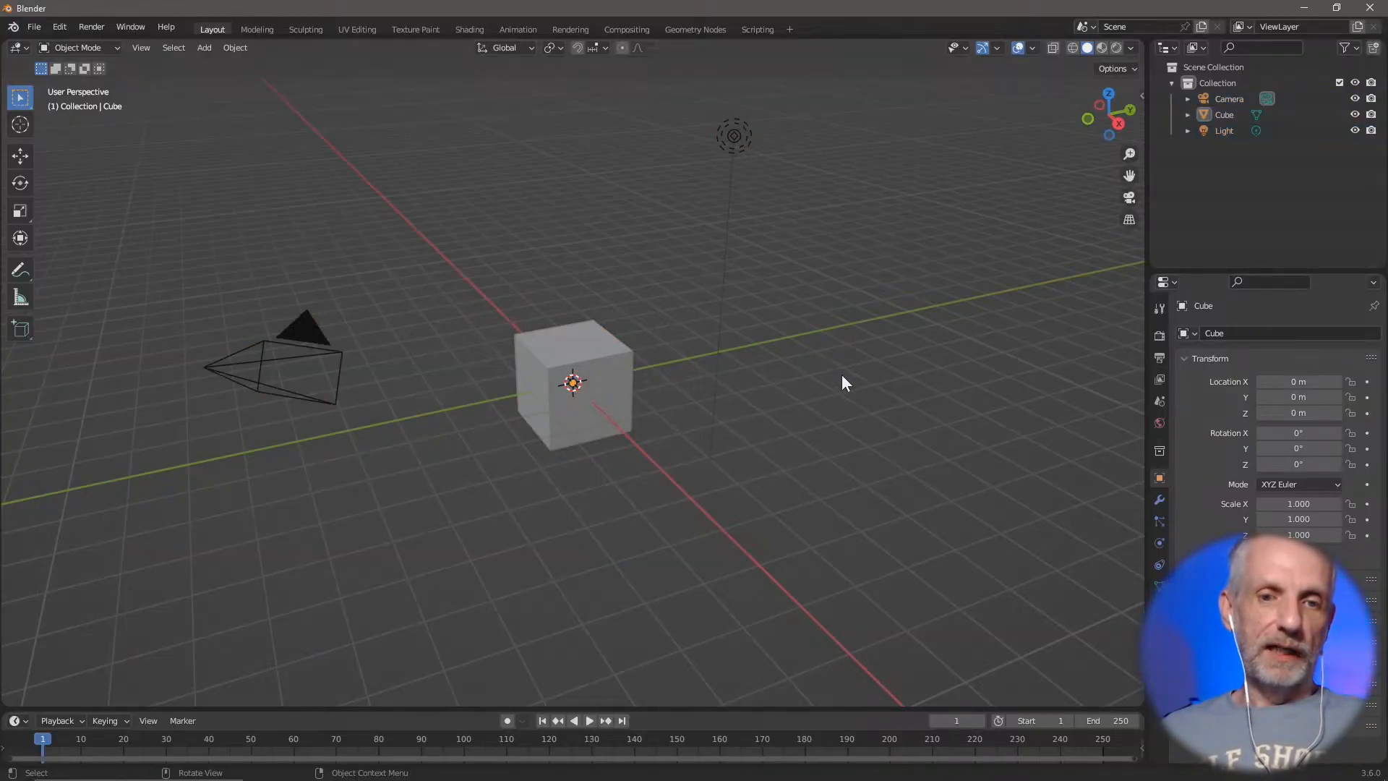
{"action": "key", "text": "a"}
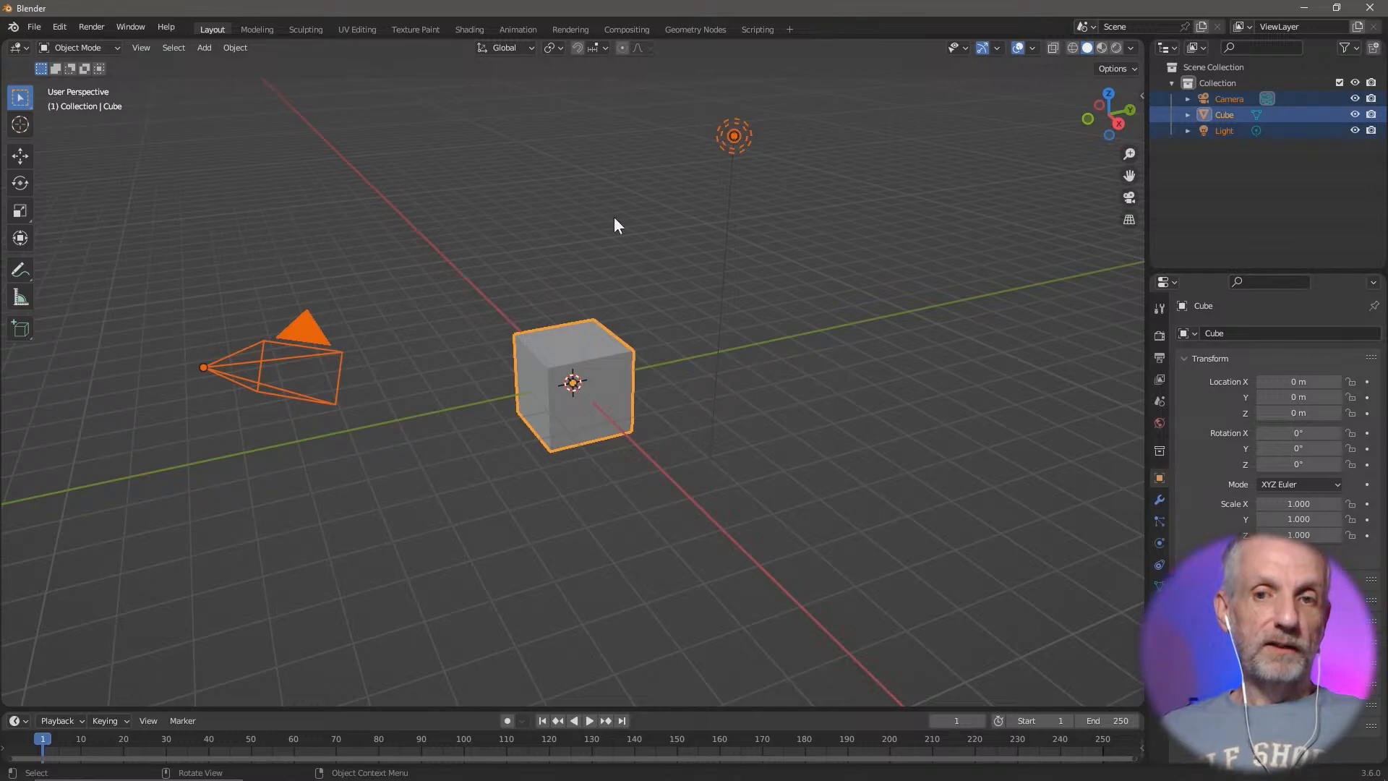
{"action": "key", "text": "x"}
{"action": "left_click", "coordinate": [669, 449]}
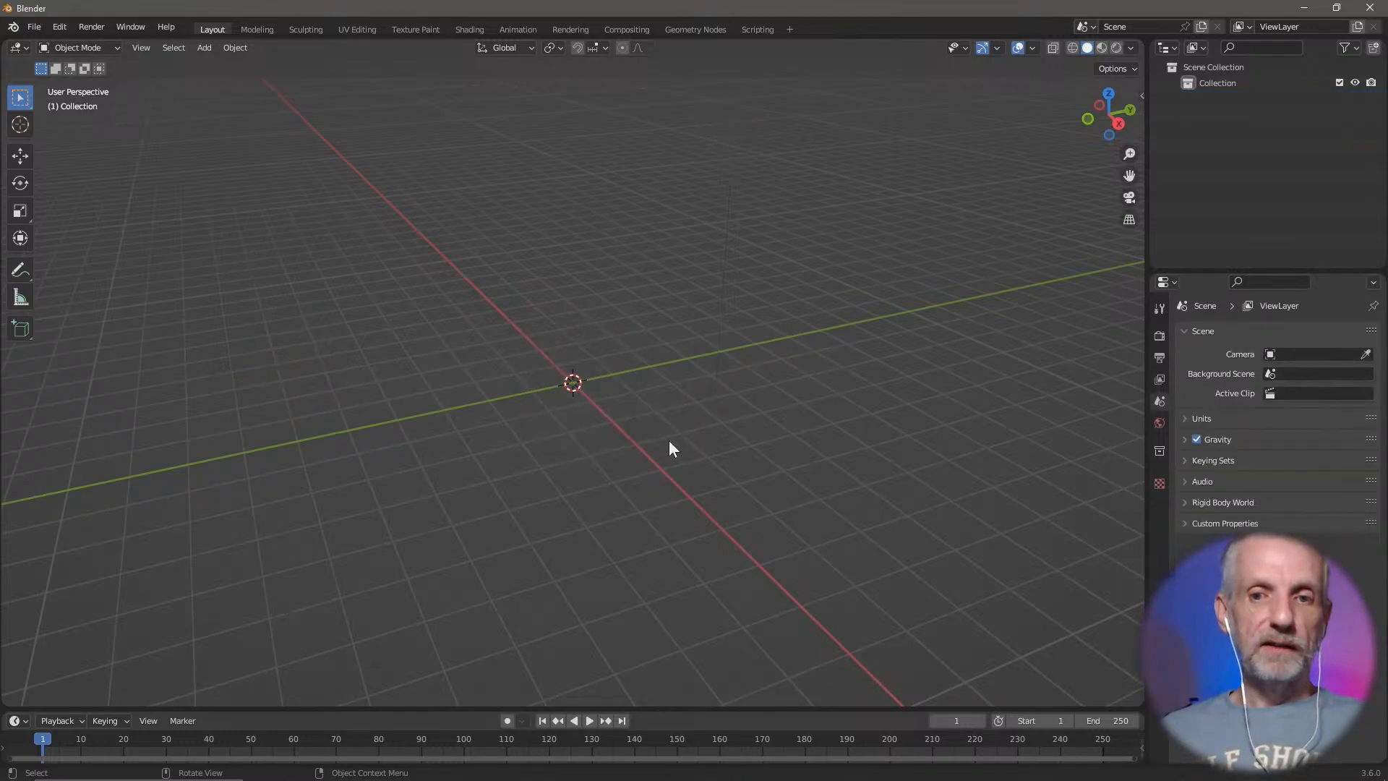
Step: Switch to DAZ Studio and review the items under Nathan 9 and the environment, Filament and tonemapper nodes in the scene
{"action": "key", "text": "alt+Tab"}
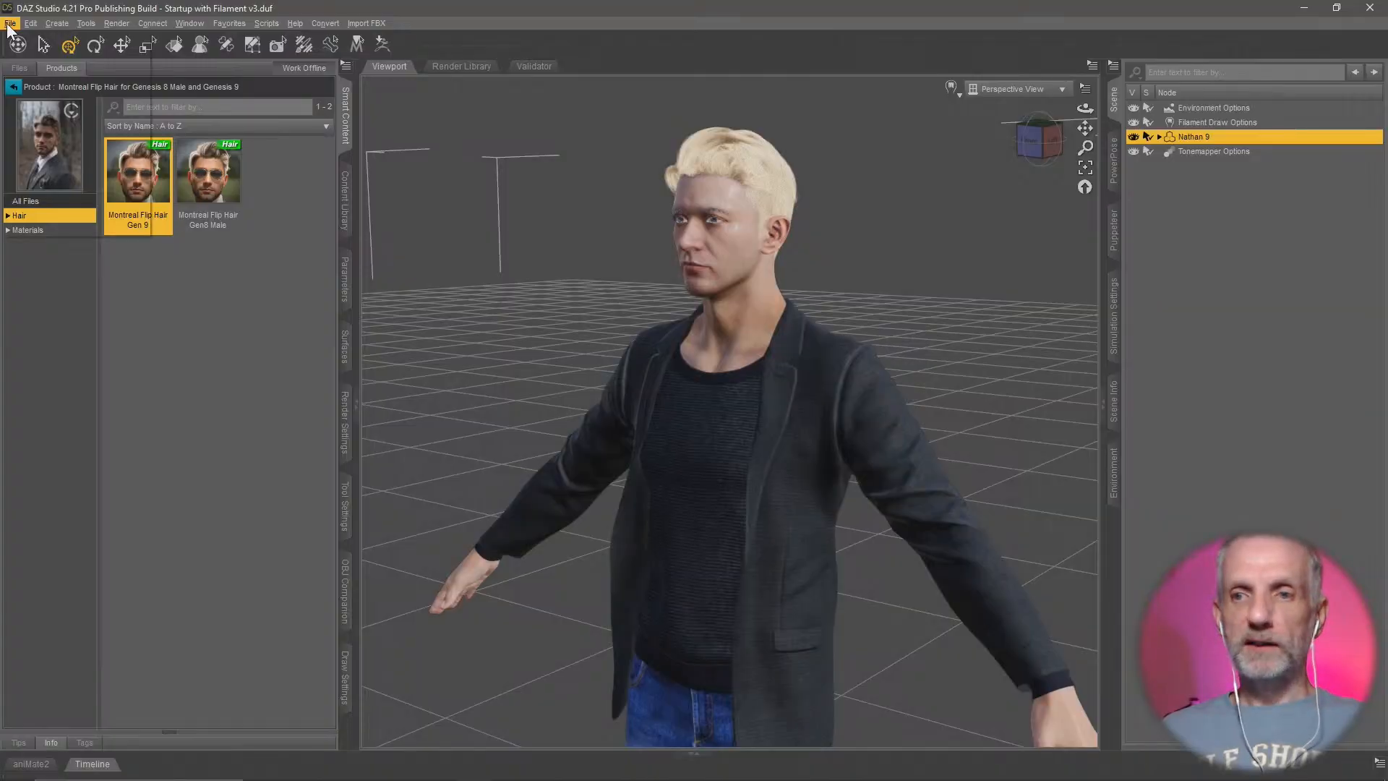
{"action": "left_click", "coordinate": [10, 23]}
{"action": "left_click", "coordinate": [1210, 250]}
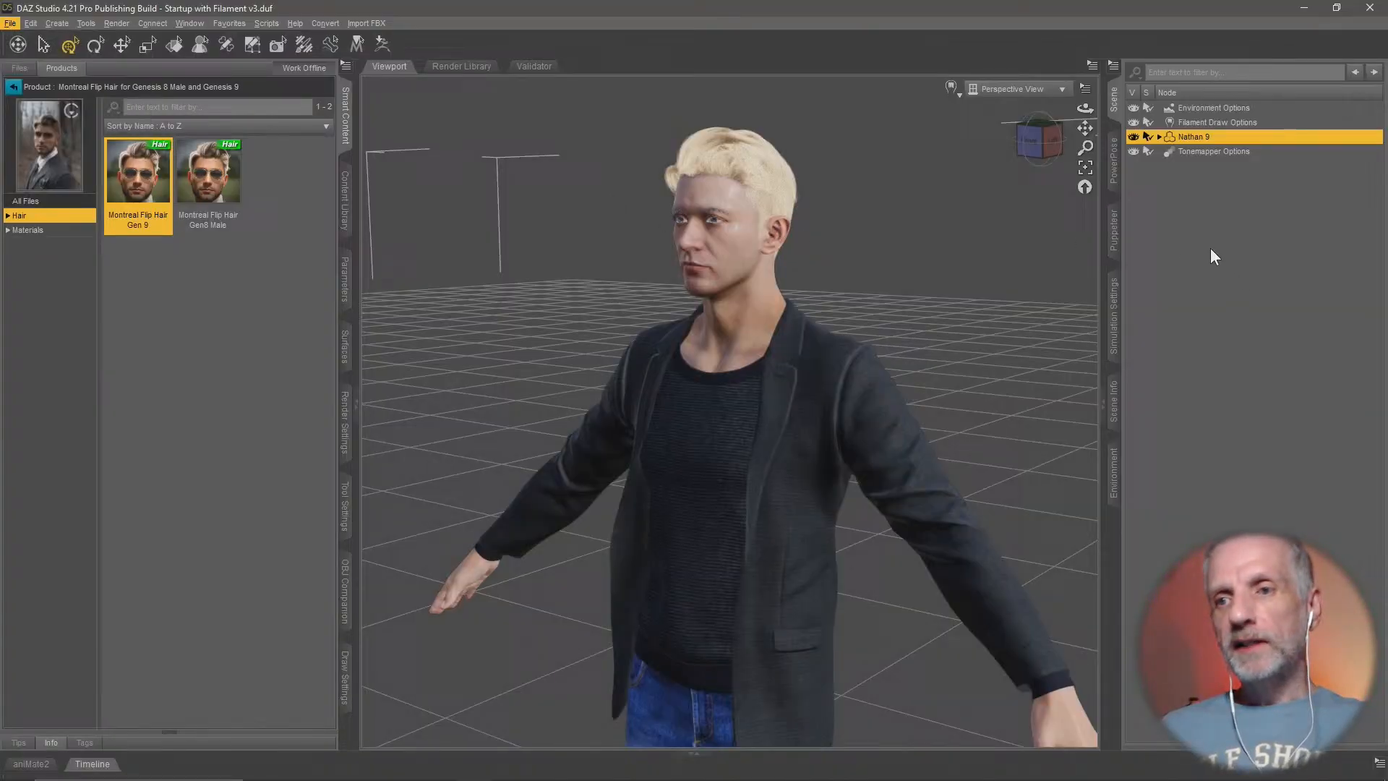
{"action": "left_click", "coordinate": [1160, 136]}
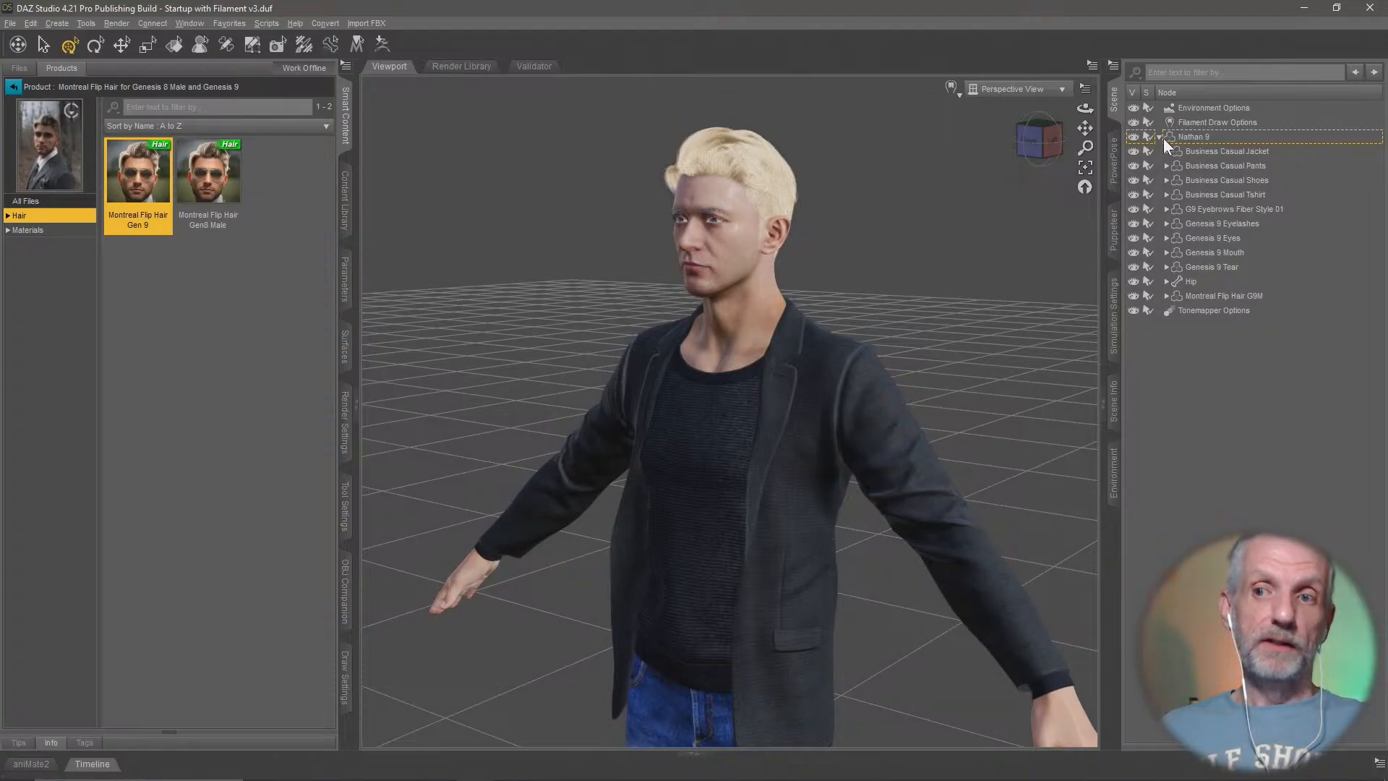
{"action": "left_click", "coordinate": [1160, 136]}
{"action": "left_click", "coordinate": [1223, 153]}
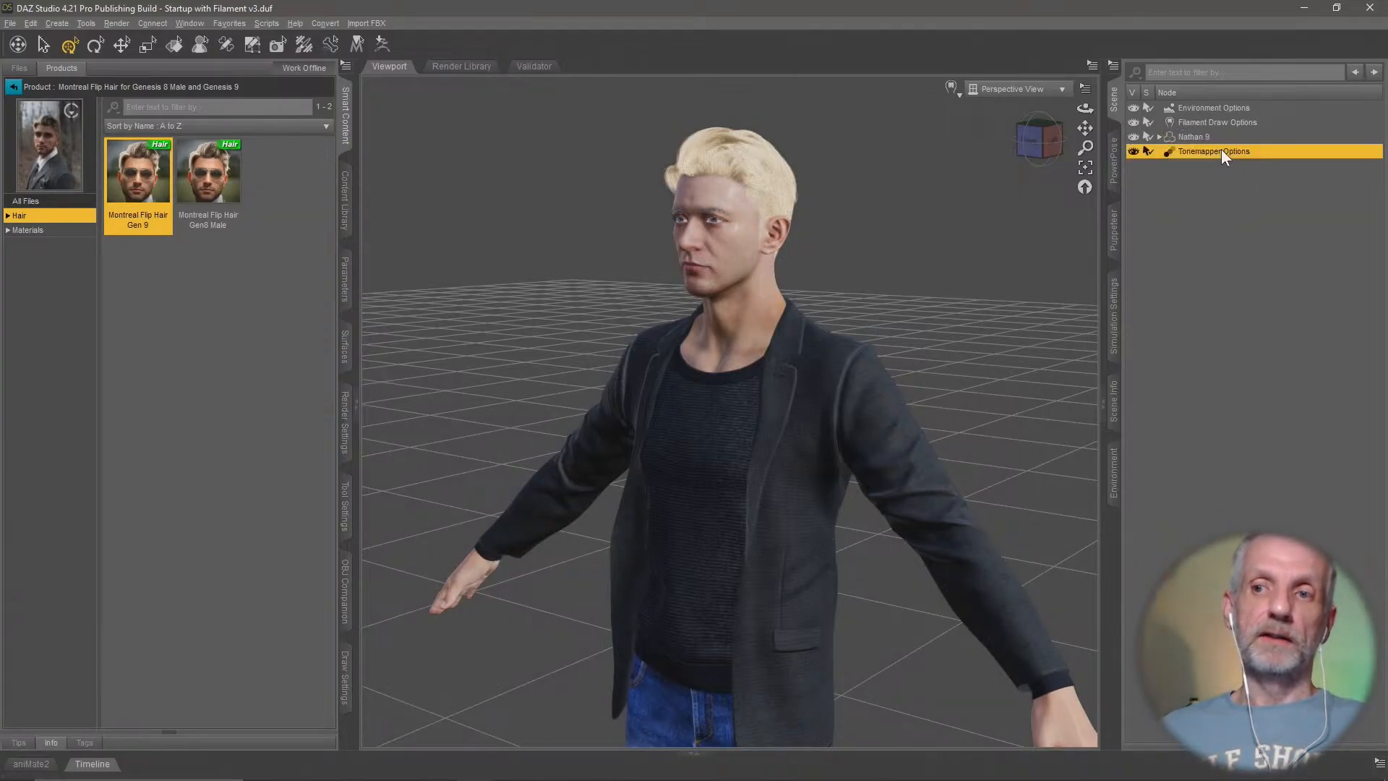
{"action": "left_click", "coordinate": [1226, 108]}
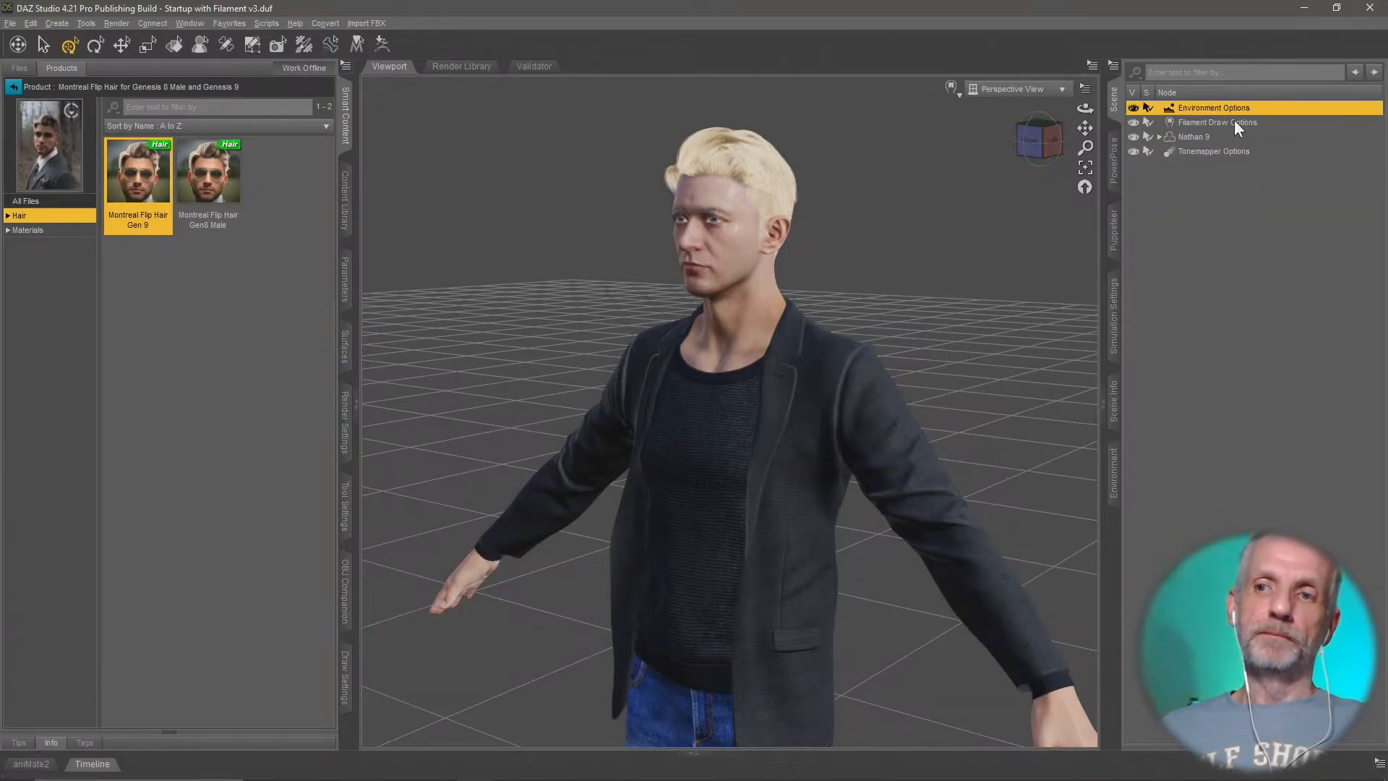
{"action": "left_click", "coordinate": [1233, 120]}
{"action": "left_click", "coordinate": [1229, 152]}
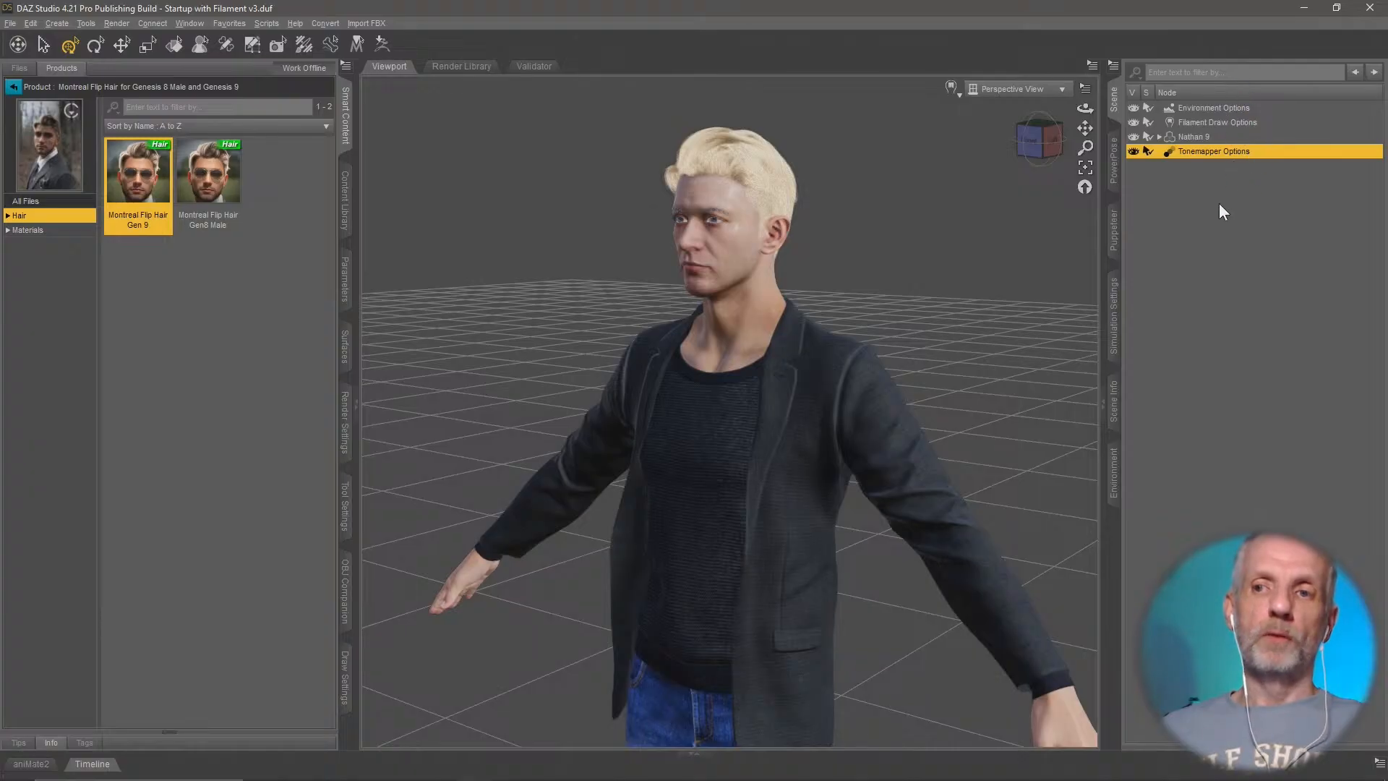
Step: Send Nathan 9 to Blender through the Daz To Blender bridge as a Skeletal Mesh asset
{"action": "left_click", "coordinate": [1201, 138]}
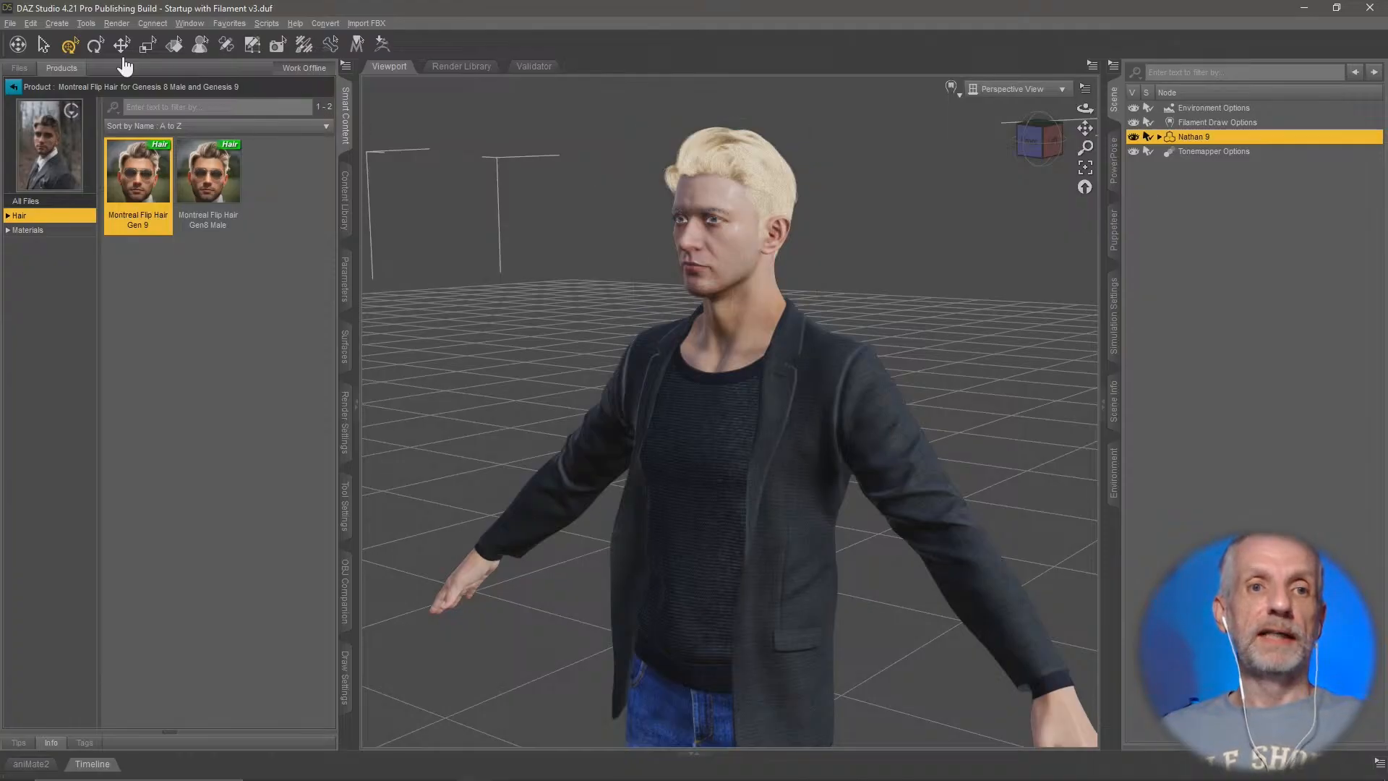
{"action": "left_click", "coordinate": [10, 23]}
{"action": "mouse_move", "coordinate": [98, 209]}
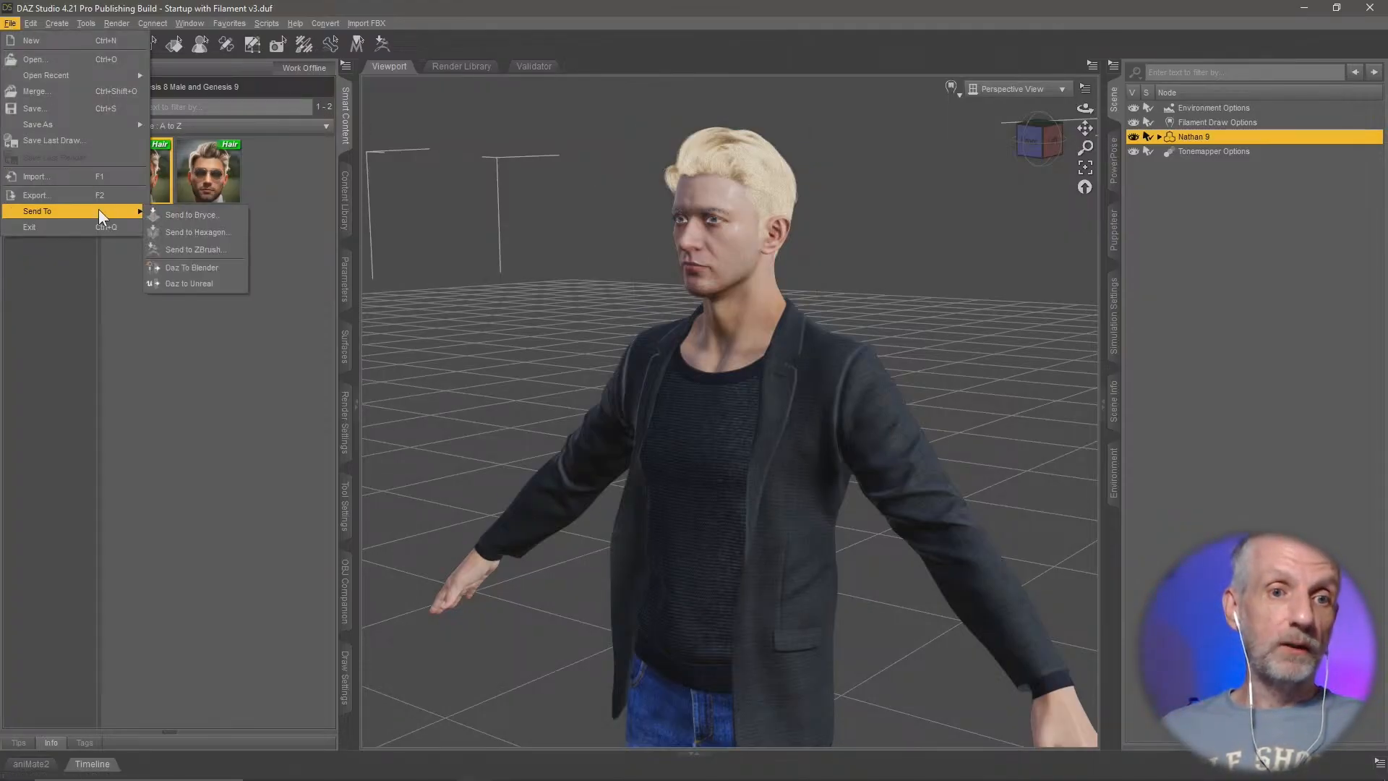
{"action": "left_click", "coordinate": [233, 266]}
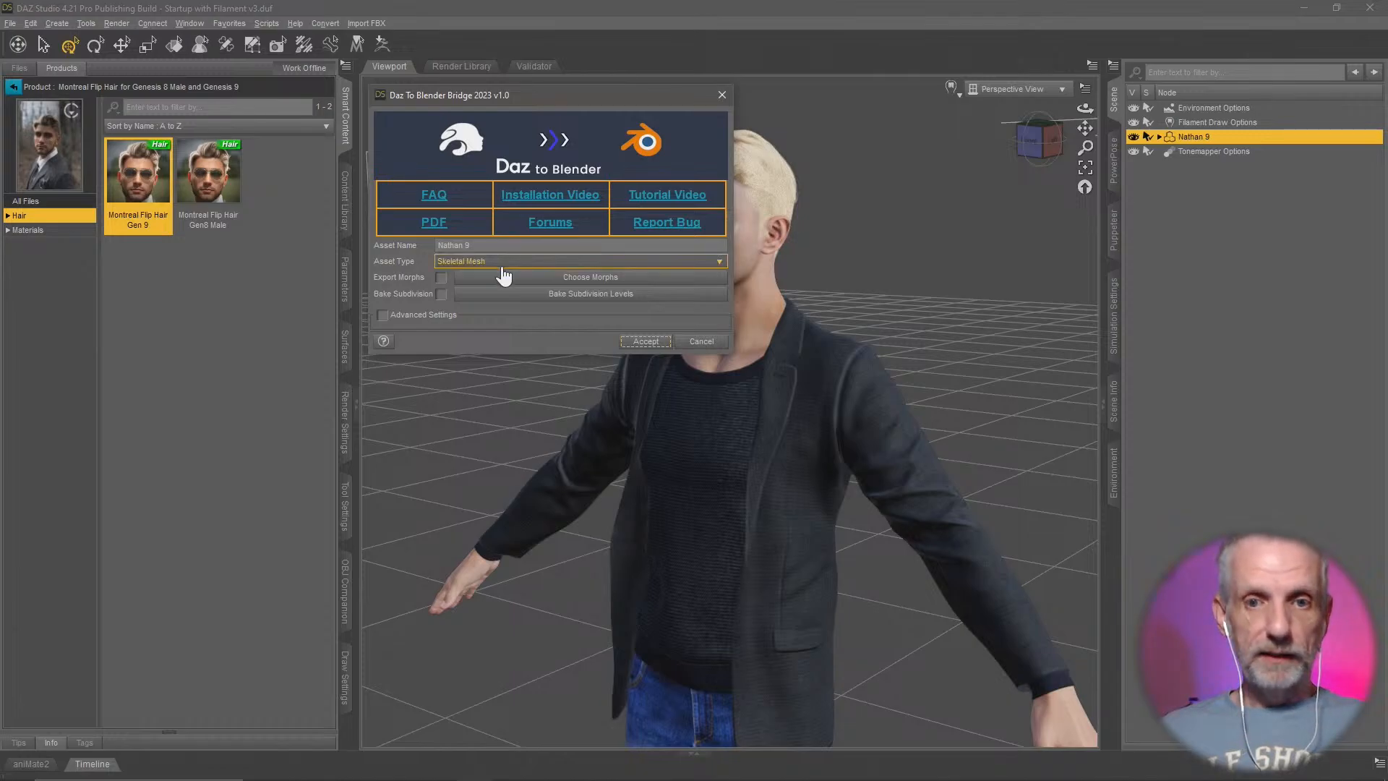
{"action": "left_click", "coordinate": [647, 343]}
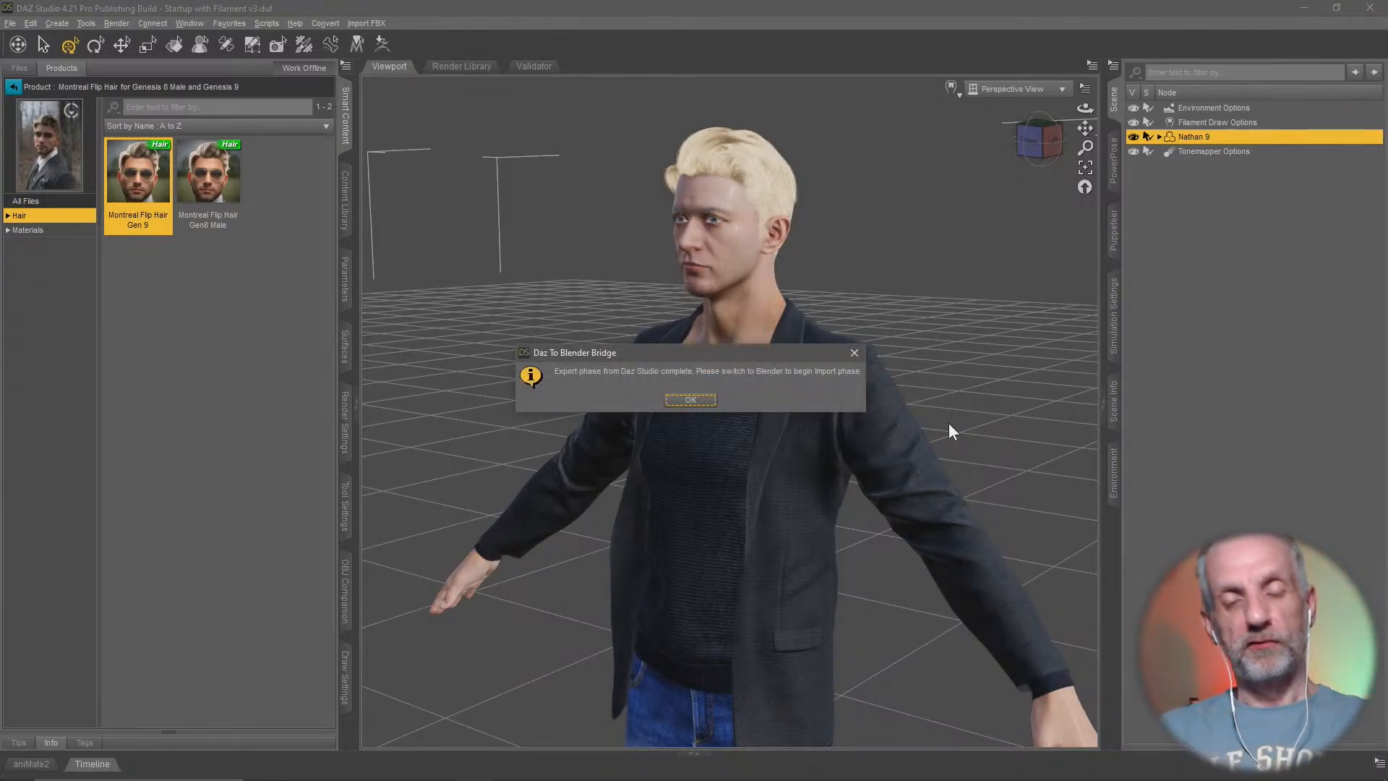
{"action": "left_click", "coordinate": [697, 405]}
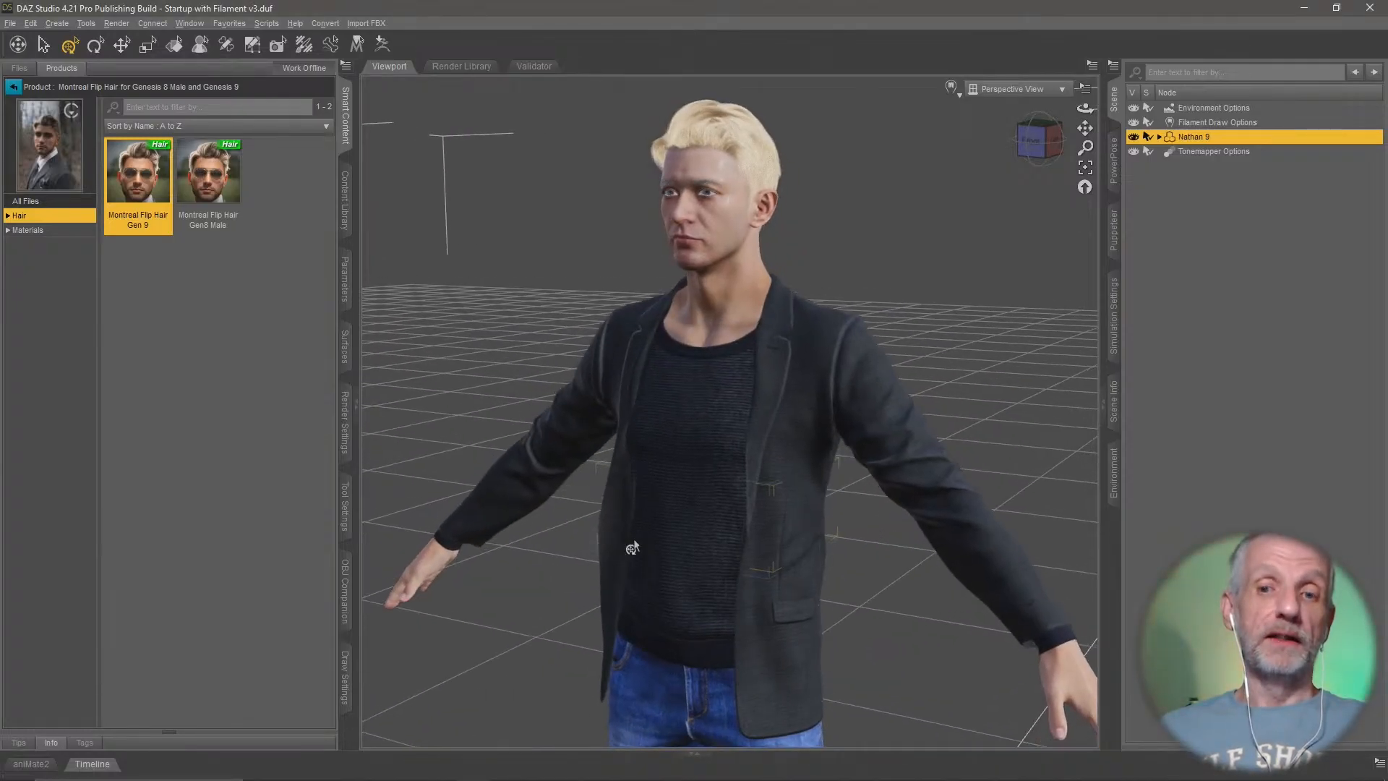
Step: Switch to Blender and import the exported Nathan 9 as a new Genesis figure with the Daz To Blender add-on
{"action": "key", "text": "alt+Tab"}
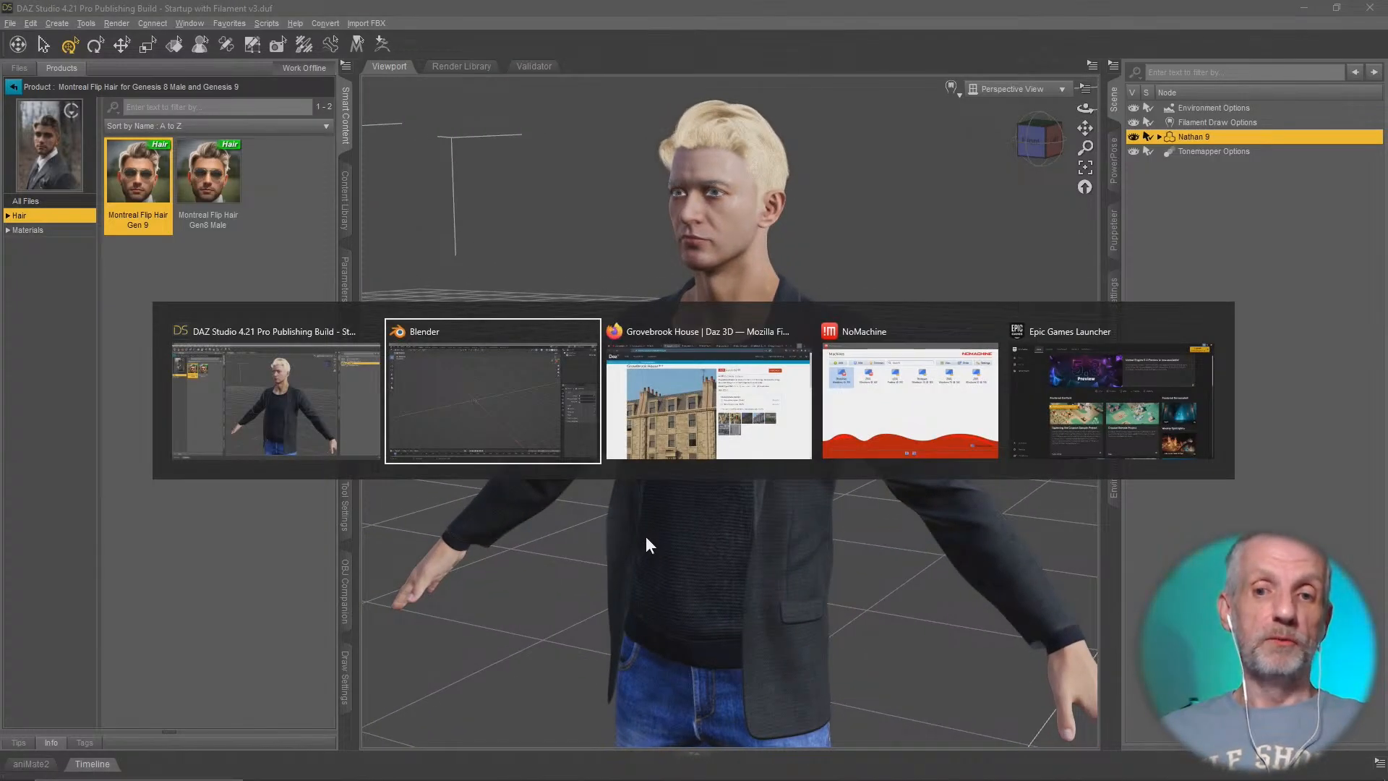
{"action": "key", "text": "n"}
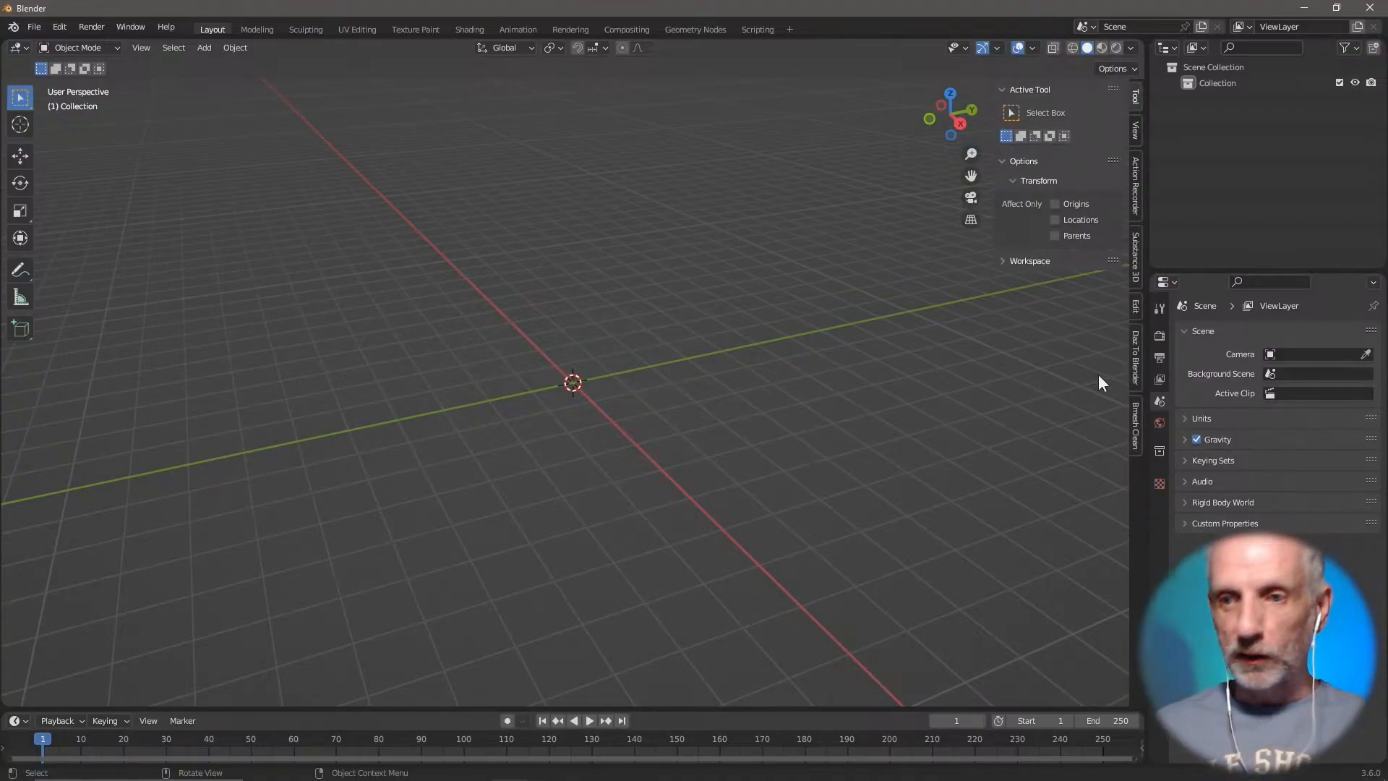
{"action": "left_click", "coordinate": [1134, 362]}
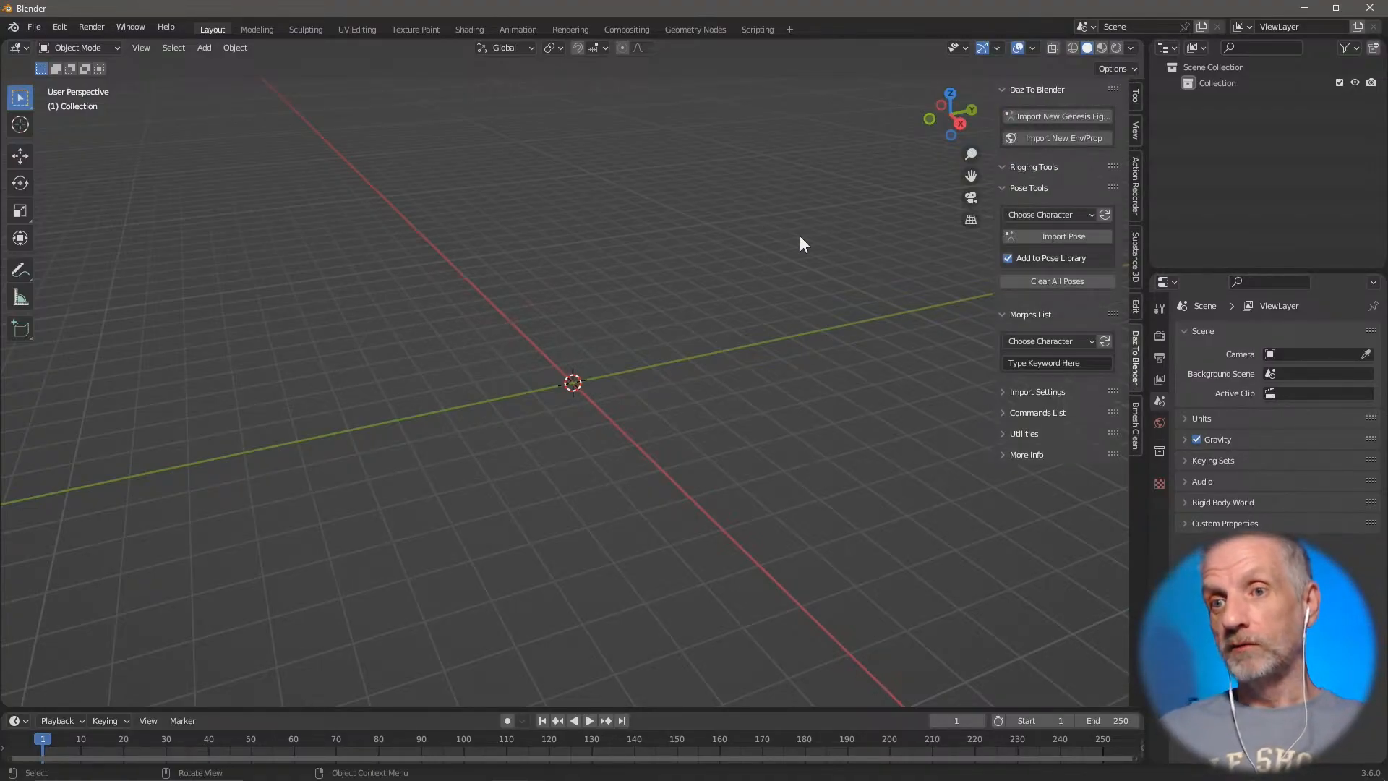
{"action": "left_click", "coordinate": [1083, 116]}
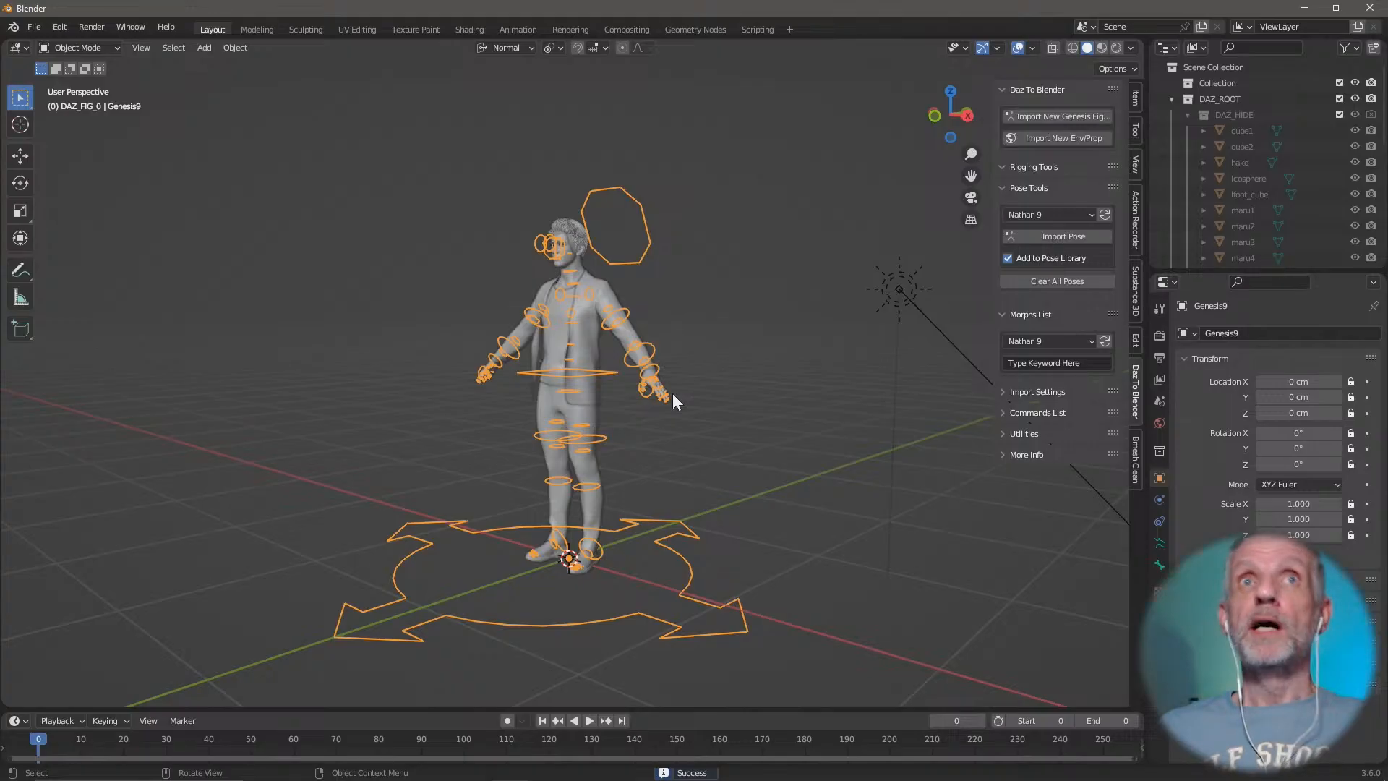
Step: Hide the figure's bones and show scene statistics in the viewport overlays
{"action": "scroll", "coordinate": [549, 333], "scroll_direction": "up", "scroll_amount": 2}
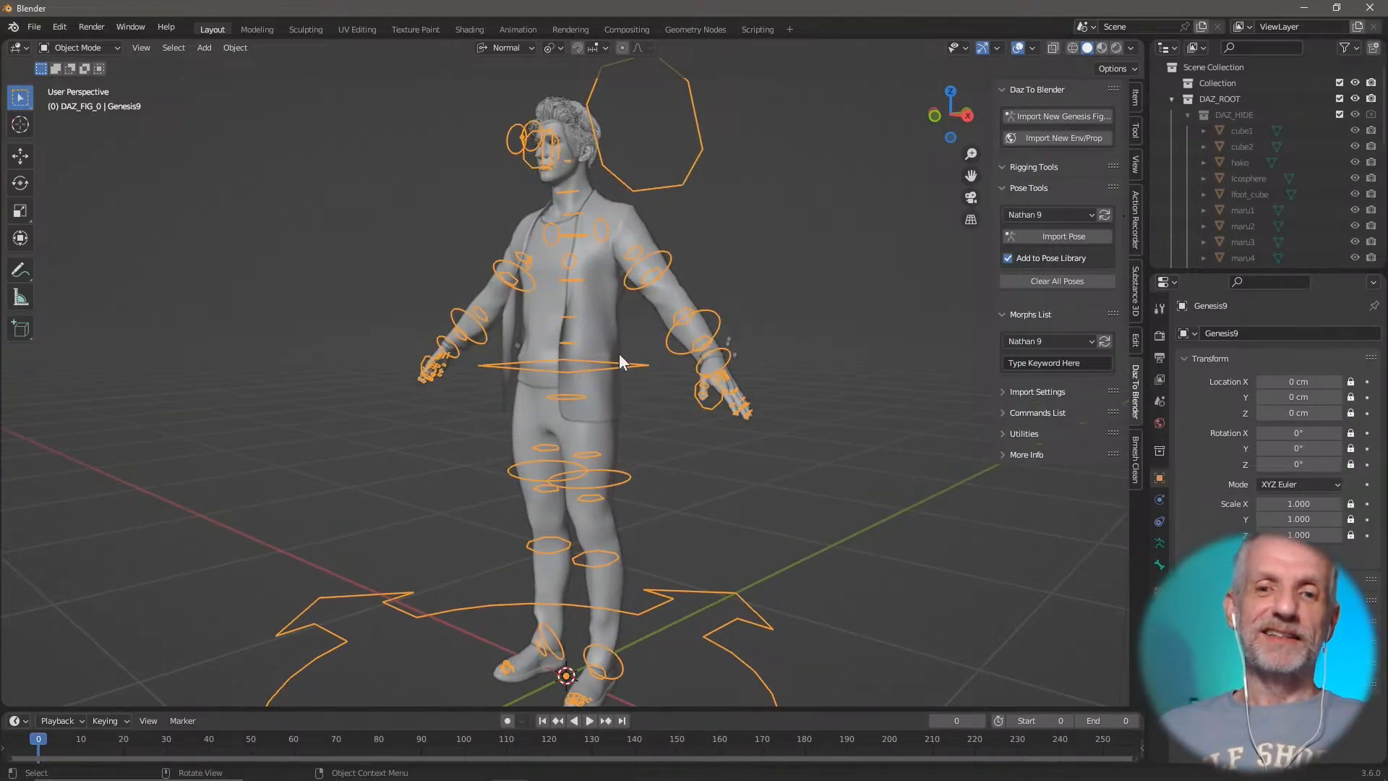
{"action": "scroll", "coordinate": [629, 390], "scroll_direction": "up", "scroll_amount": 2}
{"action": "middle_click_drag", "start_coordinate": [653, 422], "coordinate": [653, 374]}
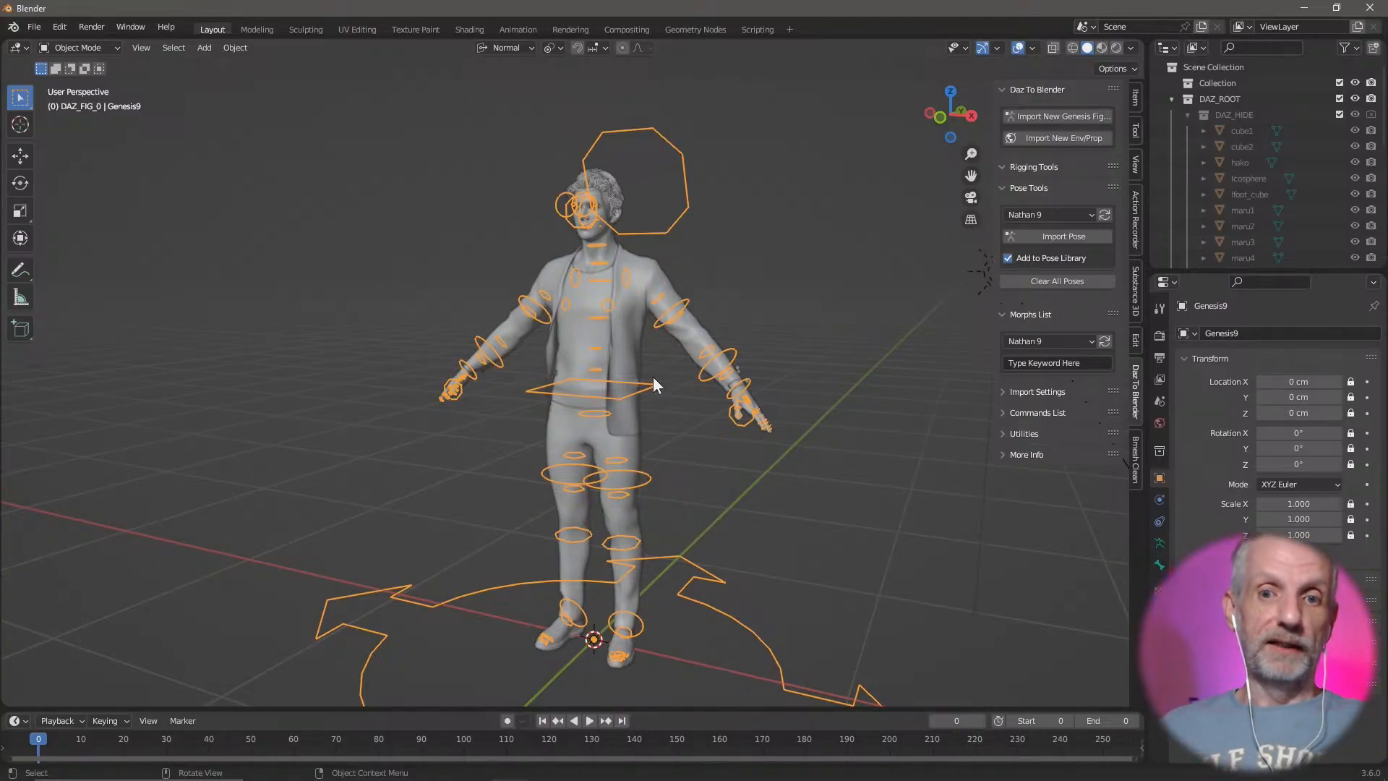
{"action": "middle_click_drag", "start_coordinate": [652, 376], "coordinate": [662, 211]}
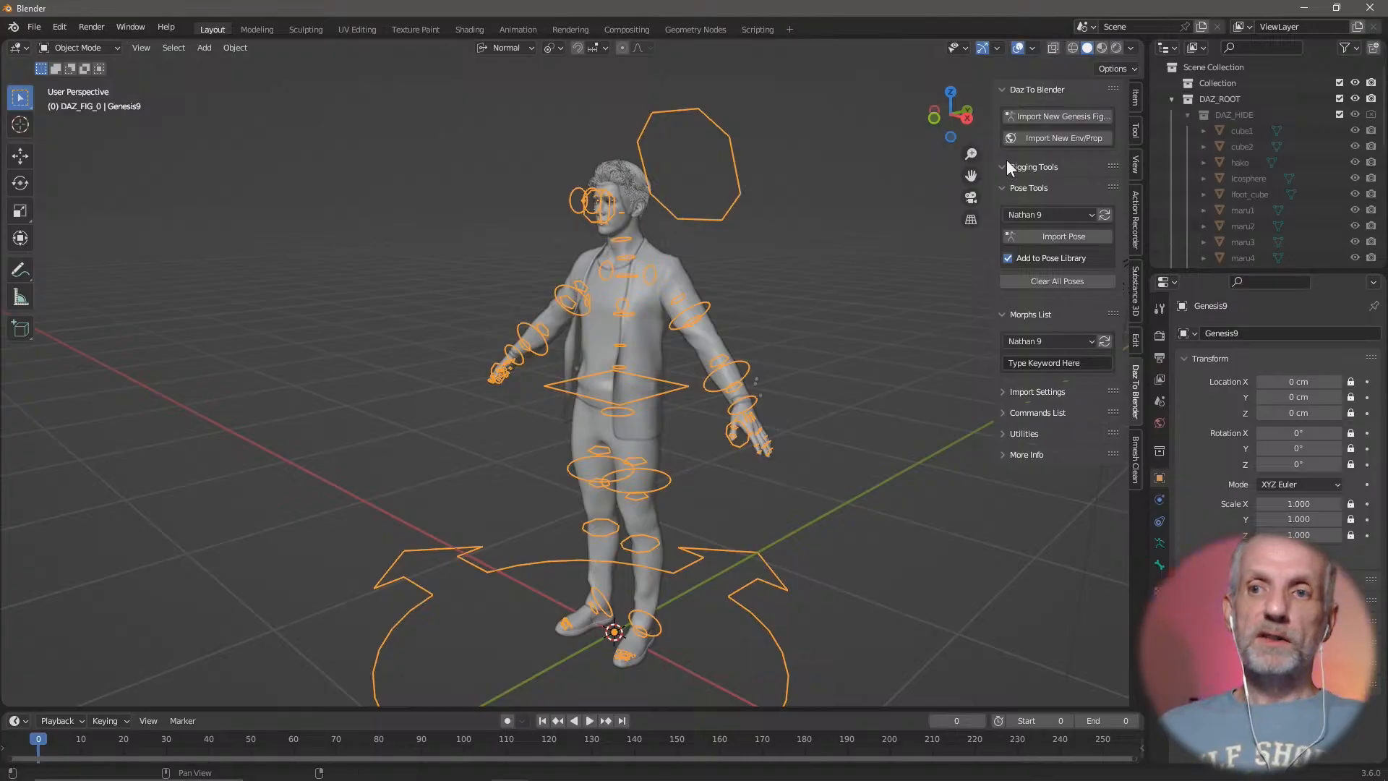
{"action": "left_click", "coordinate": [1033, 47]}
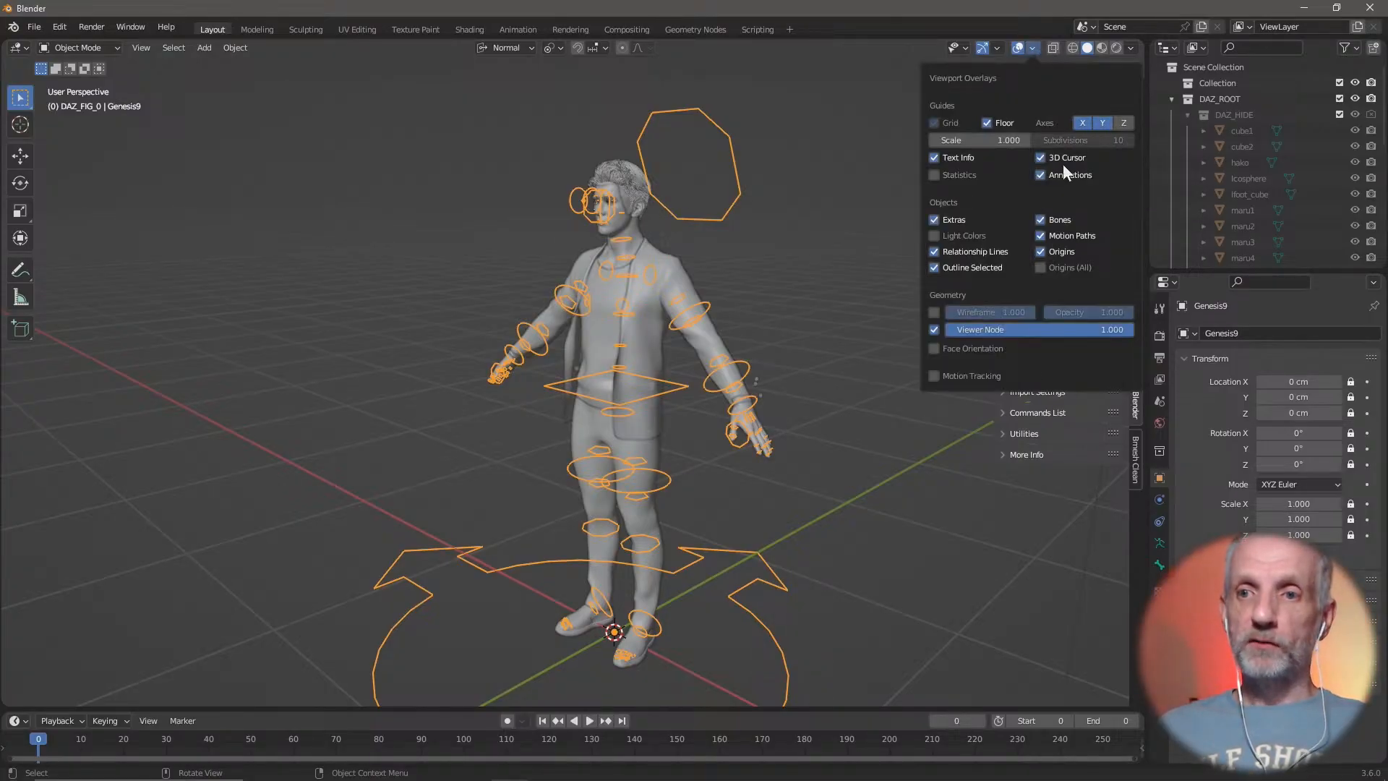
{"action": "left_click", "coordinate": [1040, 220]}
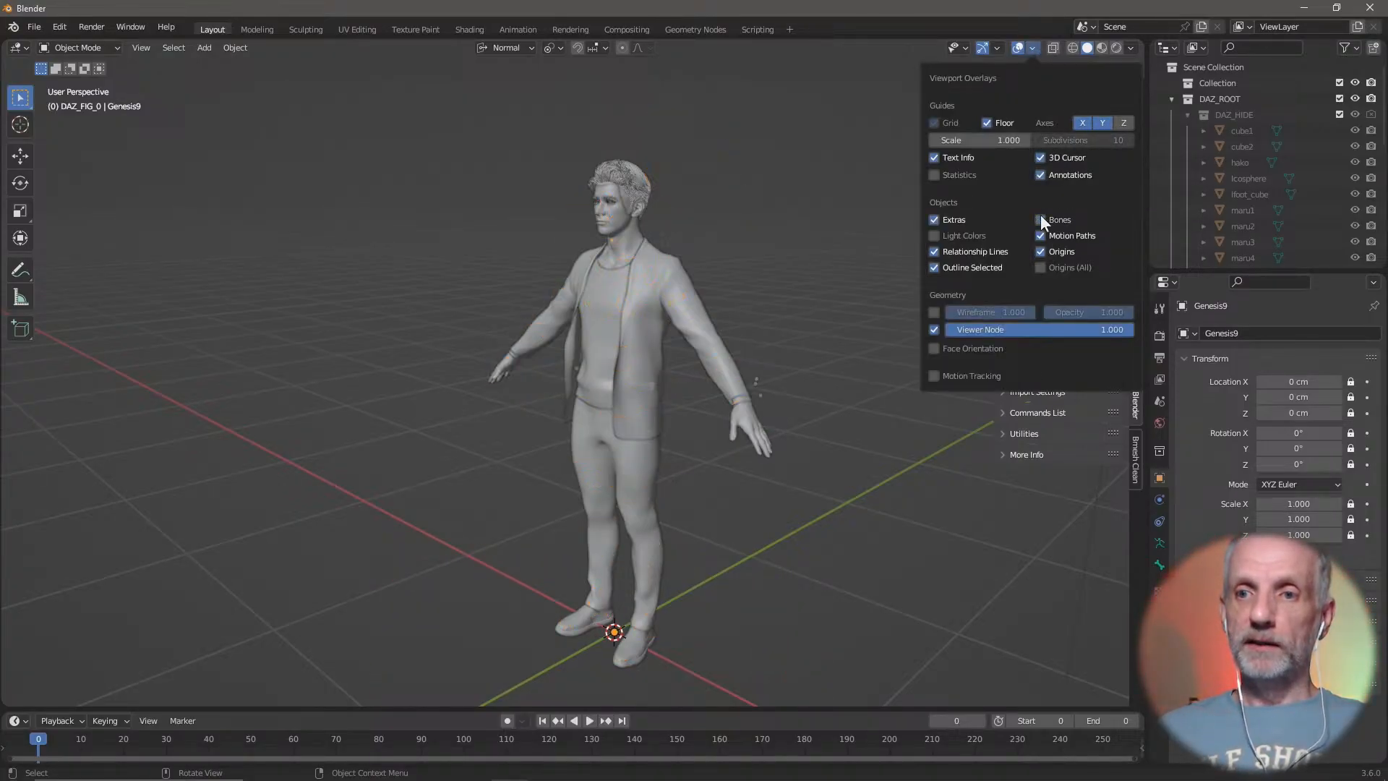
{"action": "left_click", "coordinate": [933, 175]}
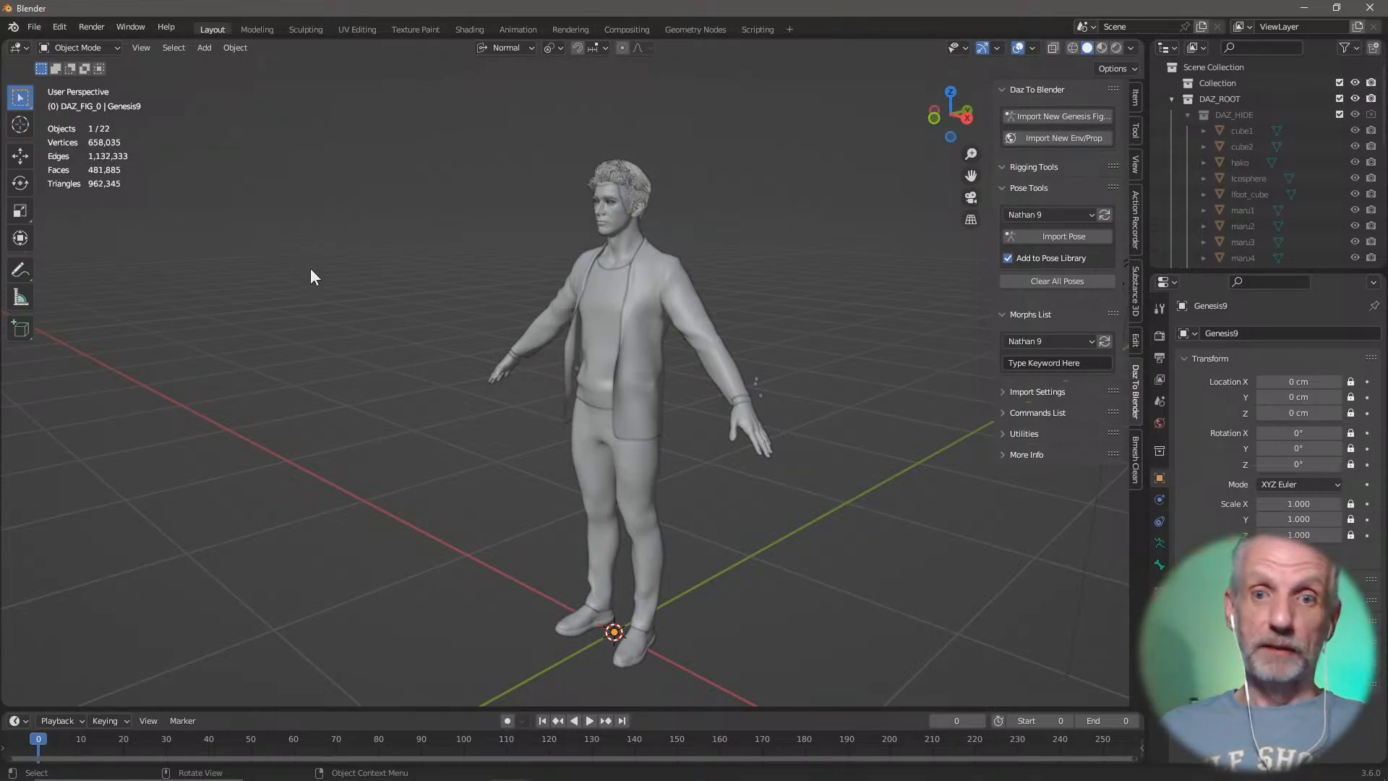
Step: Display the figure in Material Preview shading and examine the jacket, sweater and face textures up close
{"action": "mouse_move", "coordinate": [360, 323]}
{"action": "middle_mouse_down"}
{"action": "mouse_move", "coordinate": [409, 310]}
{"action": "mouse_move", "coordinate": [399, 327]}
{"action": "middle_mouse_up"}
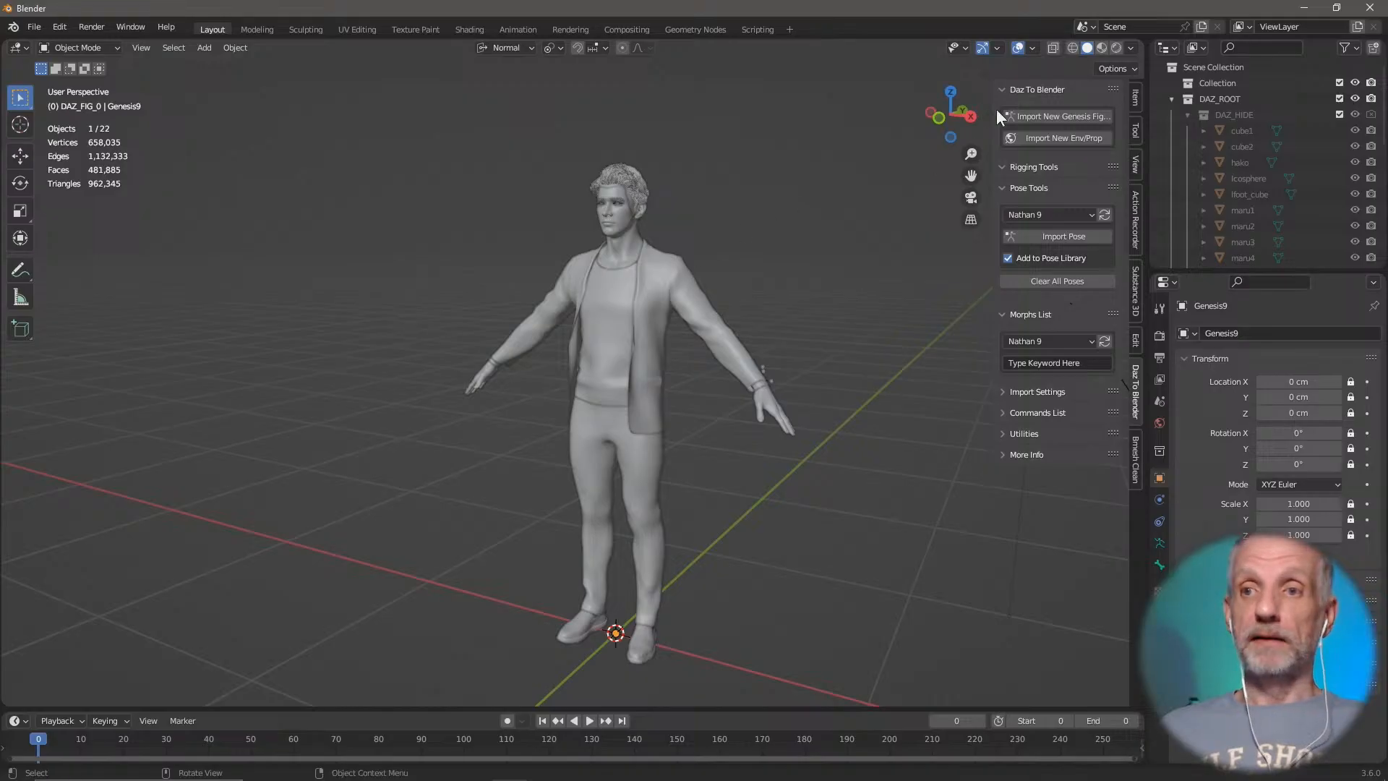
{"action": "left_click", "coordinate": [1102, 47]}
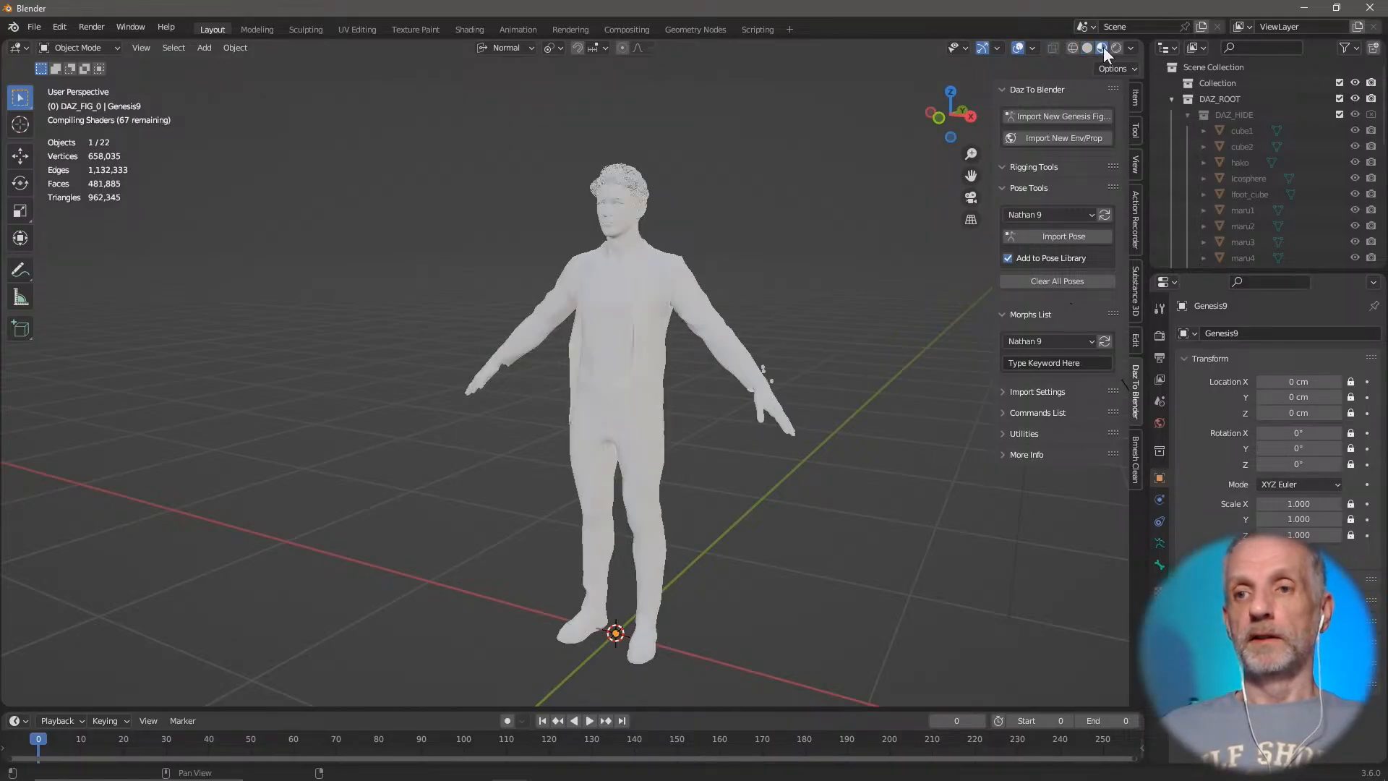
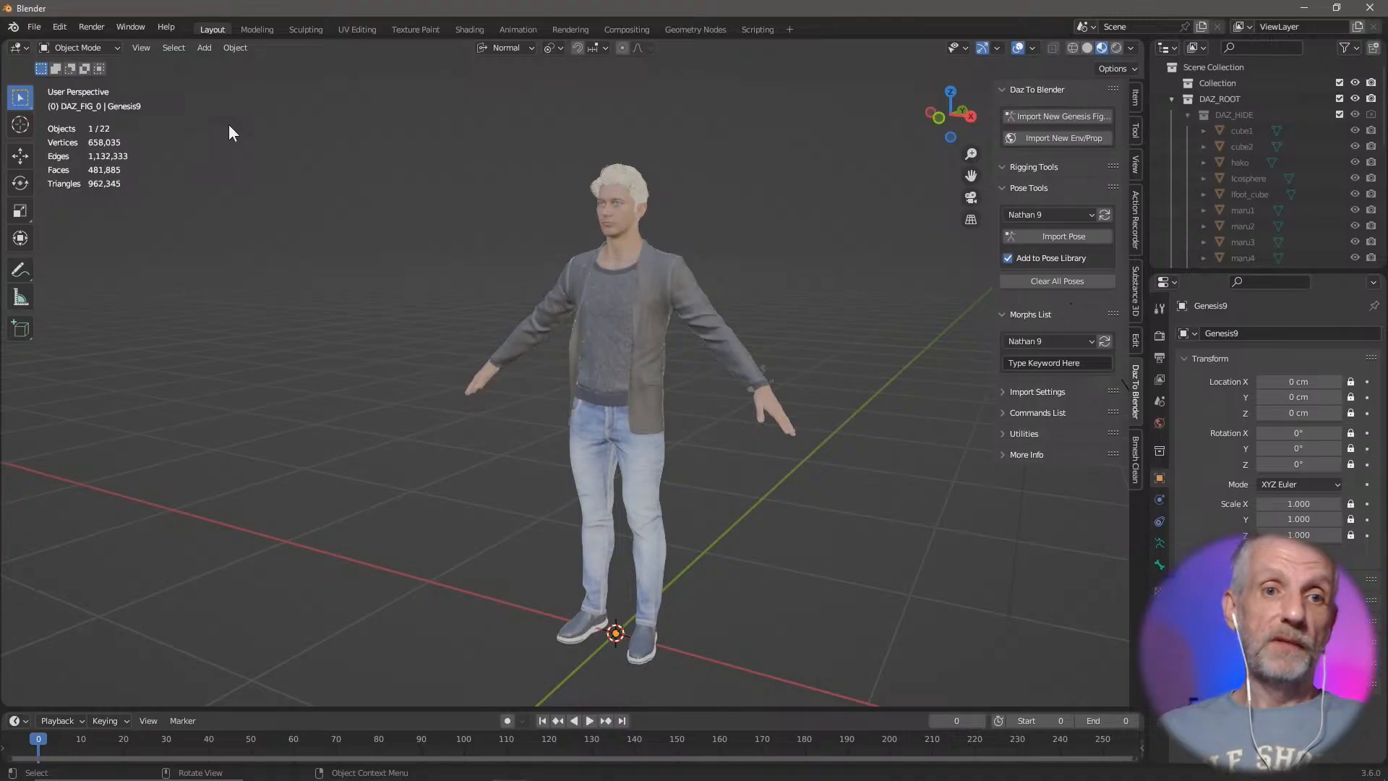
{"action": "scroll", "coordinate": [636, 215], "scroll_direction": "down", "scroll_amount": 2}
{"action": "scroll", "coordinate": [660, 231], "scroll_direction": "up", "scroll_amount": 8}
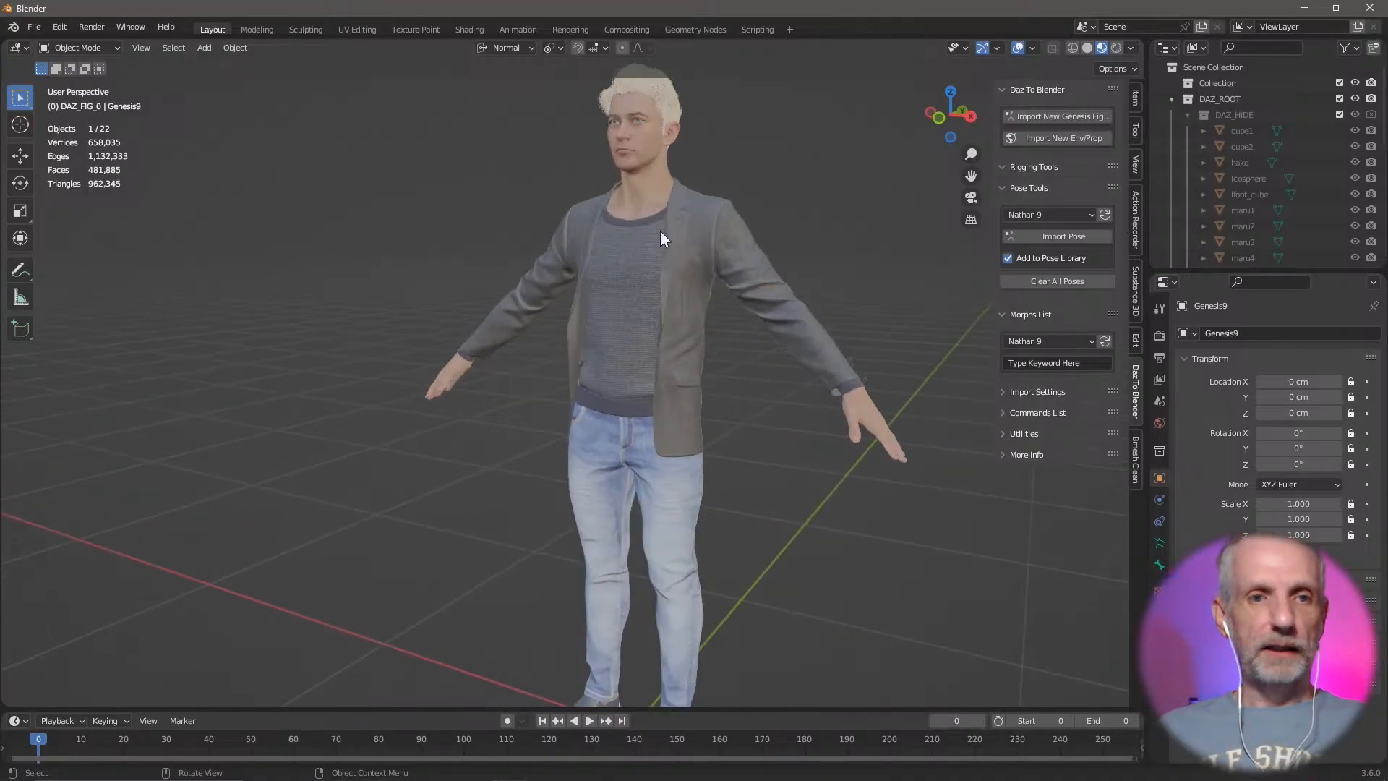
{"action": "scroll", "coordinate": [669, 357], "scroll_direction": "up", "scroll_amount": 3}
{"action": "middle_click_drag", "start_coordinate": [704, 331], "coordinate": [581, 571], "text": "shift"}
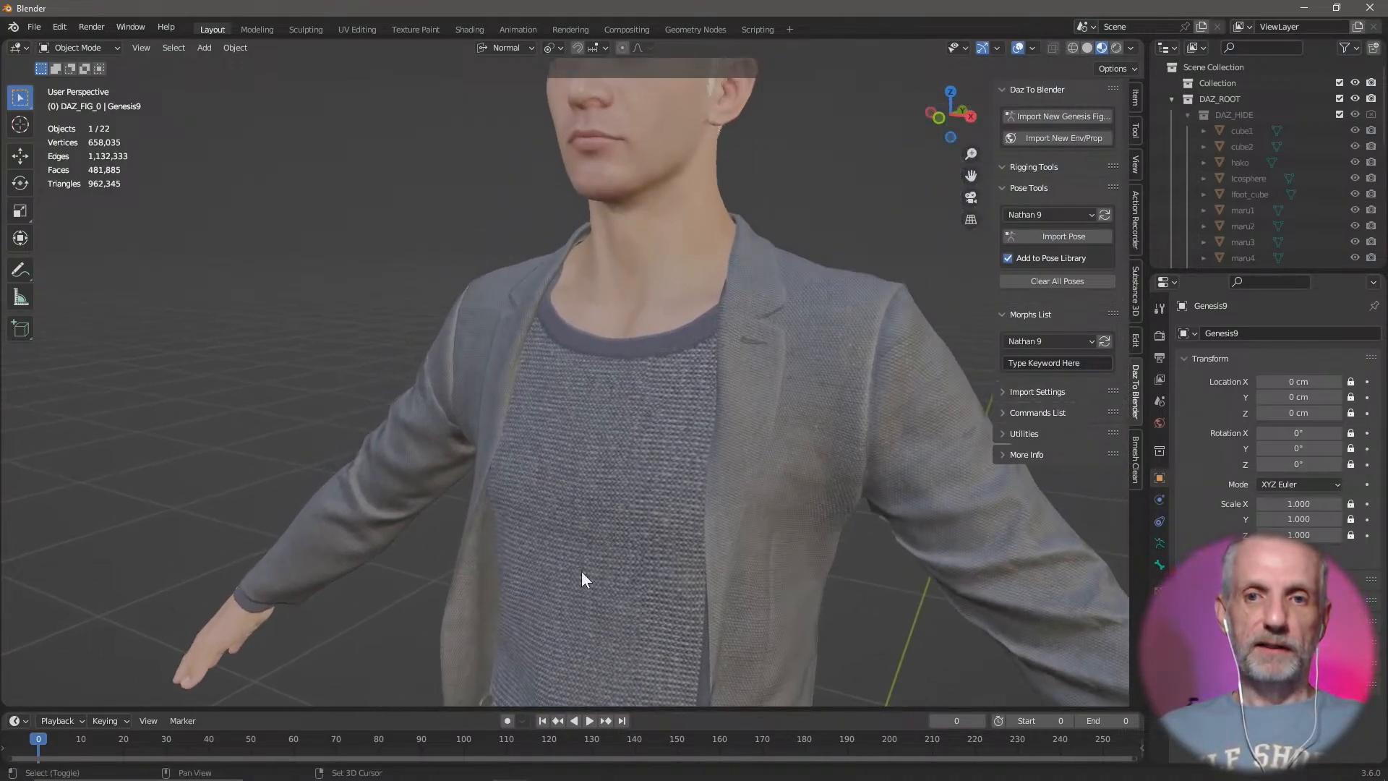
{"action": "middle_click_drag", "start_coordinate": [726, 449], "coordinate": [691, 564], "text": "shift"}
{"action": "middle_click_drag", "start_coordinate": [696, 462], "coordinate": [712, 494], "text": "shift"}
{"action": "middle_click_drag", "start_coordinate": [714, 432], "coordinate": [718, 322], "text": "ctrl"}
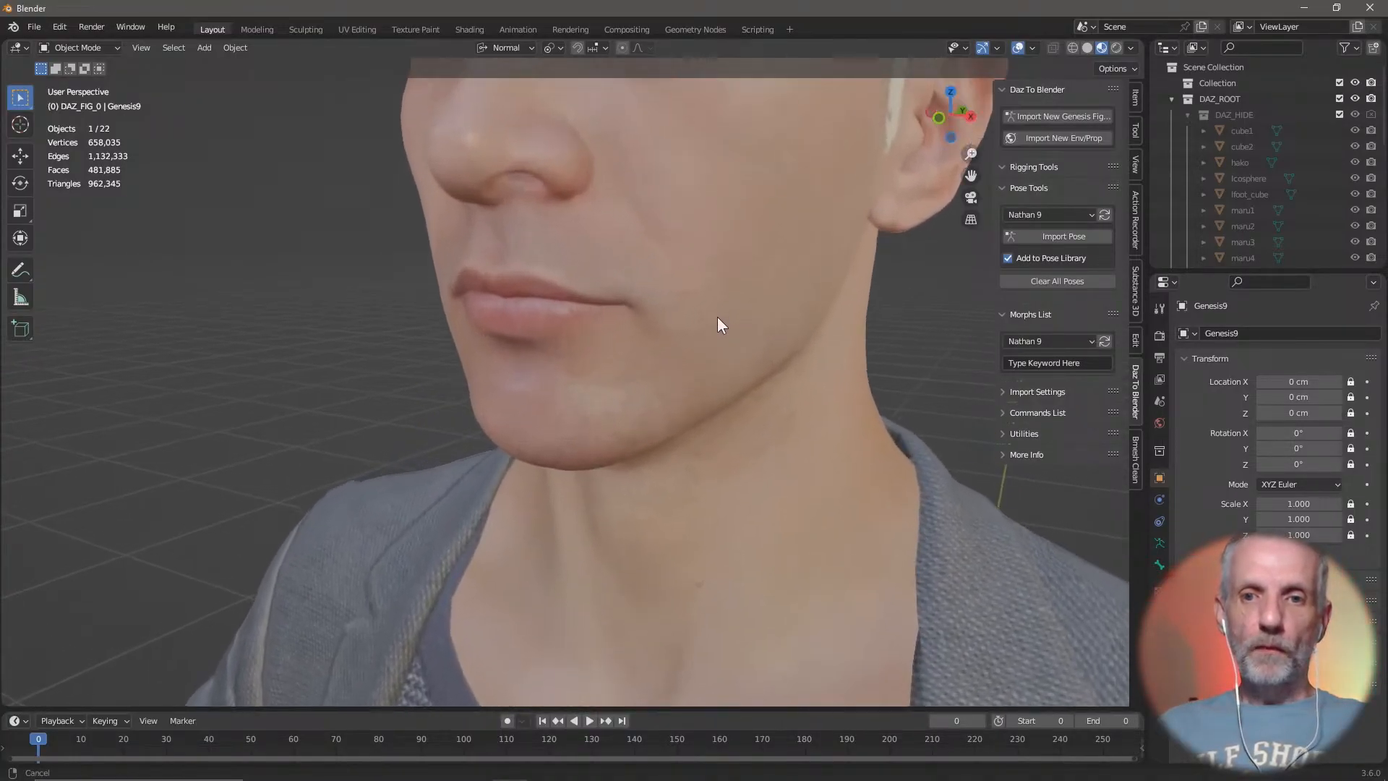
{"action": "middle_click_drag", "start_coordinate": [778, 359], "coordinate": [852, 393]}
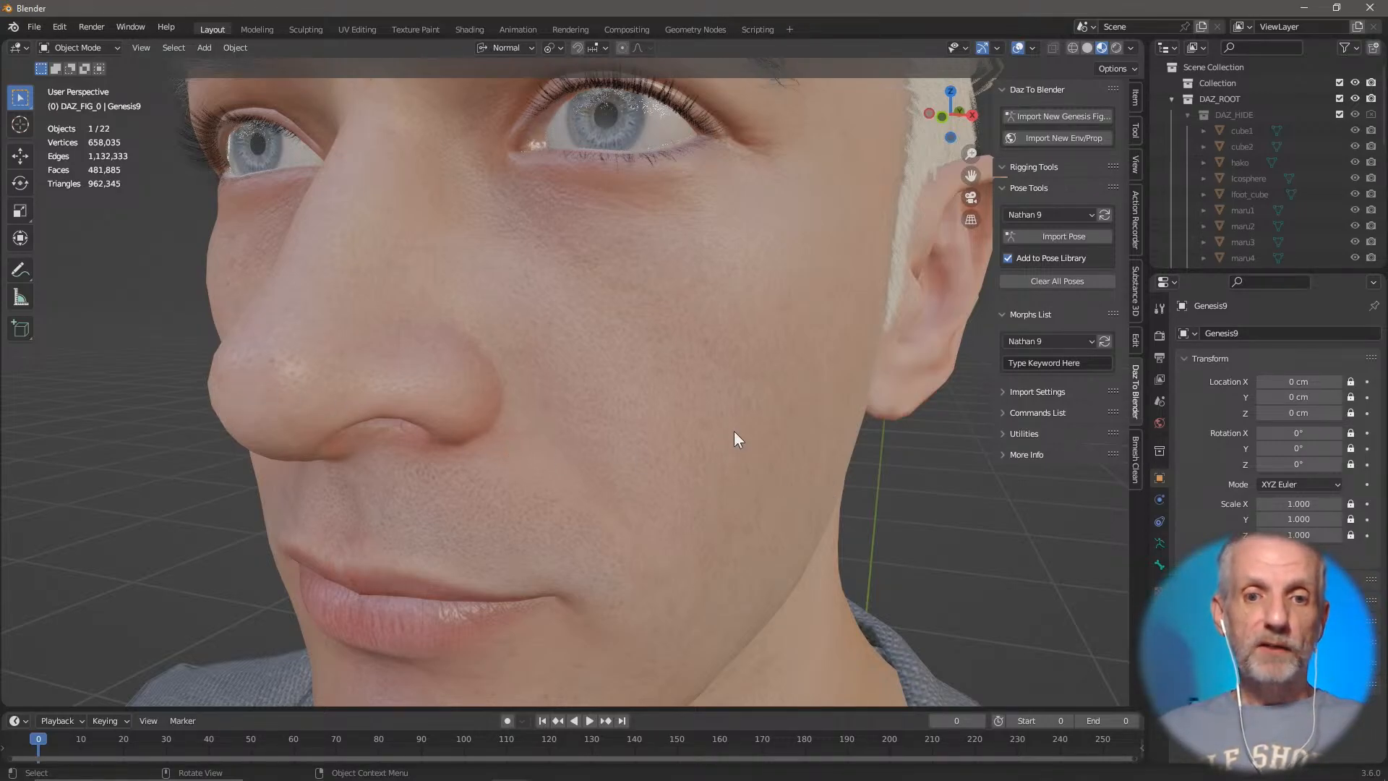
{"action": "middle_click_drag", "start_coordinate": [843, 439], "coordinate": [905, 613], "text": "ctrl"}
Step: Examine the imported character's hair, outfit and overall look from the head down to the shoes
{"action": "scroll", "coordinate": [852, 508], "scroll_direction": "down", "scroll_amount": 3}
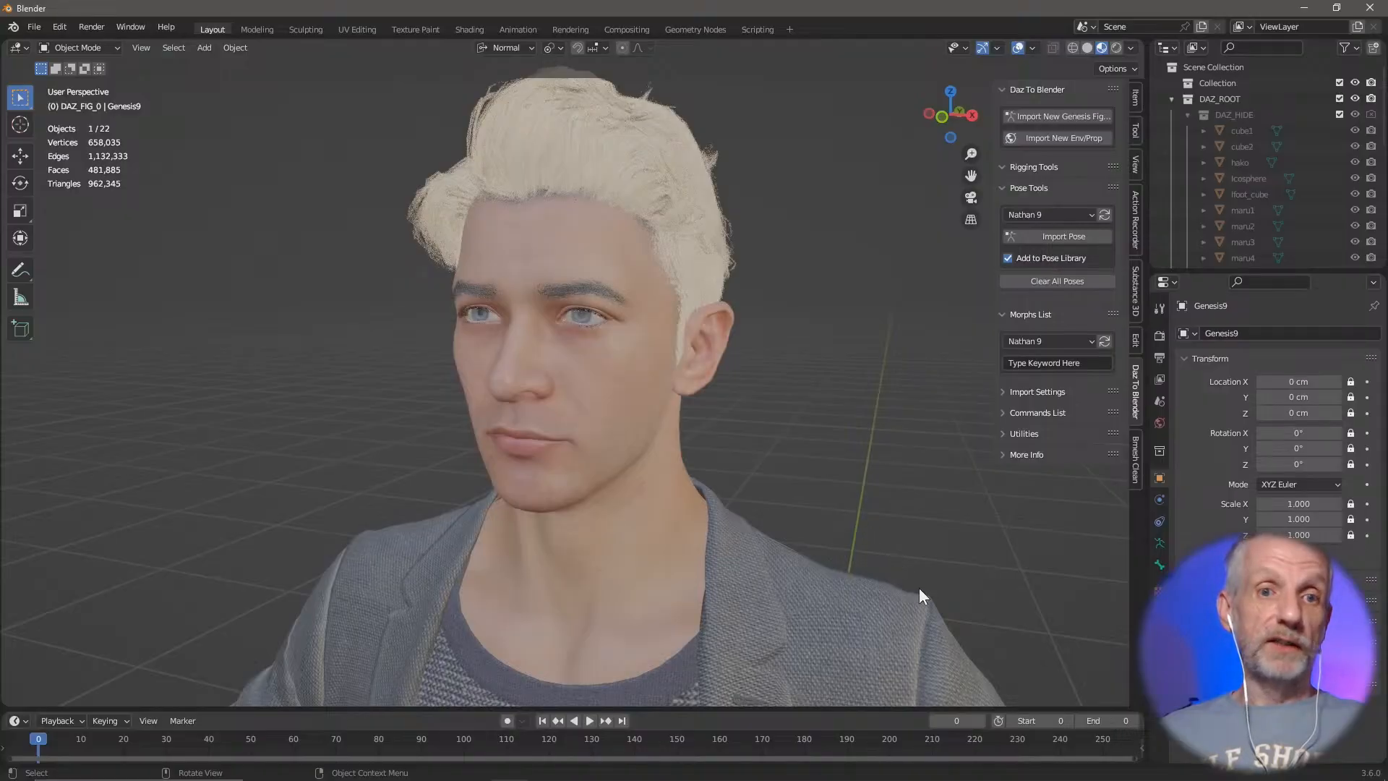
{"action": "scroll", "coordinate": [891, 559], "scroll_direction": "down", "scroll_amount": 2}
{"action": "scroll", "coordinate": [892, 559], "scroll_direction": "down", "scroll_amount": 2}
{"action": "middle_click_drag", "start_coordinate": [889, 526], "coordinate": [929, 393], "text": "shift"}
{"action": "scroll", "coordinate": [929, 393], "scroll_direction": "down", "scroll_amount": 2}
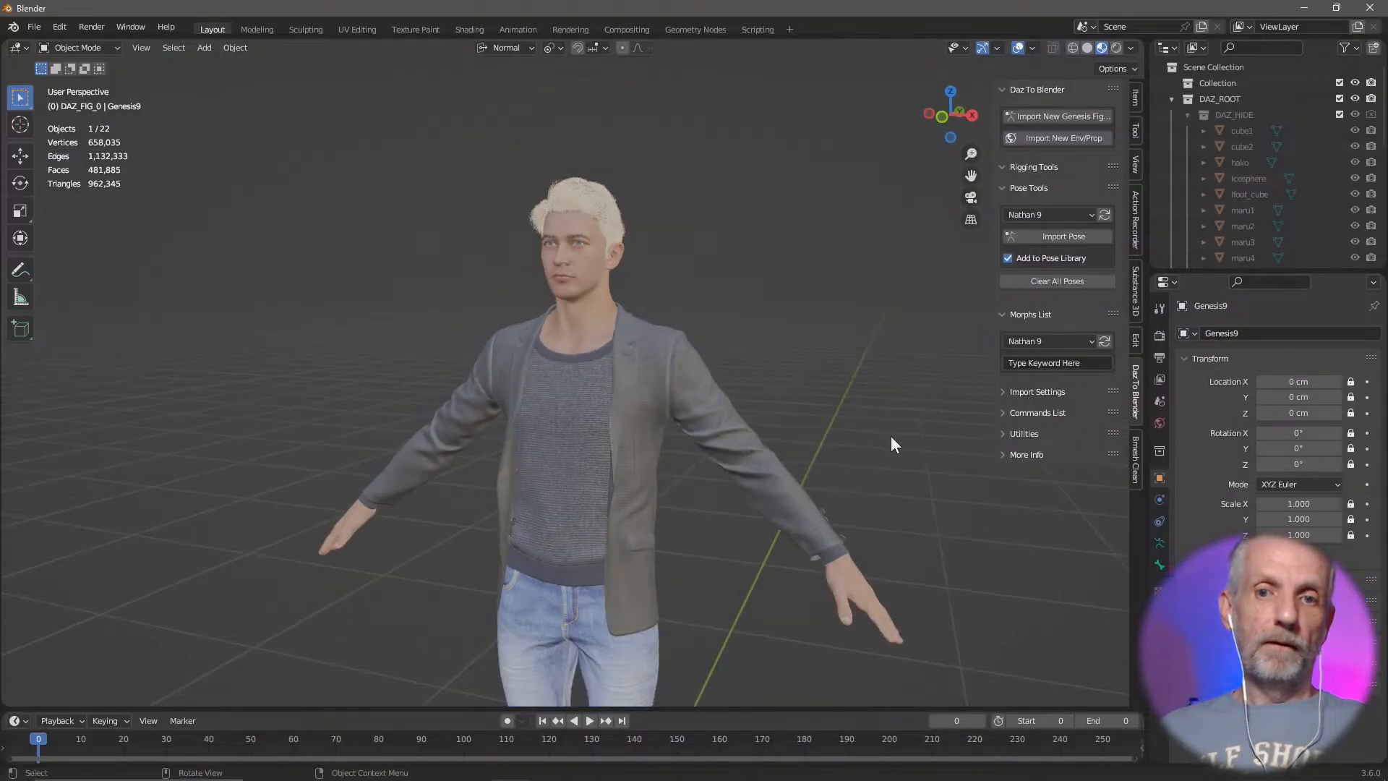
{"action": "middle_click_drag", "start_coordinate": [890, 435], "coordinate": [900, 331], "text": "shift"}
{"action": "scroll", "coordinate": [904, 416], "scroll_direction": "down", "scroll_amount": 3}
{"action": "scroll", "coordinate": [897, 337], "scroll_direction": "up", "scroll_amount": 1}
{"action": "mouse_move", "coordinate": [804, 351]}
{"action": "middle_mouse_down", "text": "shift"}
{"action": "mouse_move", "coordinate": [814, 344]}
{"action": "mouse_move", "coordinate": [786, 330]}
{"action": "middle_mouse_up", "text": "shift"}
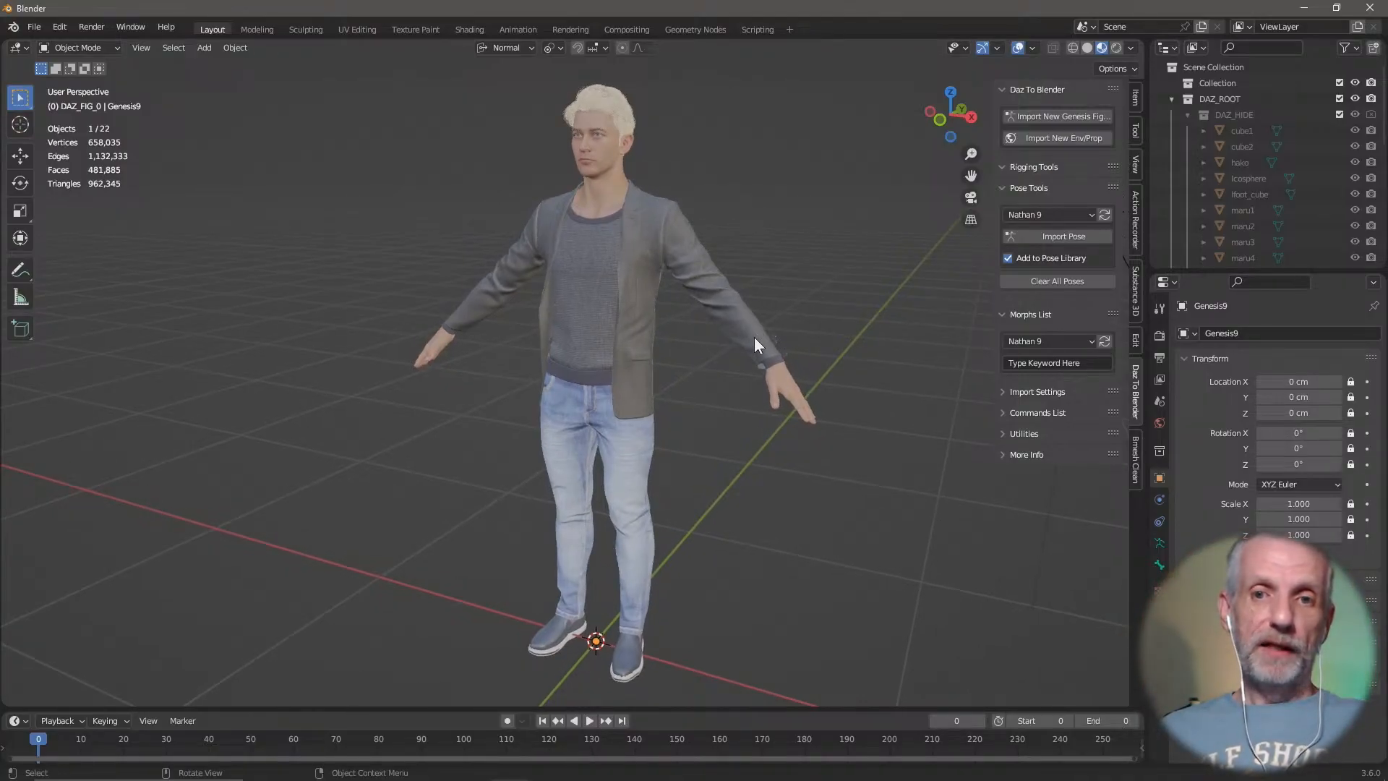
Step: Switch to DAZ Studio and open the CDI Casual Poses for Genesis 9 product from the installed poses
{"action": "key", "text": "alt+Tab"}
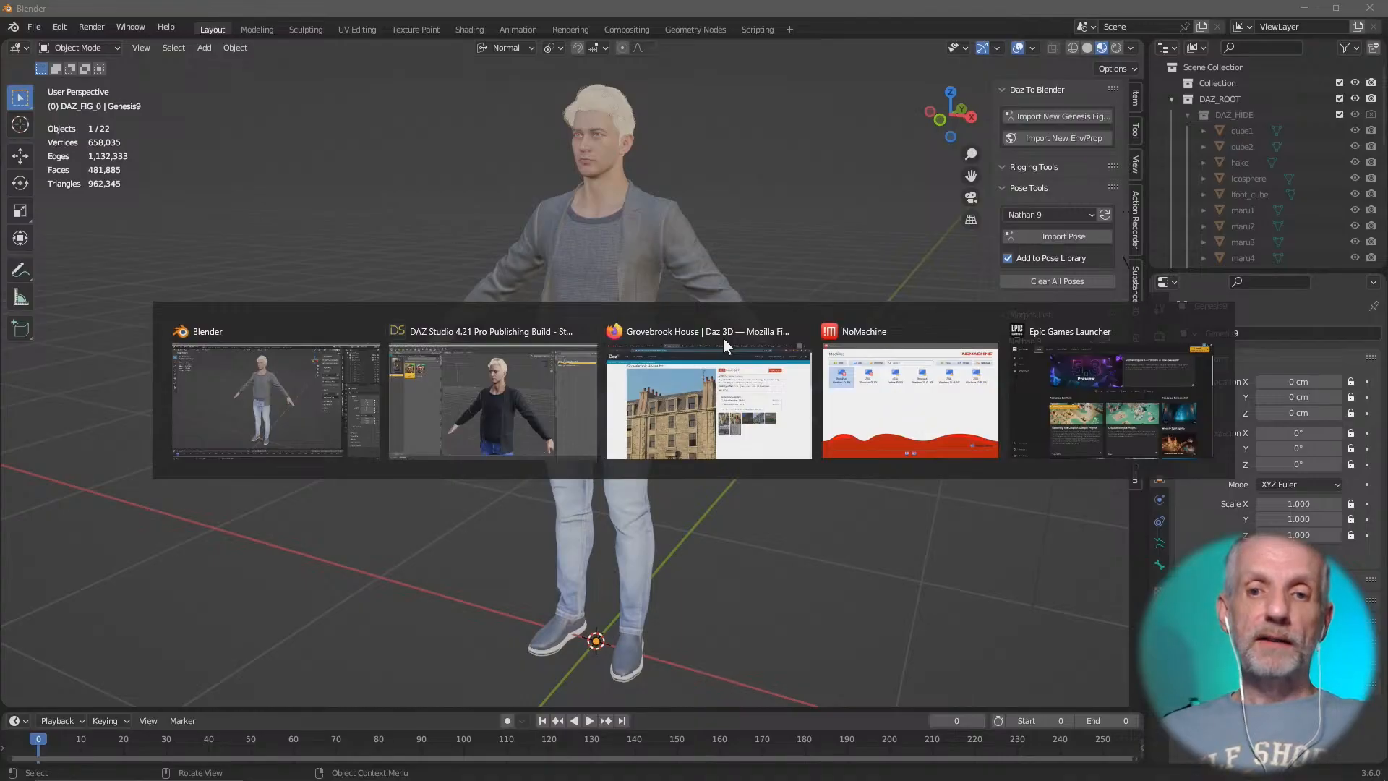
{"action": "scroll", "coordinate": [699, 230], "scroll_direction": "up", "scroll_amount": 5}
{"action": "scroll", "coordinate": [699, 230], "scroll_direction": "down", "scroll_amount": 8}
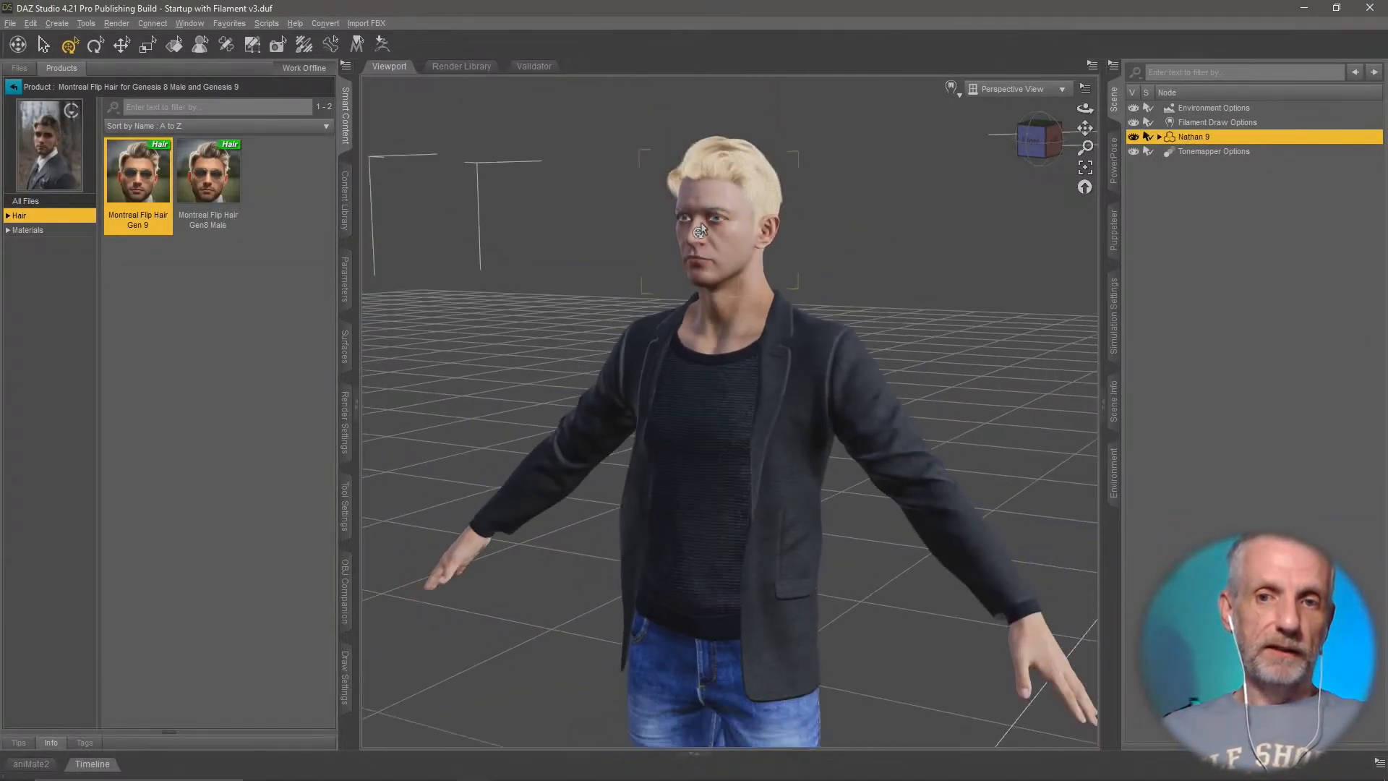
{"action": "scroll", "coordinate": [699, 230], "scroll_direction": "up", "scroll_amount": 3}
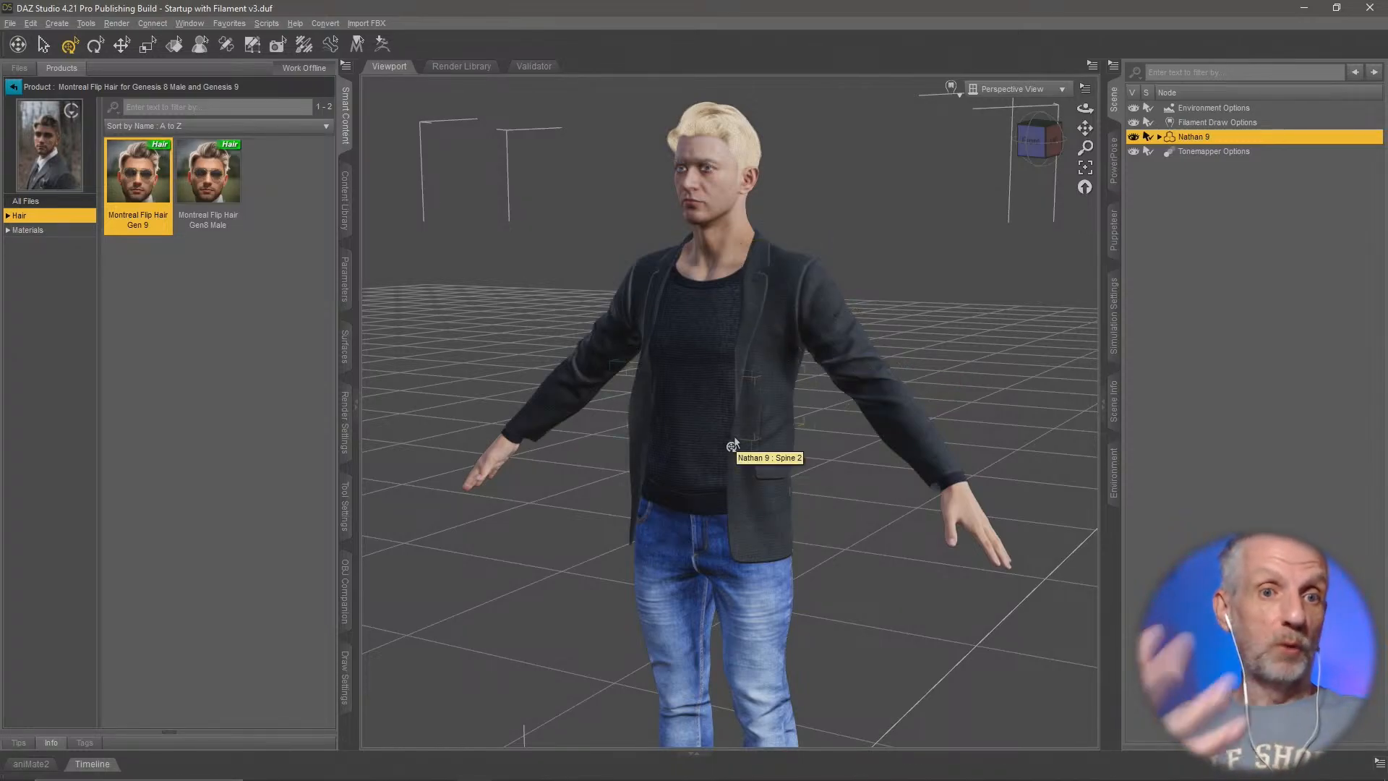
{"action": "left_click", "coordinate": [13, 86]}
{"action": "left_click", "coordinate": [58, 235]}
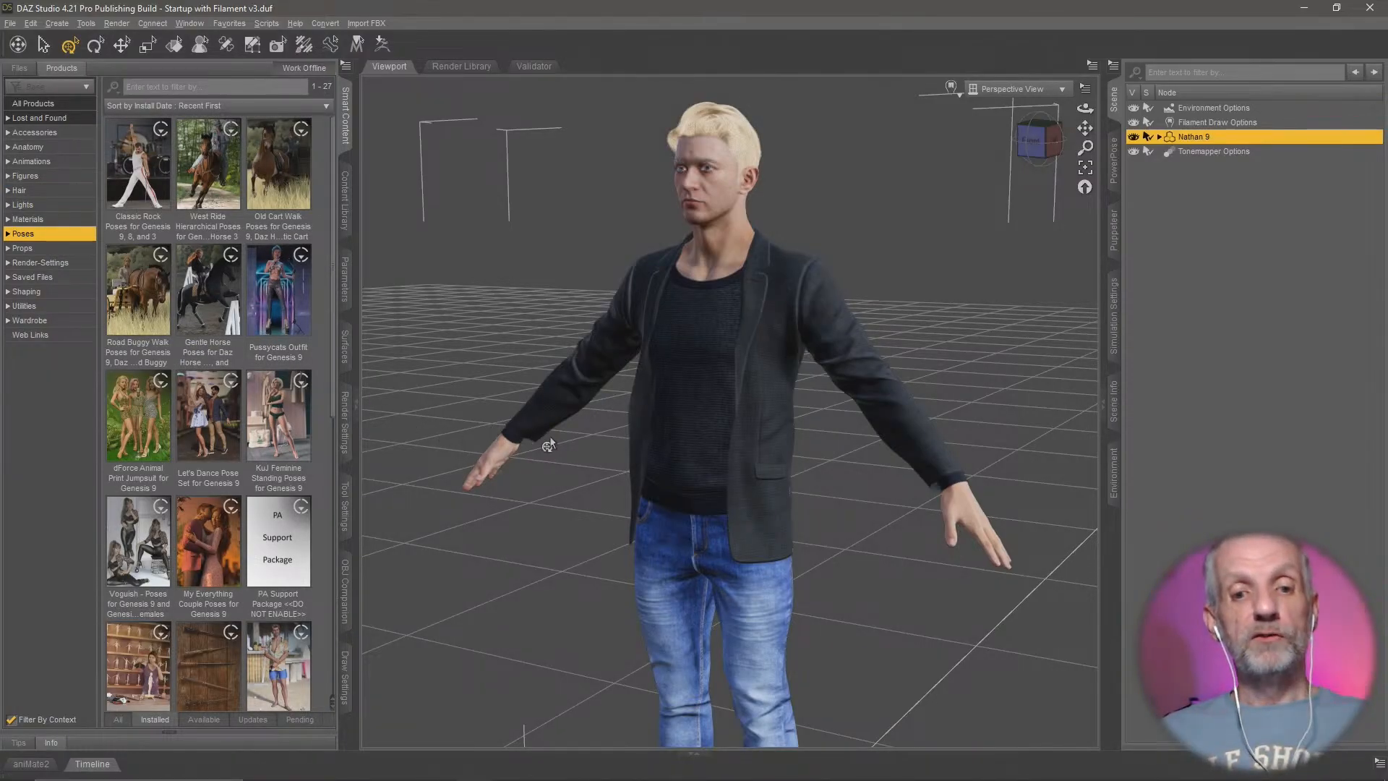
{"action": "scroll", "coordinate": [313, 417], "scroll_direction": "down", "scroll_amount": 3}
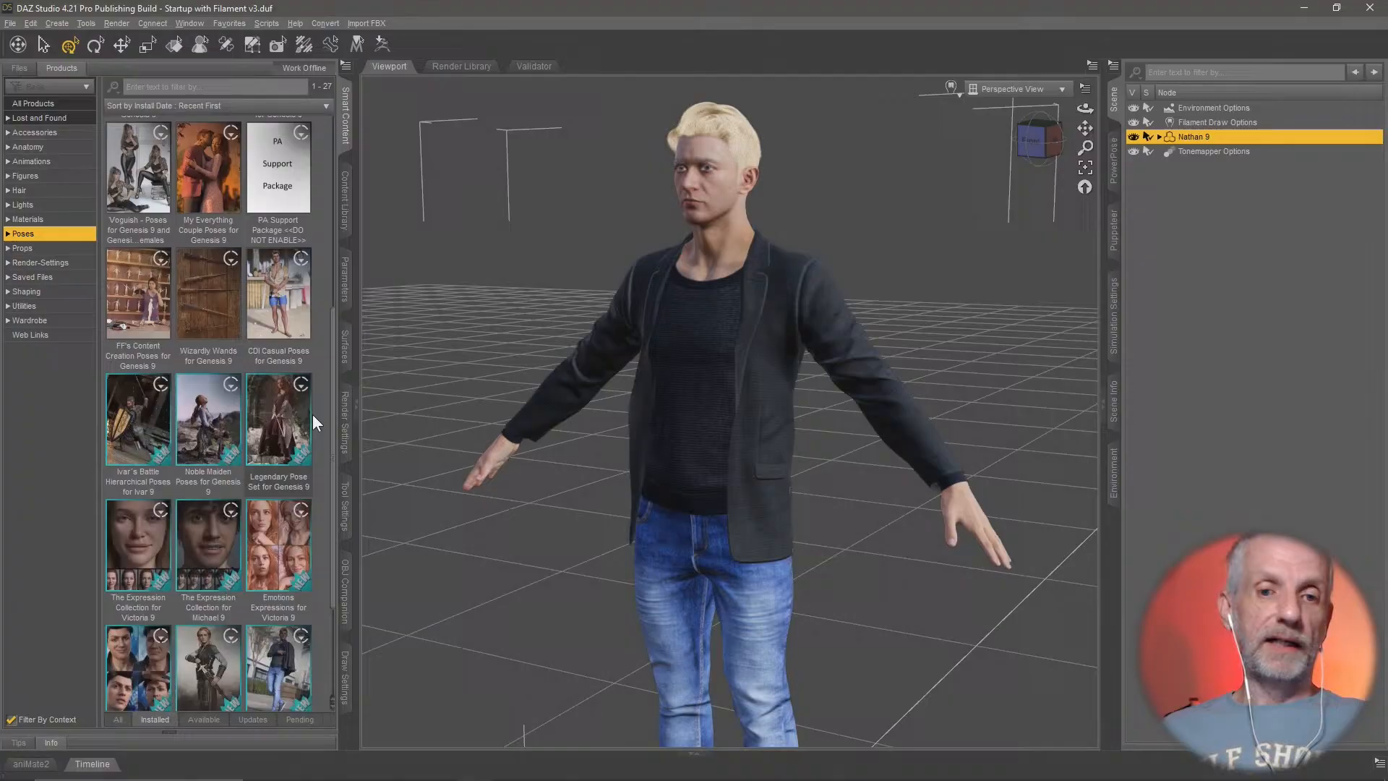
{"action": "left_click", "coordinate": [289, 303]}
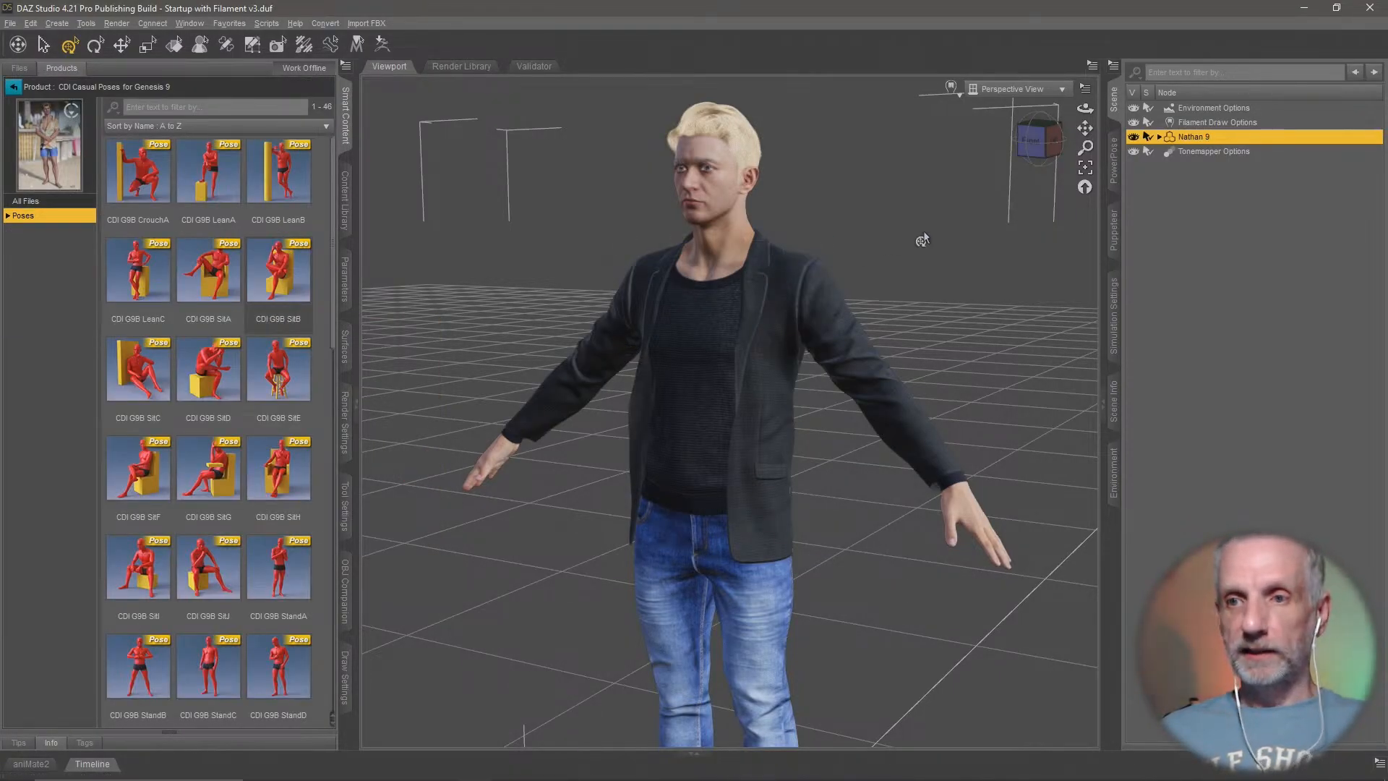
Step: Apply the CDI G9B StandA pose to Nathan 9 and view the figure from the front
{"action": "scroll", "coordinate": [297, 419], "scroll_direction": "down", "scroll_amount": 3}
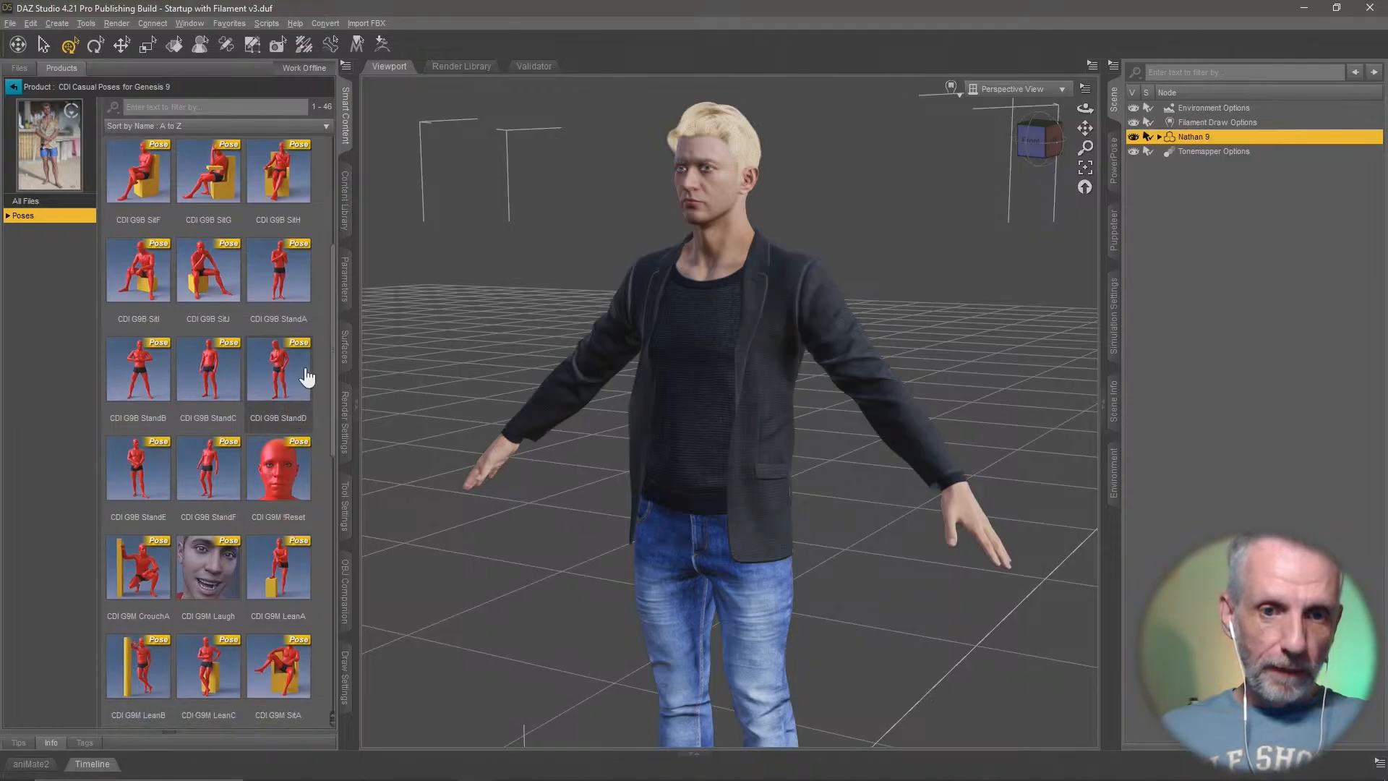
{"action": "left_click", "coordinate": [305, 295]}
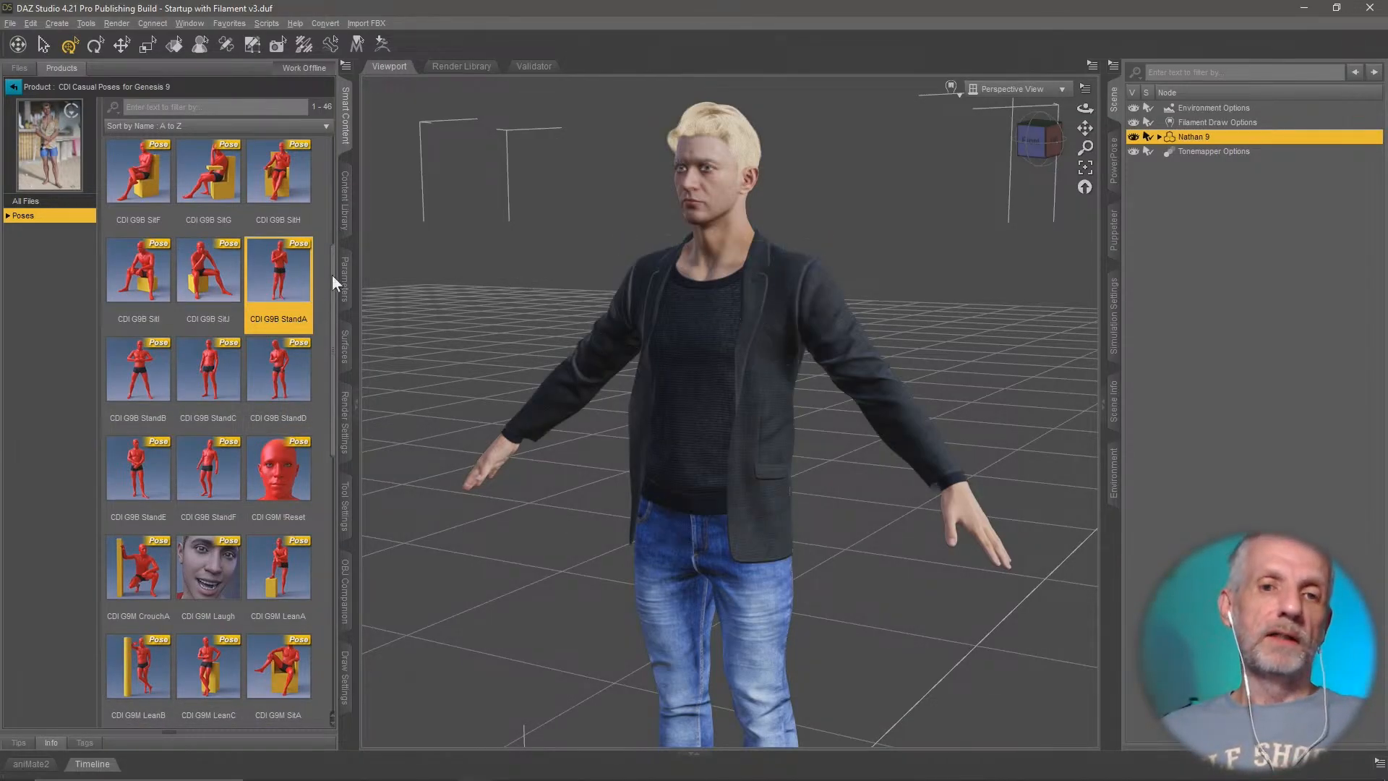
{"action": "double_click", "coordinate": [292, 283]}
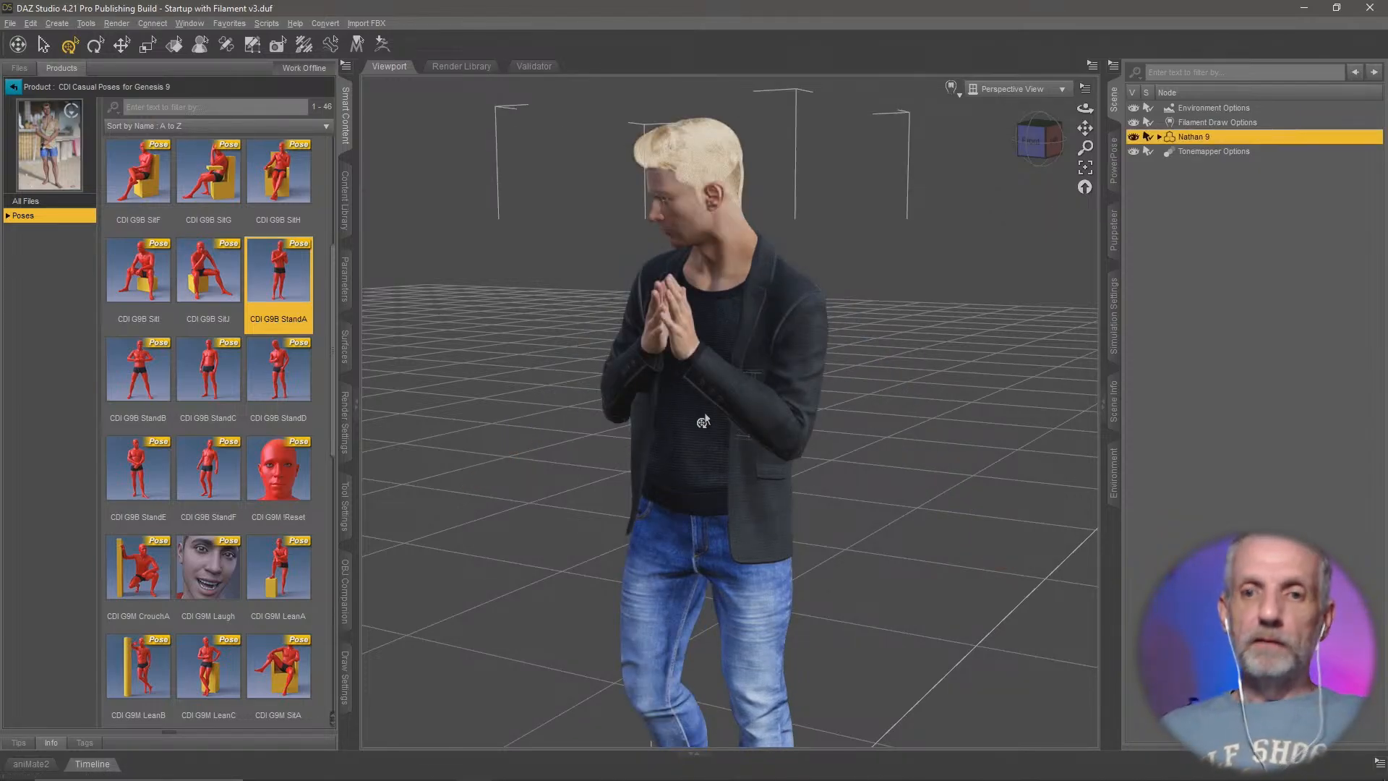
{"action": "middle_click_drag", "start_coordinate": [703, 421], "coordinate": [736, 408]}
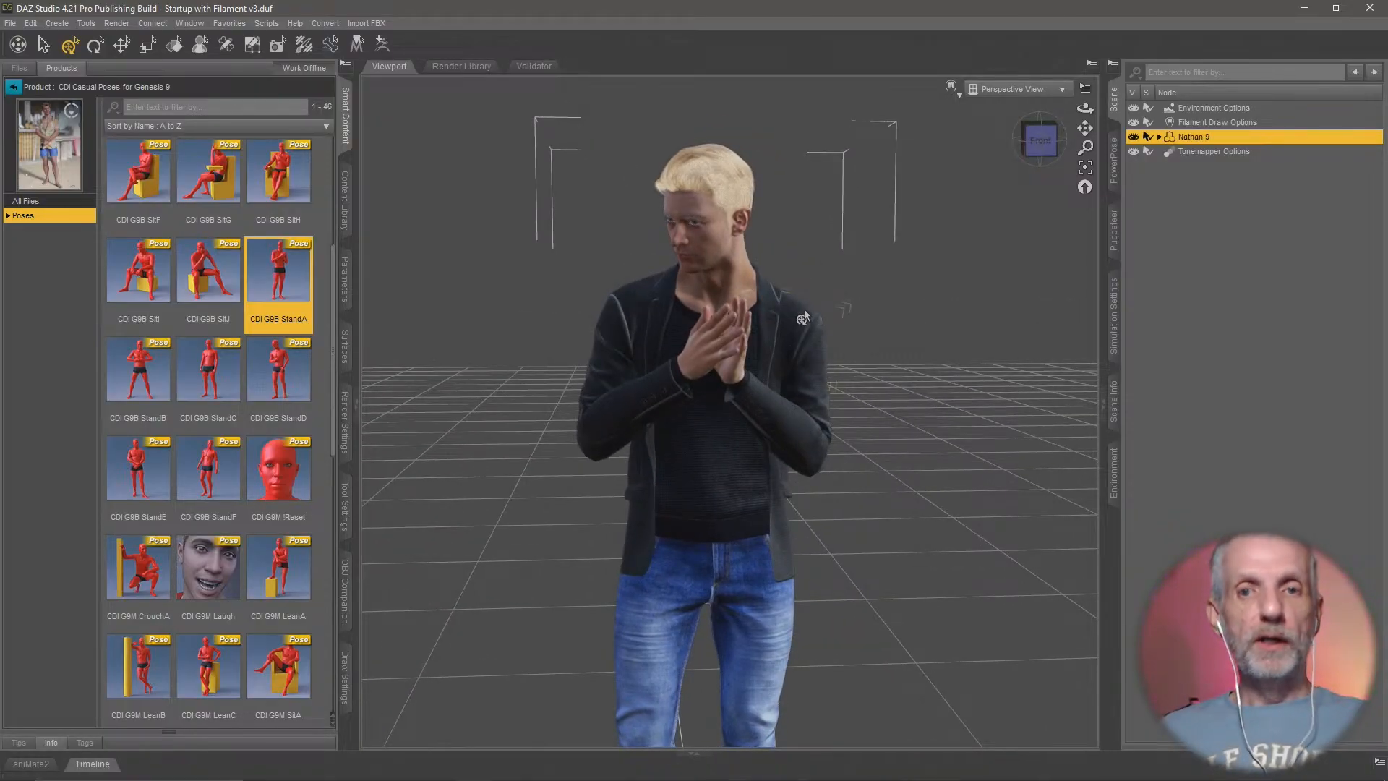
{"action": "left_click", "coordinate": [10, 23]}
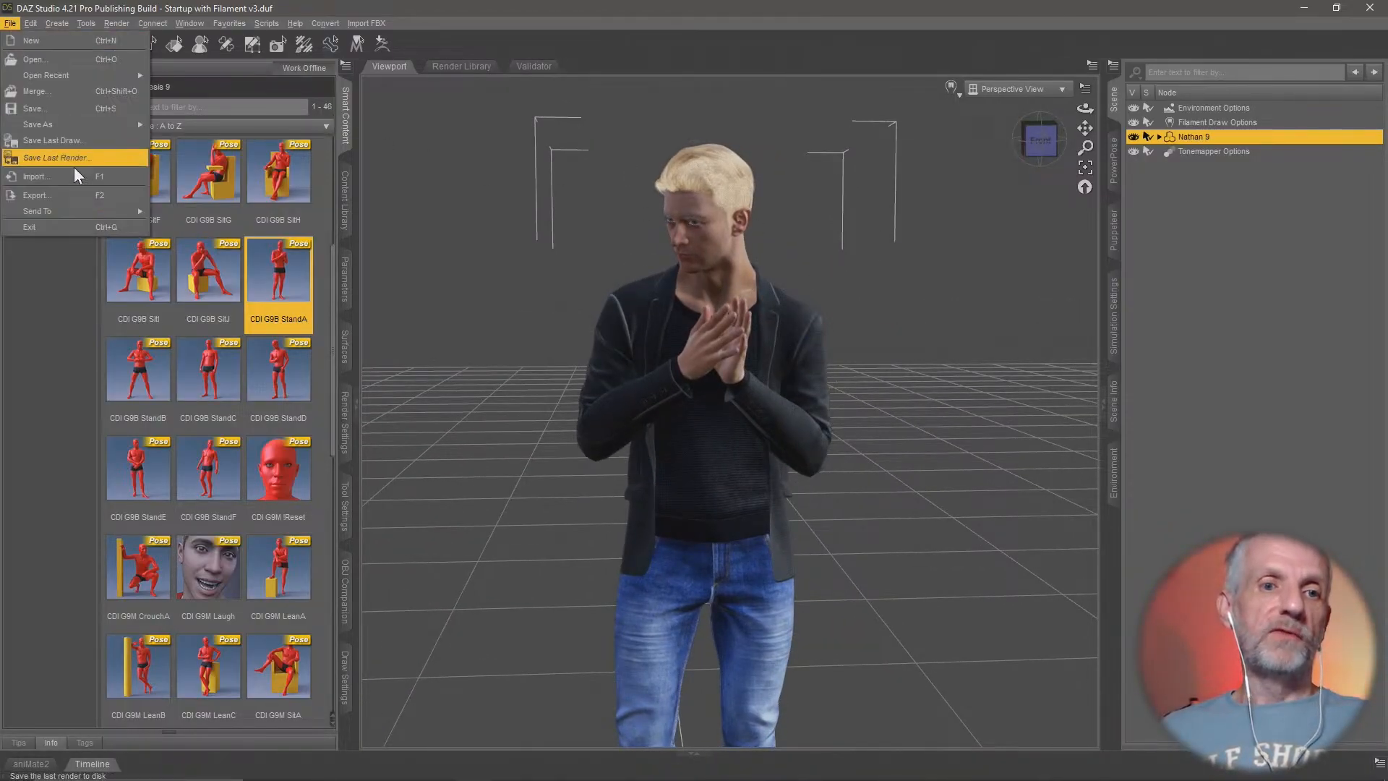
{"action": "mouse_move", "coordinate": [119, 212]}
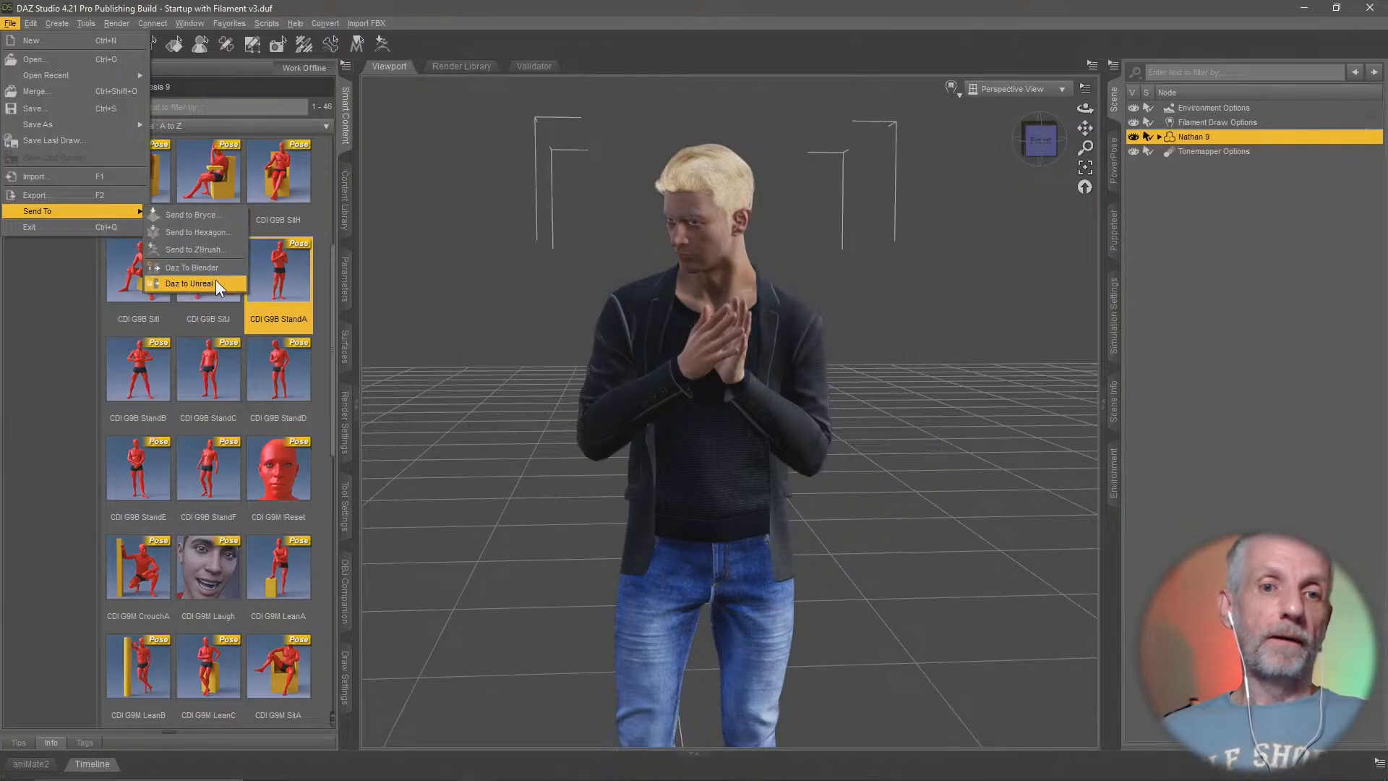
{"action": "left_click", "coordinate": [681, 7]}
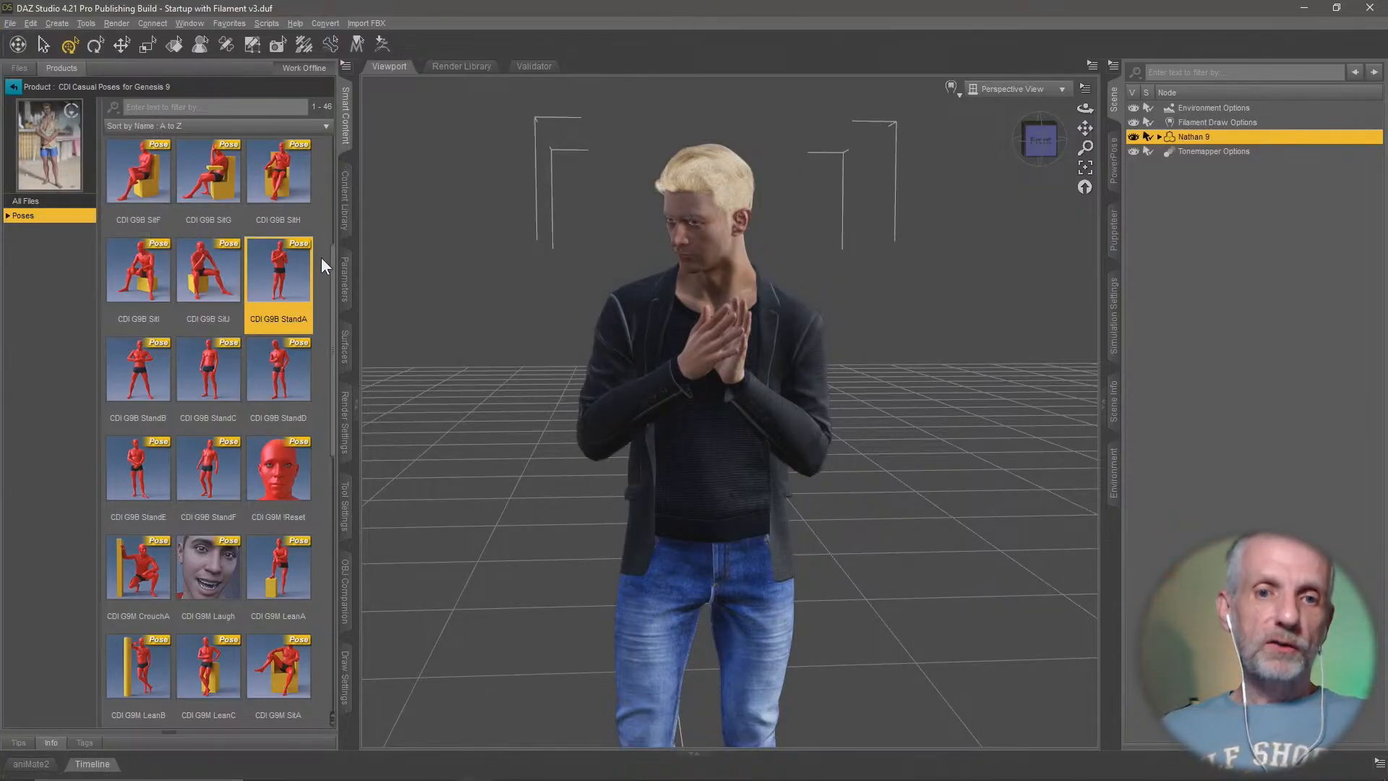
Step: Browse to the file location of the CDI G9B StandA pose and copy the folder's full path
{"action": "right_click", "coordinate": [279, 272]}
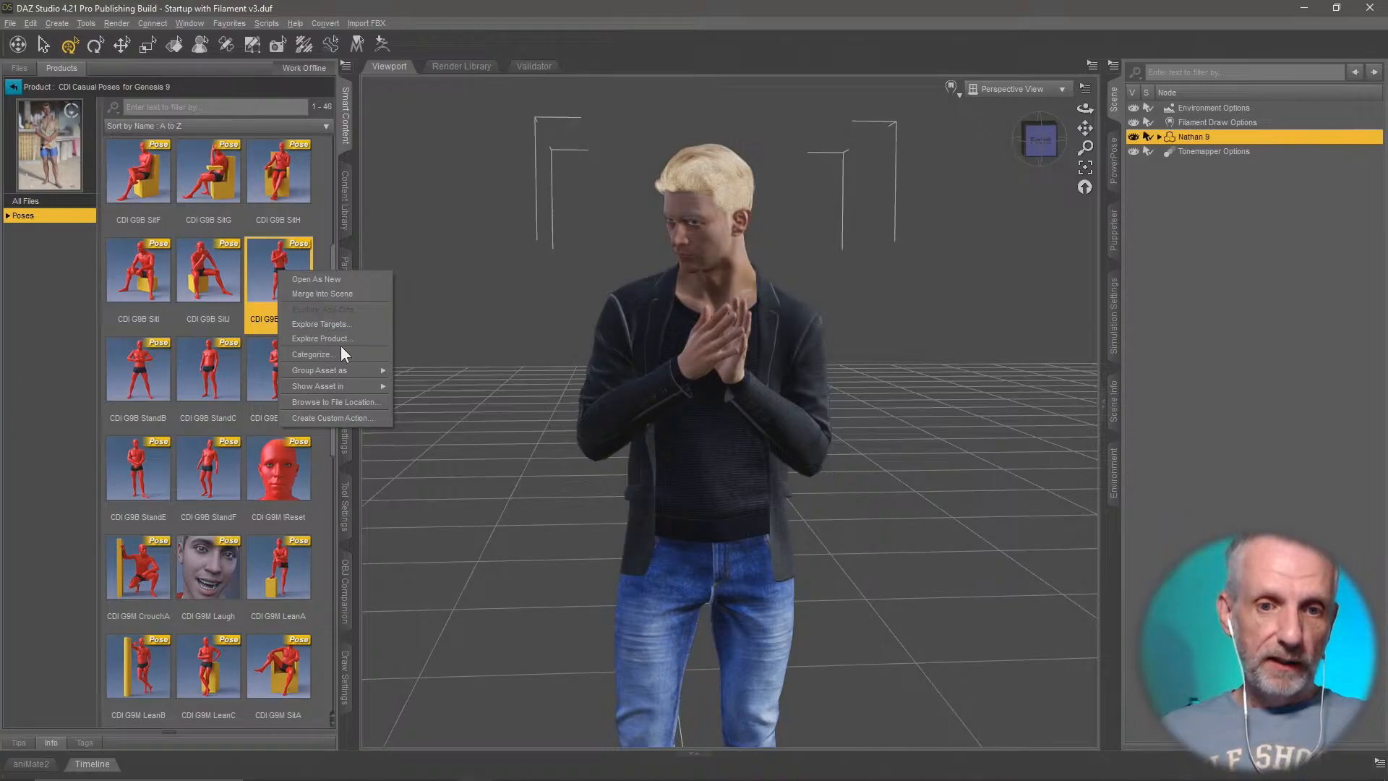
{"action": "left_click", "coordinate": [359, 402]}
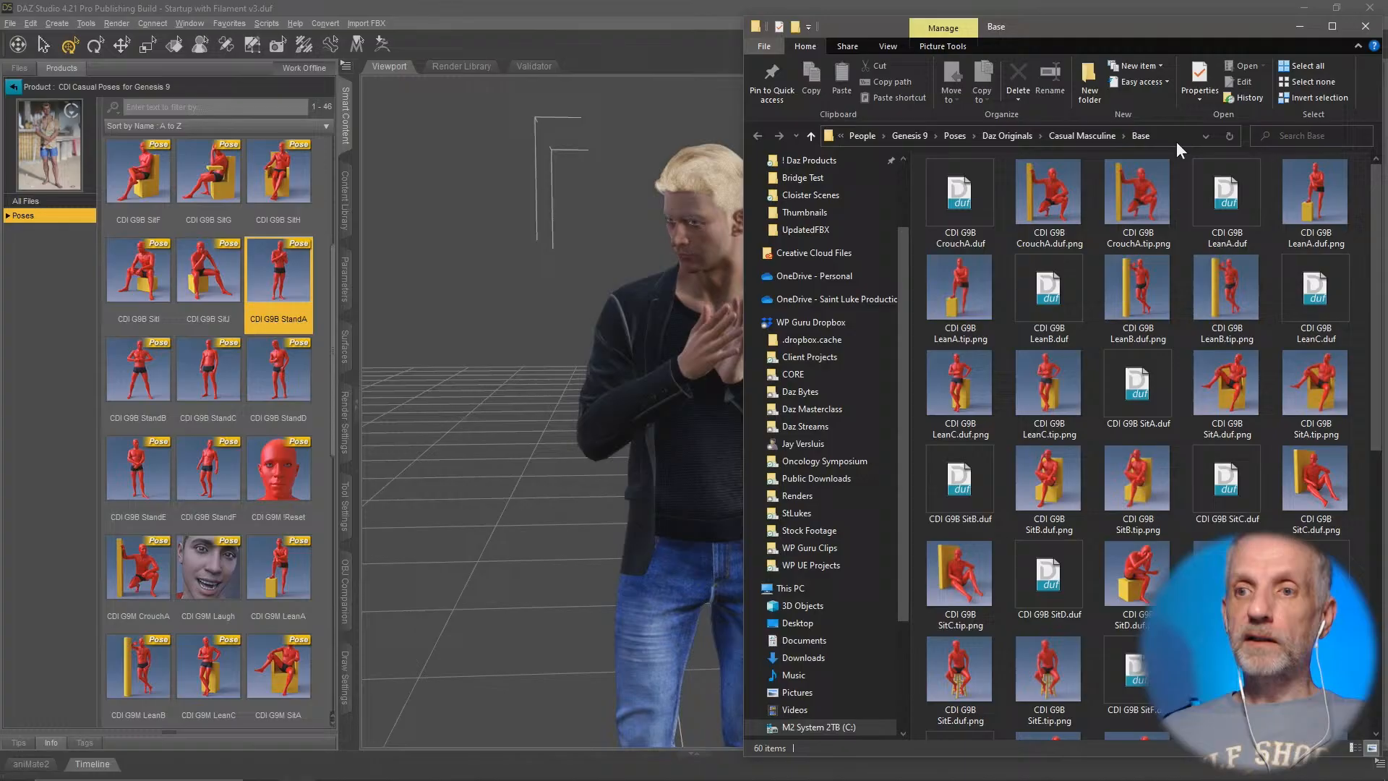
{"action": "left_click", "coordinate": [1177, 141]}
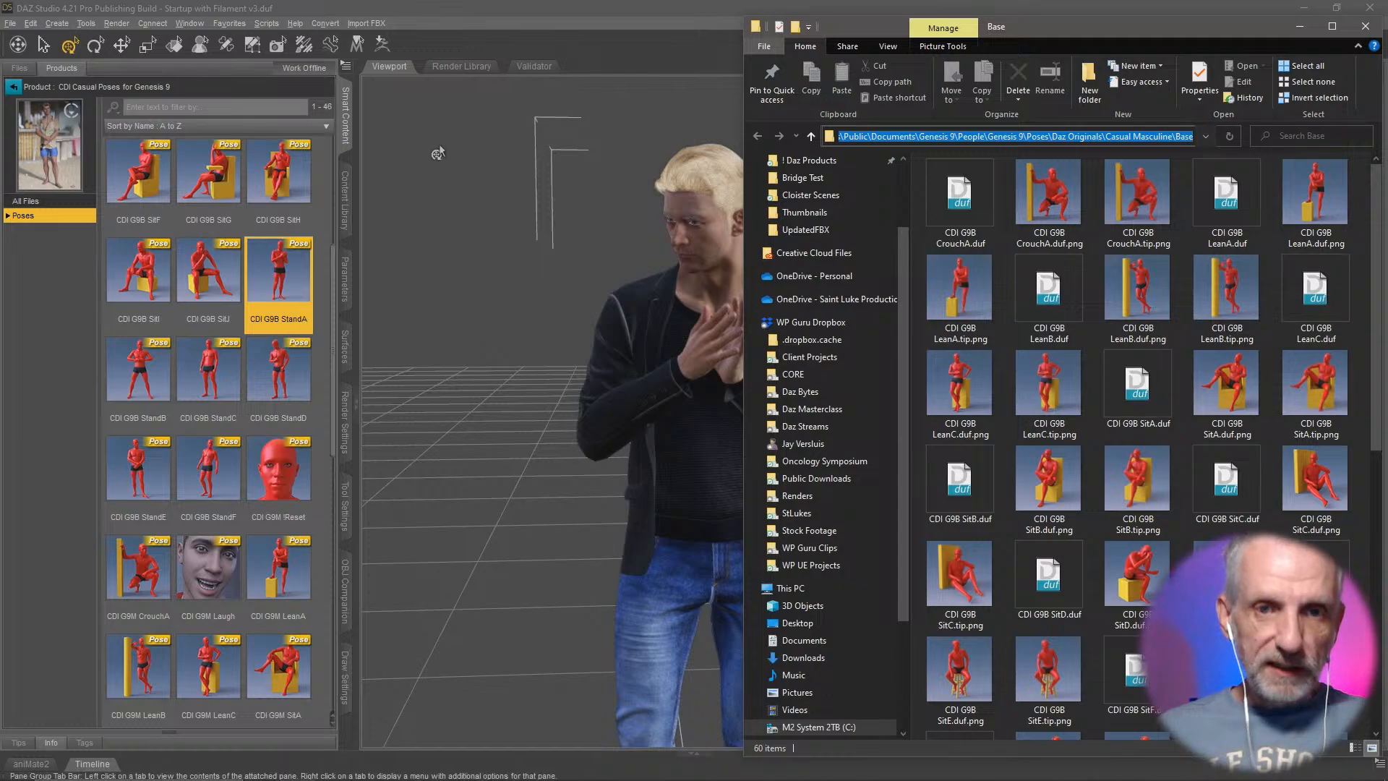
Step: Switch to Blender, start a pose import for Nathan 9 and browse to the copied Genesis 9 Casual Masculine\Base folder path
{"action": "left_click", "coordinate": [597, 4]}
{"action": "key", "text": "alt+Tab"}
{"action": "key", "text": "Tab"}
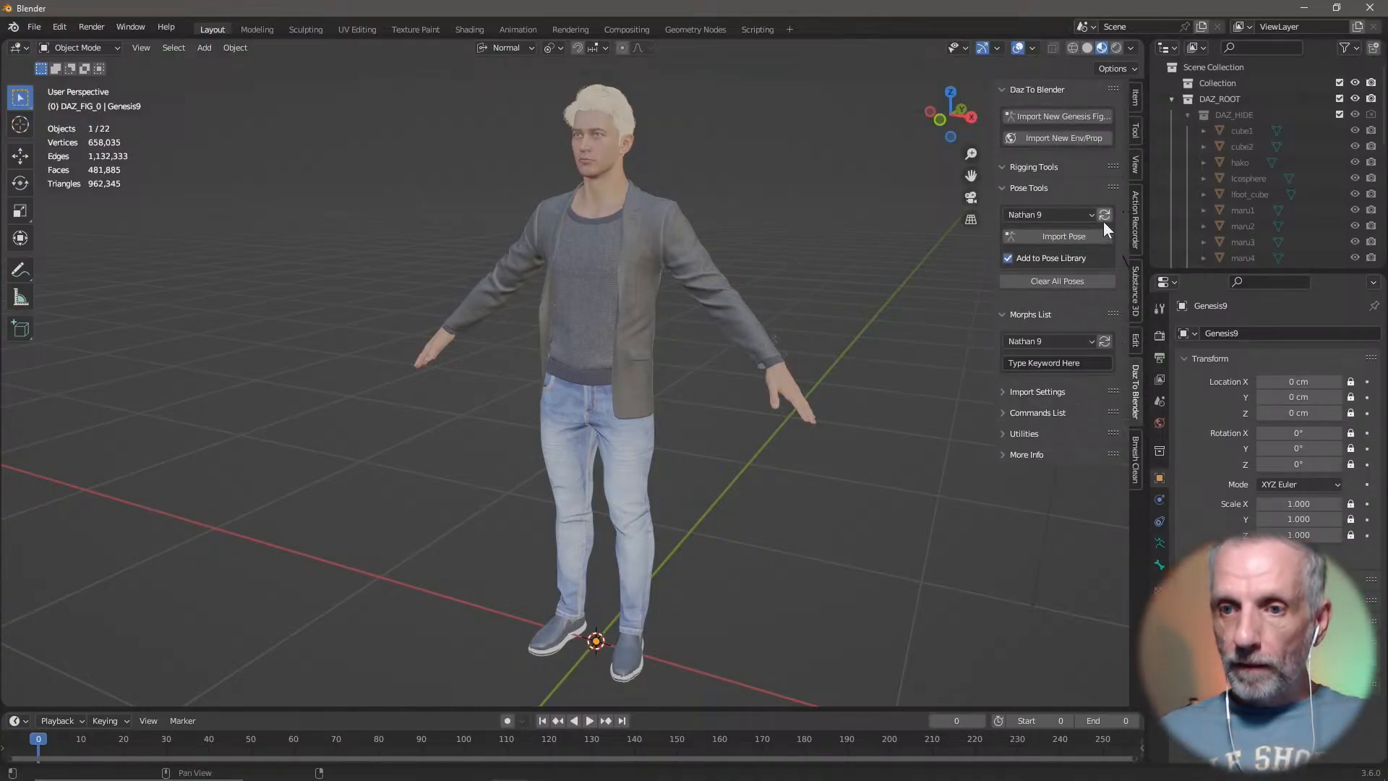
{"action": "scroll", "coordinate": [851, 259], "scroll_direction": "up", "scroll_amount": 3}
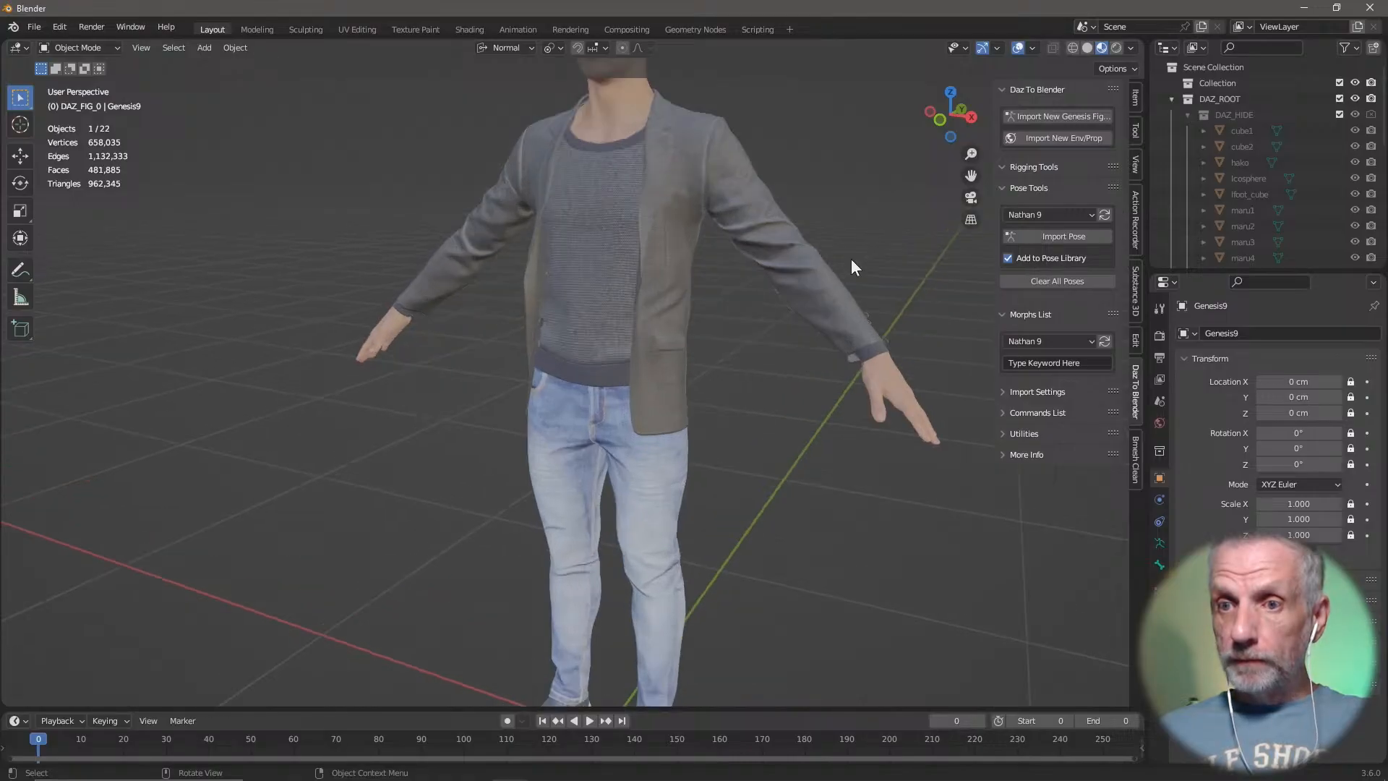
{"action": "middle_click_drag", "start_coordinate": [851, 259], "coordinate": [891, 361], "text": "shift"}
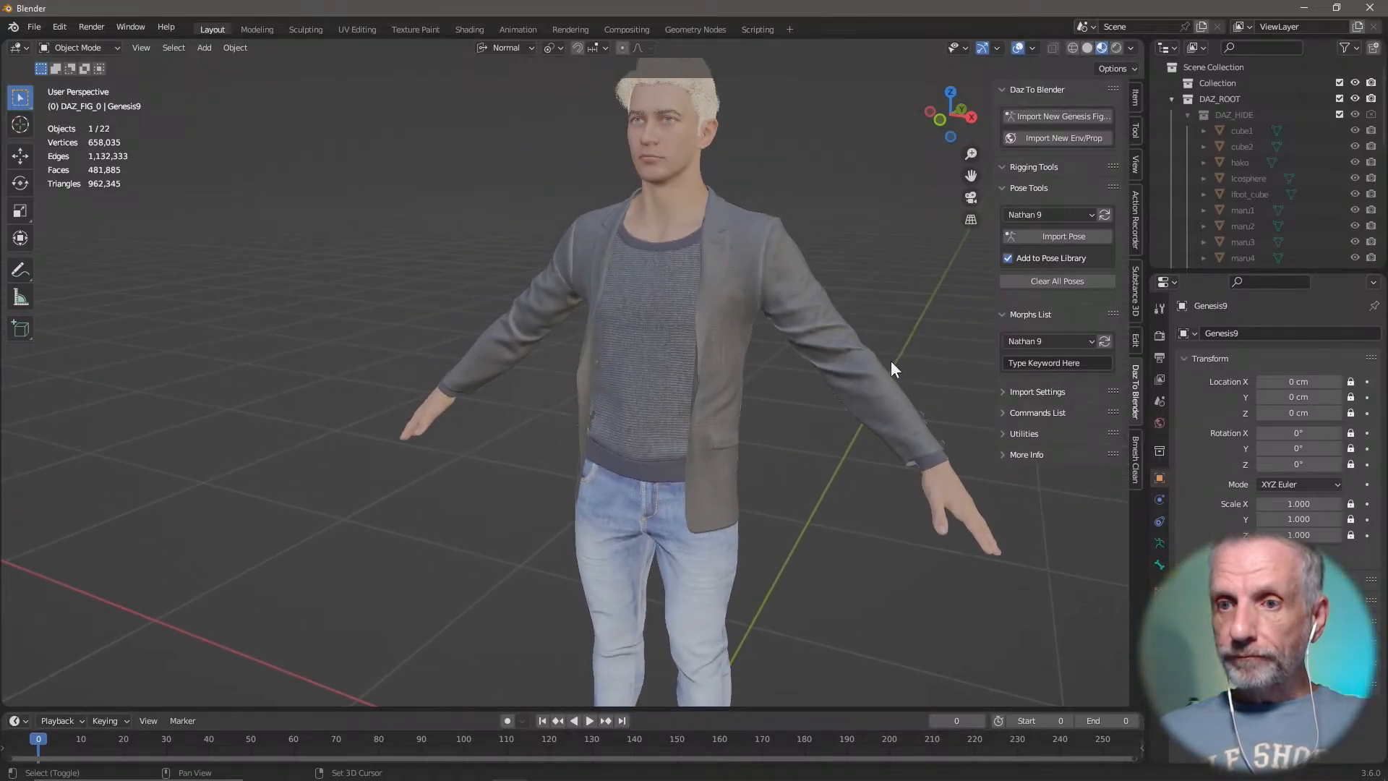
{"action": "left_click", "coordinate": [1080, 239]}
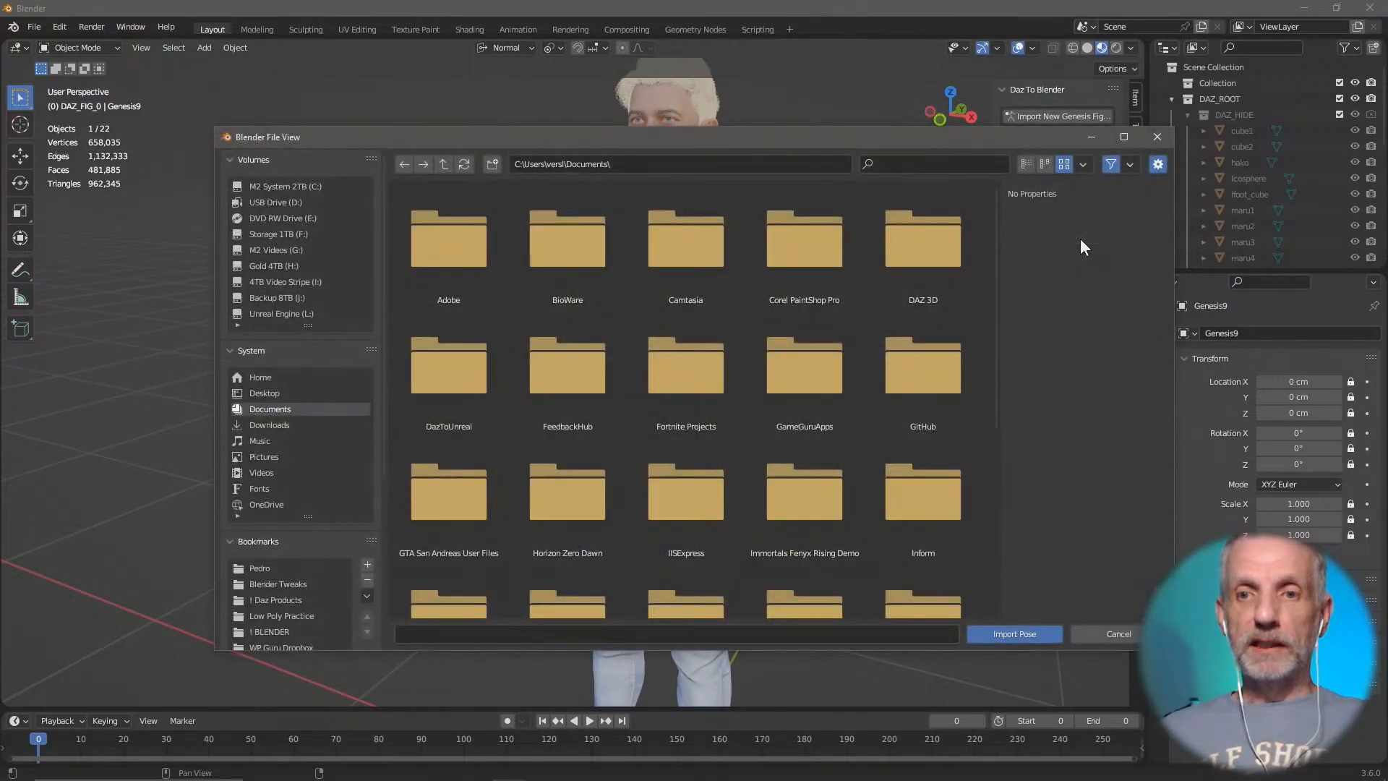
{"action": "left_click", "coordinate": [741, 162]}
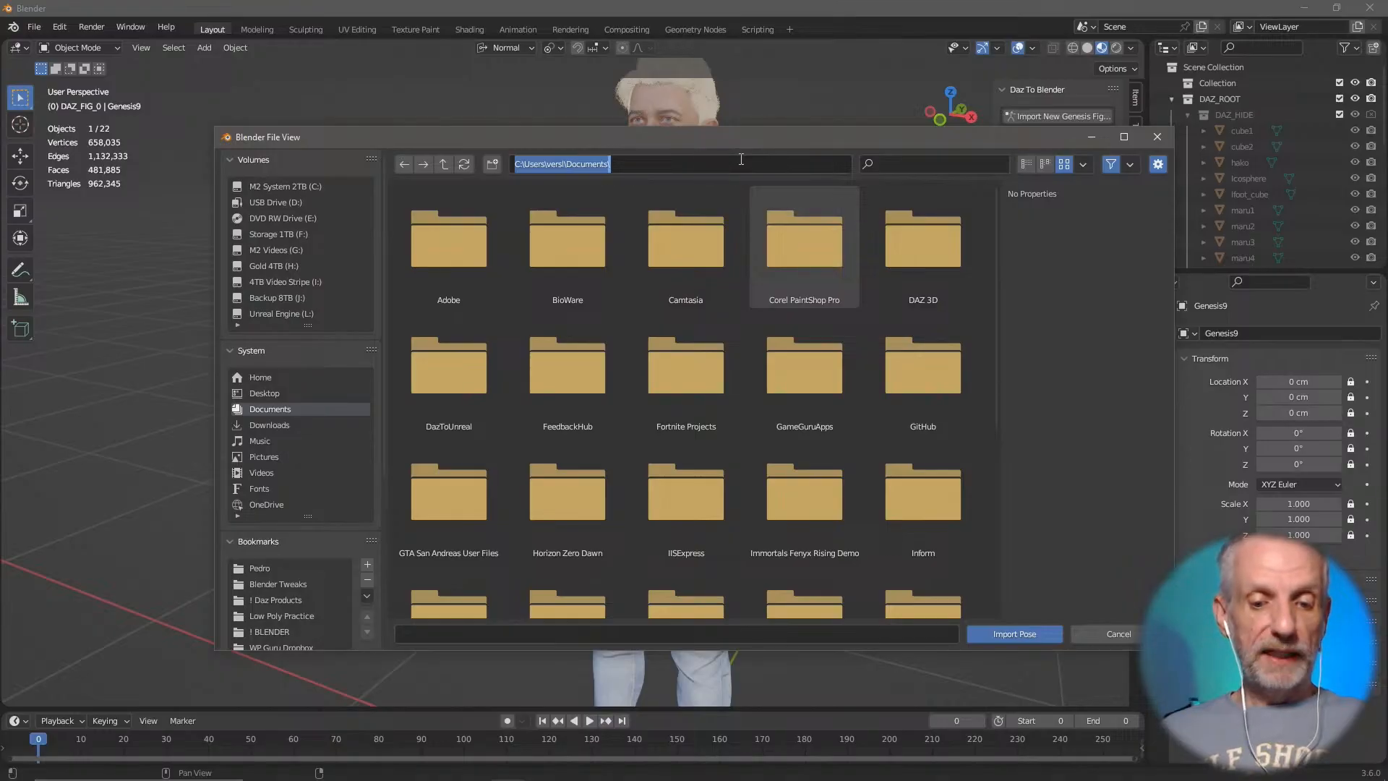
{"action": "type", "text": "C:\\Users\\Public\\Documents\\Genesis 9\\People\\Genesis 9\\Poses\\Daz Originals\\Casual Masculine\\Base"}
{"action": "key", "text": "Return"}
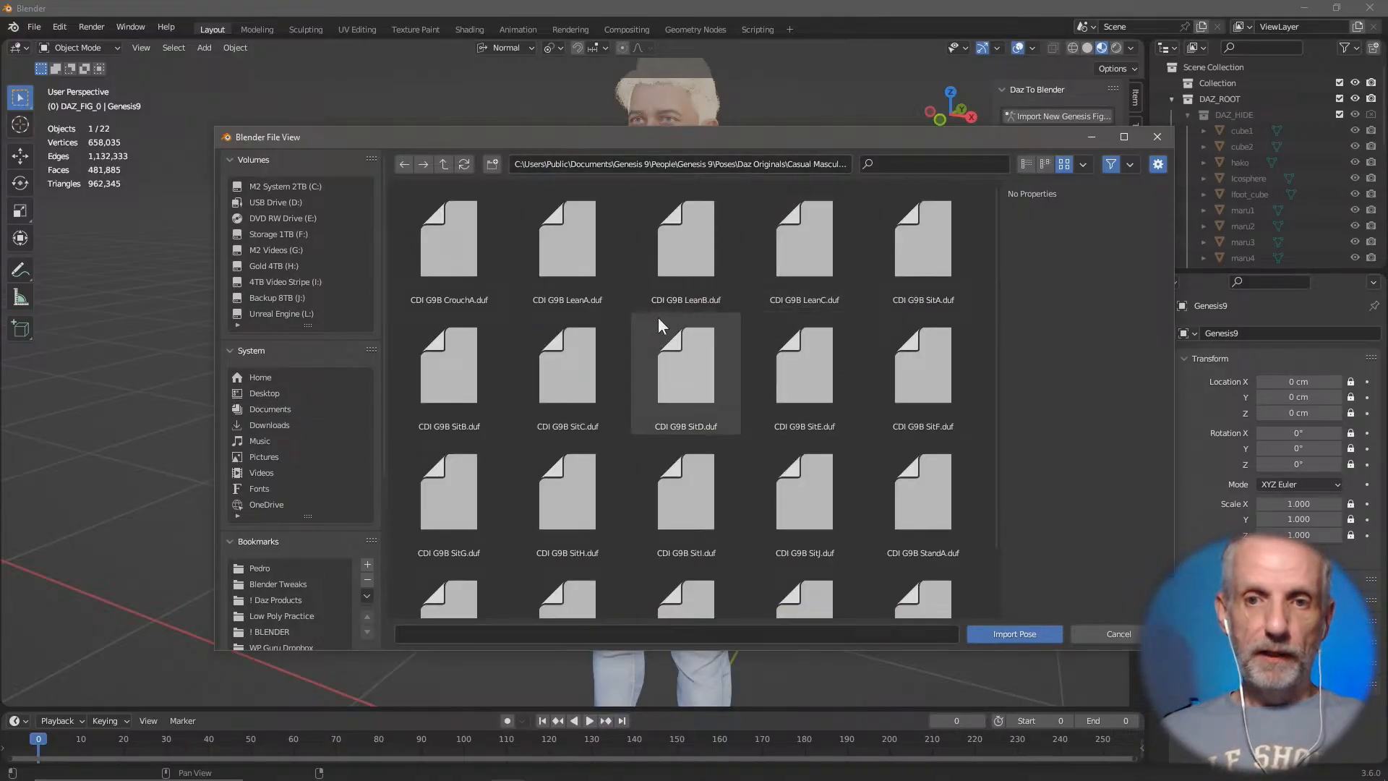
Step: Filter the pose files by "stand" and import CDI G9B StandA.duf onto the figure
{"action": "left_click_drag", "start_coordinate": [882, 139], "coordinate": [806, 92]}
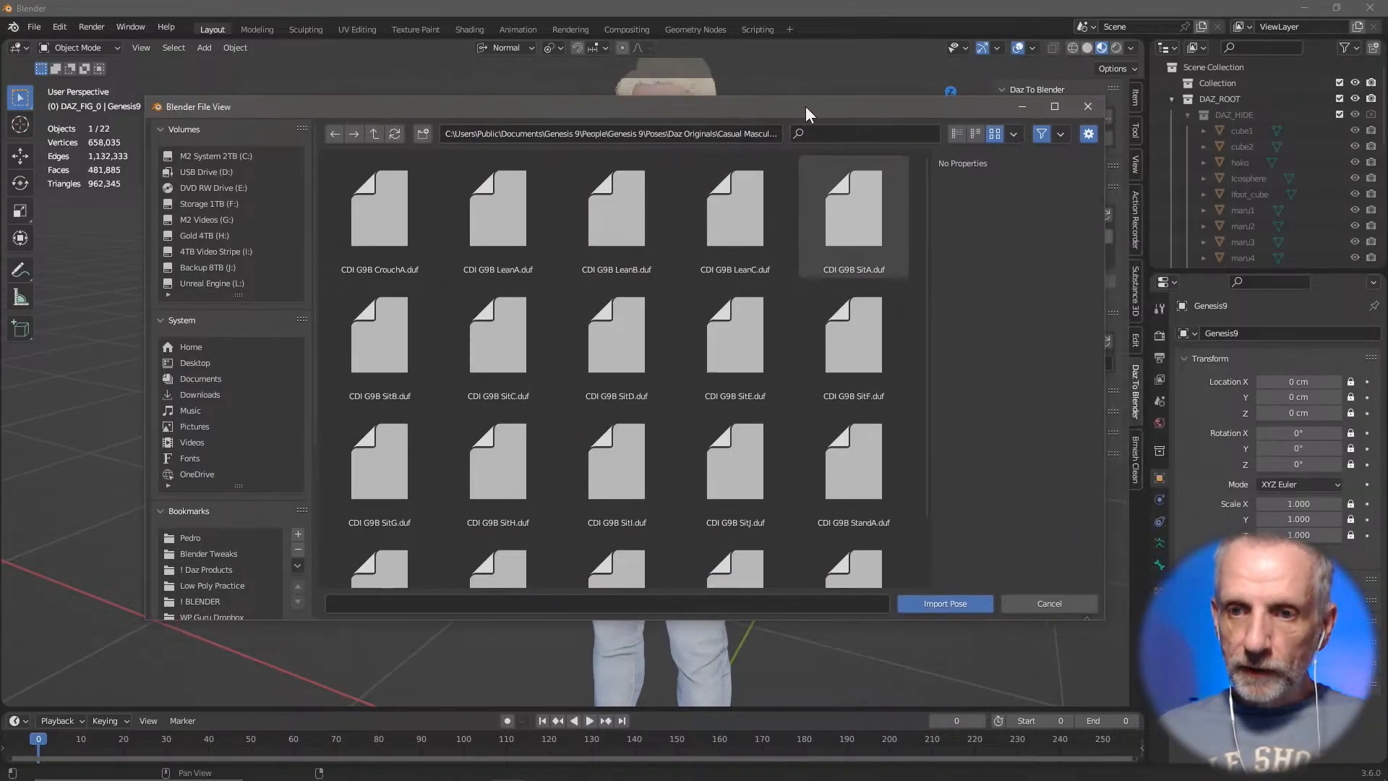
{"action": "left_click", "coordinate": [851, 117]}
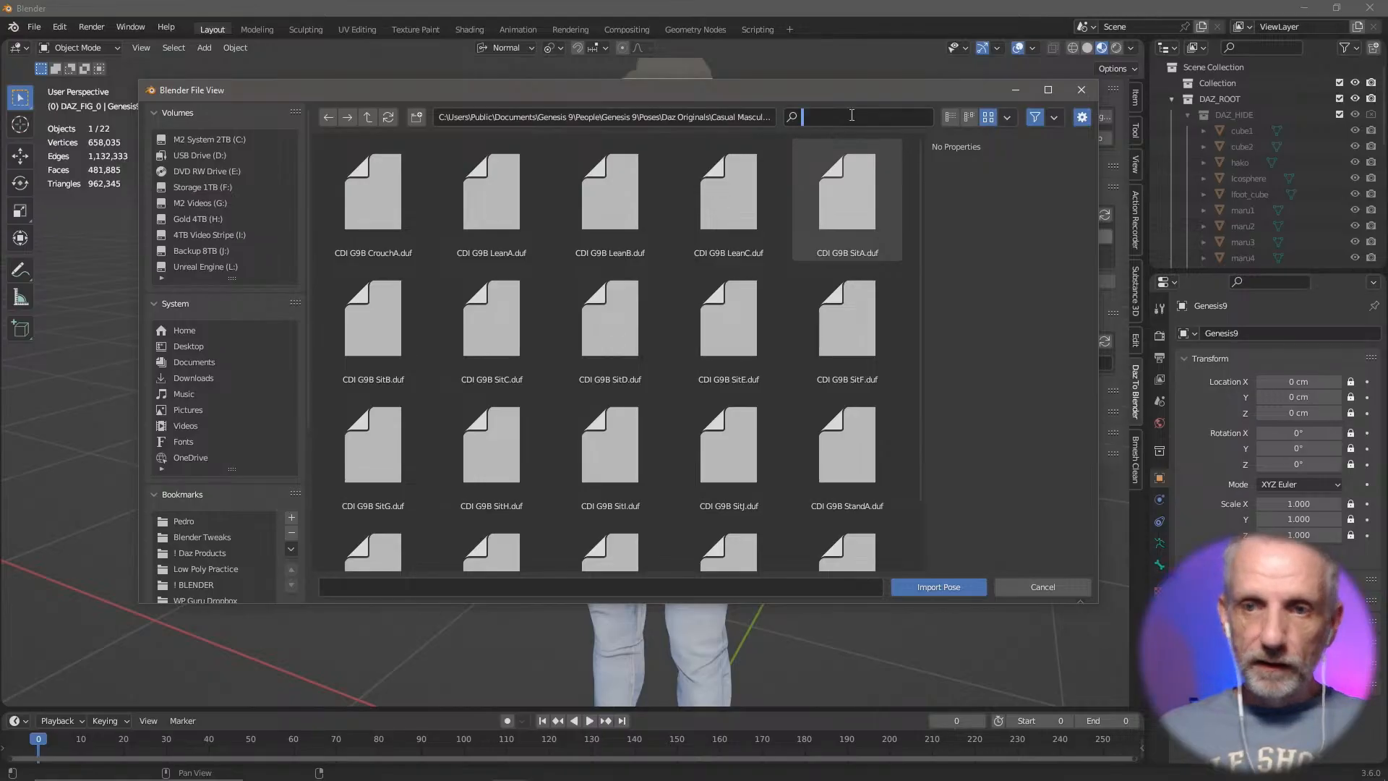
{"action": "type", "text": "stand"}
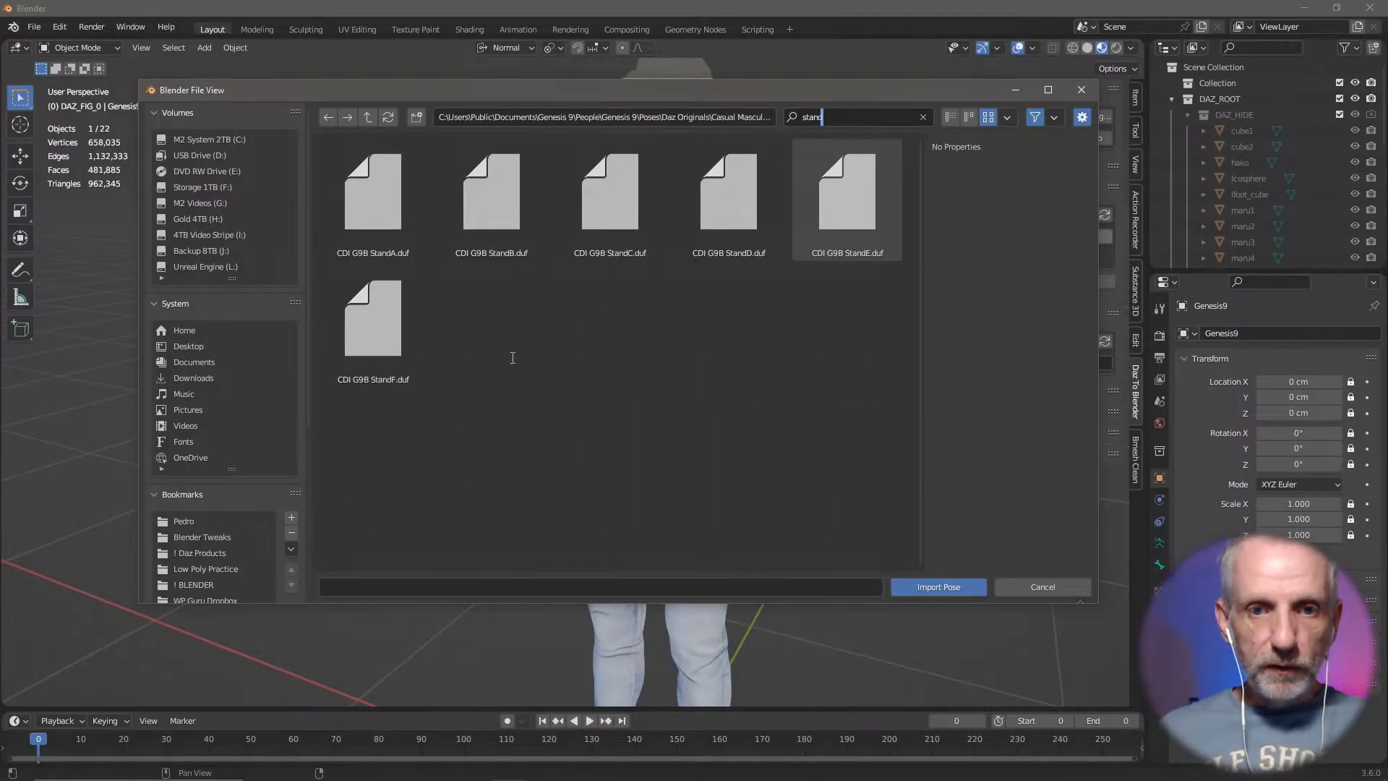
{"action": "key", "text": "Return"}
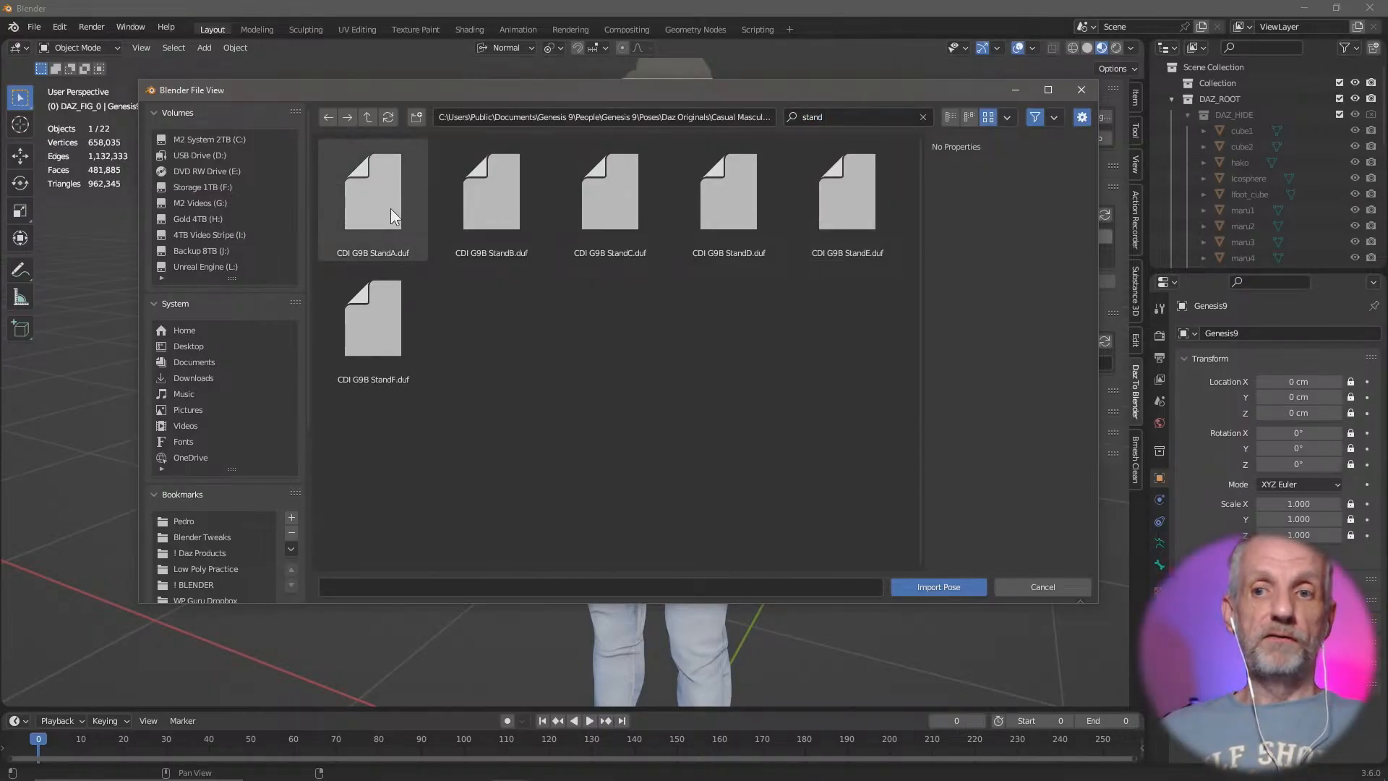
{"action": "left_click", "coordinate": [406, 227]}
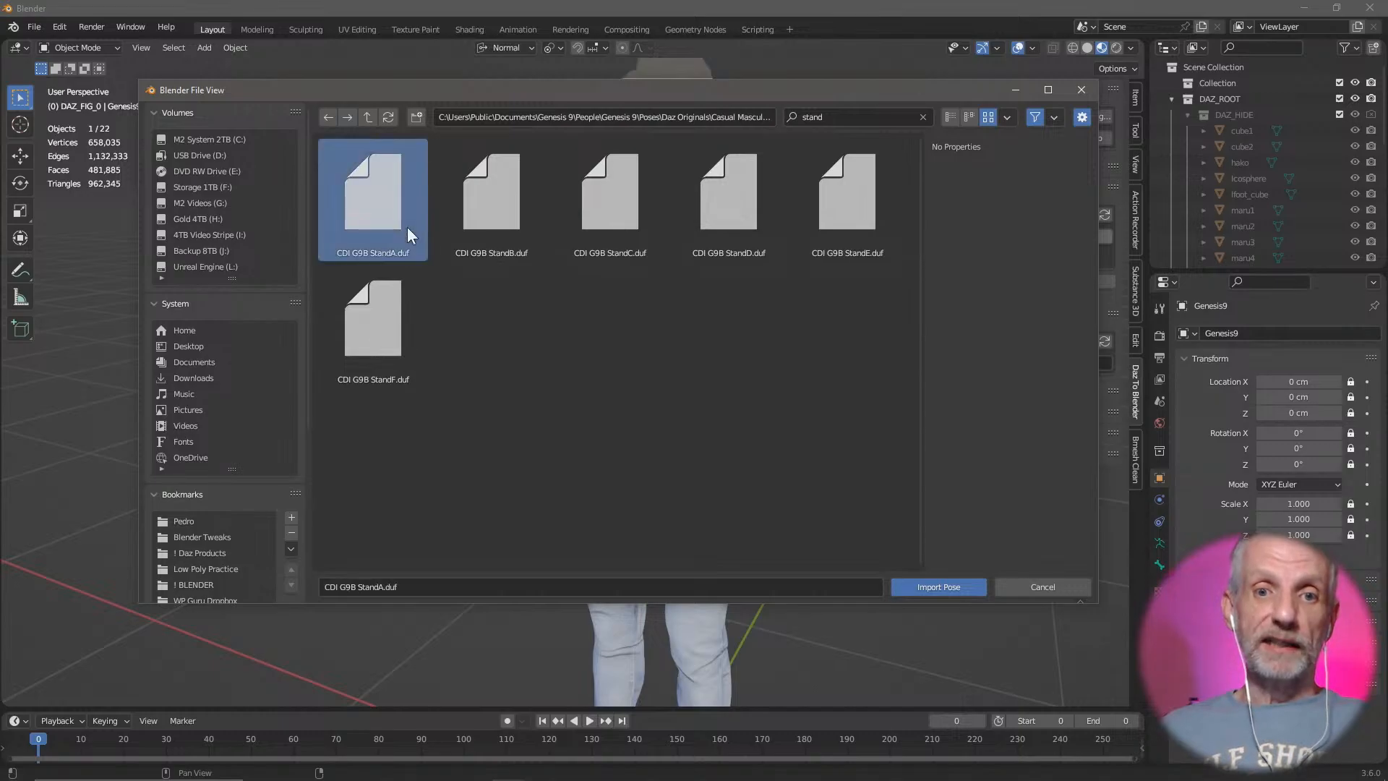
{"action": "left_click", "coordinate": [937, 586]}
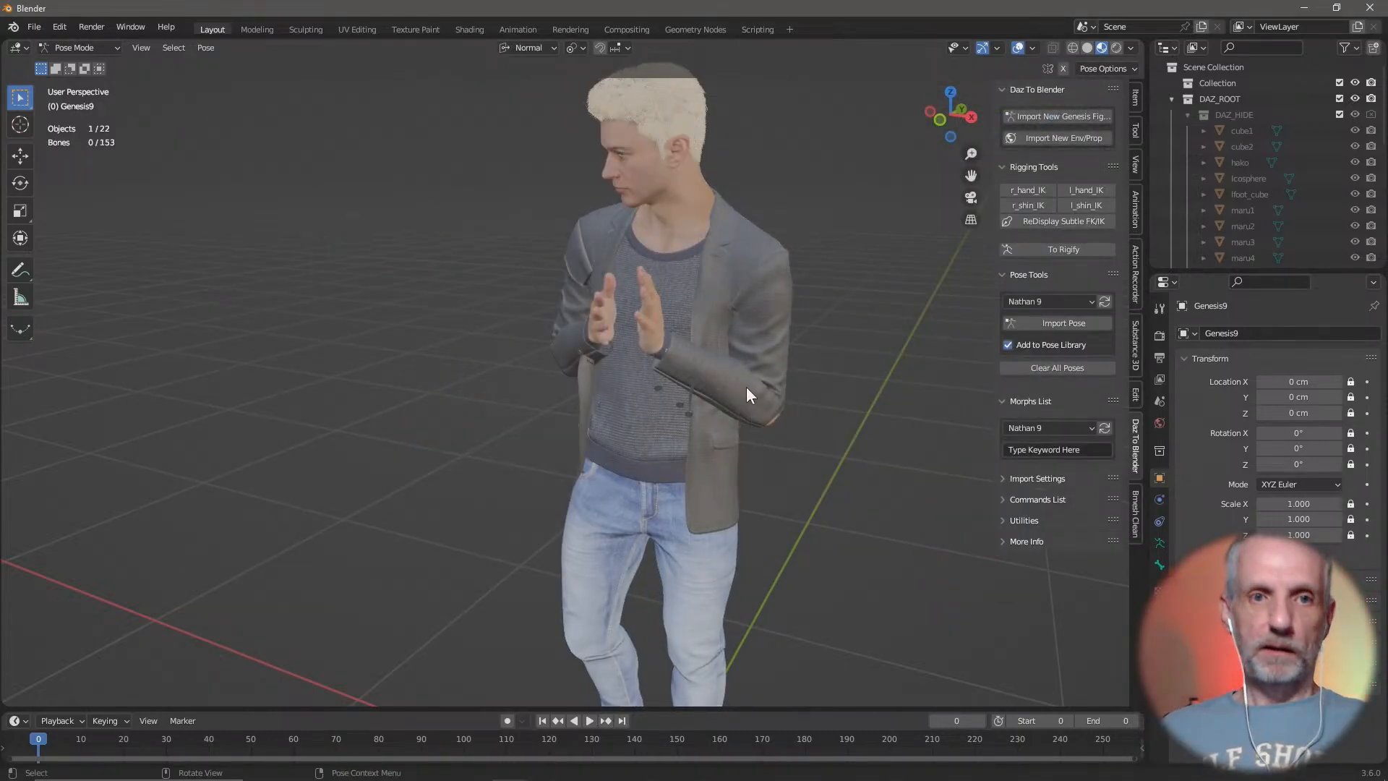
Step: Examine the posed figure's head, hands and jacket sleeves up close from several angles
{"action": "middle_click_drag", "start_coordinate": [655, 347], "coordinate": [589, 415]}
{"action": "scroll", "coordinate": [645, 399], "scroll_direction": "up", "scroll_amount": 5}
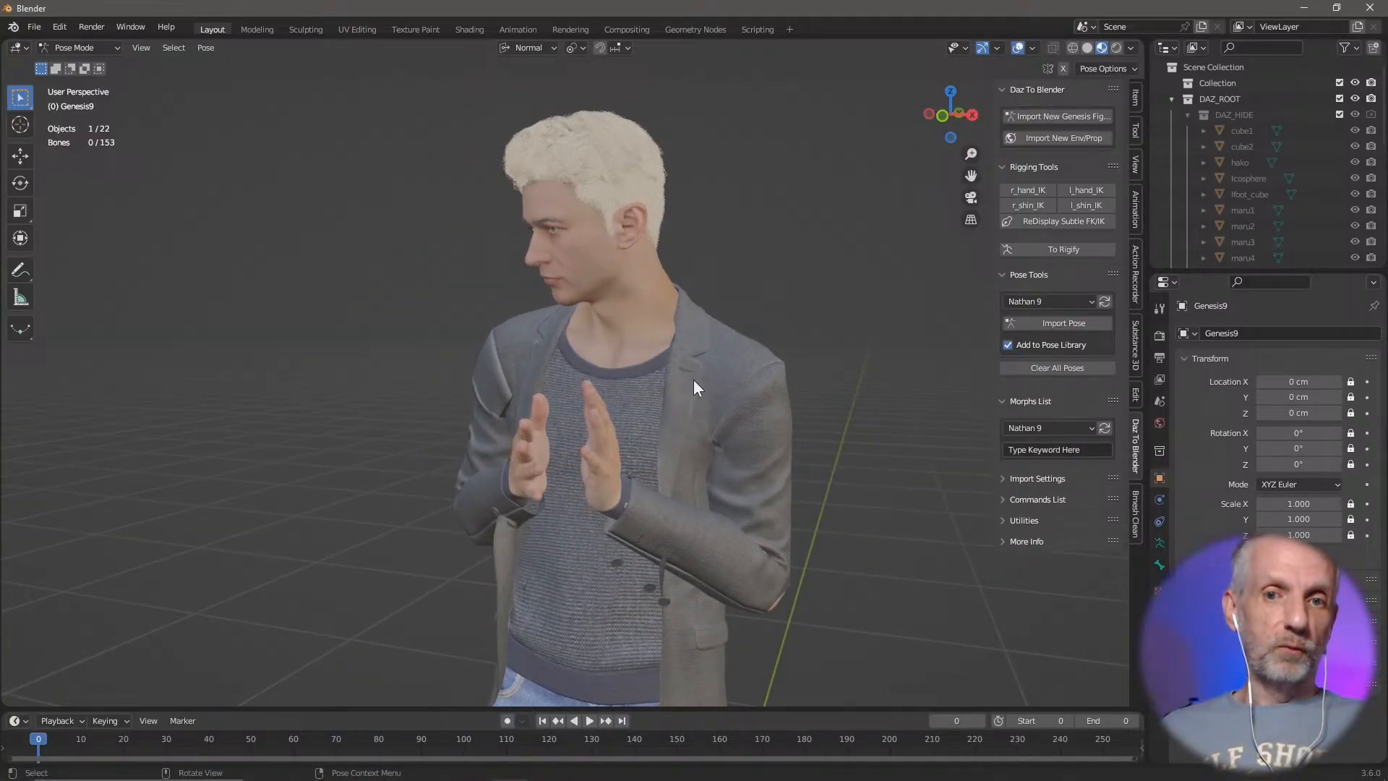
{"action": "middle_click_drag", "start_coordinate": [693, 383], "coordinate": [645, 384]}
{"action": "scroll", "coordinate": [648, 387], "scroll_direction": "up", "scroll_amount": 2}
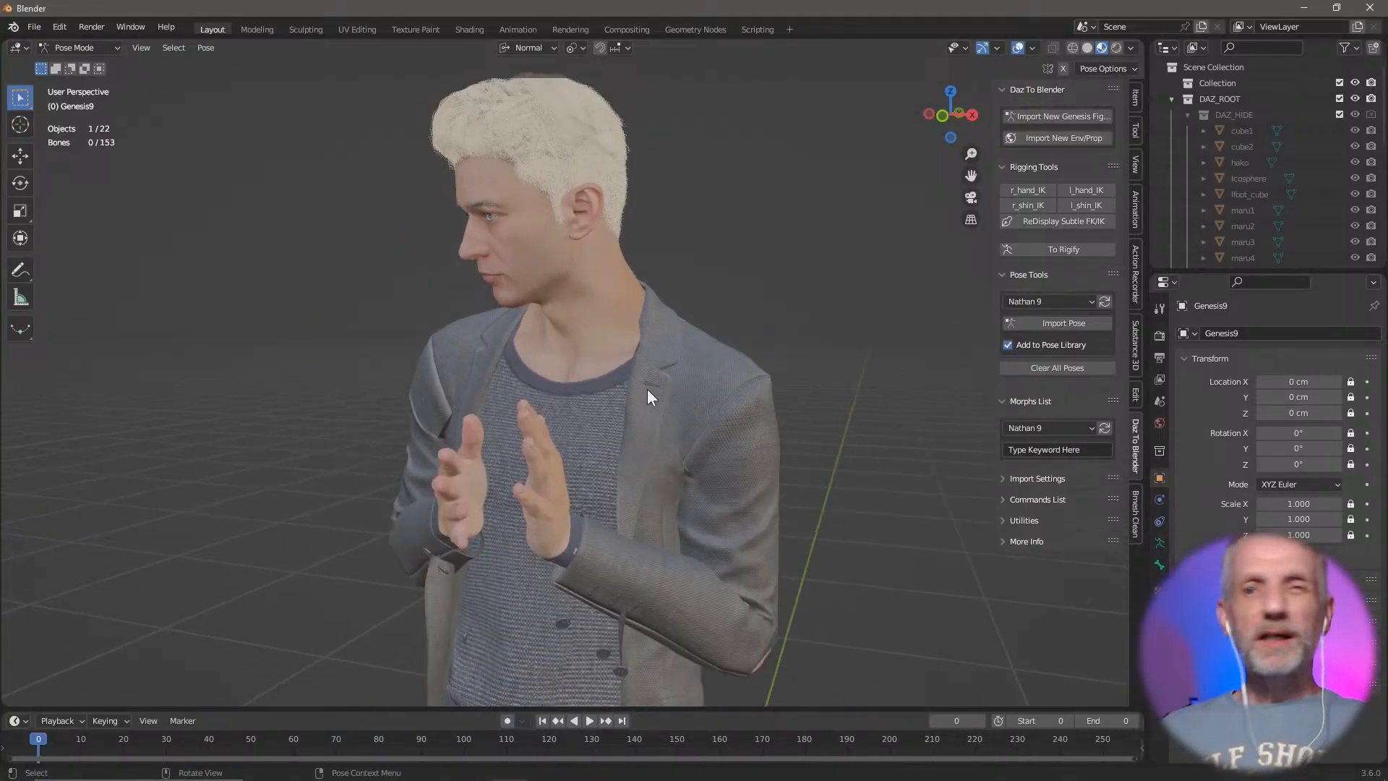
{"action": "scroll", "coordinate": [640, 382], "scroll_direction": "up", "scroll_amount": 3}
{"action": "middle_click_drag", "start_coordinate": [642, 394], "coordinate": [590, 223]}
{"action": "scroll", "coordinate": [586, 266], "scroll_direction": "down", "scroll_amount": 2}
{"action": "middle_click_drag", "start_coordinate": [632, 284], "coordinate": [670, 426], "text": "shift"}
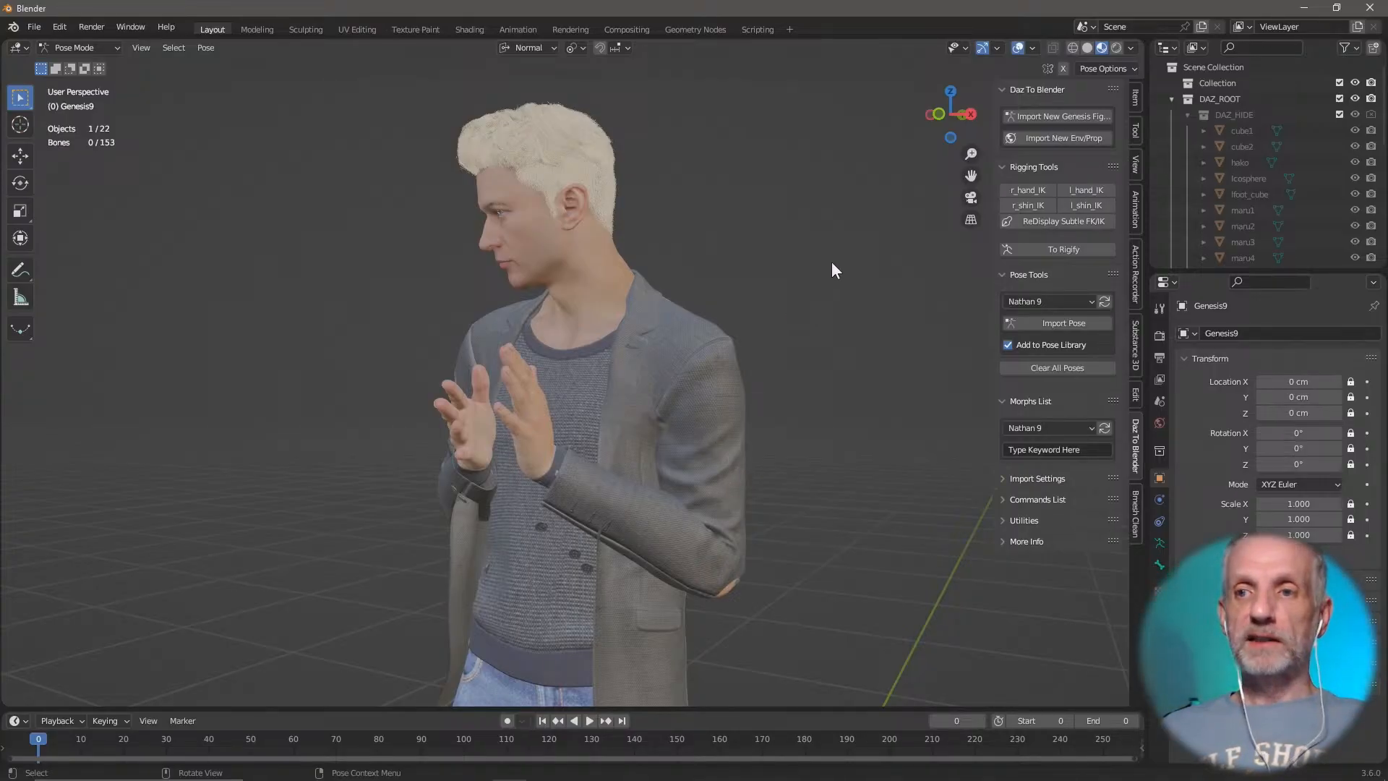
{"action": "middle_click_drag", "start_coordinate": [764, 255], "coordinate": [745, 296]}
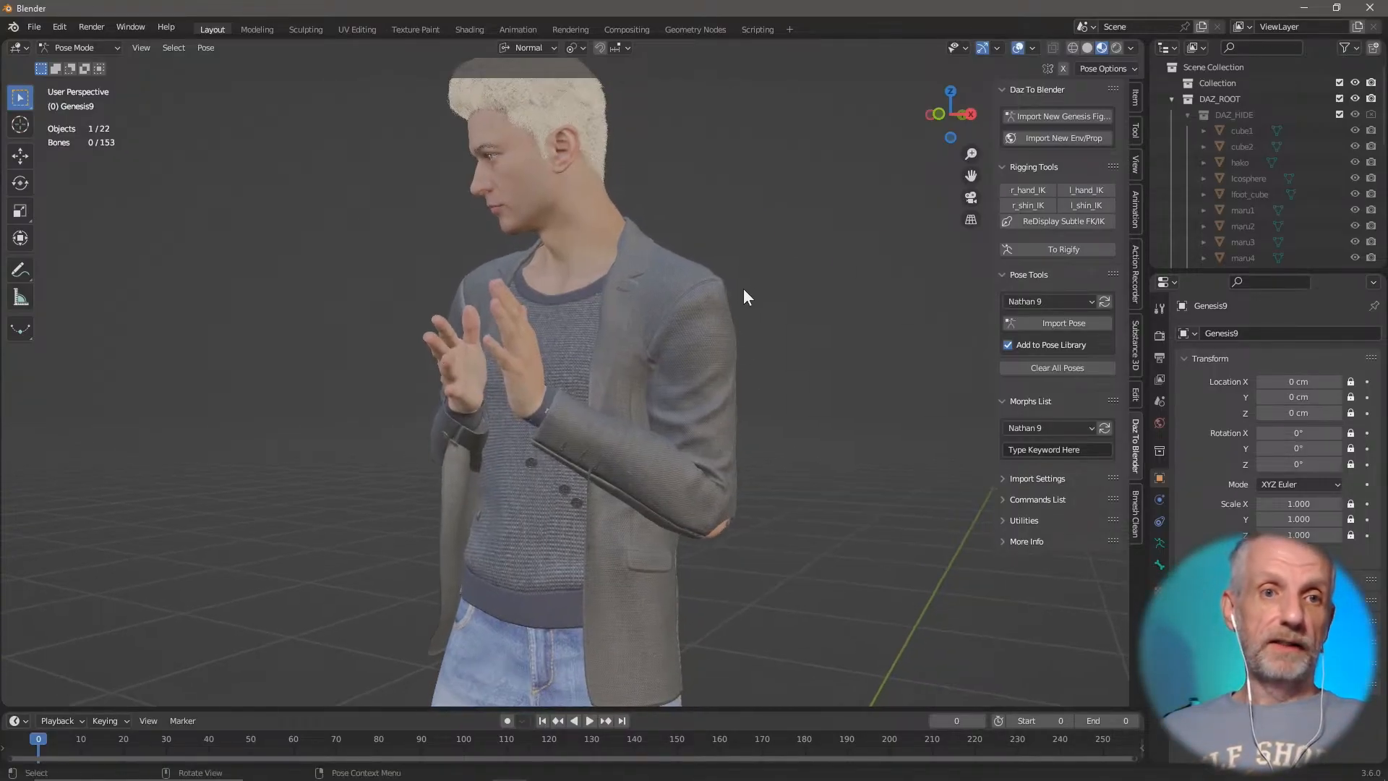
Step: Return the figure to Object Mode and select its jacket
{"action": "left_click", "coordinate": [111, 46]}
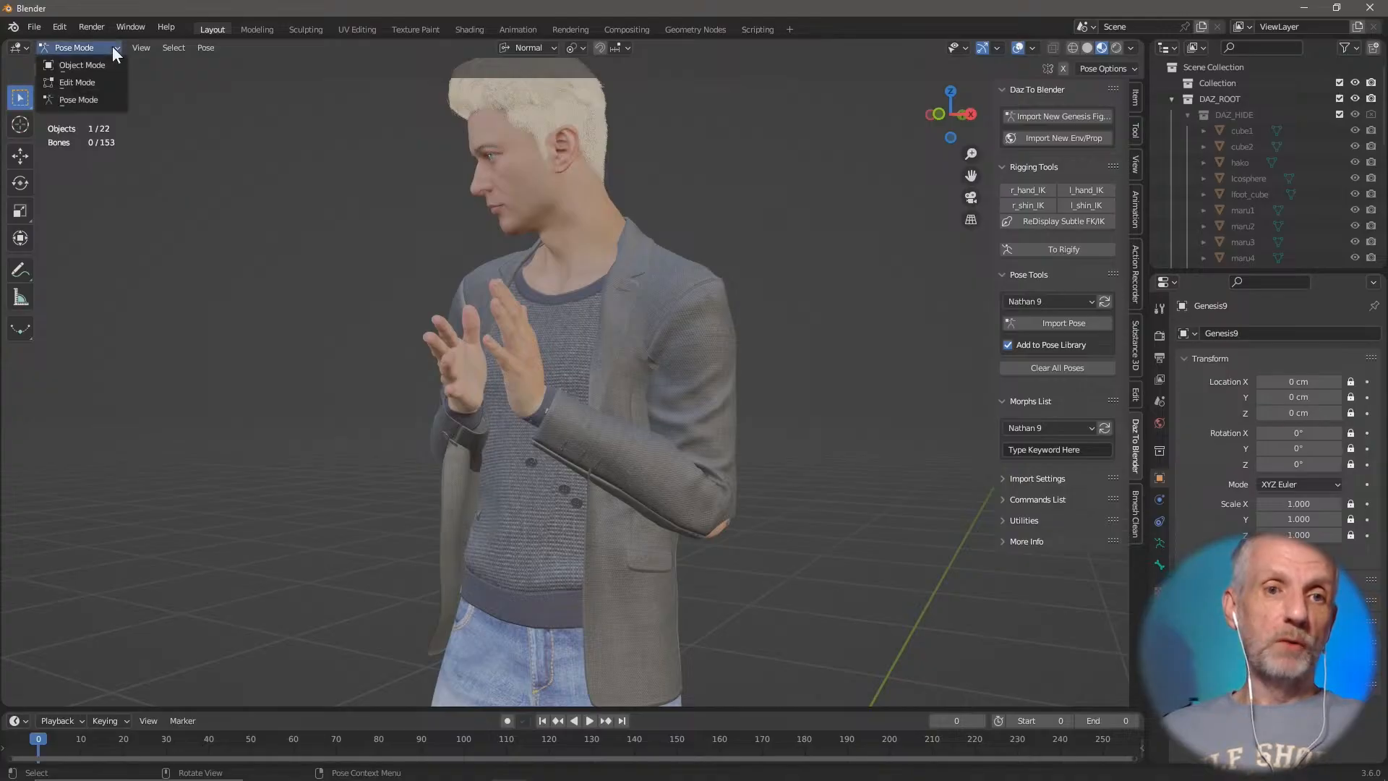
{"action": "left_click", "coordinate": [82, 65]}
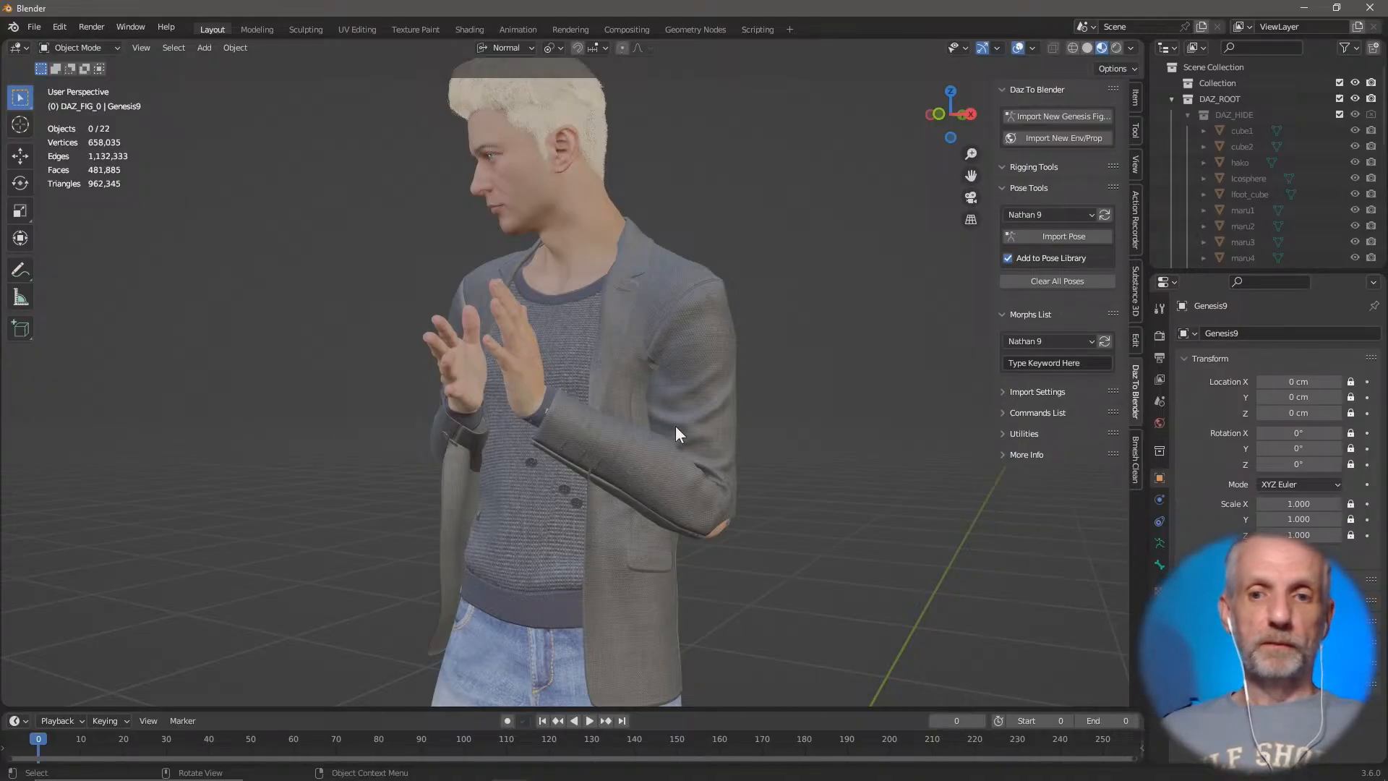
{"action": "left_click", "coordinate": [712, 359]}
{"action": "middle_click_drag", "start_coordinate": [690, 390], "coordinate": [750, 362]}
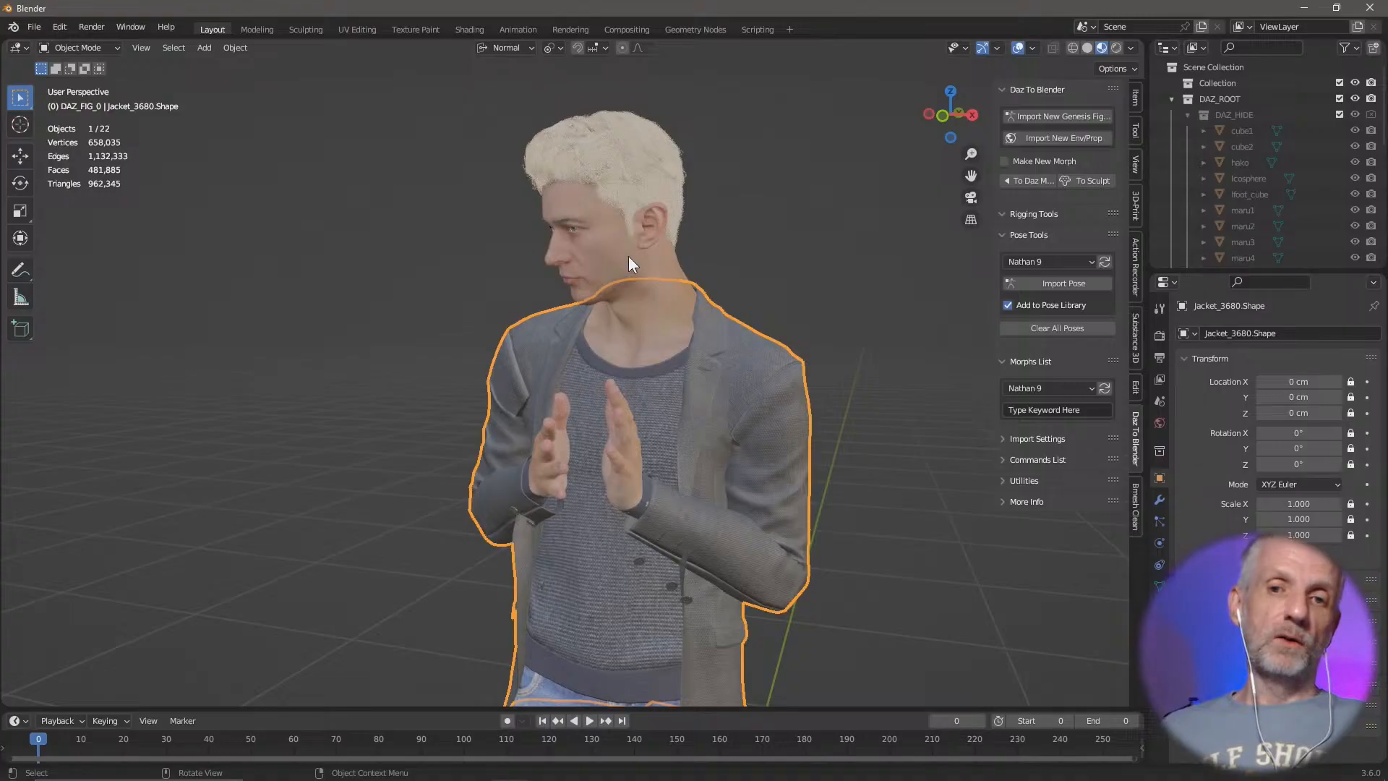
Step: Select the jacket where skin pokes through at the elbow and switch it to Sculpt Mode
{"action": "left_click", "coordinate": [604, 255]}
{"action": "left_click", "coordinate": [554, 140]}
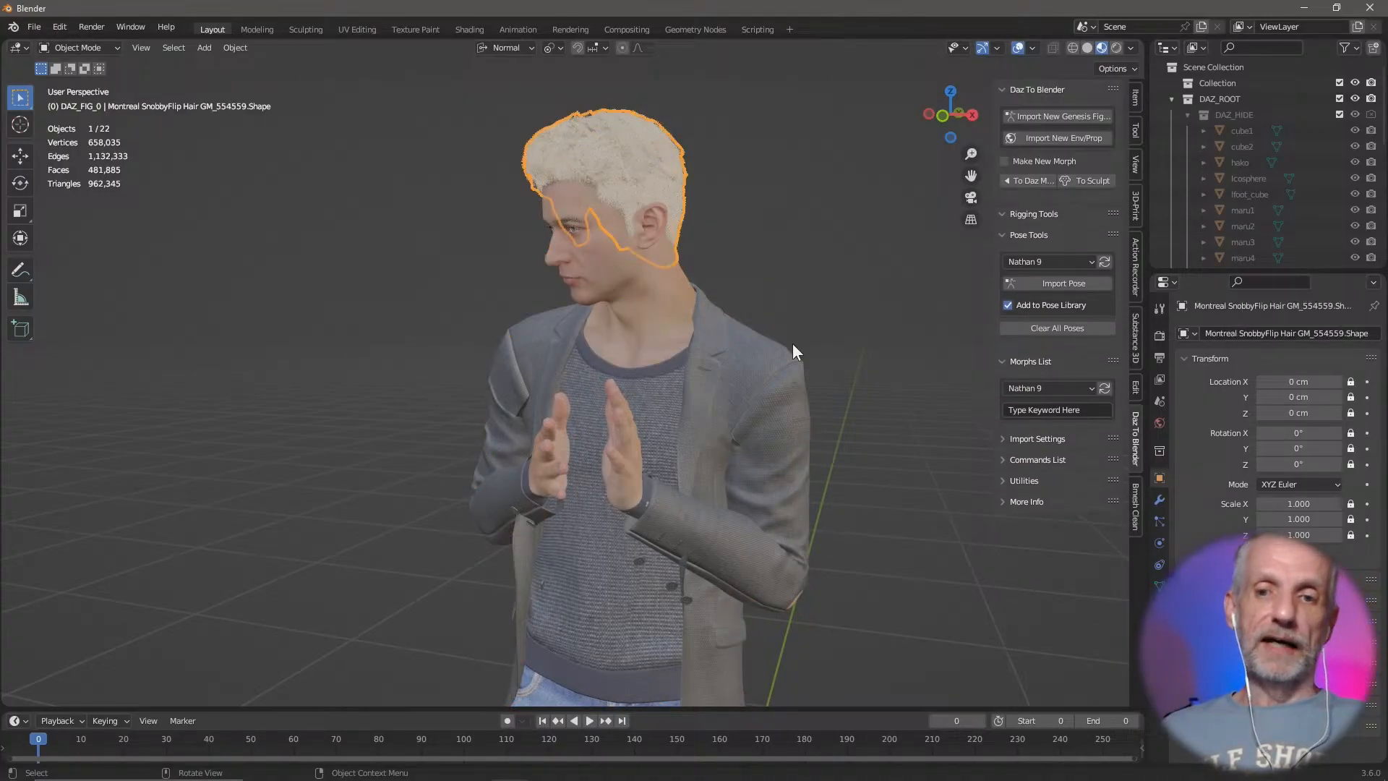
{"action": "middle_click_drag", "start_coordinate": [792, 342], "coordinate": [540, 301]}
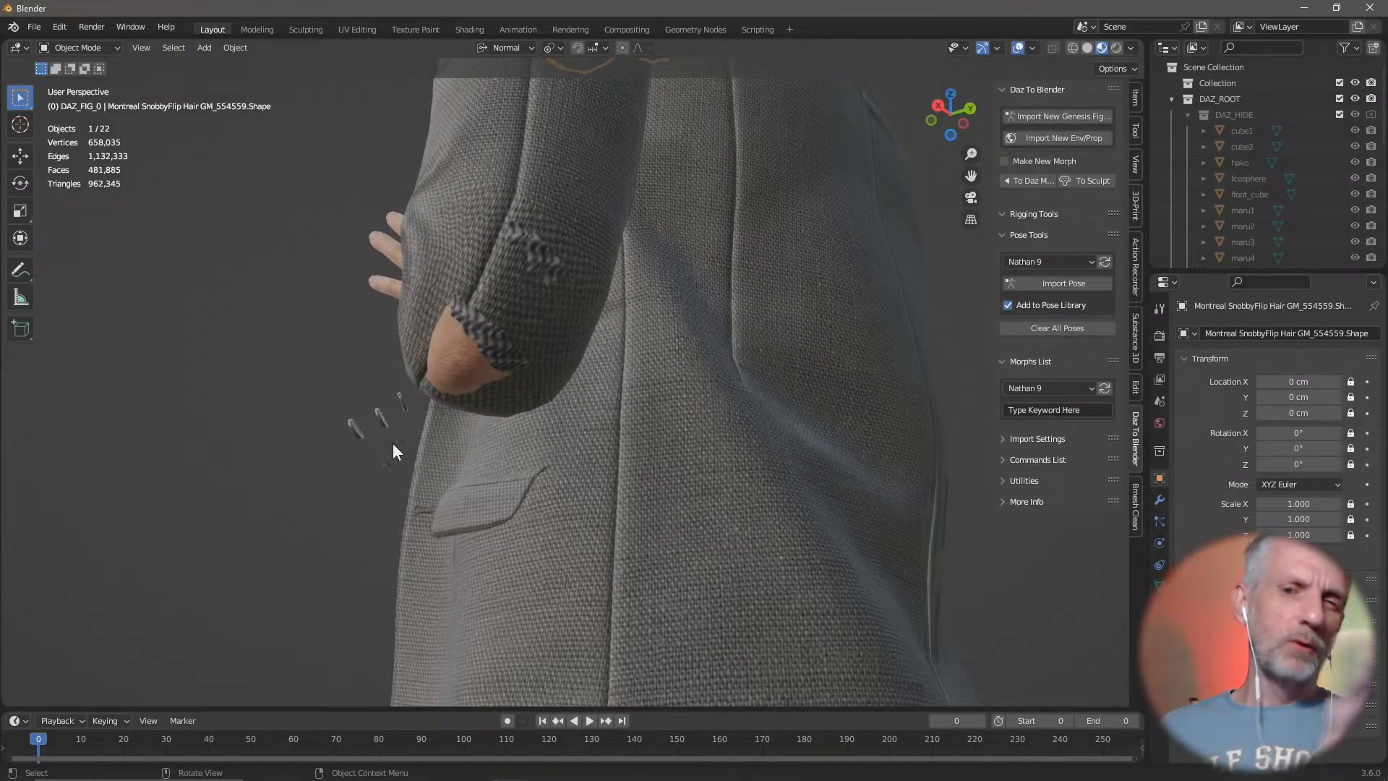
{"action": "left_click", "coordinate": [518, 196]}
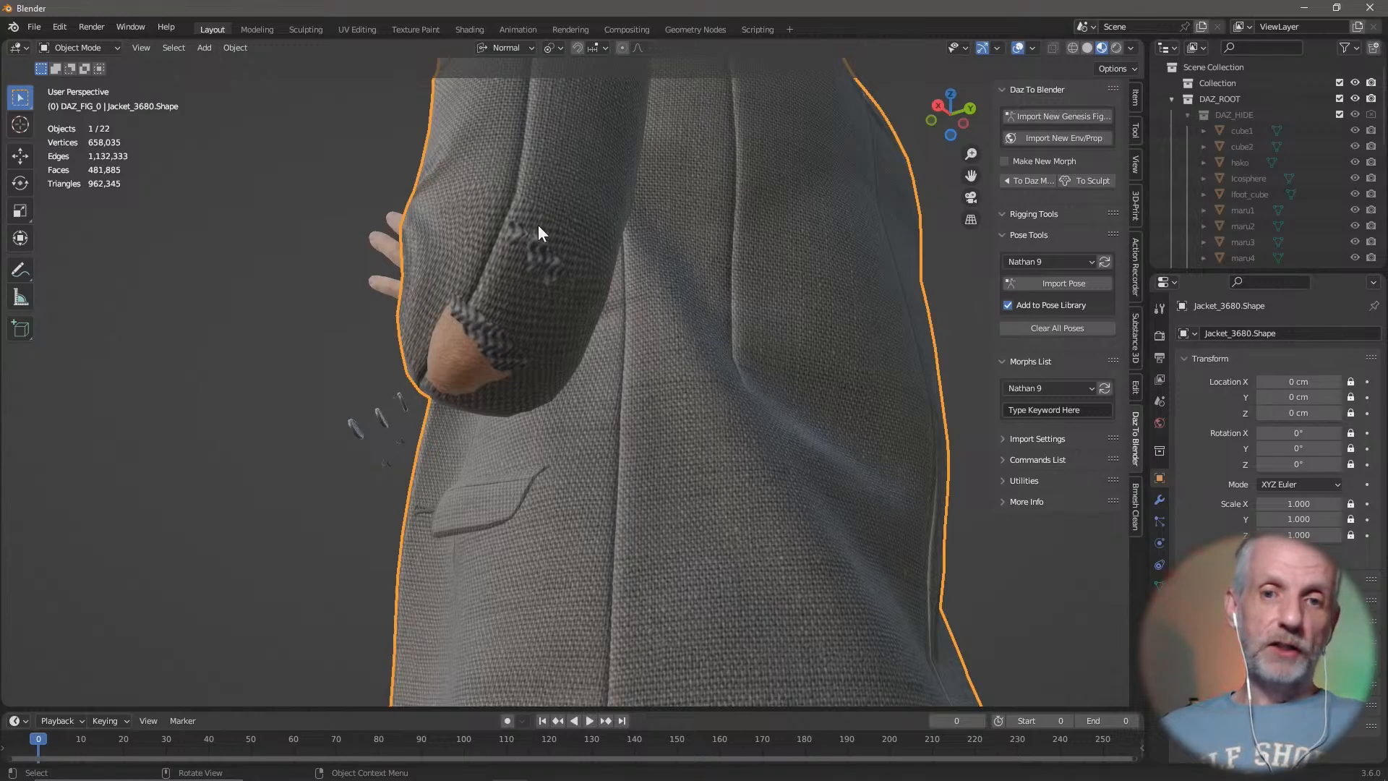
{"action": "left_click", "coordinate": [99, 47]}
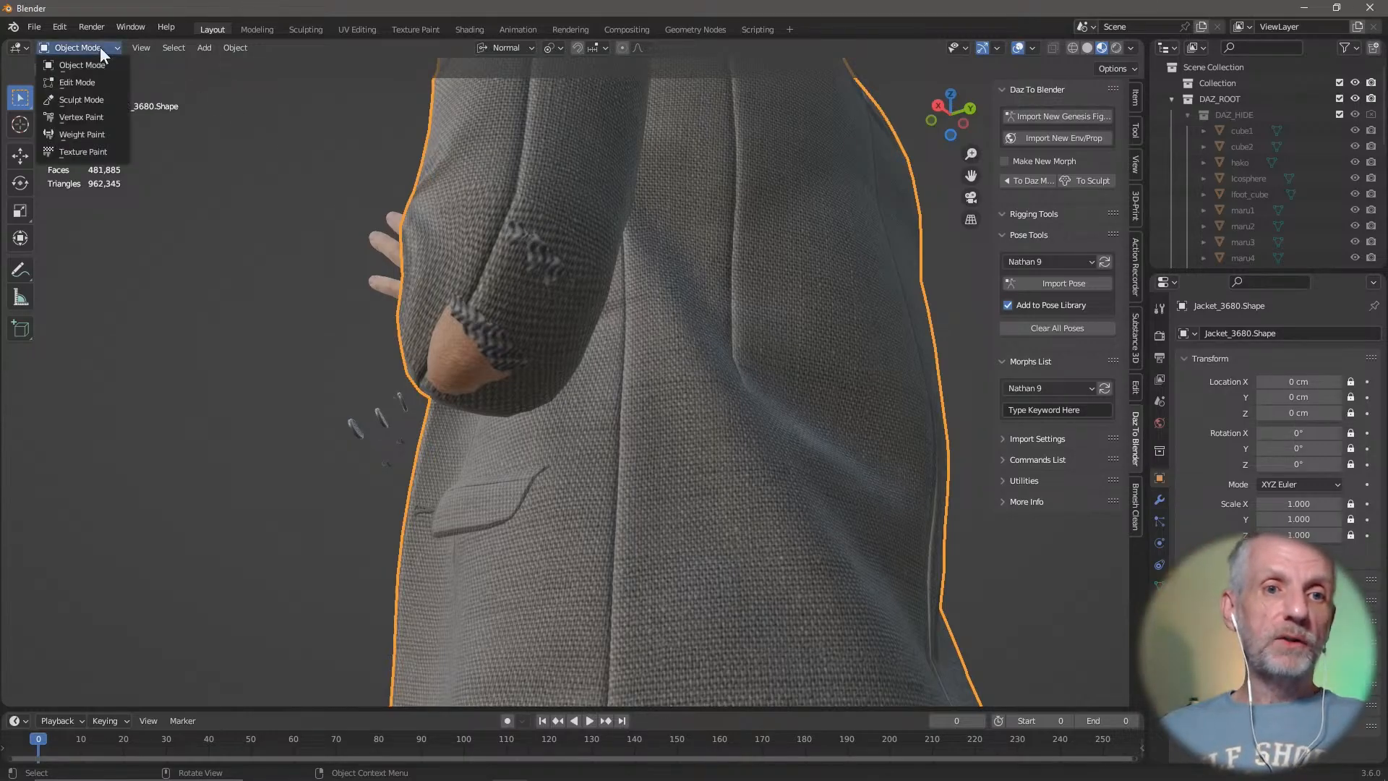
{"action": "left_click", "coordinate": [103, 100]}
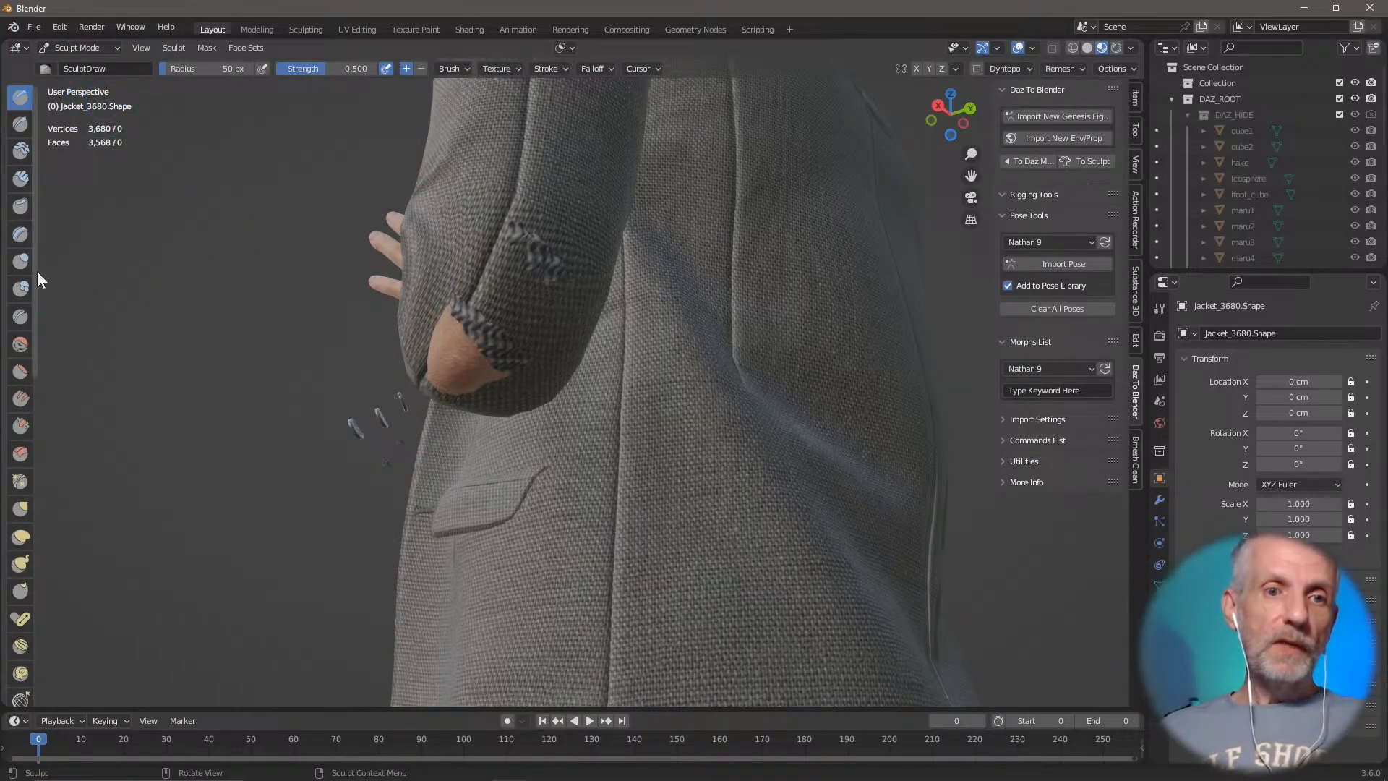
Step: Show the brush names, choose the Draw brush and set its strength to 0.3 and radius to 90 px
{"action": "left_click_drag", "start_coordinate": [36, 271], "coordinate": [140, 271]}
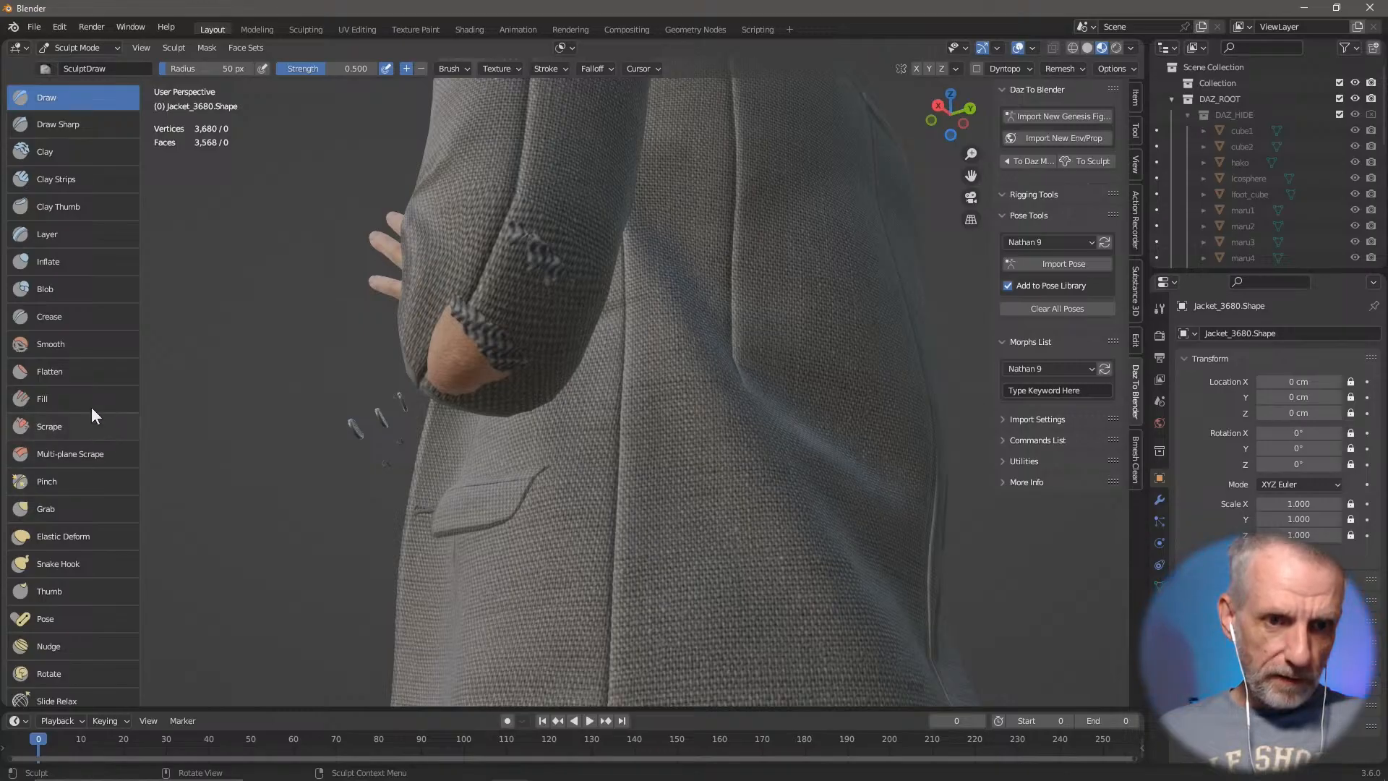
{"action": "left_click", "coordinate": [89, 347]}
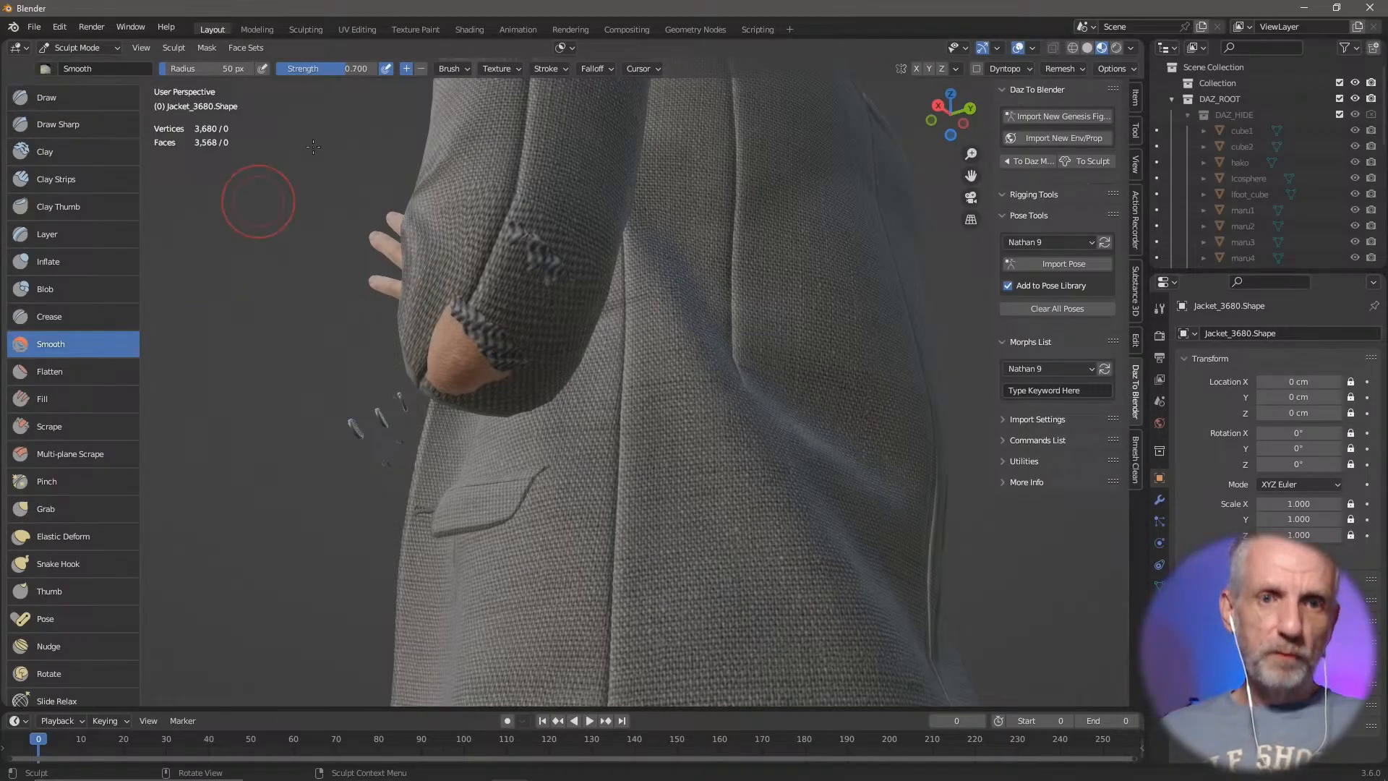
{"action": "left_click", "coordinate": [75, 102]}
{"action": "left_click", "coordinate": [361, 66]}
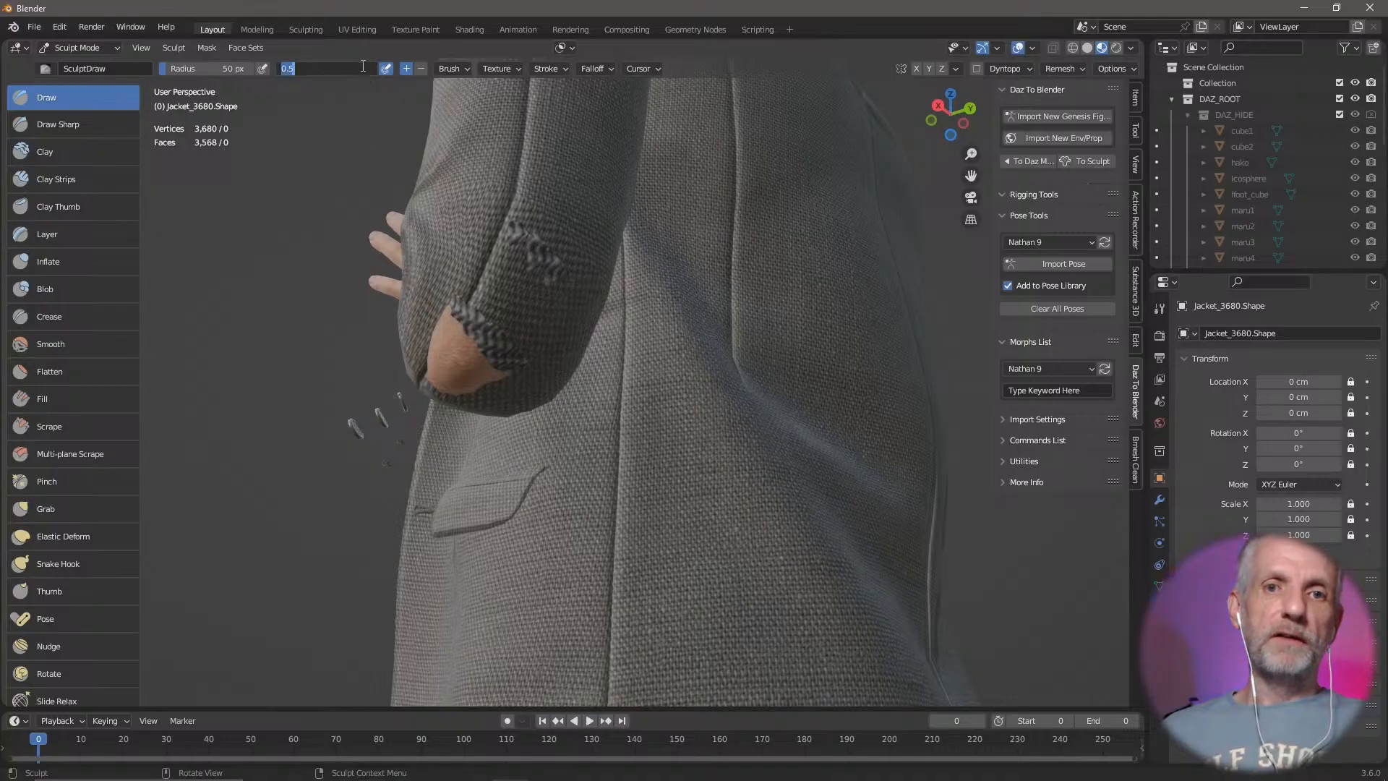
{"action": "type", "text": "0.3"}
{"action": "key", "text": "Return"}
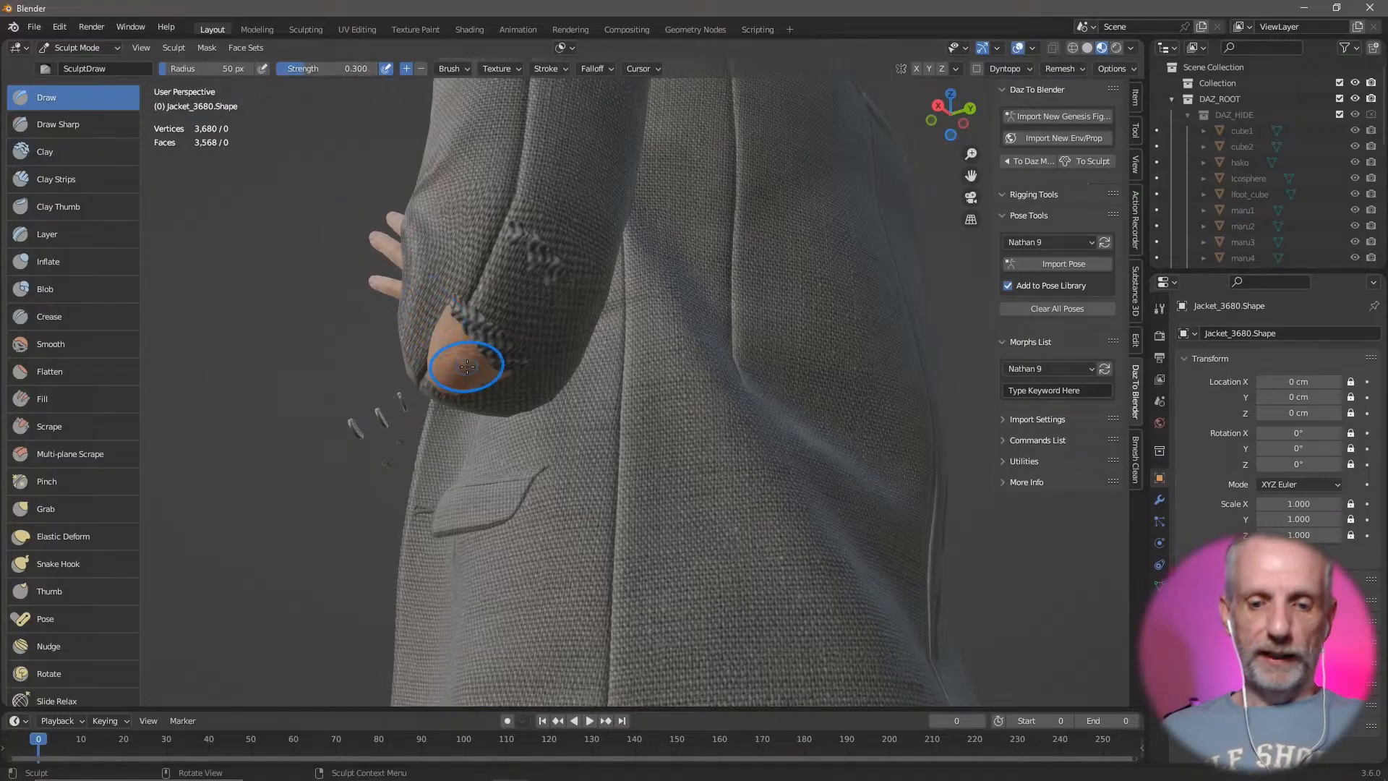
{"action": "key", "text": "f"}
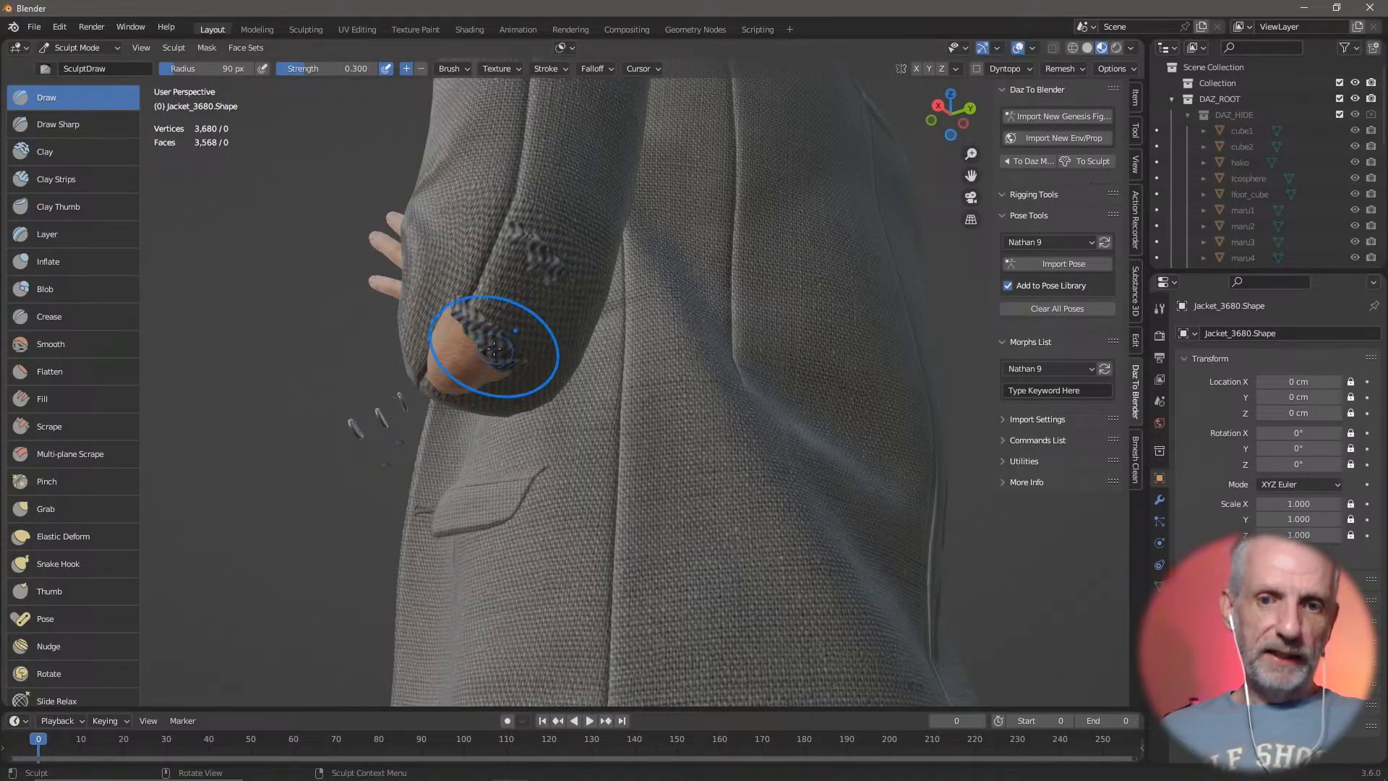
Step: Begin building up the jacket sleeve around the exposed elbow with the Draw brush
{"action": "mouse_move", "coordinate": [476, 356]}
{"action": "left_mouse_down"}
{"action": "mouse_move", "coordinate": [486, 312]}
{"action": "mouse_move", "coordinate": [442, 337]}
{"action": "mouse_move", "coordinate": [457, 336]}
{"action": "left_mouse_up"}
{"action": "middle_click_drag", "start_coordinate": [474, 331], "coordinate": [517, 348]}
{"action": "mouse_move", "coordinate": [437, 305]}
{"action": "left_mouse_down"}
{"action": "mouse_move", "coordinate": [416, 319]}
{"action": "mouse_move", "coordinate": [432, 273]}
{"action": "left_mouse_up"}
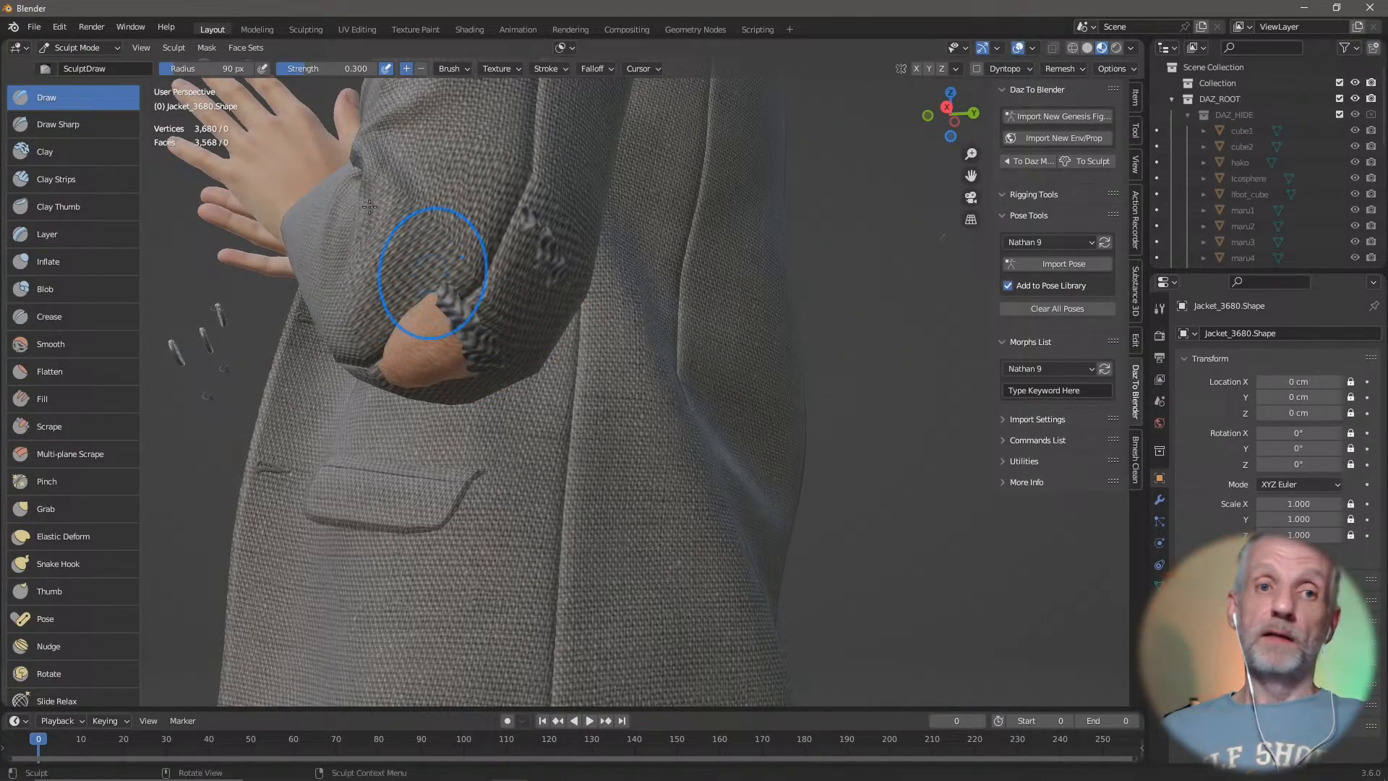
{"action": "left_click", "coordinate": [85, 51]}
{"action": "left_click", "coordinate": [89, 67]}
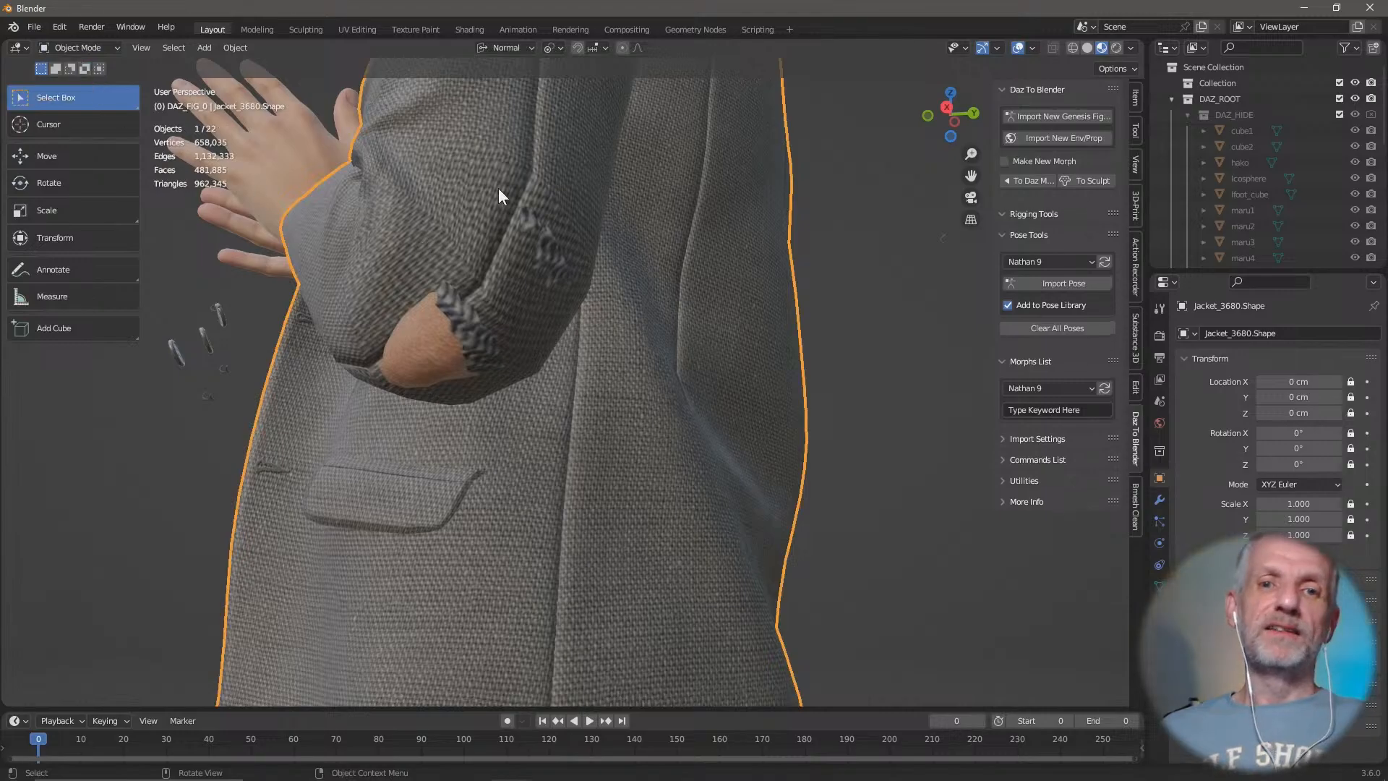
{"action": "middle_click_drag", "start_coordinate": [532, 273], "coordinate": [478, 178]}
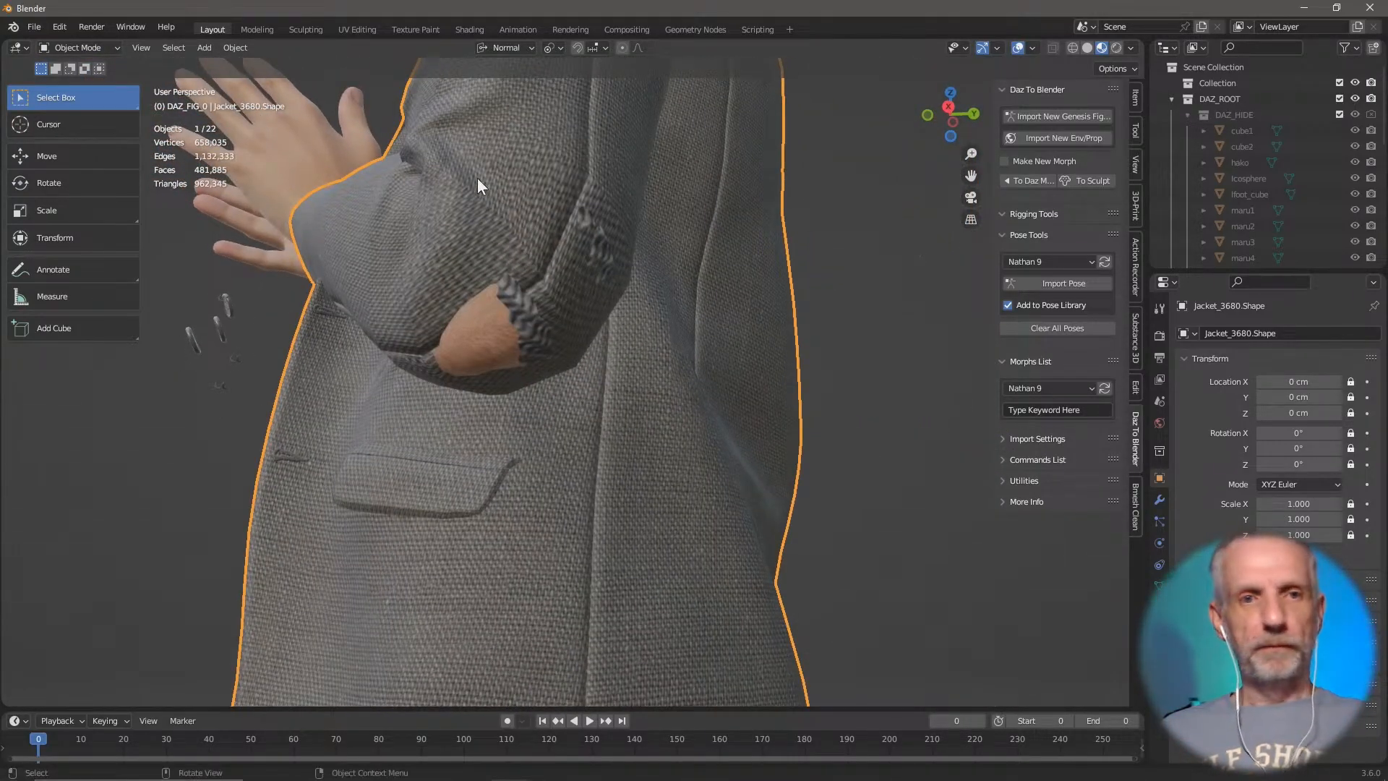
{"action": "left_click", "coordinate": [111, 54]}
{"action": "left_click", "coordinate": [111, 98]}
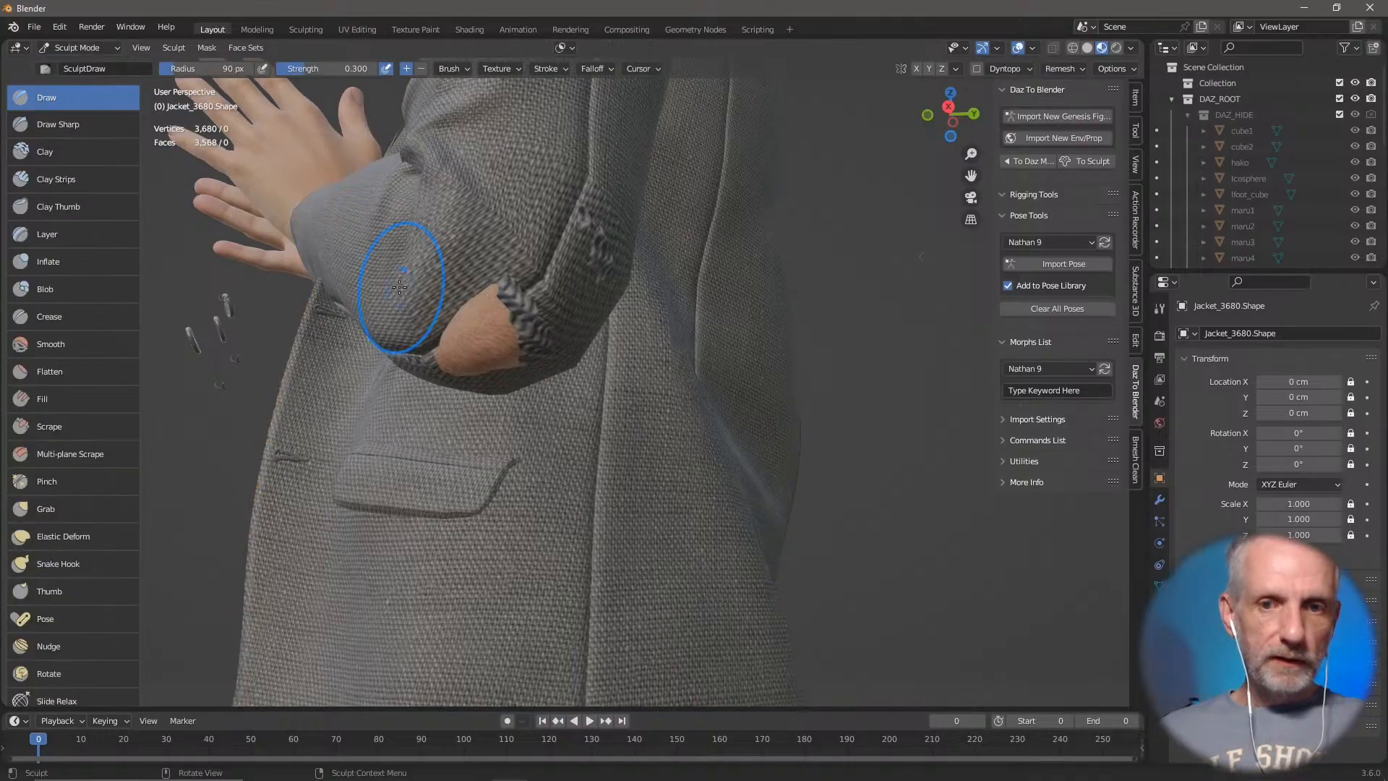
Step: Sculpt the jacket sleeve outward around the elbow from several sides until it covers the exposed skin
{"action": "mouse_move", "coordinate": [514, 264]}
{"action": "left_mouse_down"}
{"action": "mouse_move", "coordinate": [485, 313]}
{"action": "mouse_move", "coordinate": [535, 312]}
{"action": "left_mouse_up"}
{"action": "middle_click_drag", "start_coordinate": [481, 319], "coordinate": [381, 310]}
{"action": "left_click_drag", "start_coordinate": [534, 309], "coordinate": [508, 298]}
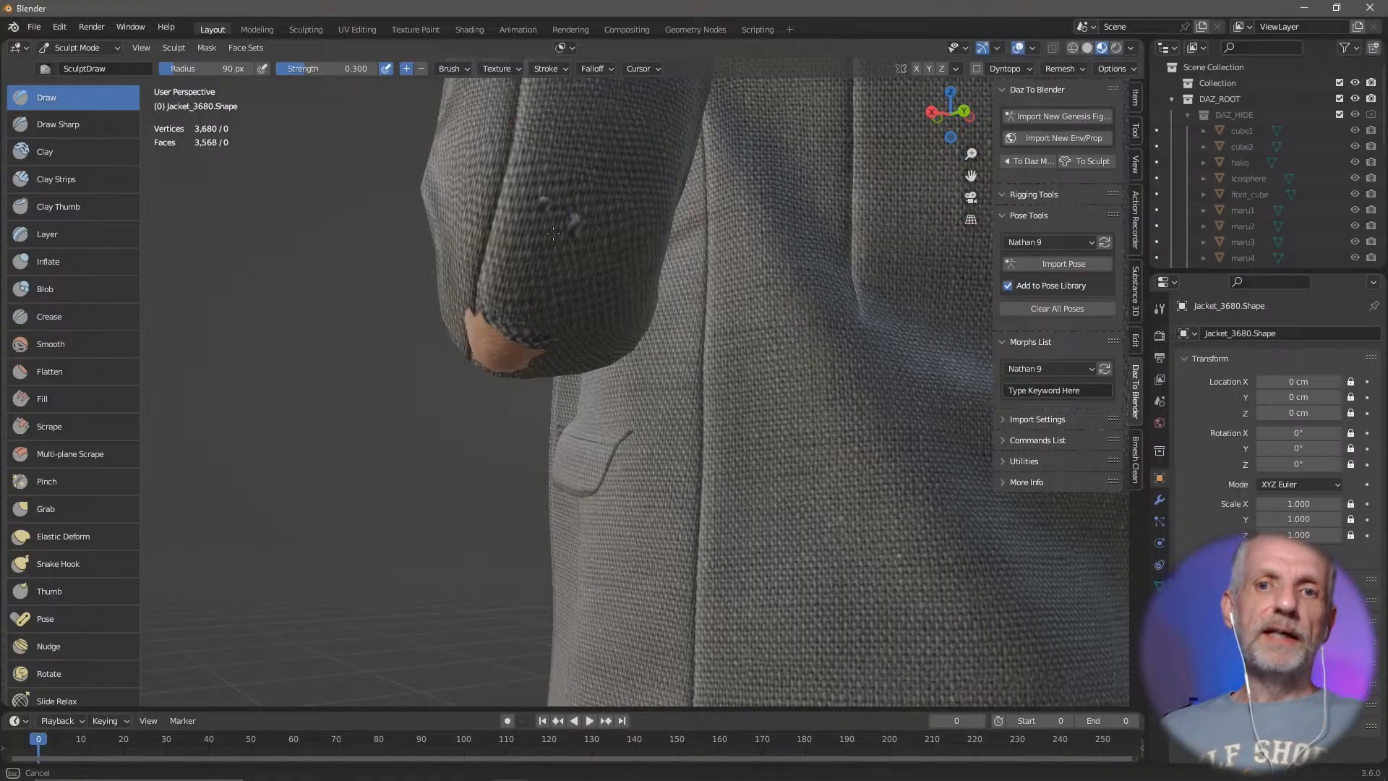
{"action": "left_click_drag", "start_coordinate": [553, 232], "coordinate": [554, 317]}
{"action": "left_click_drag", "start_coordinate": [532, 243], "coordinate": [489, 274]}
{"action": "middle_click_drag", "start_coordinate": [489, 275], "coordinate": [710, 251]}
{"action": "mouse_move", "coordinate": [448, 221]}
{"action": "left_mouse_down"}
{"action": "mouse_move", "coordinate": [423, 305]}
{"action": "mouse_move", "coordinate": [362, 263]}
{"action": "left_mouse_up"}
{"action": "mouse_move", "coordinate": [362, 263]}
{"action": "middle_mouse_down"}
{"action": "mouse_move", "coordinate": [531, 240]}
{"action": "mouse_move", "coordinate": [182, 240]}
{"action": "middle_mouse_up"}
{"action": "left_click_drag", "start_coordinate": [445, 180], "coordinate": [397, 227]}
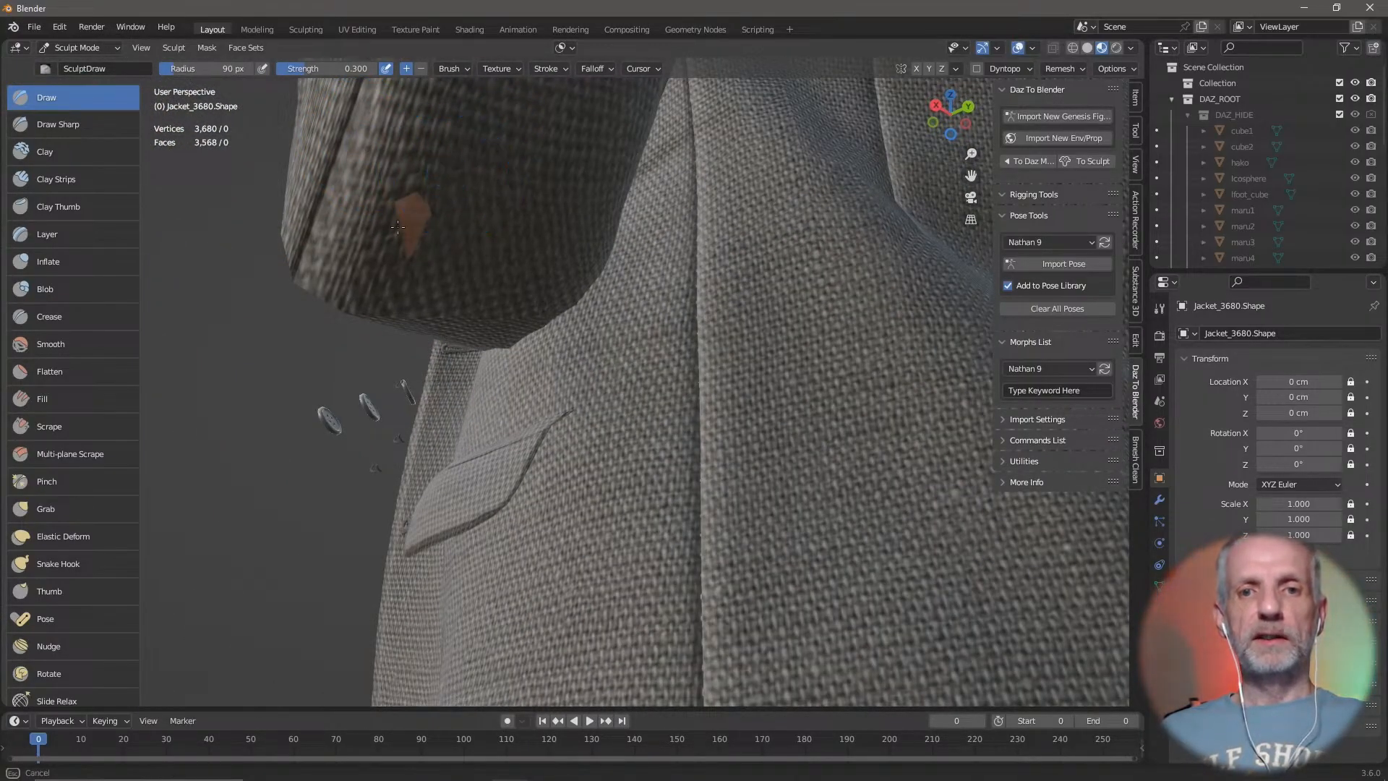
{"action": "mouse_move", "coordinate": [450, 142]}
{"action": "left_mouse_down"}
{"action": "mouse_move", "coordinate": [367, 255]}
{"action": "mouse_move", "coordinate": [438, 205]}
{"action": "mouse_move", "coordinate": [399, 219]}
{"action": "left_mouse_up"}
{"action": "middle_click_drag", "start_coordinate": [400, 219], "coordinate": [438, 242]}
{"action": "left_click_drag", "start_coordinate": [412, 181], "coordinate": [396, 226]}
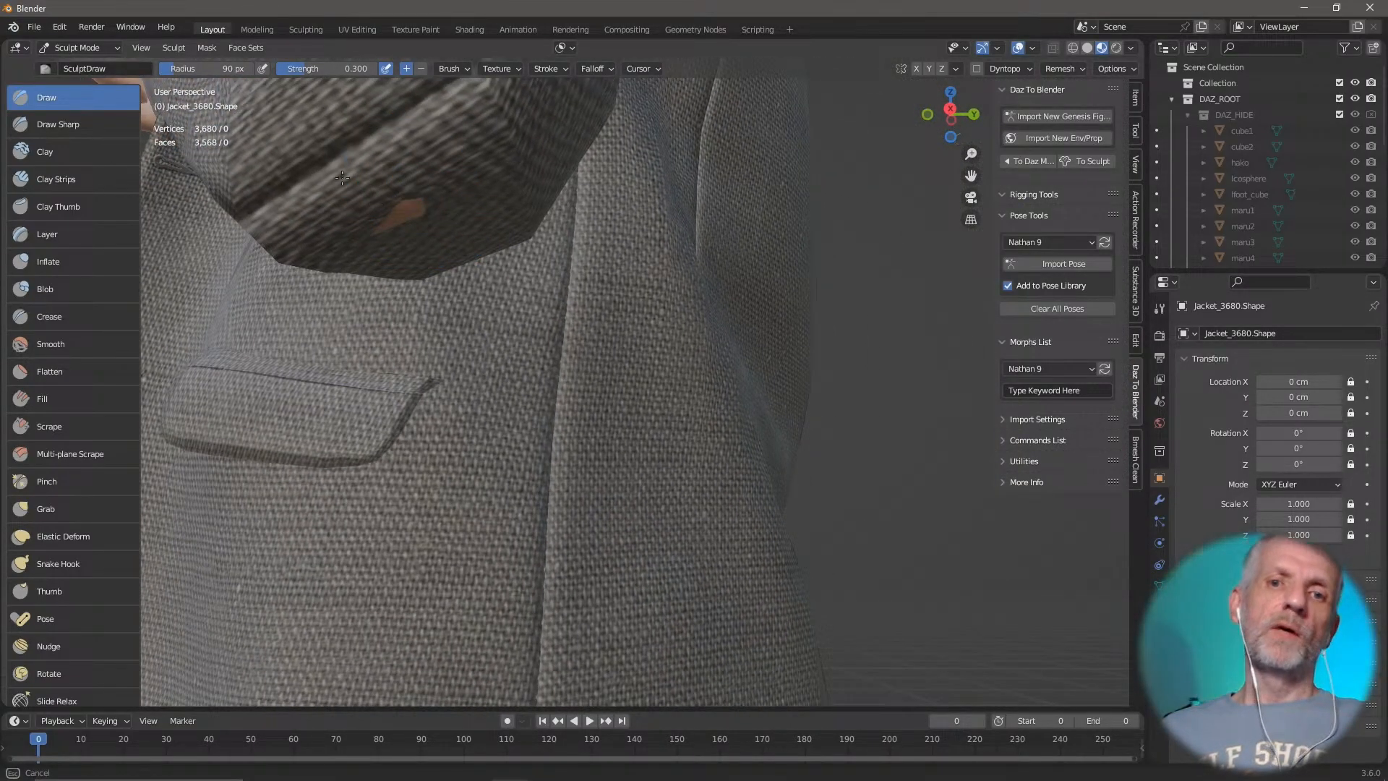
{"action": "left_click_drag", "start_coordinate": [341, 178], "coordinate": [332, 180]}
{"action": "scroll", "coordinate": [313, 180], "scroll_direction": "down", "scroll_amount": 6}
{"action": "mouse_move", "coordinate": [499, 291]}
{"action": "middle_mouse_down"}
{"action": "mouse_move", "coordinate": [486, 311]}
{"action": "mouse_move", "coordinate": [498, 316]}
{"action": "middle_mouse_up"}
{"action": "scroll", "coordinate": [498, 316], "scroll_direction": "up", "scroll_amount": 2}
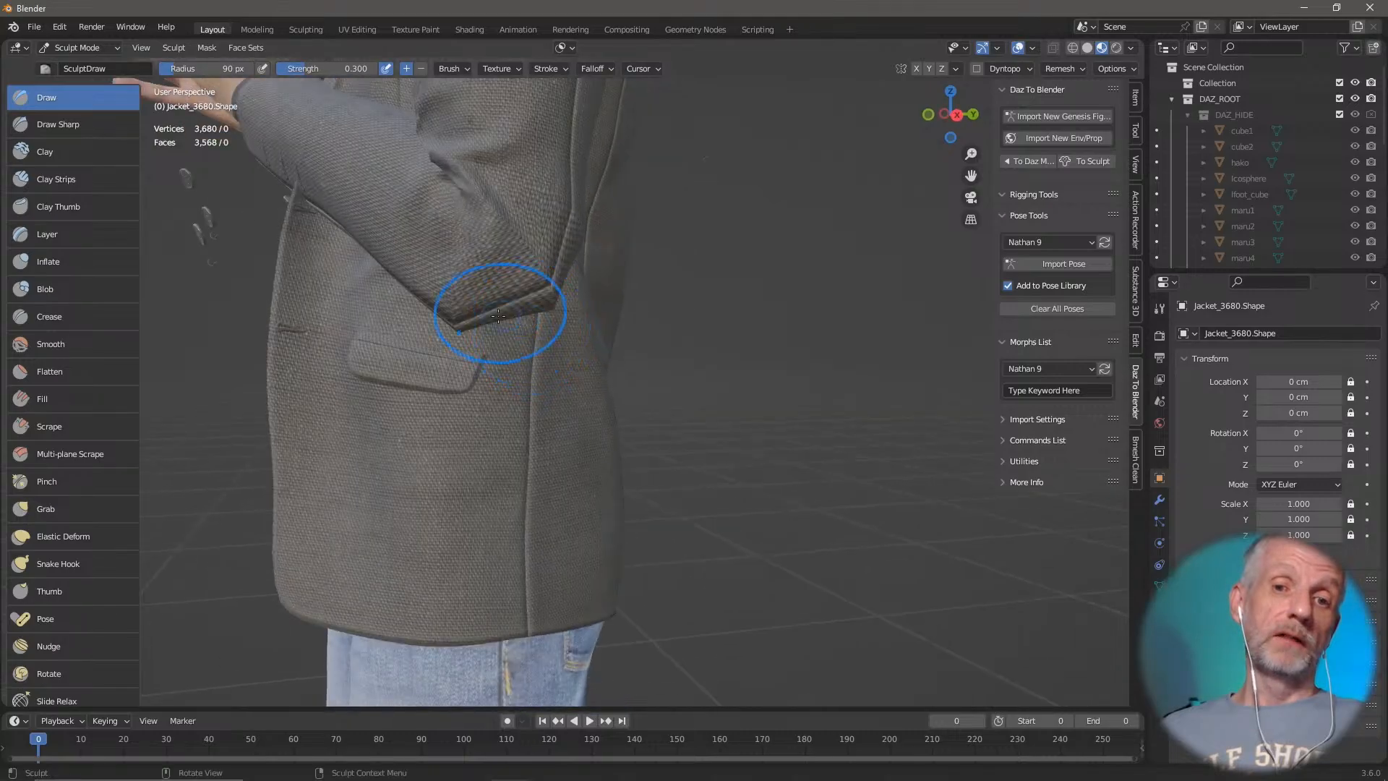
{"action": "left_click_drag", "start_coordinate": [498, 315], "coordinate": [537, 310]}
Step: Check the sculpted jacket and its sleeves from the front, and return to Object Mode
{"action": "mouse_move", "coordinate": [536, 310]}
{"action": "middle_mouse_down"}
{"action": "mouse_move", "coordinate": [510, 313]}
{"action": "mouse_move", "coordinate": [651, 319]}
{"action": "mouse_move", "coordinate": [657, 288]}
{"action": "mouse_move", "coordinate": [731, 349]}
{"action": "mouse_move", "coordinate": [654, 354]}
{"action": "mouse_move", "coordinate": [703, 362]}
{"action": "mouse_move", "coordinate": [517, 400]}
{"action": "middle_mouse_up"}
{"action": "scroll", "coordinate": [645, 320], "scroll_direction": "down", "scroll_amount": 2}
{"action": "scroll", "coordinate": [643, 320], "scroll_direction": "down", "scroll_amount": 3}
{"action": "scroll", "coordinate": [650, 361], "scroll_direction": "up", "scroll_amount": 4}
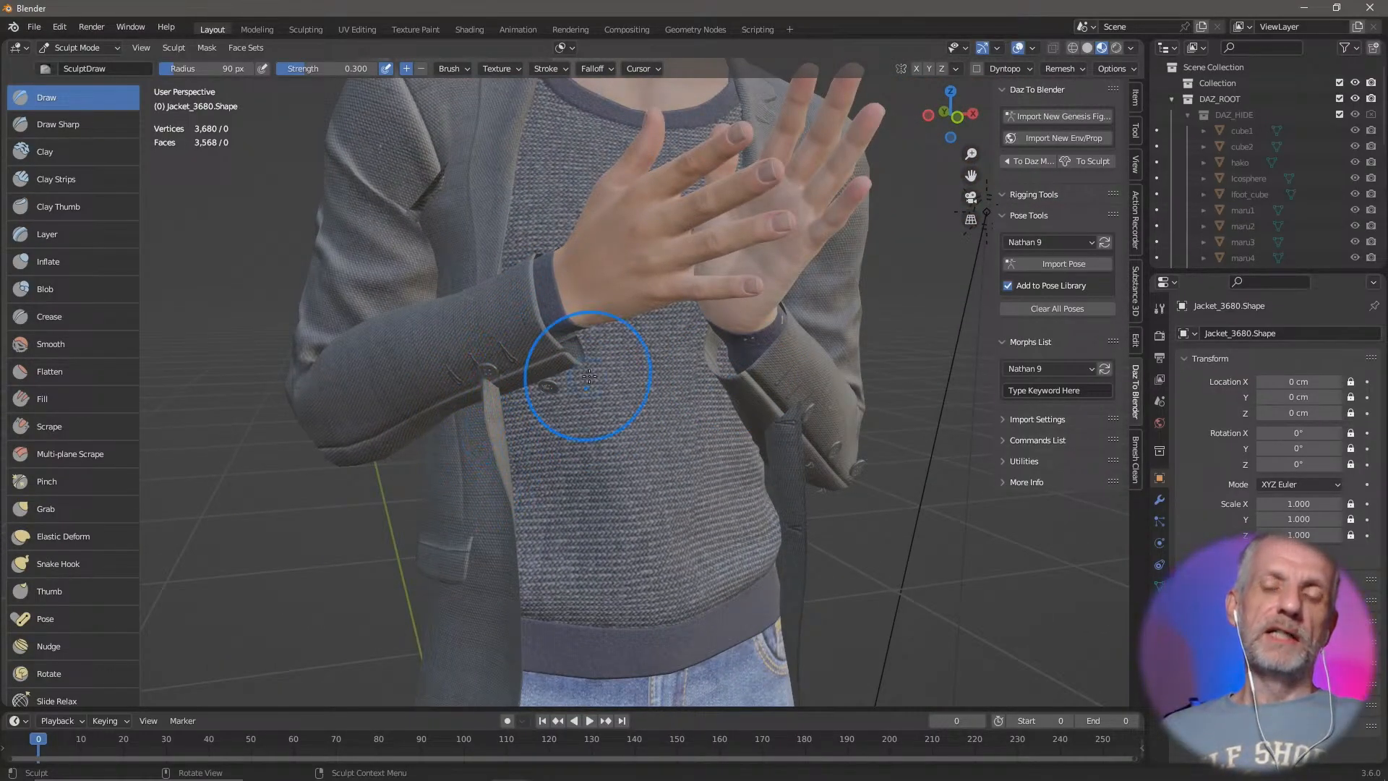
{"action": "scroll", "coordinate": [589, 375], "scroll_direction": "down", "scroll_amount": 3}
{"action": "mouse_move", "coordinate": [589, 376]}
{"action": "middle_mouse_down"}
{"action": "mouse_move", "coordinate": [576, 370]}
{"action": "mouse_move", "coordinate": [572, 434]}
{"action": "mouse_move", "coordinate": [575, 331]}
{"action": "middle_mouse_up"}
{"action": "left_click", "coordinate": [94, 48]}
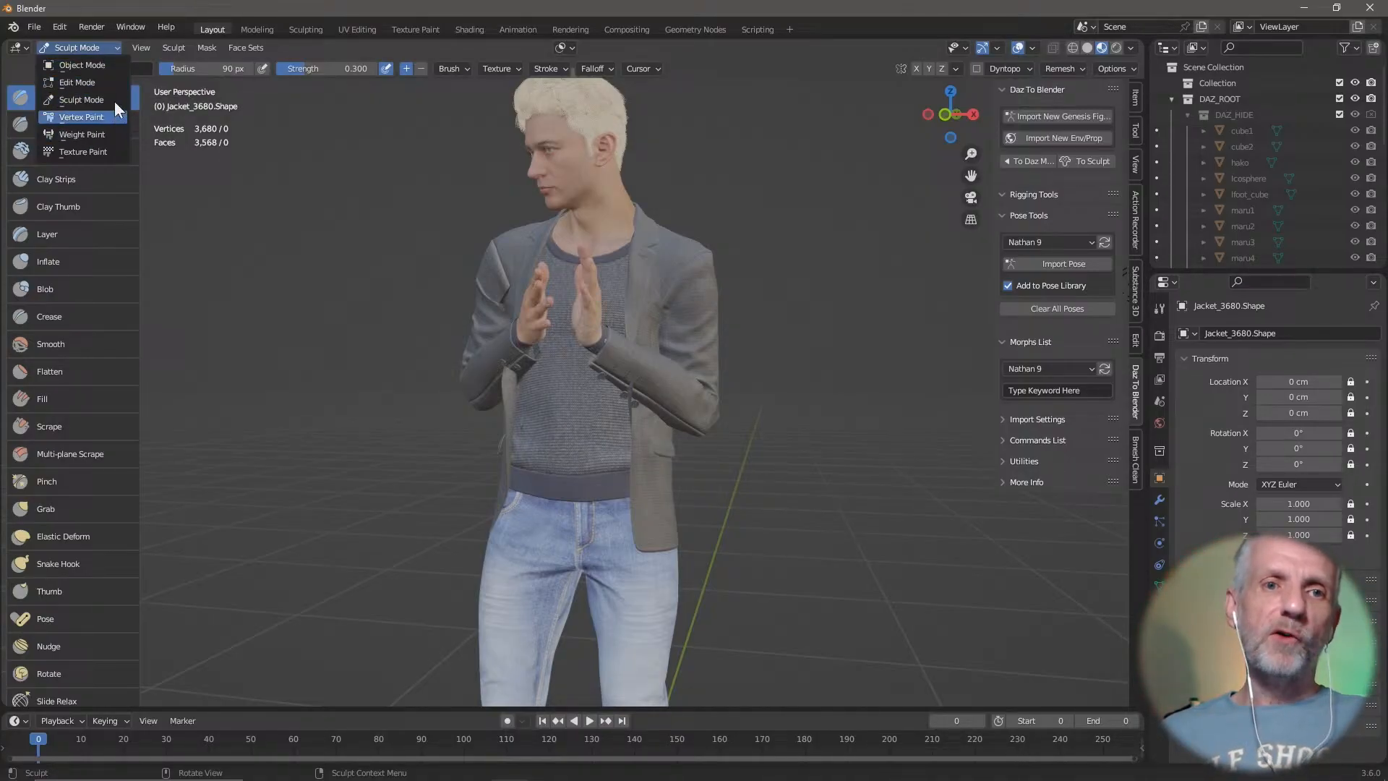
{"action": "left_click", "coordinate": [113, 60]}
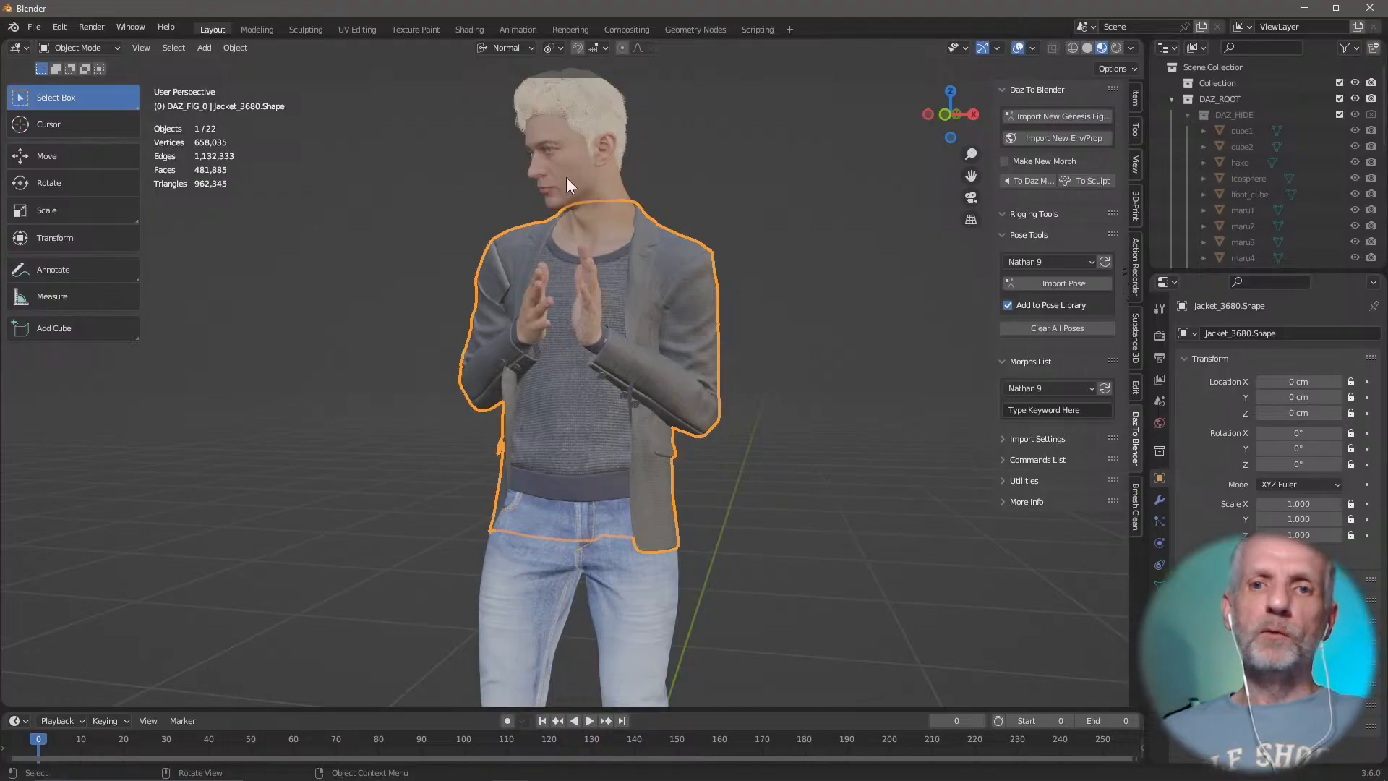
Step: Select the Genesis9 armature in the DAZ_FIG_0 collection and switch it to Pose Mode
{"action": "left_click", "coordinate": [567, 177]}
{"action": "left_click", "coordinate": [119, 45]}
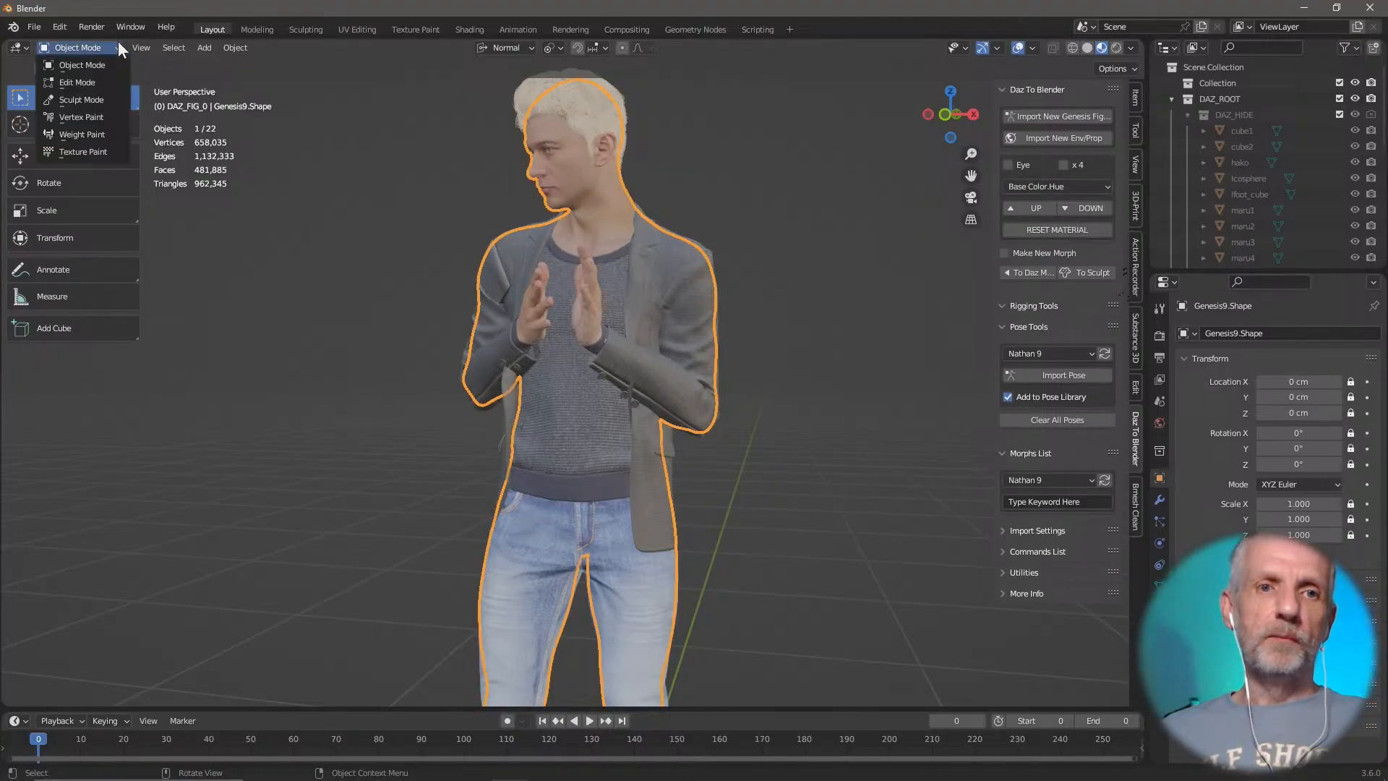
{"action": "left_click", "coordinate": [1189, 114]}
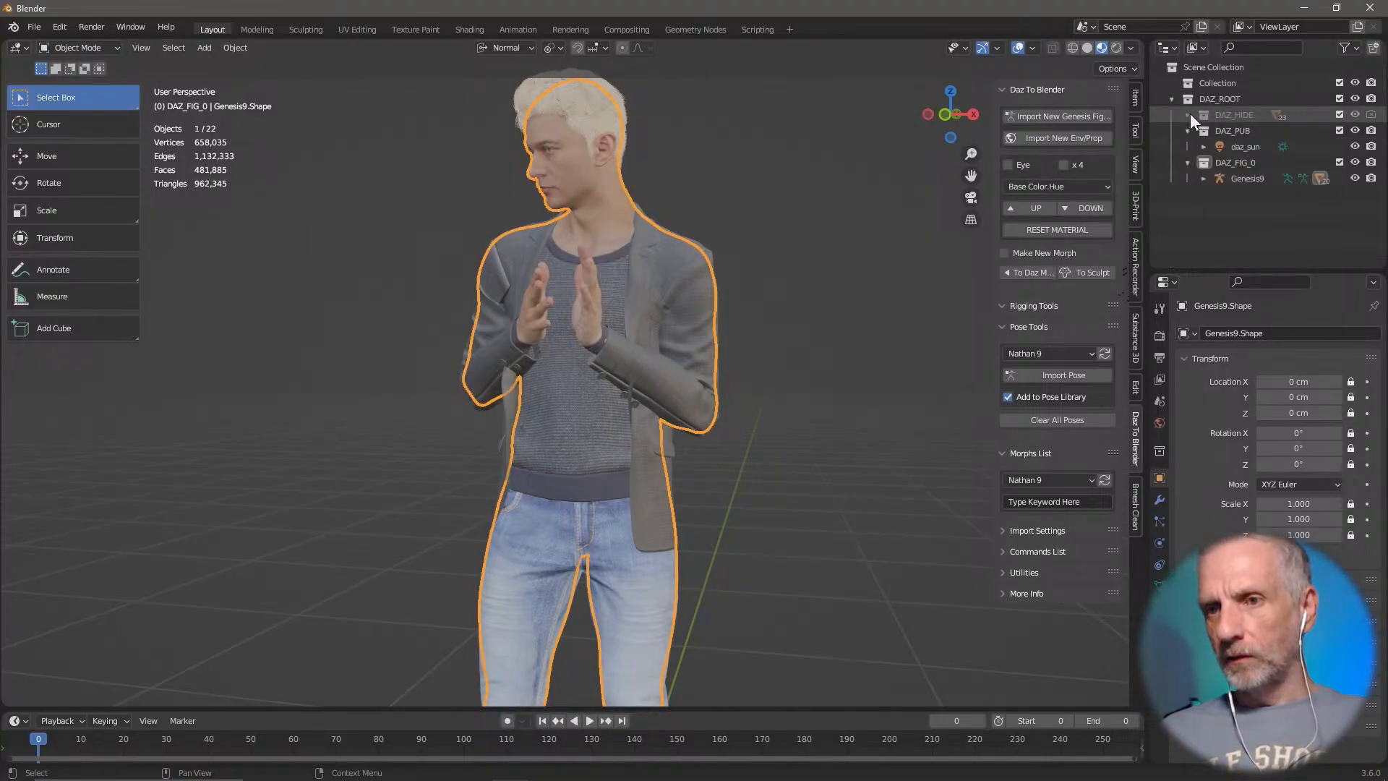
{"action": "left_click", "coordinate": [1247, 179]}
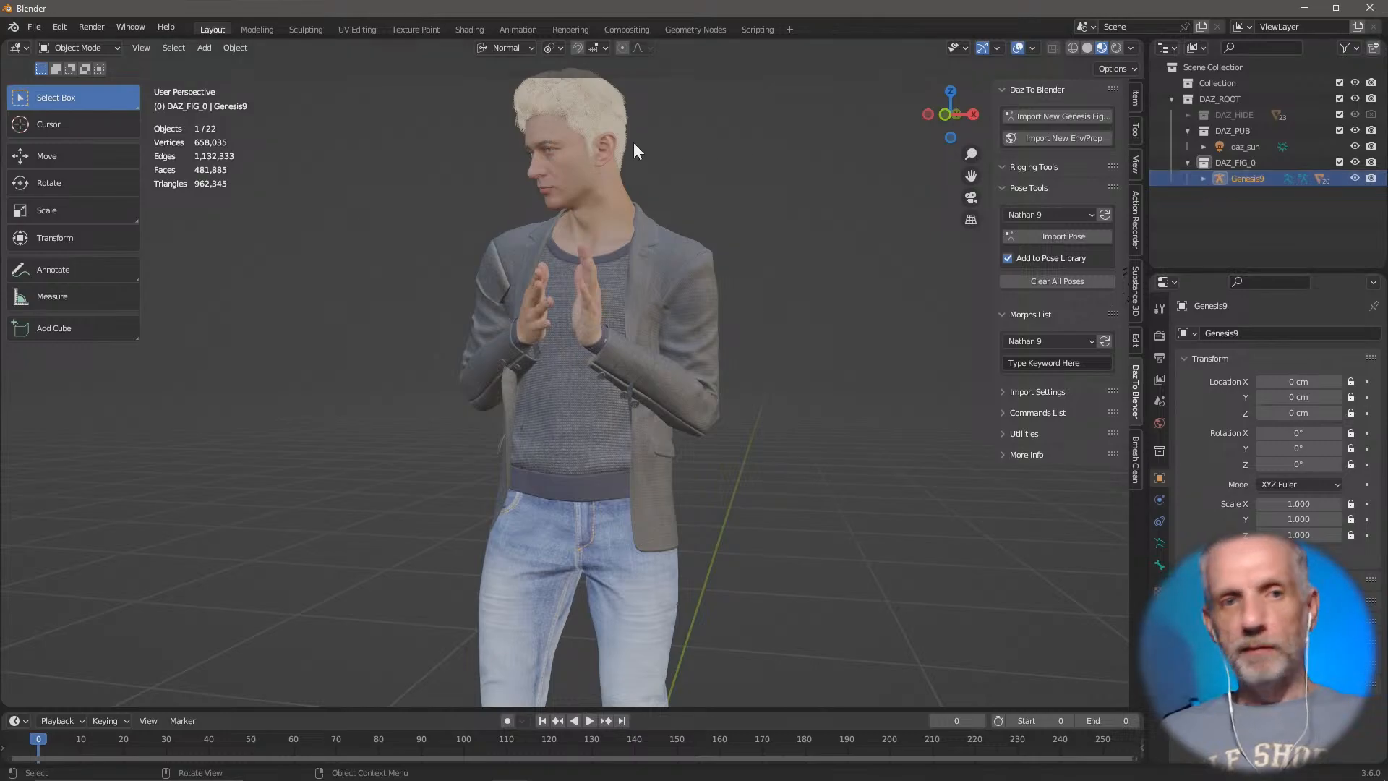
{"action": "left_click", "coordinate": [106, 47]}
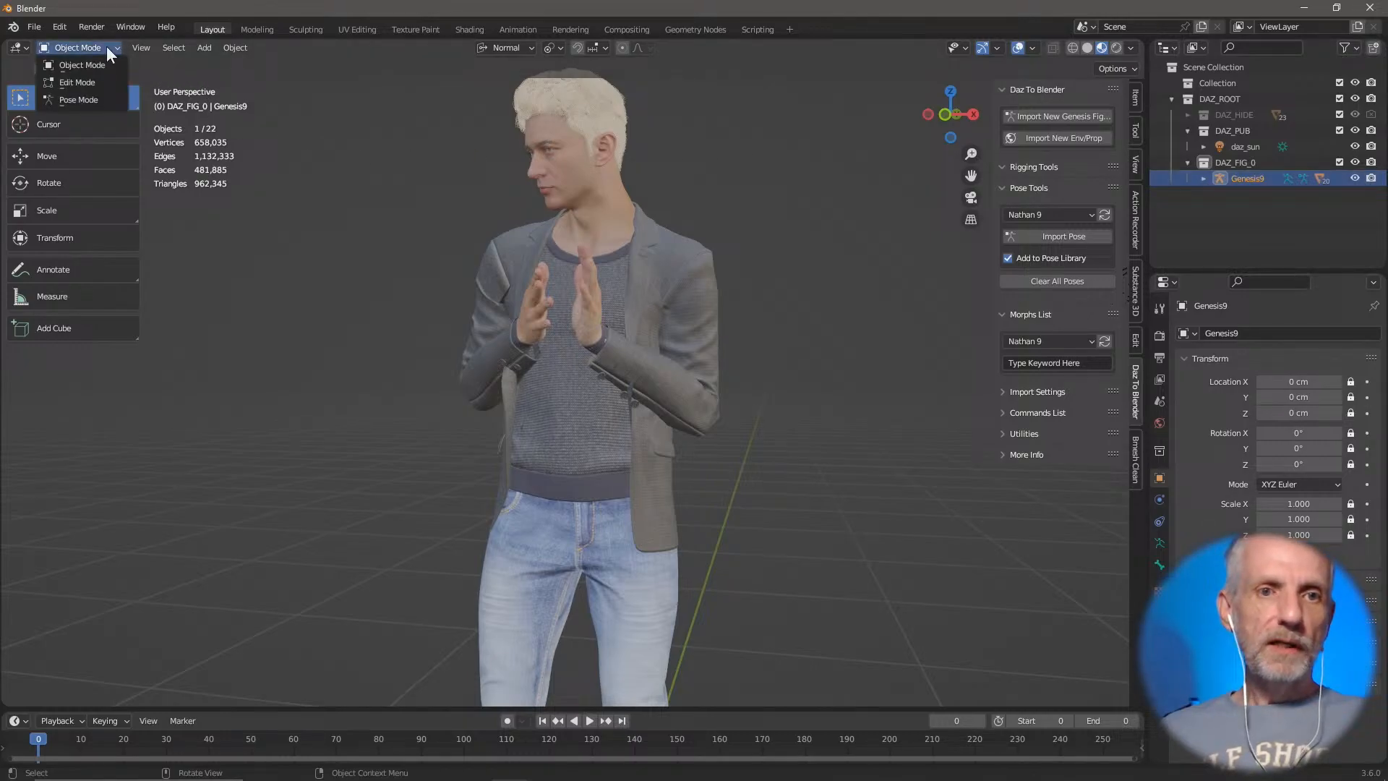
{"action": "left_click", "coordinate": [98, 94]}
Step: Turn on the display of bones in the viewport overlays to show the figure's rig controls
{"action": "left_click", "coordinate": [1032, 48]}
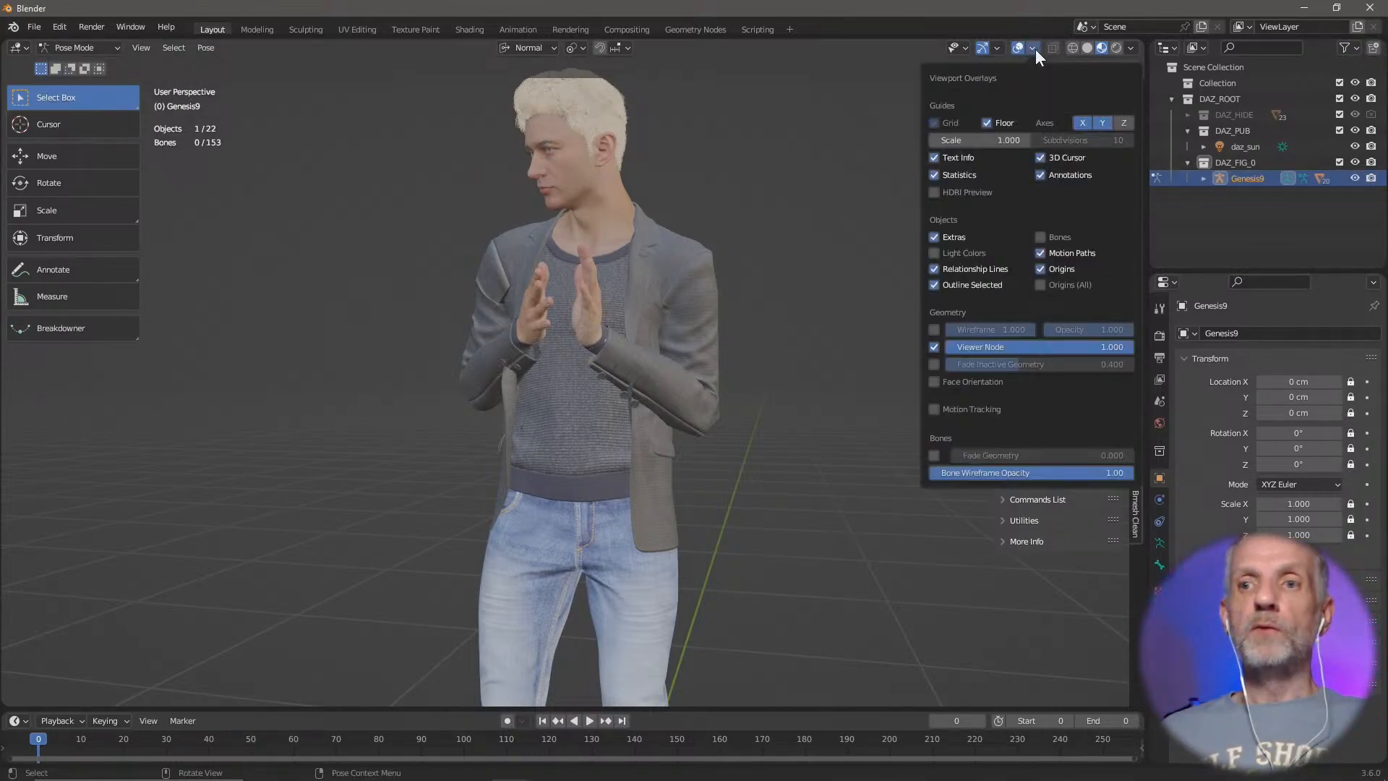
{"action": "left_click", "coordinate": [1040, 237]}
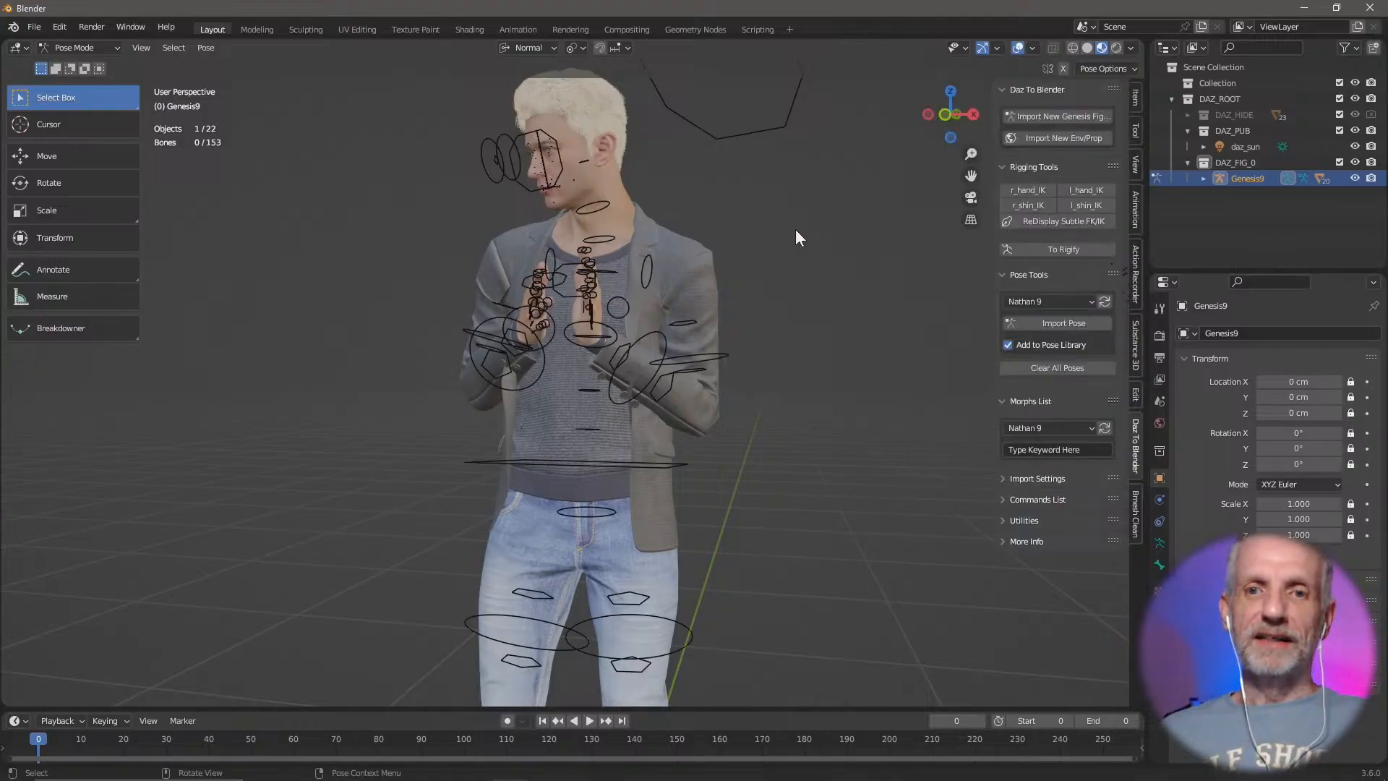
{"action": "middle_click_drag", "start_coordinate": [795, 230], "coordinate": [759, 287]}
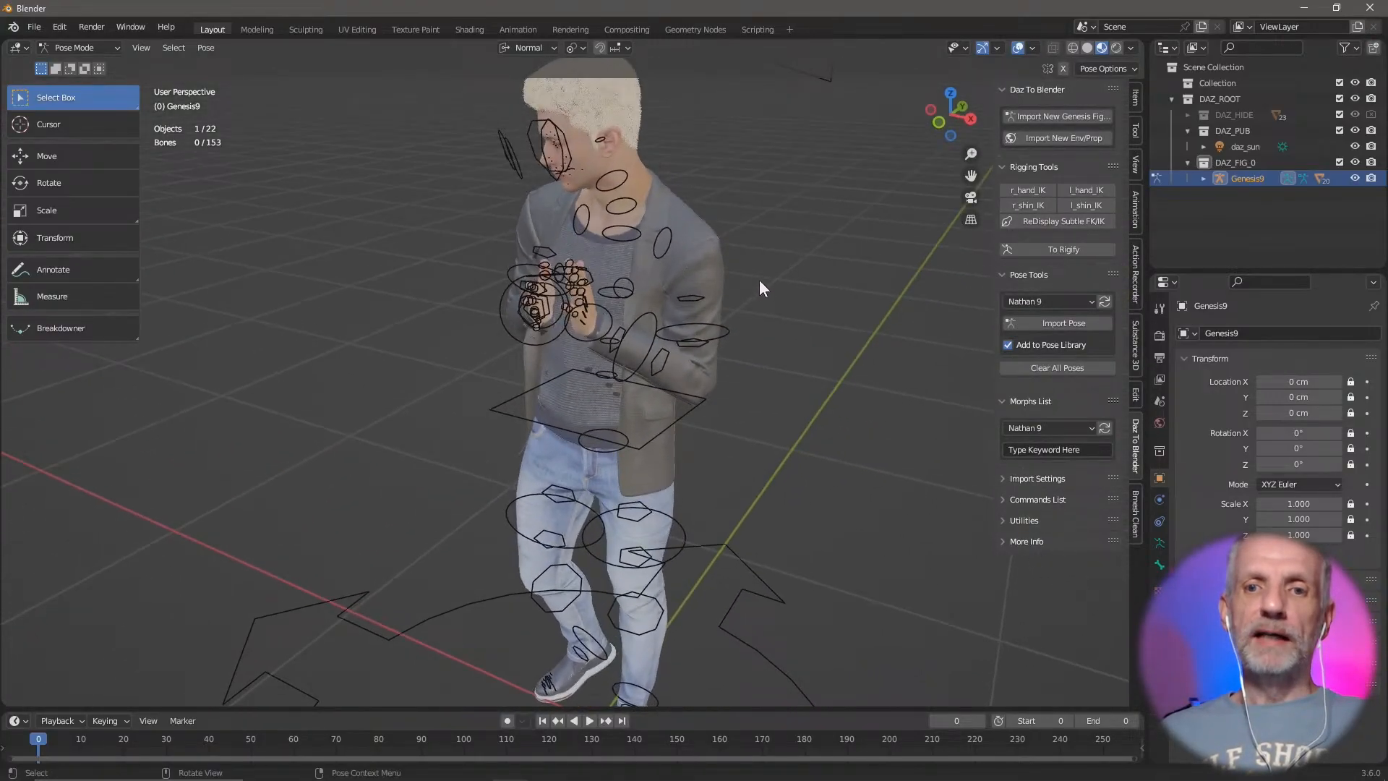
Step: Rotate the figure's l_forearm bone freehand and return the armature to Object Mode
{"action": "left_click", "coordinate": [658, 334]}
{"action": "left_click", "coordinate": [712, 331]}
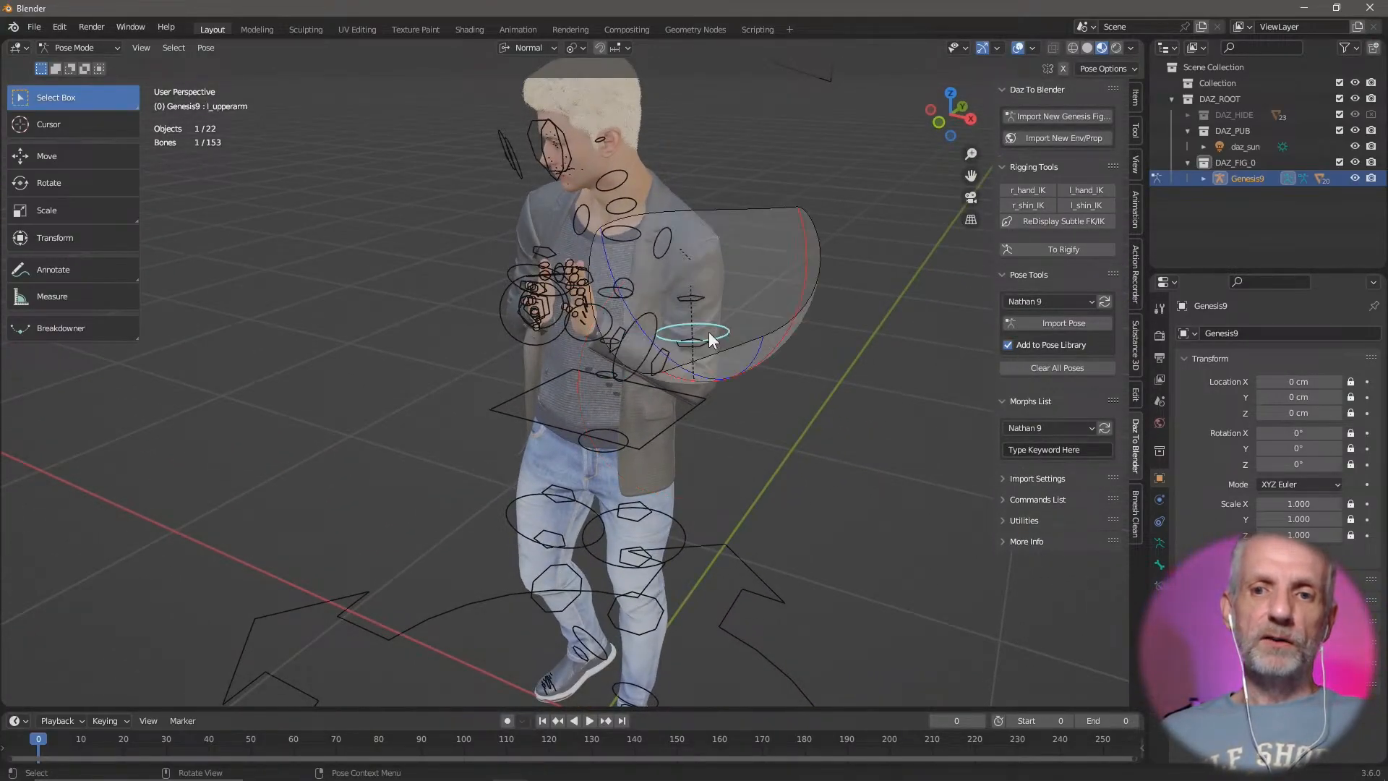
{"action": "left_click", "coordinate": [648, 337]}
{"action": "middle_click_drag", "start_coordinate": [652, 340], "coordinate": [711, 318]}
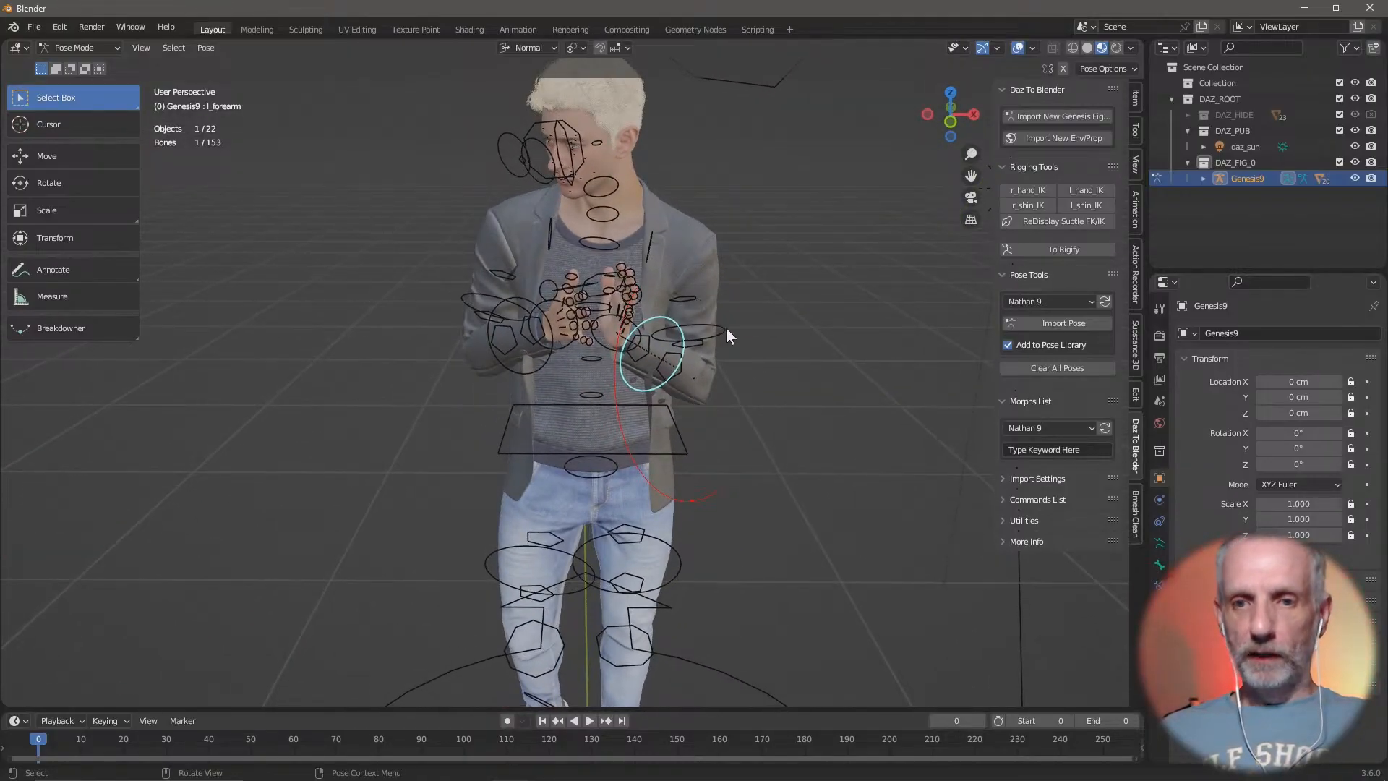
{"action": "key", "text": "r"}
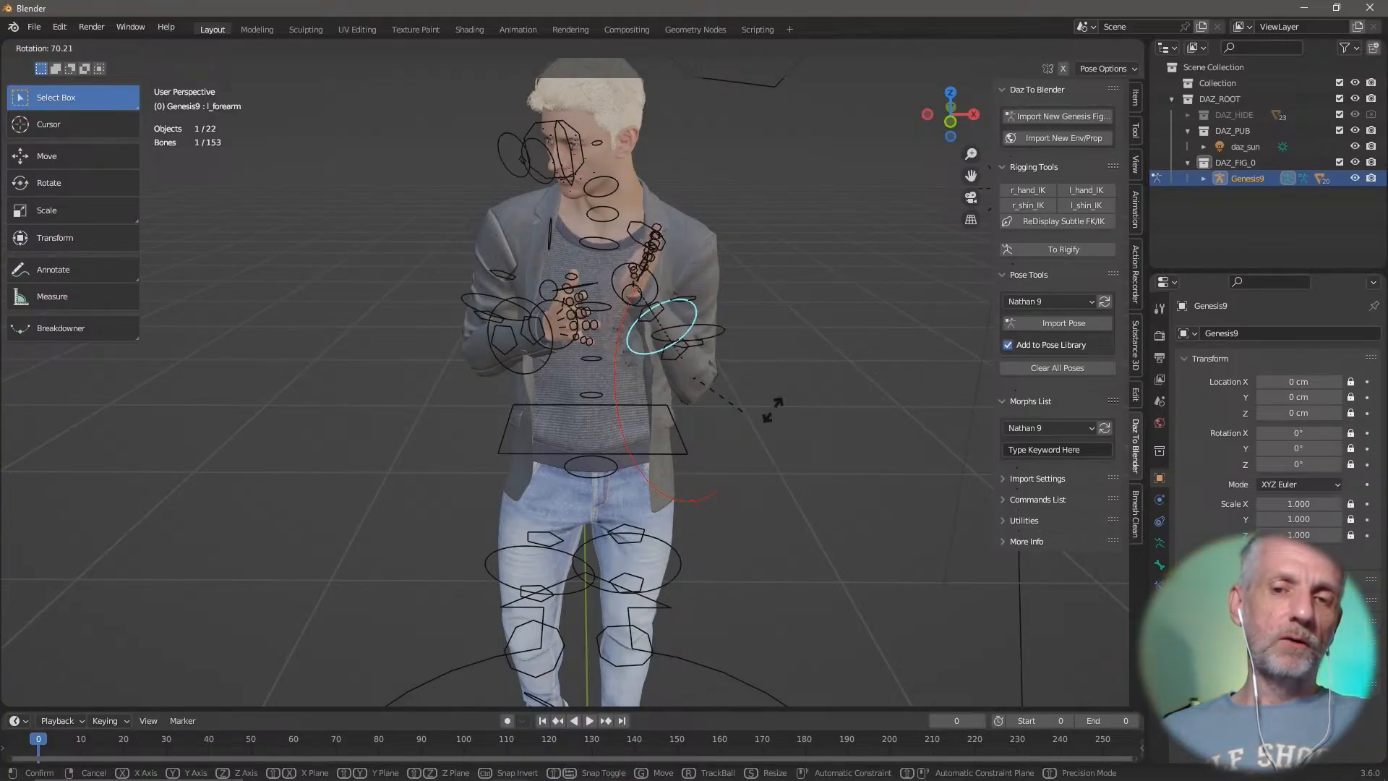
{"action": "left_click", "coordinate": [807, 367]}
{"action": "middle_click_drag", "start_coordinate": [820, 367], "coordinate": [762, 326]}
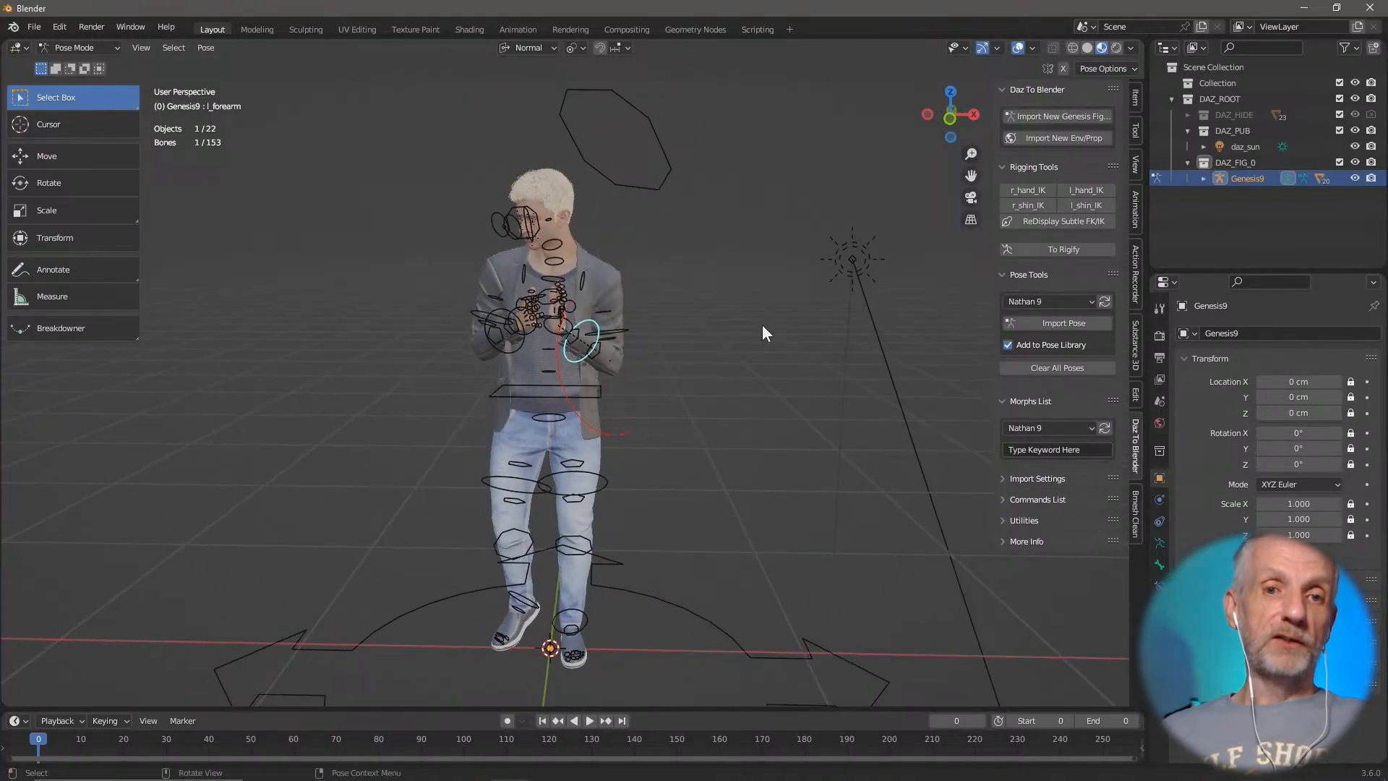
{"action": "left_click", "coordinate": [117, 54]}
{"action": "left_click", "coordinate": [115, 61]}
{"action": "middle_click_drag", "start_coordinate": [410, 206], "coordinate": [421, 195], "text": "ctrl"}
{"action": "middle_click_drag", "start_coordinate": [385, 193], "coordinate": [381, 196]}
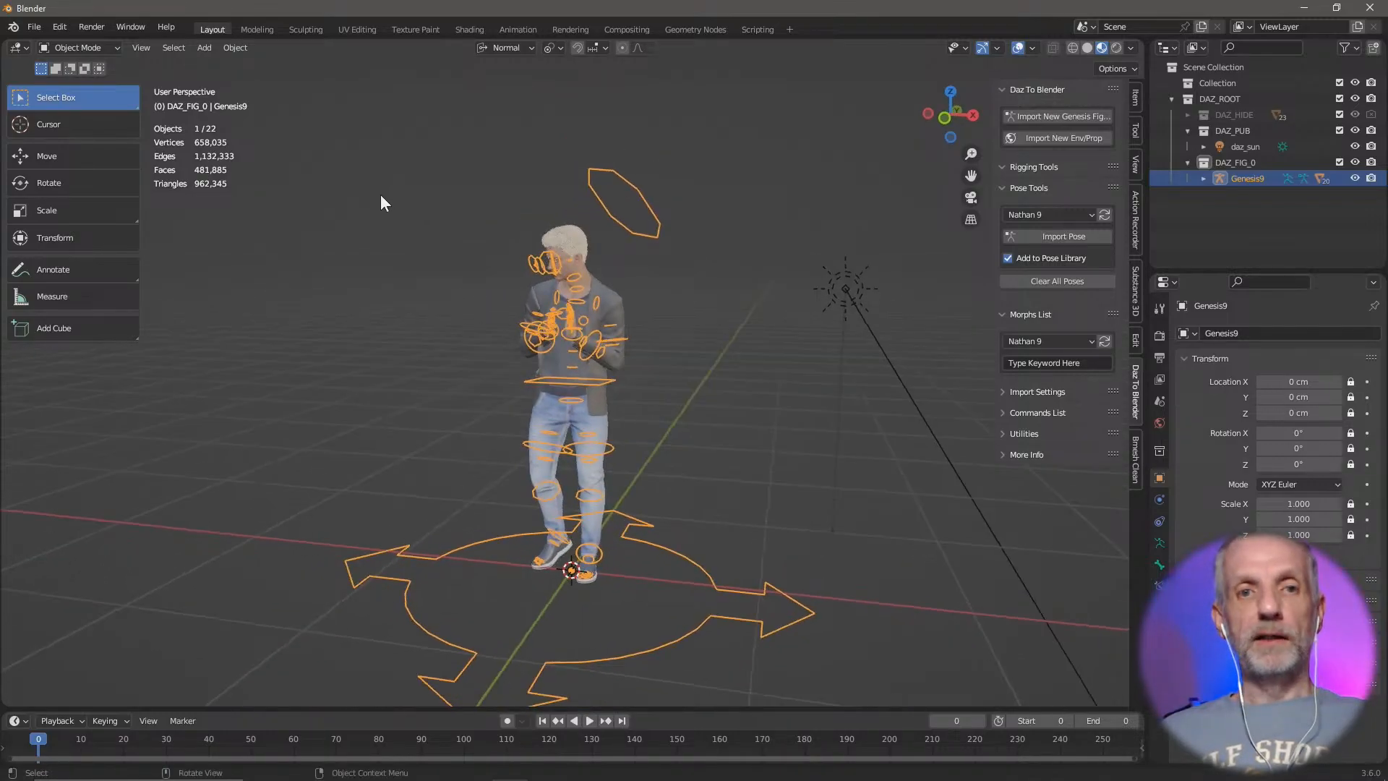
Step: Create a new General file without saving the current scene, and delete all of its default objects
{"action": "left_click", "coordinate": [33, 27]}
{"action": "mouse_move", "coordinate": [78, 38]}
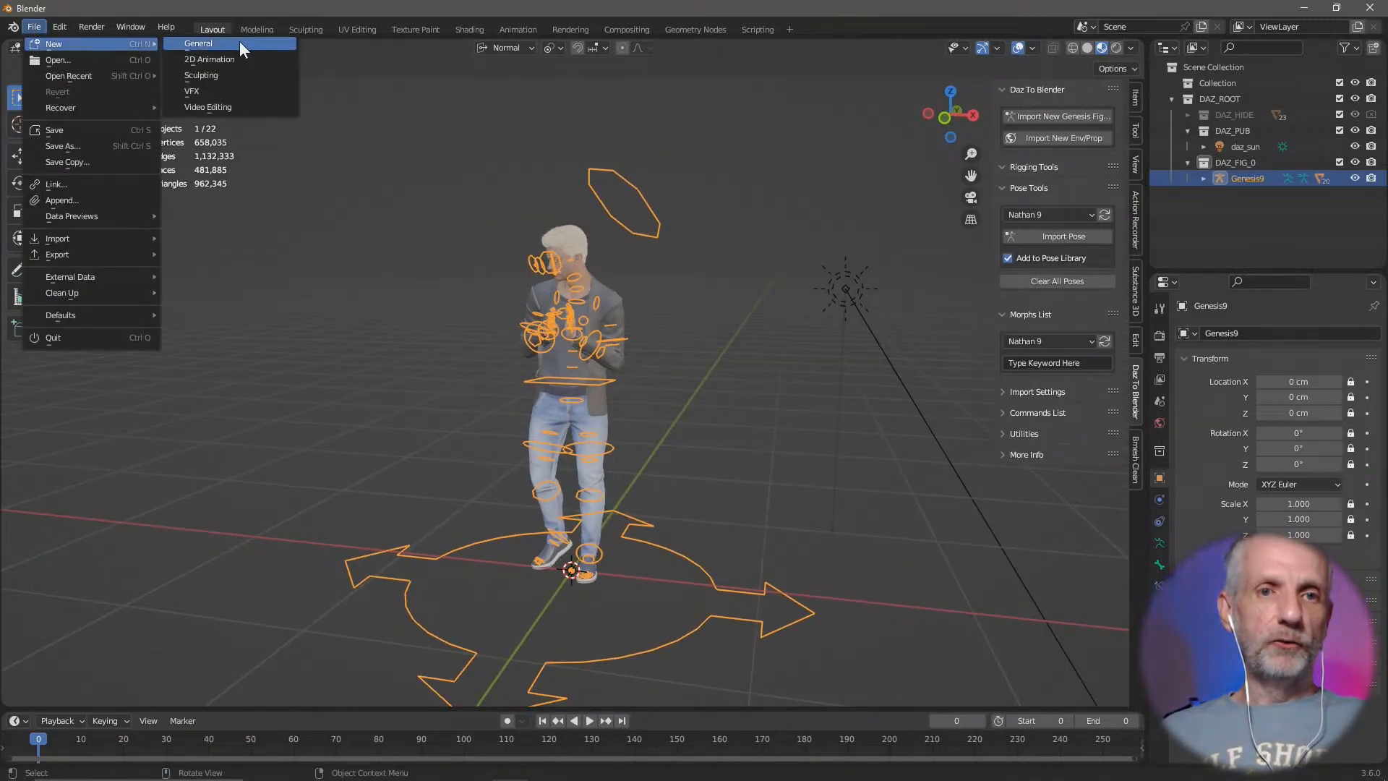
{"action": "left_click", "coordinate": [253, 42]}
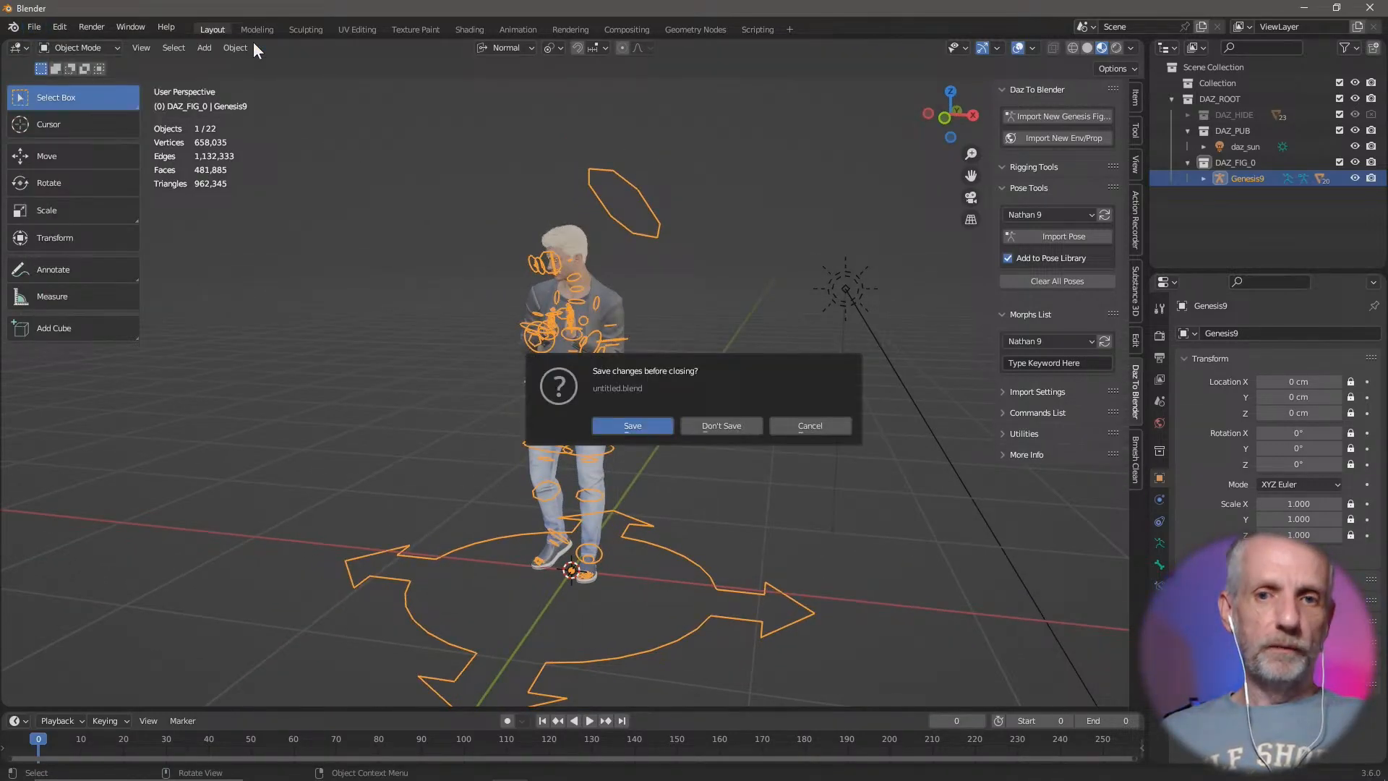
{"action": "left_click", "coordinate": [744, 428]}
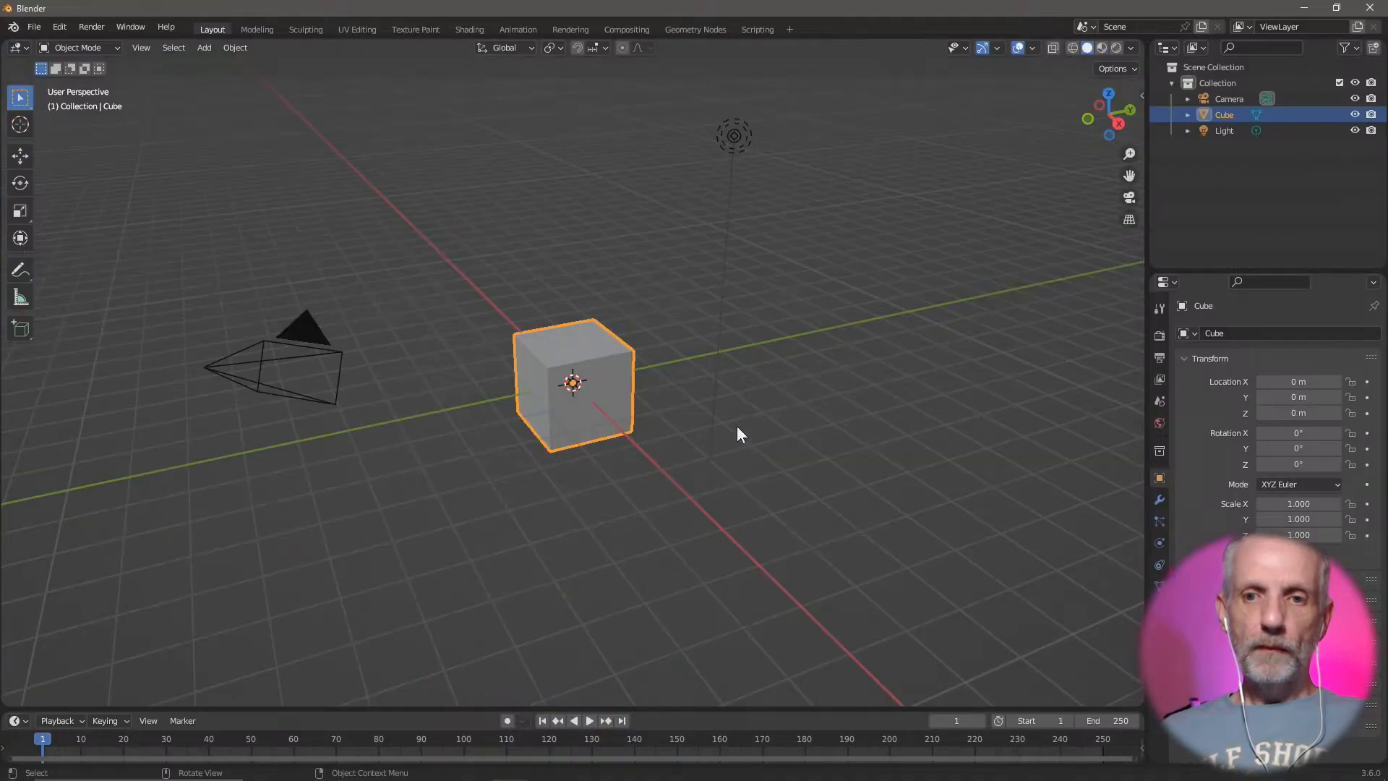
{"action": "key", "text": "a"}
{"action": "key", "text": "x"}
{"action": "left_click", "coordinate": [654, 431]}
Step: Switch to DAZ Studio, frame Nathan 9's face and open his parameters with the Transforms group collapsed
{"action": "key", "text": "alt+Tab"}
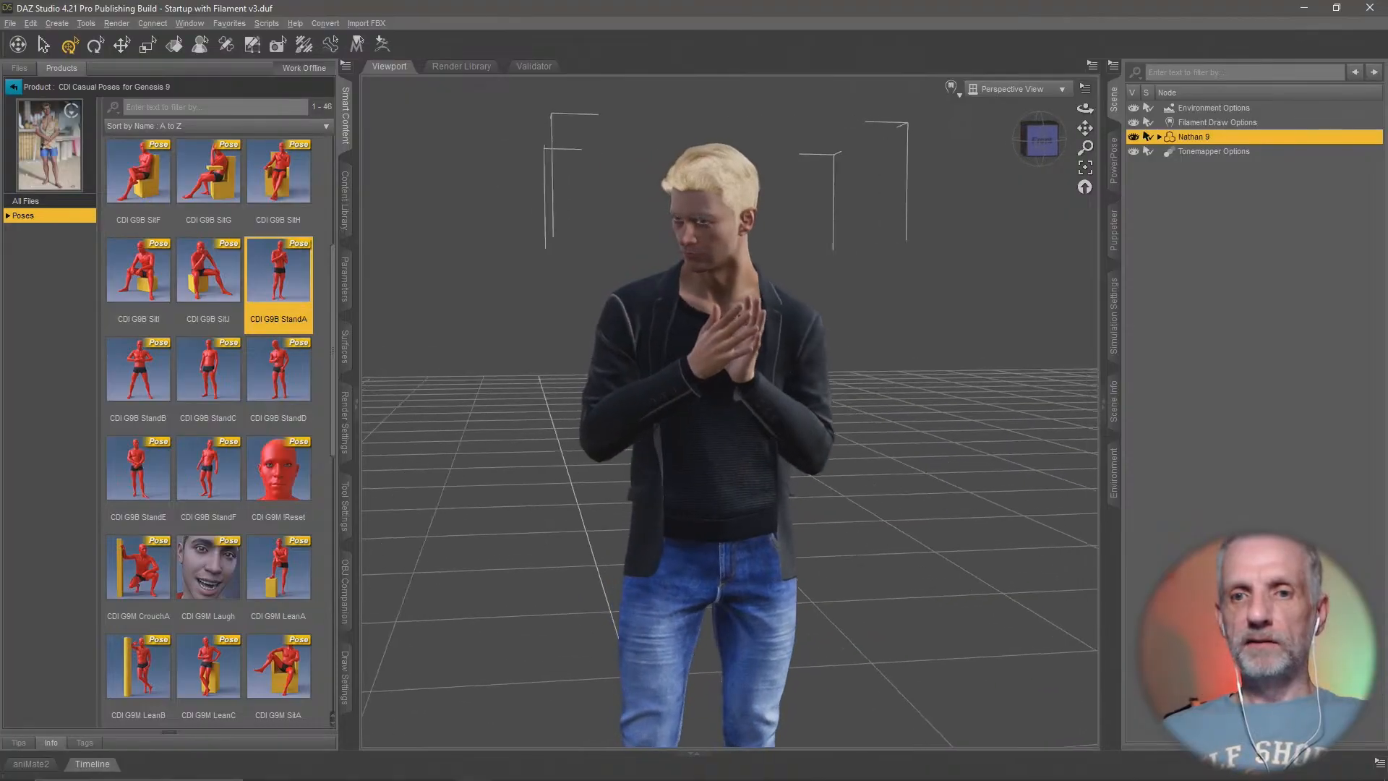
{"action": "scroll", "coordinate": [870, 412], "scroll_direction": "up", "scroll_amount": 4}
{"action": "middle_click_drag", "start_coordinate": [856, 346], "coordinate": [859, 584]}
{"action": "scroll", "coordinate": [862, 446], "scroll_direction": "up", "scroll_amount": 3}
{"action": "right_click_drag", "start_coordinate": [859, 584], "coordinate": [879, 426]}
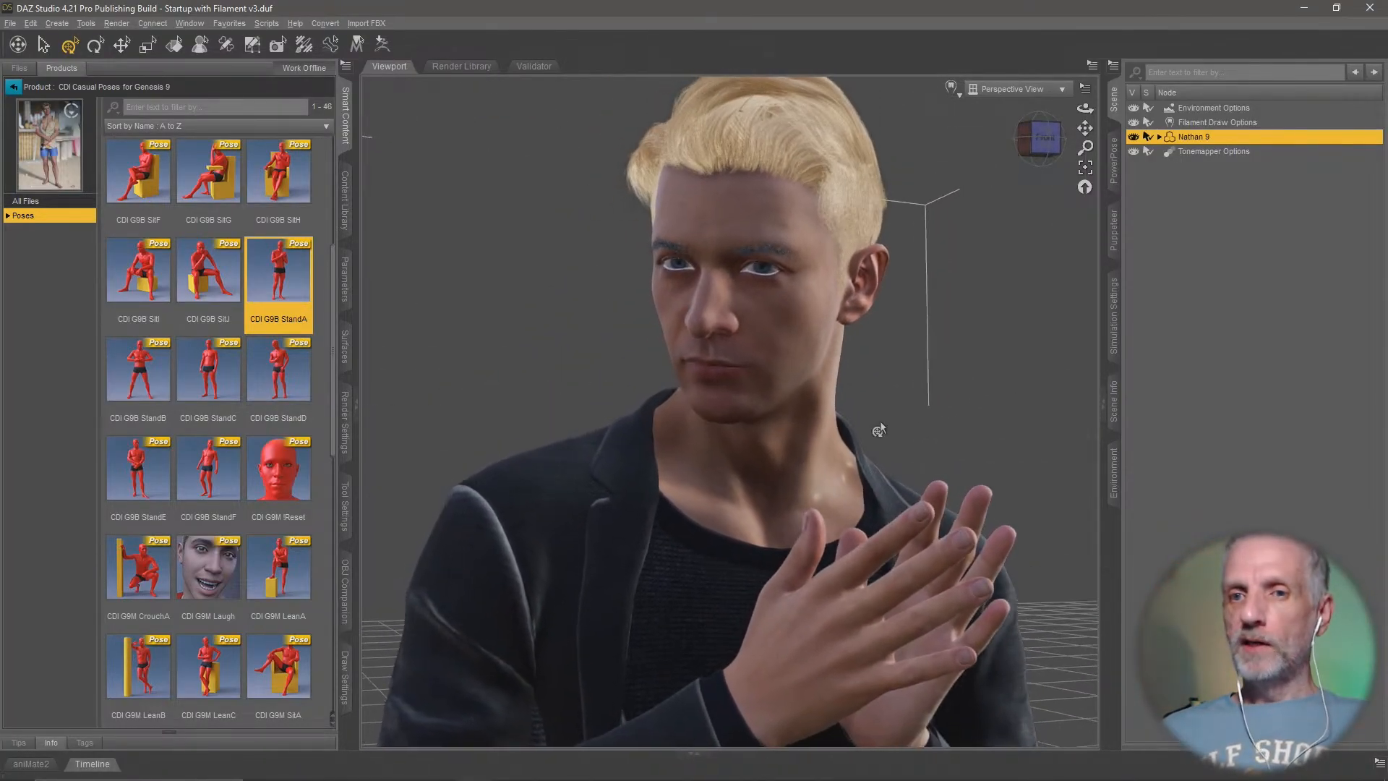
{"action": "left_click", "coordinate": [20, 91]}
{"action": "left_click", "coordinate": [344, 285]}
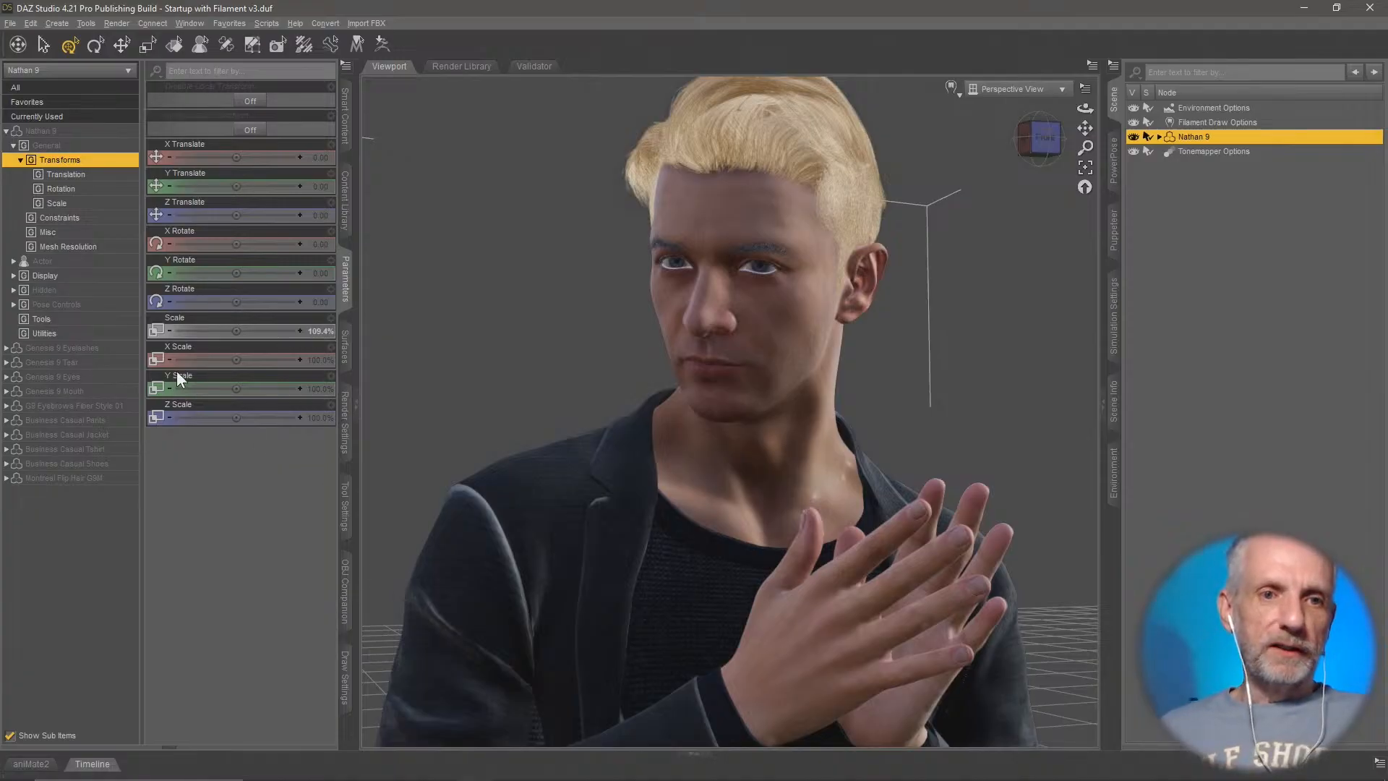
{"action": "left_click", "coordinate": [21, 160]}
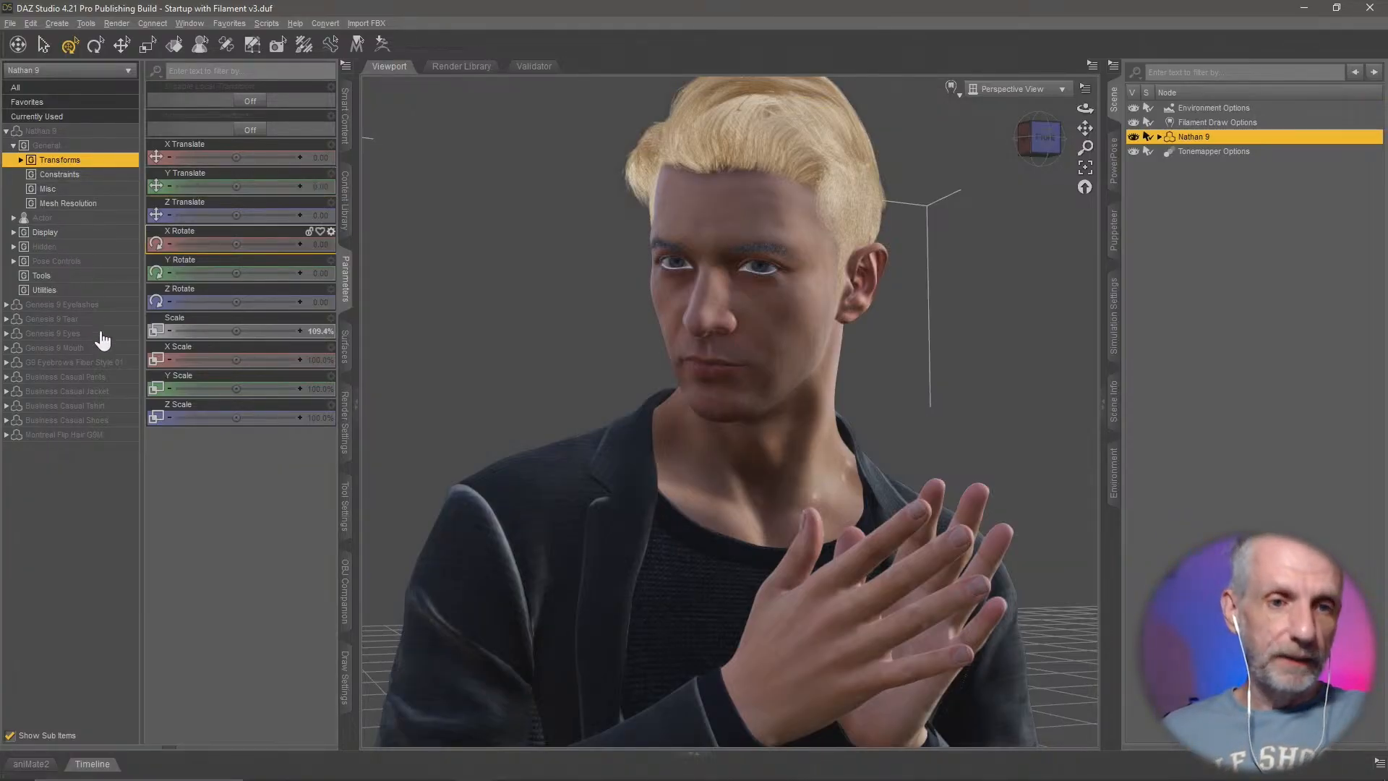
Step: Set Nathan 9's Happy expression to 100% among the head's pose controls
{"action": "left_click", "coordinate": [88, 261]}
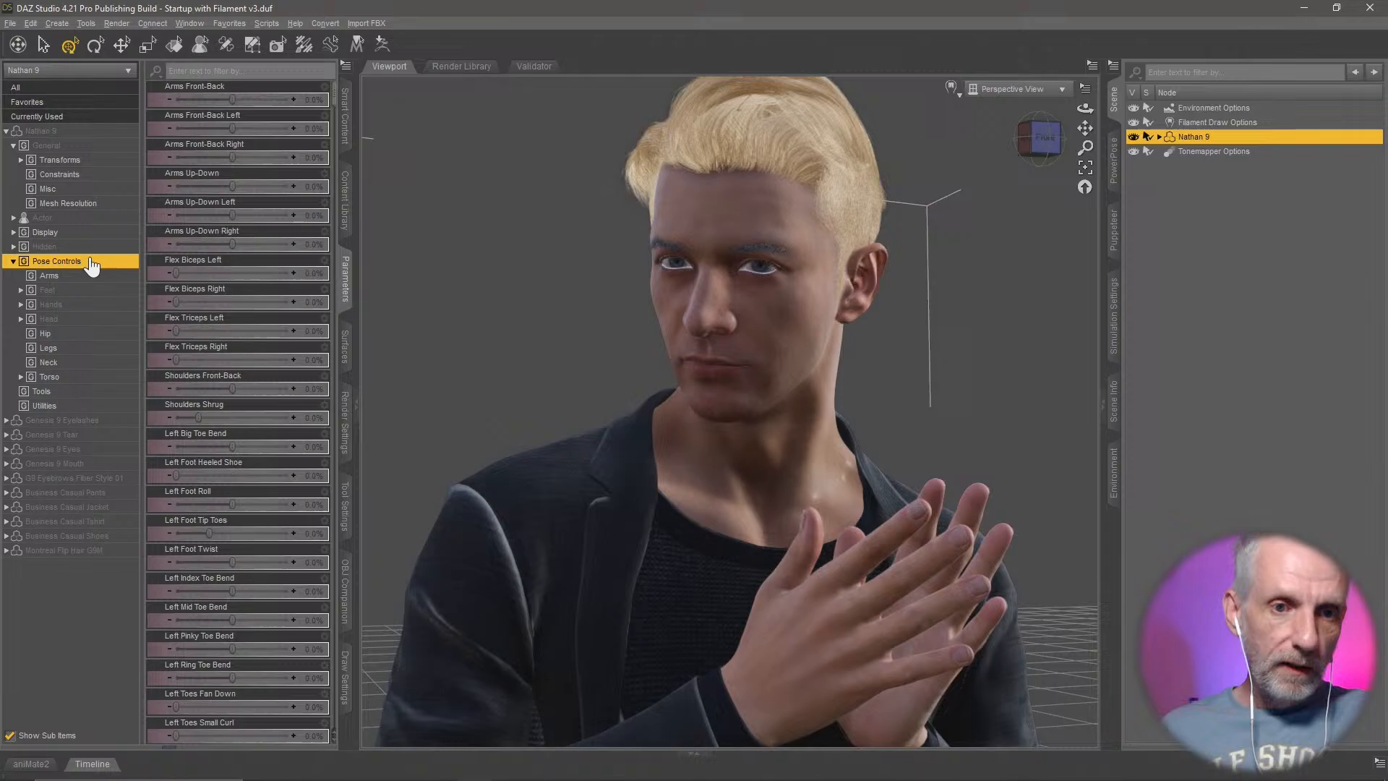
{"action": "left_click", "coordinate": [92, 318]}
{"action": "left_click", "coordinate": [86, 377]}
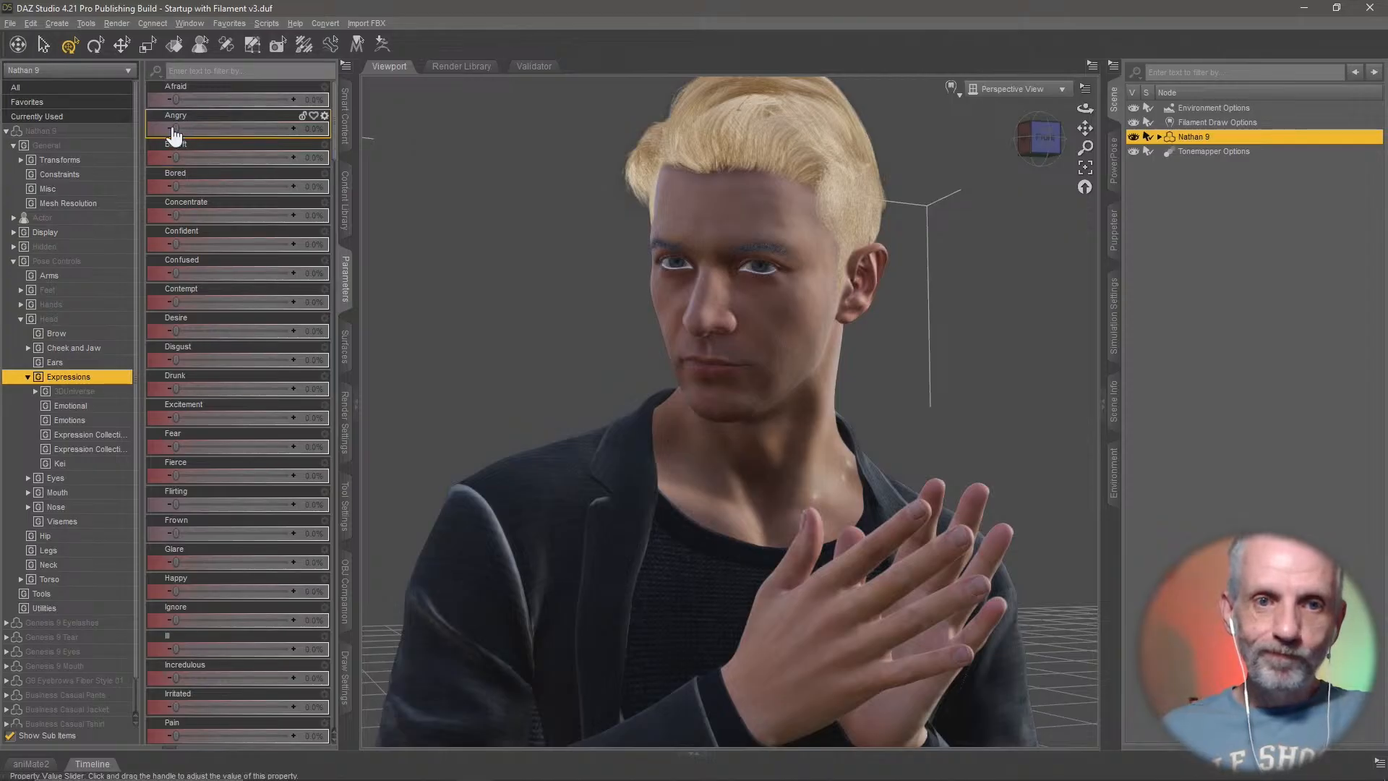
{"action": "scroll", "coordinate": [267, 408], "scroll_direction": "down", "scroll_amount": 5}
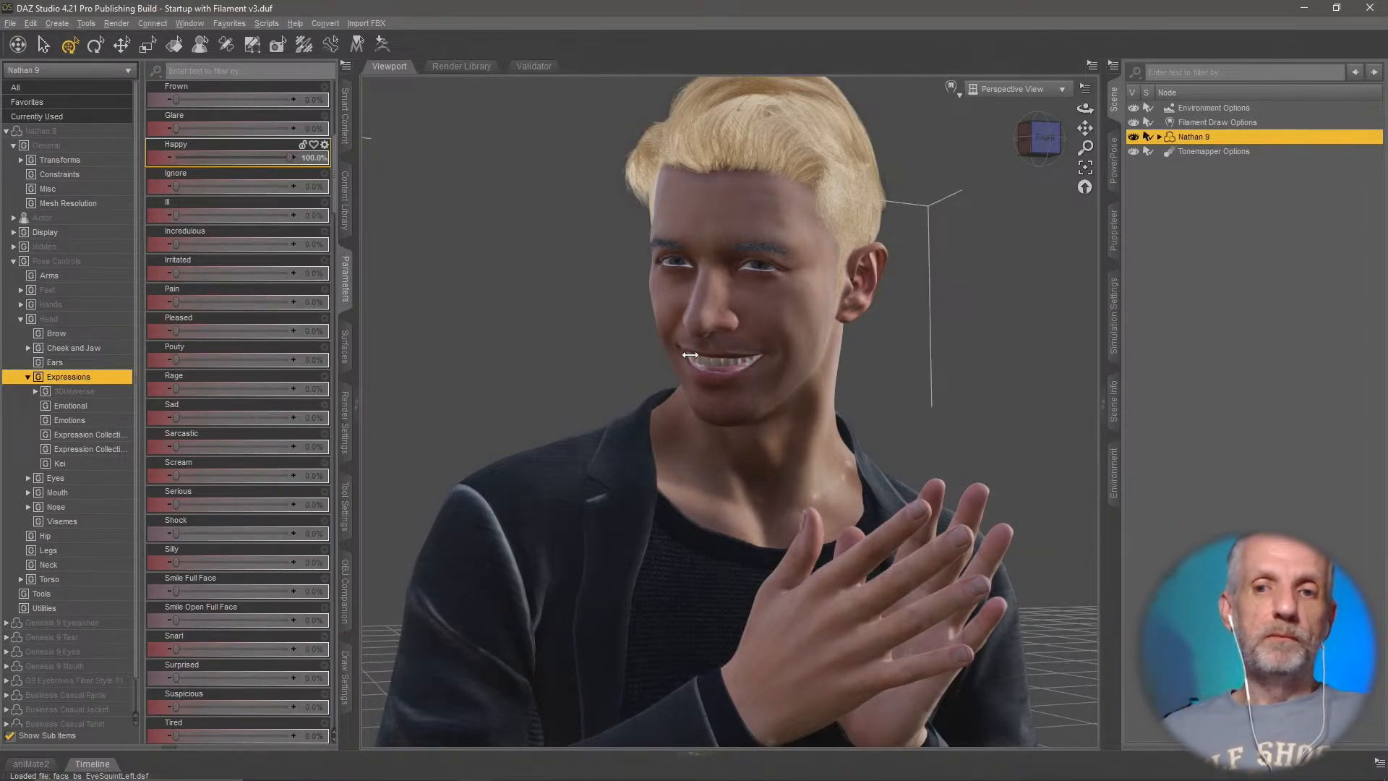
{"action": "middle_click_drag", "start_coordinate": [689, 355], "coordinate": [840, 423]}
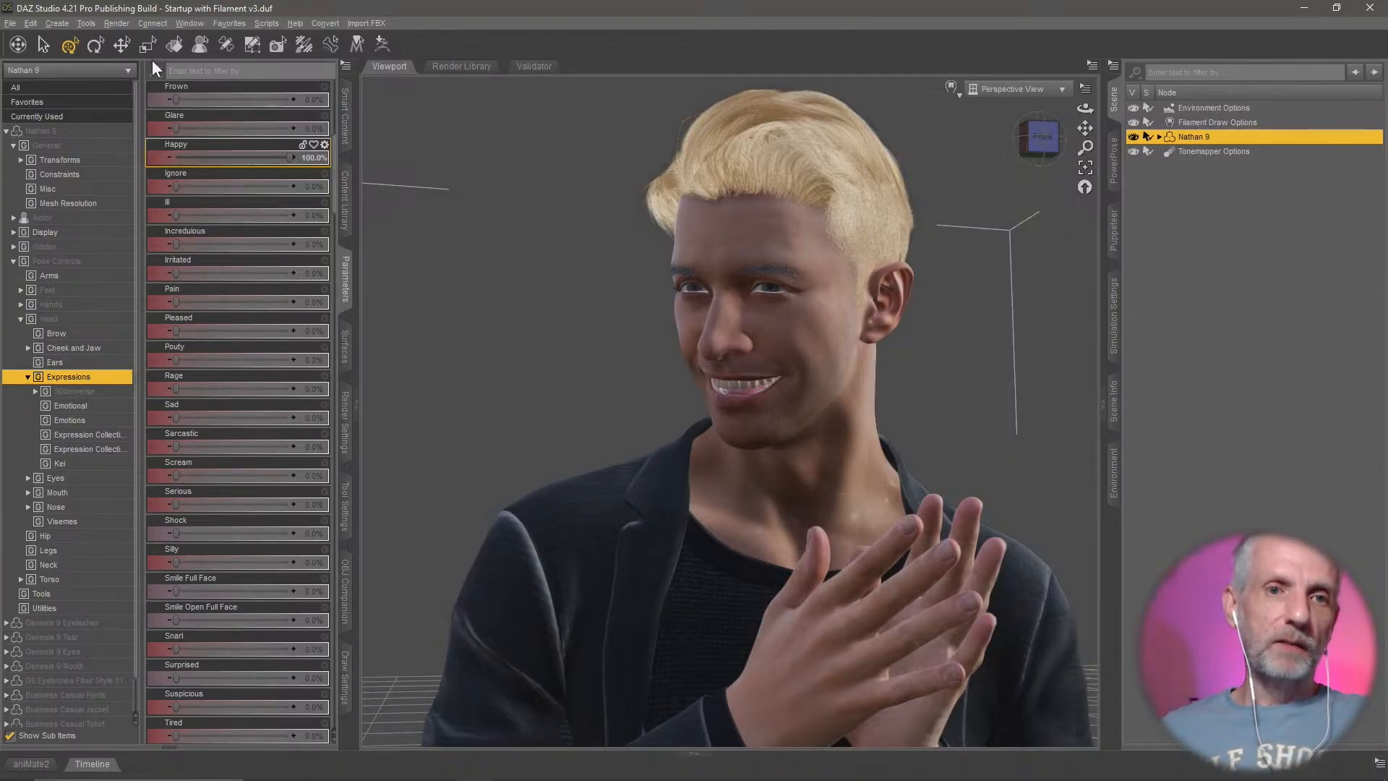
Step: Export Nathan 9 through the Daz To Blender bridge as a Skeletal Mesh, with Advanced Settings enabled
{"action": "left_click", "coordinate": [11, 23]}
{"action": "mouse_move", "coordinate": [93, 209]}
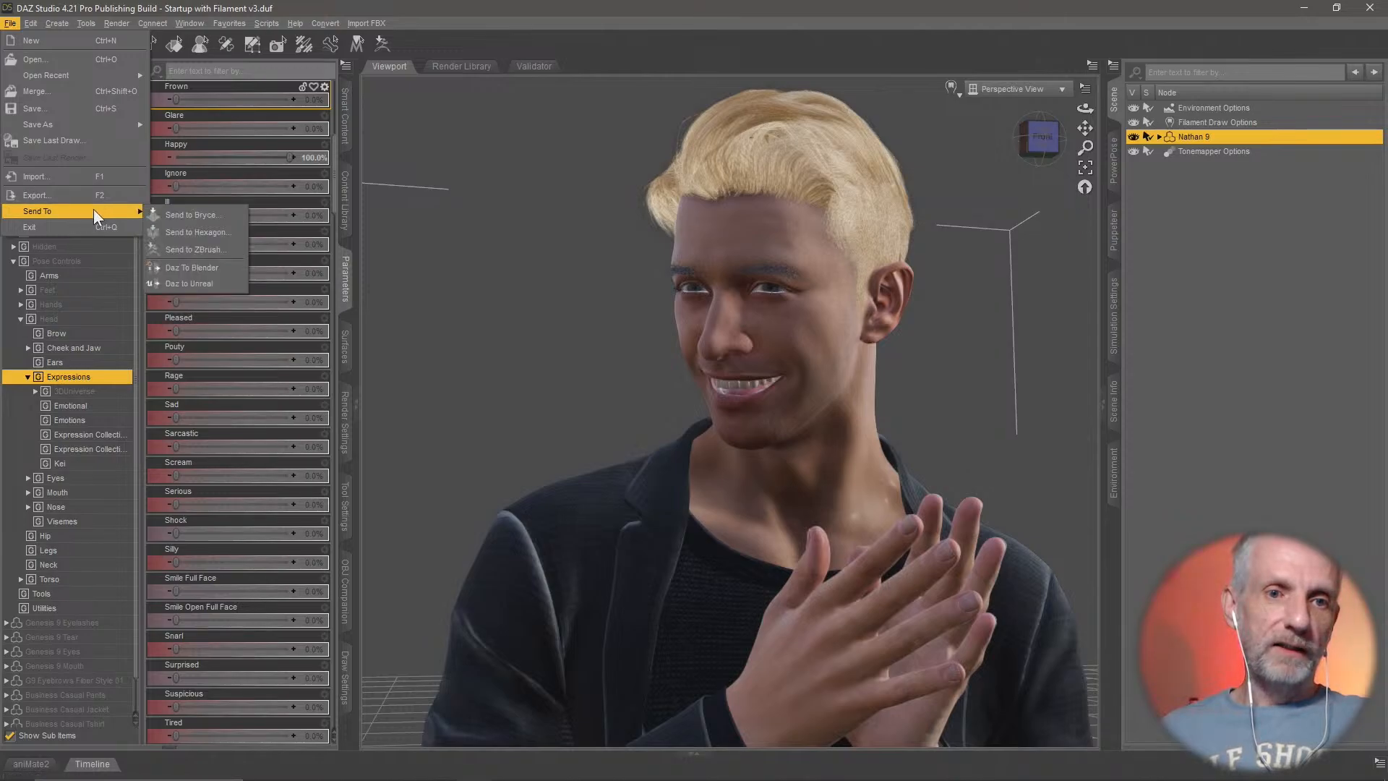
{"action": "left_click", "coordinate": [226, 269]}
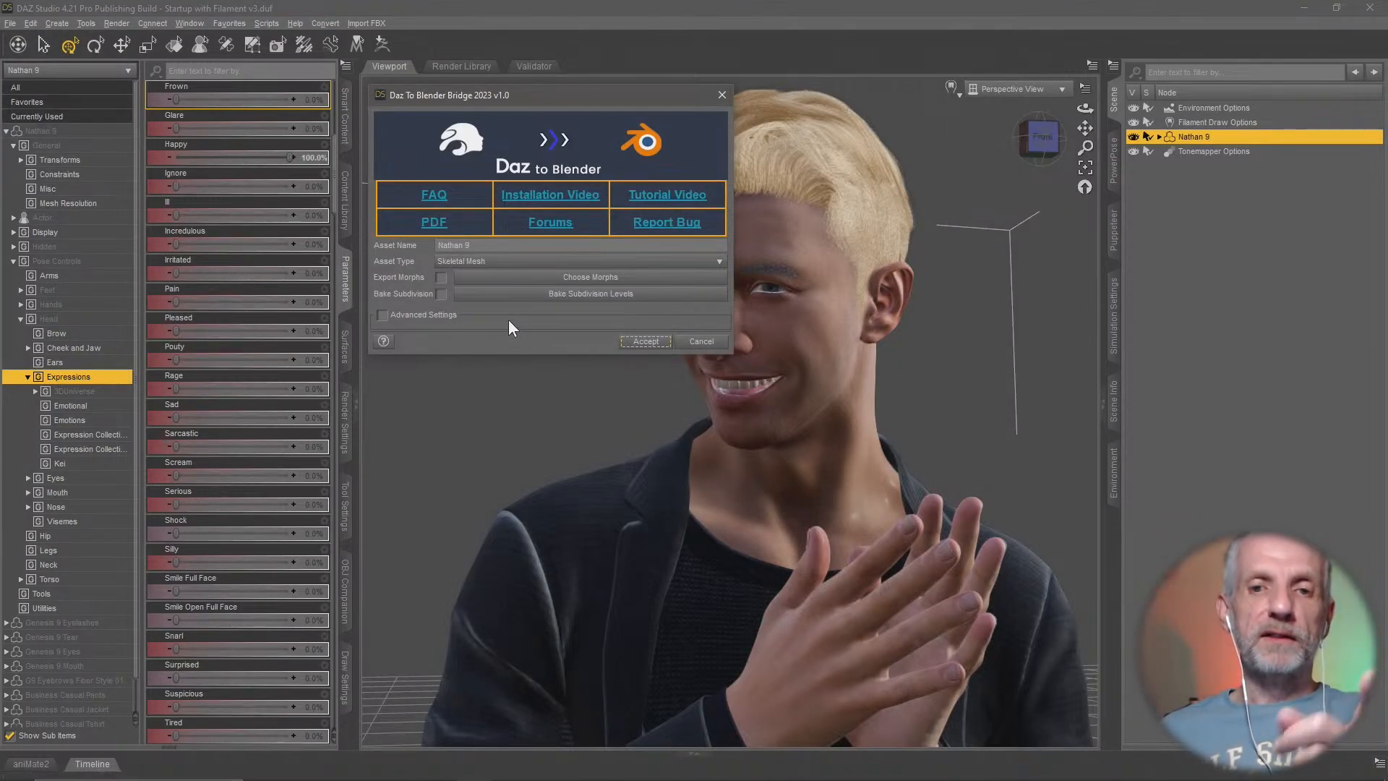
{"action": "left_click", "coordinate": [380, 315]}
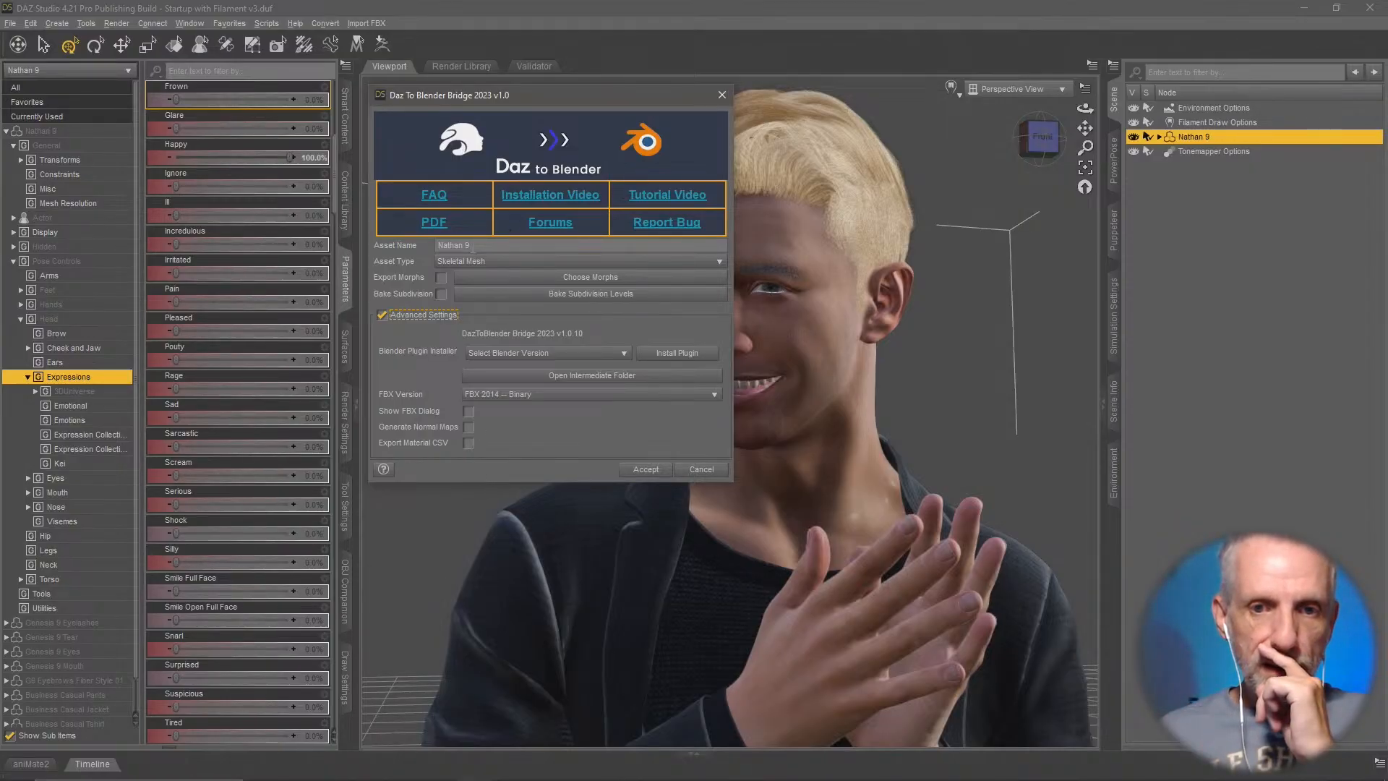
{"action": "left_click", "coordinate": [498, 264]}
{"action": "left_click", "coordinate": [499, 264]}
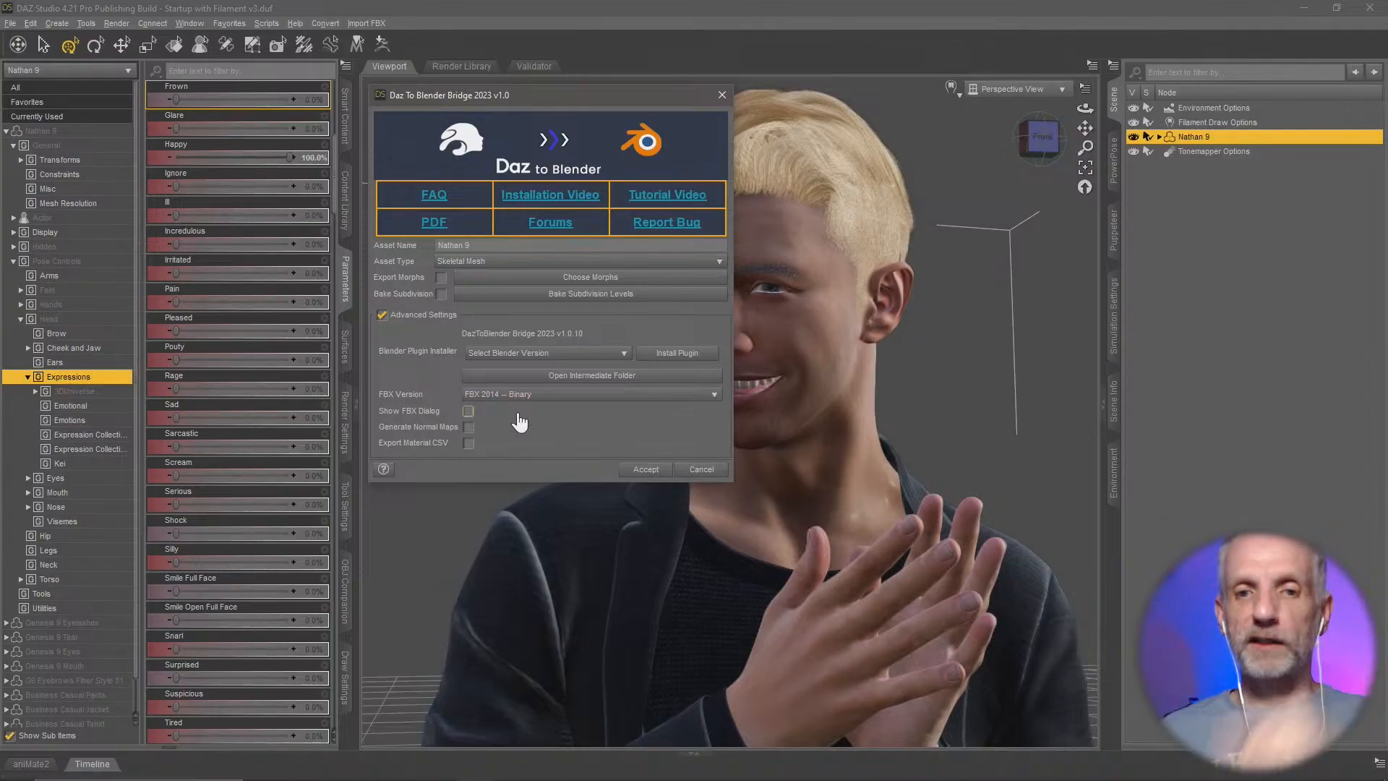
{"action": "left_click", "coordinate": [650, 469]}
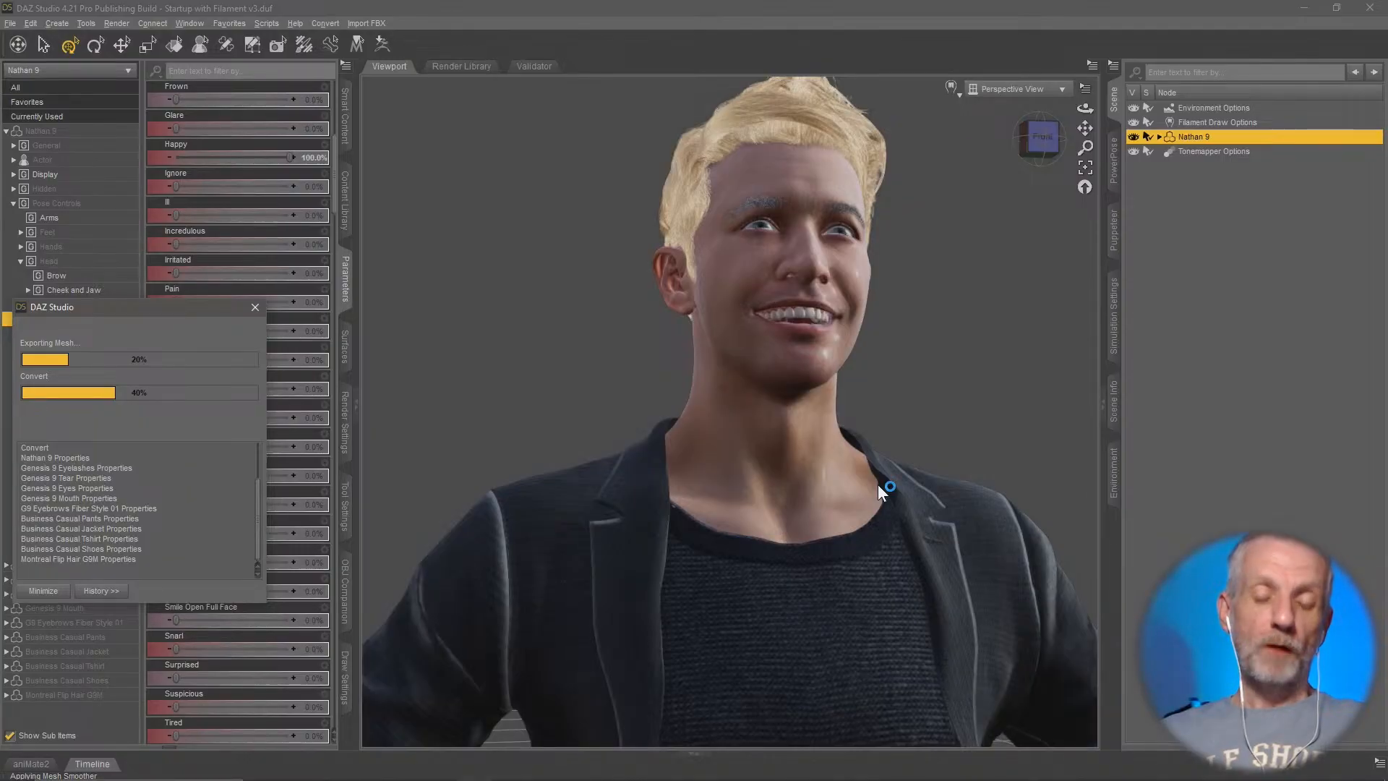
{"action": "key", "text": "alt+Tab"}
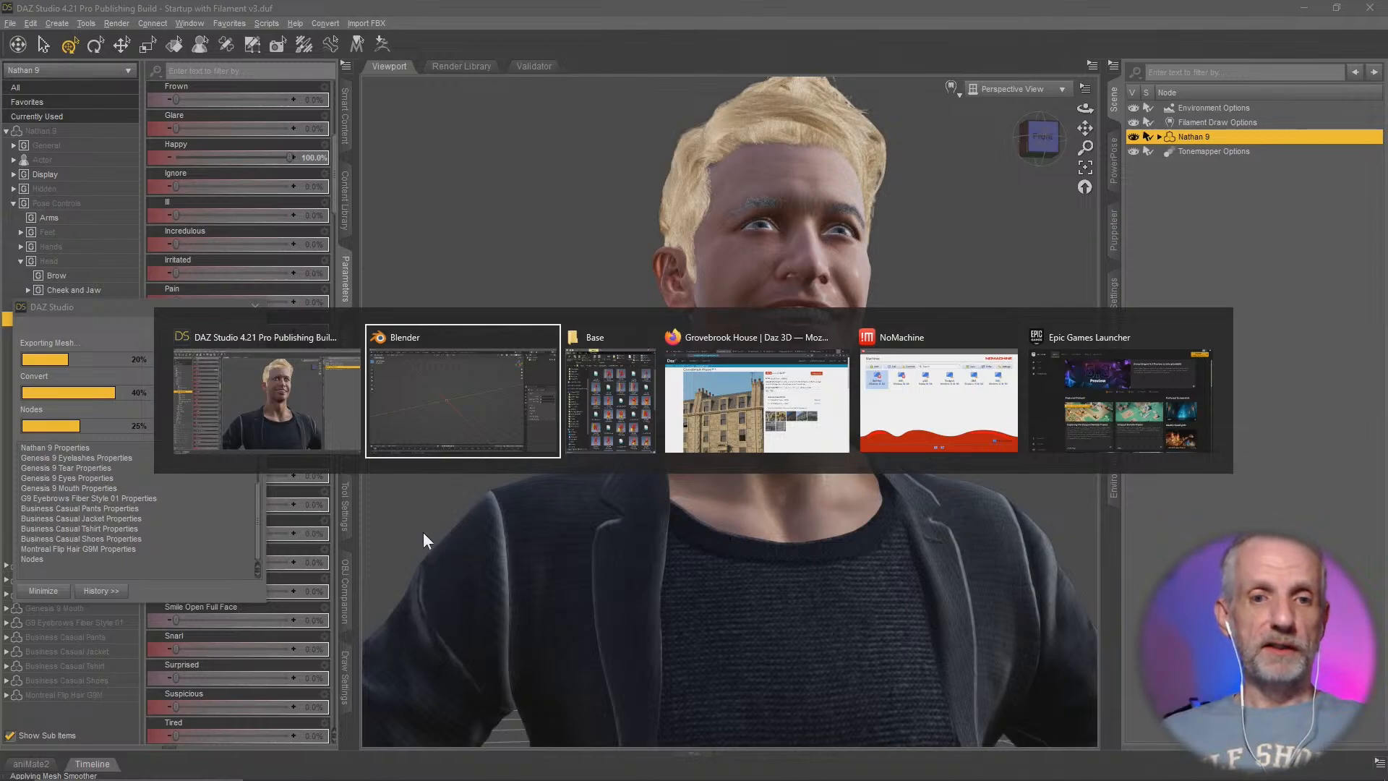
{"action": "key", "text": "alt+Tab"}
{"action": "key", "text": "alt+Tab"}
{"action": "key", "text": "alt+Tab"}
{"action": "key", "text": "alt+Tab"}
{"action": "key", "text": "alt+Tab"}
{"action": "key", "text": "alt+Tab"}
{"action": "key", "text": "alt+Tab"}
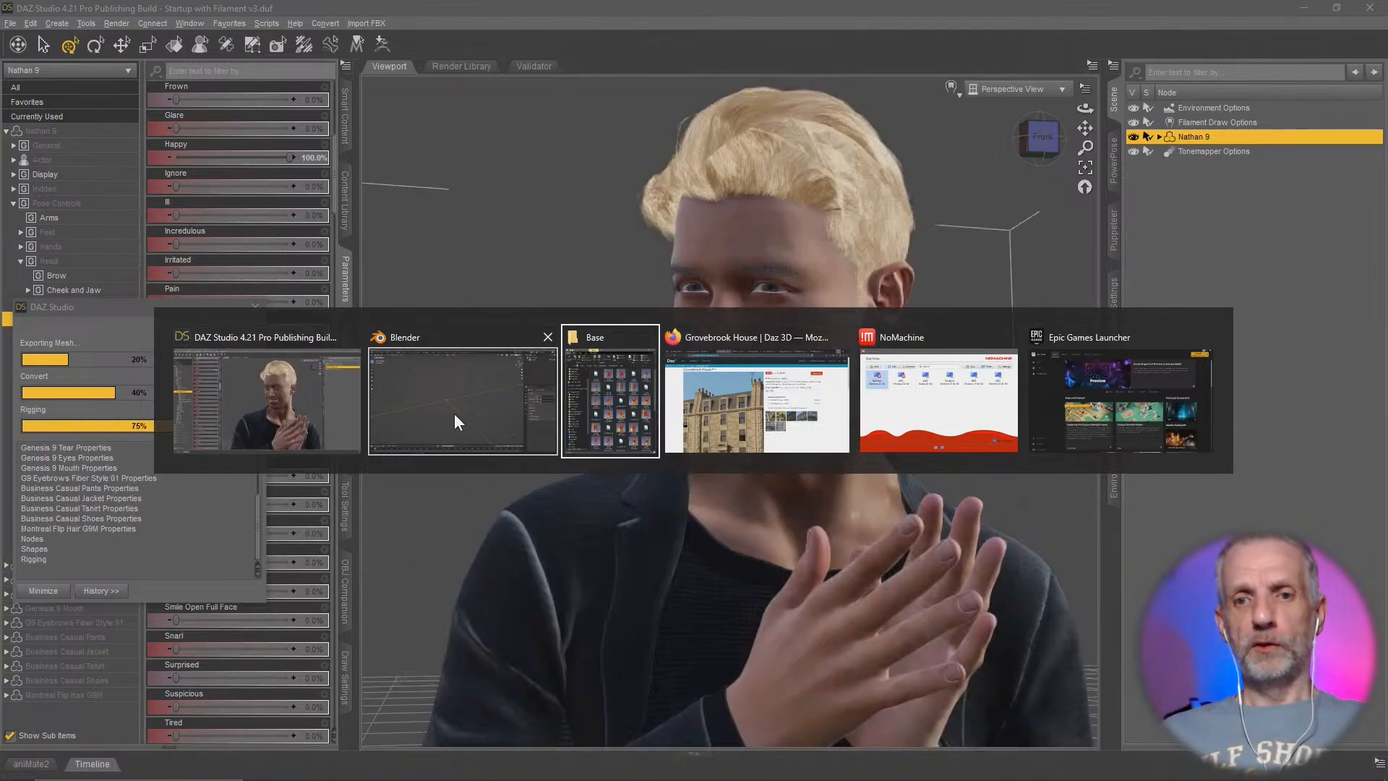
{"action": "key", "text": "alt+Tab"}
{"action": "key", "text": "alt+Tab"}
{"action": "left_click", "coordinate": [430, 3]}
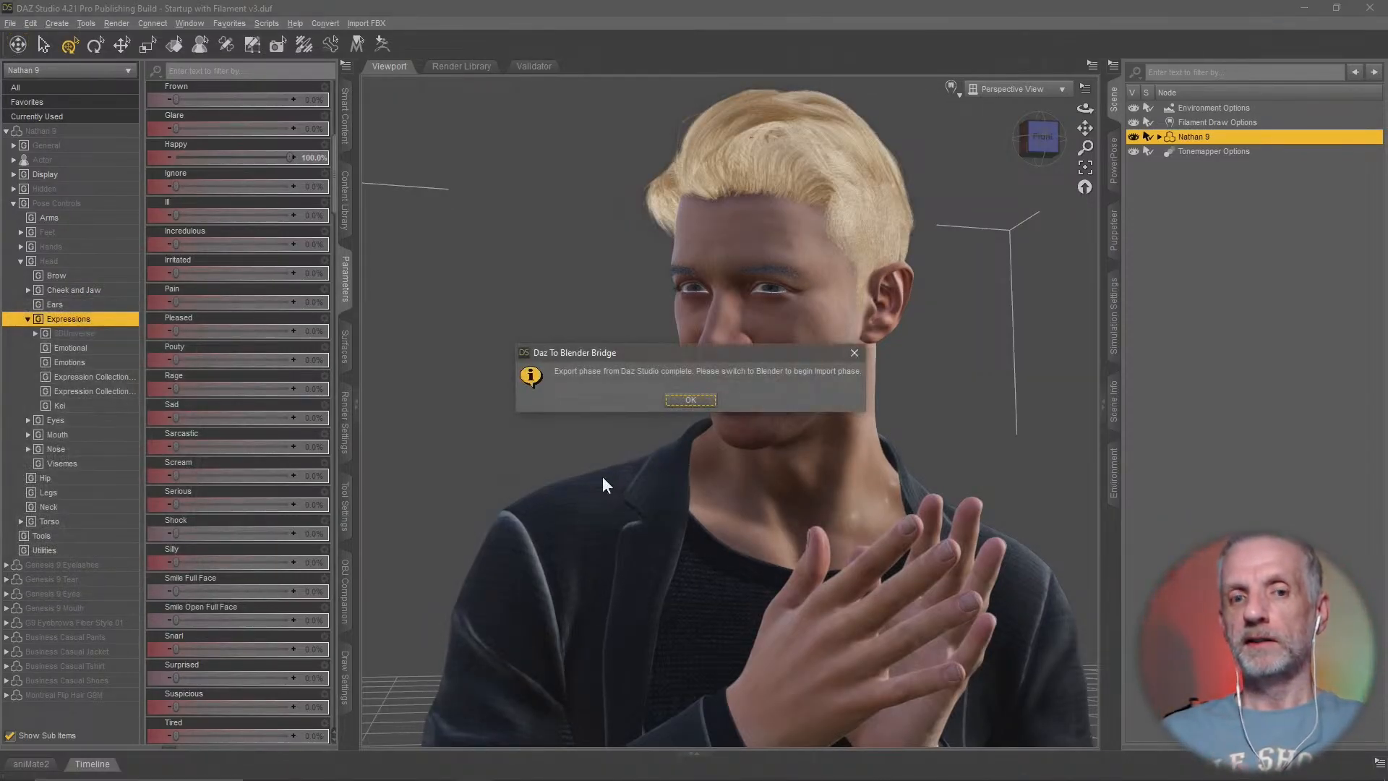
Step: Dismiss the export notice, switch to Blender and check the Daz To Blender pose tools and utilities for the Nathan 9 character
{"action": "left_click", "coordinate": [694, 400]}
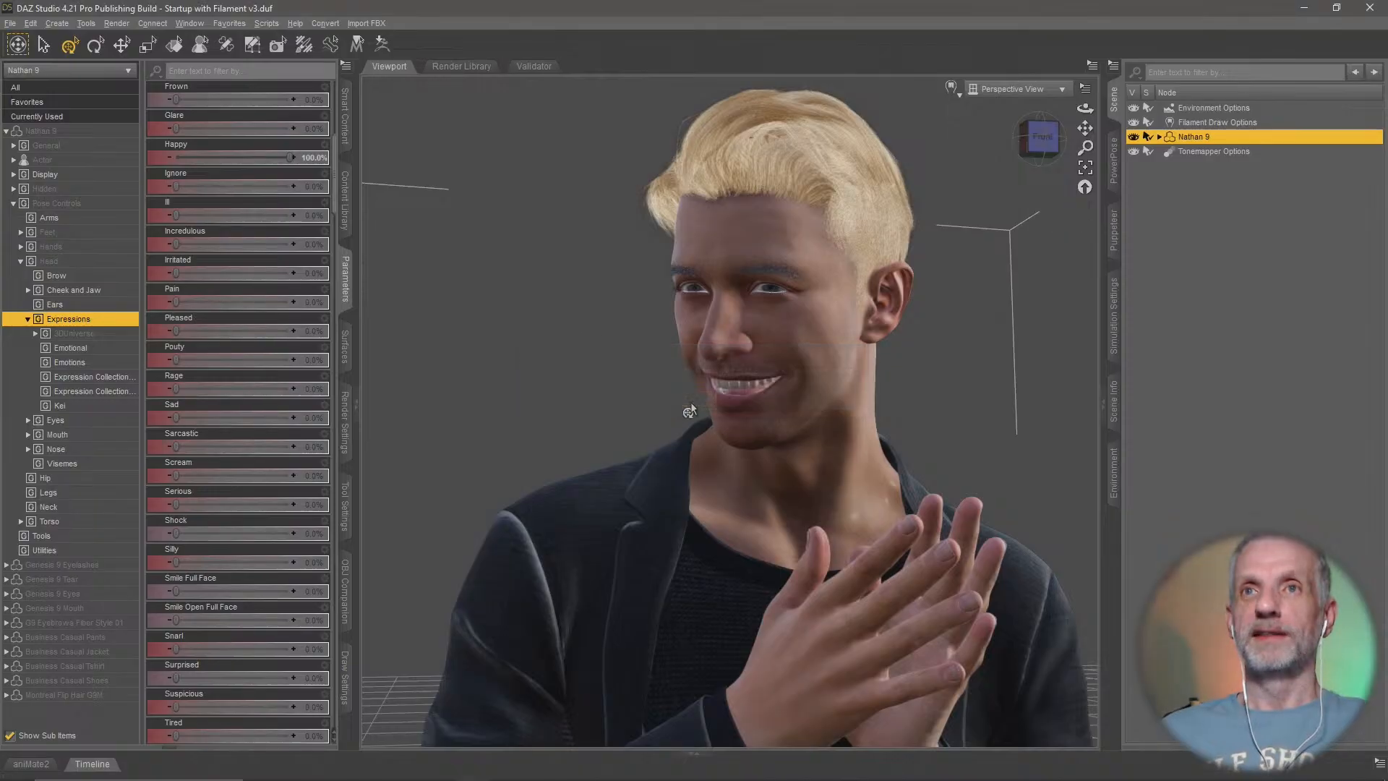
{"action": "key", "text": "alt+Tab"}
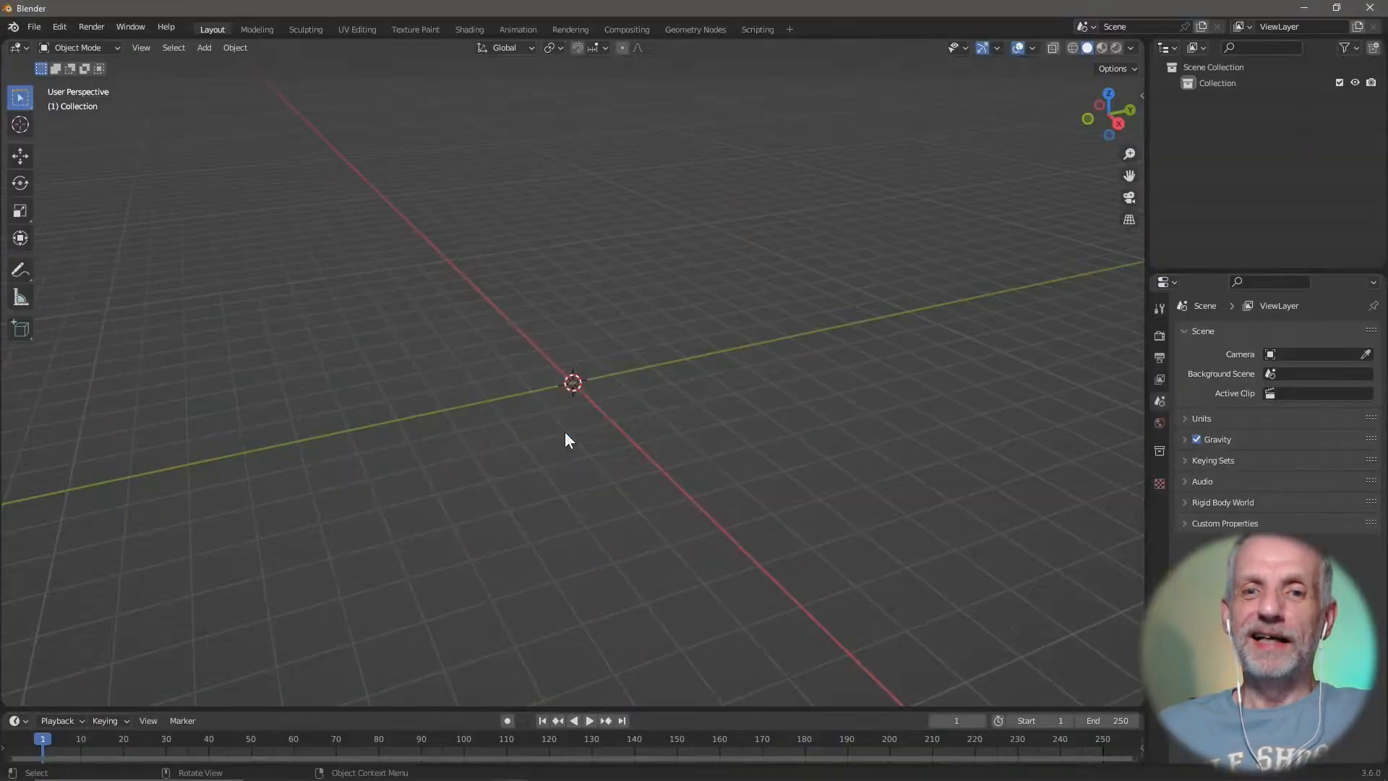
{"action": "key", "text": "n"}
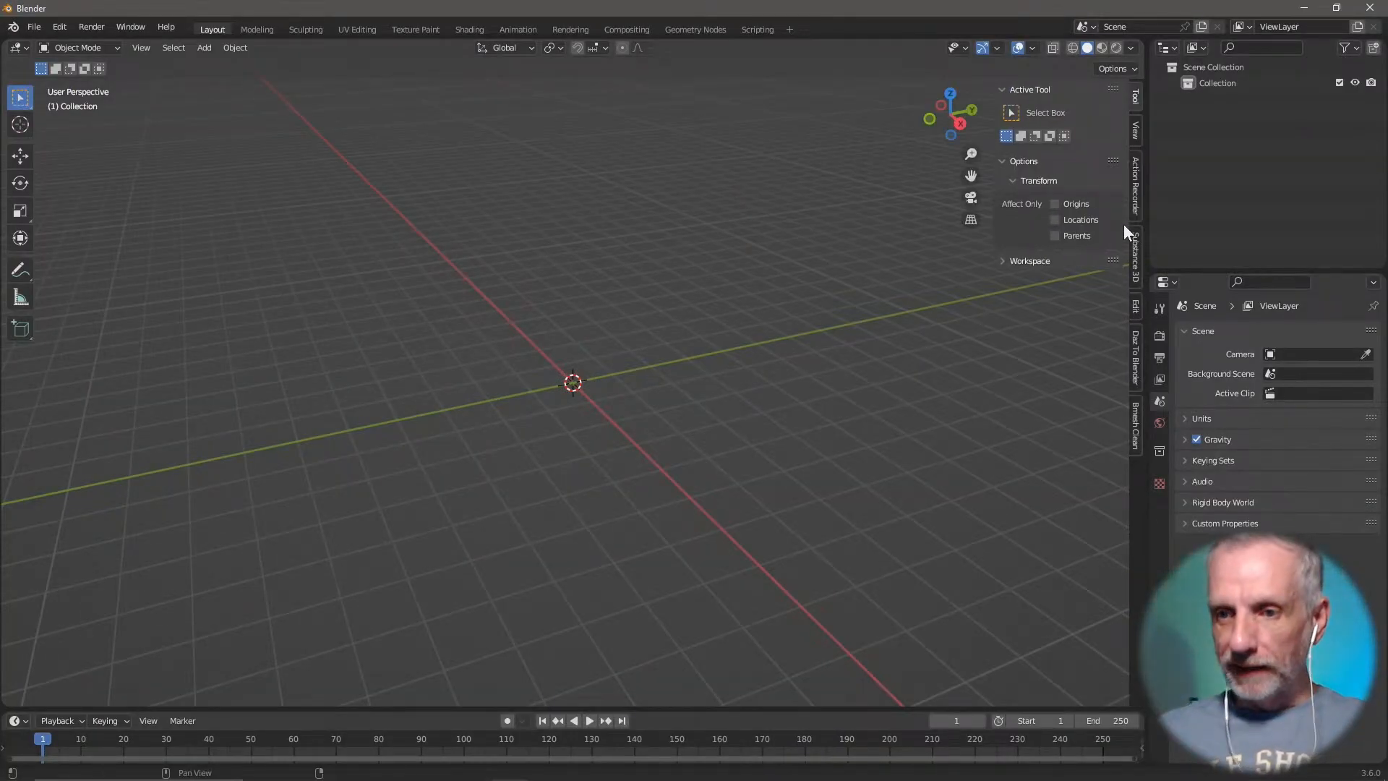
{"action": "left_click", "coordinate": [1136, 358]}
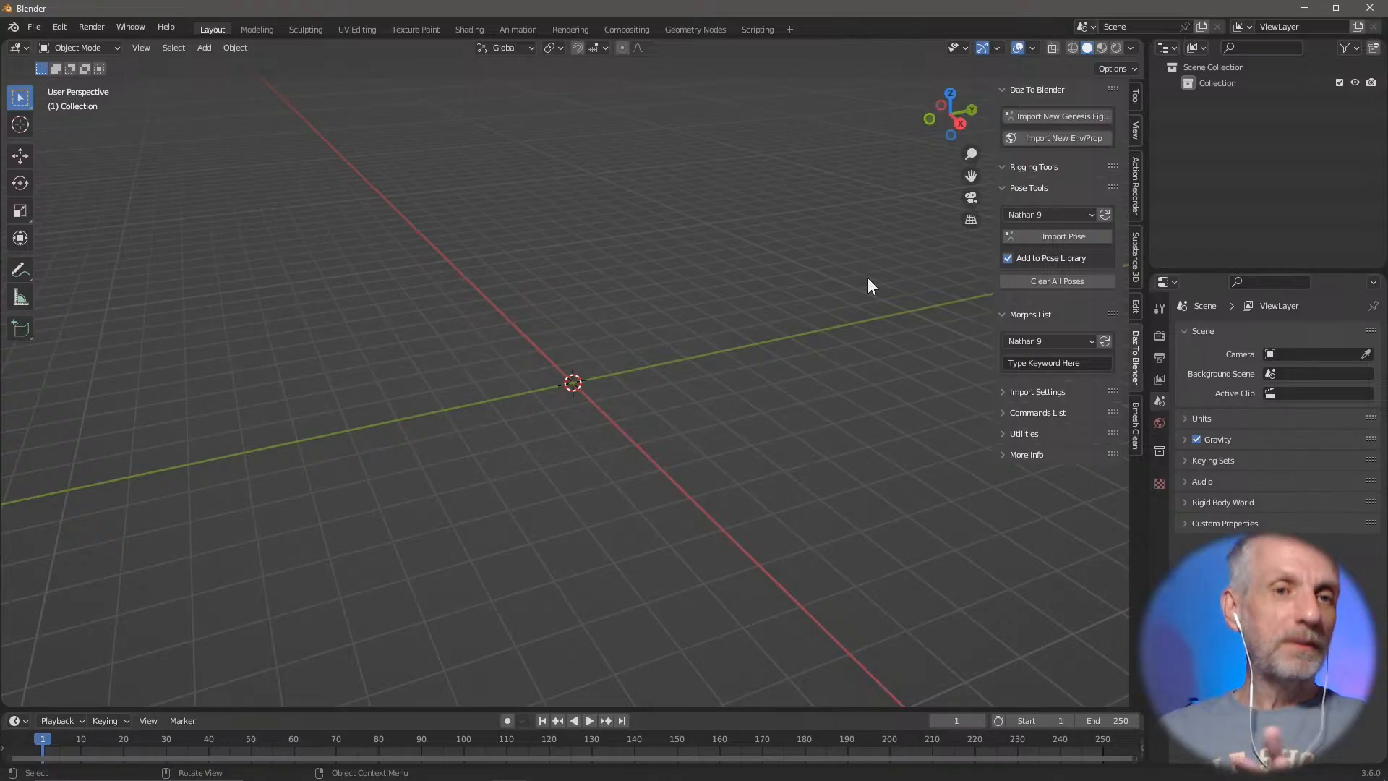
{"action": "left_click", "coordinate": [1083, 215]}
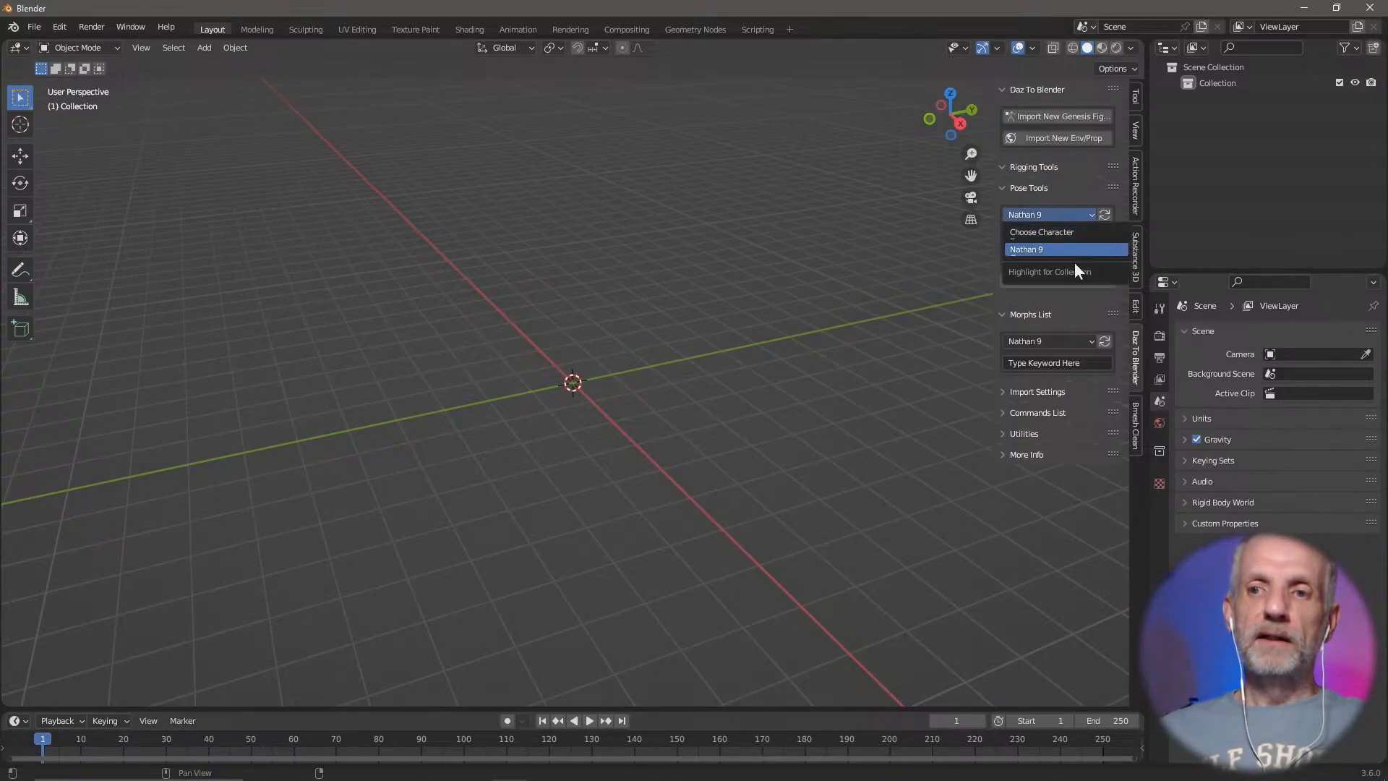
{"action": "left_click", "coordinate": [1069, 214]}
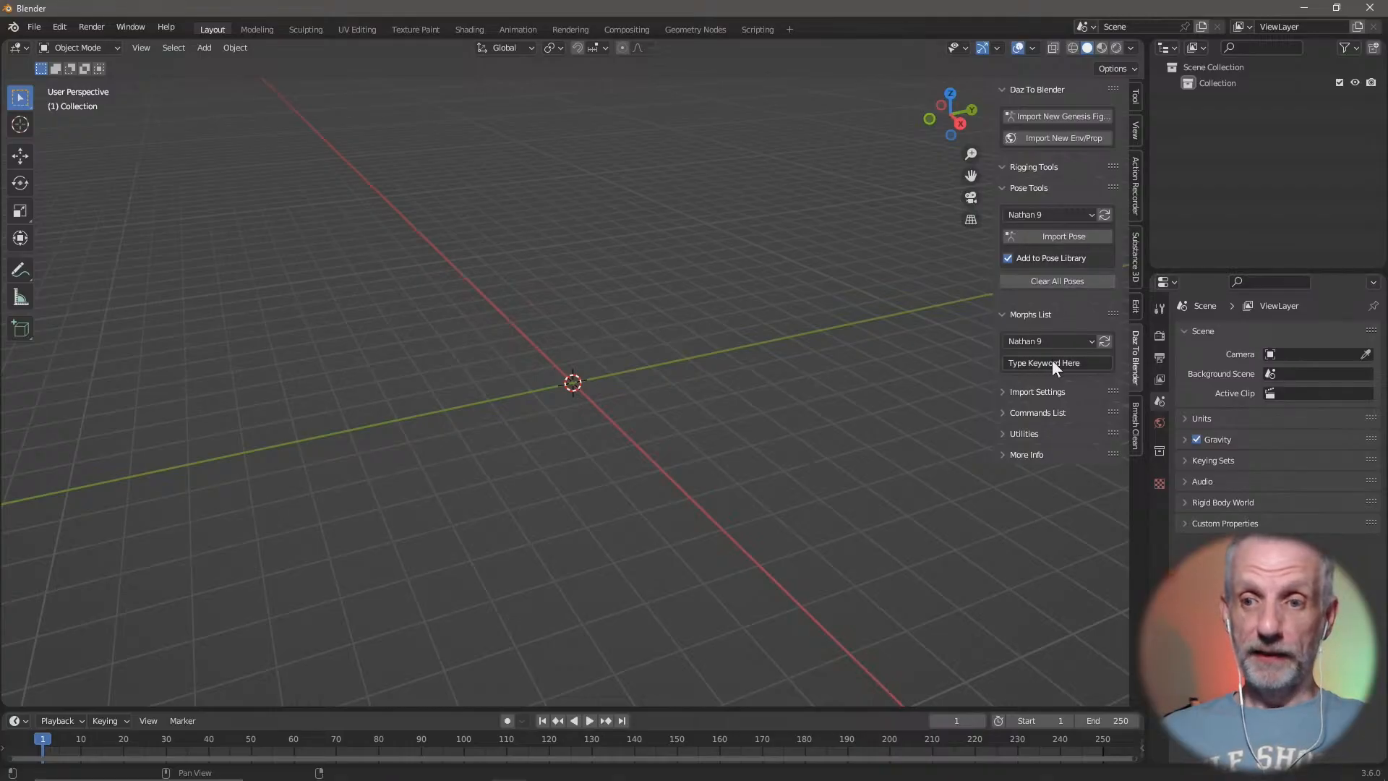
{"action": "left_click", "coordinate": [1008, 434]}
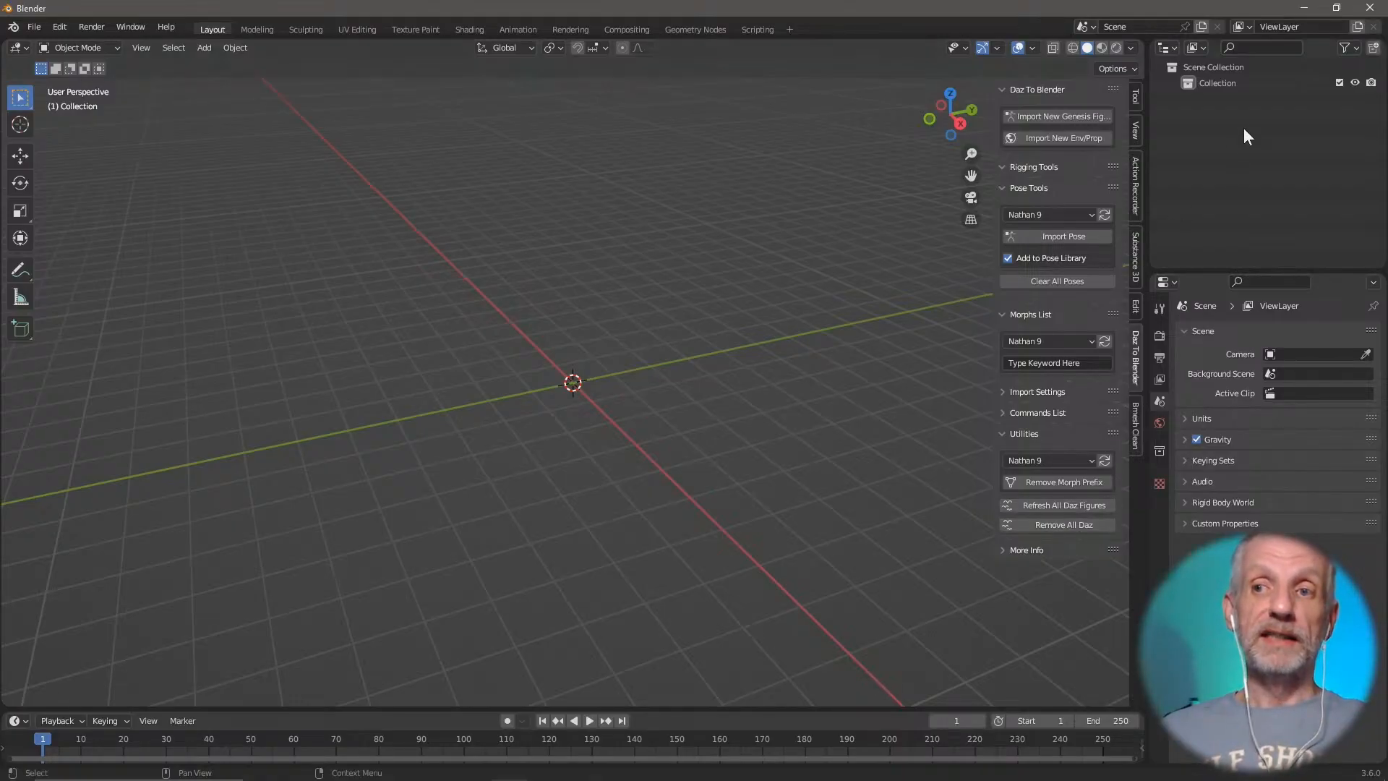
{"action": "left_click", "coordinate": [1083, 212]}
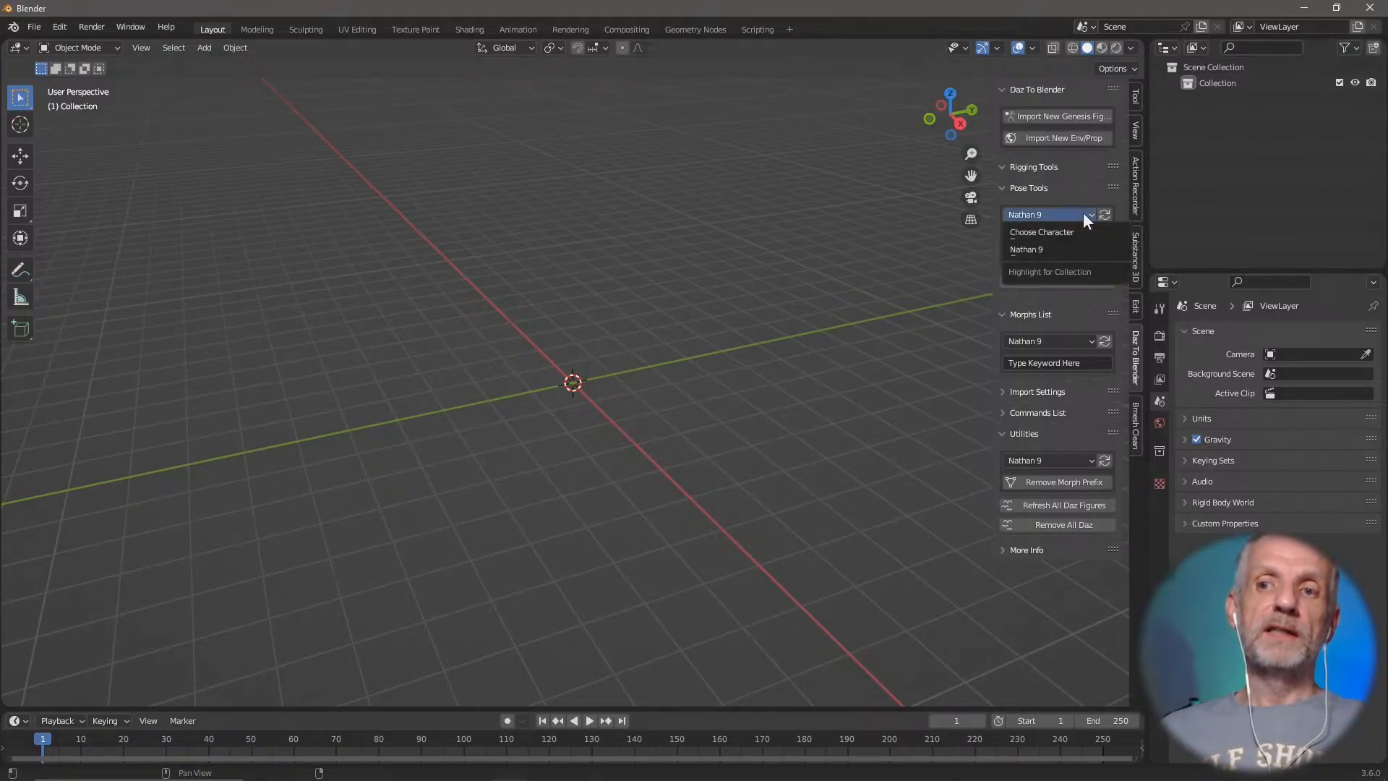
{"action": "left_click", "coordinate": [1063, 250]}
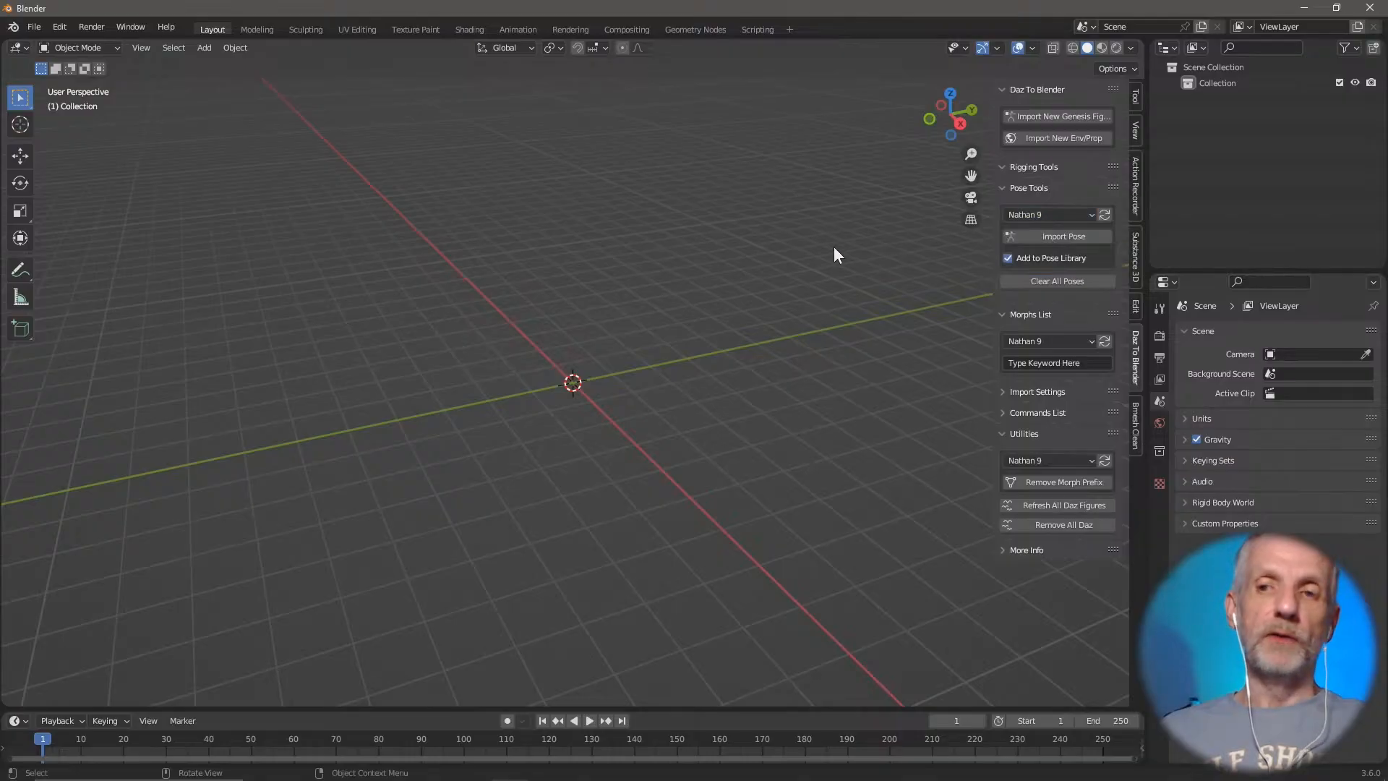
Step: Close Blender without saving and relaunch Blender 3.6.0 with a fresh default scene
{"action": "left_click", "coordinate": [1370, 8]}
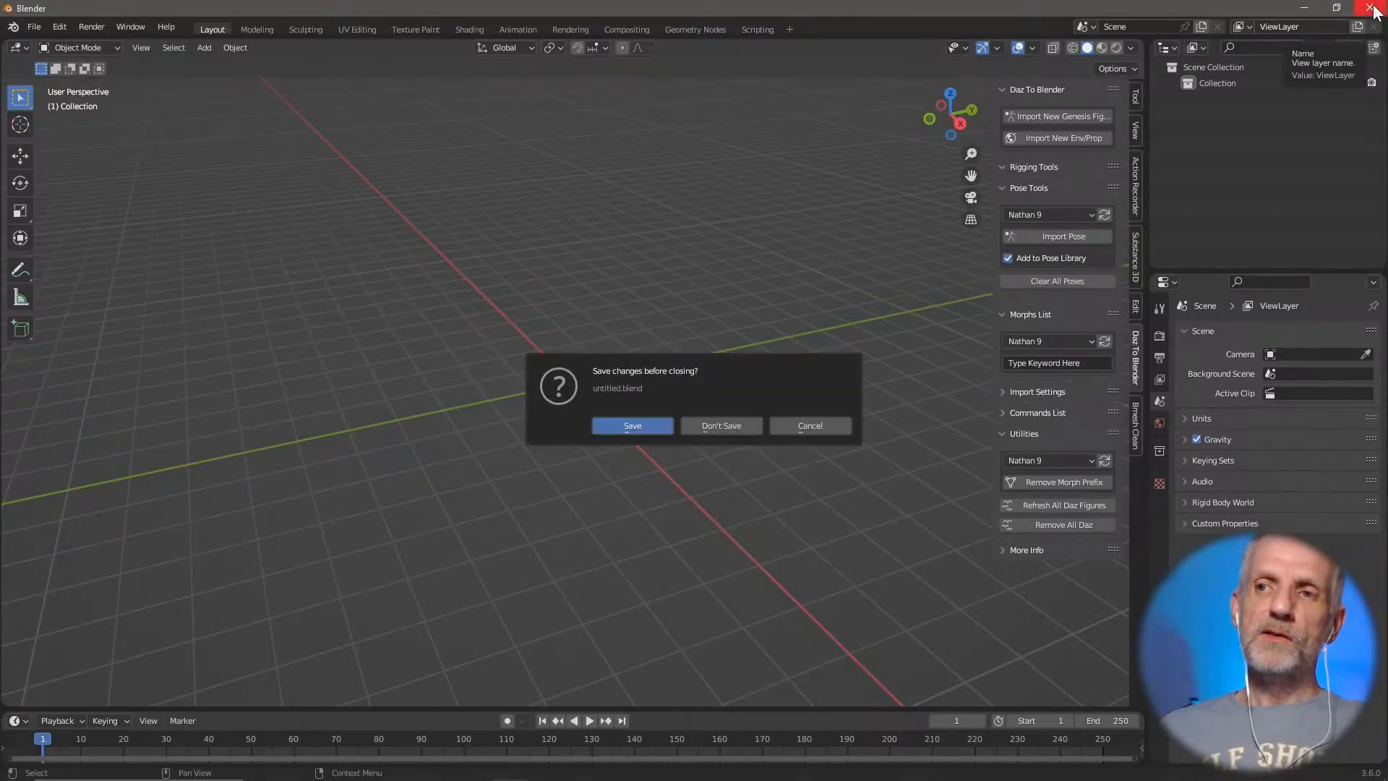
{"action": "left_click", "coordinate": [726, 427]}
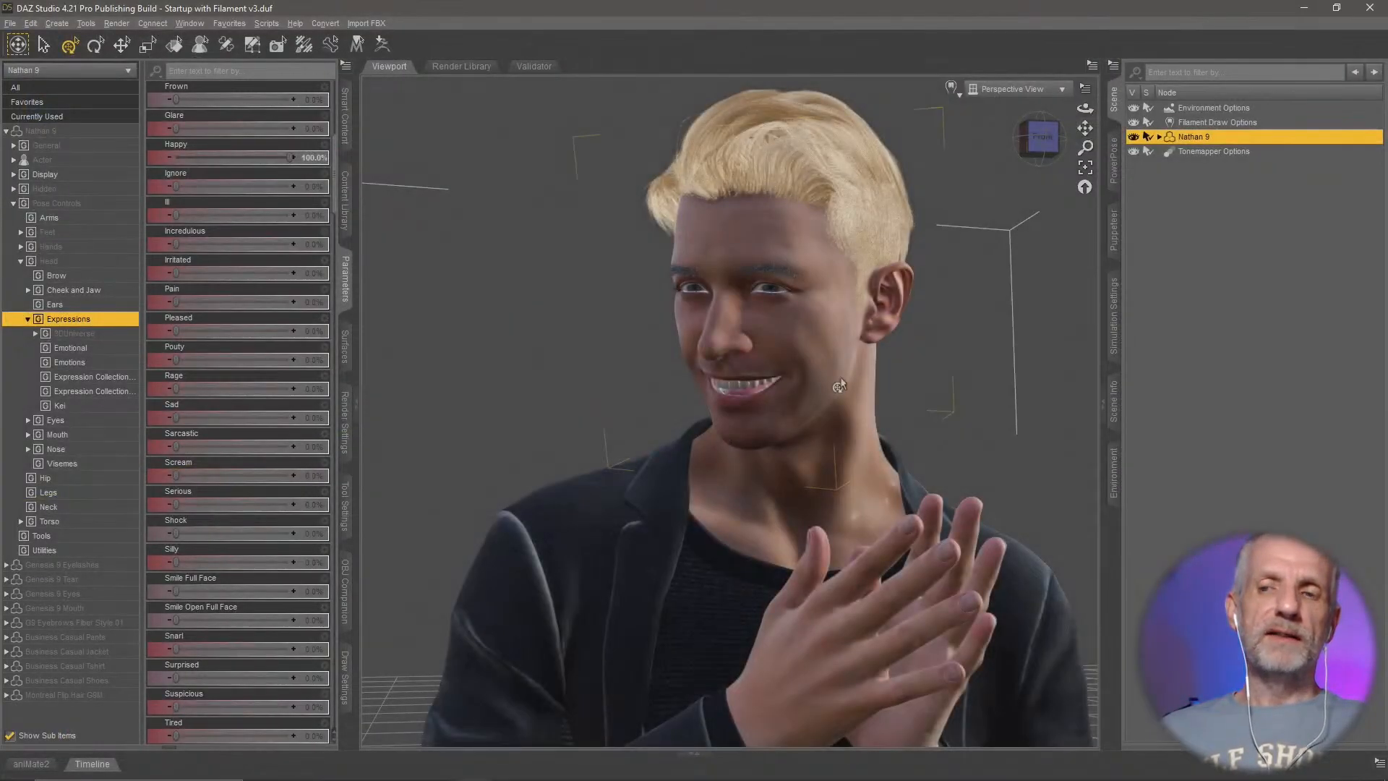
{"action": "key", "text": "alt+Tab"}
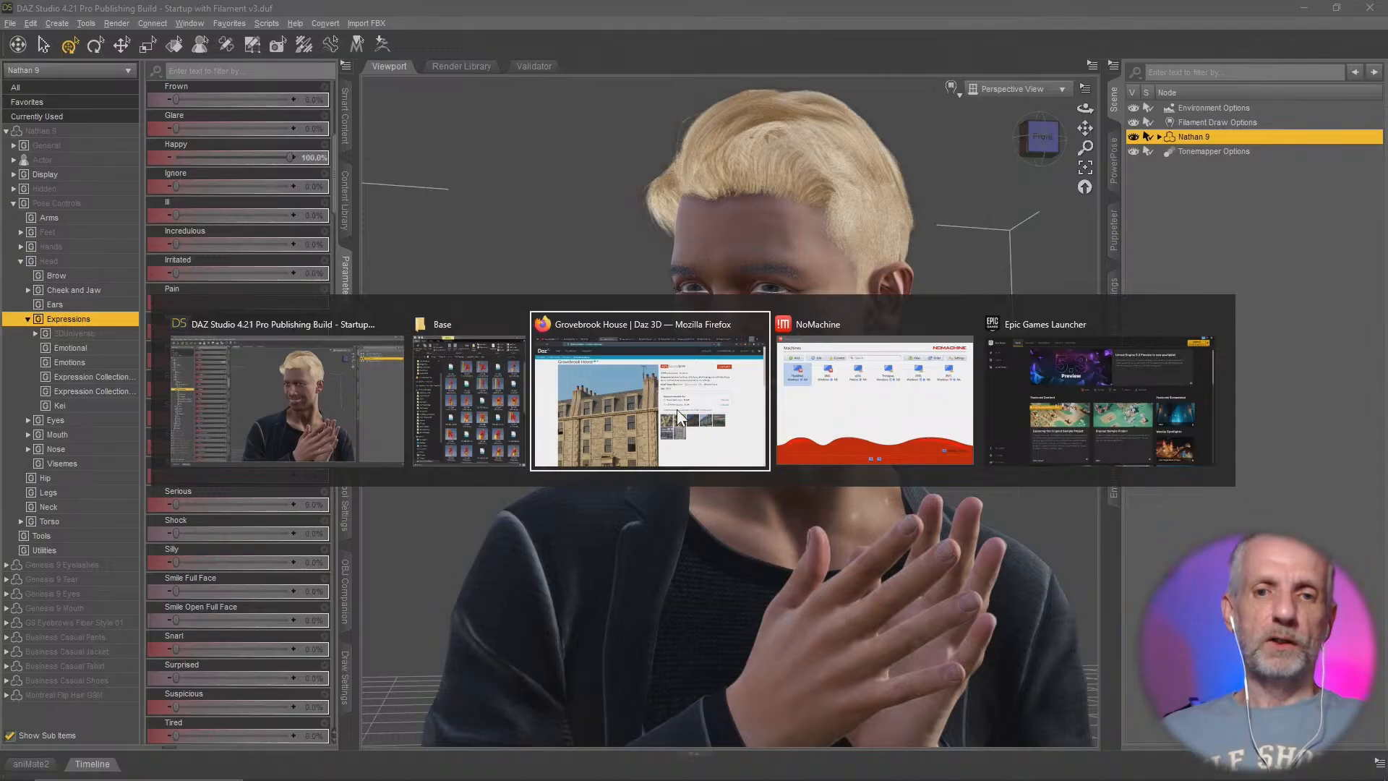
{"action": "key", "text": "super"}
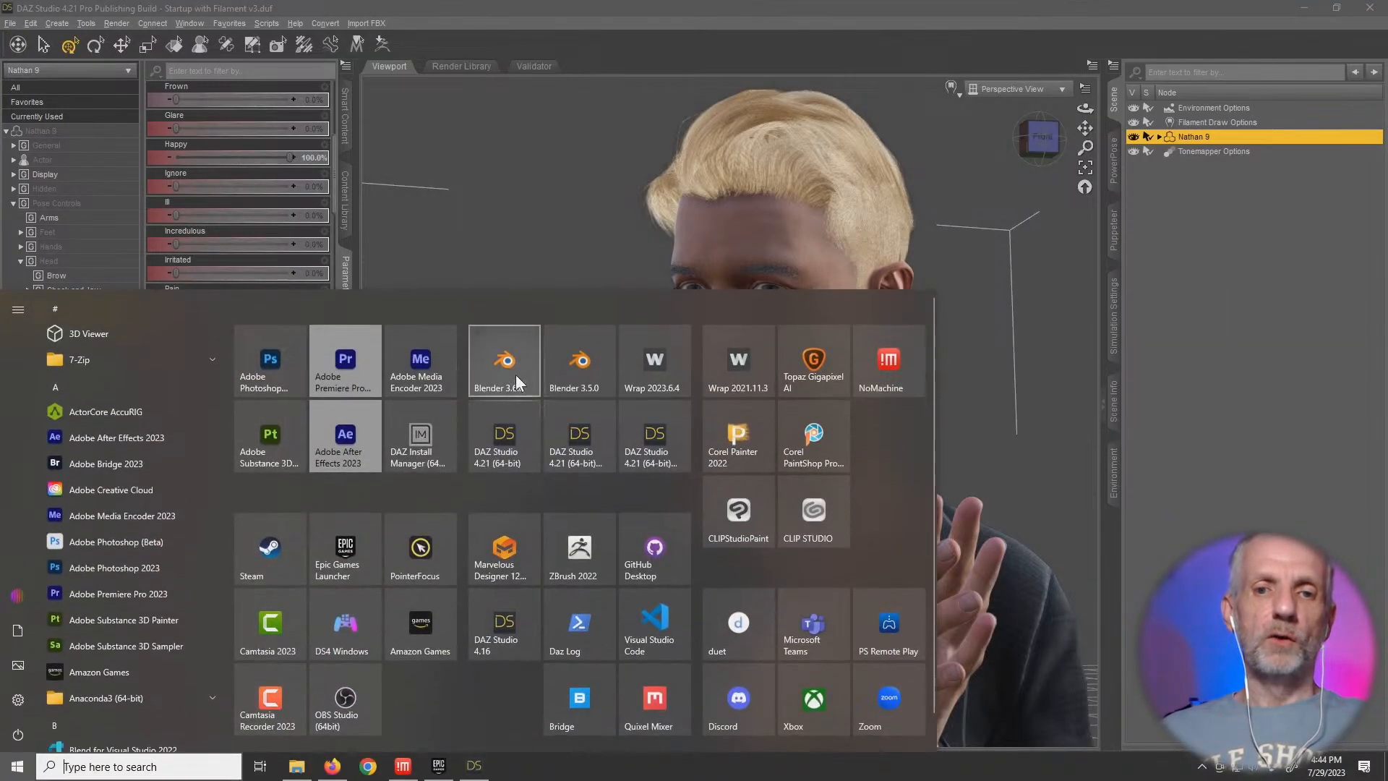
{"action": "left_click", "coordinate": [510, 367]}
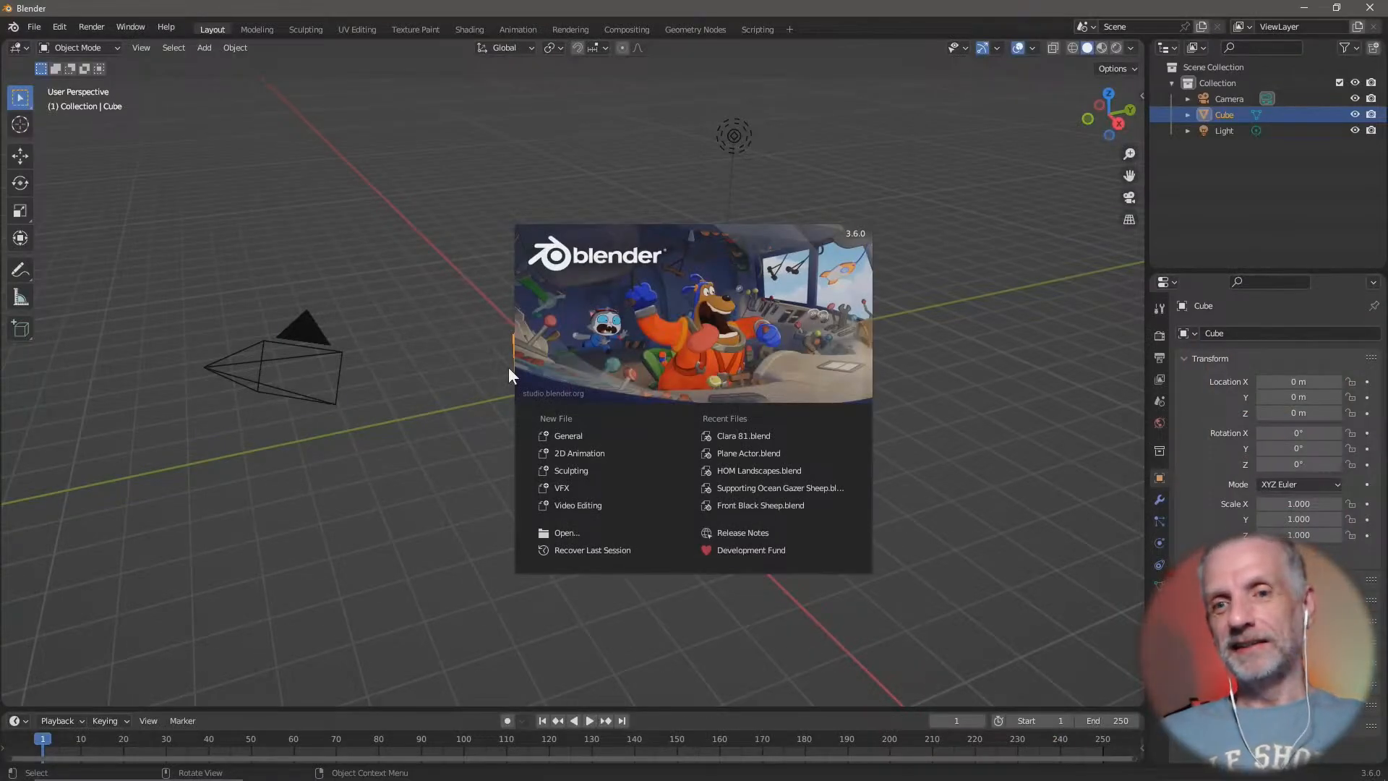
{"action": "left_click", "coordinate": [509, 367]}
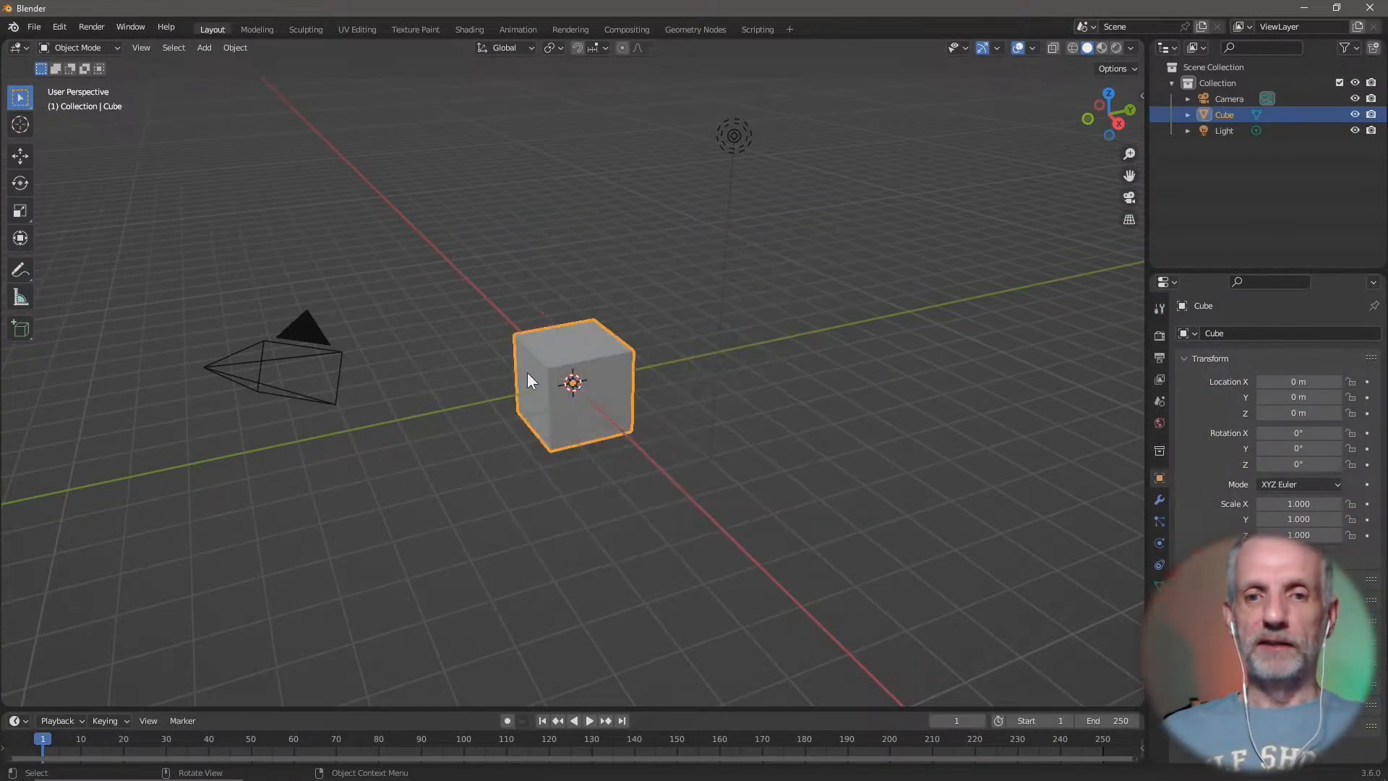
Step: Delete the default camera, cube and light from the scene
{"action": "key", "text": "a"}
{"action": "key", "text": "x"}
{"action": "left_click", "coordinate": [678, 393]}
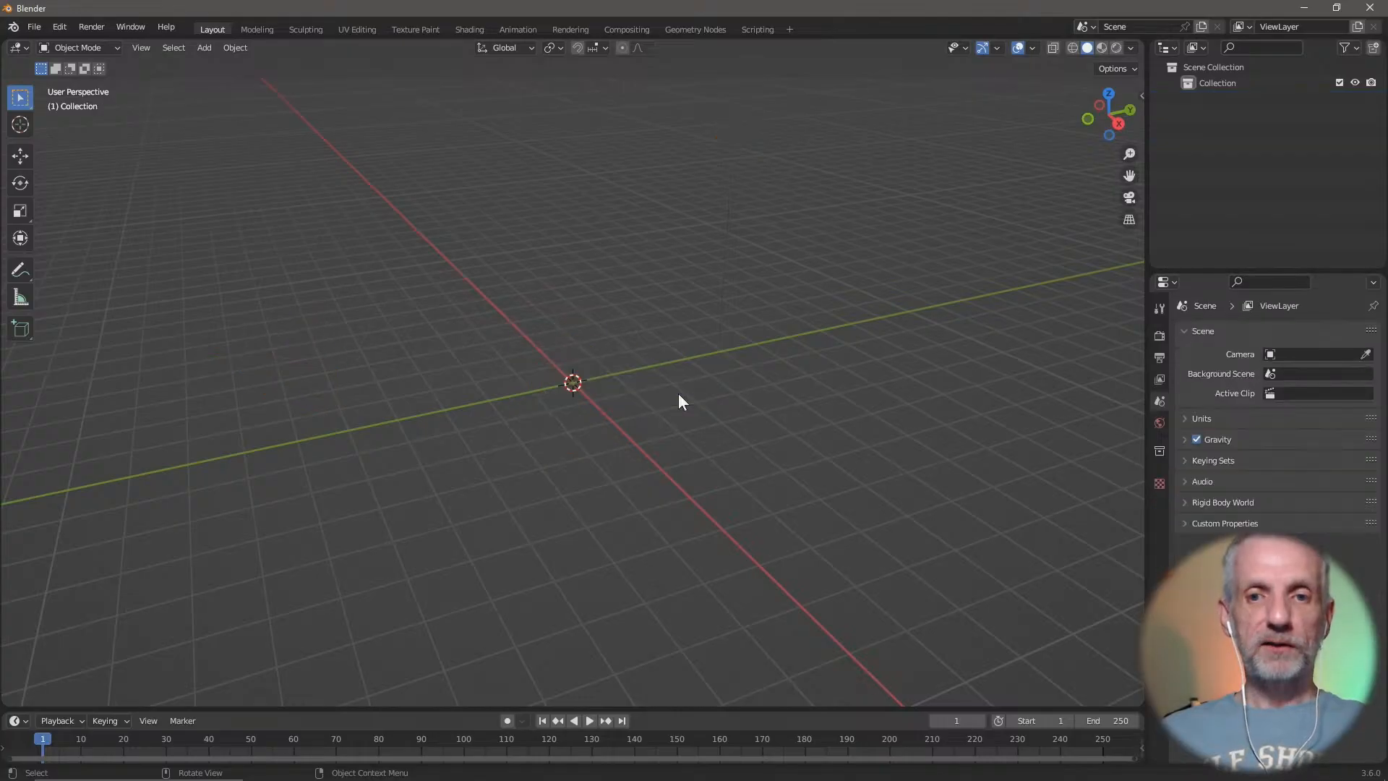
Step: Import the exported Nathan 9 as a new Genesis figure with the Daz To Blender add-on
{"action": "key", "text": "n"}
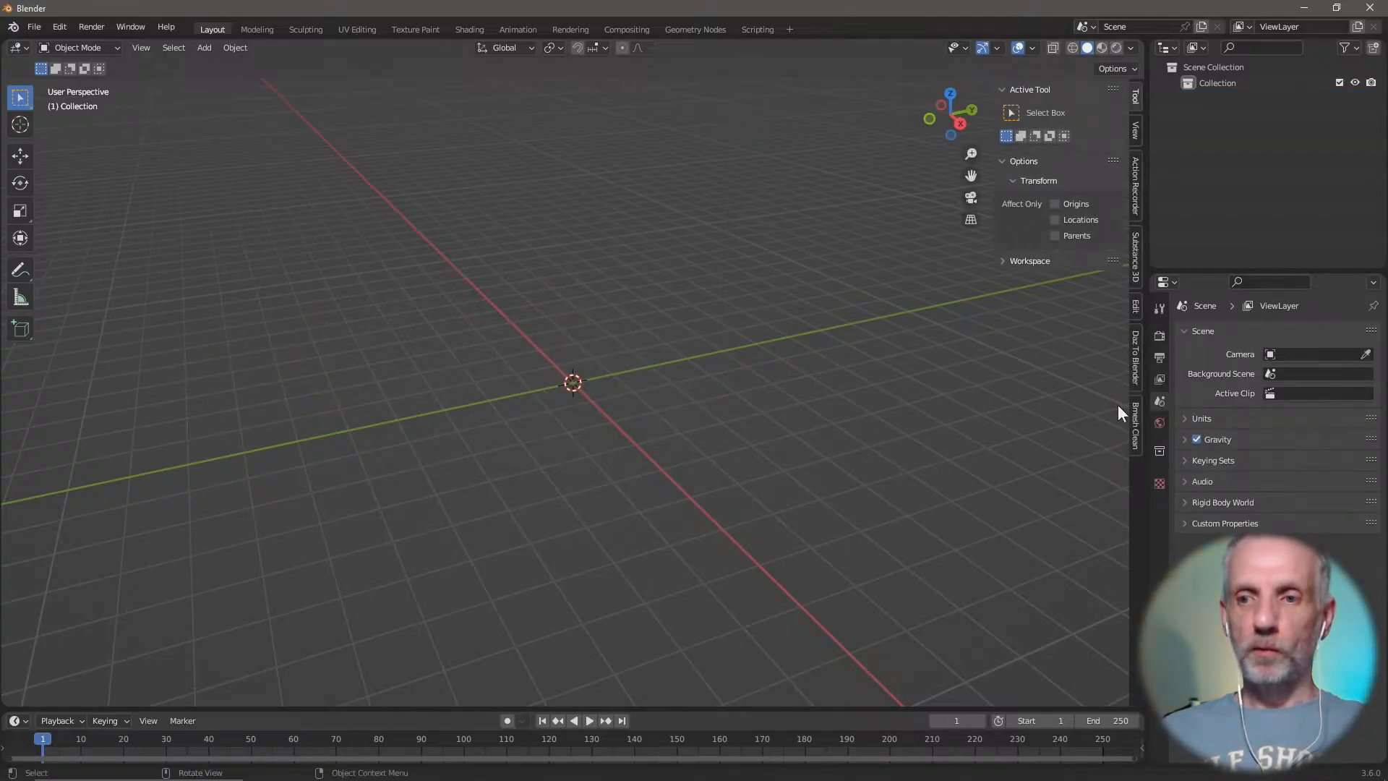
{"action": "left_click", "coordinate": [1138, 372]}
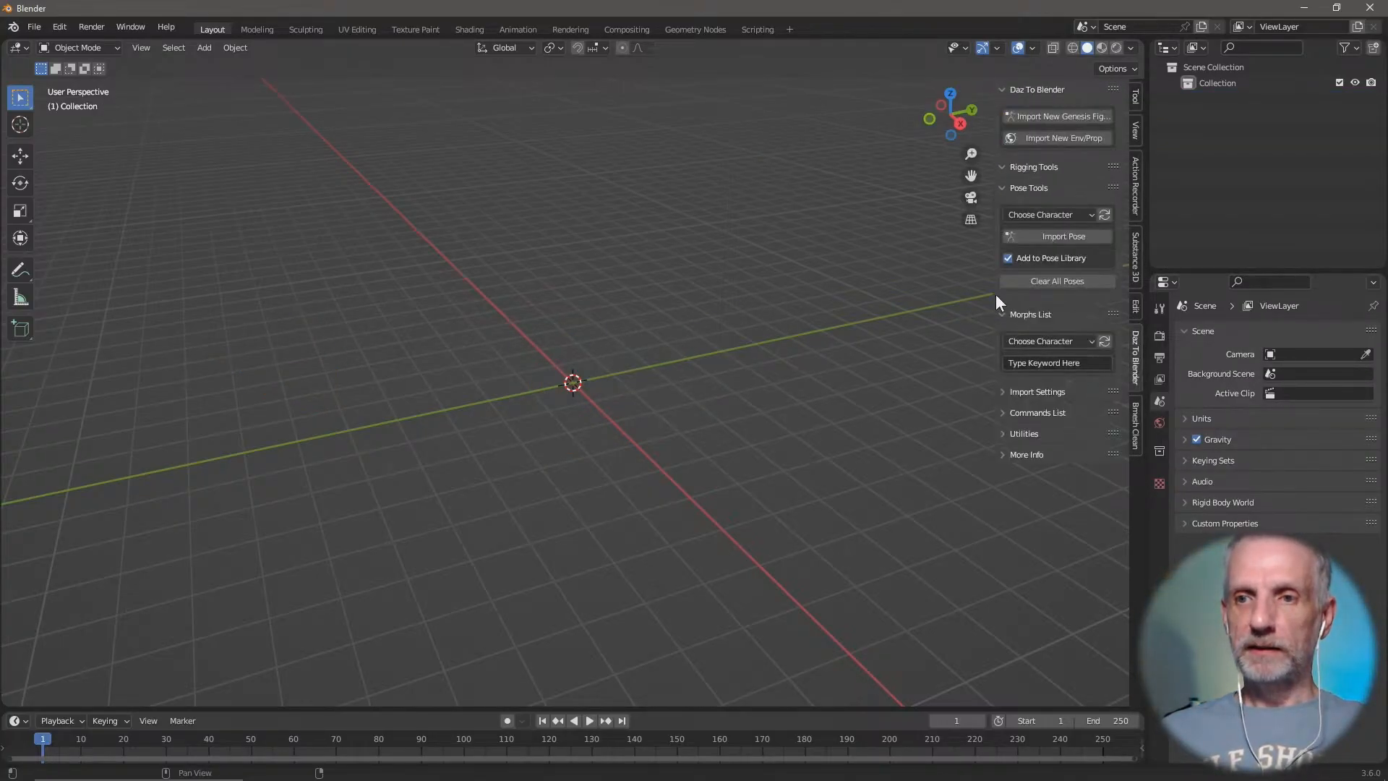
{"action": "left_click", "coordinate": [1072, 115]}
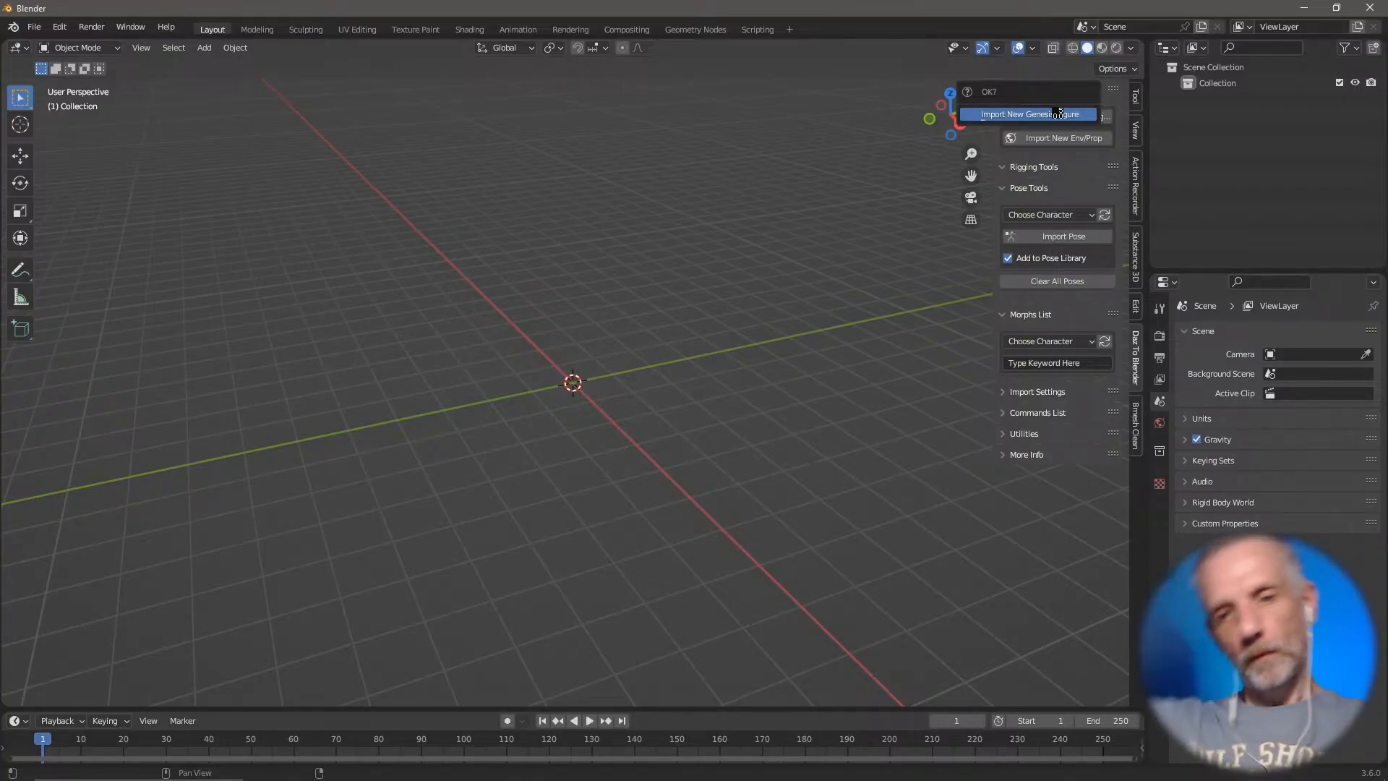
{"action": "left_click", "coordinate": [1056, 112]}
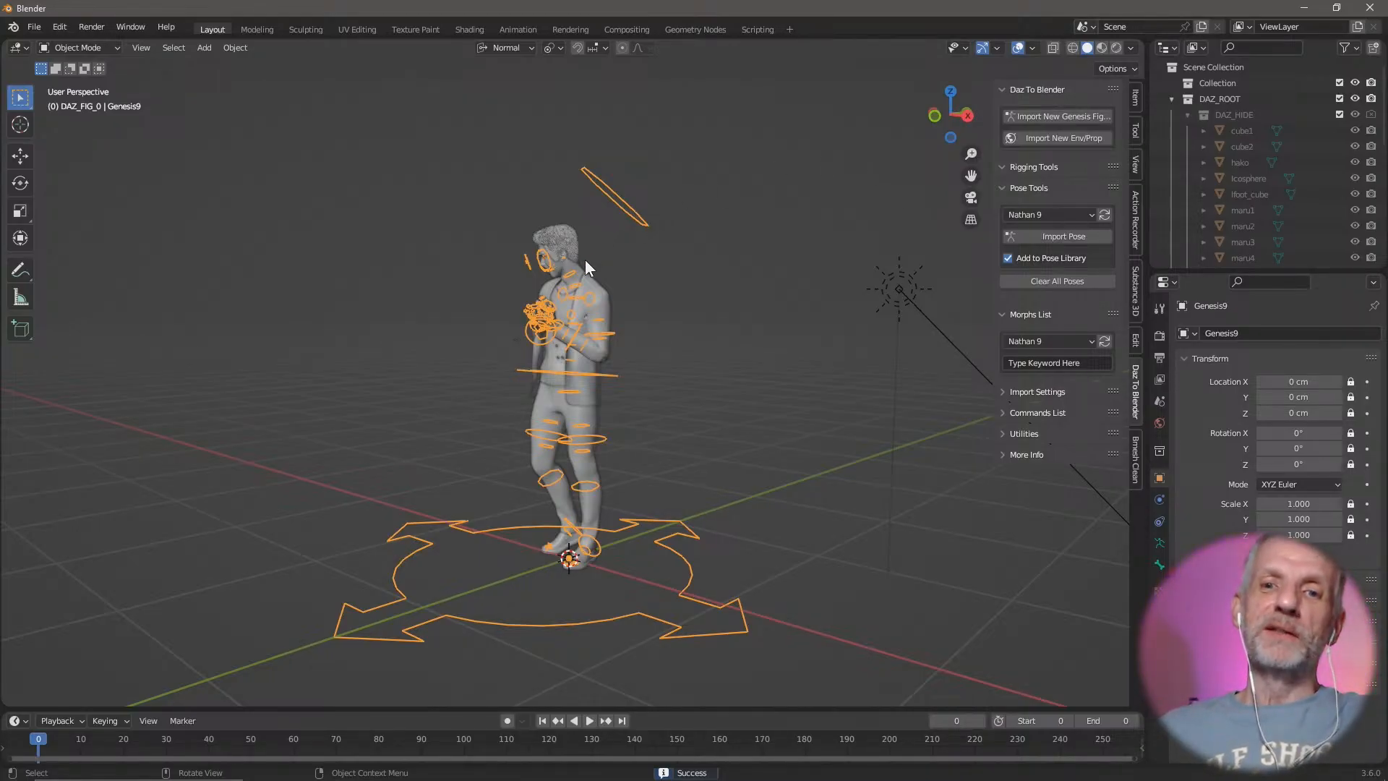
Step: Examine the imported figure's face, upper body and hands up close from the front
{"action": "scroll", "coordinate": [563, 247], "scroll_direction": "up", "scroll_amount": 6}
{"action": "middle_click_drag", "start_coordinate": [561, 248], "coordinate": [585, 493], "text": "shift"}
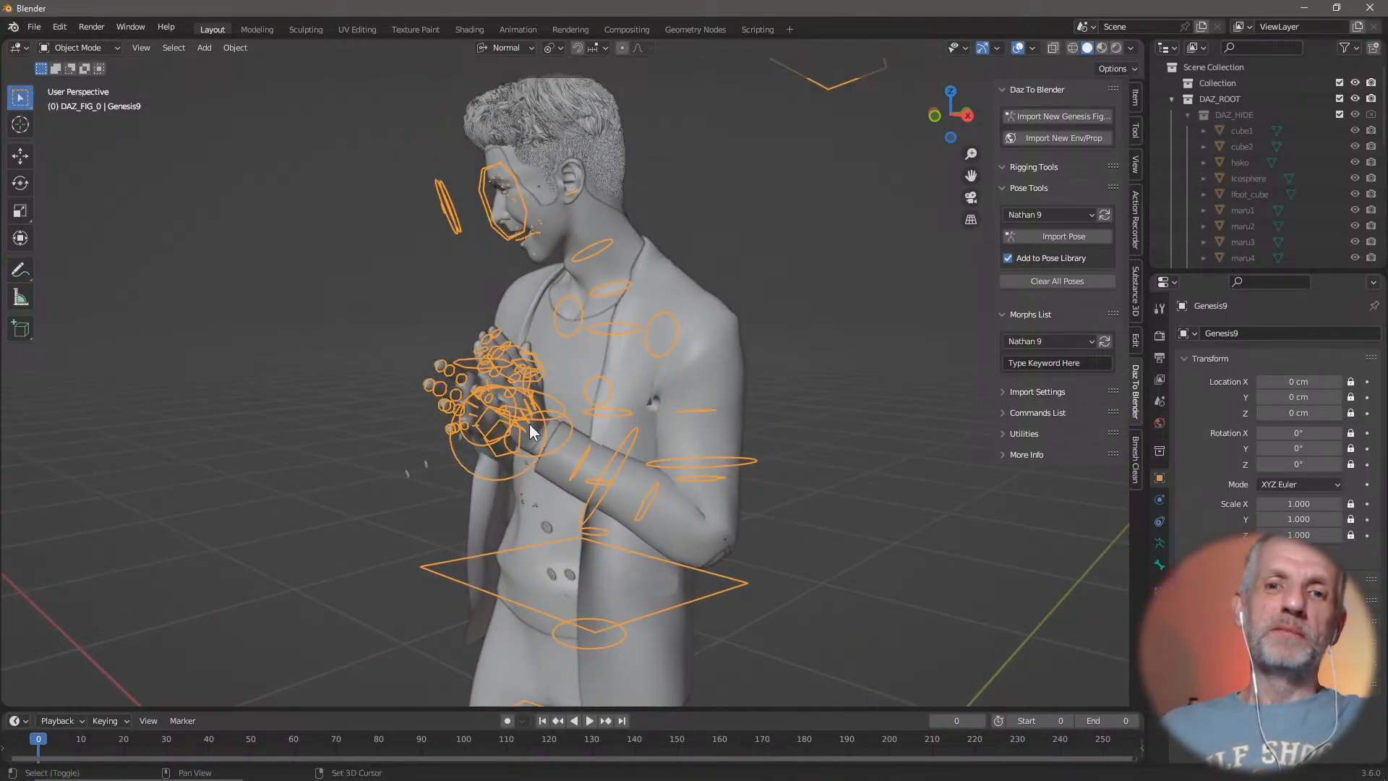
{"action": "middle_click_drag", "start_coordinate": [529, 423], "coordinate": [683, 440]}
{"action": "scroll", "coordinate": [522, 405], "scroll_direction": "up", "scroll_amount": 3}
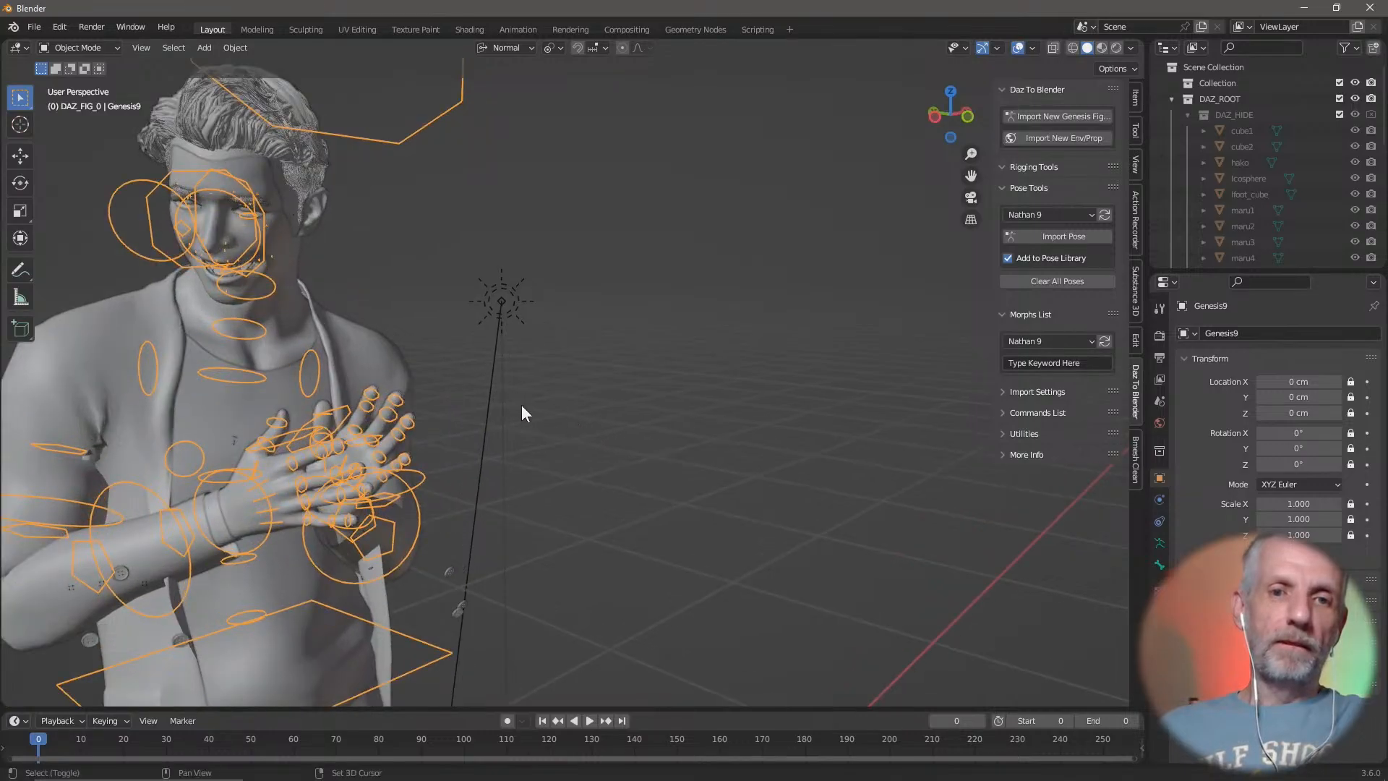
{"action": "middle_click_drag", "start_coordinate": [522, 405], "coordinate": [709, 467], "text": "shift"}
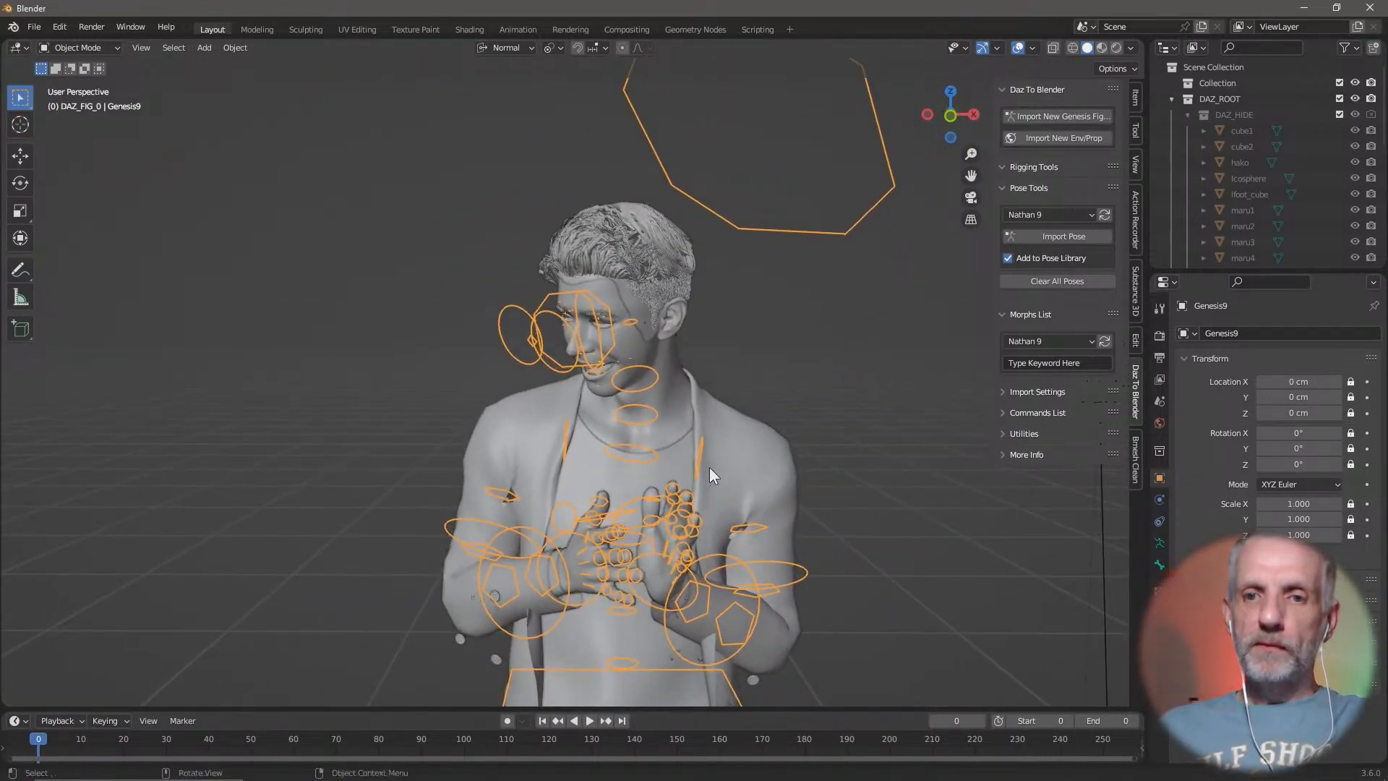
Step: Hide the bones overlay in the viewport so the figure's face and hands are unobstructed
{"action": "scroll", "coordinate": [723, 455], "scroll_direction": "up", "scroll_amount": 3}
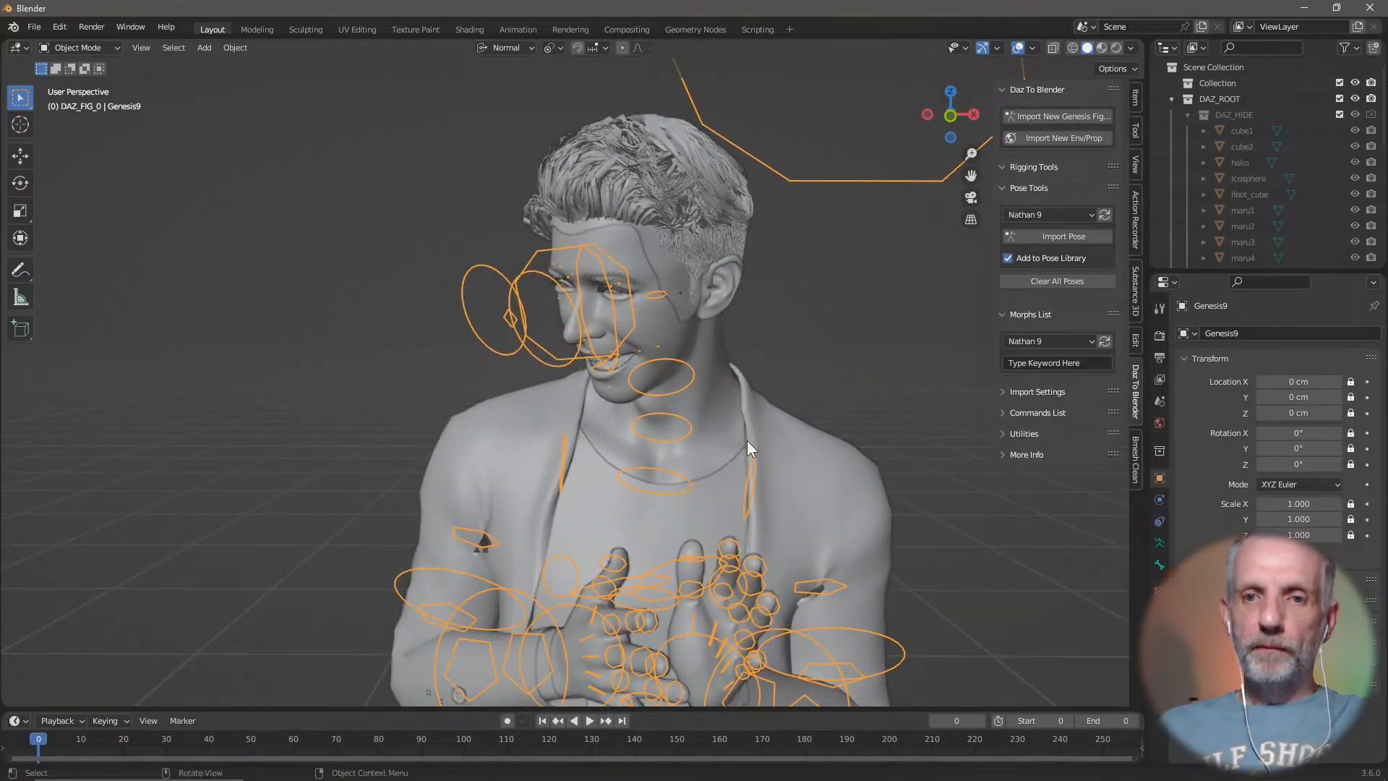
{"action": "left_click", "coordinate": [1033, 48]}
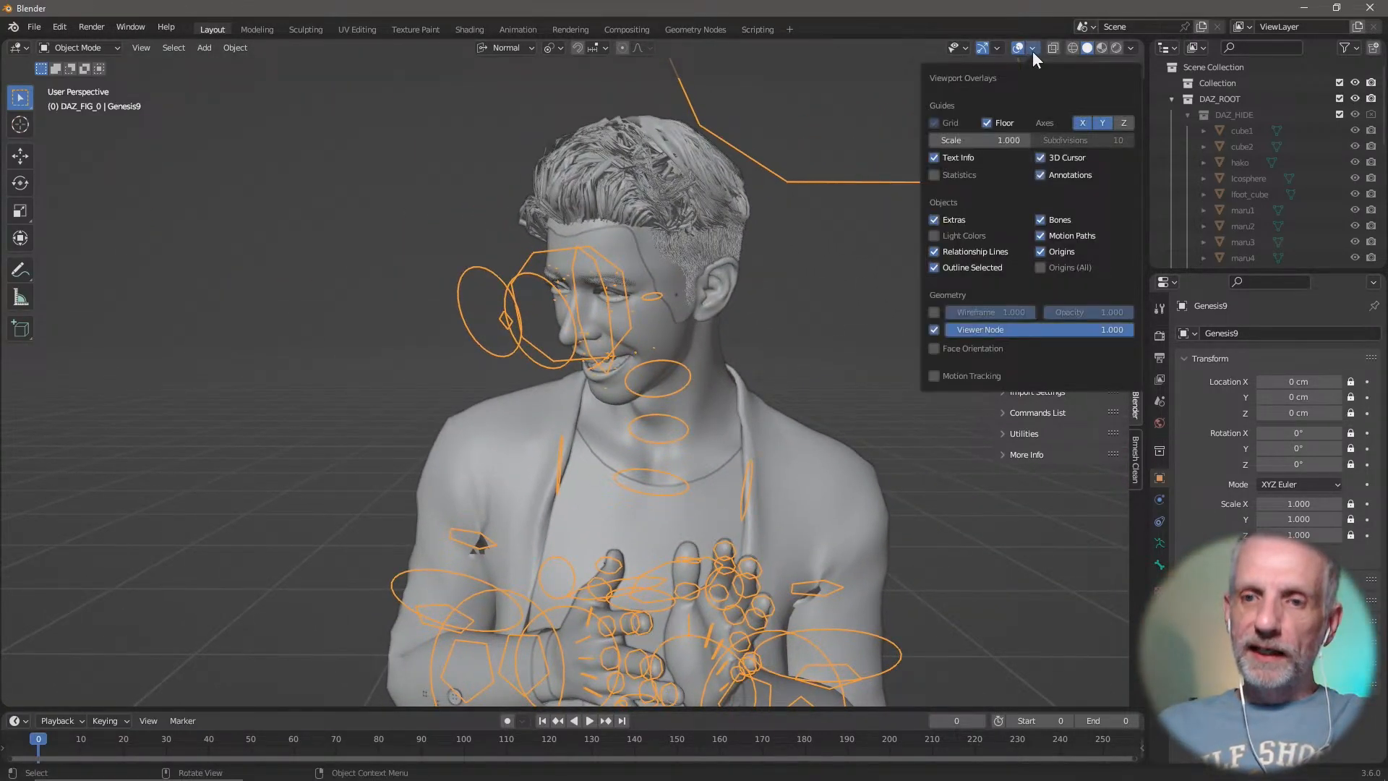
{"action": "left_click", "coordinate": [1041, 219]}
{"action": "middle_click_drag", "start_coordinate": [697, 625], "coordinate": [784, 542]}
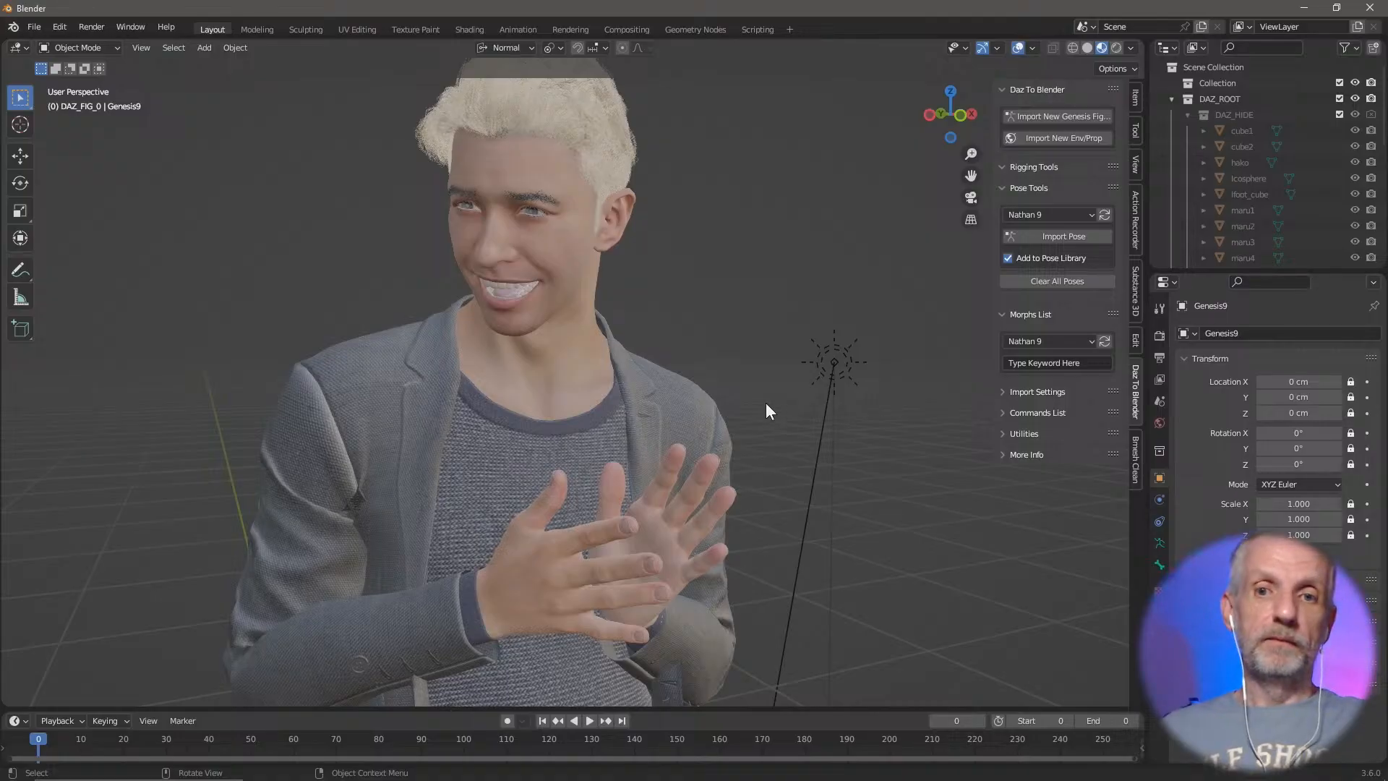
Step: Compare the imported figure's smile and hand pose in Blender with the original character in DAZ Studio
{"action": "scroll", "coordinate": [764, 403], "scroll_direction": "down", "scroll_amount": 1}
{"action": "middle_click_drag", "start_coordinate": [763, 384], "coordinate": [705, 385]}
{"action": "scroll", "coordinate": [728, 371], "scroll_direction": "up", "scroll_amount": 2}
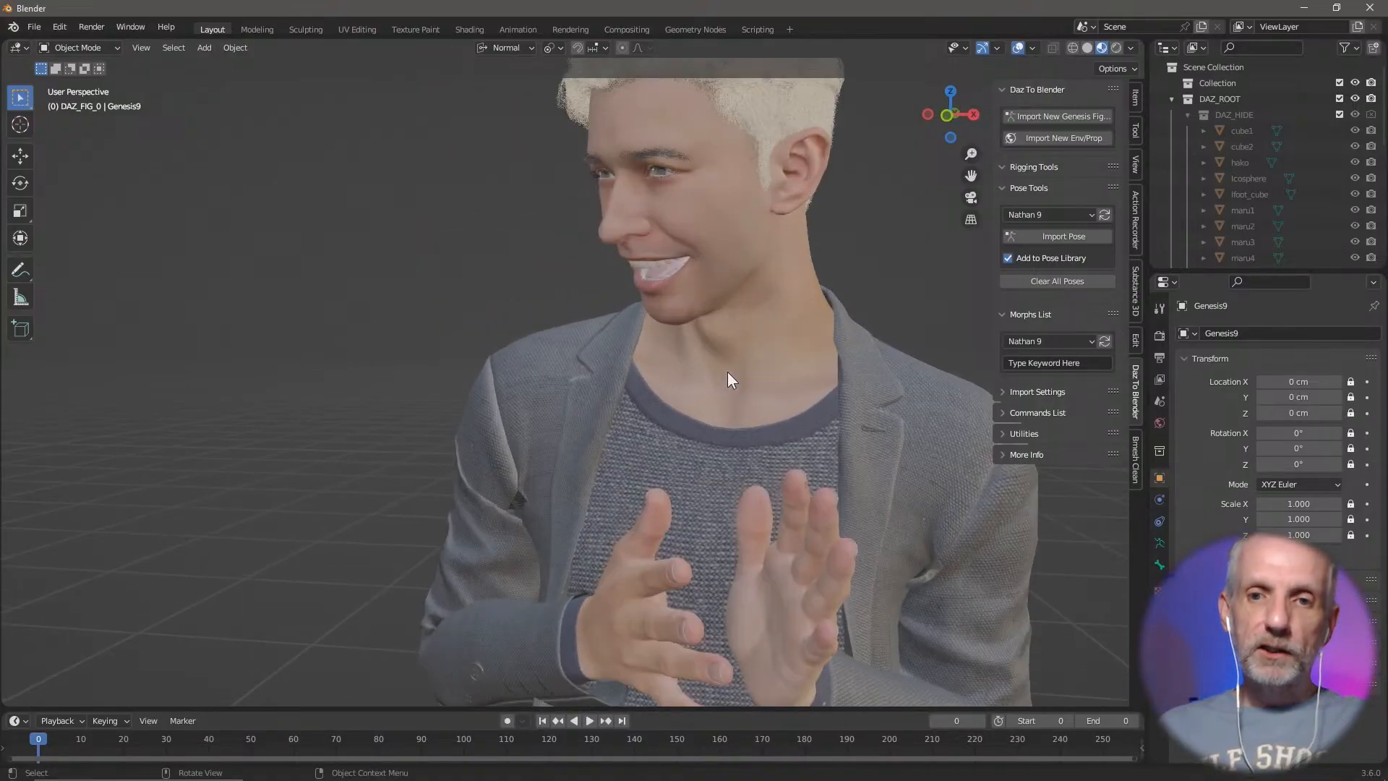
{"action": "scroll", "coordinate": [727, 372], "scroll_direction": "down", "scroll_amount": 2}
{"action": "middle_click_drag", "start_coordinate": [738, 443], "coordinate": [739, 404]}
{"action": "scroll", "coordinate": [738, 405], "scroll_direction": "up", "scroll_amount": 2}
{"action": "key", "text": "alt+Tab"}
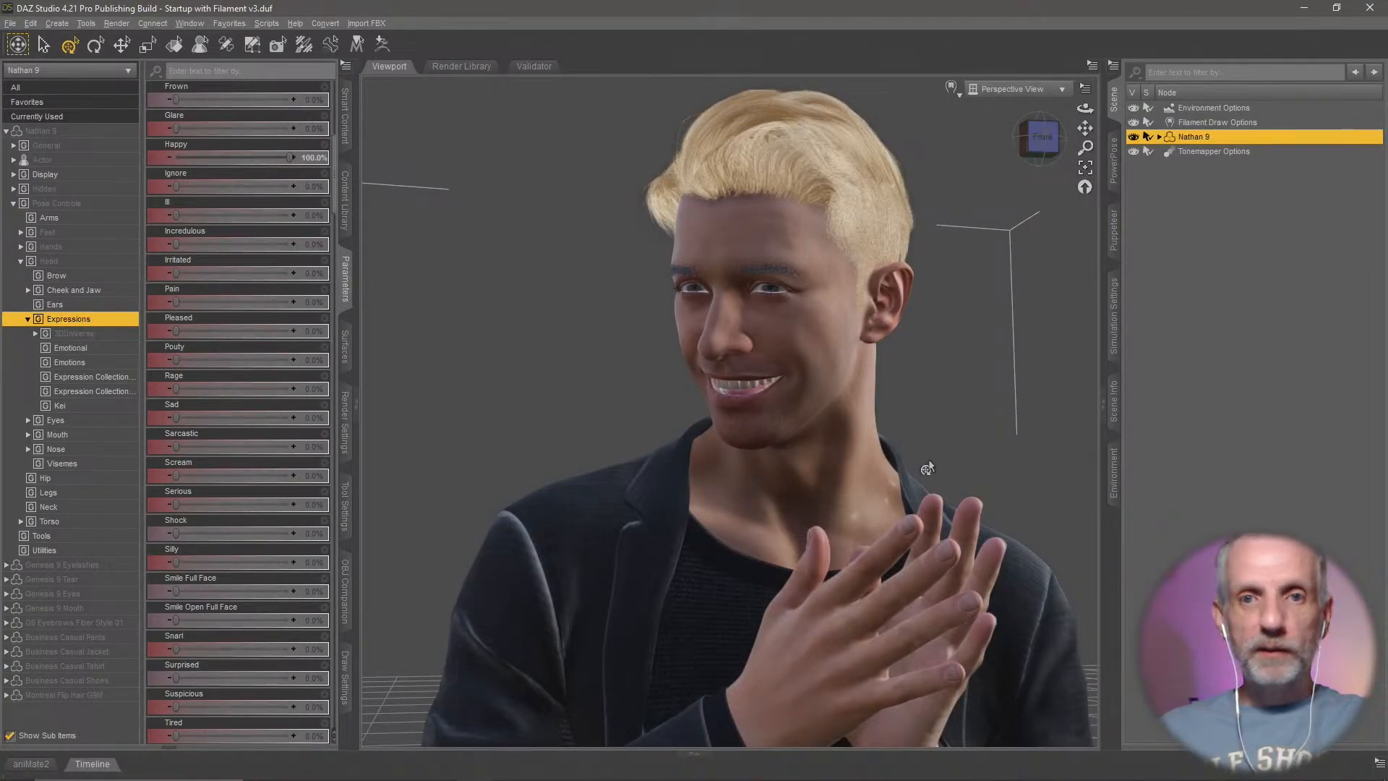
{"action": "key", "text": "alt+Tab"}
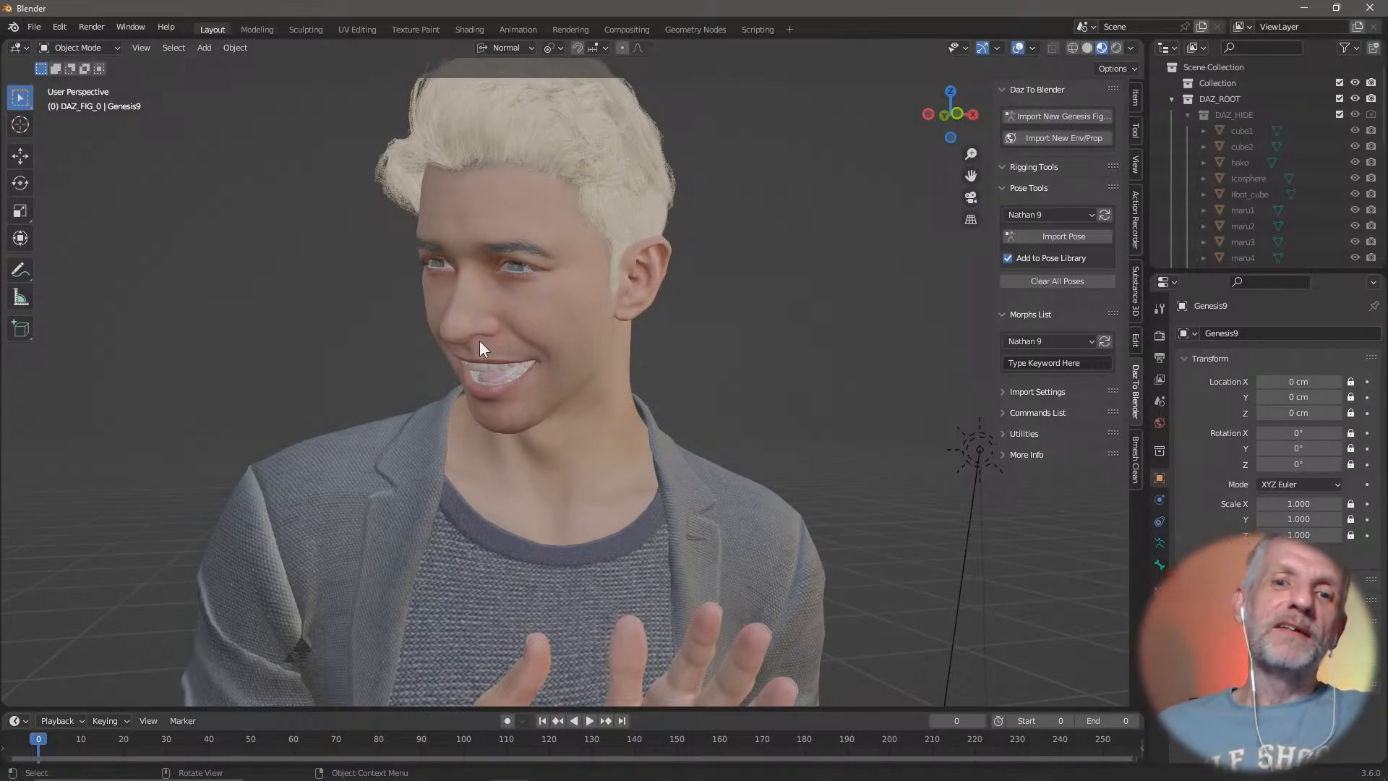
Step: Examine the imported figure in material preview, from the upper body out to the full standing pose
{"action": "middle_click_drag", "start_coordinate": [695, 397], "coordinate": [729, 389]}
{"action": "scroll", "coordinate": [663, 397], "scroll_direction": "down", "scroll_amount": 6}
{"action": "scroll", "coordinate": [690, 401], "scroll_direction": "up", "scroll_amount": 2}
{"action": "scroll", "coordinate": [657, 357], "scroll_direction": "up", "scroll_amount": 2}
{"action": "scroll", "coordinate": [701, 363], "scroll_direction": "down", "scroll_amount": 4}
{"action": "scroll", "coordinate": [723, 398], "scroll_direction": "down", "scroll_amount": 5}
{"action": "scroll", "coordinate": [656, 353], "scroll_direction": "up", "scroll_amount": 4}
{"action": "scroll", "coordinate": [658, 345], "scroll_direction": "down", "scroll_amount": 2}
{"action": "scroll", "coordinate": [659, 345], "scroll_direction": "down", "scroll_amount": 1}
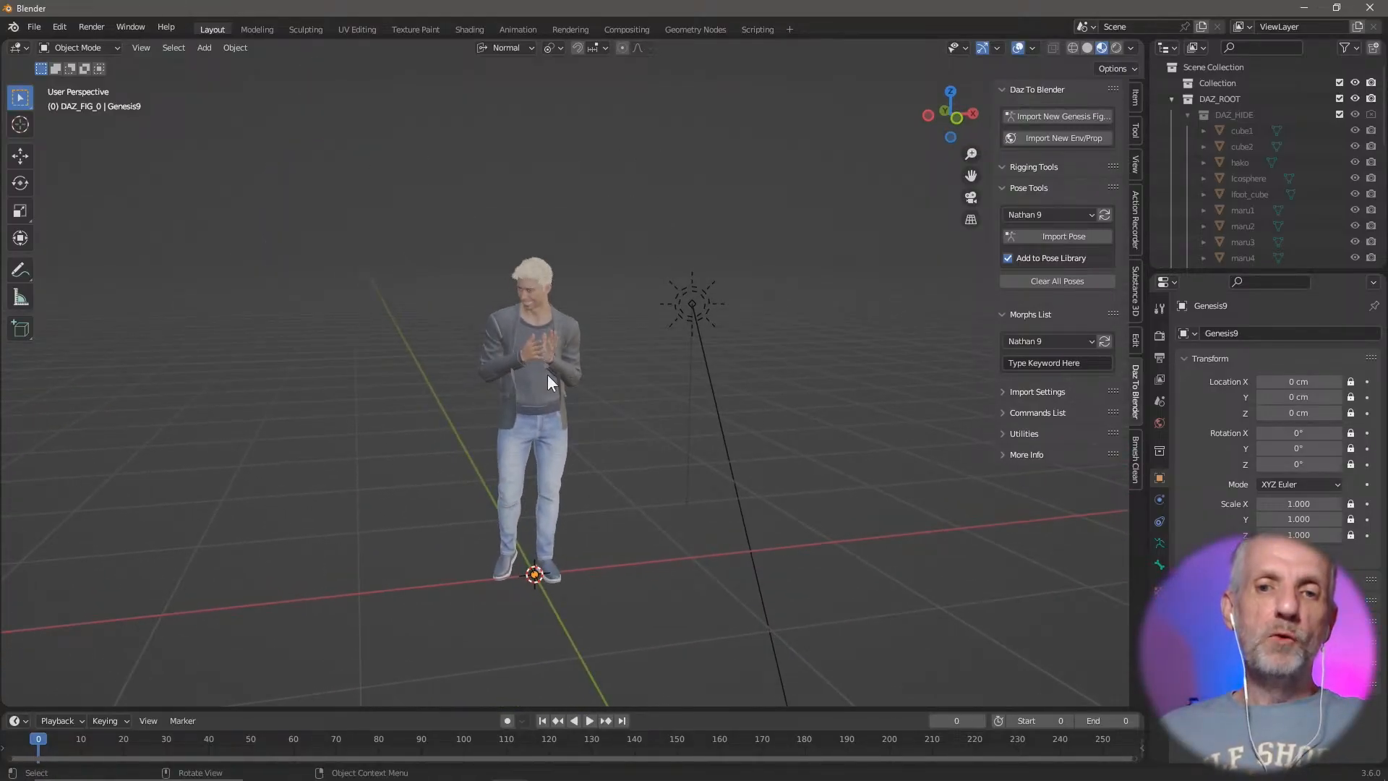
Step: Show the bones overlay again around the full figure
{"action": "left_click", "coordinate": [1034, 46]}
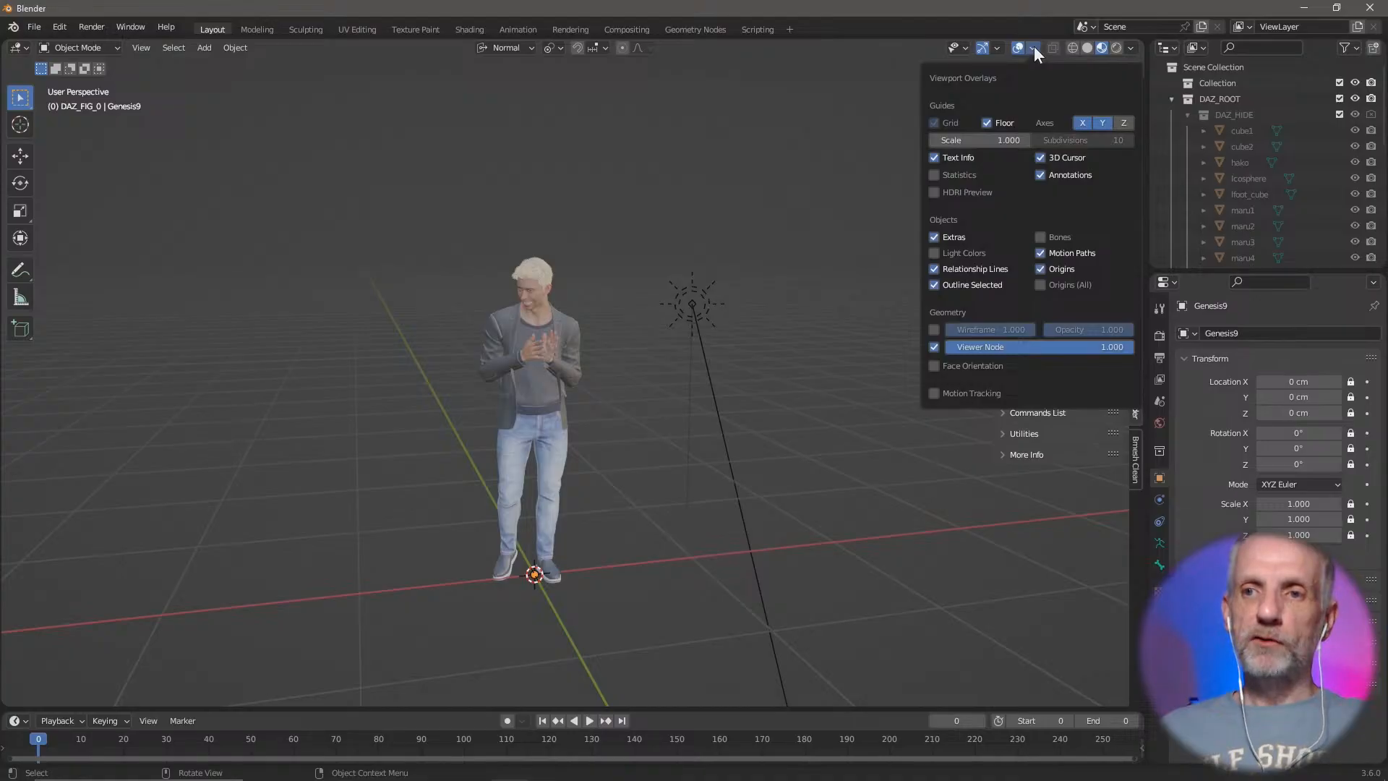
{"action": "left_click", "coordinate": [1045, 232]}
{"action": "middle_click_drag", "start_coordinate": [768, 263], "coordinate": [722, 258]}
{"action": "scroll", "coordinate": [578, 230], "scroll_direction": "up", "scroll_amount": 1}
{"action": "scroll", "coordinate": [566, 228], "scroll_direction": "down", "scroll_amount": 1}
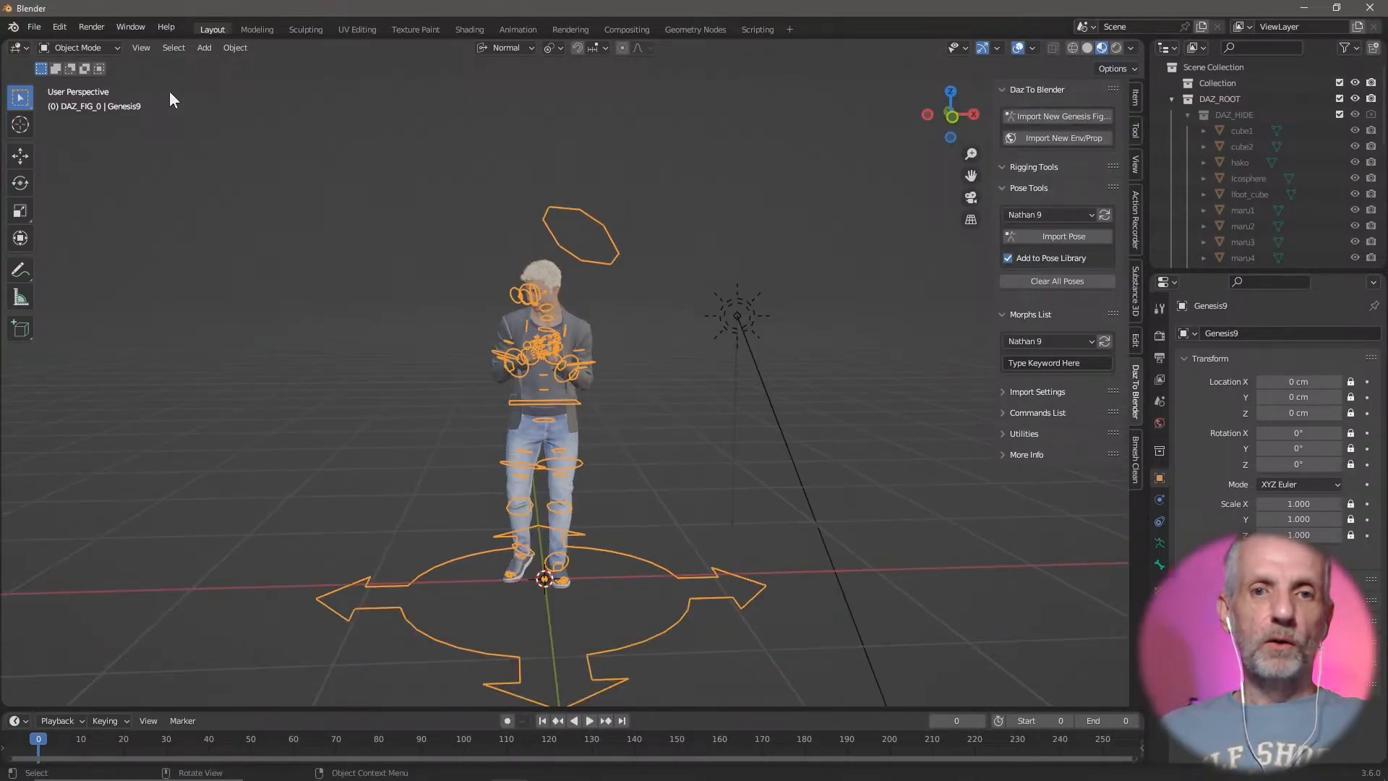
Step: Move the figure's root bone in the negative X direction in Pose Mode and return to Object Mode
{"action": "left_click", "coordinate": [98, 41]}
{"action": "left_click", "coordinate": [92, 97]}
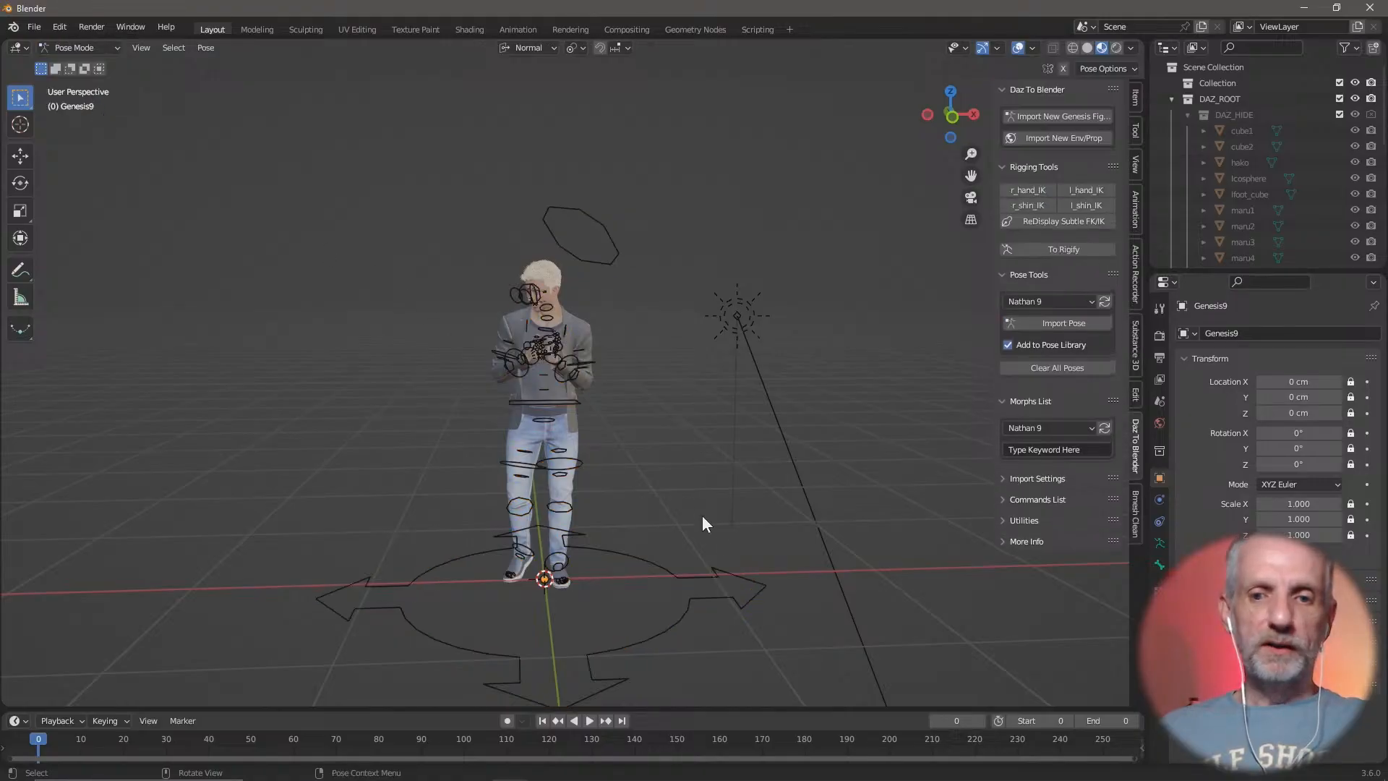
{"action": "left_click", "coordinate": [709, 574]}
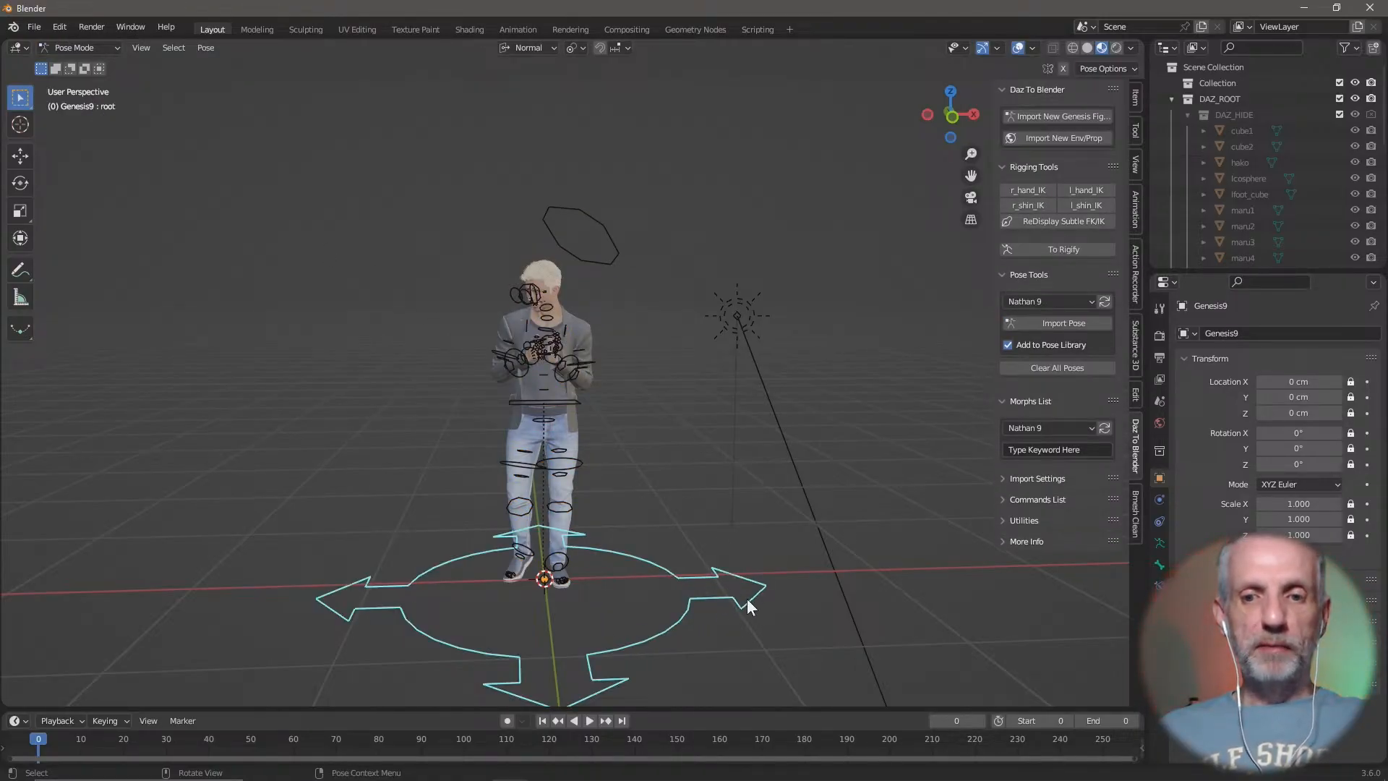
{"action": "key", "text": "g"}
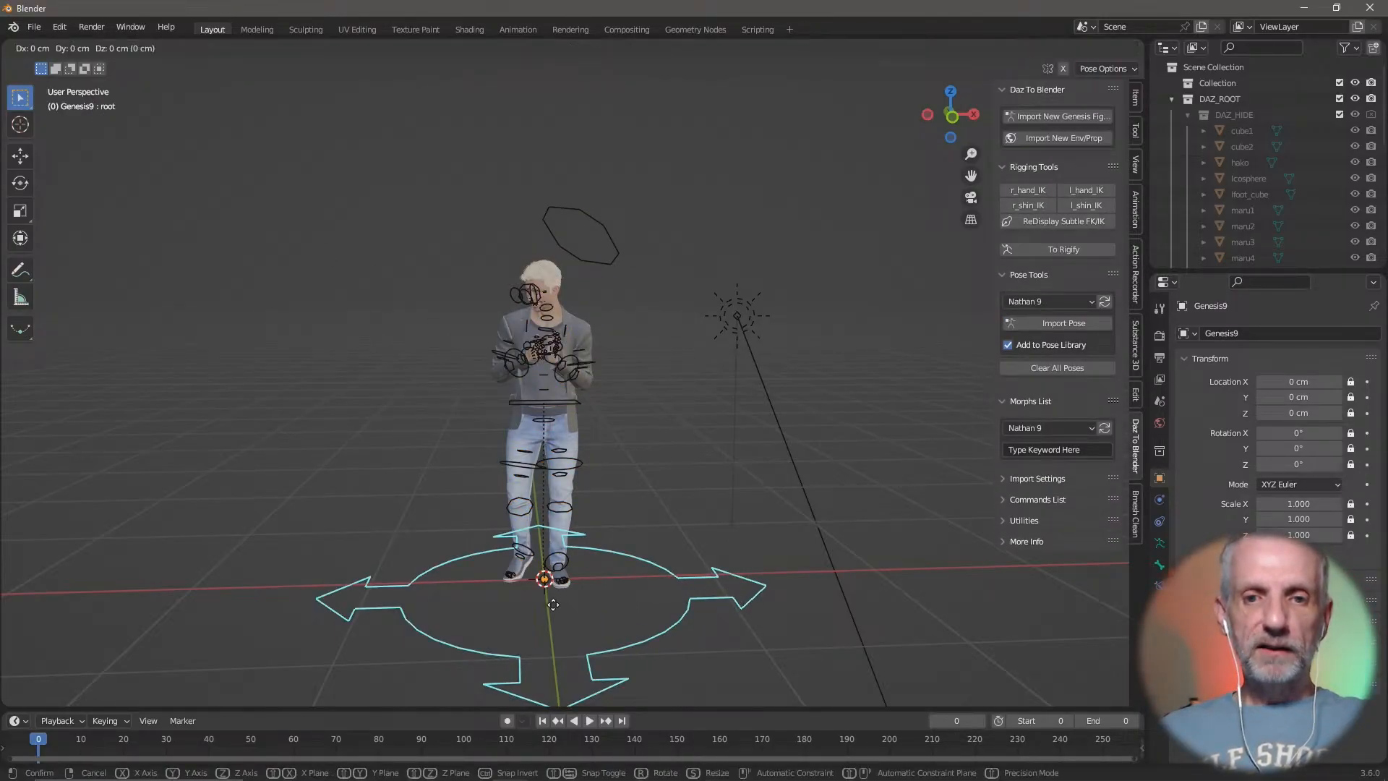
{"action": "key", "text": "x"}
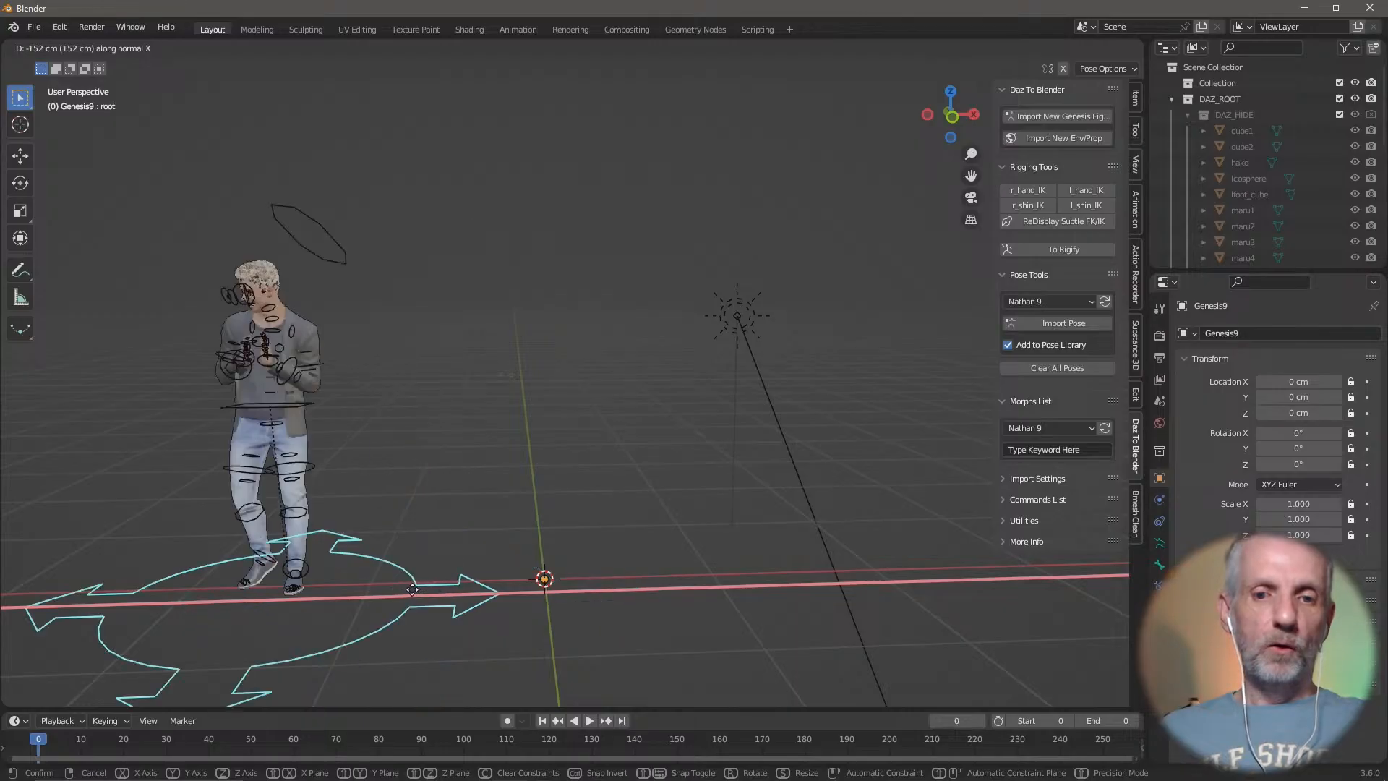
{"action": "left_click", "coordinate": [352, 316]}
{"action": "left_click", "coordinate": [114, 47]}
{"action": "left_click", "coordinate": [107, 56]}
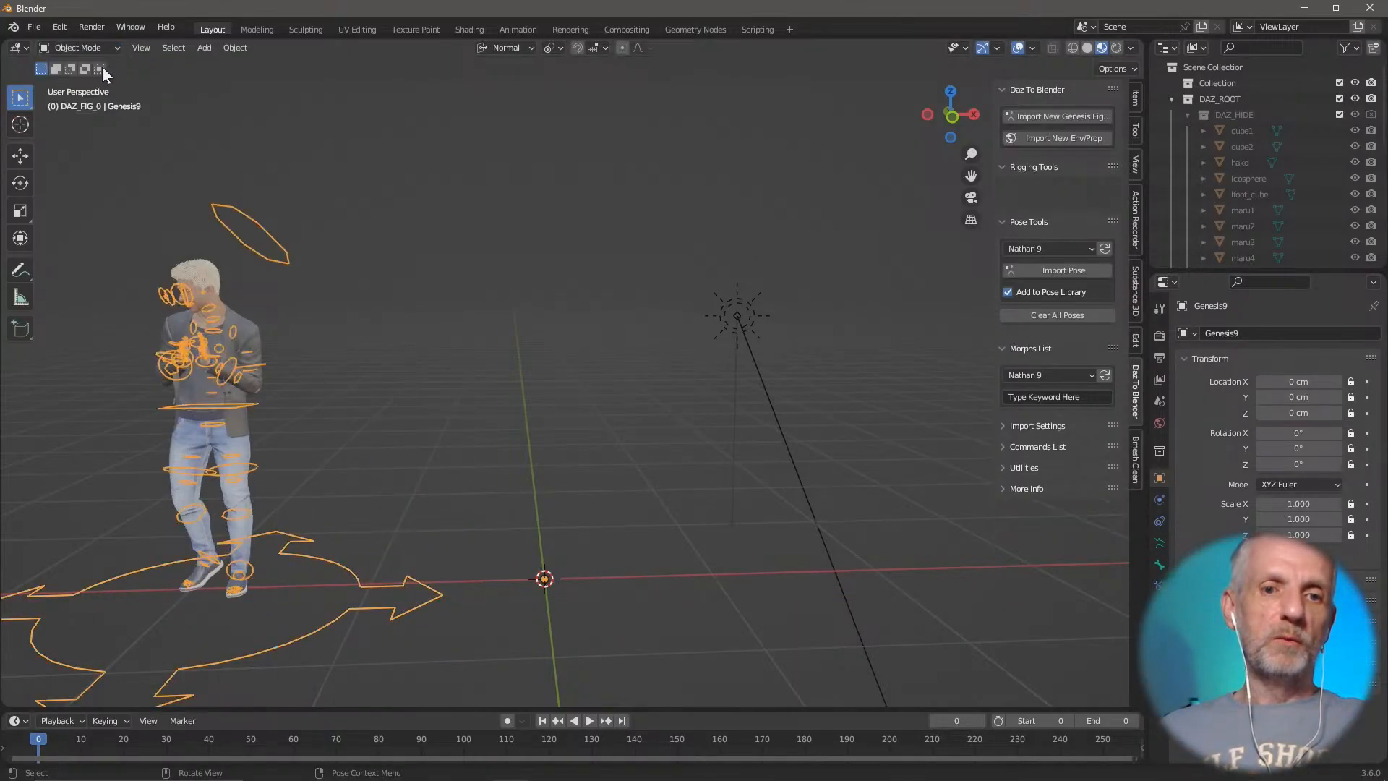
Step: Select the figure's jacket mesh and extend the selection to every object in the scene
{"action": "middle_click_drag", "start_coordinate": [345, 238], "coordinate": [296, 246]}
{"action": "middle_click_drag", "start_coordinate": [296, 246], "coordinate": [748, 445]}
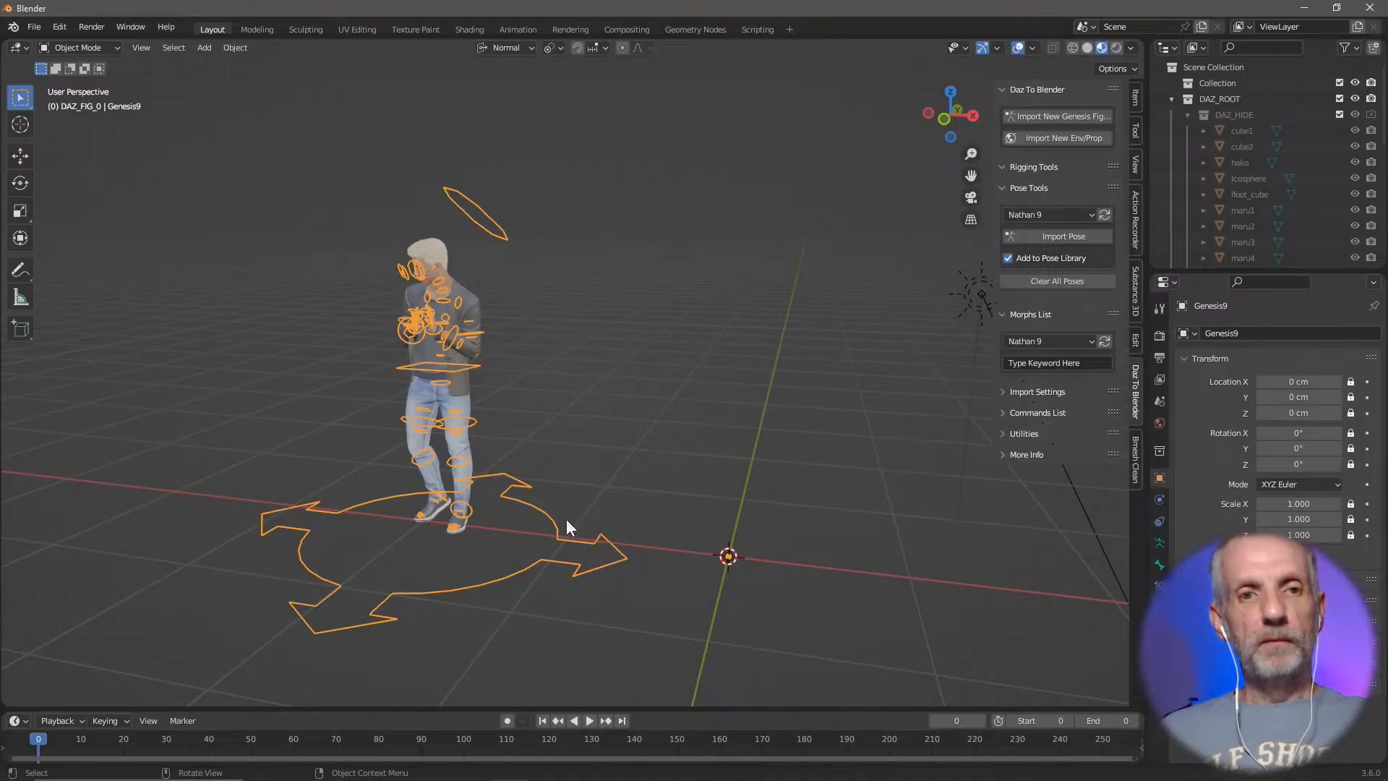
{"action": "left_click", "coordinate": [466, 299]}
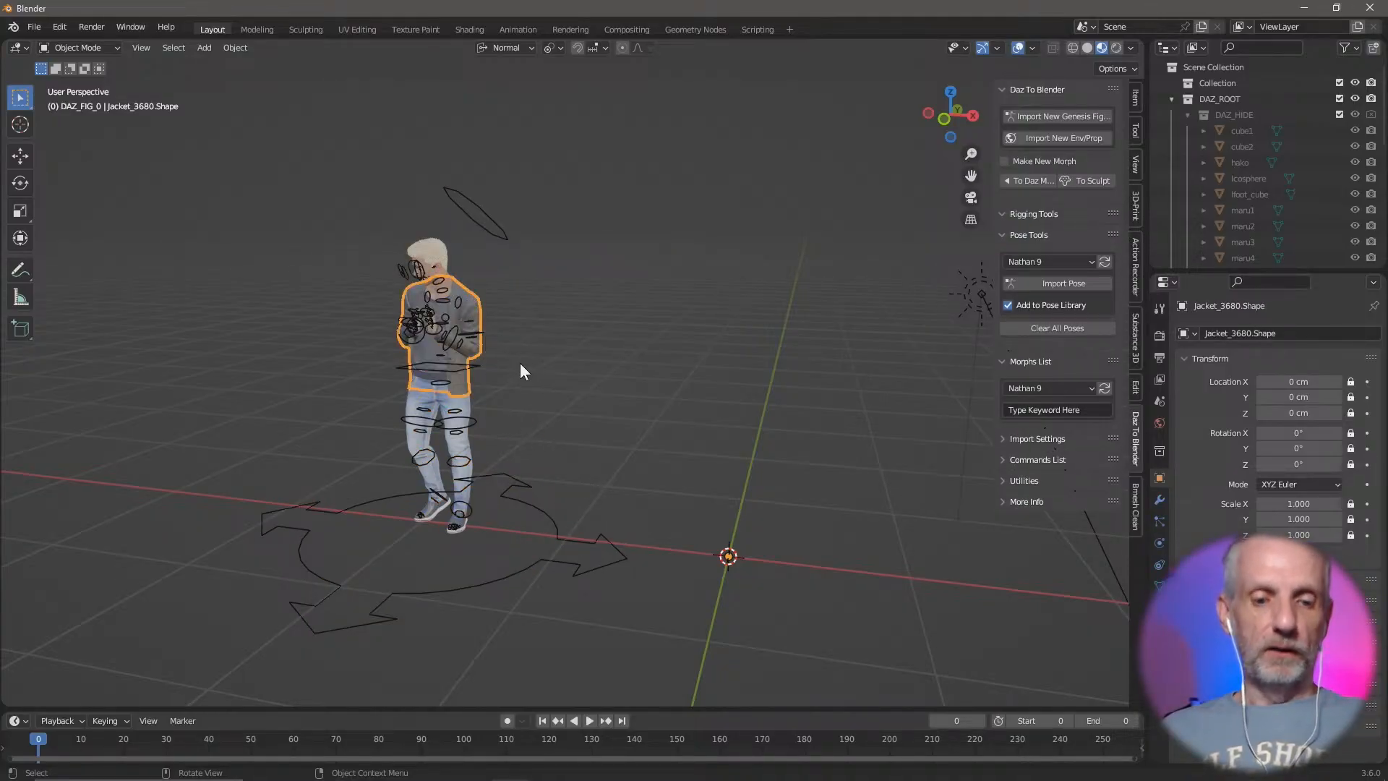
{"action": "key", "text": "a"}
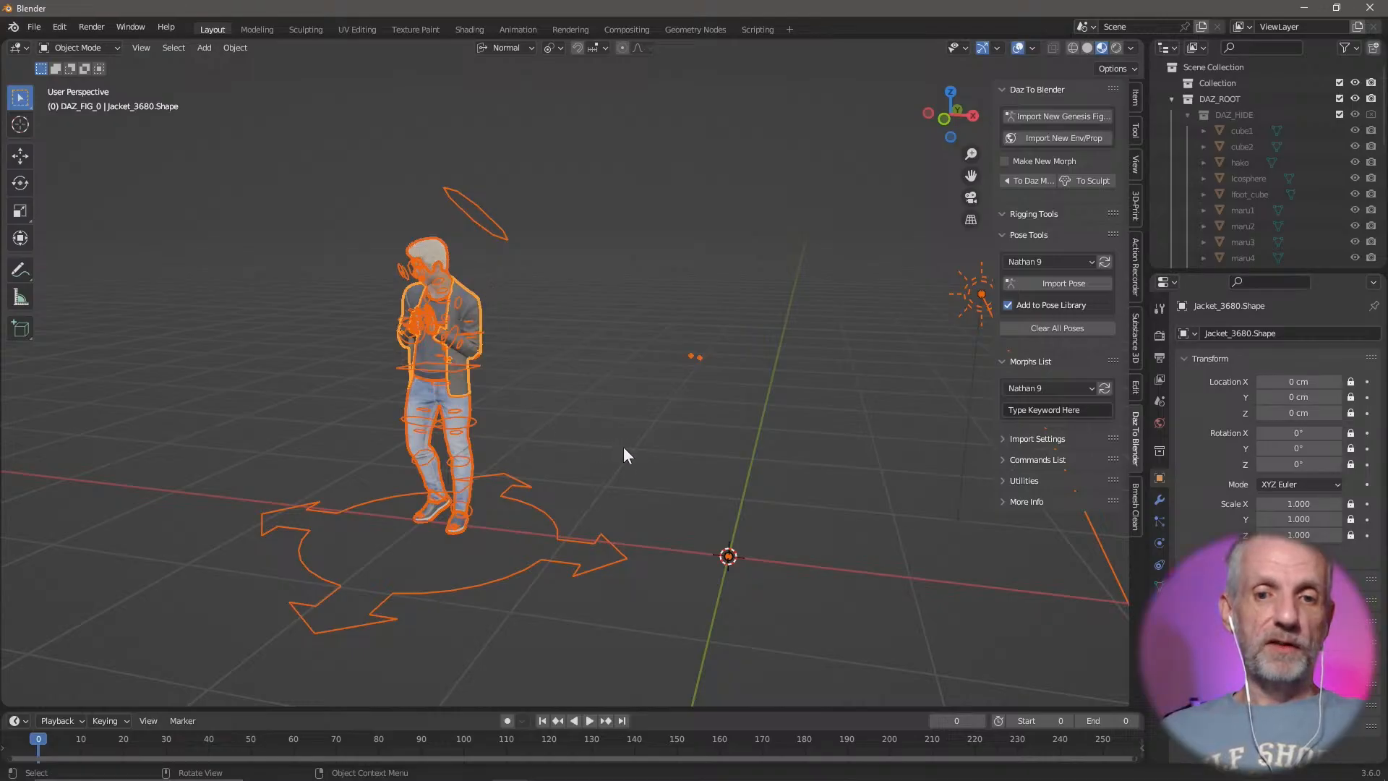
{"action": "middle_click_drag", "start_coordinate": [652, 452], "coordinate": [685, 457]}
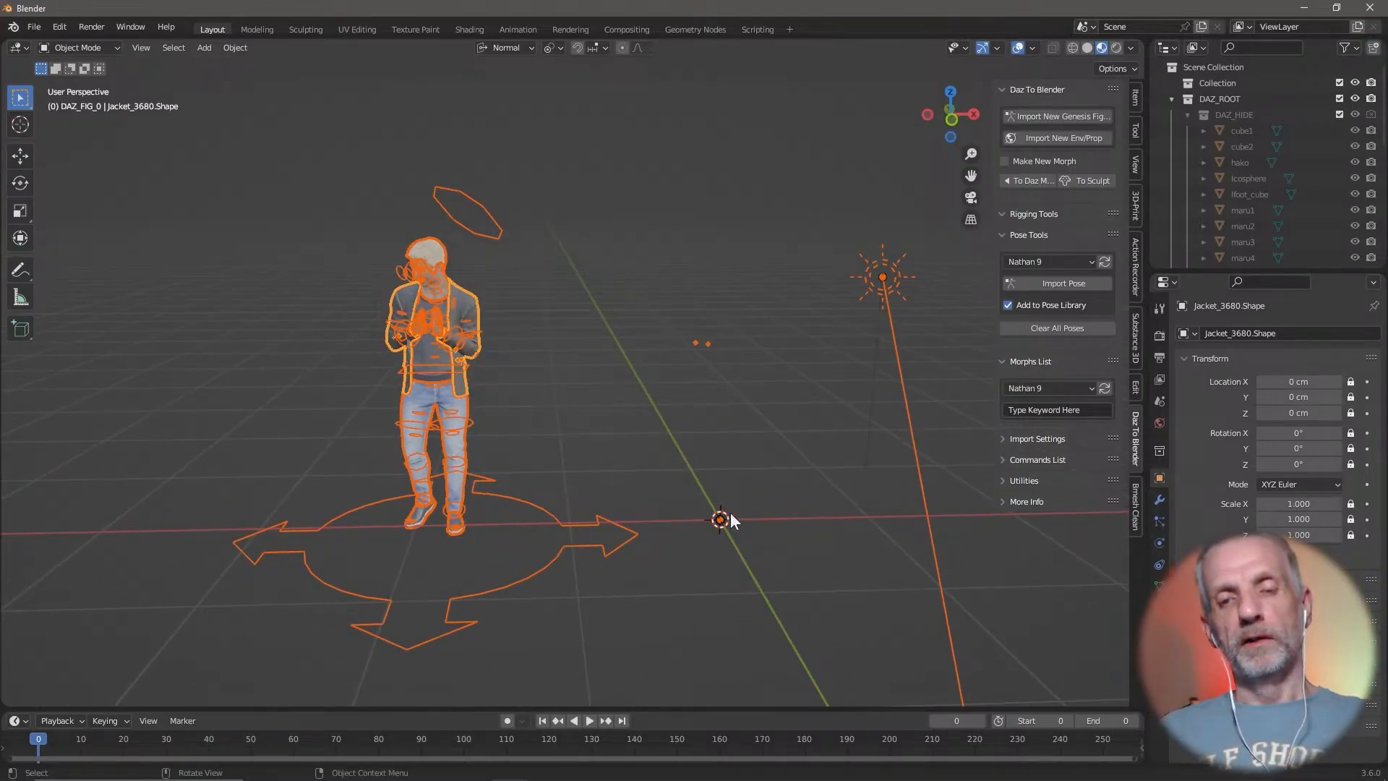
{"action": "middle_click_drag", "start_coordinate": [709, 501], "coordinate": [730, 488]}
{"action": "scroll", "coordinate": [729, 487], "scroll_direction": "up", "scroll_amount": 3}
{"action": "middle_click_drag", "start_coordinate": [656, 428], "coordinate": [688, 407], "text": "shift"}
{"action": "scroll", "coordinate": [817, 464], "scroll_direction": "down", "scroll_amount": 2}
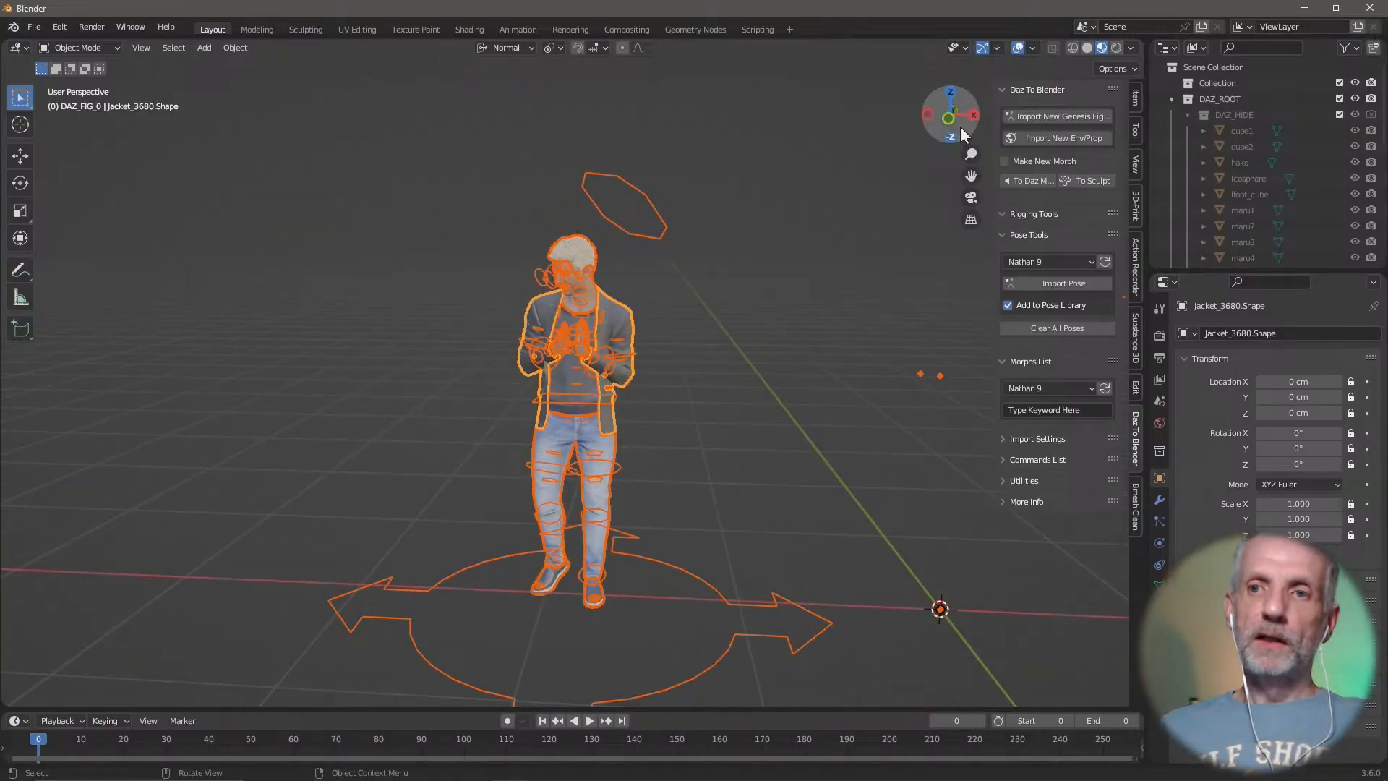
Step: Turn off the bones overlay and deselect everything in the scene
{"action": "left_click", "coordinate": [1034, 49]}
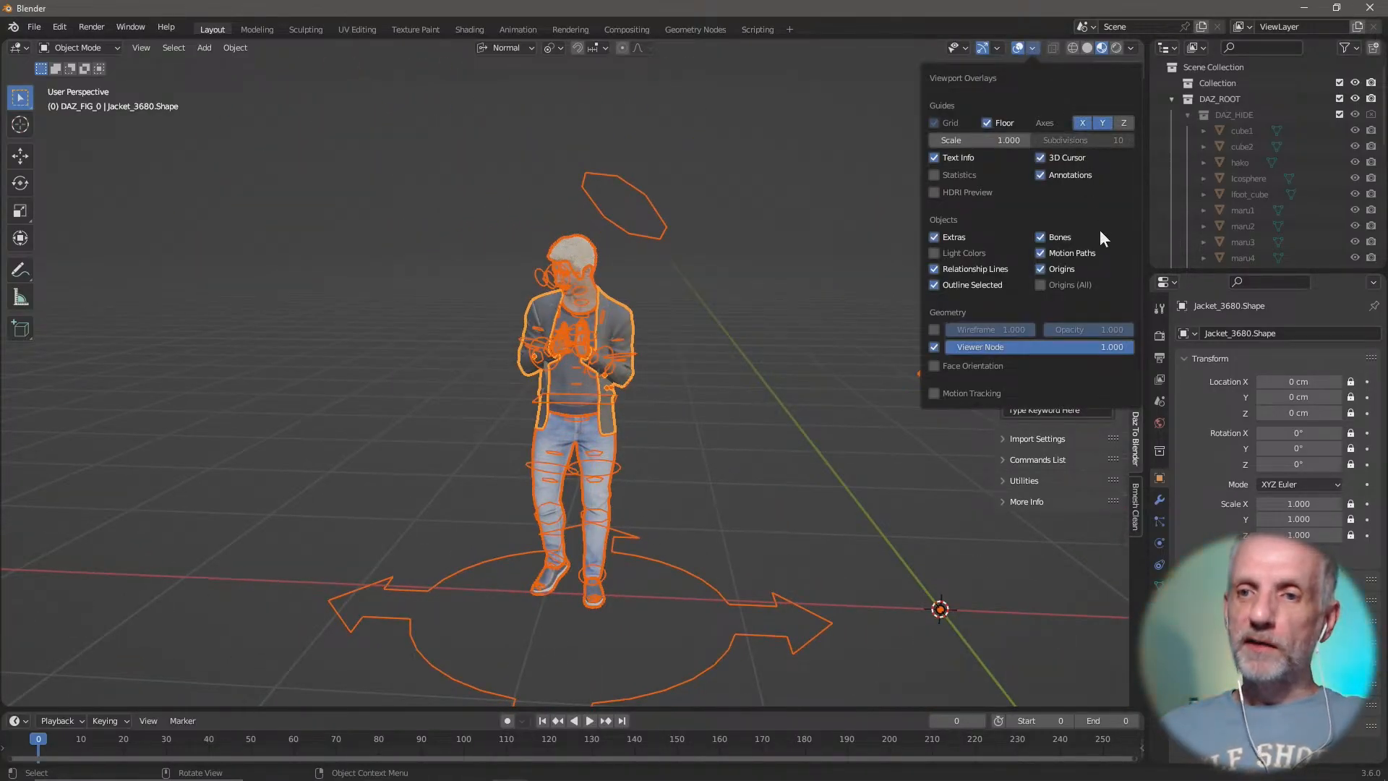
{"action": "left_click", "coordinate": [1040, 237]}
{"action": "scroll", "coordinate": [832, 275], "scroll_direction": "up", "scroll_amount": 5}
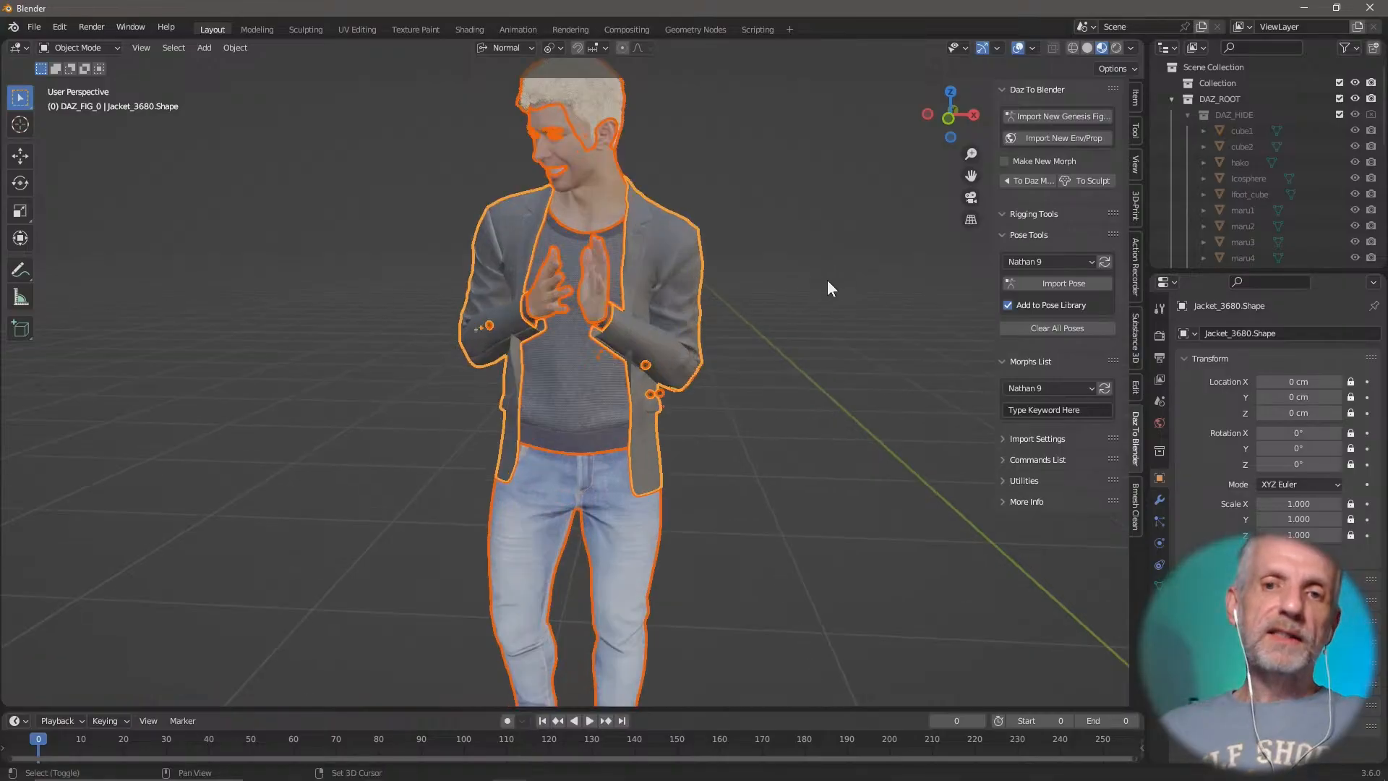
{"action": "middle_click_drag", "start_coordinate": [767, 357], "coordinate": [843, 272]}
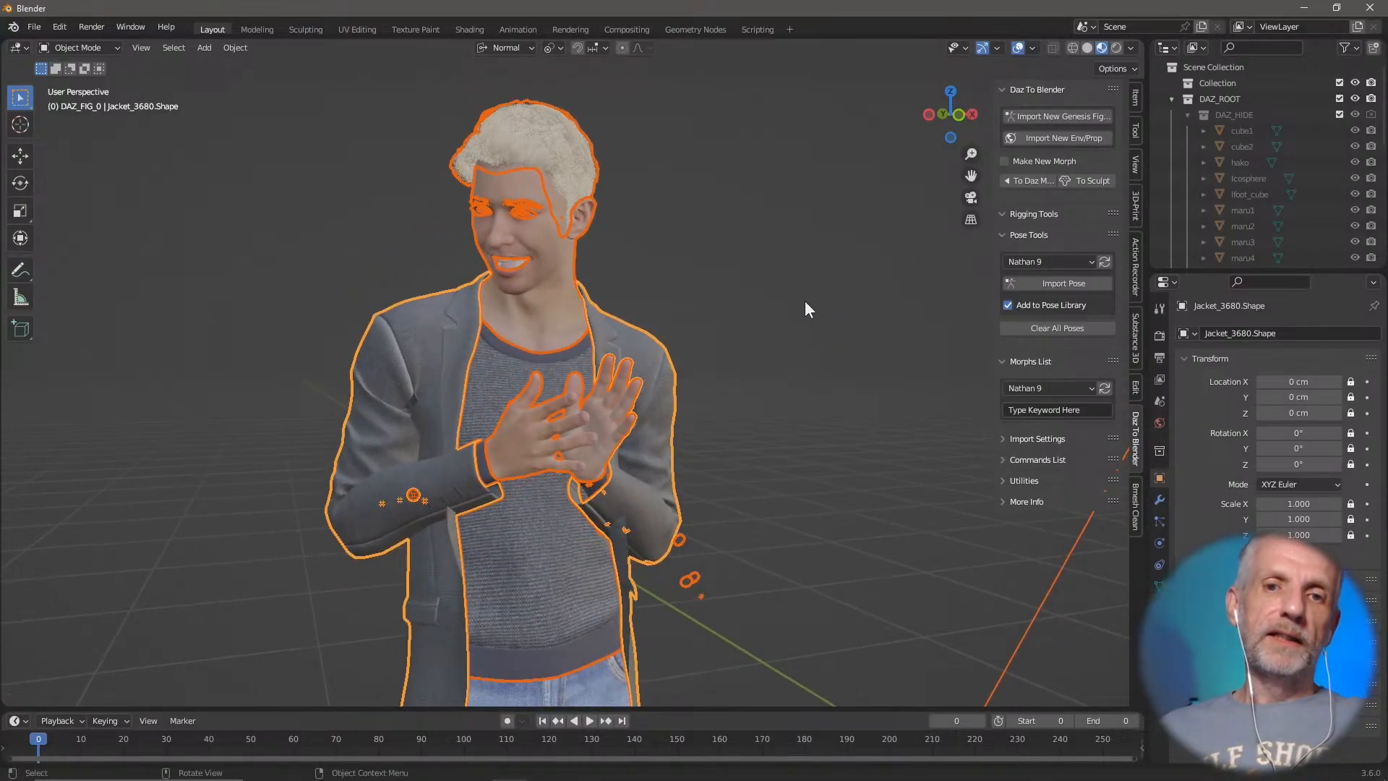
{"action": "left_click", "coordinate": [821, 355]}
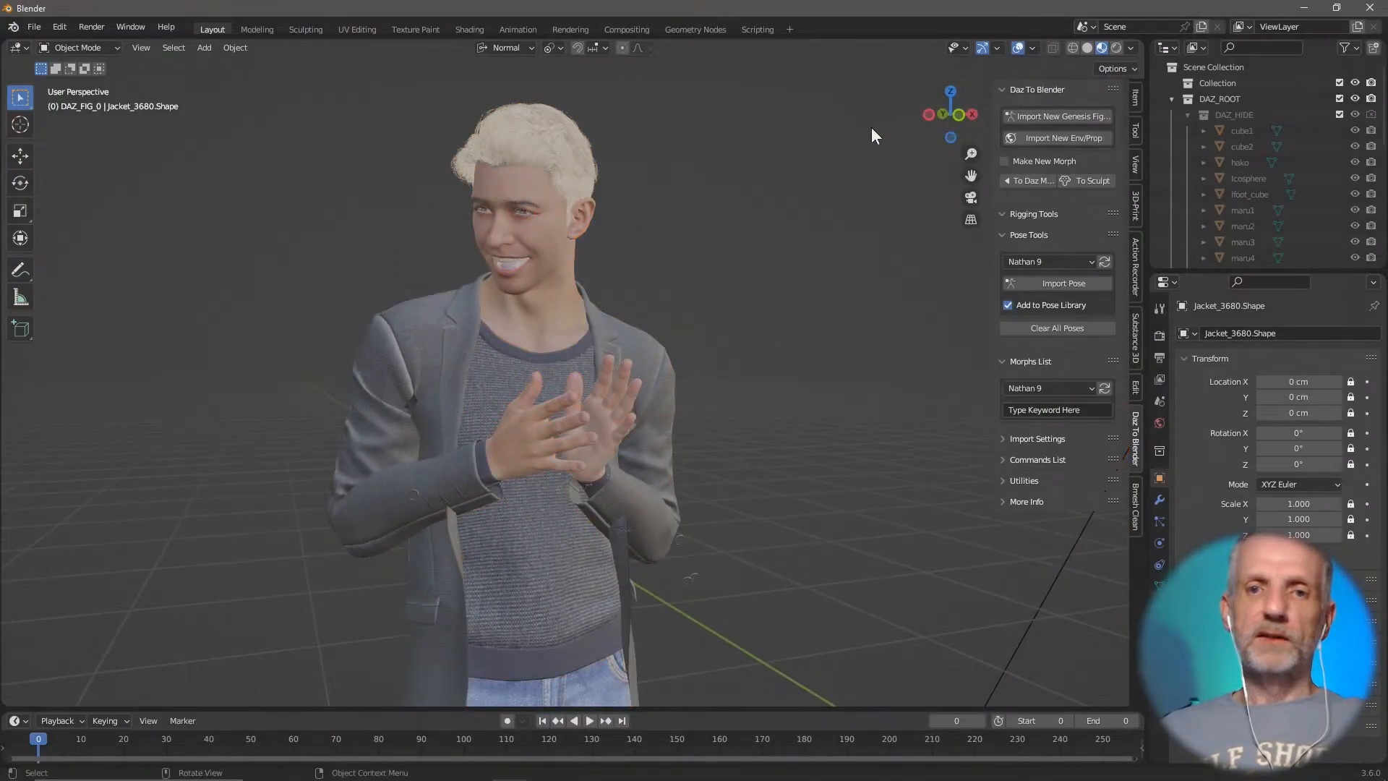
Step: Switch the viewport to rendered shading and check the figure's lighting up close and at full length
{"action": "left_click", "coordinate": [1117, 48]}
{"action": "scroll", "coordinate": [766, 263], "scroll_direction": "down", "scroll_amount": 3}
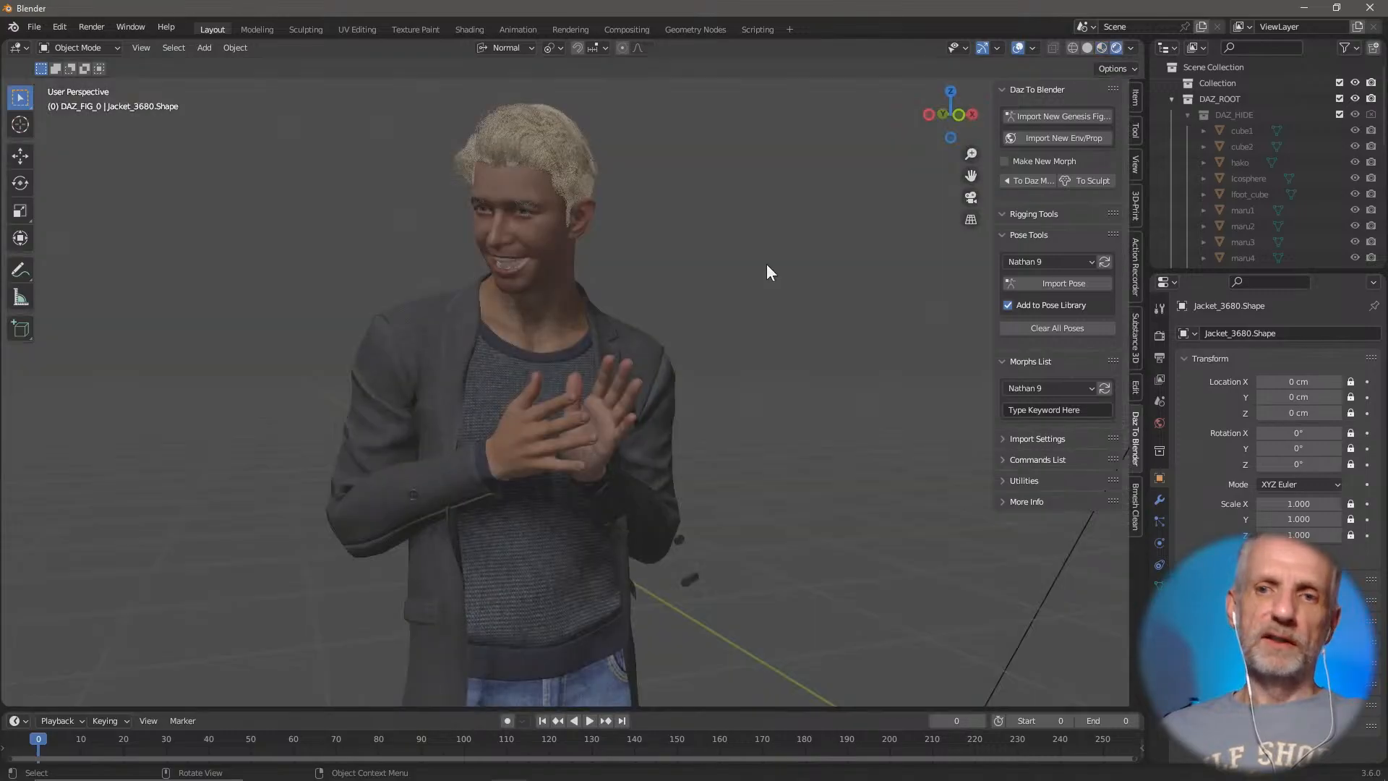
{"action": "scroll", "coordinate": [739, 306], "scroll_direction": "down", "scroll_amount": 2}
{"action": "middle_click_drag", "start_coordinate": [739, 306], "coordinate": [662, 305]}
{"action": "scroll", "coordinate": [716, 314], "scroll_direction": "down", "scroll_amount": 4}
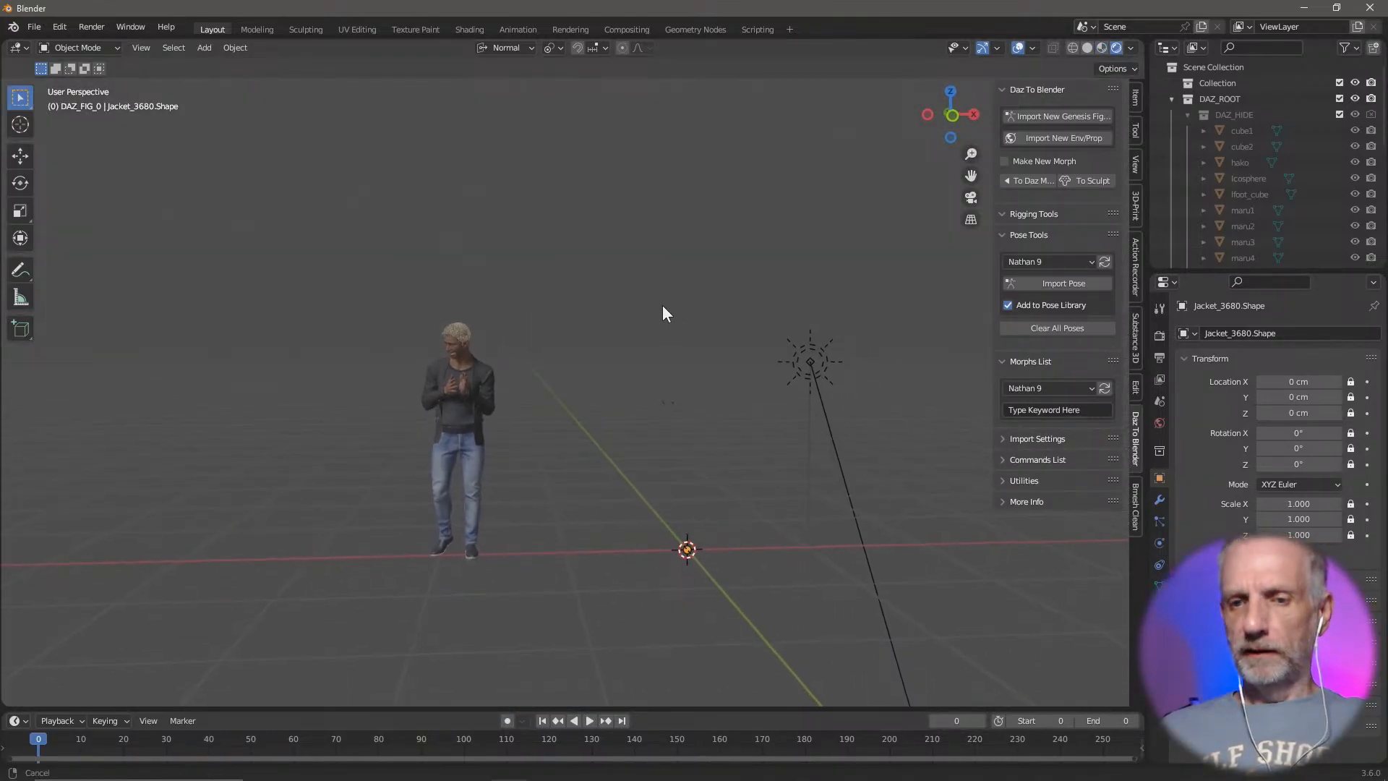
Step: Delete the daz_sun light that was imported with the figure
{"action": "left_click", "coordinate": [808, 361]}
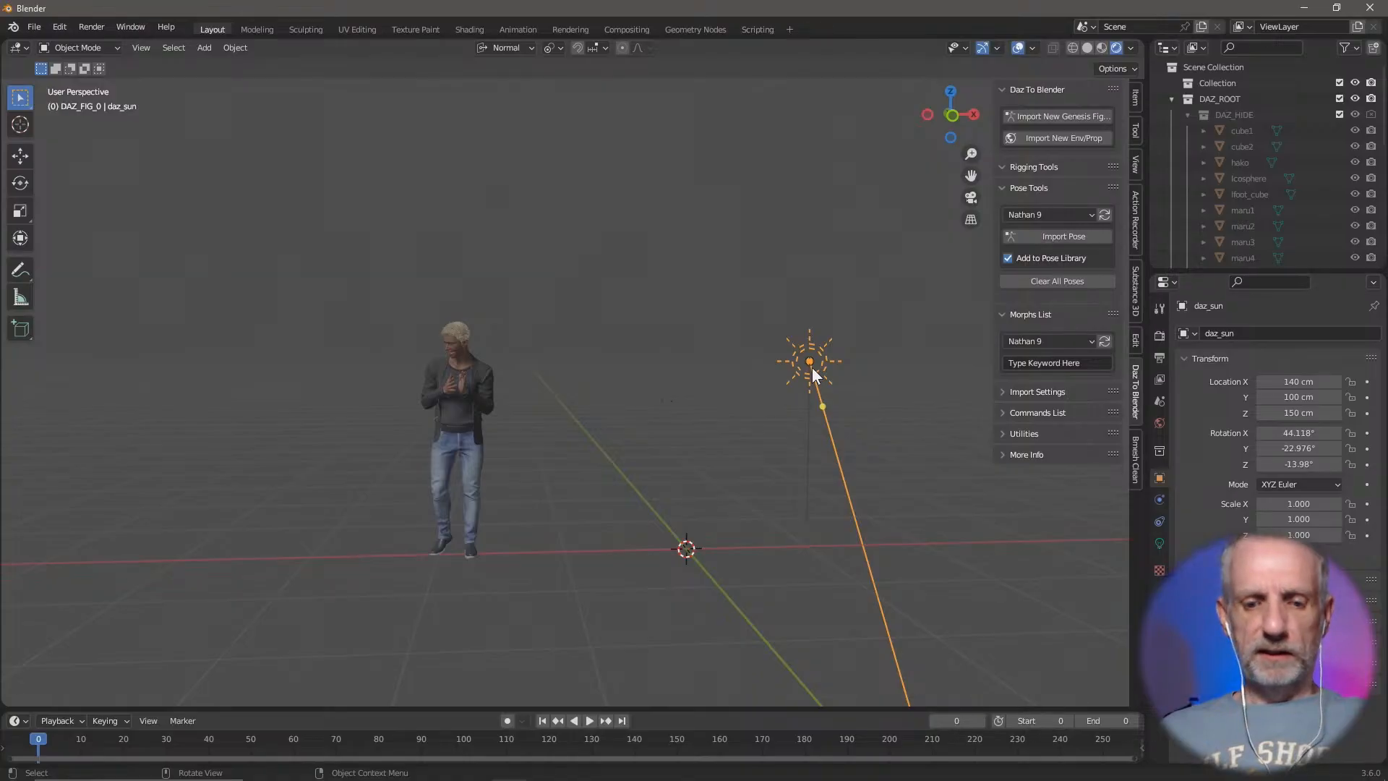
{"action": "key", "text": "r"}
{"action": "right_click", "coordinate": [818, 360]}
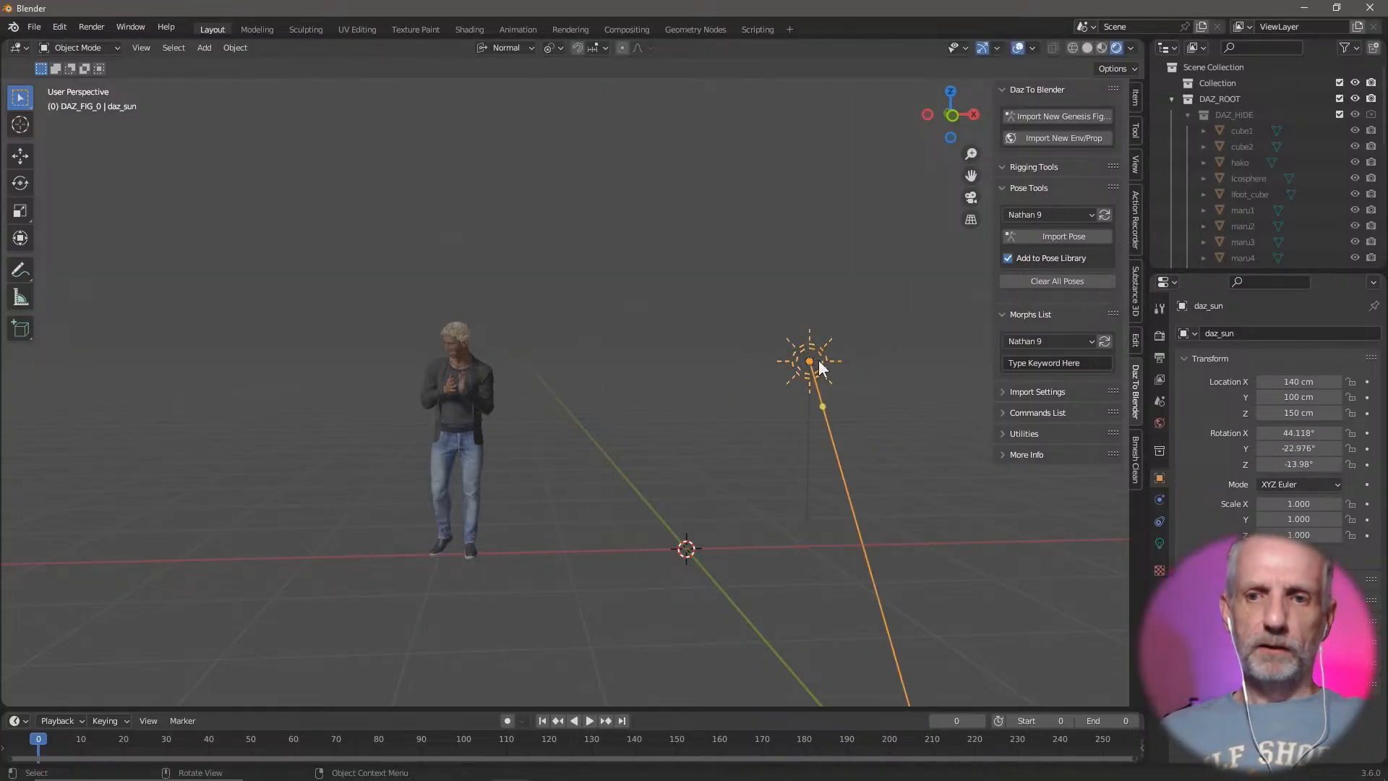
{"action": "key", "text": "x"}
{"action": "left_click", "coordinate": [818, 360]}
Step: Add an area light at the scene origin and scale it up by a factor of about 5.5
{"action": "middle_click_drag", "start_coordinate": [648, 400], "coordinate": [650, 451]}
{"action": "key", "text": "shift+a"}
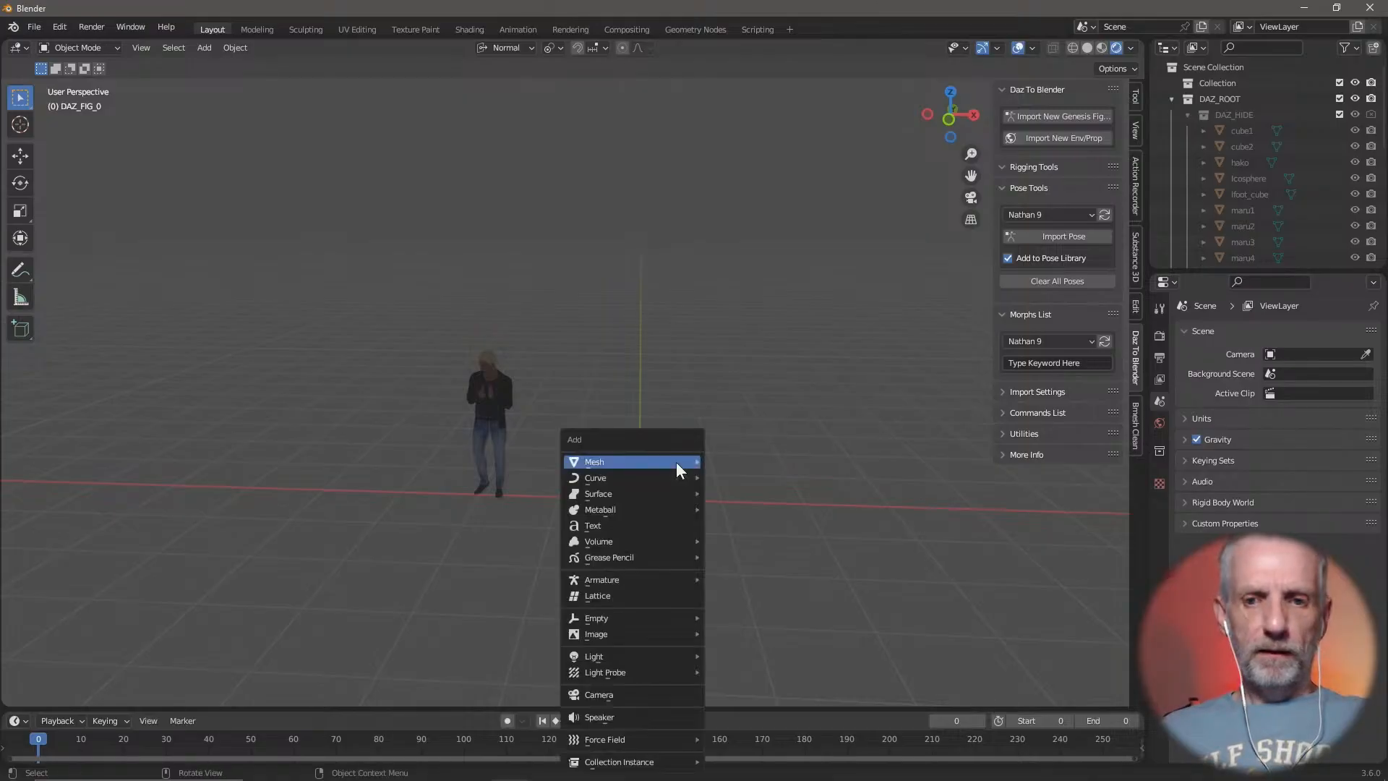
{"action": "mouse_move", "coordinate": [676, 463]}
{"action": "mouse_move", "coordinate": [684, 652]}
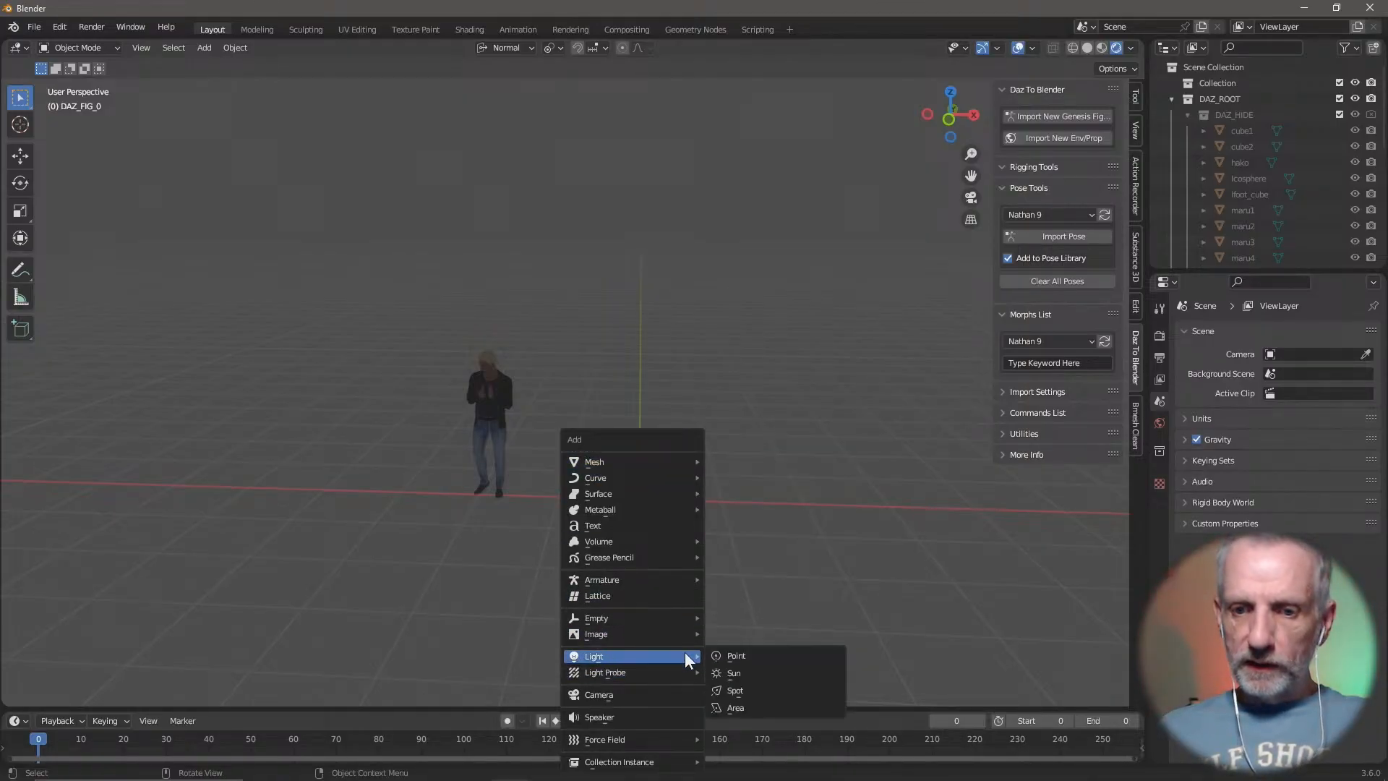
{"action": "left_click", "coordinate": [797, 706]}
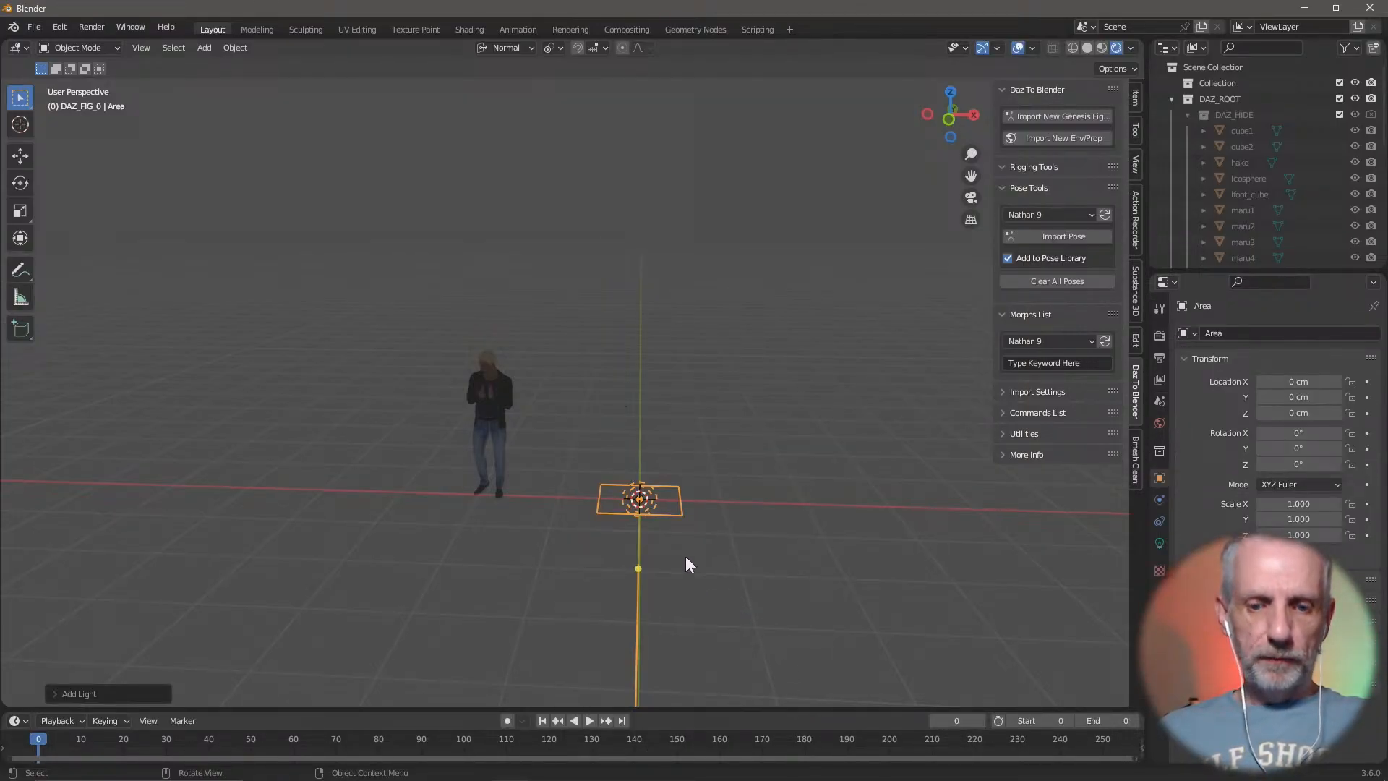
{"action": "key", "text": "s"}
{"action": "left_click", "coordinate": [989, 710]}
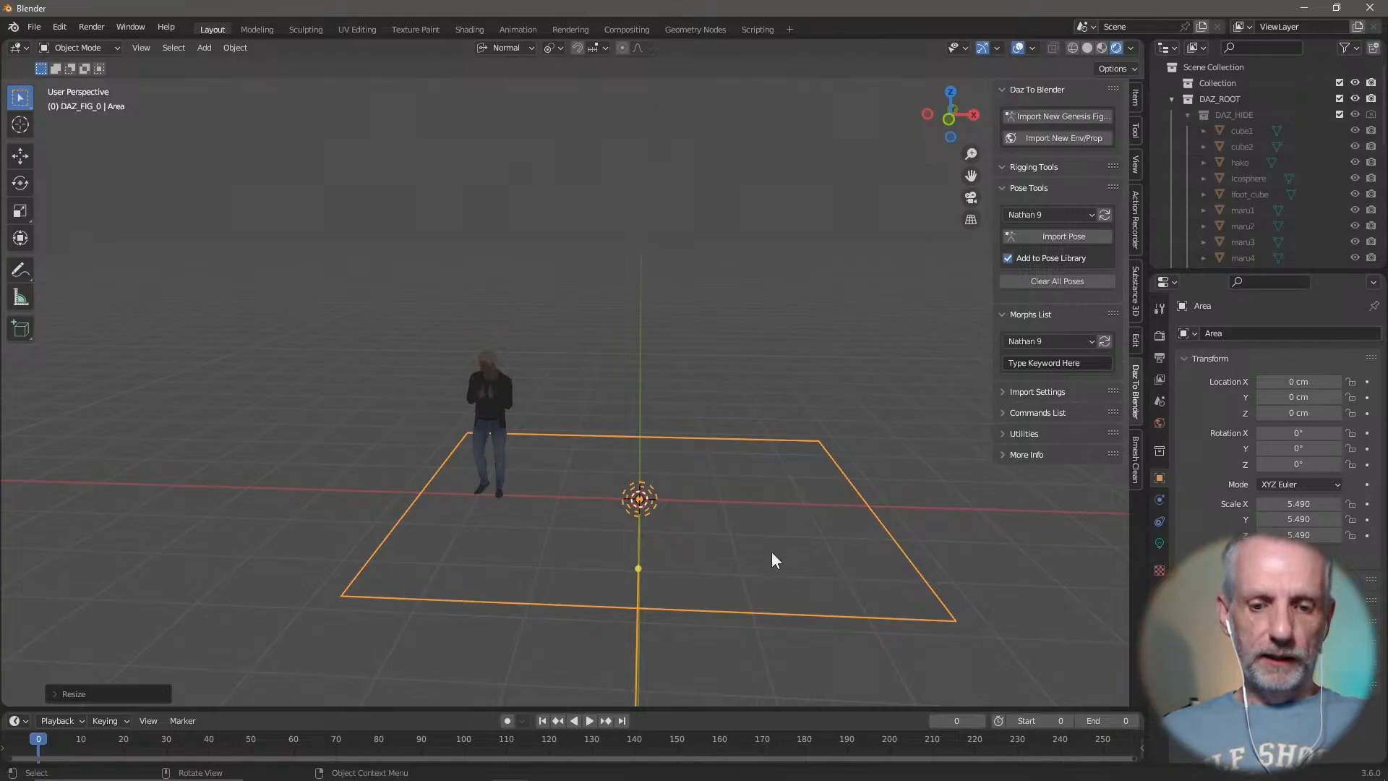
Step: Move the area light to about -169 cm on X and raise it to about 358 cm on Z, above the figure
{"action": "key", "text": "g"}
{"action": "key", "text": "x"}
{"action": "left_click", "coordinate": [635, 547]}
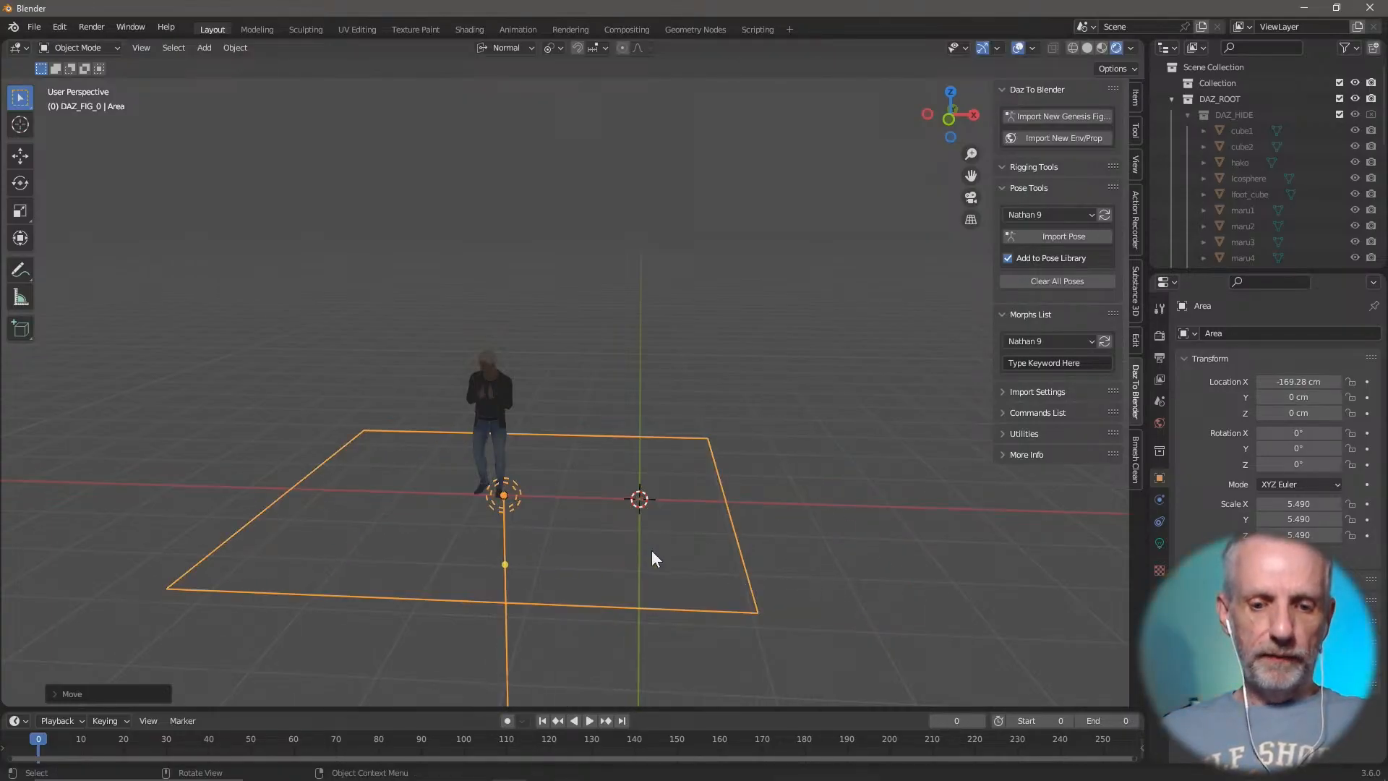
{"action": "key", "text": "g"}
{"action": "key", "text": "z"}
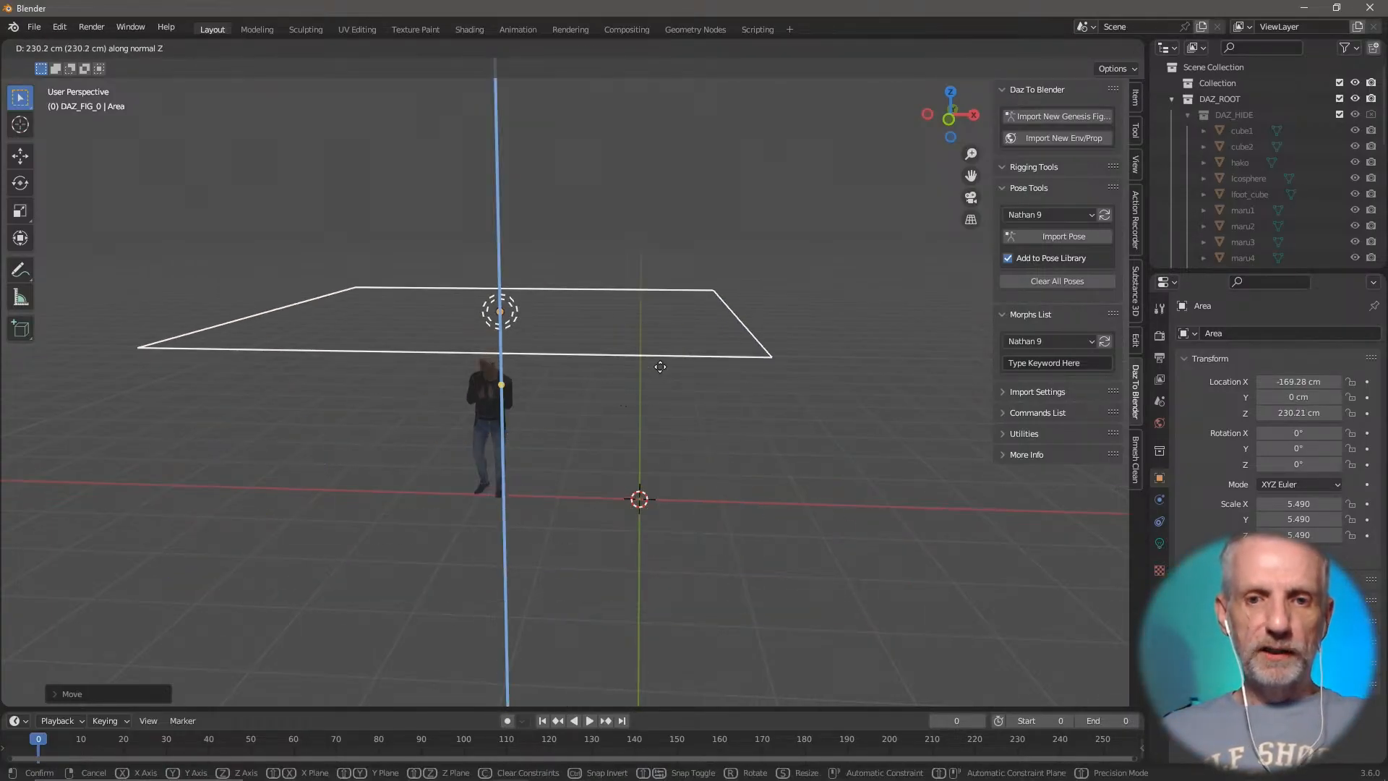
{"action": "left_click", "coordinate": [678, 254]}
Step: Set the area light's power to 100 W in its light settings
{"action": "scroll", "coordinate": [528, 282], "scroll_direction": "up", "scroll_amount": 3}
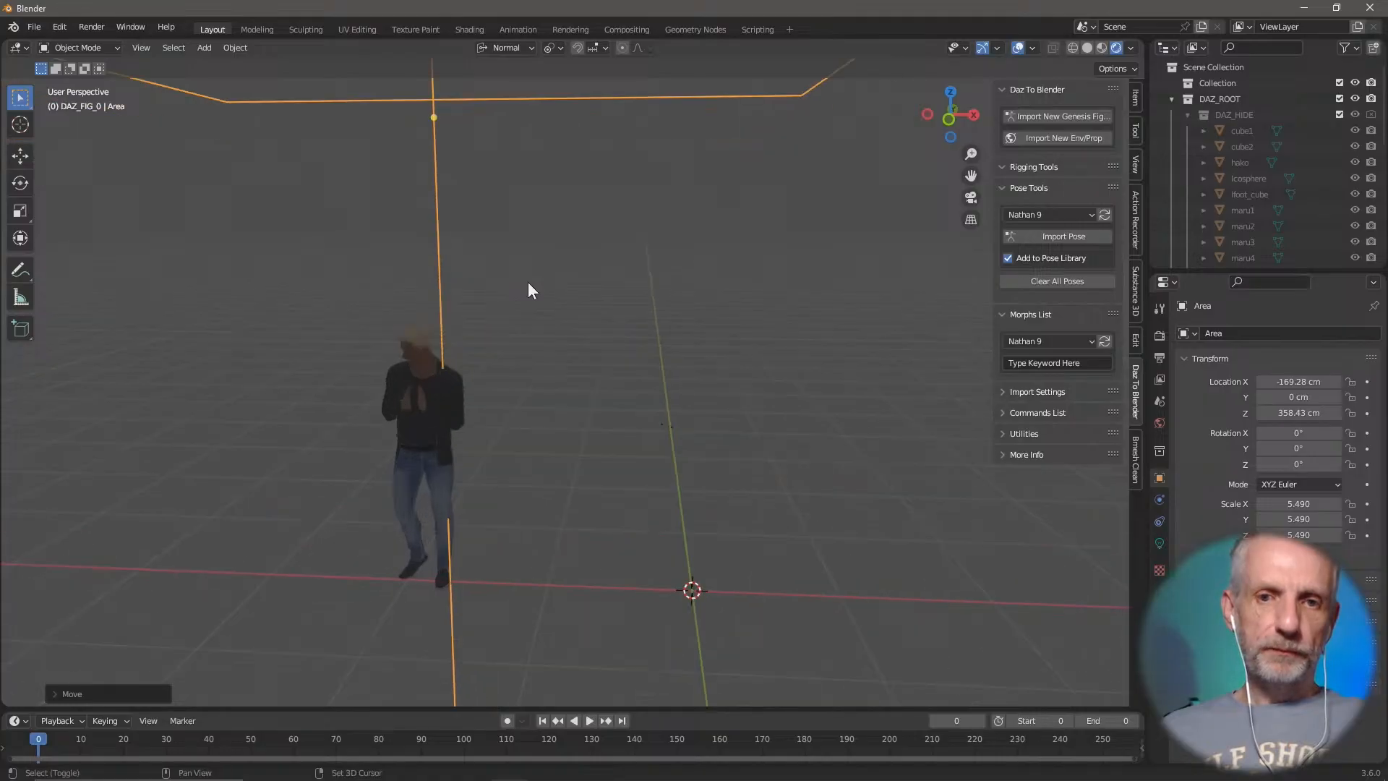
{"action": "middle_click_drag", "start_coordinate": [528, 282], "coordinate": [635, 275], "text": "shift"}
{"action": "left_click", "coordinate": [1159, 543]}
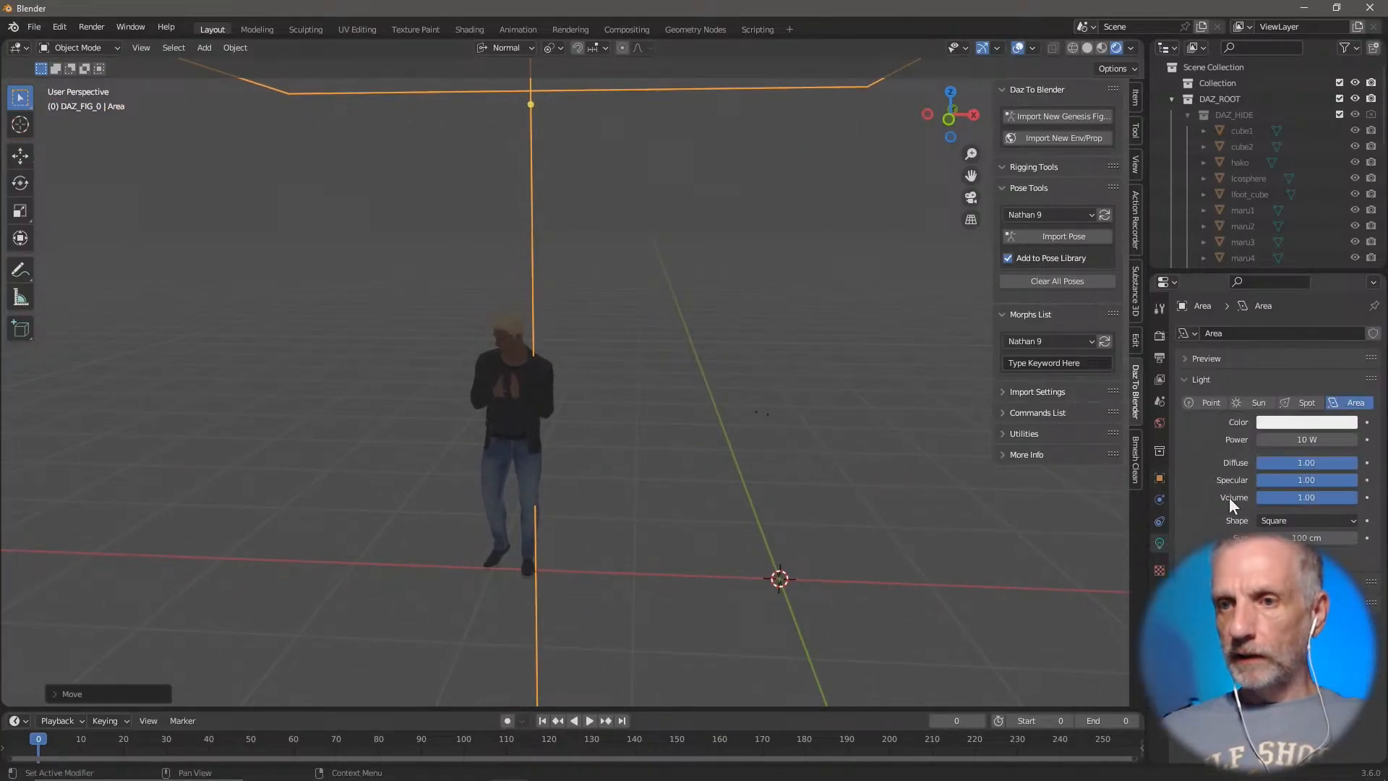
{"action": "left_click", "coordinate": [1322, 440]}
{"action": "type", "text": "100"}
{"action": "key", "text": "Return"}
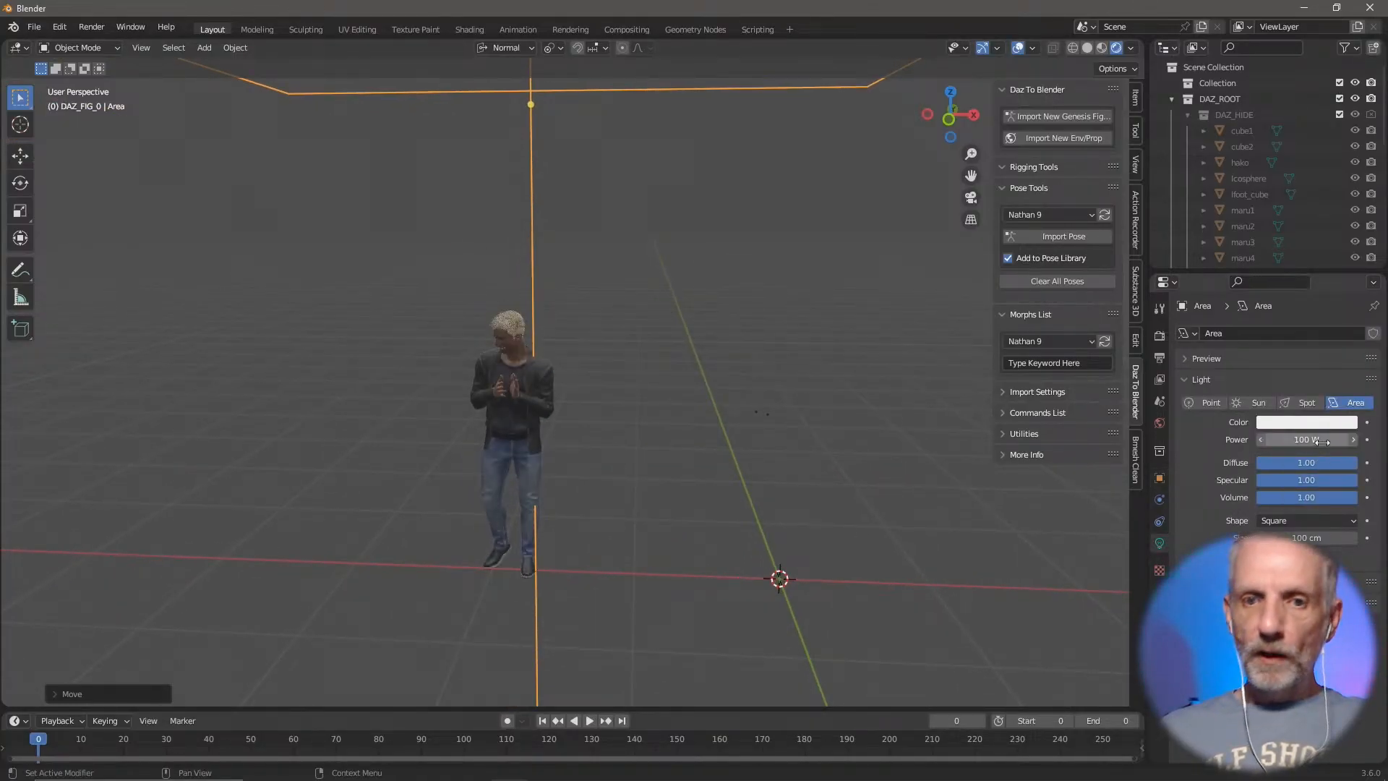
Step: Lower the area light along Z so it sits closer above the figure
{"action": "scroll", "coordinate": [895, 363], "scroll_direction": "up", "scroll_amount": 1}
{"action": "scroll", "coordinate": [880, 347], "scroll_direction": "down", "scroll_amount": 2}
{"action": "scroll", "coordinate": [875, 347], "scroll_direction": "up", "scroll_amount": 2}
{"action": "scroll", "coordinate": [860, 348], "scroll_direction": "down", "scroll_amount": 2}
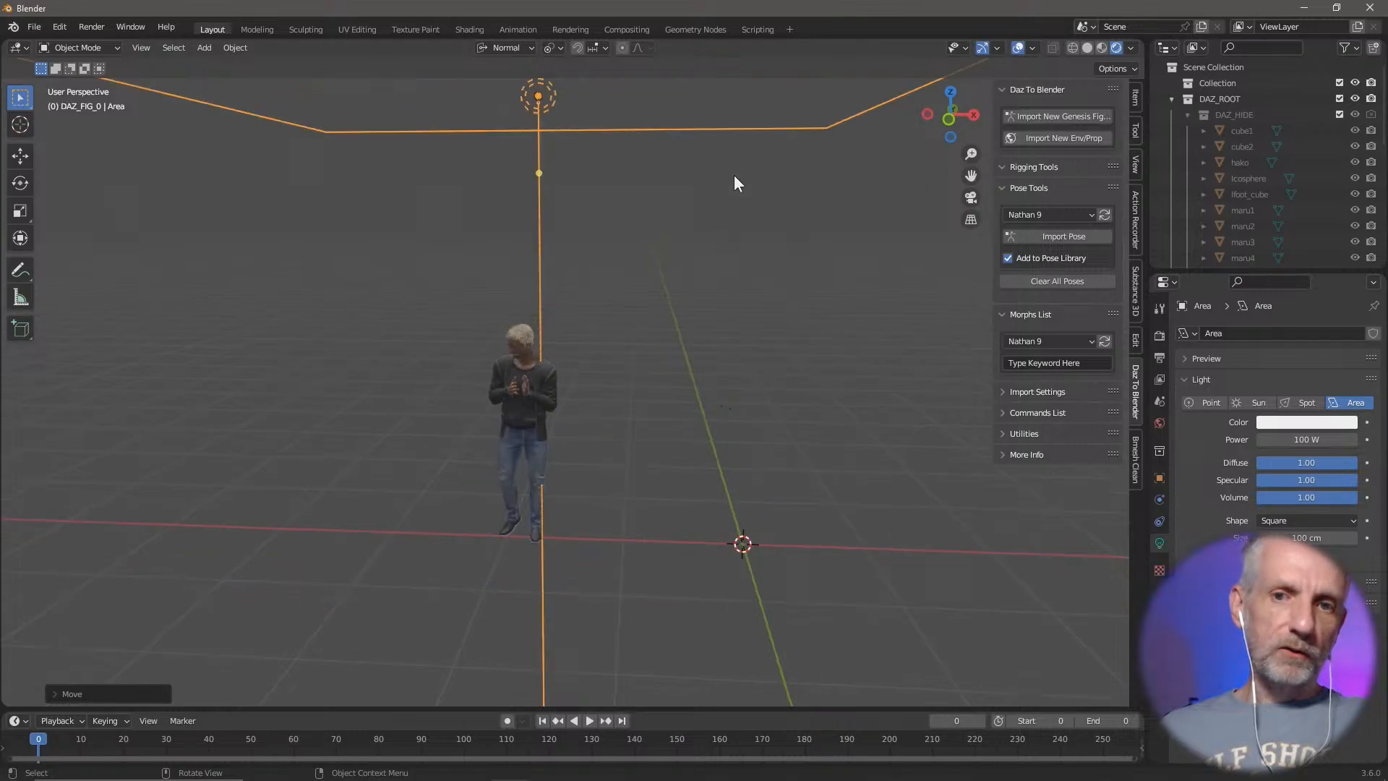
{"action": "key", "text": "g"}
{"action": "key", "text": "z"}
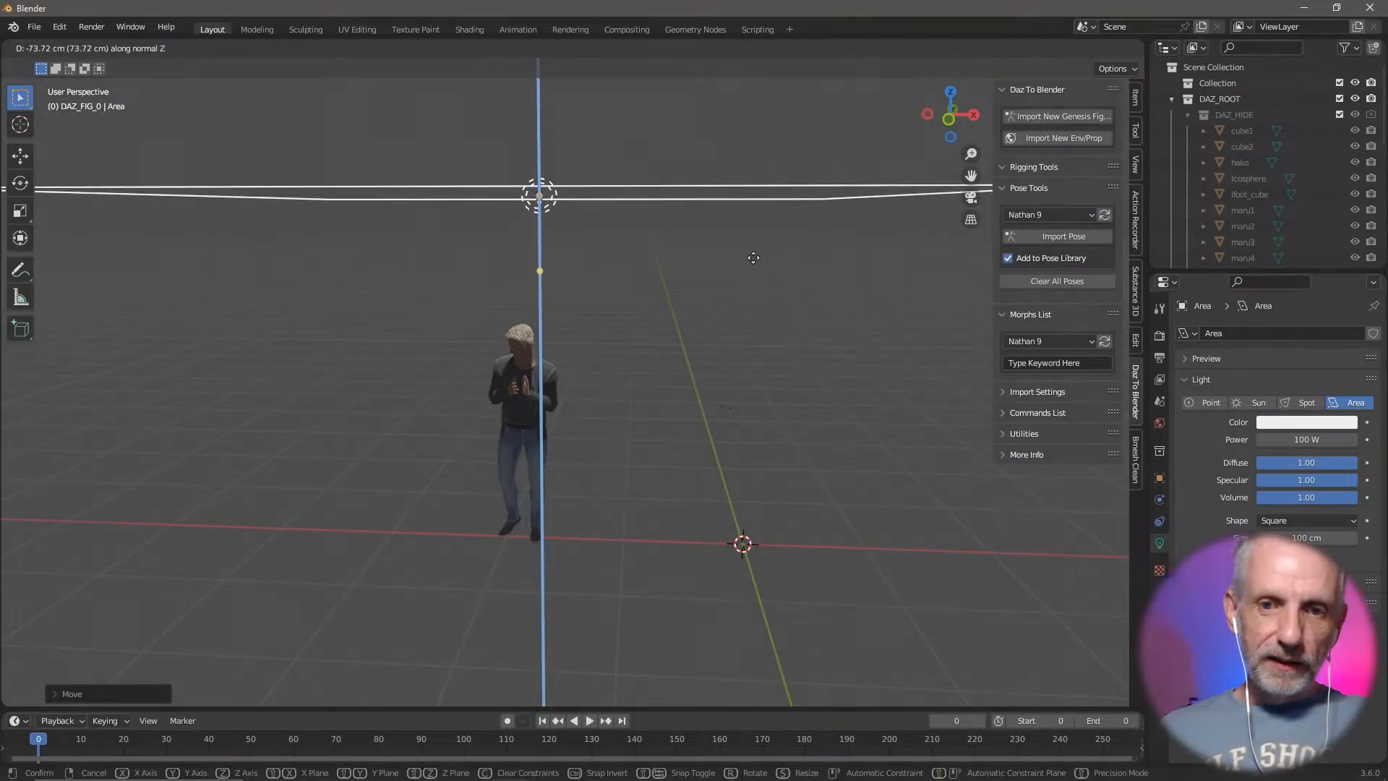
{"action": "left_click", "coordinate": [757, 225]}
Step: Add a point light at the scene origin
{"action": "middle_click_drag", "start_coordinate": [714, 289], "coordinate": [749, 261]}
{"action": "key", "text": "shift+a"}
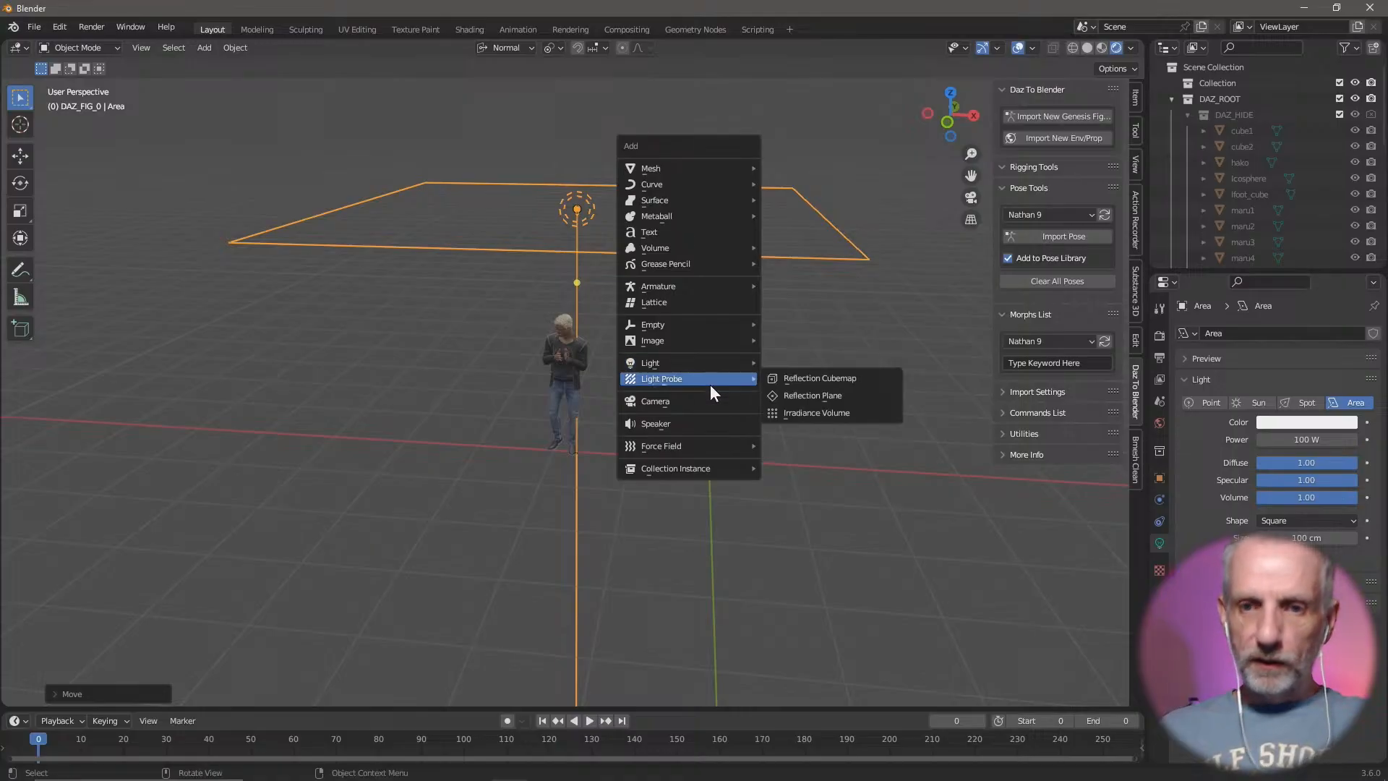
{"action": "mouse_move", "coordinate": [740, 329]}
{"action": "mouse_move", "coordinate": [742, 363]}
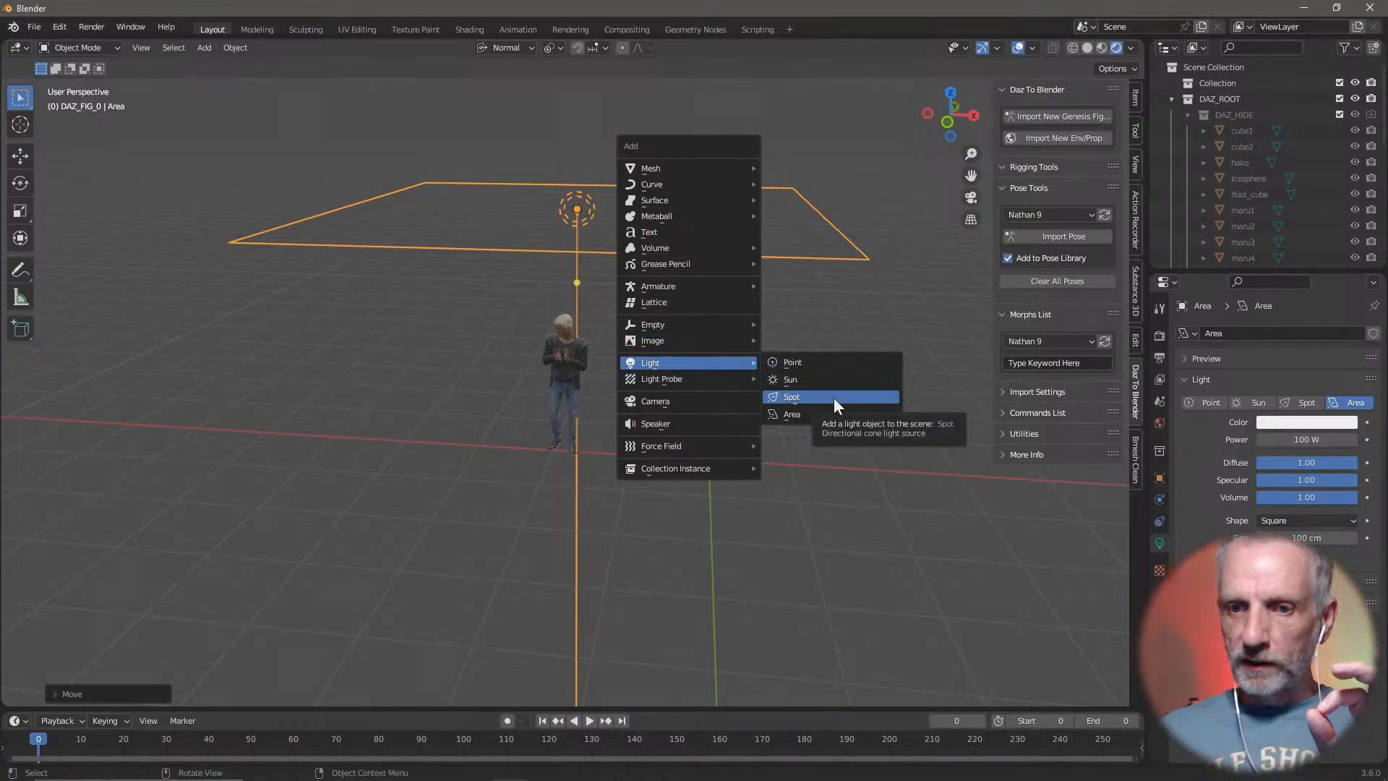
{"action": "left_click", "coordinate": [839, 363]}
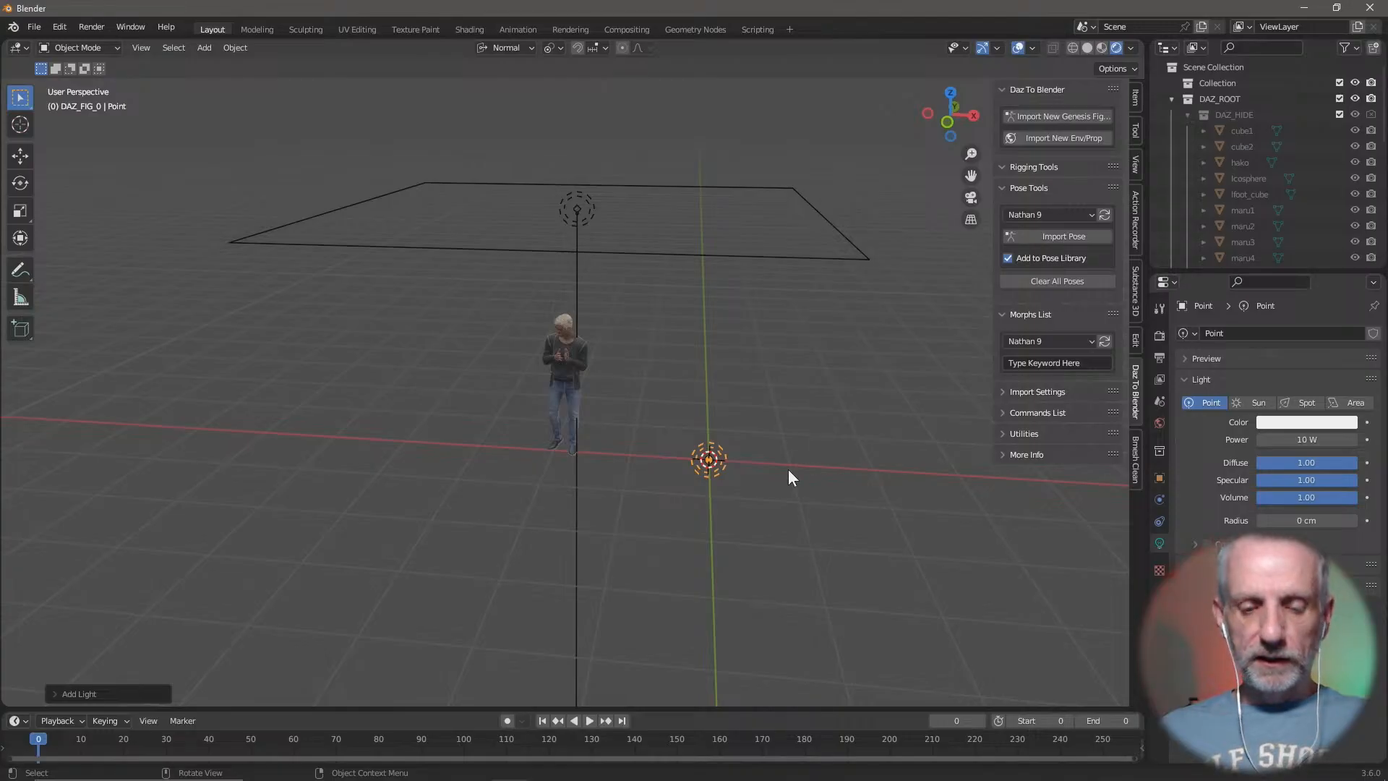
Step: Raise the point light about 149 cm on Z and move it about 239 cm along negative X, beside the figure
{"action": "key", "text": "g"}
{"action": "key", "text": "z"}
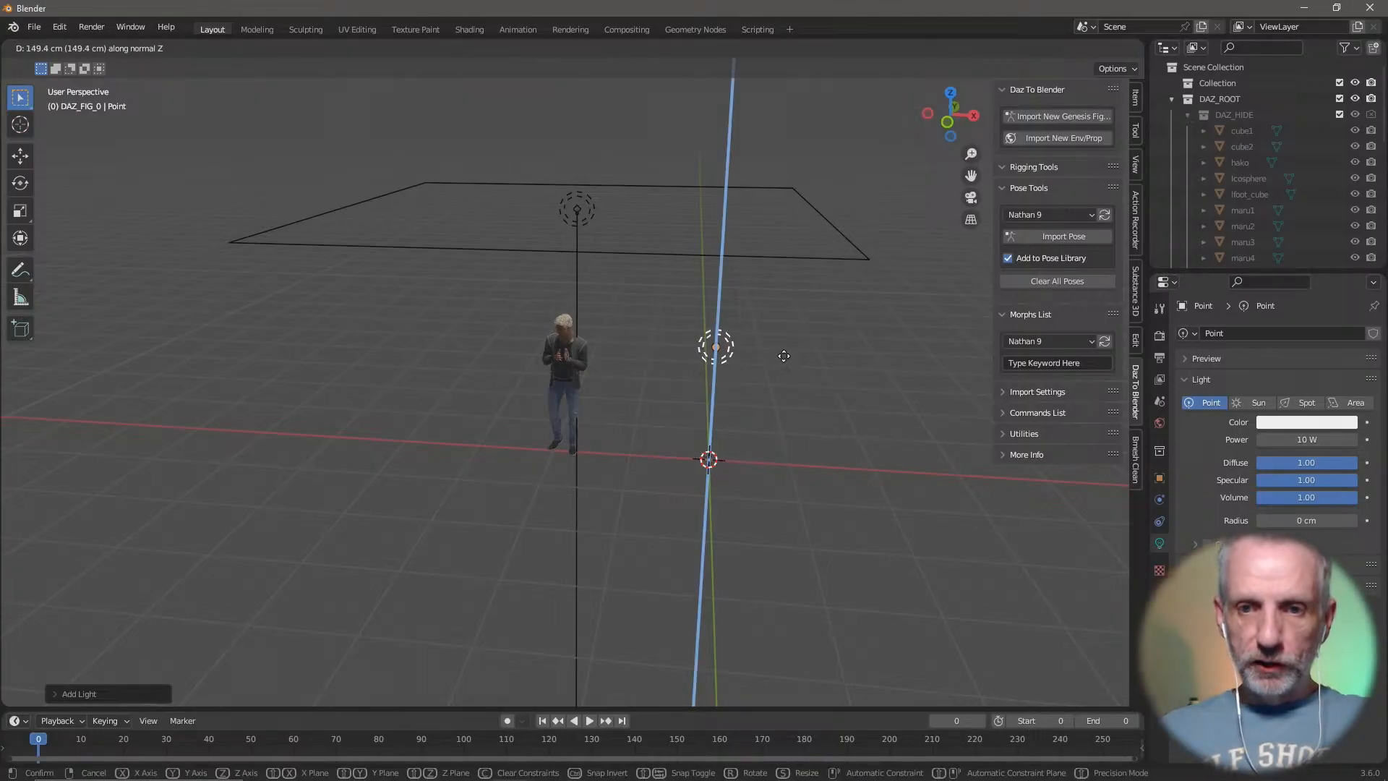
{"action": "key", "text": "z"}
{"action": "key", "text": "x"}
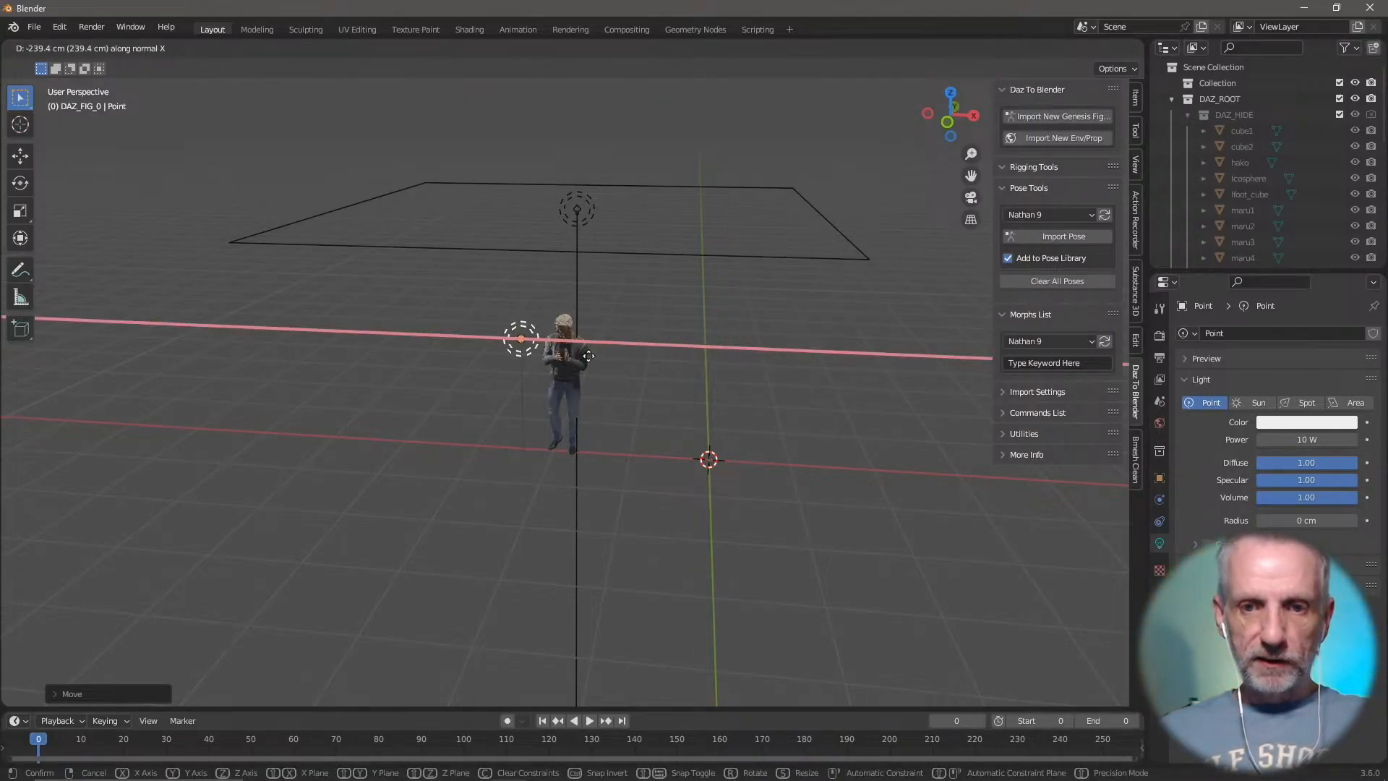
{"action": "left_click", "coordinate": [588, 355]}
Step: Move the point light horizontally to a spot in front of and beside the figure, and set its power to 50 W
{"action": "key", "text": "g"}
{"action": "key", "text": "shift+z"}
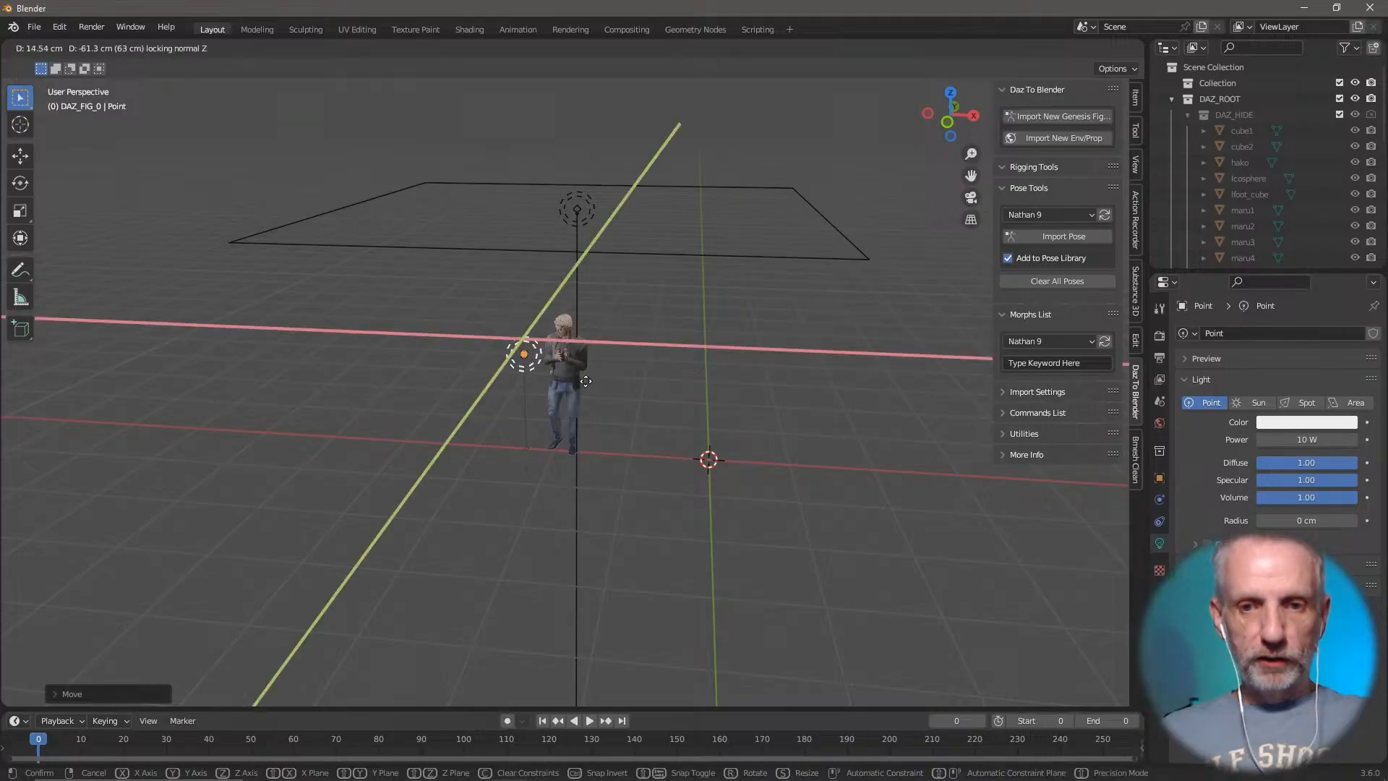
{"action": "left_click", "coordinate": [567, 380]}
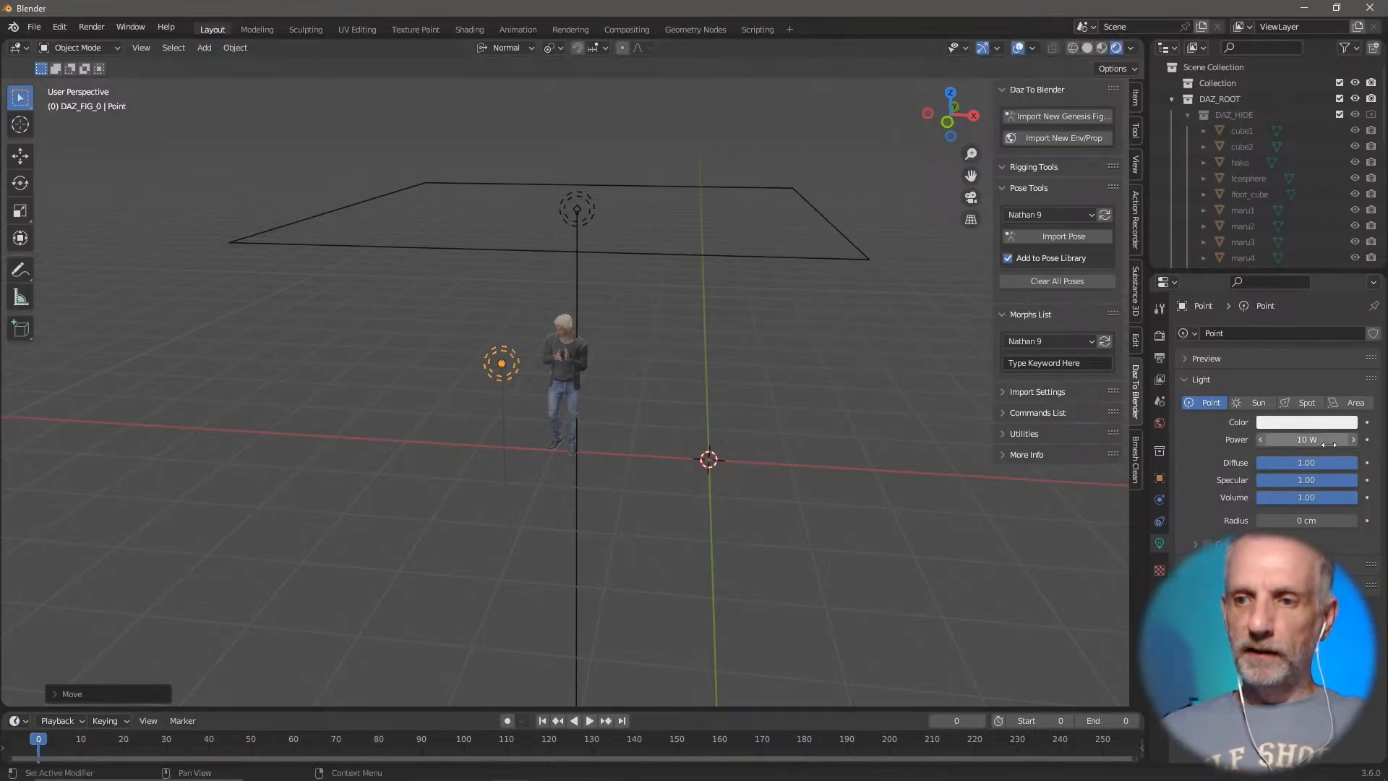
{"action": "key", "text": "Return"}
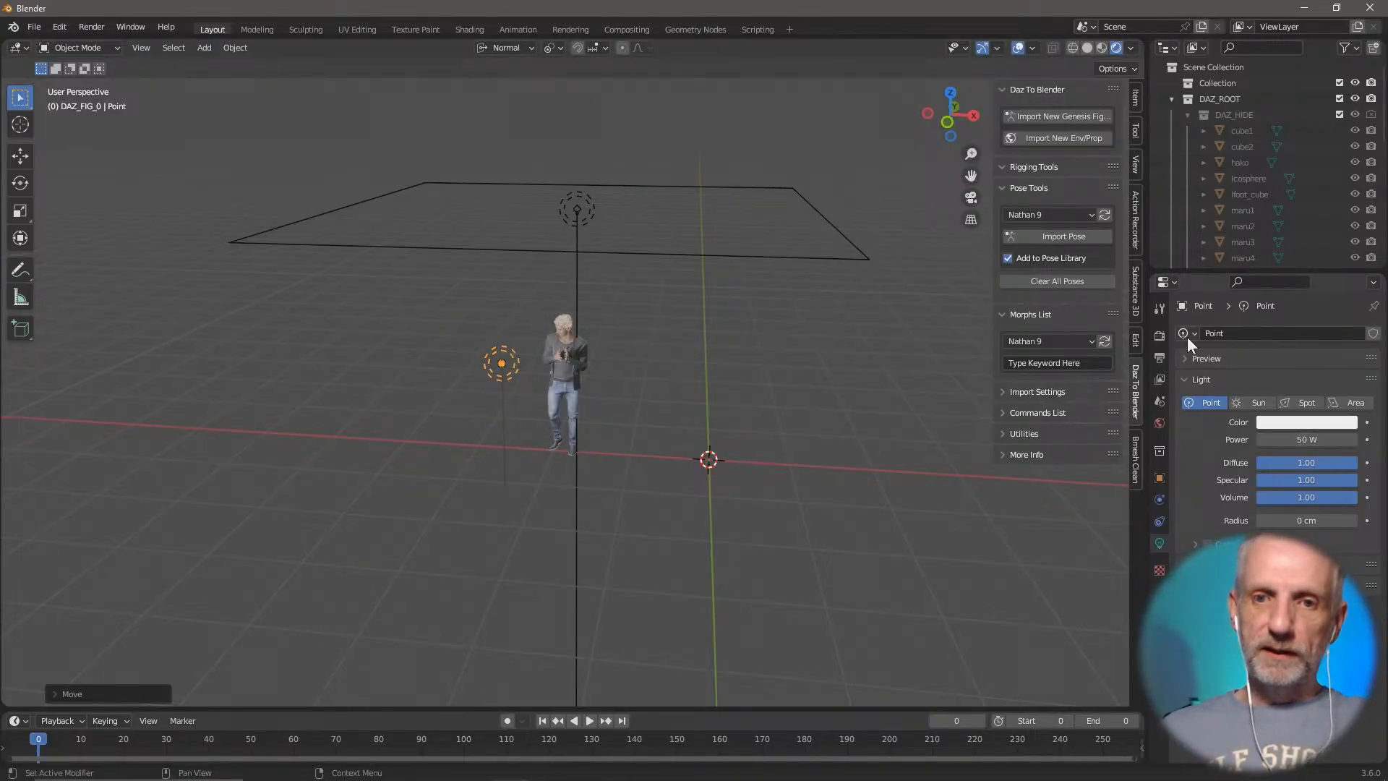
Step: Select and frame the figure's body, and examine the rendered lighting on the face, hands and jacket up close
{"action": "scroll", "coordinate": [673, 307], "scroll_direction": "up", "scroll_amount": 5}
{"action": "scroll", "coordinate": [626, 311], "scroll_direction": "up", "scroll_amount": 5}
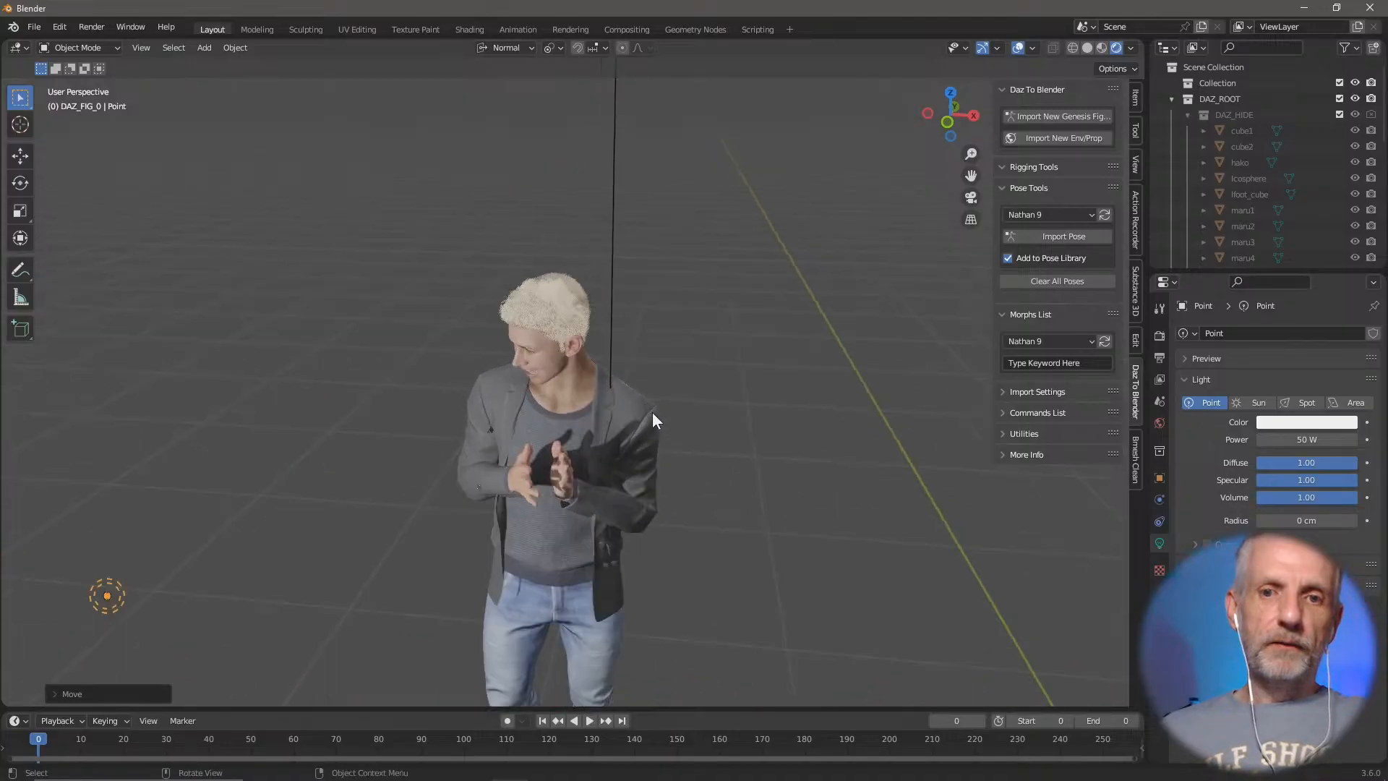
{"action": "middle_click_drag", "start_coordinate": [654, 387], "coordinate": [804, 345], "text": "shift"}
{"action": "scroll", "coordinate": [744, 362], "scroll_direction": "up", "scroll_amount": 3}
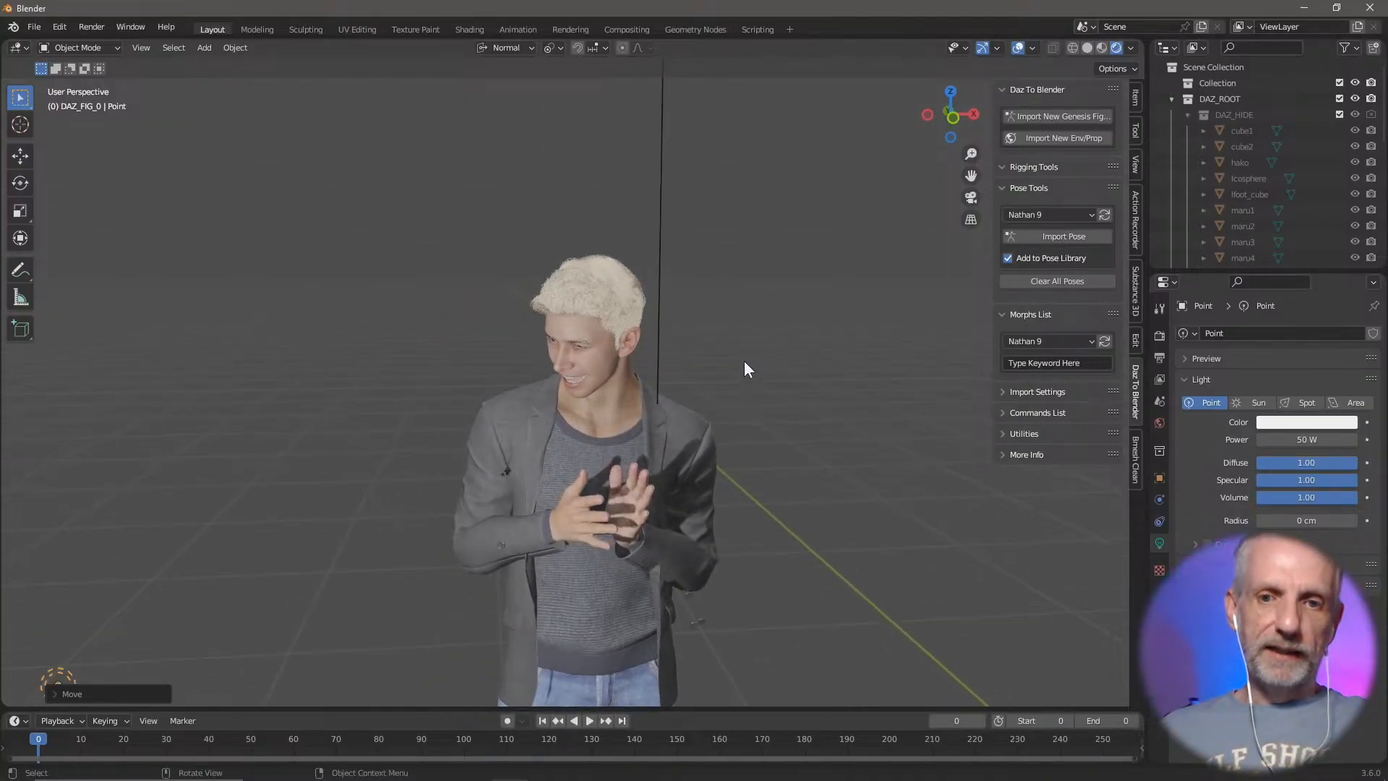
{"action": "middle_click_drag", "start_coordinate": [721, 371], "coordinate": [583, 488]}
{"action": "left_click", "coordinate": [583, 488]}
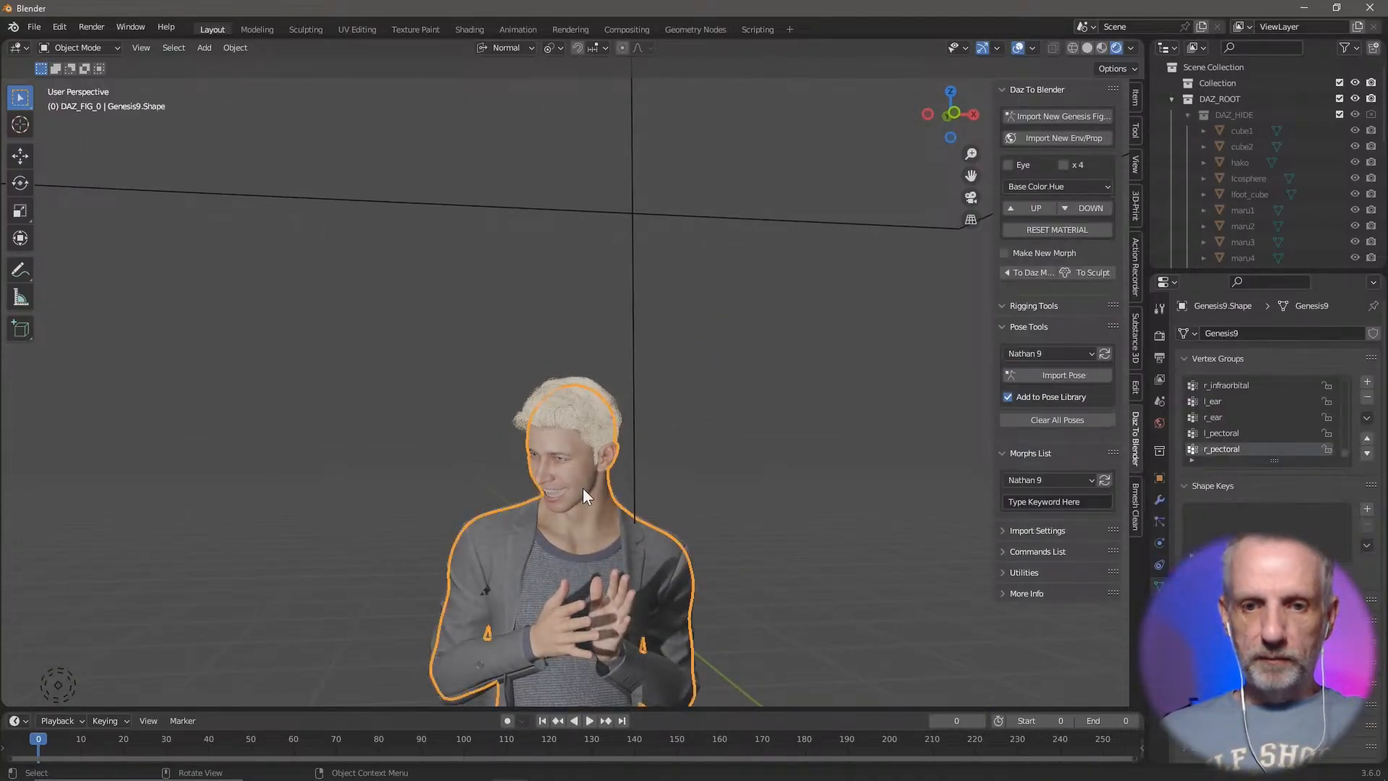
{"action": "key", "text": "KP_Decimal"}
{"action": "scroll", "coordinate": [533, 355], "scroll_direction": "down", "scroll_amount": 3}
{"action": "scroll", "coordinate": [577, 332], "scroll_direction": "up", "scroll_amount": 5}
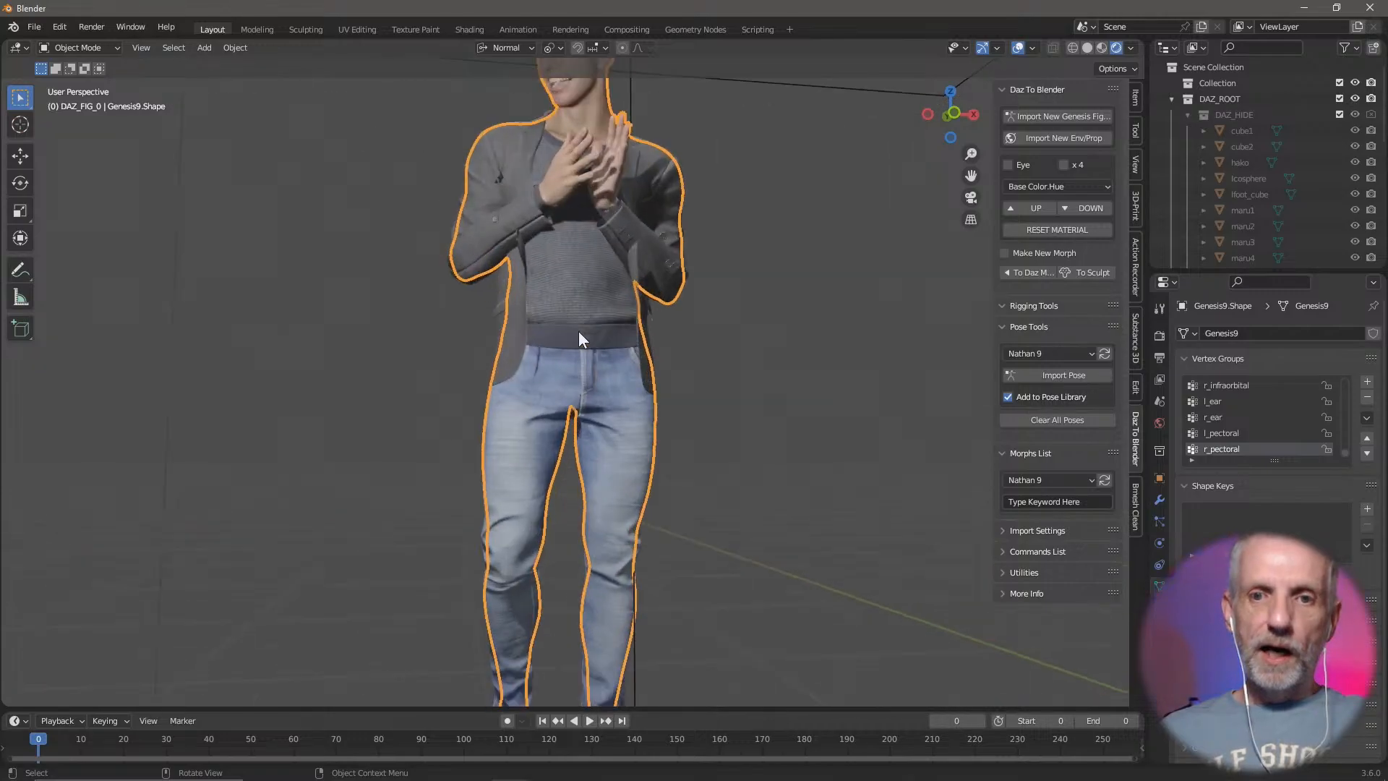
{"action": "middle_click_drag", "start_coordinate": [593, 285], "coordinate": [575, 462], "text": "shift"}
{"action": "scroll", "coordinate": [575, 370], "scroll_direction": "up", "scroll_amount": 1}
{"action": "scroll", "coordinate": [608, 331], "scroll_direction": "up", "scroll_amount": 2}
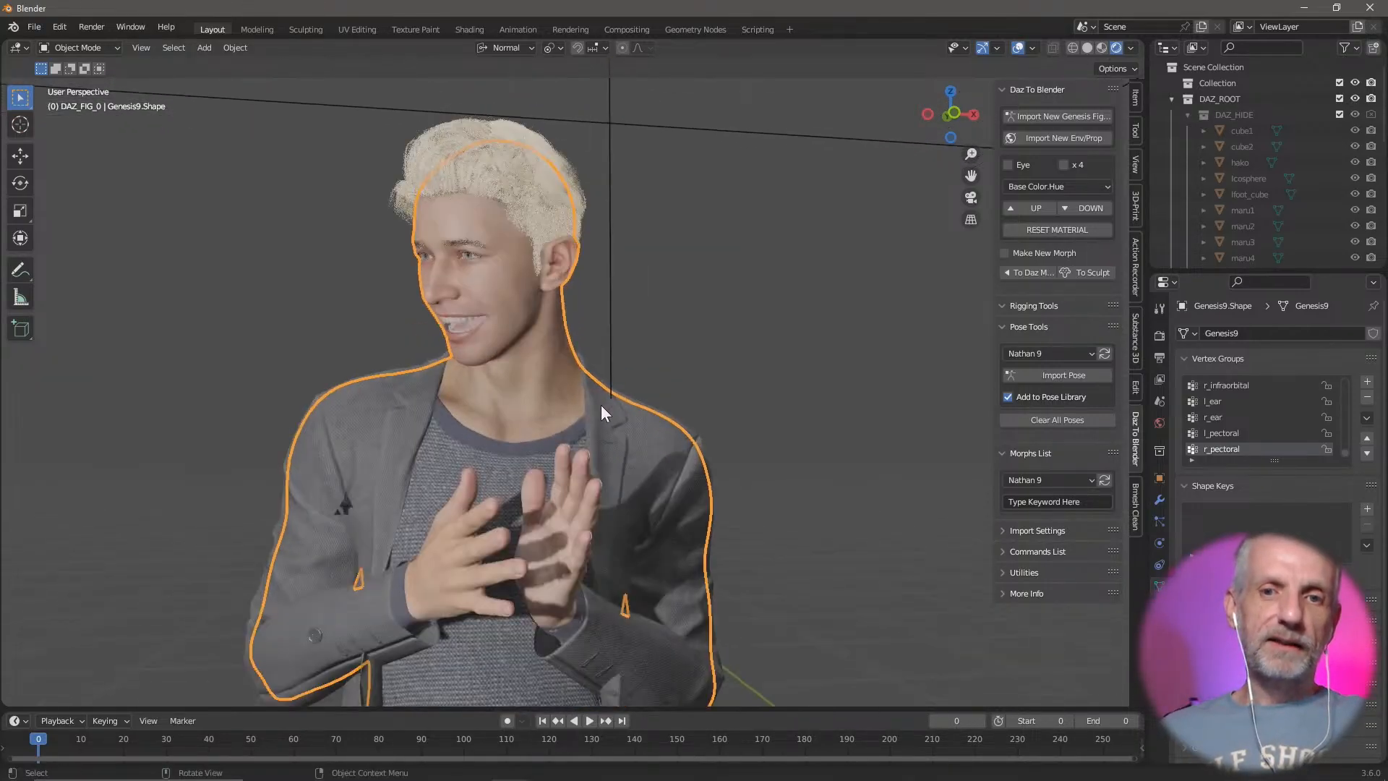
{"action": "scroll", "coordinate": [592, 387], "scroll_direction": "up", "scroll_amount": 1}
Step: Collapse the DAZ_HIDE collection, select the point light and set its power to 40 W
{"action": "left_click", "coordinate": [1187, 114]}
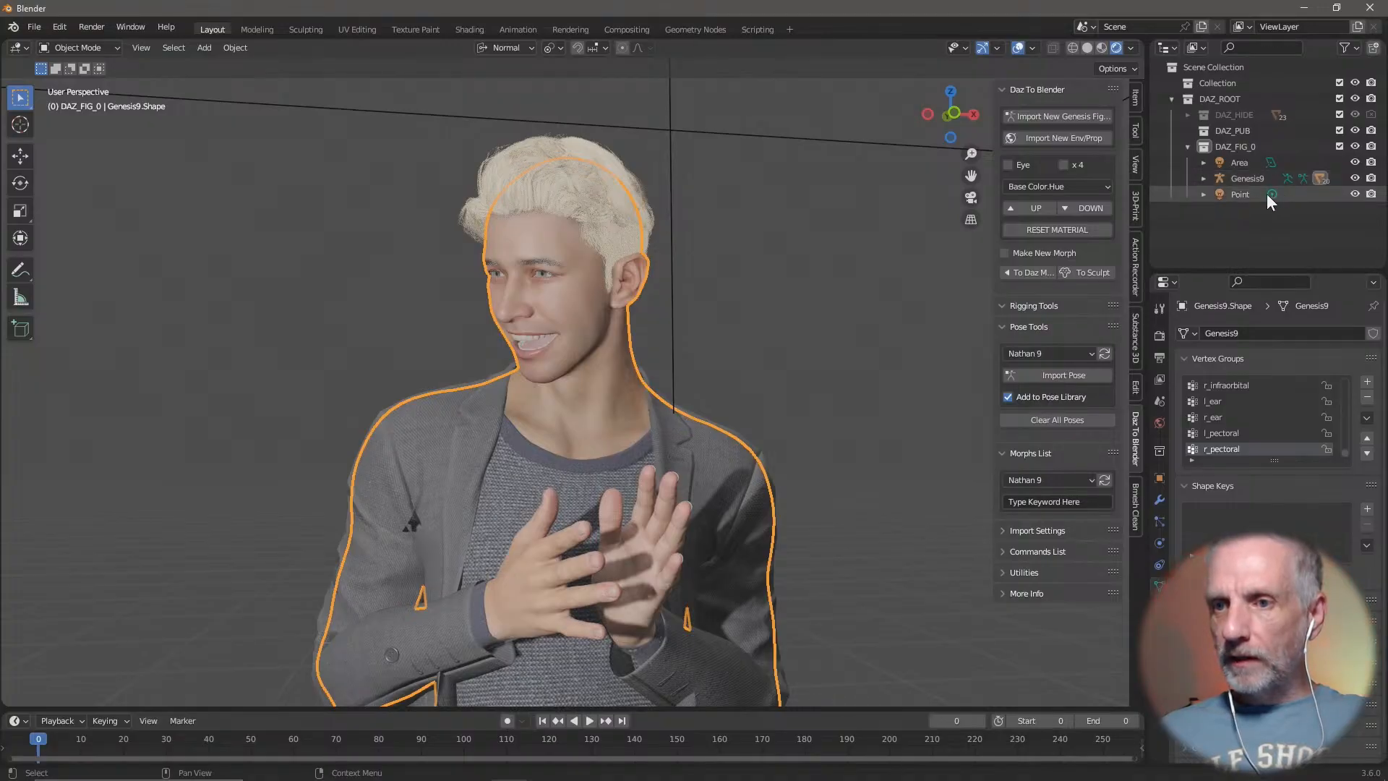
{"action": "left_click", "coordinate": [1262, 194]}
{"action": "left_click", "coordinate": [1315, 443]}
{"action": "type", "text": "4"}
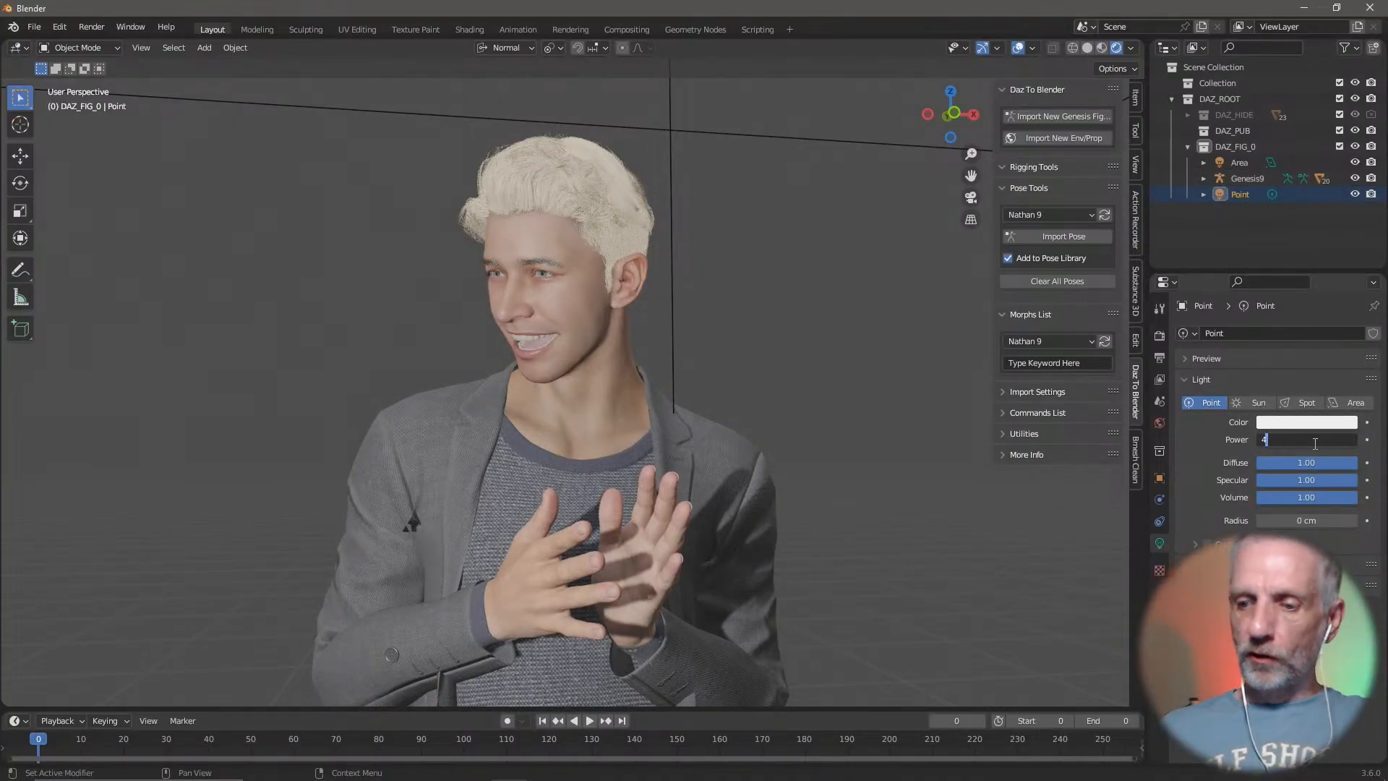
{"action": "type", "text": "0"}
{"action": "key", "text": "Return"}
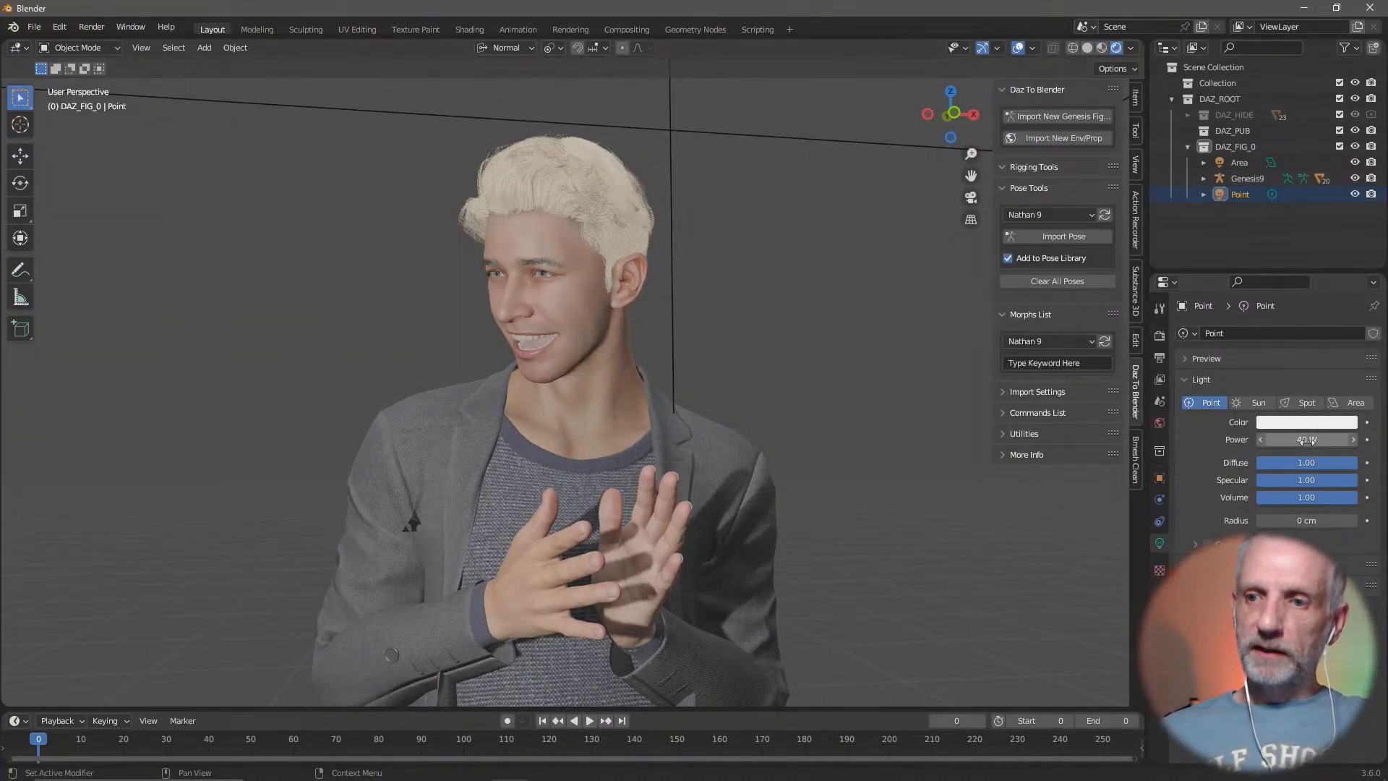
Step: Set the point light's power to 30 W and its radius to 10 cm
{"action": "left_click", "coordinate": [1307, 442]}
{"action": "type", "text": "30"}
{"action": "key", "text": "Return"}
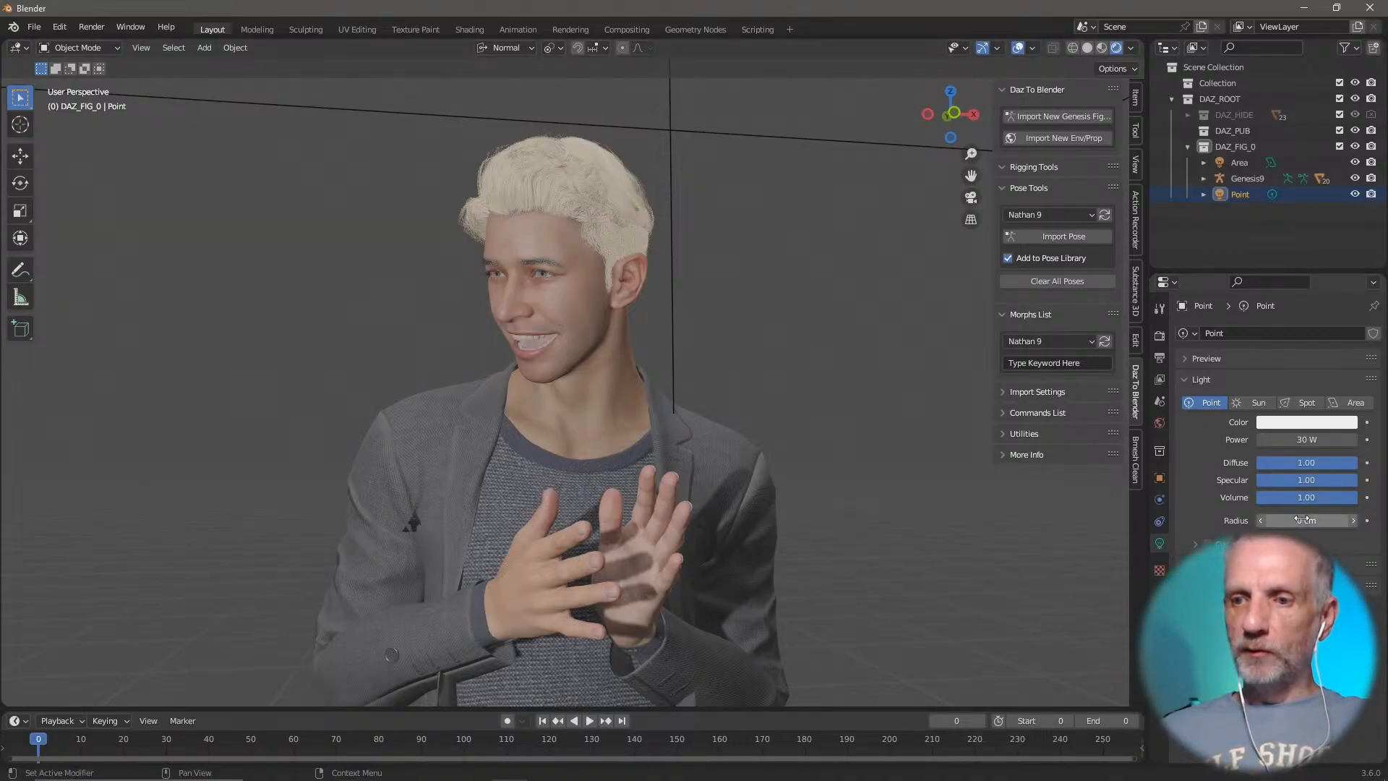
{"action": "key", "text": "Return"}
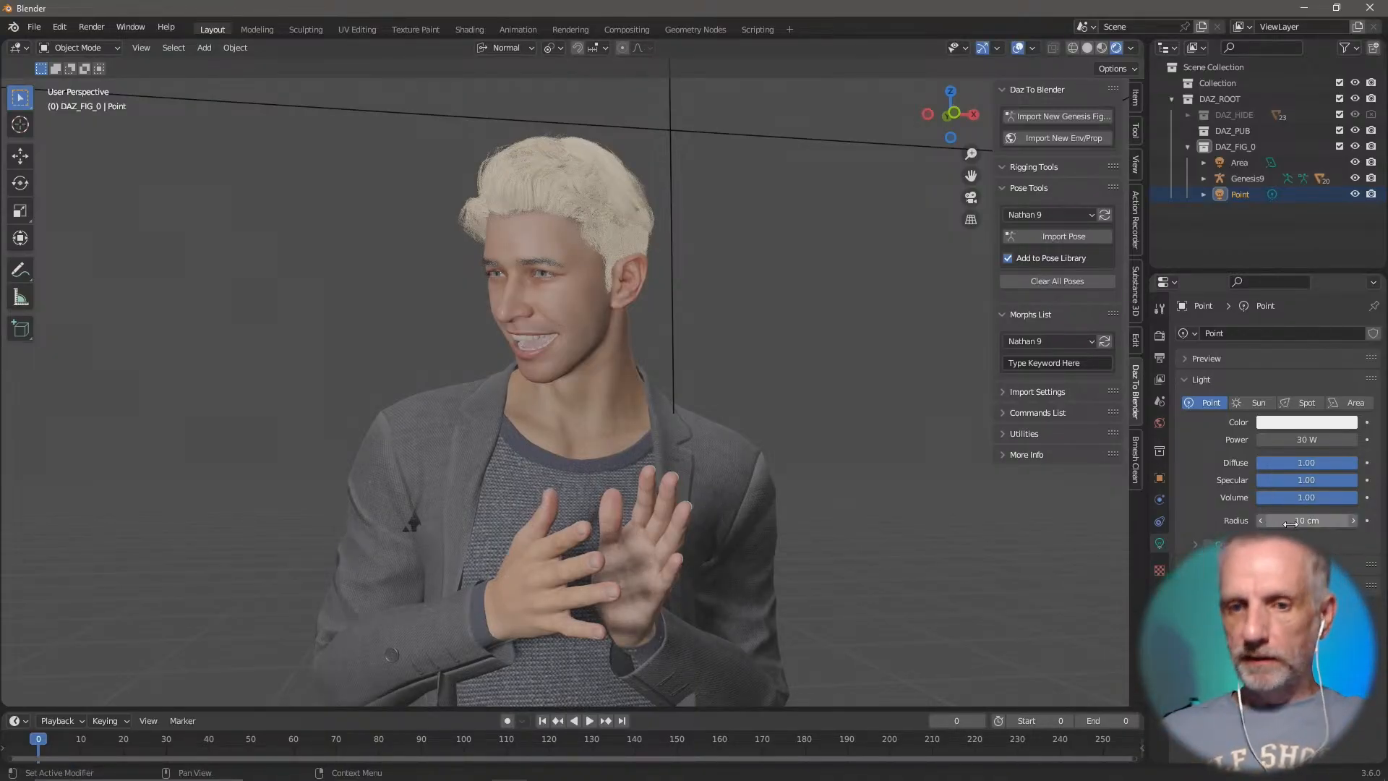
Step: Inspect the figure's face and hands from several angles under the adjusted point light
{"action": "middle_click_drag", "start_coordinate": [818, 558], "coordinate": [798, 509]}
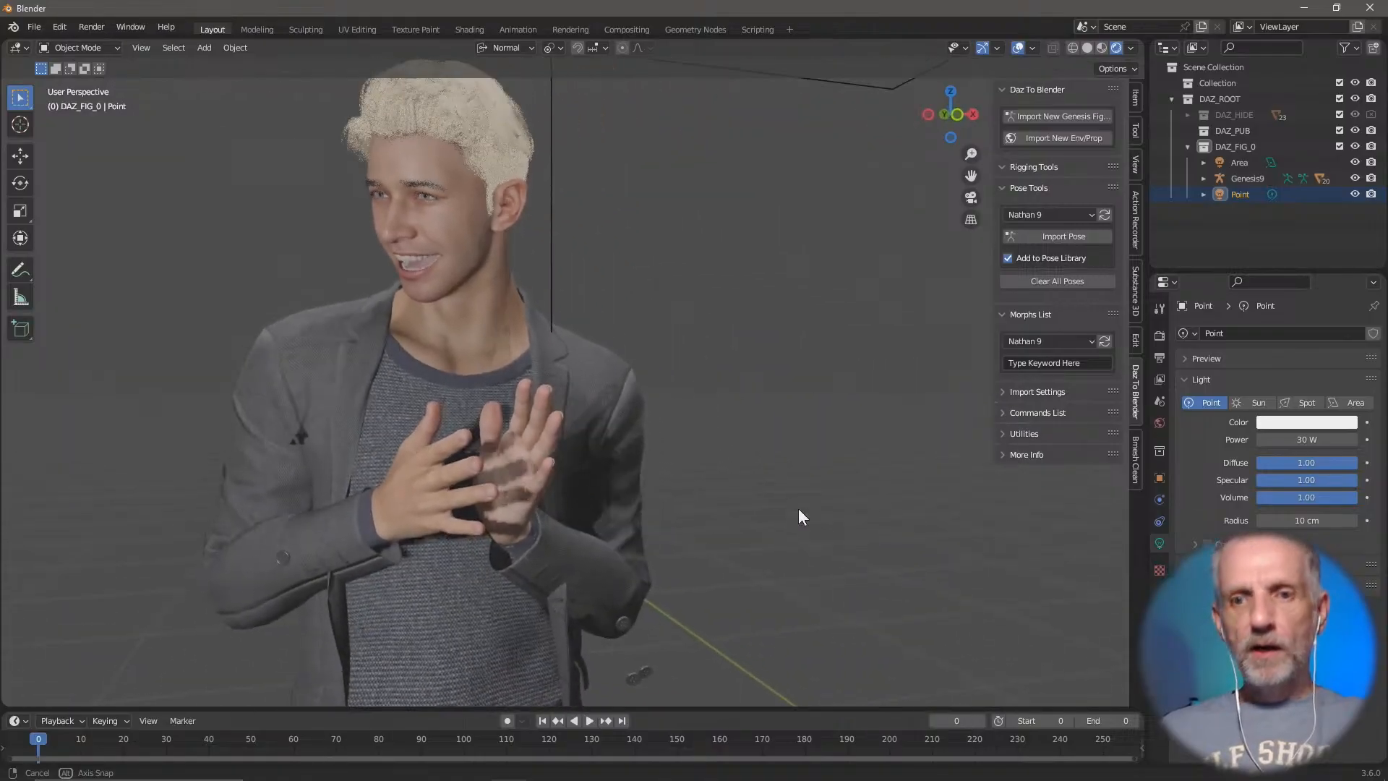
{"action": "left_click", "coordinate": [566, 411]}
{"action": "middle_click_drag", "start_coordinate": [533, 402], "coordinate": [659, 452]}
{"action": "left_click", "coordinate": [769, 393]}
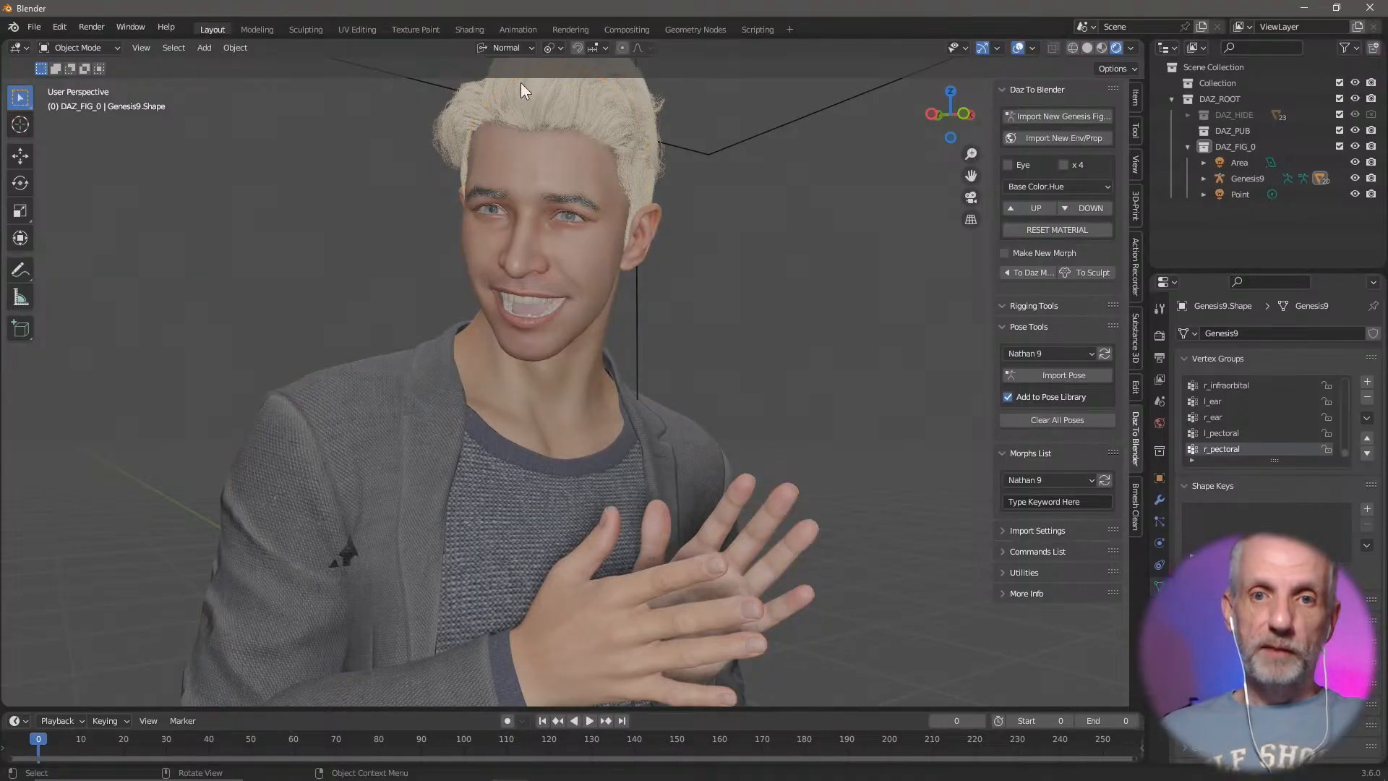
{"action": "middle_click_drag", "start_coordinate": [684, 235], "coordinate": [658, 237]}
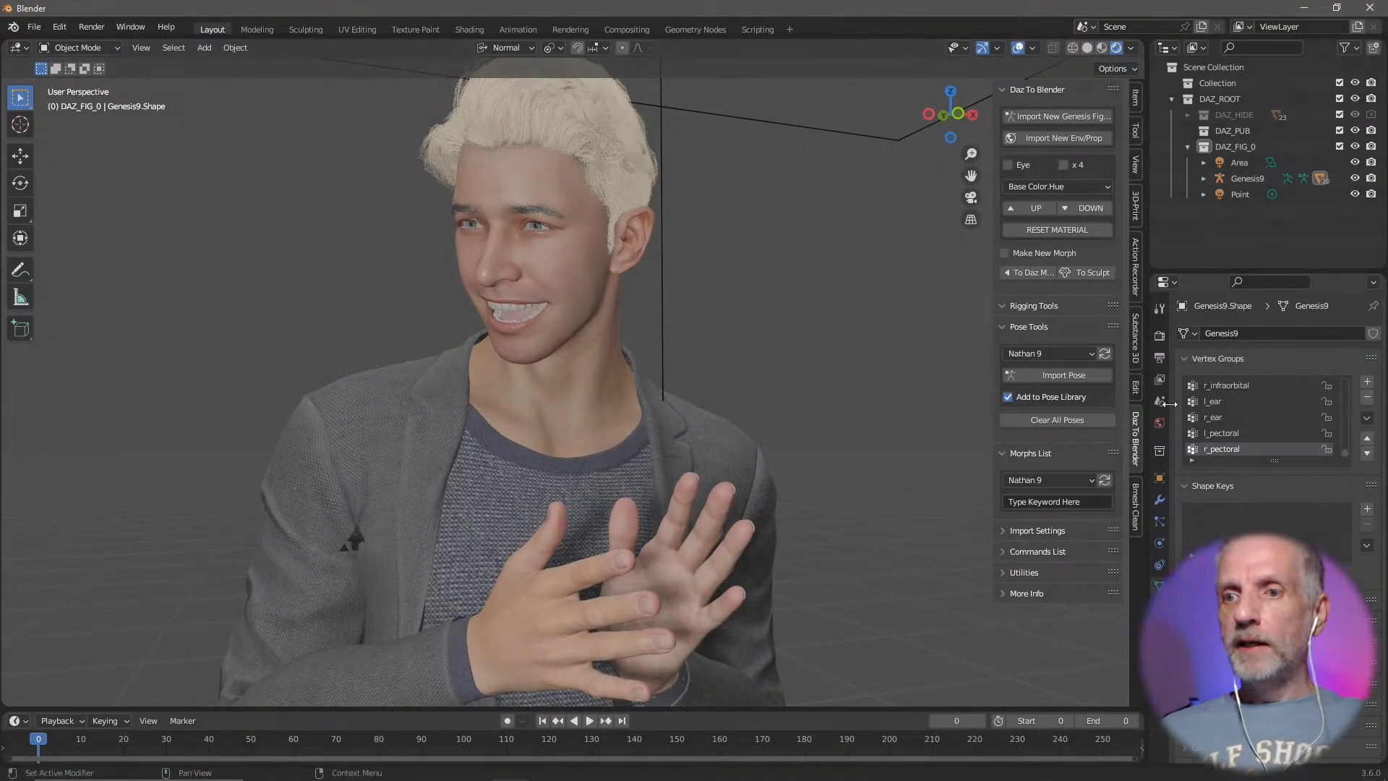
Step: Enable Ambient Occlusion and Screen Space Reflections in the Eevee render settings
{"action": "left_click", "coordinate": [1160, 358]}
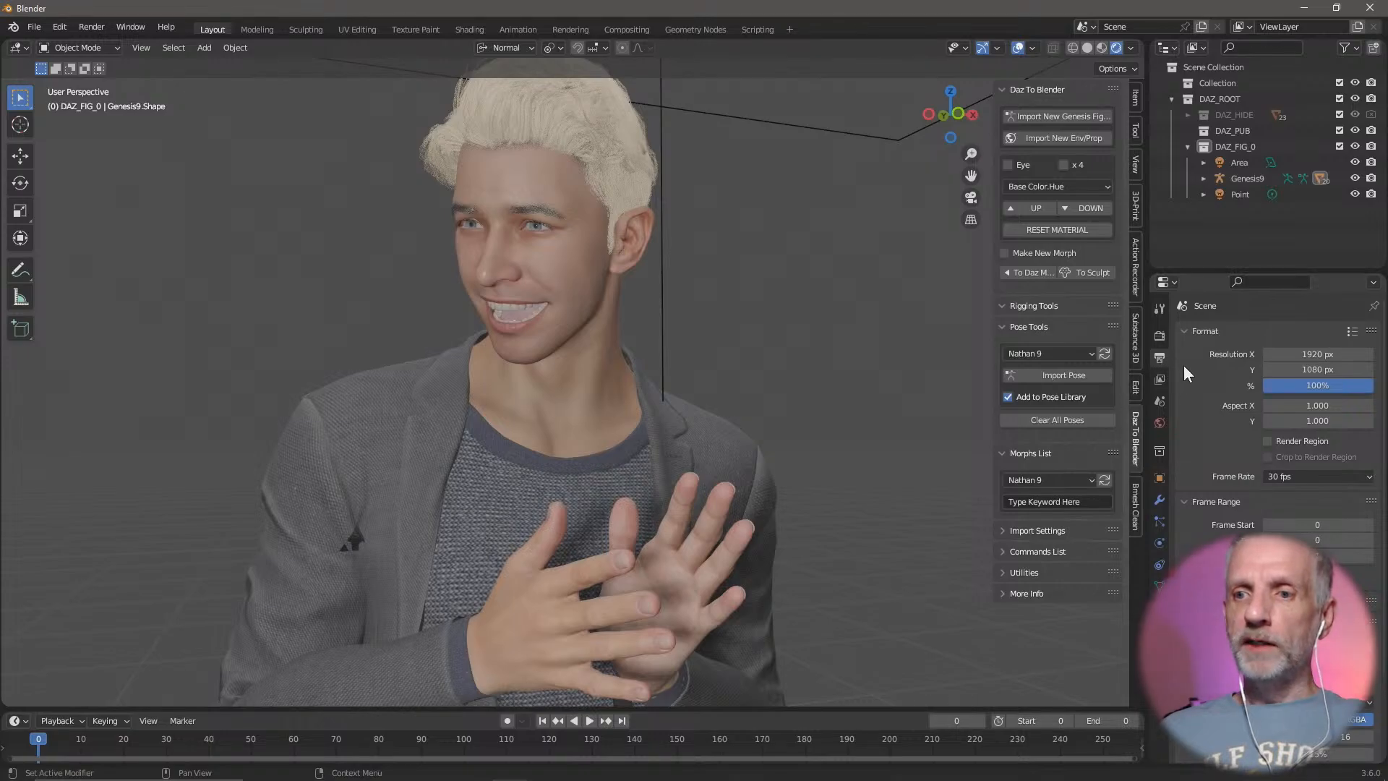
{"action": "left_click", "coordinate": [1160, 335]}
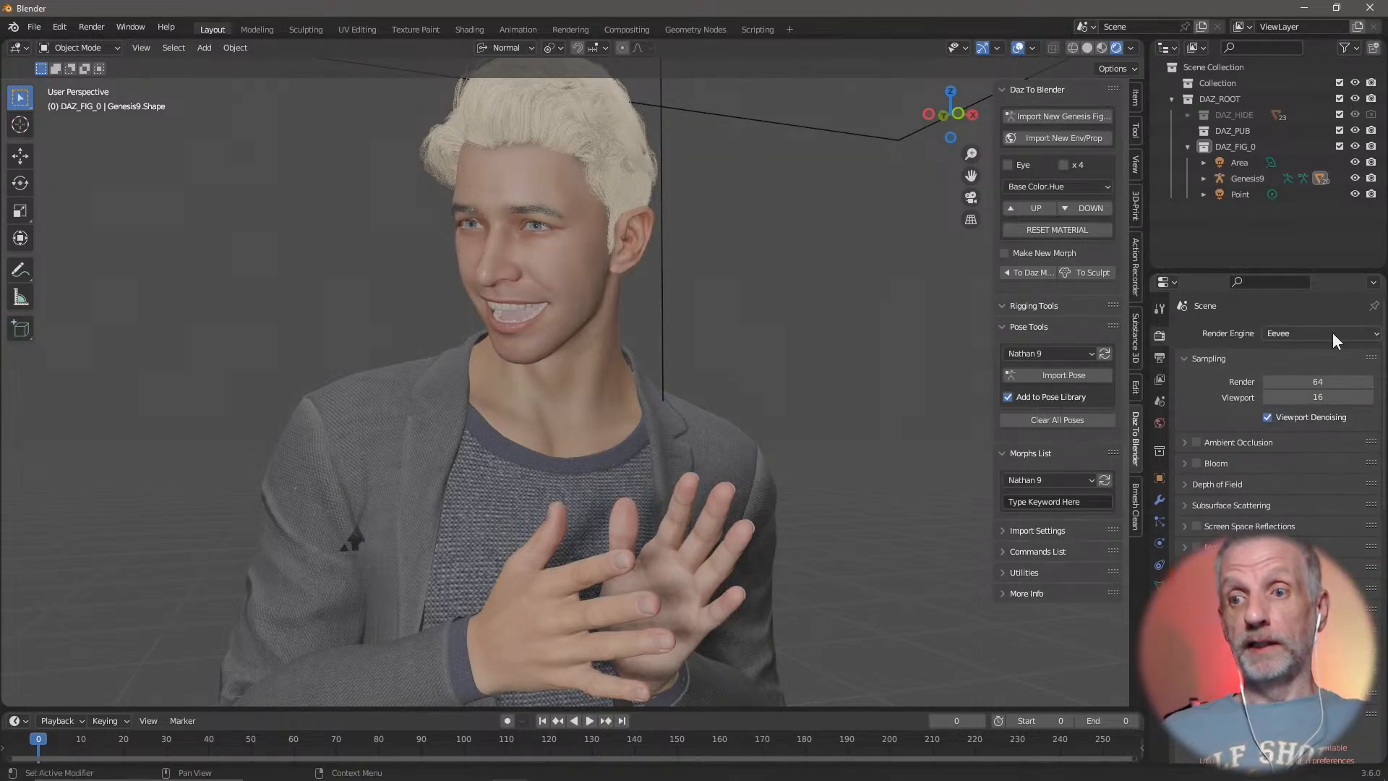
{"action": "scroll", "coordinate": [1199, 391], "scroll_direction": "down", "scroll_amount": 1}
{"action": "scroll", "coordinate": [1199, 385], "scroll_direction": "down", "scroll_amount": 2}
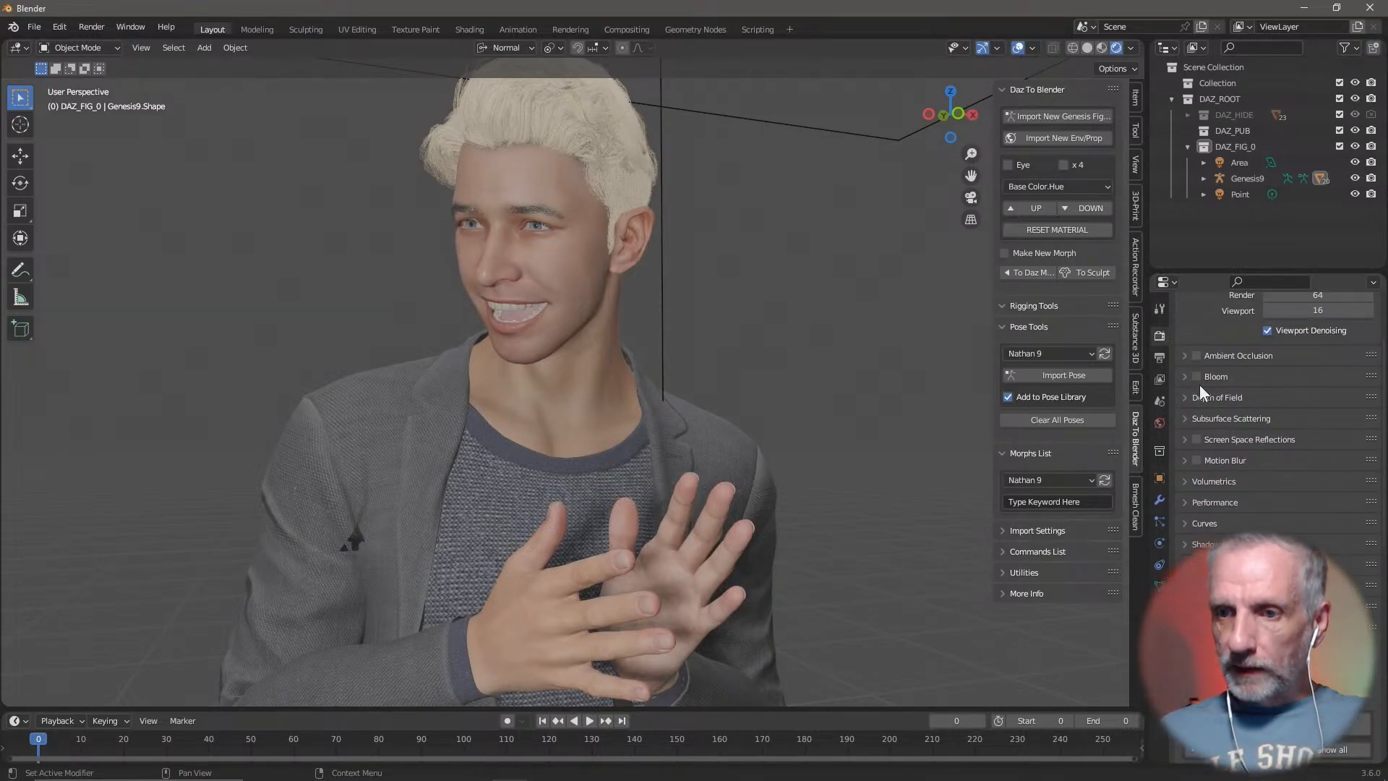
{"action": "scroll", "coordinate": [1222, 372], "scroll_direction": "down", "scroll_amount": 1}
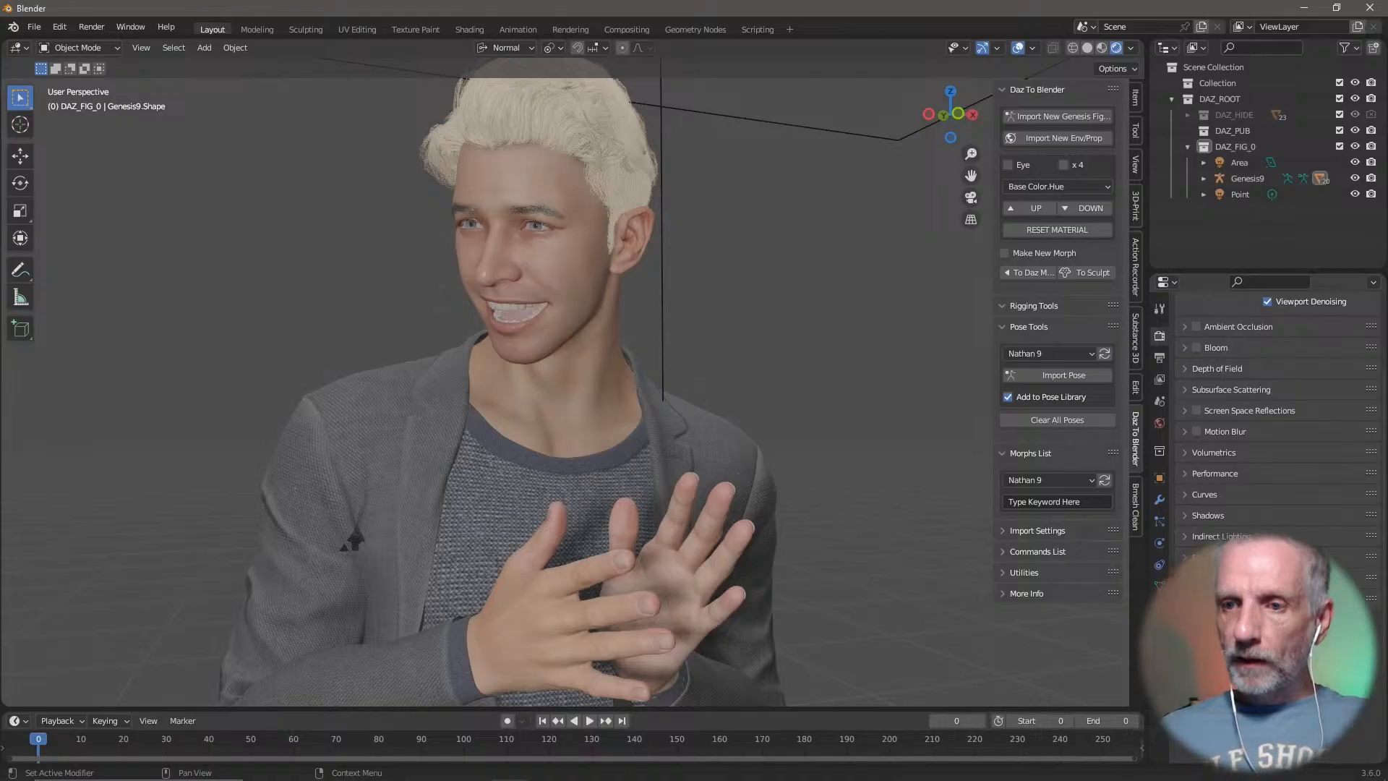
{"action": "scroll", "coordinate": [1285, 388], "scroll_direction": "up", "scroll_amount": 3}
{"action": "left_click", "coordinate": [1196, 418]}
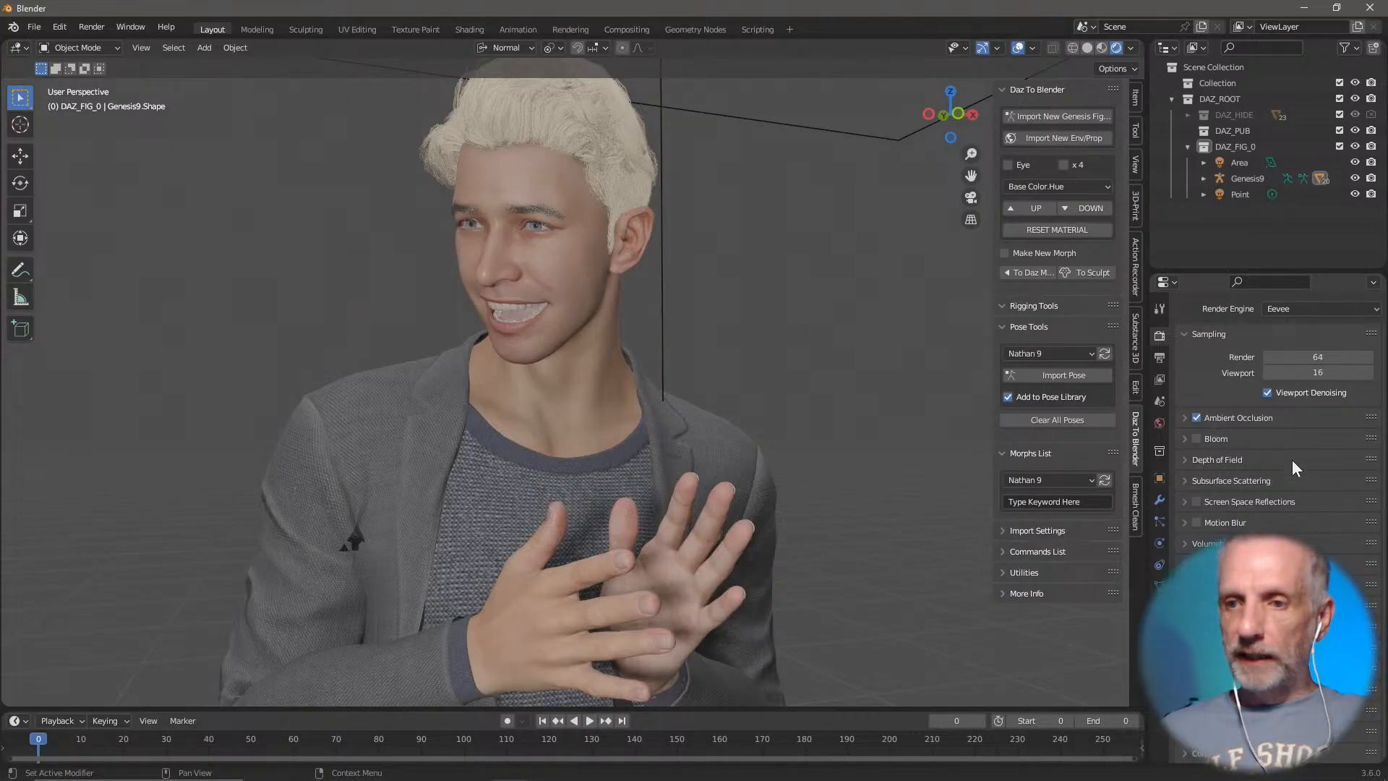
{"action": "left_click", "coordinate": [1197, 500]}
Step: Examine the figure's shading with the enabled render effects from several angles
{"action": "middle_click_drag", "start_coordinate": [877, 480], "coordinate": [848, 484]}
{"action": "scroll", "coordinate": [848, 484], "scroll_direction": "down", "scroll_amount": 1}
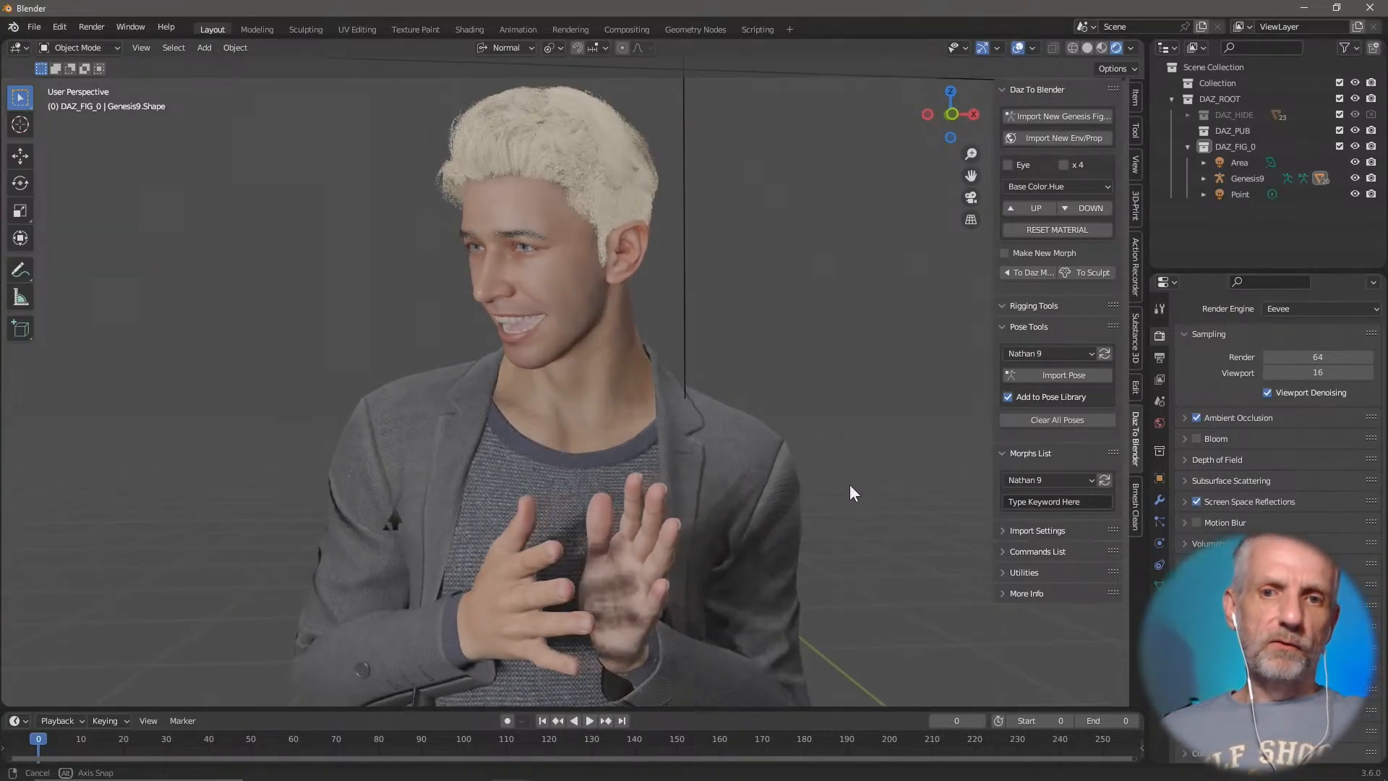
{"action": "scroll", "coordinate": [846, 427], "scroll_direction": "up", "scroll_amount": 1}
{"action": "middle_click_drag", "start_coordinate": [848, 422], "coordinate": [821, 415]}
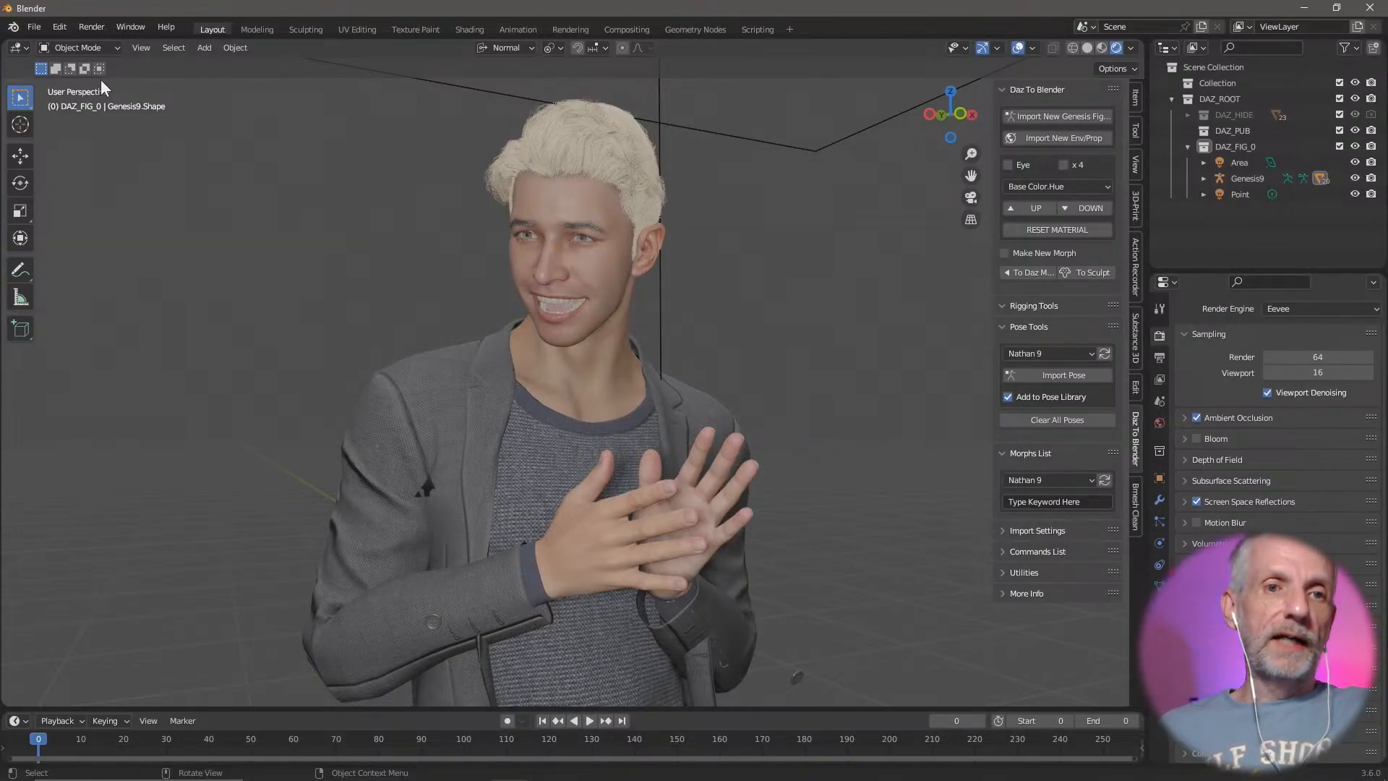
{"action": "left_click", "coordinate": [98, 47]}
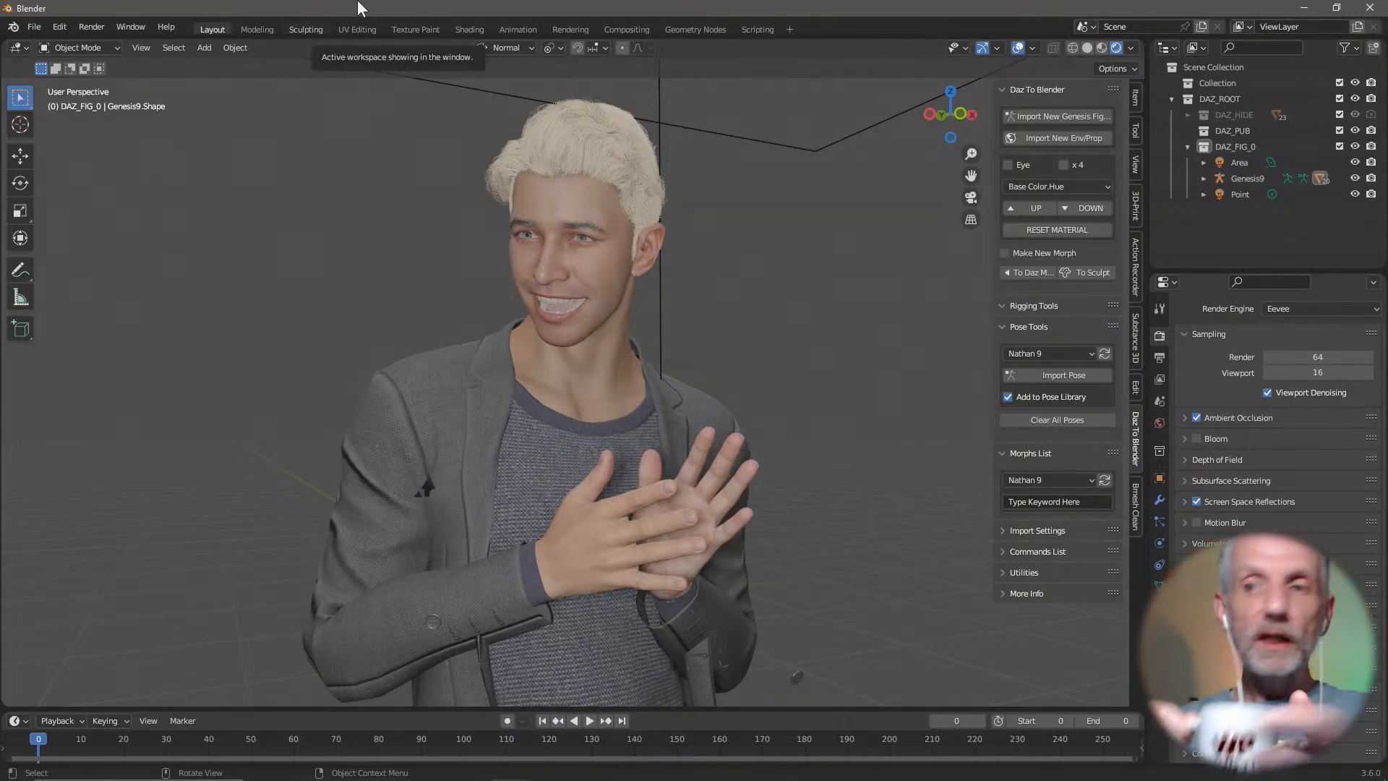
Step: Set the point light's radius to 50 cm and check its effect on the figure
{"action": "left_click", "coordinate": [1239, 192]}
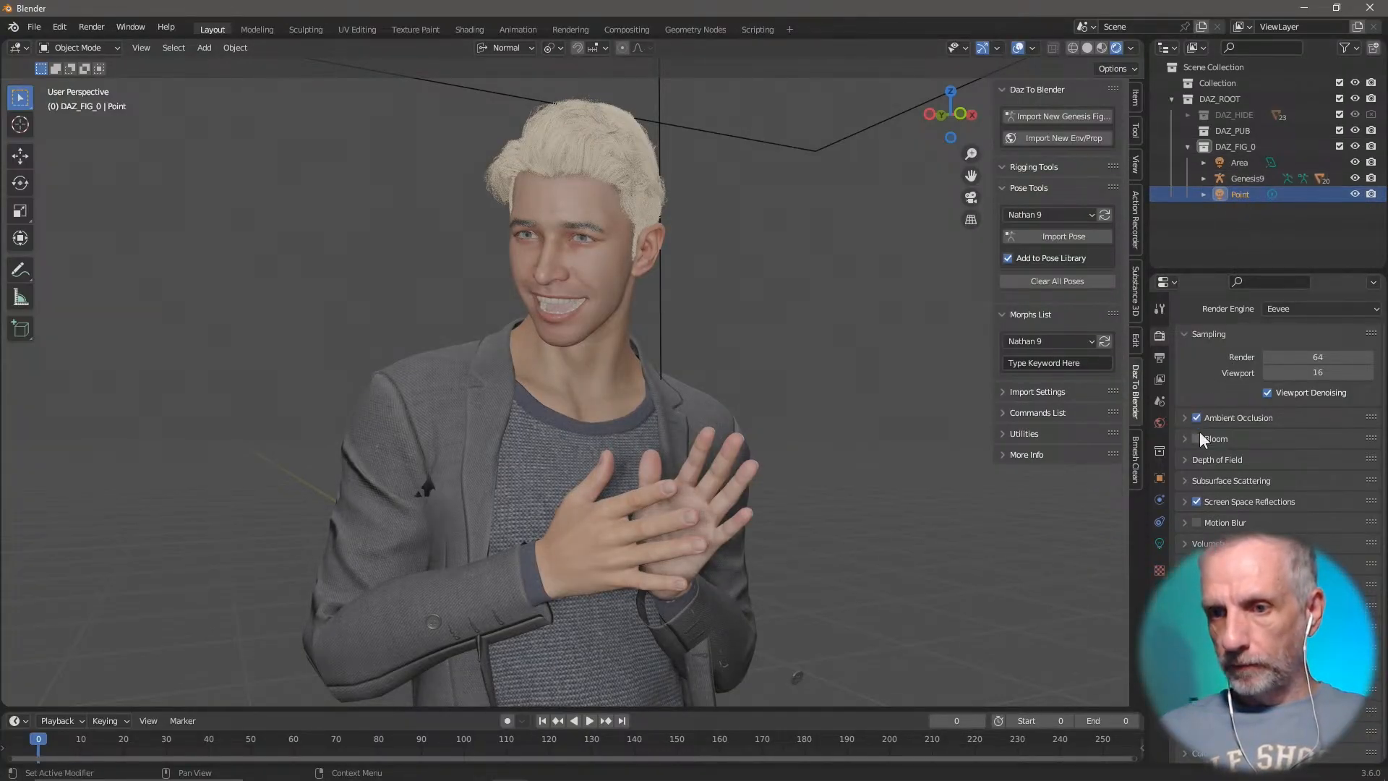
{"action": "left_click", "coordinate": [1161, 364]}
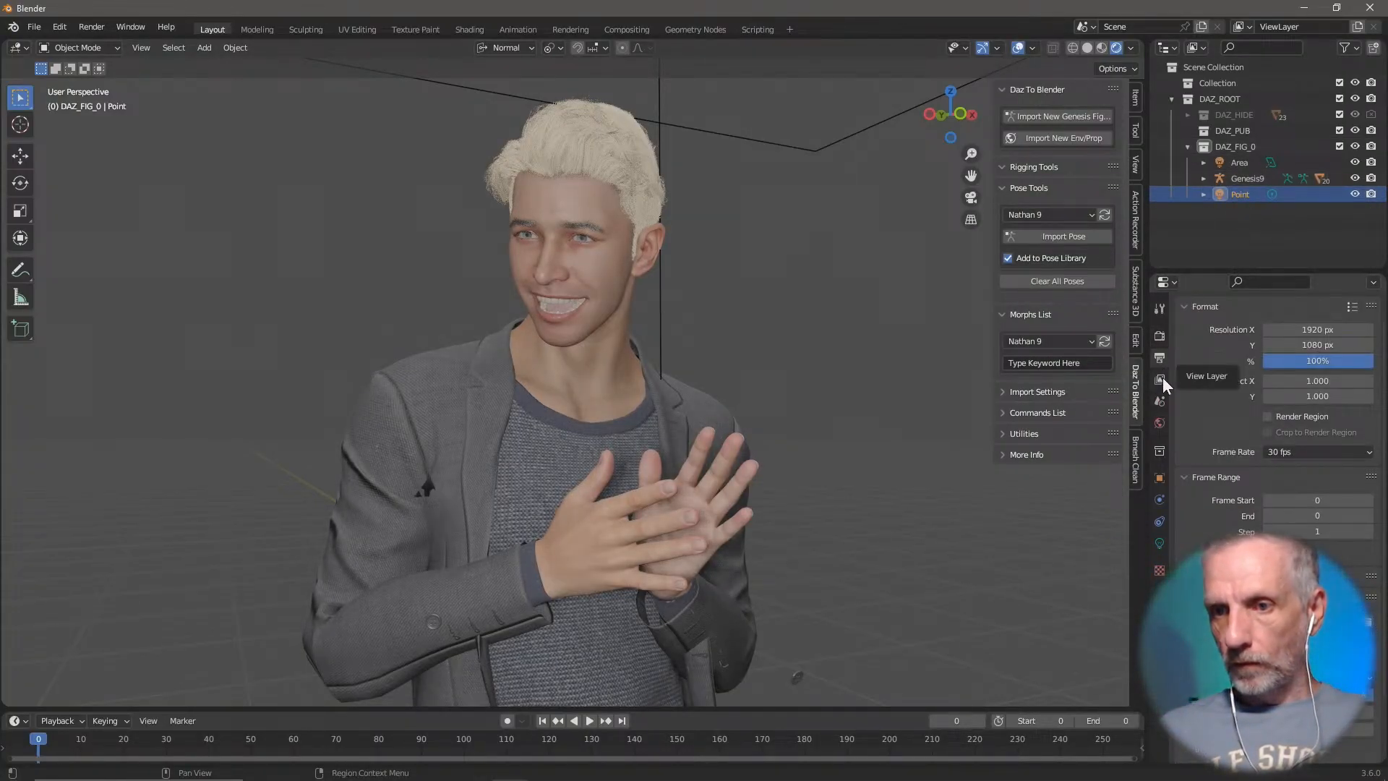
{"action": "left_click", "coordinate": [1160, 478]}
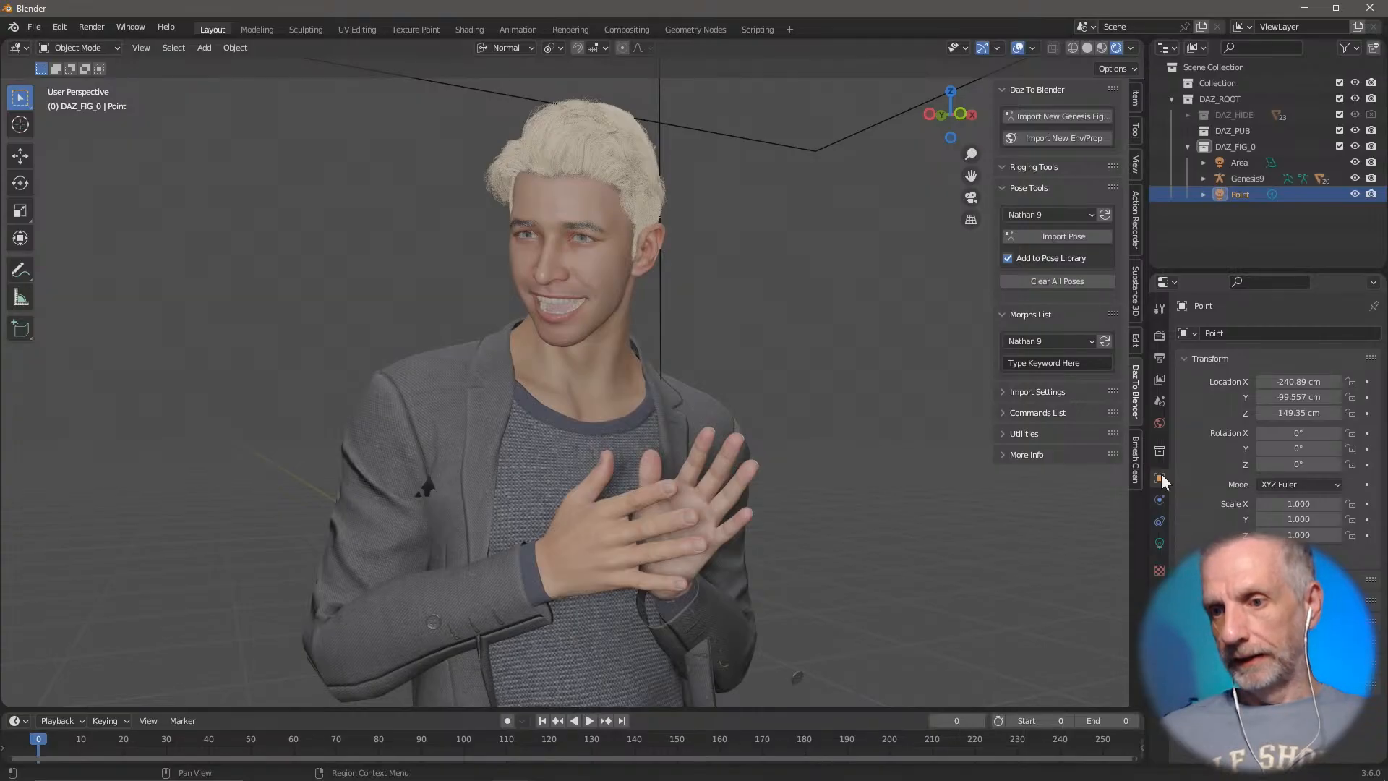
{"action": "left_click", "coordinate": [1160, 542]}
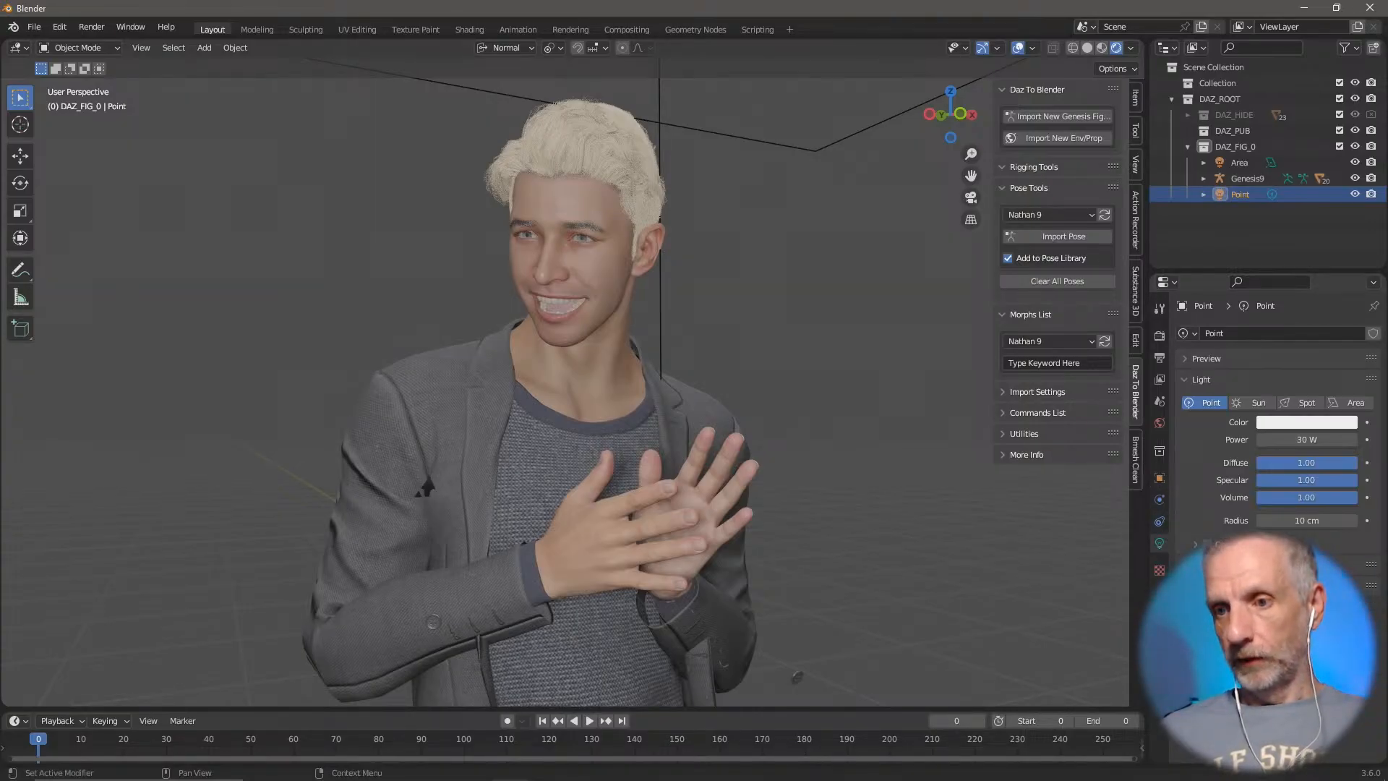
{"action": "left_click", "coordinate": [1310, 520]}
{"action": "type", "text": "50"}
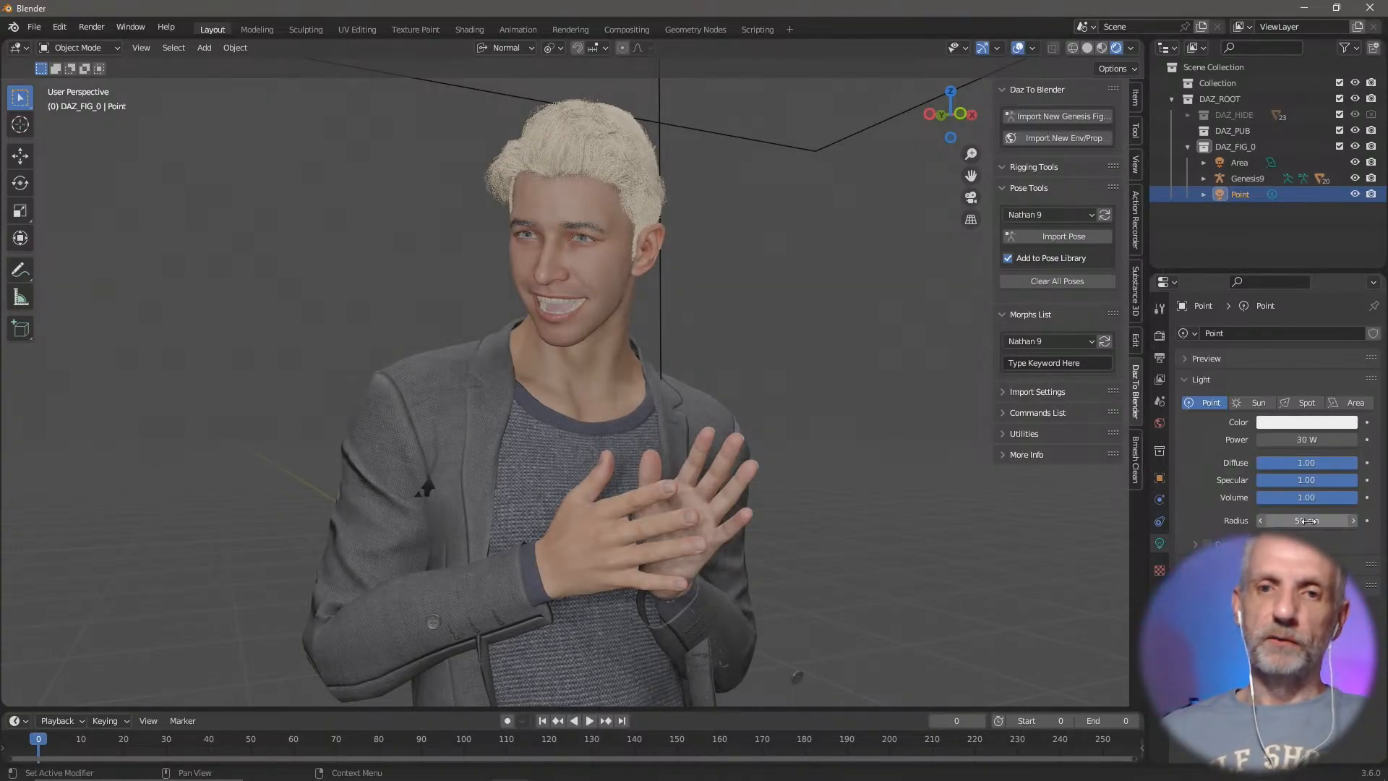
{"action": "key", "text": "Return"}
{"action": "mouse_move", "coordinate": [741, 503]}
{"action": "middle_mouse_down"}
{"action": "mouse_move", "coordinate": [713, 505]}
{"action": "mouse_move", "coordinate": [744, 498]}
{"action": "middle_mouse_up"}
Step: Return the point light's radius to 10 cm
{"action": "left_click", "coordinate": [1318, 520]}
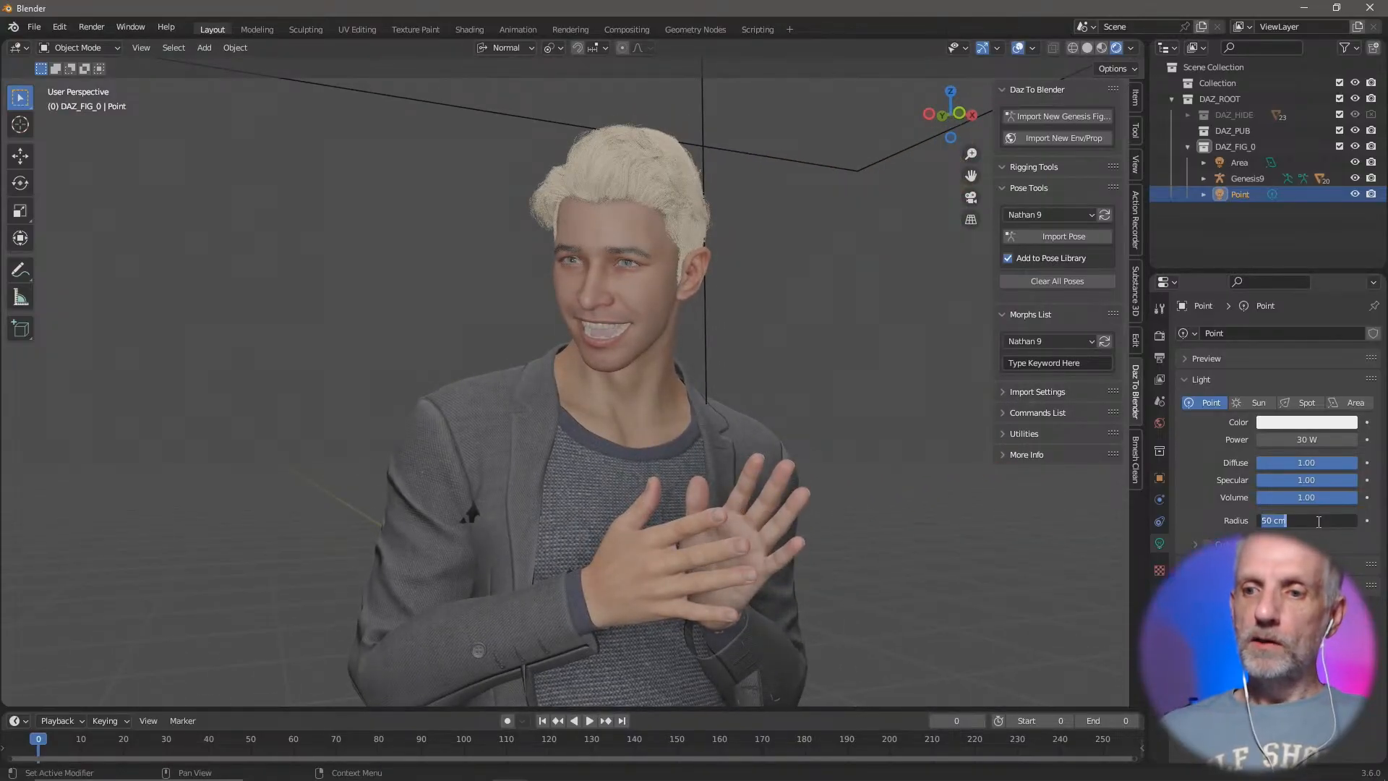
{"action": "type", "text": "10"}
{"action": "key", "text": "Return"}
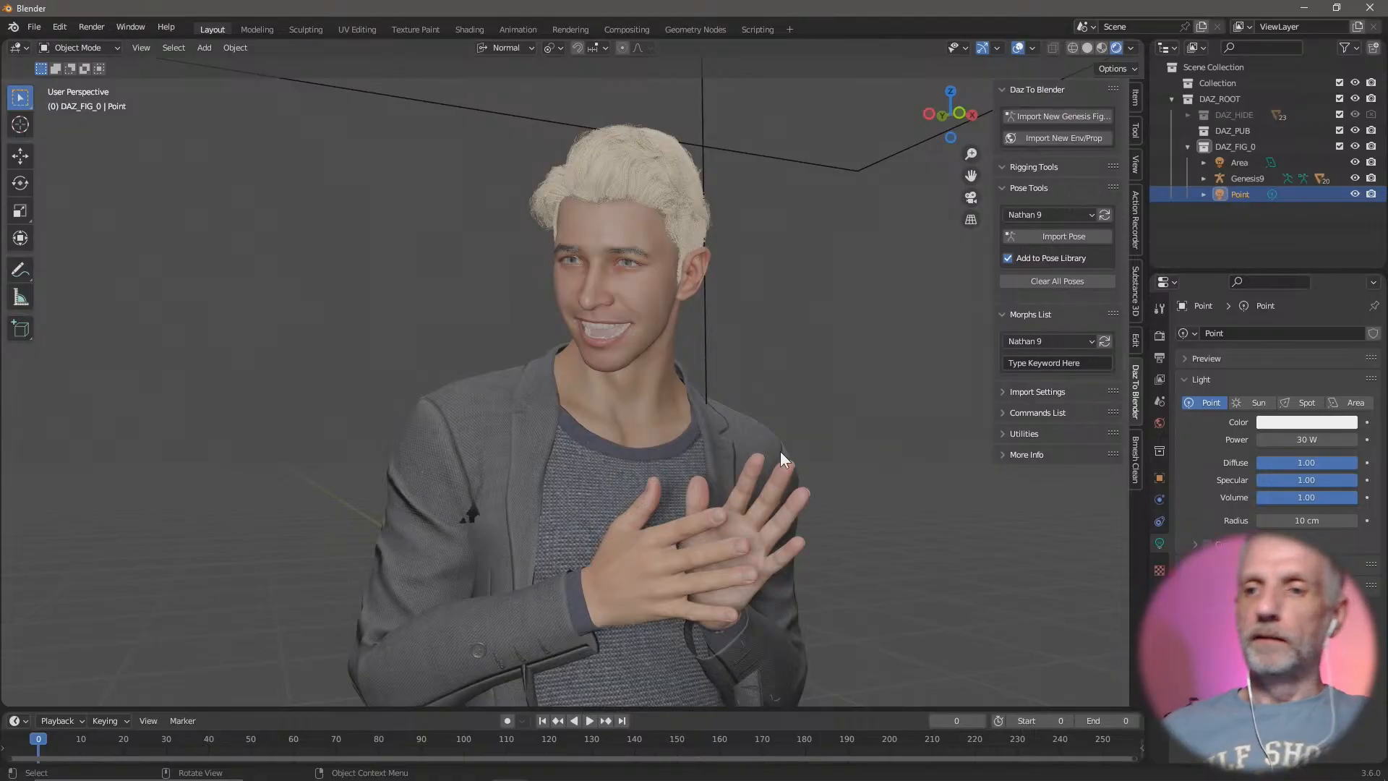
Step: Switch the render engine to Cycles and set its device to GPU Compute
{"action": "left_click", "coordinate": [1160, 338]}
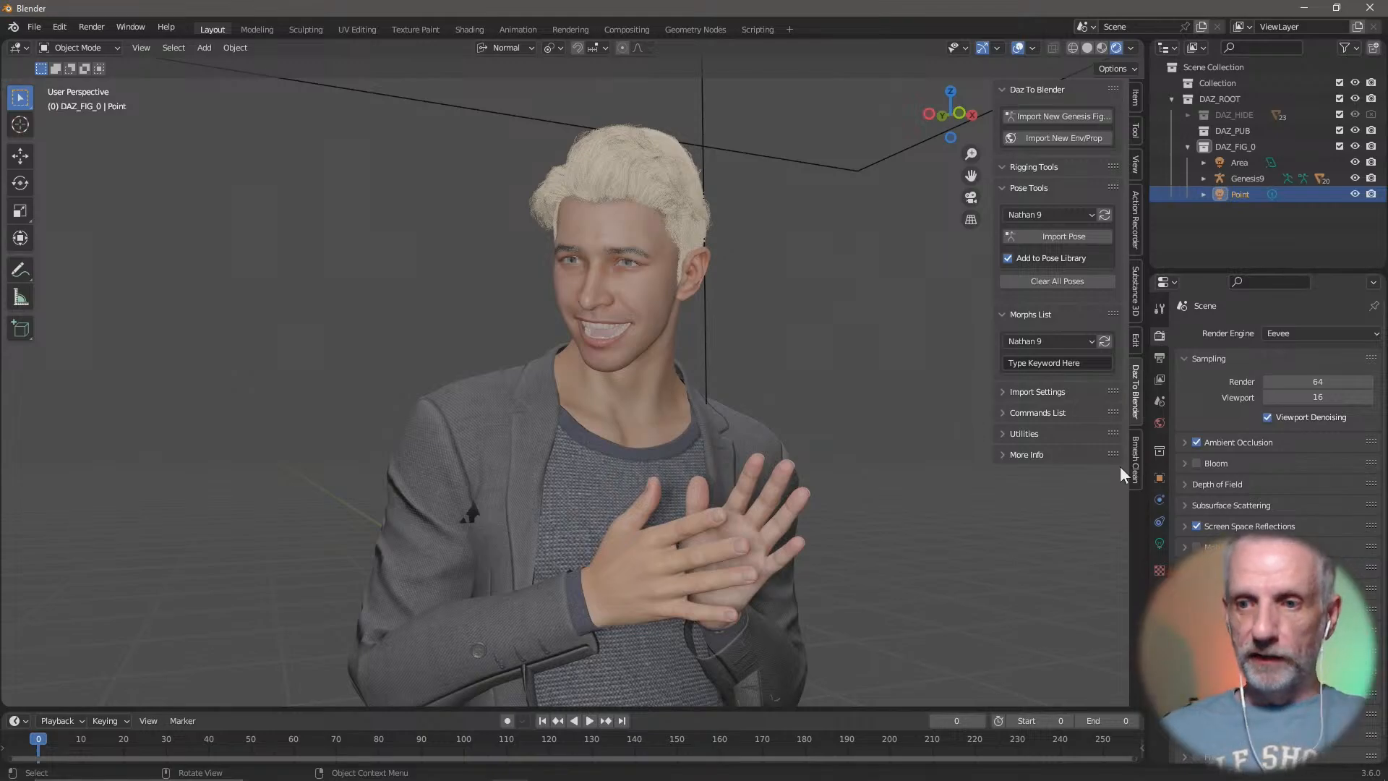
{"action": "left_click", "coordinate": [1325, 333]}
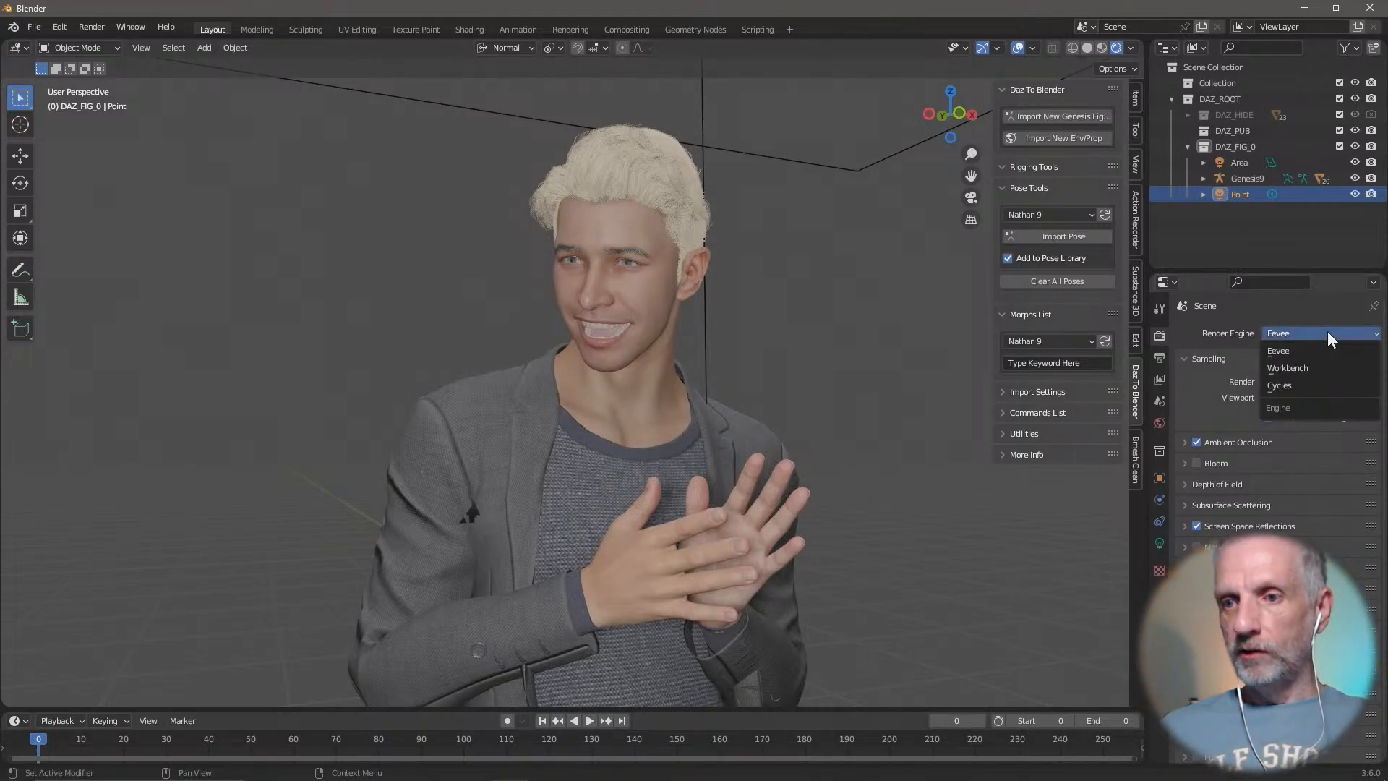
{"action": "left_click", "coordinate": [1319, 388]}
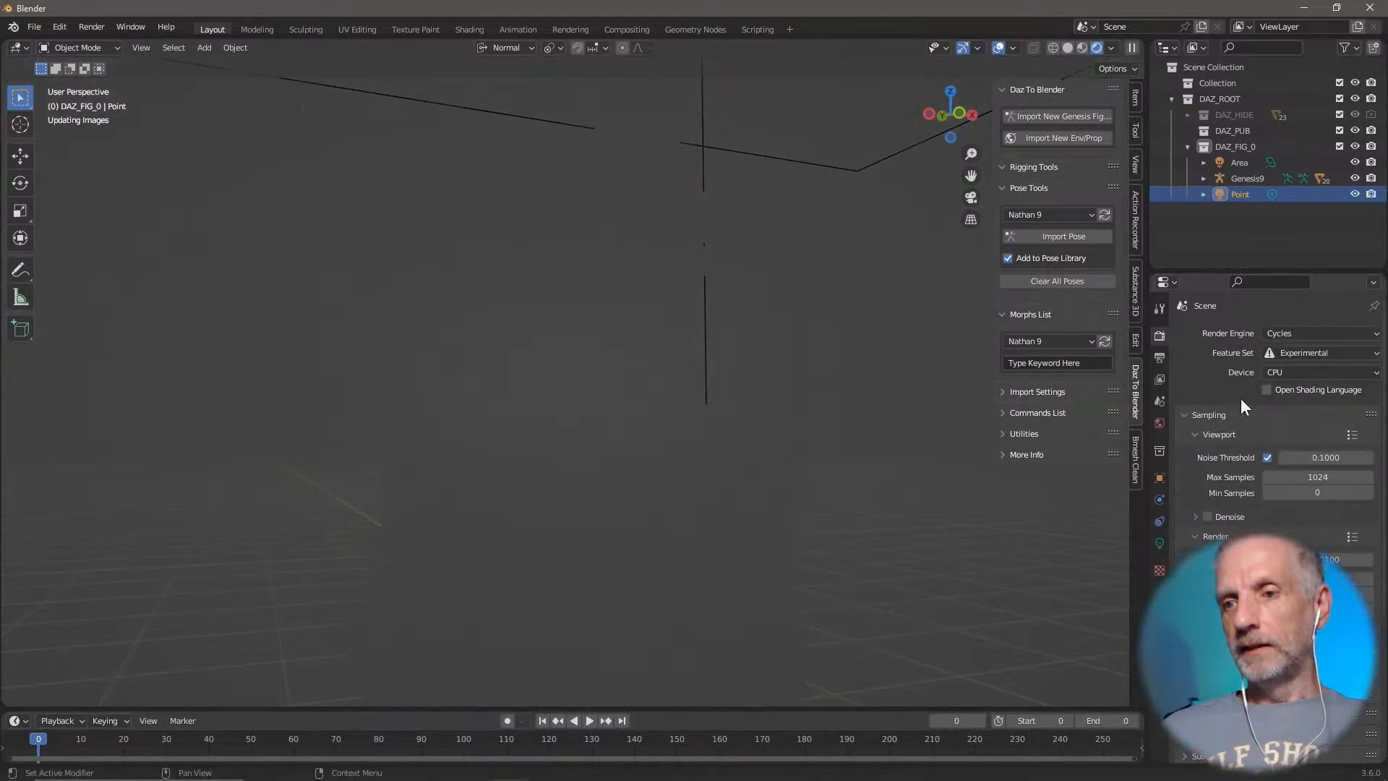
{"action": "left_click", "coordinate": [1335, 371]}
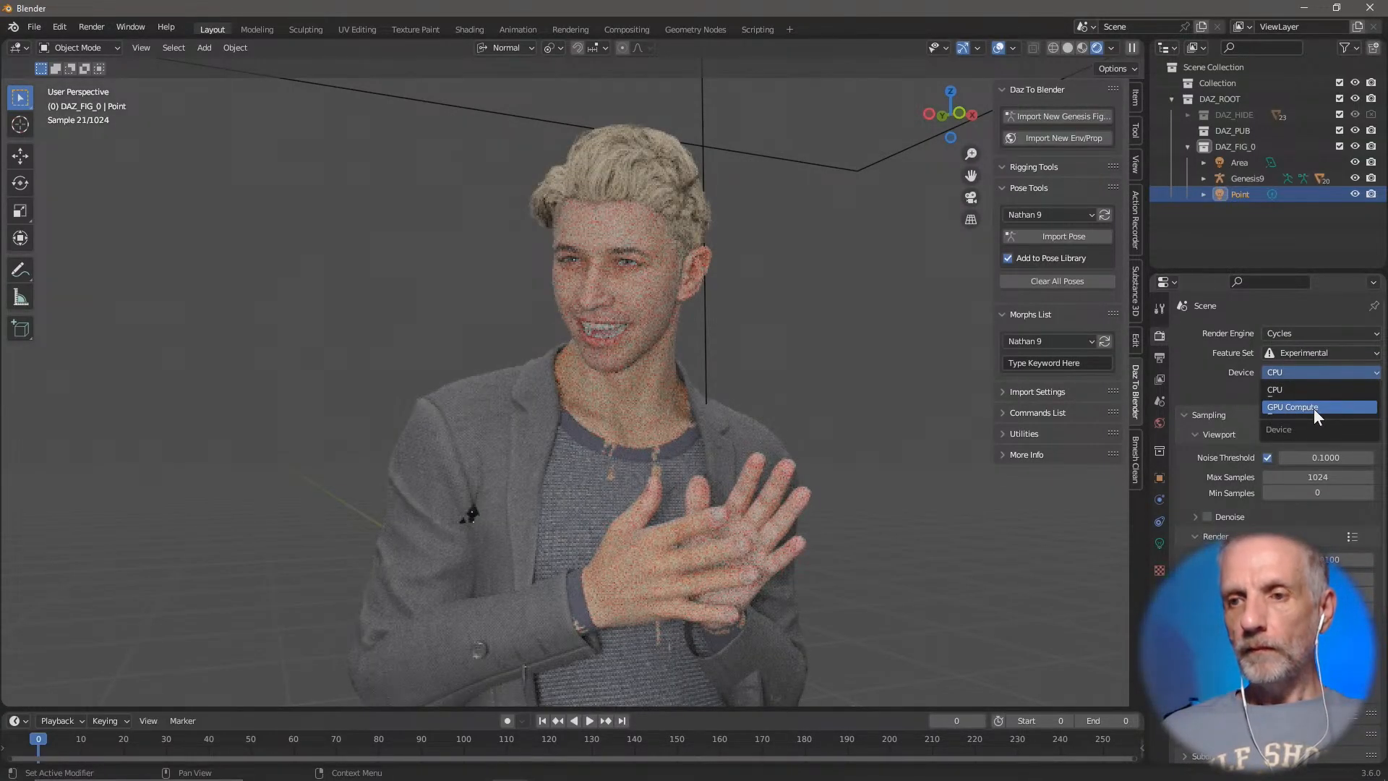
{"action": "left_click", "coordinate": [1313, 408]}
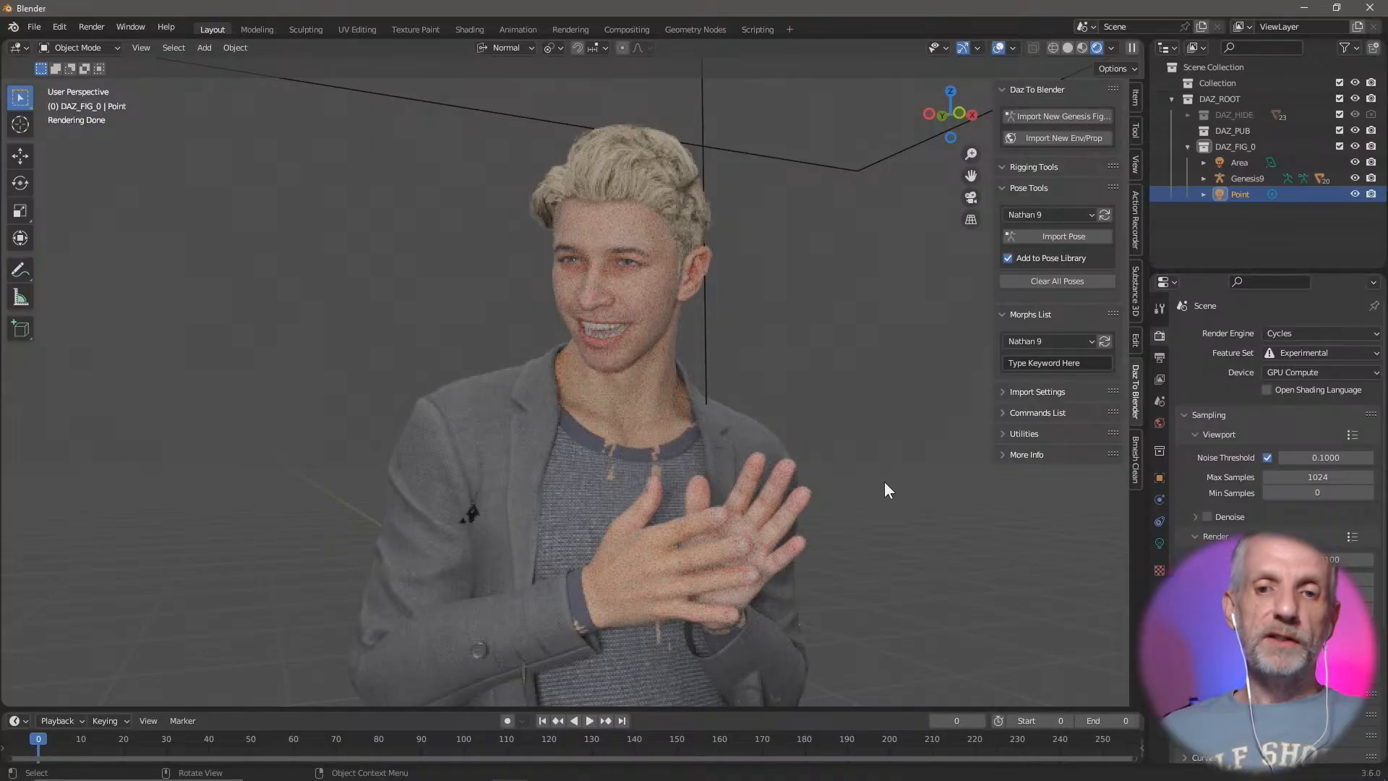
Step: Enable viewport denoising for Cycles and switch the viewport to Material Preview shading
{"action": "middle_click_drag", "start_coordinate": [883, 483], "coordinate": [876, 456], "text": "shift"}
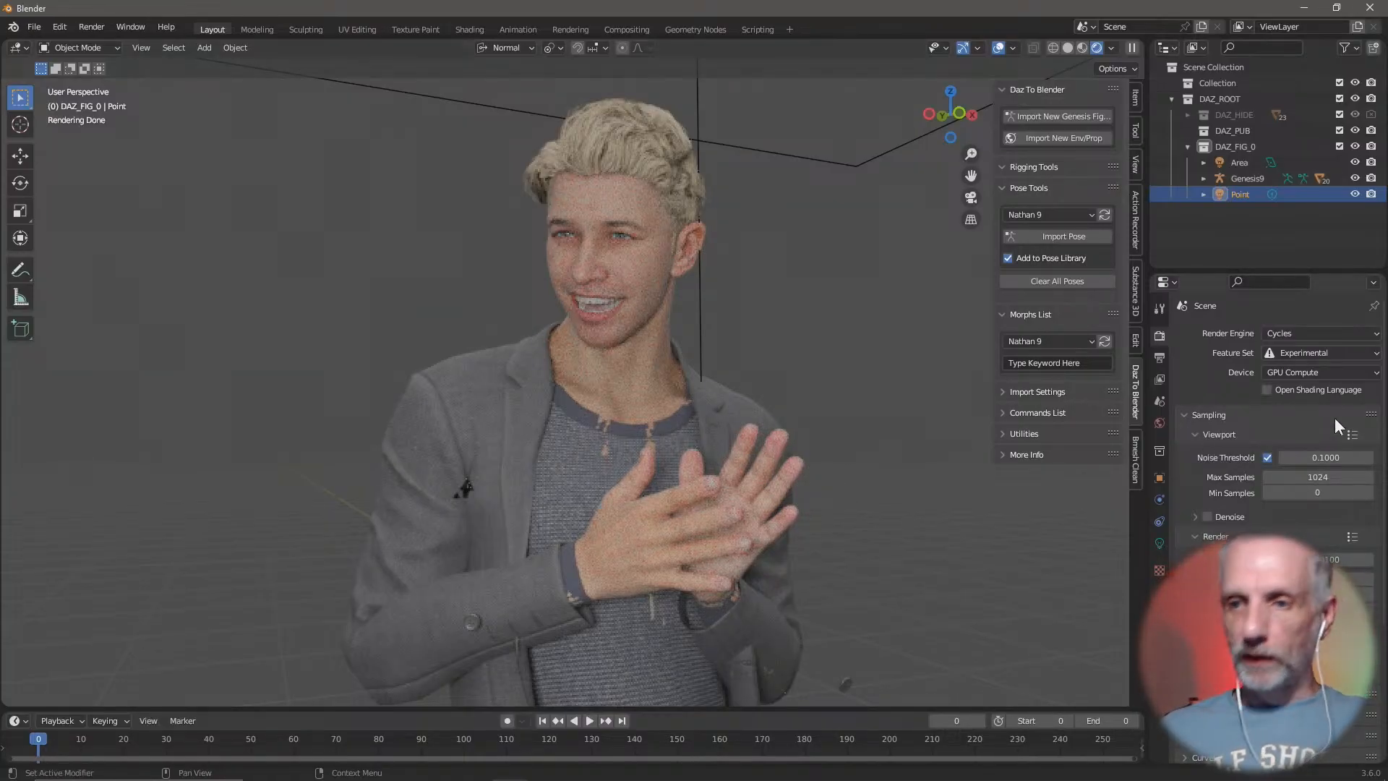
{"action": "left_click", "coordinate": [1208, 515]}
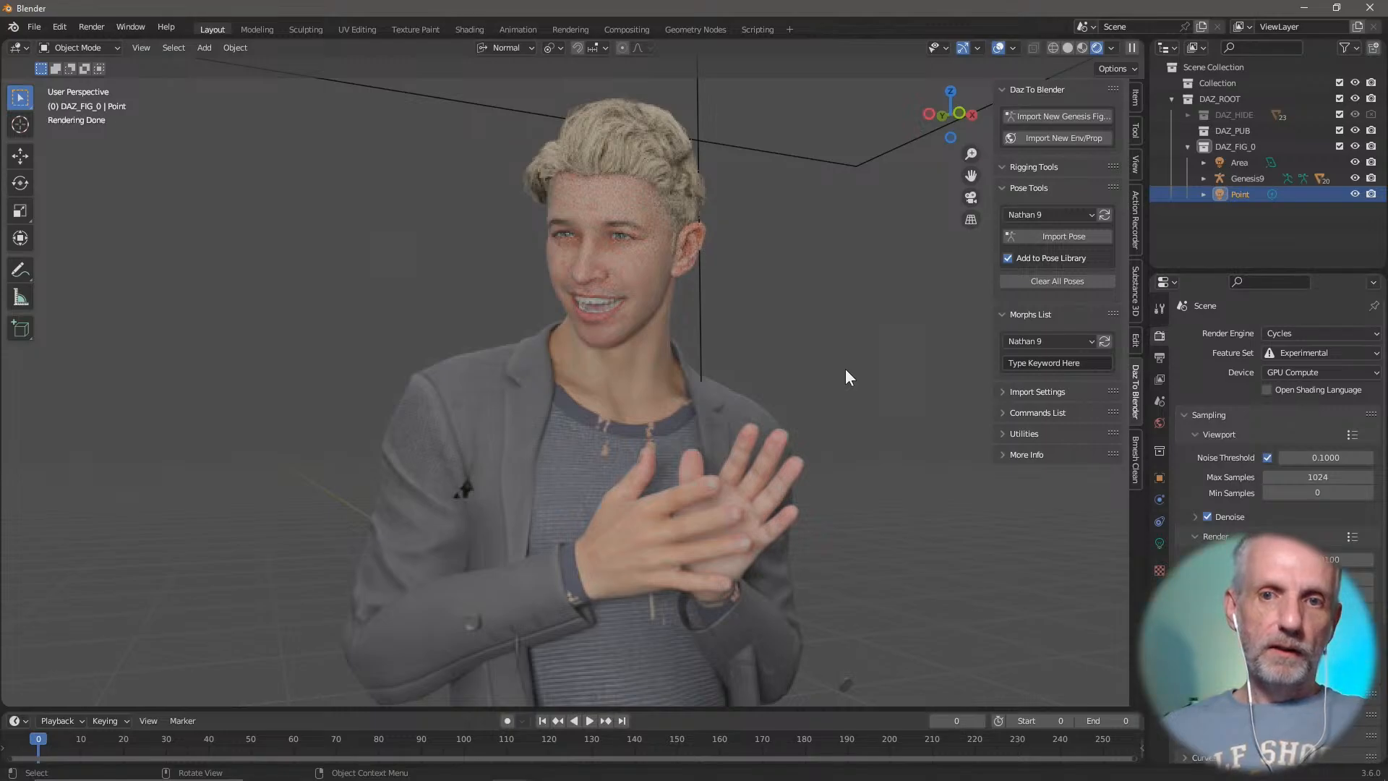
{"action": "middle_click_drag", "start_coordinate": [845, 362], "coordinate": [857, 370]}
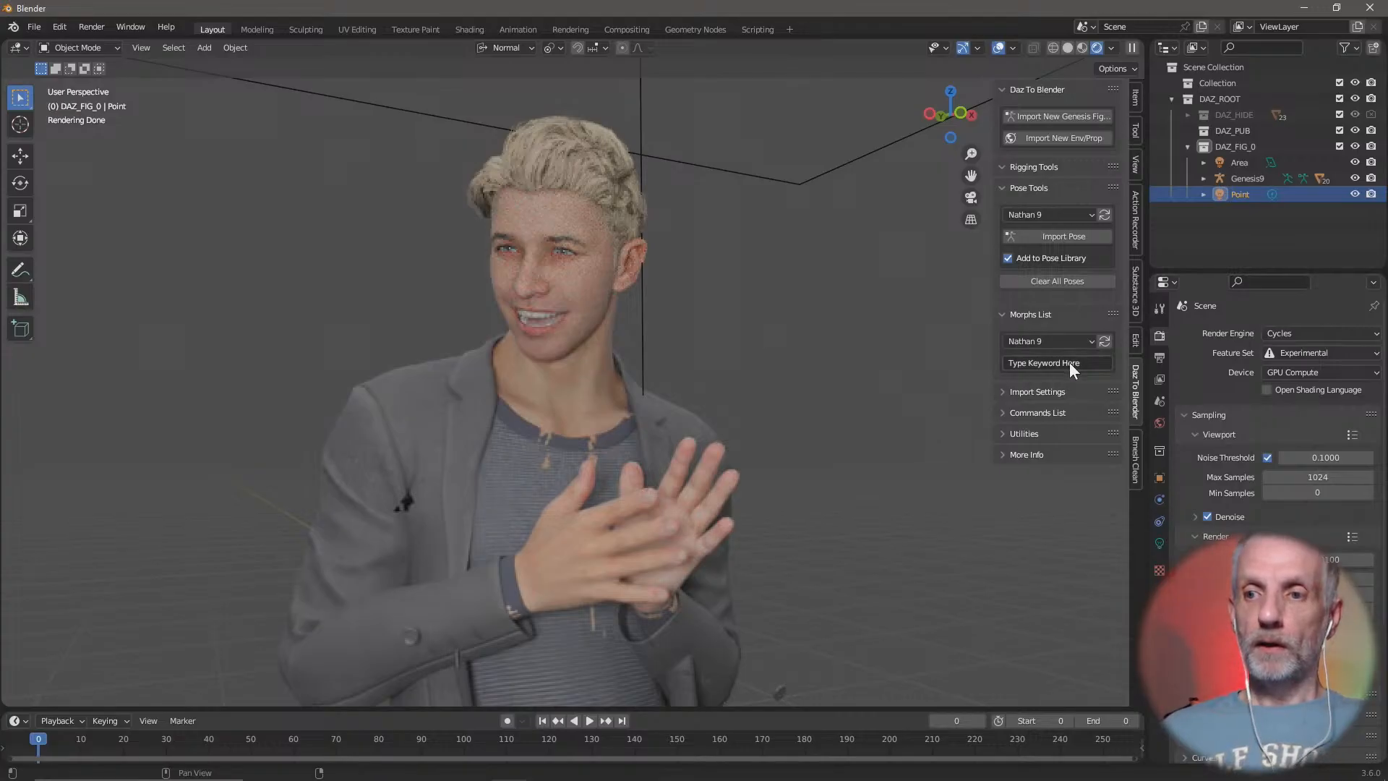
{"action": "left_click", "coordinate": [1349, 333]}
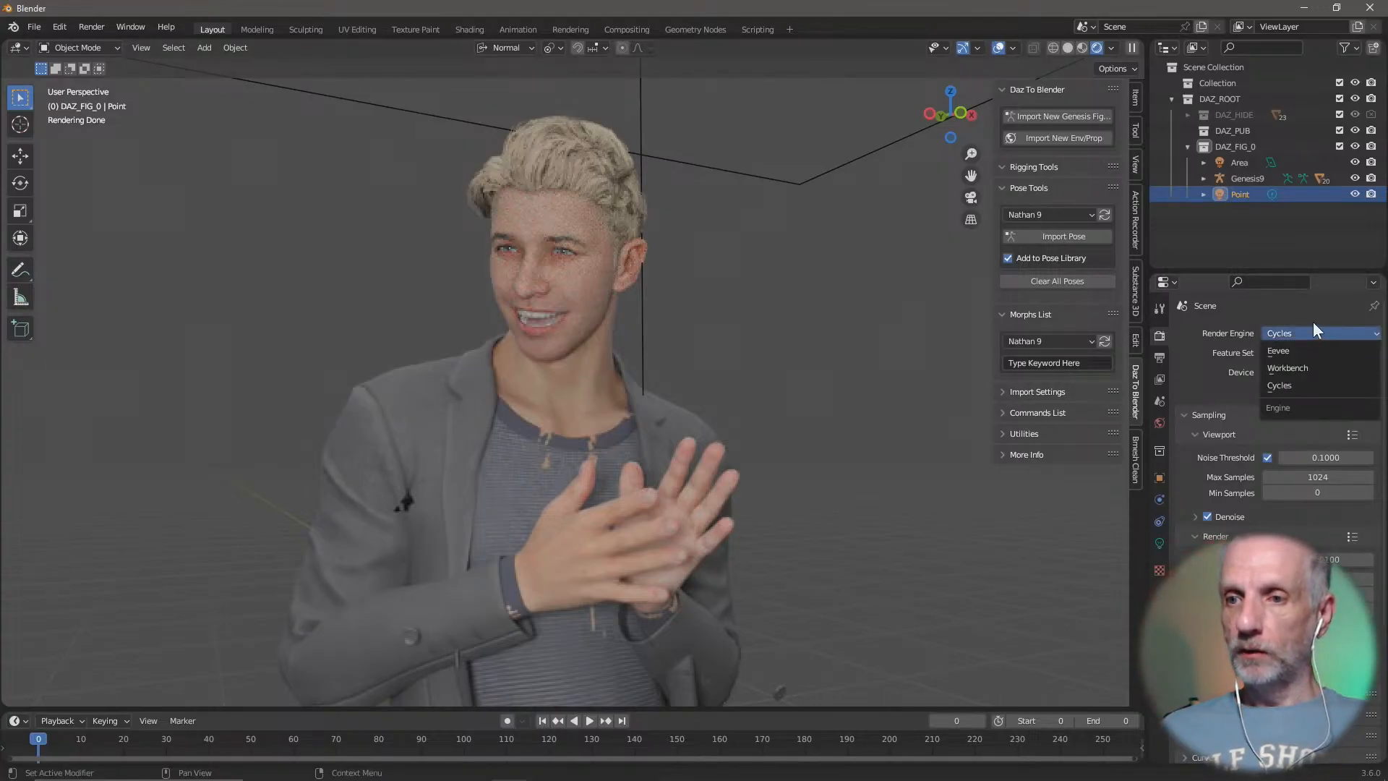
{"action": "left_click", "coordinate": [1082, 49]}
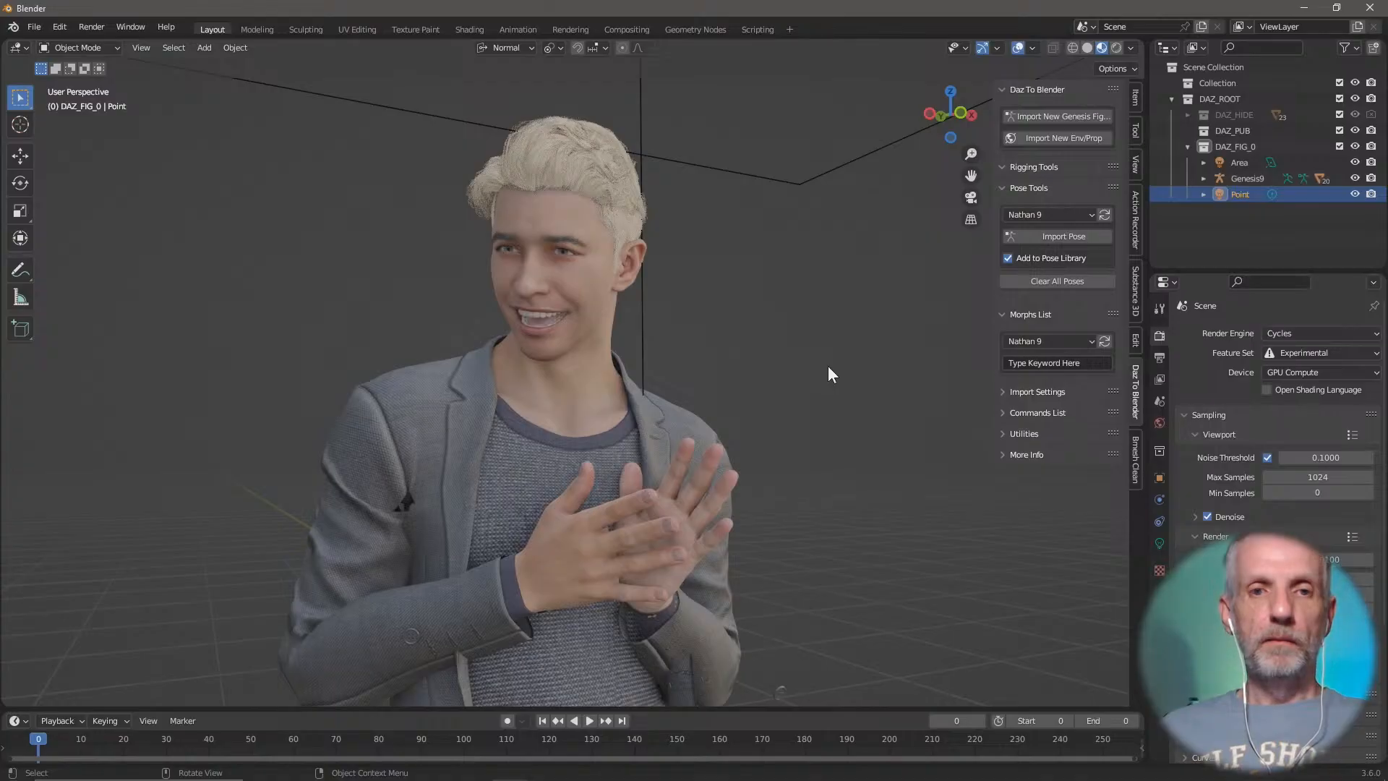
Step: Start saving the scene under a new name, and create and open a Desktop folder named "Daz+ Bridges Stream"
{"action": "left_click", "coordinate": [34, 27]}
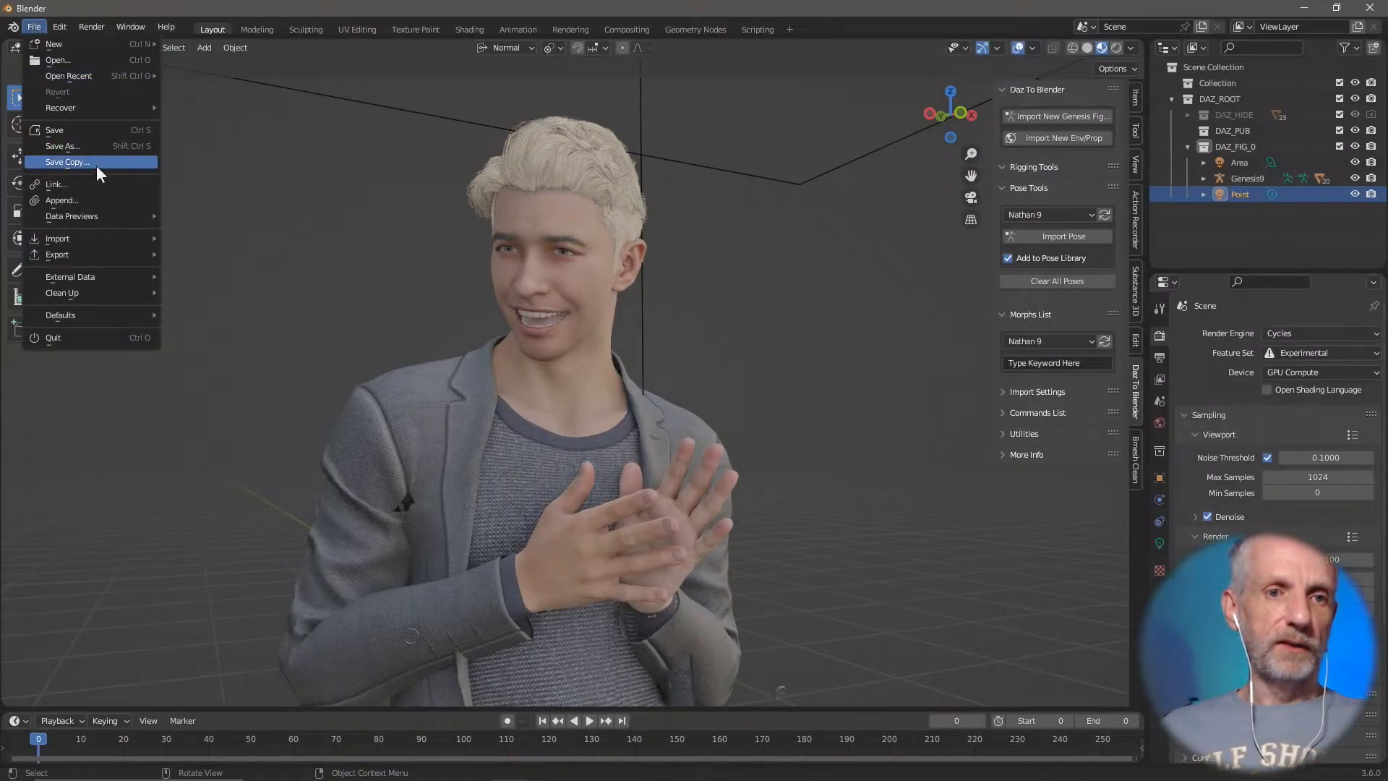
{"action": "left_click", "coordinate": [132, 146]}
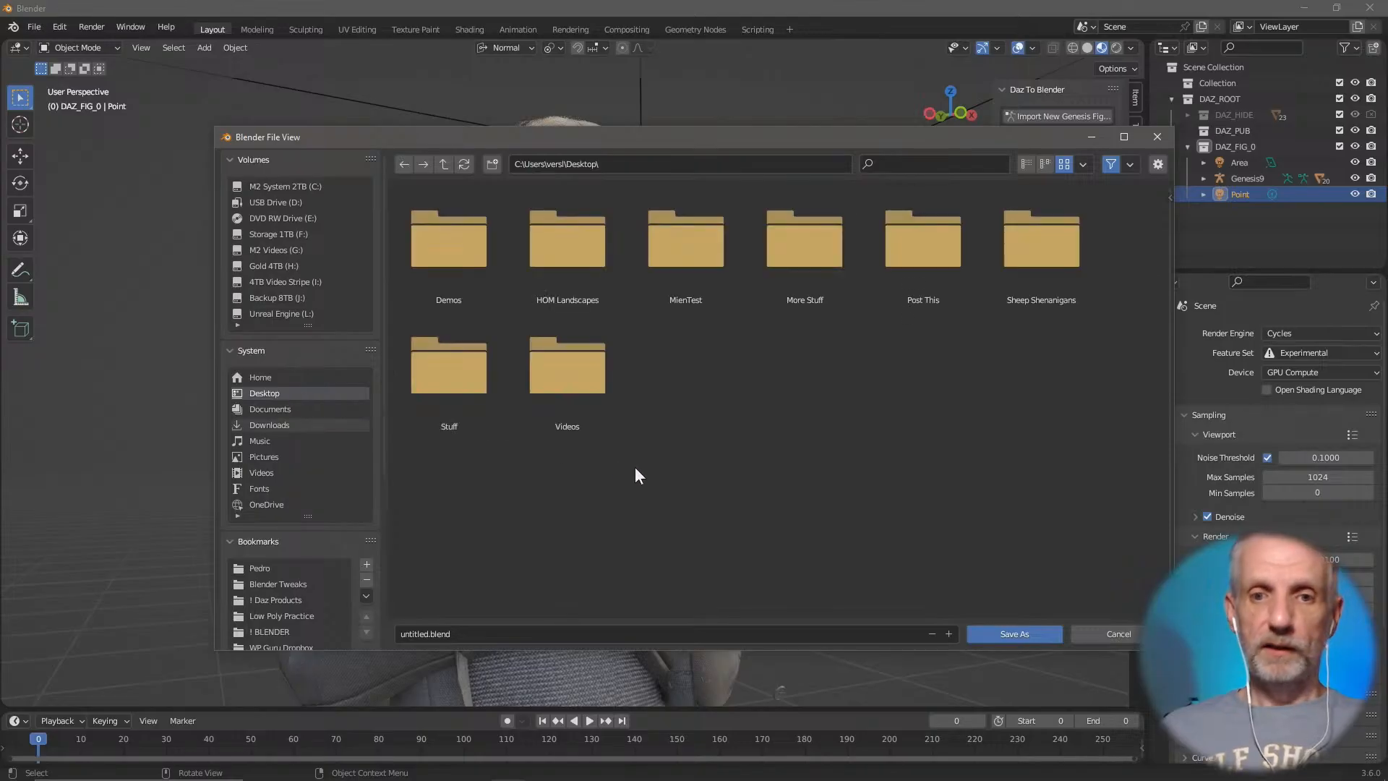
{"action": "left_click", "coordinate": [492, 164]}
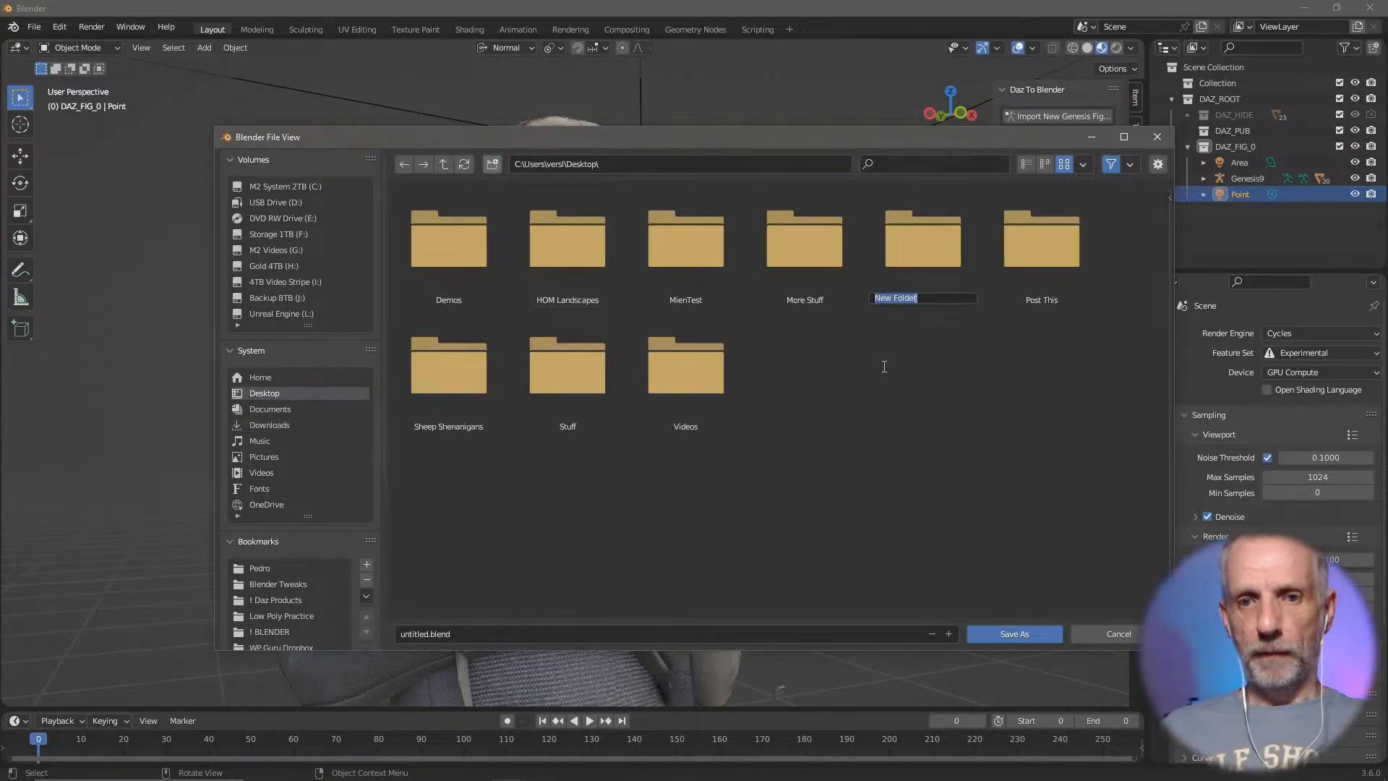
{"action": "type", "text": "Daz"}
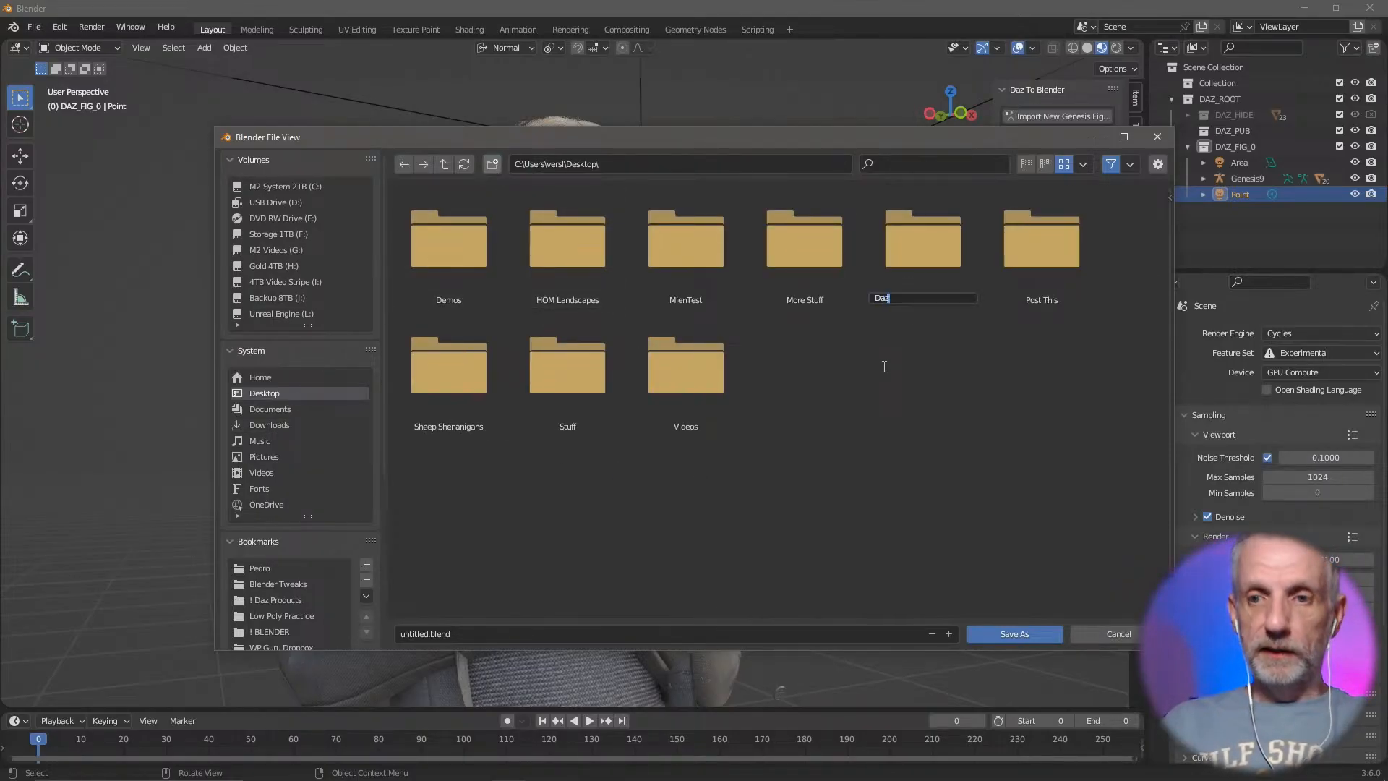
{"action": "type", "text": "+ Bridges Stream"}
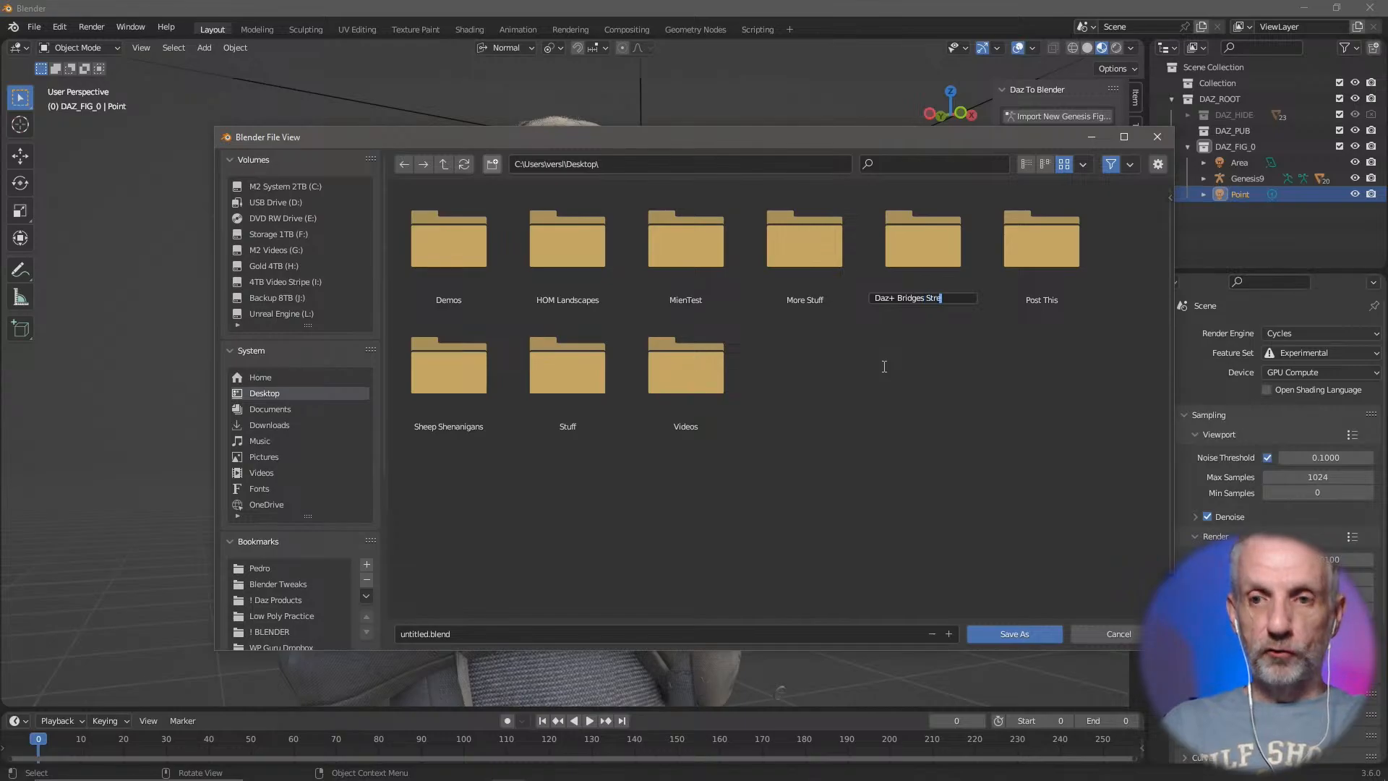
{"action": "key", "text": "Return"}
{"action": "double_click", "coordinate": [431, 277]}
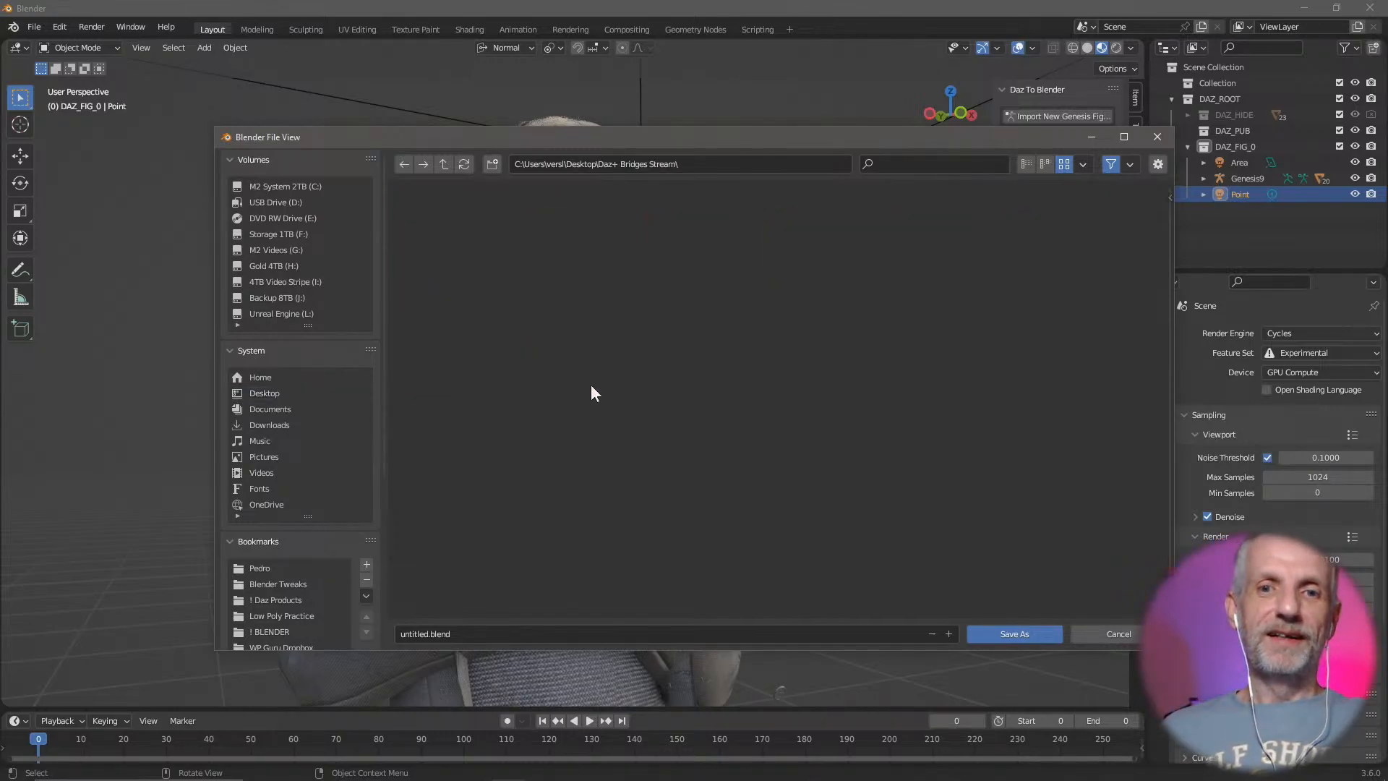
Step: Create a subfolder named "Blend Files" inside the Daz+ Bridges Stream folder and open it
{"action": "right_click", "coordinate": [632, 410]}
{"action": "left_click", "coordinate": [493, 164]}
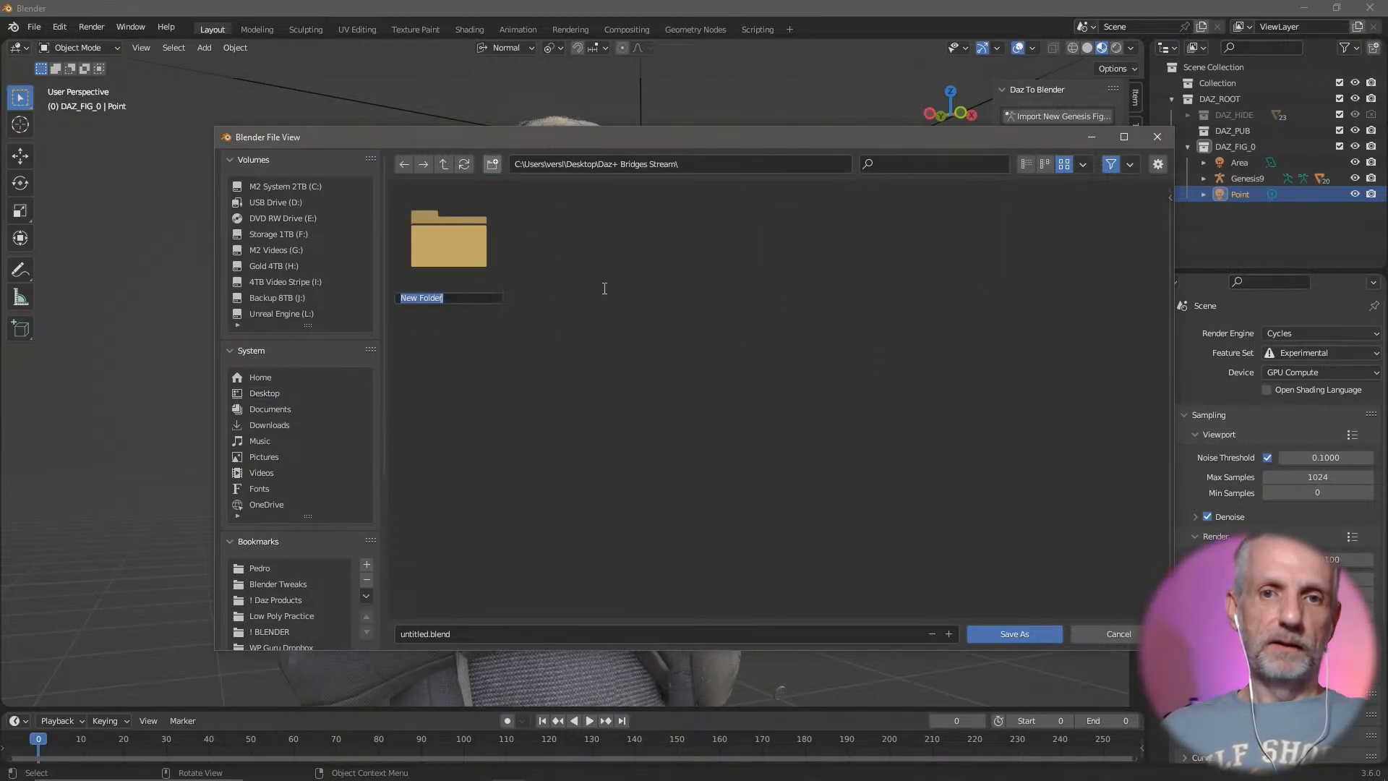
{"action": "type", "text": "Blend Files"}
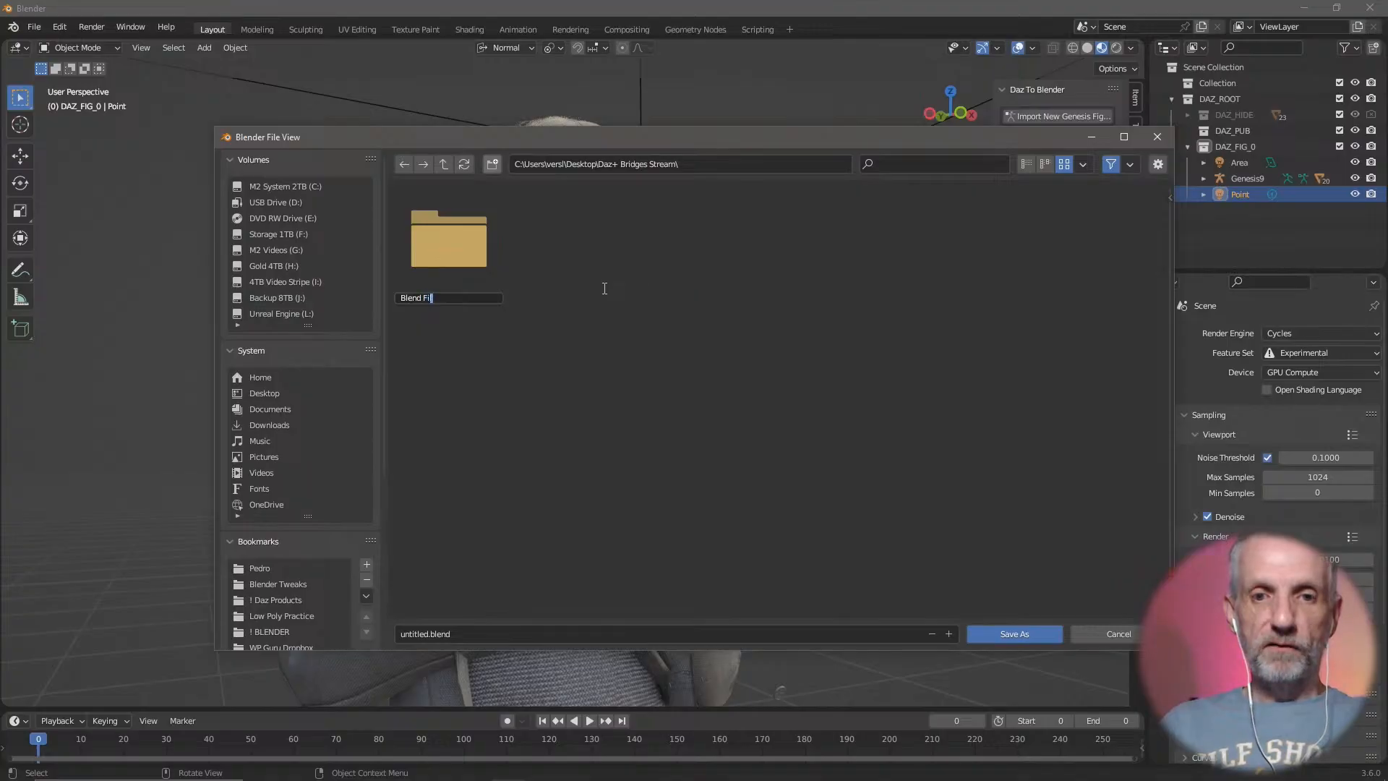
{"action": "key", "text": "Return"}
{"action": "double_click", "coordinate": [463, 238]}
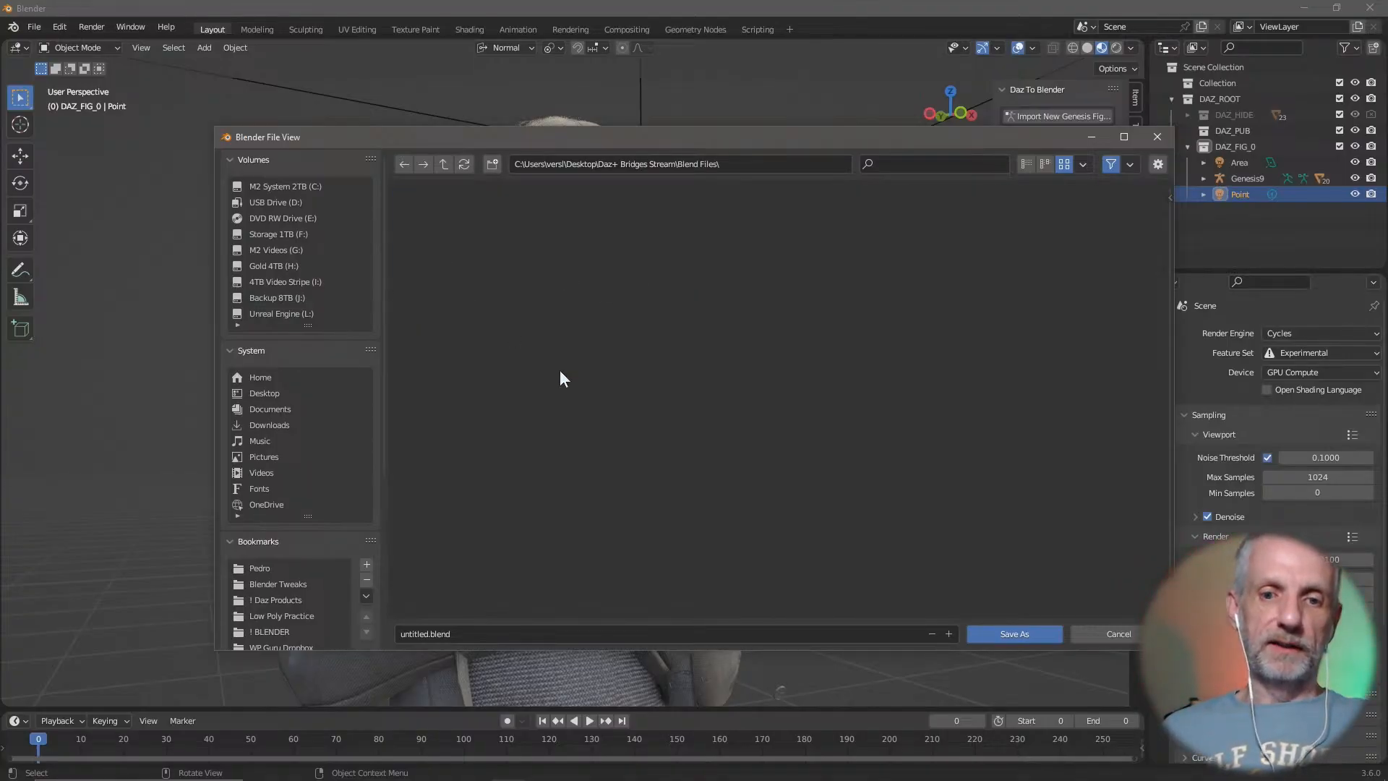
Step: Save the scene as Nathan.blend in the Blend Files folder
{"action": "left_click", "coordinate": [619, 628]}
{"action": "key", "text": "BackSpace"}
{"action": "type", "text": "Nathan"}
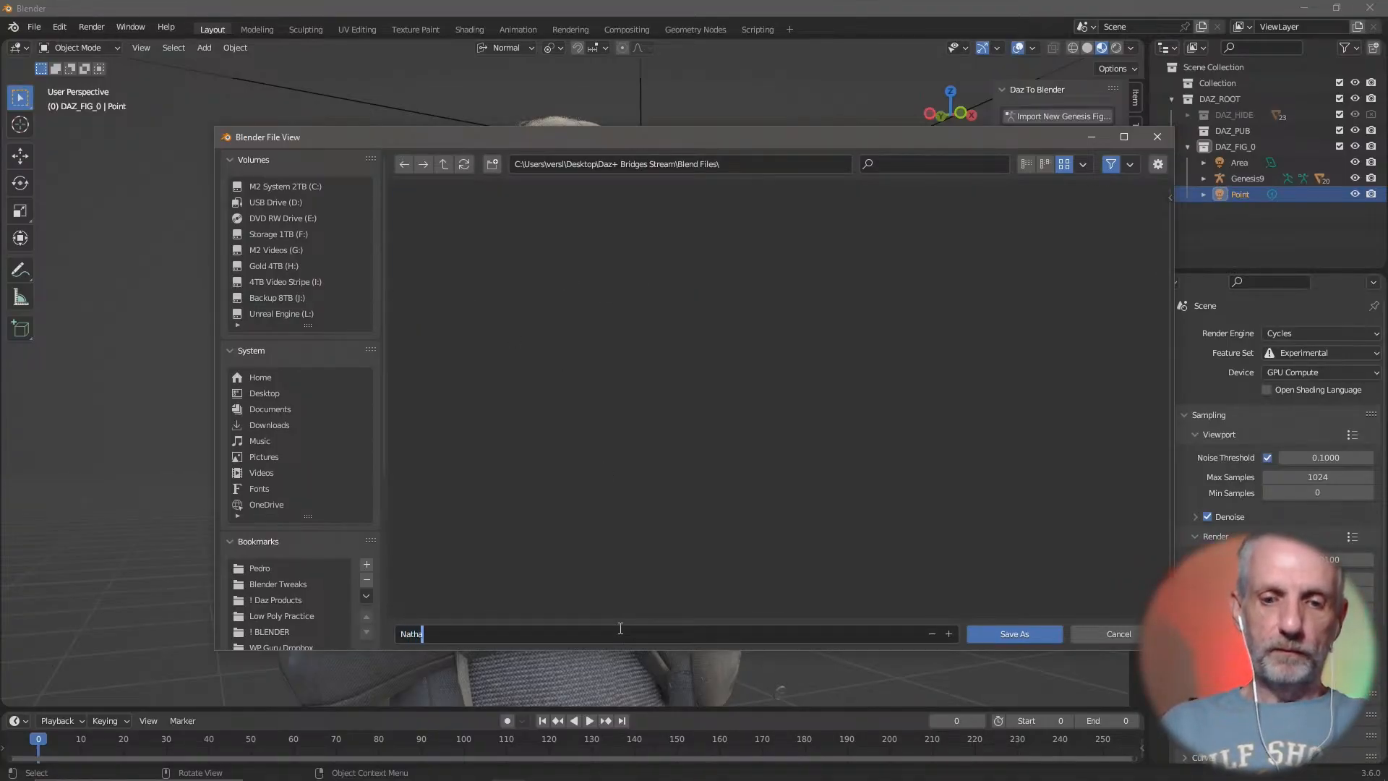
{"action": "key", "text": "Return"}
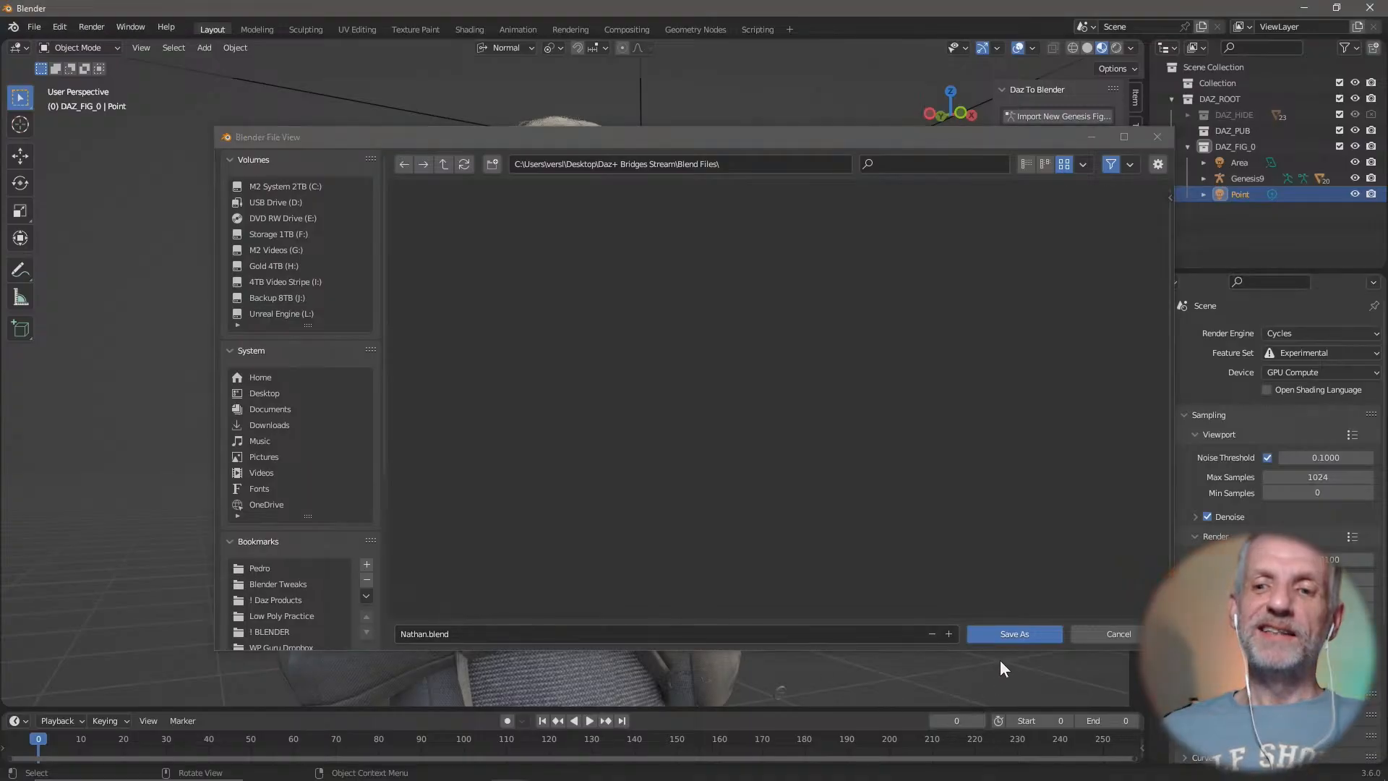
{"action": "left_click", "coordinate": [1013, 636]}
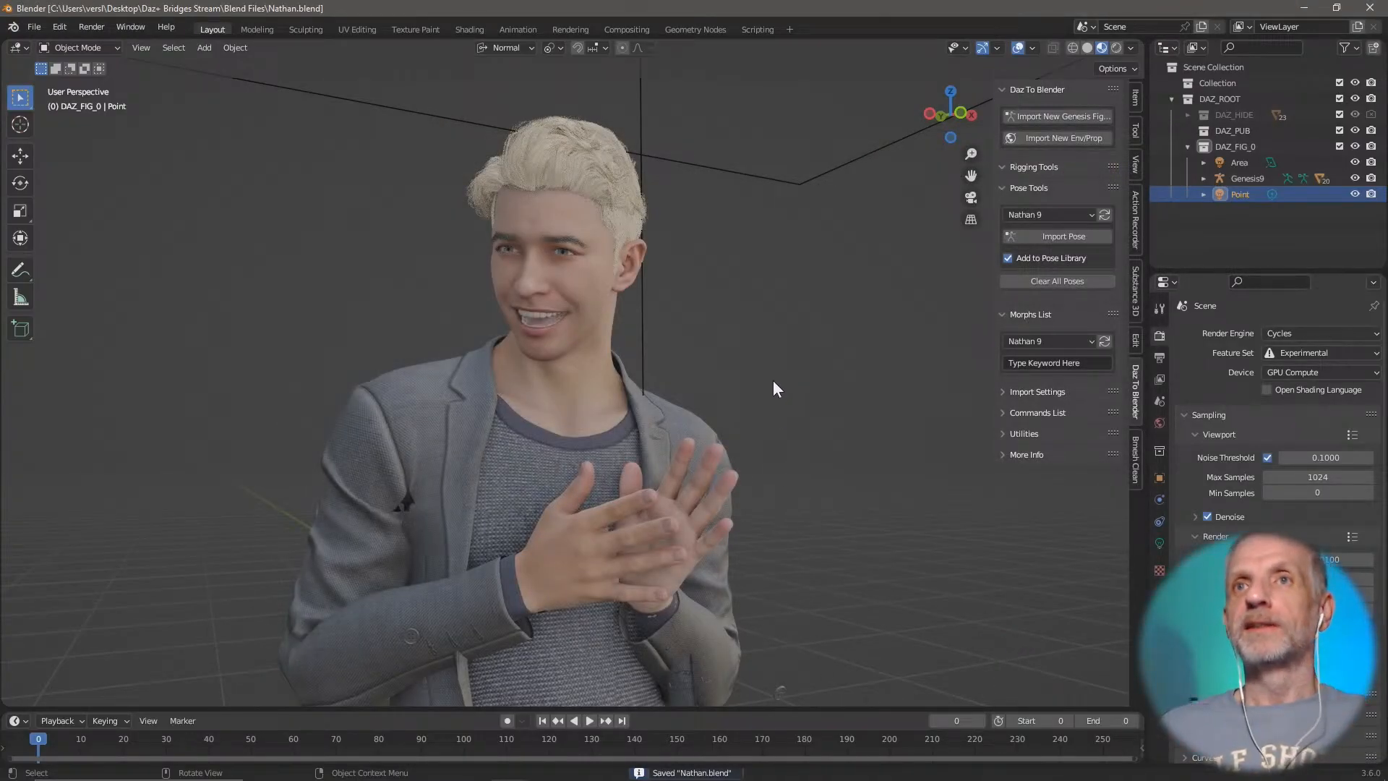
Step: Close Blender to return to DAZ Studio and frame the posed Nathan 9 figure from head to thighs
{"action": "left_click", "coordinate": [1371, 9]}
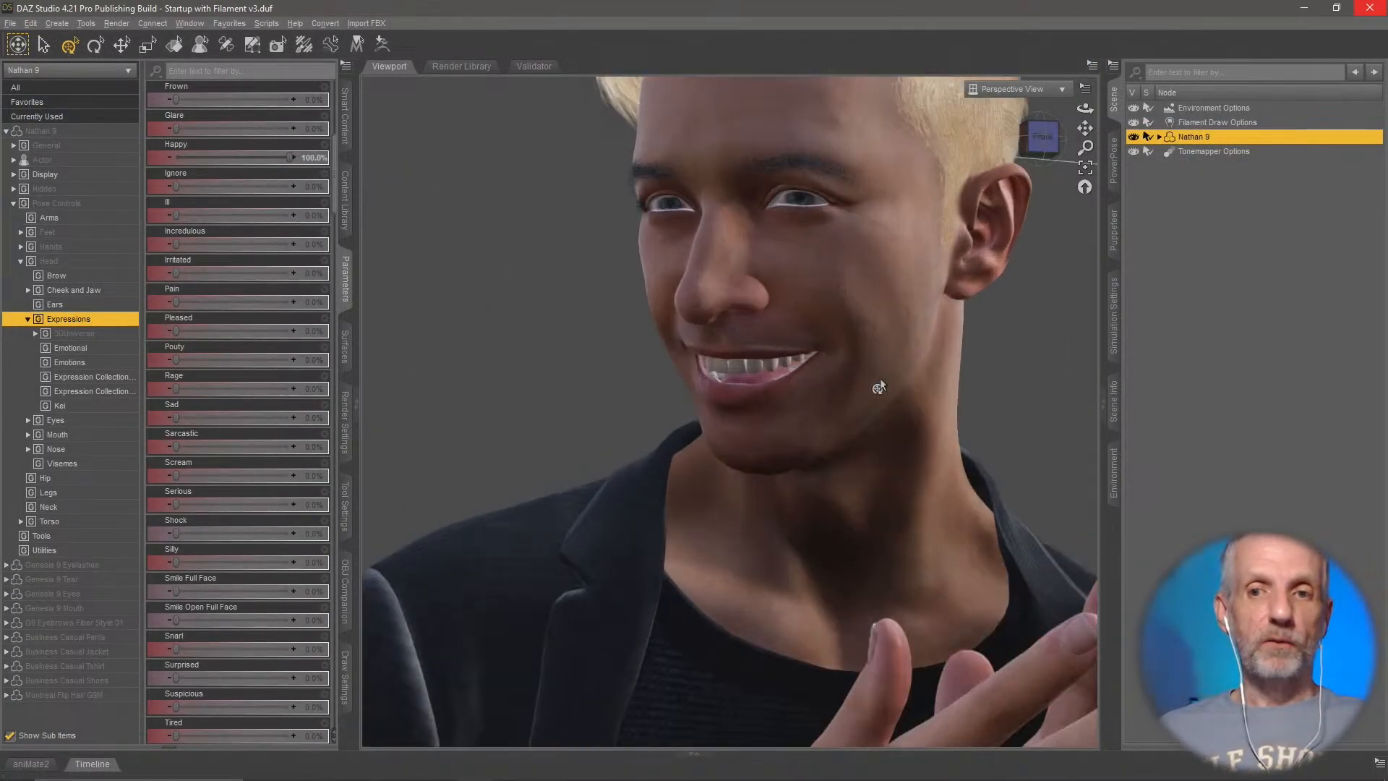
{"action": "scroll", "coordinate": [879, 388], "scroll_direction": "down", "scroll_amount": 5}
{"action": "middle_click_drag", "start_coordinate": [904, 325], "coordinate": [855, 431]}
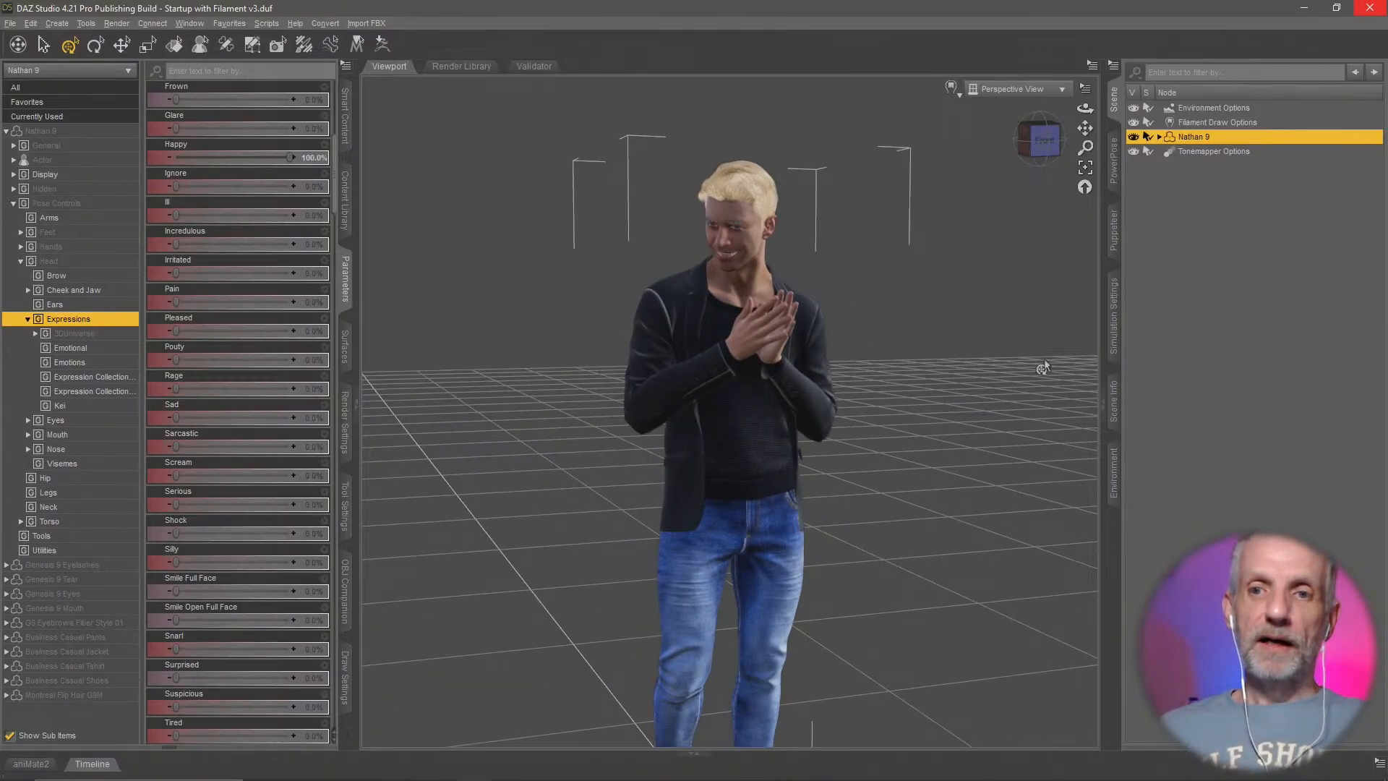
{"action": "middle_click_drag", "start_coordinate": [824, 385], "coordinate": [817, 388]}
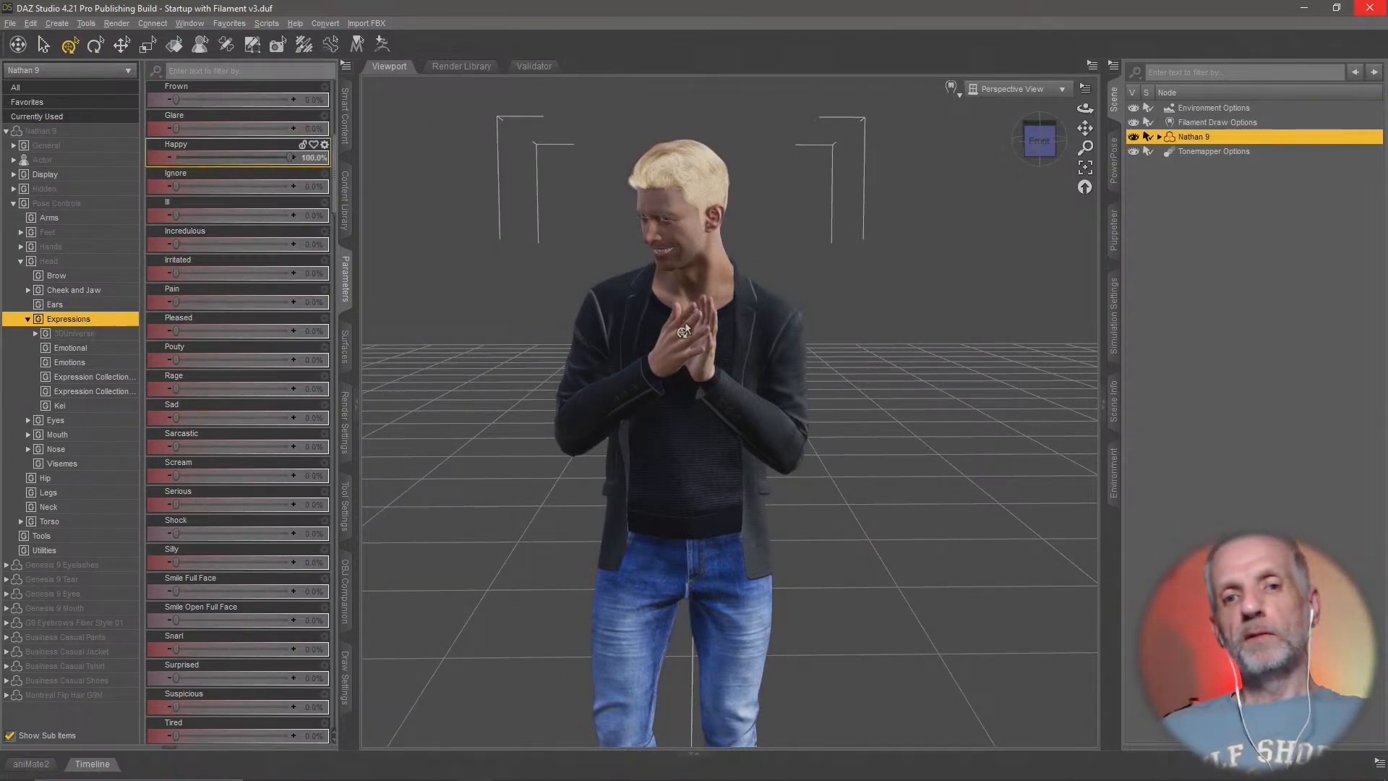
{"action": "mouse_move", "coordinate": [684, 323]}
{"action": "middle_mouse_down"}
{"action": "mouse_move", "coordinate": [654, 318]}
{"action": "mouse_move", "coordinate": [689, 331]}
{"action": "middle_mouse_up"}
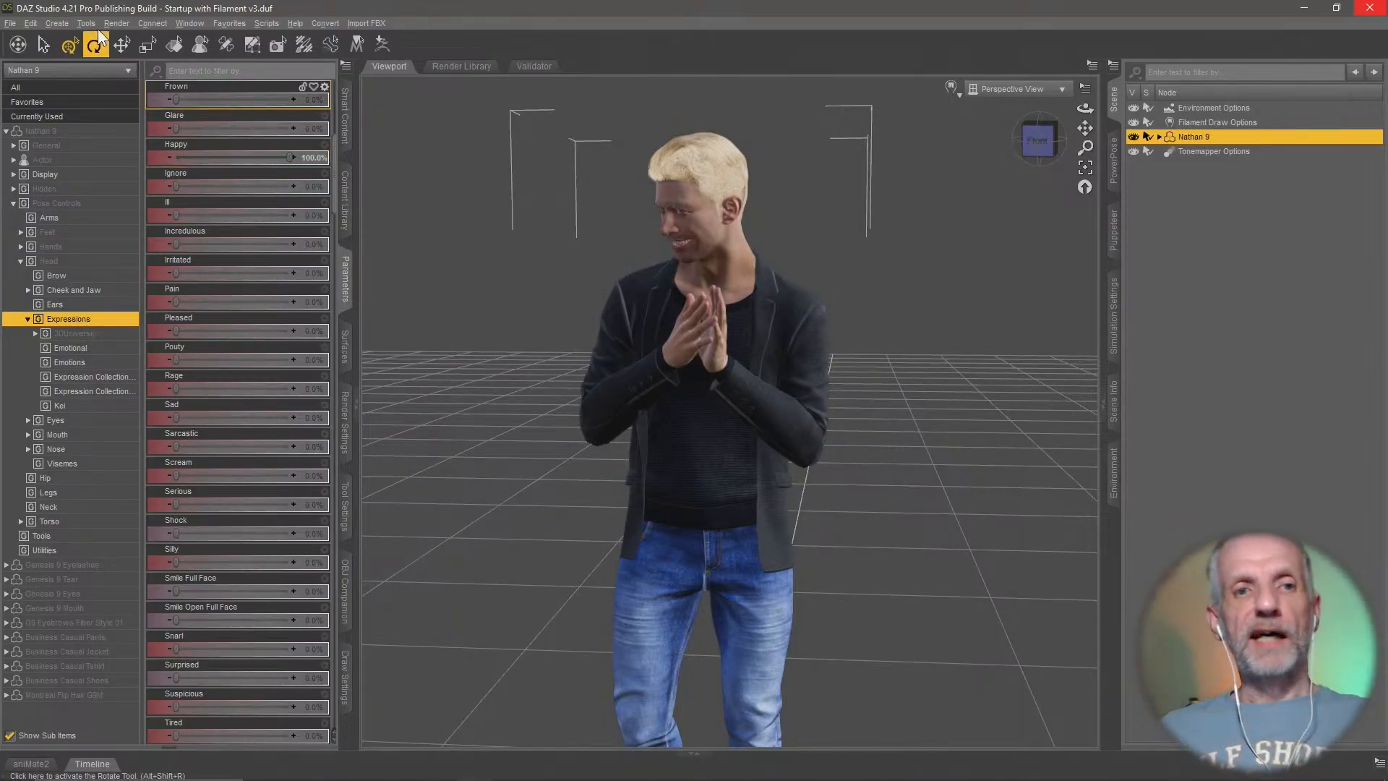
Step: Restore the Nathan 9 figure's default pose and frame the whole figure from head to feet
{"action": "left_click", "coordinate": [34, 23]}
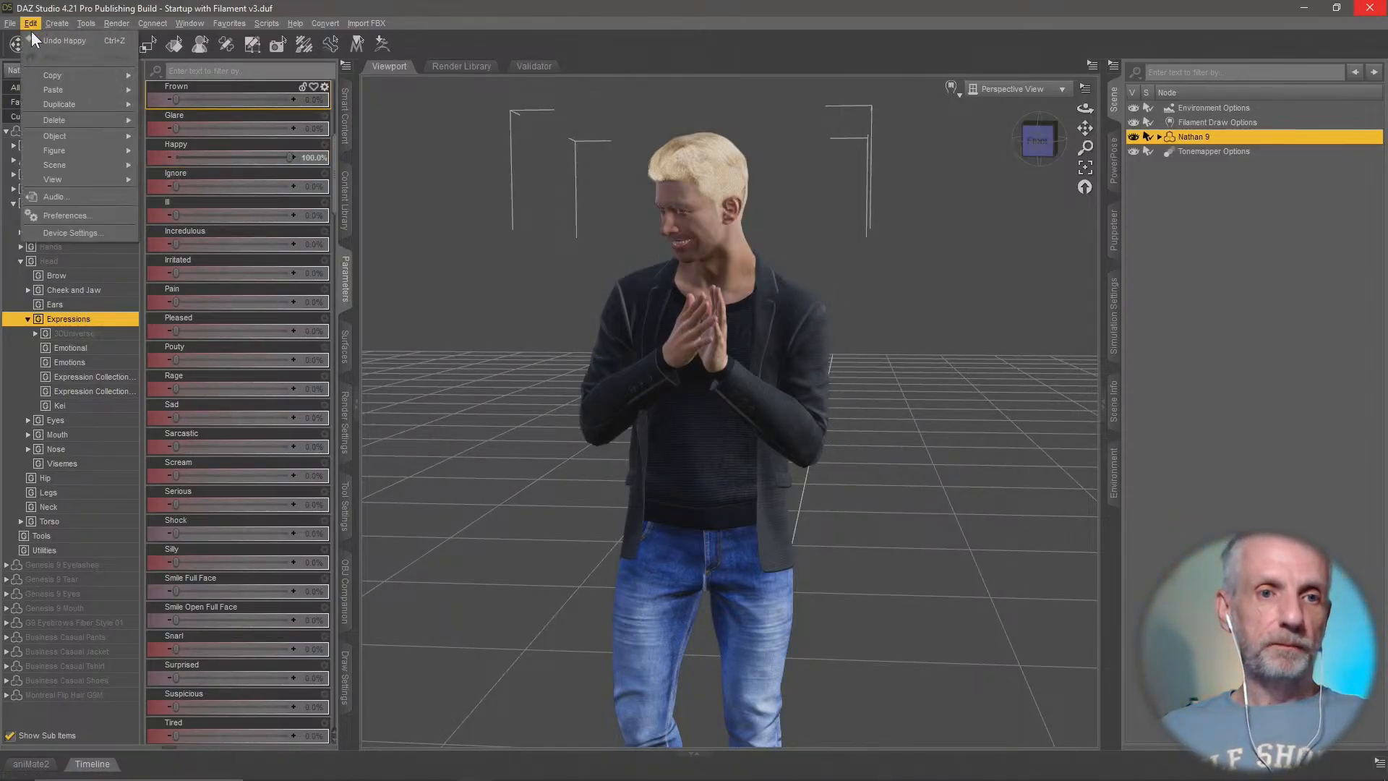
{"action": "mouse_move", "coordinate": [96, 145]}
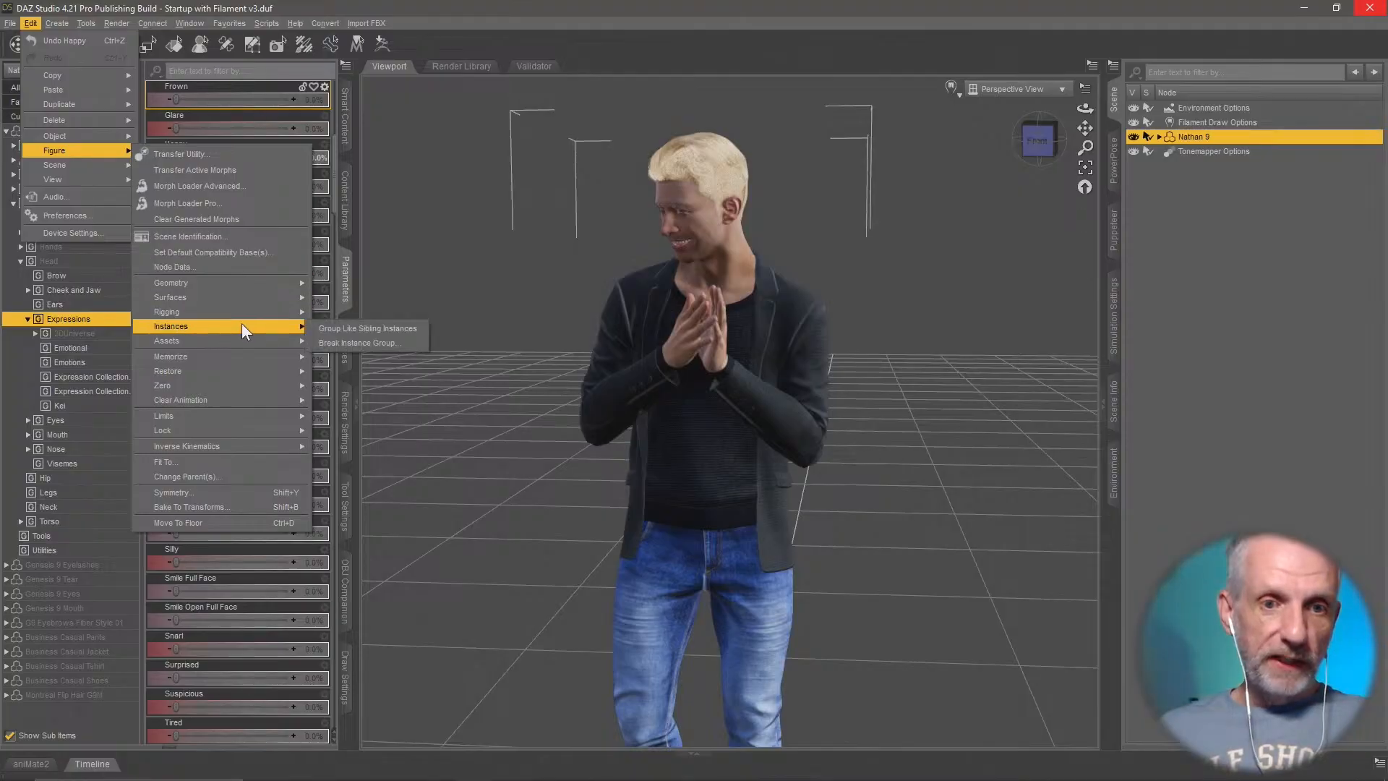
{"action": "mouse_move", "coordinate": [258, 373]}
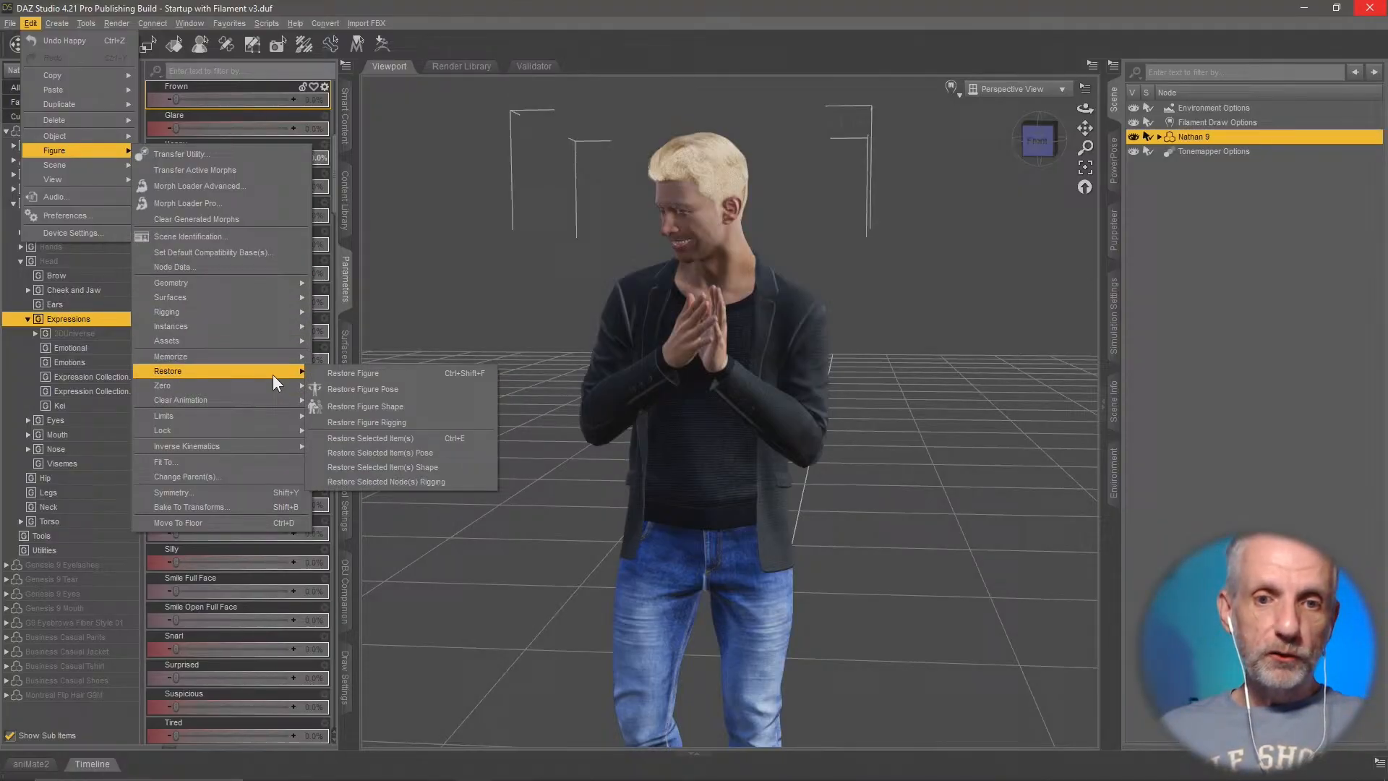
{"action": "left_click", "coordinate": [425, 391]}
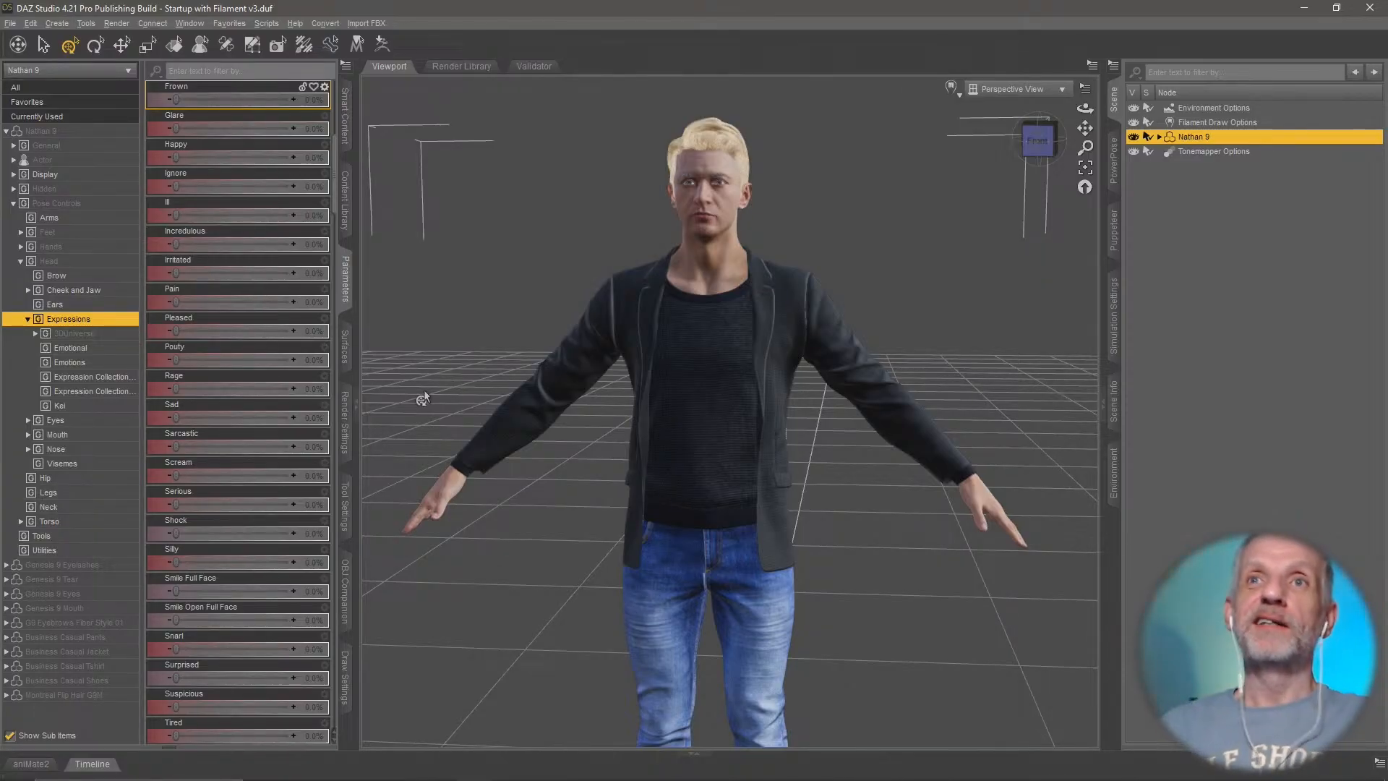
{"action": "mouse_move", "coordinate": [739, 341]}
{"action": "middle_mouse_down"}
{"action": "mouse_move", "coordinate": [726, 345]}
{"action": "mouse_move", "coordinate": [737, 300]}
{"action": "mouse_move", "coordinate": [739, 318]}
{"action": "middle_mouse_up"}
{"action": "scroll", "coordinate": [739, 341], "scroll_direction": "down", "scroll_amount": 3}
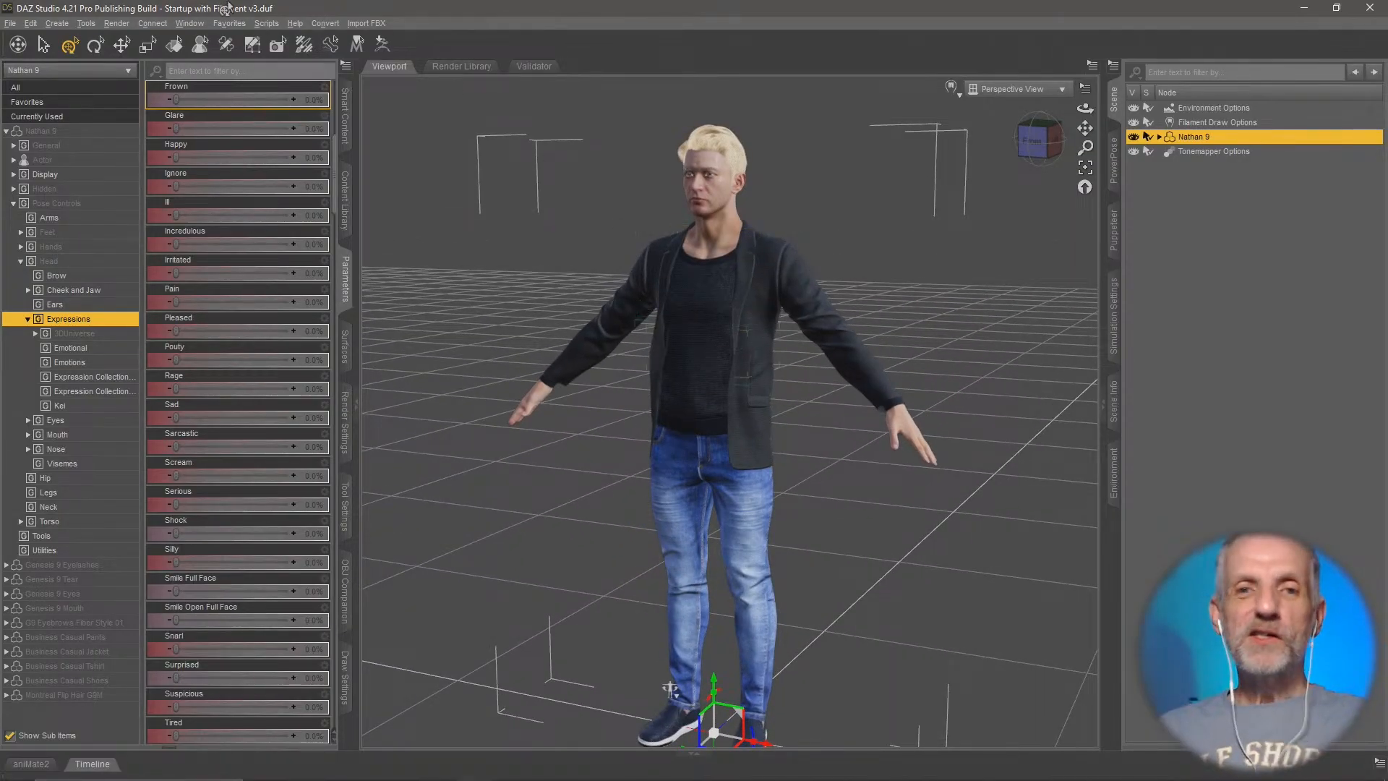
Step: Start saving the scene under a new name, and create and open a "Daz Scenes" subfolder inside the Daz+ Bridges Stream folder
{"action": "left_click", "coordinate": [10, 24]}
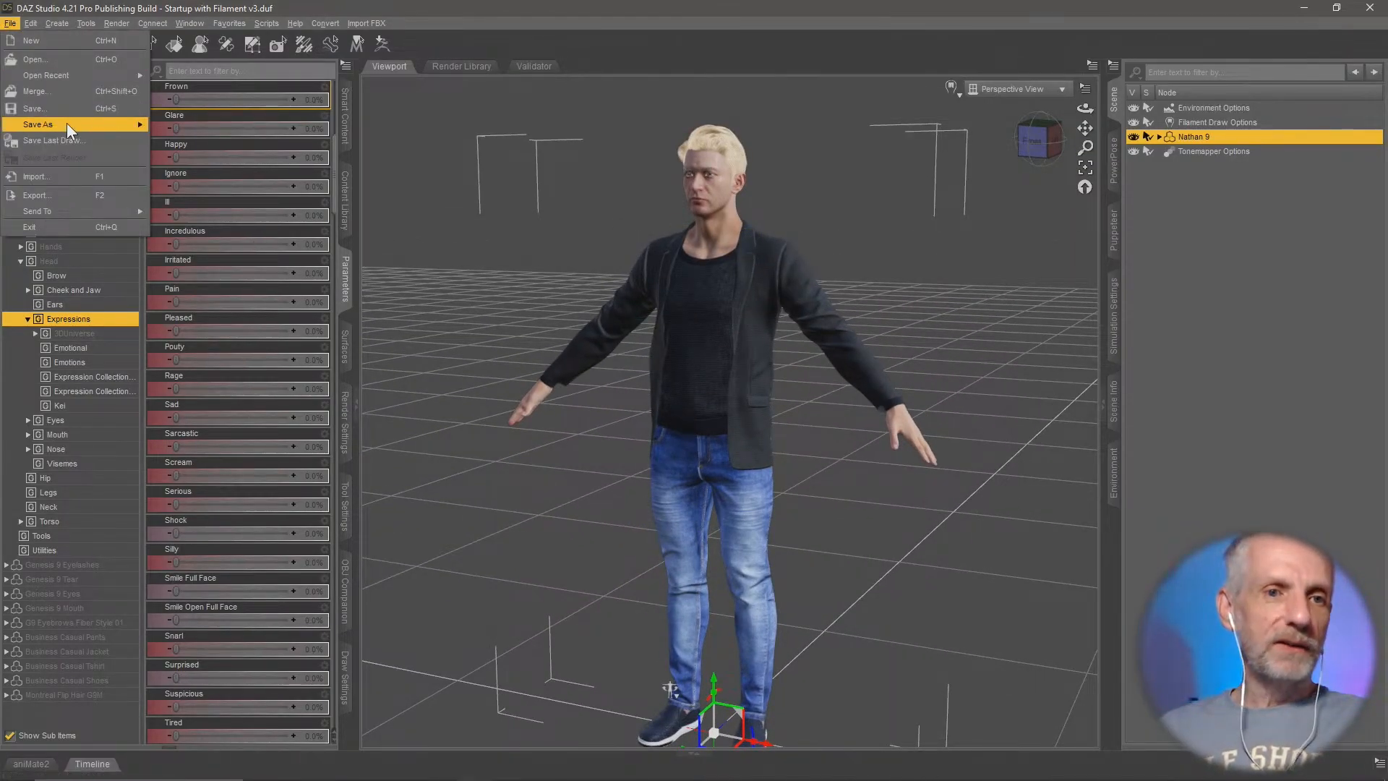
{"action": "mouse_move", "coordinate": [67, 125]}
{"action": "left_click", "coordinate": [189, 123]}
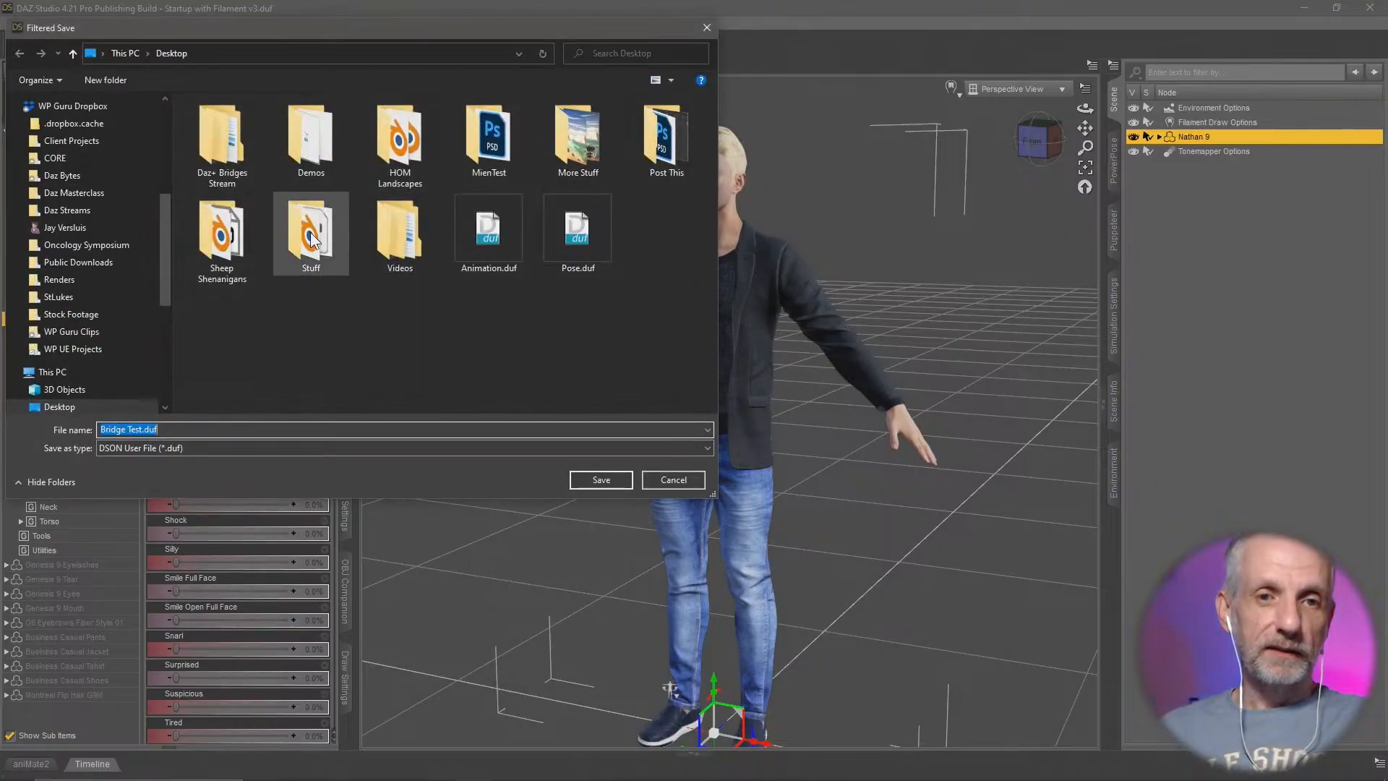
{"action": "double_click", "coordinate": [241, 151]}
{"action": "right_click", "coordinate": [288, 241]}
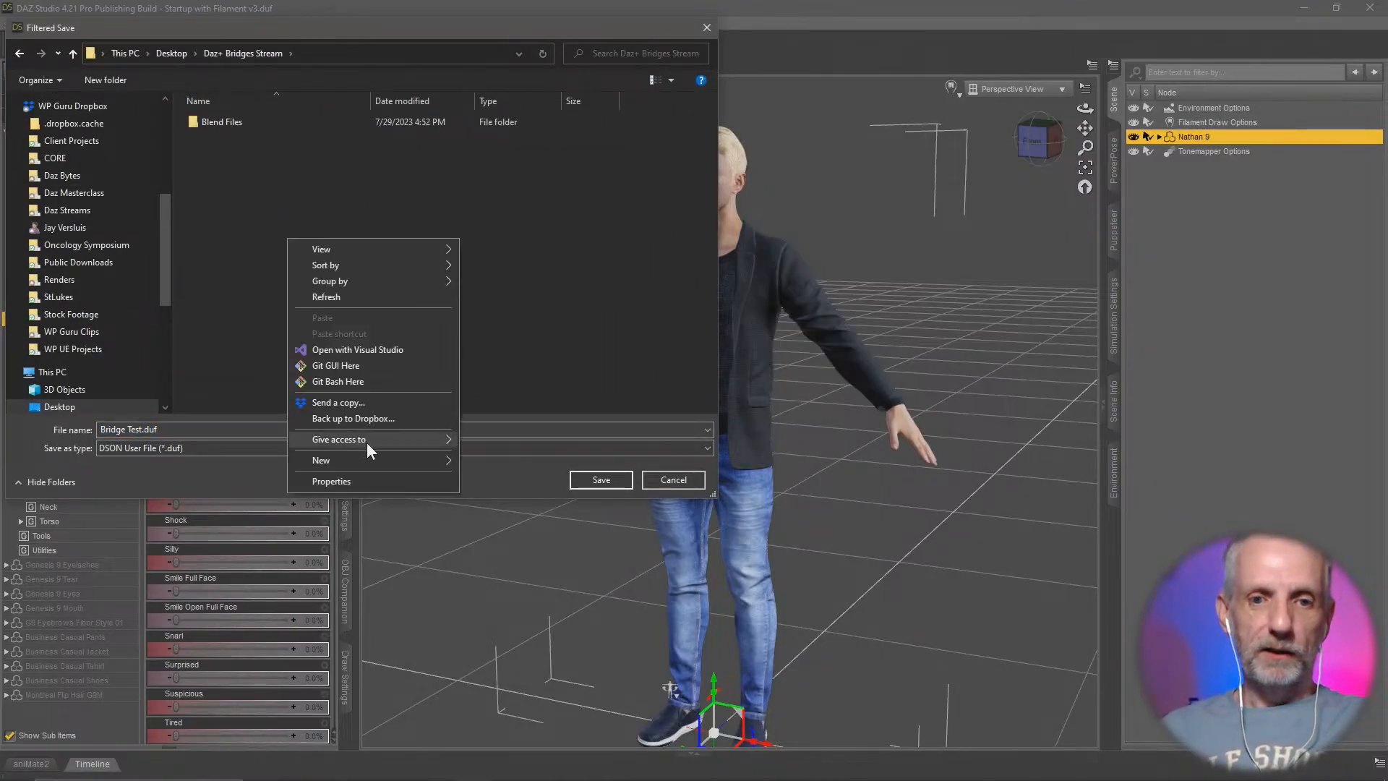
{"action": "mouse_move", "coordinate": [393, 456]}
{"action": "left_click", "coordinate": [472, 454]}
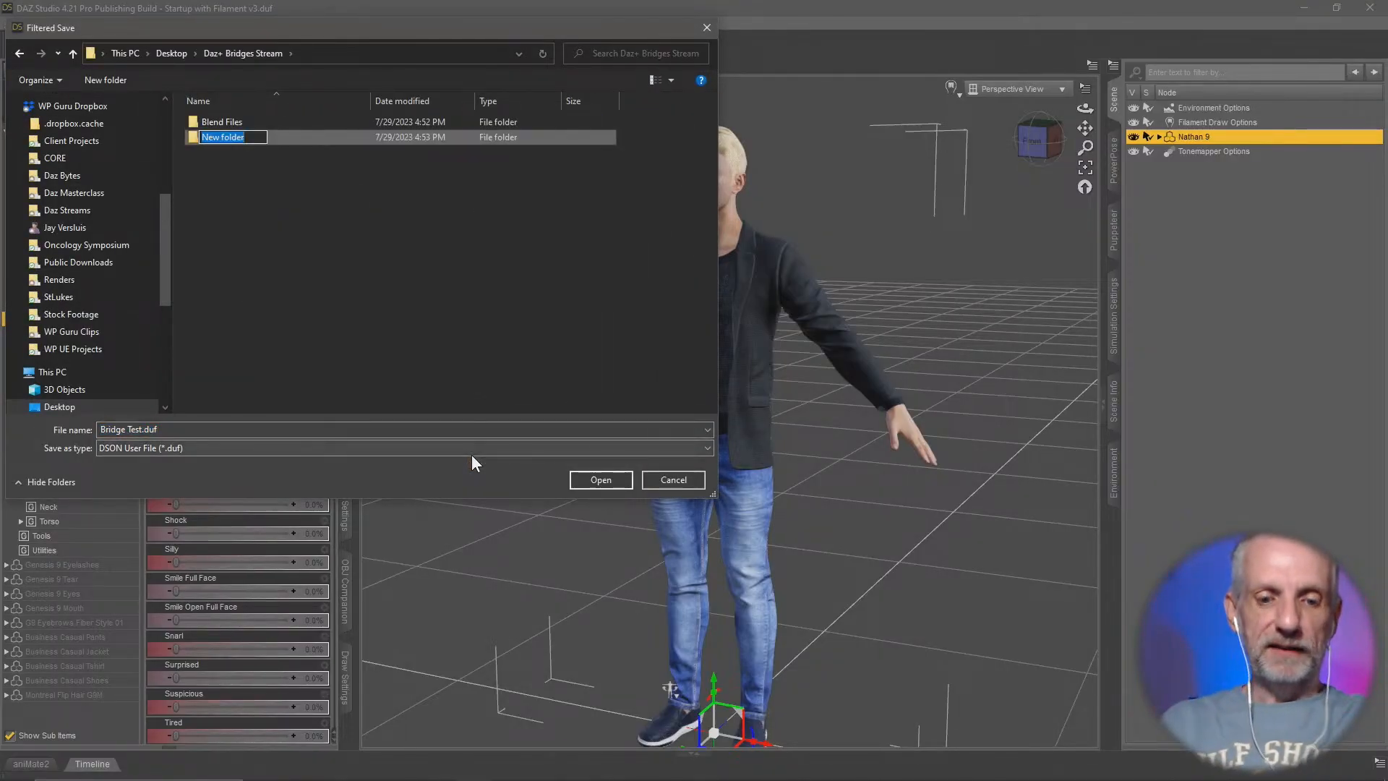
{"action": "type", "text": "Daz Scenes"}
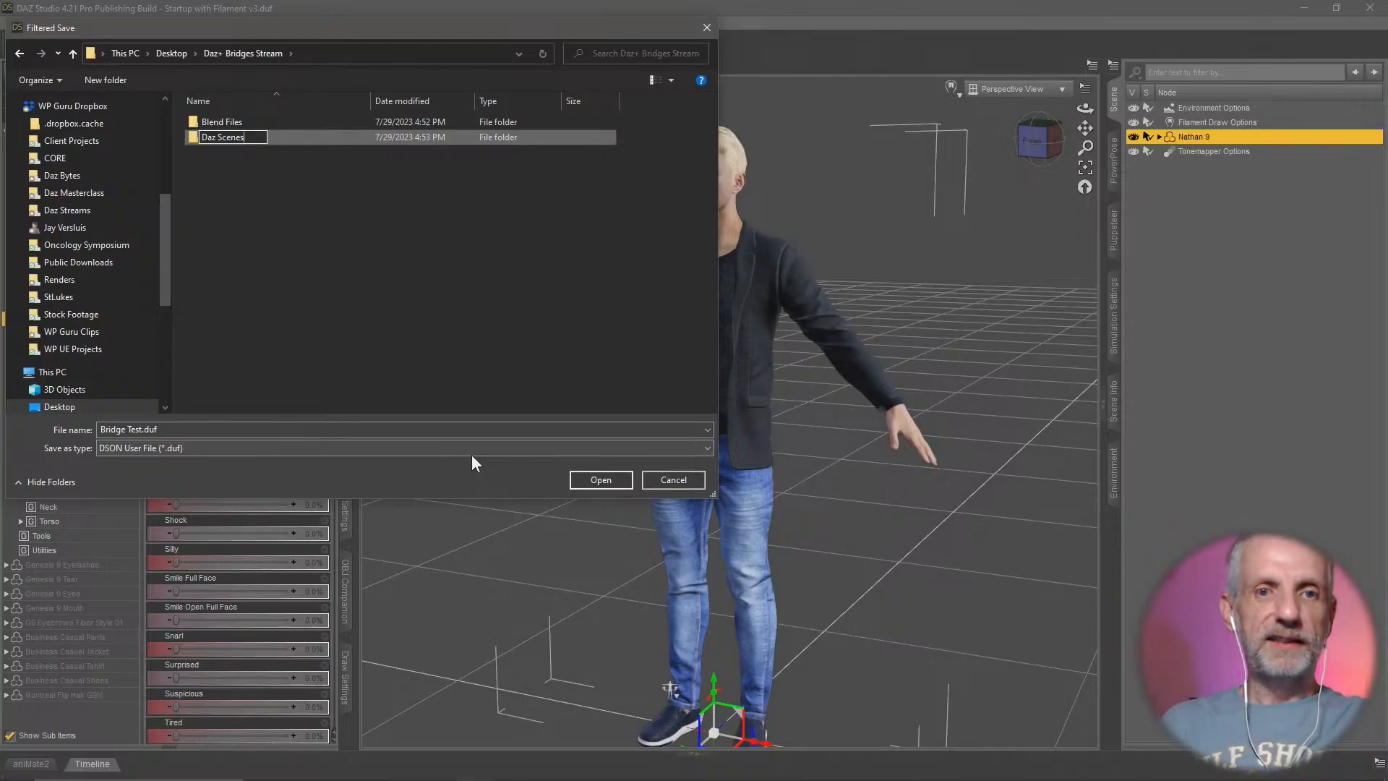
{"action": "key", "text": "Return"}
{"action": "double_click", "coordinate": [249, 137]}
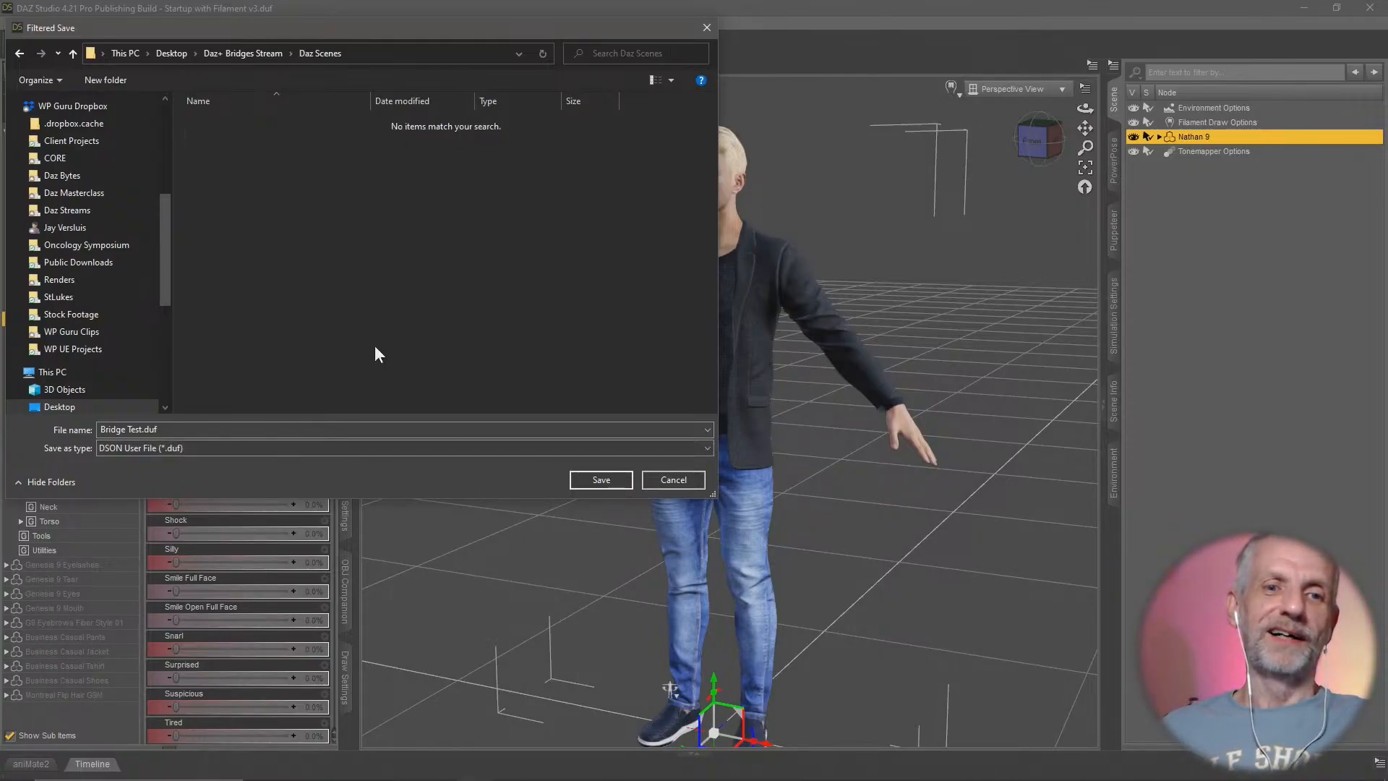
Step: Save the scene as Nate 9.duf in the Daz Scenes folder, accepting the save options
{"action": "left_click", "coordinate": [440, 429]}
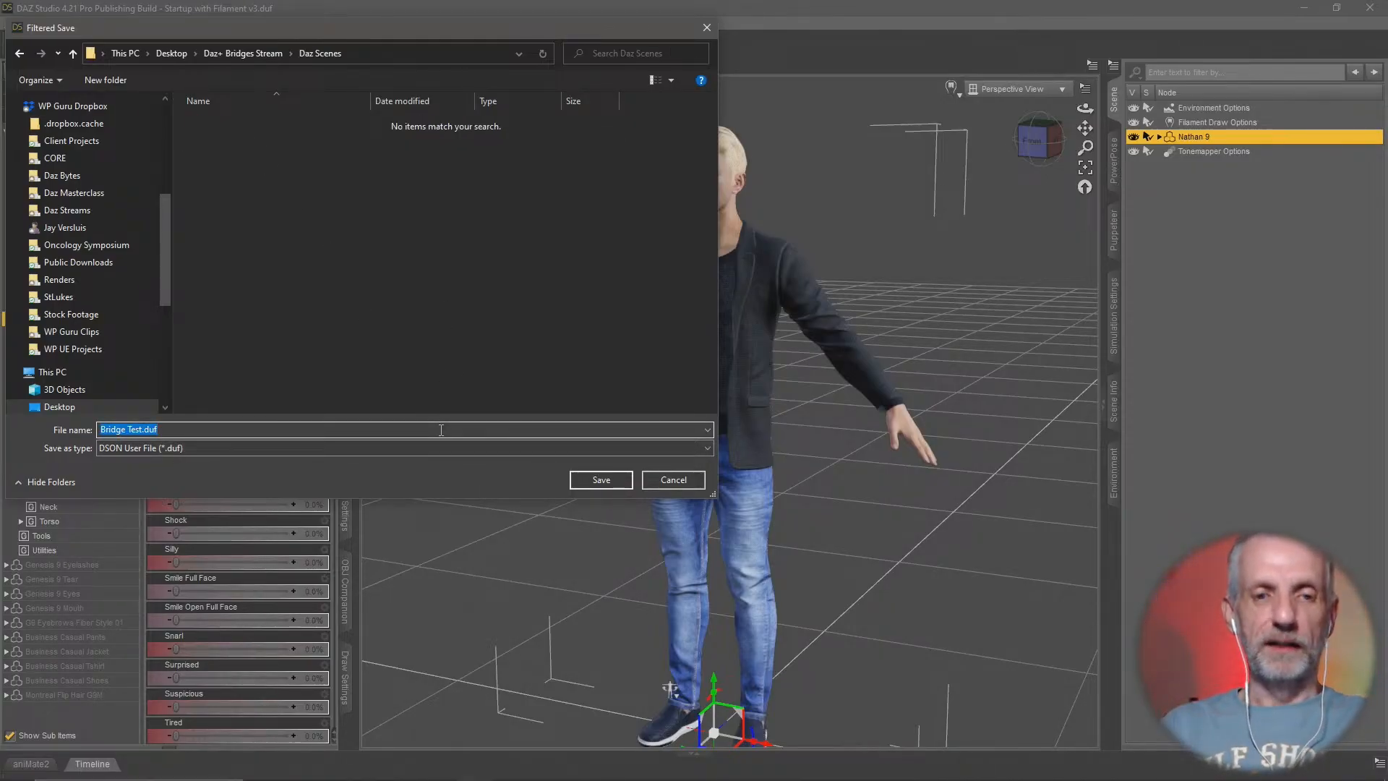
{"action": "type", "text": "Nathan"}
{"action": "key", "text": "Return"}
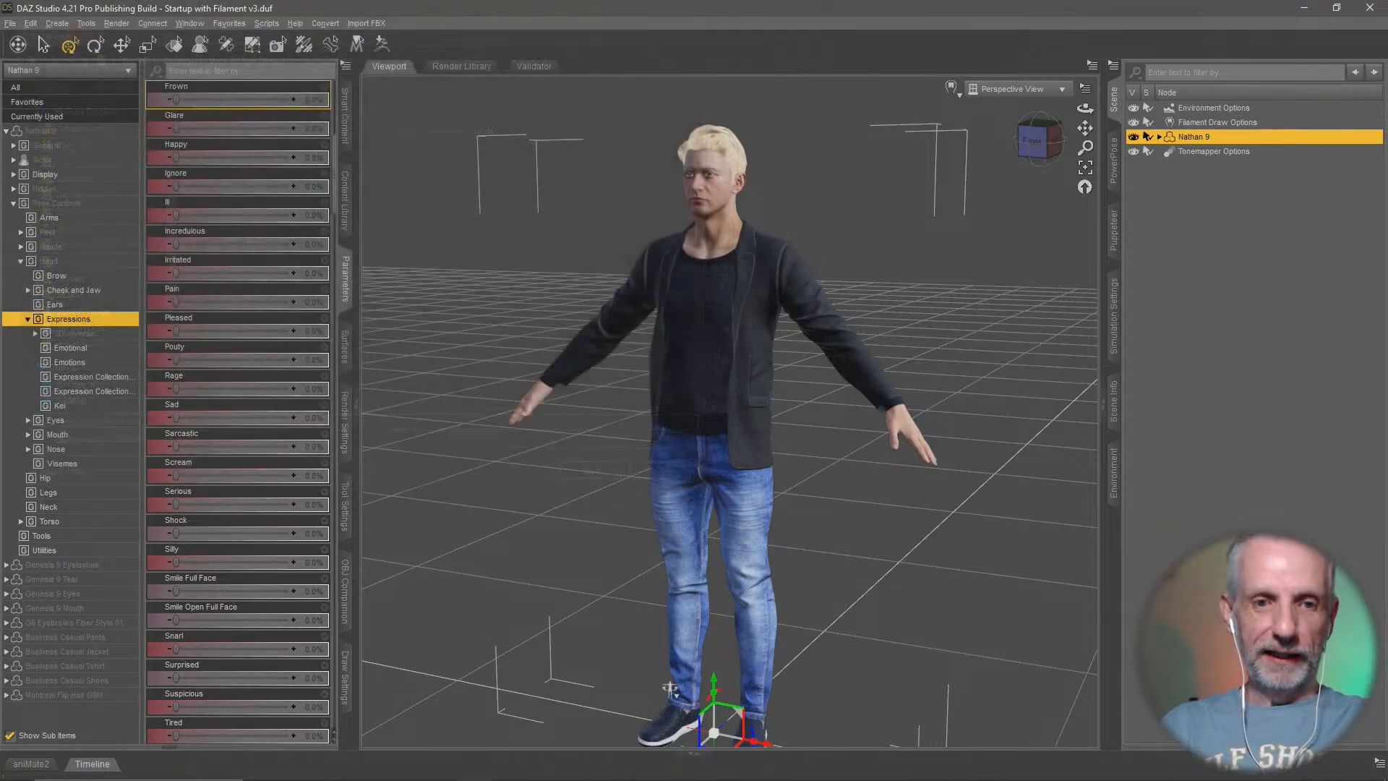
{"action": "left_click", "coordinate": [767, 488]}
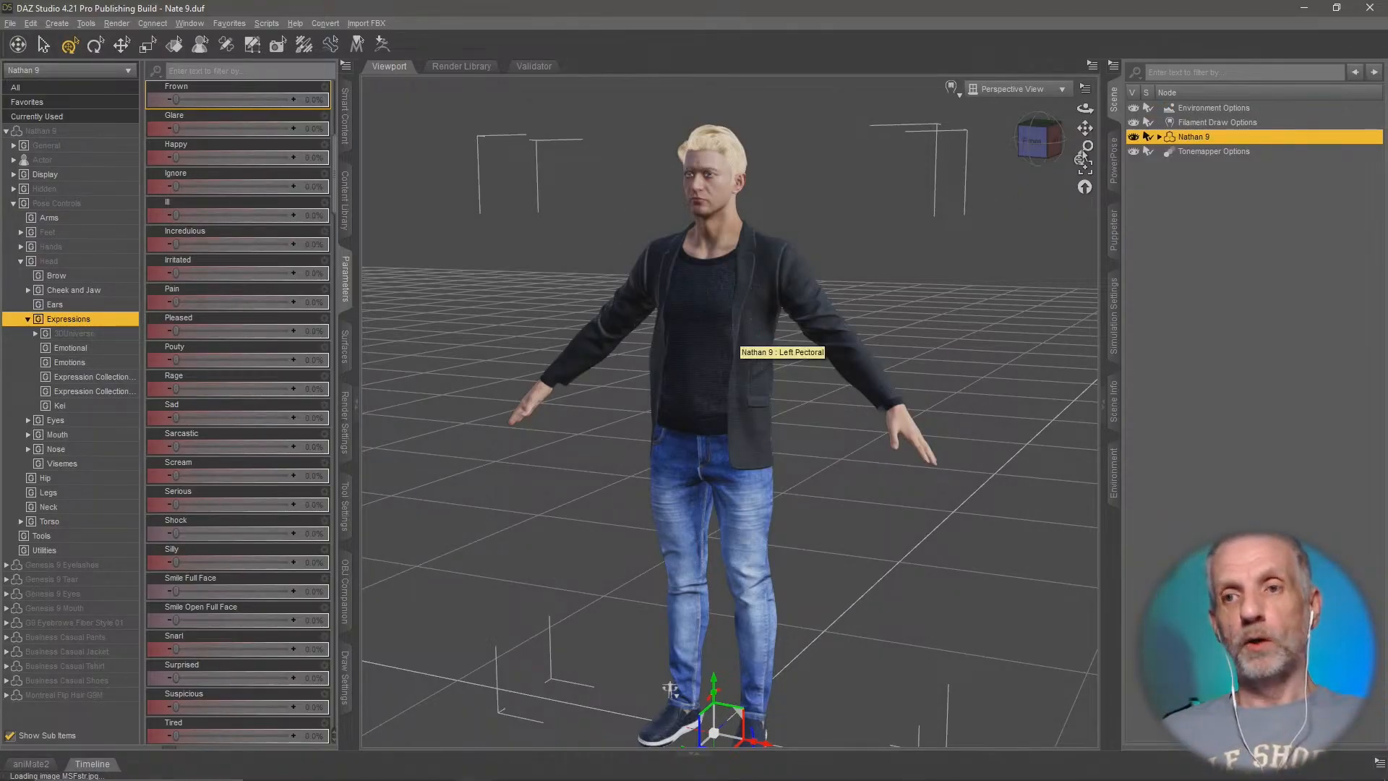
Step: Minimize DAZ Studio, close the leftover file window, and launch Unreal Engine 5.1.1 from the Epic Games Launcher
{"action": "left_click", "coordinate": [1302, 3]}
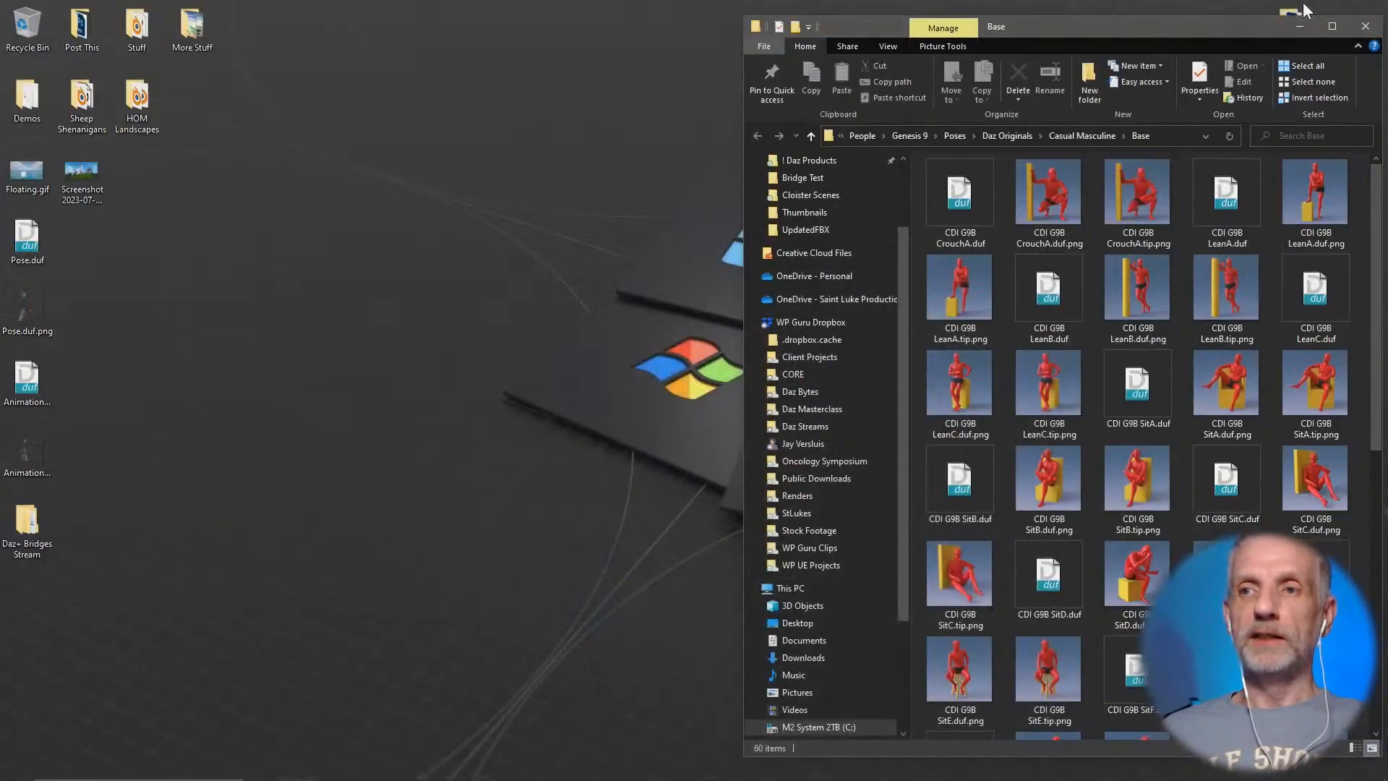
{"action": "left_click", "coordinate": [1366, 26]}
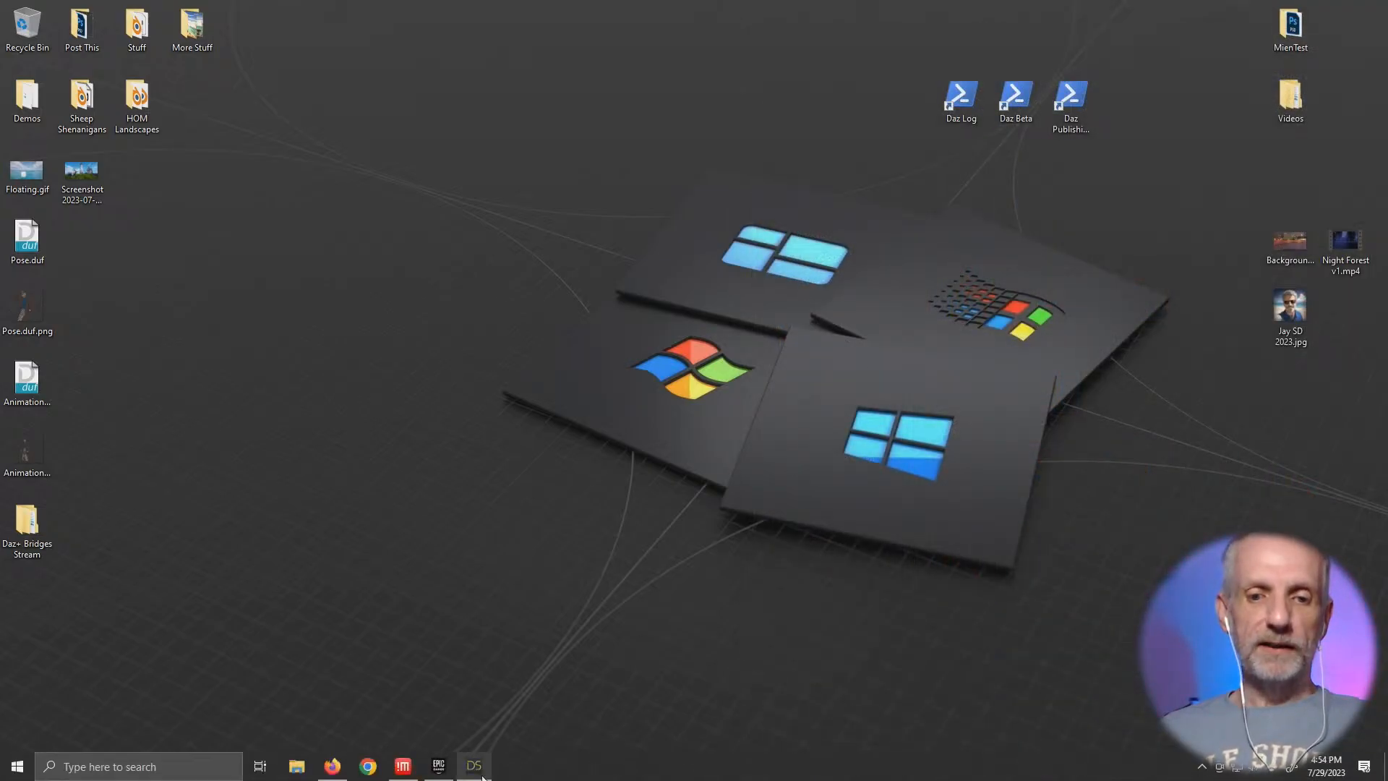
{"action": "left_click", "coordinate": [439, 766]}
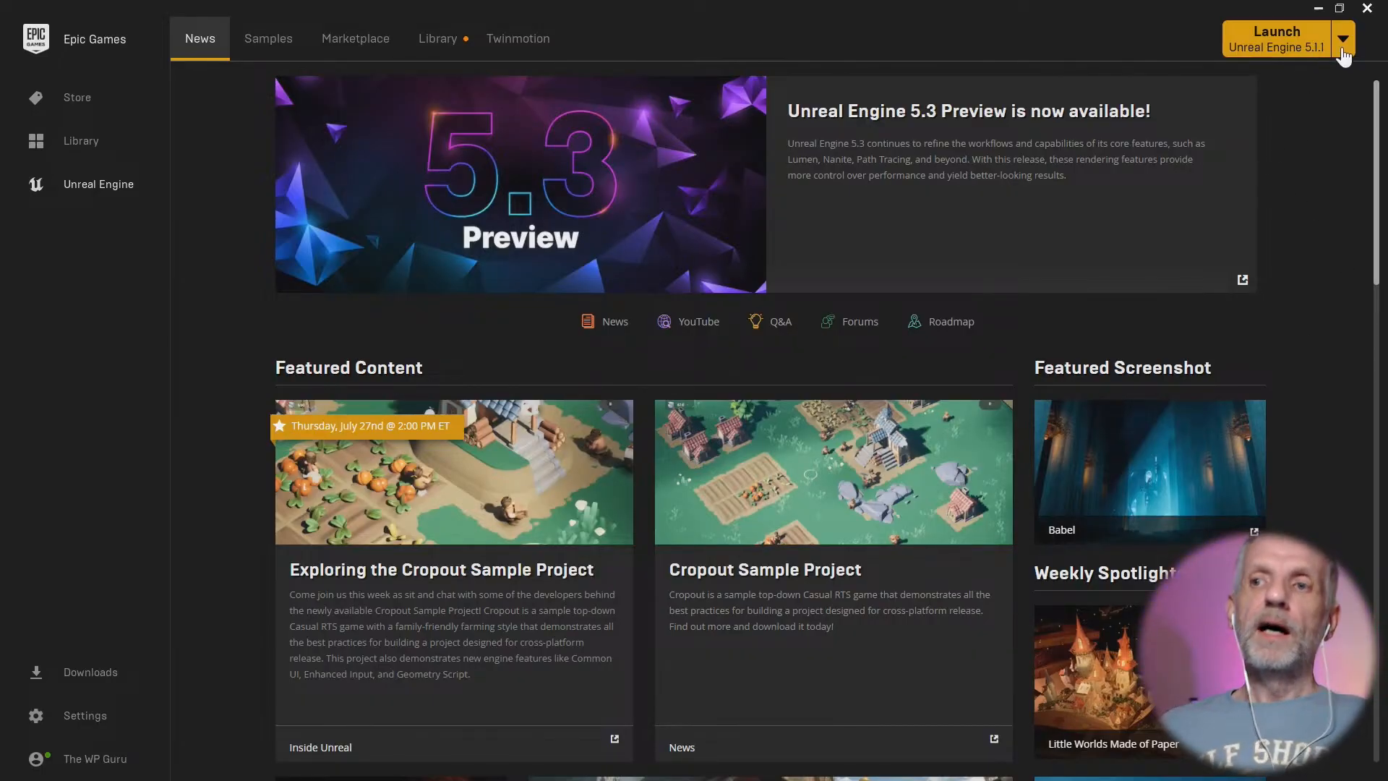
{"action": "left_click", "coordinate": [444, 45]}
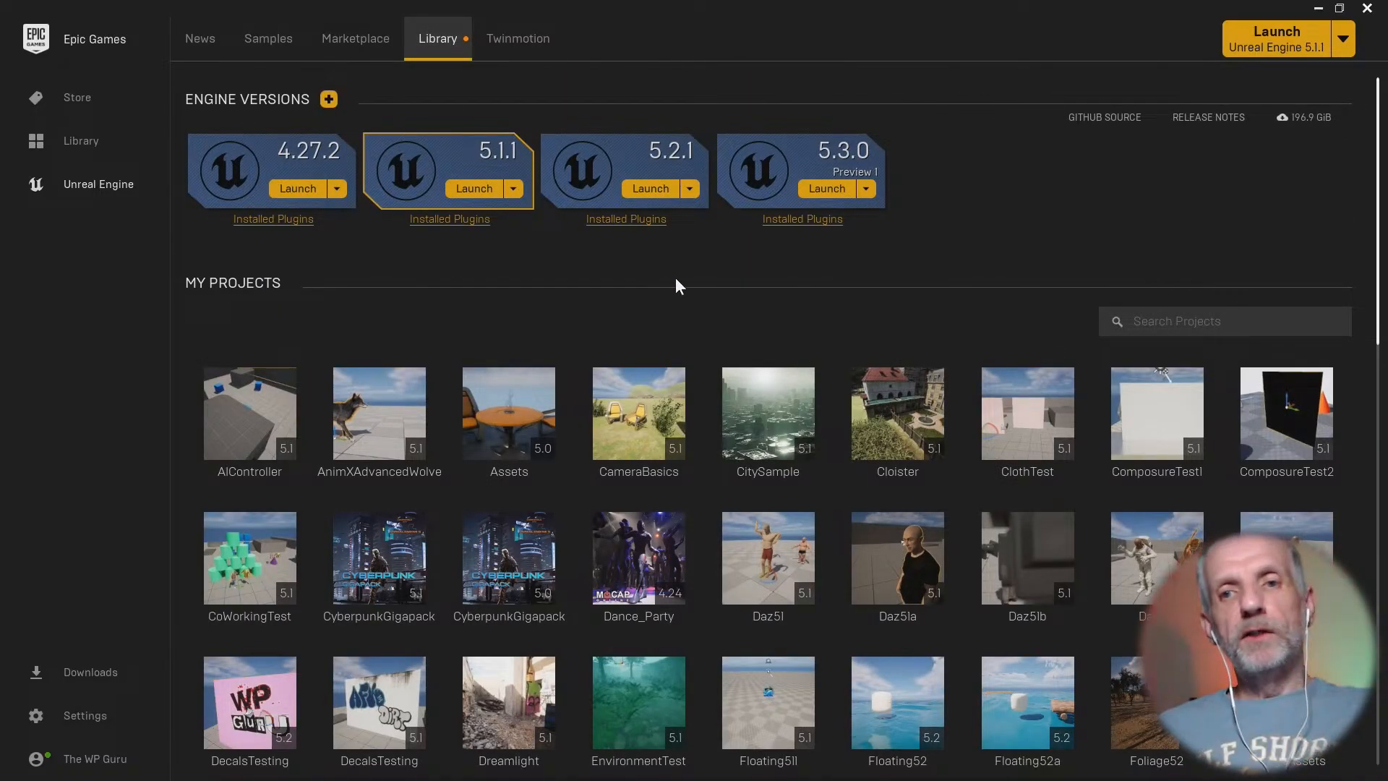
{"action": "mouse_move", "coordinate": [702, 157]}
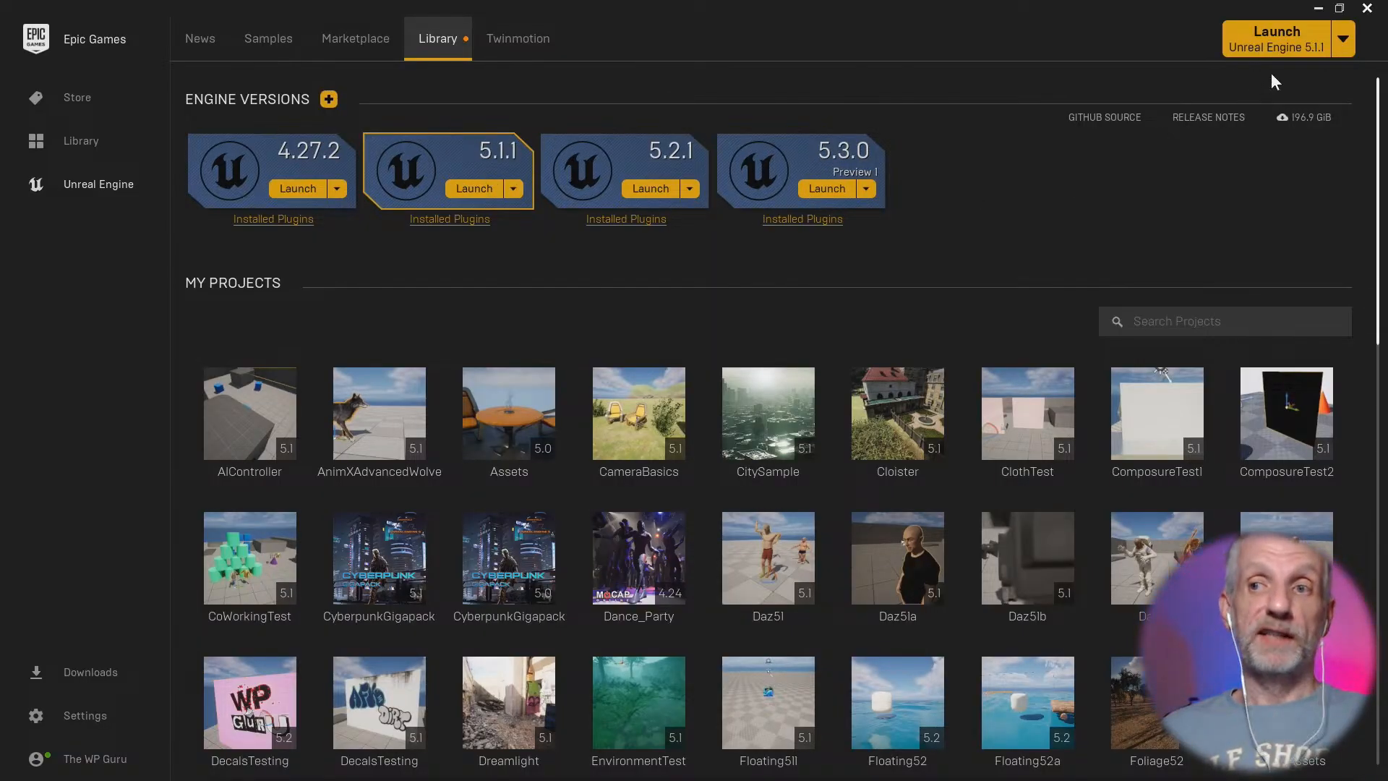
{"action": "left_click", "coordinate": [1285, 42]}
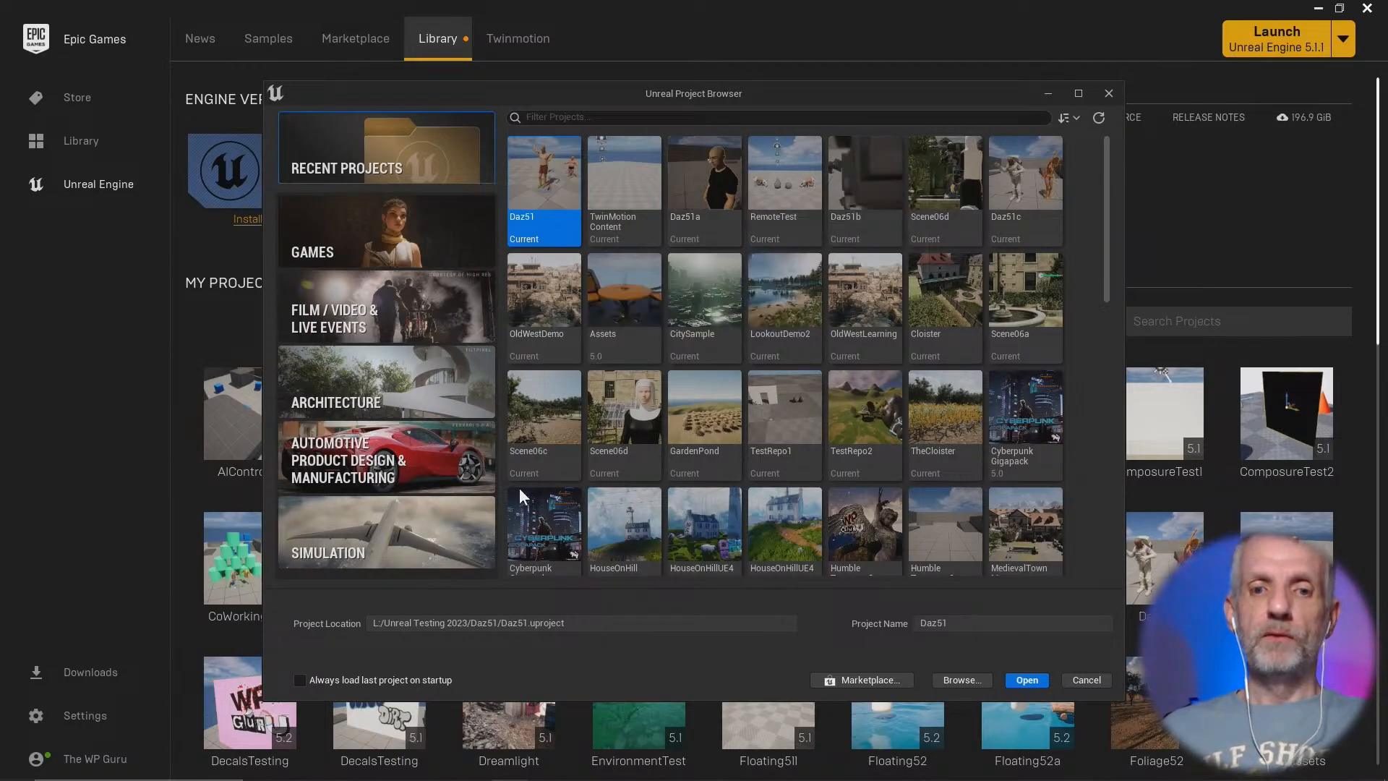
Step: Choose the Third Person games template for the new project with the Scalable quality preset
{"action": "left_click", "coordinate": [405, 231]}
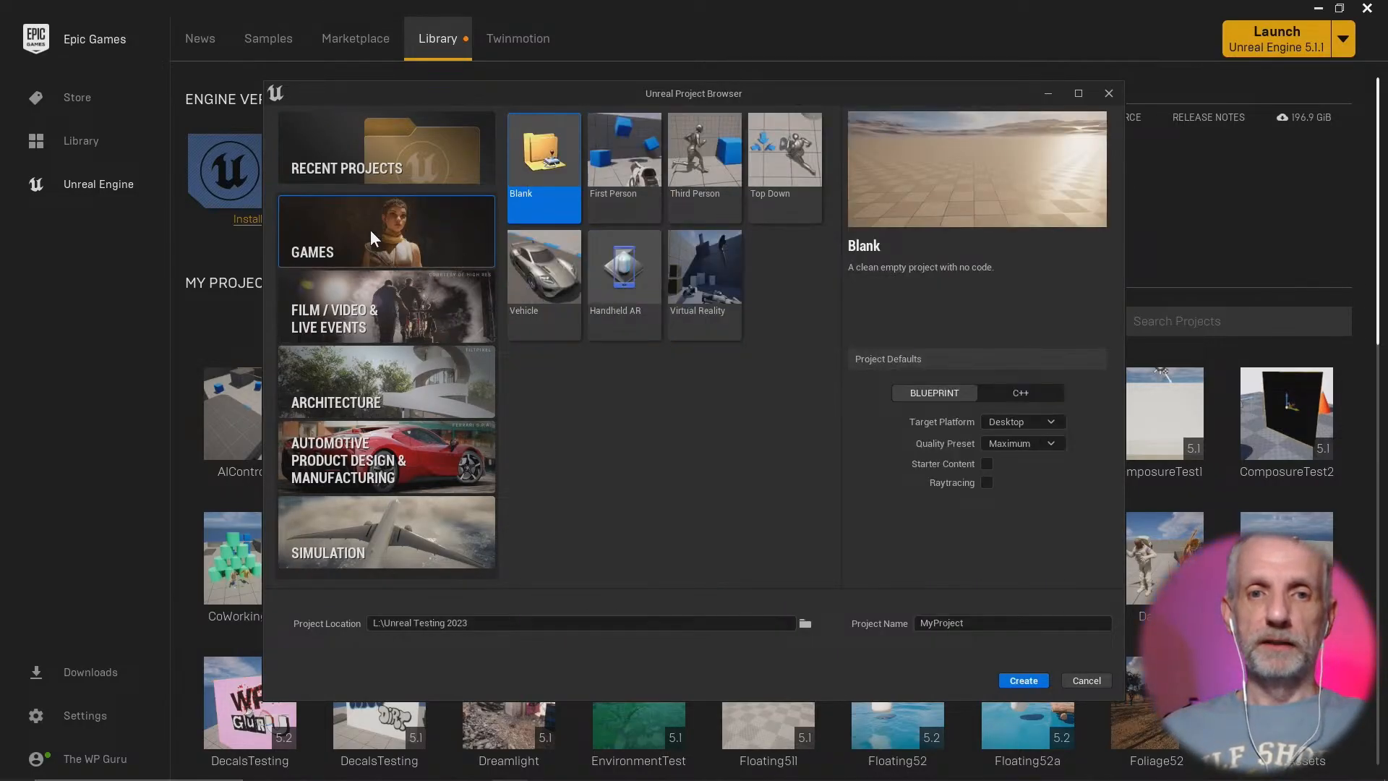
{"action": "left_click", "coordinate": [700, 185]}
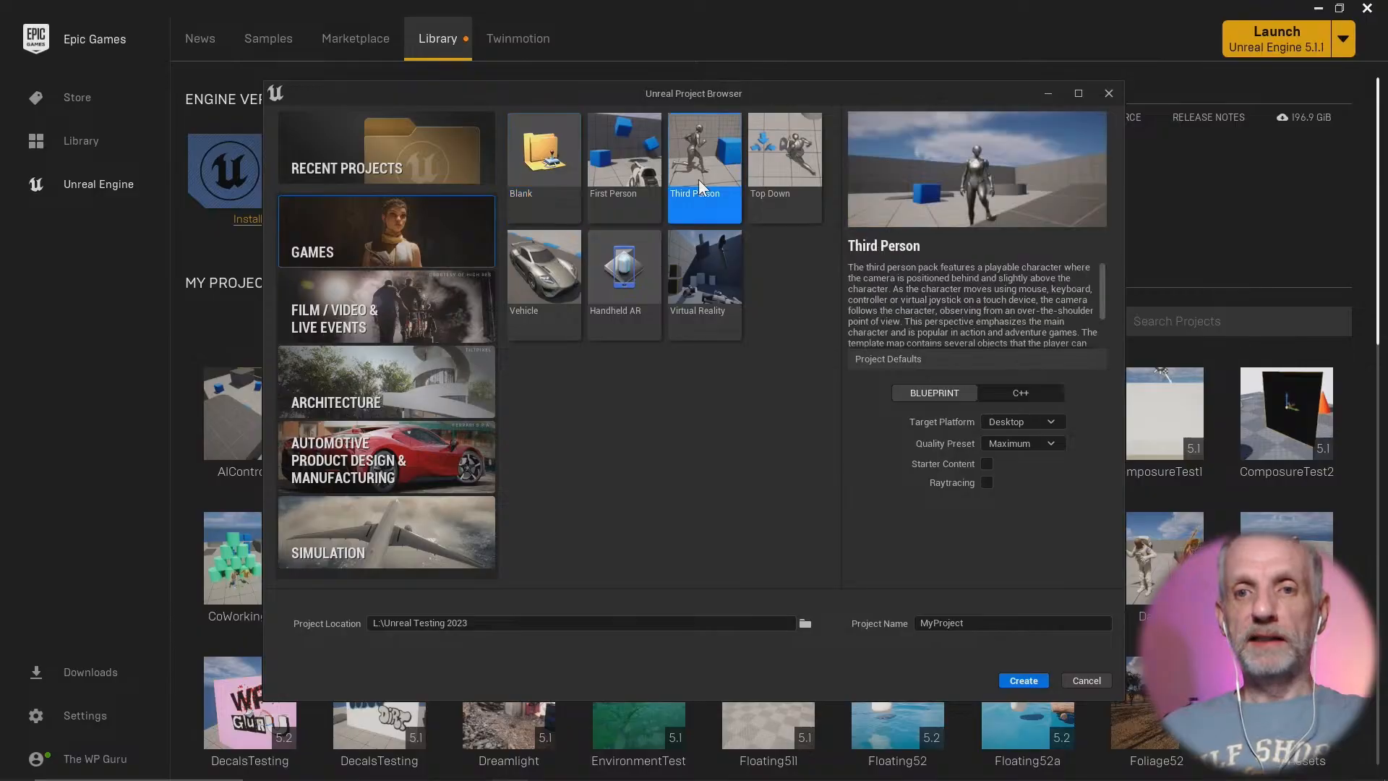
{"action": "left_click", "coordinate": [1051, 444]}
{"action": "left_click", "coordinate": [1038, 480]}
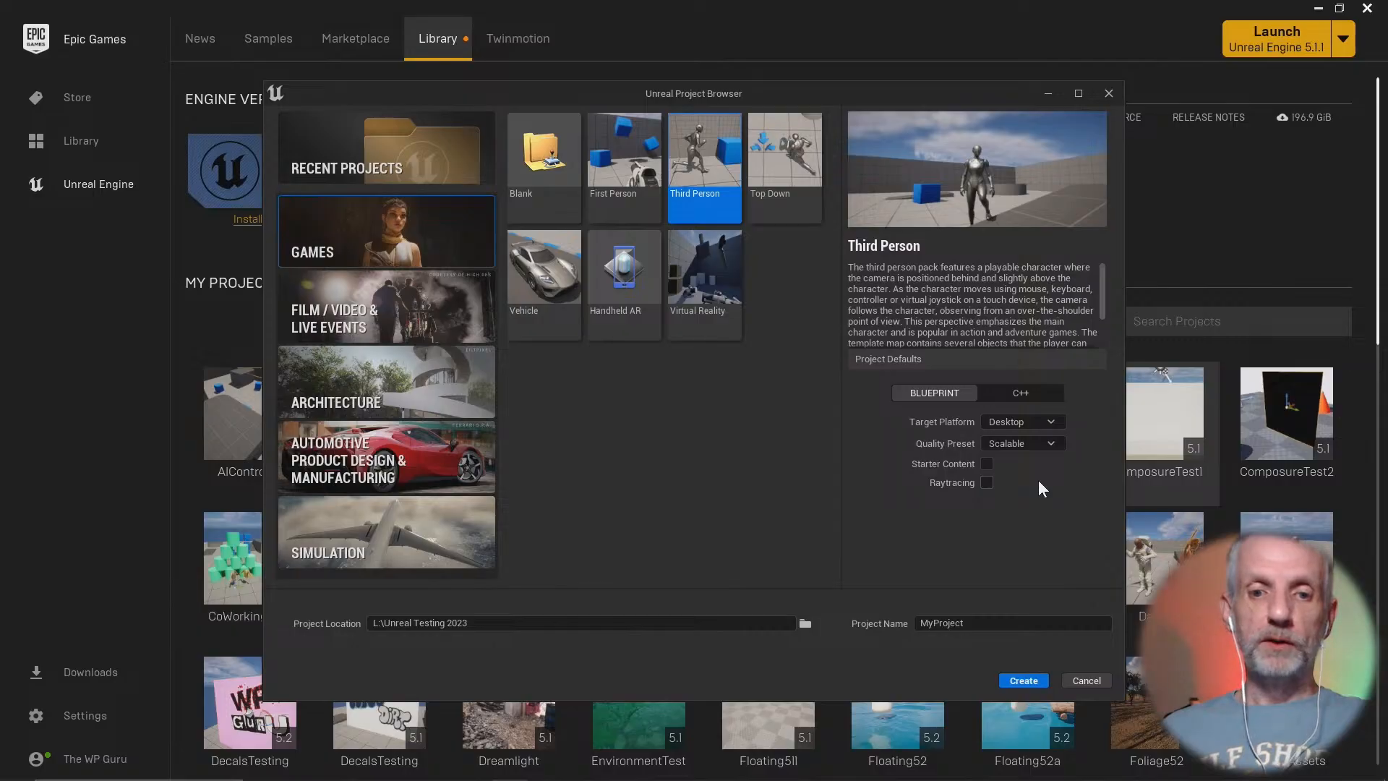
Step: Name the project DazStream1 and create it in L:\Unreal Testing 2023
{"action": "left_click", "coordinate": [954, 623]}
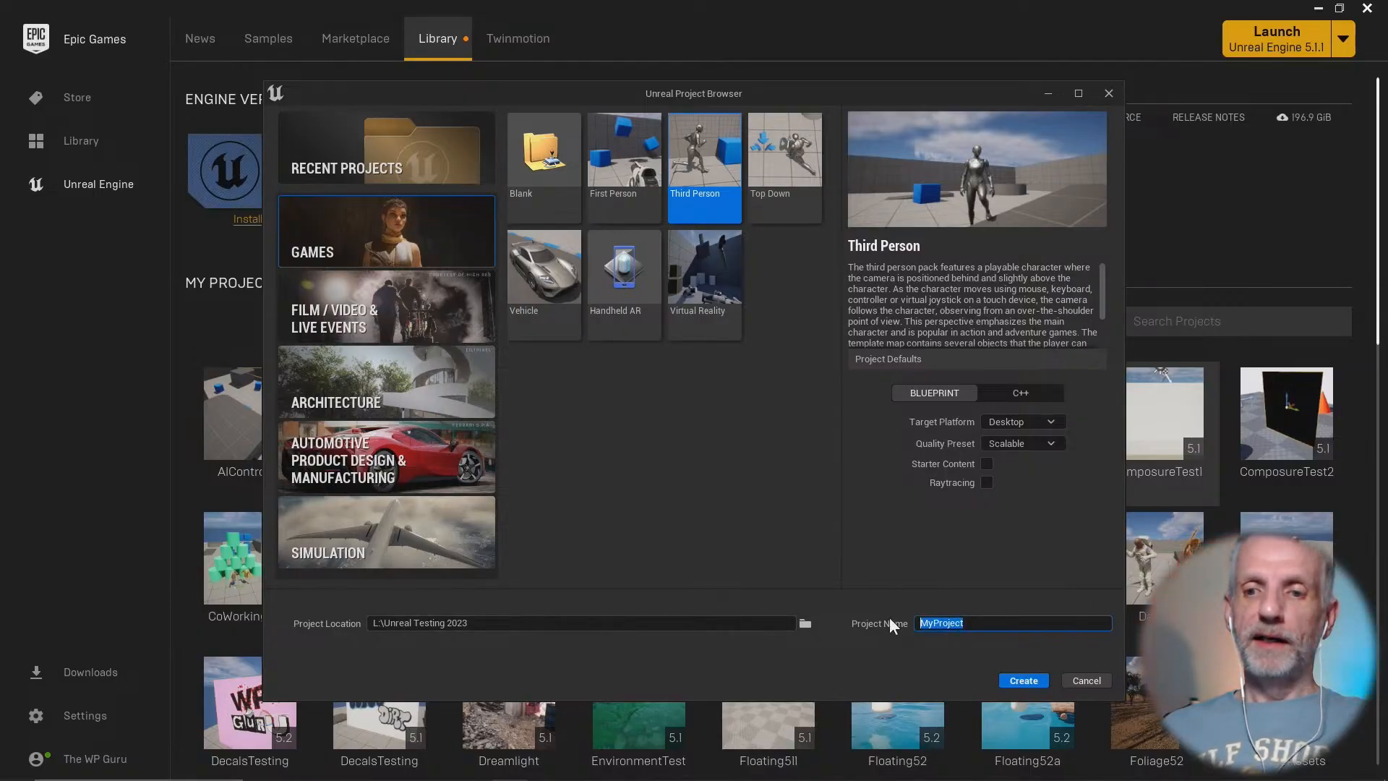
{"action": "type", "text": "DazStream"}
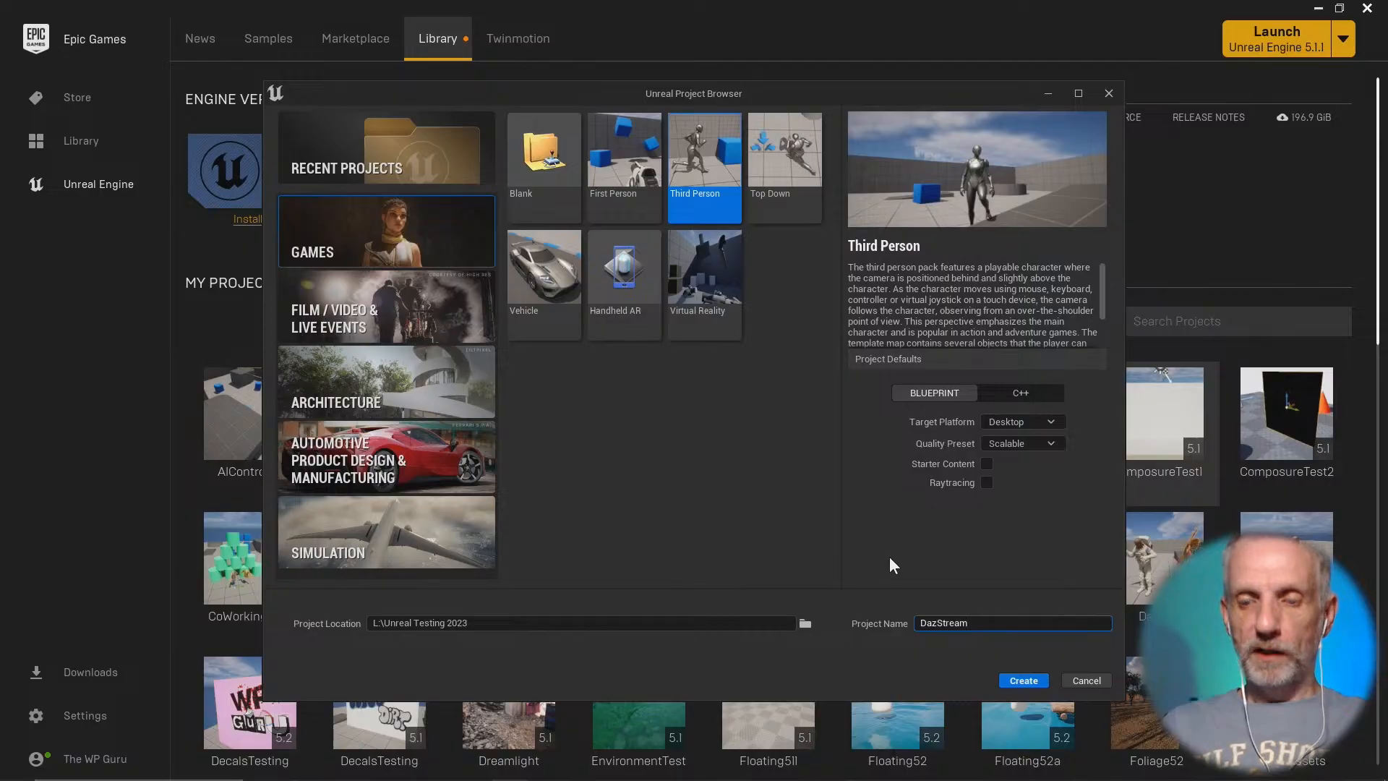
{"action": "type", "text": "1"}
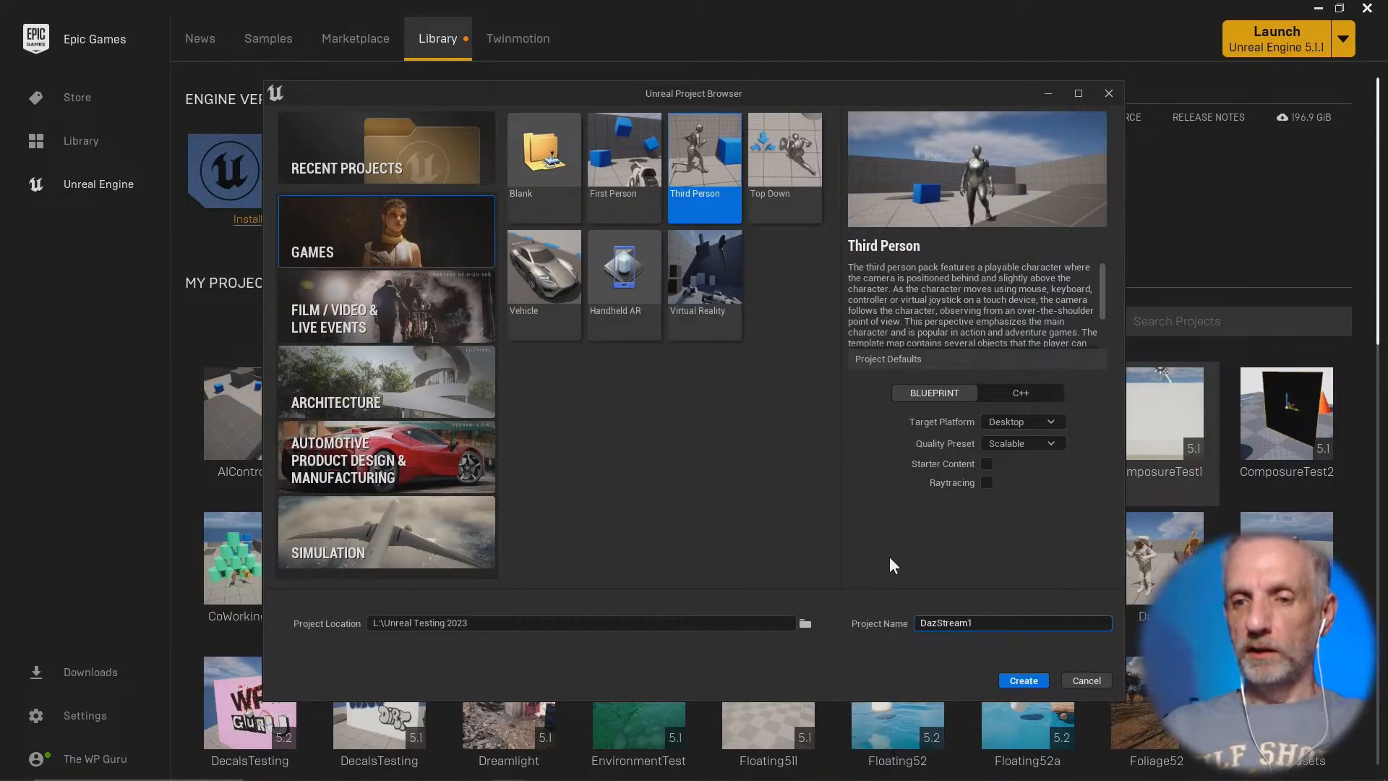
{"action": "key", "text": "Return"}
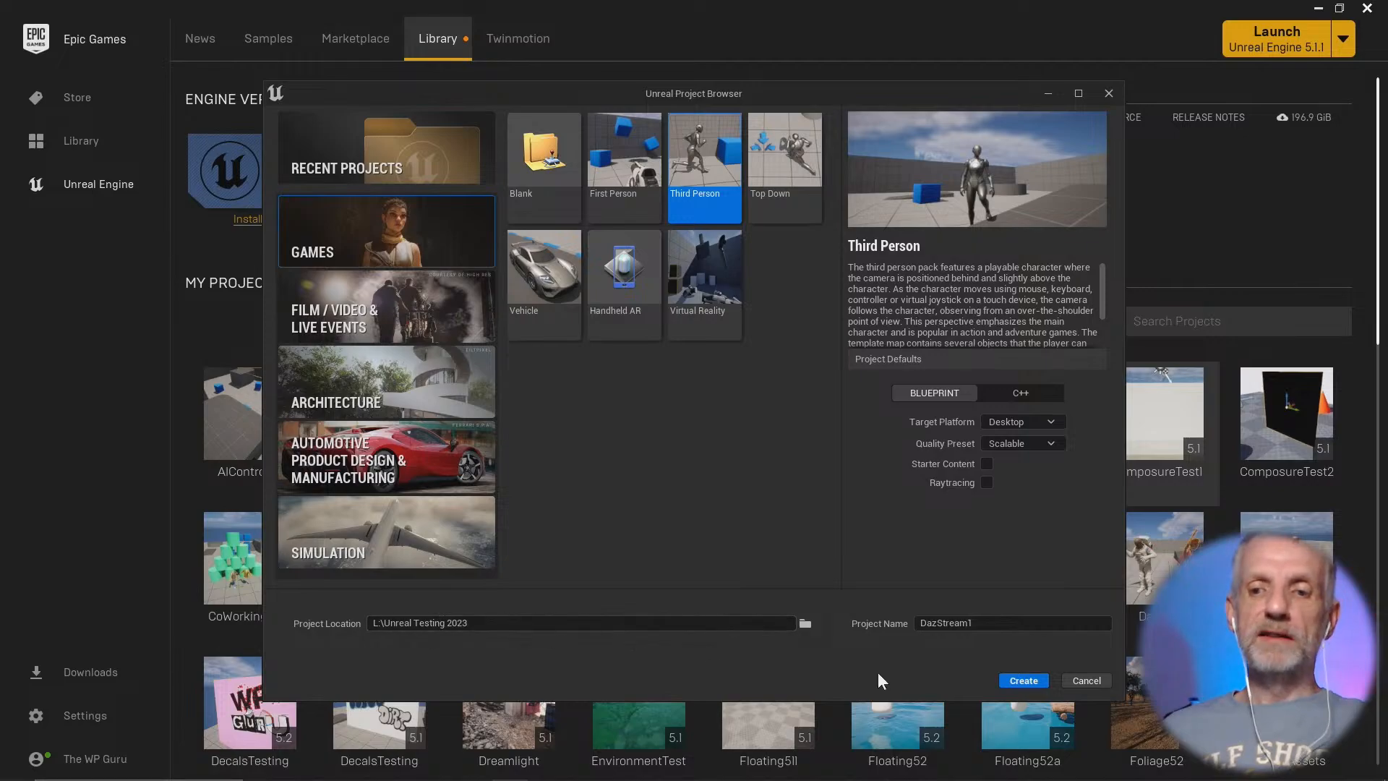
{"action": "left_click", "coordinate": [1041, 681]}
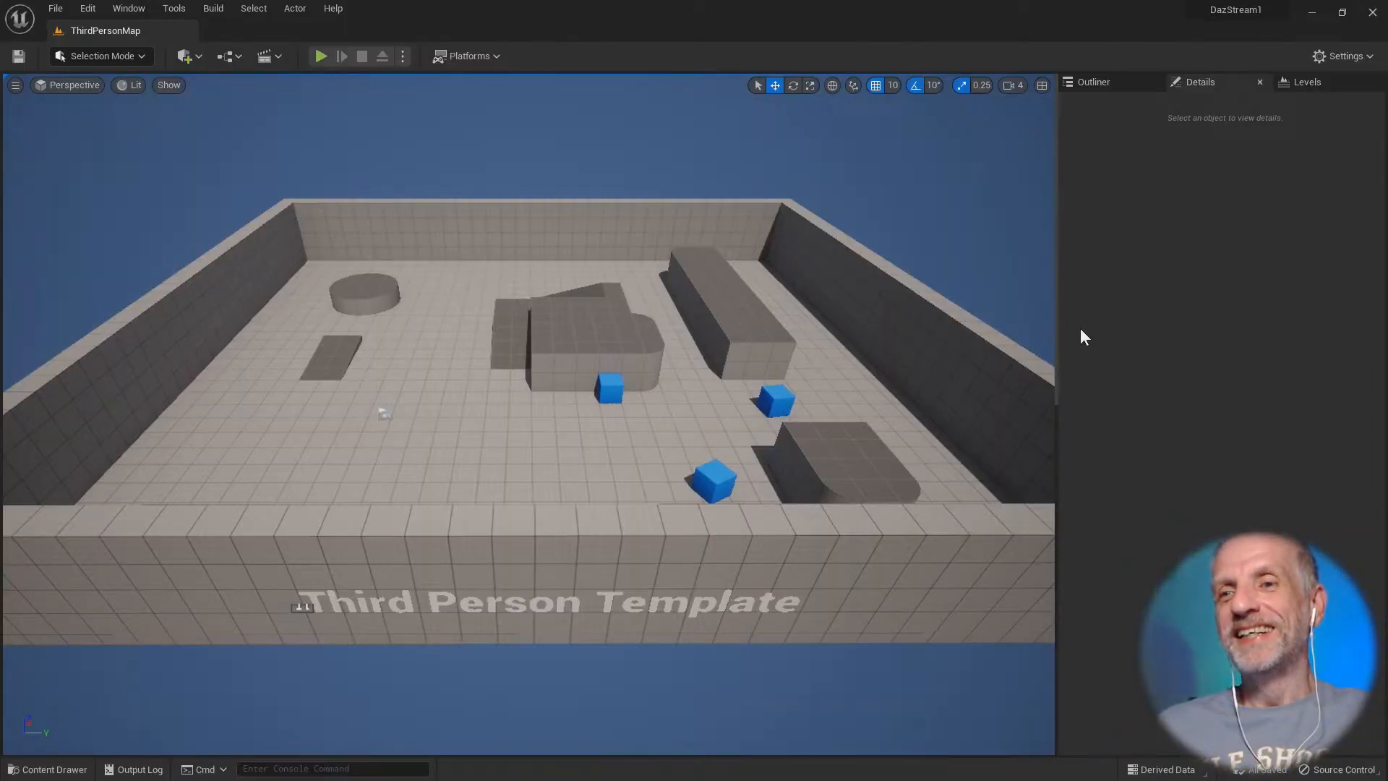
Step: Widen the level viewport and close the Levels panel
{"action": "left_click_drag", "start_coordinate": [1058, 339], "coordinate": [1108, 339]}
{"action": "right_click_drag", "start_coordinate": [832, 369], "coordinate": [831, 348]}
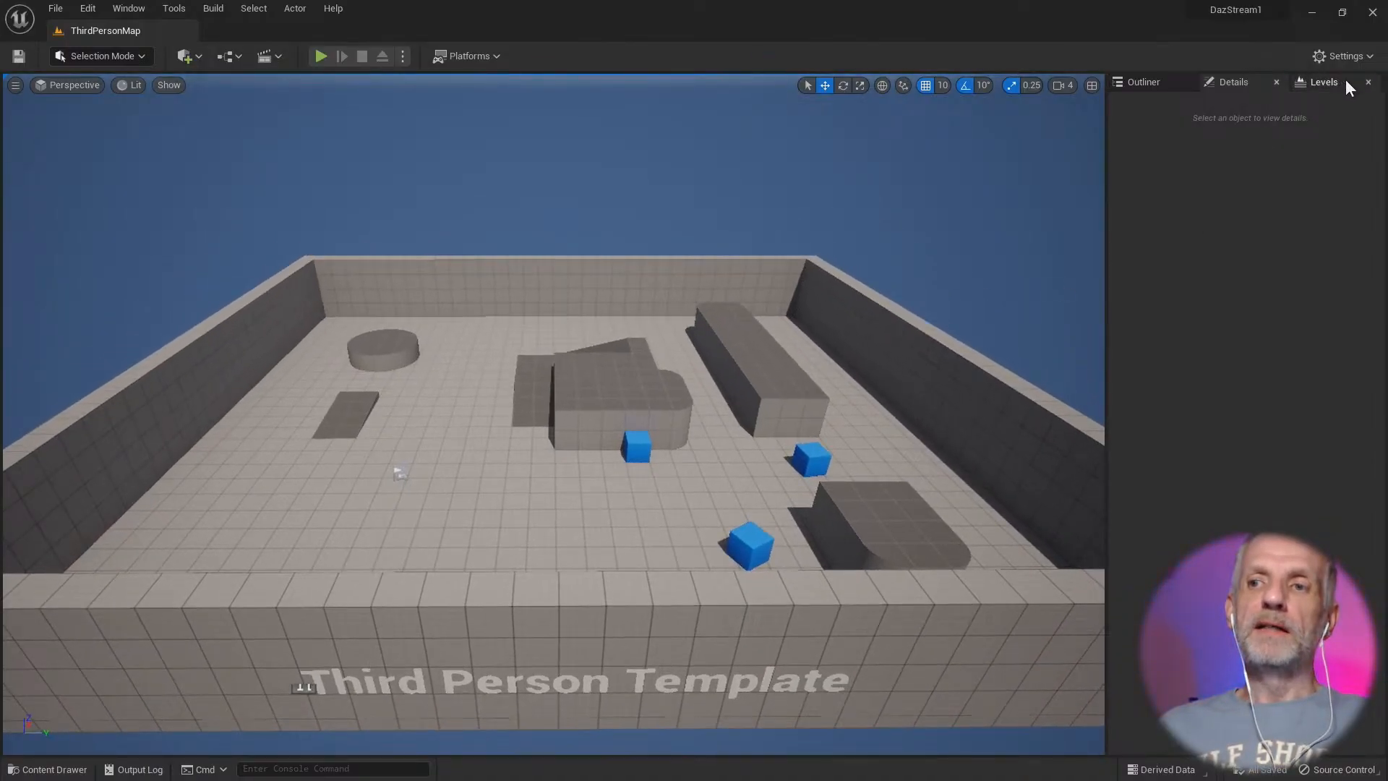
{"action": "left_click", "coordinate": [1368, 83]}
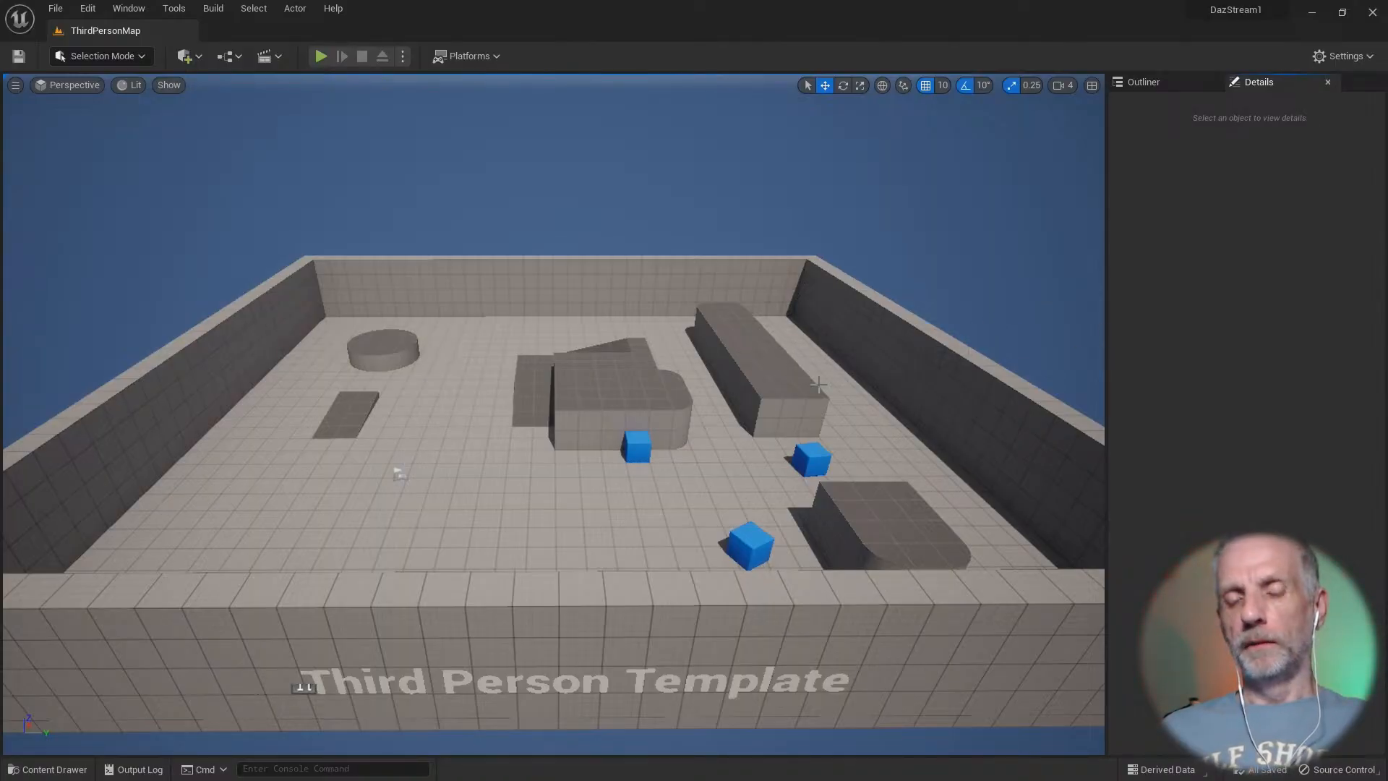
Step: Look around the Third Person template level and check the project's content folders
{"action": "right_click_drag", "start_coordinate": [819, 384], "coordinate": [767, 354]}
{"action": "key", "text": "w"}
{"action": "key", "text": "s"}
{"action": "key", "text": "ctrl+space"}
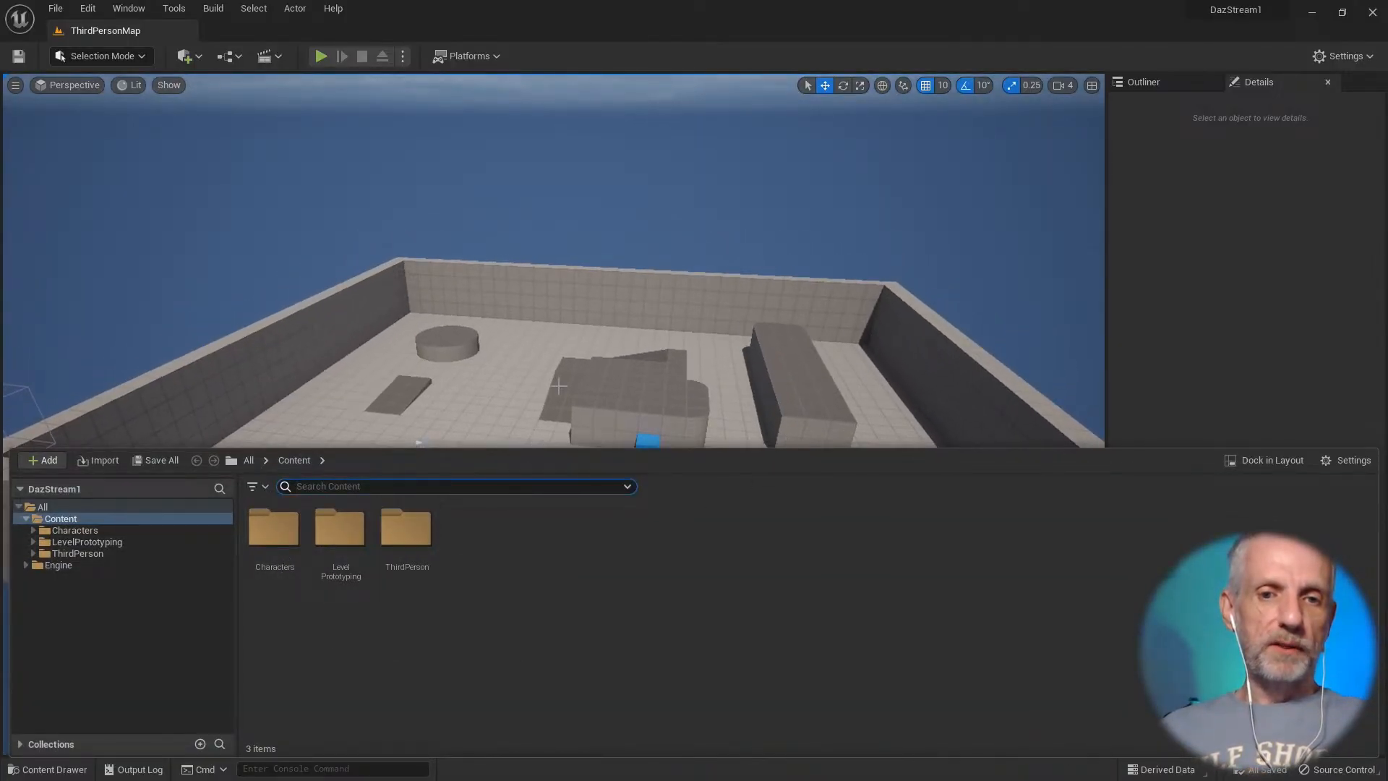
{"action": "key", "text": "ctrl+space"}
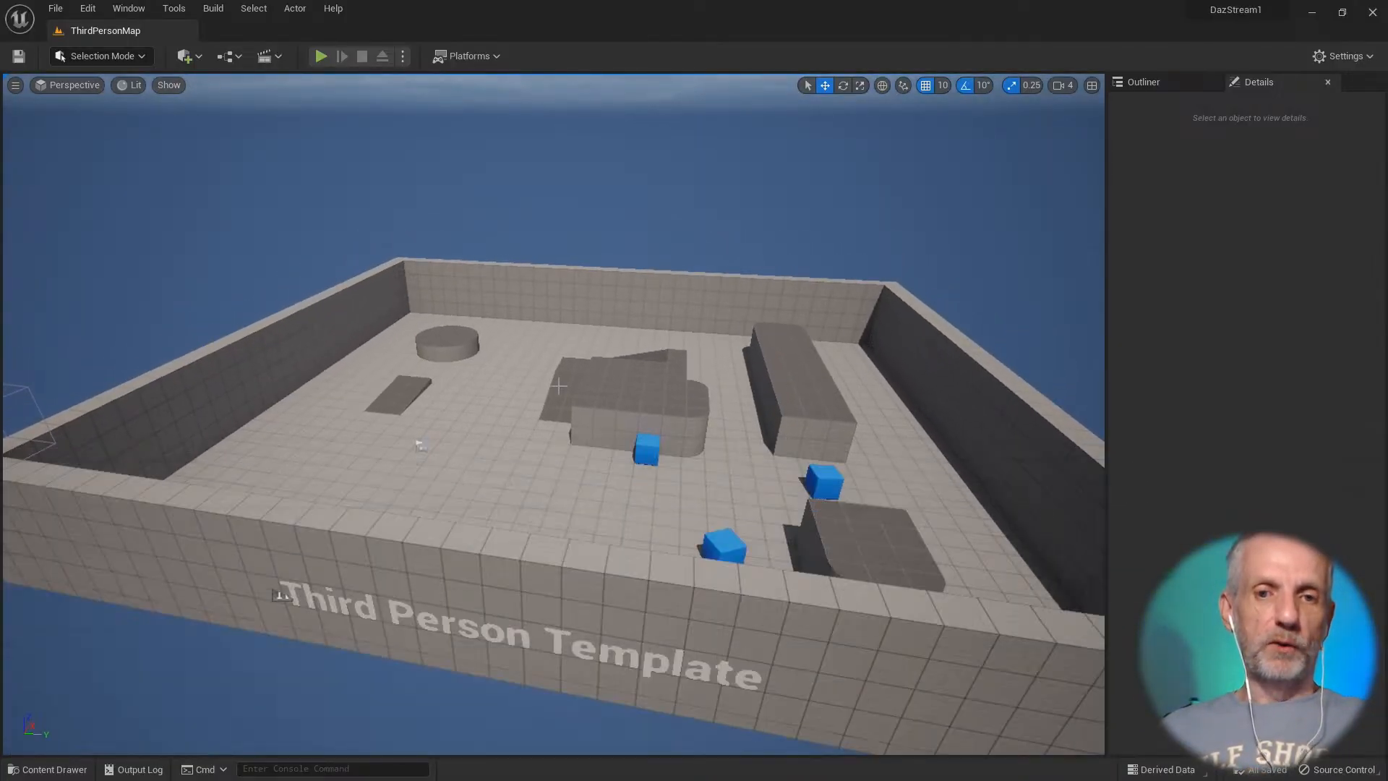
Step: Turn on Use Fixed Frame Rate in the project settings, then close the settings
{"action": "left_click", "coordinate": [94, 10]}
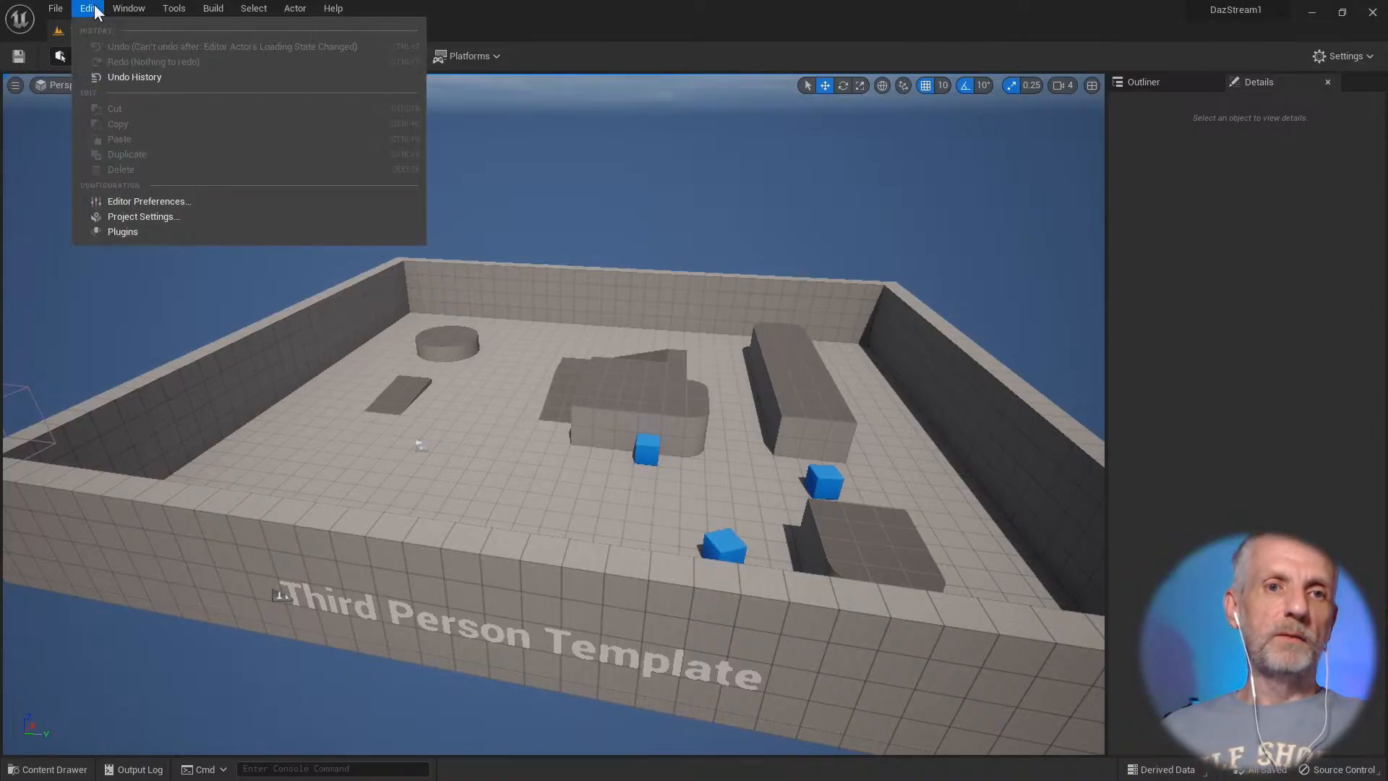
{"action": "left_click", "coordinate": [179, 226]}
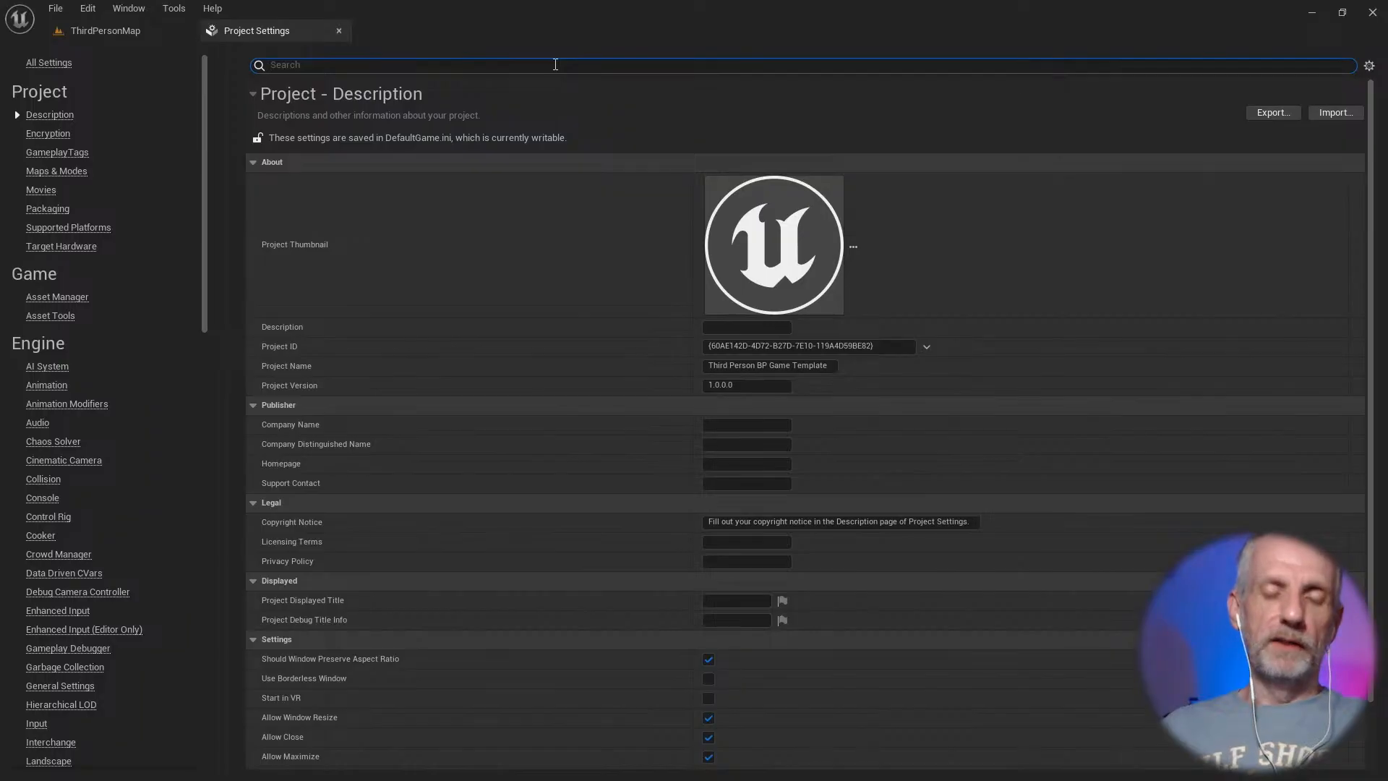
{"action": "type", "text": "frame"}
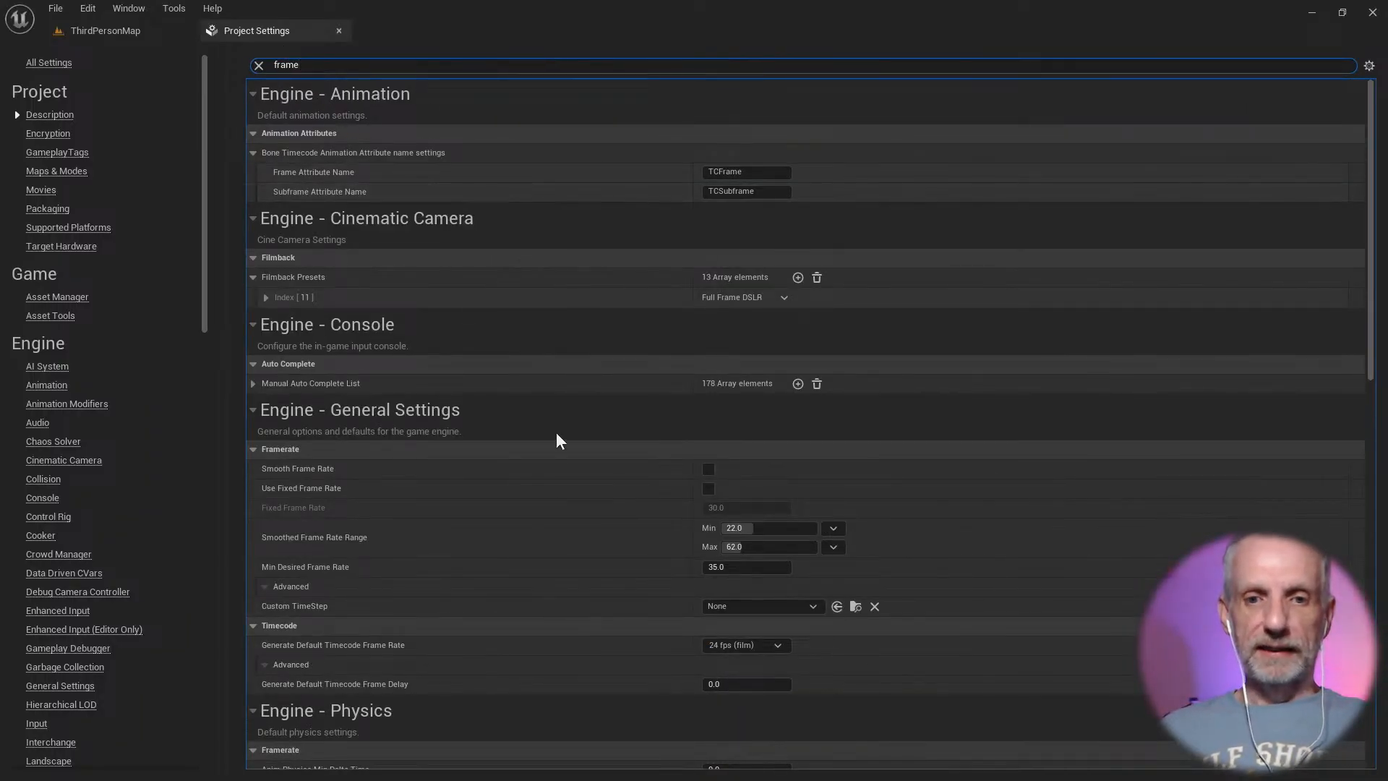
{"action": "left_click", "coordinate": [711, 489]}
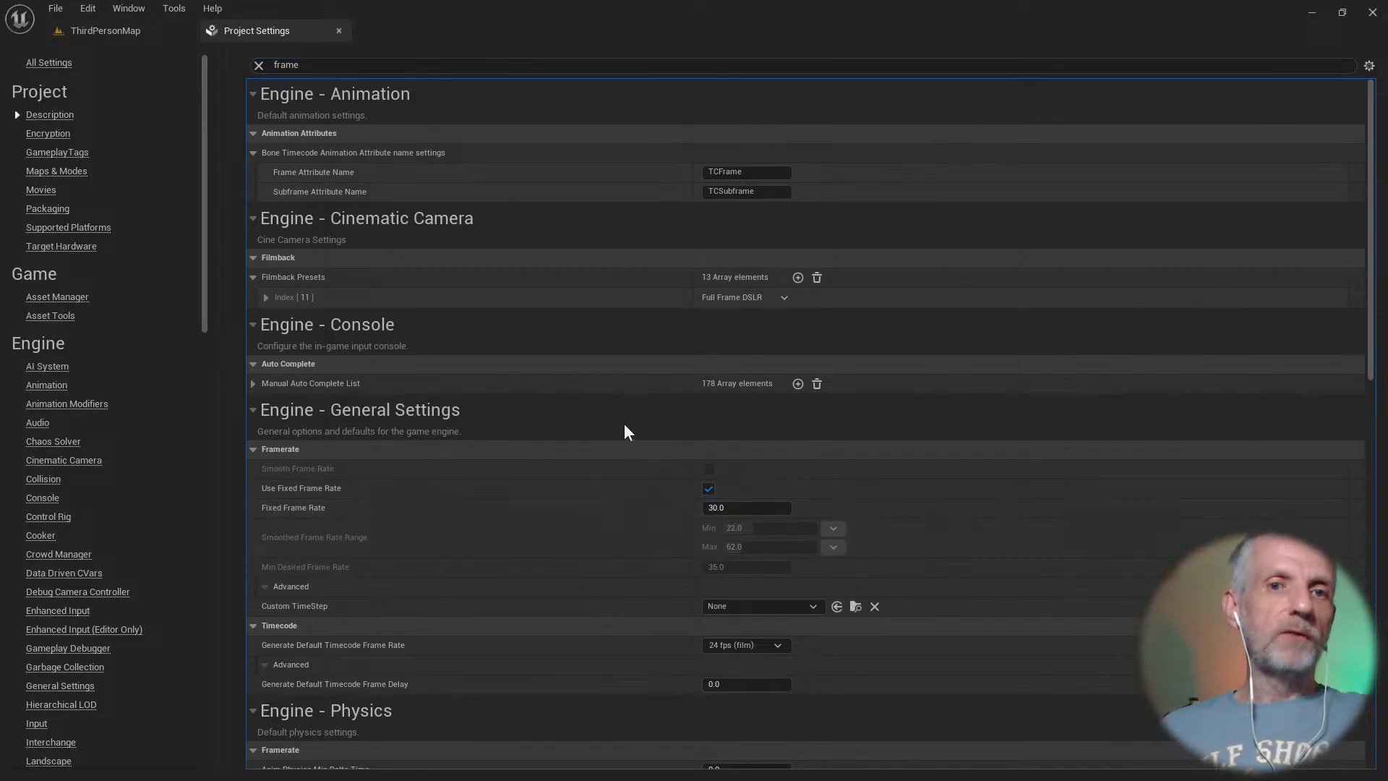
{"action": "left_click", "coordinate": [340, 31]}
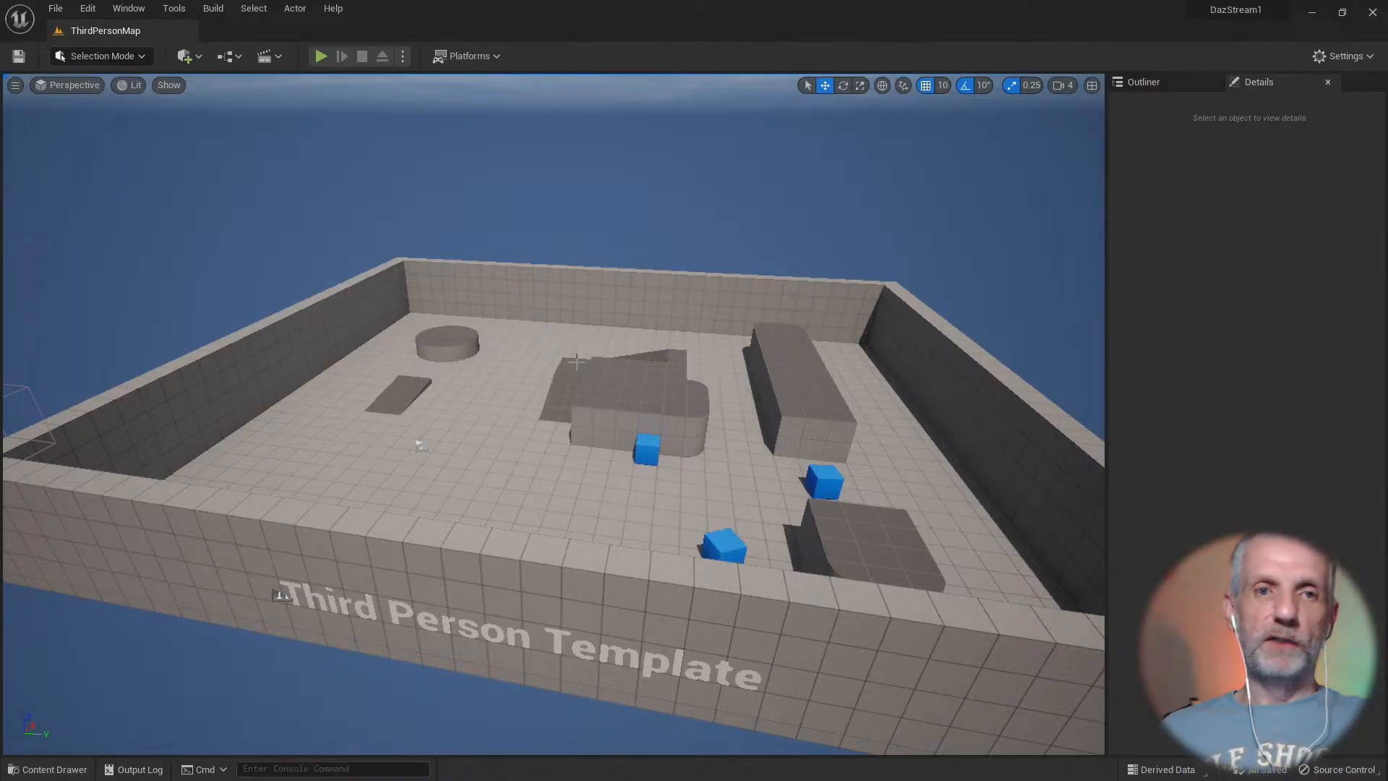
Step: Fly down among the template level's blocks and compare the sky with the viewport's realtime rendering off and on
{"action": "key", "text": "w"}
{"action": "right_click_drag", "start_coordinate": [577, 361], "coordinate": [551, 287]}
{"action": "key", "text": "s"}
{"action": "key", "text": "w"}
{"action": "key", "text": "w"}
{"action": "key", "text": "q"}
{"action": "key", "text": "w"}
{"action": "key", "text": "w"}
{"action": "key", "text": "d"}
{"action": "key", "text": "w"}
{"action": "key", "text": "ctrl+r"}
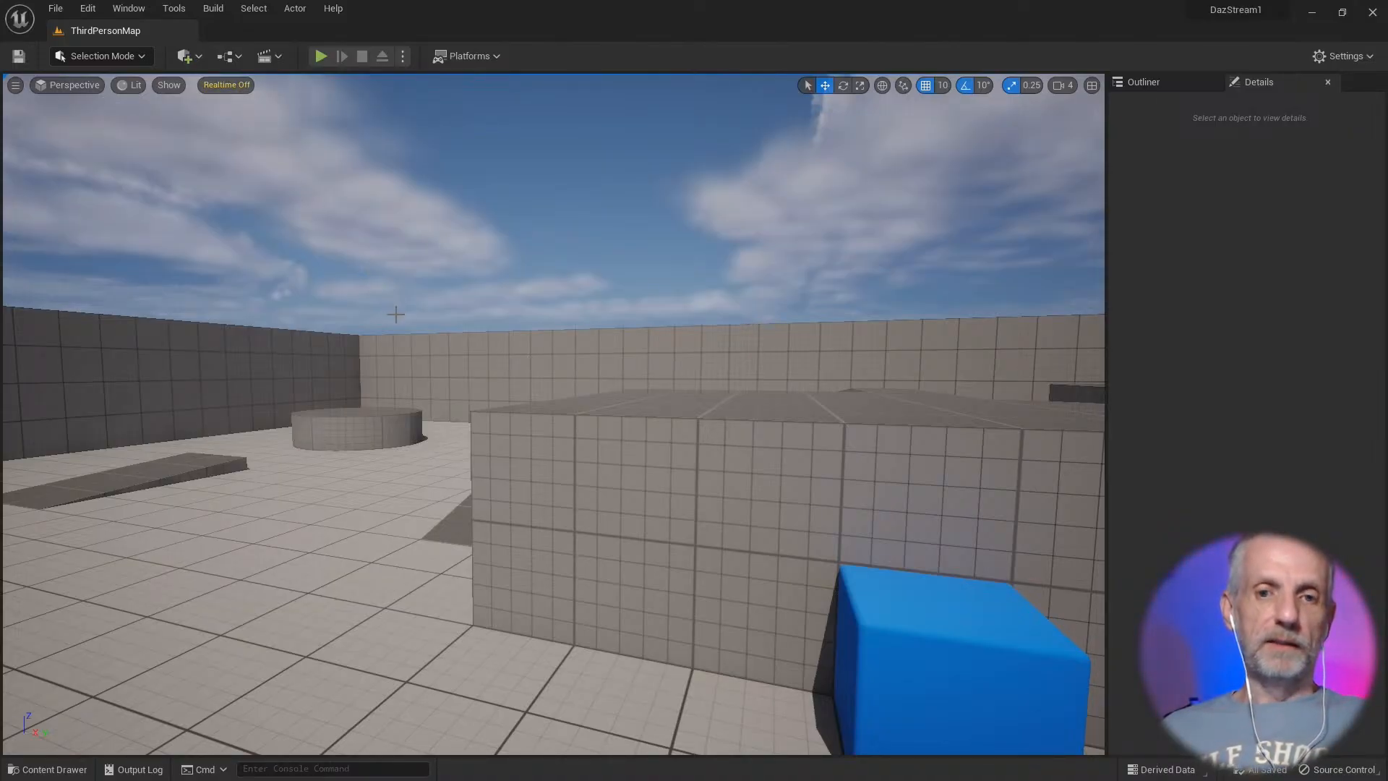
{"action": "right_click_drag", "start_coordinate": [398, 315], "coordinate": [369, 320]}
{"action": "key", "text": "ctrl+r"}
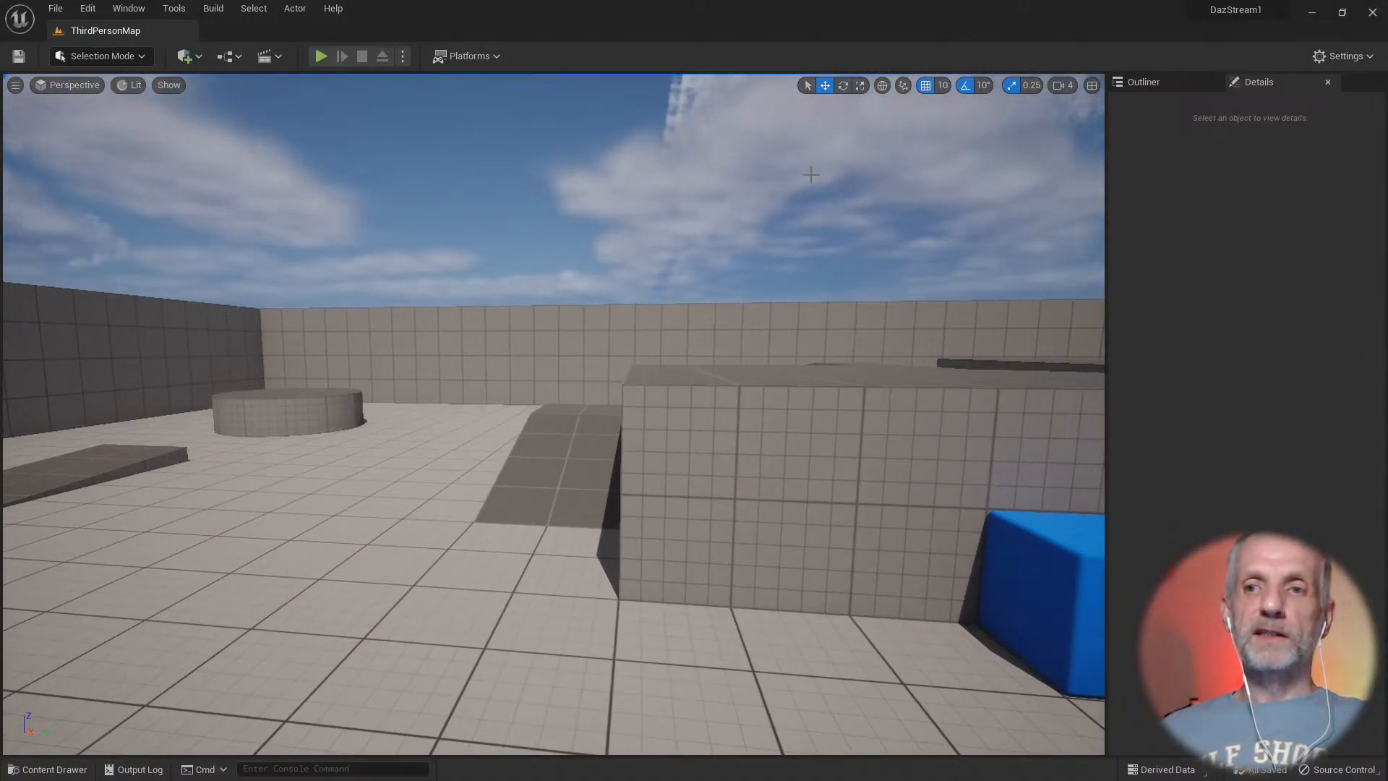
Step: Set all engine scalability groups to High quality
{"action": "left_click", "coordinate": [1366, 62]}
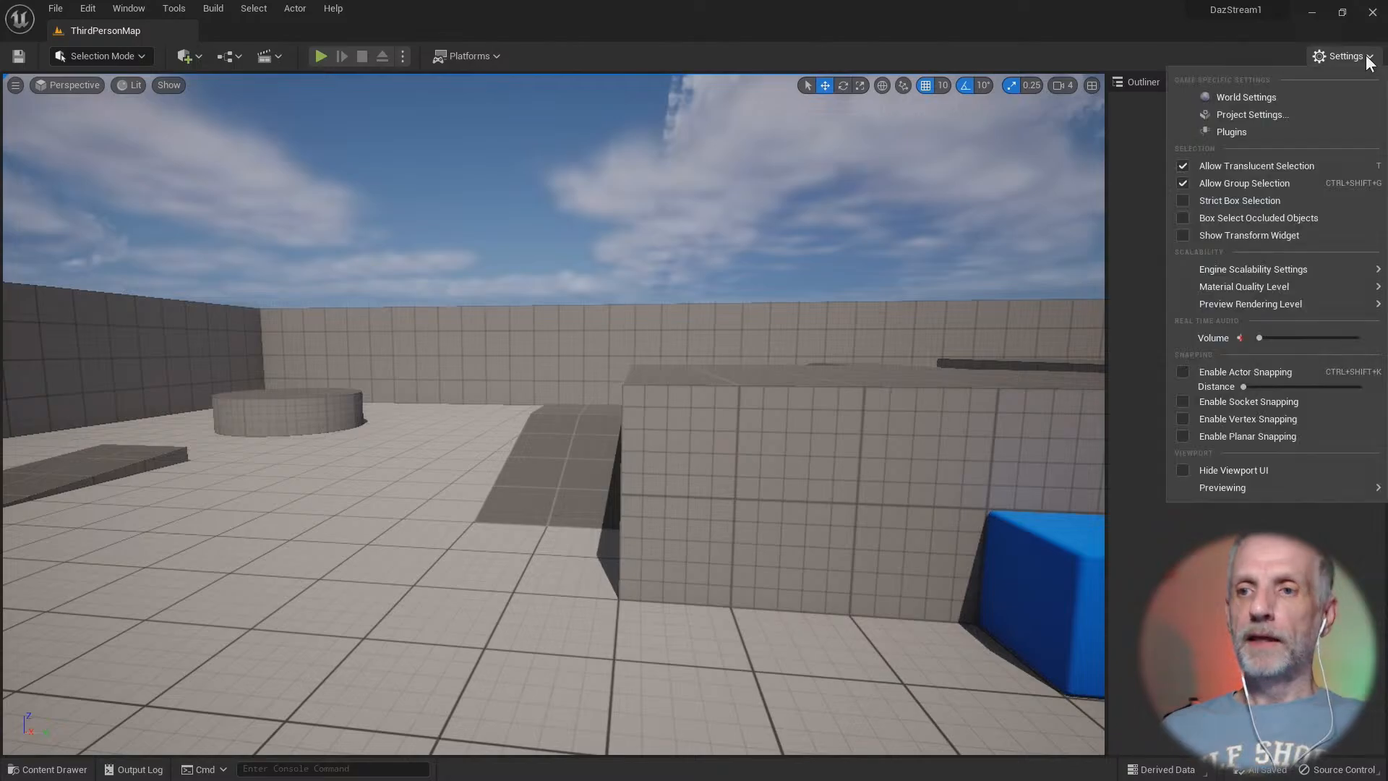
{"action": "mouse_move", "coordinate": [1288, 269]}
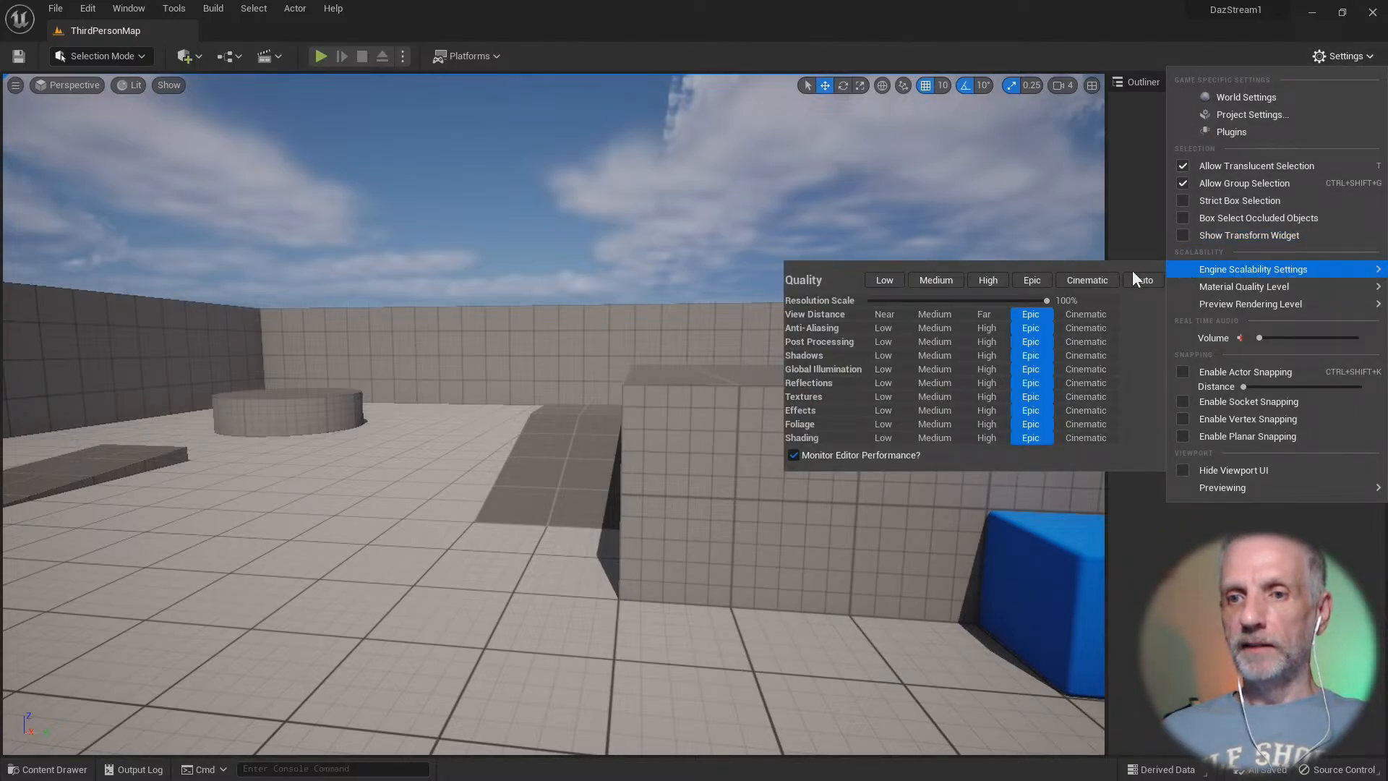
{"action": "left_click", "coordinate": [995, 279]}
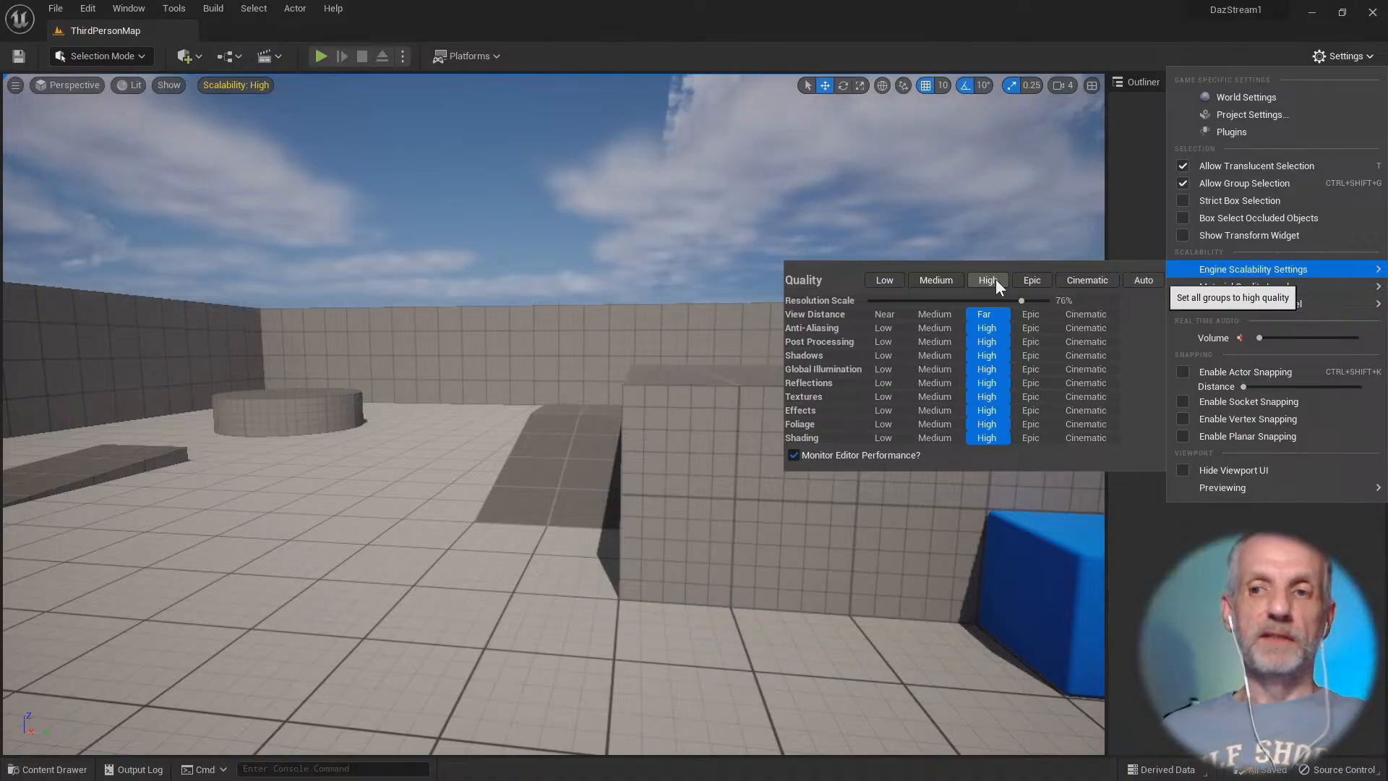
{"action": "left_click", "coordinate": [808, 16]}
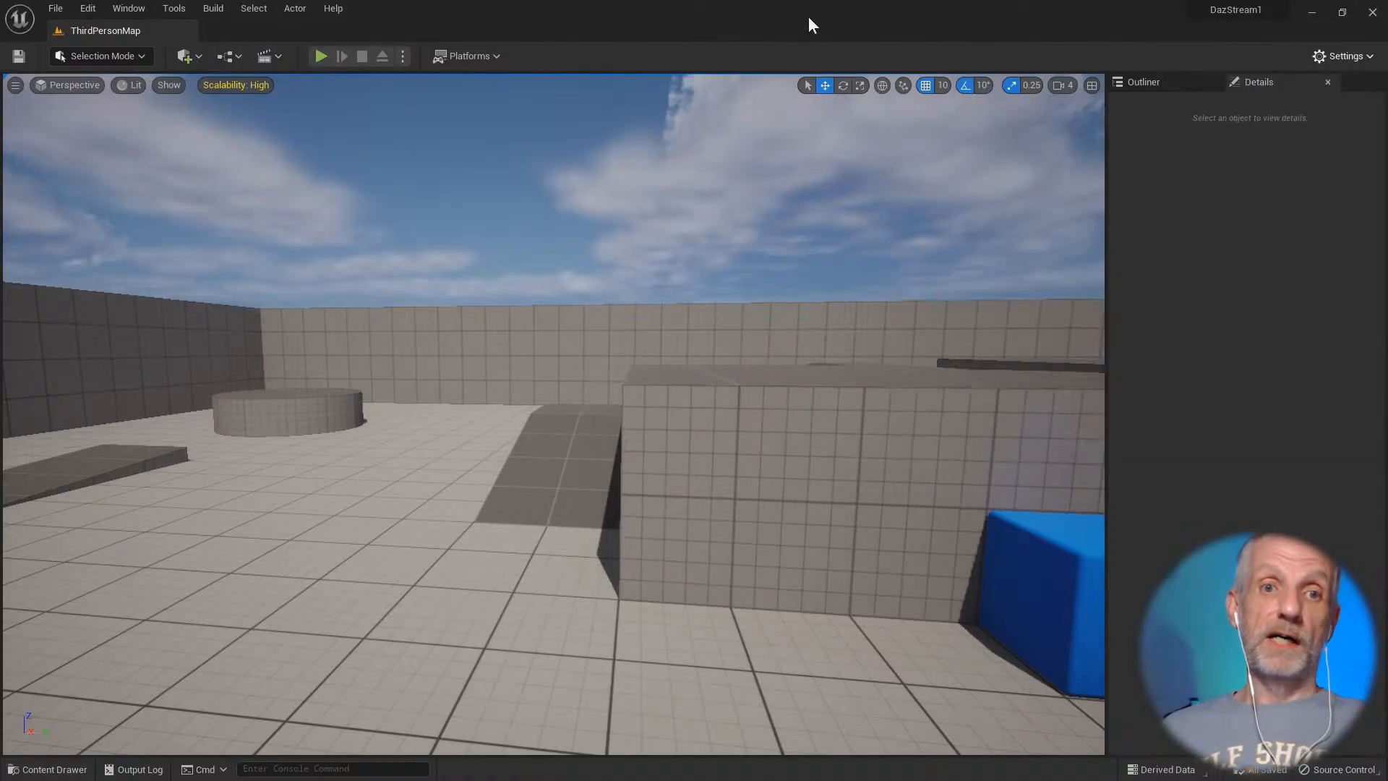
Step: Check how the level looks at High scalability while toggling the viewport's realtime rendering
{"action": "mouse_move", "coordinate": [553, 414]}
{"action": "right_mouse_down"}
{"action": "mouse_move", "coordinate": [462, 409]}
{"action": "mouse_move", "coordinate": [672, 419]}
{"action": "mouse_move", "coordinate": [532, 419]}
{"action": "right_mouse_up"}
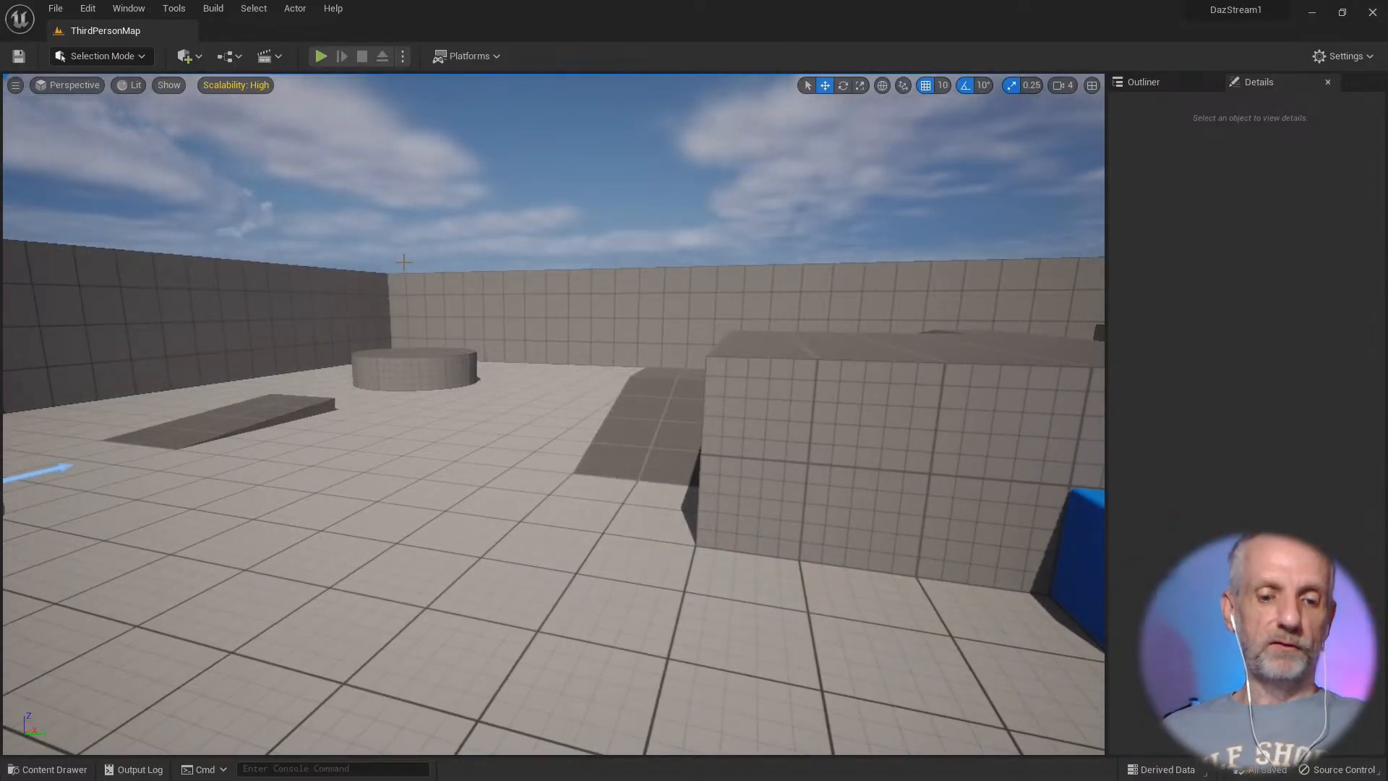
{"action": "key", "text": "ctrl+r"}
{"action": "key", "text": "ctrl+r"}
{"action": "key", "text": "ctrl+r"}
{"action": "key", "text": "ctrl+r"}
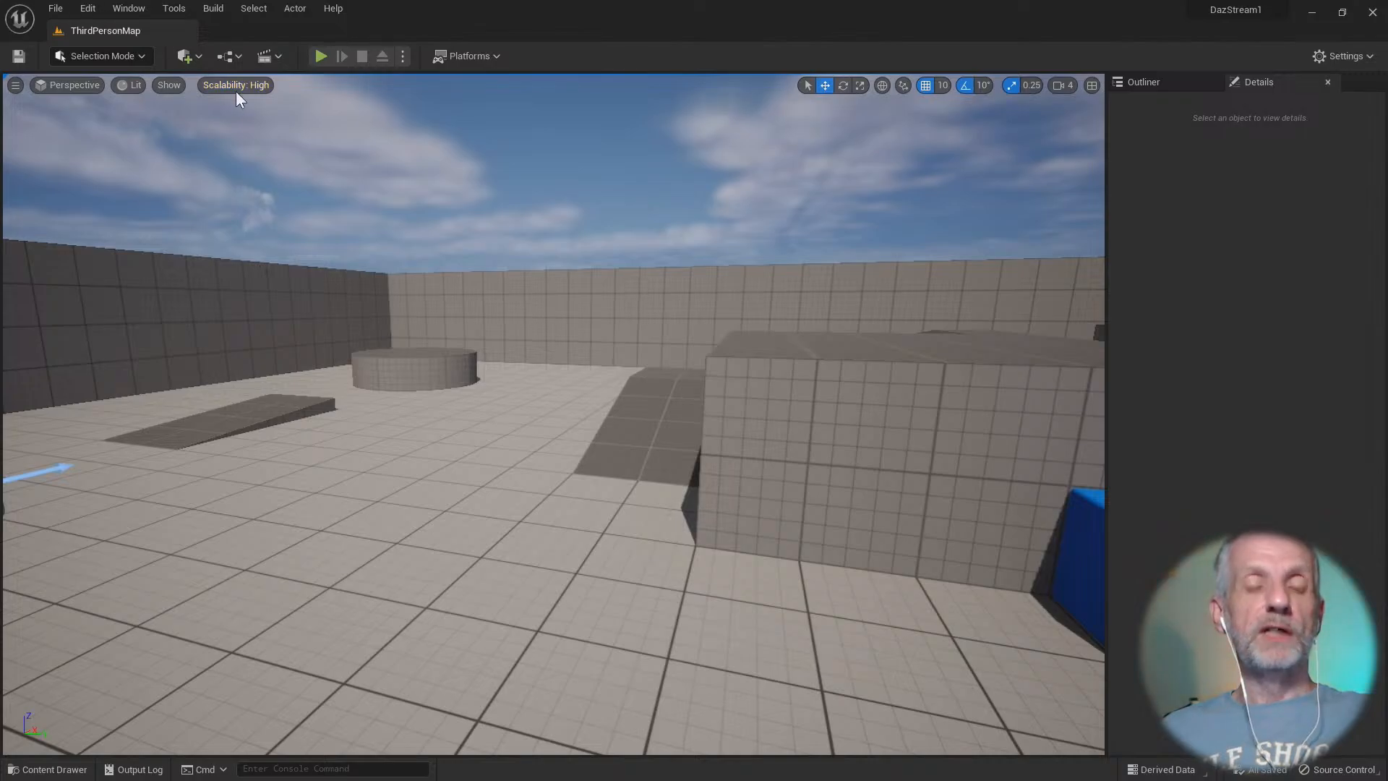
Step: Close the Unreal editor, switch to DAZ Studio and send Nathan 9 to the Daz to Unreal bridge
{"action": "left_click", "coordinate": [1372, 13]}
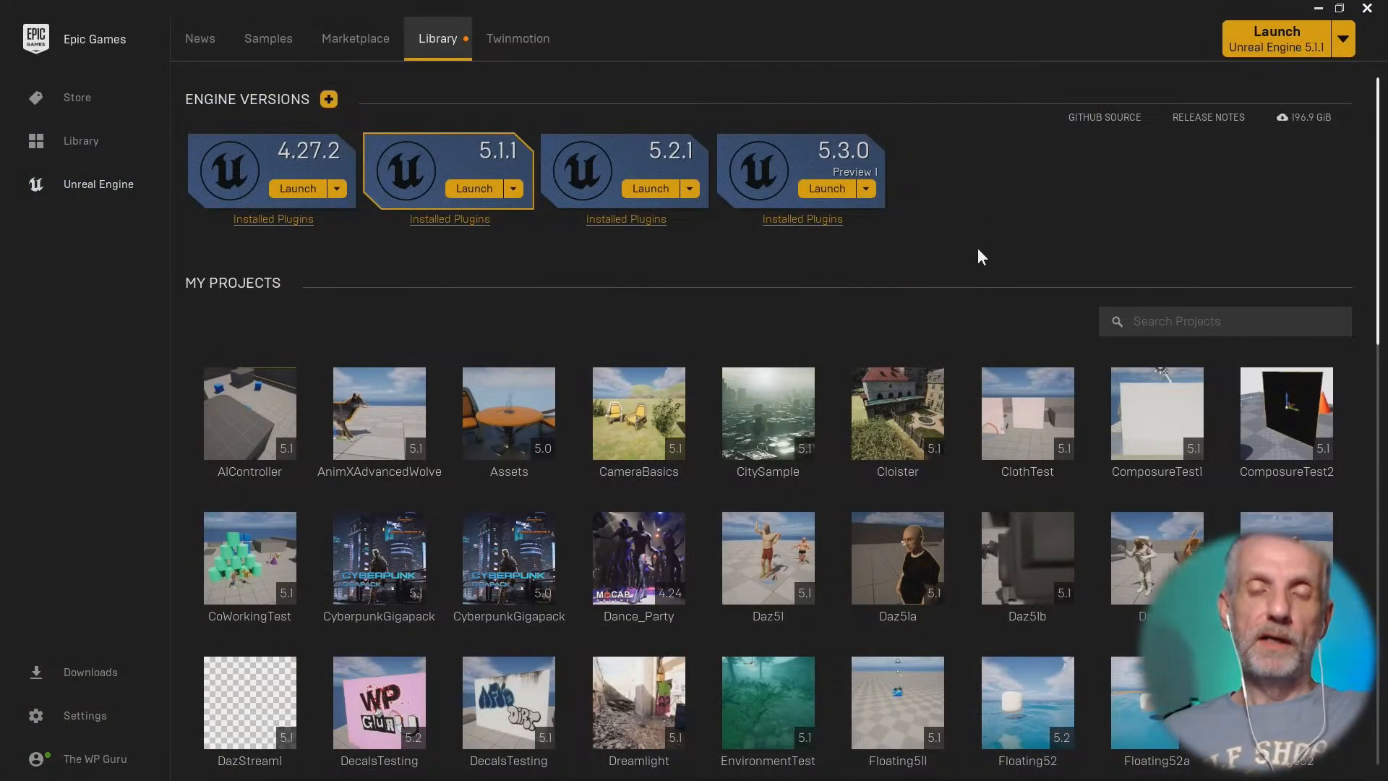
{"action": "key", "text": "alt+Tab"}
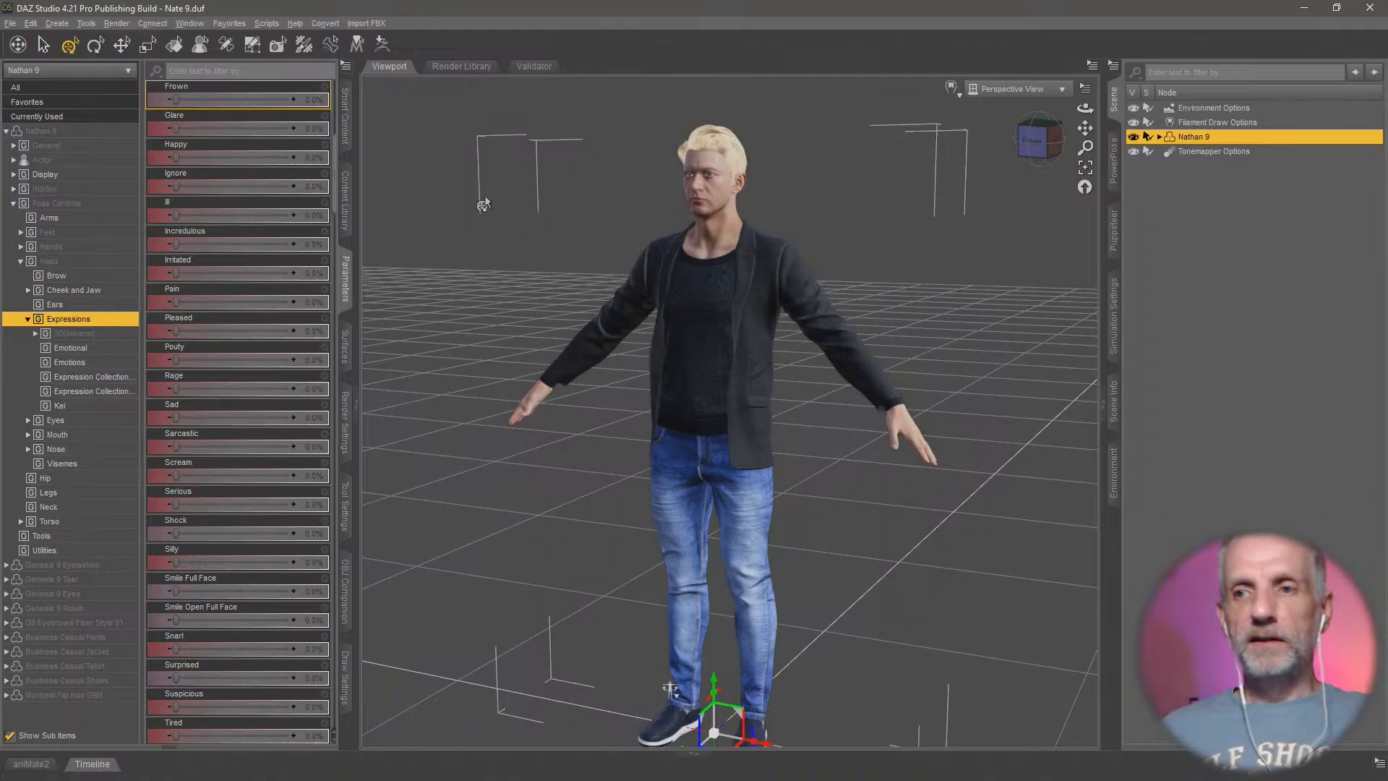
{"action": "left_click", "coordinate": [6, 25]}
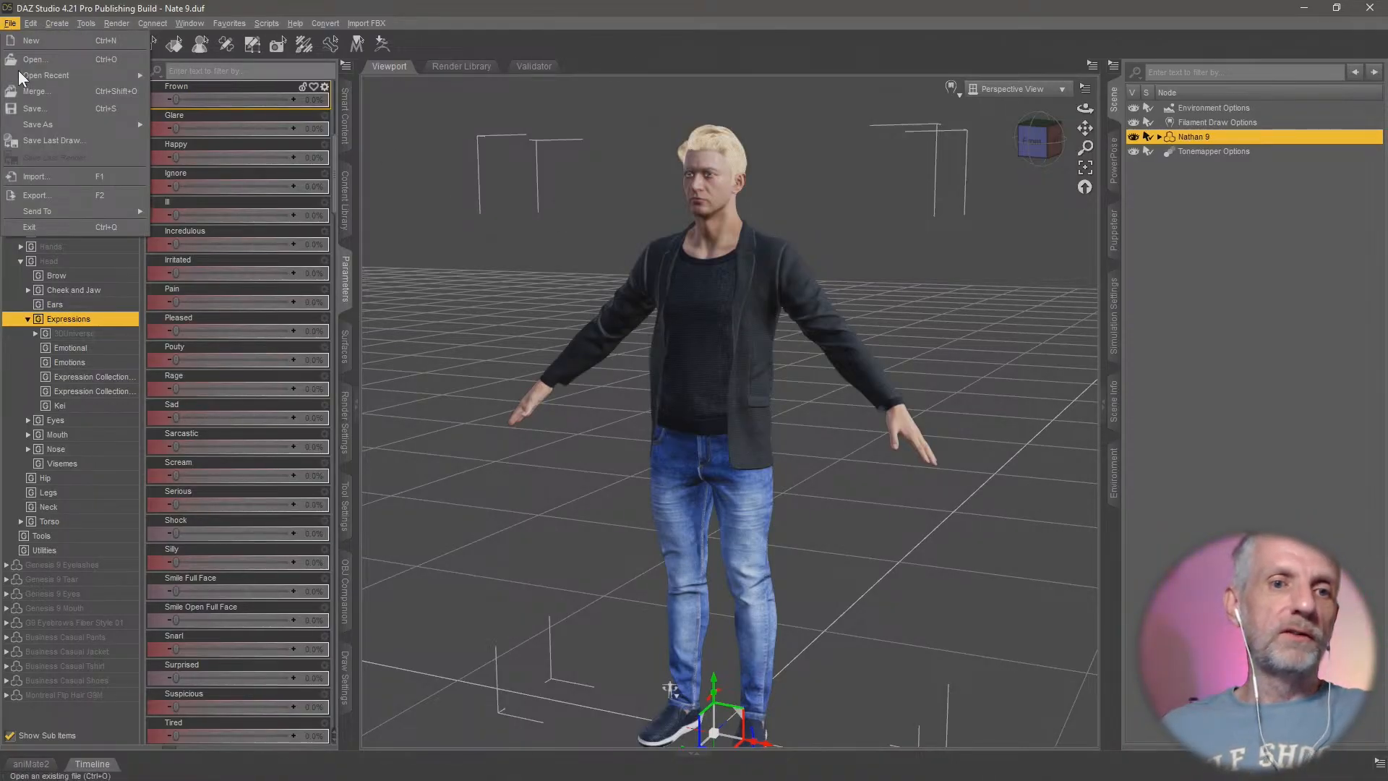
{"action": "mouse_move", "coordinate": [86, 211]}
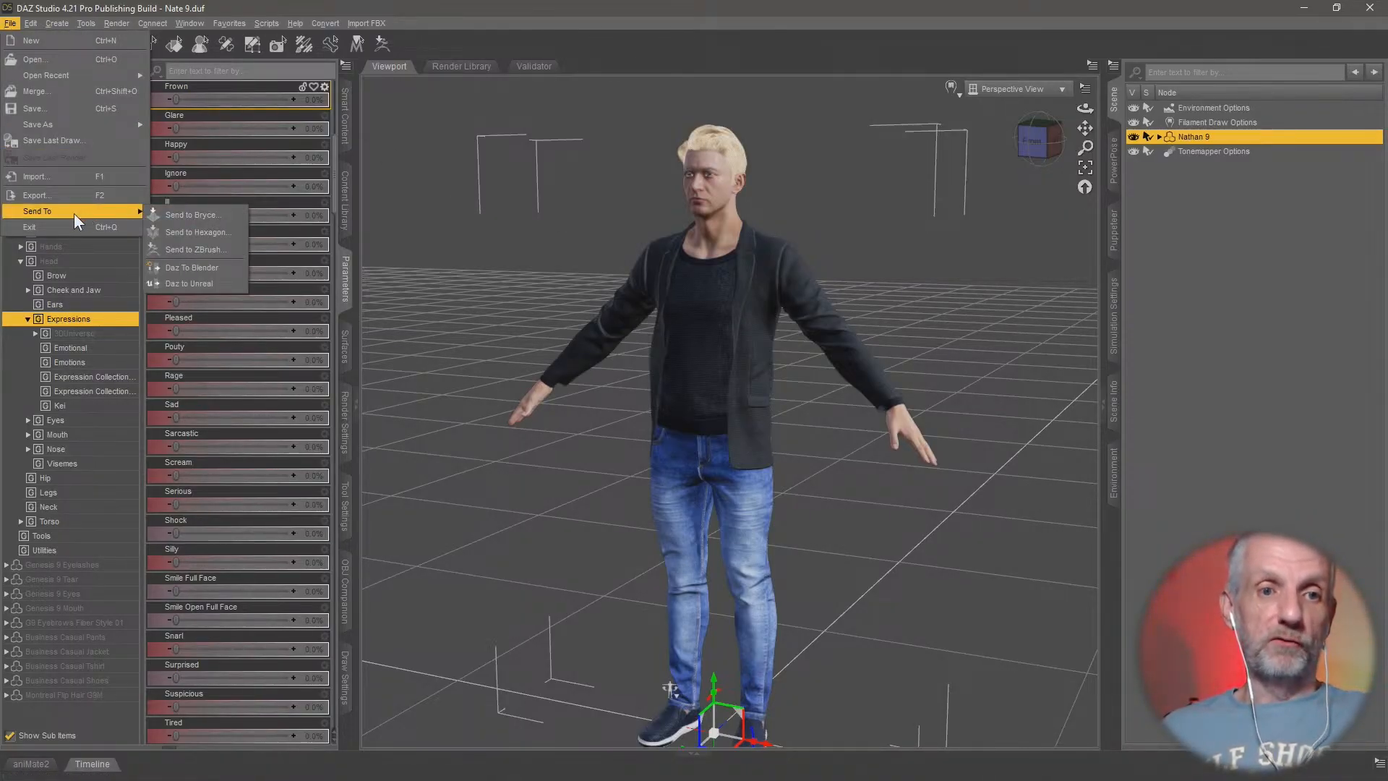
{"action": "left_click", "coordinate": [220, 285]}
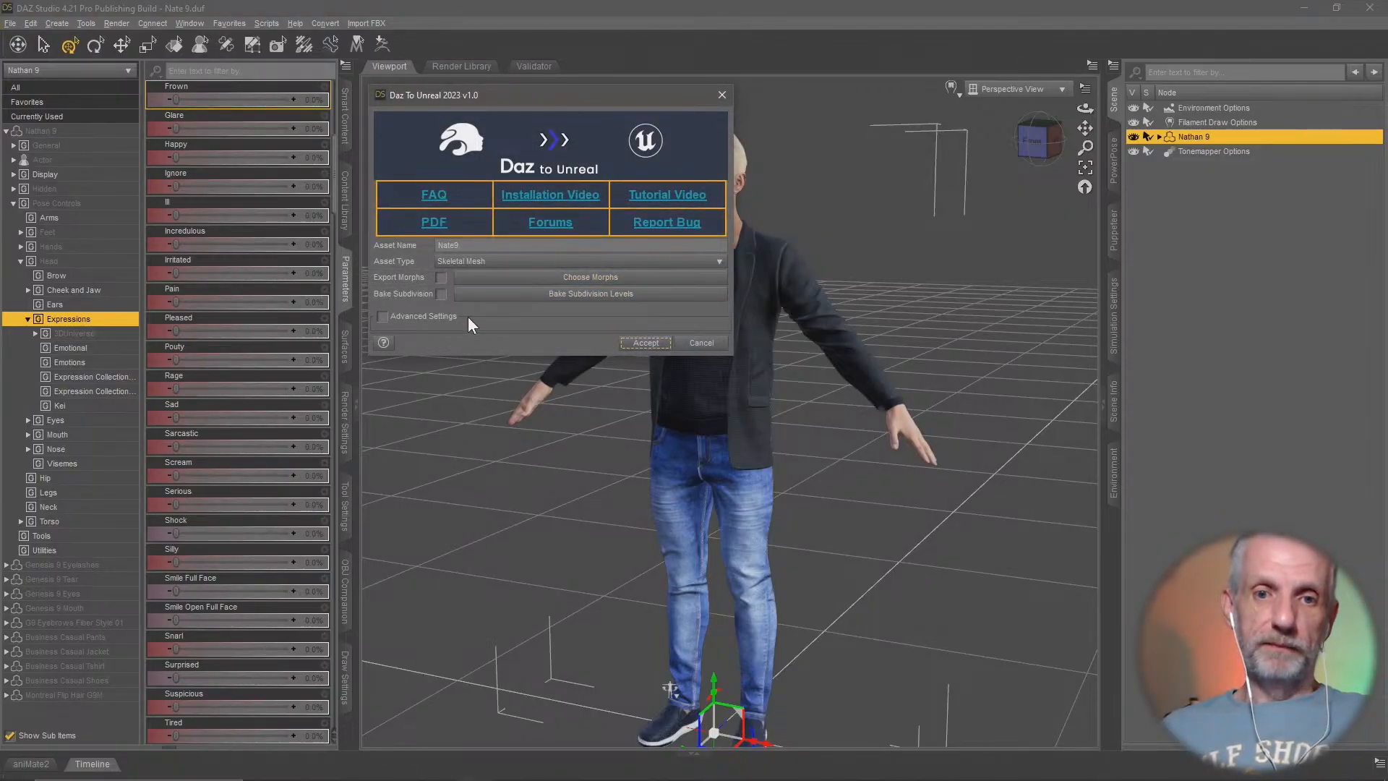
Step: Show the bridge's advanced settings and choose Unreal Engine 5.1 for the plugin installer
{"action": "left_click", "coordinate": [383, 316]}
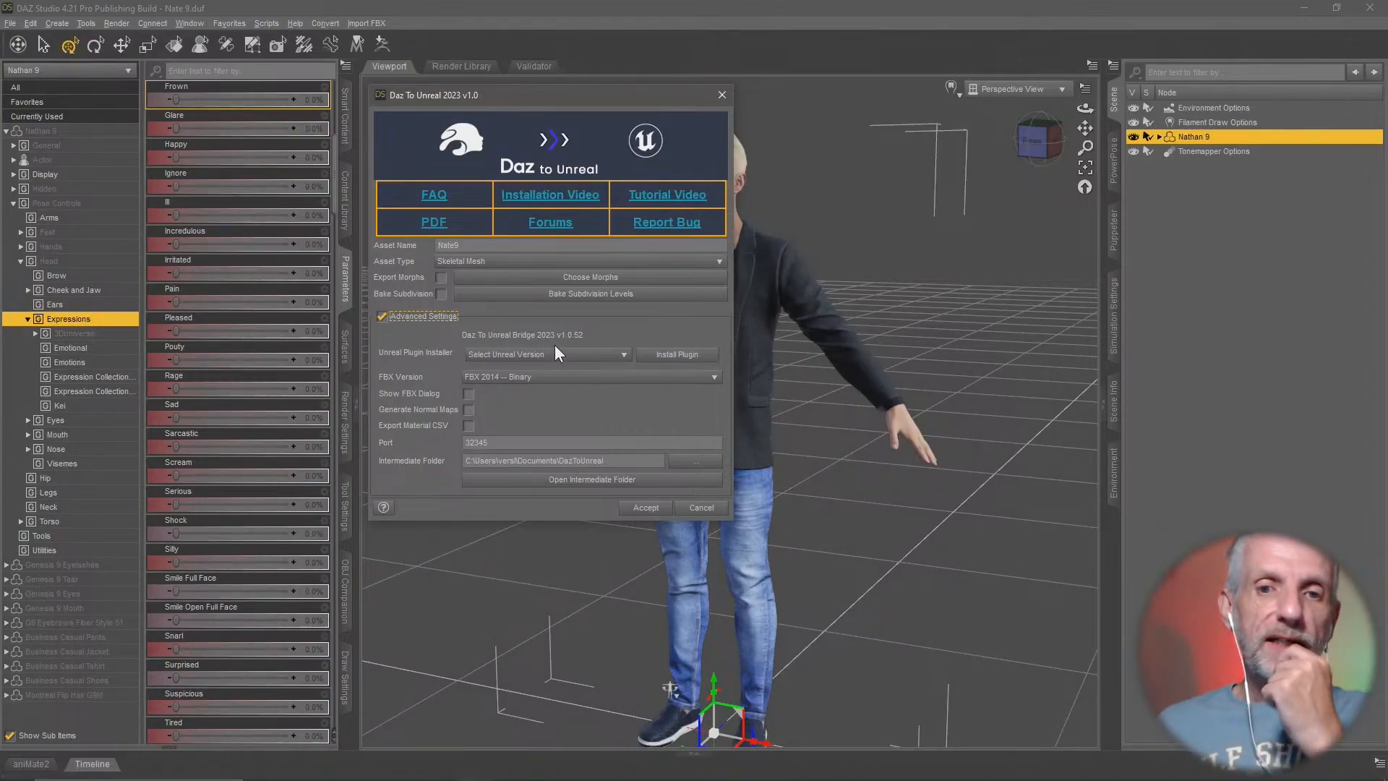
{"action": "left_click", "coordinate": [579, 355]}
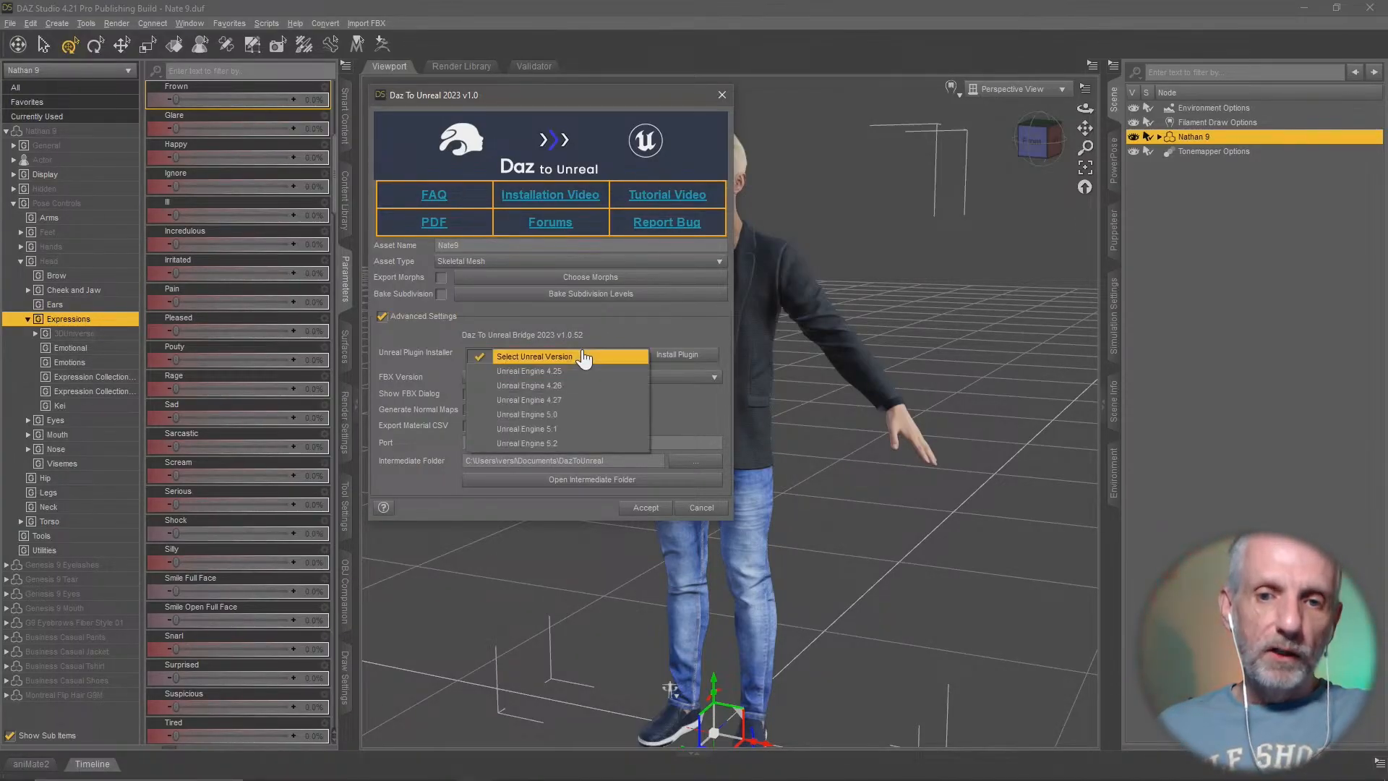
{"action": "left_click", "coordinate": [580, 429]}
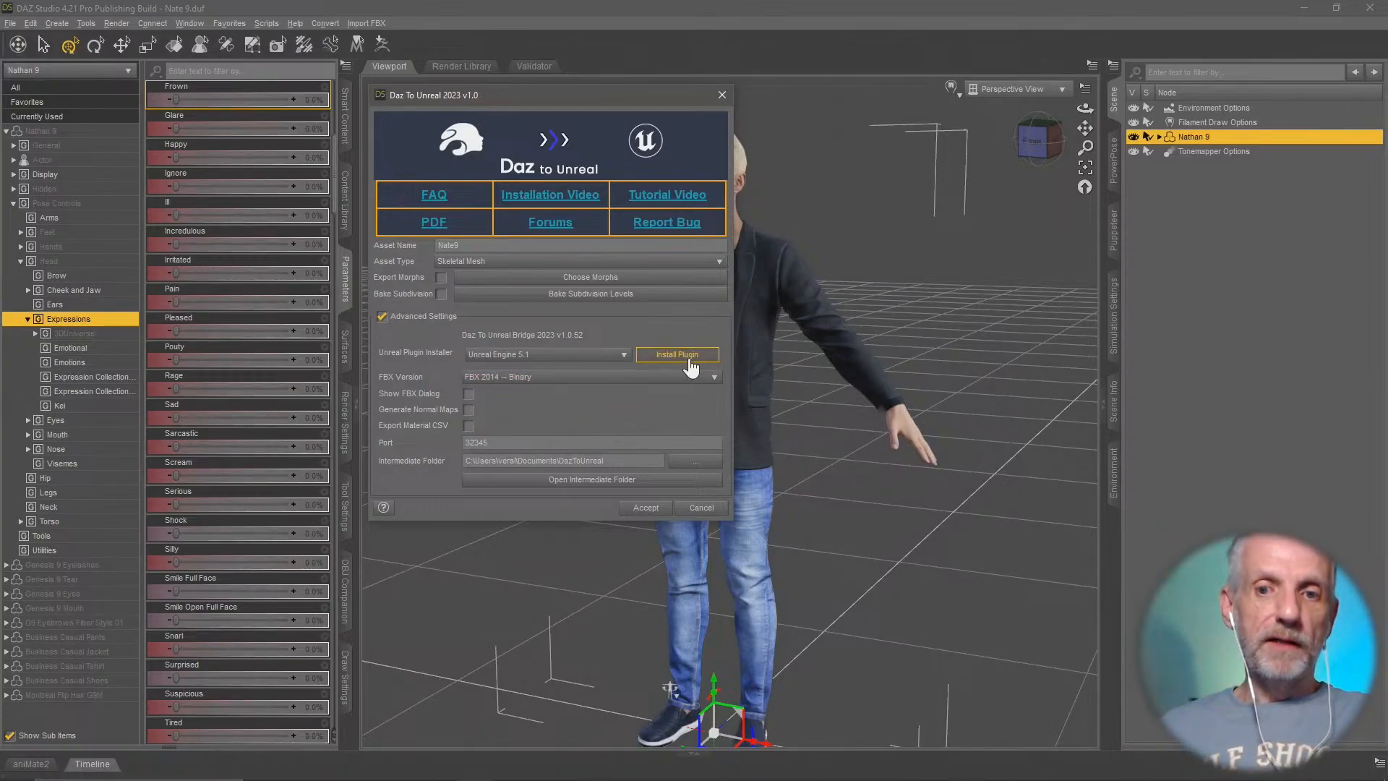
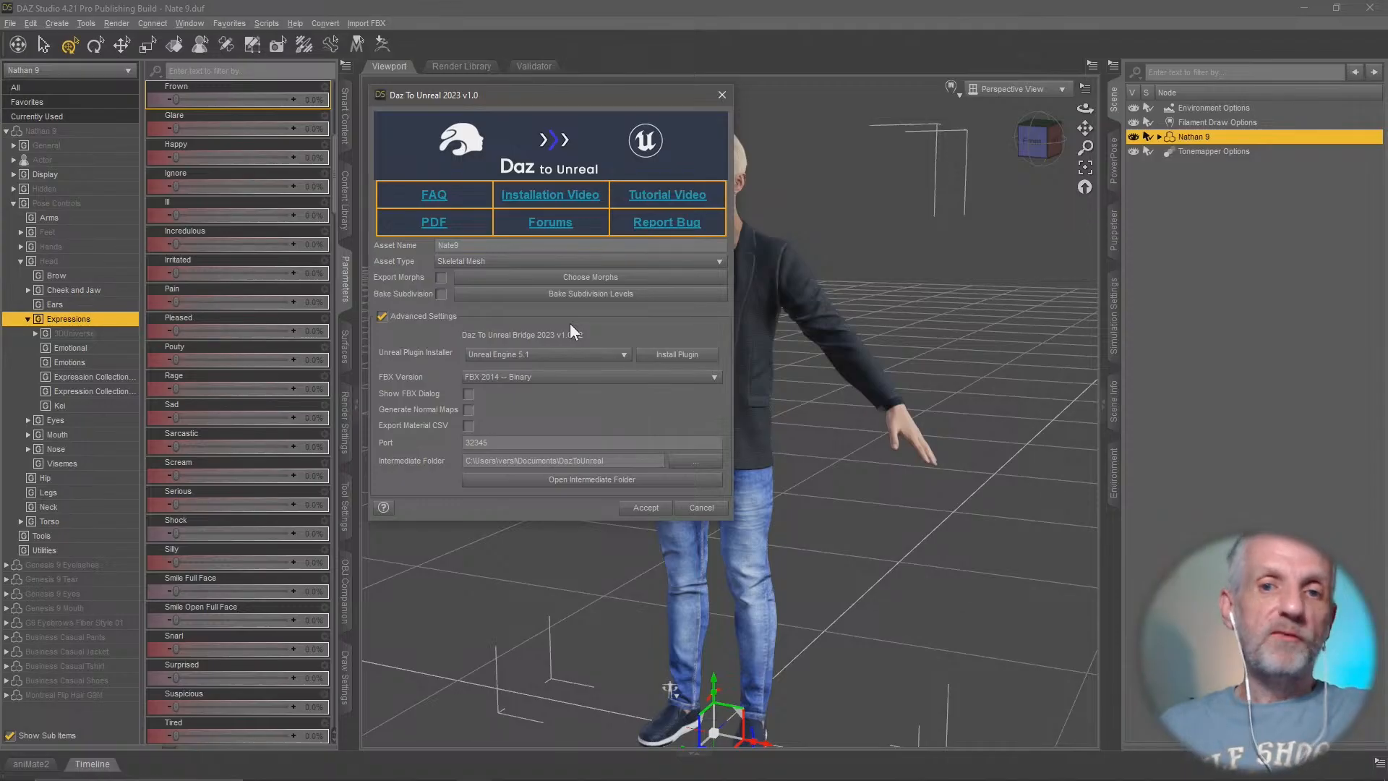
{"action": "key", "text": "alt+Tab"}
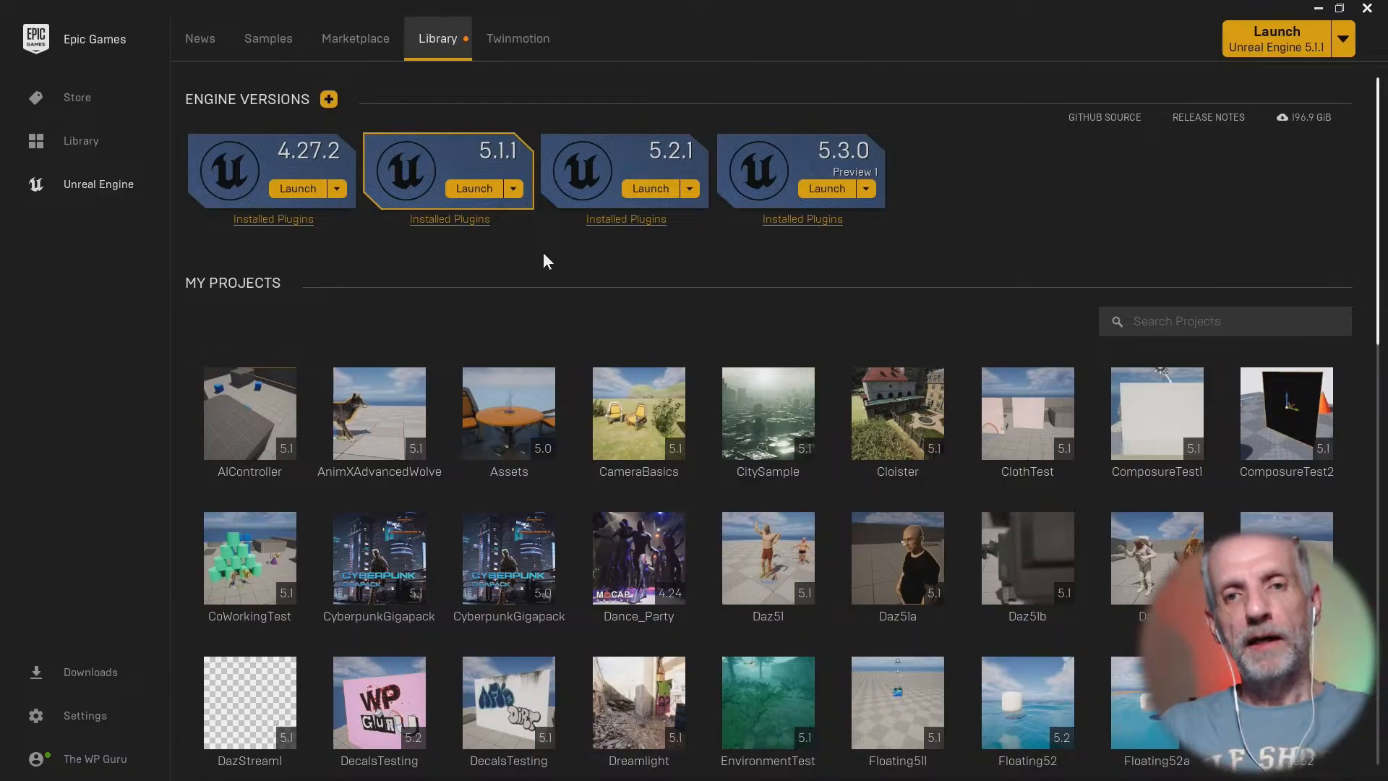
{"action": "key", "text": "alt+Tab"}
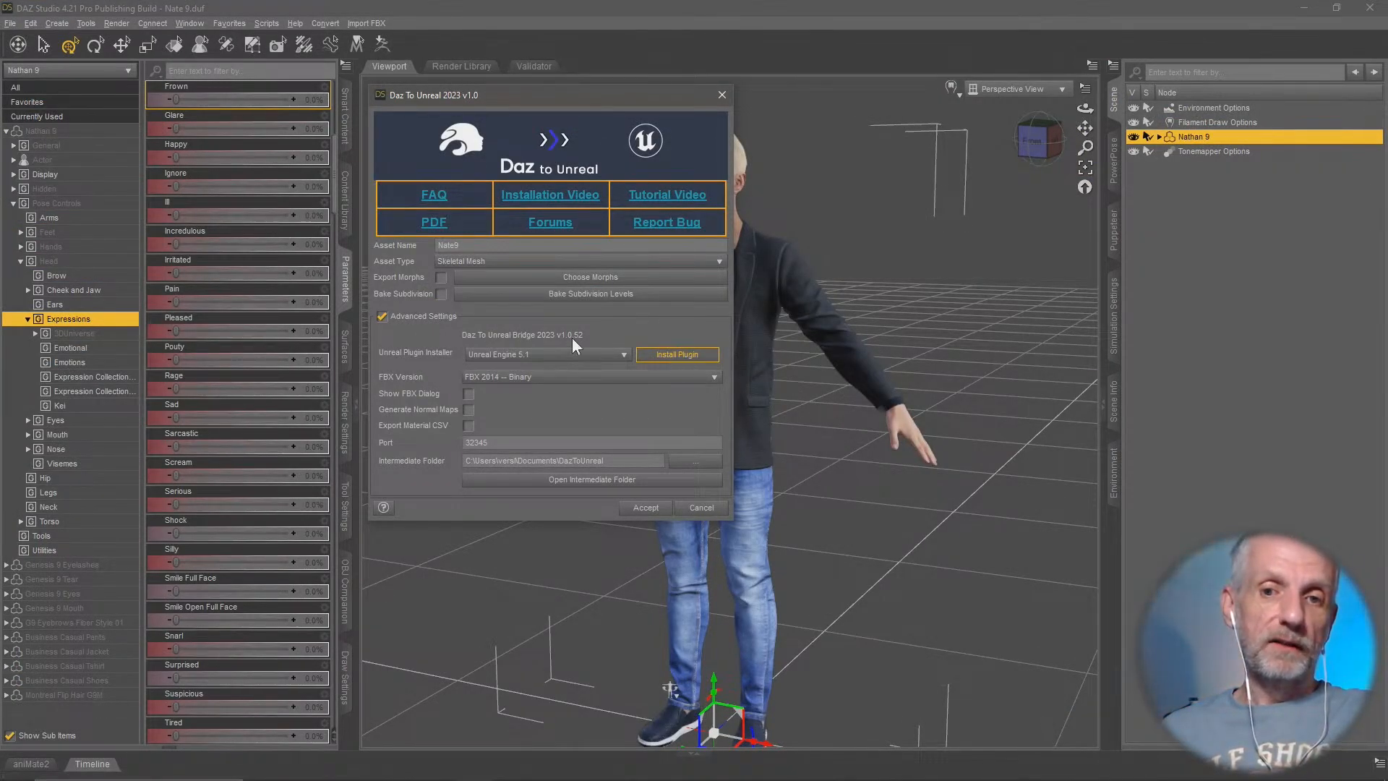
Step: Install the bridge plugin into the project folder L:\Unreal Testing 2023\DazStream1
{"action": "left_click", "coordinate": [662, 356]}
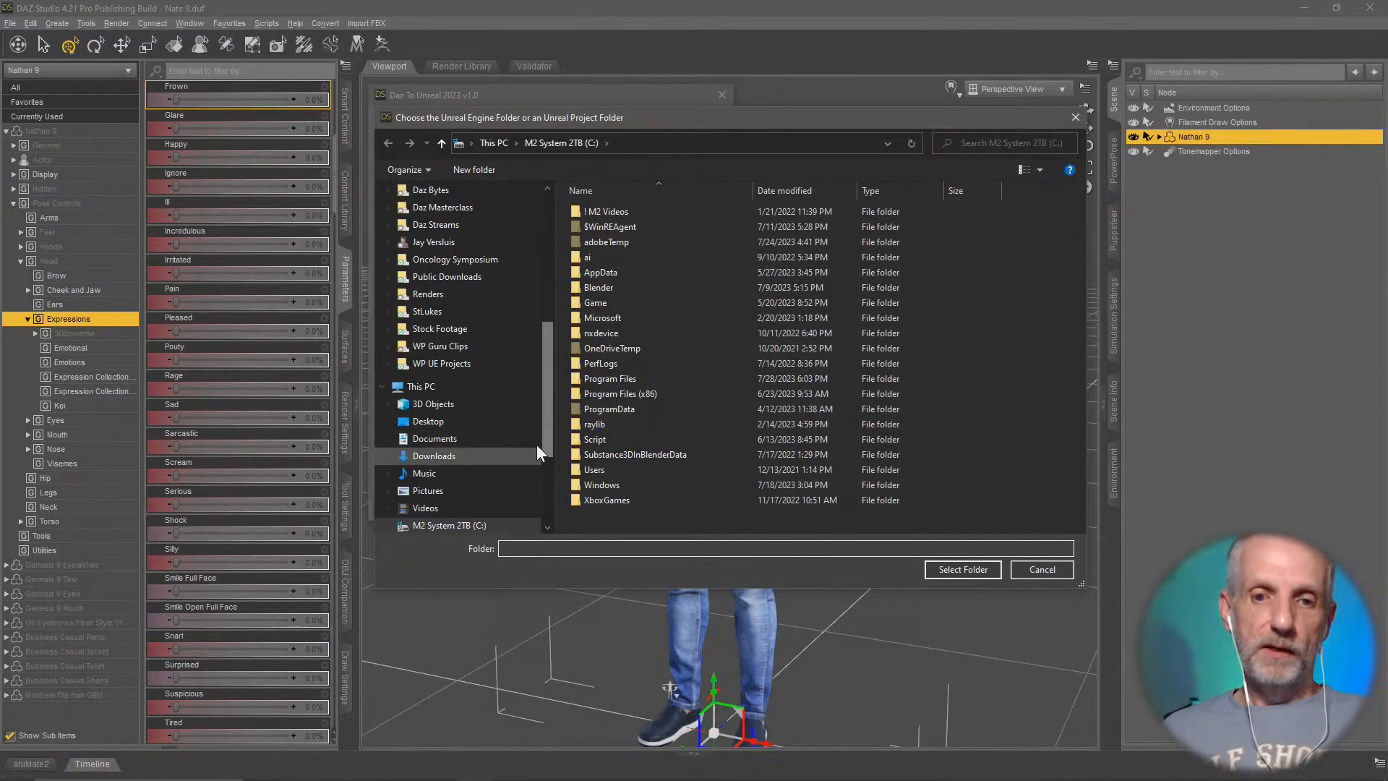
{"action": "scroll", "coordinate": [550, 429], "scroll_direction": "down", "scroll_amount": 3}
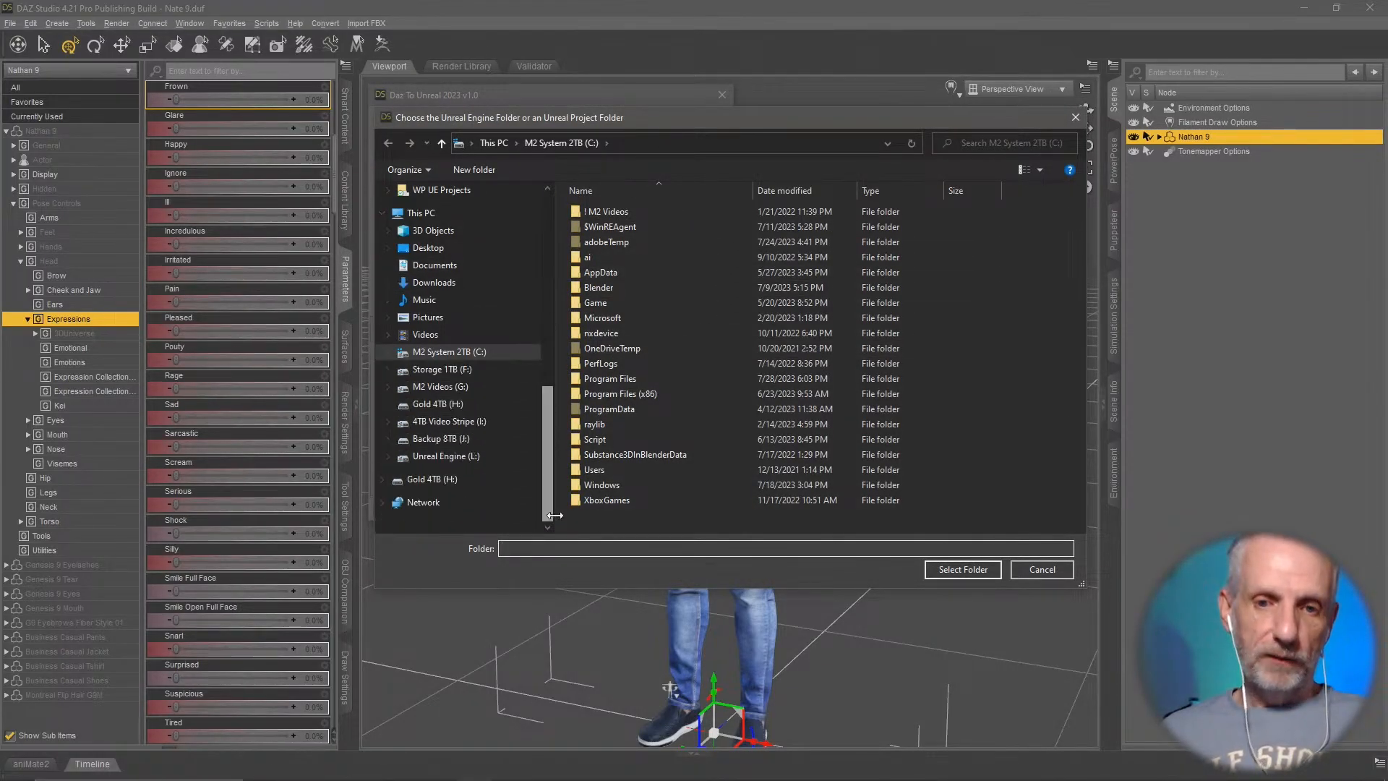
{"action": "left_click", "coordinate": [477, 456]}
{"action": "double_click", "coordinate": [649, 272]}
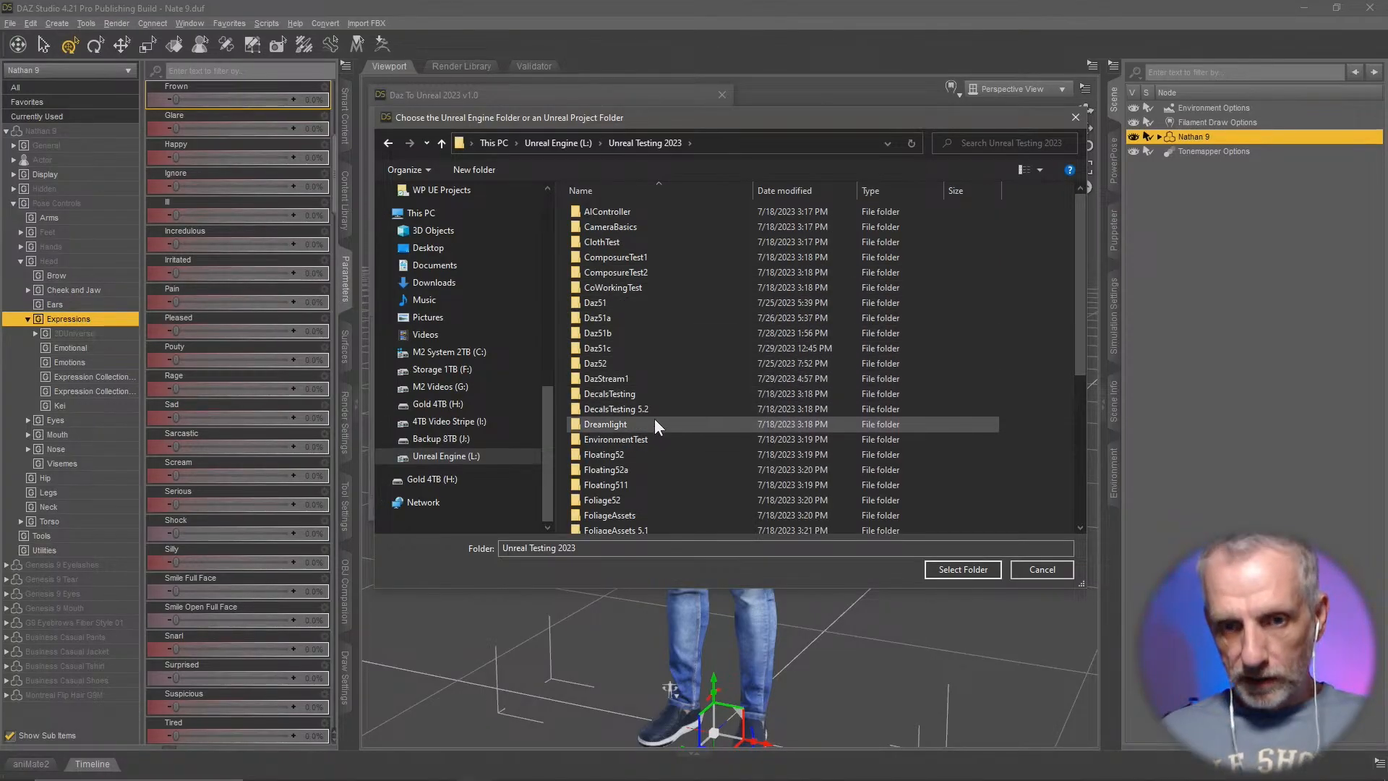
{"action": "double_click", "coordinate": [642, 378]}
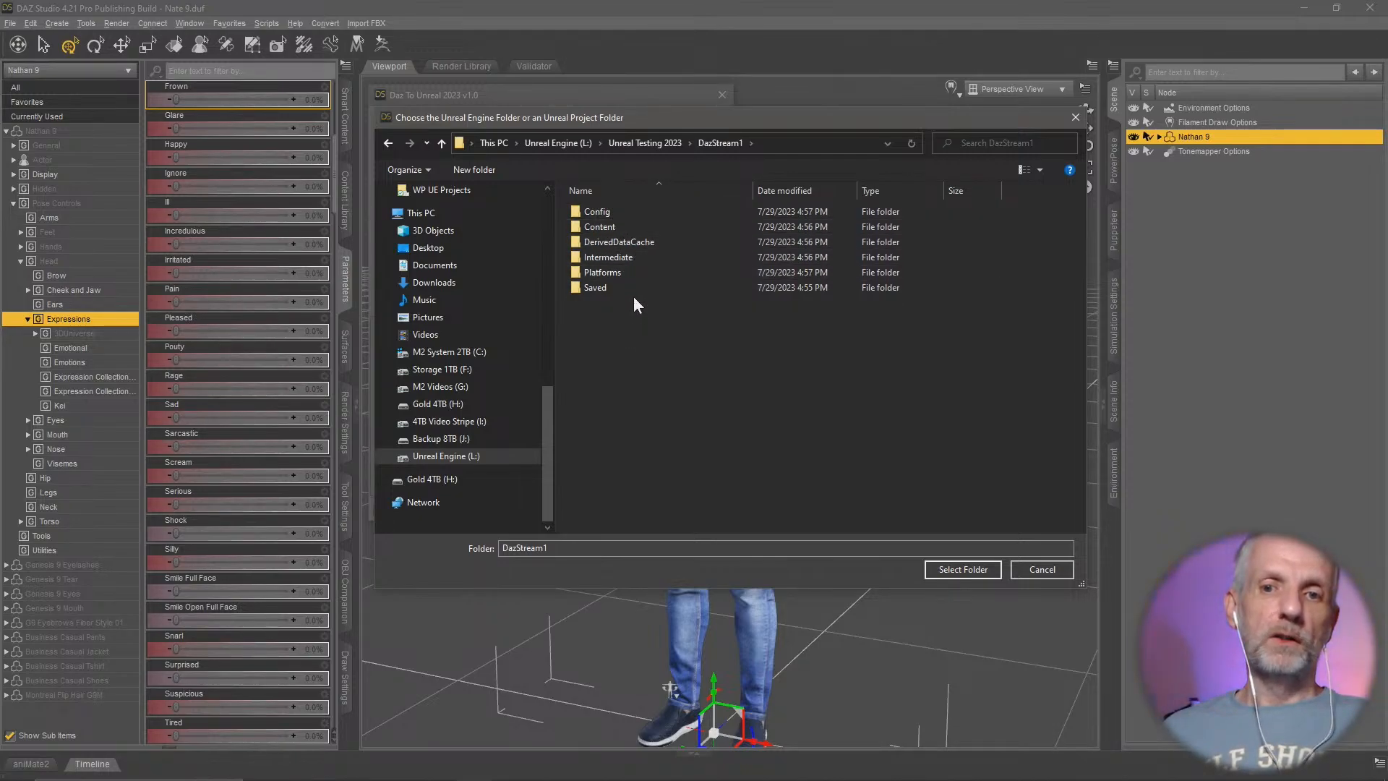
{"action": "left_click", "coordinate": [952, 566]}
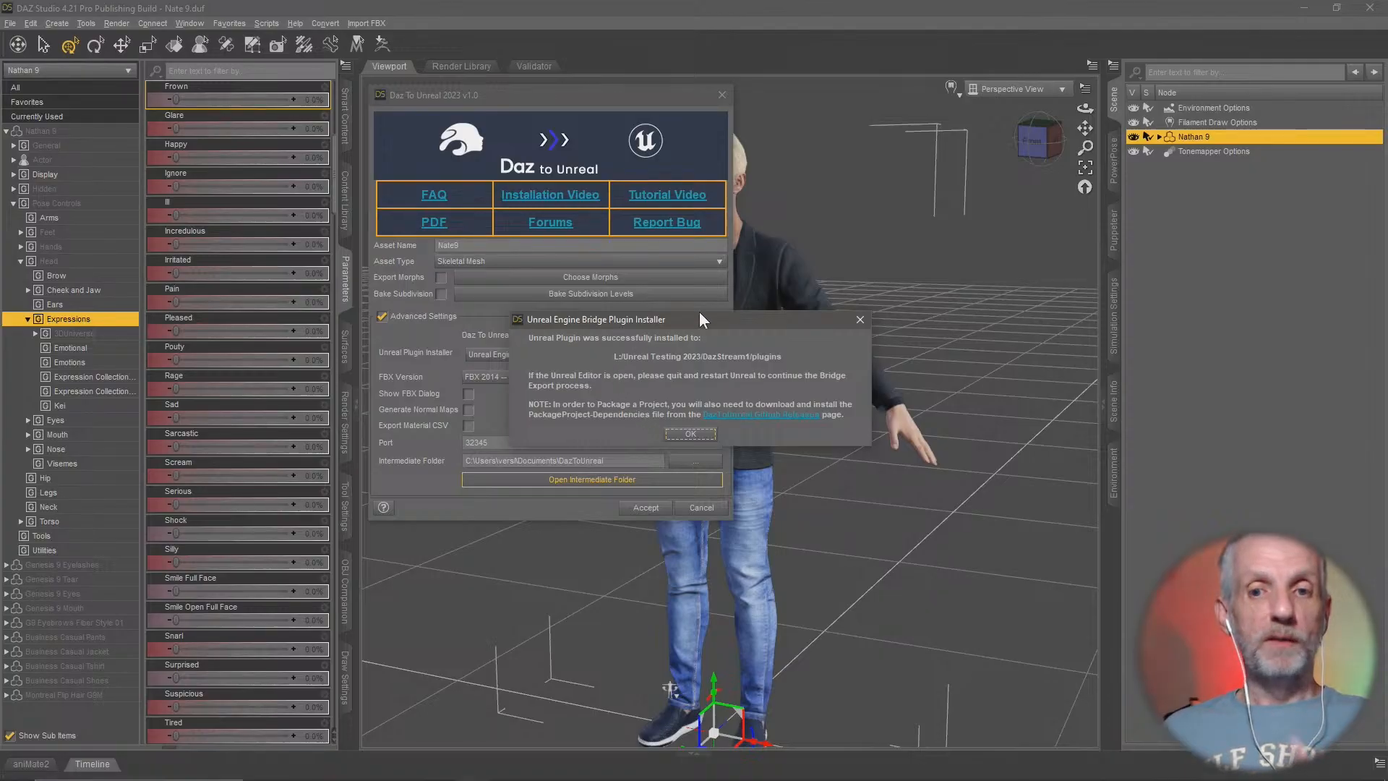
{"action": "left_click_drag", "start_coordinate": [722, 316], "coordinate": [677, 256]}
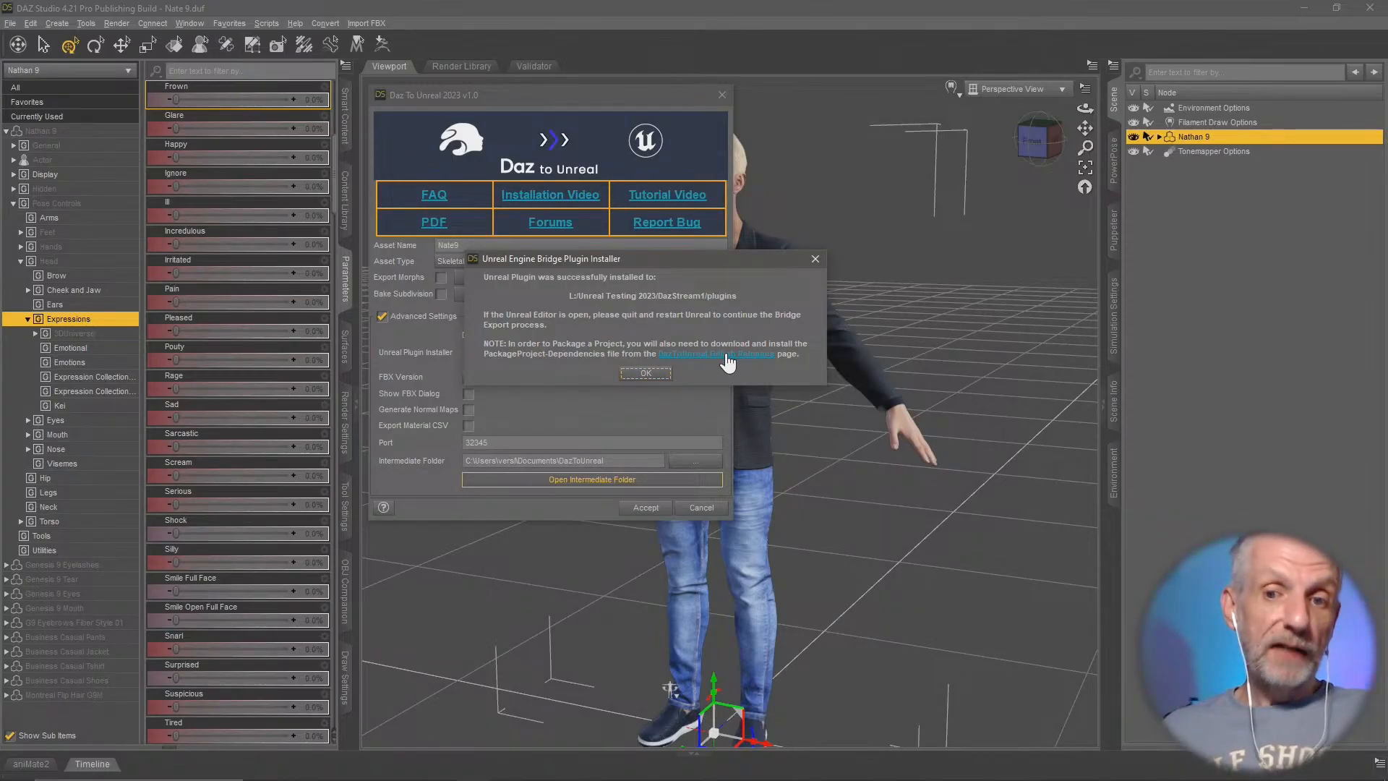
{"action": "left_click", "coordinate": [653, 374]}
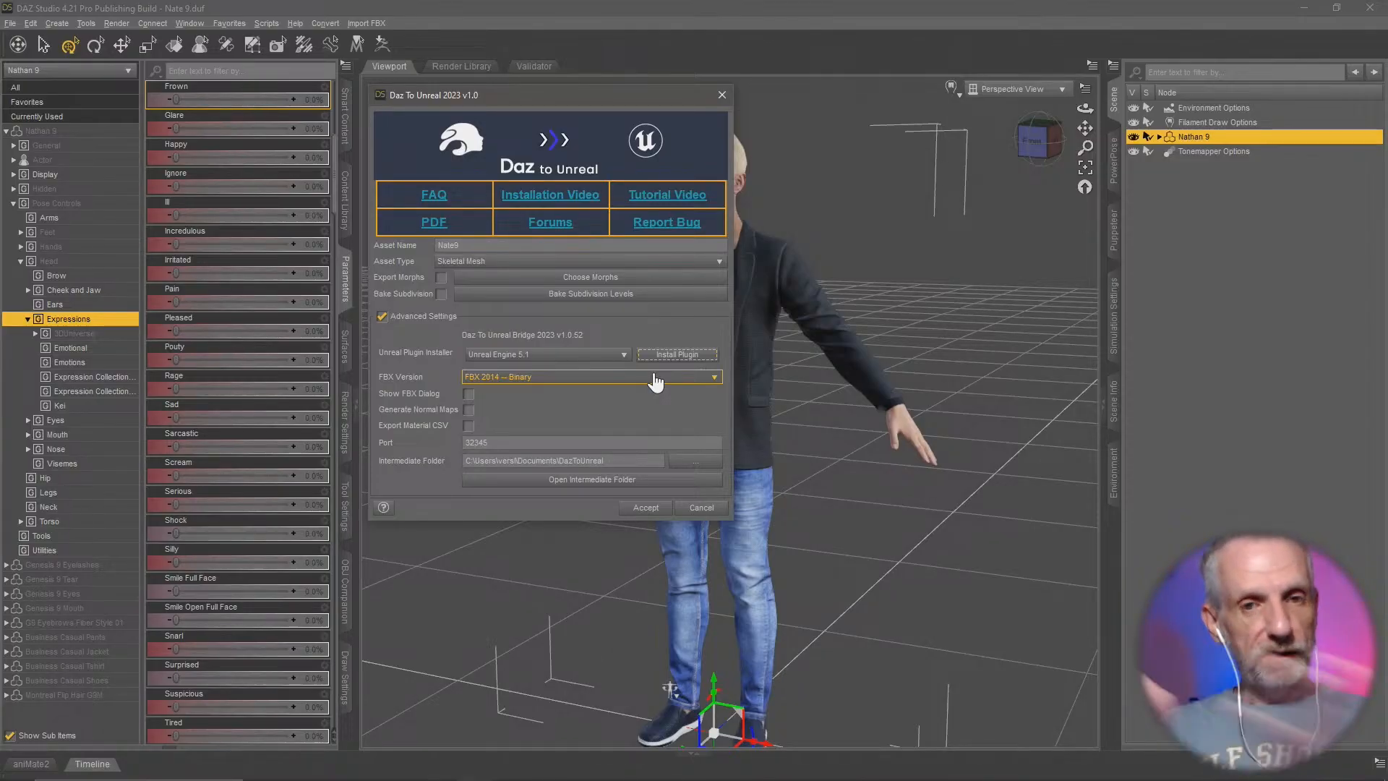
Step: Switch to the Epic Games Launcher, filter the projects by "daz" and launch DazStream1
{"action": "key", "text": "alt+Tab"}
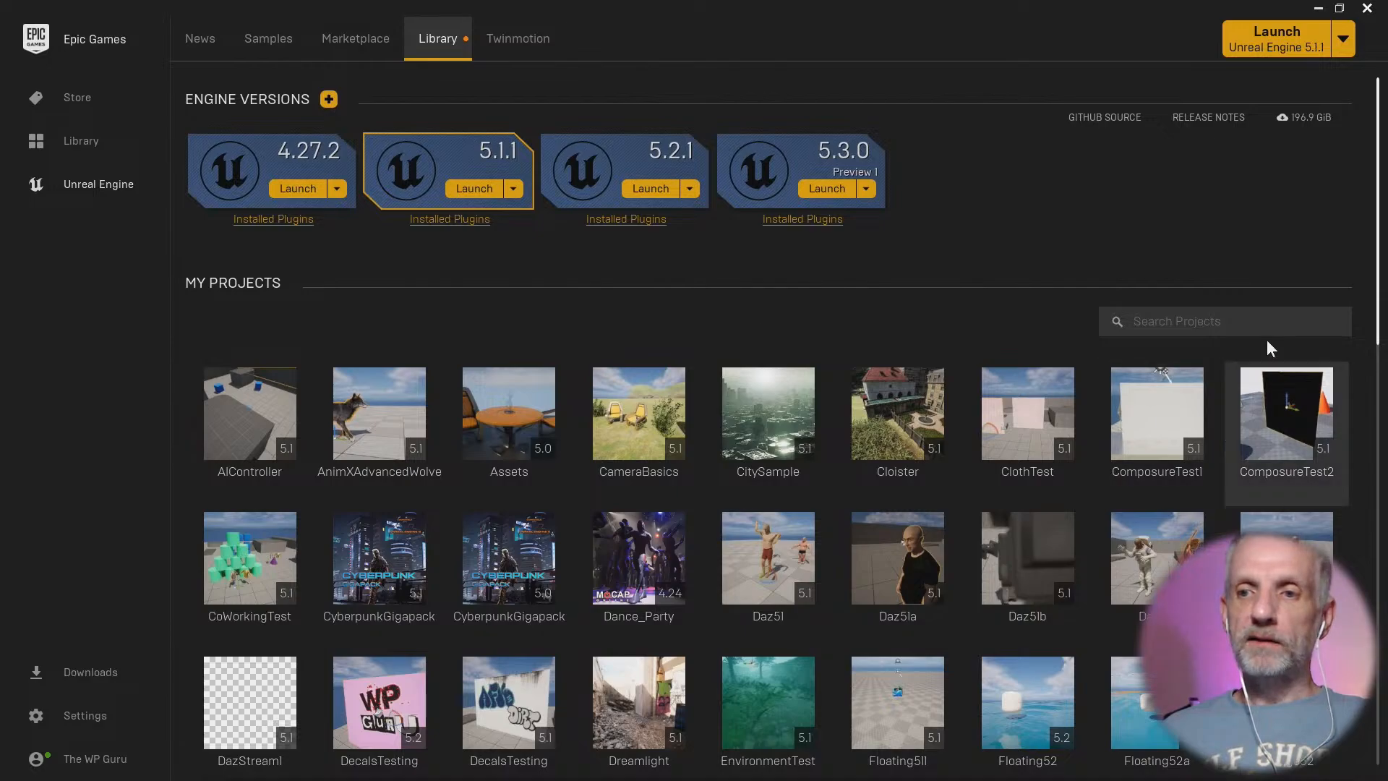
{"action": "left_click", "coordinate": [1267, 325]}
{"action": "type", "text": "daz"}
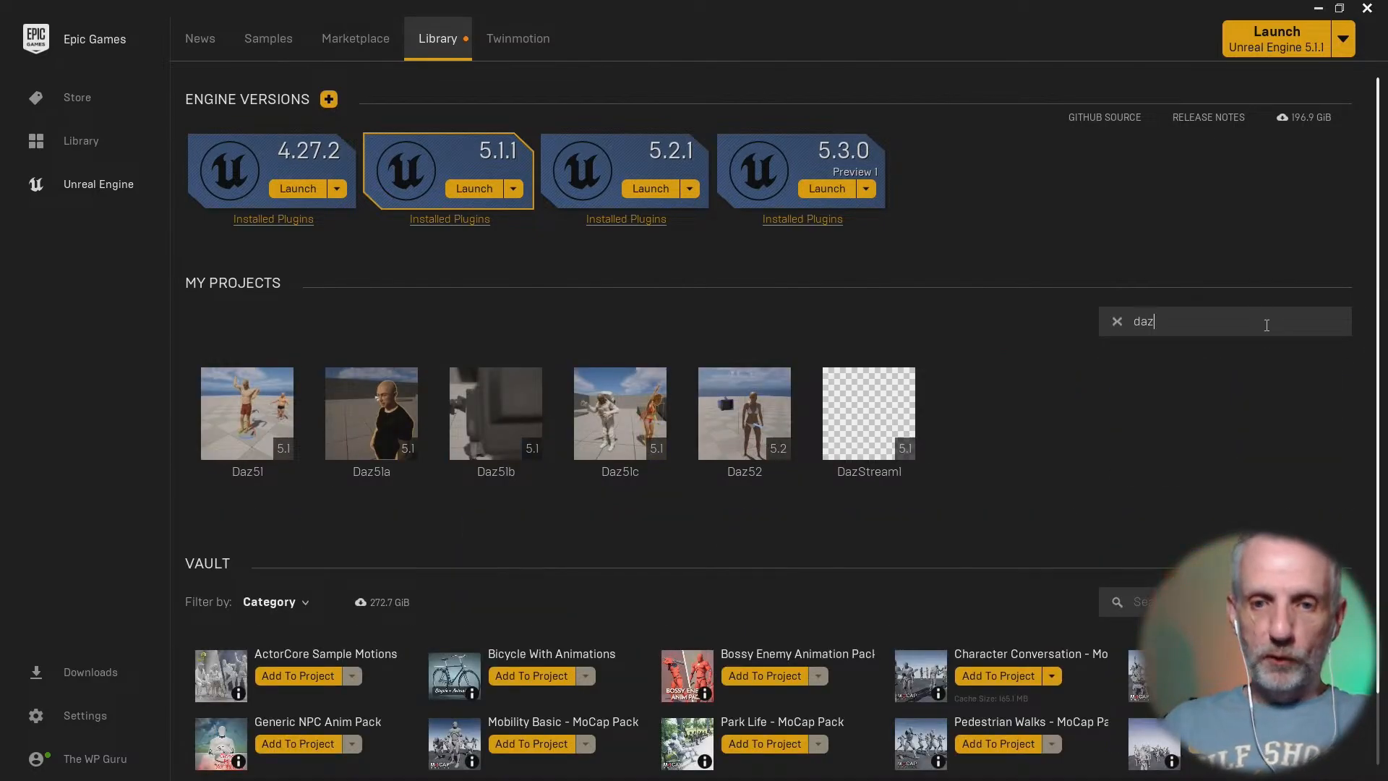
{"action": "double_click", "coordinate": [868, 423]}
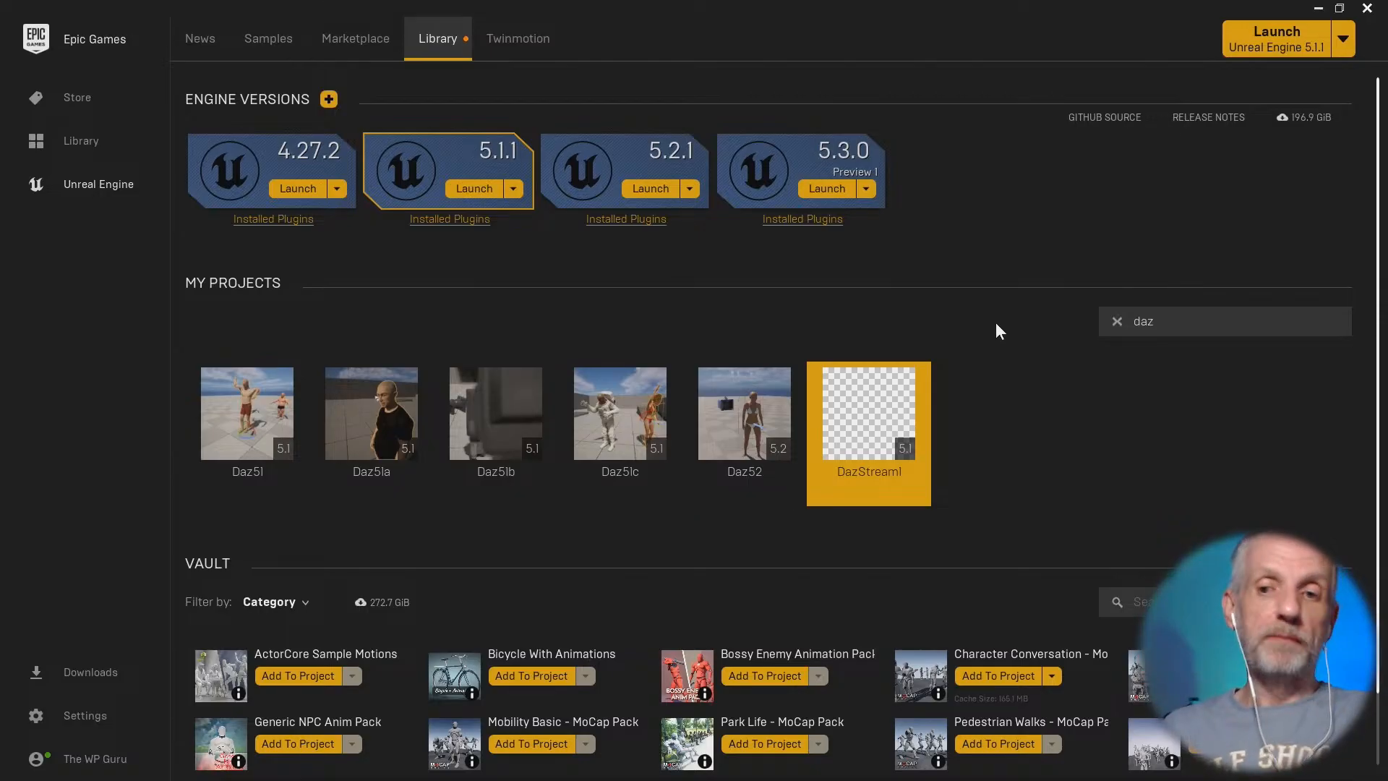
{"action": "left_click", "coordinate": [1277, 38]}
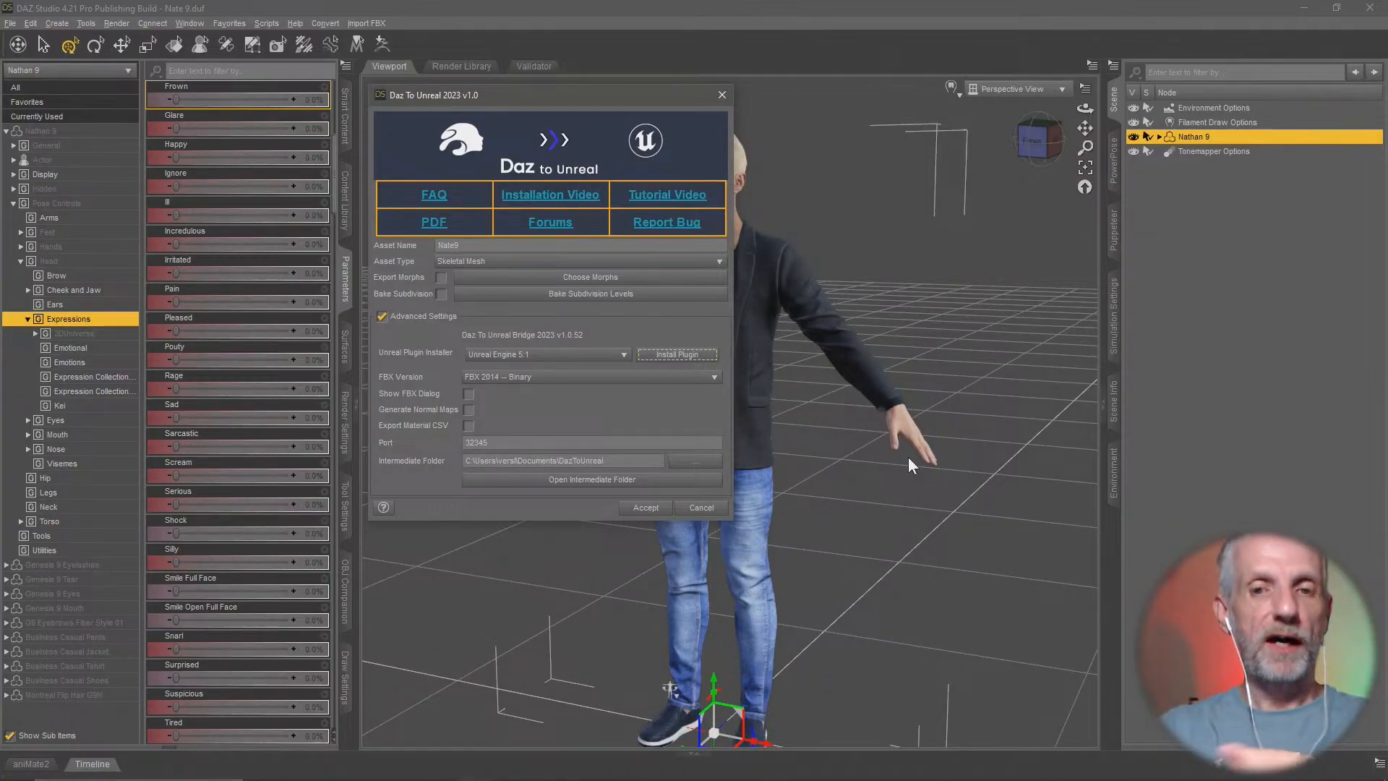
Step: Switch to the DazStream1 project in the Unreal Editor and look around the level from close to the floor
{"action": "key", "text": "alt+Tab"}
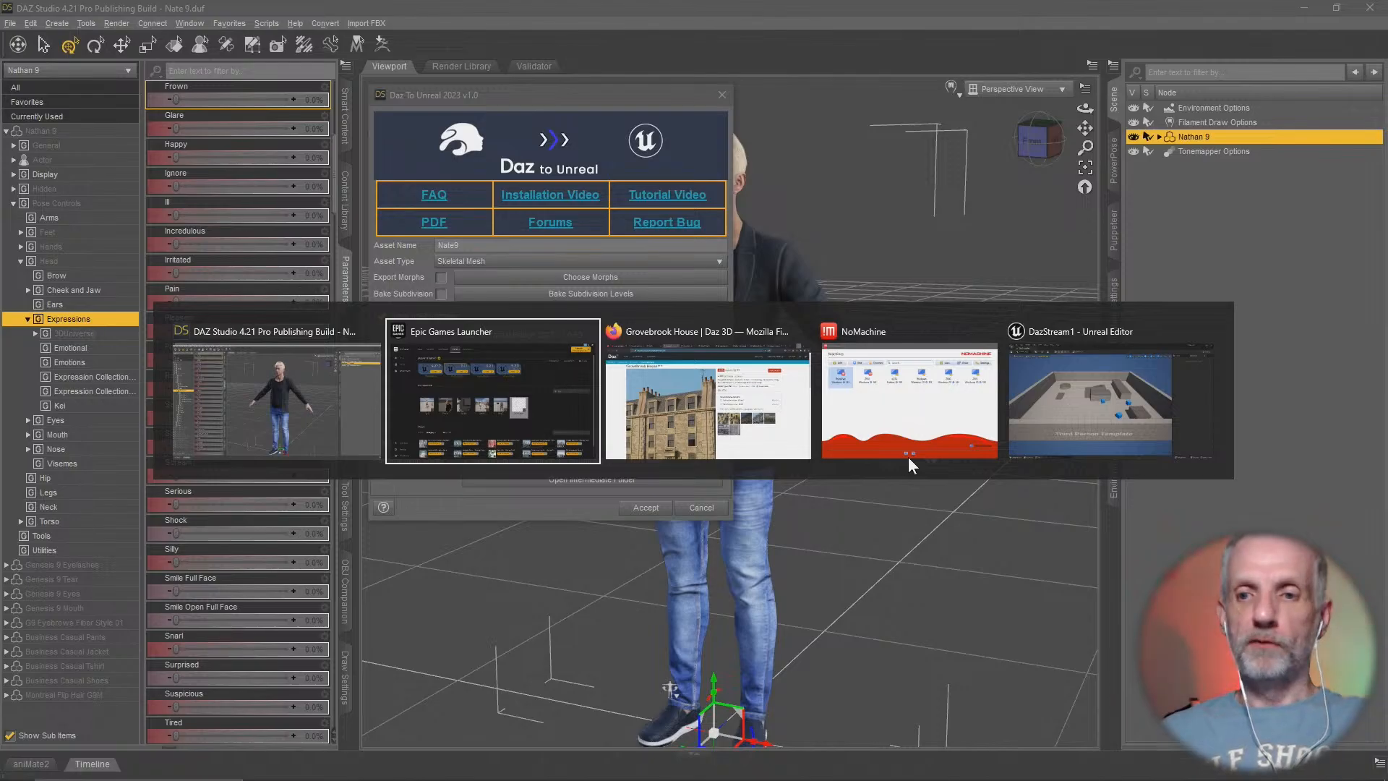
{"action": "key", "text": "alt+Tab"}
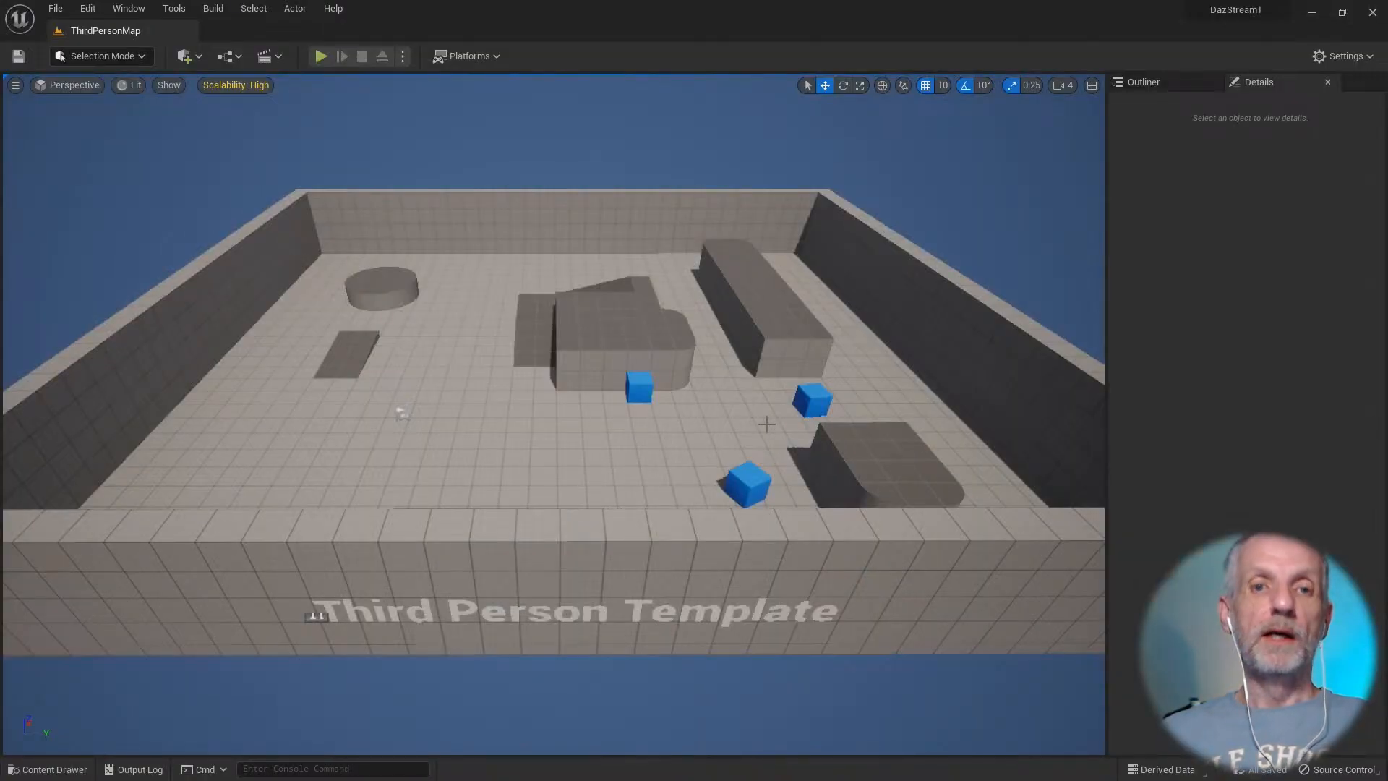
{"action": "key", "text": "w"}
{"action": "right_click_drag", "start_coordinate": [553, 414], "coordinate": [506, 347]}
{"action": "key", "text": "q"}
{"action": "key", "text": "w"}
{"action": "key", "text": "e"}
{"action": "key", "text": "a"}
{"action": "right_click_drag", "start_coordinate": [730, 424], "coordinate": [729, 422]}
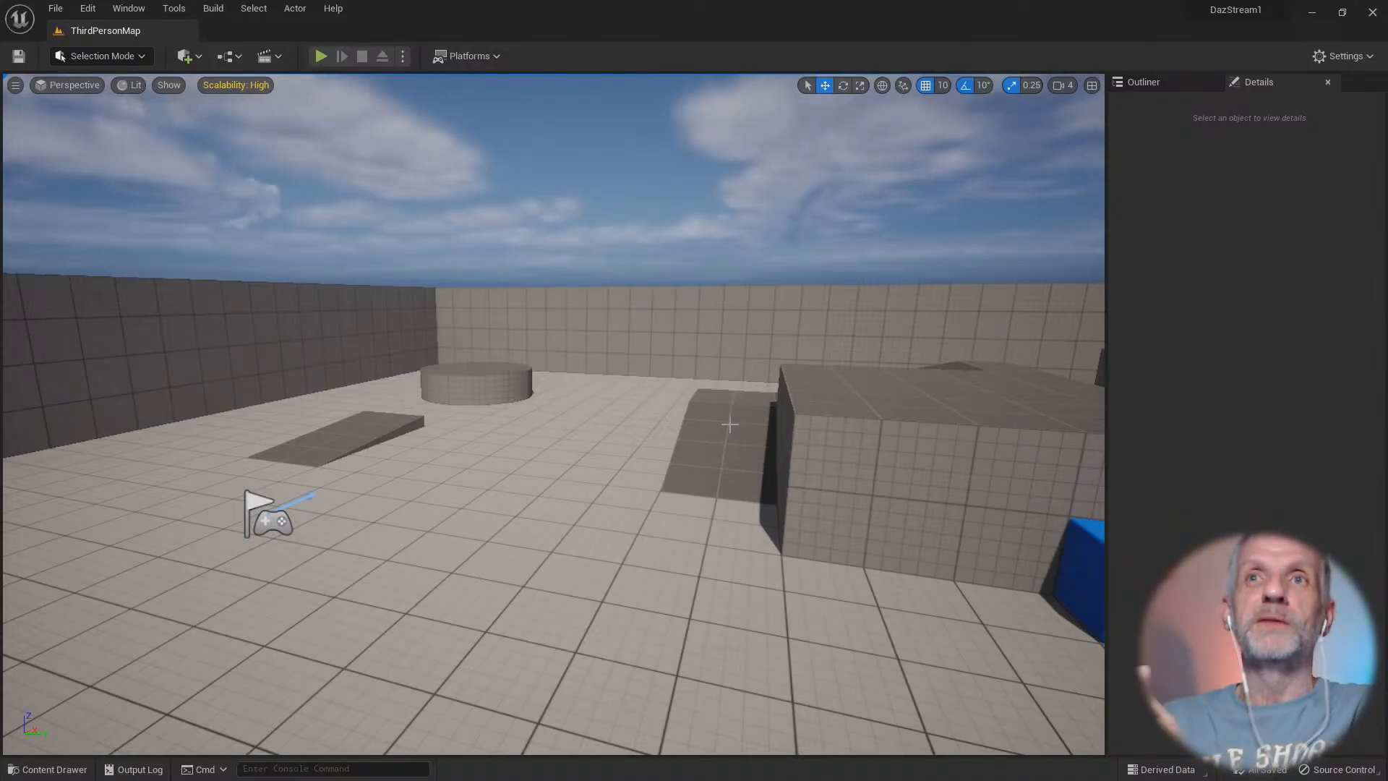
Step: Switch to DAZ Studio, hide the bridge's advanced settings and export Nate9 to Unreal as a skeletal mesh
{"action": "key", "text": "alt+Tab"}
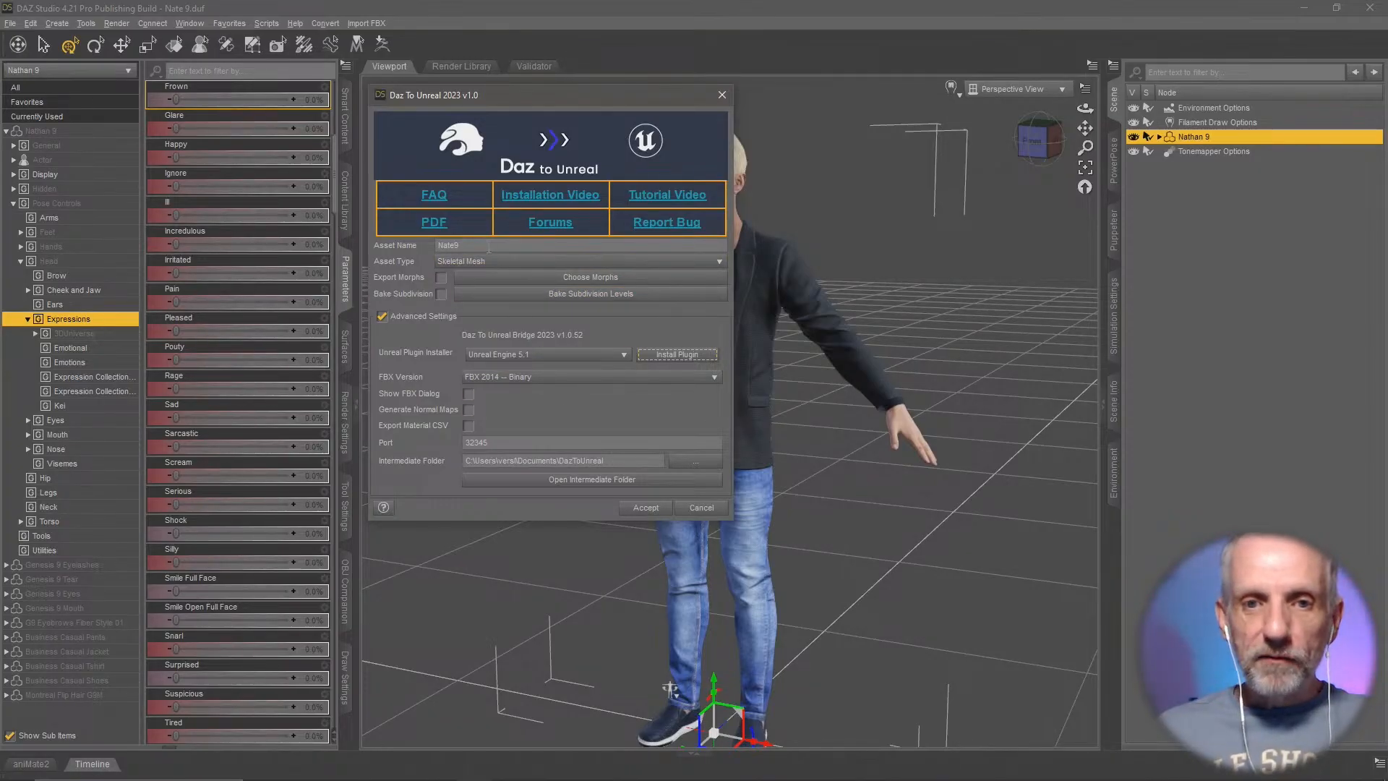
{"action": "left_click_drag", "start_coordinate": [489, 248], "coordinate": [418, 244]}
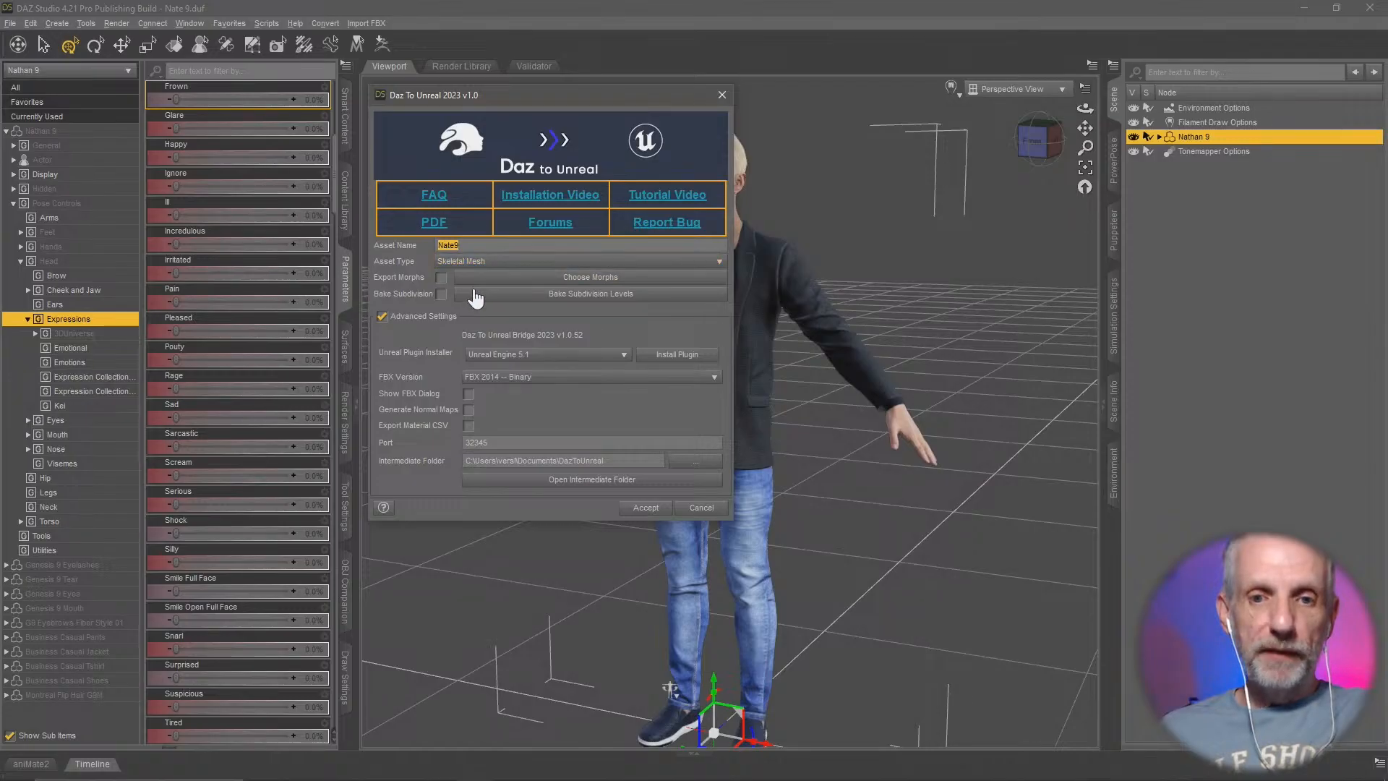
{"action": "left_click", "coordinate": [381, 316]}
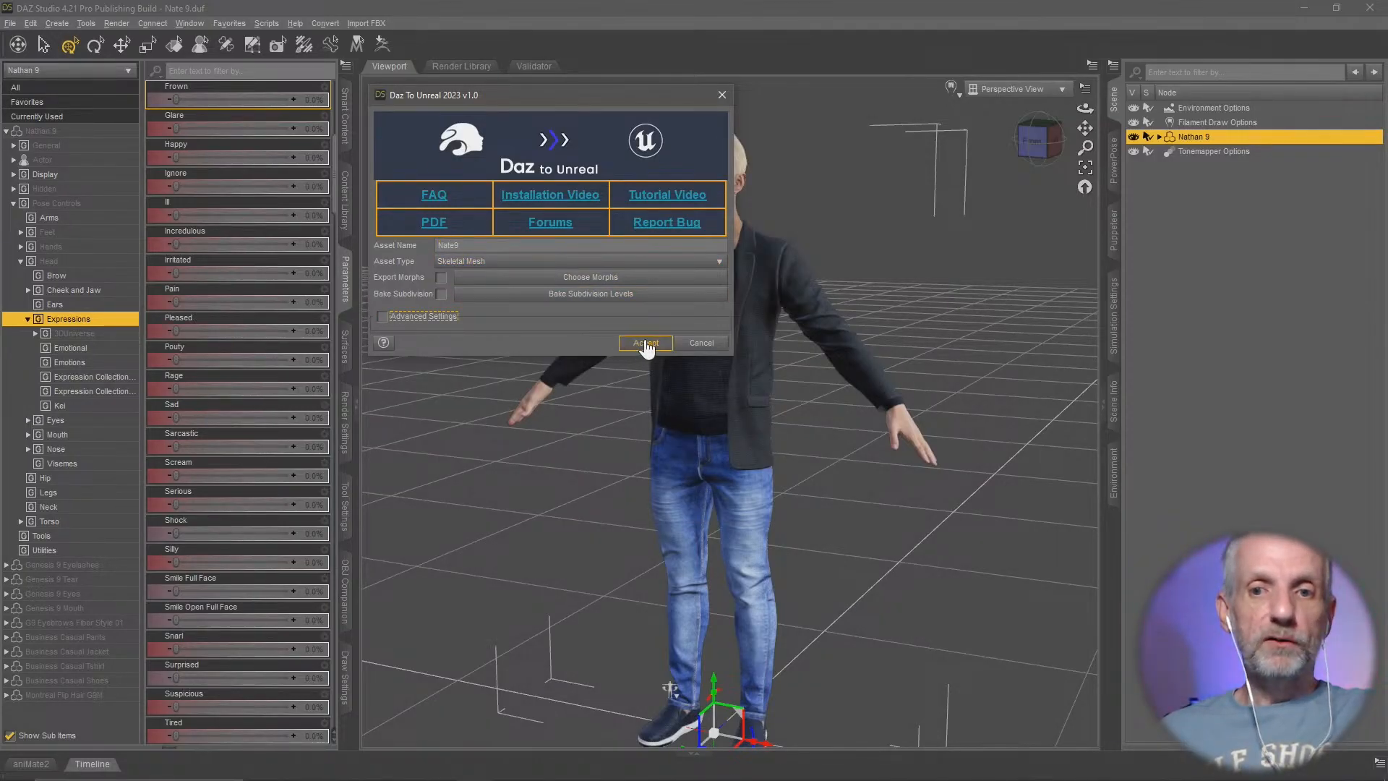
{"action": "left_click_drag", "start_coordinate": [623, 96], "coordinate": [487, 99]}
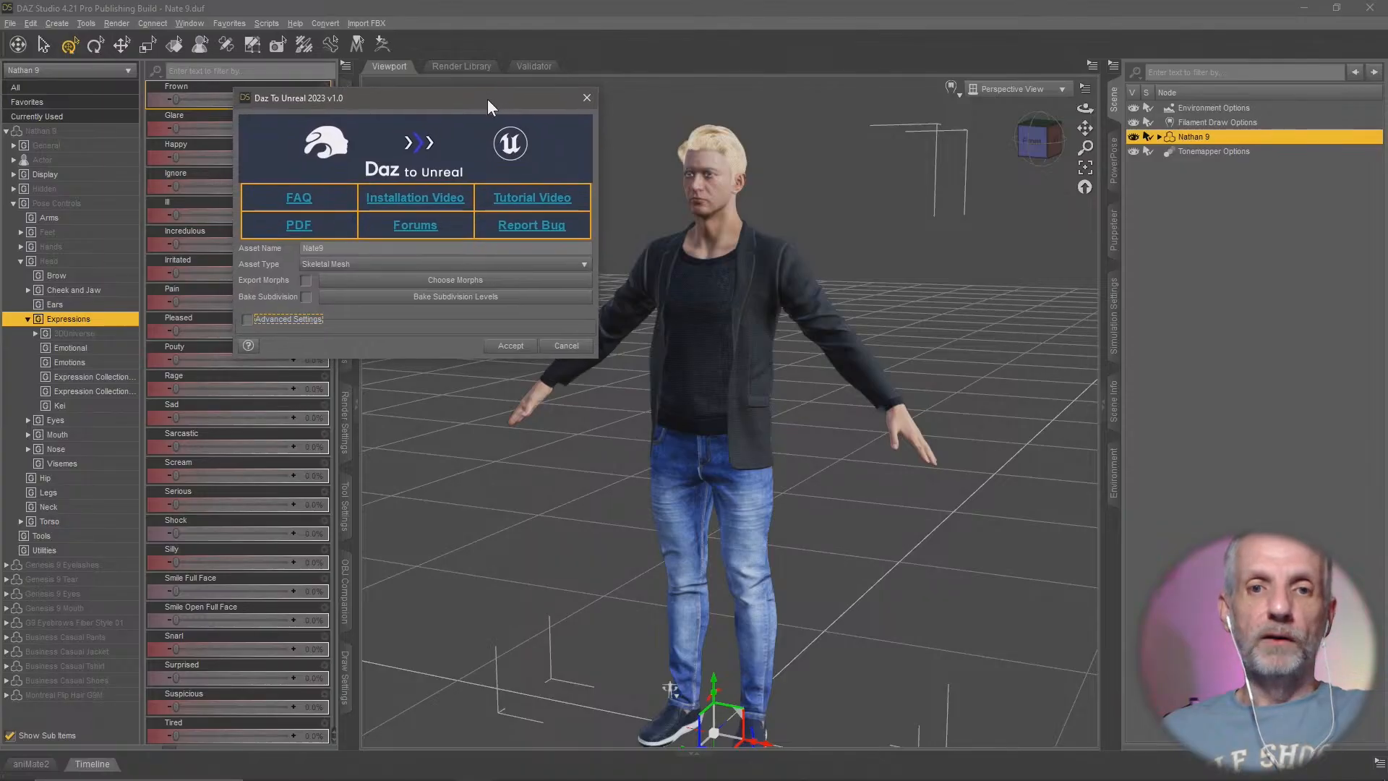
{"action": "left_click", "coordinate": [523, 345]}
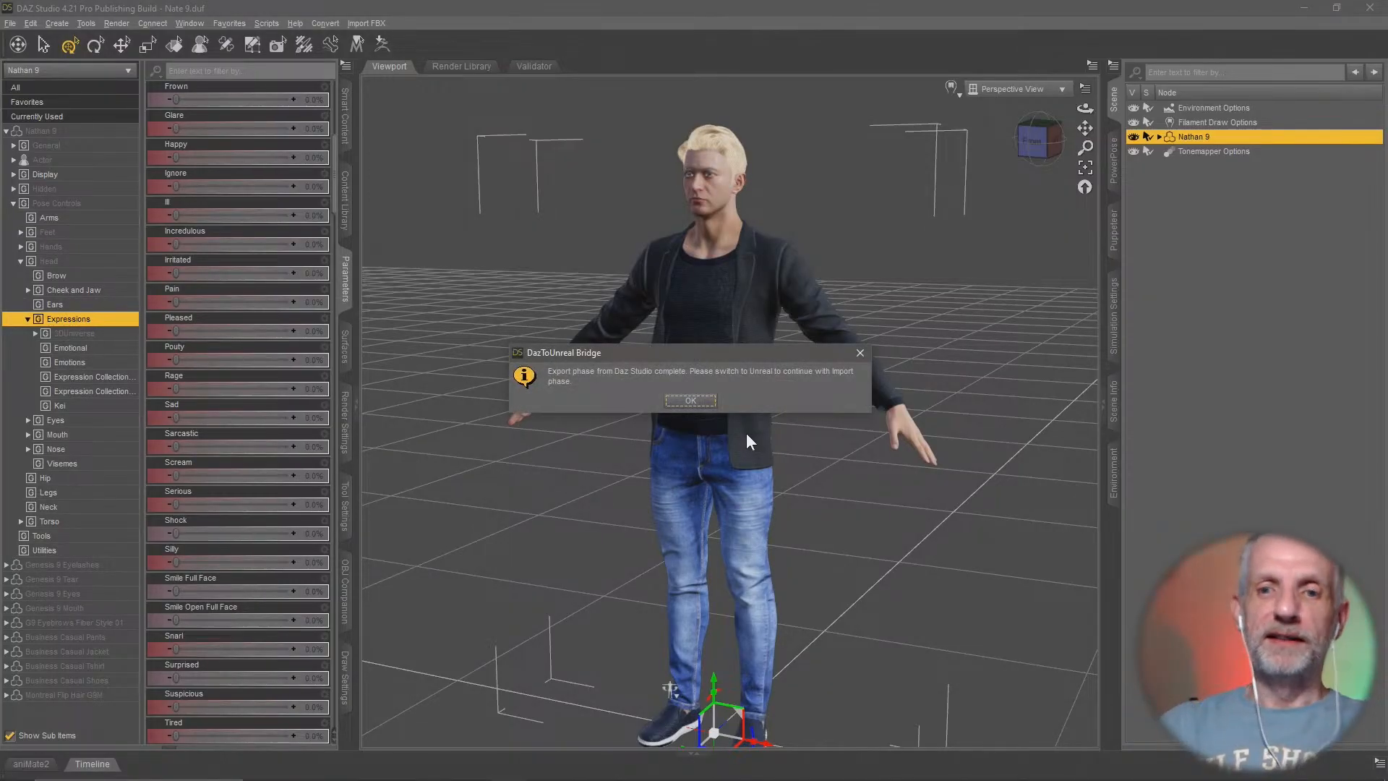
Step: Acknowledge the bridge's export message and switch to the Unreal Editor for the import phase
{"action": "left_click", "coordinate": [691, 400]}
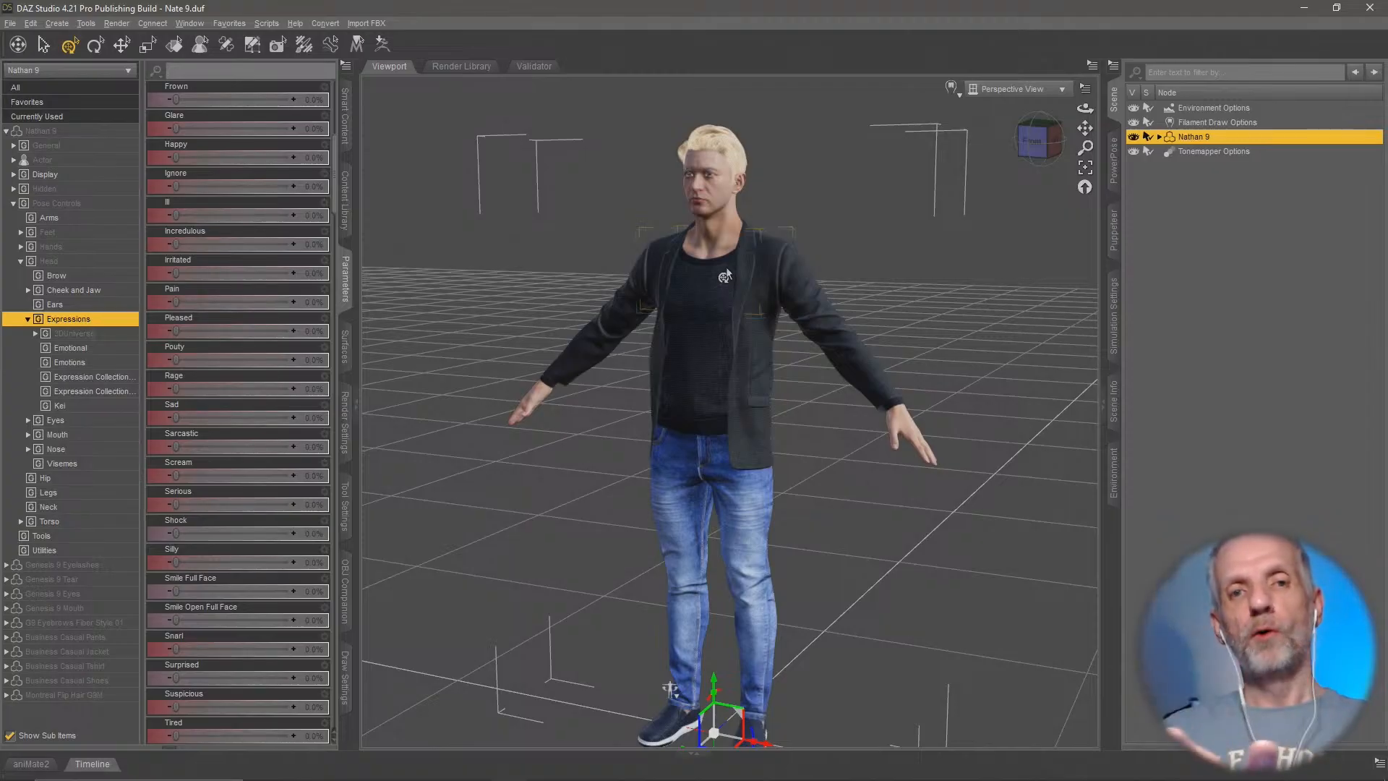
{"action": "key", "text": "alt+Tab"}
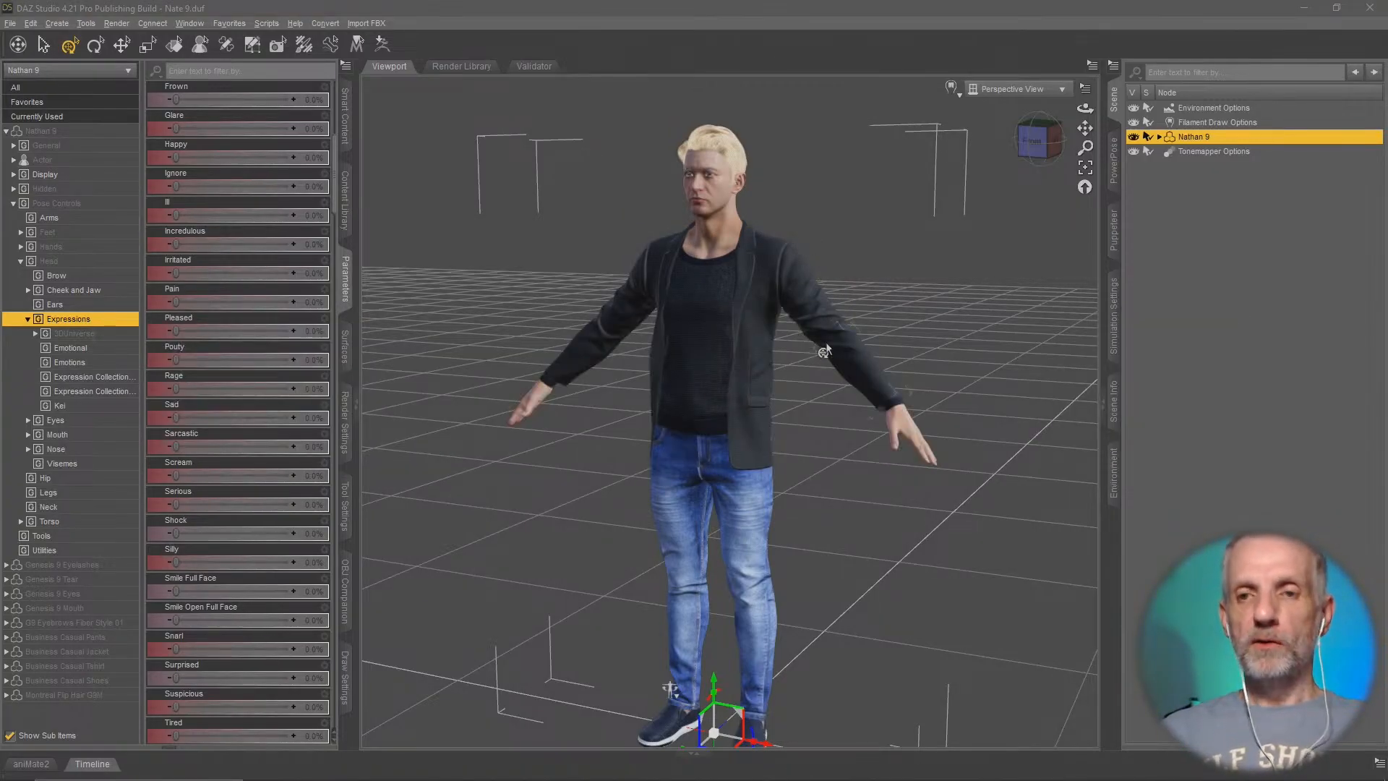
{"action": "left_click", "coordinate": [1304, 6]}
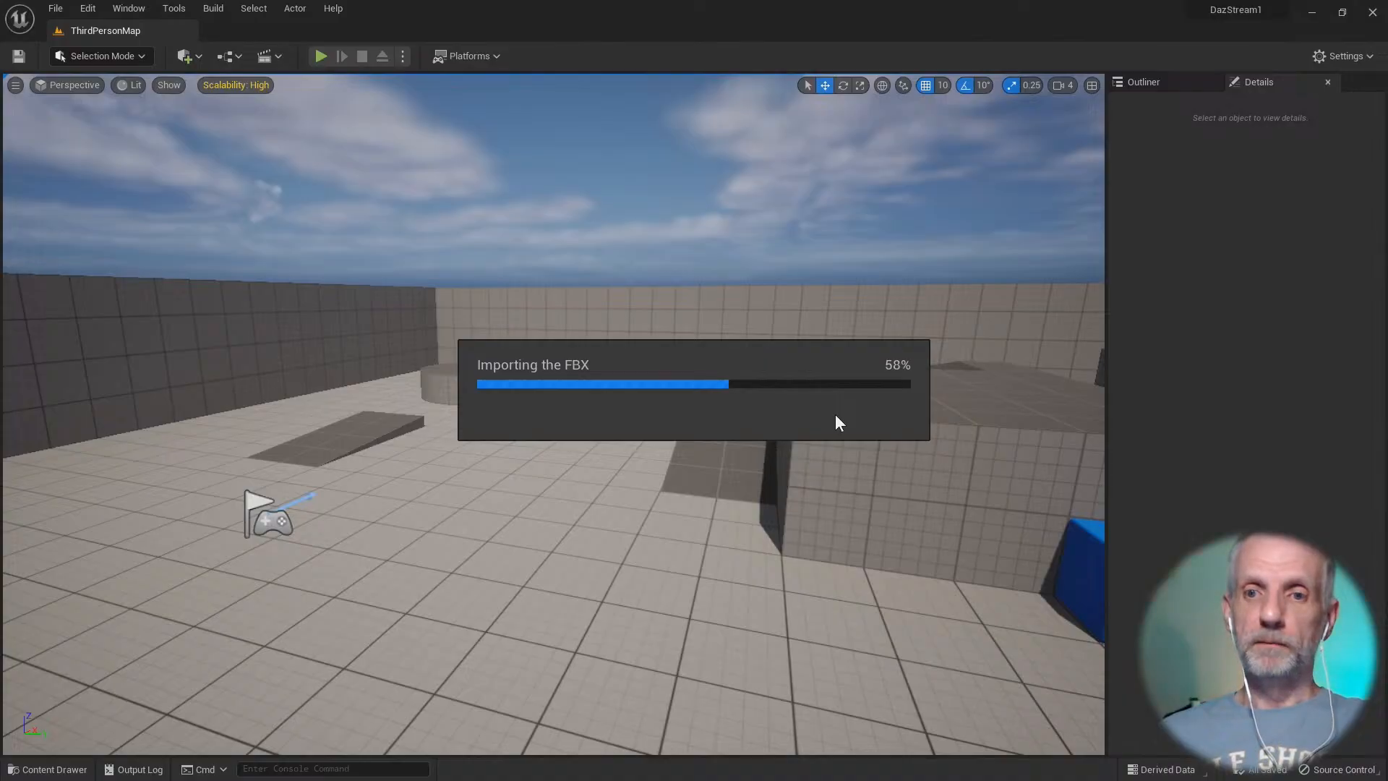
Step: Switch to DAZ Studio and apply the CDI G9B StandF pose from CDI Casual Poses for Genesis 9 to Nathan 9
{"action": "key", "text": "alt+Tab"}
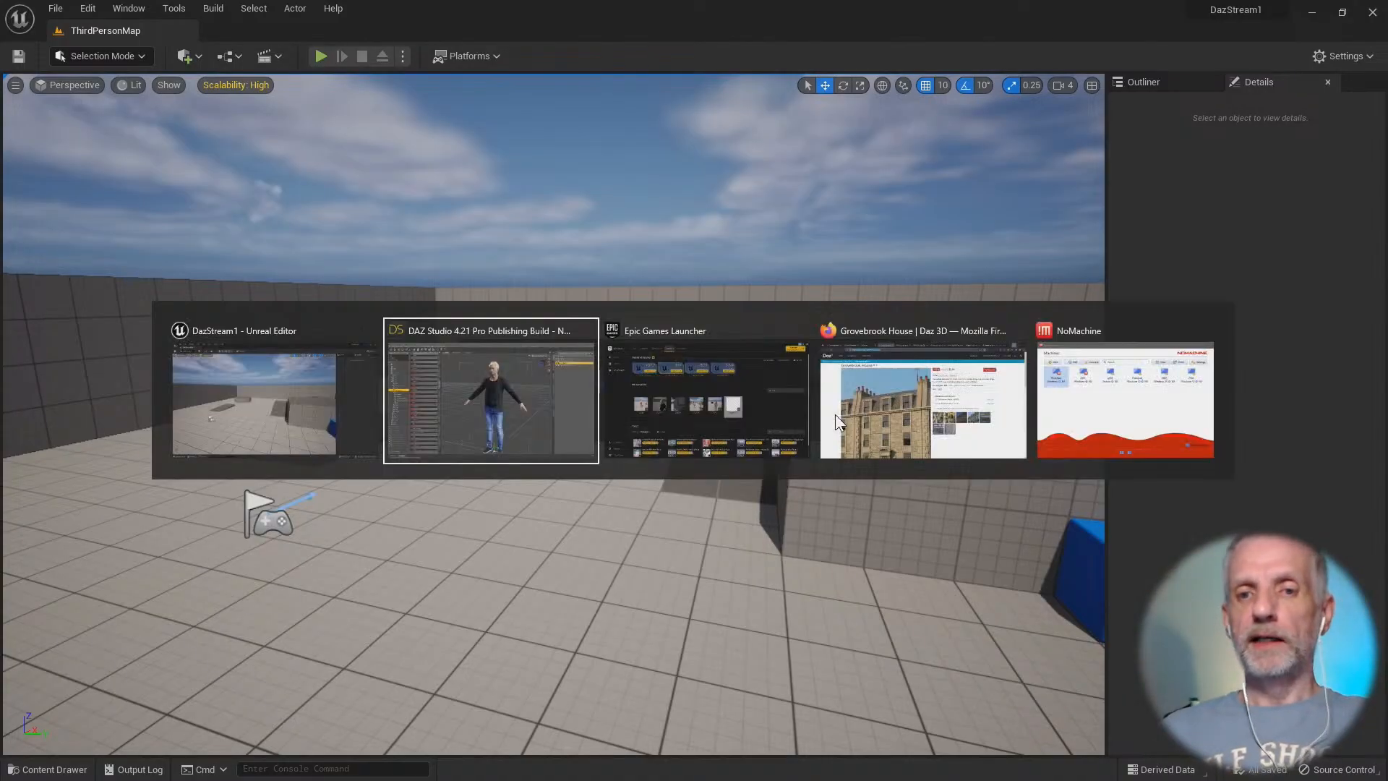
{"action": "scroll", "coordinate": [806, 270], "scroll_direction": "up", "scroll_amount": 10}
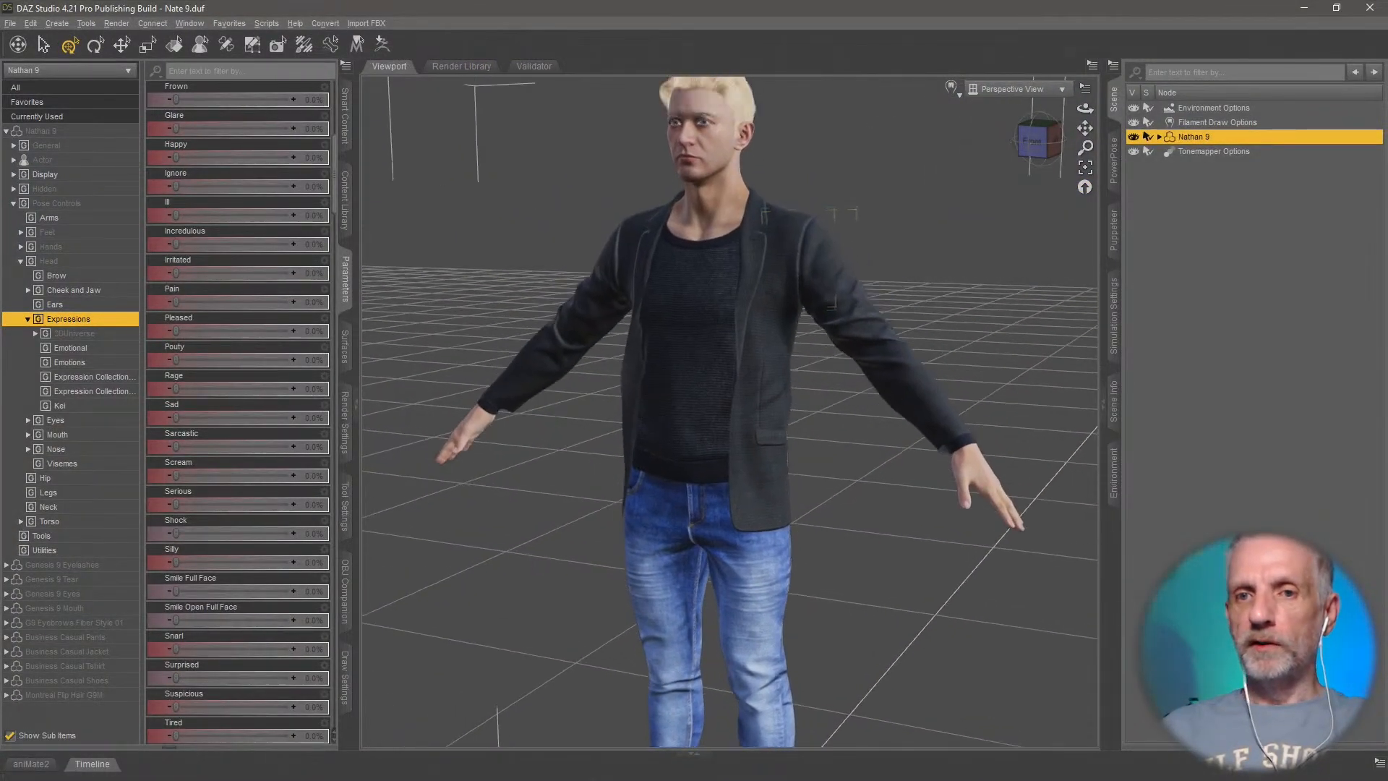
{"action": "middle_click_drag", "start_coordinate": [805, 271], "coordinate": [817, 343]}
{"action": "scroll", "coordinate": [805, 272], "scroll_direction": "down", "scroll_amount": 3}
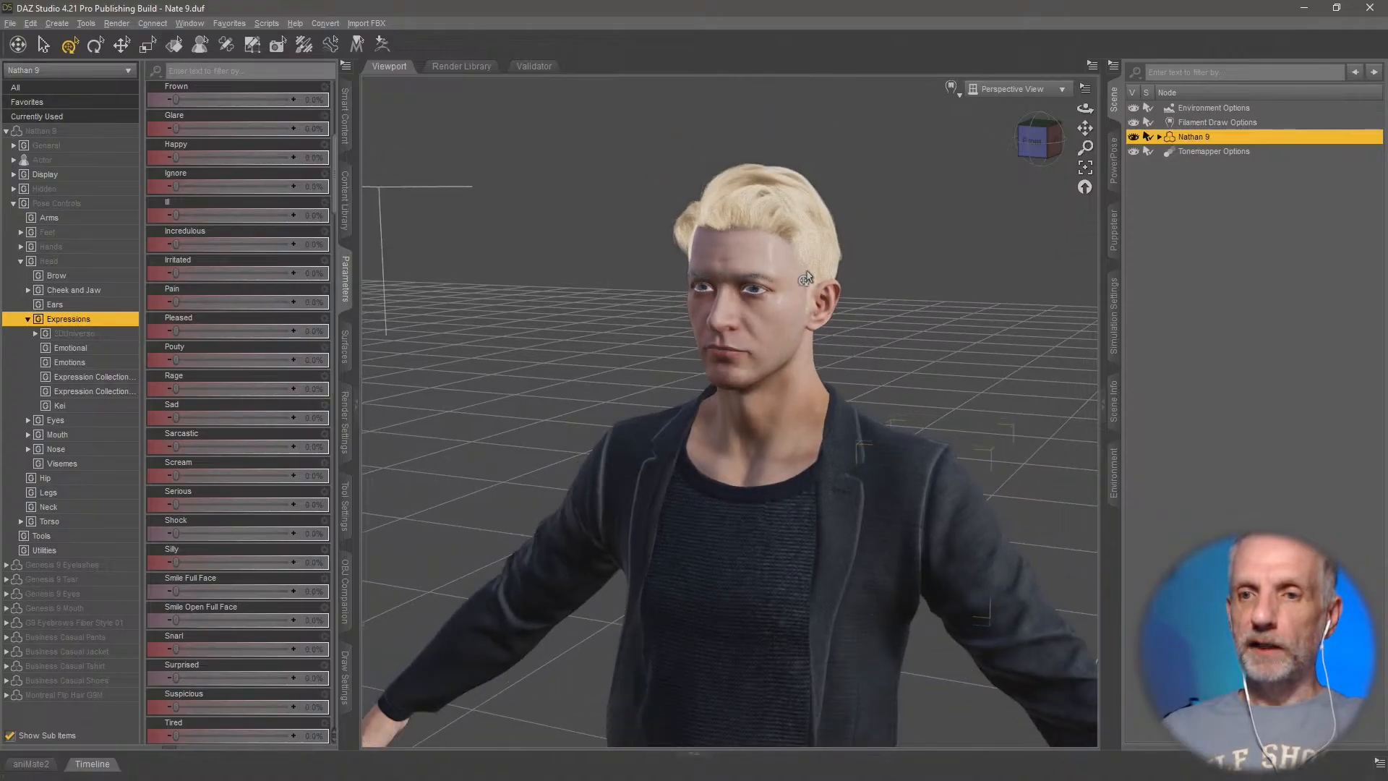
{"action": "scroll", "coordinate": [780, 282], "scroll_direction": "up", "scroll_amount": 2}
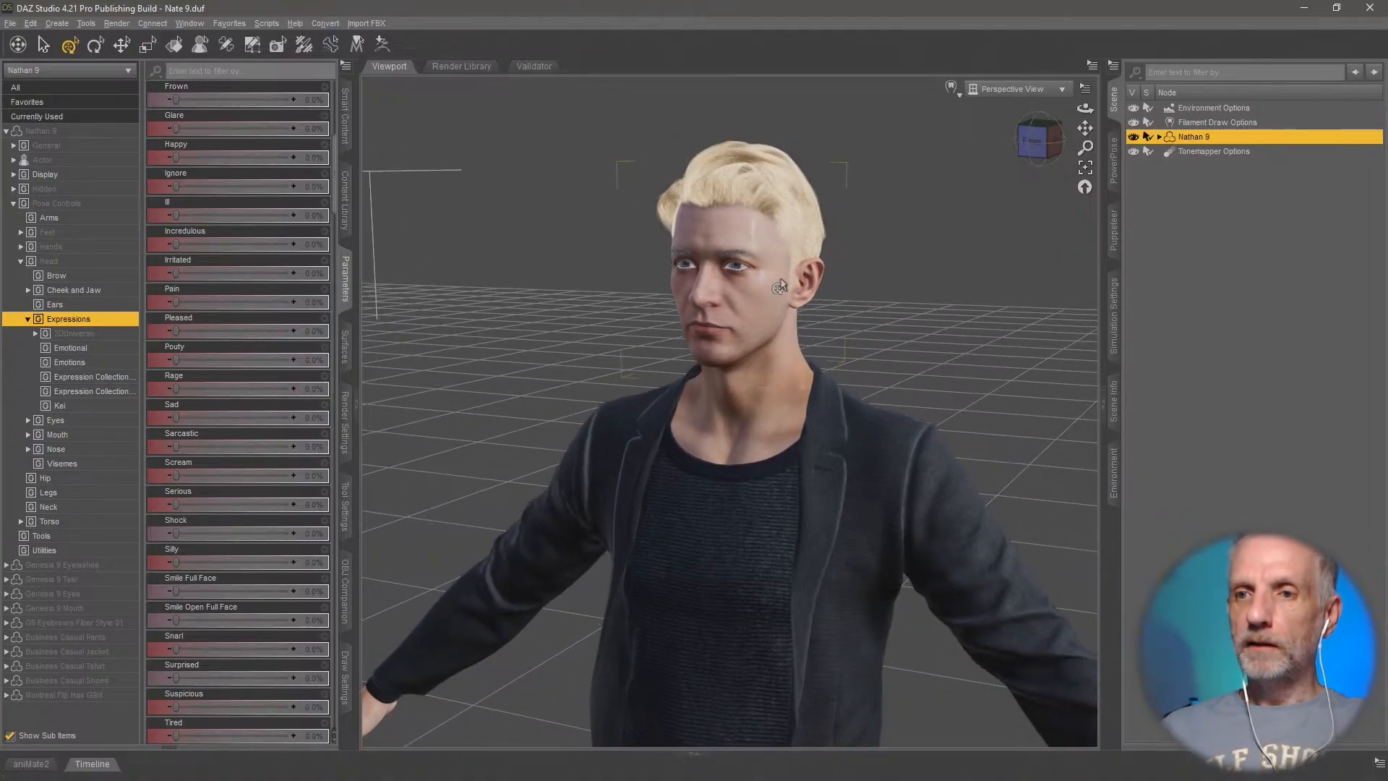
{"action": "left_click", "coordinate": [345, 116]}
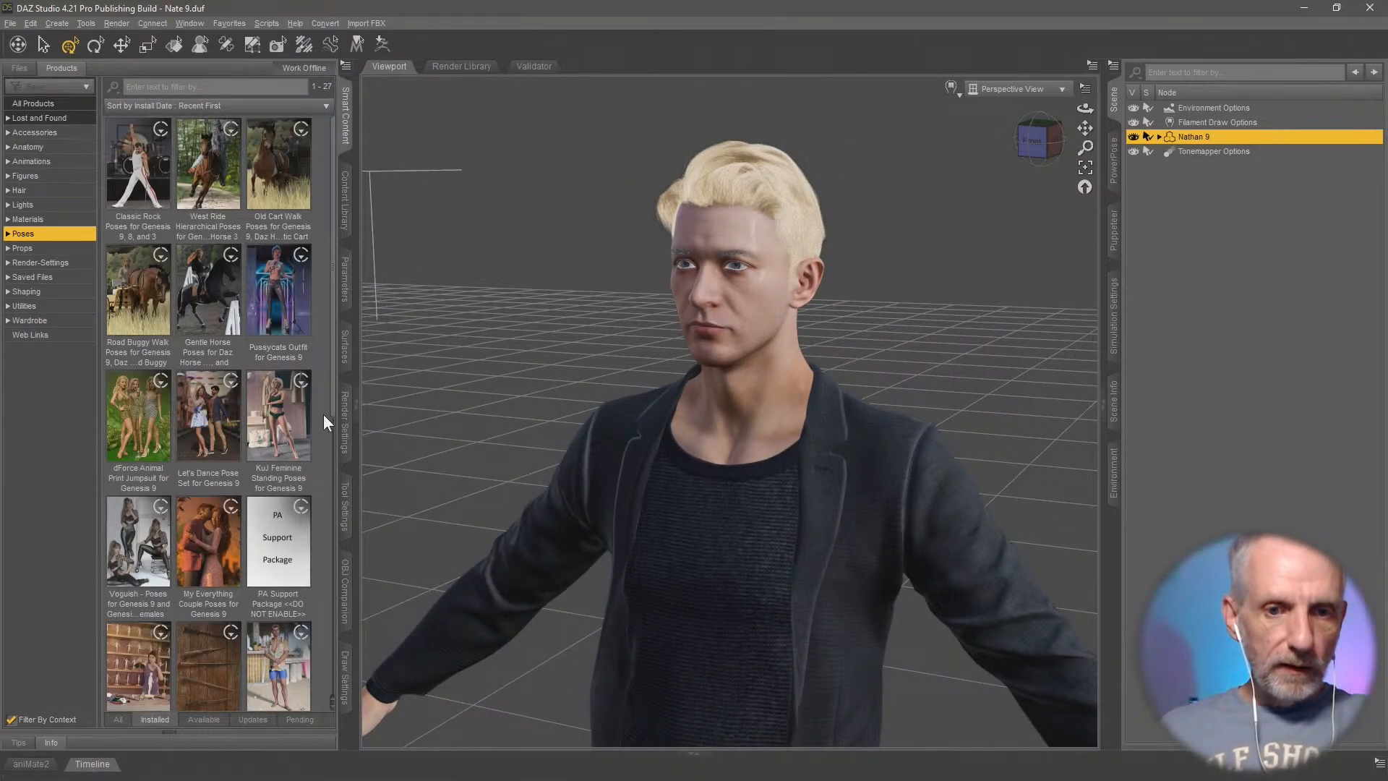
{"action": "scroll", "coordinate": [315, 415], "scroll_direction": "down", "scroll_amount": 5}
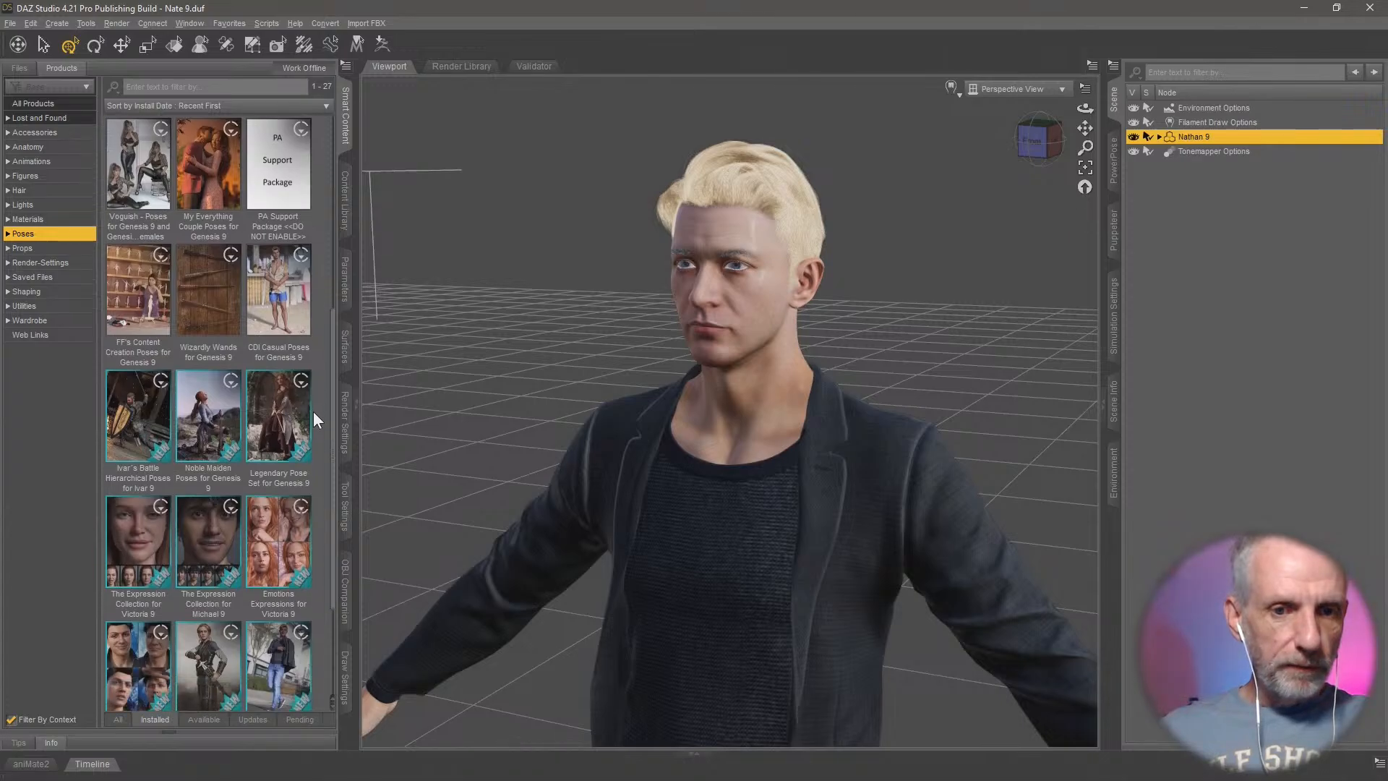
{"action": "left_click", "coordinate": [286, 292]}
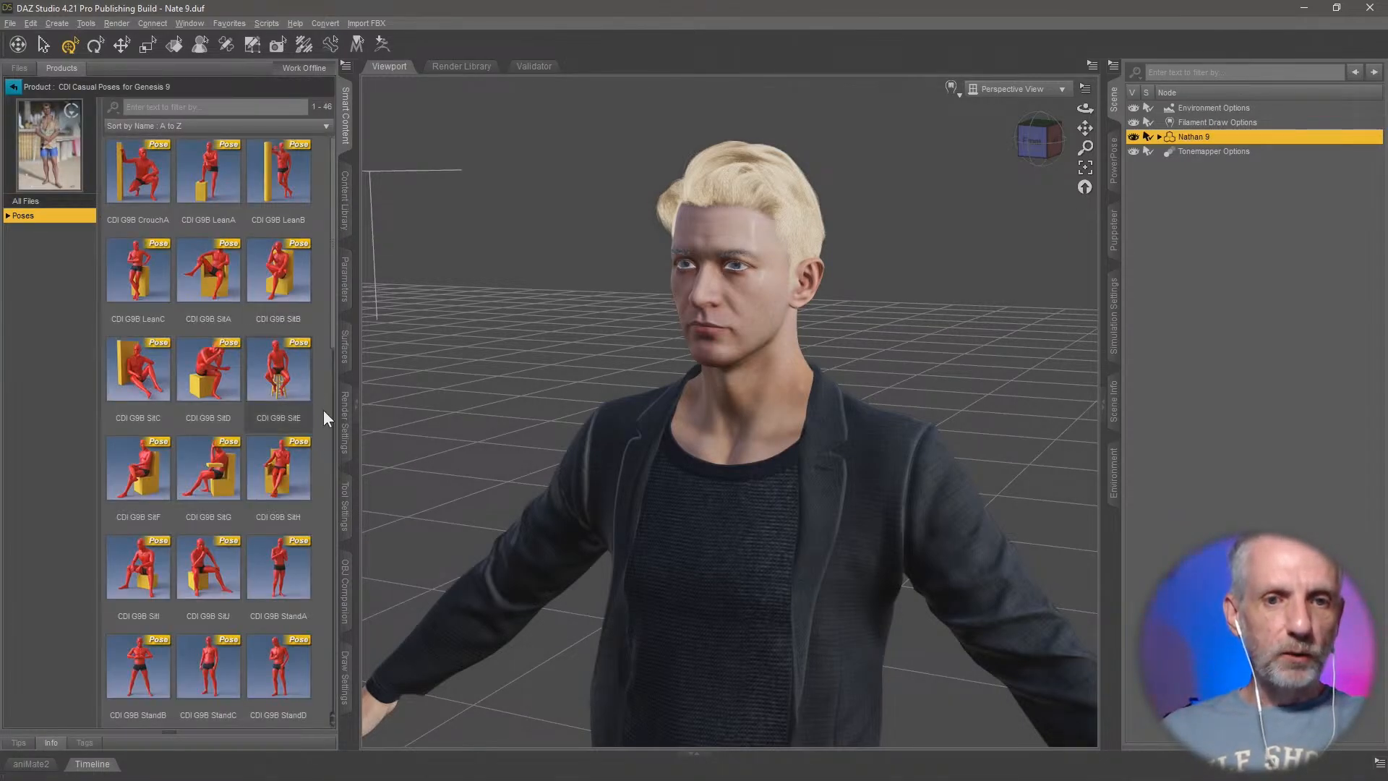
{"action": "scroll", "coordinate": [315, 396], "scroll_direction": "down", "scroll_amount": 3}
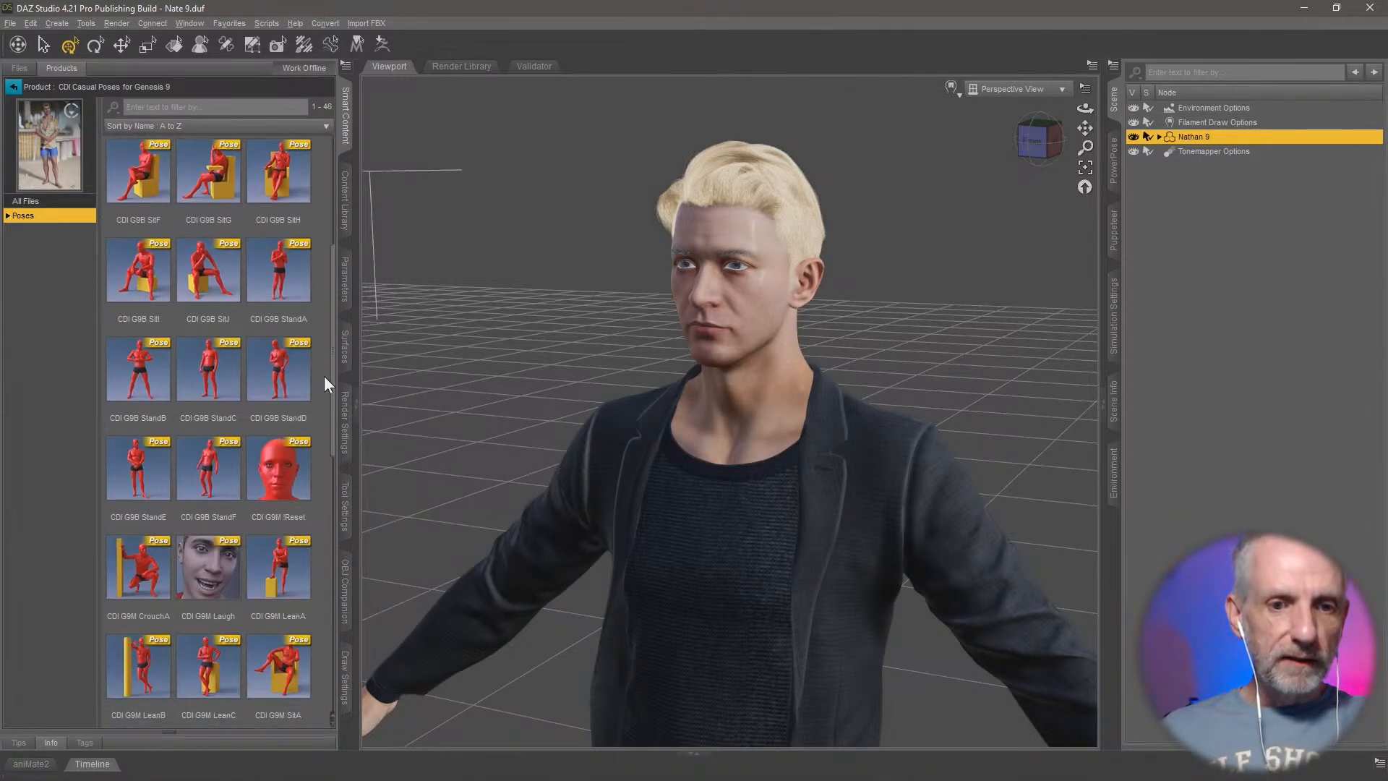
{"action": "double_click", "coordinate": [207, 480]}
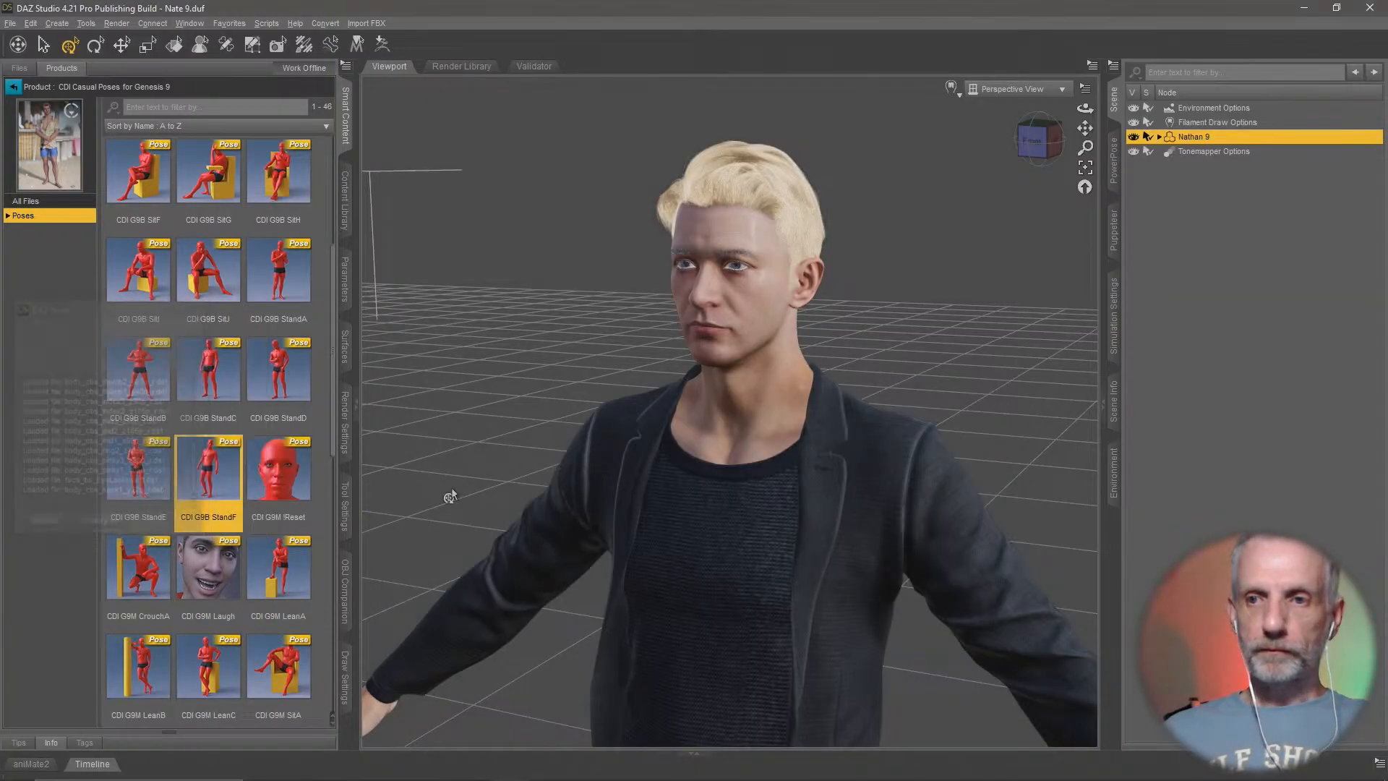
Step: Examine the posed Nathan 9 figure and his clothing from the front, side and back, at full length and close up
{"action": "middle_click_drag", "start_coordinate": [686, 483], "coordinate": [608, 274]}
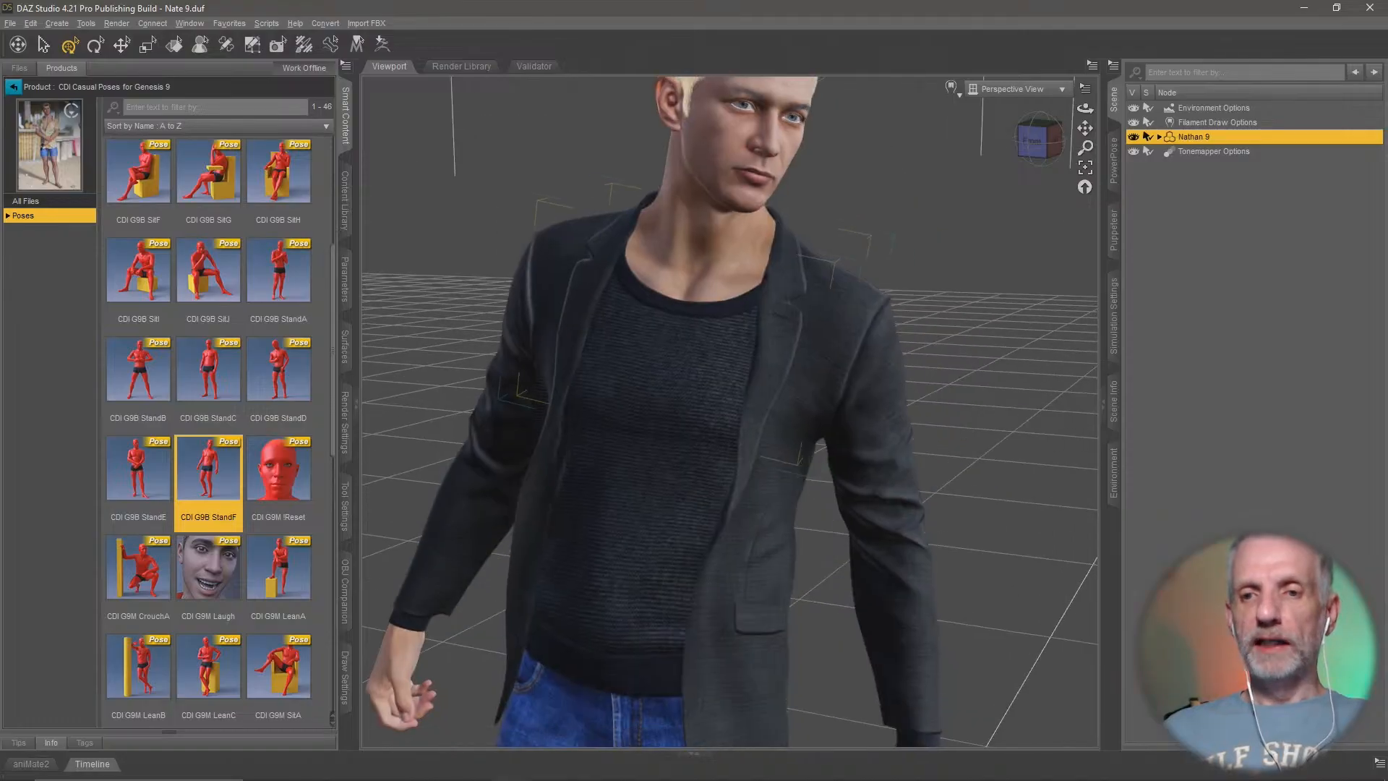
{"action": "scroll", "coordinate": [688, 485], "scroll_direction": "down", "scroll_amount": 4}
{"action": "mouse_move", "coordinate": [688, 484]}
{"action": "middle_mouse_down"}
{"action": "mouse_move", "coordinate": [586, 481]}
{"action": "mouse_move", "coordinate": [679, 483]}
{"action": "mouse_move", "coordinate": [744, 441]}
{"action": "mouse_move", "coordinate": [528, 442]}
{"action": "mouse_move", "coordinate": [669, 469]}
{"action": "middle_mouse_up"}
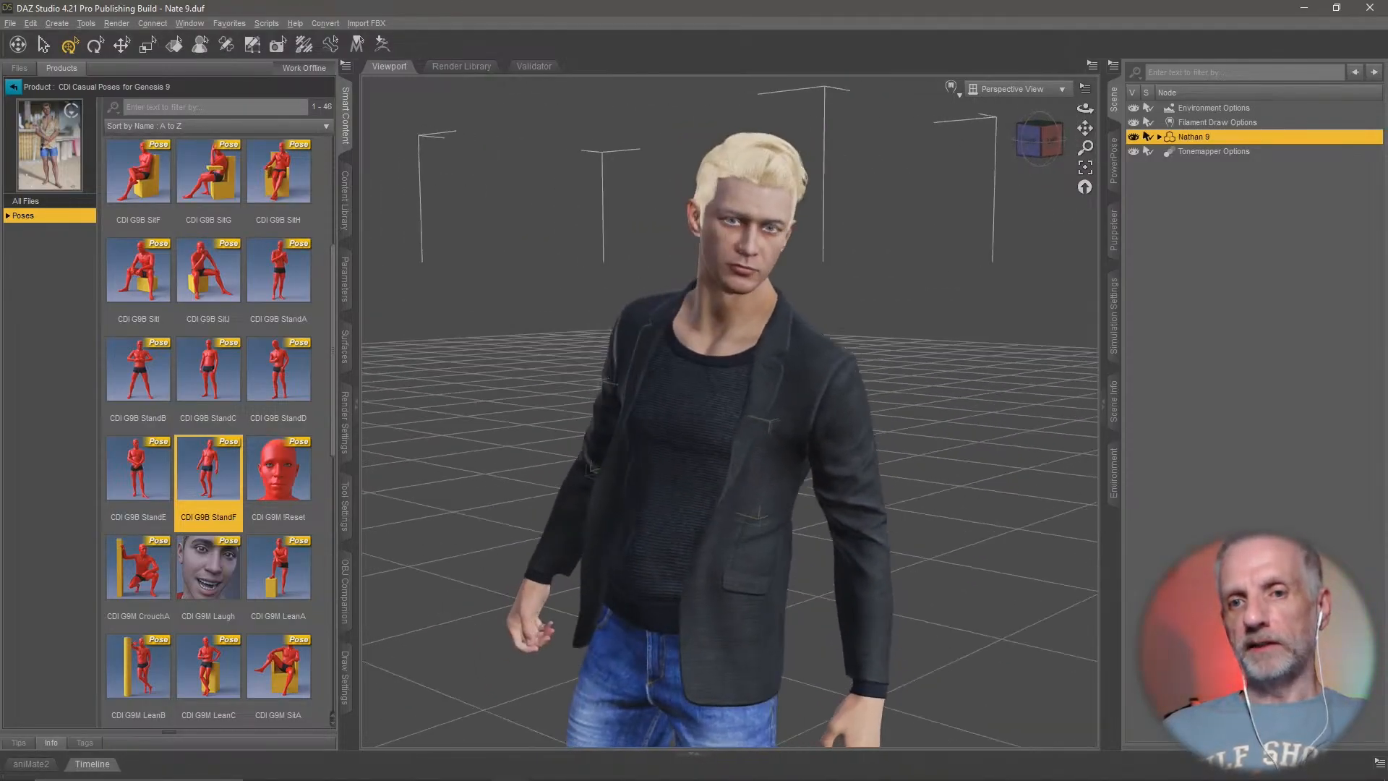
{"action": "right_click", "coordinate": [680, 468]}
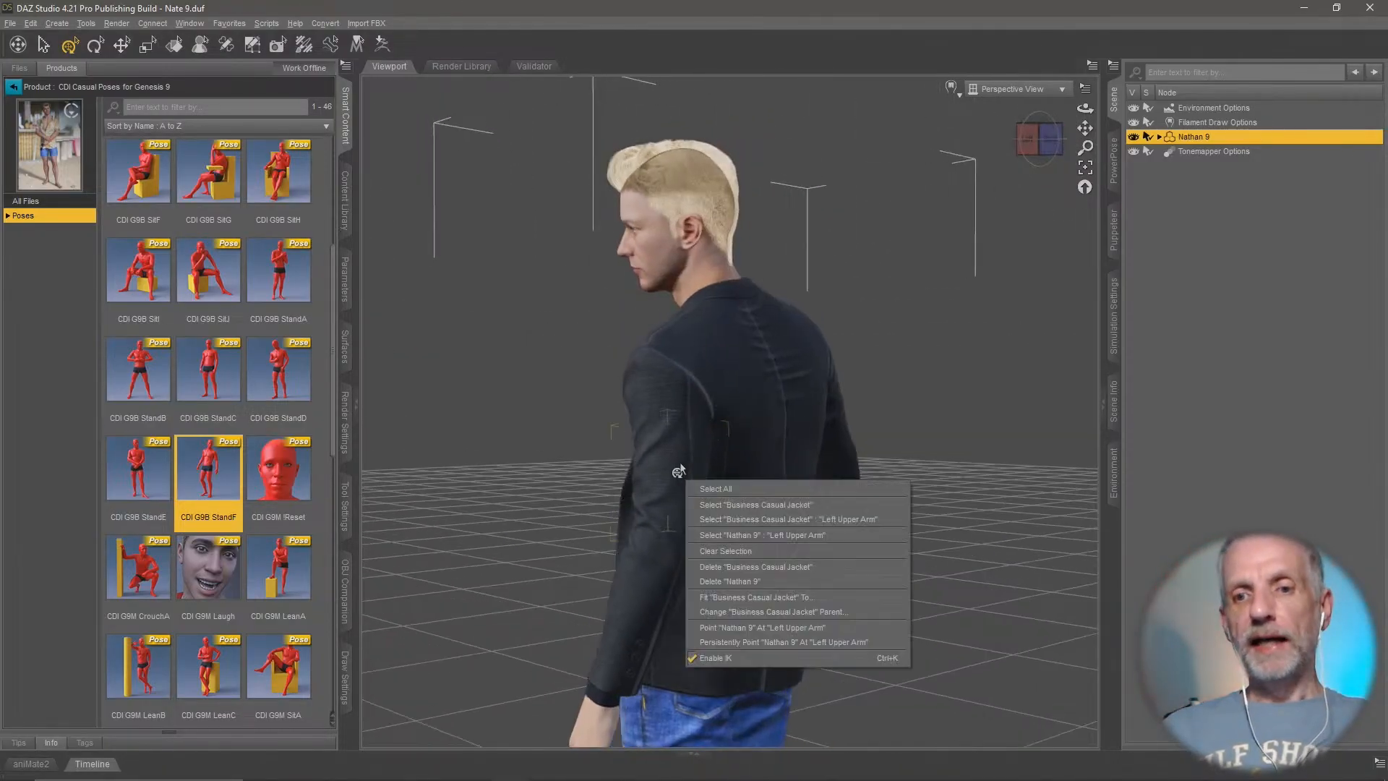
{"action": "left_click", "coordinate": [680, 468]}
{"action": "scroll", "coordinate": [680, 469], "scroll_direction": "down", "scroll_amount": 4}
{"action": "right_click_drag", "start_coordinate": [679, 469], "coordinate": [657, 360], "text": "ctrl+alt"}
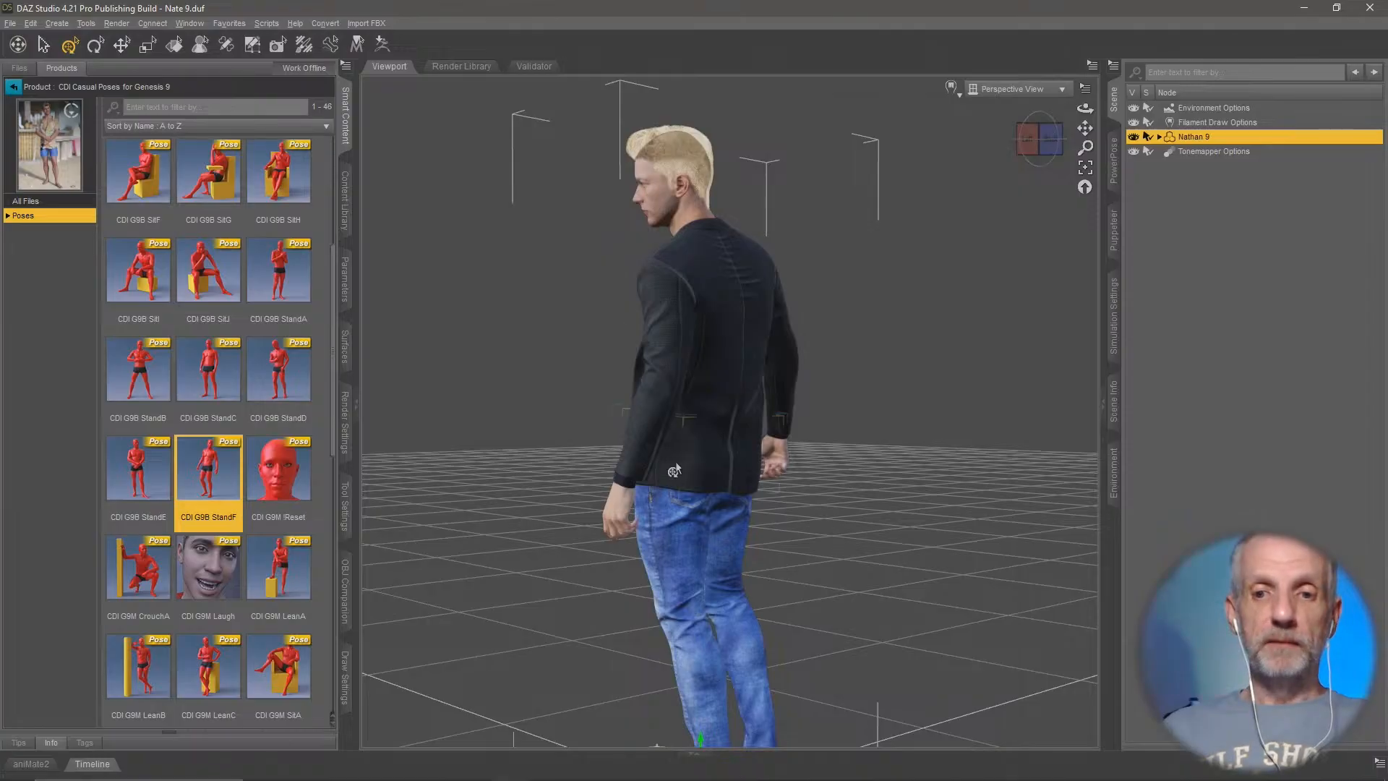
{"action": "scroll", "coordinate": [675, 468], "scroll_direction": "down", "scroll_amount": 3}
{"action": "middle_click_drag", "start_coordinate": [571, 632], "coordinate": [677, 639]}
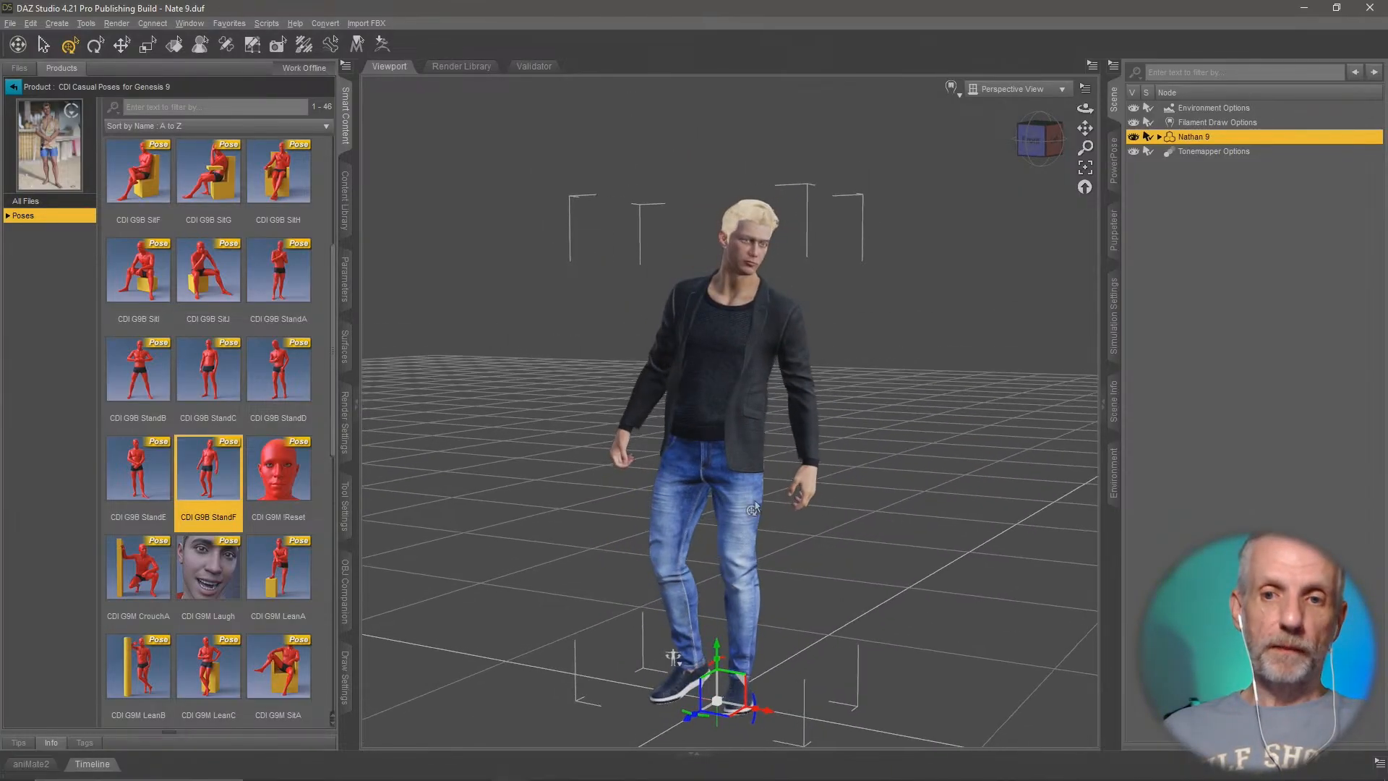
{"action": "right_click_drag", "start_coordinate": [744, 517], "coordinate": [699, 536], "text": "ctrl+alt"}
{"action": "scroll", "coordinate": [700, 535], "scroll_direction": "up", "scroll_amount": 5}
{"action": "middle_click_drag", "start_coordinate": [700, 536], "coordinate": [723, 553]}
{"action": "right_click_drag", "start_coordinate": [628, 464], "coordinate": [702, 539], "text": "ctrl+alt"}
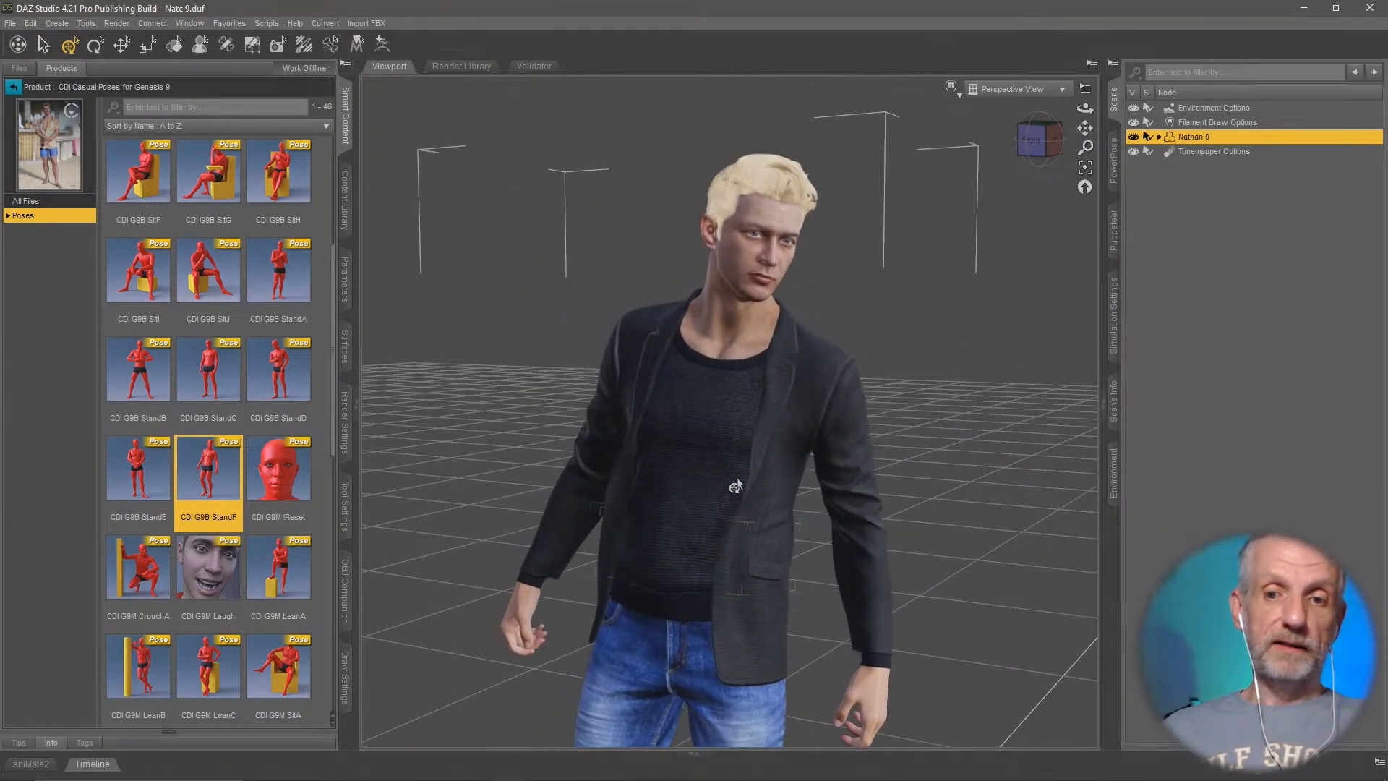
{"action": "middle_click_drag", "start_coordinate": [744, 517], "coordinate": [712, 489]}
{"action": "right_click_drag", "start_coordinate": [720, 450], "coordinate": [713, 487], "text": "ctrl+alt"}
{"action": "scroll", "coordinate": [709, 486], "scroll_direction": "up", "scroll_amount": 3}
{"action": "middle_click_drag", "start_coordinate": [713, 487], "coordinate": [705, 485]}
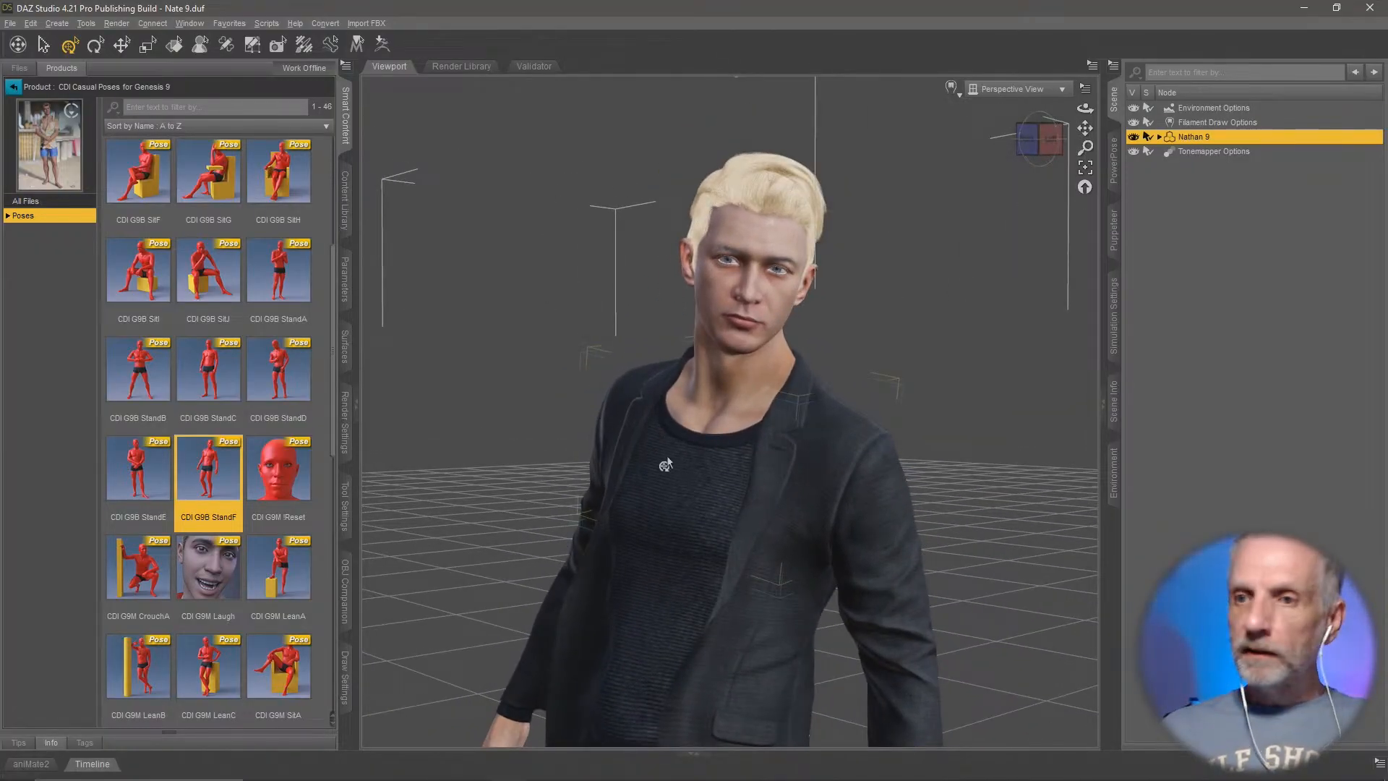
Step: Apply the CDI G9M Laugh expression to Nathan 9 and view his face up close
{"action": "double_click", "coordinate": [222, 586]}
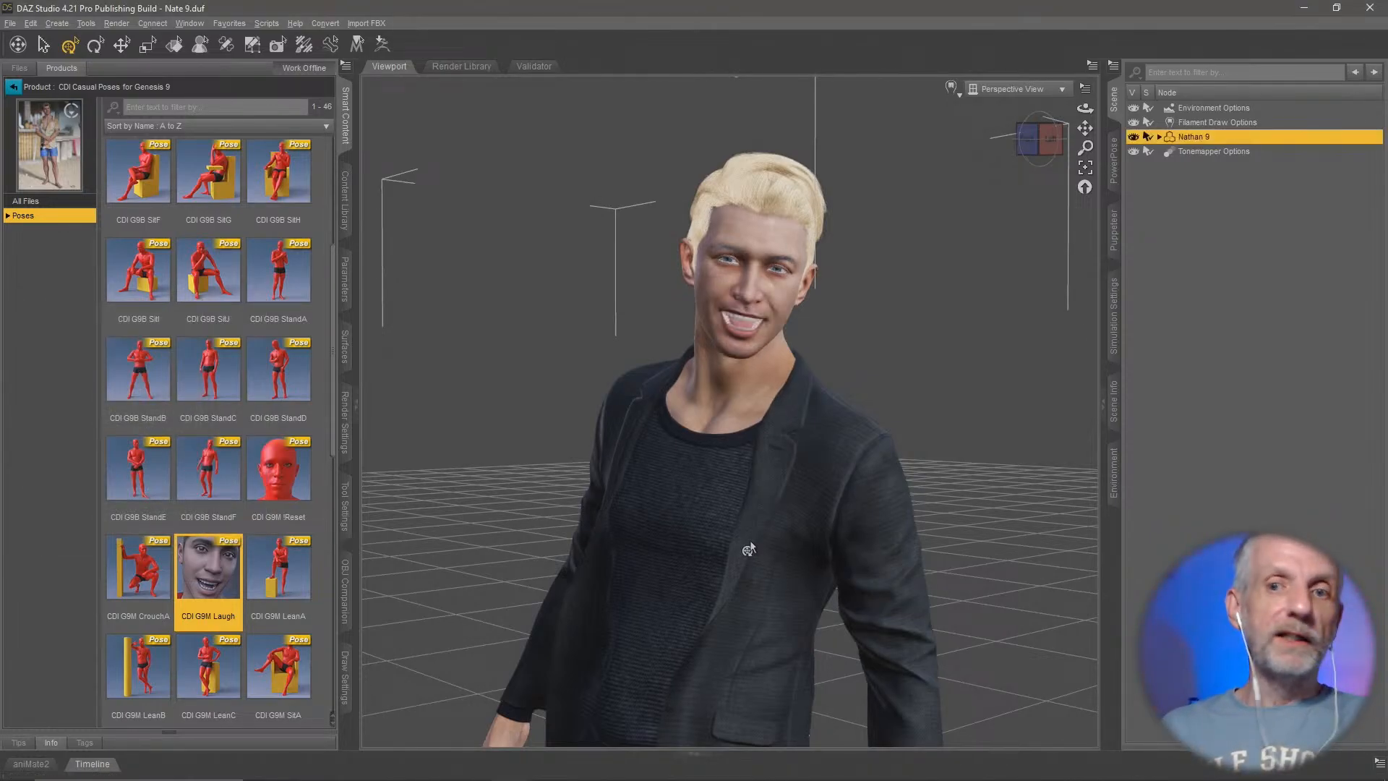
{"action": "scroll", "coordinate": [701, 465], "scroll_direction": "up", "scroll_amount": 3}
{"action": "mouse_move", "coordinate": [704, 464]}
{"action": "middle_mouse_down"}
{"action": "mouse_move", "coordinate": [701, 532]}
{"action": "mouse_move", "coordinate": [673, 534]}
{"action": "mouse_move", "coordinate": [564, 470]}
{"action": "mouse_move", "coordinate": [707, 468]}
{"action": "middle_mouse_up"}
Step: Switch to the Unreal Editor and check the progress of the Nate9 FBX import
{"action": "key", "text": "alt+Tab"}
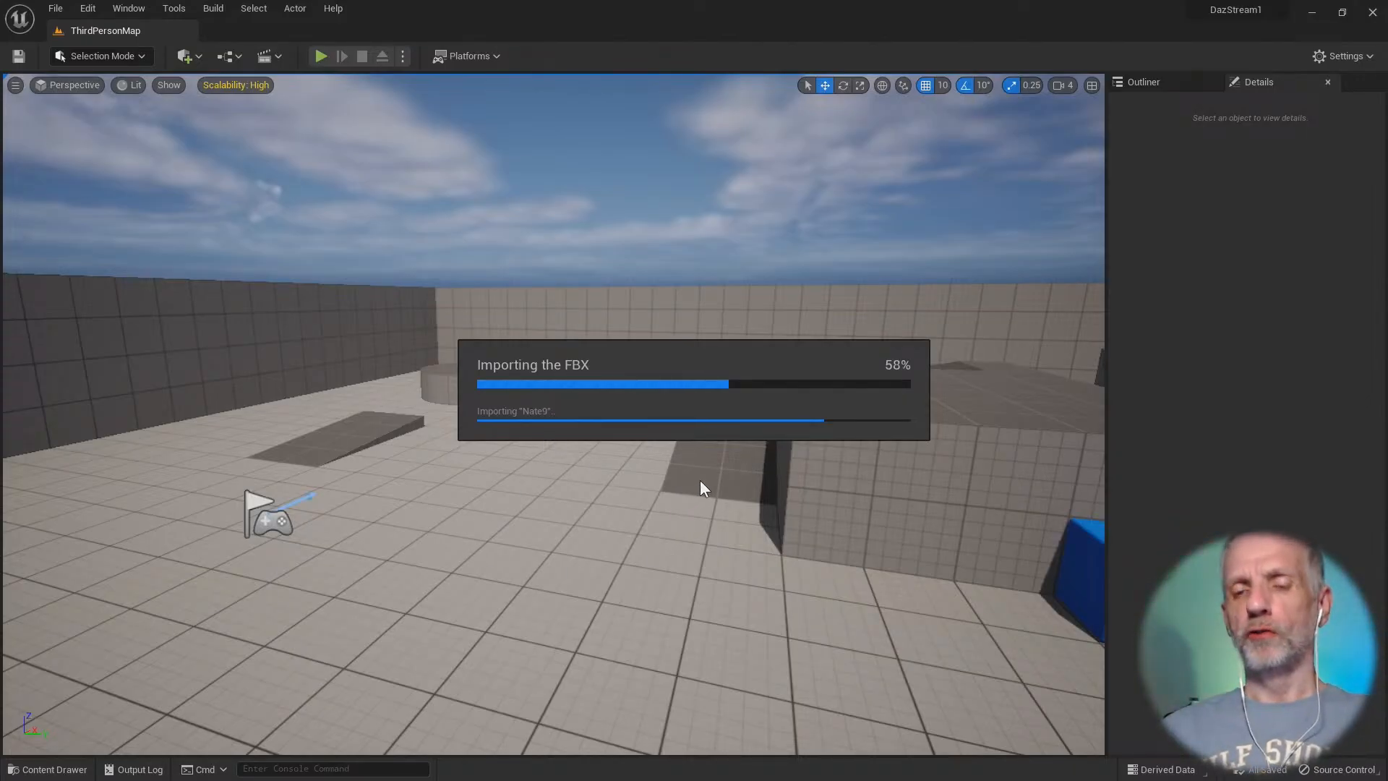
{"action": "key", "text": "alt+Tab"}
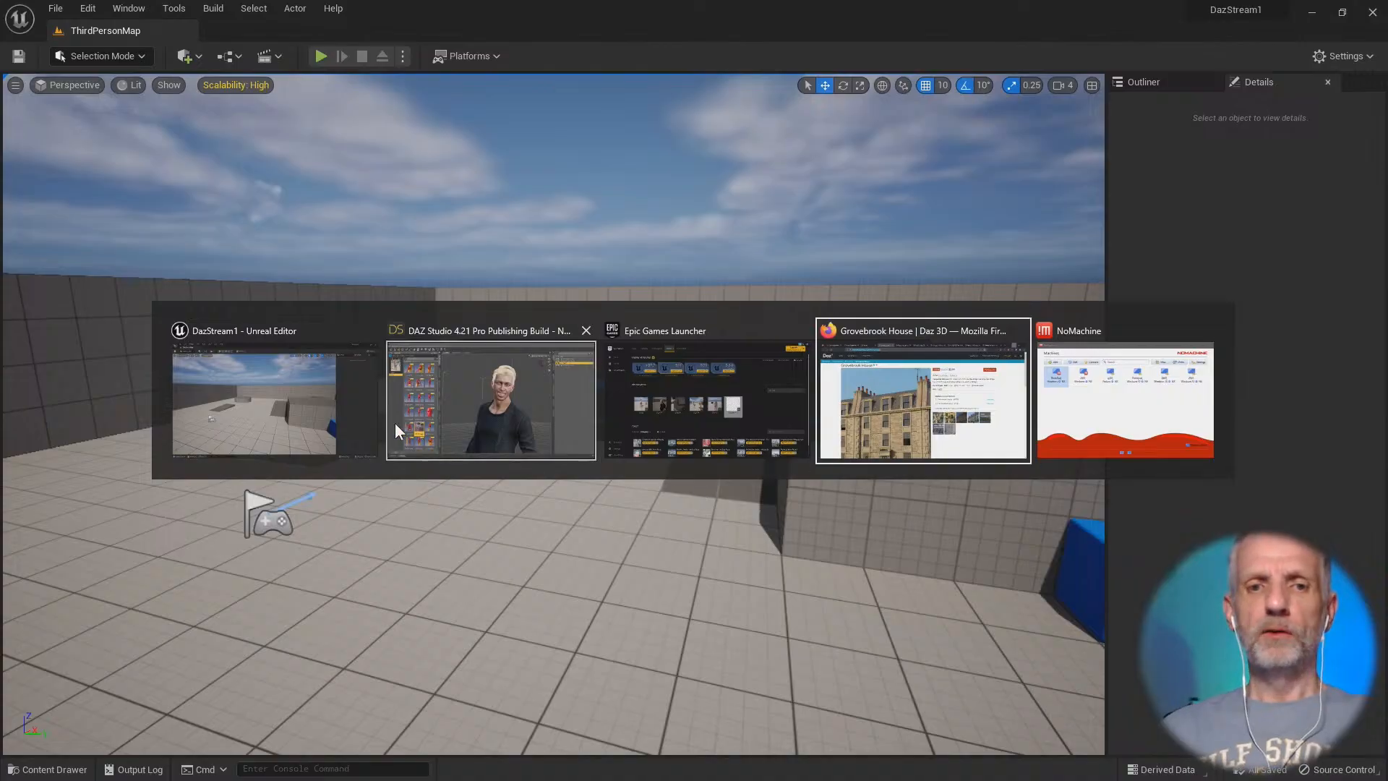
{"action": "left_click", "coordinate": [270, 411]}
Step: Launch Blender 3.6.0 and dismiss its splash screen
{"action": "key", "text": "super"}
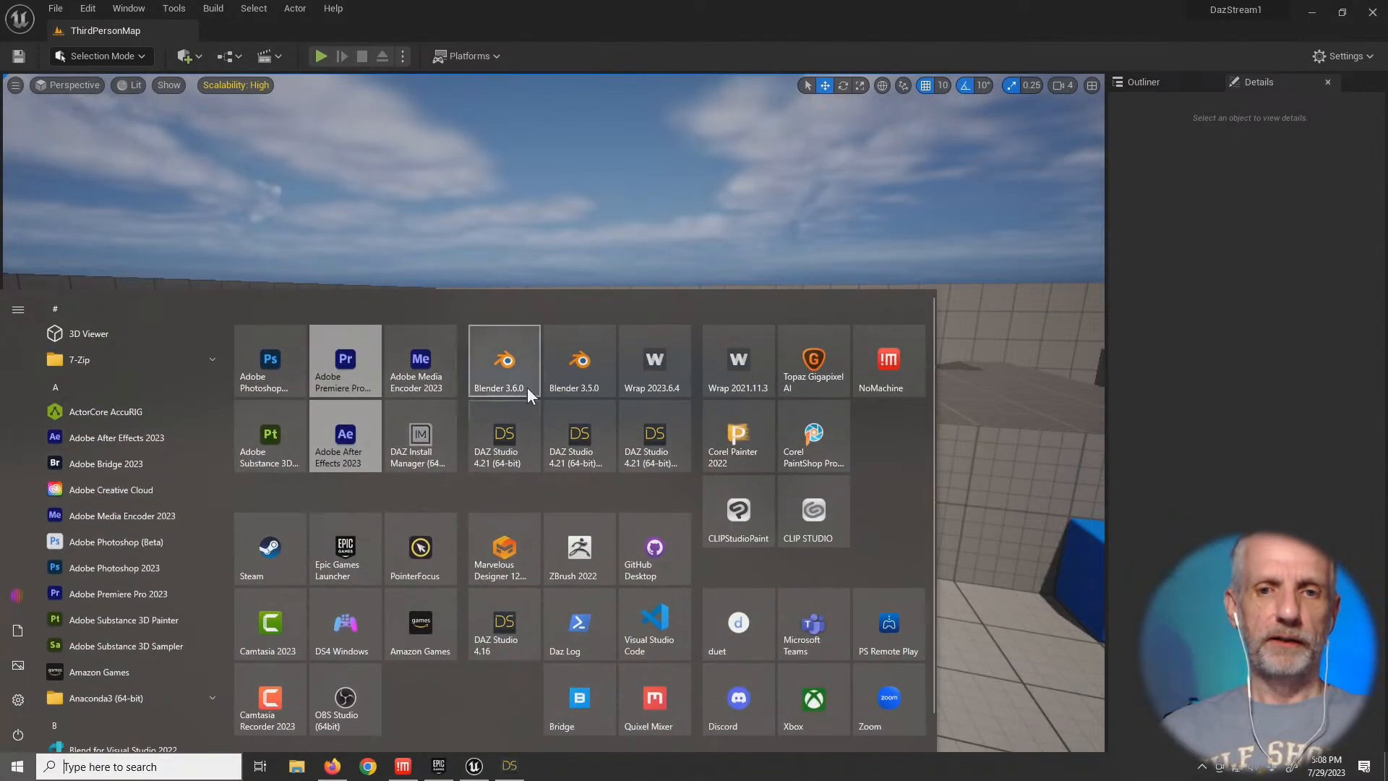
{"action": "left_click", "coordinate": [506, 371]}
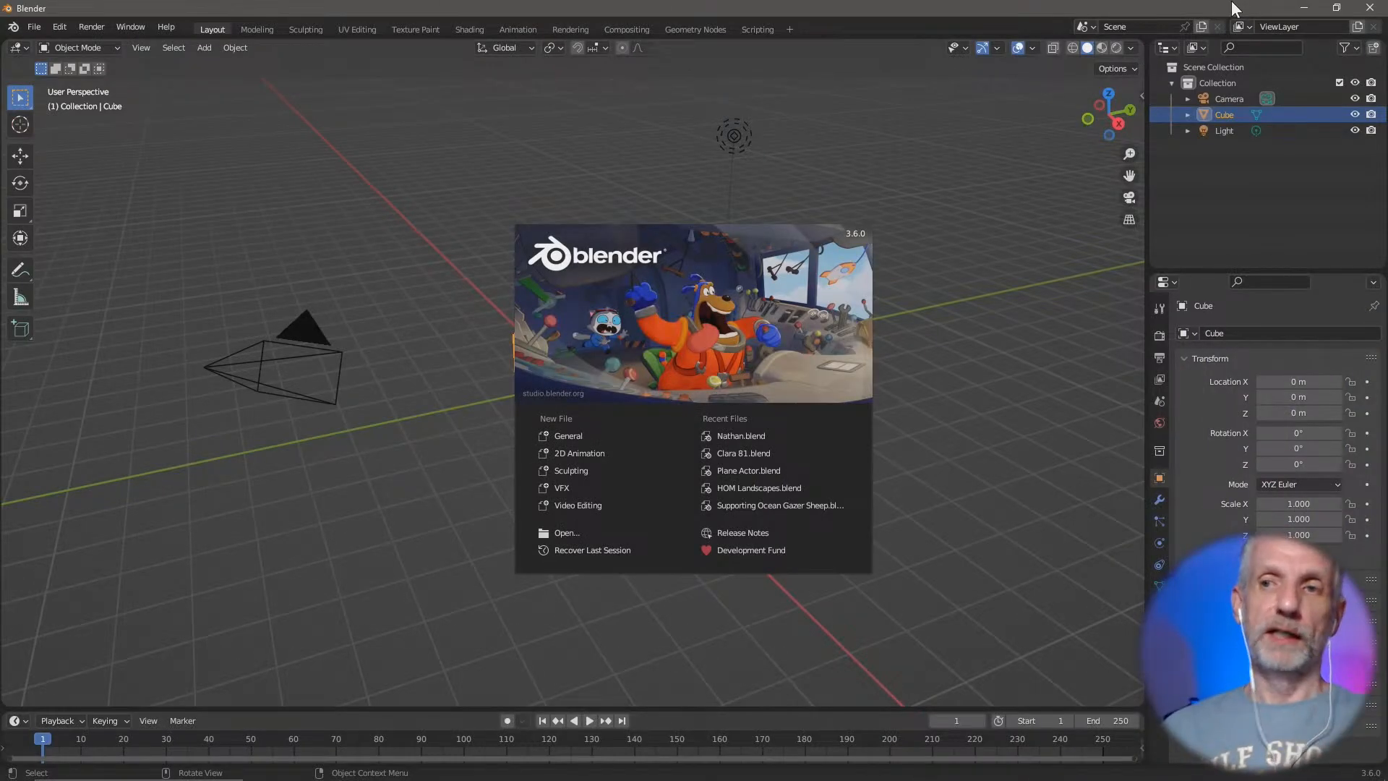
{"action": "left_click", "coordinate": [835, 280]}
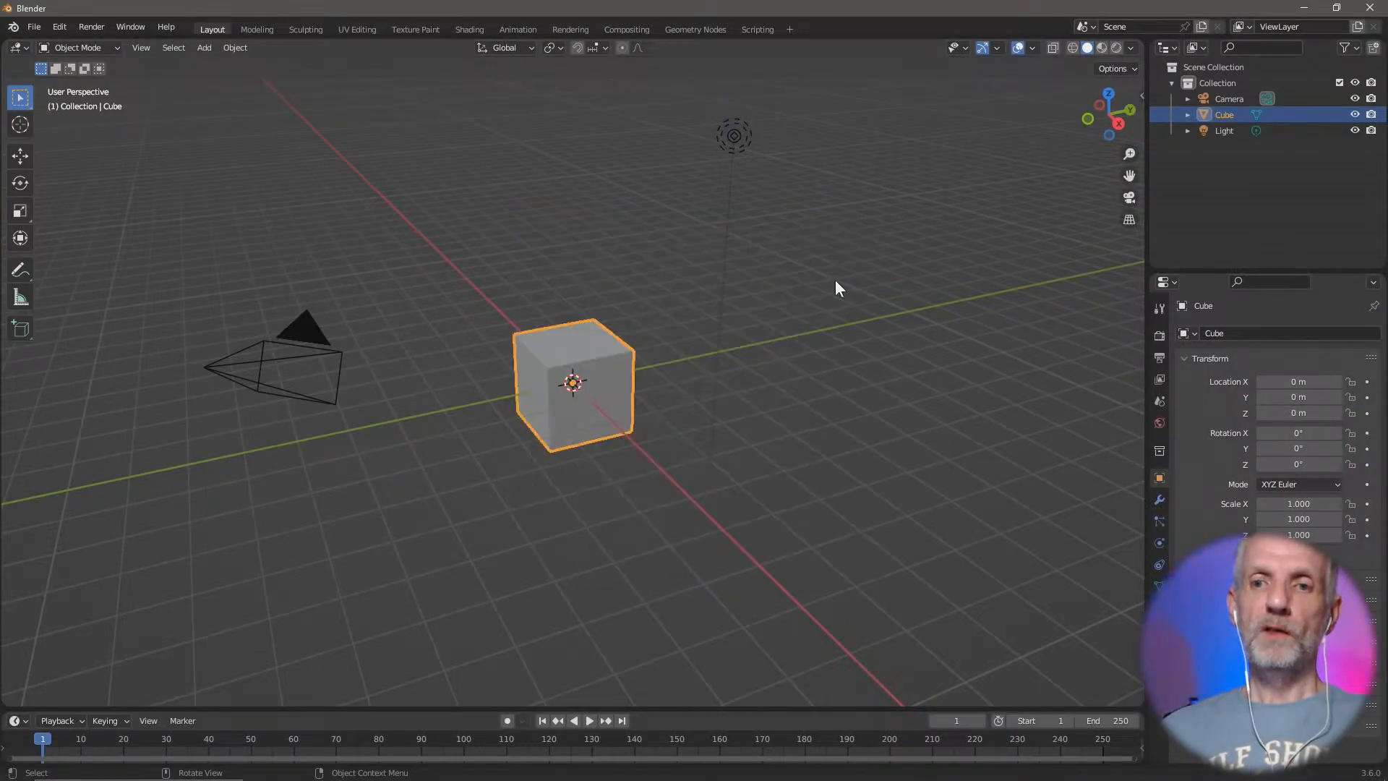
Step: Minimize Blender to return to the Unreal Editor and close the Message Log window
{"action": "left_click", "coordinate": [1303, 8]}
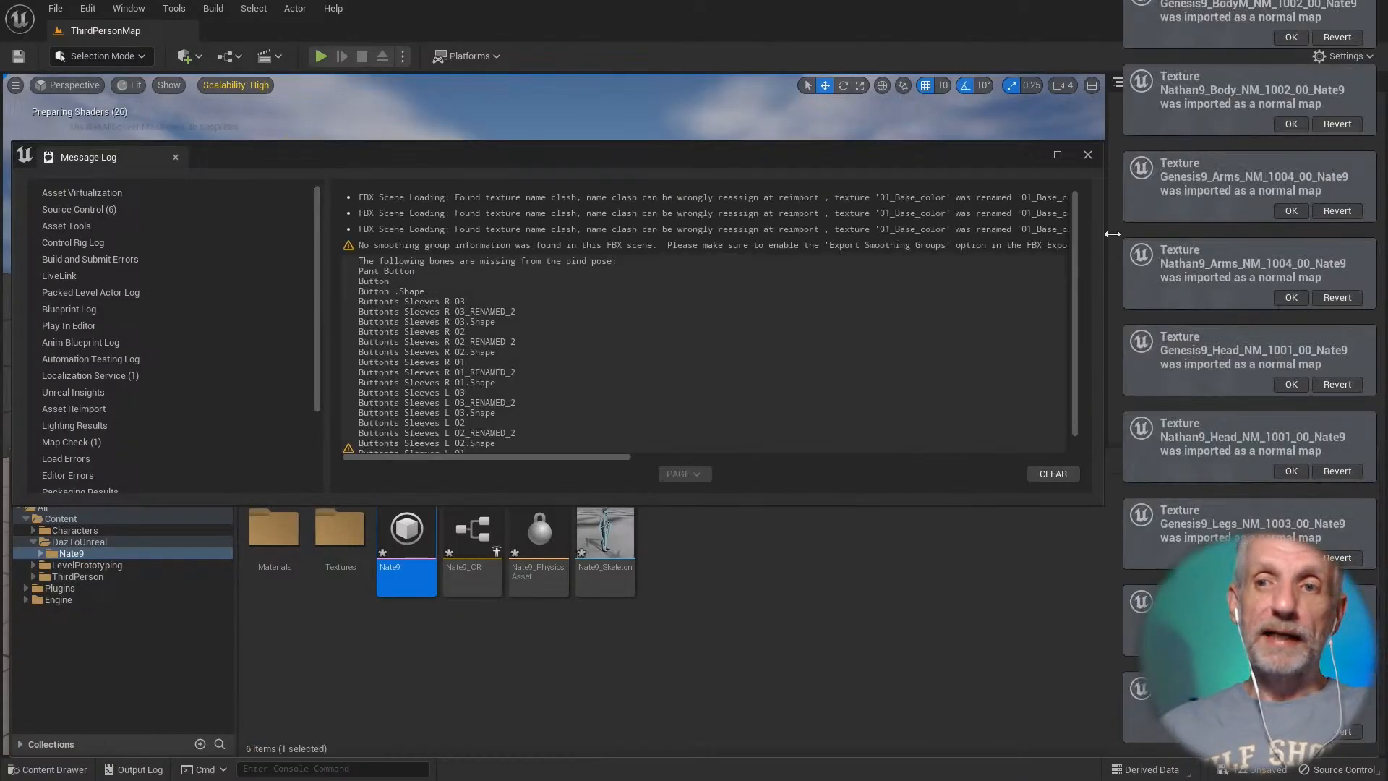
{"action": "left_click", "coordinate": [1093, 156]}
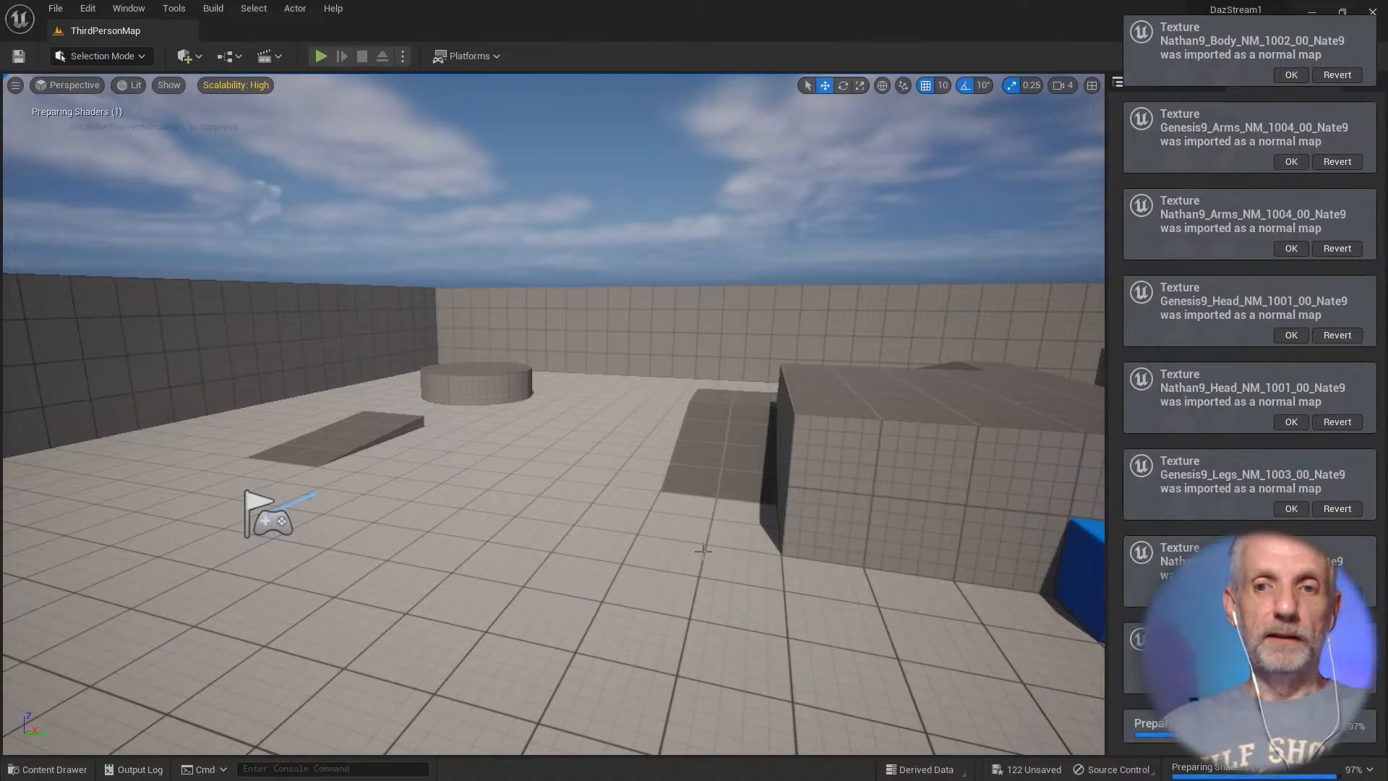
Step: Examine the imported folders and assets, including the control rig, physics asset and skeleton, in the Content/DazToUnreal/Nate9 folder
{"action": "mouse_move", "coordinate": [716, 534]}
{"action": "right_mouse_down"}
{"action": "mouse_move", "coordinate": [768, 540]}
{"action": "mouse_move", "coordinate": [725, 530]}
{"action": "right_mouse_up"}
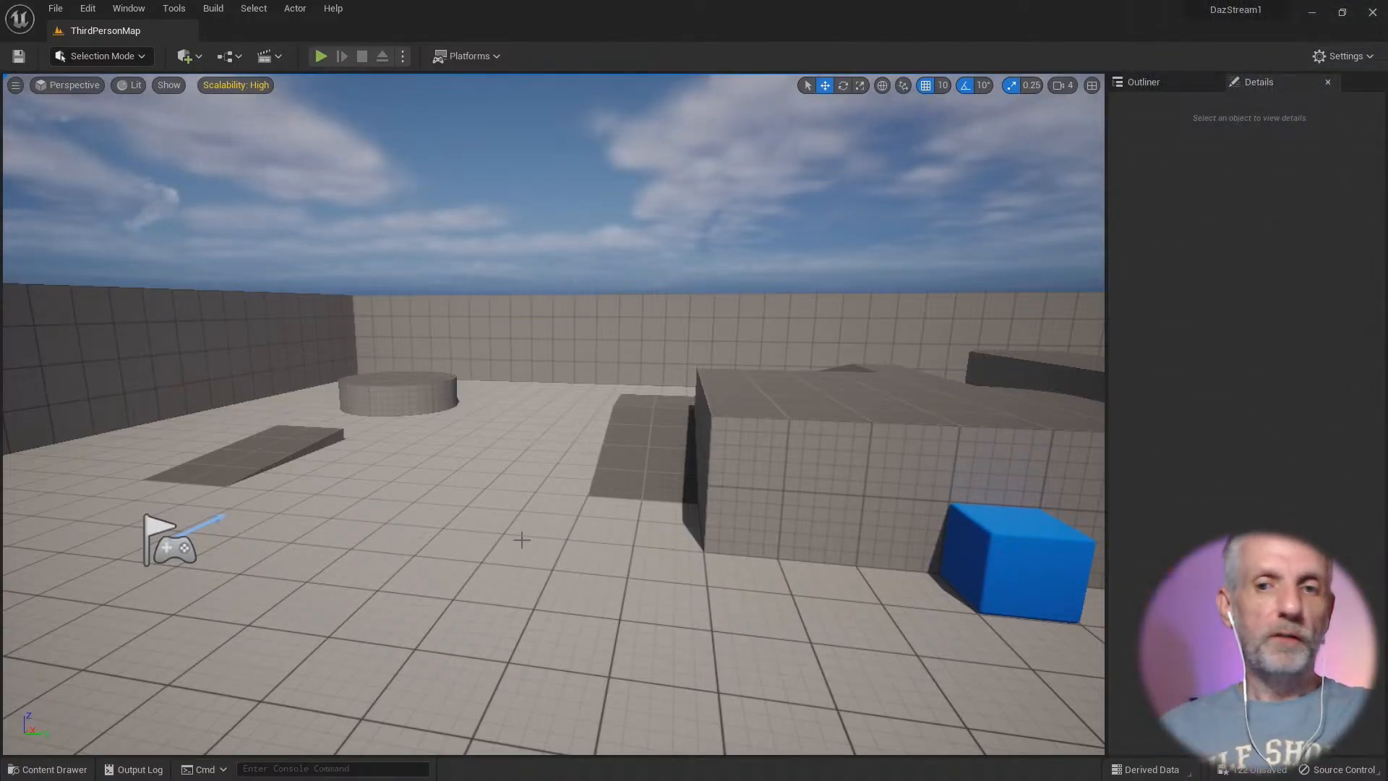
{"action": "right_click_drag", "start_coordinate": [522, 539], "coordinate": [475, 547]}
{"action": "key", "text": "ctrl+space"}
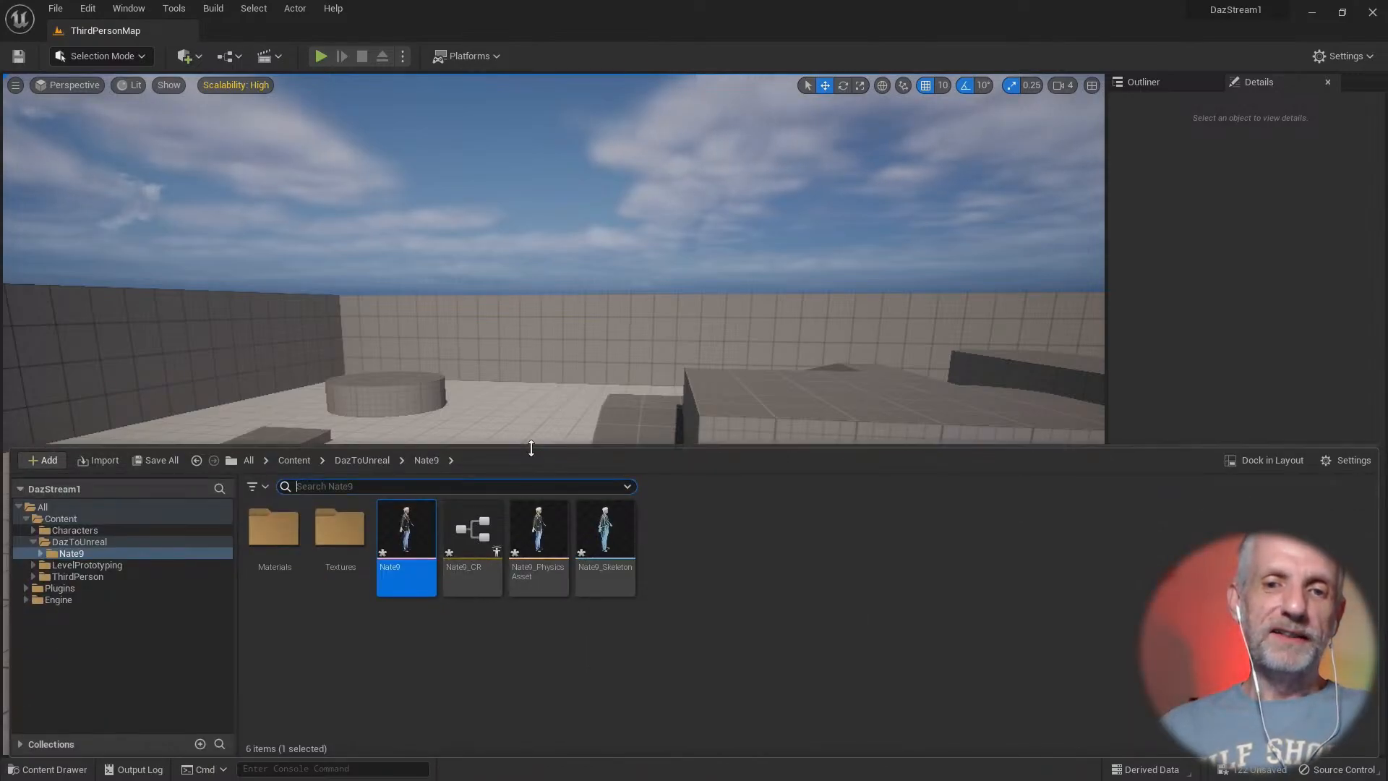
{"action": "left_click_drag", "start_coordinate": [530, 451], "coordinate": [531, 480]}
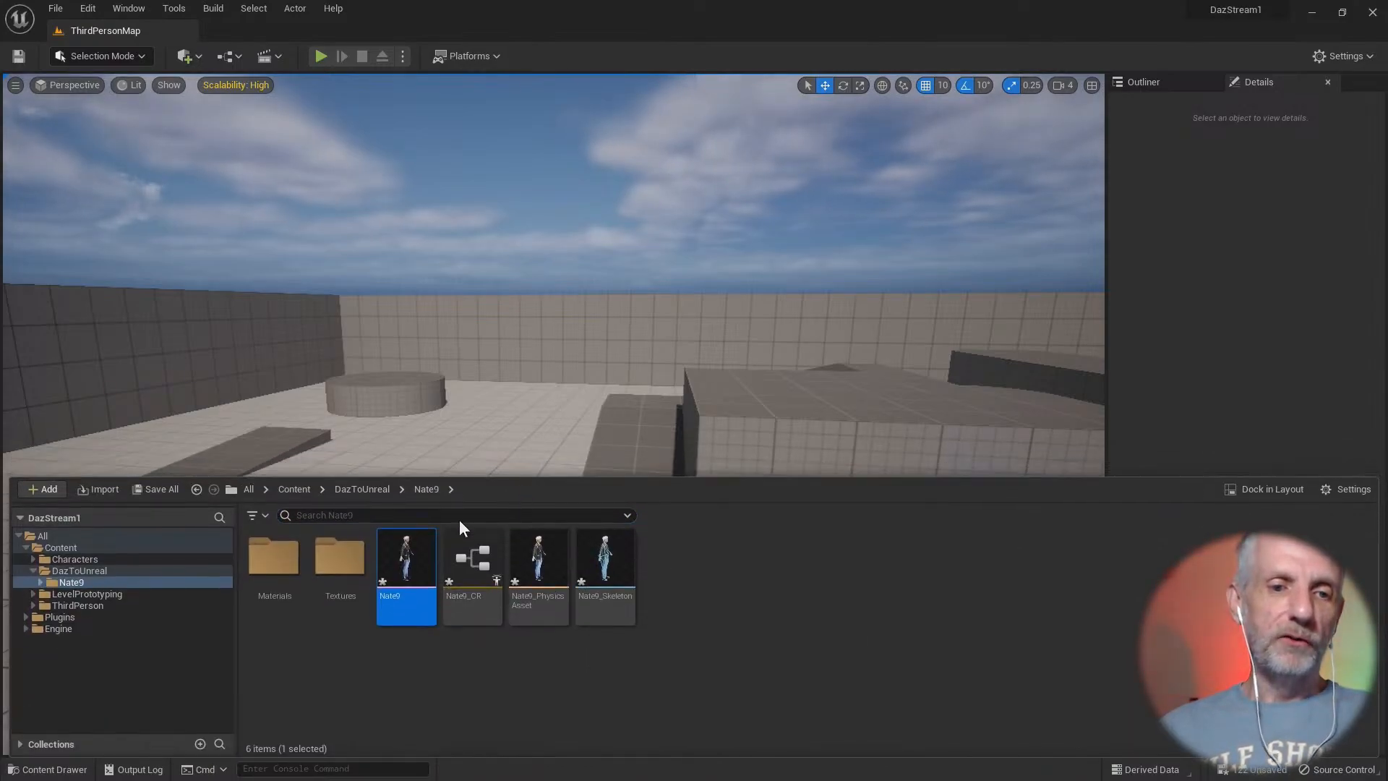
{"action": "left_click", "coordinate": [81, 571]}
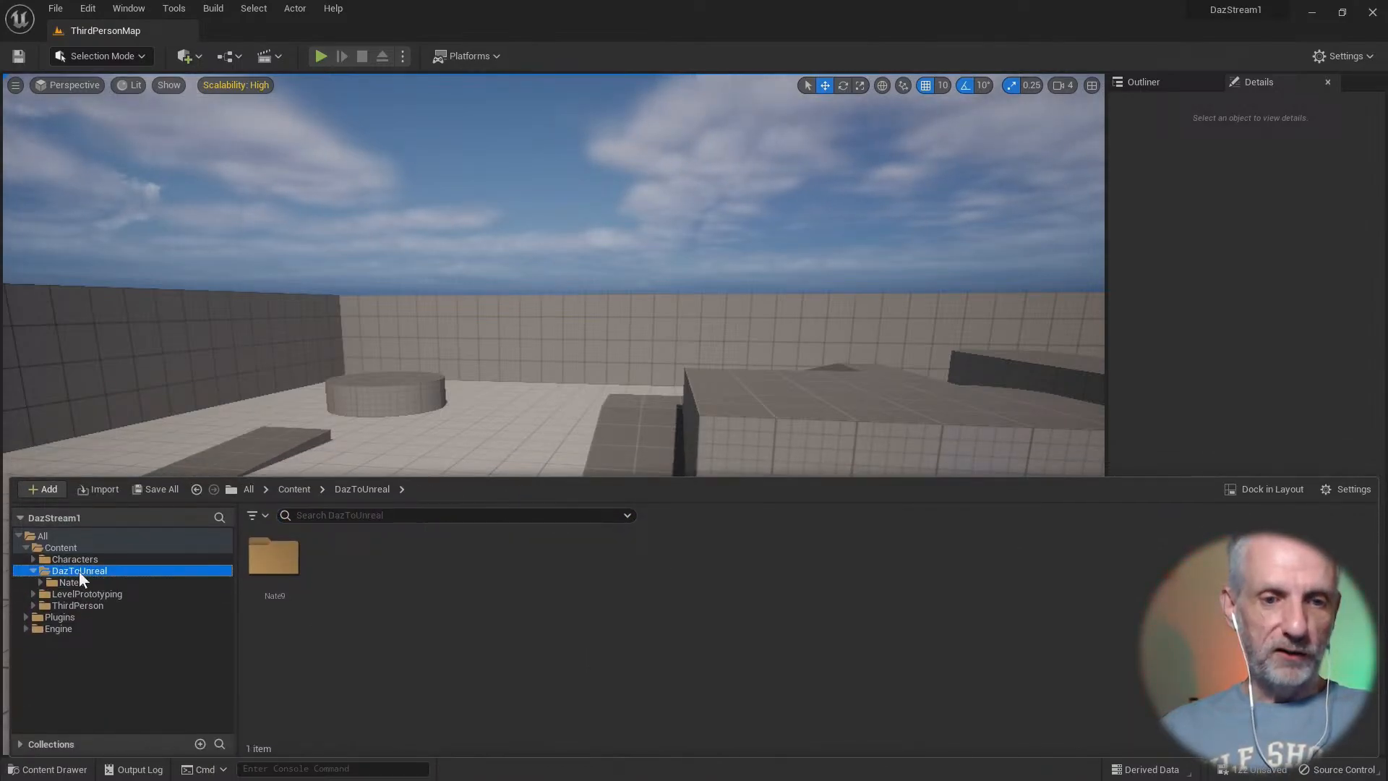
{"action": "left_click", "coordinate": [131, 582]}
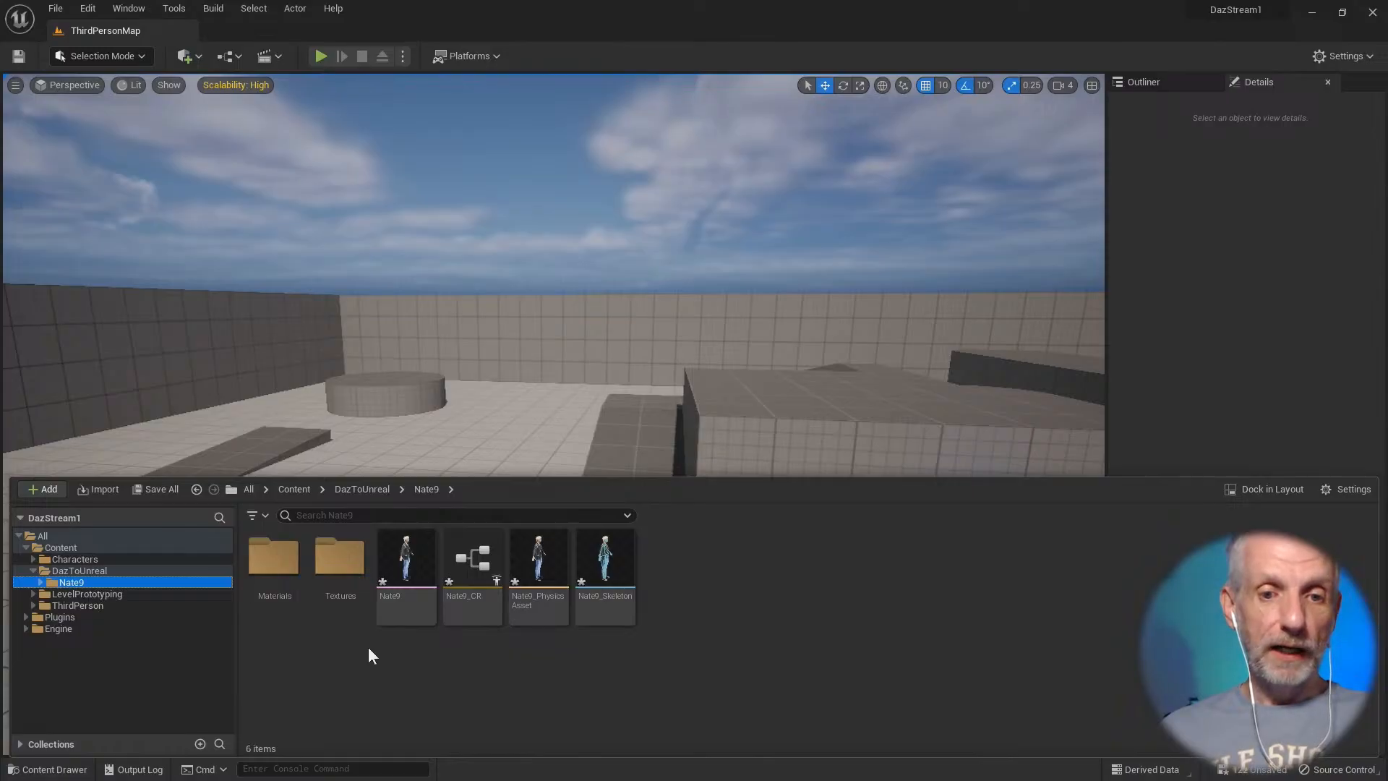
{"action": "left_click", "coordinate": [275, 574]}
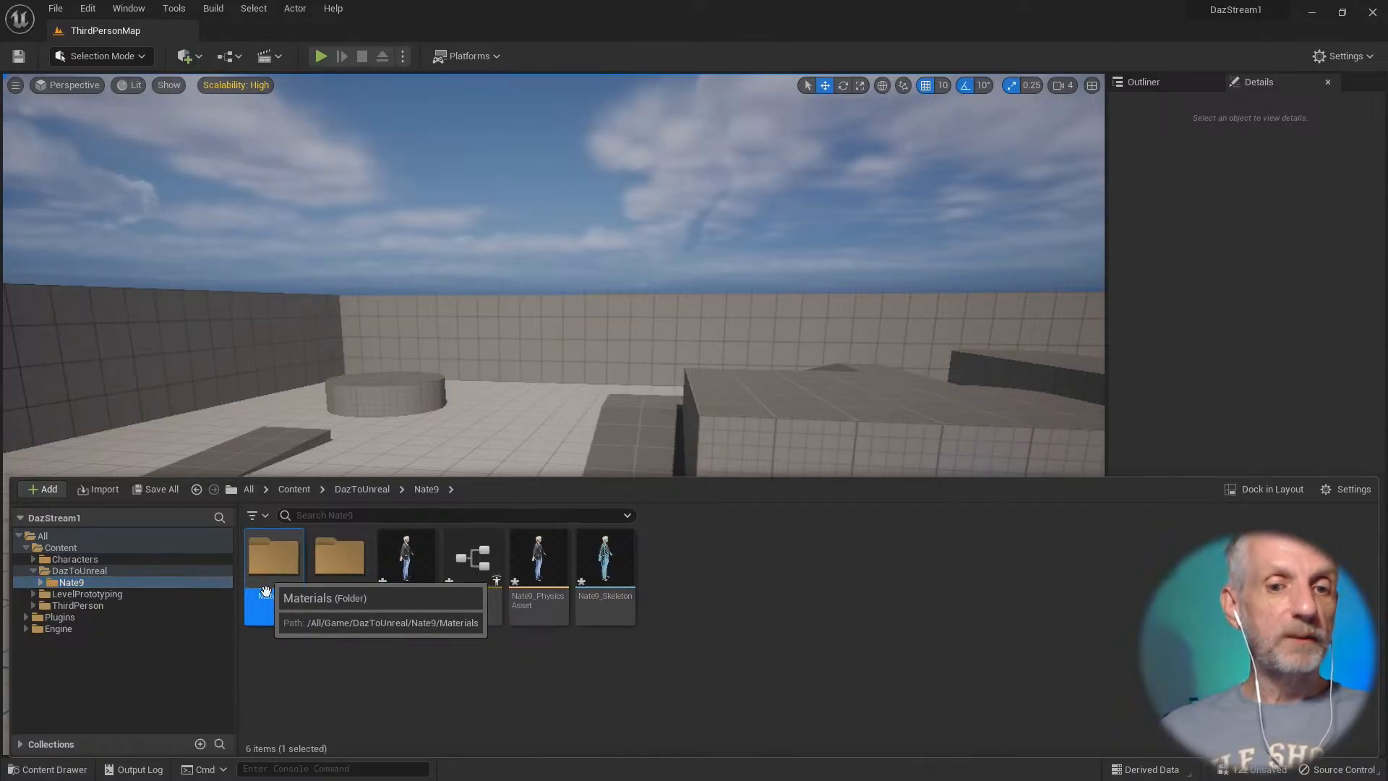
{"action": "left_click", "coordinate": [344, 583]}
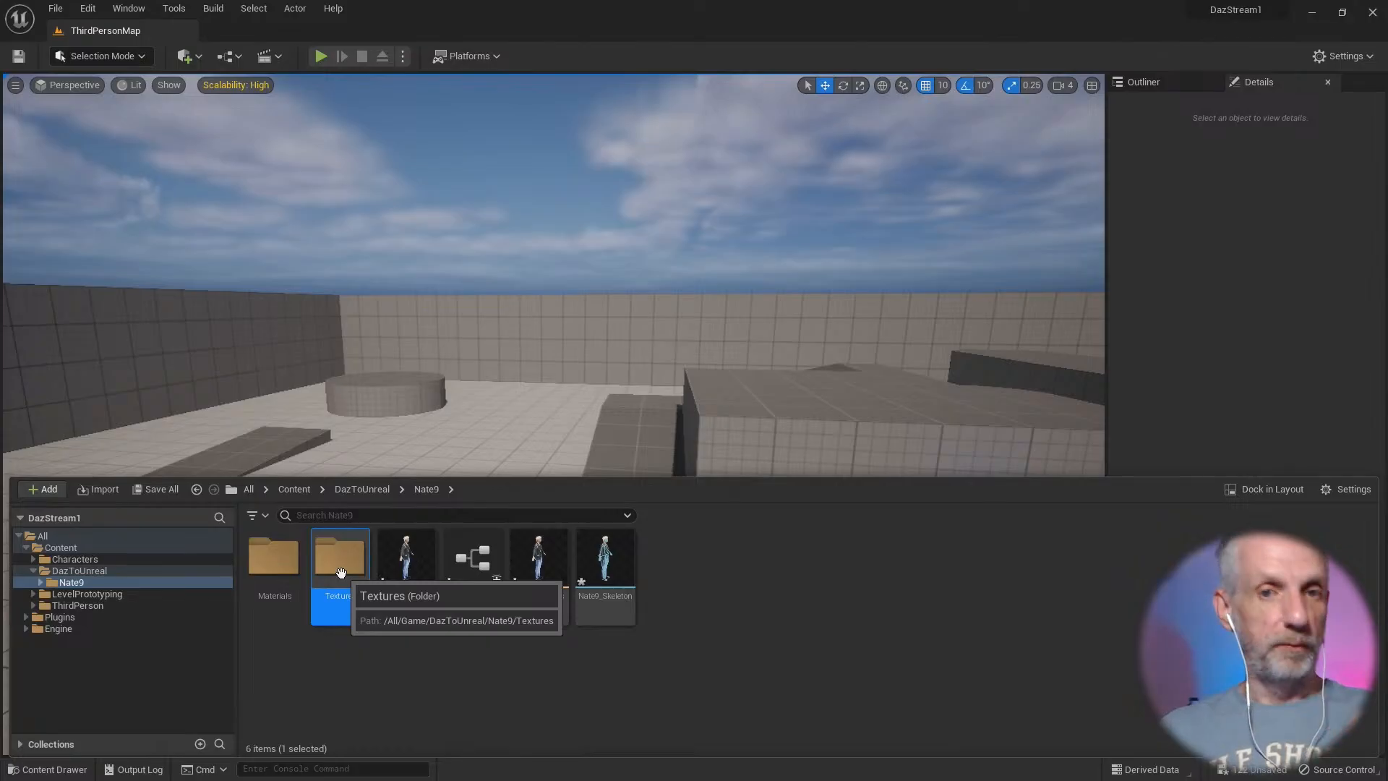
{"action": "left_click", "coordinate": [281, 574]}
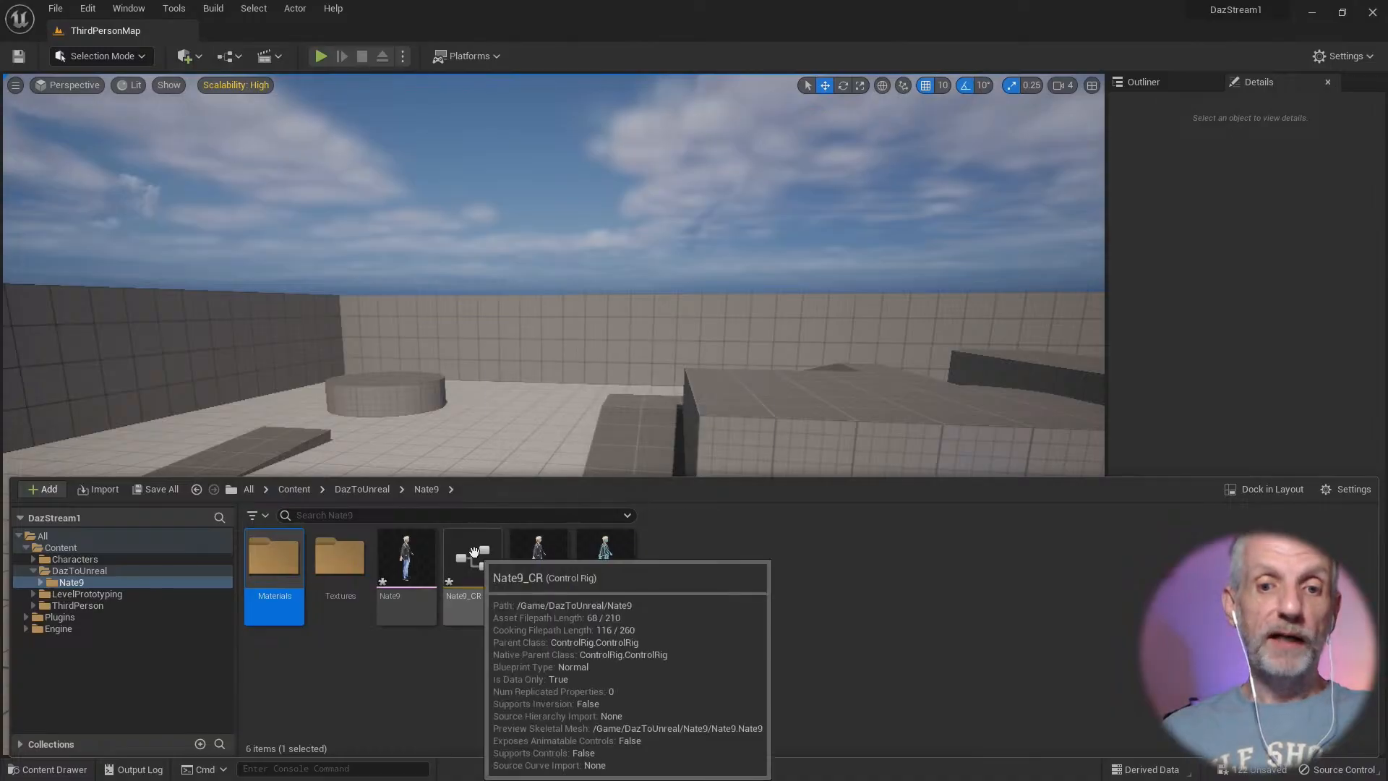
{"action": "left_click", "coordinate": [473, 578]}
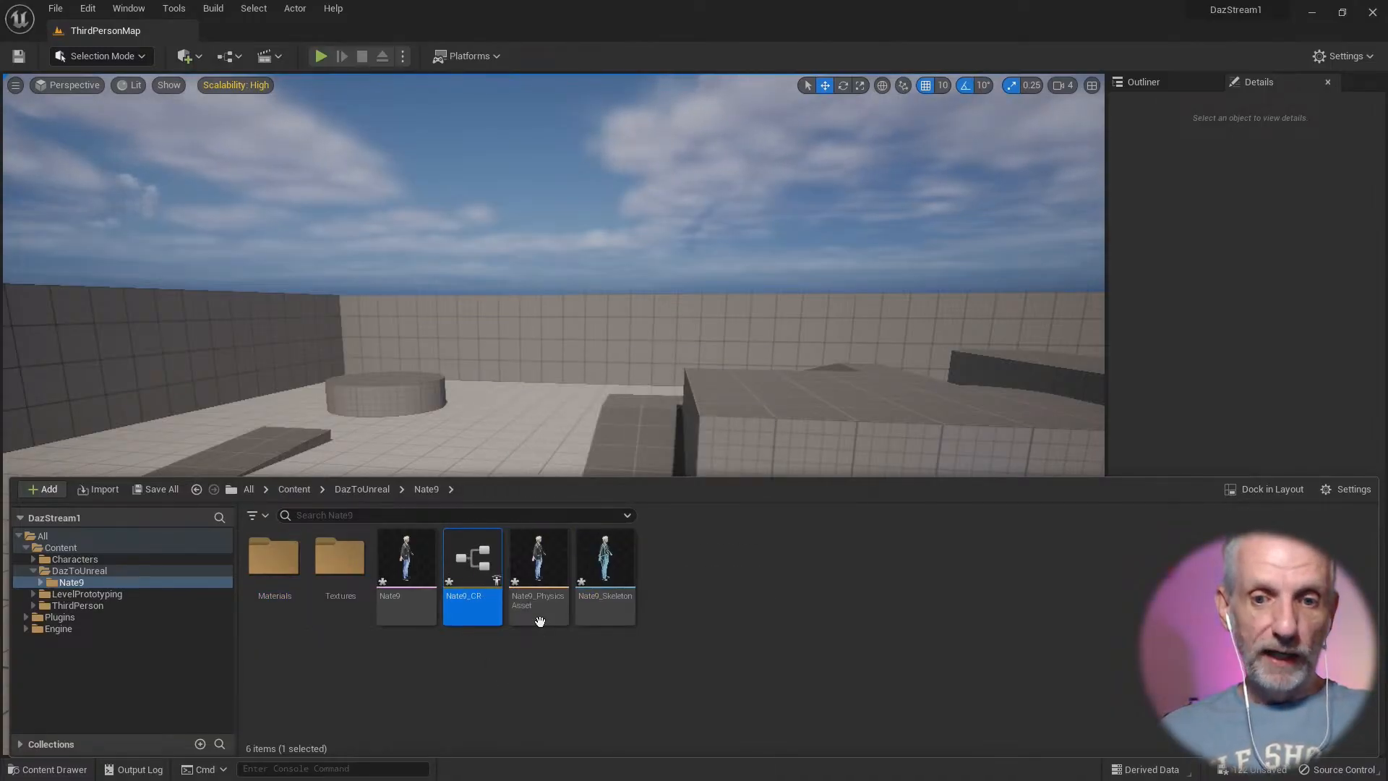
{"action": "left_click", "coordinate": [539, 618]}
{"action": "left_click", "coordinate": [603, 584]}
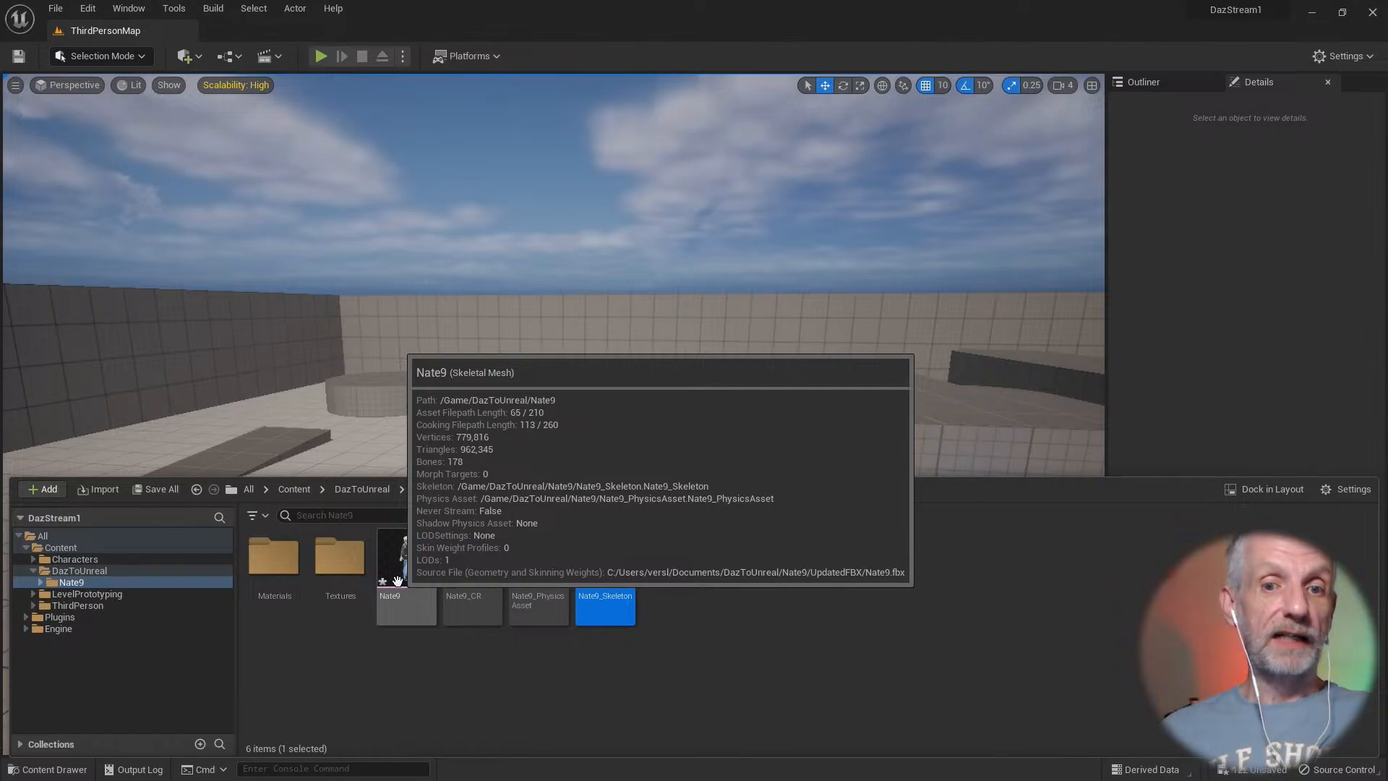
{"action": "left_click", "coordinate": [397, 582]}
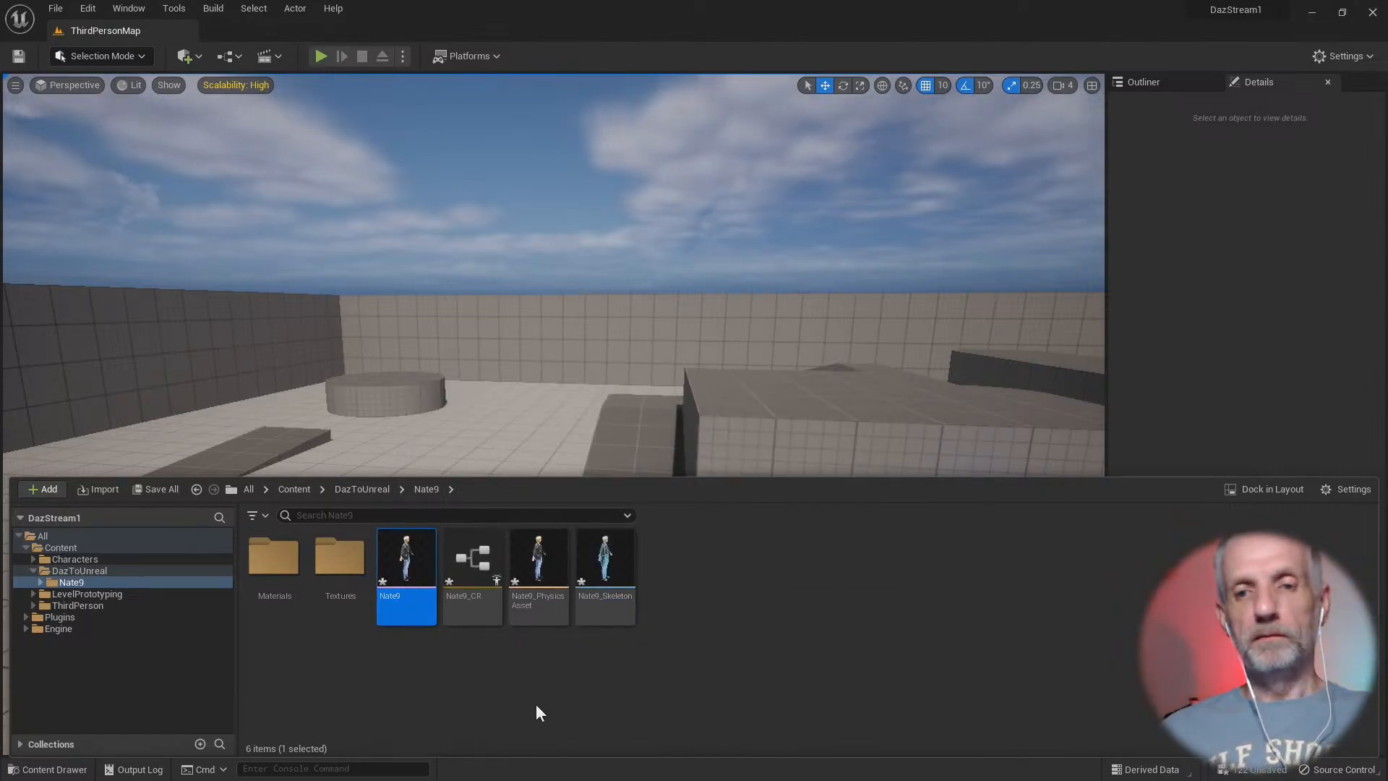
Step: Place the Nate9 skeletal mesh on the level floor at about X 1030, Y 1380, Z 0 and frame it in the viewport
{"action": "mouse_move", "coordinate": [412, 572]}
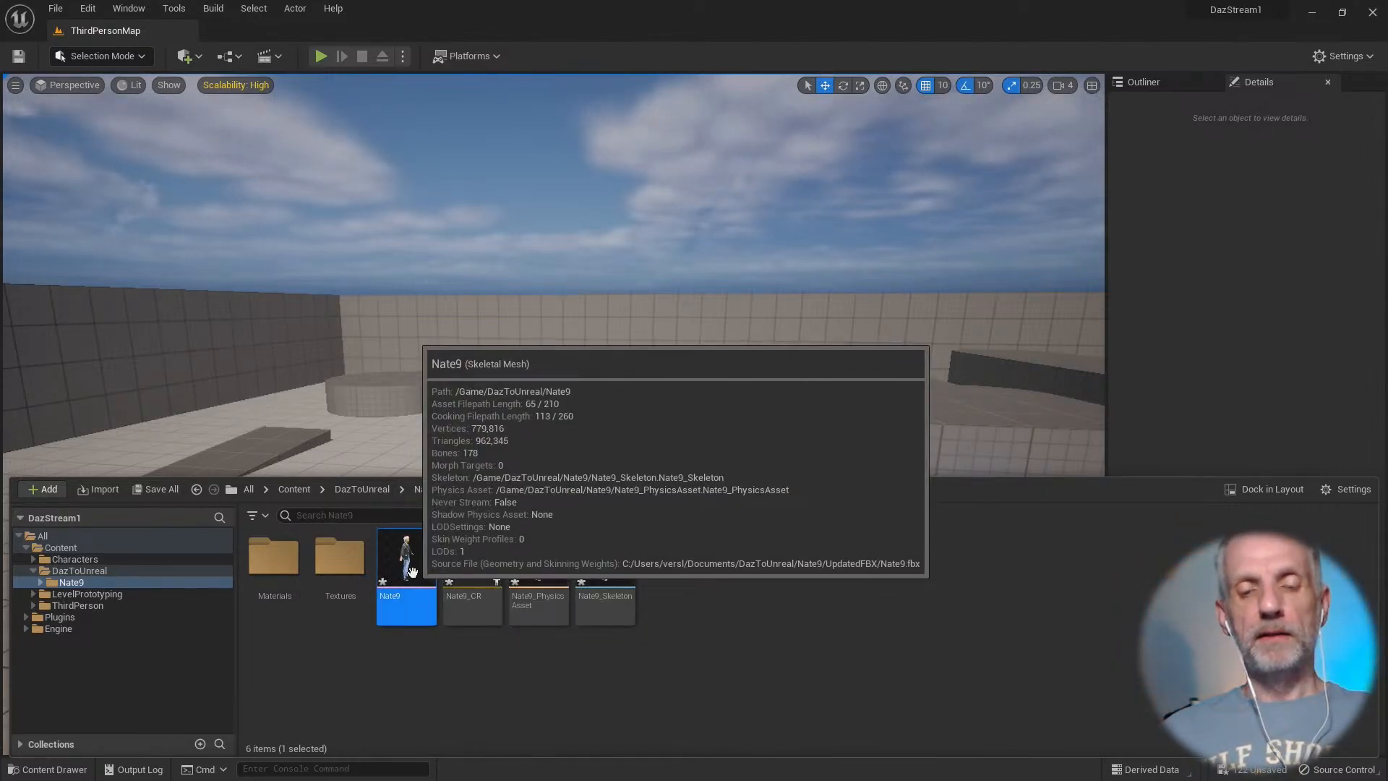
{"action": "mouse_move", "coordinate": [412, 572]}
{"action": "left_mouse_down"}
{"action": "mouse_move", "coordinate": [415, 456]}
{"action": "mouse_move", "coordinate": [432, 586]}
{"action": "left_mouse_up"}
{"action": "key", "text": "f"}
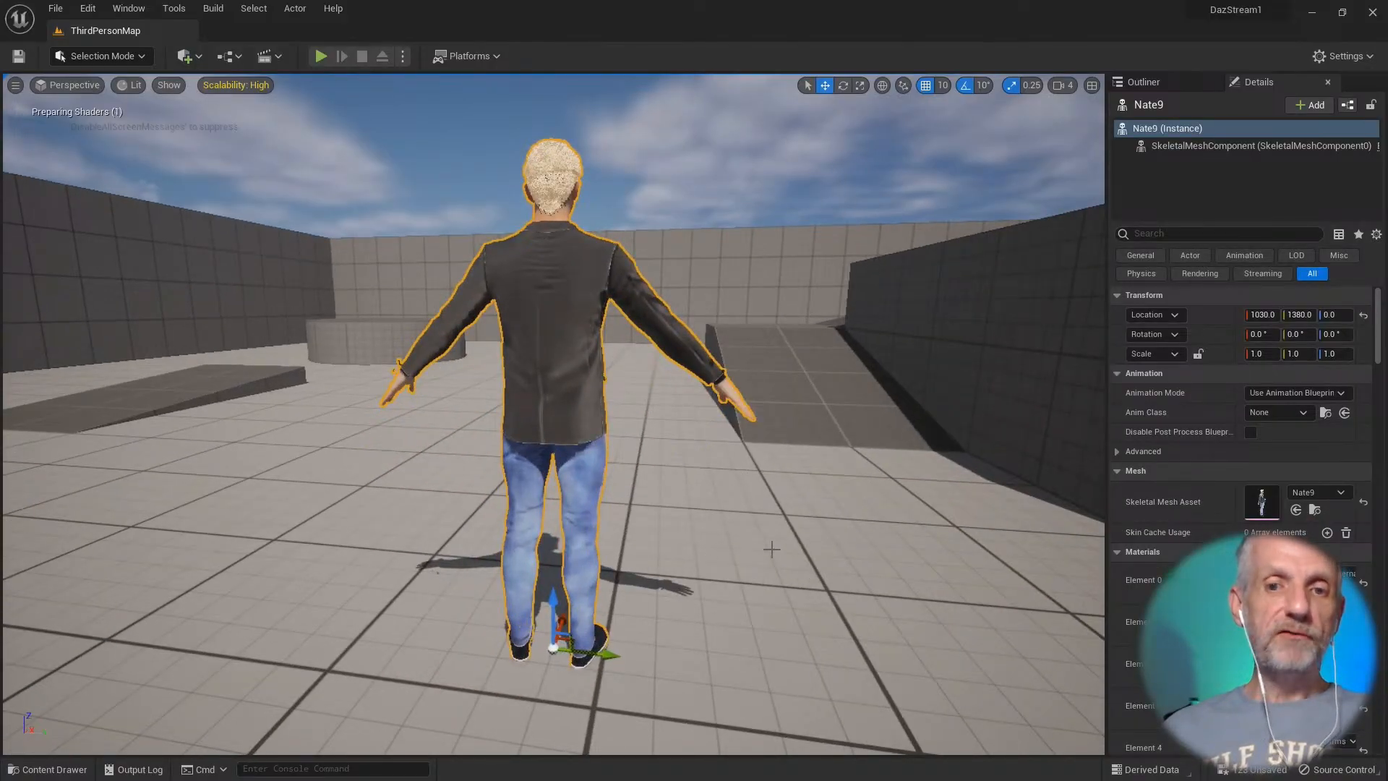
{"action": "left_click_drag", "start_coordinate": [696, 551], "coordinate": [708, 553], "text": "alt"}
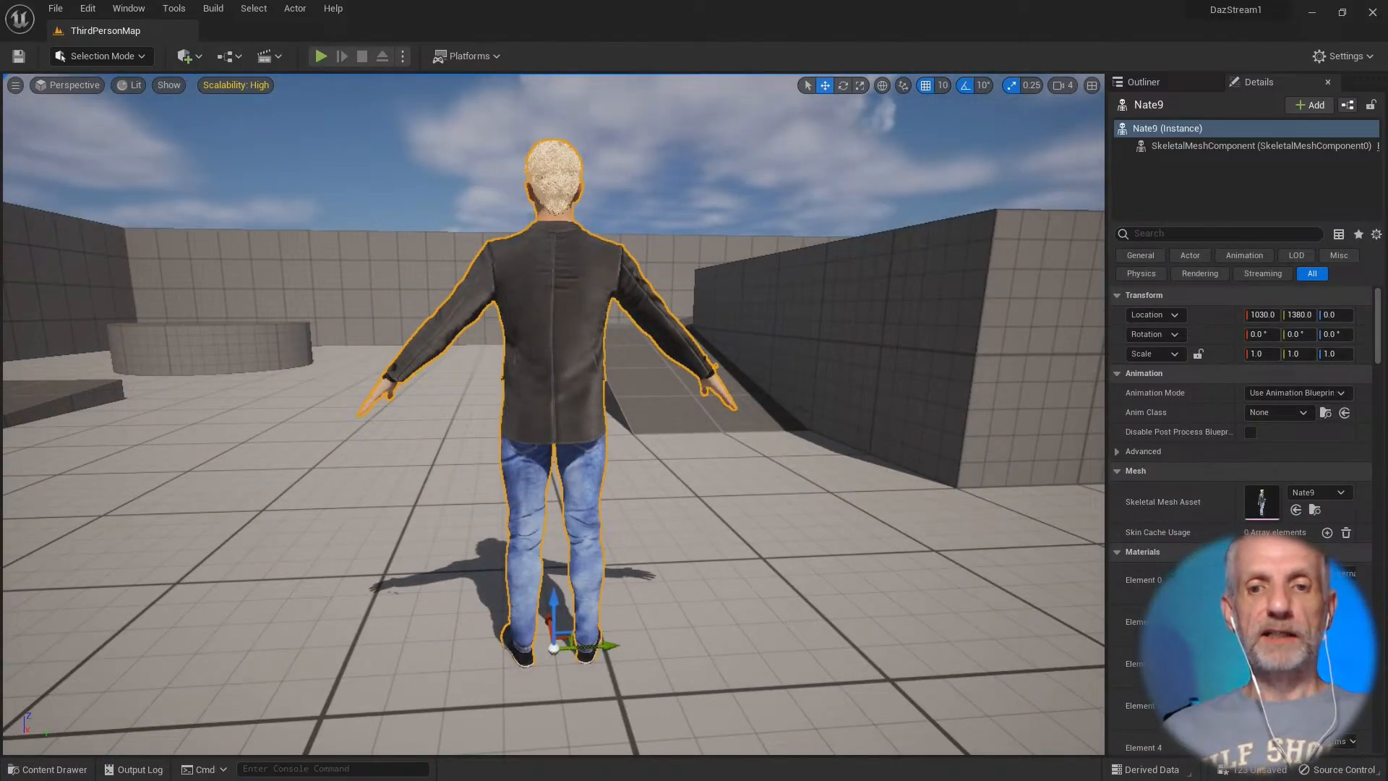
{"action": "mouse_move", "coordinate": [793, 547]}
{"action": "left_mouse_down", "text": "alt"}
{"action": "mouse_move", "coordinate": [665, 561]}
{"action": "mouse_move", "coordinate": [811, 530]}
{"action": "left_mouse_up", "text": "alt"}
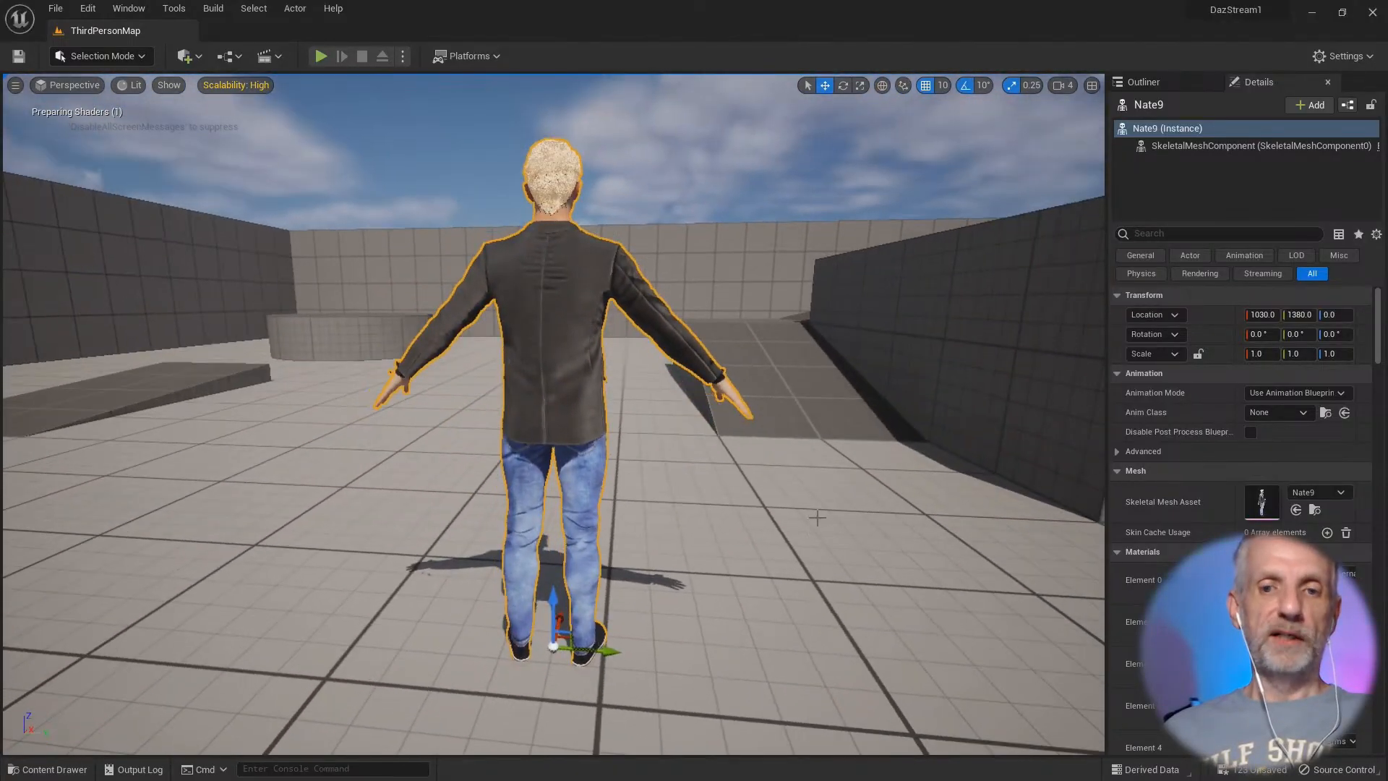
Step: Rotate the Nate9 character about 180° around the Z axis so that he faces the camera
{"action": "key", "text": "e"}
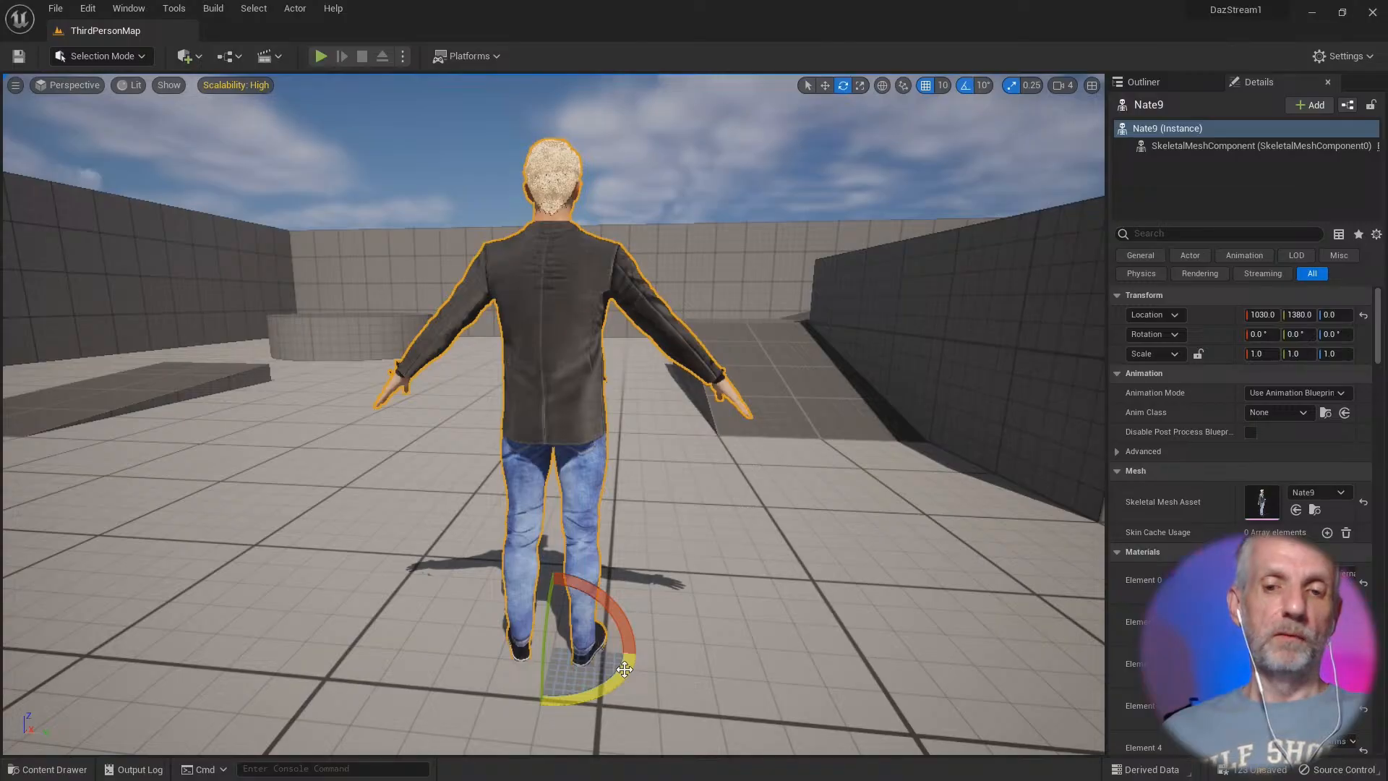
{"action": "key", "text": "space"}
{"action": "key", "text": "space"}
{"action": "key", "text": "space"}
{"action": "key", "text": "space"}
{"action": "key", "text": "space"}
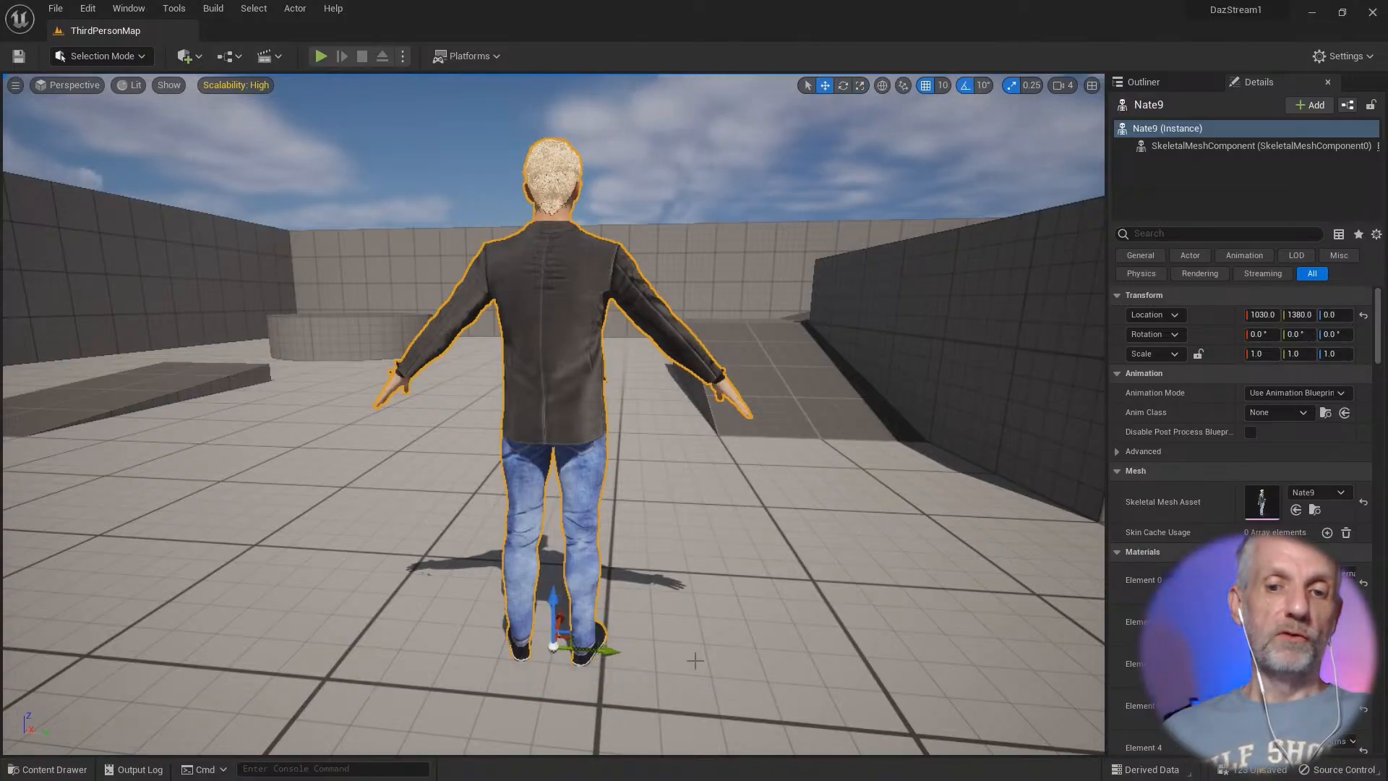
{"action": "key", "text": "space"}
{"action": "key", "text": "space"}
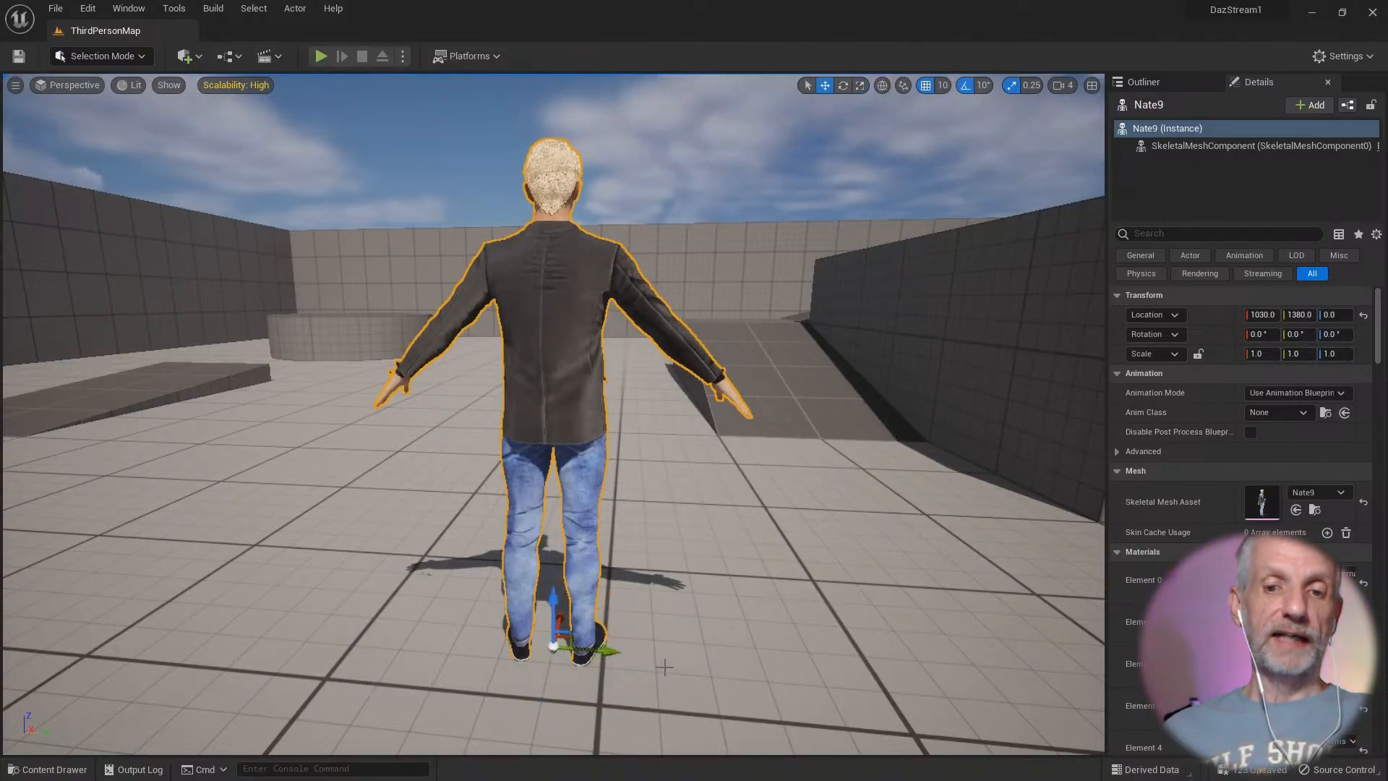
{"action": "left_click_drag", "start_coordinate": [619, 672], "coordinate": [535, 723]}
{"action": "right_click_drag", "start_coordinate": [680, 516], "coordinate": [662, 550]}
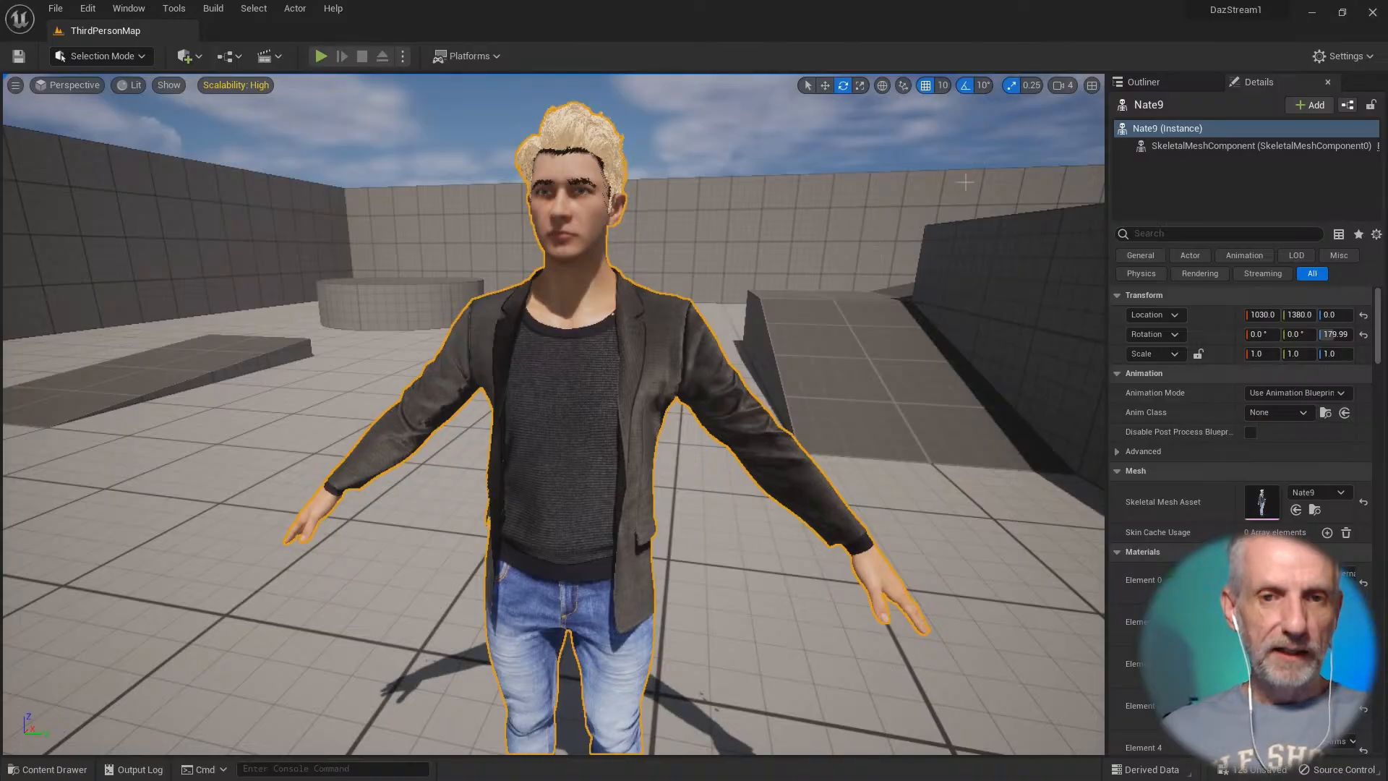
Step: Set the DirectionalLight's source angle to 5.0 to soften the character's shadow, and save all level and asset changes
{"action": "left_click", "coordinate": [1150, 82]}
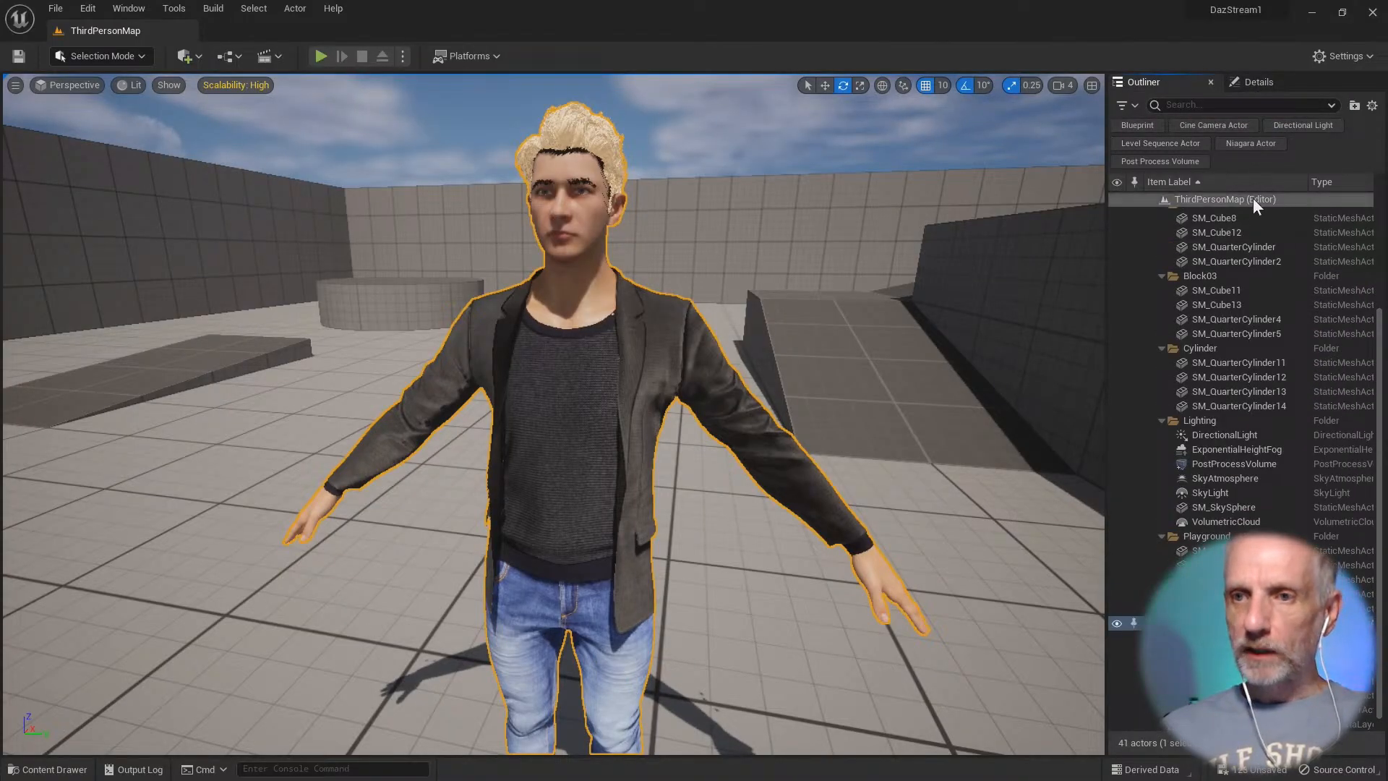
{"action": "left_click", "coordinate": [1304, 124]}
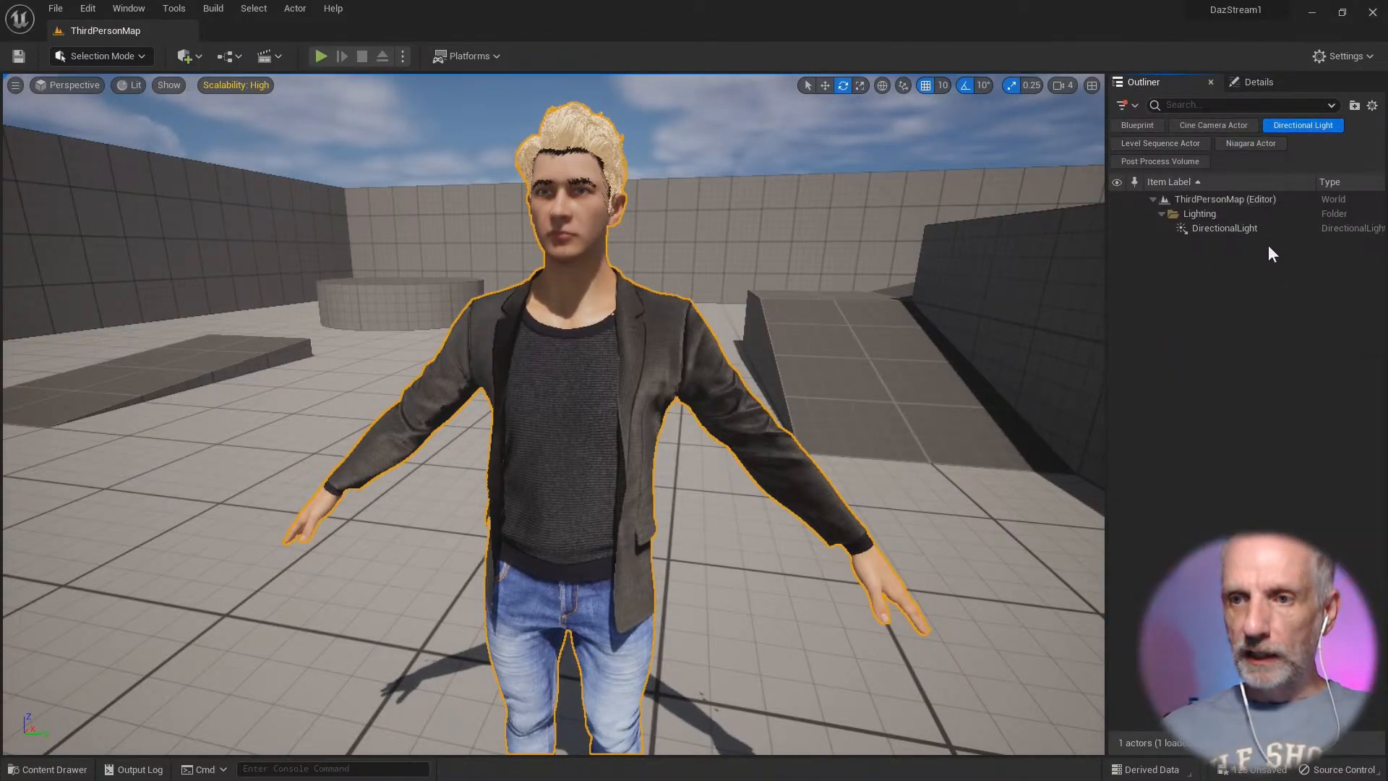
{"action": "left_click", "coordinate": [1228, 228]}
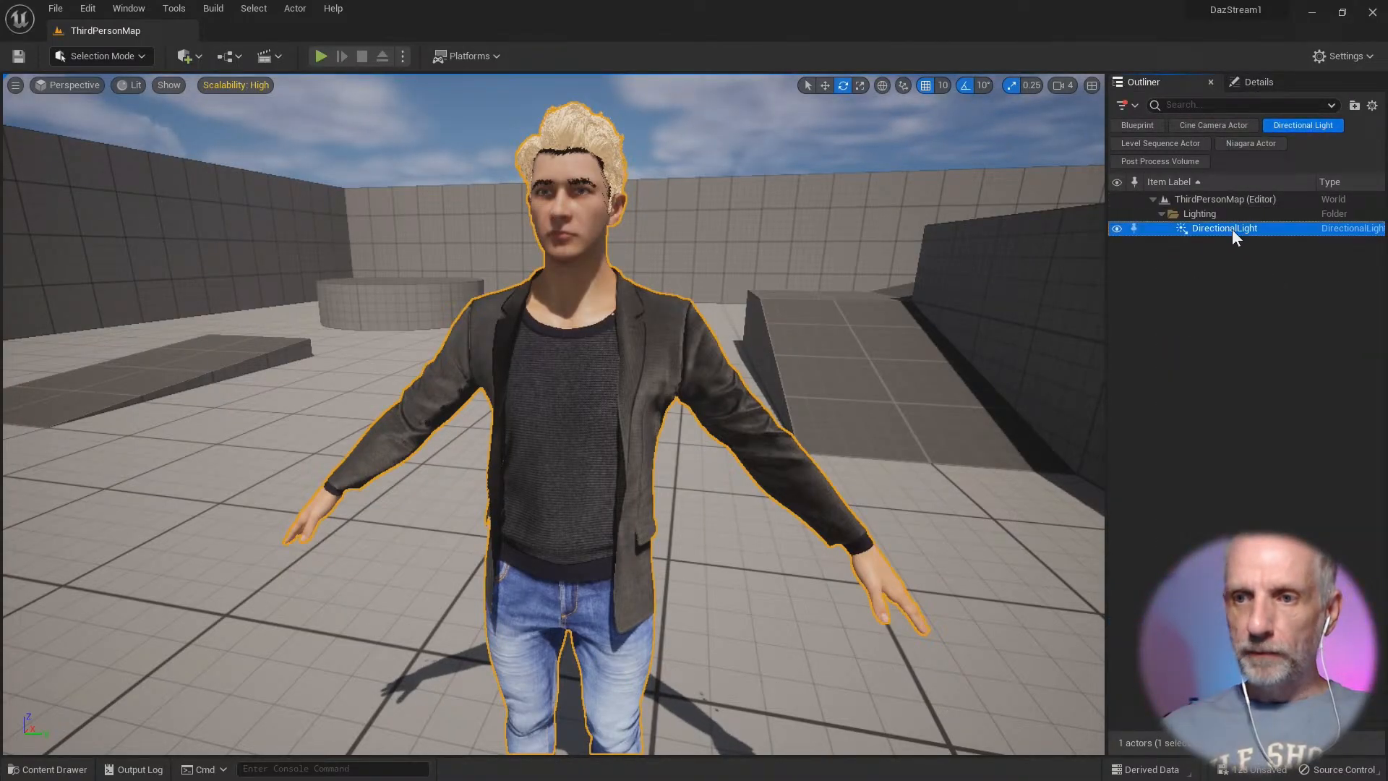
{"action": "left_click", "coordinate": [1261, 82]}
{"action": "scroll", "coordinate": [1051, 532], "scroll_direction": "up", "scroll_amount": 3}
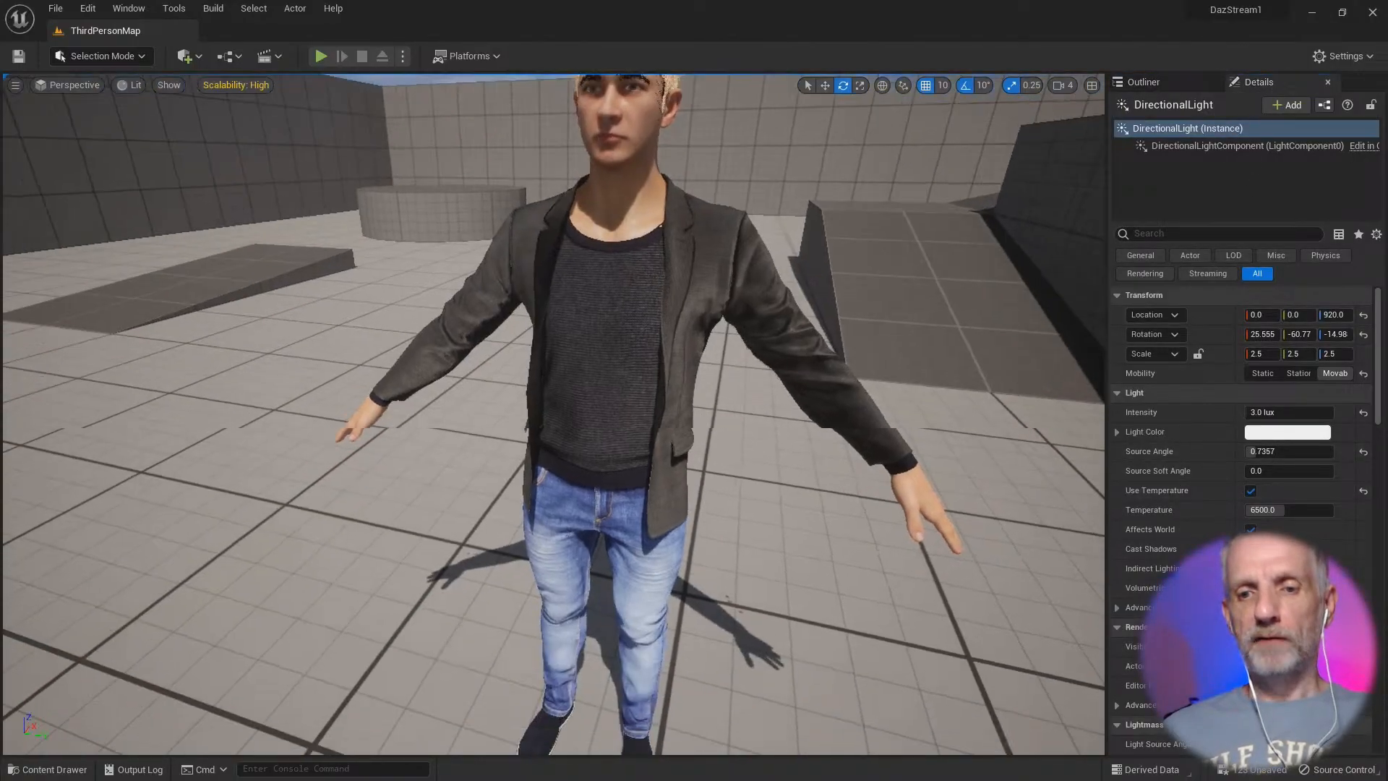
{"action": "right_click_drag", "start_coordinate": [1051, 532], "coordinate": [792, 651]}
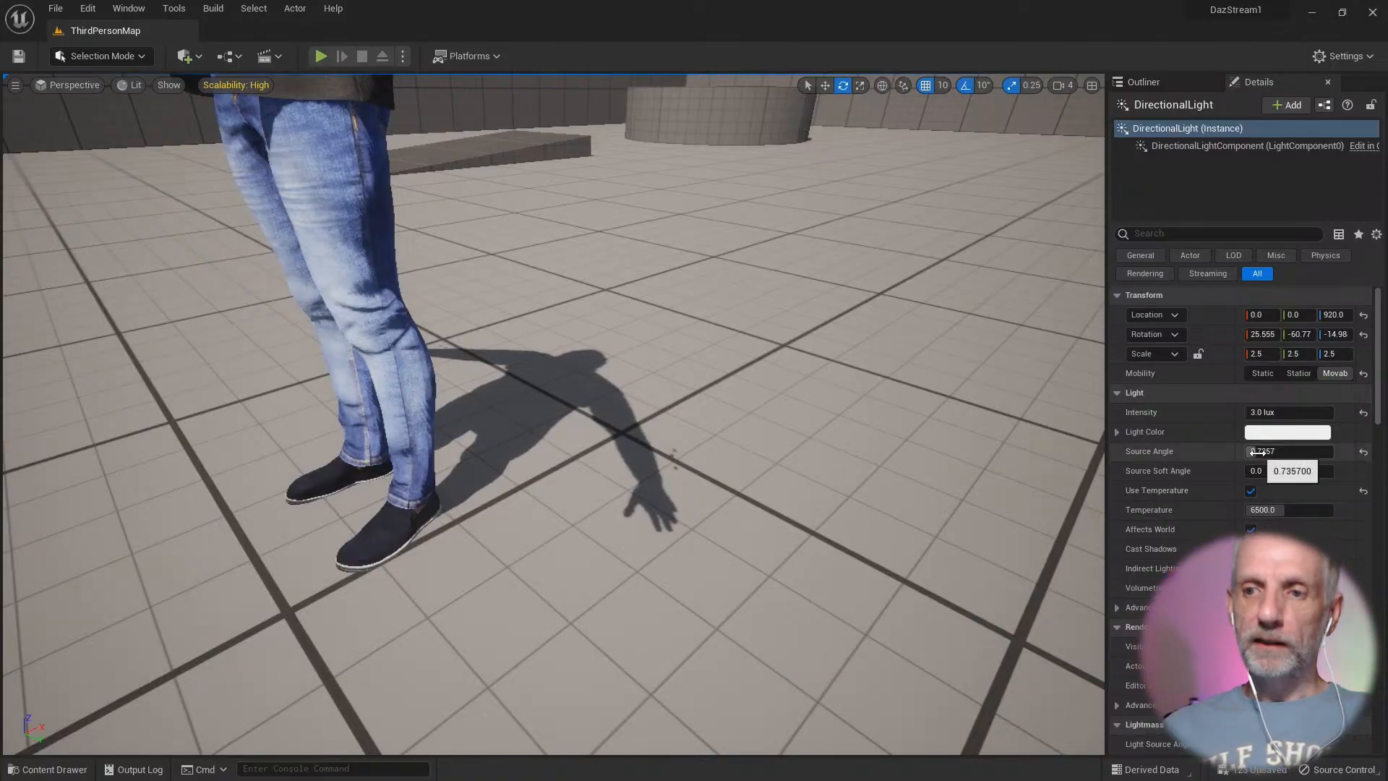
{"action": "left_click_drag", "start_coordinate": [1247, 451], "coordinate": [1330, 451]}
{"action": "mouse_move", "coordinate": [635, 460]}
{"action": "right_mouse_down"}
{"action": "mouse_move", "coordinate": [534, 444]}
{"action": "mouse_move", "coordinate": [528, 338]}
{"action": "mouse_move", "coordinate": [438, 313]}
{"action": "mouse_move", "coordinate": [514, 318]}
{"action": "mouse_move", "coordinate": [494, 292]}
{"action": "mouse_move", "coordinate": [528, 343]}
{"action": "mouse_move", "coordinate": [513, 281]}
{"action": "mouse_move", "coordinate": [636, 461]}
{"action": "right_mouse_up"}
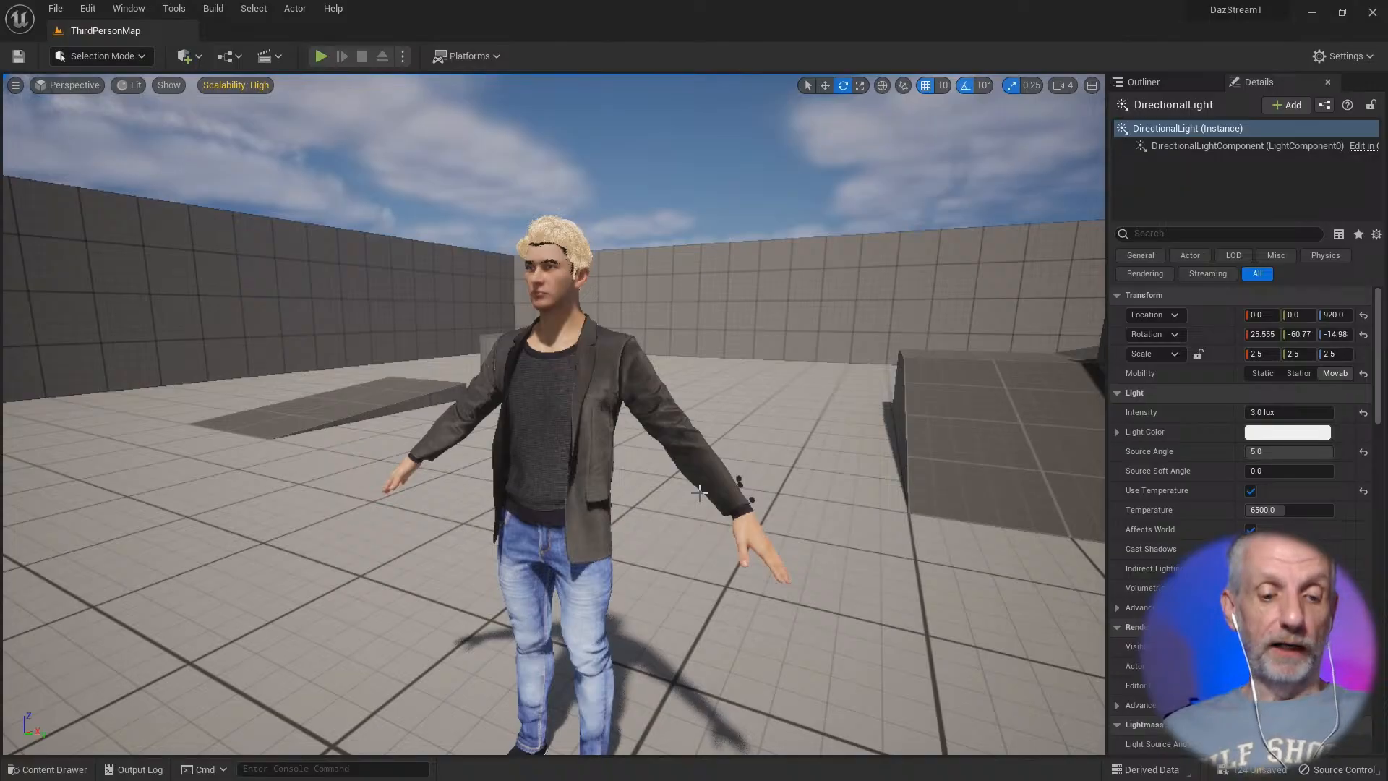
{"action": "key", "text": "ctrl+shift+s"}
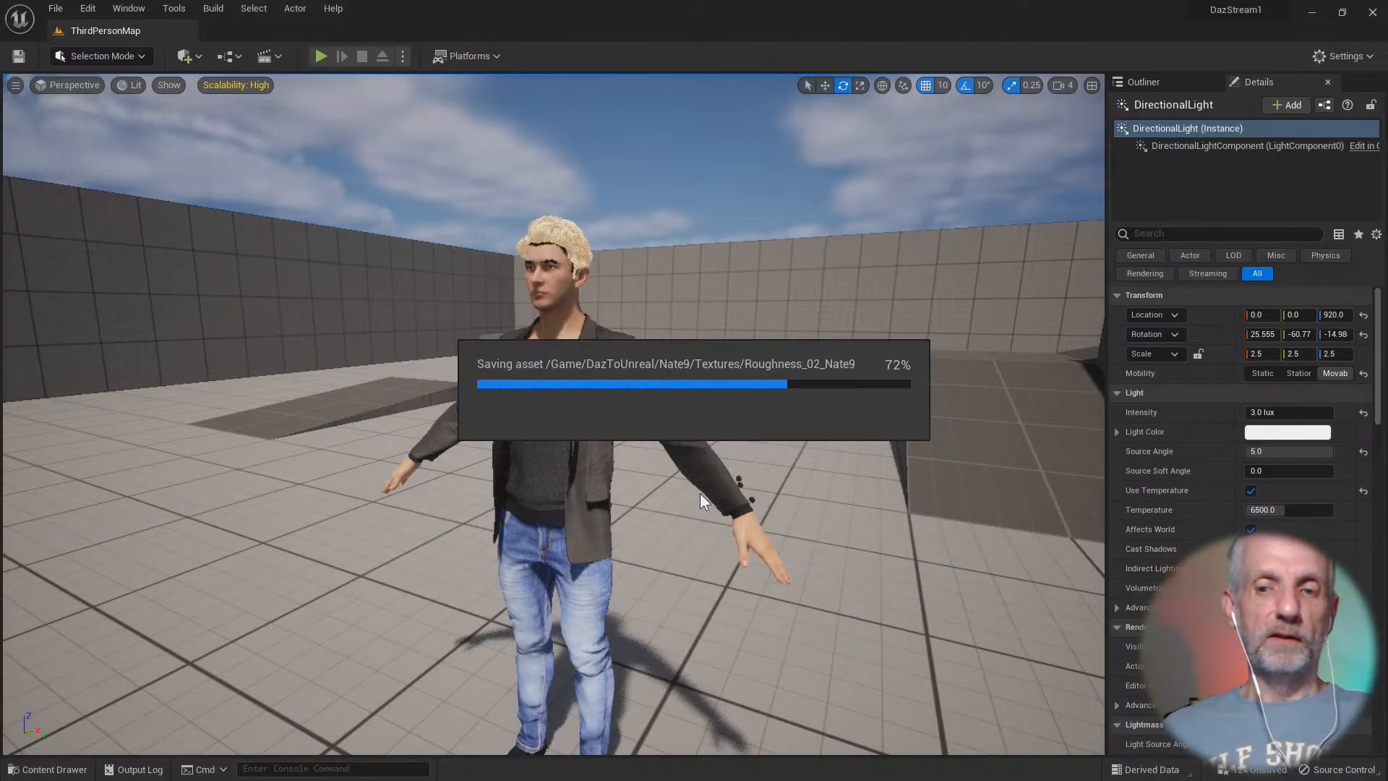
Step: Switch to DAZ Studio and start a Daz to Unreal transfer of the posed Nathan 9 figure
{"action": "key", "text": "alt+Tab"}
{"action": "key", "text": "alt+Tab"}
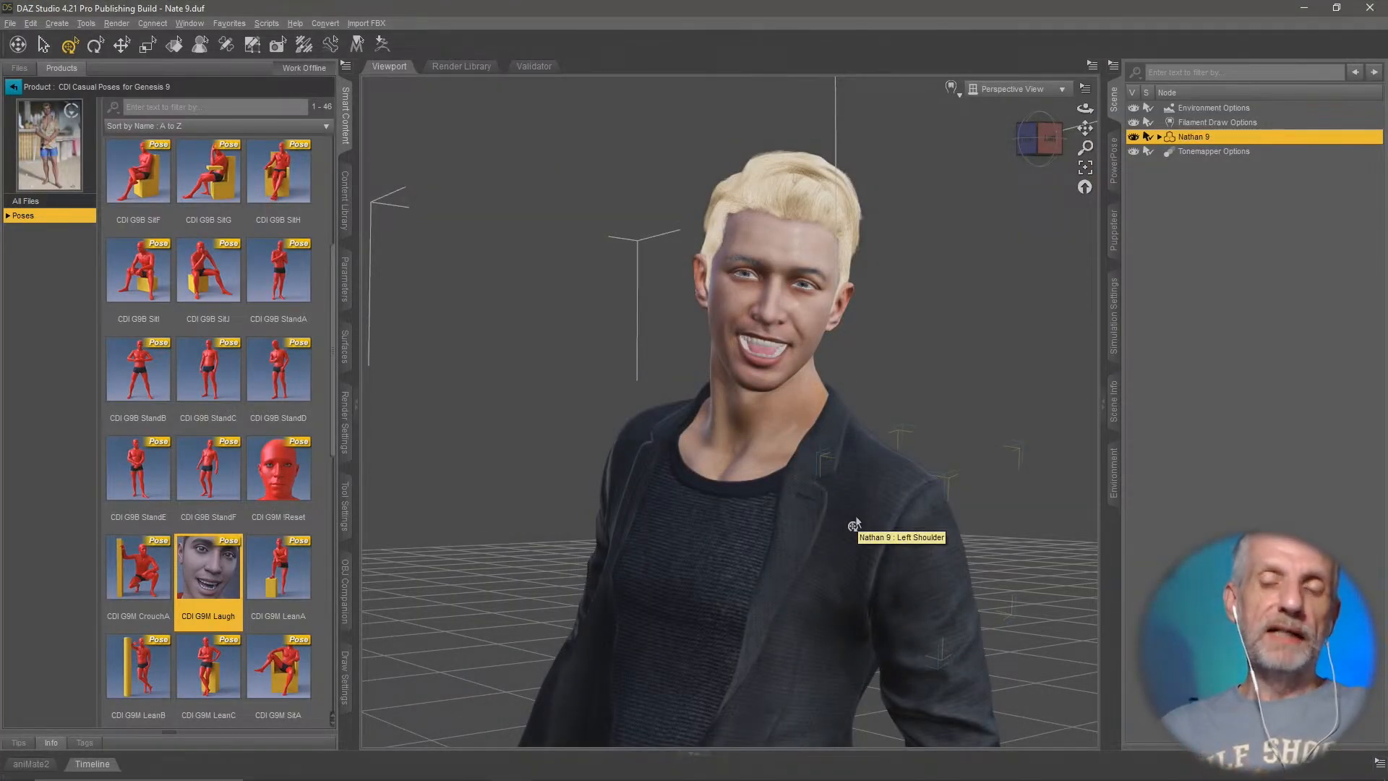
{"action": "scroll", "coordinate": [802, 529], "scroll_direction": "up", "scroll_amount": 3}
{"action": "scroll", "coordinate": [787, 521], "scroll_direction": "down", "scroll_amount": 8}
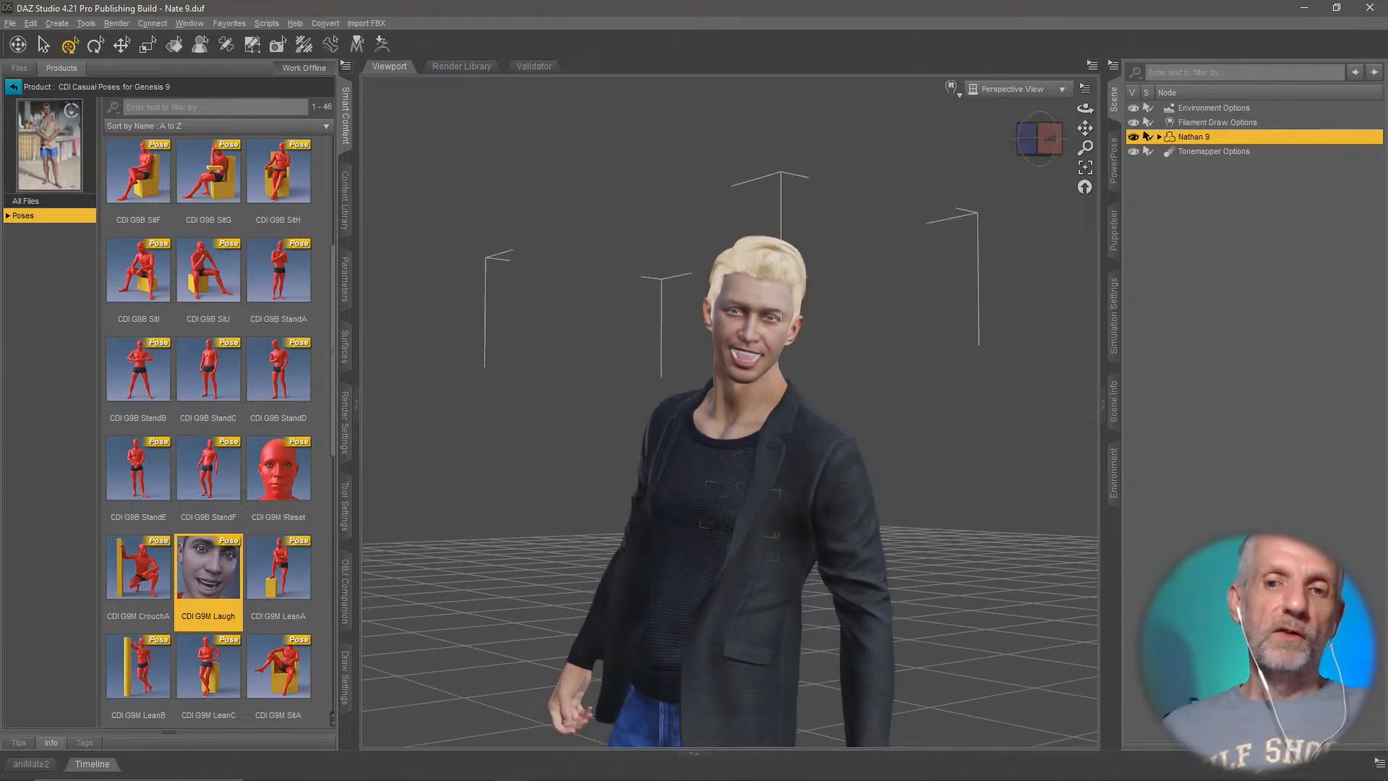
{"action": "middle_click_drag", "start_coordinate": [781, 520], "coordinate": [791, 479]}
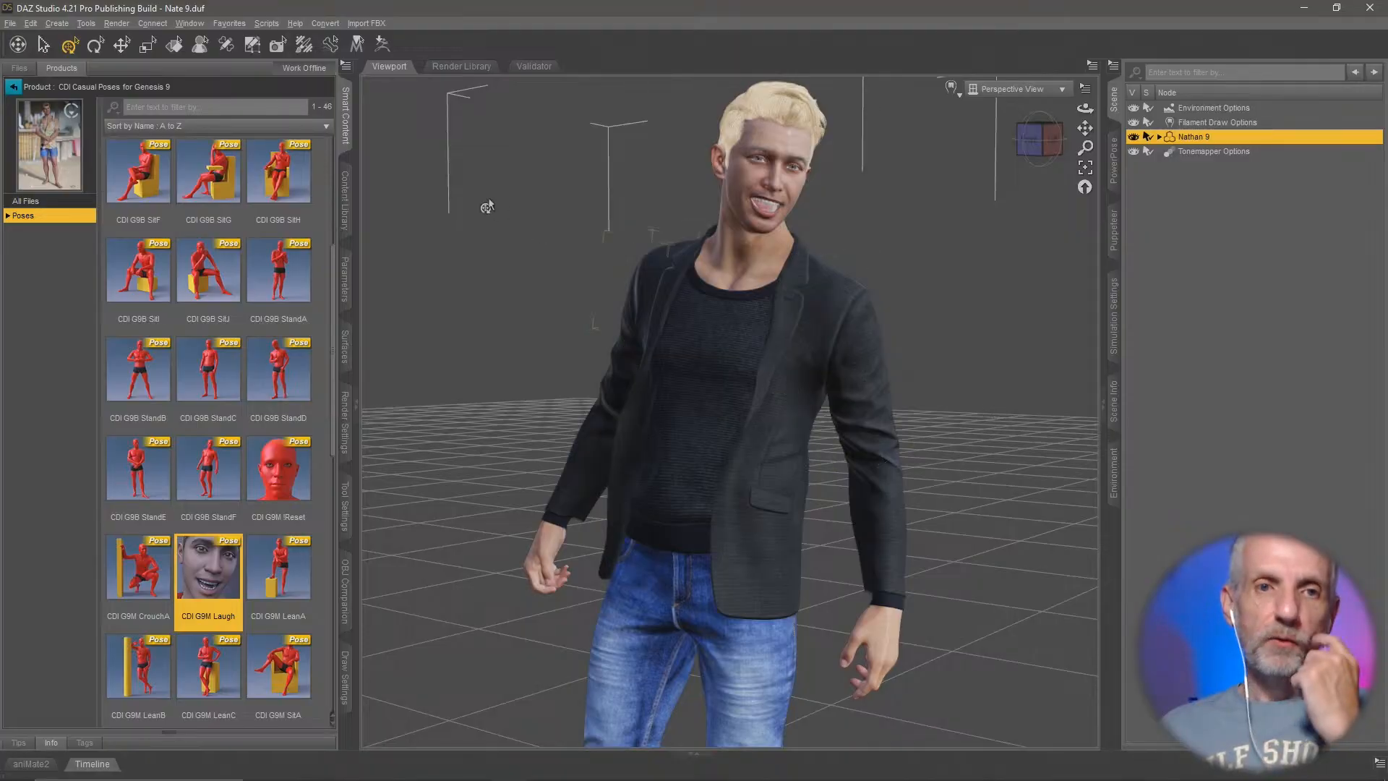
{"action": "left_click", "coordinate": [9, 23]}
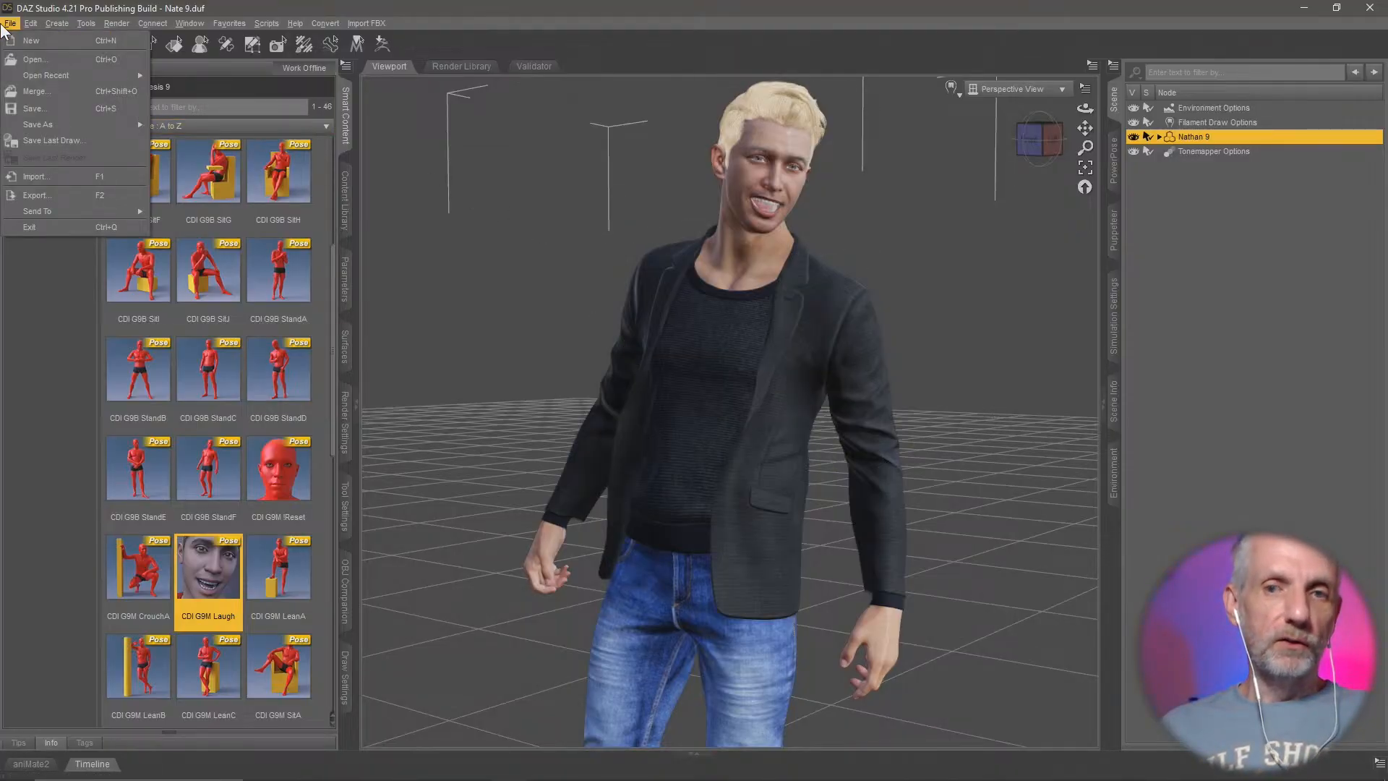
{"action": "mouse_move", "coordinate": [84, 208]}
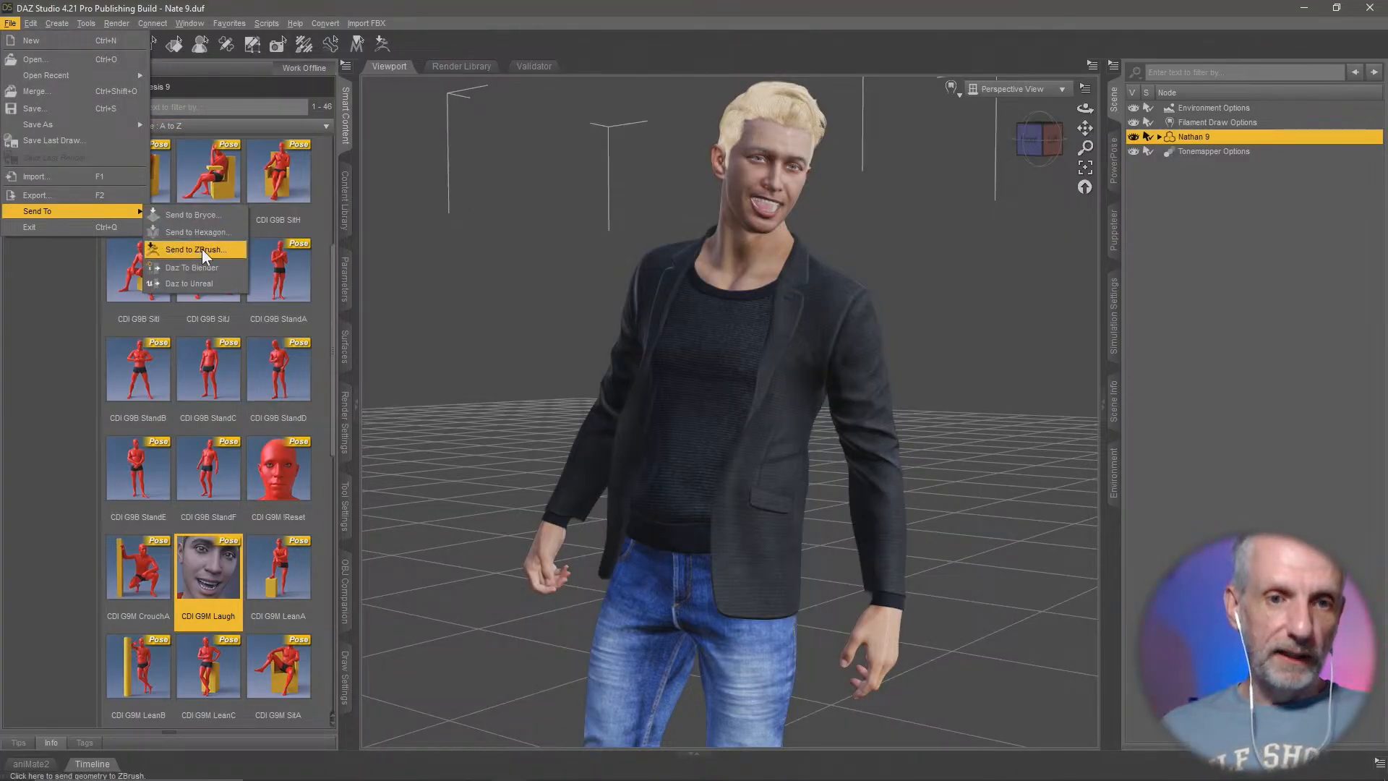
{"action": "left_click", "coordinate": [228, 282]}
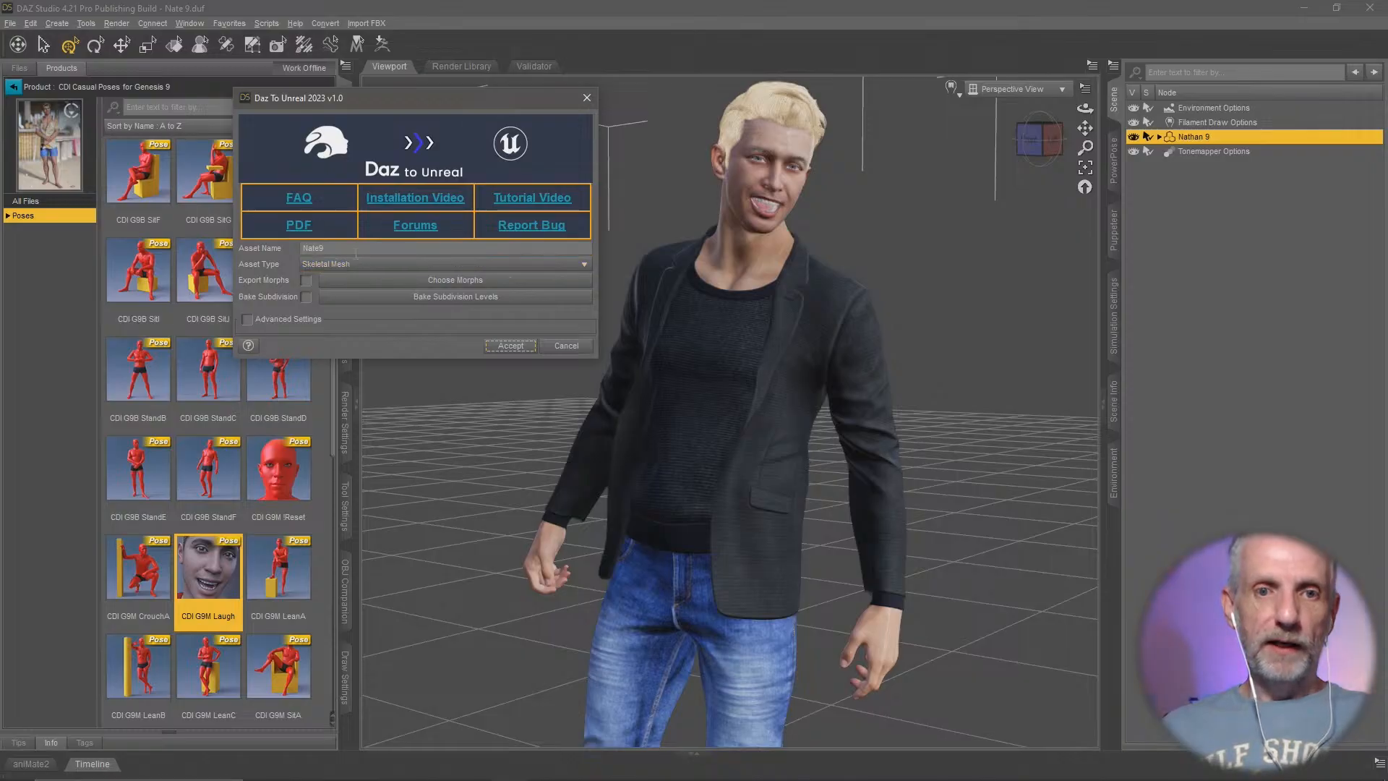
Step: Set the asset type of the Nate9 transfer to Animation and enable Use New Export
{"action": "left_click", "coordinate": [378, 266]}
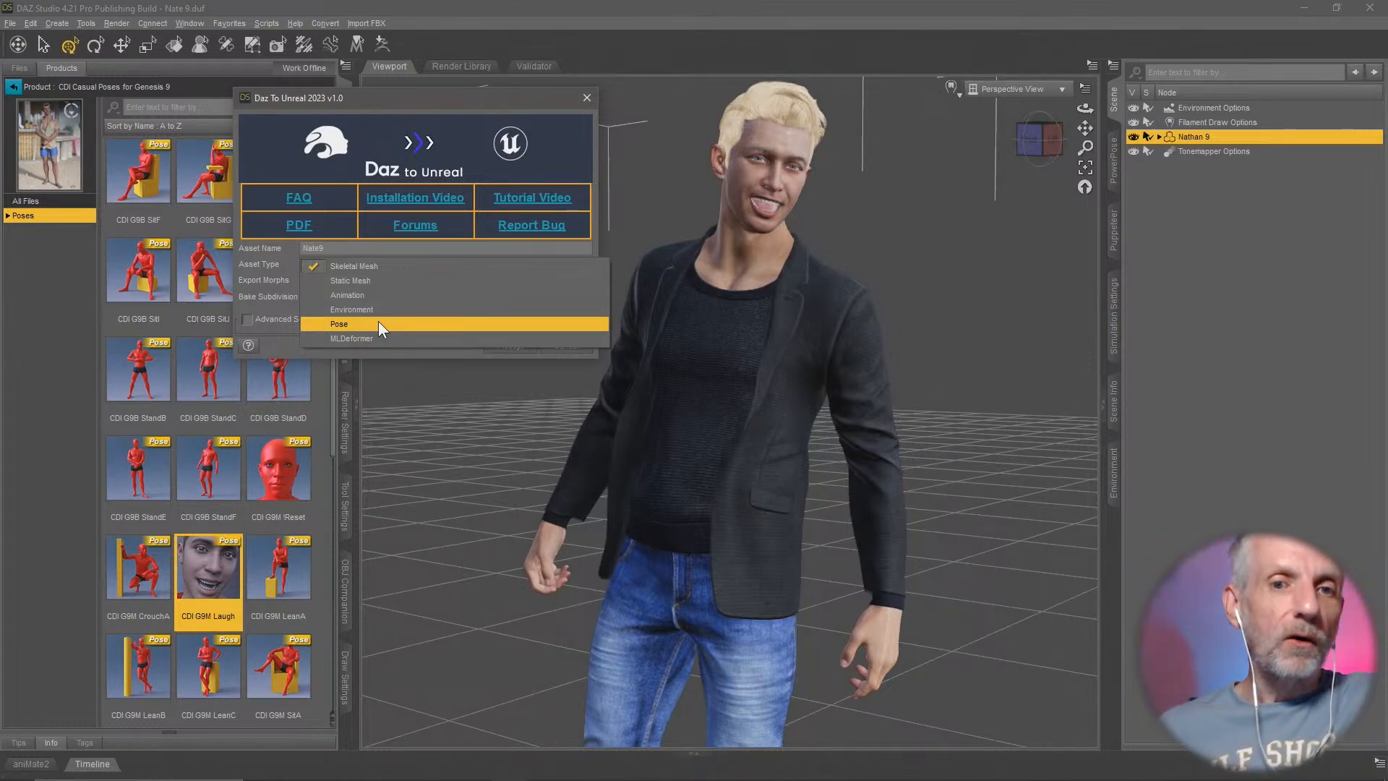
{"action": "left_click", "coordinate": [388, 297]}
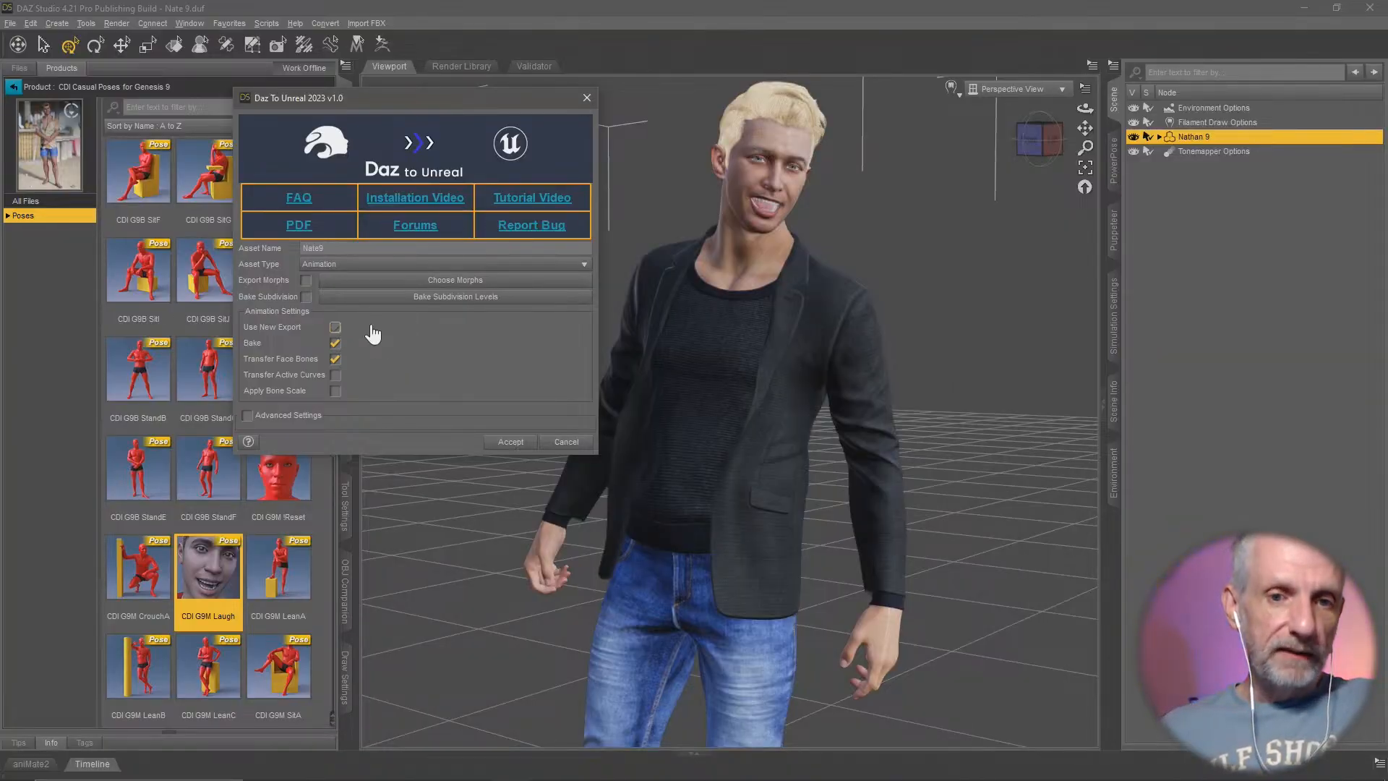
{"action": "left_click", "coordinate": [334, 327]}
{"action": "left_click", "coordinate": [336, 328]}
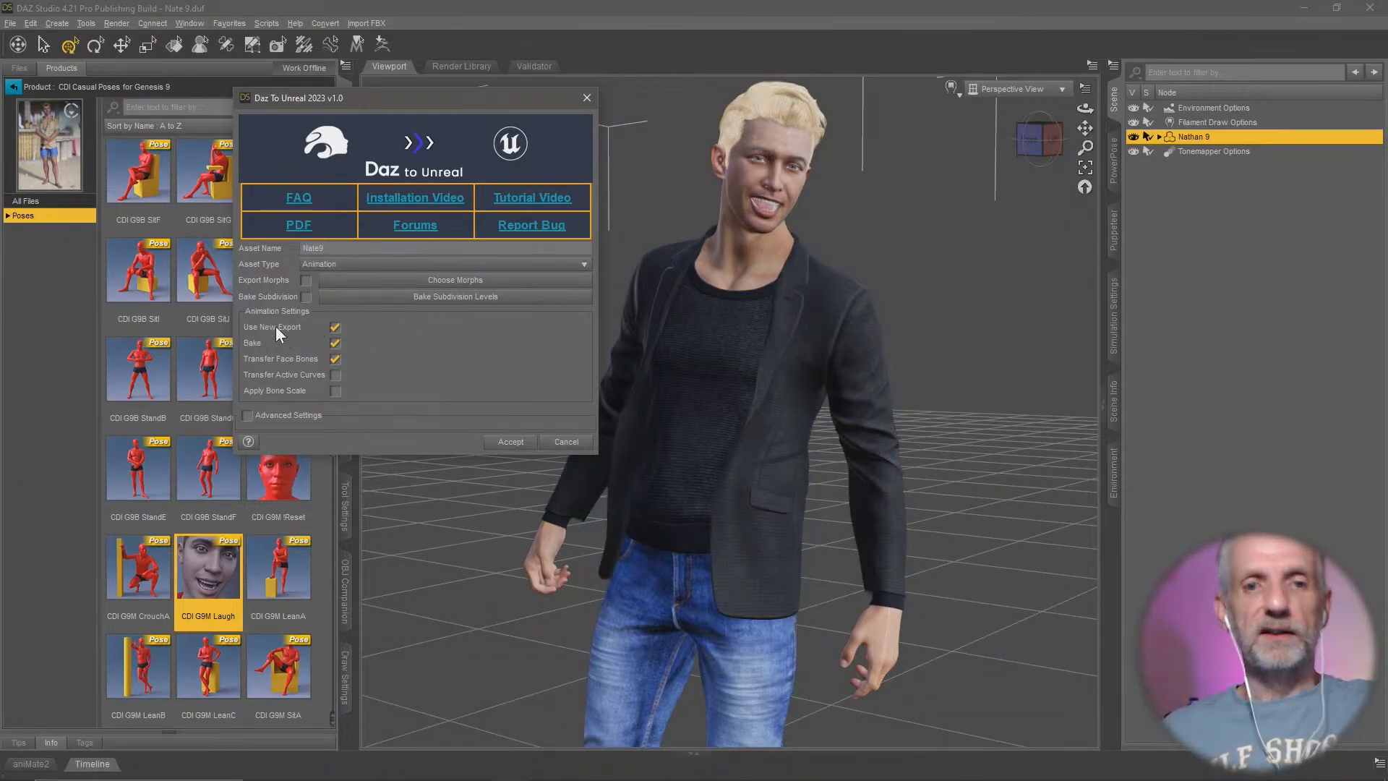
{"action": "left_click", "coordinate": [335, 327]}
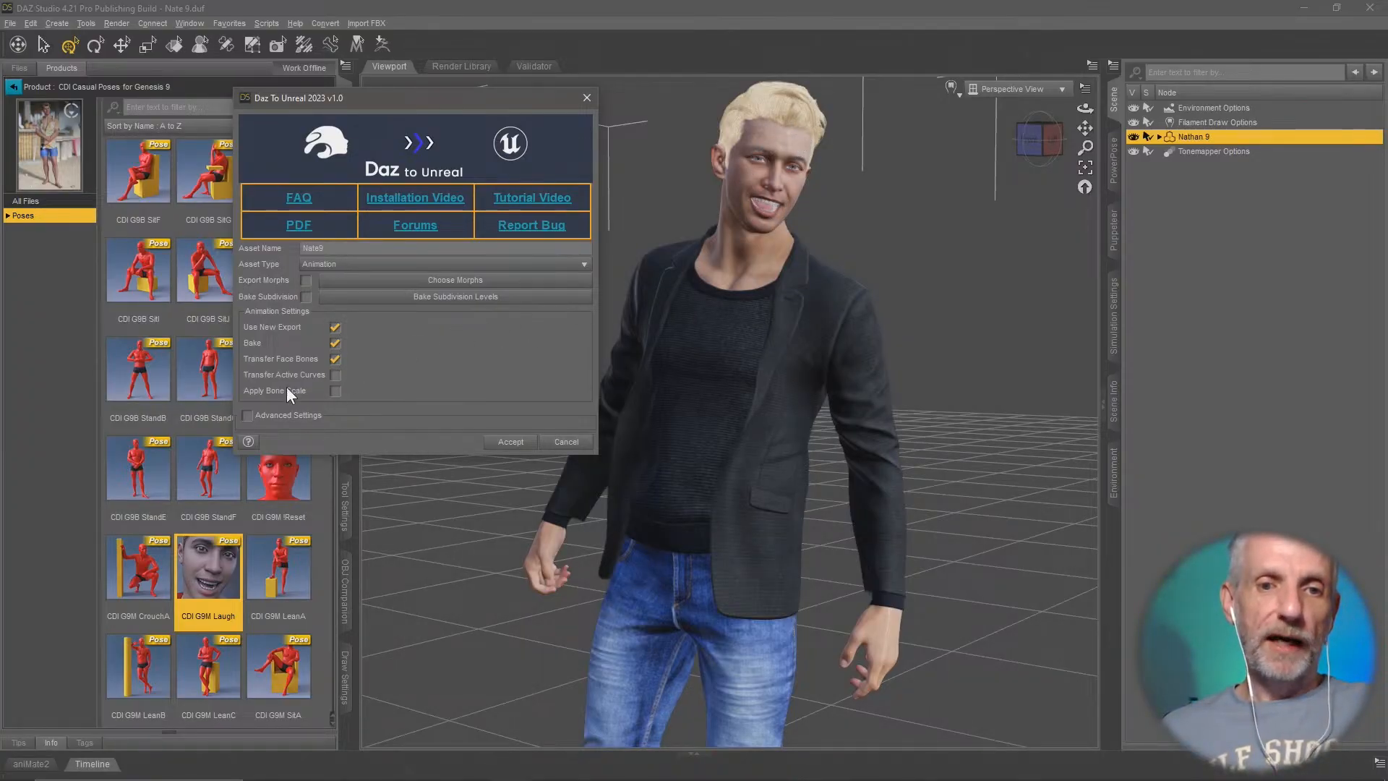
{"action": "left_click", "coordinate": [335, 359]}
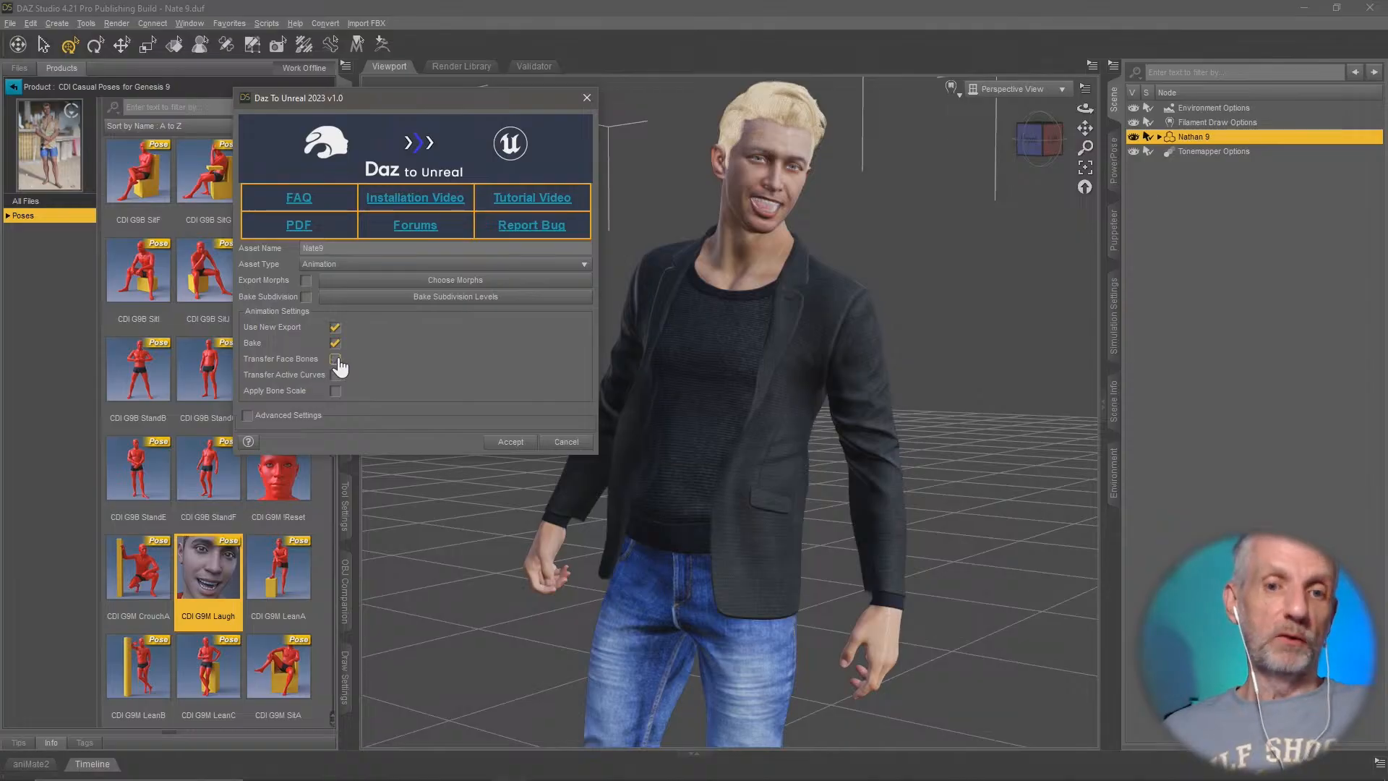
{"action": "left_click", "coordinate": [336, 329]}
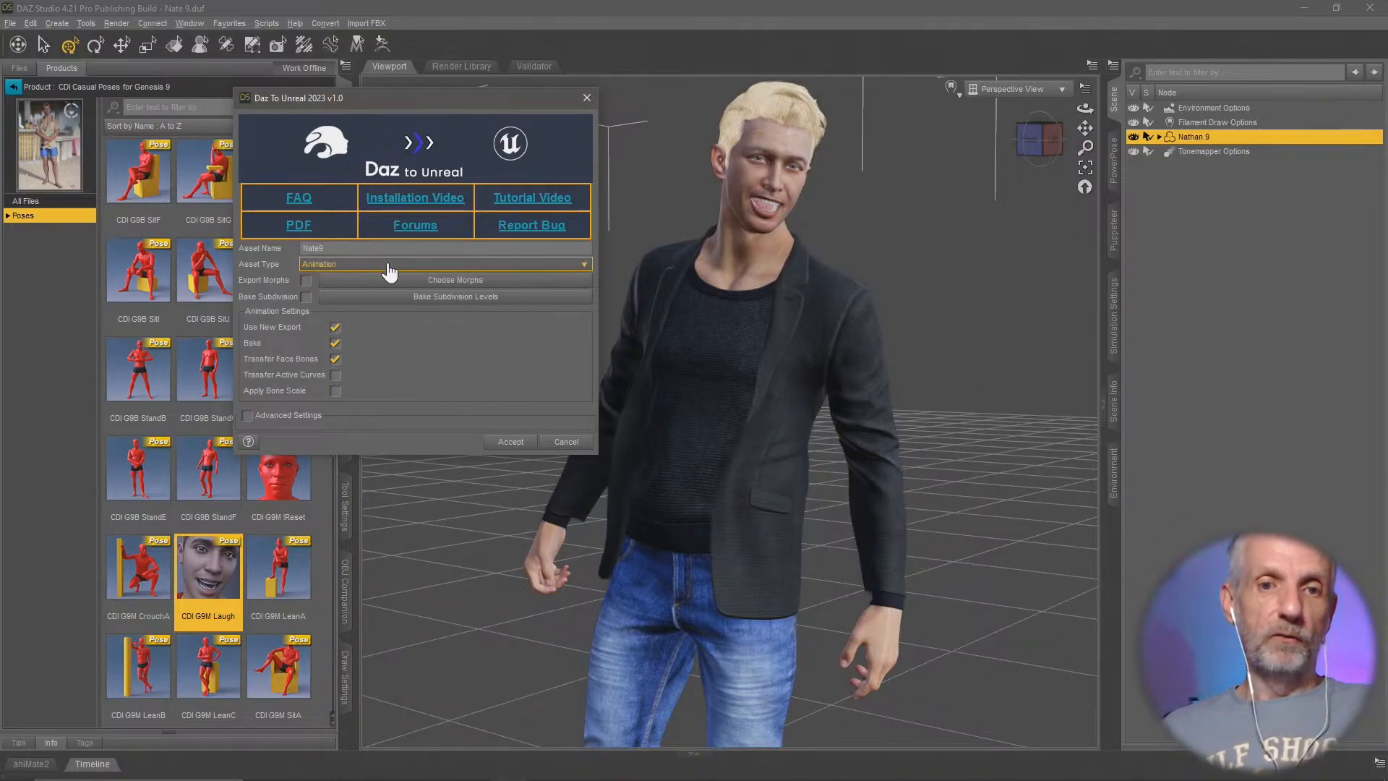
Step: Name the animation asset Standing1, export it to Unreal and close the export notice
{"action": "double_click", "coordinate": [288, 247]}
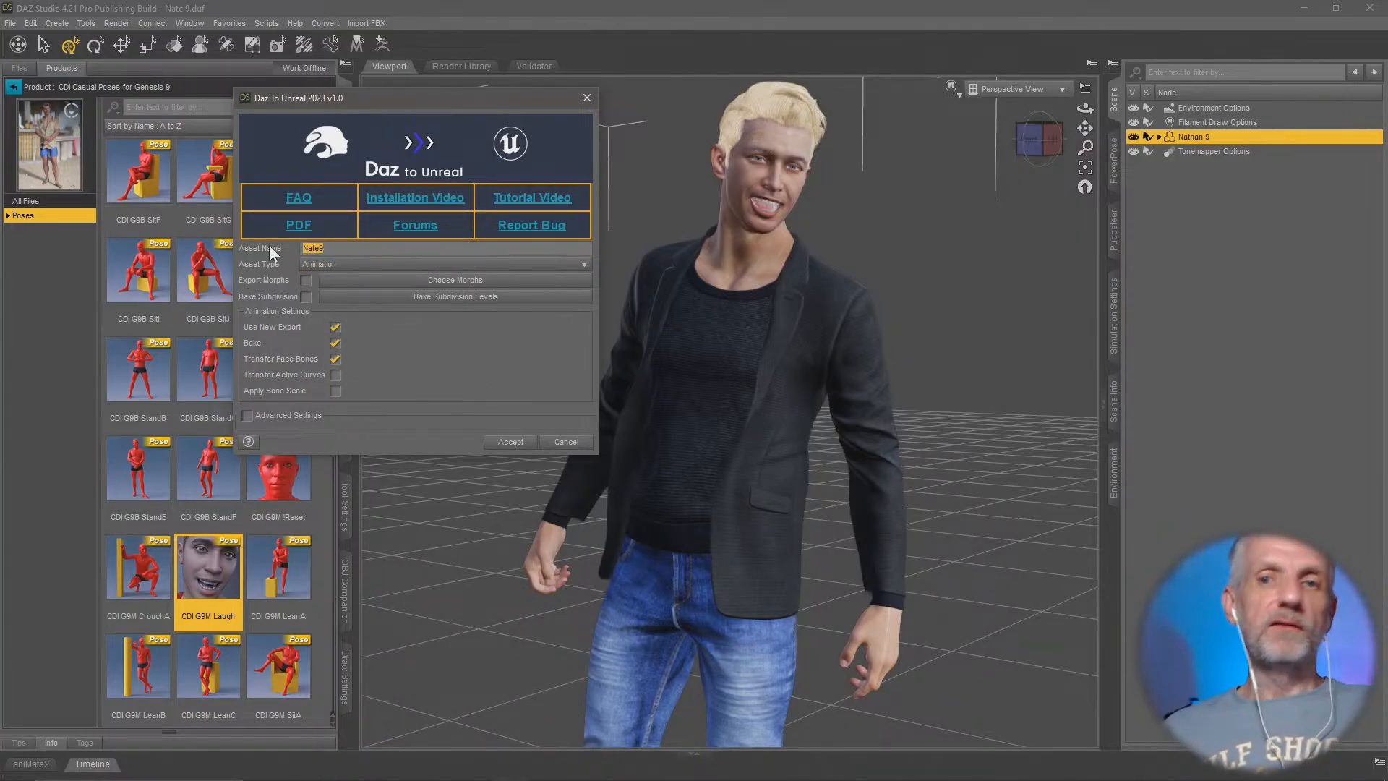
{"action": "type", "text": "Standing1"}
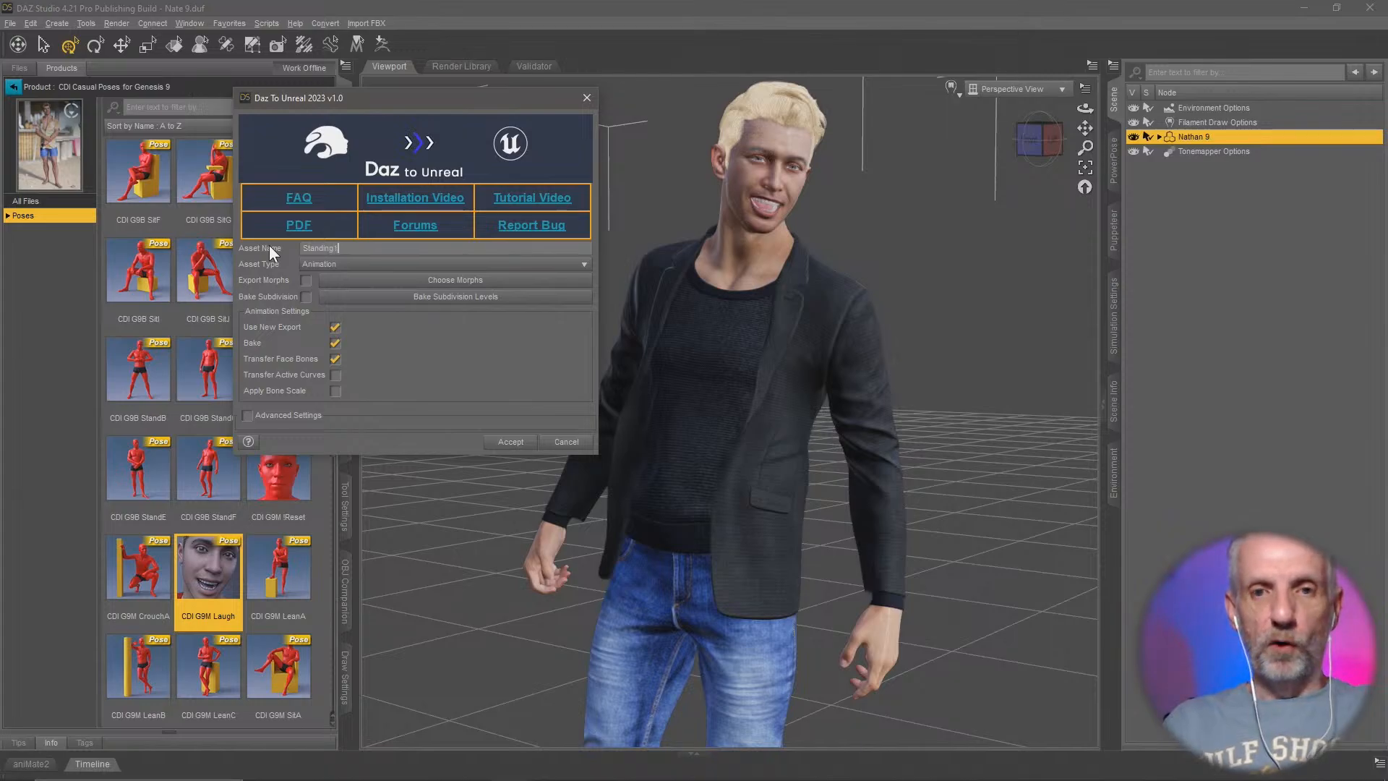
{"action": "left_click", "coordinate": [510, 443]}
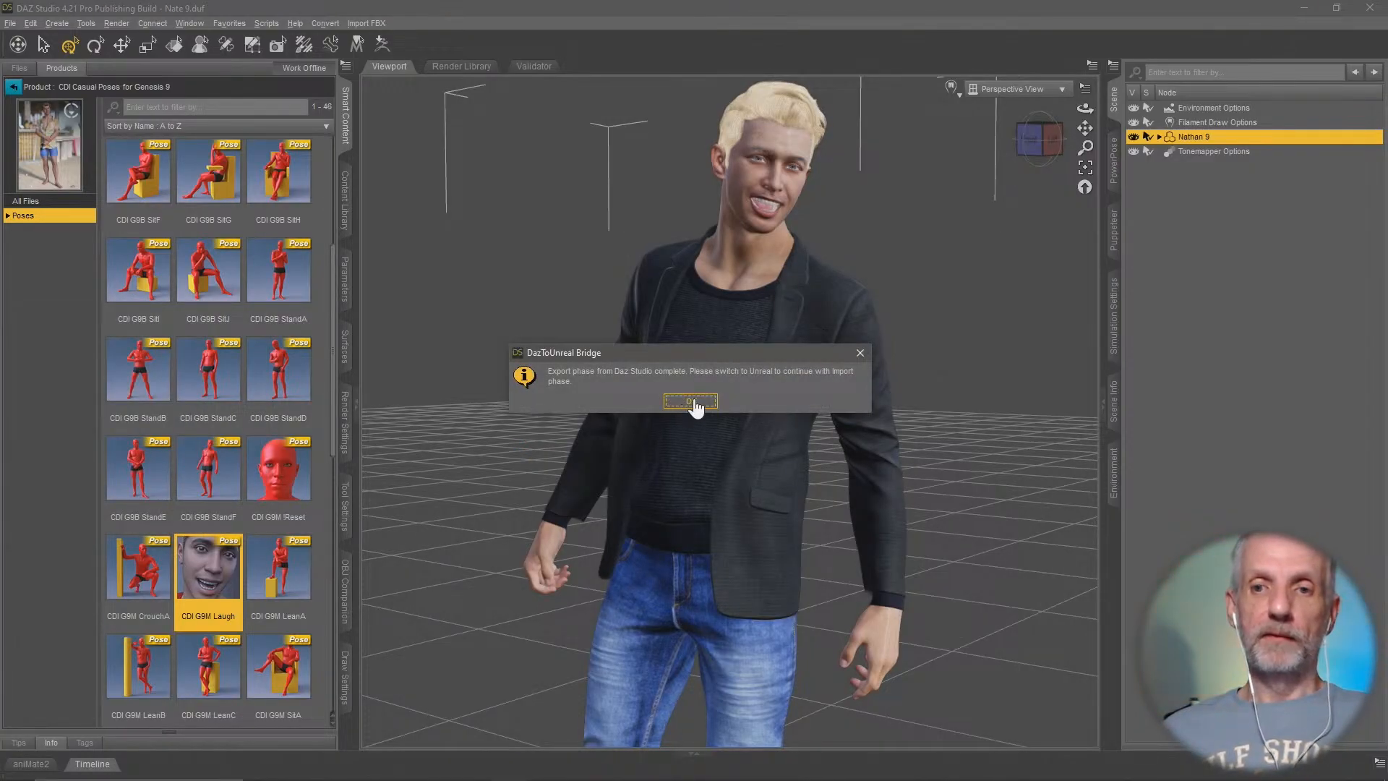
{"action": "left_click", "coordinate": [690, 402]}
Step: Switch to Unreal Engine and select the Nate9 character in the level
{"action": "key", "text": "alt+Tab"}
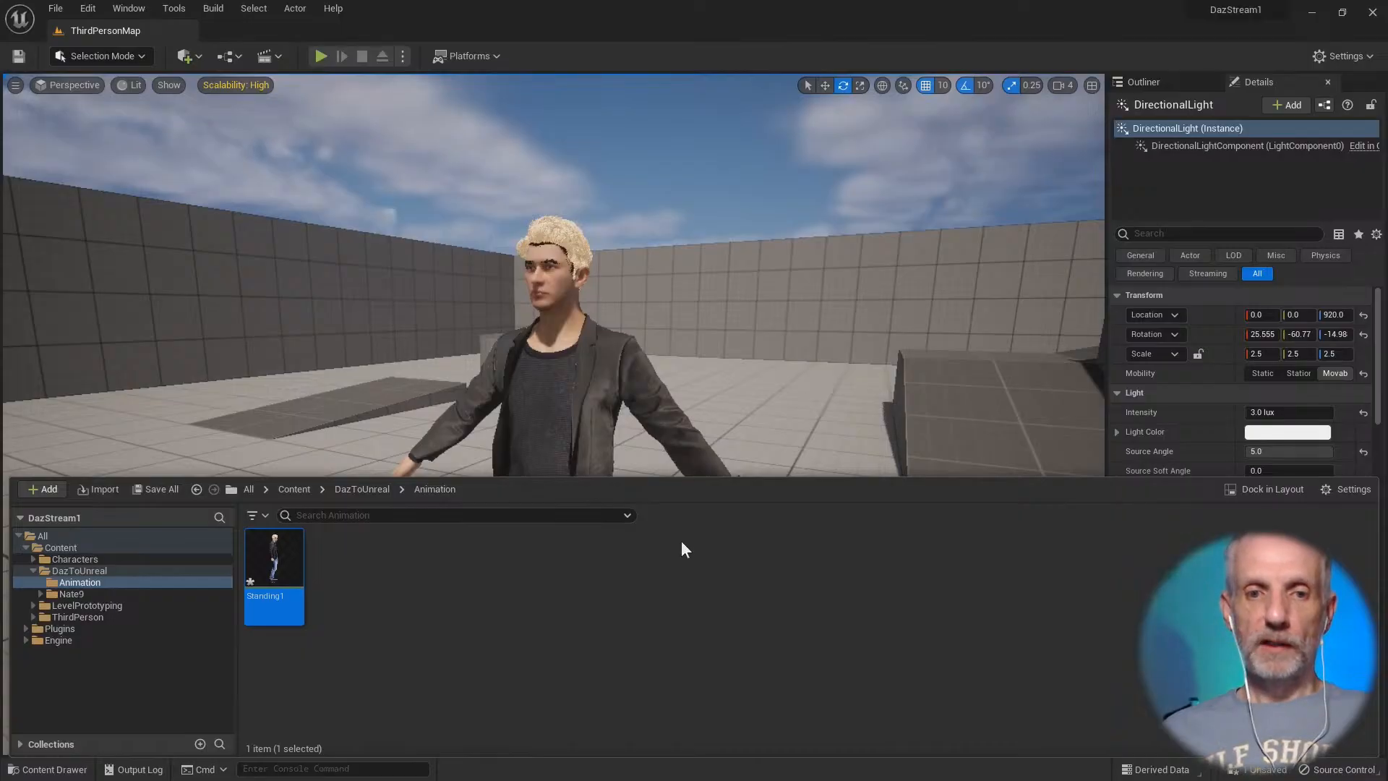
{"action": "mouse_move", "coordinate": [277, 566]}
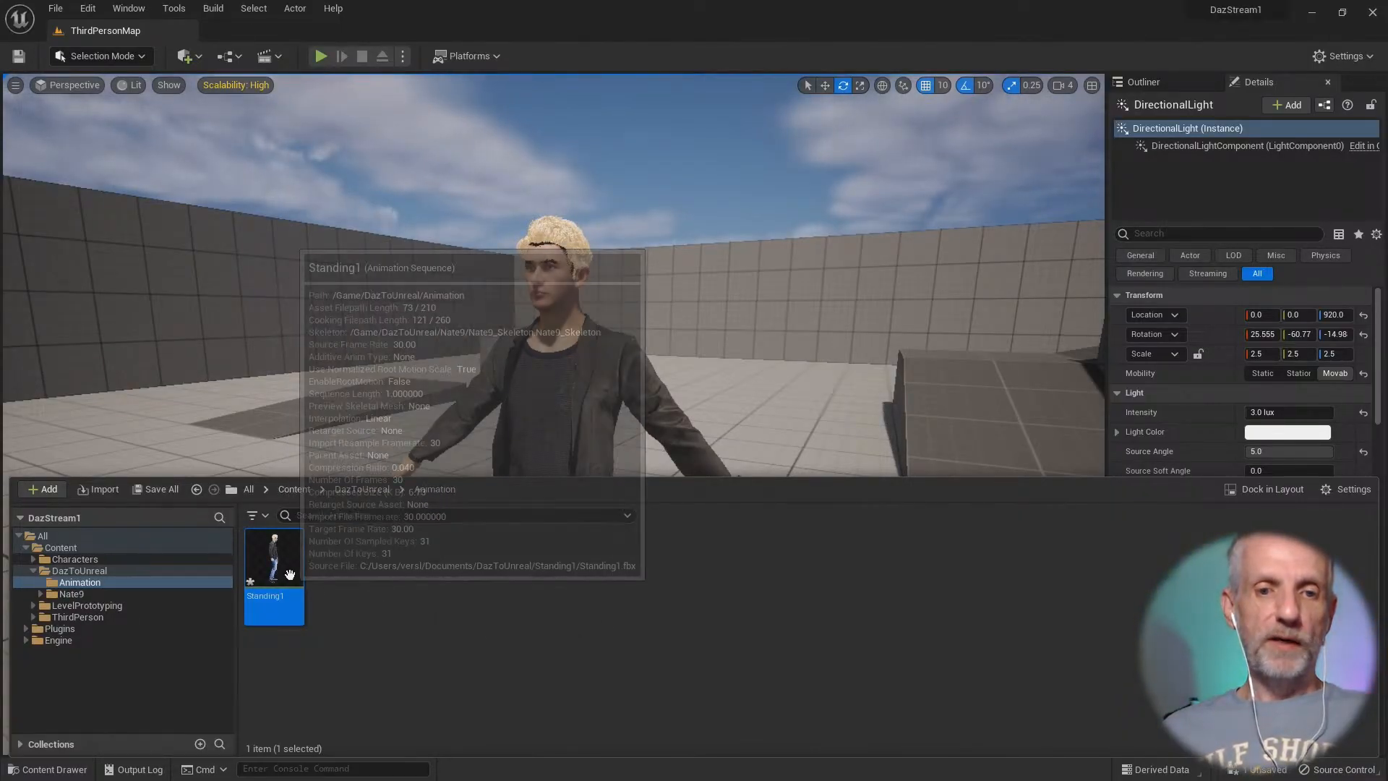
{"action": "right_click_drag", "start_coordinate": [662, 367], "coordinate": [623, 439]}
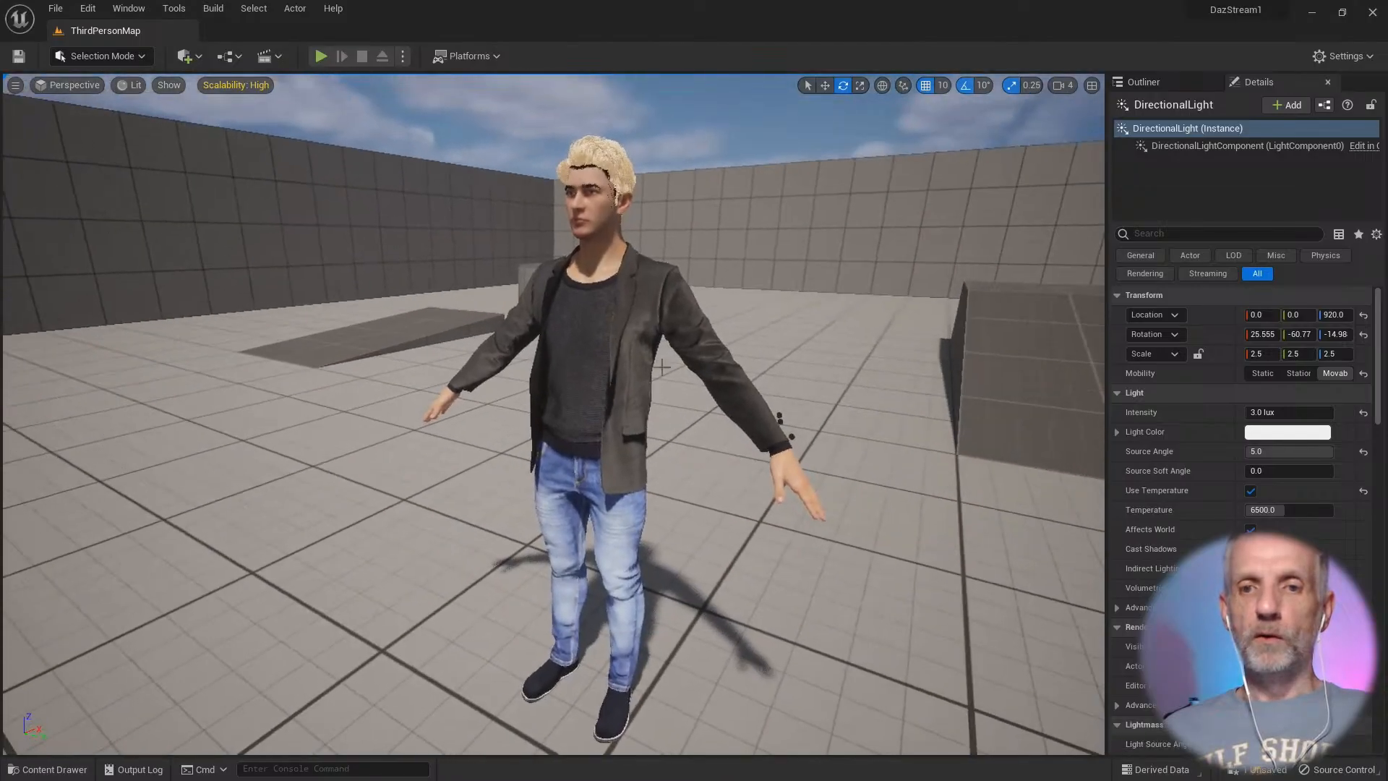
{"action": "left_click", "coordinate": [617, 314]}
{"action": "right_click_drag", "start_coordinate": [617, 315], "coordinate": [648, 305]}
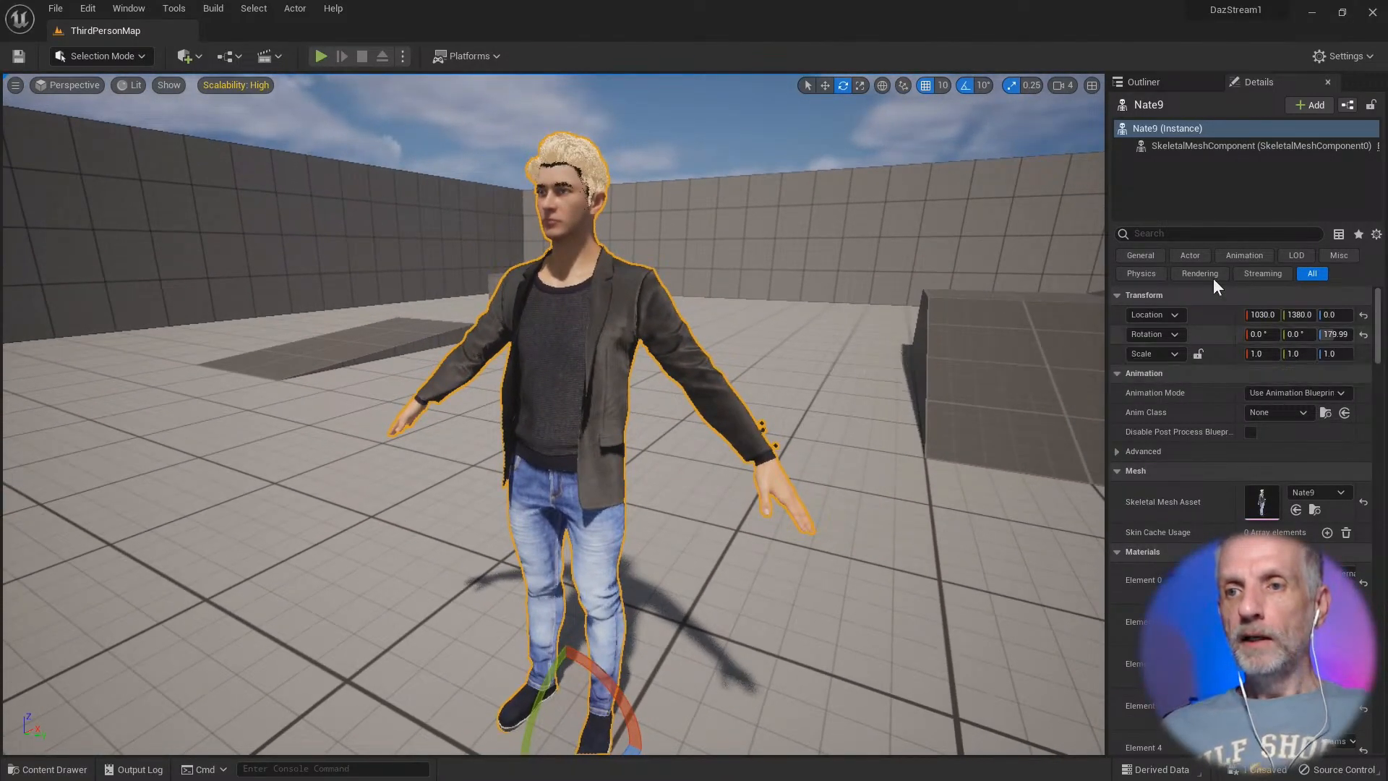
Step: Set Nate9's animation mode to Use Animation Asset and choose Standing1 as the animation to play
{"action": "scroll", "coordinate": [1216, 311], "scroll_direction": "down", "scroll_amount": 3}
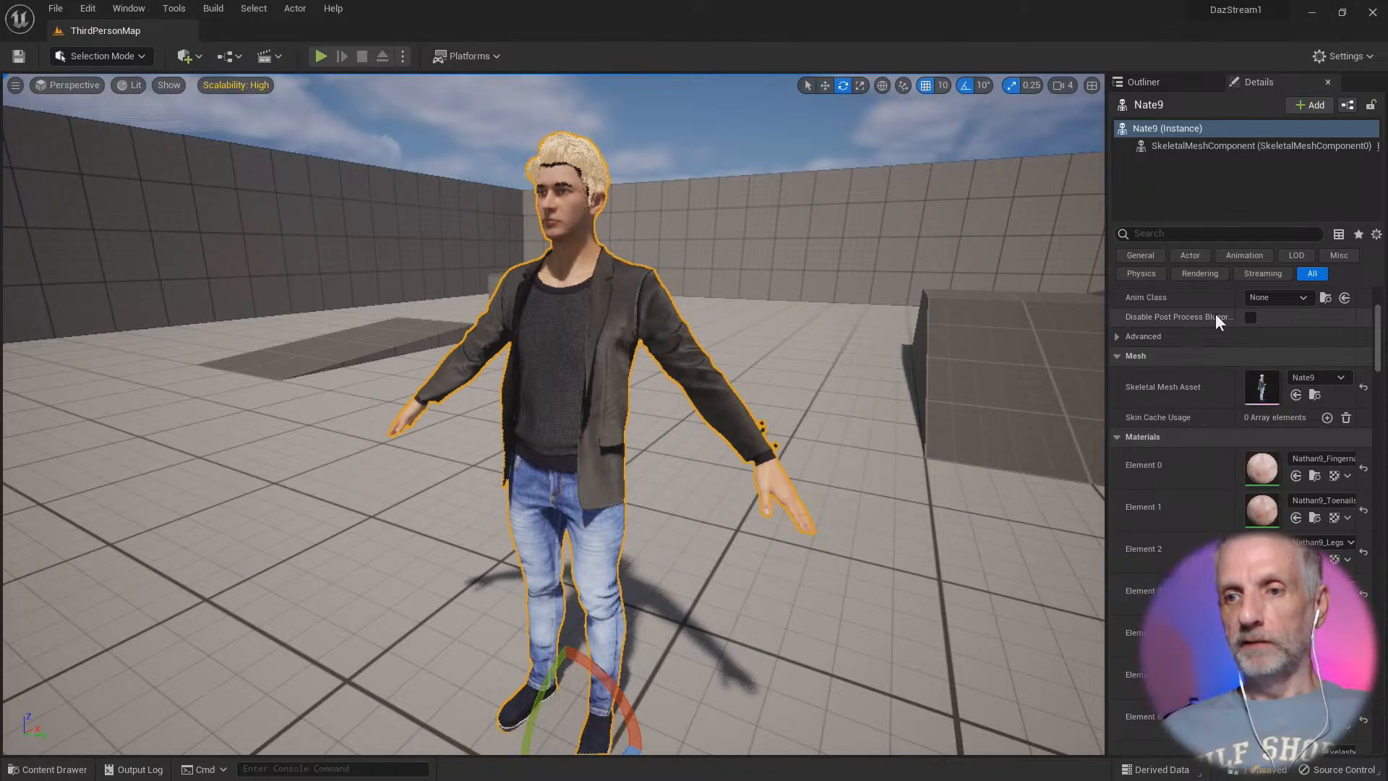
{"action": "scroll", "coordinate": [1216, 314], "scroll_direction": "down", "scroll_amount": 2}
{"action": "left_click", "coordinate": [1117, 390]}
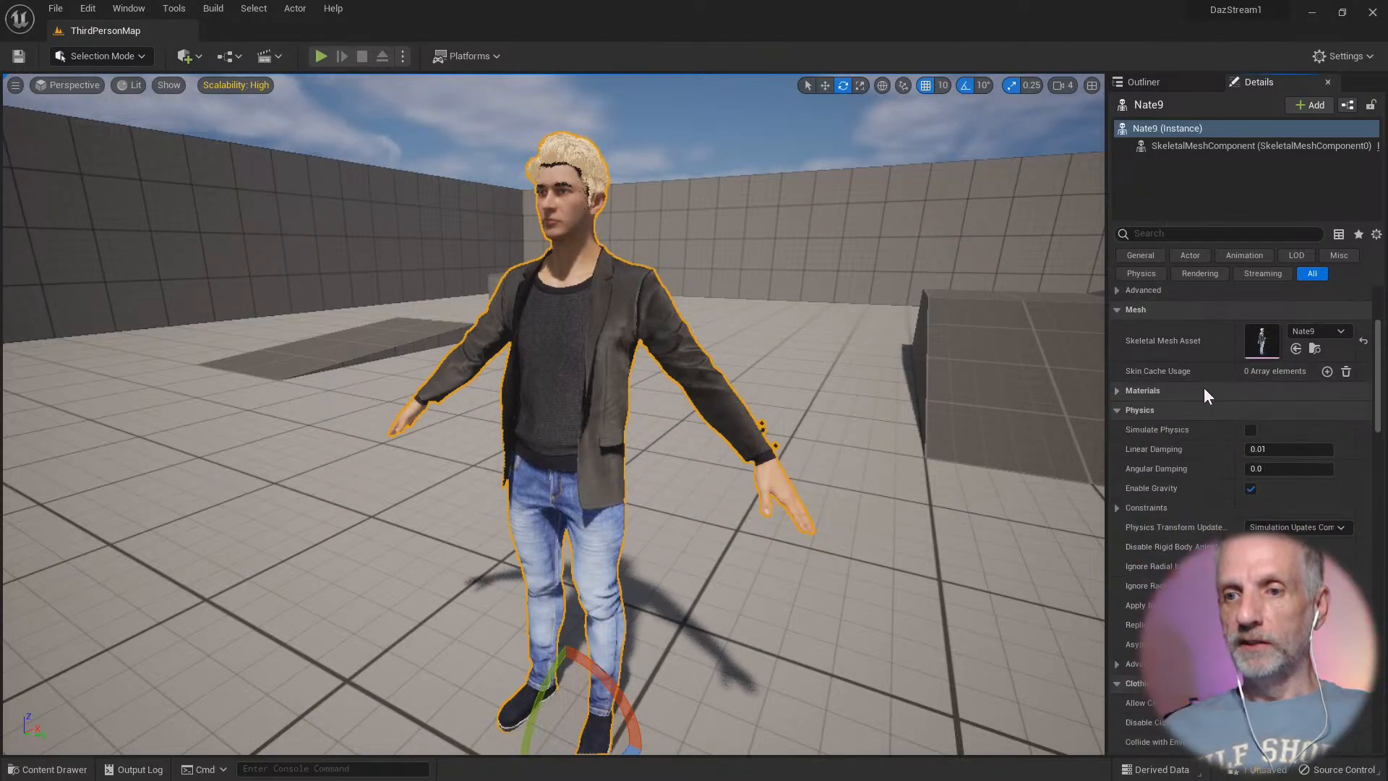
{"action": "scroll", "coordinate": [1261, 393], "scroll_direction": "up", "scroll_amount": 3}
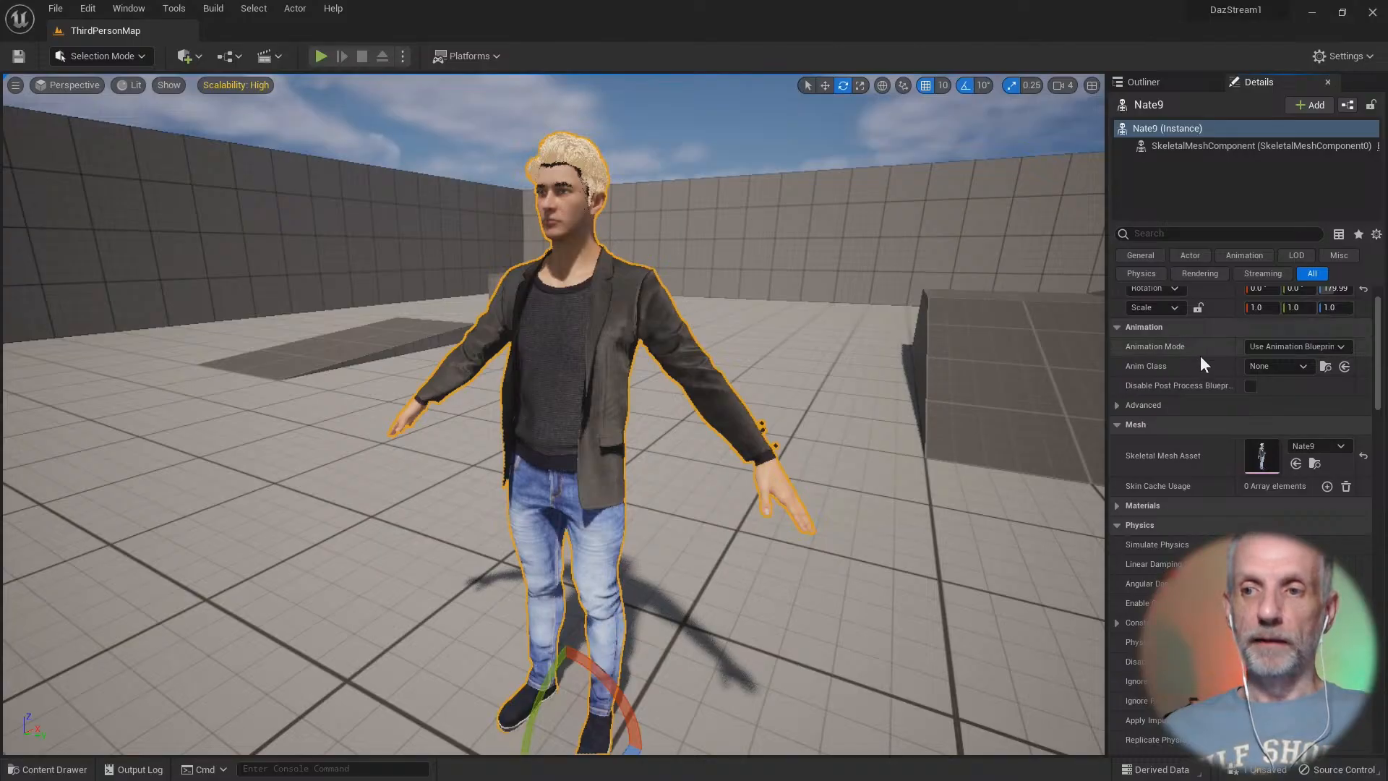
{"action": "left_click", "coordinate": [1312, 347]}
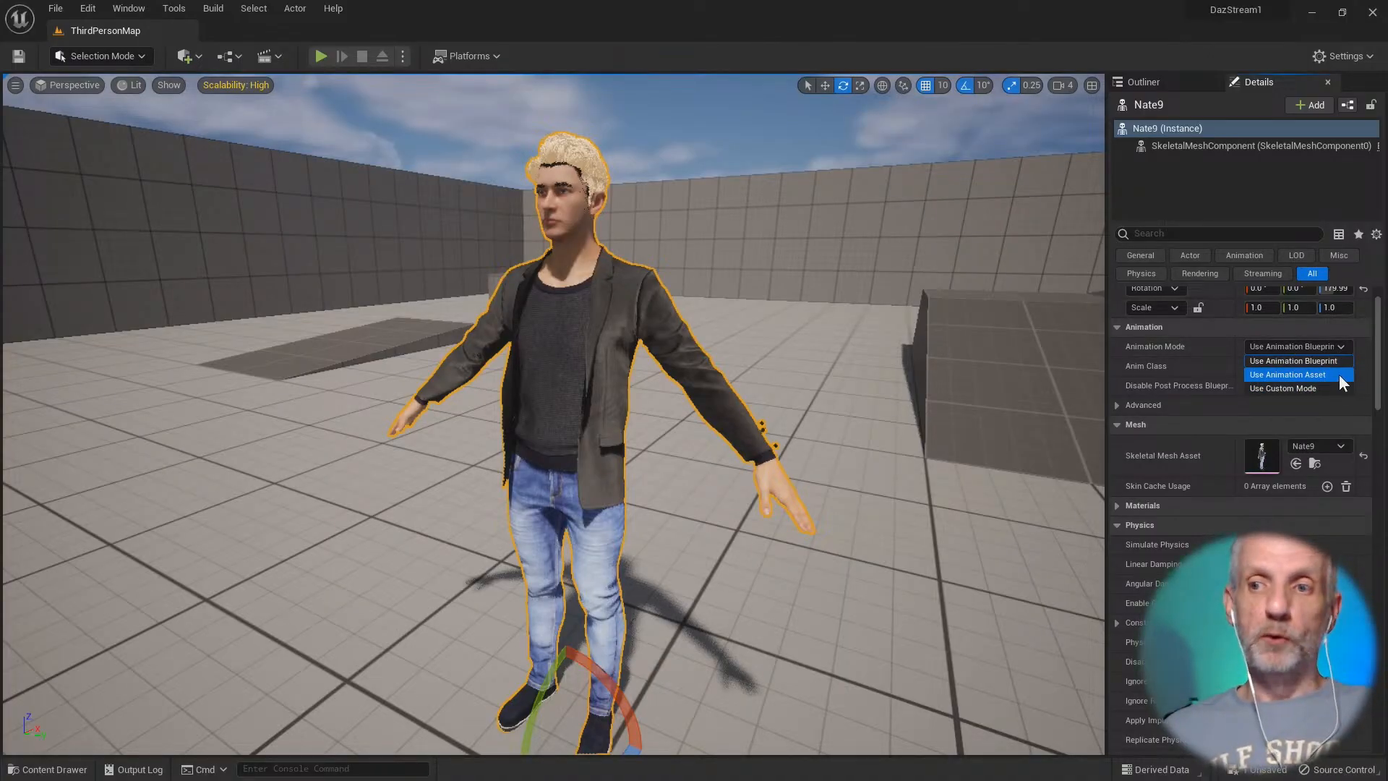
{"action": "left_click", "coordinate": [1339, 374]}
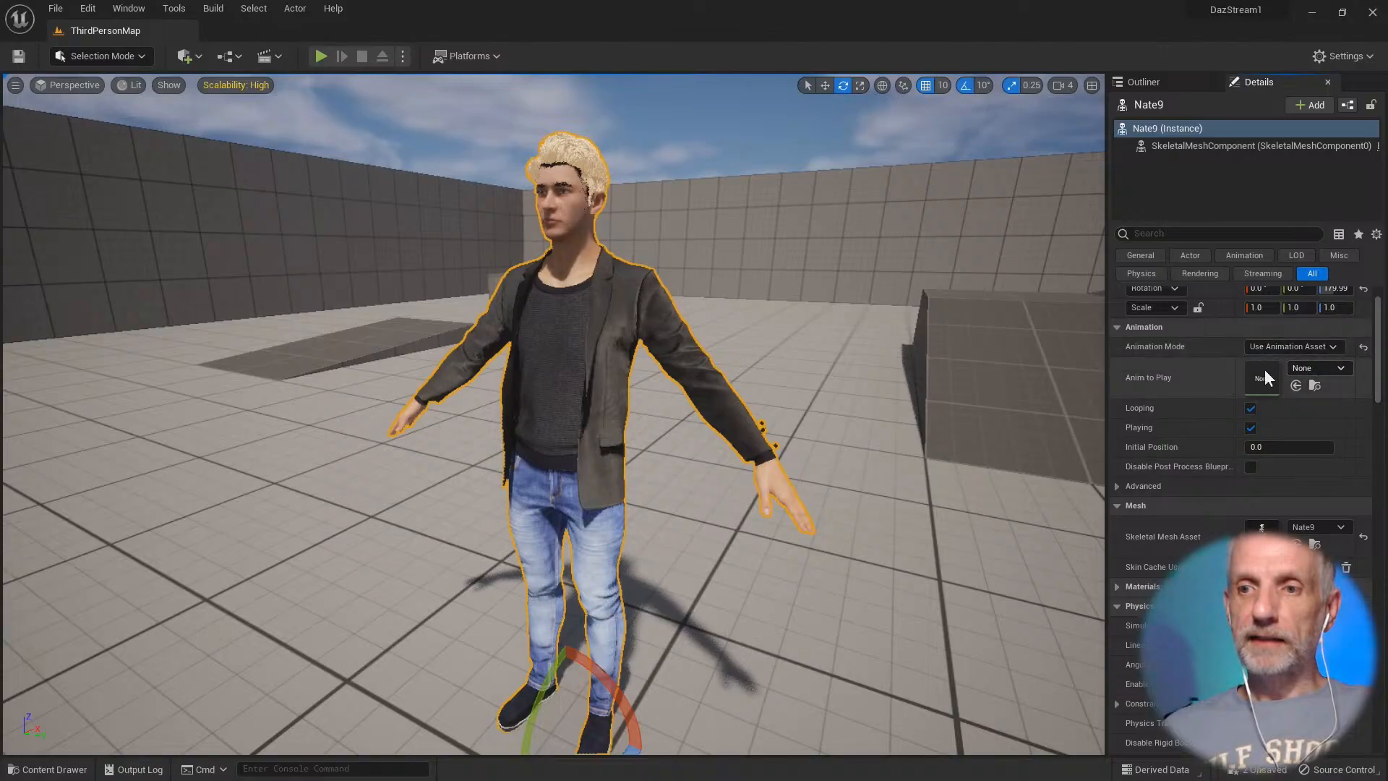
{"action": "left_click", "coordinate": [1340, 367]}
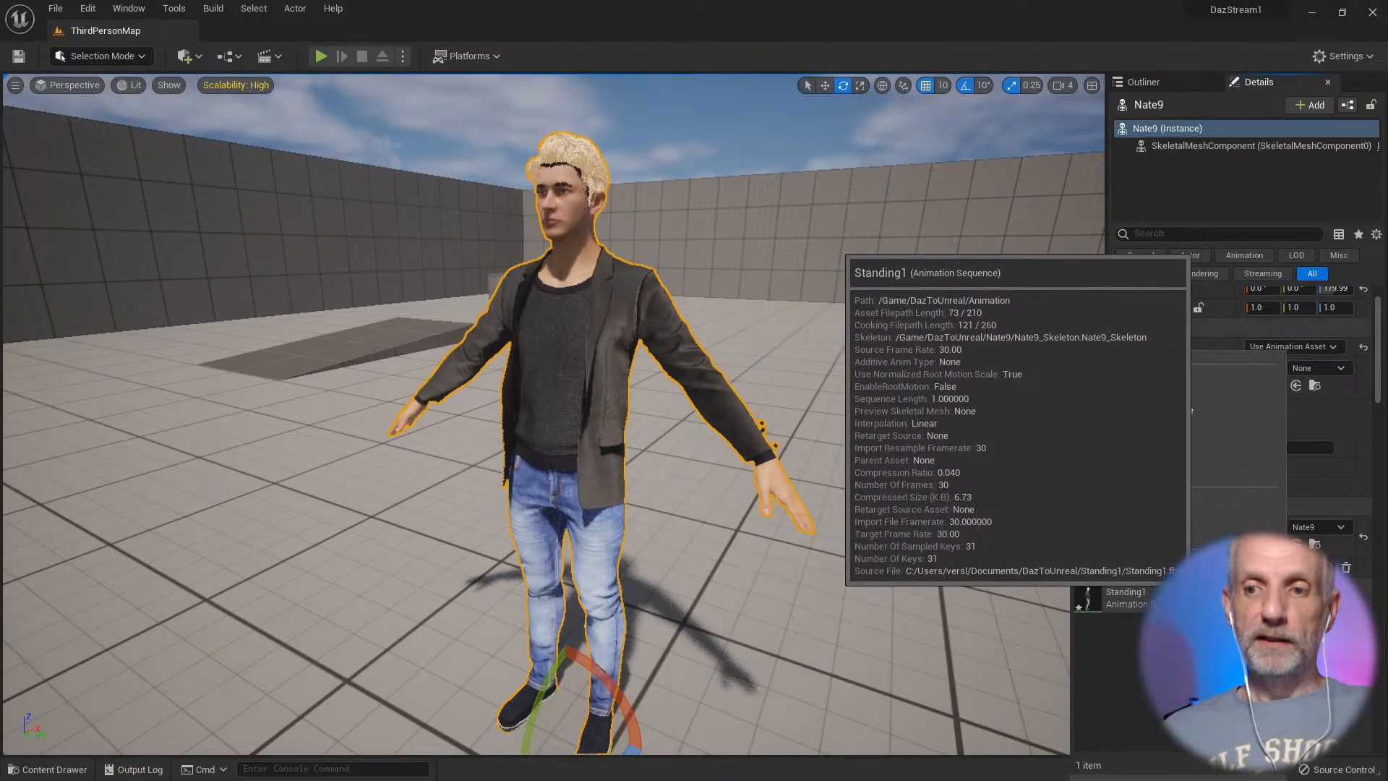
{"action": "left_click", "coordinate": [1106, 597]}
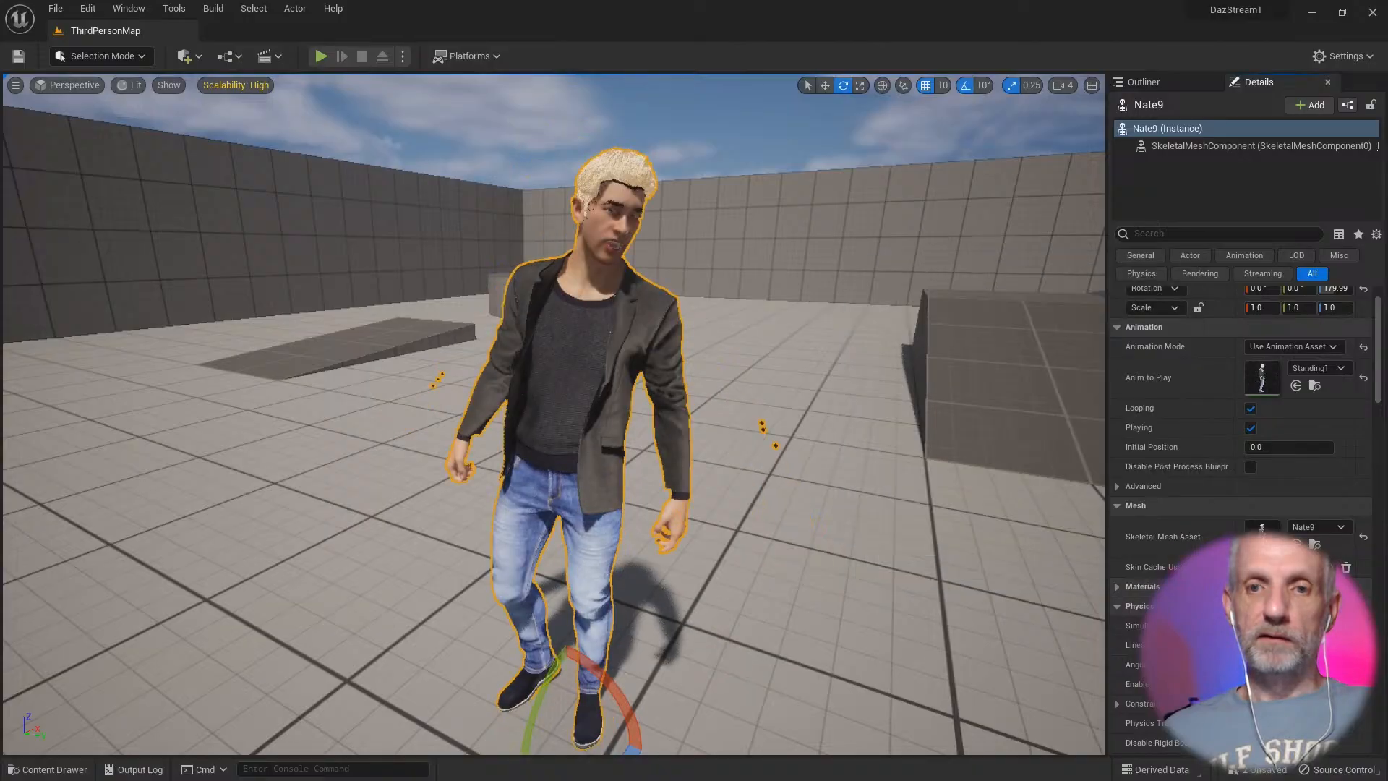
Step: Examine the posed Nate9 character in the level from several distances, heights and sides
{"action": "left_click_drag", "start_coordinate": [815, 403], "coordinate": [686, 408], "text": "alt"}
{"action": "key", "text": "w"}
{"action": "right_click_drag", "start_coordinate": [687, 409], "coordinate": [650, 411]}
{"action": "key", "text": "w"}
{"action": "key", "text": "s"}
{"action": "key", "text": "w"}
{"action": "key", "text": "d"}
{"action": "key", "text": "a"}
{"action": "key", "text": "s"}
{"action": "key", "text": "w"}
{"action": "key", "text": "d"}
{"action": "key", "text": "a"}
{"action": "key", "text": "e"}
{"action": "key", "text": "w"}
{"action": "key", "text": "s"}
{"action": "key", "text": "q"}
{"action": "key", "text": "s"}
{"action": "key", "text": "q"}
{"action": "key", "text": "e"}
{"action": "key", "text": "d"}
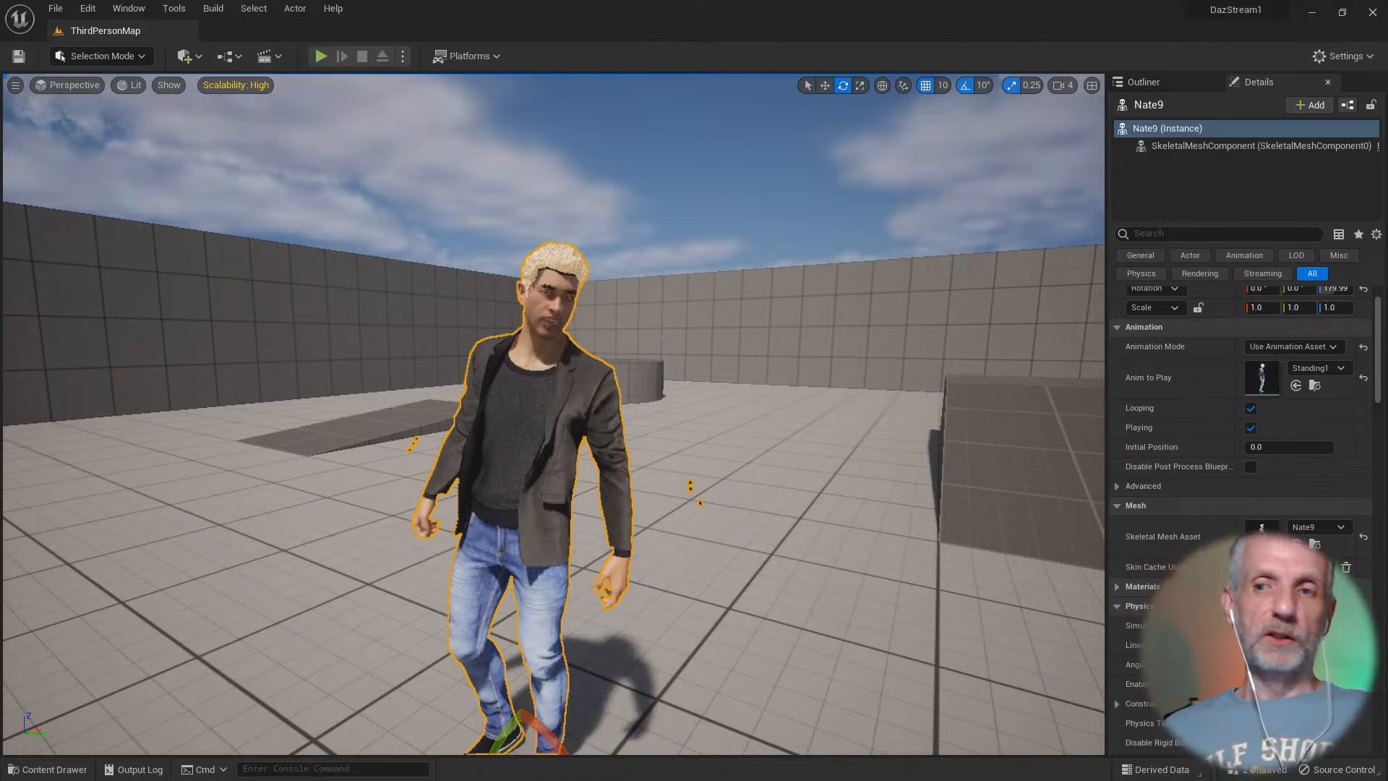
Step: Switch to DAZ Studio and restore Nathan 9's default figure pose
{"action": "key", "text": "alt+Tab"}
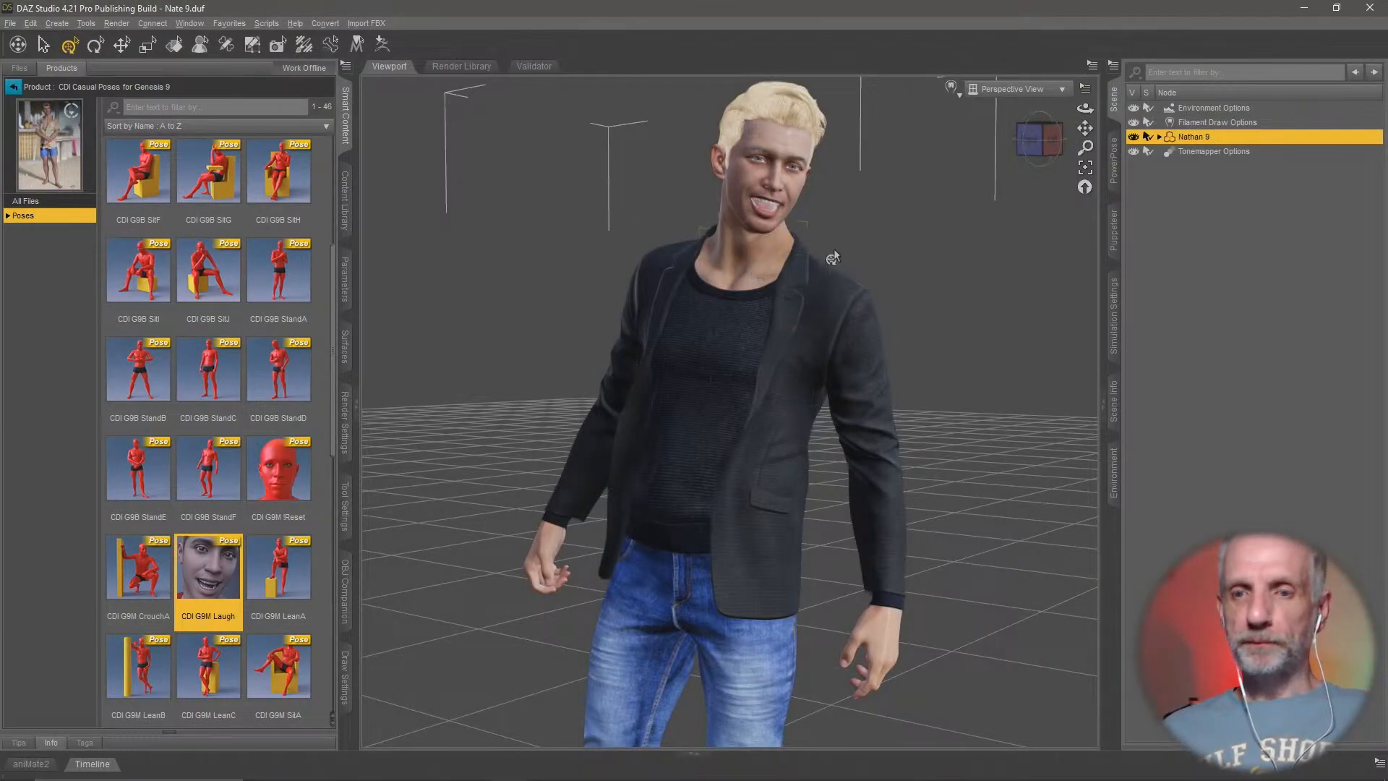
{"action": "left_click", "coordinate": [31, 23]}
{"action": "mouse_move", "coordinate": [148, 178]}
{"action": "mouse_move", "coordinate": [154, 154]}
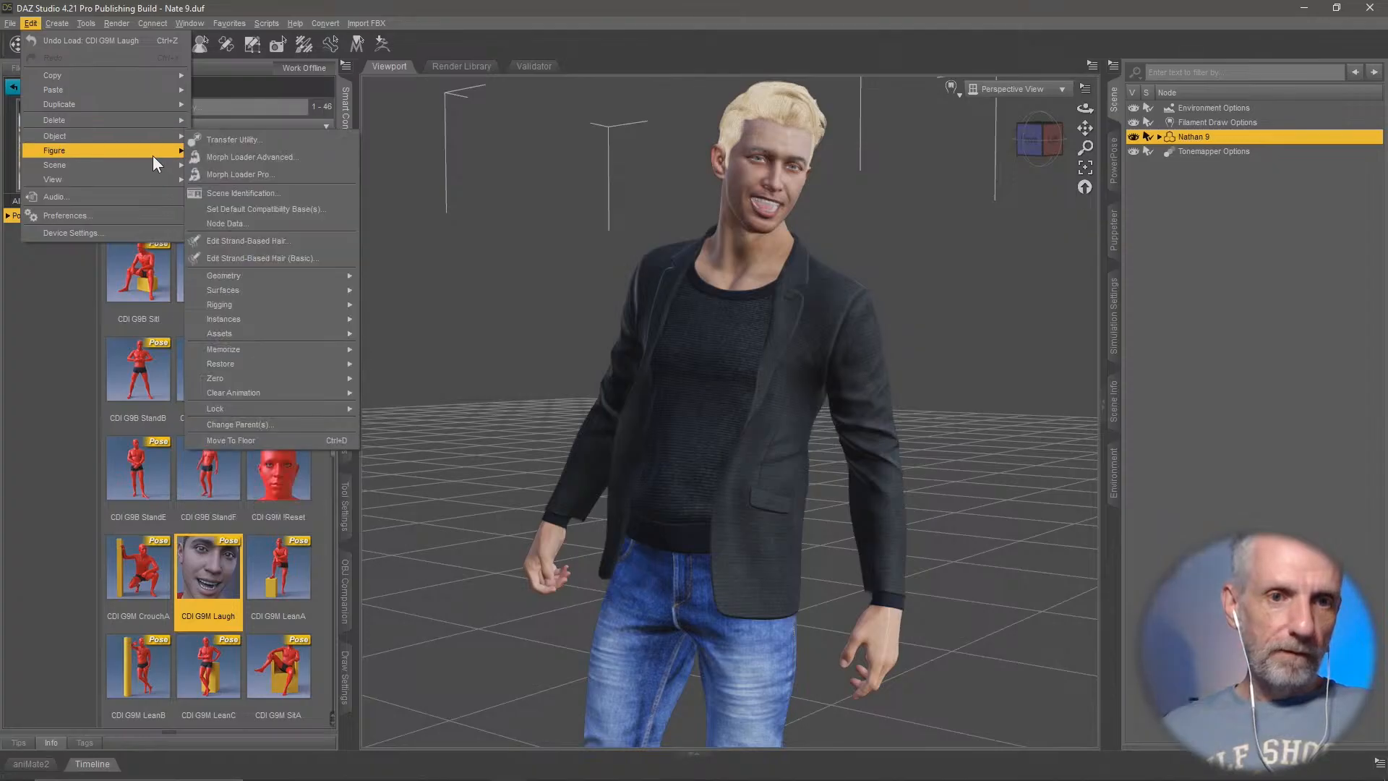
{"action": "mouse_move", "coordinate": [308, 370]}
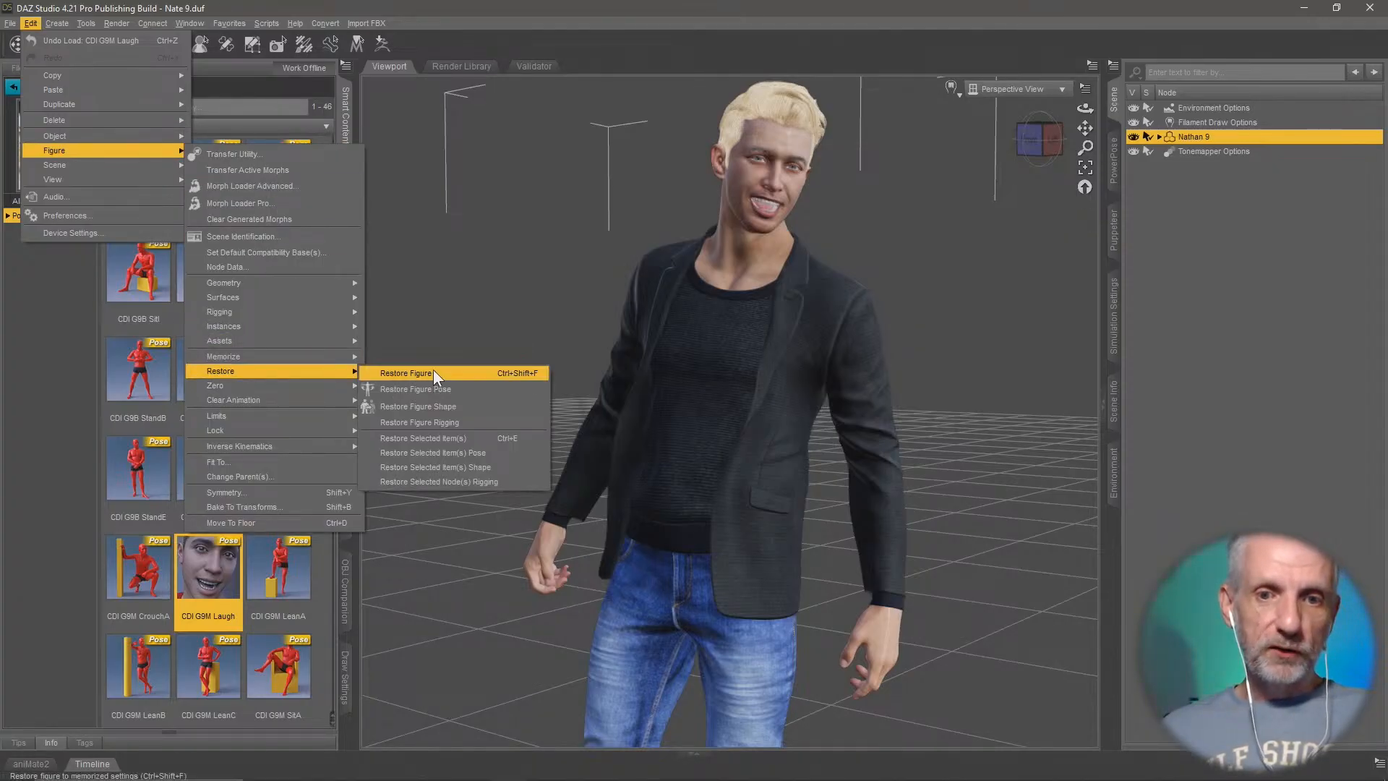
{"action": "left_click", "coordinate": [457, 386]}
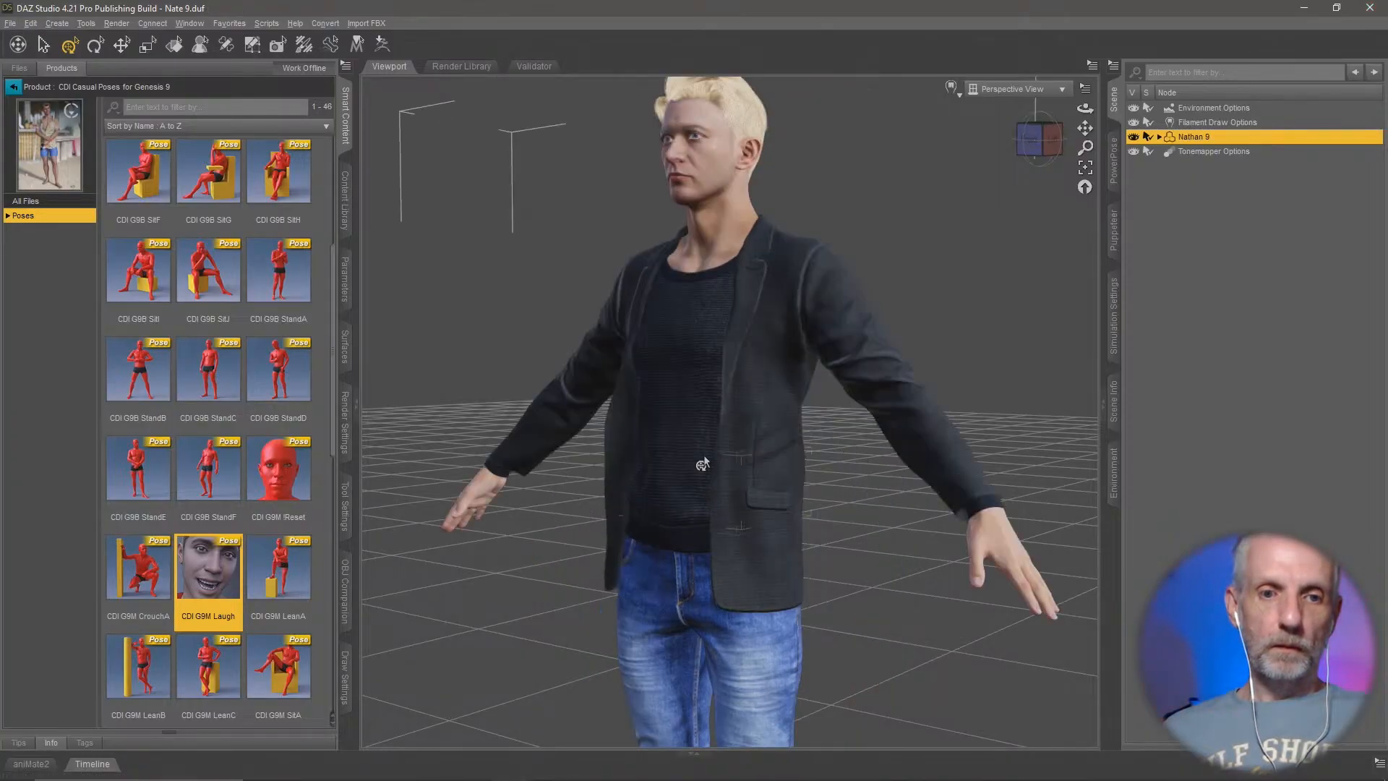
Step: Try the CDI G9B StandD pose on Nathan 9 and replace it with the CDI G9B StandA pose
{"action": "double_click", "coordinate": [289, 379]}
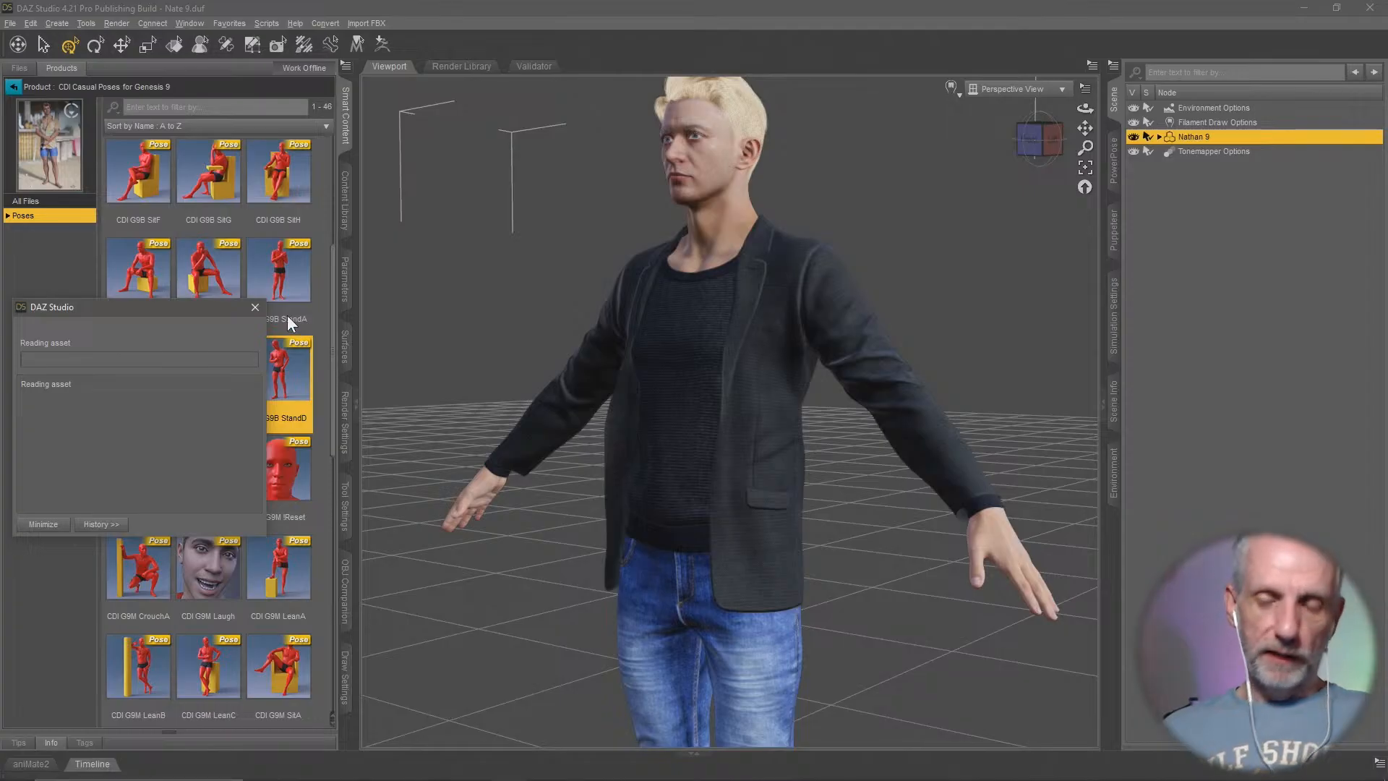
{"action": "left_click", "coordinate": [630, 392]}
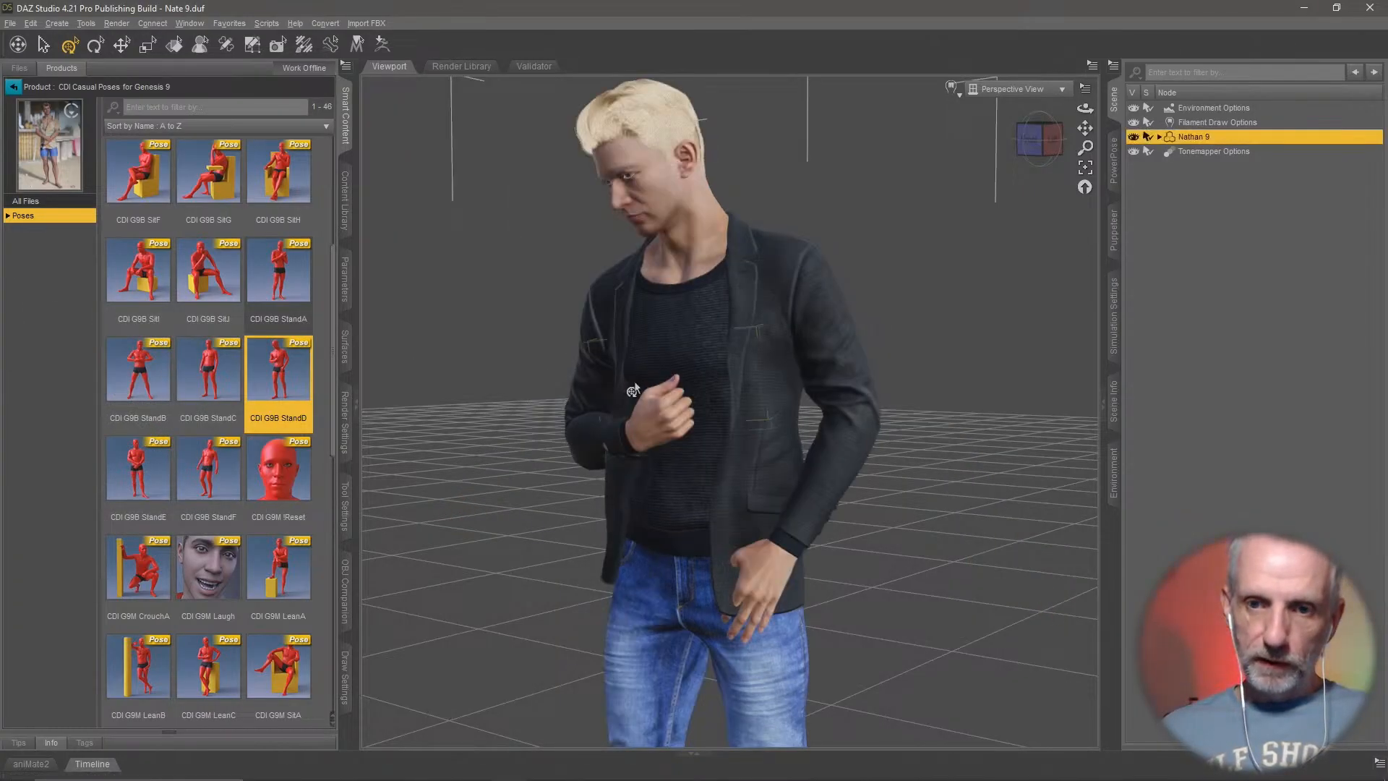
{"action": "double_click", "coordinate": [273, 266]}
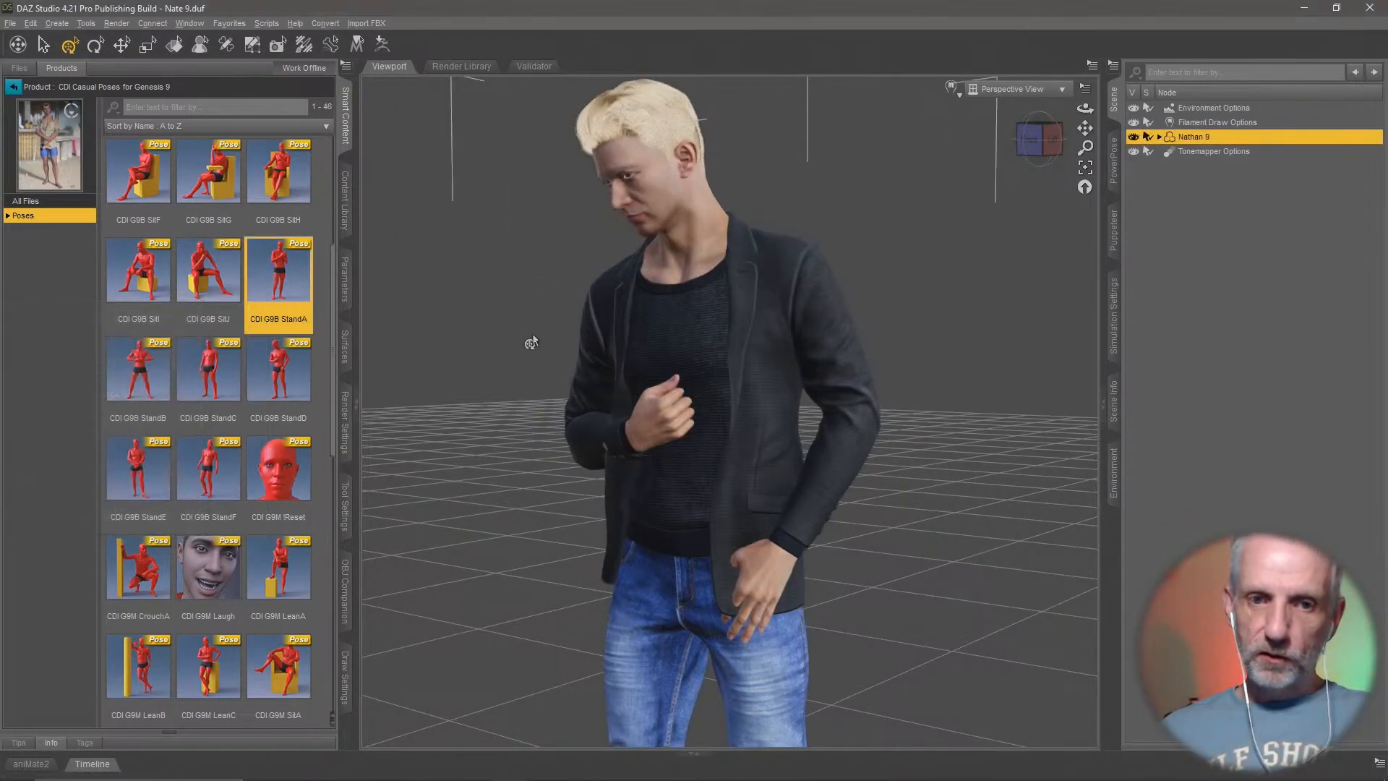
{"action": "middle_click_drag", "start_coordinate": [545, 350], "coordinate": [527, 309]}
{"action": "scroll", "coordinate": [555, 338], "scroll_direction": "up", "scroll_amount": 5}
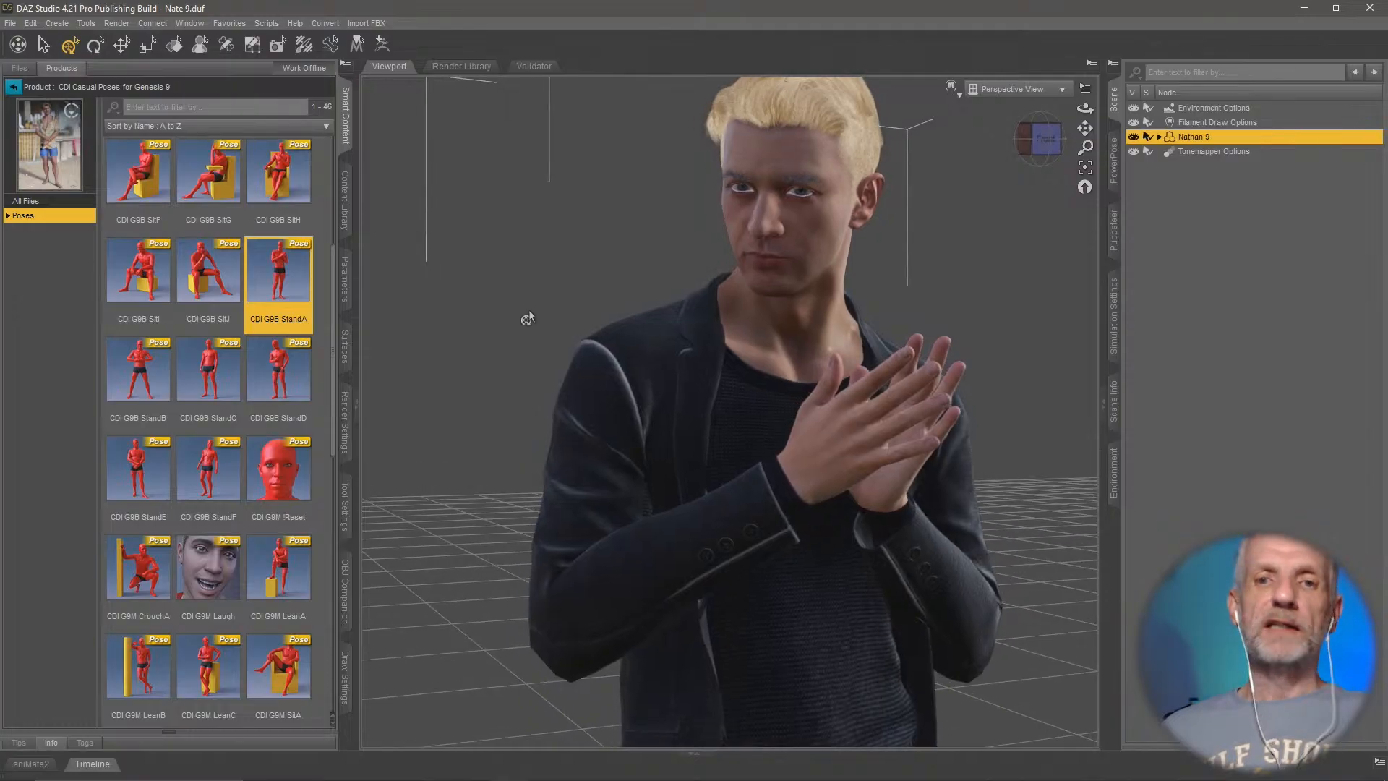
Step: Set Nathan 9's Incredulous facial expression to 100%
{"action": "left_click", "coordinate": [345, 279]}
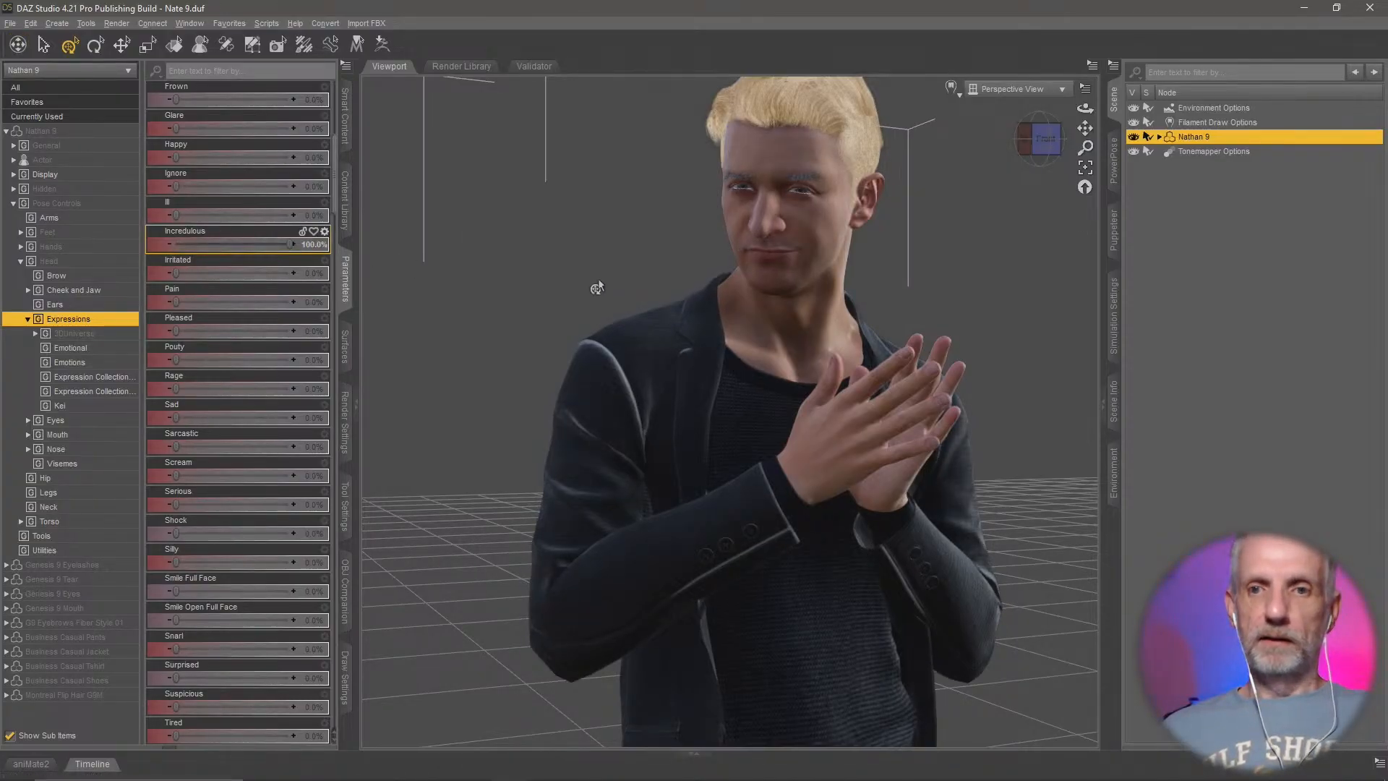
{"action": "scroll", "coordinate": [597, 279], "scroll_direction": "up", "scroll_amount": 3}
{"action": "scroll", "coordinate": [600, 282], "scroll_direction": "down", "scroll_amount": 4}
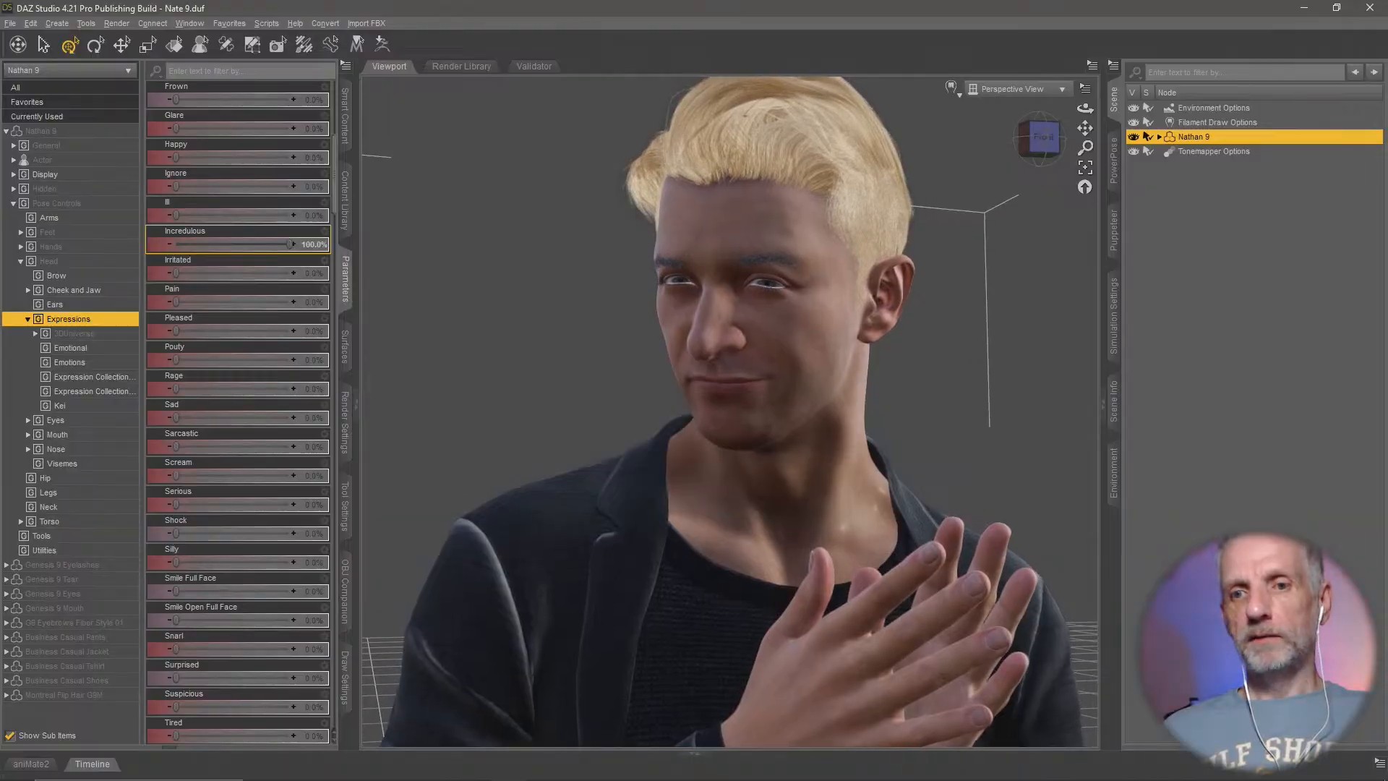
{"action": "middle_click_drag", "start_coordinate": [606, 291], "coordinate": [613, 297]}
{"action": "scroll", "coordinate": [613, 289], "scroll_direction": "down", "scroll_amount": 2}
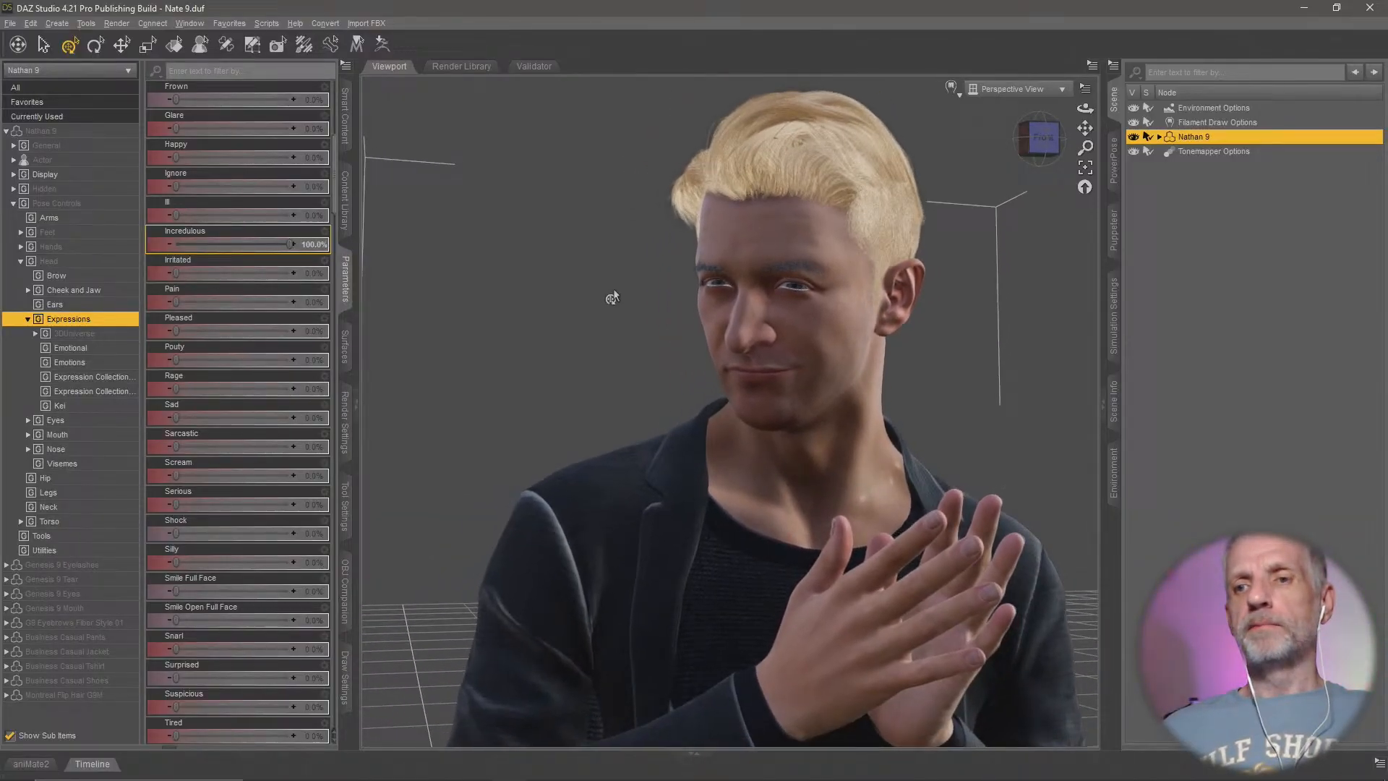
Step: Start a Daz to Unreal transfer of the posed Nathan 9 figure with the asset type Animation
{"action": "left_click", "coordinate": [6, 24]}
{"action": "mouse_move", "coordinate": [88, 212]}
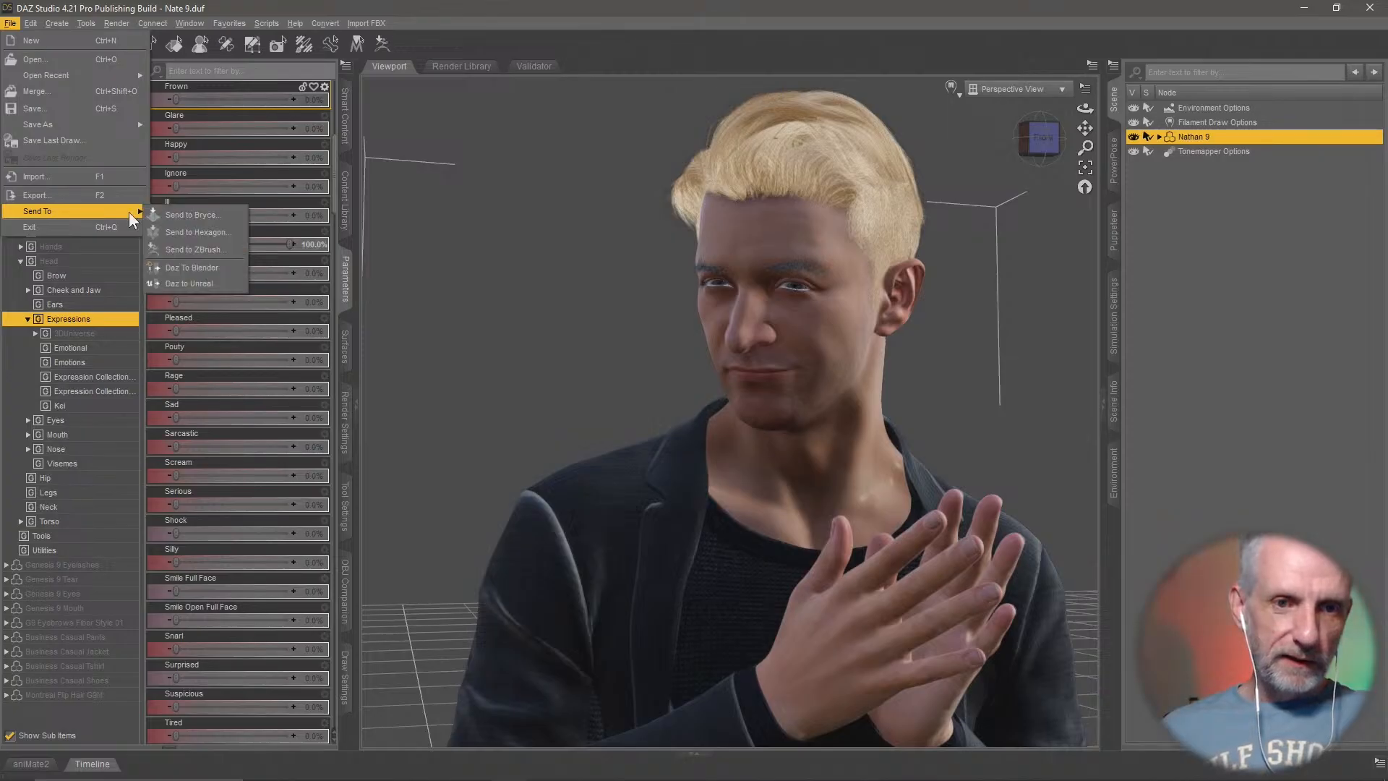
{"action": "left_click", "coordinate": [217, 283]}
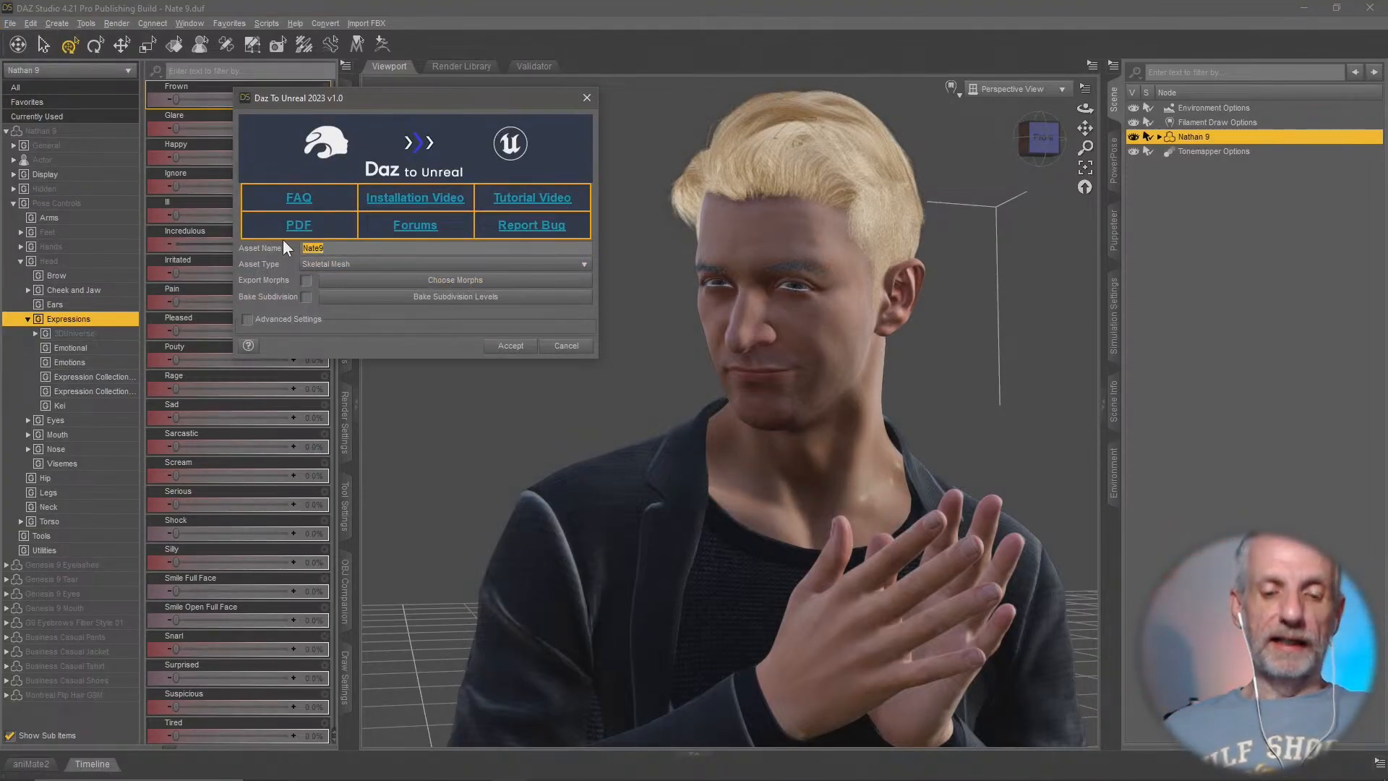
{"action": "left_click", "coordinate": [323, 264]}
{"action": "left_click", "coordinate": [333, 276]}
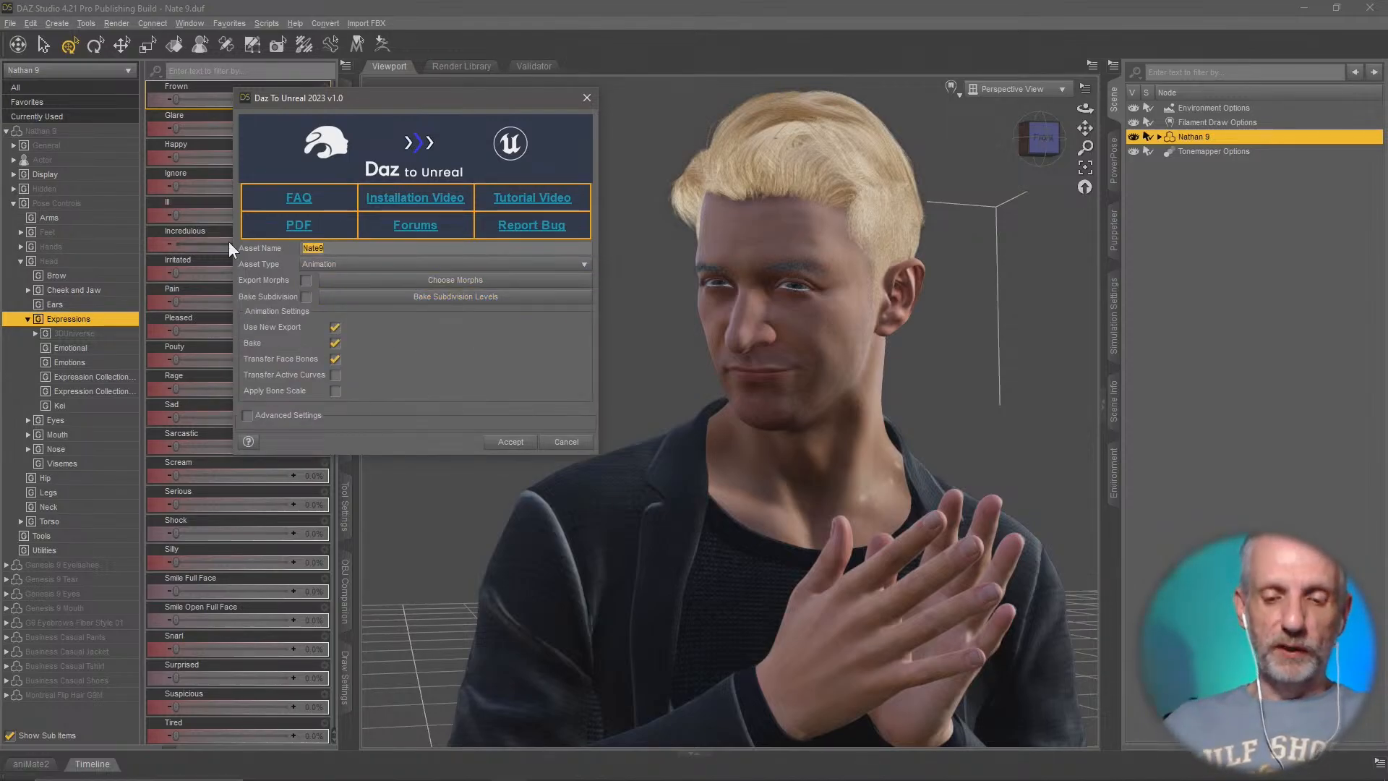
Step: Name the animation asset Incredulous and export it from DAZ Studio to Unreal
{"action": "type", "text": "Incred"}
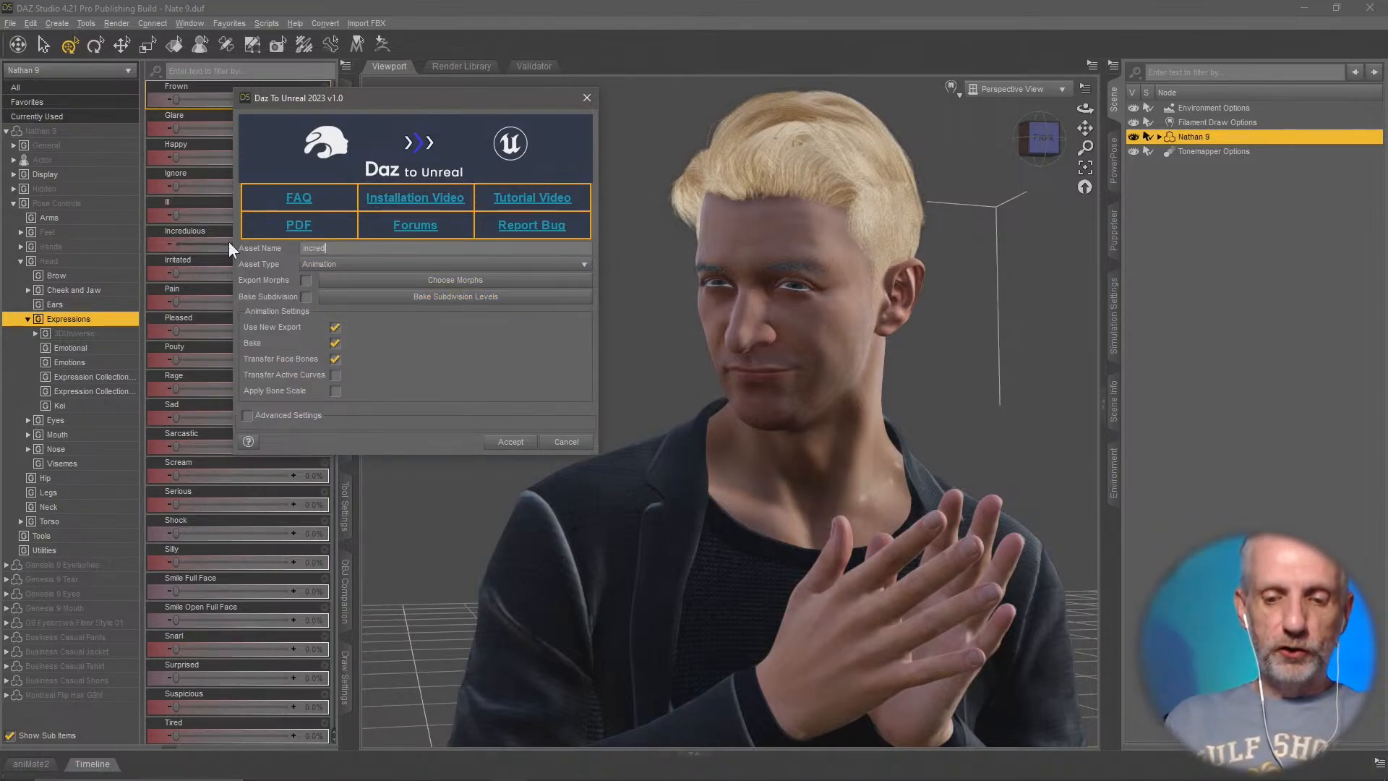
{"action": "type", "text": "ulous"}
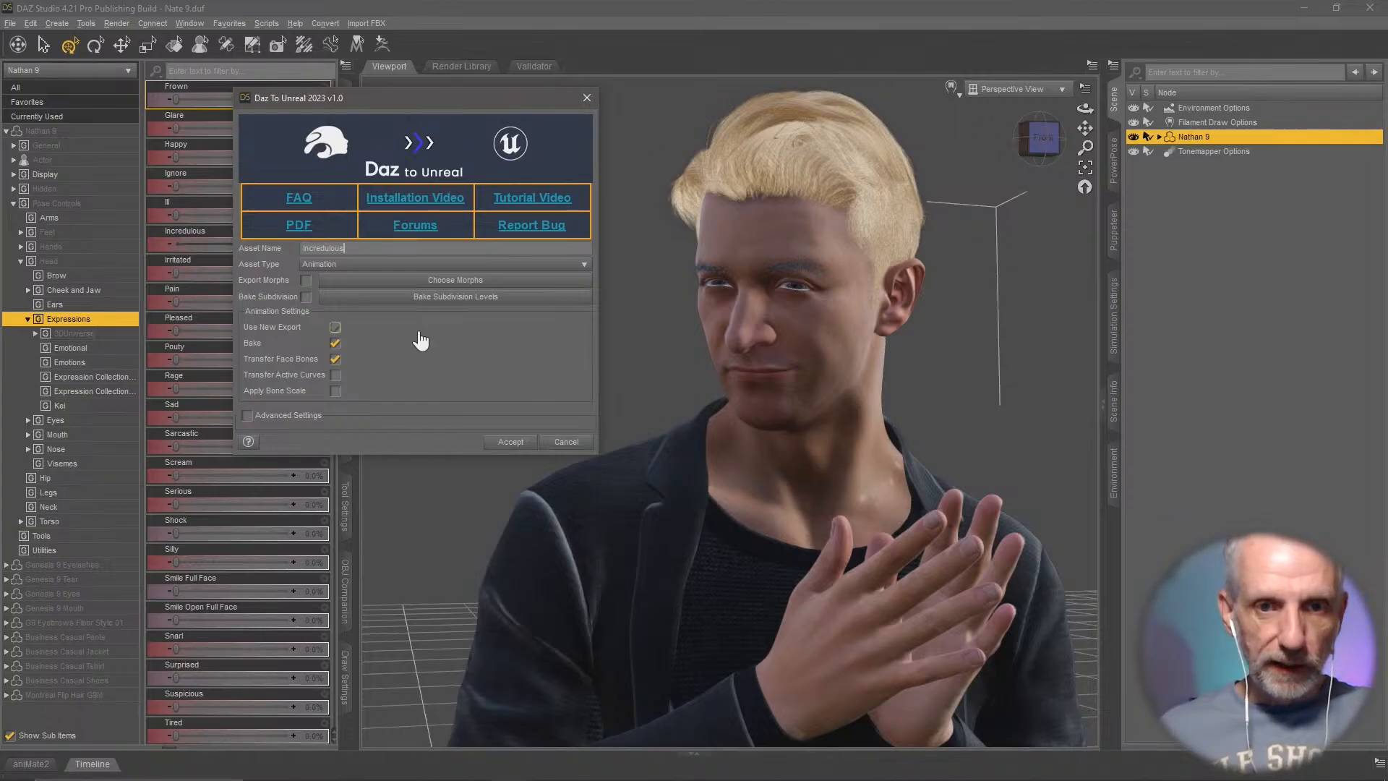
{"action": "double_click", "coordinate": [371, 244]}
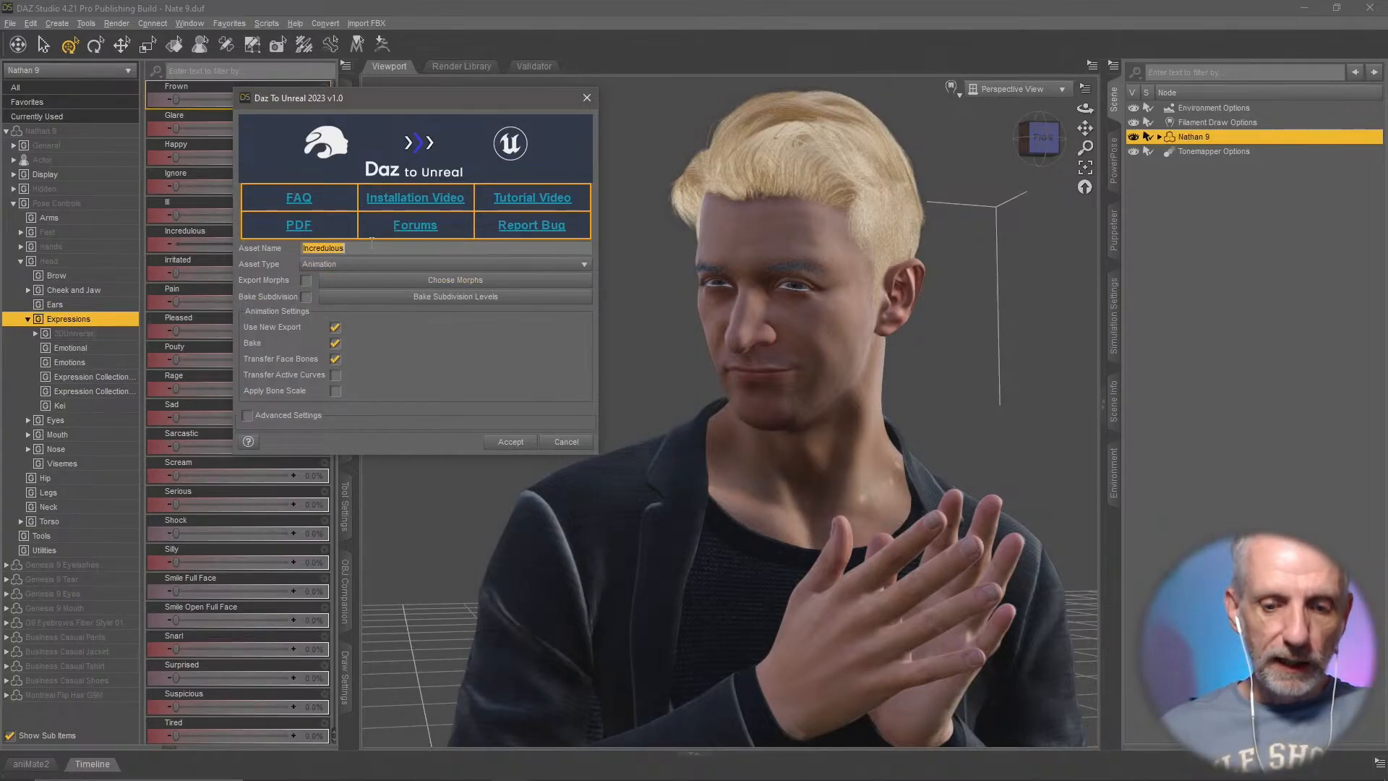
{"action": "type", "text": "In"}
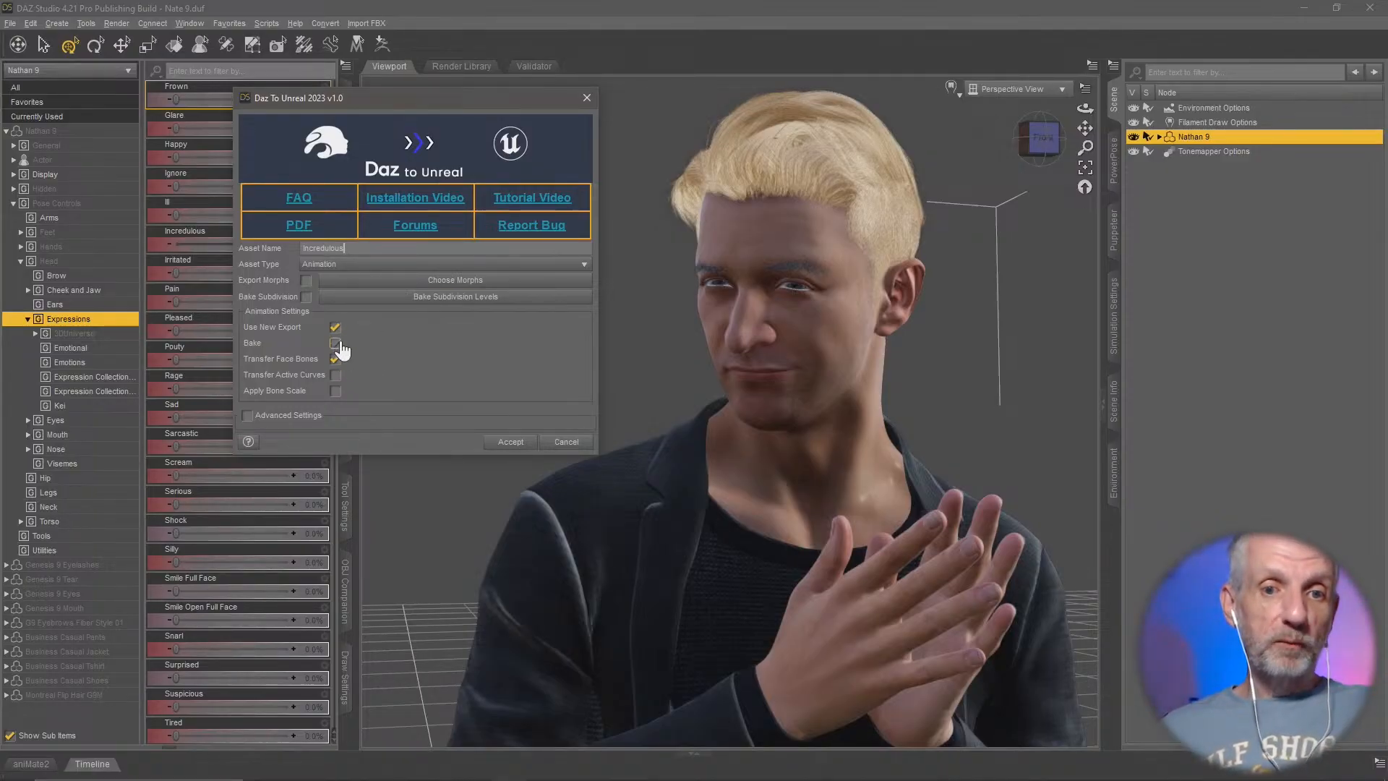
{"action": "left_click", "coordinate": [519, 441]}
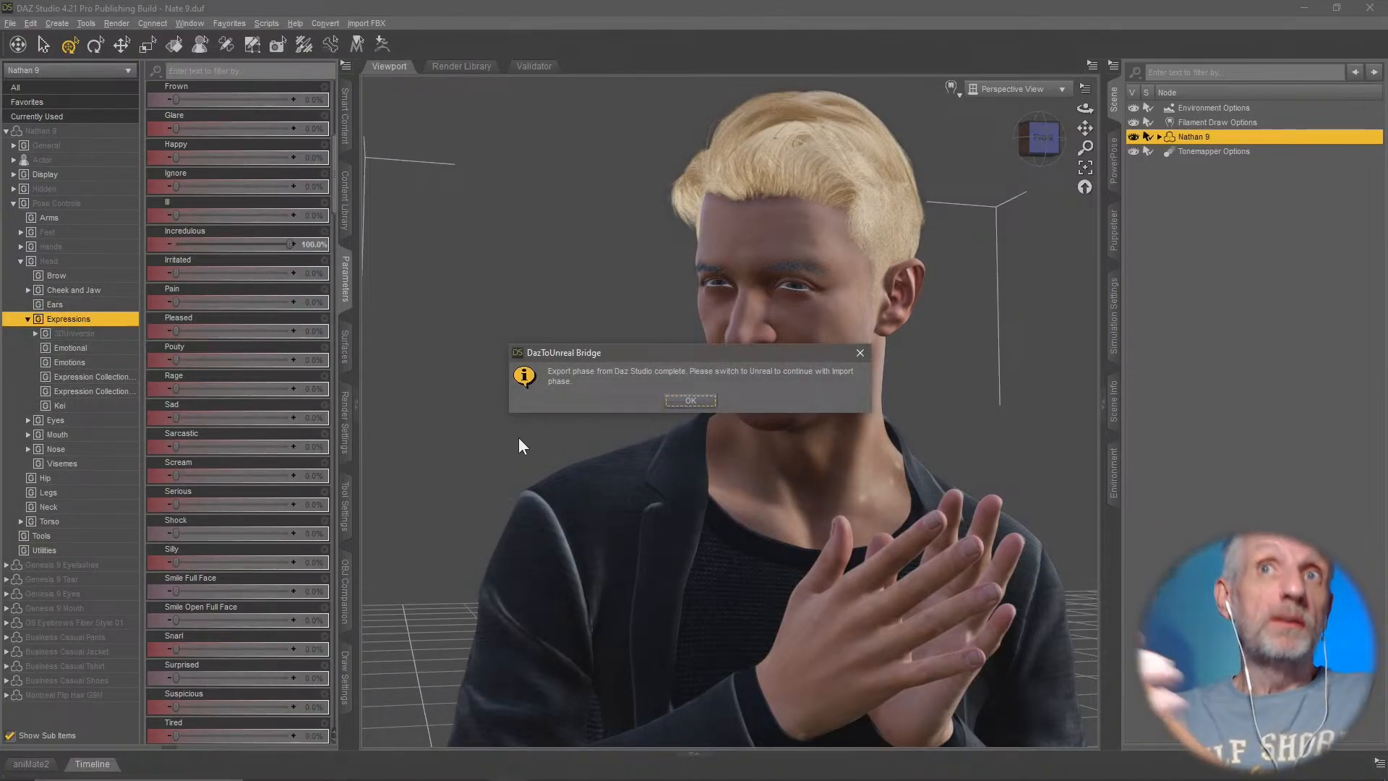
{"action": "left_click", "coordinate": [691, 401]}
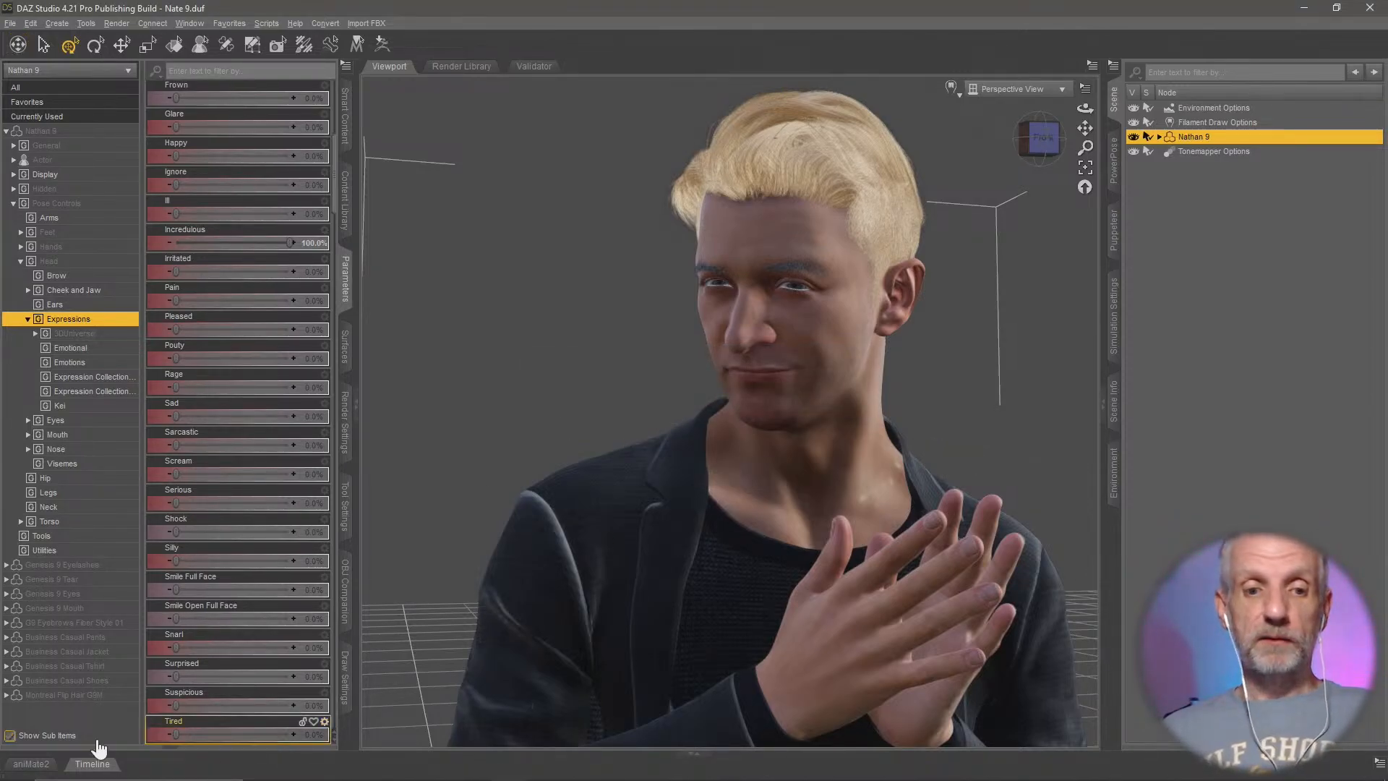
{"action": "left_click", "coordinate": [94, 764]}
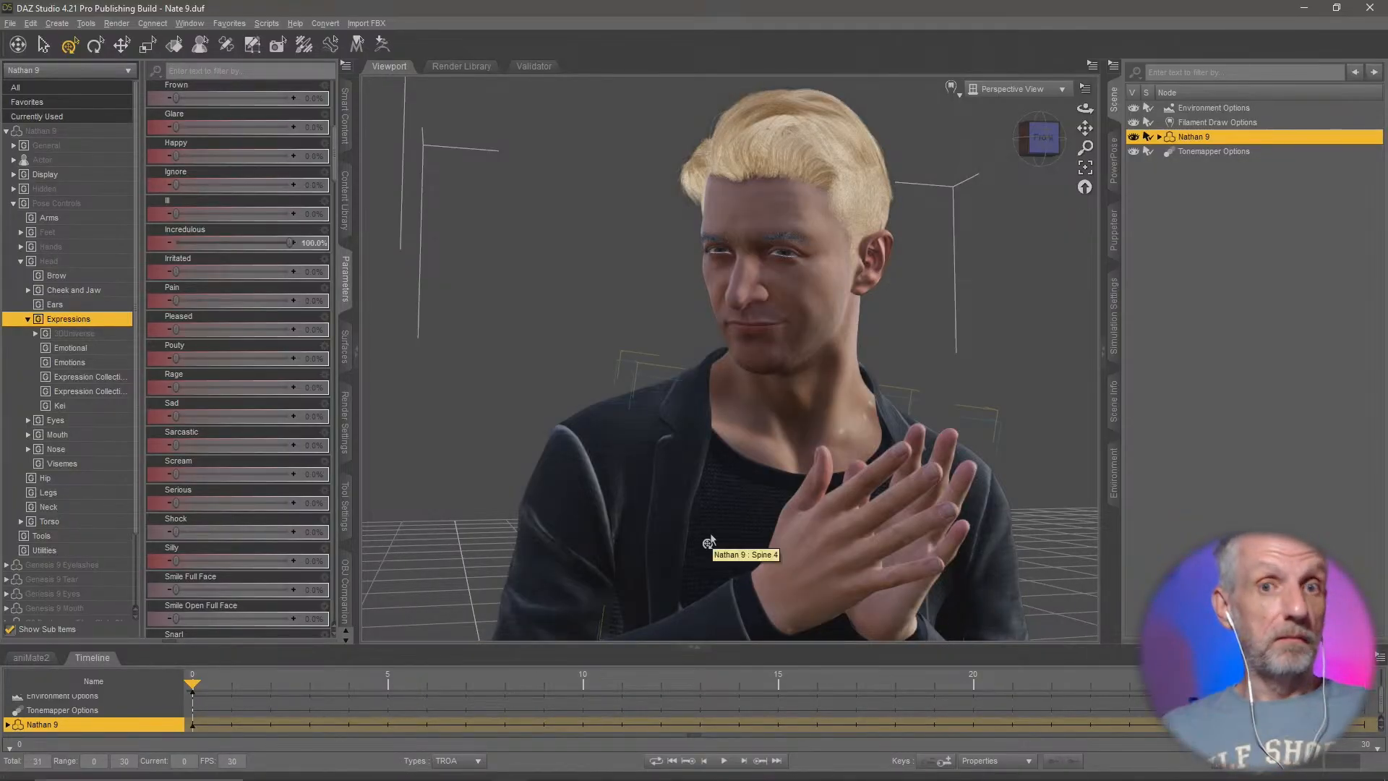
{"action": "left_click", "coordinate": [92, 657]}
Step: Switch to Unreal Engine and assign the Incredulous animation as the one Nate9 plays in the level
{"action": "key", "text": "alt+Tab"}
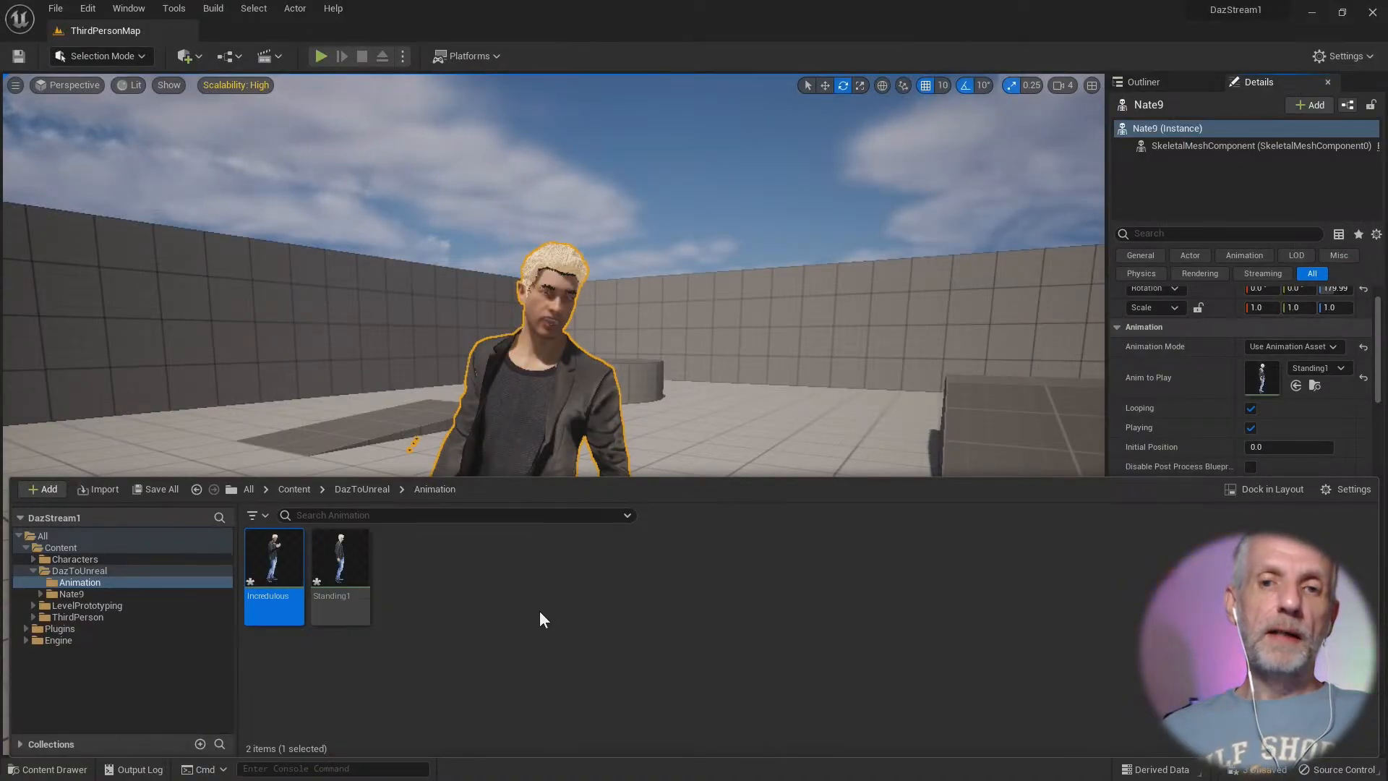
{"action": "right_click_drag", "start_coordinate": [631, 386], "coordinate": [636, 400]}
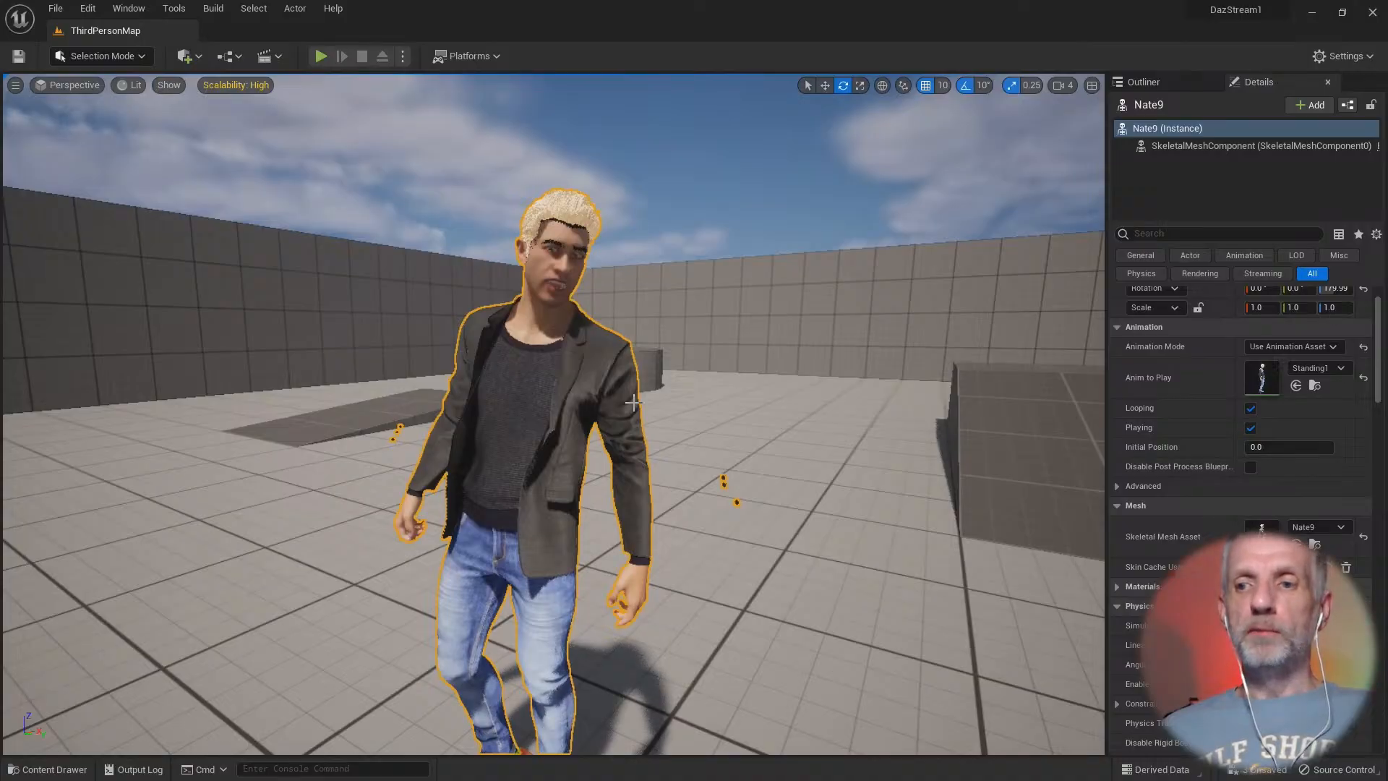
{"action": "key", "text": "ctrl+space"}
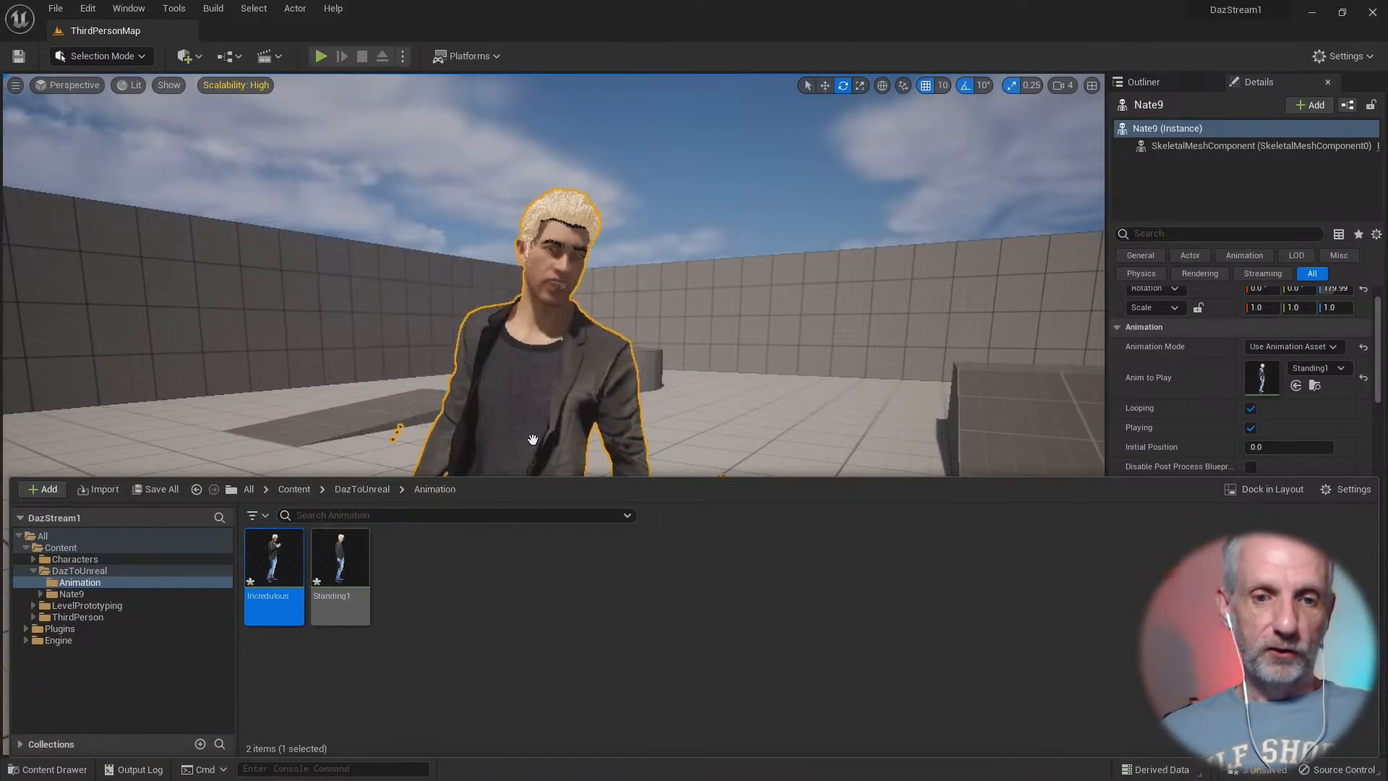
{"action": "left_click", "coordinate": [1295, 383]}
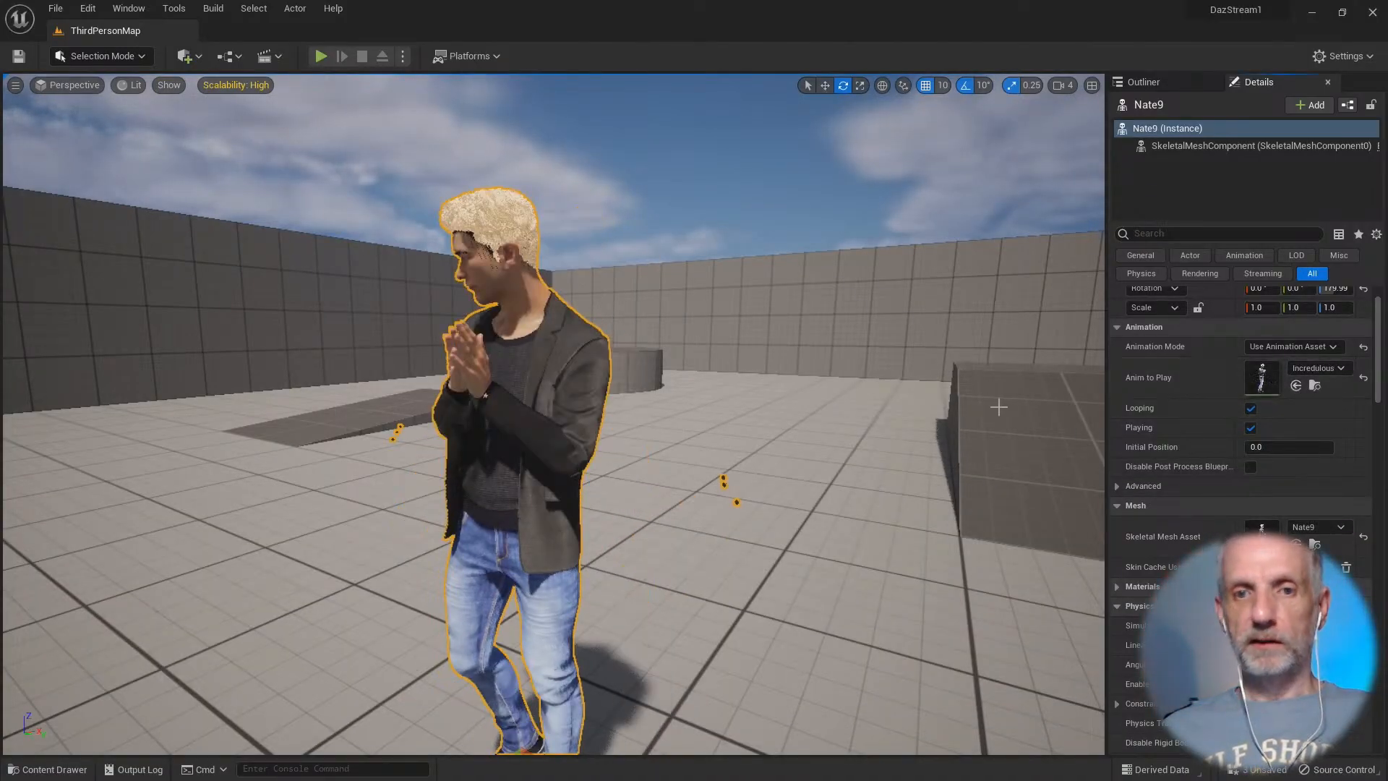
Step: Examine Nate9's facial expression and hand pose up close in the level
{"action": "mouse_move", "coordinate": [999, 407]}
{"action": "right_mouse_down"}
{"action": "mouse_move", "coordinate": [1261, 379]}
{"action": "mouse_move", "coordinate": [1292, 401]}
{"action": "mouse_move", "coordinate": [997, 391]}
{"action": "right_mouse_up"}
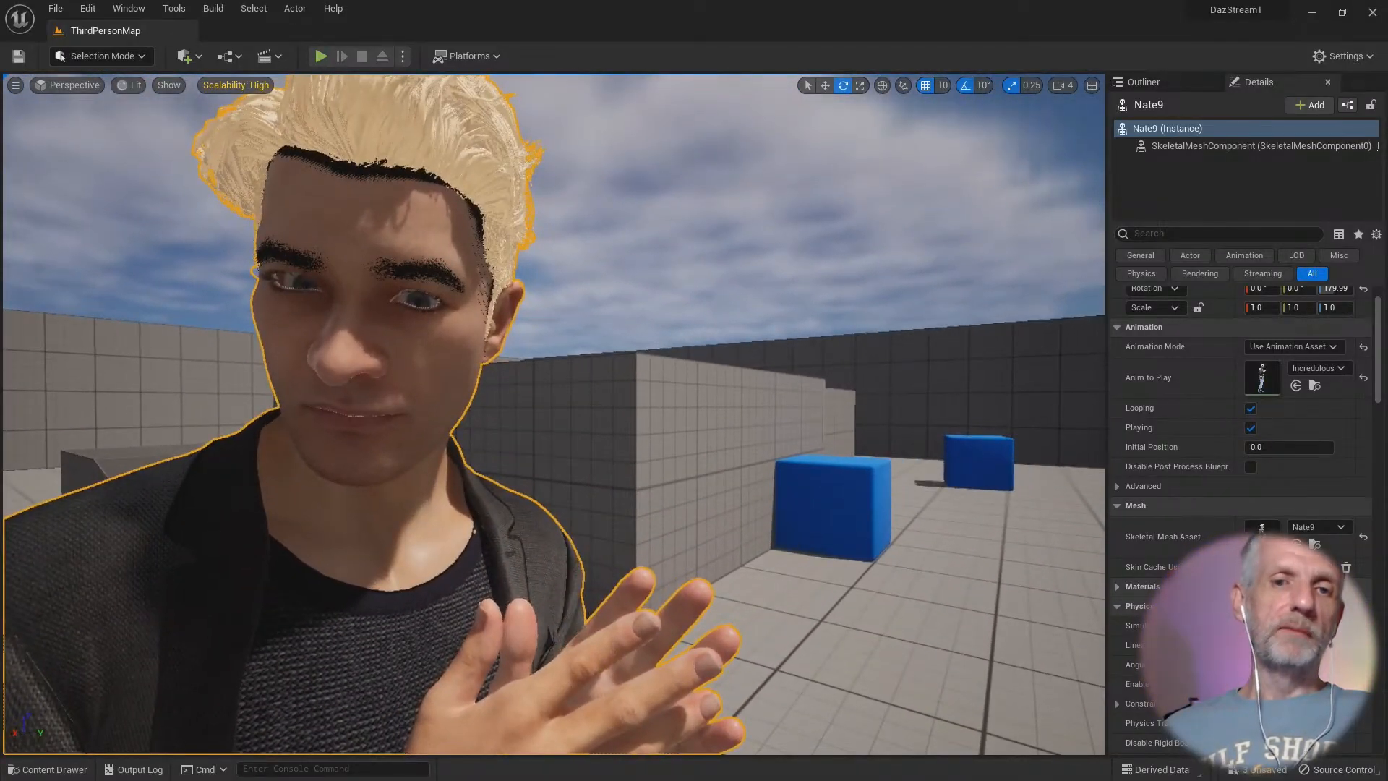
{"action": "right_click_drag", "start_coordinate": [997, 391], "coordinate": [967, 388]}
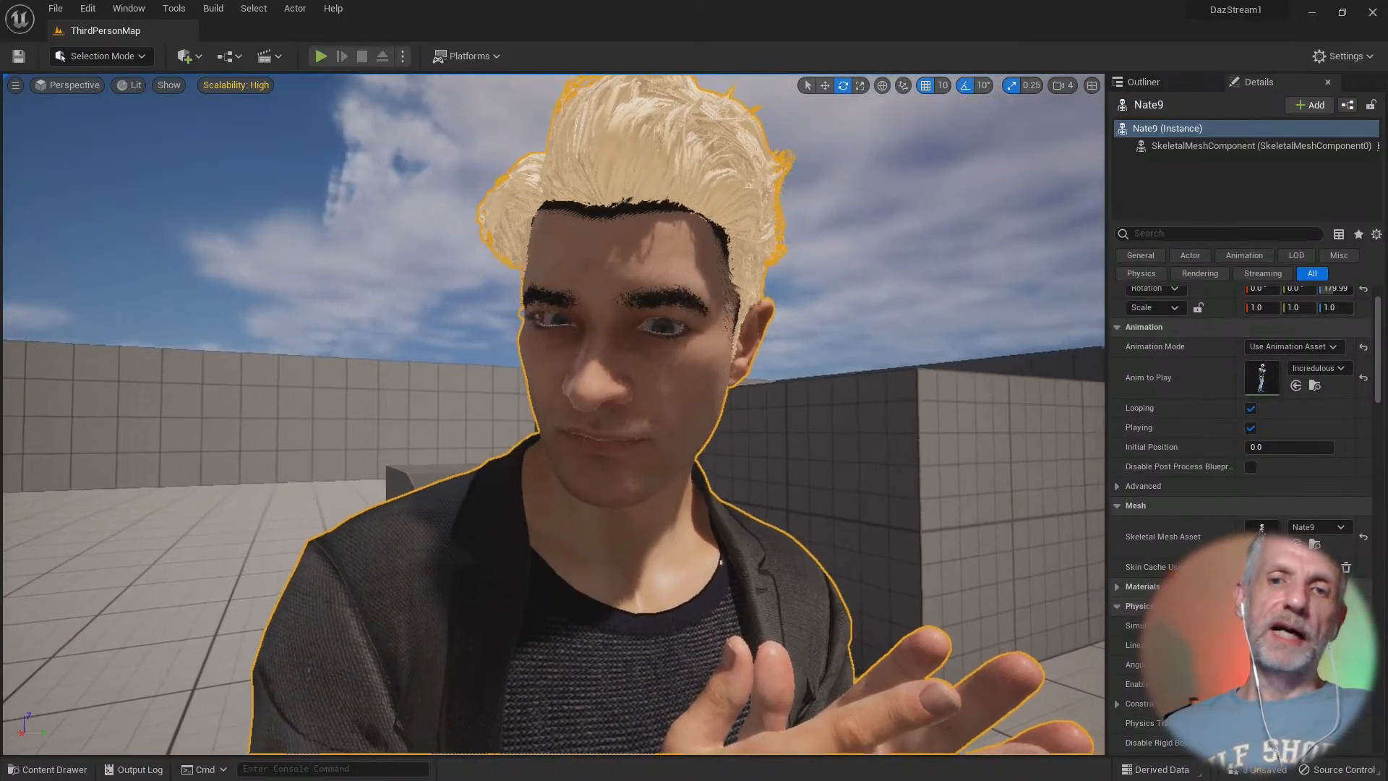
{"action": "right_click_drag", "start_coordinate": [553, 414], "coordinate": [401, 461]}
{"action": "key", "text": "s"}
{"action": "key", "text": "w"}
{"action": "key", "text": "a"}
{"action": "key", "text": "d"}
{"action": "key", "text": "w"}
{"action": "key", "text": "s"}
{"action": "key", "text": "d"}
Step: Rotate Nate9 by -40° about the vertical axis in the level
{"action": "right_click_drag", "start_coordinate": [851, 519], "coordinate": [843, 523]}
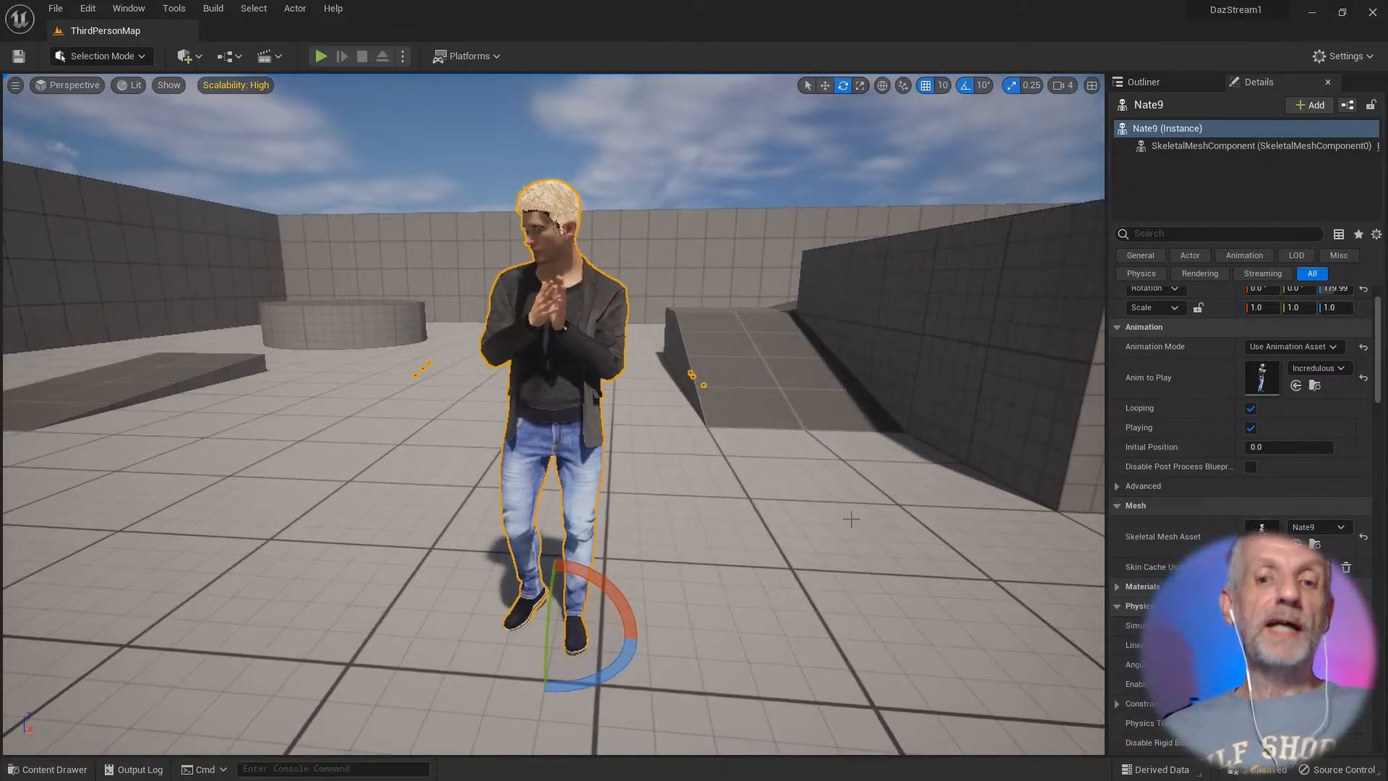
{"action": "left_click_drag", "start_coordinate": [609, 673], "coordinate": [571, 681]}
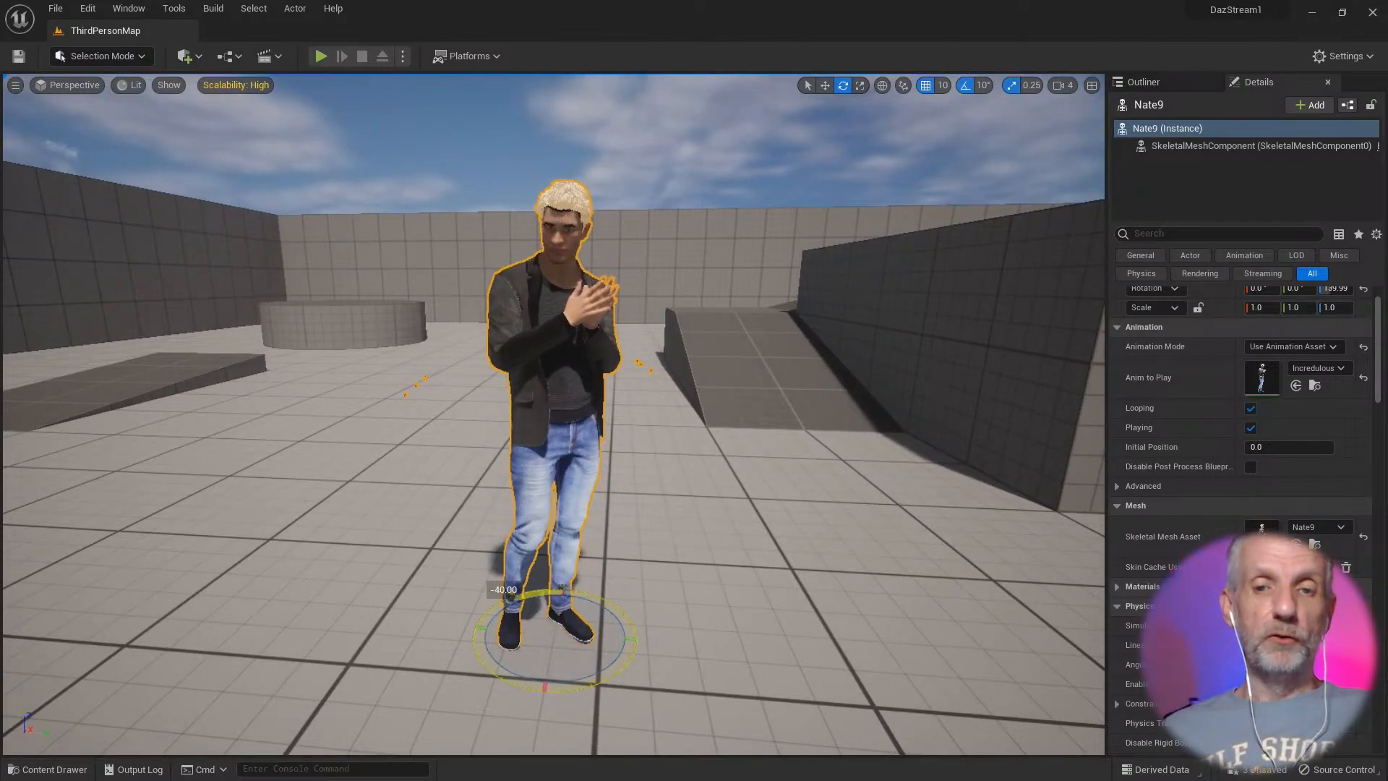
{"action": "mouse_move", "coordinate": [571, 679]}
{"action": "right_mouse_down"}
{"action": "mouse_move", "coordinate": [549, 678]}
{"action": "mouse_move", "coordinate": [565, 665]}
{"action": "right_mouse_up"}
{"action": "key", "text": "d"}
{"action": "key", "text": "w"}
{"action": "key", "text": "s"}
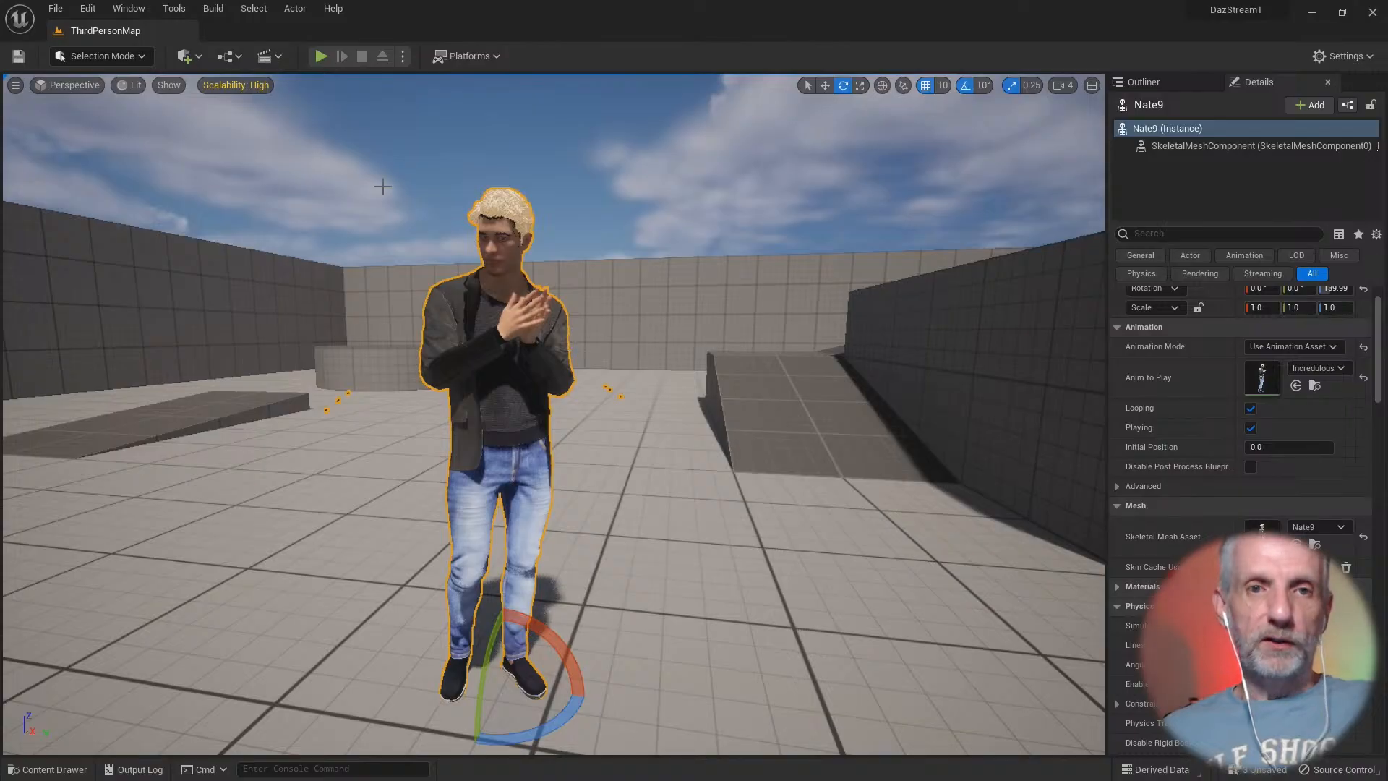
Step: Play the level, run the mannequin around the posed Nate9 to view him in-game, and end the play session
{"action": "left_click", "coordinate": [320, 56]}
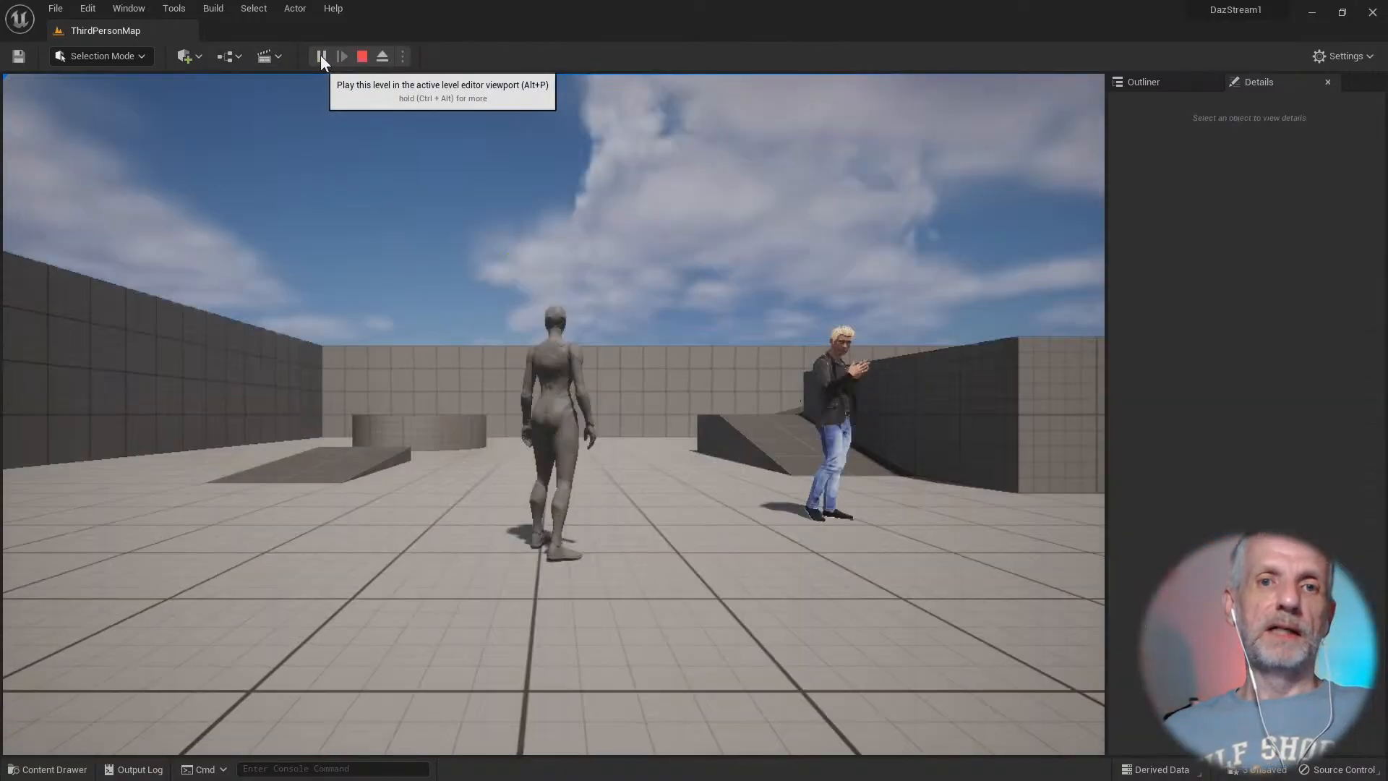
{"action": "left_click", "coordinate": [444, 470]}
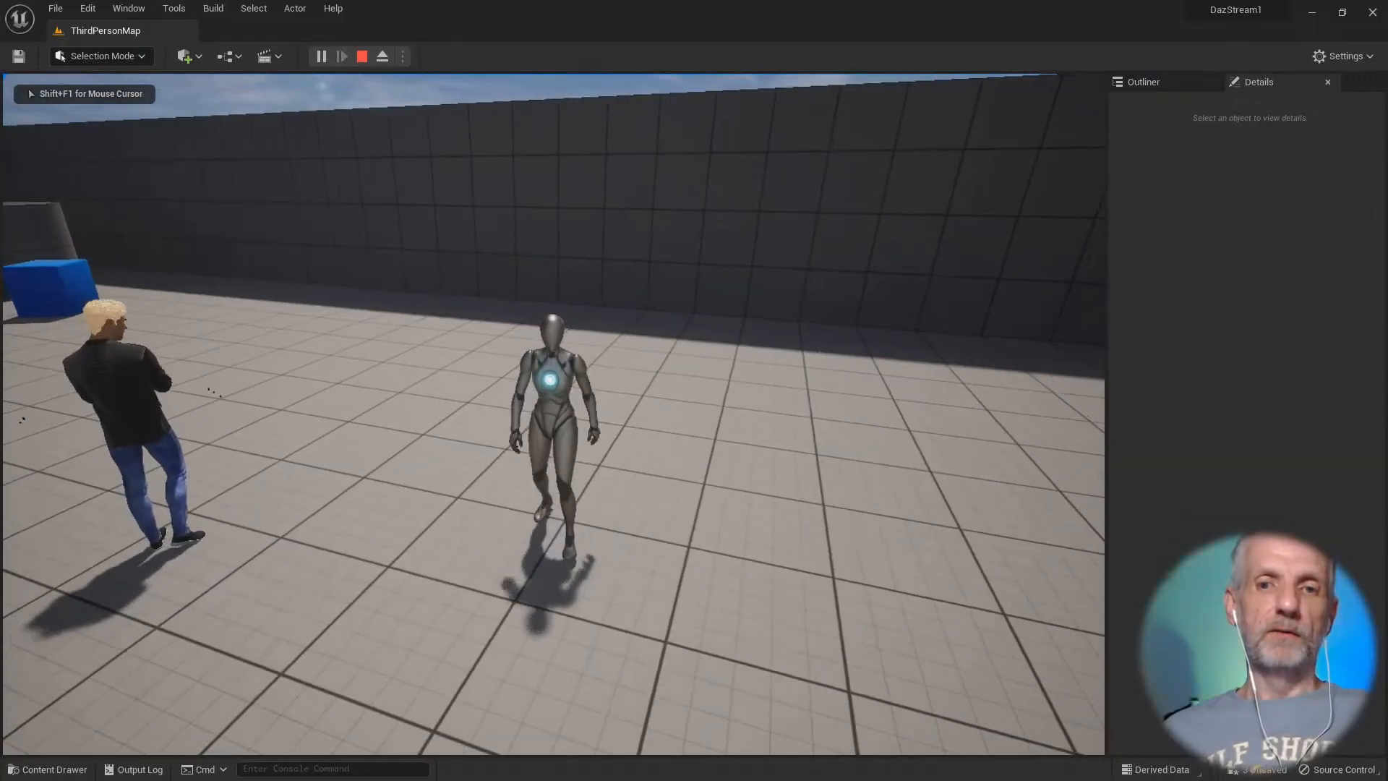
{"action": "key", "text": "s"}
{"action": "key", "text": "w"}
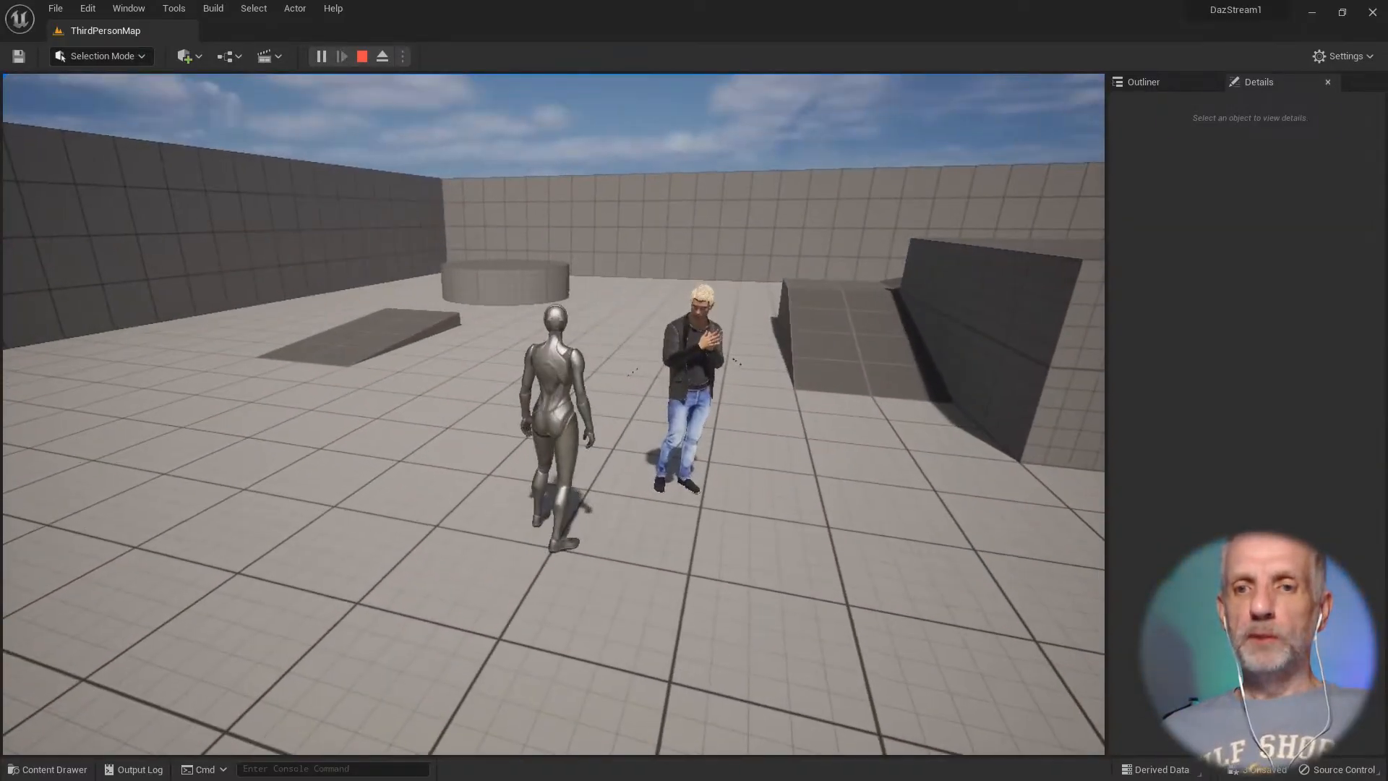
{"action": "key", "text": "w"}
{"action": "key", "text": "w"}
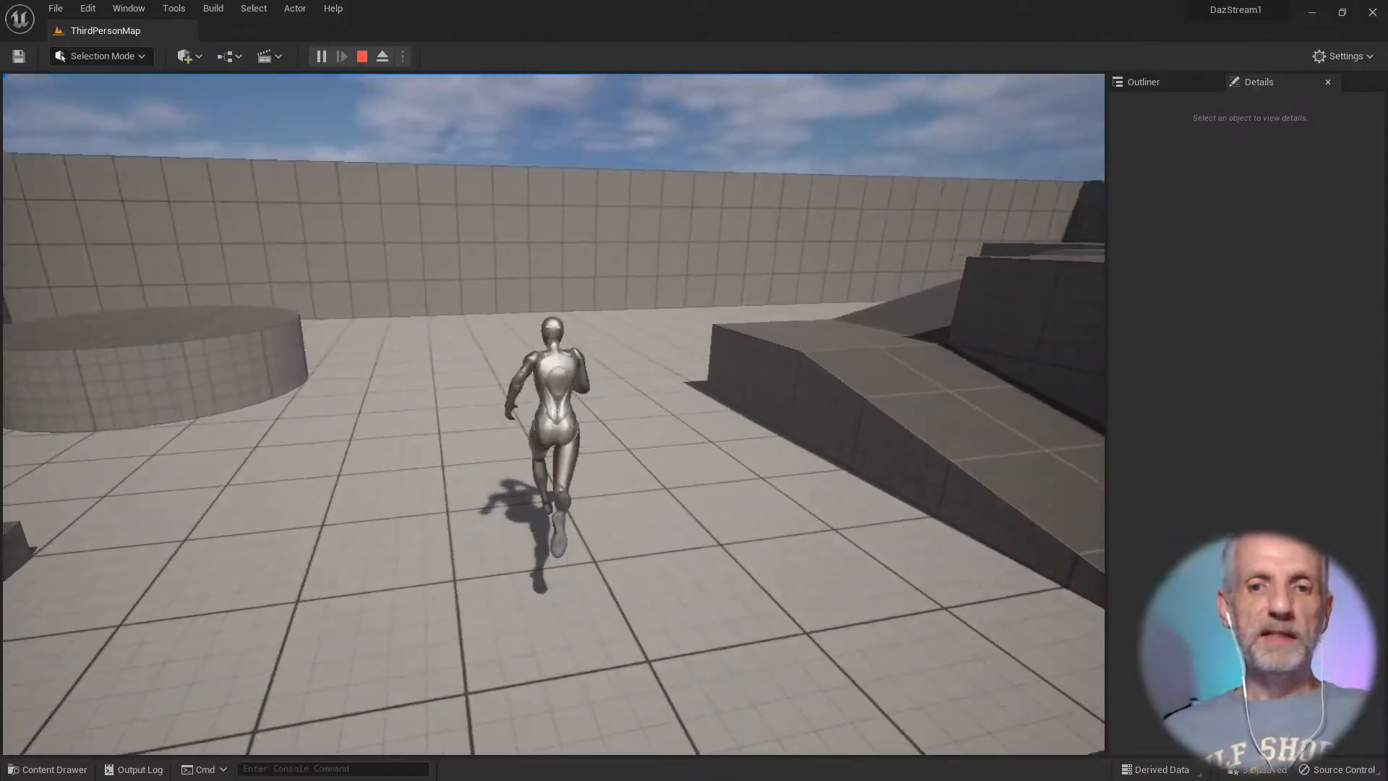
{"action": "key", "text": "w"}
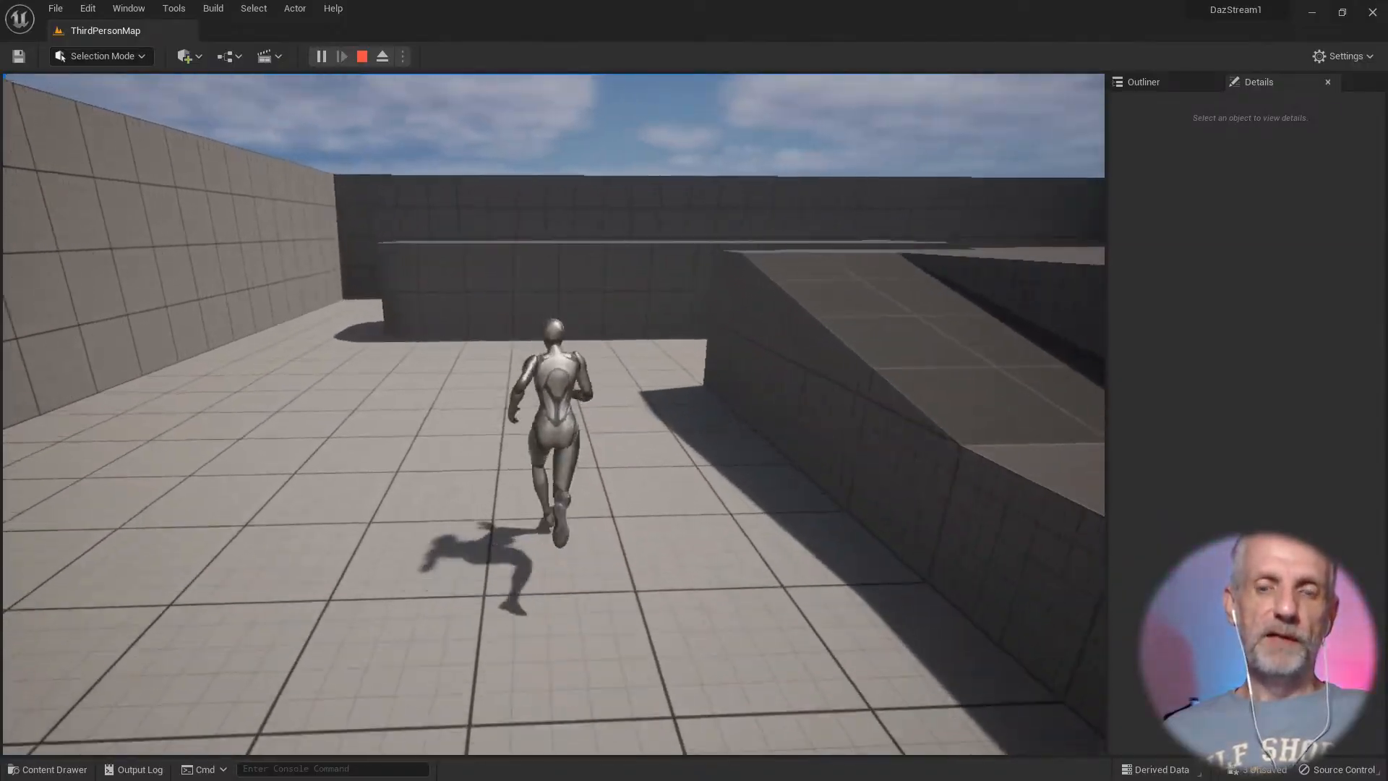
{"action": "key", "text": "w"}
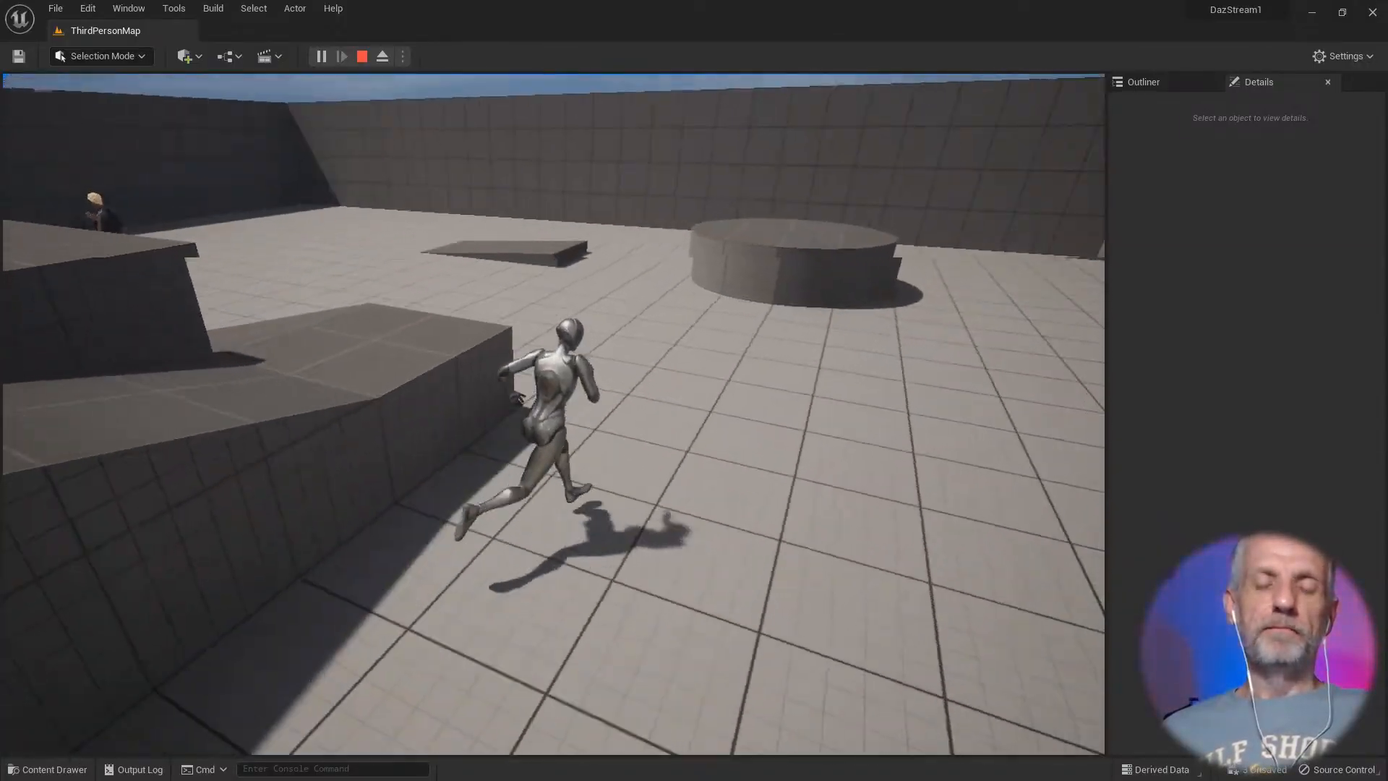
{"action": "key", "text": "w"}
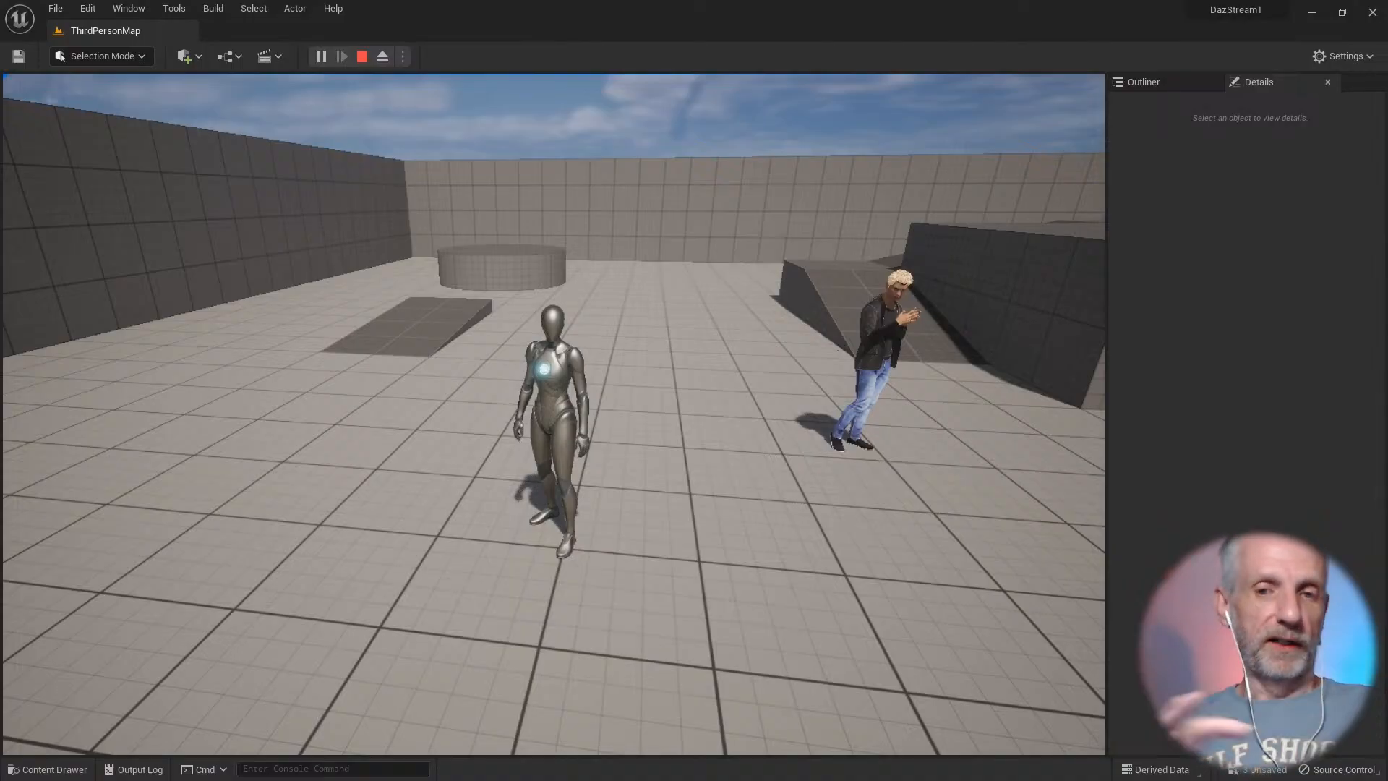
{"action": "key", "text": "w"}
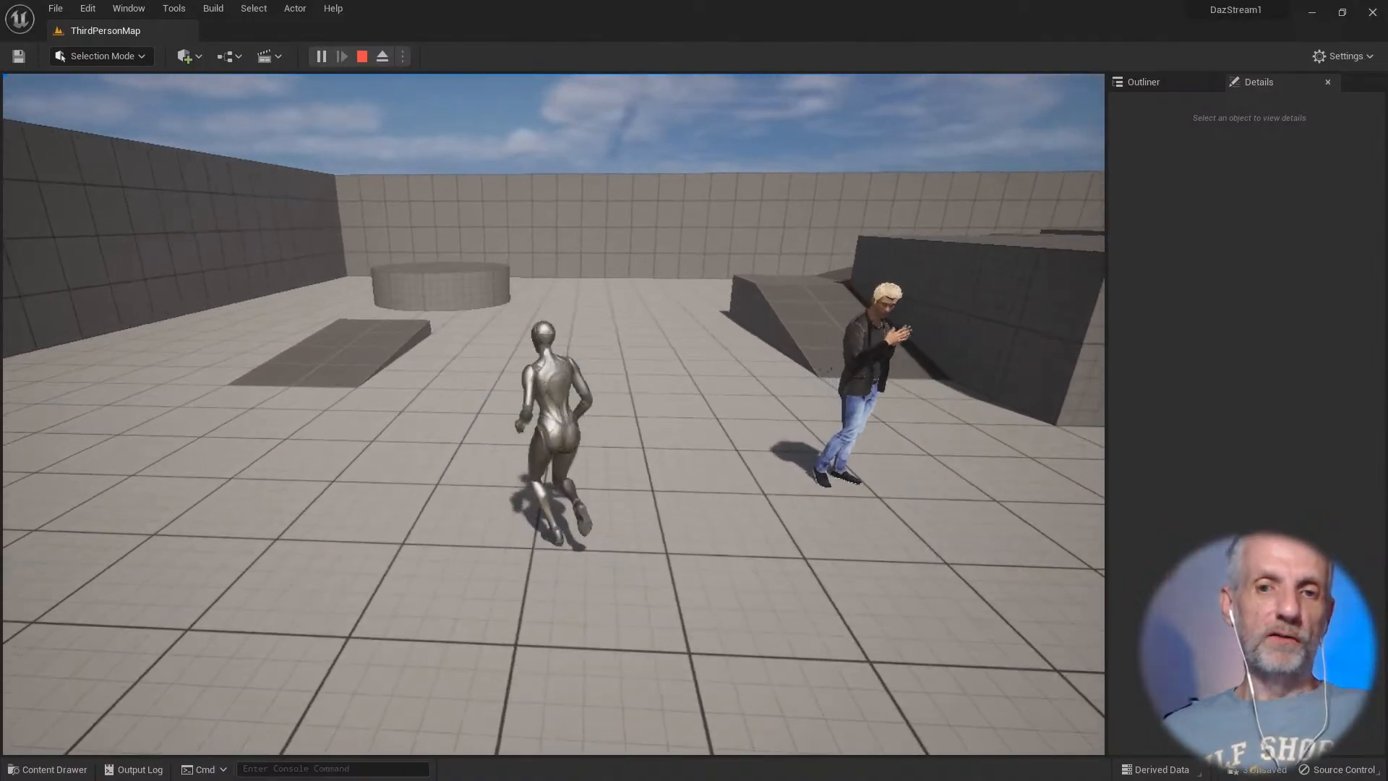
{"action": "key", "text": "s"}
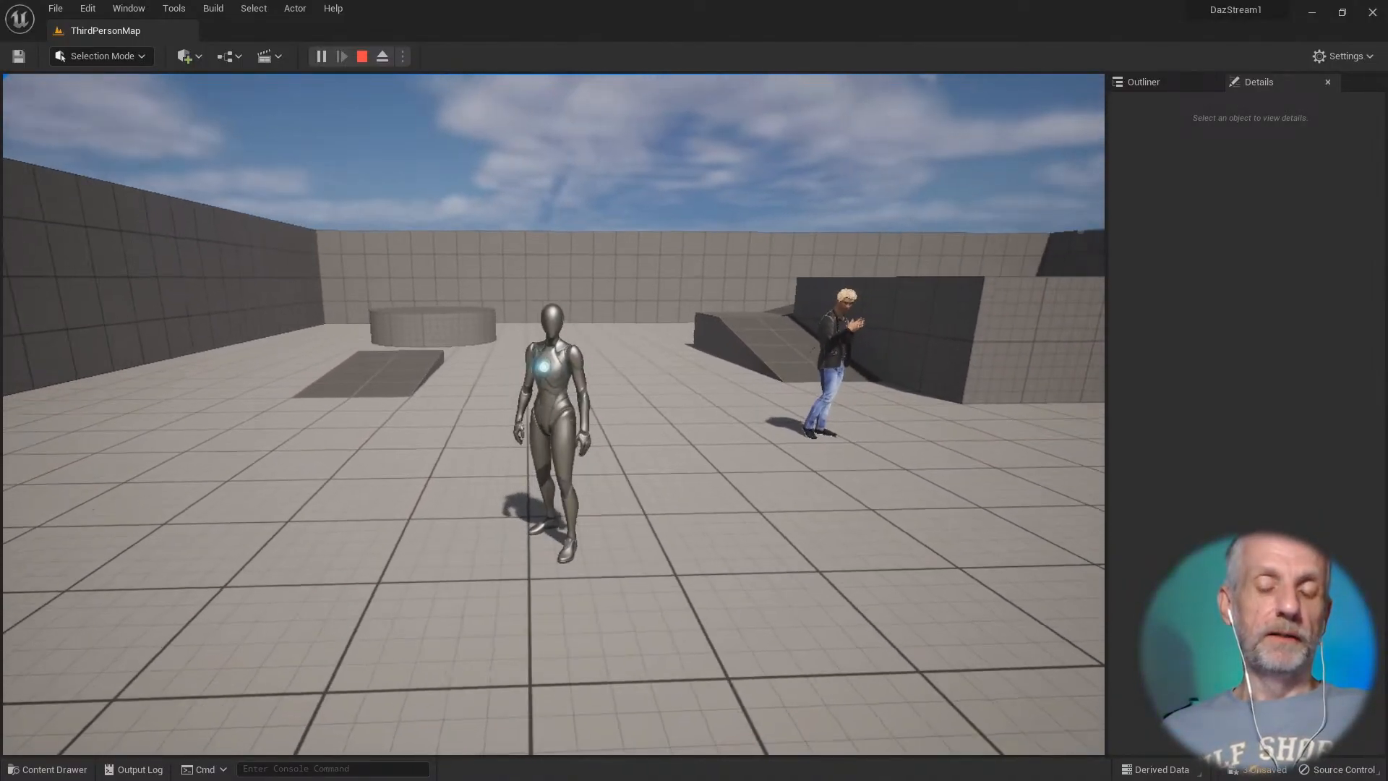
{"action": "key", "text": "d"}
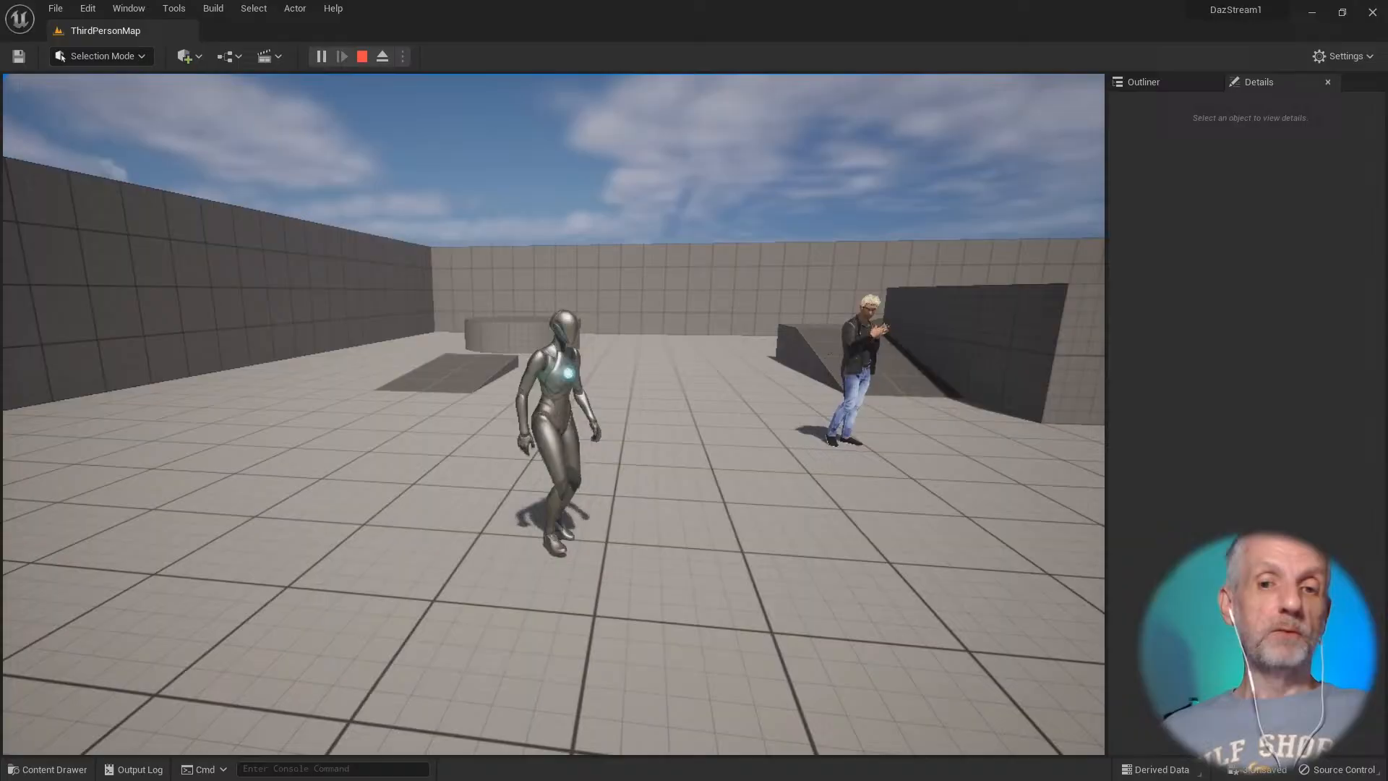
{"action": "key", "text": "w"}
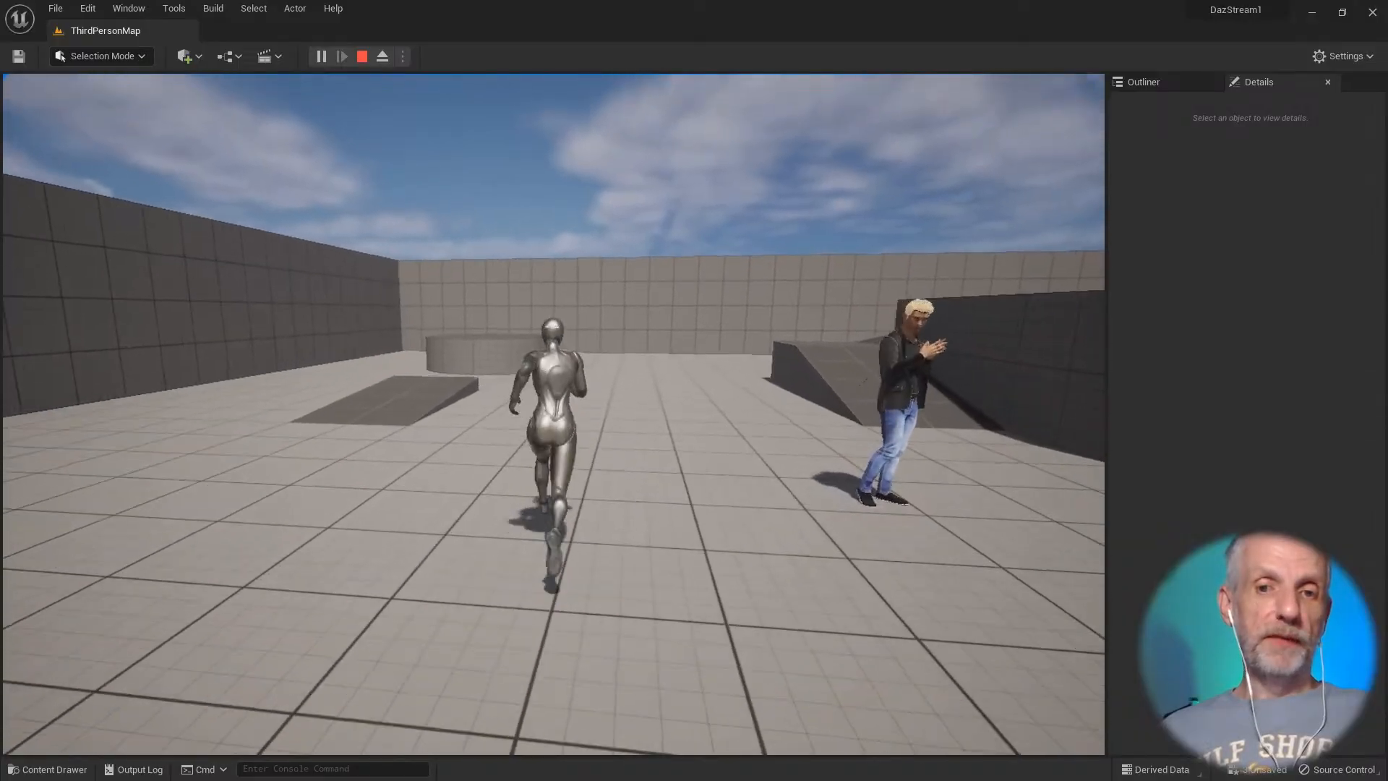
{"action": "key", "text": "s"}
{"action": "key", "text": "s"}
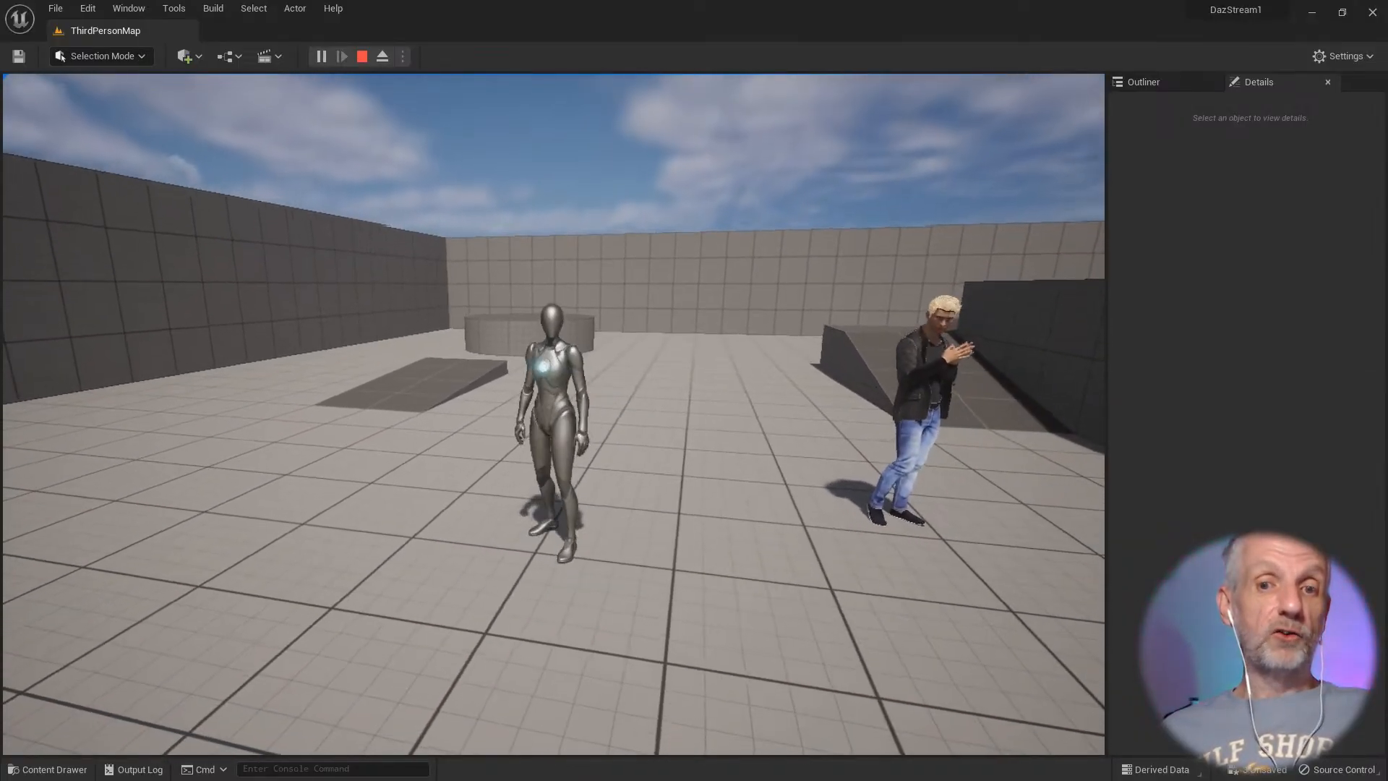
{"action": "key", "text": "Escape"}
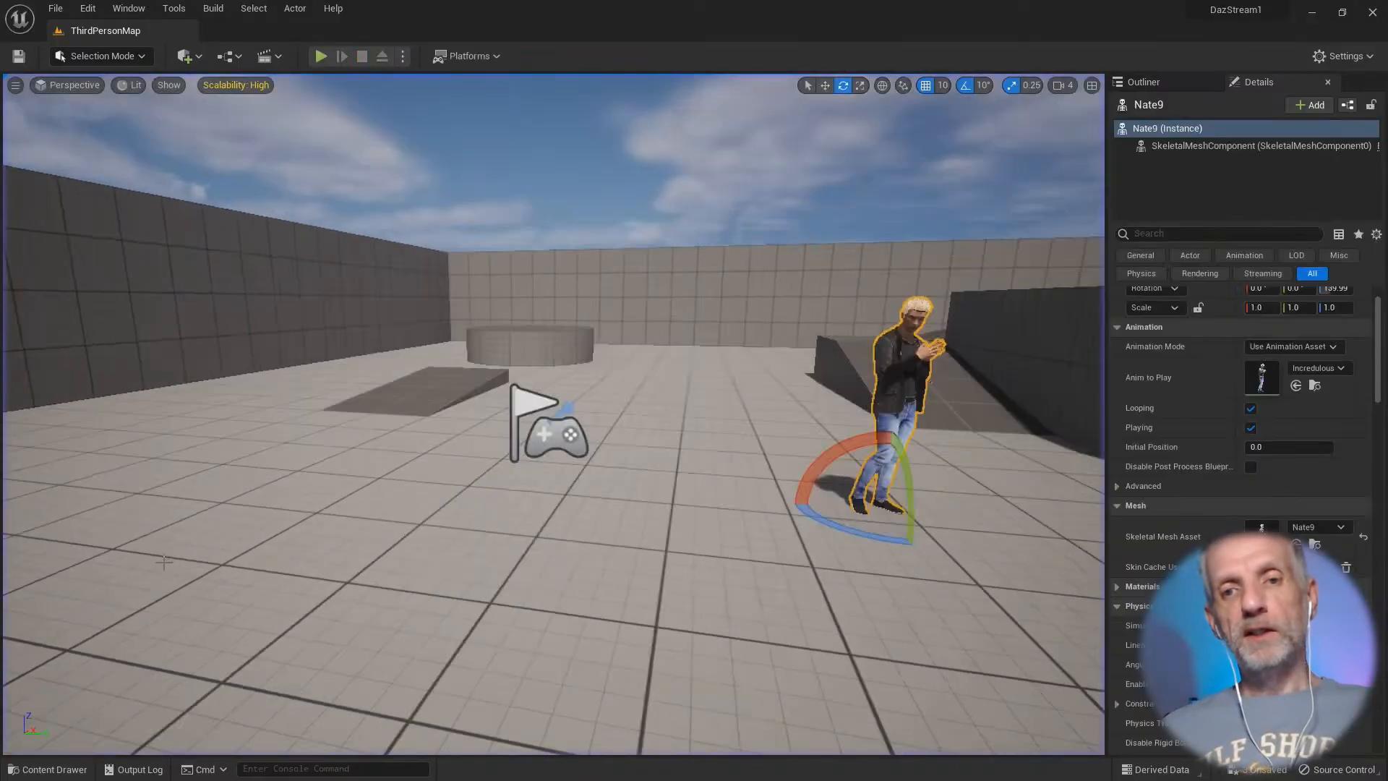
Step: Open the BP_ThirdPersonCharacter blueprint from the ThirdPerson Blueprints folder and dock it beside the ThirdPersonMap level
{"action": "key", "text": "ctrl+space"}
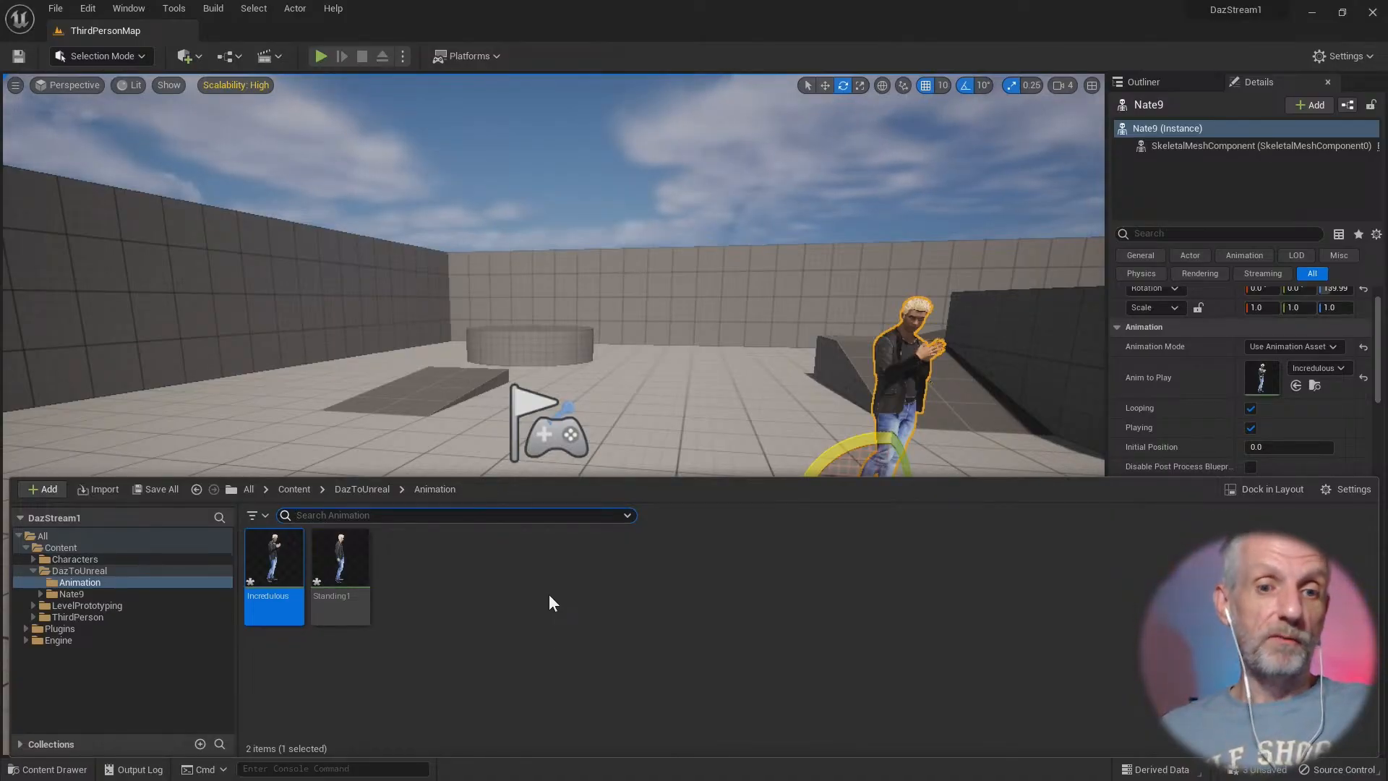
{"action": "double_click", "coordinate": [115, 616]}
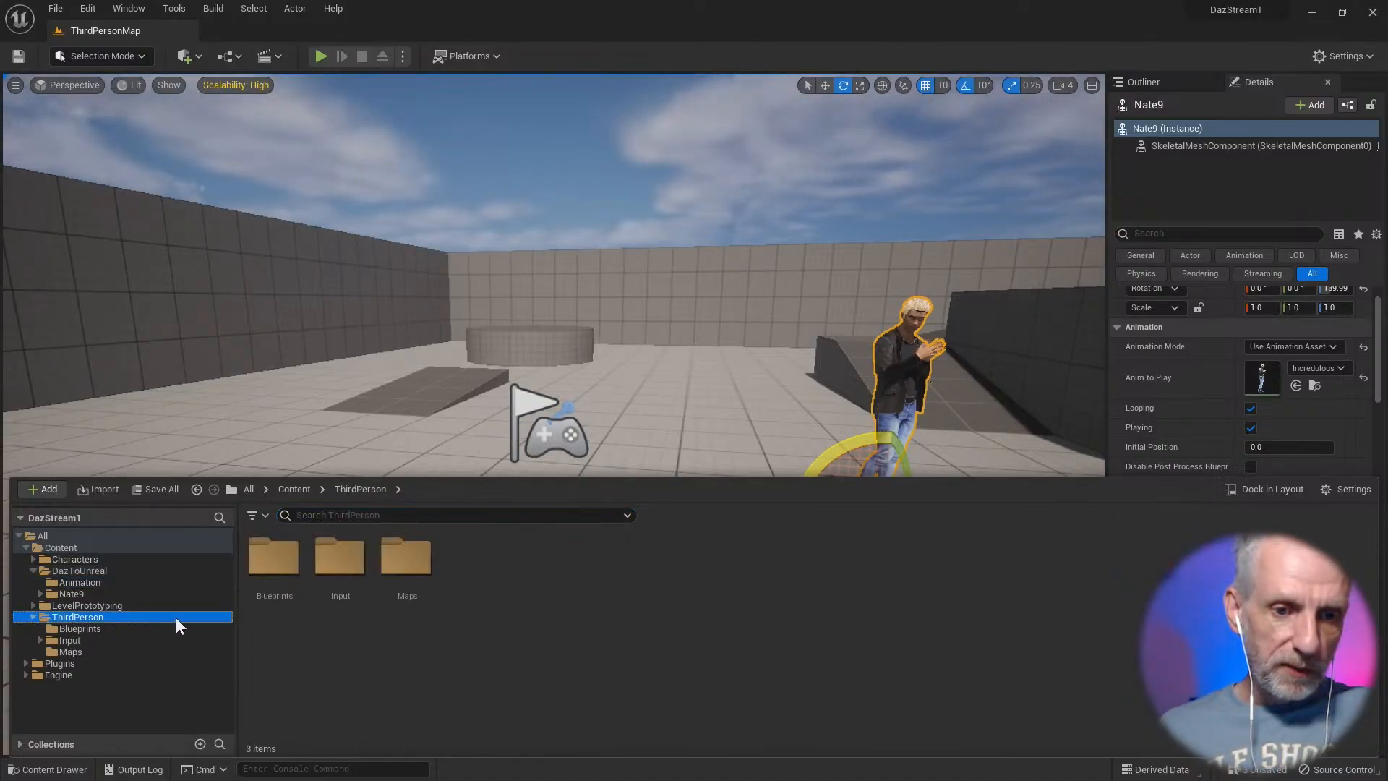
{"action": "left_click", "coordinate": [127, 627]}
{"action": "left_click", "coordinate": [275, 560]}
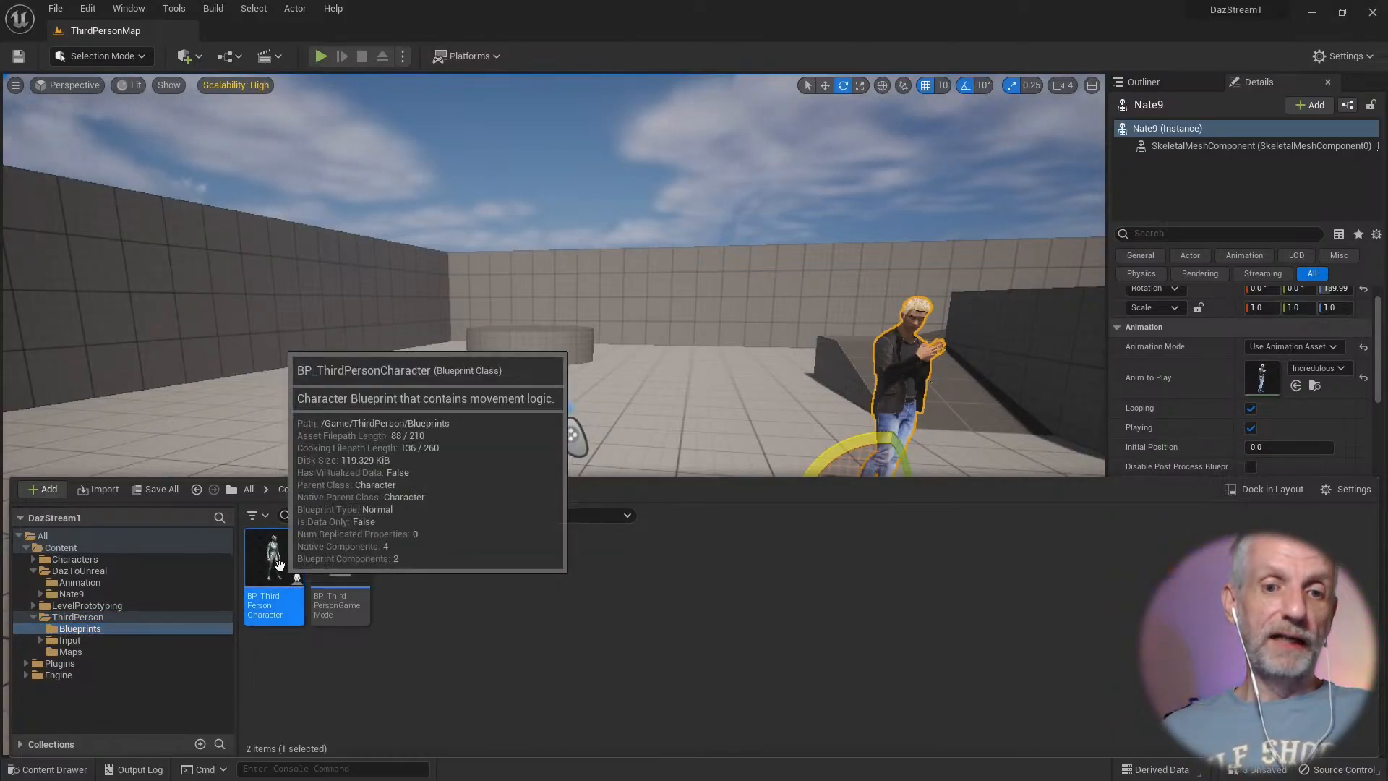
{"action": "double_click", "coordinate": [280, 564]}
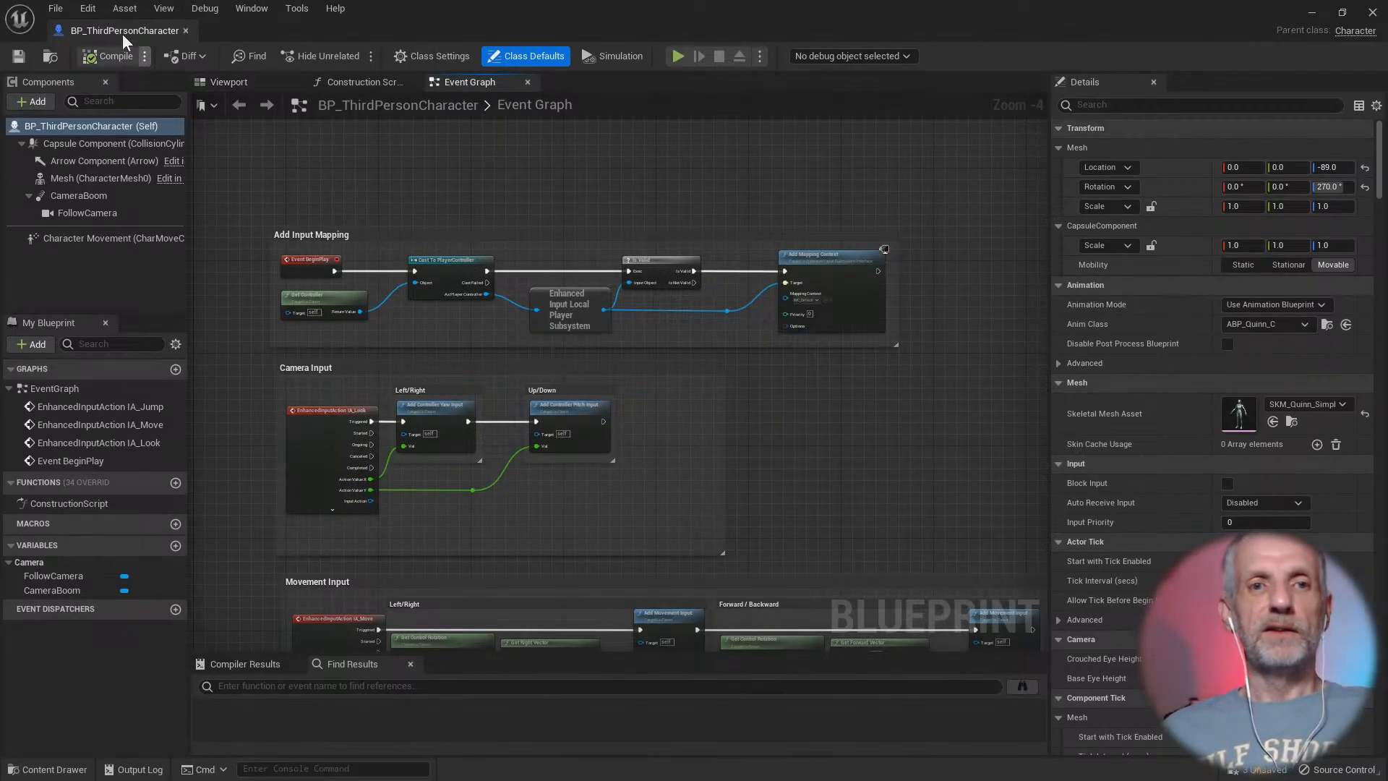
{"action": "left_click_drag", "start_coordinate": [122, 31], "coordinate": [275, 33]}
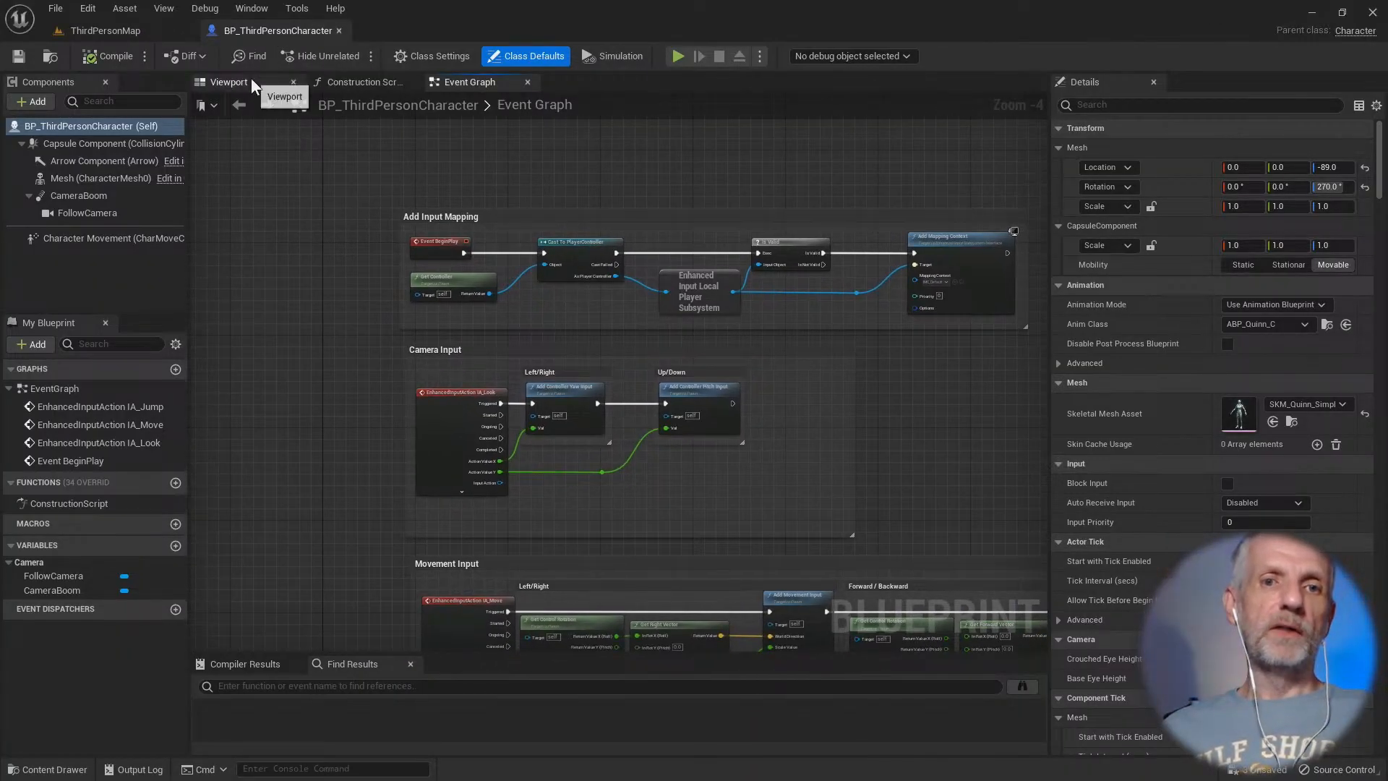
Step: Look over the mannequin in the character blueprint's 3D preview and the node groups in its event graph
{"action": "left_click", "coordinate": [251, 78]}
{"action": "scroll", "coordinate": [565, 328], "scroll_direction": "up", "scroll_amount": 5}
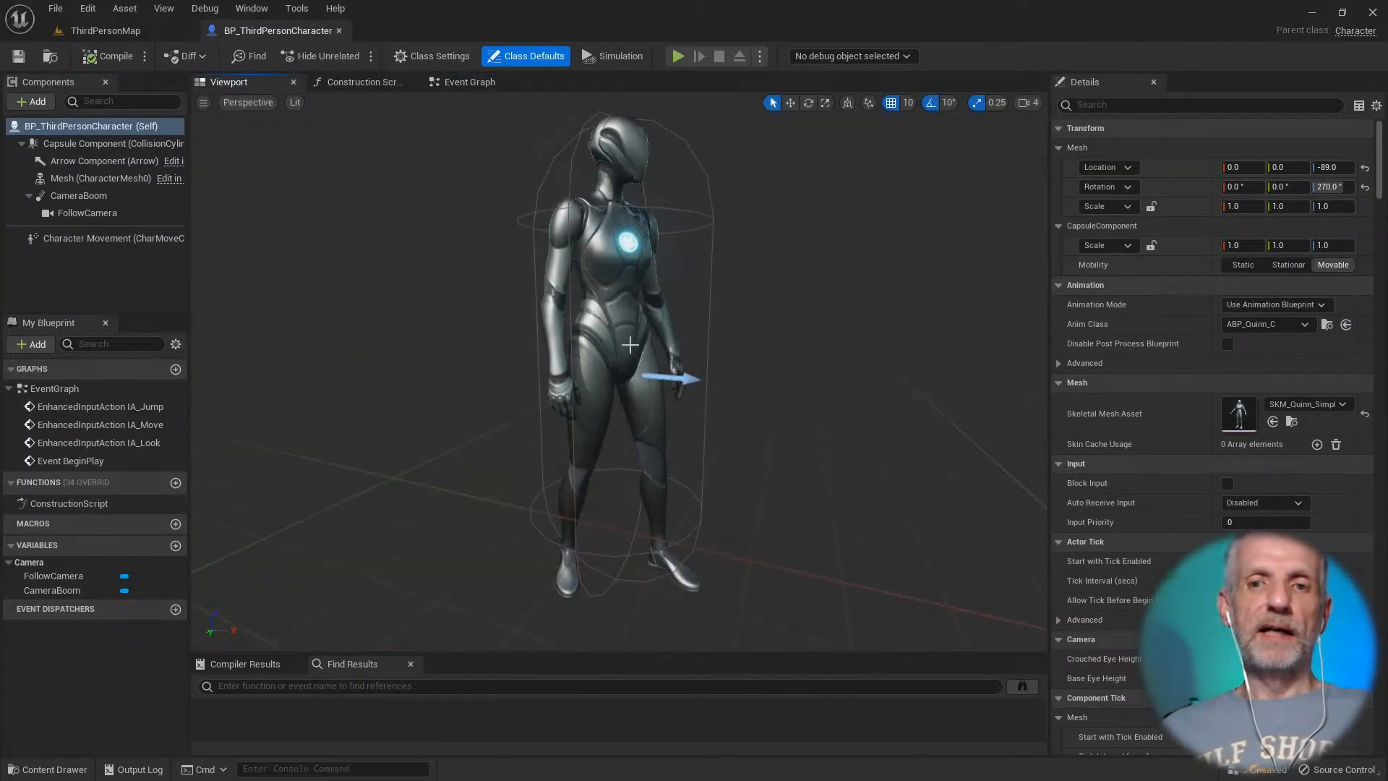
{"action": "scroll", "coordinate": [566, 328], "scroll_direction": "down", "scroll_amount": 5}
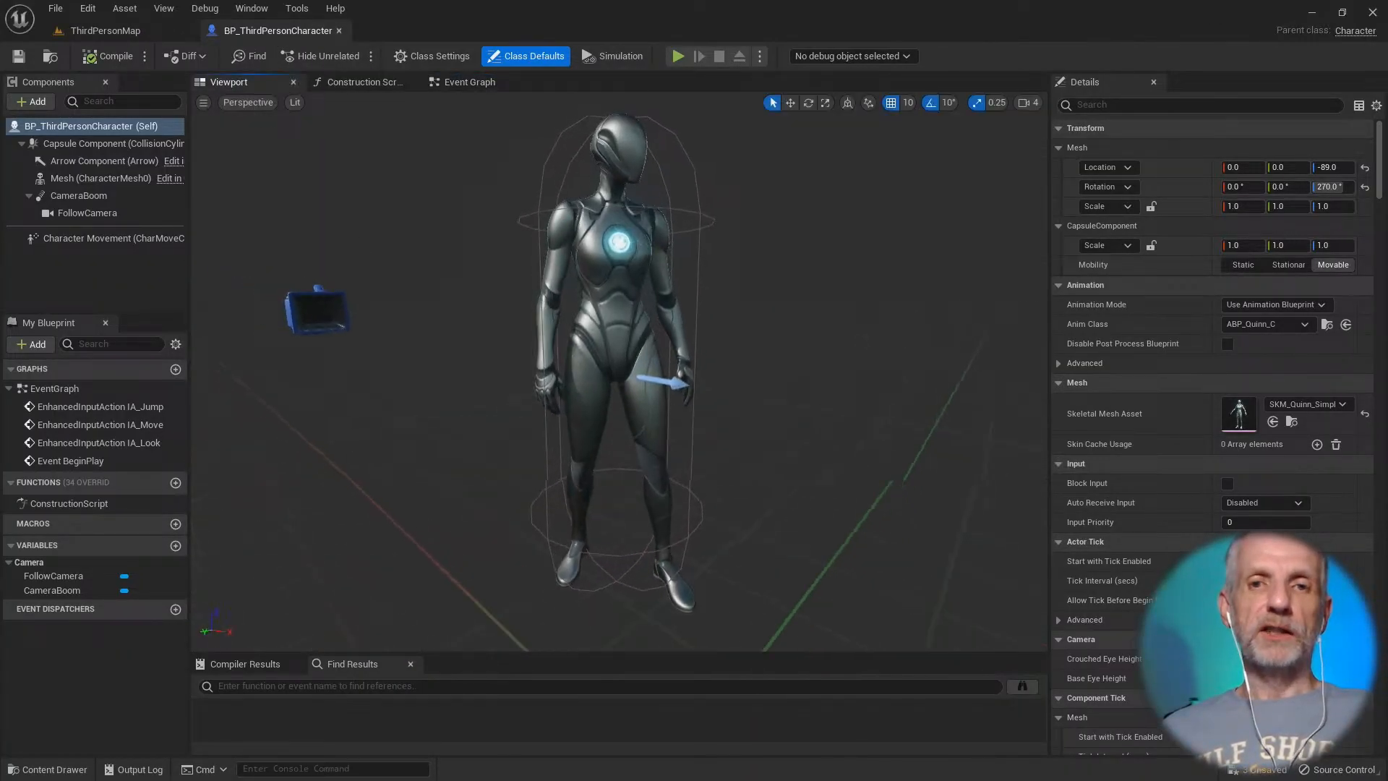
{"action": "left_click", "coordinate": [468, 81]}
{"action": "scroll", "coordinate": [574, 244], "scroll_direction": "down", "scroll_amount": 2}
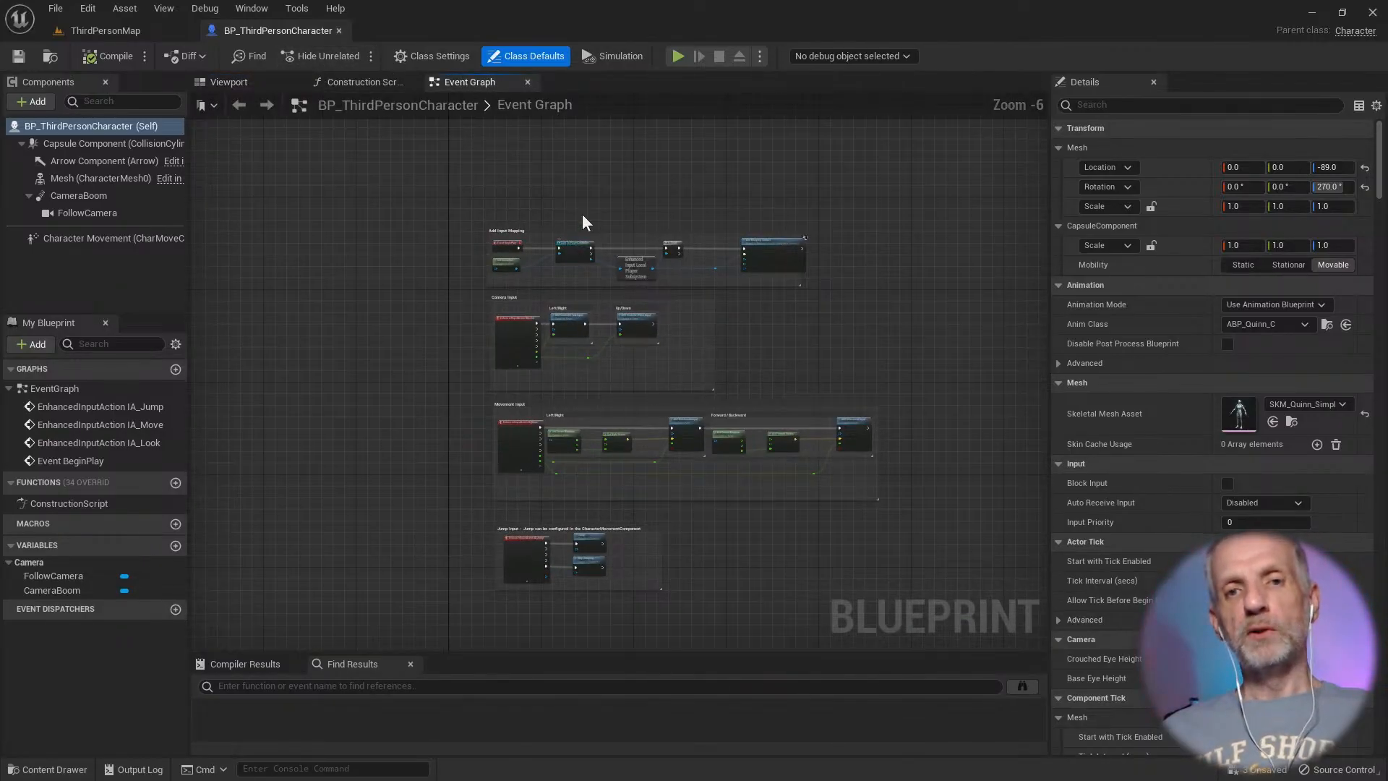
Step: Select the character's Mesh component in the blueprint's 3D preview
{"action": "left_click", "coordinate": [253, 83]}
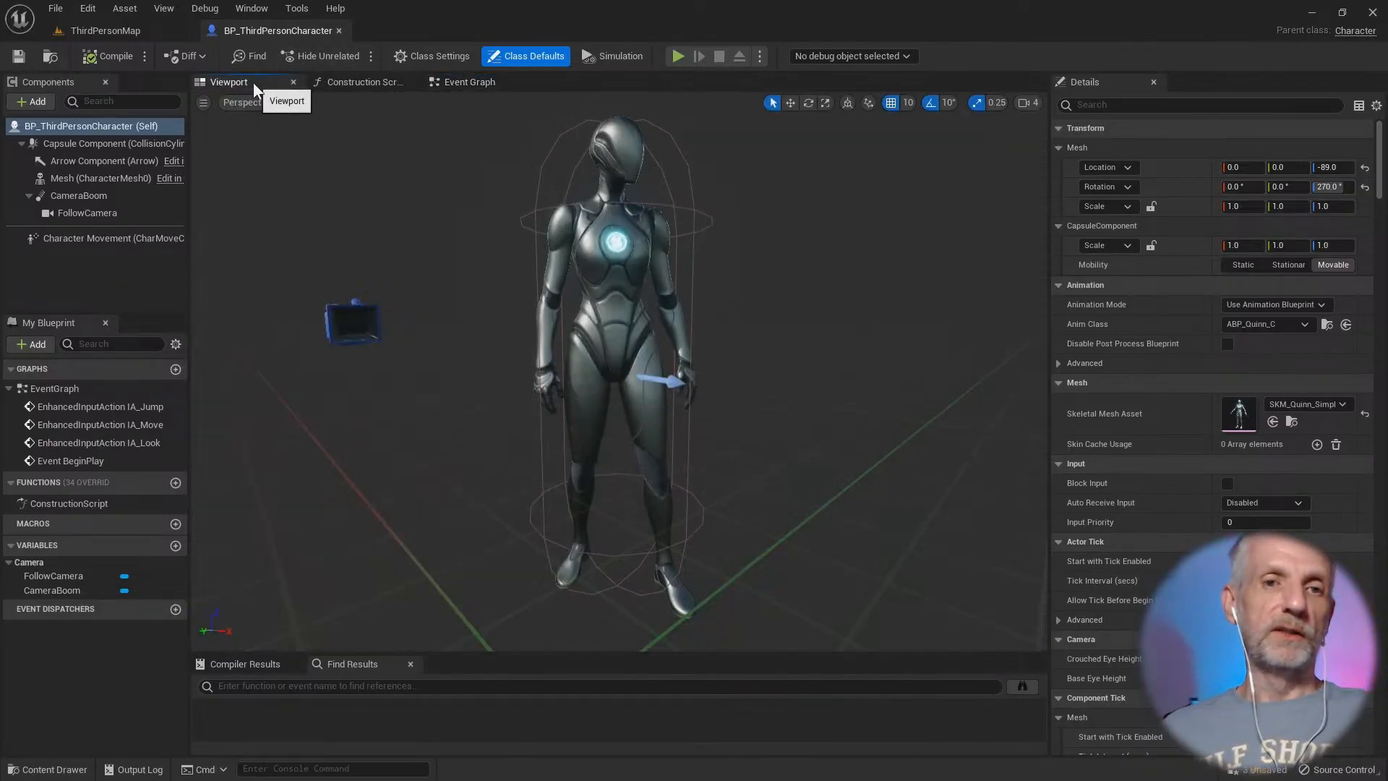
{"action": "left_click", "coordinate": [89, 177]}
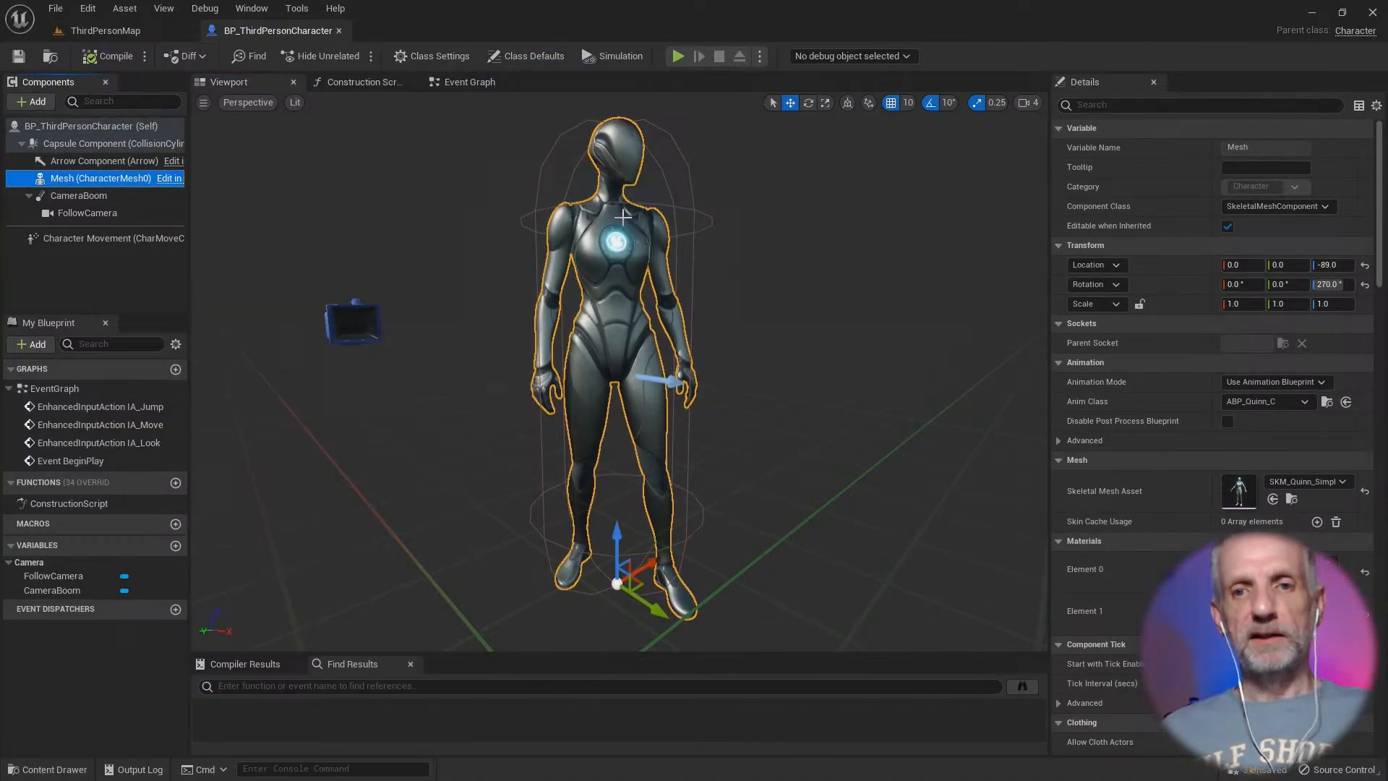
Step: Create an Animation Blueprint in the DazToUnreal Animation folder, using Nate9_Skeleton as its specific skeleton
{"action": "left_click_drag", "start_coordinate": [738, 381], "coordinate": [715, 404], "text": "alt"}
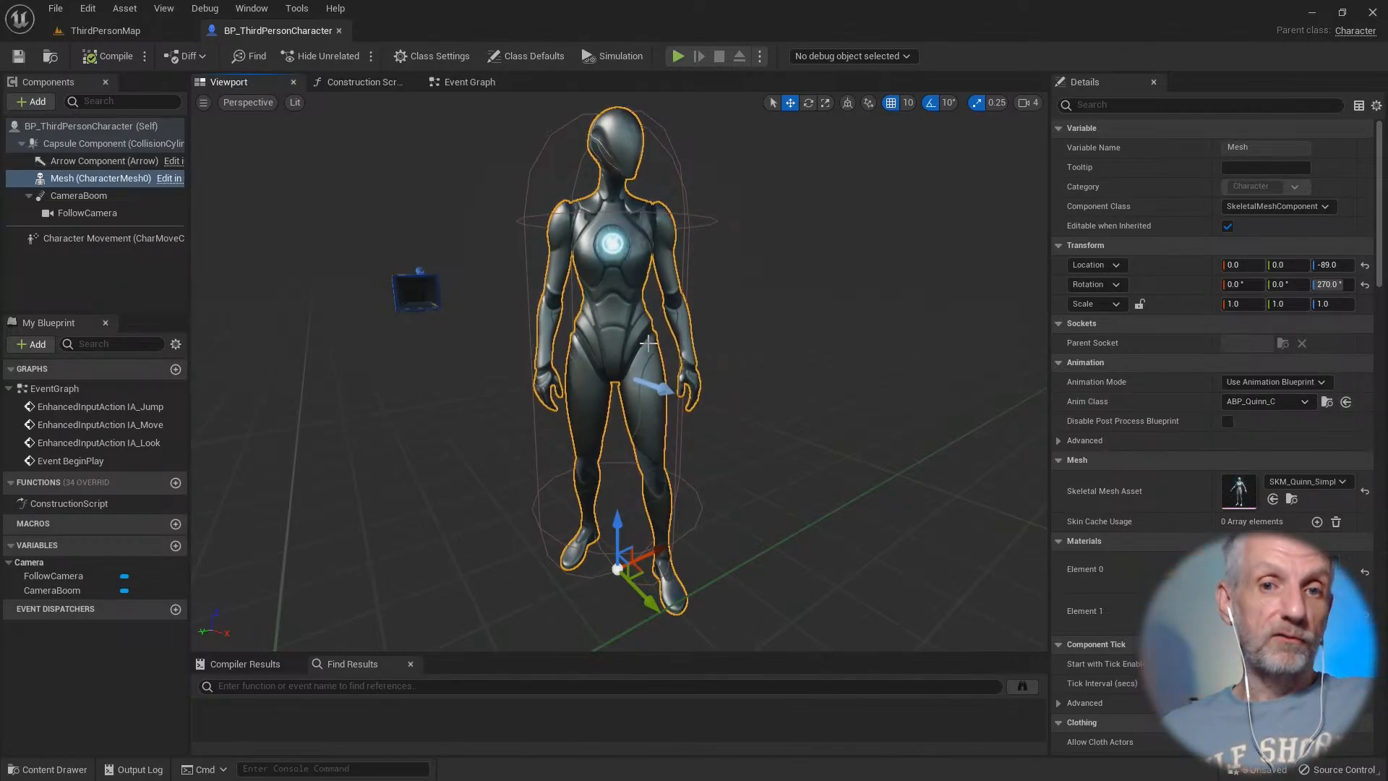
{"action": "left_click", "coordinate": [133, 33]}
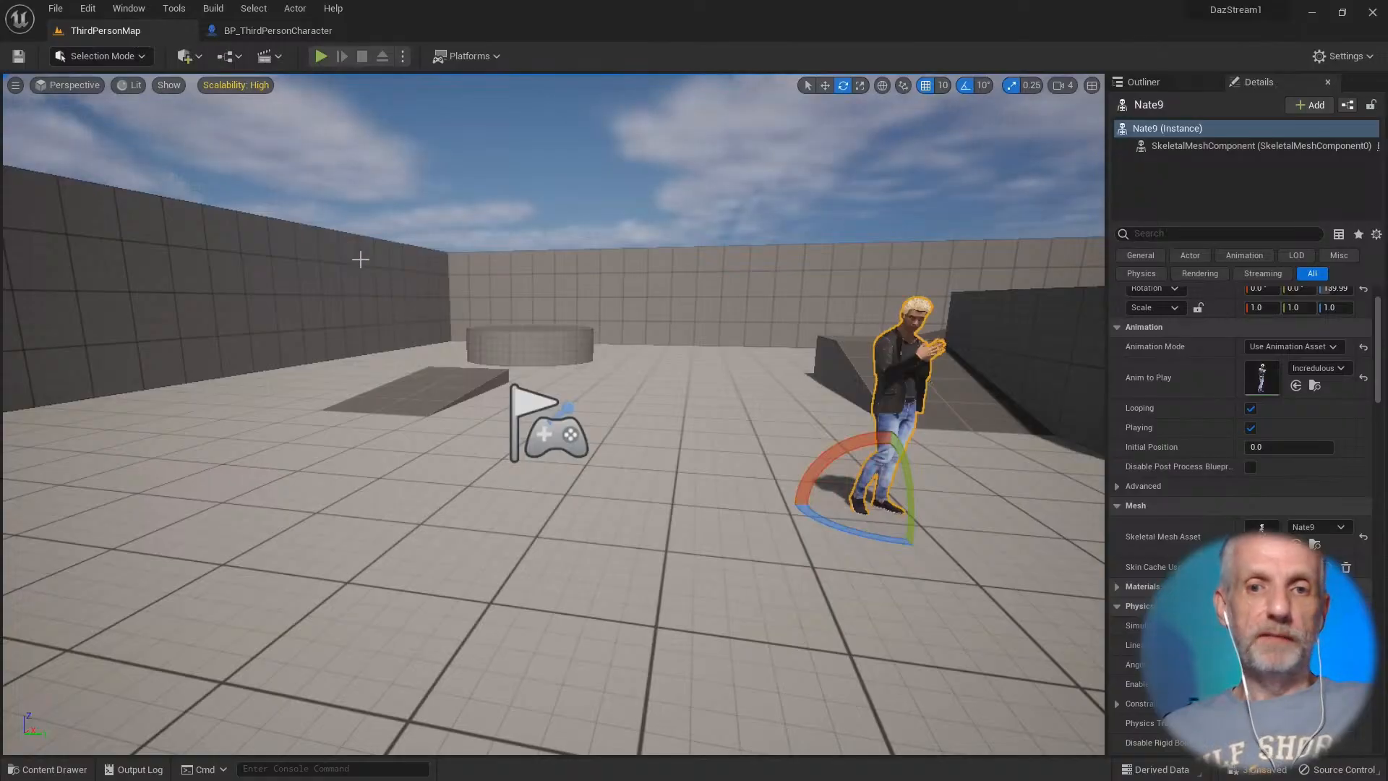
{"action": "key", "text": "ctrl+space"}
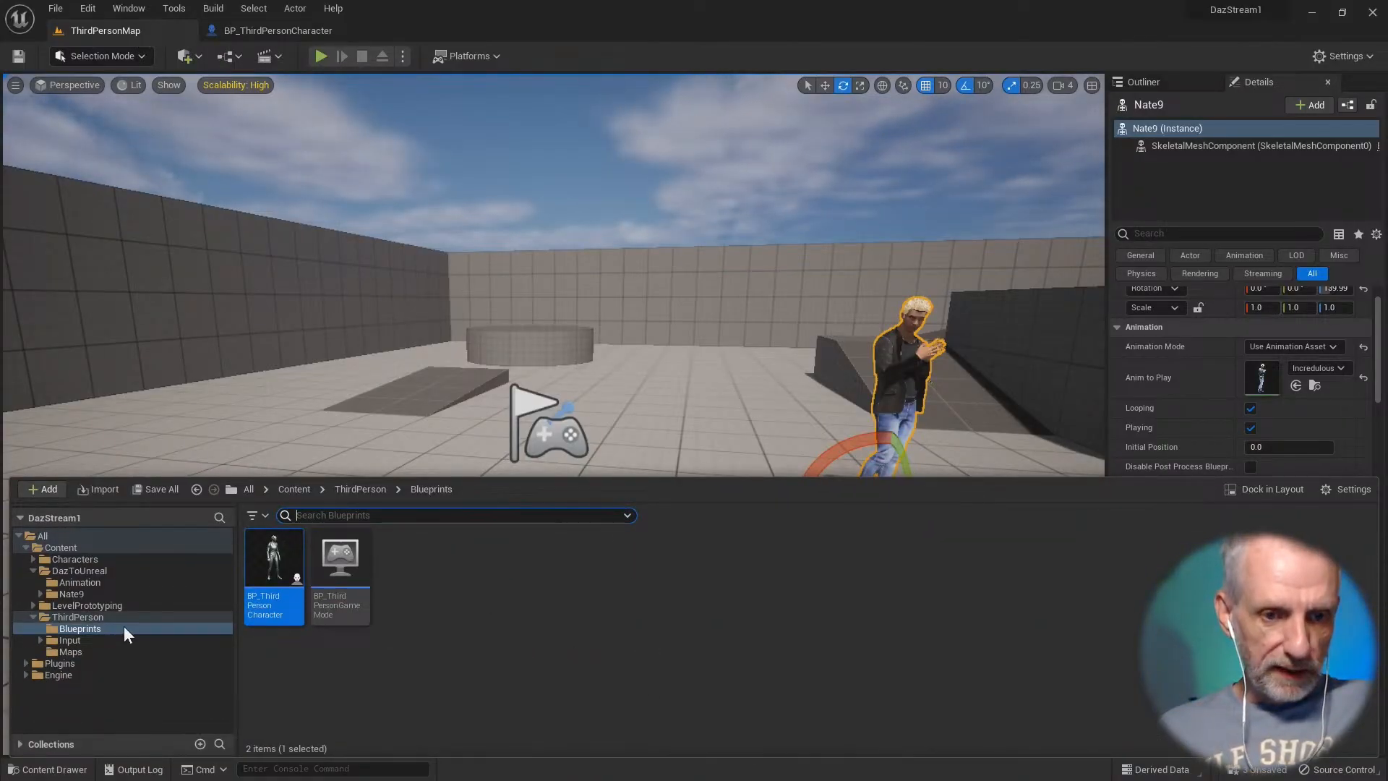
{"action": "left_click", "coordinate": [128, 583]}
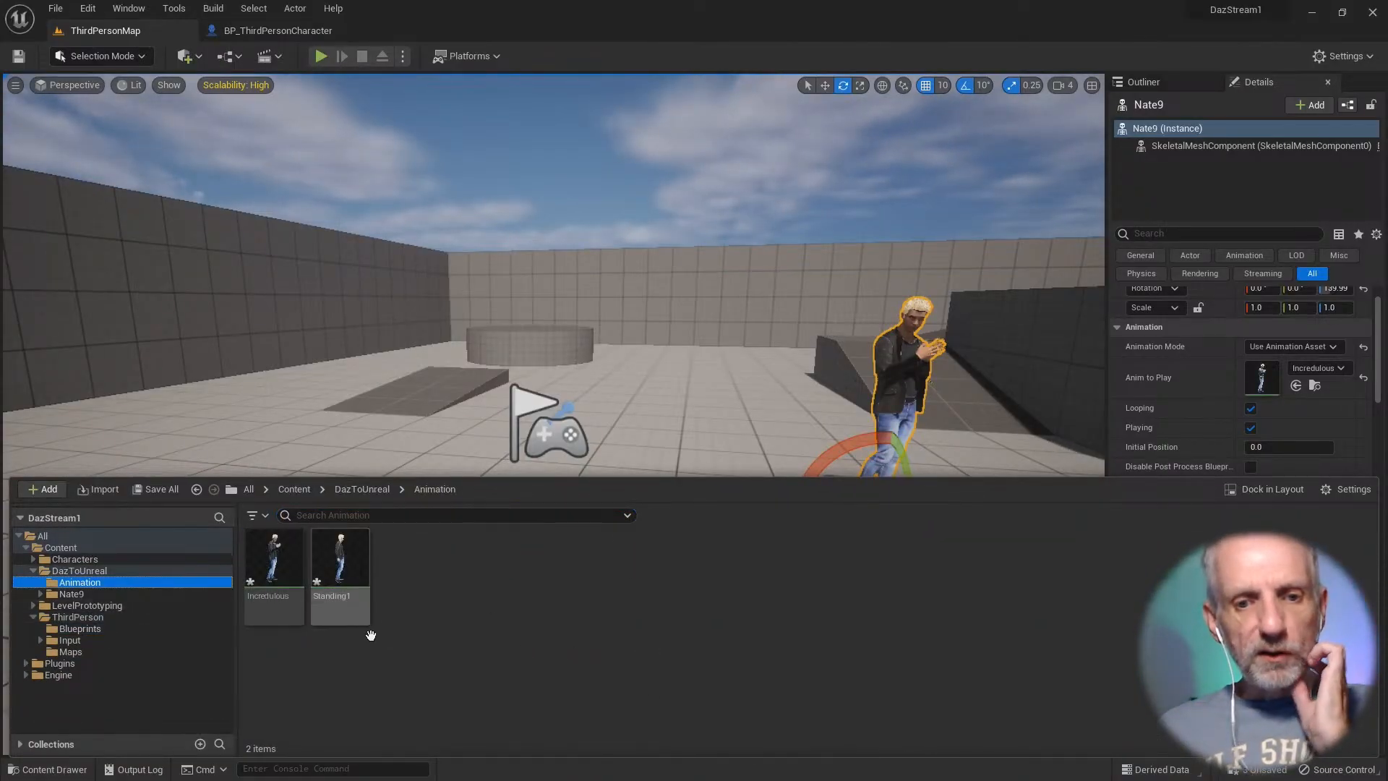
{"action": "right_click", "coordinate": [484, 619]}
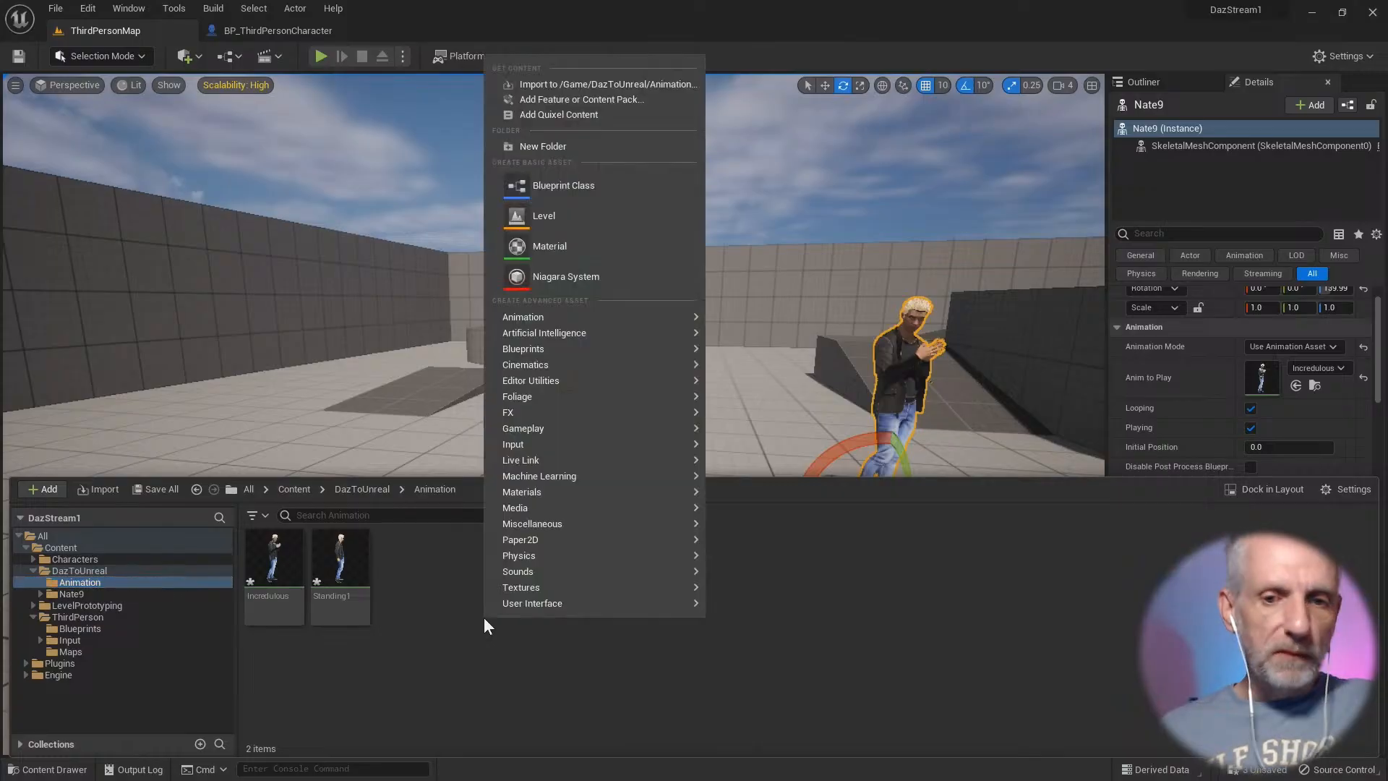
{"action": "mouse_move", "coordinate": [630, 312]}
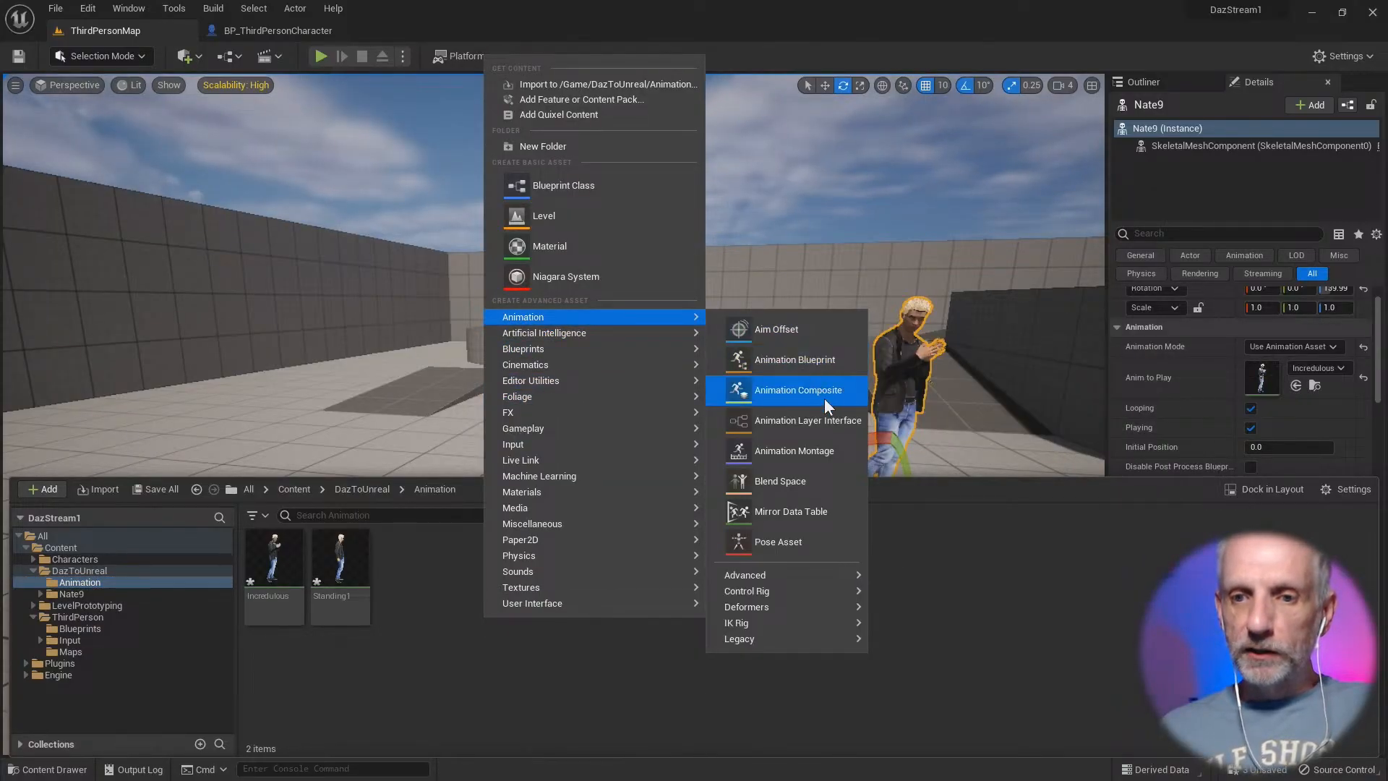
{"action": "left_click", "coordinate": [828, 365]}
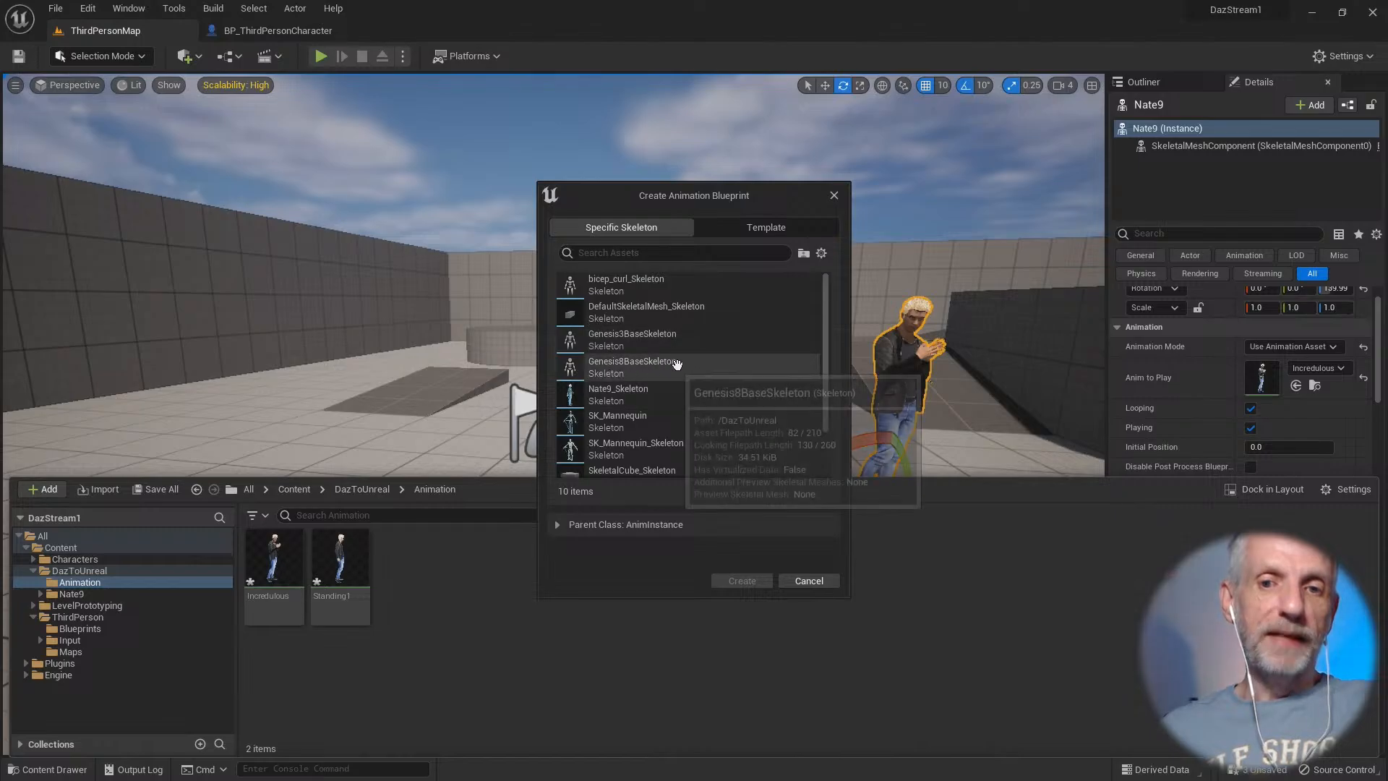
{"action": "left_click", "coordinate": [647, 393]}
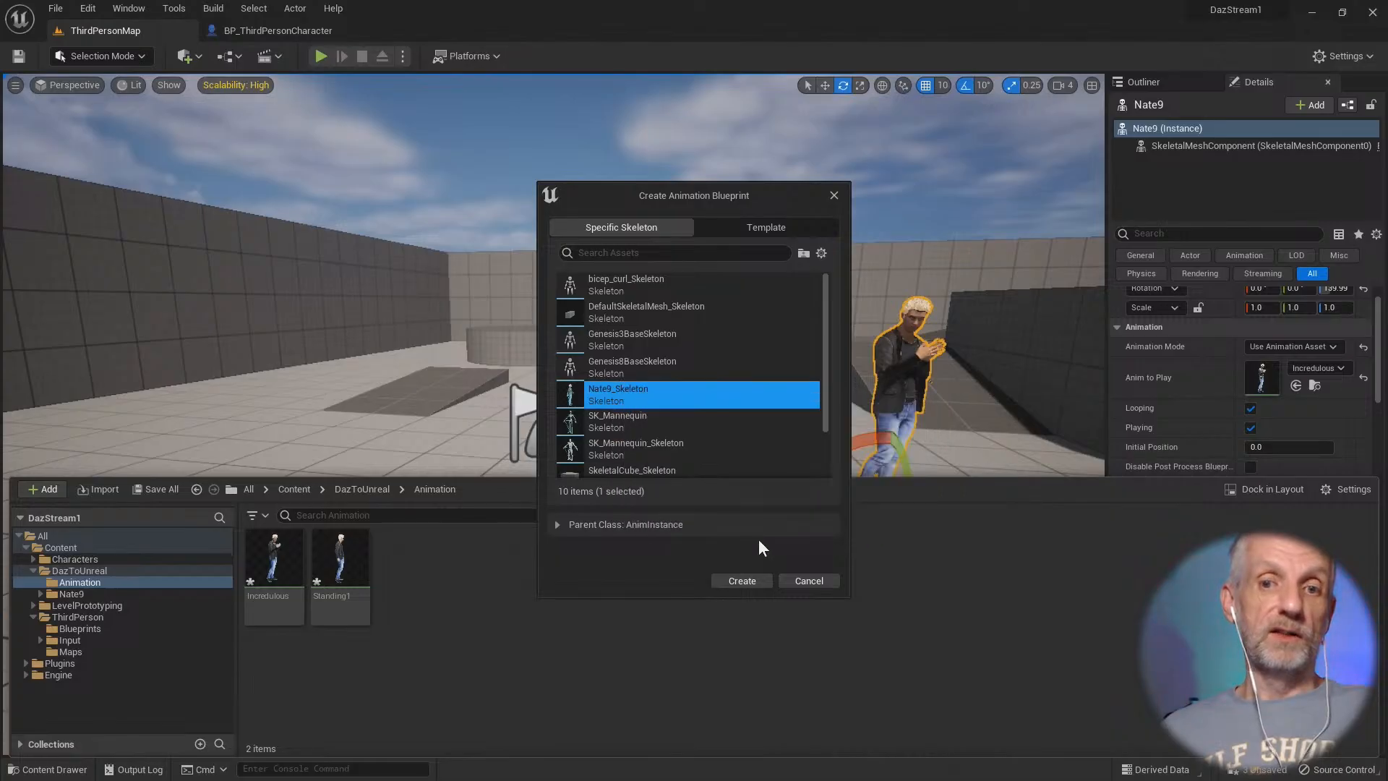
{"action": "left_click", "coordinate": [750, 579]}
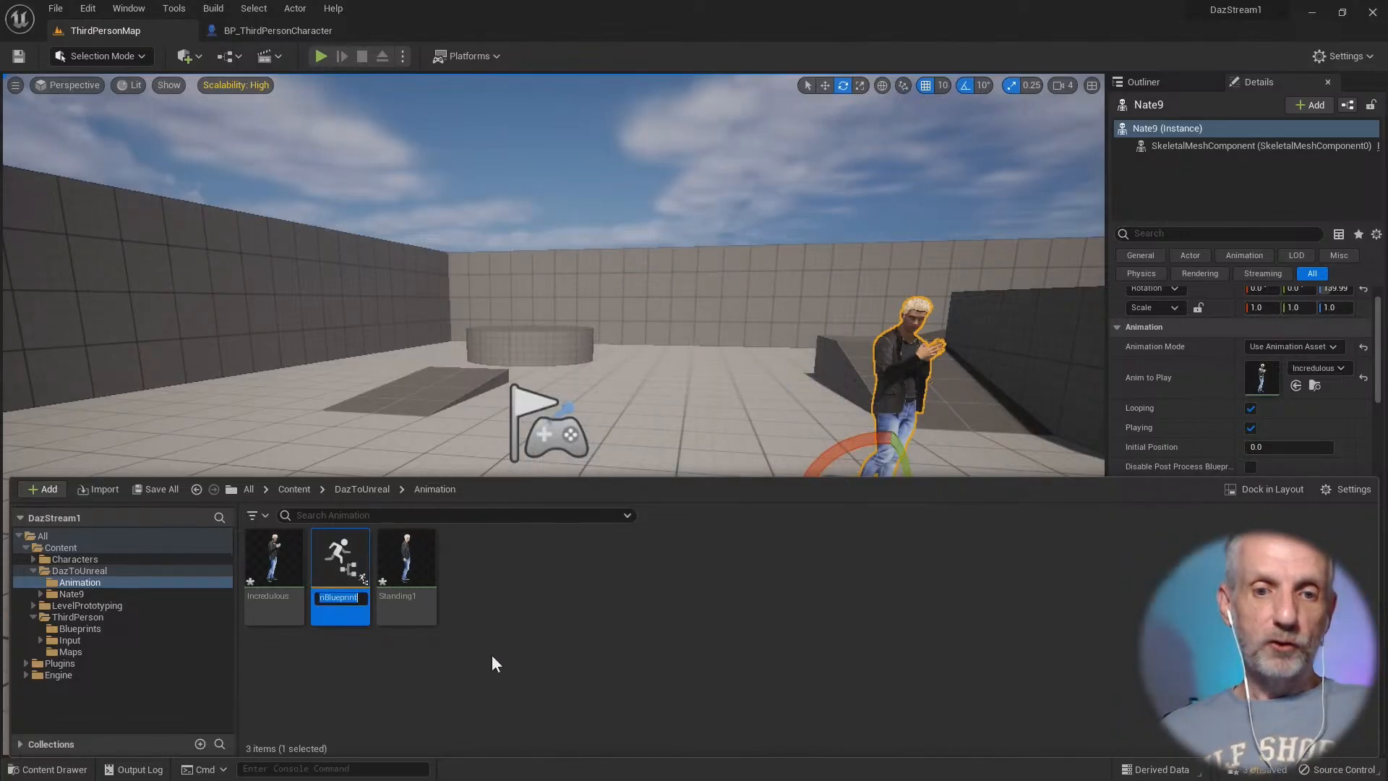
Step: Name the new Animation Blueprint ABP_Nathan and open it for editing
{"action": "type", "text": "ABP_N"}
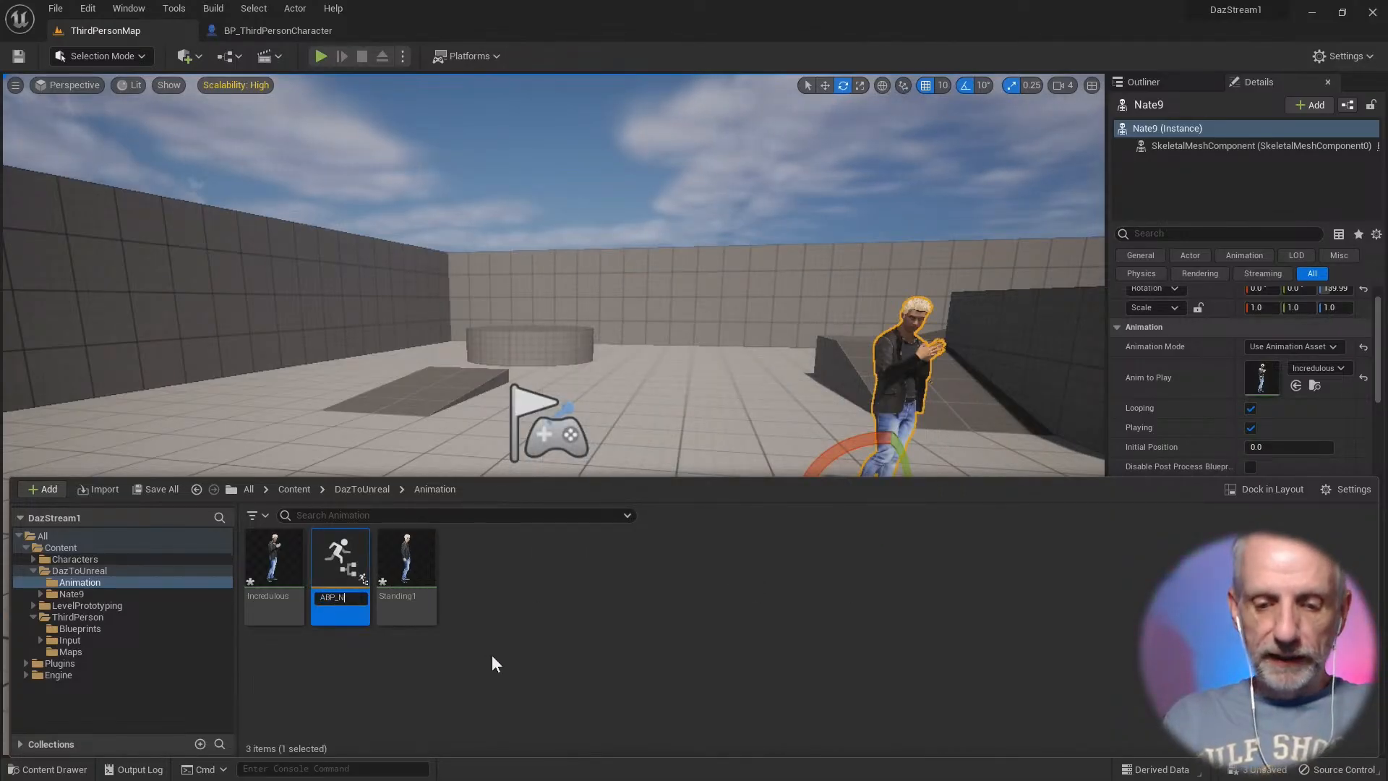
{"action": "type", "text": "athan"}
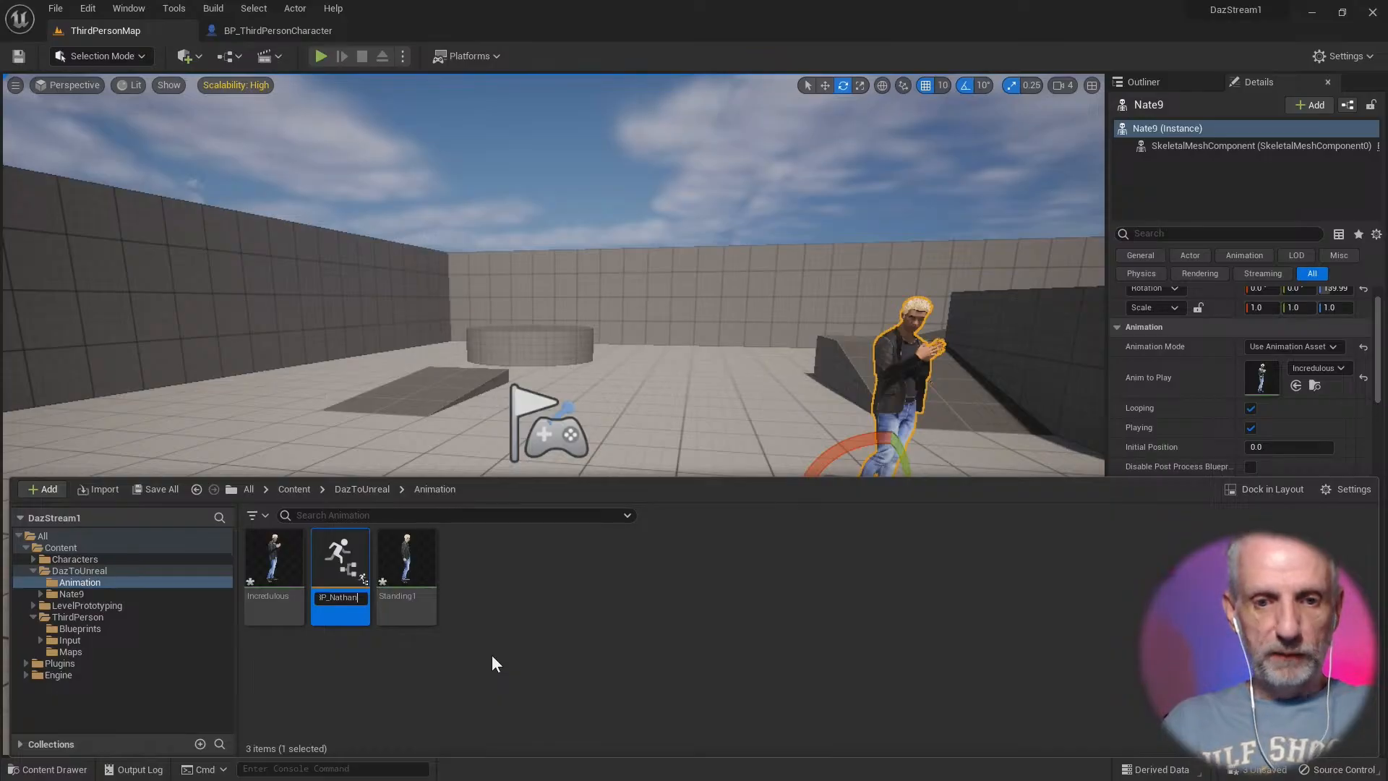
{"action": "key", "text": "Return"}
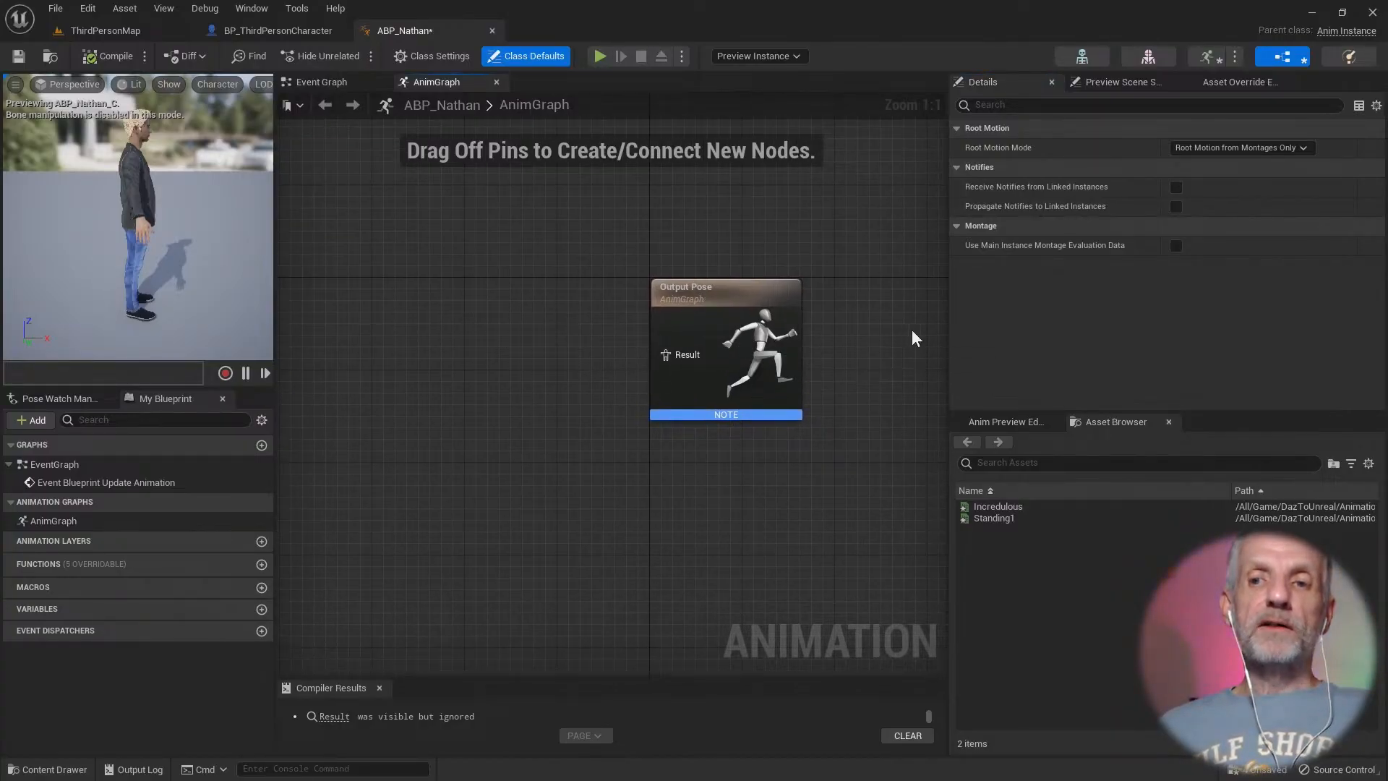
Step: Add a Retarget Pose From Mesh node feeding the Output Pose's Result and place it clear of the Output Pose node
{"action": "left_click_drag", "start_coordinate": [948, 312], "coordinate": [1075, 313]}
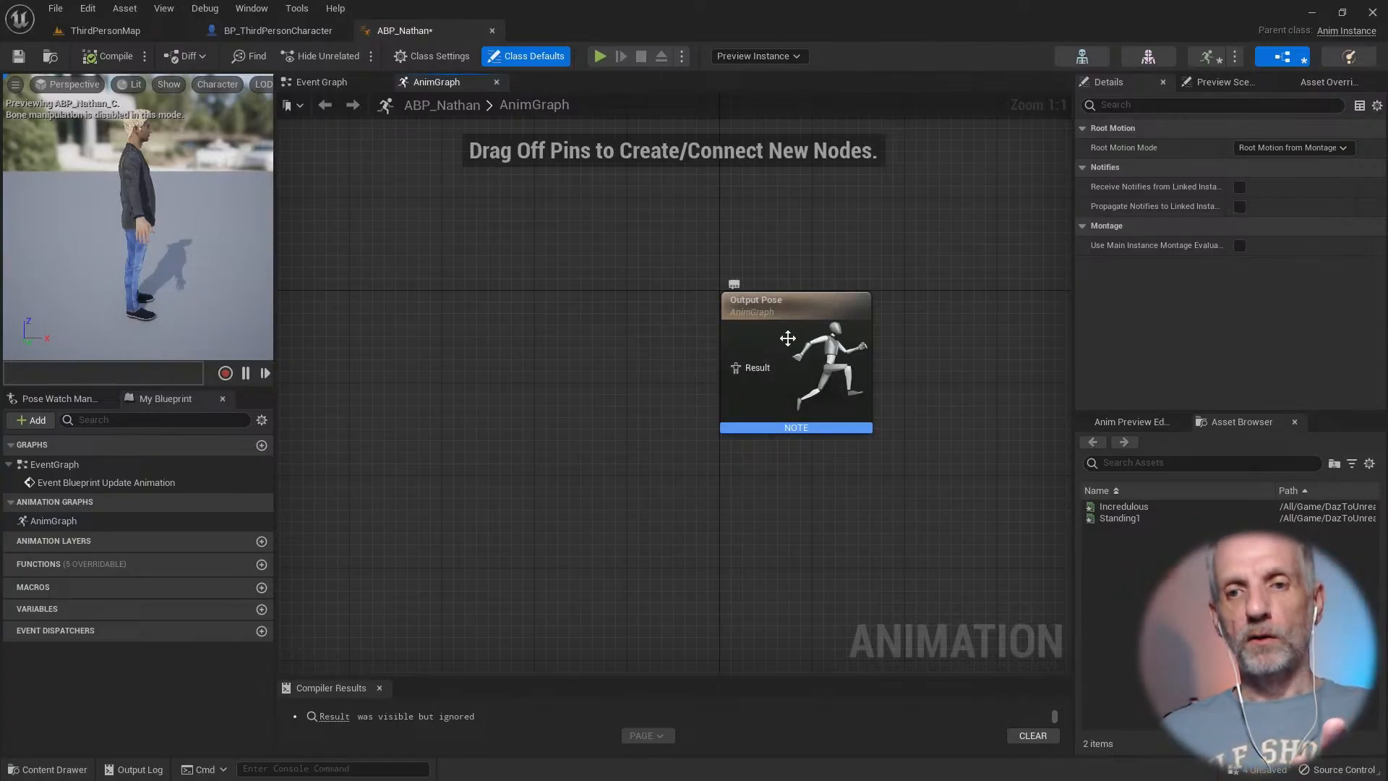
{"action": "left_click", "coordinate": [770, 316]}
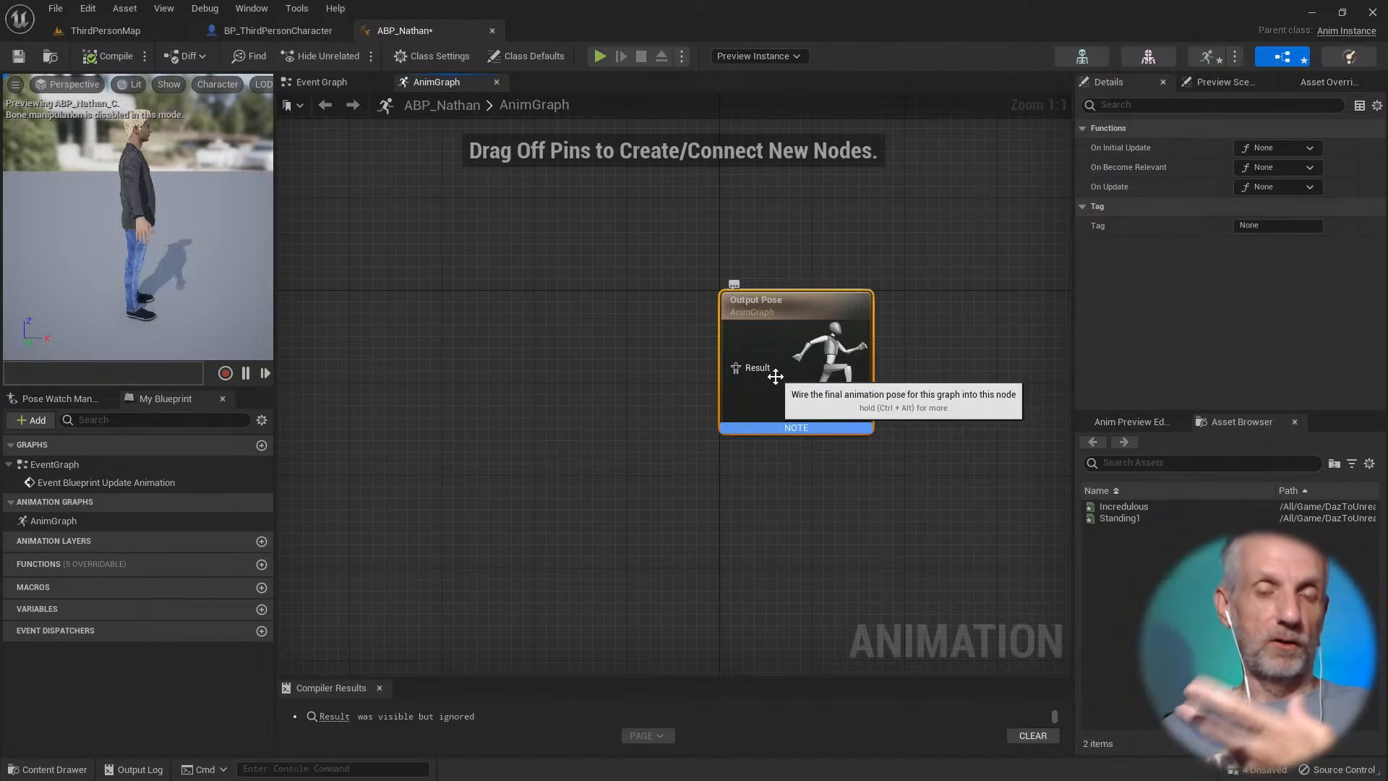
{"action": "left_click_drag", "start_coordinate": [735, 369], "coordinate": [557, 409]}
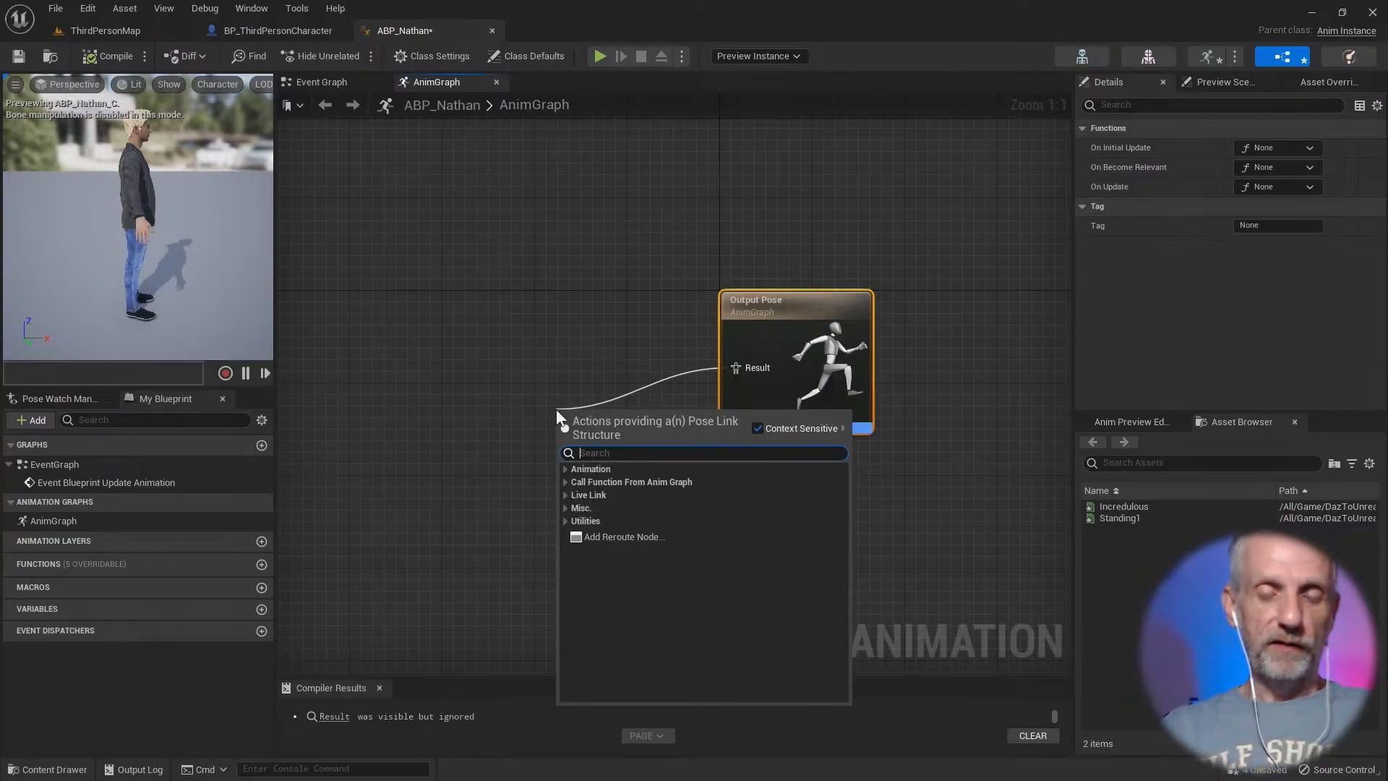
{"action": "type", "text": "retar"}
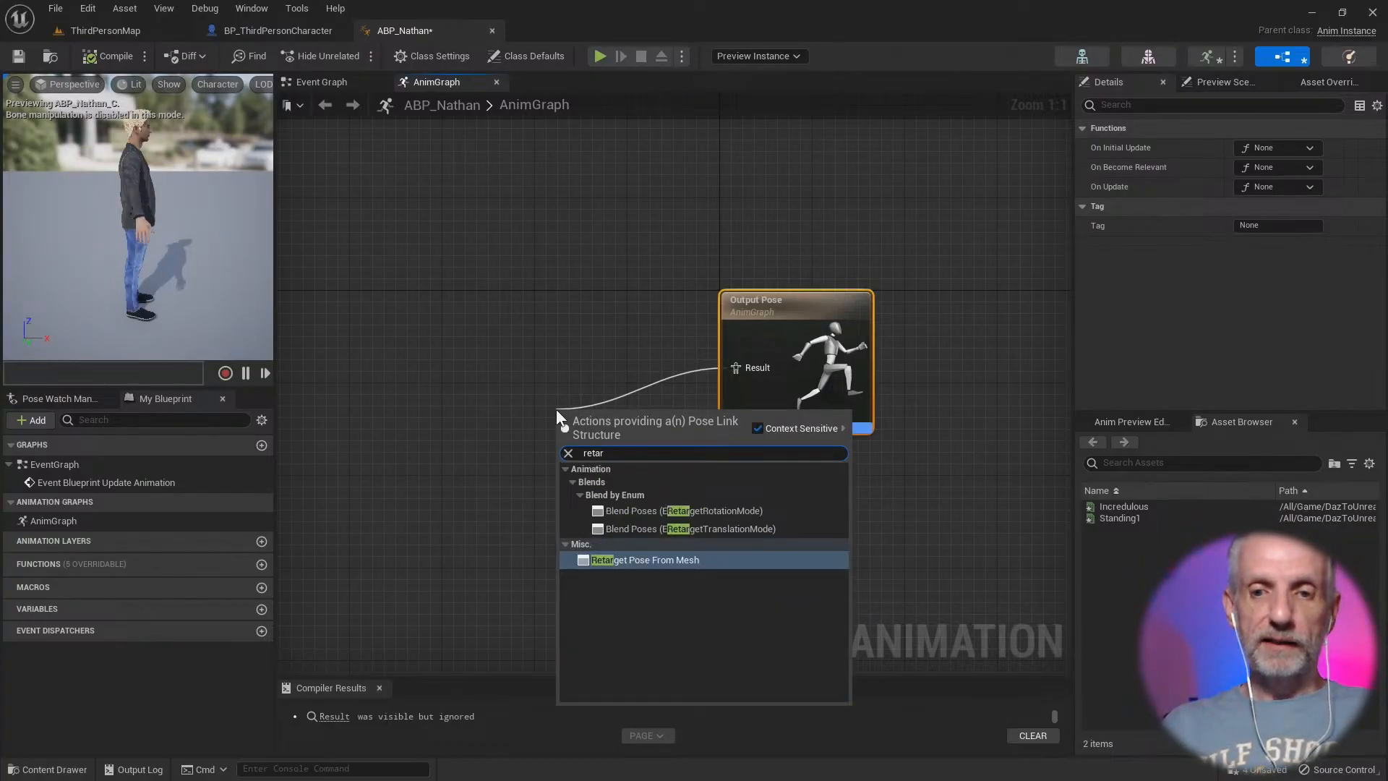
{"action": "left_click", "coordinate": [700, 559]}
{"action": "left_click_drag", "start_coordinate": [650, 411], "coordinate": [541, 378]}
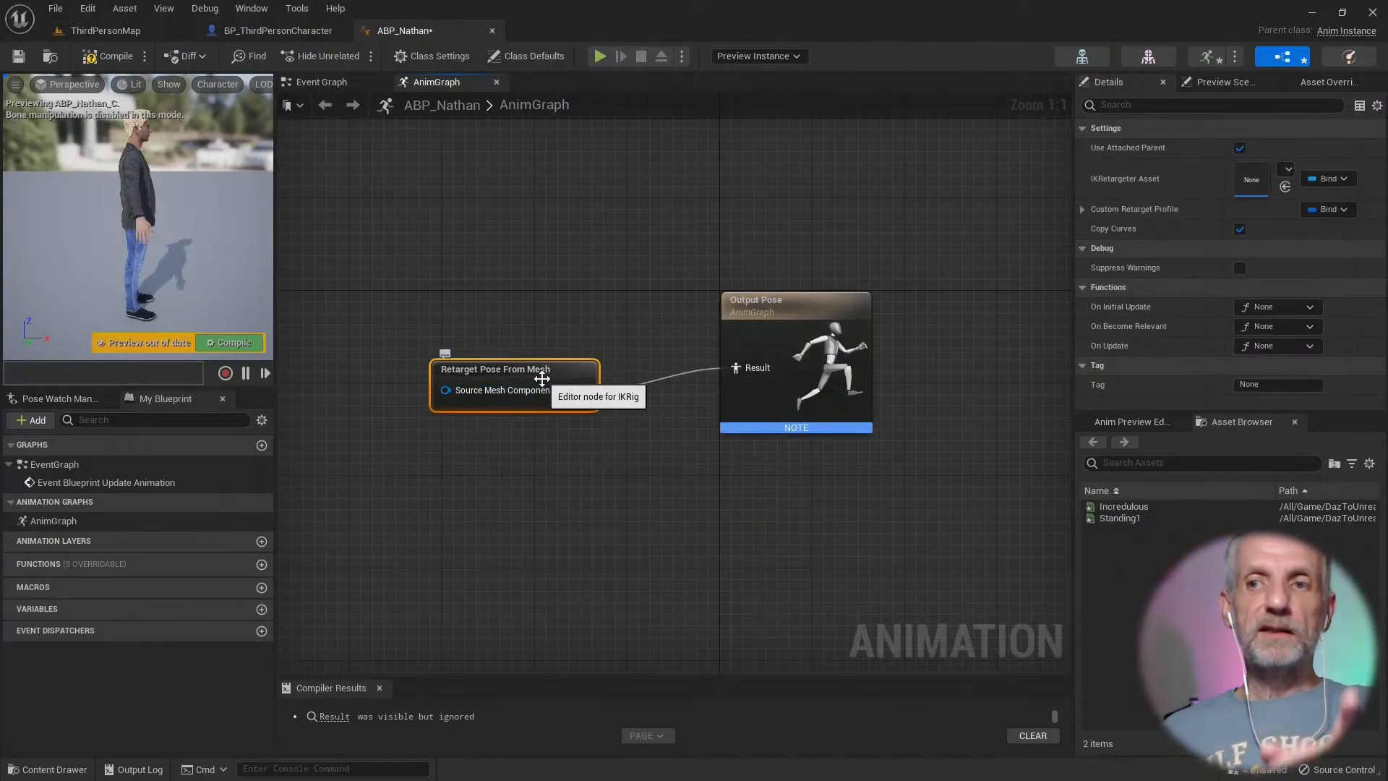
Step: Hide plugin content in the IKRetargeter Asset picker of the Retarget Pose From Mesh node
{"action": "left_click", "coordinate": [1291, 165]}
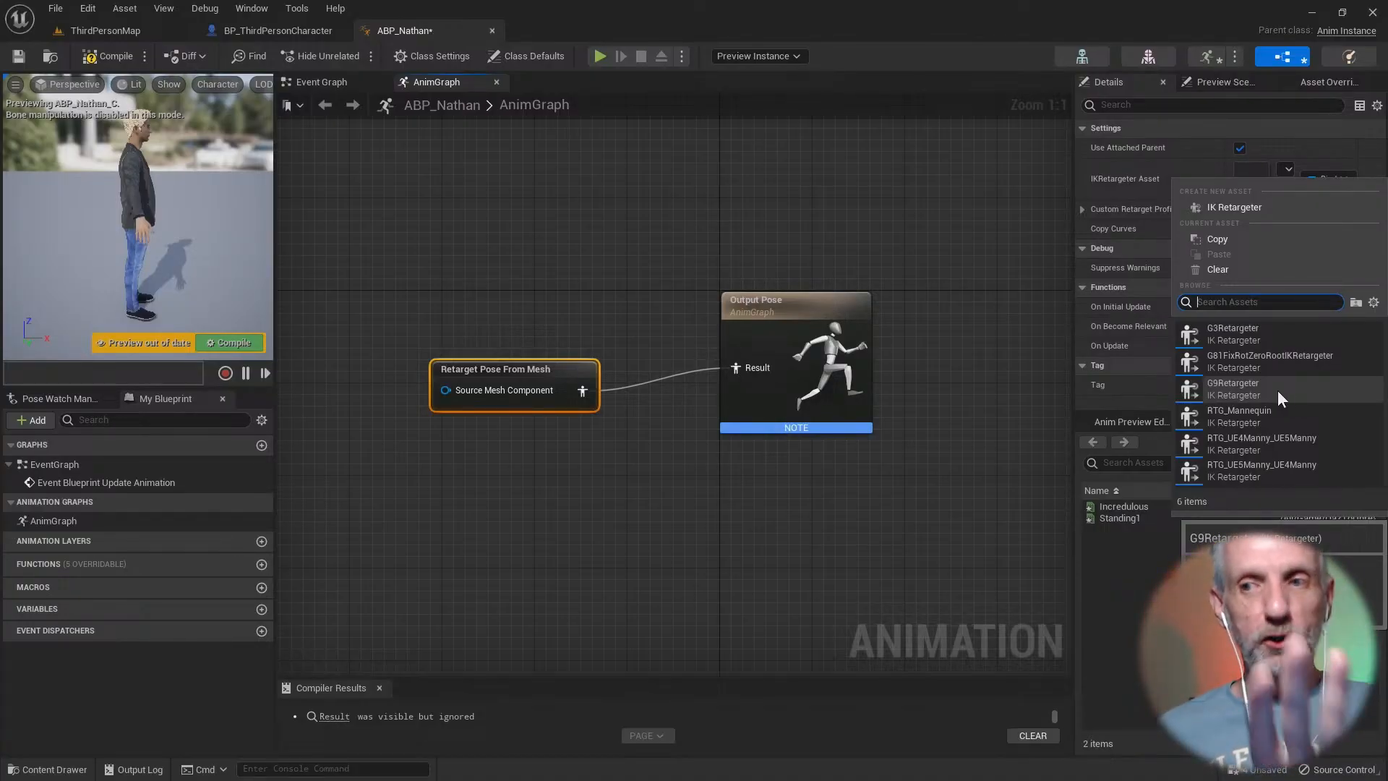
{"action": "left_click", "coordinate": [1374, 303]}
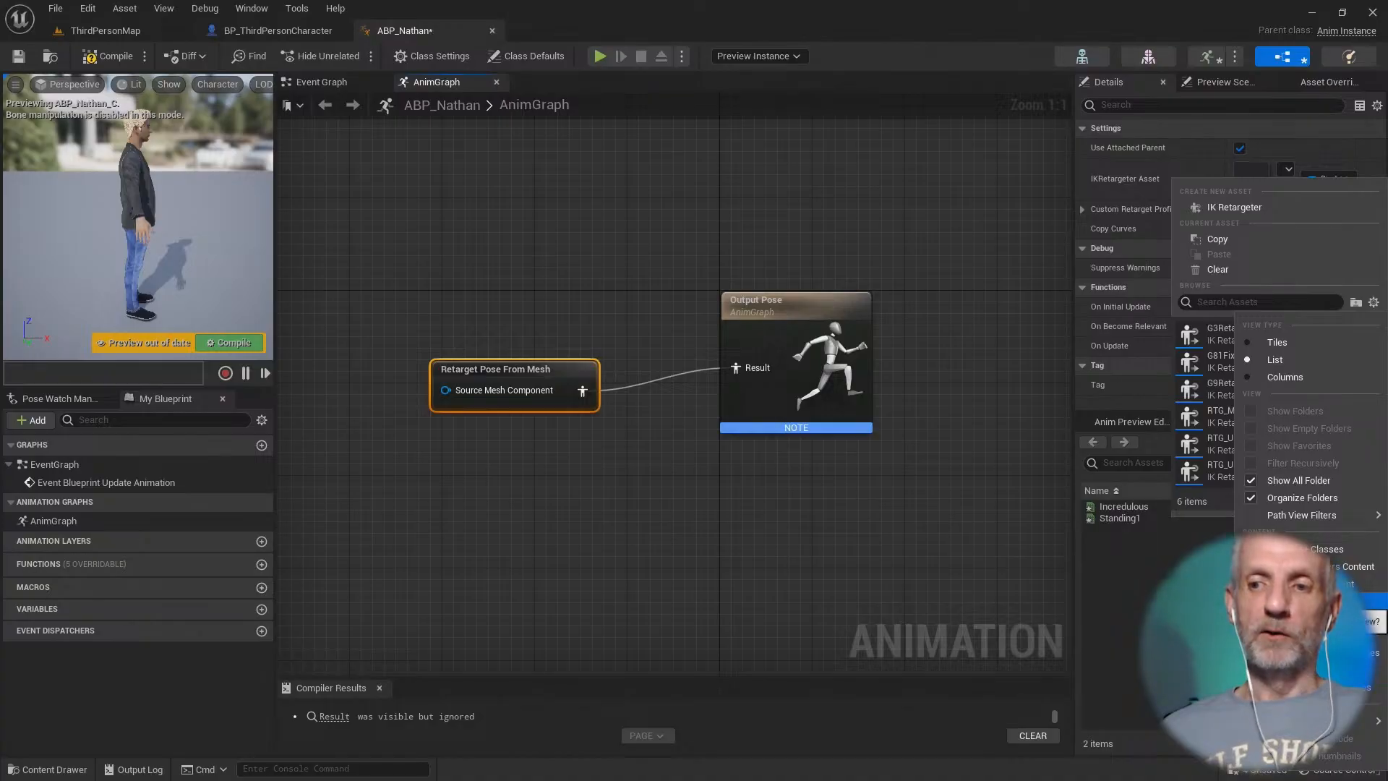
{"action": "left_click", "coordinate": [1301, 600]}
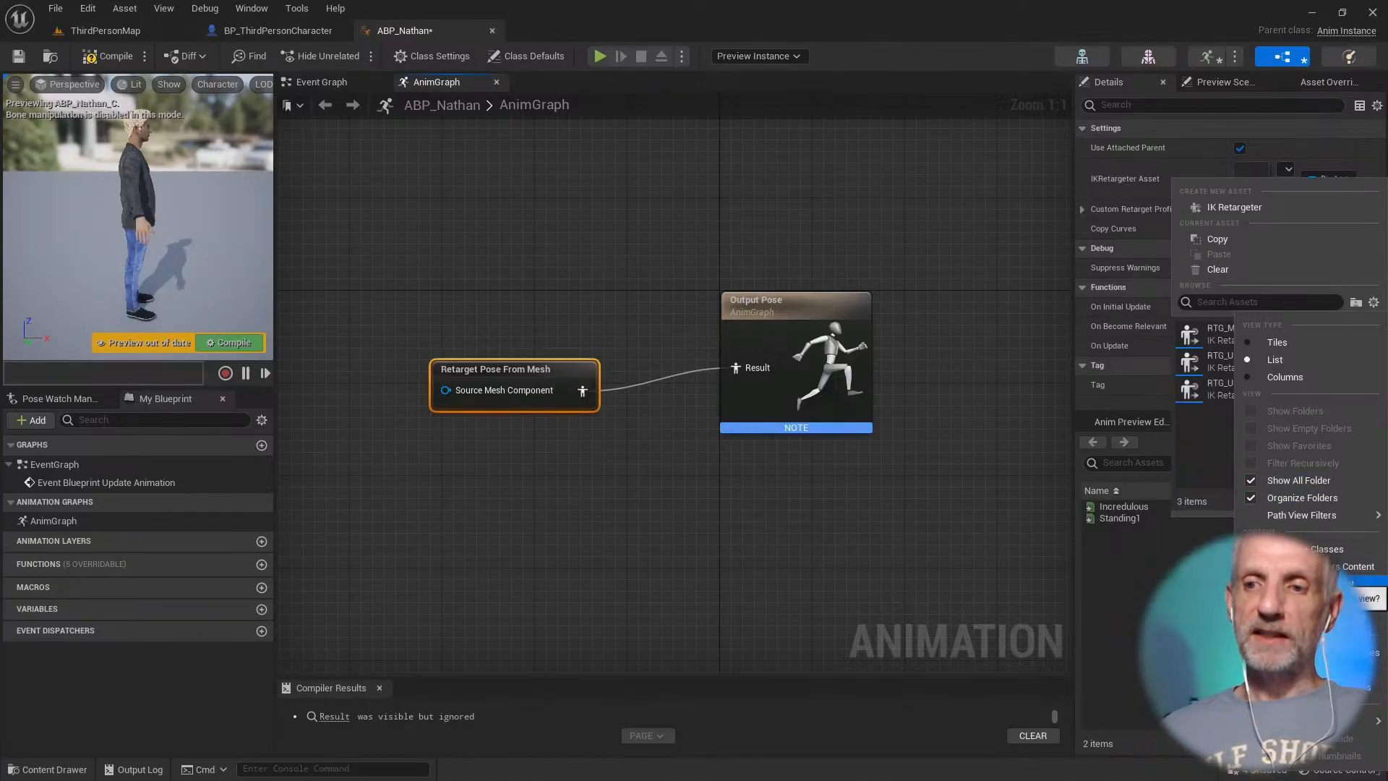
{"action": "left_click", "coordinate": [1373, 301]}
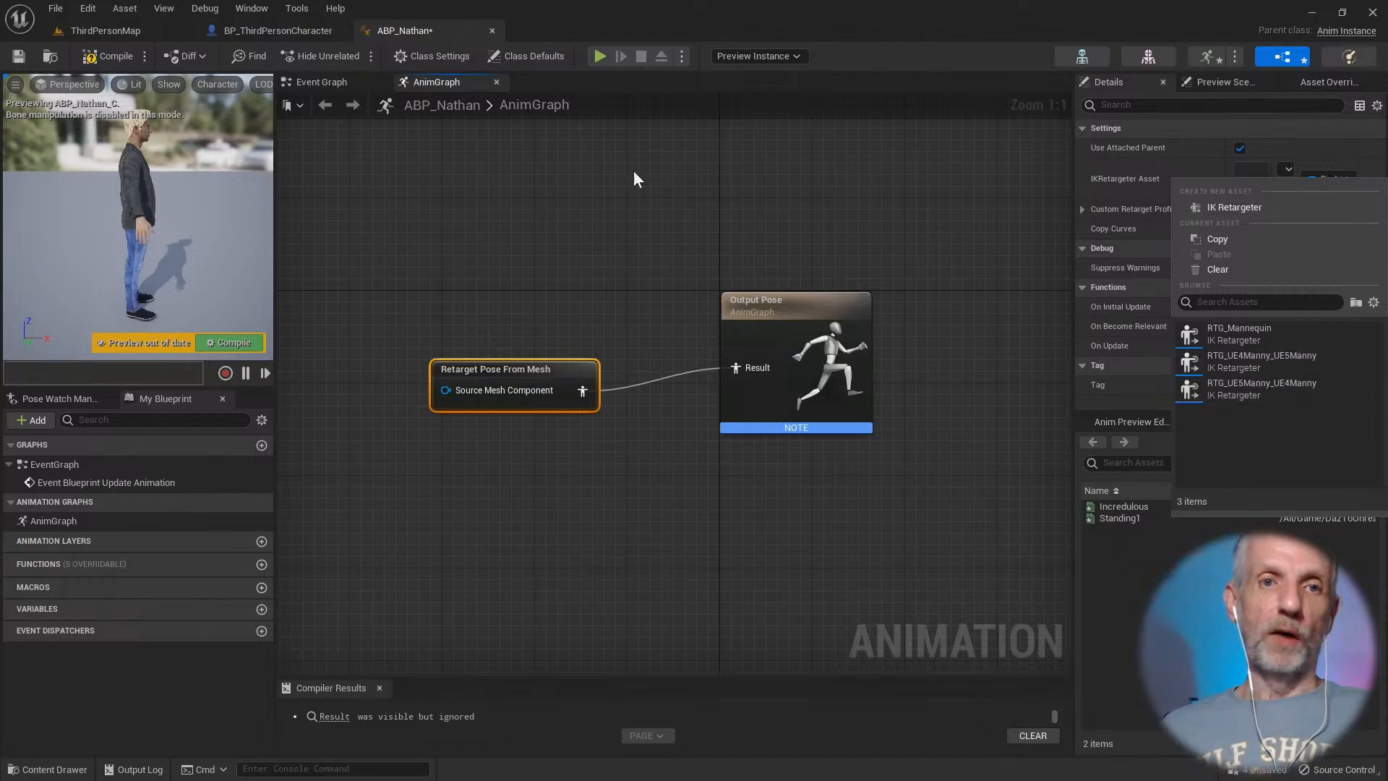
Step: Return to ThirdPersonMap, enable Show Engine Content and Show Plugin Content for the content browser, and open the Plugins folder
{"action": "left_click", "coordinate": [120, 32]}
{"action": "key", "text": "ctrl+space"}
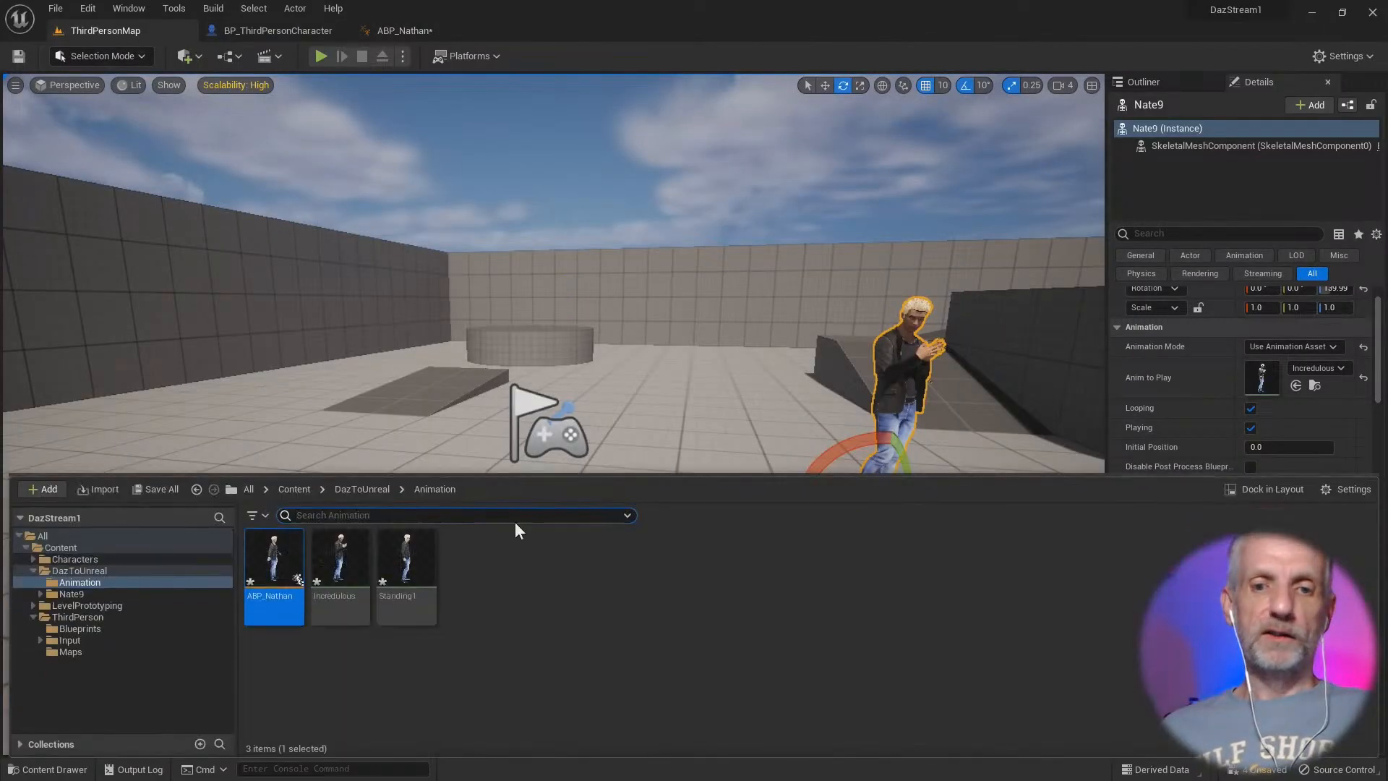
{"action": "left_click", "coordinate": [1344, 489]}
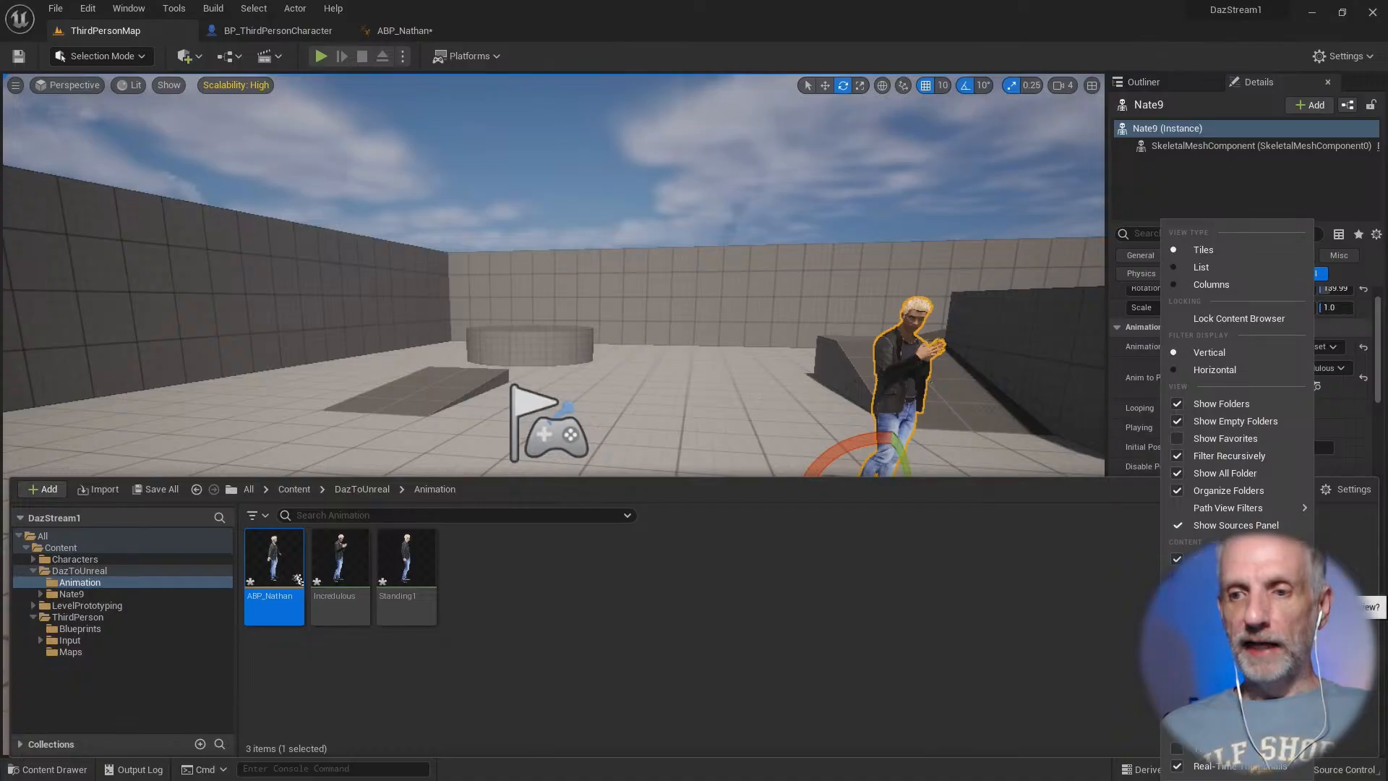
{"action": "left_click", "coordinate": [1230, 592]}
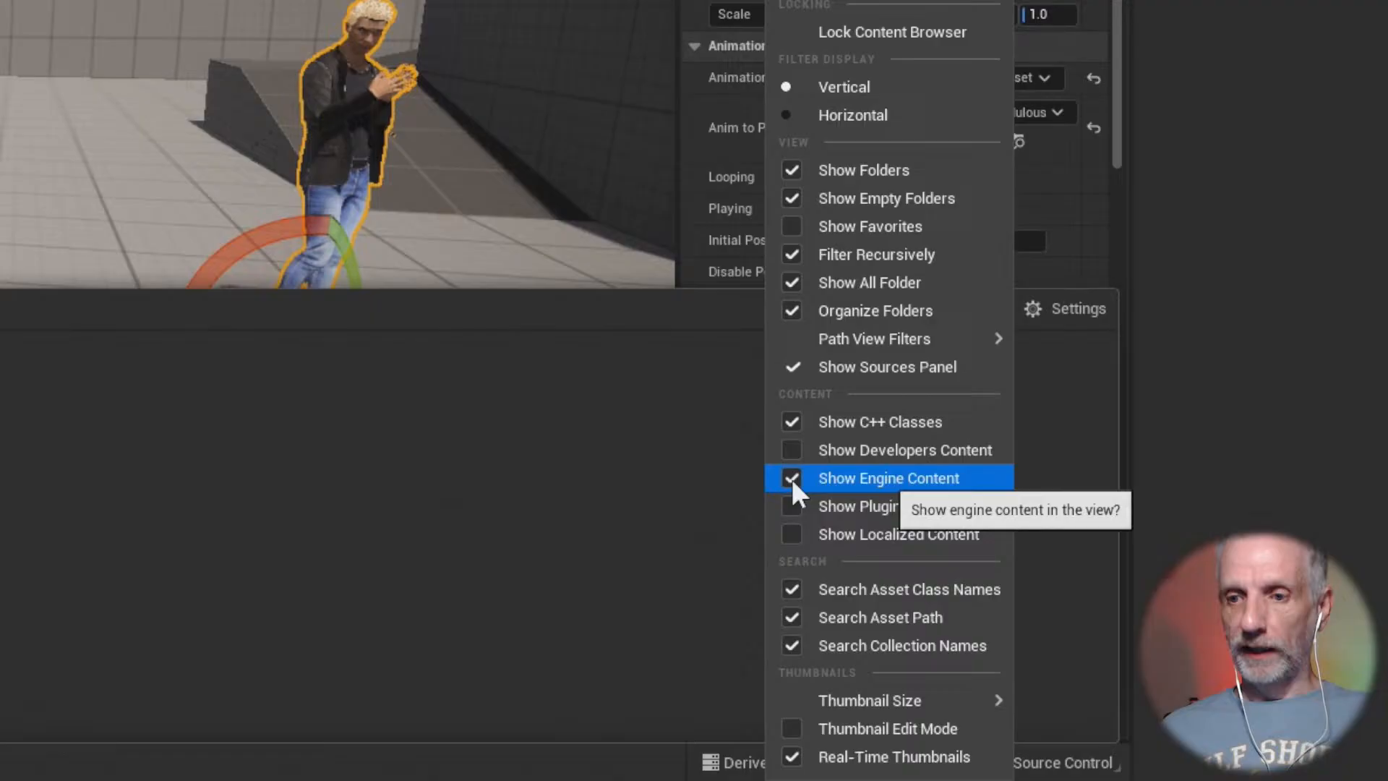
{"action": "left_click", "coordinate": [792, 479]}
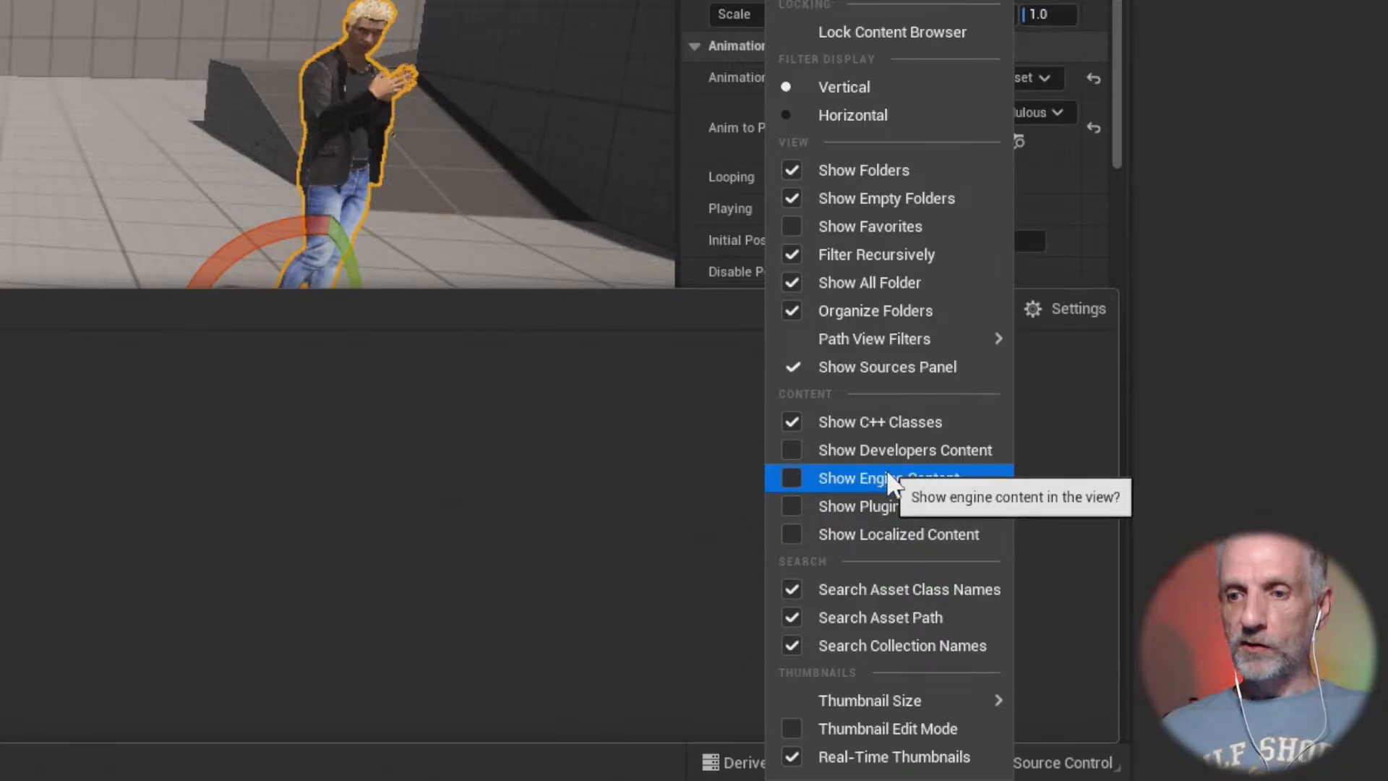
{"action": "left_click", "coordinate": [523, 506]}
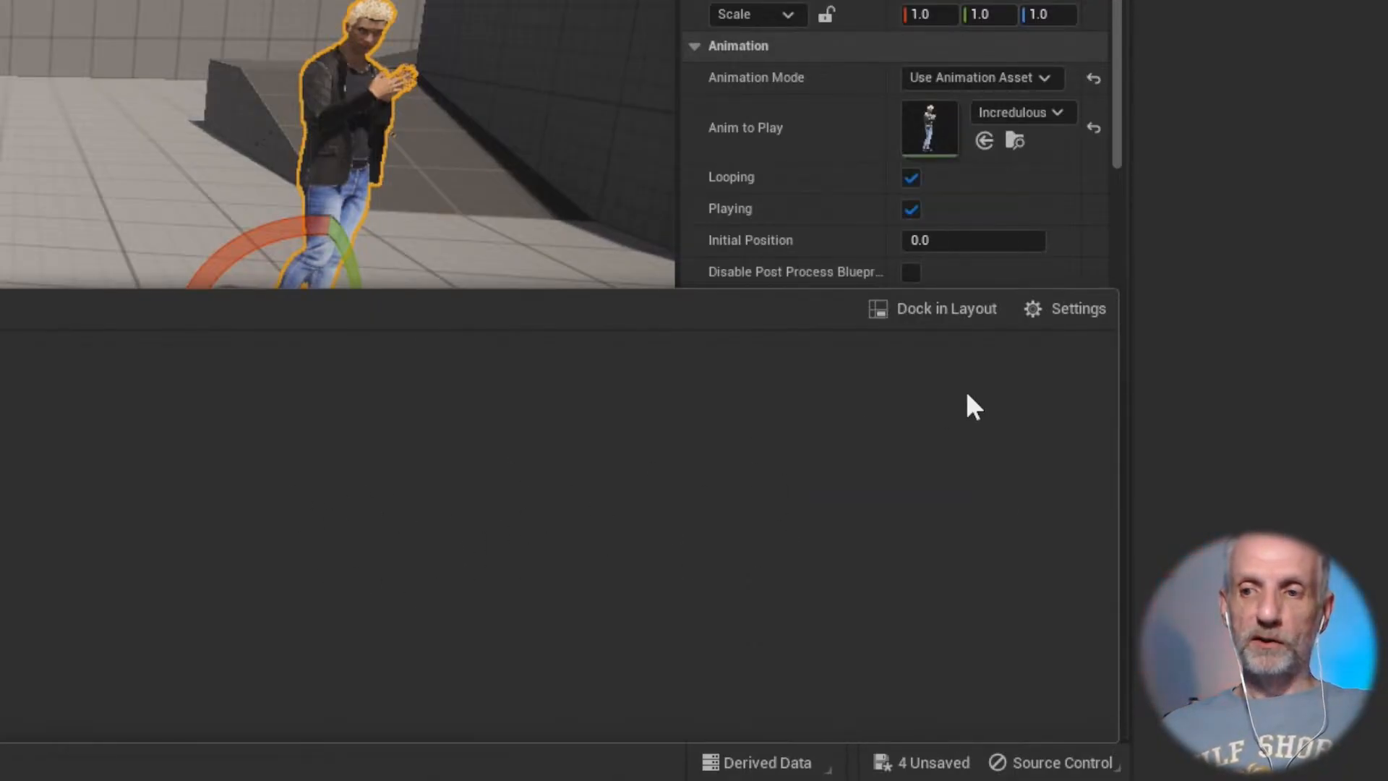
{"action": "left_click", "coordinate": [1082, 309]}
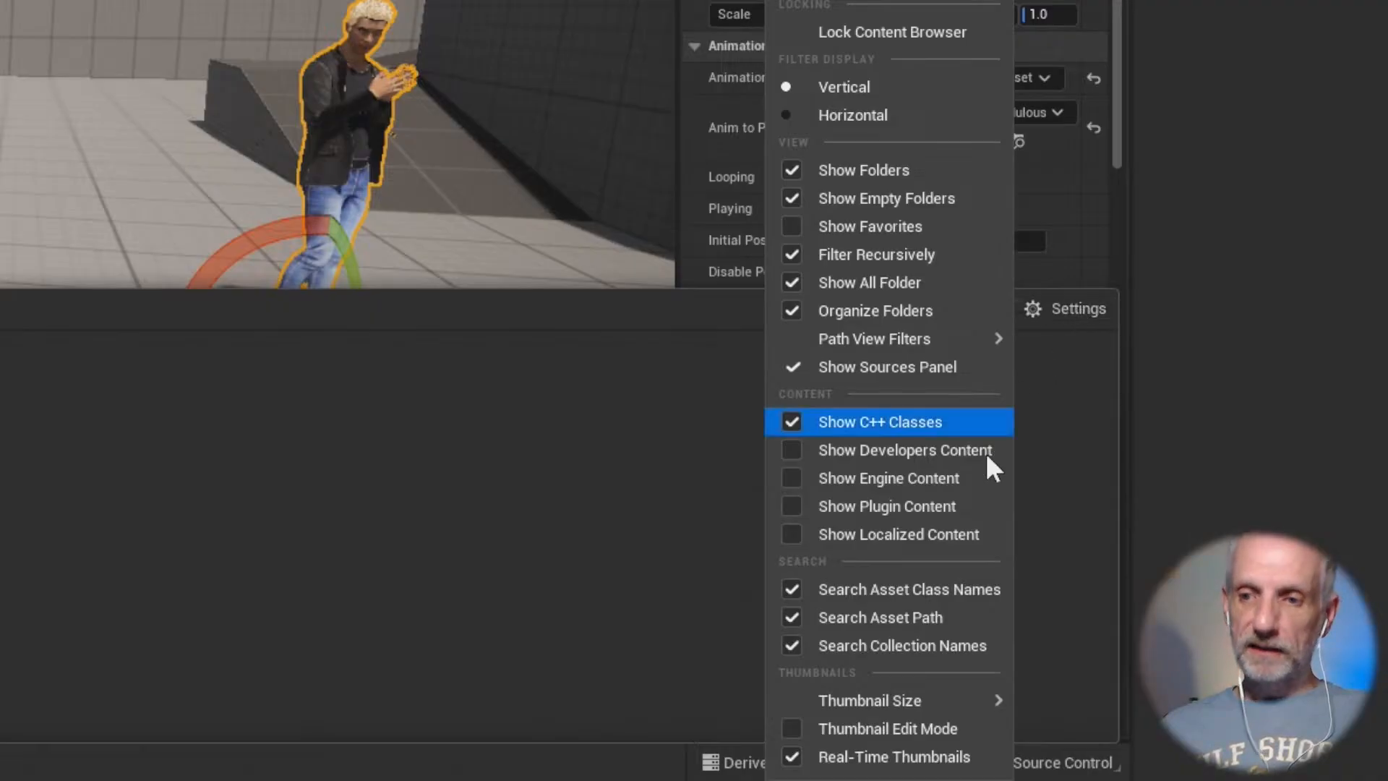
{"action": "left_click", "coordinate": [789, 480]}
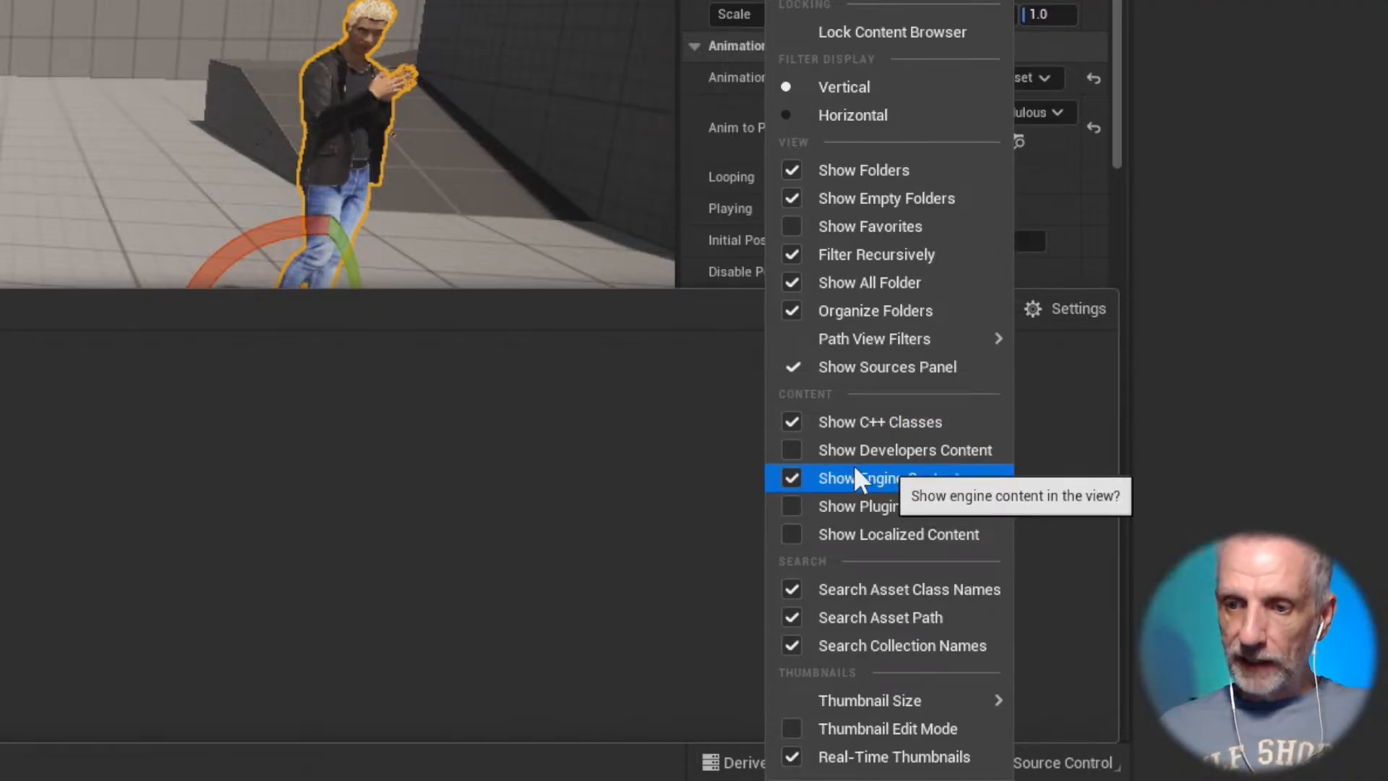
{"action": "left_click", "coordinate": [791, 506]}
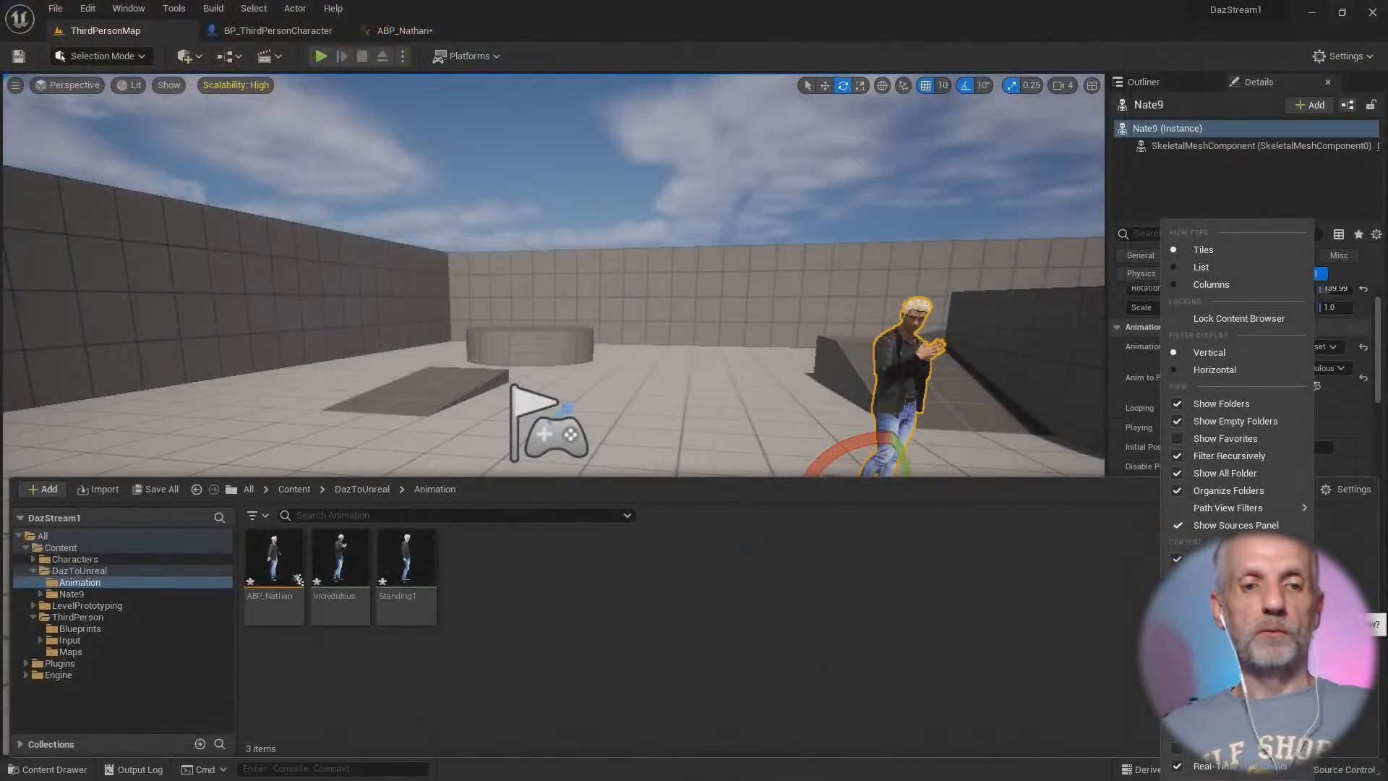
{"action": "left_click", "coordinate": [97, 663]}
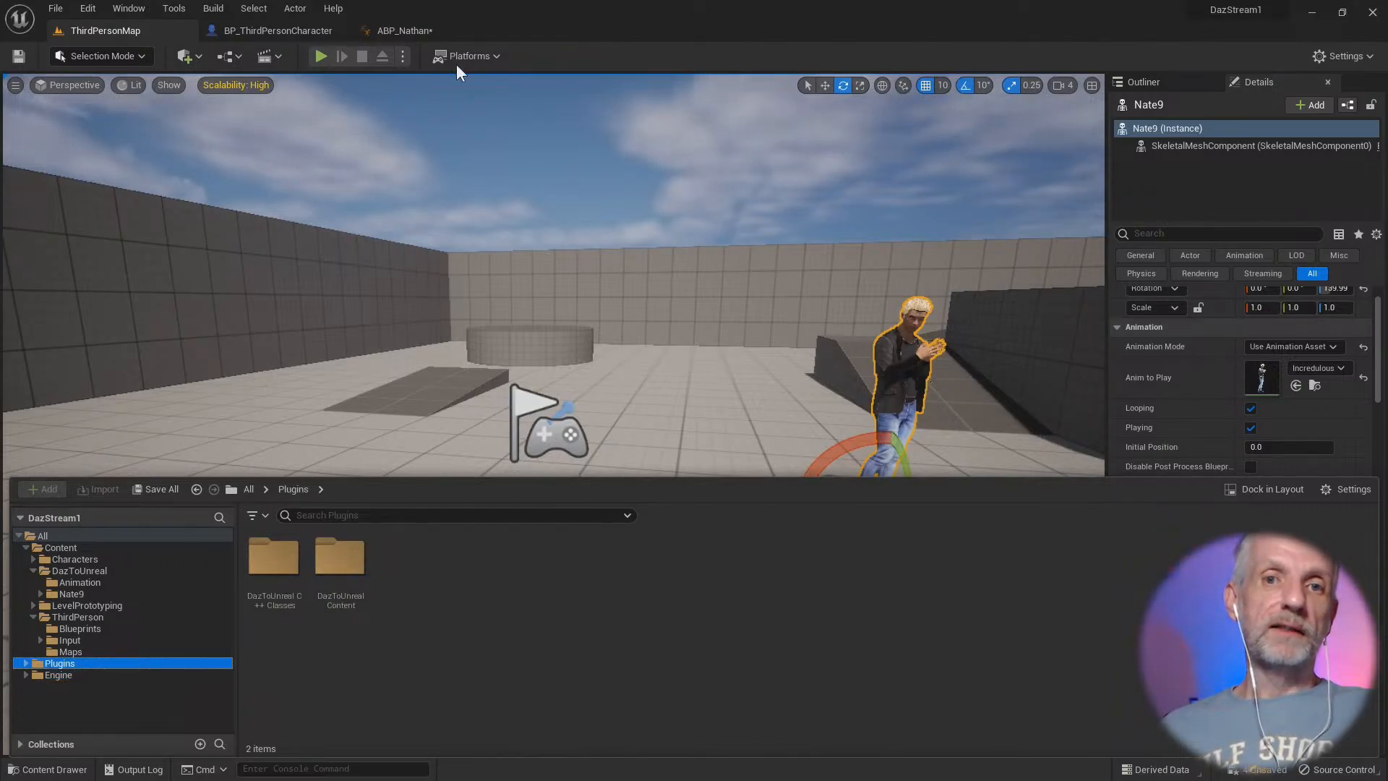
Step: Assign G9Retargeter as the IKRetargeter Asset of ABP_Nathan's Retarget Pose From Mesh node and compile the blueprint
{"action": "left_click", "coordinate": [440, 32]}
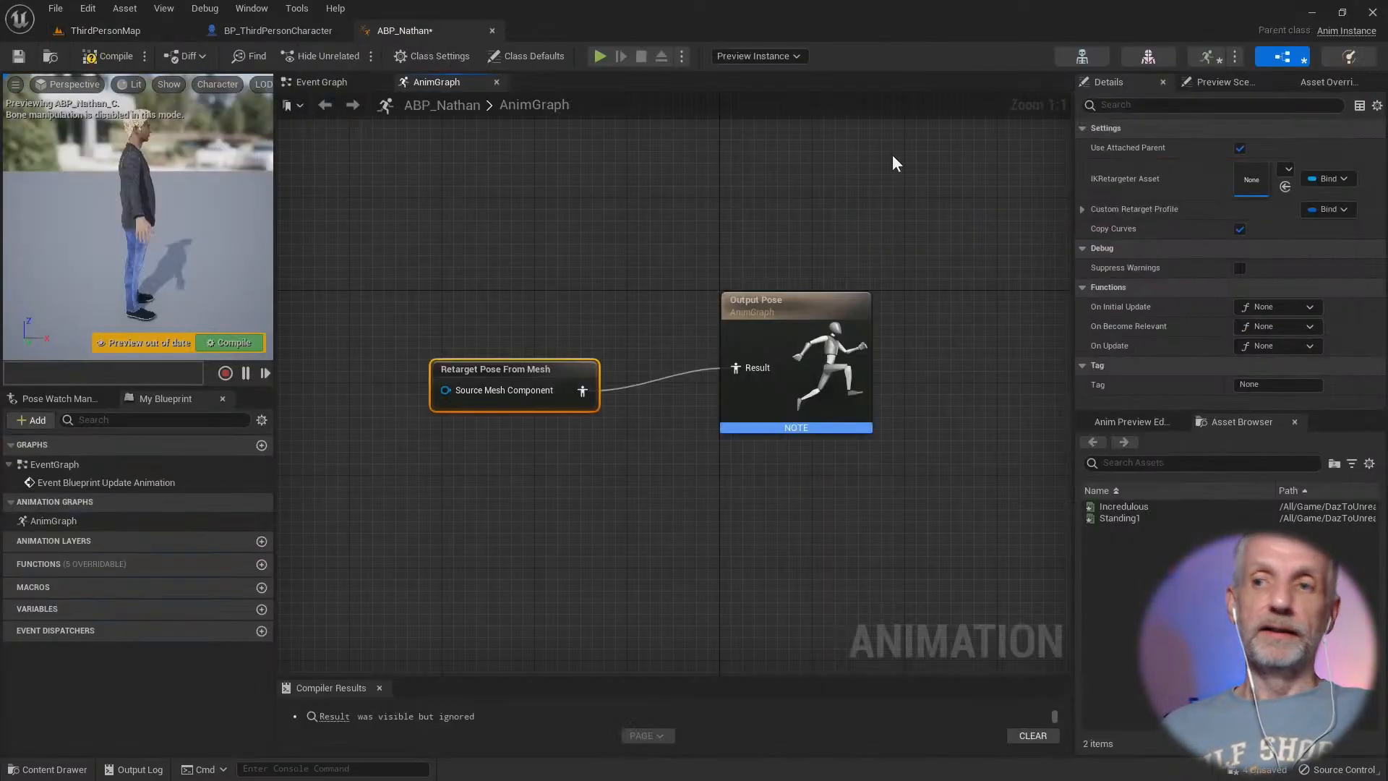
{"action": "left_click", "coordinate": [1344, 179]}
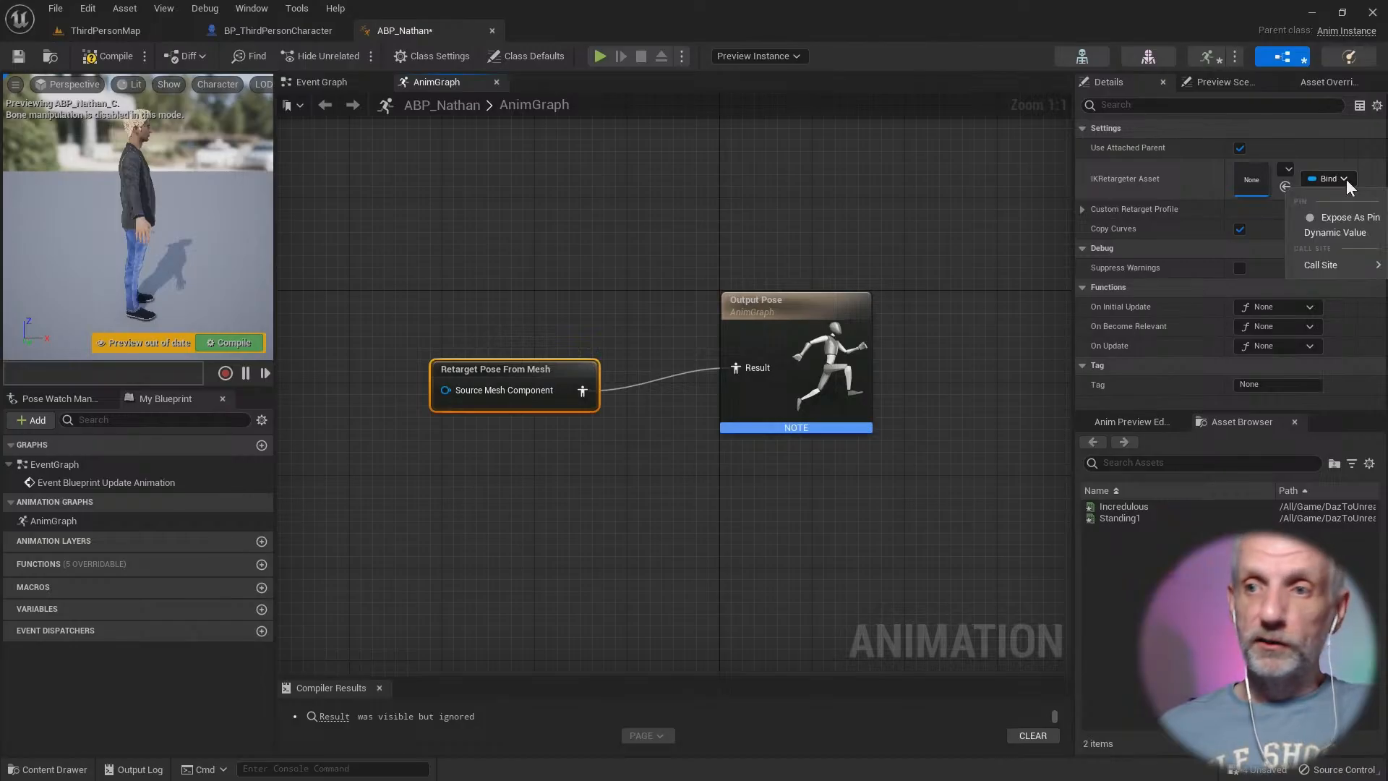
{"action": "left_click", "coordinate": [1291, 169]}
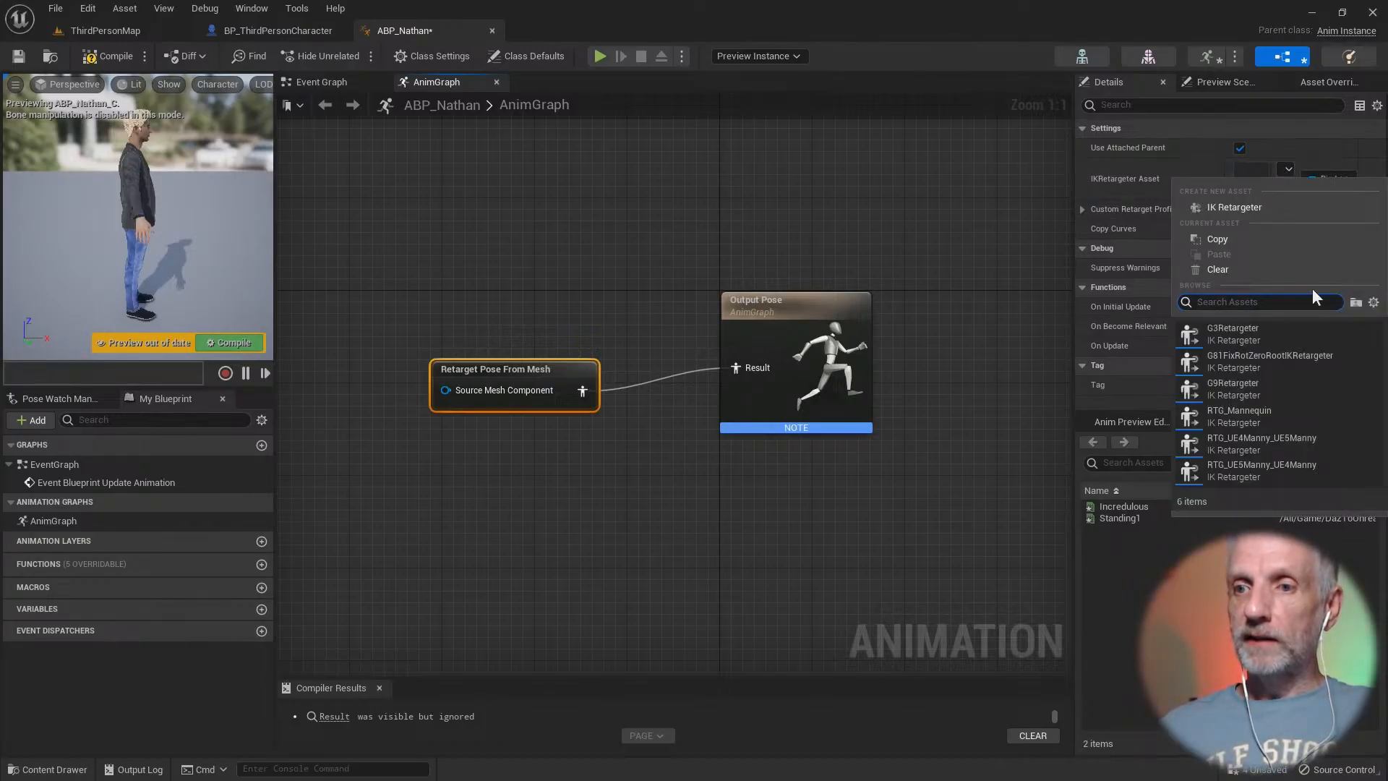
{"action": "left_click", "coordinate": [1261, 385]}
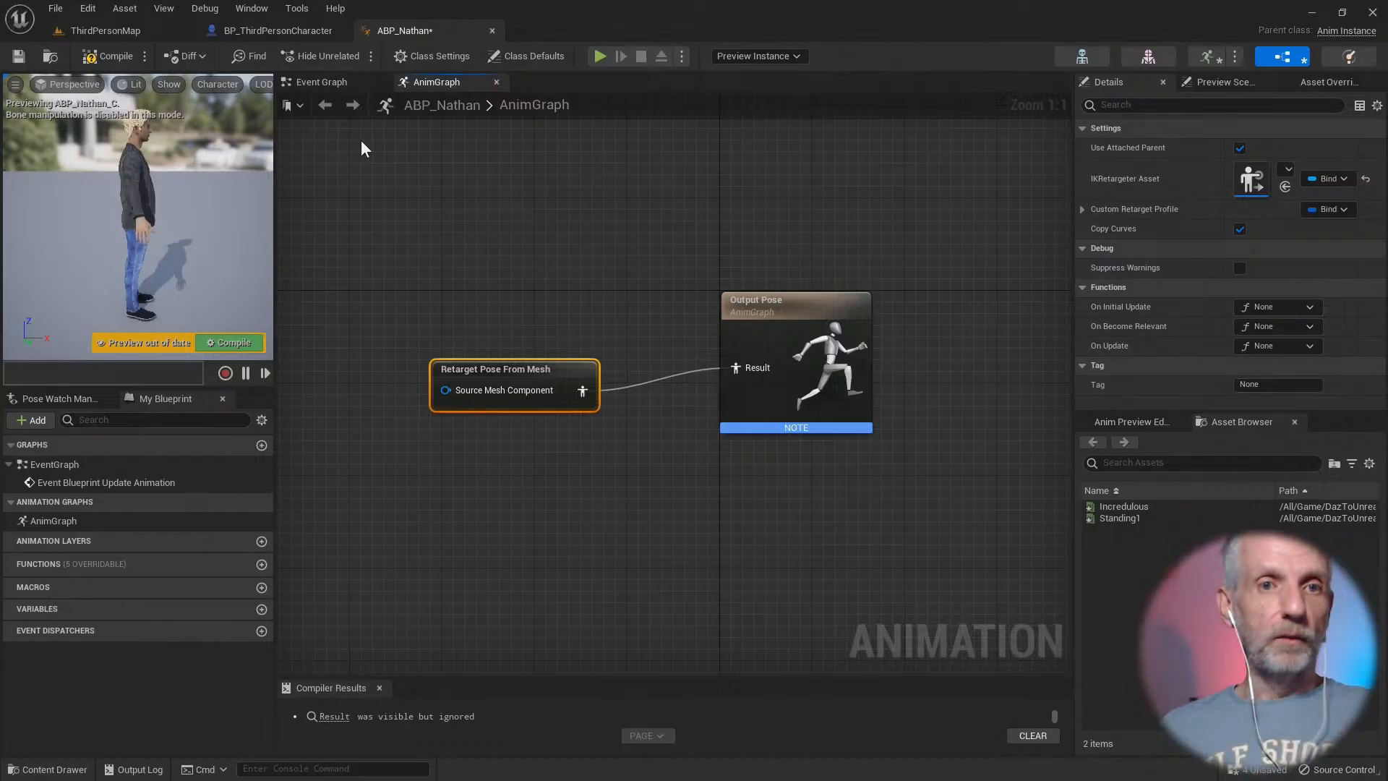
{"action": "left_click", "coordinate": [107, 56]}
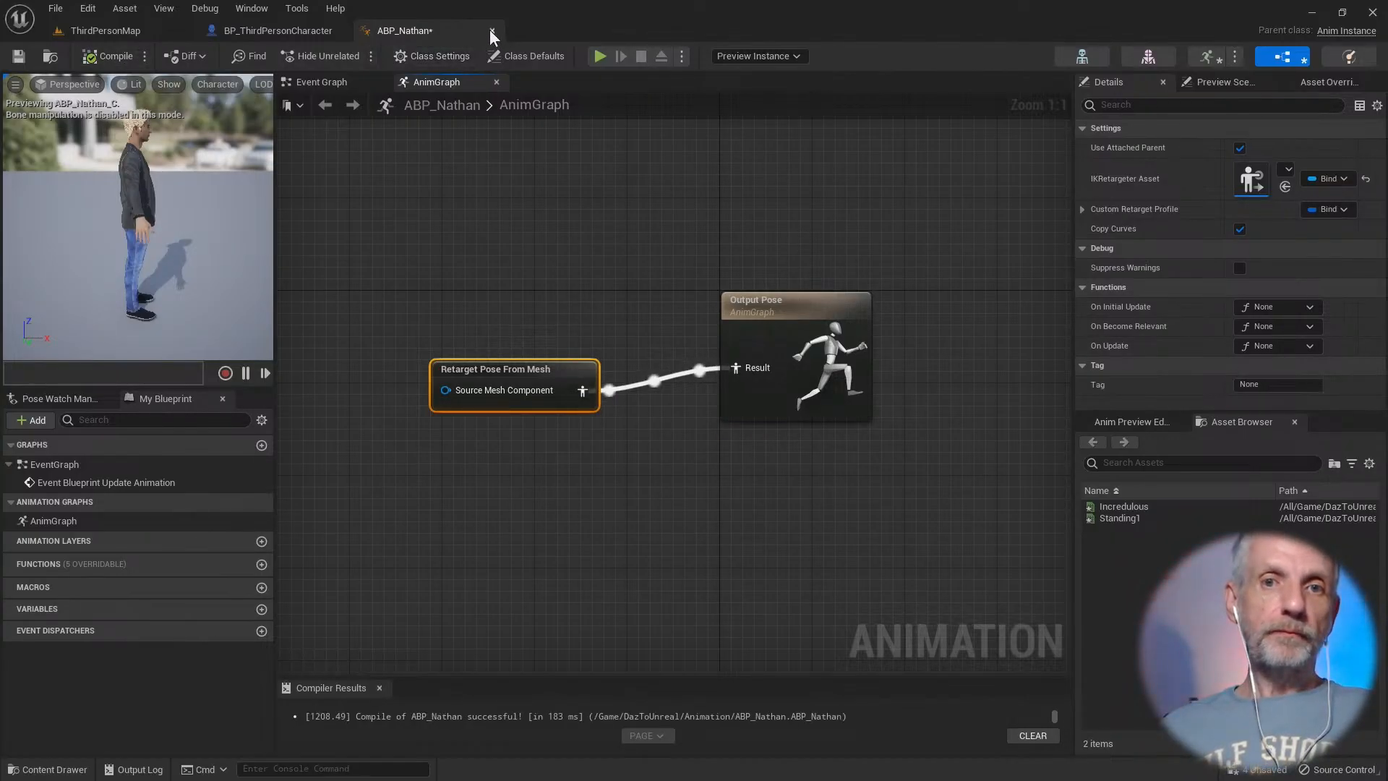
Step: In BP_ThirdPersonCharacter, add a Skeletal Mesh component named "Daz Mesh" as a child of Mesh (CharacterMesh0)
{"action": "left_click", "coordinate": [307, 31]}
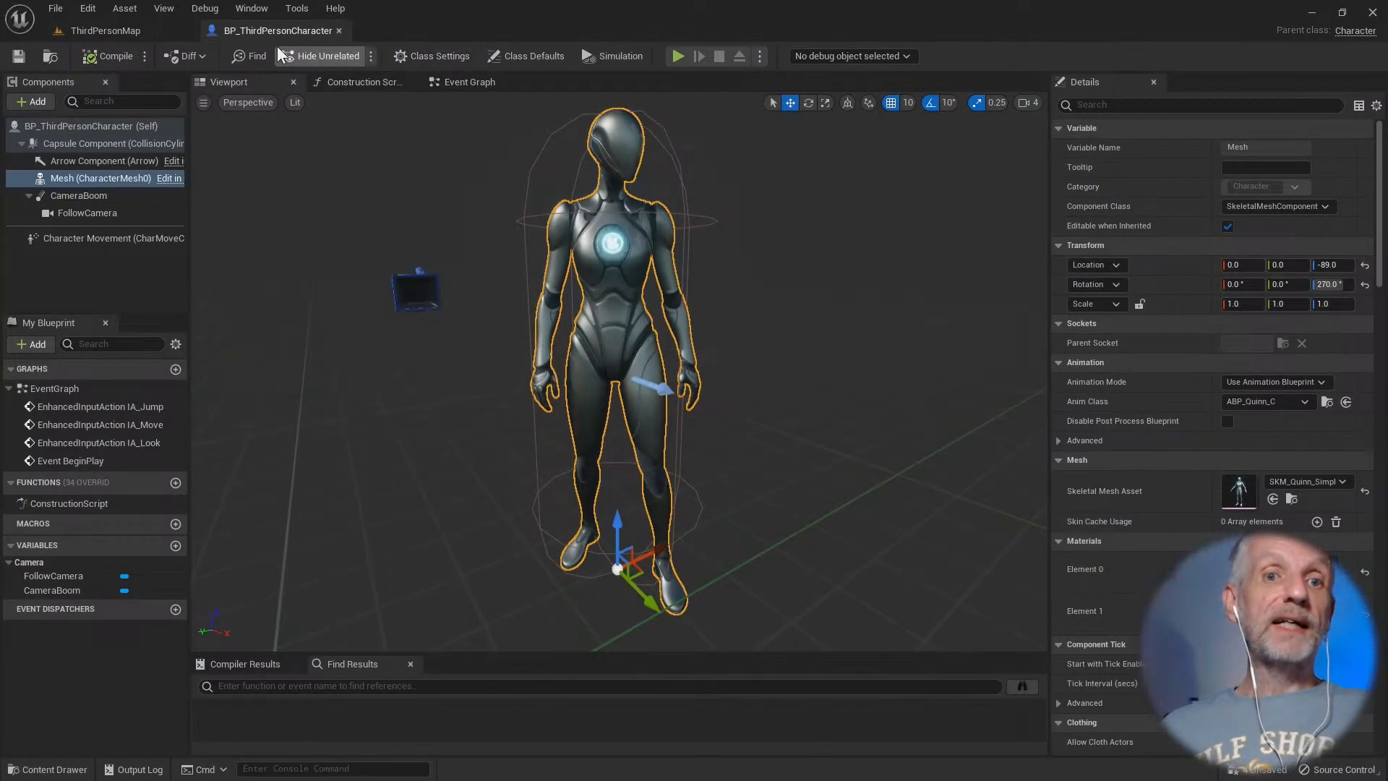
{"action": "left_click_drag", "start_coordinate": [435, 254], "coordinate": [480, 256]}
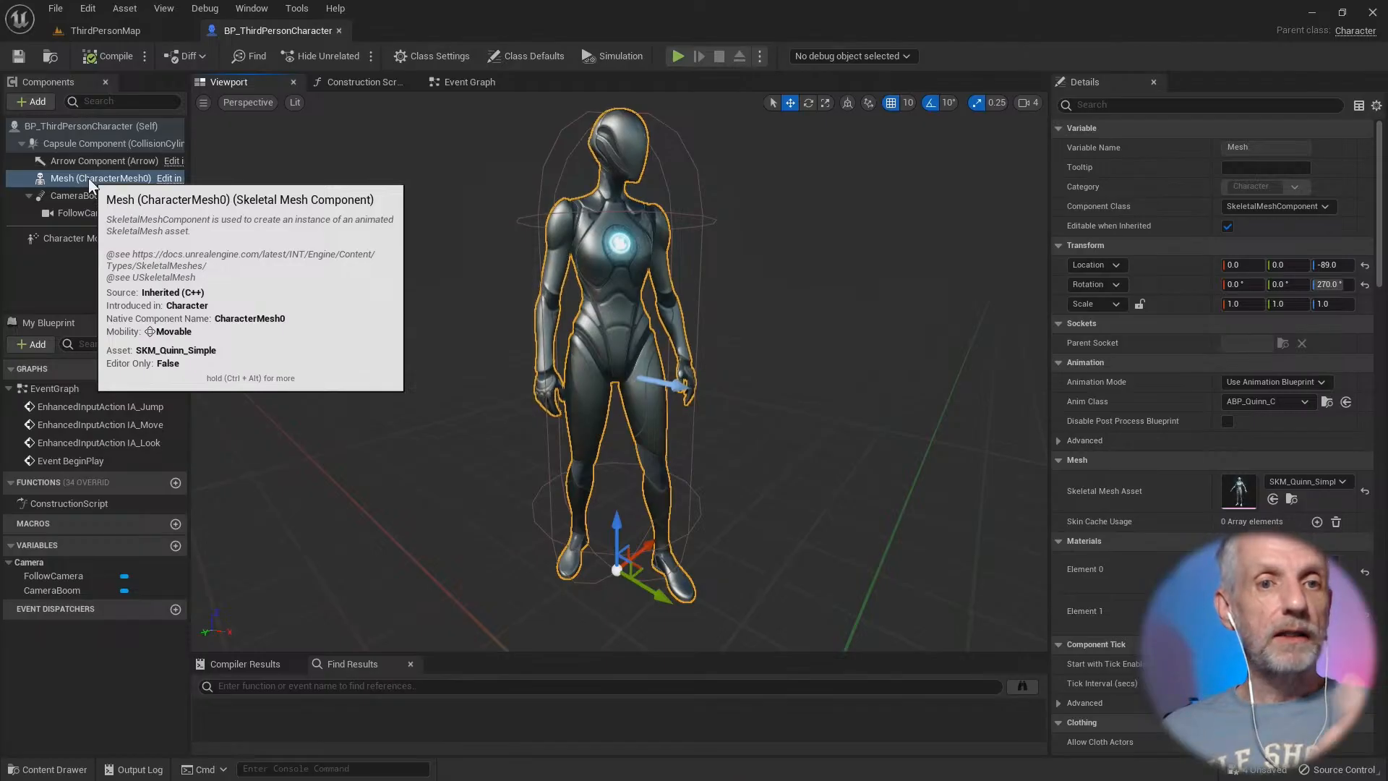
{"action": "left_click", "coordinate": [42, 104]}
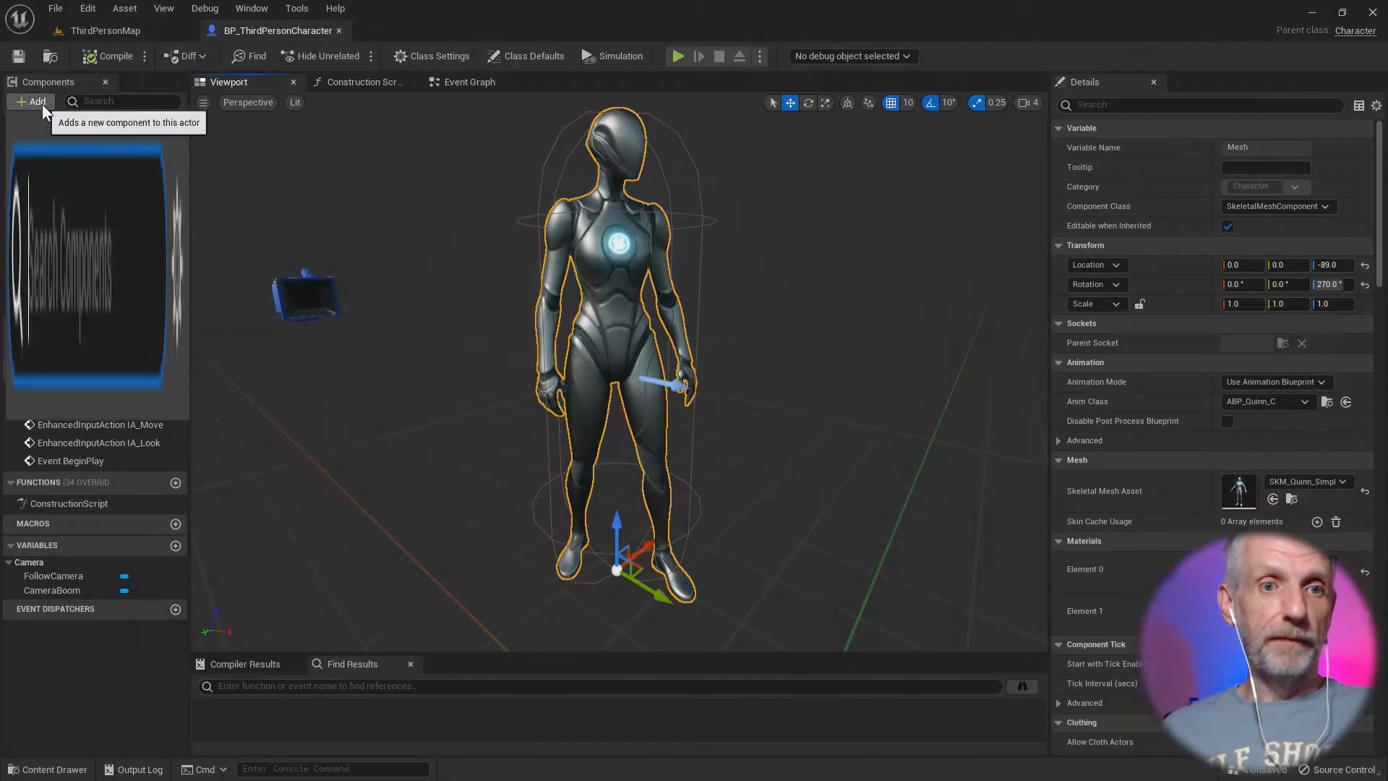
{"action": "type", "text": "ske"}
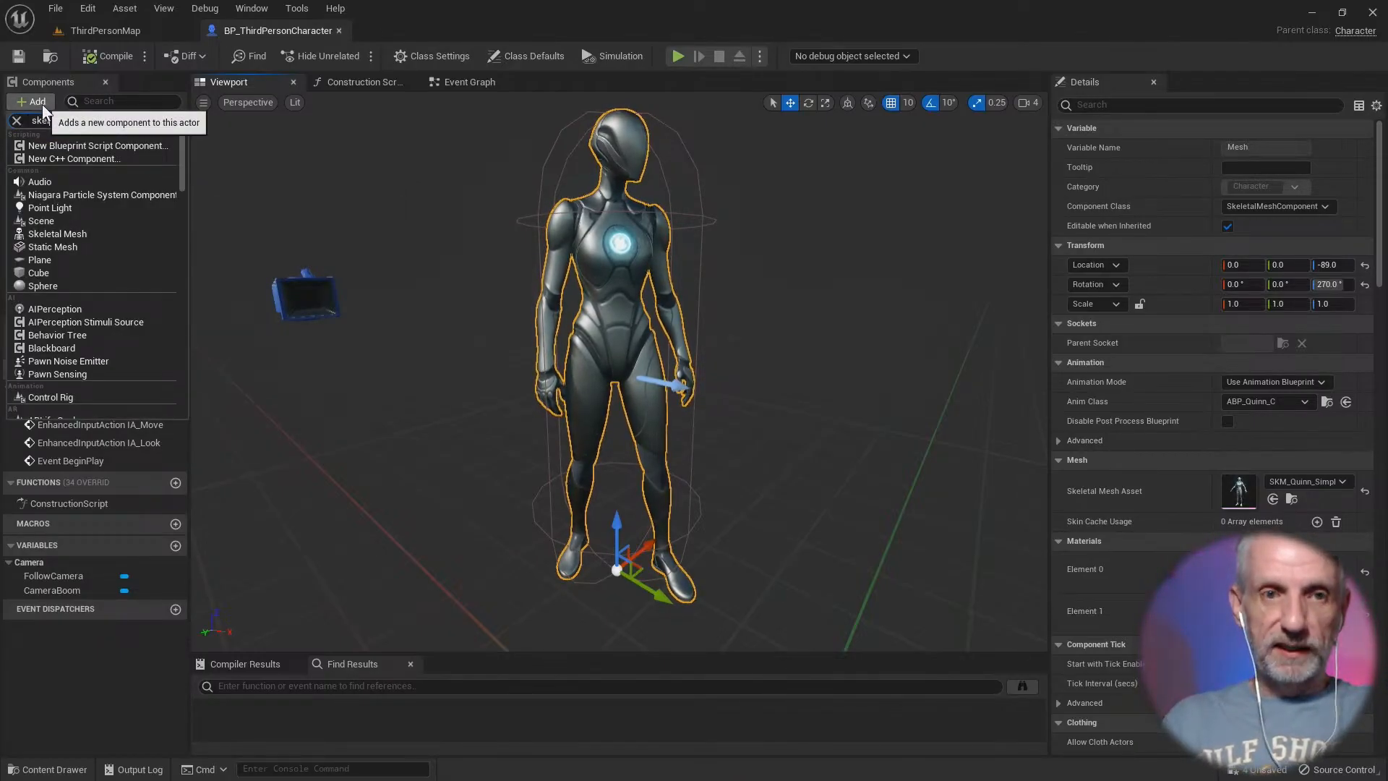
{"action": "type", "text": "le"}
{"action": "left_click", "coordinate": [103, 168]}
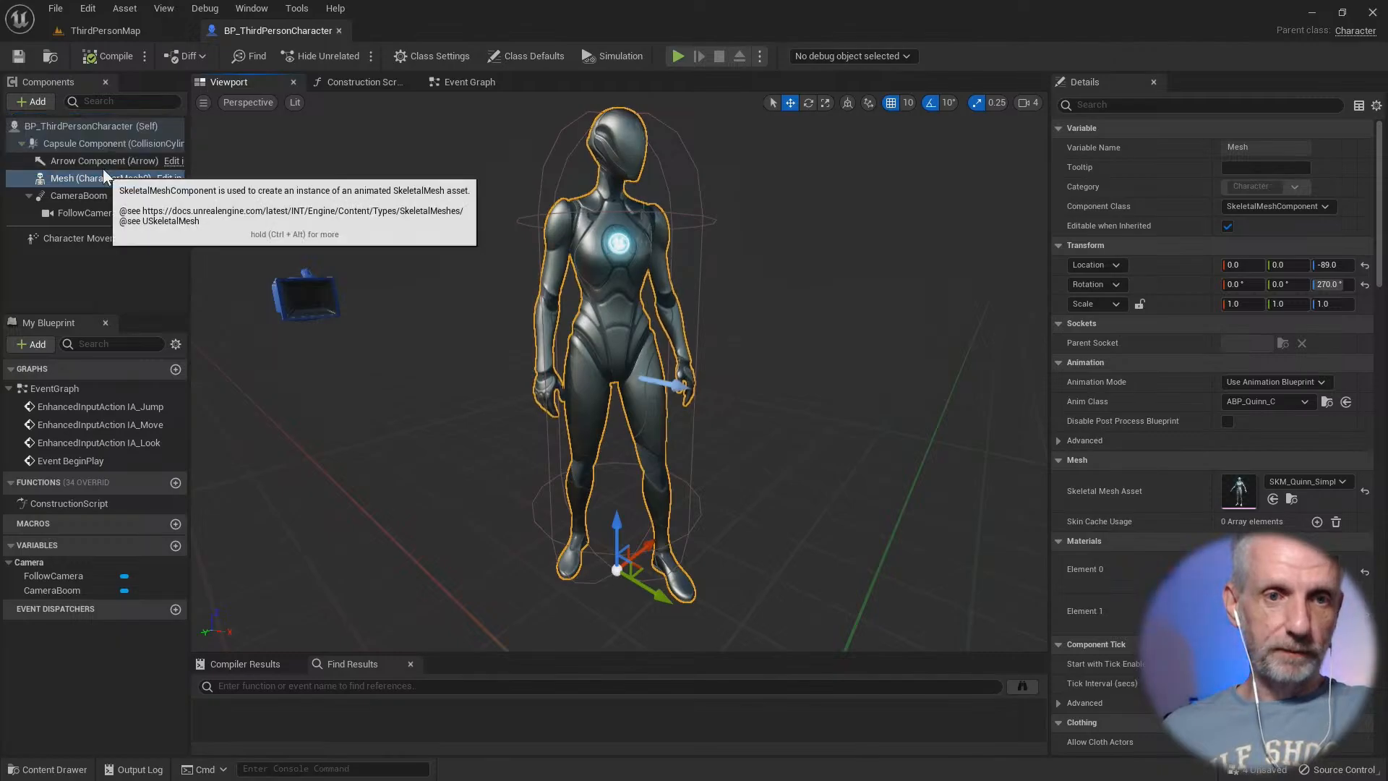
{"action": "type", "text": "Da"}
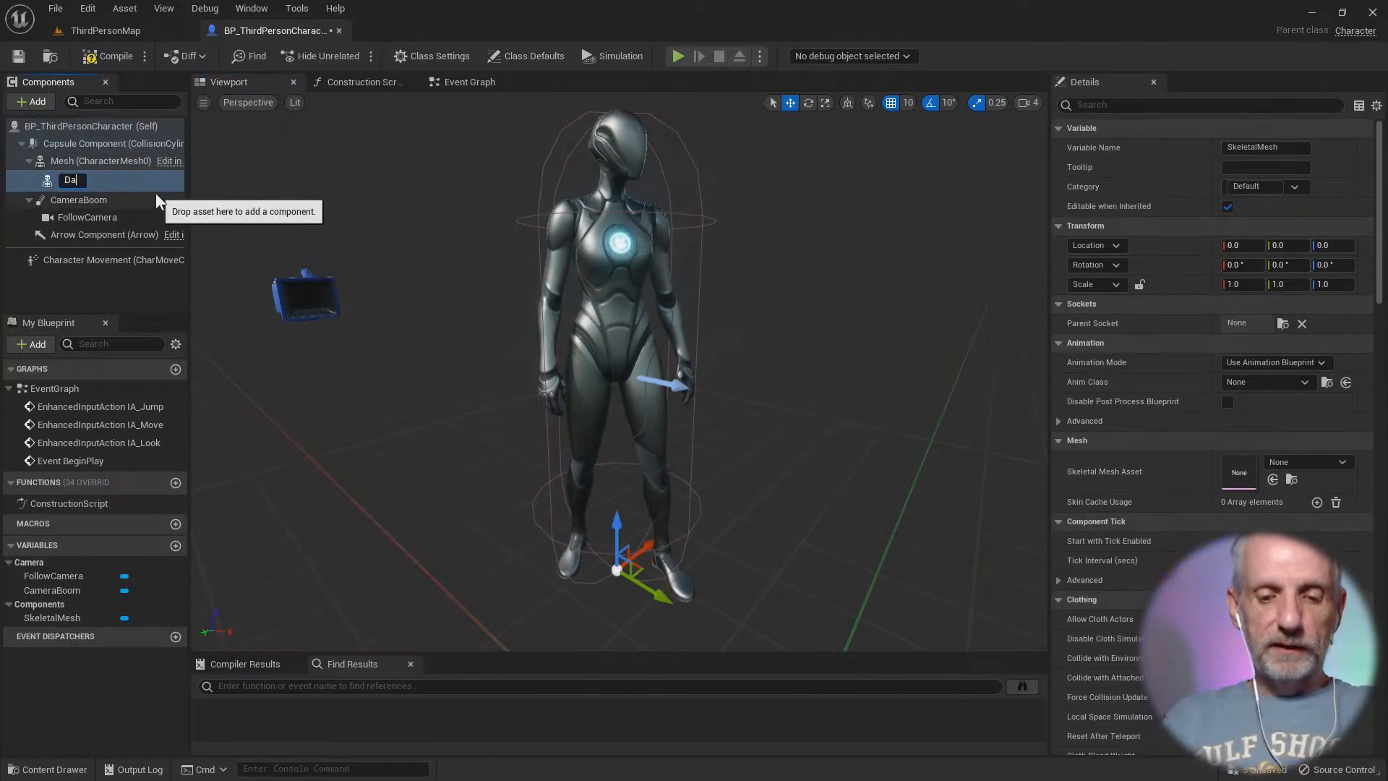
{"action": "type", "text": "z Mesh"}
{"action": "key", "text": "Return"}
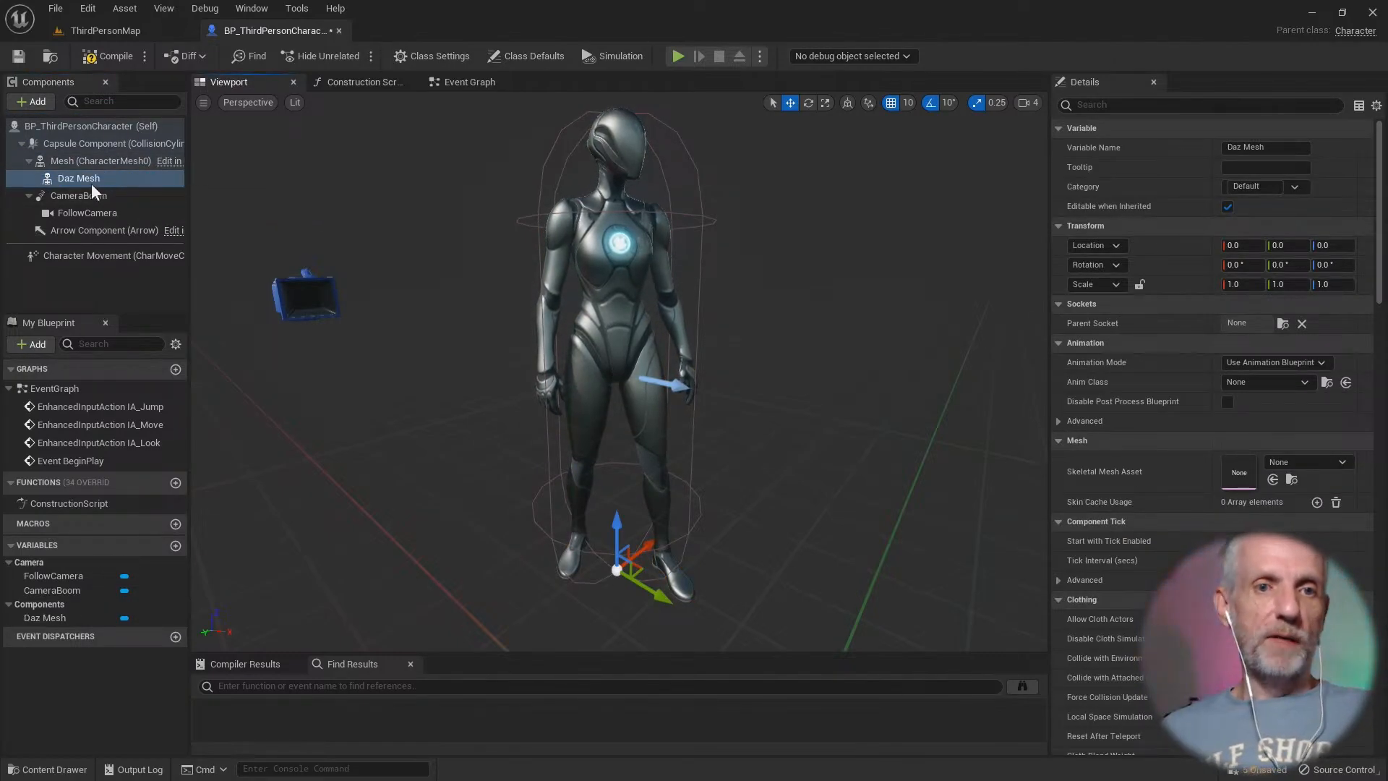
Step: Assign Nate9 as the Skeletal Mesh Asset of the Daz Mesh component
{"action": "left_click", "coordinate": [102, 162]}
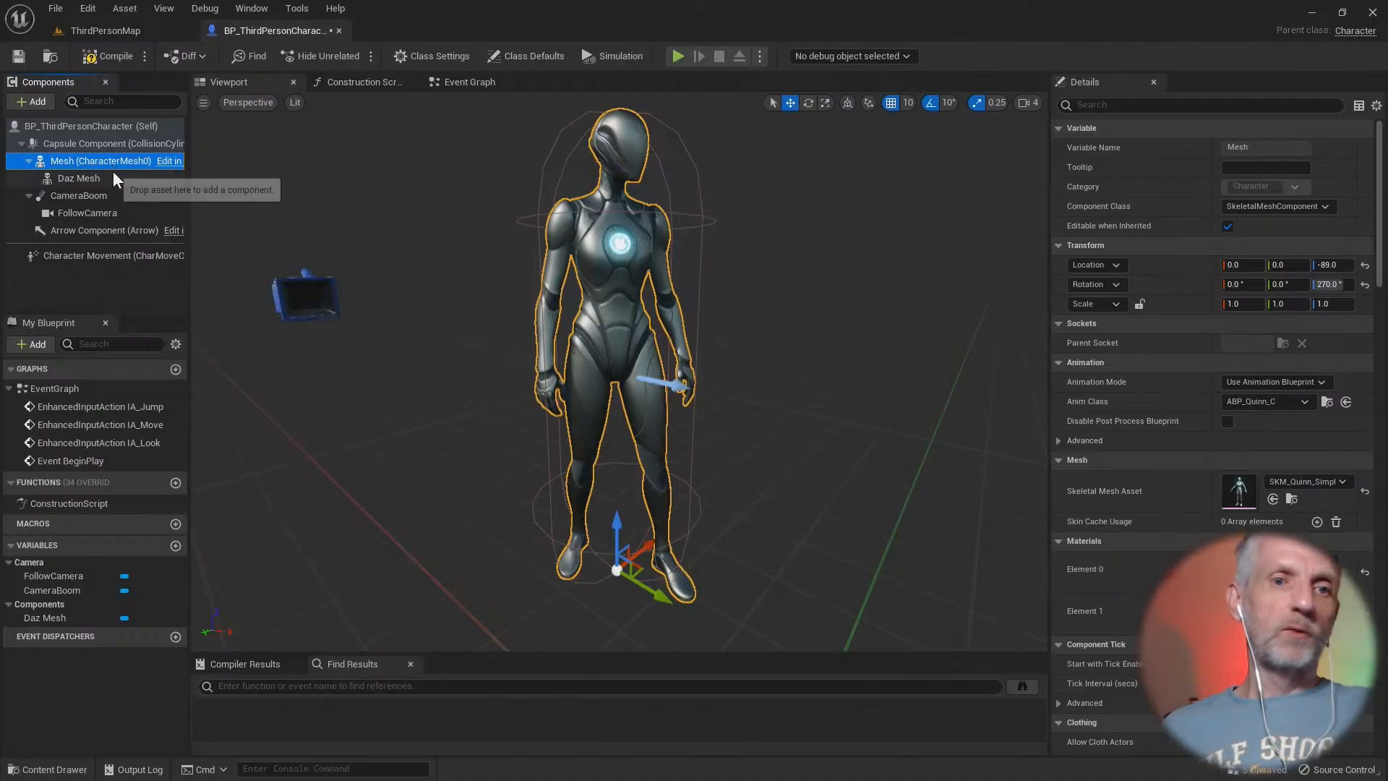
{"action": "left_click", "coordinate": [90, 178]}
{"action": "left_click", "coordinate": [94, 159]}
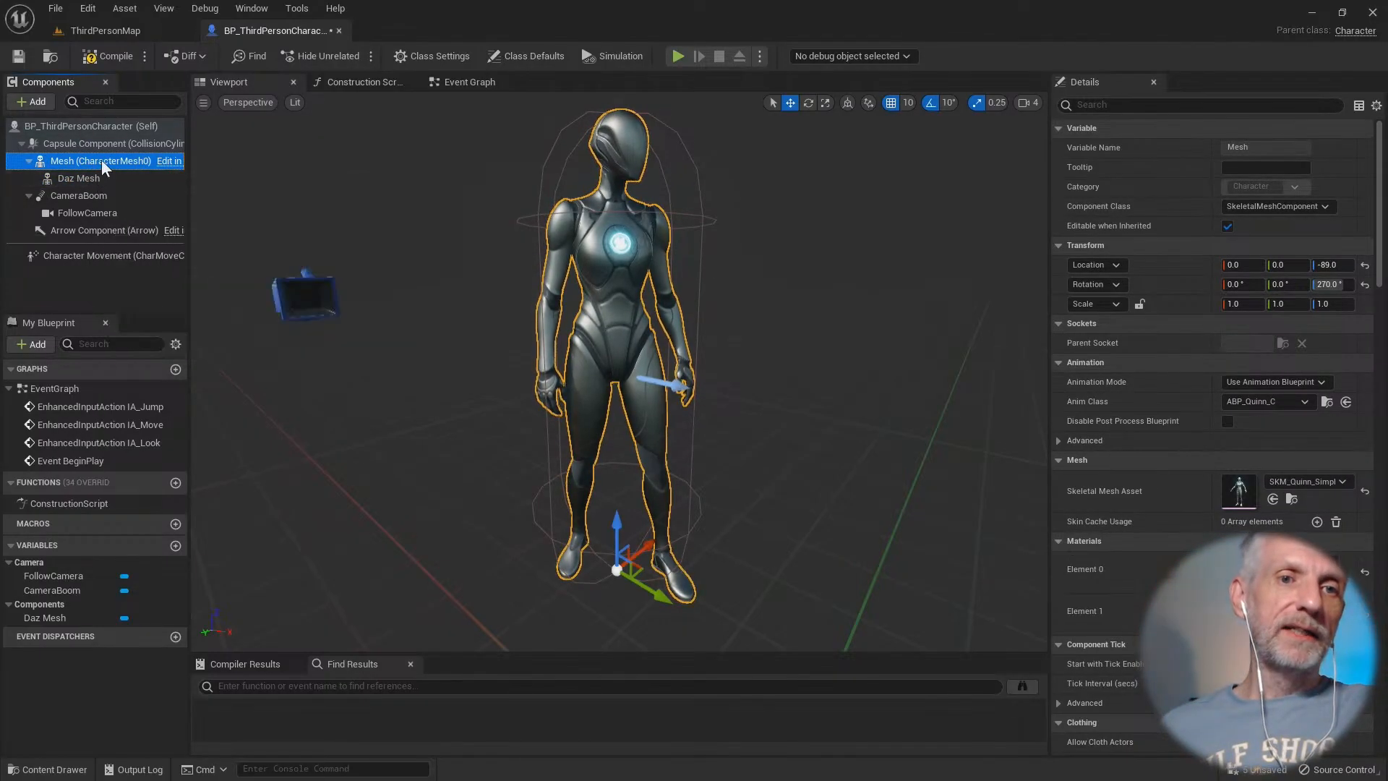
{"action": "left_click", "coordinate": [99, 178]}
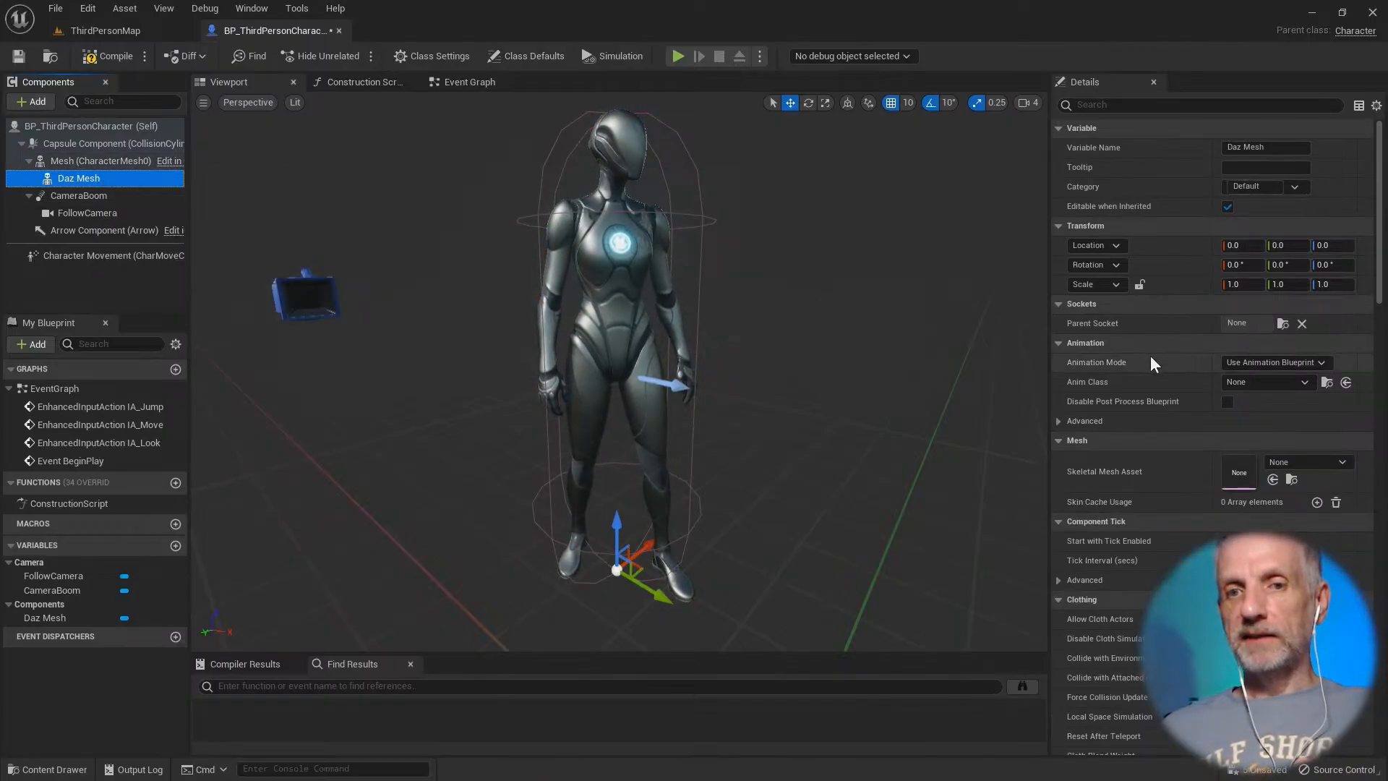
{"action": "left_click", "coordinate": [1316, 459]}
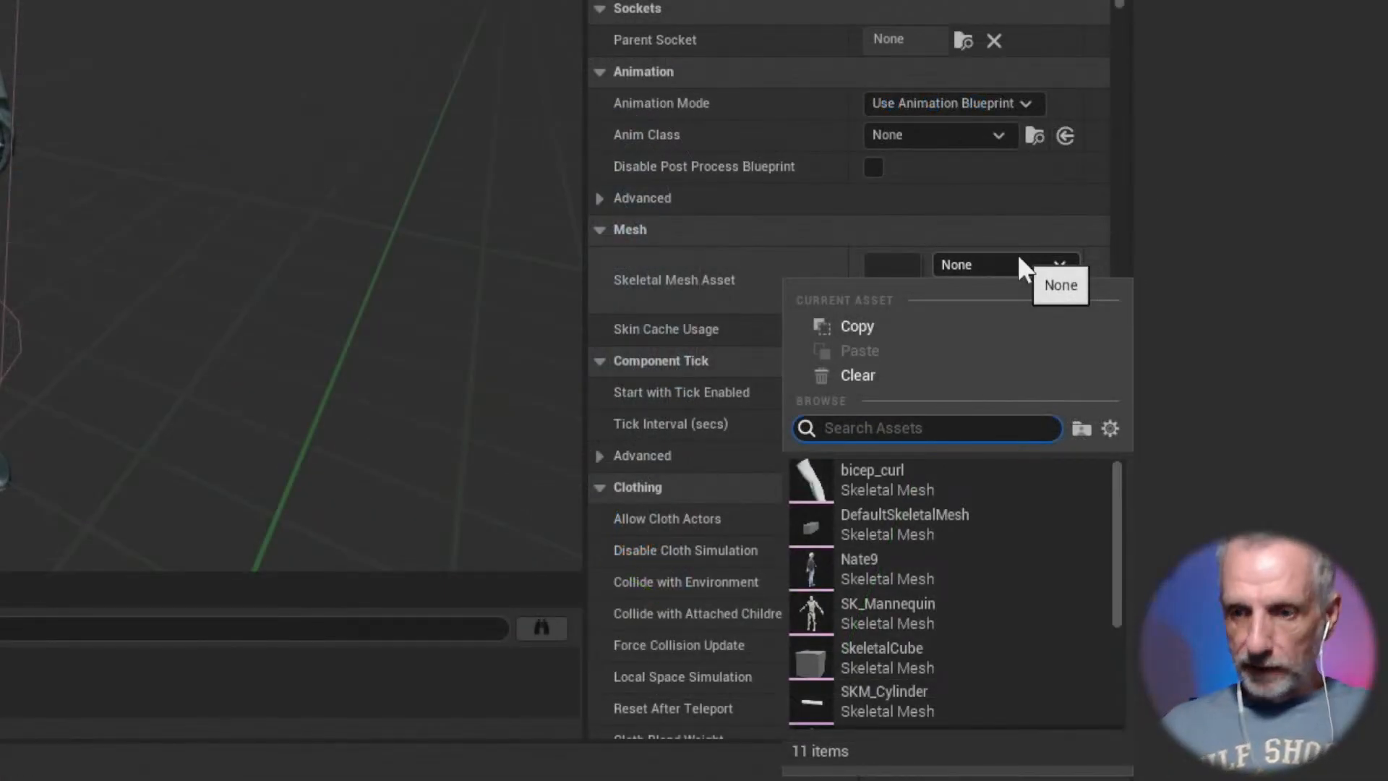
{"action": "left_click", "coordinate": [938, 561]}
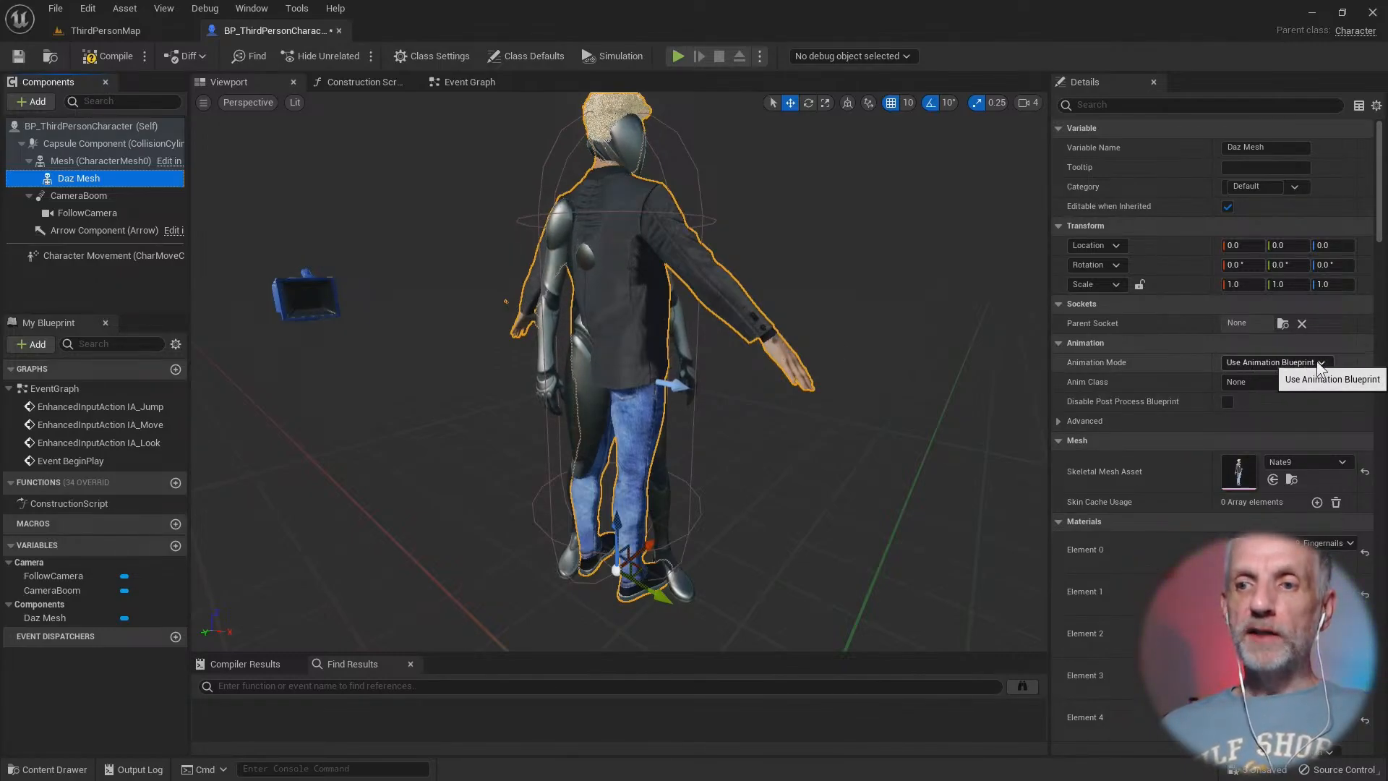
Step: Set the Daz Mesh component's Anim Class to ABP_Nathan and inspect the pose against the mannequin
{"action": "left_click", "coordinate": [1308, 383]}
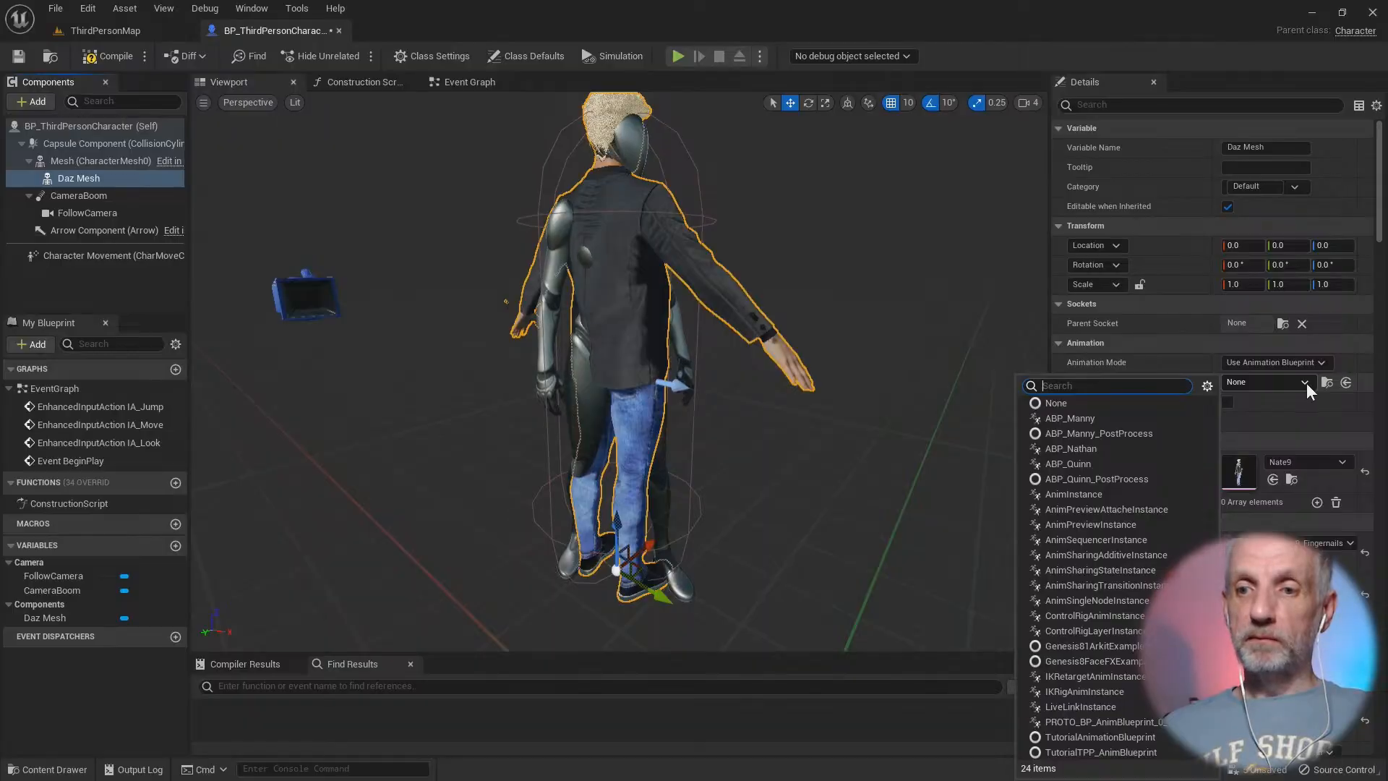
{"action": "left_click", "coordinate": [1121, 451]}
{"action": "mouse_move", "coordinate": [808, 402]}
{"action": "left_mouse_down", "text": "alt"}
{"action": "mouse_move", "coordinate": [719, 427]}
{"action": "mouse_move", "coordinate": [676, 466]}
{"action": "mouse_move", "coordinate": [741, 434]}
{"action": "mouse_move", "coordinate": [832, 423]}
{"action": "mouse_move", "coordinate": [793, 415]}
{"action": "left_mouse_up", "text": "alt"}
{"action": "scroll", "coordinate": [793, 412], "scroll_direction": "up", "scroll_amount": 5}
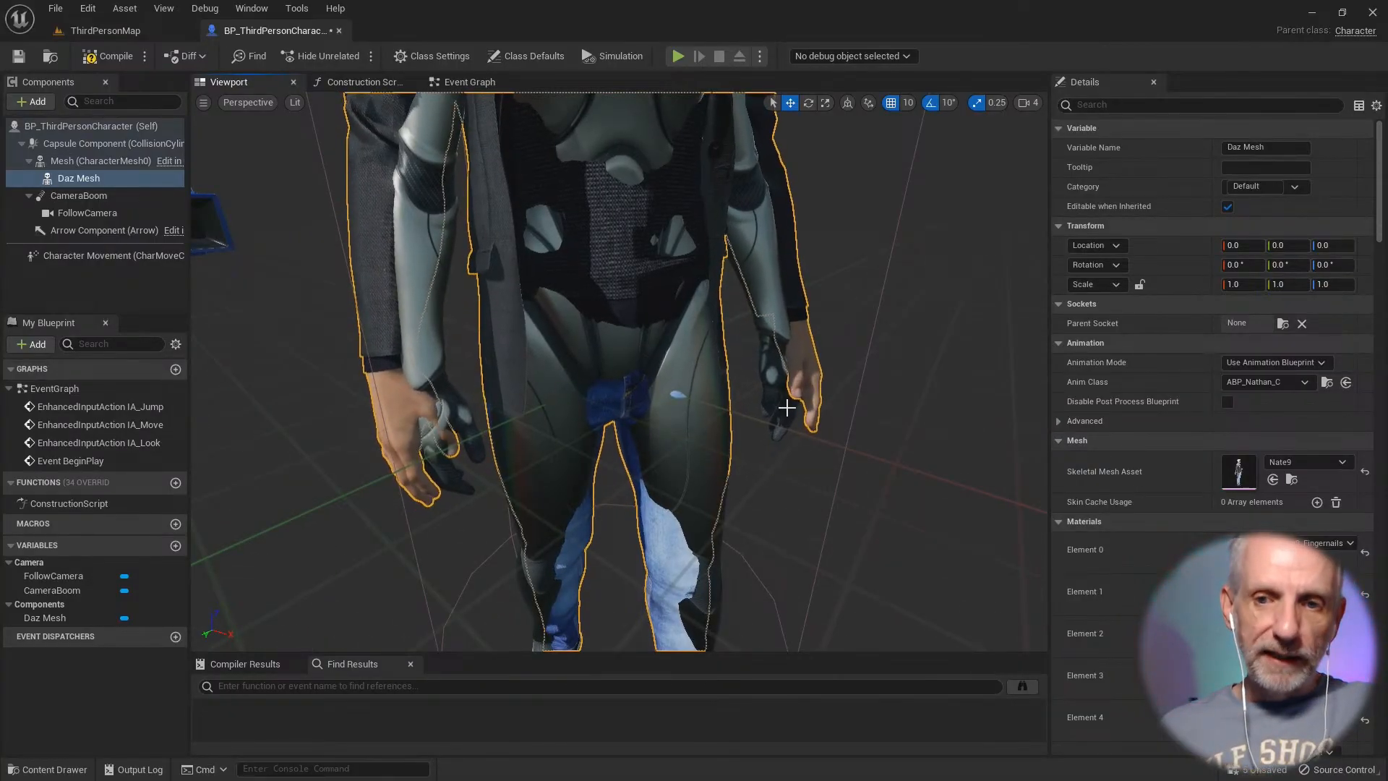
{"action": "scroll", "coordinate": [788, 406], "scroll_direction": "down", "scroll_amount": 5}
{"action": "left_click_drag", "start_coordinate": [788, 394], "coordinate": [748, 371], "text": "alt"}
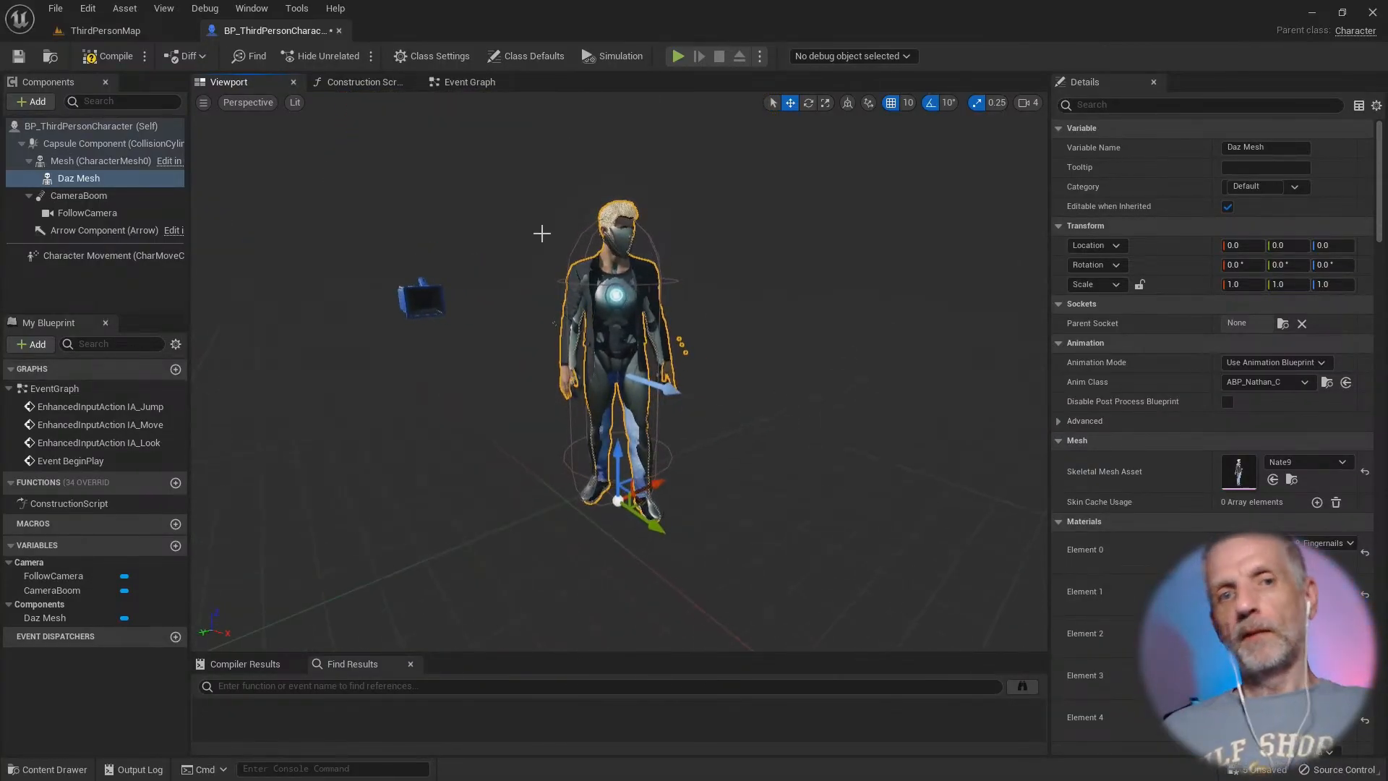
Step: Play ThirdPersonMap, run the character back and forth to check the retargeted animation, and stop the session
{"action": "left_click", "coordinate": [141, 29]}
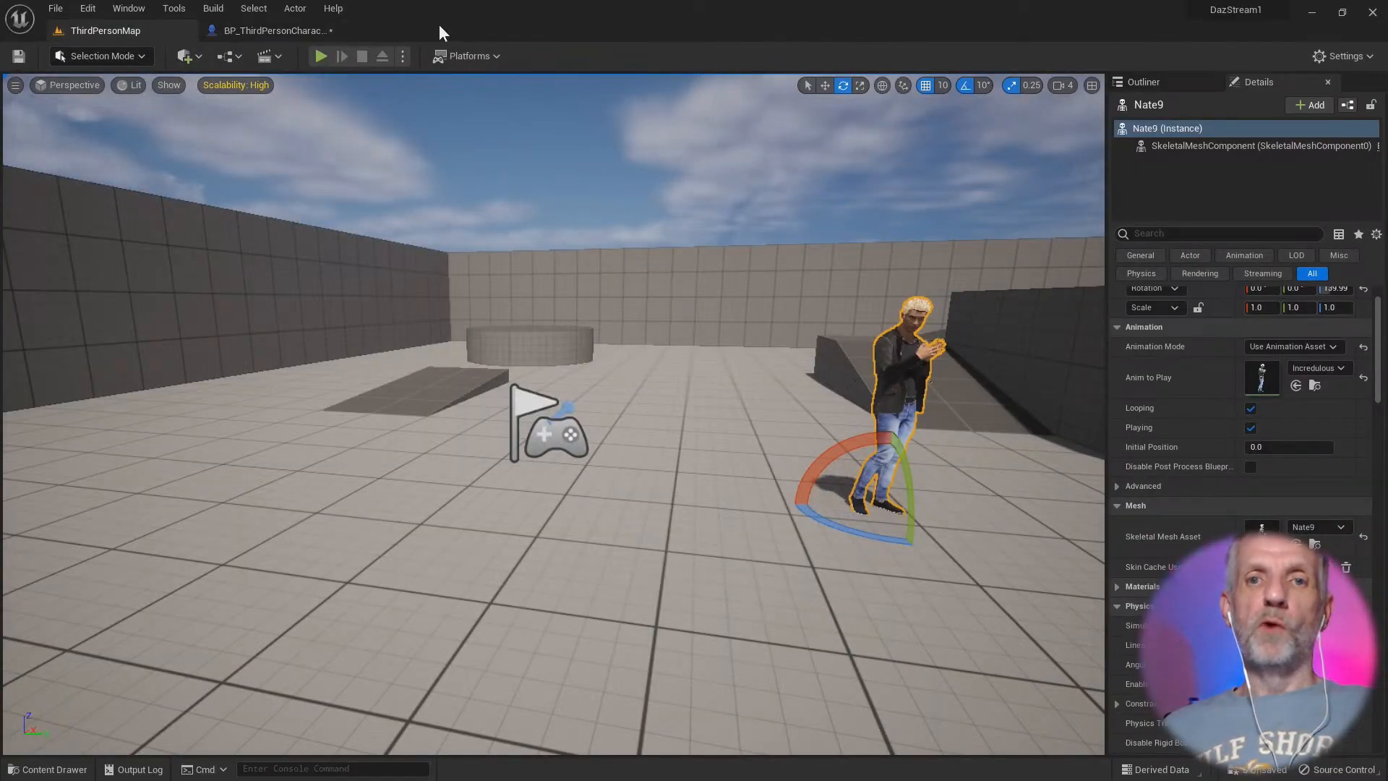
{"action": "left_click", "coordinate": [322, 56]}
{"action": "key", "text": "s"}
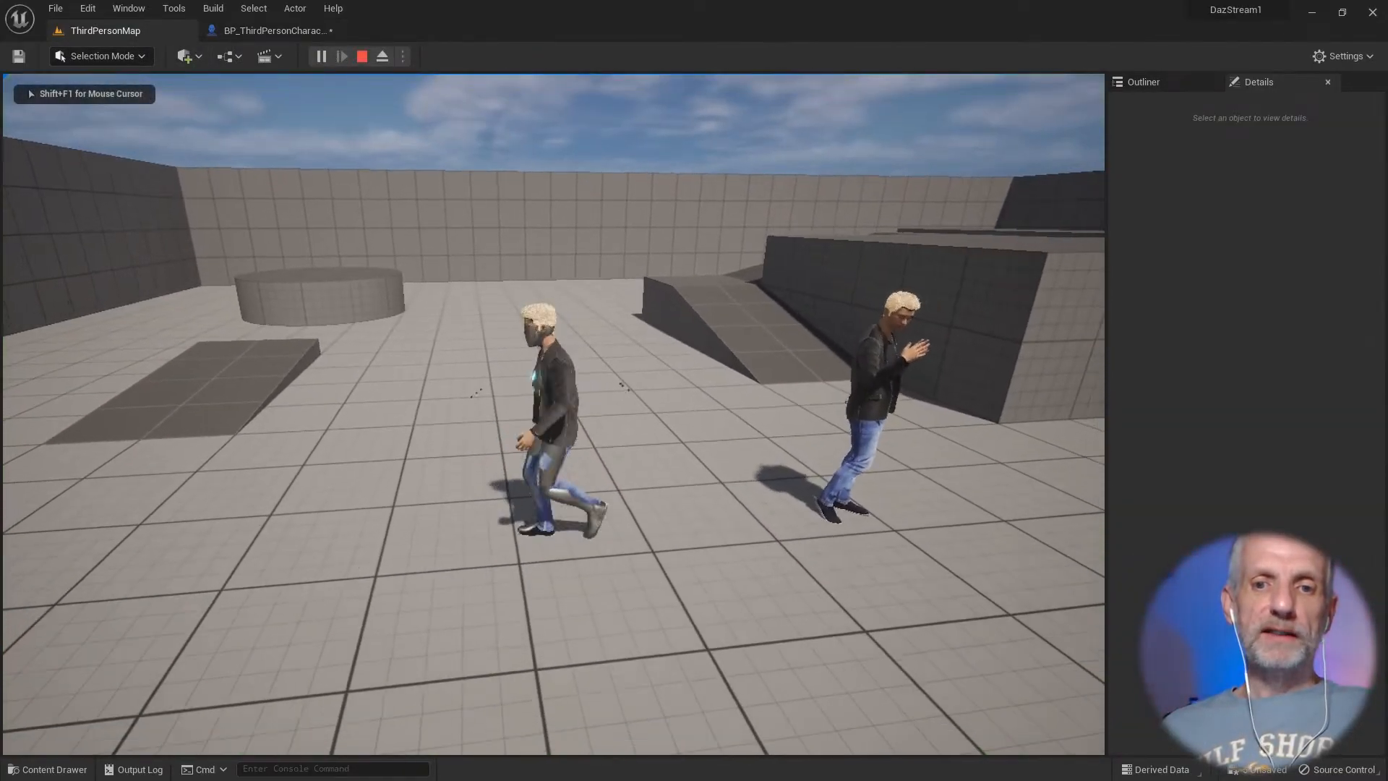
{"action": "key", "text": "w"}
{"action": "key", "text": "s"}
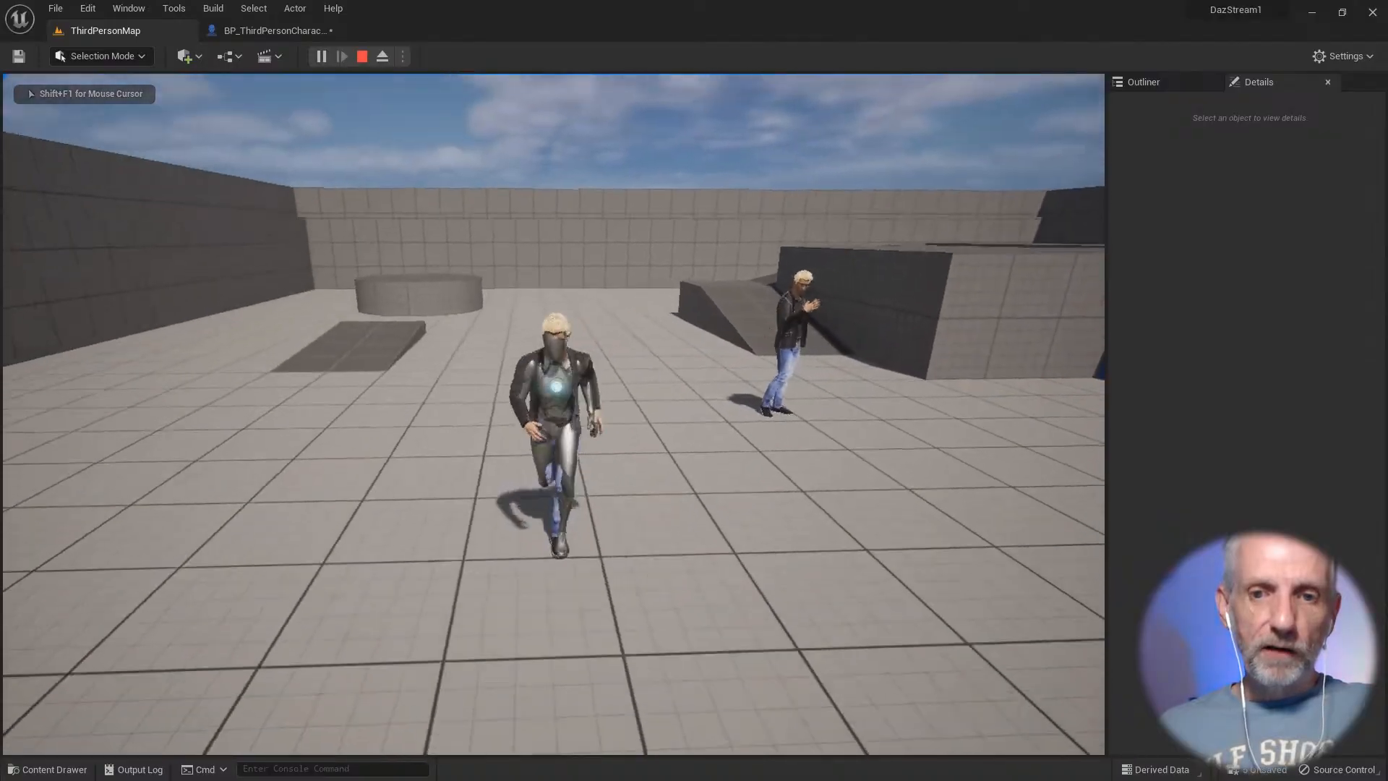
{"action": "key", "text": "w"}
{"action": "key", "text": "s"}
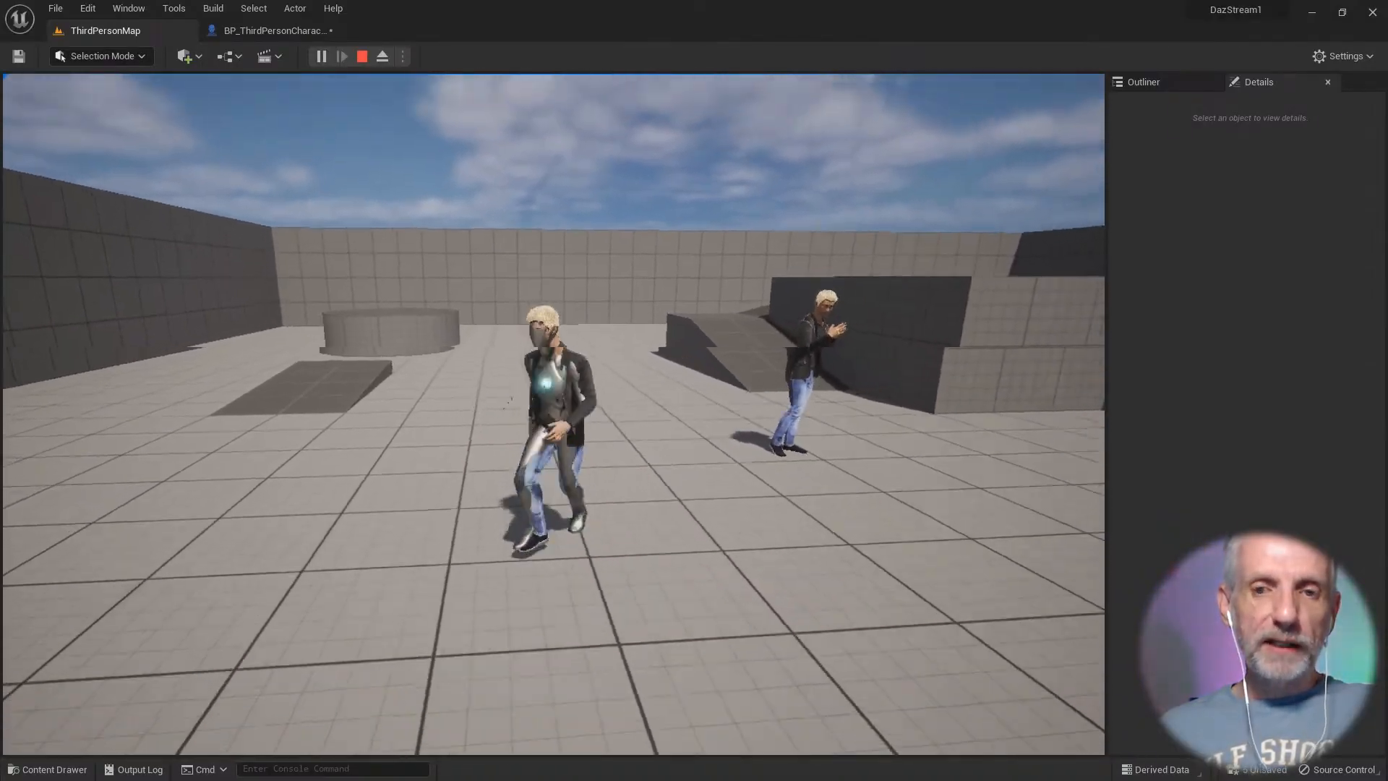
{"action": "key", "text": "w"}
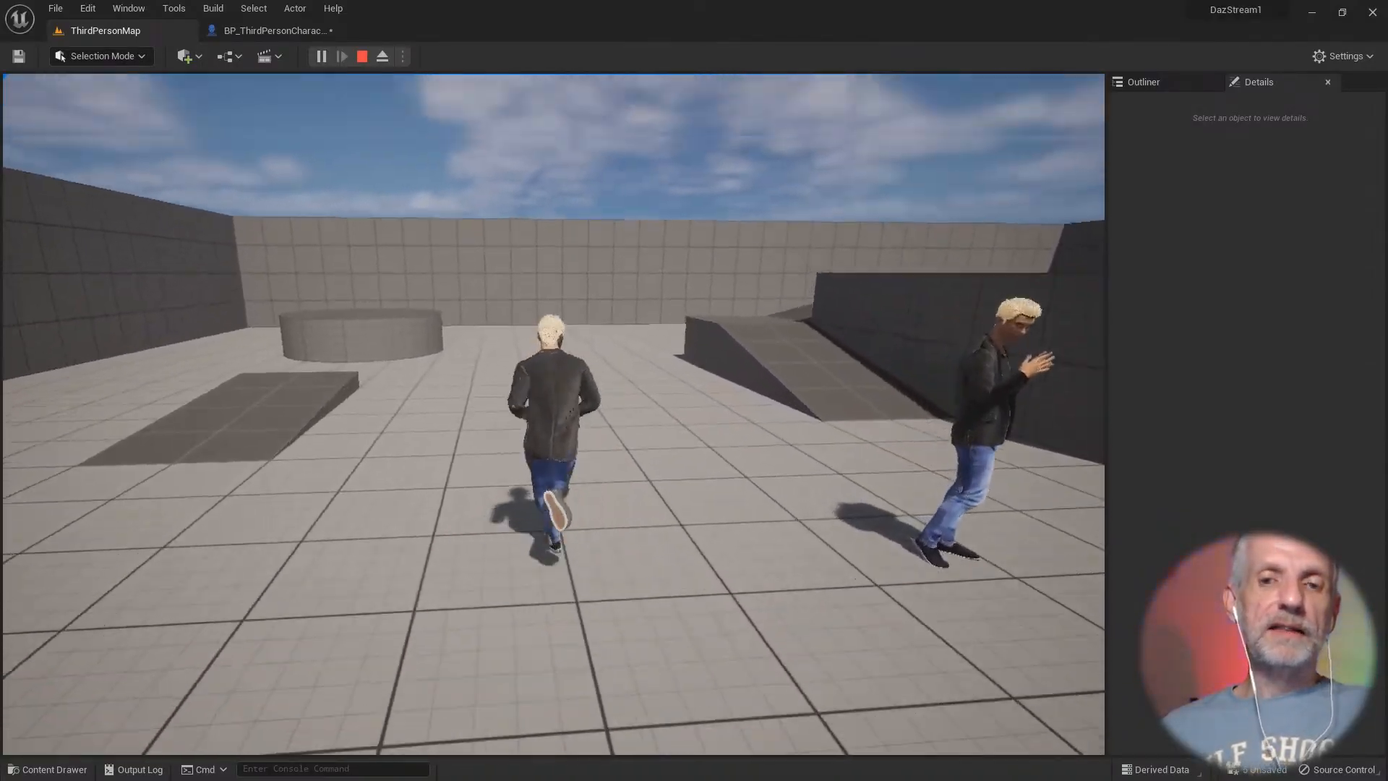
{"action": "key", "text": "s"}
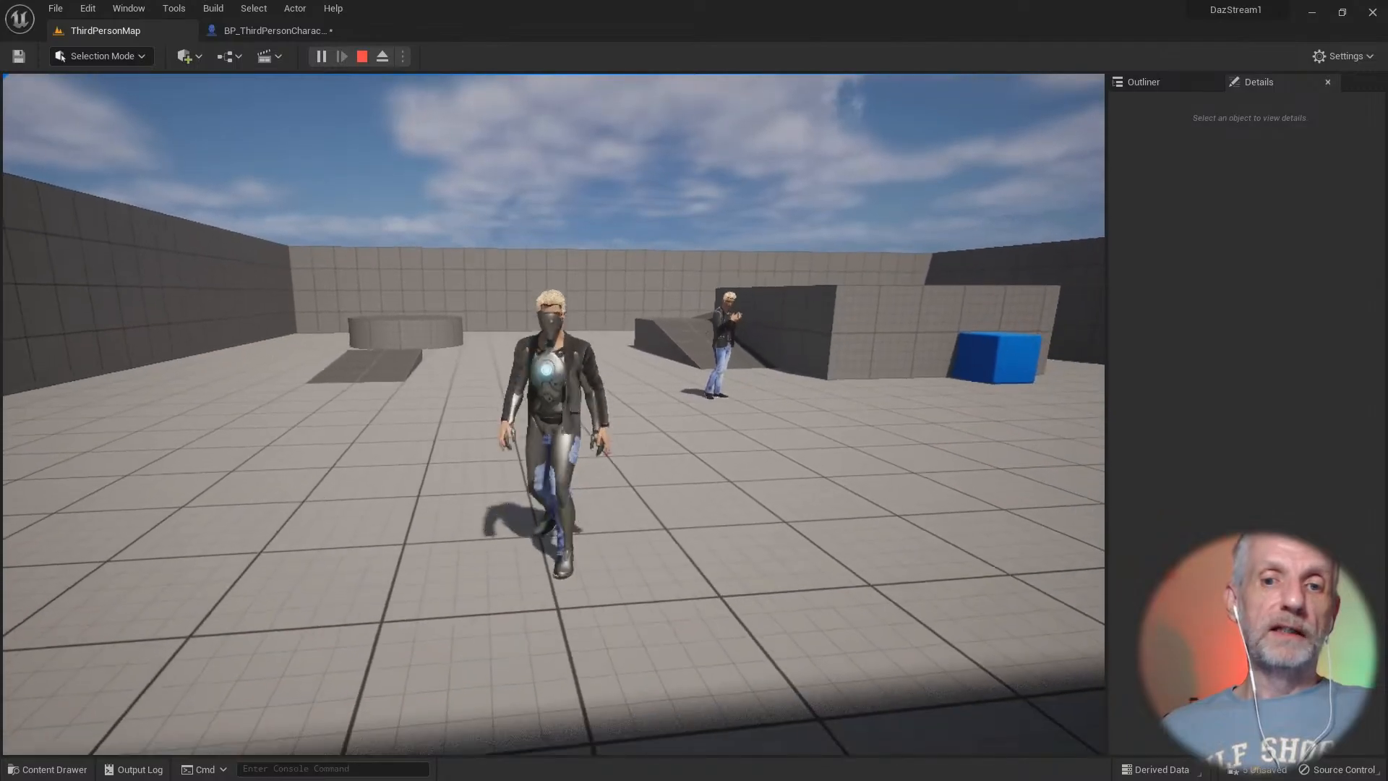
{"action": "key", "text": "w"}
{"action": "key", "text": "Escape"}
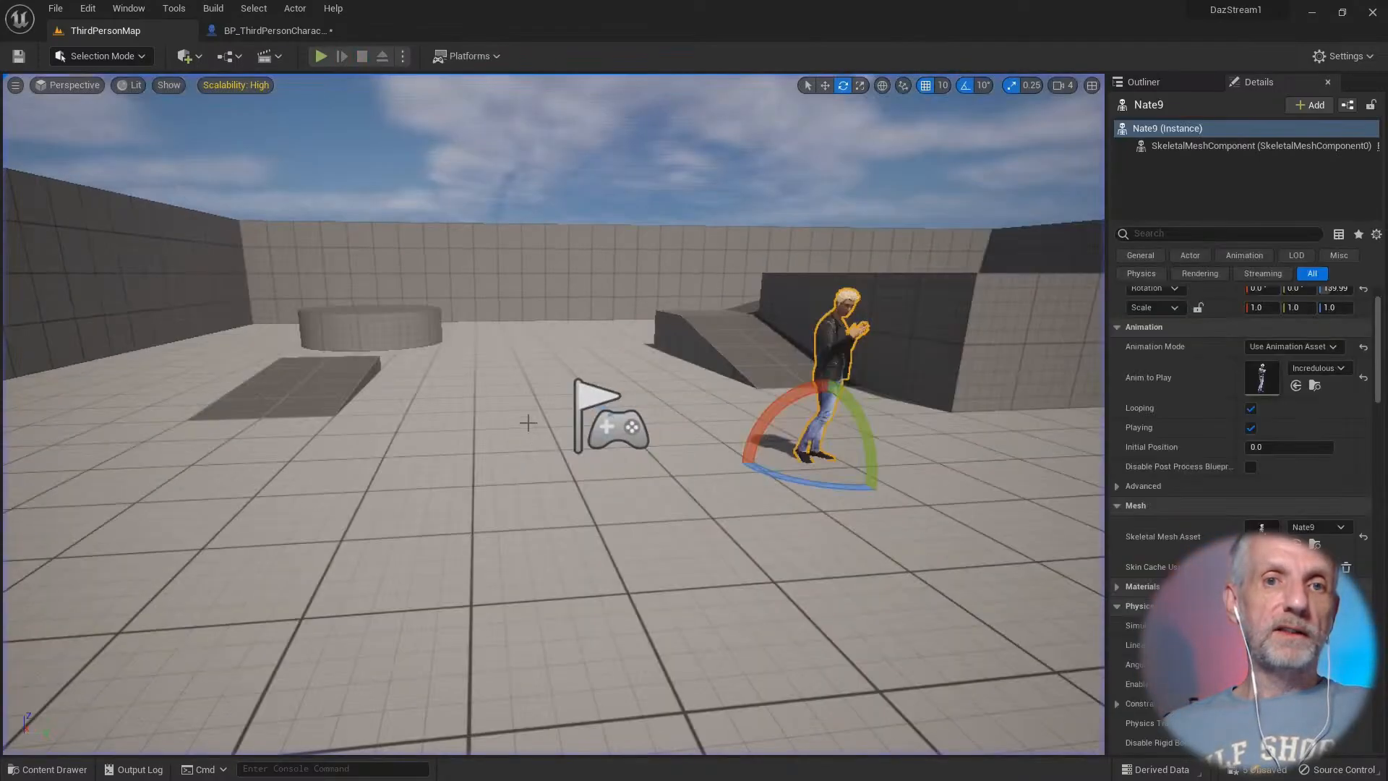
Step: In BP_ThirdPersonCharacter, turn off Visible for the parent Mesh (CharacterMesh0) component to hide the mannequin
{"action": "left_click", "coordinate": [286, 30]}
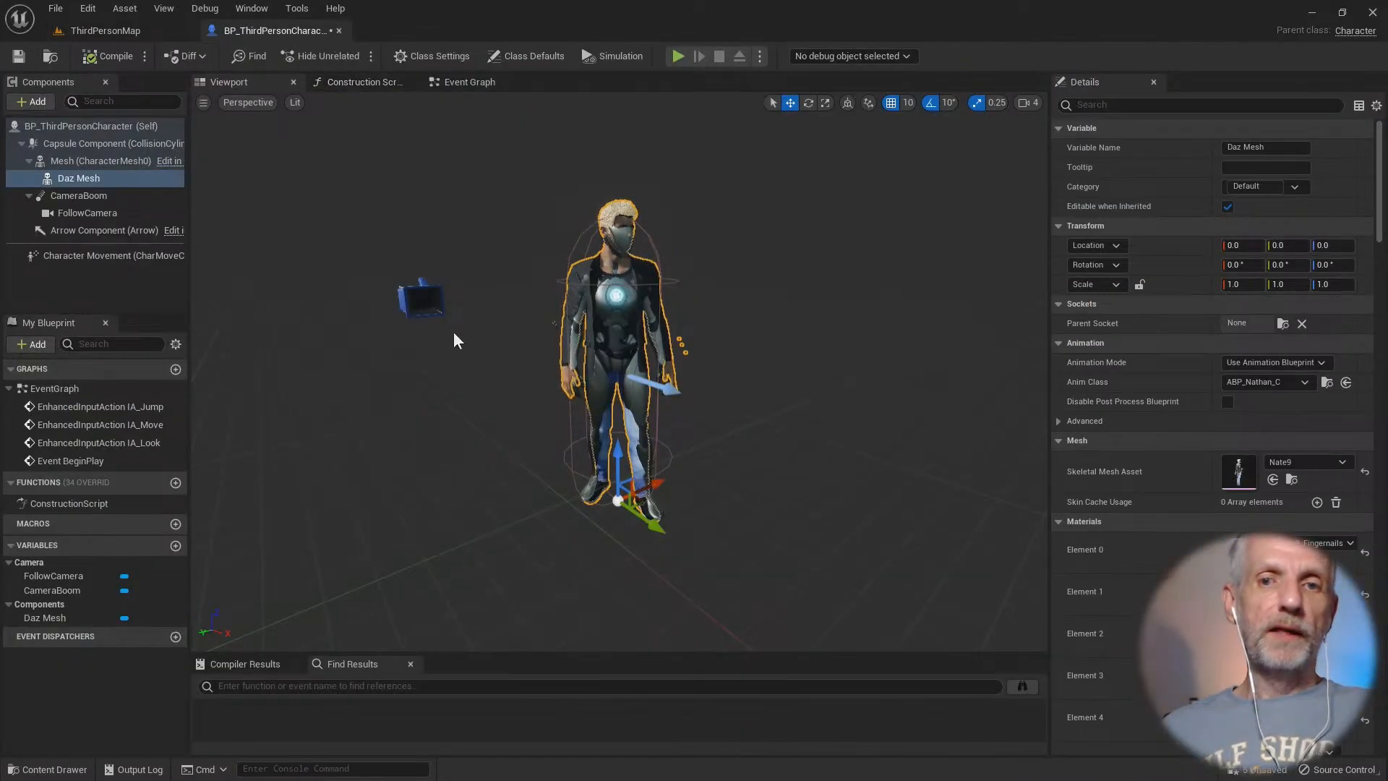
{"action": "scroll", "coordinate": [696, 372], "scroll_direction": "up", "scroll_amount": 3}
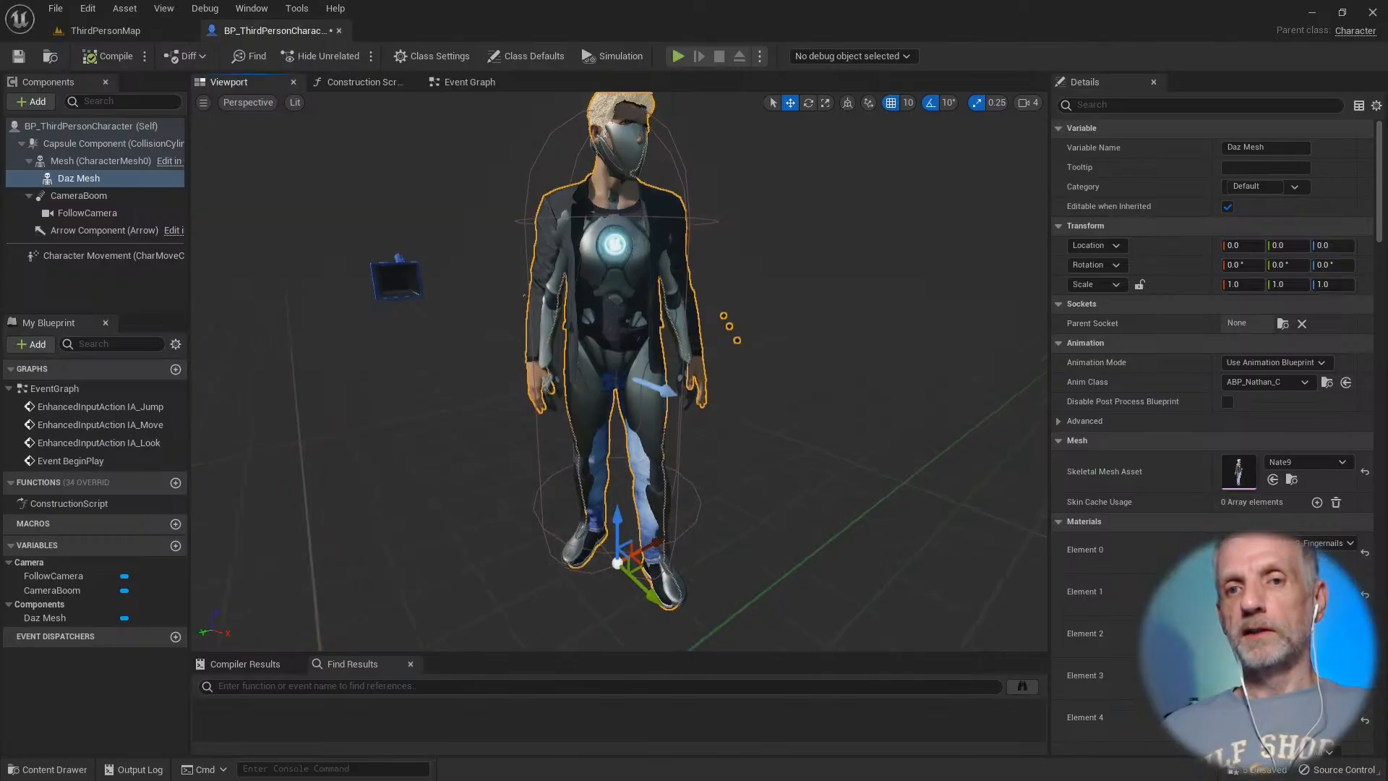
{"action": "scroll", "coordinate": [511, 302], "scroll_direction": "down", "scroll_amount": 1}
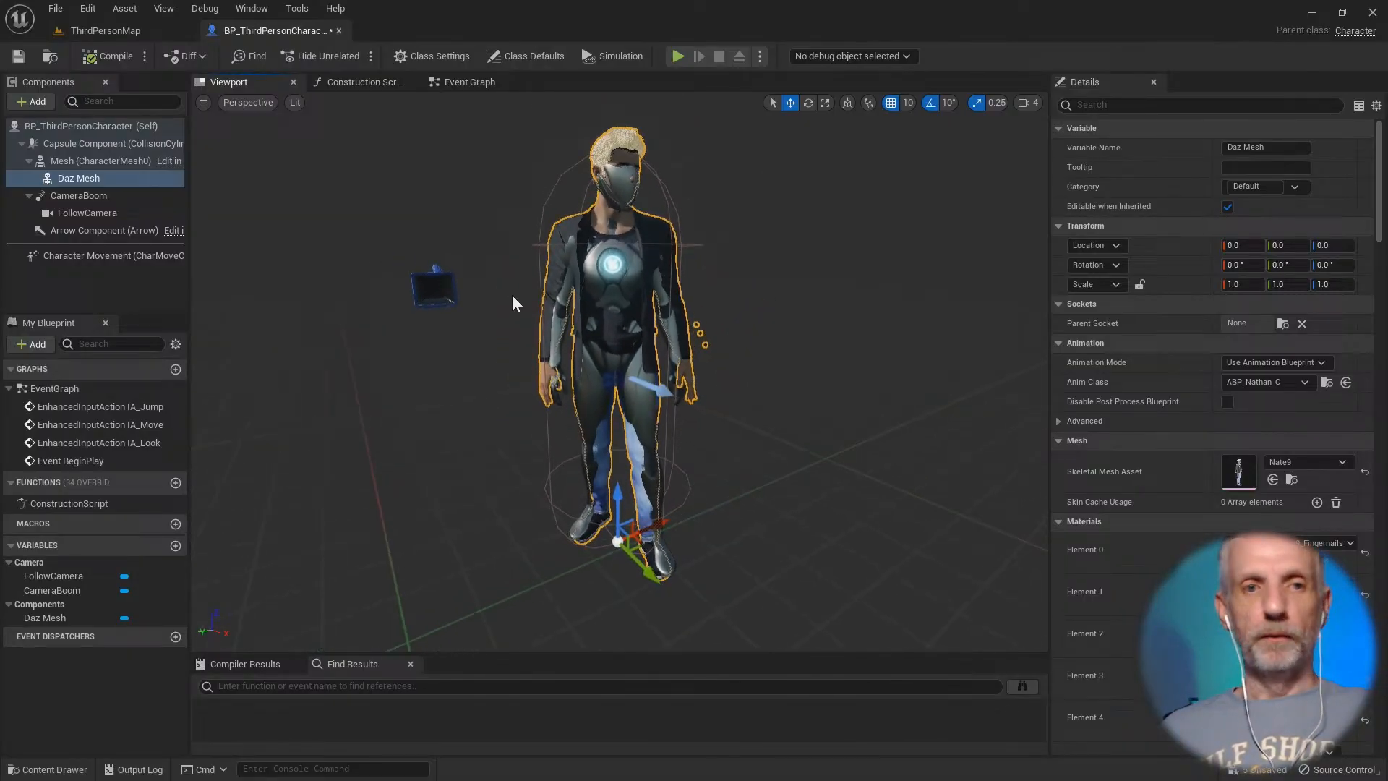
{"action": "left_click", "coordinate": [114, 161]}
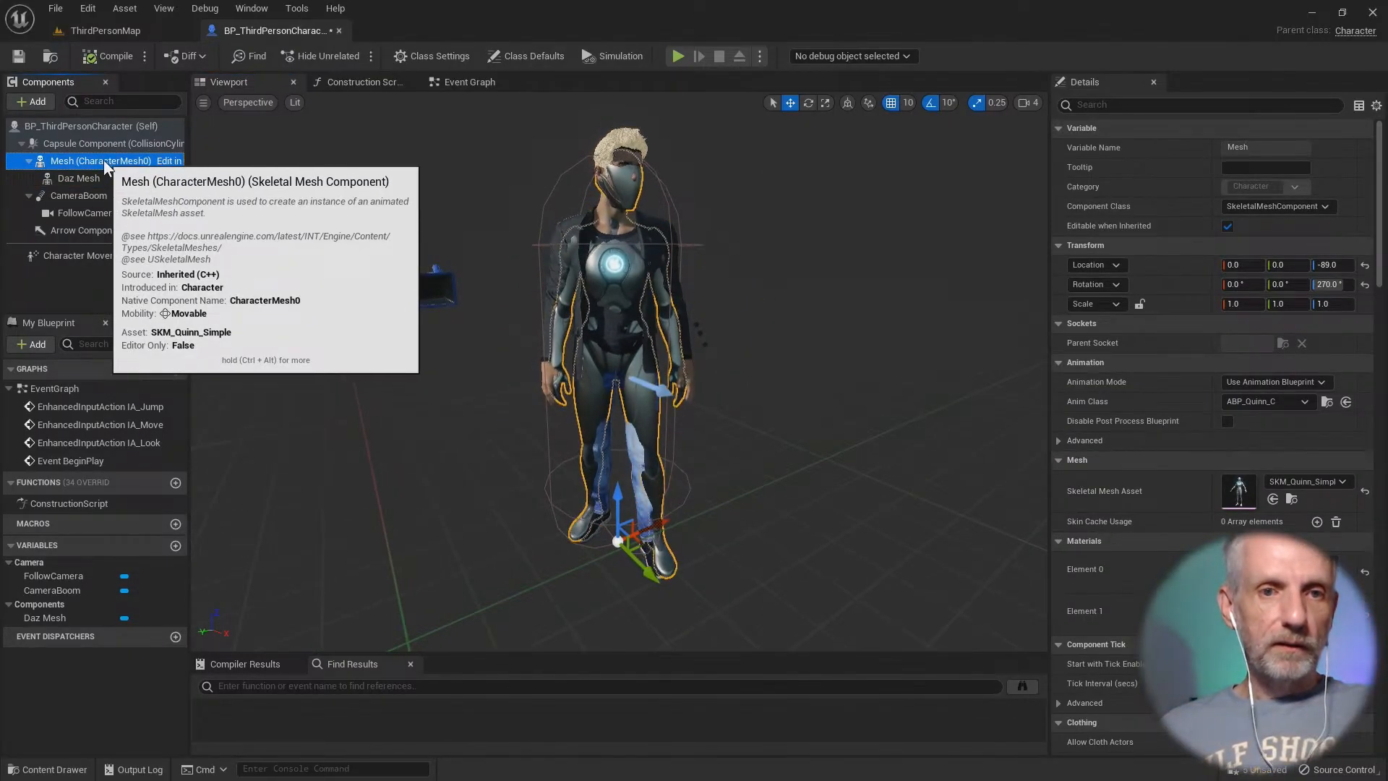
{"action": "left_click", "coordinate": [1184, 108]}
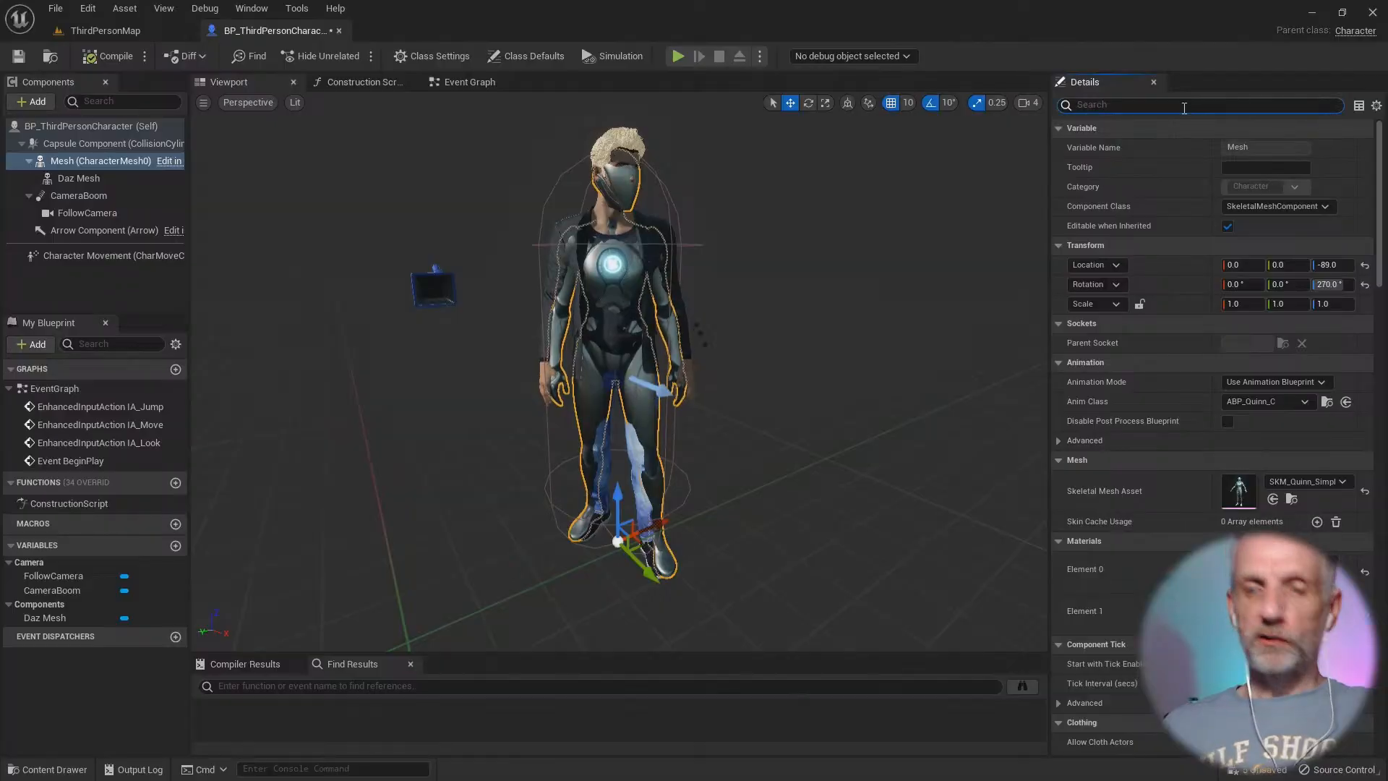
{"action": "type", "text": "vis"}
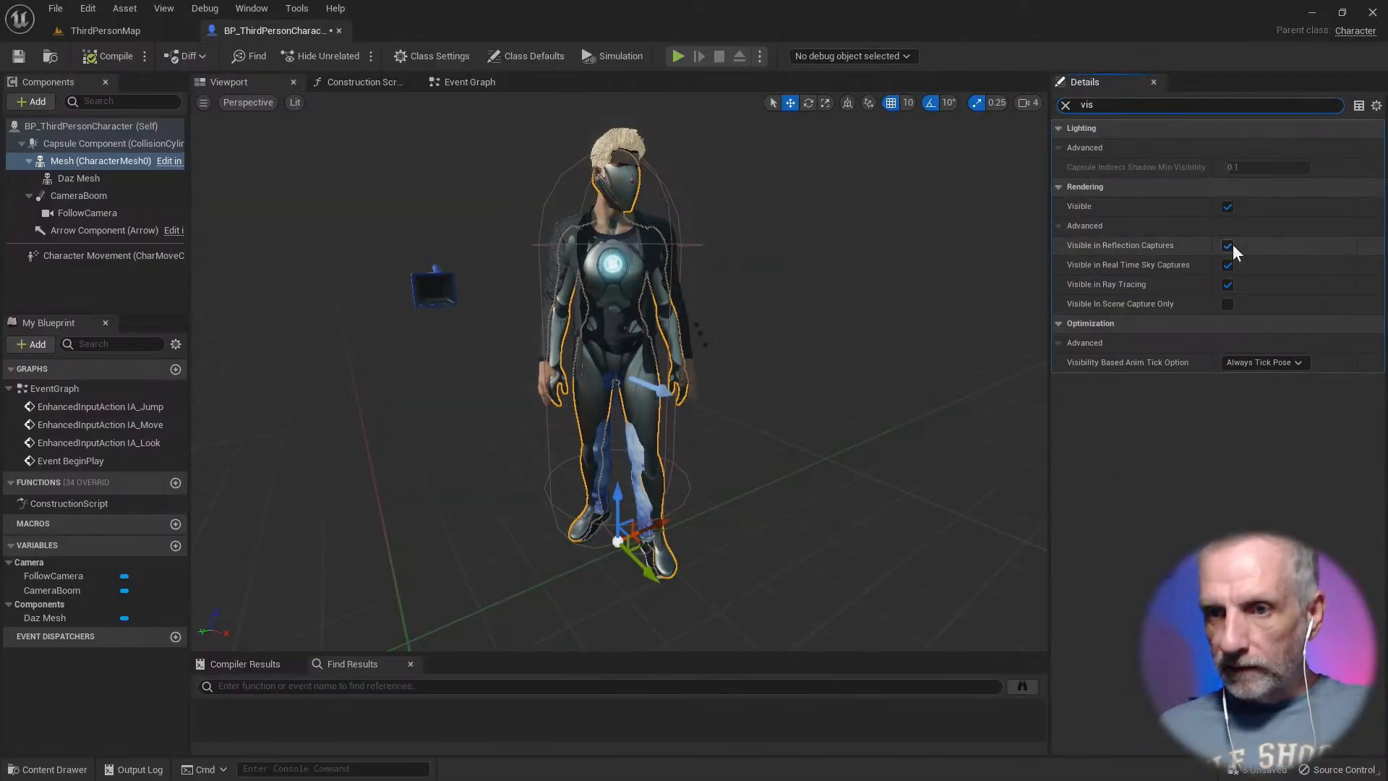
{"action": "left_click", "coordinate": [1227, 206]}
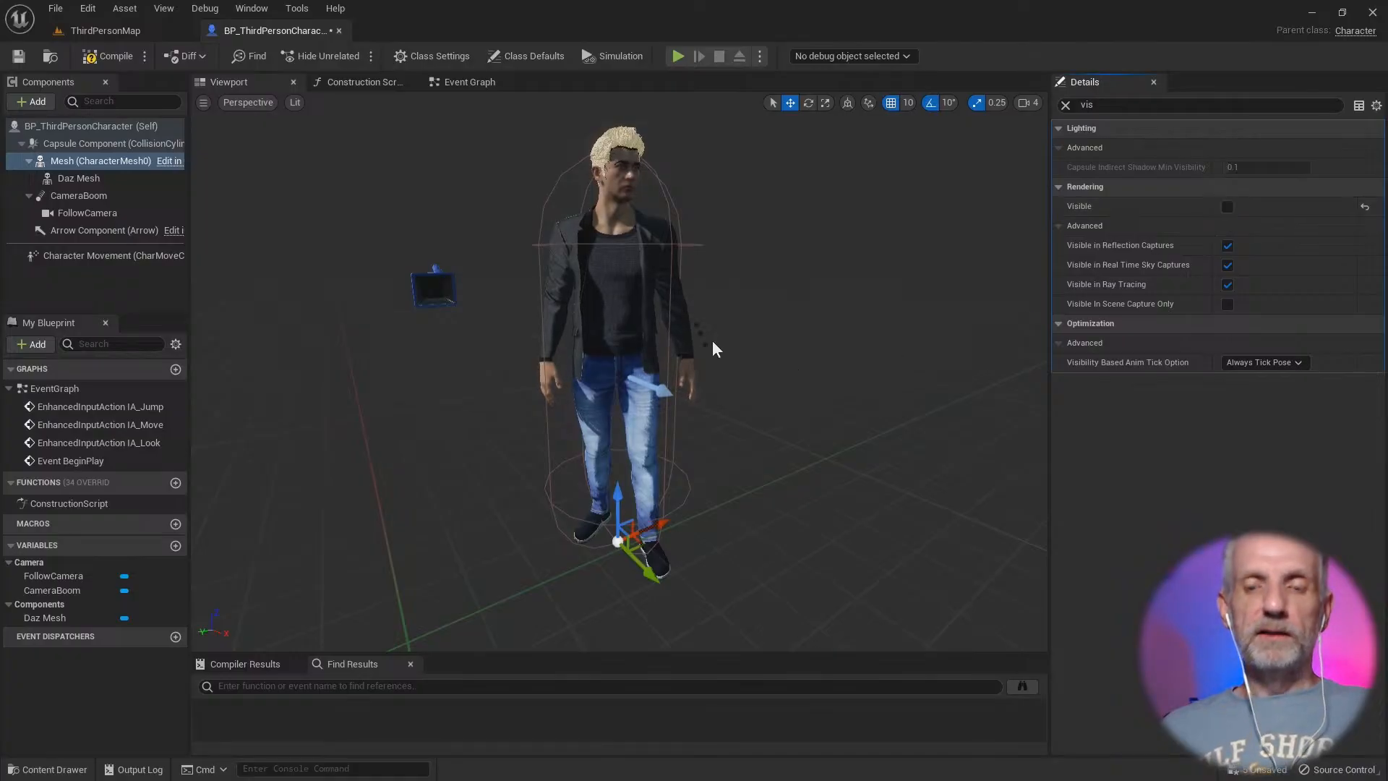
{"action": "left_click_drag", "start_coordinate": [732, 319], "coordinate": [731, 318], "text": "alt"}
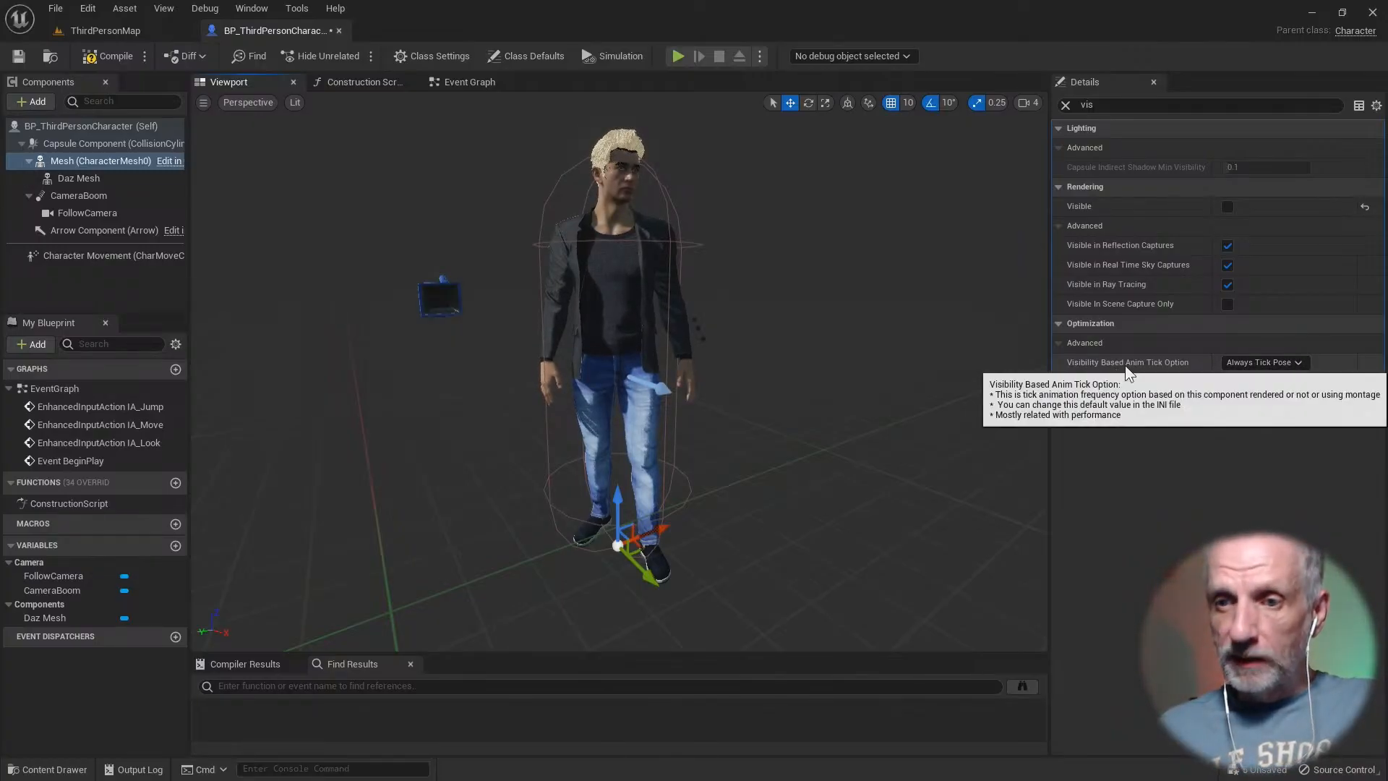
Step: Set the parent Mesh's Visibility Based Anim Tick Option to Always Tick Pose and Refresh Bones, and compile the blueprint
{"action": "left_click", "coordinate": [1298, 363]}
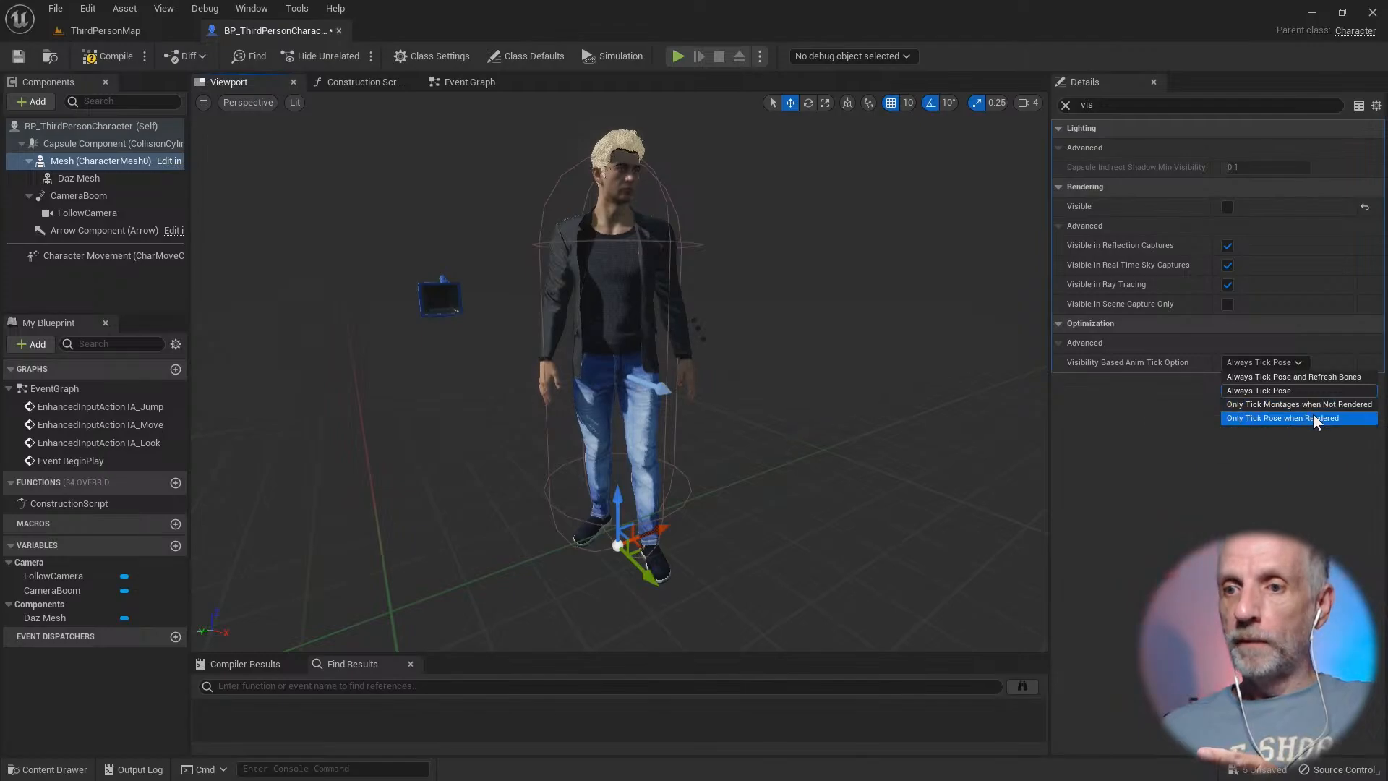
{"action": "left_click", "coordinate": [1325, 377]}
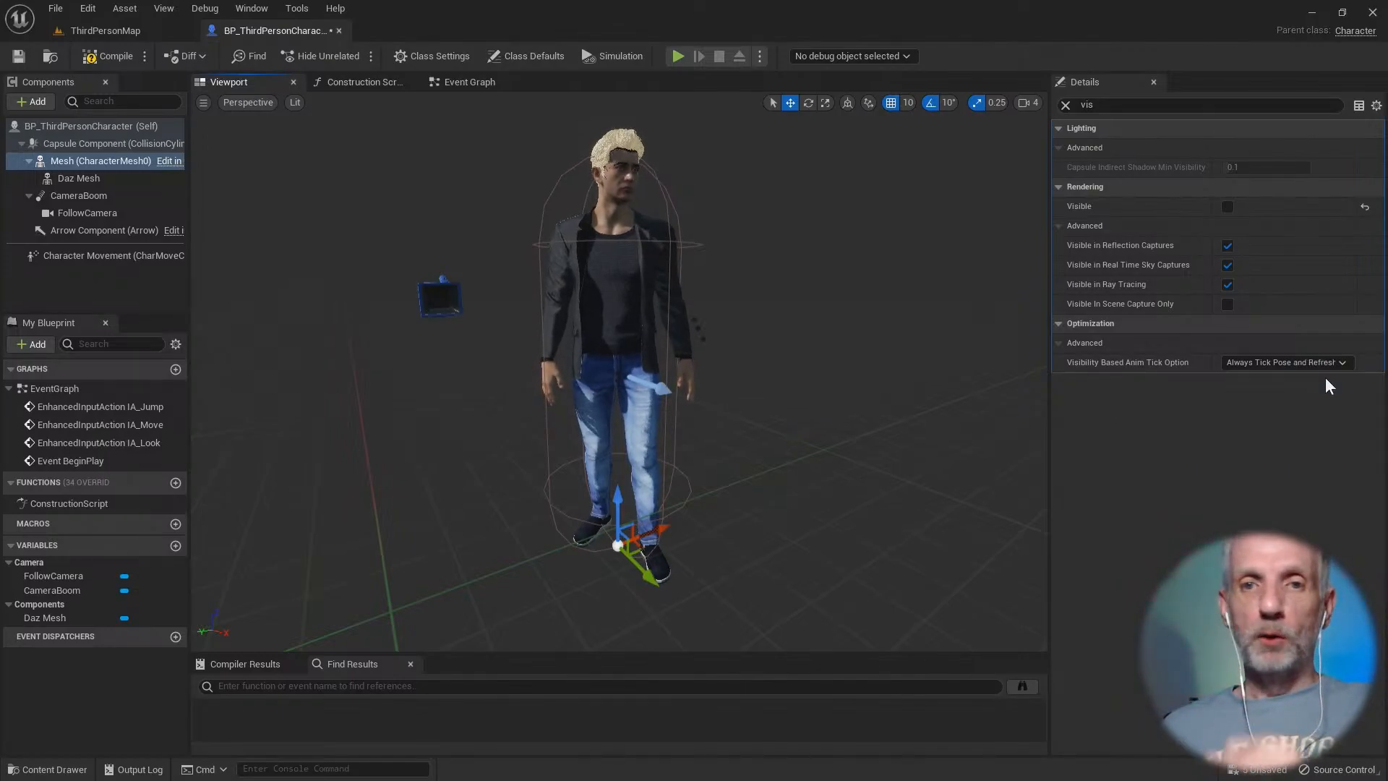
{"action": "left_click", "coordinate": [102, 62]}
Step: Play ThirdPersonMap, run the character in all directions to check the retargeted animation with the mannequin hidden, and stop the session
{"action": "left_click", "coordinate": [119, 26]}
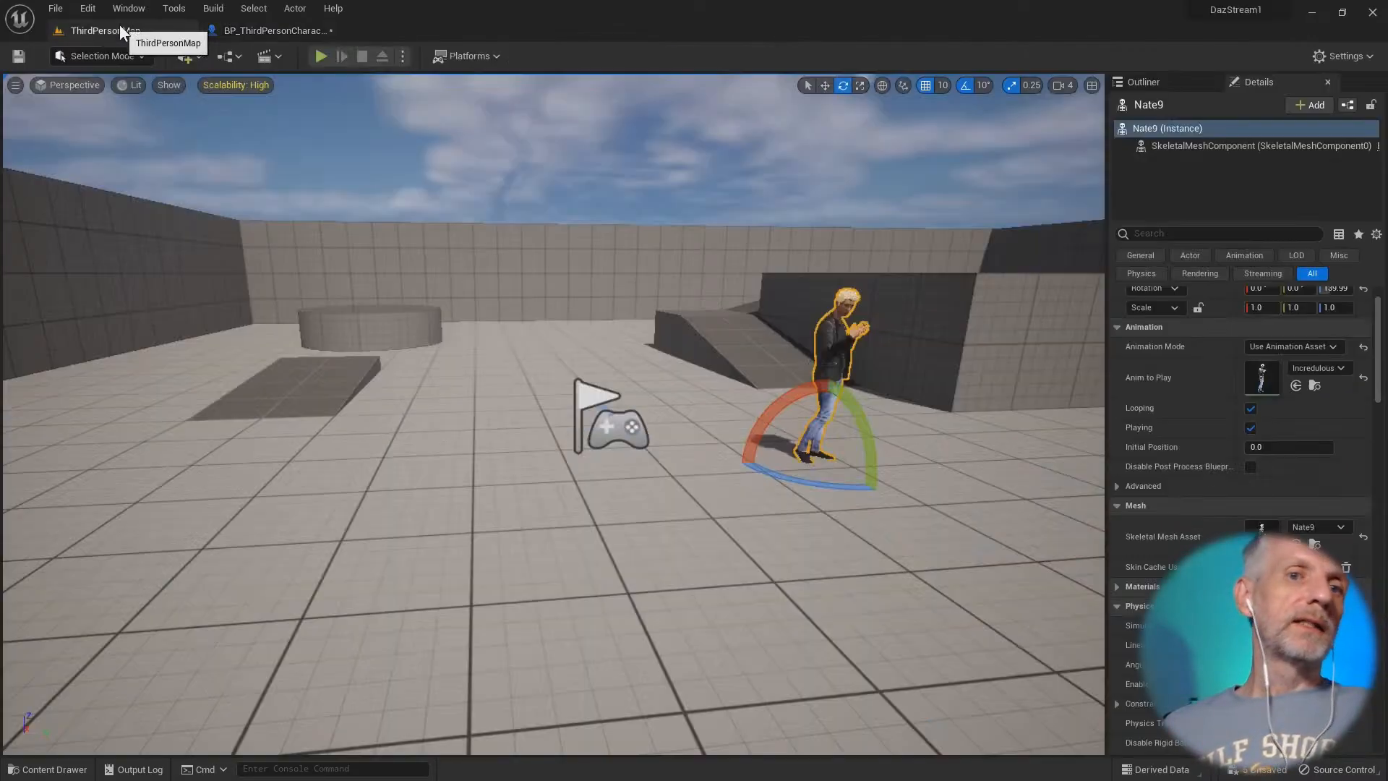
{"action": "left_click", "coordinate": [320, 56]}
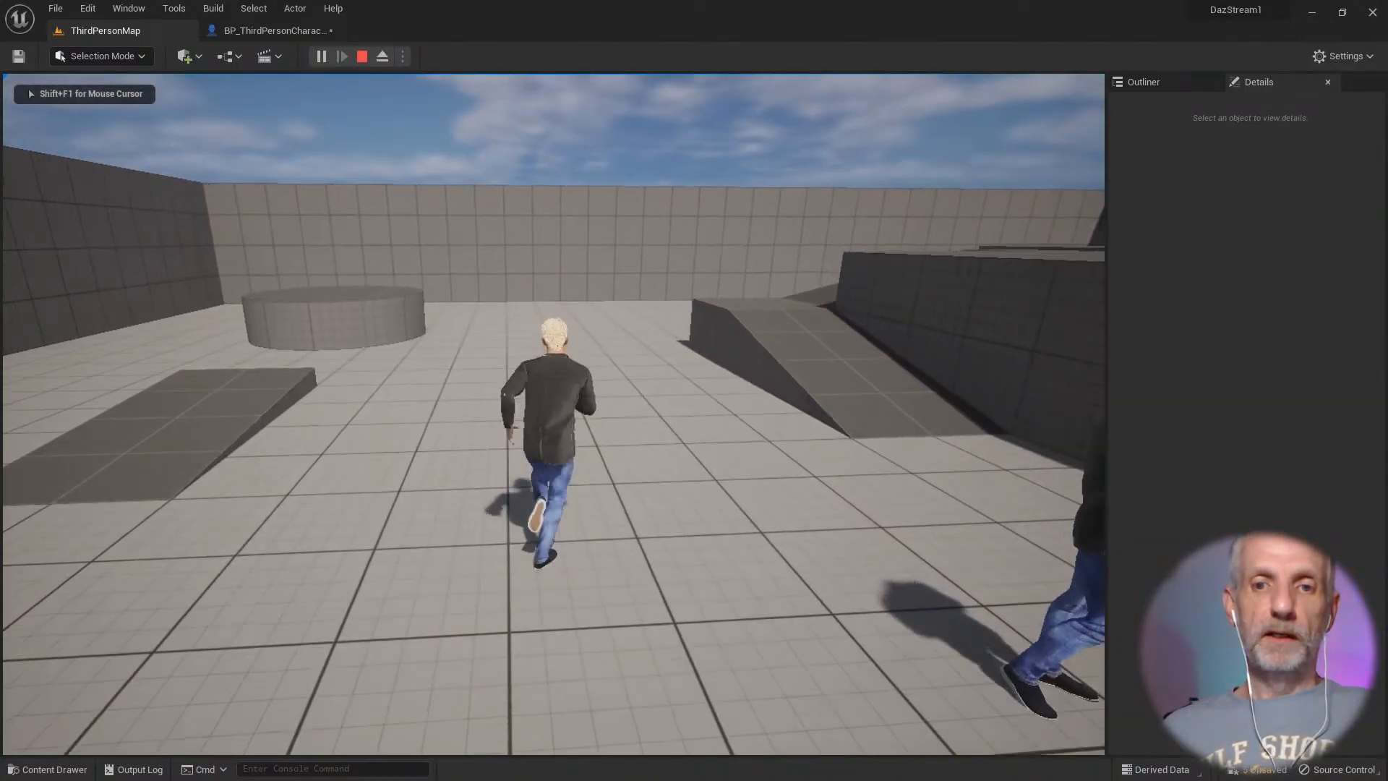
{"action": "key", "text": "s"}
{"action": "key", "text": "d"}
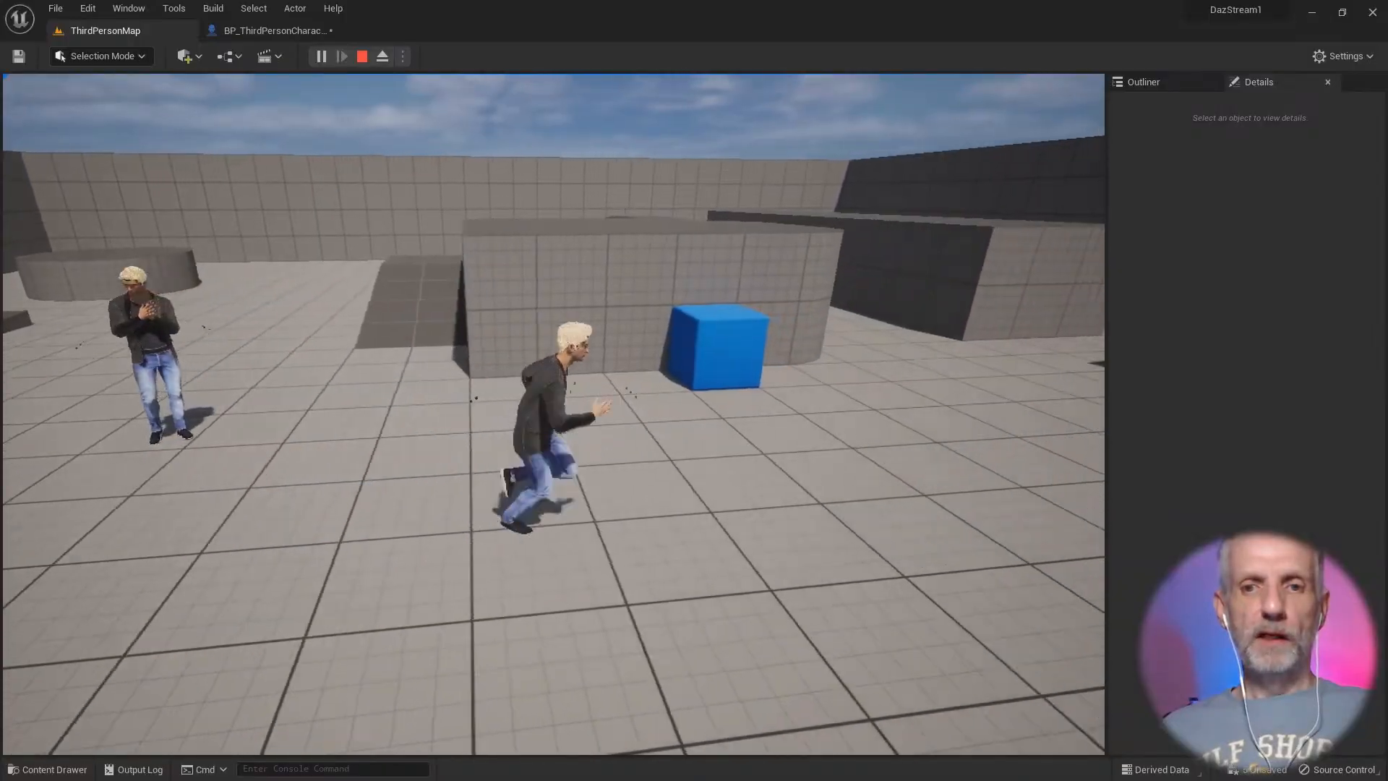
{"action": "key", "text": "s"}
{"action": "key", "text": "w"}
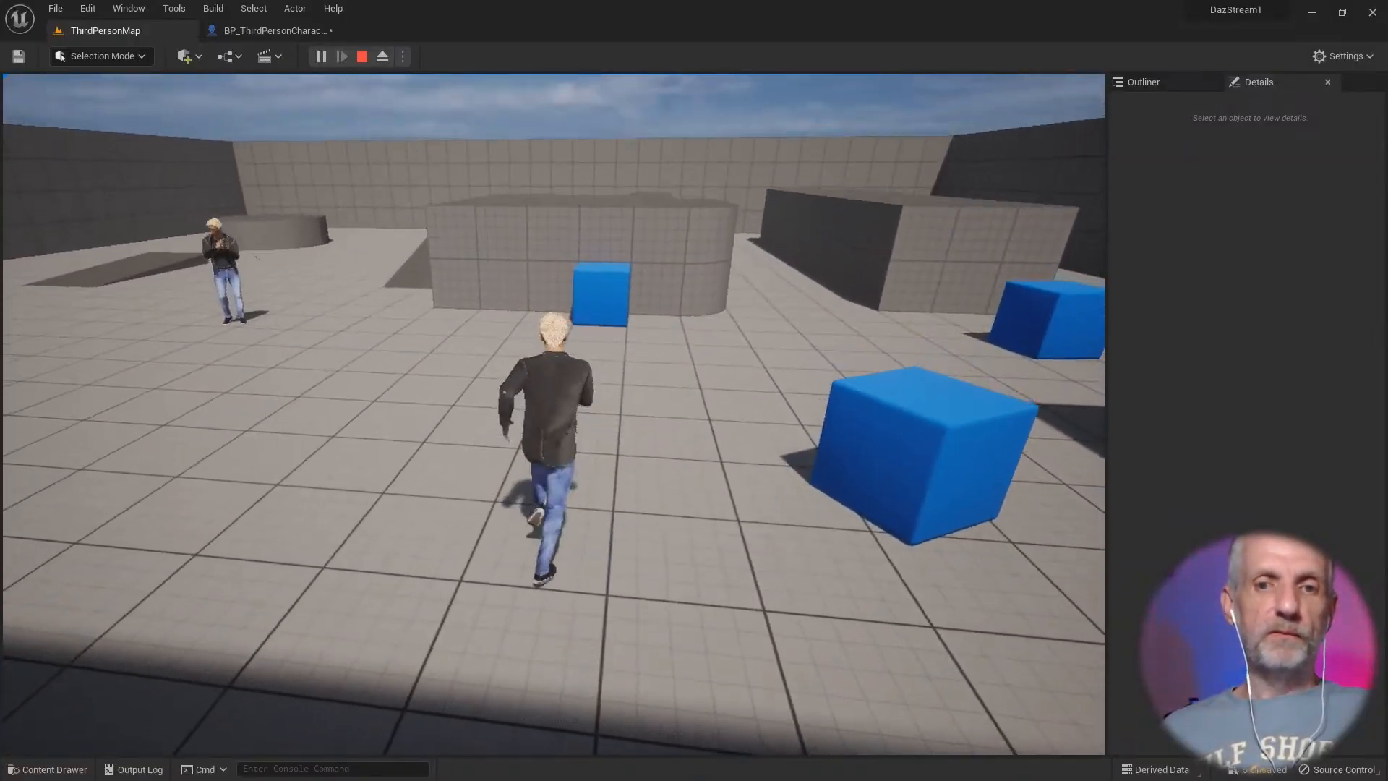
{"action": "key", "text": "a"}
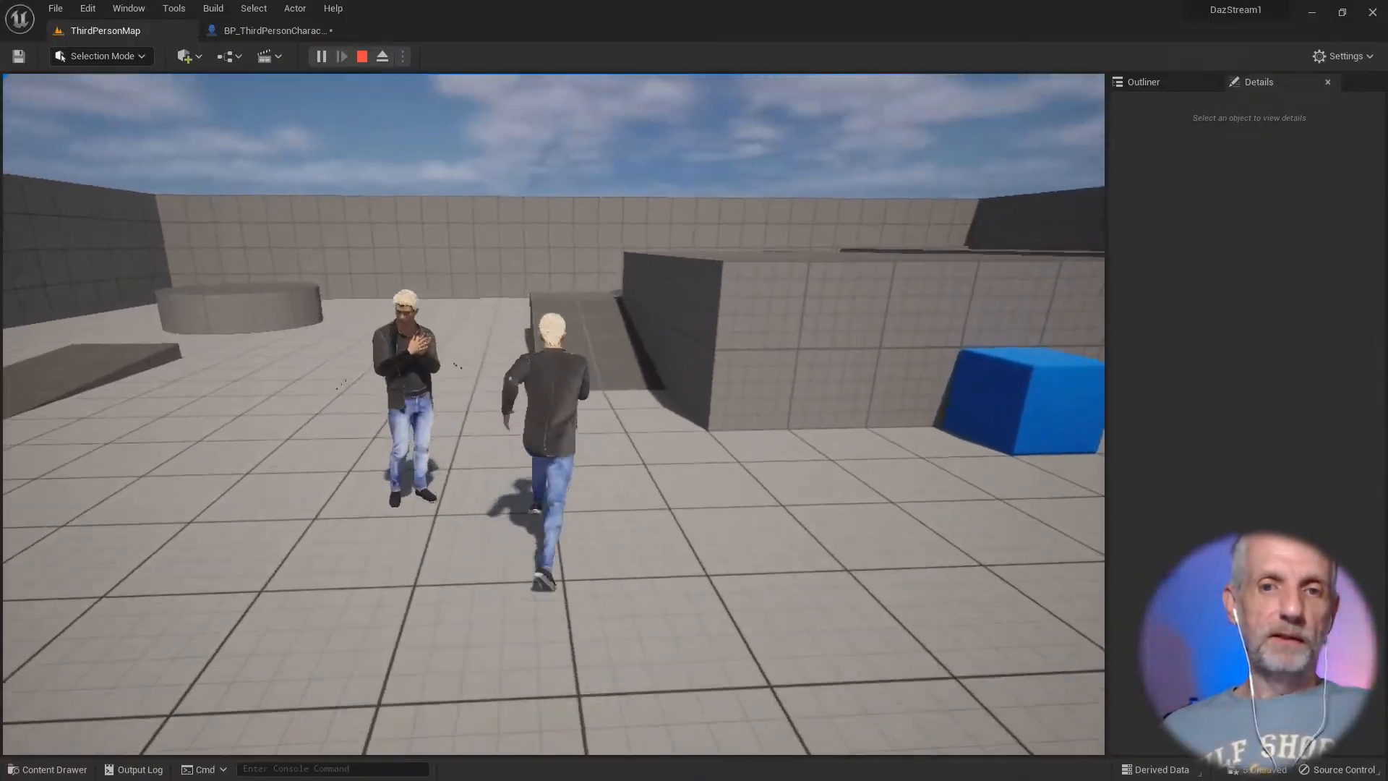
{"action": "key", "text": "a"}
{"action": "key", "text": "s"}
{"action": "key", "text": "d"}
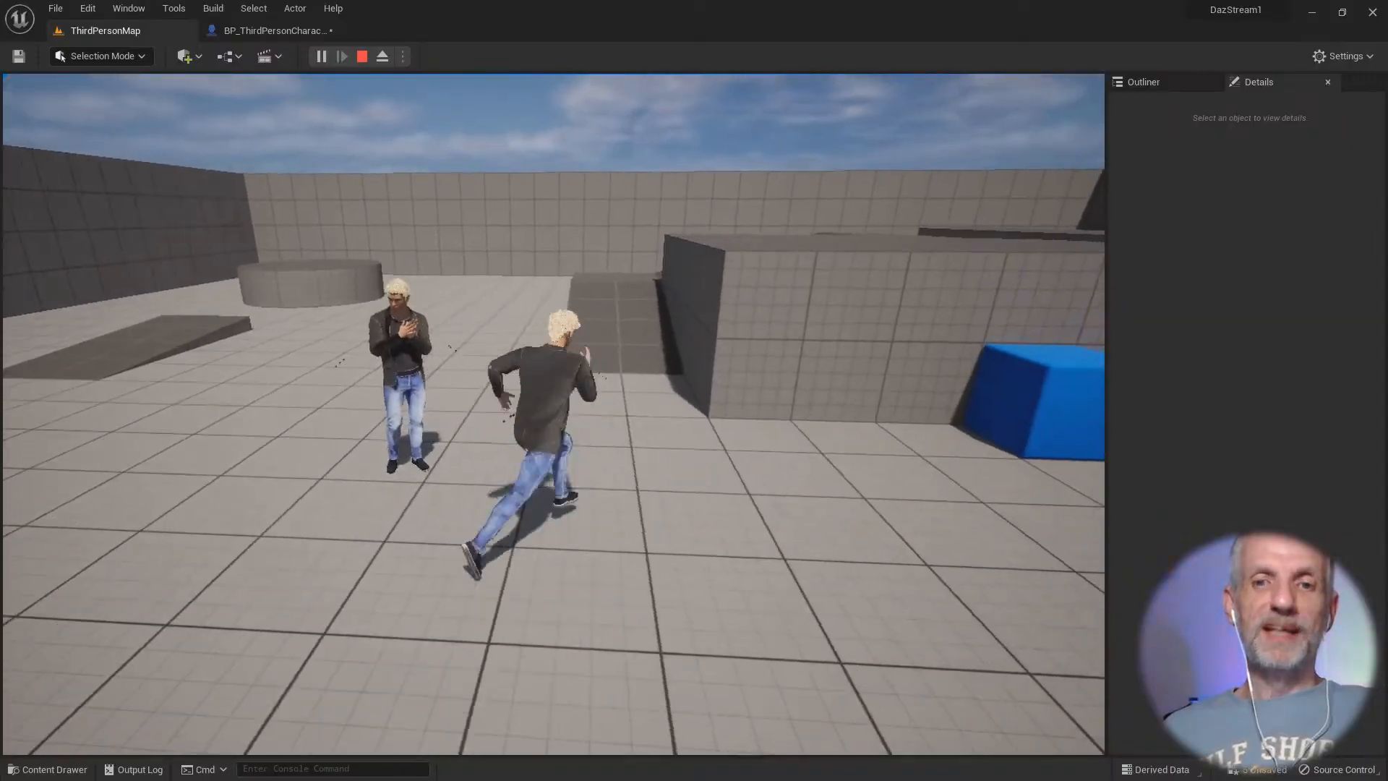
{"action": "key", "text": "w"}
{"action": "key", "text": "a"}
{"action": "key", "text": "s"}
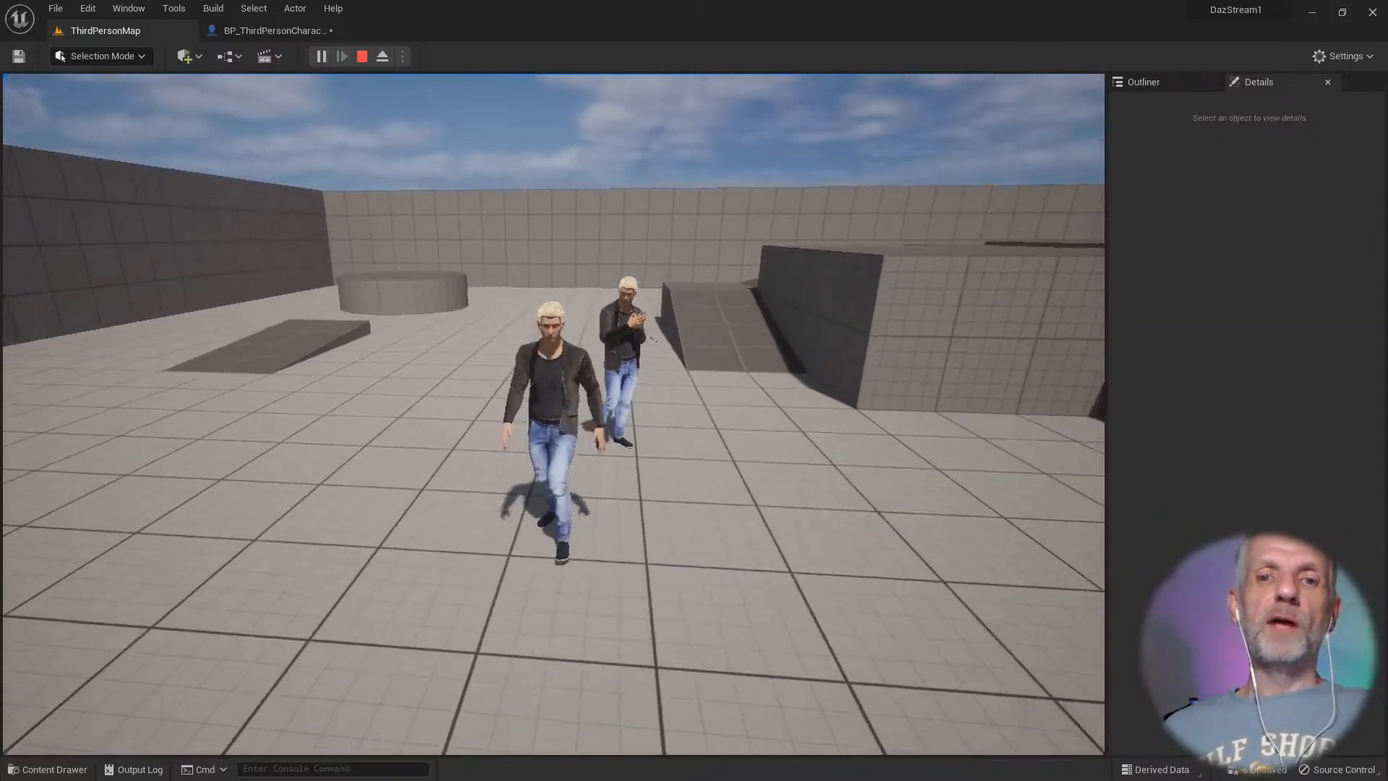
{"action": "key", "text": "d"}
{"action": "key", "text": "w"}
{"action": "key", "text": "s"}
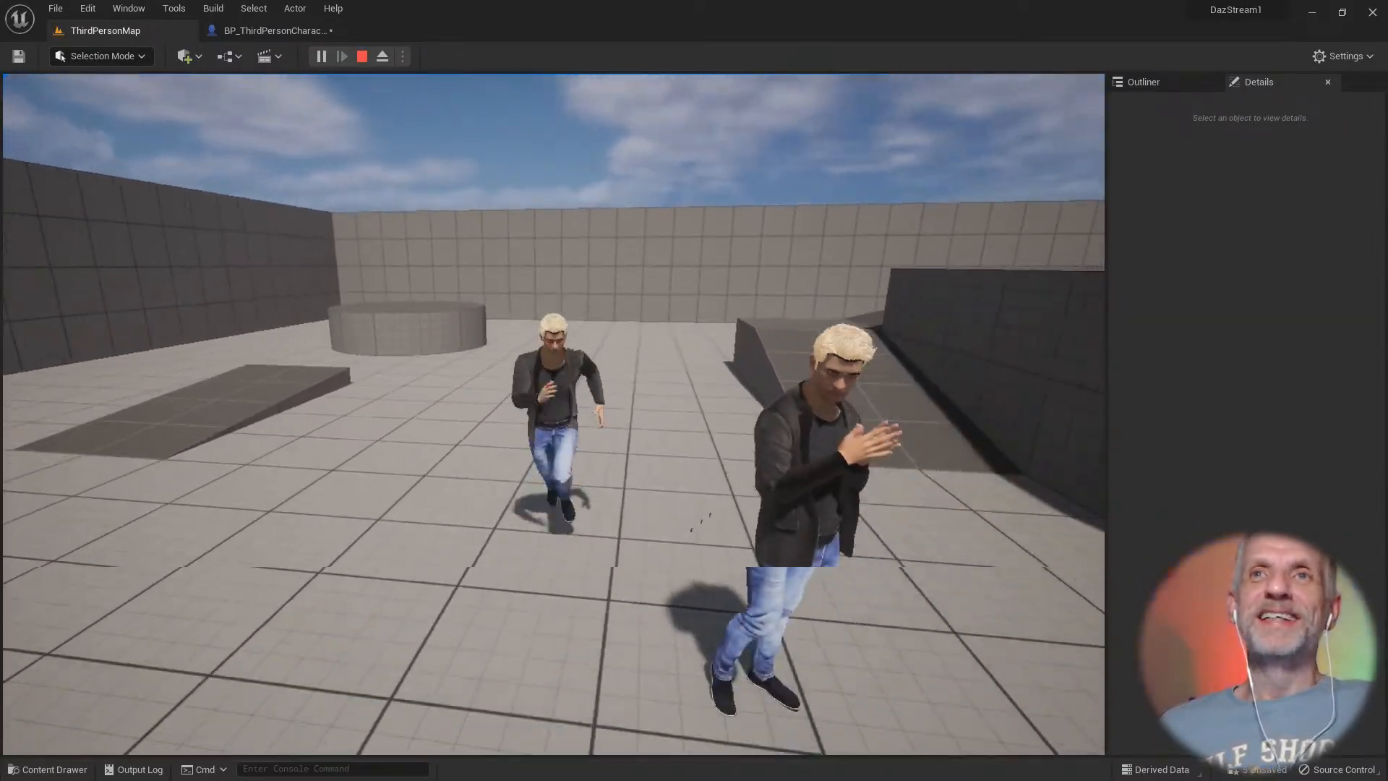
{"action": "key", "text": "a"}
{"action": "key", "text": "w"}
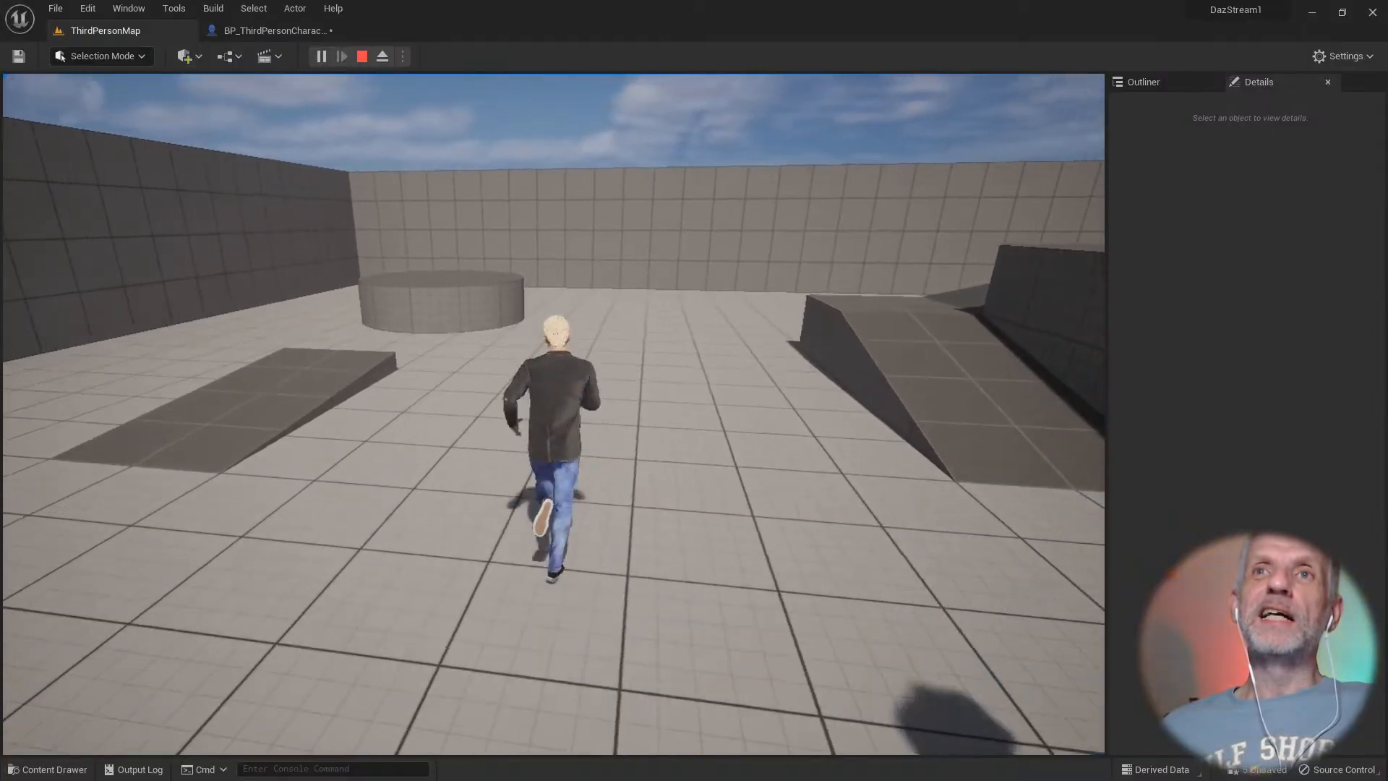
{"action": "key", "text": "d"}
{"action": "key", "text": "s"}
{"action": "key", "text": "a"}
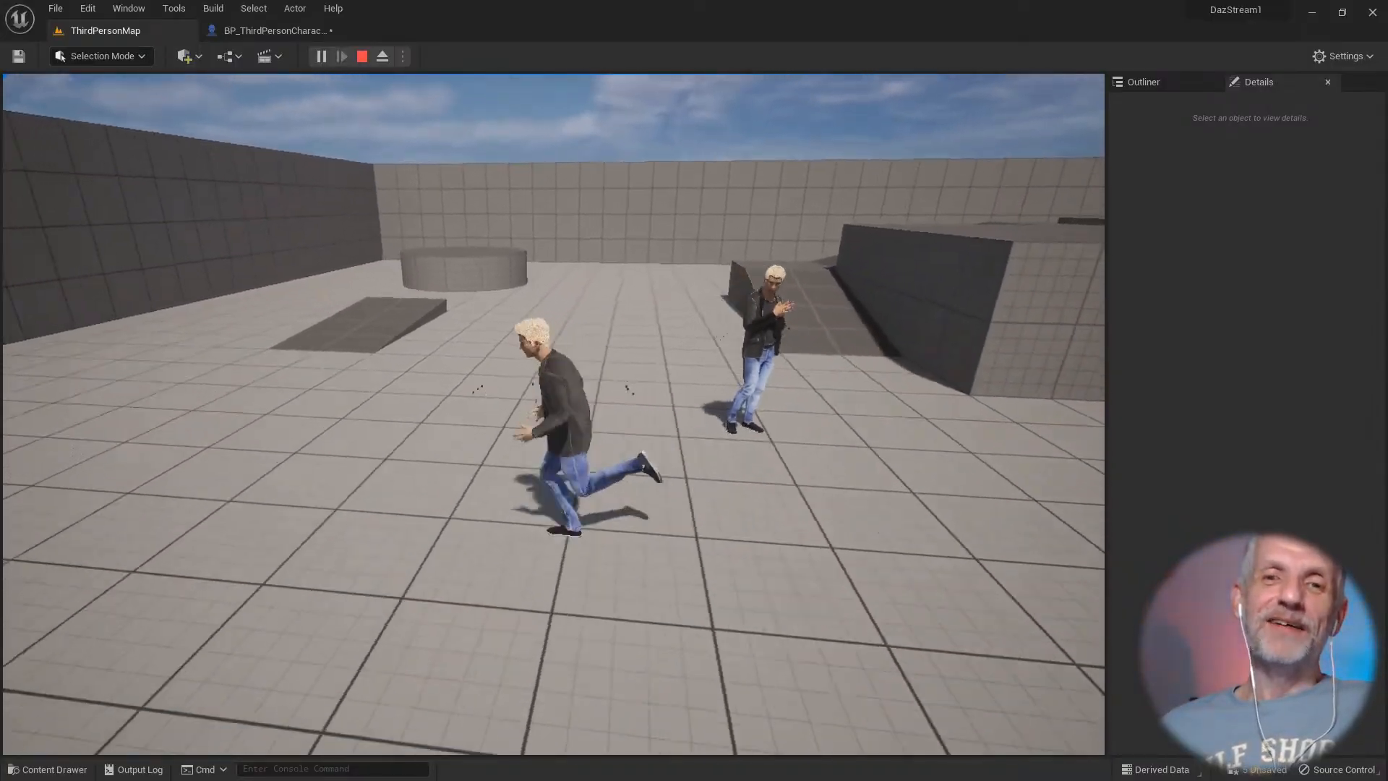
{"action": "key", "text": "w"}
{"action": "key", "text": "d"}
{"action": "key", "text": "s"}
{"action": "key", "text": "a"}
{"action": "key", "text": "w"}
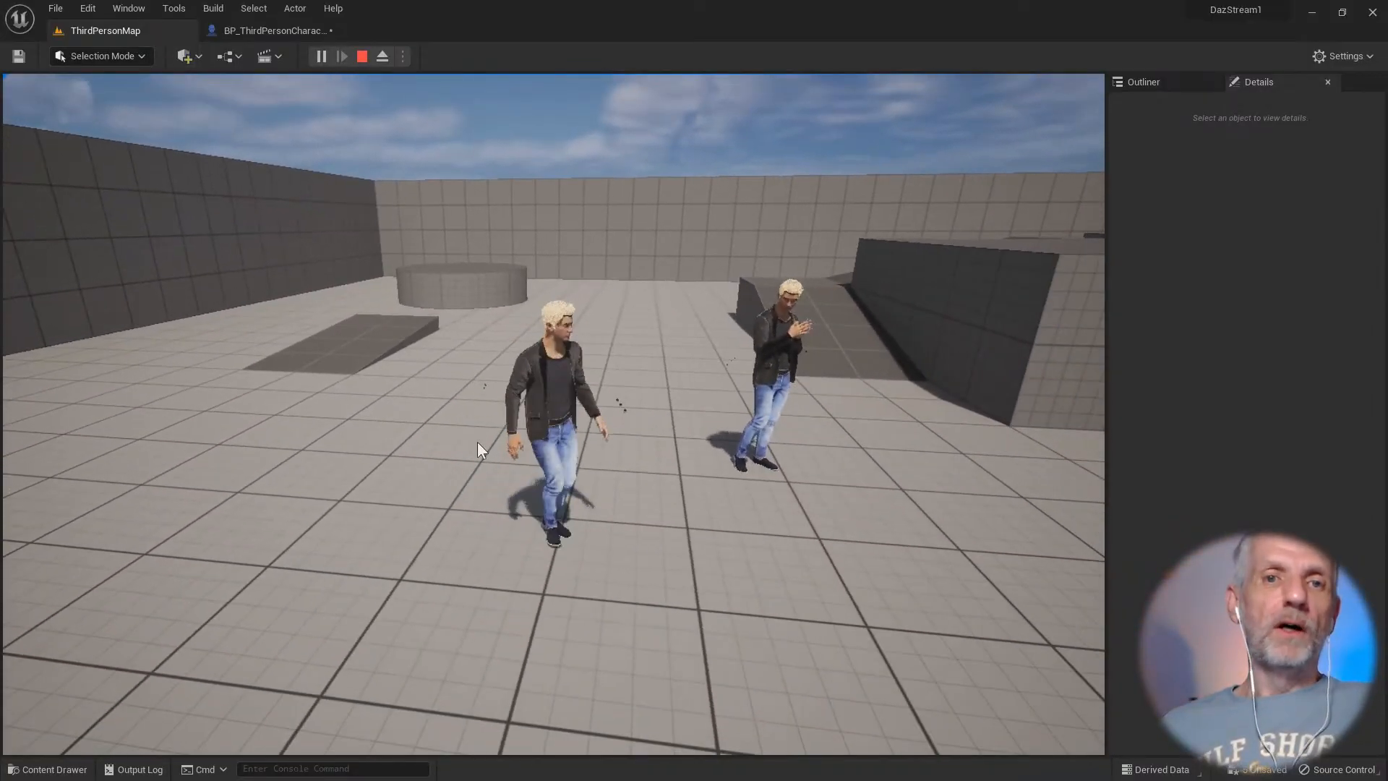
{"action": "key", "text": "Escape"}
Step: In BP_ThirdPersonCharacter, move the FollowCamera component forward along its X axis, closer behind the character
{"action": "left_click", "coordinate": [319, 34]}
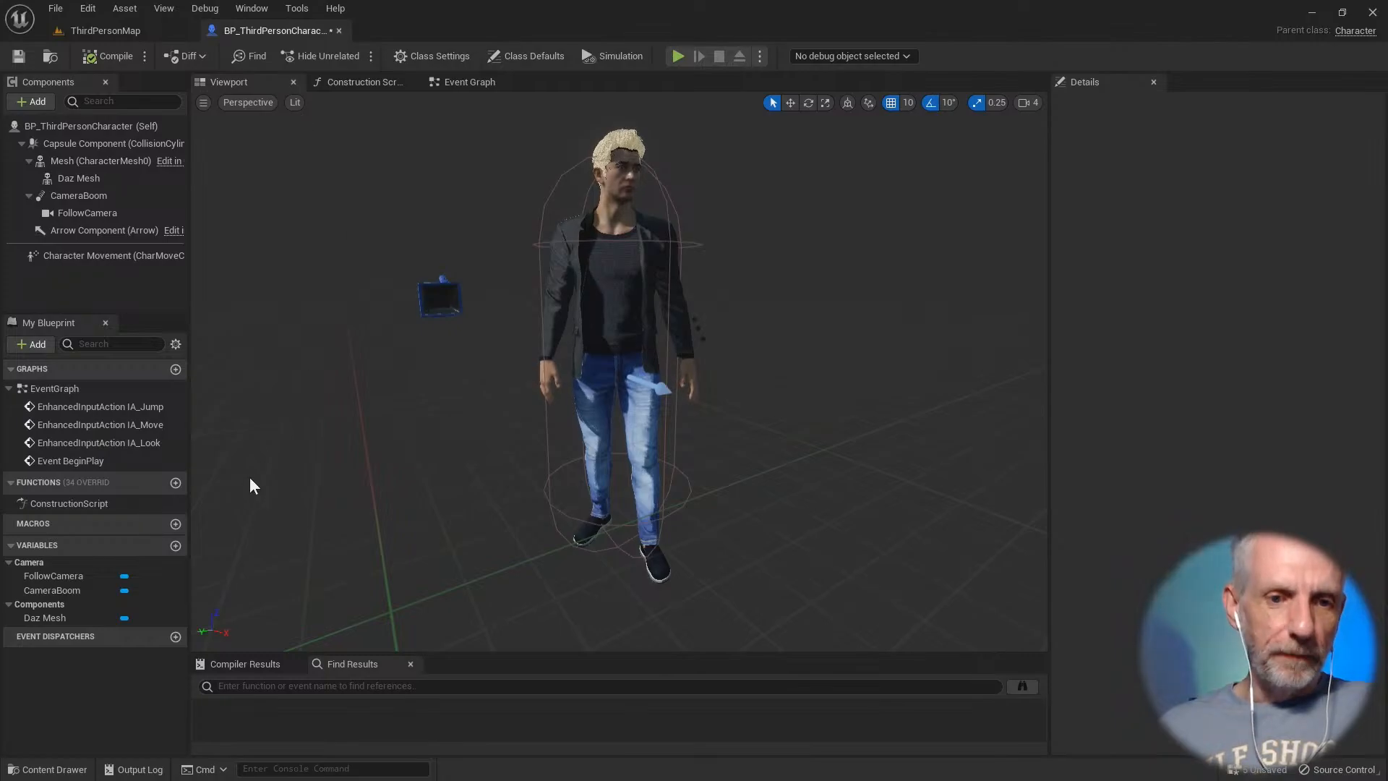
{"action": "left_click", "coordinate": [432, 306]}
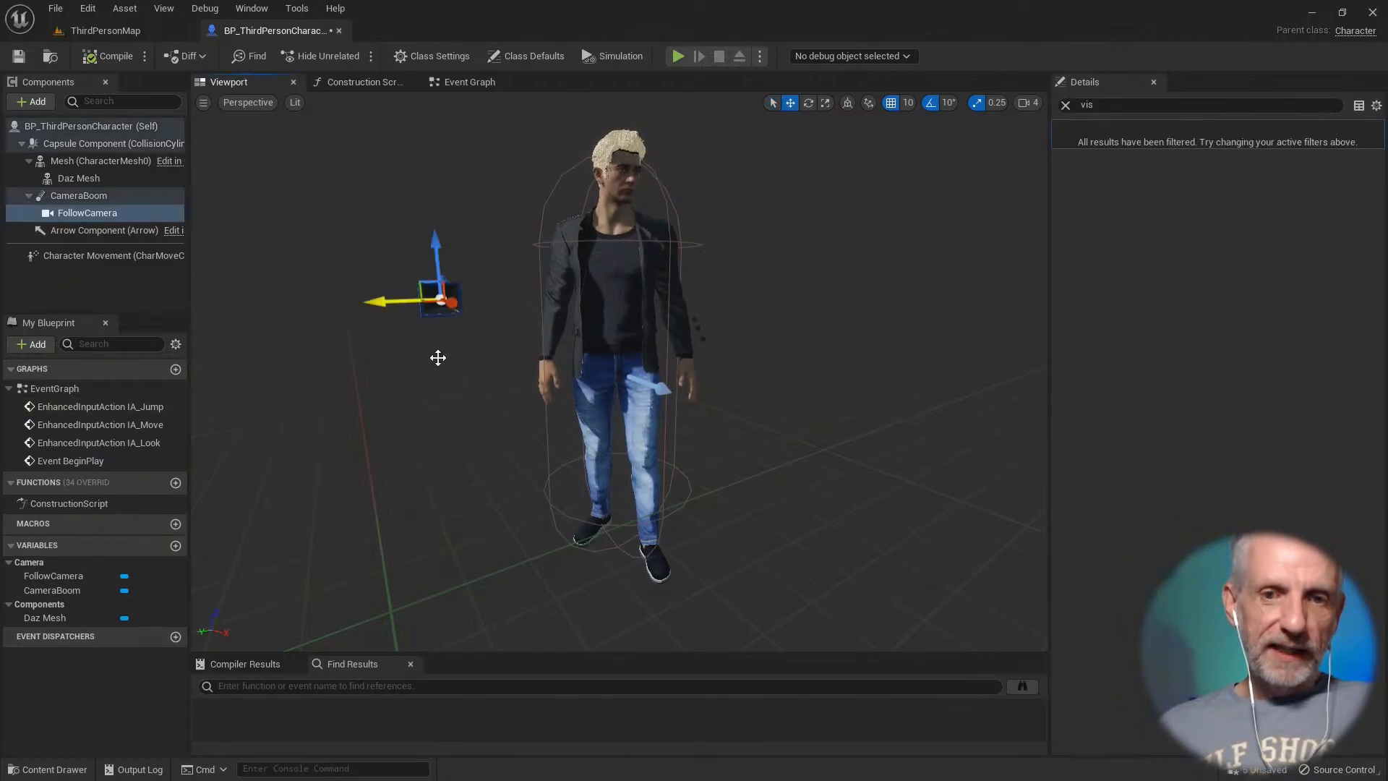
{"action": "key", "text": "f"}
{"action": "scroll", "coordinate": [463, 421], "scroll_direction": "down", "scroll_amount": 5}
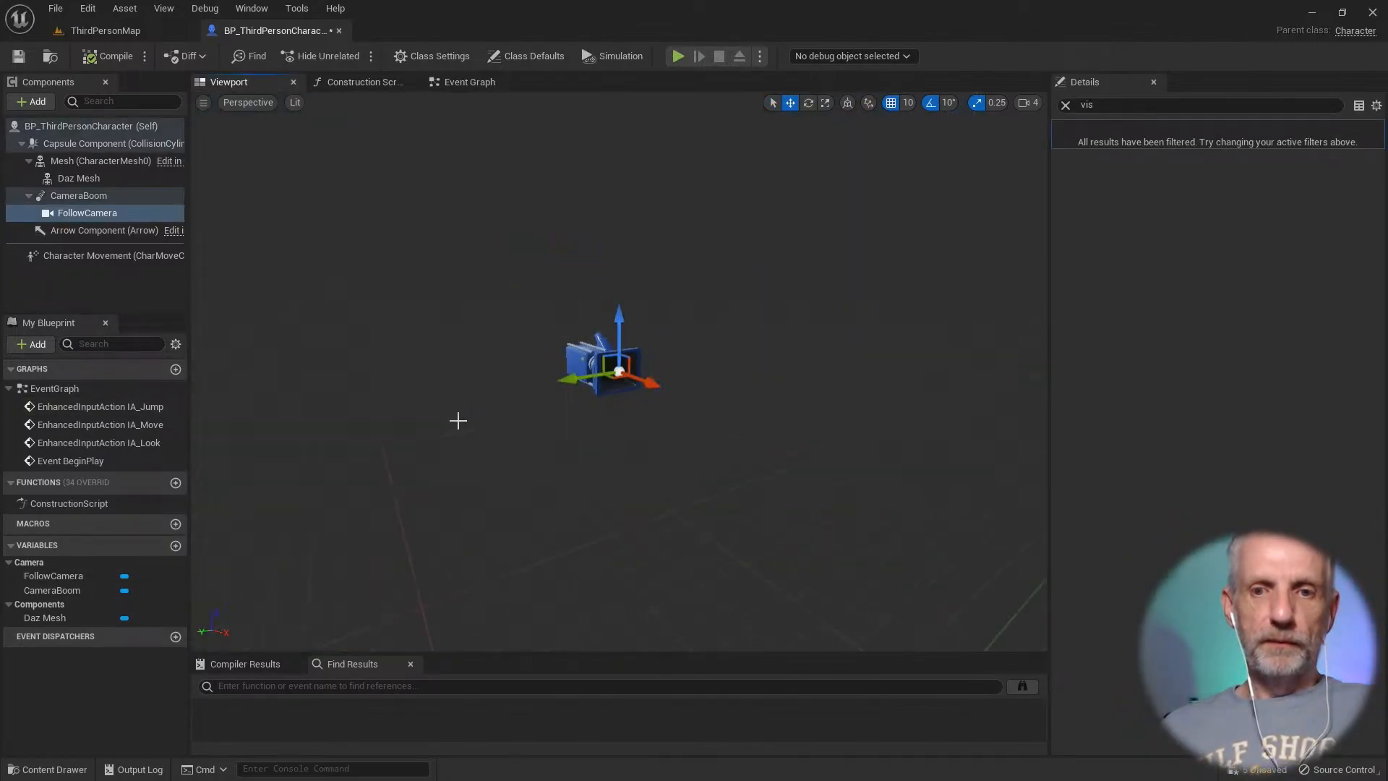
{"action": "left_click_drag", "start_coordinate": [458, 421], "coordinate": [500, 444], "text": "alt"}
{"action": "scroll", "coordinate": [500, 443], "scroll_direction": "down", "scroll_amount": 2}
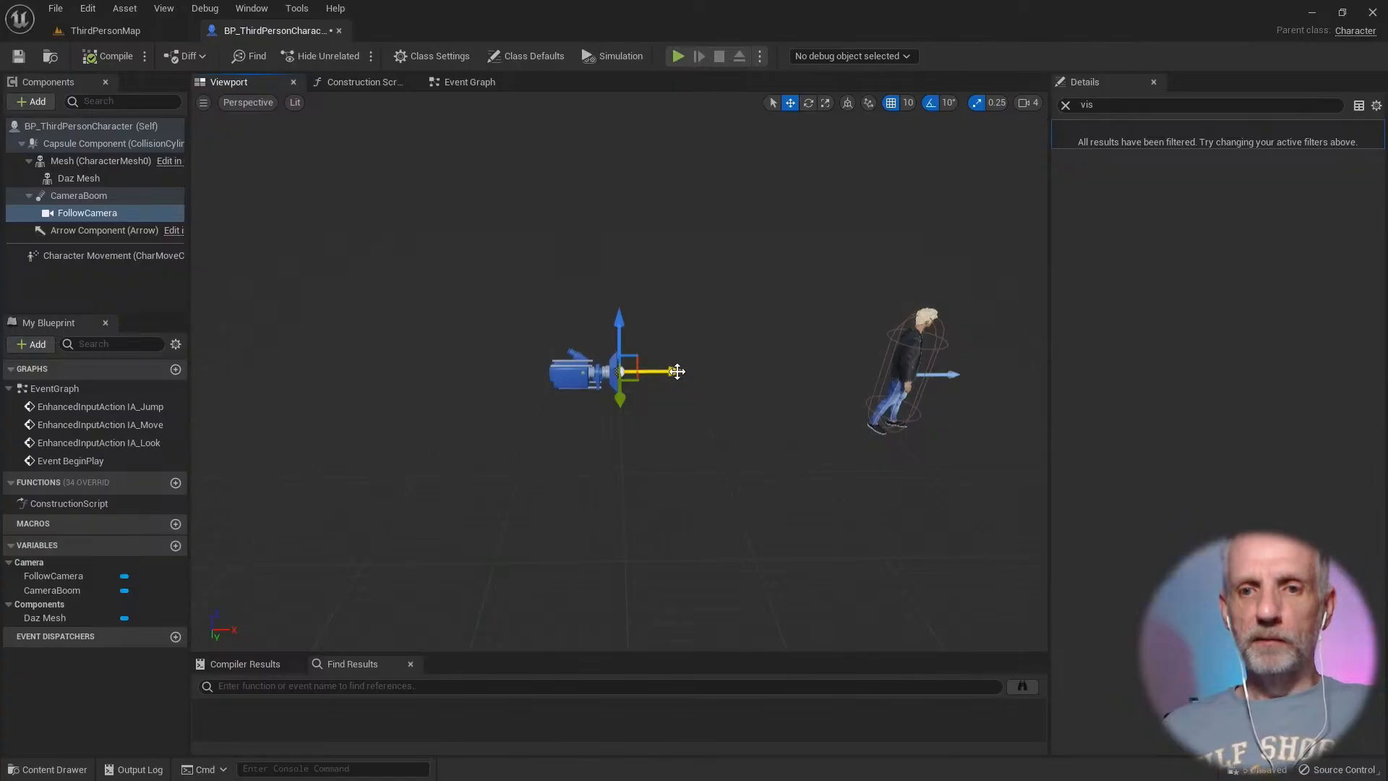
{"action": "left_click_drag", "start_coordinate": [678, 371], "coordinate": [814, 374]}
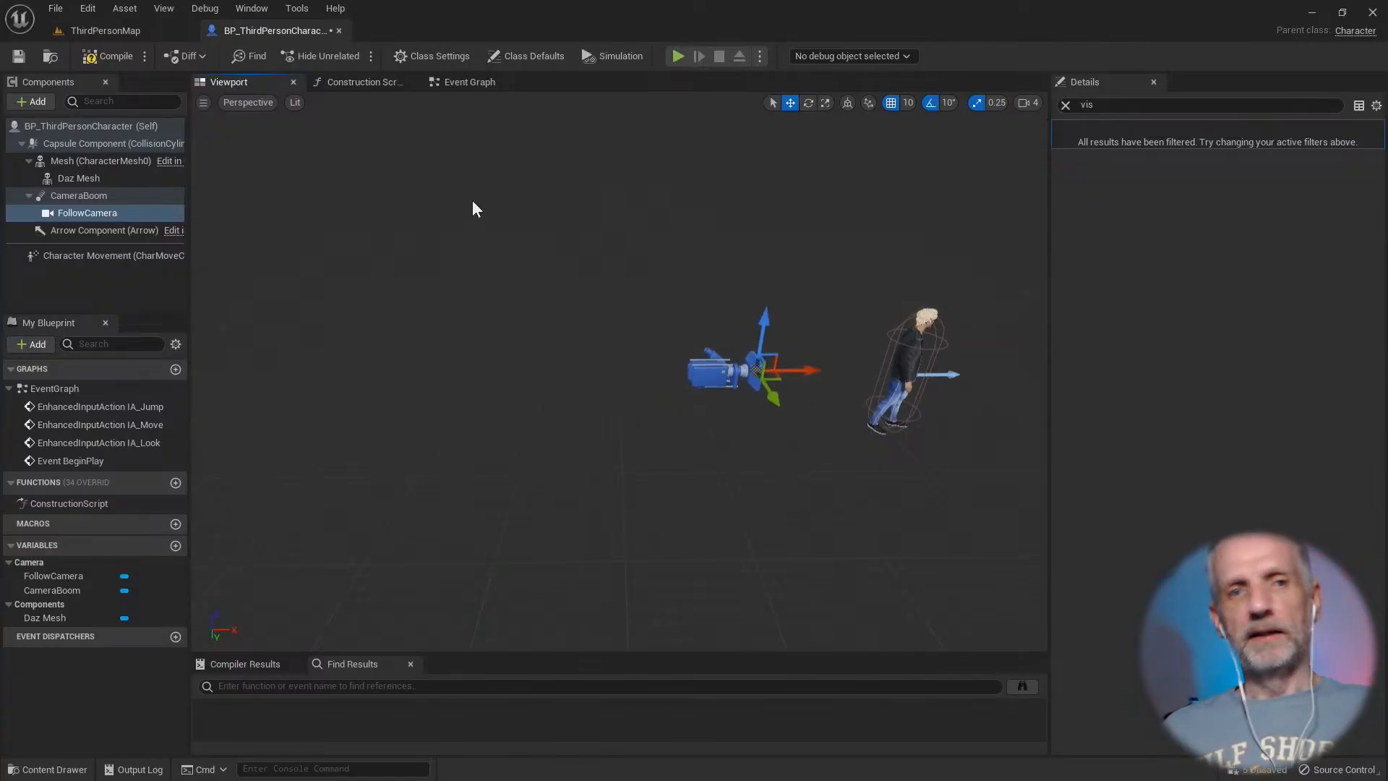
Step: Play ThirdPersonMap again, run the character around the ramps and blue cubes to check the closer follow camera, and stop the session
{"action": "left_click", "coordinate": [103, 30]}
{"action": "left_click", "coordinate": [322, 54]}
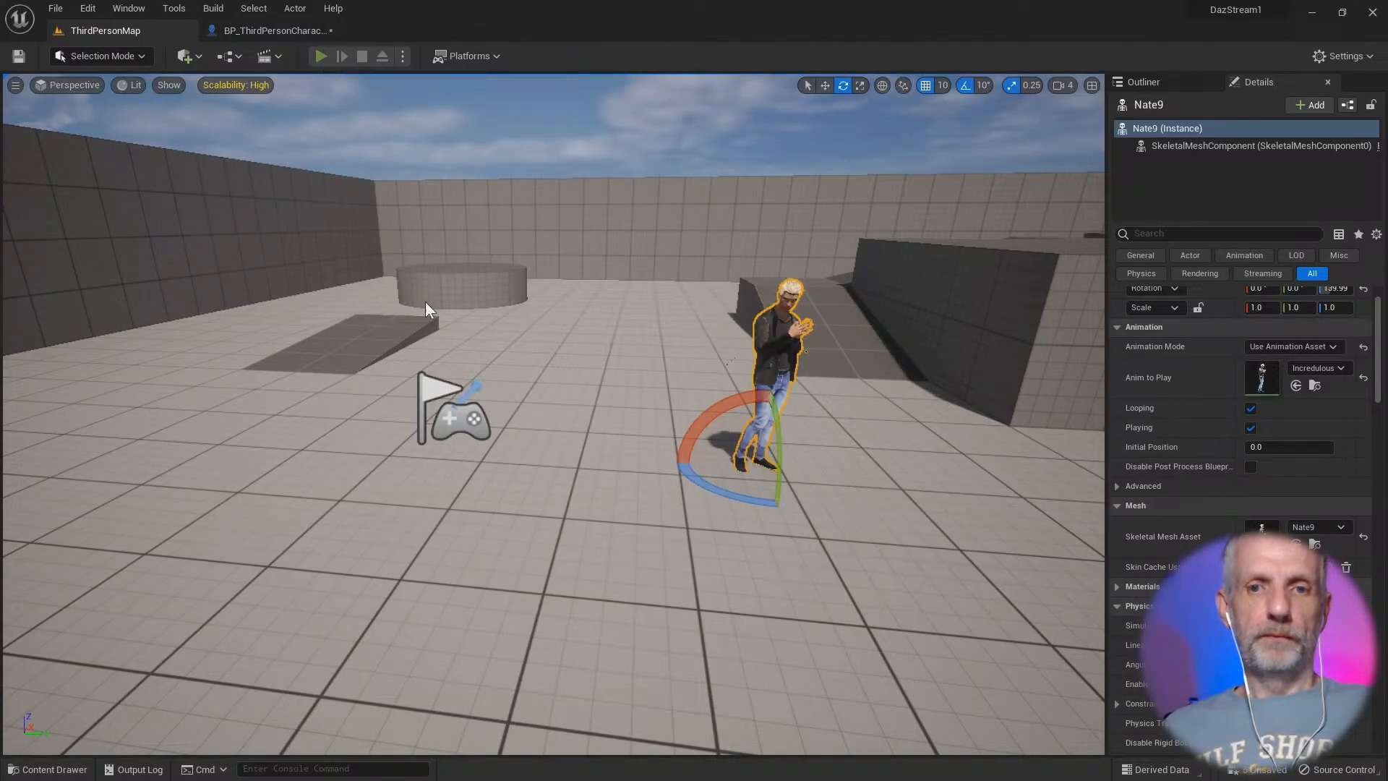
{"action": "key", "text": "w"}
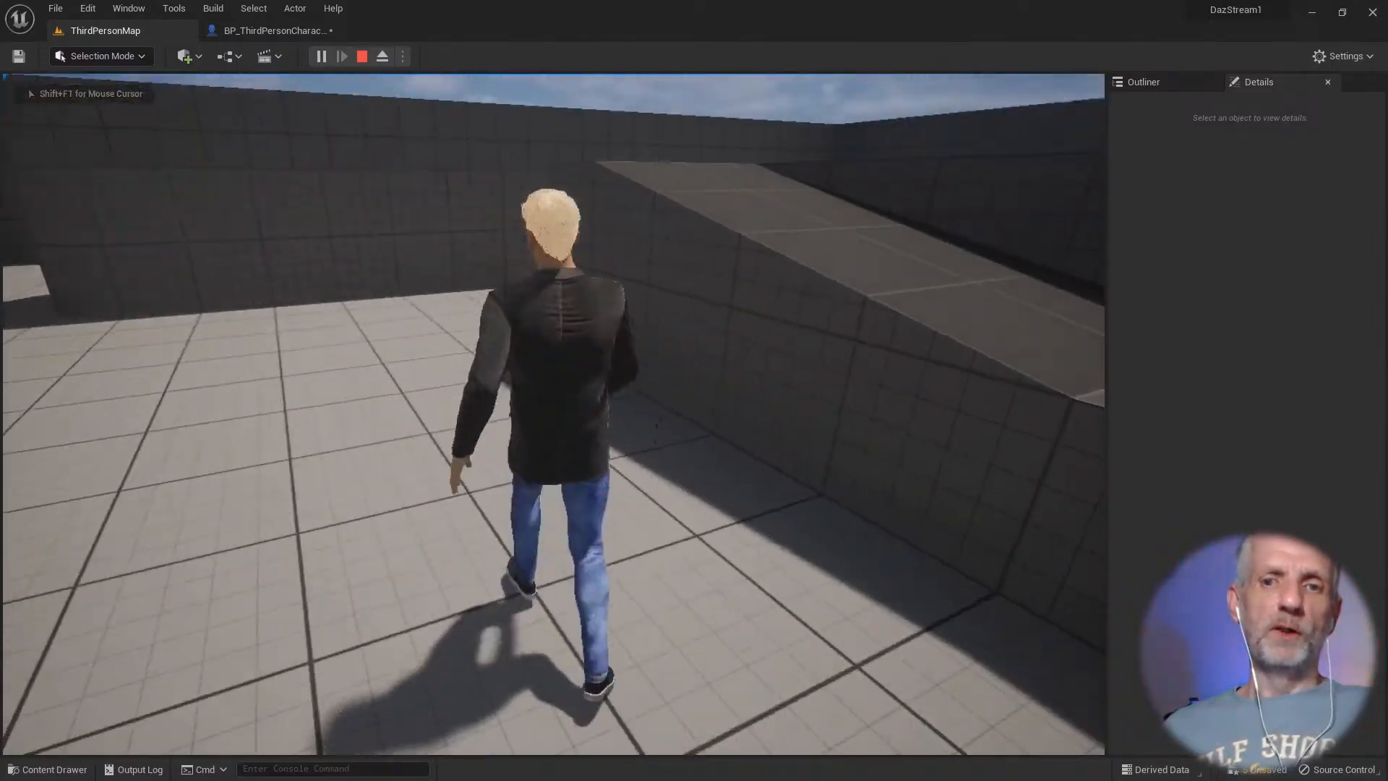
{"action": "key", "text": "s"}
{"action": "key", "text": "d"}
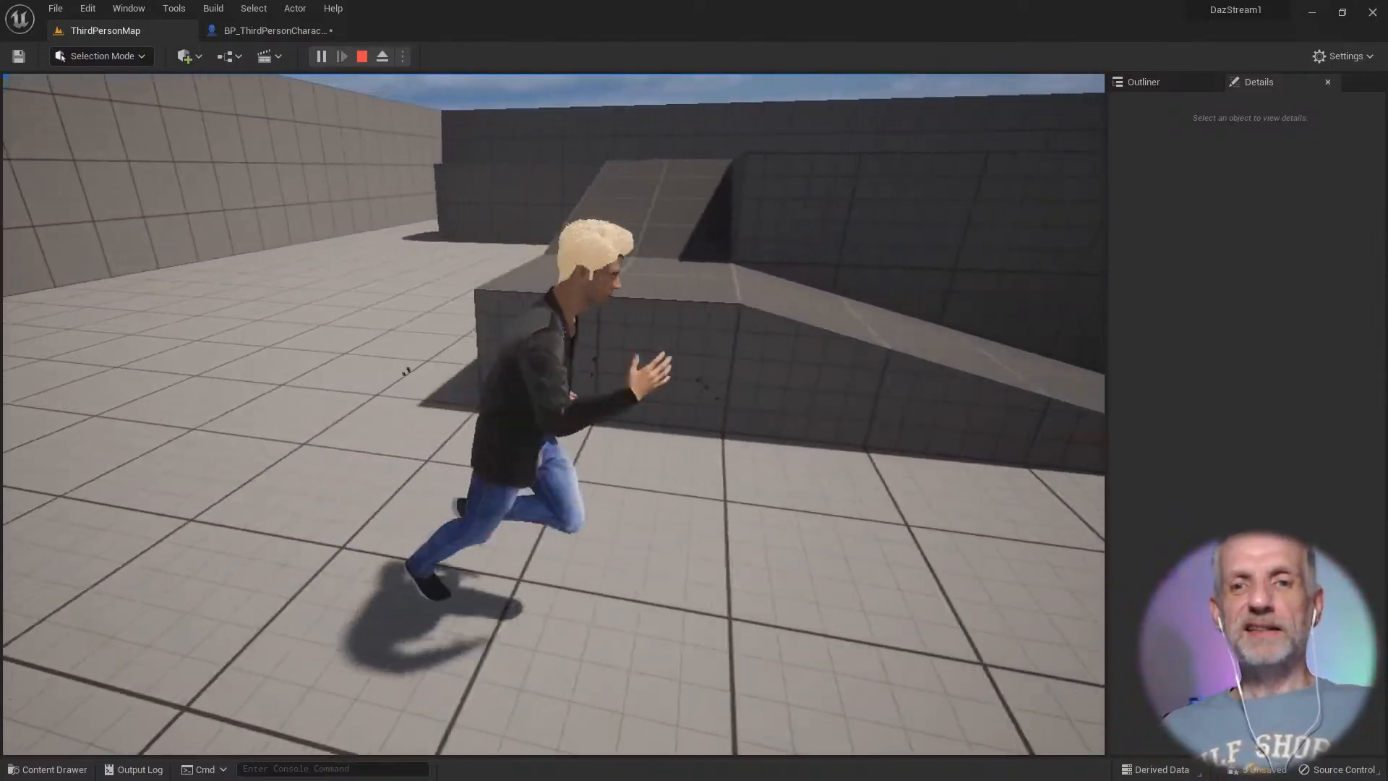
{"action": "key", "text": "s"}
{"action": "key", "text": "w"}
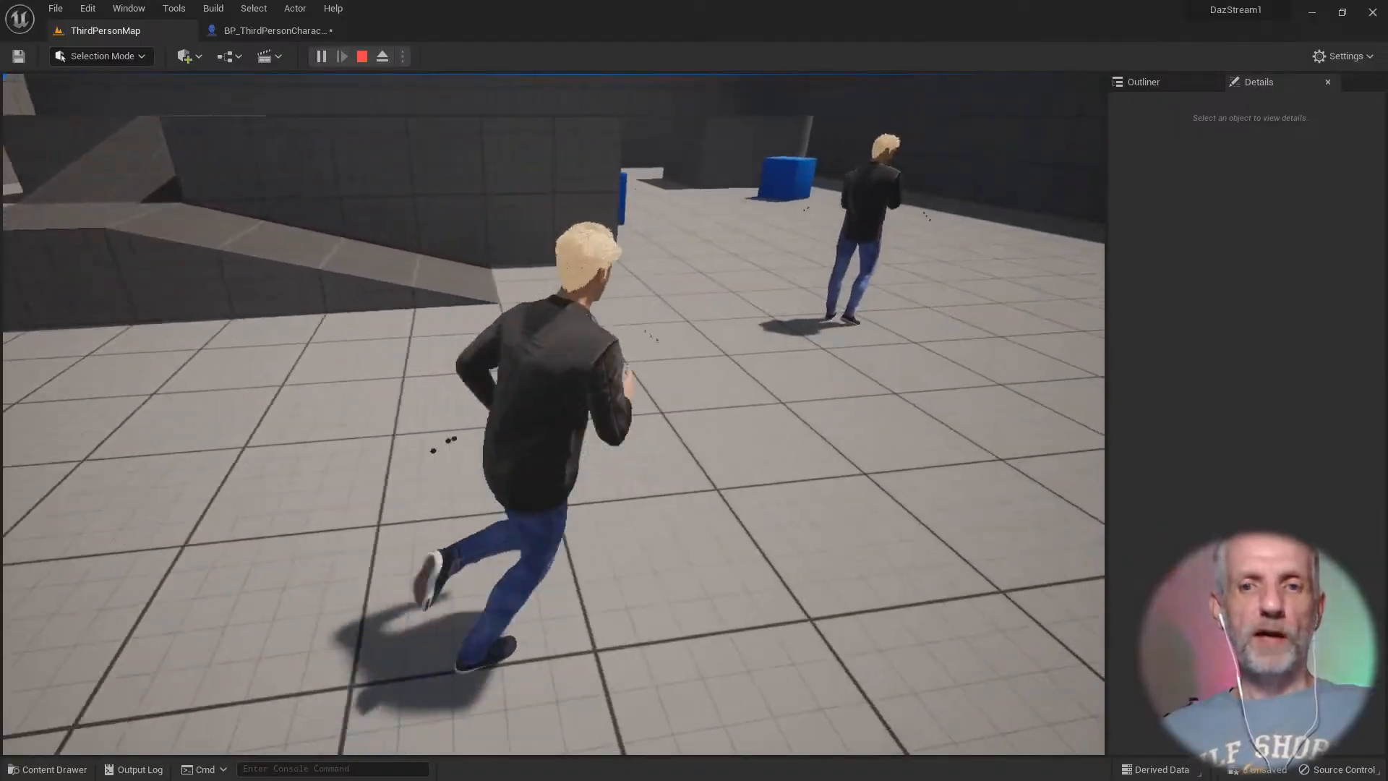
{"action": "key", "text": "d"}
{"action": "key", "text": "s"}
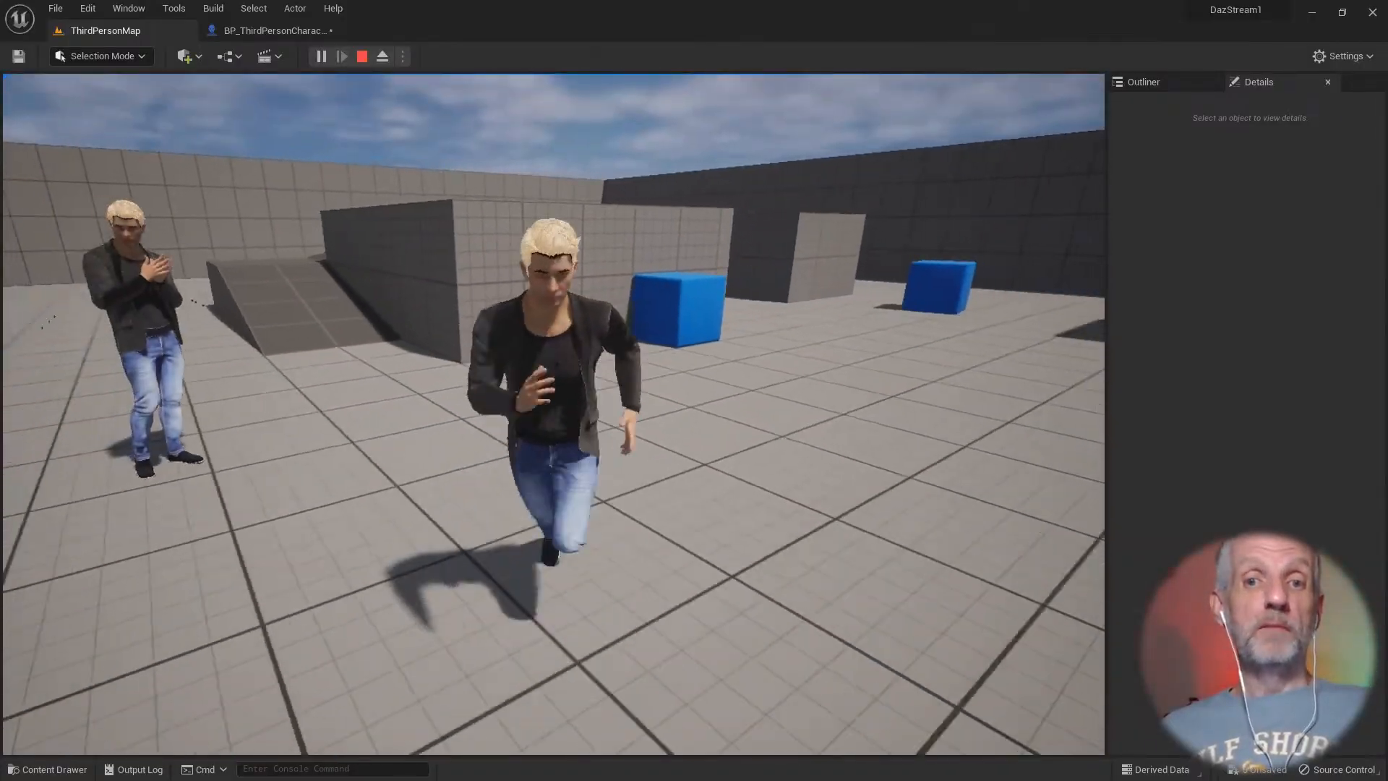
{"action": "key", "text": "a"}
{"action": "key", "text": "w"}
{"action": "key", "text": "s"}
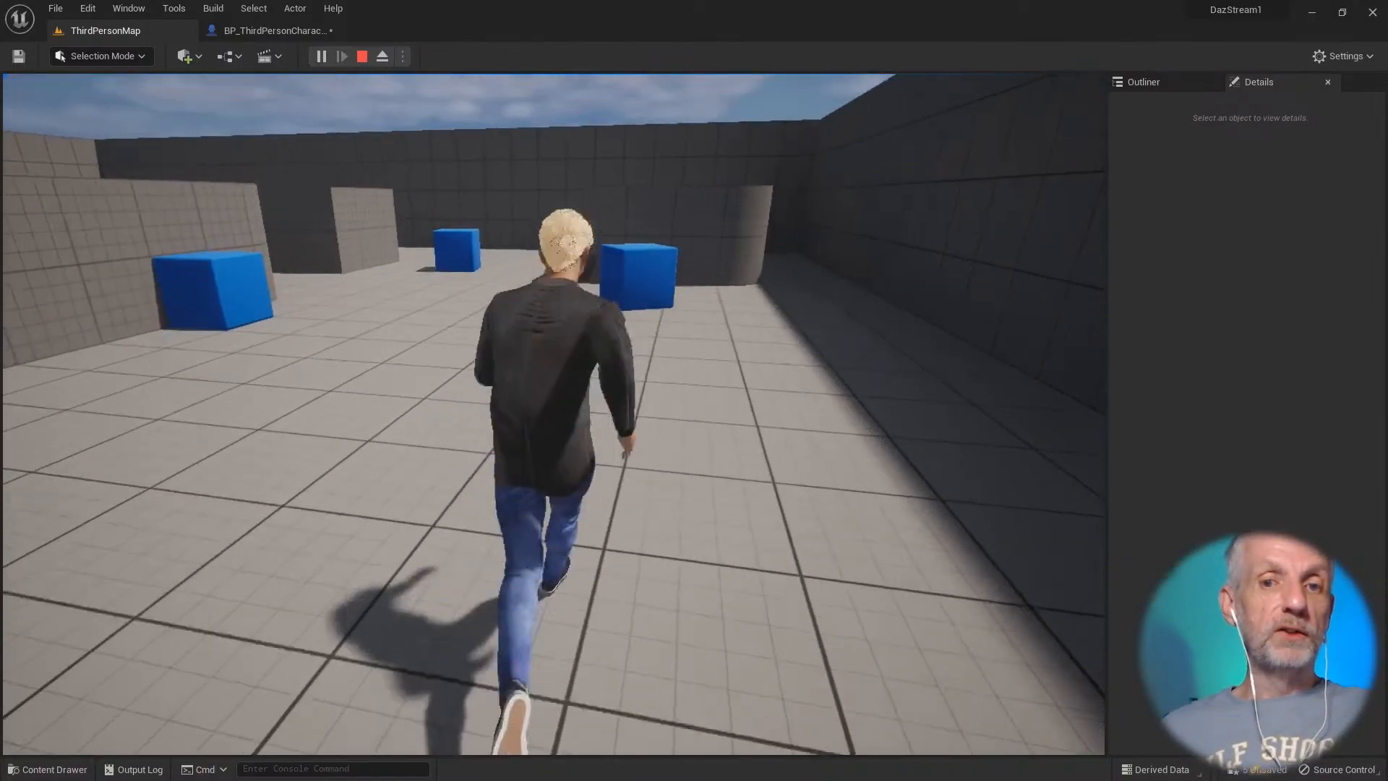
{"action": "key", "text": "w"}
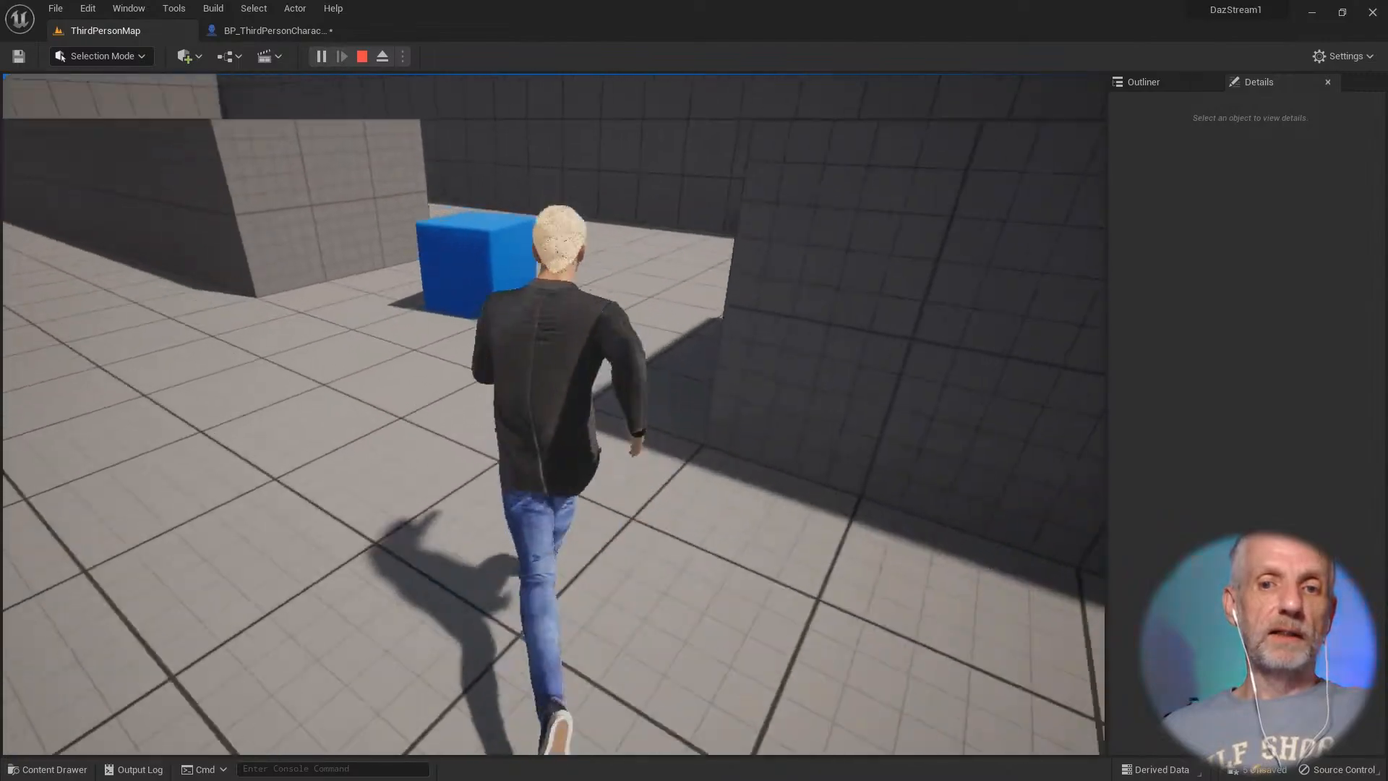
{"action": "key", "text": "d"}
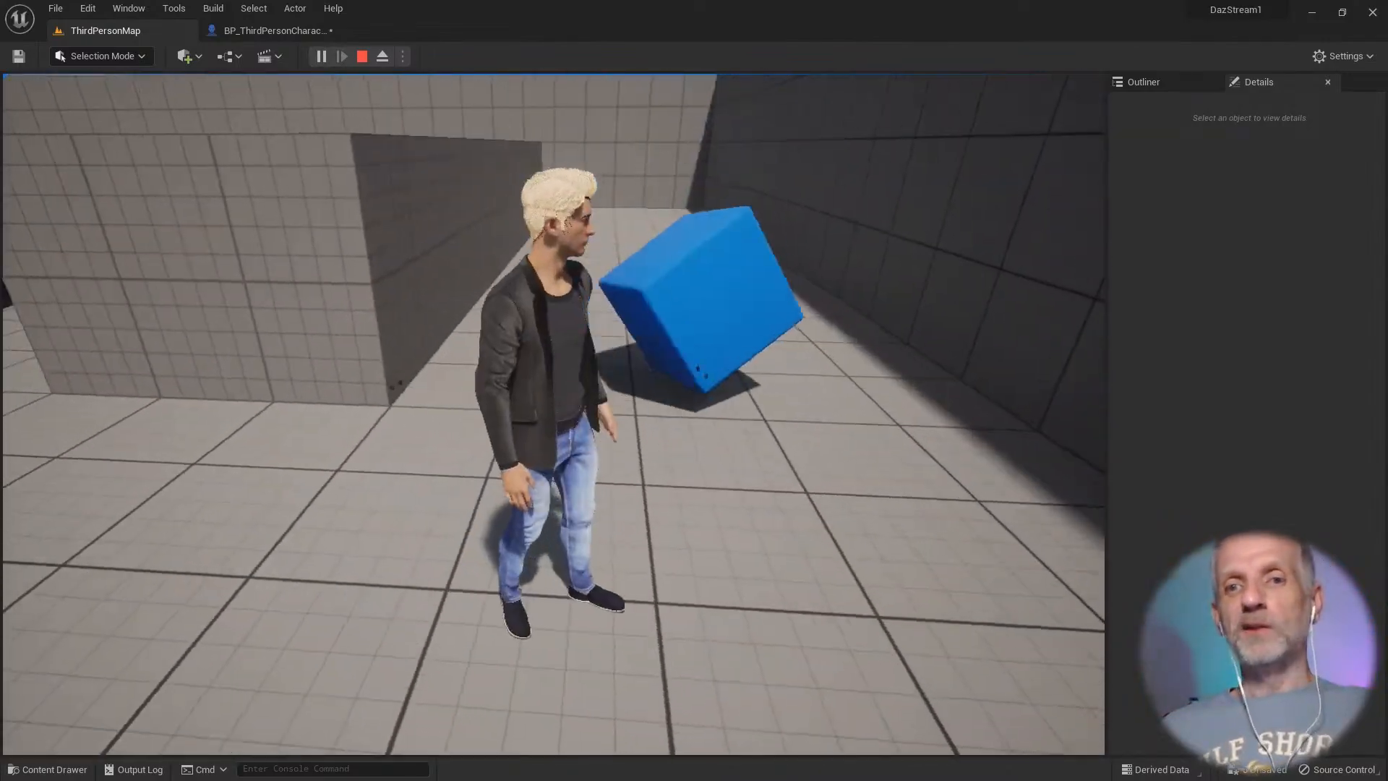
{"action": "key", "text": "a"}
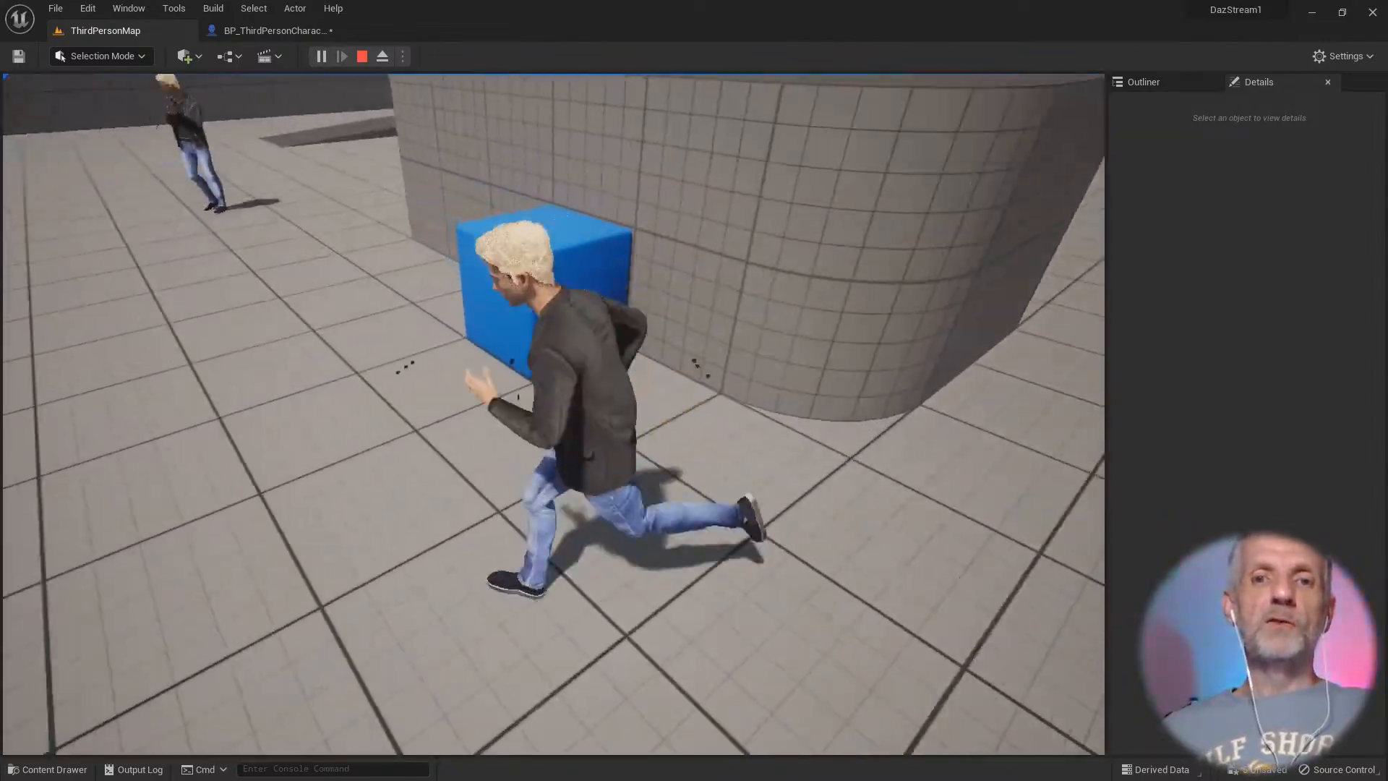
{"action": "key", "text": "w"}
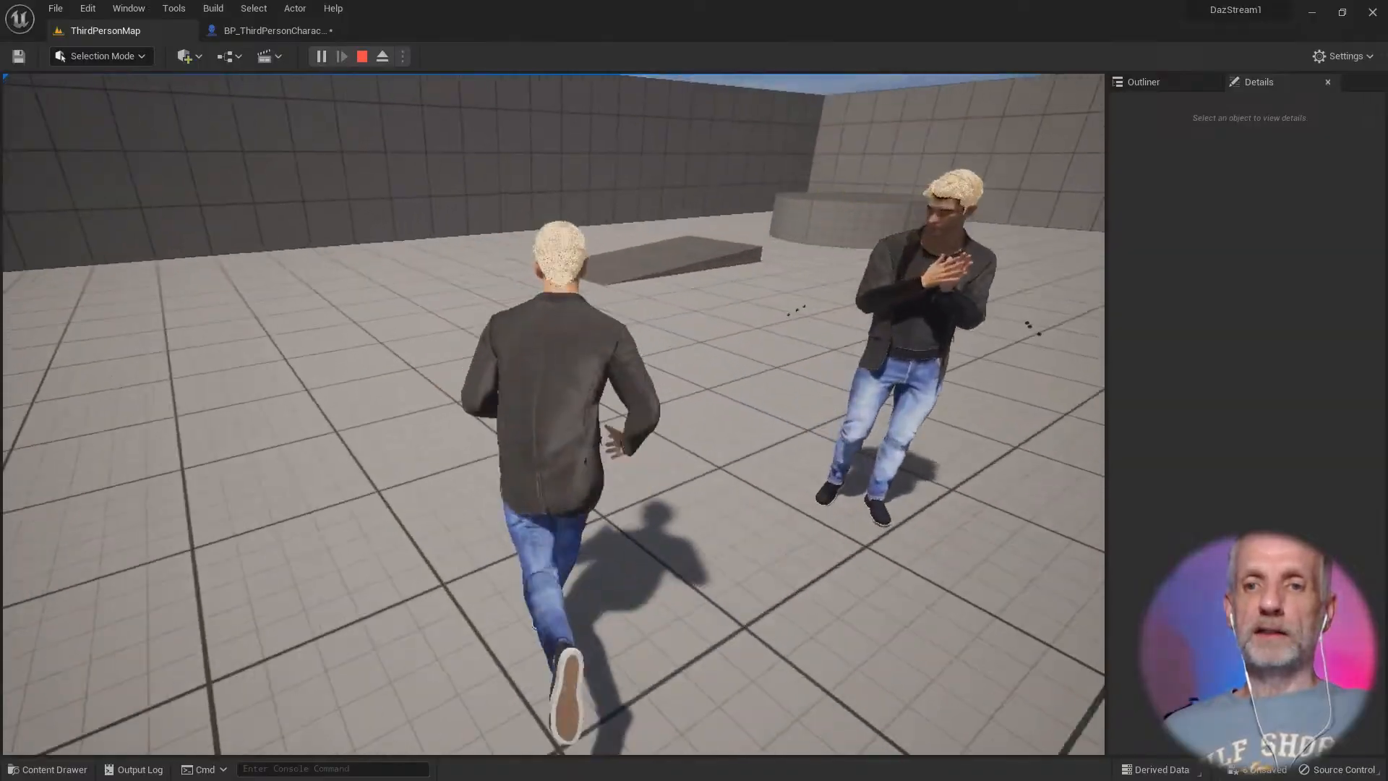
{"action": "key", "text": "s"}
{"action": "key", "text": "w"}
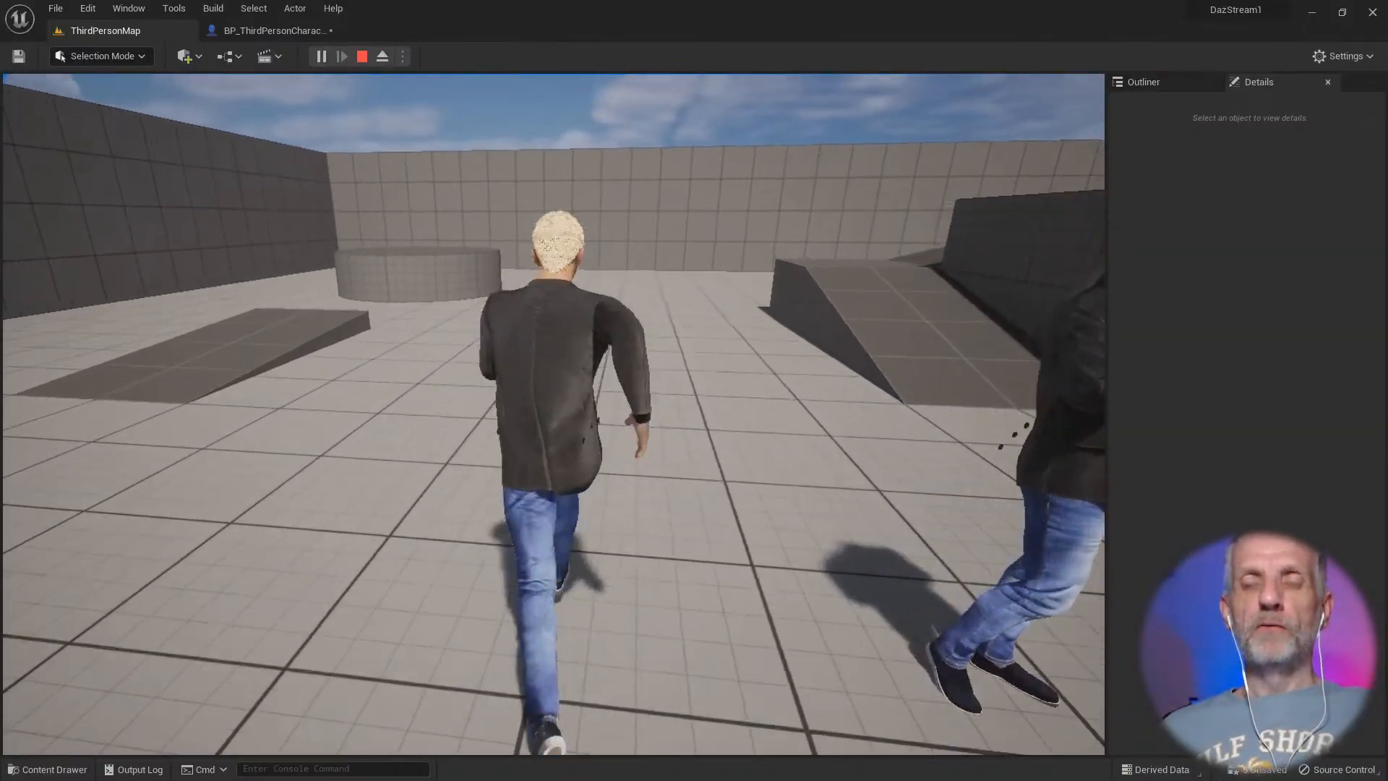
{"action": "key", "text": "s"}
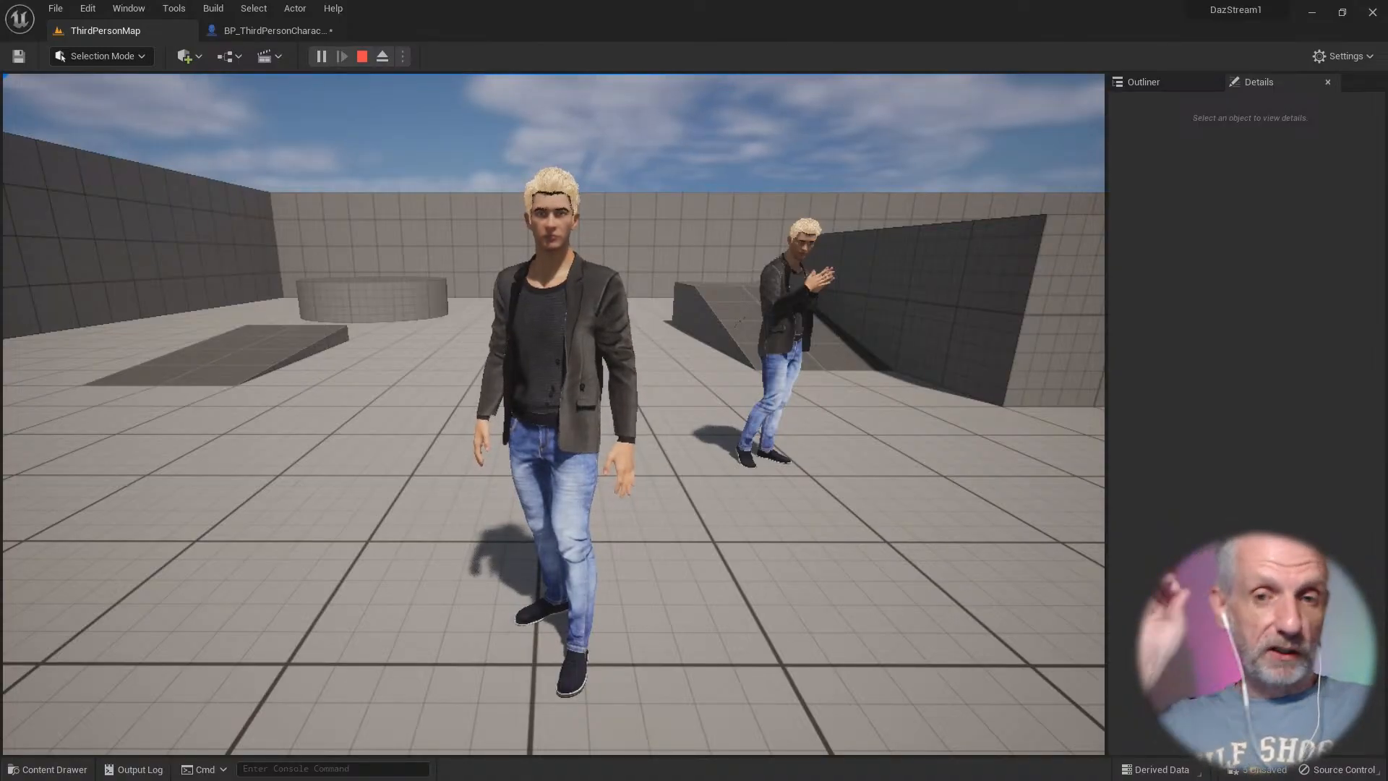
{"action": "key", "text": "w"}
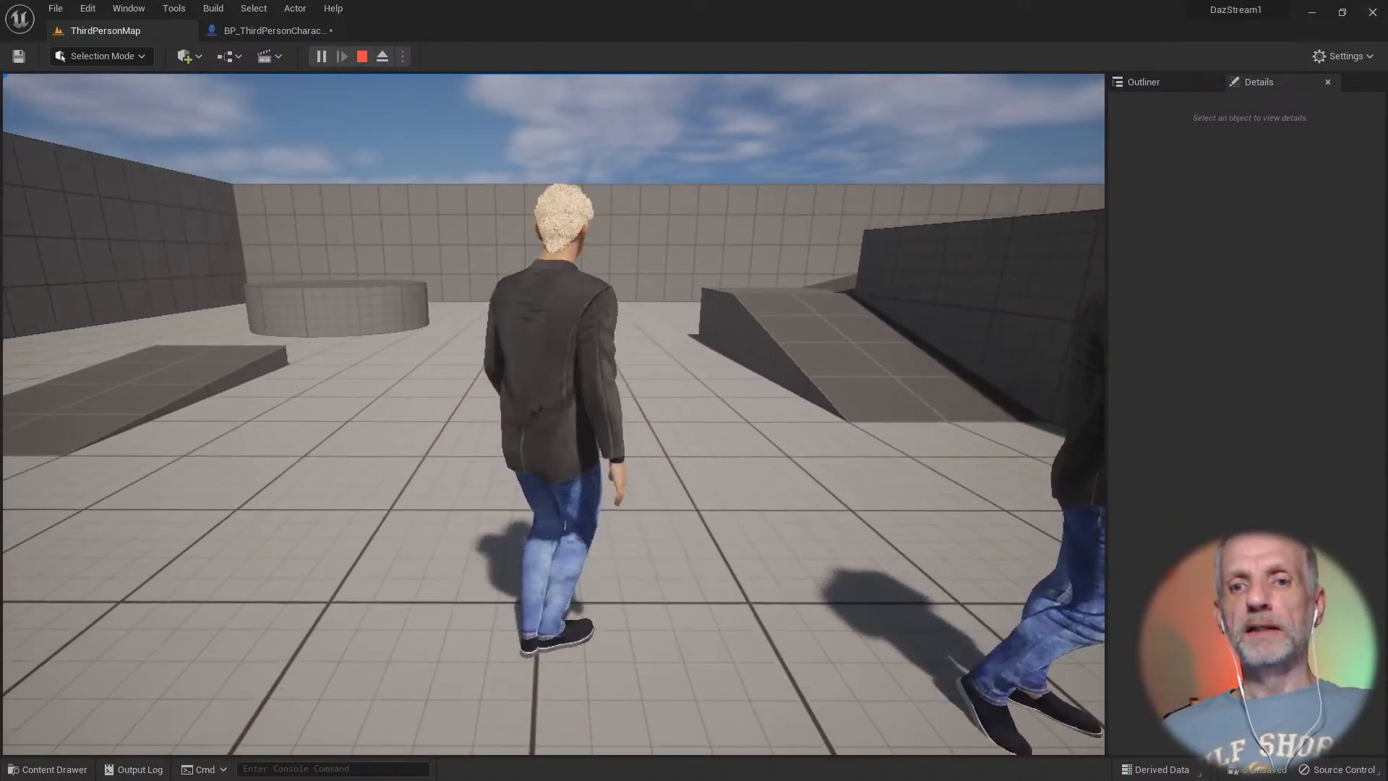
{"action": "key", "text": "s"}
{"action": "key", "text": "Escape"}
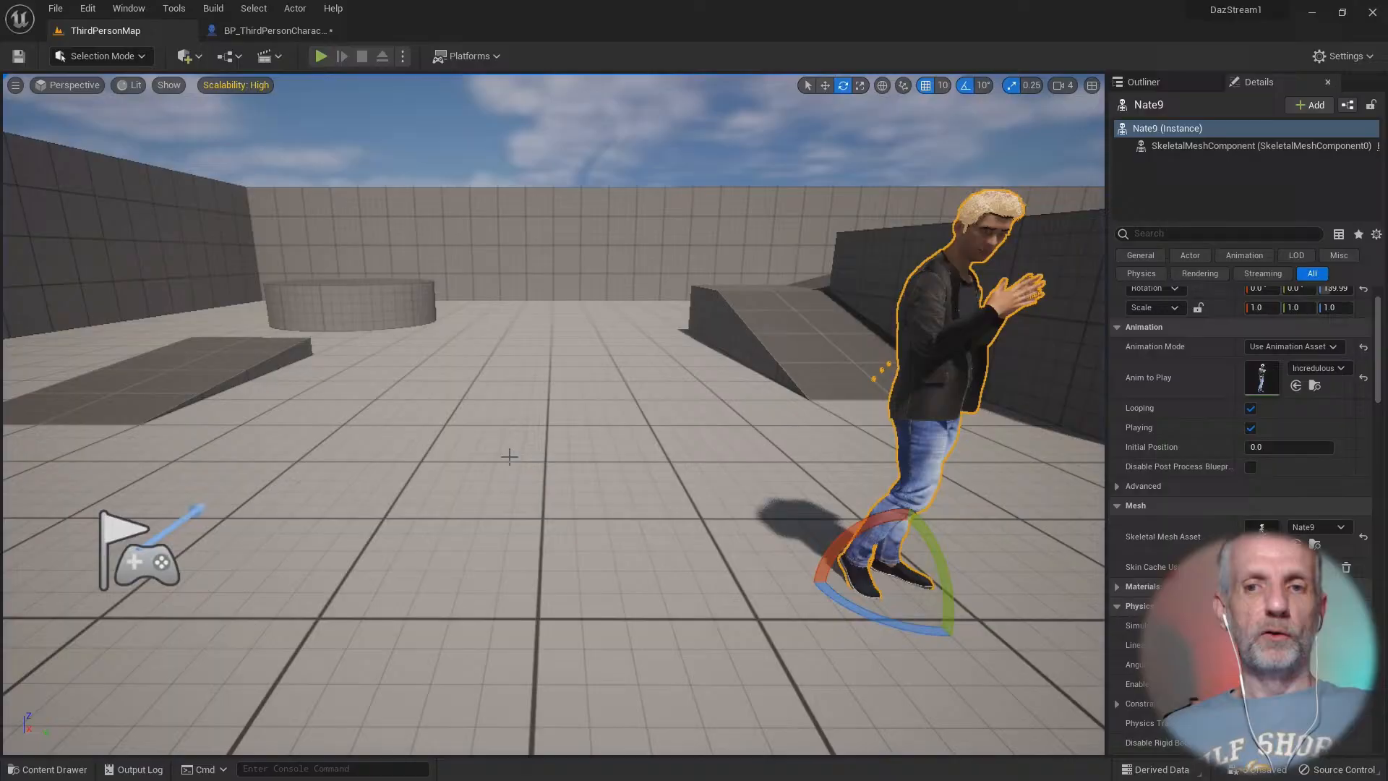
Step: Frame the standing Nate9 actor in the level and save all modified assets, including BP_ThirdPersonCharacter
{"action": "right_click_drag", "start_coordinate": [511, 458], "coordinate": [599, 495]}
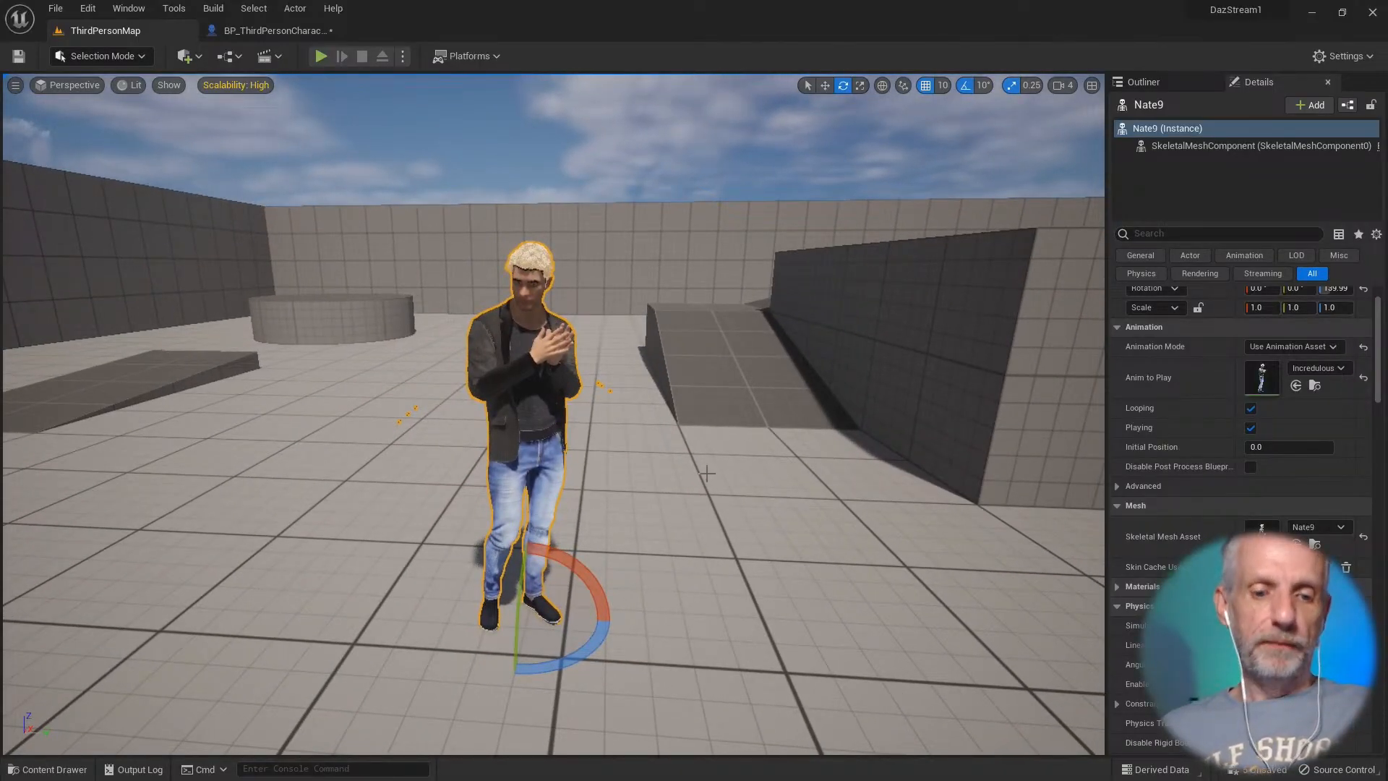
{"action": "key", "text": "ctrl+shift+s"}
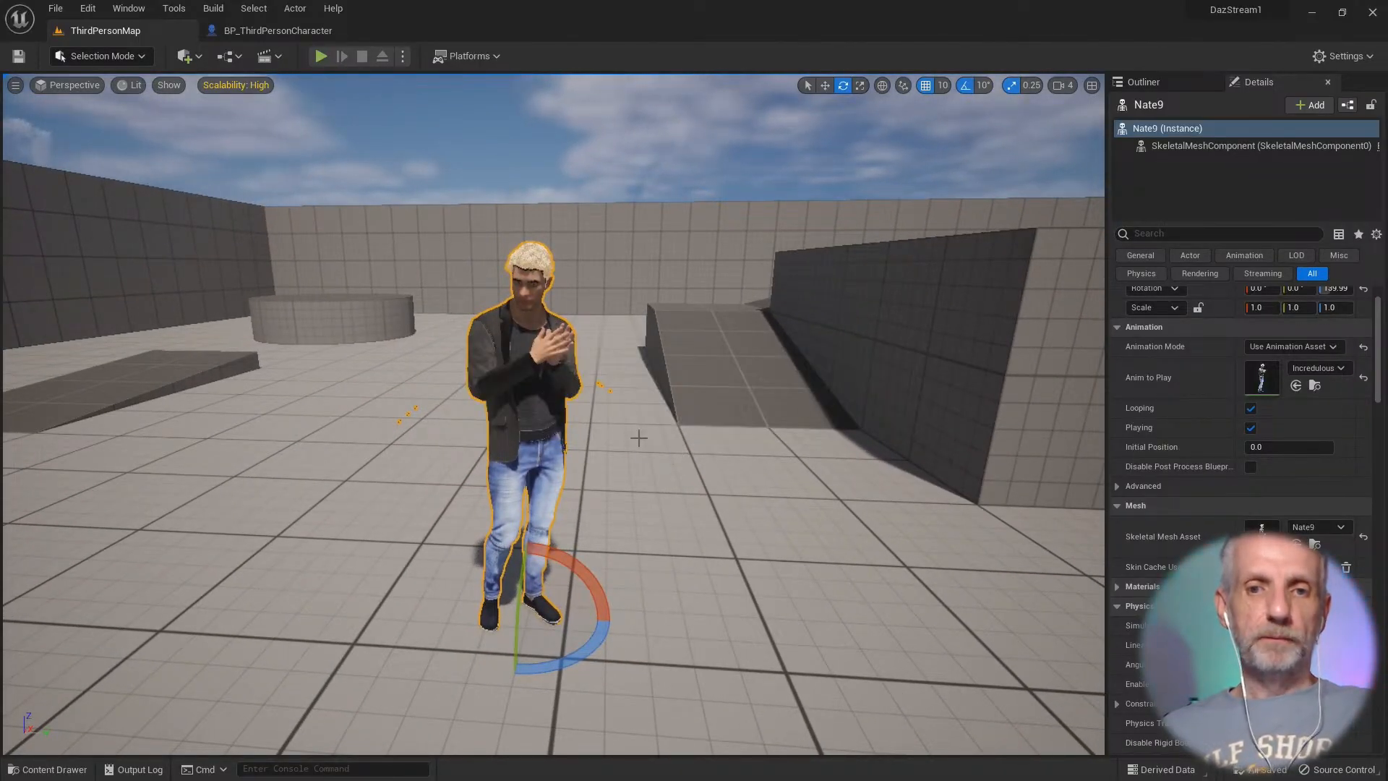
{"action": "right_click_drag", "start_coordinate": [638, 437], "coordinate": [649, 456]}
Step: Switch to DAZ Studio and start a new scene, discarding the changes to the Nate 9 scene
{"action": "key", "text": "alt+Tab"}
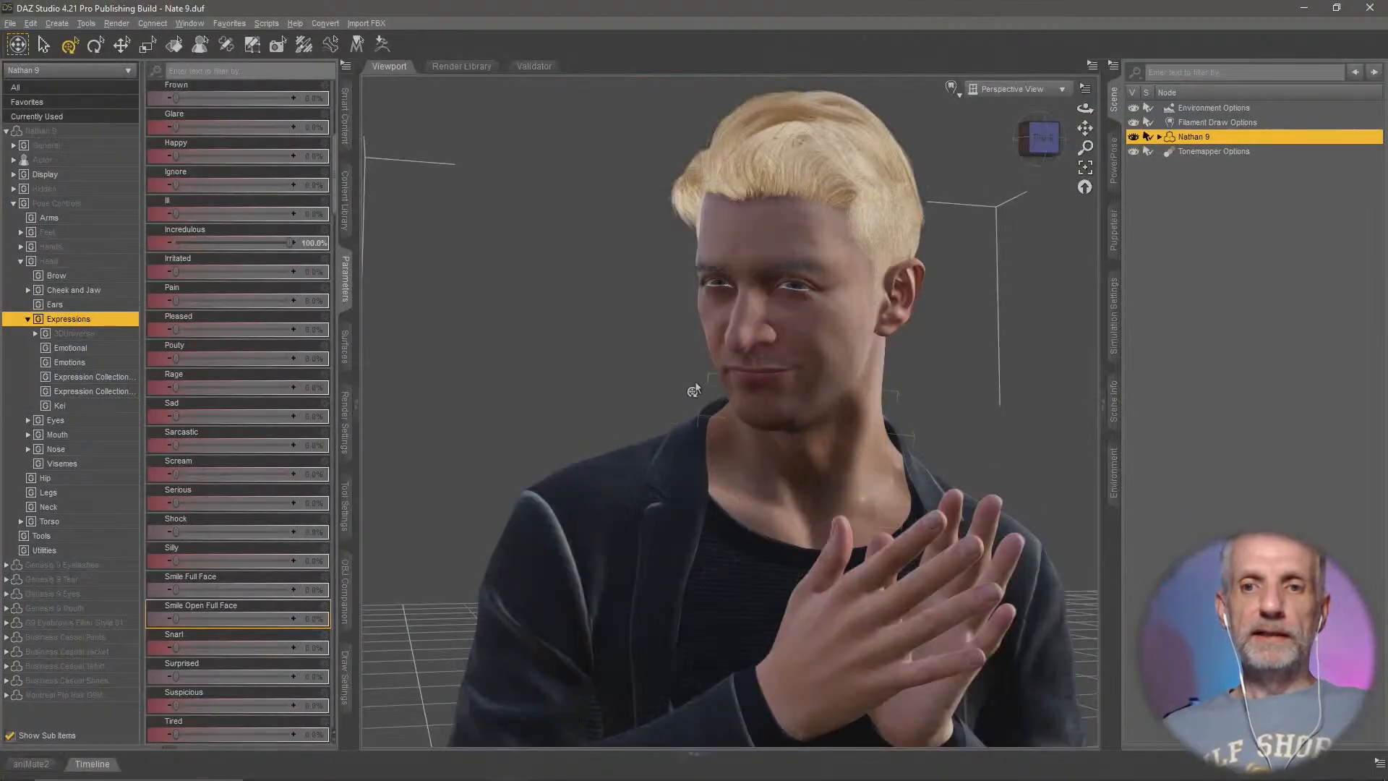
{"action": "scroll", "coordinate": [681, 379], "scroll_direction": "up", "scroll_amount": 3}
{"action": "scroll", "coordinate": [681, 379], "scroll_direction": "down", "scroll_amount": 6}
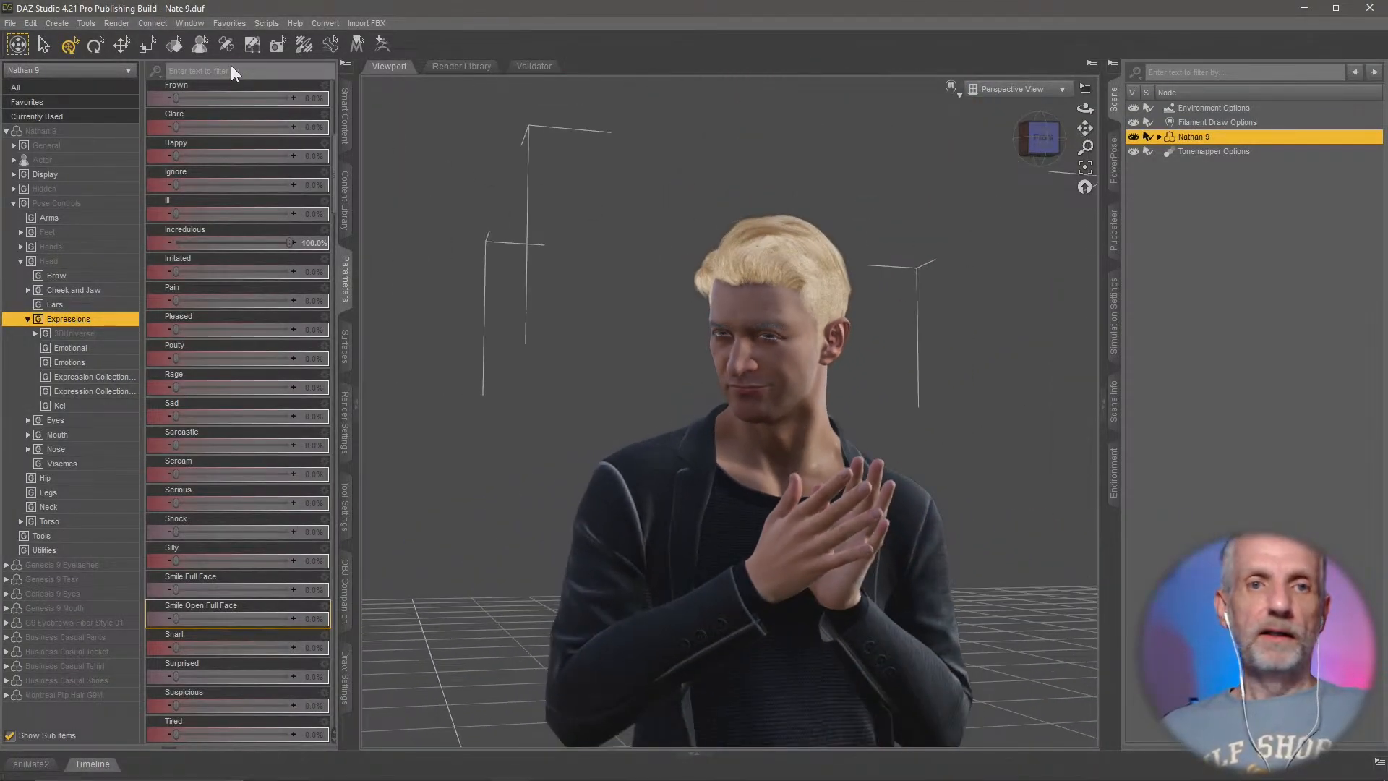
{"action": "left_click", "coordinate": [11, 23]}
{"action": "left_click", "coordinate": [41, 39]}
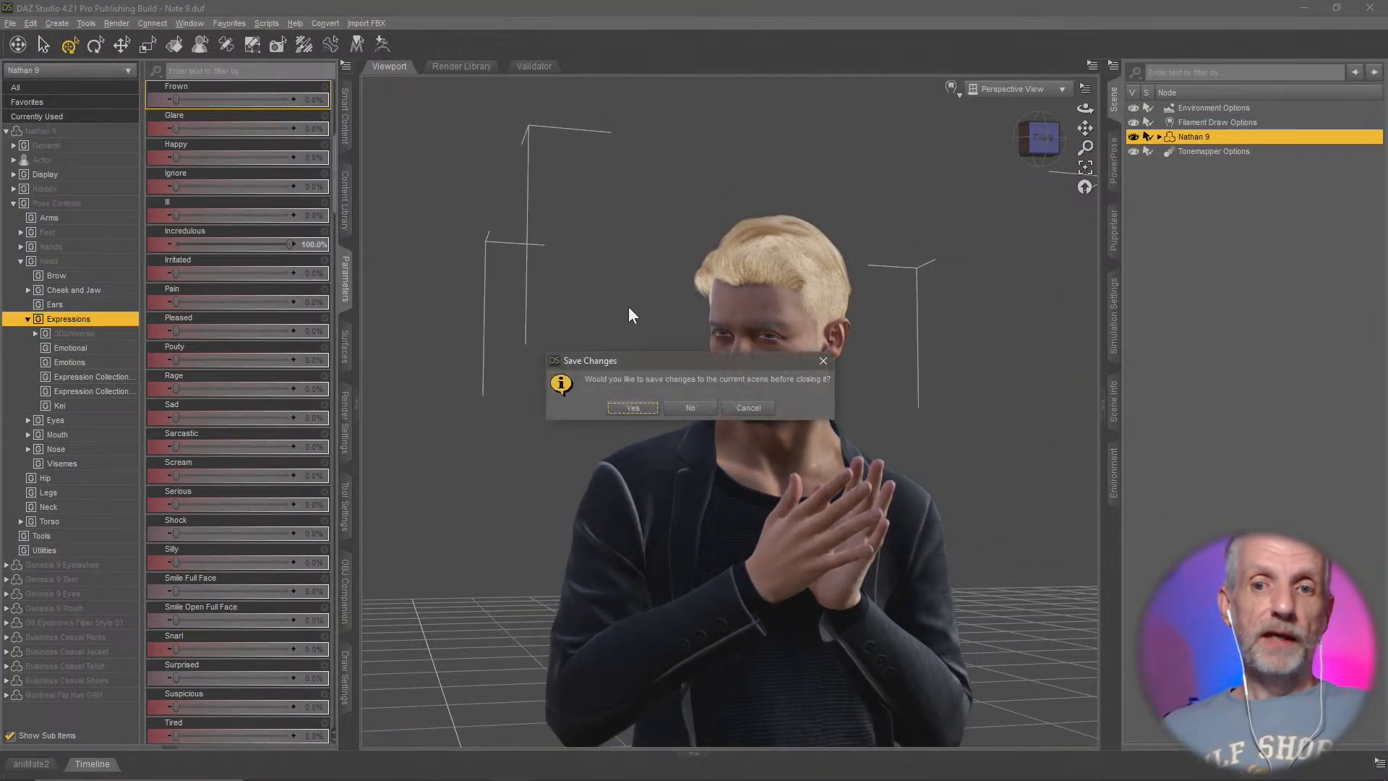
{"action": "left_click", "coordinate": [700, 411]}
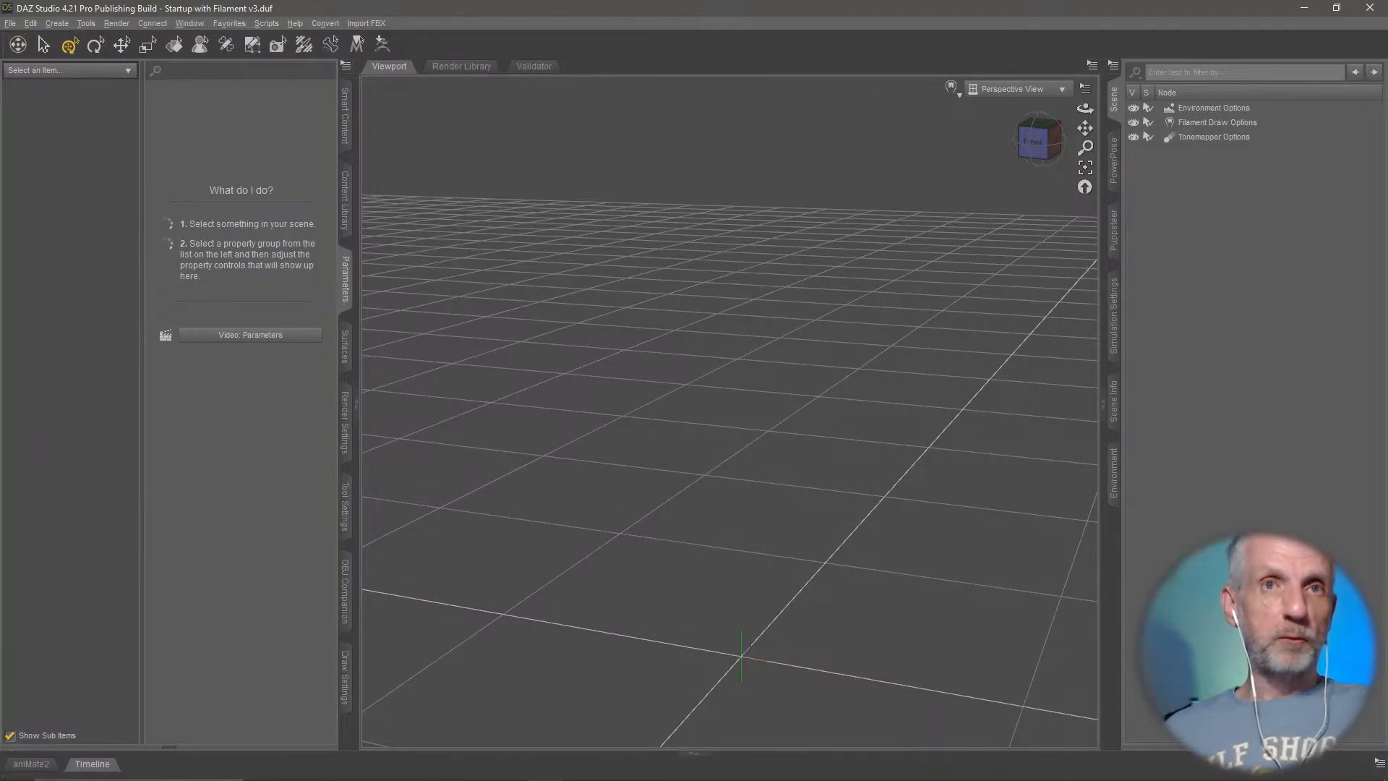
Step: Leave the CDI Casual Poses product and browse the installed Figures products for another character
{"action": "mouse_move", "coordinate": [718, 428]}
{"action": "middle_mouse_down"}
{"action": "mouse_move", "coordinate": [716, 394]}
{"action": "mouse_move", "coordinate": [710, 434]}
{"action": "middle_mouse_up"}
{"action": "scroll", "coordinate": [713, 425], "scroll_direction": "up", "scroll_amount": 3}
{"action": "scroll", "coordinate": [714, 431], "scroll_direction": "up", "scroll_amount": 2}
{"action": "scroll", "coordinate": [713, 432], "scroll_direction": "down", "scroll_amount": 3}
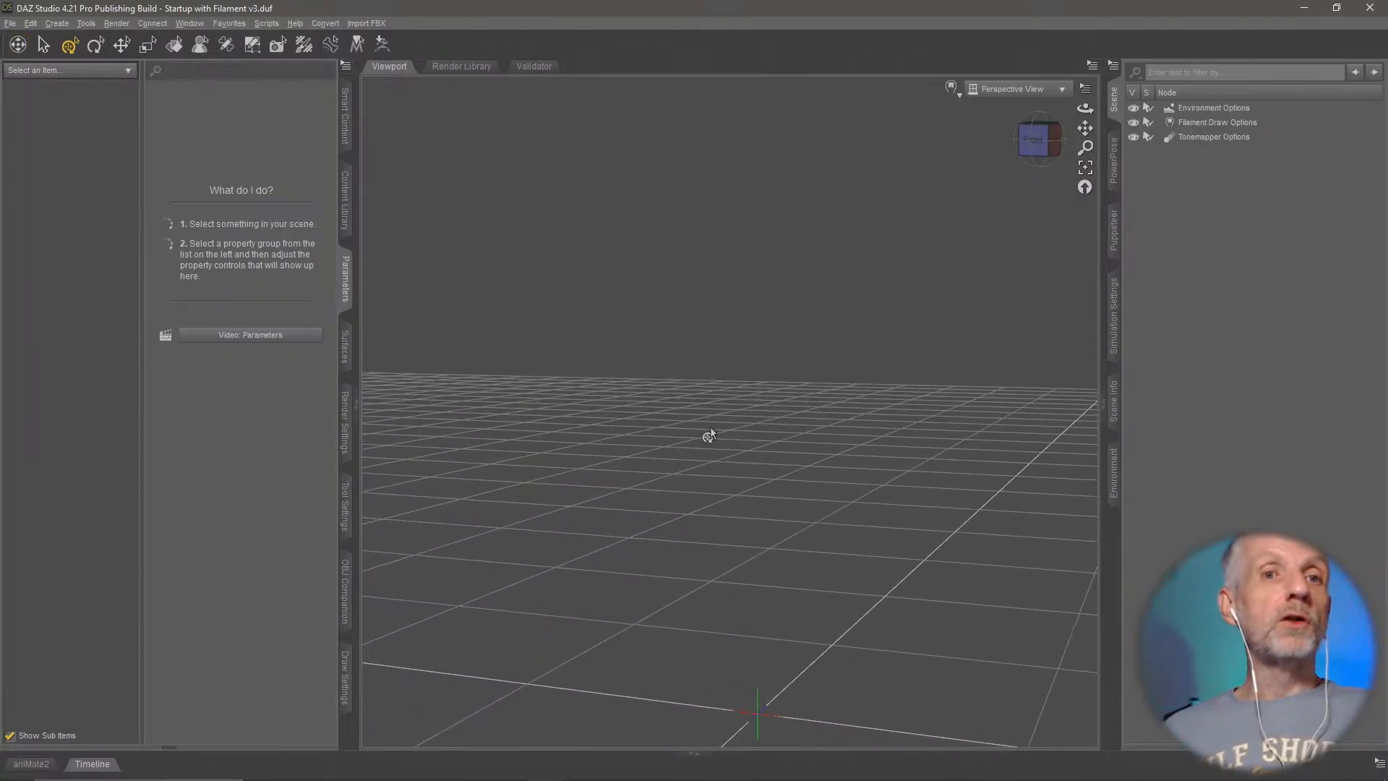
{"action": "left_click", "coordinate": [346, 123]}
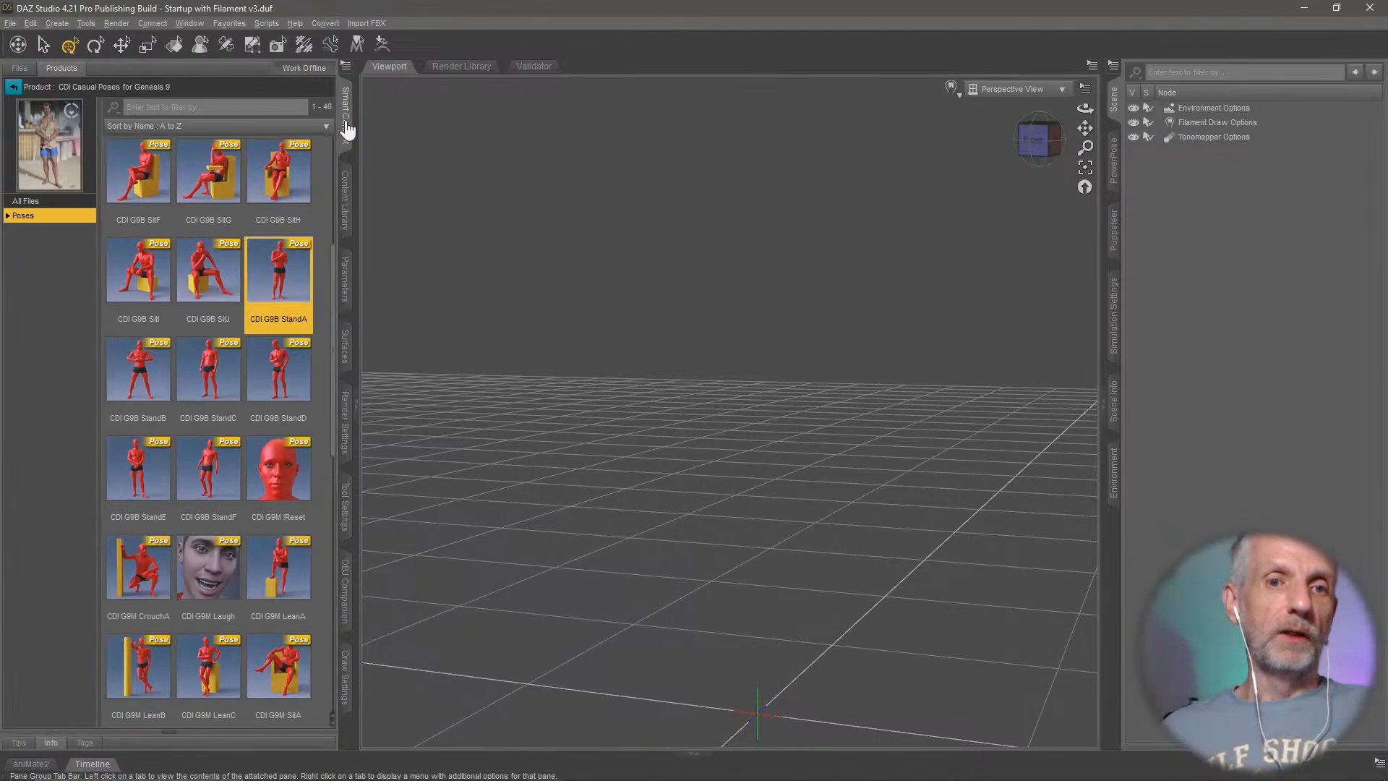
{"action": "left_click", "coordinate": [13, 88]}
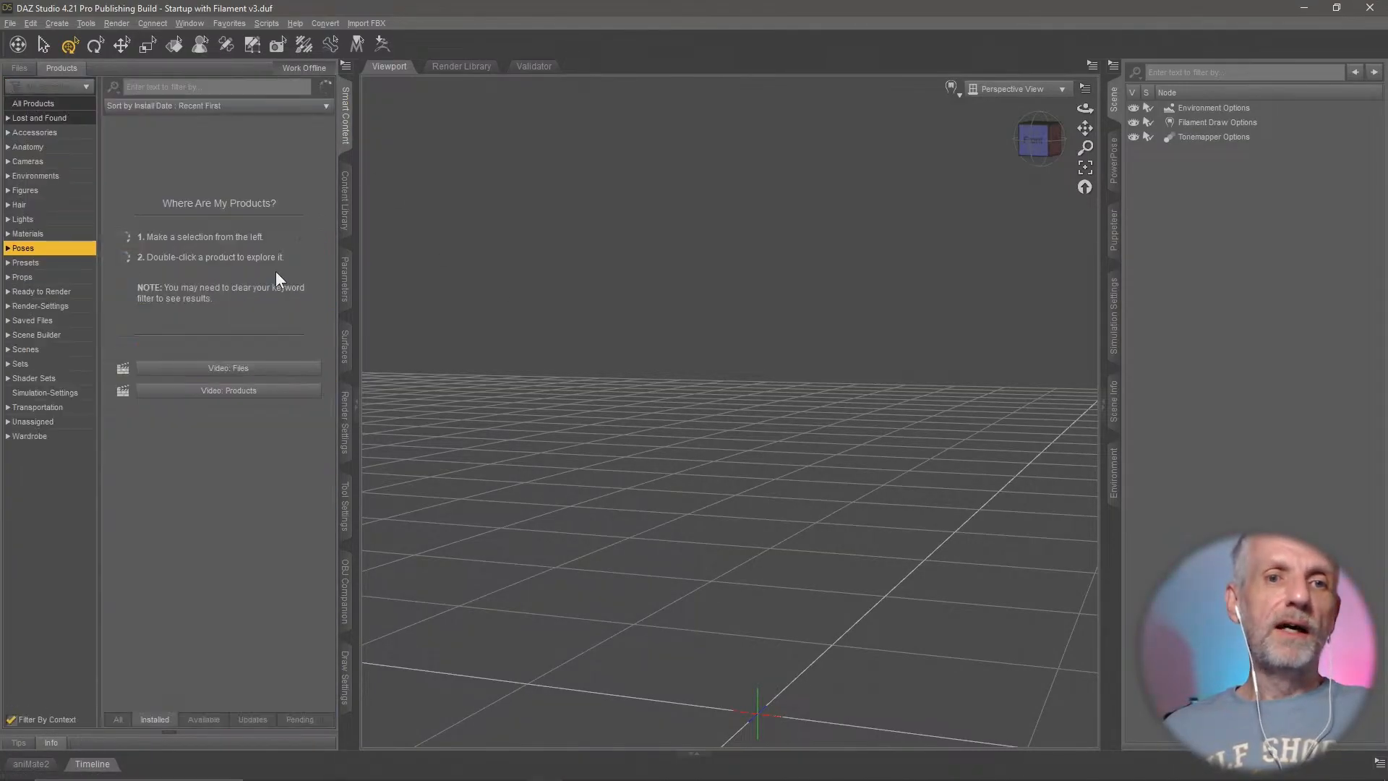
{"action": "left_click", "coordinate": [68, 194]}
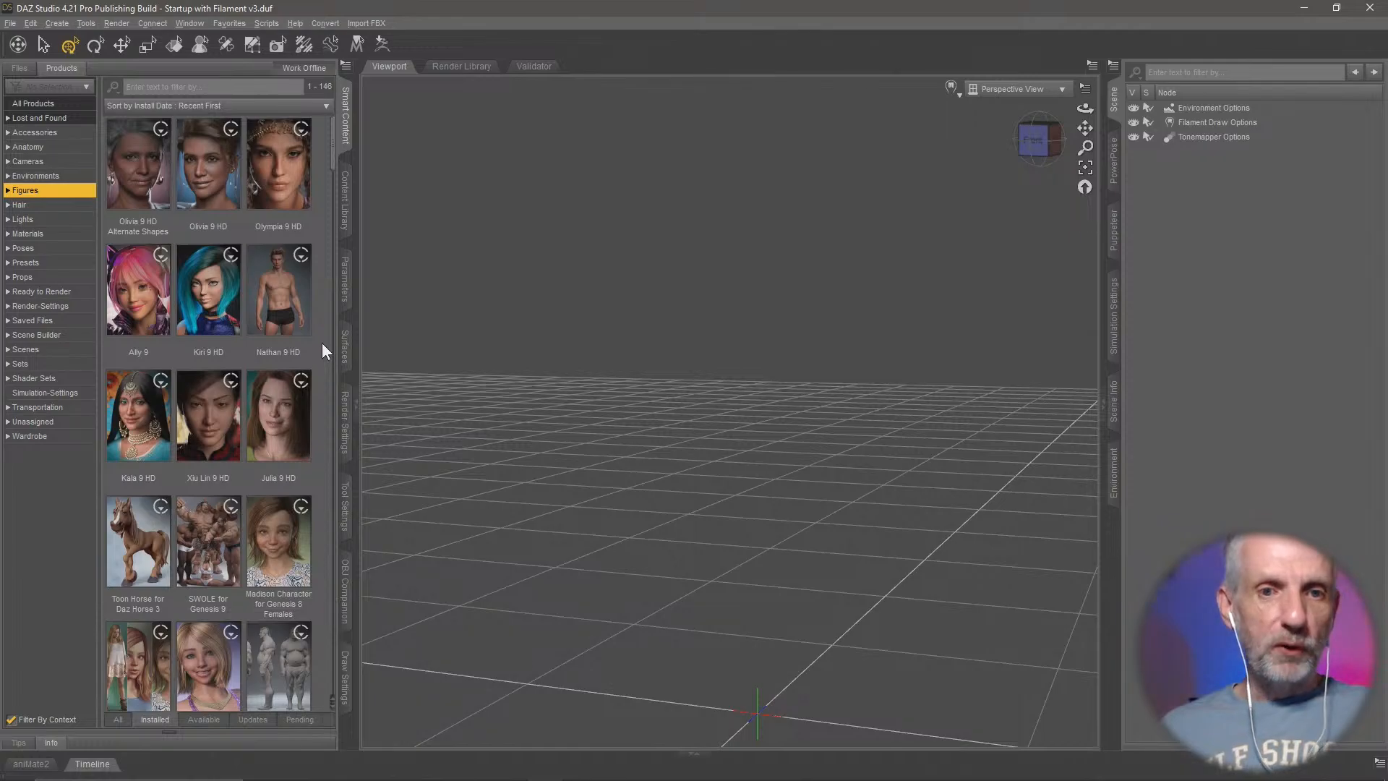
{"action": "scroll", "coordinate": [322, 343], "scroll_direction": "down", "scroll_amount": 3}
{"action": "scroll", "coordinate": [322, 342], "scroll_direction": "up", "scroll_amount": 3}
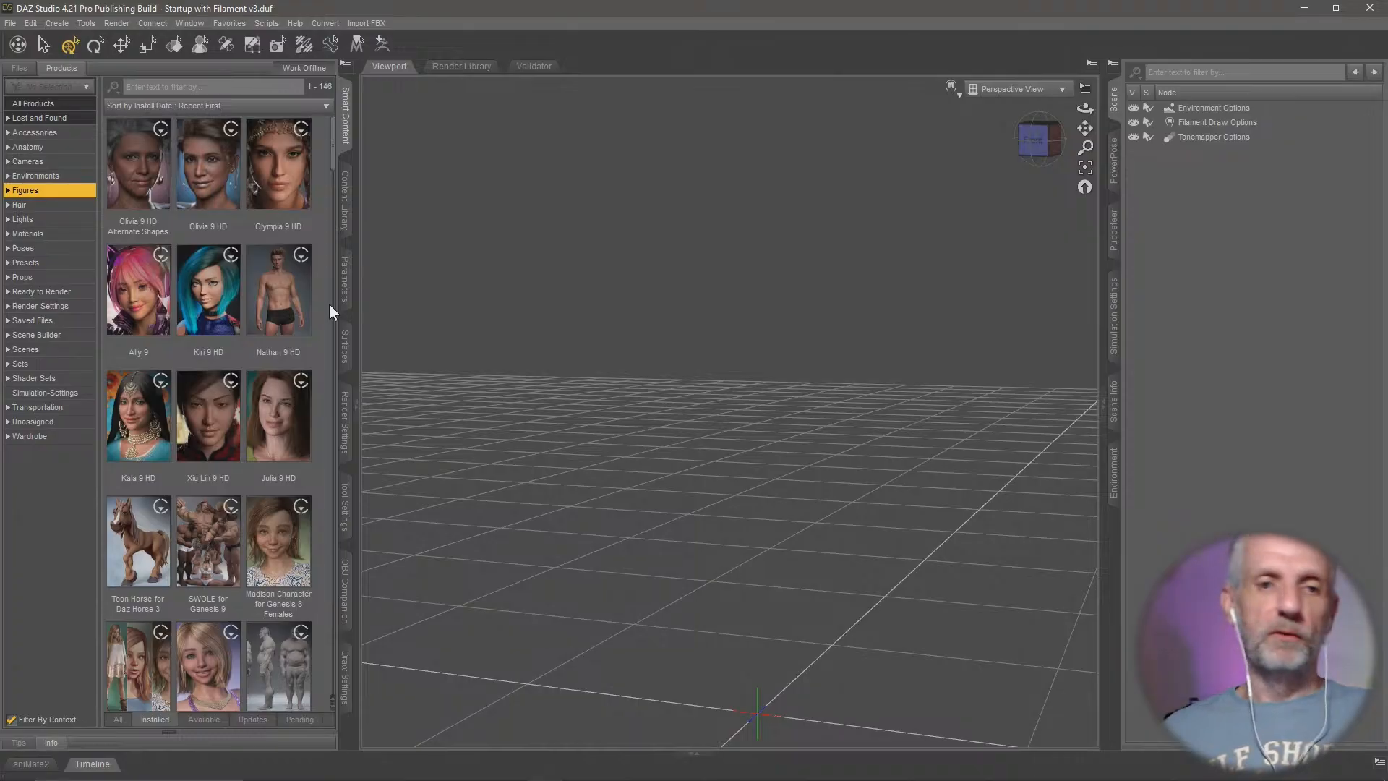
{"action": "scroll", "coordinate": [330, 310], "scroll_direction": "down", "scroll_amount": 3}
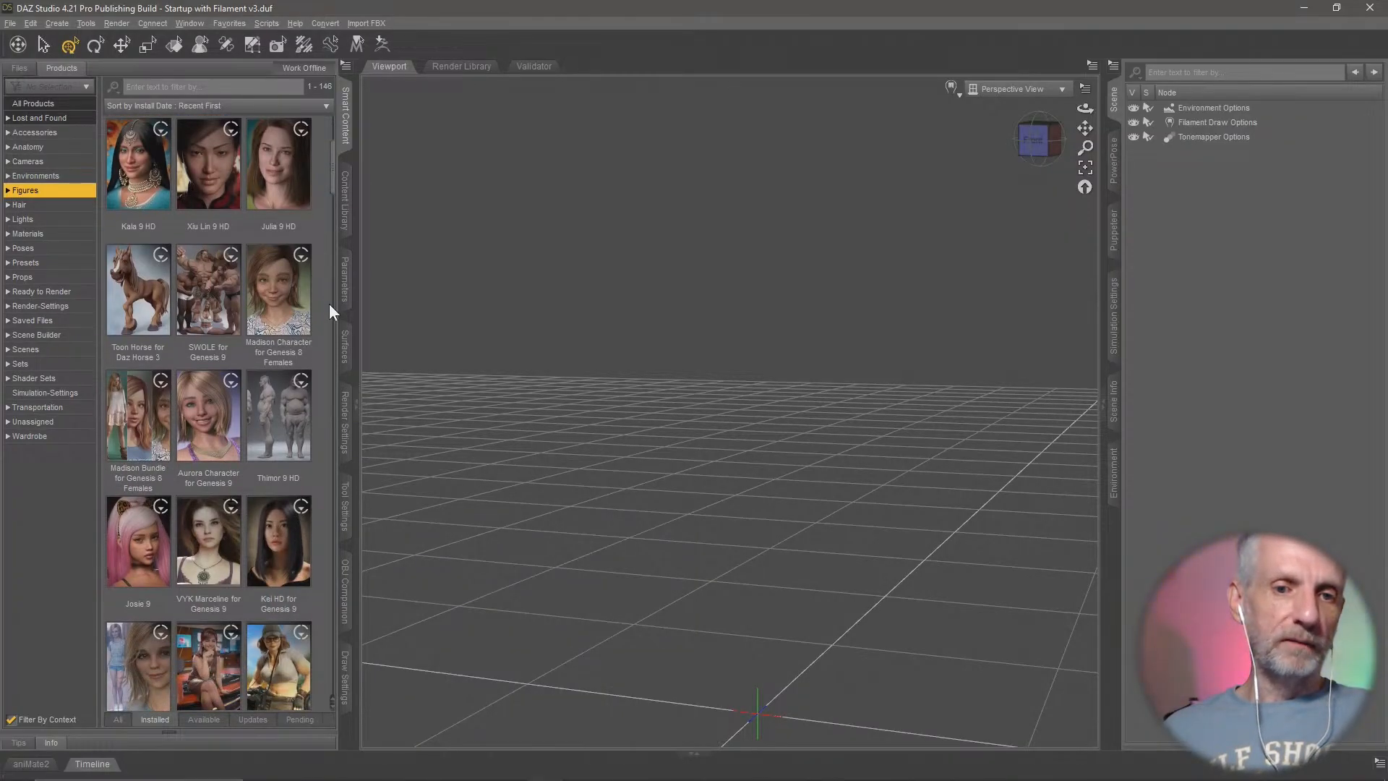
{"action": "scroll", "coordinate": [330, 311], "scroll_direction": "down", "scroll_amount": 4}
{"action": "scroll", "coordinate": [329, 304], "scroll_direction": "down", "scroll_amount": 4}
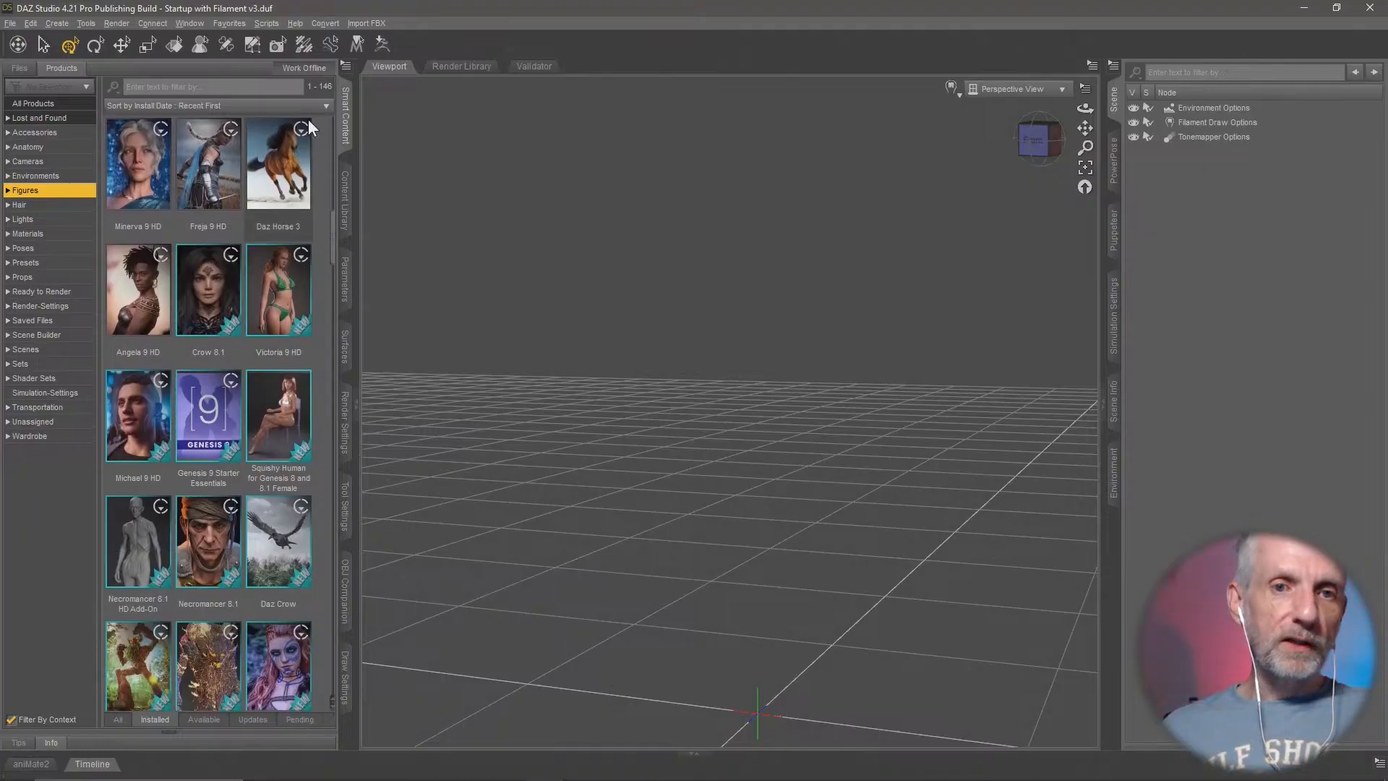
Step: Filter the Figures products by 8.1 and look through the matching characters, selecting Necromancer 8.1
{"action": "left_click", "coordinate": [270, 86]}
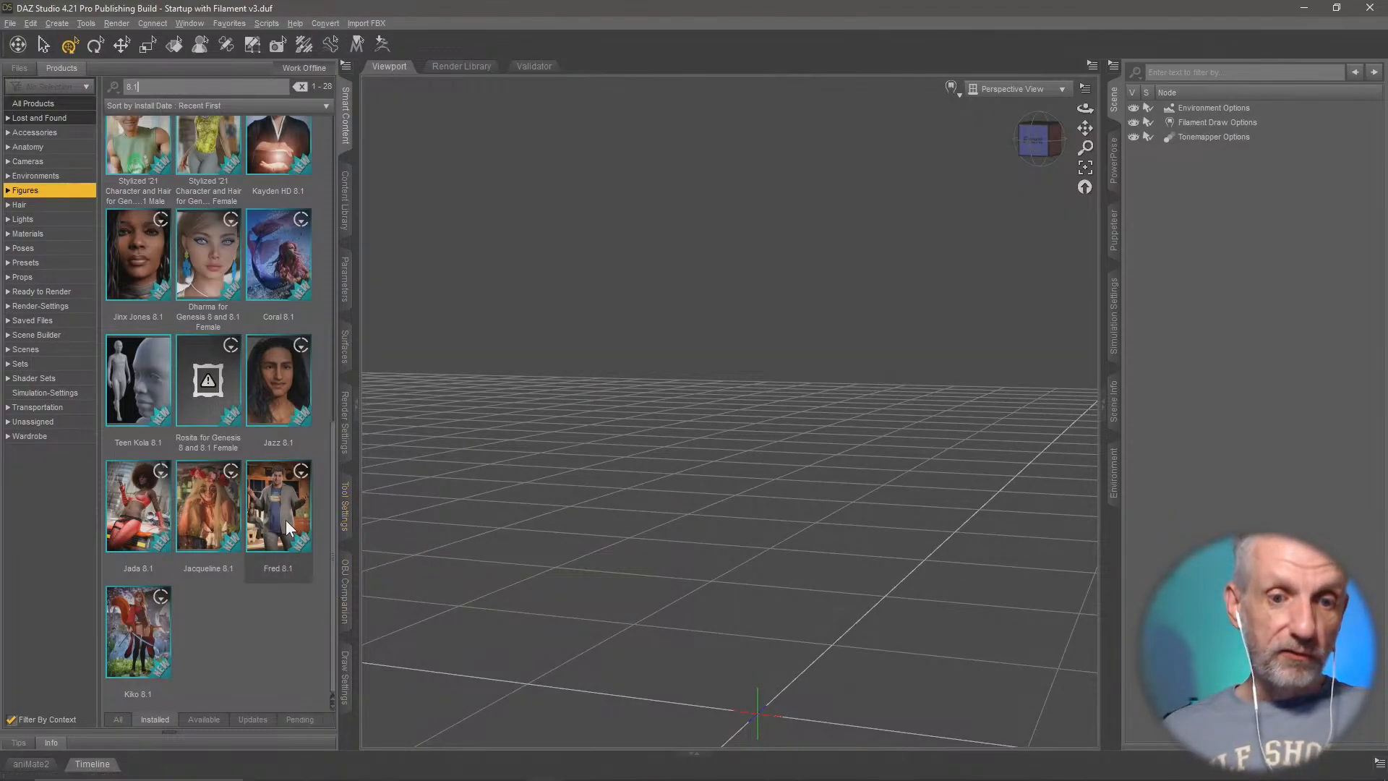
{"action": "mouse_move", "coordinate": [287, 527]}
{"action": "scroll", "coordinate": [285, 521], "scroll_direction": "up", "scroll_amount": 10}
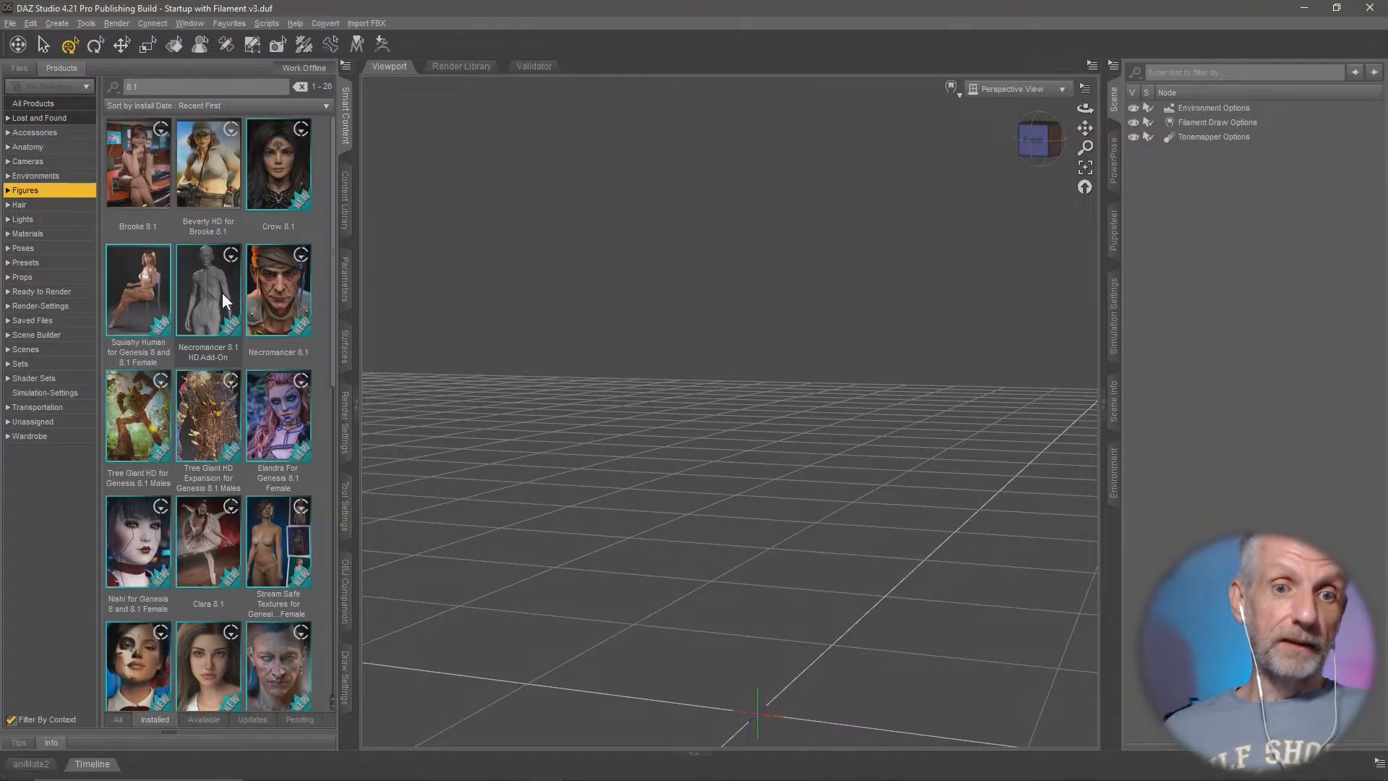
{"action": "left_click", "coordinate": [289, 305]}
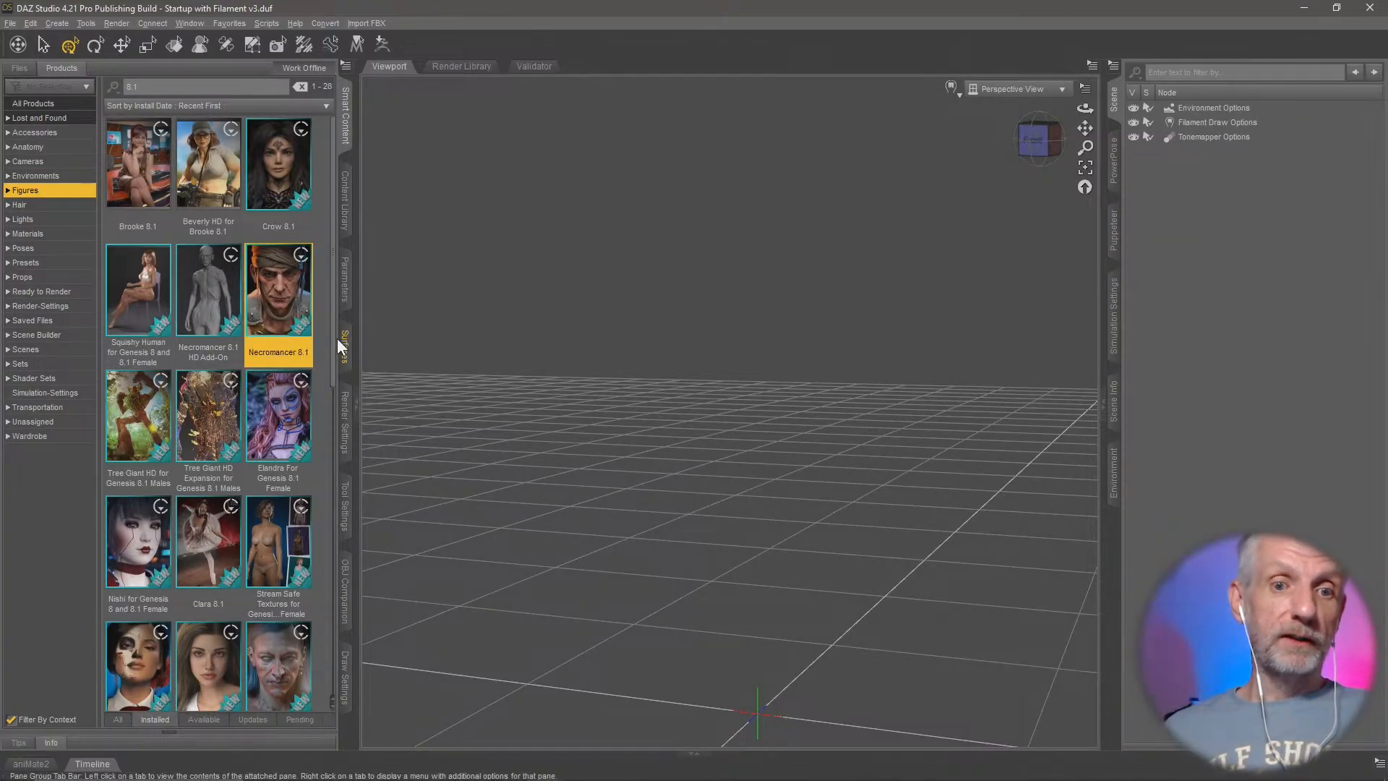
{"action": "scroll", "coordinate": [333, 390], "scroll_direction": "down", "scroll_amount": 2}
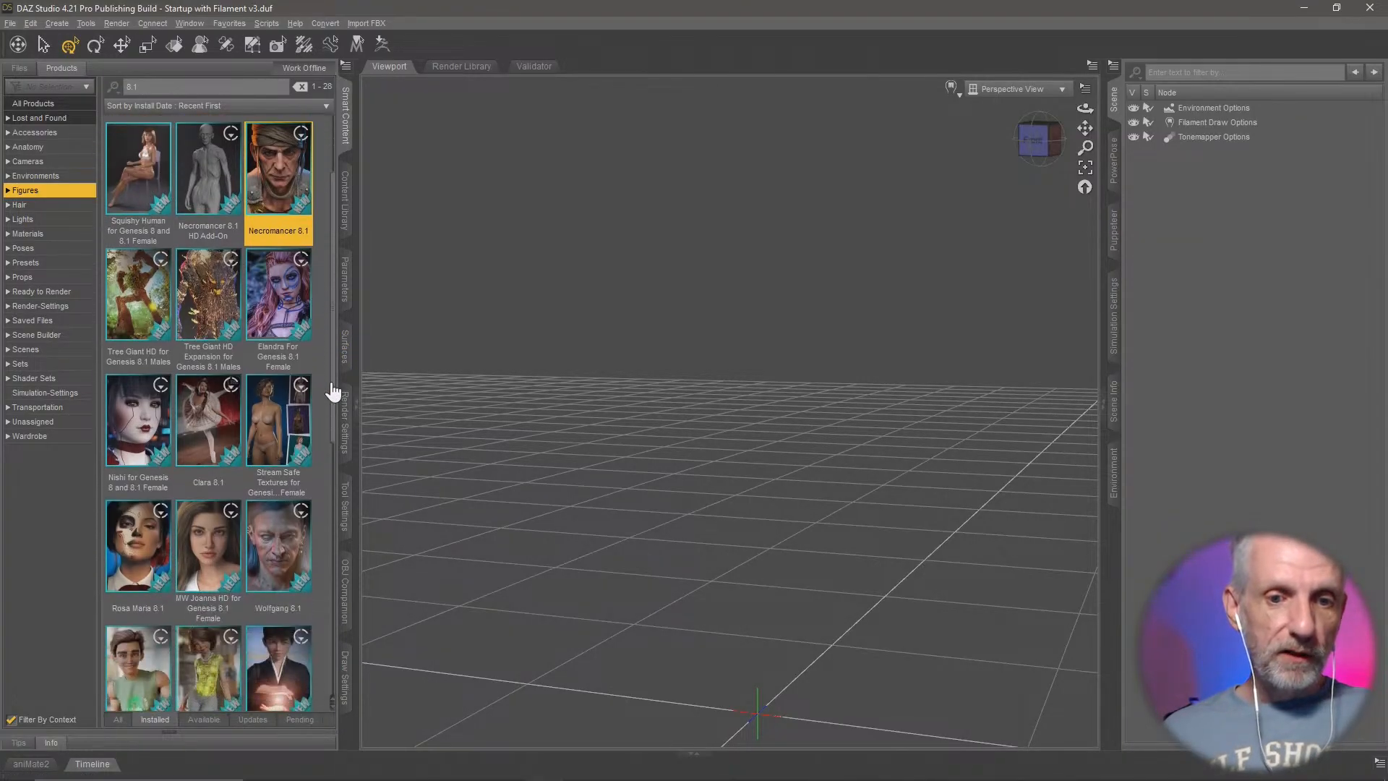
{"action": "scroll", "coordinate": [328, 547], "scroll_direction": "up", "scroll_amount": 2}
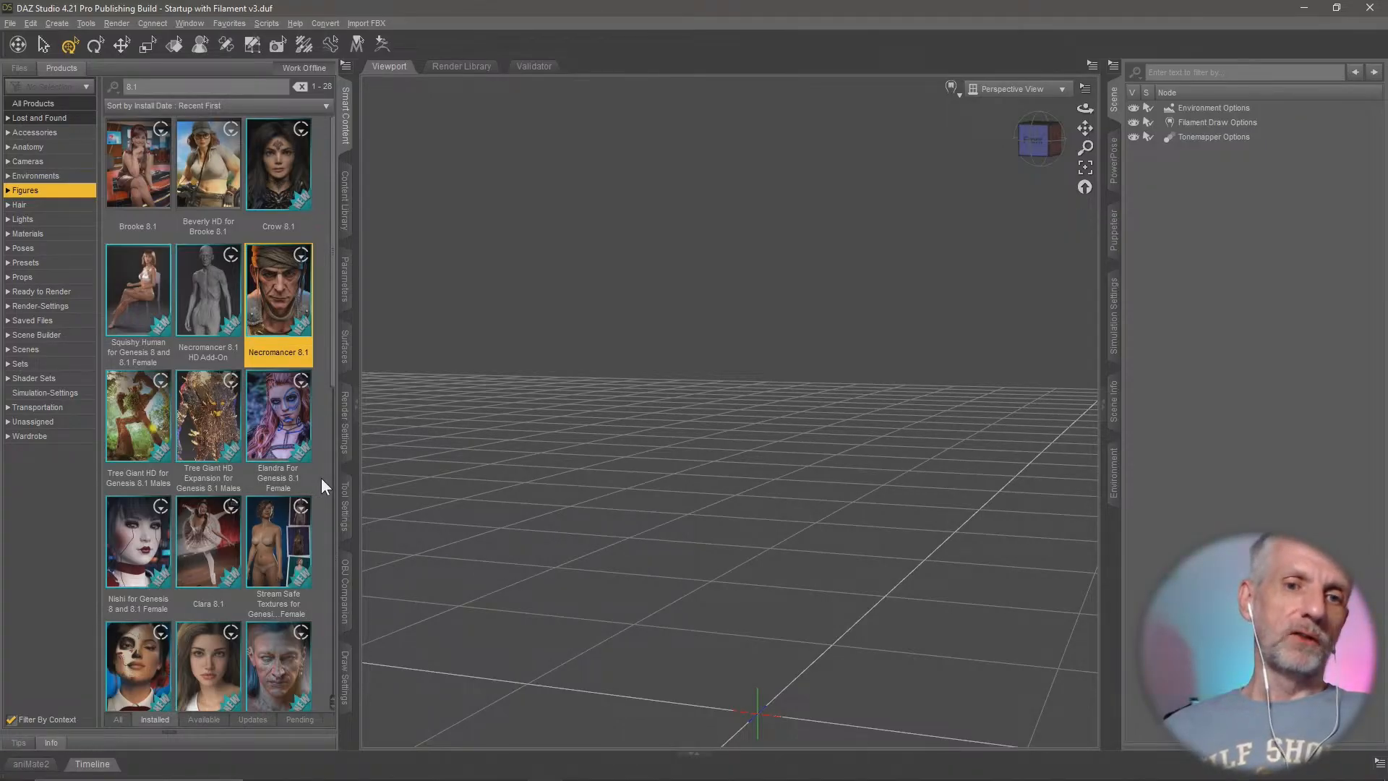
Step: Open the Necromancer 8.1 product and load its actor into the empty scene
{"action": "double_click", "coordinate": [286, 302]}
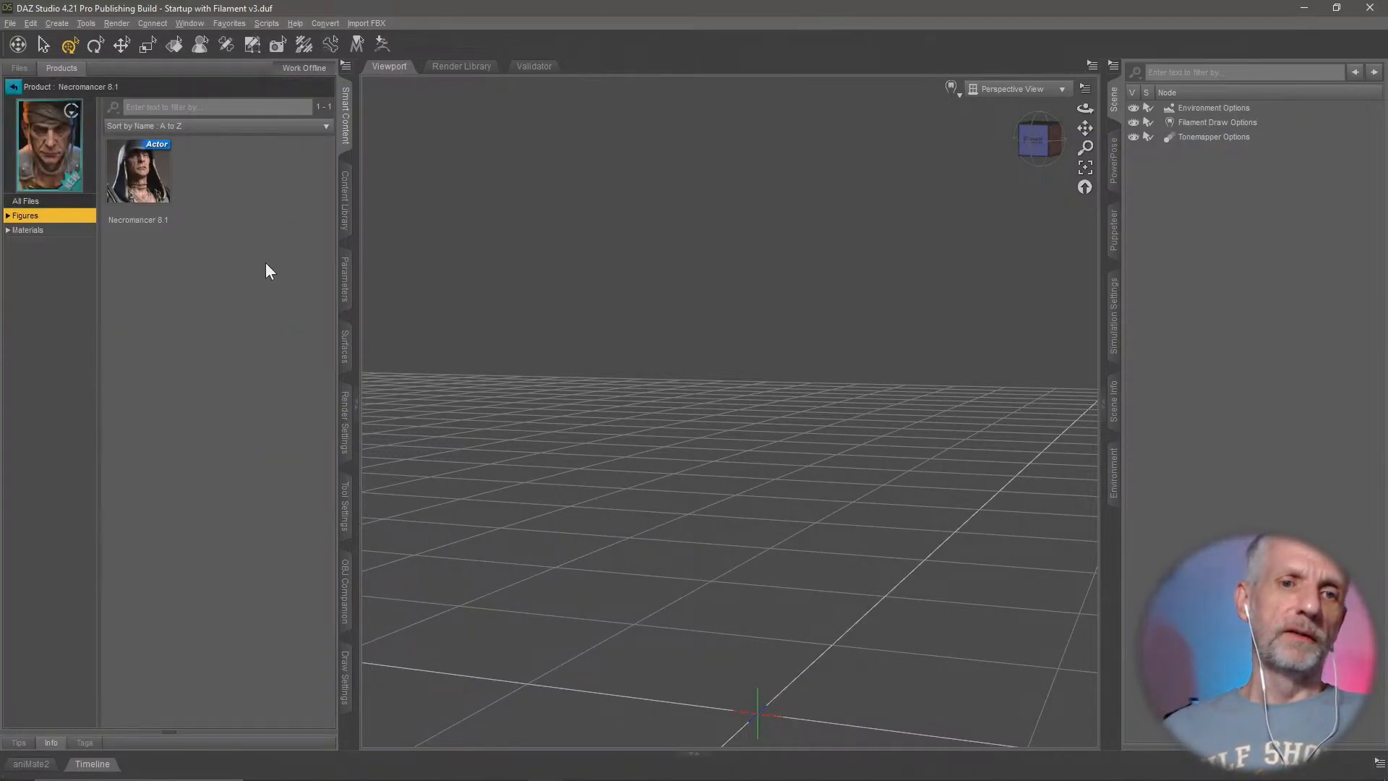
{"action": "left_click", "coordinate": [13, 87]}
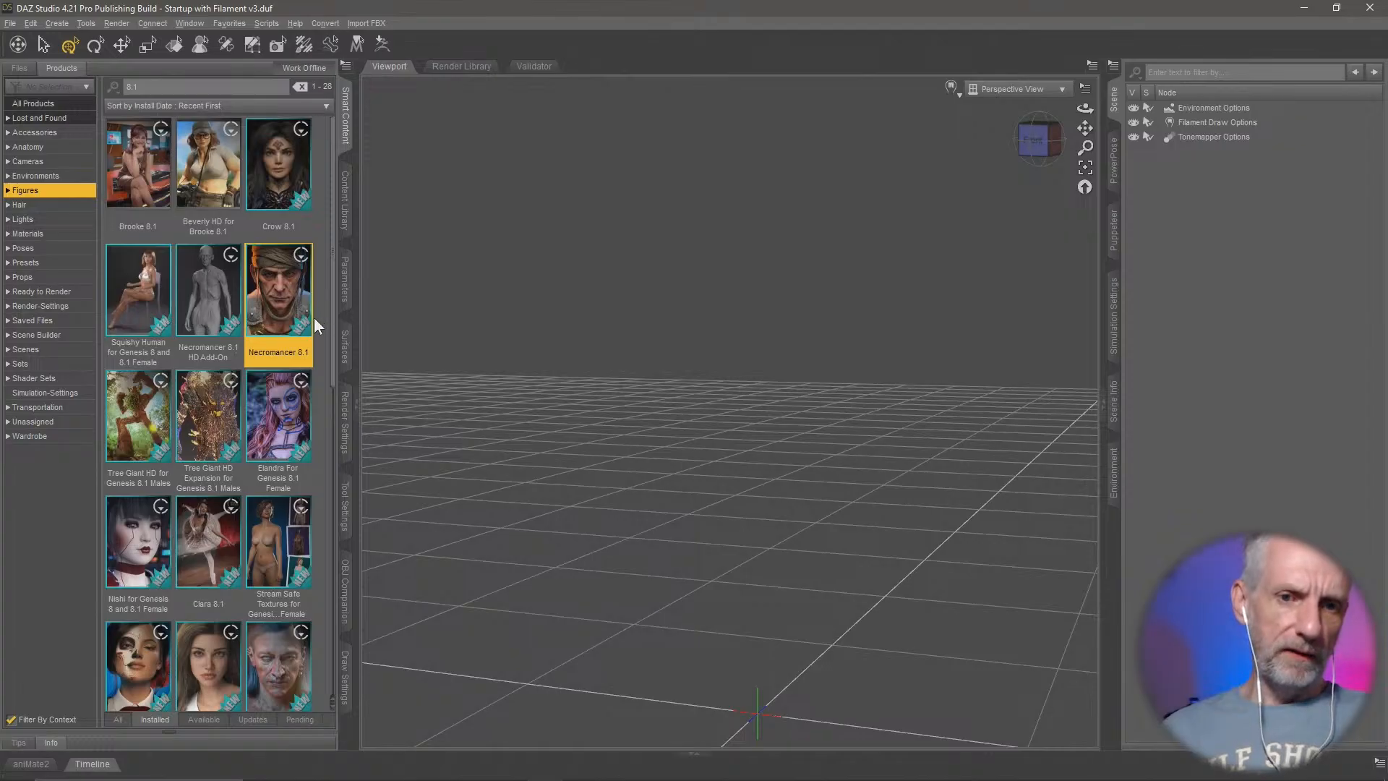
{"action": "scroll", "coordinate": [313, 318], "scroll_direction": "down", "scroll_amount": 5}
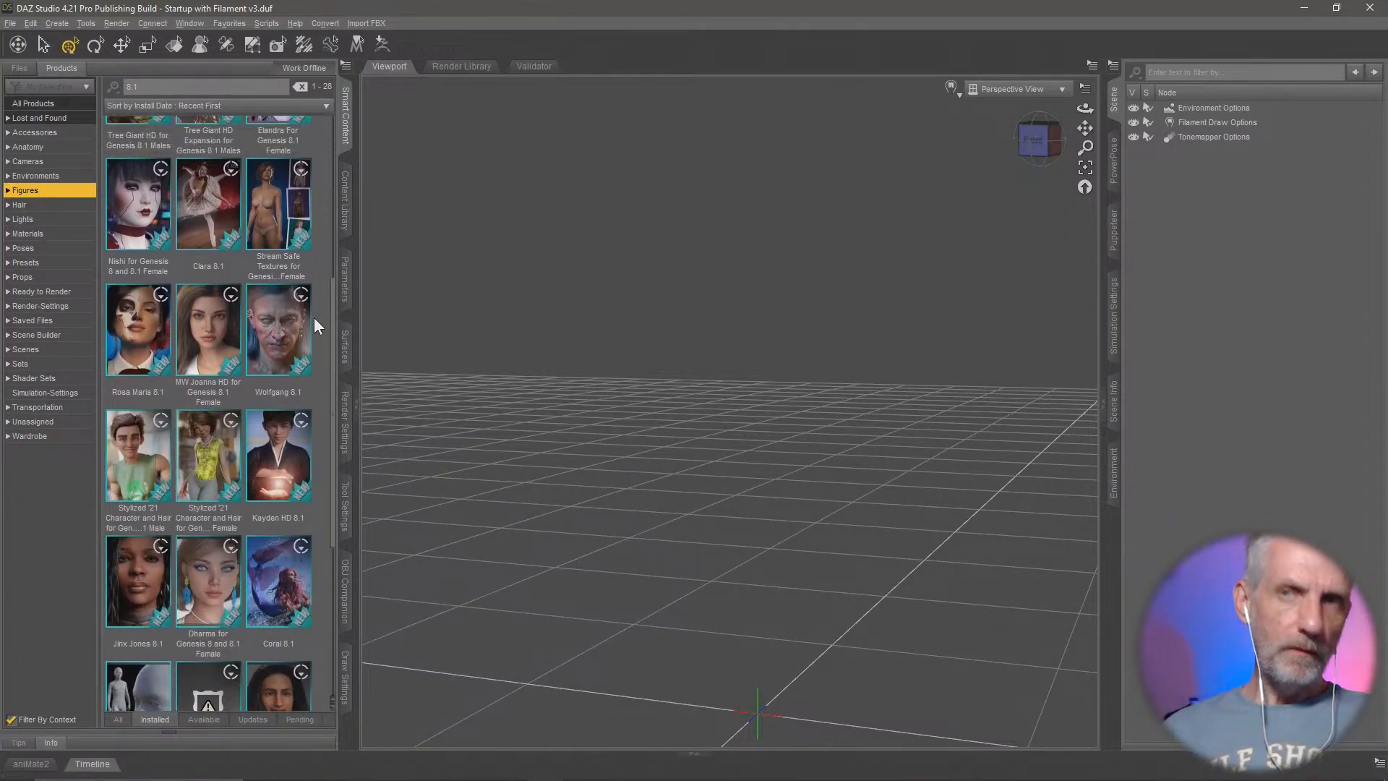
{"action": "scroll", "coordinate": [314, 318], "scroll_direction": "up", "scroll_amount": 5}
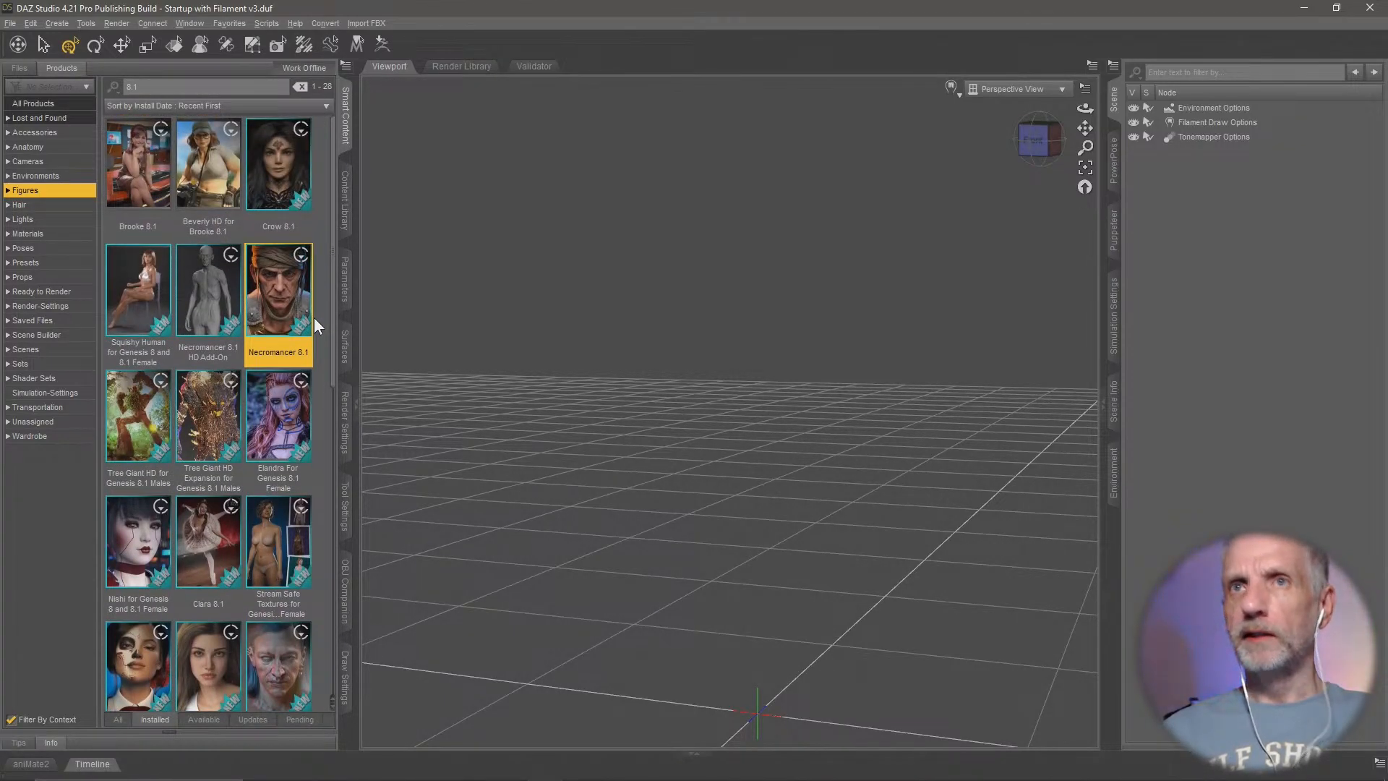
{"action": "double_click", "coordinate": [282, 296]}
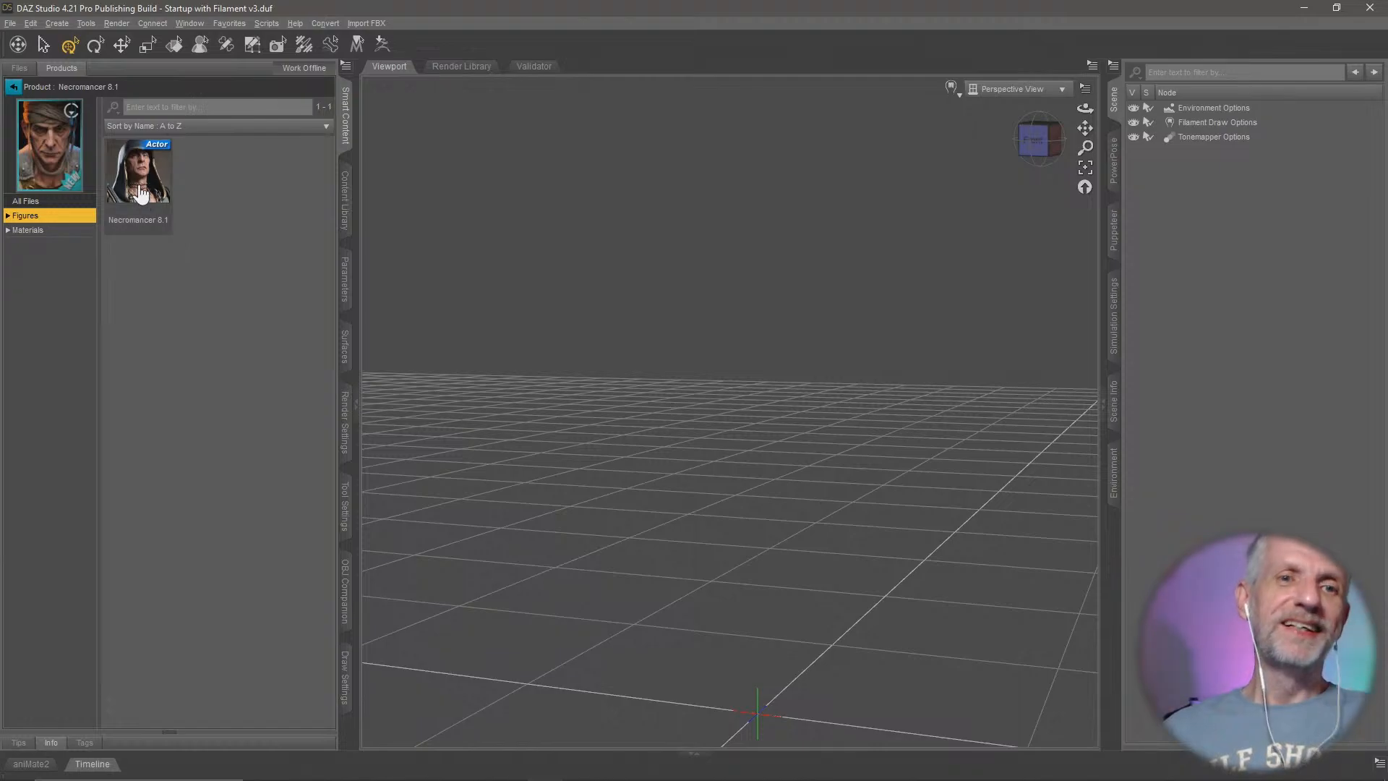
{"action": "double_click", "coordinate": [141, 194]}
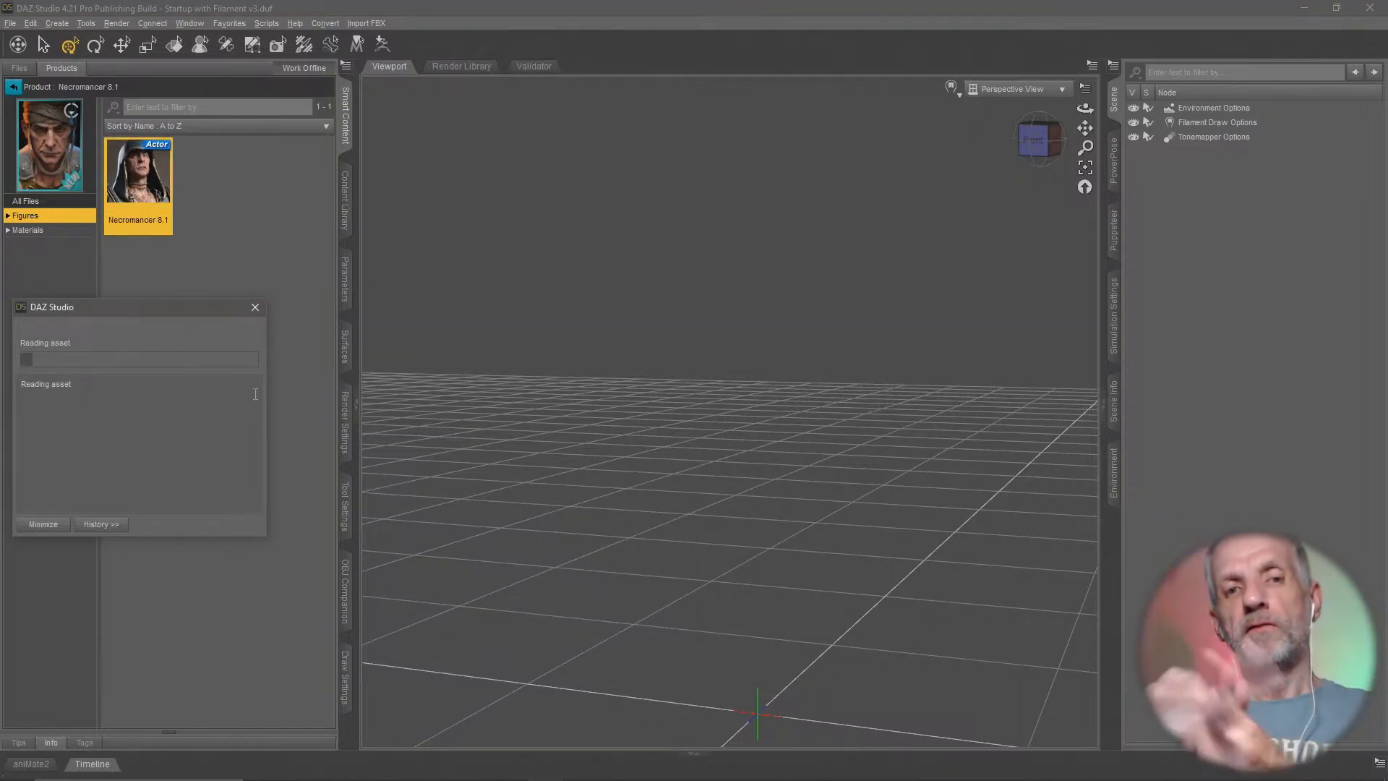
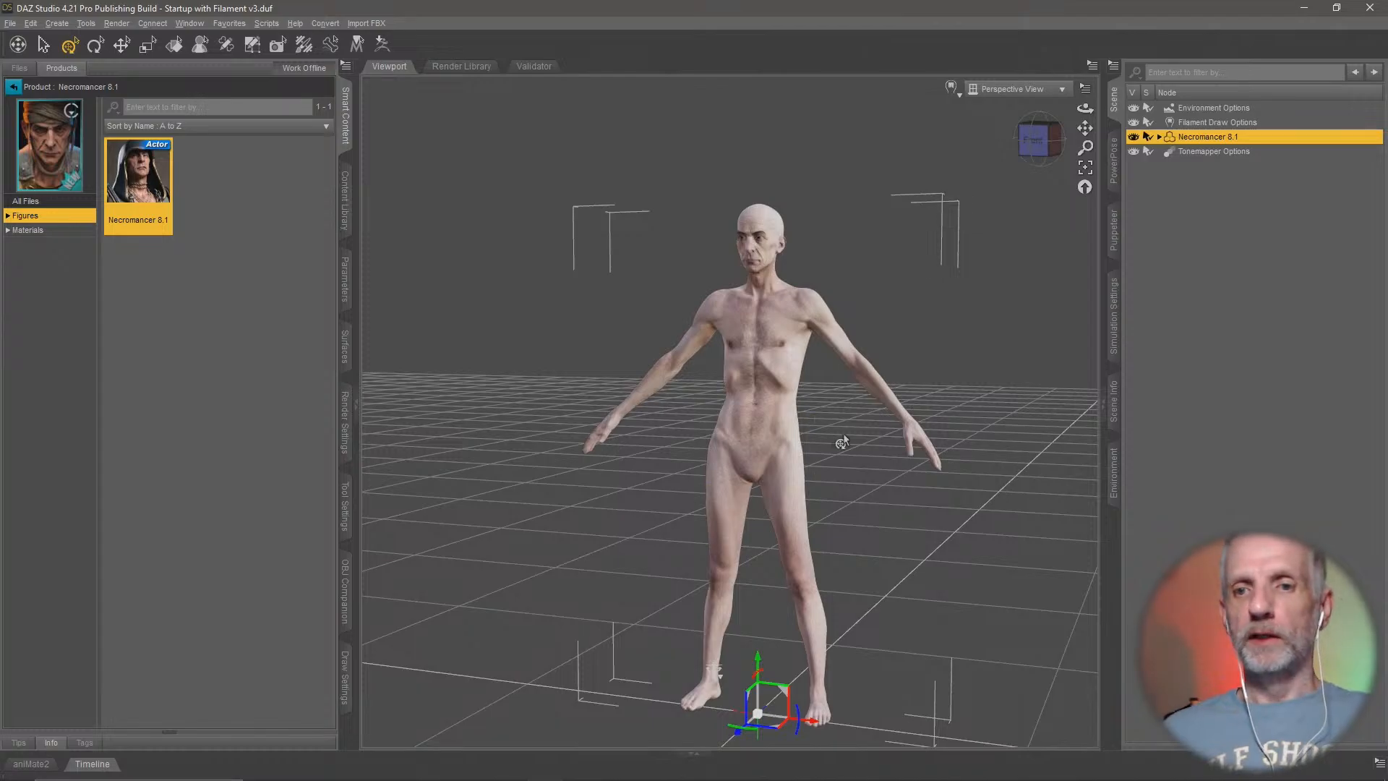
{"action": "right_click_drag", "start_coordinate": [843, 434], "coordinate": [823, 399], "text": "ctrl+alt"}
{"action": "mouse_move", "coordinate": [842, 434]}
{"action": "left_mouse_down", "text": "ctrl+alt"}
{"action": "mouse_move", "coordinate": [788, 455]}
{"action": "mouse_move", "coordinate": [844, 454]}
{"action": "left_mouse_up", "text": "ctrl+alt"}
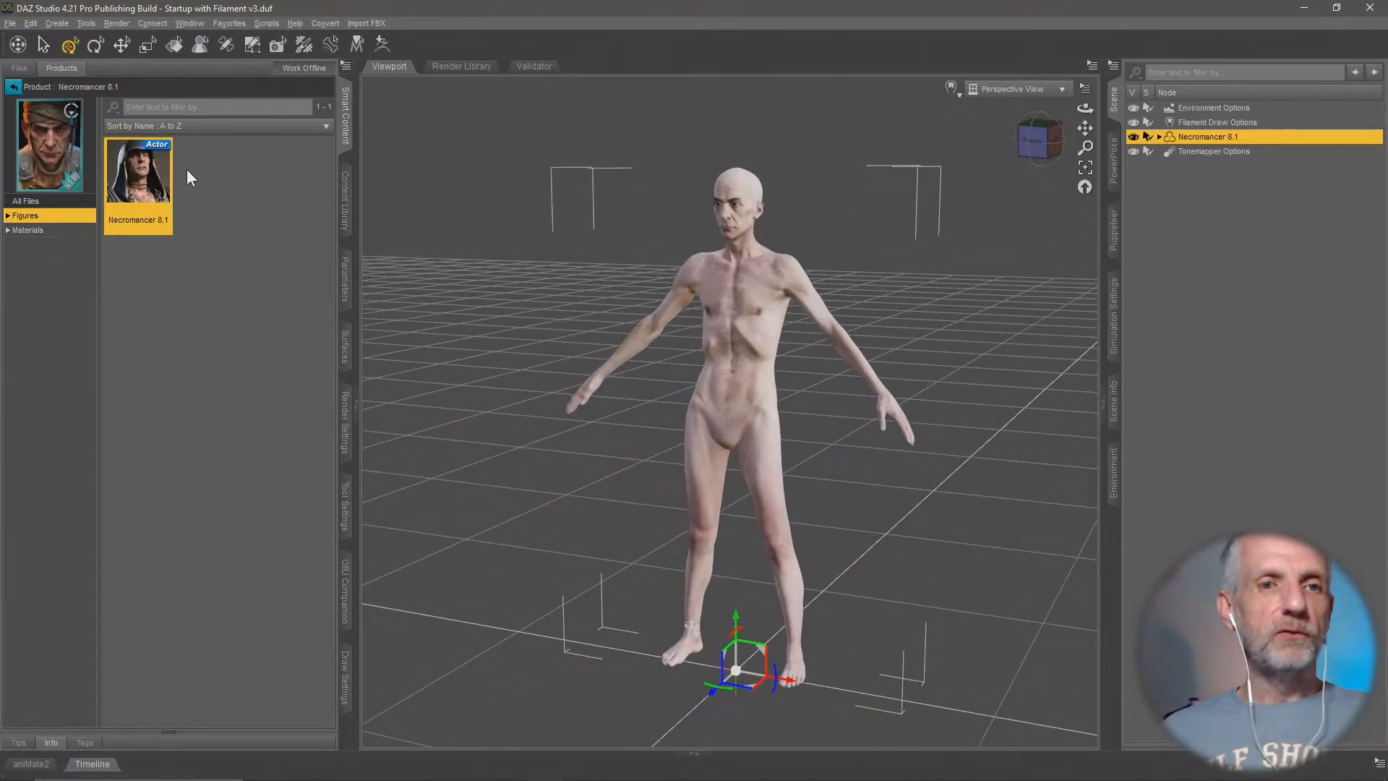
Step: Return to the product list, show the Wardrobe products for the male figure, and clear the 8.1 filter
{"action": "left_click", "coordinate": [15, 88]}
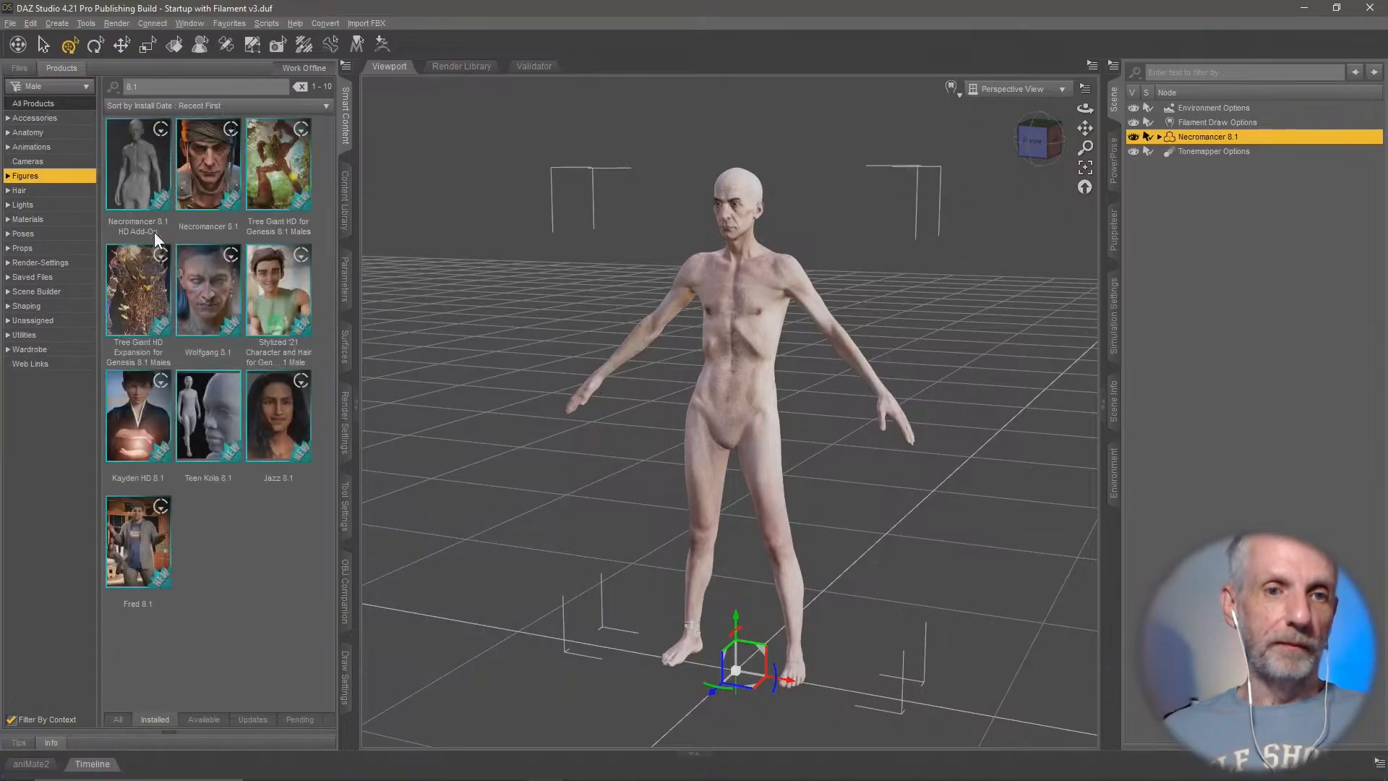
{"action": "left_click", "coordinate": [78, 349]}
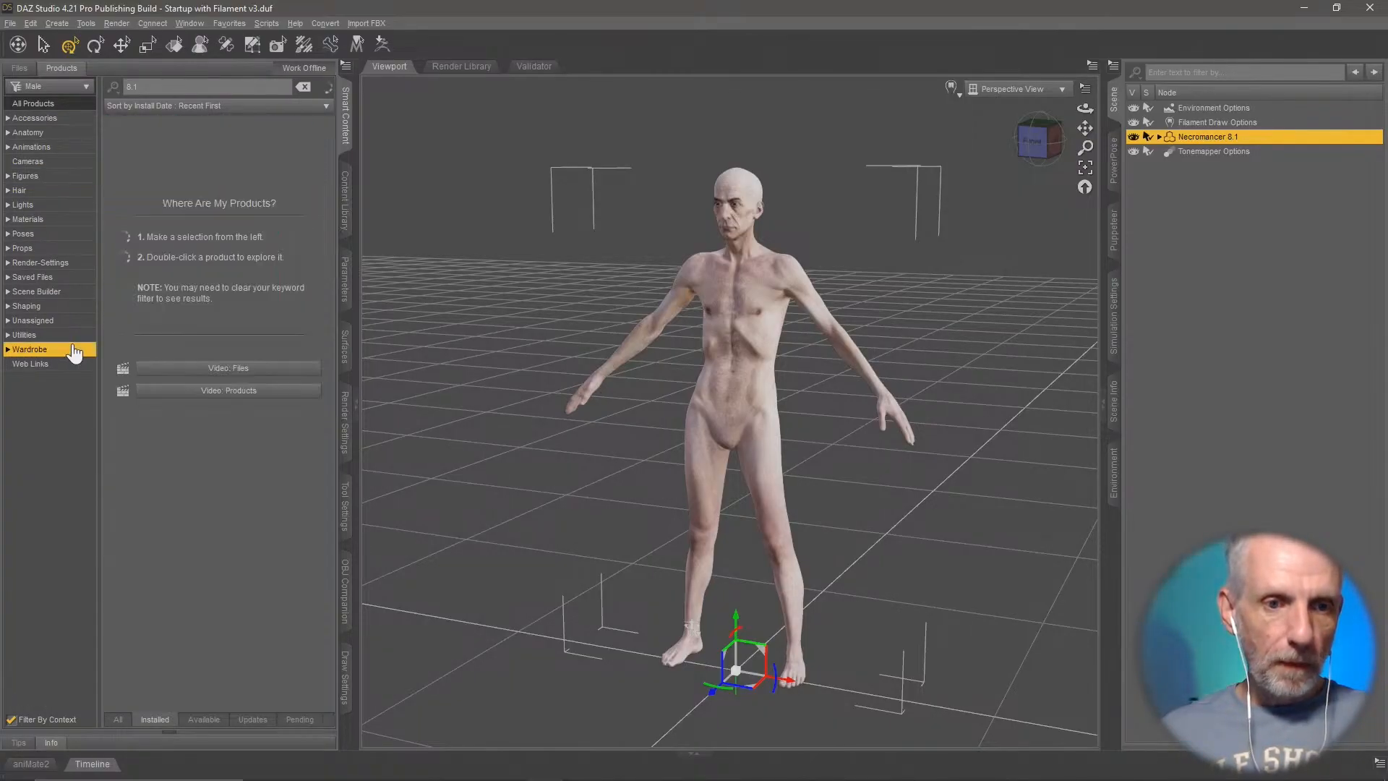
{"action": "left_click", "coordinate": [299, 87]}
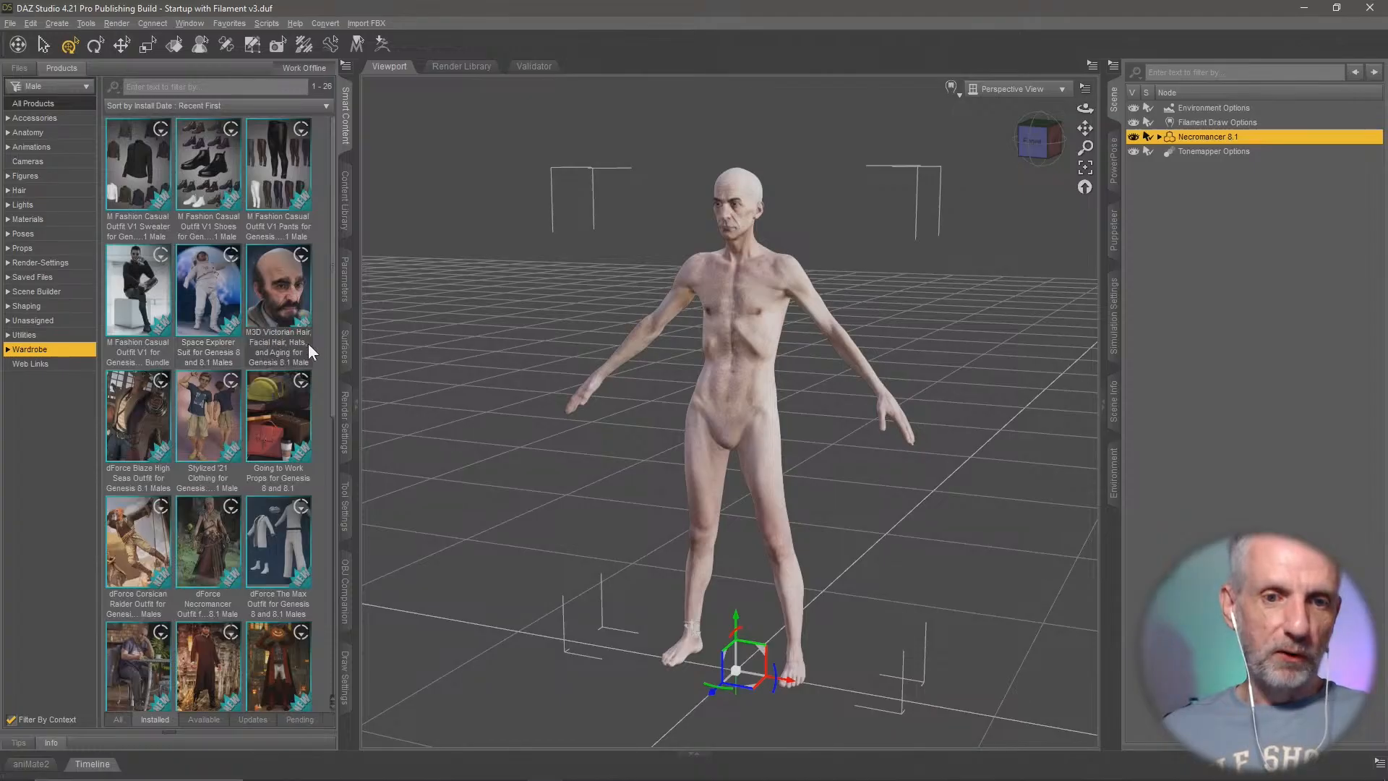
{"action": "scroll", "coordinate": [320, 341], "scroll_direction": "down", "scroll_amount": 1}
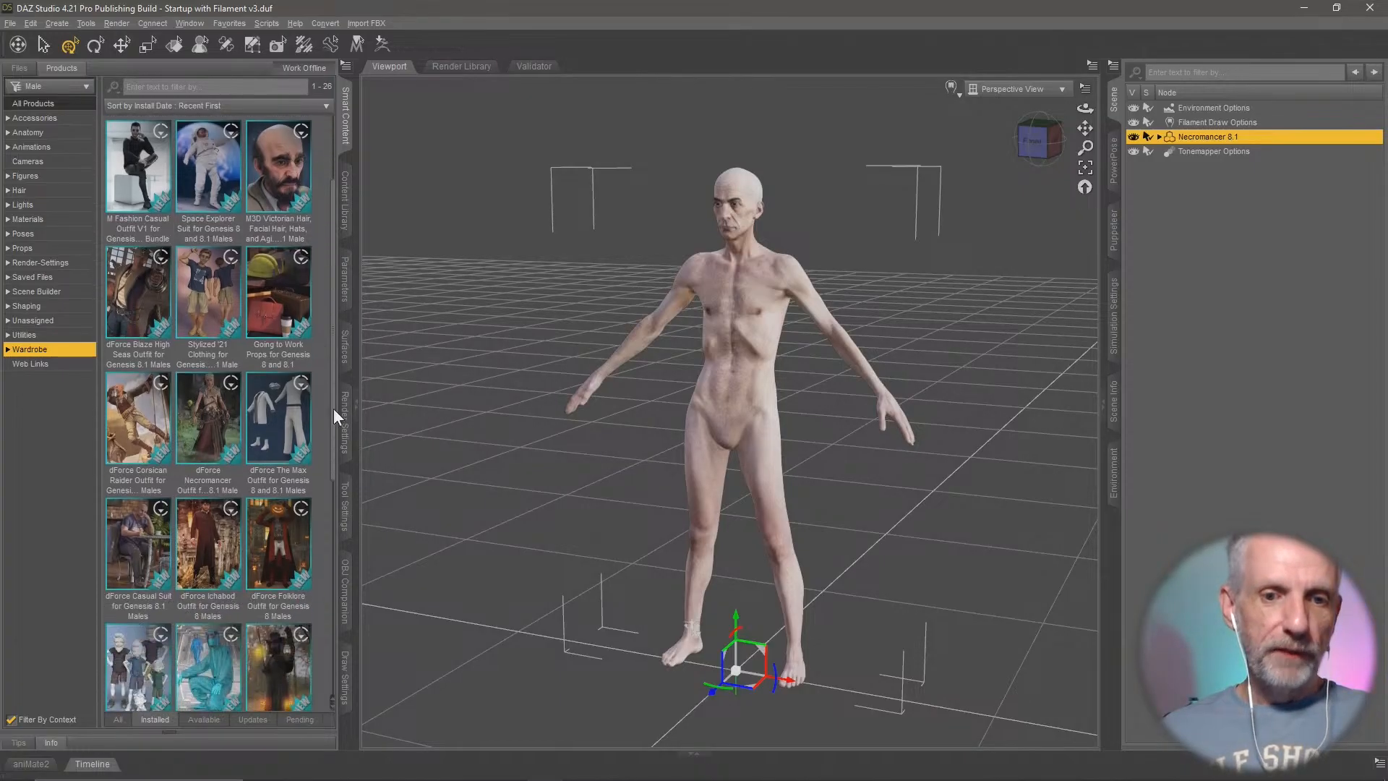
Step: Open the dForce The Max Outfit product and apply the complete The Max !Outfit to Necromancer 8.1
{"action": "left_click", "coordinate": [275, 415]}
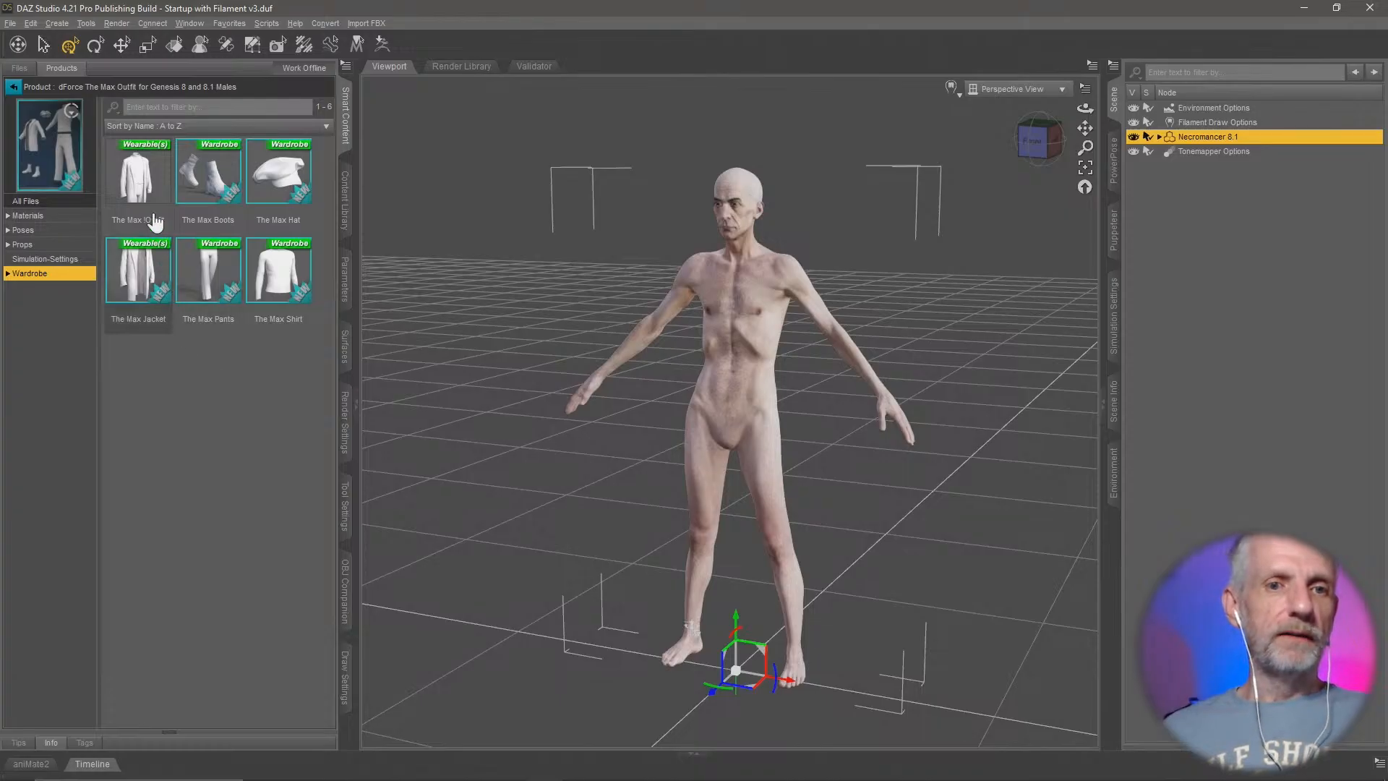
{"action": "left_click", "coordinate": [134, 186]}
{"action": "double_click", "coordinate": [135, 186]}
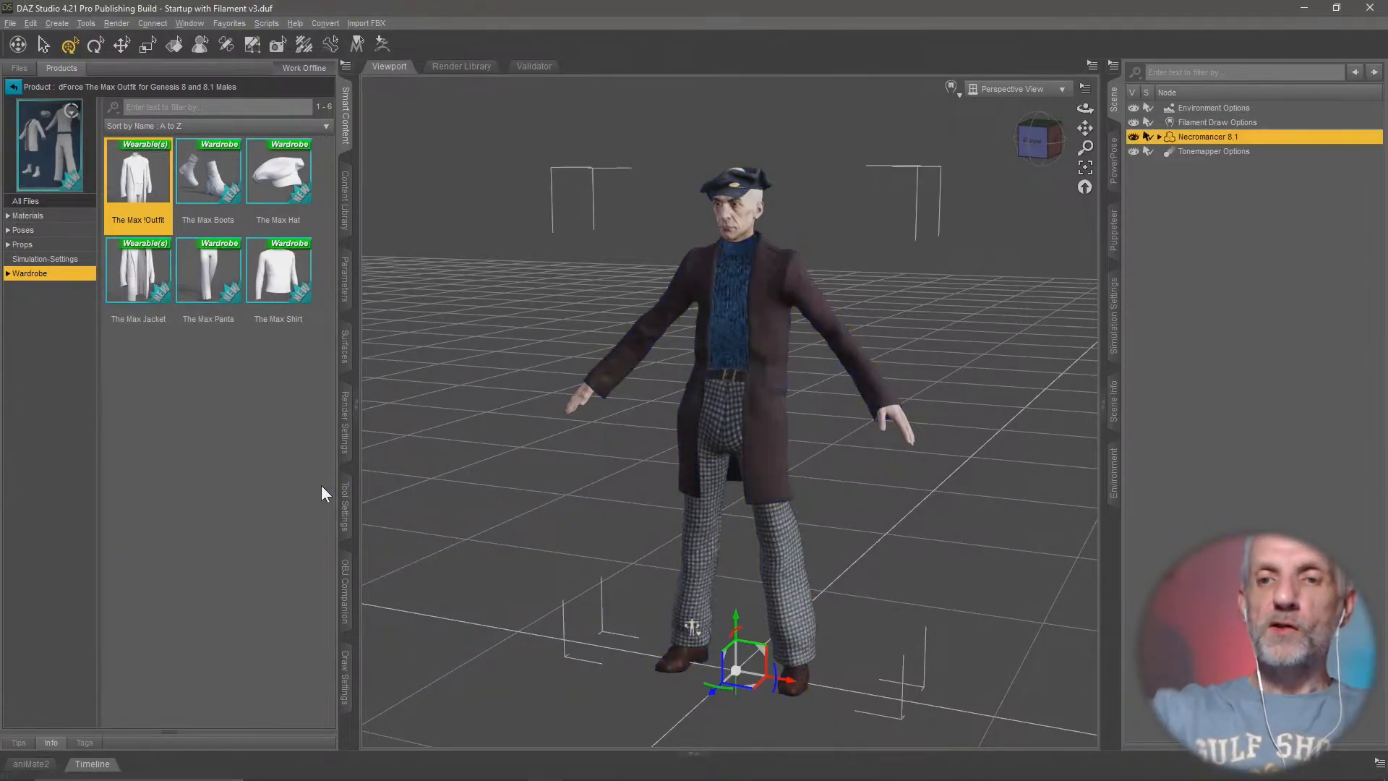
Step: Examine the dressed Necromancer 8.1 figure up close, checking the fit of the hat, head, sweater and coat
{"action": "scroll", "coordinate": [731, 386], "scroll_direction": "up", "scroll_amount": 3}
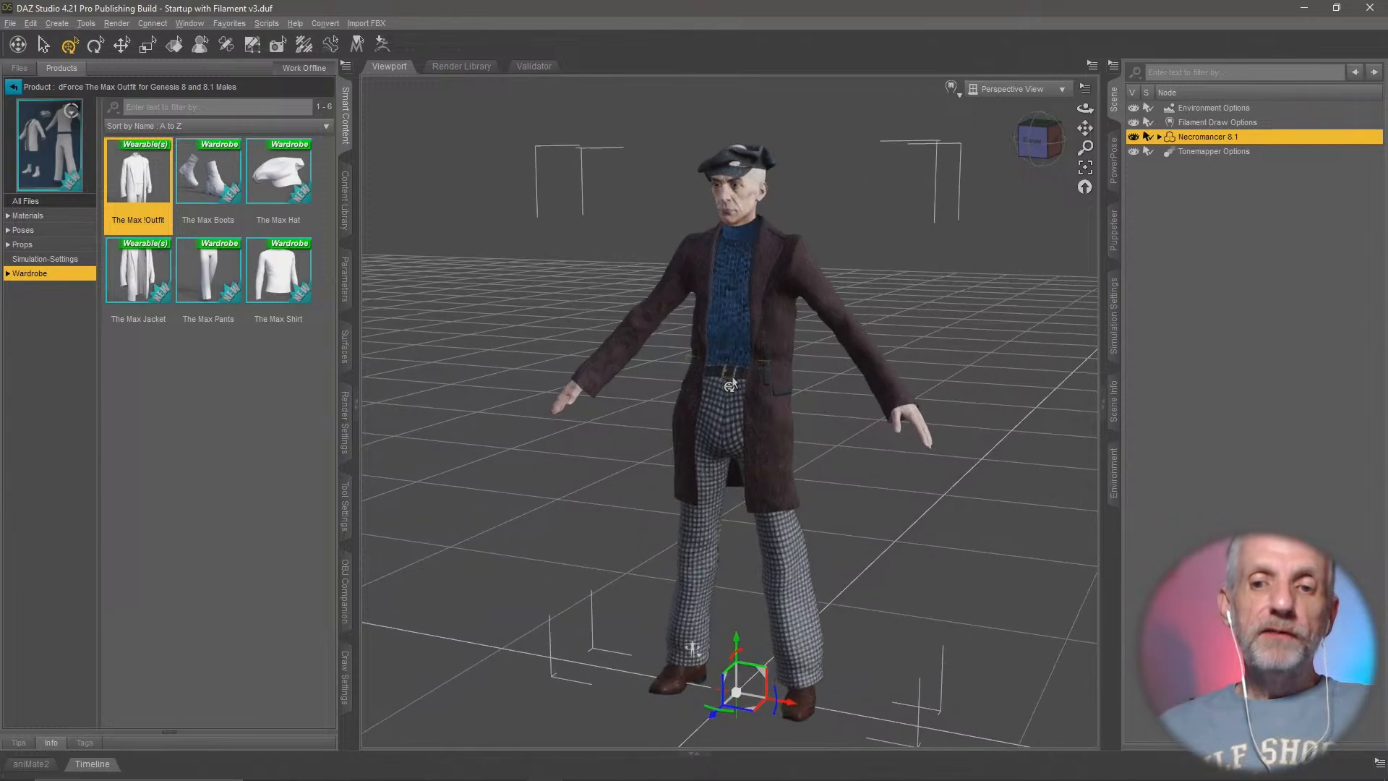
{"action": "middle_click_drag", "start_coordinate": [732, 383], "coordinate": [688, 662]}
{"action": "scroll", "coordinate": [731, 384], "scroll_direction": "up", "scroll_amount": 2}
{"action": "middle_click_drag", "start_coordinate": [767, 492], "coordinate": [727, 650]}
{"action": "scroll", "coordinate": [728, 383], "scroll_direction": "up", "scroll_amount": 3}
{"action": "scroll", "coordinate": [727, 383], "scroll_direction": "up", "scroll_amount": 3}
{"action": "mouse_move", "coordinate": [727, 384]}
{"action": "middle_mouse_down"}
{"action": "mouse_move", "coordinate": [687, 448]}
{"action": "mouse_move", "coordinate": [777, 390]}
{"action": "mouse_move", "coordinate": [838, 405]}
{"action": "mouse_move", "coordinate": [716, 404]}
{"action": "middle_mouse_up"}
{"action": "middle_click_drag", "start_coordinate": [696, 469], "coordinate": [727, 376]}
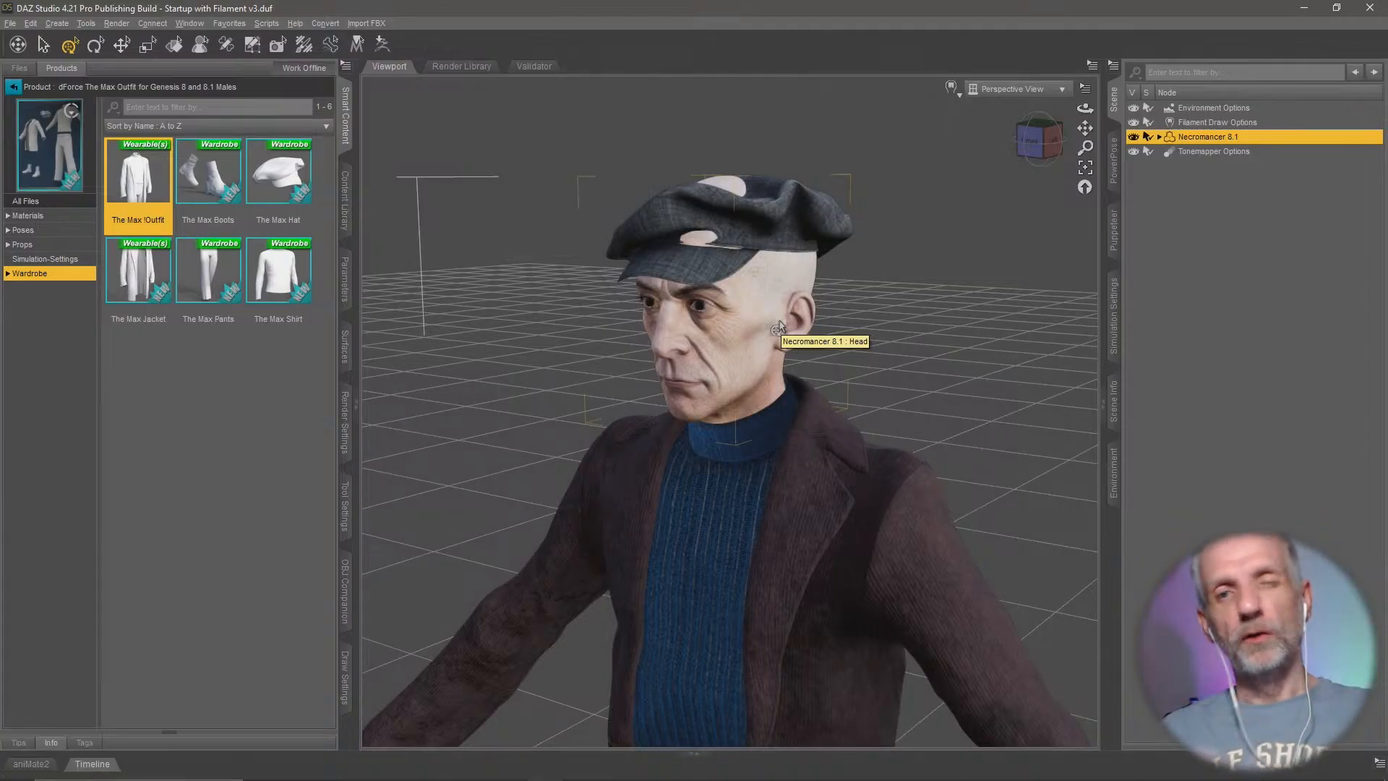
{"action": "scroll", "coordinate": [778, 329], "scroll_direction": "down", "scroll_amount": 5}
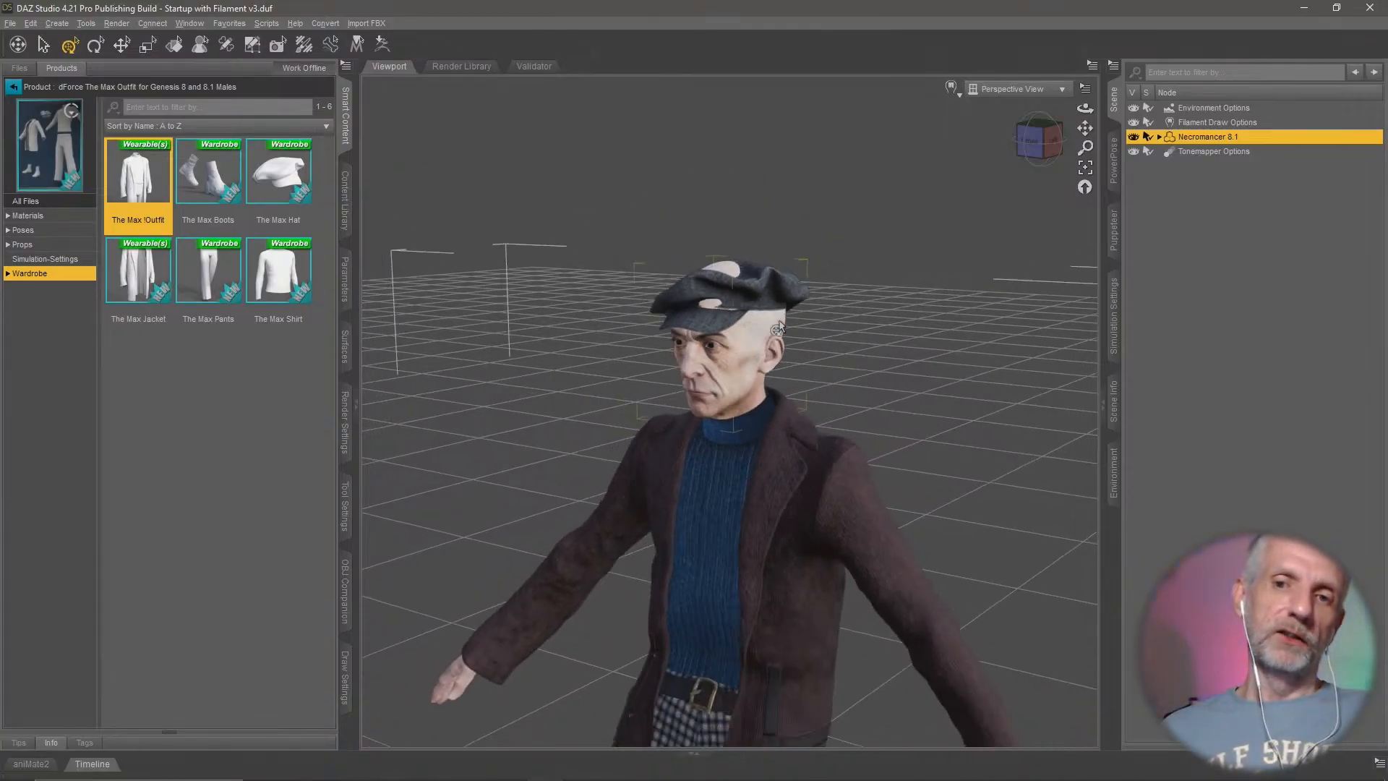
{"action": "scroll", "coordinate": [777, 329], "scroll_direction": "down", "scroll_amount": 3}
{"action": "middle_click_drag", "start_coordinate": [777, 329], "coordinate": [725, 334]}
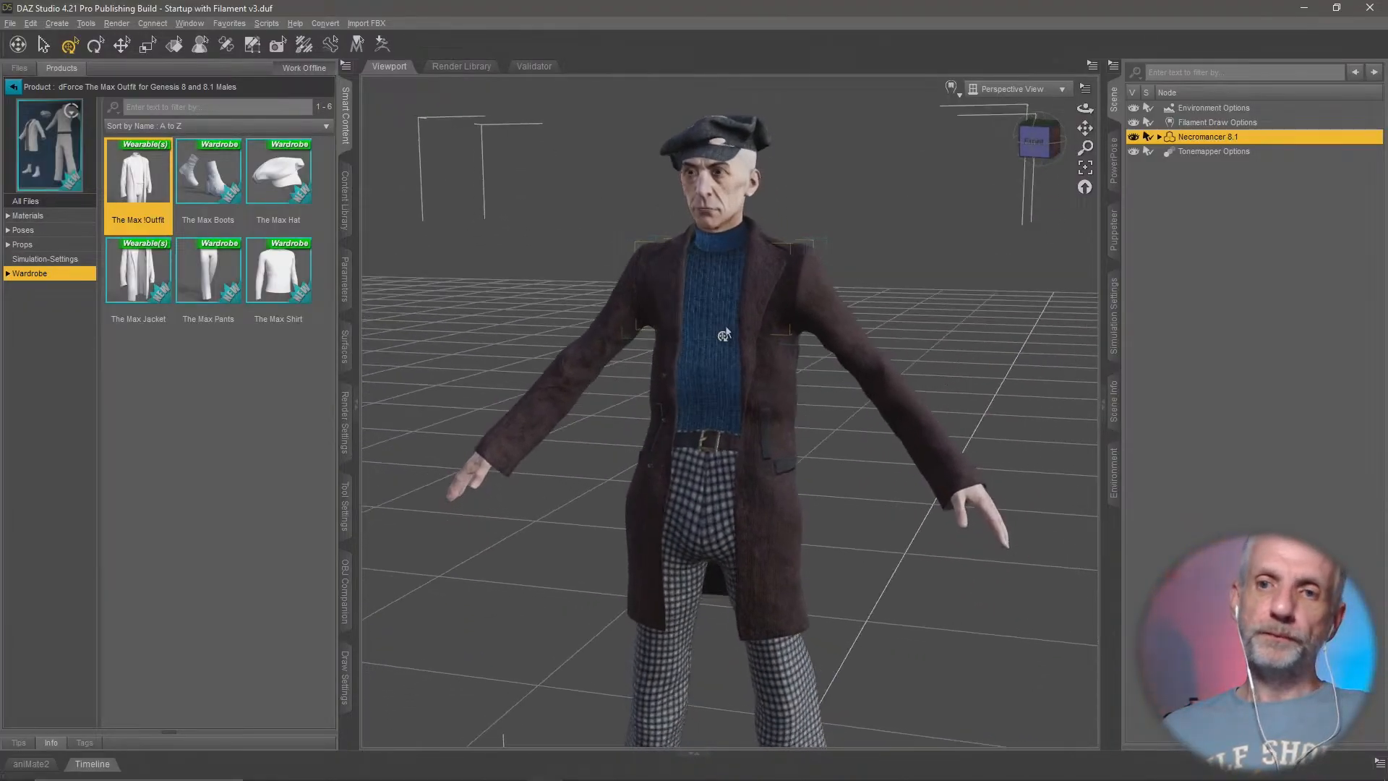
Step: Start sending Necromancer 8.1 to Unreal as a Skeletal Mesh and name the asset Necromancer81
{"action": "left_click", "coordinate": [10, 23]}
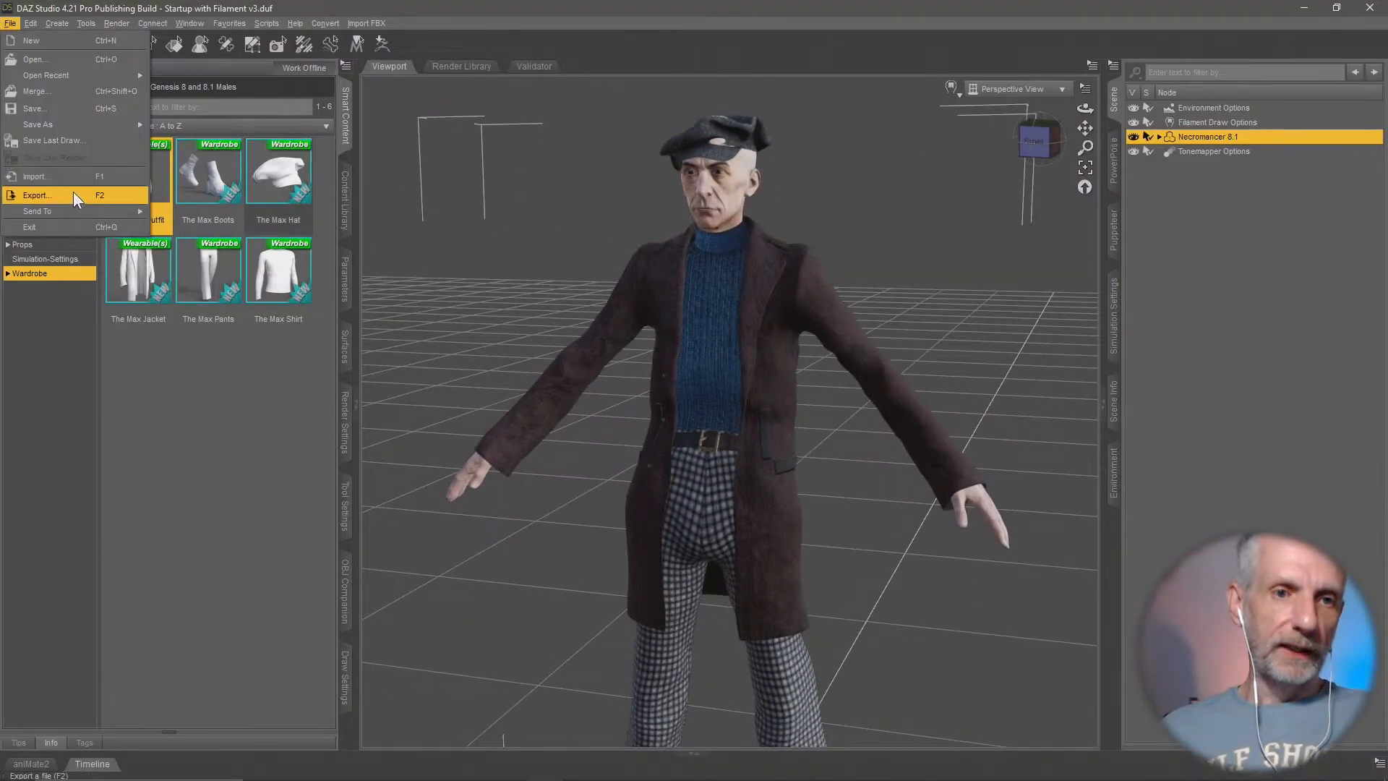
{"action": "mouse_move", "coordinate": [90, 209]}
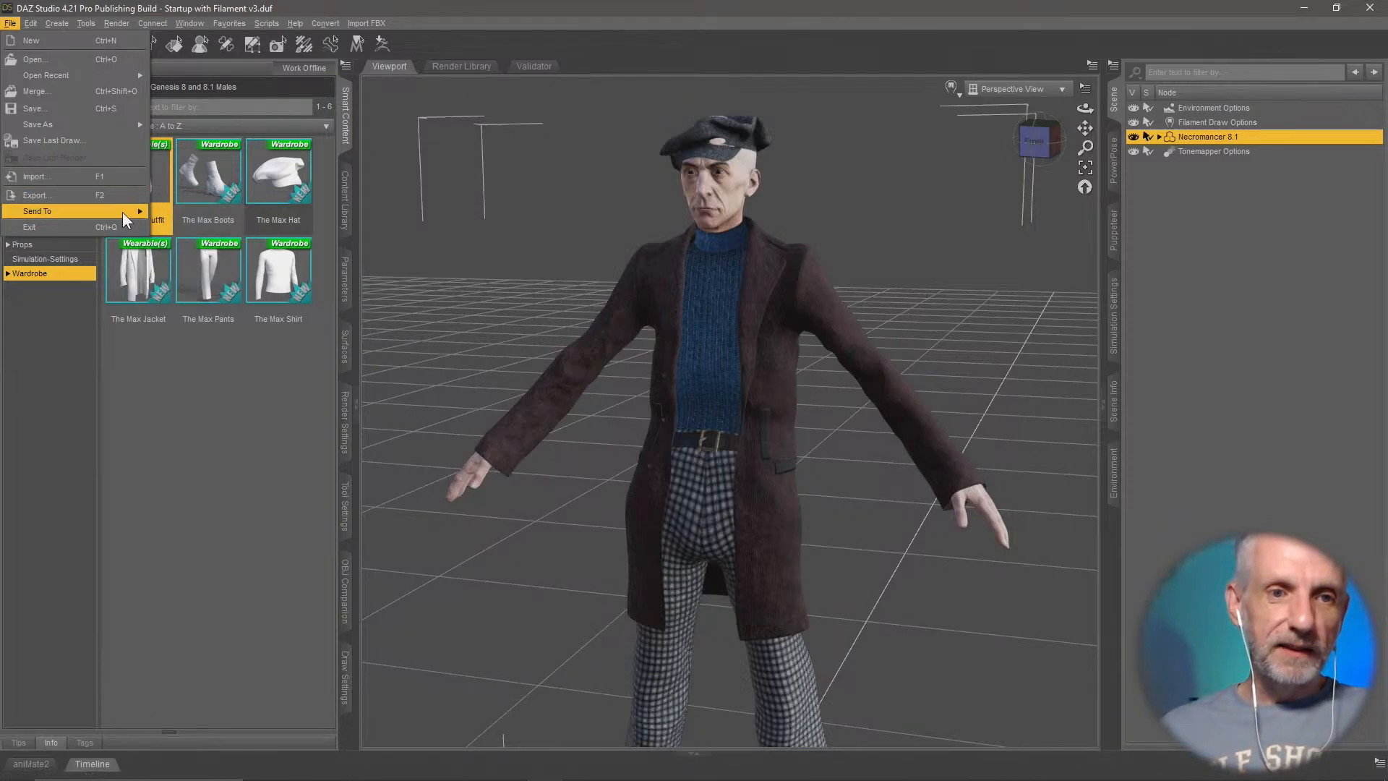
{"action": "left_click", "coordinate": [209, 283]}
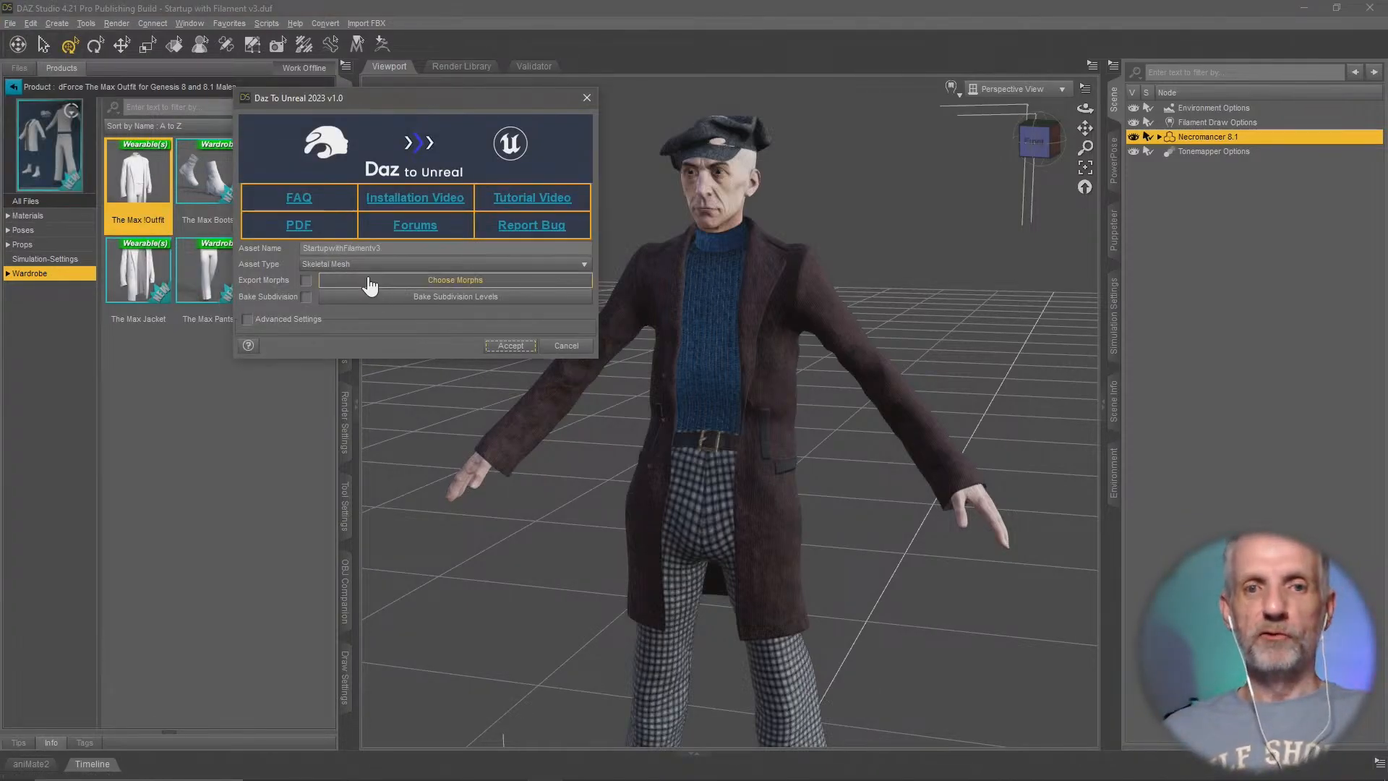
{"action": "type", "text": "Ne"}
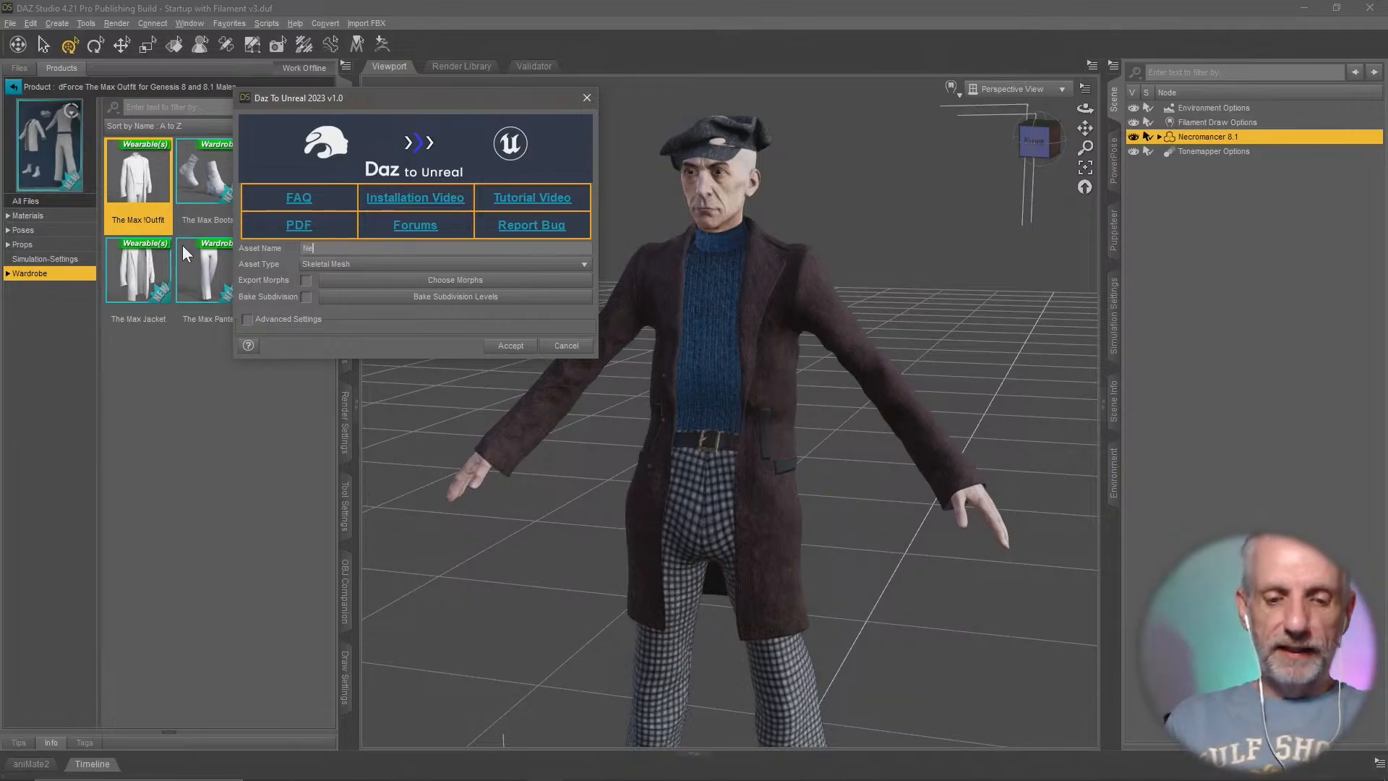
{"action": "type", "text": "cromancer81"}
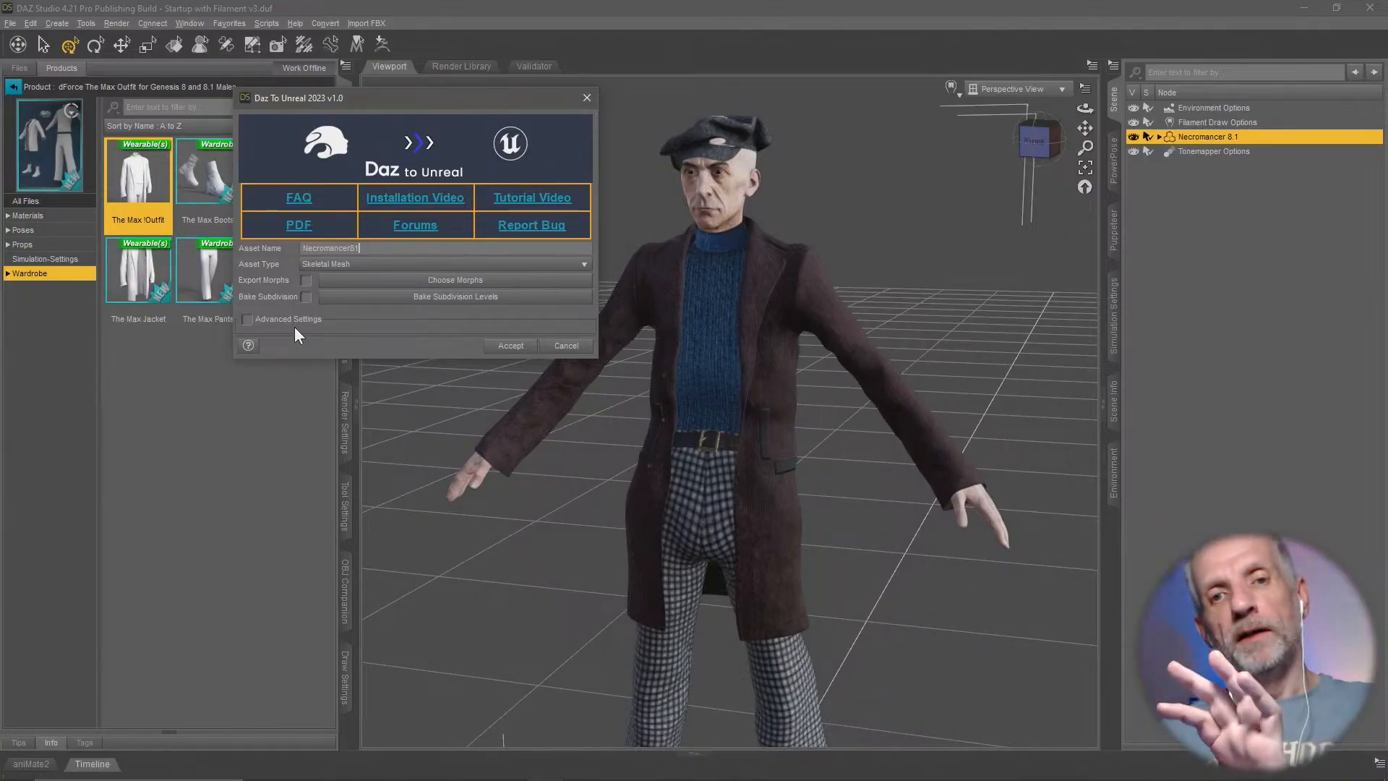
Step: Enable morph export and browse the complete list of morphs available for Necromancer 8.1
{"action": "left_click", "coordinate": [307, 281]}
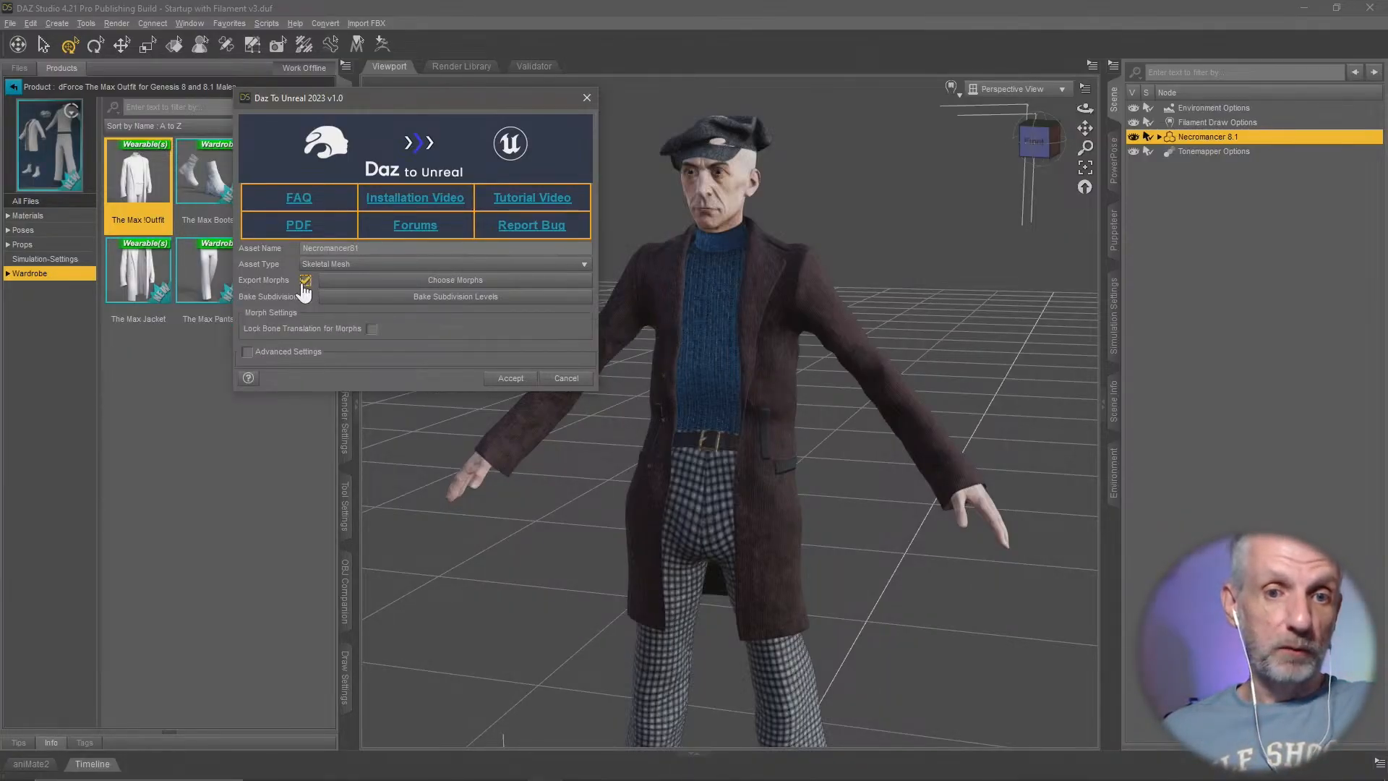
{"action": "left_click", "coordinate": [420, 284]}
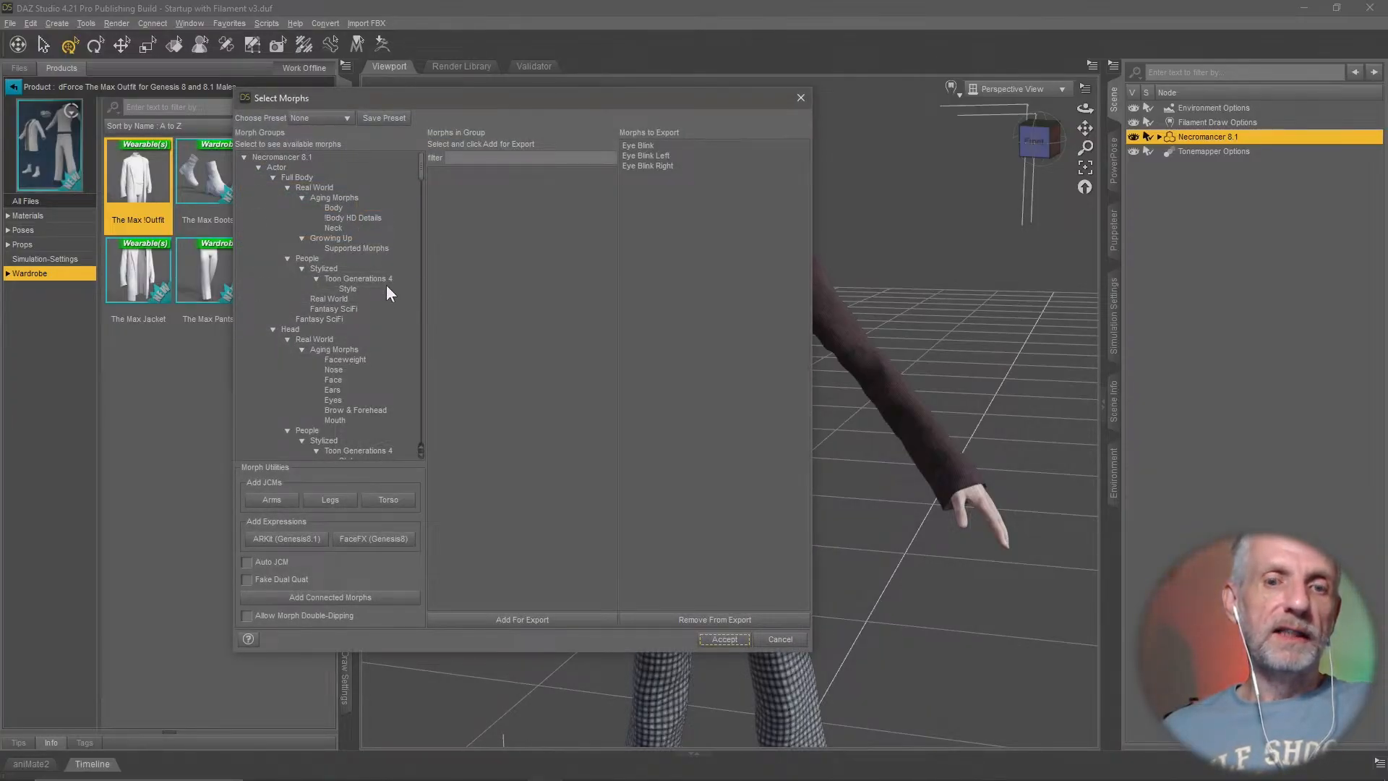
{"action": "left_click", "coordinate": [298, 157]}
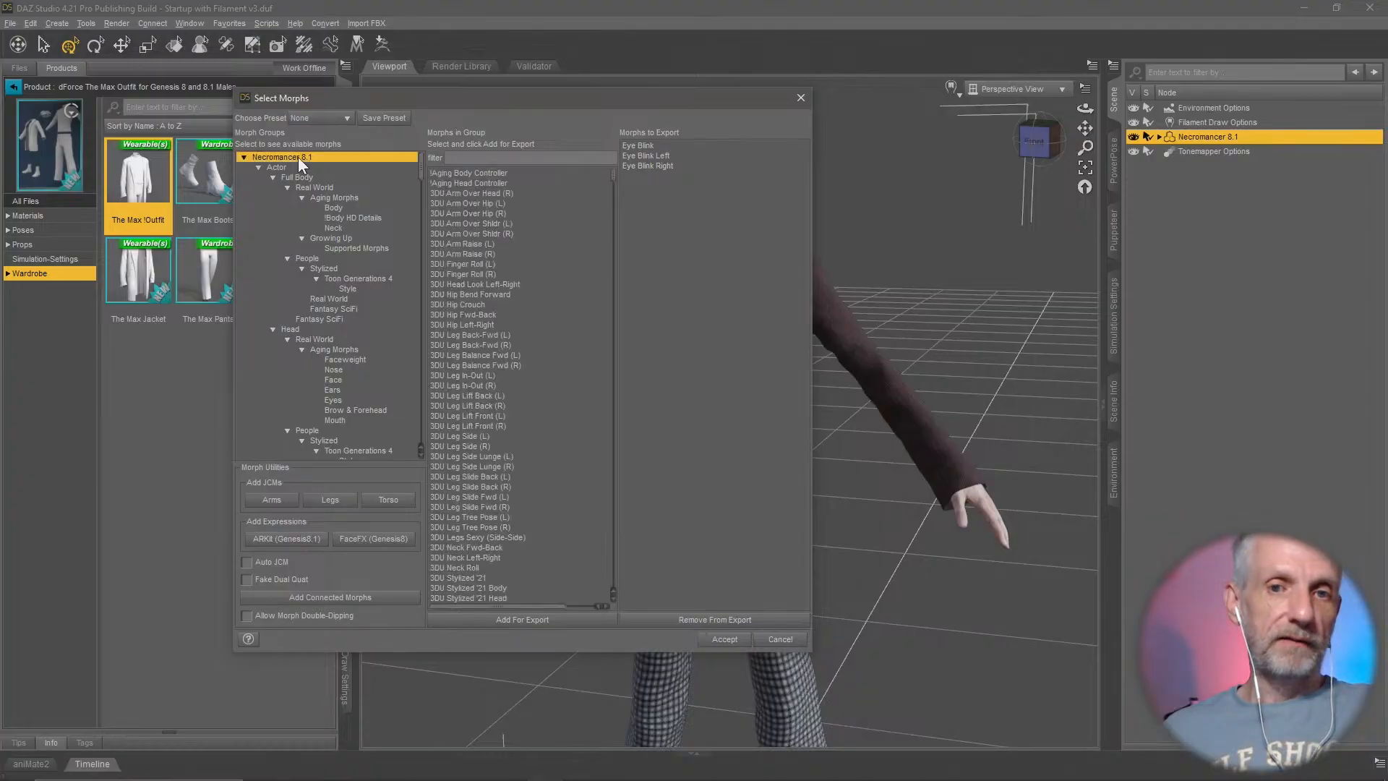
{"action": "scroll", "coordinate": [485, 422], "scroll_direction": "down", "scroll_amount": 20}
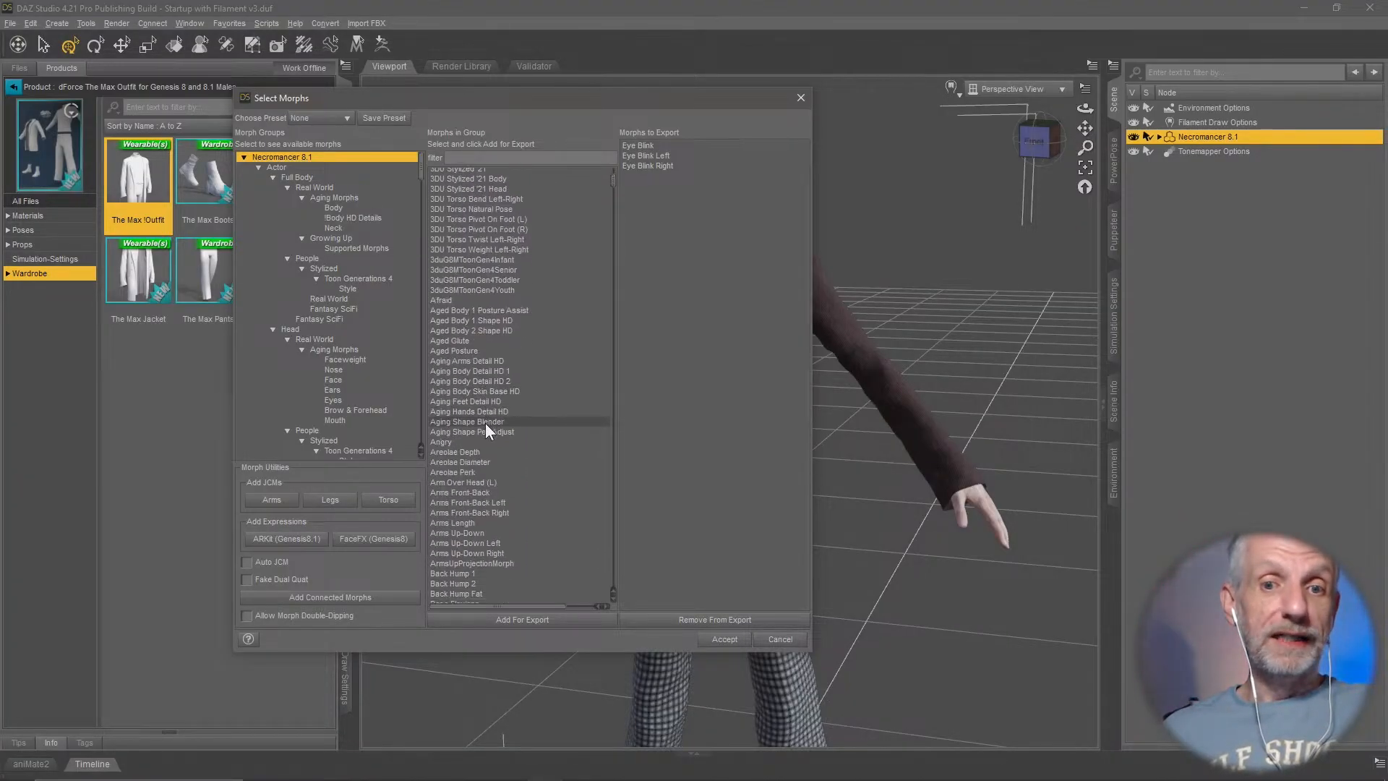
{"action": "scroll", "coordinate": [484, 422], "scroll_direction": "down", "scroll_amount": 1}
{"action": "scroll", "coordinate": [484, 423], "scroll_direction": "up", "scroll_amount": 20}
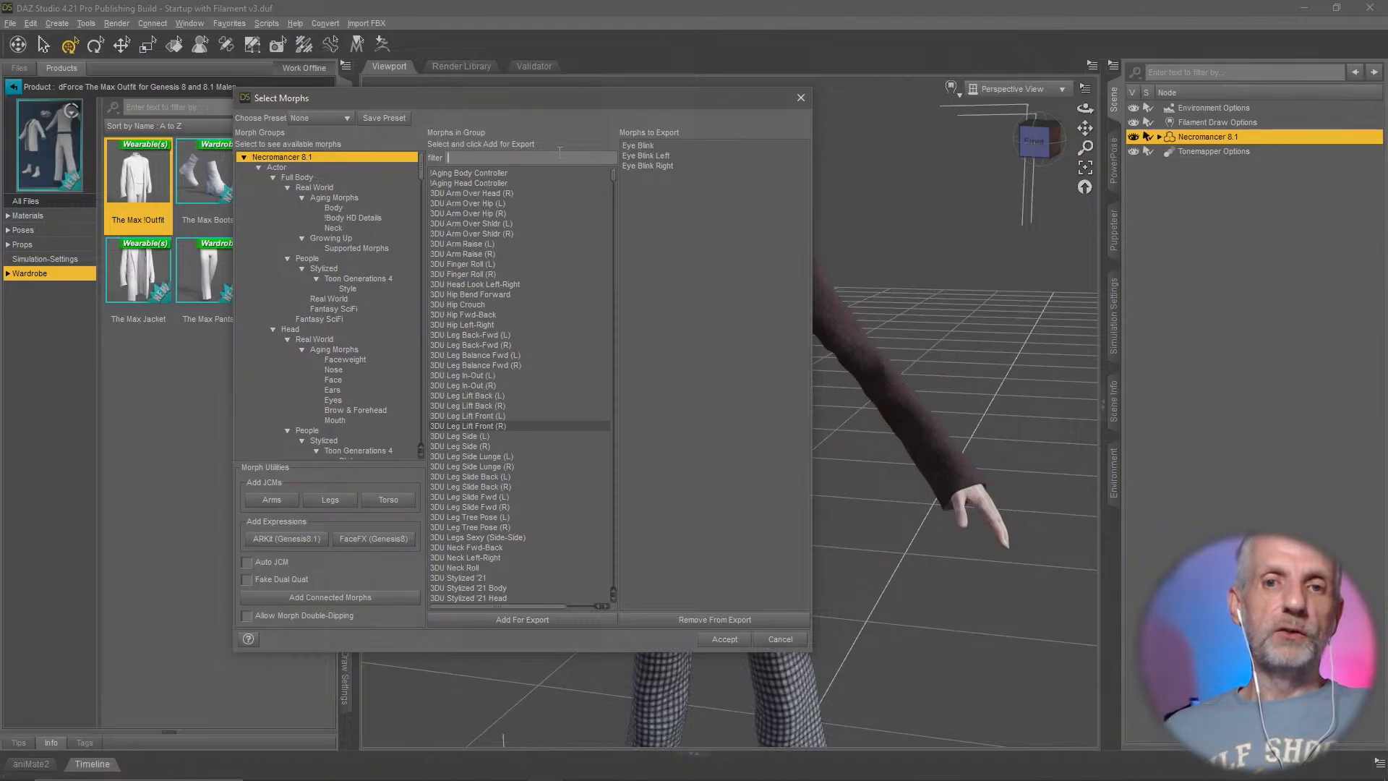
Step: Filter the morphs for "blink", review Eye Blink, Eye Blink Left and Eye Blink Right, and accept the morph selection
{"action": "type", "text": "eye"}
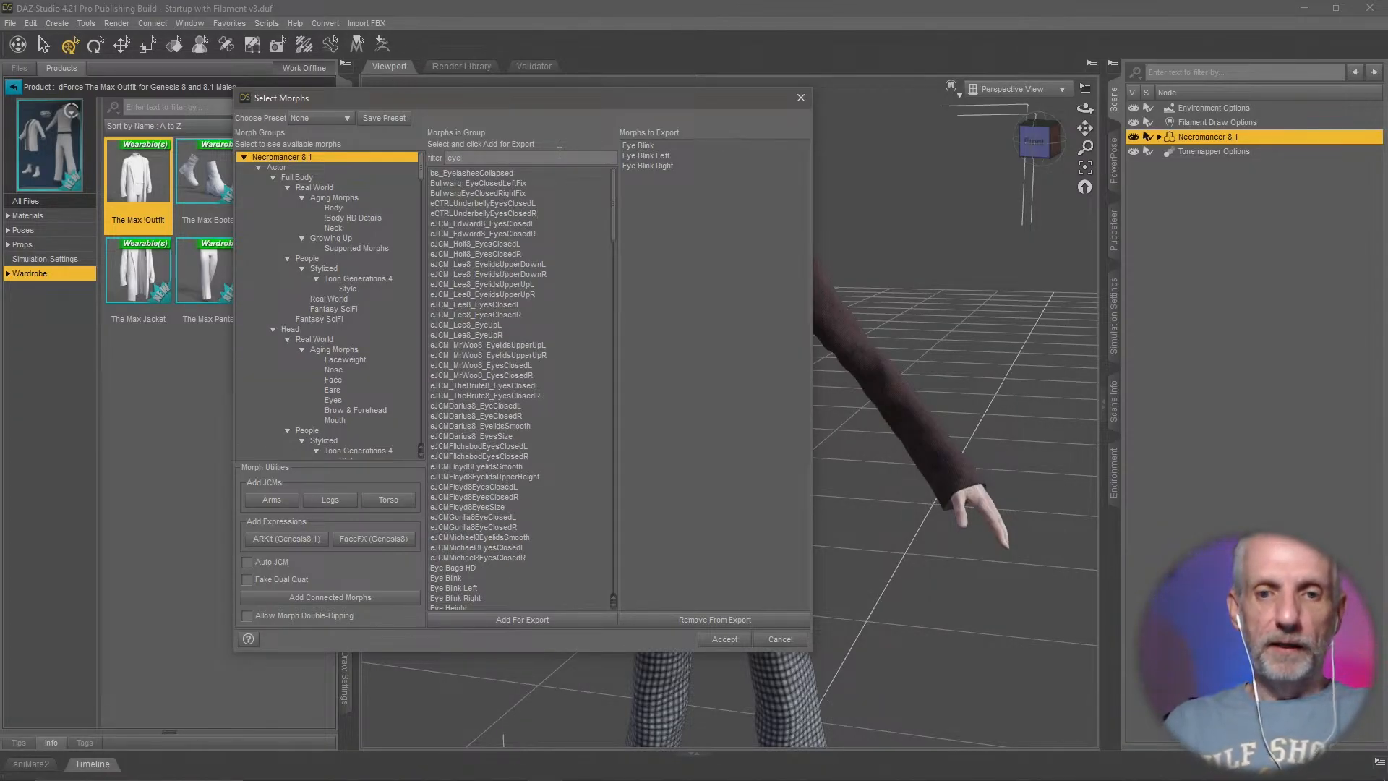
{"action": "key", "text": "BackSpace"}
{"action": "key", "text": "BackSpace"}
{"action": "key", "text": "BackSpace"}
{"action": "type", "text": "blink"}
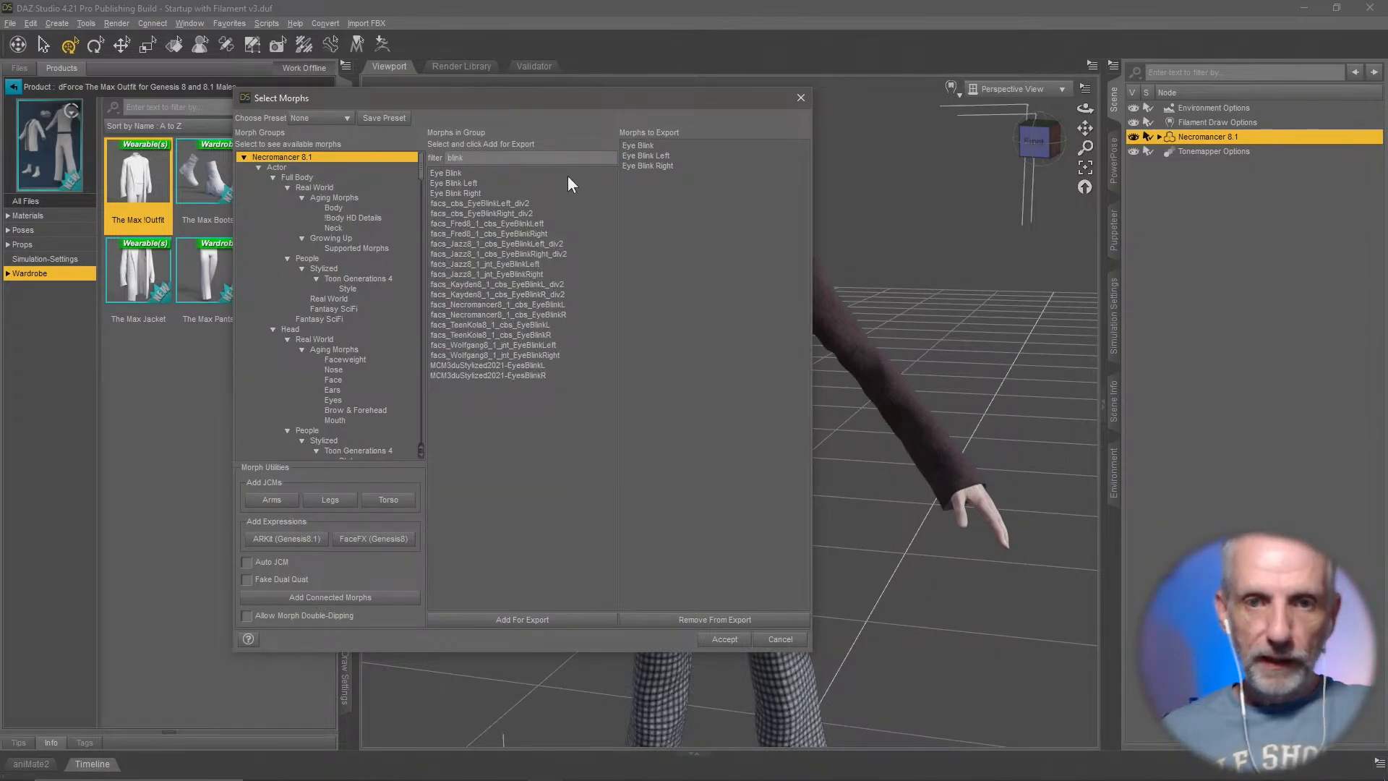
{"action": "left_click", "coordinate": [490, 173]}
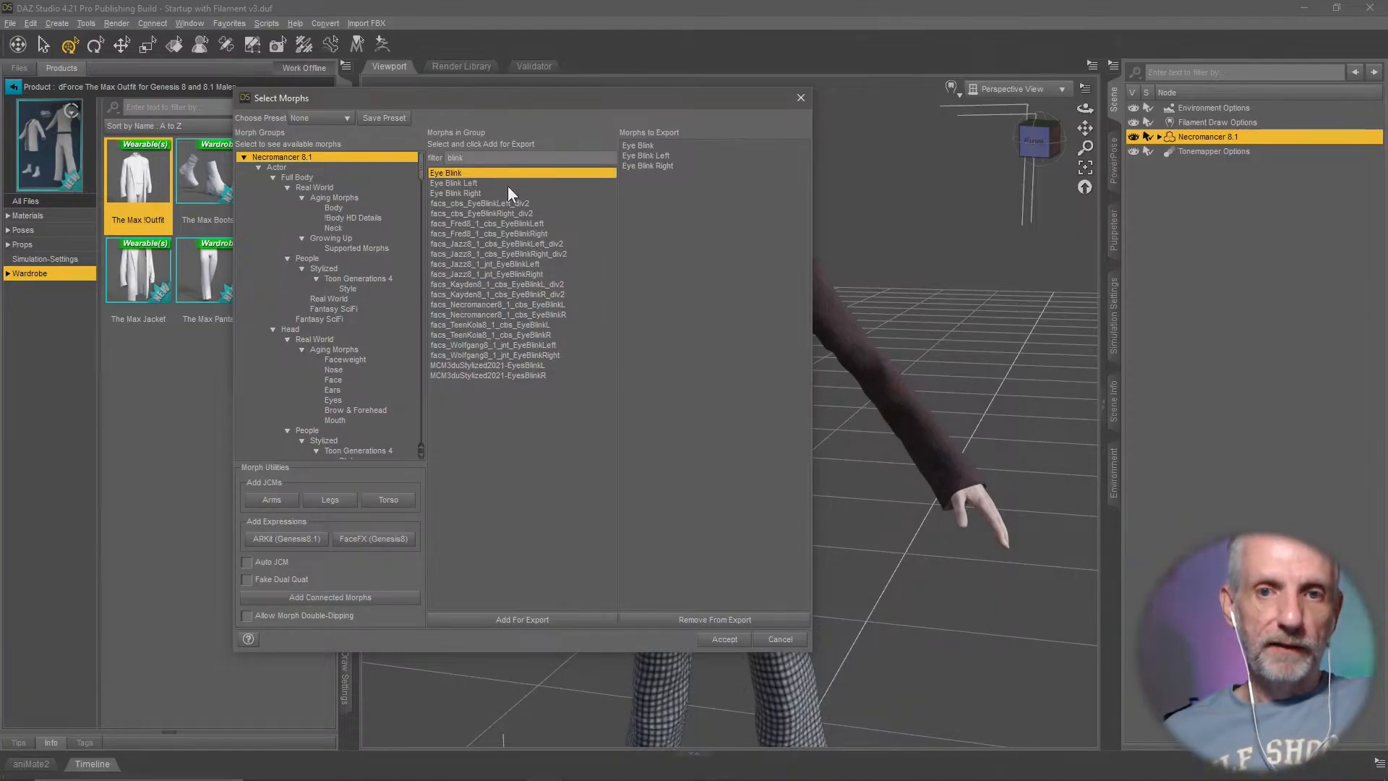
{"action": "left_click", "coordinate": [507, 185]}
{"action": "left_click", "coordinate": [510, 194]}
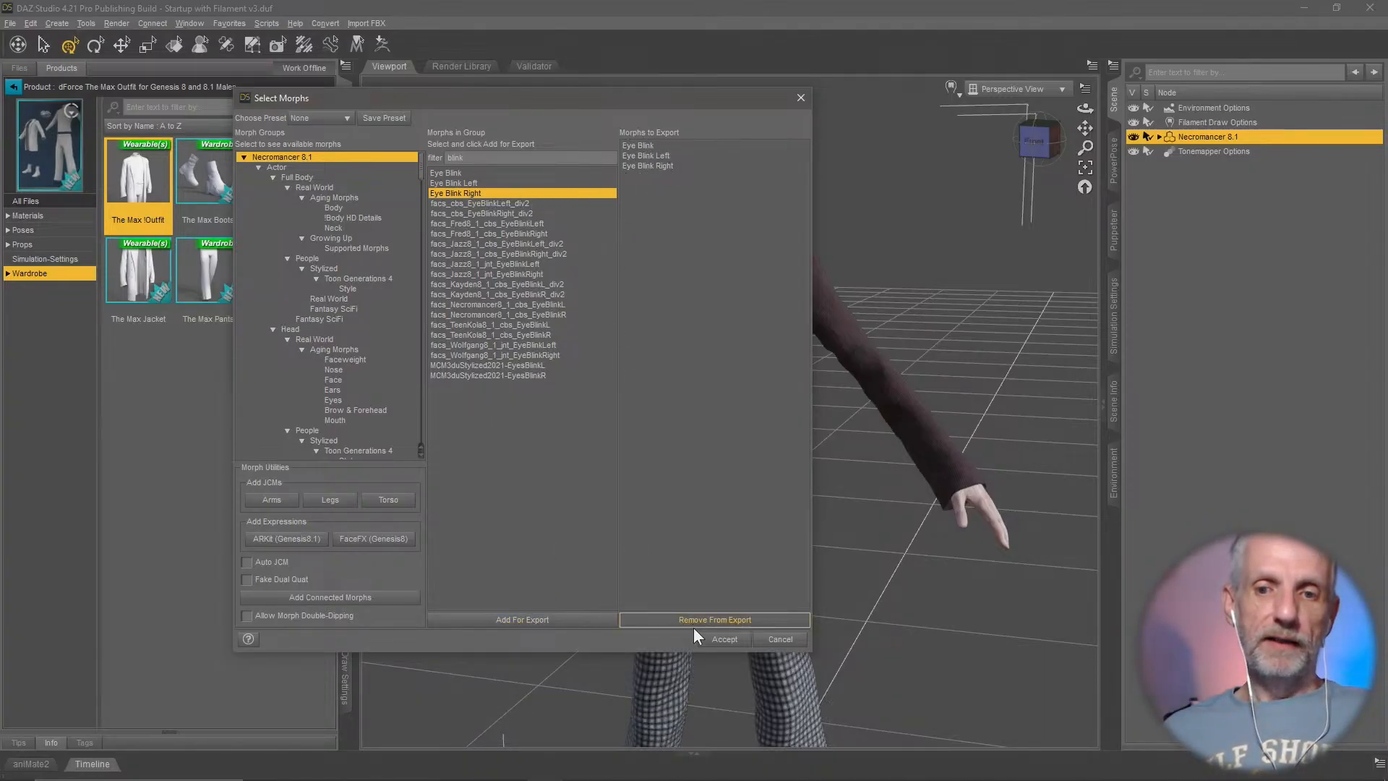
{"action": "left_click", "coordinate": [724, 639]}
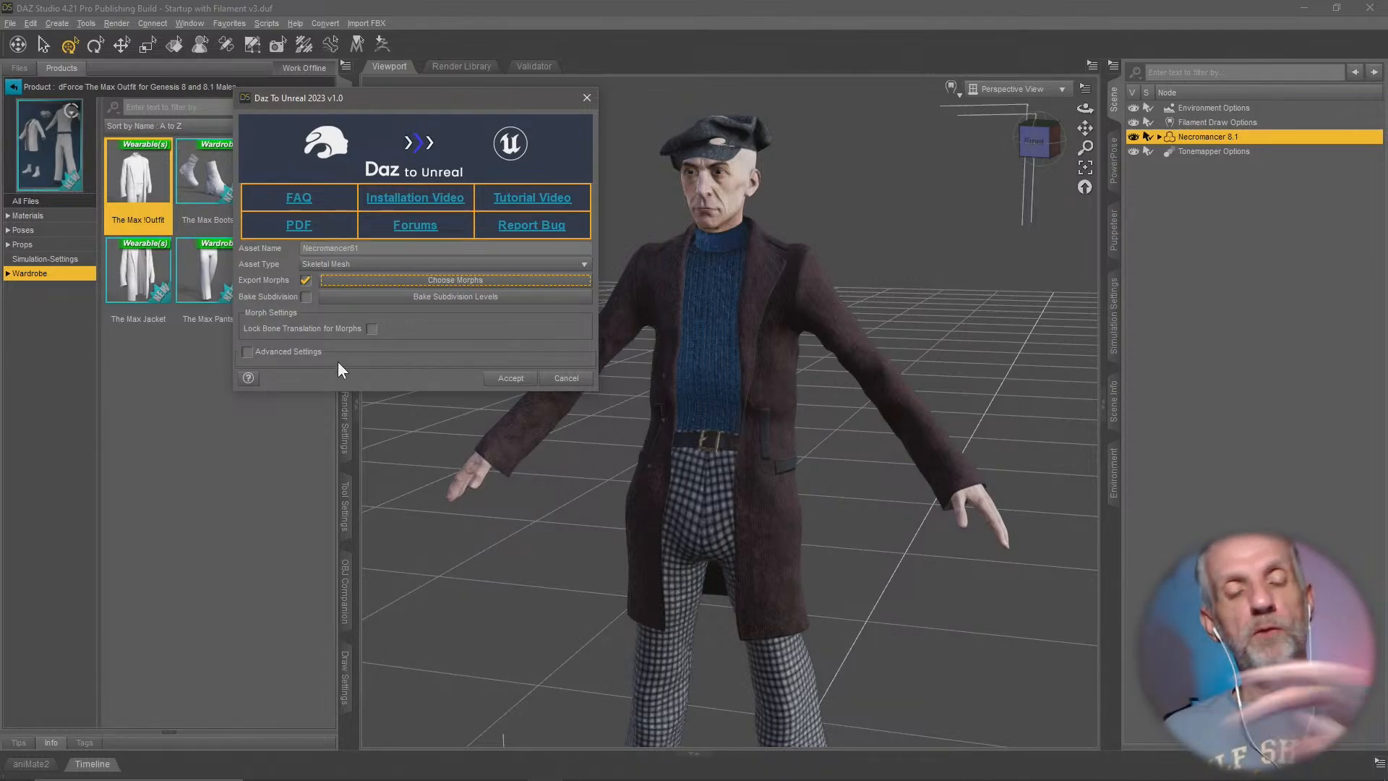
Step: Turn off morph export and run the Necromancer81 export to Unreal
{"action": "left_click", "coordinate": [305, 281]}
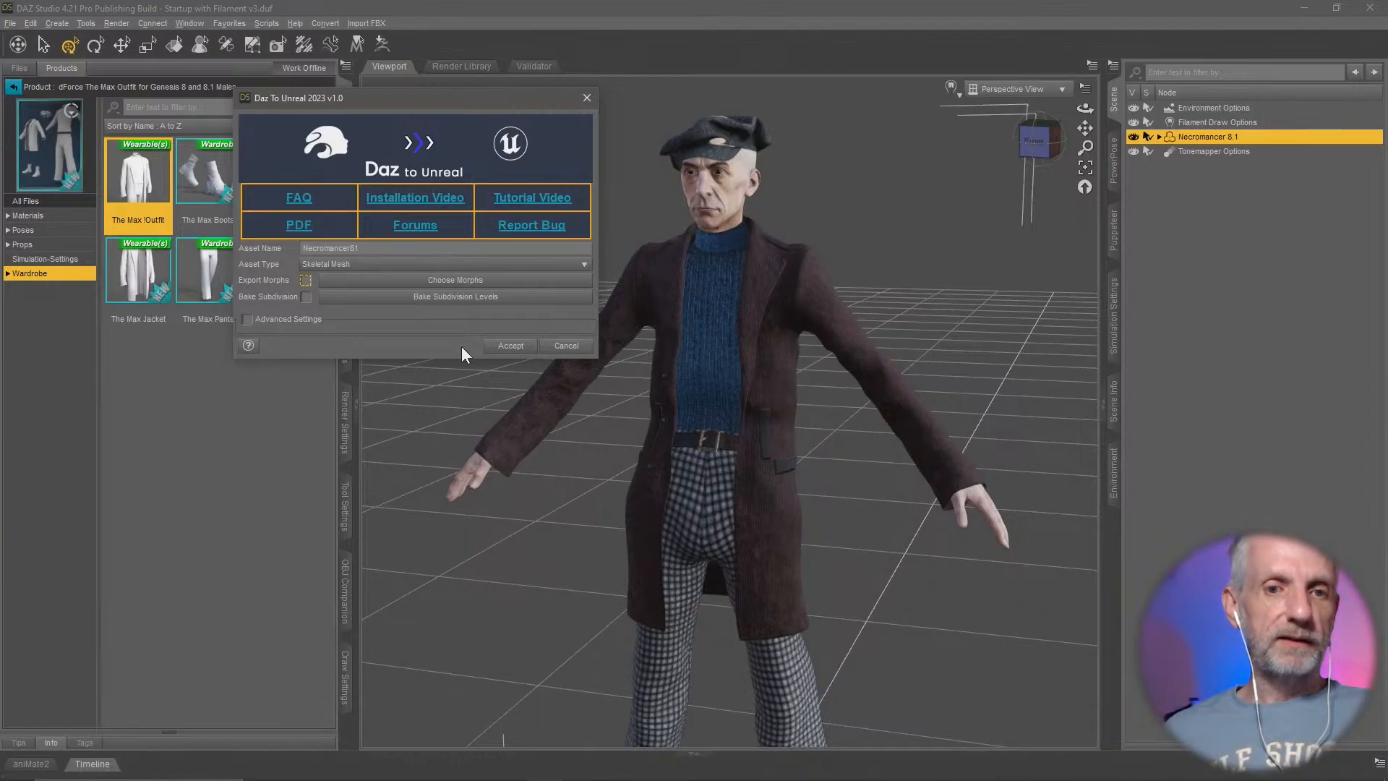
{"action": "left_click", "coordinate": [521, 346]}
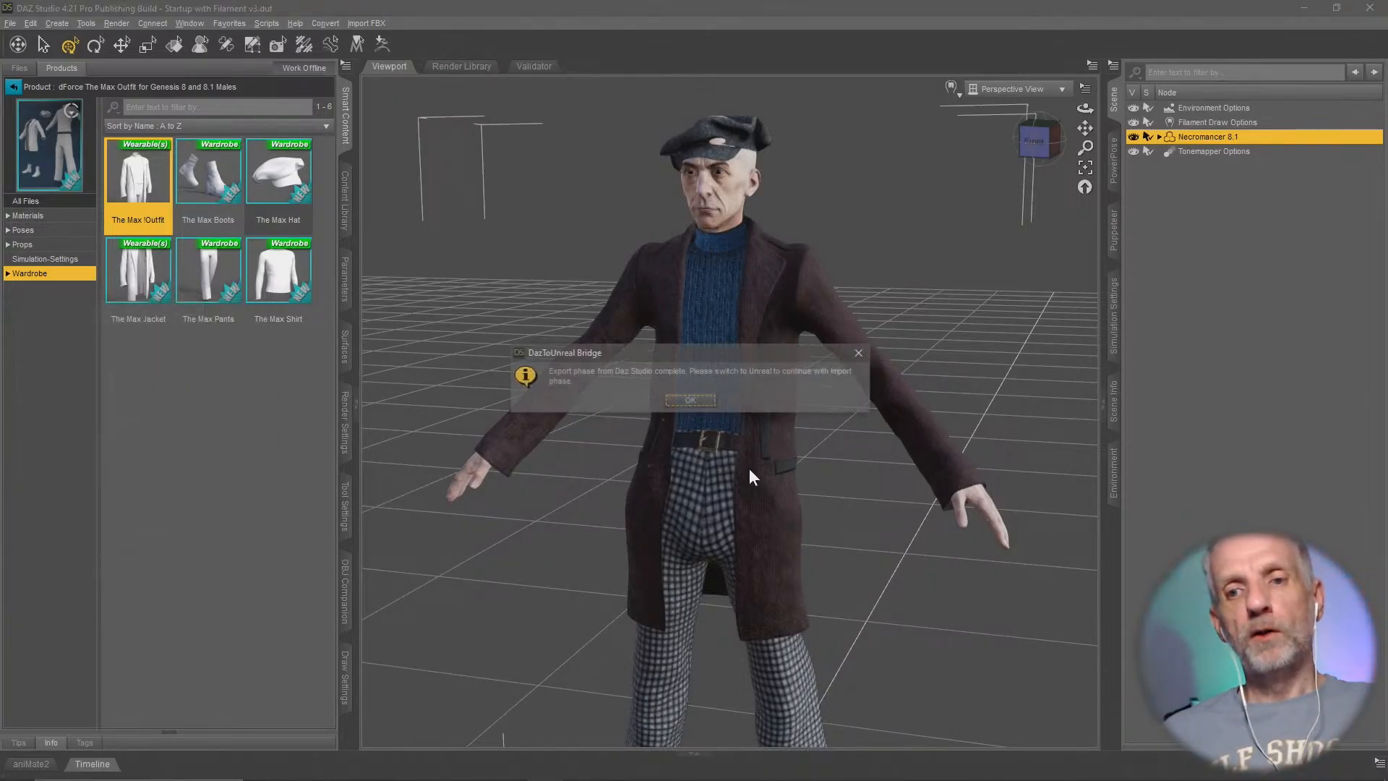
{"action": "left_click", "coordinate": [690, 401]}
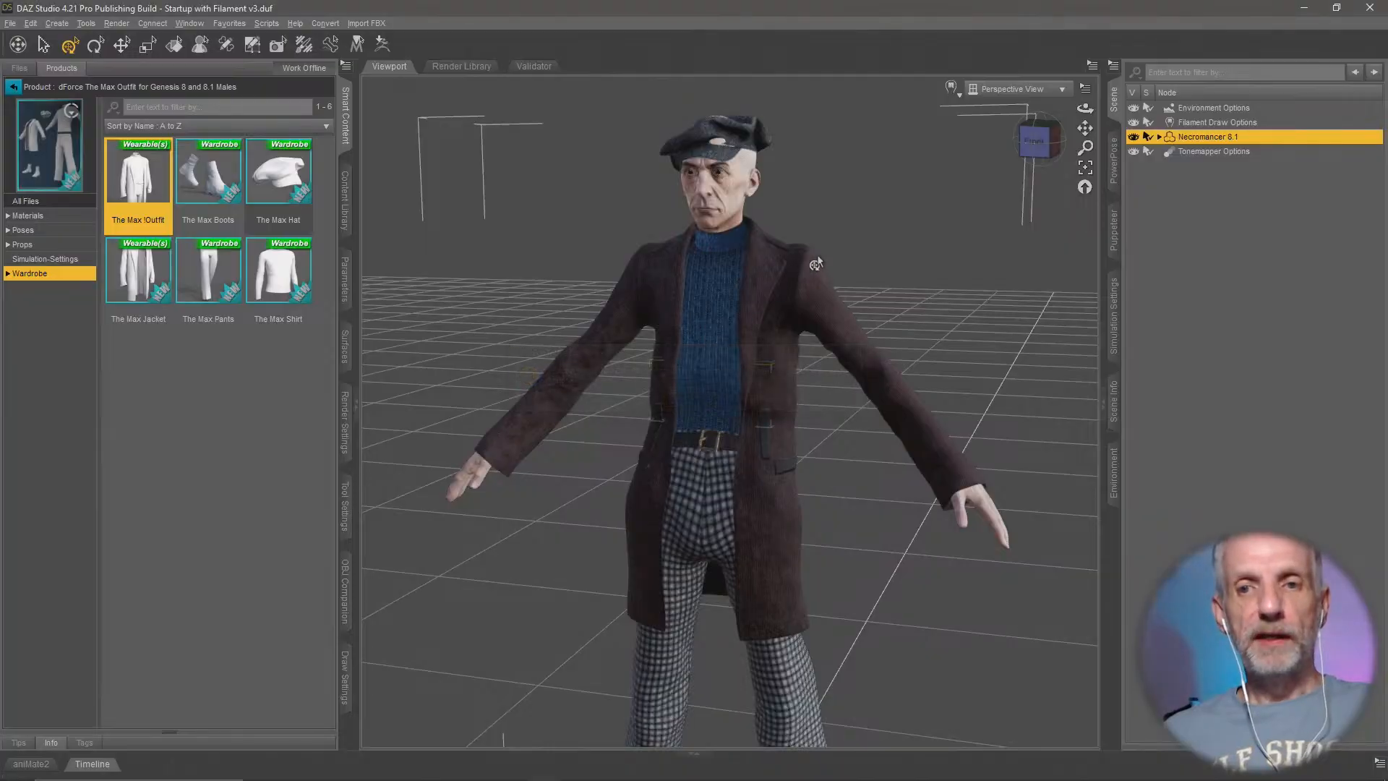
Step: Locate The Max Hat in Necromancer 8.1's bone hierarchy, collapse the hierarchy and reselect the figure
{"action": "left_click", "coordinate": [1160, 138]}
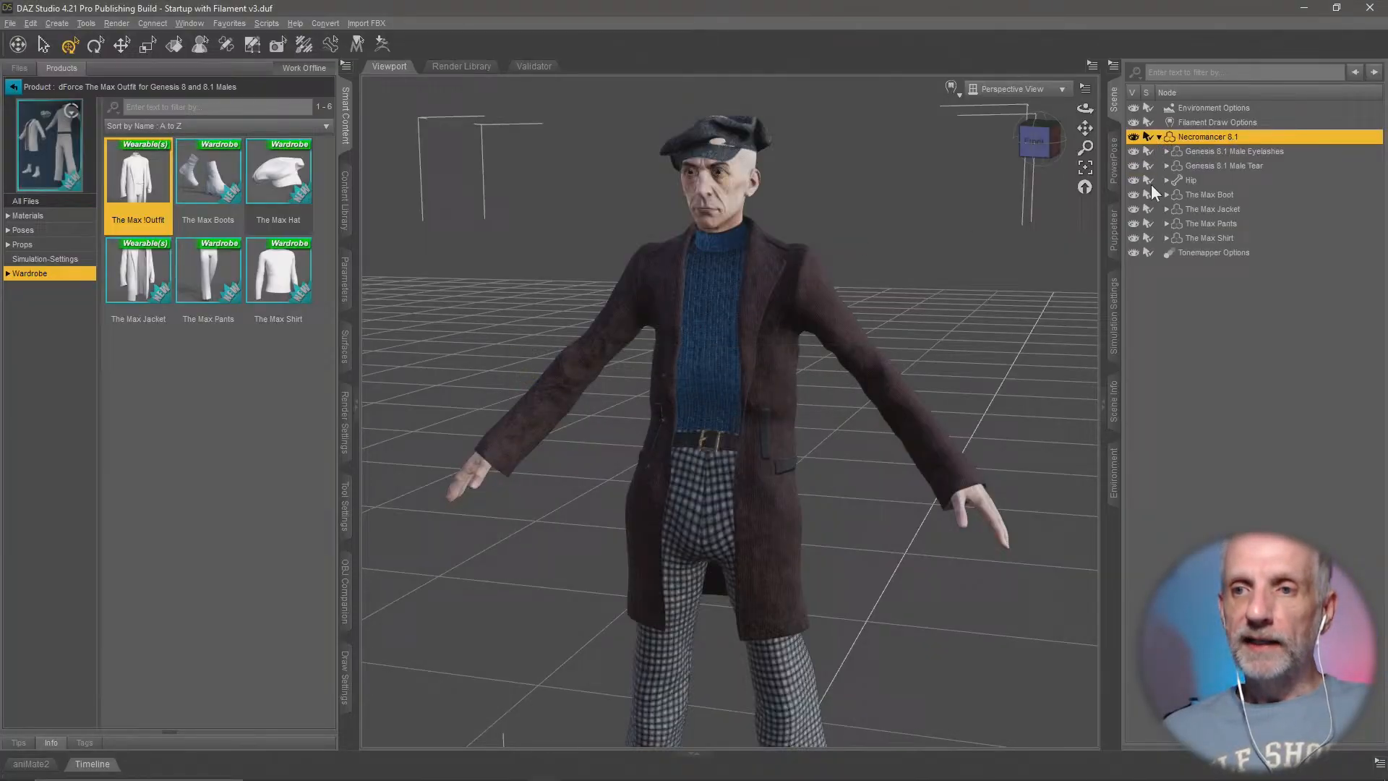
{"action": "left_click", "coordinate": [782, 321]}
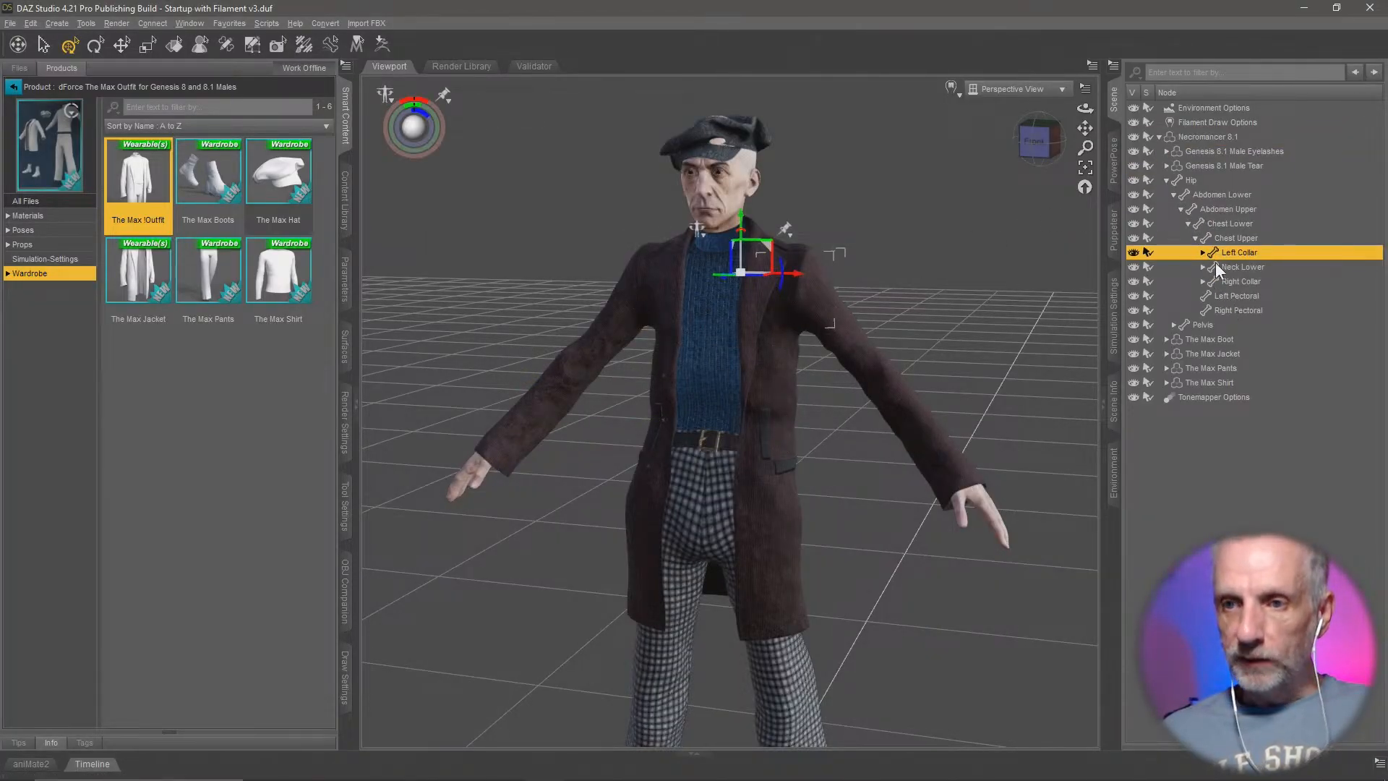
{"action": "left_click", "coordinate": [713, 144]}
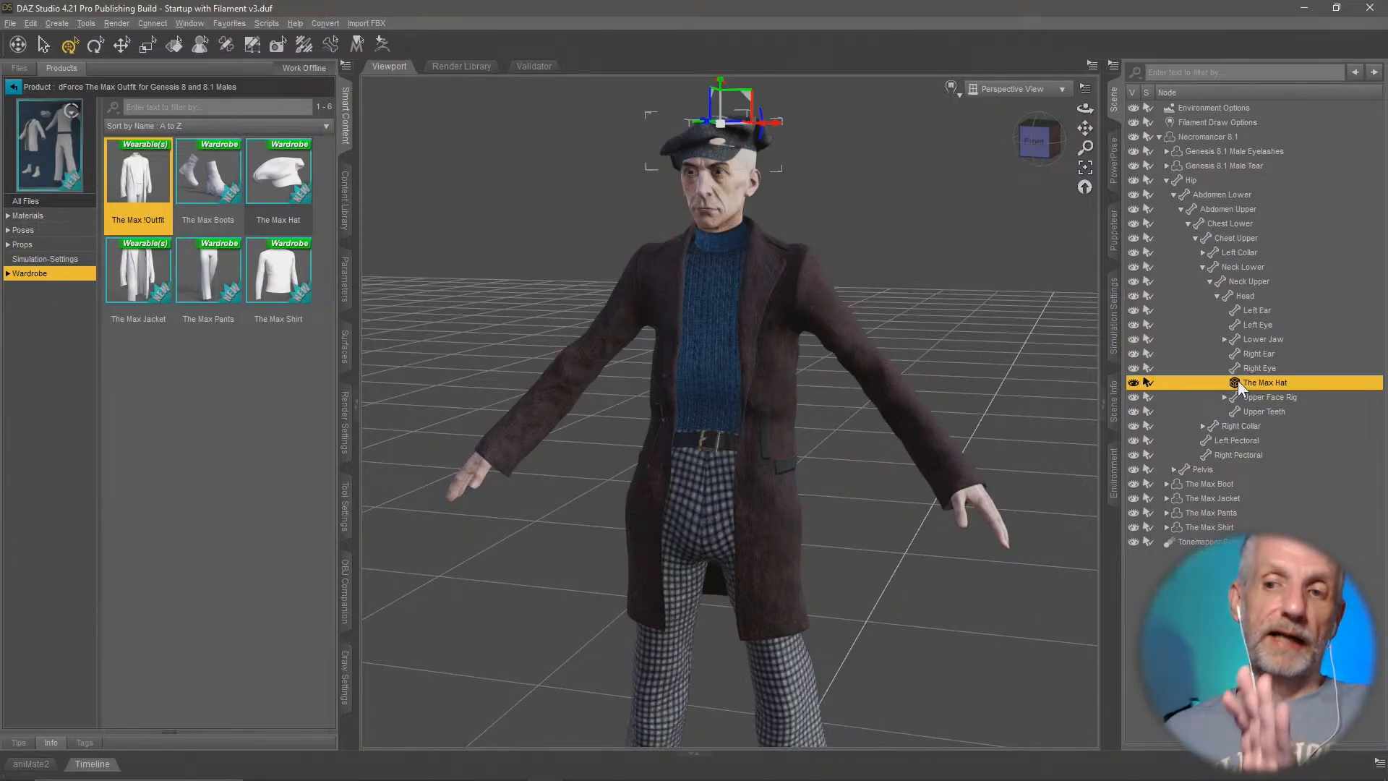
{"action": "left_click", "coordinate": [1167, 180]}
{"action": "left_click", "coordinate": [1202, 137]}
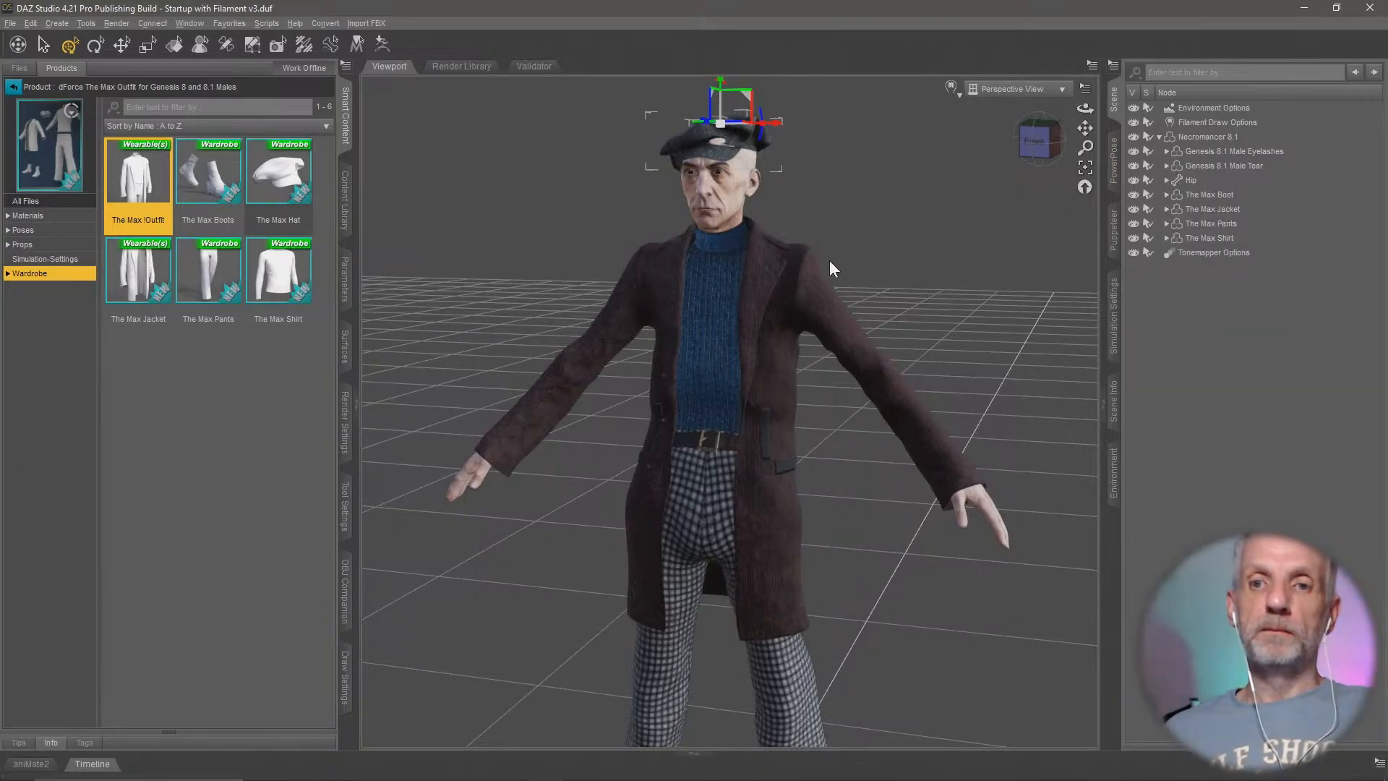
Step: Switch to Unreal Engine, close the message log and place the Necromancer81 skeletal mesh in the level beside Nate9
{"action": "key", "text": "alt+Tab"}
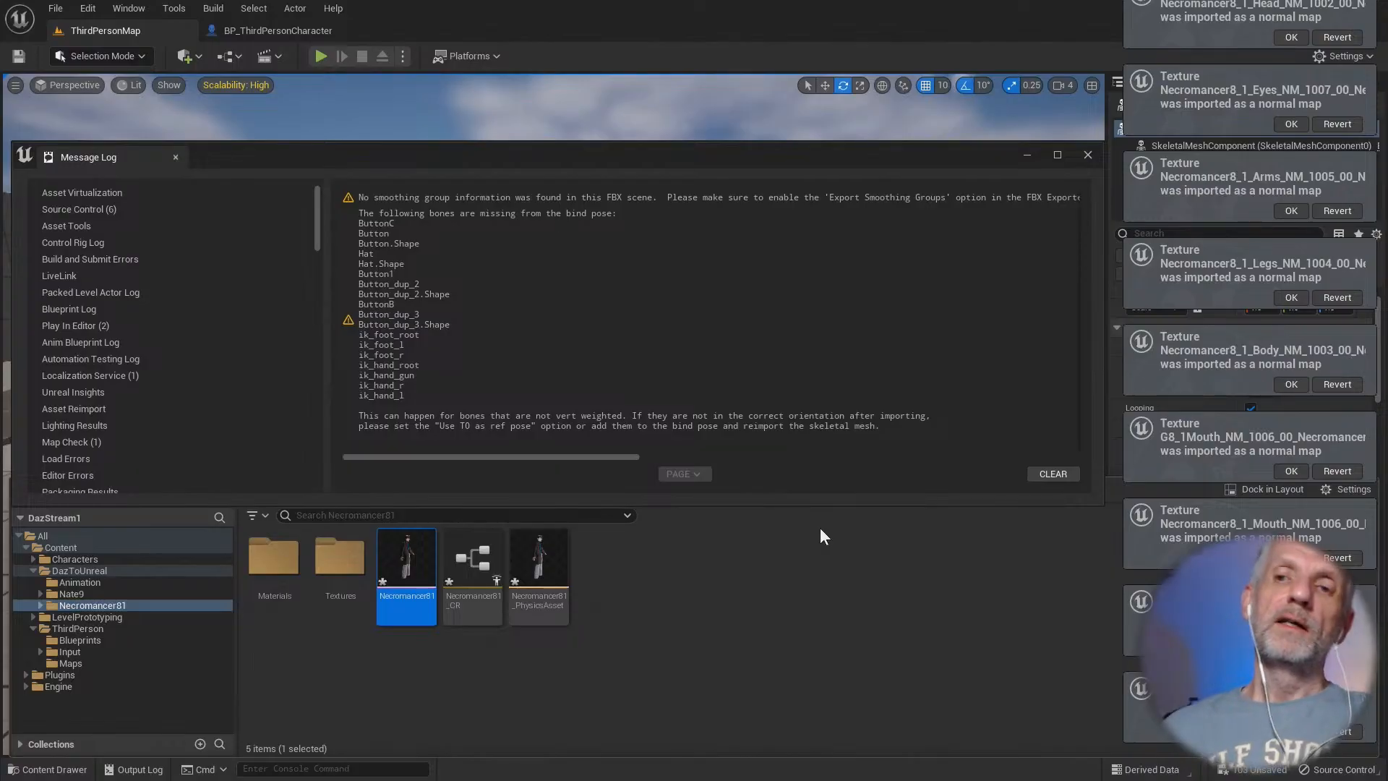
{"action": "left_click", "coordinate": [1088, 155]}
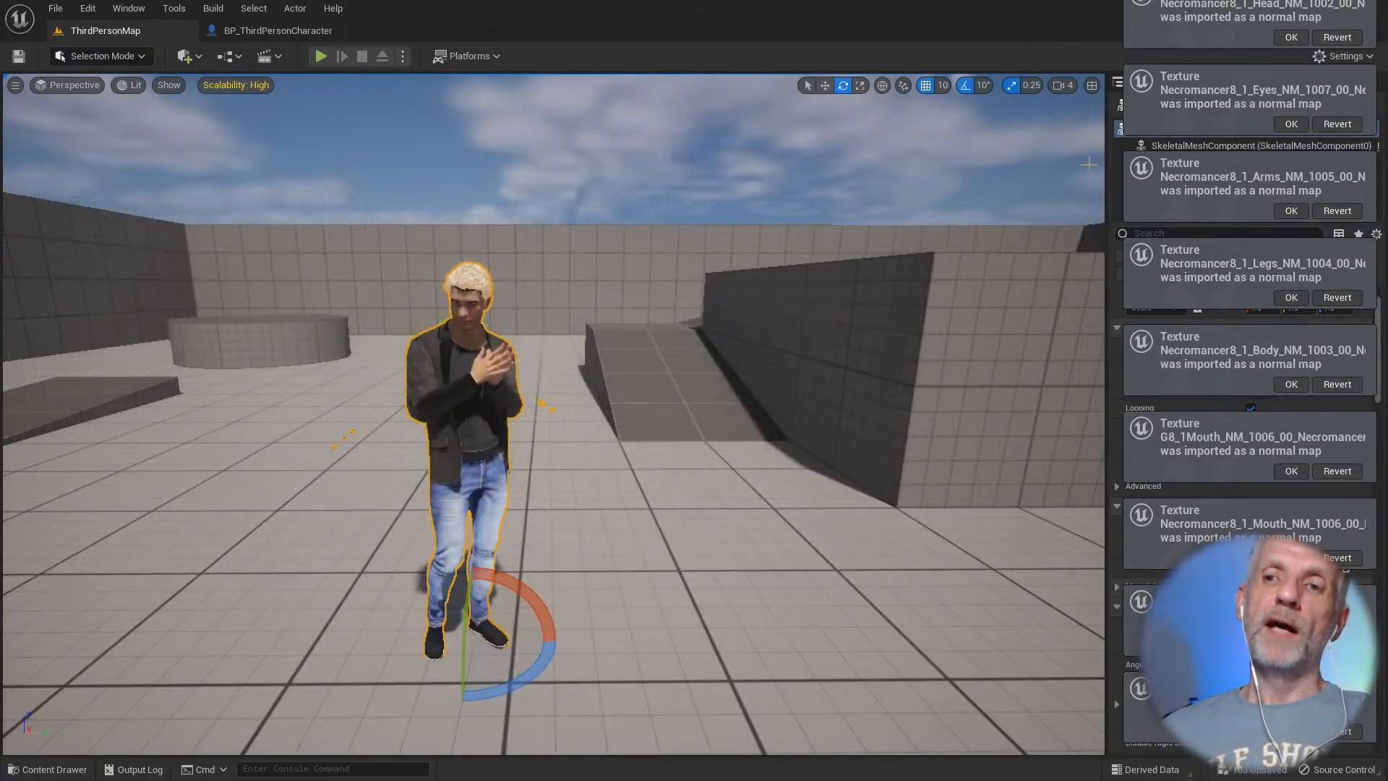
{"action": "left_click_drag", "start_coordinate": [706, 425], "coordinate": [579, 425], "text": "alt"}
{"action": "right_click_drag", "start_coordinate": [578, 425], "coordinate": [614, 445]}
{"action": "right_click_drag", "start_coordinate": [709, 431], "coordinate": [763, 420]}
{"action": "key", "text": "ctrl+space"}
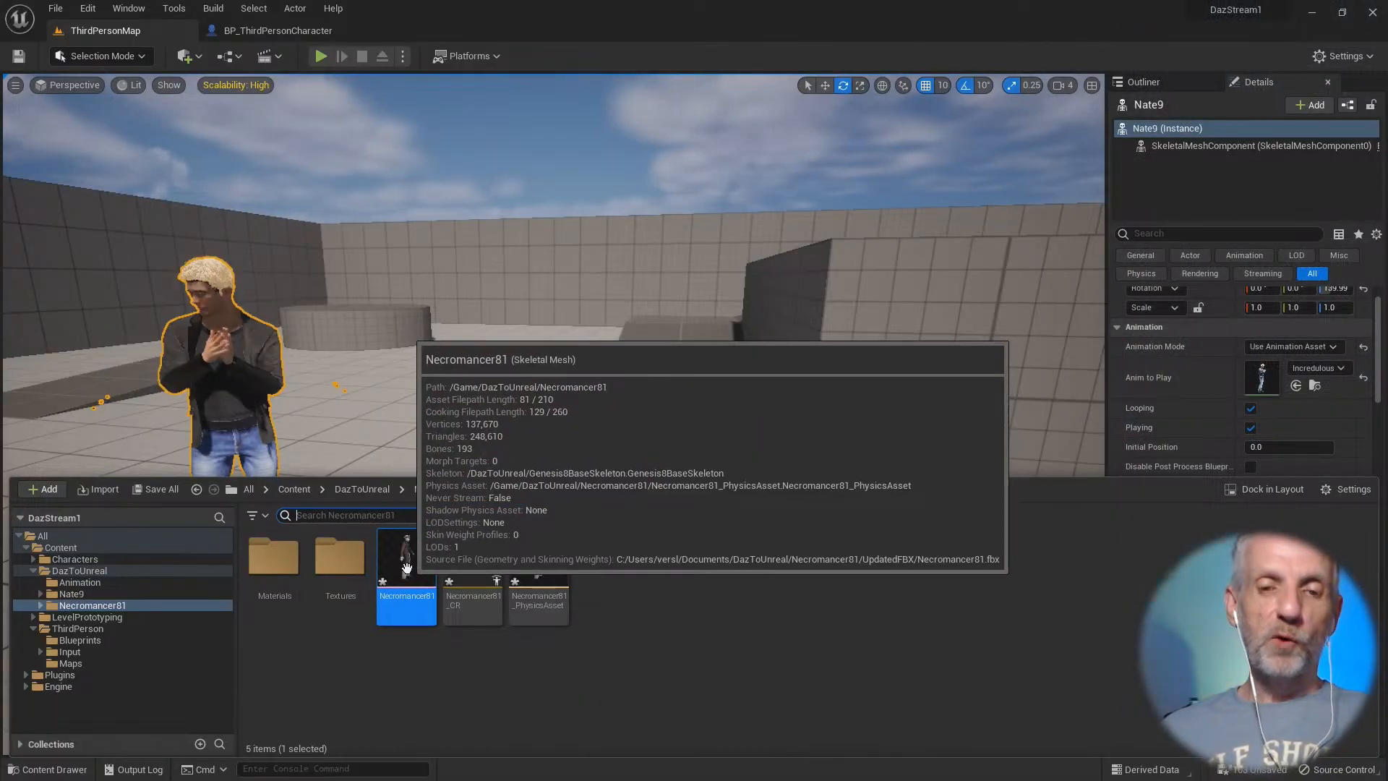
{"action": "left_click_drag", "start_coordinate": [407, 560], "coordinate": [571, 636]}
{"action": "left_click_drag", "start_coordinate": [628, 674], "coordinate": [538, 697]}
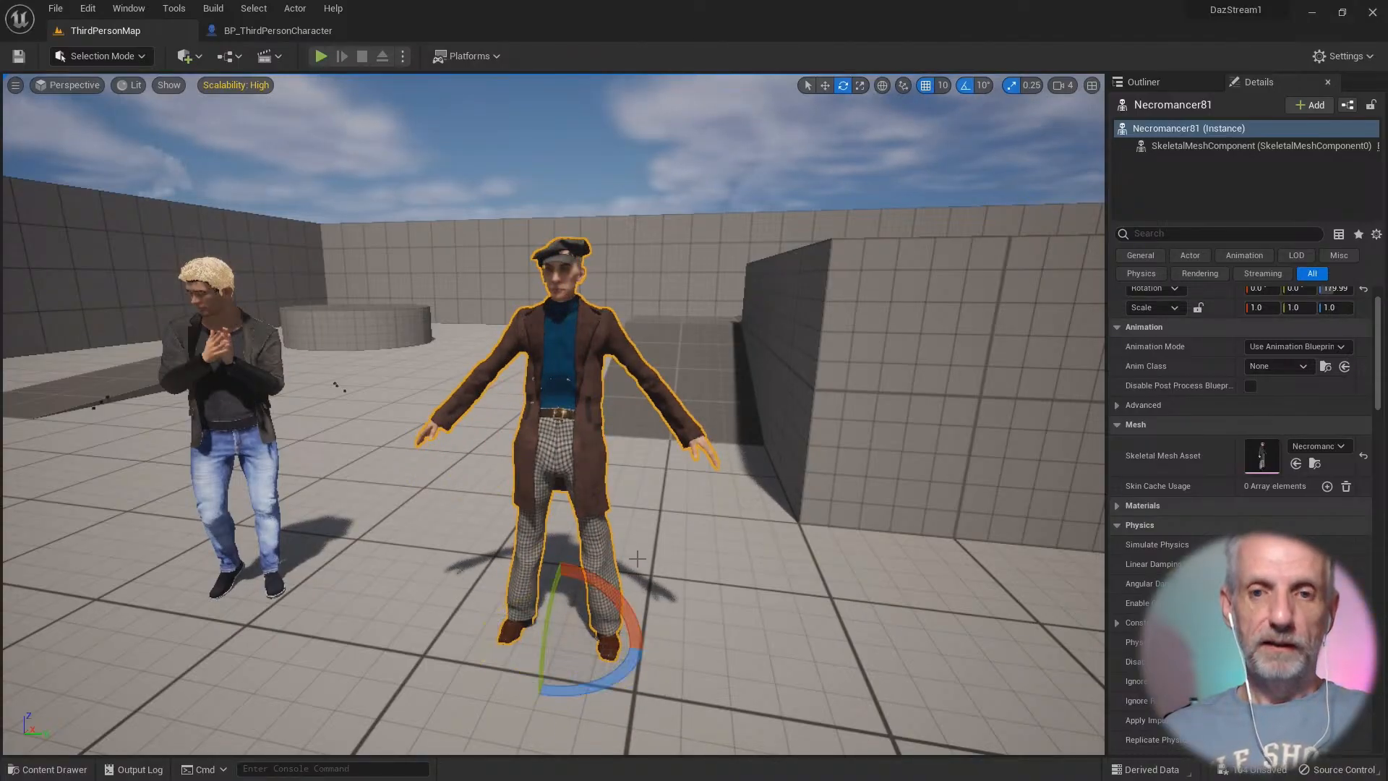
Step: Examine Necromancer81's head and hat up close in the level
{"action": "key", "text": "w"}
{"action": "right_click_drag", "start_coordinate": [549, 636], "coordinate": [398, 541]}
{"action": "key", "text": "e"}
{"action": "key", "text": "w"}
{"action": "key", "text": "d"}
{"action": "key", "text": "s"}
{"action": "key", "text": "w"}
{"action": "key", "text": "s"}
{"action": "left_click", "coordinate": [394, 548]}
{"action": "left_click", "coordinate": [329, 419]}
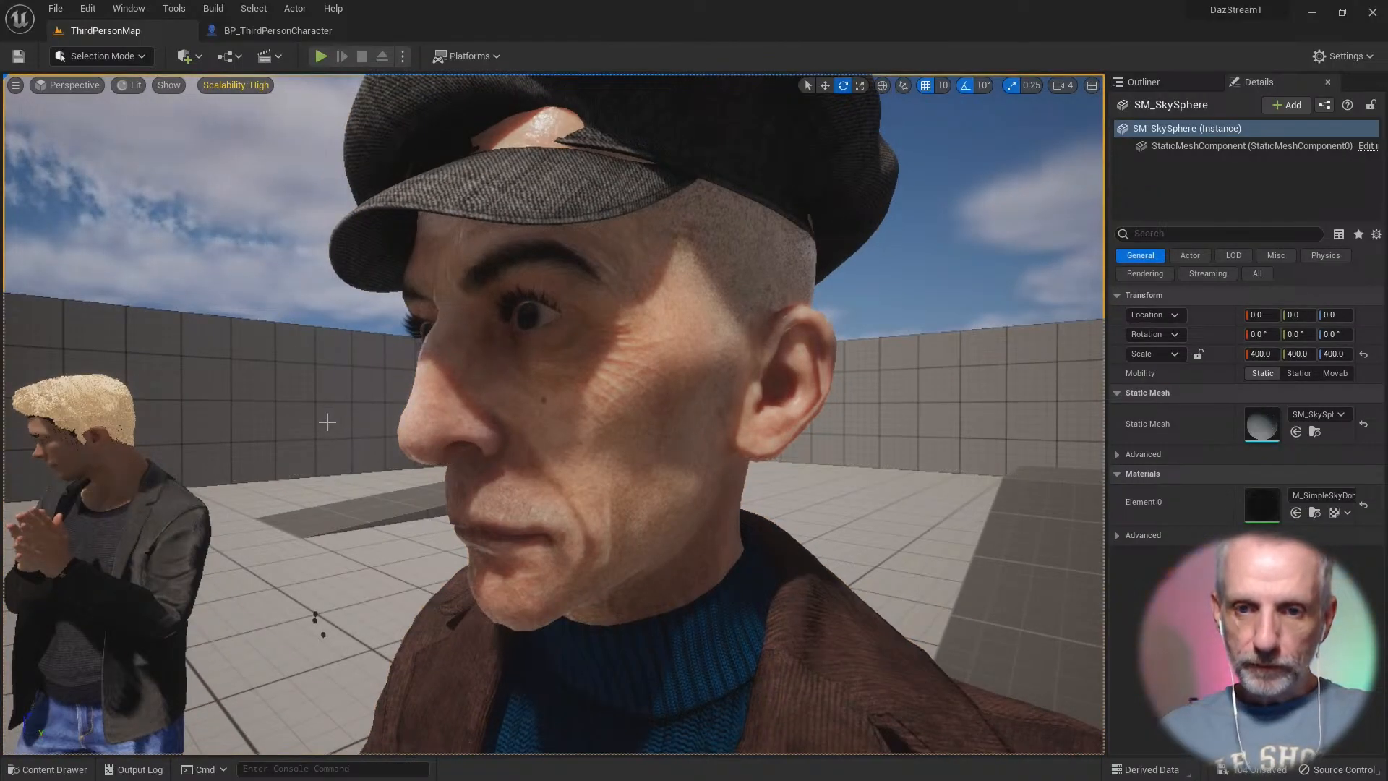
{"action": "right_click_drag", "start_coordinate": [327, 423], "coordinate": [306, 428]}
{"action": "key", "text": "d"}
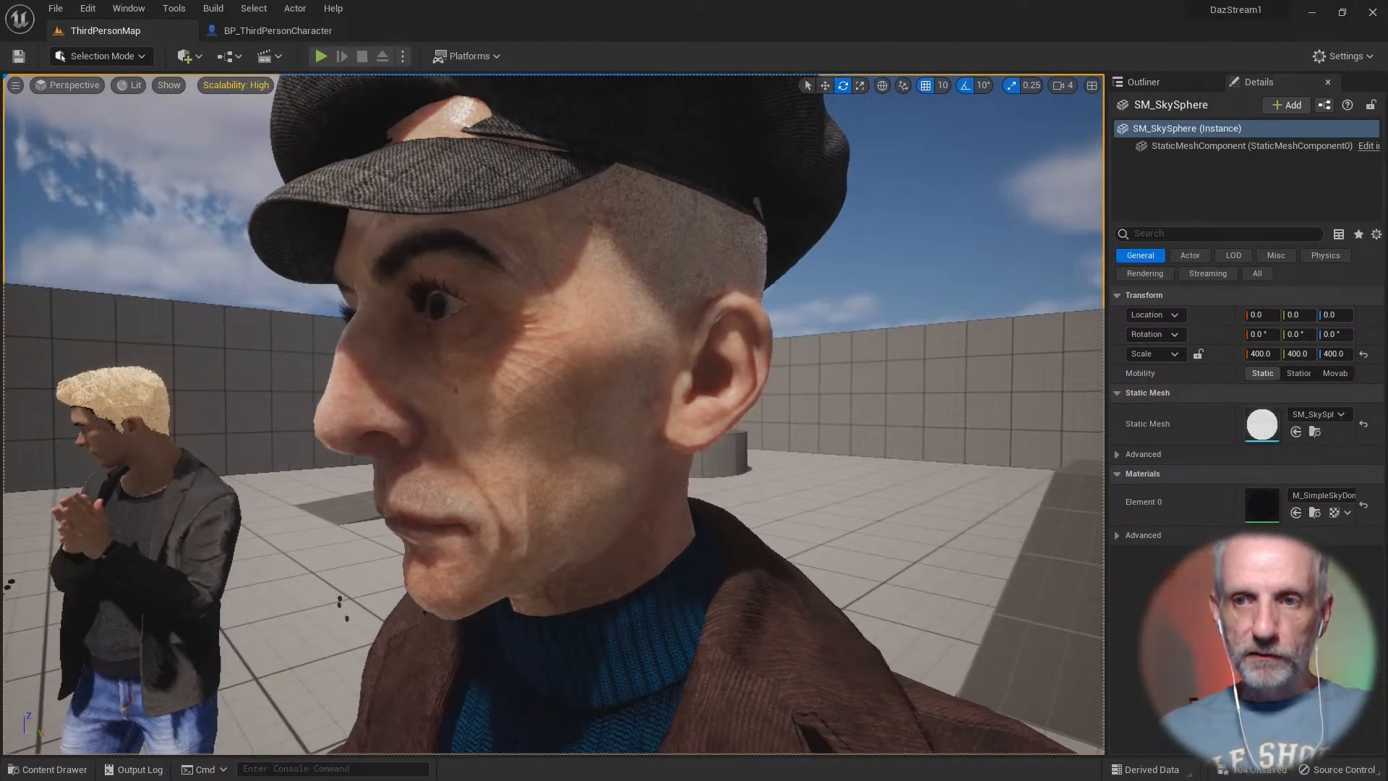
Step: Set the viewport's overall scalability quality to Epic
{"action": "left_click", "coordinate": [245, 85]}
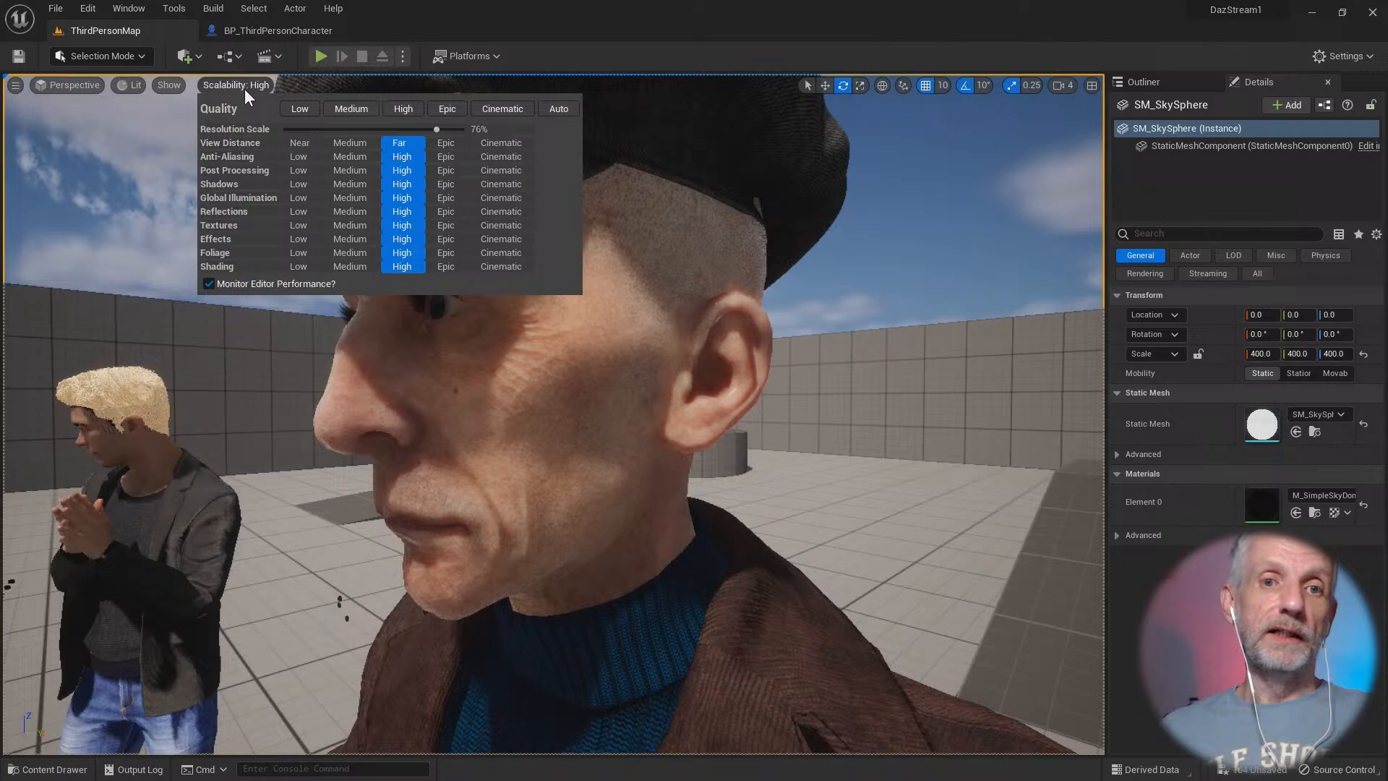
{"action": "left_click", "coordinate": [449, 109]}
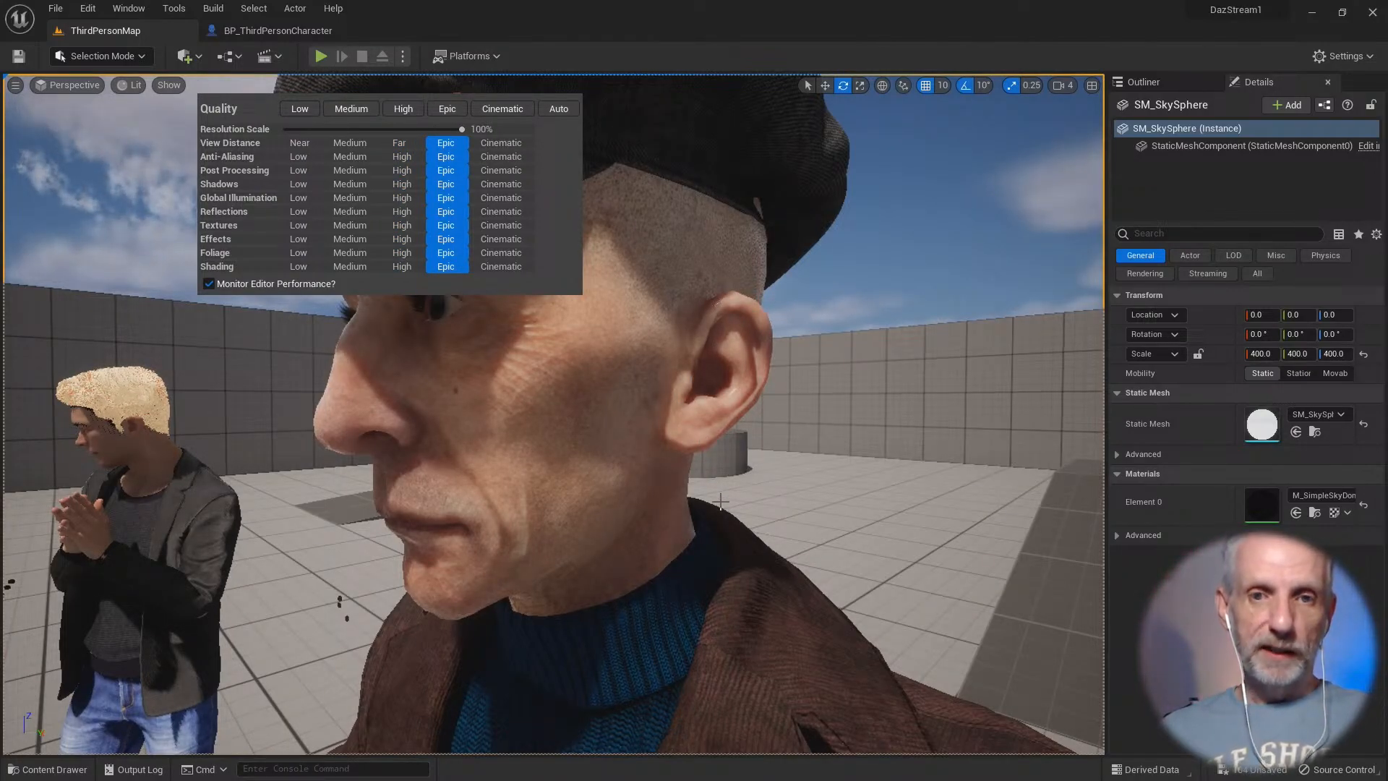
{"action": "left_click", "coordinate": [806, 452]}
Step: Inspect Necromancer81's skin detail, face and outfit at the higher quality, ending on the full figure beside Nate9
{"action": "right_click_drag", "start_coordinate": [804, 465], "coordinate": [780, 453]}
{"action": "key", "text": "w"}
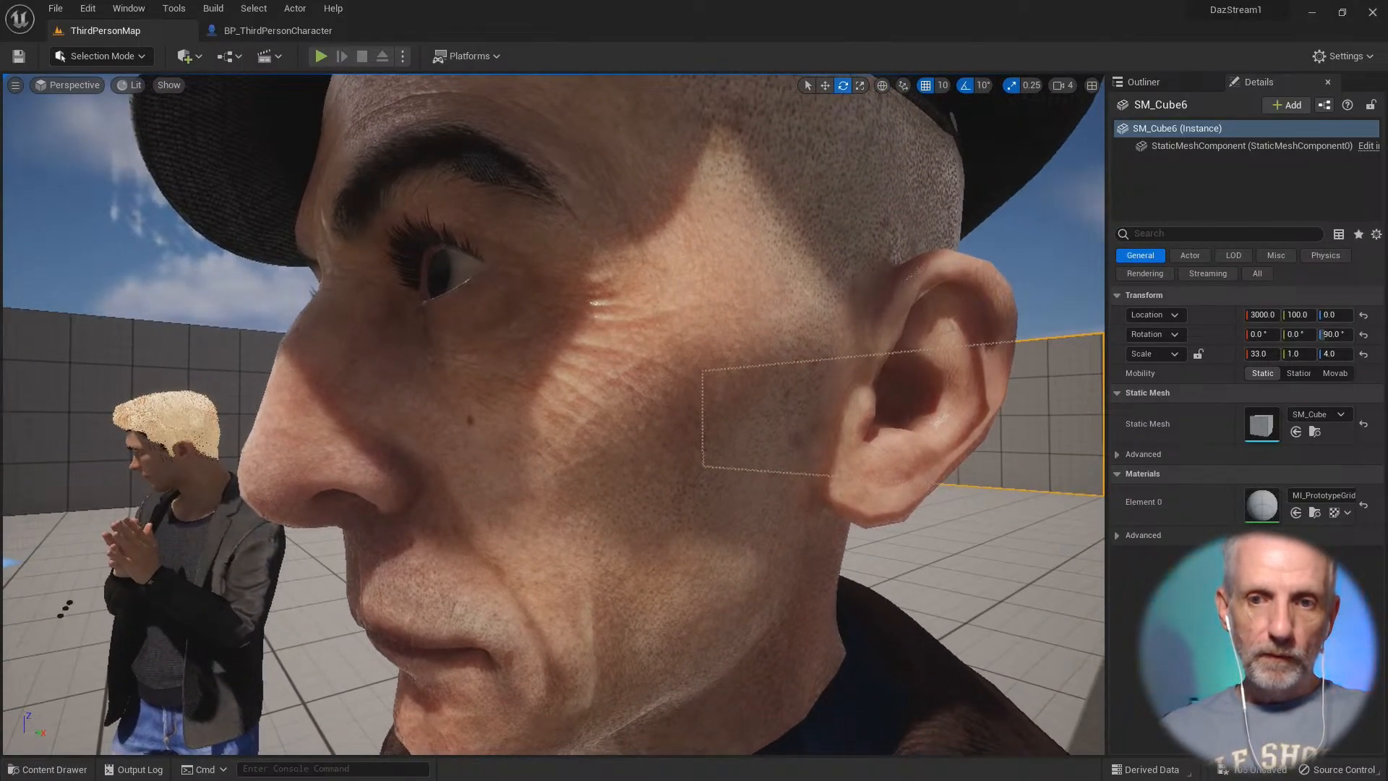
{"action": "left_click", "coordinate": [988, 536]}
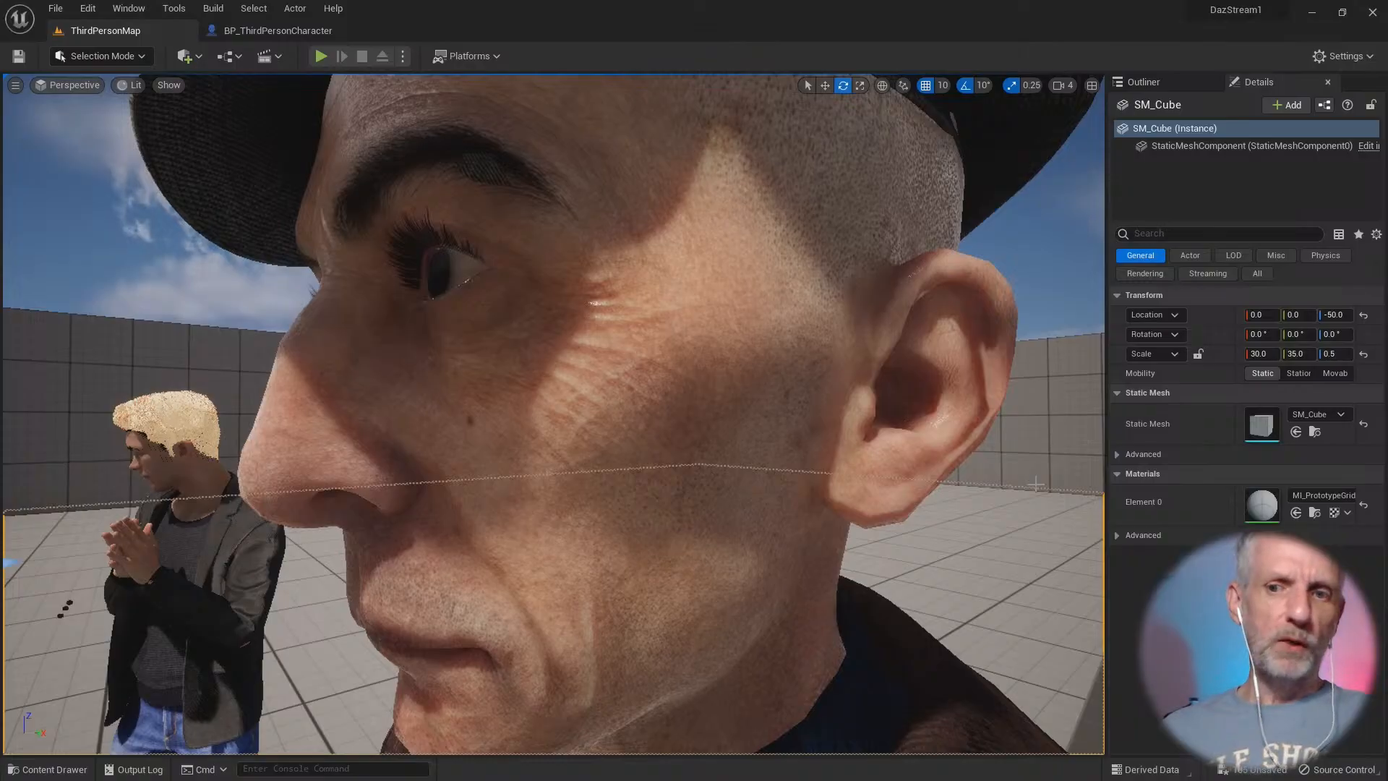
{"action": "key", "text": "s"}
{"action": "right_click_drag", "start_coordinate": [1036, 484], "coordinate": [1041, 375]}
{"action": "key", "text": "a"}
{"action": "key", "text": "s"}
{"action": "key", "text": "w"}
{"action": "key", "text": "s"}
{"action": "key", "text": "w"}
{"action": "key", "text": "e"}
{"action": "key", "text": "w"}
{"action": "key", "text": "q"}
{"action": "key", "text": "e"}
{"action": "key", "text": "w"}
{"action": "key", "text": "d"}
{"action": "key", "text": "a"}
{"action": "key", "text": "s"}
{"action": "right_click_drag", "start_coordinate": [1006, 295], "coordinate": [987, 317]}
{"action": "key", "text": "d"}
{"action": "key", "text": "s"}
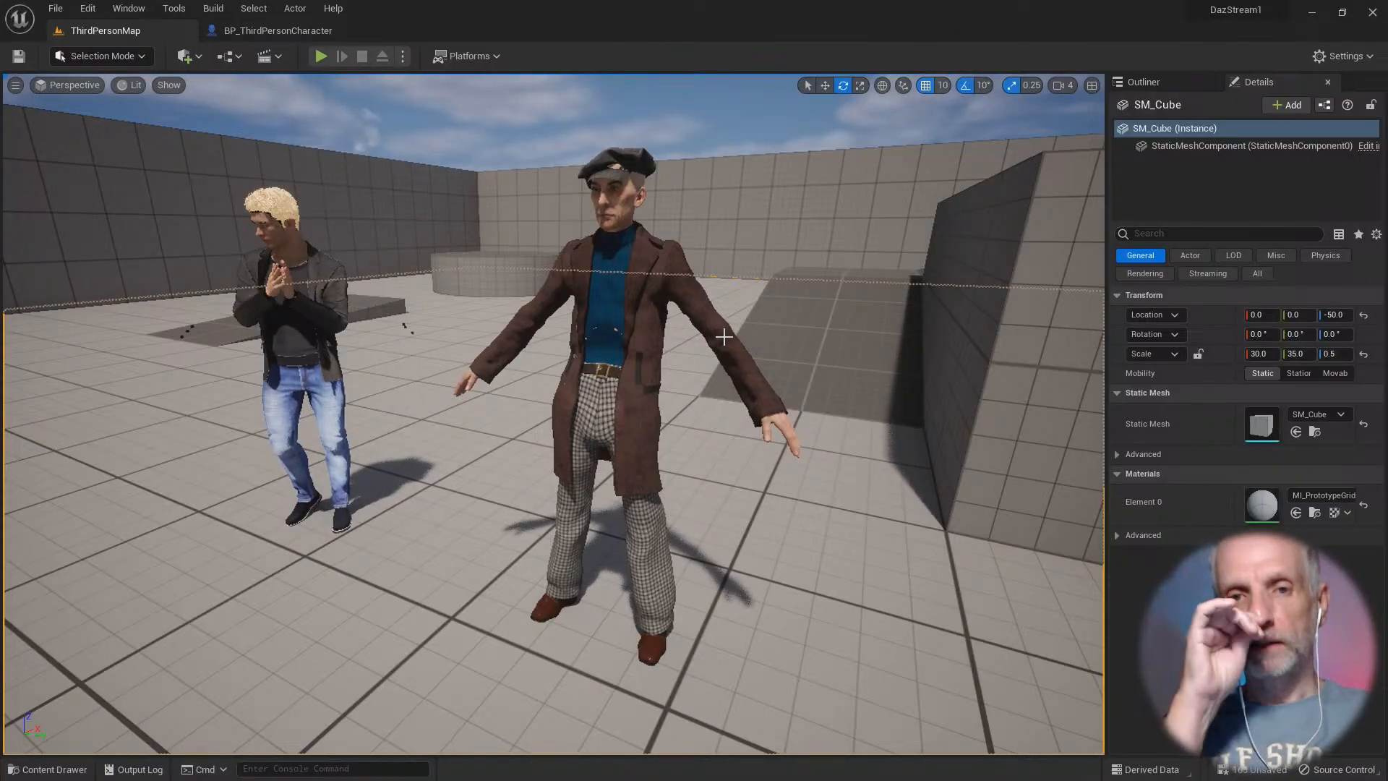
Step: Switch back to DAZ Studio and return from The Max Outfit to the Wardrobe product list
{"action": "key", "text": "alt+Tab"}
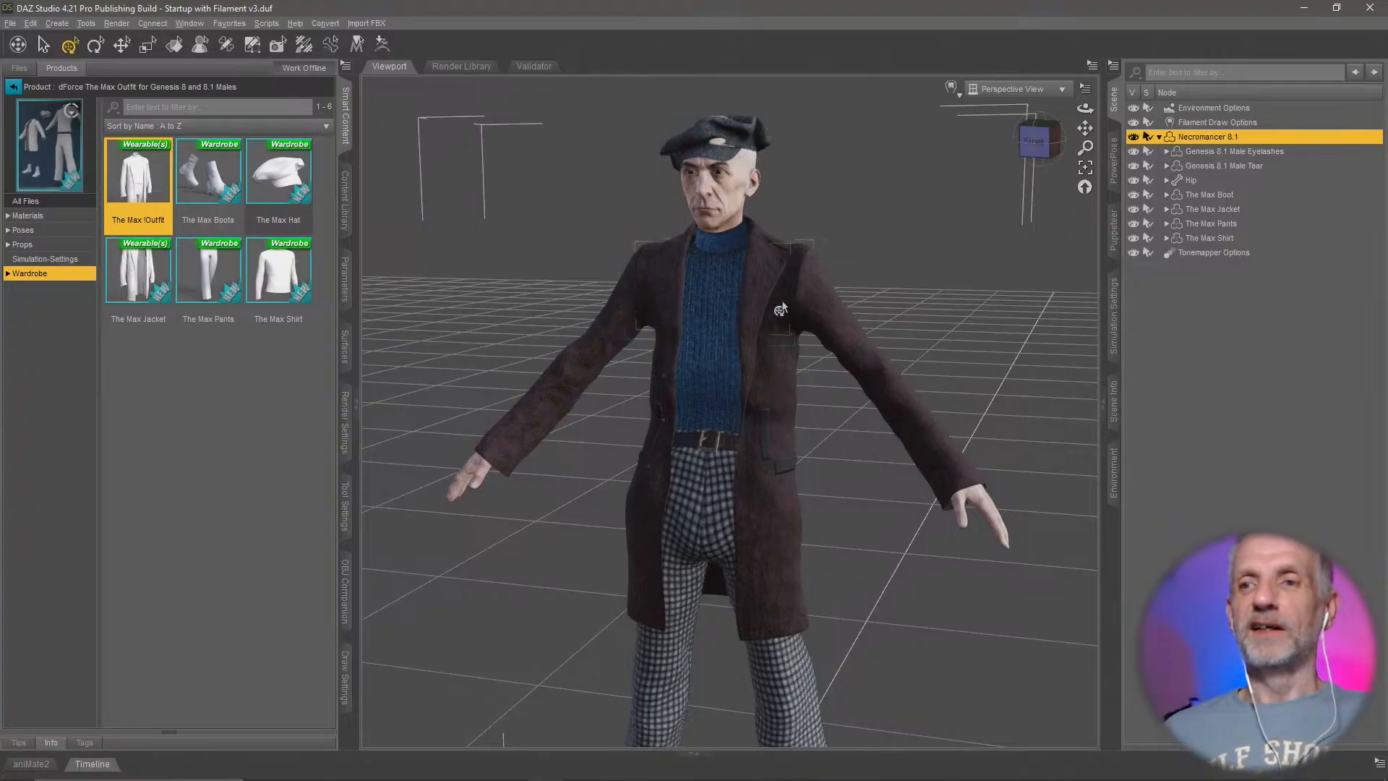
{"action": "left_click", "coordinate": [14, 87]}
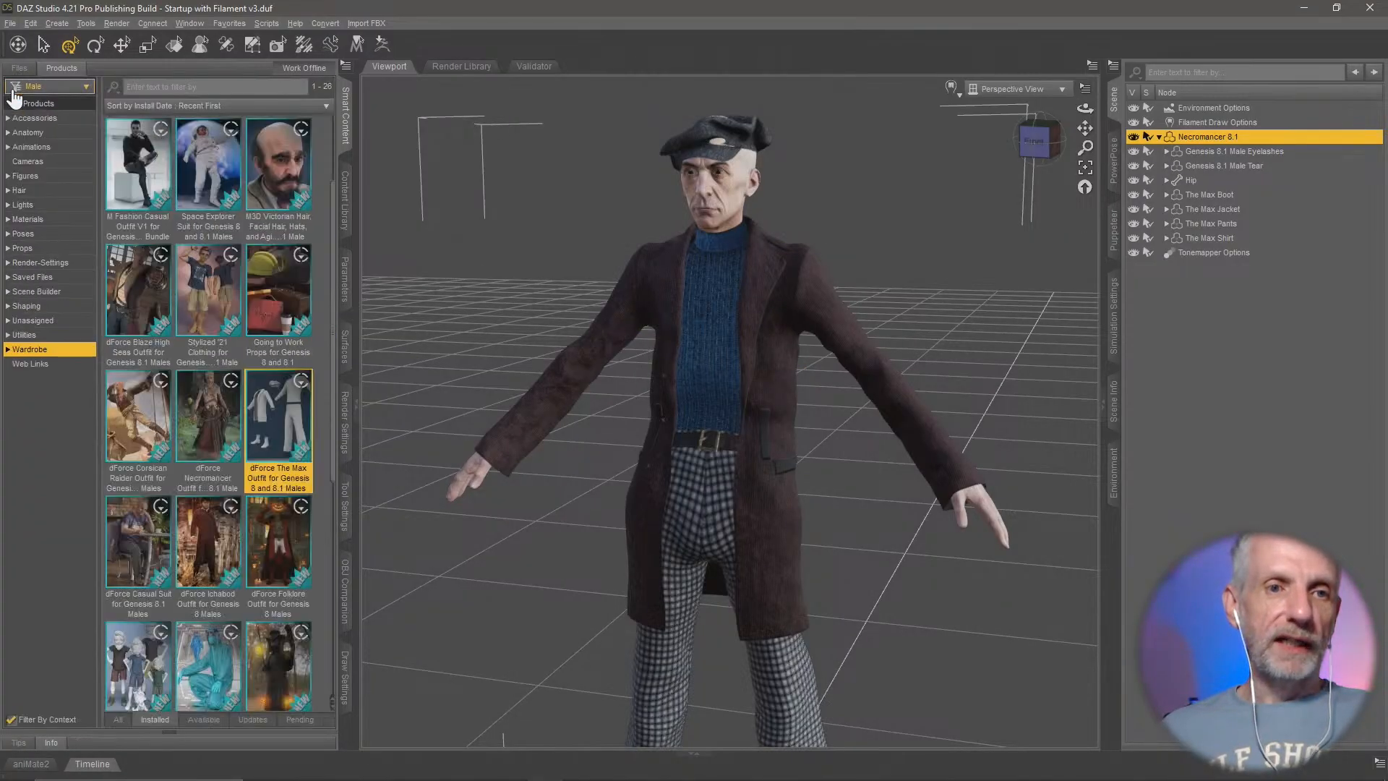
Step: Apply the Z UNC 03 Jazz 8.1 Mirror pose from Z Undercover Poses and Expressions for Jazz 8.1 to Necromancer 8.1
{"action": "left_click", "coordinate": [71, 235]}
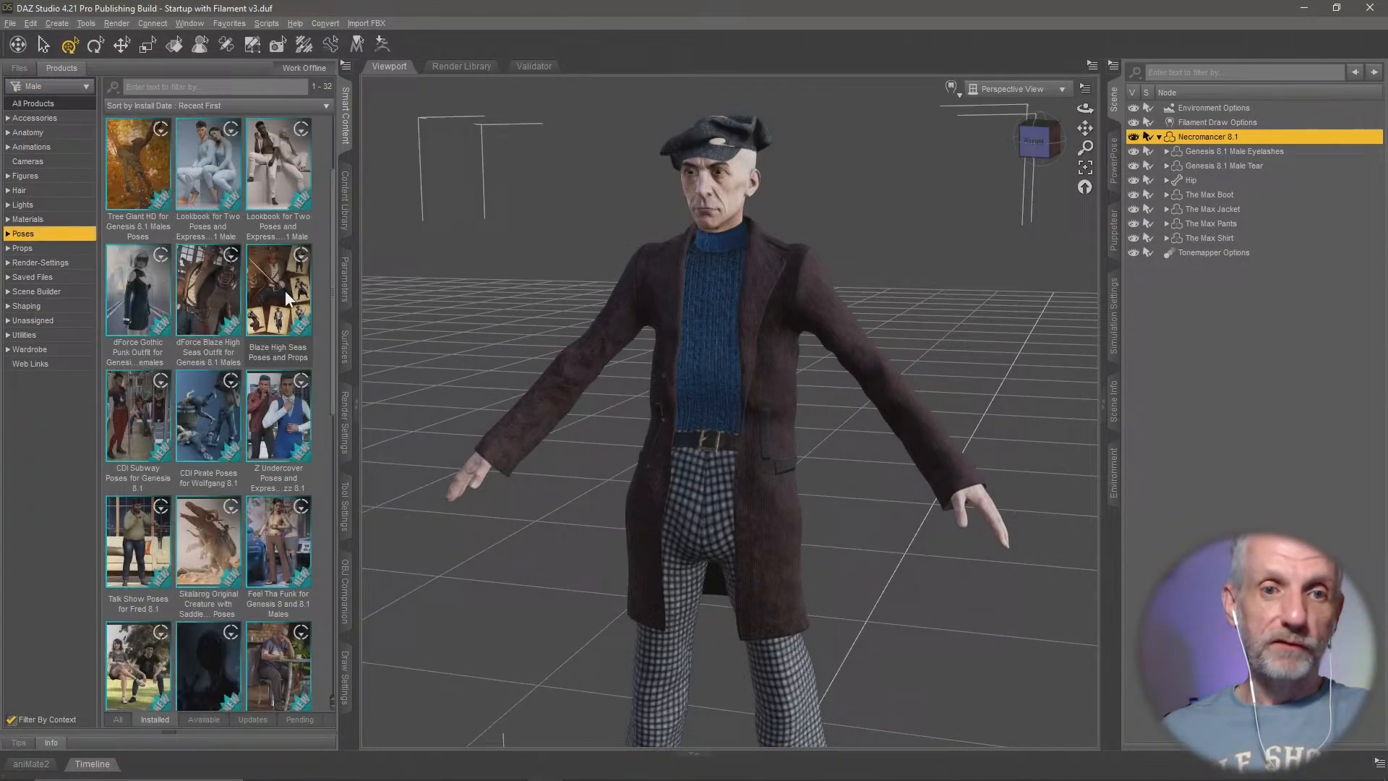
{"action": "left_click", "coordinate": [307, 446]}
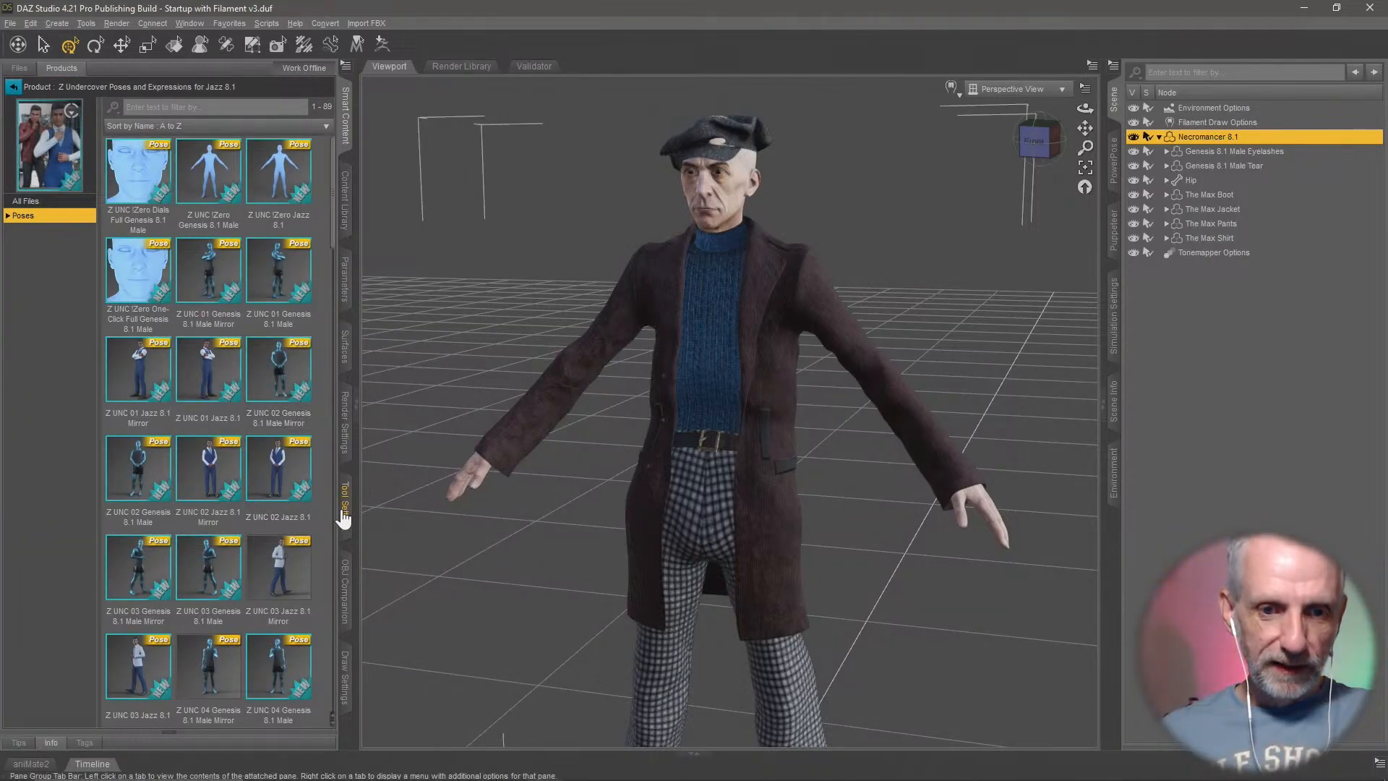
{"action": "double_click", "coordinate": [285, 589]}
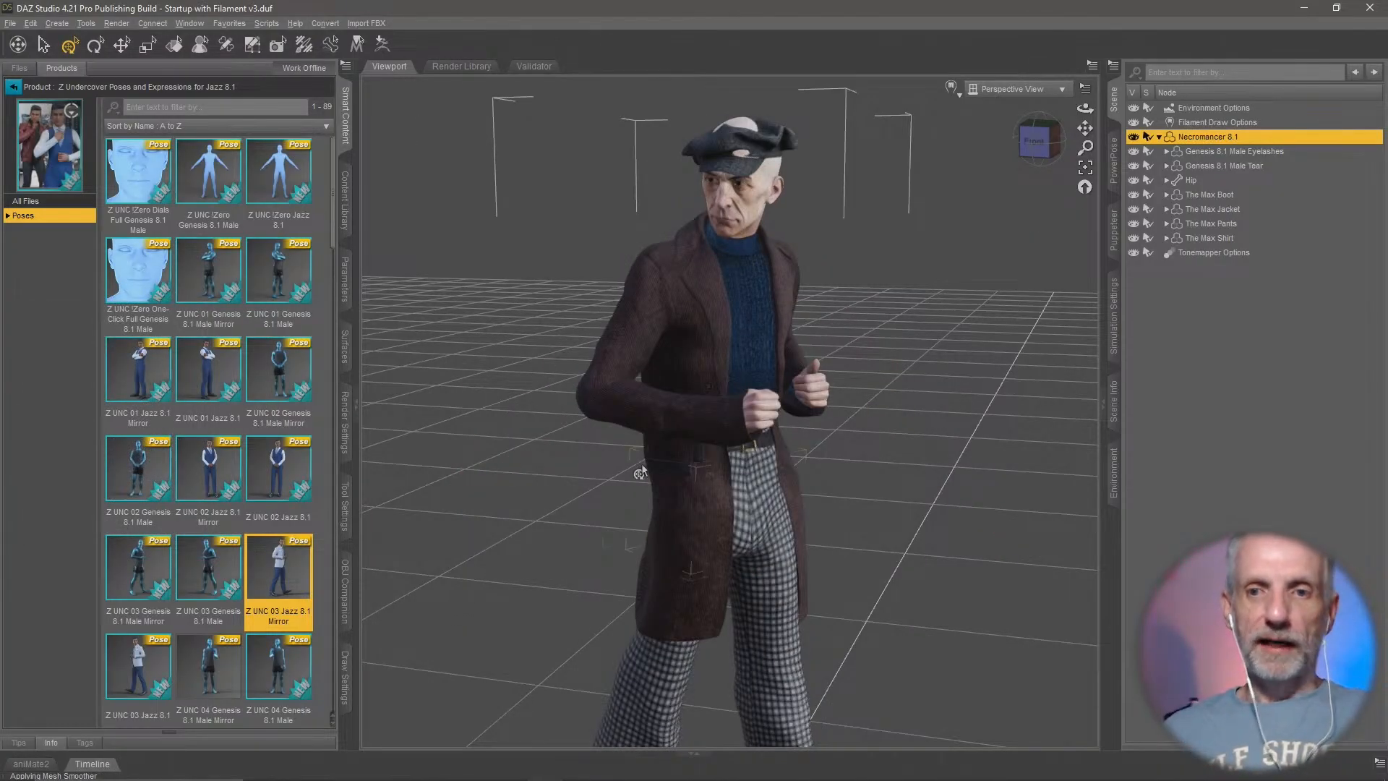
Step: Set Necromancer 8.1's Shock expression, under the Expressions 8.1 head pose controls, to 100%
{"action": "scroll", "coordinate": [685, 406], "scroll_direction": "up", "scroll_amount": 3}
{"action": "middle_click_drag", "start_coordinate": [729, 336], "coordinate": [716, 357]}
{"action": "scroll", "coordinate": [716, 359], "scroll_direction": "up", "scroll_amount": 5}
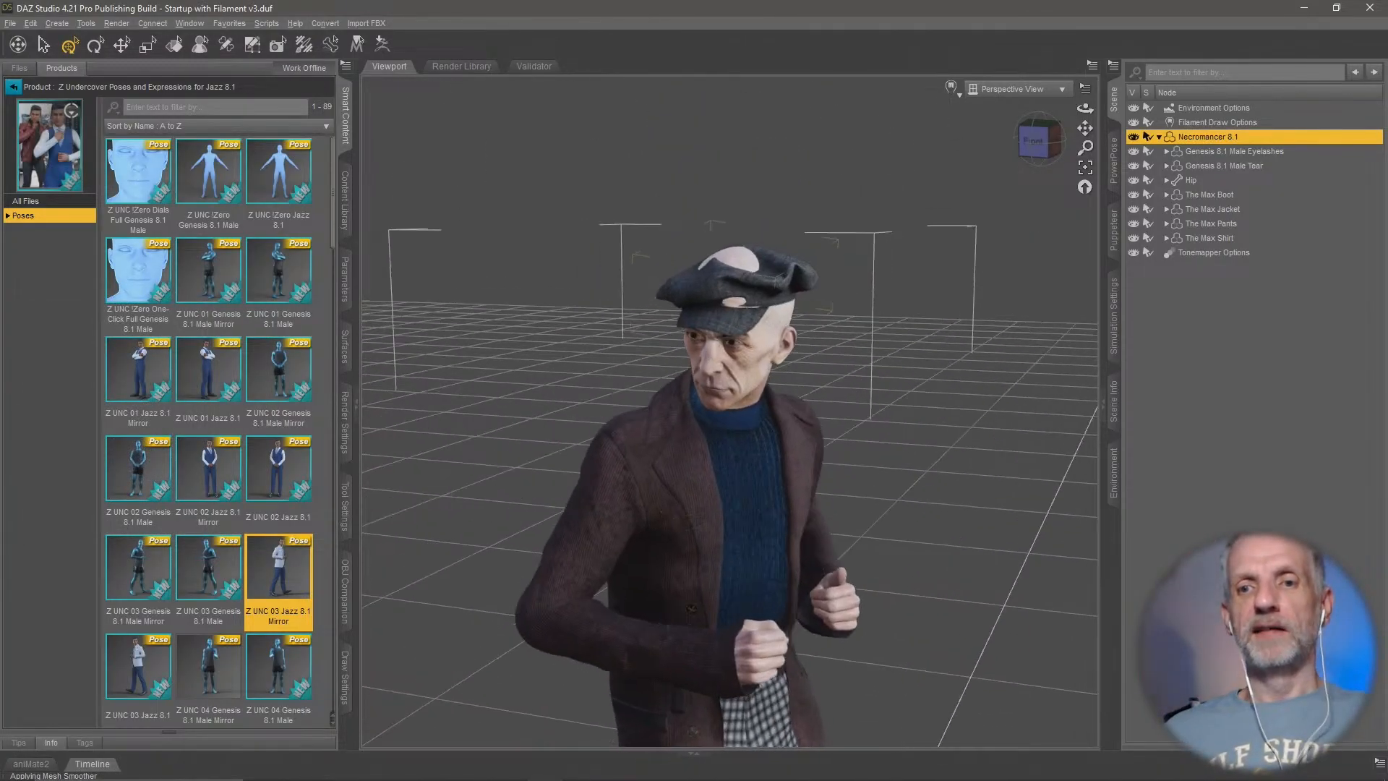
{"action": "scroll", "coordinate": [722, 345], "scroll_direction": "up", "scroll_amount": 3}
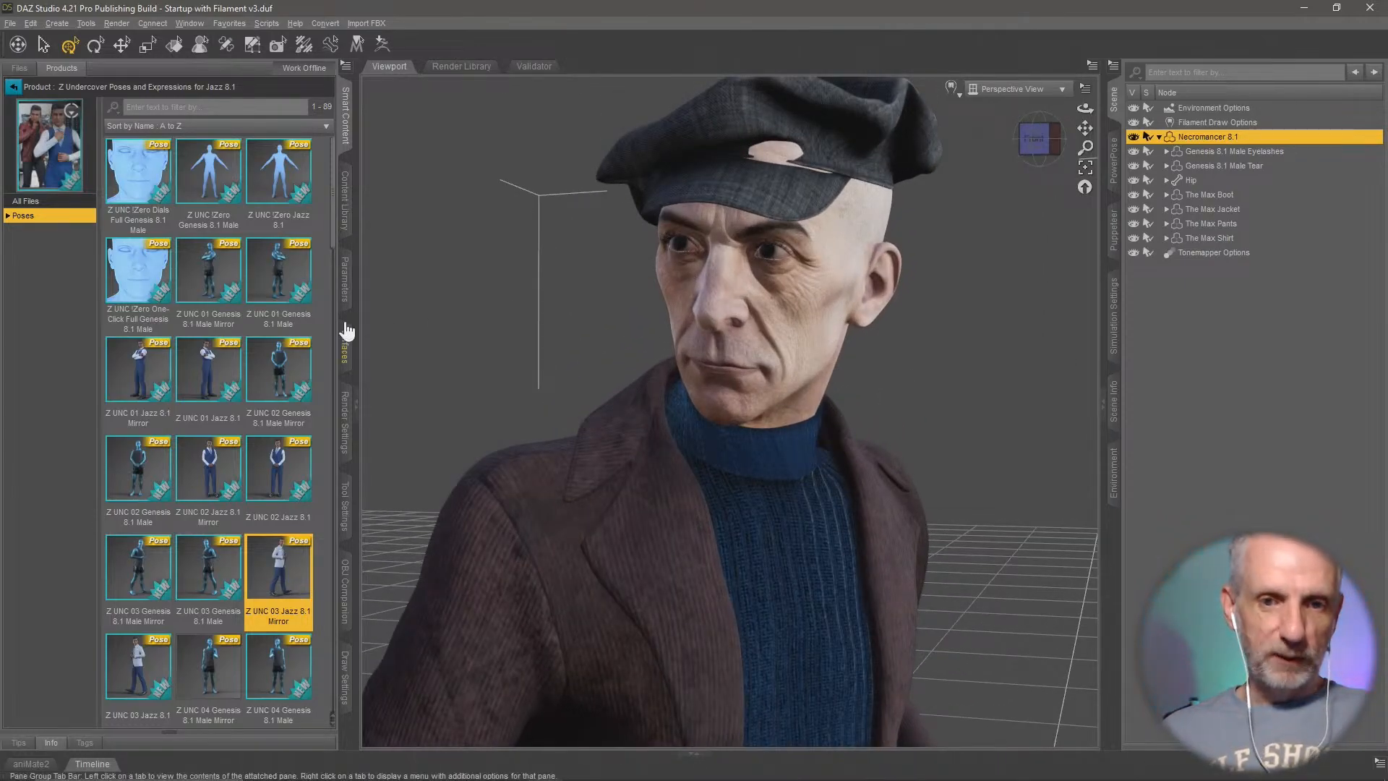
{"action": "left_click", "coordinate": [347, 293]}
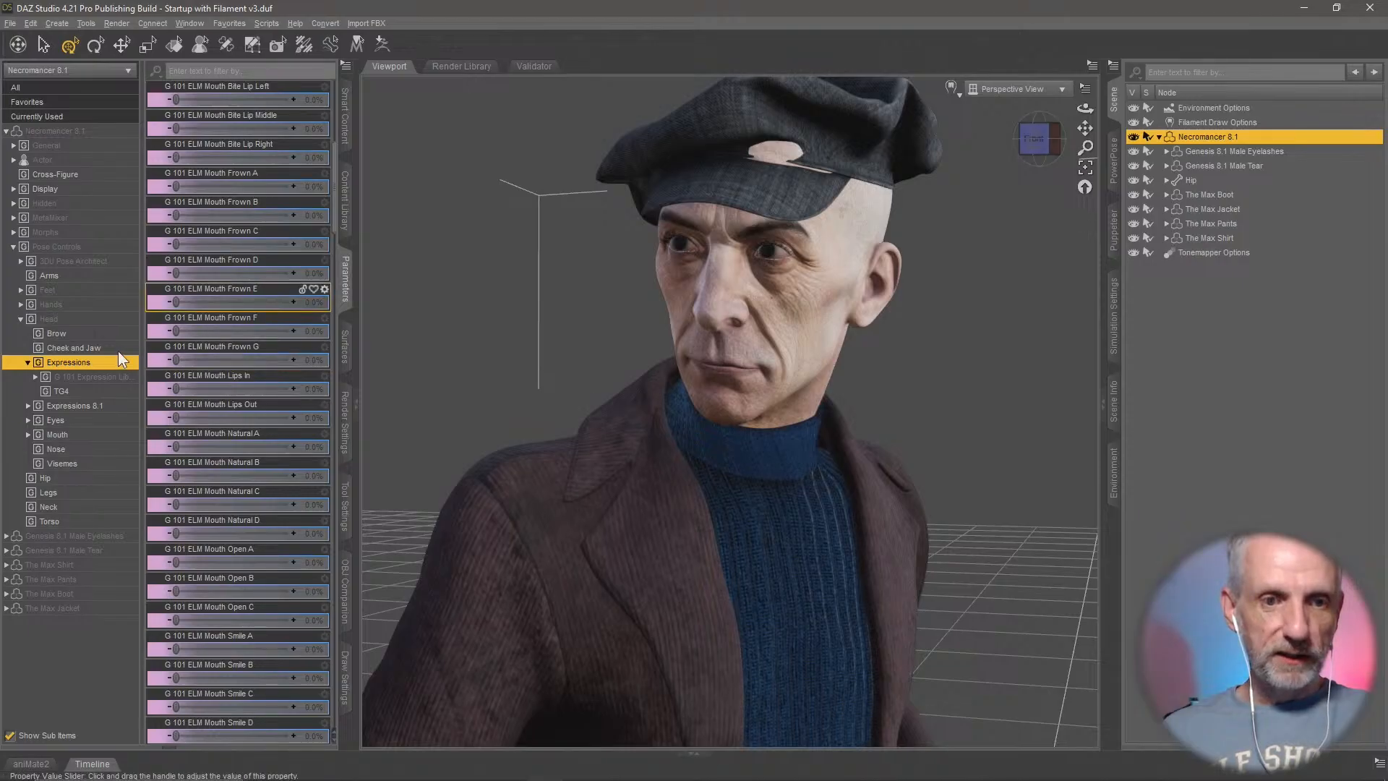
{"action": "left_click", "coordinate": [114, 407]}
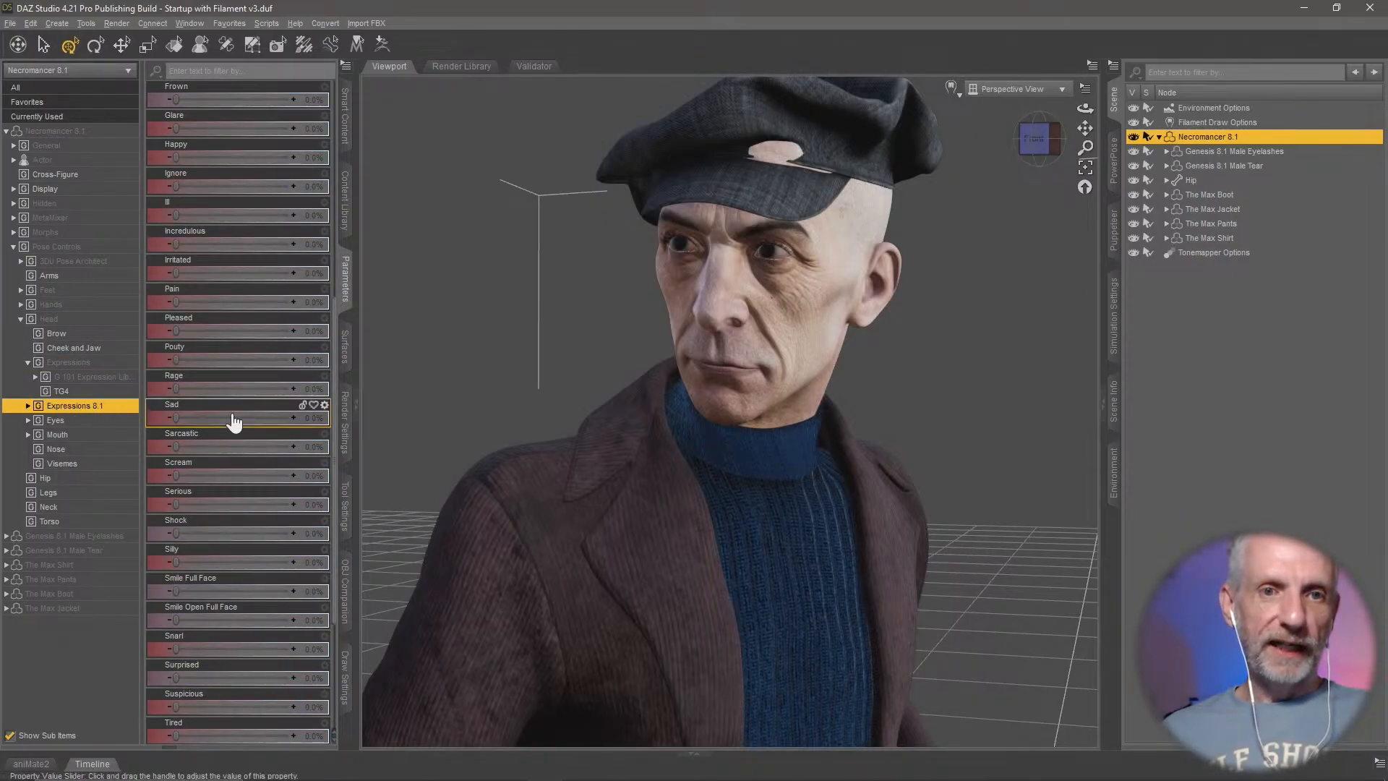
{"action": "scroll", "coordinate": [243, 347], "scroll_direction": "down", "scroll_amount": 4}
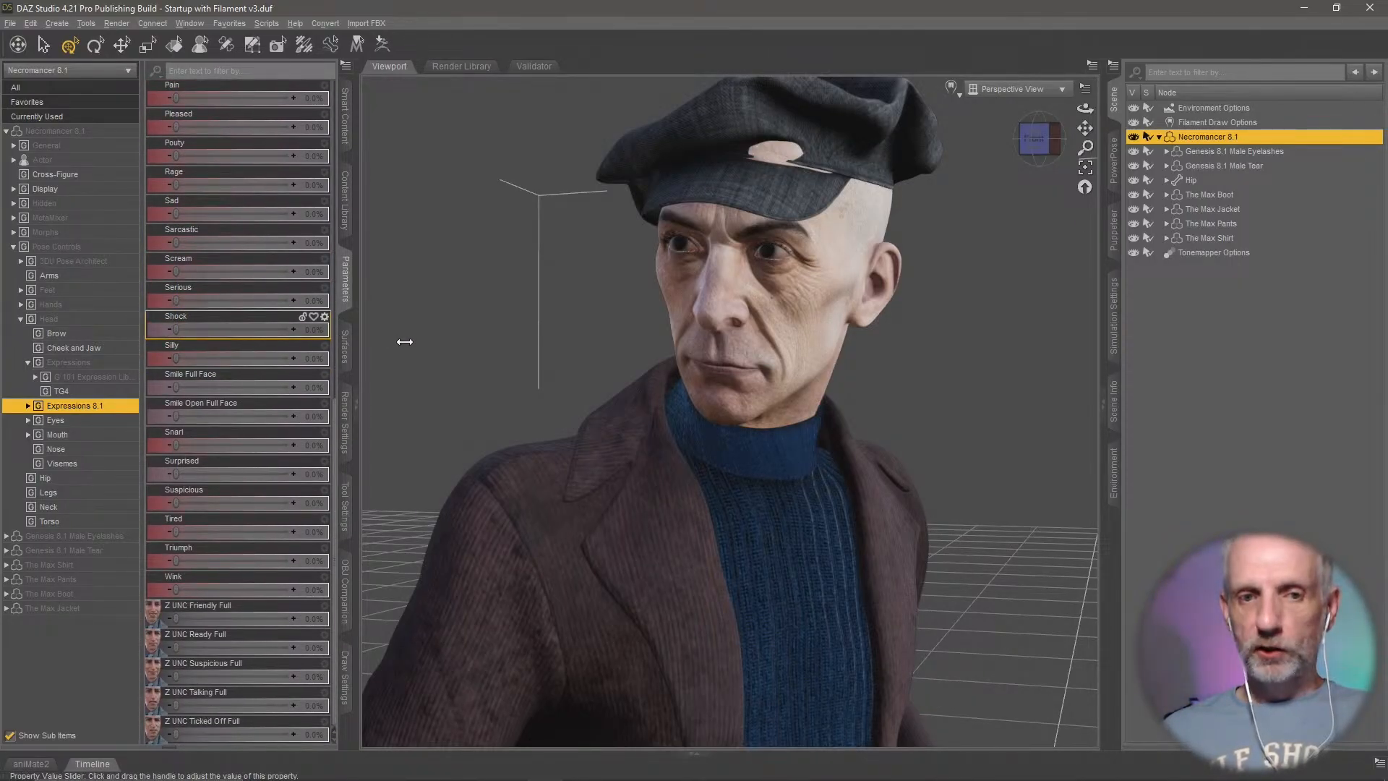
{"action": "left_click_drag", "start_coordinate": [404, 341], "coordinate": [440, 354]}
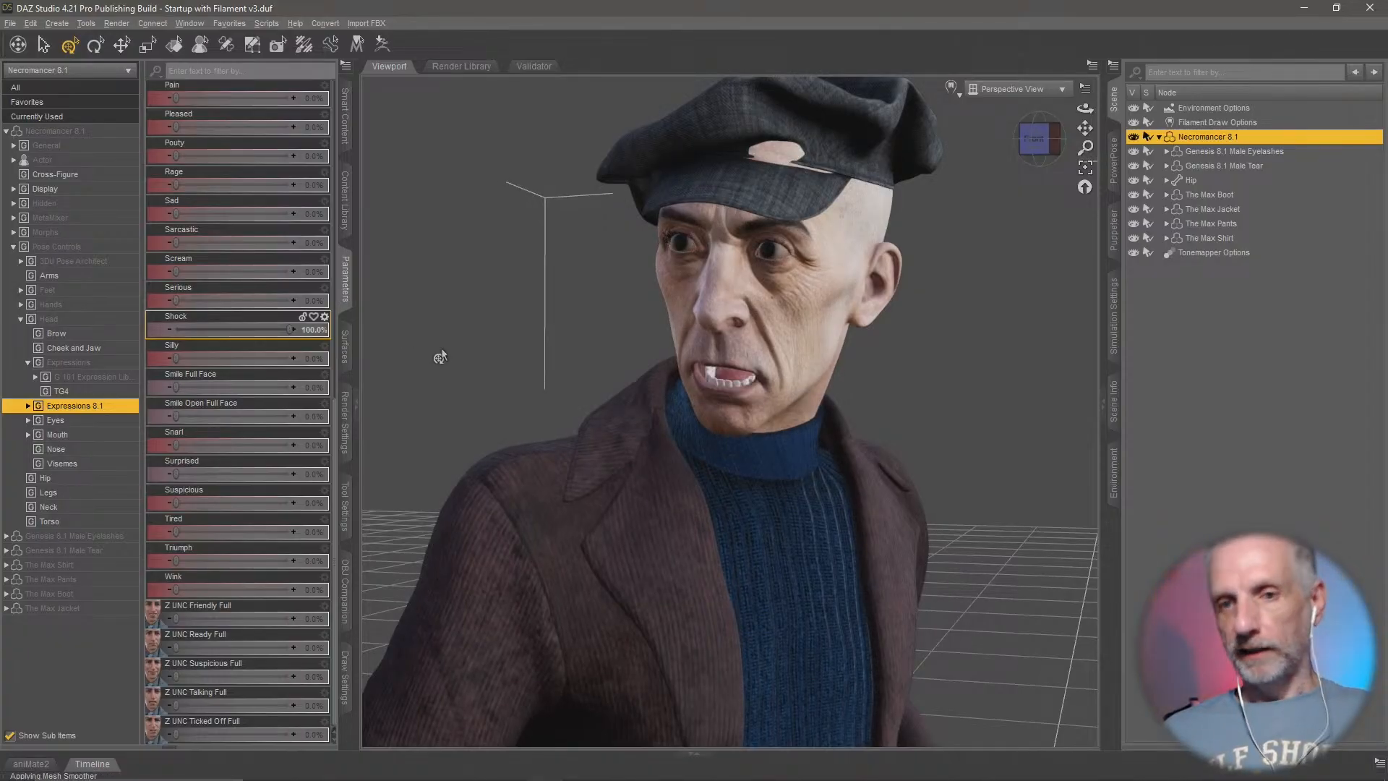
{"action": "scroll", "coordinate": [671, 428], "scroll_direction": "down", "scroll_amount": 10}
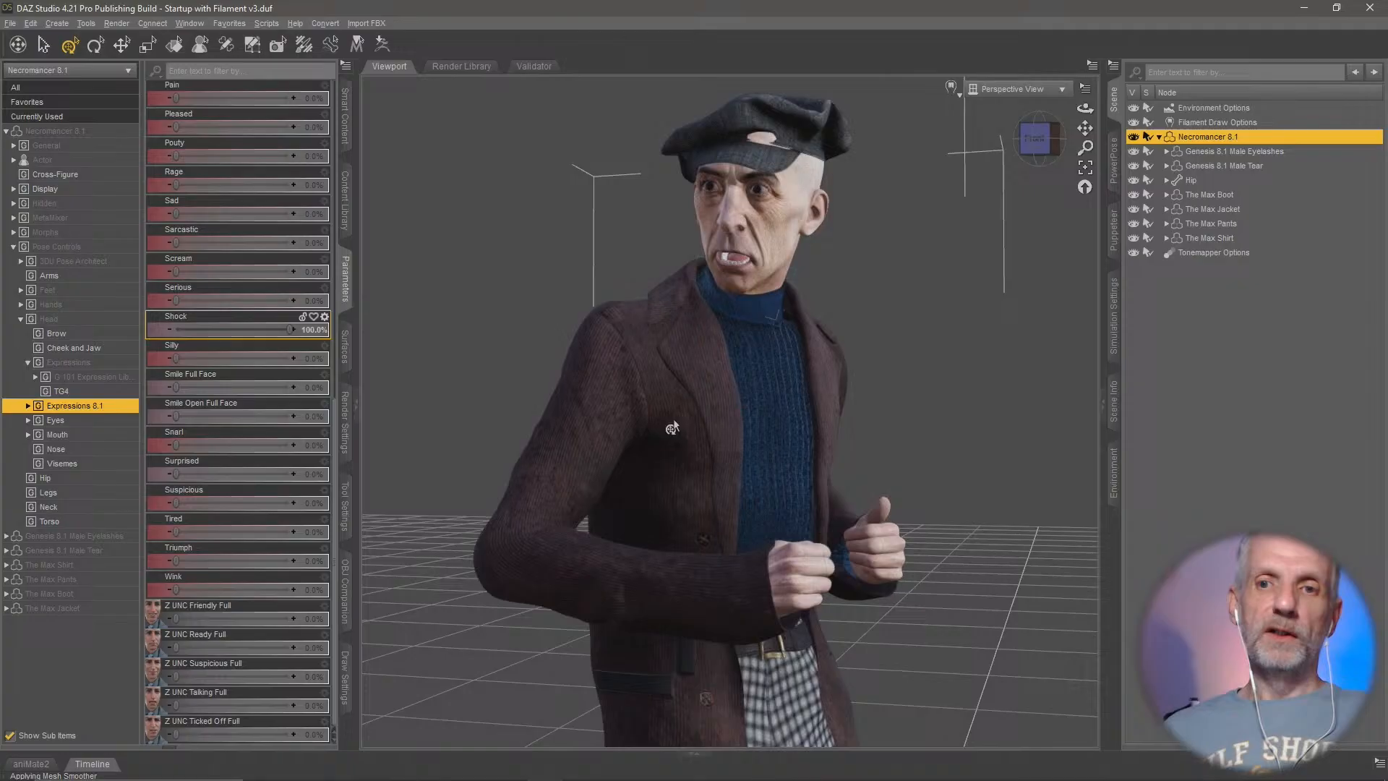
{"action": "middle_click_drag", "start_coordinate": [672, 428], "coordinate": [673, 428]}
Step: Export Necromancer 8.1 with Daz to Unreal as an Animation asset named Shock
{"action": "left_click", "coordinate": [10, 23]}
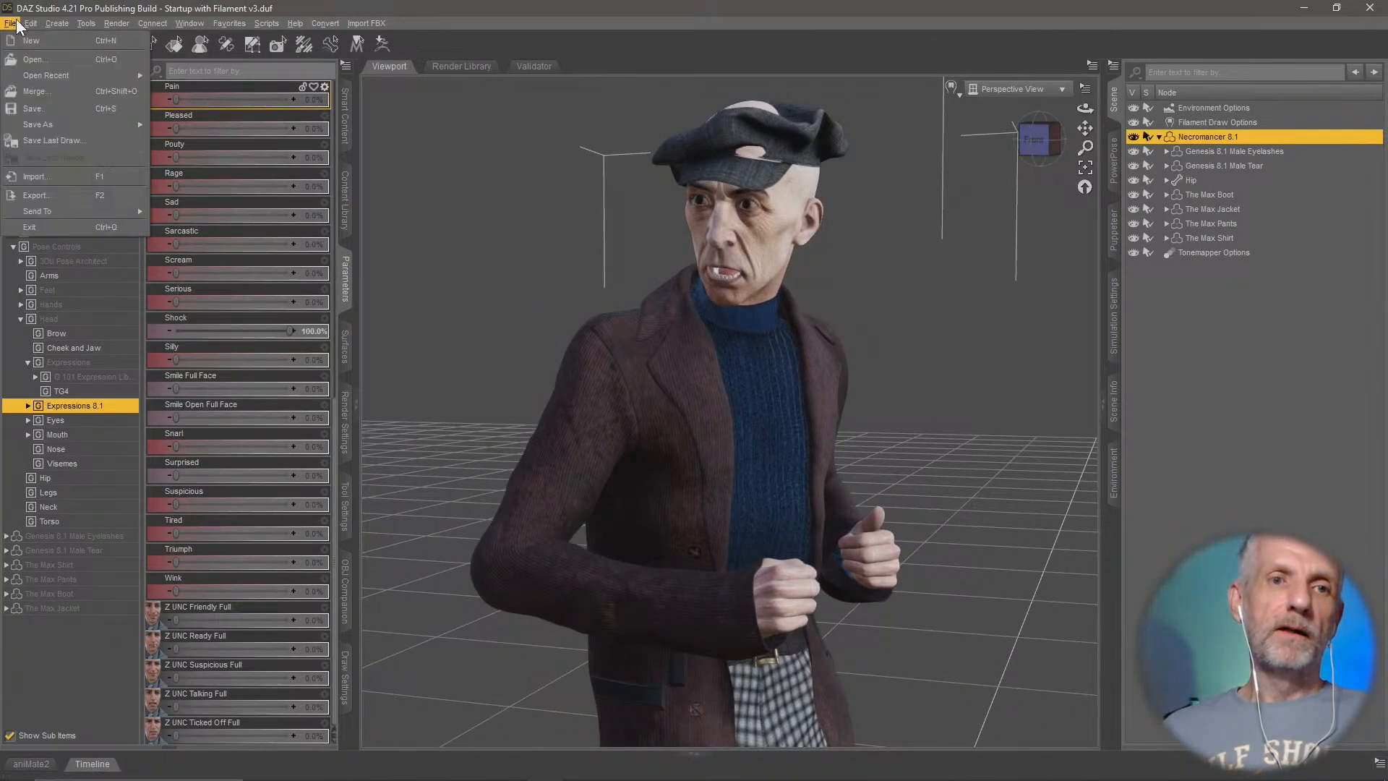
{"action": "mouse_move", "coordinate": [67, 210]}
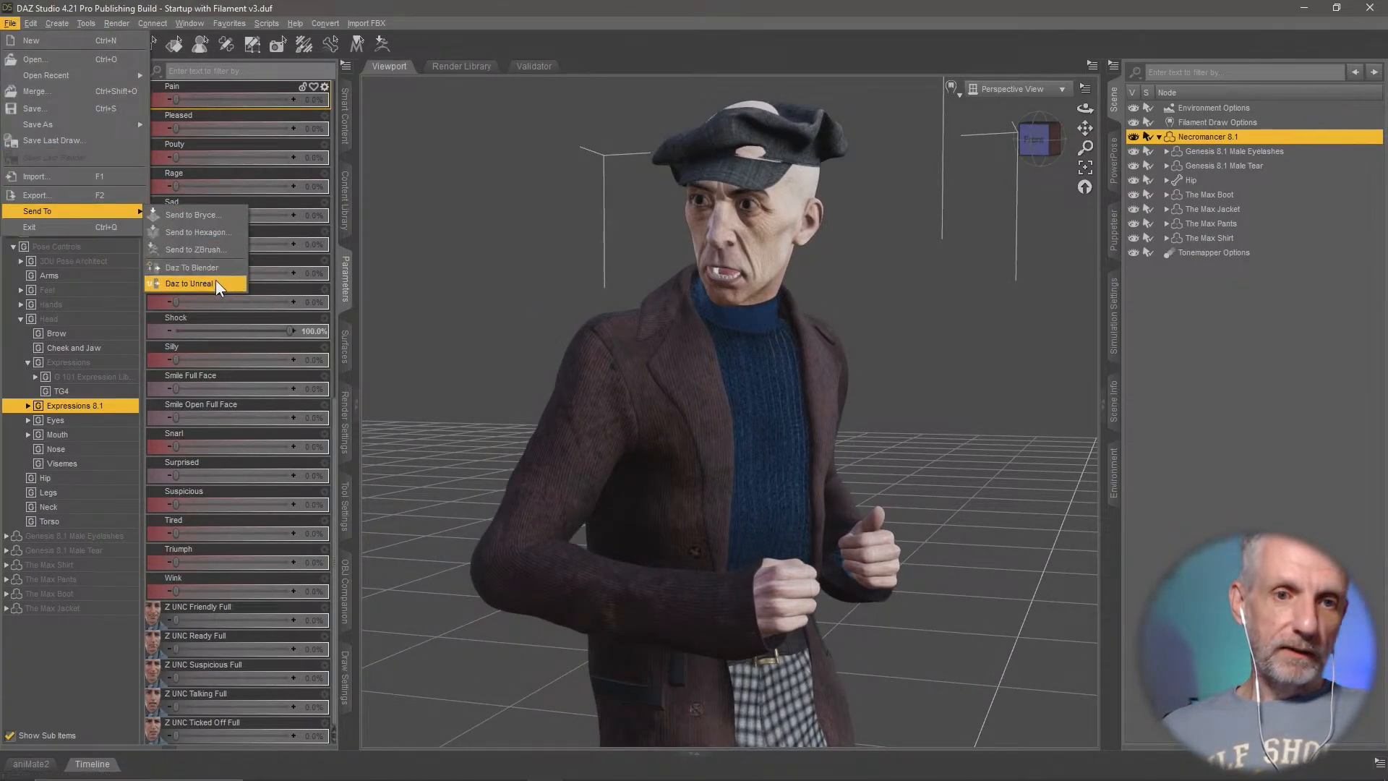
{"action": "left_click", "coordinate": [214, 282]}
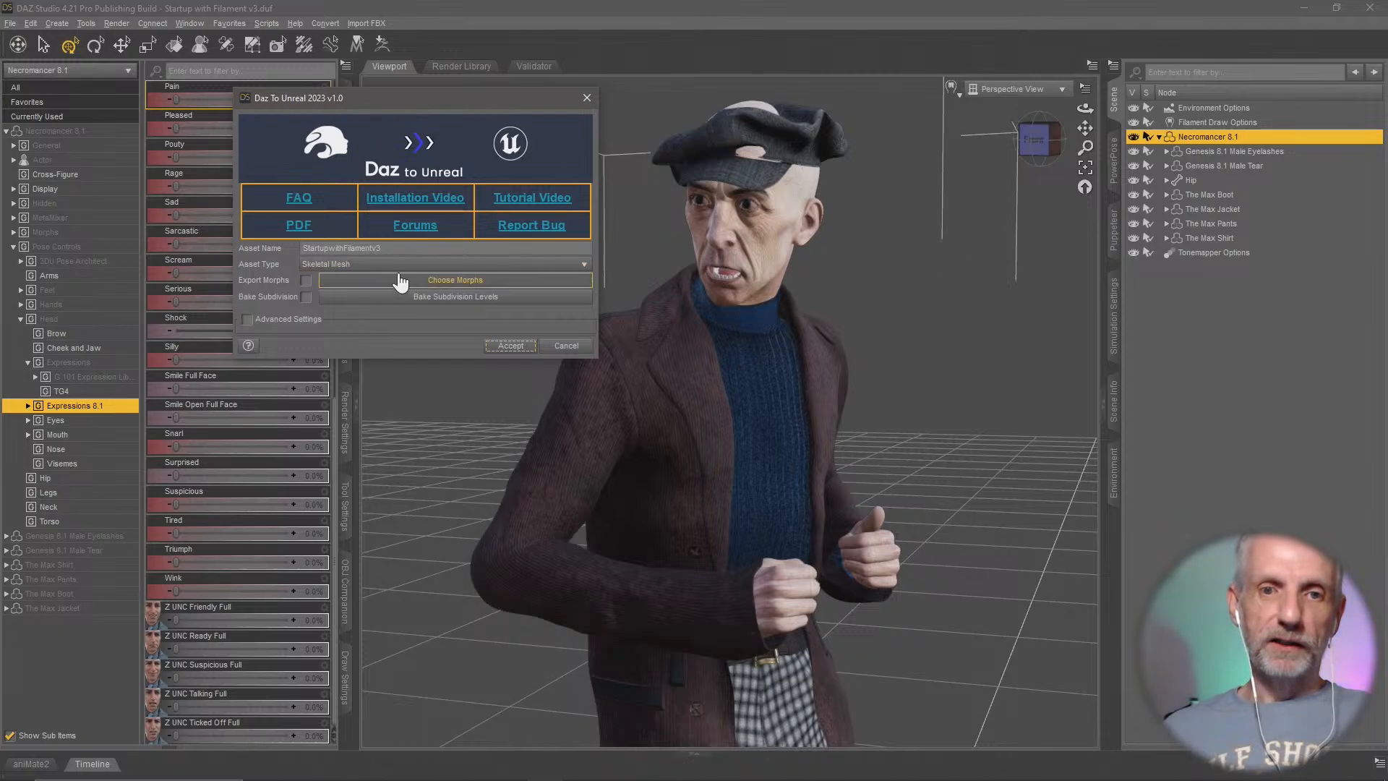
{"action": "left_click", "coordinate": [434, 263]}
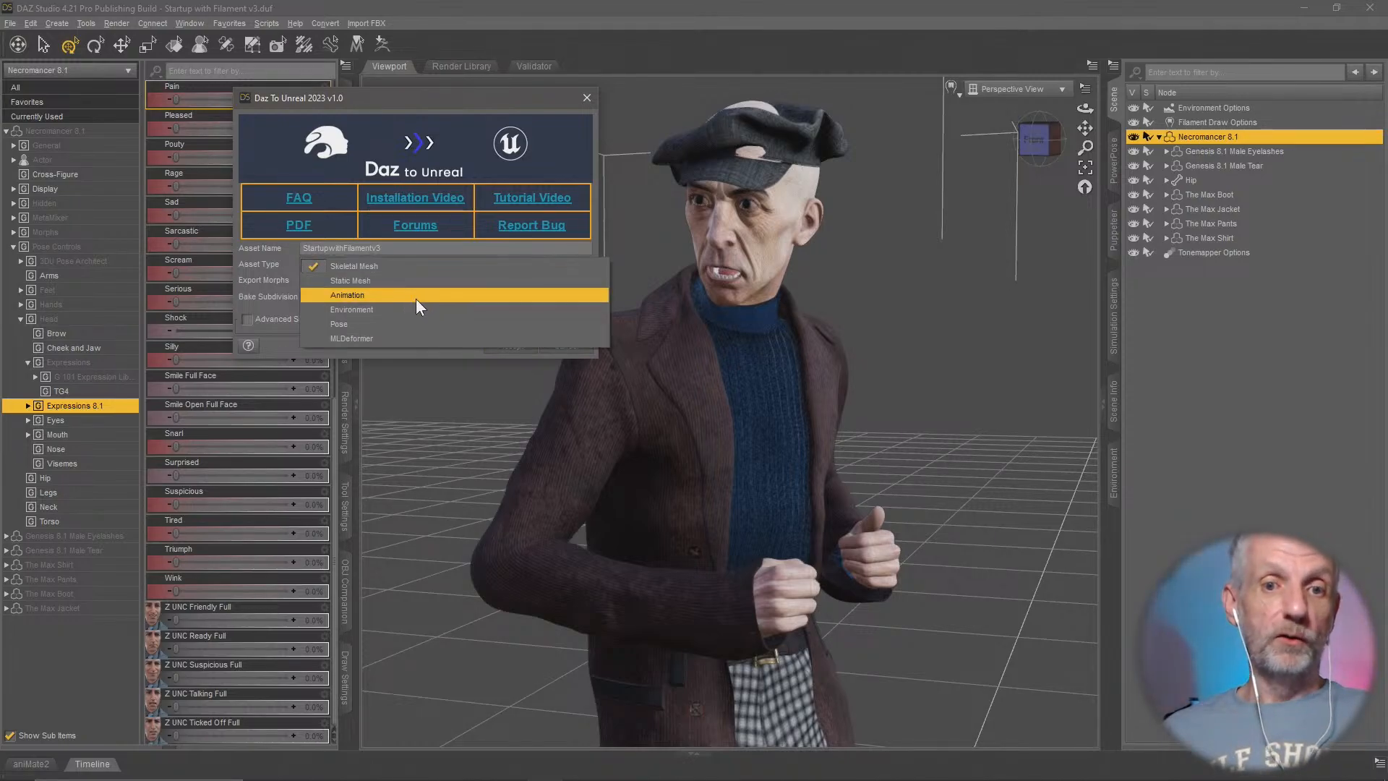
{"action": "left_click", "coordinate": [414, 295]}
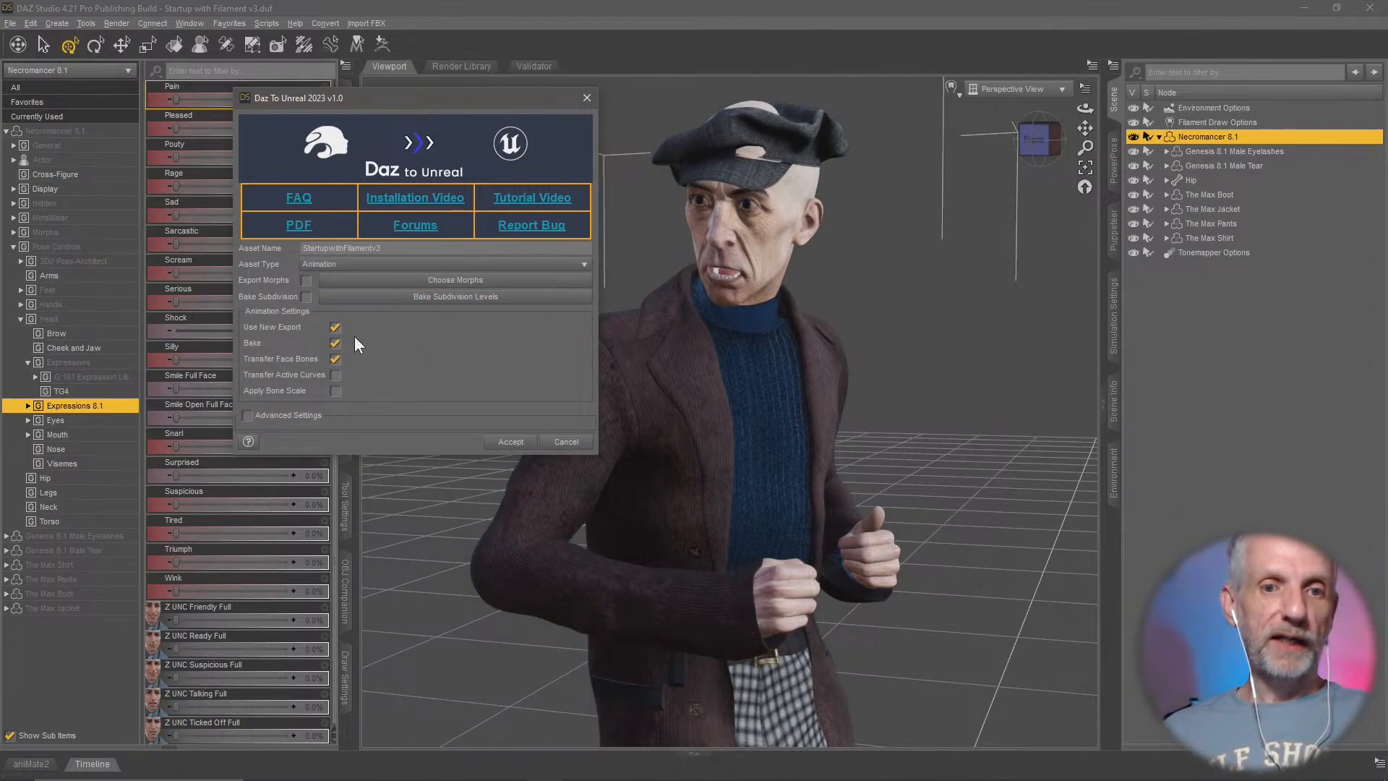
{"action": "left_click", "coordinate": [335, 343]}
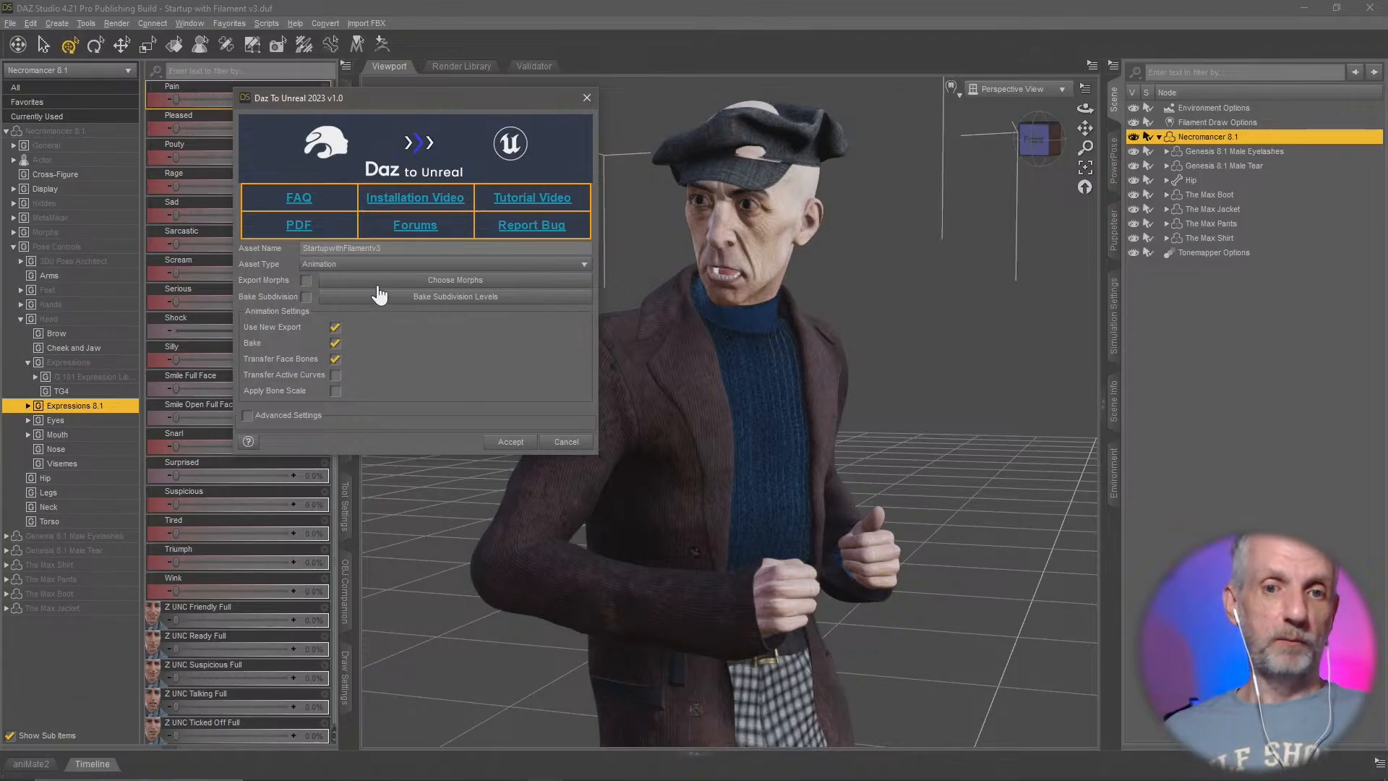
{"action": "left_click_drag", "start_coordinate": [415, 249], "coordinate": [251, 246]}
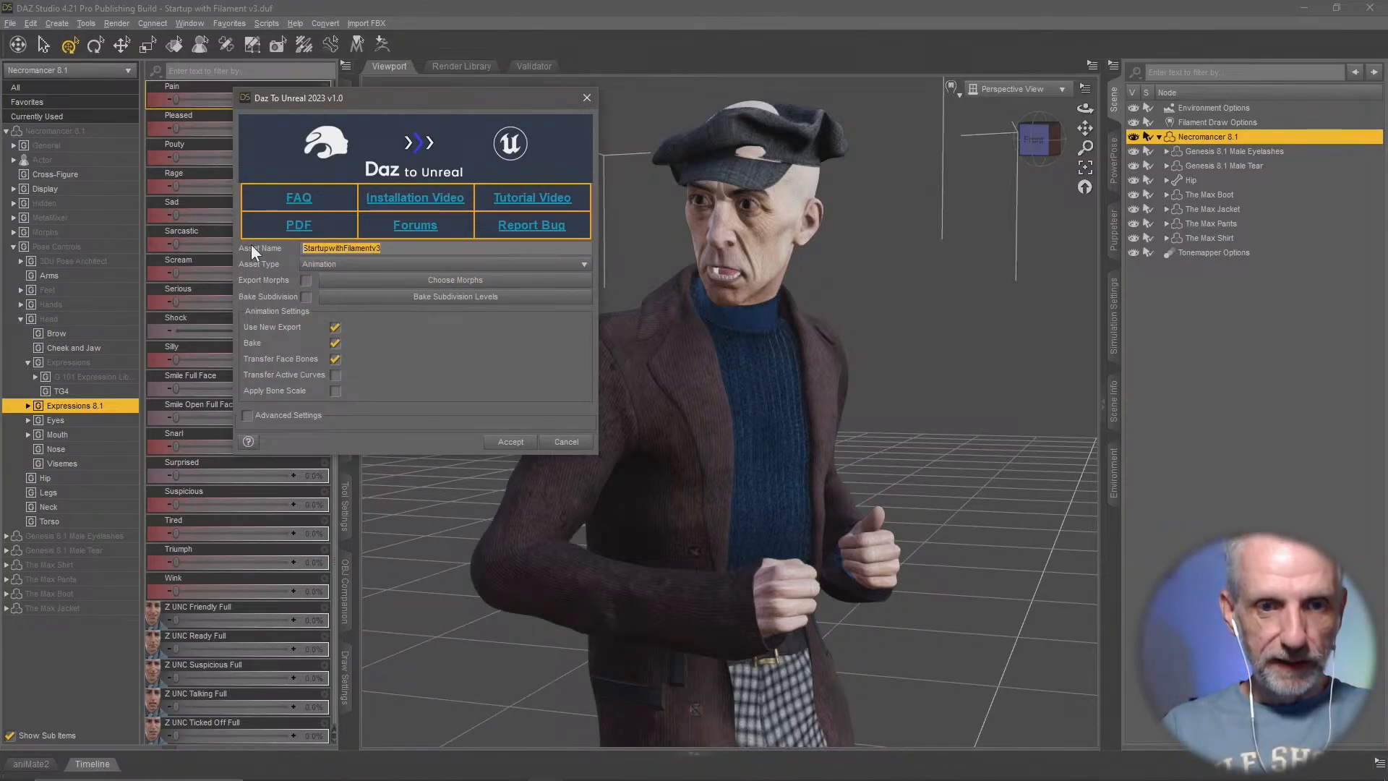
{"action": "type", "text": "Shock"}
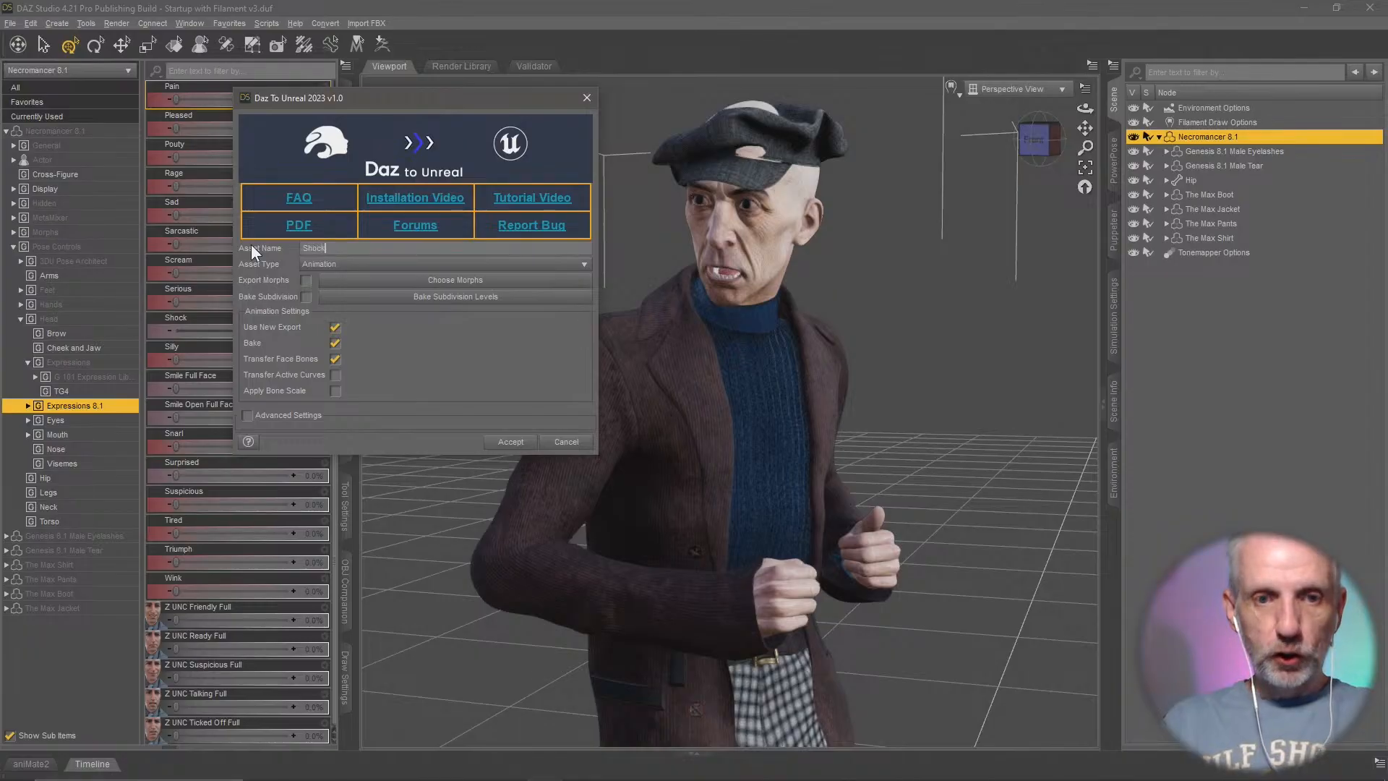
{"action": "left_click", "coordinate": [510, 442]}
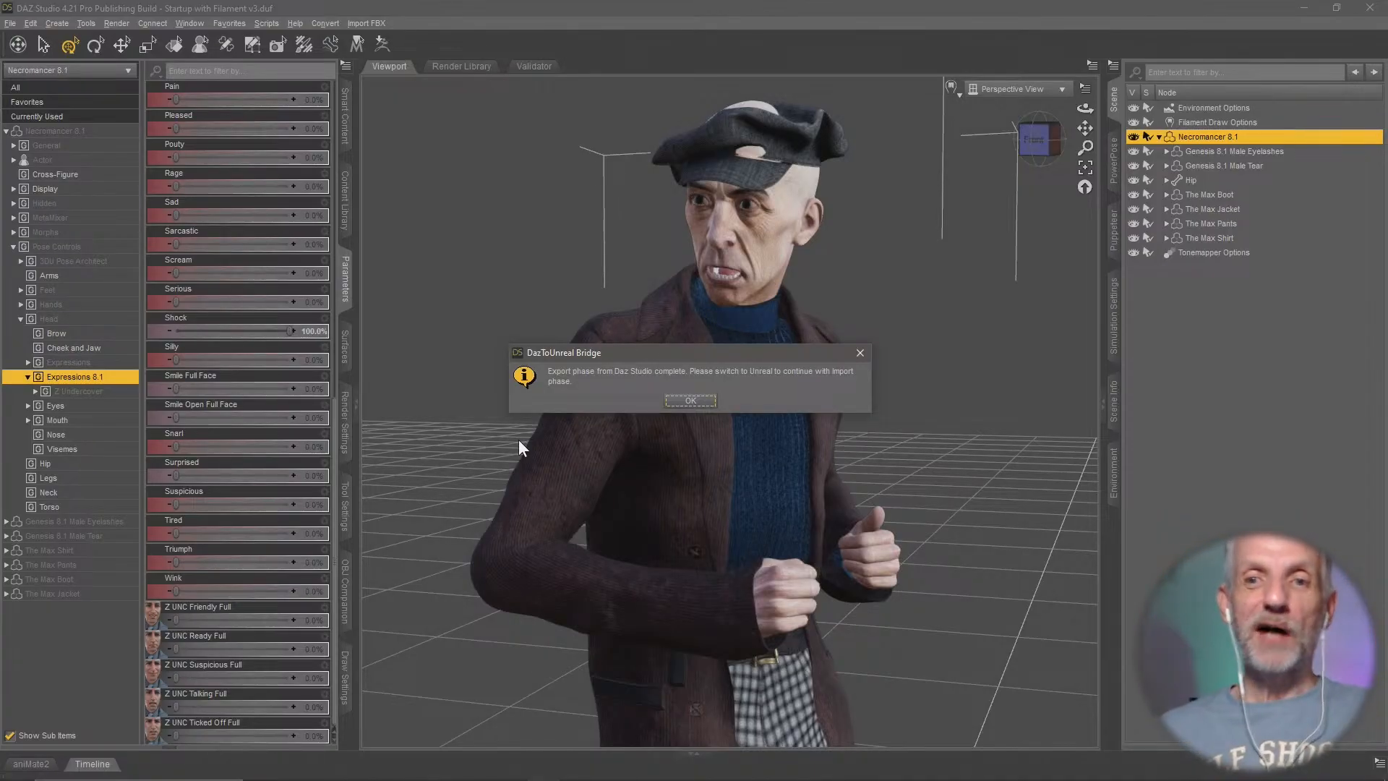
{"action": "left_click", "coordinate": [695, 402]}
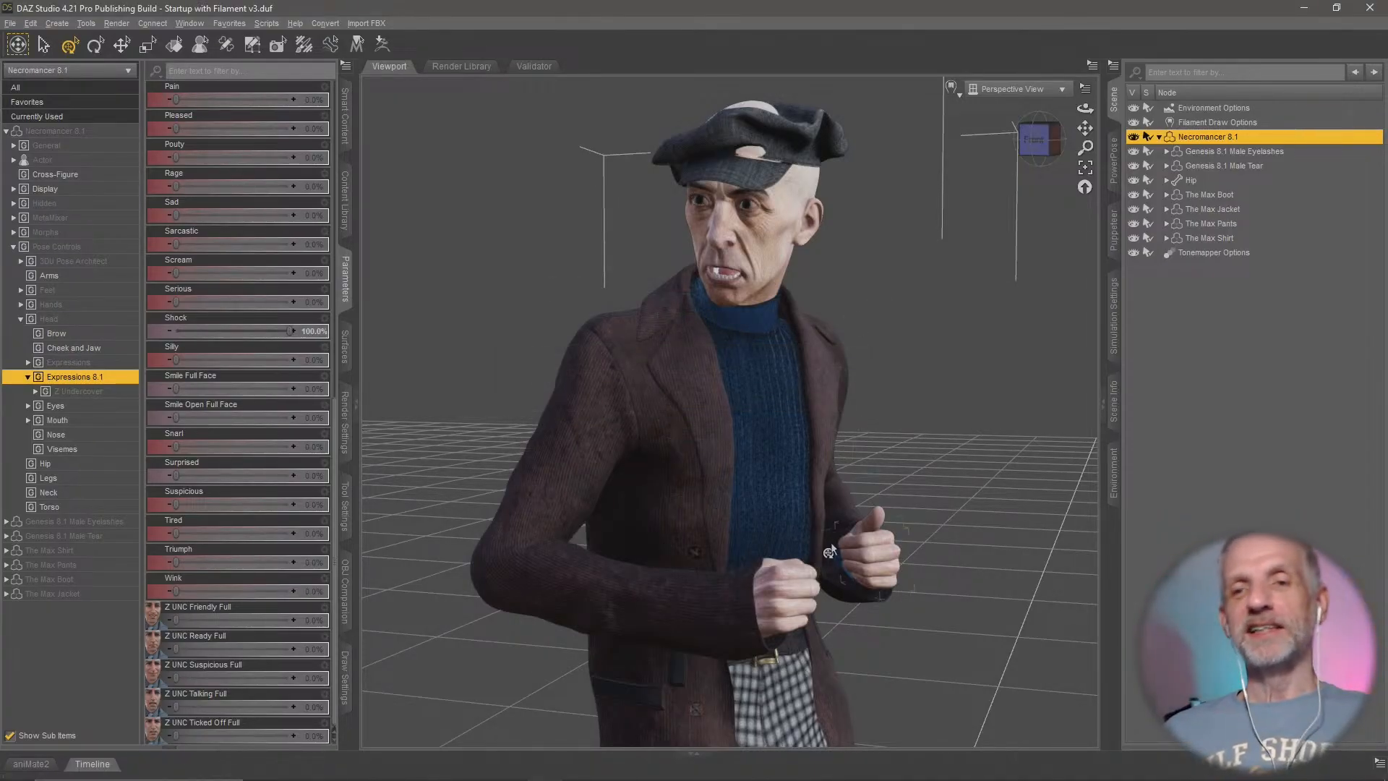
Step: Switch to Unreal Editor and select the Necromancer81 figure in the level
{"action": "key", "text": "alt+Tab"}
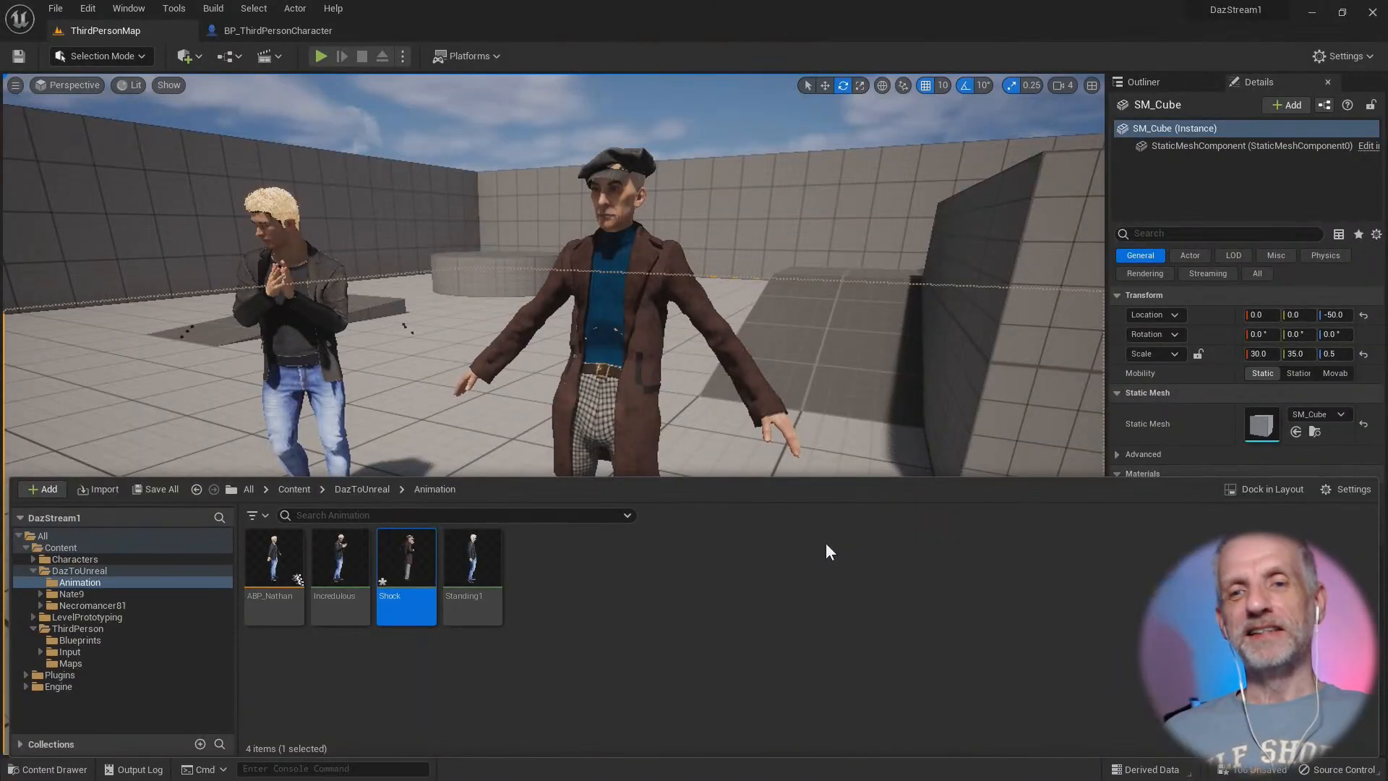
{"action": "mouse_move", "coordinate": [404, 567]}
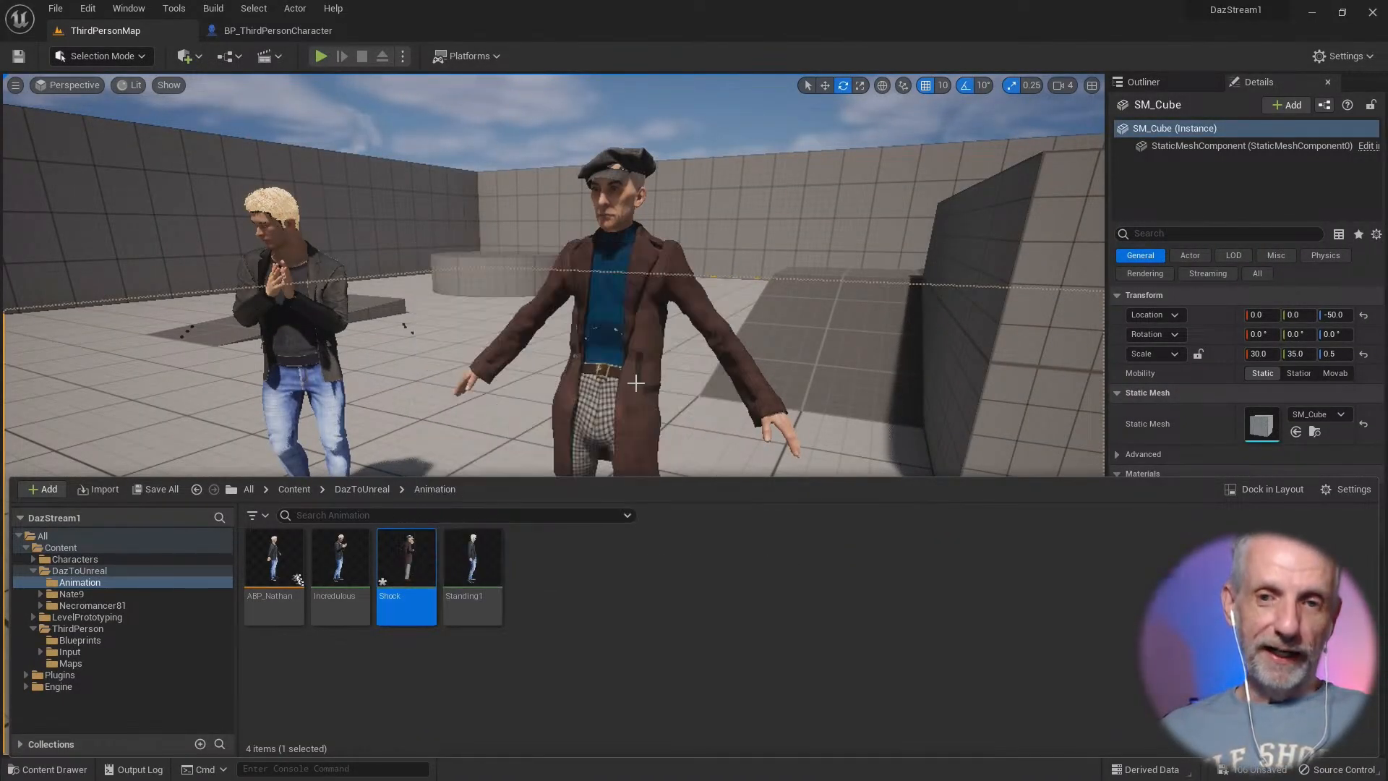
{"action": "right_click_drag", "start_coordinate": [635, 384], "coordinate": [591, 392]}
{"action": "left_click", "coordinate": [644, 384]}
Step: Set Necromancer81's Animation Mode to Use Animation Asset and assign the Shock animation from the DazToUnreal Animation folder as Anim to Play
{"action": "key", "text": "ctrl+space"}
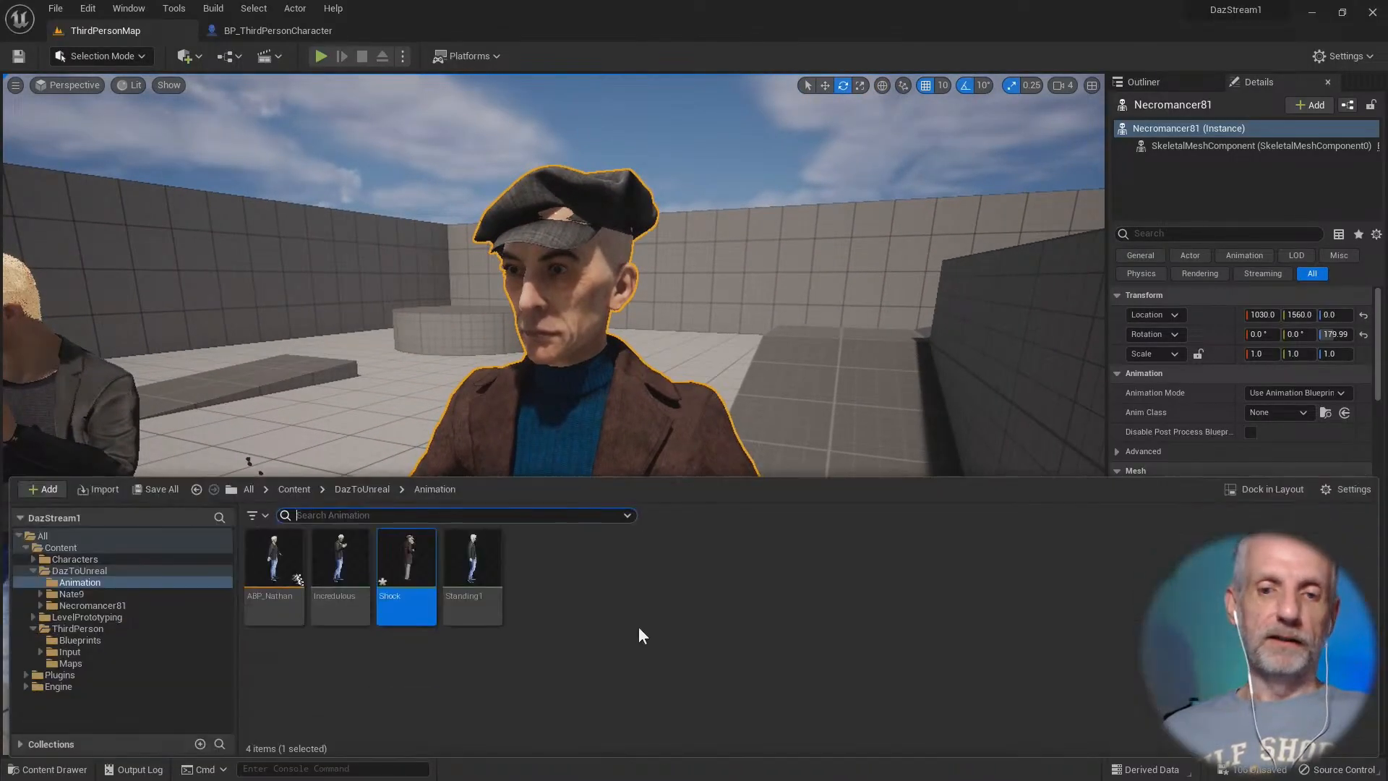
{"action": "left_click", "coordinate": [355, 556]}
{"action": "left_click", "coordinate": [275, 561]}
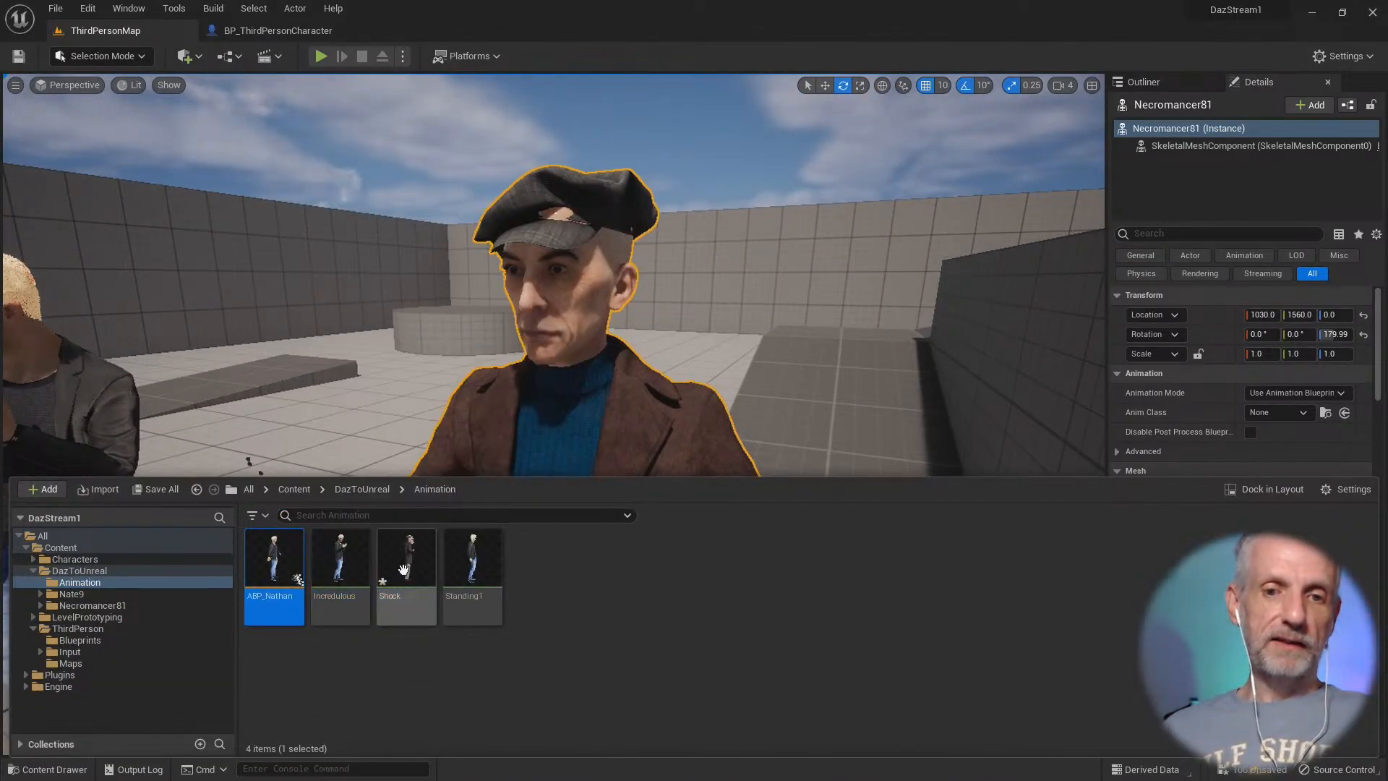
{"action": "left_click", "coordinate": [403, 570]}
{"action": "key", "text": "ctrl+space"}
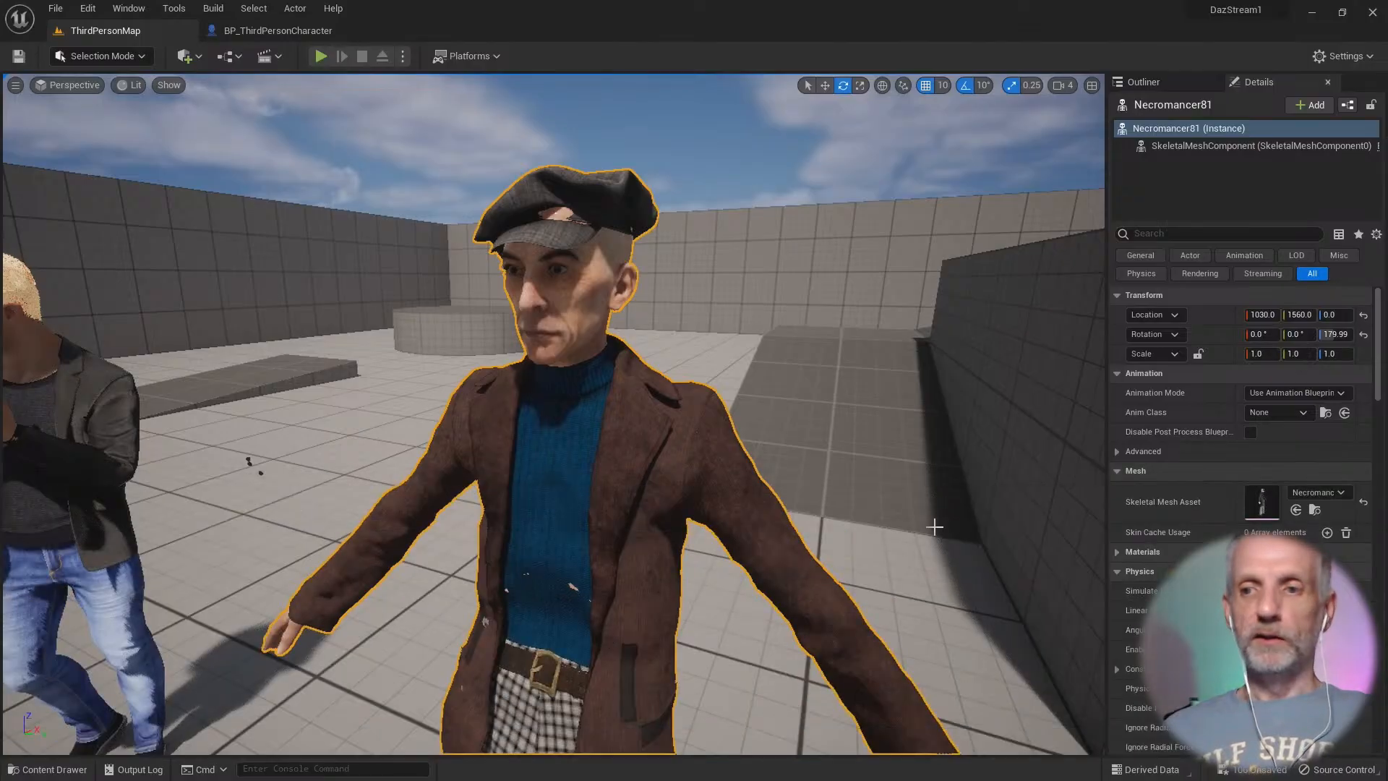
{"action": "left_click", "coordinate": [1323, 392]}
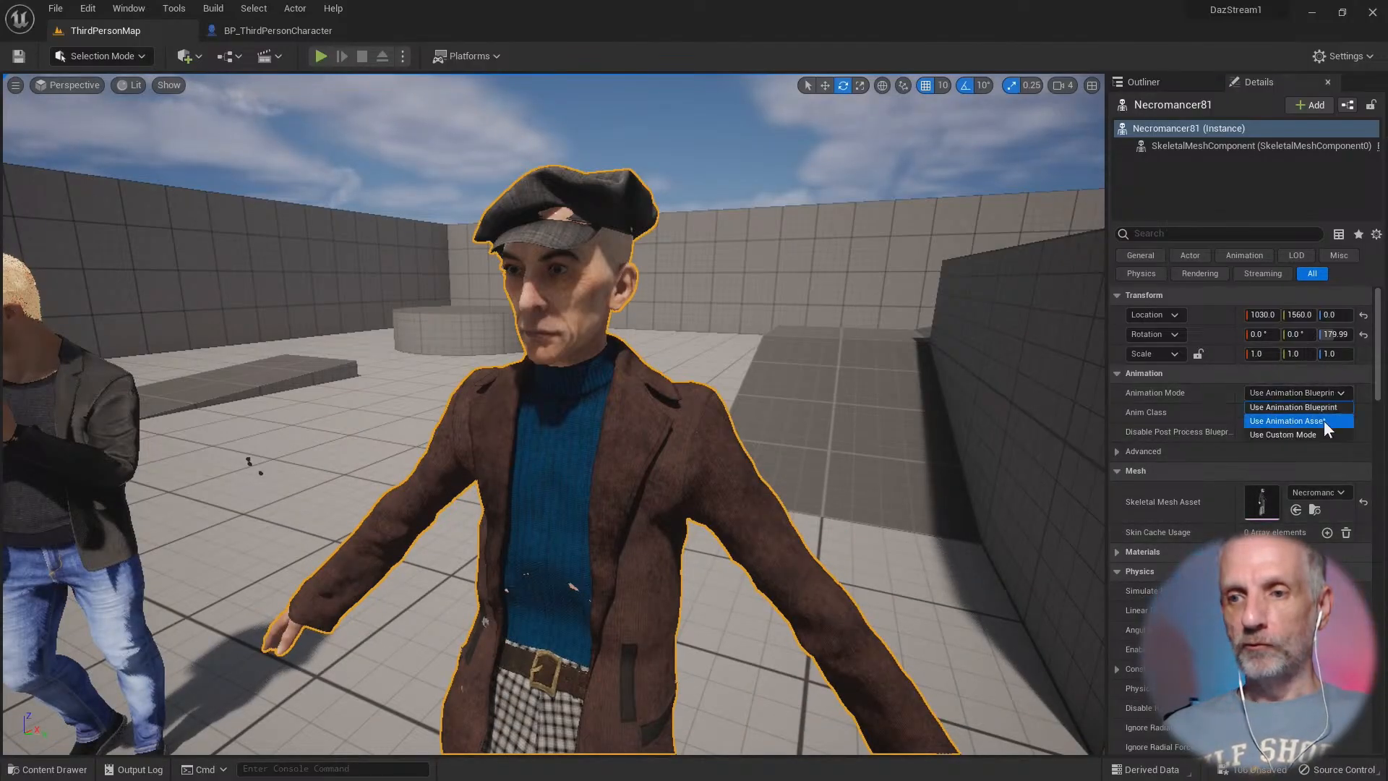
{"action": "left_click", "coordinate": [1325, 420]}
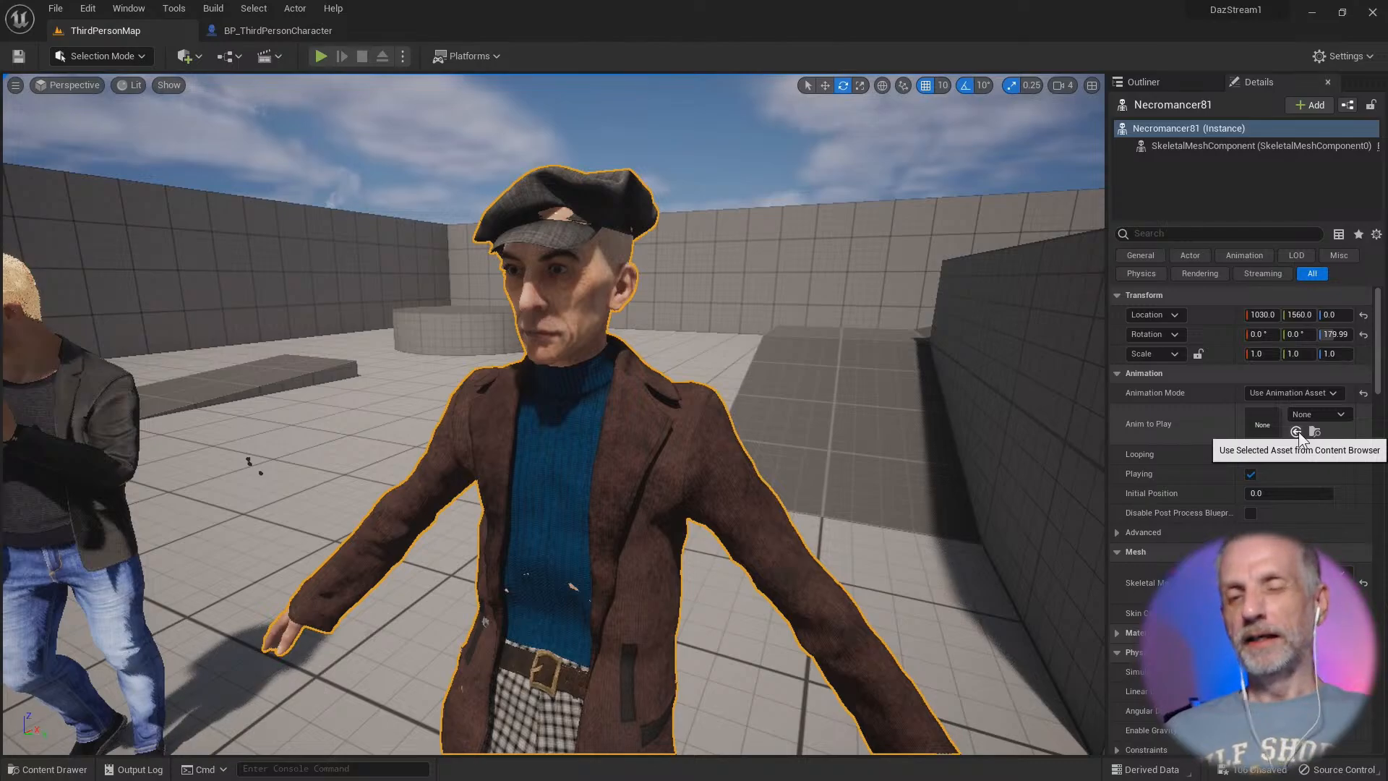
{"action": "left_click", "coordinate": [1296, 431]}
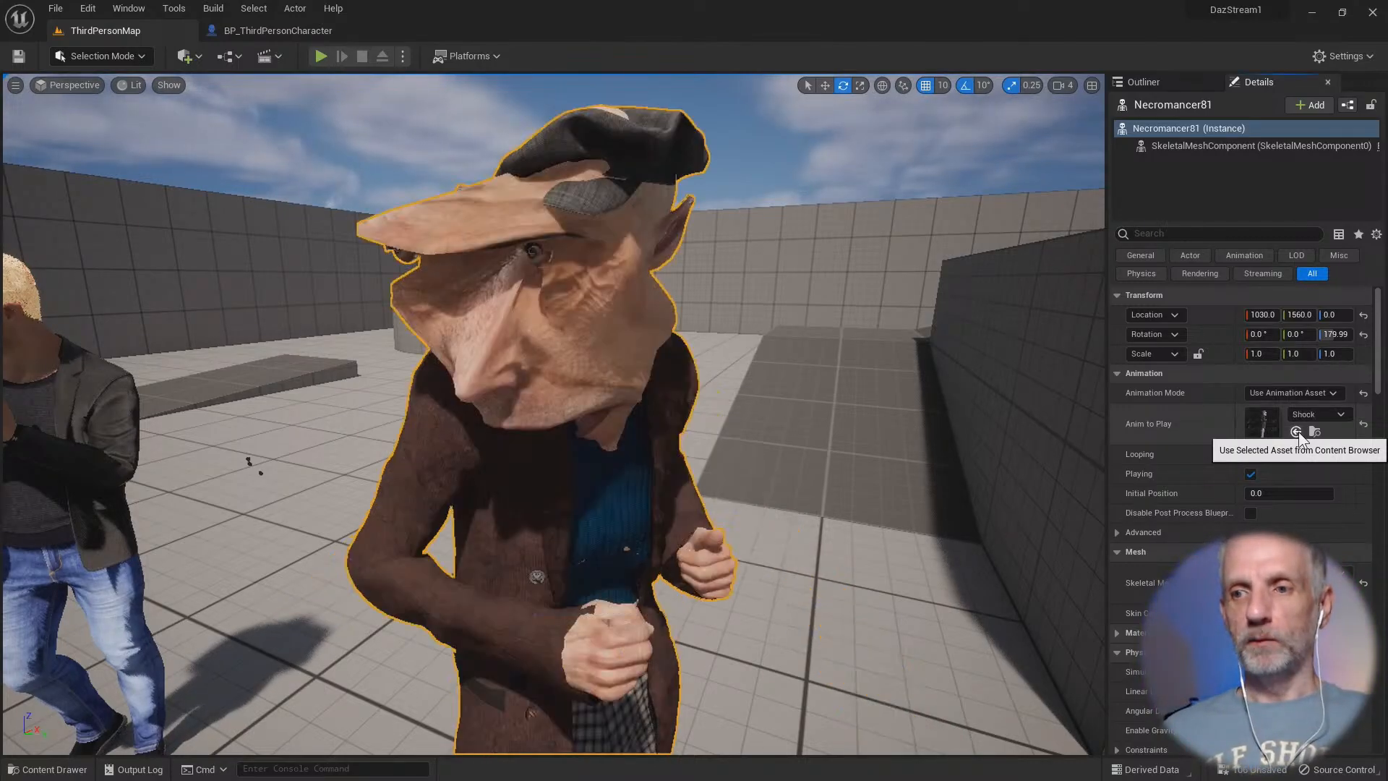
Step: Examine Necromancer81's face, hat and pose from several angles with the Shock animation applied, and review its animation settings
{"action": "key", "text": "d"}
{"action": "right_click_drag", "start_coordinate": [966, 428], "coordinate": [797, 393]}
{"action": "key", "text": "a"}
{"action": "scroll", "coordinate": [967, 431], "scroll_direction": "down", "scroll_amount": 3}
{"action": "key", "text": "d"}
{"action": "key", "text": "w"}
{"action": "key", "text": "s"}
{"action": "key", "text": "d"}
{"action": "key", "text": "a"}
{"action": "key", "text": "w"}
{"action": "key", "text": "a"}
{"action": "key", "text": "s"}
{"action": "key", "text": "d"}
{"action": "key", "text": "d"}
{"action": "key", "text": "d"}
{"action": "key", "text": "w"}
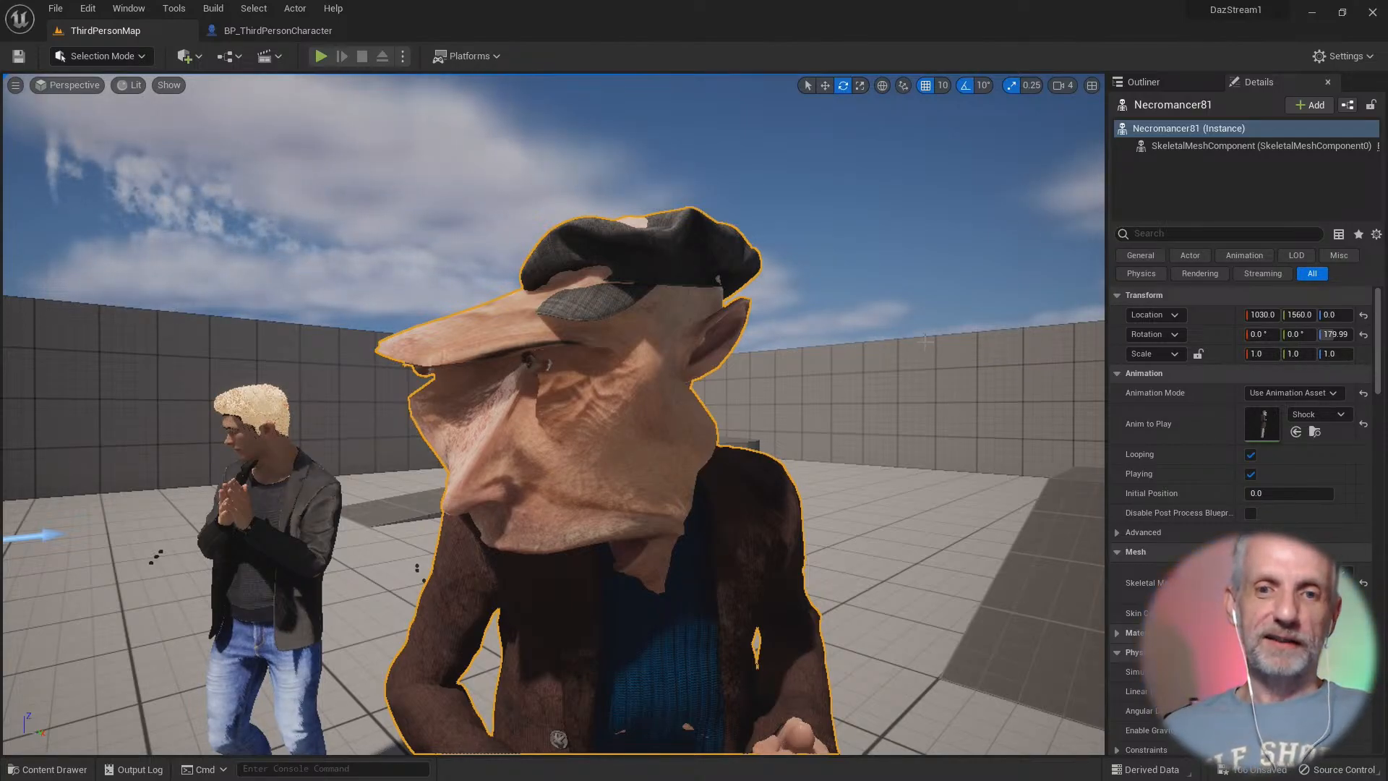
{"action": "scroll", "coordinate": [554, 414], "scroll_direction": "down", "scroll_amount": 2}
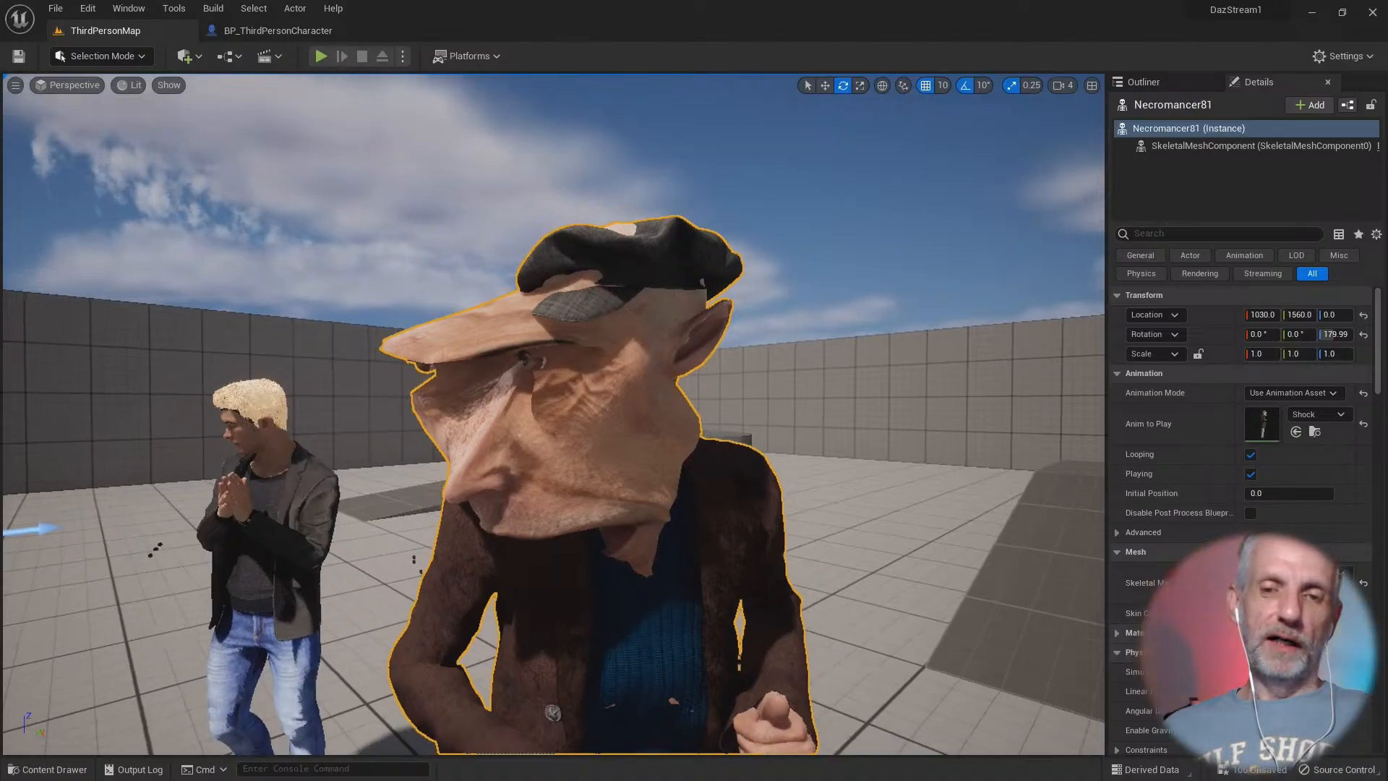
{"action": "middle_click_drag", "start_coordinate": [554, 414], "coordinate": [553, 437]}
{"action": "right_click_drag", "start_coordinate": [553, 413], "coordinate": [571, 413]}
{"action": "right_click_drag", "start_coordinate": [726, 396], "coordinate": [751, 413]}
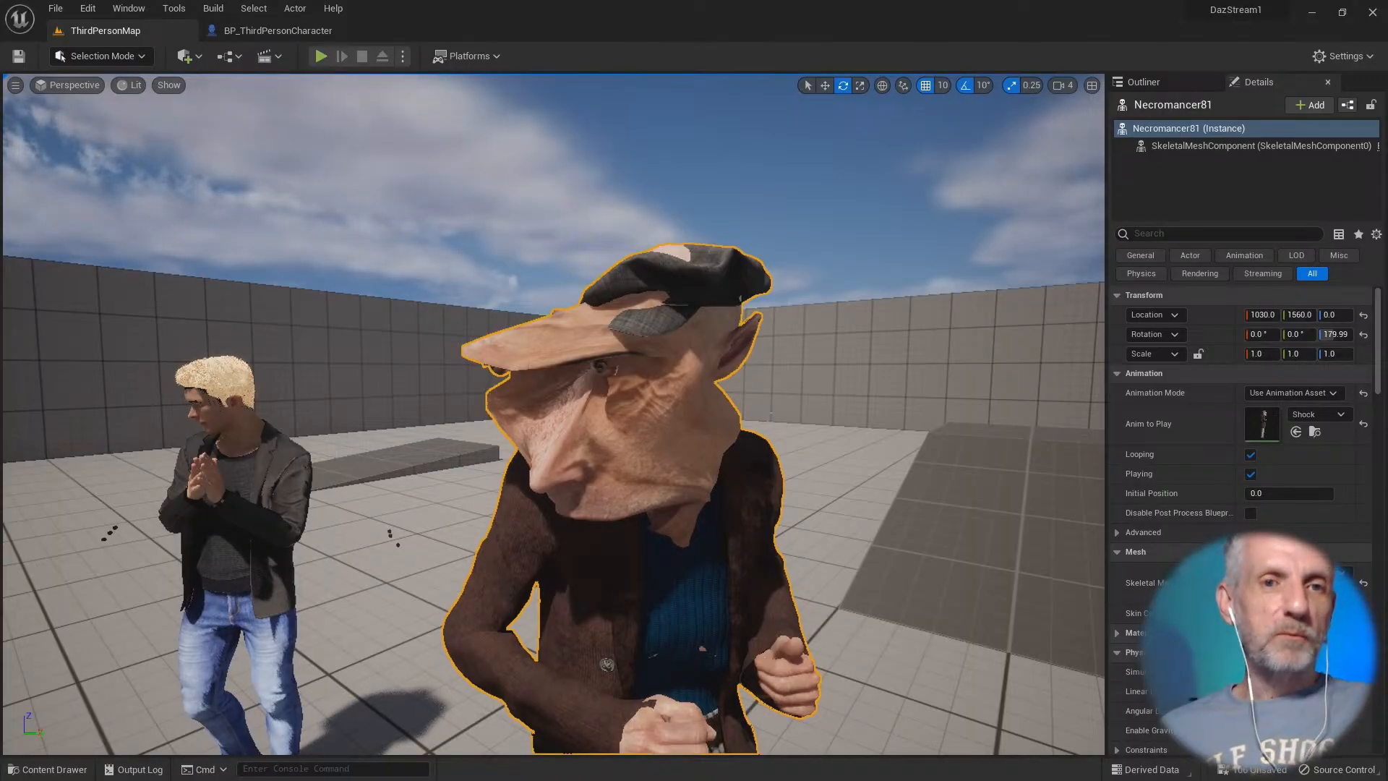
{"action": "key", "text": "ctrl+space"}
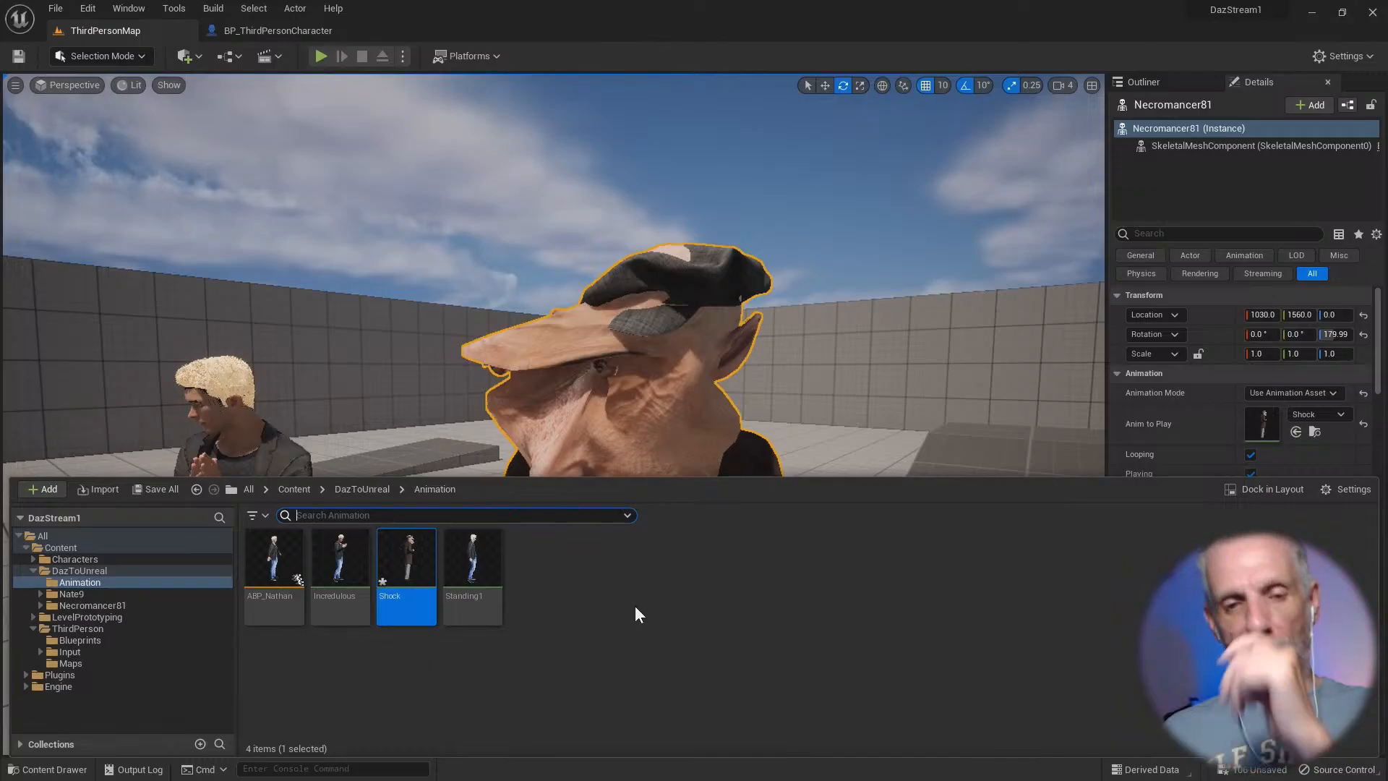
{"action": "left_click", "coordinate": [692, 424]}
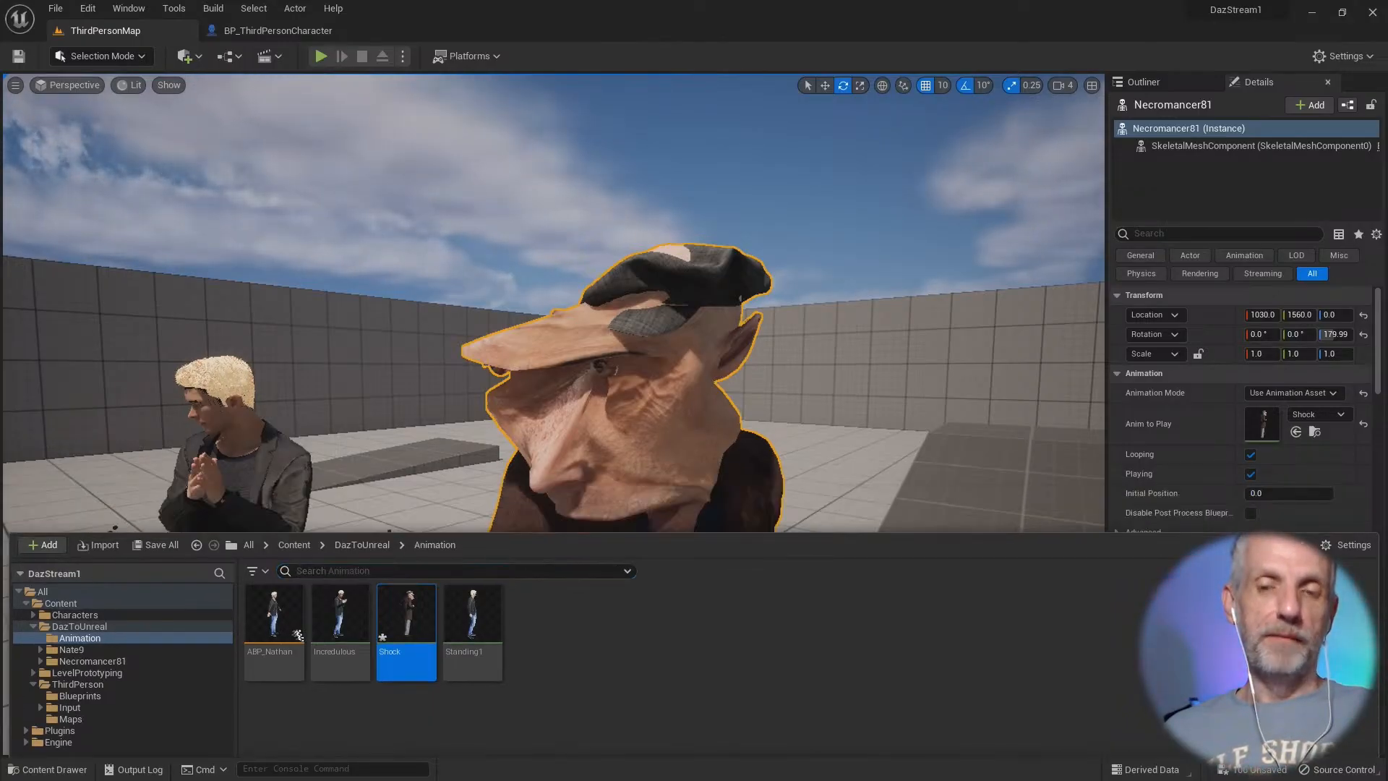
{"action": "right_click_drag", "start_coordinate": [717, 504], "coordinate": [715, 519]}
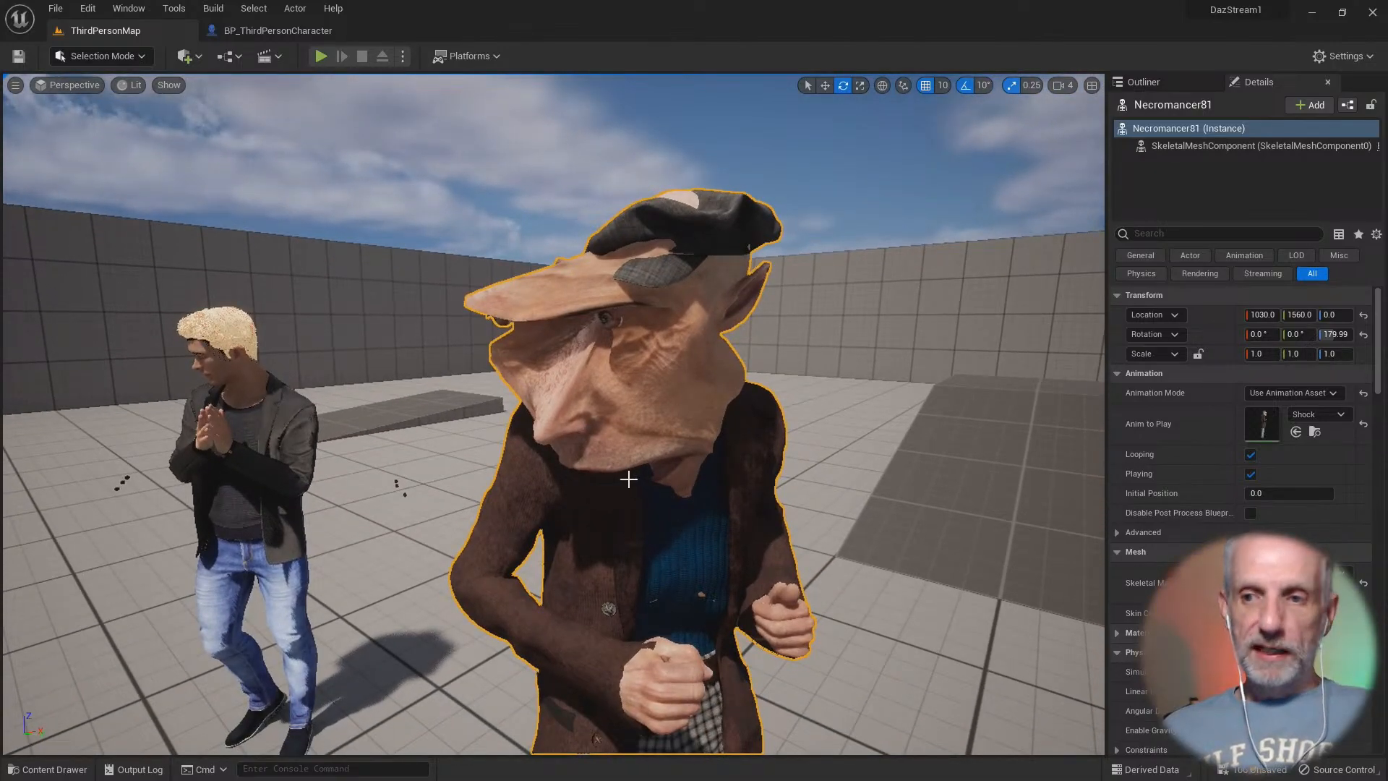
{"action": "scroll", "coordinate": [1210, 432], "scroll_direction": "down", "scroll_amount": 3}
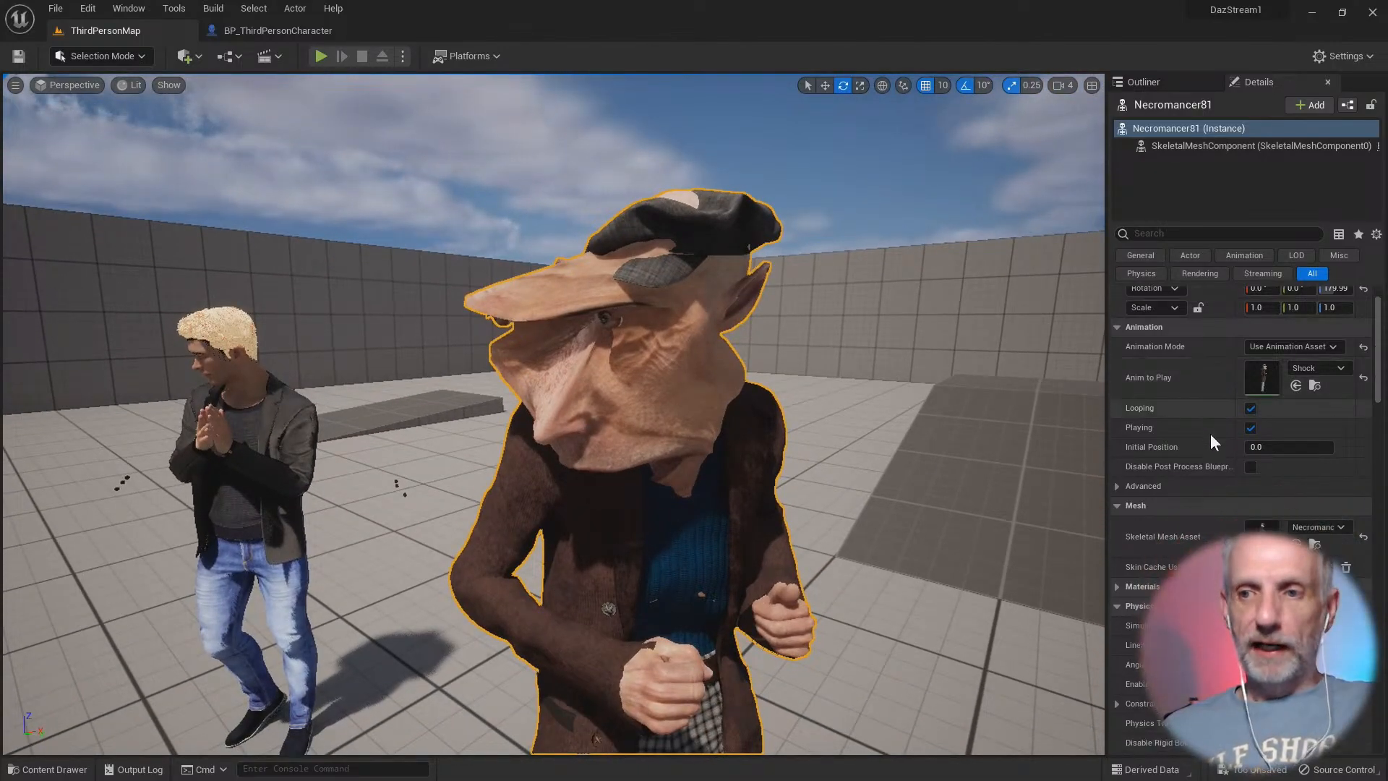
Step: Open the skeletal mesh asset used by Necromancer81 and inspect the figure's face and upper body in its reference pose
{"action": "scroll", "coordinate": [1210, 433], "scroll_direction": "down", "scroll_amount": 2}
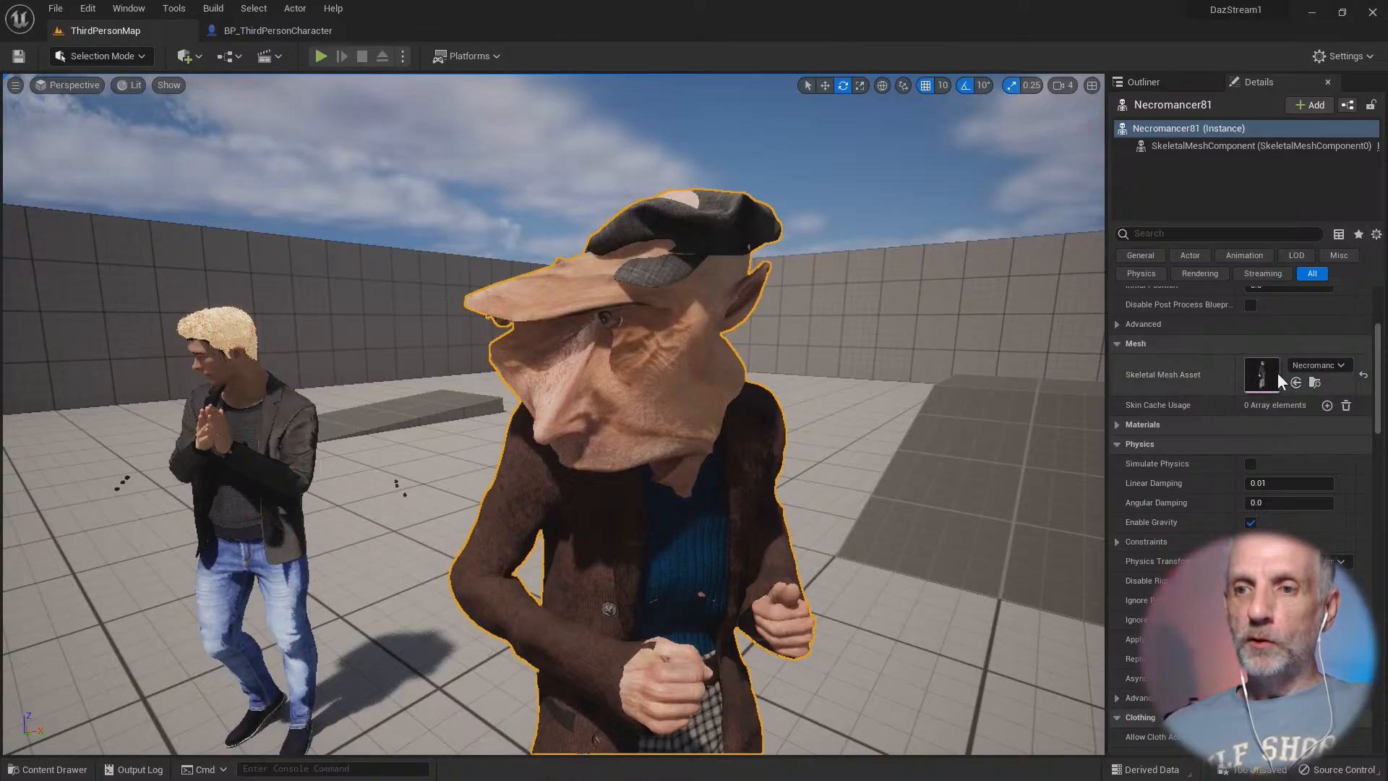
{"action": "left_click", "coordinate": [1315, 383]}
{"action": "mouse_move", "coordinate": [407, 574]}
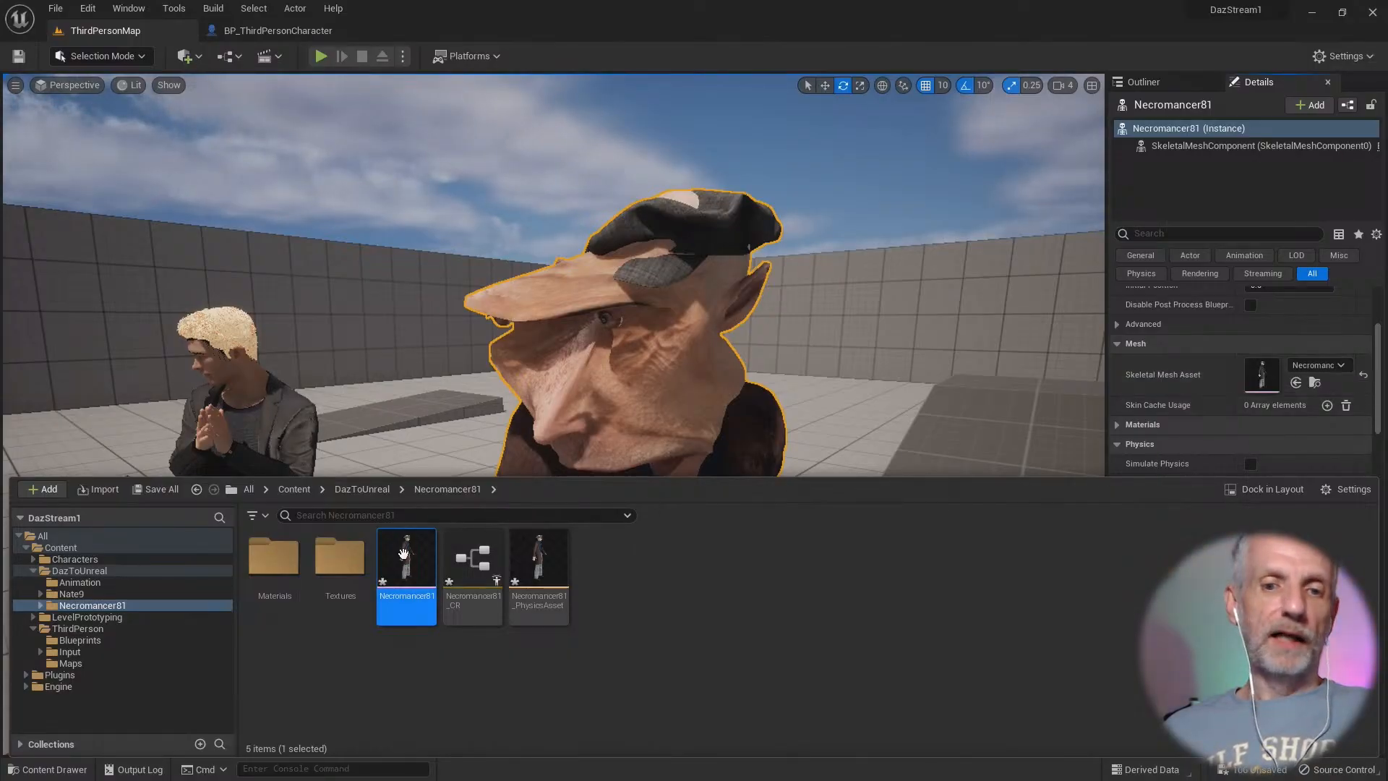
{"action": "double_click", "coordinate": [398, 571]}
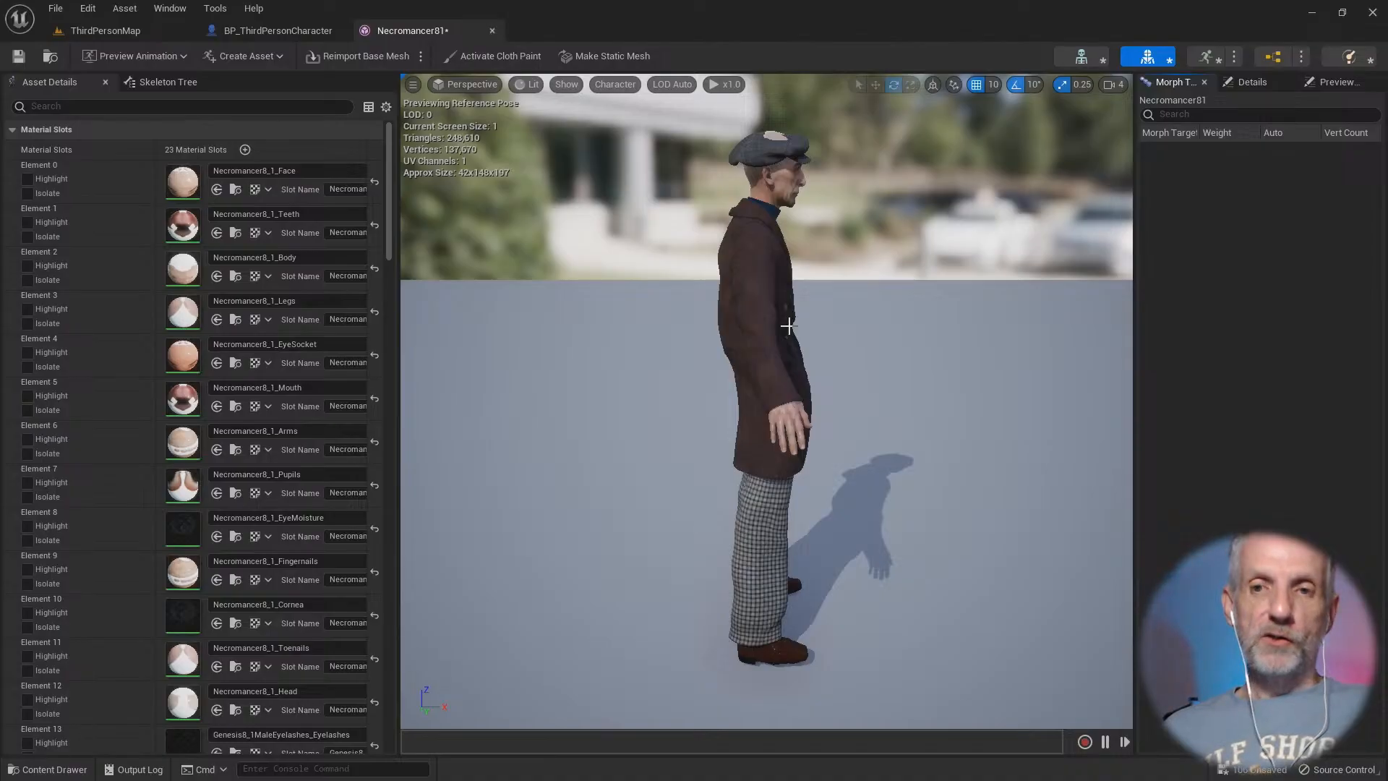
{"action": "left_click_drag", "start_coordinate": [787, 325], "coordinate": [968, 329]}
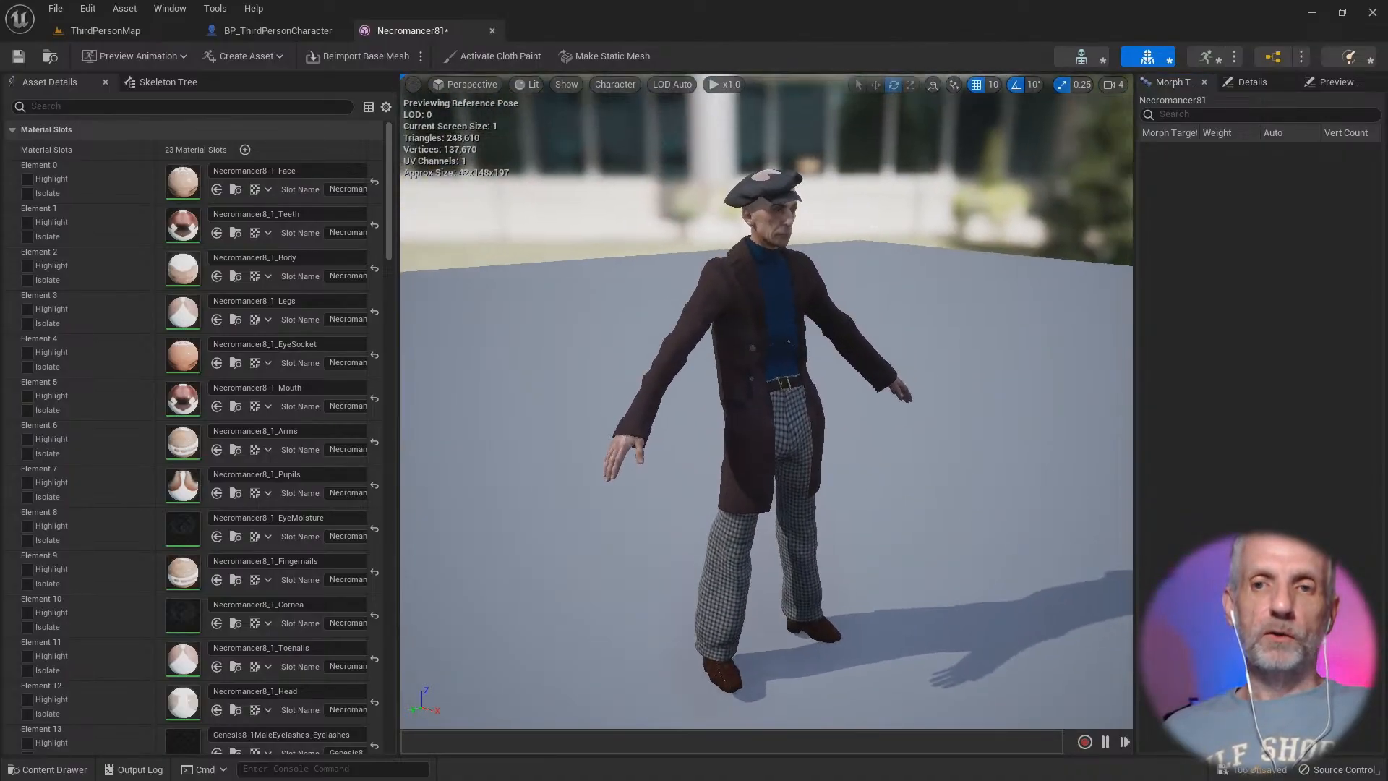
{"action": "right_click_drag", "start_coordinate": [766, 401], "coordinate": [824, 361]}
{"action": "left_click_drag", "start_coordinate": [824, 361], "coordinate": [817, 405]}
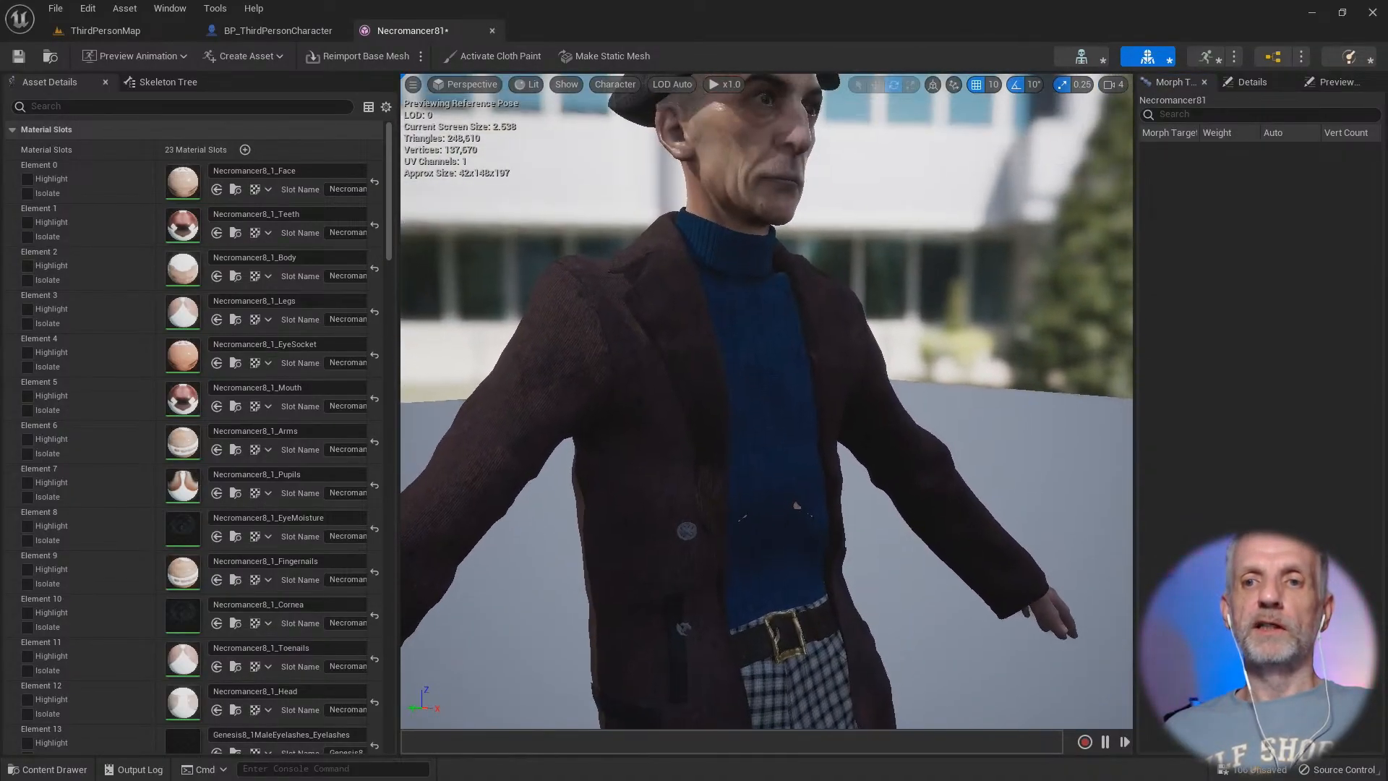
{"action": "right_click_drag", "start_coordinate": [766, 401], "coordinate": [788, 358]}
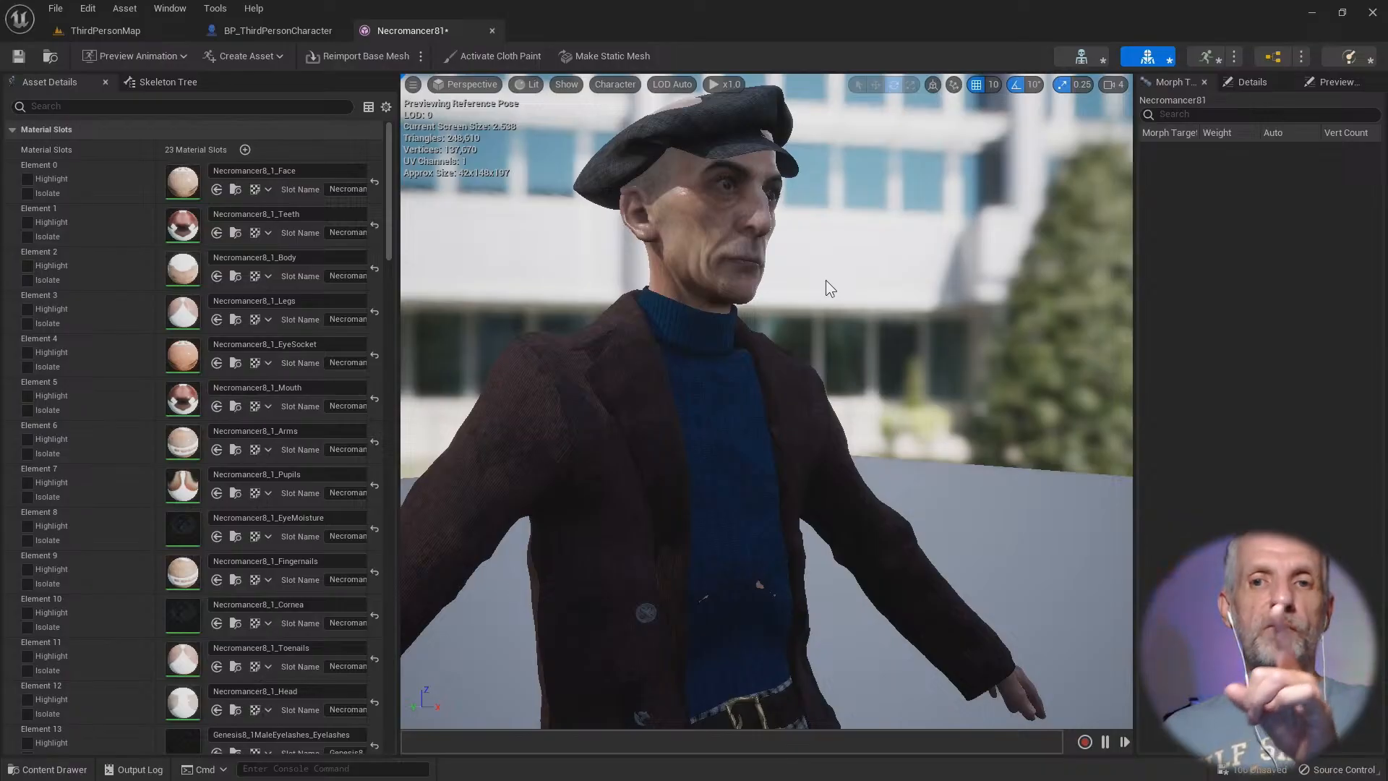
Step: Open the mesh's Genesis8BaseSkeleton and view the previewed figure from the front
{"action": "left_click", "coordinate": [1083, 59]}
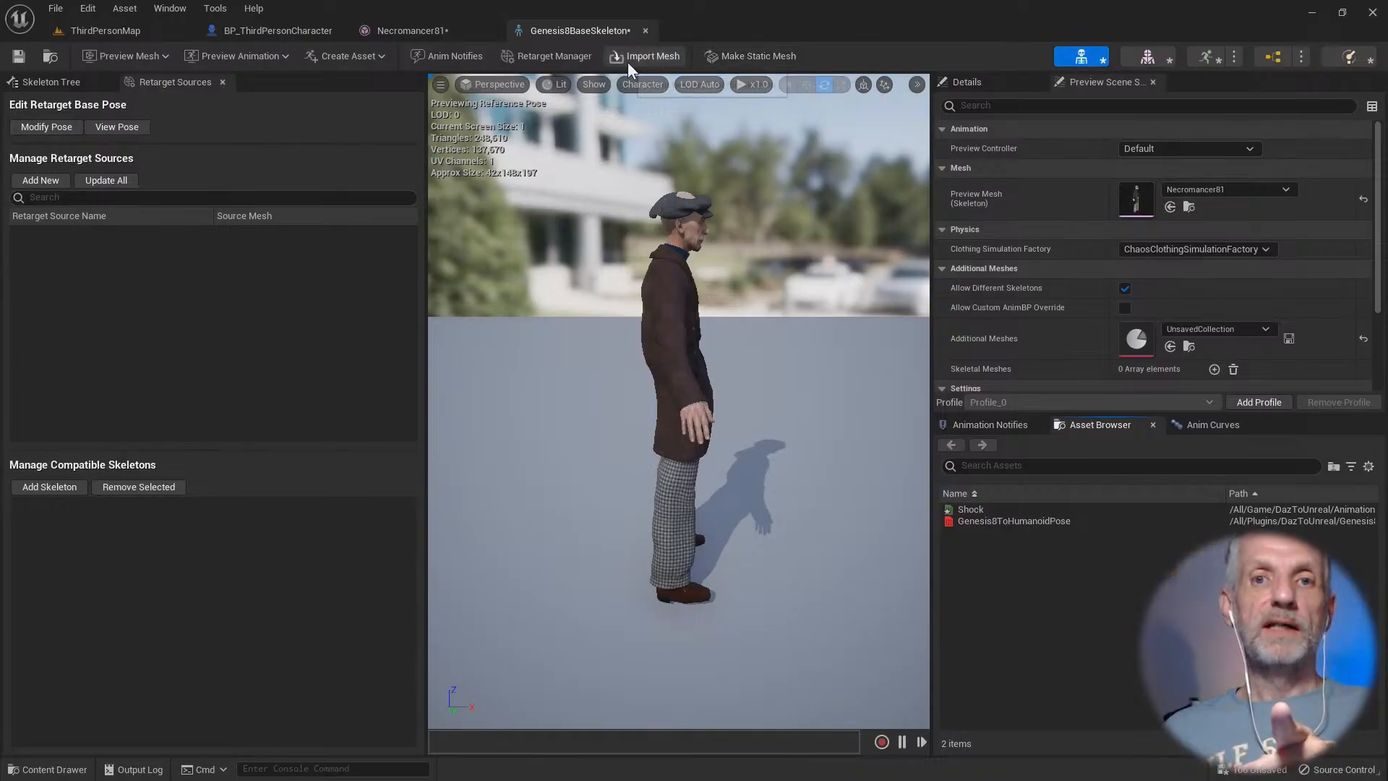
{"action": "left_click", "coordinate": [442, 31]}
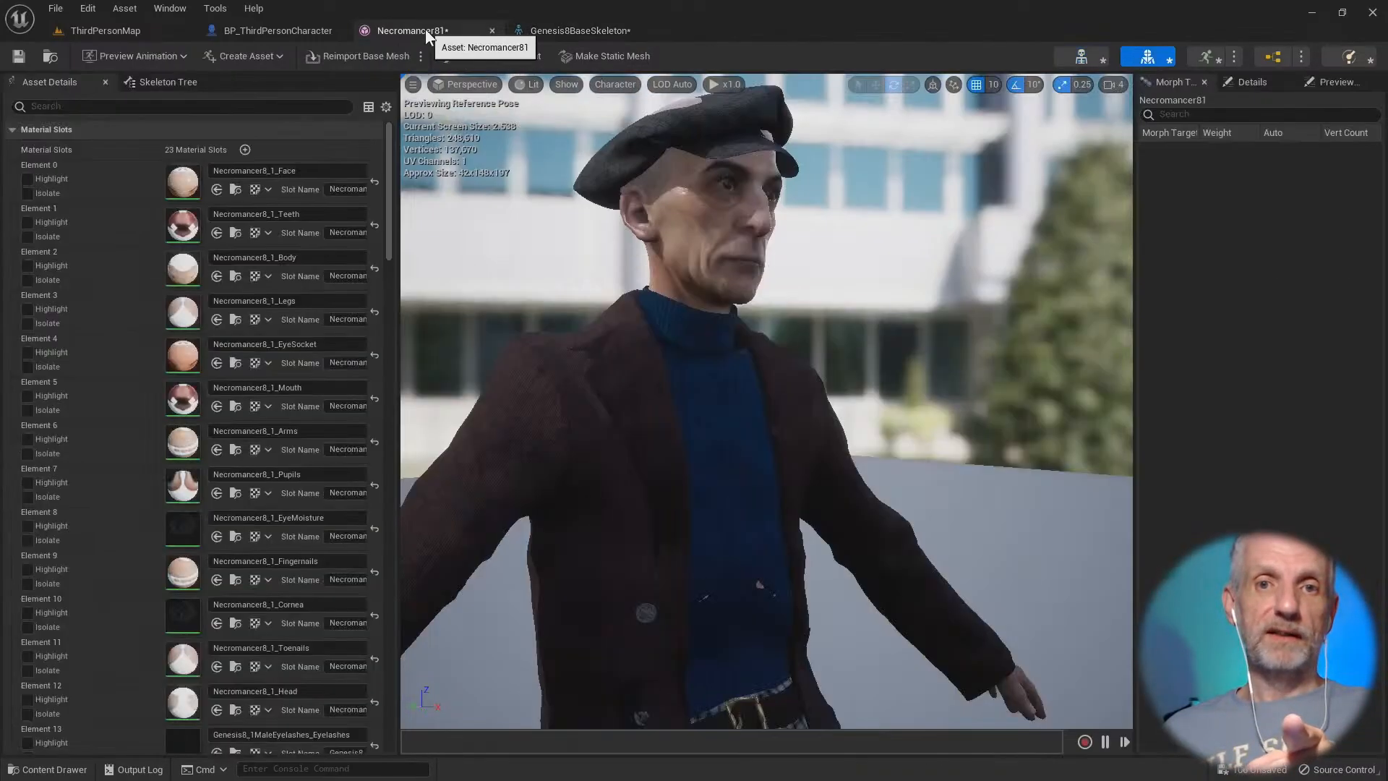
{"action": "left_click", "coordinate": [587, 31]}
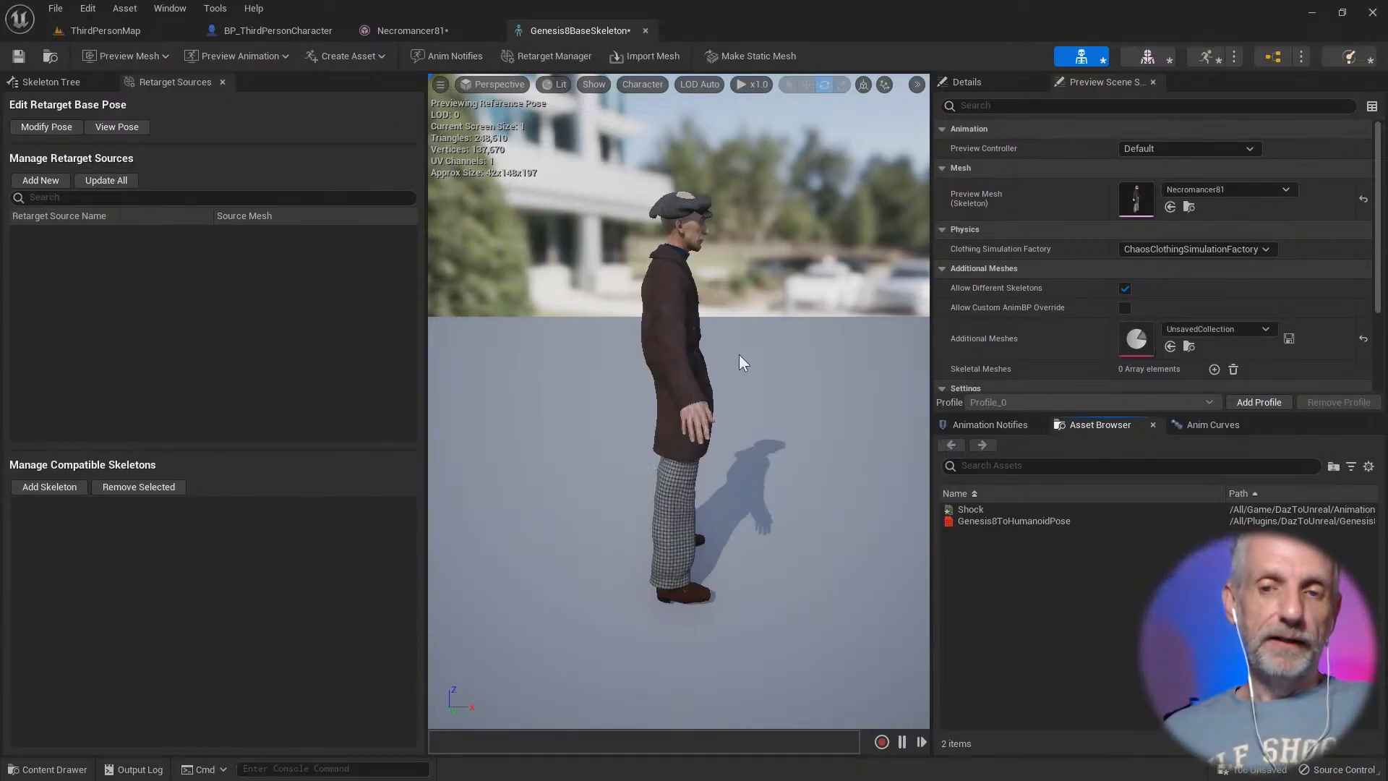
{"action": "left_click_drag", "start_coordinate": [739, 354], "coordinate": [741, 359]}
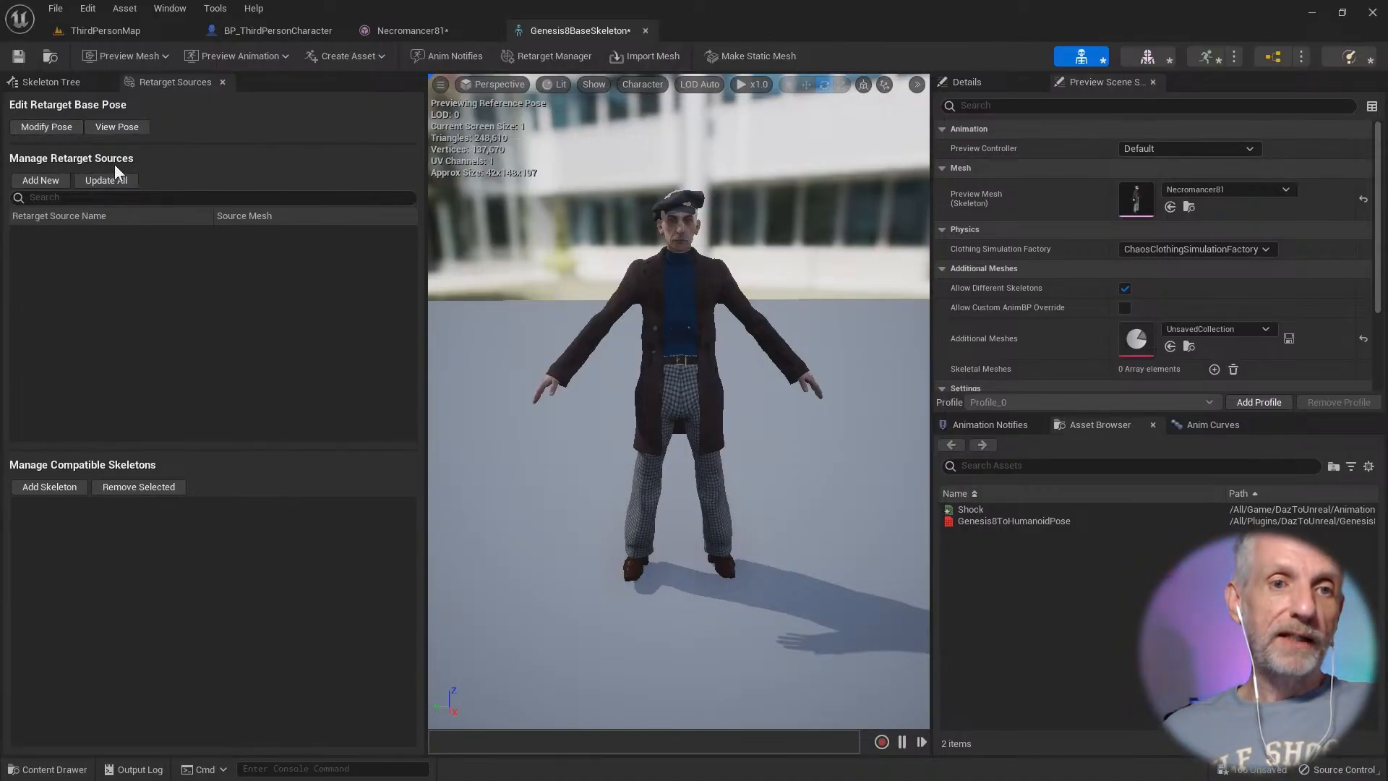
Step: Add the Necromancer81 mesh as a retarget source of Genesis8BaseSkeleton, then save and close the skeleton
{"action": "left_click", "coordinate": [47, 182]}
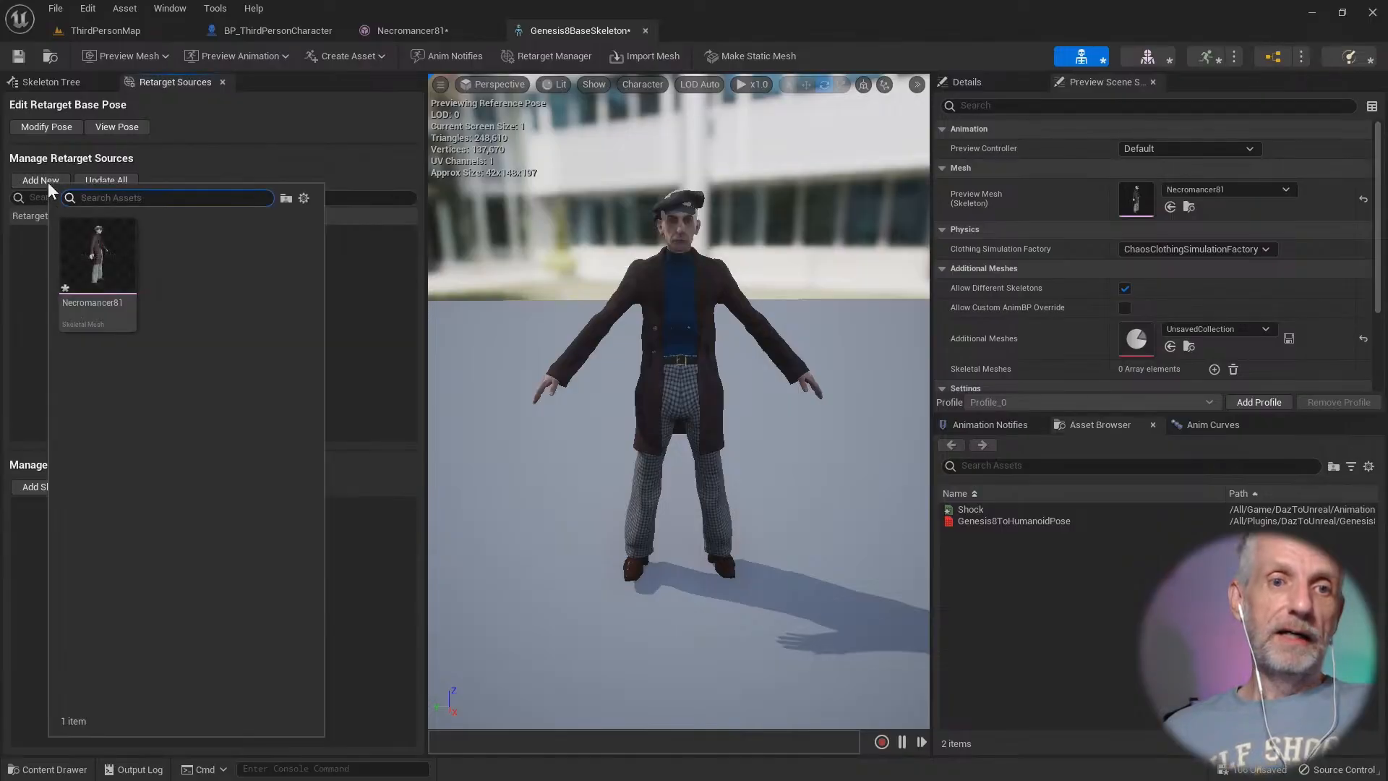
{"action": "left_click", "coordinate": [124, 256]}
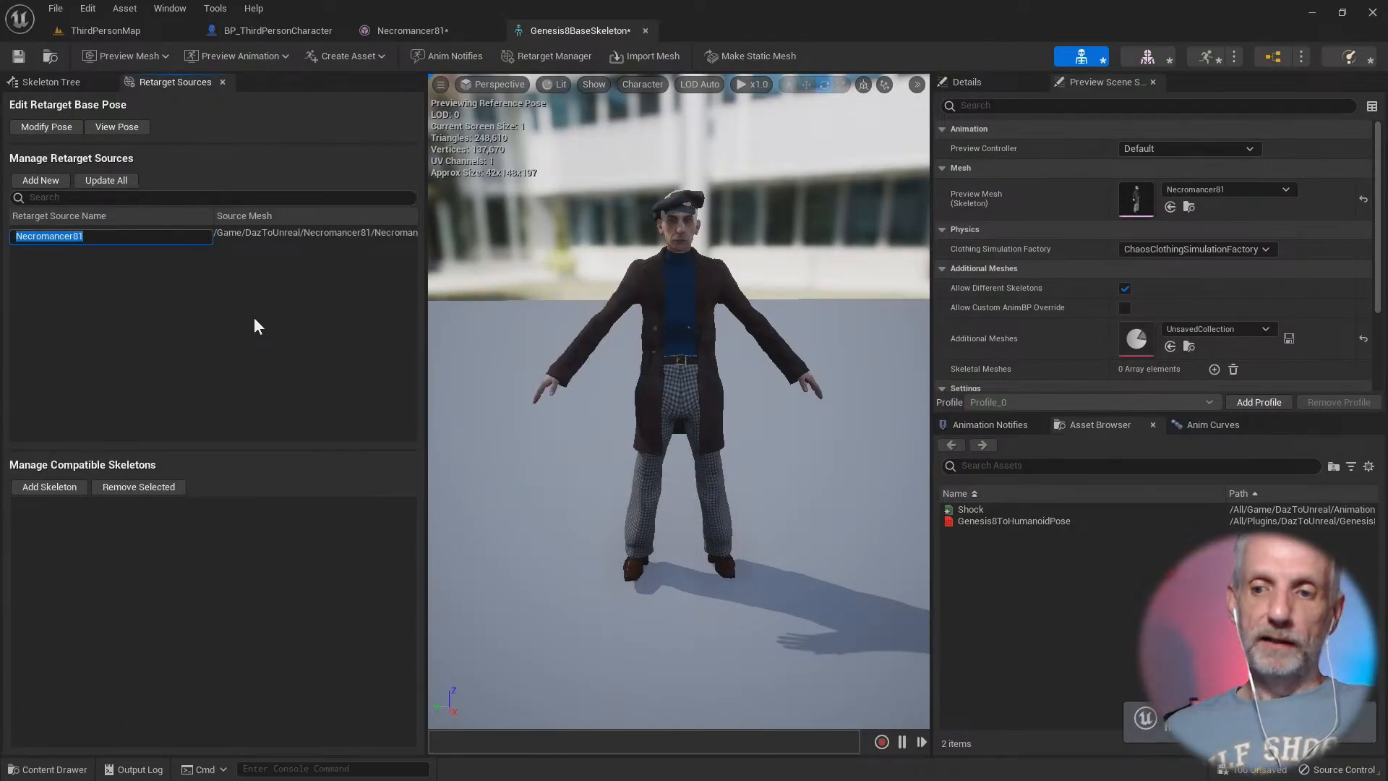
{"action": "left_click", "coordinate": [271, 323]}
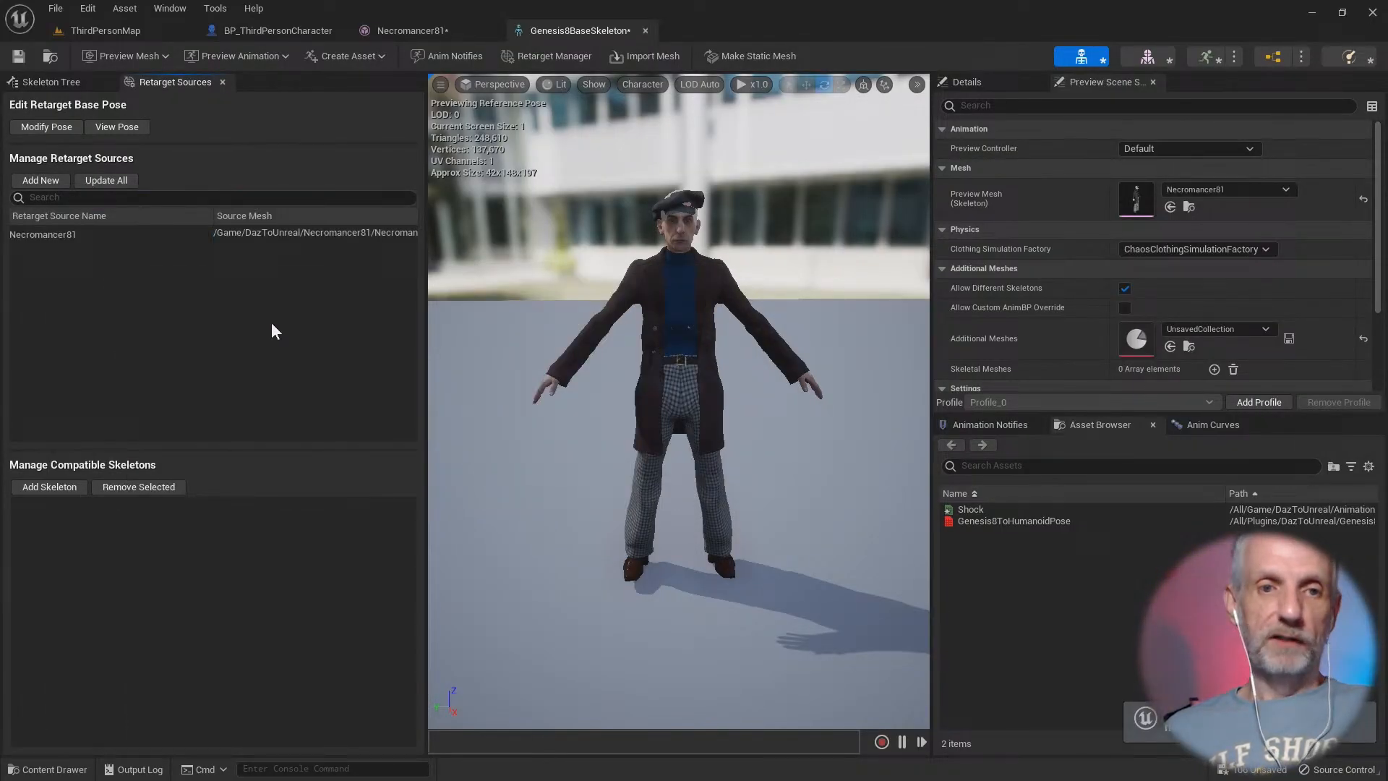
{"action": "left_click", "coordinate": [19, 57]}
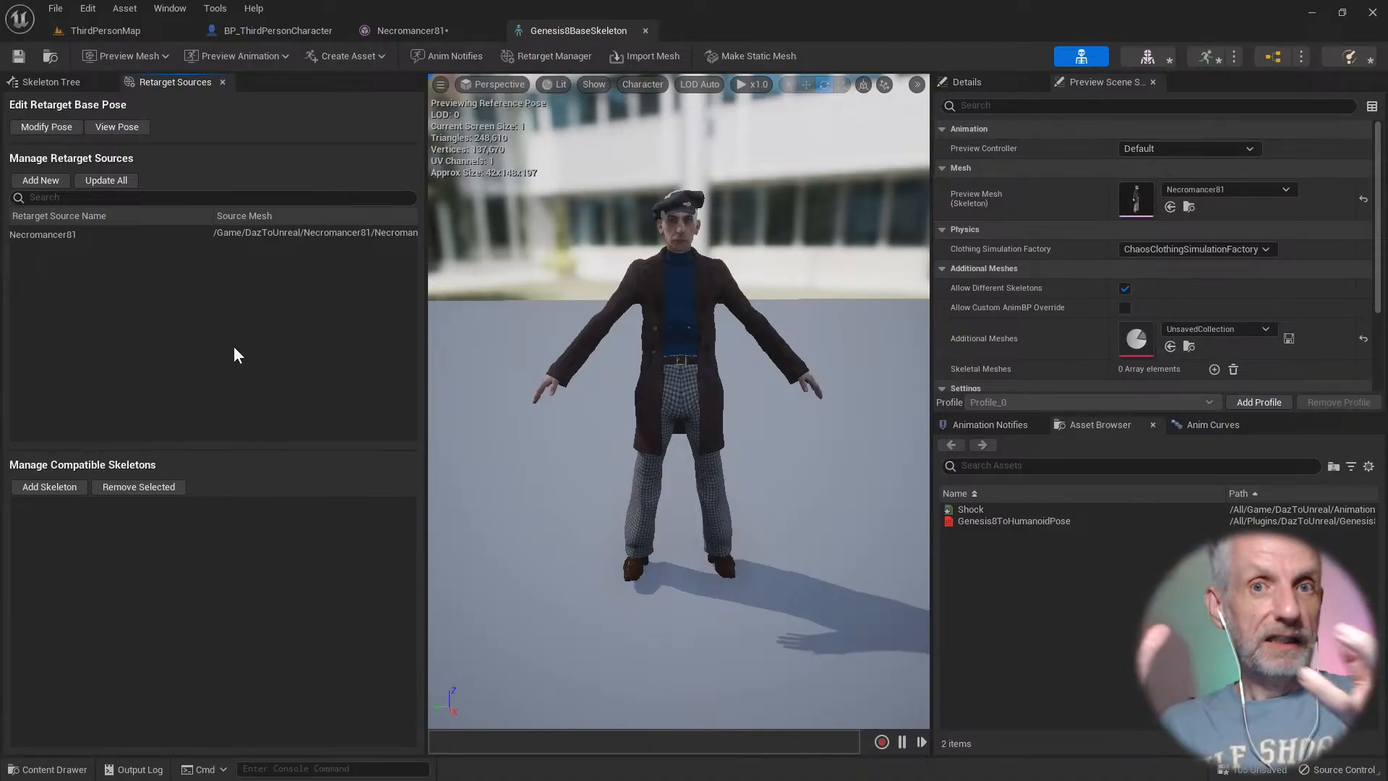
{"action": "left_click", "coordinate": [644, 30]}
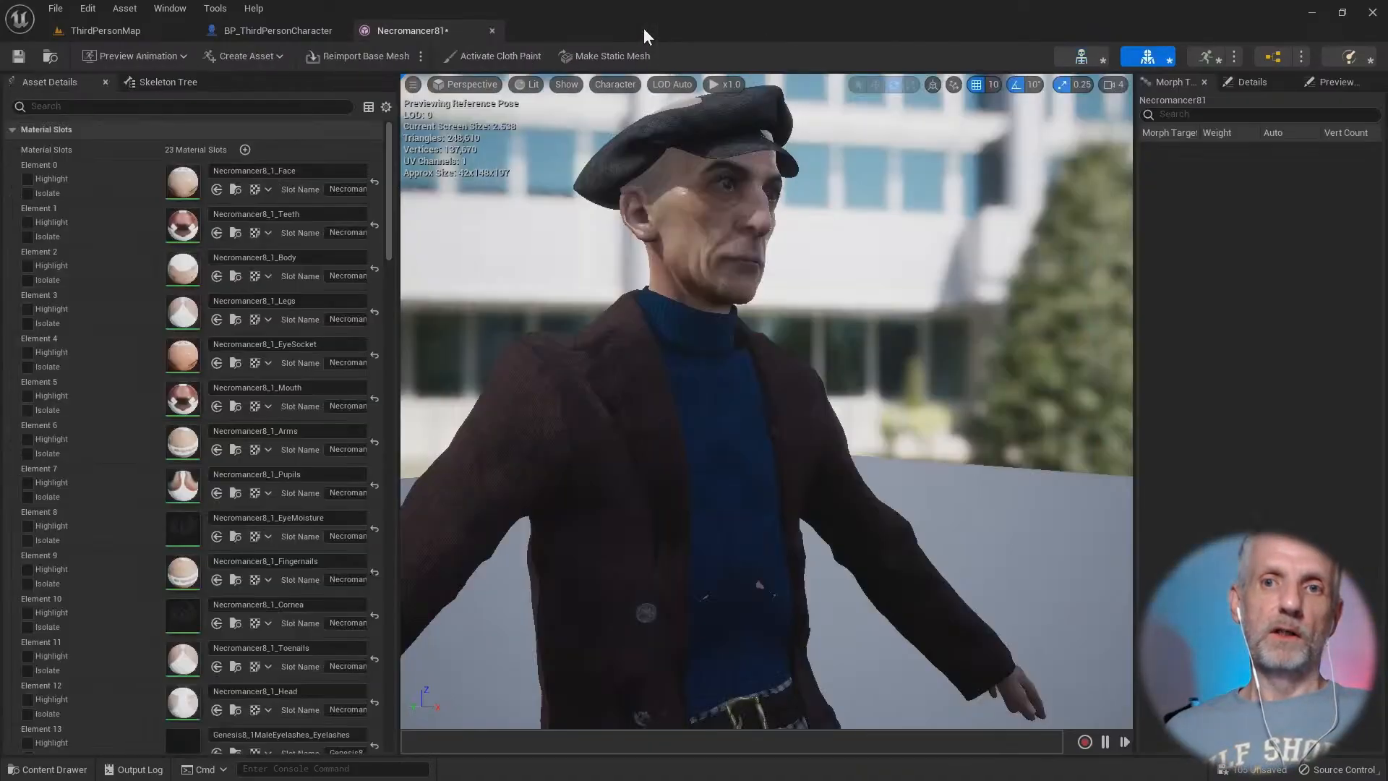
Step: Return to ThirdPersonMap and open the Shock animation assigned to Necromancer81 for editing
{"action": "left_click", "coordinate": [133, 33]}
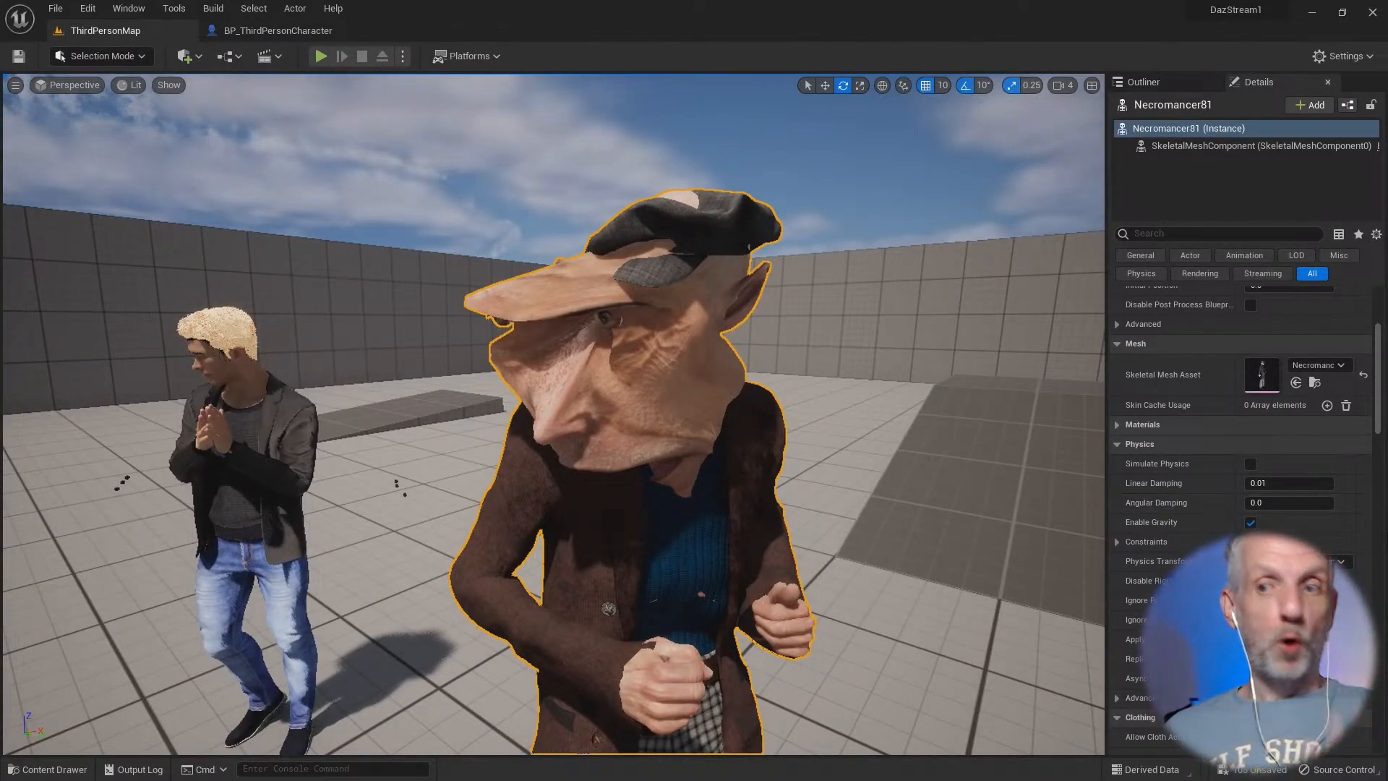
{"action": "scroll", "coordinate": [1294, 455], "scroll_direction": "up", "scroll_amount": 5}
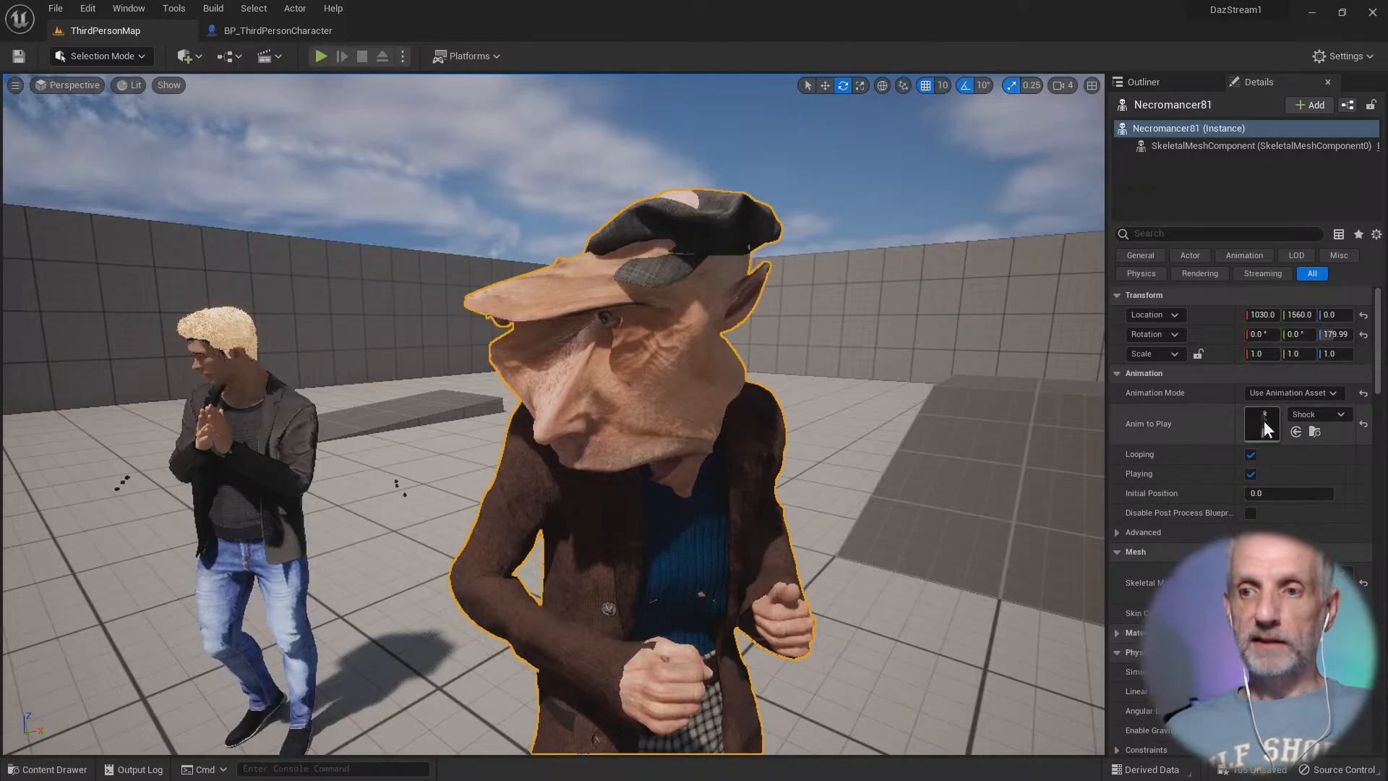
{"action": "left_click", "coordinate": [1315, 432]}
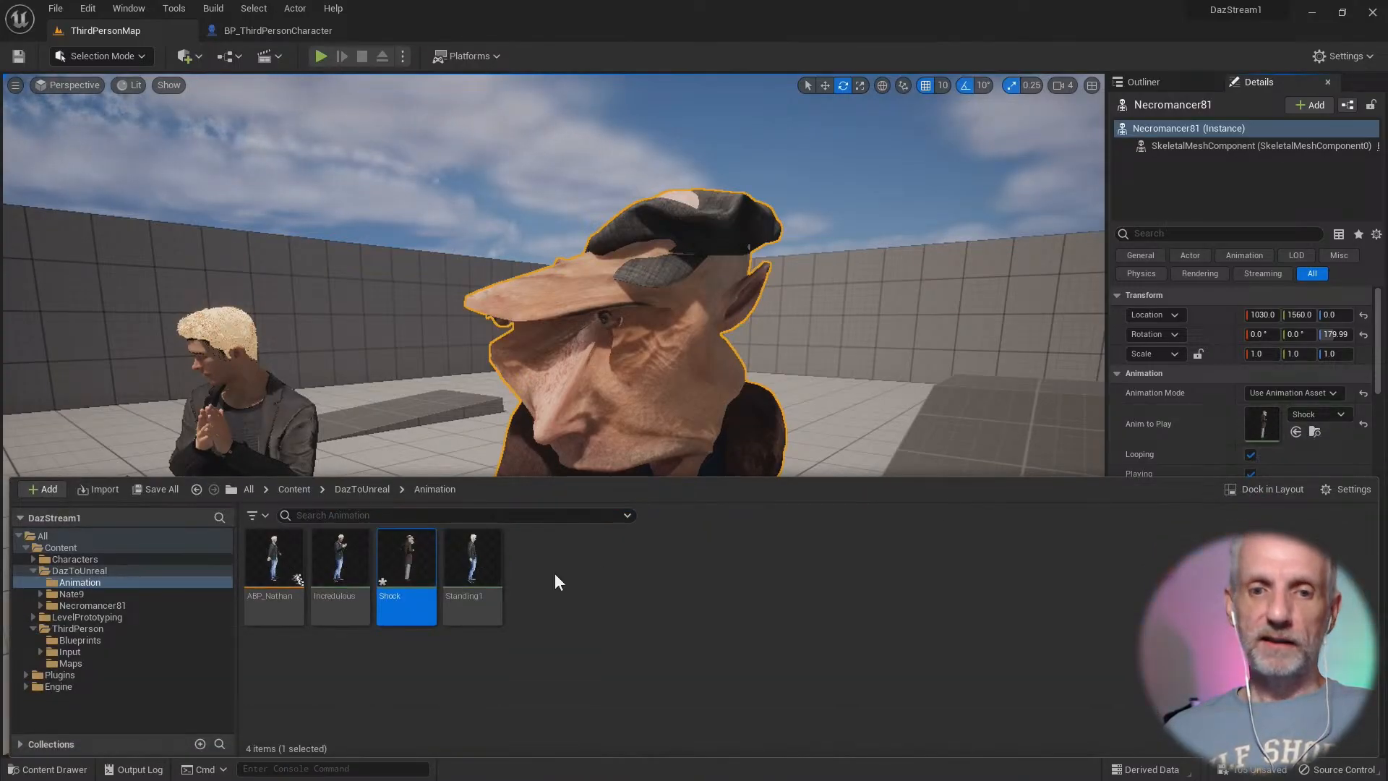
{"action": "mouse_move", "coordinate": [410, 567]}
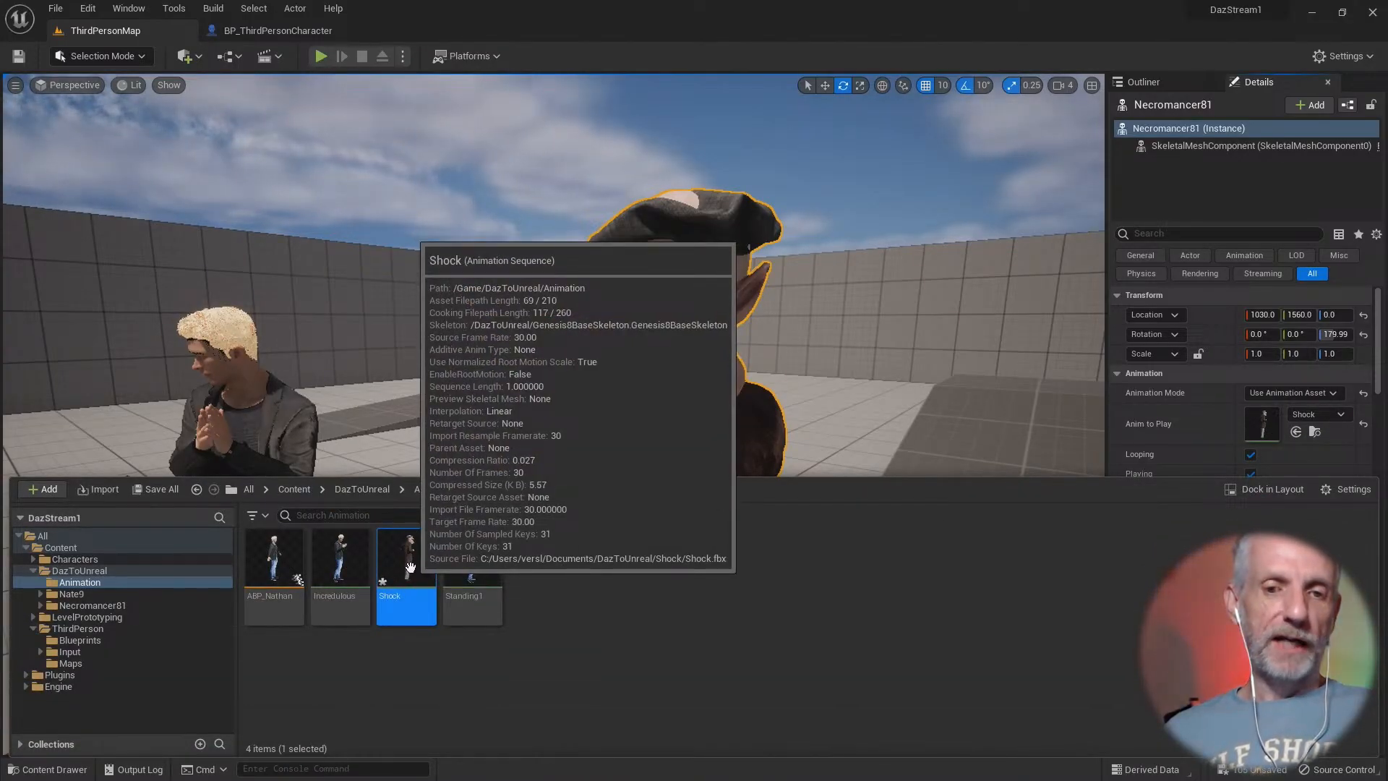
{"action": "double_click", "coordinate": [410, 567]}
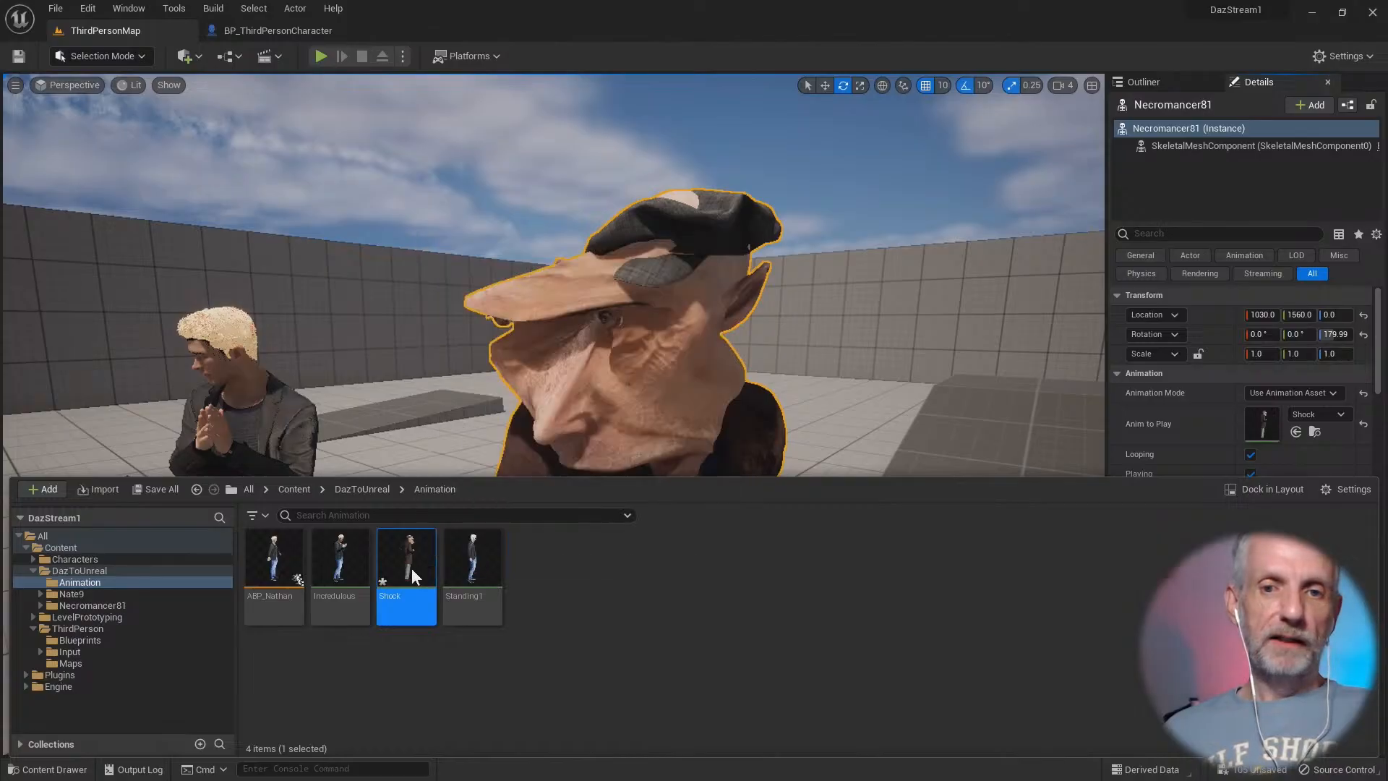
{"action": "left_click_drag", "start_coordinate": [662, 171], "coordinate": [463, 141], "text": "alt"}
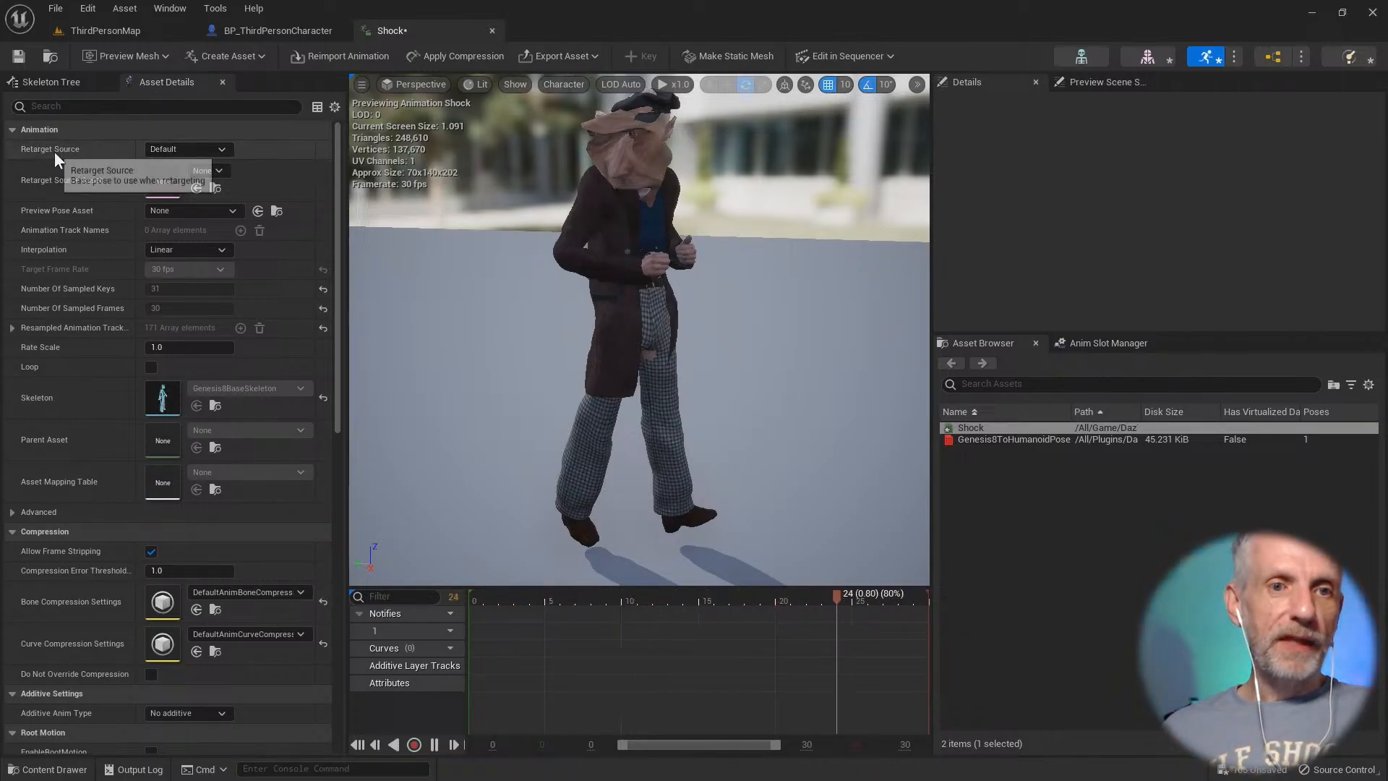
Step: Set the Shock animation's Retarget Source to Necromancer81 and check the face in the preview
{"action": "left_click", "coordinate": [208, 151]}
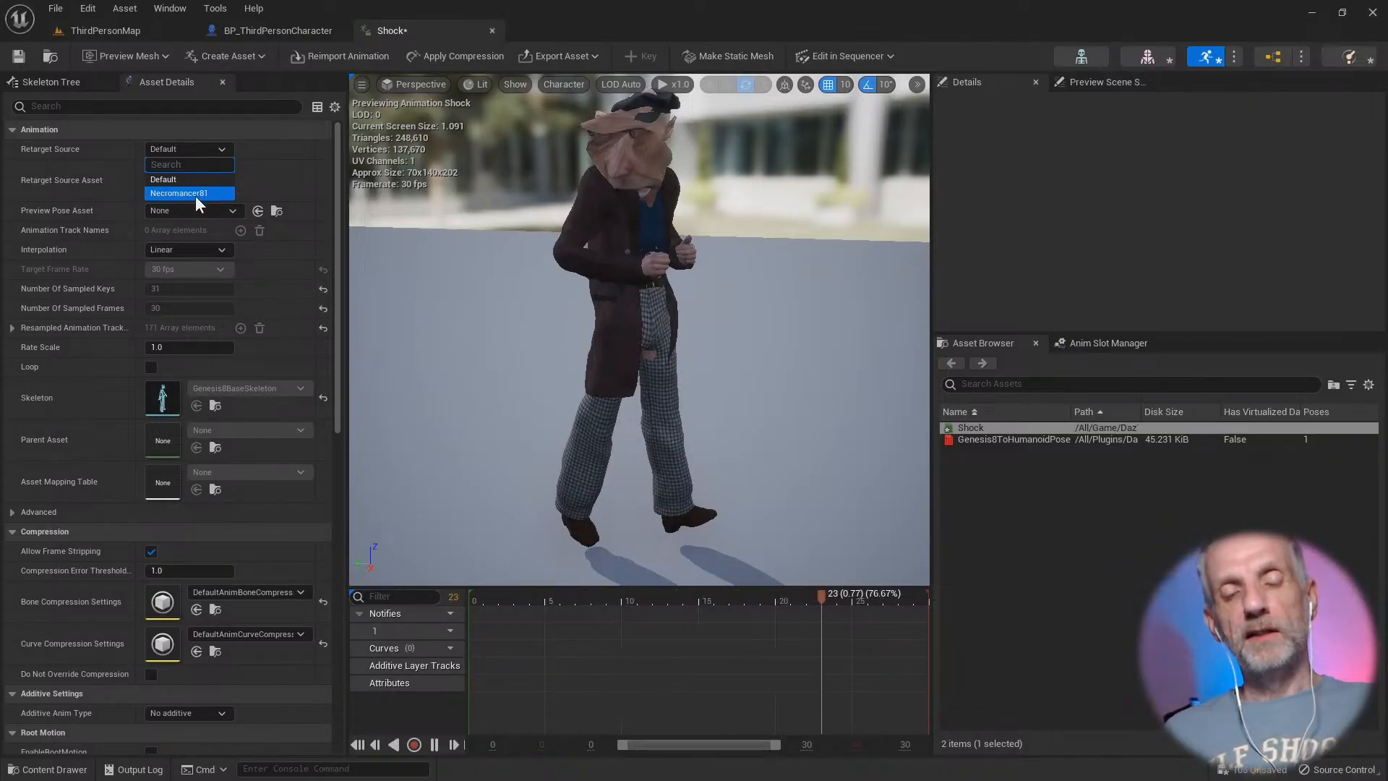
{"action": "left_click", "coordinate": [195, 195]}
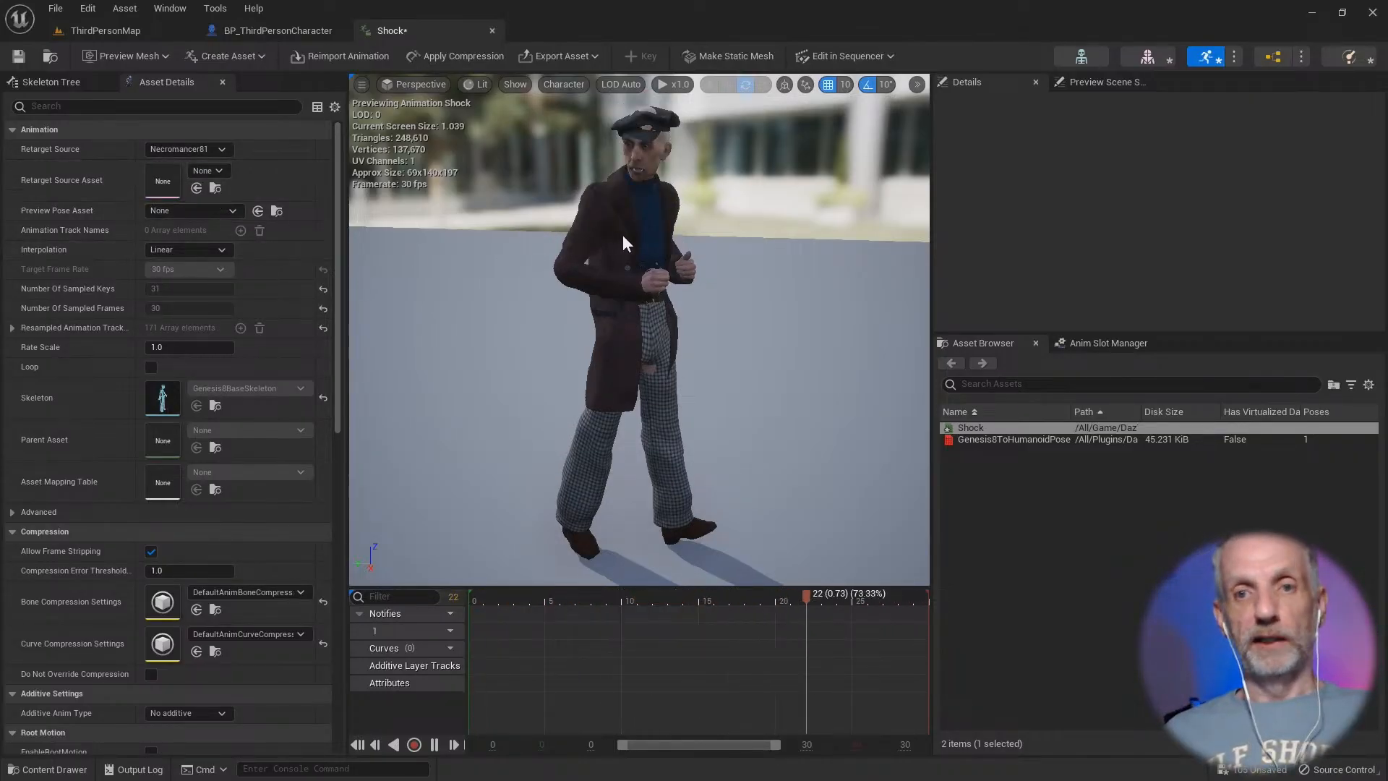
{"action": "scroll", "coordinate": [662, 160], "scroll_direction": "up", "scroll_amount": 5}
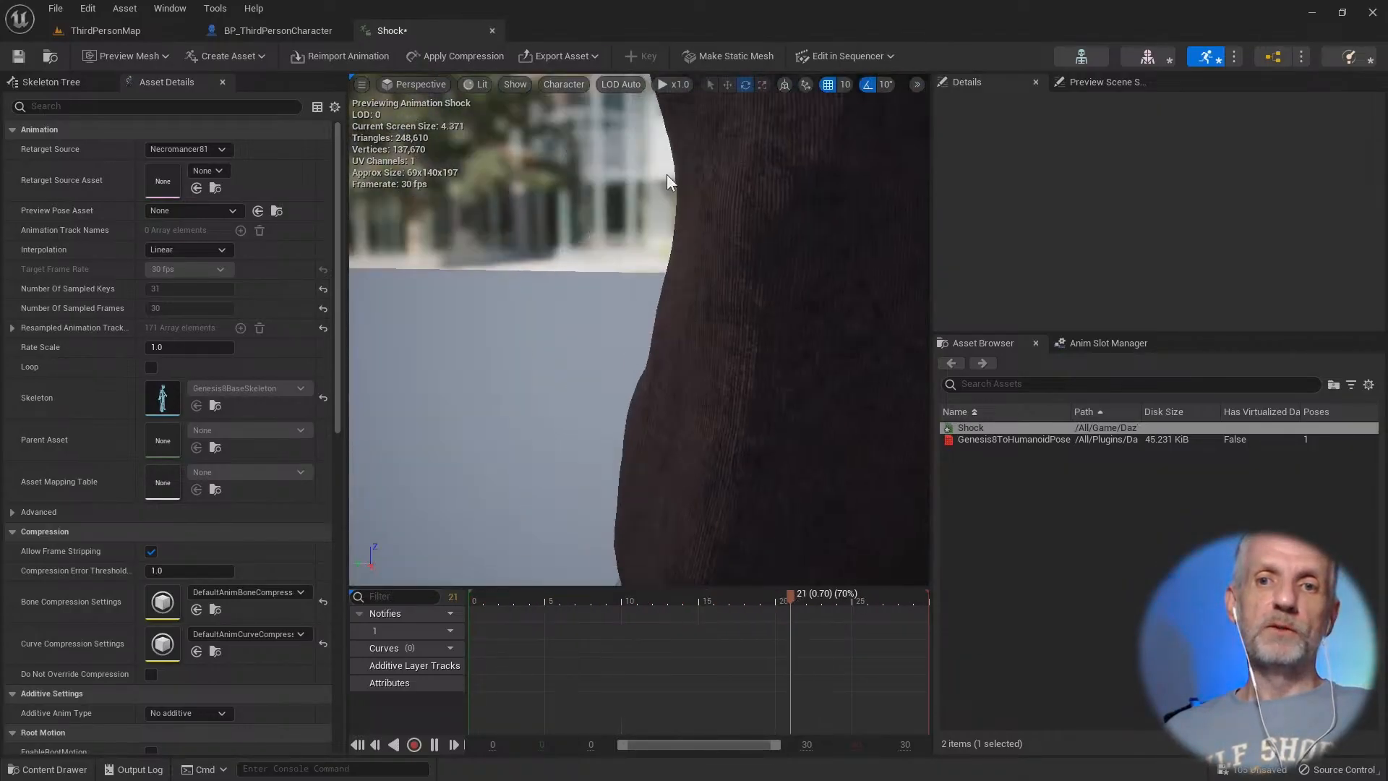
{"action": "scroll", "coordinate": [695, 161], "scroll_direction": "down", "scroll_amount": 4}
{"action": "middle_click_drag", "start_coordinate": [695, 161], "coordinate": [696, 101]}
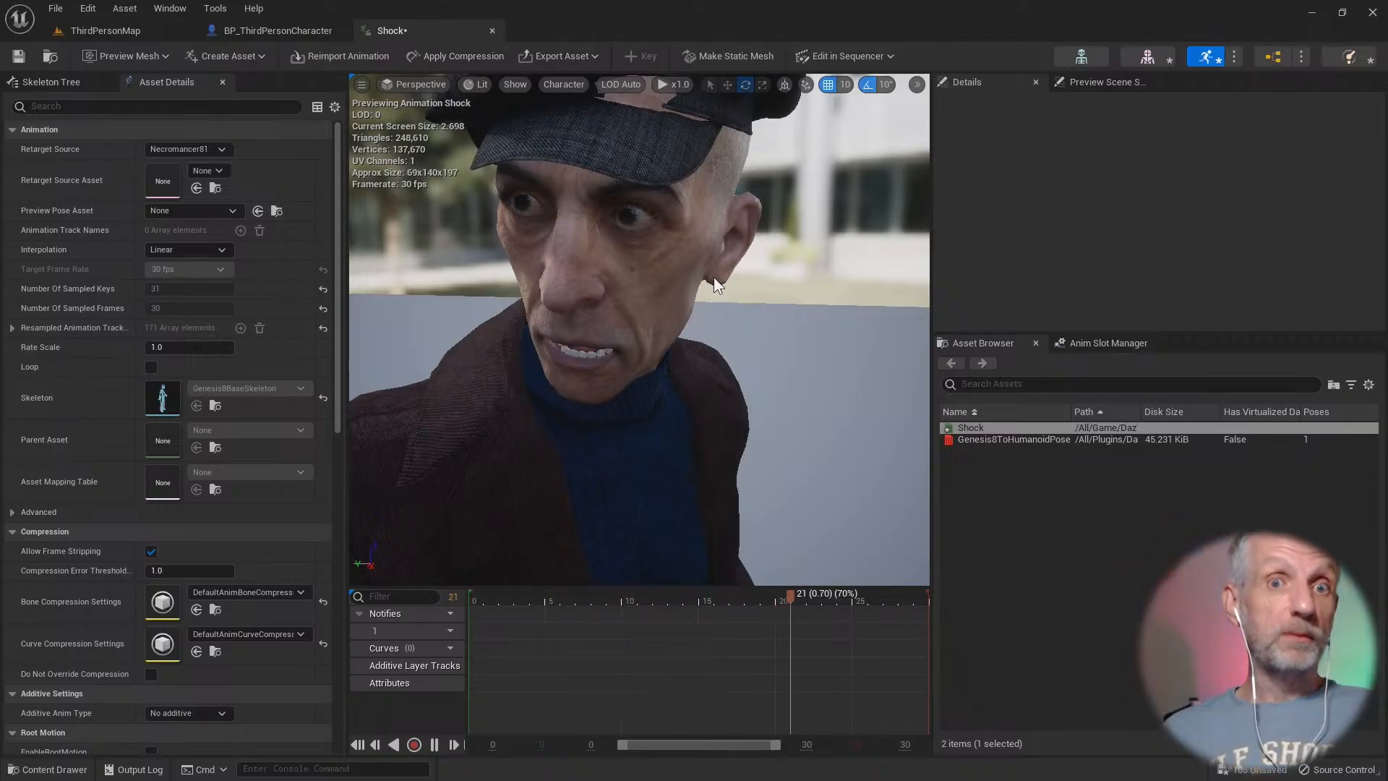
Step: Save and close the Shock animation and return to the ThirdPersonMap level
{"action": "left_click", "coordinate": [19, 56]}
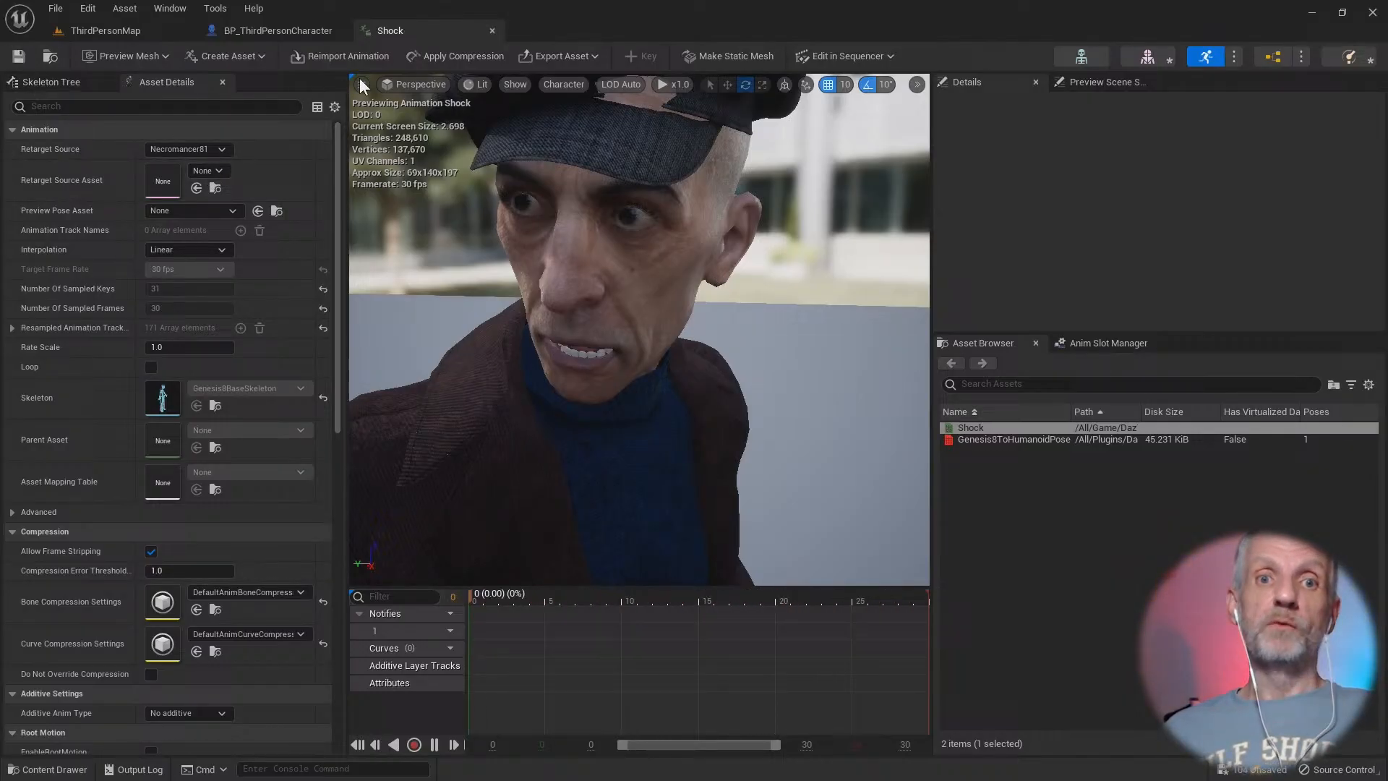
{"action": "left_click", "coordinate": [491, 33]}
{"action": "left_click", "coordinate": [150, 34]}
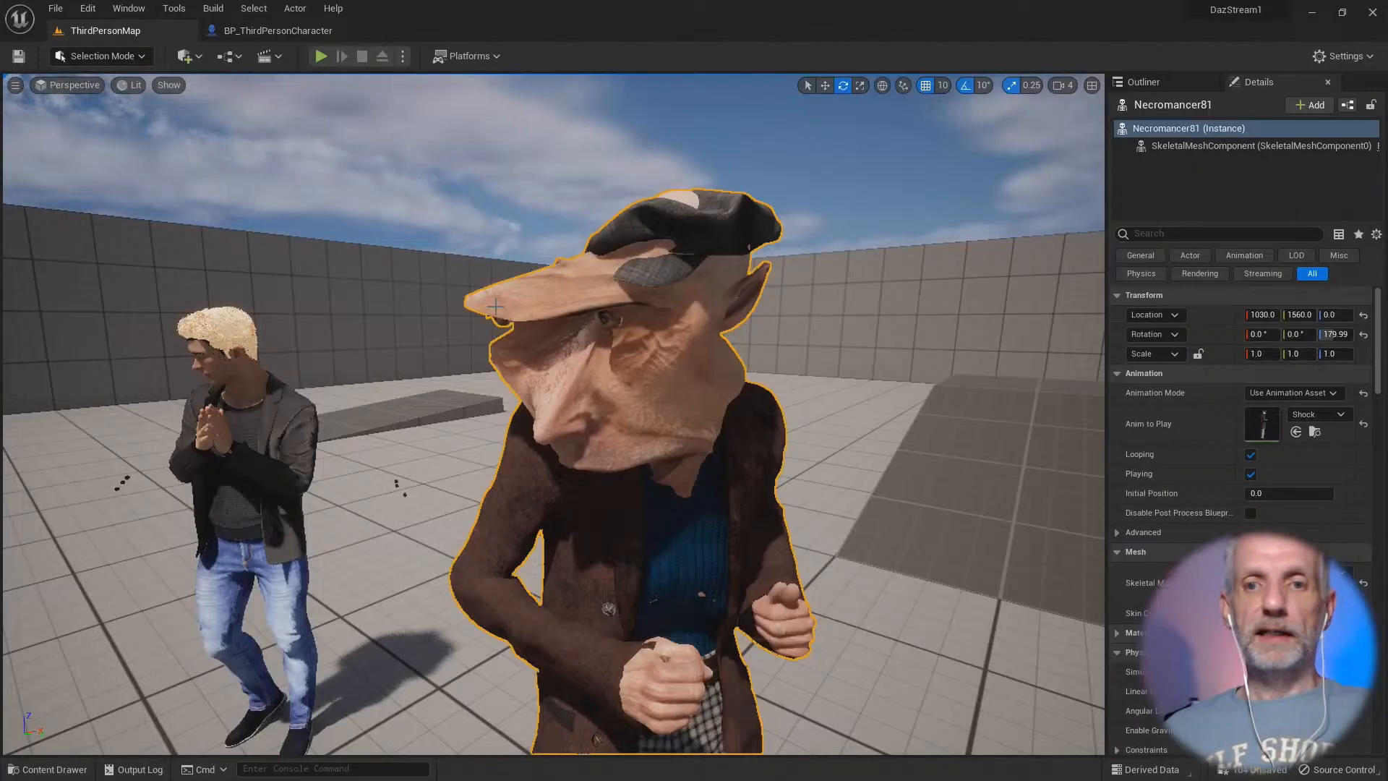
Step: Refresh Necromancer81's animation by switching its Animation Mode to Use Animation Blueprint and back to Use Animation Asset
{"action": "mouse_move", "coordinate": [506, 375]}
{"action": "right_mouse_down"}
{"action": "mouse_move", "coordinate": [506, 362]}
{"action": "mouse_move", "coordinate": [509, 375]}
{"action": "right_mouse_up"}
{"action": "key", "text": "s"}
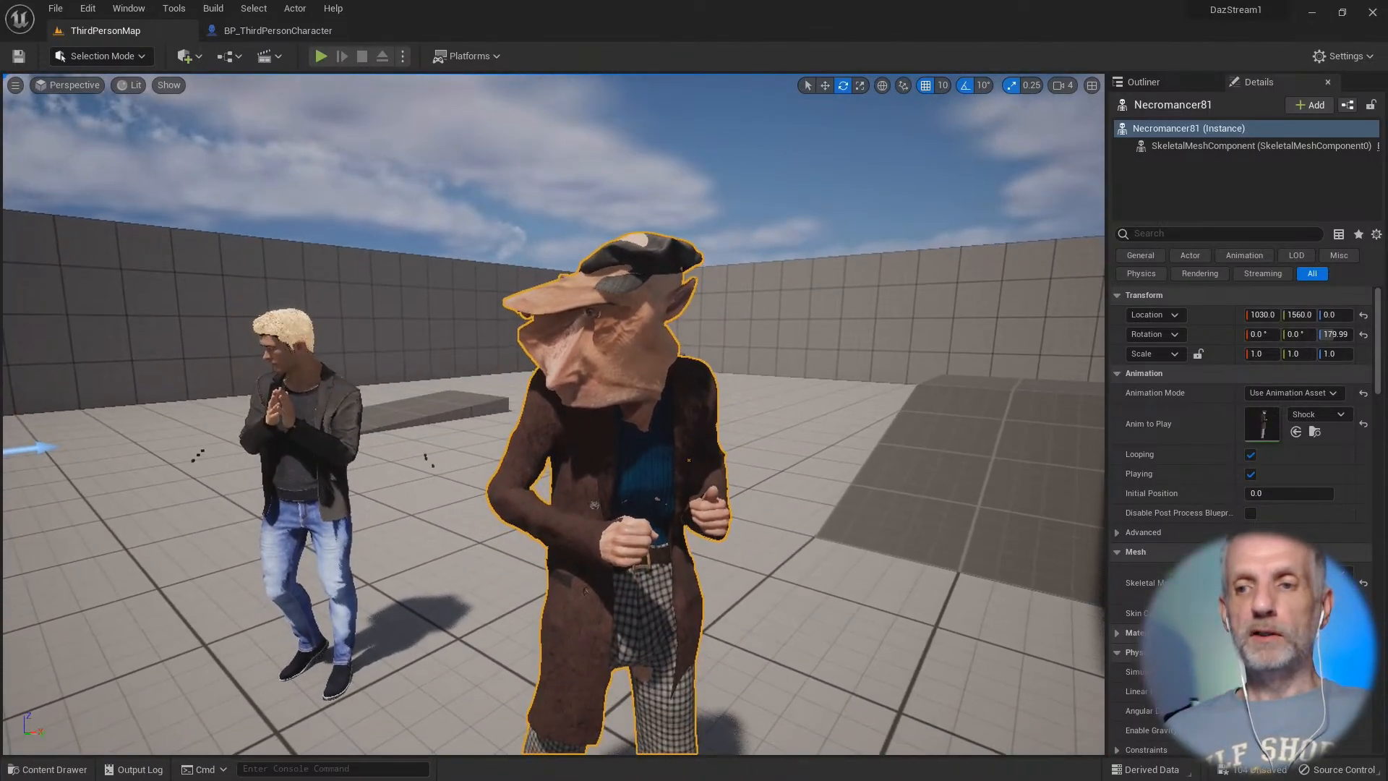
{"action": "scroll", "coordinate": [1239, 406], "scroll_direction": "down", "scroll_amount": 3}
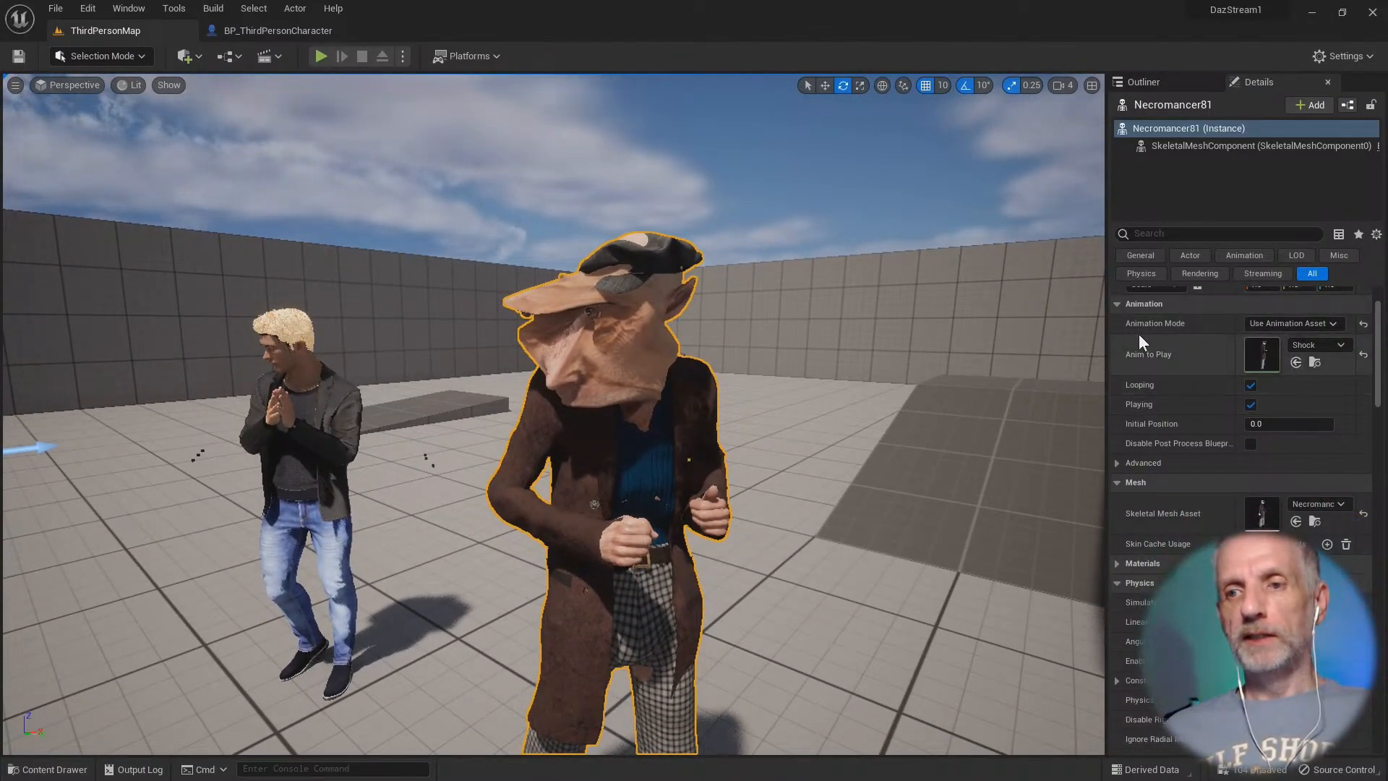
{"action": "left_click", "coordinate": [1340, 345]}
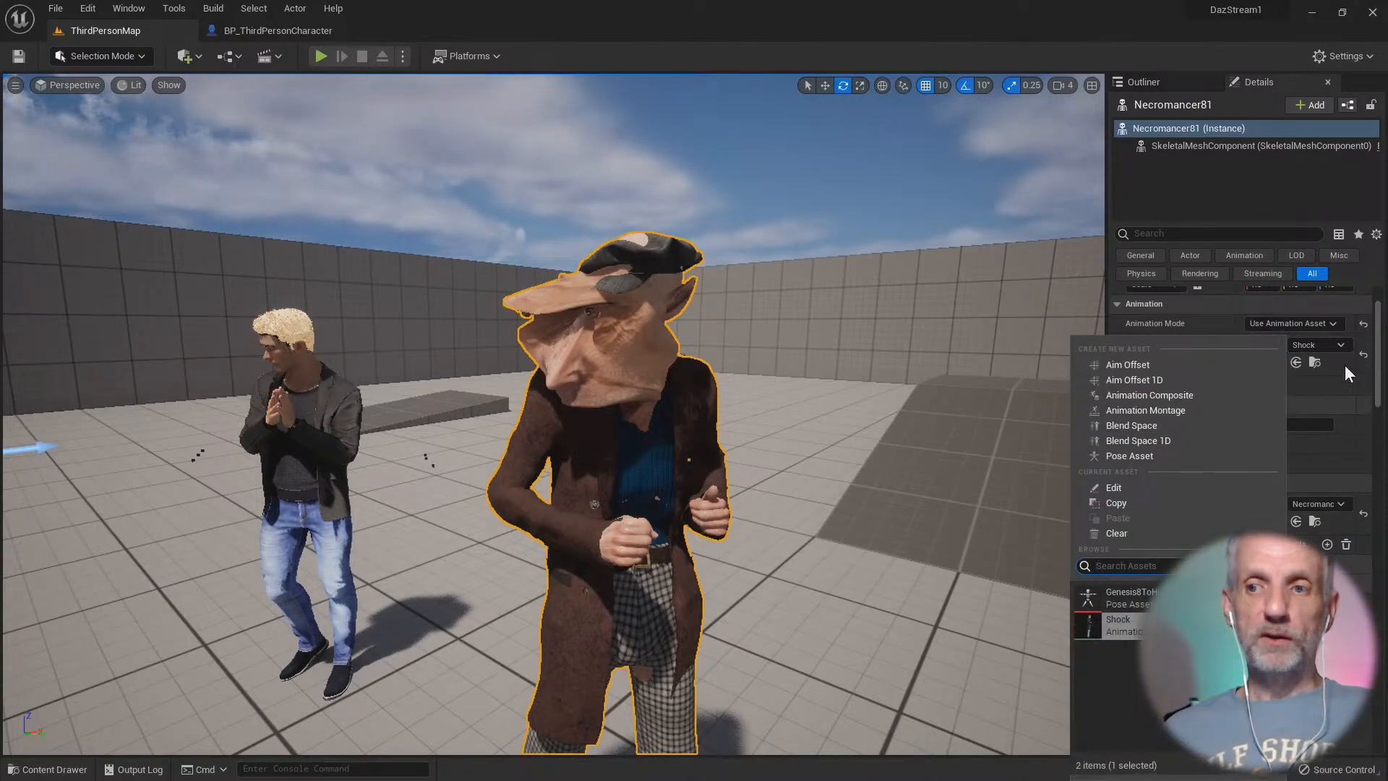
{"action": "left_click", "coordinate": [1336, 324]}
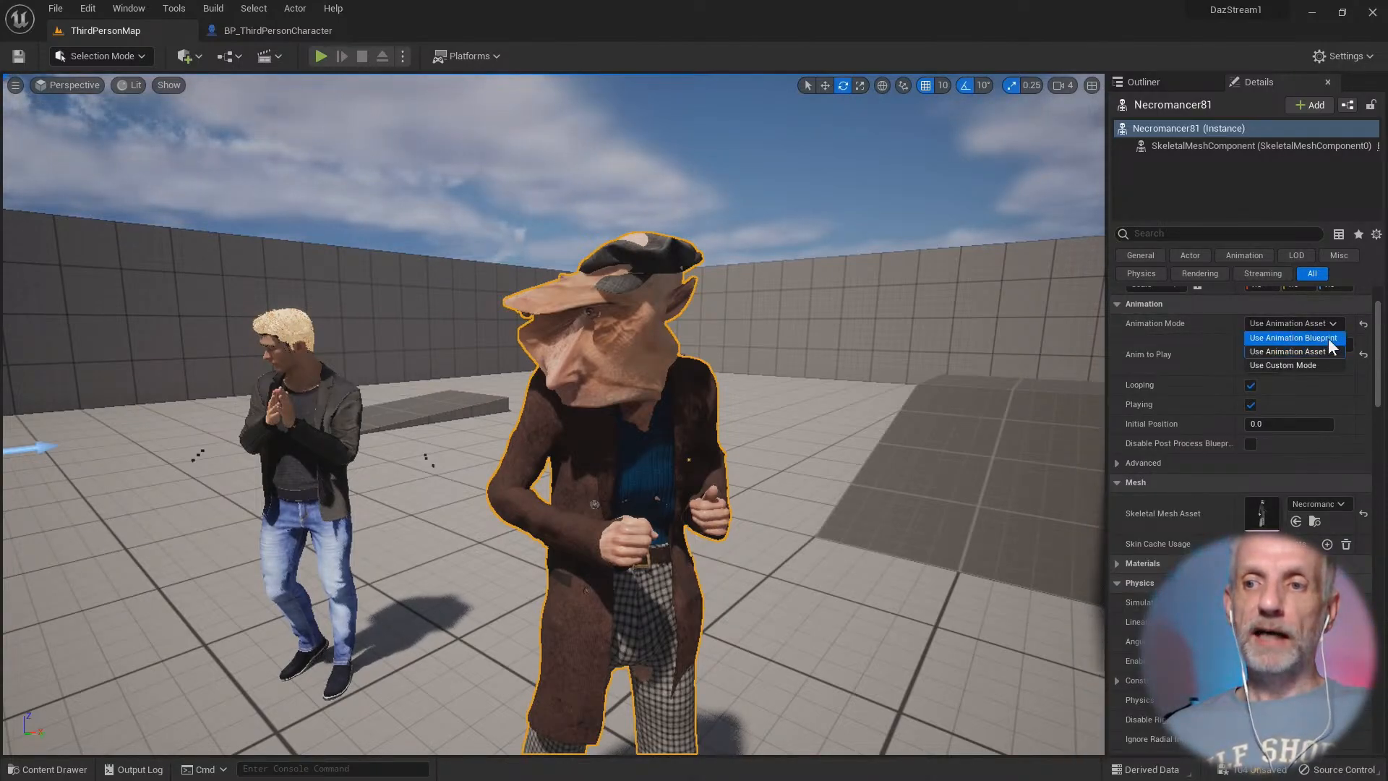
{"action": "left_click", "coordinate": [1322, 338]}
{"action": "left_click", "coordinate": [1328, 324]}
{"action": "left_click", "coordinate": [1319, 353]}
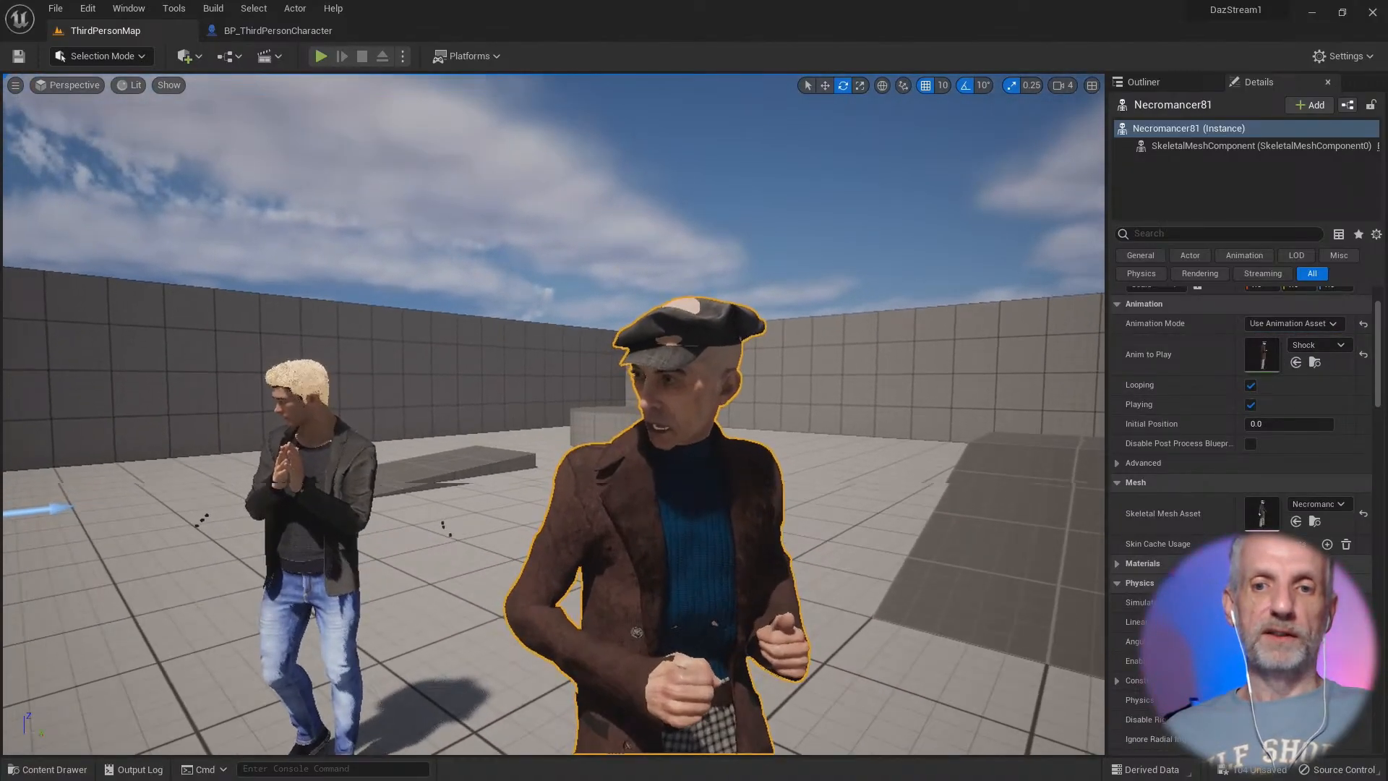
Step: Examine Necromancer81's face and full-body pose in the level from several distances and heights, alongside the blond figure
{"action": "key", "text": "w"}
{"action": "right_click_drag", "start_coordinate": [553, 414], "coordinate": [678, 388]}
{"action": "key", "text": "a"}
{"action": "key", "text": "s"}
{"action": "key", "text": "e"}
{"action": "key", "text": "q"}
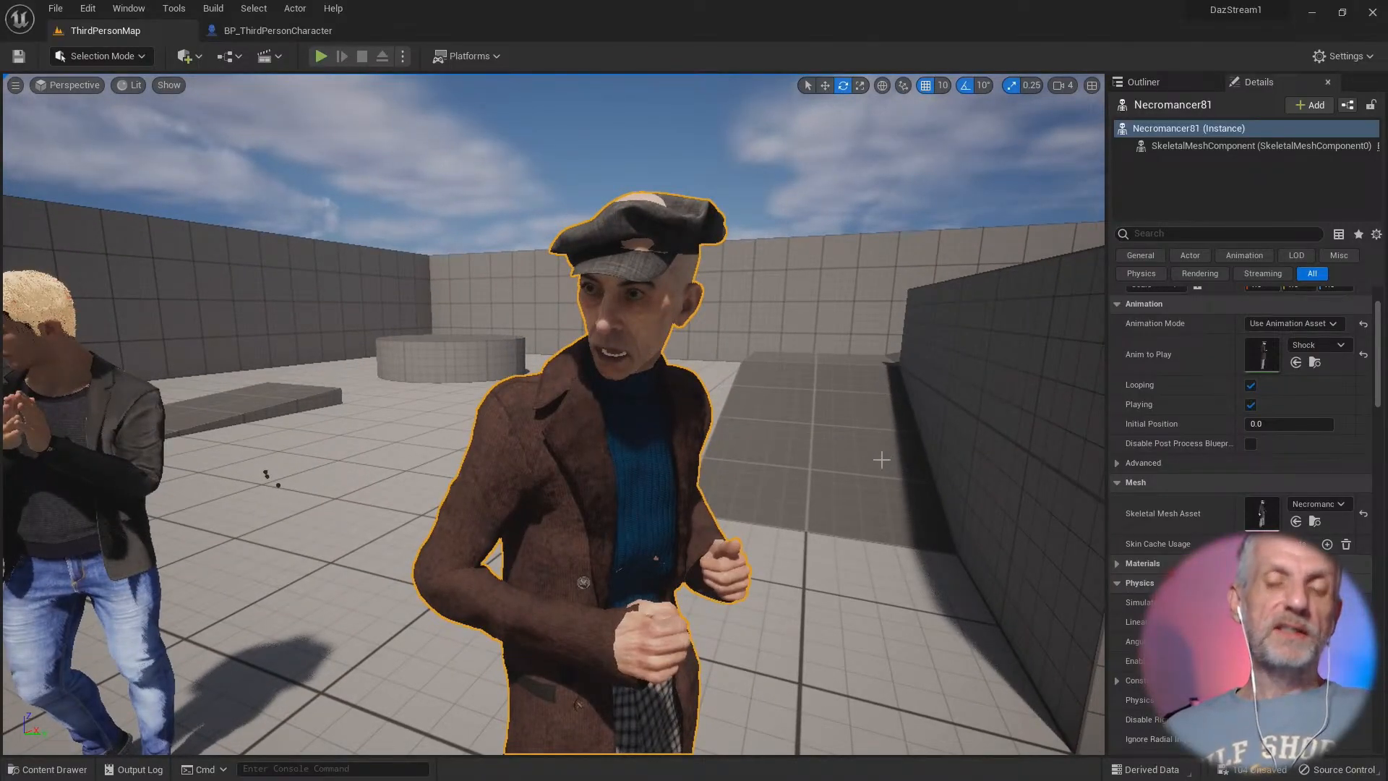
{"action": "key", "text": "s"}
{"action": "key", "text": "e"}
{"action": "right_click_drag", "start_coordinate": [678, 389], "coordinate": [678, 394]}
{"action": "key", "text": "q"}
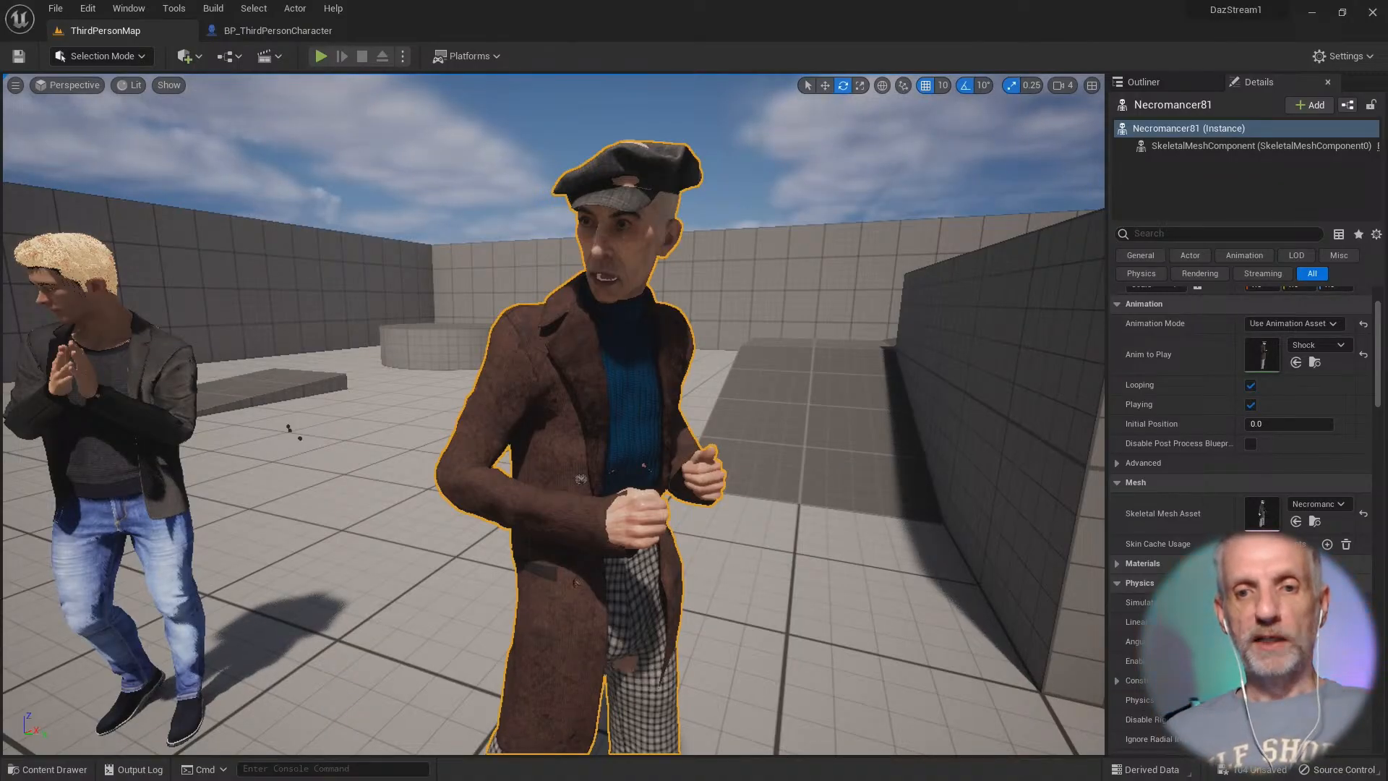
{"action": "key", "text": "e"}
{"action": "mouse_move", "coordinate": [677, 394]}
{"action": "right_mouse_down"}
{"action": "mouse_move", "coordinate": [678, 438]}
{"action": "mouse_move", "coordinate": [678, 383]}
{"action": "right_mouse_up"}
{"action": "key", "text": "q"}
{"action": "key", "text": "s"}
{"action": "key", "text": "s"}
{"action": "key", "text": "q"}
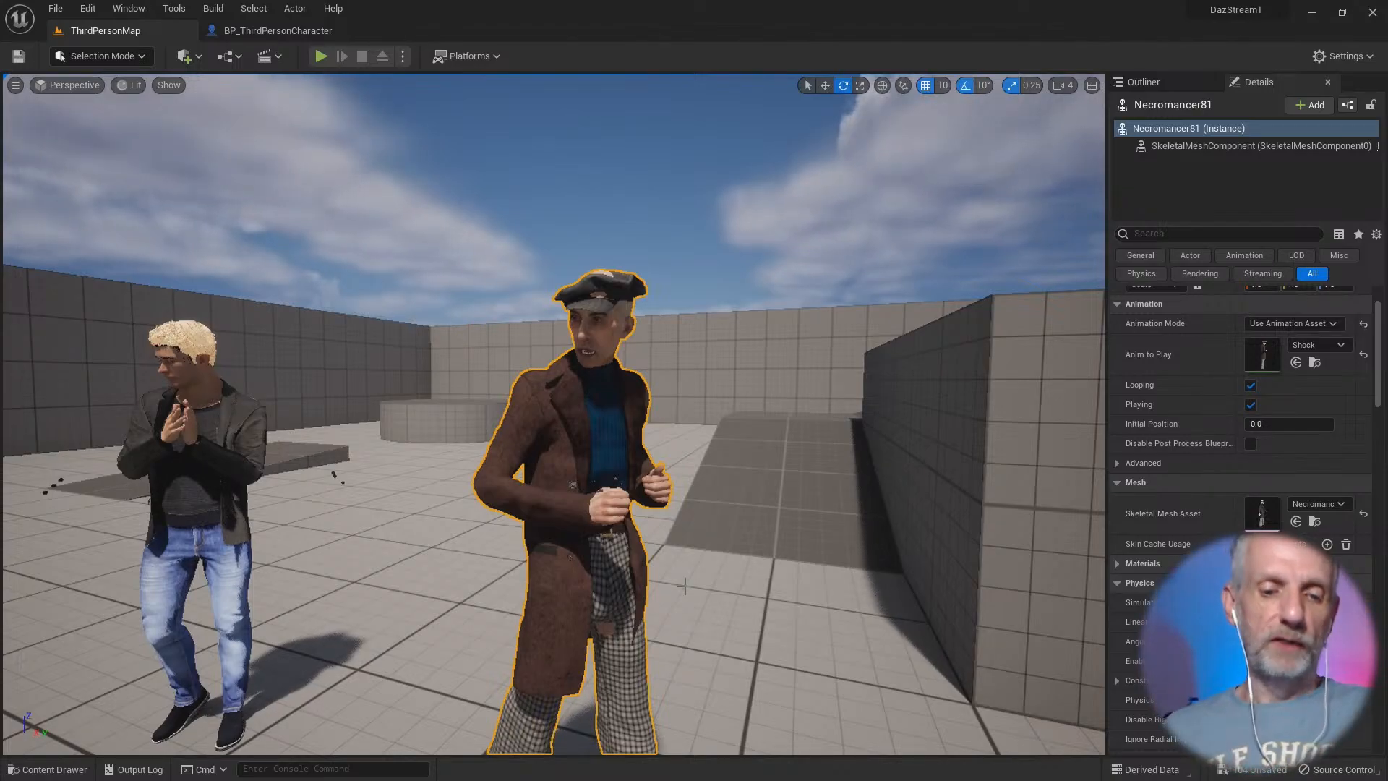
Step: Locate Necromancer81's skeletal mesh asset in the project content and save all modified assets
{"action": "key", "text": "ctrl+space"}
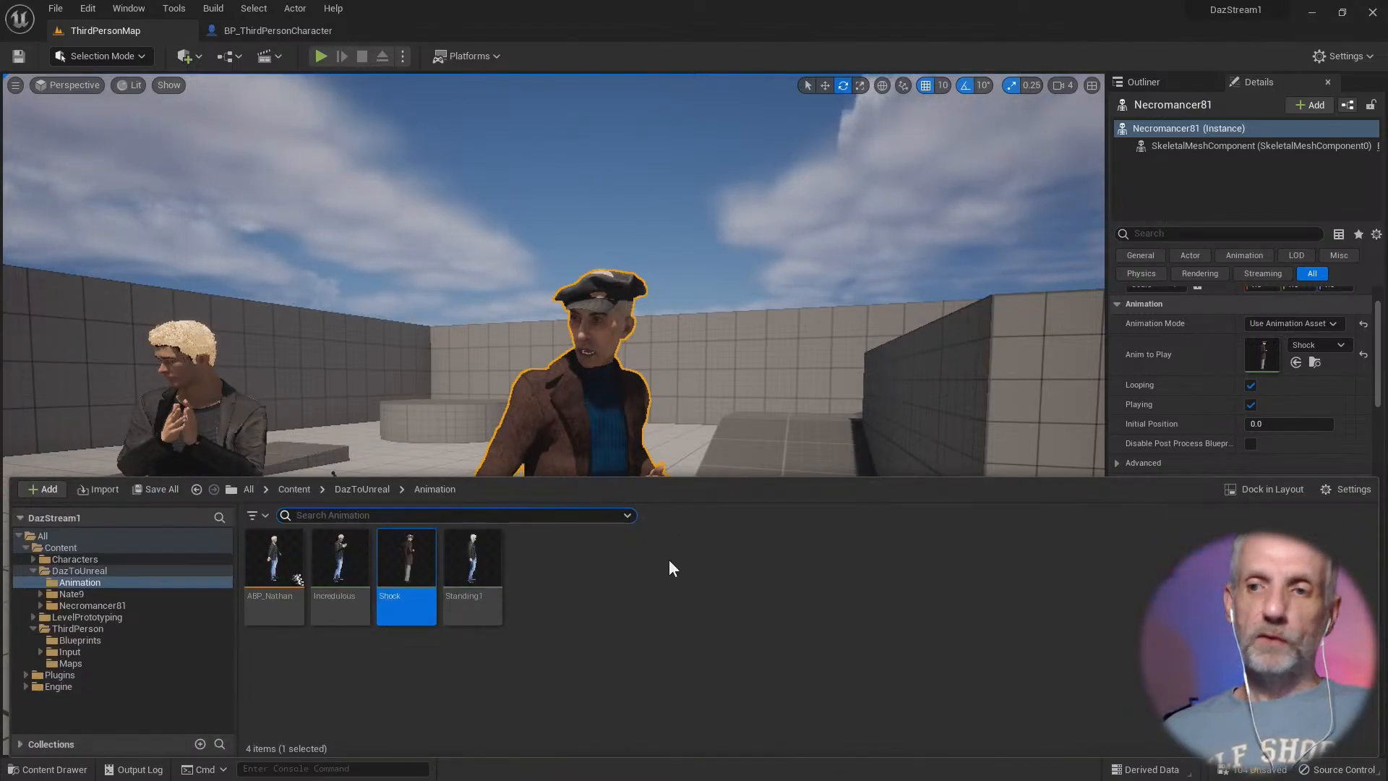
{"action": "key", "text": "ctrl+space"}
{"action": "scroll", "coordinate": [1213, 416], "scroll_direction": "down", "scroll_amount": 5}
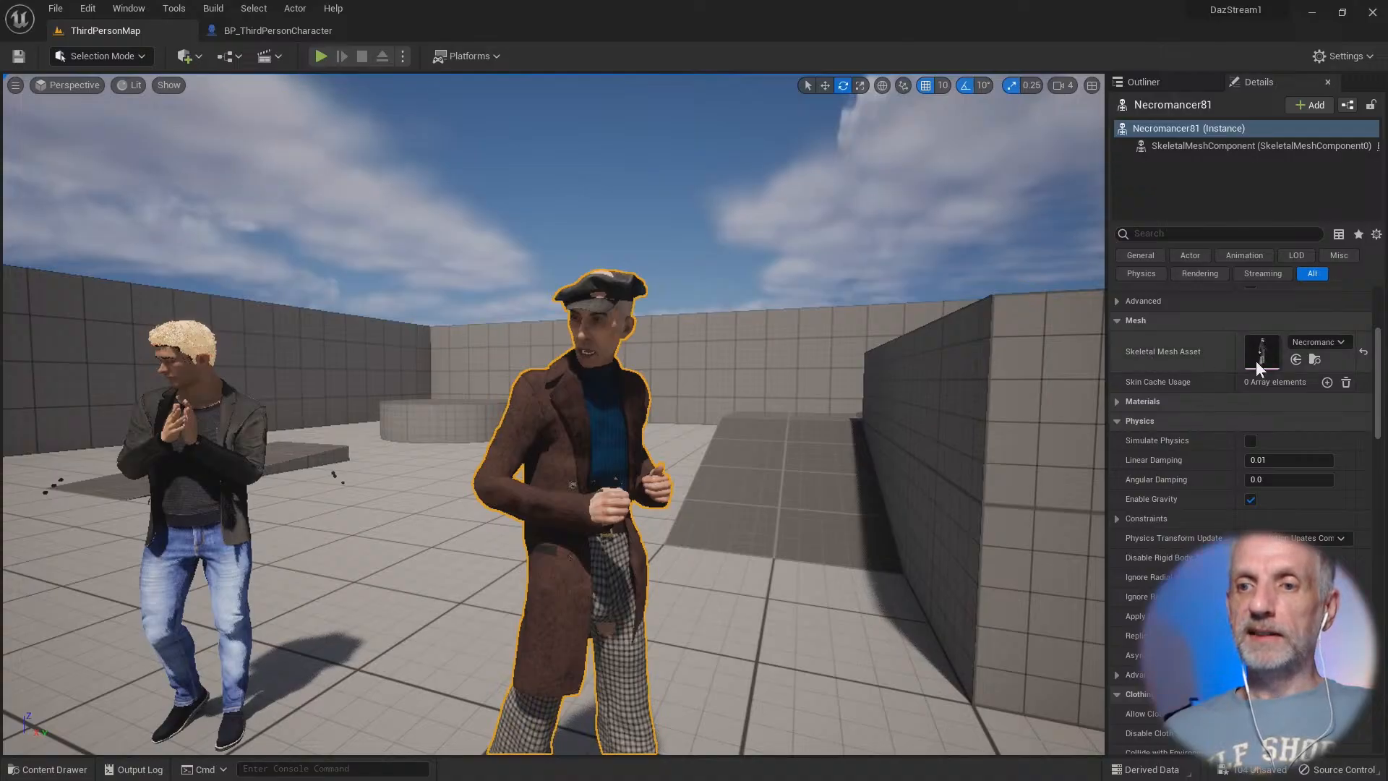
{"action": "left_click", "coordinate": [1313, 360]}
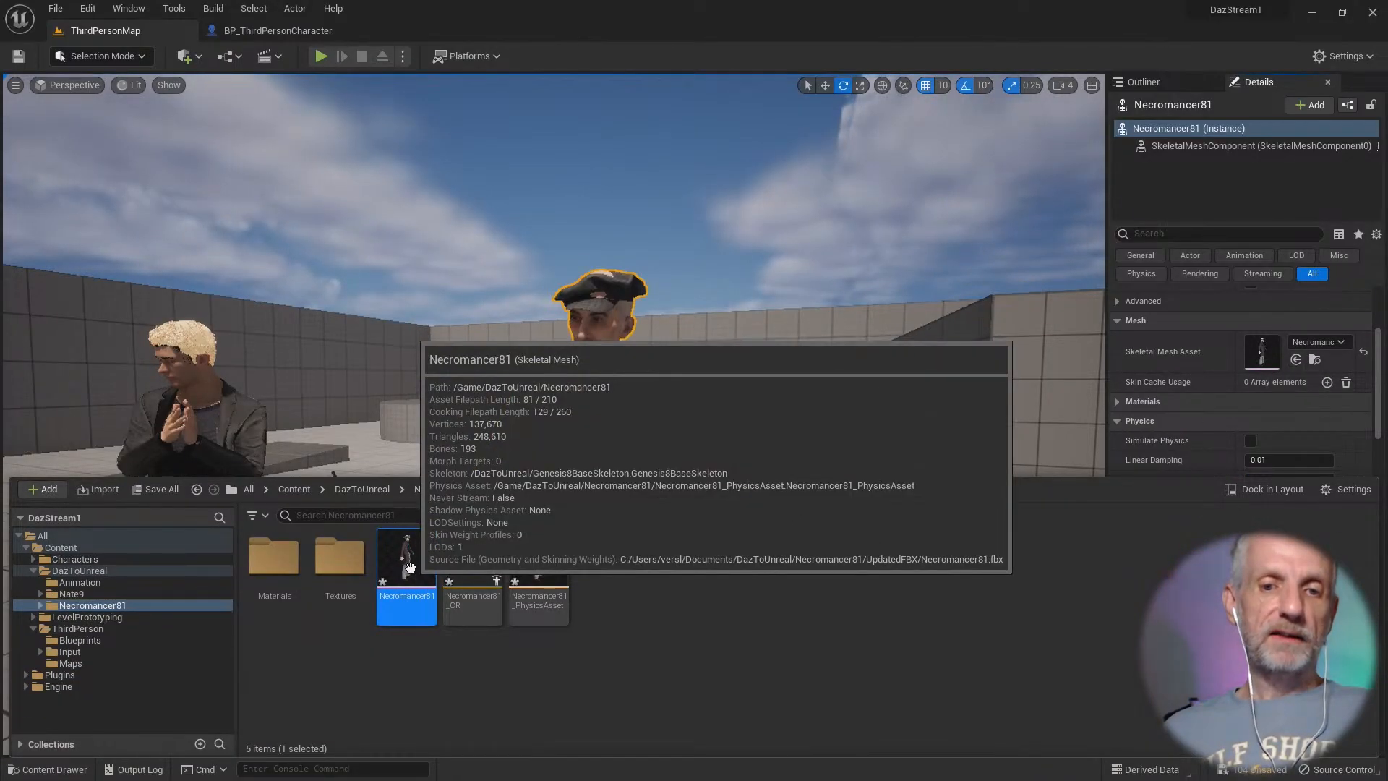
{"action": "left_click", "coordinate": [480, 689]}
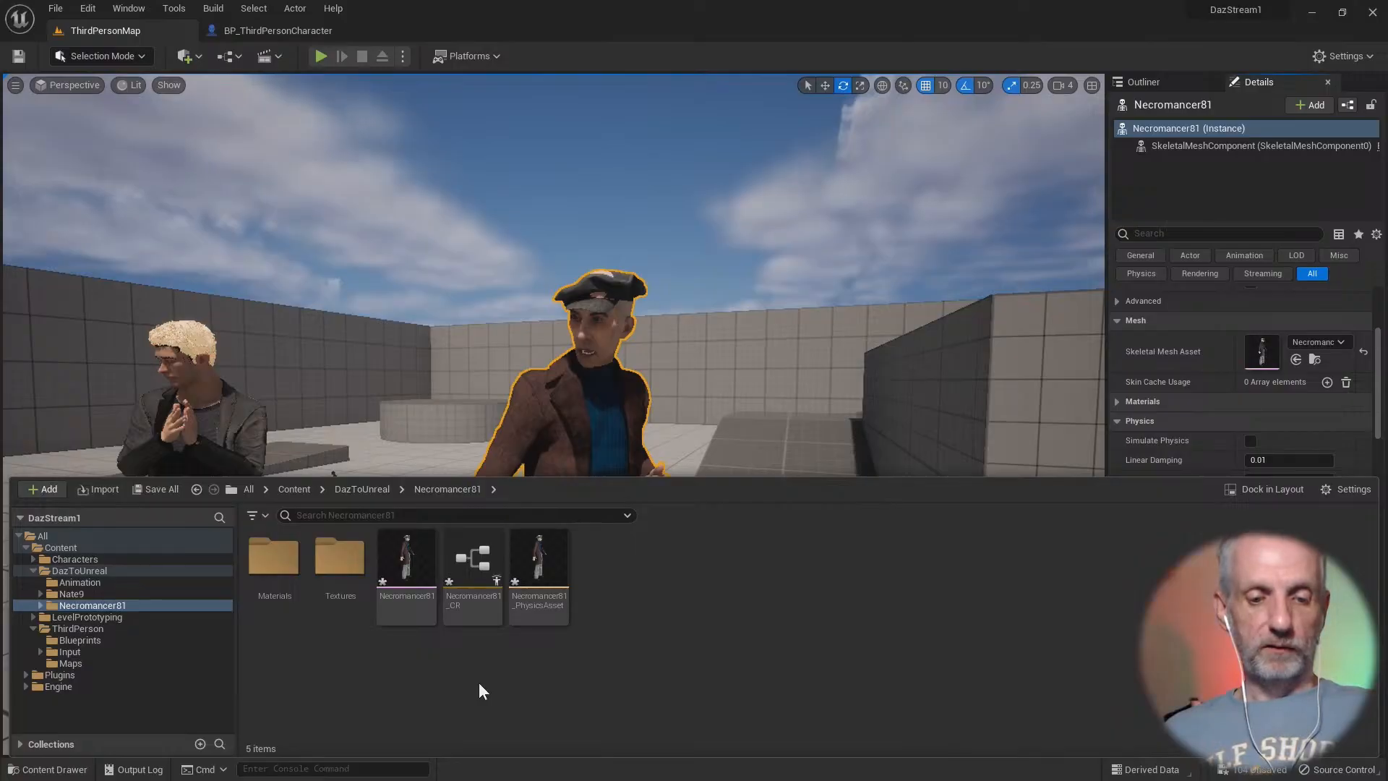
{"action": "key", "text": "ctrl+shift+s"}
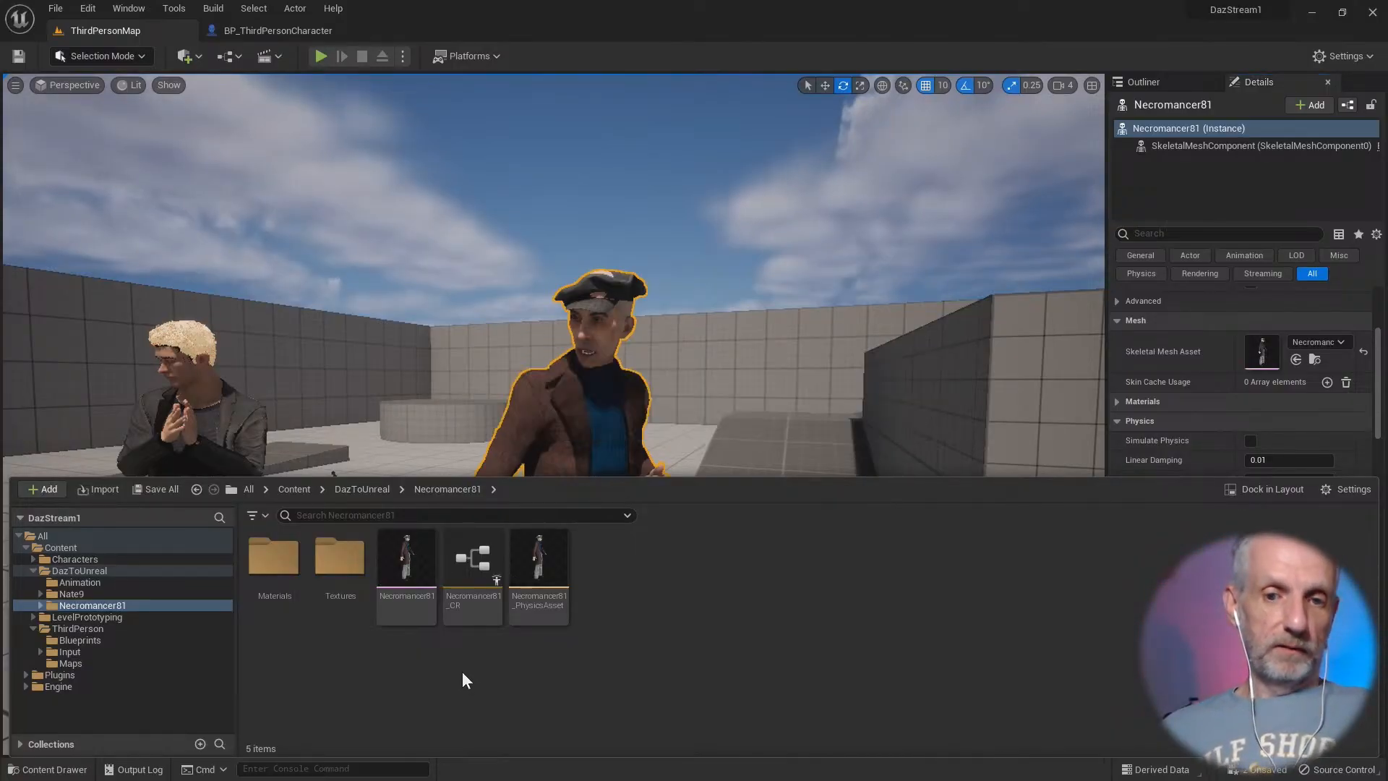
Step: Open the source file location of the Necromancer81 skeletal mesh and copy the path of its UpdatedFBX folder
{"action": "left_click", "coordinate": [424, 573]}
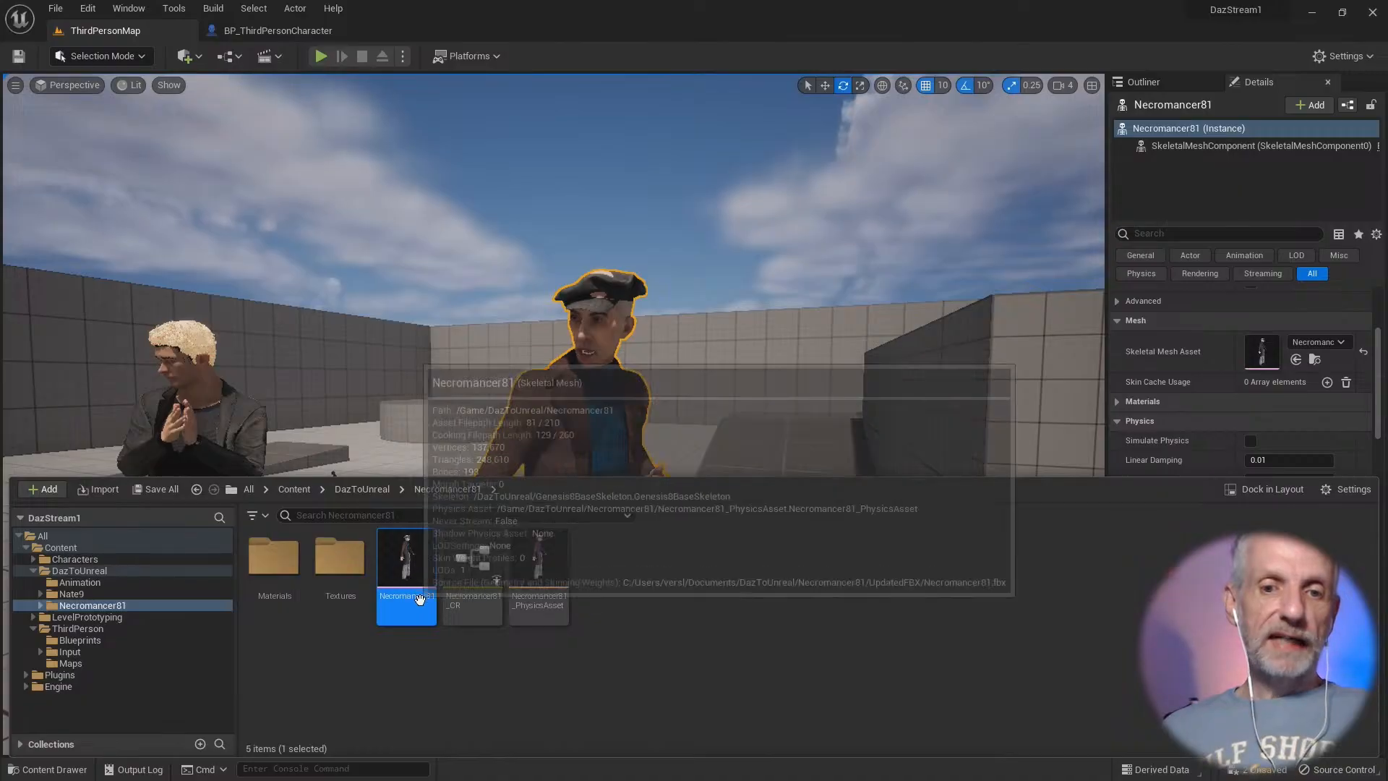
{"action": "right_click", "coordinate": [408, 559]}
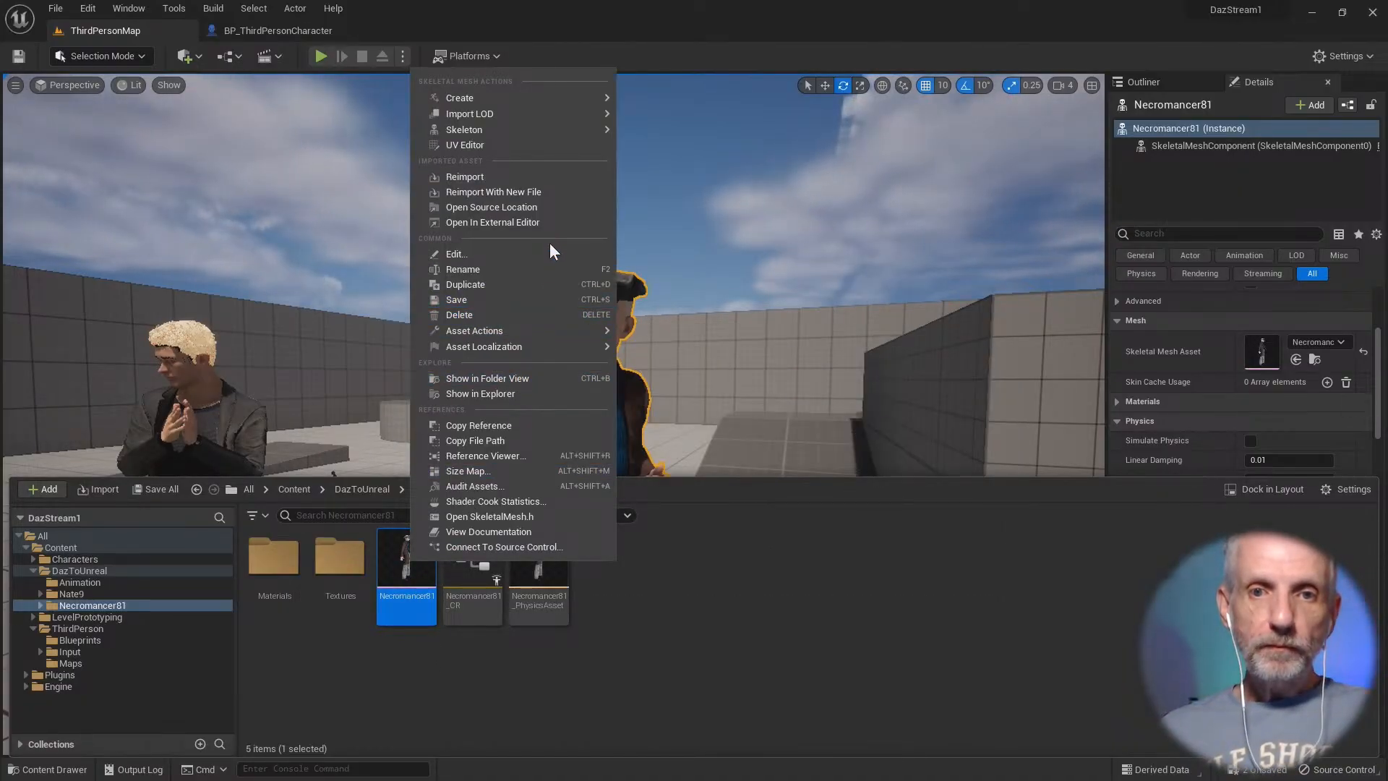
{"action": "left_click", "coordinate": [542, 206]}
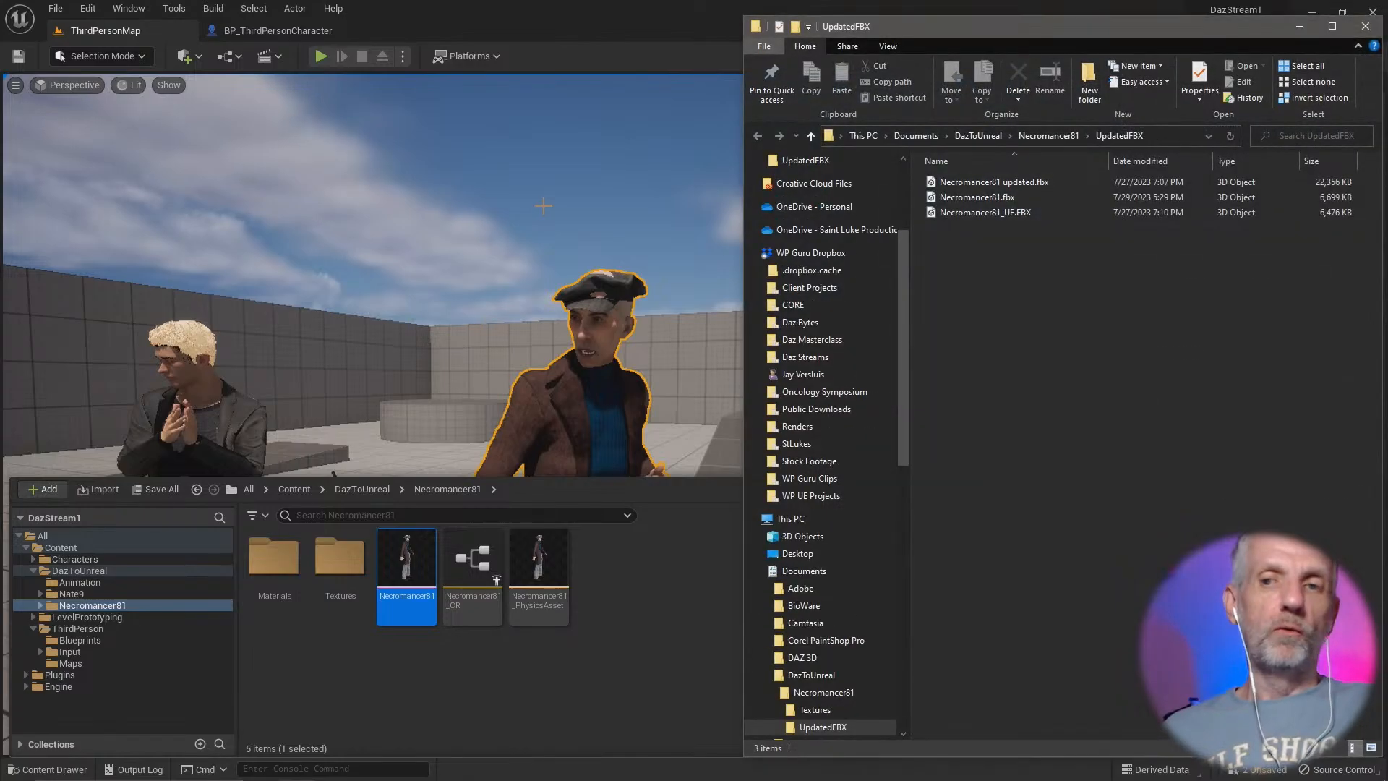
{"action": "left_click", "coordinate": [1161, 136]}
{"action": "key", "text": "ctrl+c"}
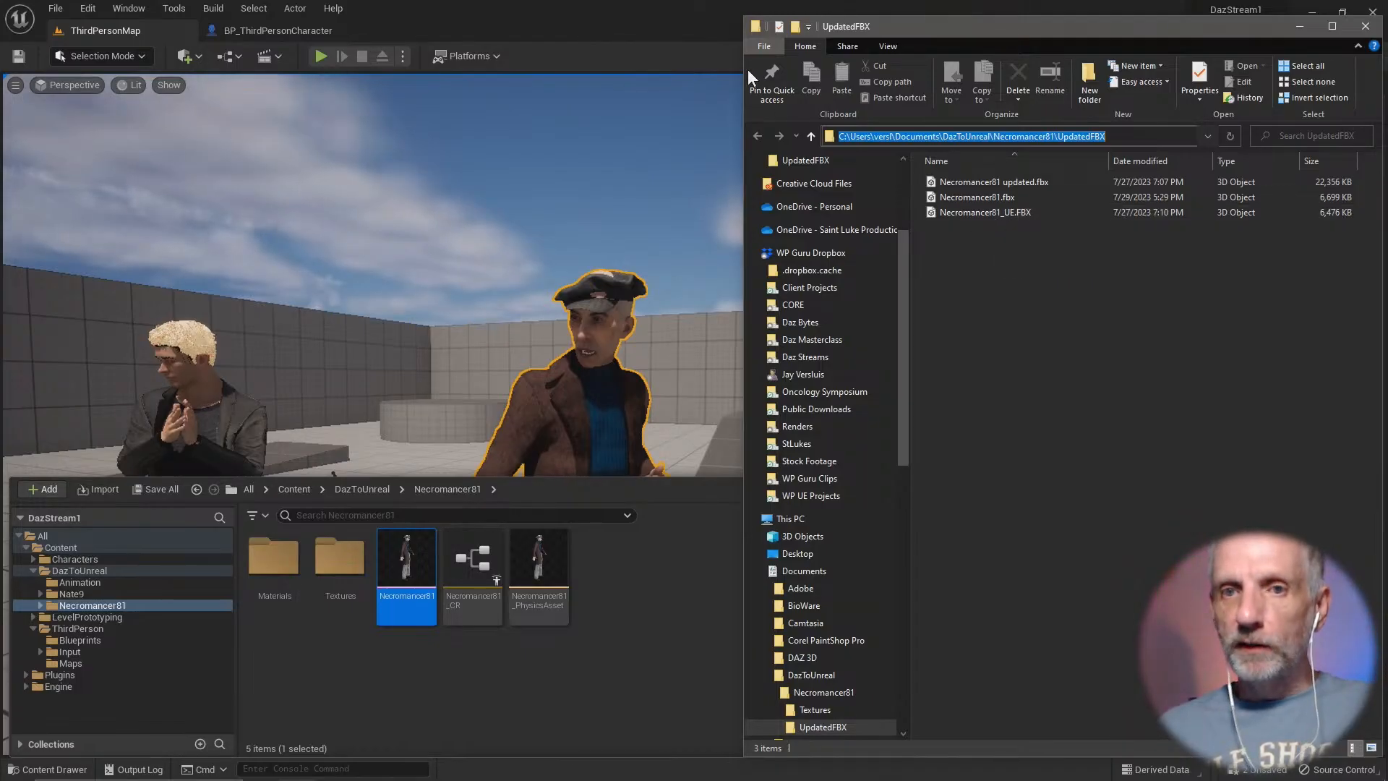
Step: Switch to Blender and delete the default camera, cube and light from the scene
{"action": "left_click", "coordinate": [636, 27]}
{"action": "key", "text": "alt+Tab"}
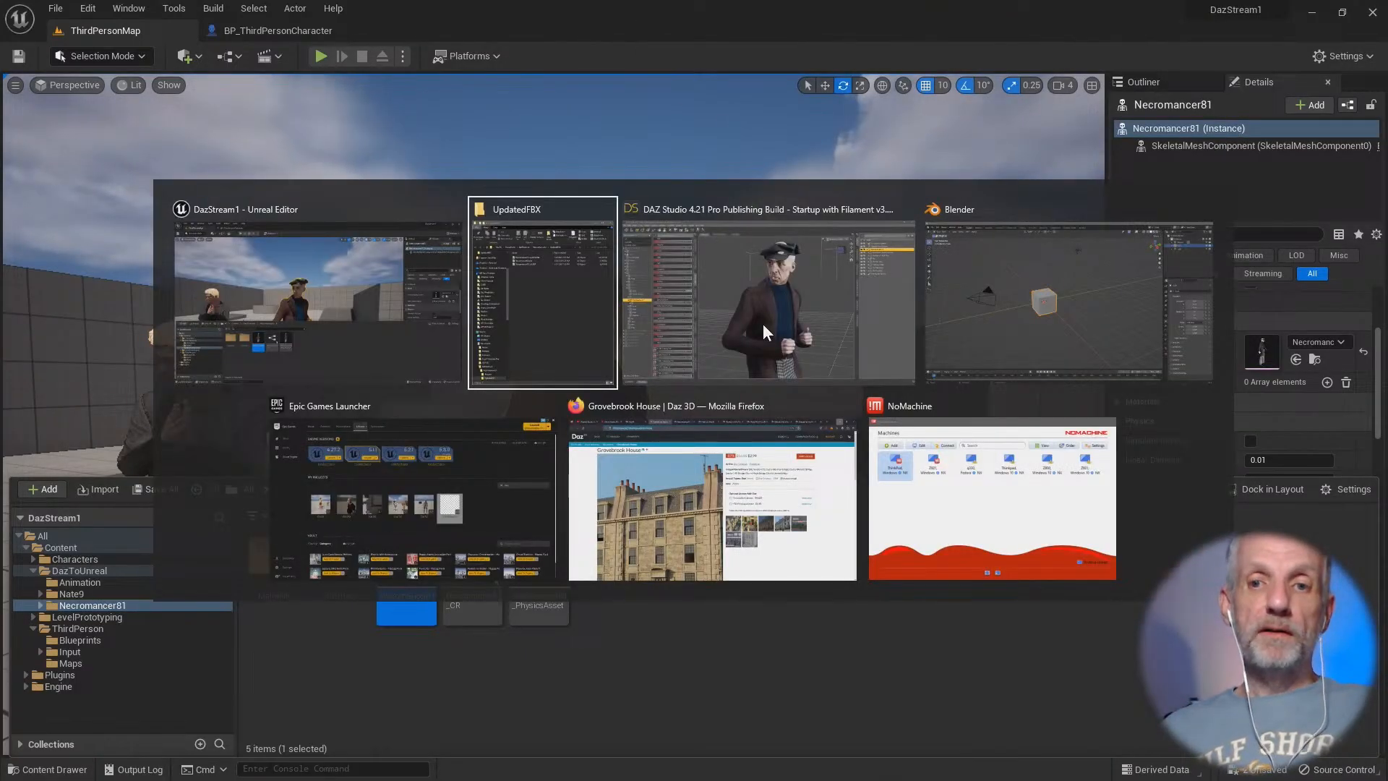
{"action": "key", "text": "alt+Tab"}
{"action": "key", "text": "alt+Tab"}
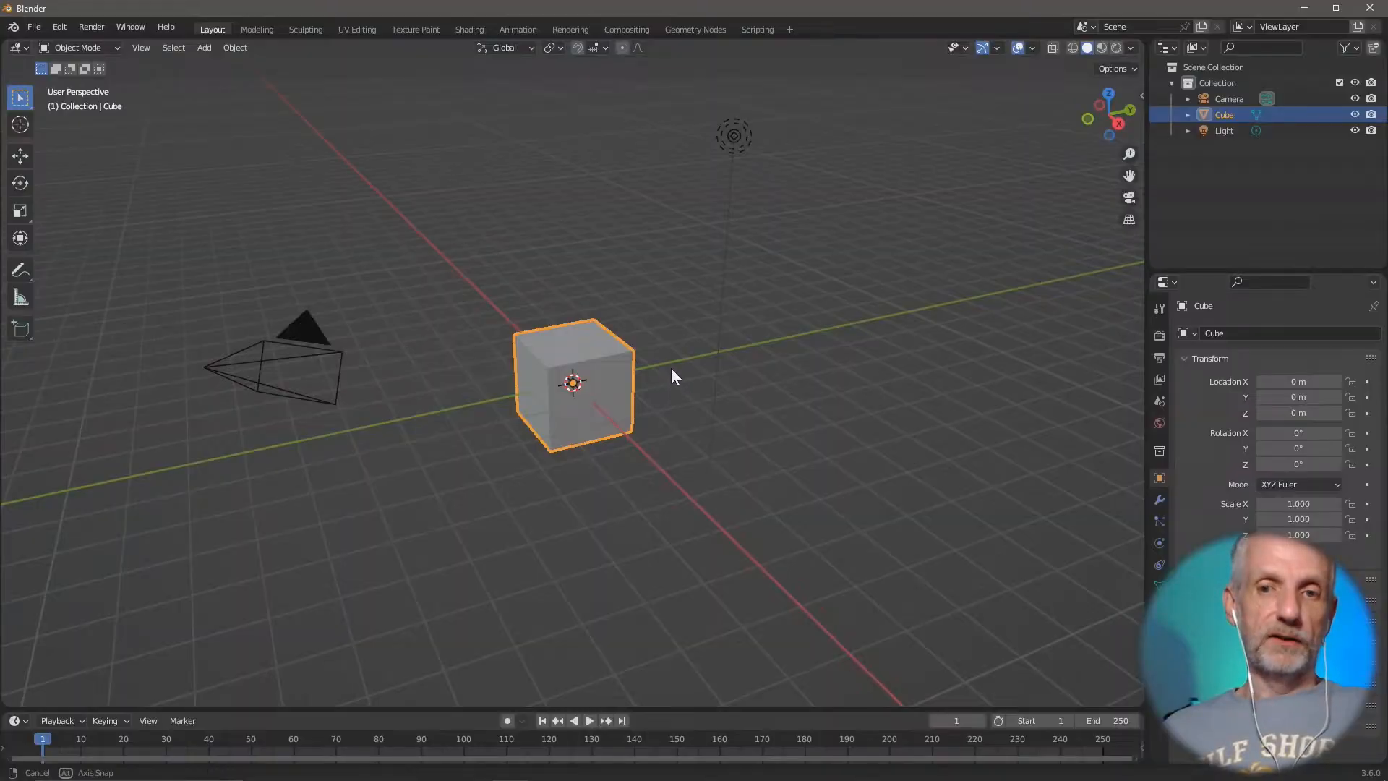
{"action": "middle_click_drag", "start_coordinate": [672, 371], "coordinate": [688, 373]}
{"action": "key", "text": "a"}
{"action": "key", "text": "x"}
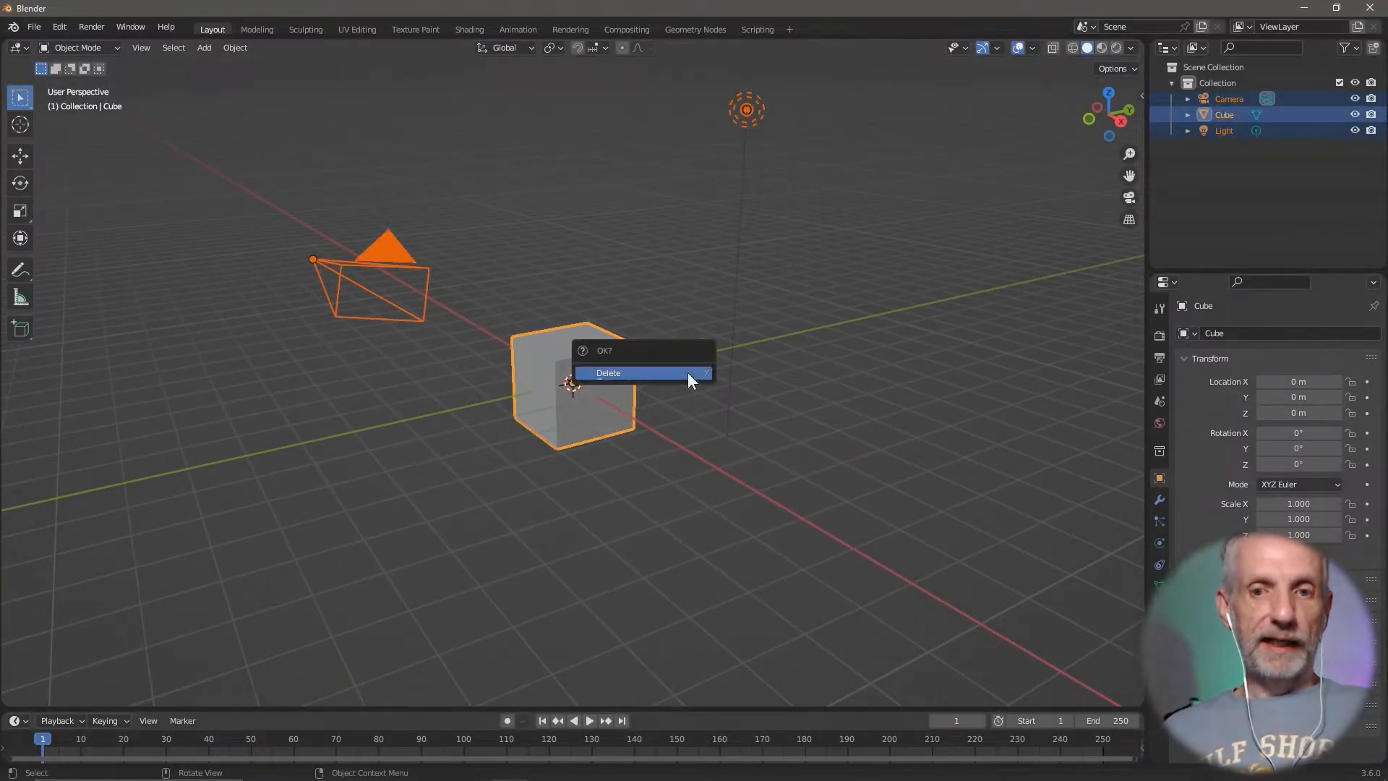
{"action": "left_click", "coordinate": [688, 373]}
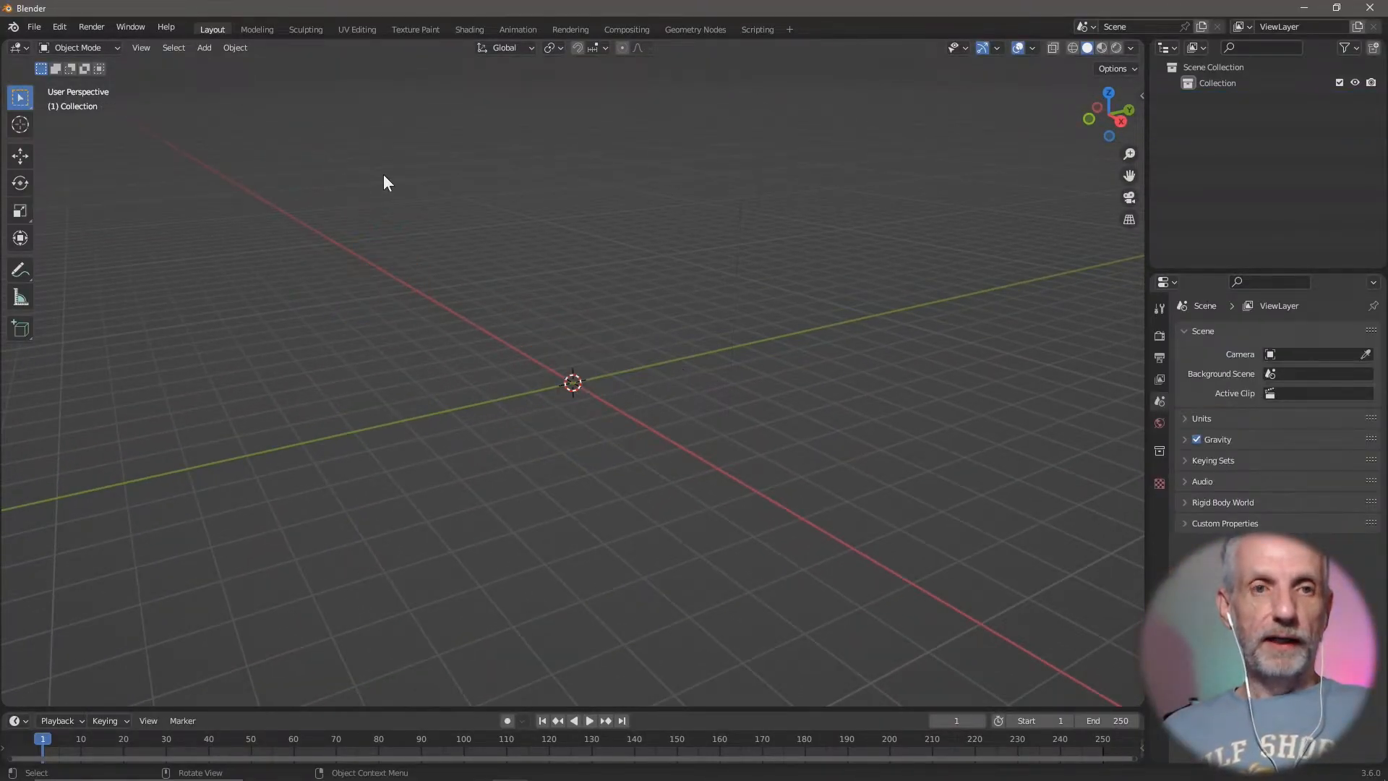
Step: Start an FBX import and go to Necromancer81's UpdatedFBX folder using the copied path
{"action": "left_click", "coordinate": [28, 26]}
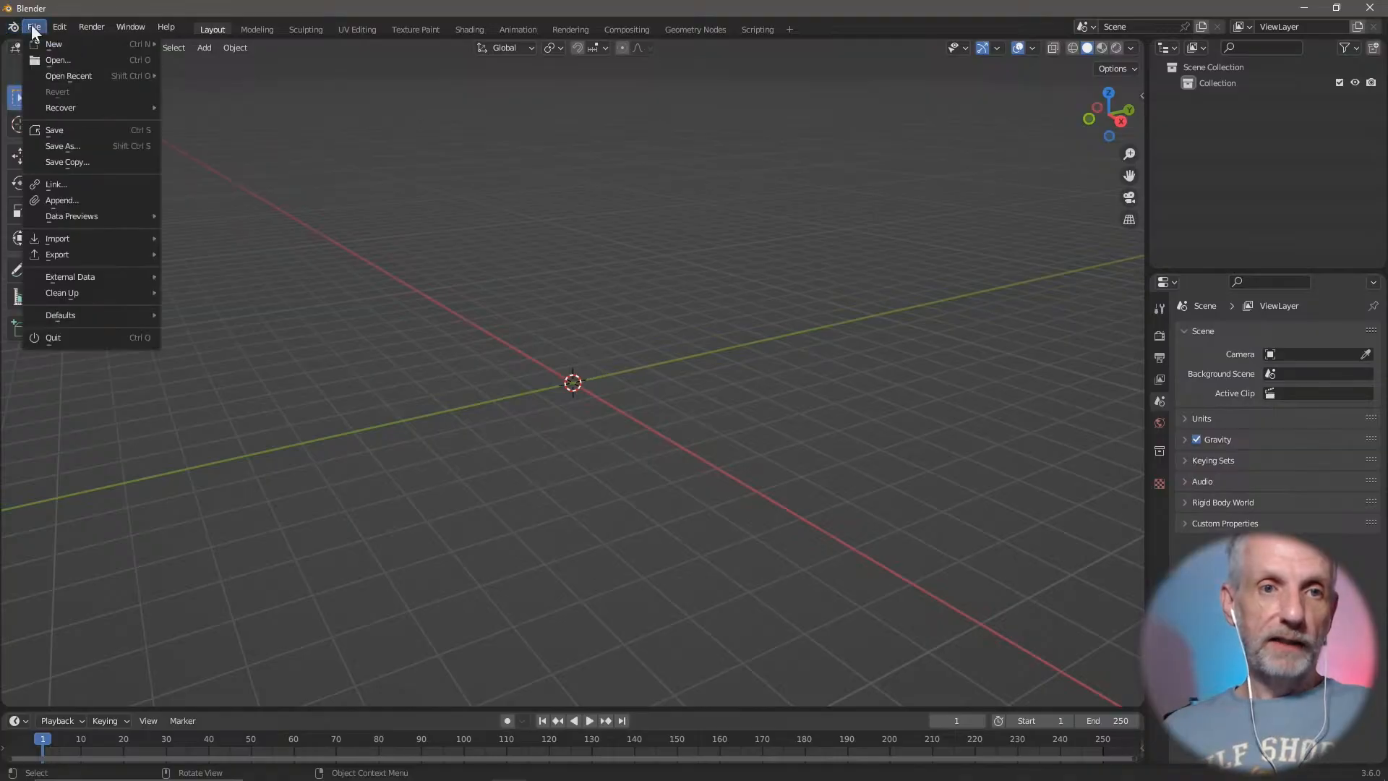
{"action": "mouse_move", "coordinate": [104, 239]}
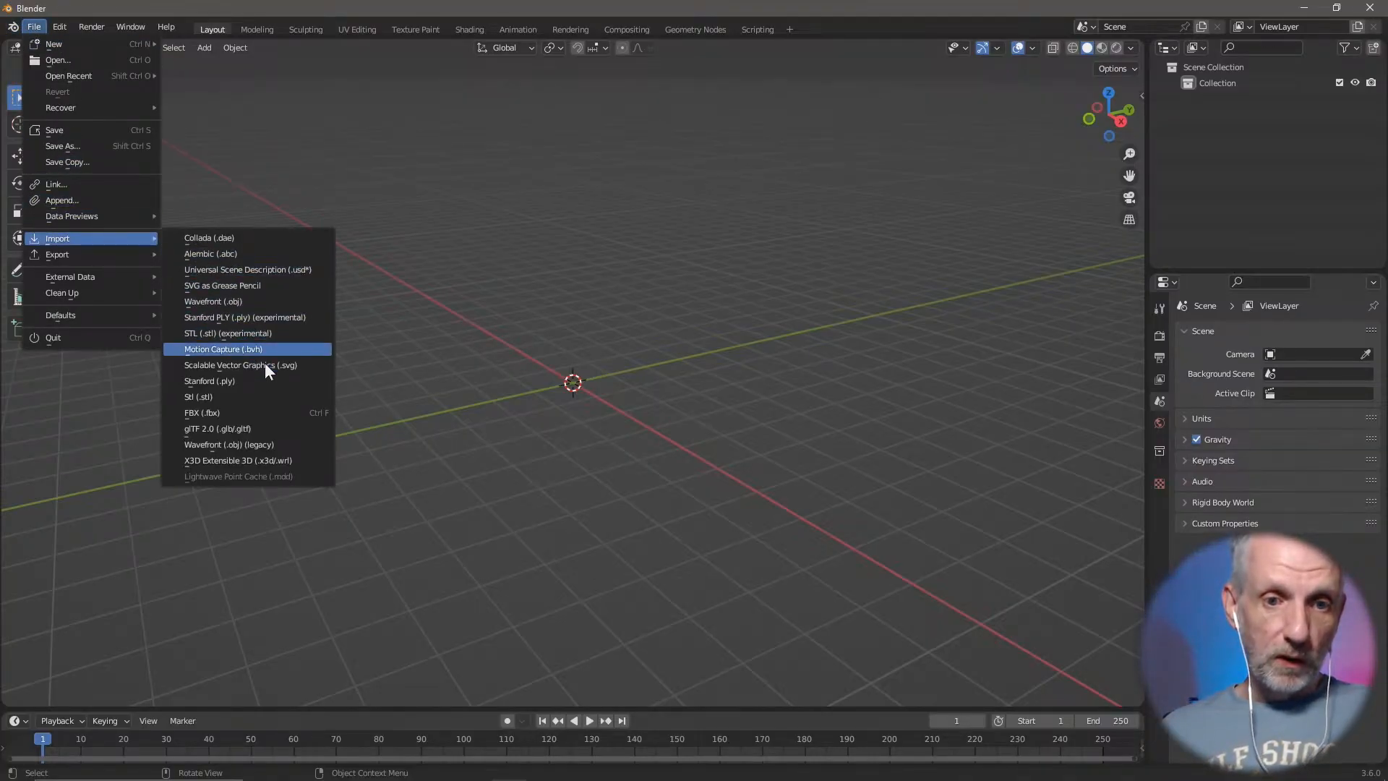
{"action": "left_click", "coordinate": [309, 412]}
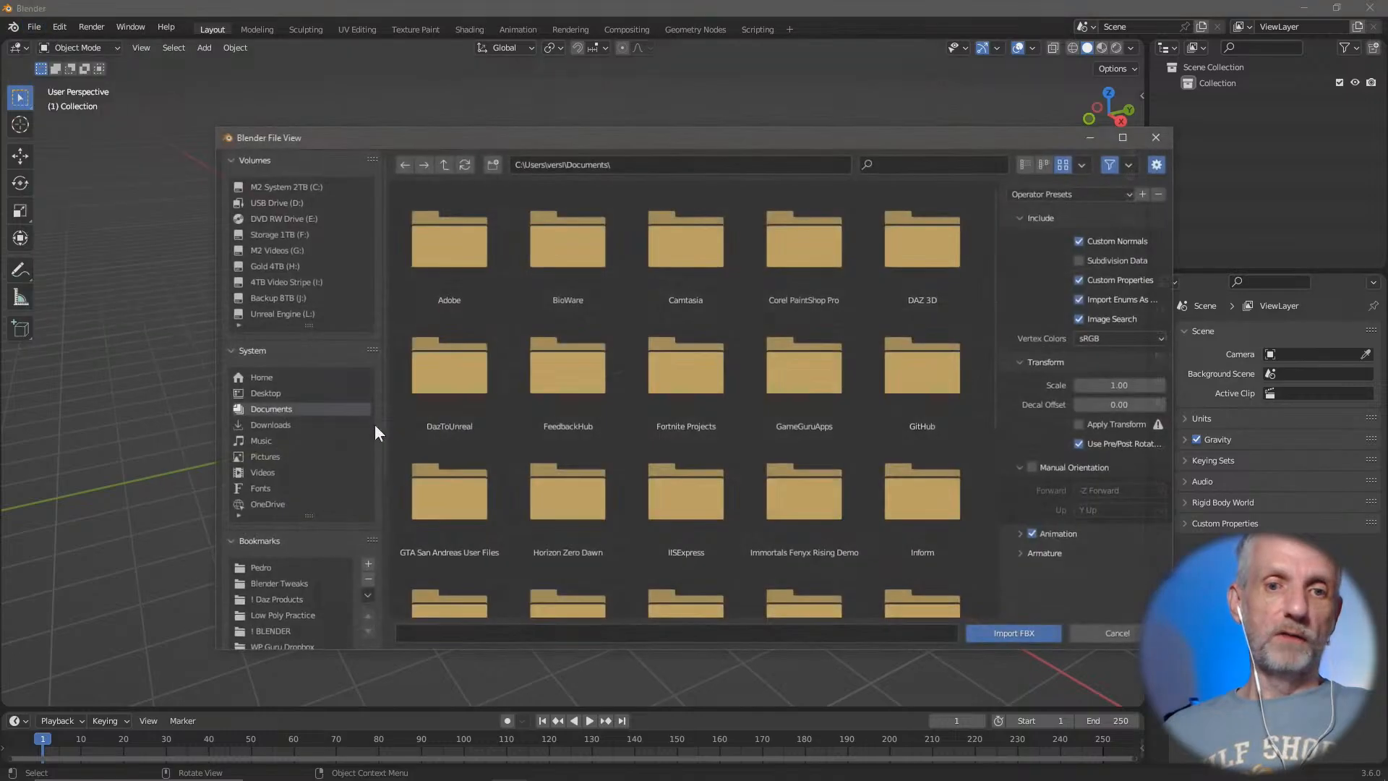
{"action": "left_click_drag", "start_coordinate": [706, 143], "coordinate": [654, 95]}
{"action": "left_click", "coordinate": [616, 119]}
{"action": "key", "text": "ctrl+v"}
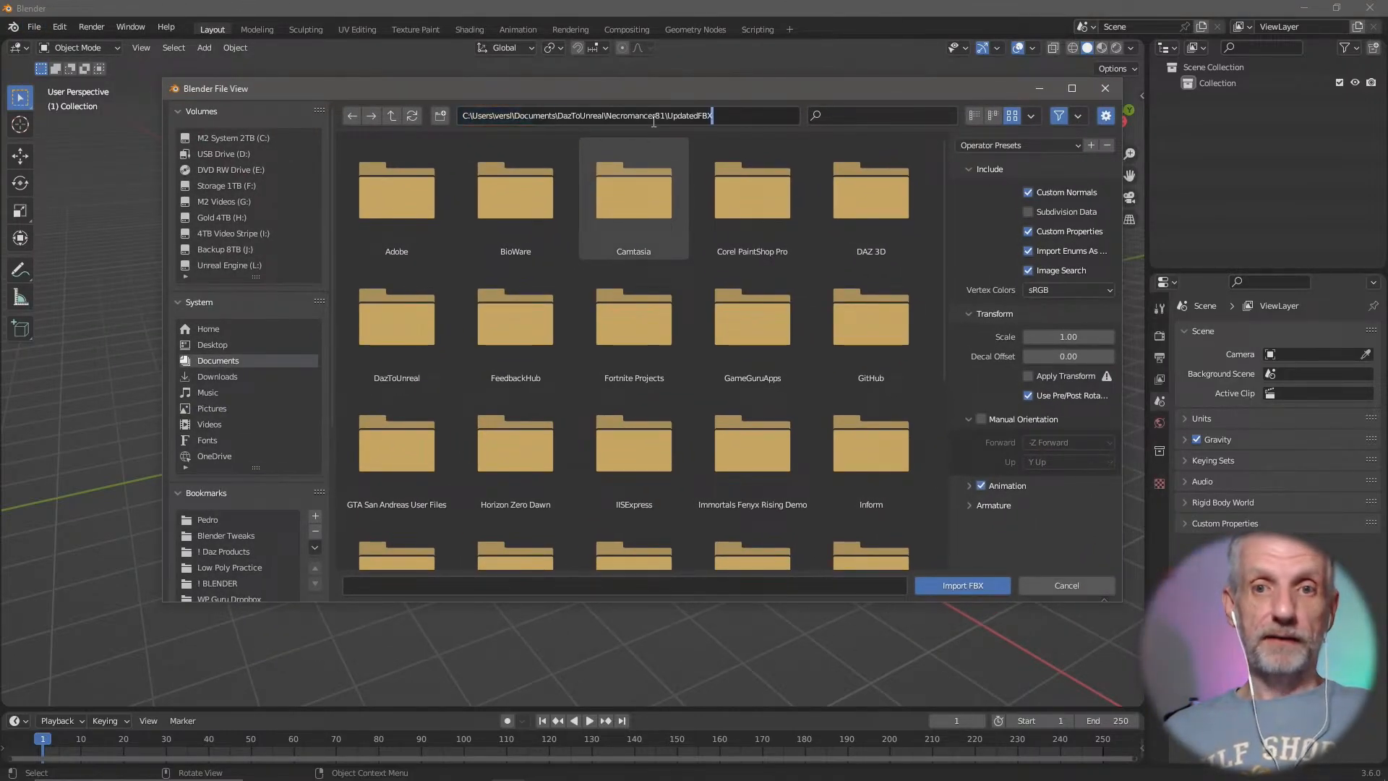
{"action": "key", "text": "Return"}
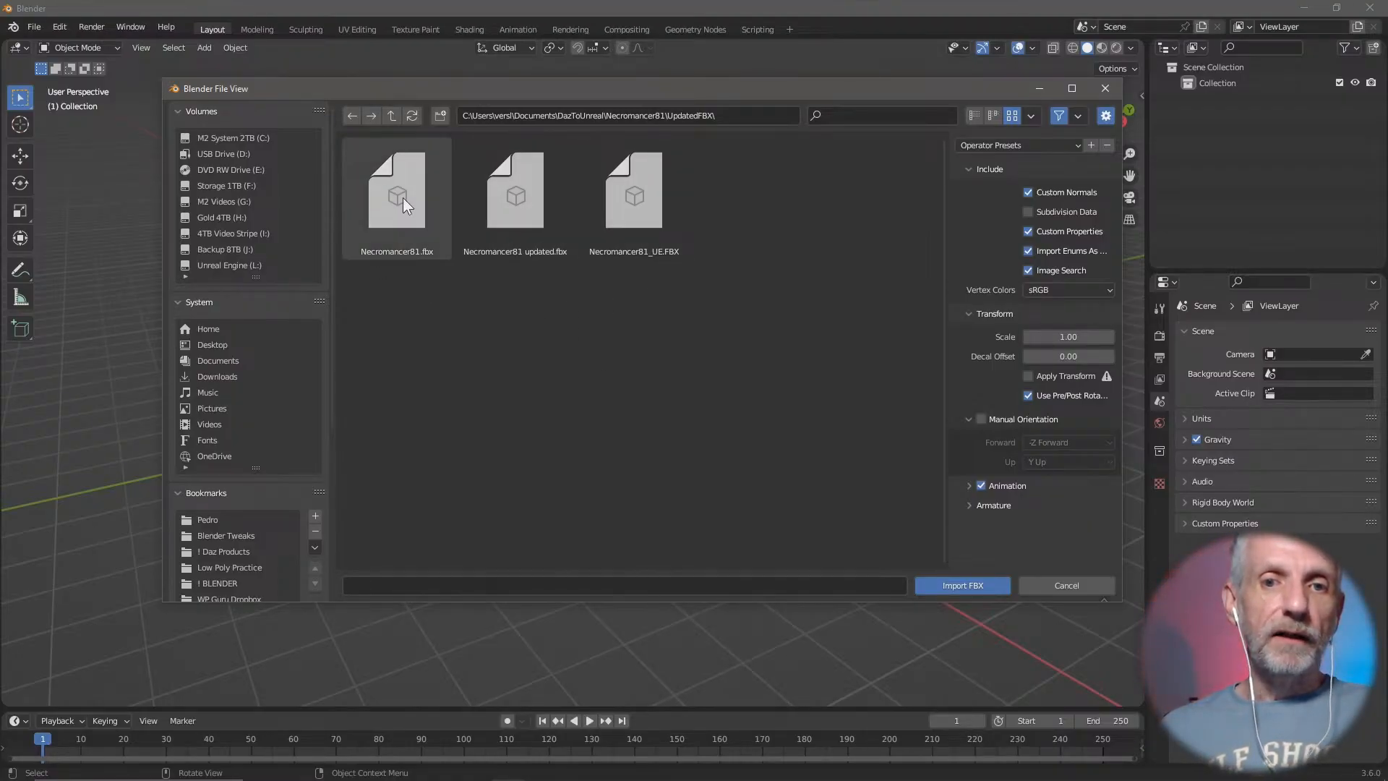
Step: List the folder's files with their details and import Necromancer81.fbx with the default import settings
{"action": "left_click", "coordinate": [539, 232]}
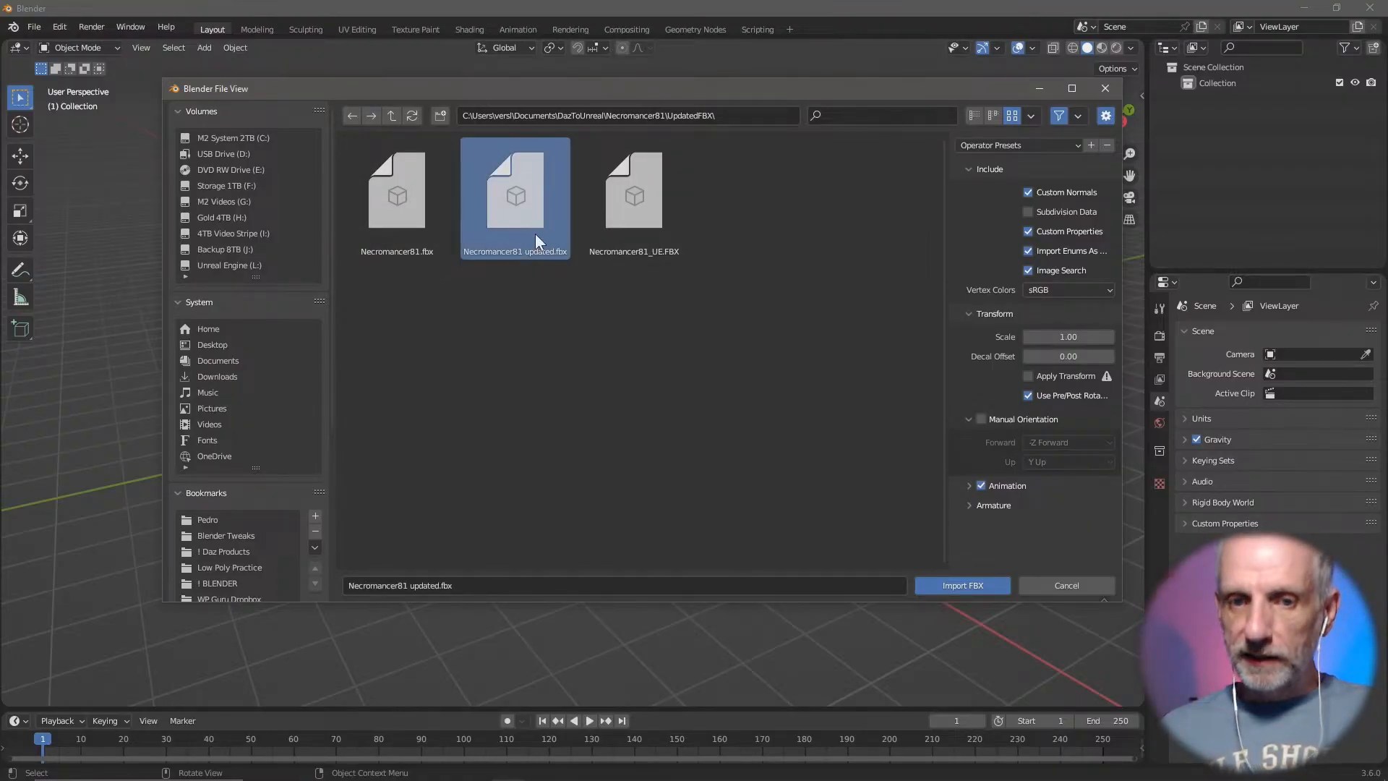
{"action": "left_click", "coordinate": [975, 116]}
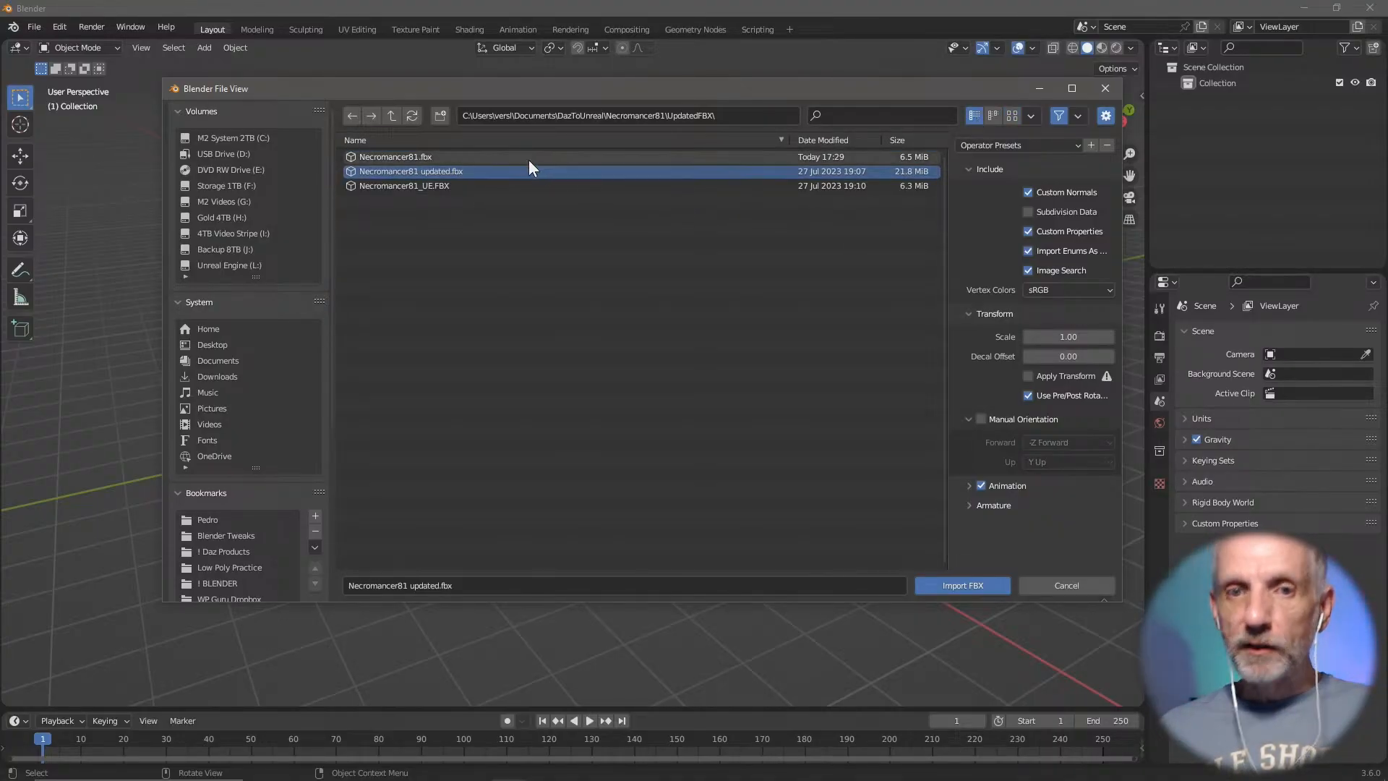
{"action": "left_click", "coordinate": [448, 157]}
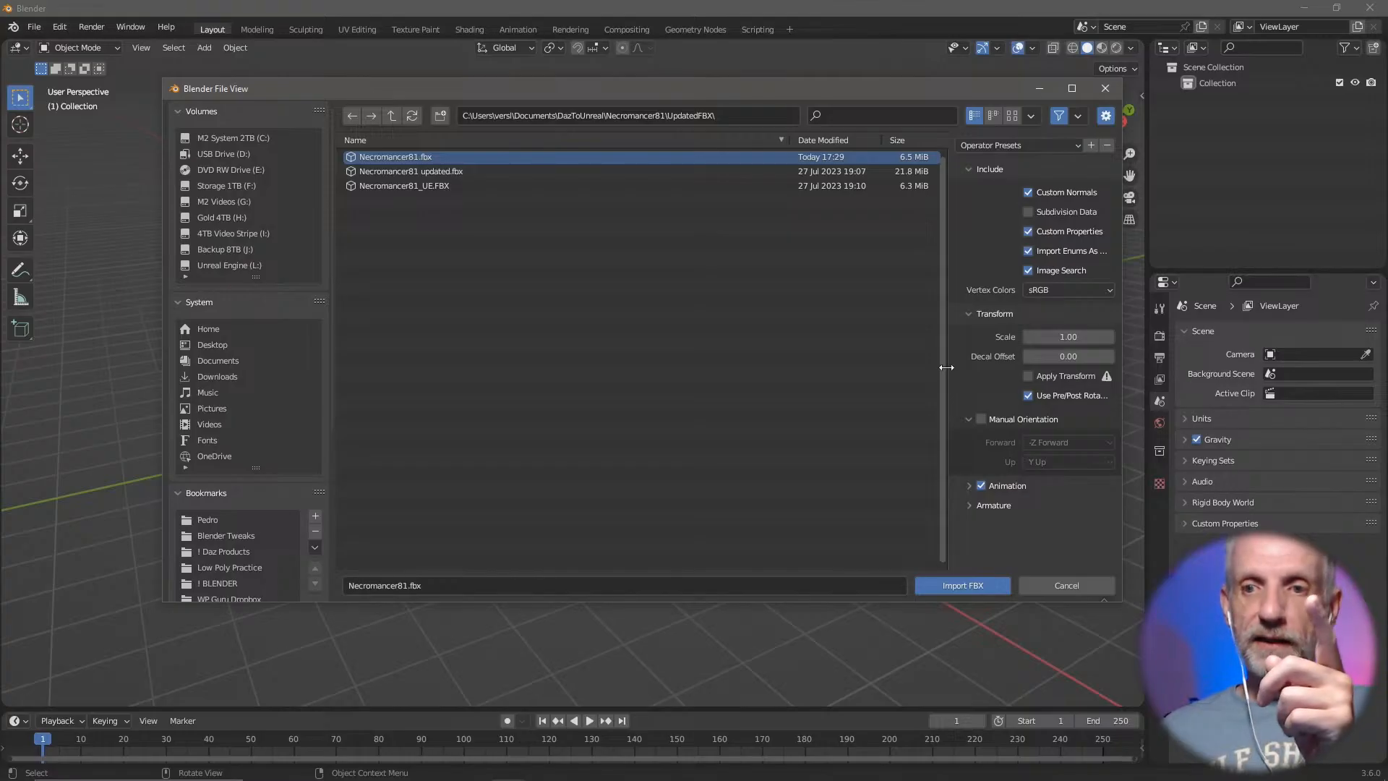
{"action": "left_click_drag", "start_coordinate": [947, 362], "coordinate": [850, 373]}
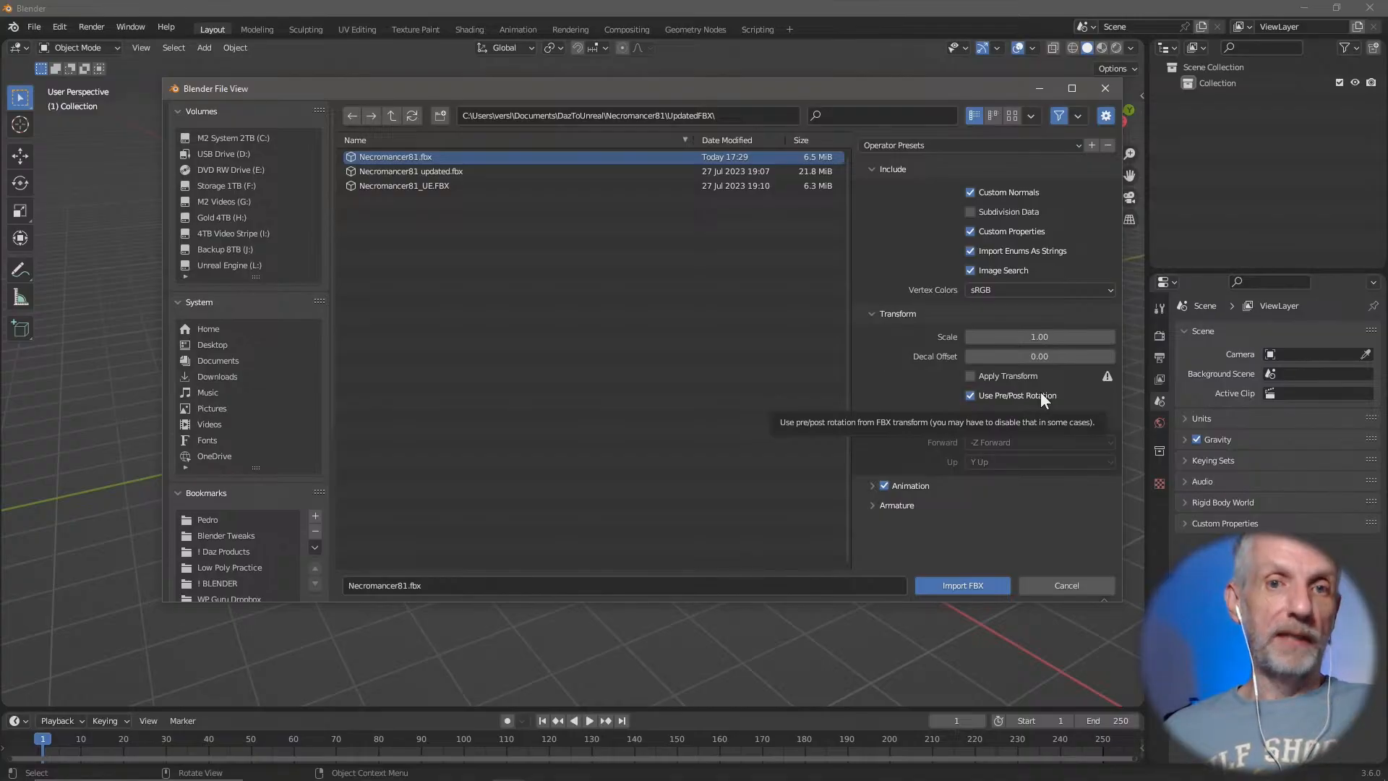
{"action": "left_click", "coordinate": [973, 588]}
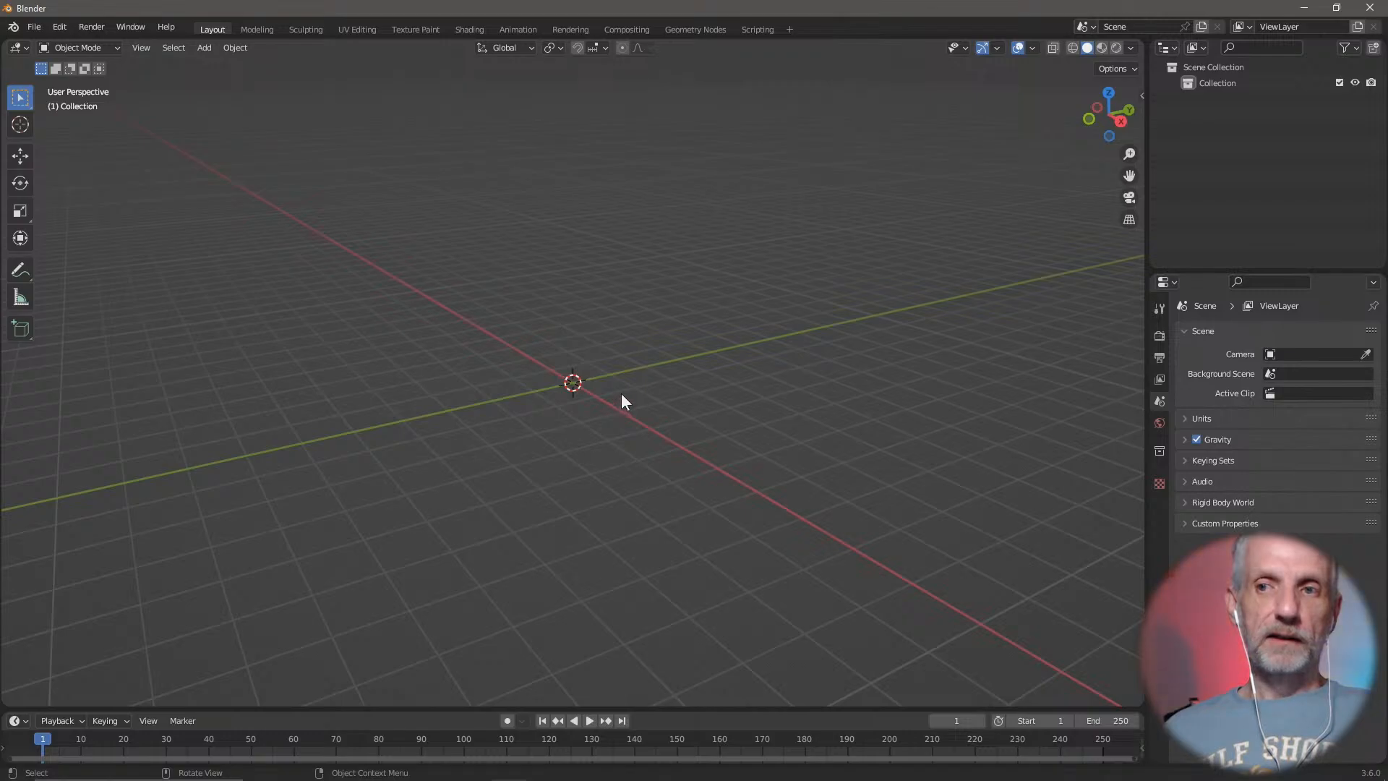
{"action": "key", "text": "KP_Decimal"}
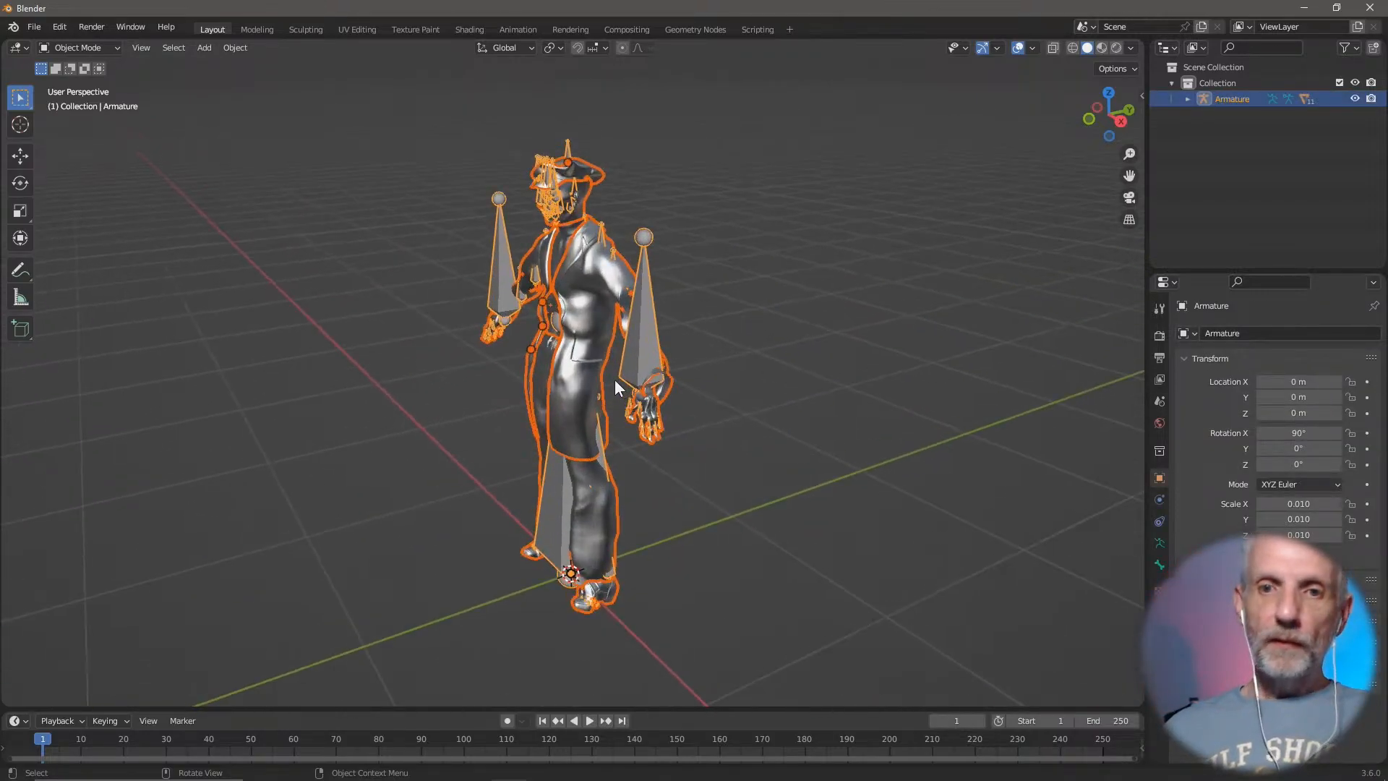
Step: Clear all transforms on the imported armature's bones in Pose Mode, and return to Object Mode
{"action": "middle_click_drag", "start_coordinate": [566, 363], "coordinate": [623, 363]}
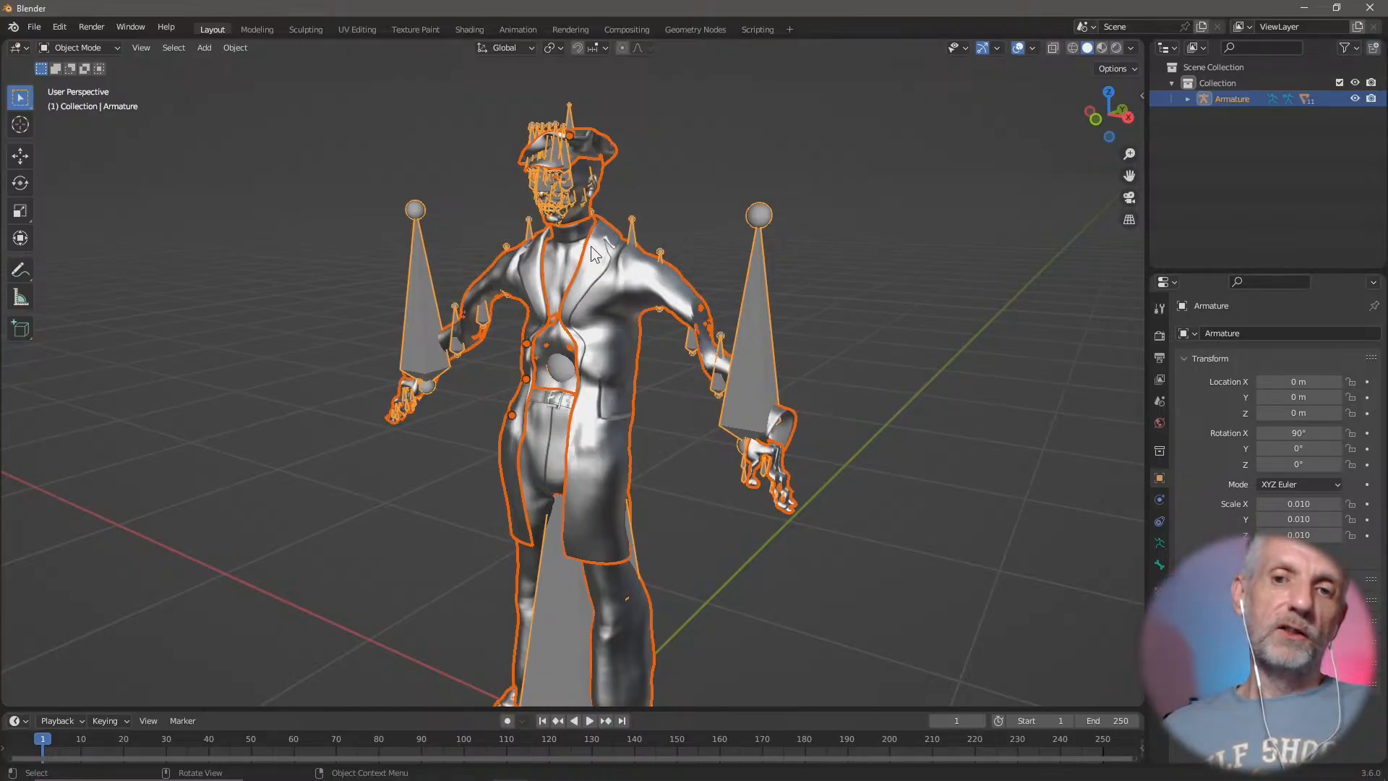
{"action": "scroll", "coordinate": [576, 253], "scroll_direction": "down", "scroll_amount": 2}
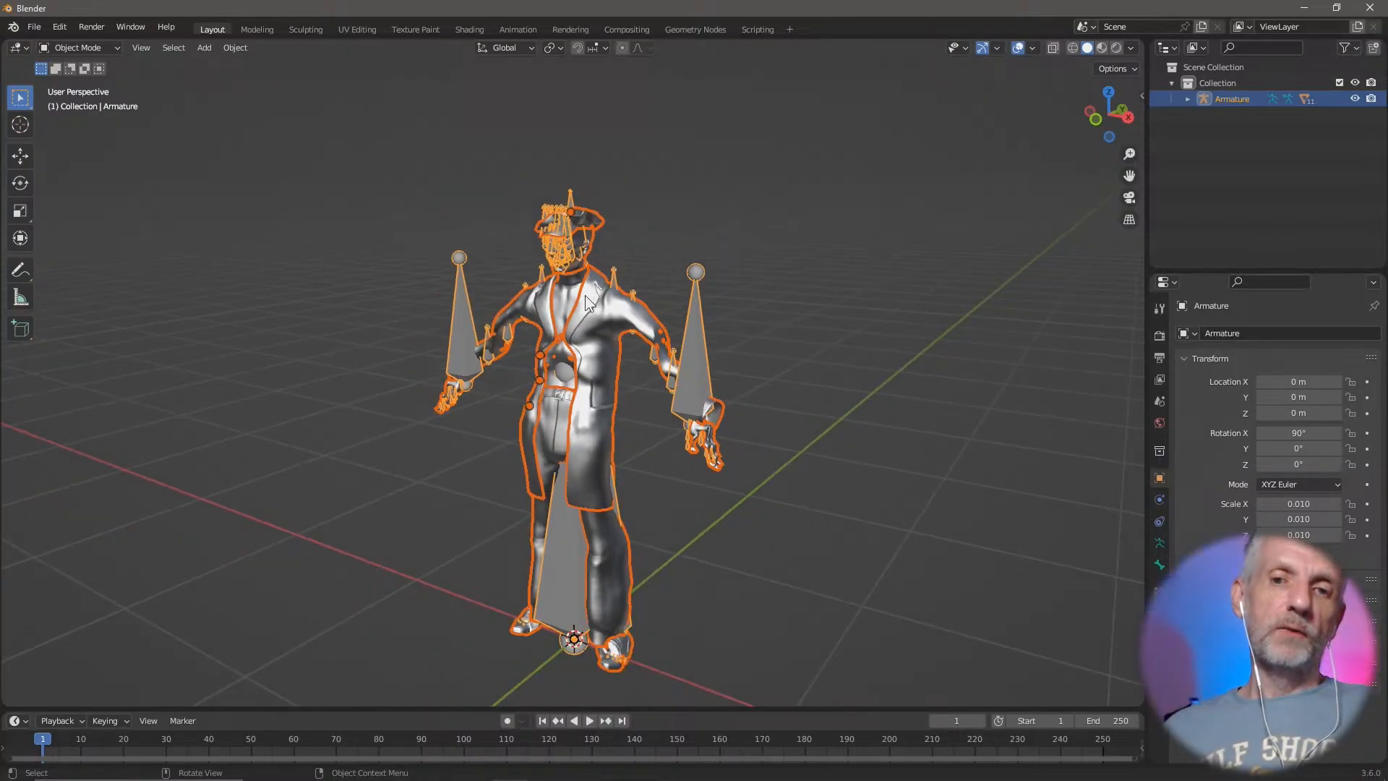
{"action": "middle_click_drag", "start_coordinate": [585, 295], "coordinate": [579, 262], "text": "shift"}
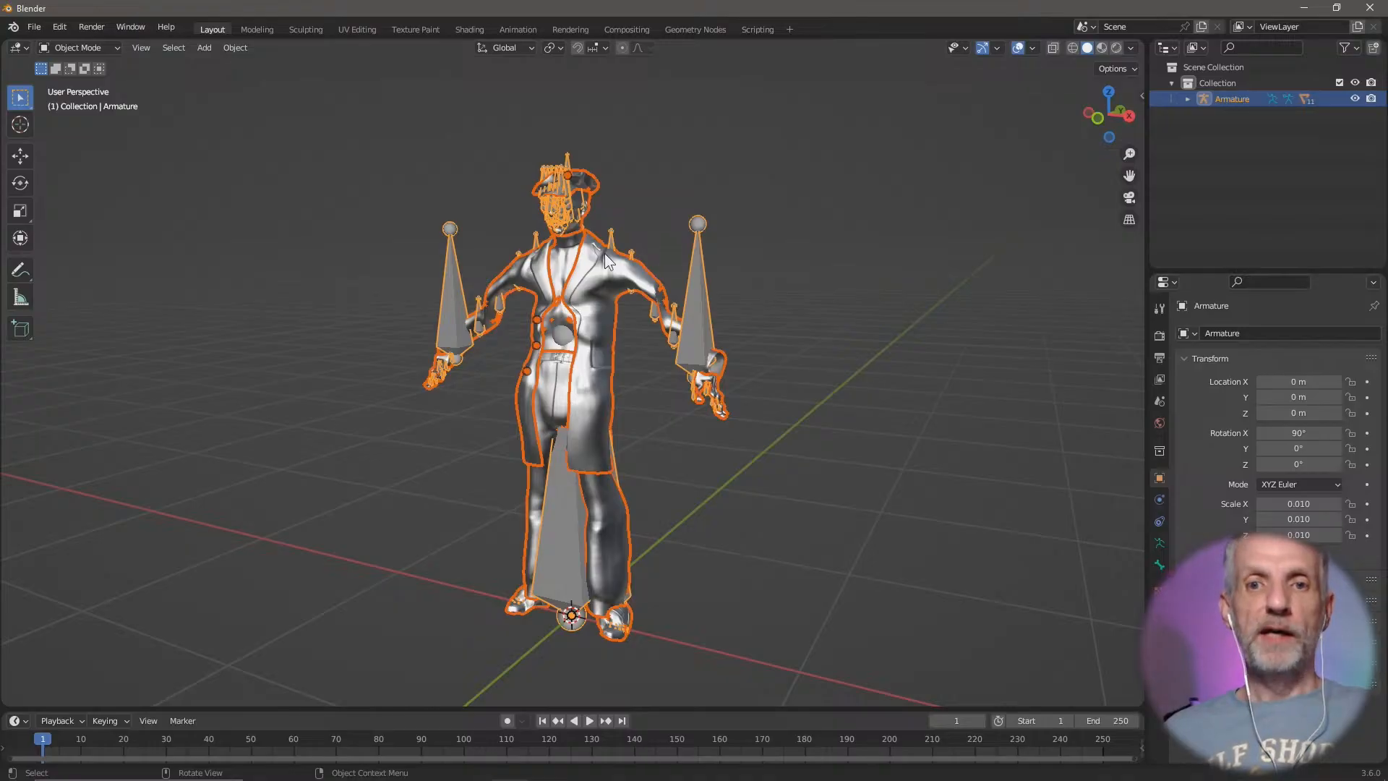
{"action": "left_click", "coordinate": [111, 50]}
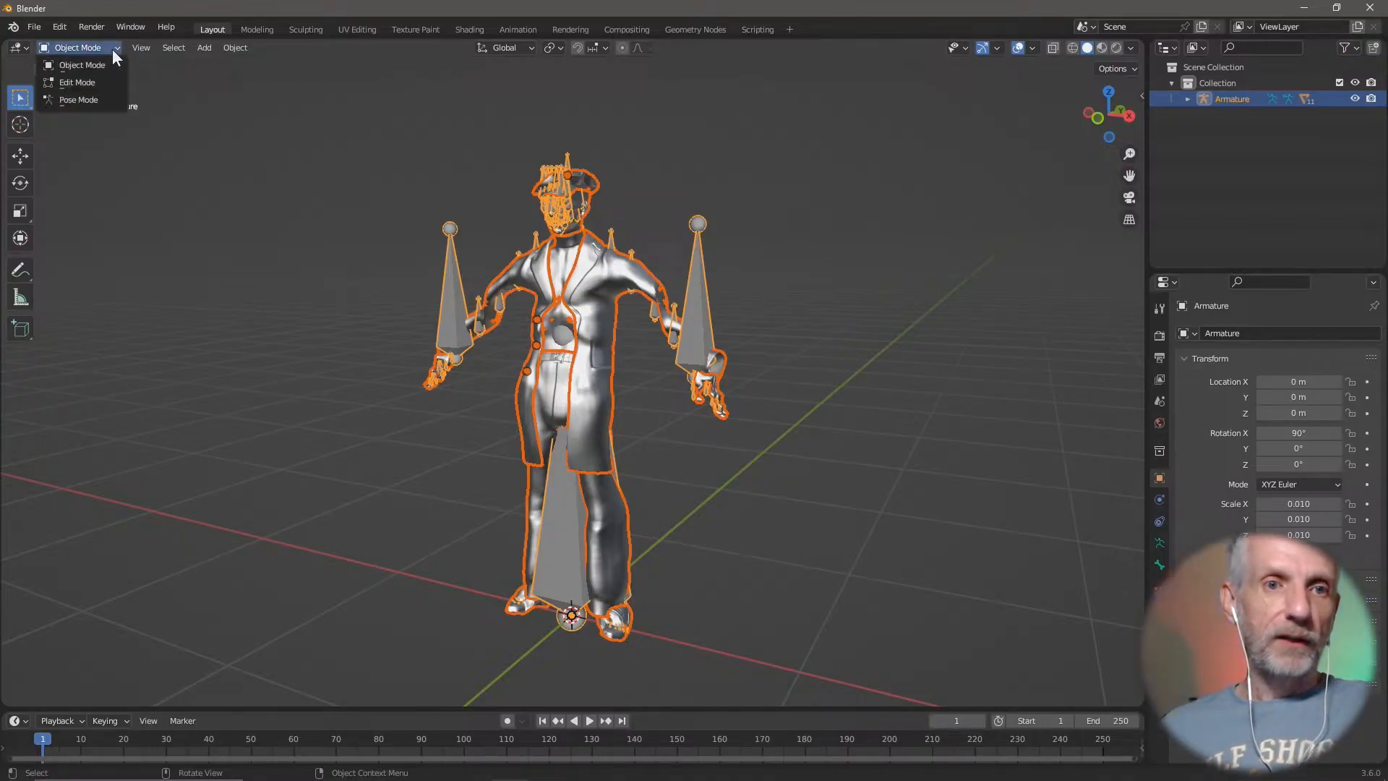
{"action": "left_click", "coordinate": [101, 97]}
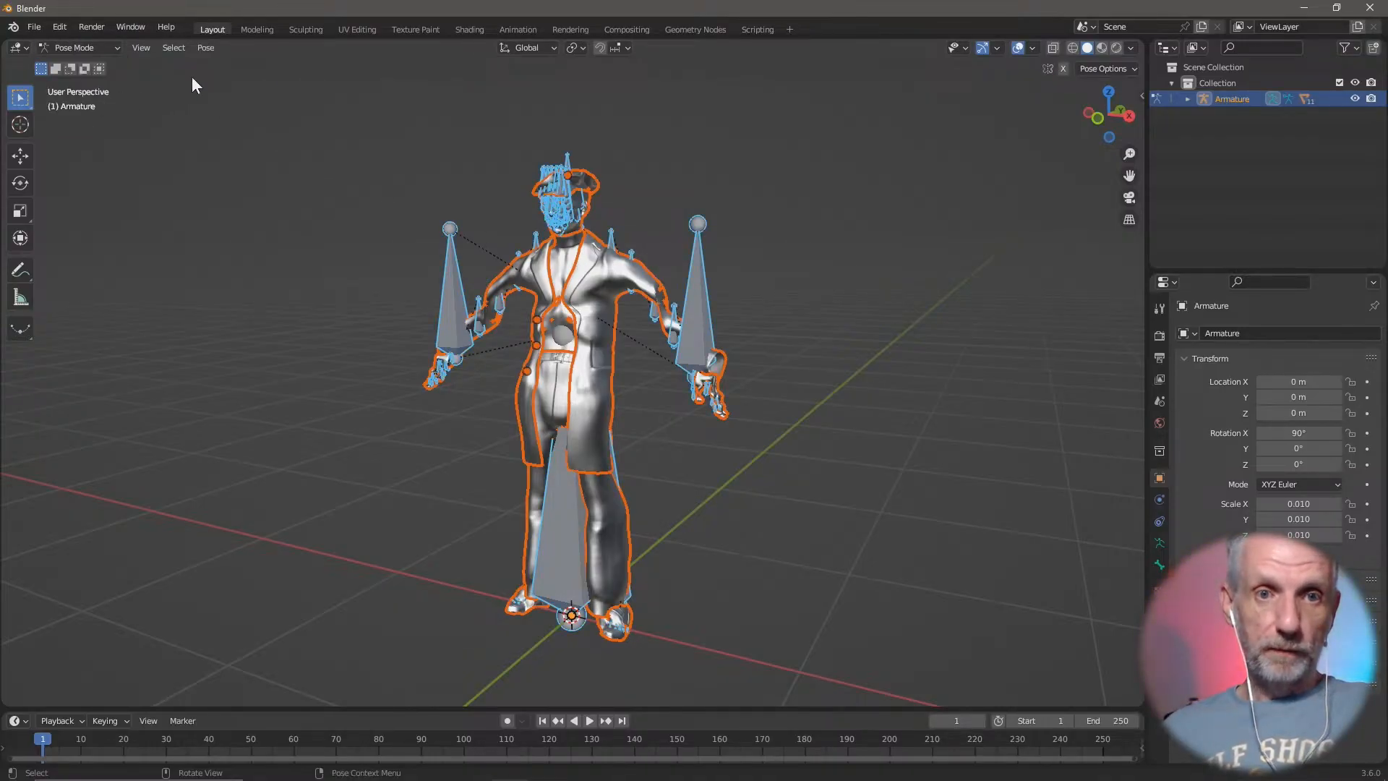
{"action": "left_click", "coordinate": [209, 47]}
{"action": "mouse_move", "coordinate": [281, 81]}
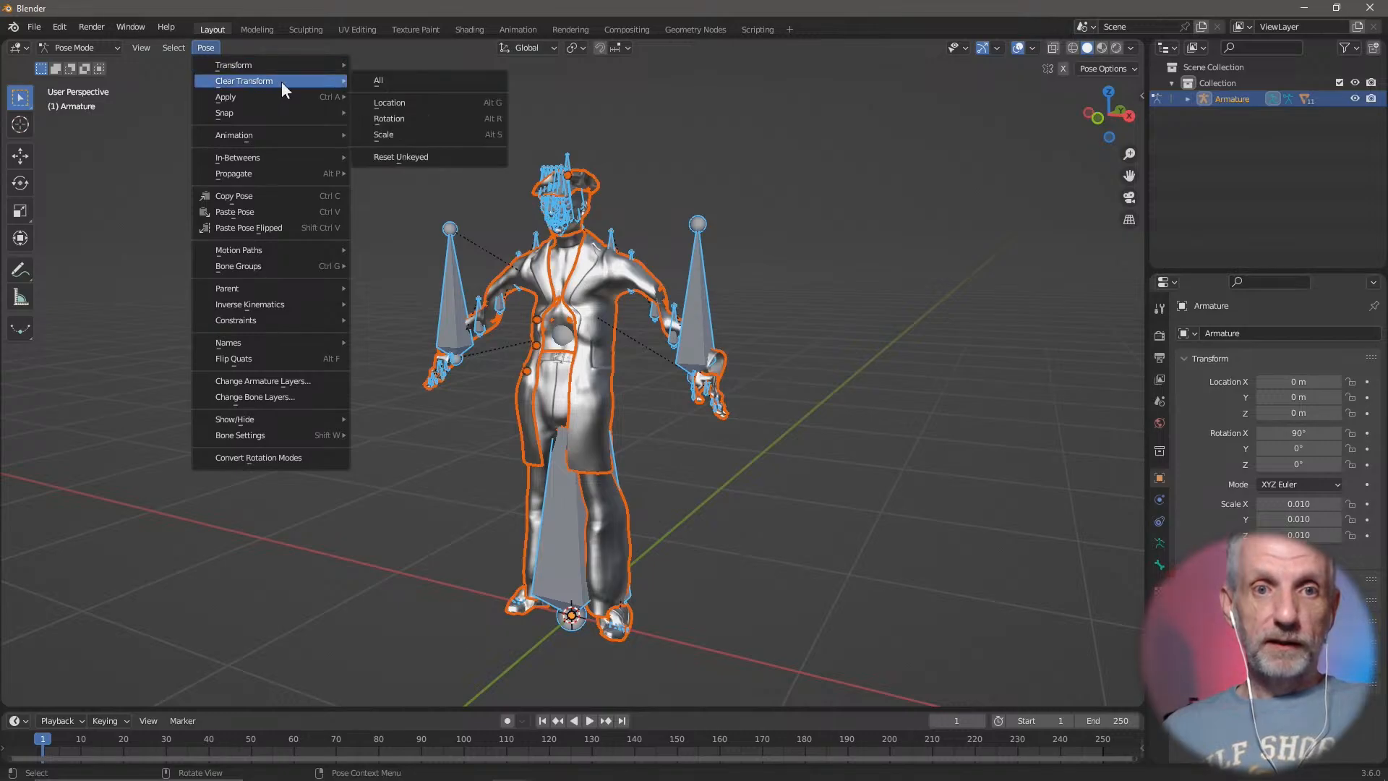
{"action": "left_click", "coordinate": [441, 79]}
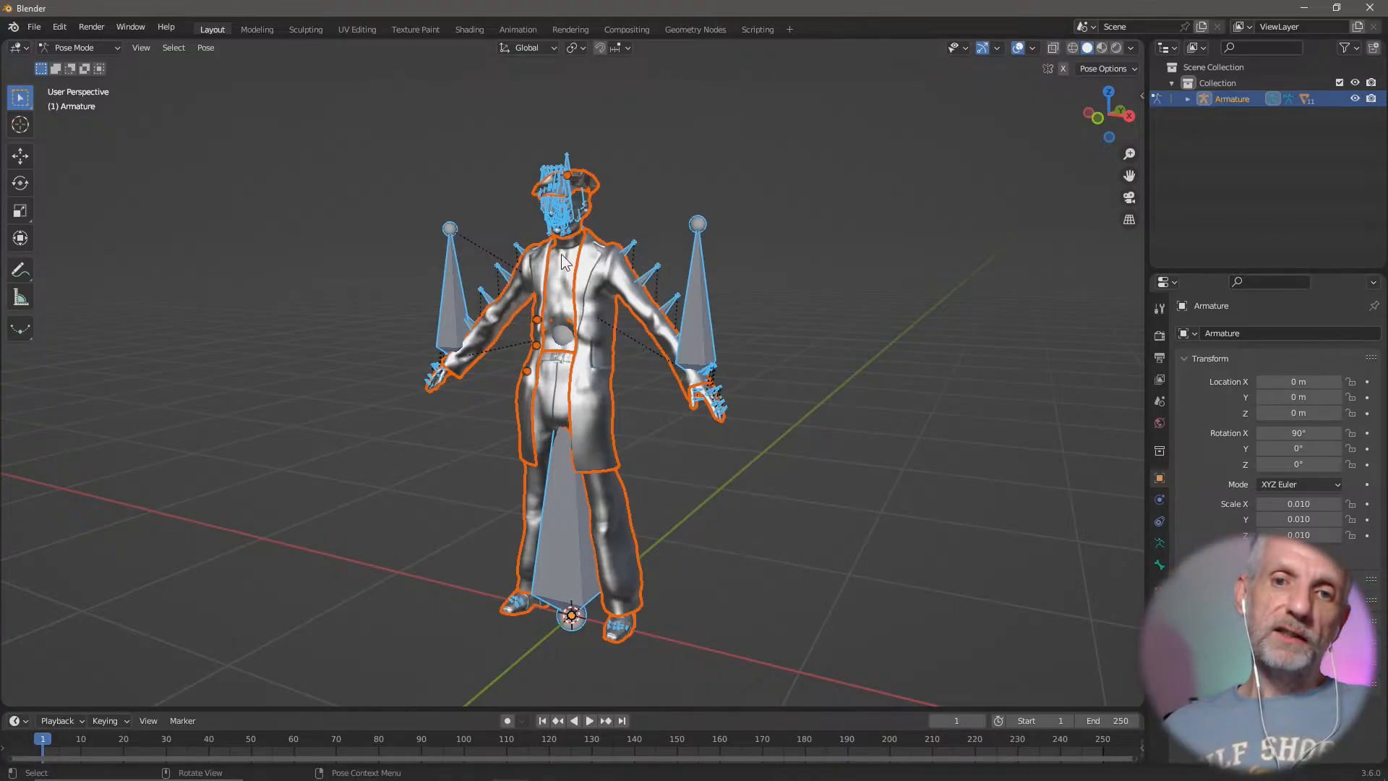
{"action": "left_click", "coordinate": [114, 46]}
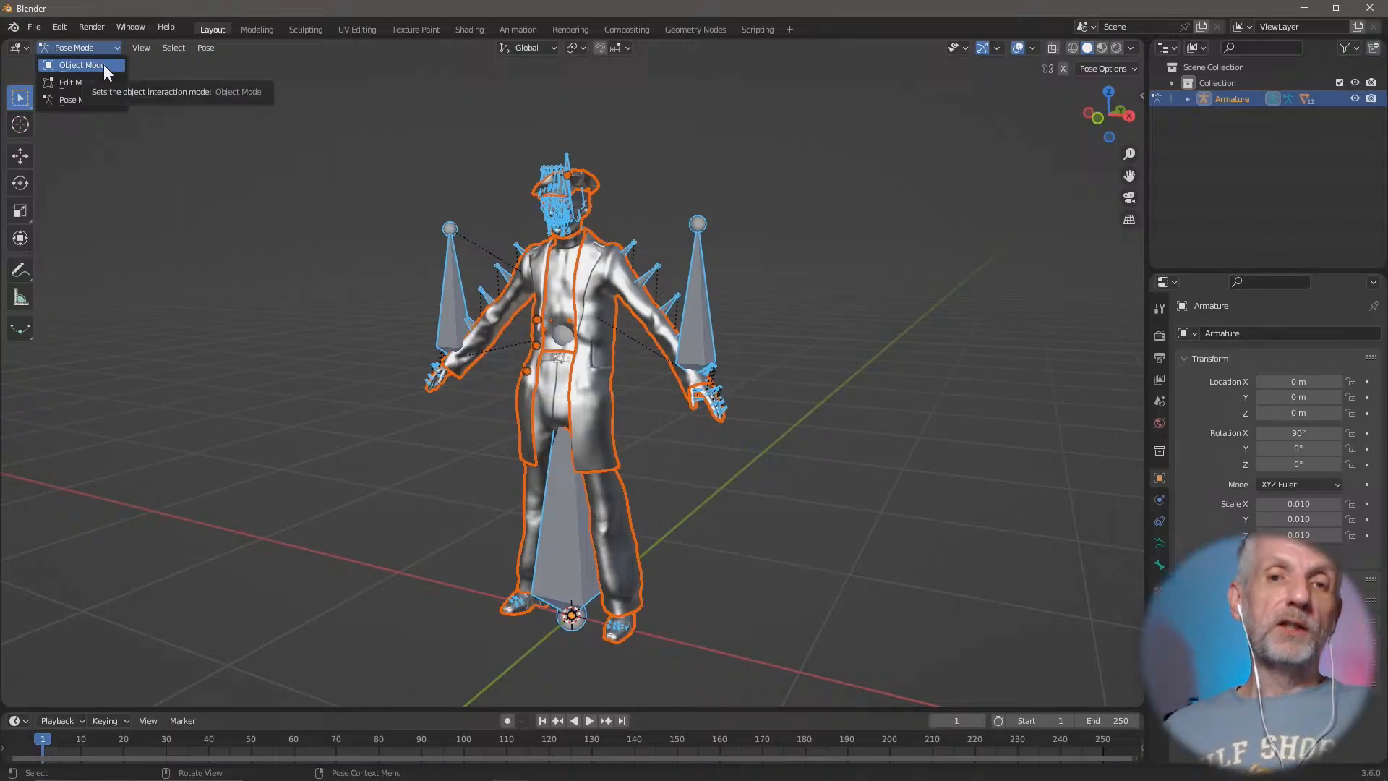
{"action": "left_click", "coordinate": [103, 63]}
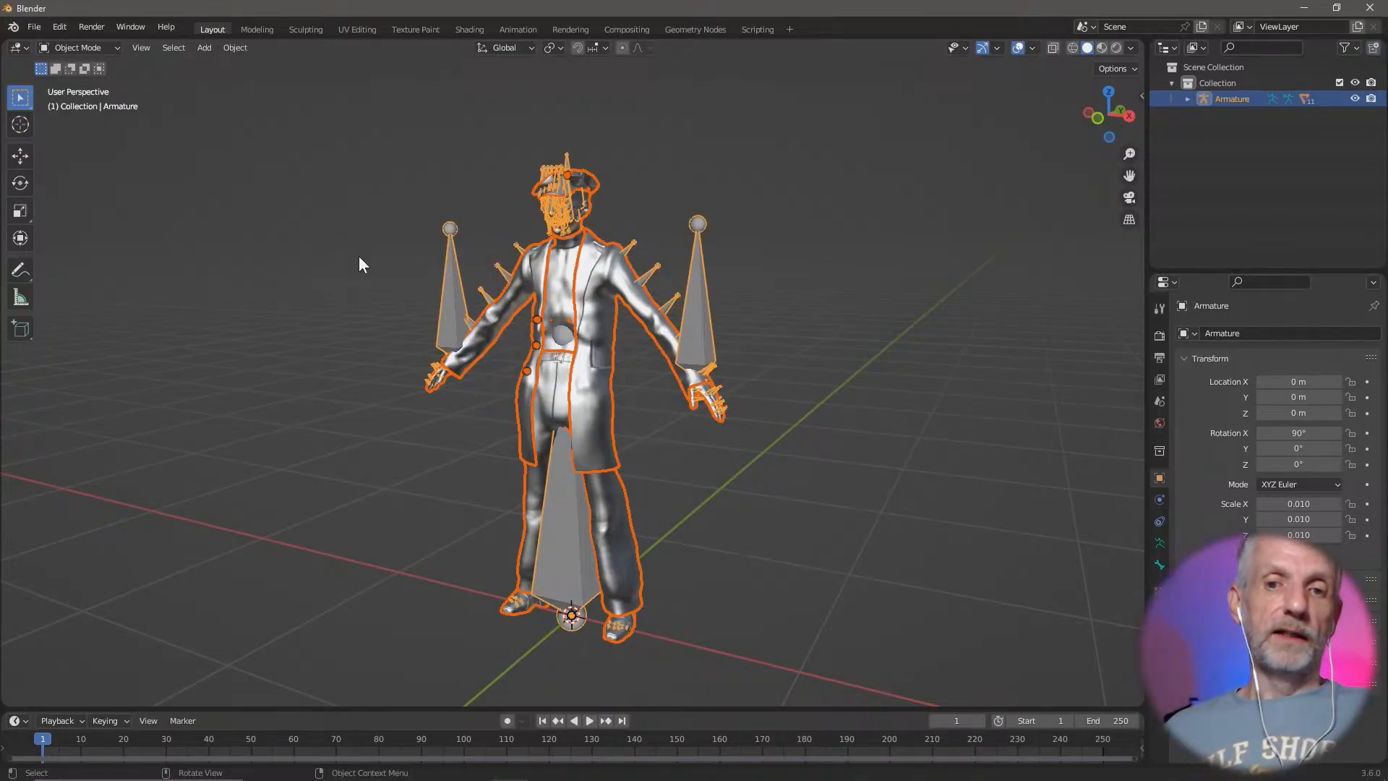
Step: Hide the bones in the viewport overlays and show the character in Material Preview shading
{"action": "mouse_move", "coordinate": [362, 261]}
{"action": "middle_mouse_down"}
{"action": "mouse_move", "coordinate": [216, 266]}
{"action": "mouse_move", "coordinate": [367, 263]}
{"action": "middle_mouse_up"}
{"action": "scroll", "coordinate": [372, 264], "scroll_direction": "up", "scroll_amount": 1}
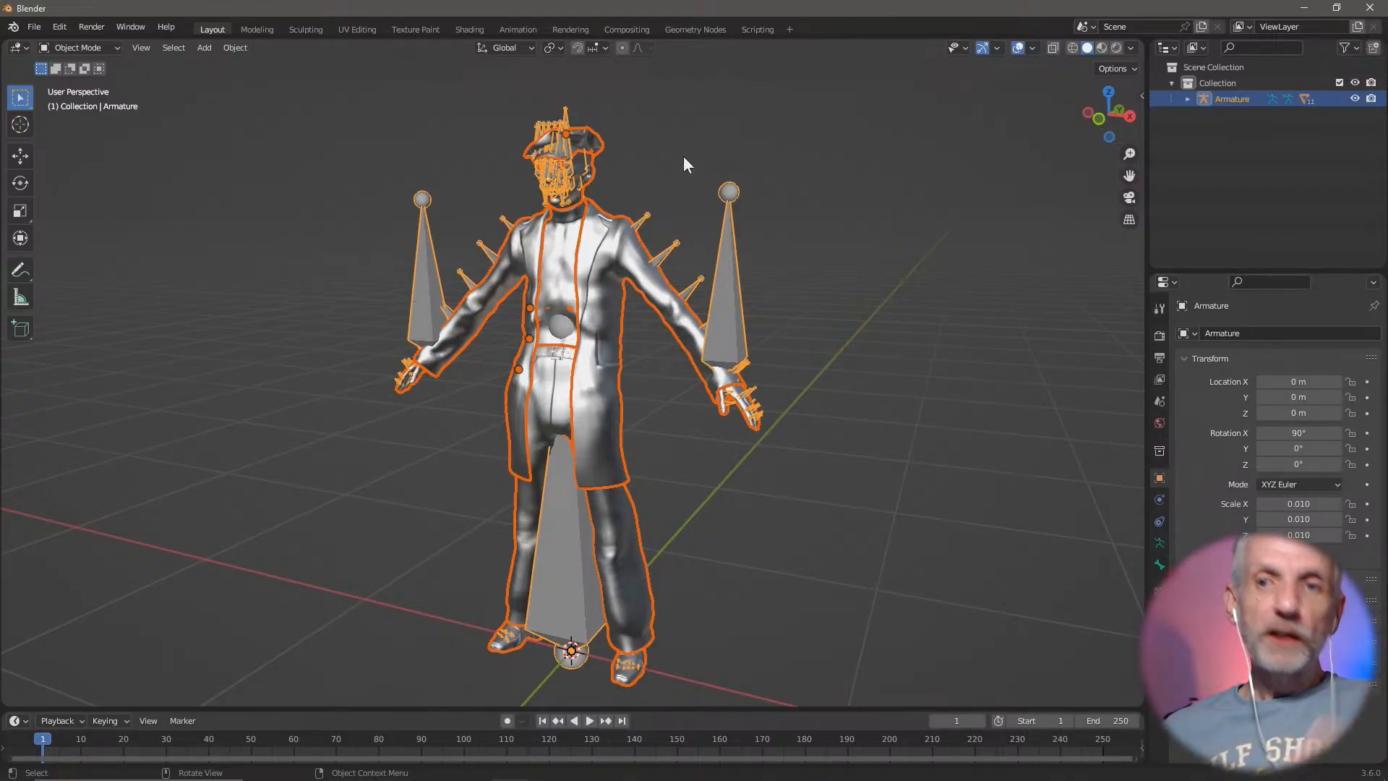
{"action": "left_click", "coordinate": [1032, 47]}
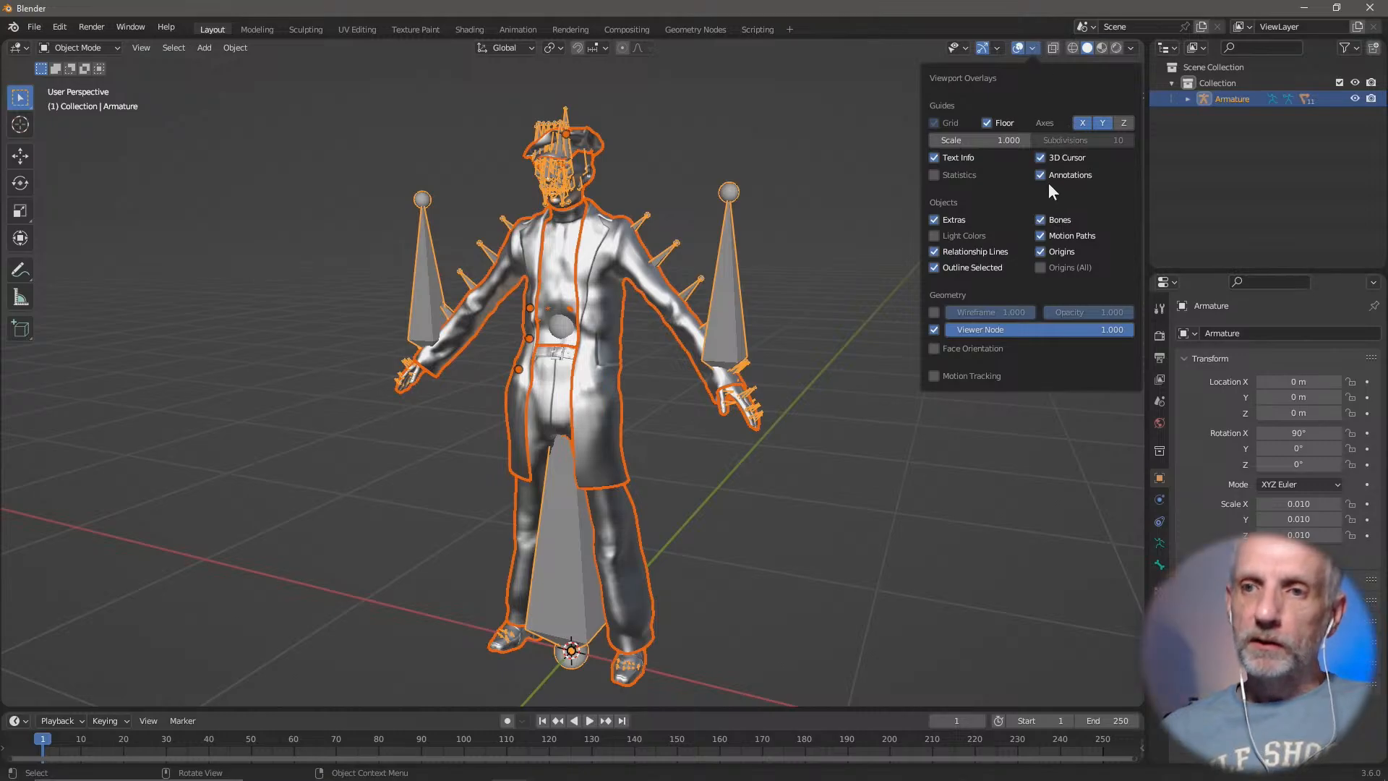
{"action": "left_click", "coordinate": [1039, 219]}
{"action": "scroll", "coordinate": [801, 201], "scroll_direction": "up", "scroll_amount": 5}
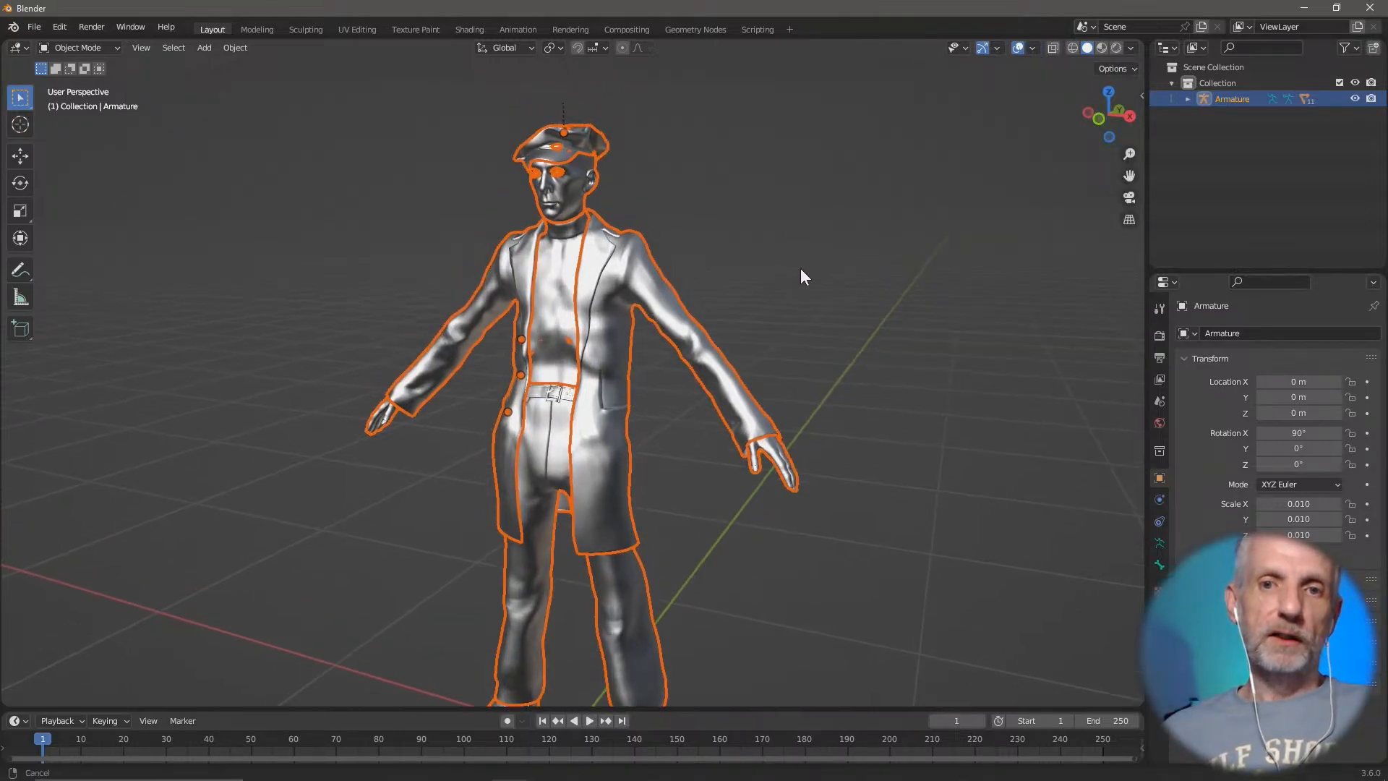
{"action": "scroll", "coordinate": [825, 352], "scroll_direction": "up", "scroll_amount": 2}
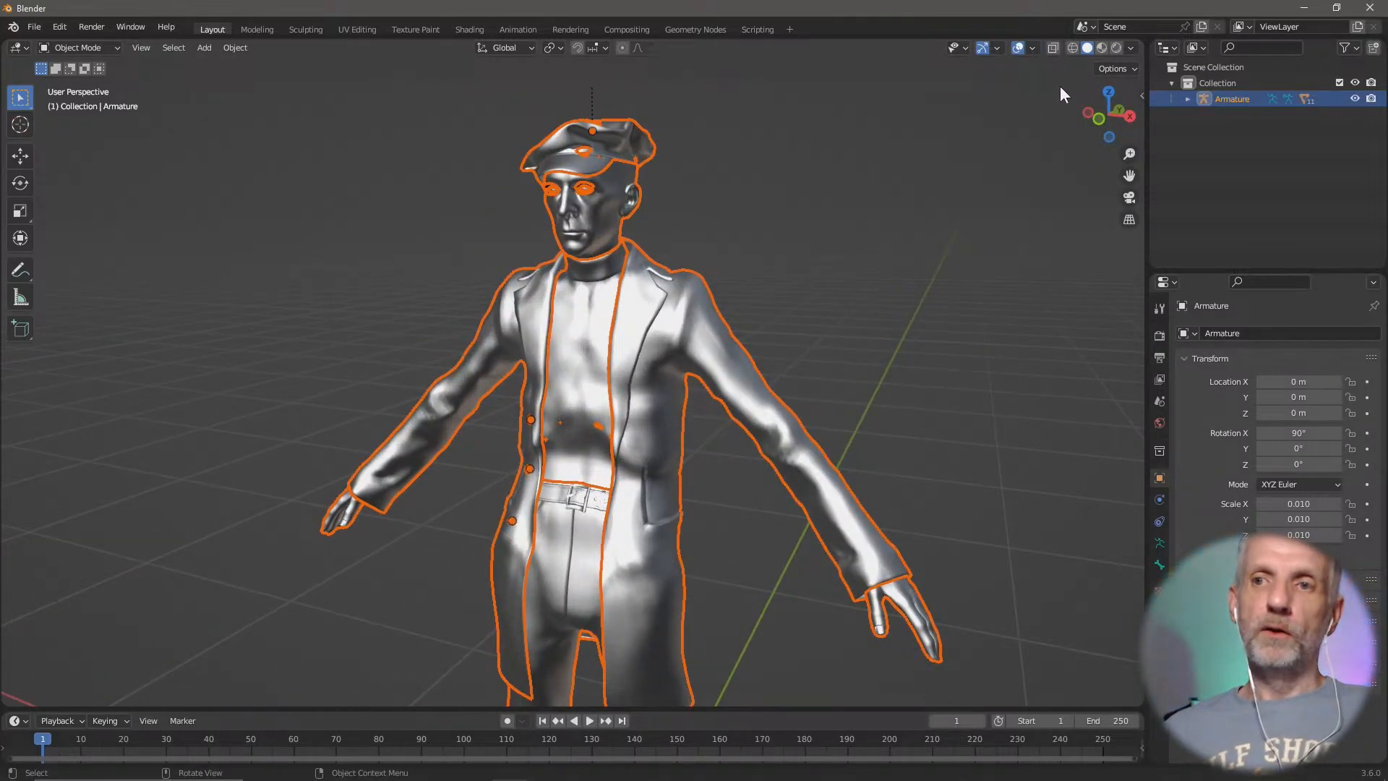
{"action": "left_click", "coordinate": [1102, 48]}
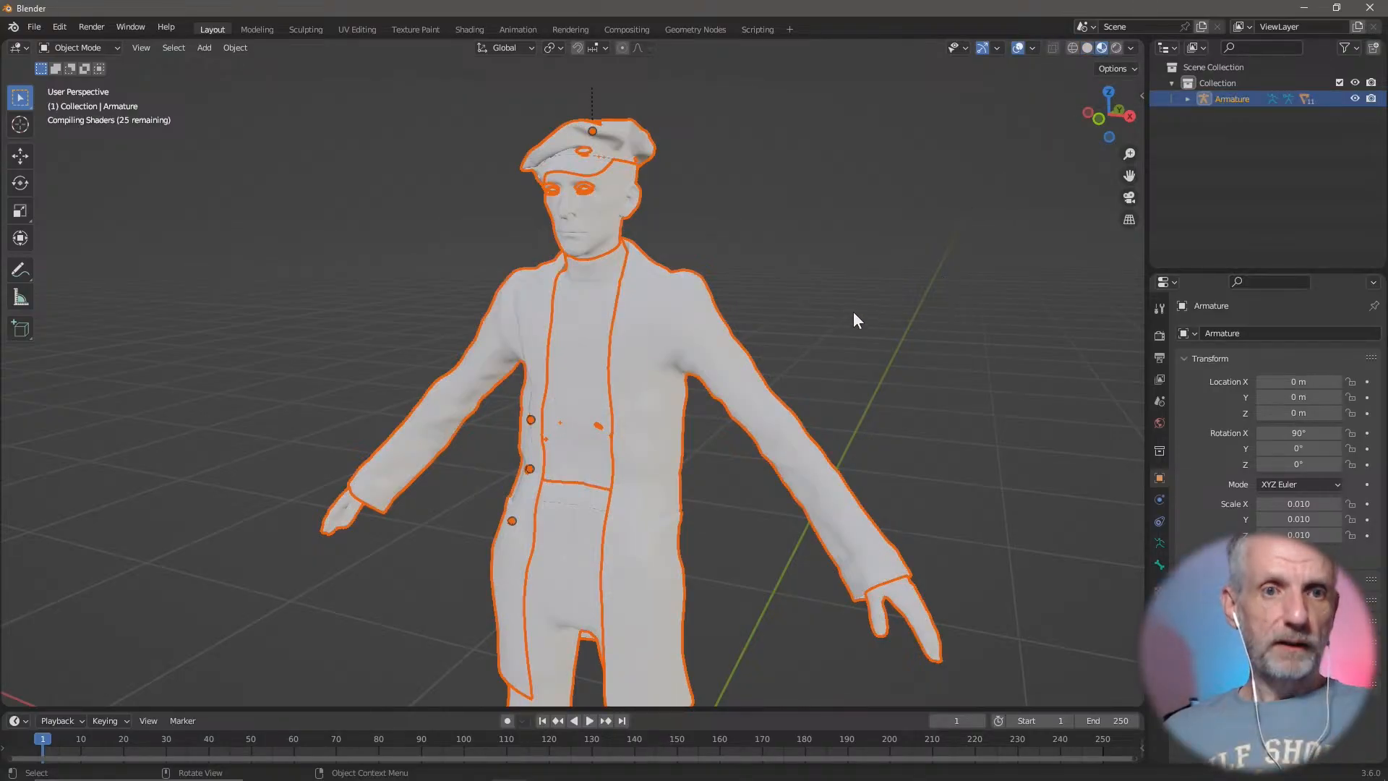
{"action": "scroll", "coordinate": [801, 292], "scroll_direction": "up", "scroll_amount": 2}
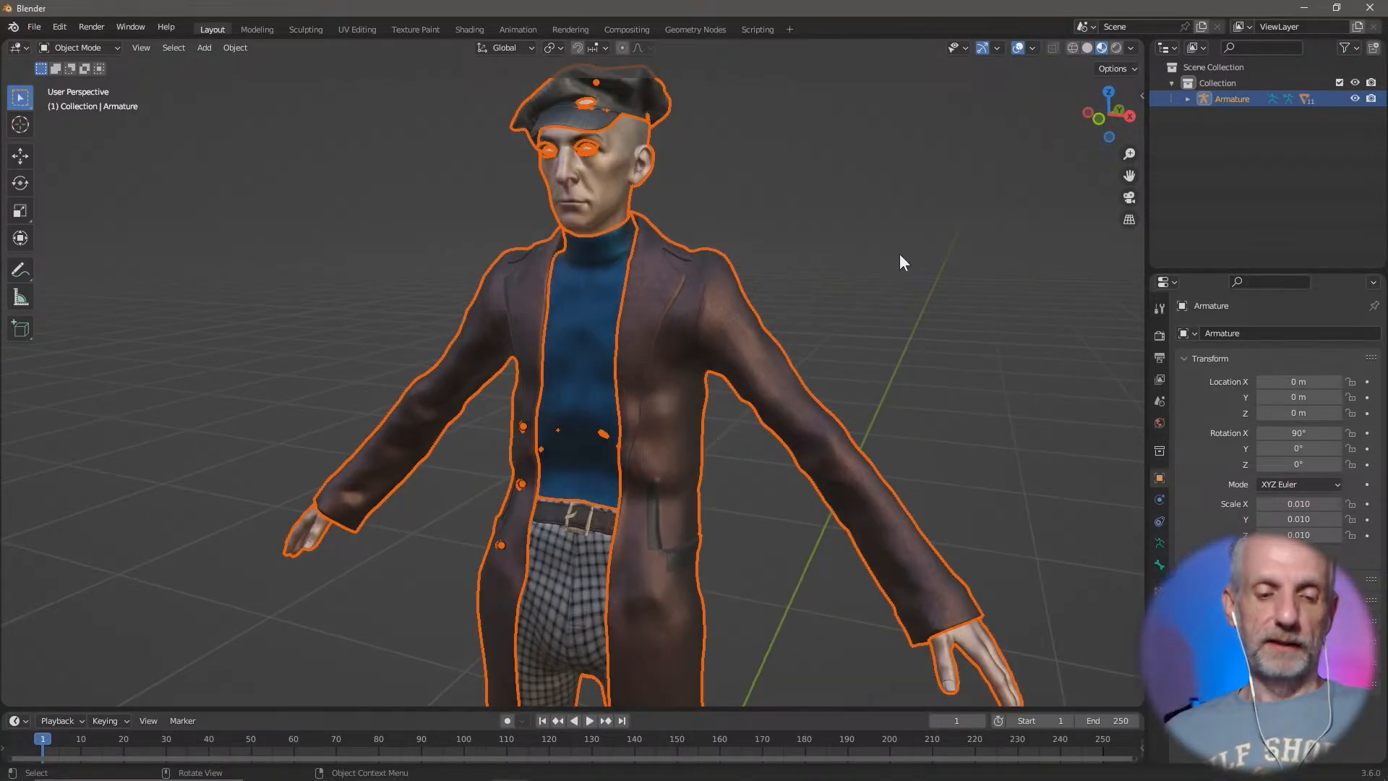
Step: Select the character's hat and switch it to Sculpt Mode
{"action": "left_click", "coordinate": [899, 253]}
{"action": "middle_click_drag", "start_coordinate": [857, 246], "coordinate": [726, 289]}
{"action": "left_click", "coordinate": [739, 329]}
{"action": "mouse_move", "coordinate": [756, 360]}
{"action": "middle_mouse_down"}
{"action": "mouse_move", "coordinate": [757, 327]}
{"action": "mouse_move", "coordinate": [783, 389]}
{"action": "mouse_move", "coordinate": [795, 221]}
{"action": "mouse_move", "coordinate": [733, 353]}
{"action": "mouse_move", "coordinate": [753, 389]}
{"action": "mouse_move", "coordinate": [752, 340]}
{"action": "middle_mouse_up"}
{"action": "left_click", "coordinate": [92, 48]}
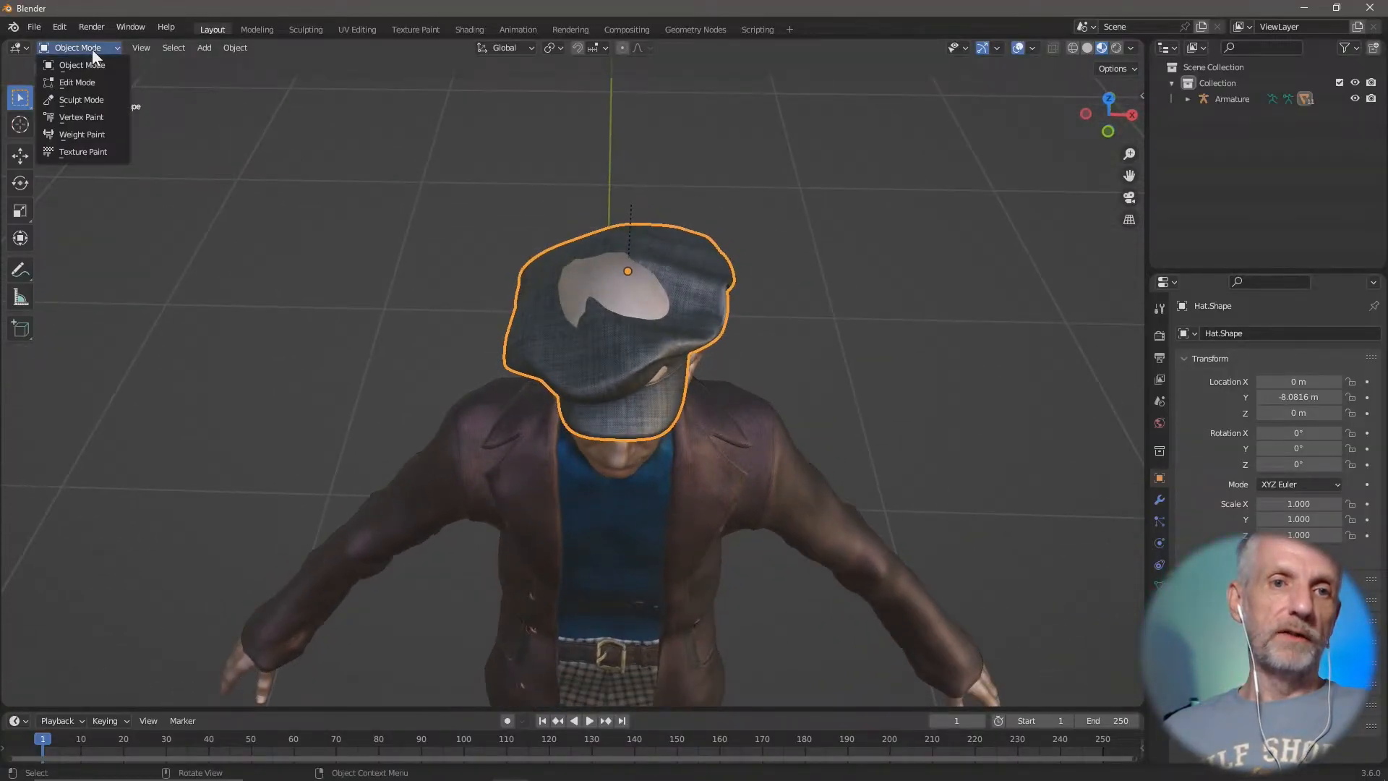
{"action": "left_click", "coordinate": [103, 98]}
{"action": "scroll", "coordinate": [503, 327], "scroll_direction": "up", "scroll_amount": 4}
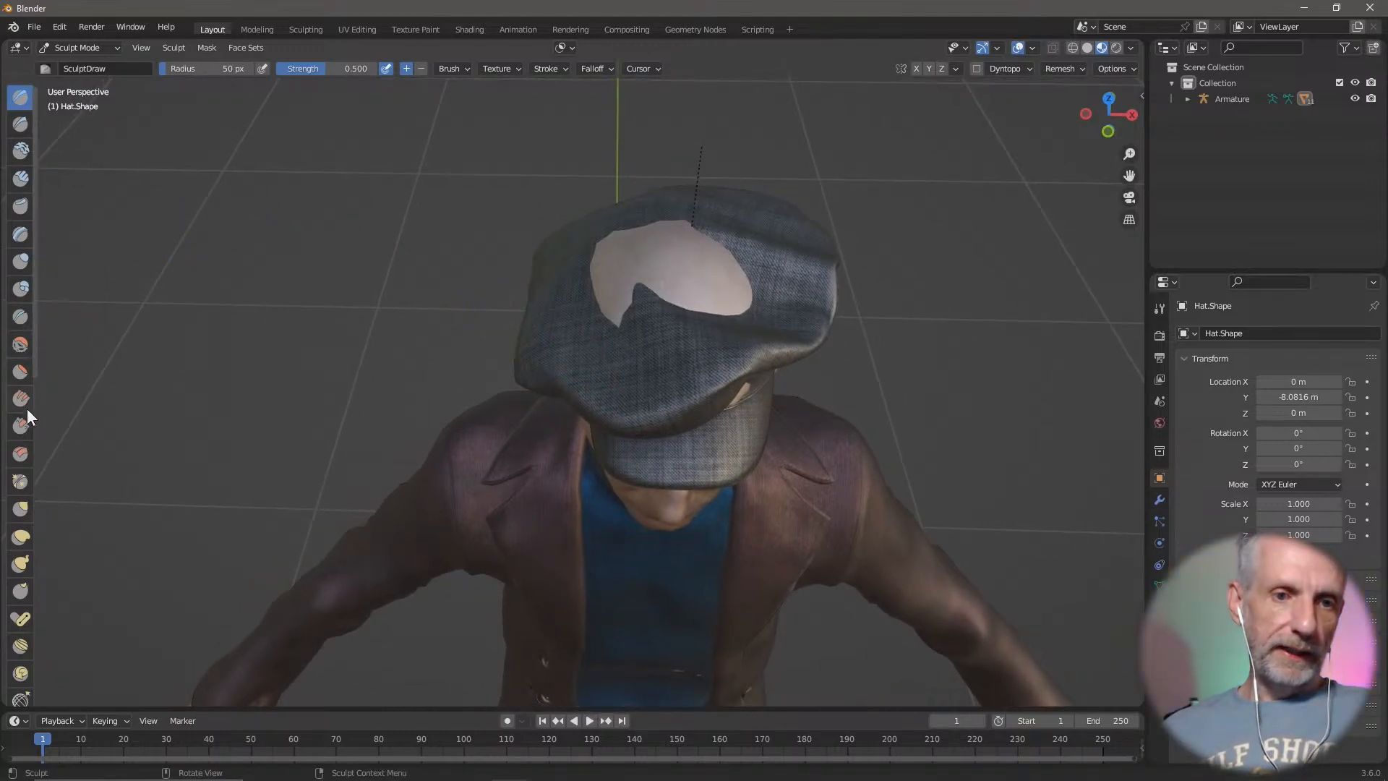
Step: Set the Draw brush to strength 0.300 and radius 82 px, and raise the hat's crown over the exposed scalp
{"action": "left_click", "coordinate": [18, 97]}
{"action": "left_click", "coordinate": [334, 72]}
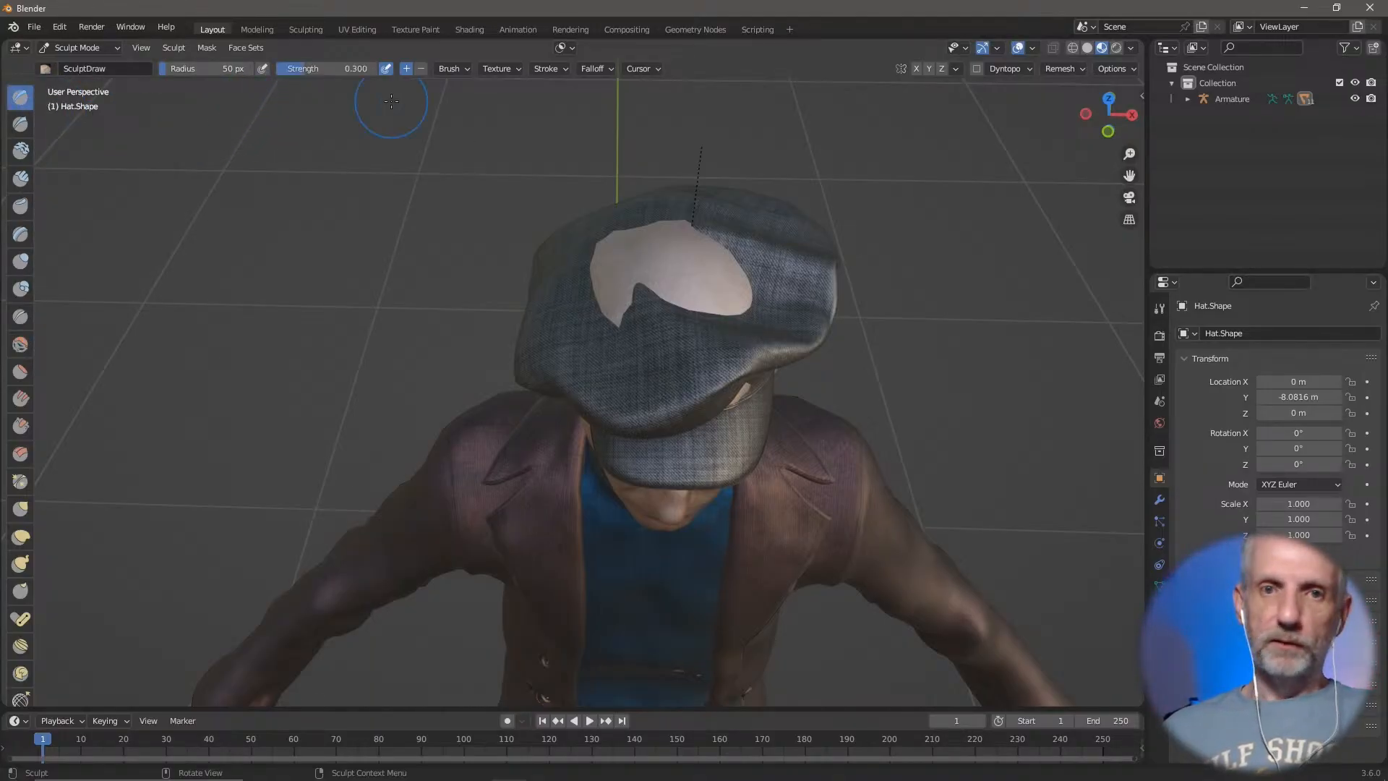
{"action": "key", "text": "f"}
{"action": "left_click", "coordinate": [563, 282]}
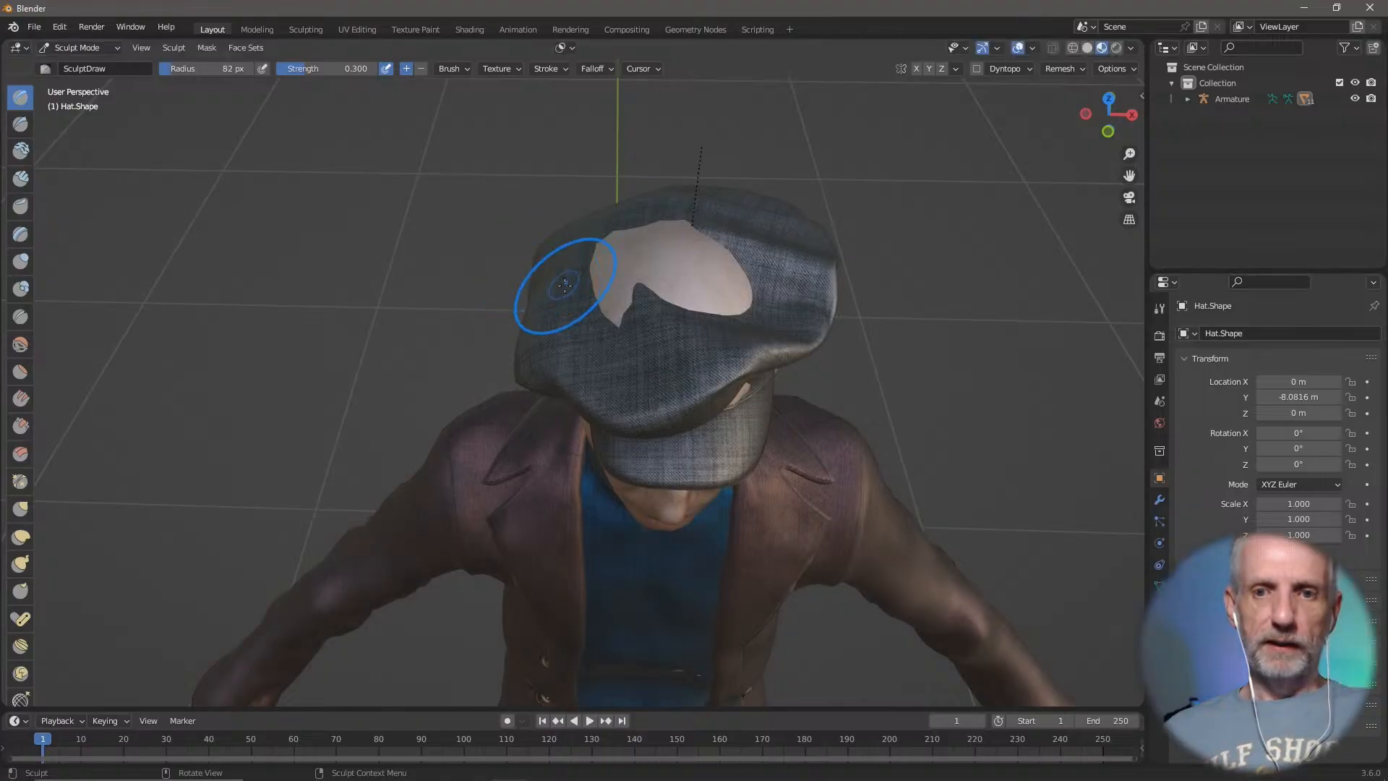
{"action": "mouse_move", "coordinate": [670, 286]}
{"action": "left_mouse_down"}
{"action": "mouse_move", "coordinate": [649, 285]}
{"action": "mouse_move", "coordinate": [704, 256]}
{"action": "left_mouse_up"}
{"action": "mouse_move", "coordinate": [623, 275]}
{"action": "left_mouse_down"}
{"action": "mouse_move", "coordinate": [672, 253]}
{"action": "mouse_move", "coordinate": [730, 275]}
{"action": "mouse_move", "coordinate": [744, 296]}
{"action": "mouse_move", "coordinate": [759, 289]}
{"action": "left_mouse_up"}
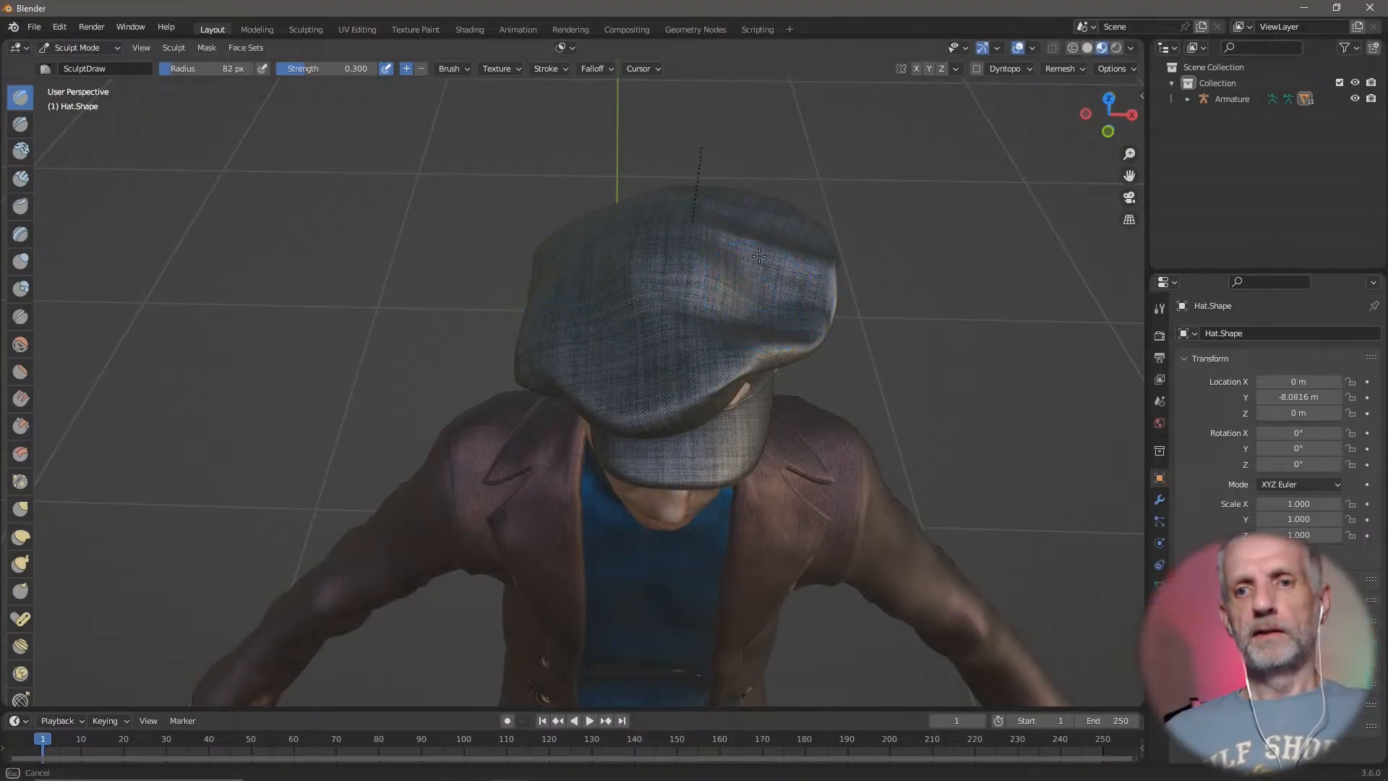
Step: Reduce the brush radius to 42 px and pull the hat's front outward where the forehead pokes through above the brim
{"action": "mouse_move", "coordinate": [728, 263]}
{"action": "middle_mouse_down"}
{"action": "mouse_move", "coordinate": [639, 295]}
{"action": "mouse_move", "coordinate": [643, 220]}
{"action": "middle_mouse_up"}
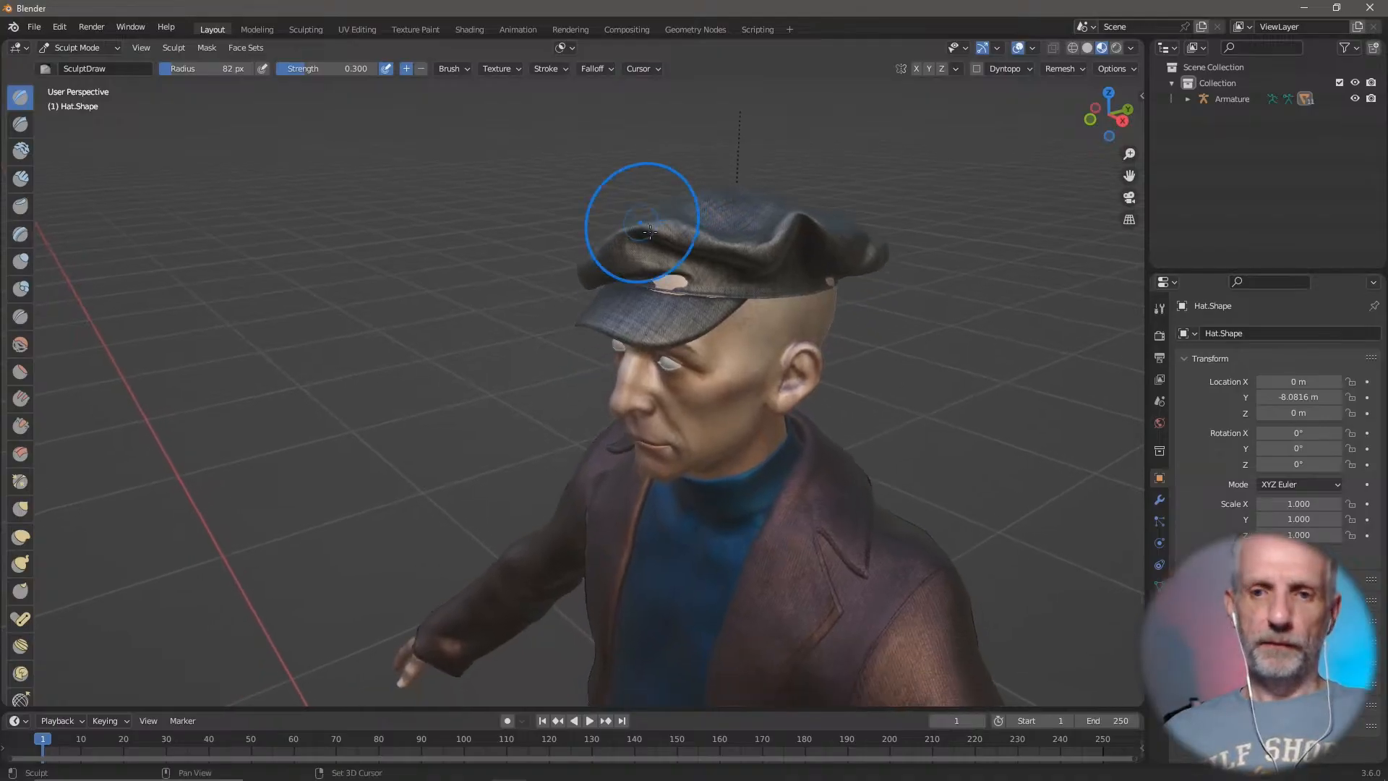
{"action": "scroll", "coordinate": [644, 224], "scroll_direction": "up", "scroll_amount": 3}
{"action": "middle_click_drag", "start_coordinate": [781, 253], "coordinate": [665, 293], "text": "shift"}
{"action": "key", "text": "f"}
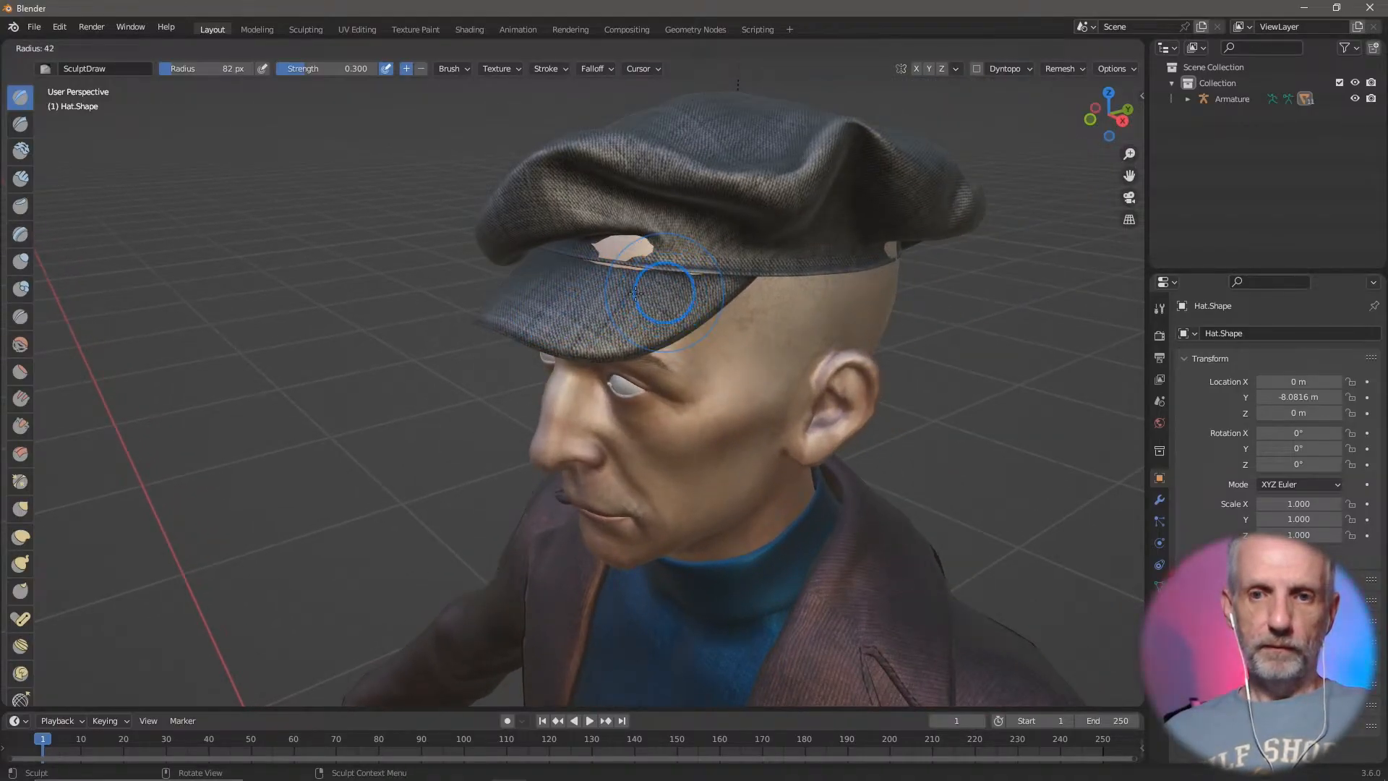
{"action": "left_click", "coordinate": [635, 293]}
{"action": "mouse_move", "coordinate": [623, 246]}
{"action": "left_mouse_down"}
{"action": "mouse_move", "coordinate": [602, 244]}
{"action": "mouse_move", "coordinate": [650, 269]}
{"action": "mouse_move", "coordinate": [723, 260]}
{"action": "left_mouse_up"}
{"action": "mouse_move", "coordinate": [722, 260]}
{"action": "middle_mouse_down"}
{"action": "mouse_move", "coordinate": [535, 289]}
{"action": "mouse_move", "coordinate": [551, 332]}
{"action": "mouse_move", "coordinate": [635, 269]}
{"action": "middle_mouse_up"}
{"action": "mouse_move", "coordinate": [635, 269]}
{"action": "left_mouse_down"}
{"action": "mouse_move", "coordinate": [567, 285]}
{"action": "mouse_move", "coordinate": [644, 310]}
{"action": "left_mouse_up"}
Step: Return the hat to Object Mode, select the blue turtleneck shirt and switch it to Sculpt Mode
{"action": "mouse_move", "coordinate": [644, 310]}
{"action": "middle_mouse_down"}
{"action": "mouse_move", "coordinate": [833, 360]}
{"action": "mouse_move", "coordinate": [660, 362]}
{"action": "mouse_move", "coordinate": [793, 412]}
{"action": "mouse_move", "coordinate": [666, 412]}
{"action": "mouse_move", "coordinate": [804, 440]}
{"action": "mouse_move", "coordinate": [678, 438]}
{"action": "mouse_move", "coordinate": [811, 285]}
{"action": "mouse_move", "coordinate": [787, 261]}
{"action": "middle_mouse_up"}
{"action": "scroll", "coordinate": [815, 285], "scroll_direction": "down", "scroll_amount": 4}
{"action": "scroll", "coordinate": [787, 267], "scroll_direction": "up", "scroll_amount": 1}
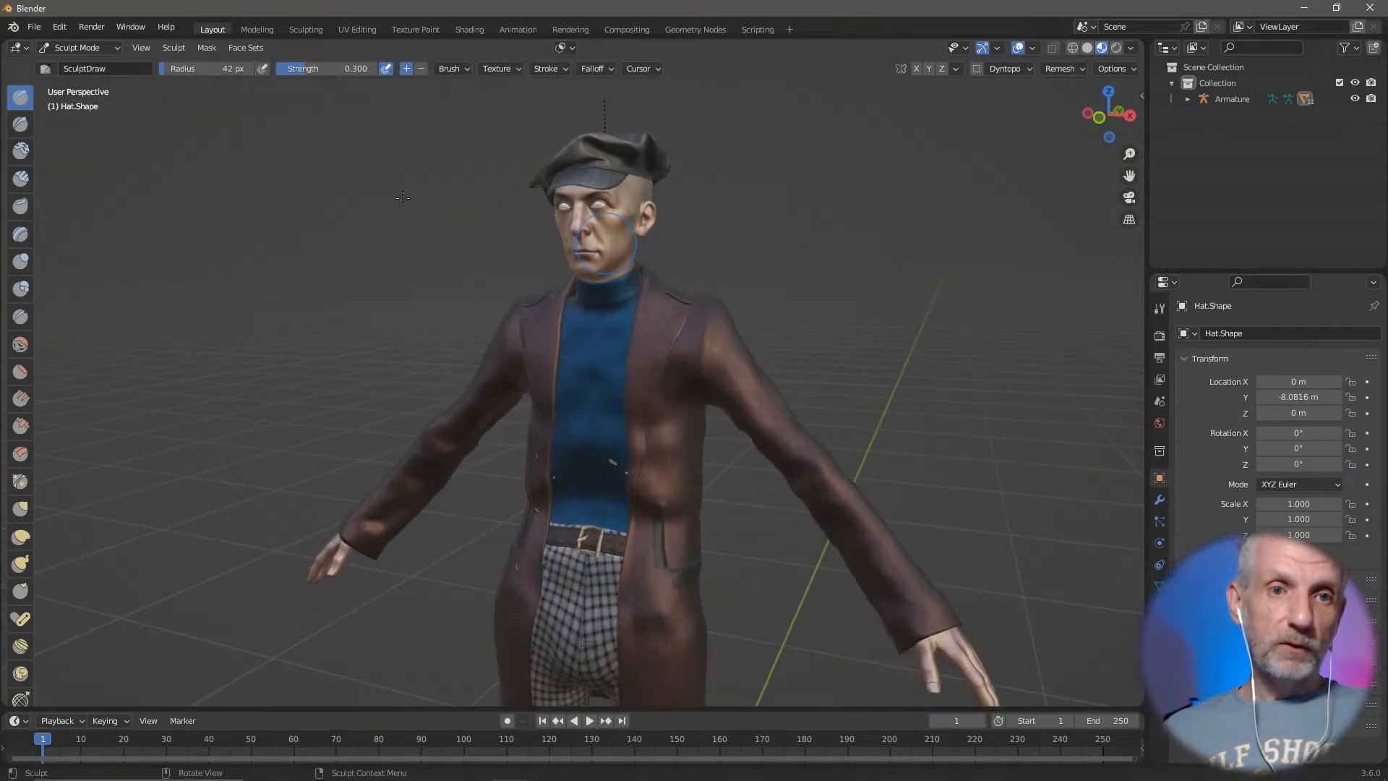
{"action": "left_click", "coordinate": [103, 50]}
{"action": "left_click", "coordinate": [94, 71]}
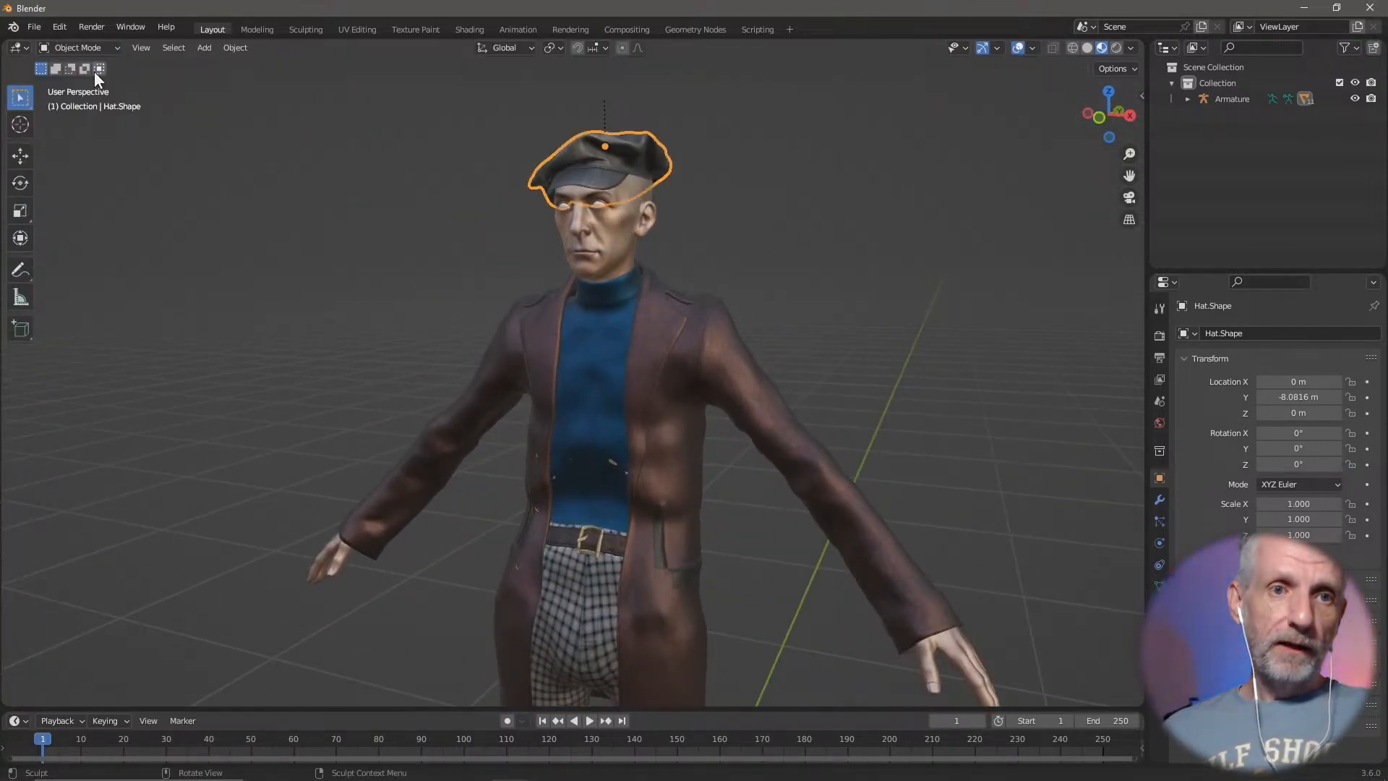
{"action": "left_click", "coordinate": [601, 366]}
{"action": "scroll", "coordinate": [598, 363], "scroll_direction": "up", "scroll_amount": 5}
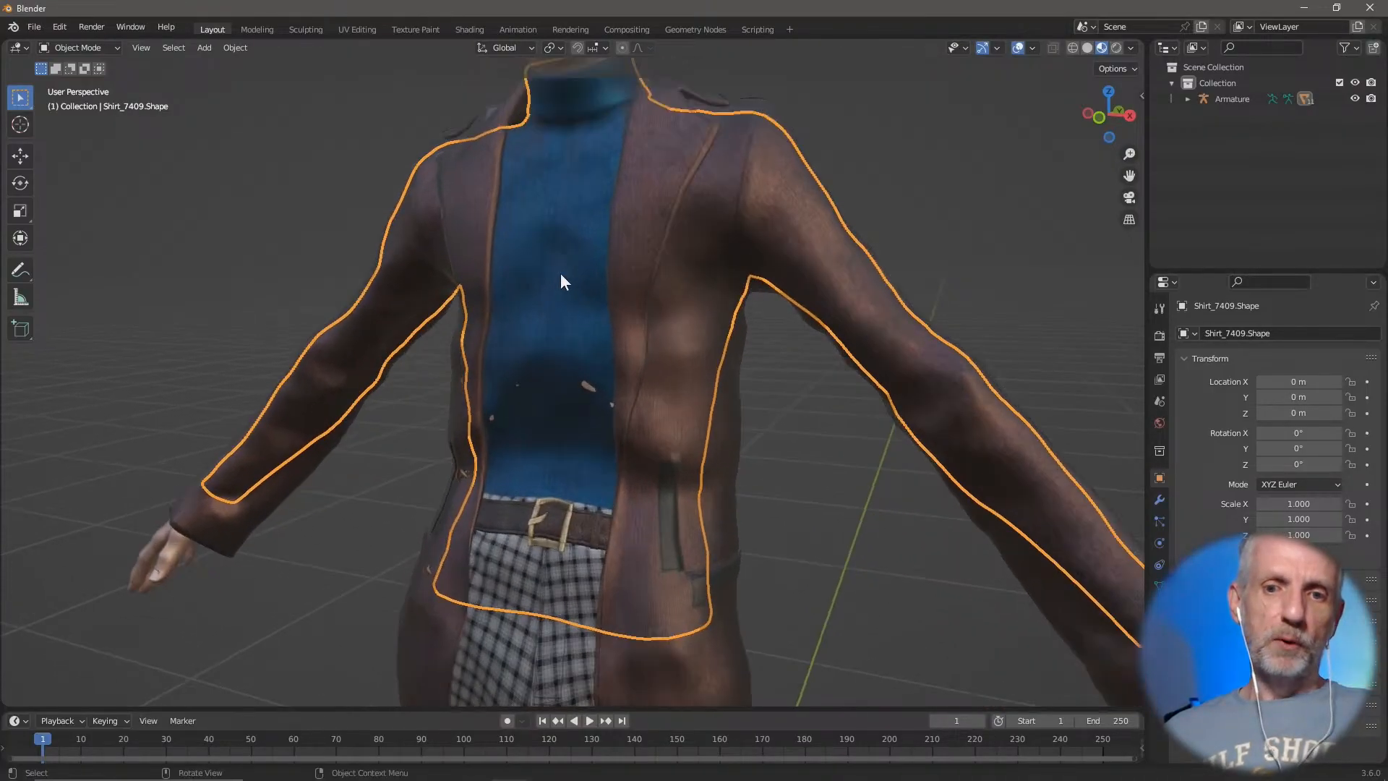
{"action": "scroll", "coordinate": [561, 282], "scroll_direction": "down", "scroll_amount": 5}
{"action": "middle_click_drag", "start_coordinate": [557, 279], "coordinate": [575, 297]}
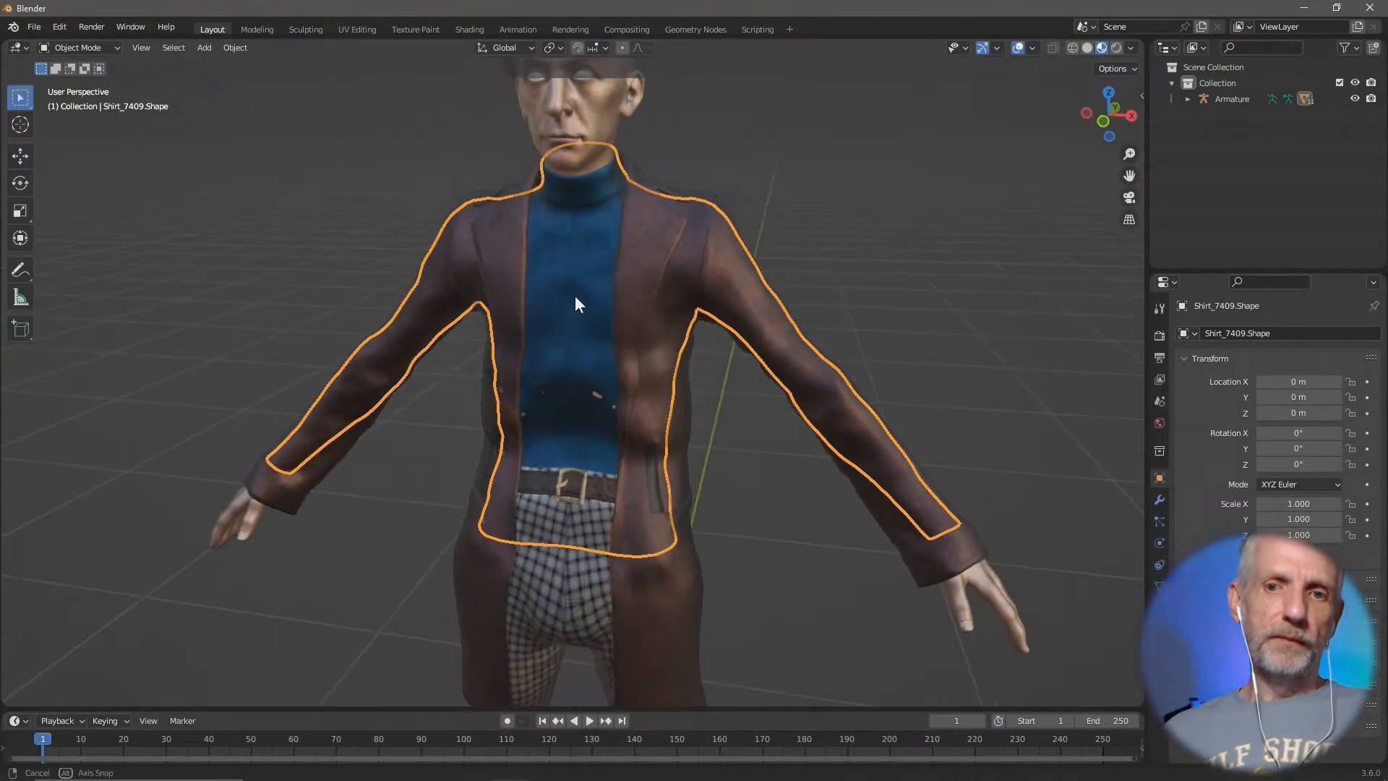
{"action": "left_click", "coordinate": [96, 50]}
{"action": "left_click", "coordinate": [105, 104]}
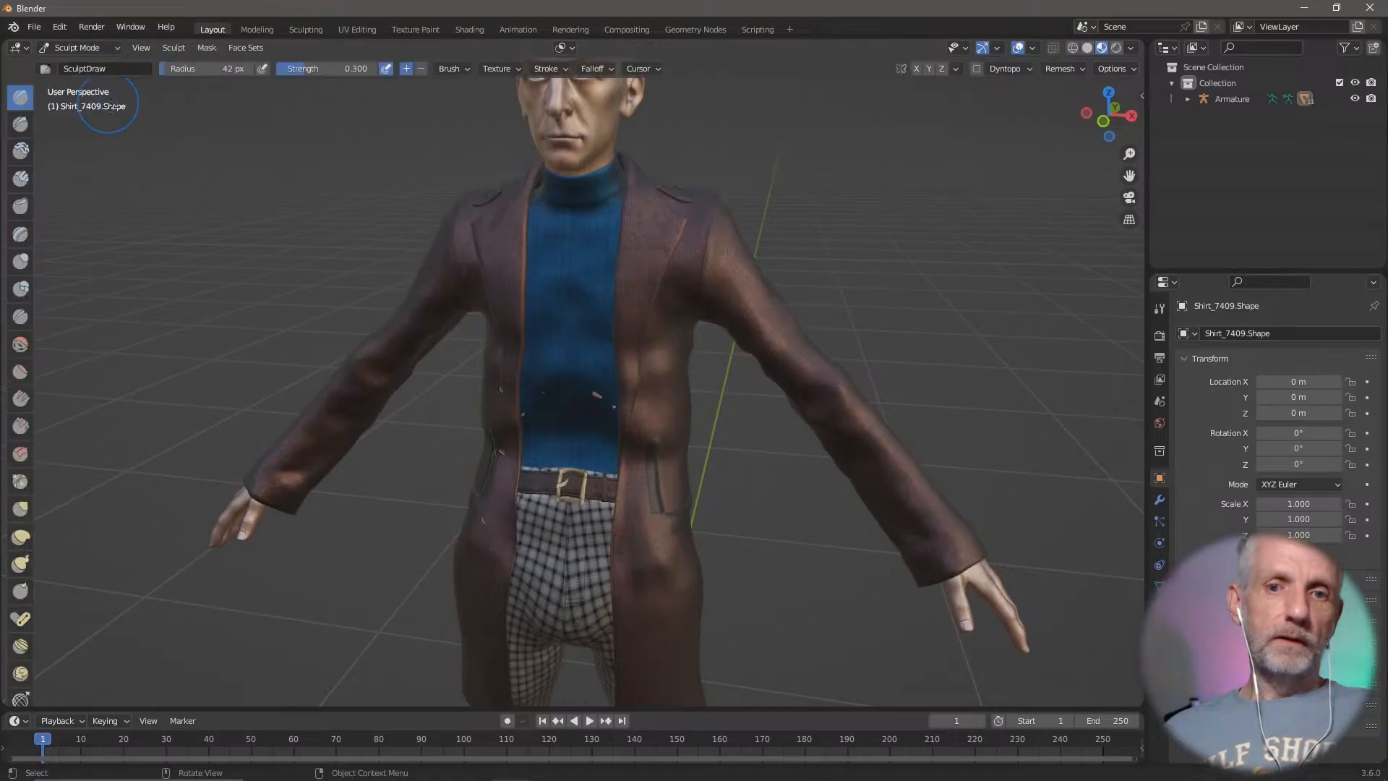
Step: Sculpt the shirt's lower front outward over the skin spots showing through, and return to Object Mode
{"action": "scroll", "coordinate": [551, 371], "scroll_direction": "up", "scroll_amount": 5}
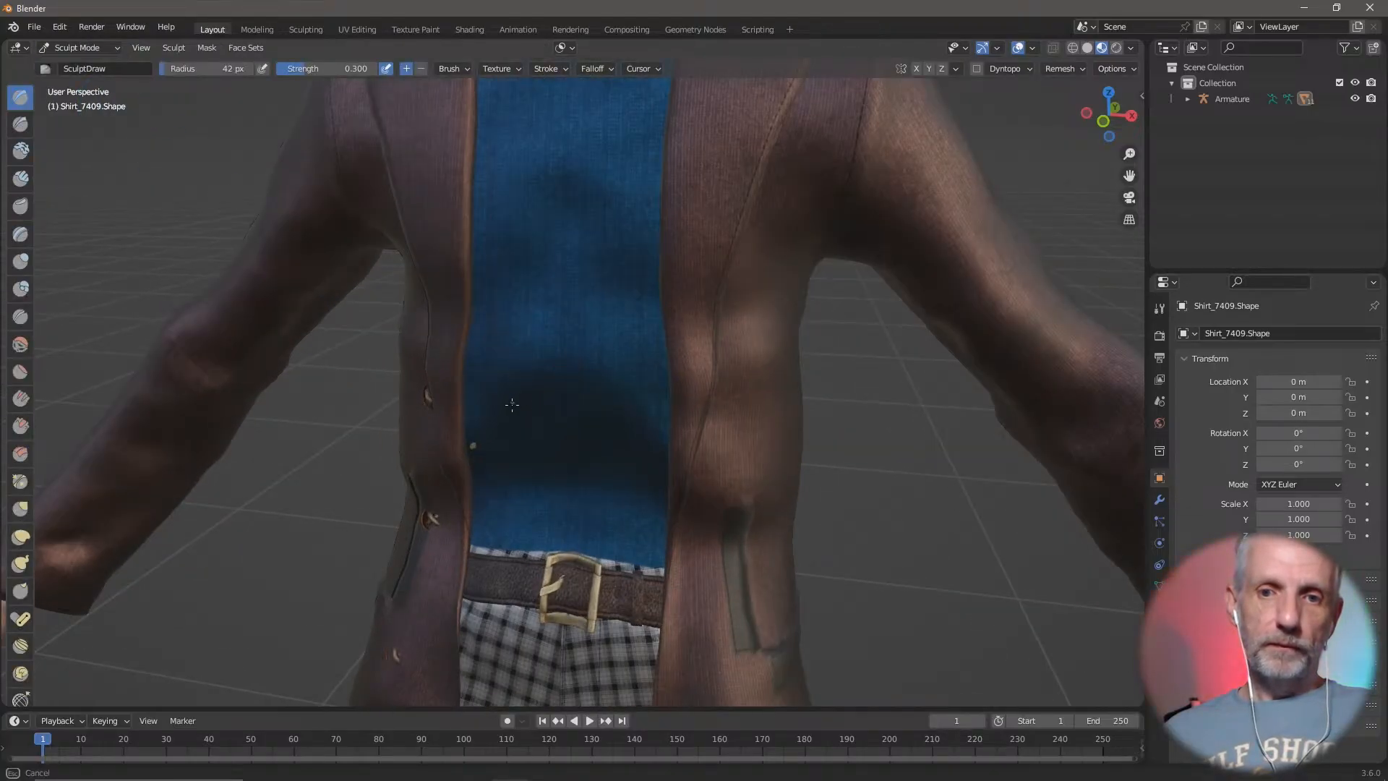
{"action": "scroll", "coordinate": [494, 446], "scroll_direction": "down", "scroll_amount": 3}
{"action": "mouse_move", "coordinate": [613, 412]}
{"action": "middle_mouse_down"}
{"action": "mouse_move", "coordinate": [529, 409]}
{"action": "mouse_move", "coordinate": [555, 390]}
{"action": "mouse_move", "coordinate": [726, 394]}
{"action": "mouse_move", "coordinate": [542, 388]}
{"action": "mouse_move", "coordinate": [571, 357]}
{"action": "mouse_move", "coordinate": [561, 383]}
{"action": "mouse_move", "coordinate": [376, 352]}
{"action": "mouse_move", "coordinate": [181, 358]}
{"action": "mouse_move", "coordinate": [672, 369]}
{"action": "mouse_move", "coordinate": [644, 373]}
{"action": "mouse_move", "coordinate": [616, 465]}
{"action": "mouse_move", "coordinate": [676, 417]}
{"action": "mouse_move", "coordinate": [616, 393]}
{"action": "mouse_move", "coordinate": [576, 347]}
{"action": "mouse_move", "coordinate": [652, 240]}
{"action": "mouse_move", "coordinate": [665, 340]}
{"action": "mouse_move", "coordinate": [656, 334]}
{"action": "middle_mouse_up"}
{"action": "scroll", "coordinate": [655, 333], "scroll_direction": "up", "scroll_amount": 1}
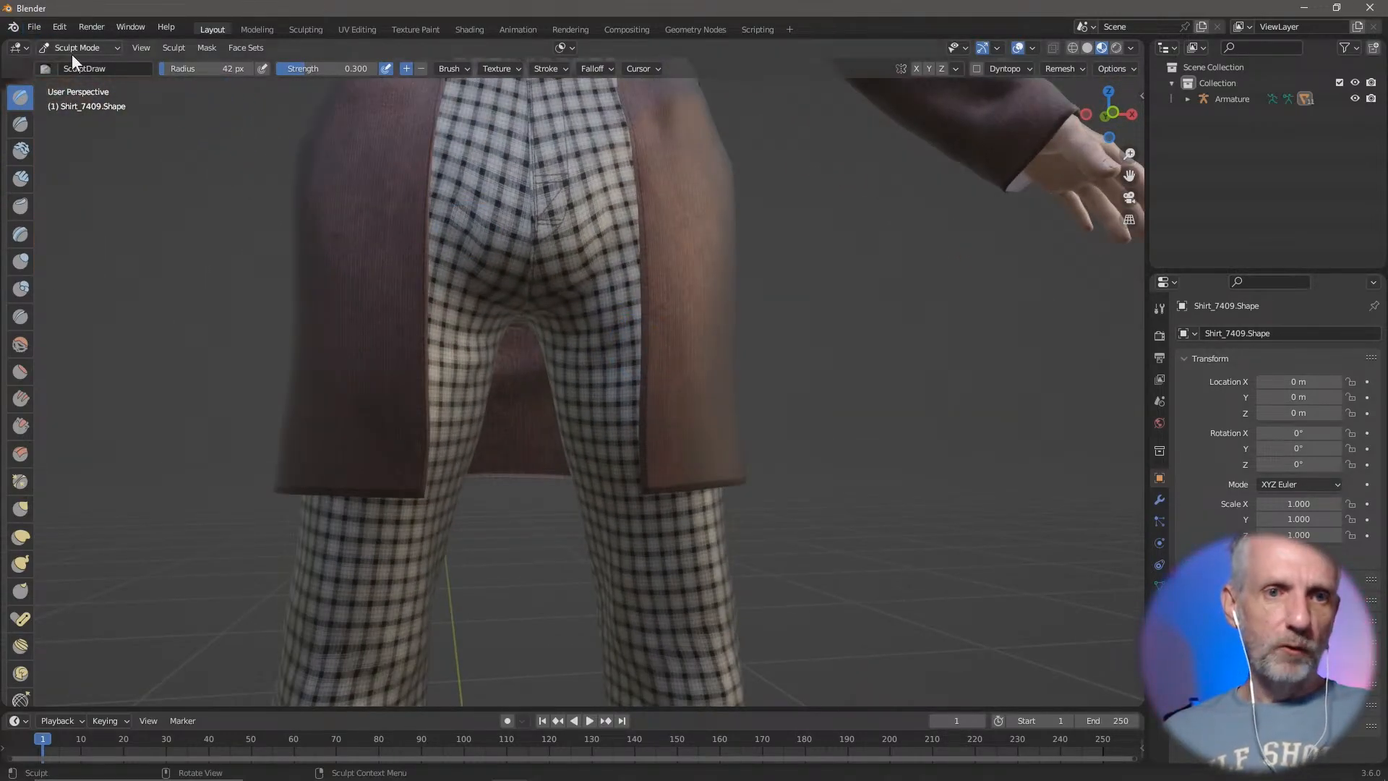
{"action": "left_click", "coordinate": [72, 53]}
{"action": "left_click", "coordinate": [79, 71]}
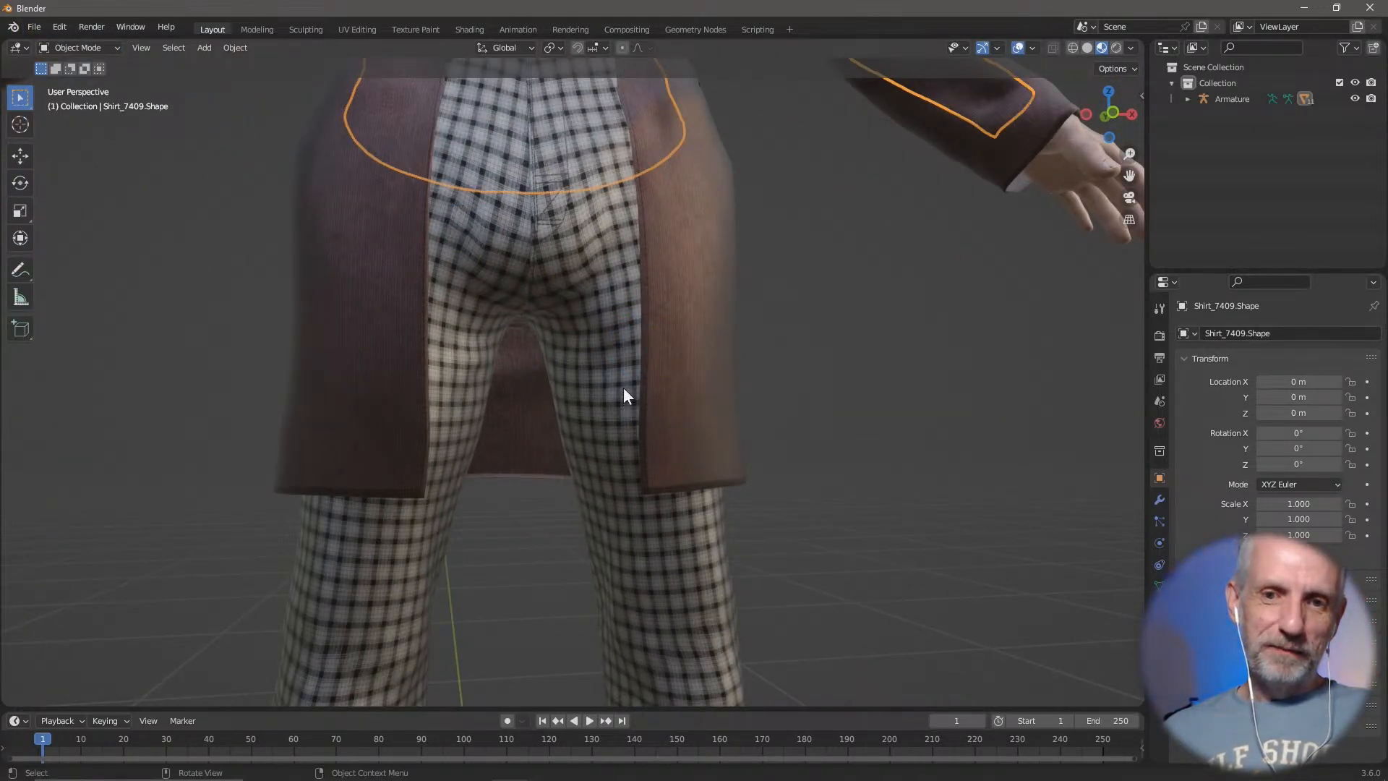
Step: Select the checkered pants, switch them to Sculpt Mode and set the brush radius to 101 px
{"action": "left_click", "coordinate": [618, 286]}
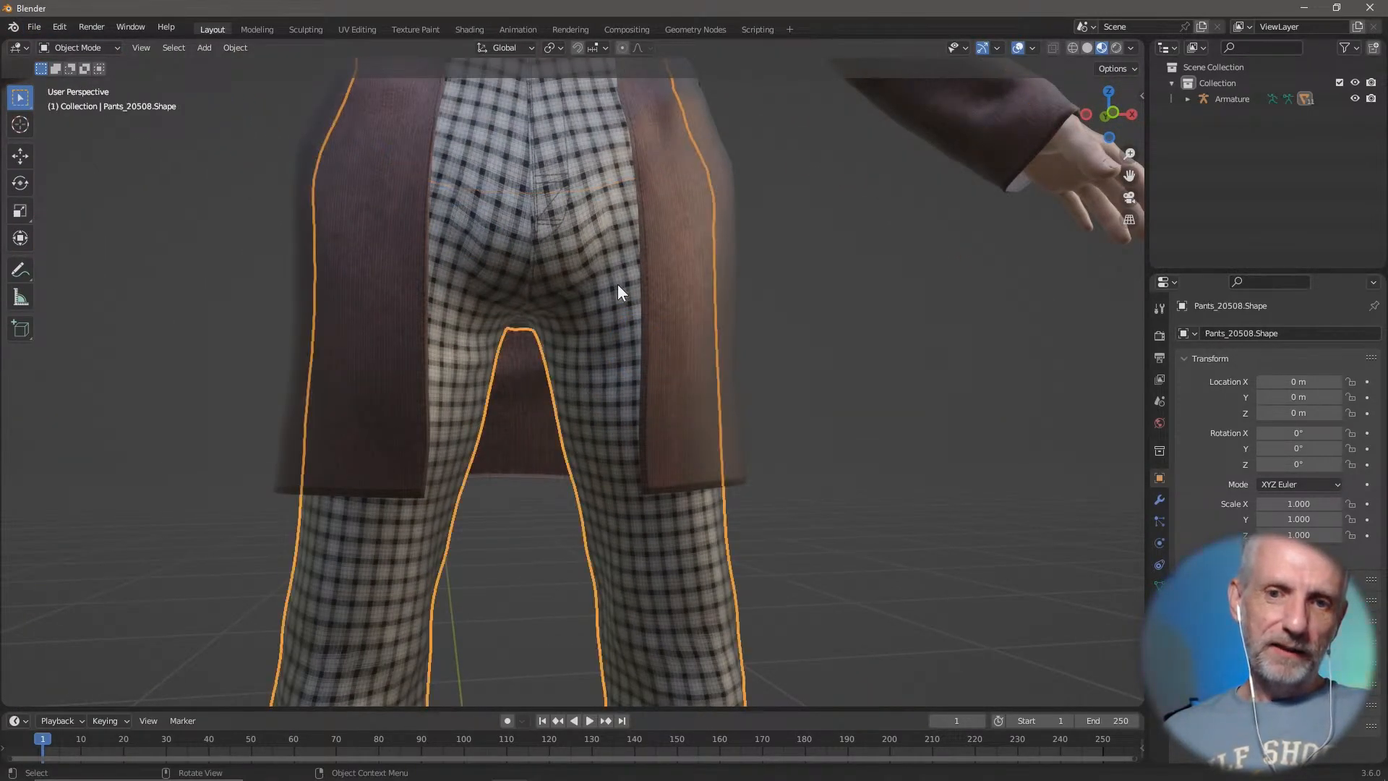
{"action": "left_click", "coordinate": [93, 50]}
{"action": "left_click", "coordinate": [89, 98]}
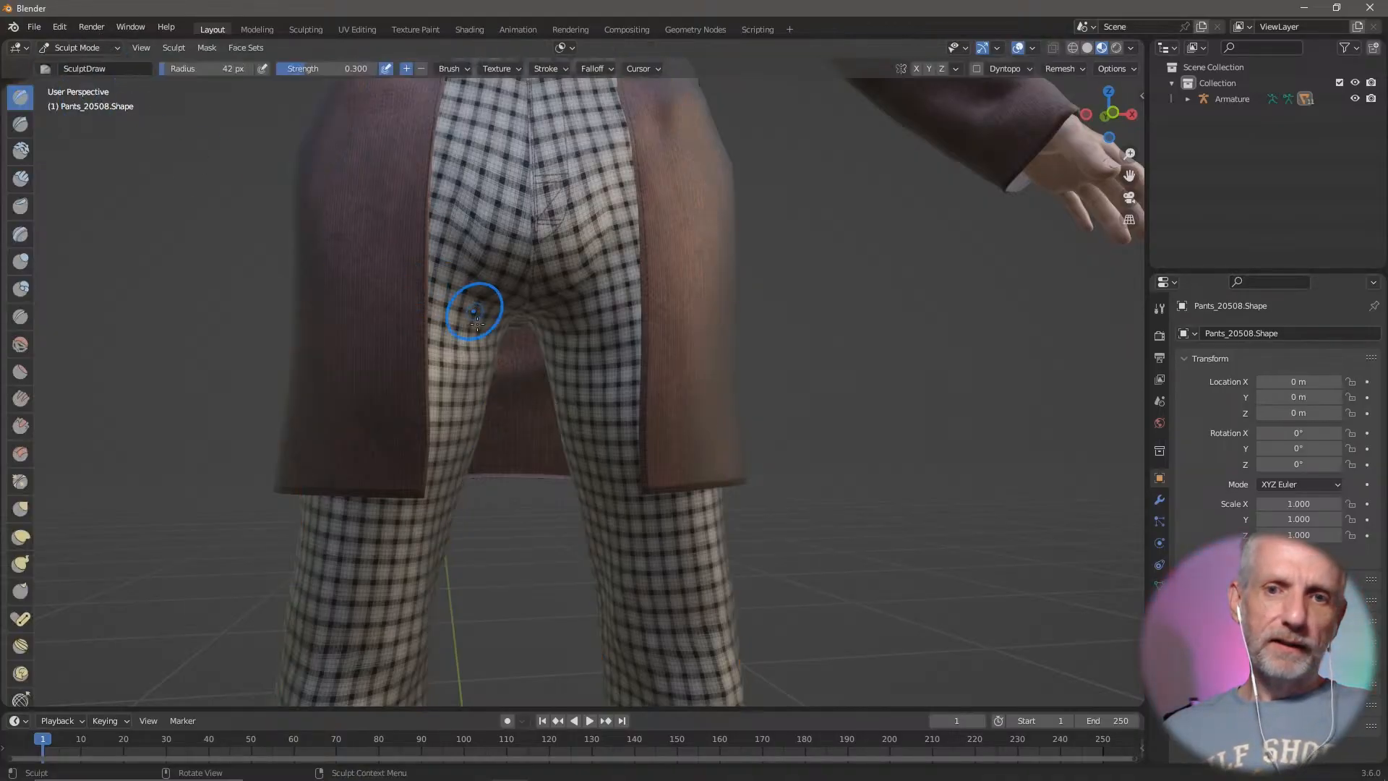
{"action": "scroll", "coordinate": [476, 324], "scroll_direction": "up", "scroll_amount": 4}
{"action": "middle_click_drag", "start_coordinate": [538, 334], "coordinate": [578, 330]}
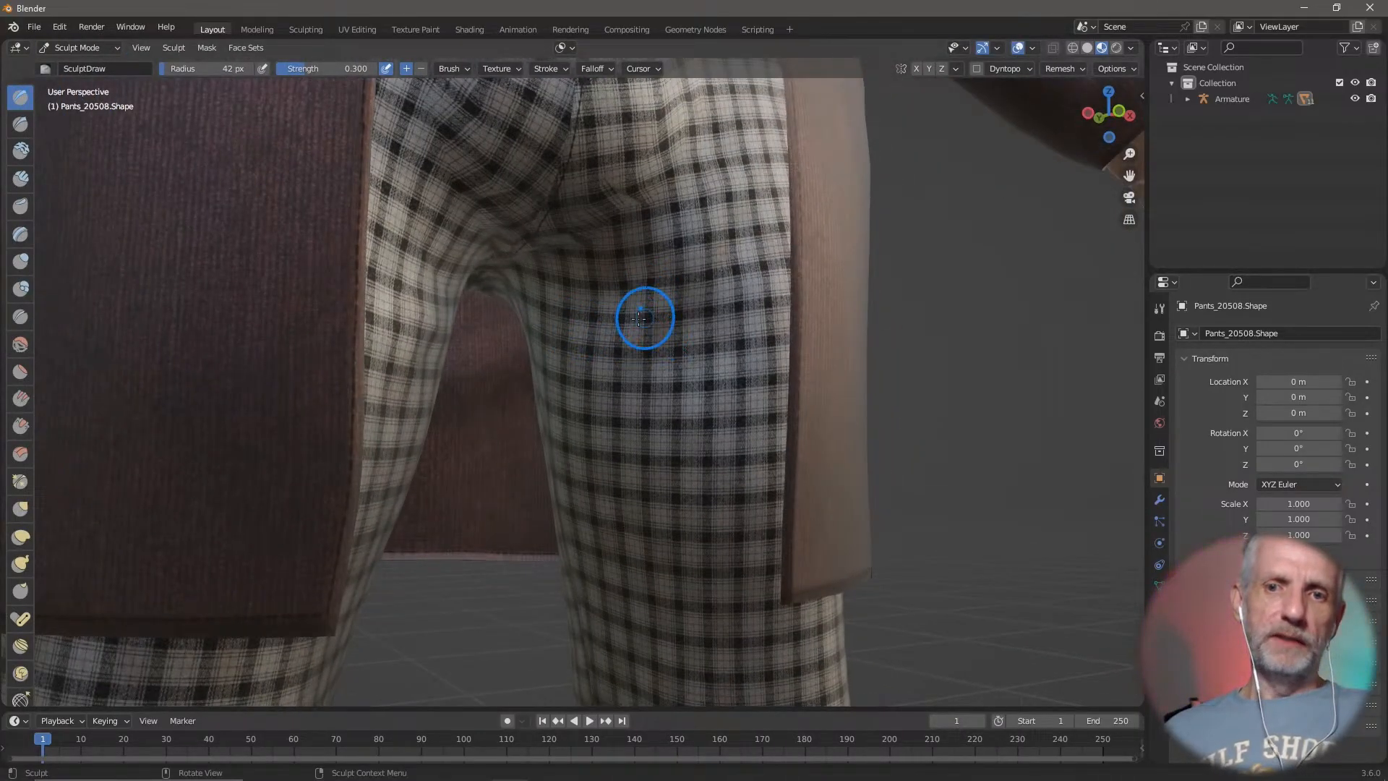
{"action": "key", "text": "f"}
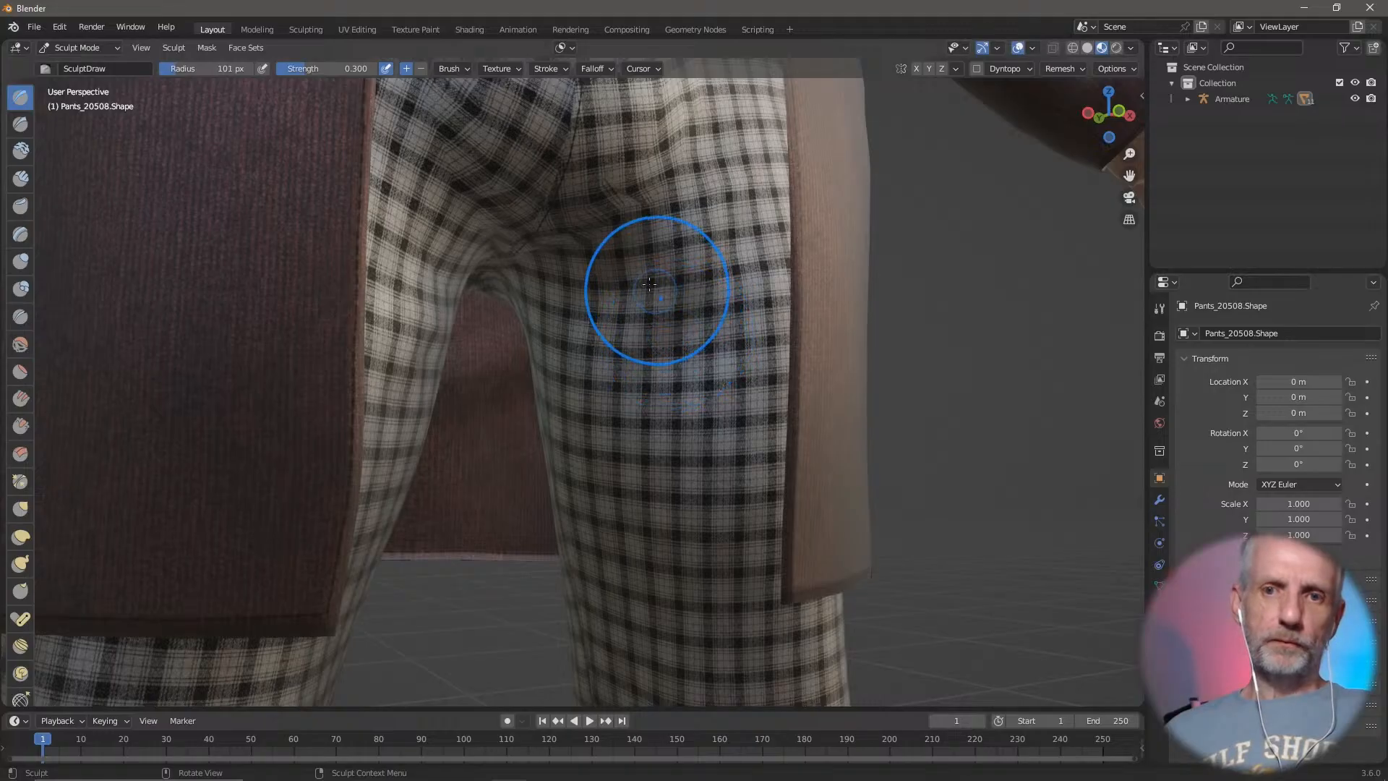
Step: Sculpt the upper thighs of both pant legs with Draw brush strokes
{"action": "mouse_move", "coordinate": [649, 284]}
{"action": "left_mouse_down"}
{"action": "mouse_move", "coordinate": [612, 325]}
{"action": "mouse_move", "coordinate": [573, 437]}
{"action": "mouse_move", "coordinate": [650, 166]}
{"action": "mouse_move", "coordinate": [694, 188]}
{"action": "mouse_move", "coordinate": [652, 408]}
{"action": "mouse_move", "coordinate": [632, 413]}
{"action": "mouse_move", "coordinate": [766, 405]}
{"action": "mouse_move", "coordinate": [744, 339]}
{"action": "mouse_move", "coordinate": [694, 347]}
{"action": "mouse_move", "coordinate": [655, 405]}
{"action": "left_mouse_up"}
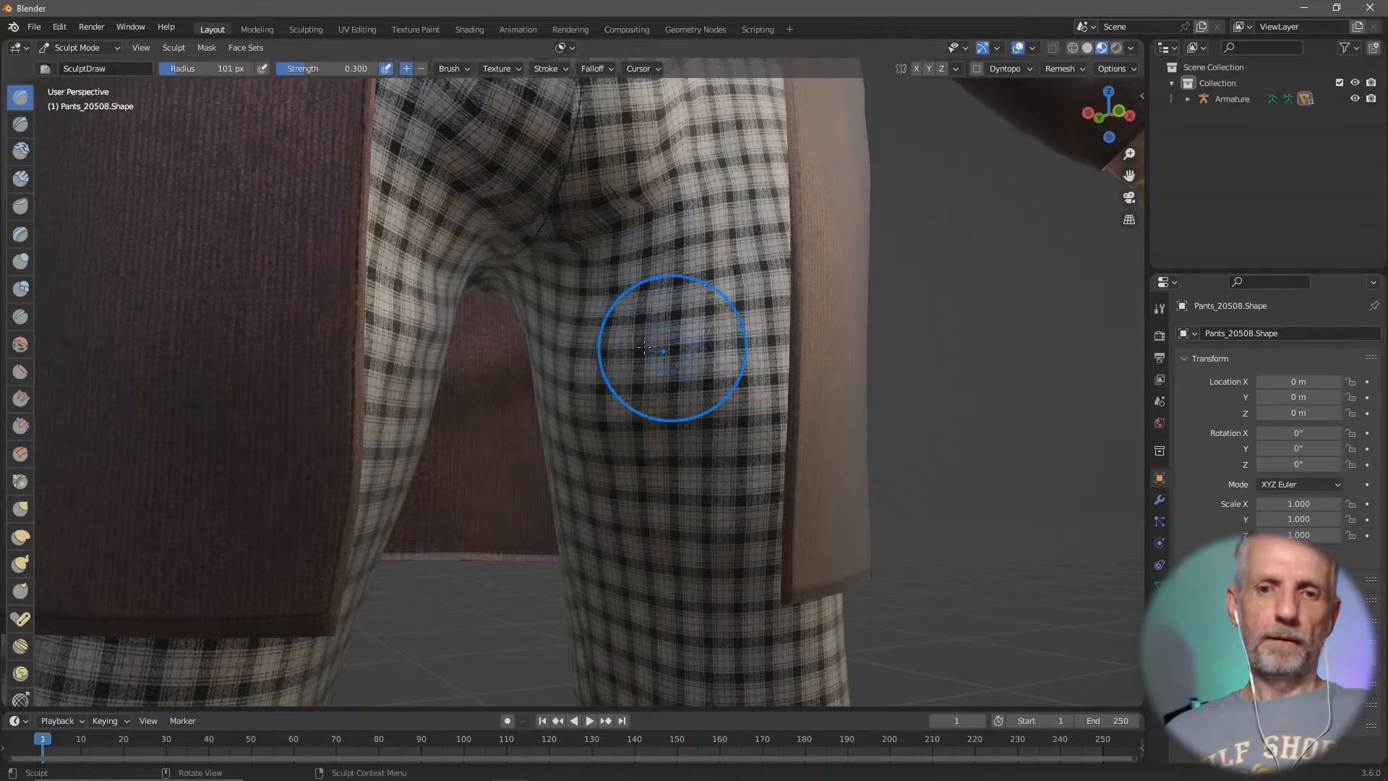
{"action": "middle_click_drag", "start_coordinate": [661, 350], "coordinate": [522, 355]}
{"action": "scroll", "coordinate": [517, 356], "scroll_direction": "down", "scroll_amount": 2}
{"action": "mouse_move", "coordinate": [477, 355]}
{"action": "left_mouse_down"}
{"action": "mouse_move", "coordinate": [496, 336]}
{"action": "mouse_move", "coordinate": [481, 329]}
{"action": "mouse_move", "coordinate": [515, 313]}
{"action": "mouse_move", "coordinate": [433, 434]}
{"action": "mouse_move", "coordinate": [412, 614]}
{"action": "mouse_move", "coordinate": [451, 505]}
{"action": "mouse_move", "coordinate": [453, 332]}
{"action": "left_mouse_up"}
{"action": "scroll", "coordinate": [453, 325], "scroll_direction": "down", "scroll_amount": 1}
{"action": "mouse_move", "coordinate": [453, 324]}
{"action": "middle_mouse_down"}
{"action": "mouse_move", "coordinate": [465, 319]}
{"action": "mouse_move", "coordinate": [390, 322]}
{"action": "middle_mouse_up"}
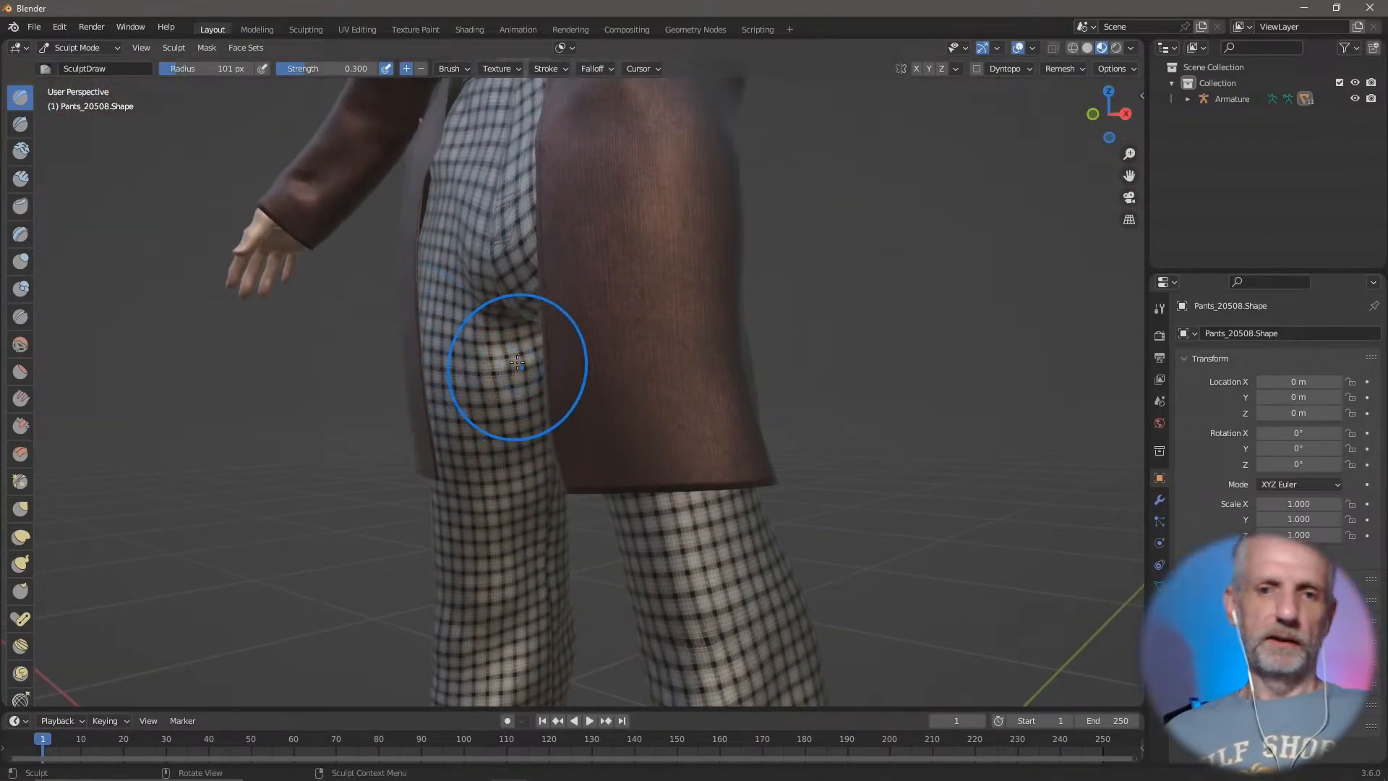
{"action": "mouse_move", "coordinate": [505, 366]}
{"action": "left_mouse_down"}
{"action": "mouse_move", "coordinate": [500, 314]}
{"action": "mouse_move", "coordinate": [512, 354]}
{"action": "left_mouse_up"}
{"action": "middle_click_drag", "start_coordinate": [512, 353], "coordinate": [613, 351]}
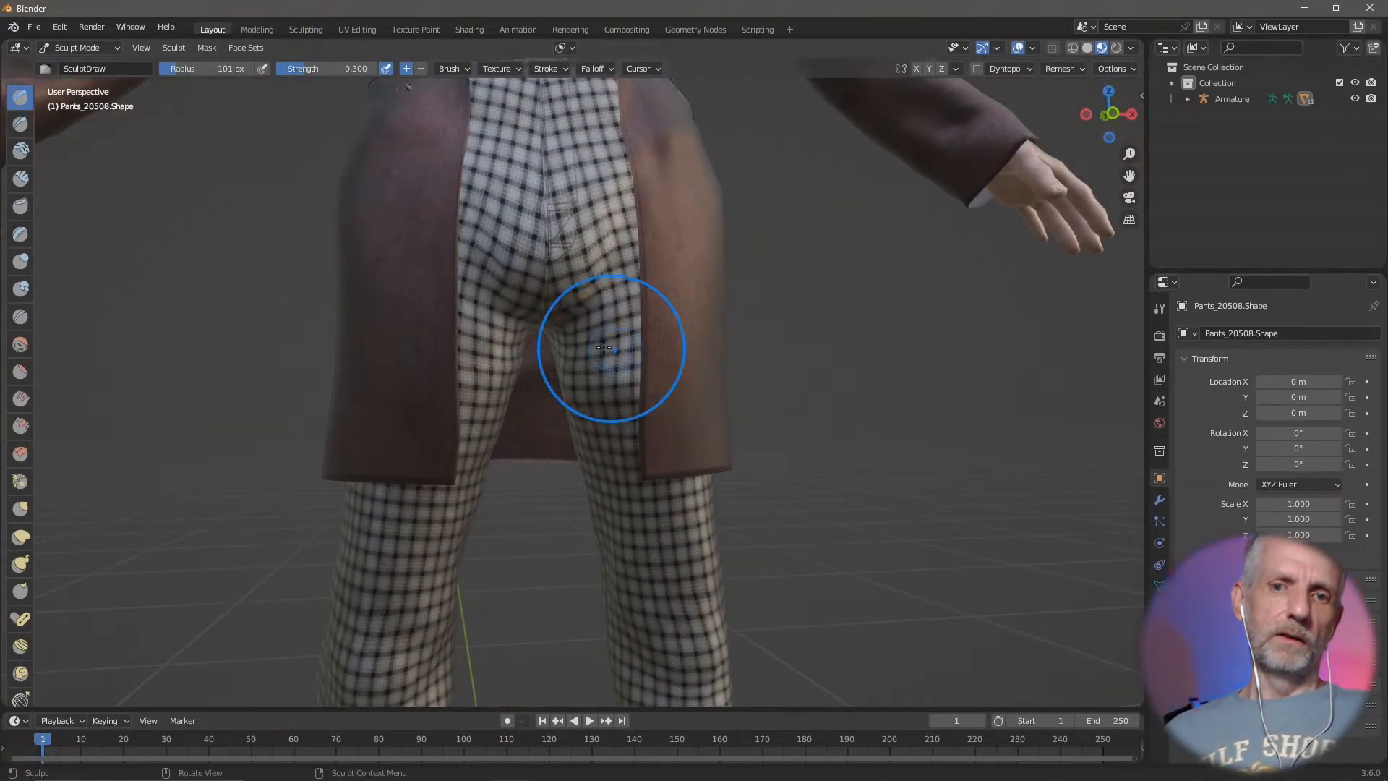
{"action": "left_click_drag", "start_coordinate": [612, 351], "coordinate": [588, 385]}
Step: Return the pants to Object Mode and deselect everything
{"action": "scroll", "coordinate": [578, 379], "scroll_direction": "down", "scroll_amount": 4}
{"action": "middle_click_drag", "start_coordinate": [576, 378], "coordinate": [596, 308], "text": "shift"}
{"action": "mouse_move", "coordinate": [600, 311]}
{"action": "middle_mouse_down"}
{"action": "mouse_move", "coordinate": [642, 314]}
{"action": "mouse_move", "coordinate": [552, 337]}
{"action": "middle_mouse_up"}
{"action": "scroll", "coordinate": [571, 390], "scroll_direction": "down", "scroll_amount": 6}
{"action": "mouse_move", "coordinate": [619, 367]}
{"action": "middle_mouse_down"}
{"action": "mouse_move", "coordinate": [585, 409]}
{"action": "mouse_move", "coordinate": [603, 402]}
{"action": "middle_mouse_up"}
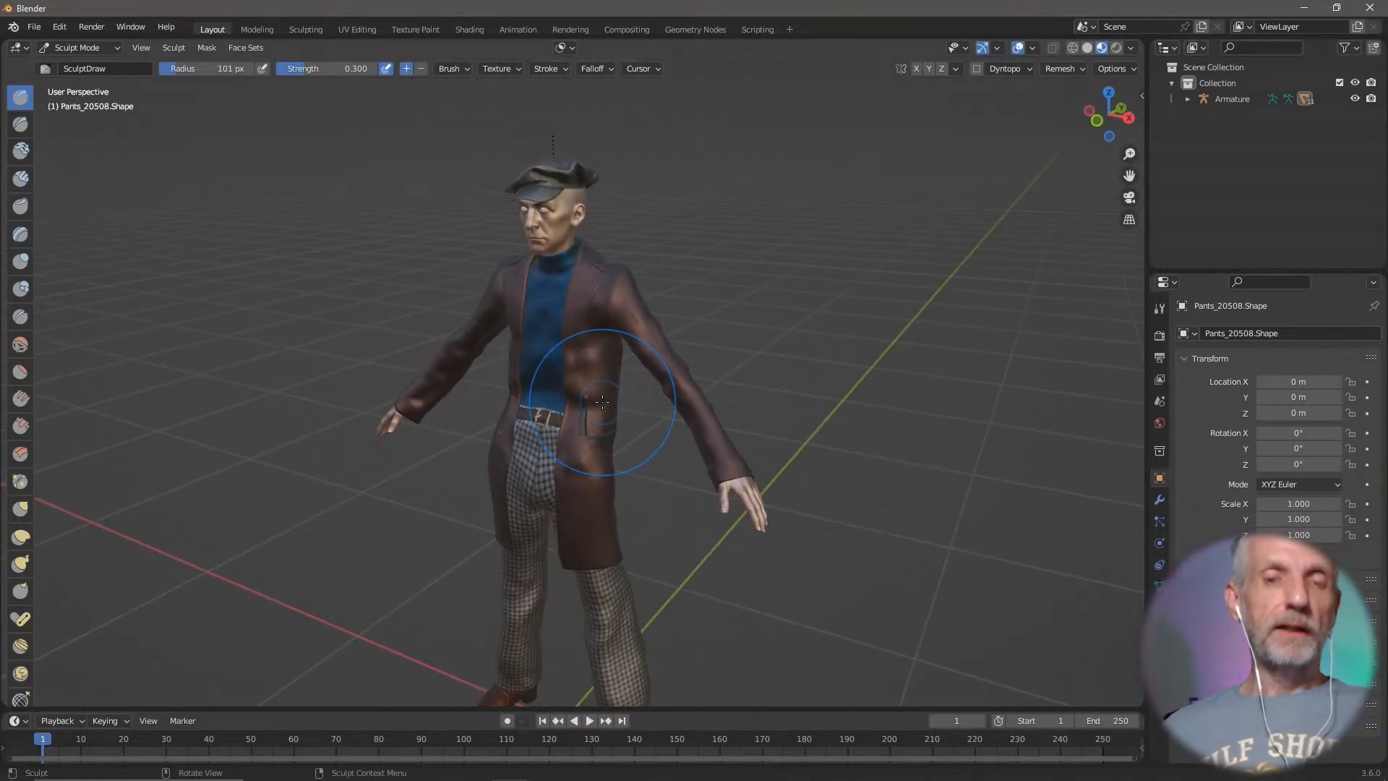
{"action": "left_click", "coordinate": [107, 48]}
{"action": "left_click", "coordinate": [106, 66]}
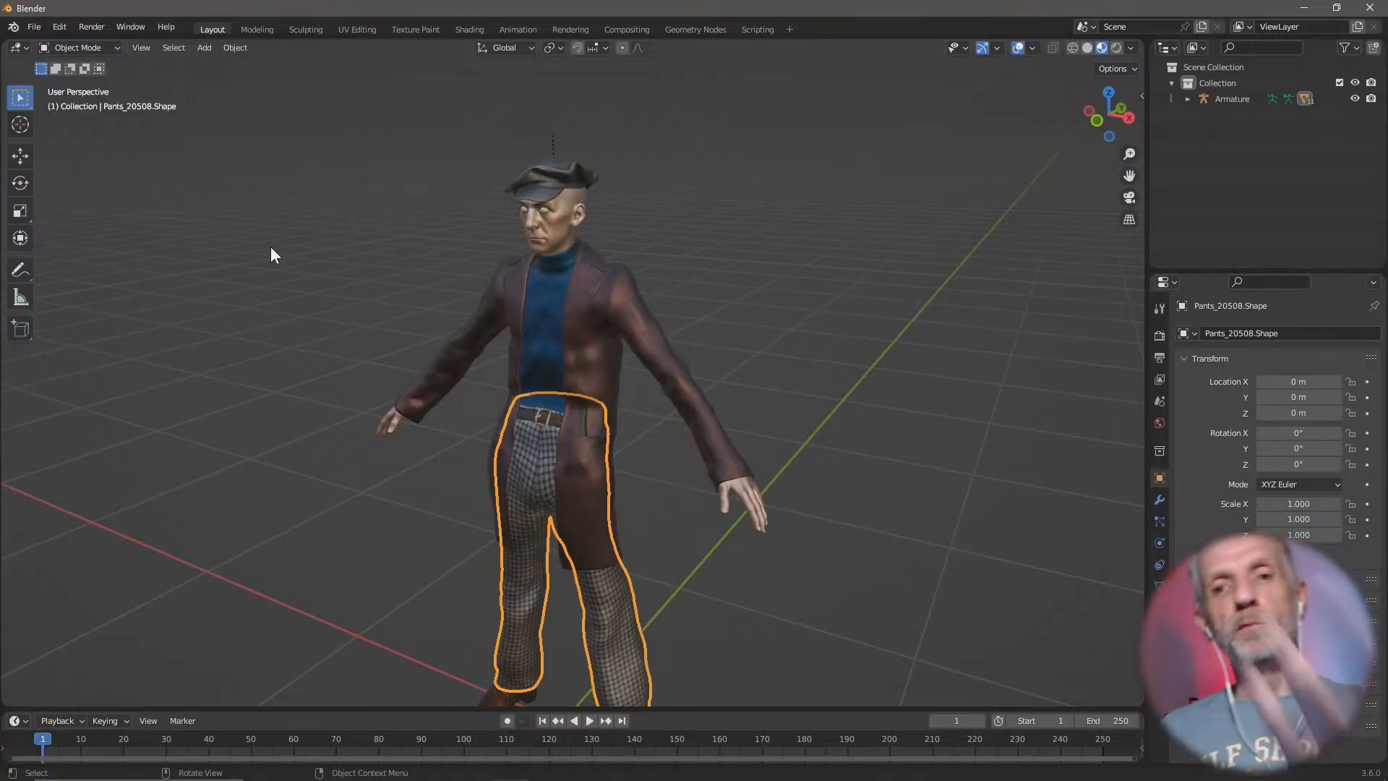
{"action": "left_click", "coordinate": [357, 325]}
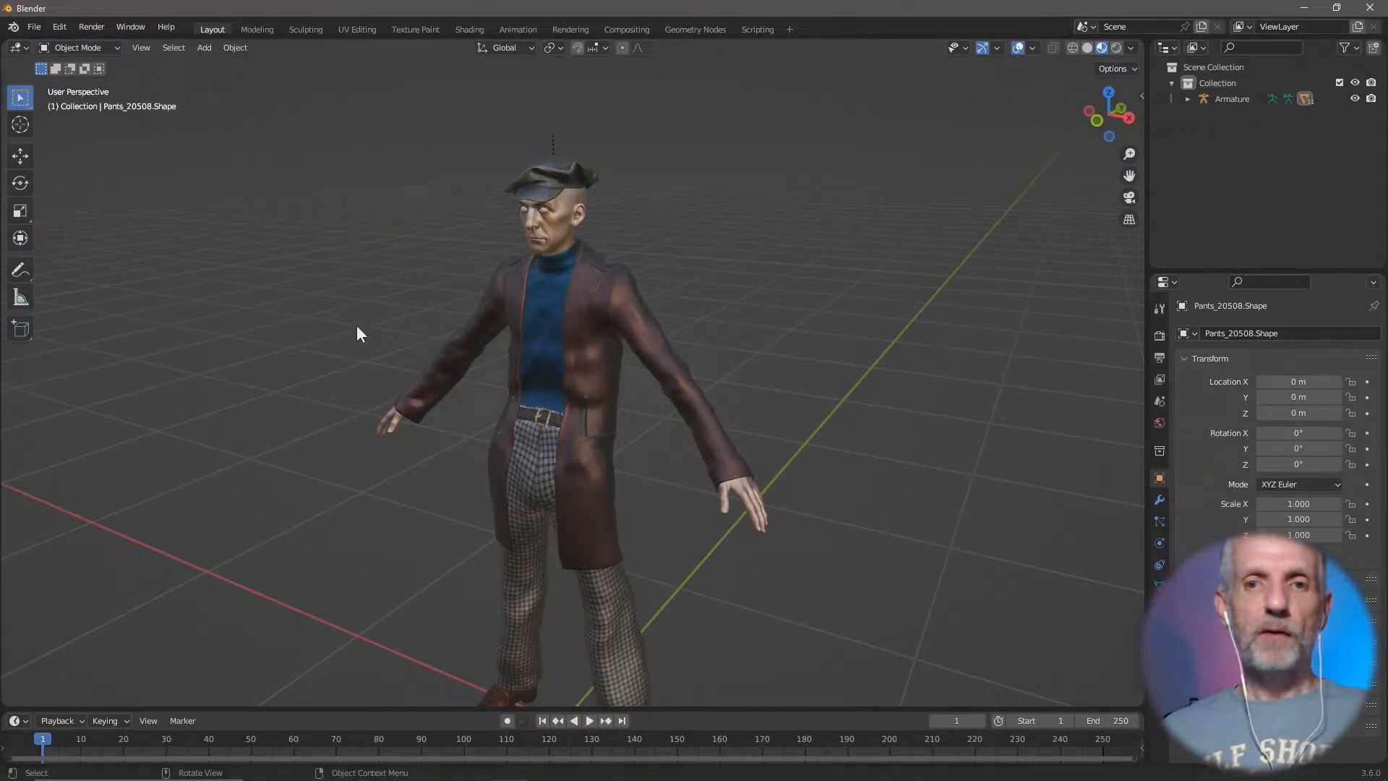
Step: Start an FBX export of the character and set the destination folder to DazToUnreal\Necromancer81\UpdatedFBX in Documents
{"action": "scroll", "coordinate": [379, 292], "scroll_direction": "up", "scroll_amount": 1}
{"action": "middle_click_drag", "start_coordinate": [378, 292], "coordinate": [398, 242]}
{"action": "scroll", "coordinate": [352, 329], "scroll_direction": "down", "scroll_amount": 3}
{"action": "middle_click_drag", "start_coordinate": [397, 243], "coordinate": [377, 265]}
{"action": "scroll", "coordinate": [349, 295], "scroll_direction": "up", "scroll_amount": 2}
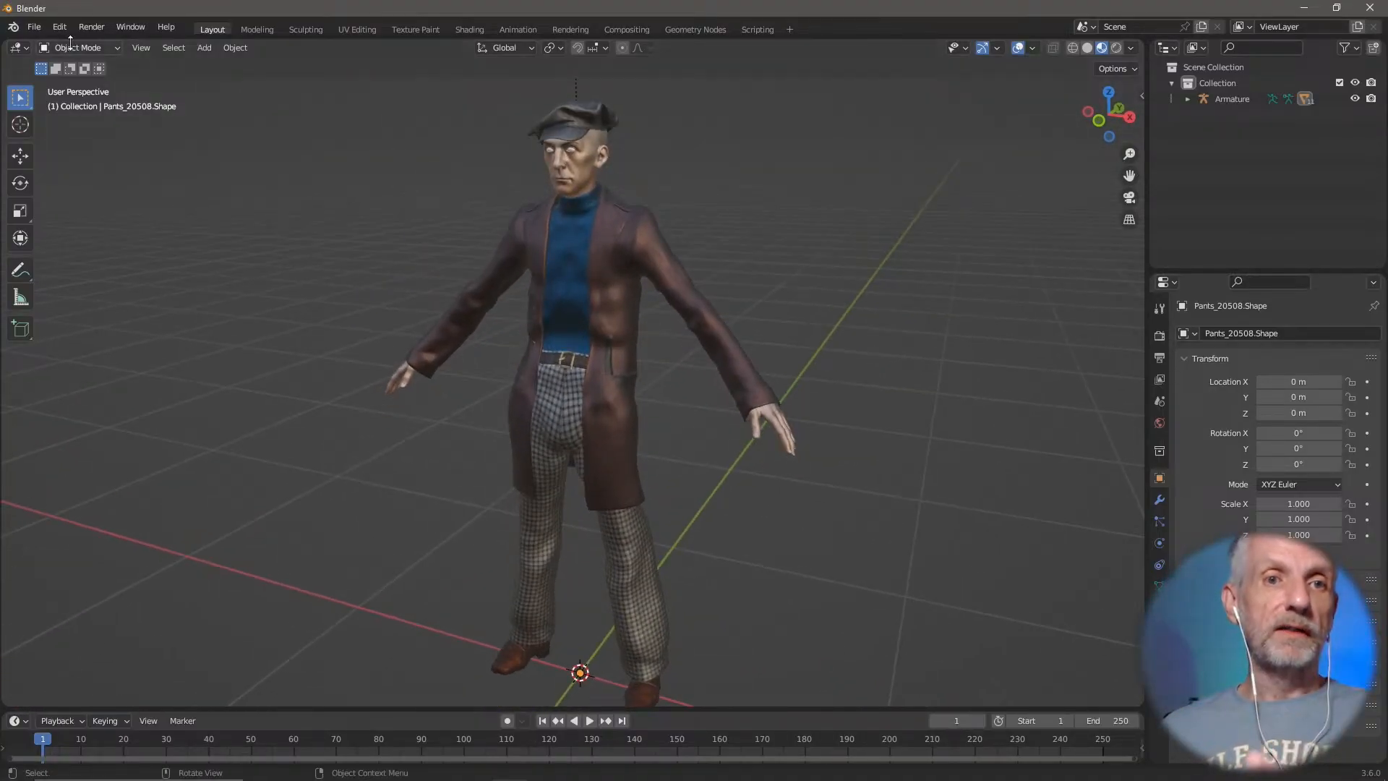
{"action": "left_click", "coordinate": [42, 28]}
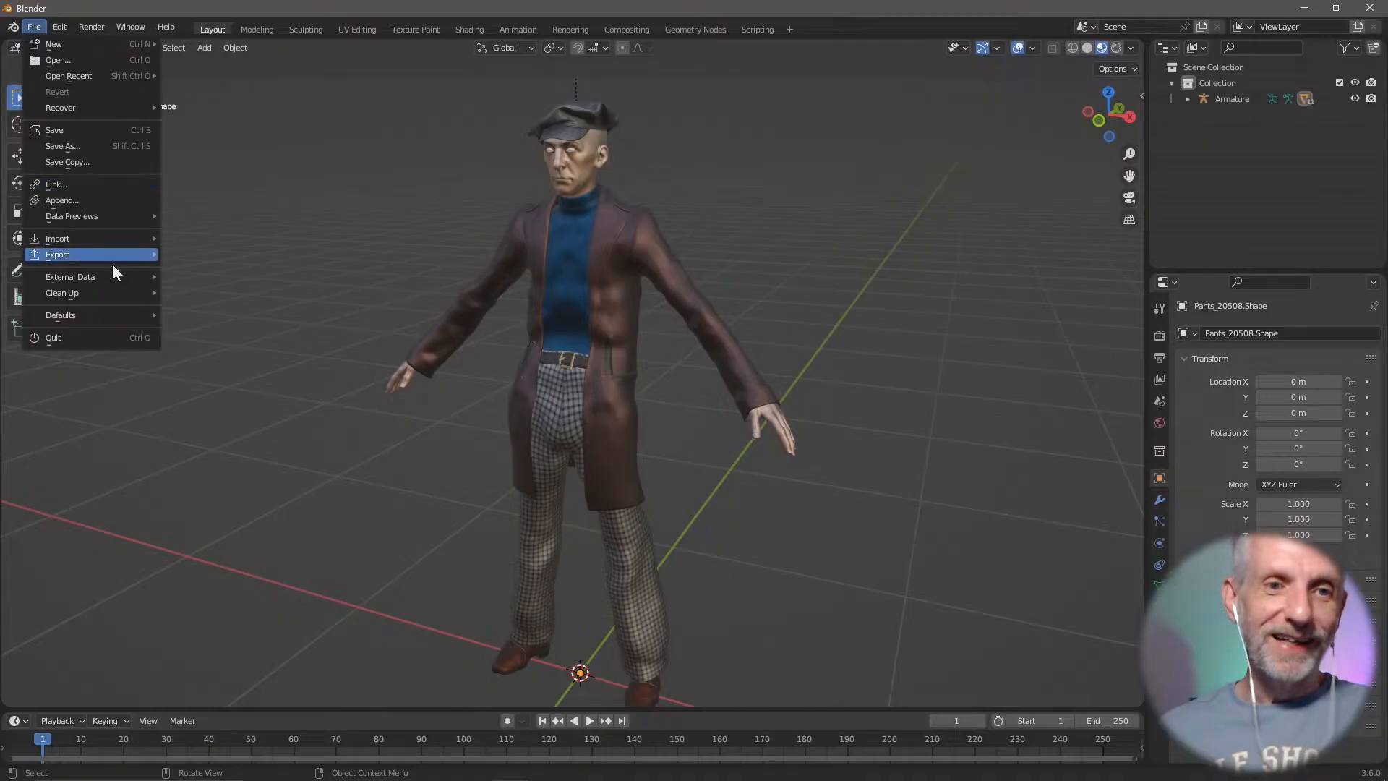
{"action": "mouse_move", "coordinate": [160, 254]}
{"action": "left_click", "coordinate": [270, 412]}
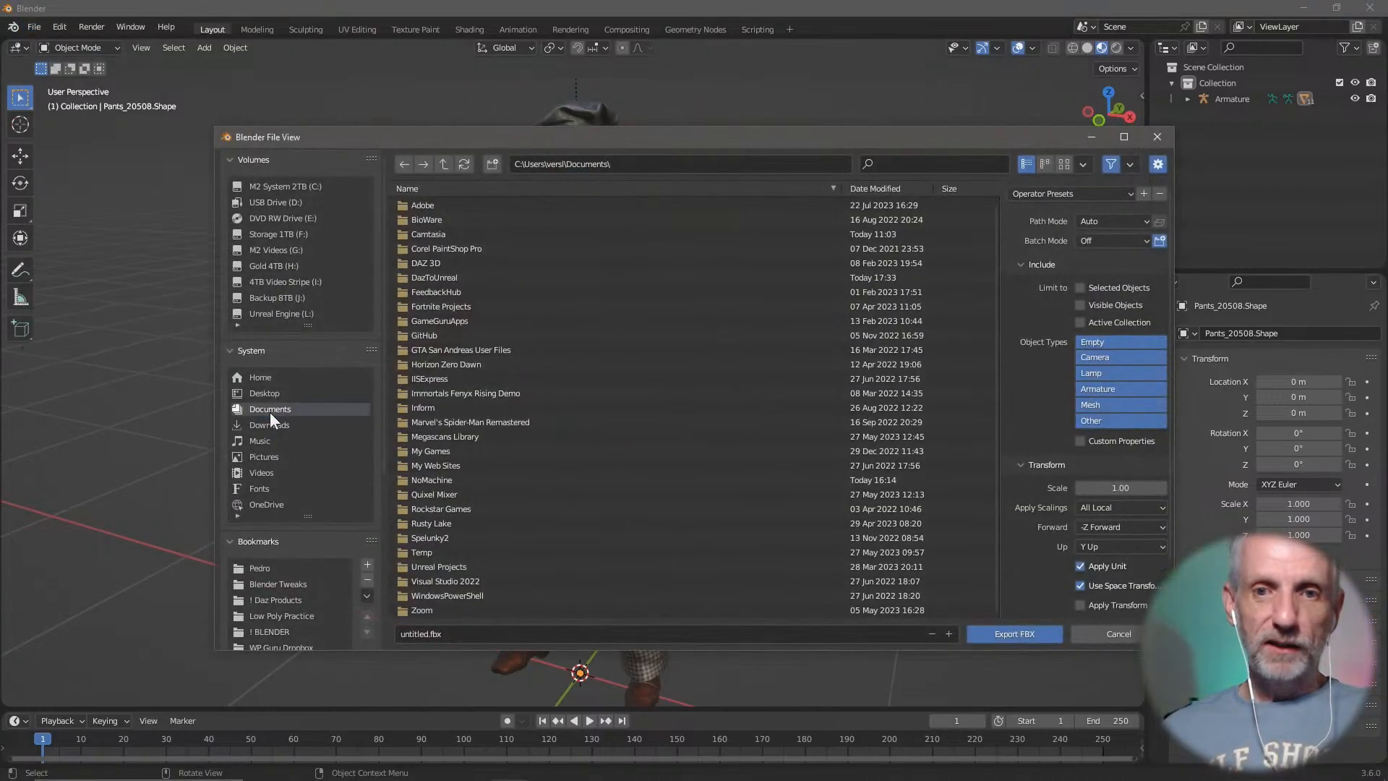
{"action": "left_click", "coordinate": [685, 165]}
{"action": "type", "text": "C:\\Users\\versl\\Documents\\DazToUnreal\\Necromancer81\\UpdatedFBX"}
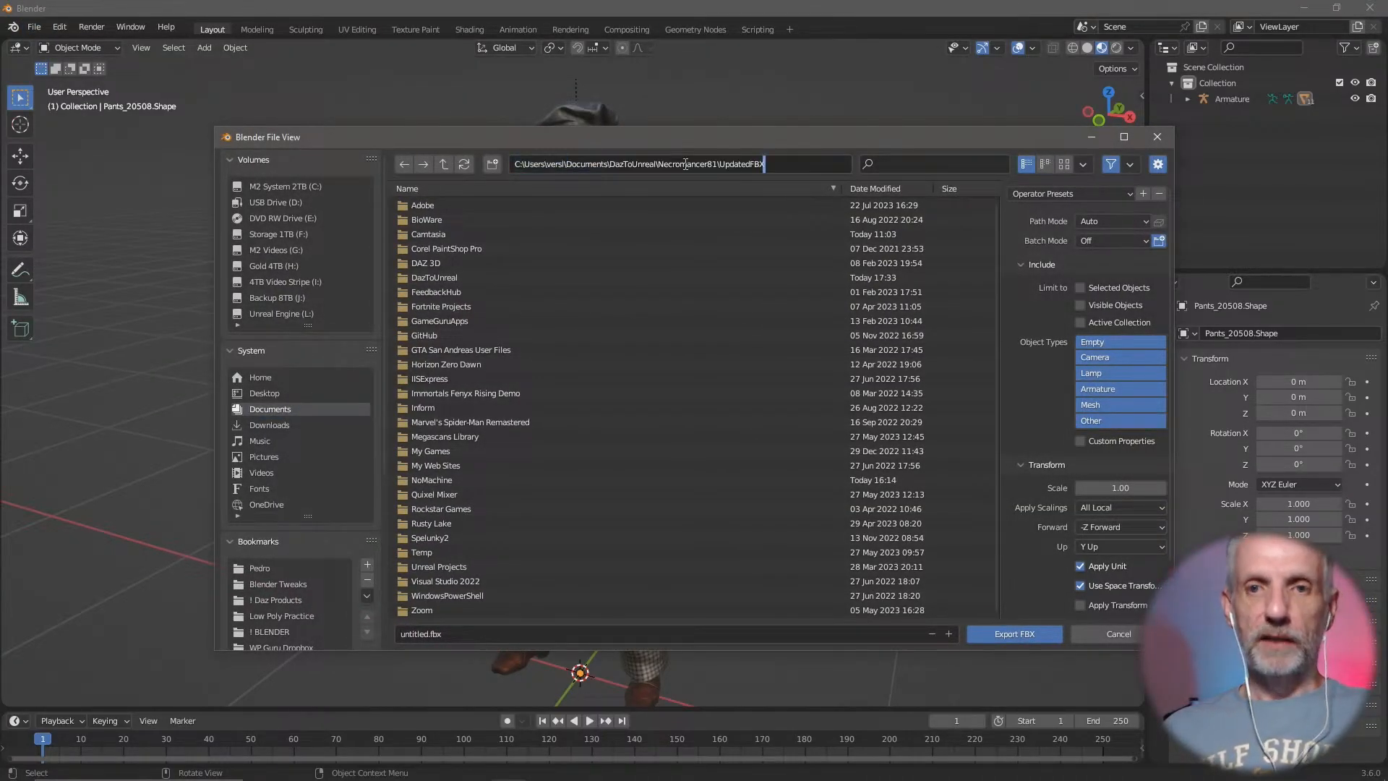
{"action": "key", "text": "Return"}
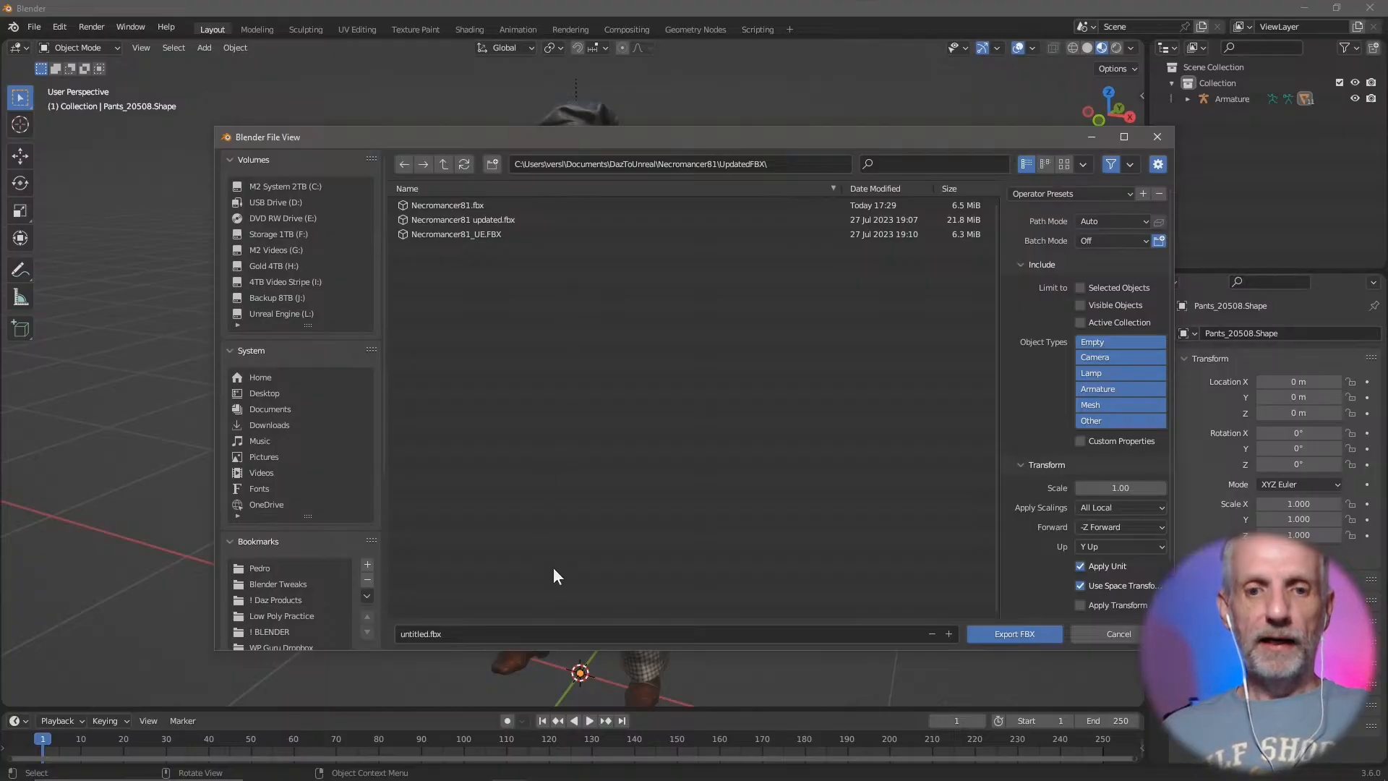
Step: Name the export file Necromancer81_stream_update.fbx, basing it on the existing Necromancer81.fbx name
{"action": "left_click", "coordinate": [492, 205]}
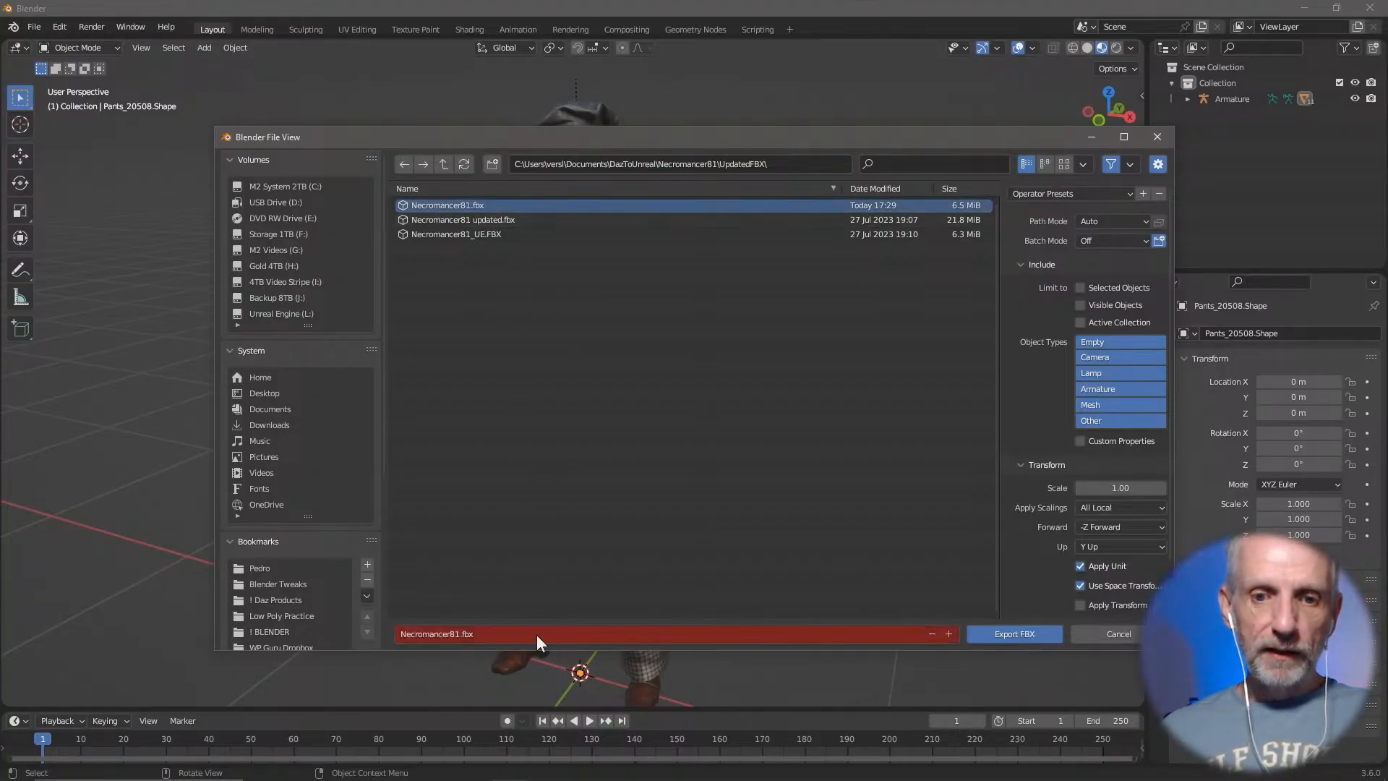
{"action": "left_click", "coordinate": [541, 636]}
{"action": "key", "text": "Right"}
{"action": "key", "text": "Left"}
{"action": "key", "text": "Left"}
{"action": "key", "text": "Left"}
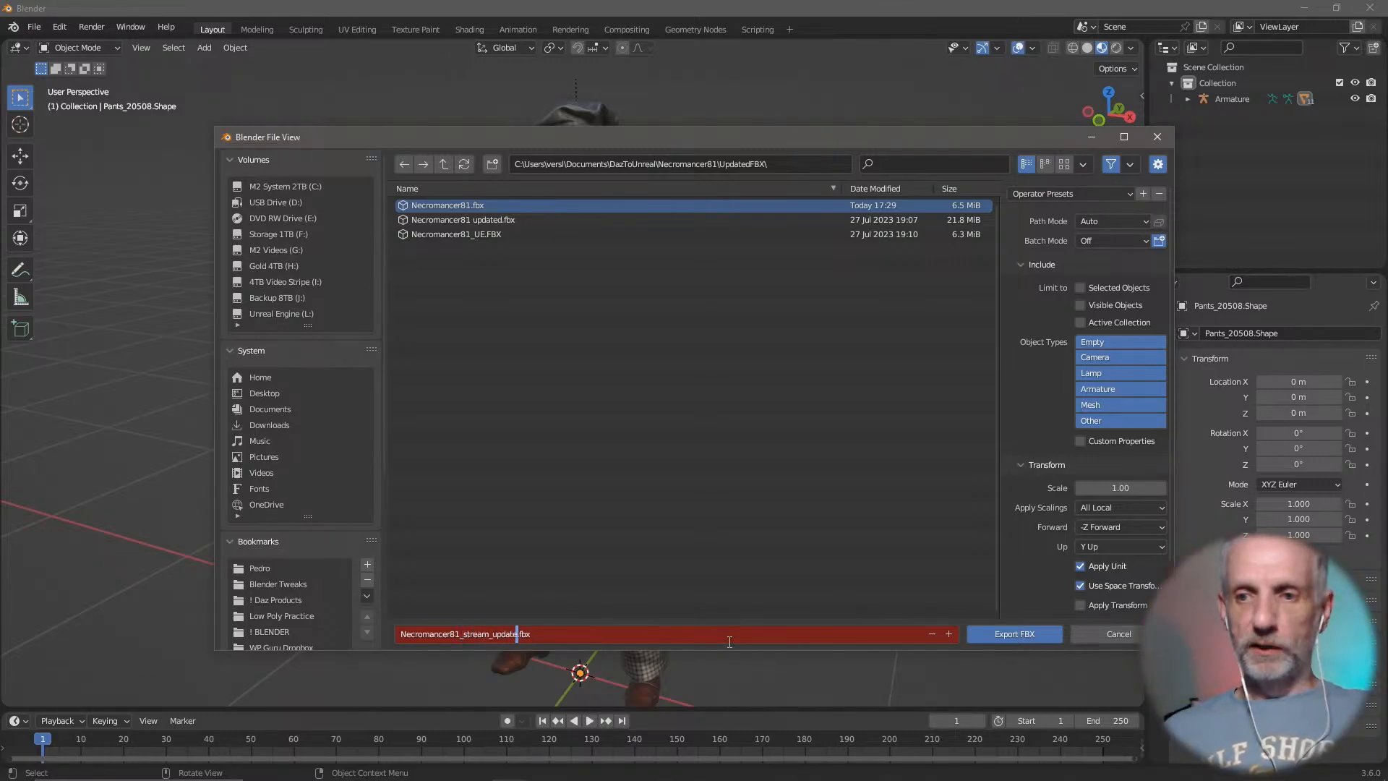
{"action": "left_click_drag", "start_coordinate": [931, 136], "coordinate": [830, 54]}
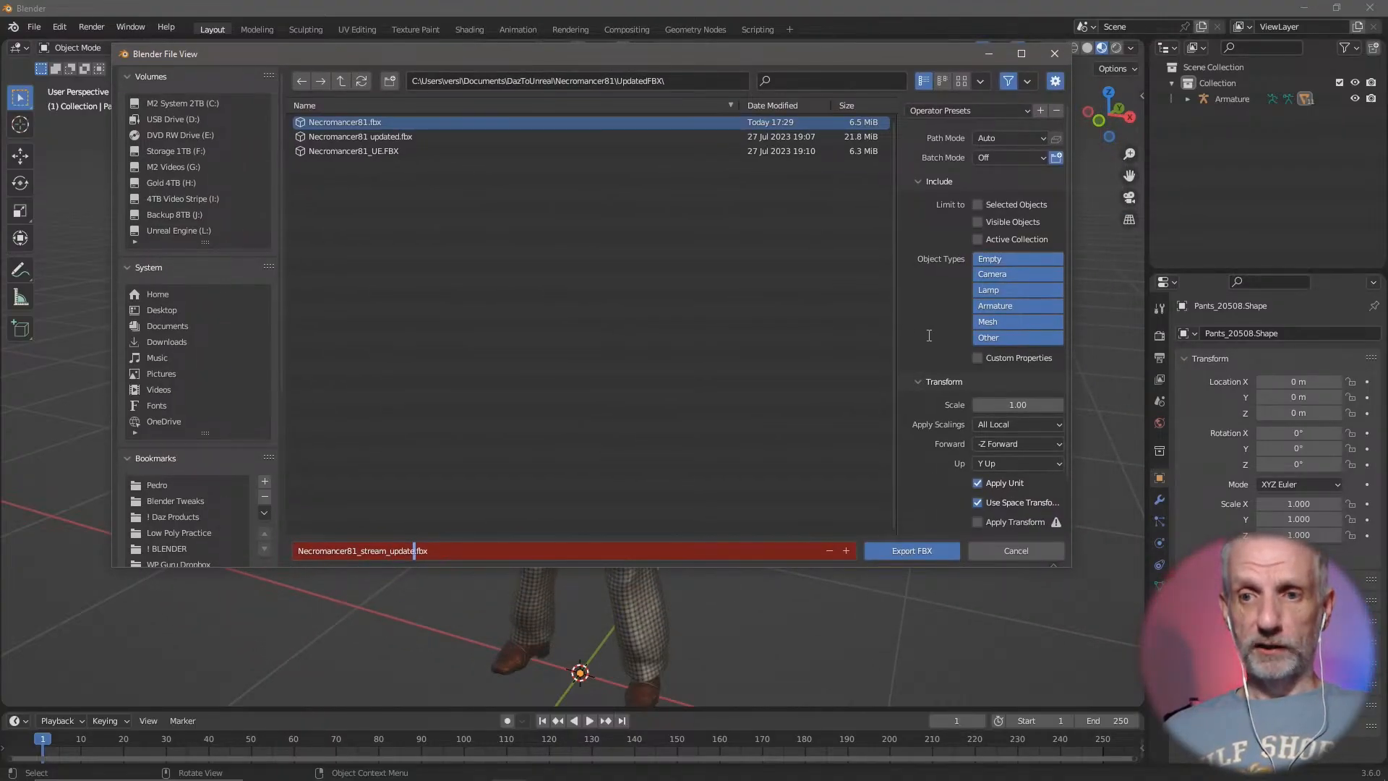
{"action": "left_click", "coordinate": [907, 313]}
Step: Turn off Bake Animation and the armature's Add Leaf Bones option, and export the FBX
{"action": "scroll", "coordinate": [906, 311], "scroll_direction": "down", "scroll_amount": 2}
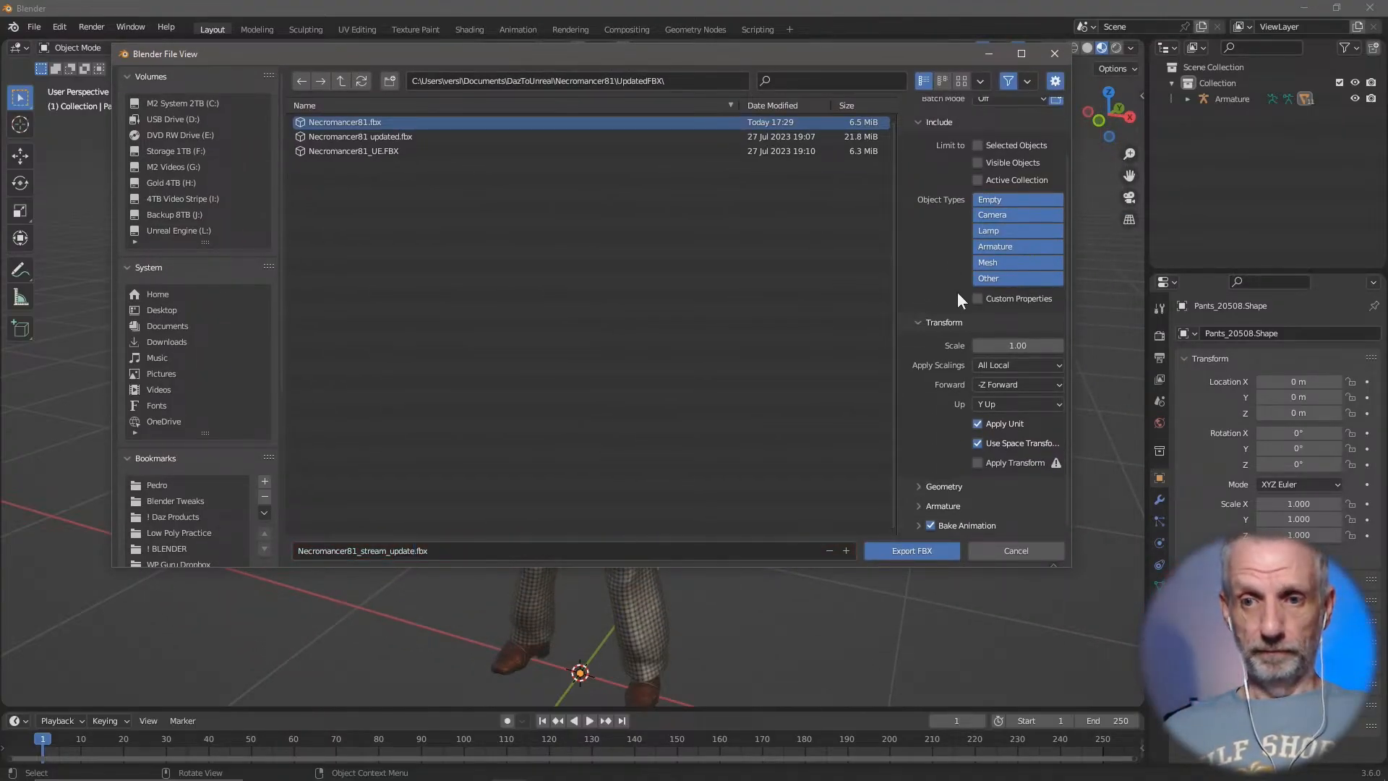
{"action": "left_click", "coordinate": [931, 524]}
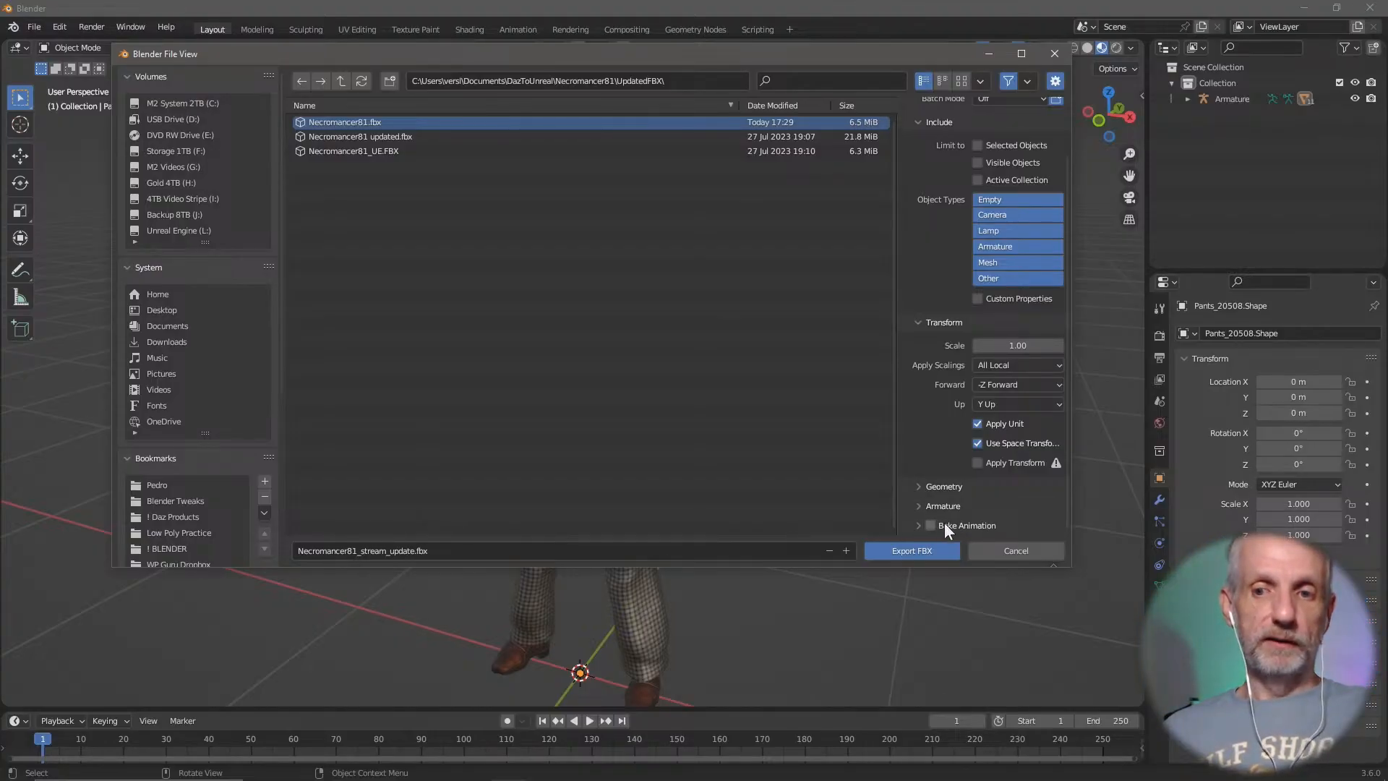
{"action": "left_click", "coordinate": [922, 505]}
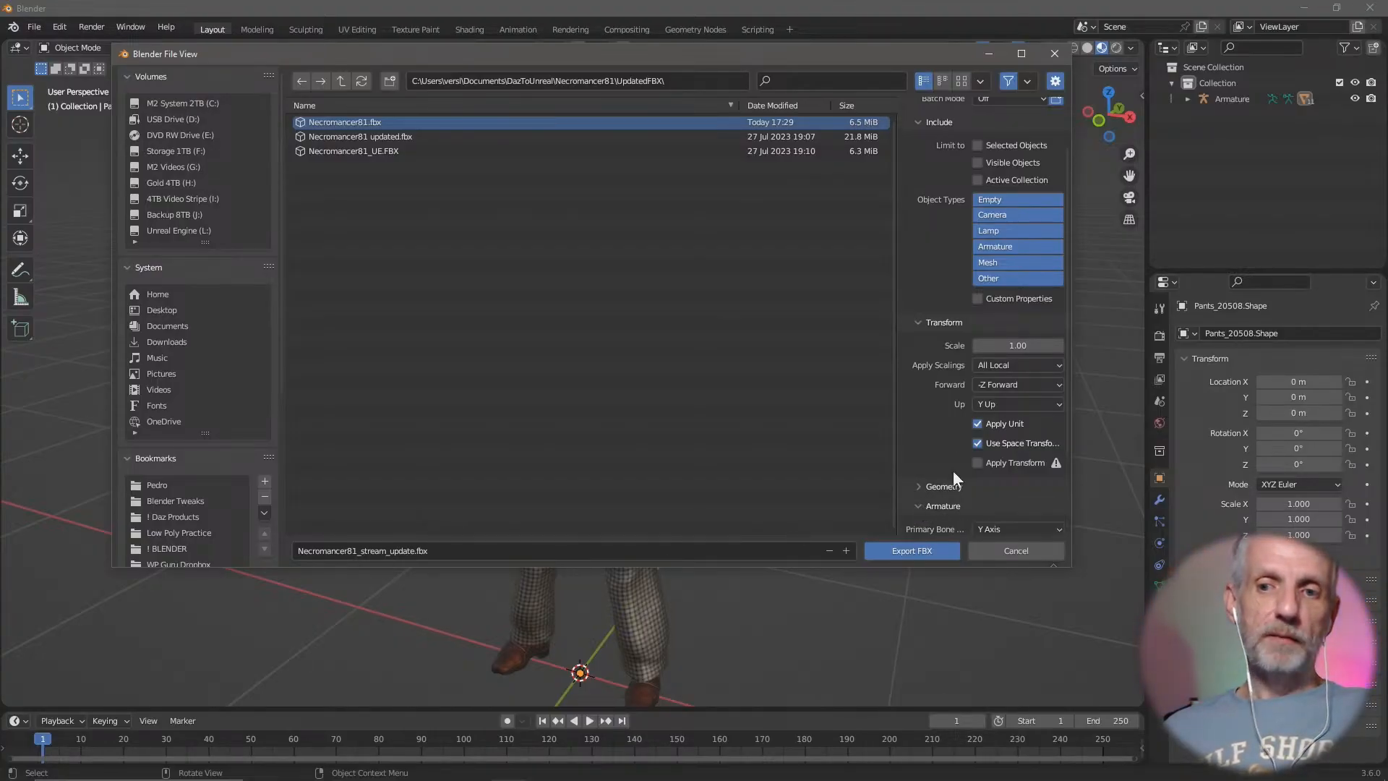
{"action": "scroll", "coordinate": [952, 470], "scroll_direction": "down", "scroll_amount": 3}
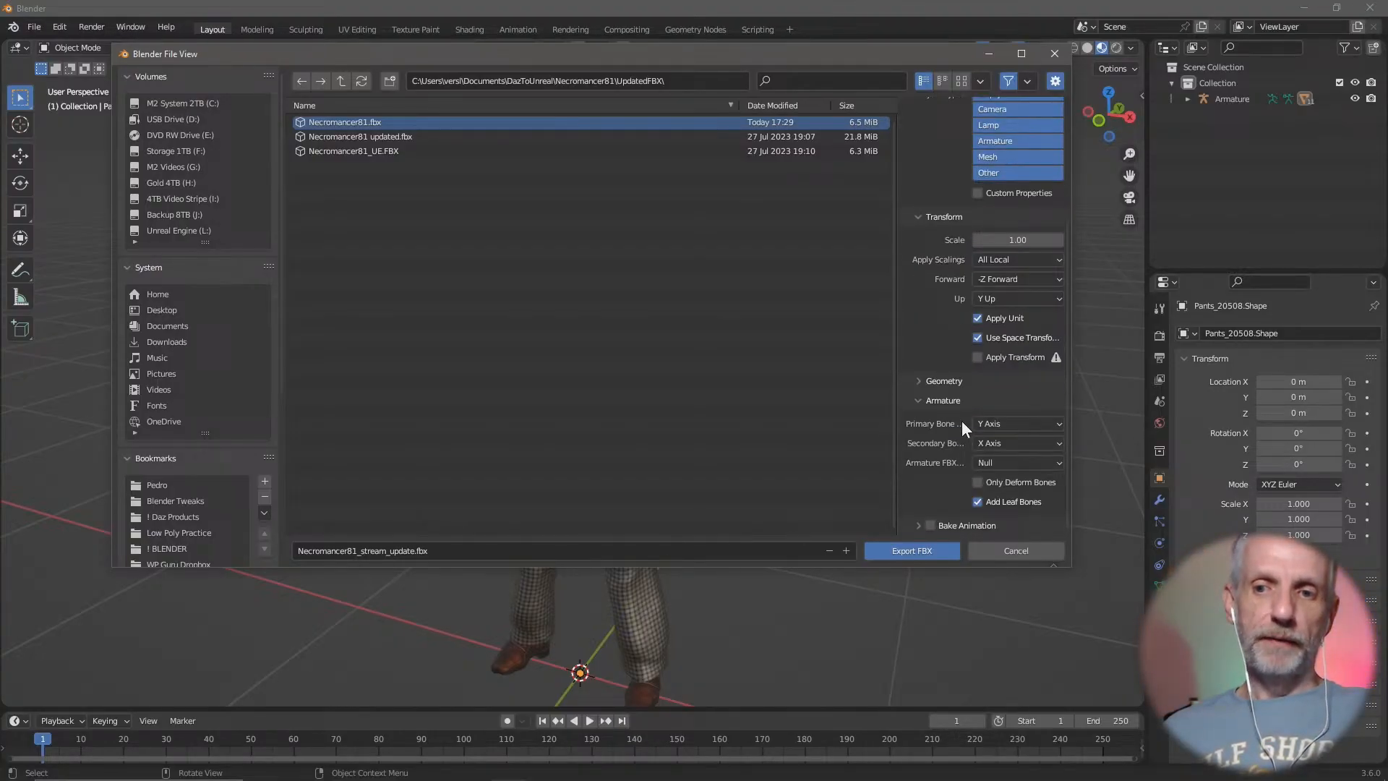
{"action": "left_click", "coordinate": [976, 502]}
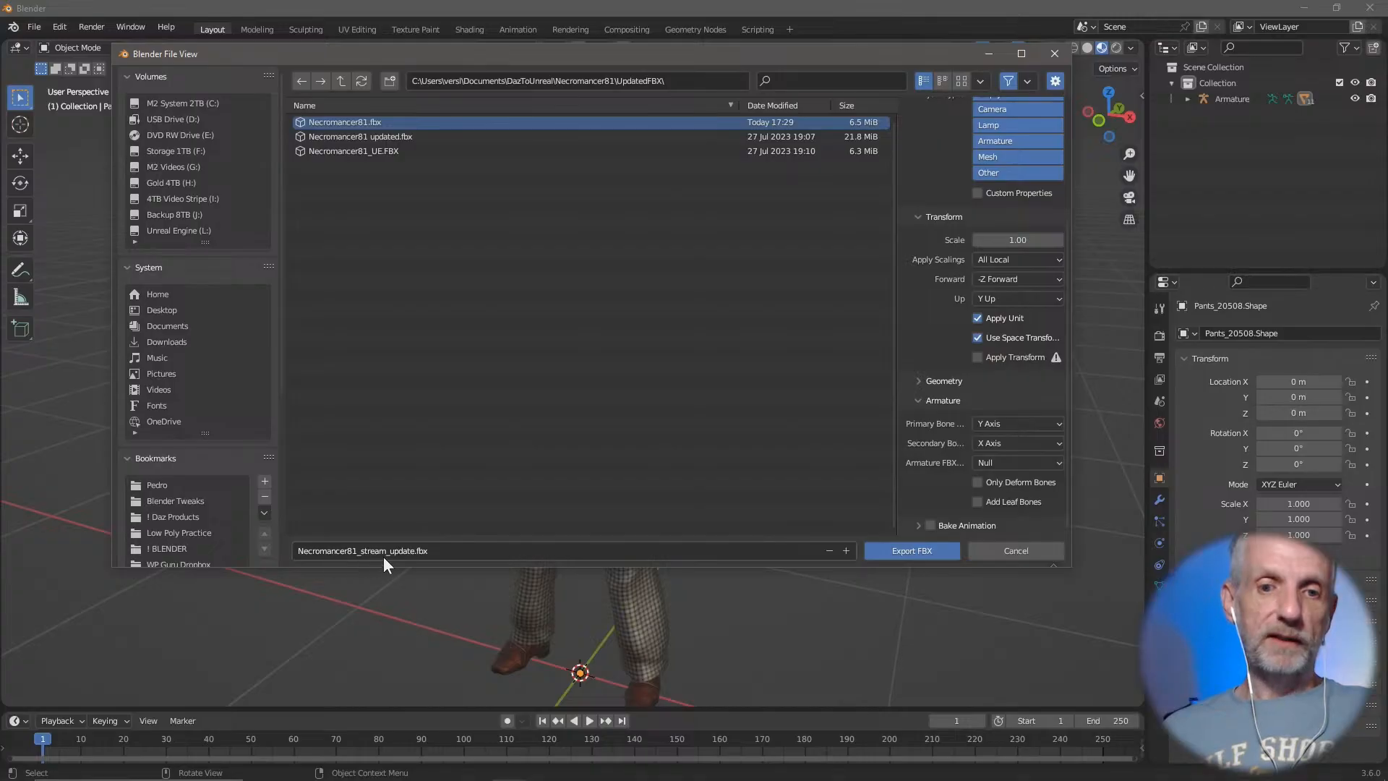
{"action": "left_click", "coordinate": [910, 551]}
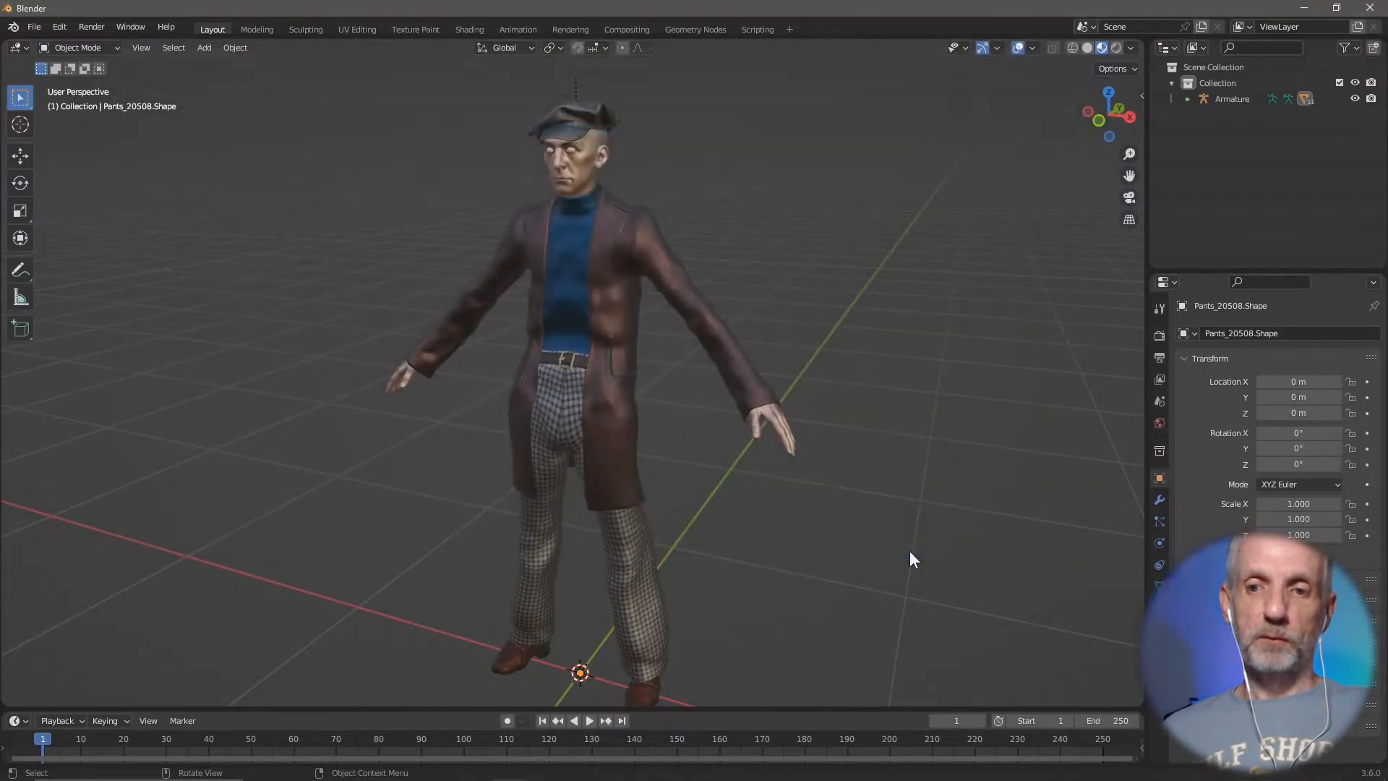
Step: Switch to Unreal Engine and reimport the Necromancer81 skeletal mesh from the new file Necromancer81_stream_update.fbx
{"action": "key", "text": "alt+Tab"}
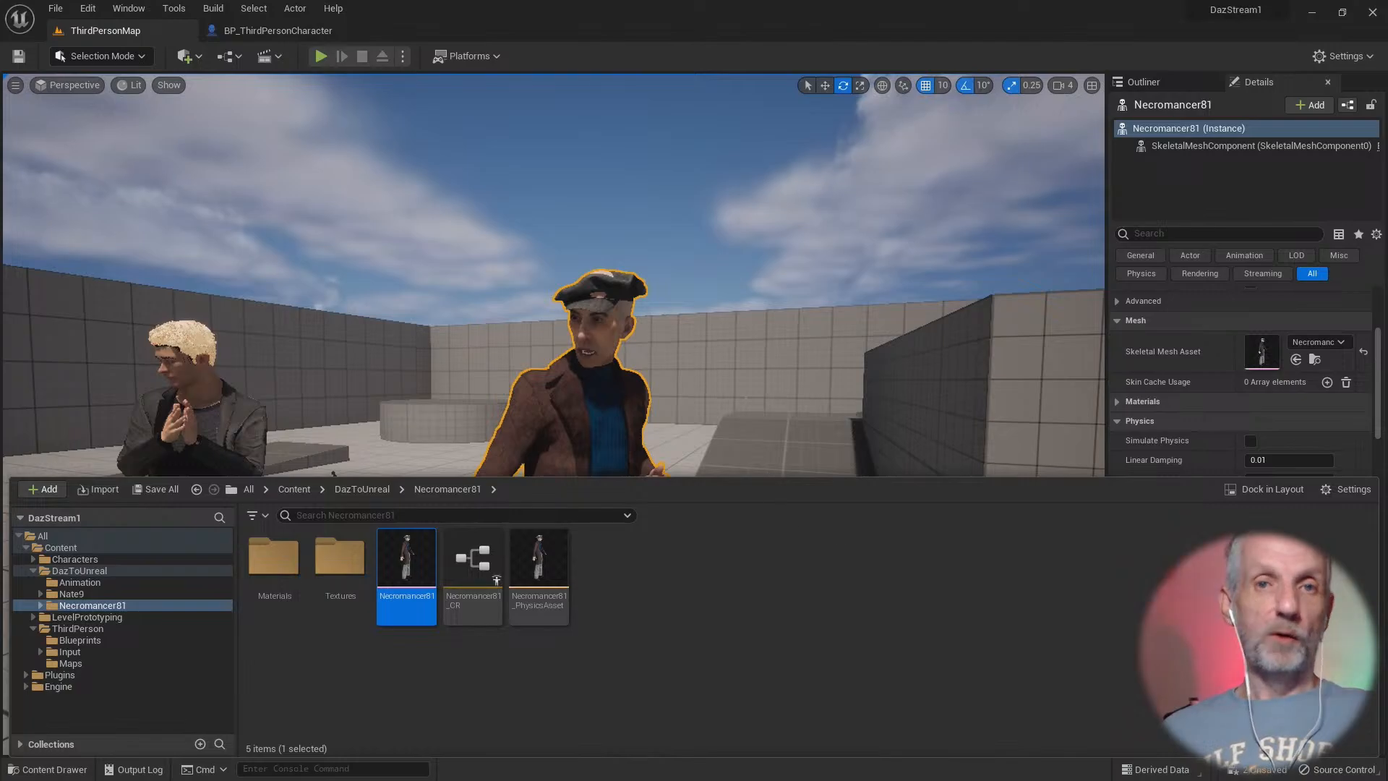
{"action": "right_click_drag", "start_coordinate": [722, 253], "coordinate": [768, 421]}
{"action": "key", "text": "ctrl+space"}
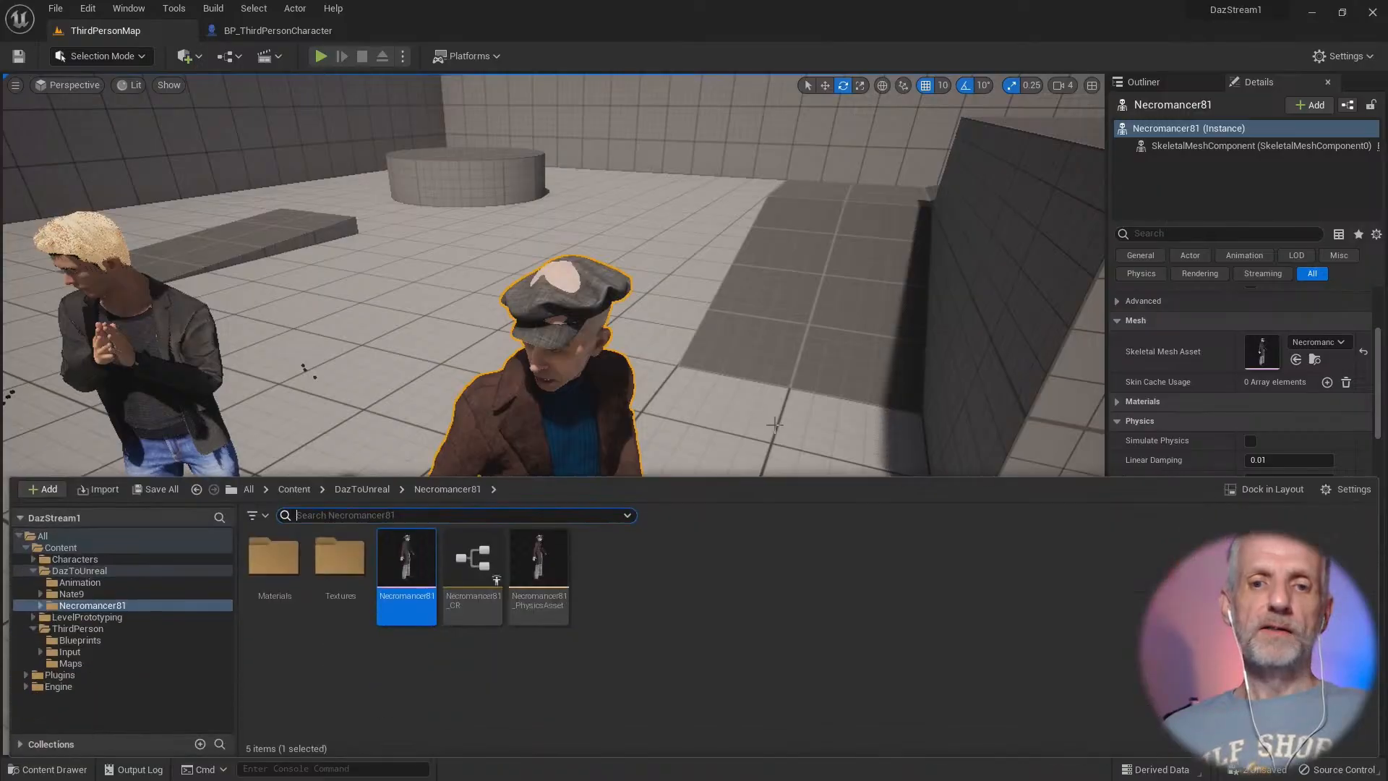
{"action": "right_click", "coordinate": [412, 566]}
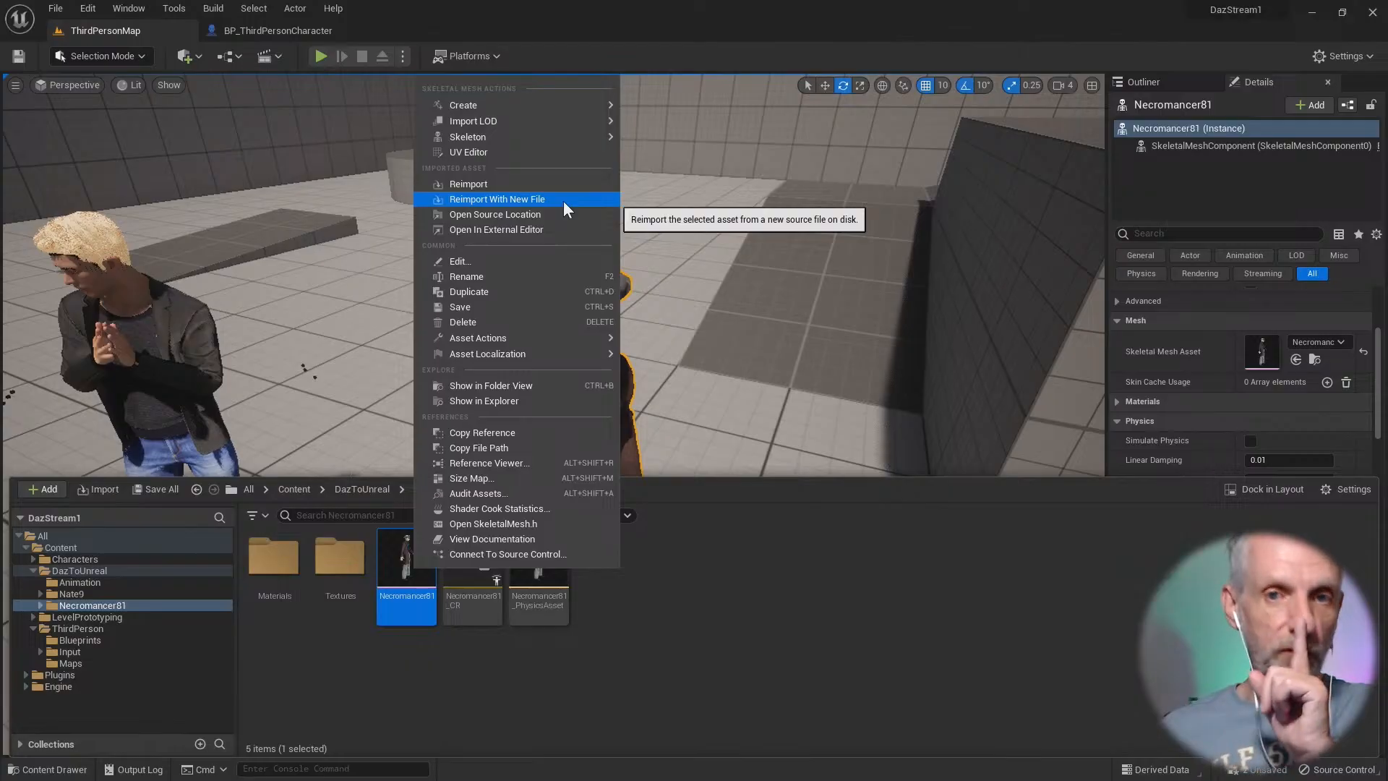
{"action": "left_click", "coordinate": [563, 207]}
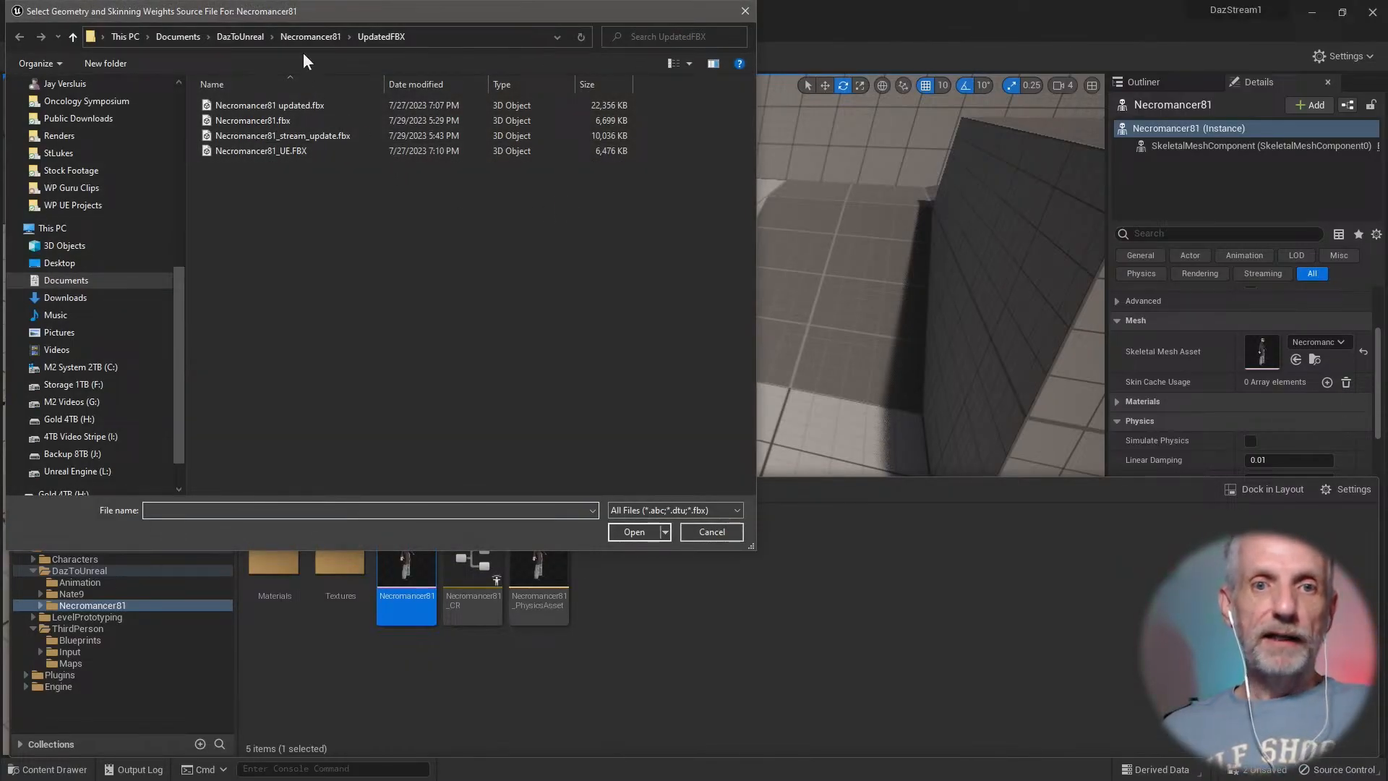
{"action": "left_click", "coordinate": [335, 135]}
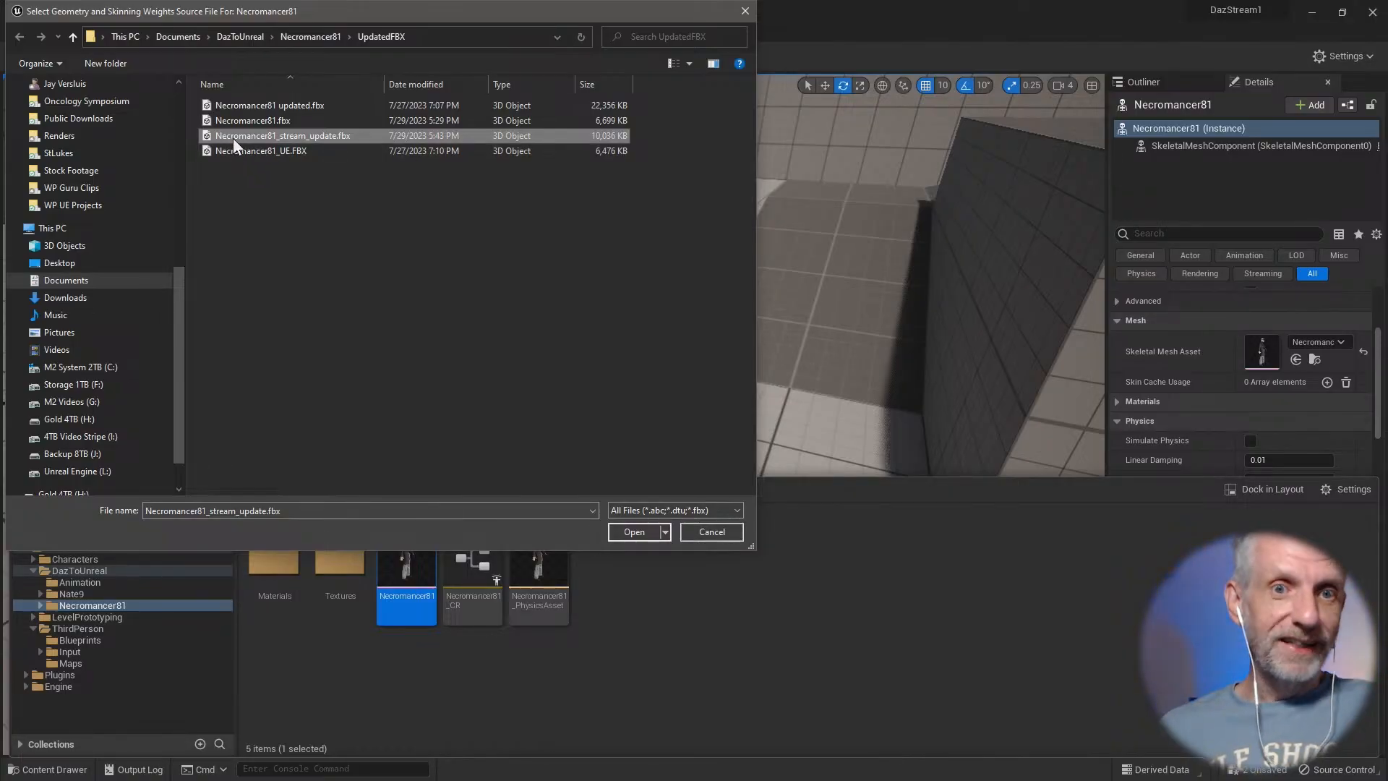
{"action": "left_click", "coordinate": [634, 532]}
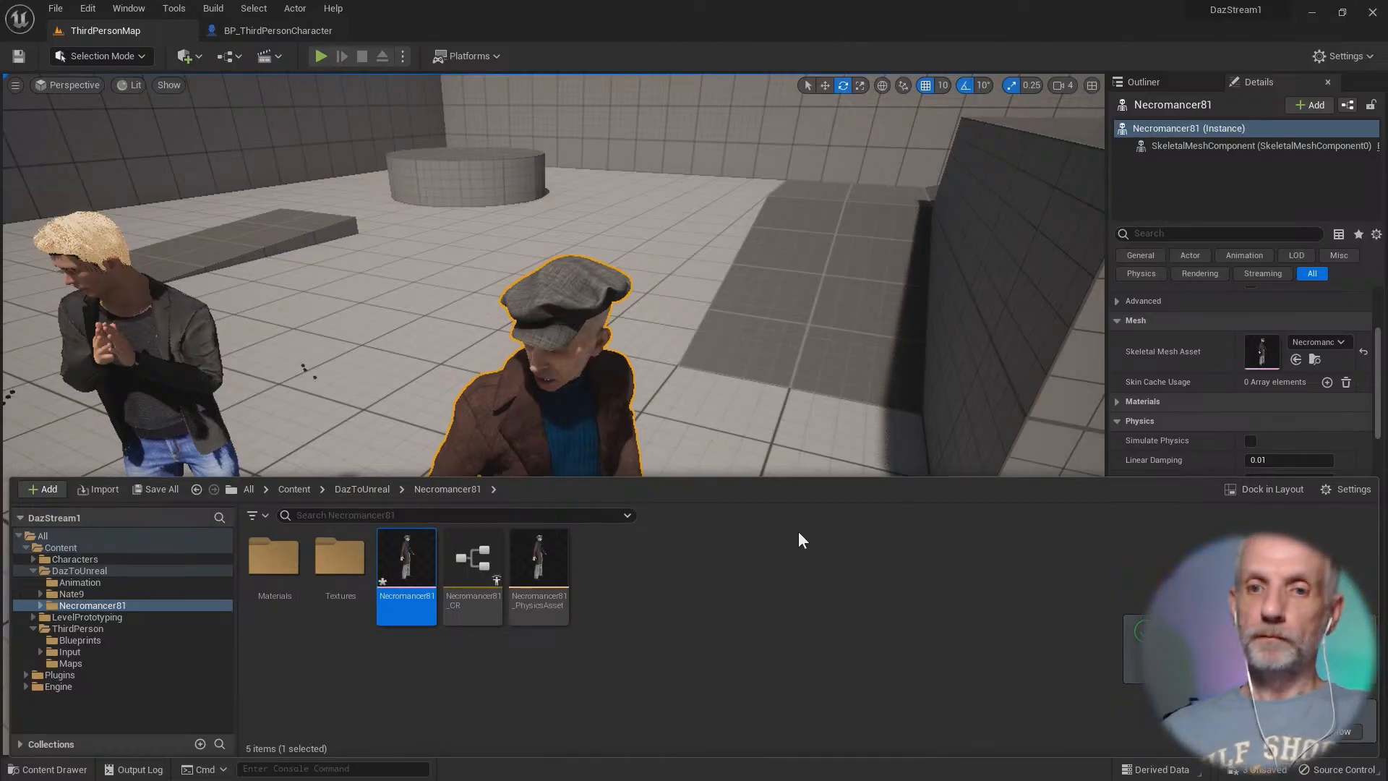
Step: Examine the reimported Necromancer81's cap, coat and pants in the level for skin poking through the clothing
{"action": "right_click_drag", "start_coordinate": [553, 325], "coordinate": [1050, 206]}
{"action": "key", "text": "s"}
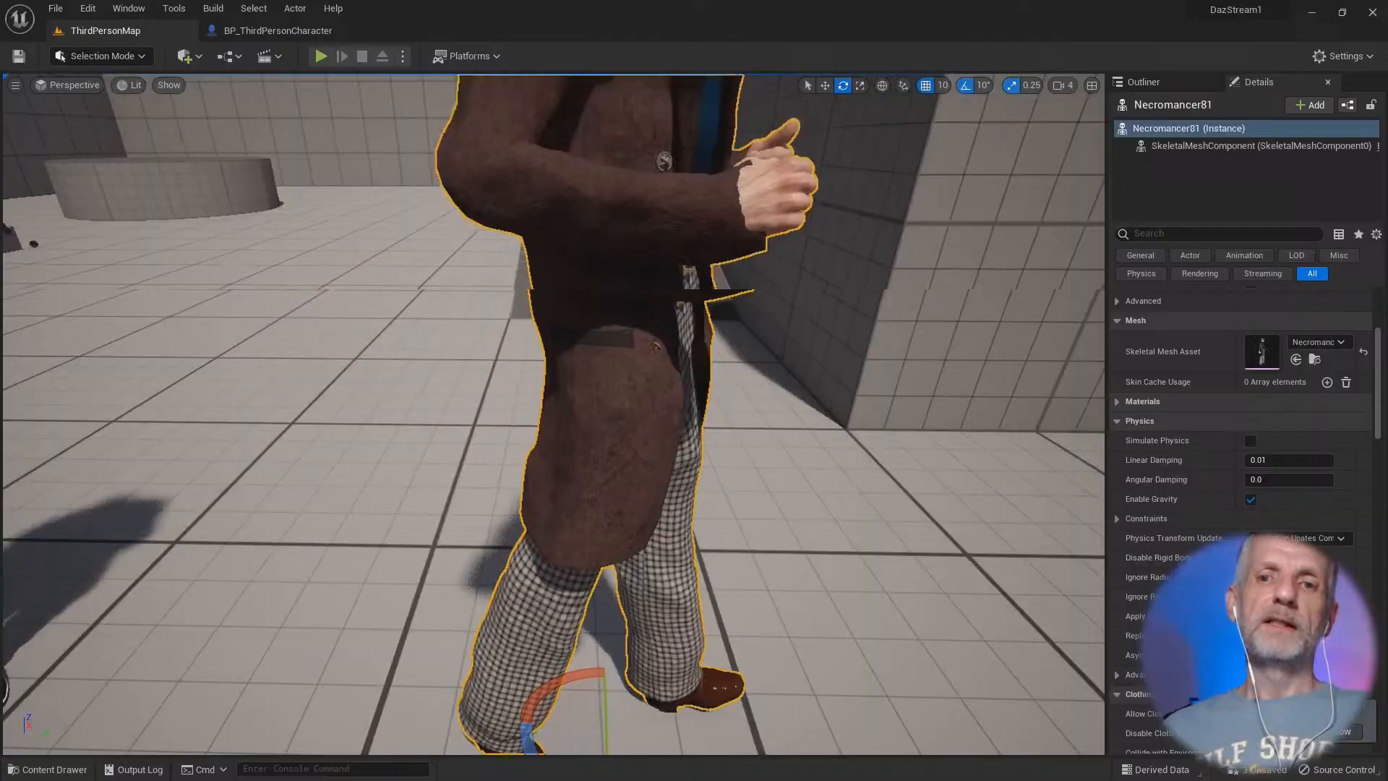
{"action": "key", "text": "s"}
{"action": "right_click_drag", "start_coordinate": [554, 414], "coordinate": [575, 340]}
{"action": "key", "text": "a"}
{"action": "key", "text": "w"}
{"action": "key", "text": "w"}
{"action": "key", "text": "s"}
{"action": "key", "text": "w"}
{"action": "key", "text": "d"}
{"action": "key", "text": "s"}
{"action": "key", "text": "q"}
{"action": "right_click_drag", "start_coordinate": [694, 379], "coordinate": [675, 376]}
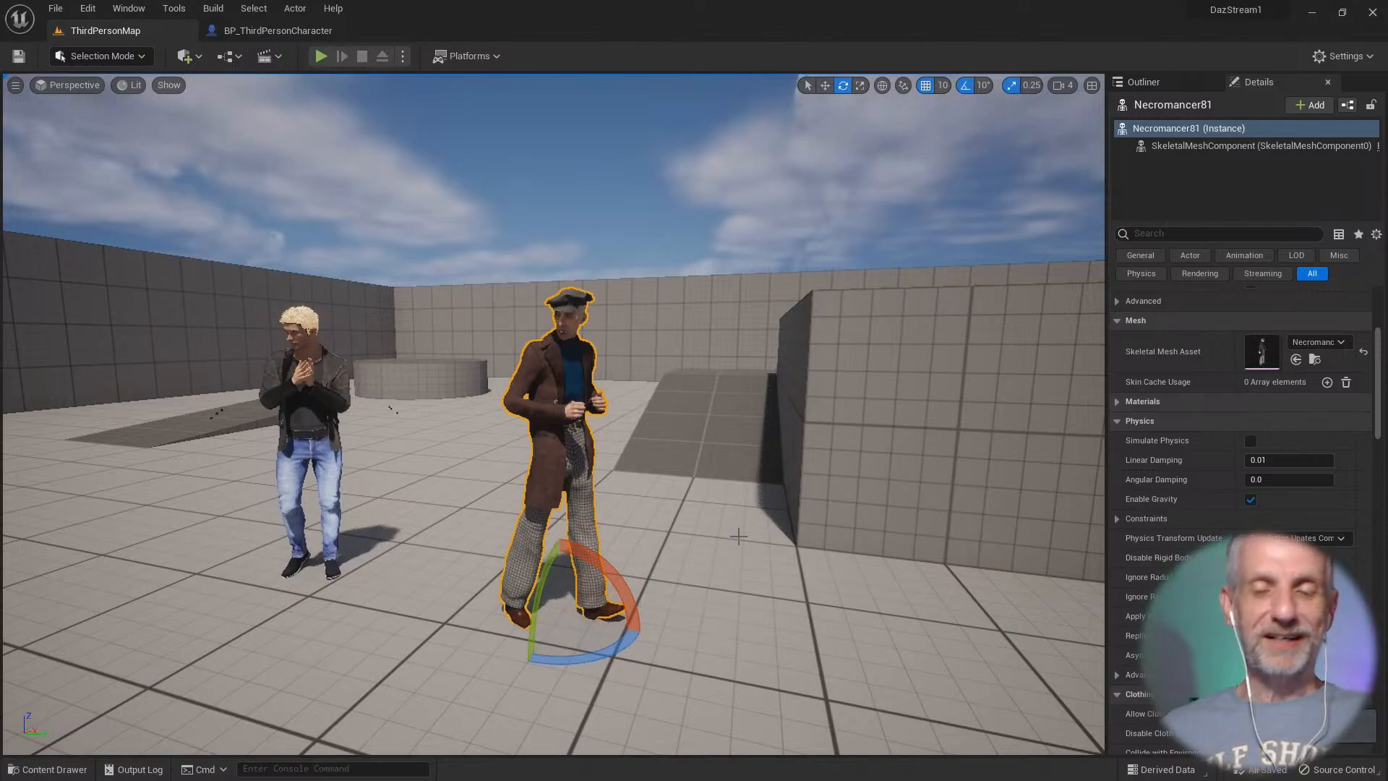
Step: Open the BP_ThirdPersonCharacter blueprint from the ThirdPerson Blueprints folder and select its Daz Mesh component
{"action": "key", "text": "ctrl+space"}
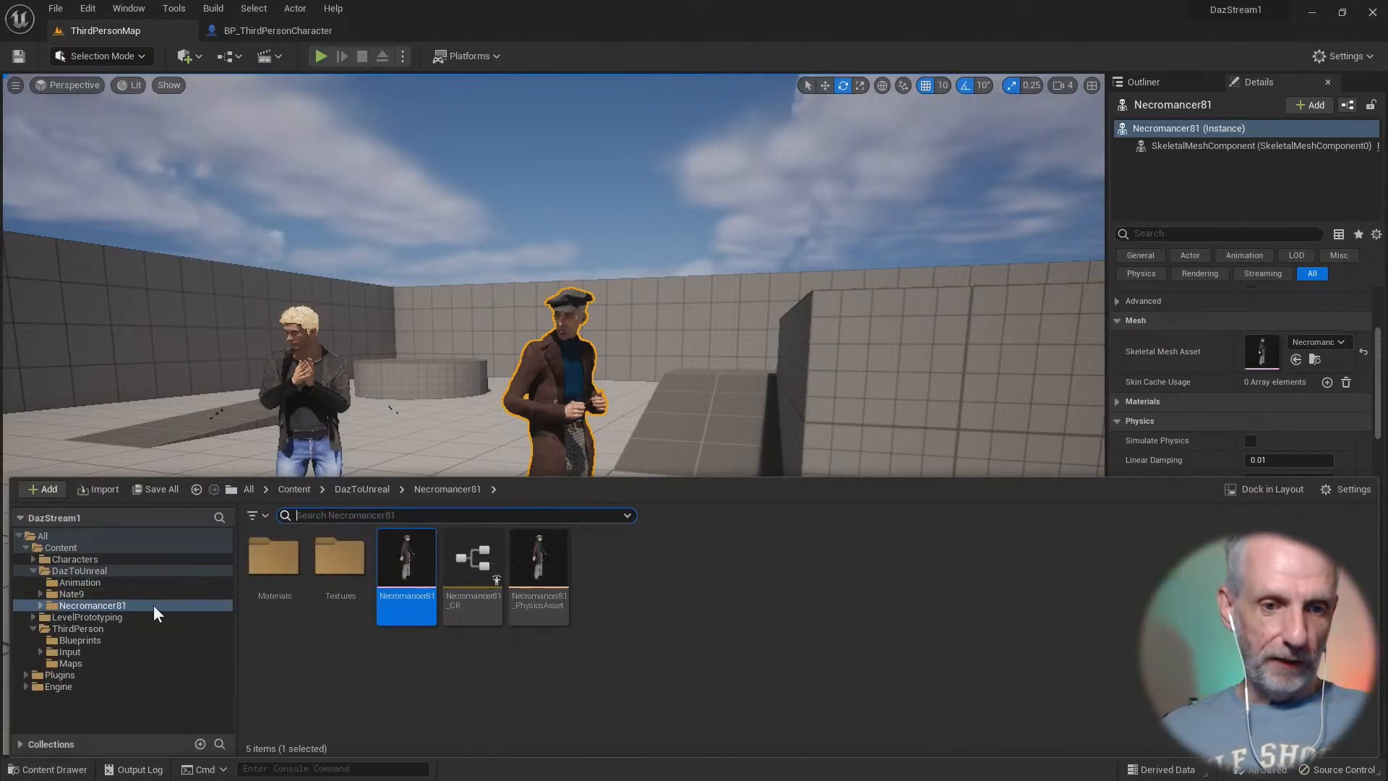
{"action": "left_click", "coordinate": [127, 639]}
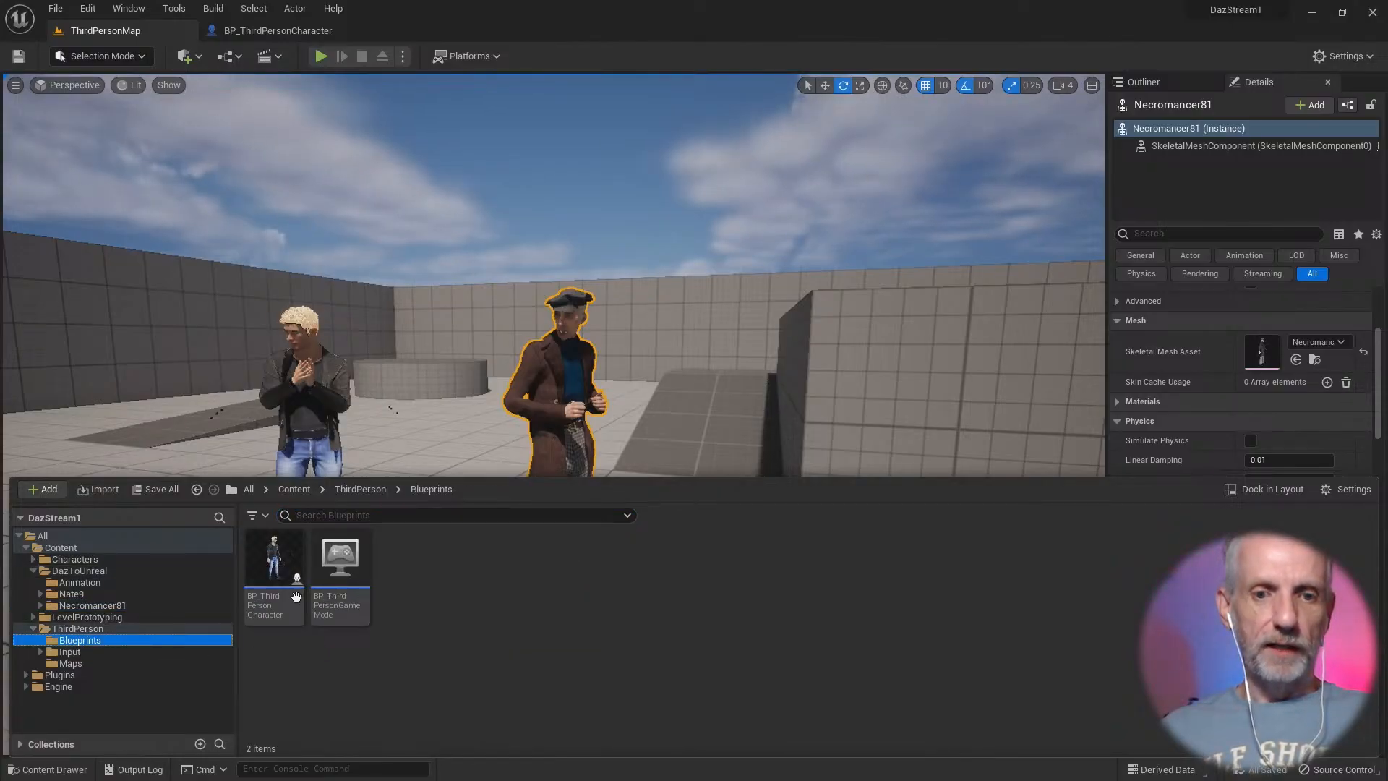
{"action": "double_click", "coordinate": [275, 563]}
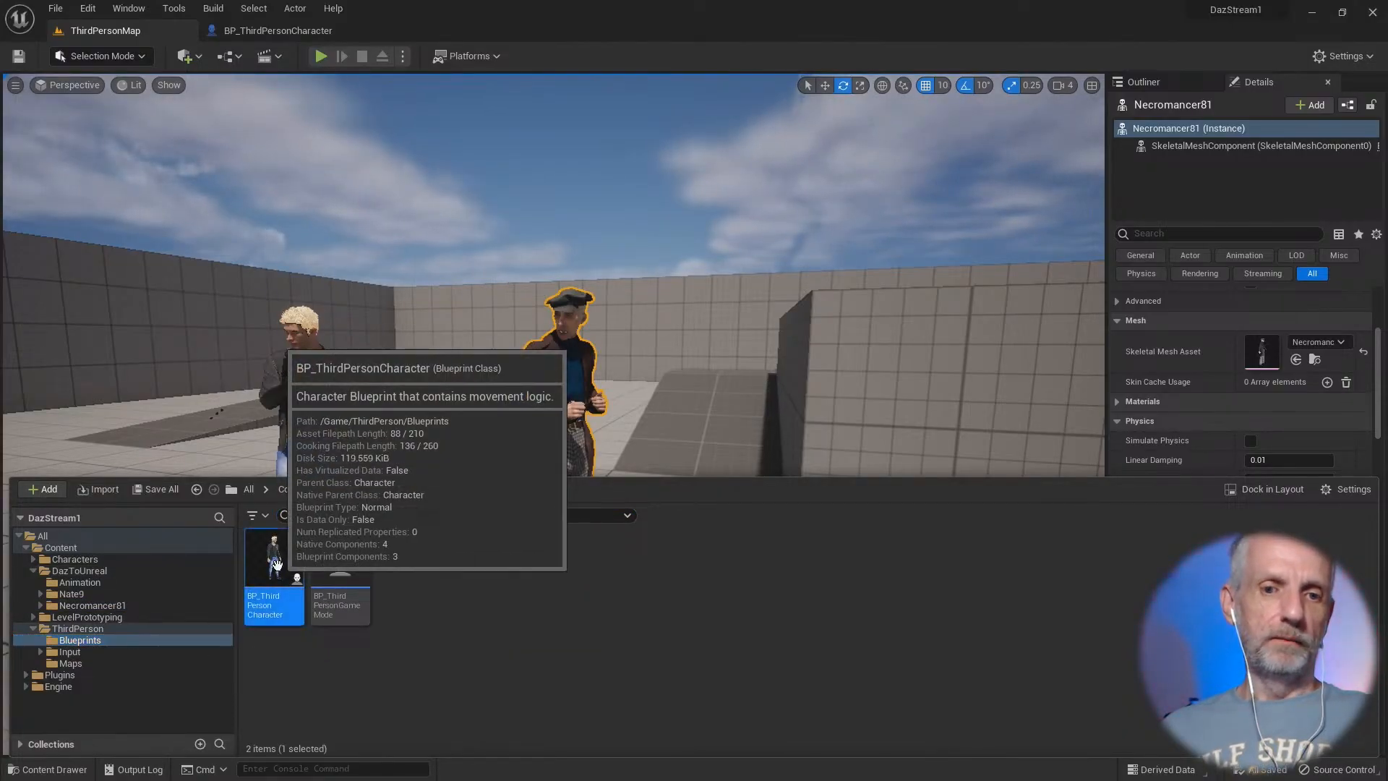
{"action": "right_click_drag", "start_coordinate": [879, 406], "coordinate": [664, 392]}
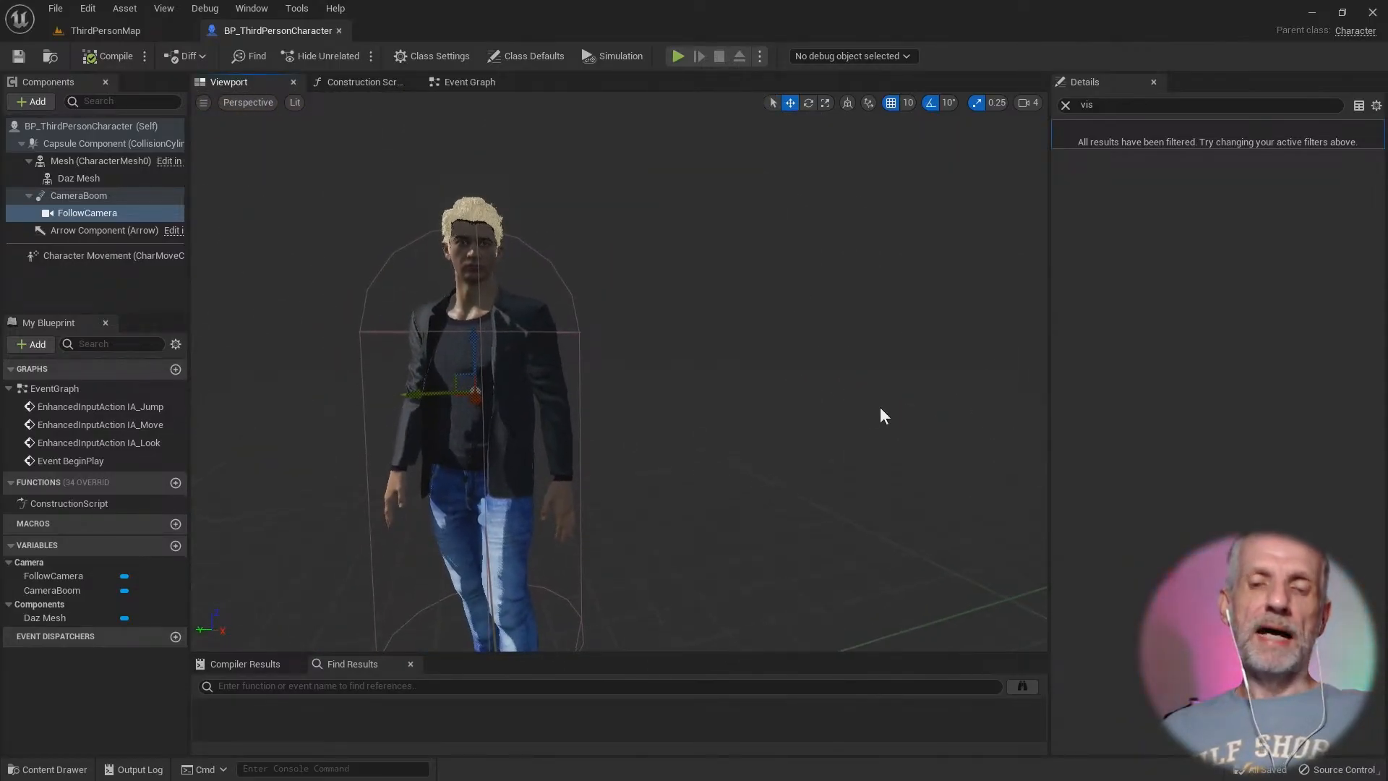
{"action": "left_click", "coordinate": [461, 351]}
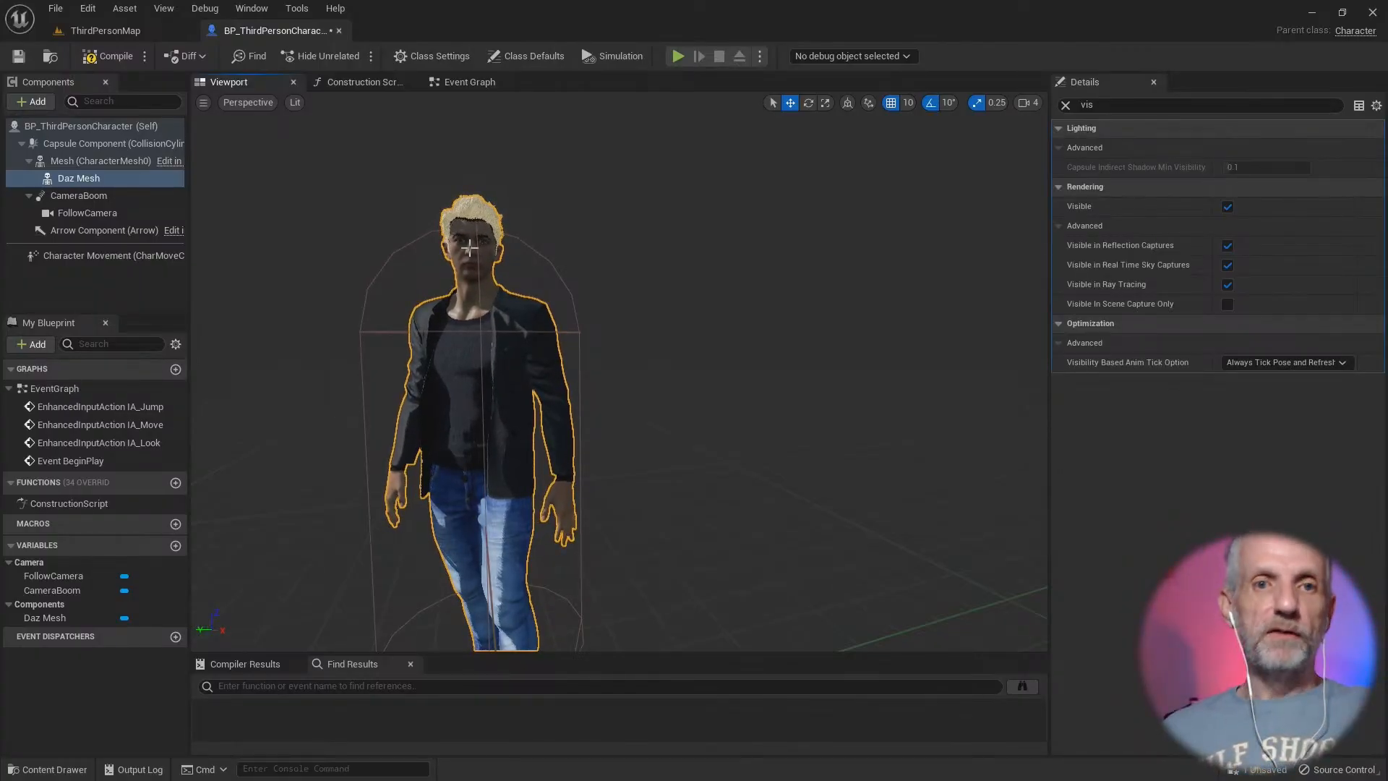
{"action": "right_click_drag", "start_coordinate": [358, 336], "coordinate": [337, 352]}
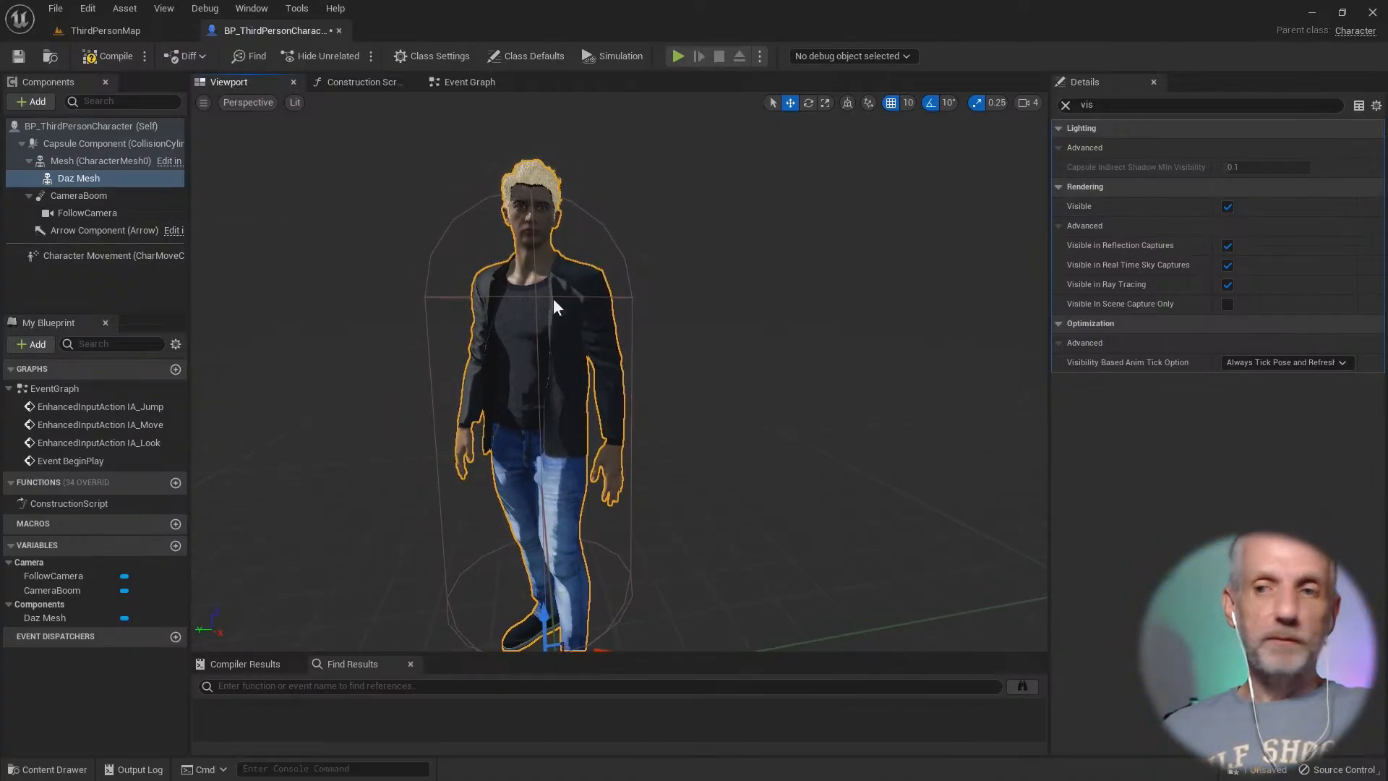
Step: Clear the details filter and set the Daz Mesh component's Skeletal Mesh Asset to Necromancer81
{"action": "left_click", "coordinate": [1065, 104]}
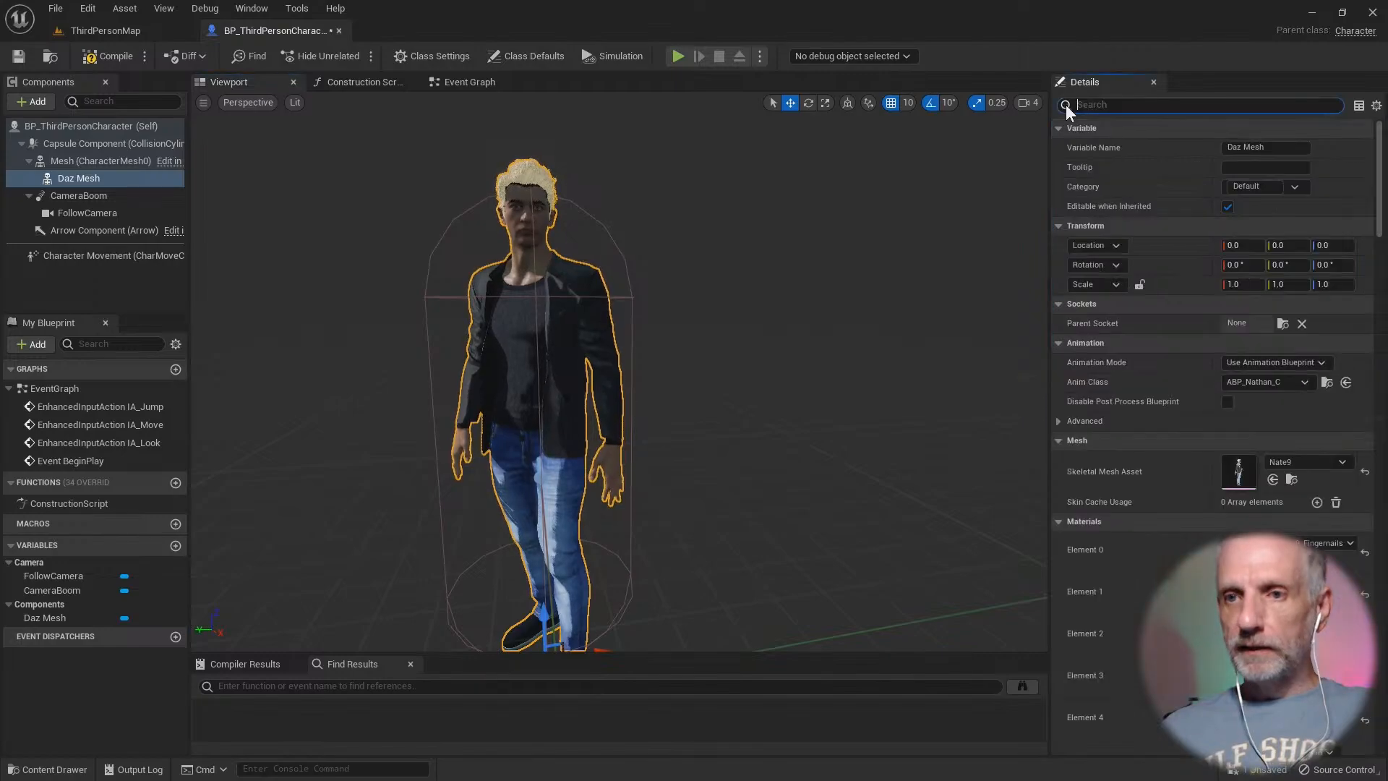
{"action": "scroll", "coordinate": [1192, 412], "scroll_direction": "down", "scroll_amount": 5}
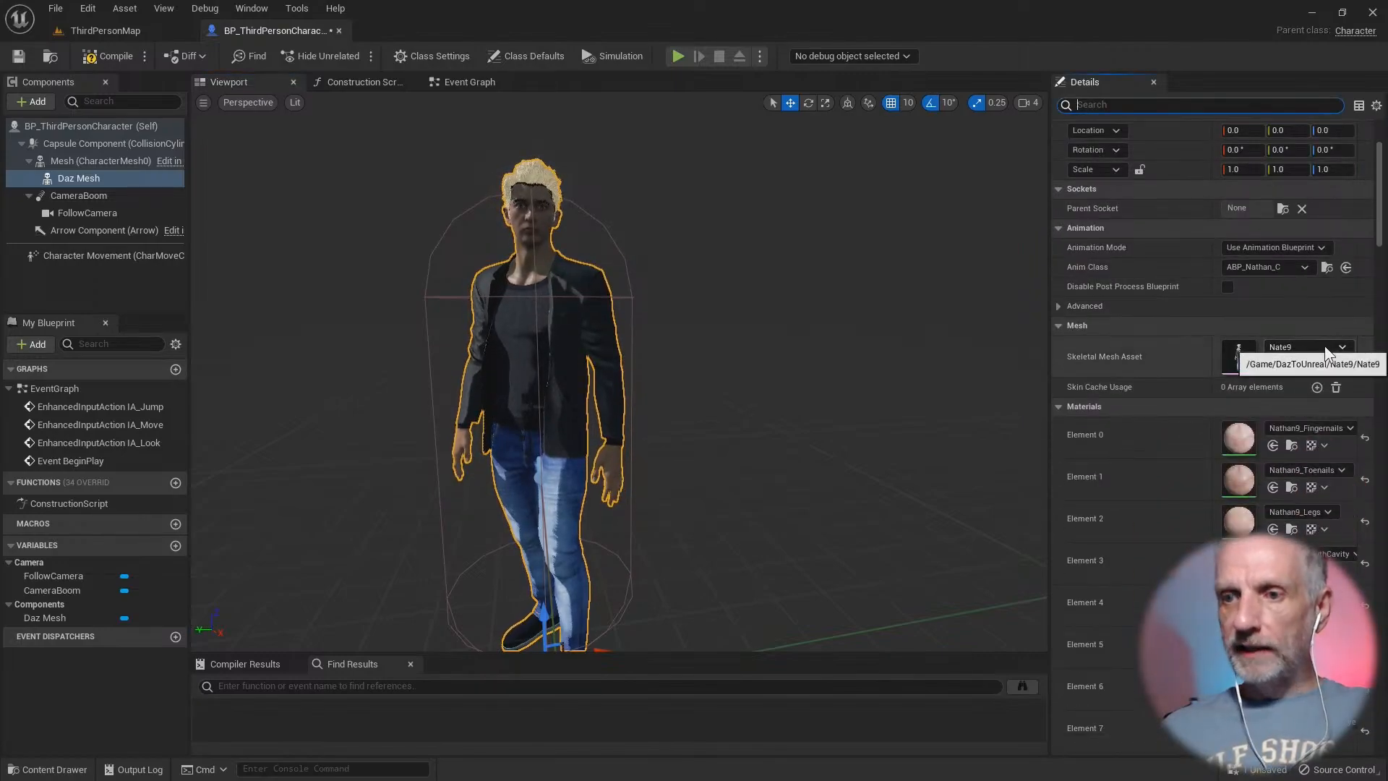
{"action": "left_click", "coordinate": [1324, 346]}
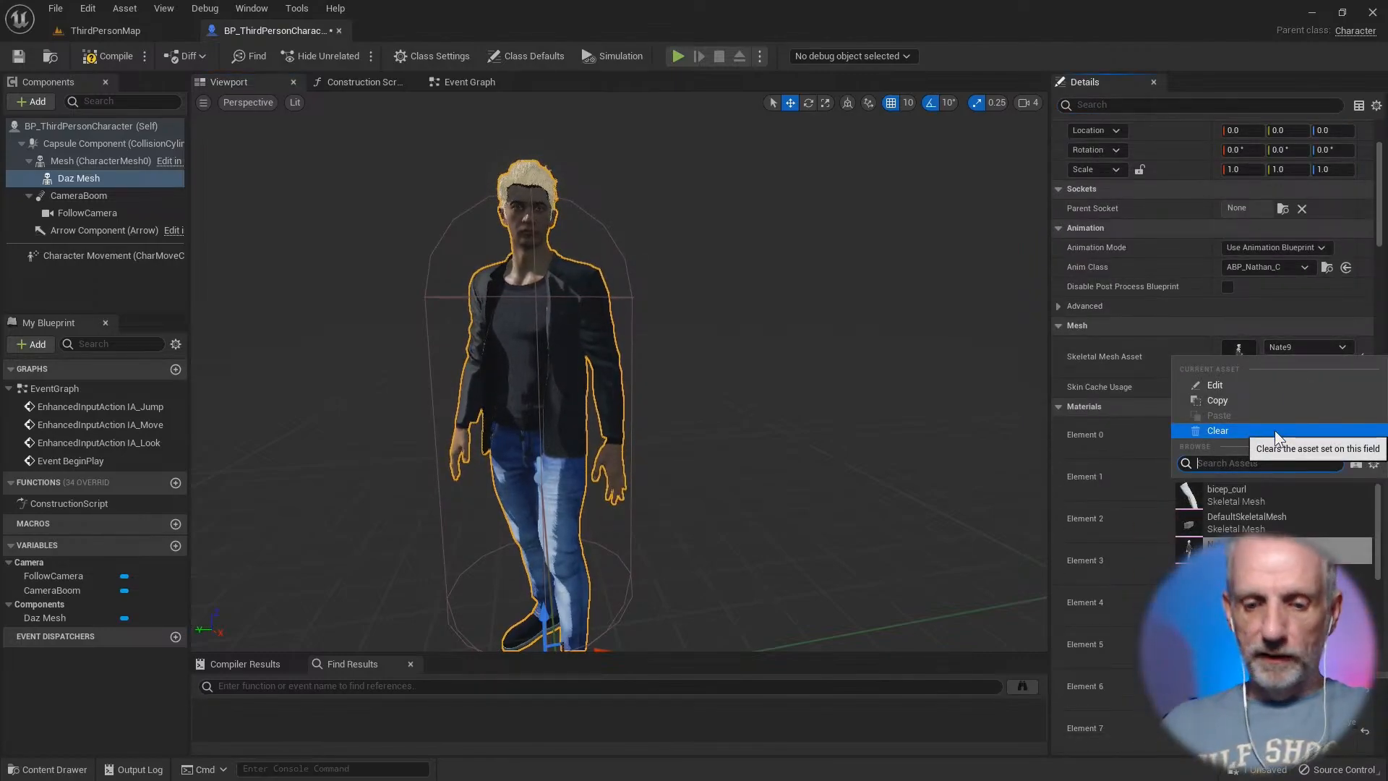
{"action": "type", "text": "nec"}
{"action": "left_click", "coordinate": [1275, 493]}
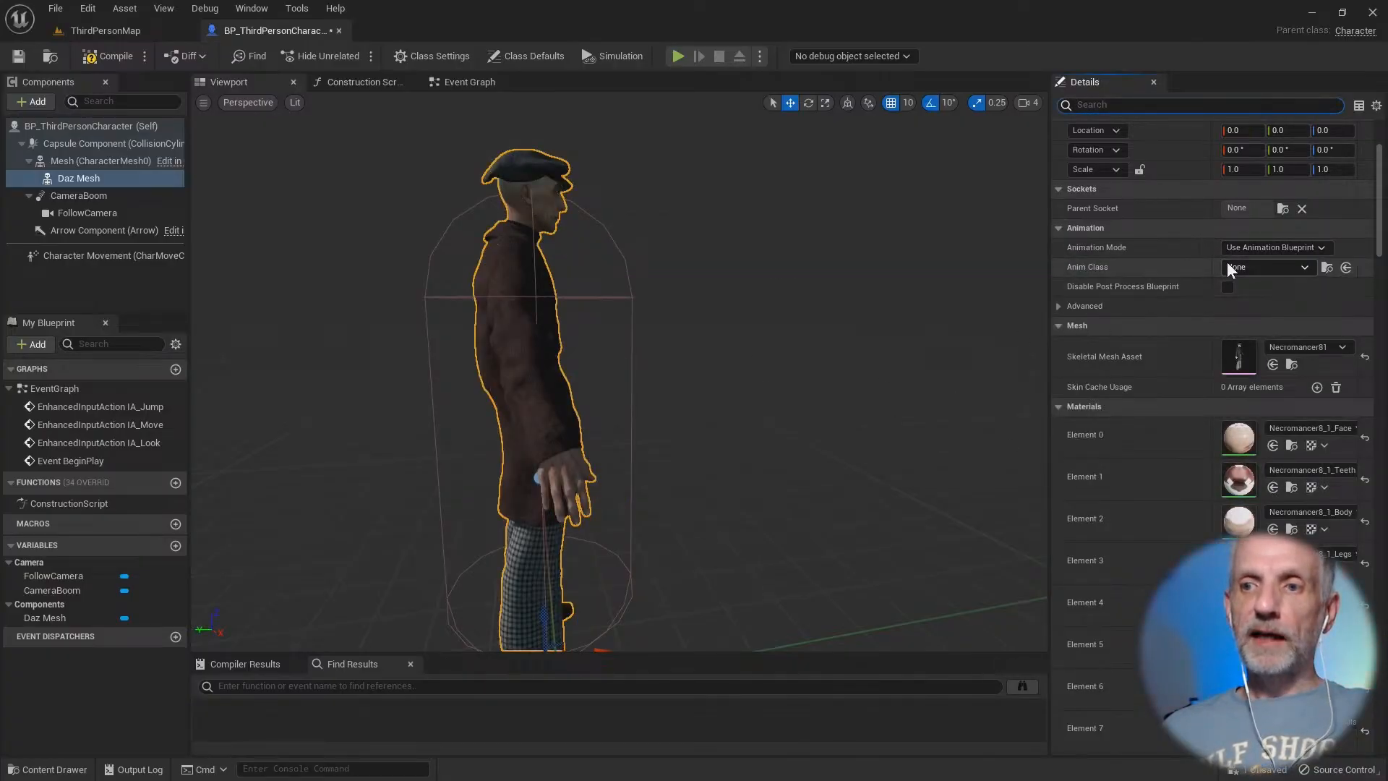
Step: Create an Animation Blueprint for Genesis8BaseSkeleton in the DazToUnreal Animation folder and begin its name with ABP
{"action": "key", "text": "ctrl+space"}
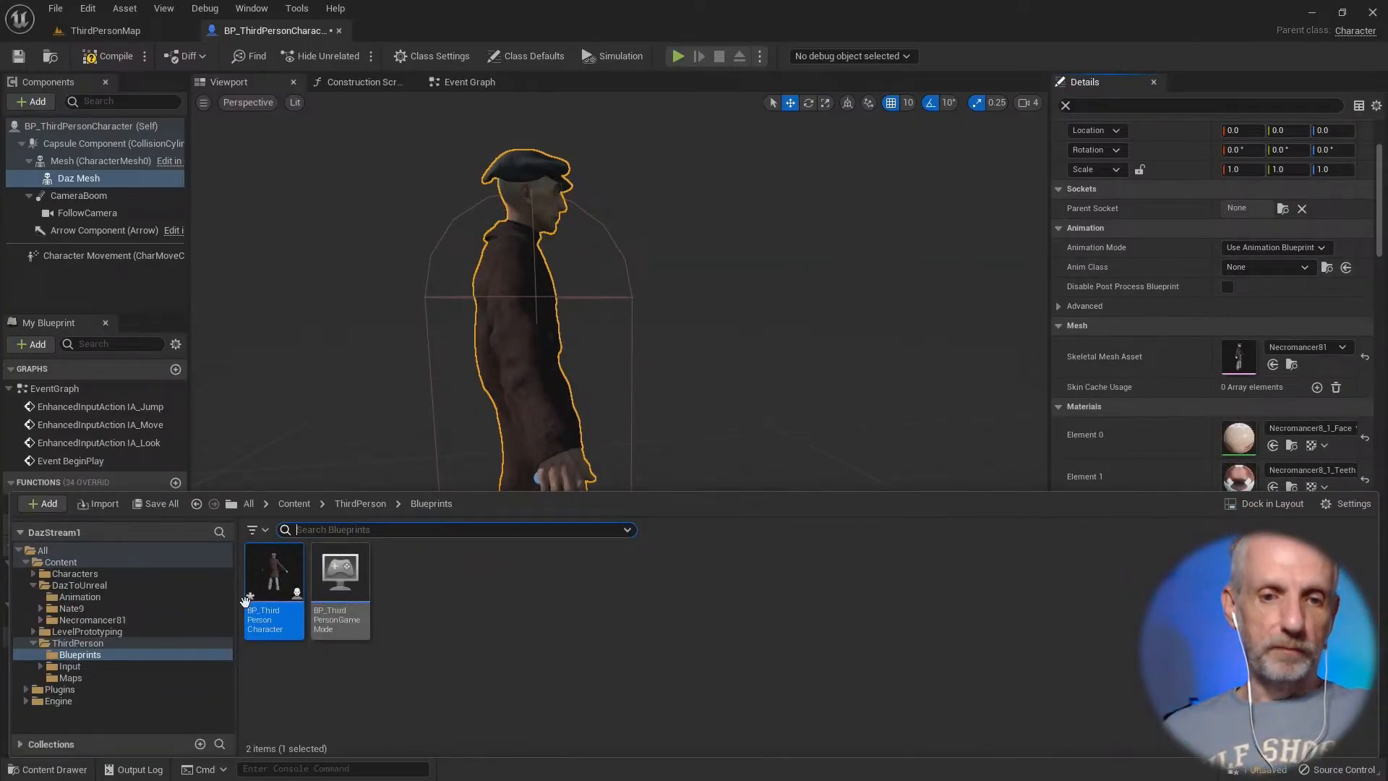
{"action": "left_click", "coordinate": [80, 596]}
{"action": "right_click", "coordinate": [615, 631]}
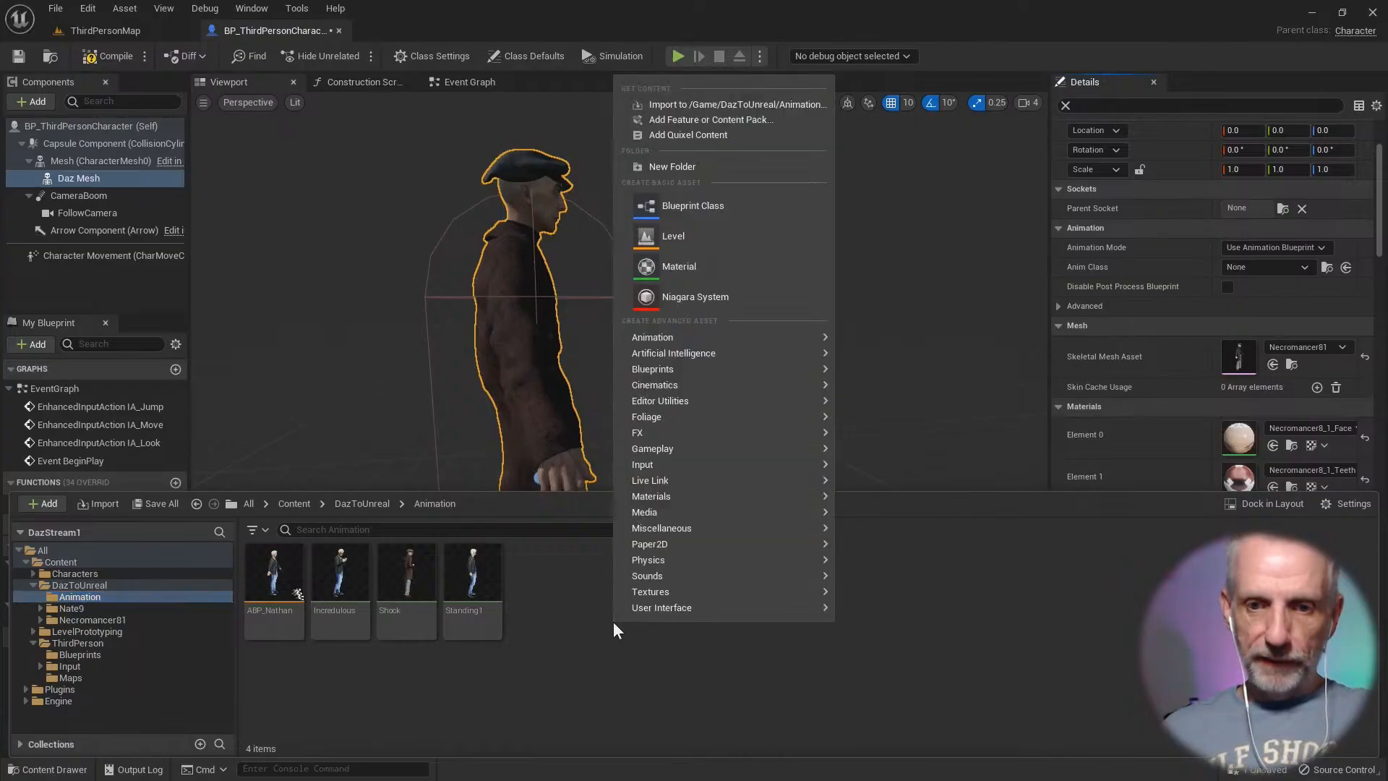
{"action": "mouse_move", "coordinate": [752, 338]}
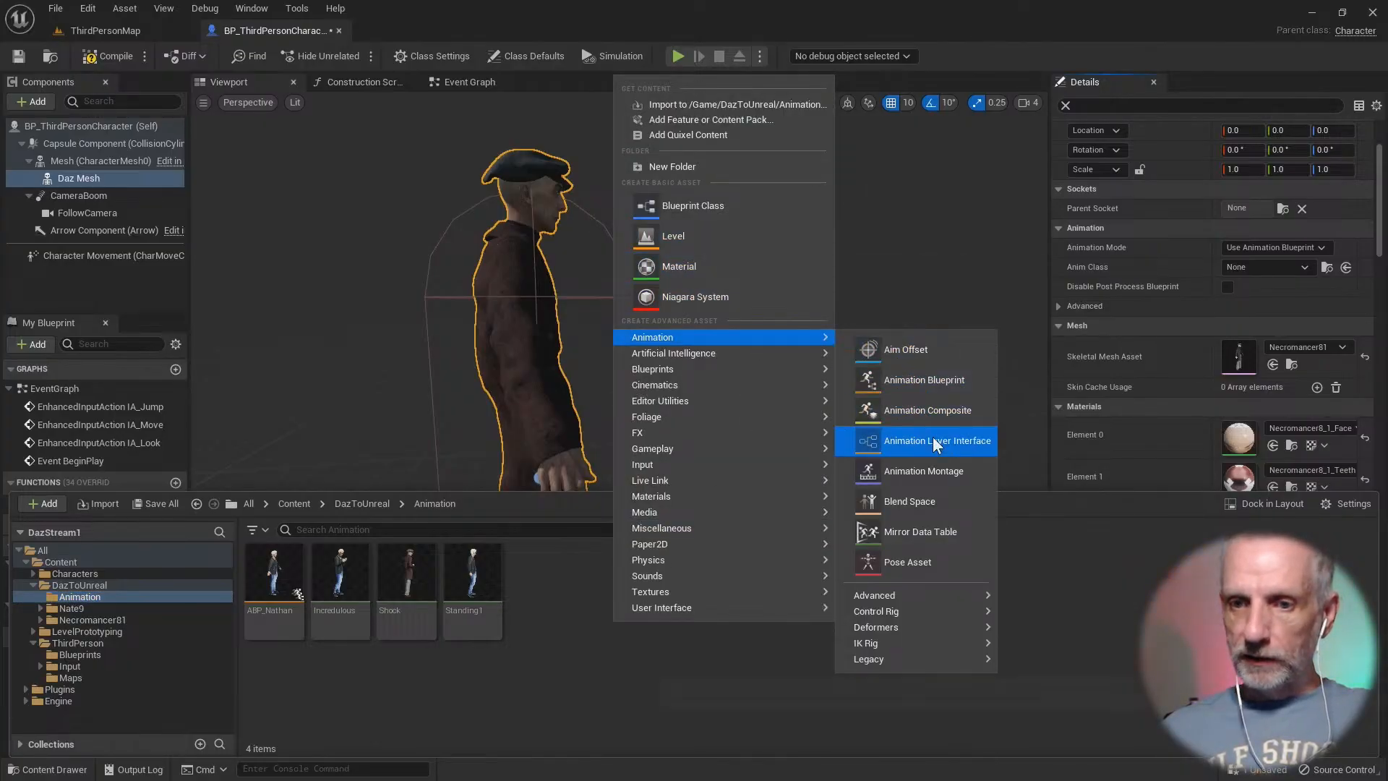
{"action": "left_click", "coordinate": [924, 379]}
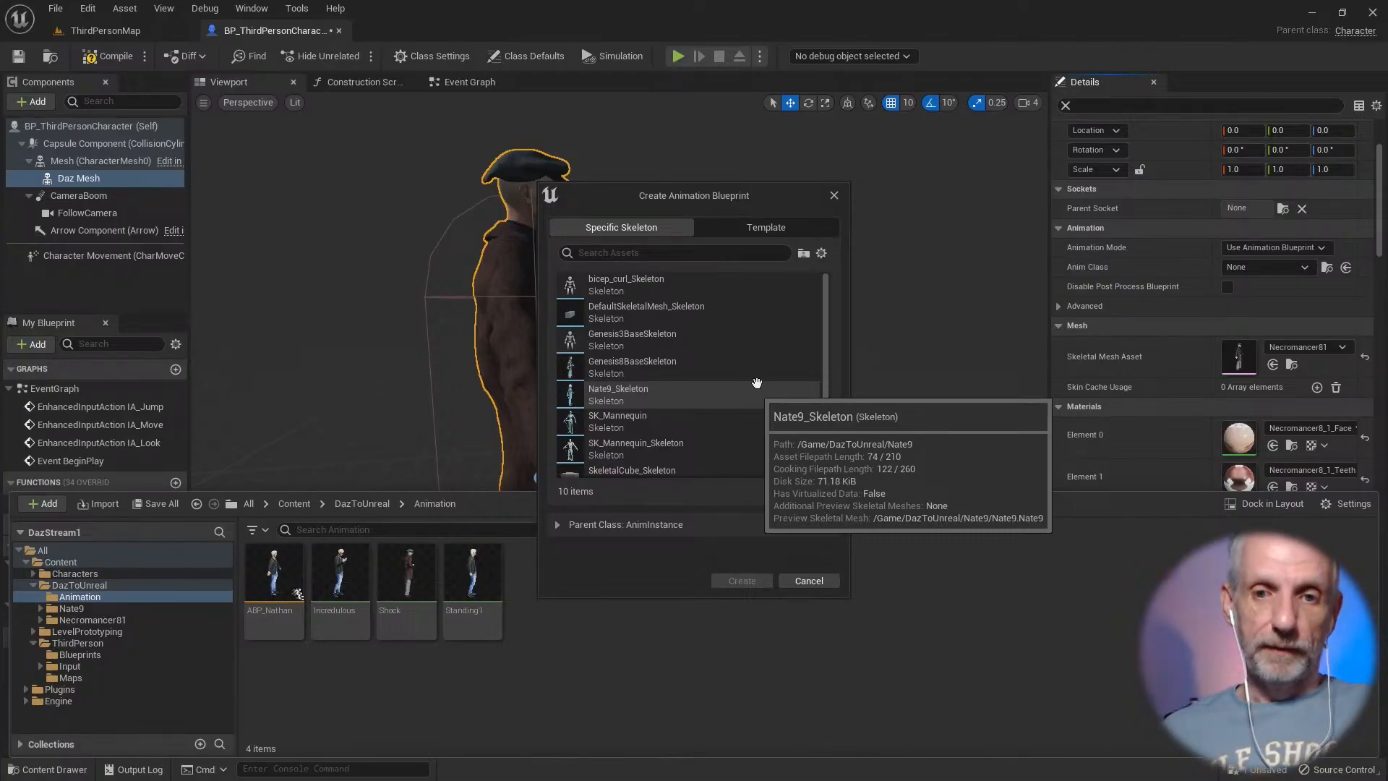
{"action": "type", "text": "cr"}
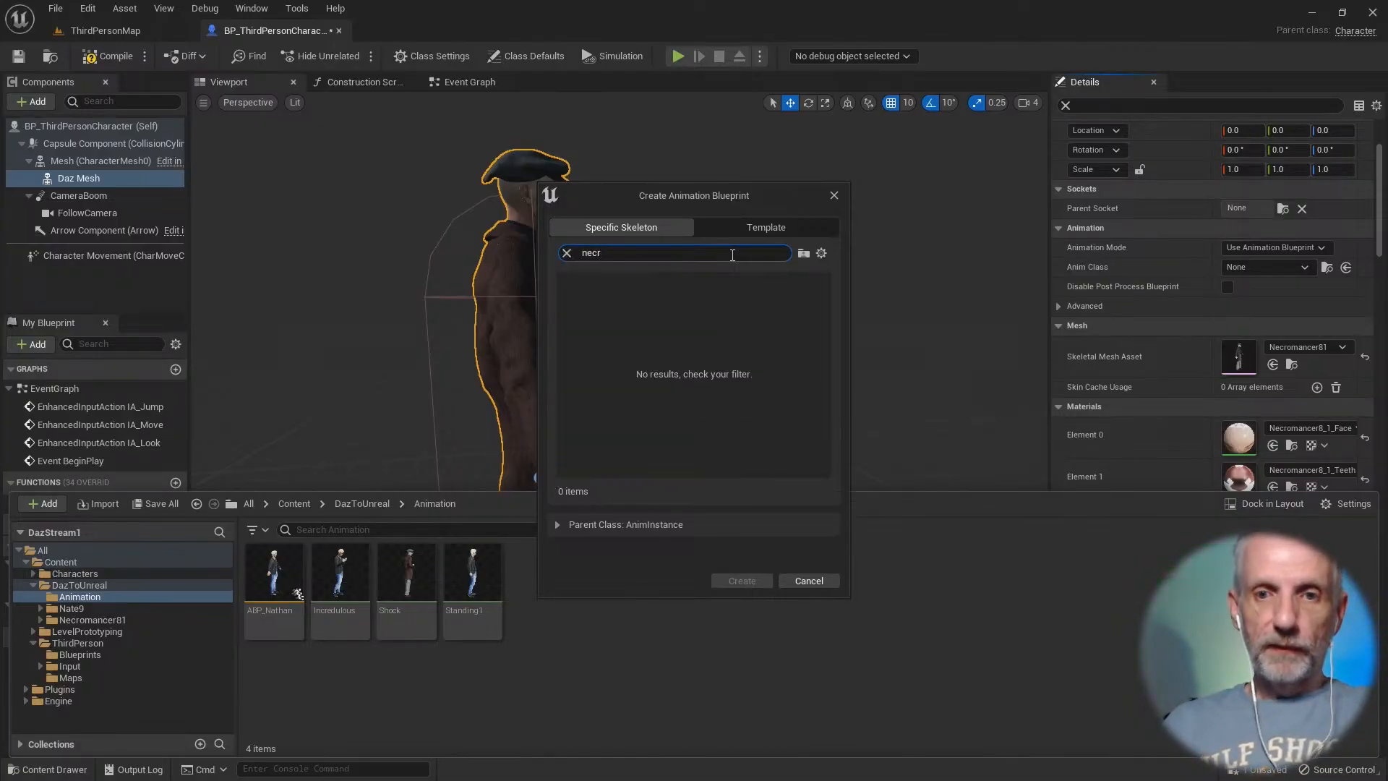
{"action": "left_click", "coordinate": [566, 252]}
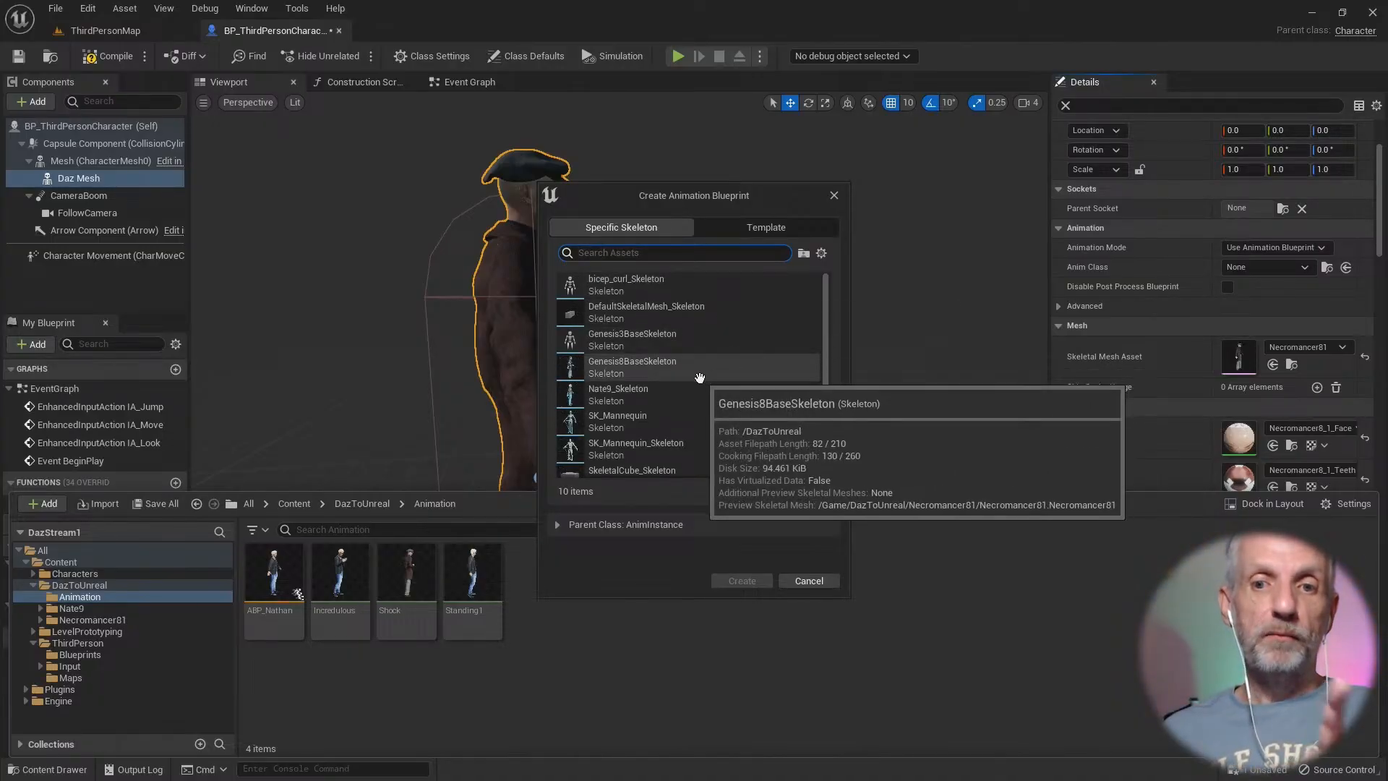
{"action": "left_click", "coordinate": [677, 372]}
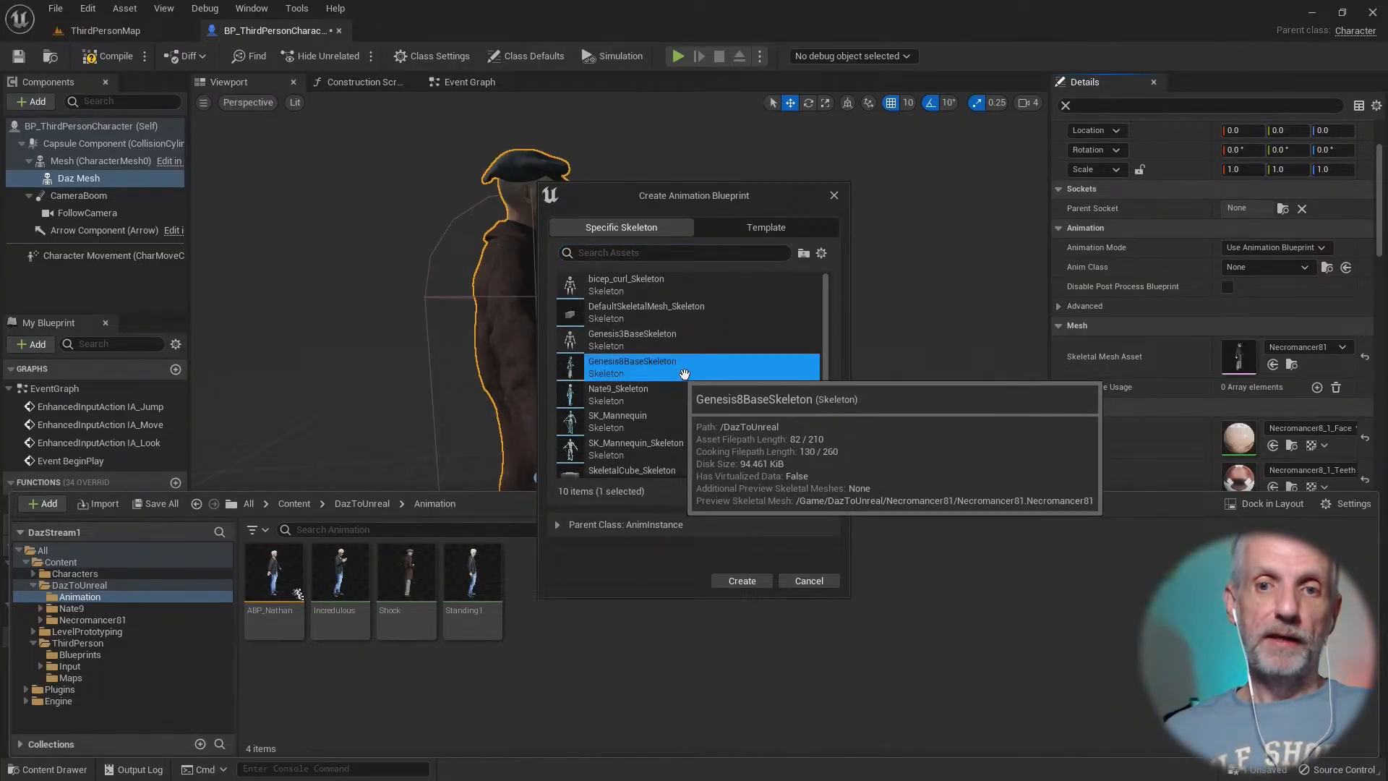
{"action": "left_click", "coordinate": [739, 579]}
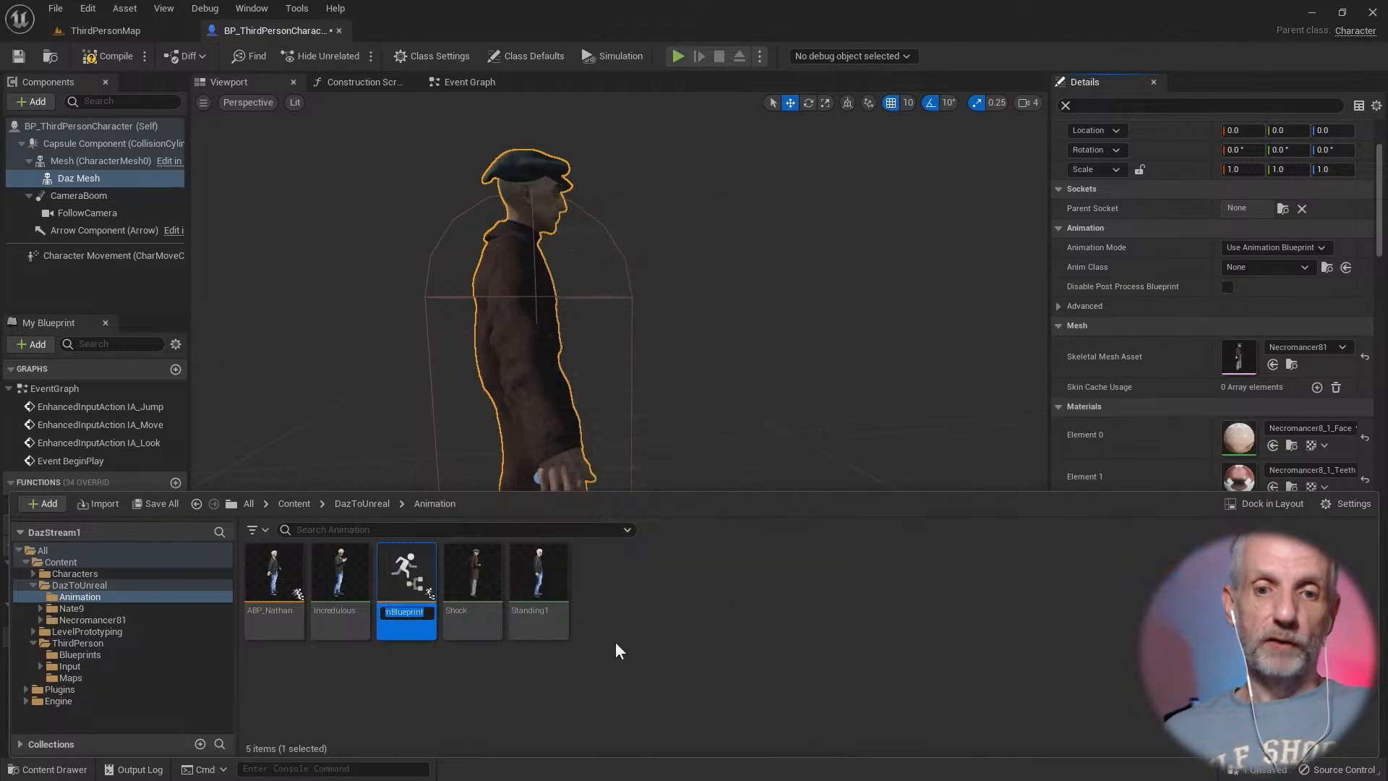
{"action": "type", "text": "ABP"}
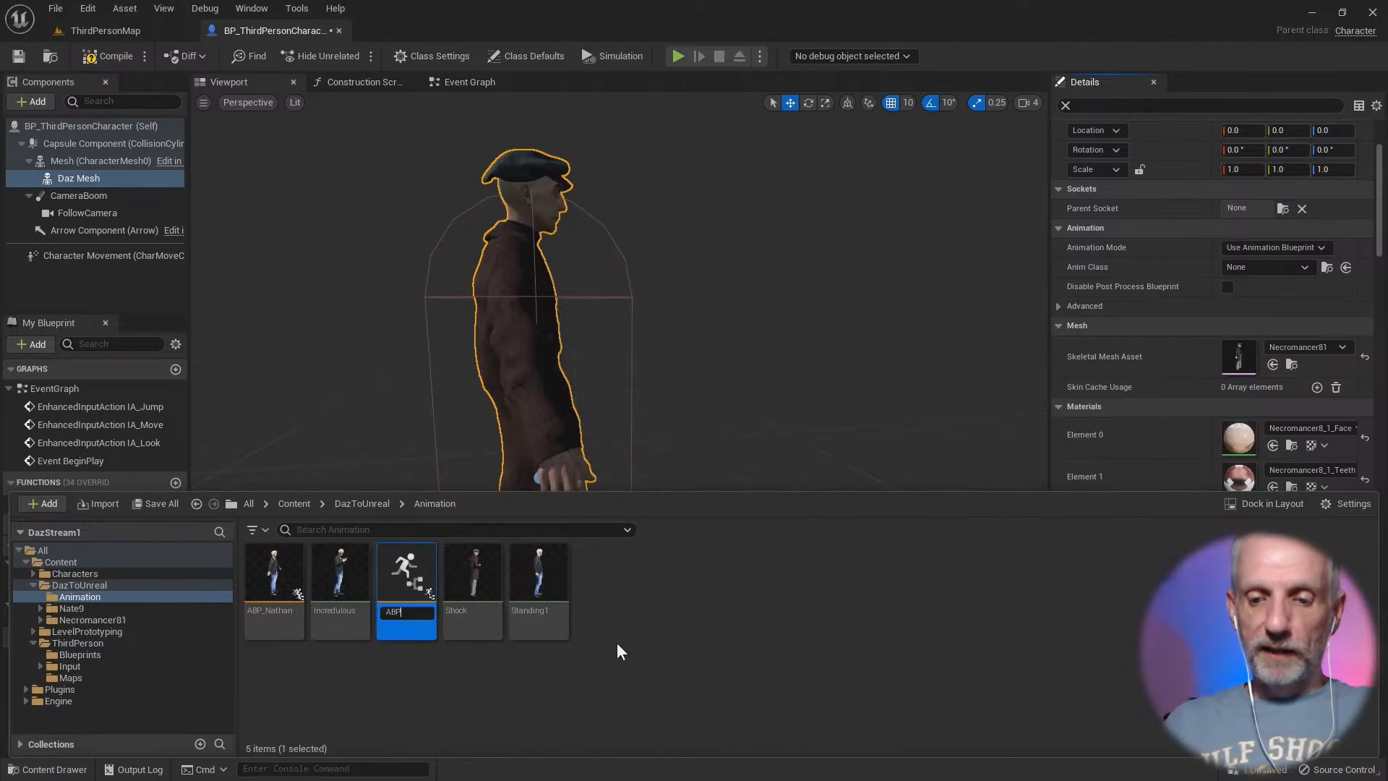
Step: Name the new animation blueprint ABP_G8 and open it for editing
{"action": "type", "text": "_G8"}
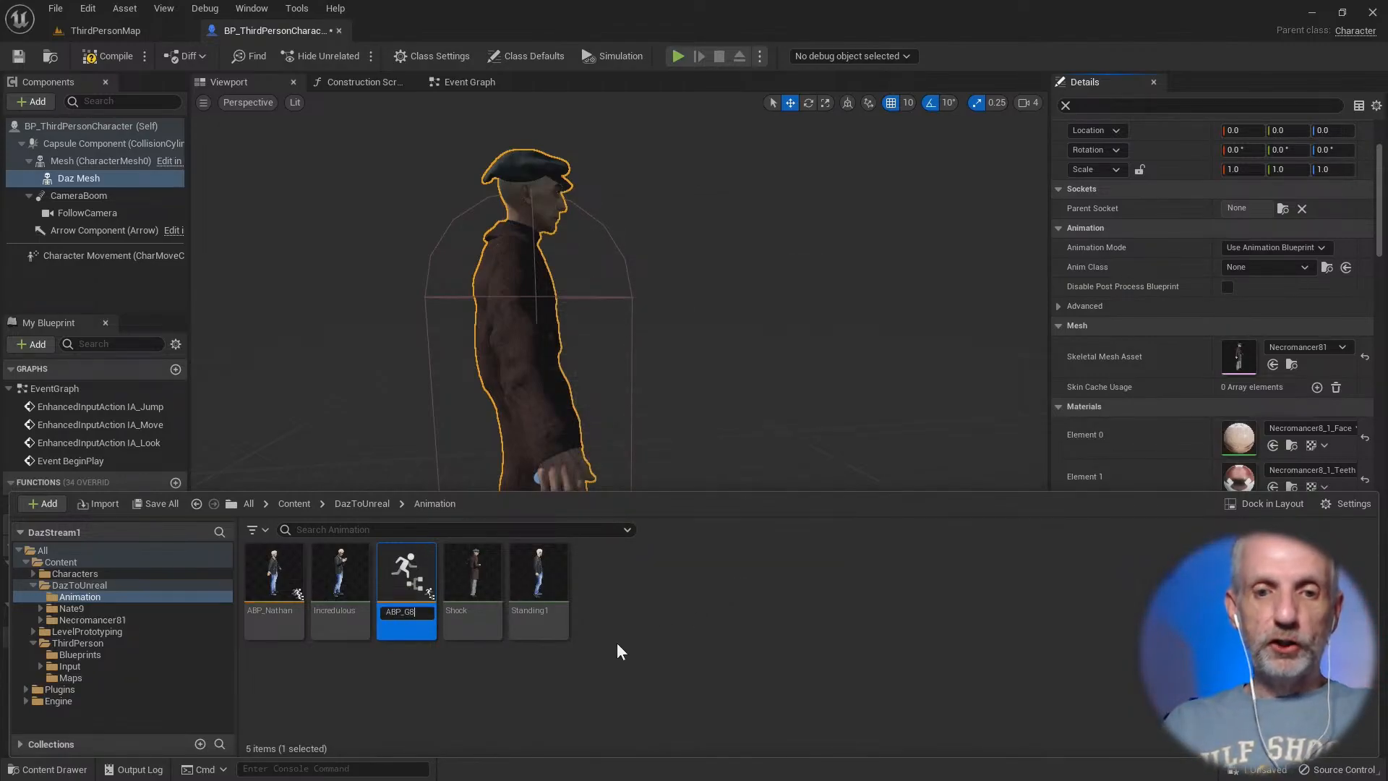
{"action": "key", "text": "Return"}
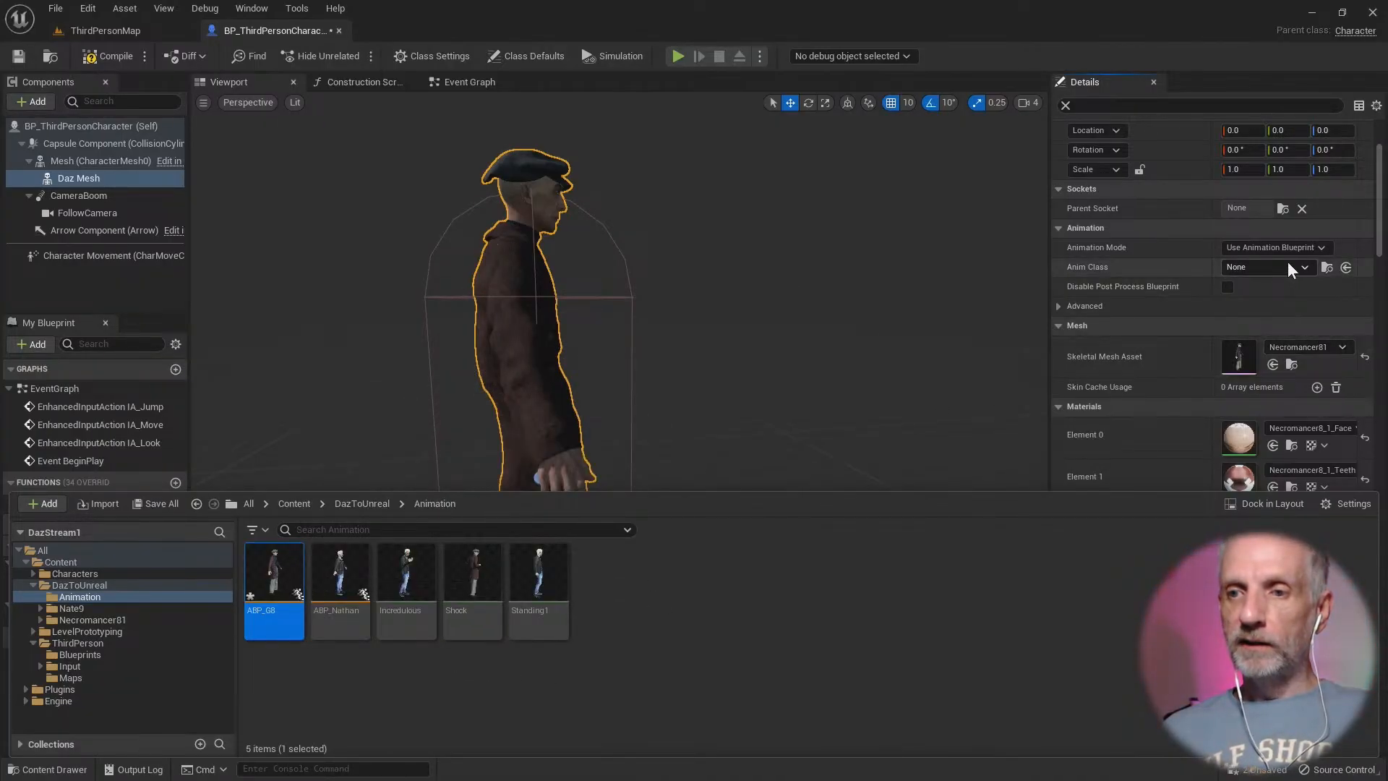
{"action": "double_click", "coordinate": [272, 599]}
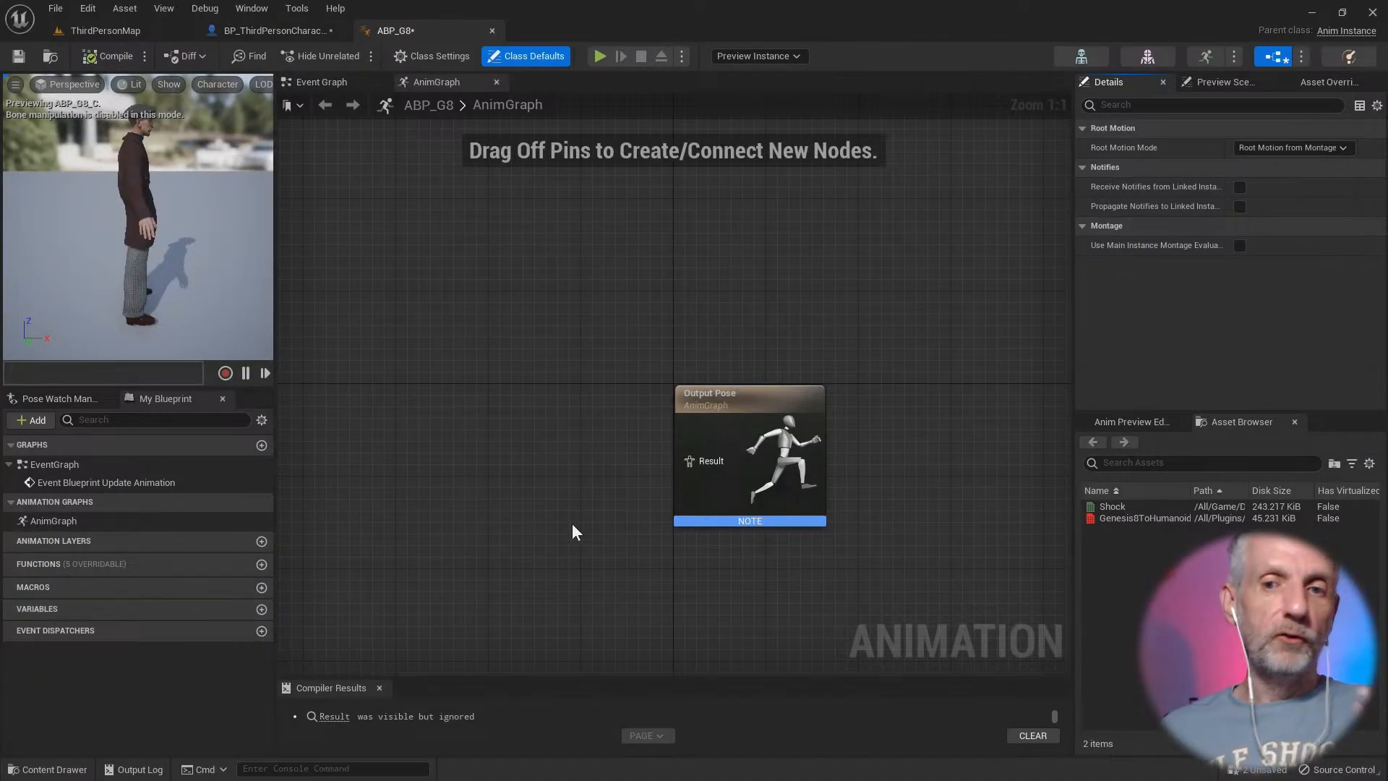
Step: Add a Retarget Pose From Mesh node feeding the Output Pose result, and place it clear of the Output Pose node
{"action": "right_click_drag", "start_coordinate": [571, 524], "coordinate": [683, 353]}
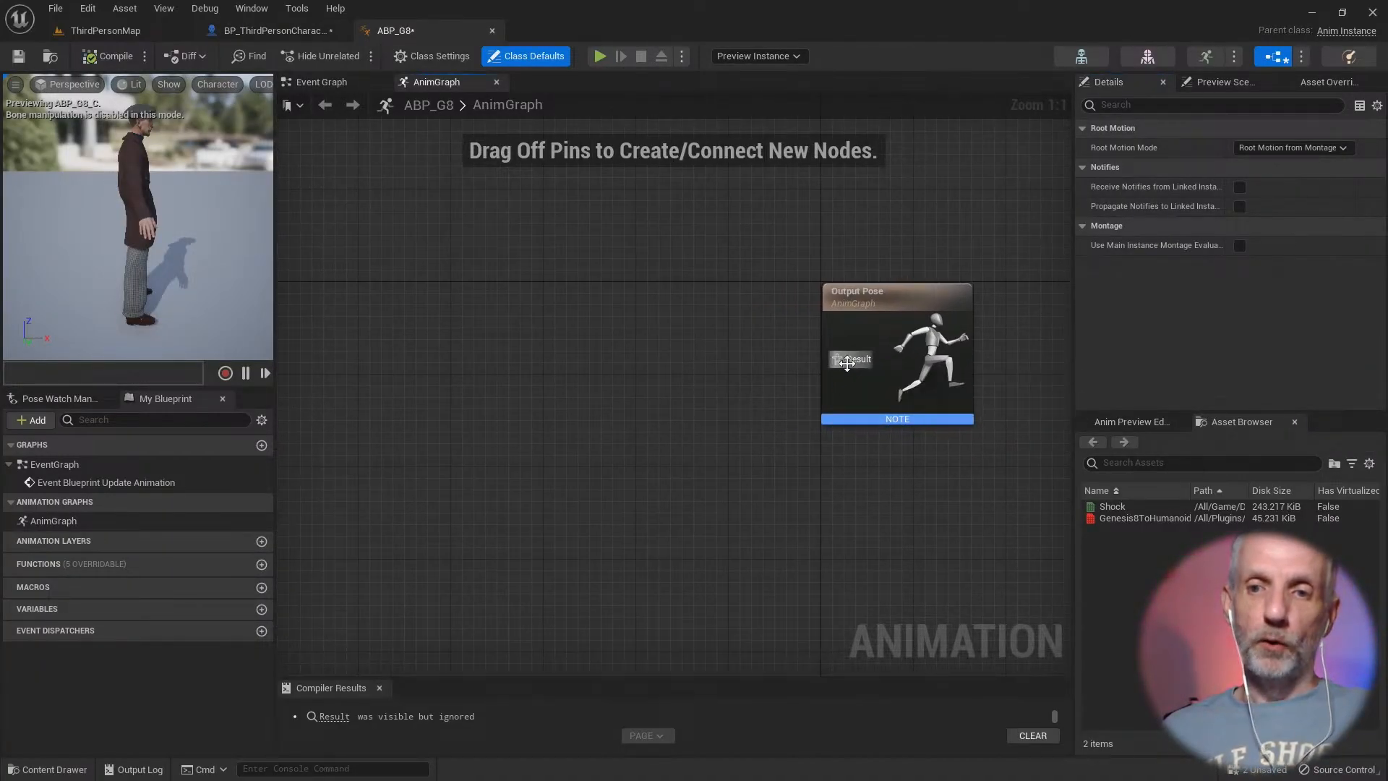
{"action": "left_click_drag", "start_coordinate": [847, 363], "coordinate": [839, 367]}
{"action": "left_click_drag", "start_coordinate": [718, 389], "coordinate": [687, 388]}
{"action": "type", "text": "retar"}
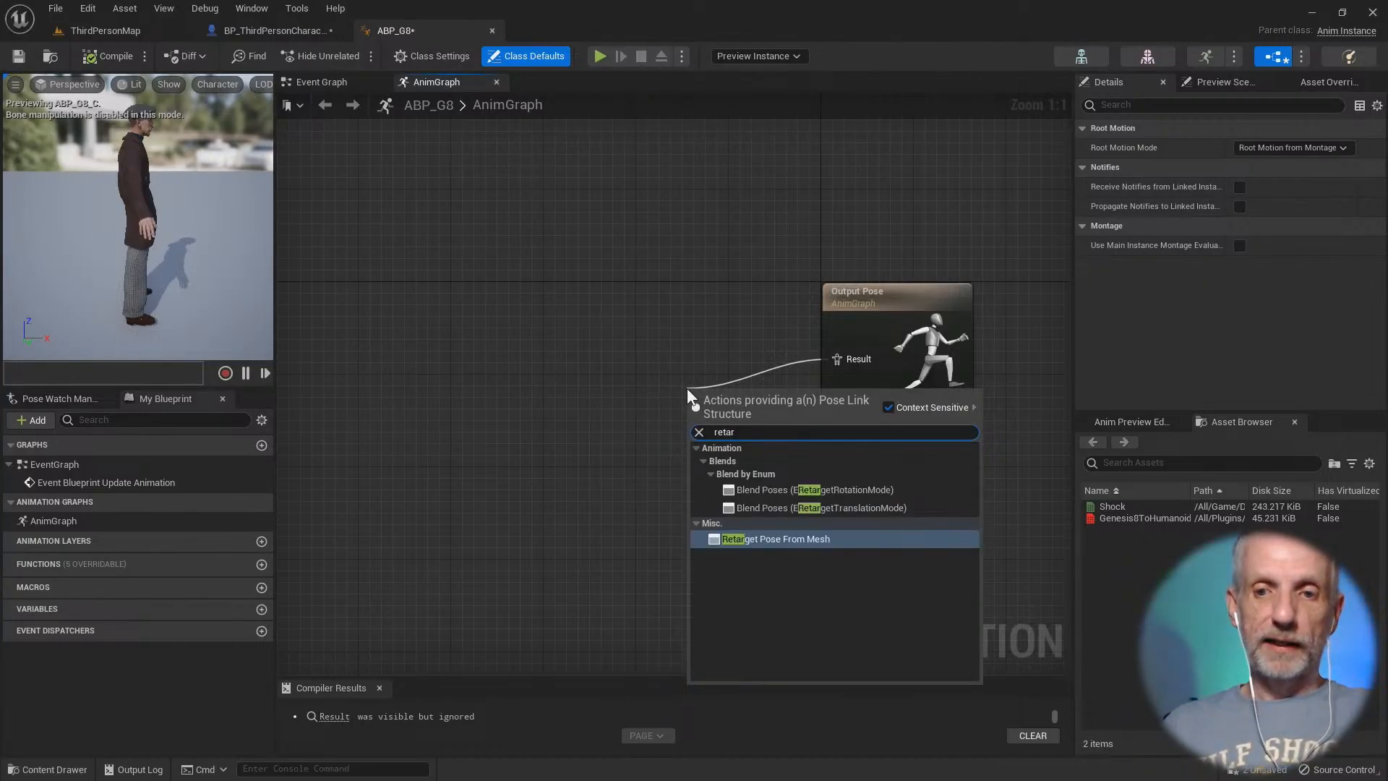
{"action": "left_click", "coordinate": [781, 539]}
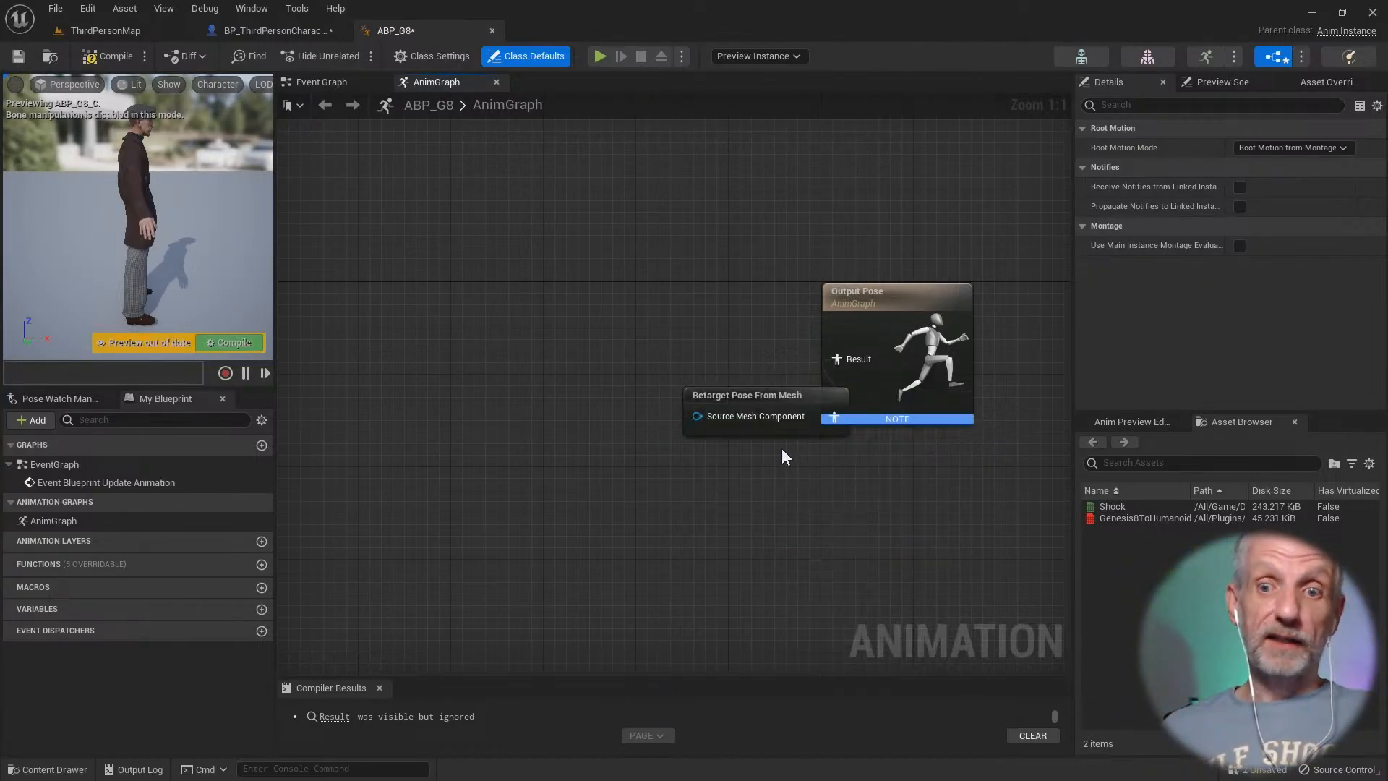
{"action": "left_click_drag", "start_coordinate": [784, 408], "coordinate": [619, 367]}
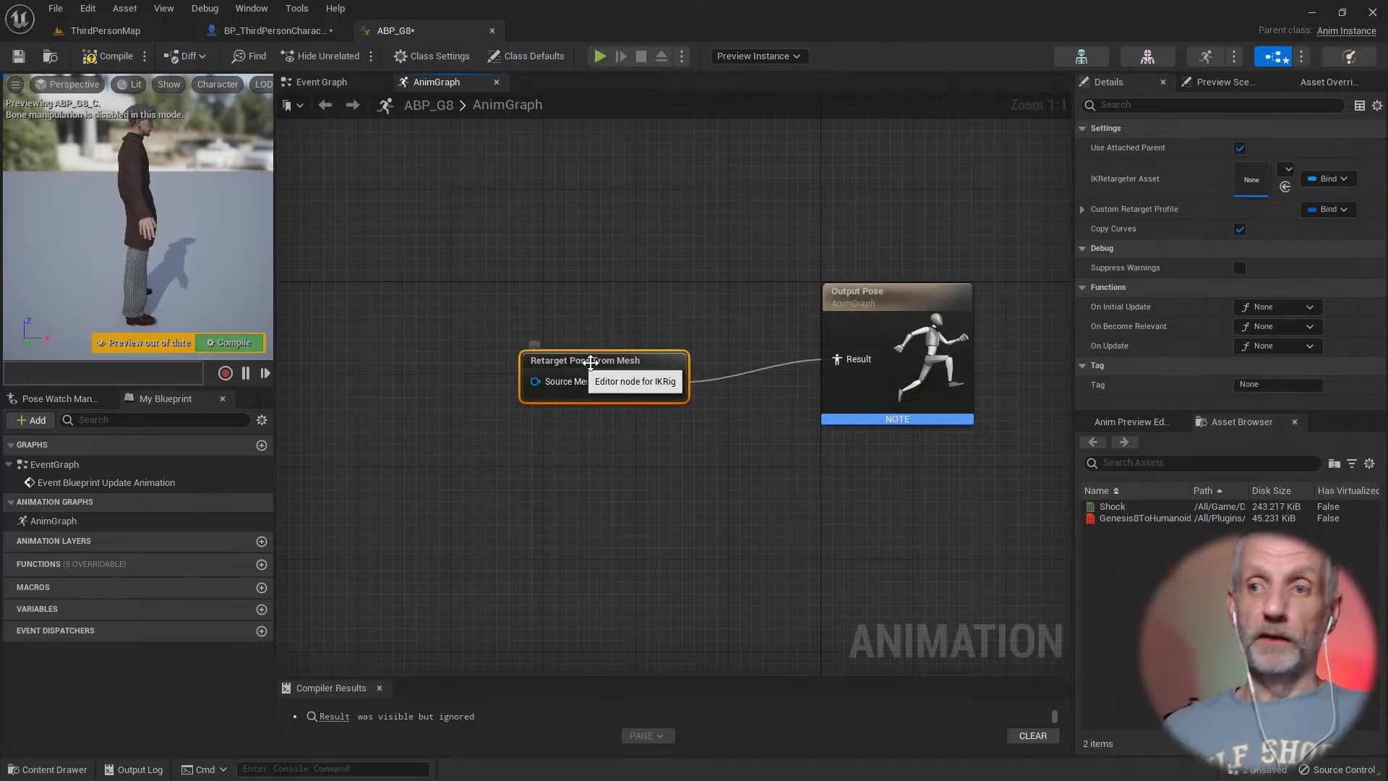
Step: Set the retarget node's IKRetargeter asset to G81FixRotZeroRootIKRetargeter, then compile and close the ABP_G8 blueprint
{"action": "left_click", "coordinate": [1285, 169]}
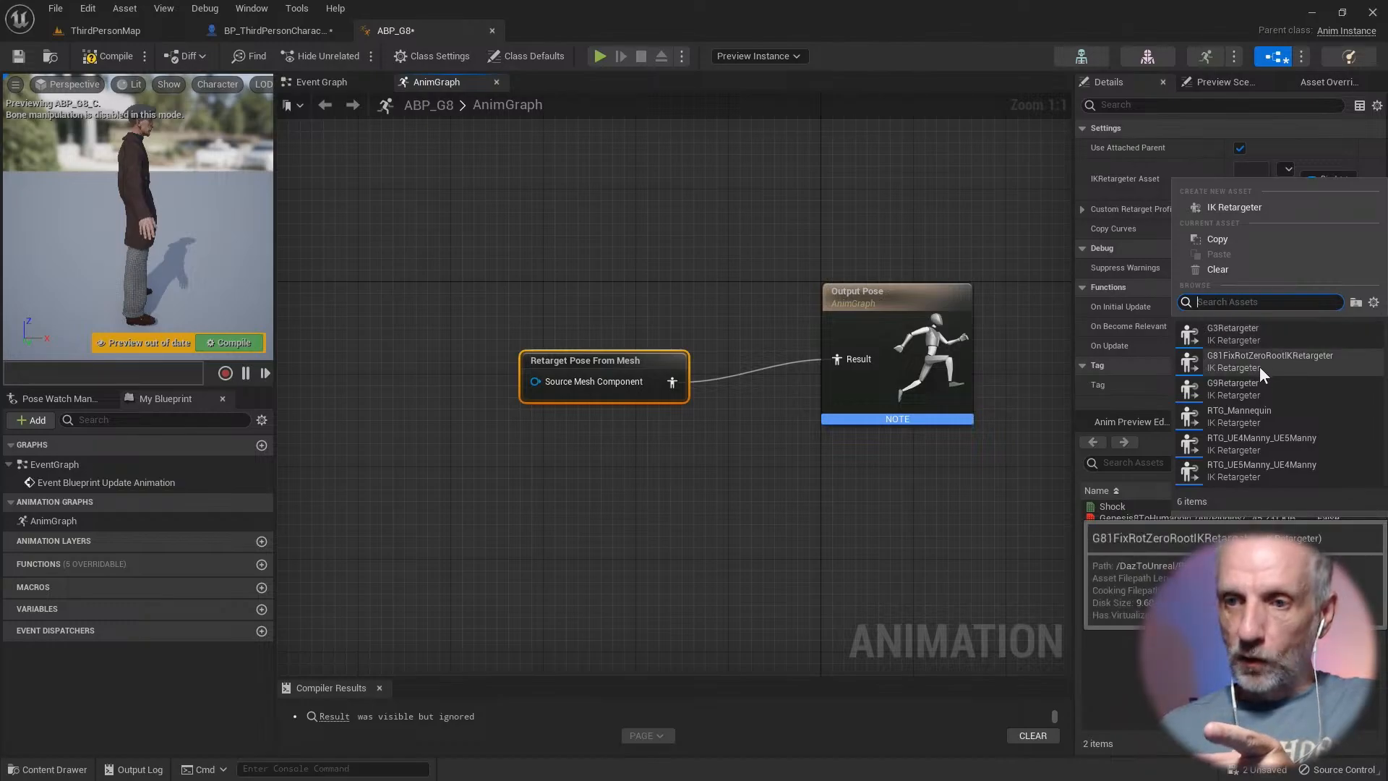
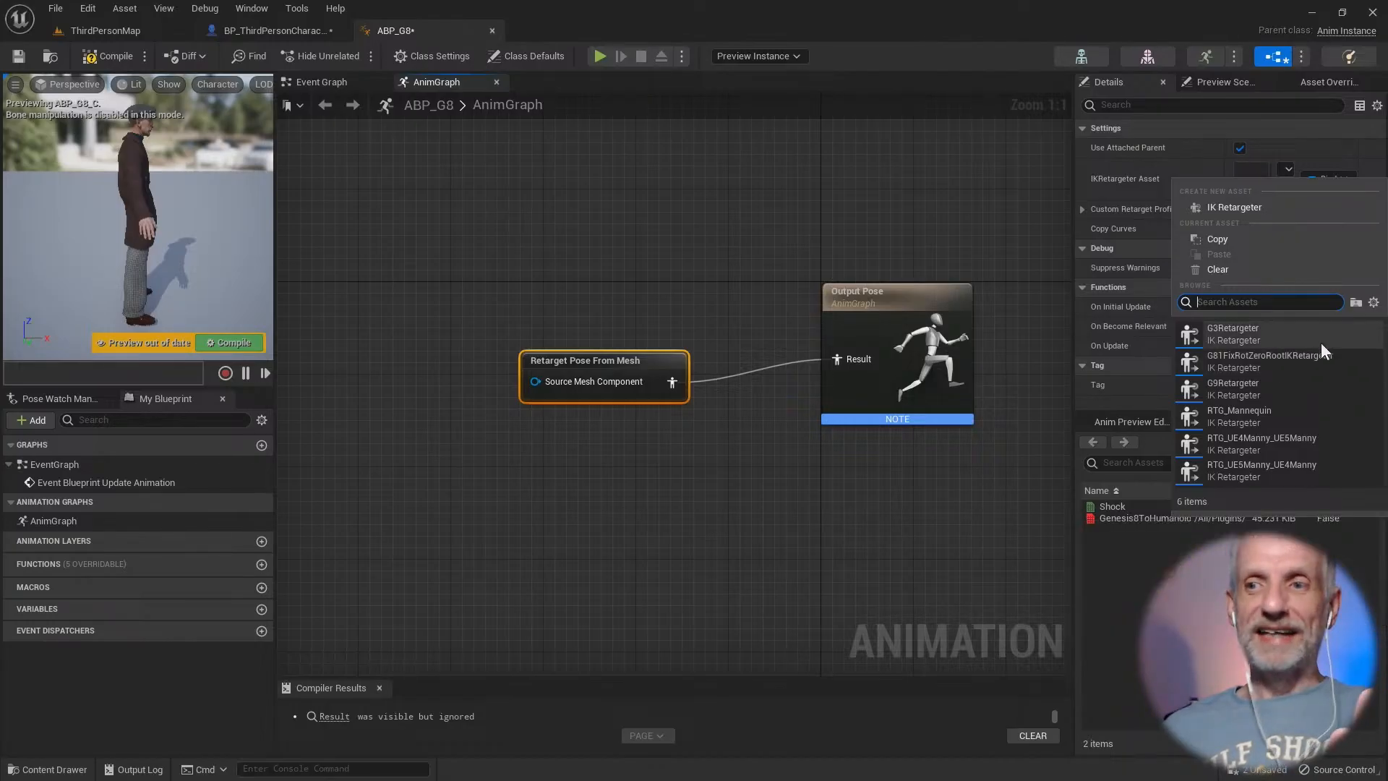
{"action": "left_click", "coordinate": [1373, 302]}
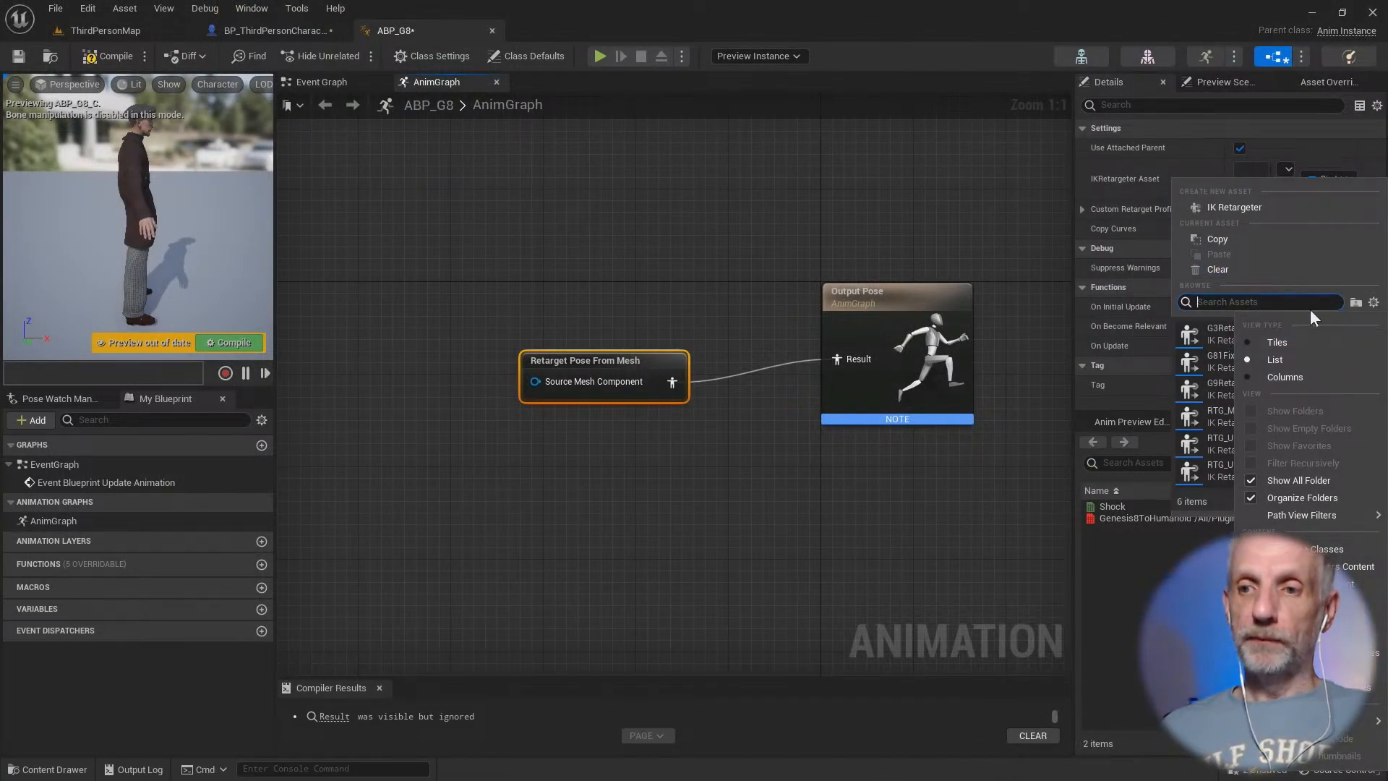
{"action": "left_click", "coordinate": [1373, 303]}
{"action": "left_click", "coordinate": [1275, 357]}
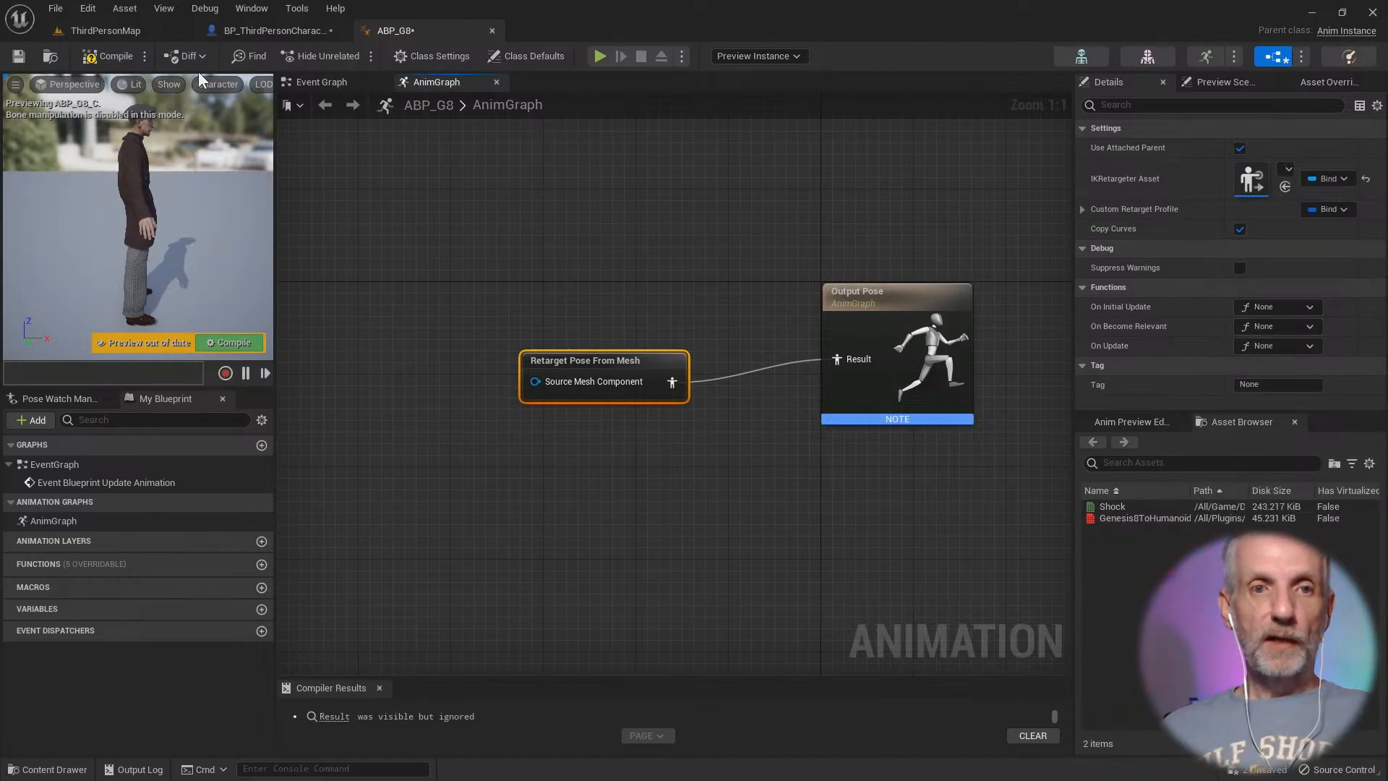
{"action": "left_click", "coordinate": [110, 55]}
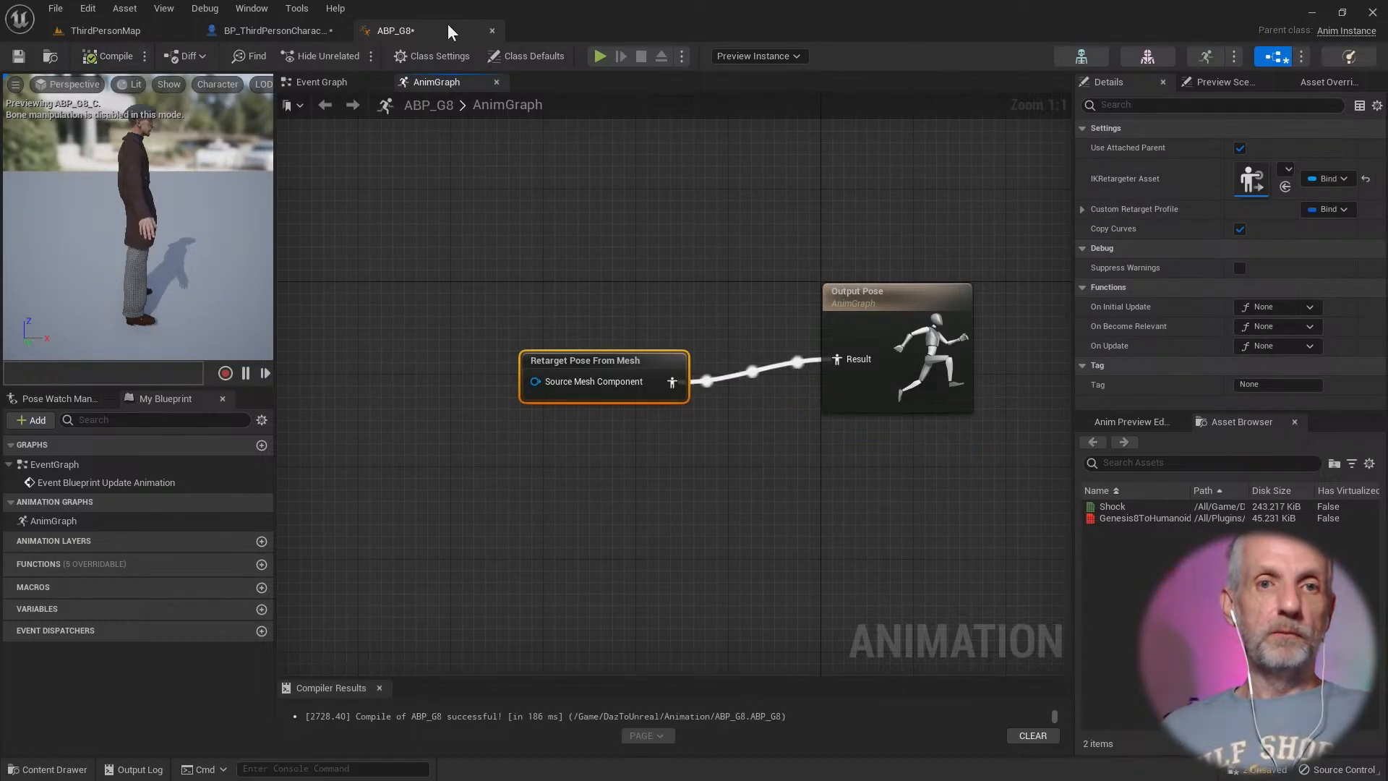
{"action": "left_click", "coordinate": [492, 31]}
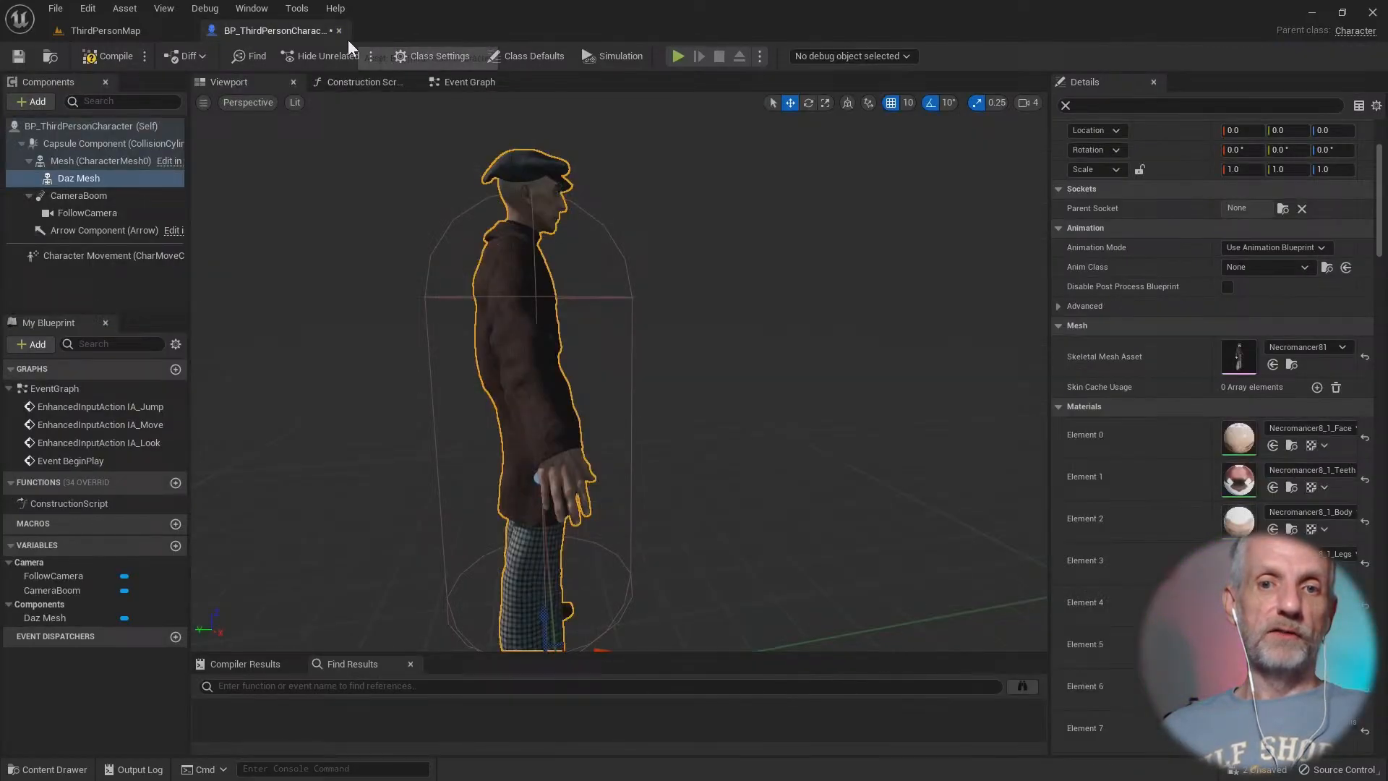
Step: Assign ABP_G8 as the Anim Class of the Daz Mesh component in the third-person character blueprint
{"action": "left_click", "coordinate": [1283, 267]}
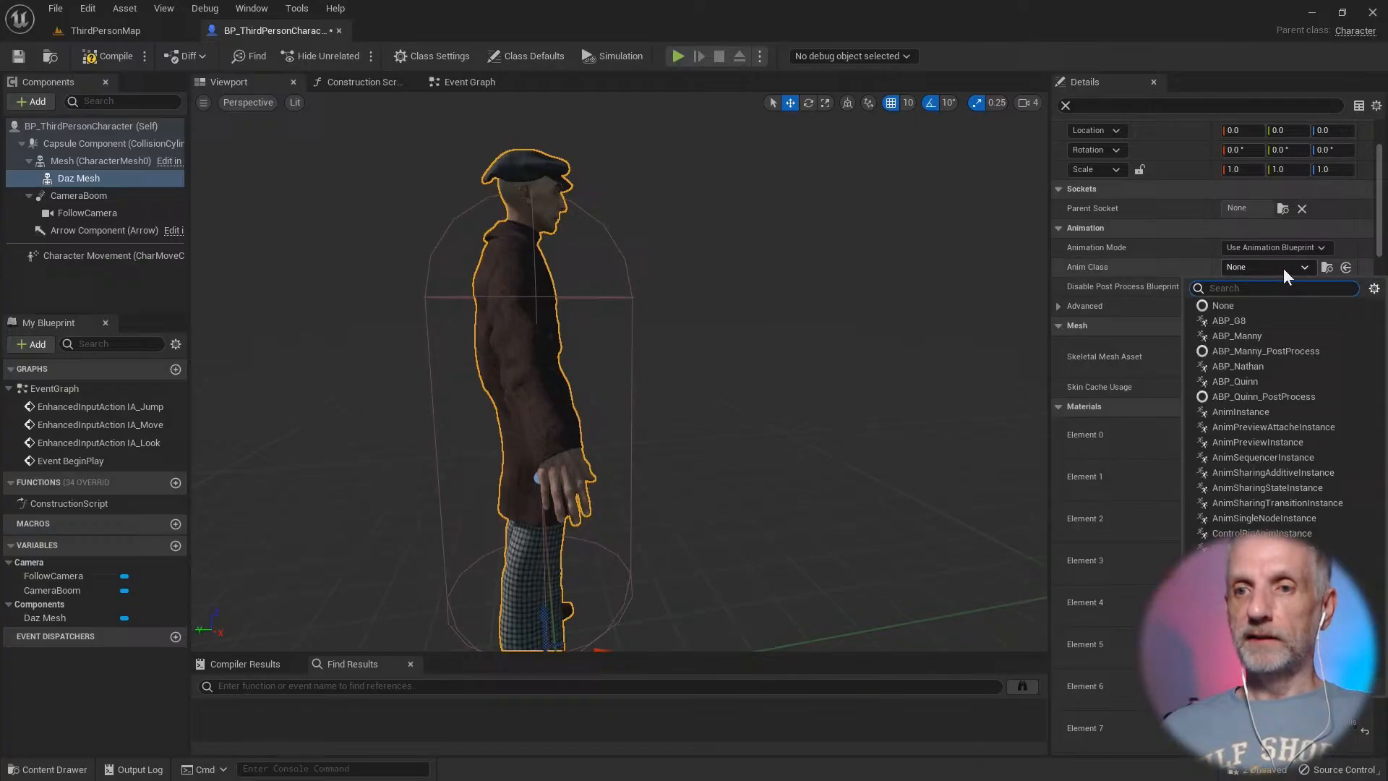
{"action": "left_click", "coordinate": [1247, 321]}
{"action": "right_click_drag", "start_coordinate": [918, 418], "coordinate": [923, 424]}
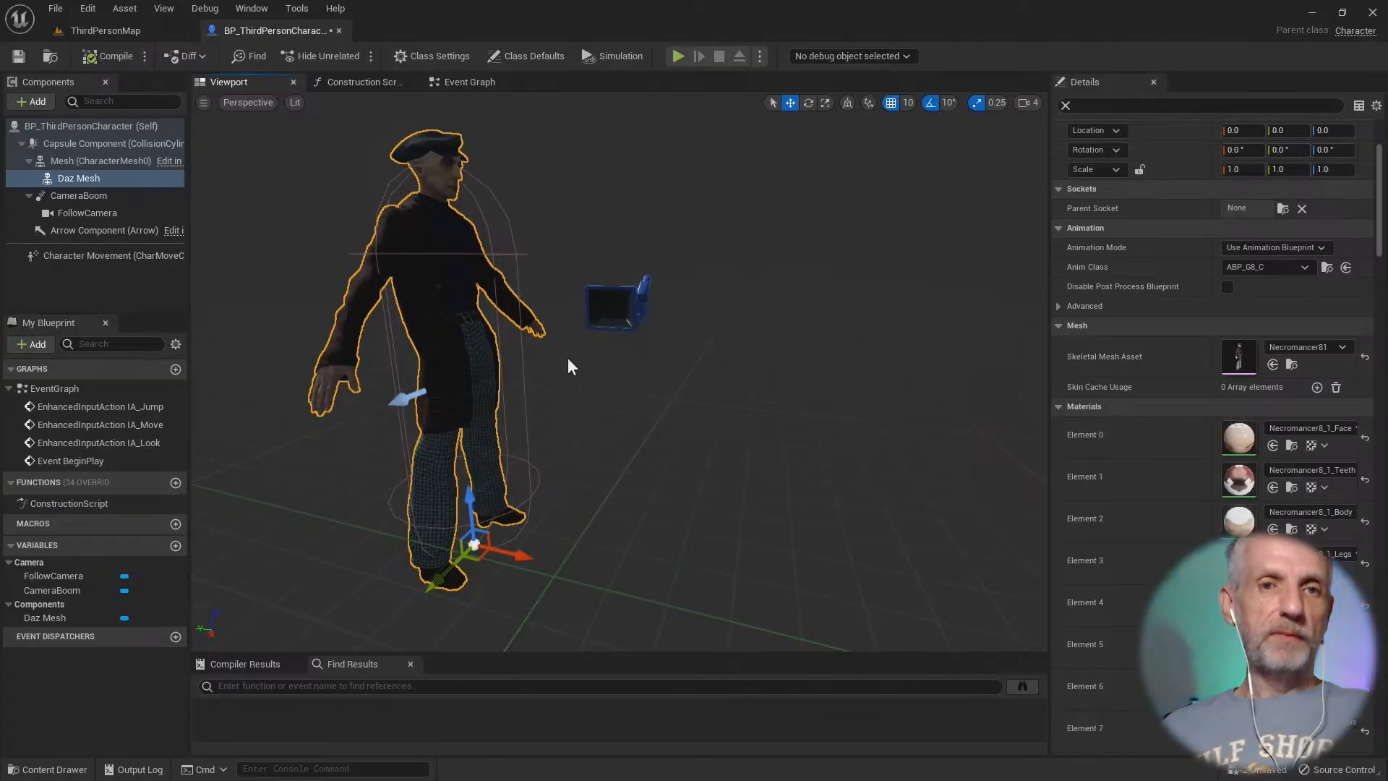
Step: Play ThirdPersonMap in the editor and run the character around the level in all directions to check the retargeted animation
{"action": "left_click", "coordinate": [128, 37]}
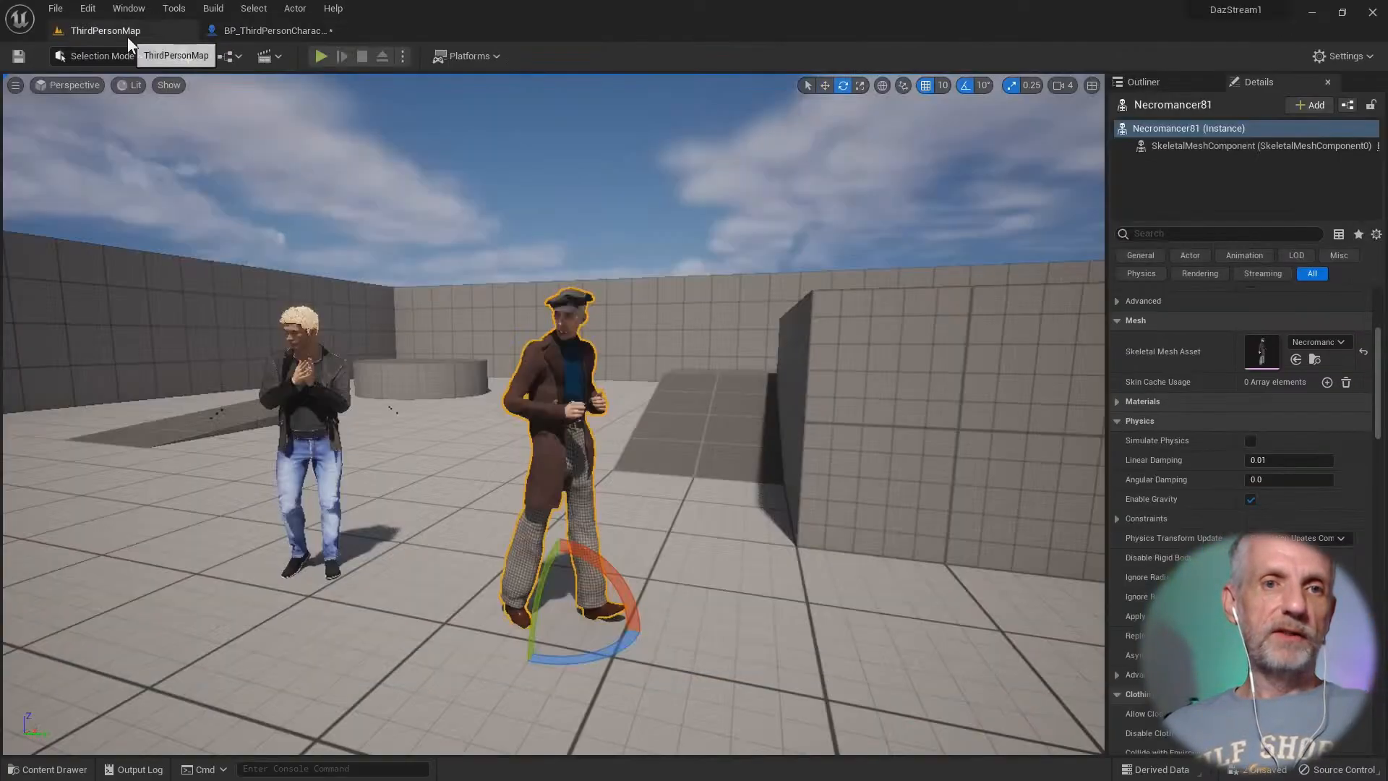
{"action": "left_click", "coordinate": [318, 55]}
{"action": "left_click", "coordinate": [430, 268]}
{"action": "key", "text": "w"}
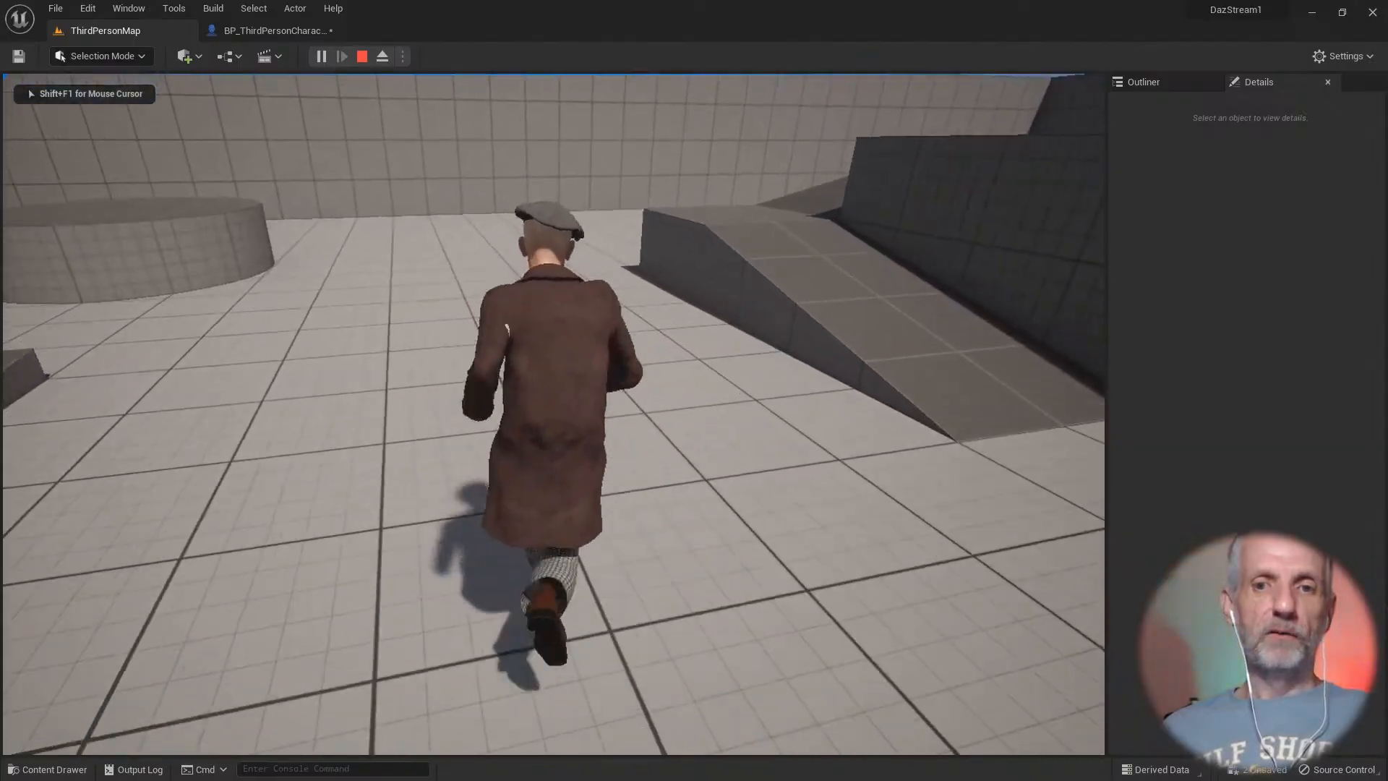
{"action": "key", "text": "a"}
{"action": "key", "text": "w"}
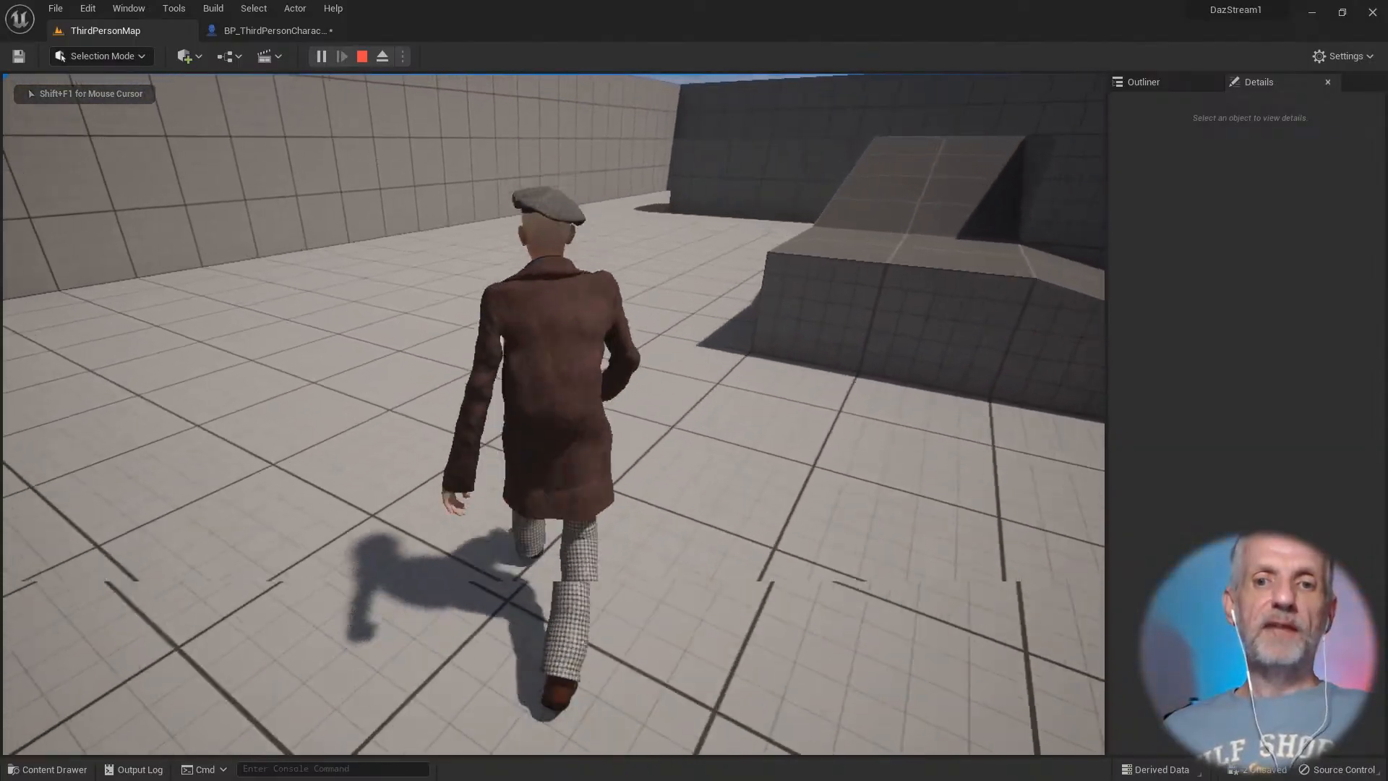
{"action": "key", "text": "a"}
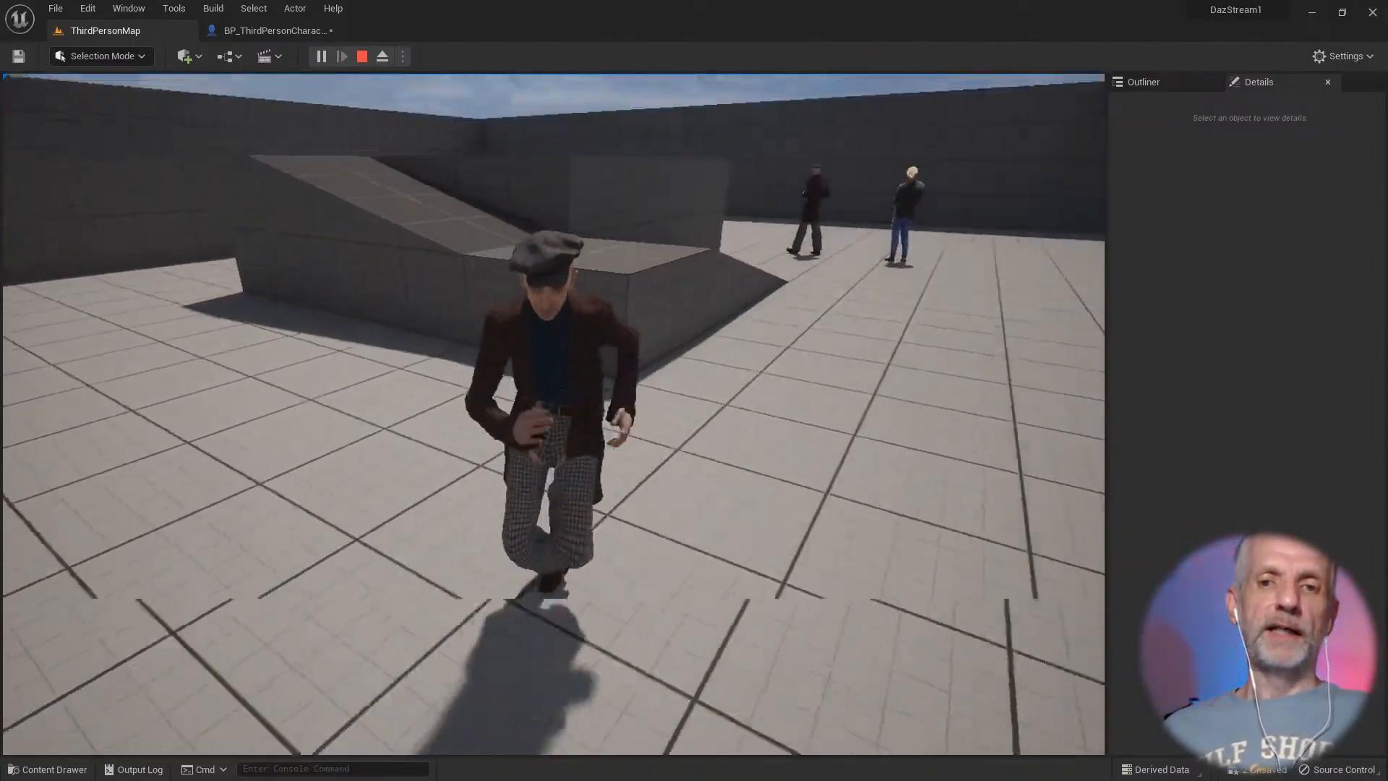
{"action": "key", "text": "w"}
{"action": "key", "text": "d"}
{"action": "key", "text": "s"}
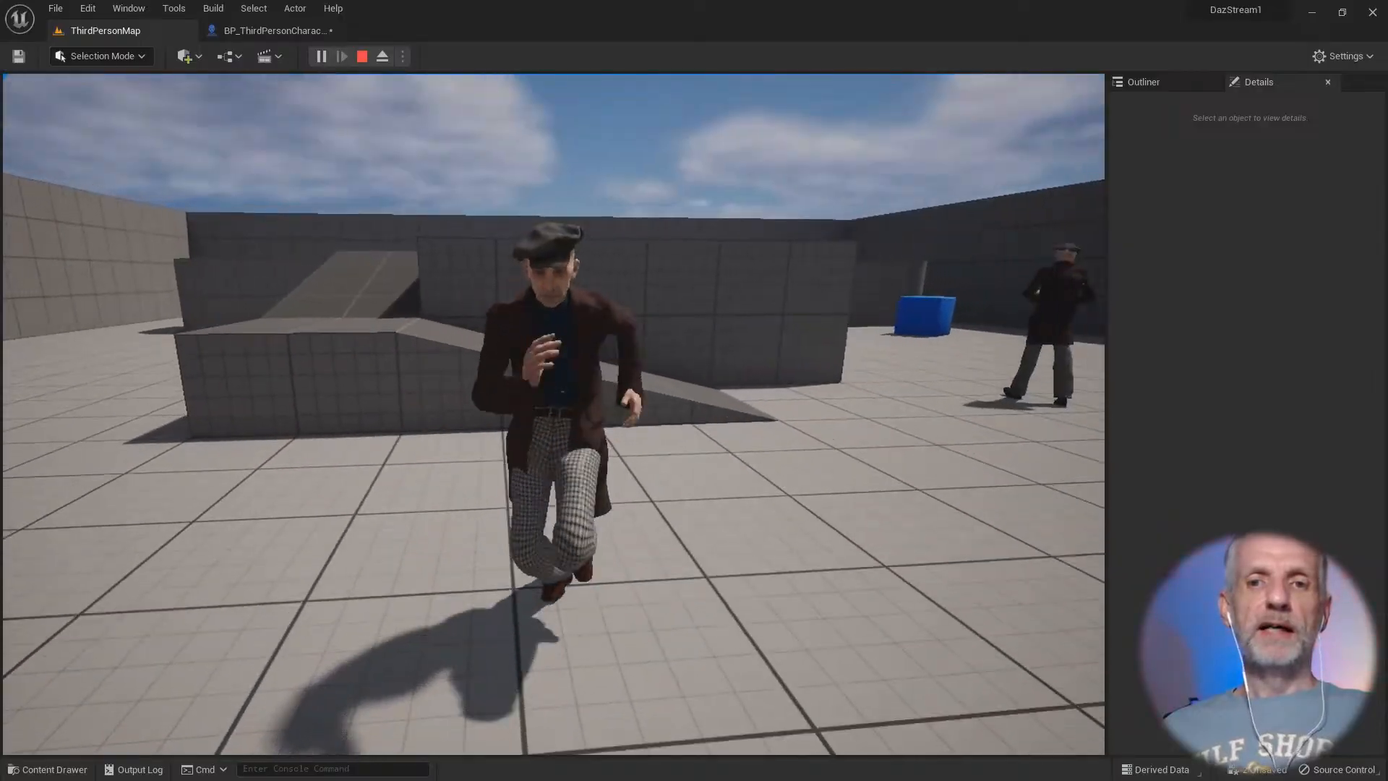
{"action": "key", "text": "w"}
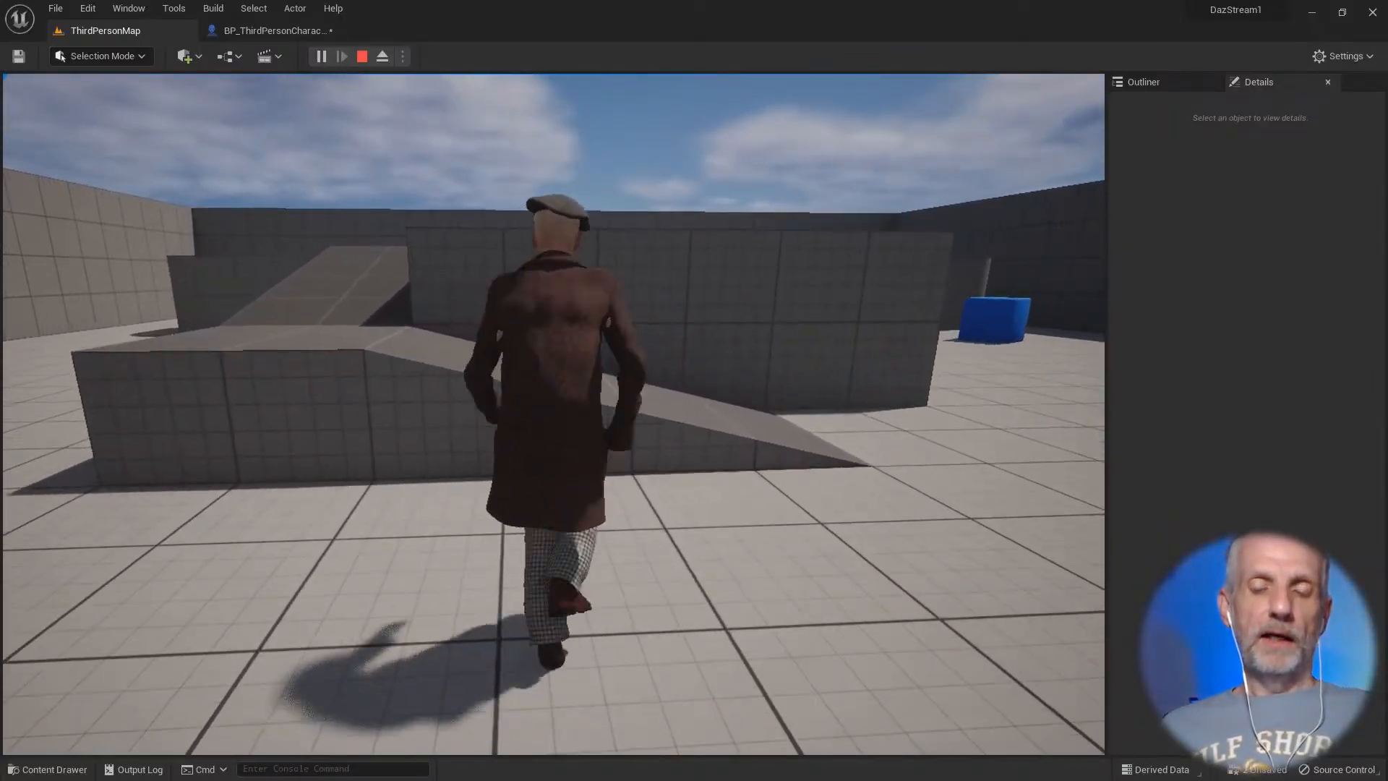
{"action": "key", "text": "s"}
{"action": "key", "text": "d"}
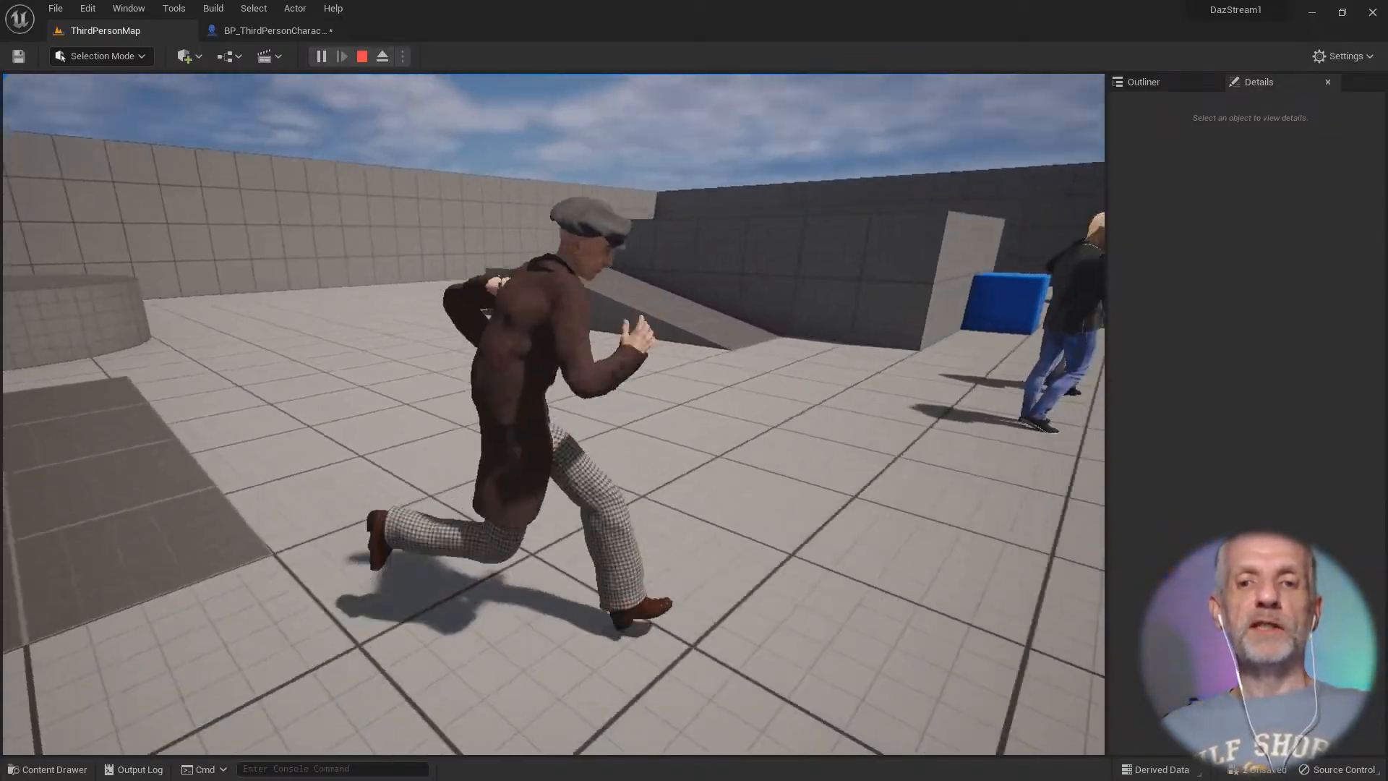
{"action": "key", "text": "s"}
{"action": "key", "text": "w"}
{"action": "key", "text": "d"}
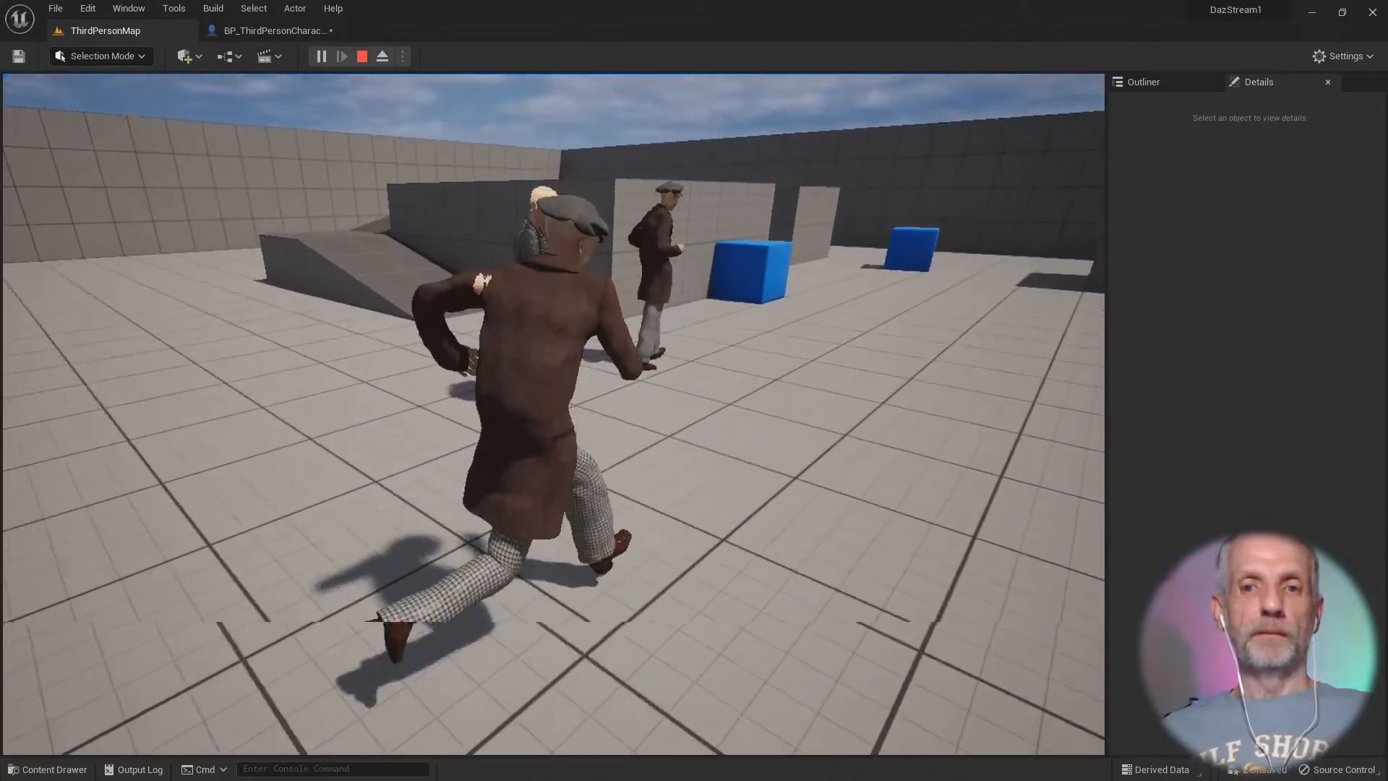
{"action": "key", "text": "d"}
{"action": "key", "text": "a"}
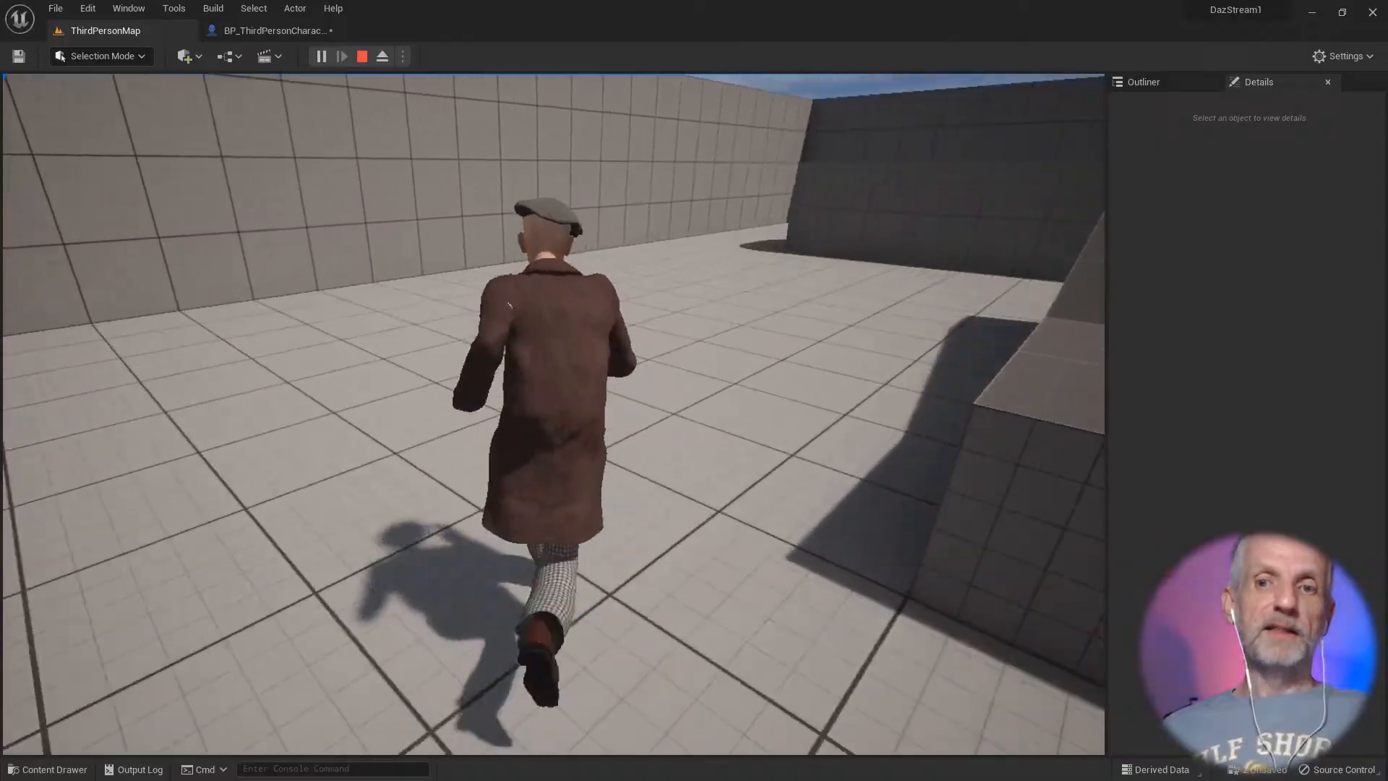
Step: Test the character's jump, run it back to face the camera, and end the play session
{"action": "key", "text": "space"}
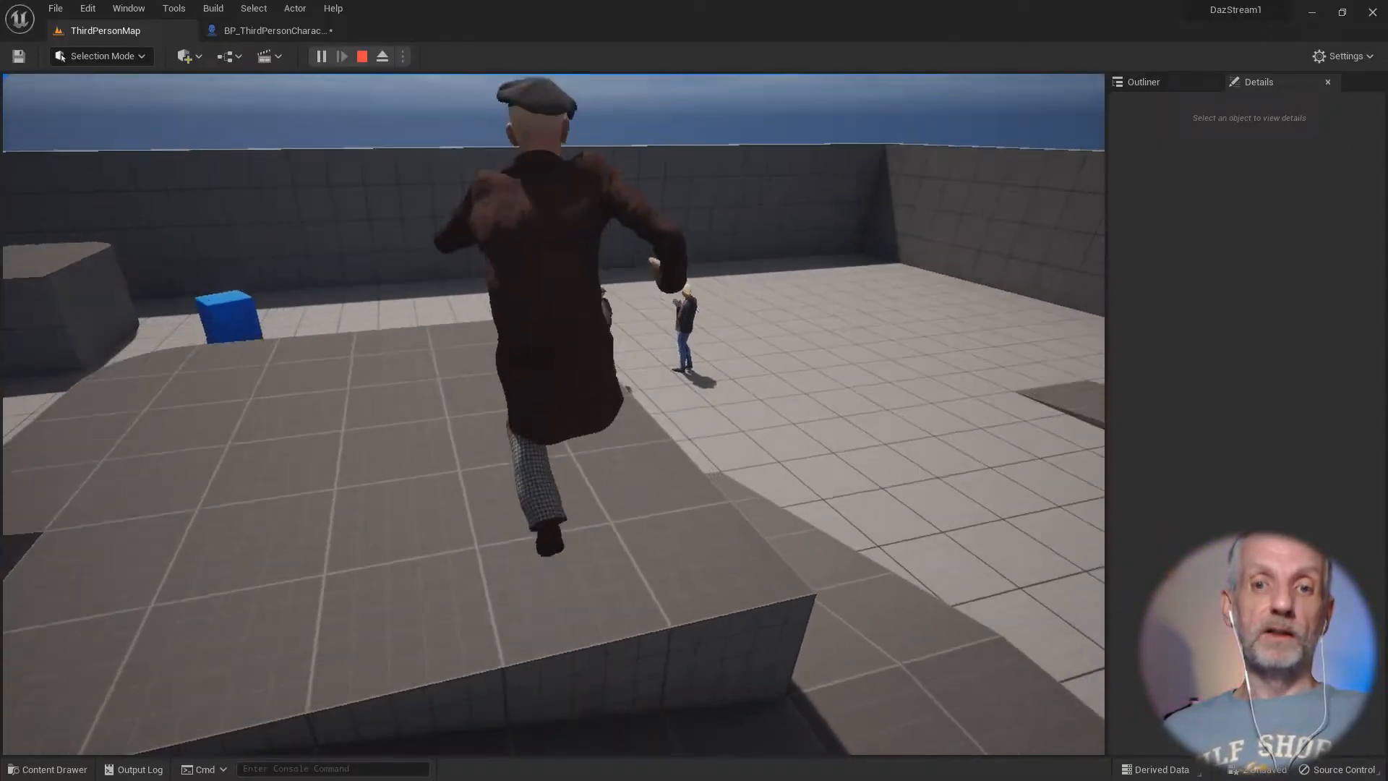
{"action": "key", "text": "w"}
{"action": "key", "text": "space"}
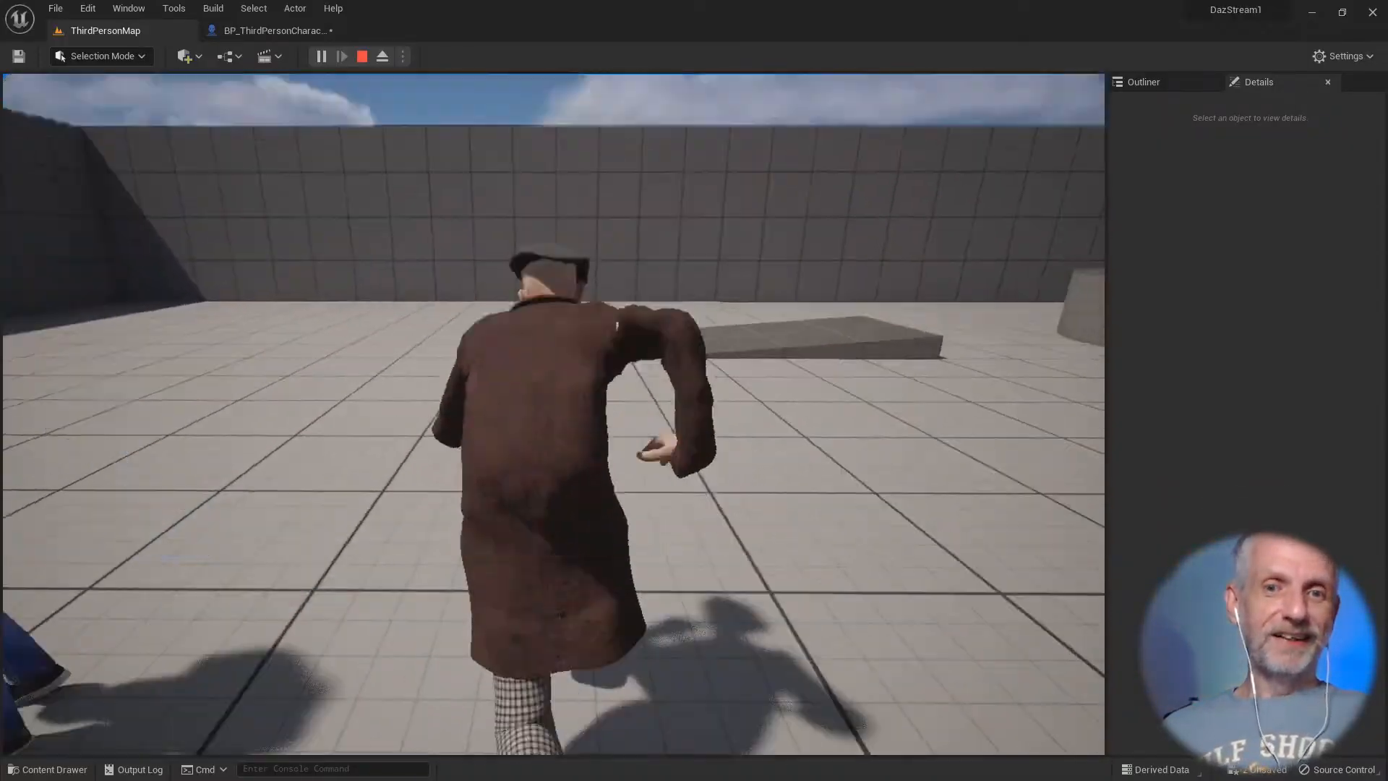
{"action": "key", "text": "w"}
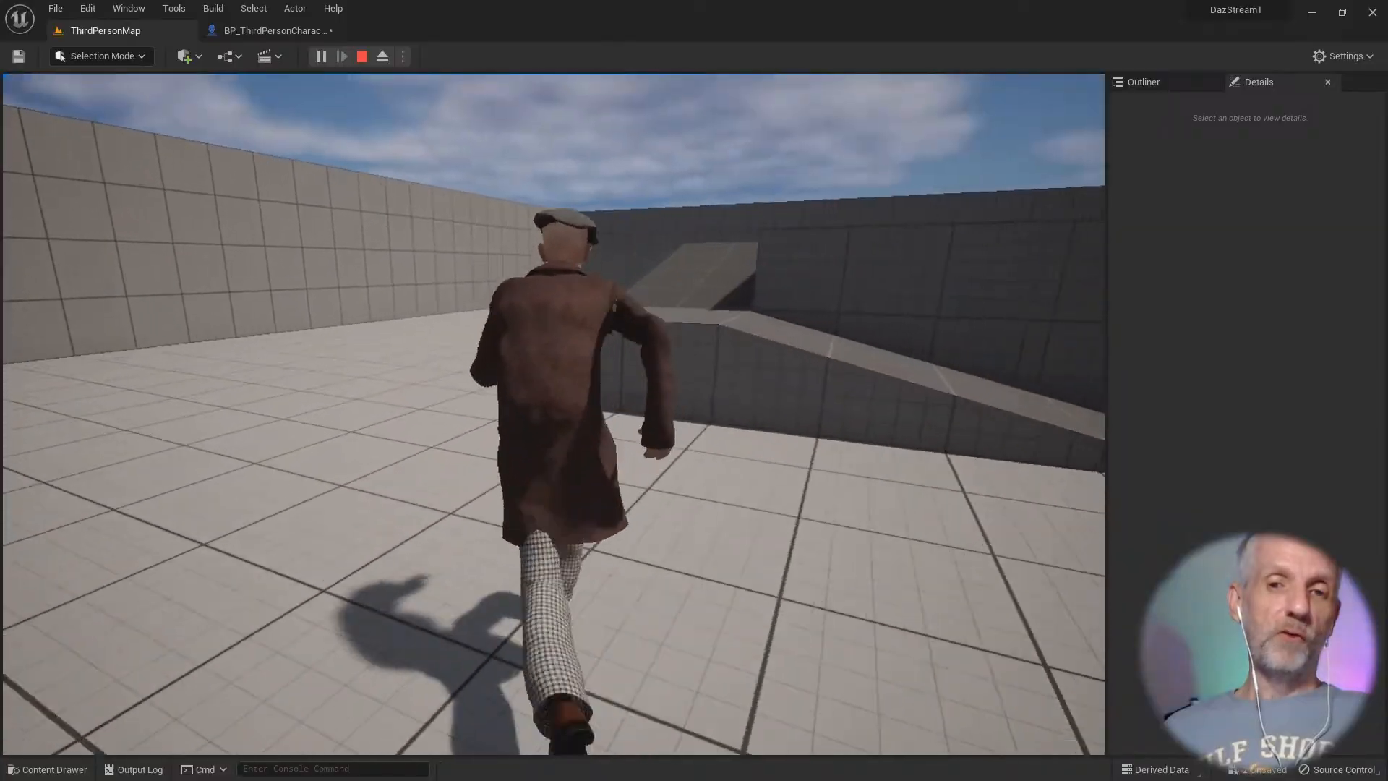
{"action": "key", "text": "s"}
{"action": "key", "text": "d"}
{"action": "key", "text": "s"}
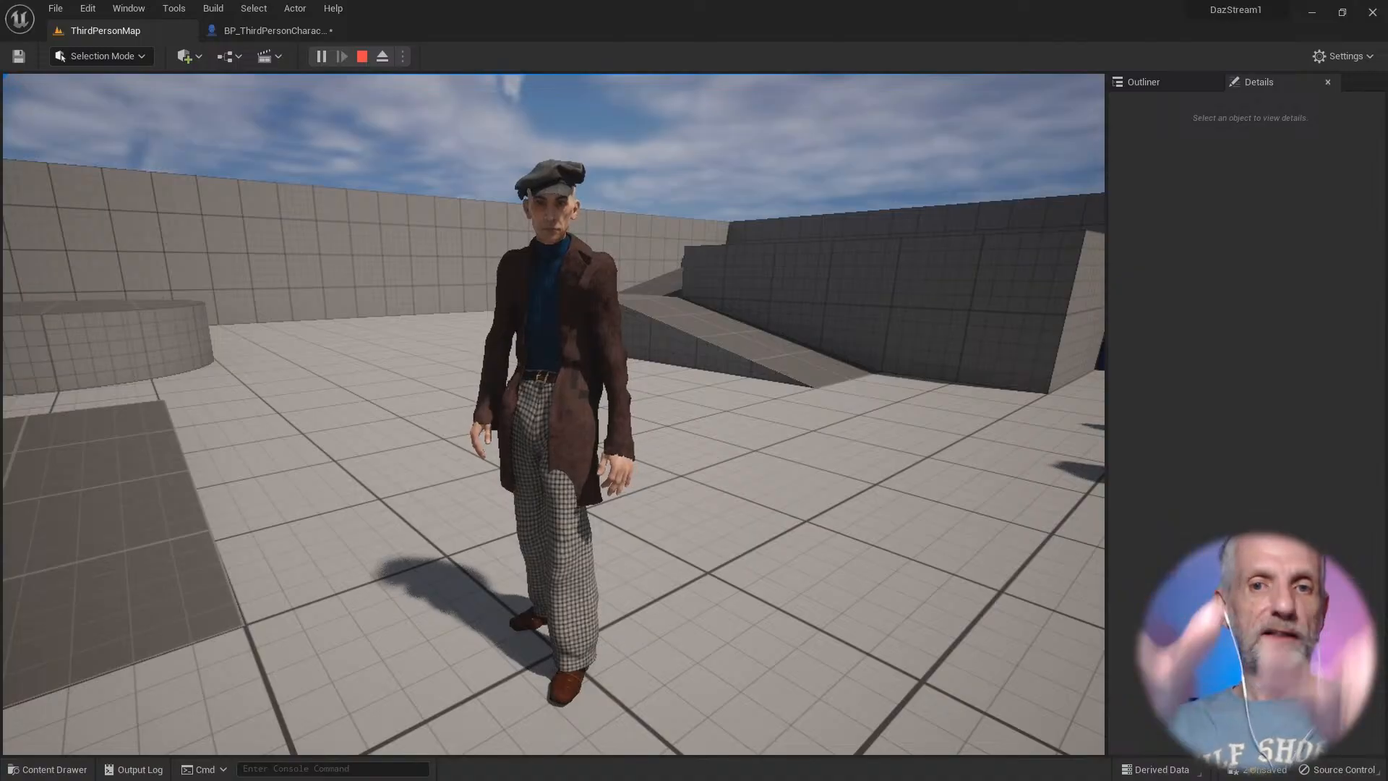
{"action": "key", "text": "Escape"}
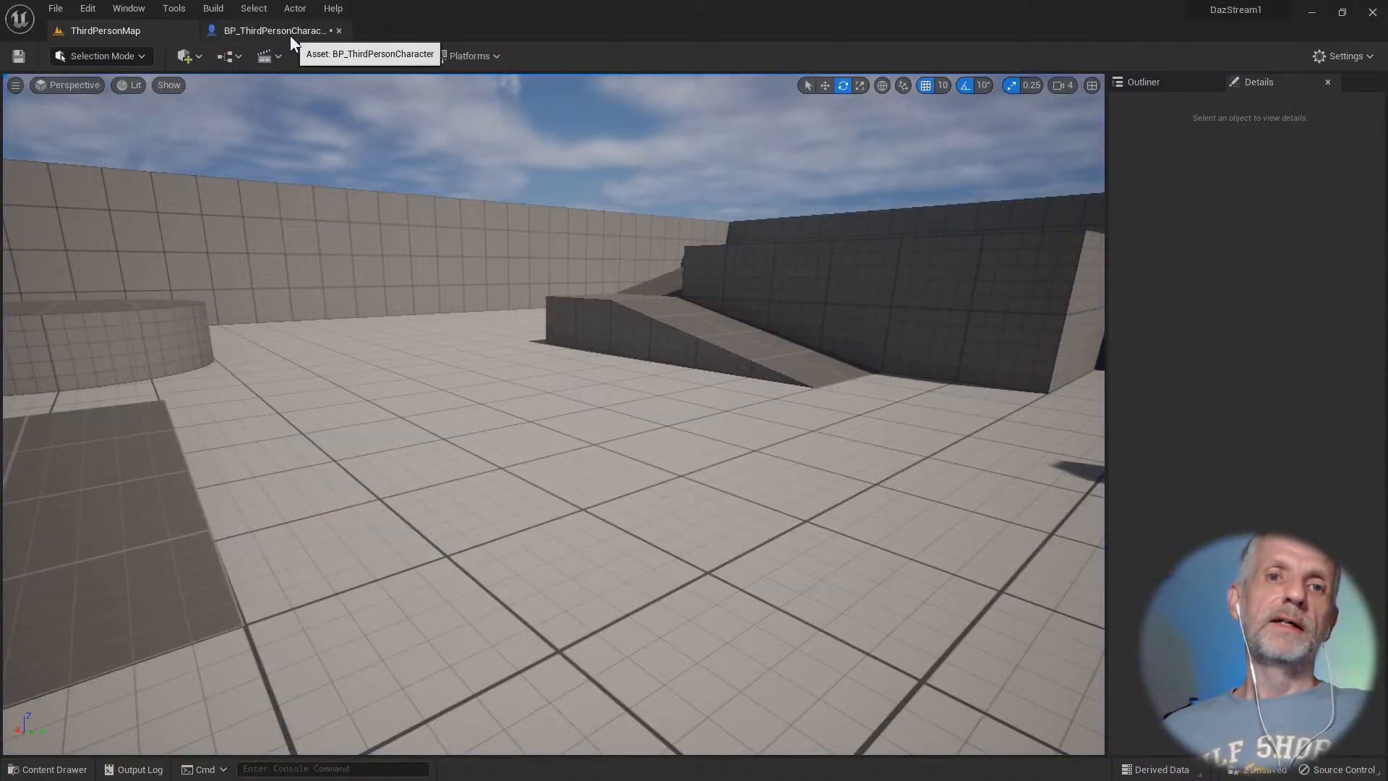
Step: In BP_ThirdPersonCharacter, turn off the Visible option of the Daz Mesh component
{"action": "left_click", "coordinate": [289, 34]}
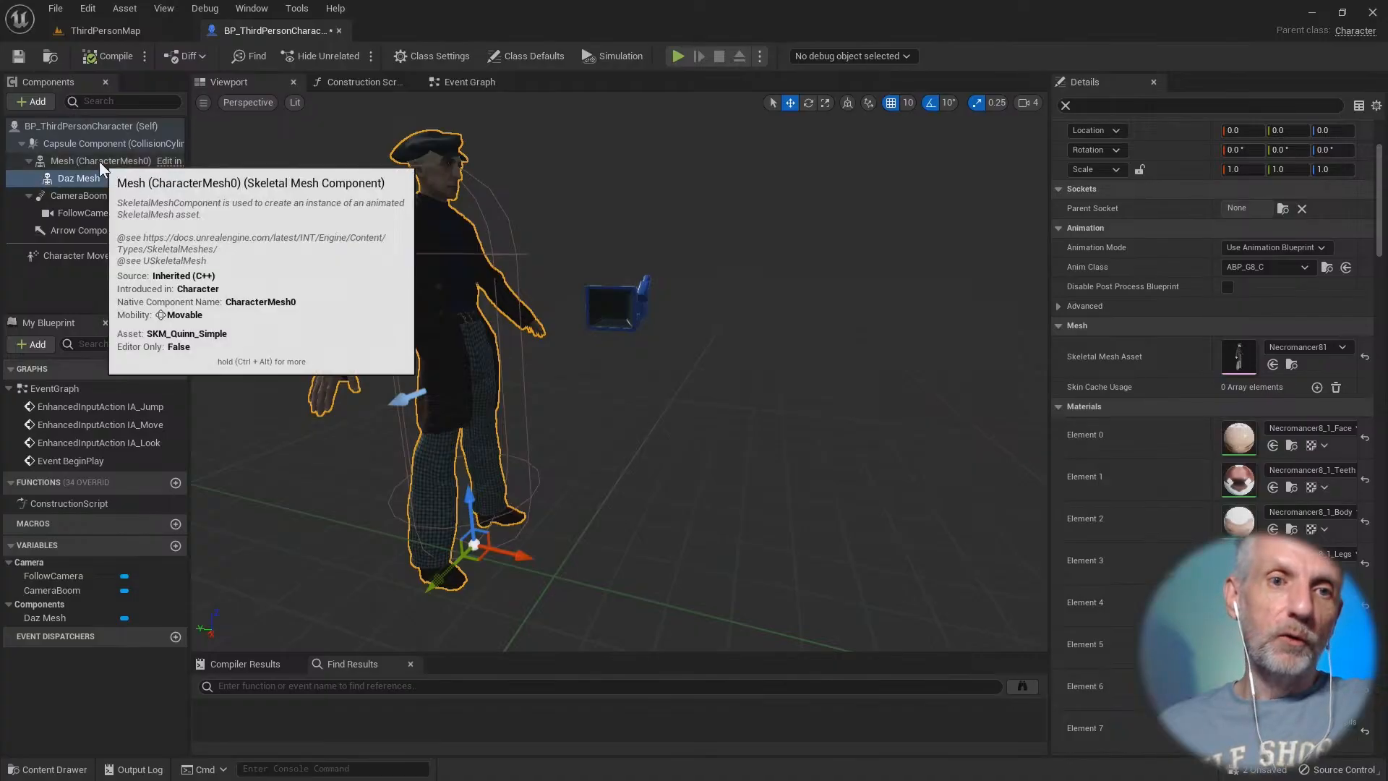
{"action": "left_click", "coordinate": [1156, 110]}
{"action": "type", "text": "vis"}
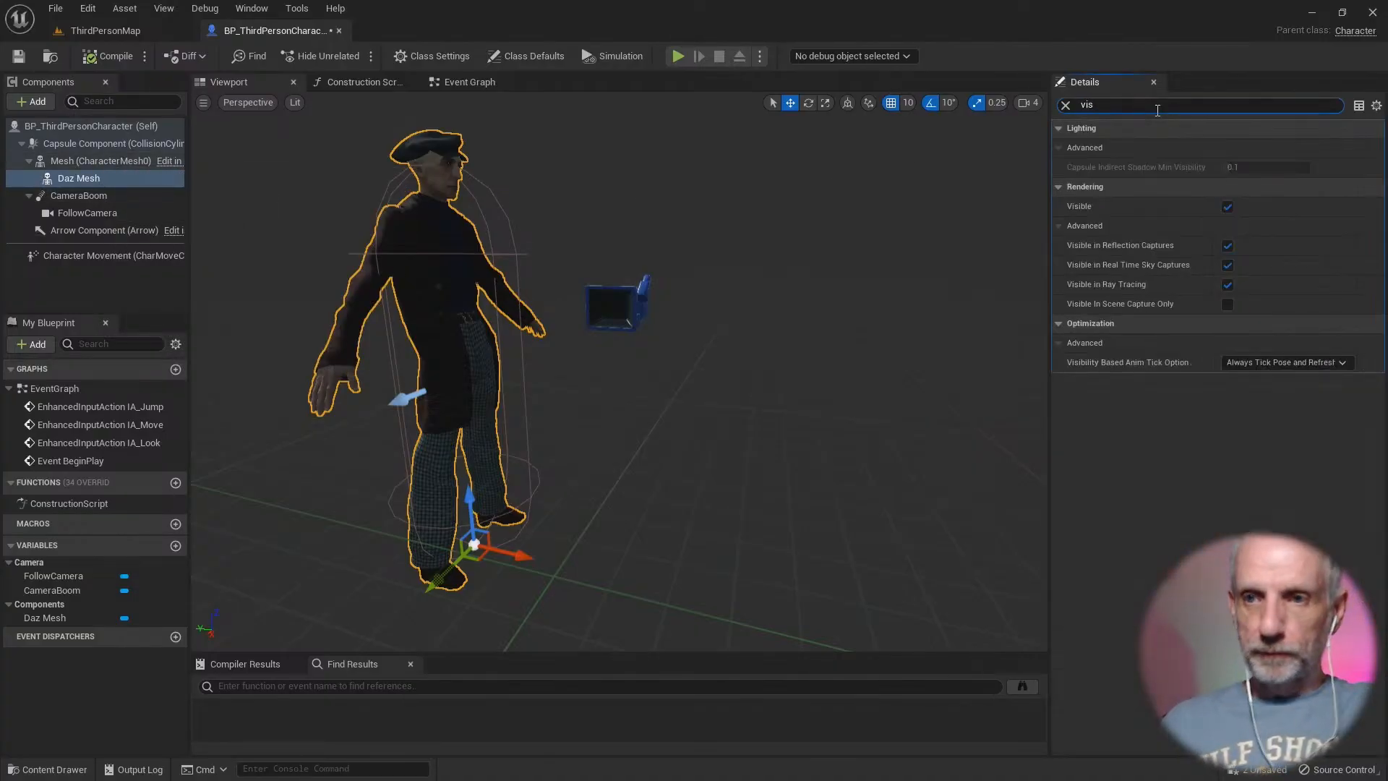
{"action": "left_click", "coordinate": [1226, 207]}
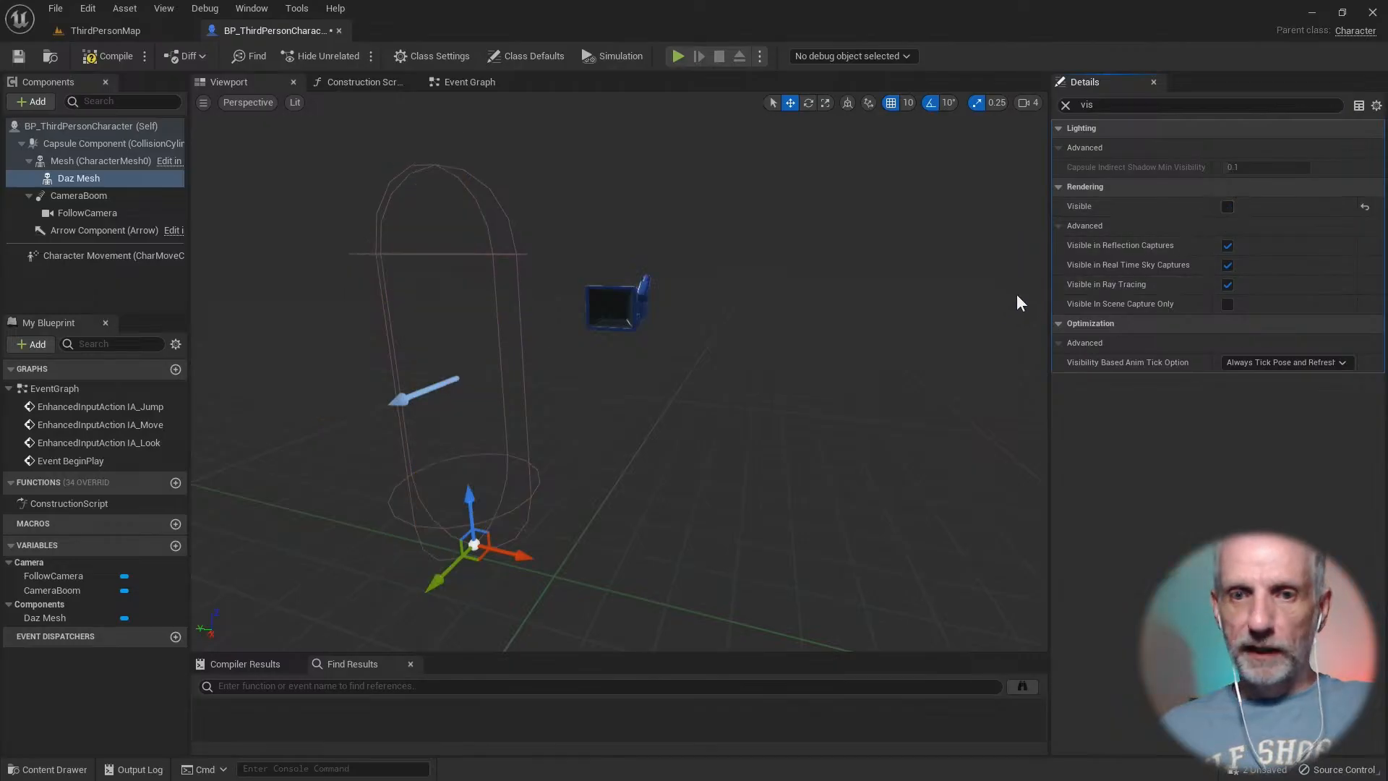
Step: Turn on the Visible option of the parent Mesh (CharacterMesh0) component to show the mannequin
{"action": "left_click", "coordinate": [102, 164]}
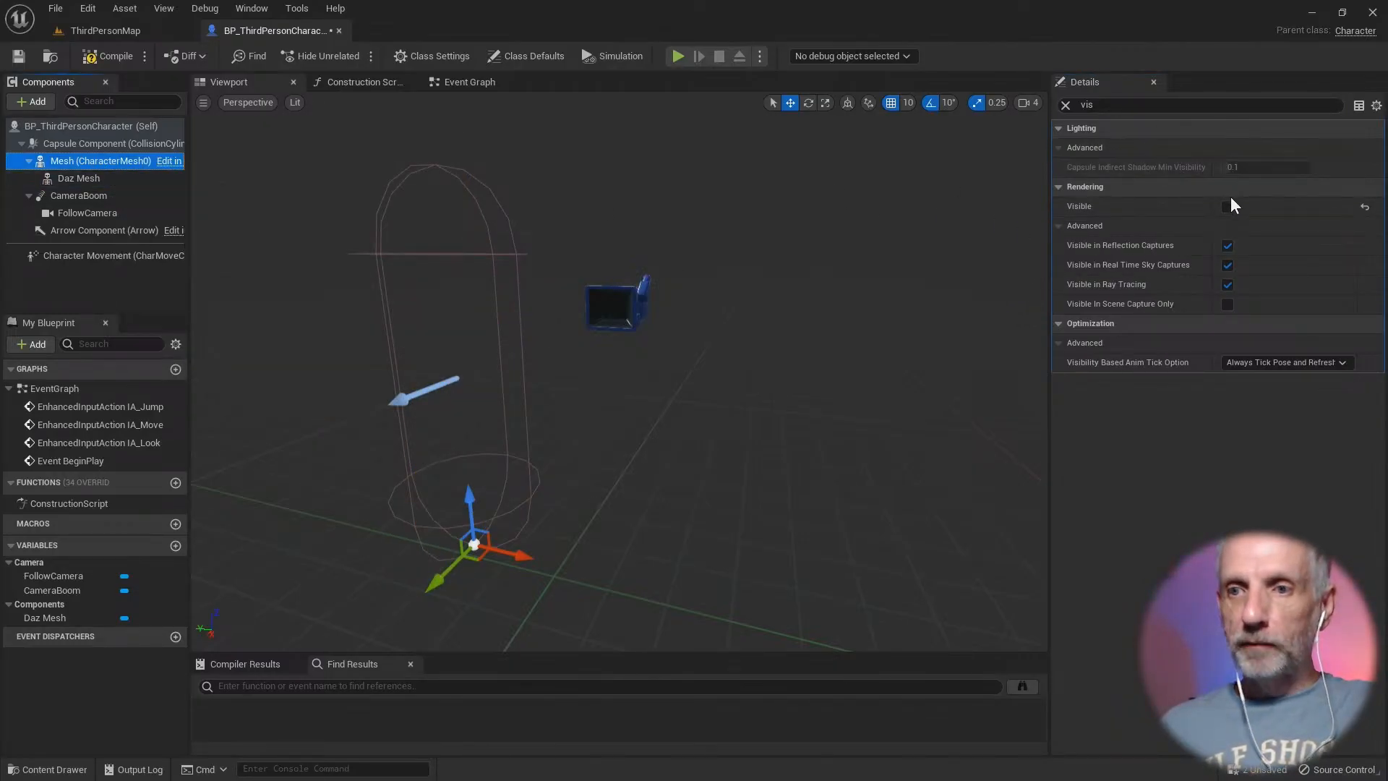
{"action": "left_click", "coordinate": [1227, 207]}
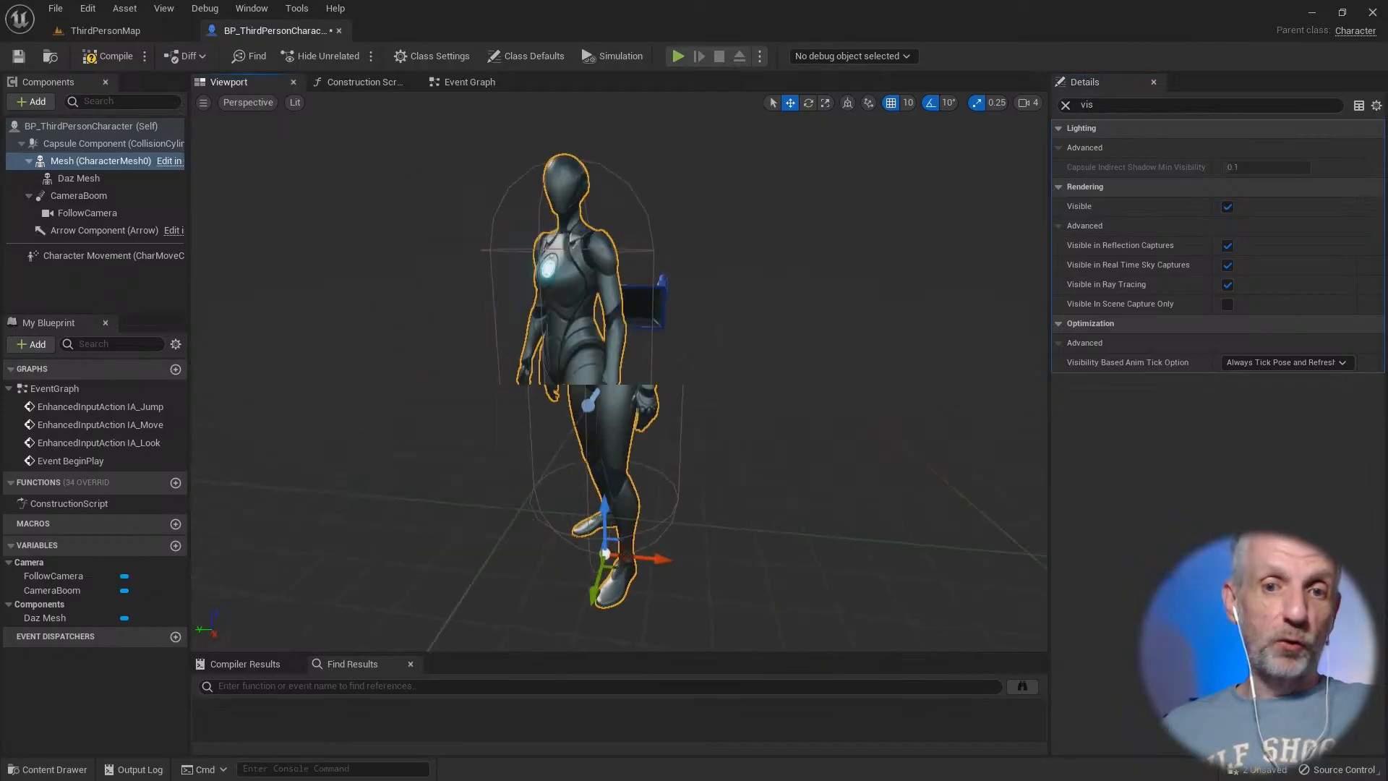
{"action": "mouse_move", "coordinate": [589, 401]}
{"action": "right_mouse_down"}
{"action": "mouse_move", "coordinate": [612, 401]}
{"action": "mouse_move", "coordinate": [588, 402]}
{"action": "right_mouse_up"}
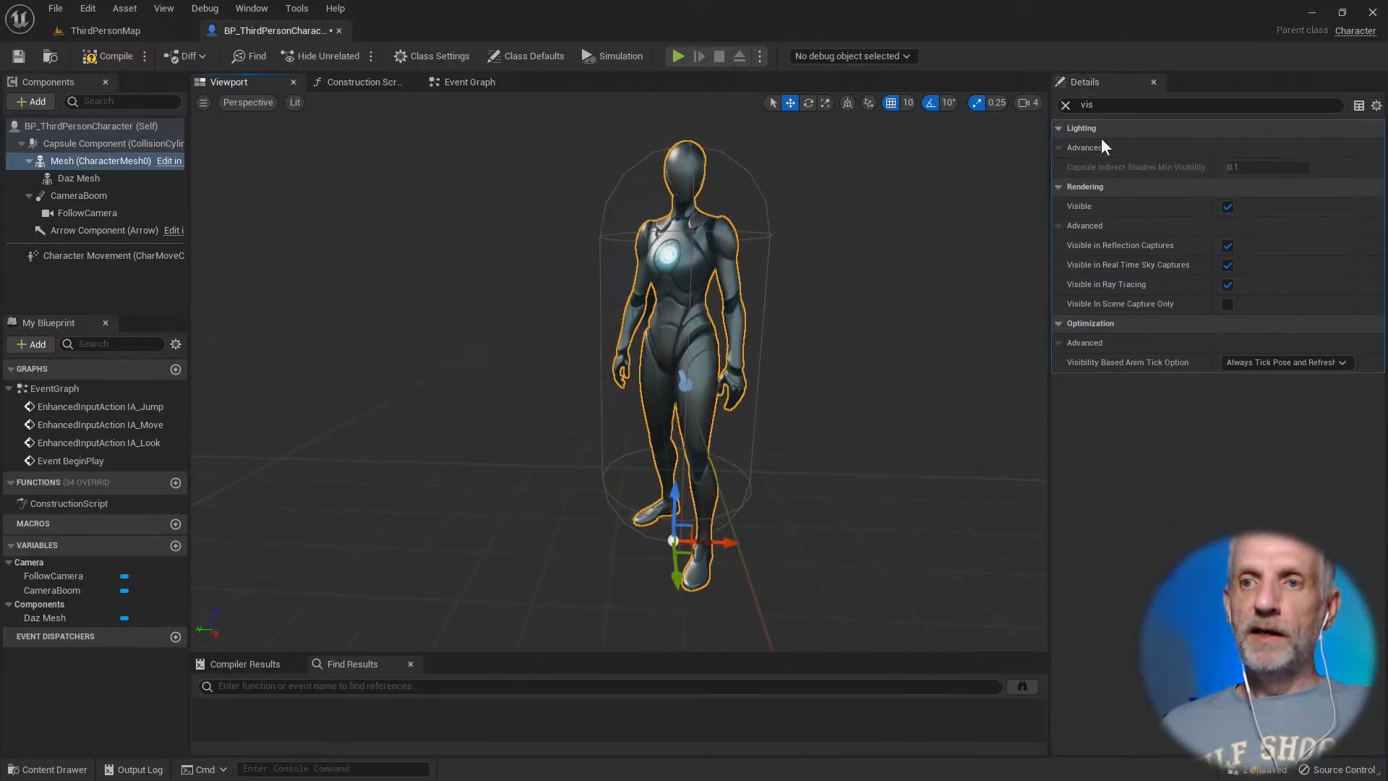
Step: Set the parent Mesh component's Skeletal Mesh Asset to SKM_Manny and its Anim Class to ABP_Manny
{"action": "left_click", "coordinate": [1067, 106]}
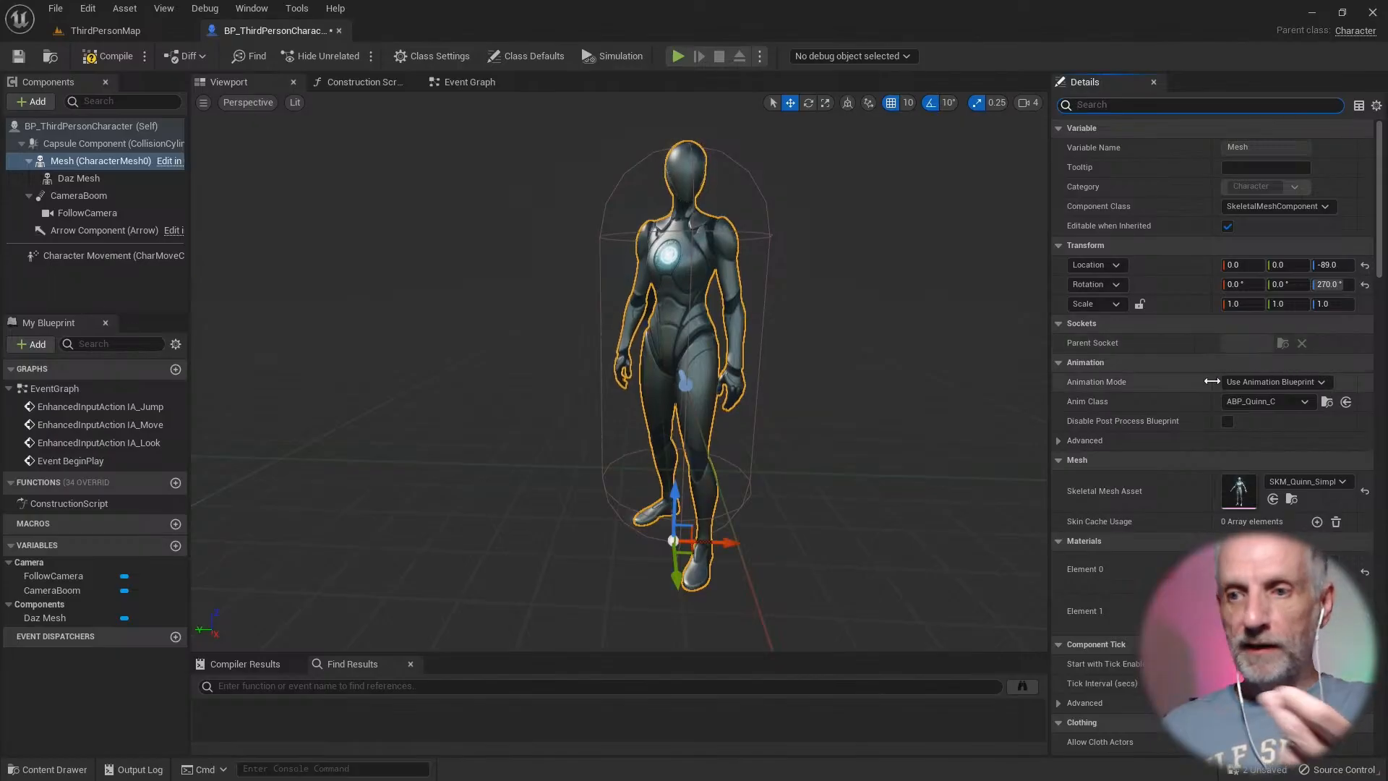
{"action": "scroll", "coordinate": [1222, 372], "scroll_direction": "down", "scroll_amount": 3}
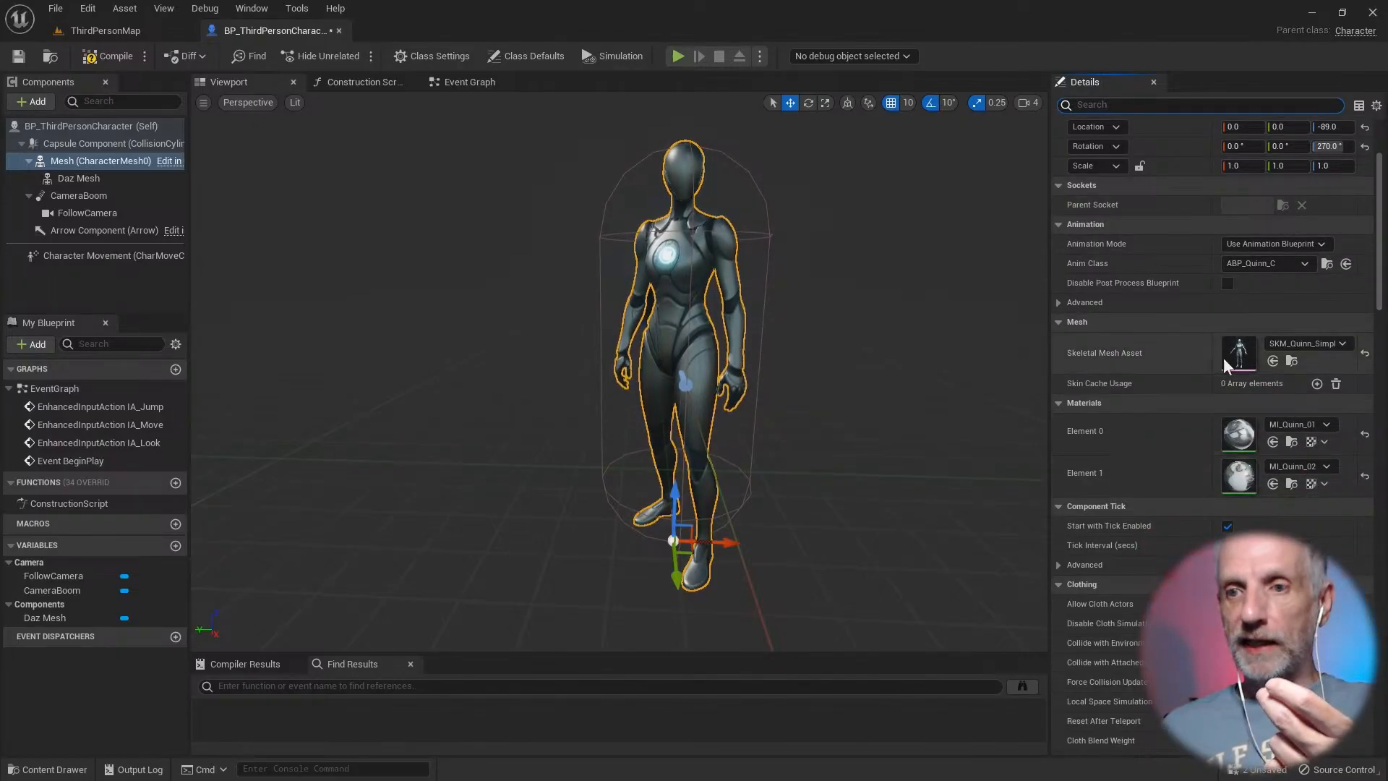
{"action": "left_click", "coordinate": [1342, 344]}
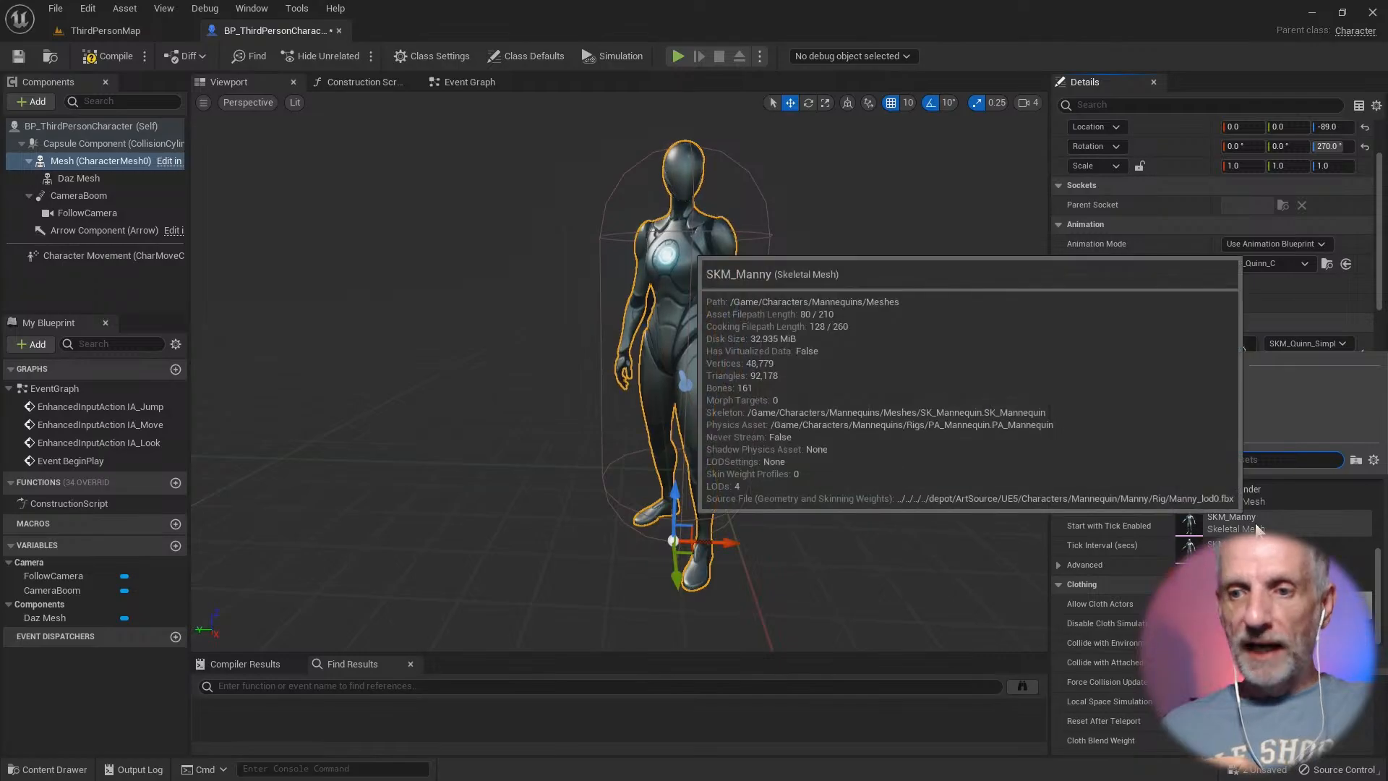
{"action": "left_click", "coordinate": [1257, 530]}
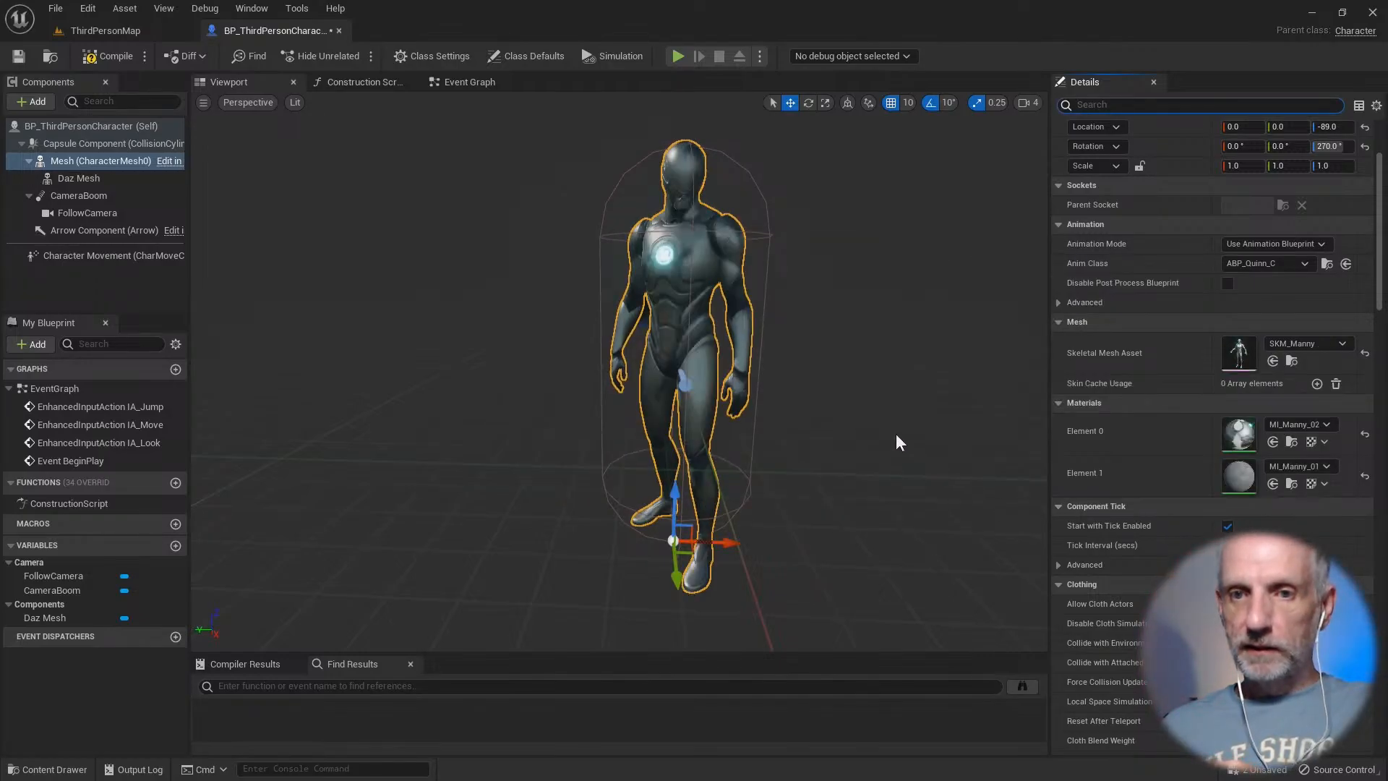
{"action": "left_click_drag", "start_coordinate": [819, 391], "coordinate": [770, 404], "text": "alt"}
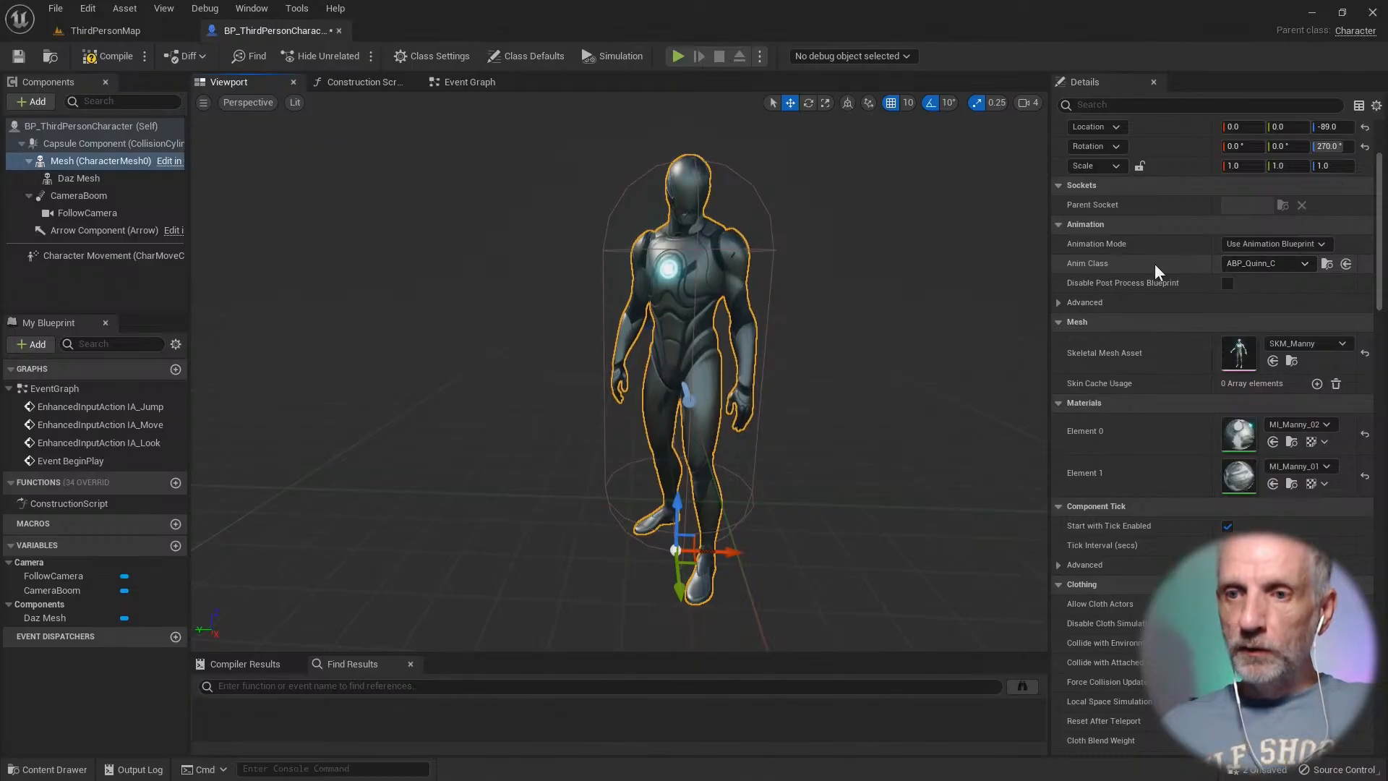
{"action": "left_click", "coordinate": [1296, 261]}
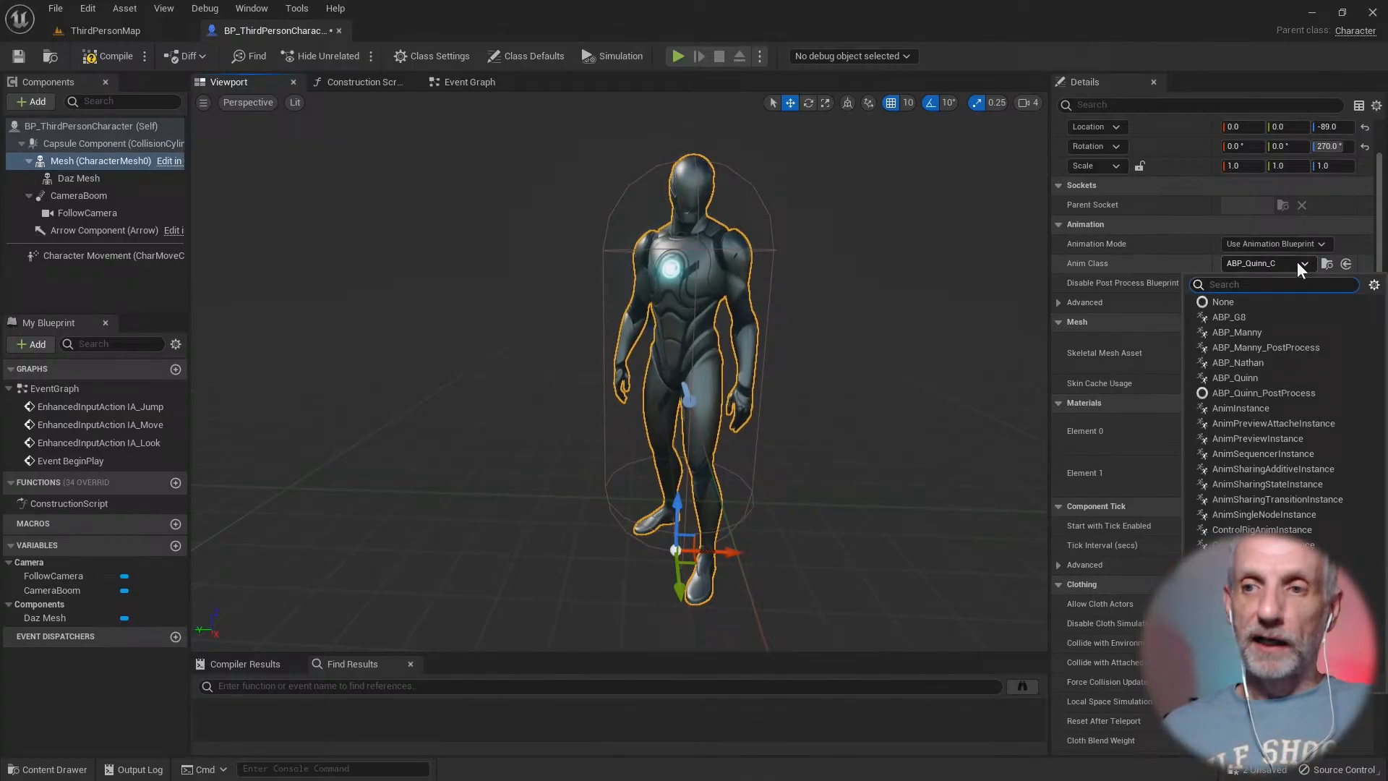
{"action": "left_click", "coordinate": [1264, 337]}
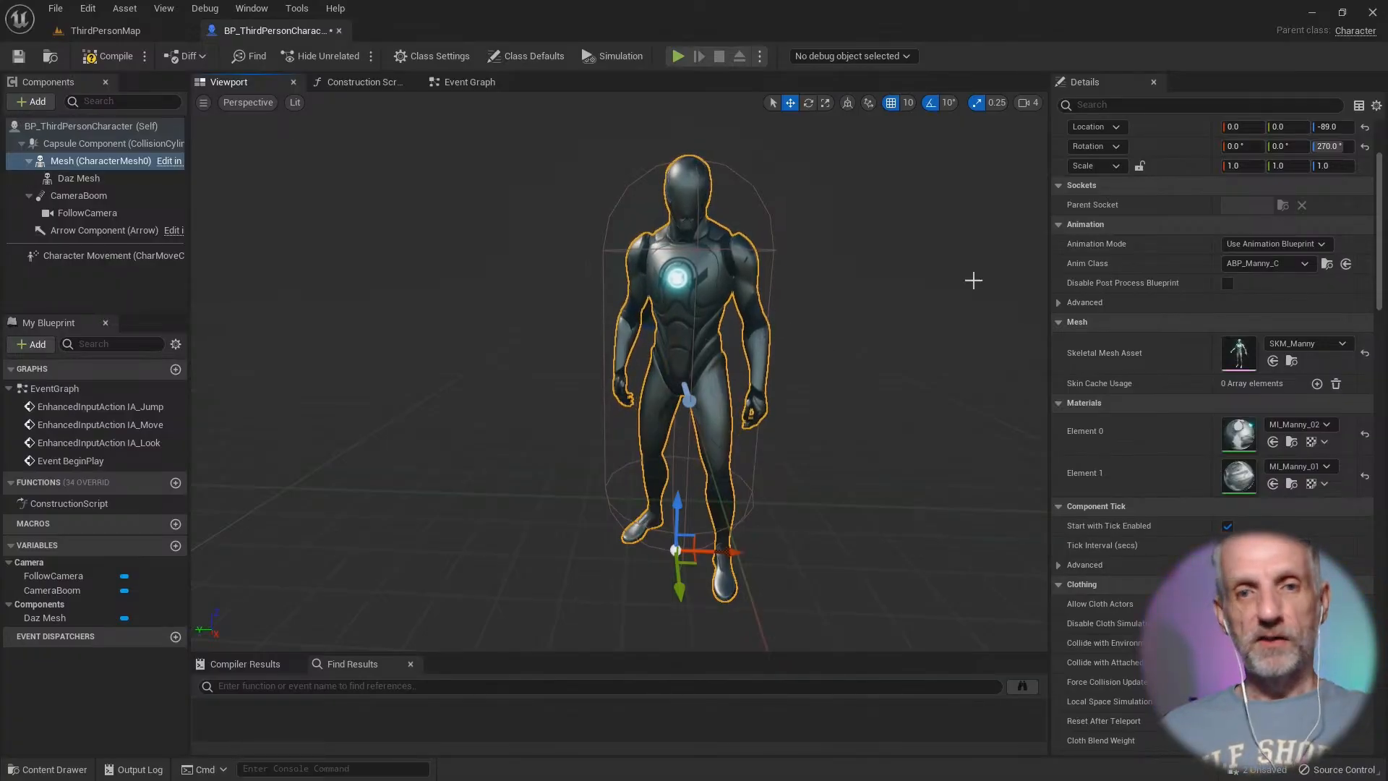
Step: Turn off Visible on the parent Mesh, turn it on for the Daz Mesh component, and close the character blueprint
{"action": "left_click", "coordinate": [1148, 105]}
{"action": "type", "text": "v"}
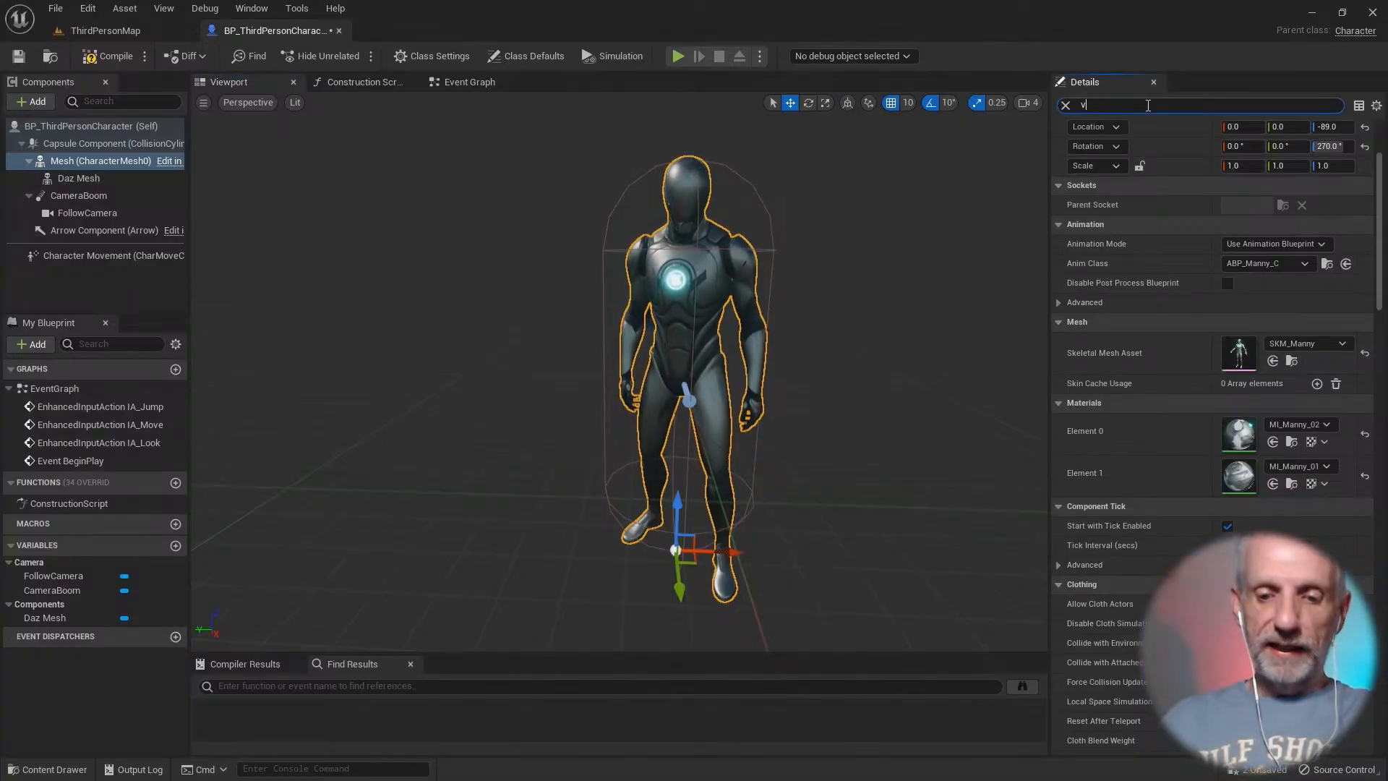
{"action": "type", "text": "is"}
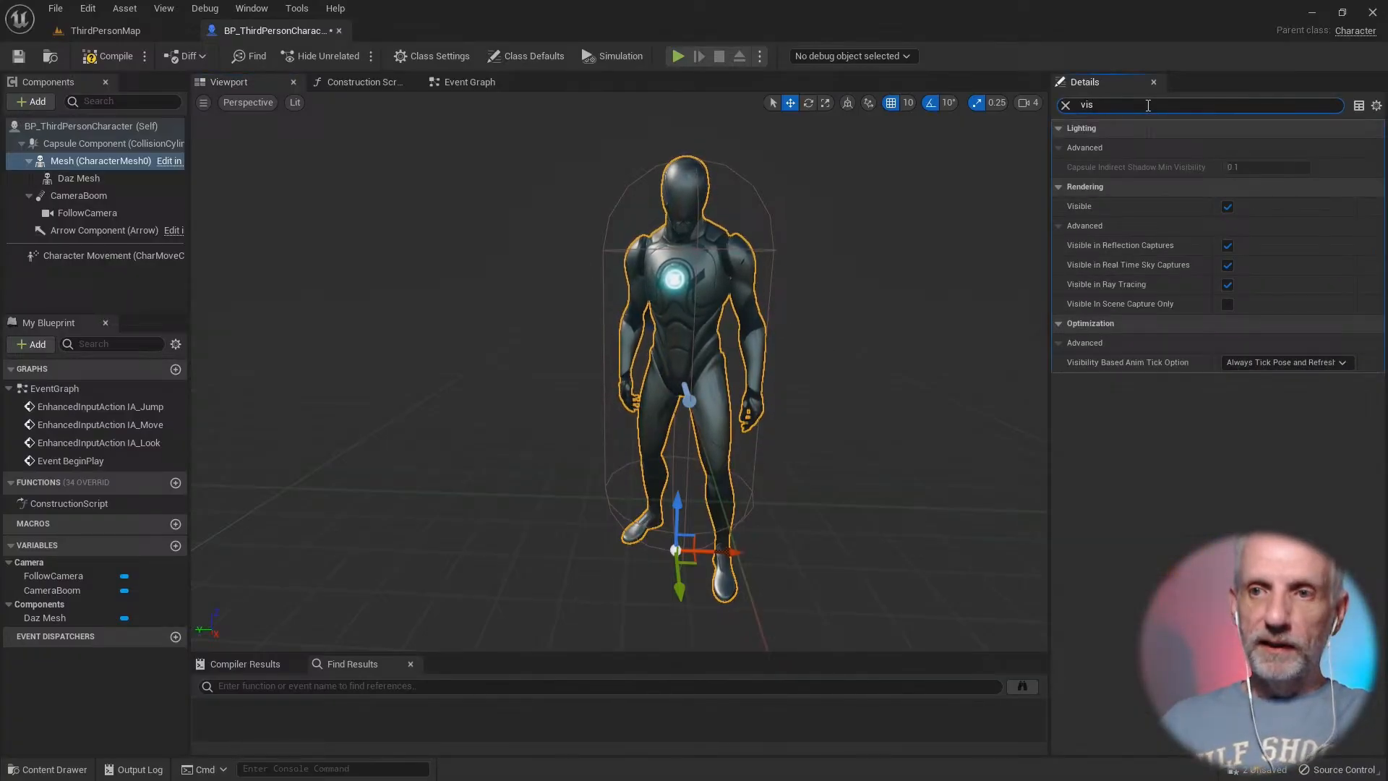
{"action": "left_click", "coordinate": [1228, 207]}
{"action": "left_click", "coordinate": [78, 179]}
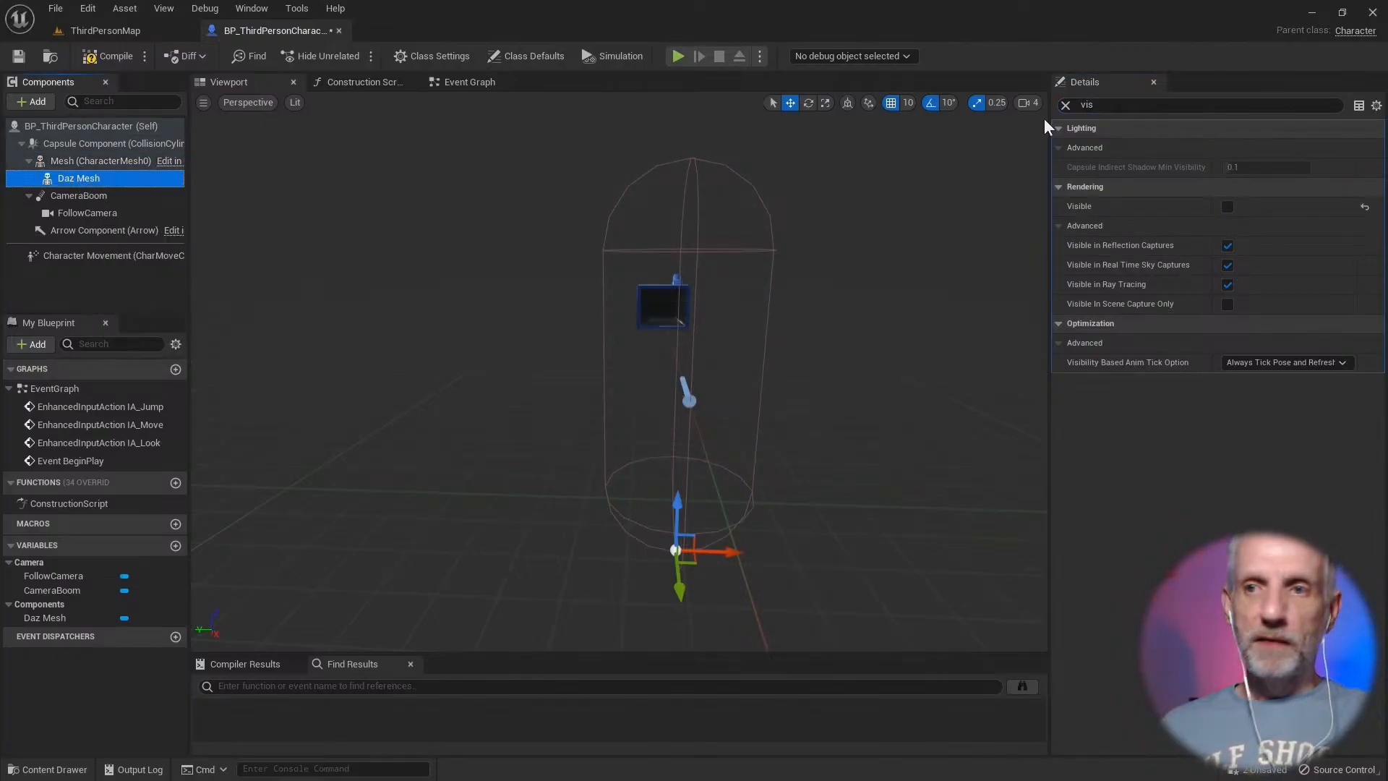
{"action": "left_click", "coordinate": [1227, 206]}
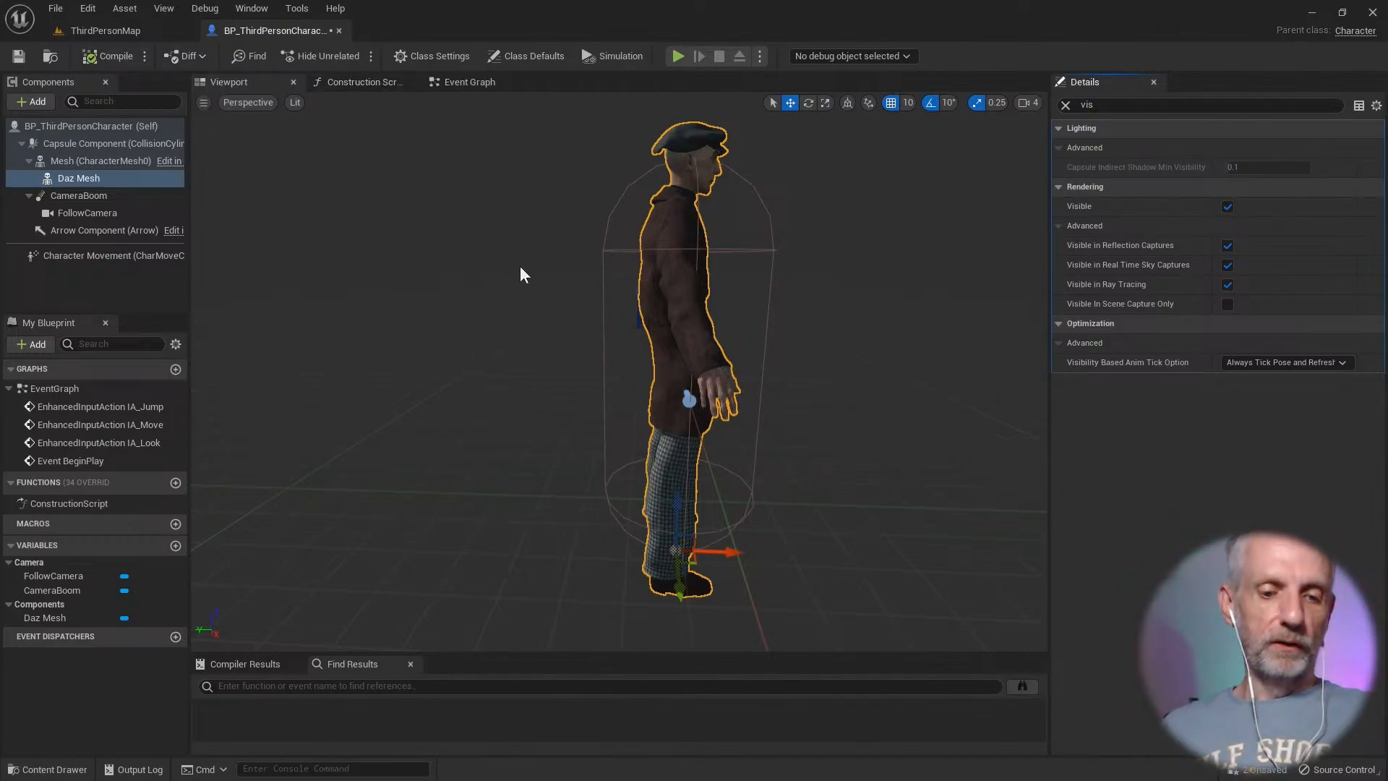
{"action": "left_click", "coordinate": [339, 30]}
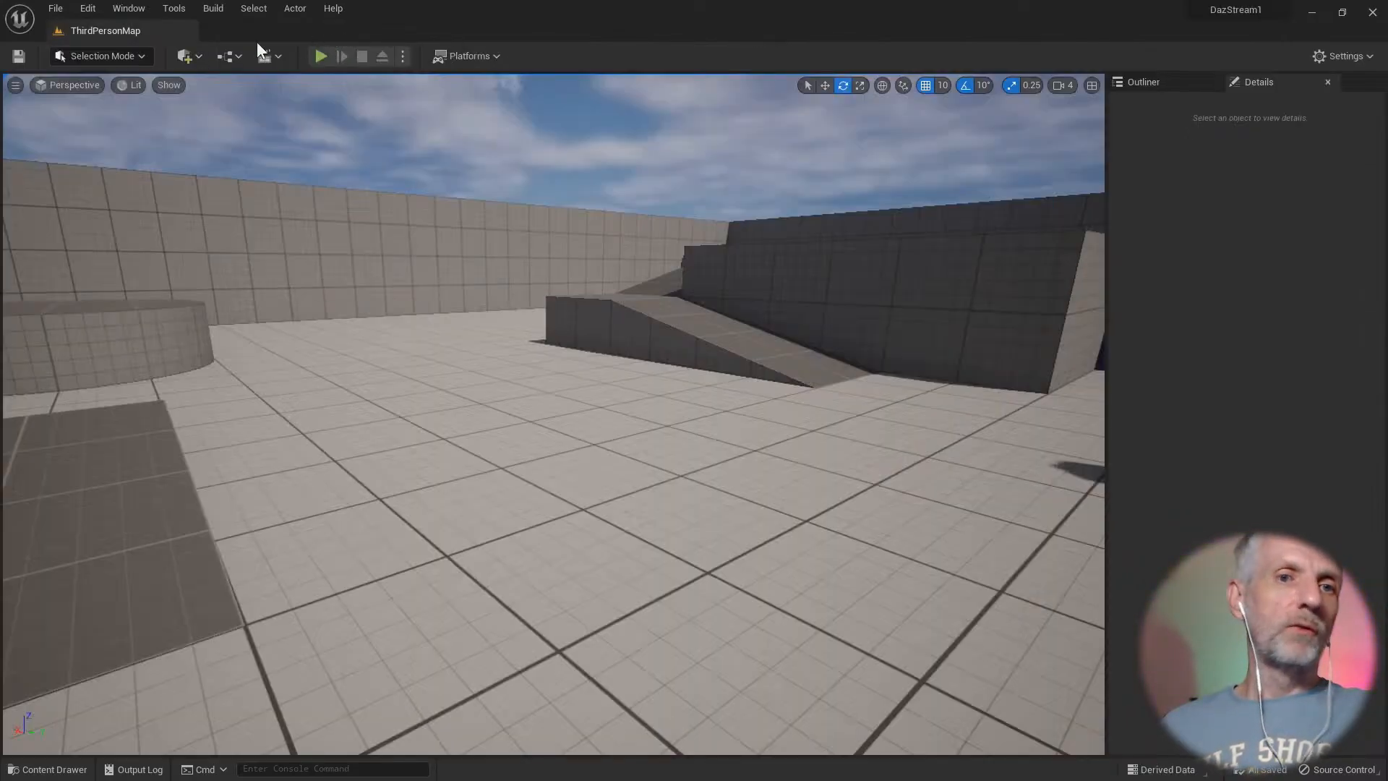
Step: Play ThirdPersonMap and run the Daz character in all directions to check the Manny-driven animation, ending the play session
{"action": "left_click", "coordinate": [321, 56]}
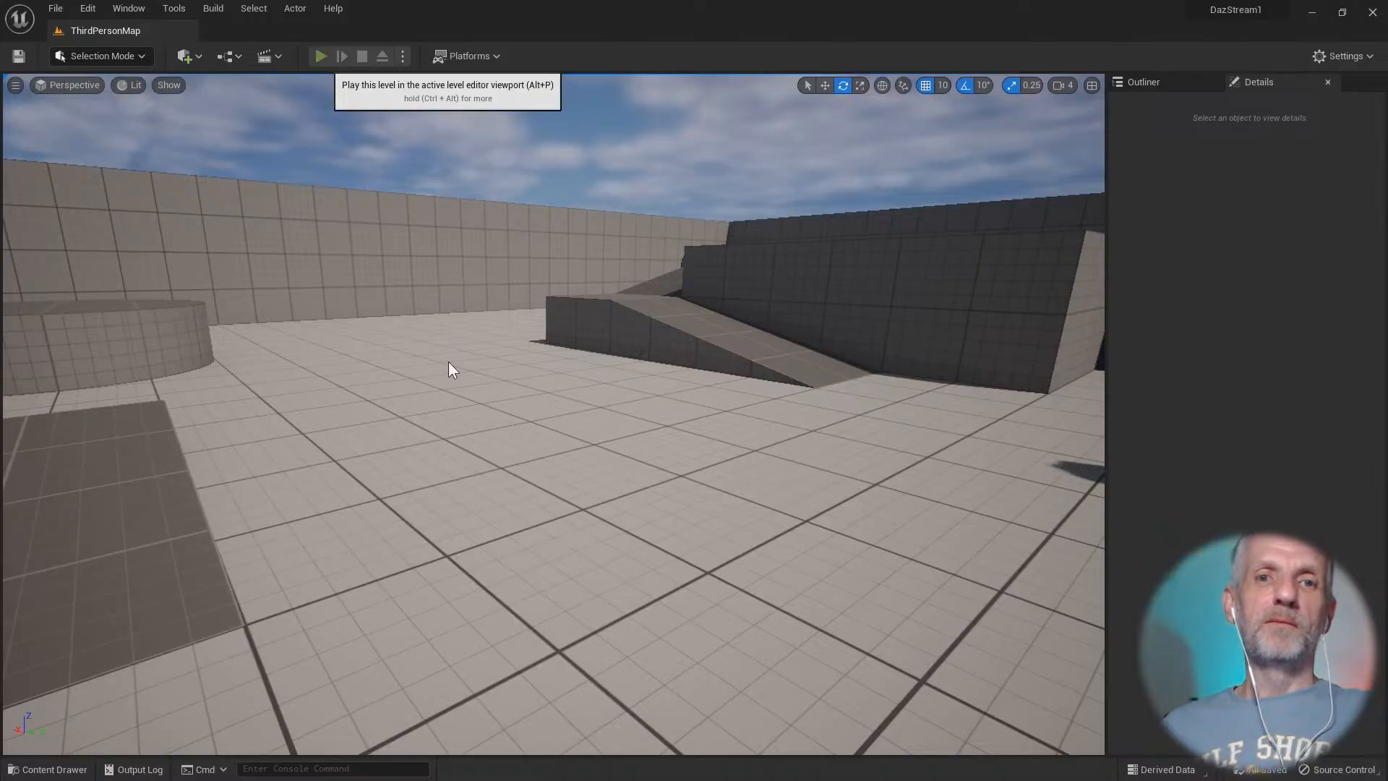
{"action": "left_click", "coordinate": [449, 367]}
{"action": "key", "text": "w"}
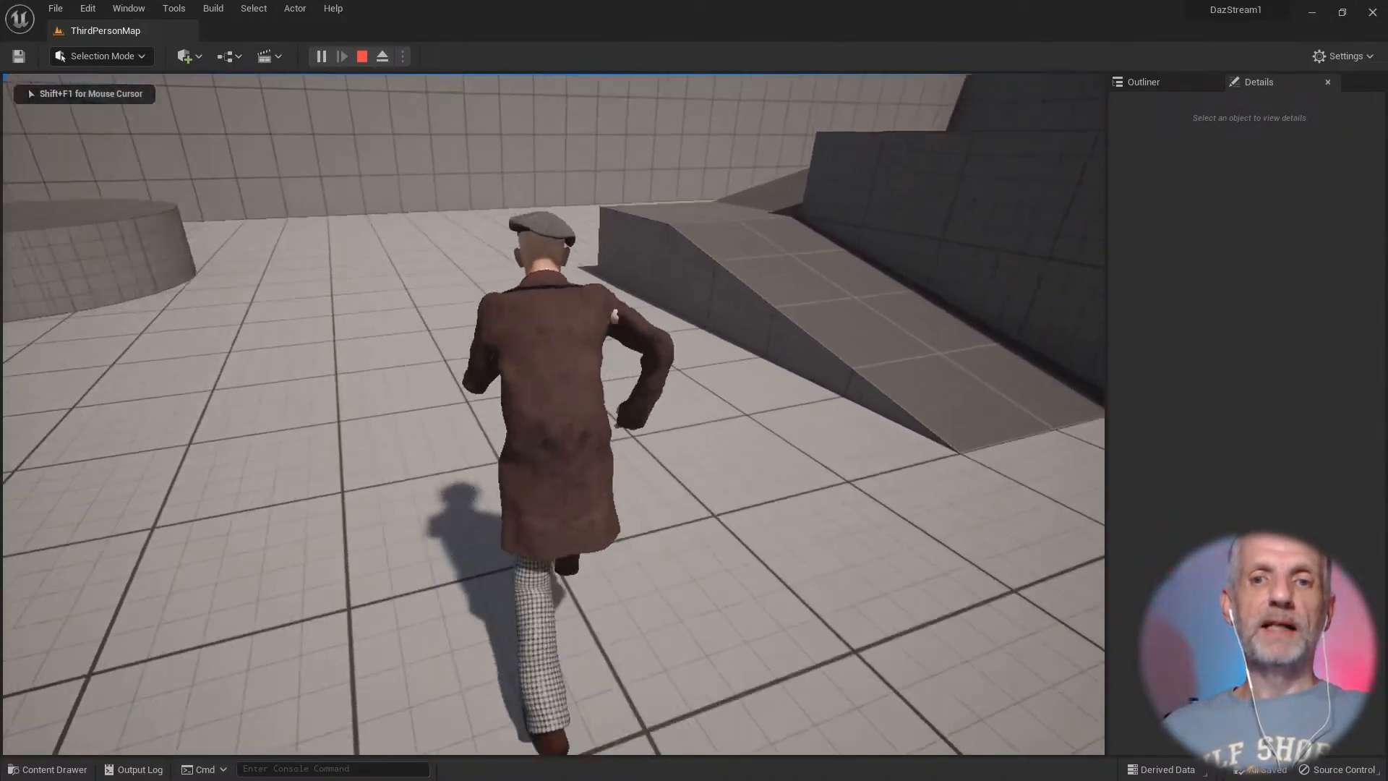
{"action": "key", "text": "a"}
{"action": "key", "text": "s"}
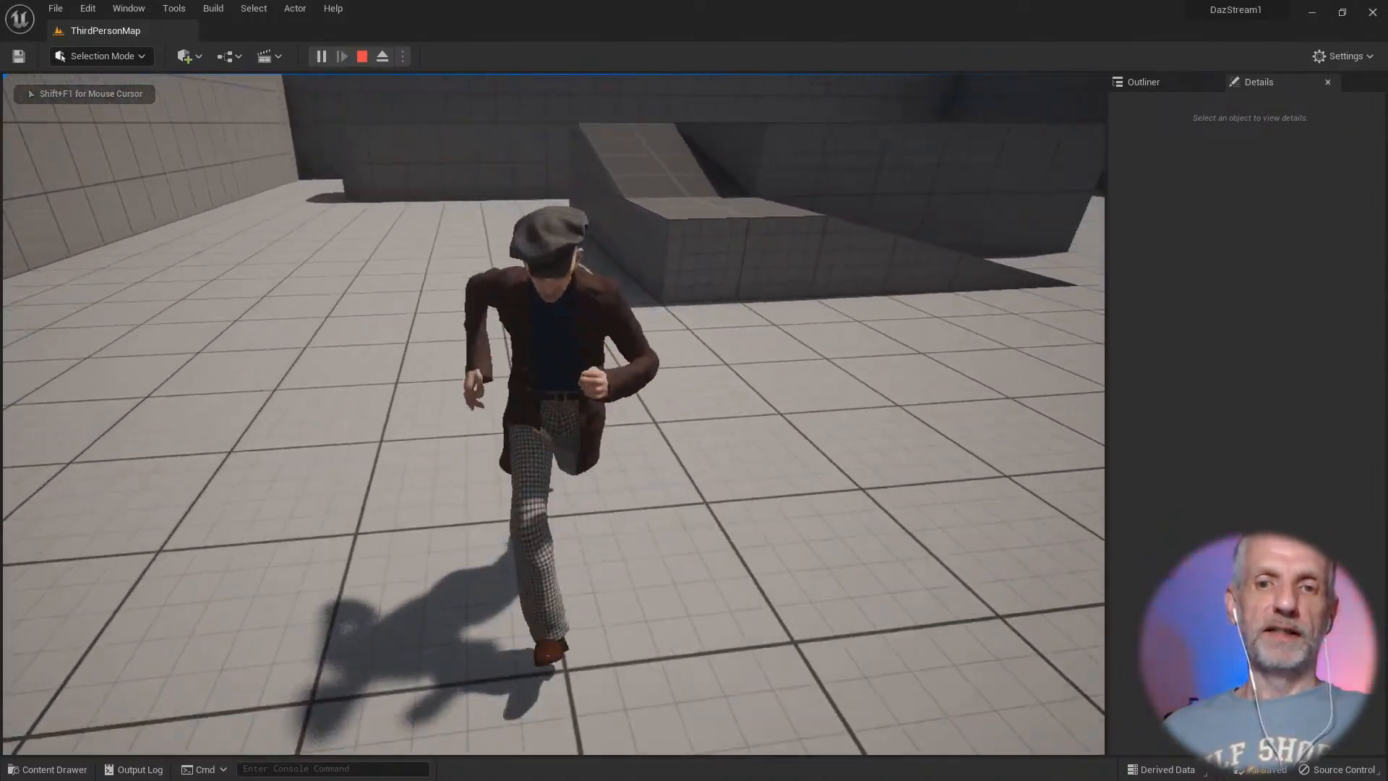
{"action": "key", "text": "w"}
{"action": "key", "text": "d"}
{"action": "key", "text": "s"}
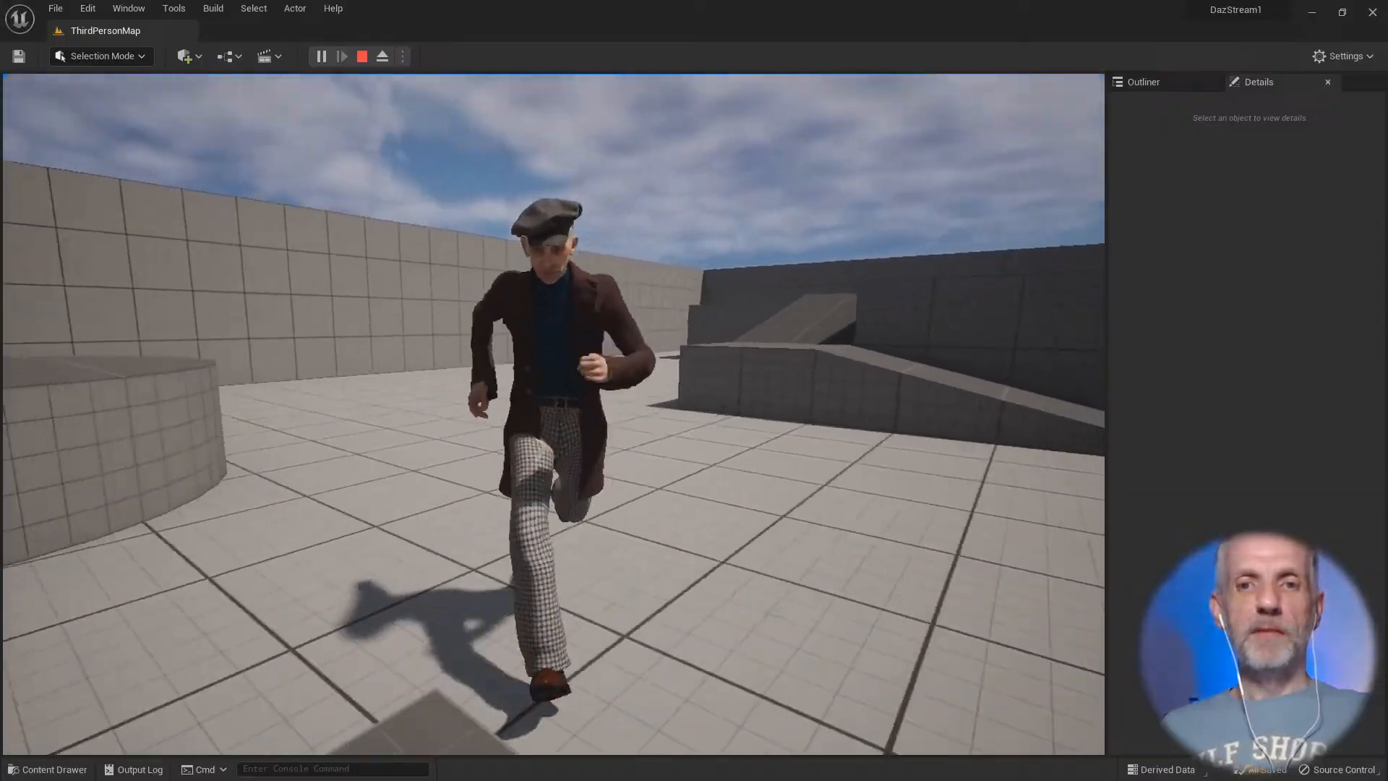
{"action": "key", "text": "d"}
{"action": "key", "text": "w"}
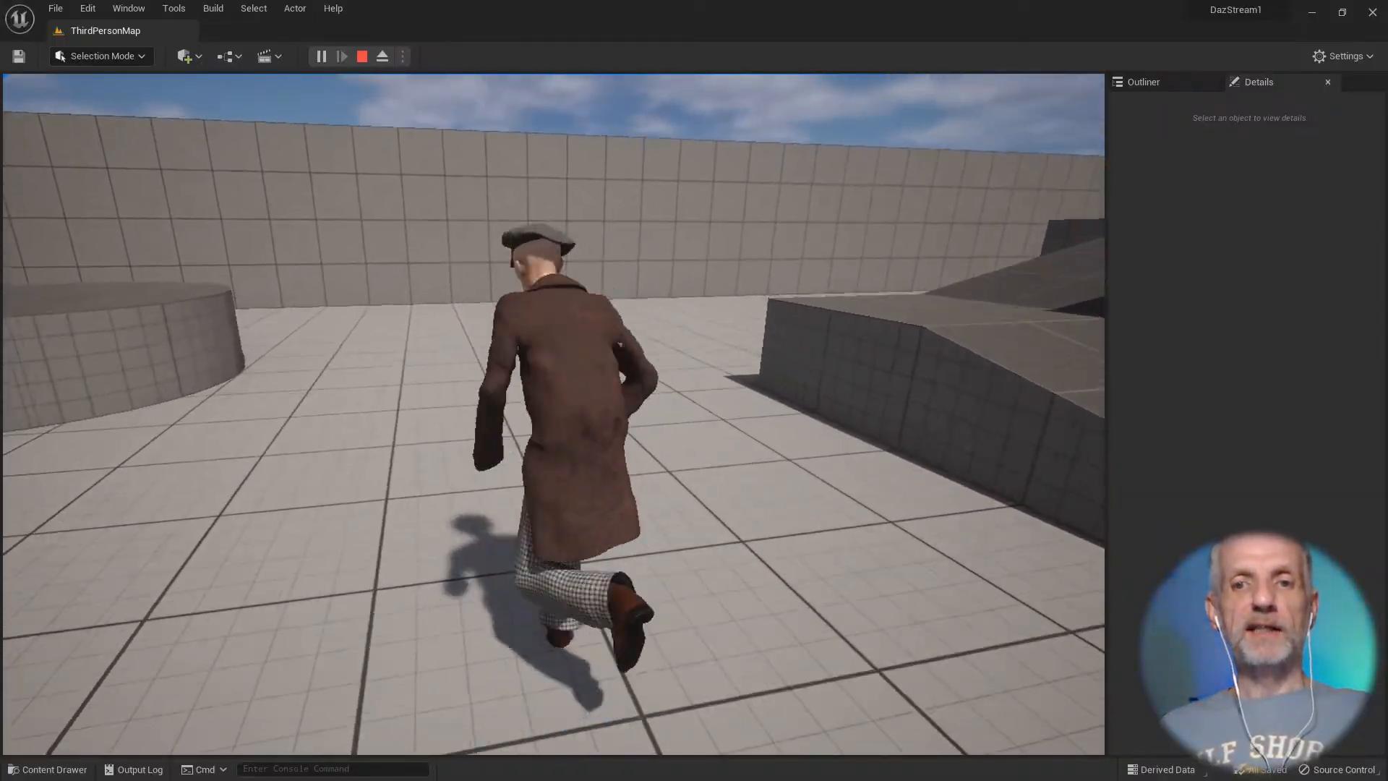
{"action": "key", "text": "s"}
{"action": "key", "text": "d"}
{"action": "key", "text": "s"}
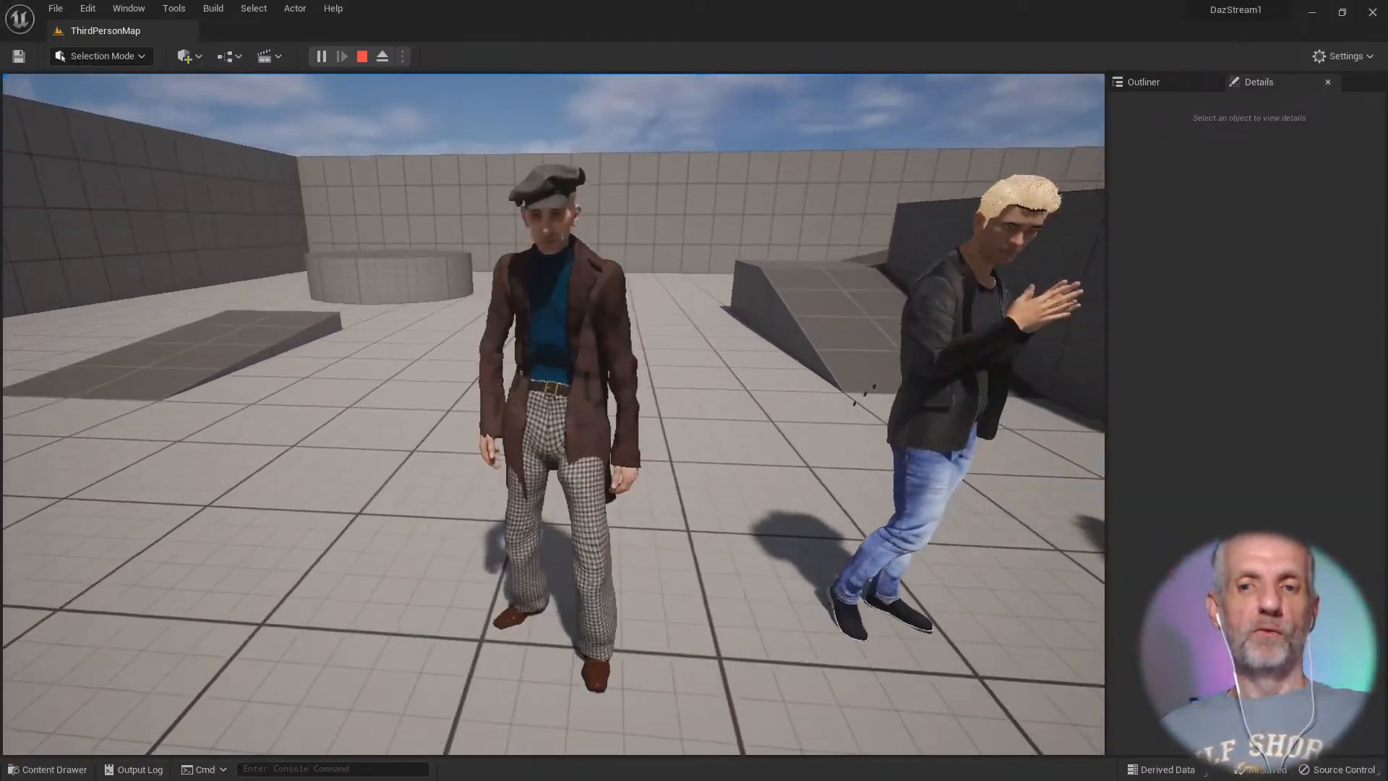
{"action": "key", "text": "d"}
{"action": "key", "text": "a"}
{"action": "key", "text": "s"}
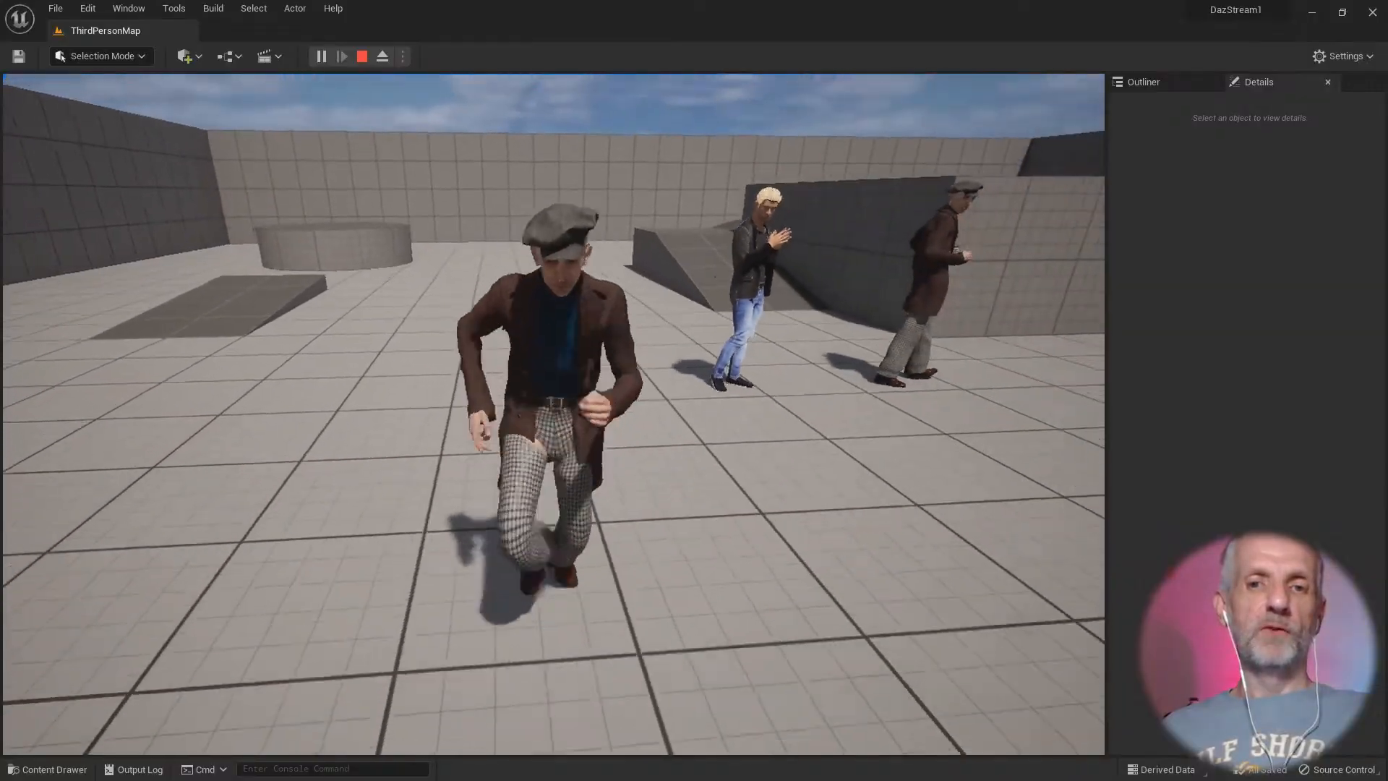
{"action": "key", "text": "d"}
{"action": "key", "text": "w"}
{"action": "key", "text": "a"}
{"action": "key", "text": "s"}
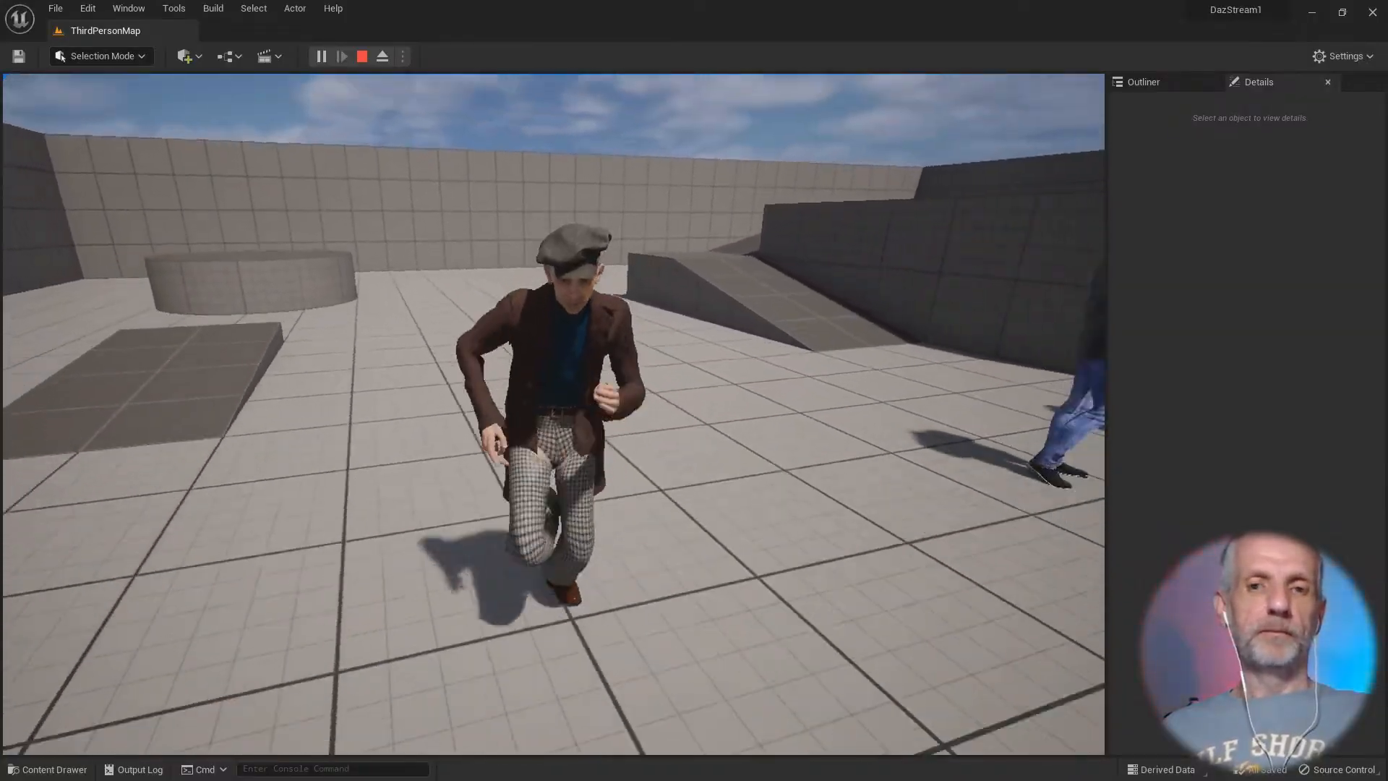
{"action": "key", "text": "d"}
{"action": "key", "text": "w"}
{"action": "key", "text": "a"}
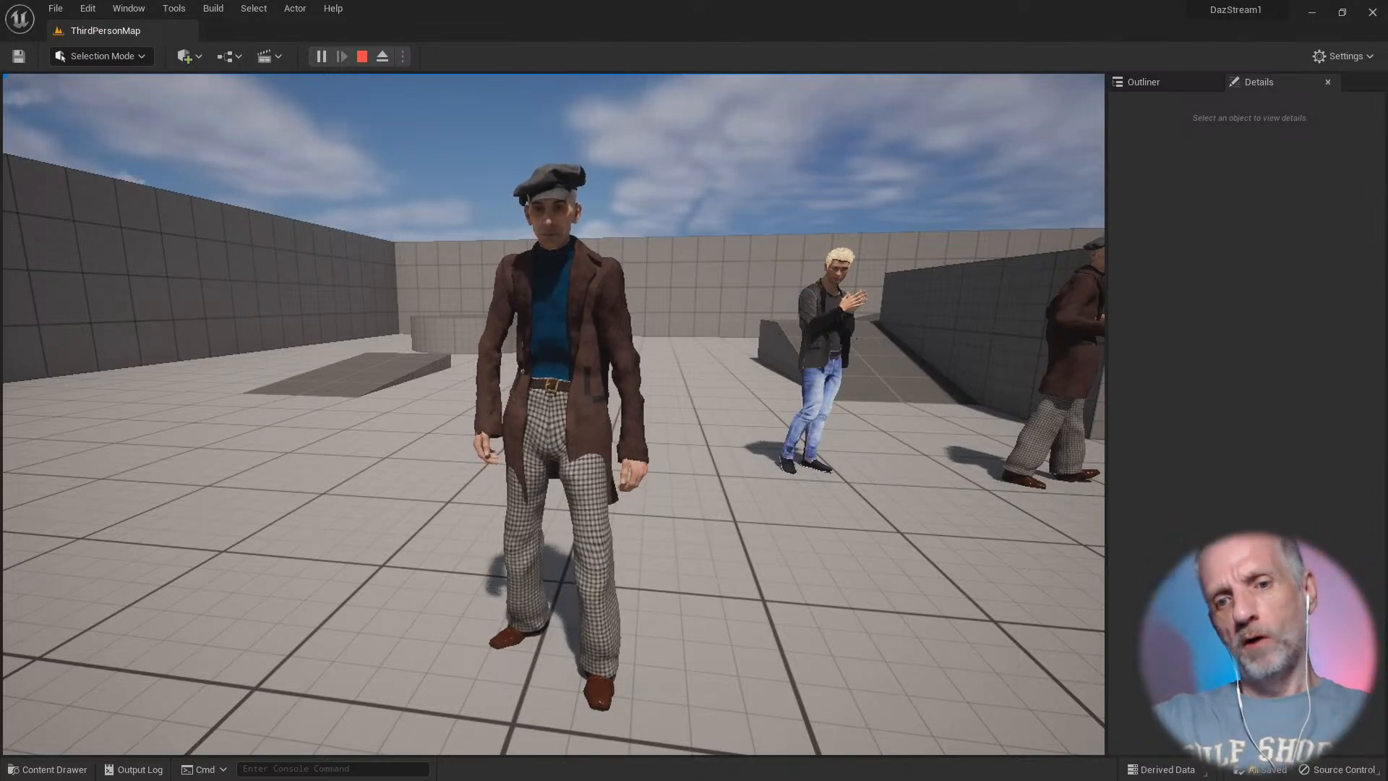
{"action": "key", "text": "Escape"}
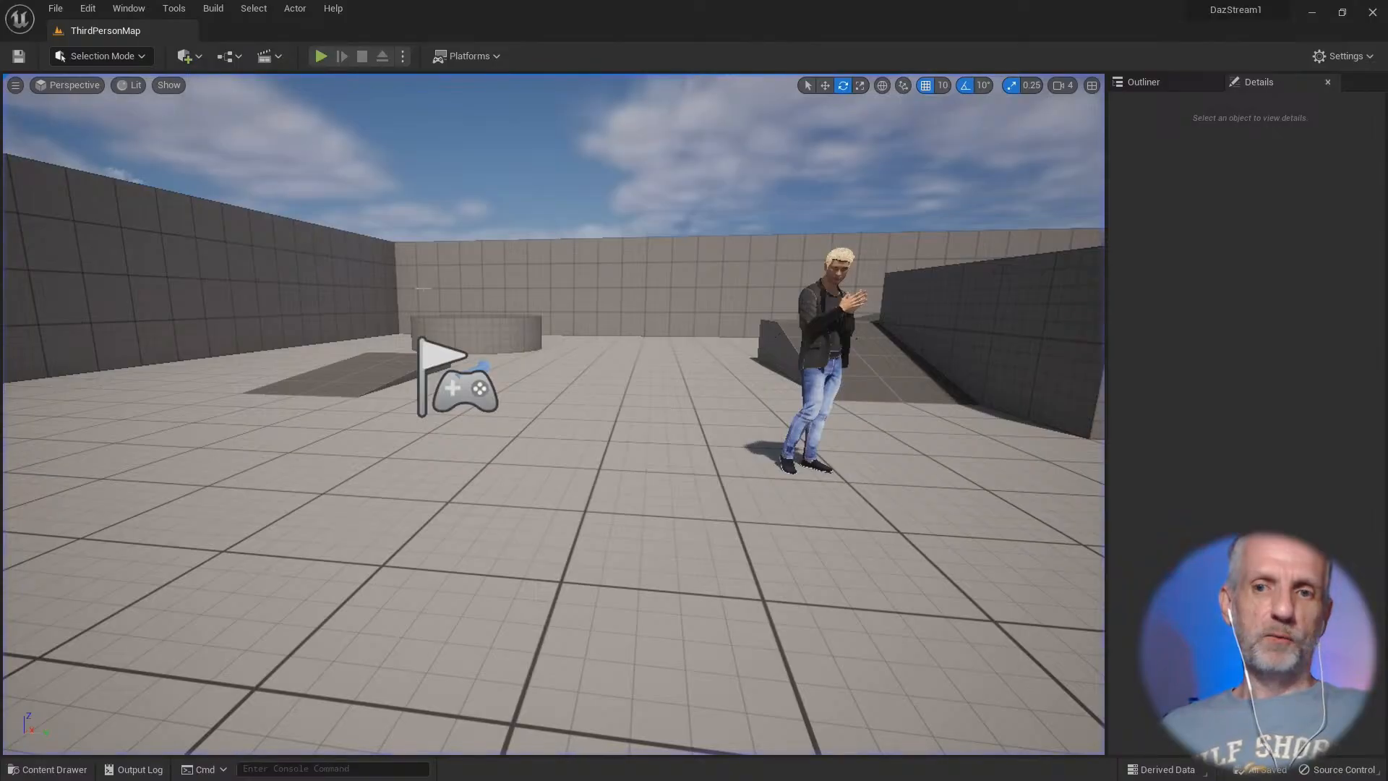
{"action": "right_click_drag", "start_coordinate": [505, 336], "coordinate": [690, 368]}
Step: Switch to Blender and open the character's jacket mesh in Edit Mode, framed around the lower hem
{"action": "key", "text": "alt+Tab"}
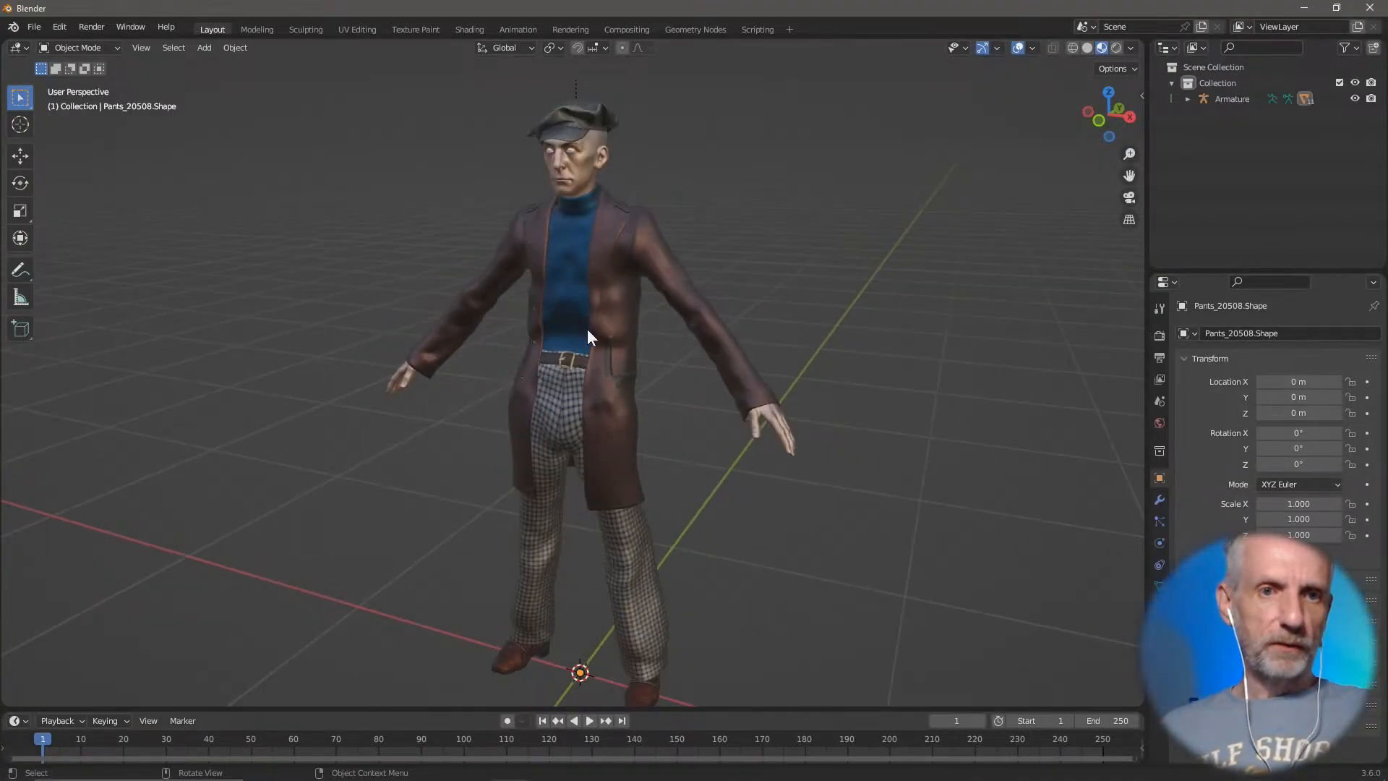
{"action": "middle_click_drag", "start_coordinate": [587, 330], "coordinate": [639, 239], "text": "shift"}
{"action": "scroll", "coordinate": [604, 215], "scroll_direction": "up", "scroll_amount": 4}
{"action": "middle_click_drag", "start_coordinate": [639, 238], "coordinate": [616, 273], "text": "shift"}
{"action": "left_click", "coordinate": [673, 282]}
{"action": "left_click", "coordinate": [102, 48]}
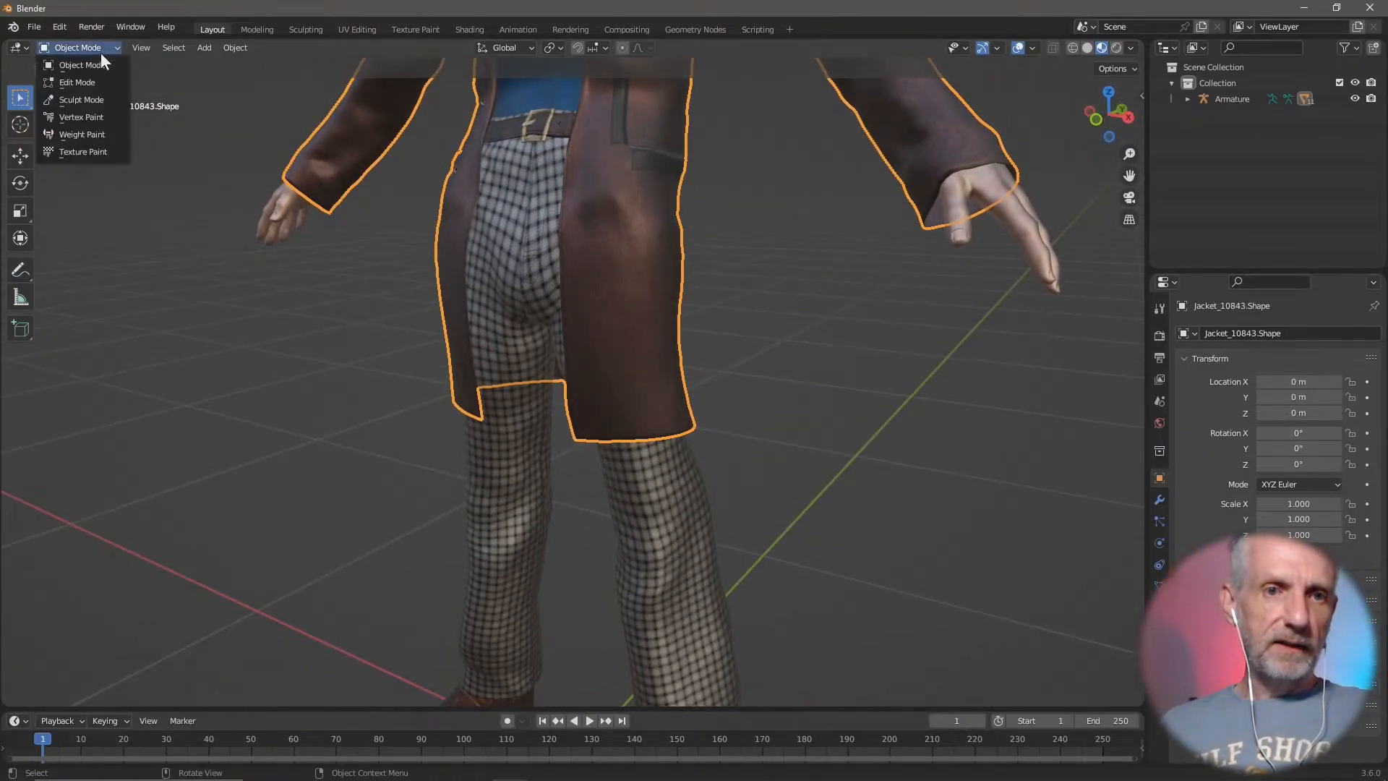
{"action": "left_click", "coordinate": [186, 98]}
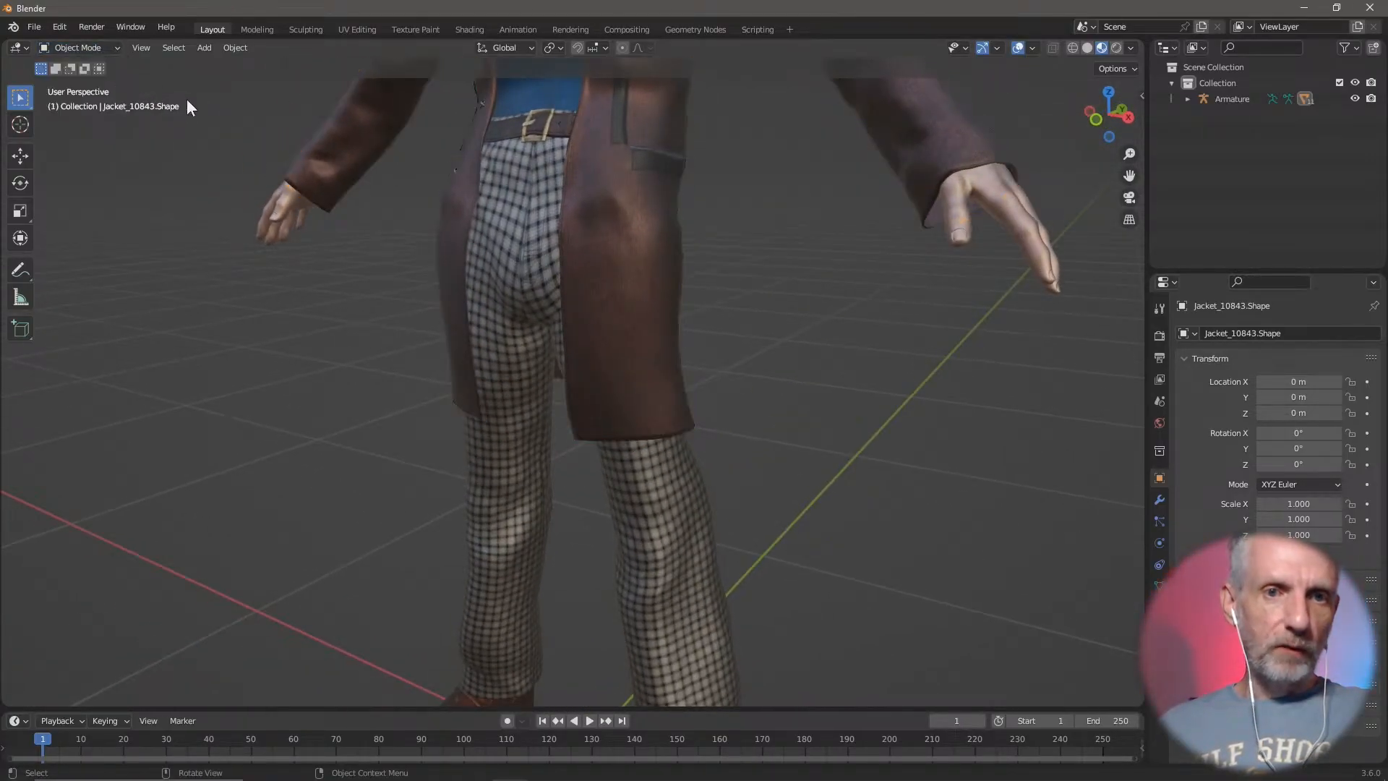
{"action": "left_click", "coordinate": [657, 286]}
{"action": "key", "text": "Tab"}
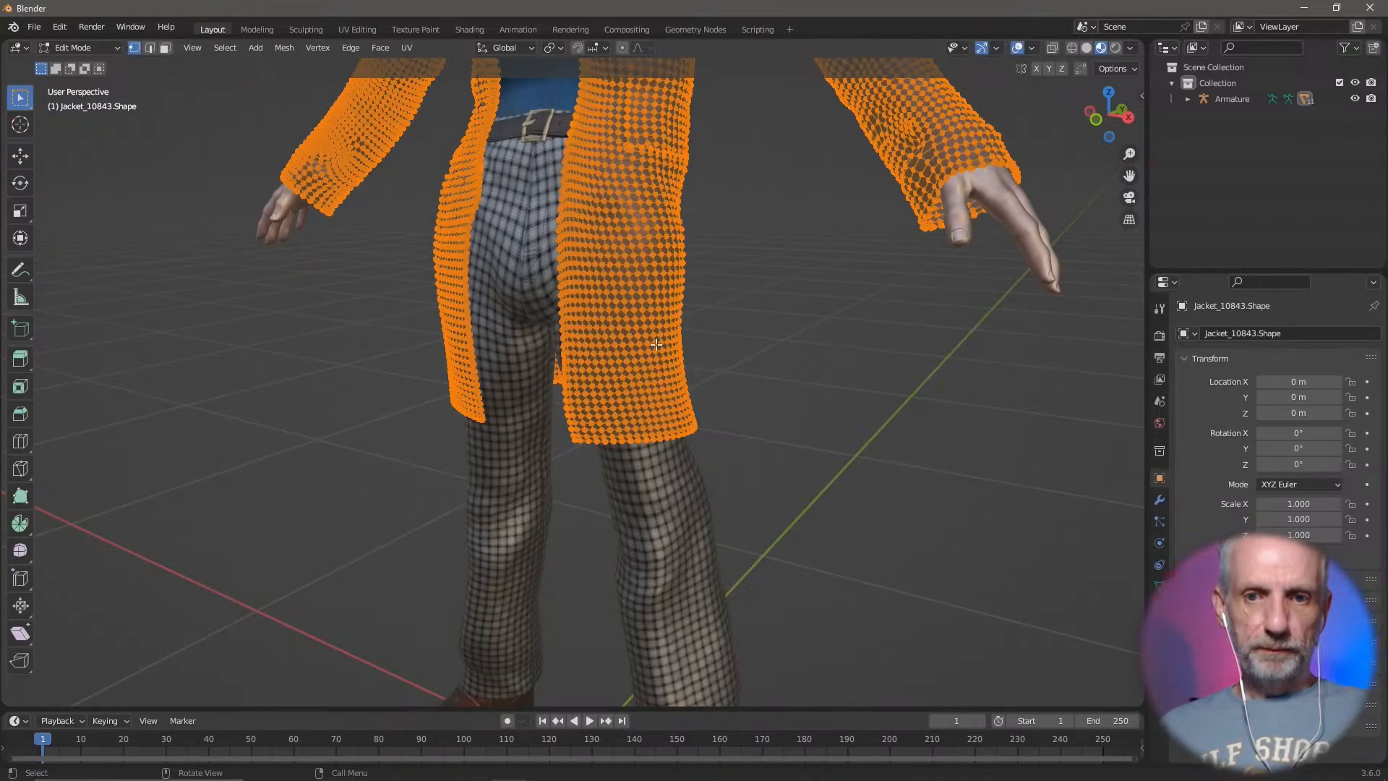
Step: Use edge selection with X-ray off to select a single edge at the outer hem corner on the jacket's right side
{"action": "left_click", "coordinate": [151, 48]}
{"action": "middle_click_drag", "start_coordinate": [415, 324], "coordinate": [212, 199]}
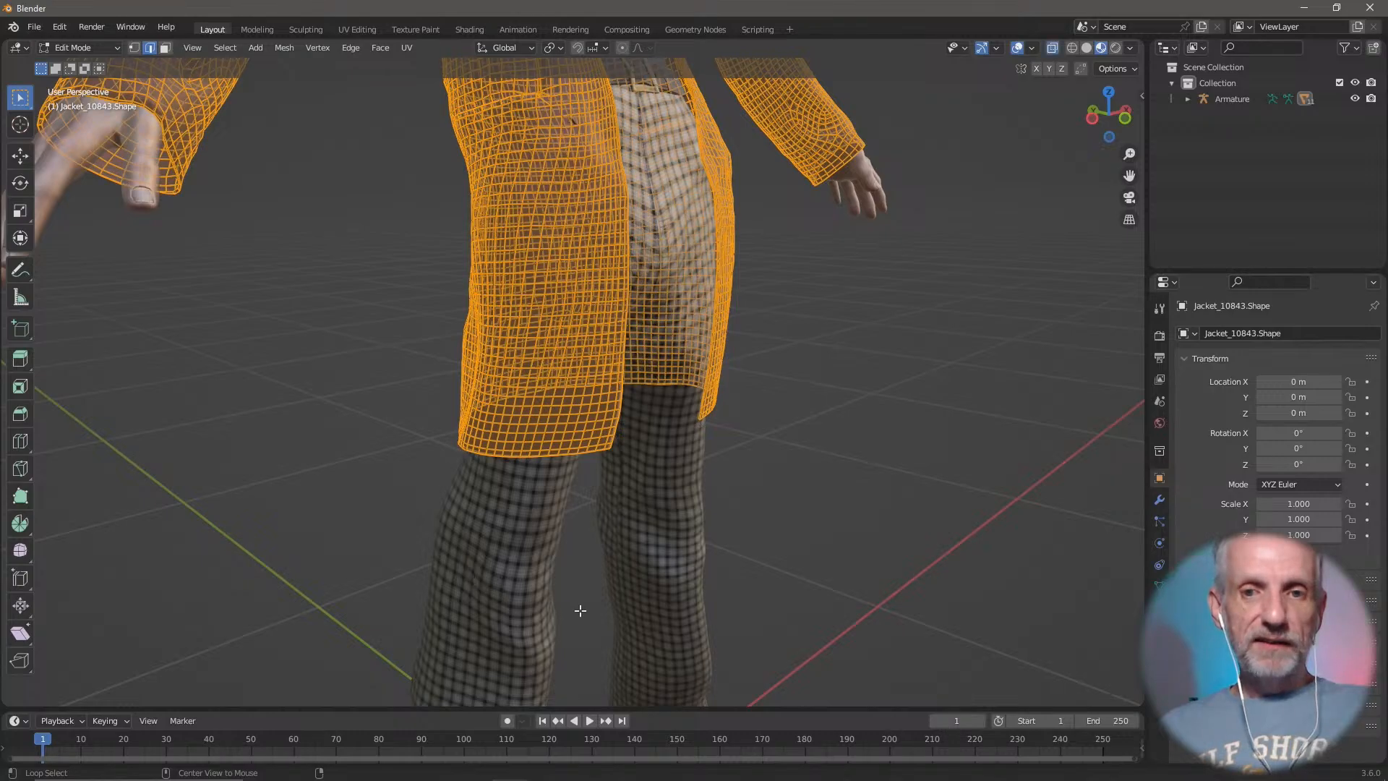
{"action": "middle_click_drag", "start_coordinate": [576, 607], "coordinate": [552, 325]}
{"action": "scroll", "coordinate": [585, 430], "scroll_direction": "down", "scroll_amount": 3}
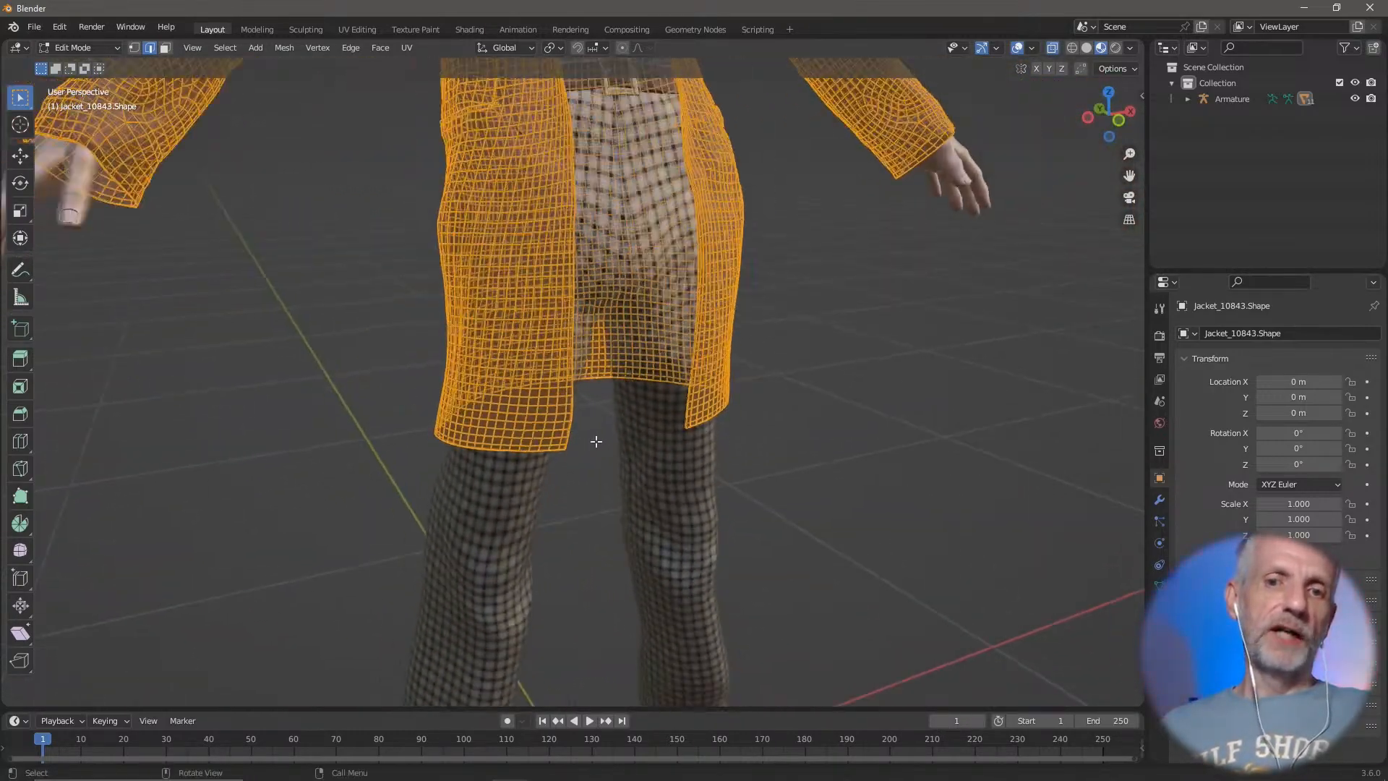
{"action": "key", "text": "alt+z"}
{"action": "key", "text": "alt+z"}
{"action": "key", "text": "alt+z"}
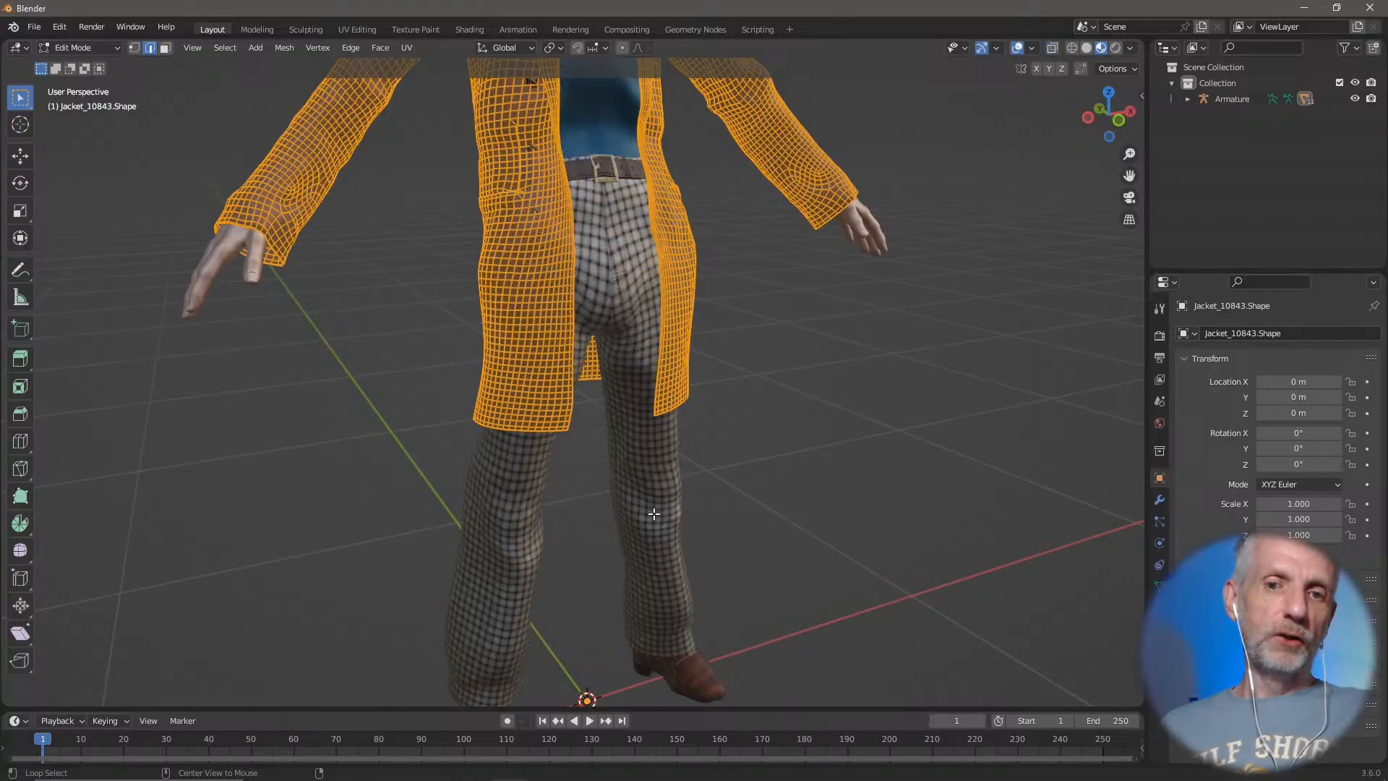
{"action": "scroll", "coordinate": [625, 508], "scroll_direction": "down", "scroll_amount": 3}
{"action": "middle_click_drag", "start_coordinate": [579, 517], "coordinate": [687, 513]}
{"action": "scroll", "coordinate": [529, 450], "scroll_direction": "up", "scroll_amount": 2}
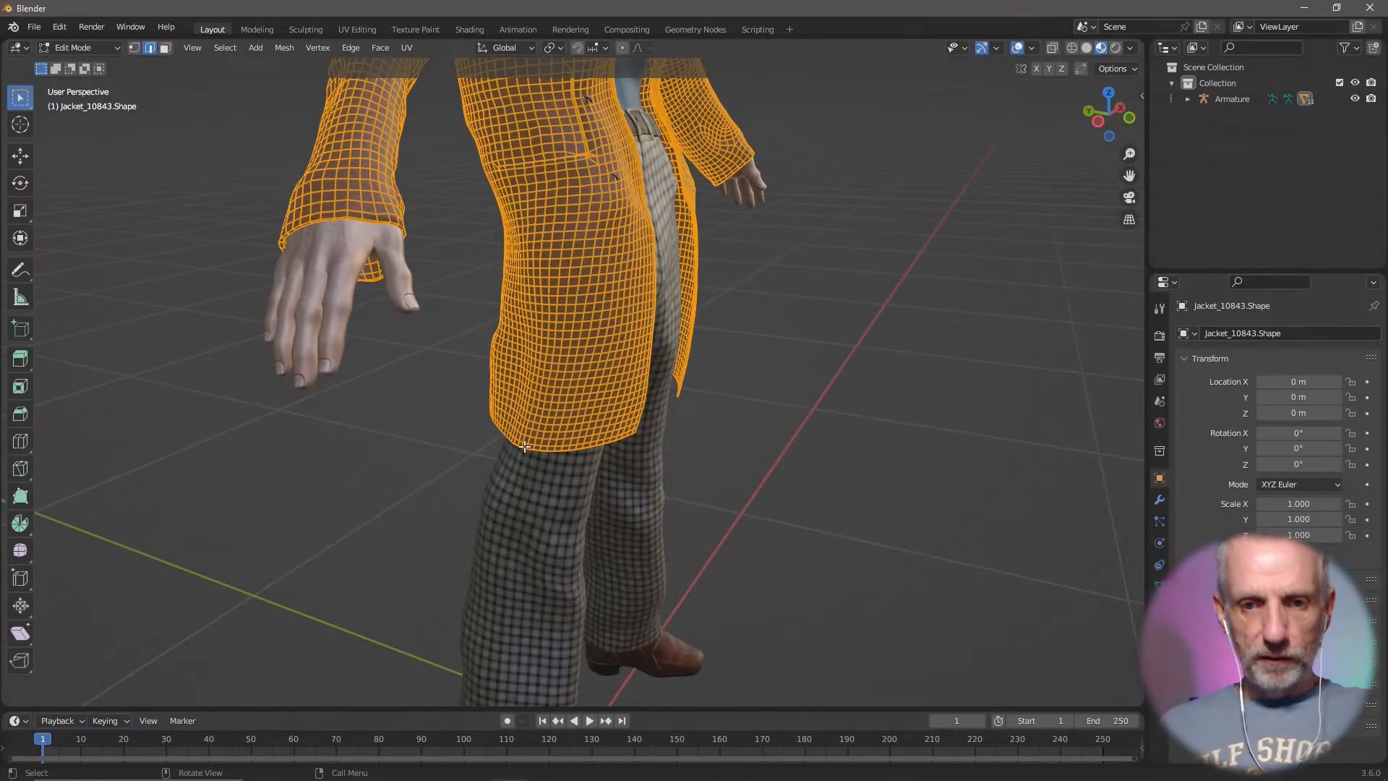
{"action": "left_click", "coordinate": [524, 446]}
{"action": "scroll", "coordinate": [542, 452], "scroll_direction": "up", "scroll_amount": 1}
{"action": "middle_click_drag", "start_coordinate": [532, 461], "coordinate": [470, 463]}
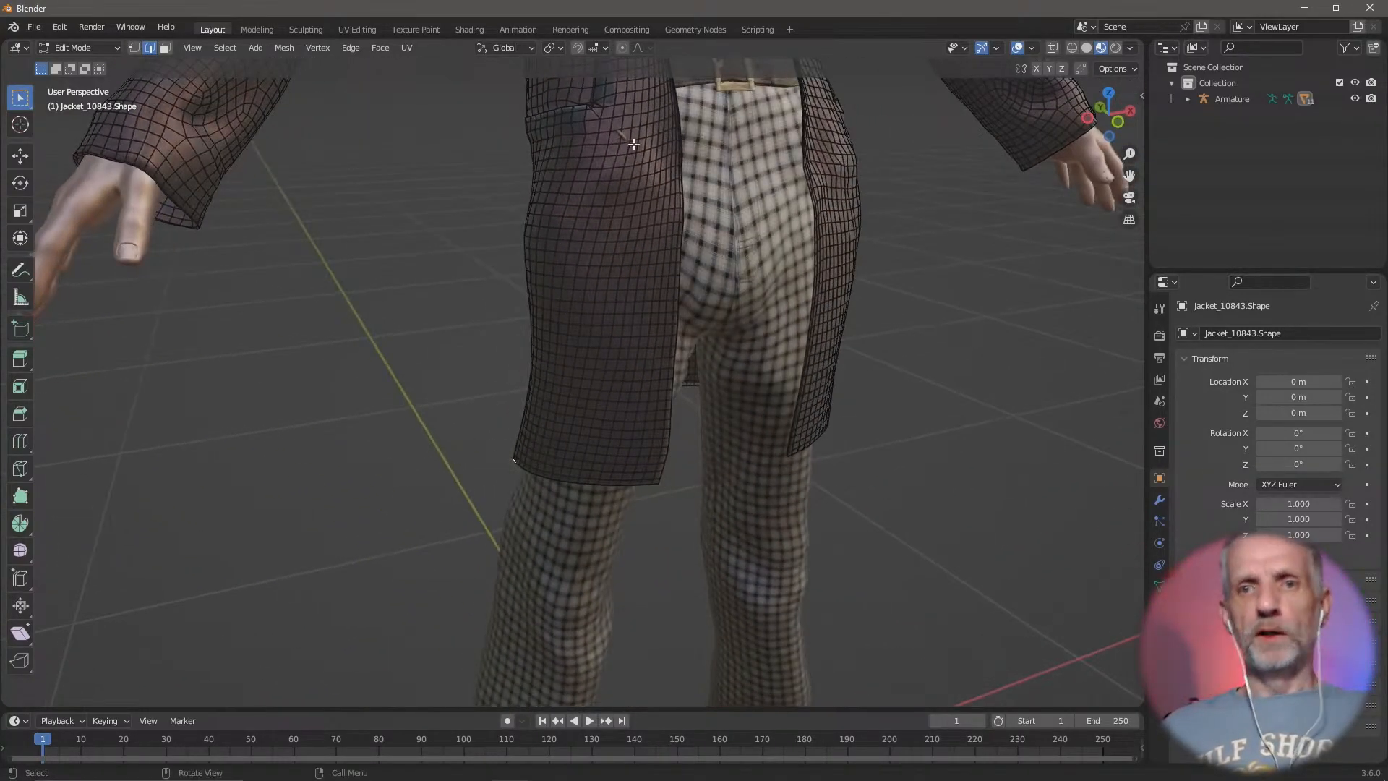
Step: Turn on proportional editing for the jacket mesh in Edit Mode
{"action": "left_click", "coordinate": [621, 48]}
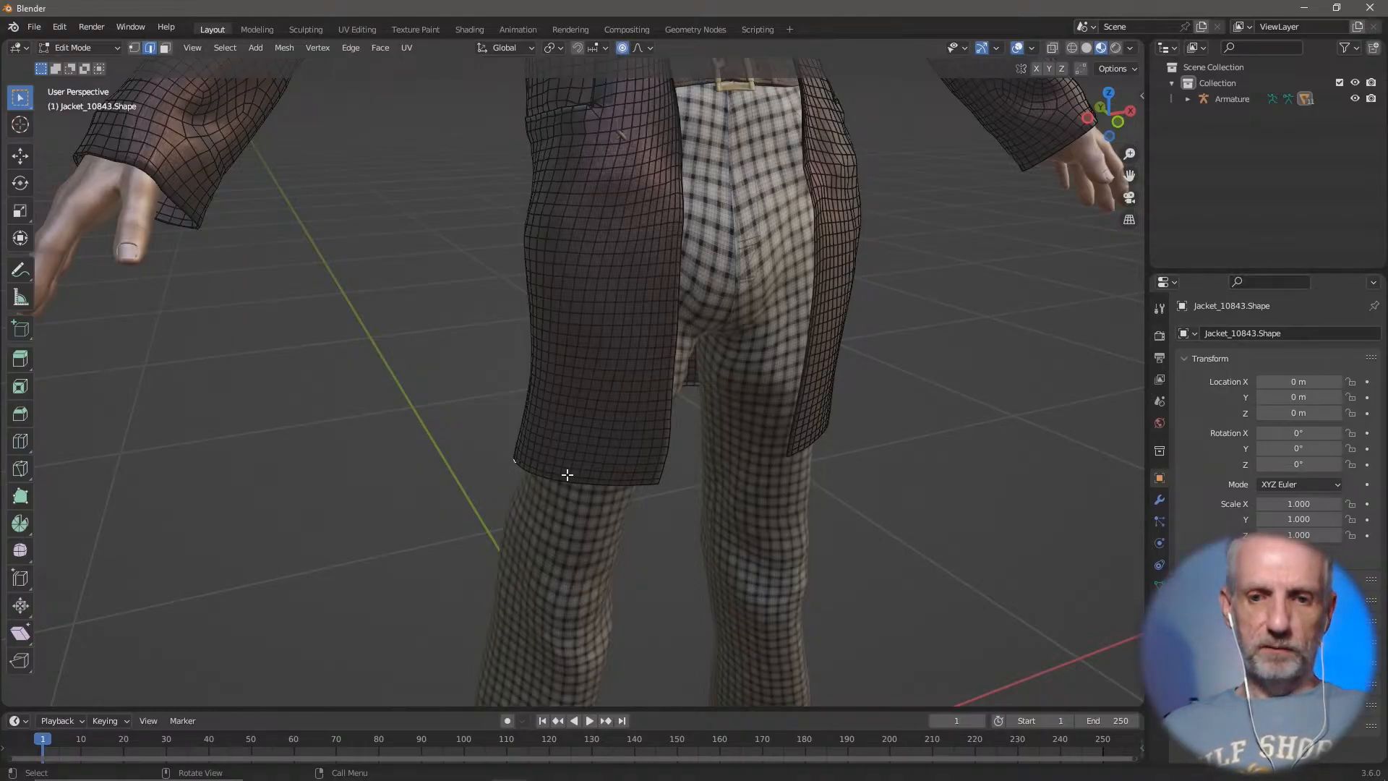
{"action": "middle_click_drag", "start_coordinate": [567, 474], "coordinate": [518, 465]}
{"action": "key", "text": "KP_1"}
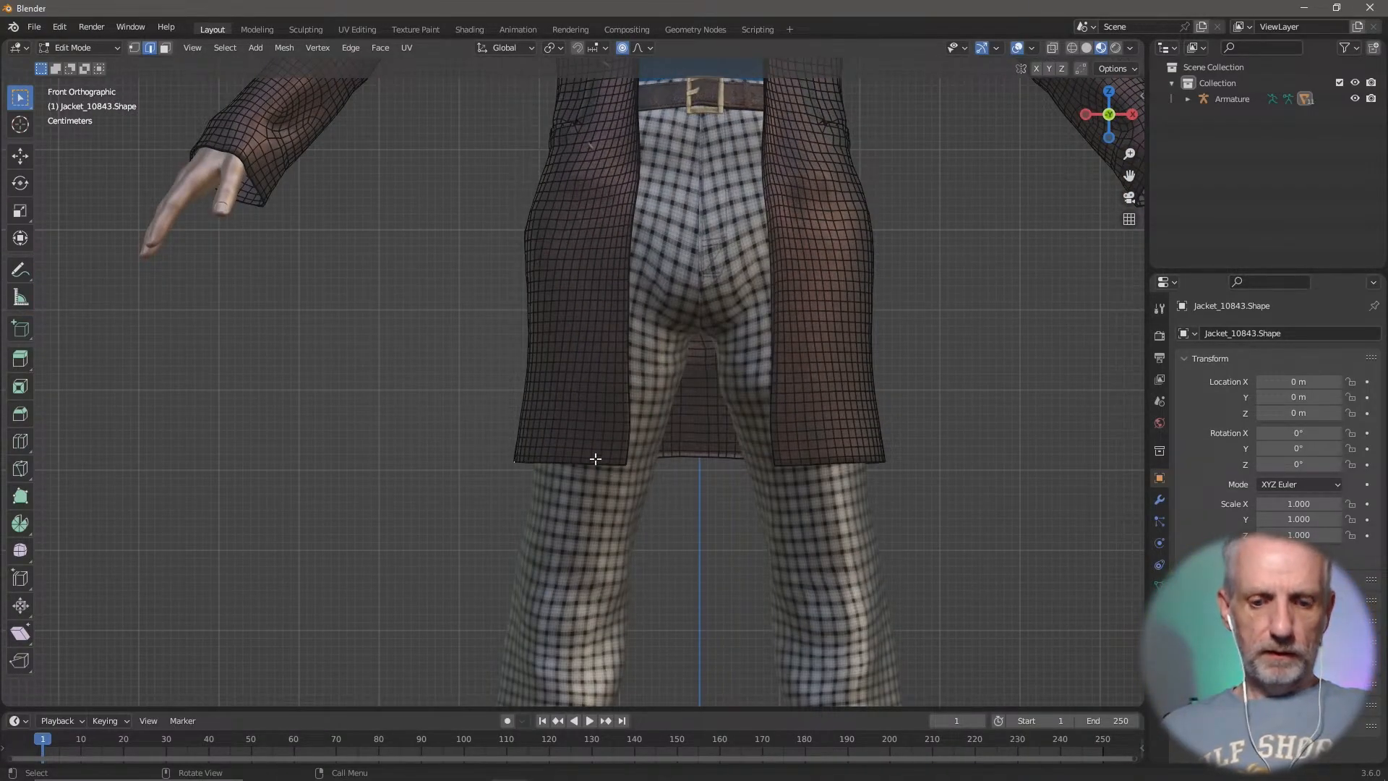
{"action": "key", "text": "g"}
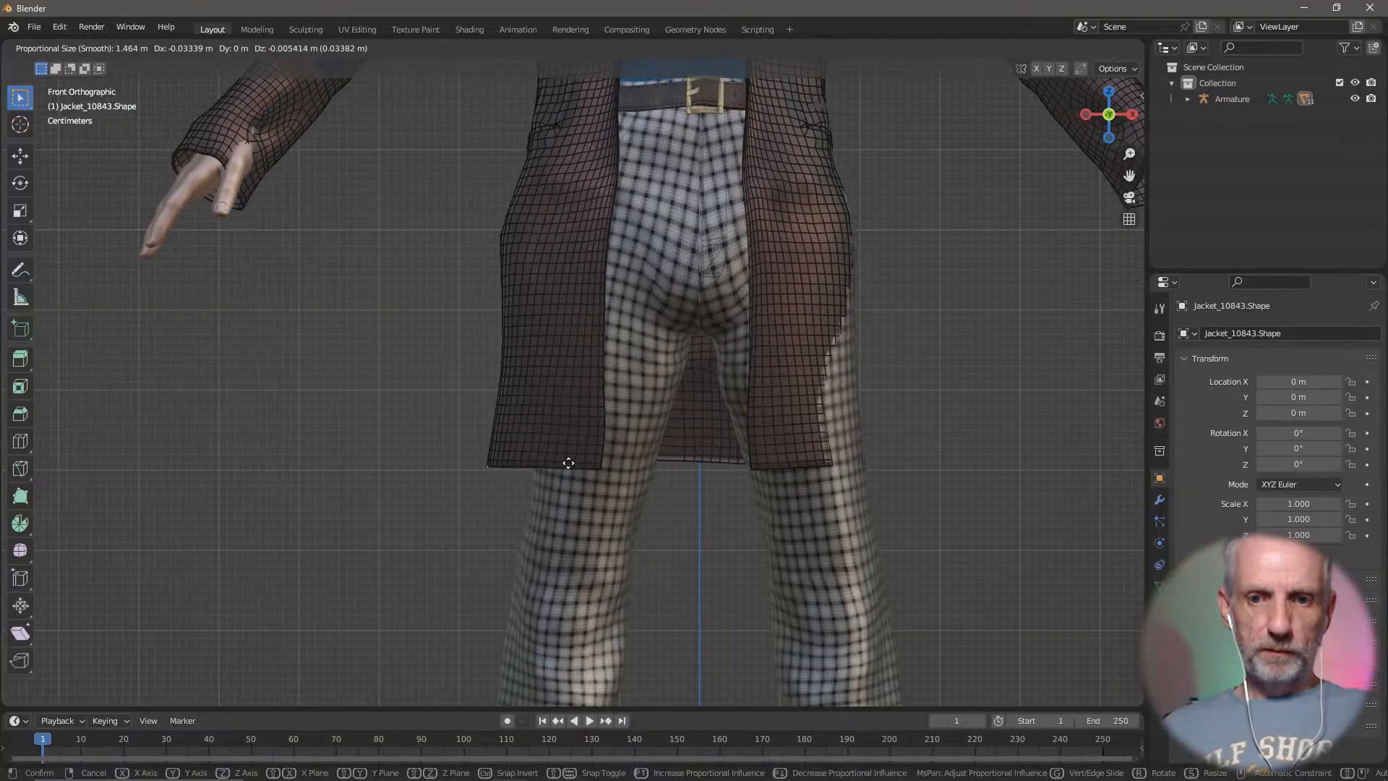
{"action": "scroll", "coordinate": [569, 463], "scroll_direction": "down", "scroll_amount": 20}
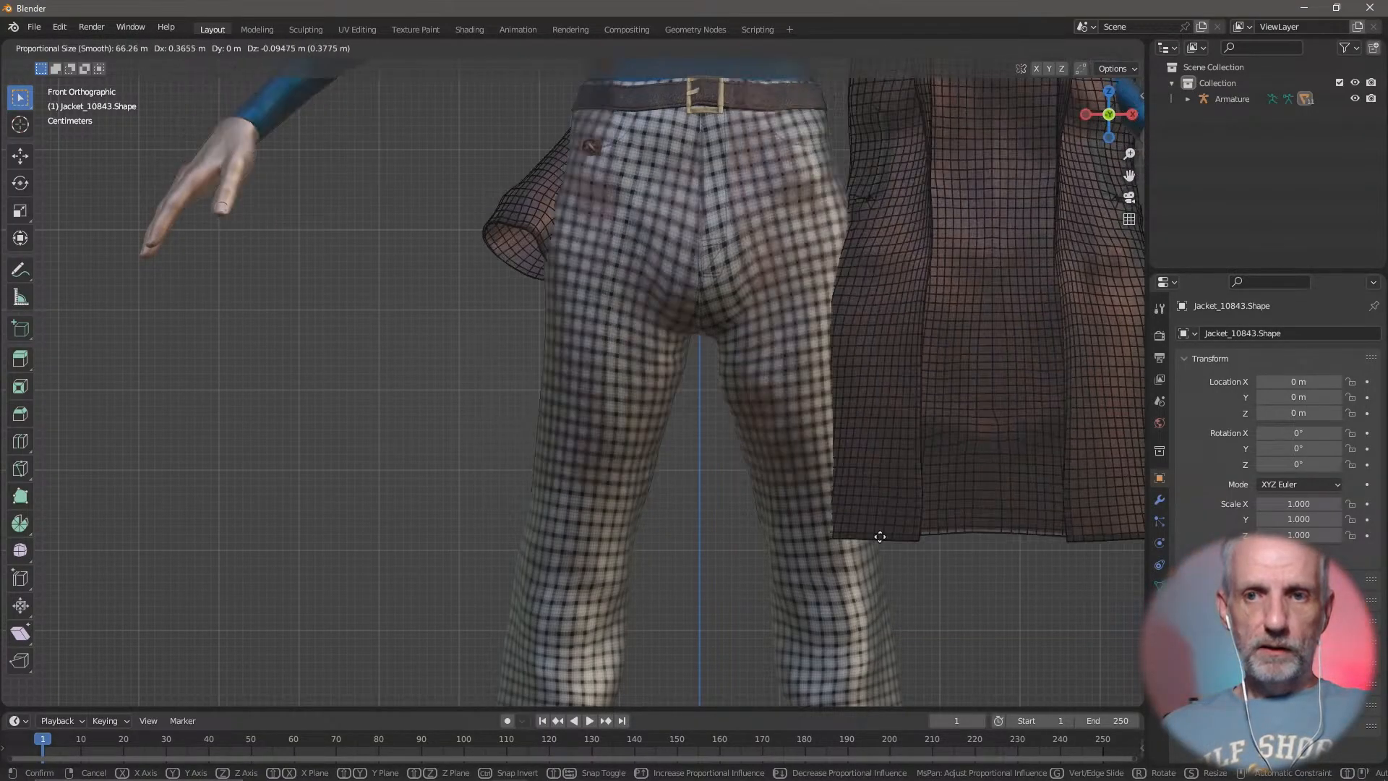
{"action": "scroll", "coordinate": [761, 495], "scroll_direction": "up", "scroll_amount": 20}
{"action": "right_click", "coordinate": [761, 495]}
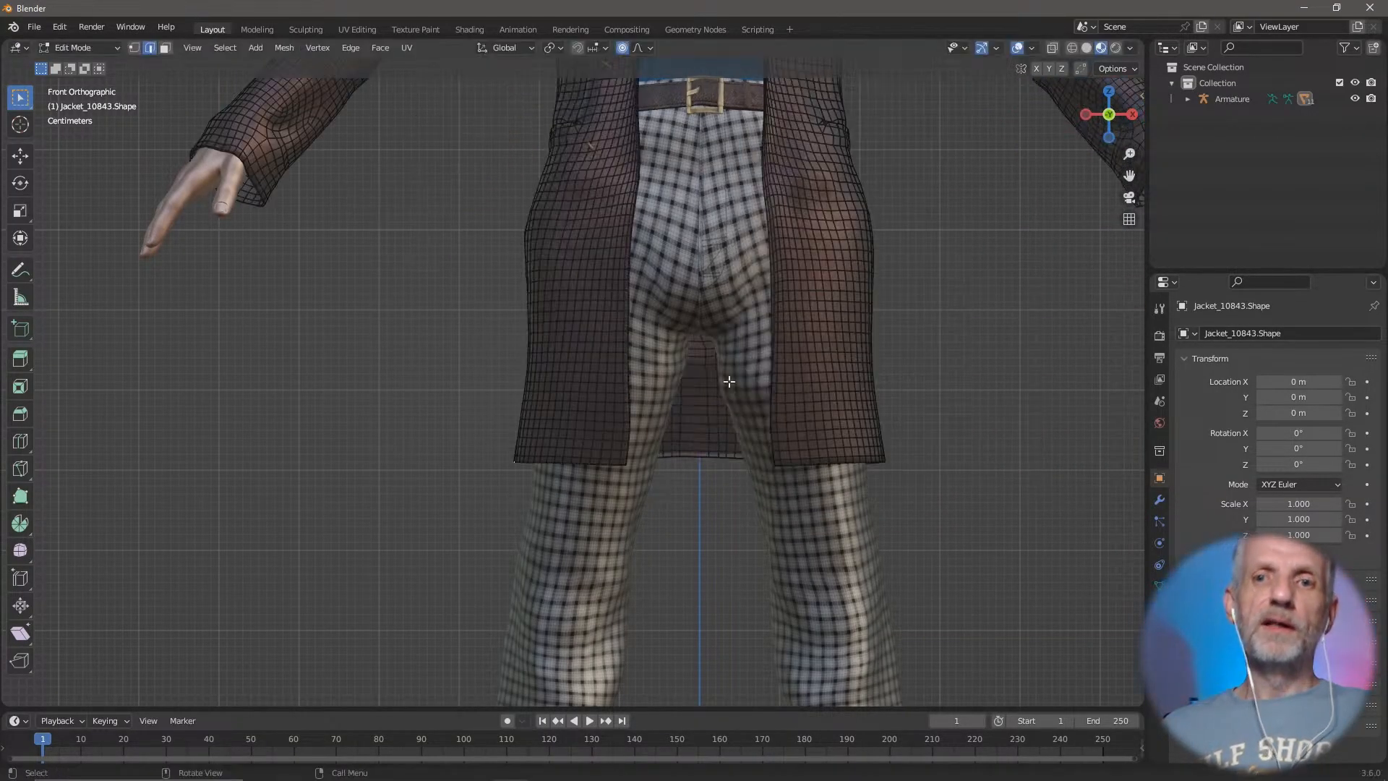
Step: Move the selected outer hem edge about 0.056 m outward and 0.012 m down, with a proportional size of about 0.35 m
{"action": "key", "text": "g"}
{"action": "scroll", "coordinate": [697, 398], "scroll_direction": "up", "scroll_amount": 20}
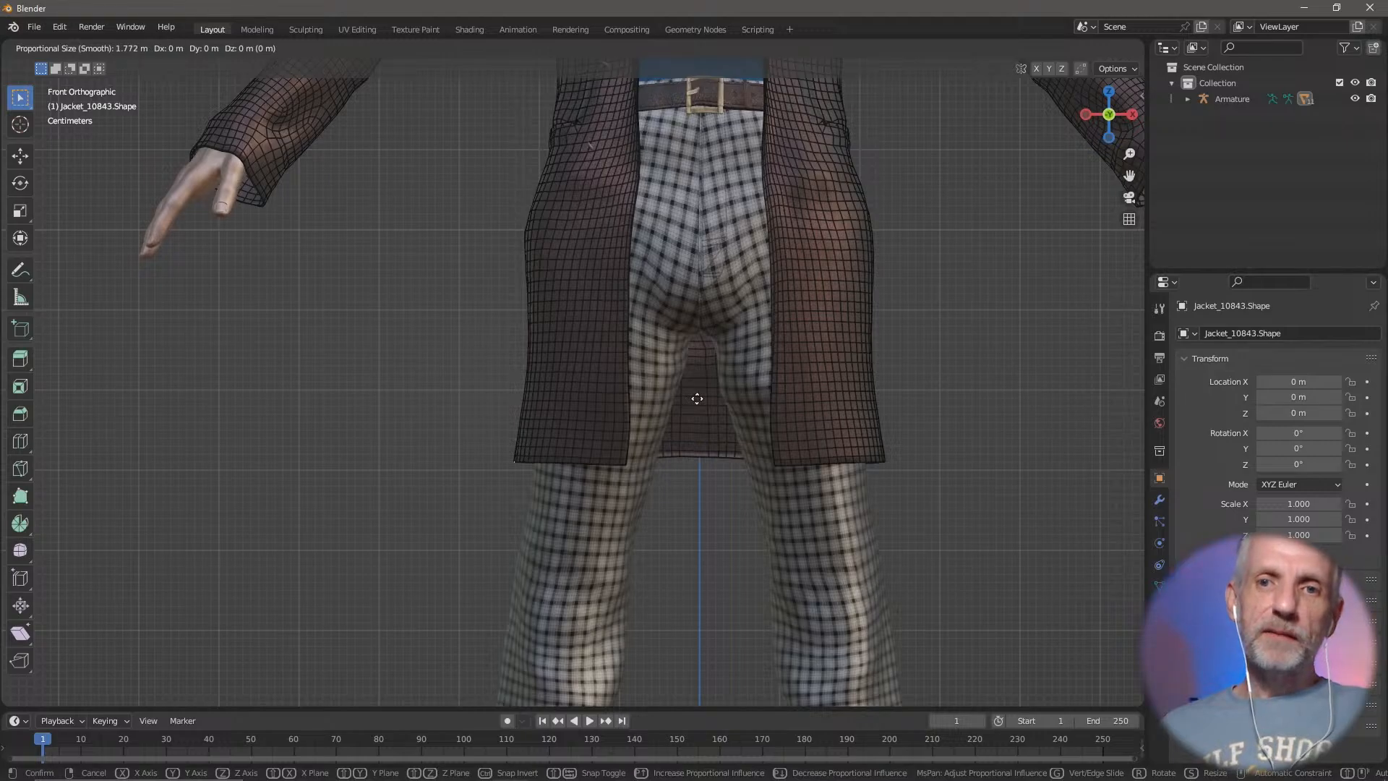
{"action": "scroll", "coordinate": [695, 397], "scroll_direction": "up", "scroll_amount": 19}
{"action": "scroll", "coordinate": [697, 397], "scroll_direction": "down", "scroll_amount": 12}
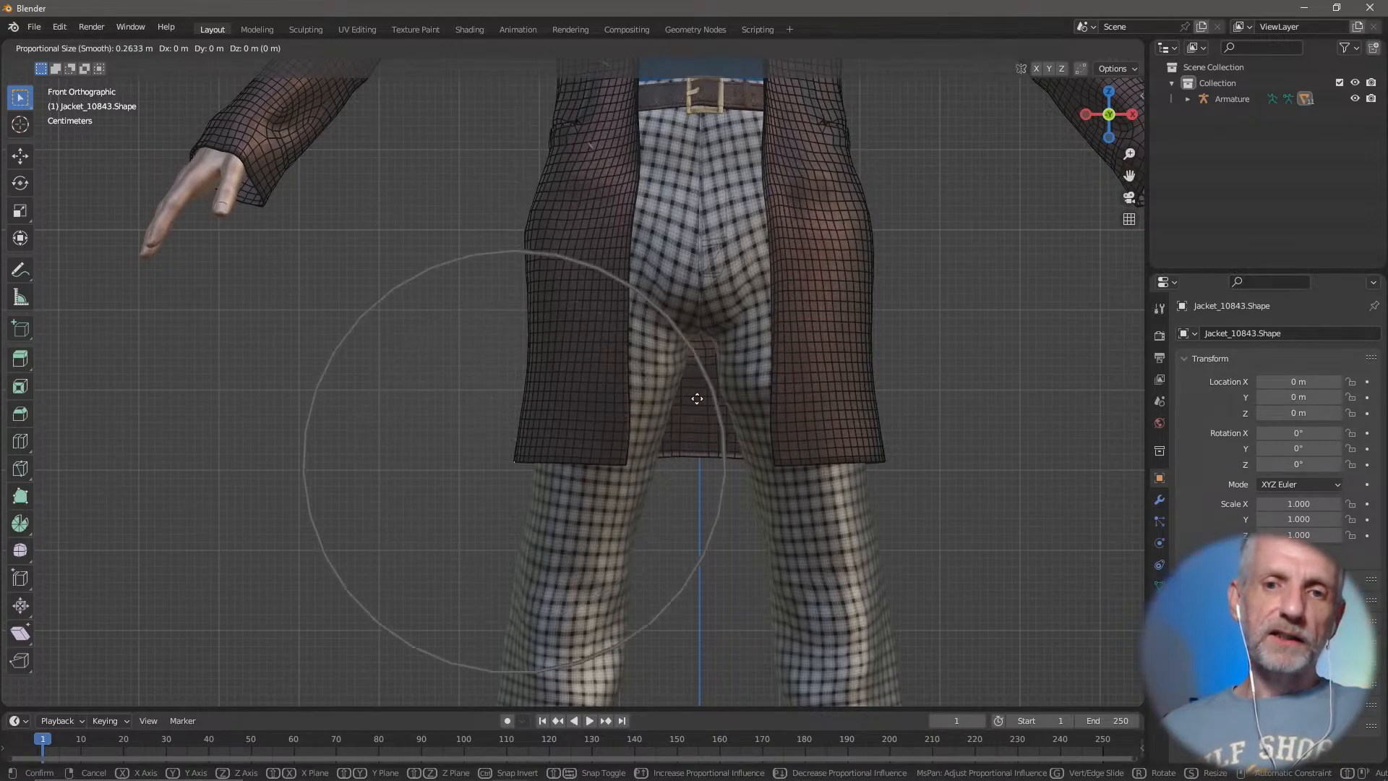
{"action": "scroll", "coordinate": [659, 405], "scroll_direction": "down", "scroll_amount": 4}
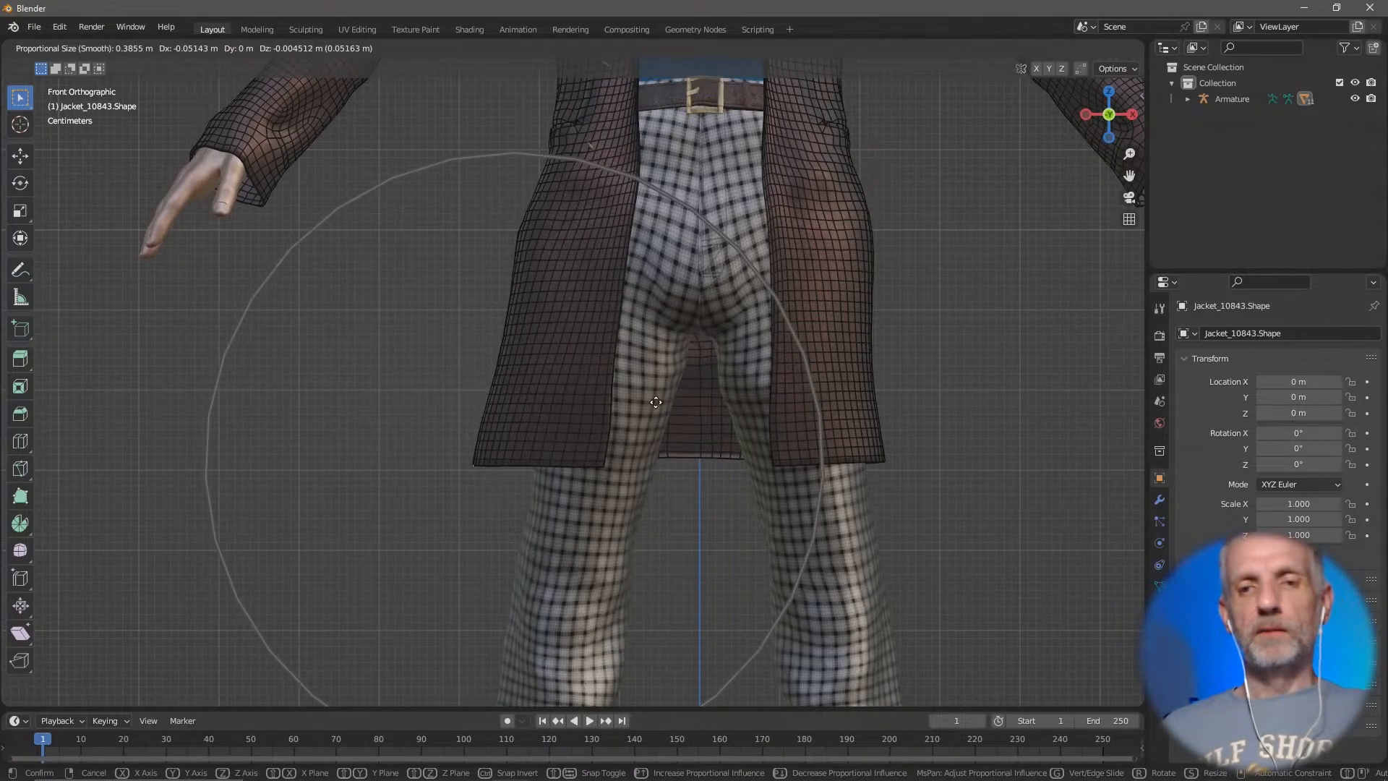
{"action": "scroll", "coordinate": [656, 402], "scroll_direction": "up", "scroll_amount": 1}
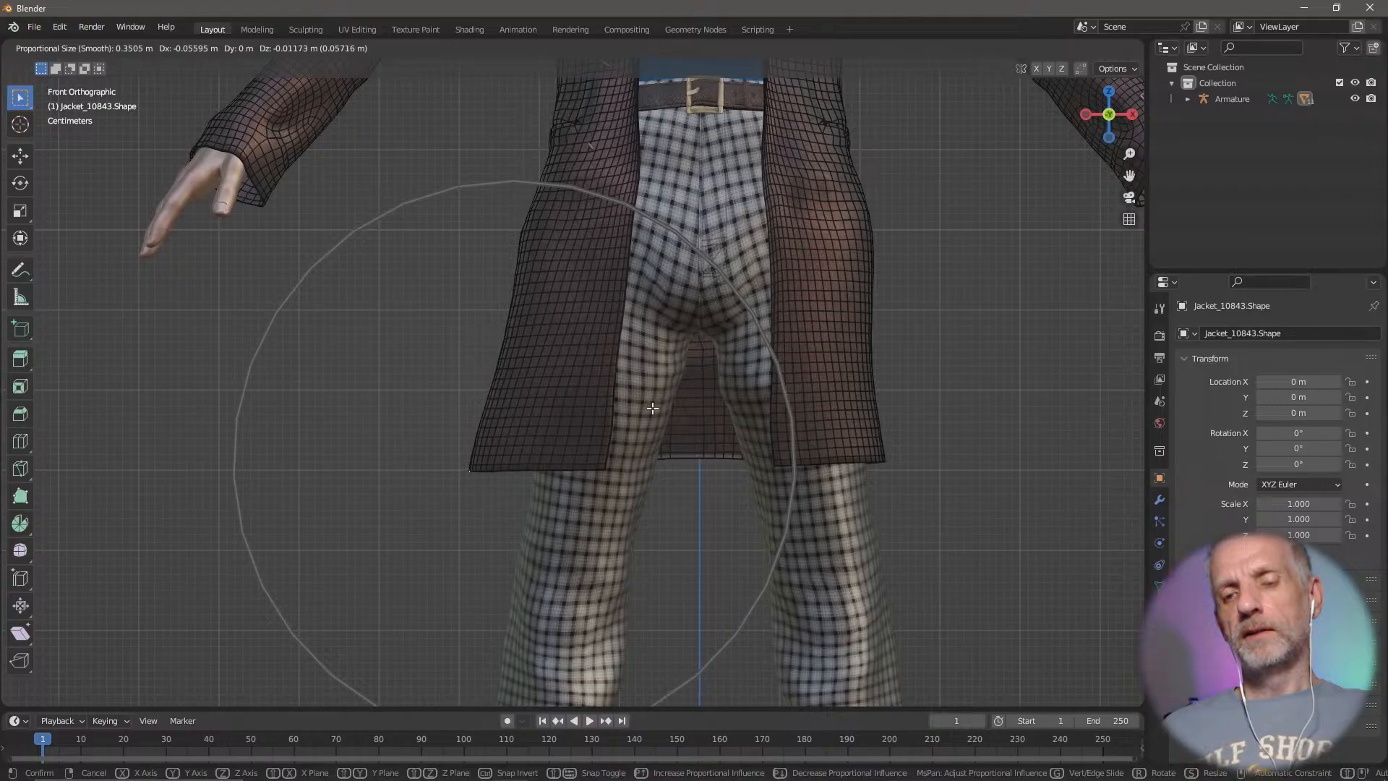
{"action": "left_click", "coordinate": [652, 409]}
{"action": "middle_click_drag", "start_coordinate": [629, 414], "coordinate": [597, 420]}
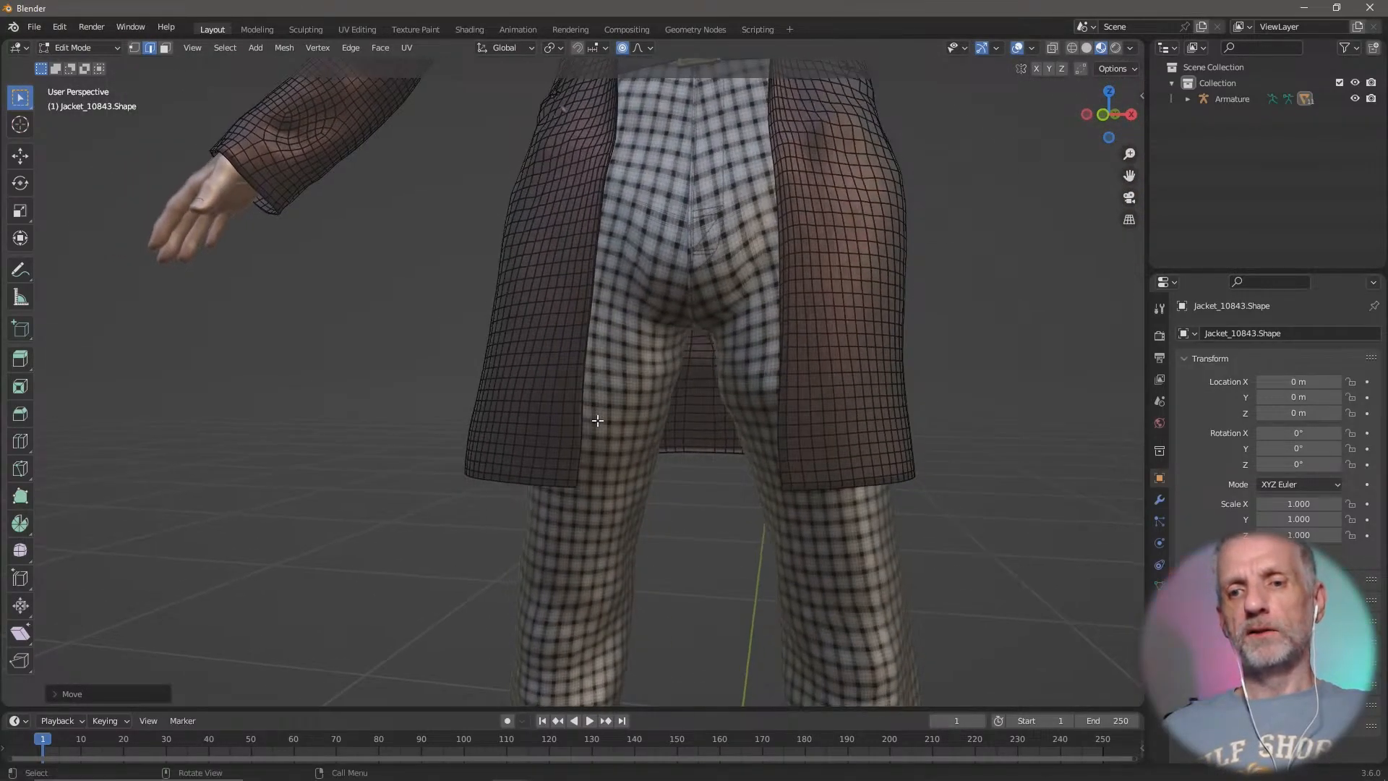
Step: Select the outer hem edge on the jacket's opposite side, move it about 0.025 m outward, rotate it slightly and nudge it into place
{"action": "middle_click_drag", "start_coordinate": [843, 452], "coordinate": [709, 461]}
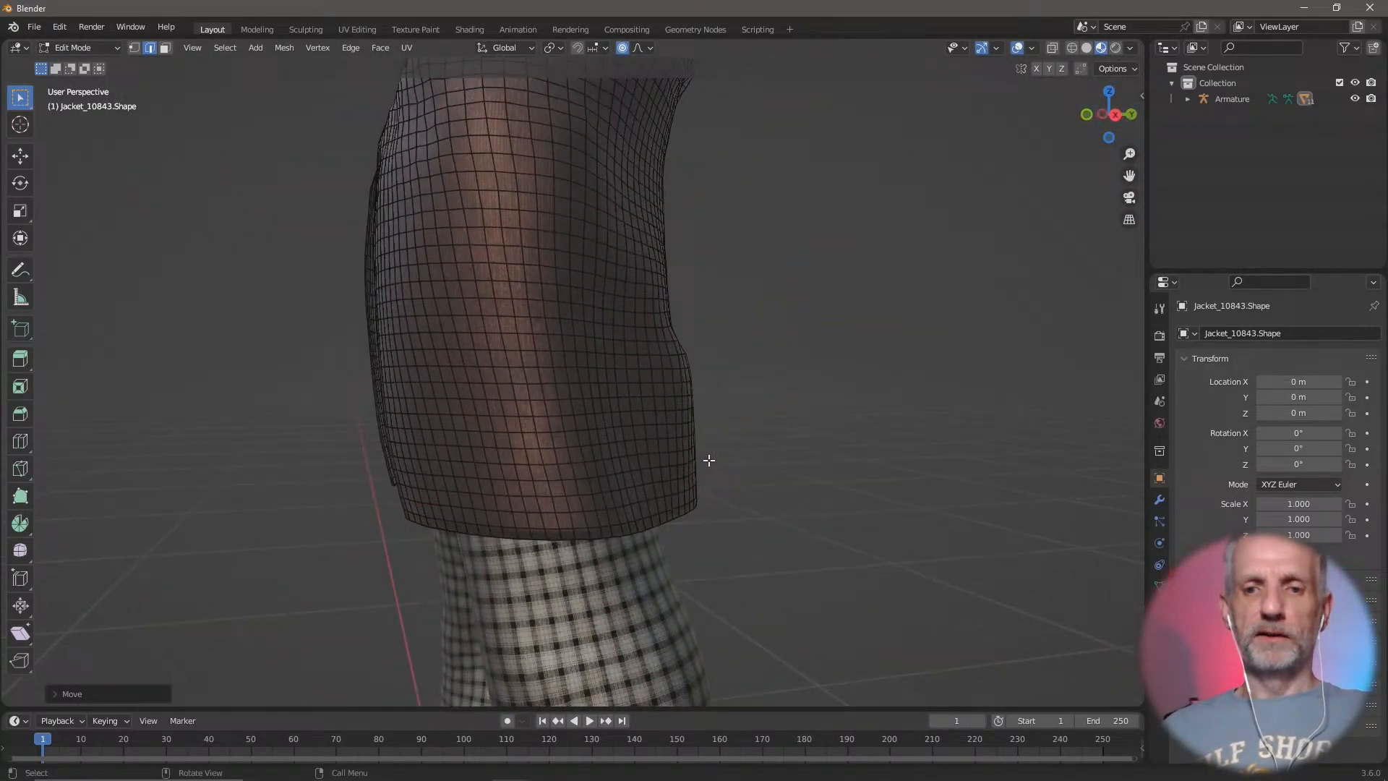
{"action": "left_click", "coordinate": [582, 541]}
{"action": "key", "text": "KP_1"}
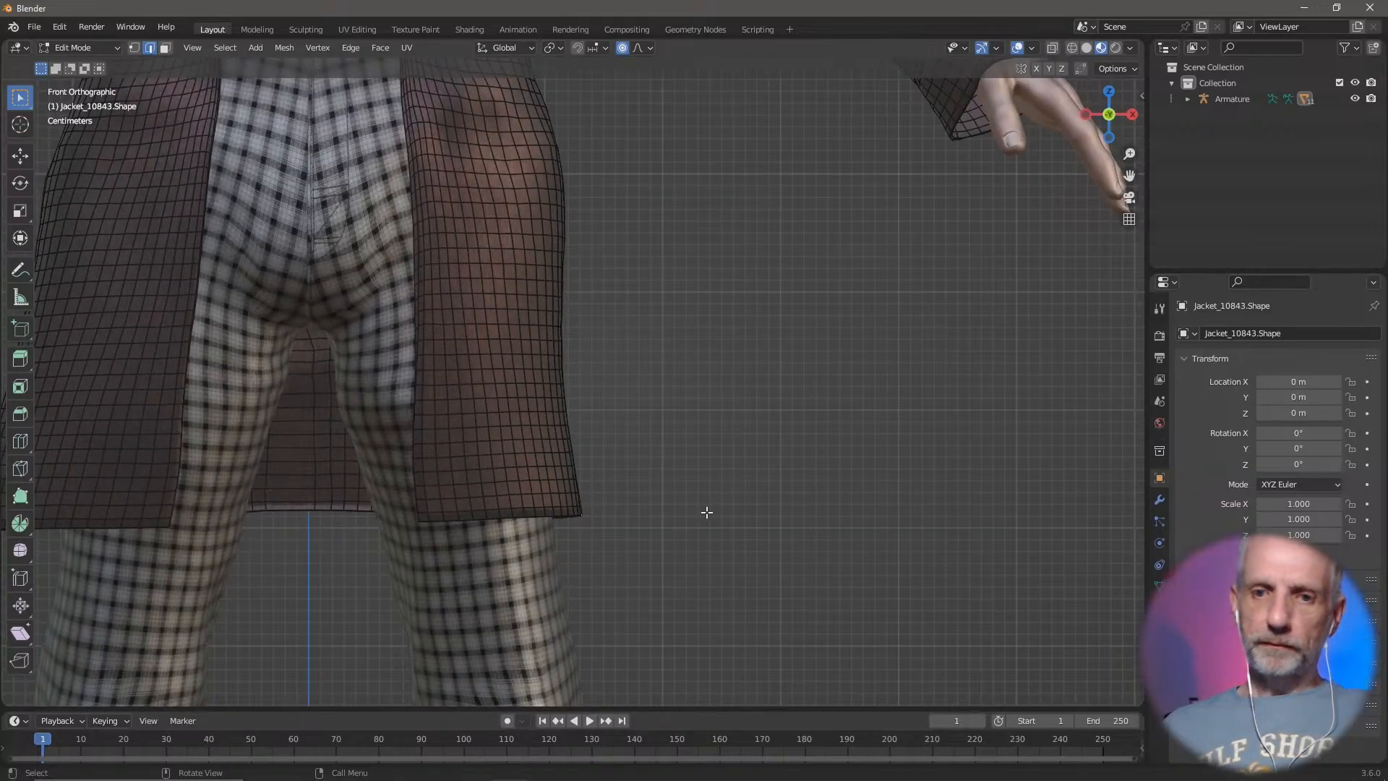
{"action": "key", "text": "g"}
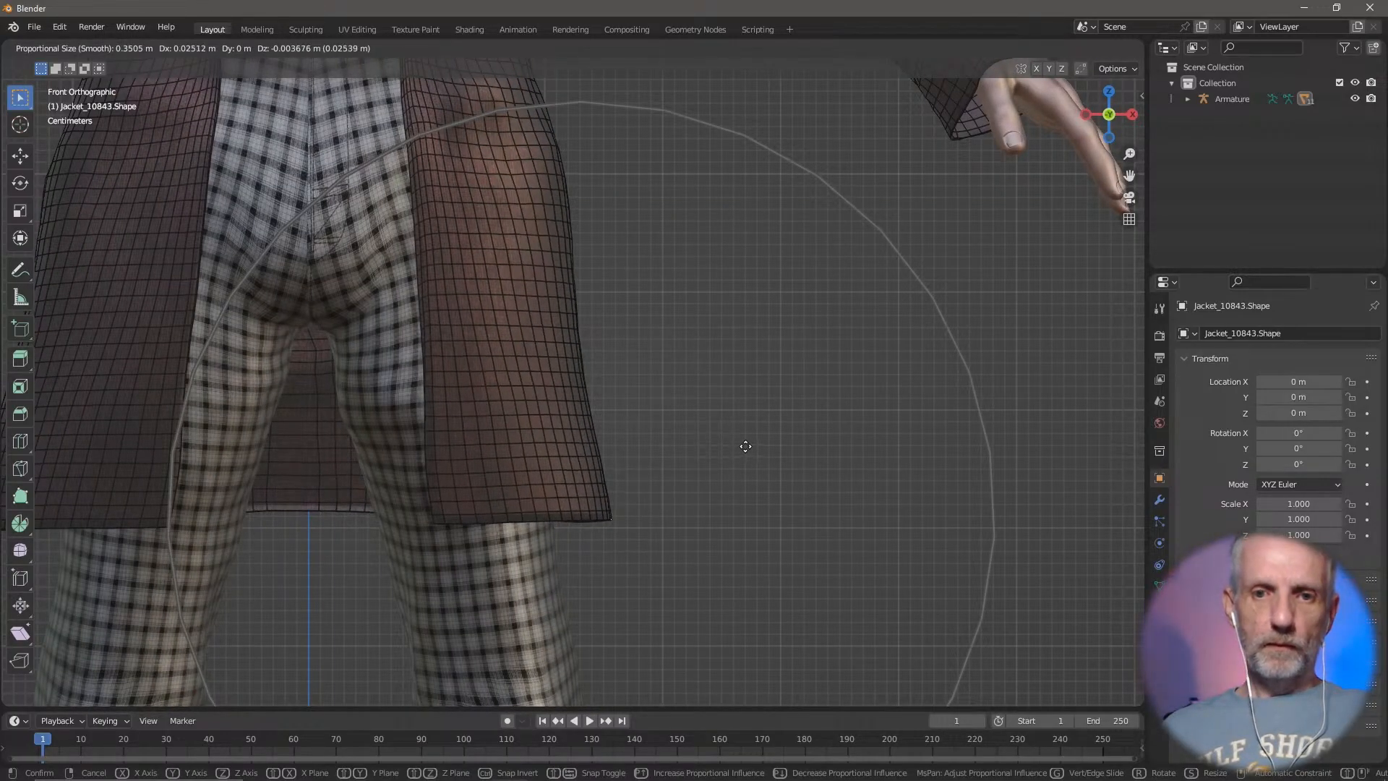
{"action": "left_click", "coordinate": [745, 446]}
{"action": "key", "text": "r"}
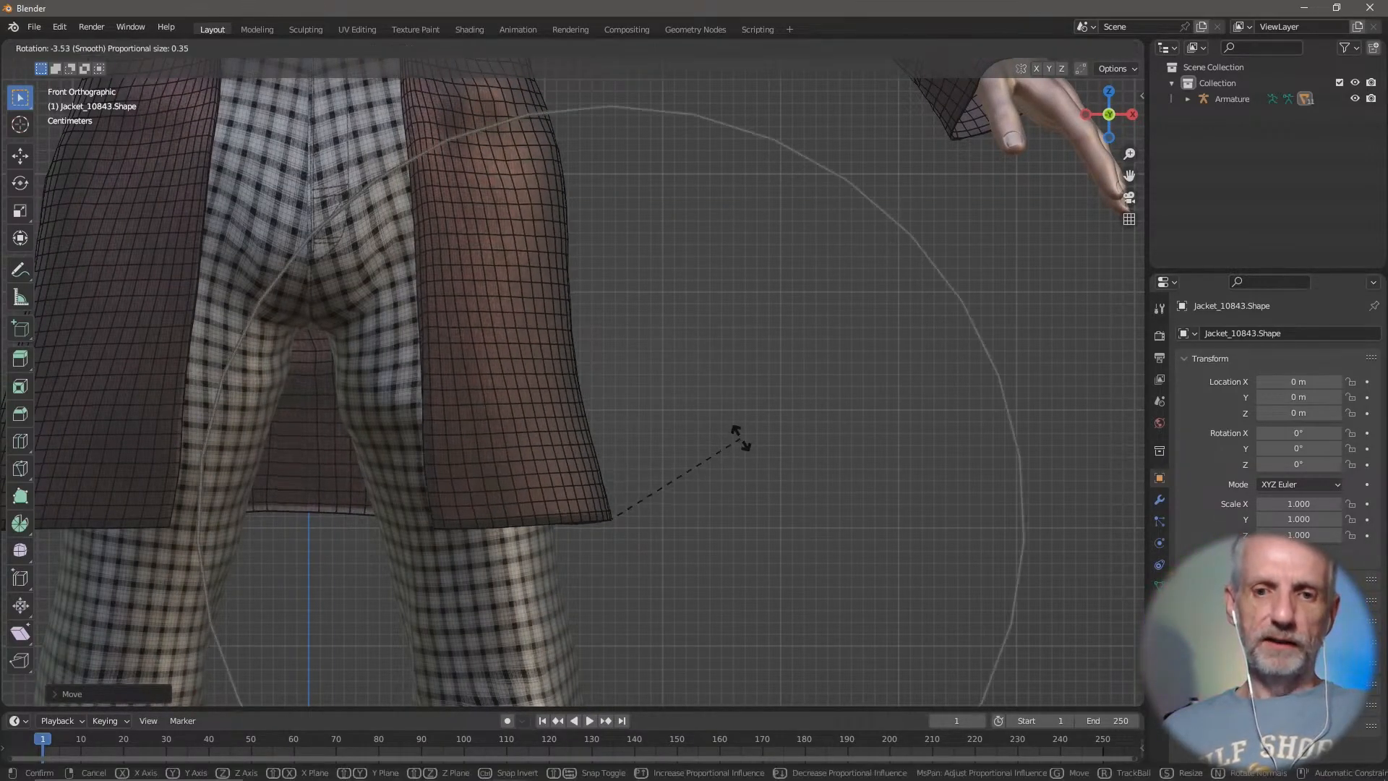
{"action": "left_click", "coordinate": [738, 434]}
{"action": "key", "text": "g"}
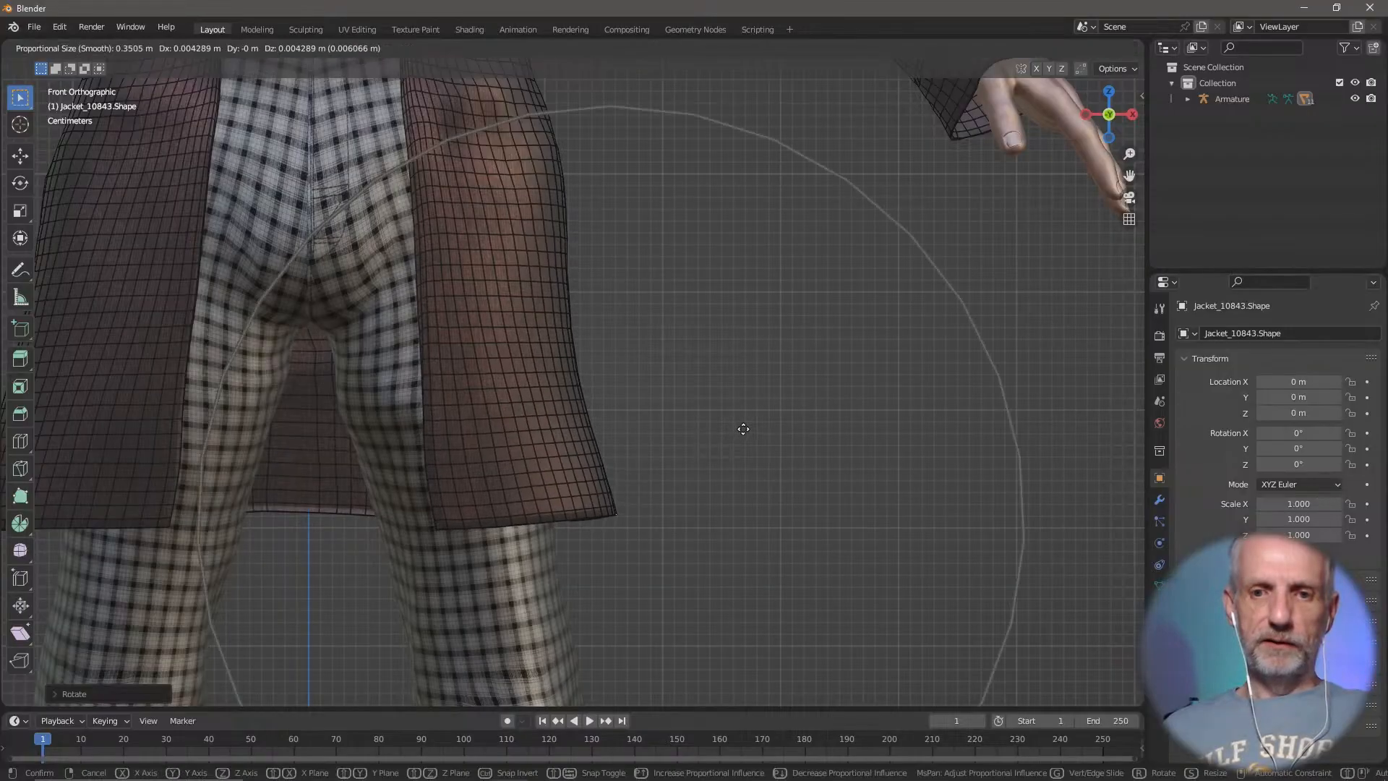
{"action": "left_click", "coordinate": [746, 429]}
Step: Select the hem edge at the middle of the back, pull it about 0.054 m backward in side view, rotate it and reposition it slightly
{"action": "middle_click_drag", "start_coordinate": [713, 437], "coordinate": [627, 454]}
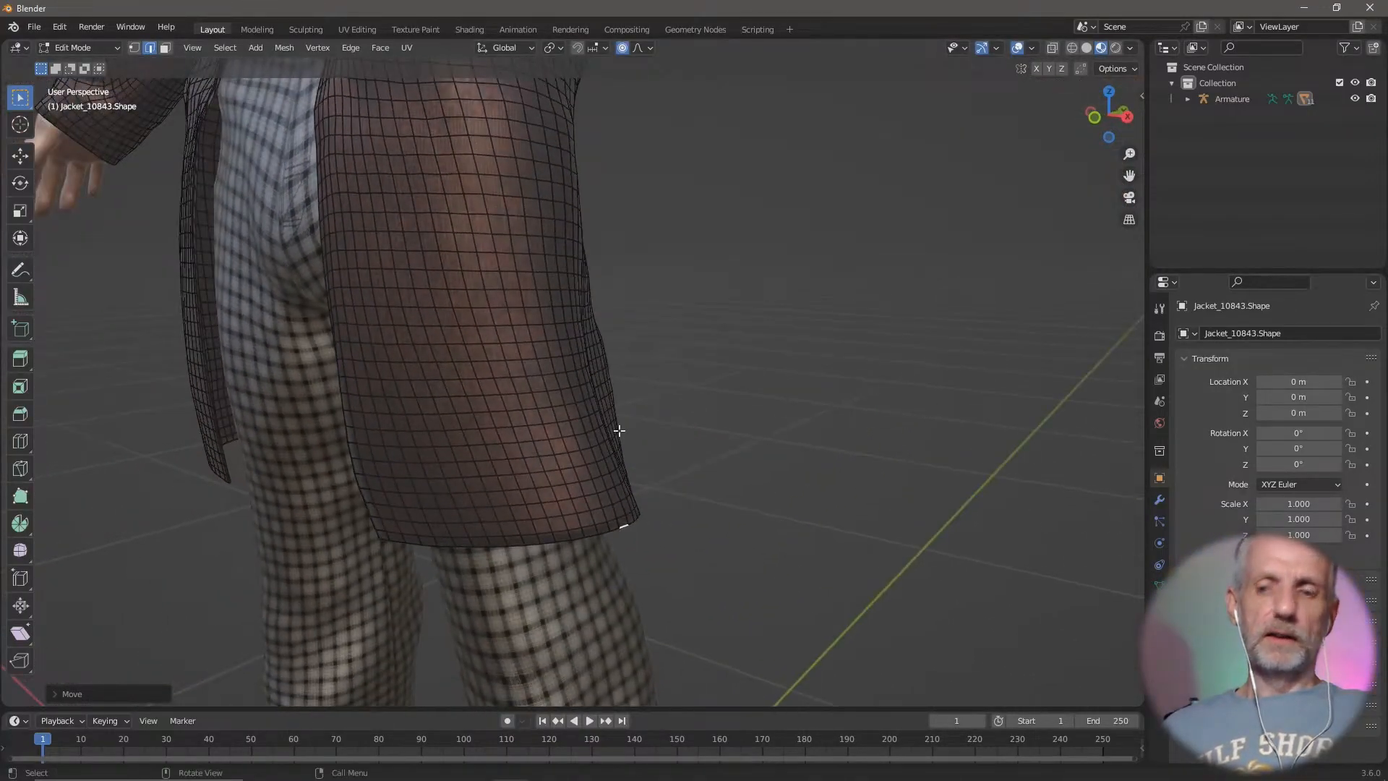
{"action": "key", "text": "KP_1"}
{"action": "key", "text": "KP_3"}
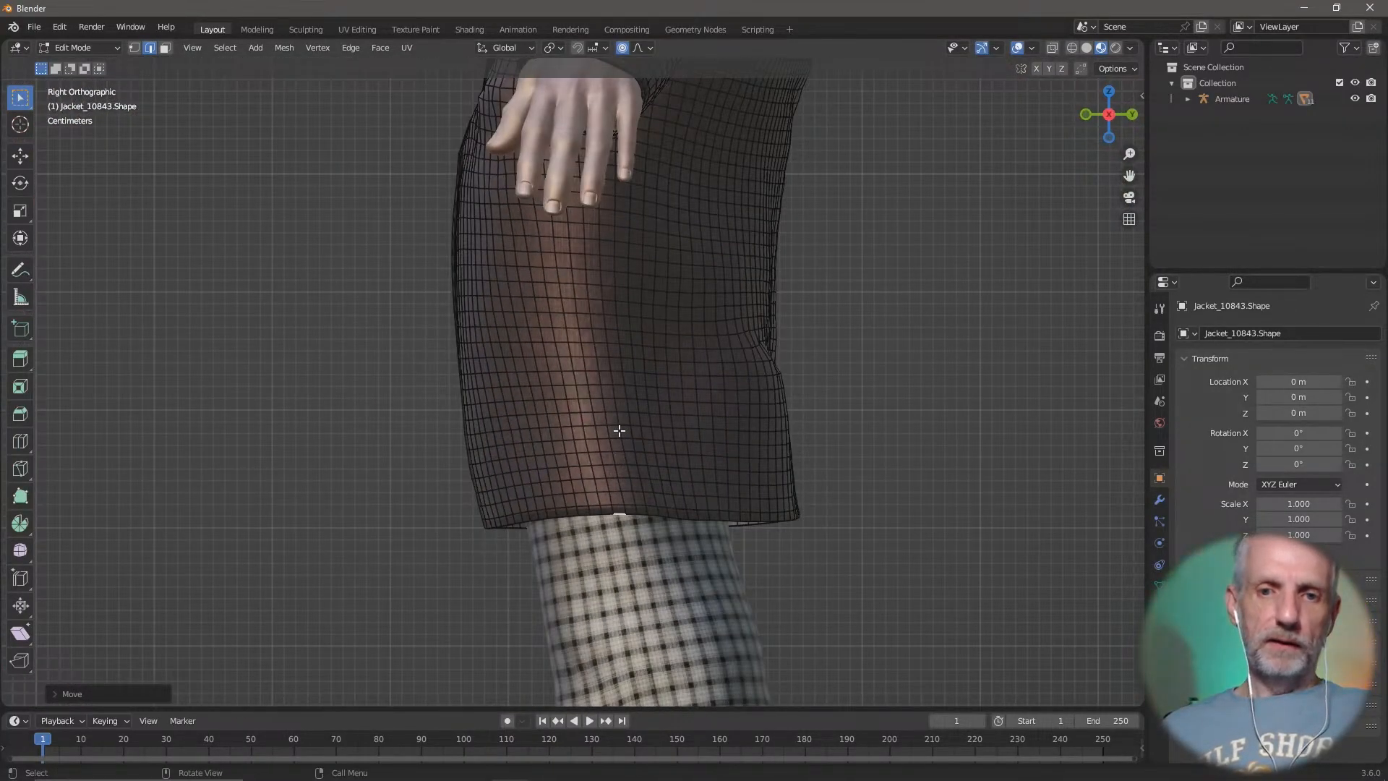
{"action": "left_click", "coordinate": [794, 514]}
{"action": "middle_click_drag", "start_coordinate": [834, 527], "coordinate": [910, 478]}
{"action": "key", "text": "KP_3"}
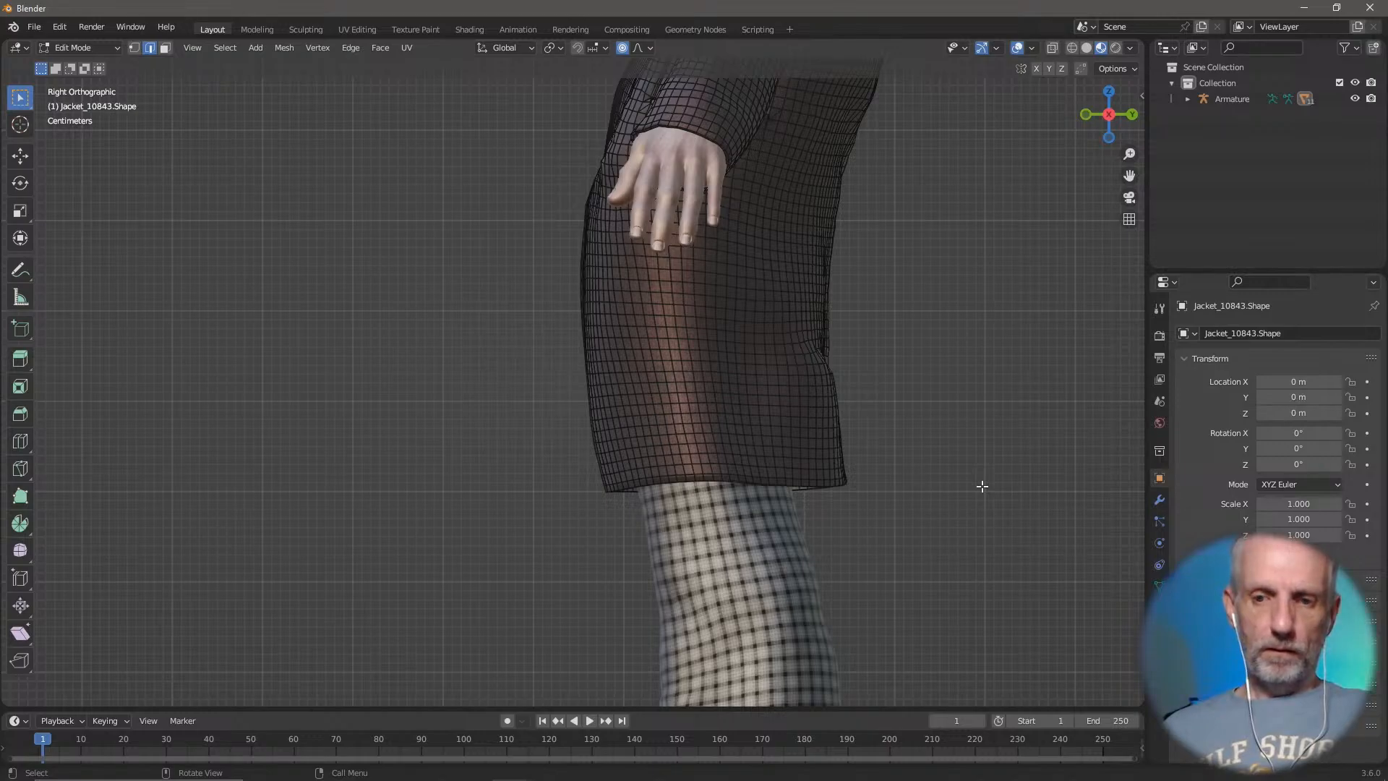
{"action": "key", "text": "g"}
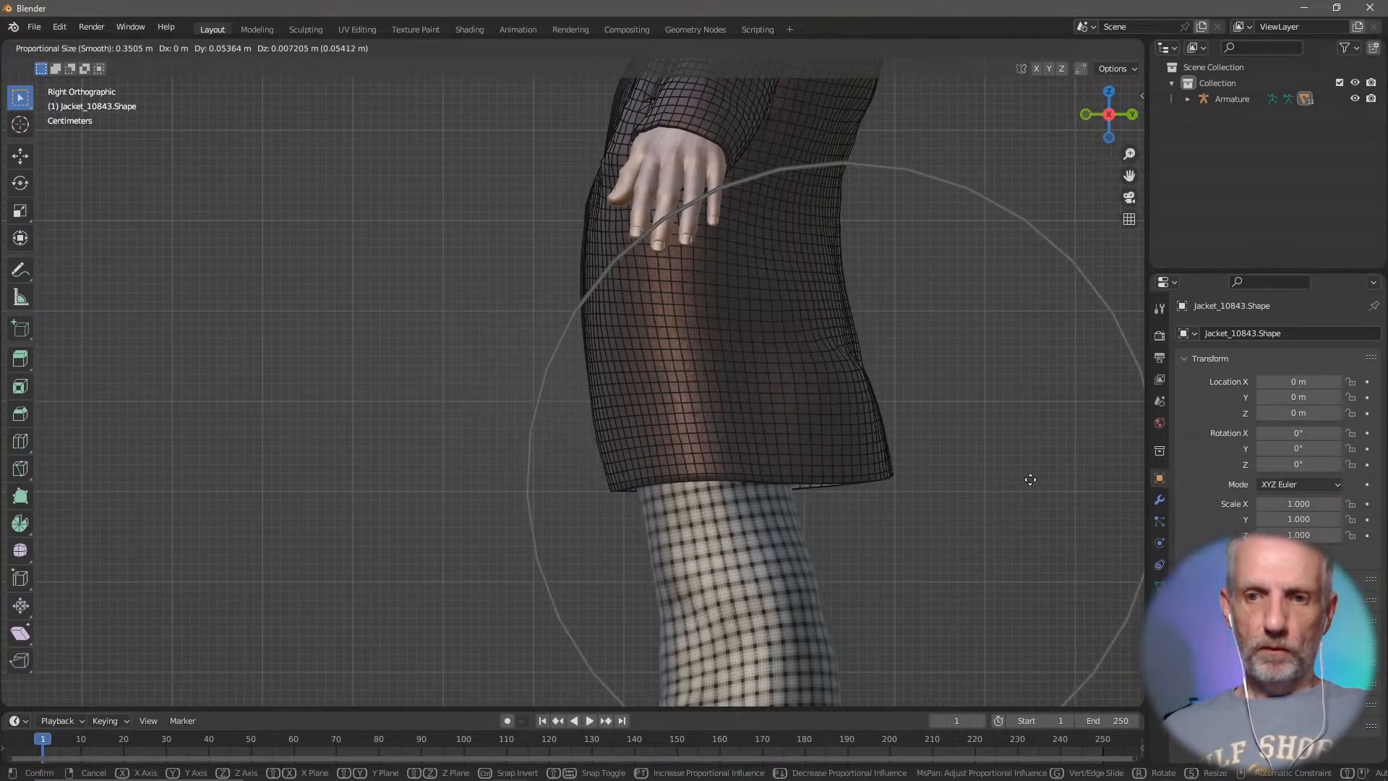
{"action": "left_click", "coordinate": [1030, 479]}
{"action": "key", "text": "r"}
{"action": "left_click", "coordinate": [1032, 457]}
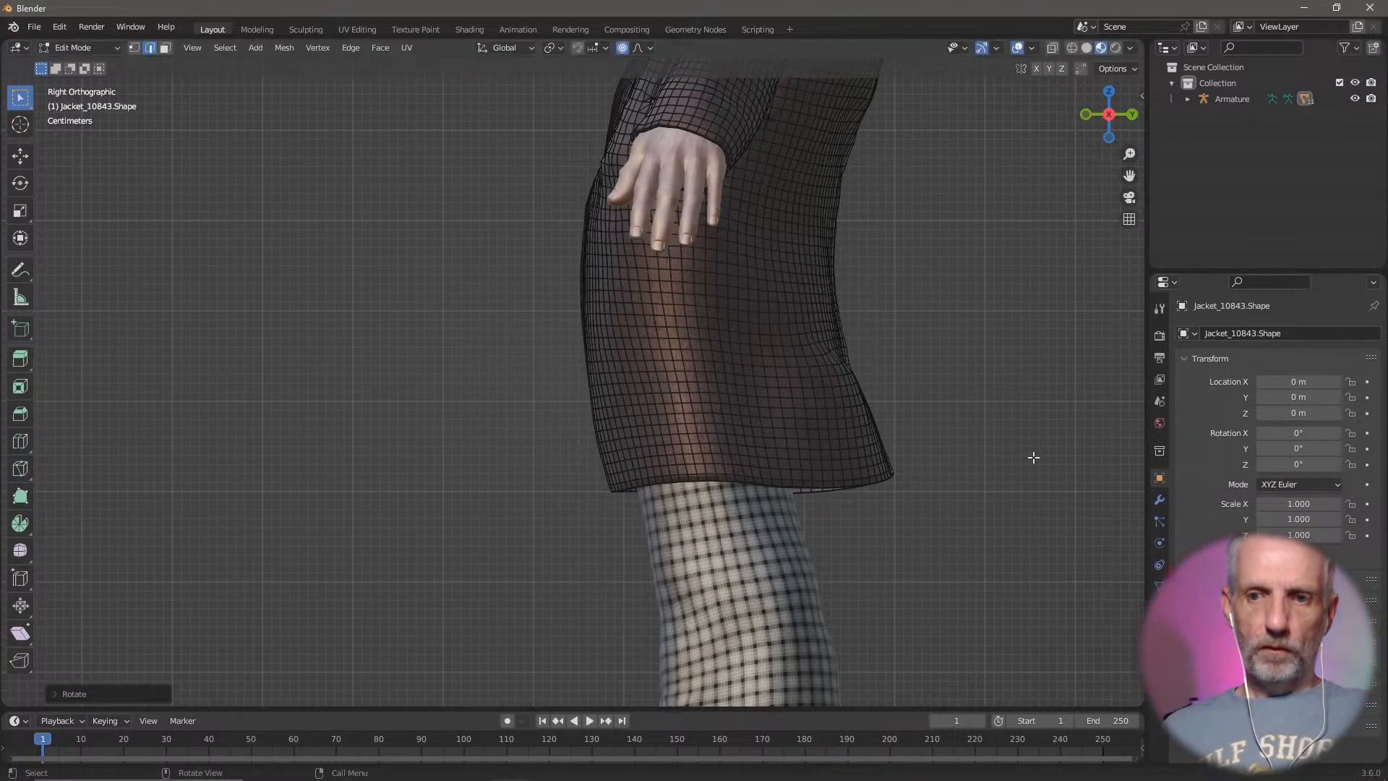
{"action": "key", "text": "g"}
{"action": "left_click", "coordinate": [1044, 452]}
Step: Select the inner front hem edges beside the jacket opening, pull them slightly forward in side view, rotate them and adjust their position
{"action": "middle_click_drag", "start_coordinate": [1044, 453], "coordinate": [960, 461]}
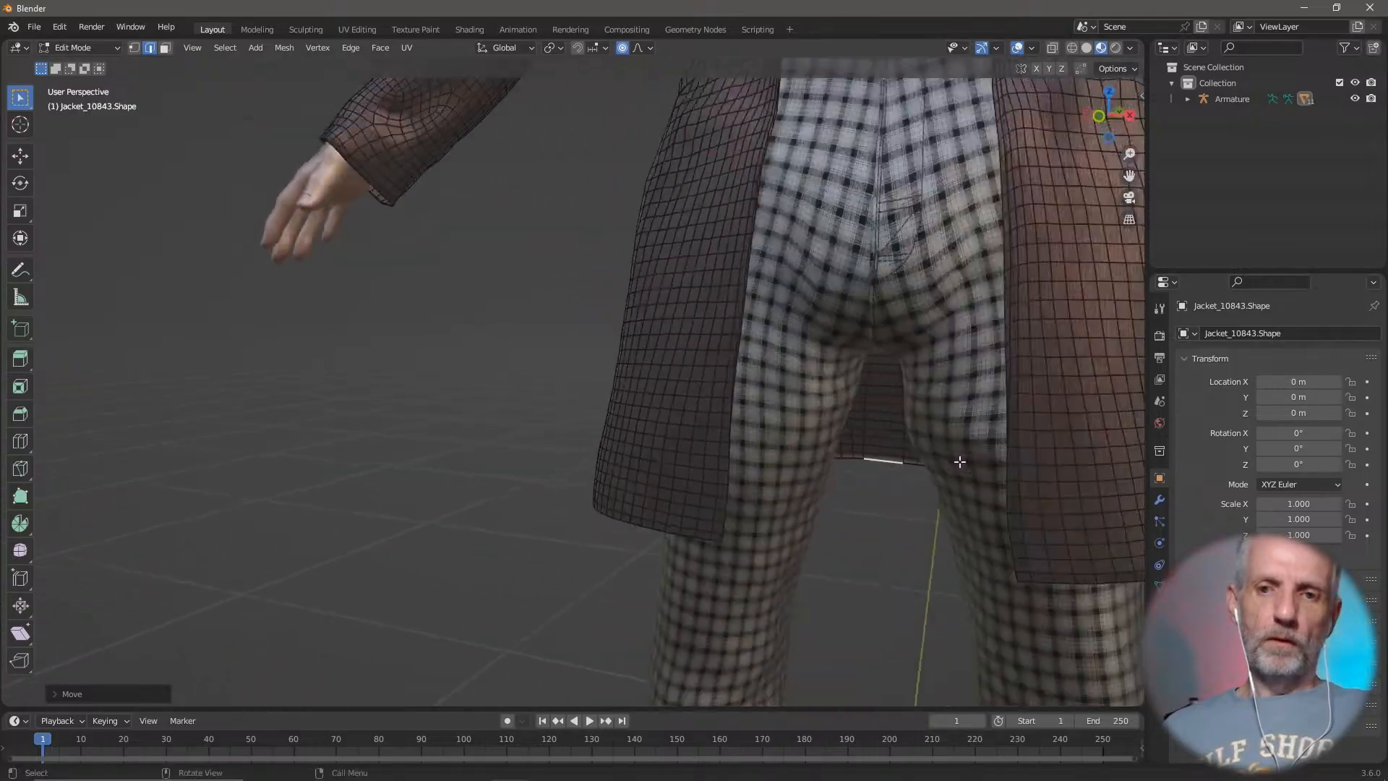
{"action": "scroll", "coordinate": [960, 461], "scroll_direction": "down", "scroll_amount": 4}
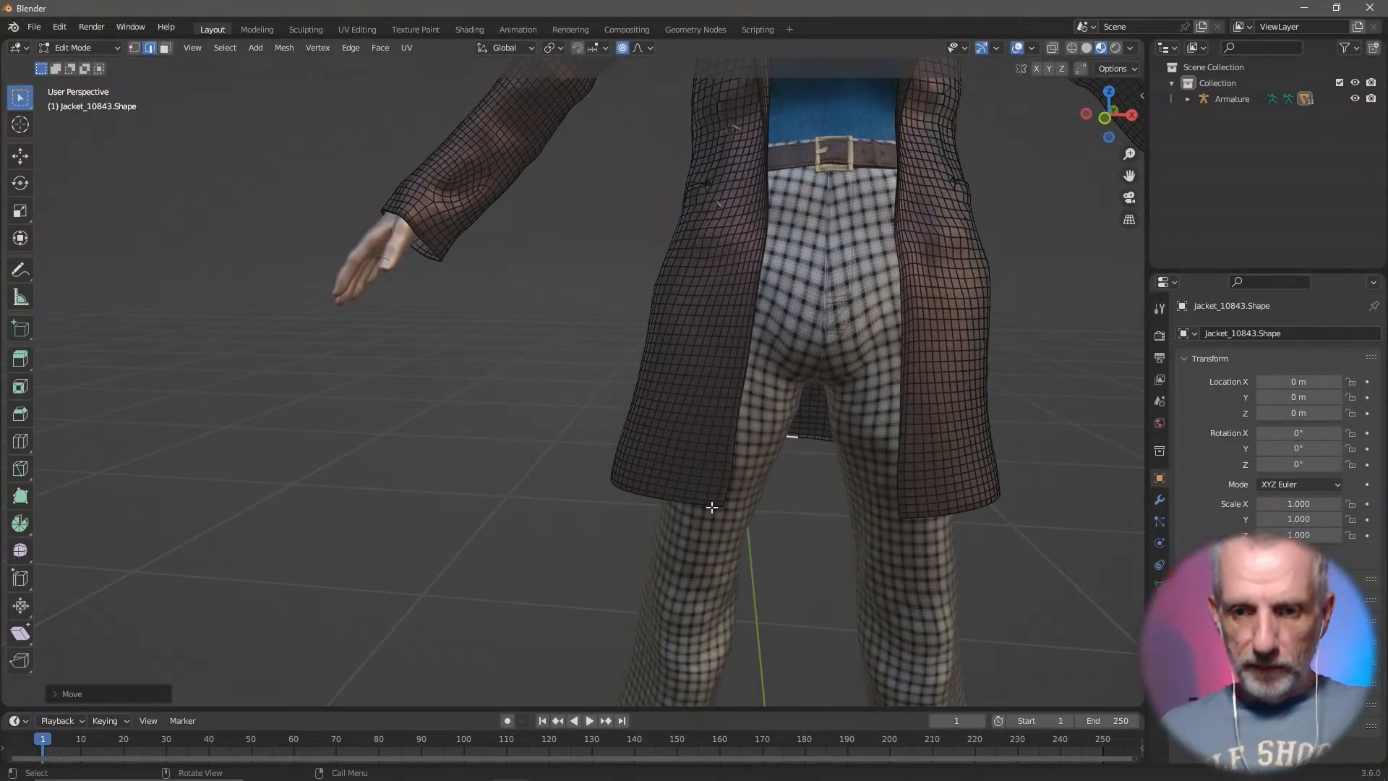
{"action": "left_click", "coordinate": [708, 505]}
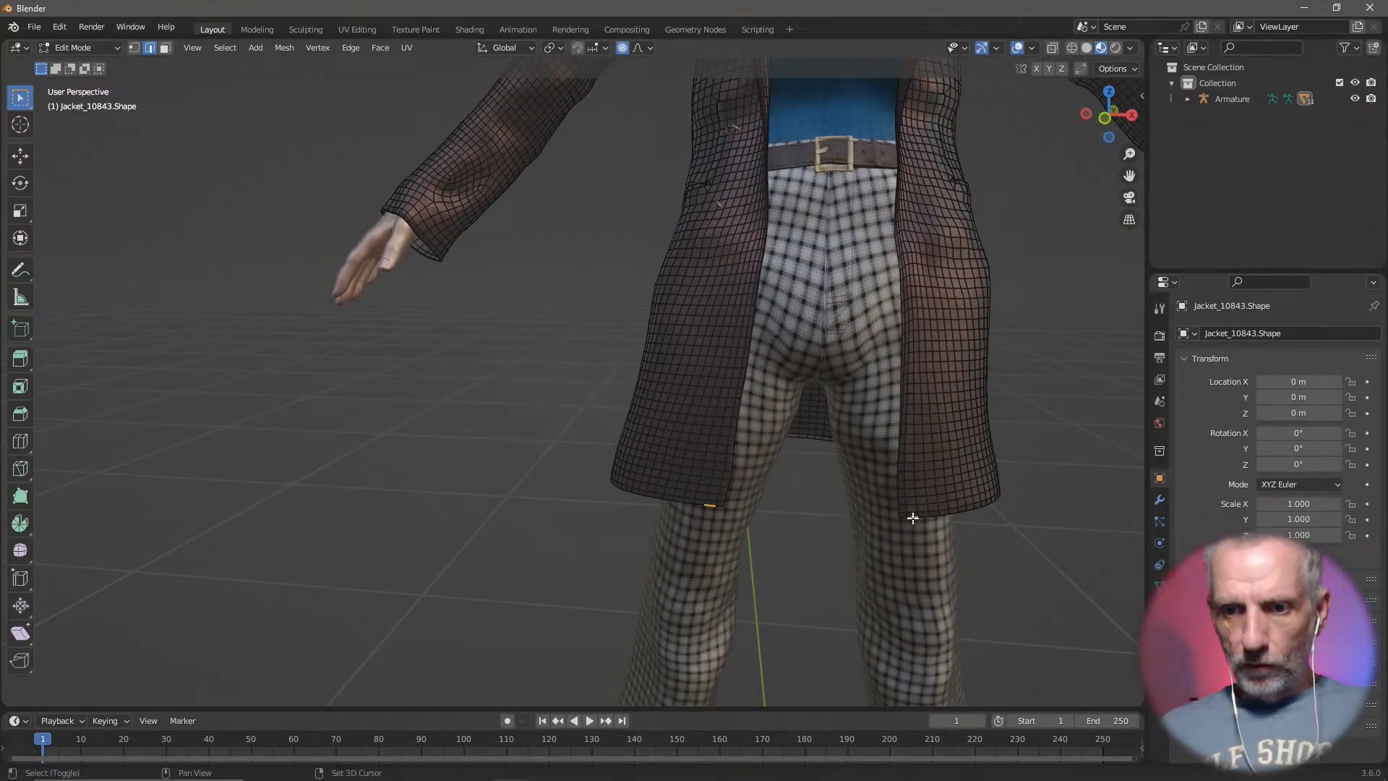
{"action": "key", "text": "KP_3"}
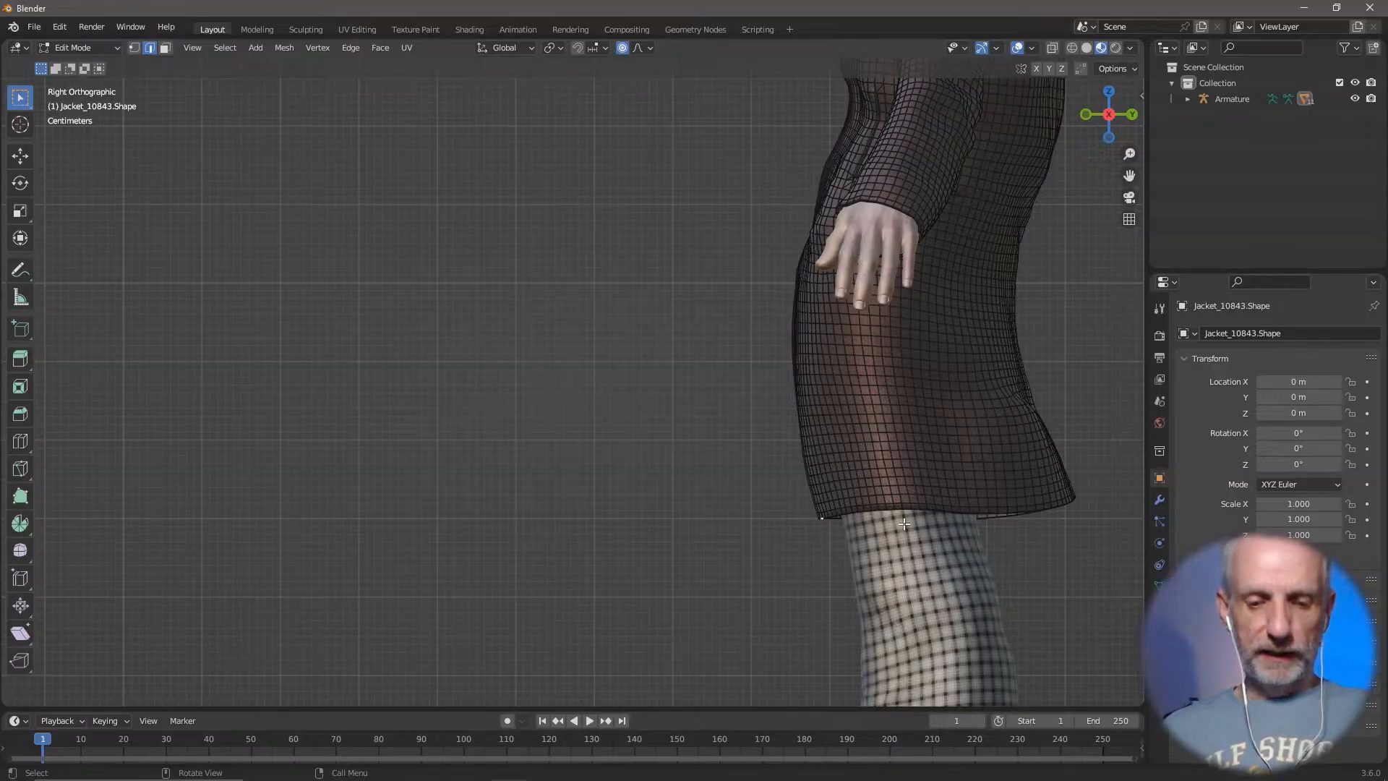
{"action": "key", "text": "g"}
{"action": "left_click", "coordinate": [882, 522]}
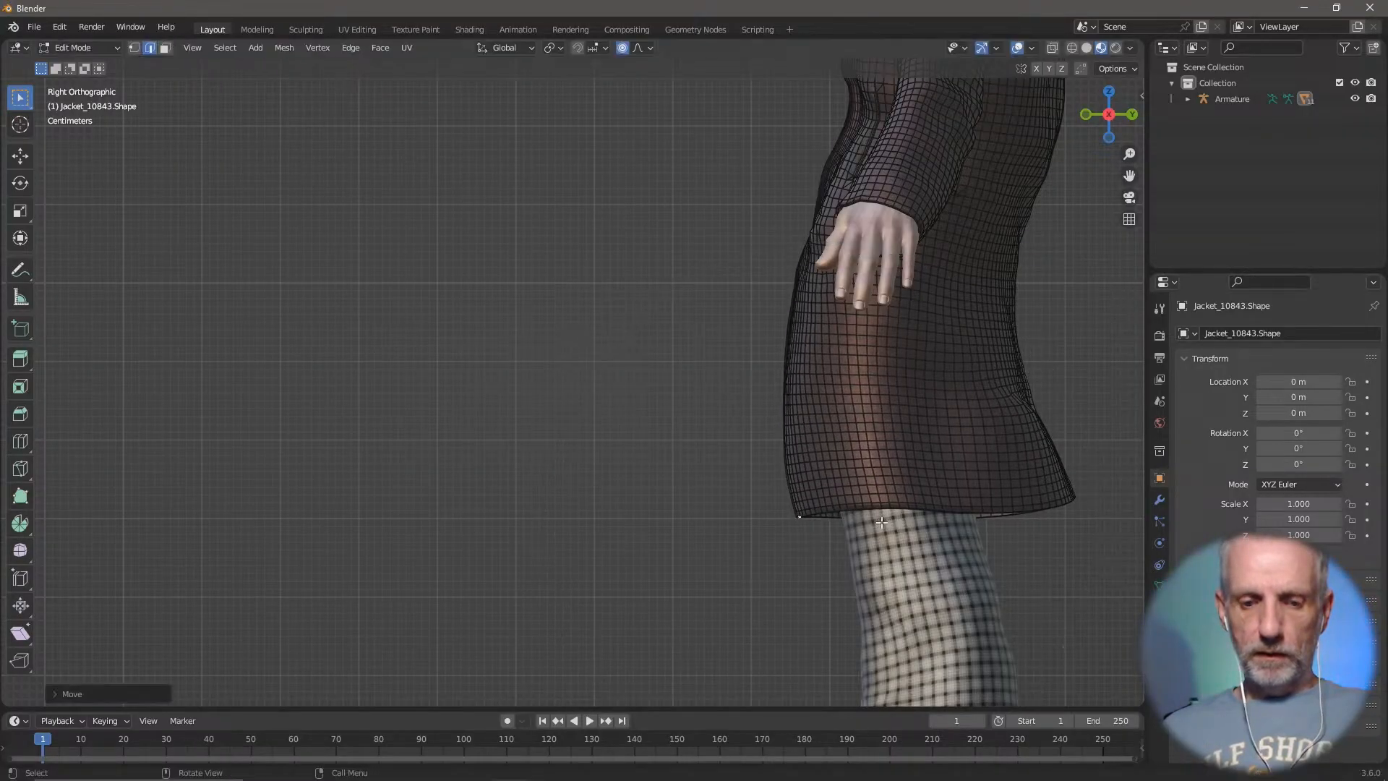
{"action": "key", "text": "r"}
{"action": "left_click", "coordinate": [844, 532]}
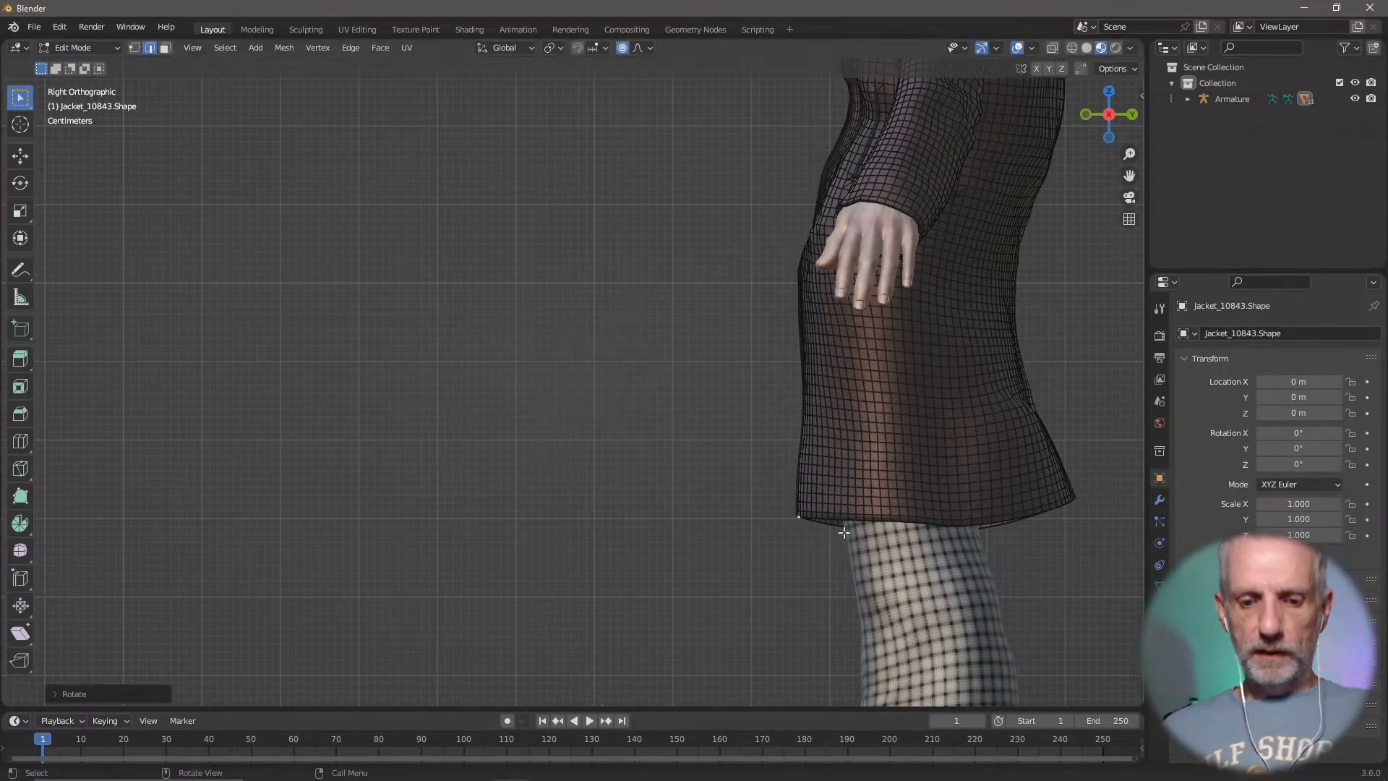
{"action": "key", "text": "g"}
{"action": "left_click", "coordinate": [819, 531]}
Step: Leave Edit Mode and switch the jacket to Sculpt Mode, with its back in view
{"action": "middle_click_drag", "start_coordinate": [737, 499], "coordinate": [643, 316]}
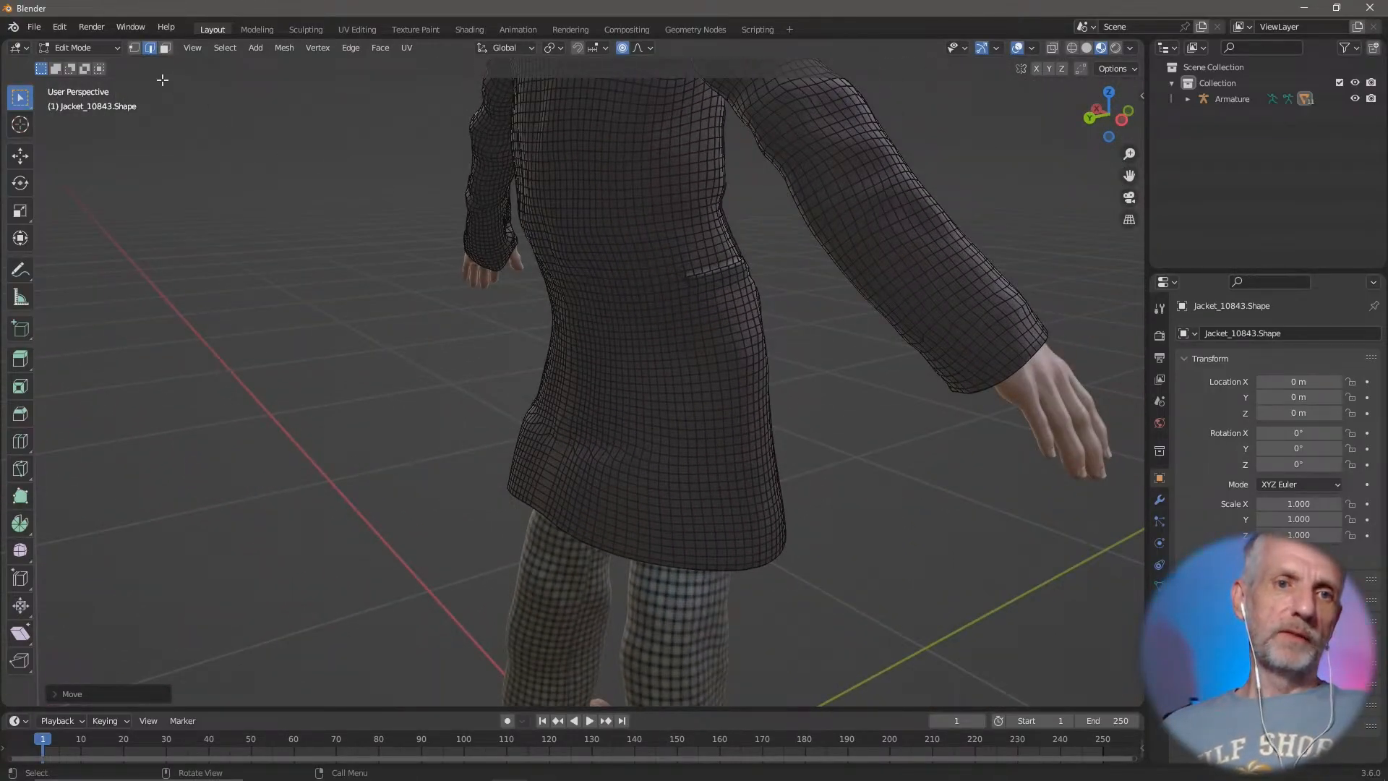
{"action": "left_click", "coordinate": [98, 47]}
{"action": "left_click", "coordinate": [95, 68]}
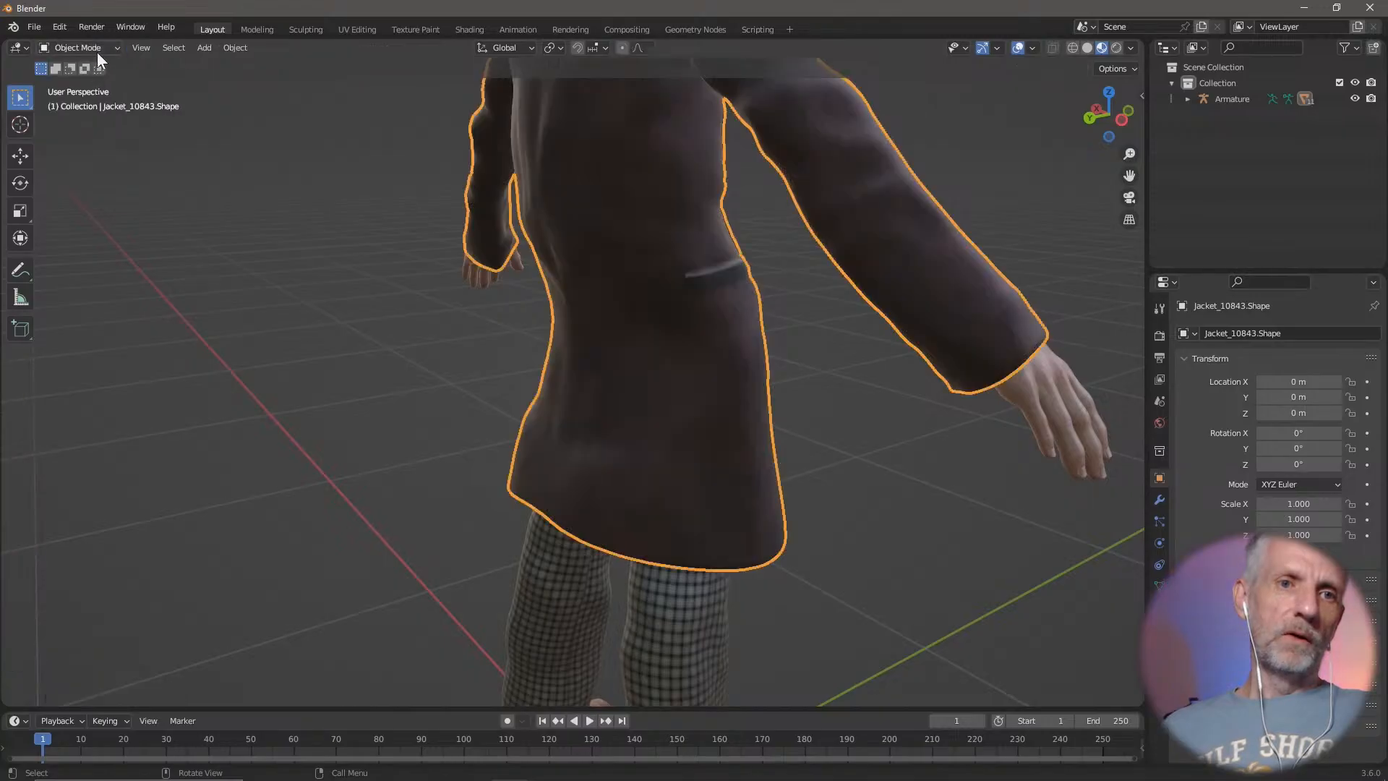
{"action": "left_click", "coordinate": [97, 49]}
{"action": "left_click", "coordinate": [106, 99]}
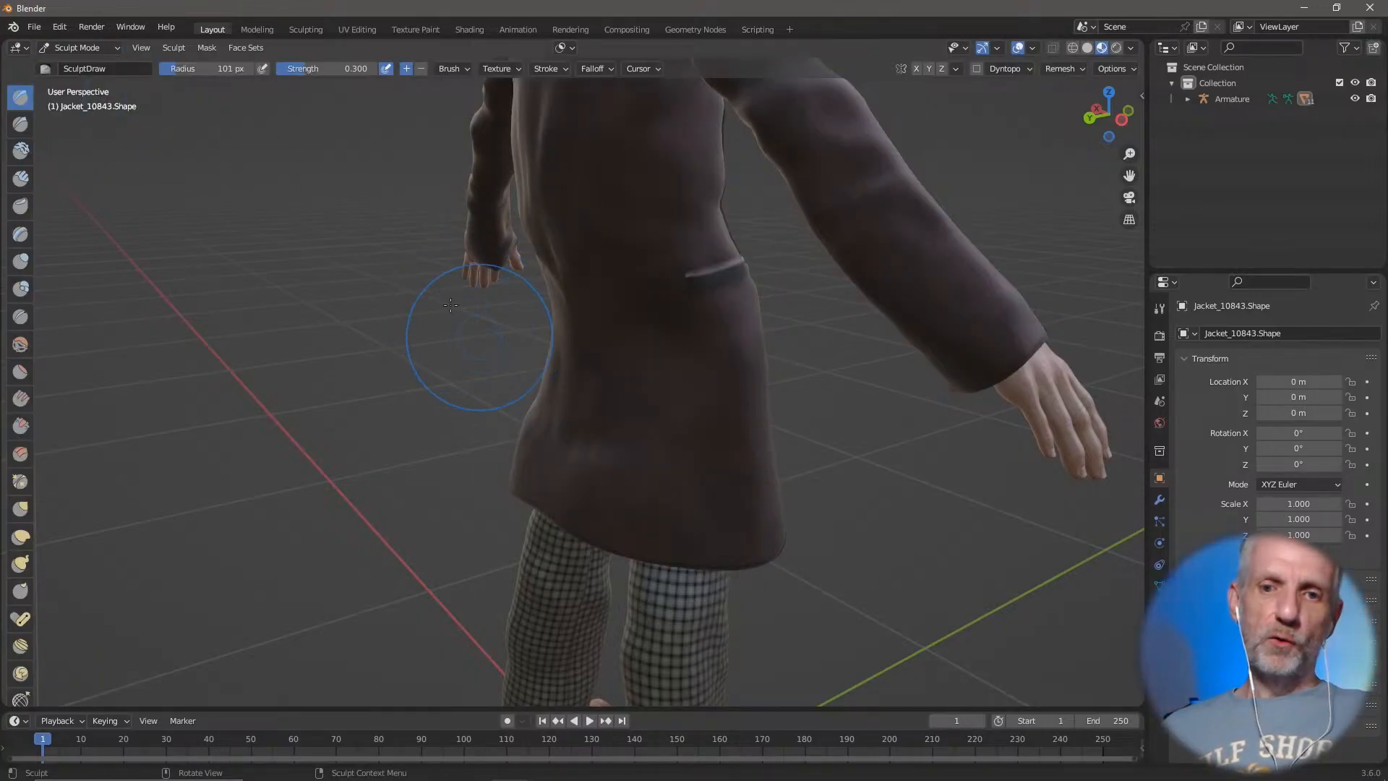
Step: Smooth the creases on the jacket's lower back with sculpt strokes, enlarging the brush radius to 138 px
{"action": "mouse_move", "coordinate": [465, 310]}
{"action": "middle_mouse_down"}
{"action": "mouse_move", "coordinate": [515, 295]}
{"action": "mouse_move", "coordinate": [494, 313]}
{"action": "middle_mouse_up"}
{"action": "scroll", "coordinate": [487, 301], "scroll_direction": "up", "scroll_amount": 3}
{"action": "left_click_drag", "start_coordinate": [559, 447], "coordinate": [570, 442]}
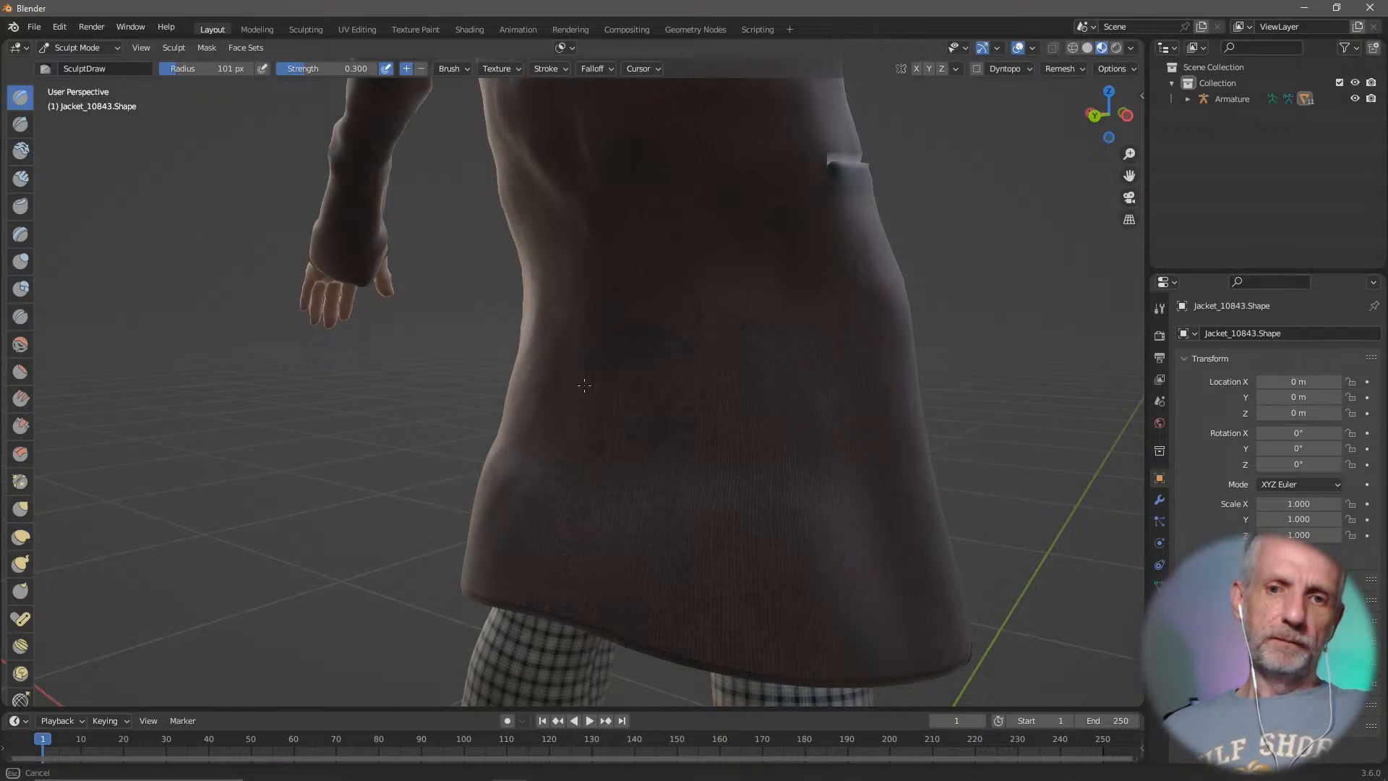
{"action": "mouse_move", "coordinate": [577, 310]}
{"action": "left_mouse_down"}
{"action": "mouse_move", "coordinate": [611, 340]}
{"action": "mouse_move", "coordinate": [673, 311]}
{"action": "mouse_move", "coordinate": [723, 434]}
{"action": "left_mouse_up"}
{"action": "key", "text": "f"}
{"action": "left_click", "coordinate": [793, 446]}
{"action": "left_click_drag", "start_coordinate": [683, 364], "coordinate": [685, 265]}
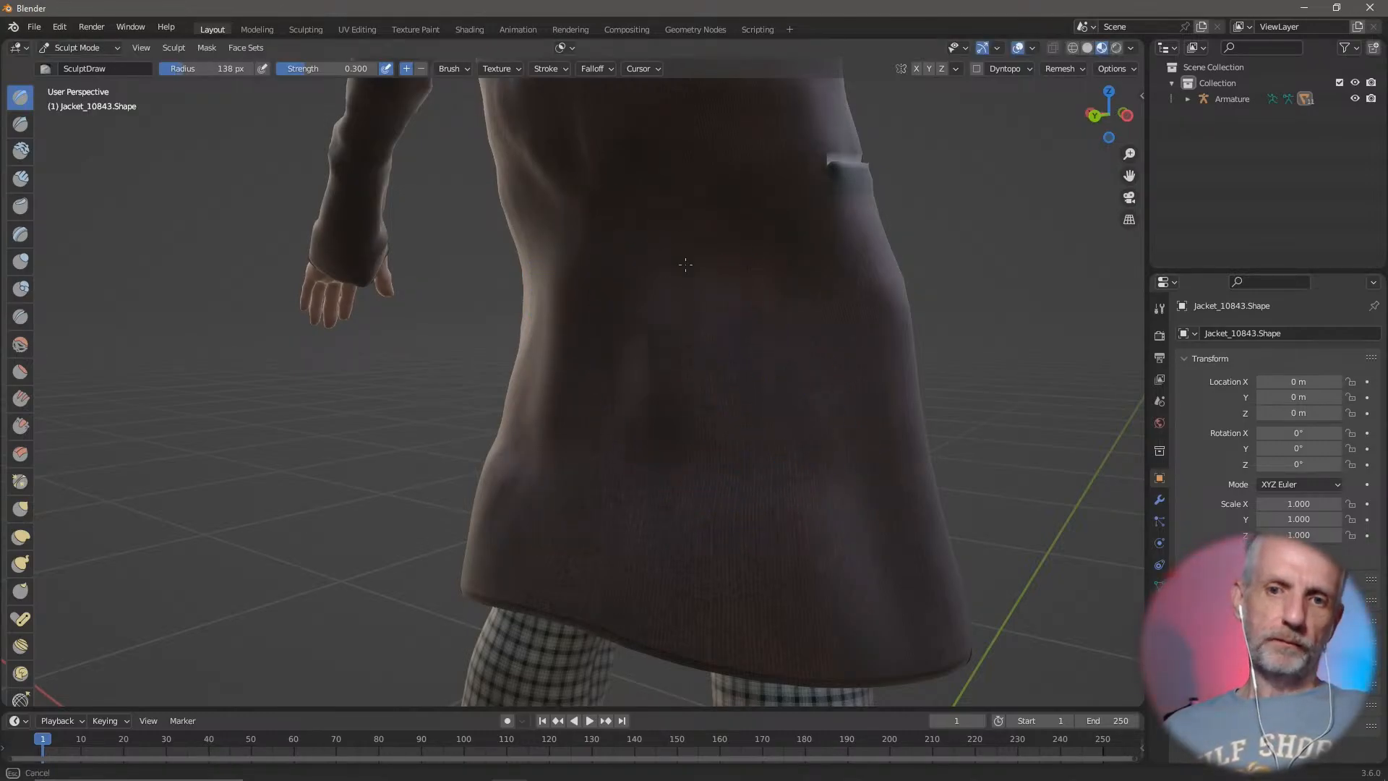
{"action": "left_click_drag", "start_coordinate": [503, 409], "coordinate": [507, 374]}
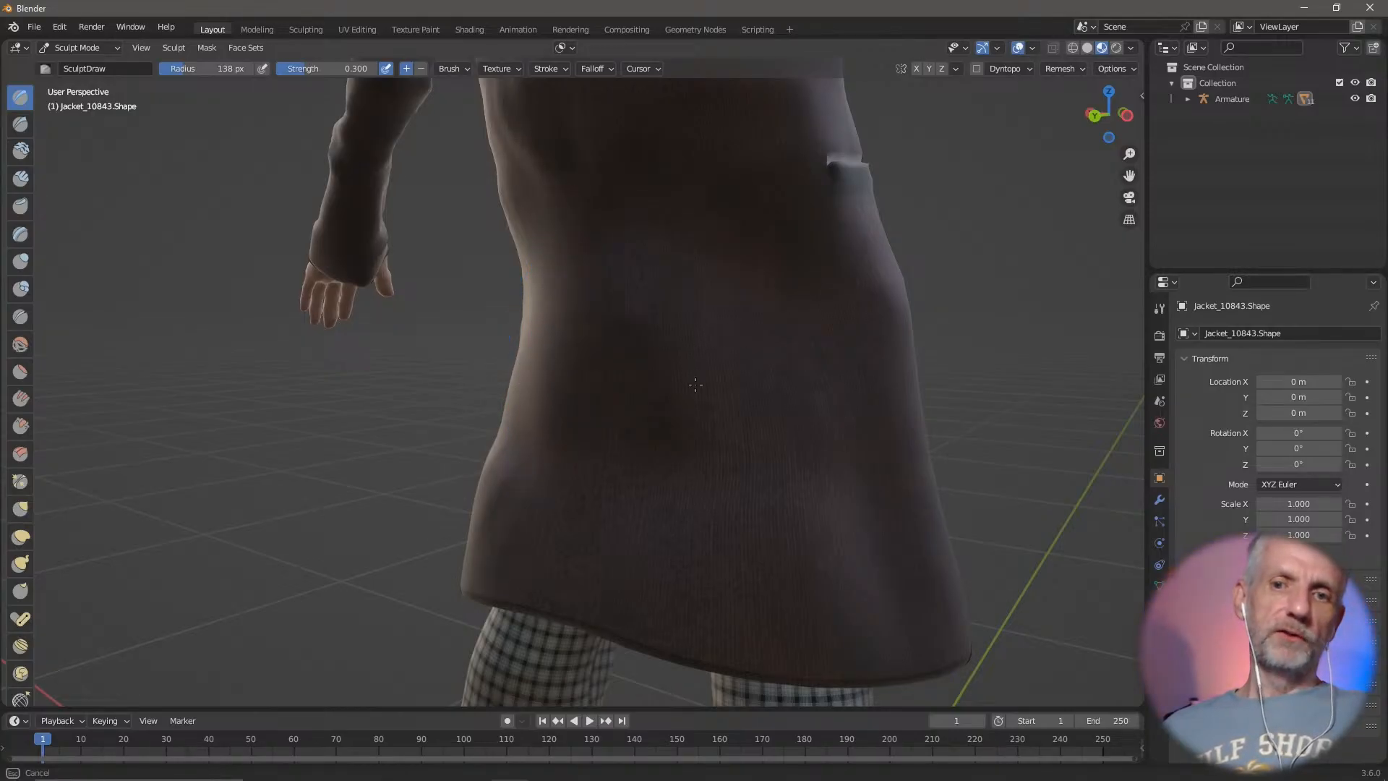
Step: Continue smoothing the back of the jacket from the other side, covering the waist and the flared area above the hem
{"action": "mouse_move", "coordinate": [694, 338]}
{"action": "middle_mouse_down"}
{"action": "mouse_move", "coordinate": [837, 301]}
{"action": "mouse_move", "coordinate": [768, 305]}
{"action": "middle_mouse_up"}
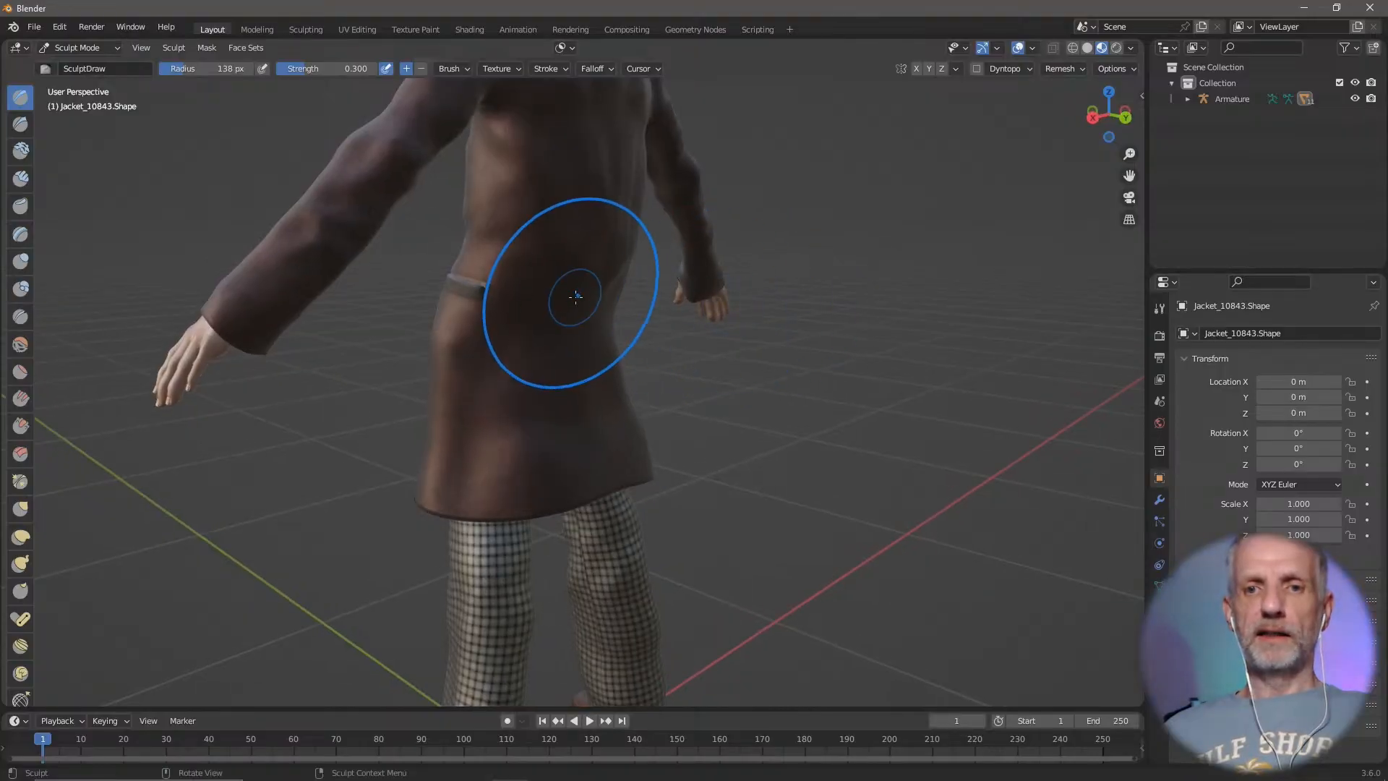
{"action": "left_click_drag", "start_coordinate": [580, 297], "coordinate": [604, 296]}
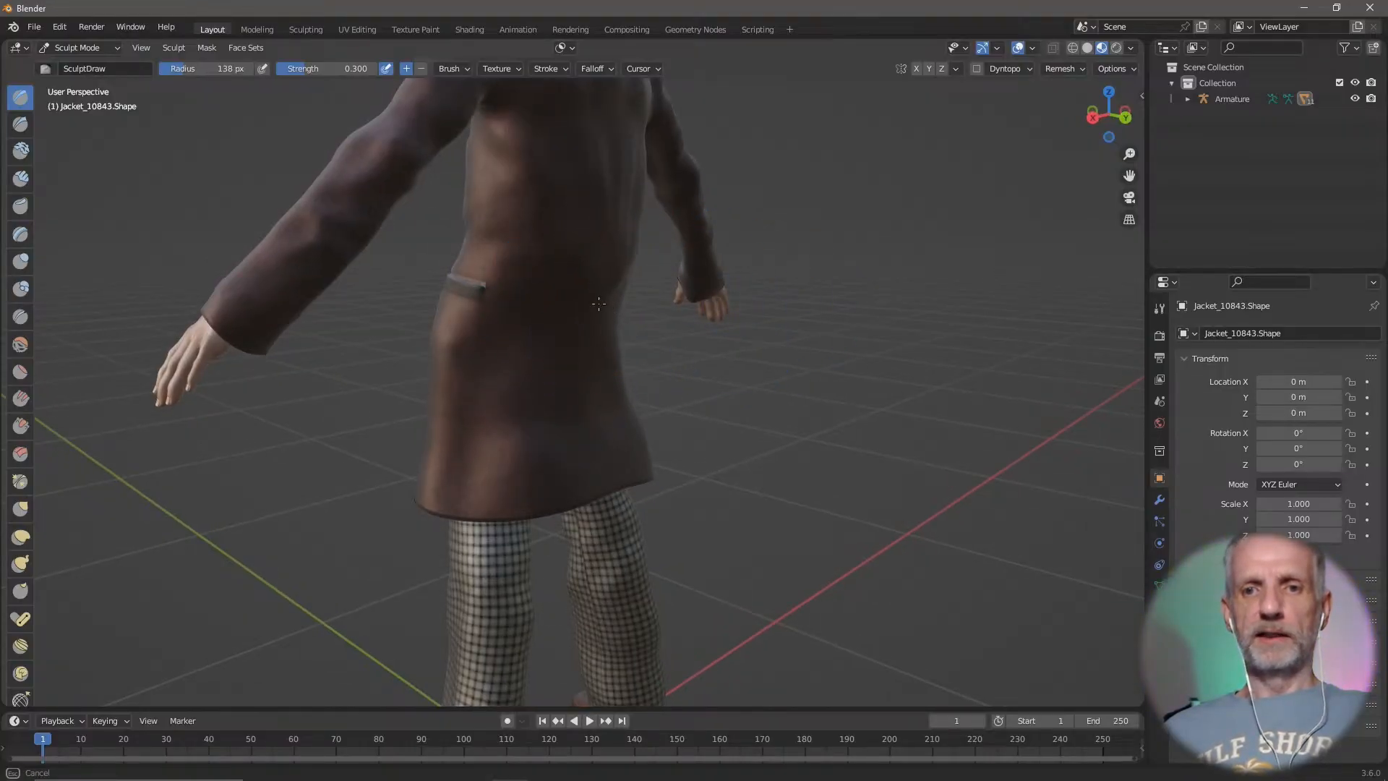
{"action": "middle_click_drag", "start_coordinate": [542, 360], "coordinate": [433, 350]}
{"action": "left_click_drag", "start_coordinate": [611, 287], "coordinate": [596, 410]}
{"action": "mouse_move", "coordinate": [596, 411]}
{"action": "middle_mouse_down"}
{"action": "mouse_move", "coordinate": [675, 372]}
{"action": "mouse_move", "coordinate": [752, 399]}
{"action": "middle_mouse_up"}
{"action": "mouse_move", "coordinate": [560, 400]}
{"action": "left_mouse_down"}
{"action": "mouse_move", "coordinate": [575, 409]}
{"action": "mouse_move", "coordinate": [589, 356]}
{"action": "left_mouse_up"}
{"action": "middle_click_drag", "start_coordinate": [588, 356], "coordinate": [347, 285]}
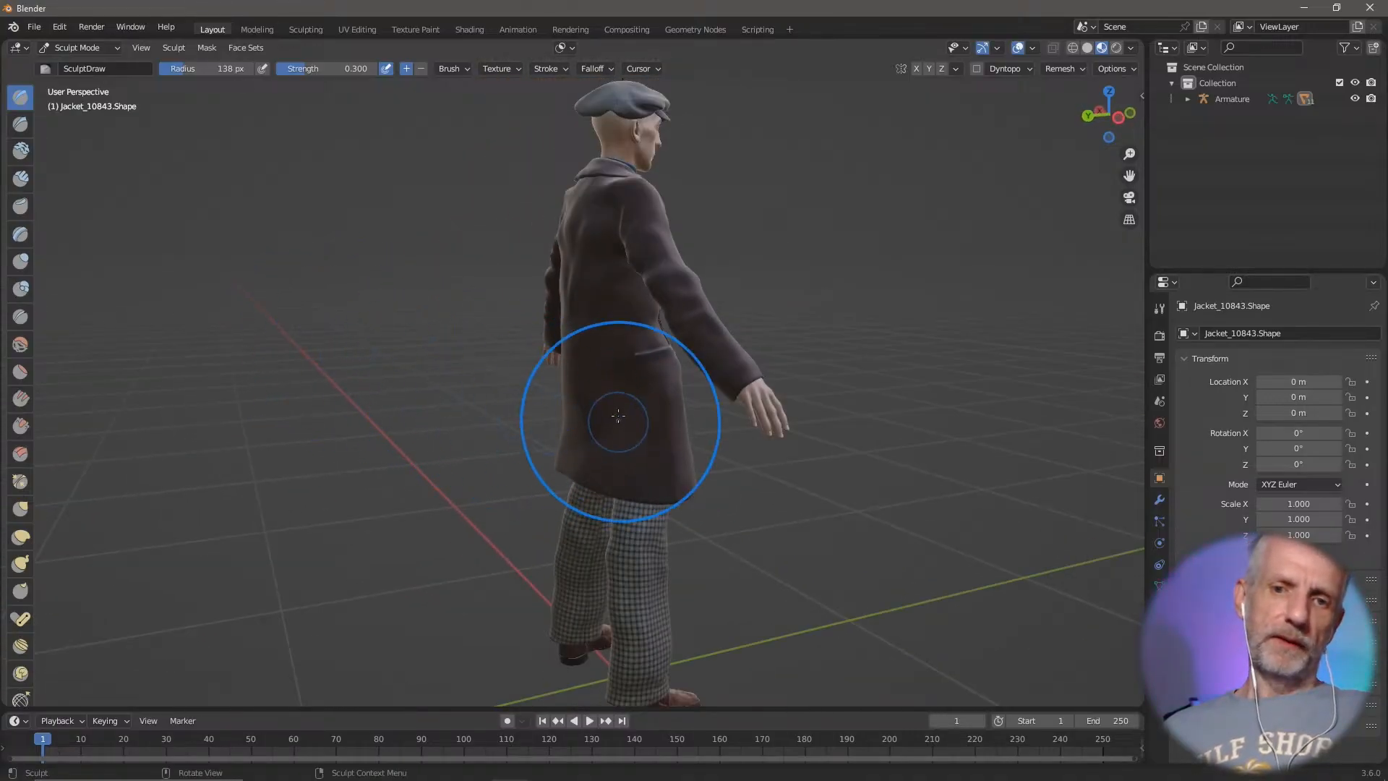
Step: Finish smoothing the side of the jacket with a last sculpt stroke and return it to Object Mode
{"action": "left_click_drag", "start_coordinate": [564, 422], "coordinate": [582, 406]}
{"action": "middle_click_drag", "start_coordinate": [620, 424], "coordinate": [1058, 442]}
{"action": "scroll", "coordinate": [1055, 436], "scroll_direction": "down", "scroll_amount": 4}
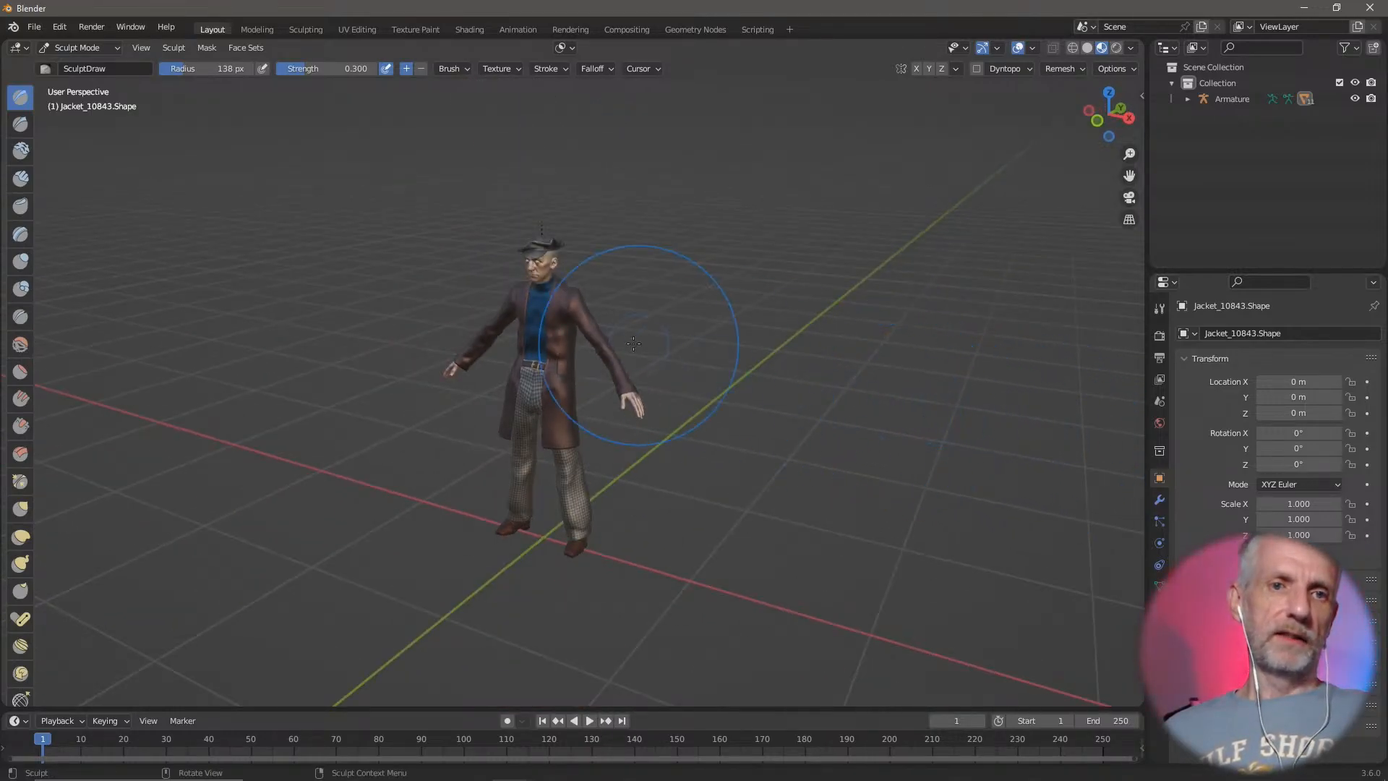
{"action": "left_click", "coordinate": [80, 48]}
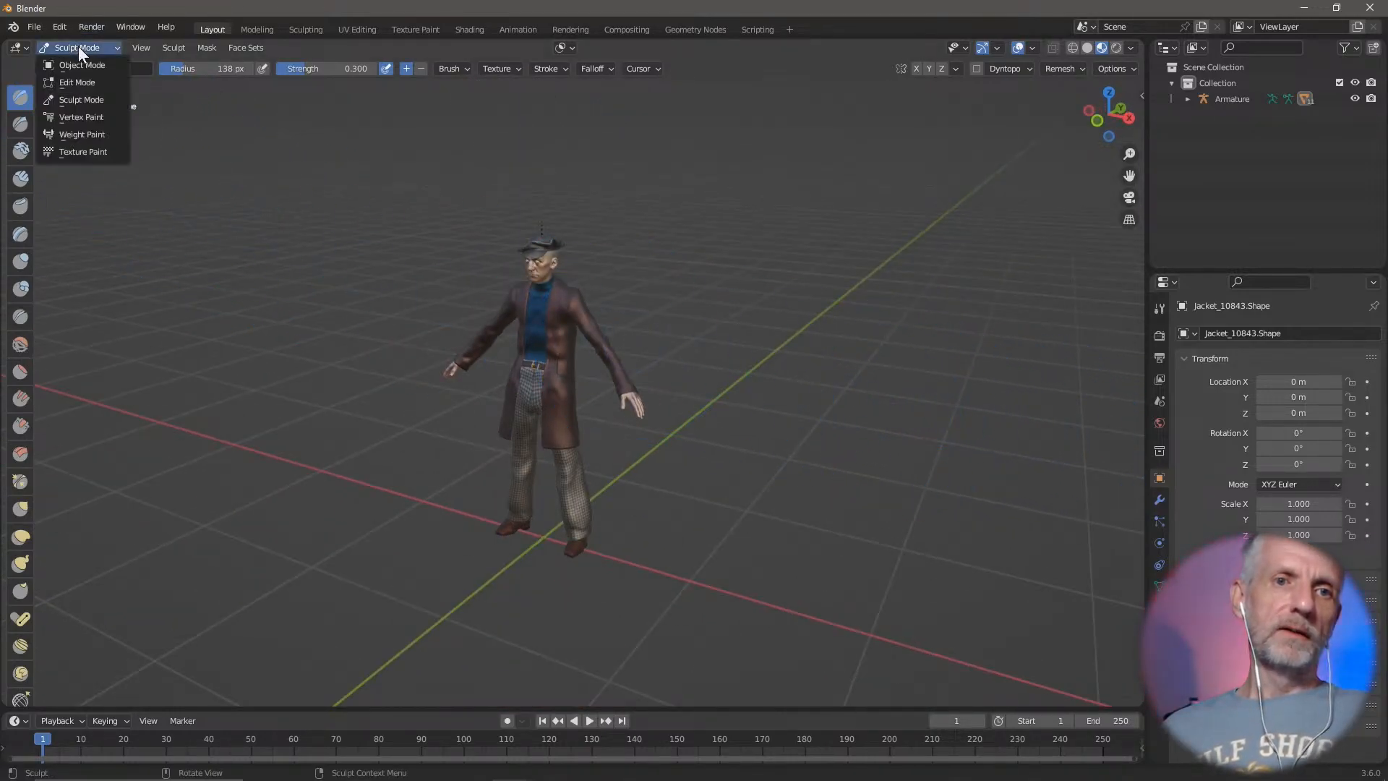
{"action": "left_click", "coordinate": [84, 65]}
{"action": "left_click", "coordinate": [403, 211]}
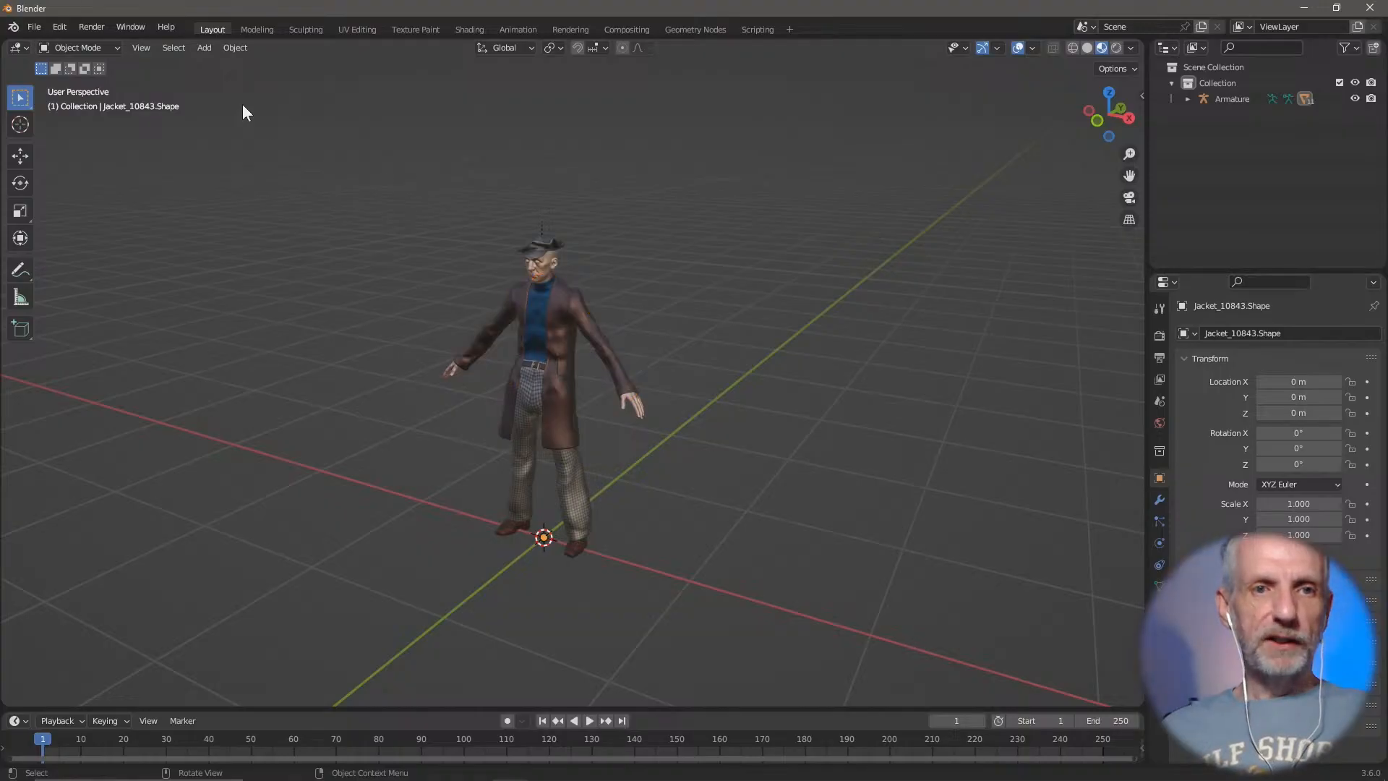
Step: Export the scene as FBX to the UpdatedFBX folder, overwriting Necromancer81_stream_update.fbx
{"action": "left_click", "coordinate": [34, 27]}
{"action": "mouse_move", "coordinate": [119, 255]}
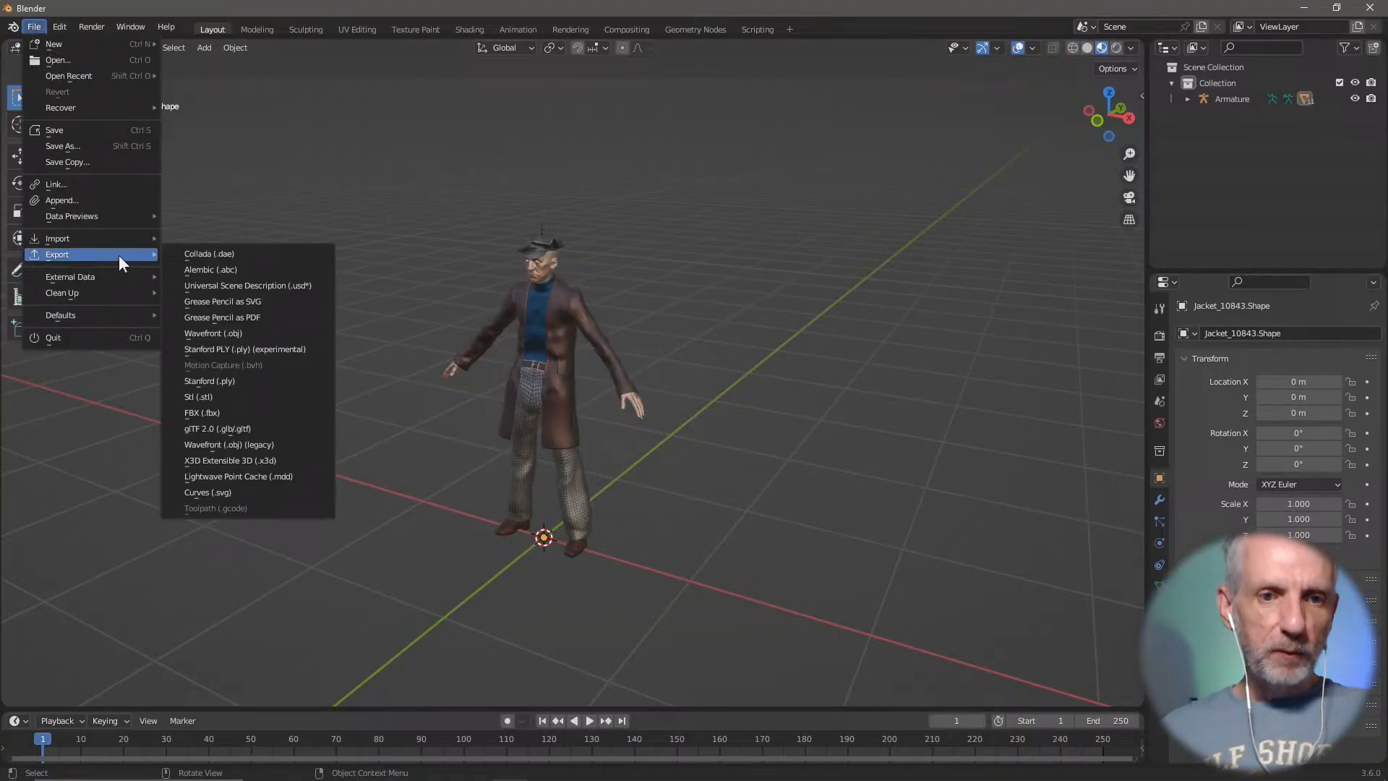
{"action": "left_click", "coordinate": [238, 413]}
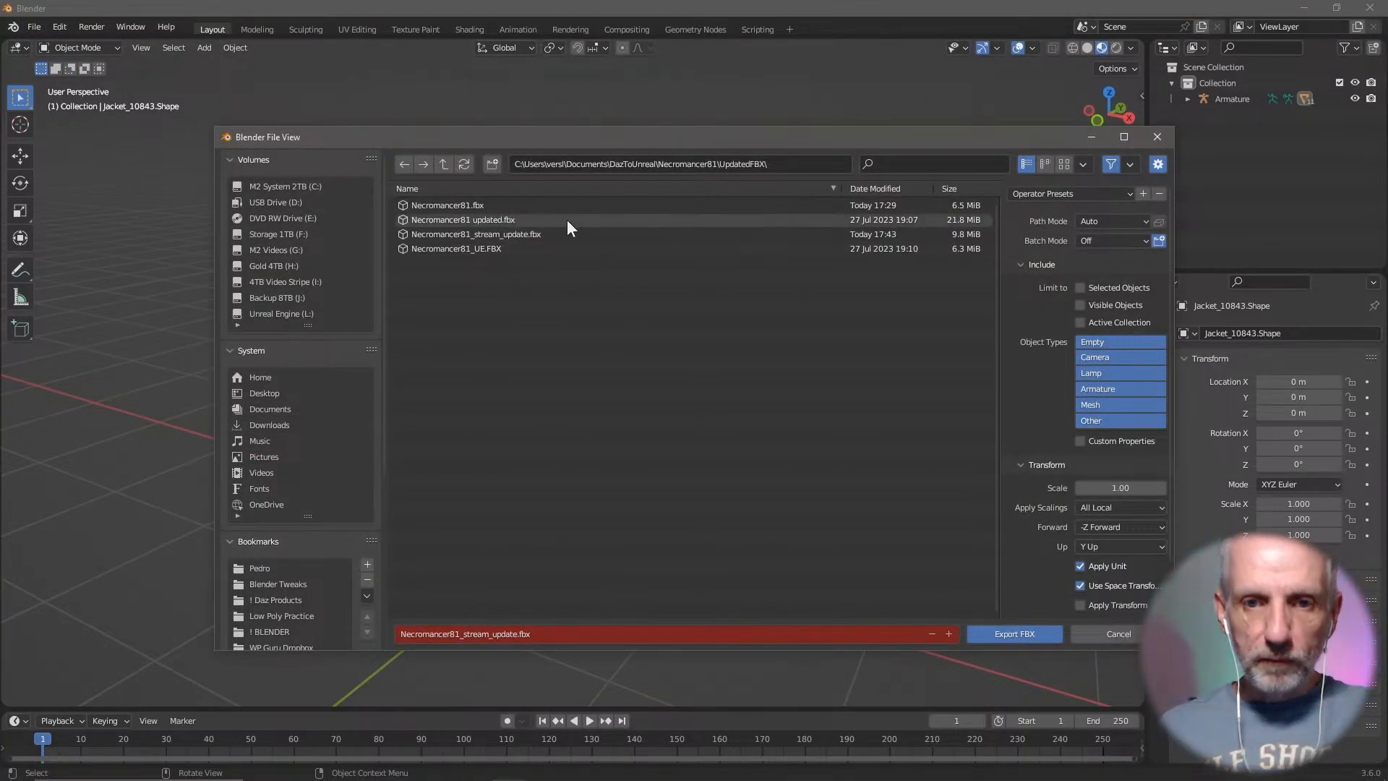
{"action": "left_click", "coordinate": [545, 236]}
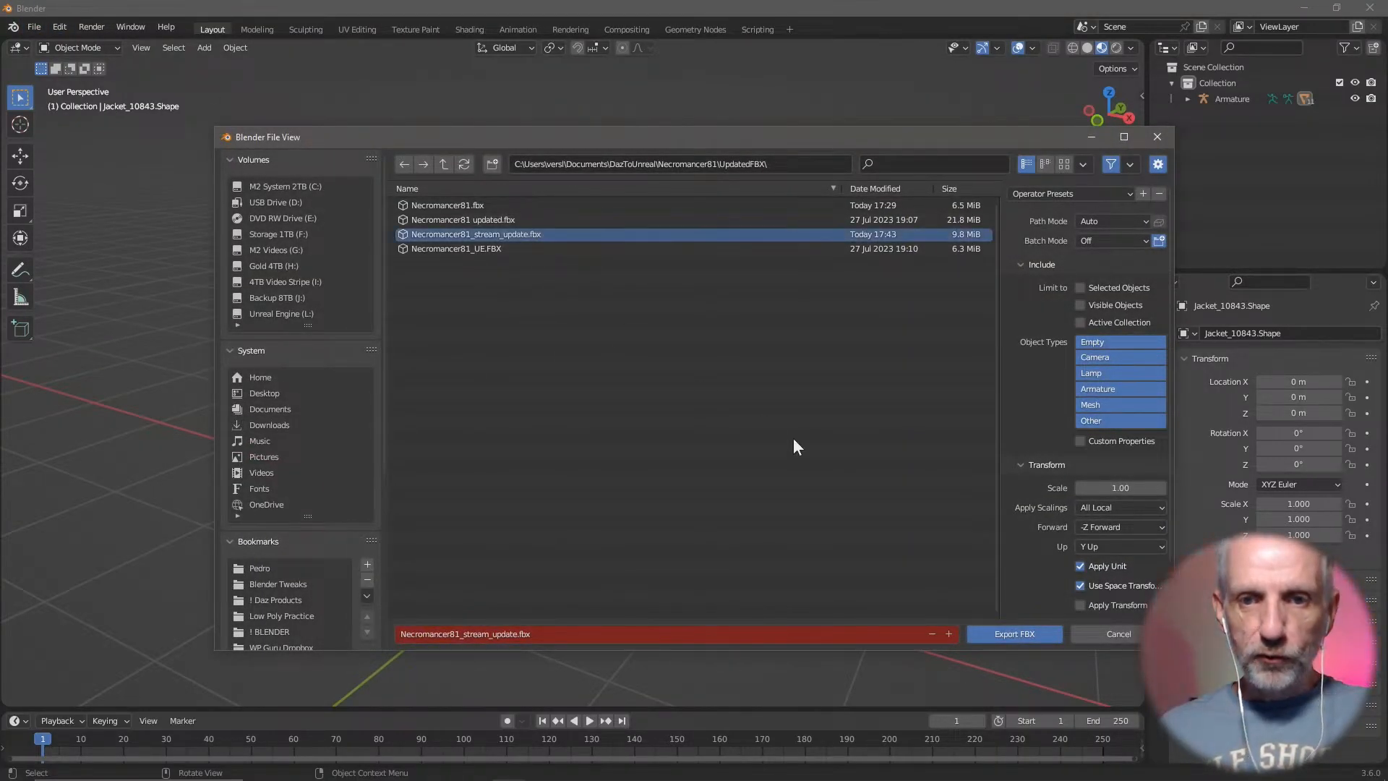
{"action": "left_click", "coordinate": [1012, 633]}
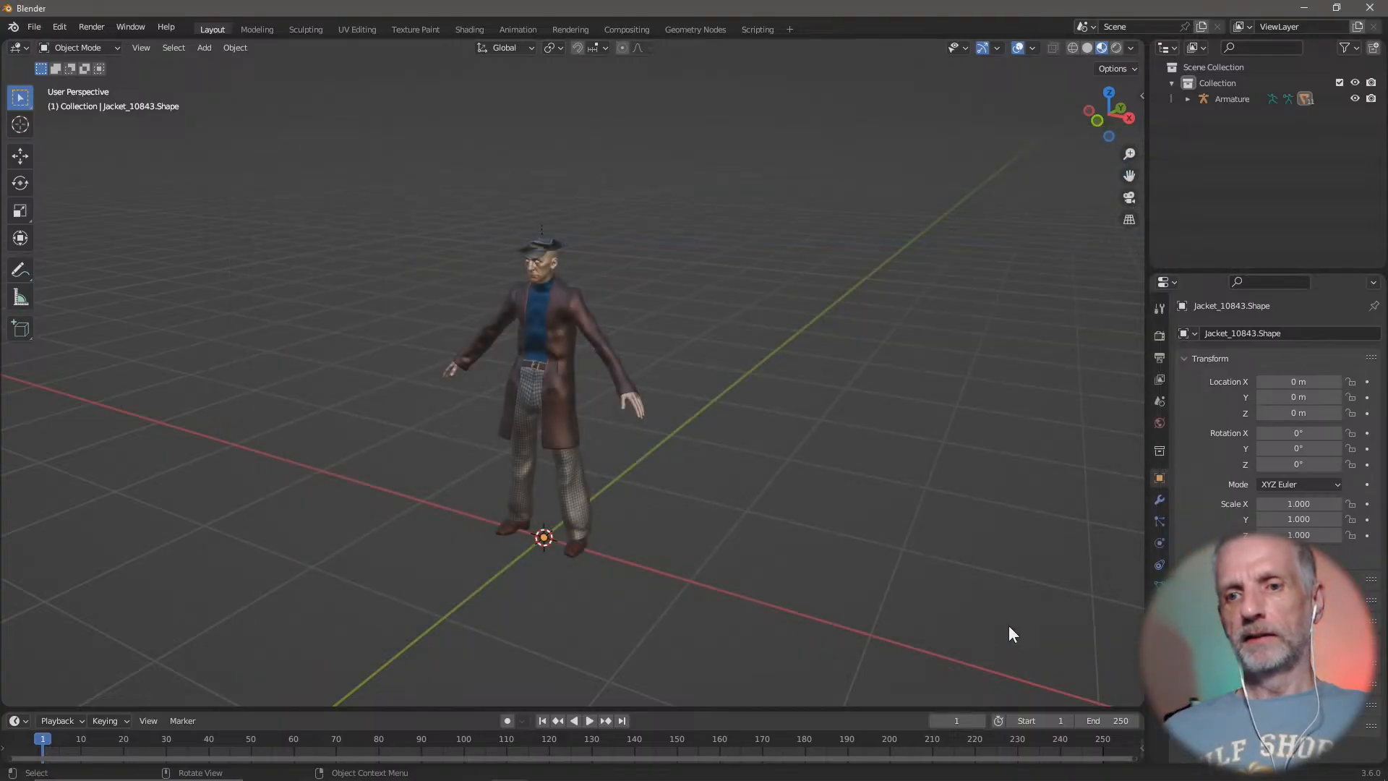
Step: Review the Transform and Armature settings in the FBX export options, including the leaf bones option, and leave without exporting
{"action": "left_click", "coordinate": [33, 26]}
{"action": "mouse_move", "coordinate": [125, 254]}
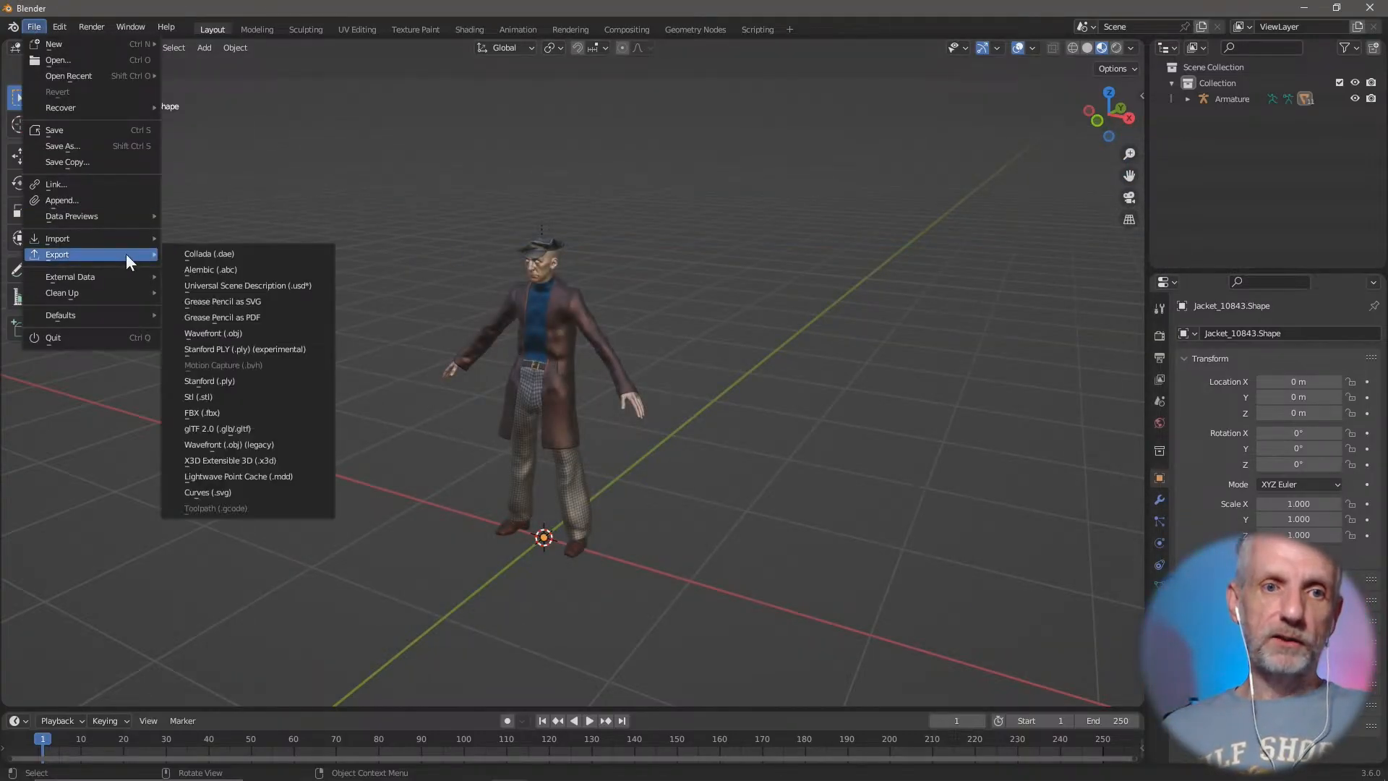
{"action": "left_click", "coordinate": [272, 412]}
{"action": "scroll", "coordinate": [1088, 409], "scroll_direction": "down", "scroll_amount": 2}
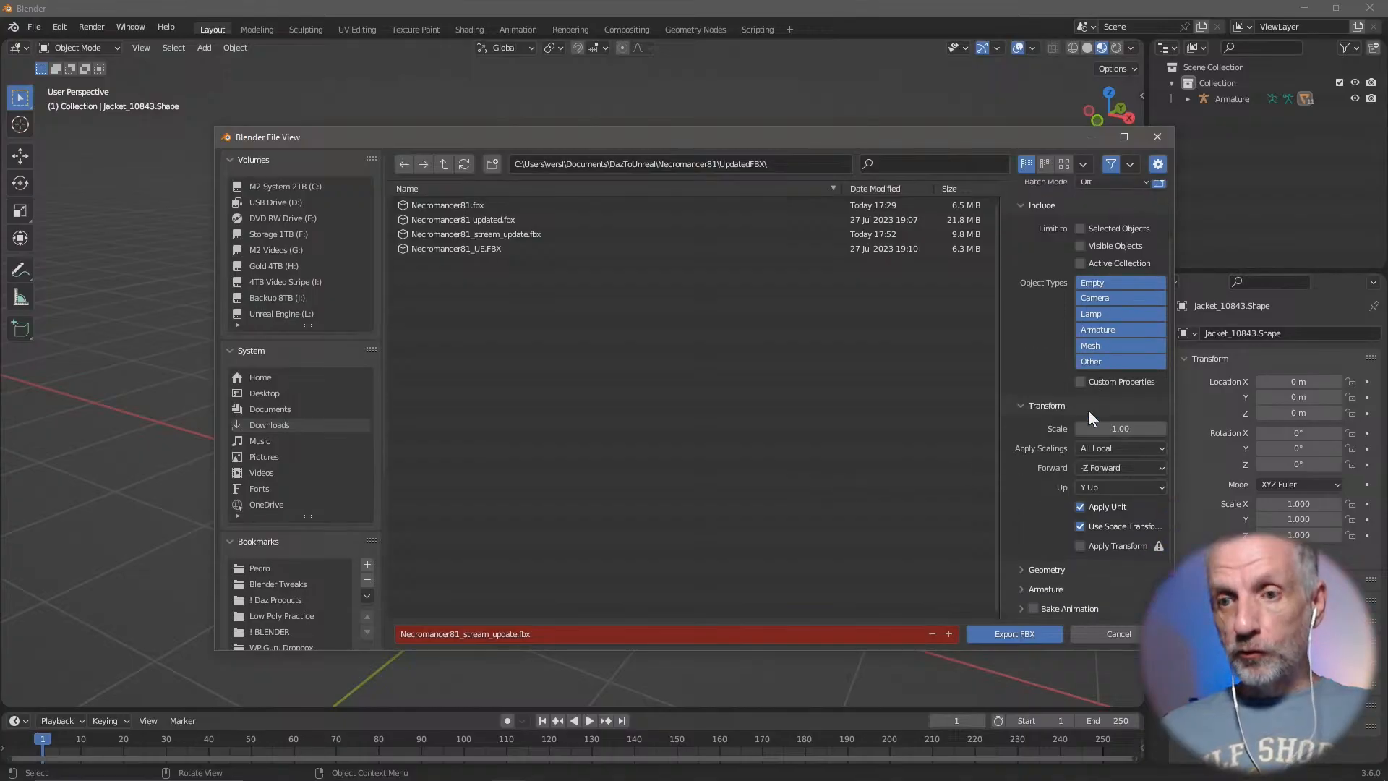
{"action": "left_click", "coordinate": [1022, 589]}
{"action": "scroll", "coordinate": [1038, 501], "scroll_direction": "down", "scroll_amount": 4}
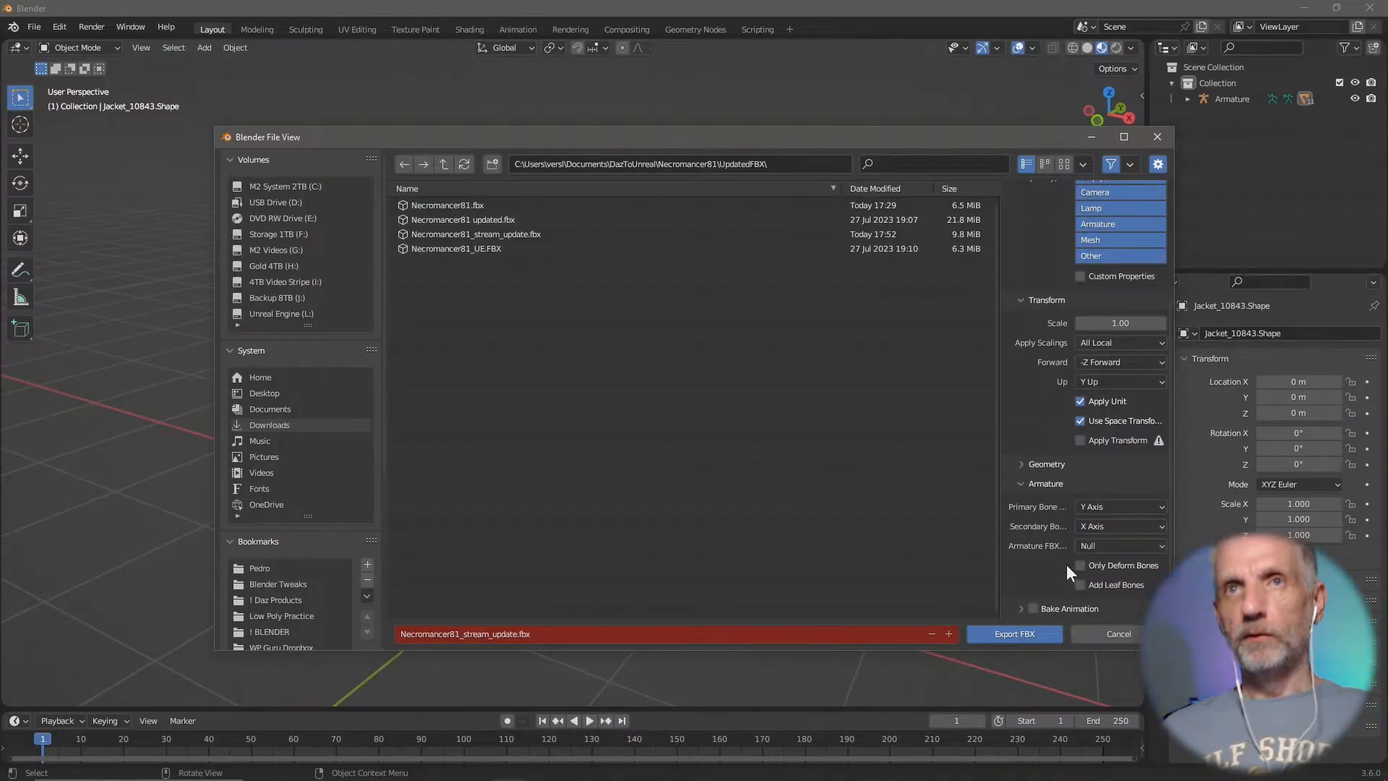
{"action": "left_click", "coordinate": [1125, 632]}
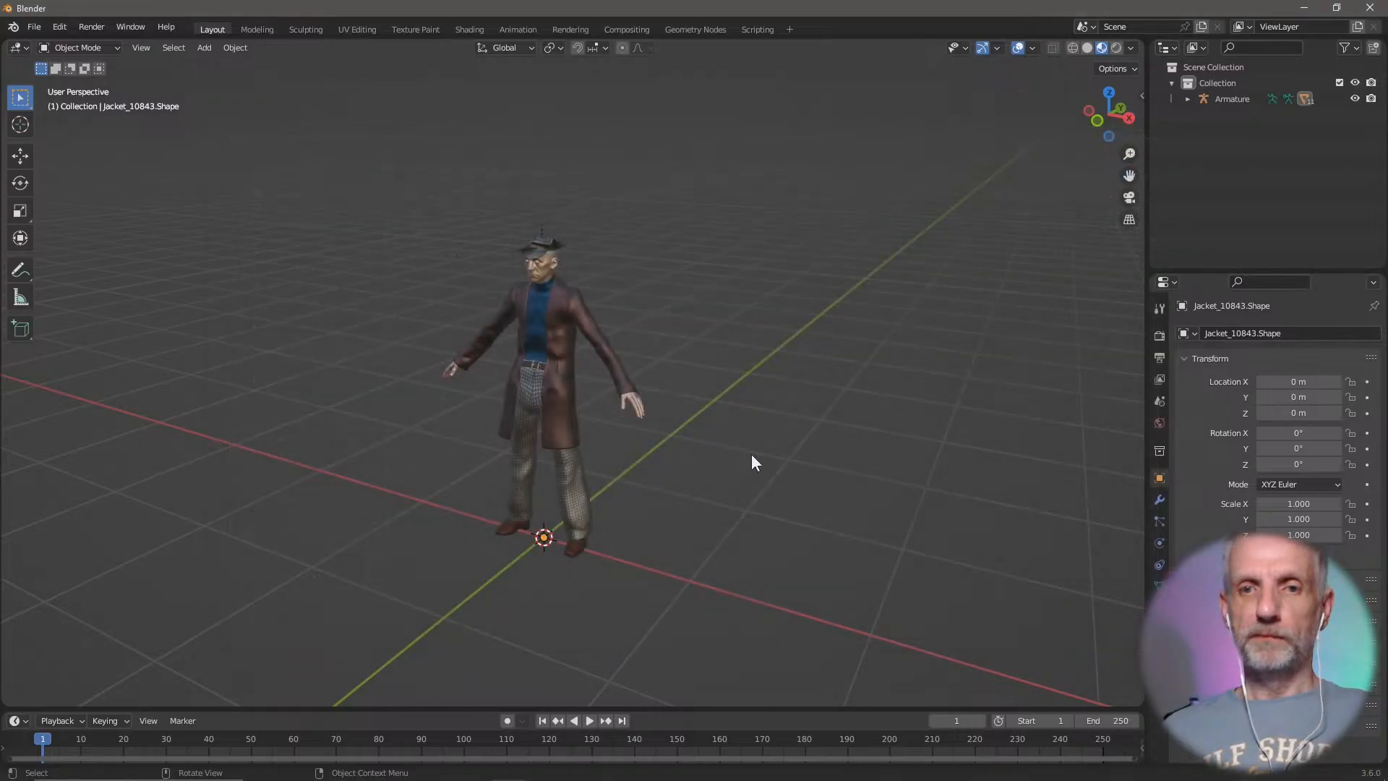
Step: Switch to Unreal Engine and reimport the Necromancer81 skeletal mesh from the new source file Necromancer81_stream_update.fbx
{"action": "key", "text": "alt+Tab"}
{"action": "key", "text": "ctrl+space"}
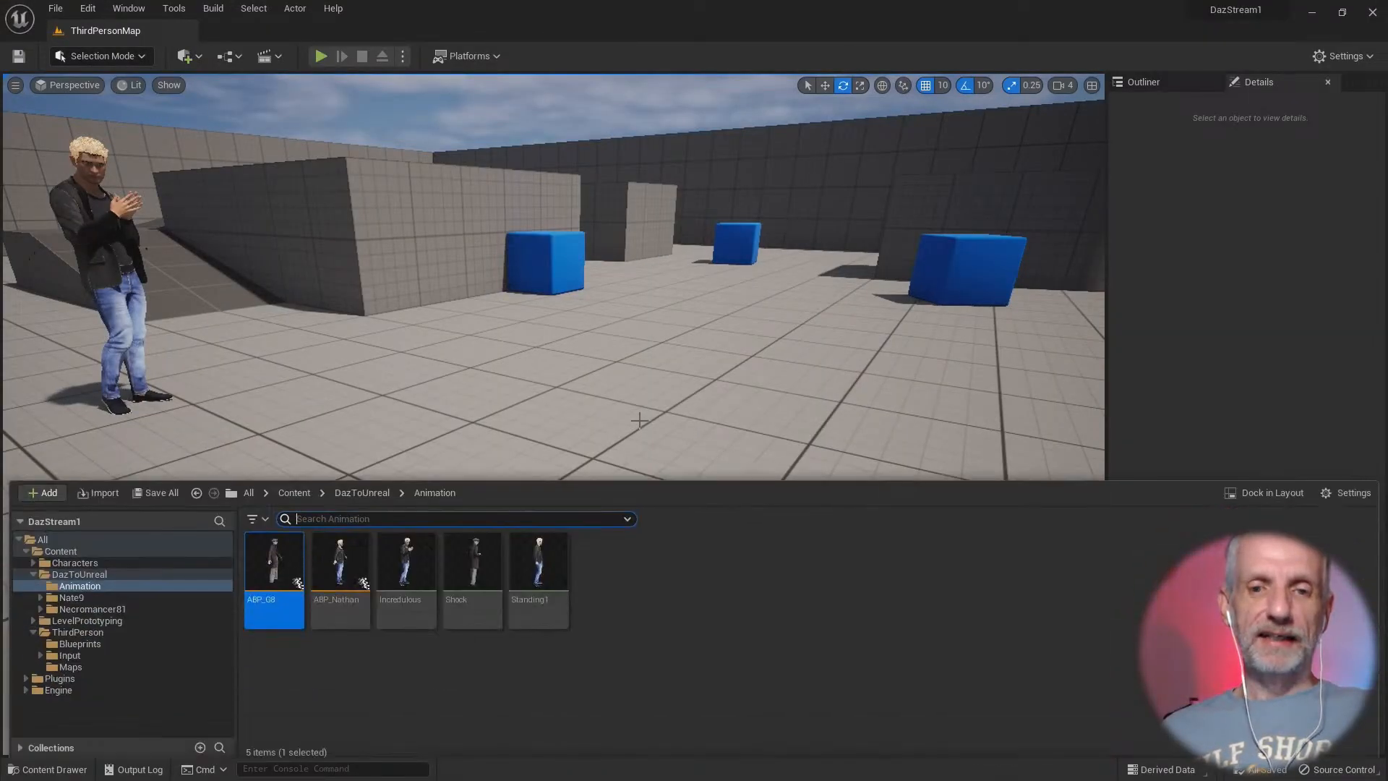
{"action": "left_click", "coordinate": [129, 606]}
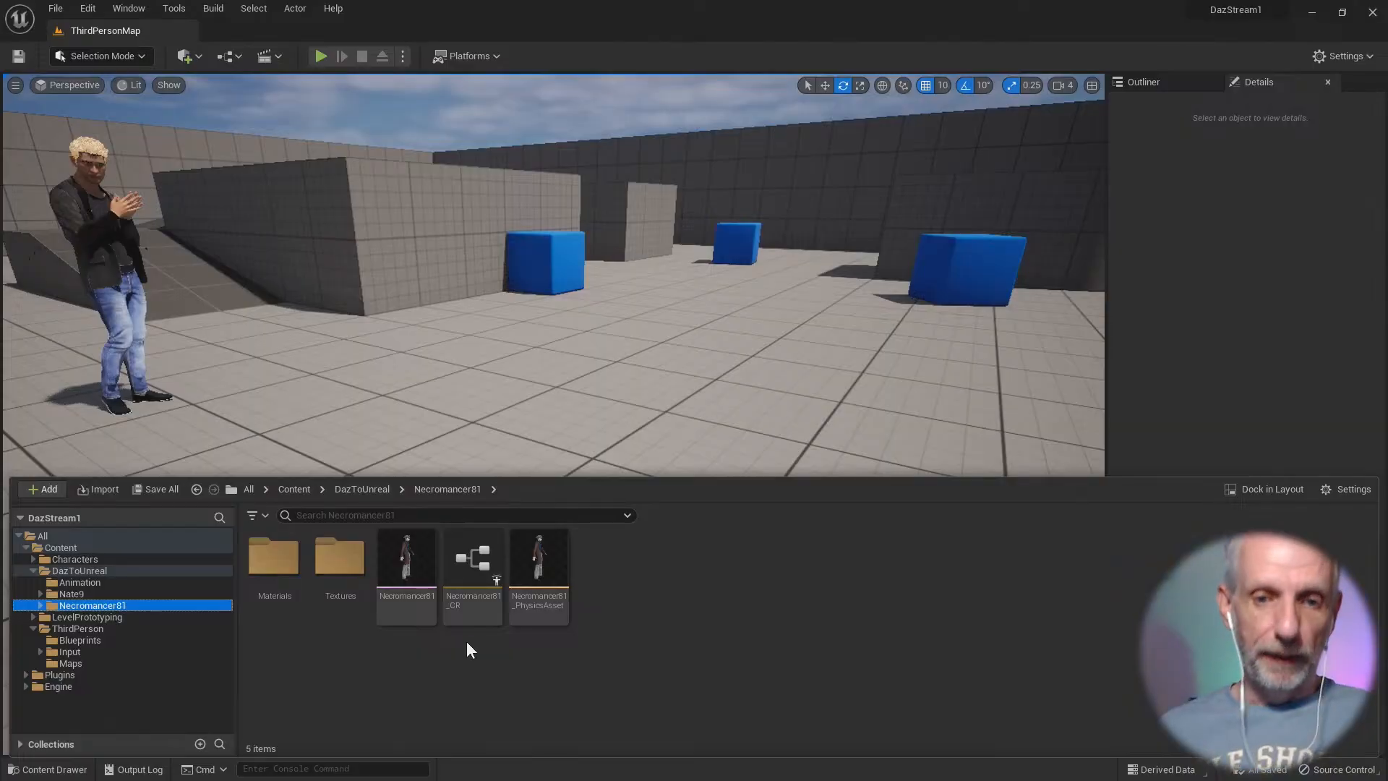
{"action": "left_click", "coordinate": [415, 568]}
{"action": "right_click", "coordinate": [416, 568]}
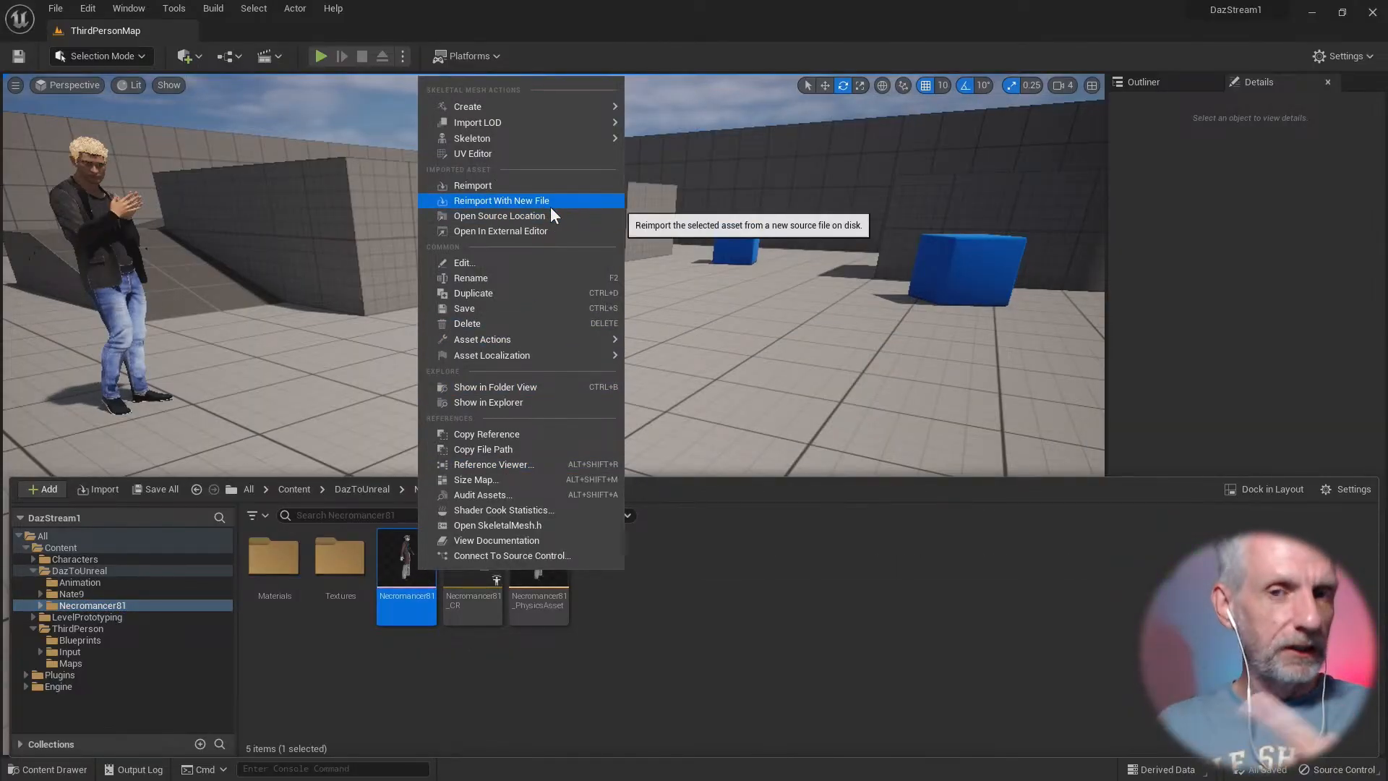
{"action": "left_click", "coordinate": [550, 206]}
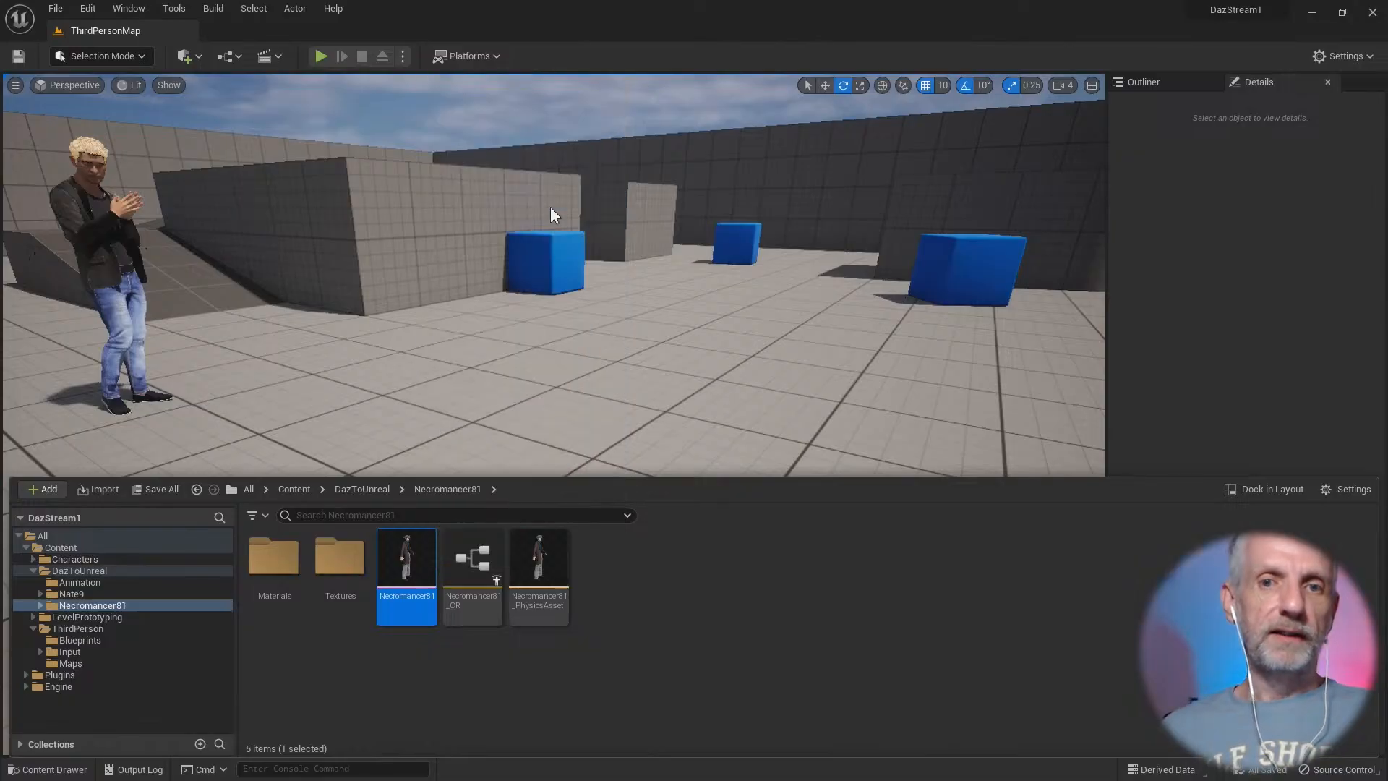
{"action": "left_click", "coordinate": [324, 137]}
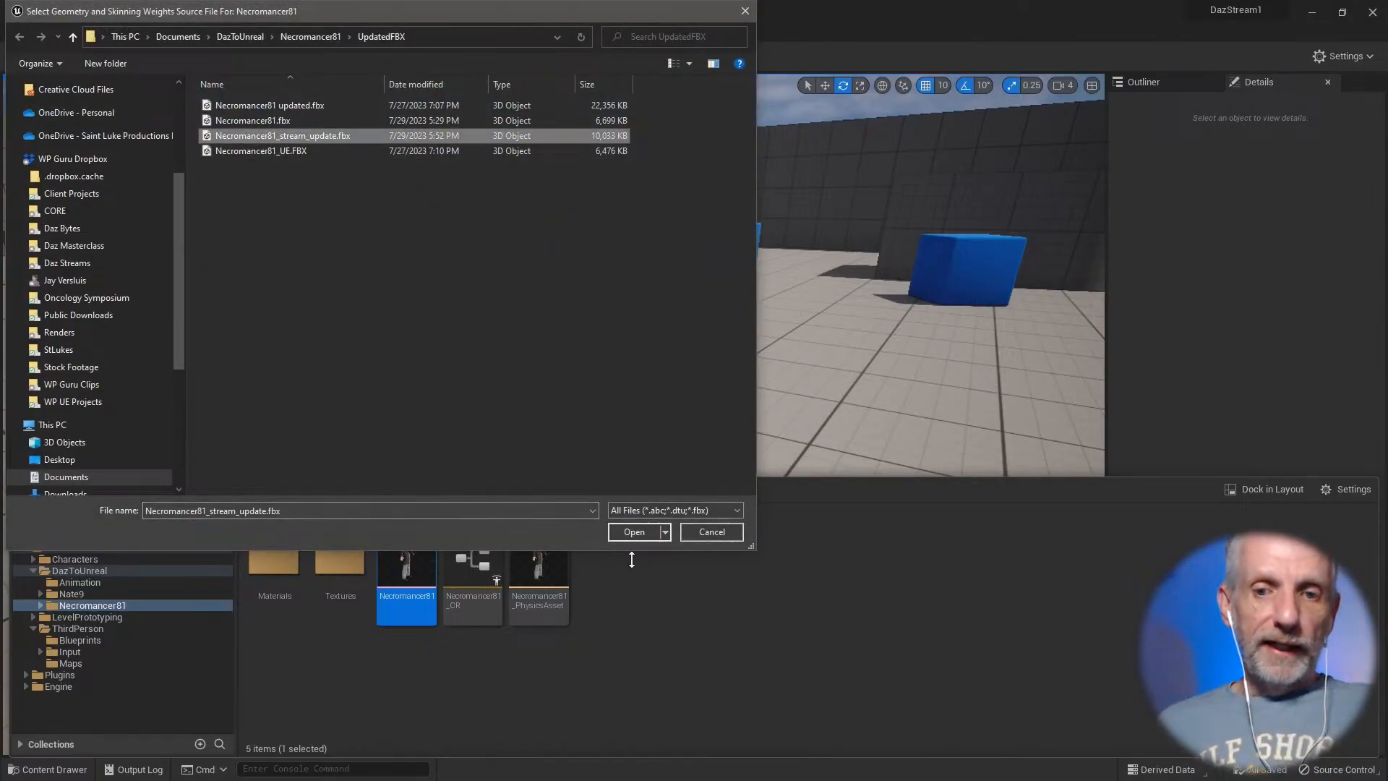
{"action": "left_click", "coordinate": [636, 534]}
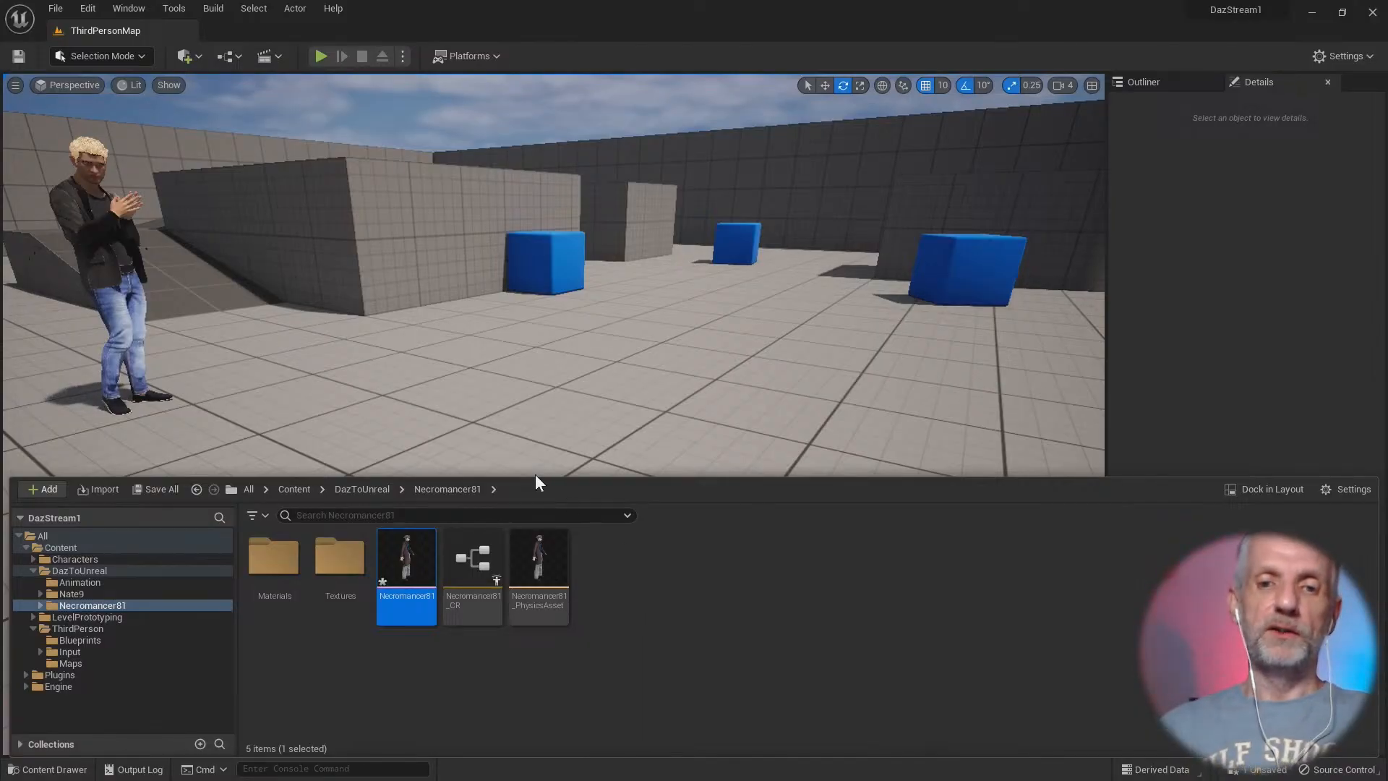
Step: Play the level and run the character around in several directions to examine how the reshaped jacket moves, and end the play session
{"action": "left_click", "coordinate": [321, 55]}
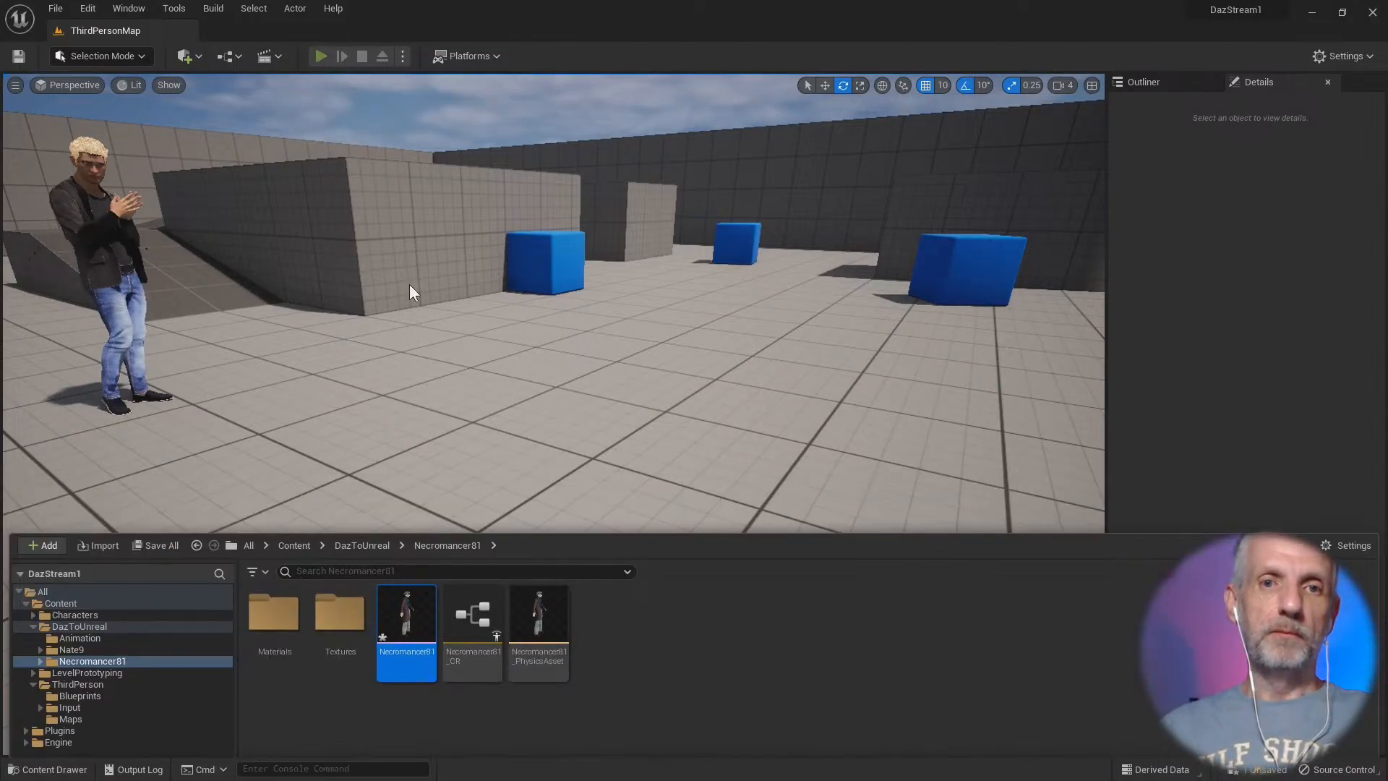
{"action": "key", "text": "w"}
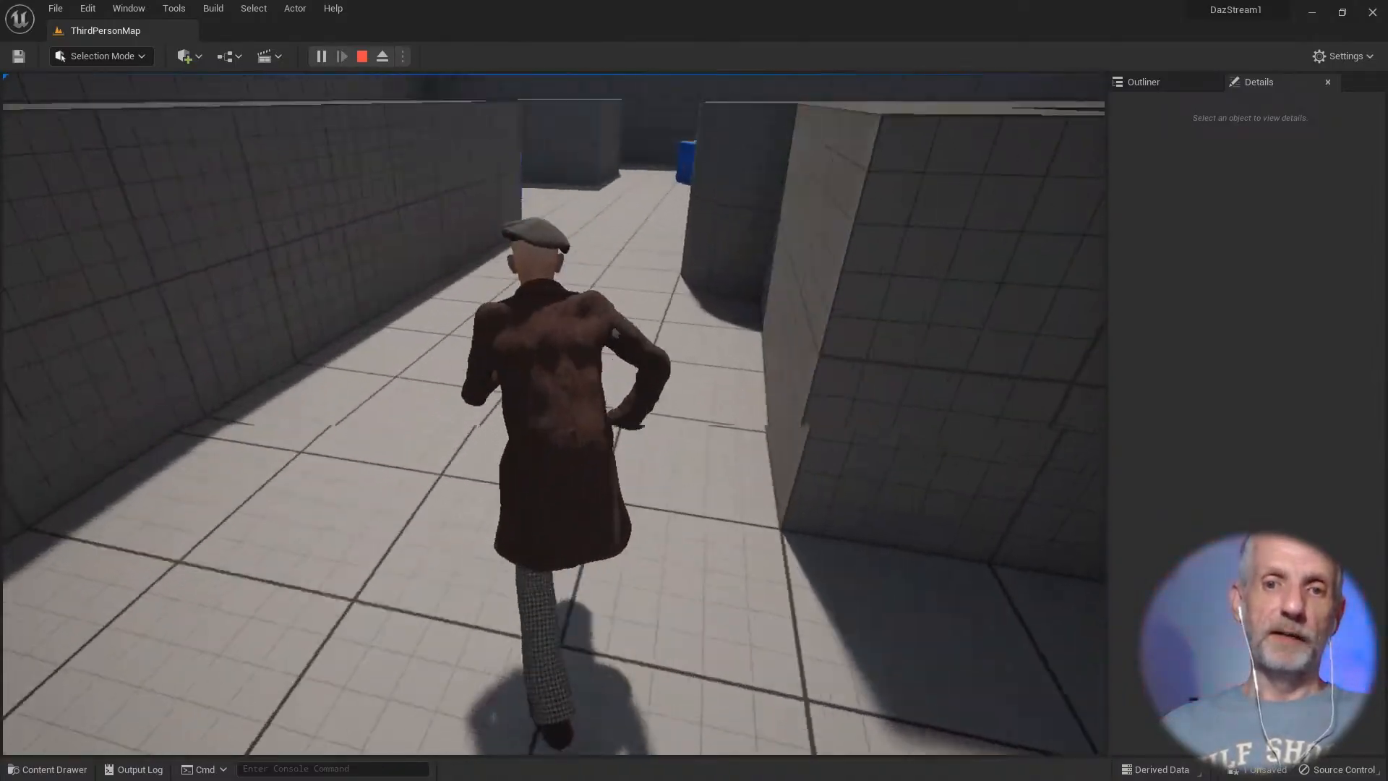
{"action": "key", "text": "s"}
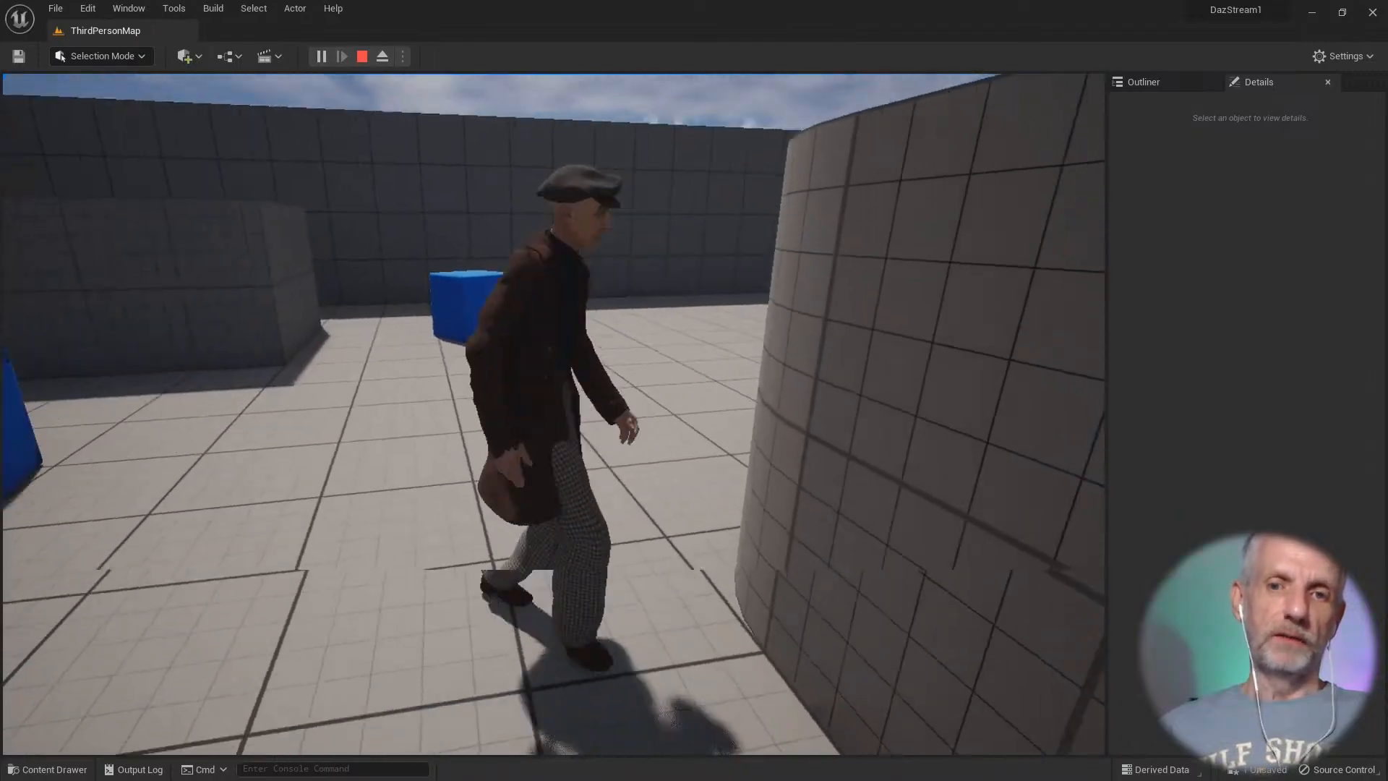
{"action": "key", "text": "d"}
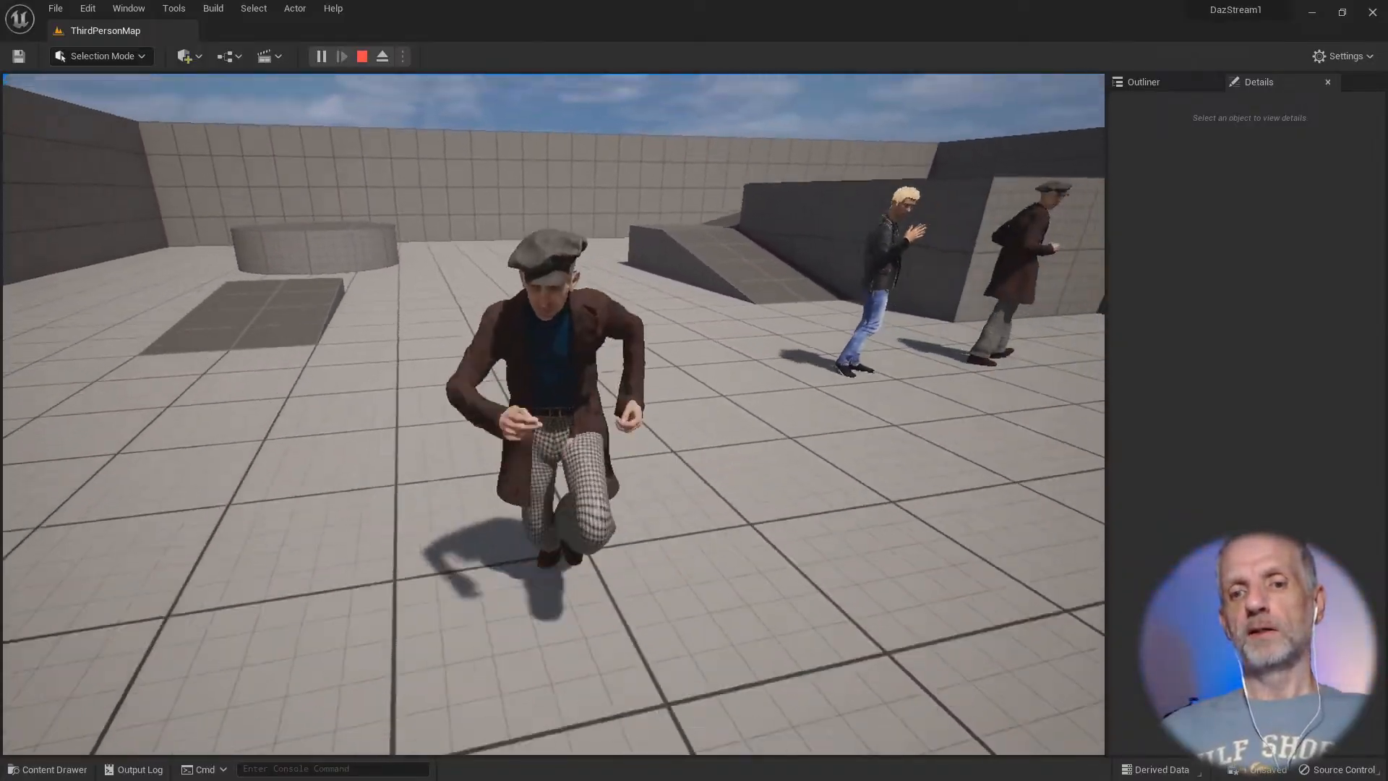
{"action": "key", "text": "s"}
{"action": "key", "text": "w"}
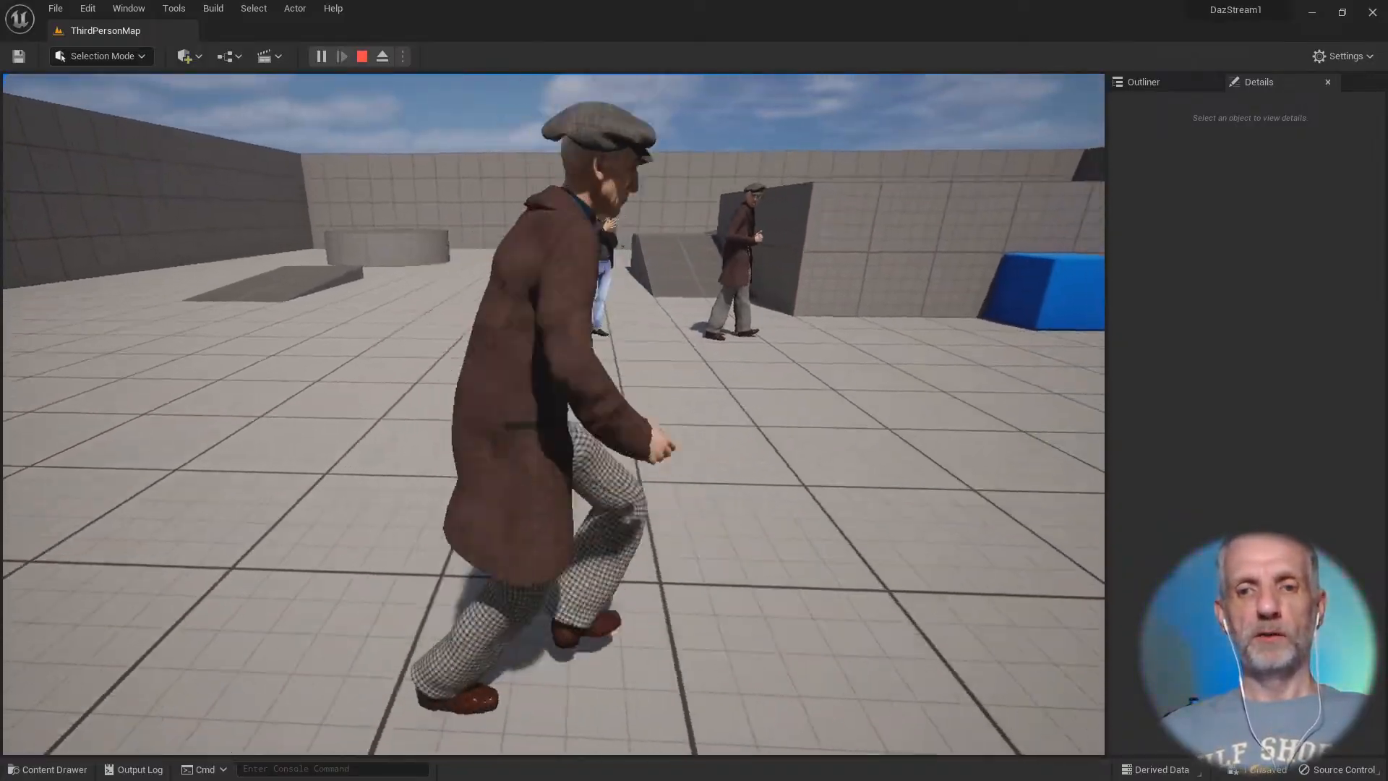
{"action": "key", "text": "s"}
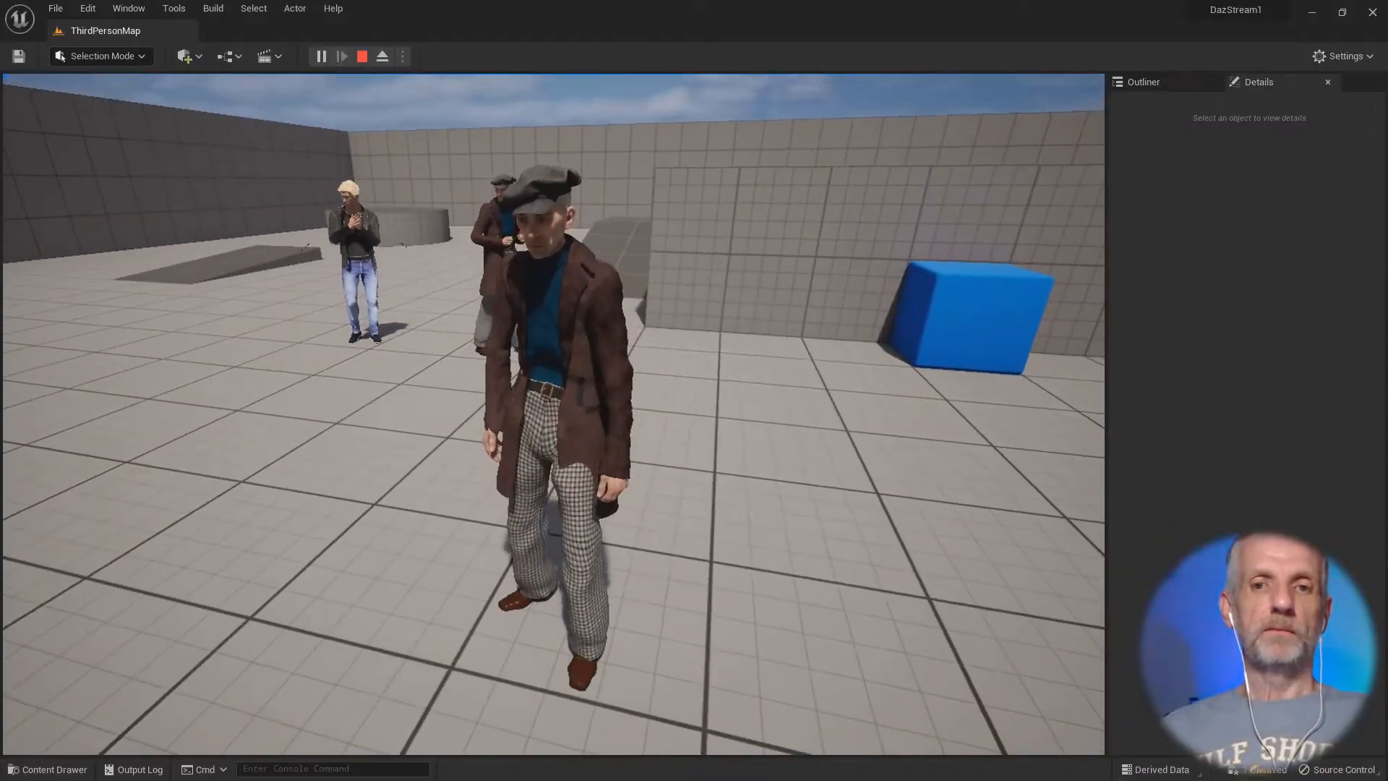
{"action": "key", "text": "w"}
{"action": "key", "text": "s"}
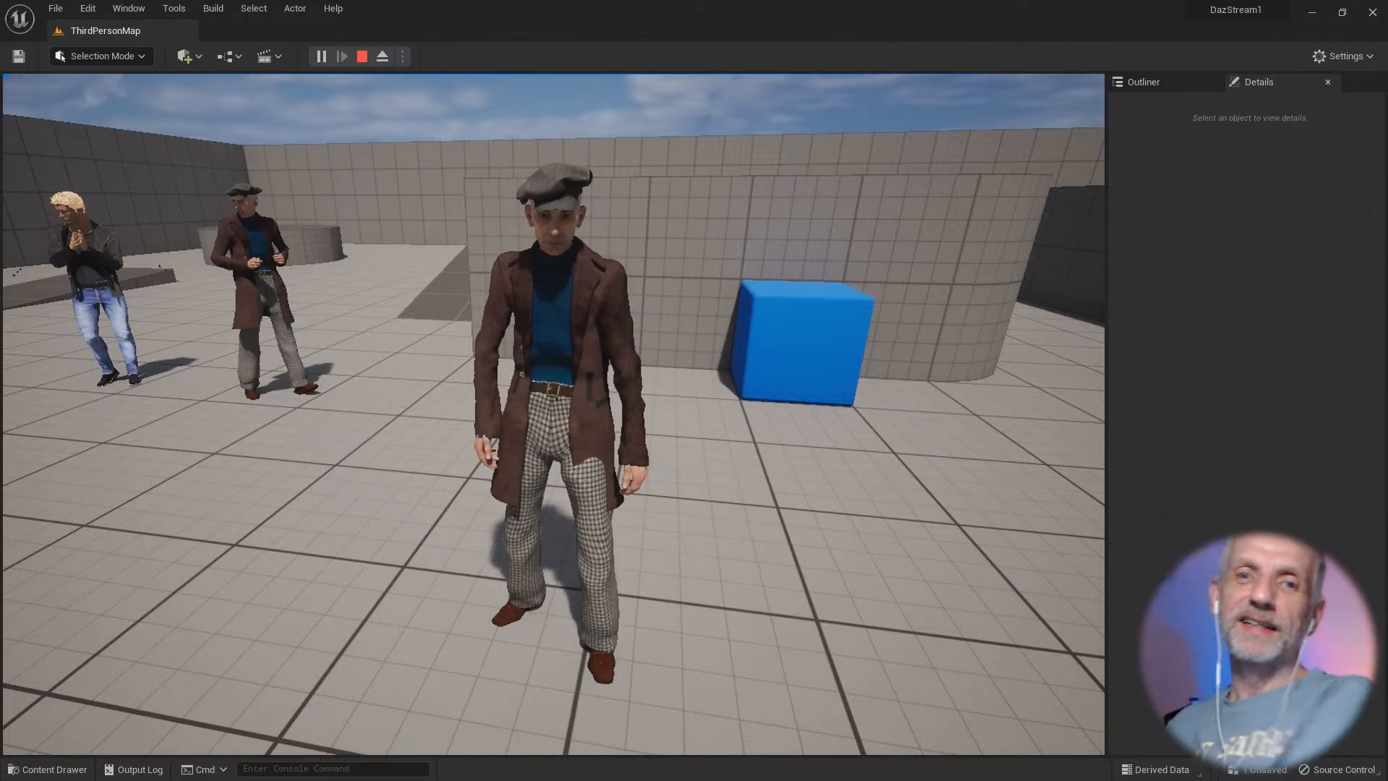
{"action": "key", "text": "Escape"}
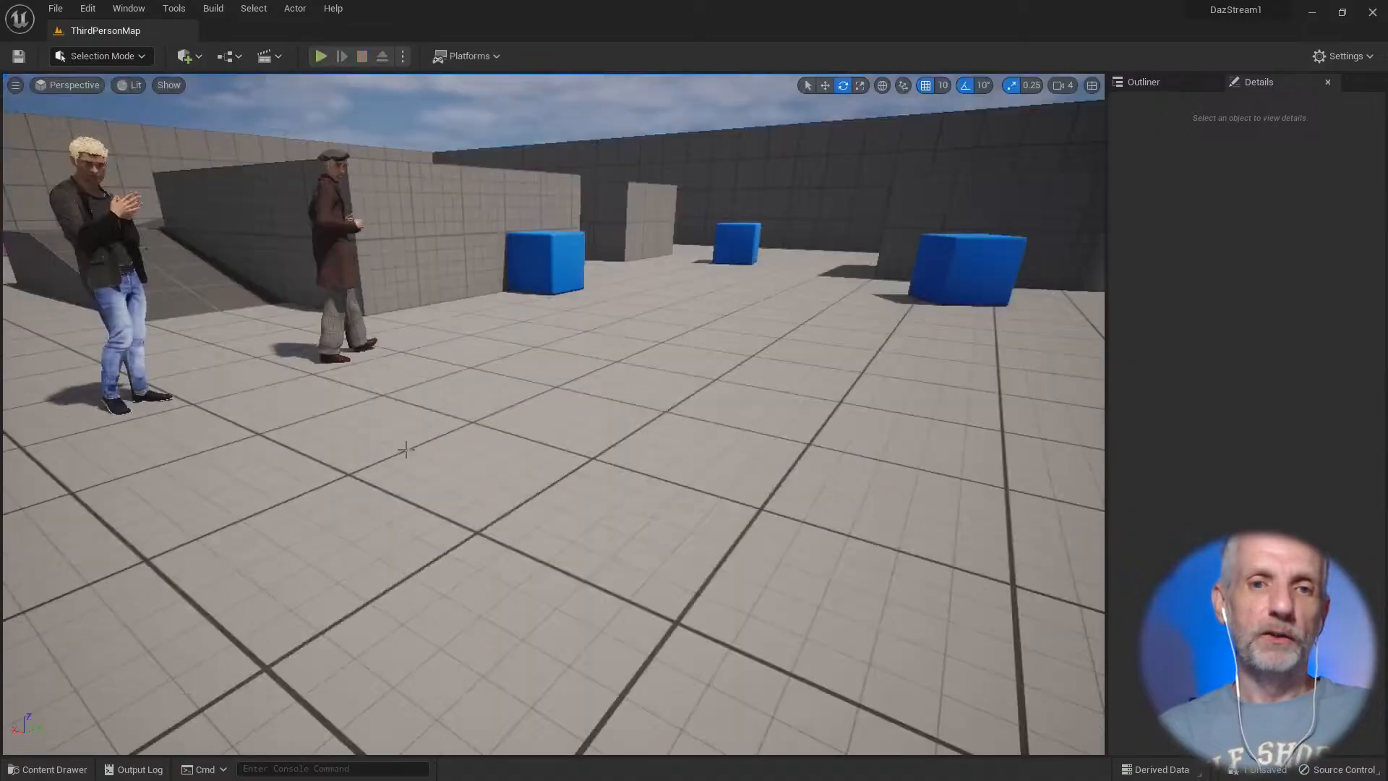
Step: Duplicate the BP_ThirdPersonCharacter blueprint in the ThirdPerson Blueprints folder and name the copy BP_Ne3cromancer
{"action": "key", "text": "w"}
{"action": "mouse_move", "coordinate": [554, 414]}
{"action": "right_mouse_down"}
{"action": "mouse_move", "coordinate": [551, 428]}
{"action": "mouse_move", "coordinate": [594, 426]}
{"action": "mouse_move", "coordinate": [564, 414]}
{"action": "right_mouse_up"}
{"action": "key", "text": "w"}
{"action": "key", "text": "a"}
{"action": "key", "text": "s"}
{"action": "right_click_drag", "start_coordinate": [246, 444], "coordinate": [325, 467]}
{"action": "key", "text": "ctrl+space"}
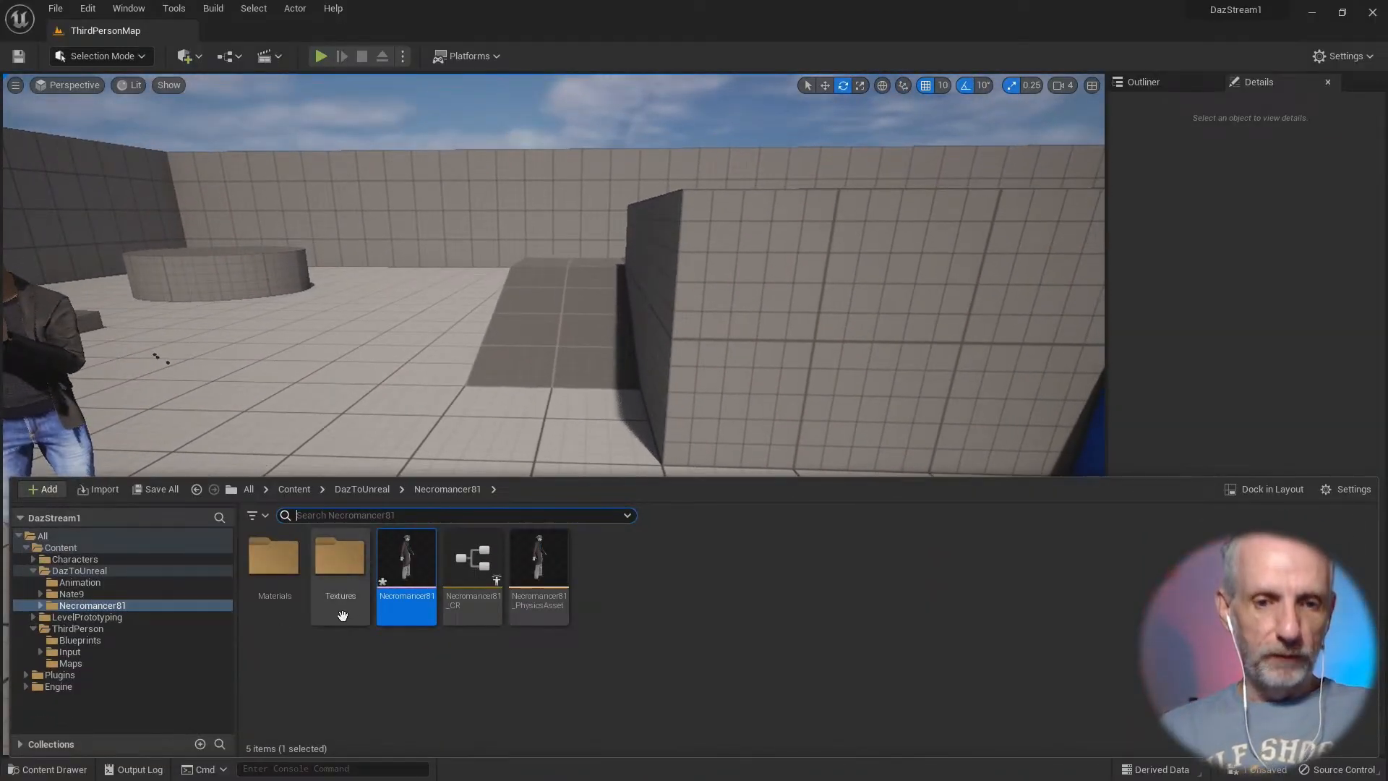
{"action": "left_click", "coordinate": [127, 639]}
{"action": "left_click", "coordinate": [273, 570]}
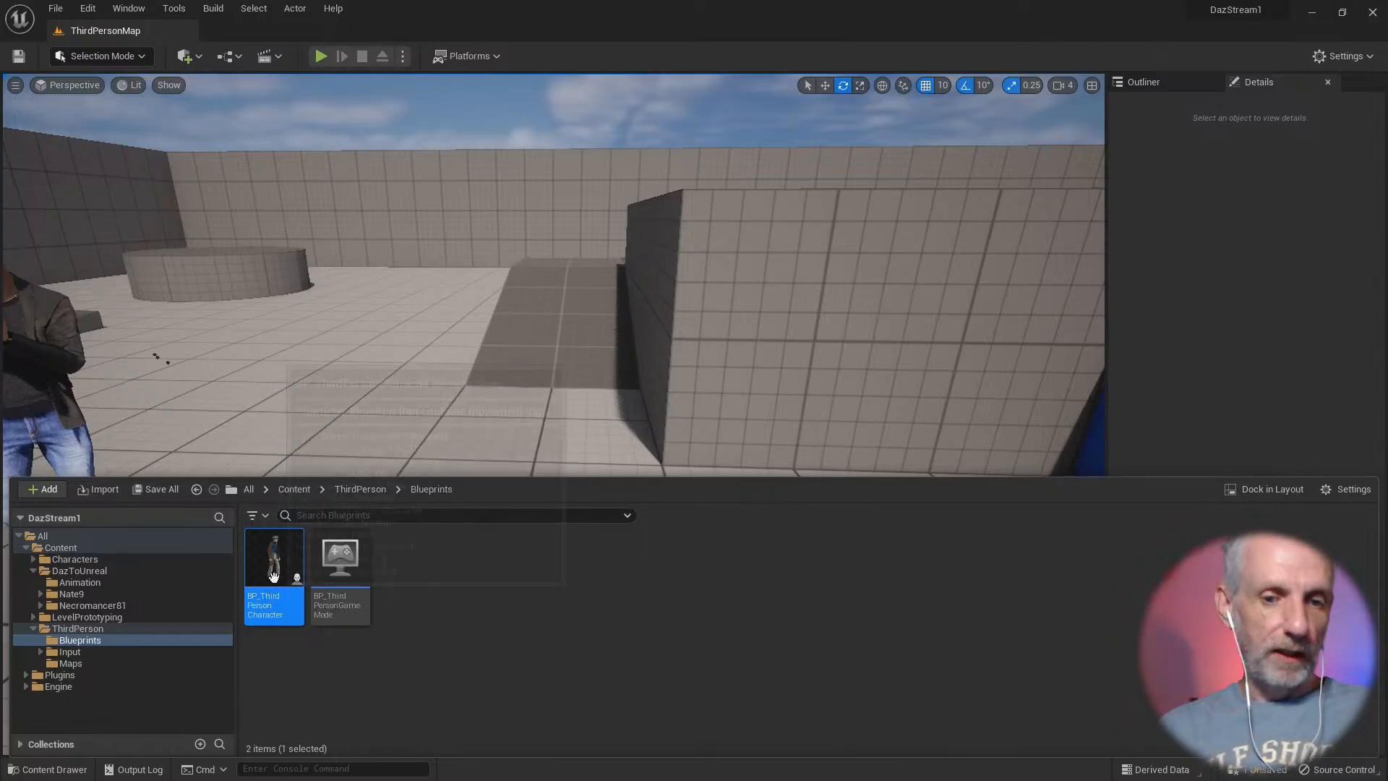
{"action": "key", "text": "ctrl+d"}
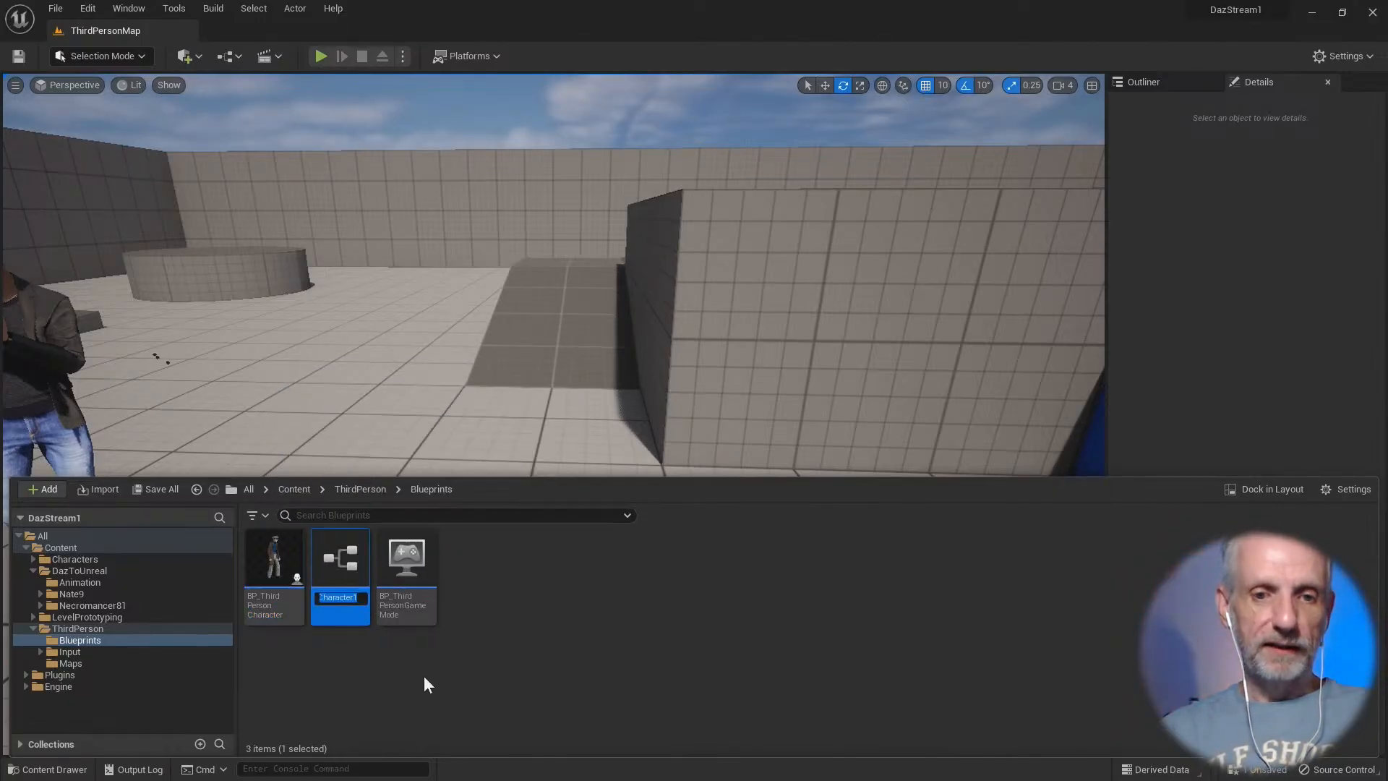
{"action": "type", "text": "BP_"}
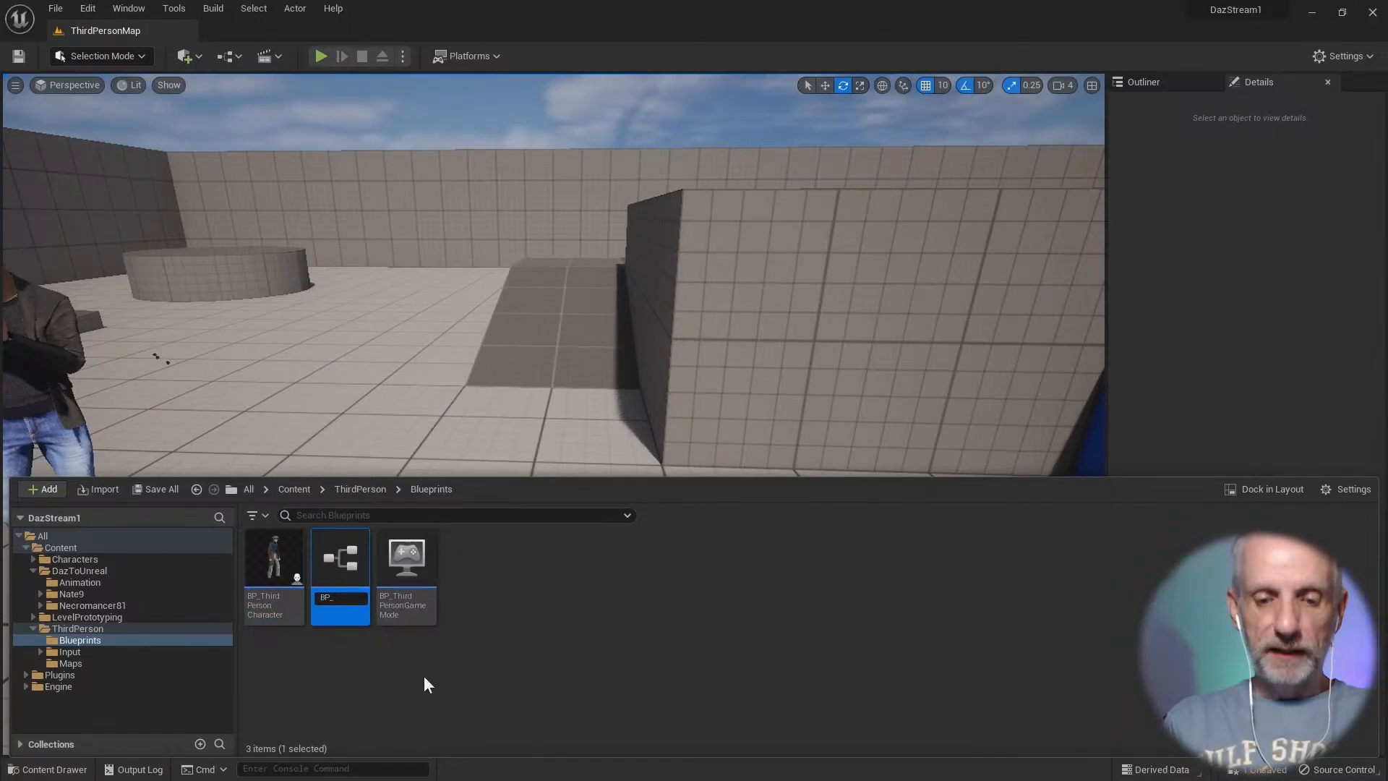
{"action": "type", "text": "Necromancer"}
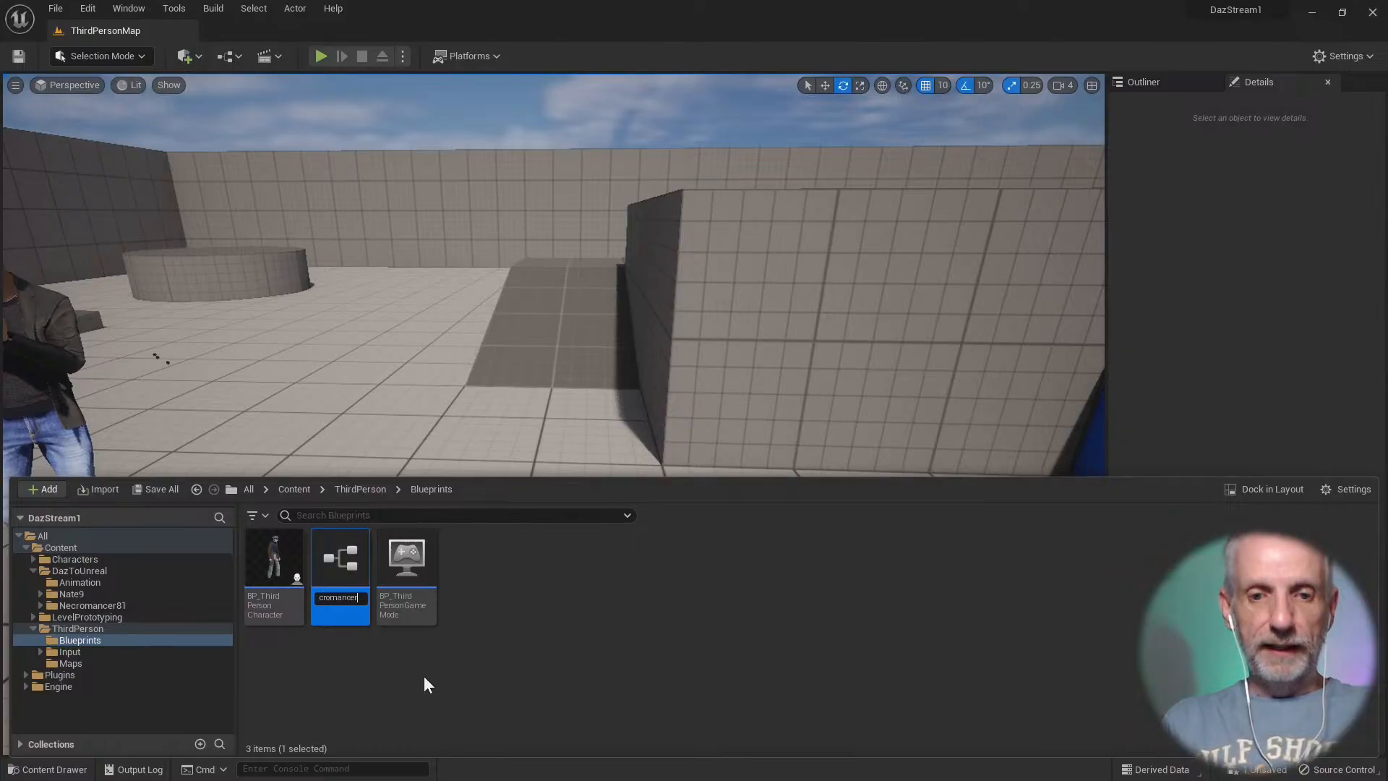
{"action": "key", "text": "Return"}
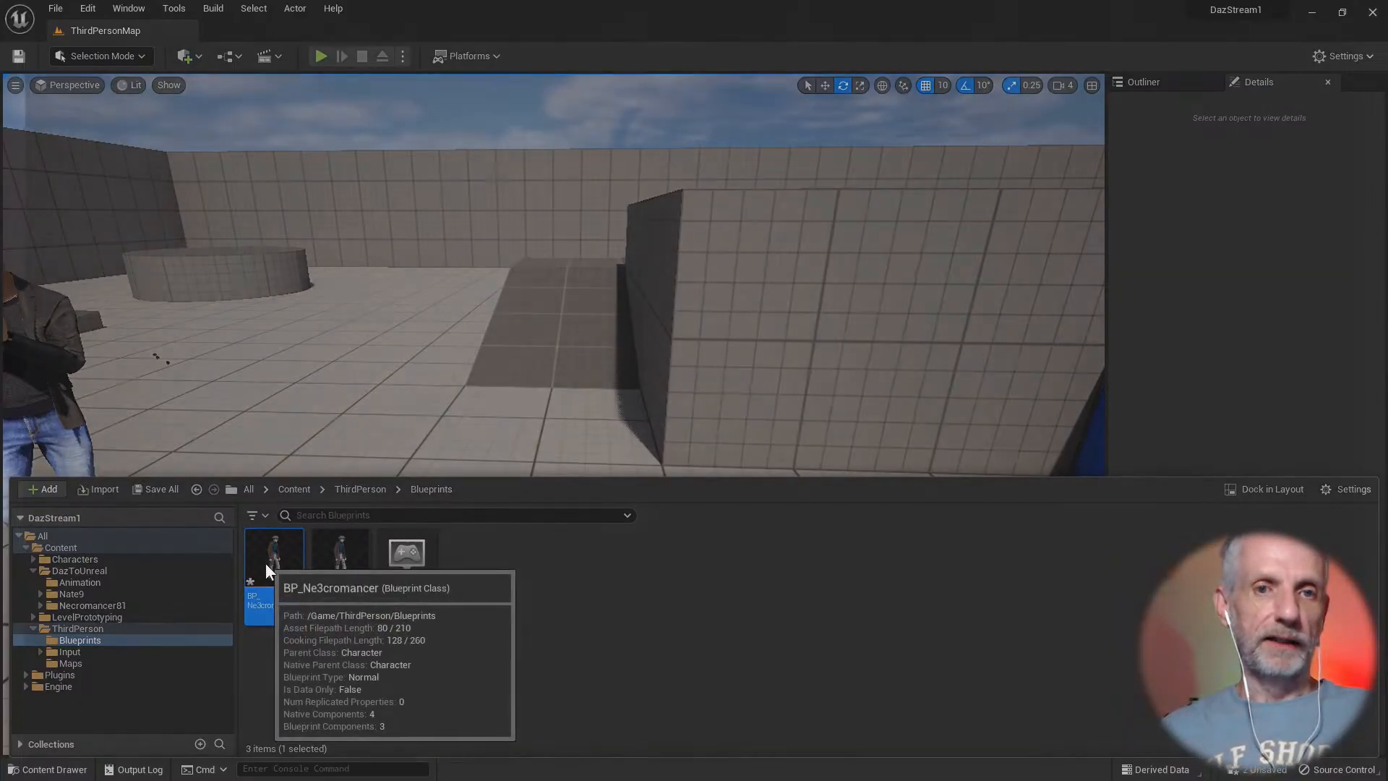
Step: Delete the FollowCamera component from the BP_Ne3cromancer blueprint, compile the blueprint and close it
{"action": "double_click", "coordinate": [266, 562]}
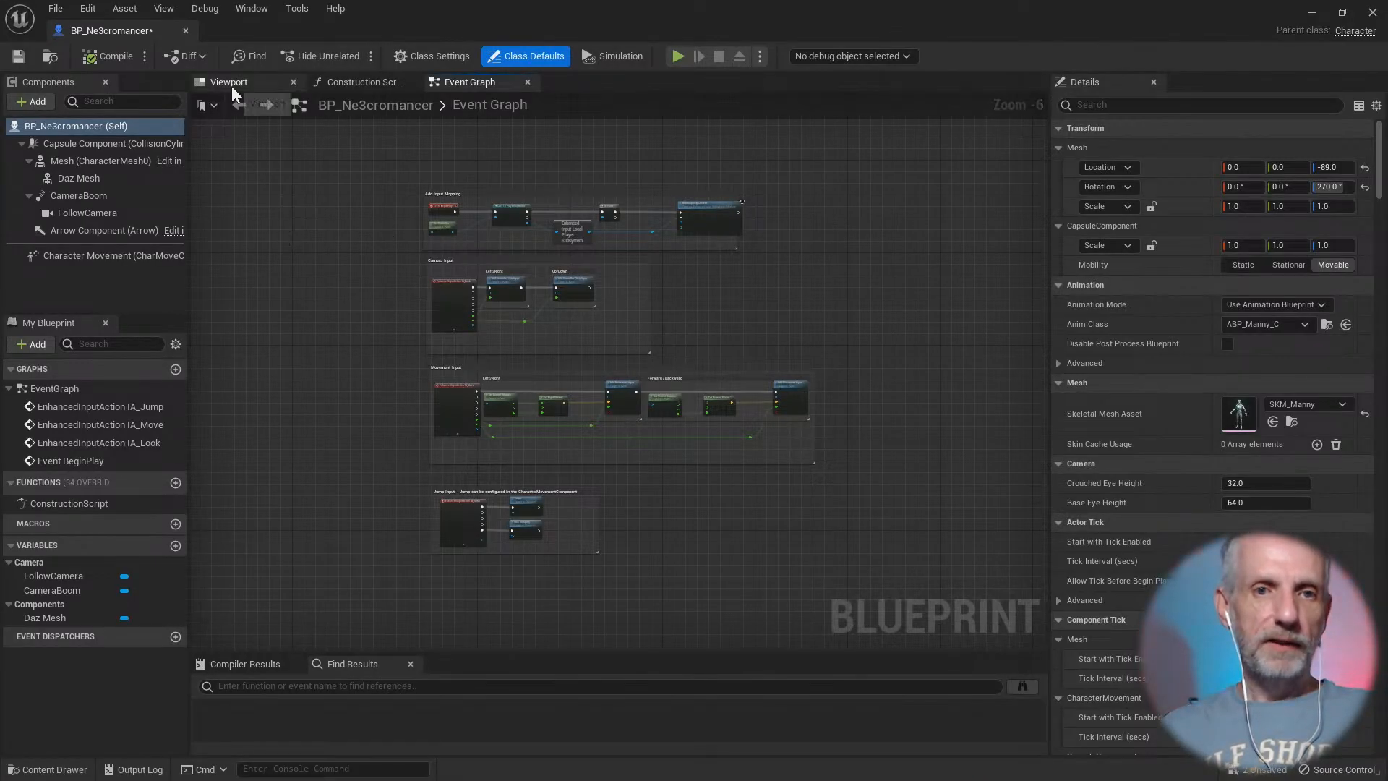
{"action": "left_click", "coordinate": [230, 83]}
{"action": "left_click", "coordinate": [384, 352]}
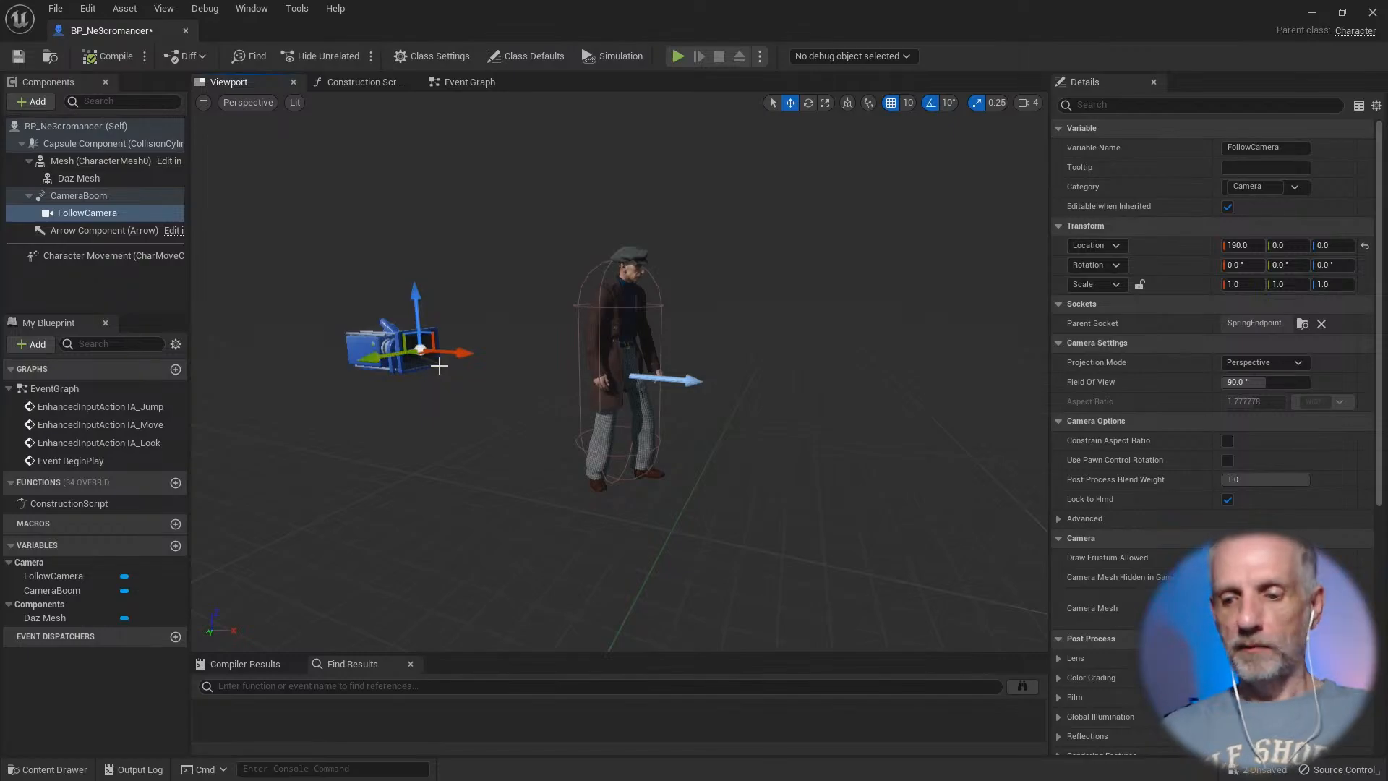
{"action": "key", "text": "Delete"}
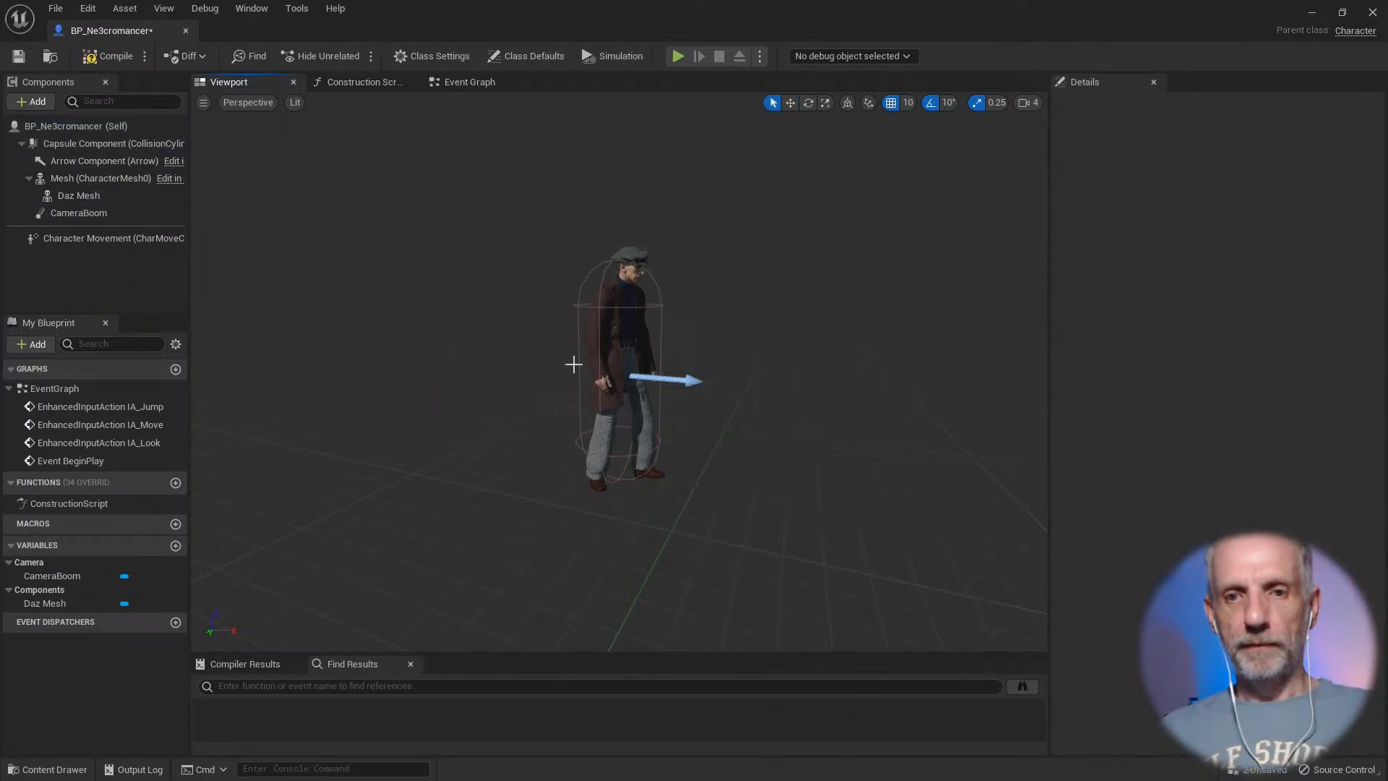
{"action": "left_click", "coordinate": [116, 57]}
{"action": "left_click", "coordinate": [185, 31]}
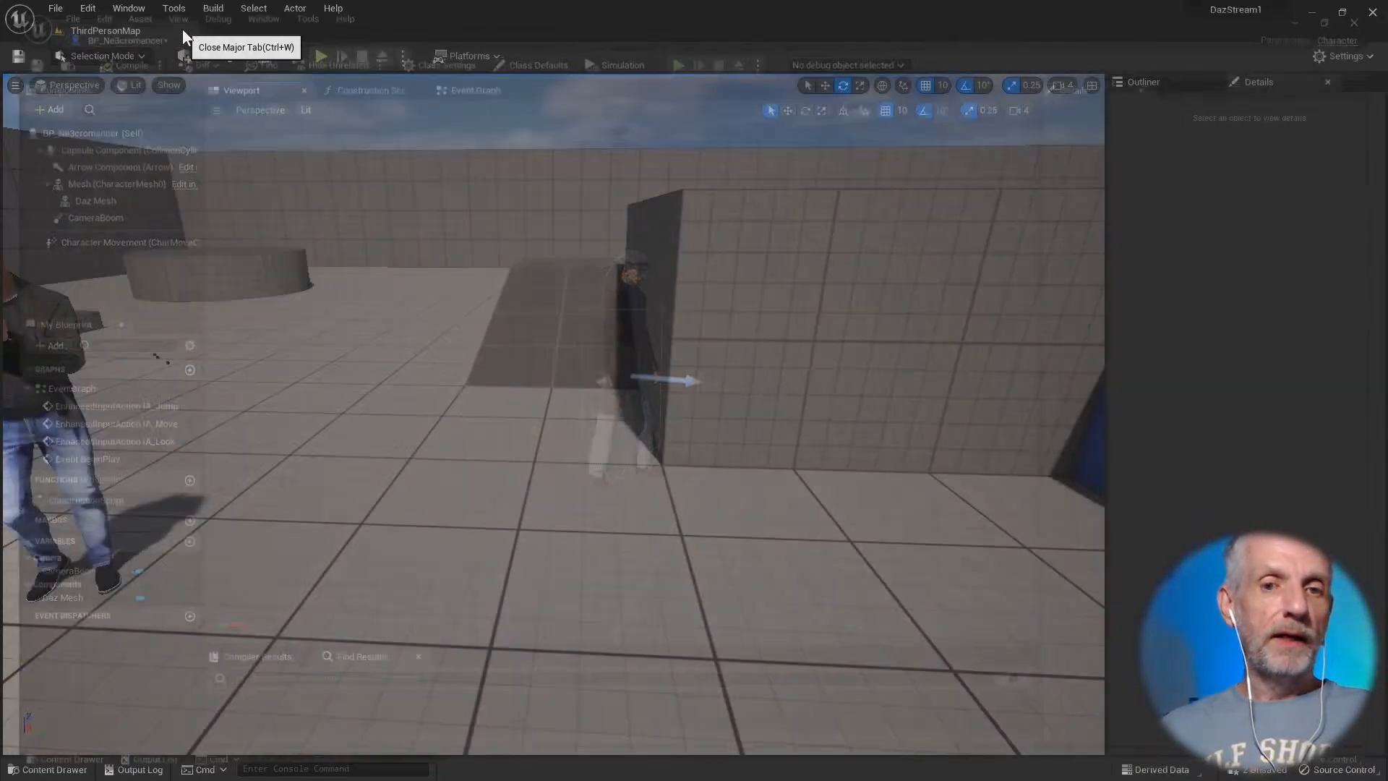
Step: Place a BP_Ne3cromancer character on the level floor between the blond character and the large grey block
{"action": "key", "text": "ctrl+space"}
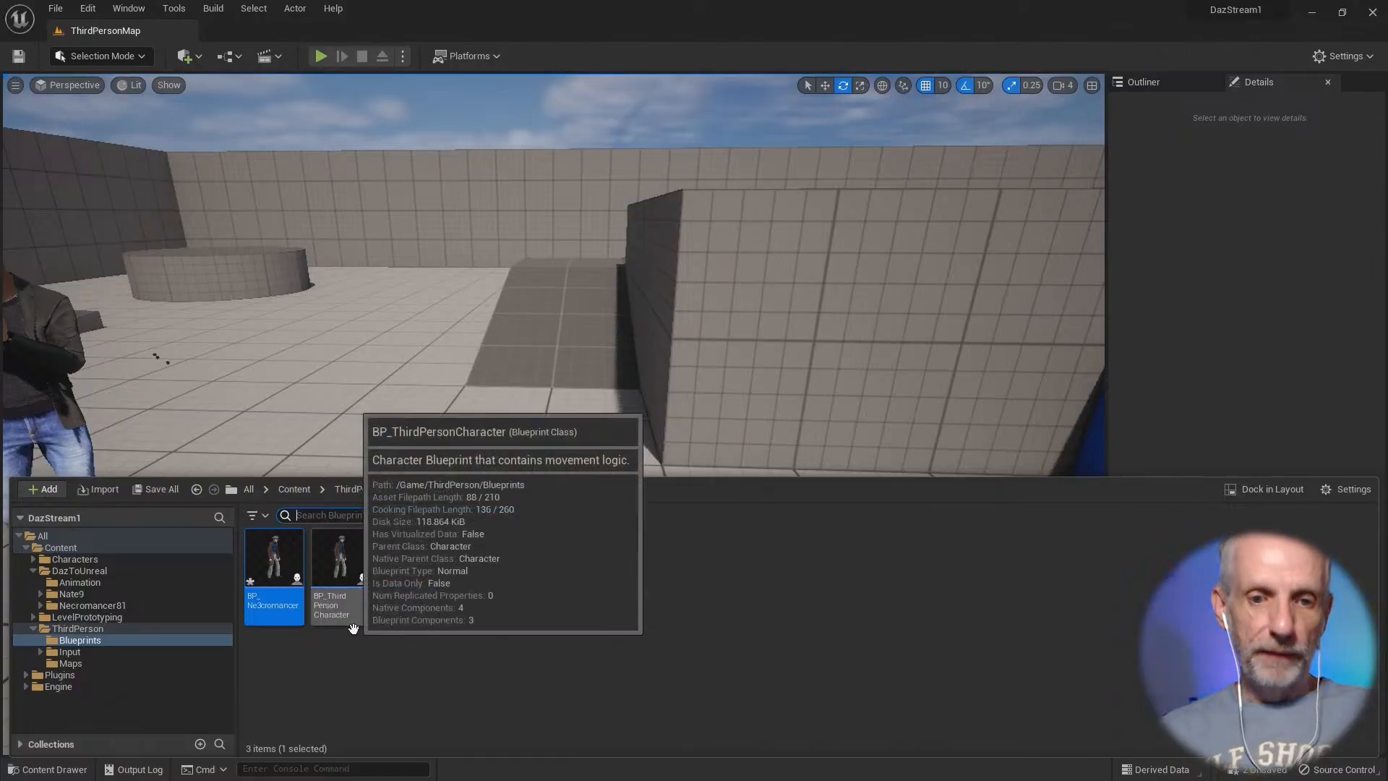
{"action": "left_click_drag", "start_coordinate": [279, 567], "coordinate": [504, 439]}
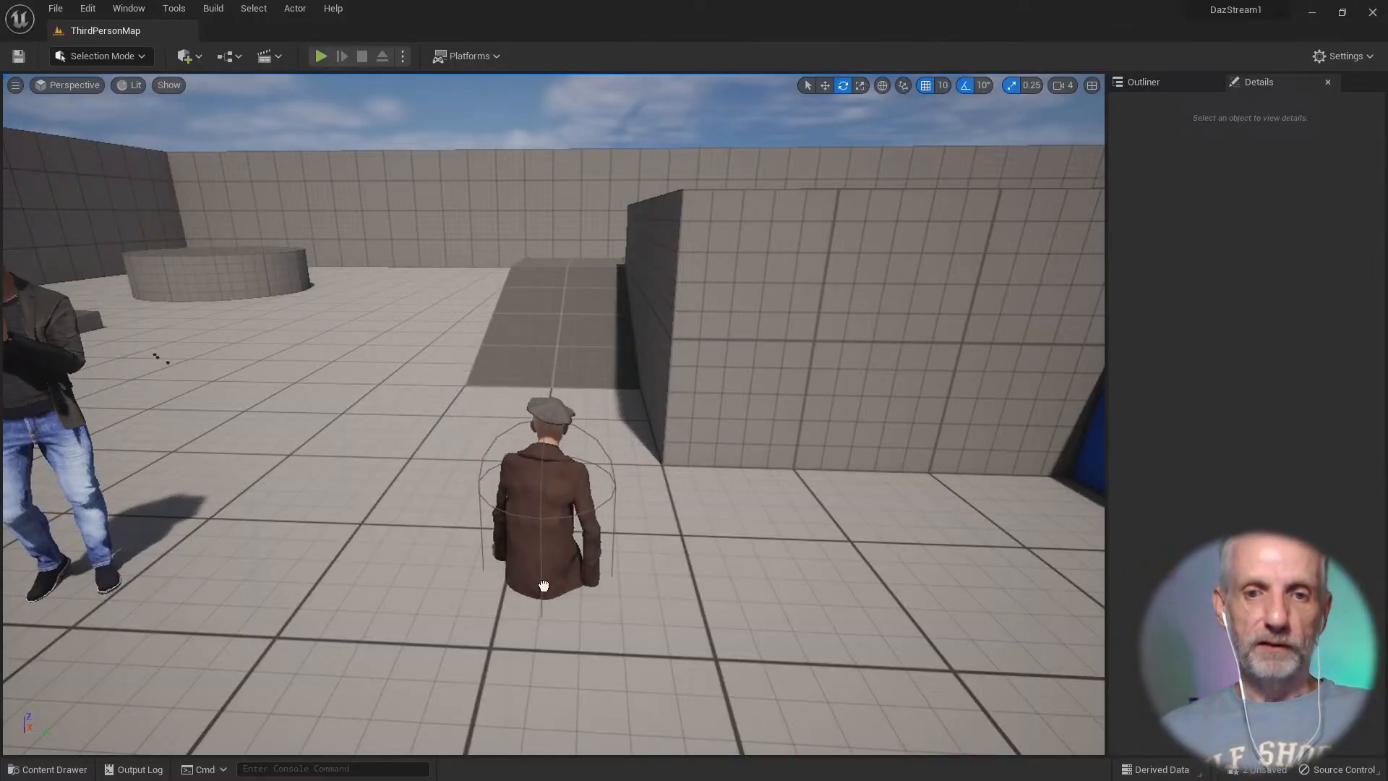
{"action": "left_click_drag", "start_coordinate": [627, 460], "coordinate": [539, 498]}
{"action": "key", "text": "s"}
{"action": "right_click_drag", "start_coordinate": [329, 256], "coordinate": [261, 220]}
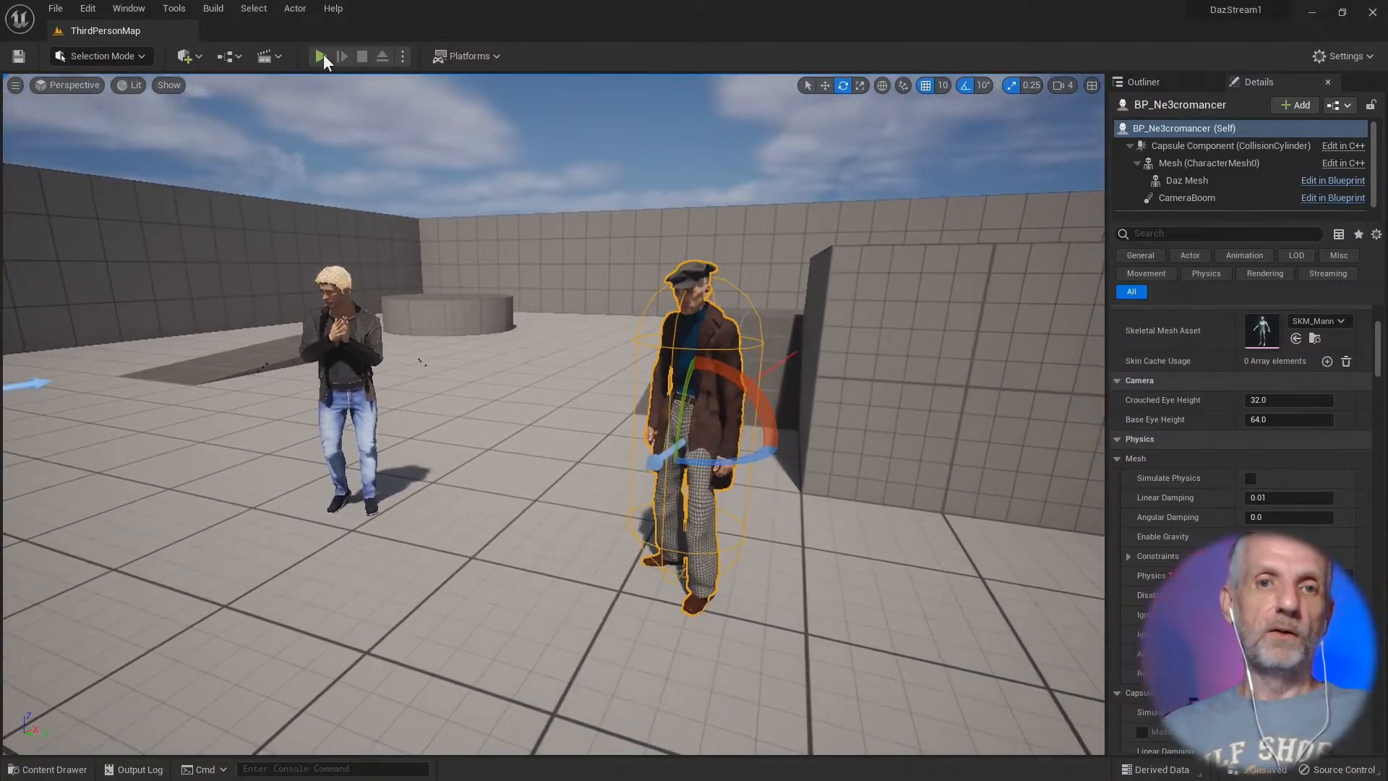
Step: Play the level and run the player character around the placed necromancer copies to examine them in motion
{"action": "left_click", "coordinate": [321, 56]}
{"action": "key", "text": "d"}
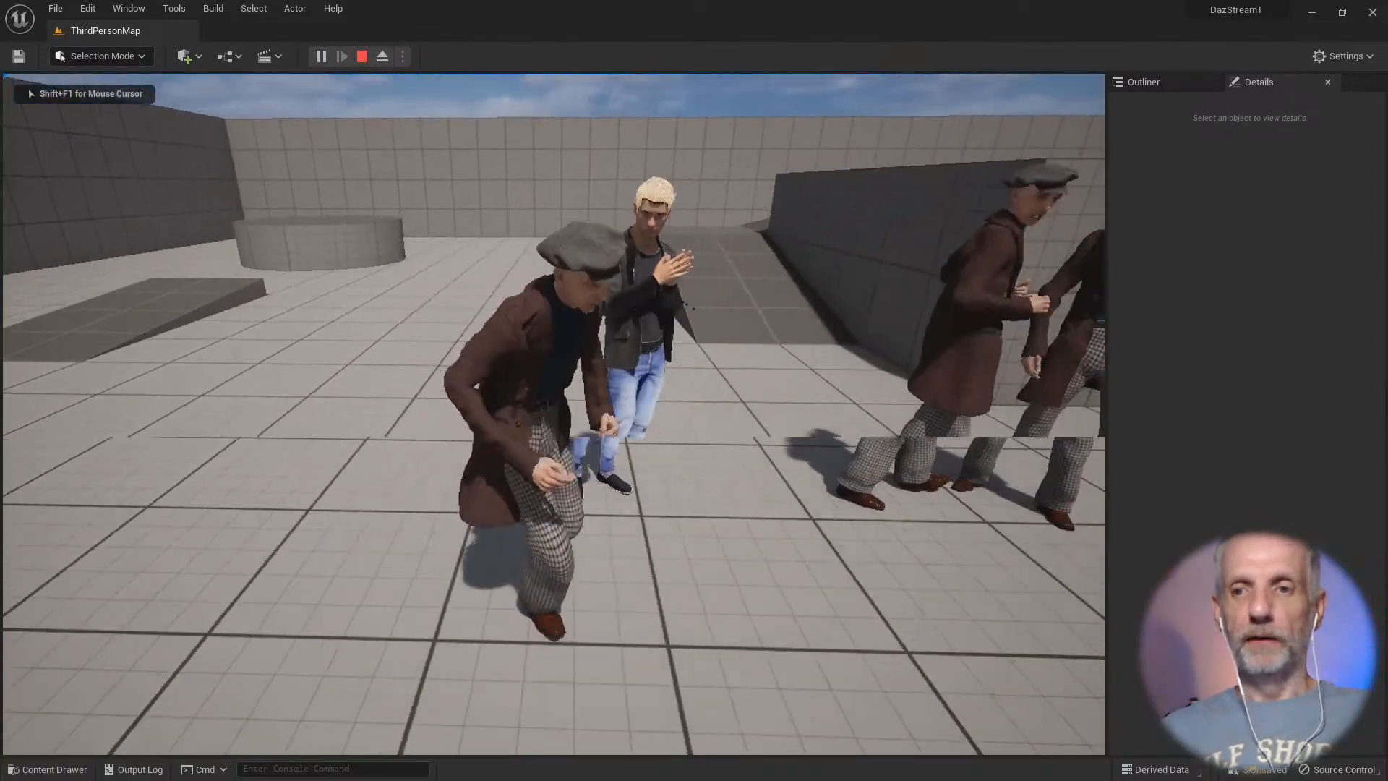
{"action": "key", "text": "w"}
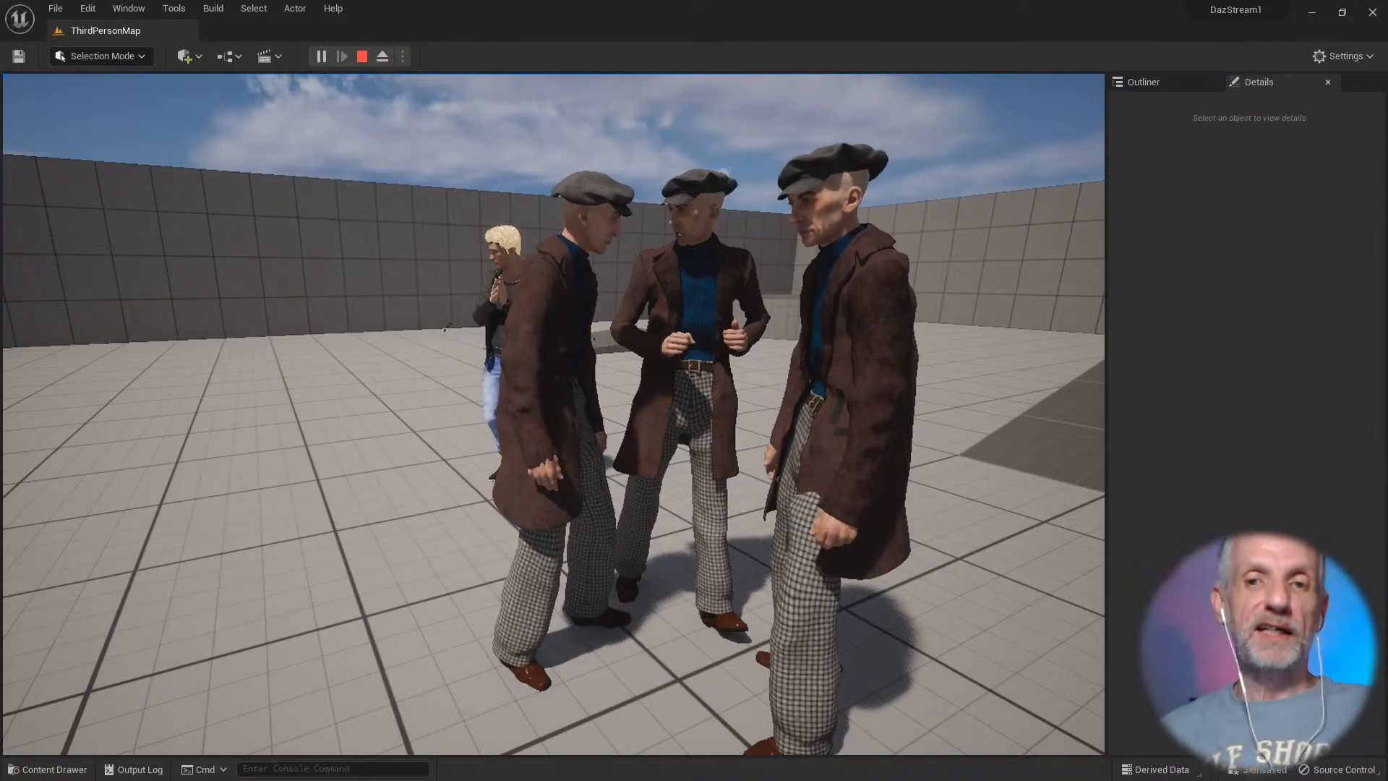
Step: Switch to DAZ Studio and start a new scene without saving the changes to the current one
{"action": "key", "text": "alt+Tab"}
{"action": "key", "text": "alt+Tab"}
{"action": "key", "text": "alt+Tab"}
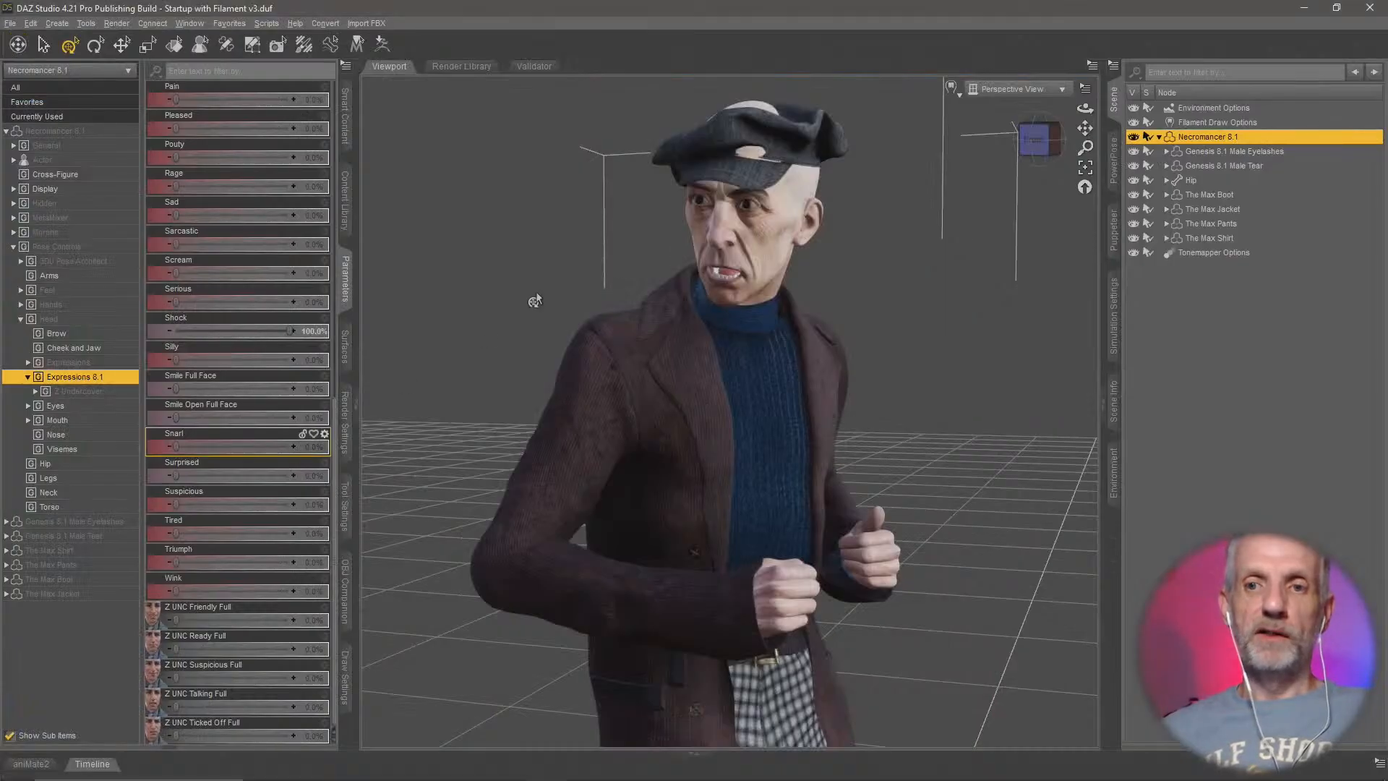
{"action": "left_click", "coordinate": [10, 23]}
{"action": "left_click", "coordinate": [43, 45]}
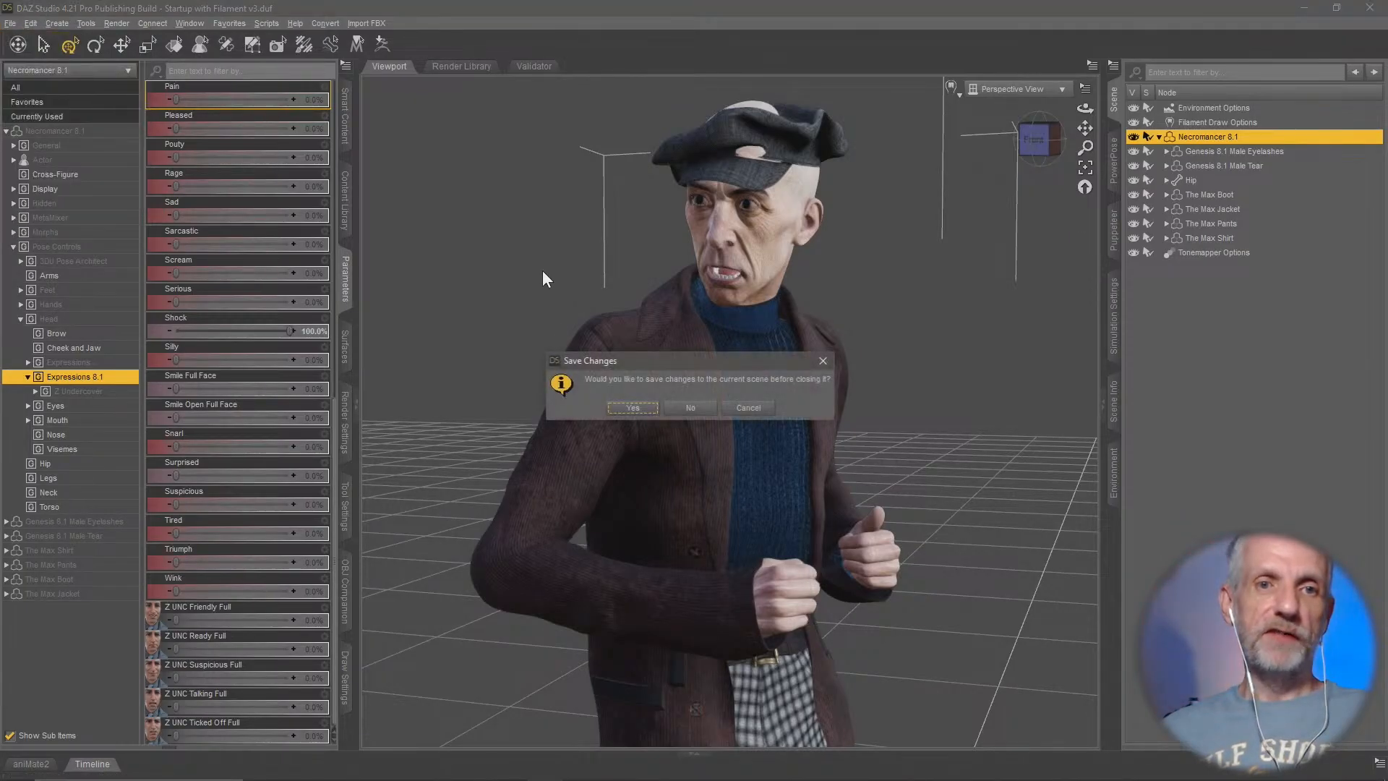
{"action": "left_click", "coordinate": [705, 409]}
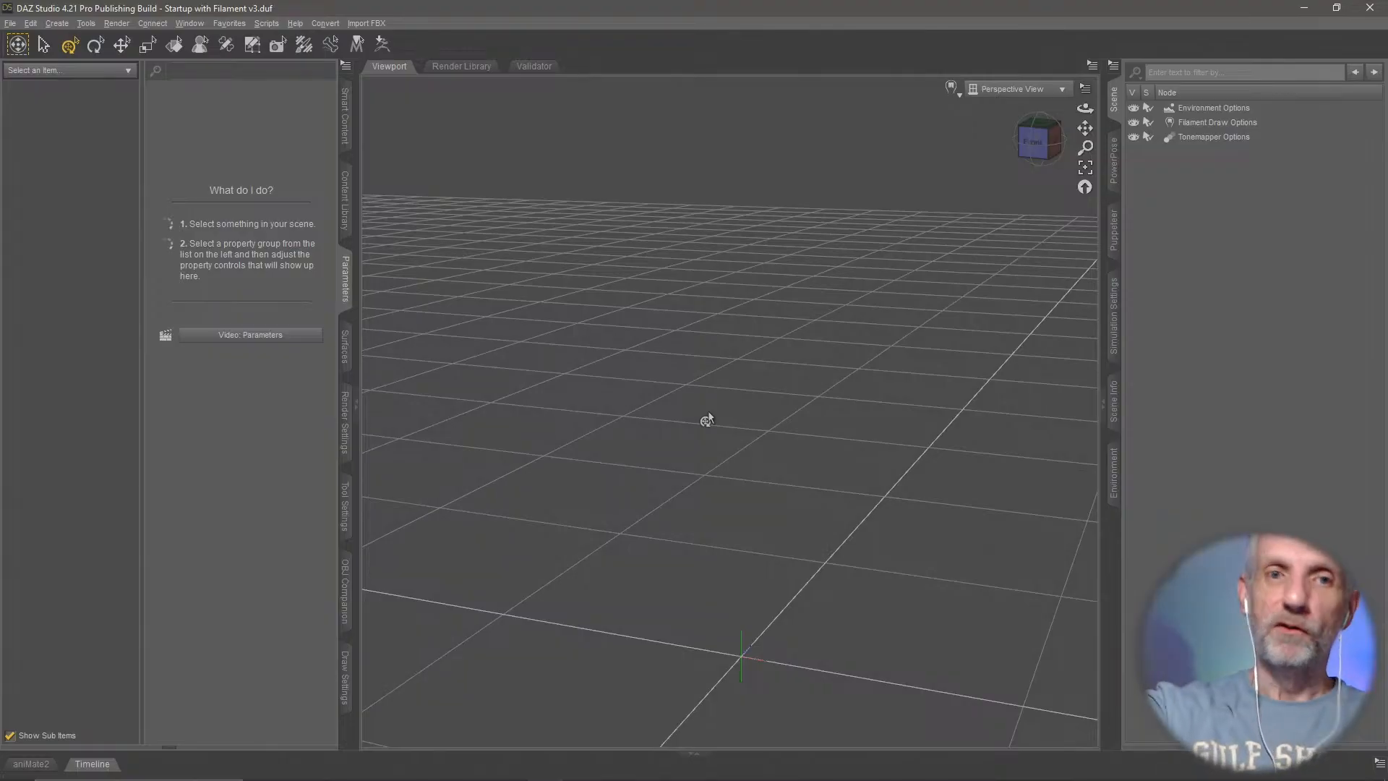
Step: List the installed figure products in Smart Content and filter them by "vic"
{"action": "left_click", "coordinate": [344, 120]}
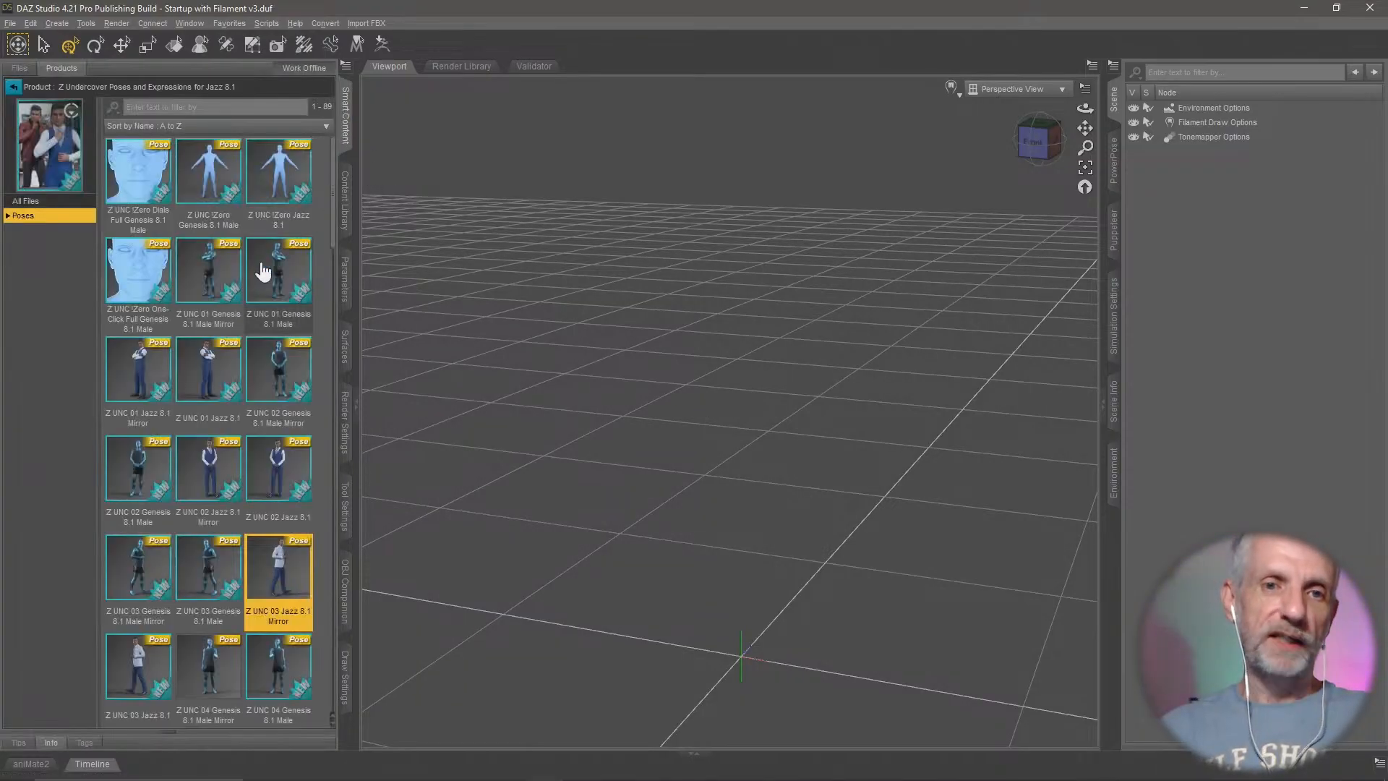
{"action": "left_click", "coordinate": [14, 87]}
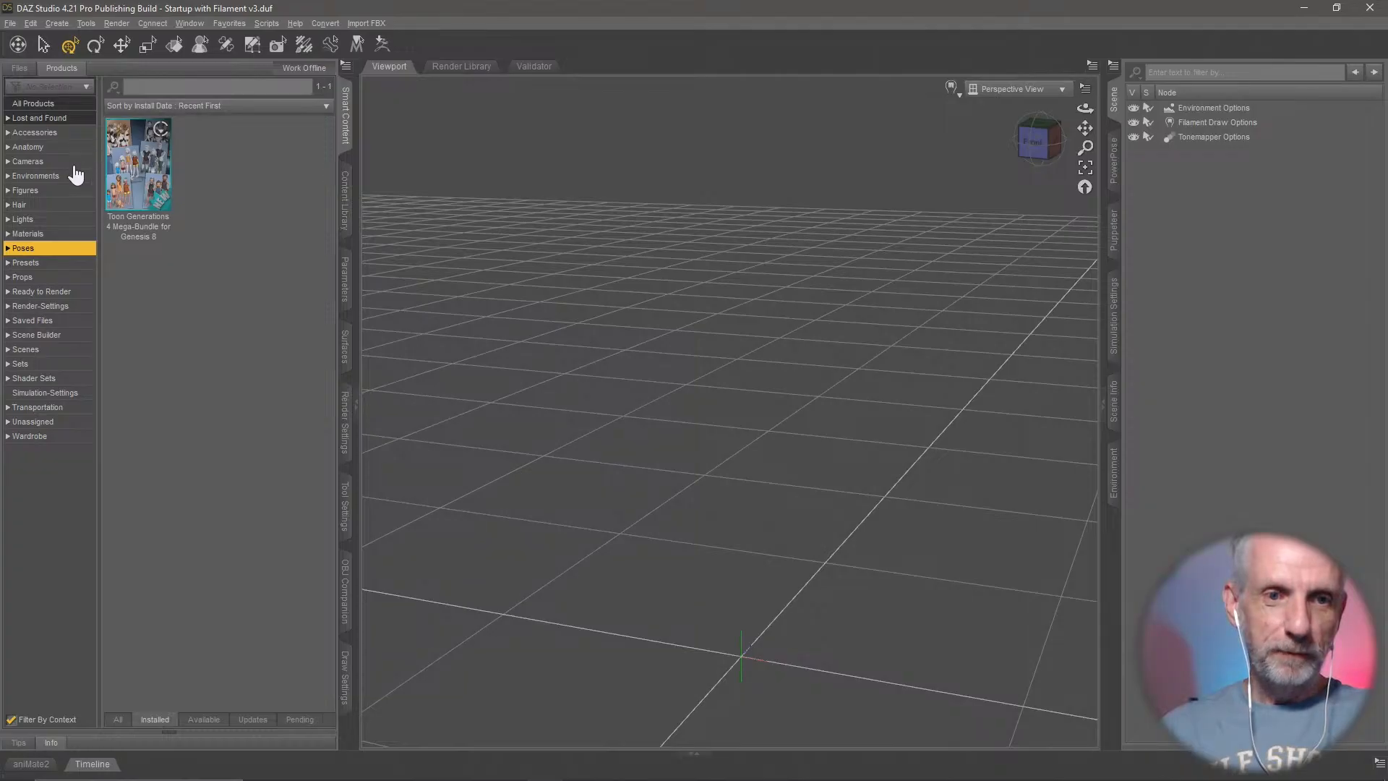
{"action": "left_click", "coordinate": [57, 192]}
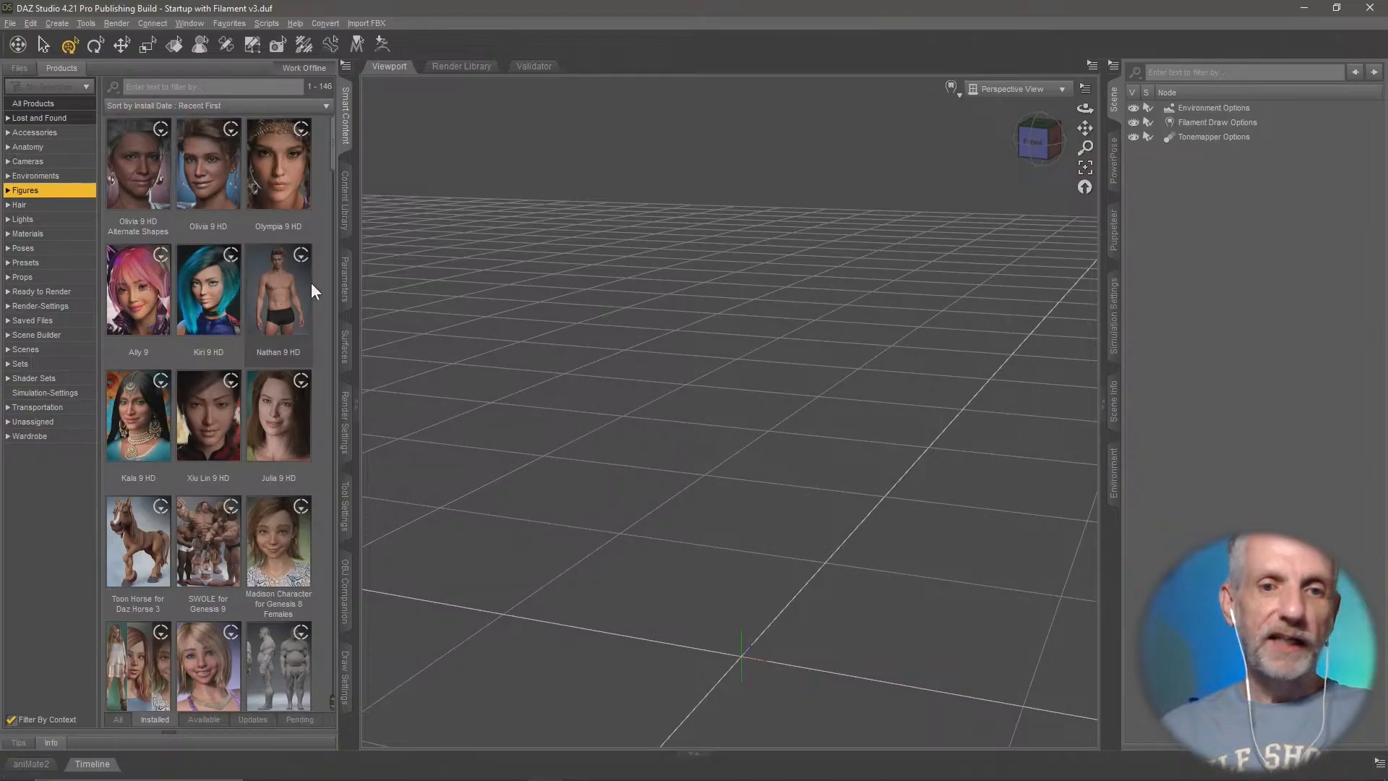
{"action": "scroll", "coordinate": [311, 283], "scroll_direction": "down", "scroll_amount": 4}
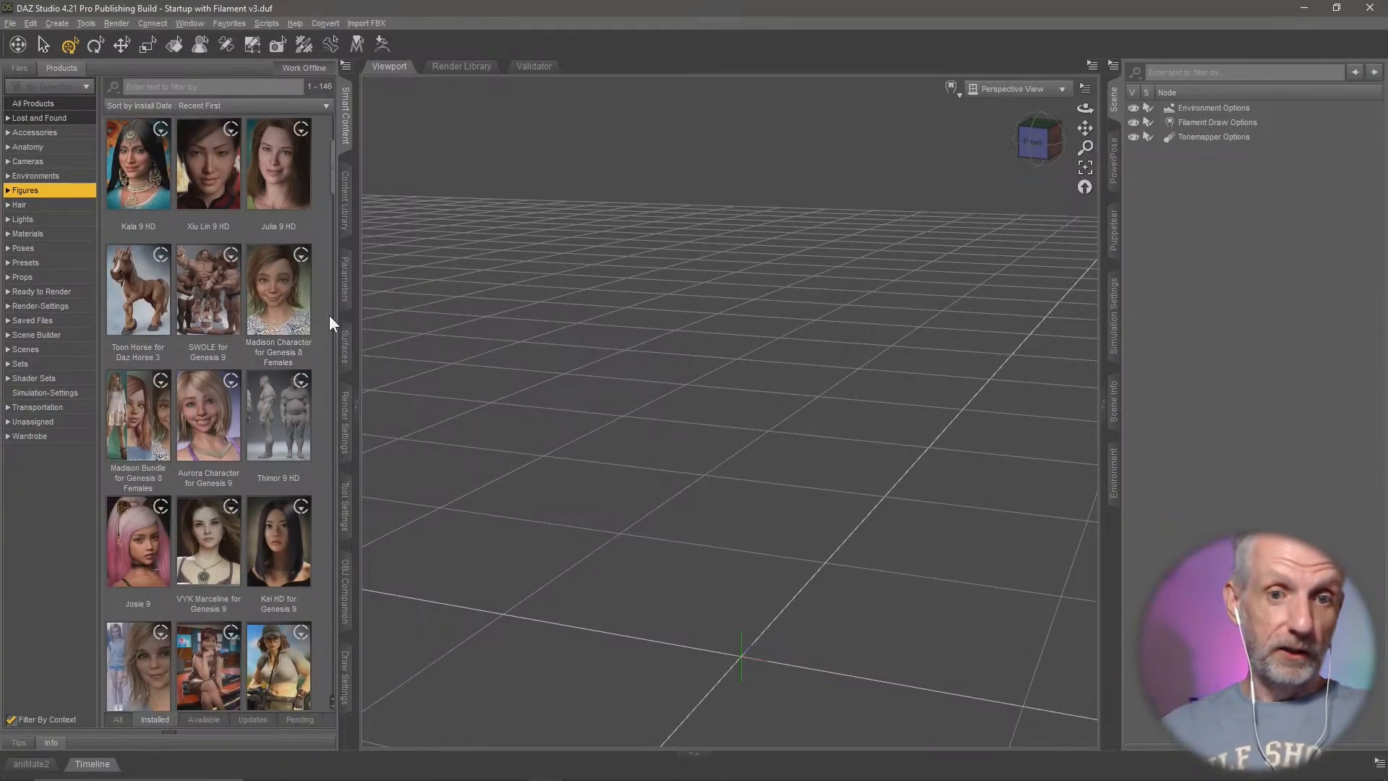
{"action": "scroll", "coordinate": [328, 316], "scroll_direction": "down", "scroll_amount": 4}
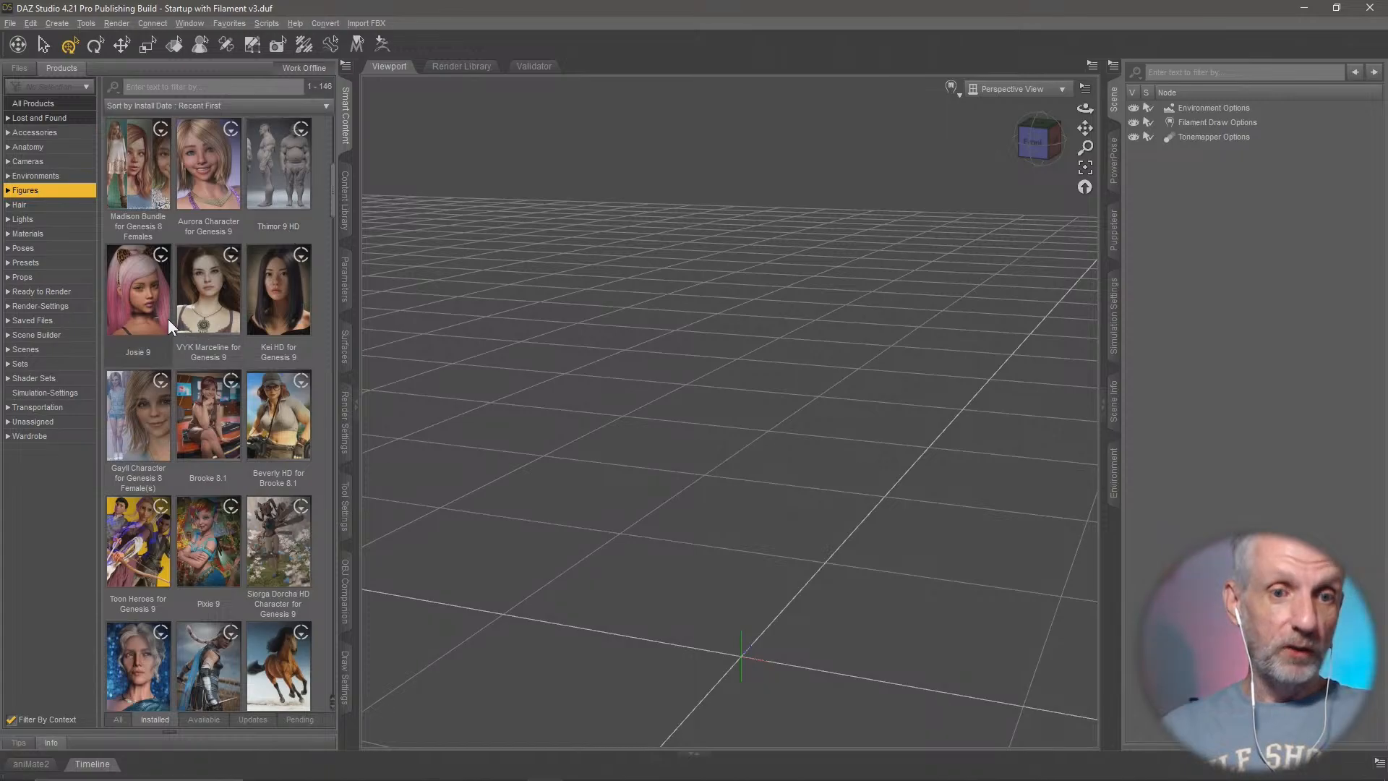
{"action": "type", "text": "vick"}
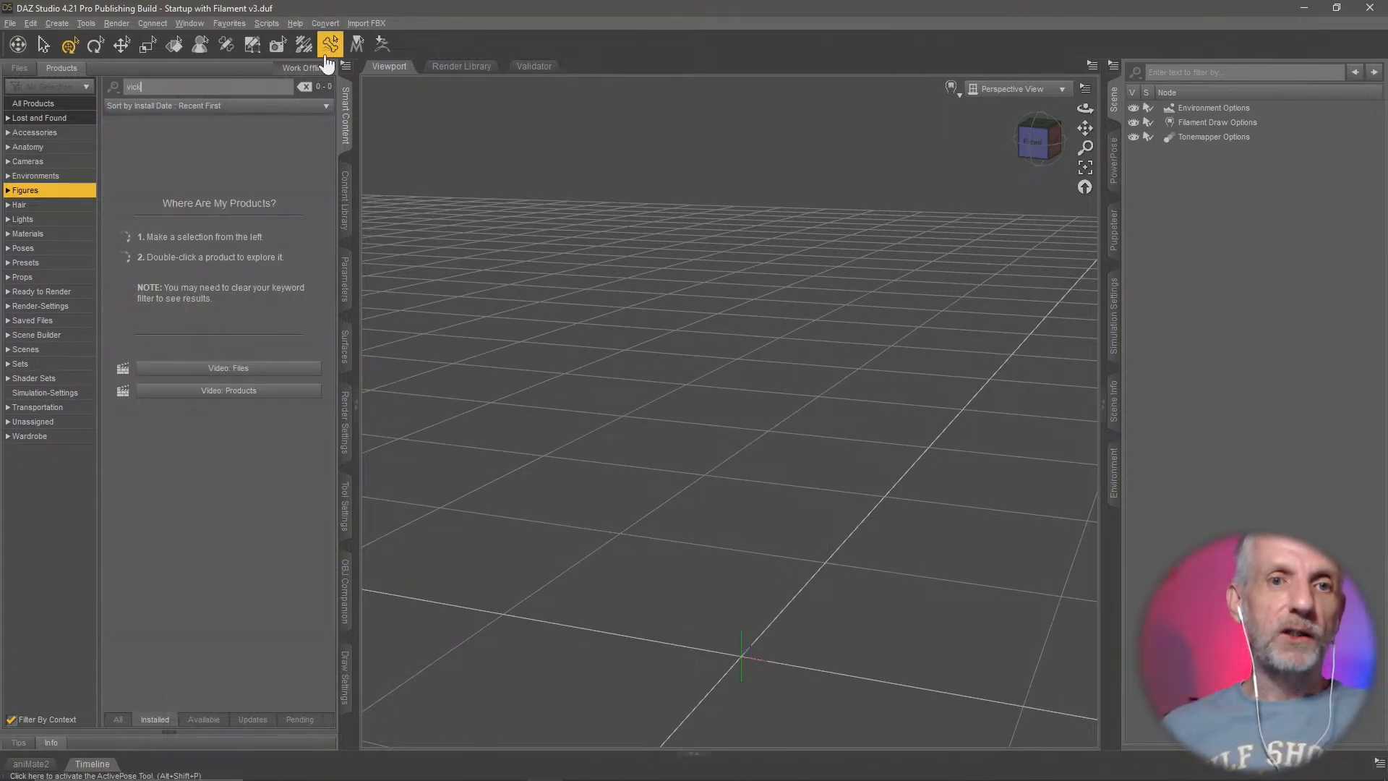
{"action": "key", "text": "BackSpace"}
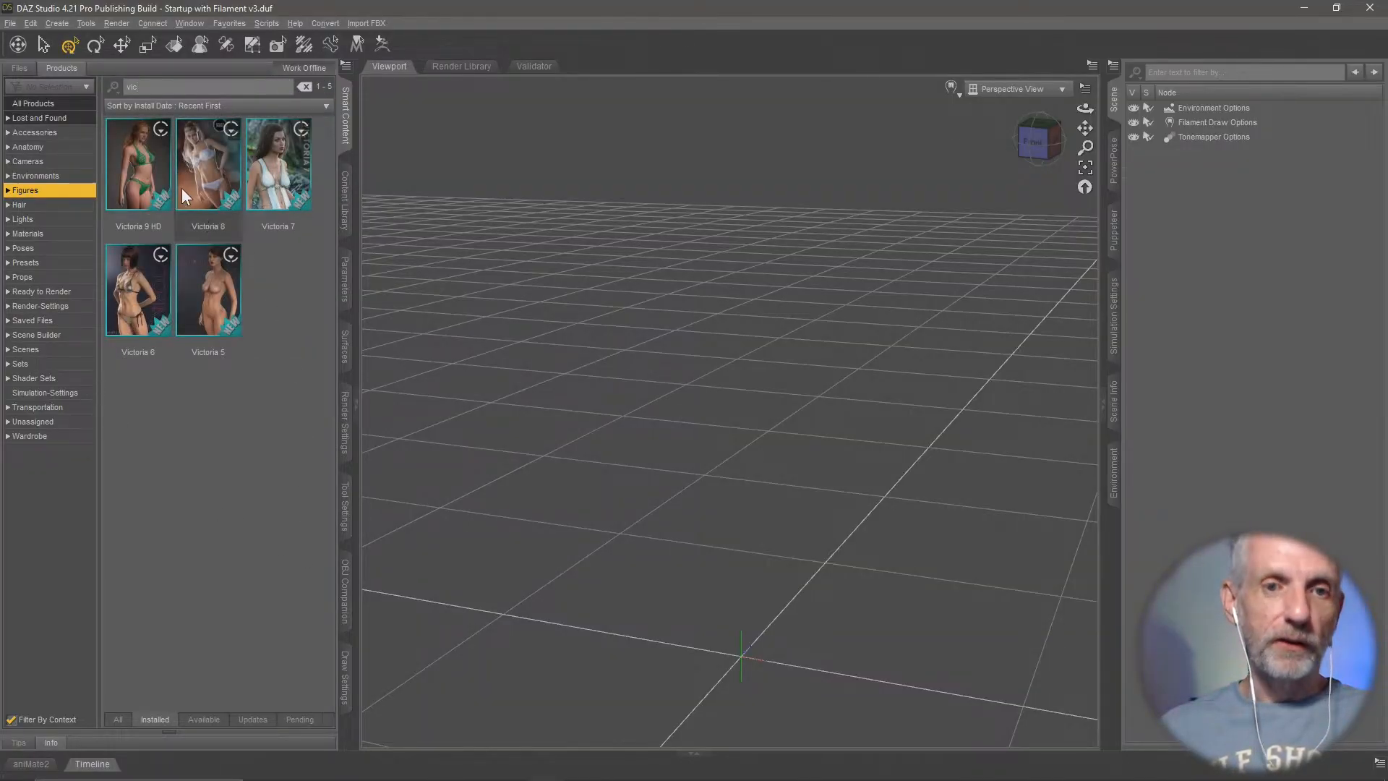
Step: Load the standard Victoria 9 actor from the Victoria 9 HD product into the empty scene
{"action": "left_click", "coordinate": [153, 185]}
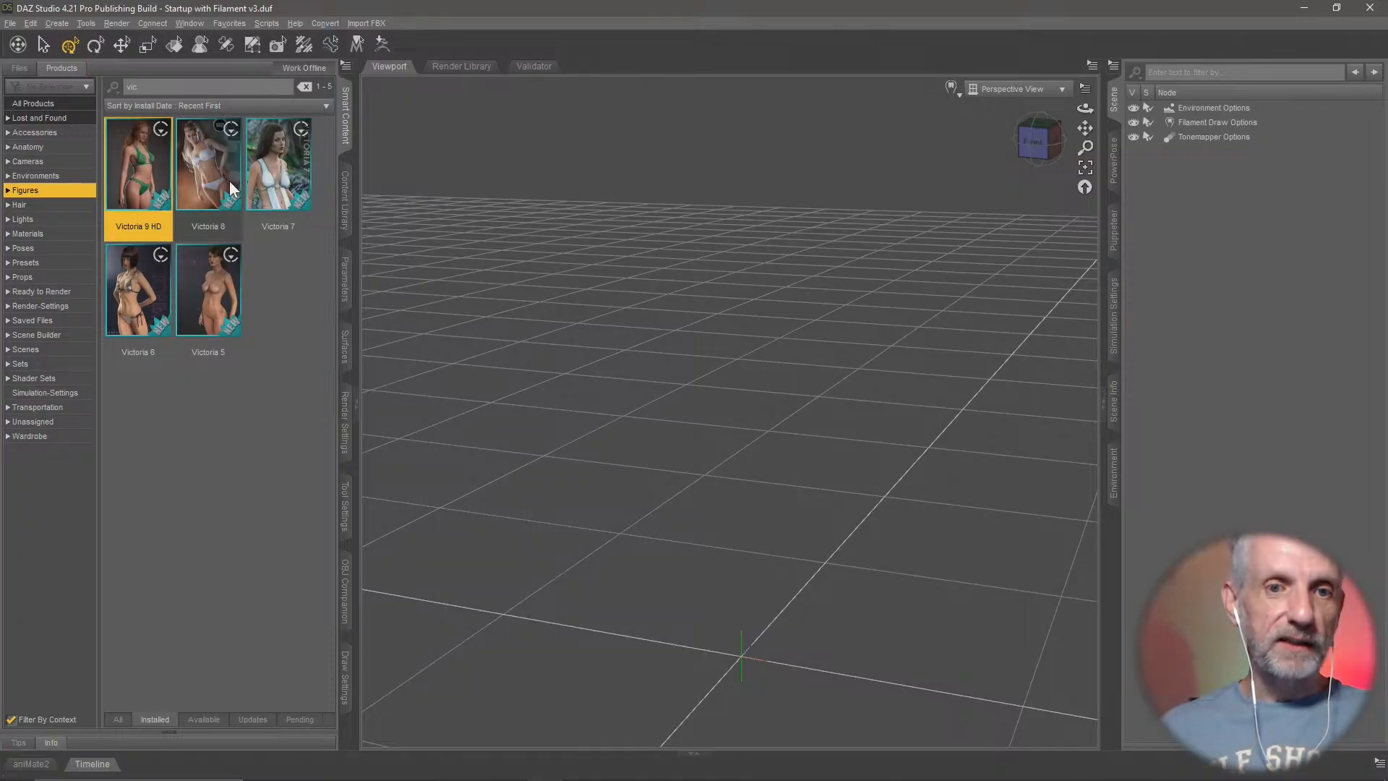
{"action": "double_click", "coordinate": [136, 180]}
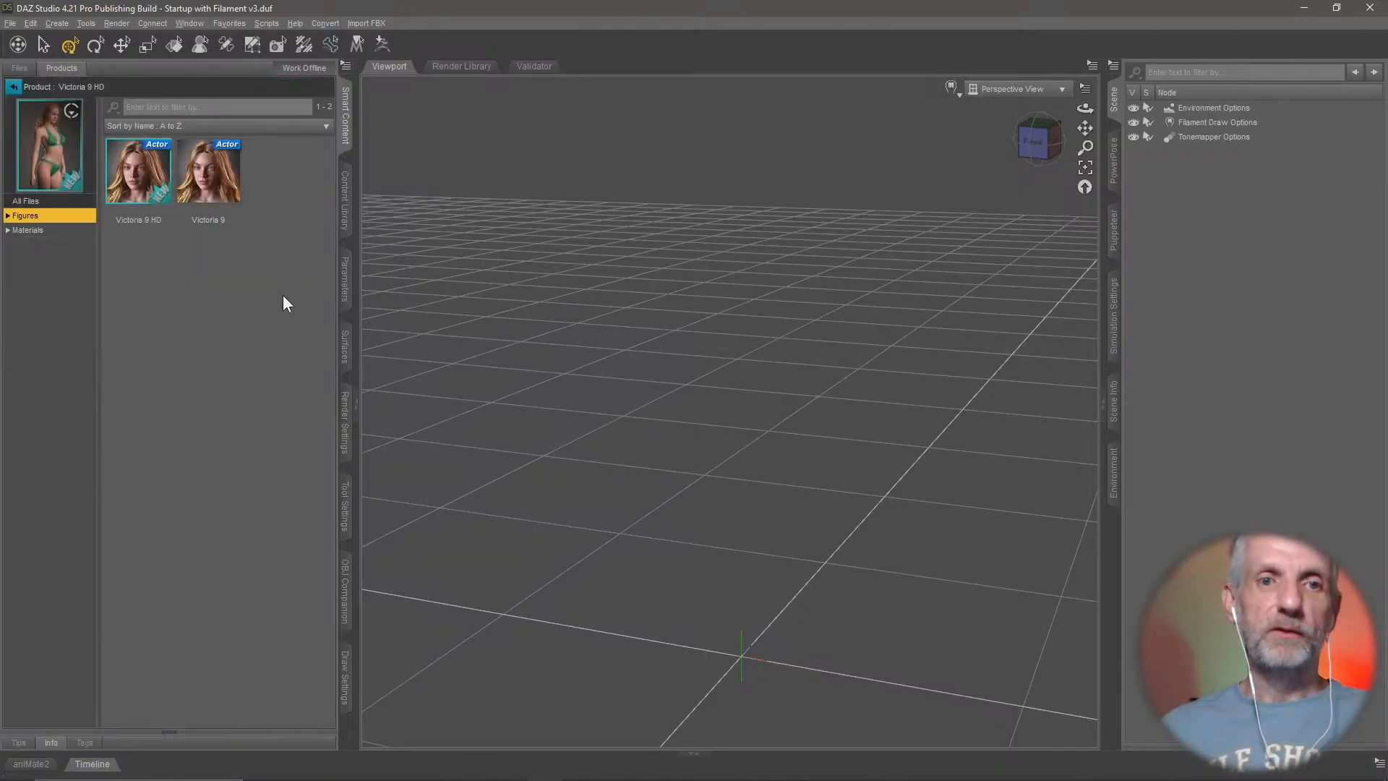
{"action": "left_click", "coordinate": [226, 210]}
{"action": "double_click", "coordinate": [229, 186]}
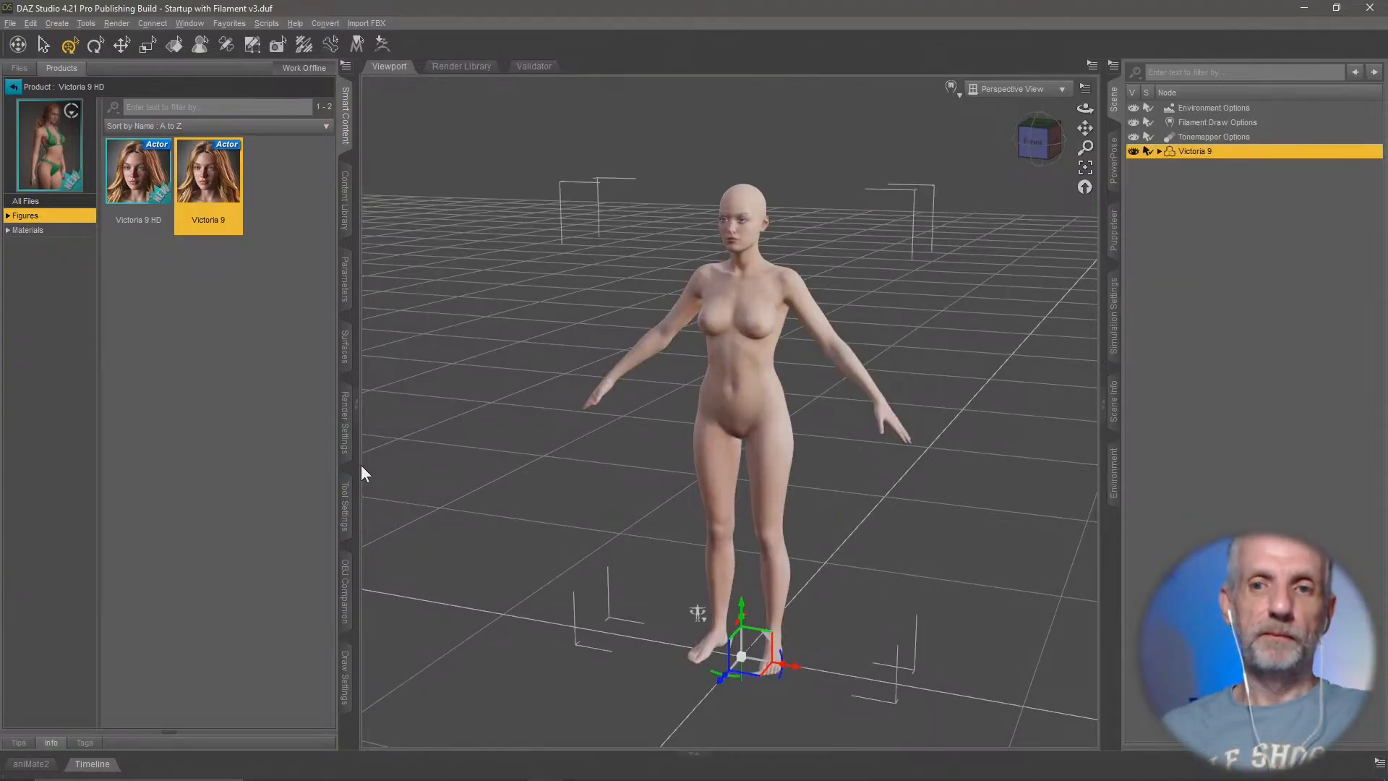
{"action": "left_click_drag", "start_coordinate": [817, 359], "coordinate": [424, 154], "text": "alt"}
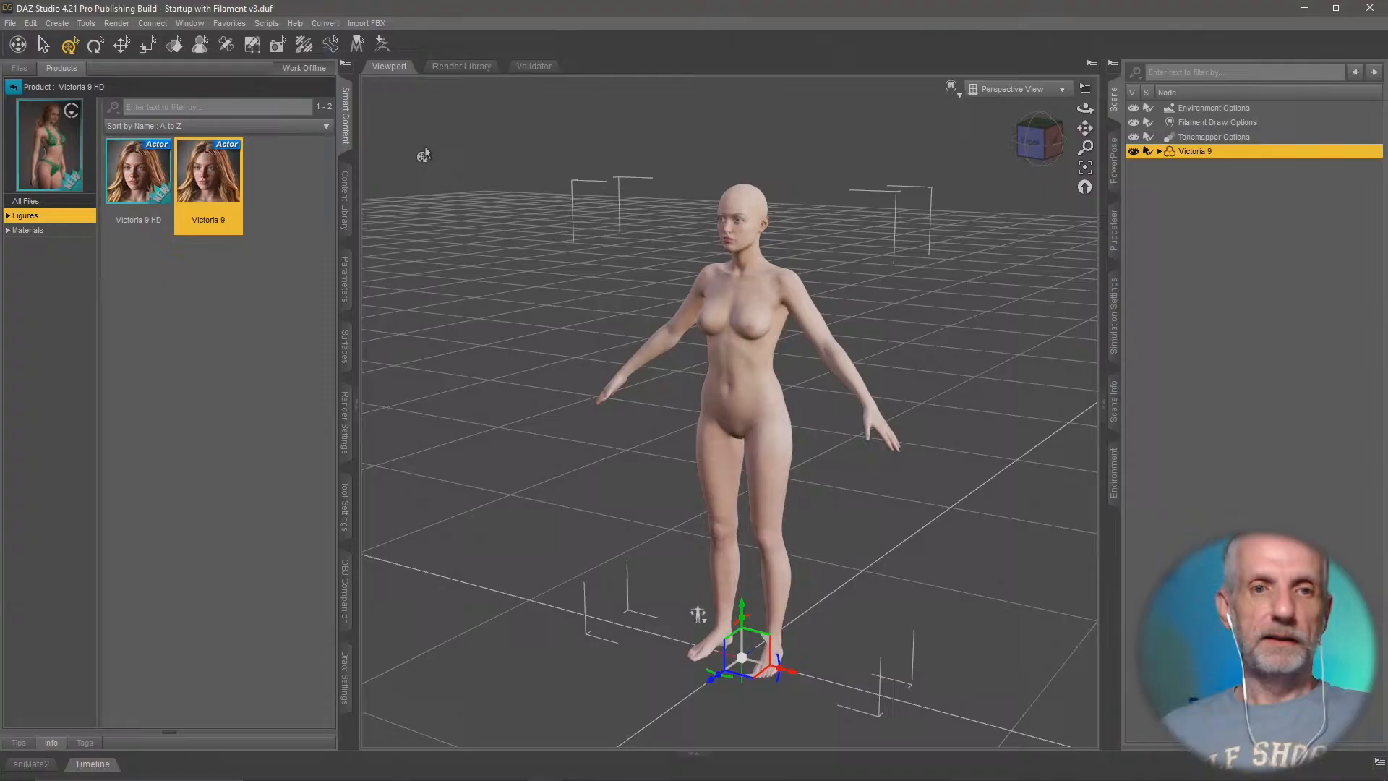
Step: Clear the product filter, open the Animal Print GoGo Style Outfit for Genesis 9 from the wardrobe products, and add its top to Victoria 9
{"action": "left_click", "coordinate": [13, 87]}
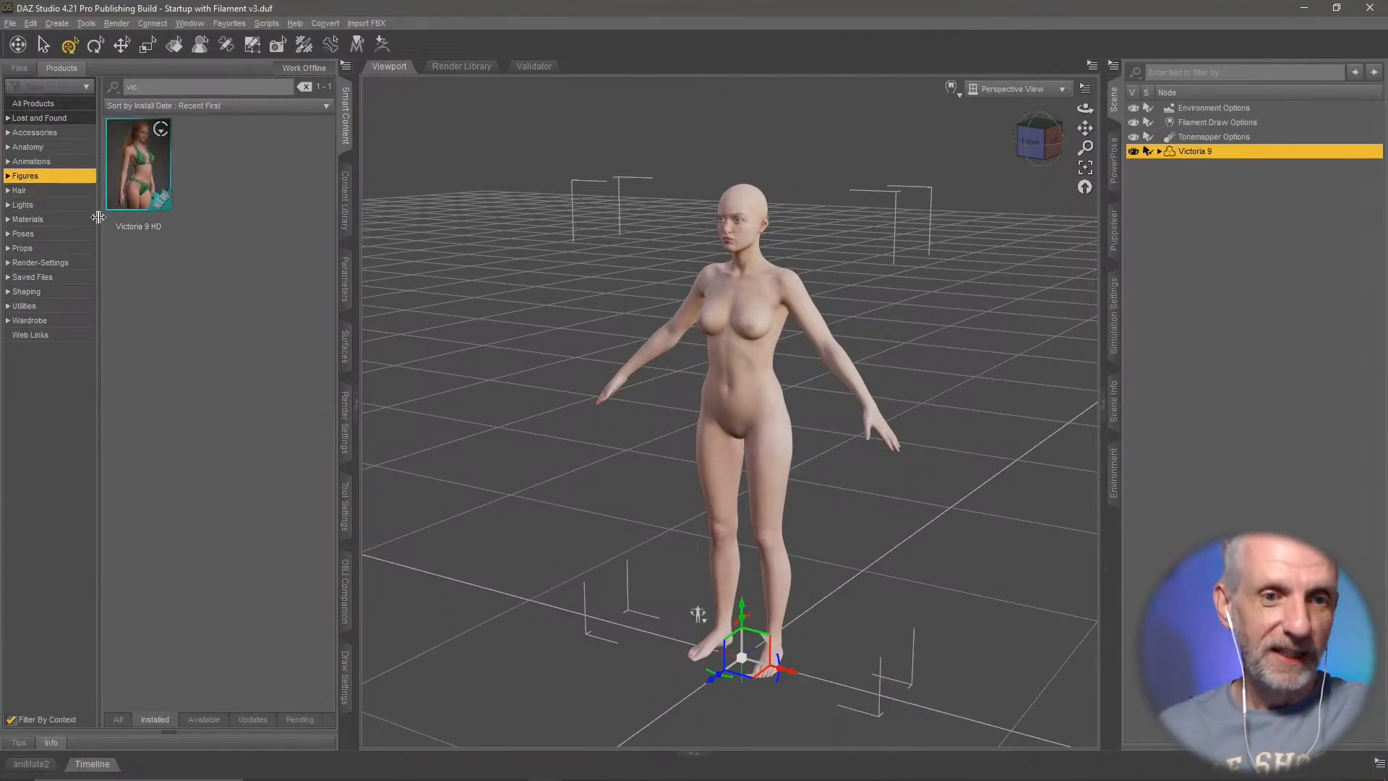
{"action": "left_click", "coordinate": [73, 321]}
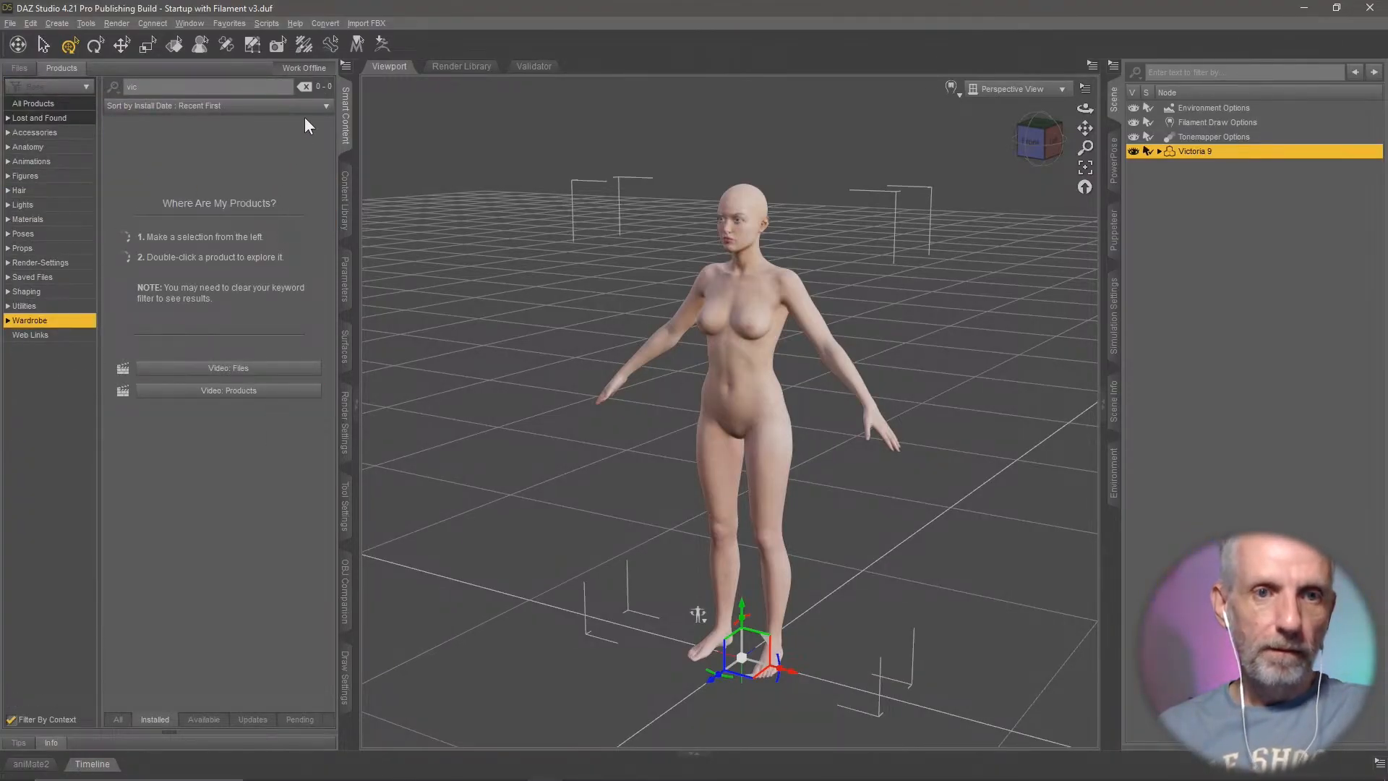
{"action": "left_click", "coordinate": [302, 86]}
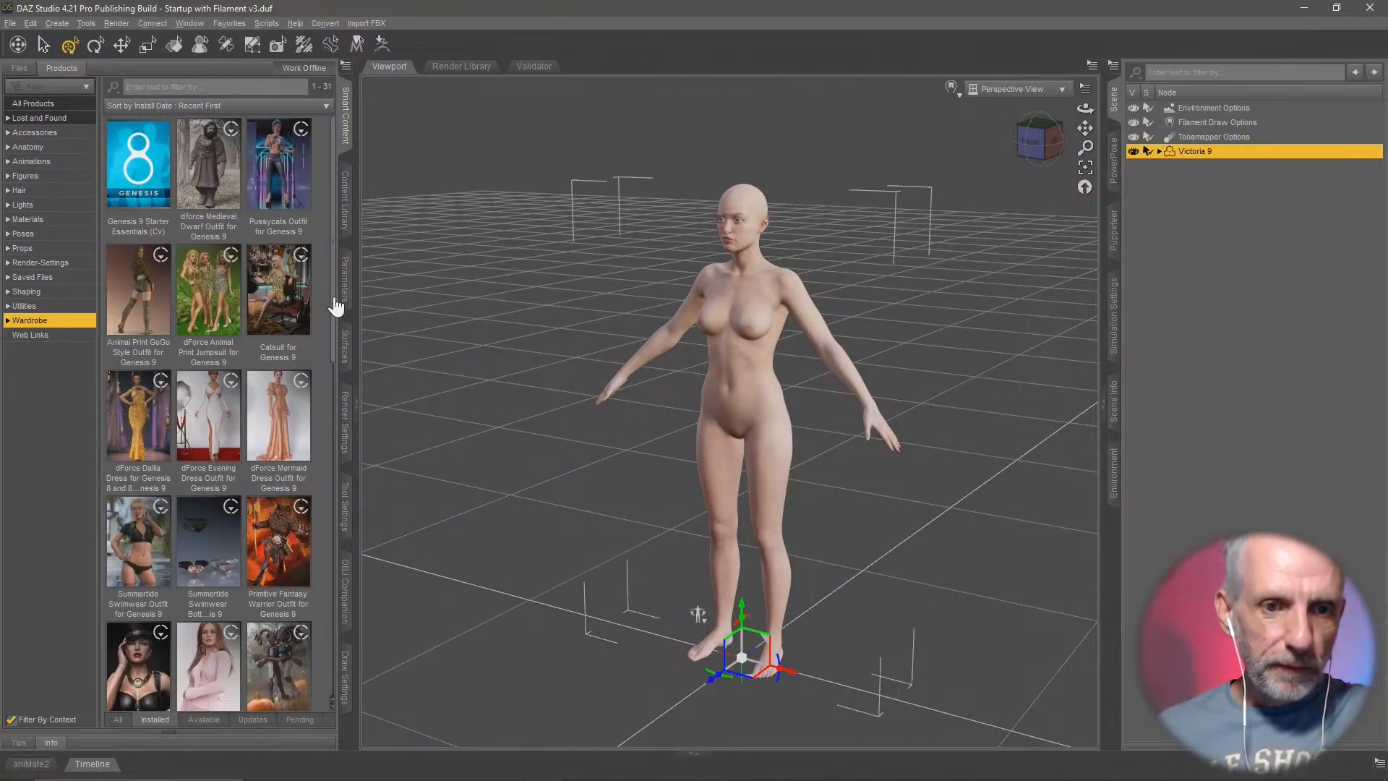
{"action": "left_click", "coordinate": [127, 290]}
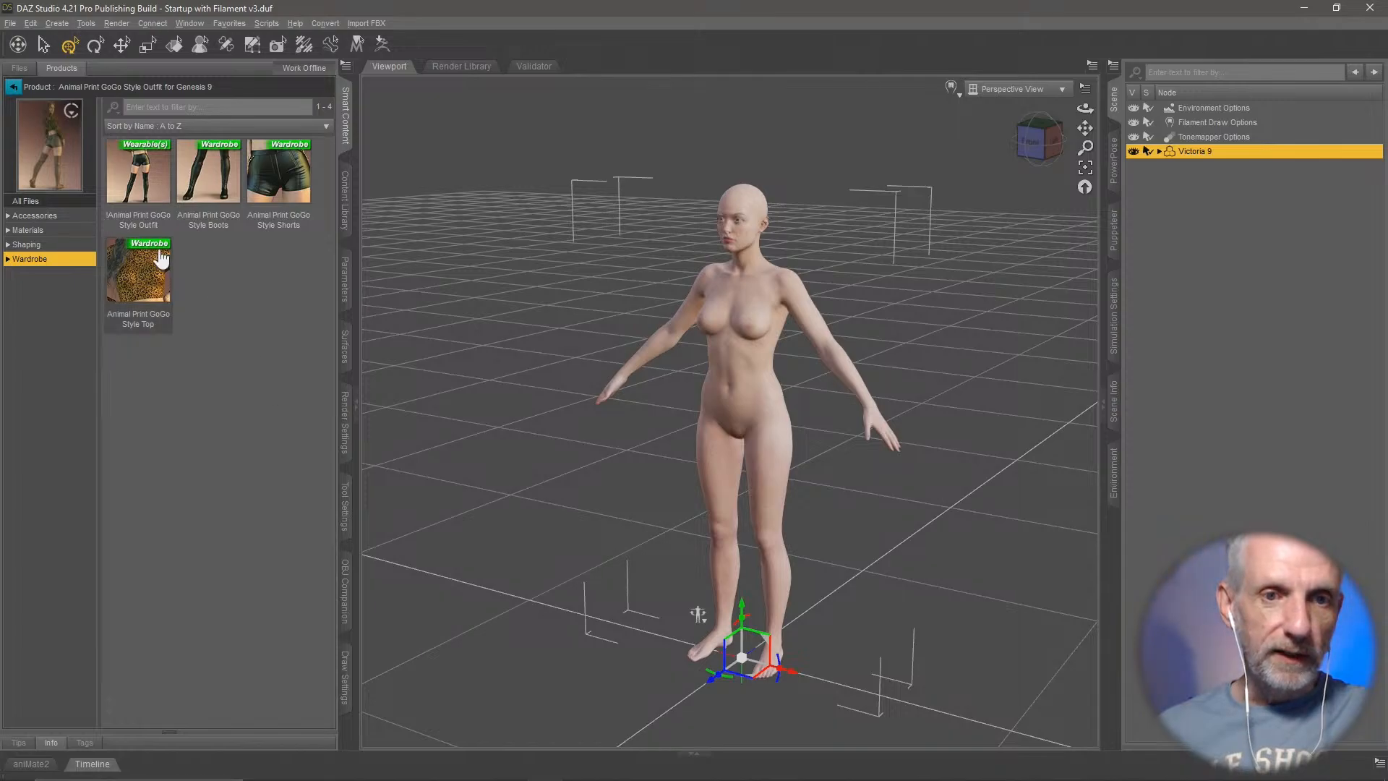
{"action": "mouse_move", "coordinate": [161, 258]}
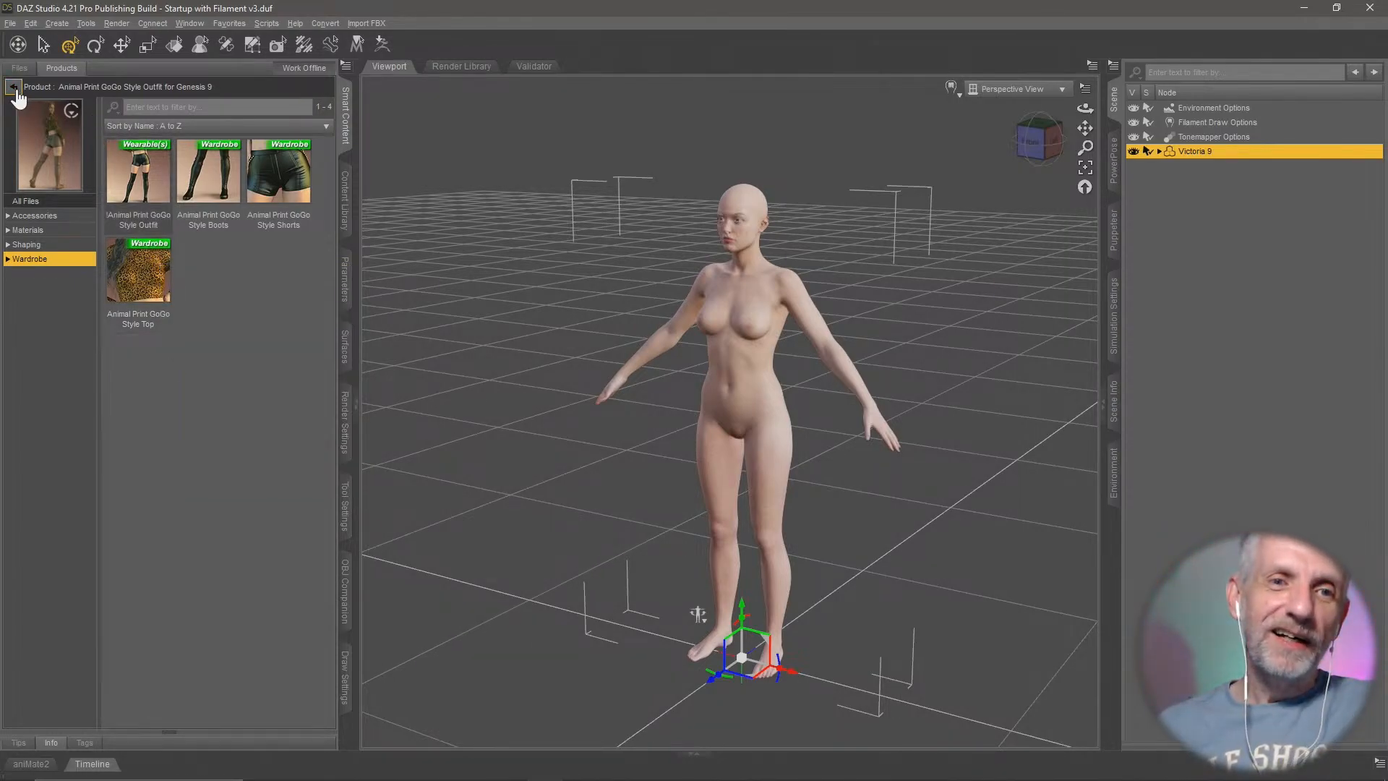
{"action": "double_click", "coordinate": [148, 282]}
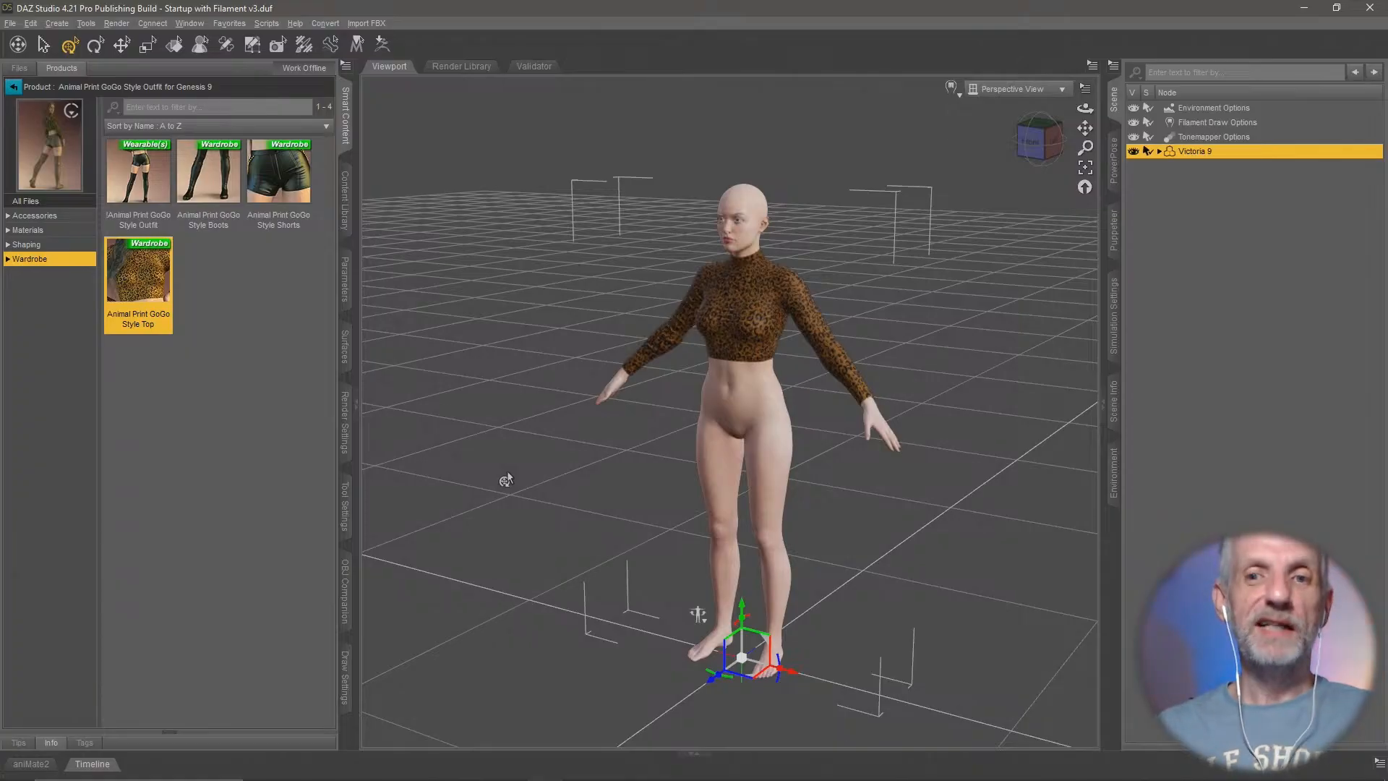
{"action": "mouse_move", "coordinate": [698, 614]}
{"action": "middle_mouse_down"}
{"action": "mouse_move", "coordinate": [679, 570]}
{"action": "mouse_move", "coordinate": [695, 608]}
{"action": "middle_mouse_up"}
{"action": "left_click_drag", "start_coordinate": [1243, 376], "coordinate": [1180, 354]}
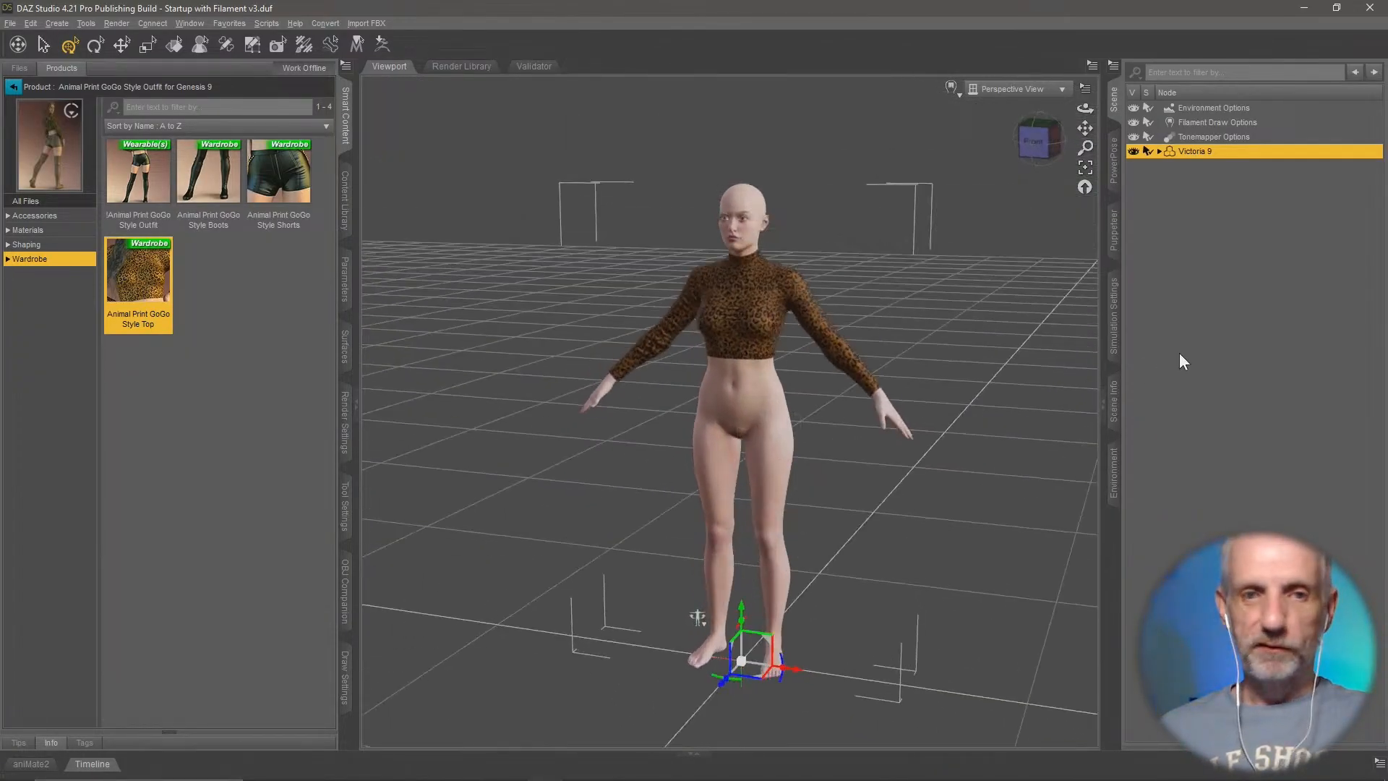
Step: Expand Victoria 9 in the scene hierarchy and add the Animal Print GoGo Style Boots and Shorts to the figure
{"action": "left_click", "coordinate": [1160, 152]}
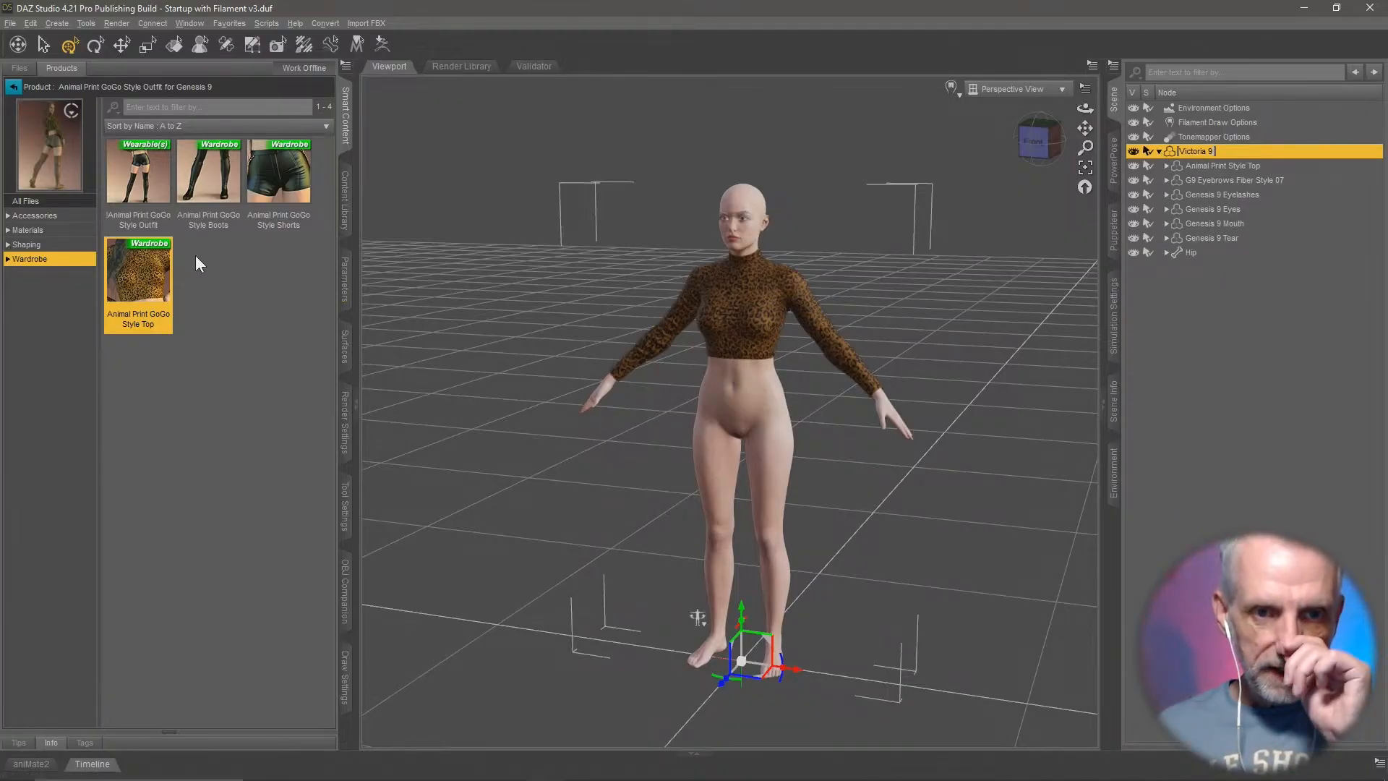
{"action": "double_click", "coordinate": [212, 187]}
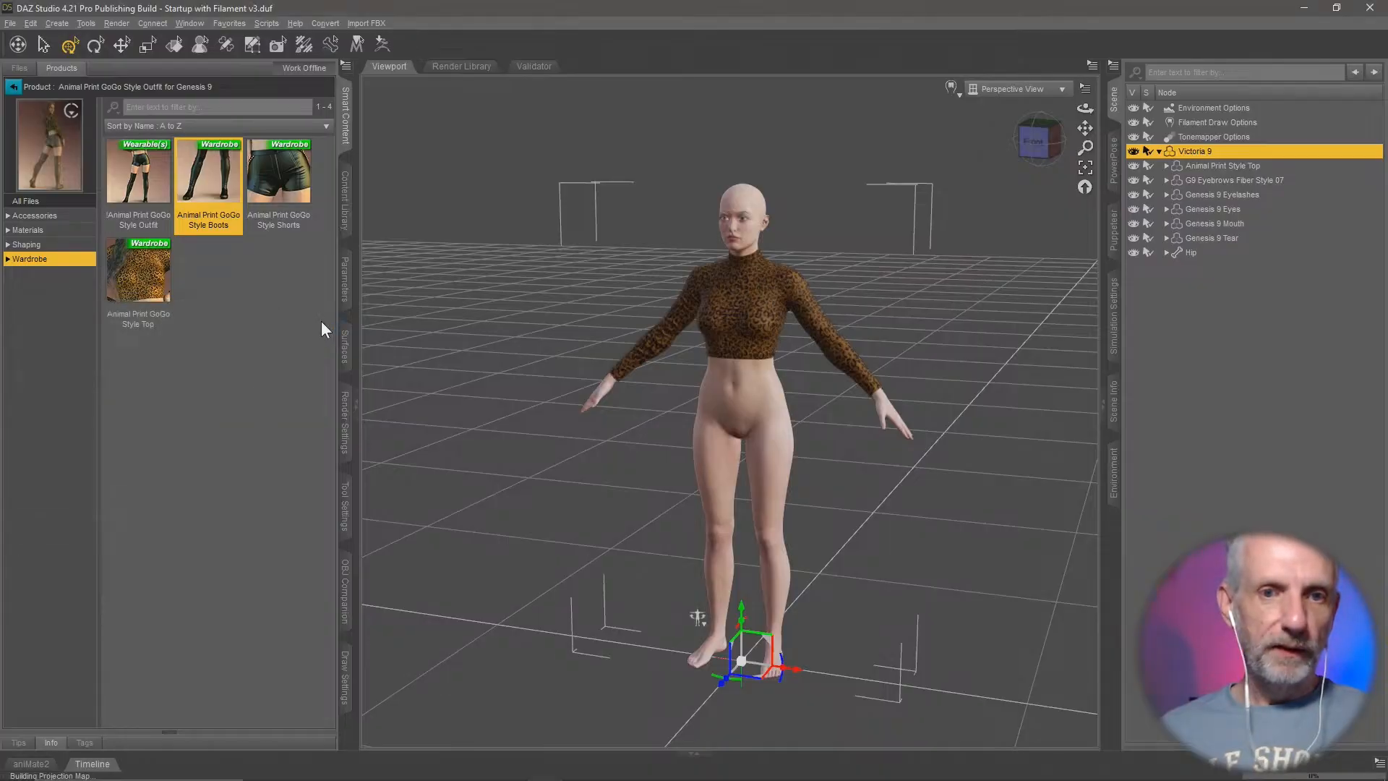
{"action": "double_click", "coordinate": [309, 173]}
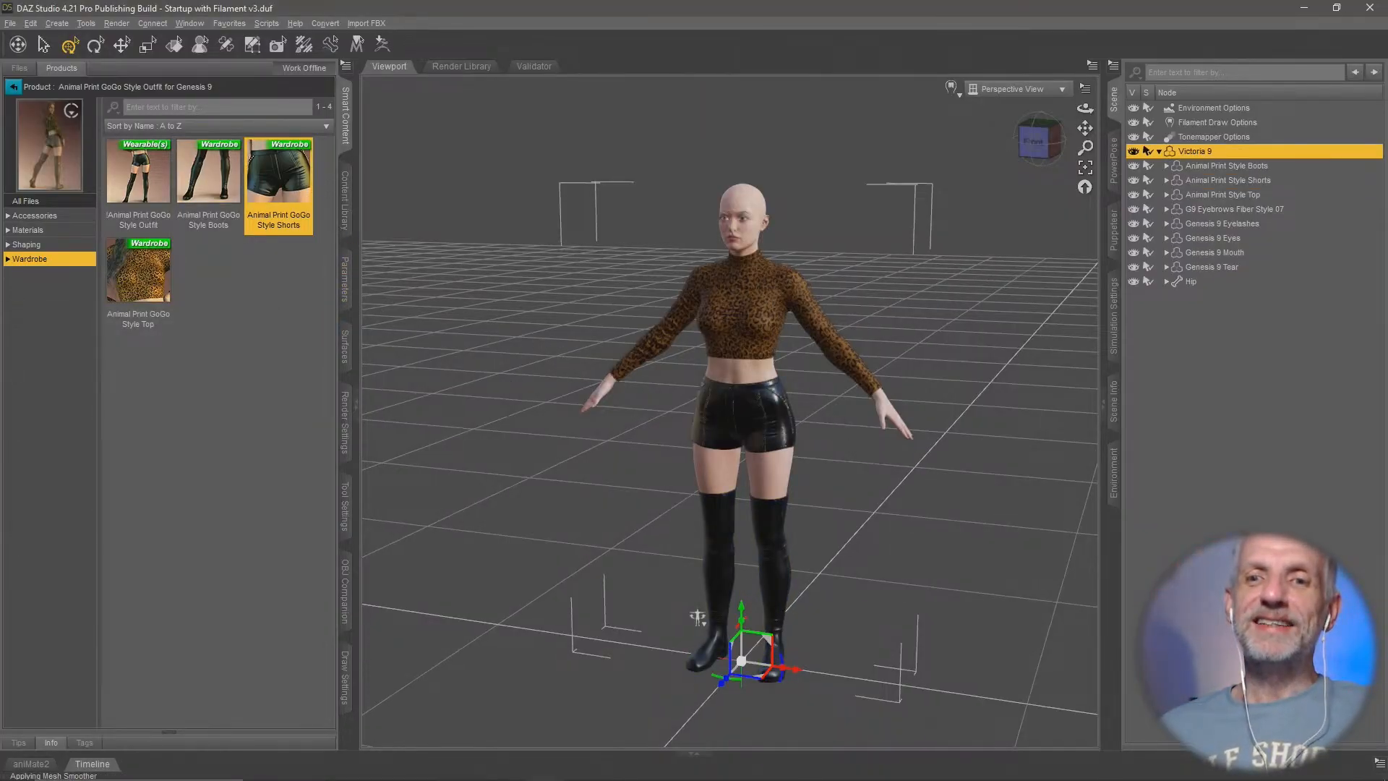
{"action": "middle_click_drag", "start_coordinate": [837, 426], "coordinate": [803, 427]}
{"action": "middle_click_drag", "start_coordinate": [683, 599], "coordinate": [682, 656]}
{"action": "scroll", "coordinate": [682, 656], "scroll_direction": "up", "scroll_amount": 7}
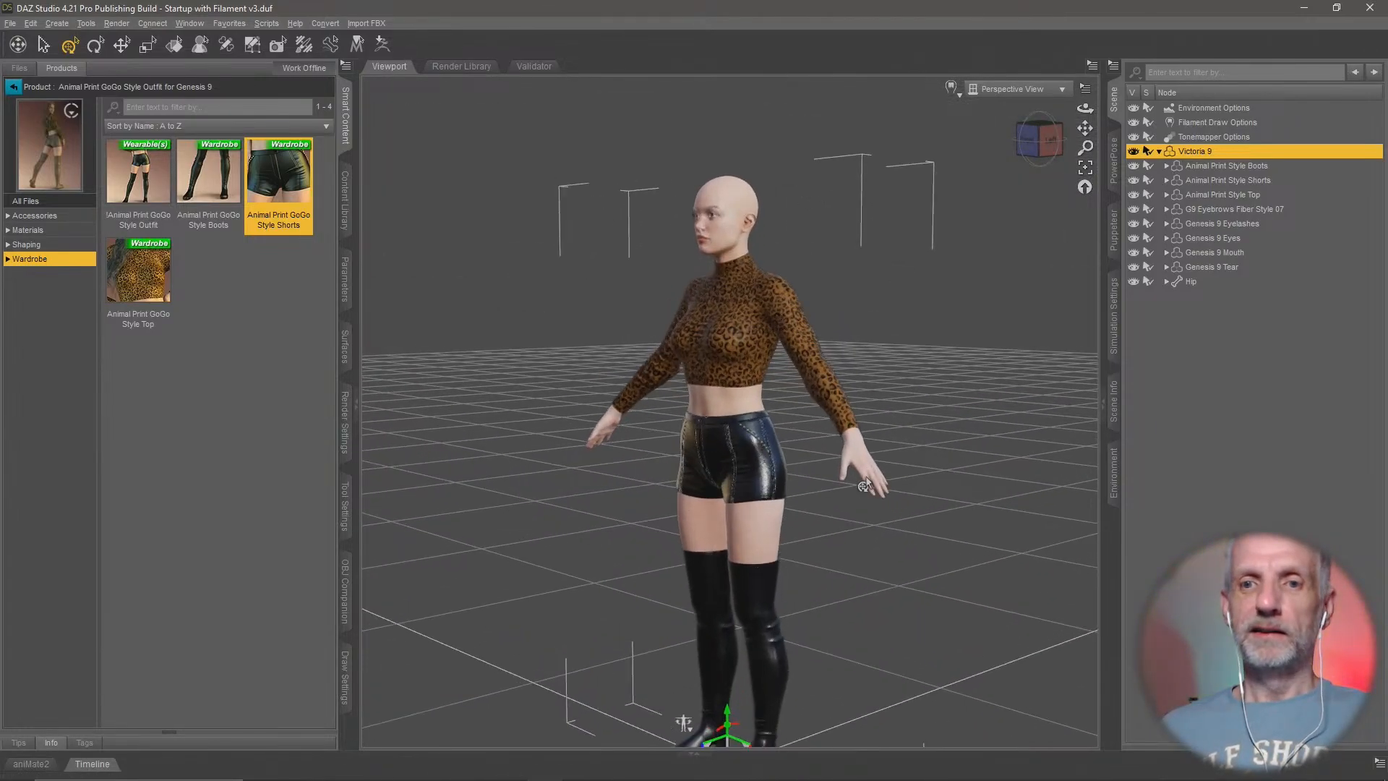
{"action": "middle_click_drag", "start_coordinate": [854, 228], "coordinate": [809, 419]}
{"action": "scroll", "coordinate": [834, 417], "scroll_direction": "up", "scroll_amount": 2}
{"action": "scroll", "coordinate": [811, 425], "scroll_direction": "up", "scroll_amount": 3}
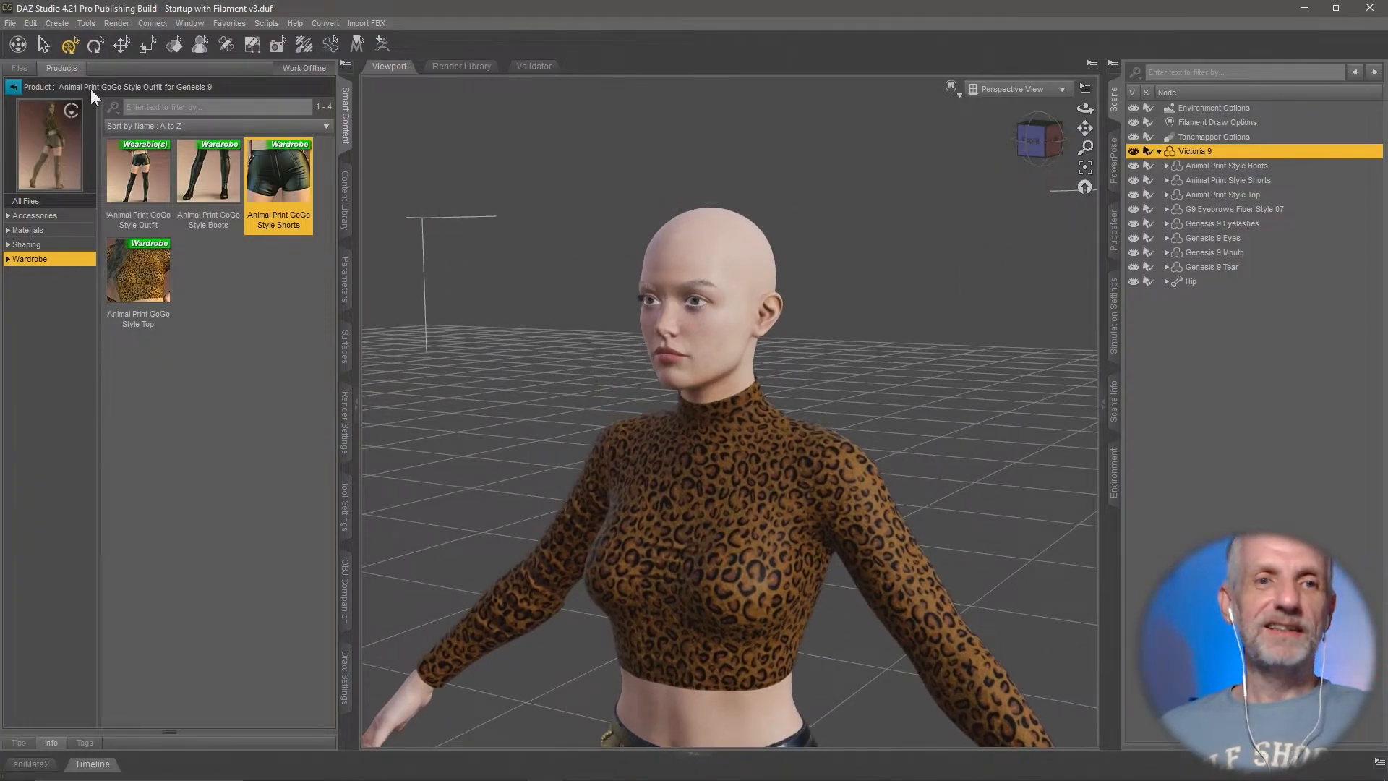
Step: Find Chanelle Sweet Hair for Genesis 9 among the hair products and add its non-dForce Chanelle Sweet Hair G9 to Victoria 9
{"action": "left_click", "coordinate": [13, 87]}
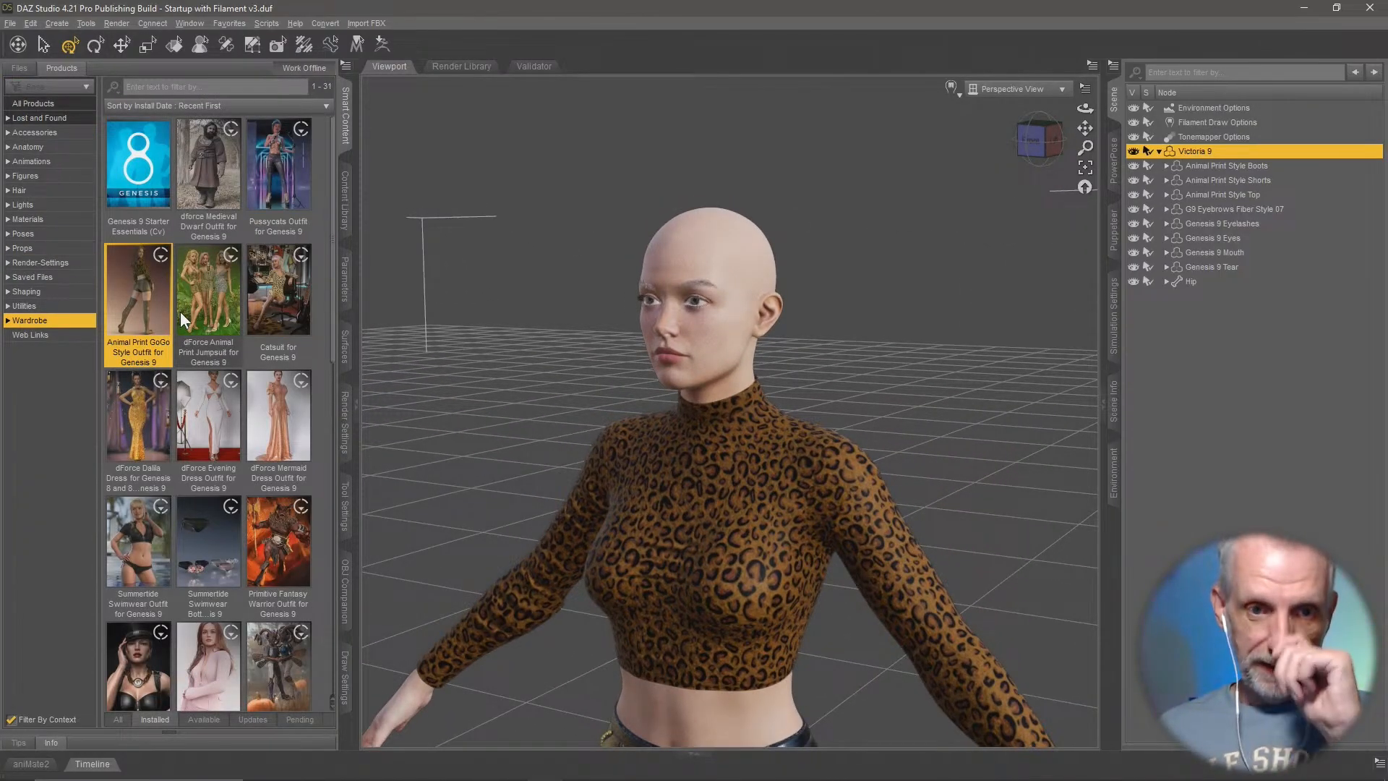
{"action": "left_click", "coordinate": [65, 191]}
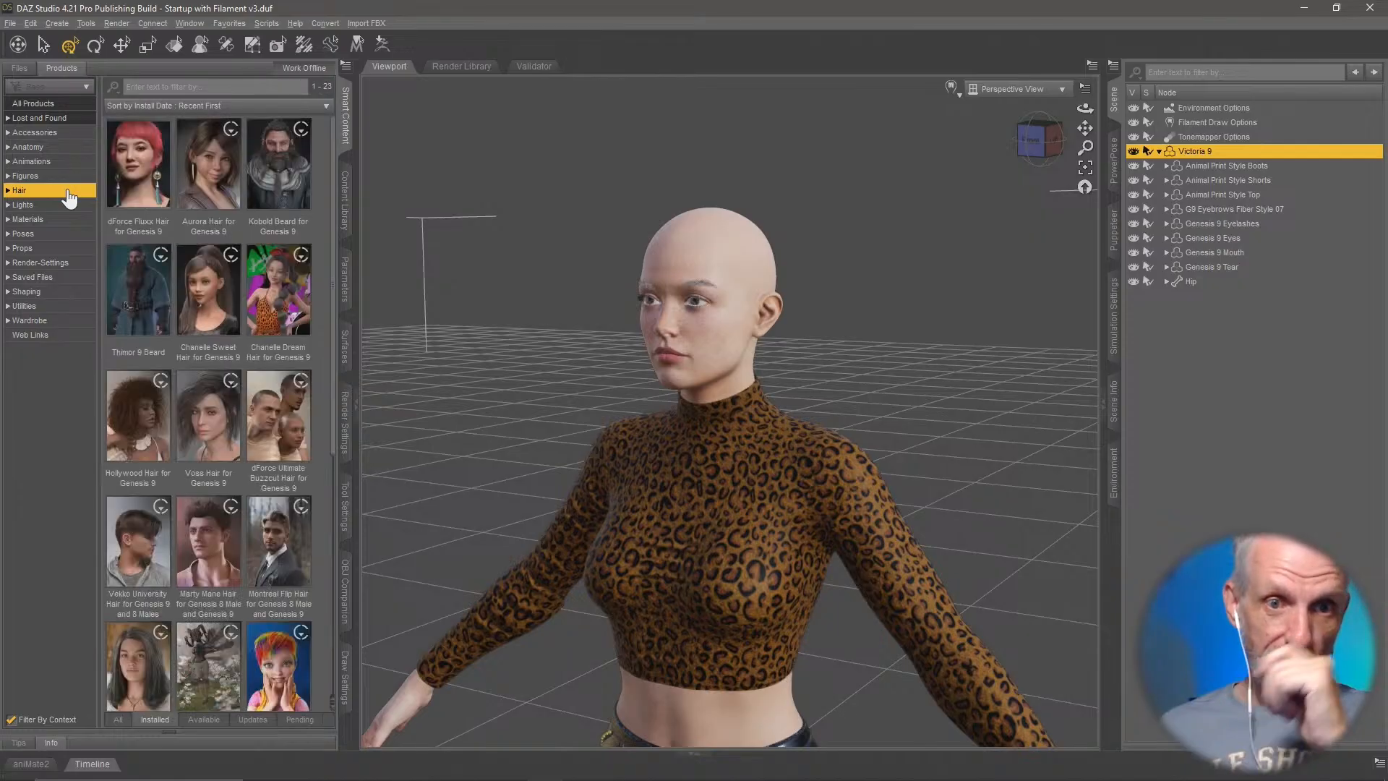
{"action": "left_click", "coordinate": [150, 190]}
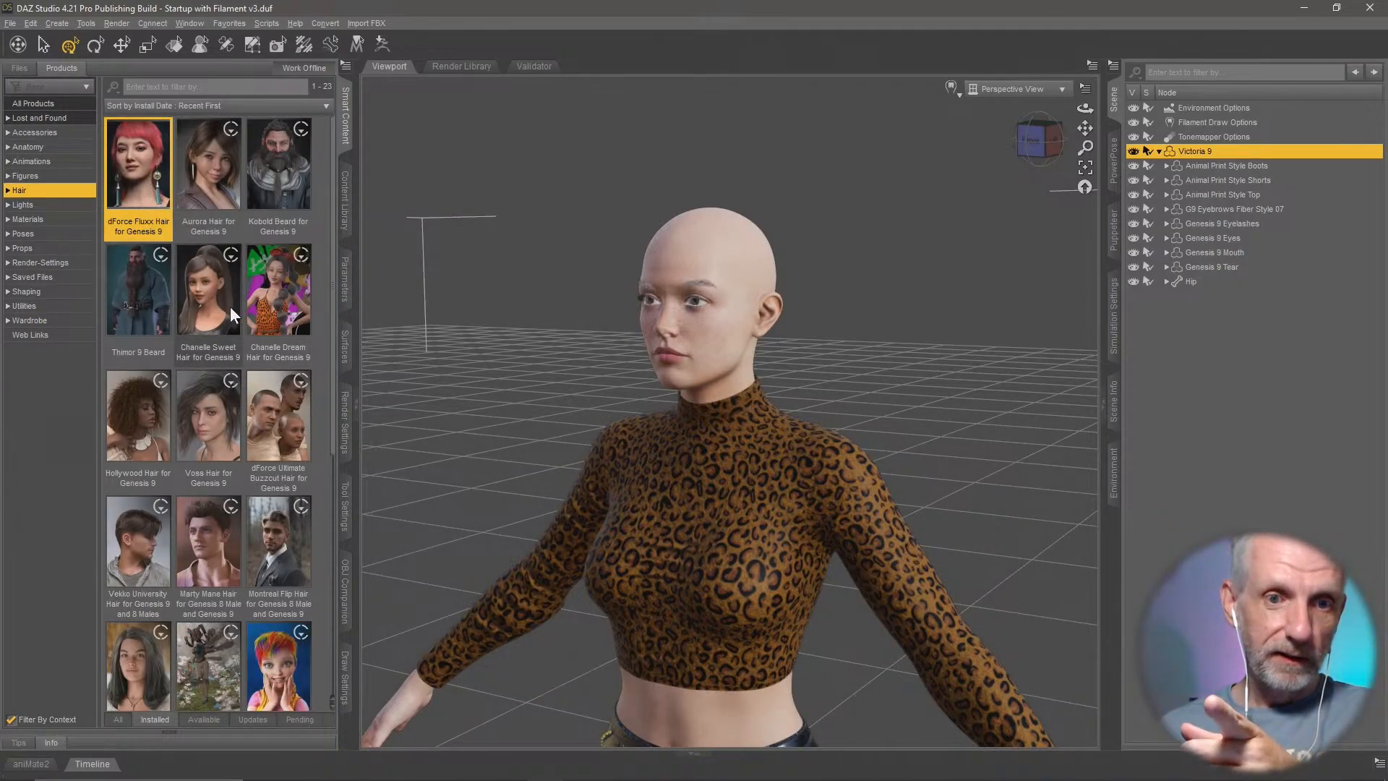
{"action": "left_click", "coordinate": [232, 440]}
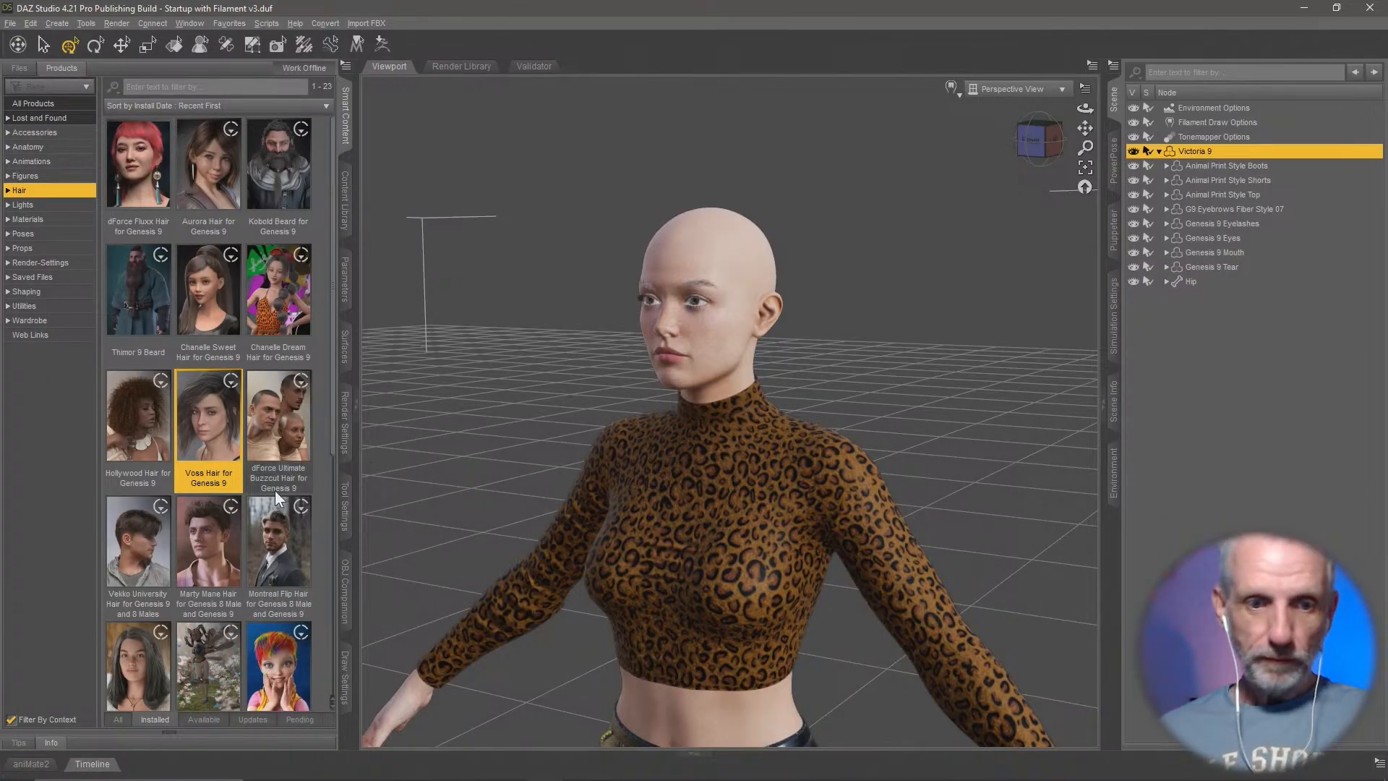
{"action": "scroll", "coordinate": [275, 490], "scroll_direction": "down", "scroll_amount": 5}
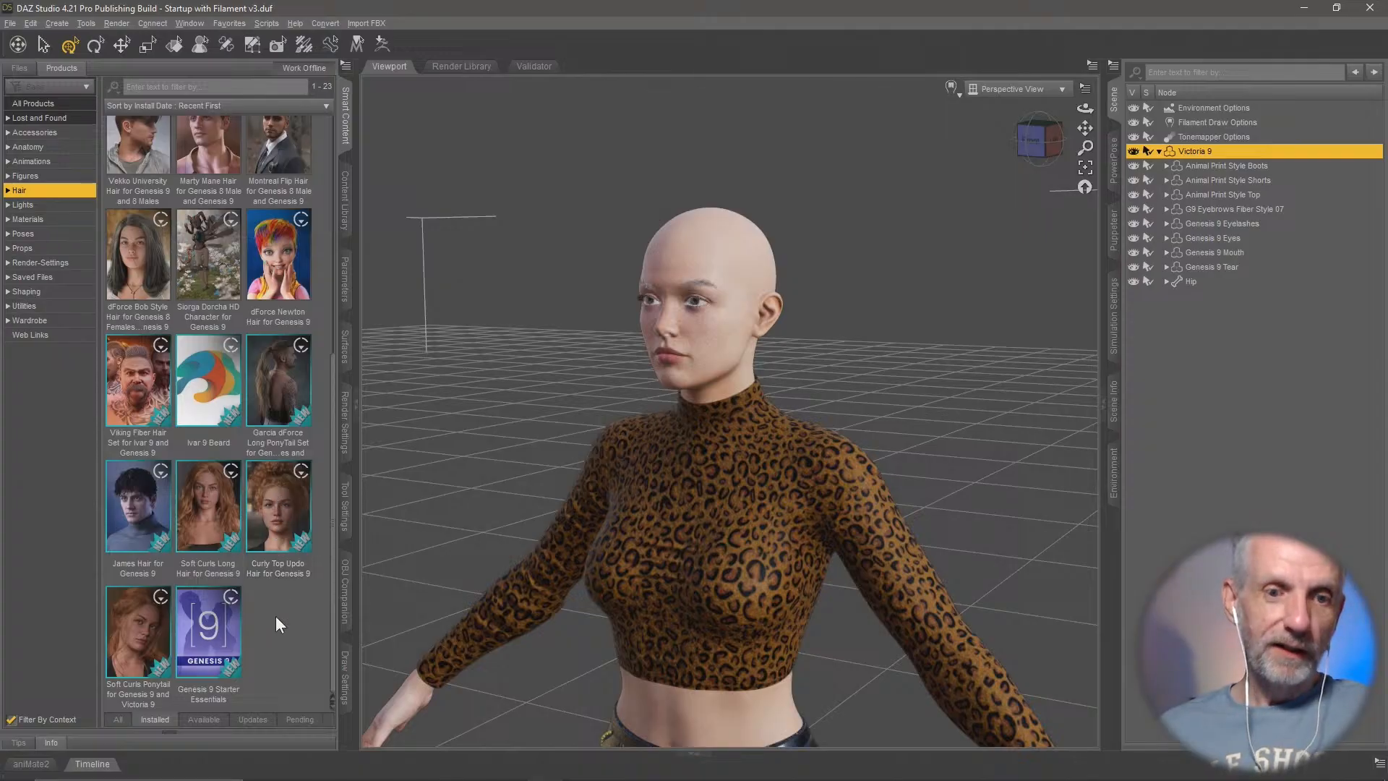
{"action": "scroll", "coordinate": [275, 616], "scroll_direction": "up", "scroll_amount": 5}
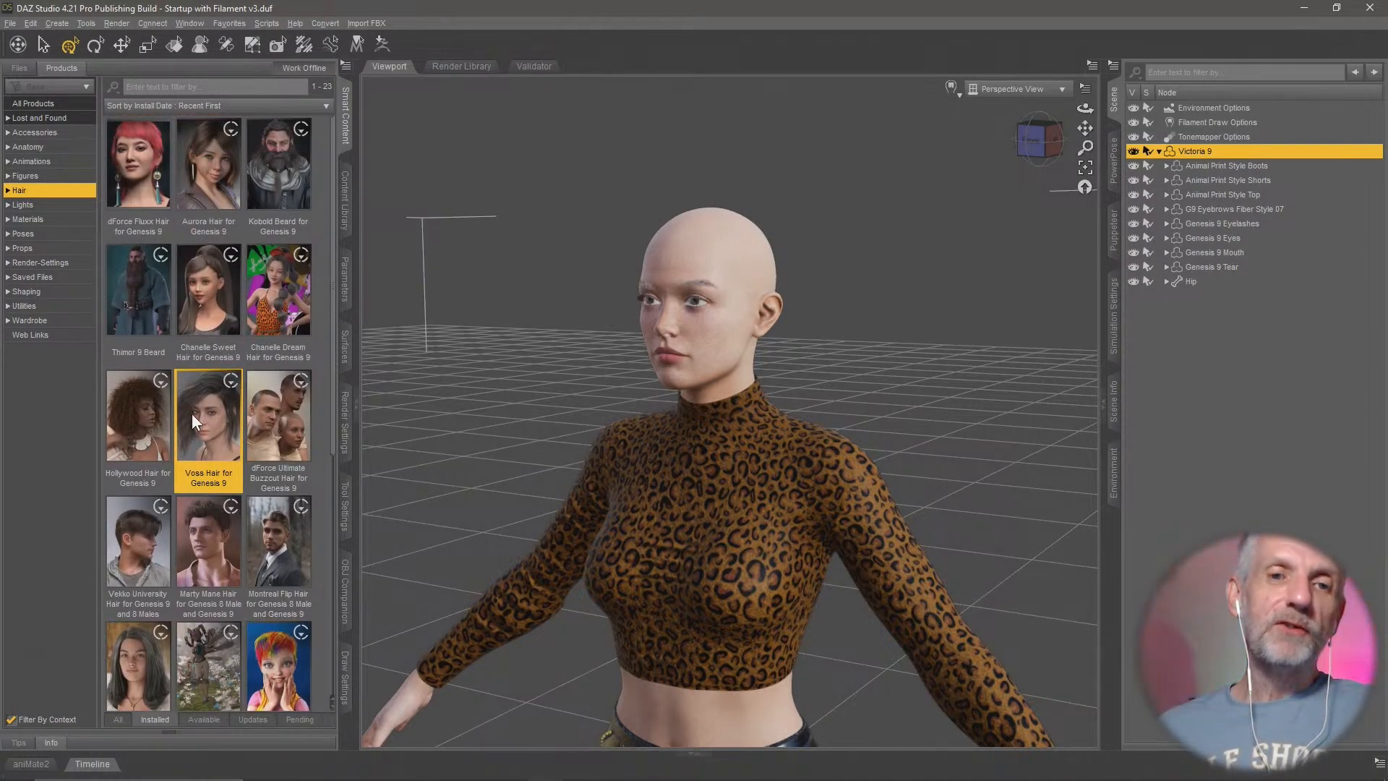
{"action": "mouse_move", "coordinate": [204, 411]}
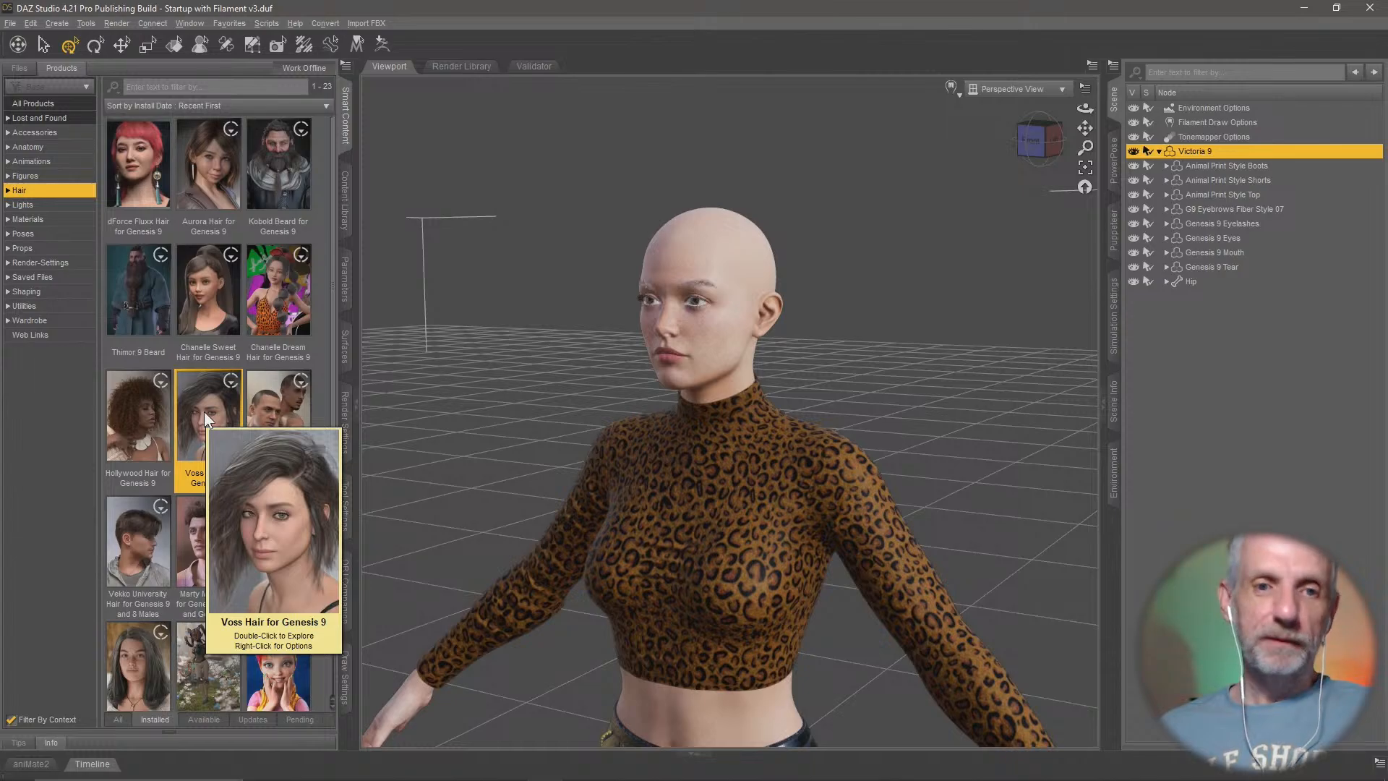
{"action": "mouse_move", "coordinate": [211, 288]}
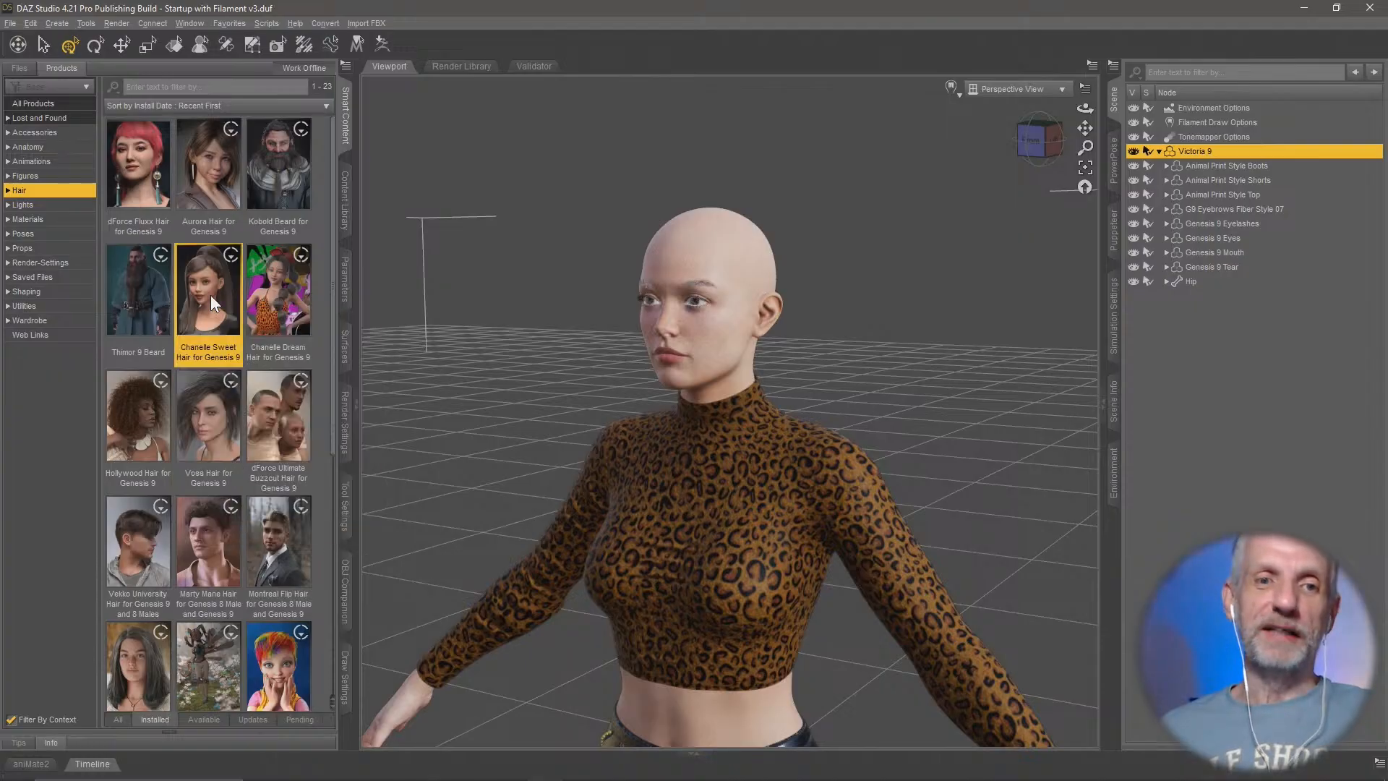
{"action": "double_click", "coordinate": [210, 295]}
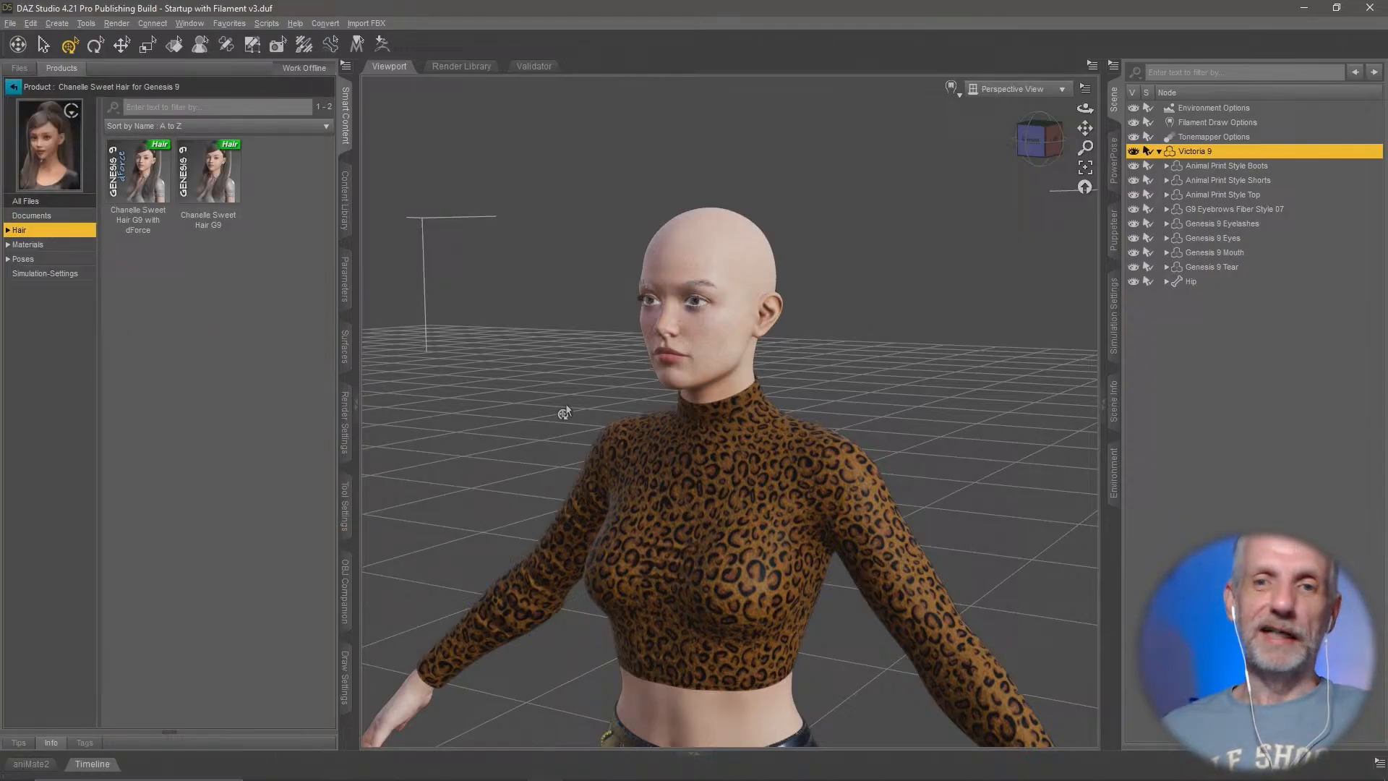
{"action": "double_click", "coordinate": [209, 180]}
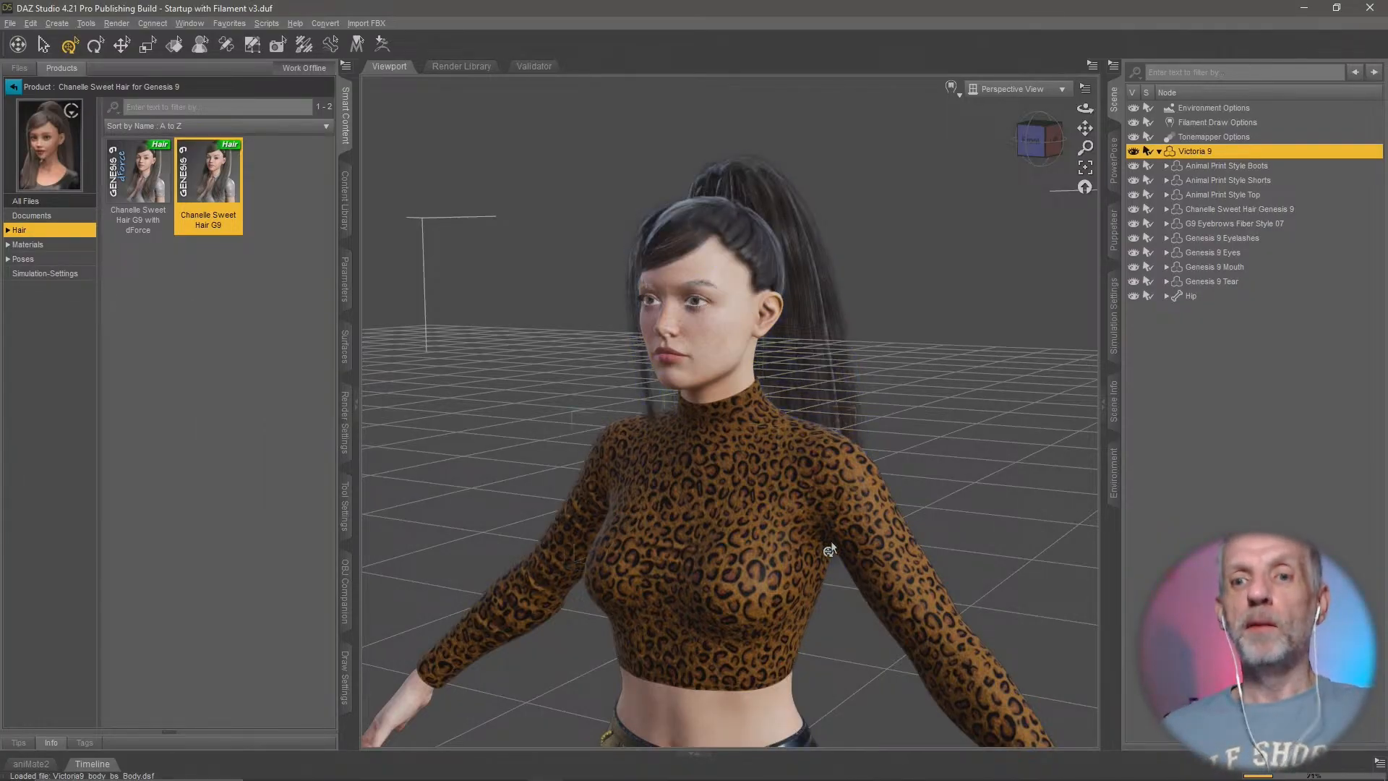
Step: Select the Chanelle Sweet Hair on the figure and show its Ponytail parameters from the Style & Move group
{"action": "middle_click_drag", "start_coordinate": [730, 412], "coordinate": [643, 474]}
{"action": "middle_click_drag", "start_coordinate": [868, 522], "coordinate": [800, 471]}
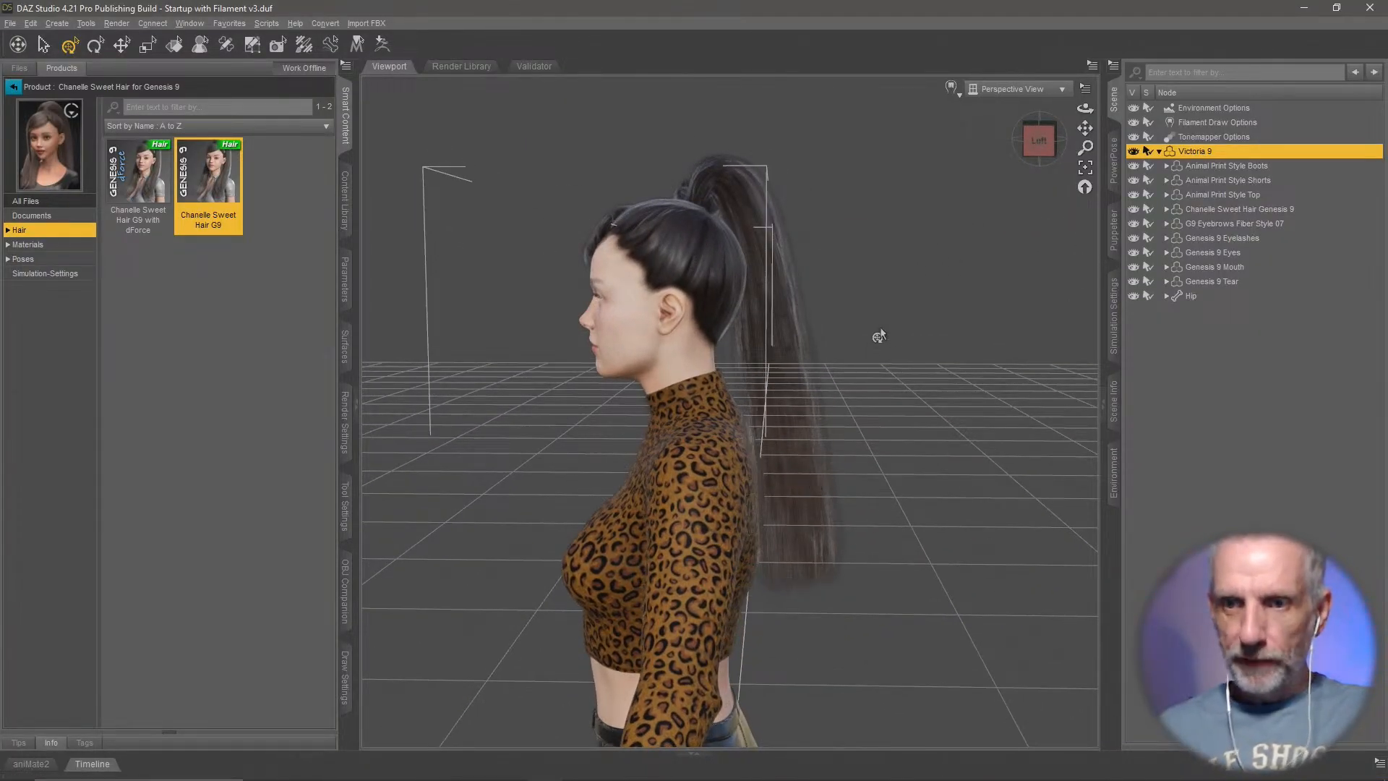
{"action": "left_click", "coordinate": [347, 279]}
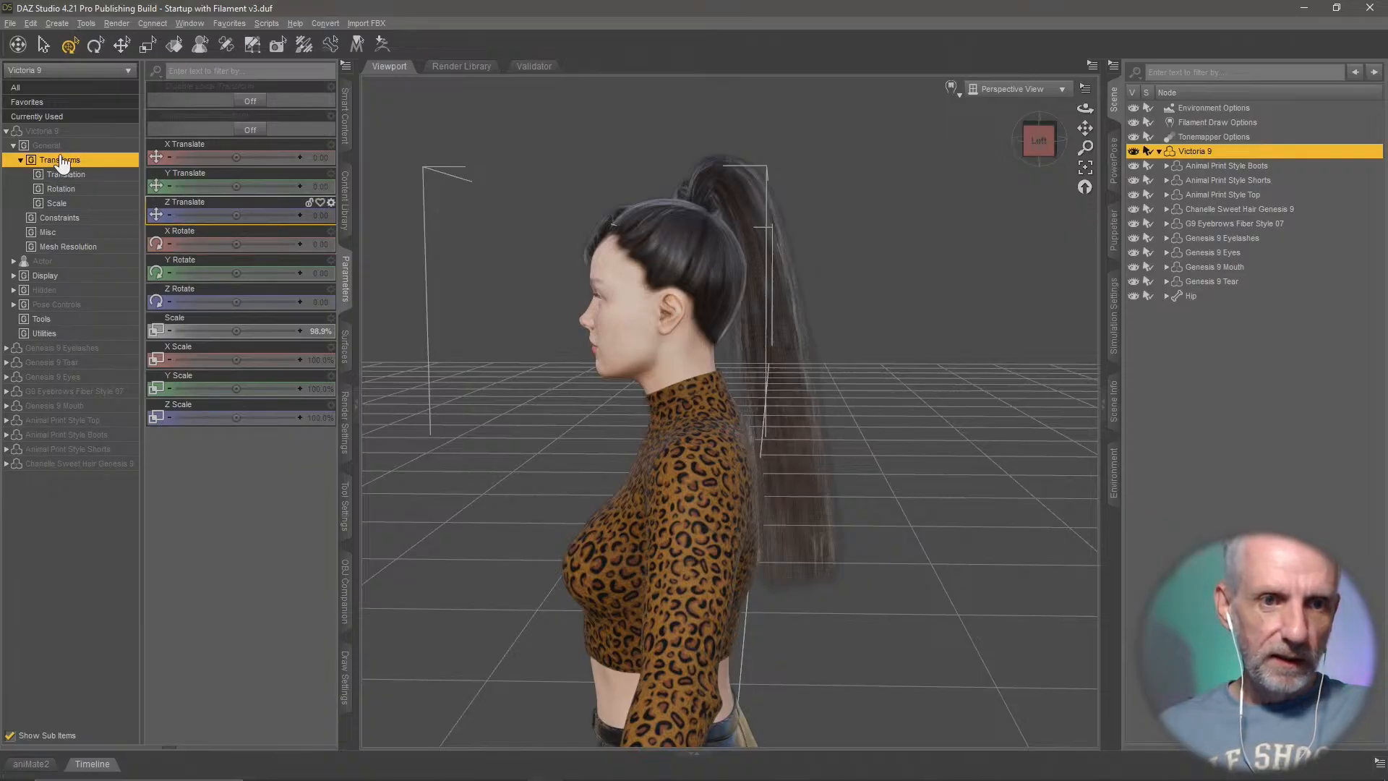
{"action": "left_click_drag", "start_coordinate": [660, 246], "coordinate": [875, 264]}
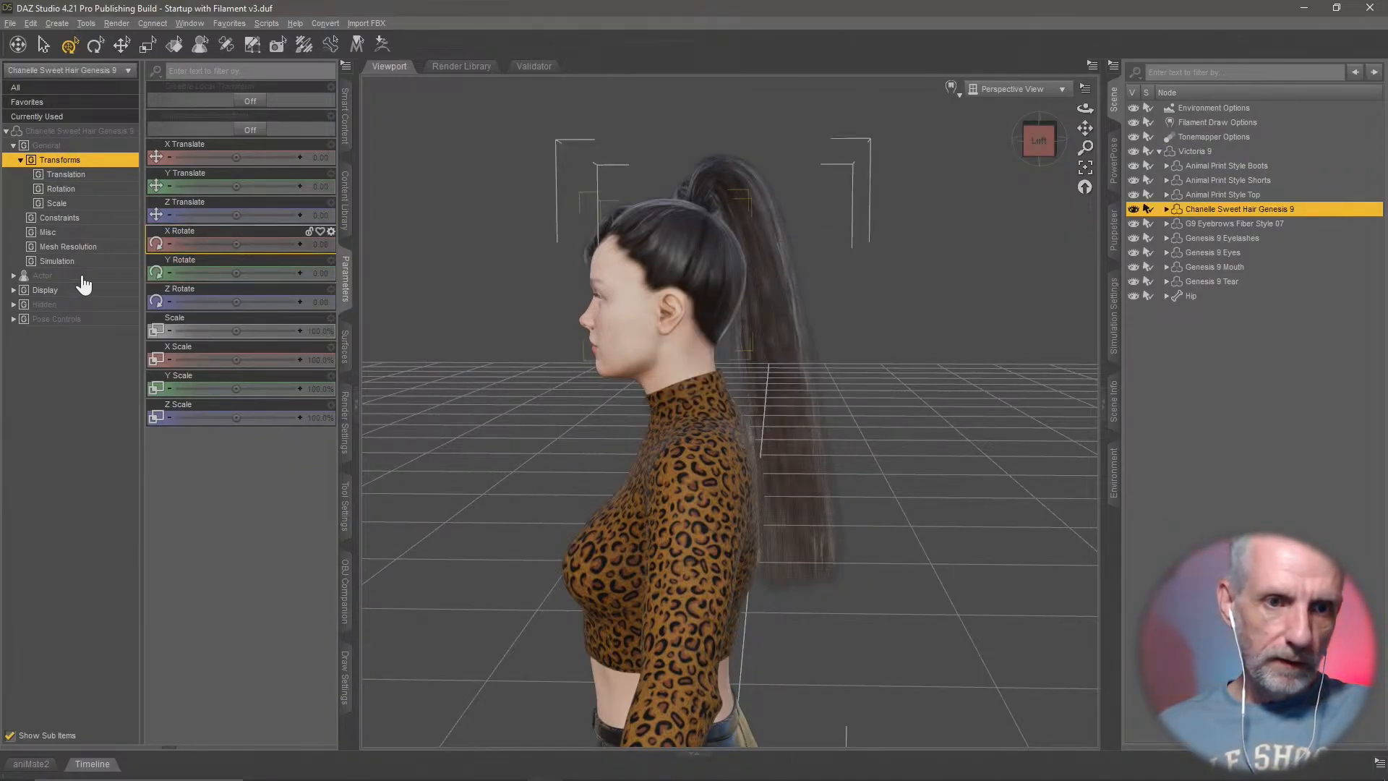
{"action": "left_click", "coordinate": [72, 321]}
{"action": "left_click", "coordinate": [85, 334]}
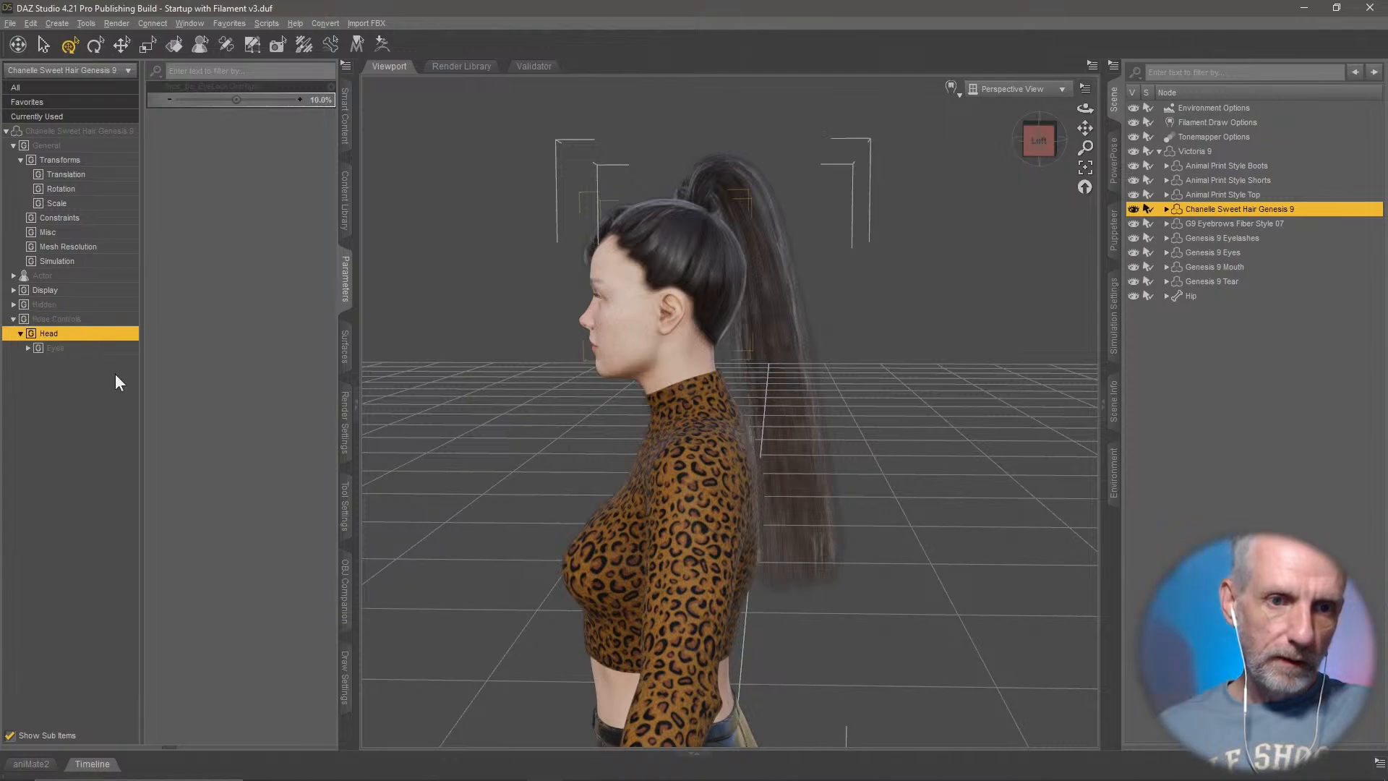
{"action": "left_click", "coordinate": [92, 349]}
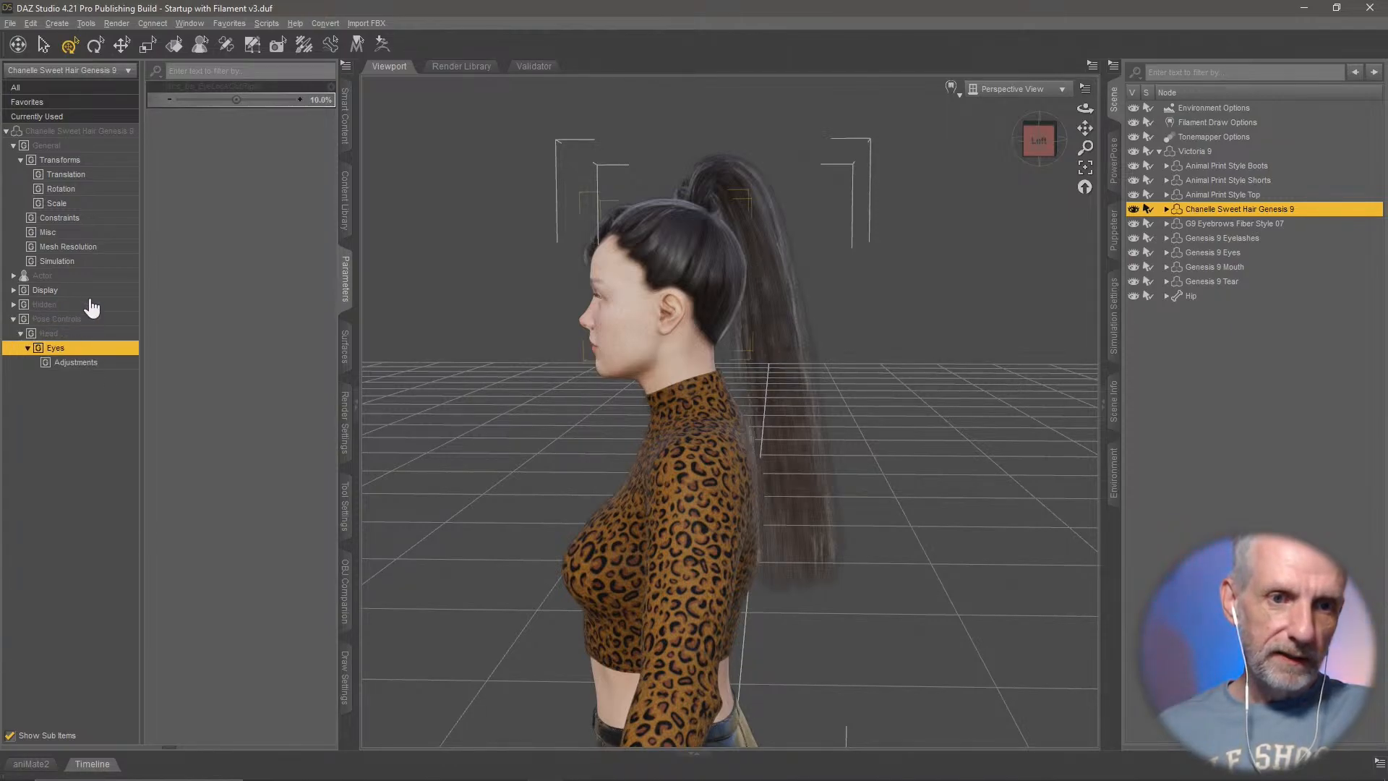
{"action": "left_click", "coordinate": [75, 278]}
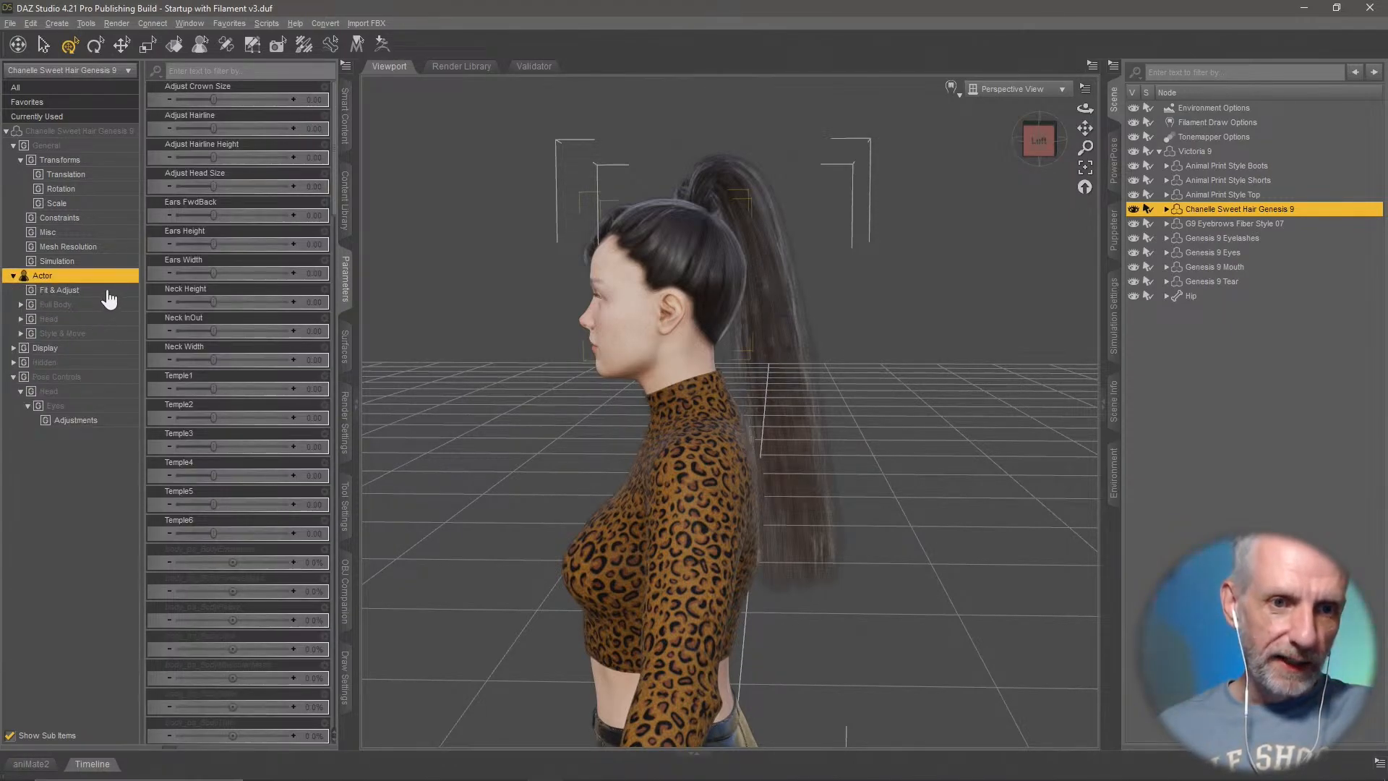
{"action": "left_click", "coordinate": [109, 292]}
{"action": "left_click", "coordinate": [99, 334]}
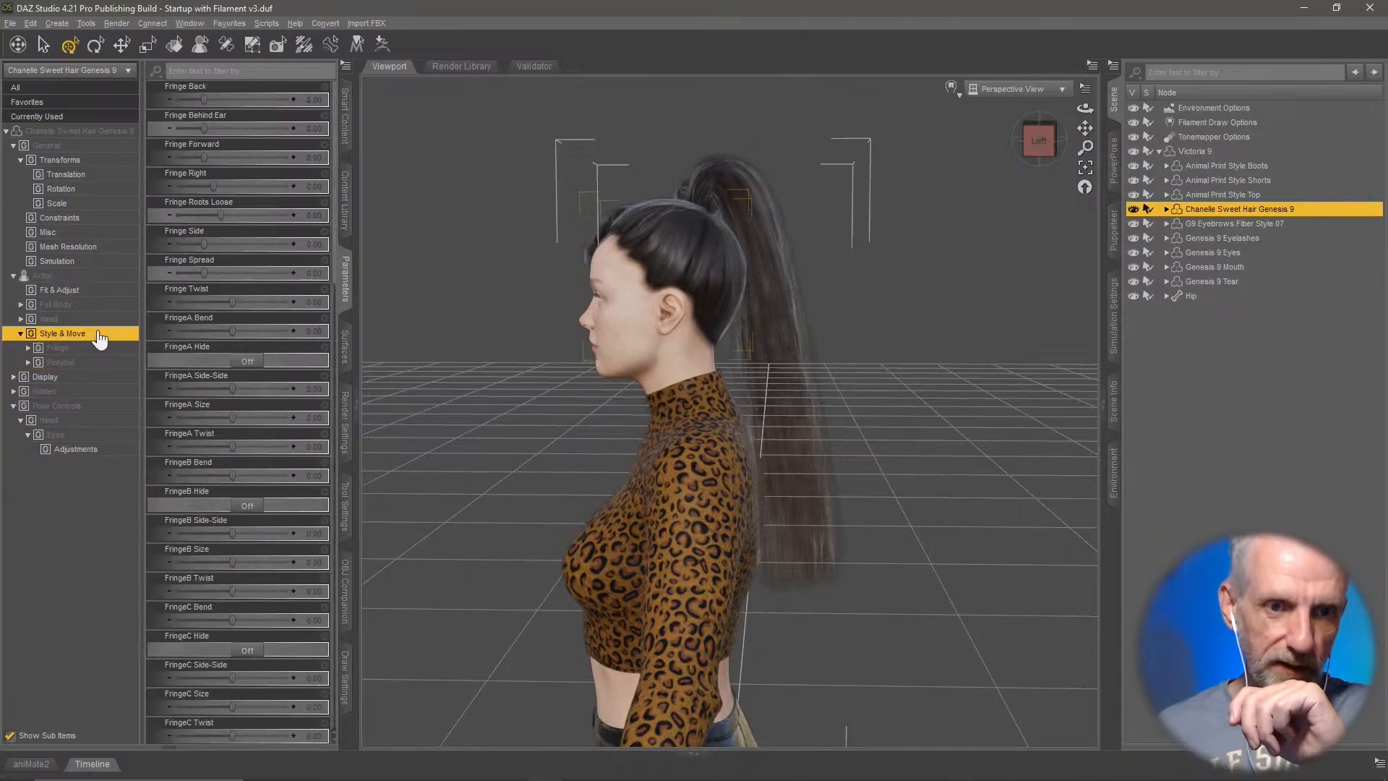
{"action": "left_click", "coordinate": [97, 361]}
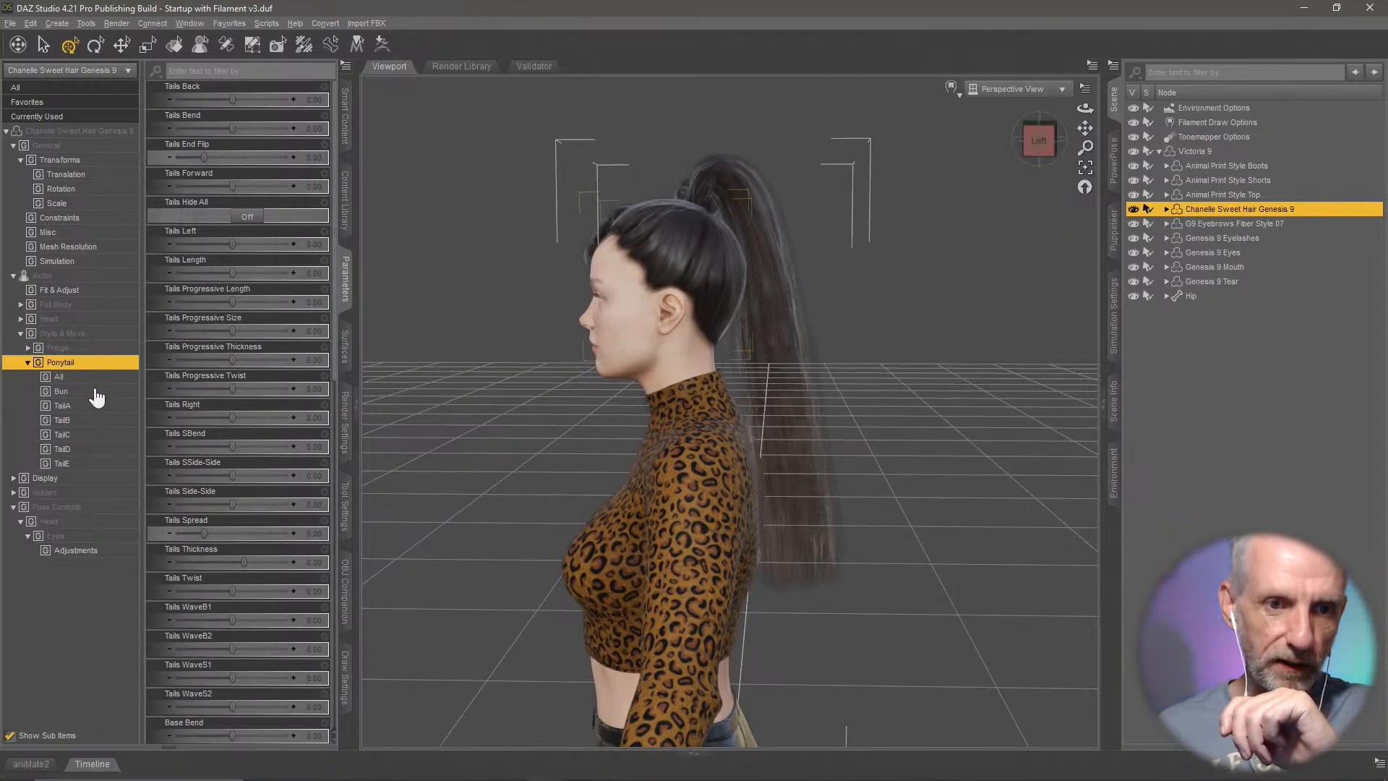
Step: Try a TailA Bend of about 0.048 on the ponytail
{"action": "left_click", "coordinate": [97, 407]}
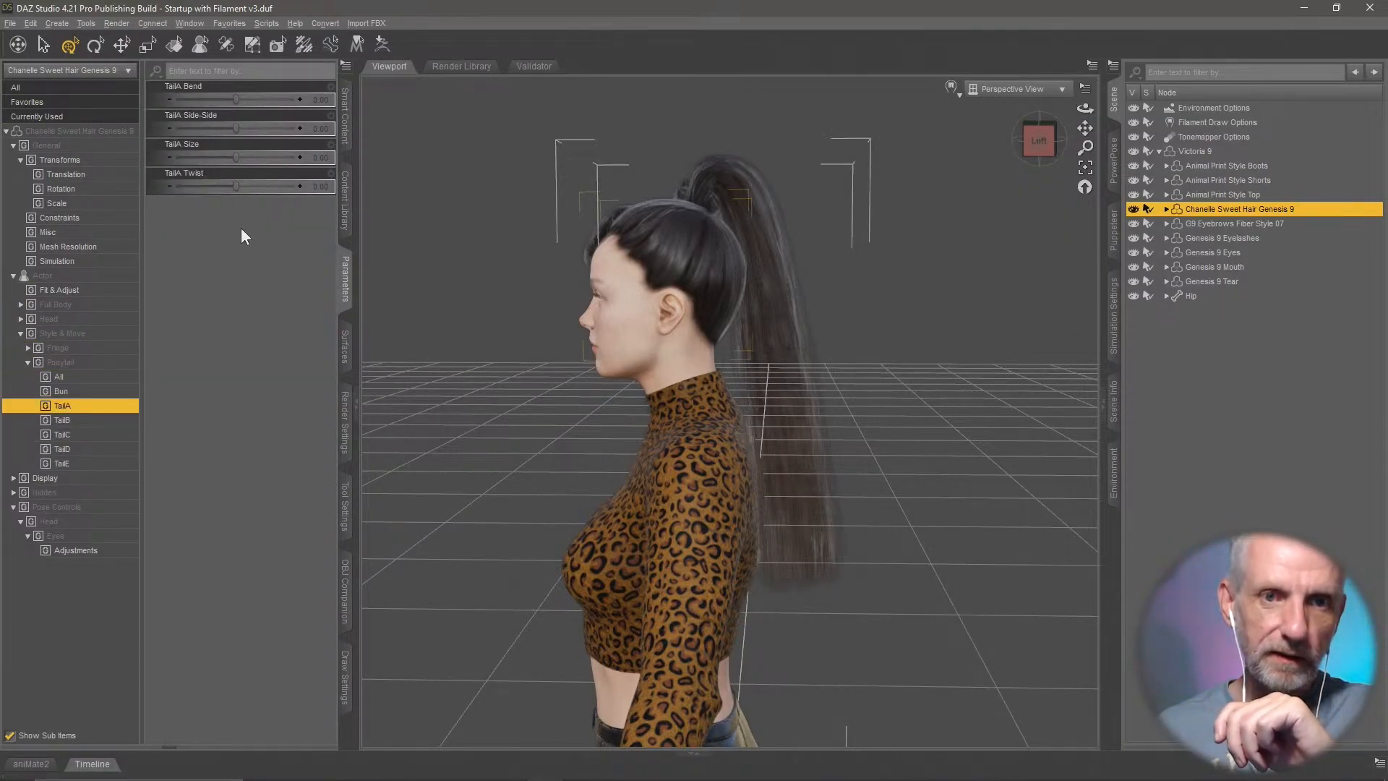
{"action": "left_click_drag", "start_coordinate": [236, 100], "coordinate": [238, 104]}
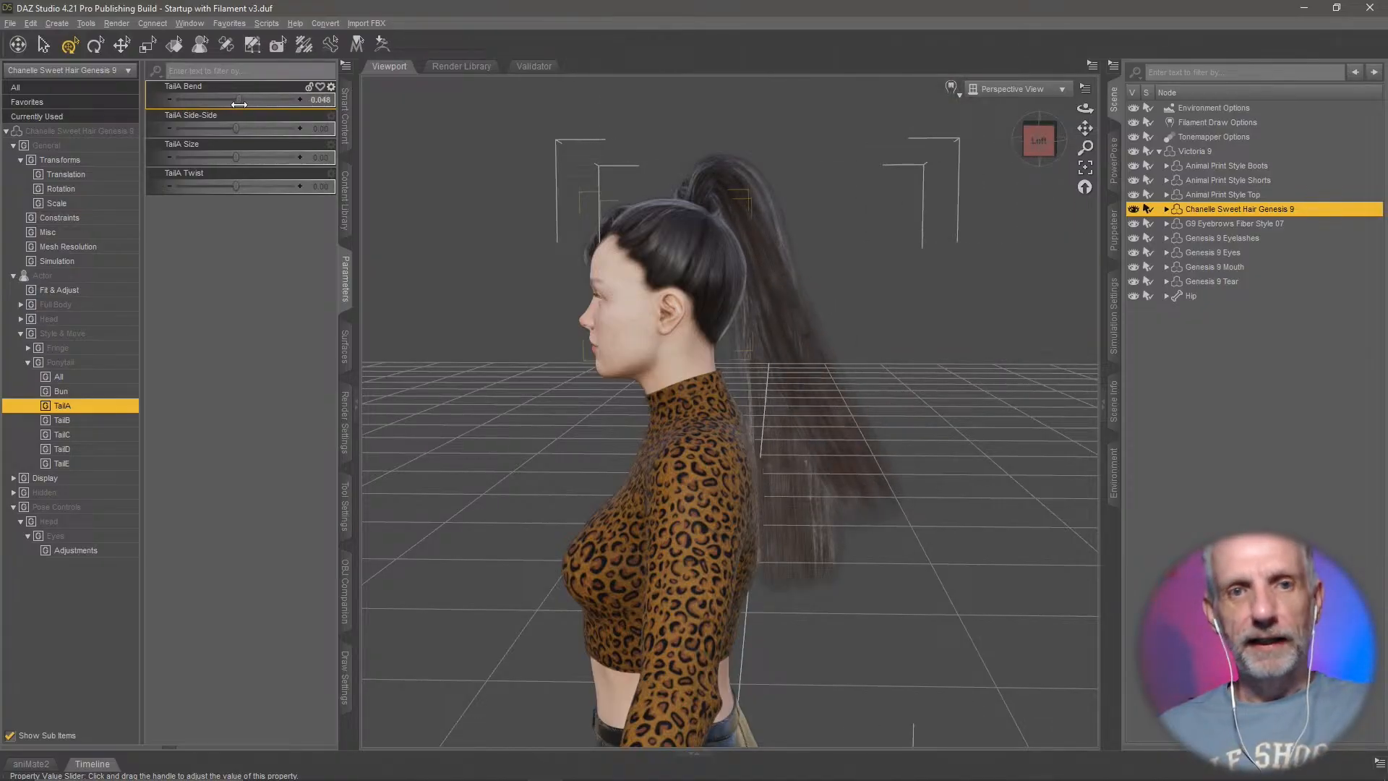
Step: Set both Tails Back and Tails Spread to 0.16 for all strands of the ponytail
{"action": "left_click", "coordinate": [109, 378]}
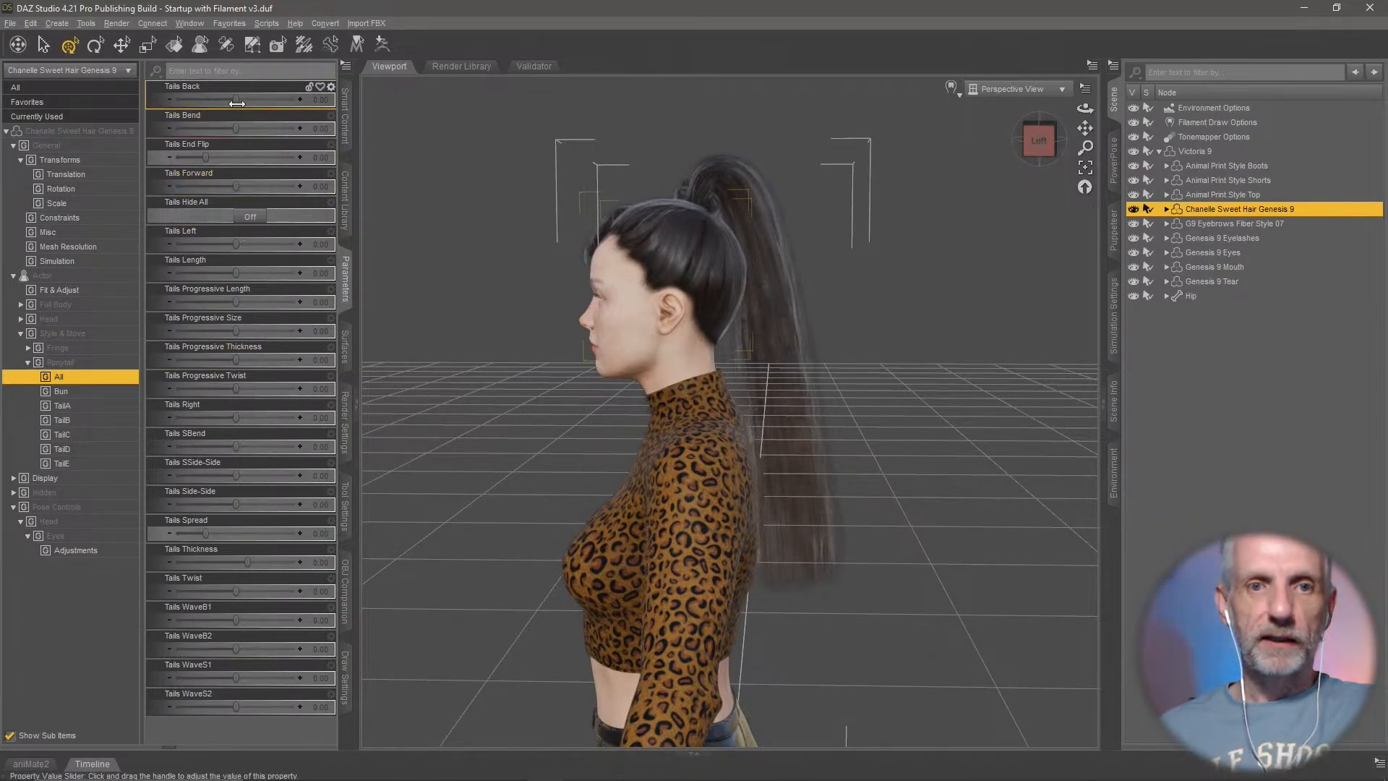
{"action": "left_click_drag", "start_coordinate": [235, 105], "coordinate": [245, 106]}
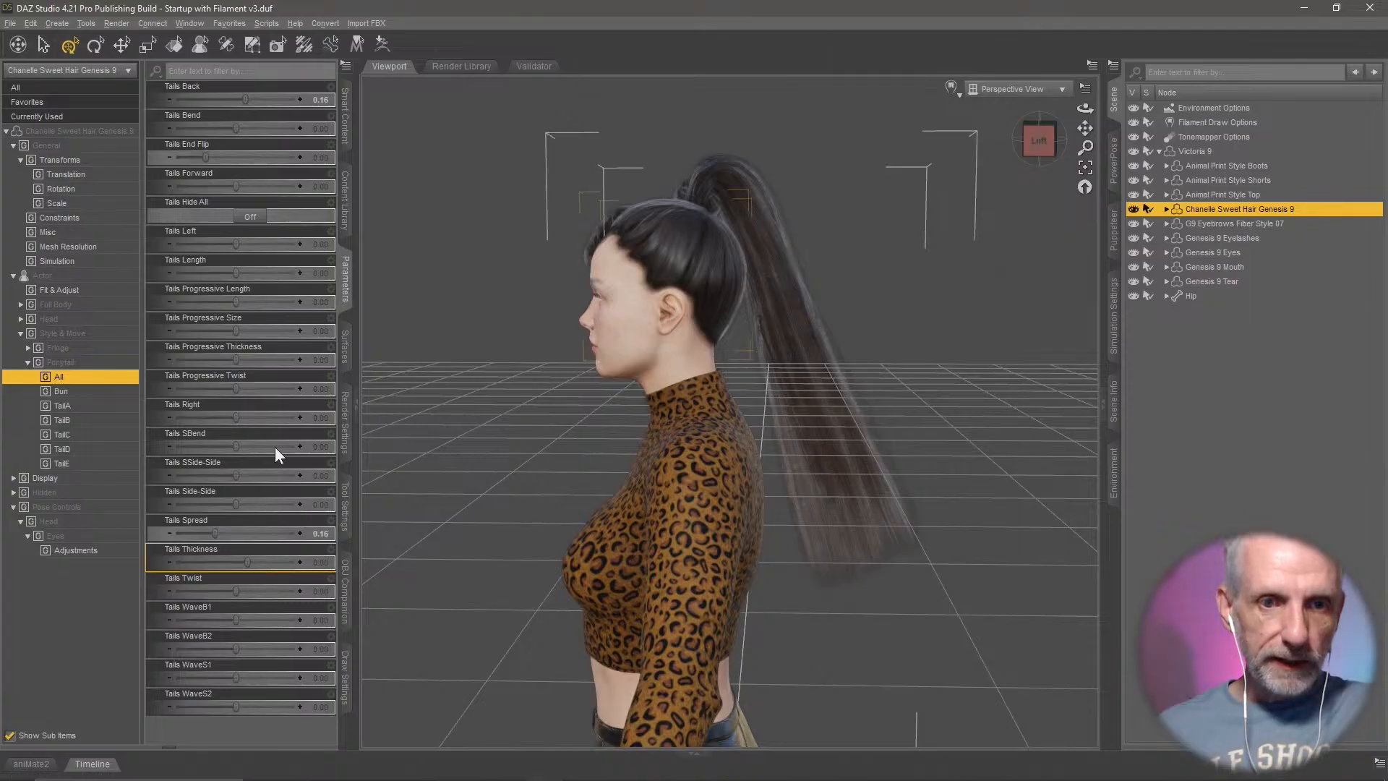
Step: Try a Tails Side-Side value of about -49 on the ponytail and reset it to its default
{"action": "middle_click_drag", "start_coordinate": [649, 538], "coordinate": [788, 490]}
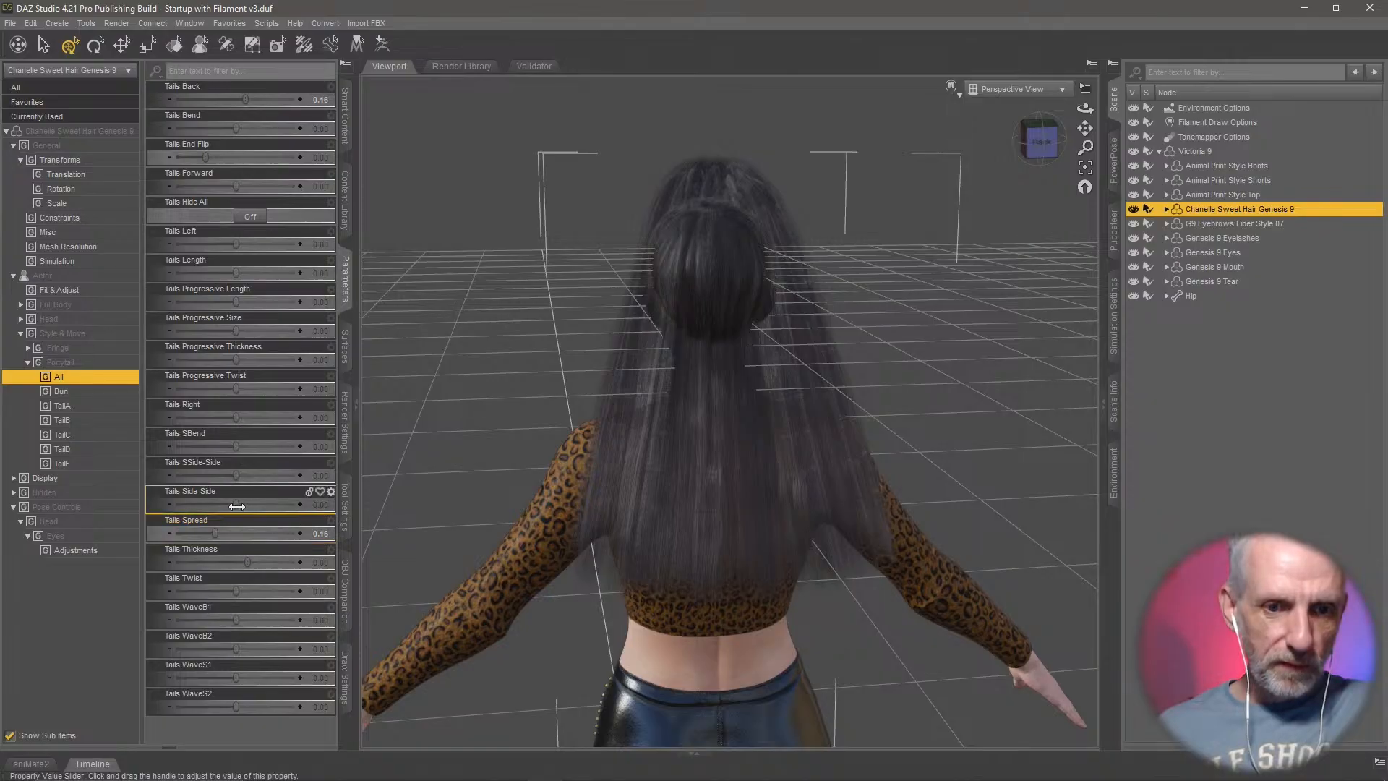
{"action": "left_click_drag", "start_coordinate": [237, 506], "coordinate": [200, 510]}
{"action": "middle_click_drag", "start_coordinate": [470, 506], "coordinate": [672, 470]}
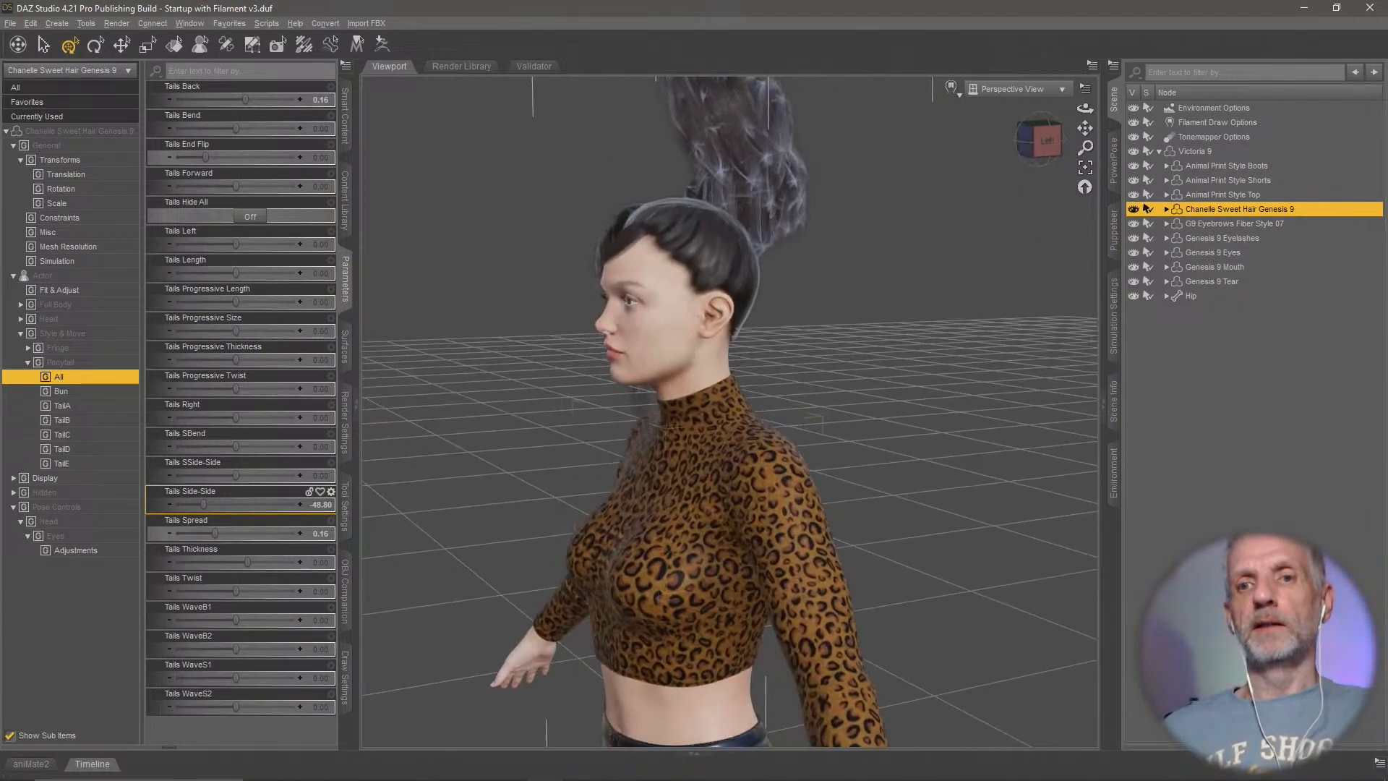
{"action": "middle_click_drag", "start_coordinate": [780, 419], "coordinate": [810, 454]}
{"action": "scroll", "coordinate": [697, 456], "scroll_direction": "down", "scroll_amount": 4}
{"action": "left_click", "coordinate": [249, 505], "text": "alt"}
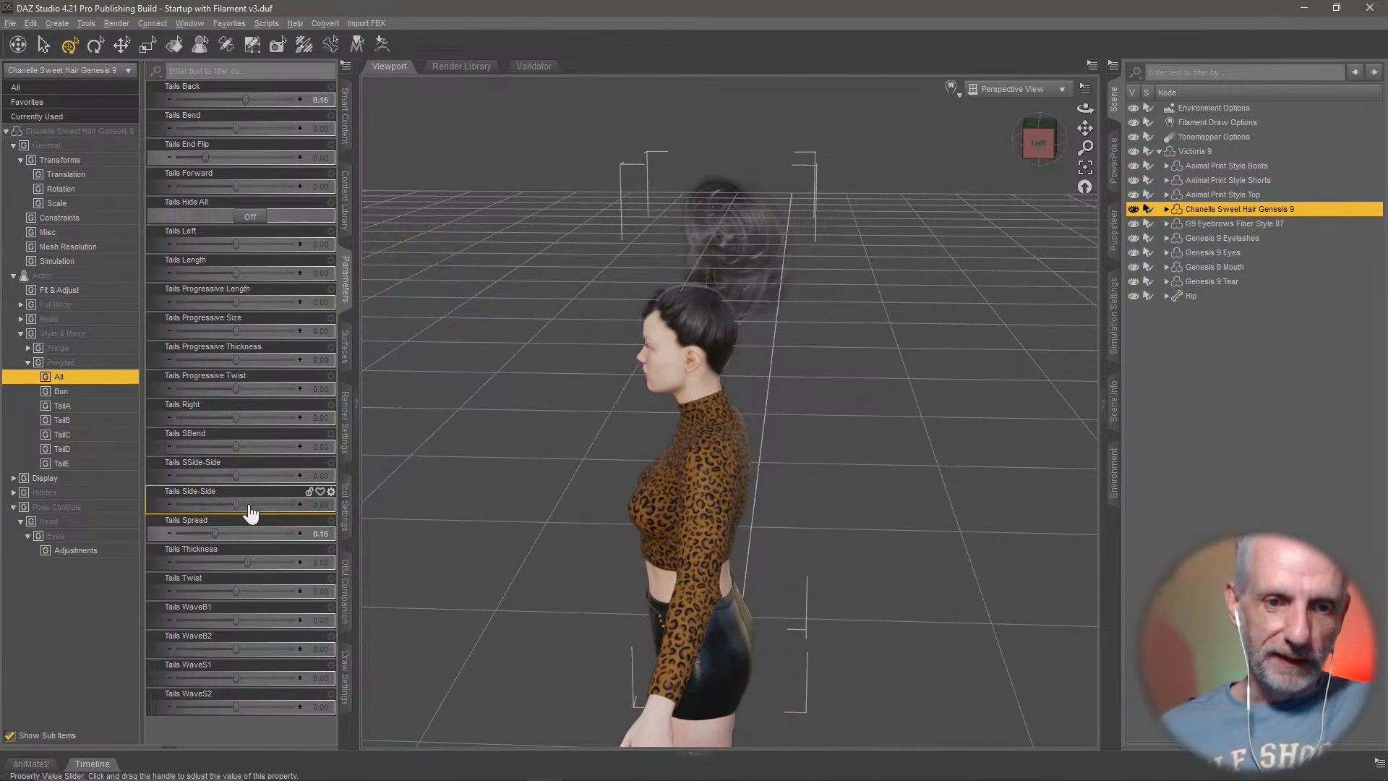
Step: Narrow the ponytail with a Tails Spread of -0.50 and set its Tails Twist to 7.59
{"action": "middle_click_drag", "start_coordinate": [799, 522], "coordinate": [691, 535]}
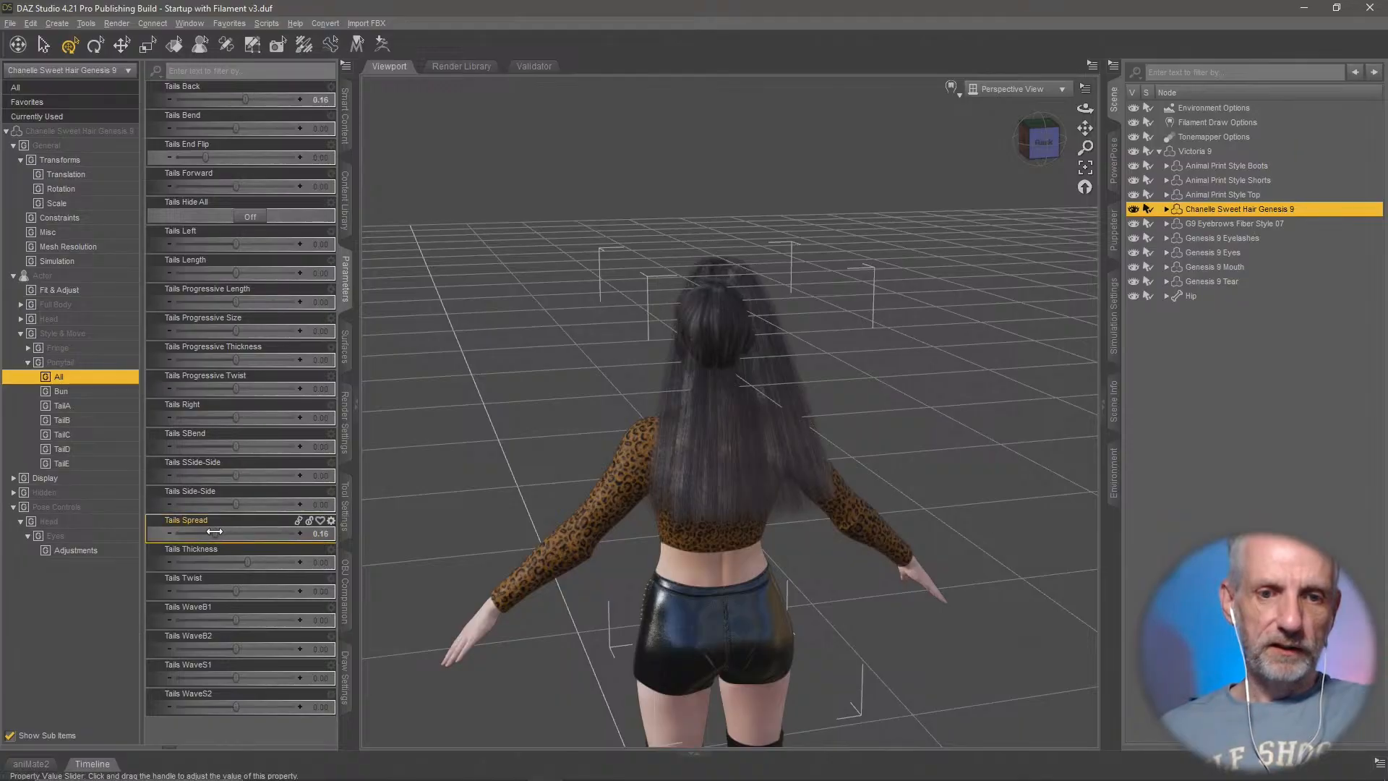
{"action": "left_click_drag", "start_coordinate": [217, 531], "coordinate": [153, 530]}
{"action": "middle_click_drag", "start_coordinate": [759, 579], "coordinate": [724, 537]}
{"action": "middle_click_drag", "start_coordinate": [424, 620], "coordinate": [672, 613]}
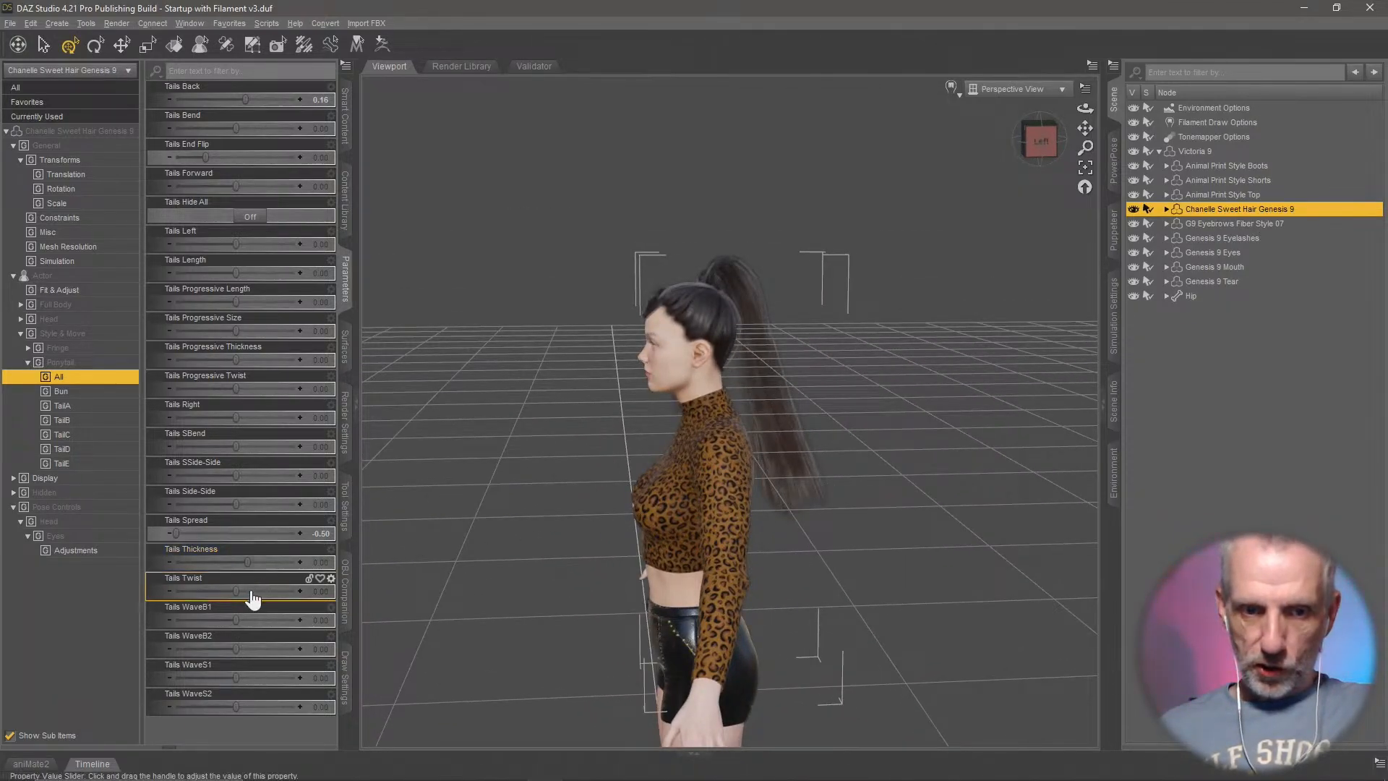
{"action": "left_click_drag", "start_coordinate": [254, 597], "coordinate": [576, 556]}
{"action": "middle_click_drag", "start_coordinate": [576, 555], "coordinate": [594, 457]}
{"action": "middle_click_drag", "start_coordinate": [1073, 238], "coordinate": [1083, 311]}
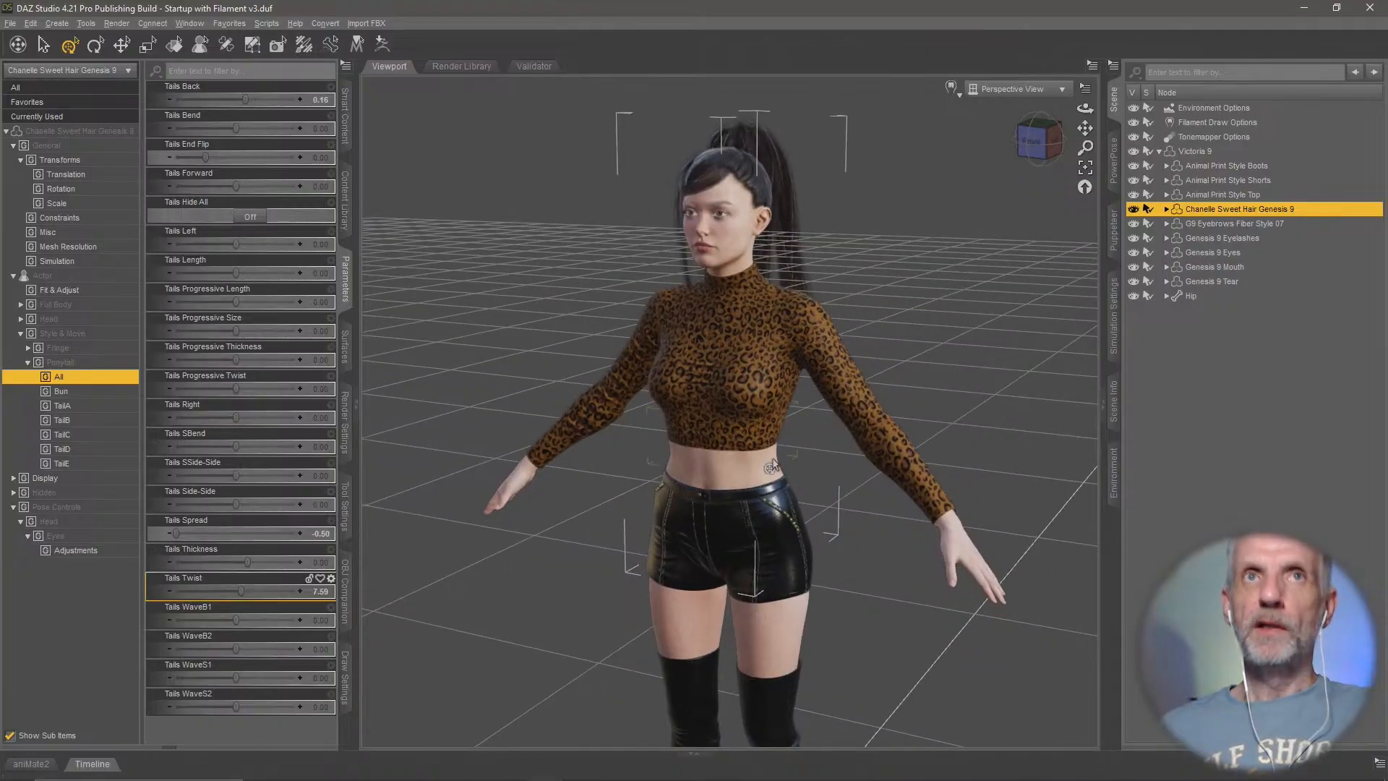
Step: Select the Victoria 9 figure and start a Daz to Unreal transfer with the asset name Vicky9
{"action": "left_click", "coordinate": [1203, 150]}
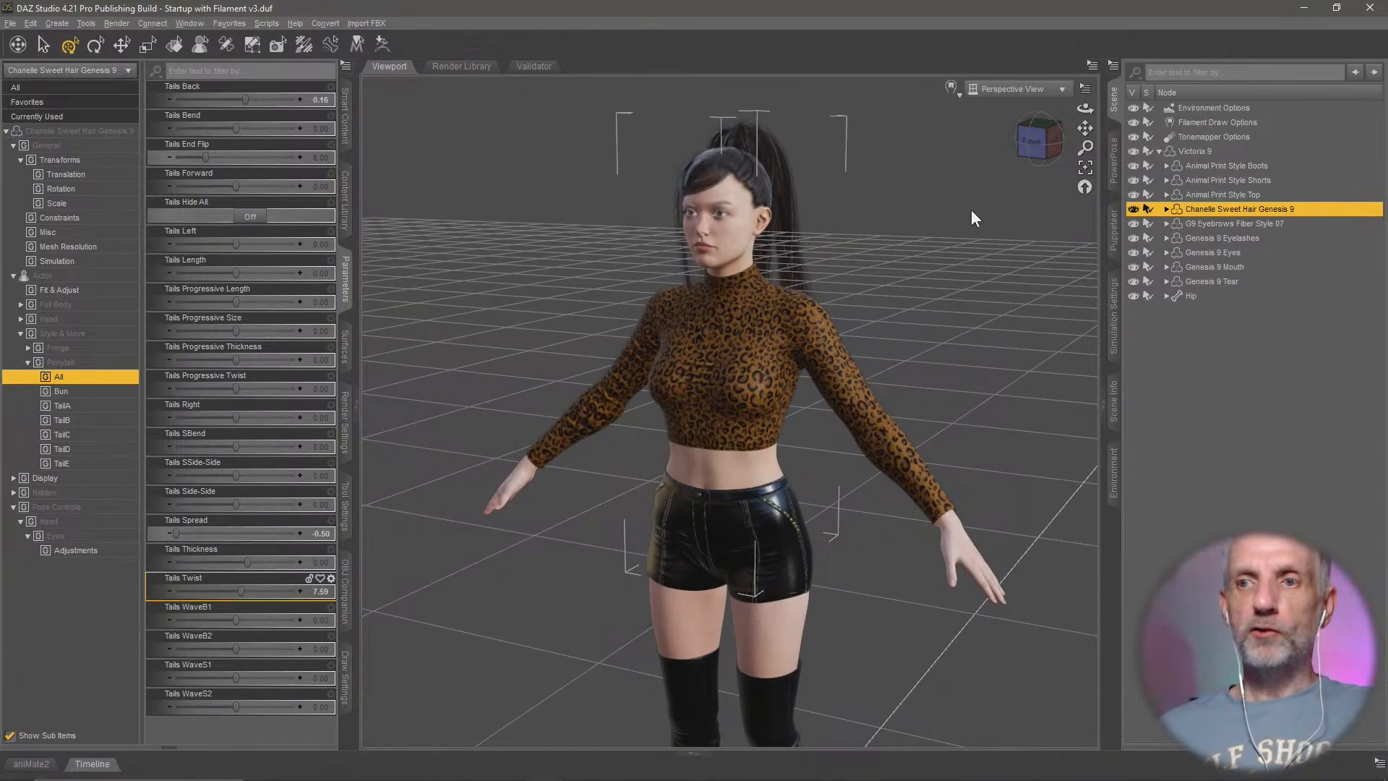
{"action": "left_click", "coordinate": [10, 23]}
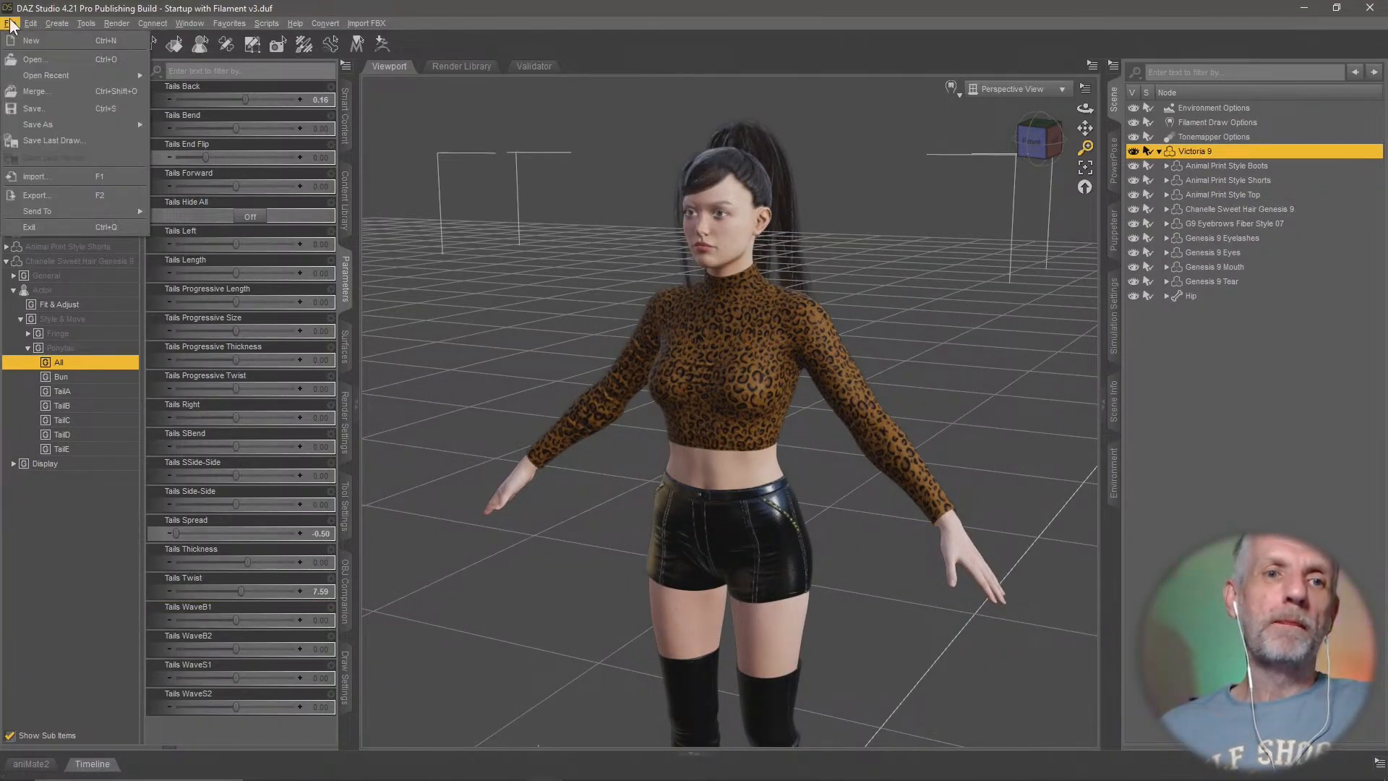
{"action": "mouse_move", "coordinate": [58, 214]}
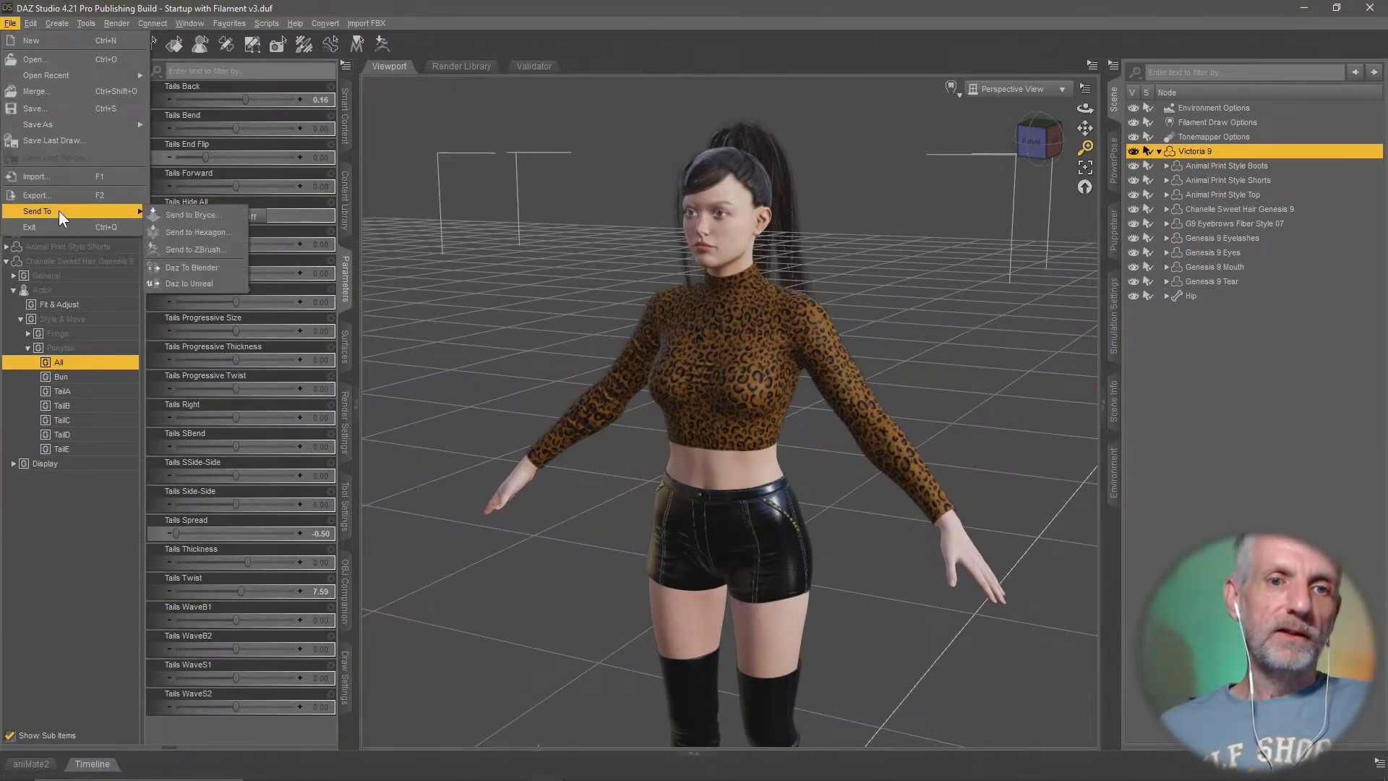
{"action": "left_click", "coordinate": [224, 282]}
{"action": "left_click_drag", "start_coordinate": [389, 248], "coordinate": [200, 233]}
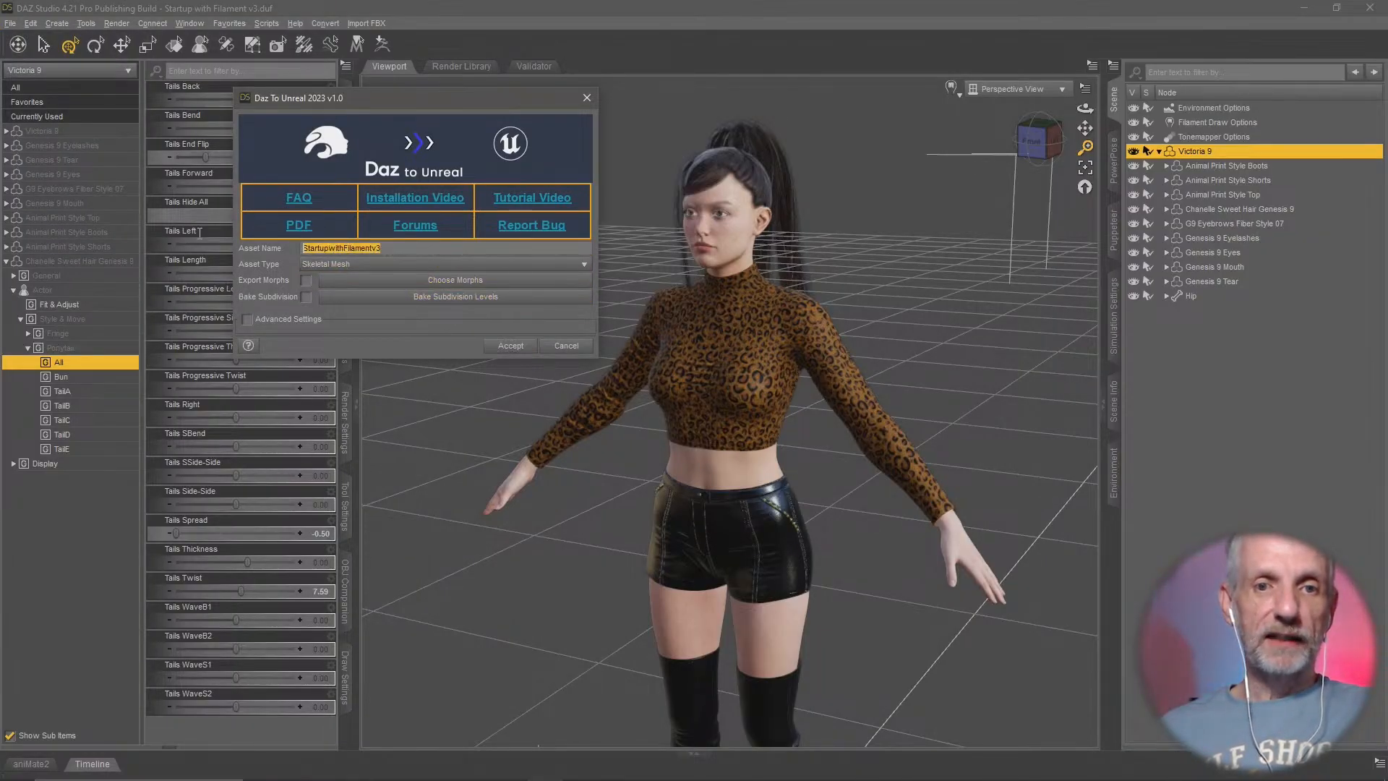
{"action": "type", "text": "Vicky9"}
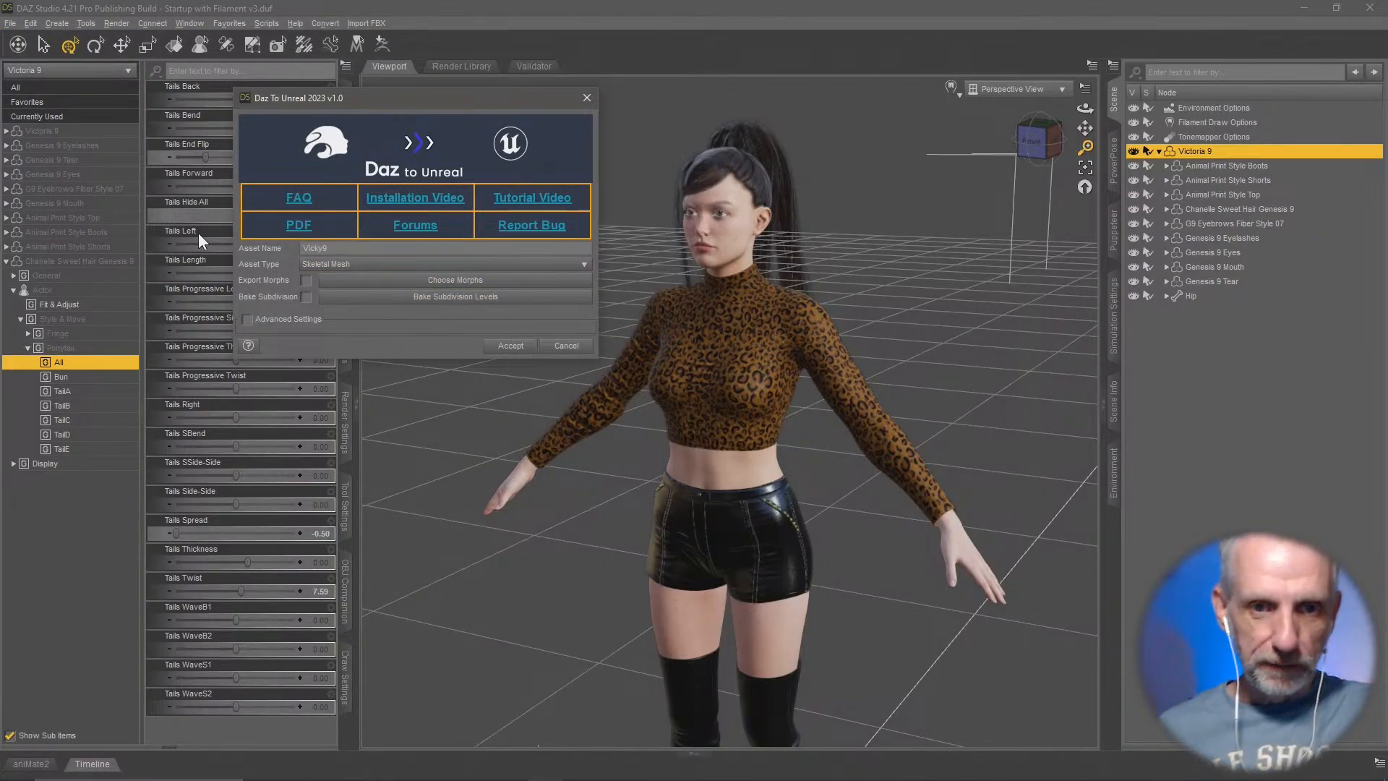
Step: Run the Daz to Unreal export, dismiss its completion notice and switch to Unreal Engine
{"action": "left_click", "coordinate": [510, 346]}
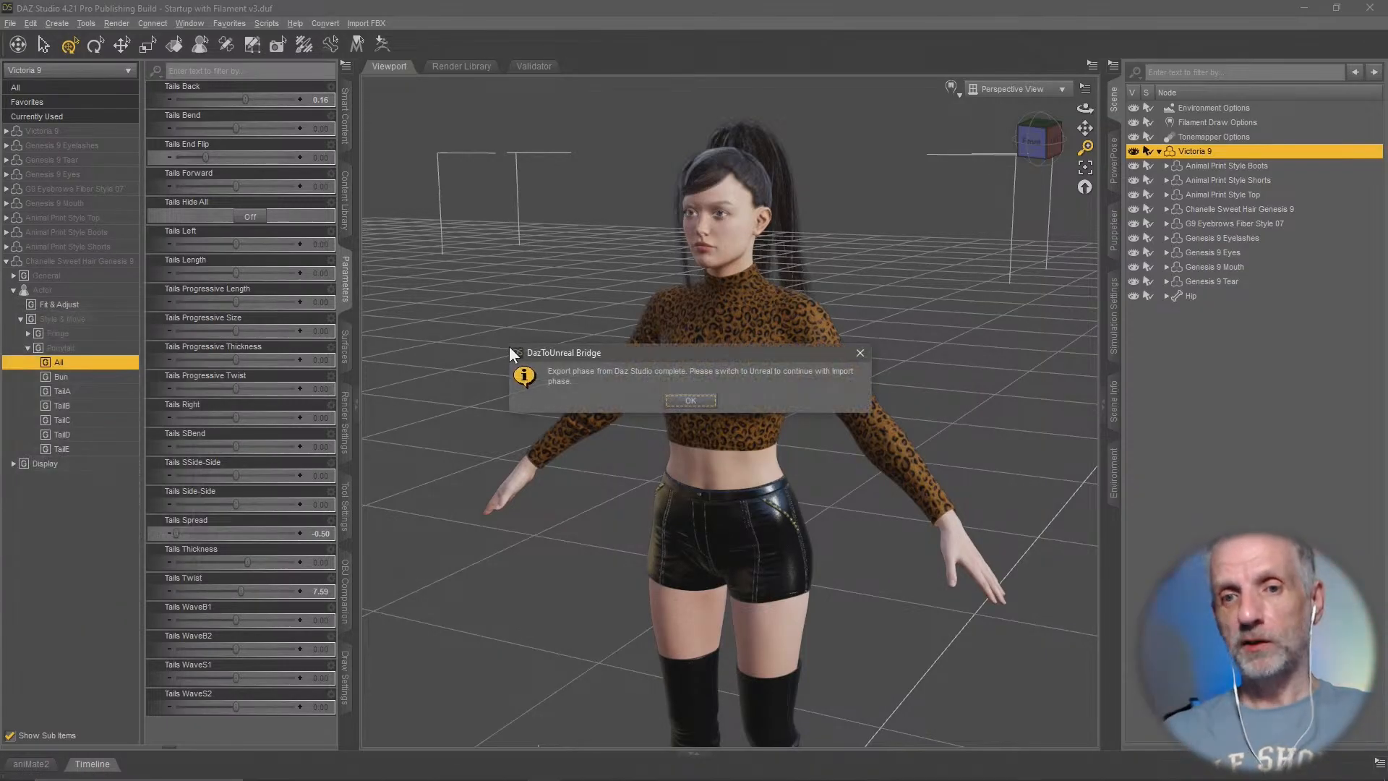
{"action": "left_click", "coordinate": [691, 407]}
{"action": "key", "text": "alt+Tab"}
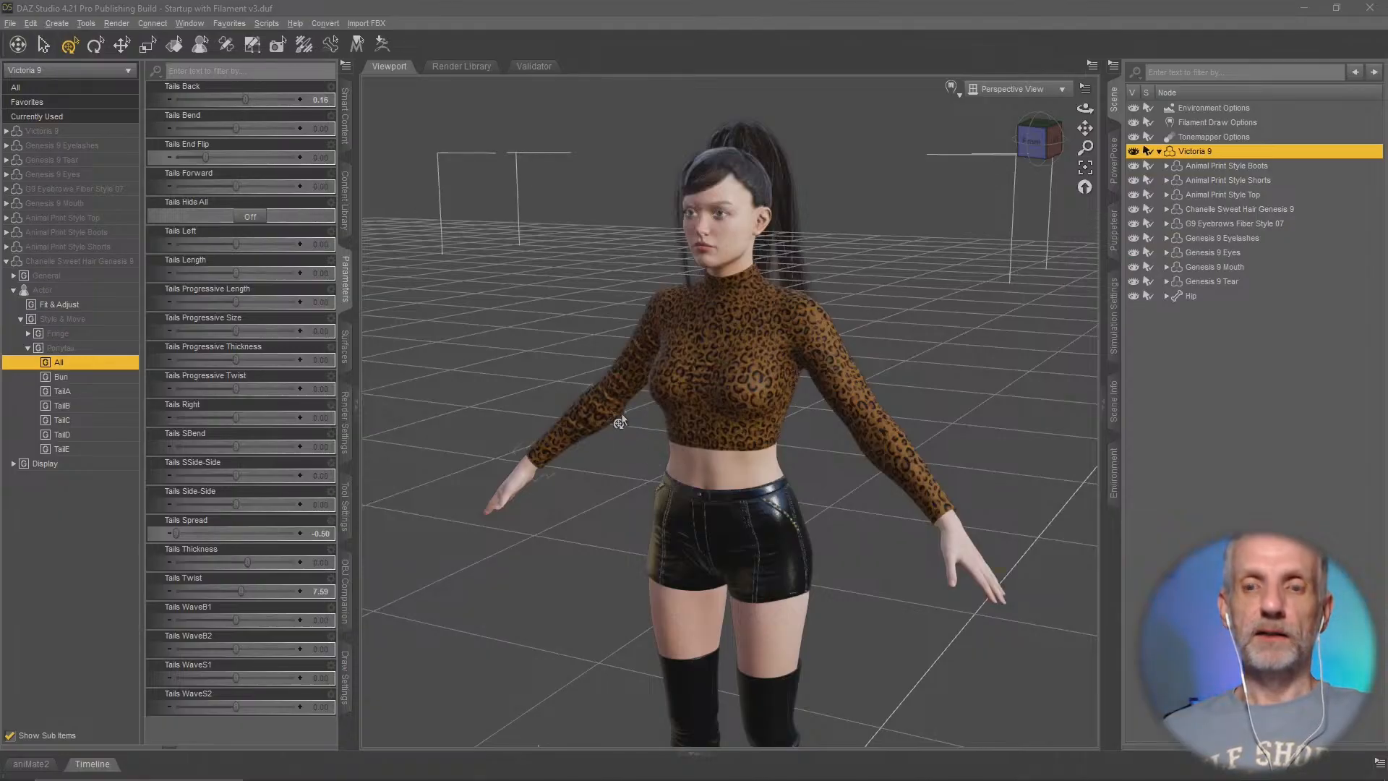
Step: Leave DAZ Studio, switch to the Epic Games Launcher and look at its Marketplace
{"action": "key", "text": "alt+Tab"}
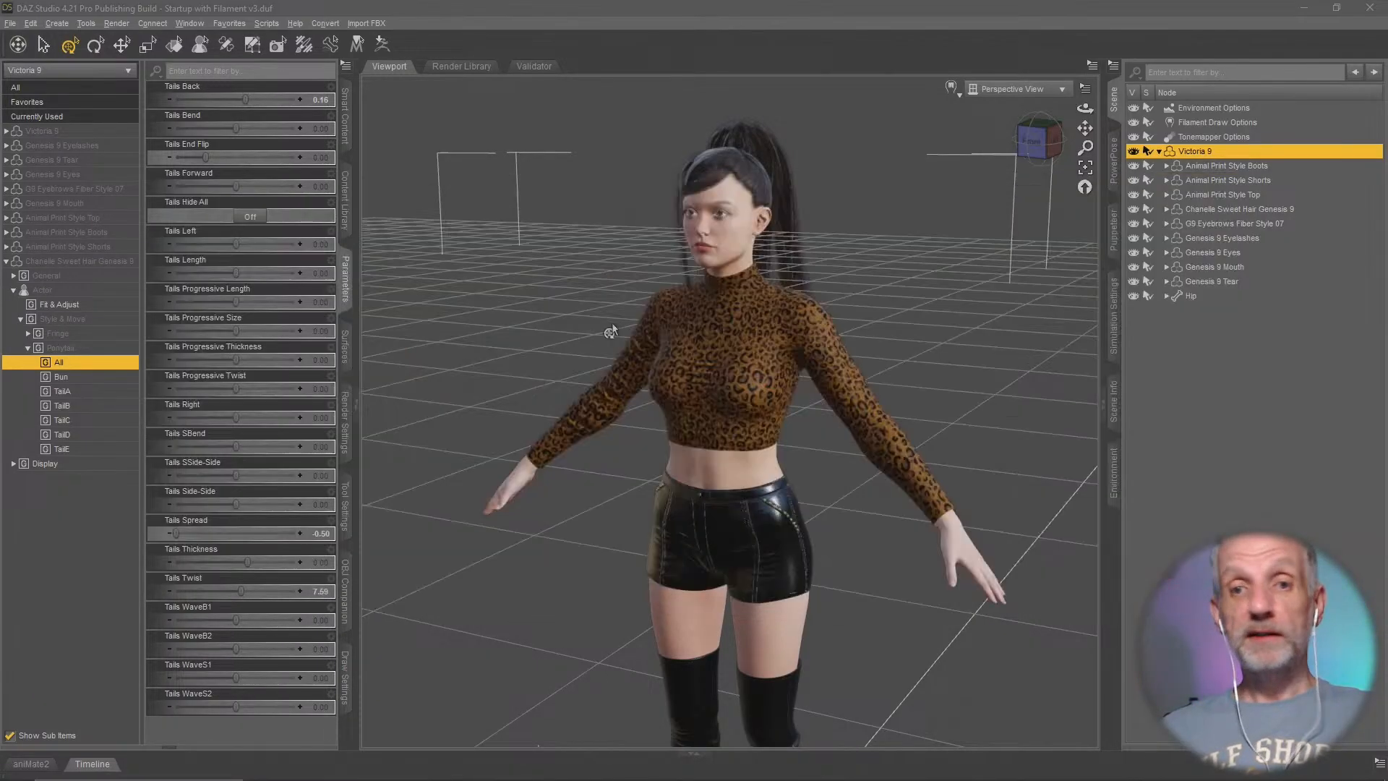
{"action": "left_click", "coordinate": [1301, 9]}
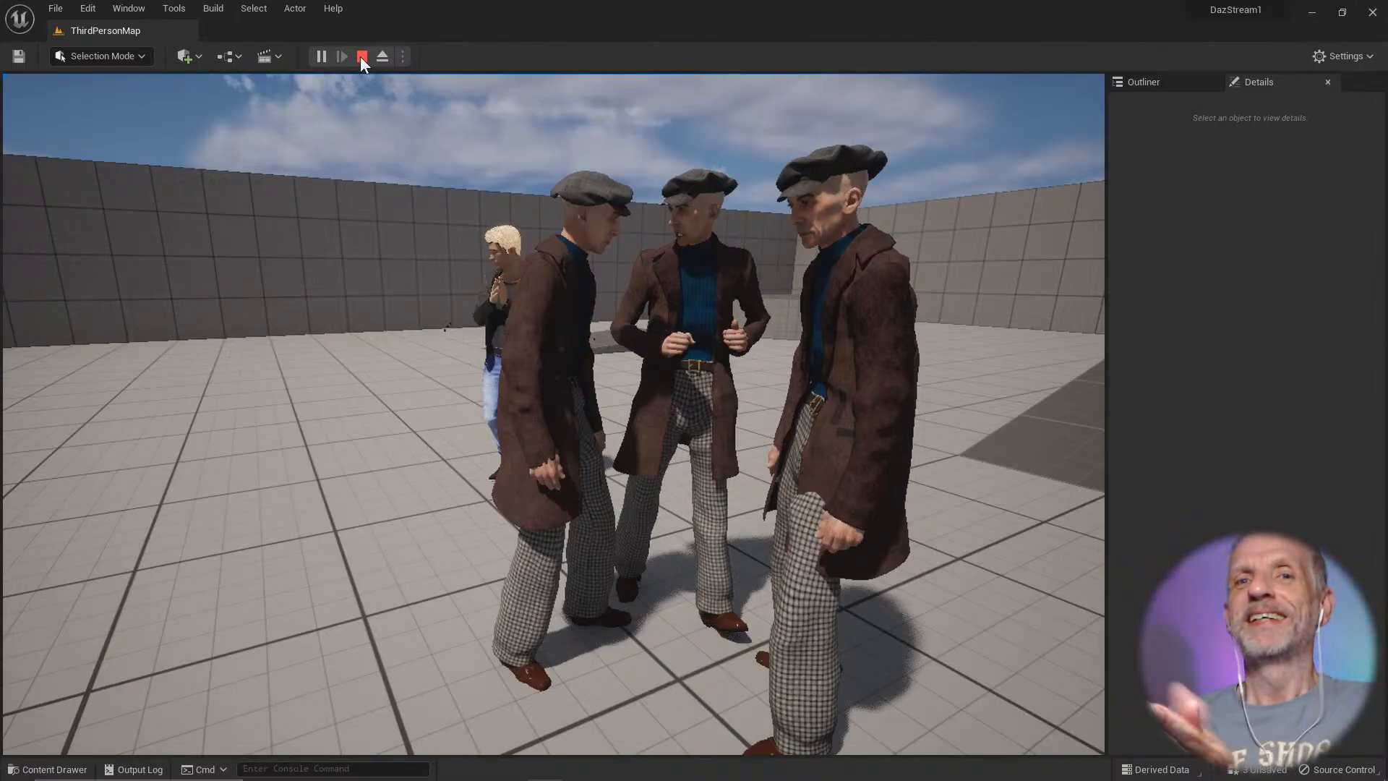
{"action": "key", "text": "alt+Tab"}
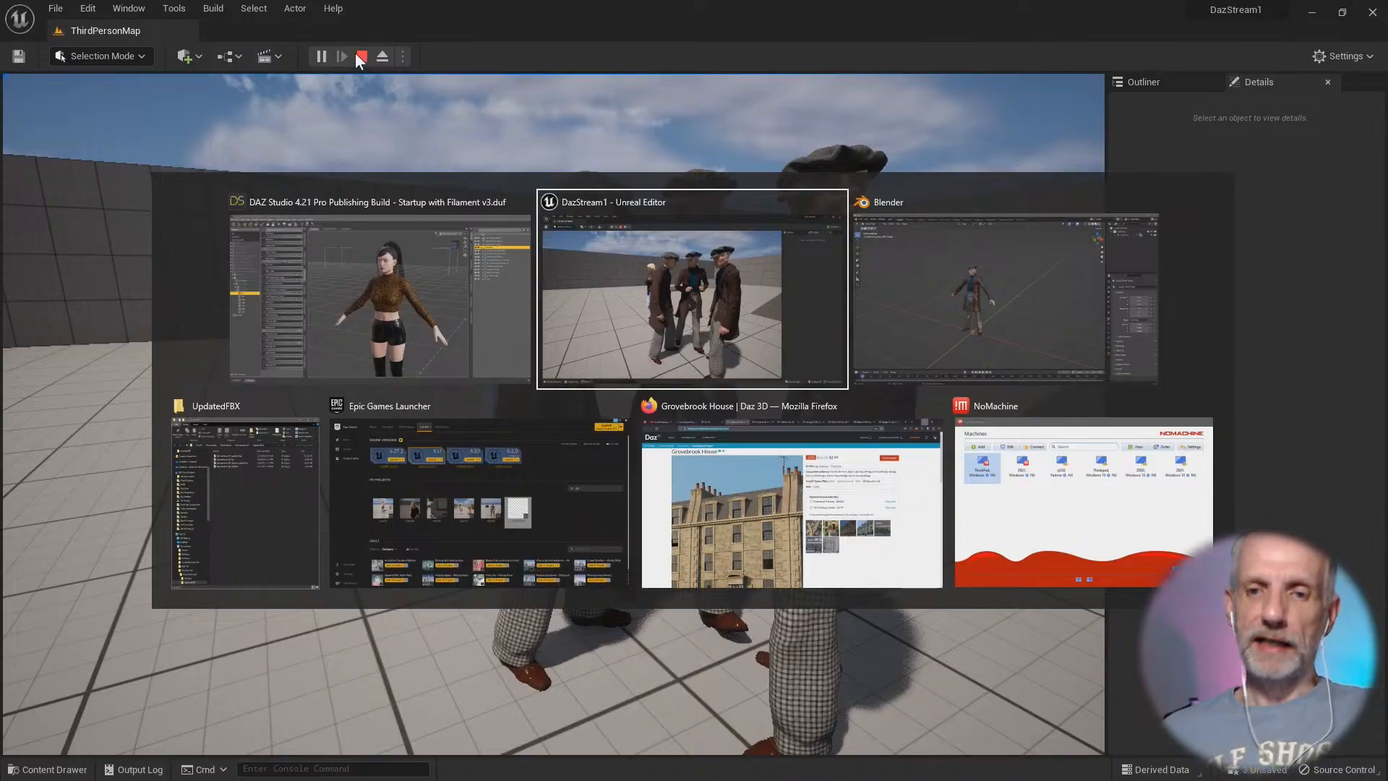
{"action": "left_click", "coordinate": [551, 535]}
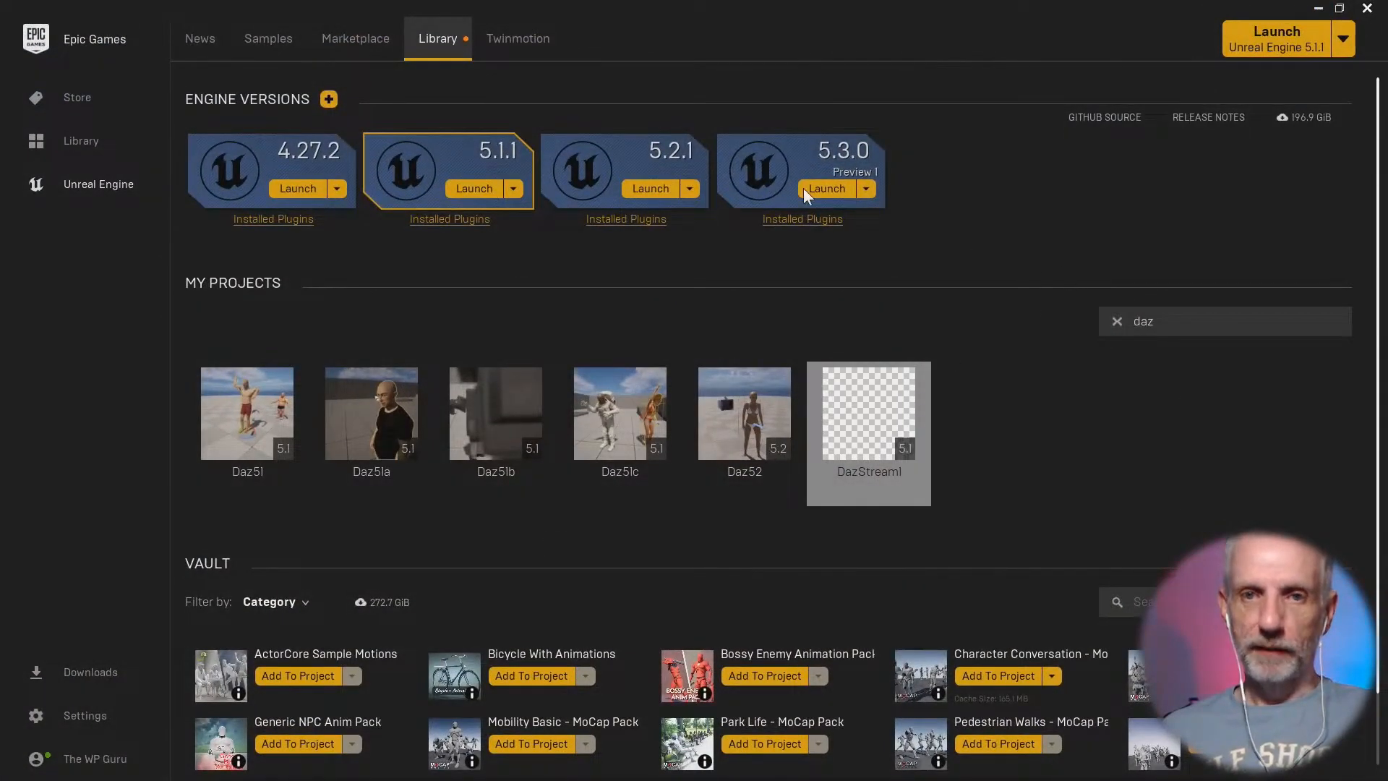
{"action": "left_click", "coordinate": [356, 42]}
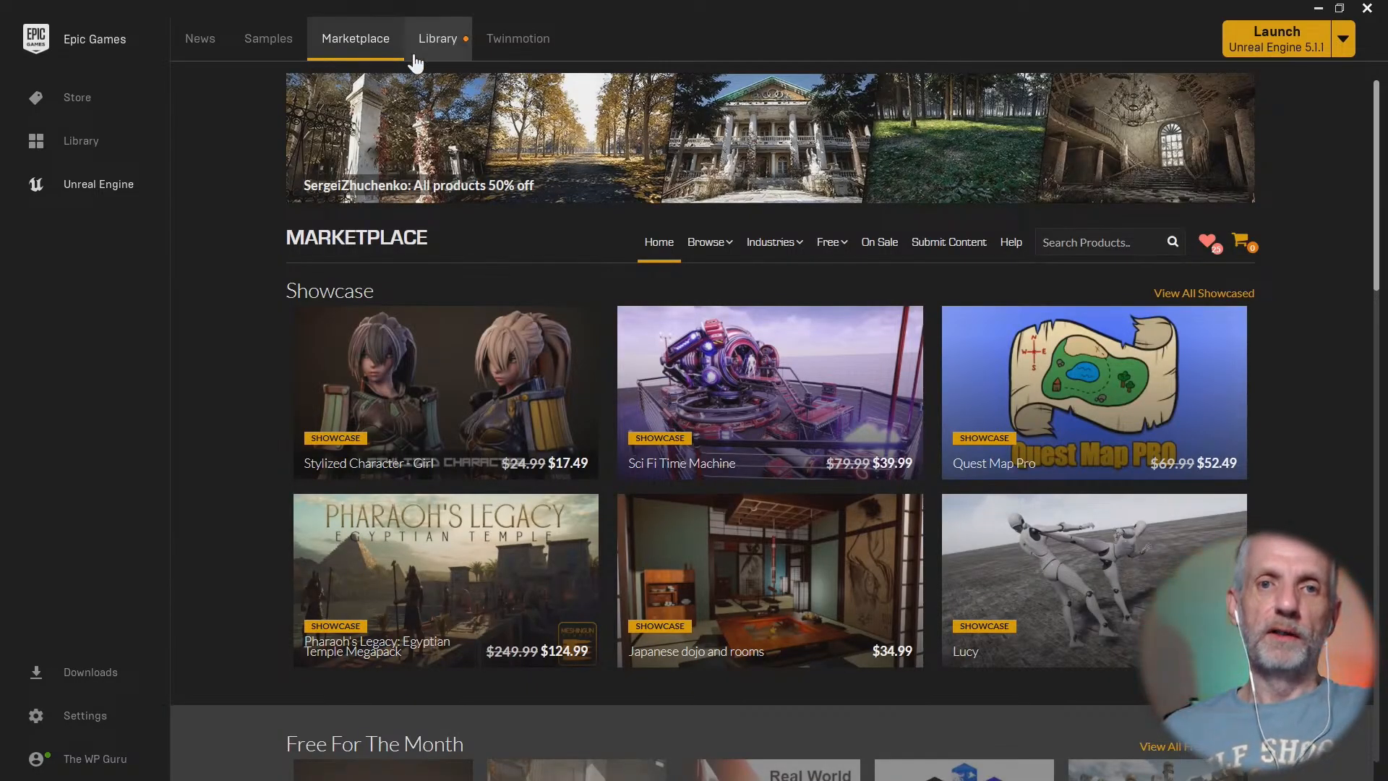
Step: In the launcher's Library, include all asset categories in the Vault and search it for "bunk"
{"action": "left_click", "coordinate": [447, 45]}
{"action": "scroll", "coordinate": [1200, 390], "scroll_direction": "down", "scroll_amount": 2}
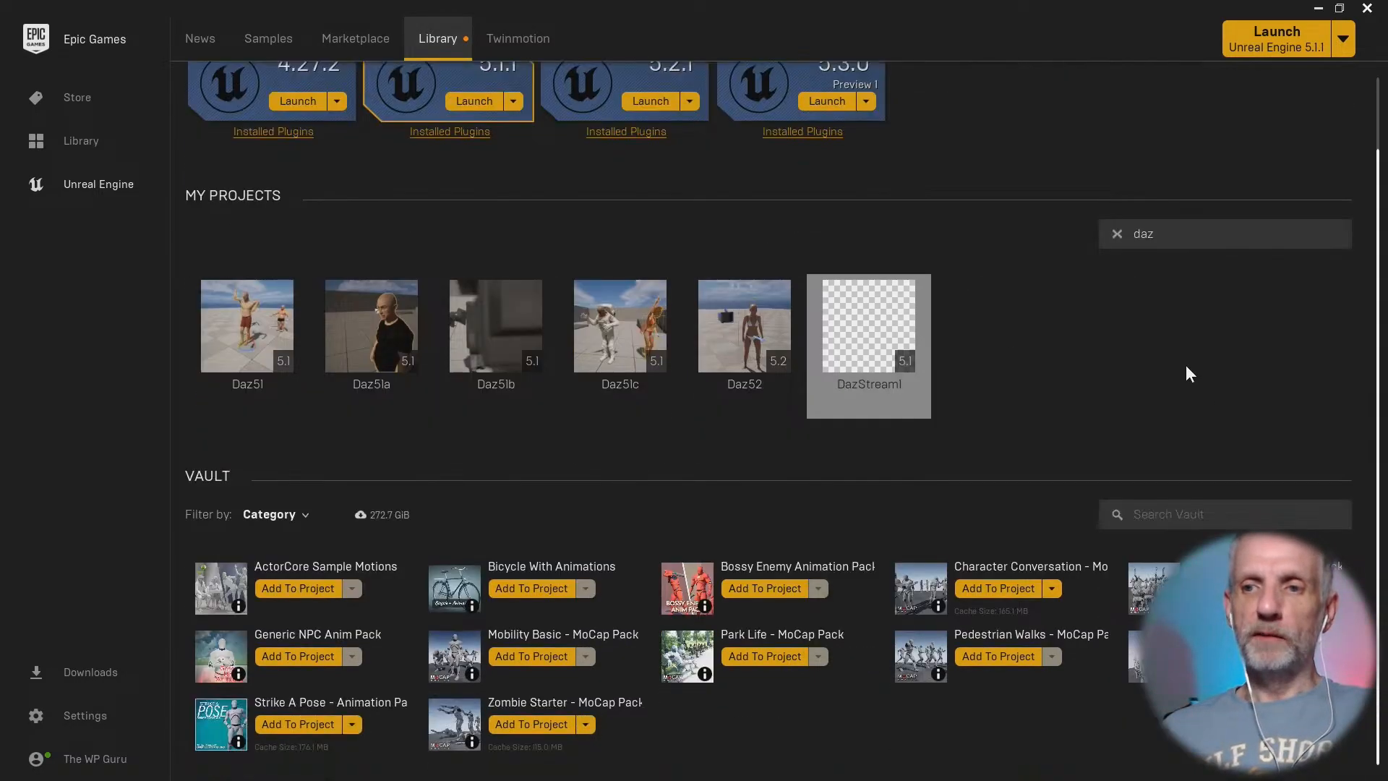
{"action": "left_click", "coordinate": [305, 516]}
{"action": "left_click", "coordinate": [298, 259]}
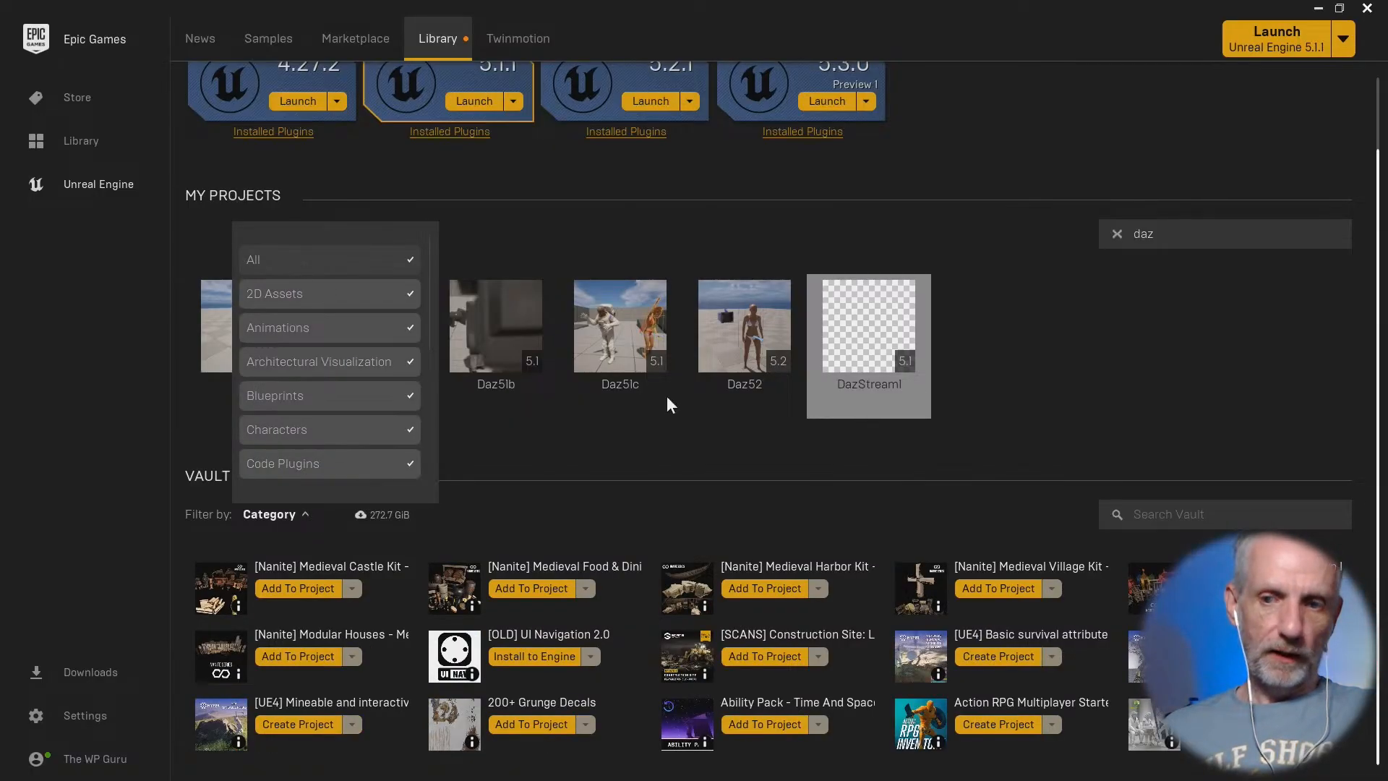
{"action": "left_click", "coordinate": [1212, 511]}
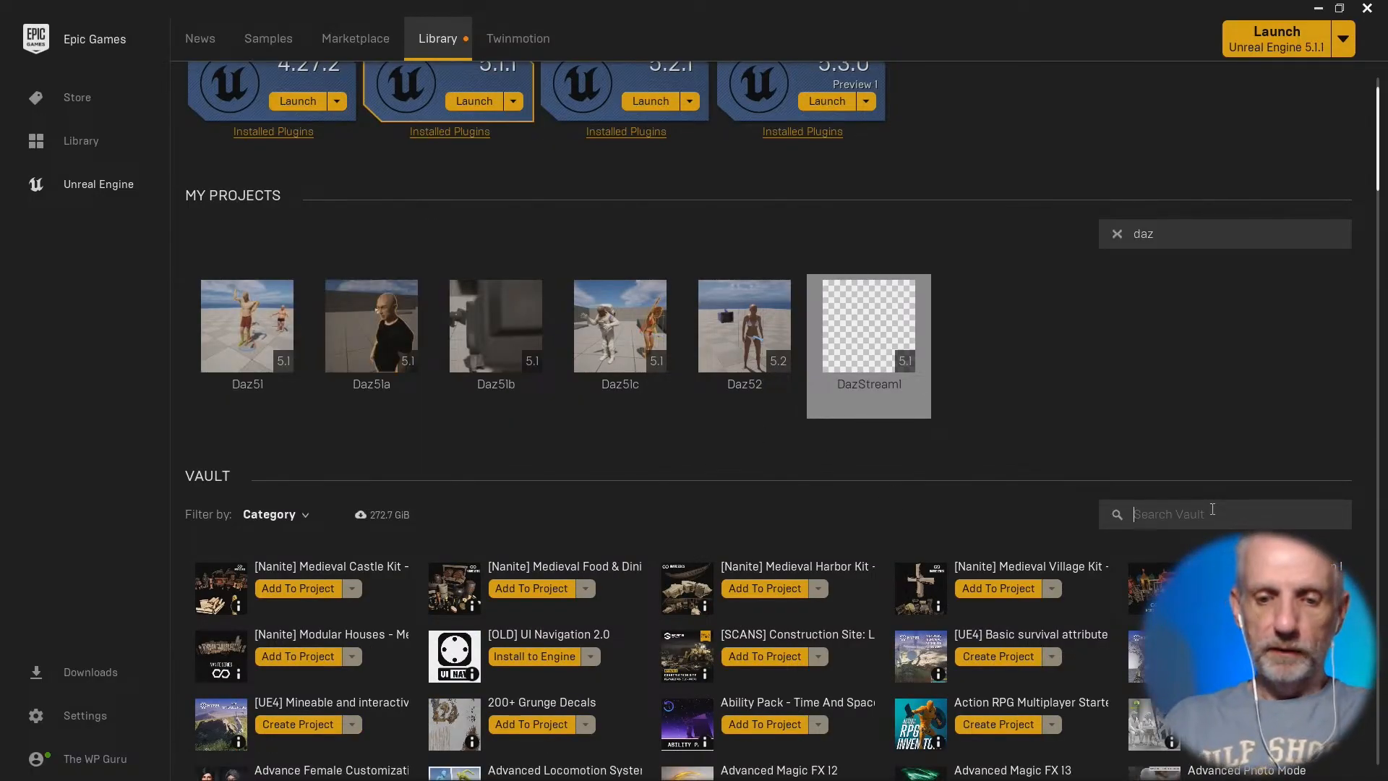
{"action": "type", "text": "bunk"}
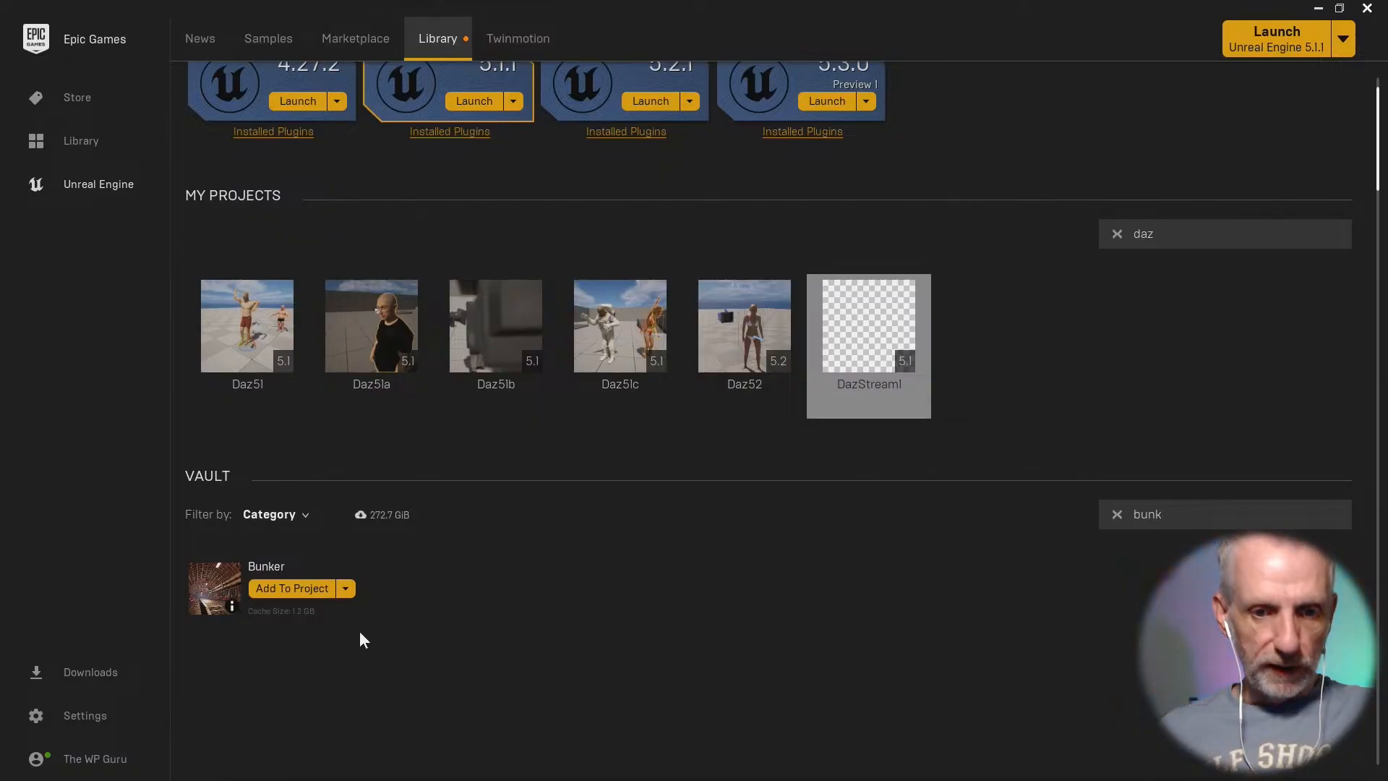
Step: Add the Bunker asset to the DazStream1 project, finding the project with the search term "daz", and return to Unreal Engine
{"action": "left_click", "coordinate": [304, 591]}
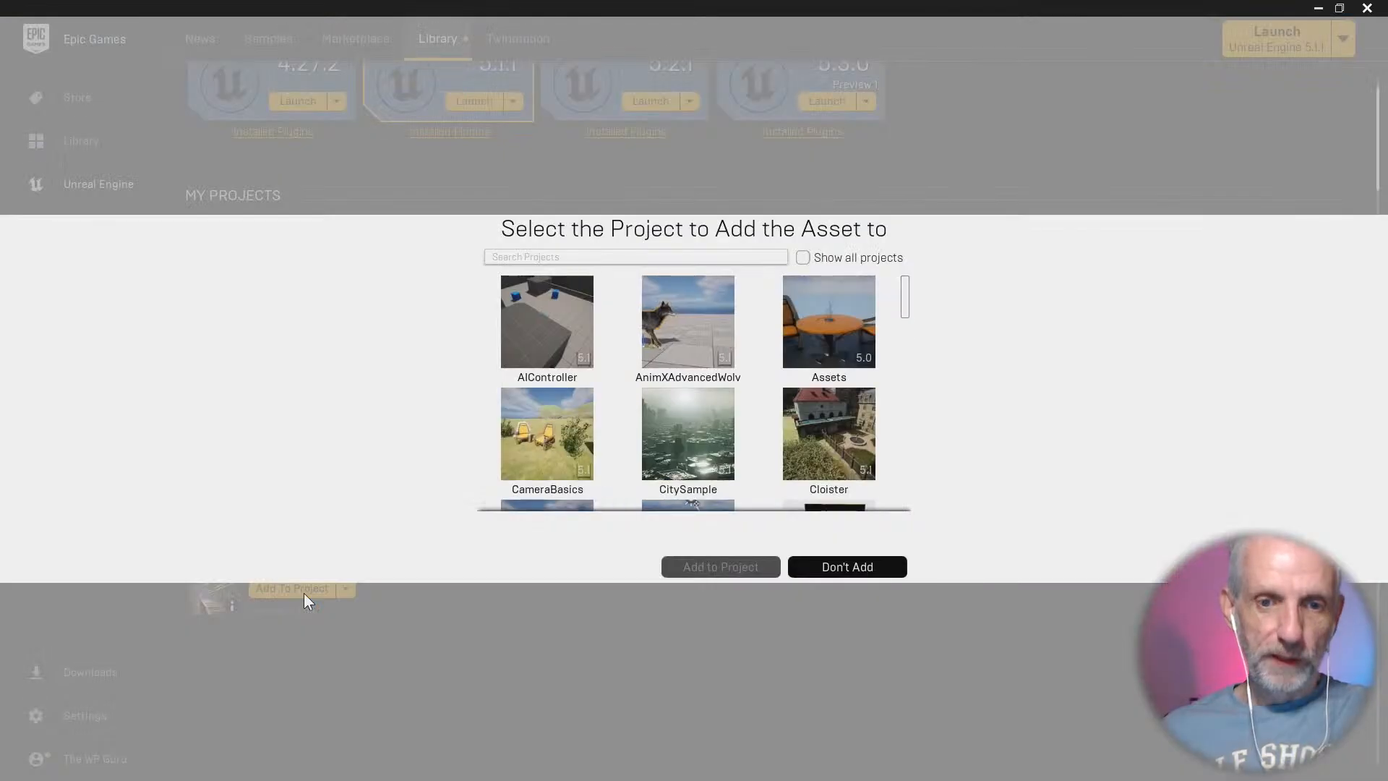
{"action": "left_click", "coordinate": [735, 255]}
{"action": "type", "text": "daz"}
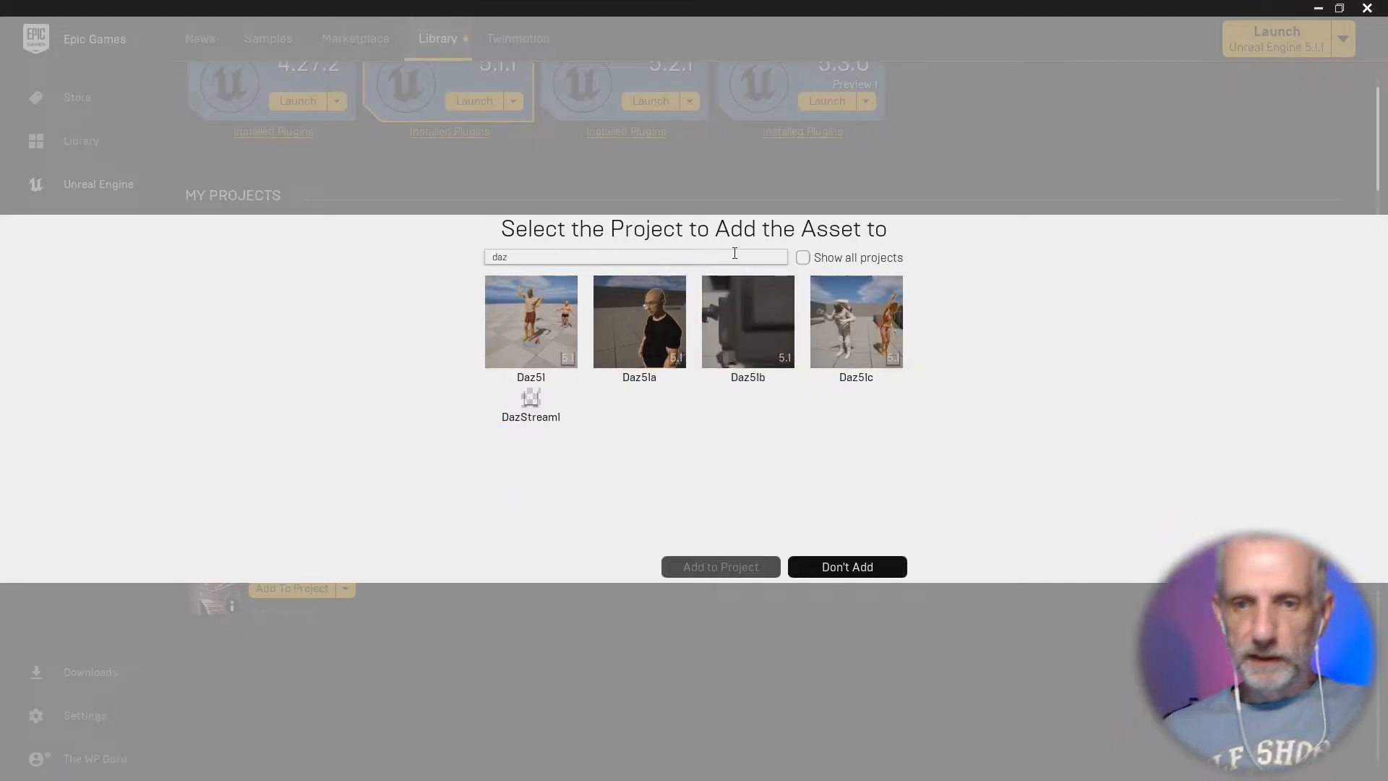
{"action": "left_click", "coordinate": [525, 410]}
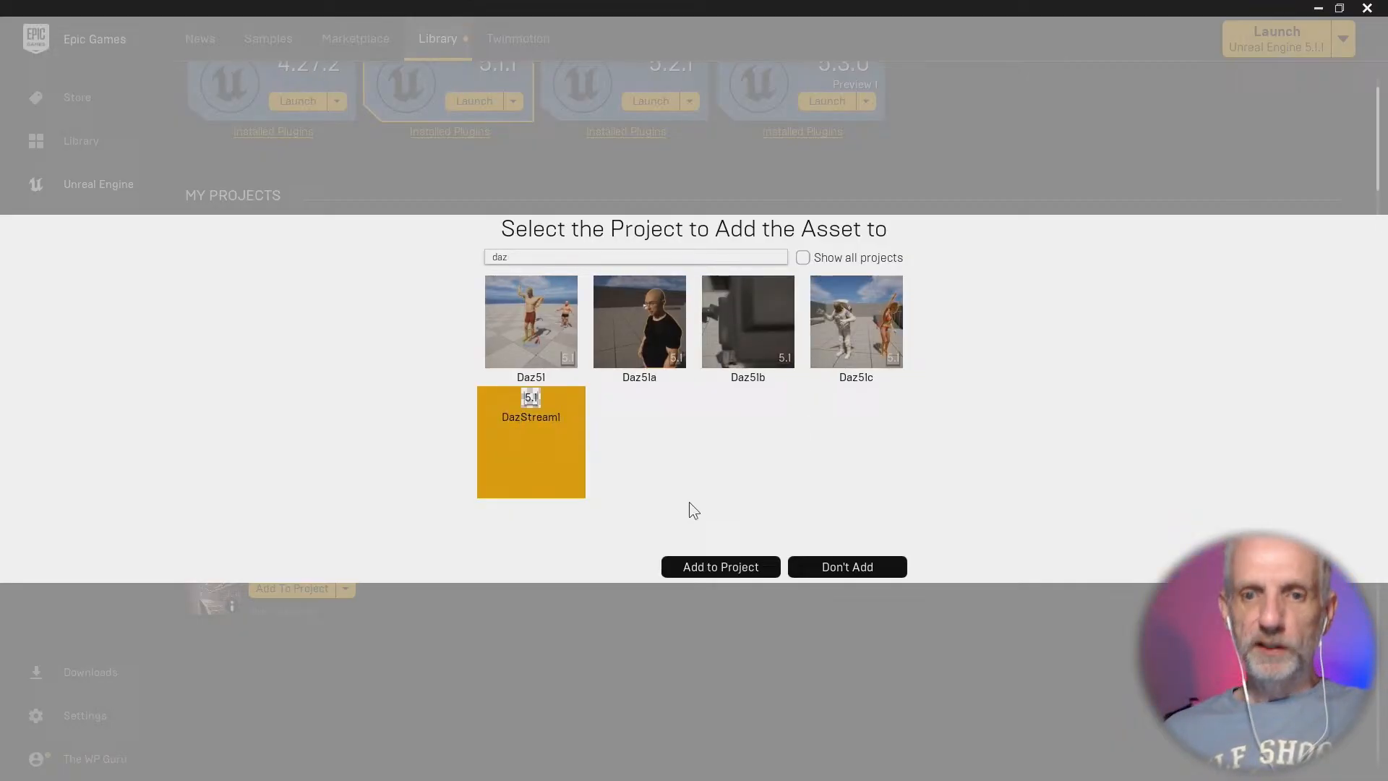
{"action": "left_click", "coordinate": [727, 570]}
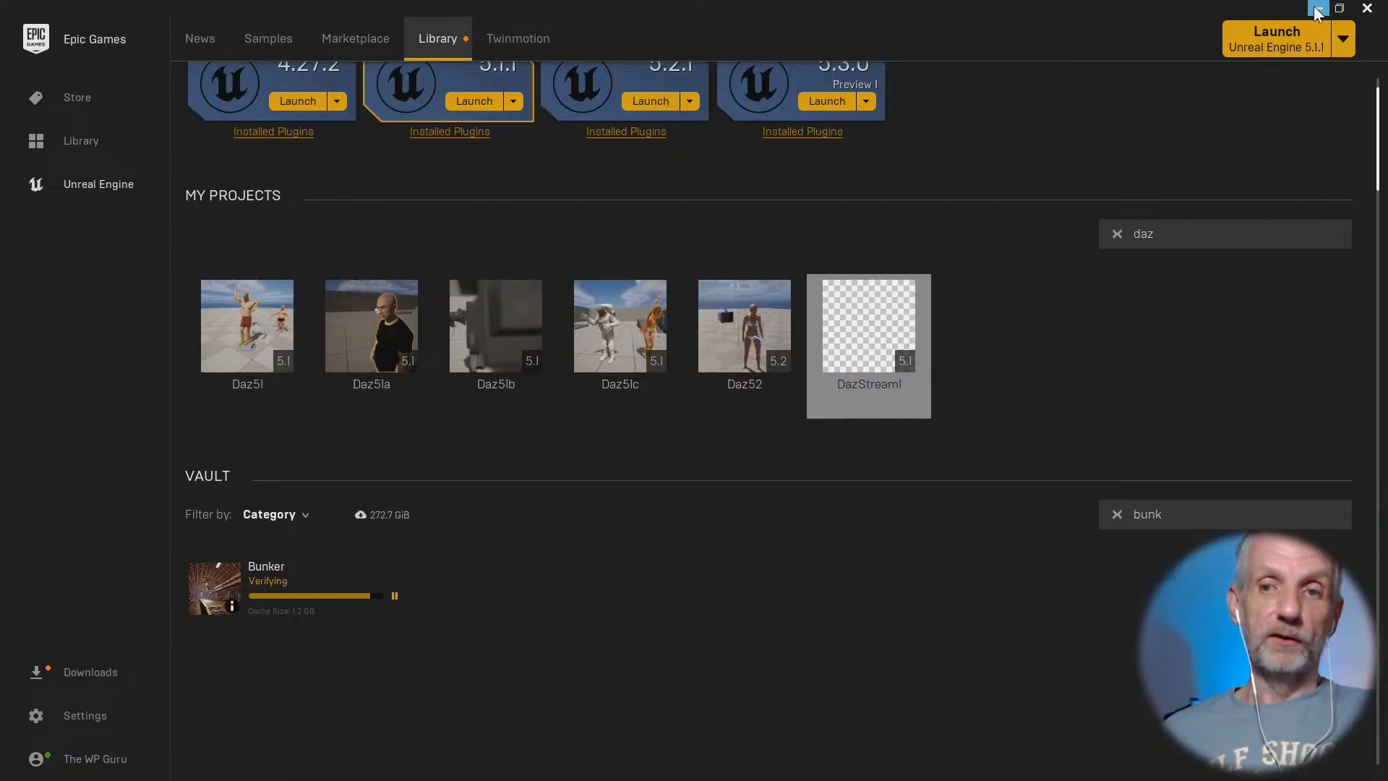
{"action": "left_click", "coordinate": [1317, 10]}
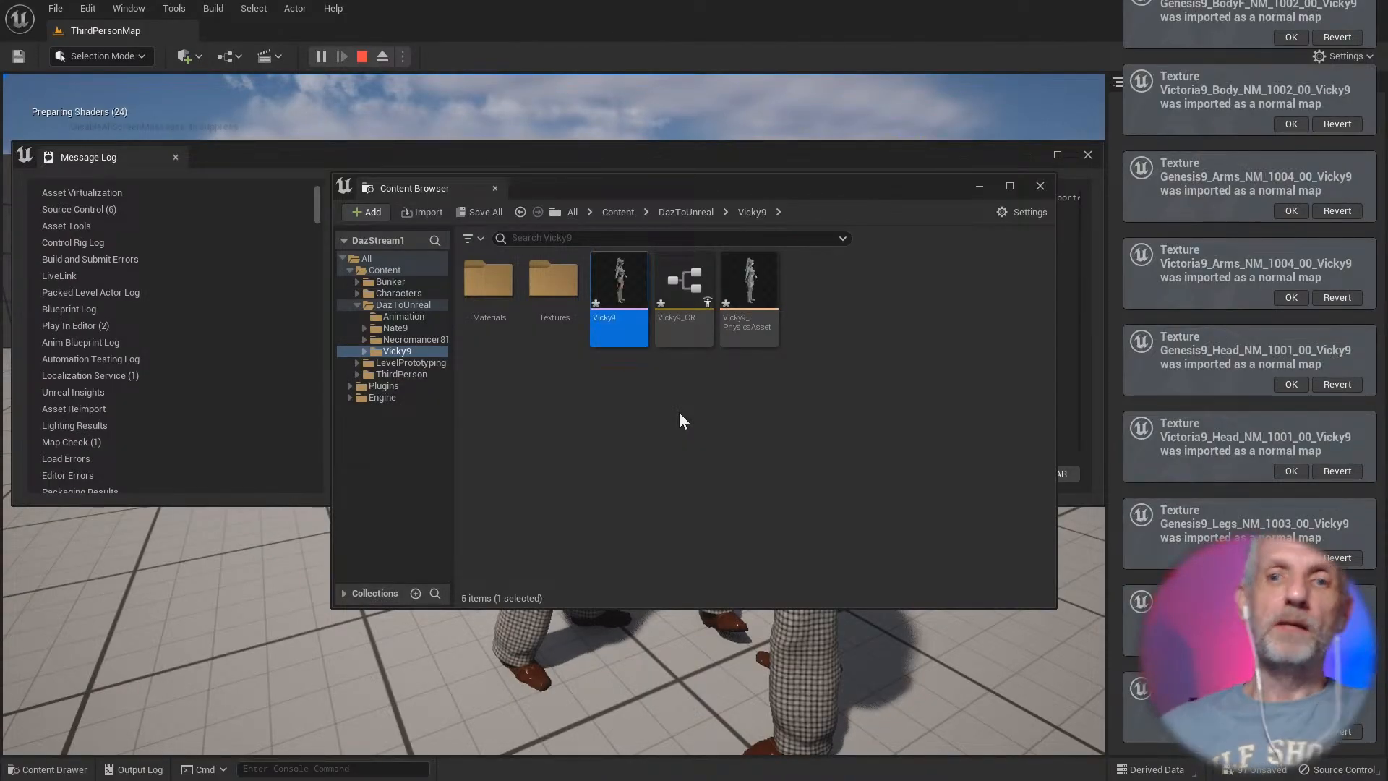
Step: Close the import's Content Browser and Message Log windows and end the play session in ThirdPersonMap
{"action": "left_click", "coordinate": [1040, 186]}
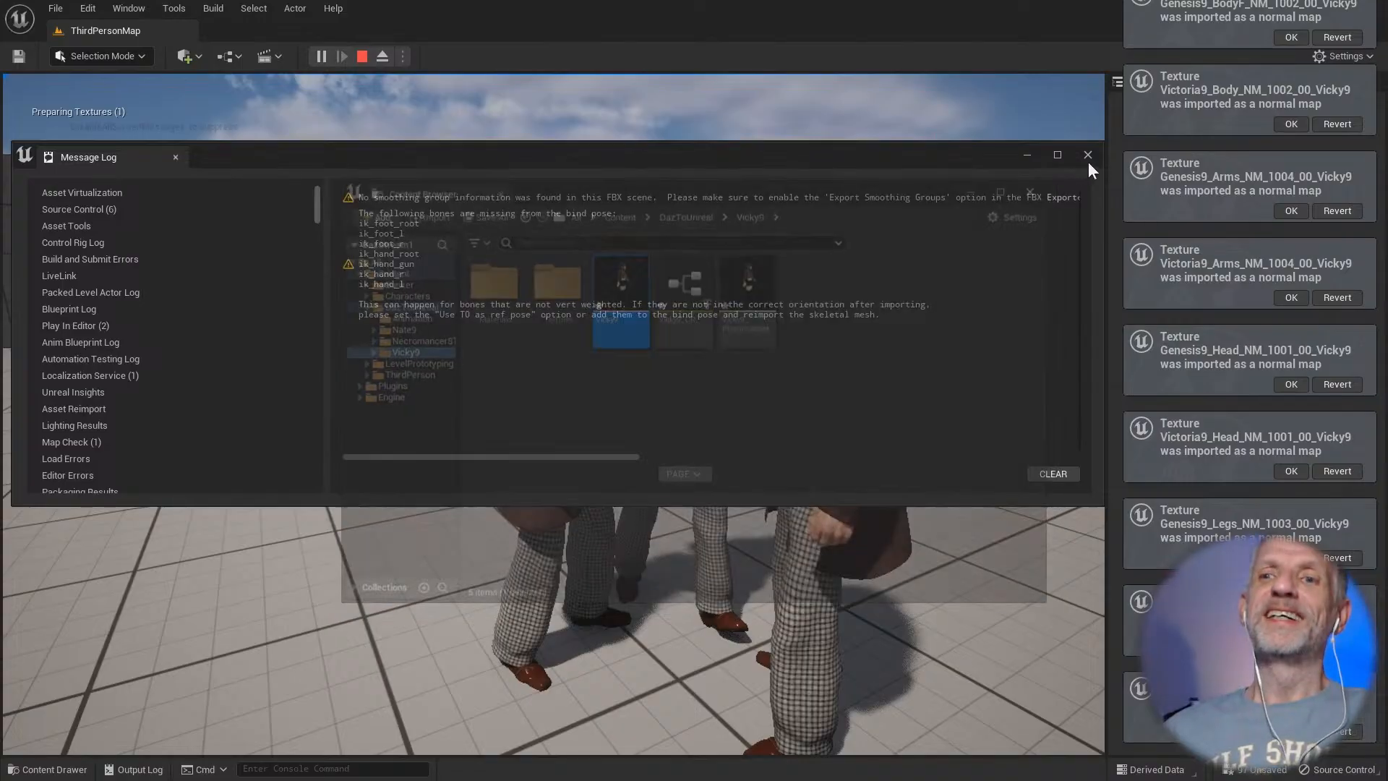
{"action": "left_click", "coordinate": [1087, 155]}
{"action": "left_click", "coordinate": [1087, 146]}
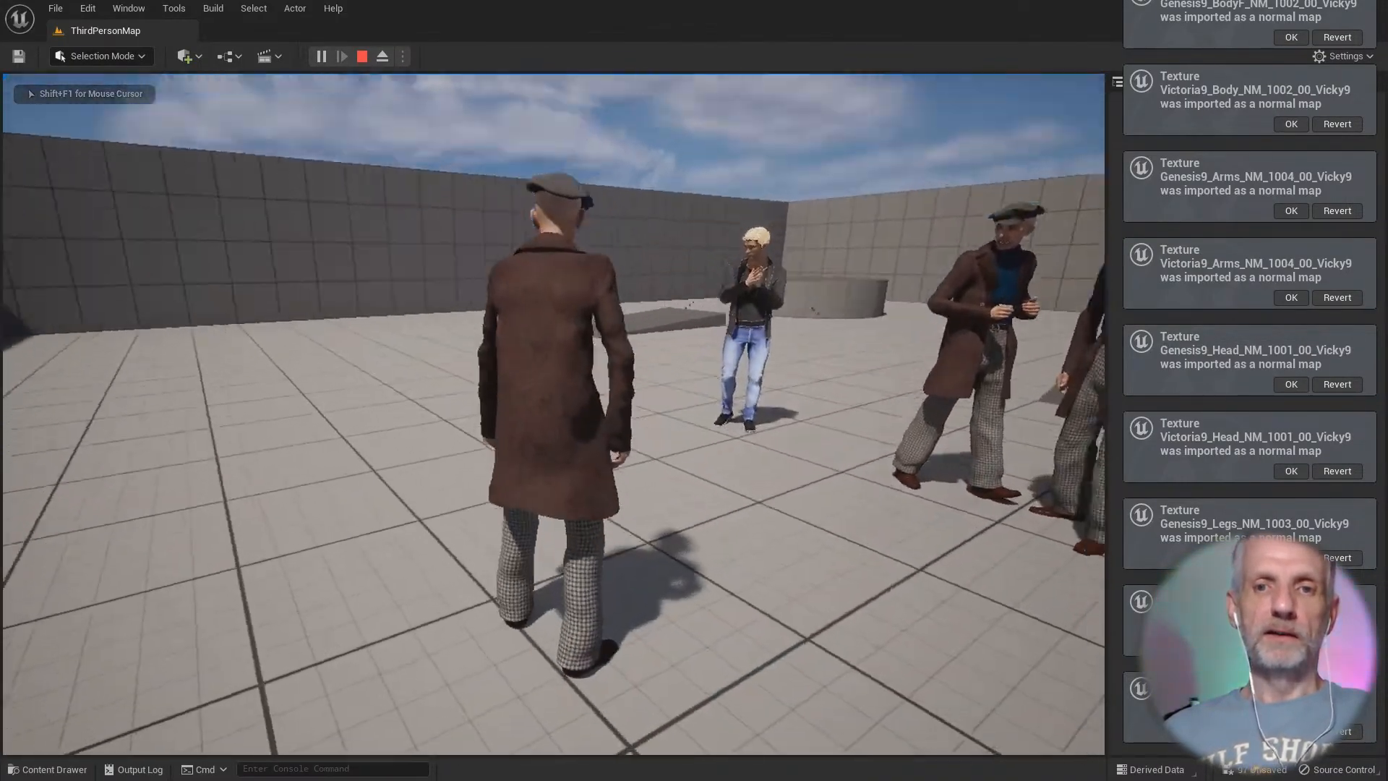
{"action": "key", "text": "Escape"}
{"action": "right_click_drag", "start_coordinate": [826, 370], "coordinate": [961, 354]}
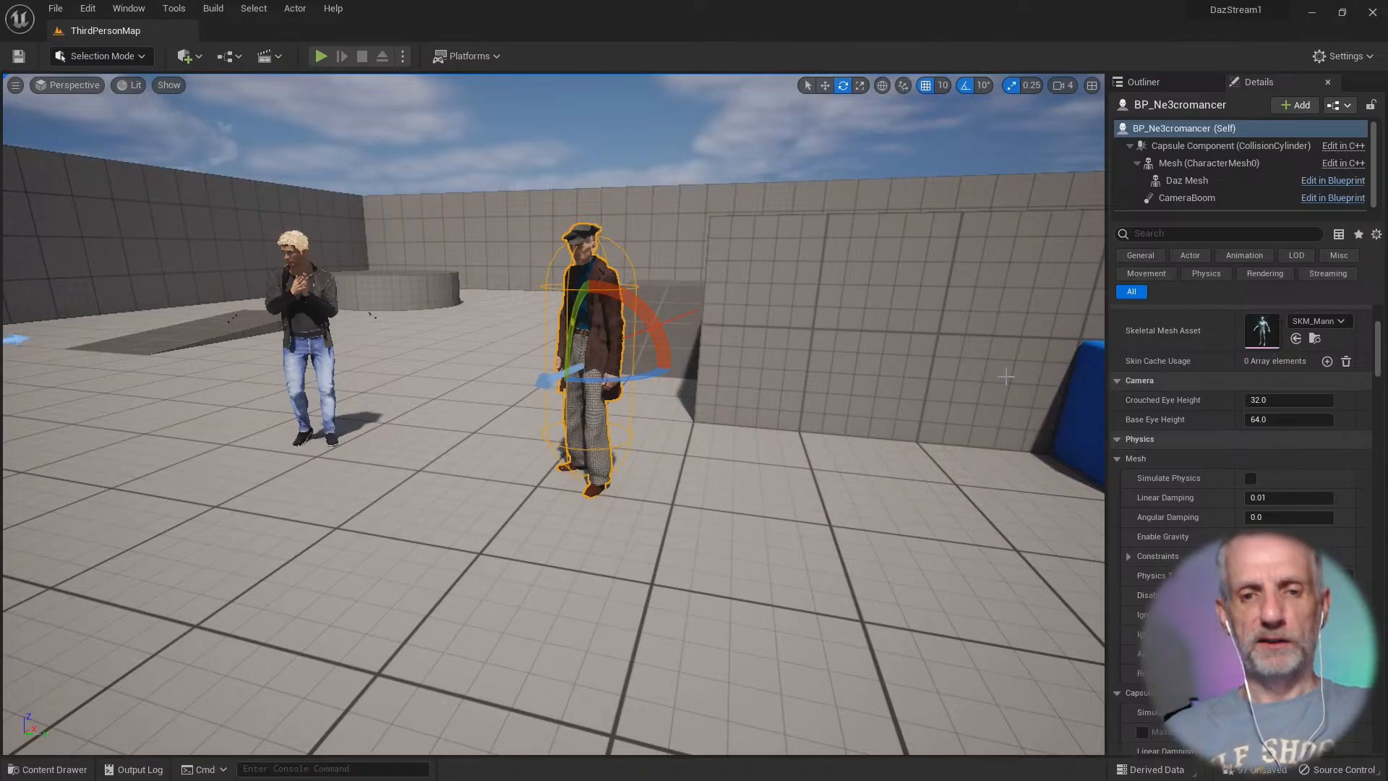
Step: Place the Vicky9 skeletal mesh from the DazToUnreal/Vicky9 folder on the level floor near the other characters
{"action": "key", "text": "ctrl+space"}
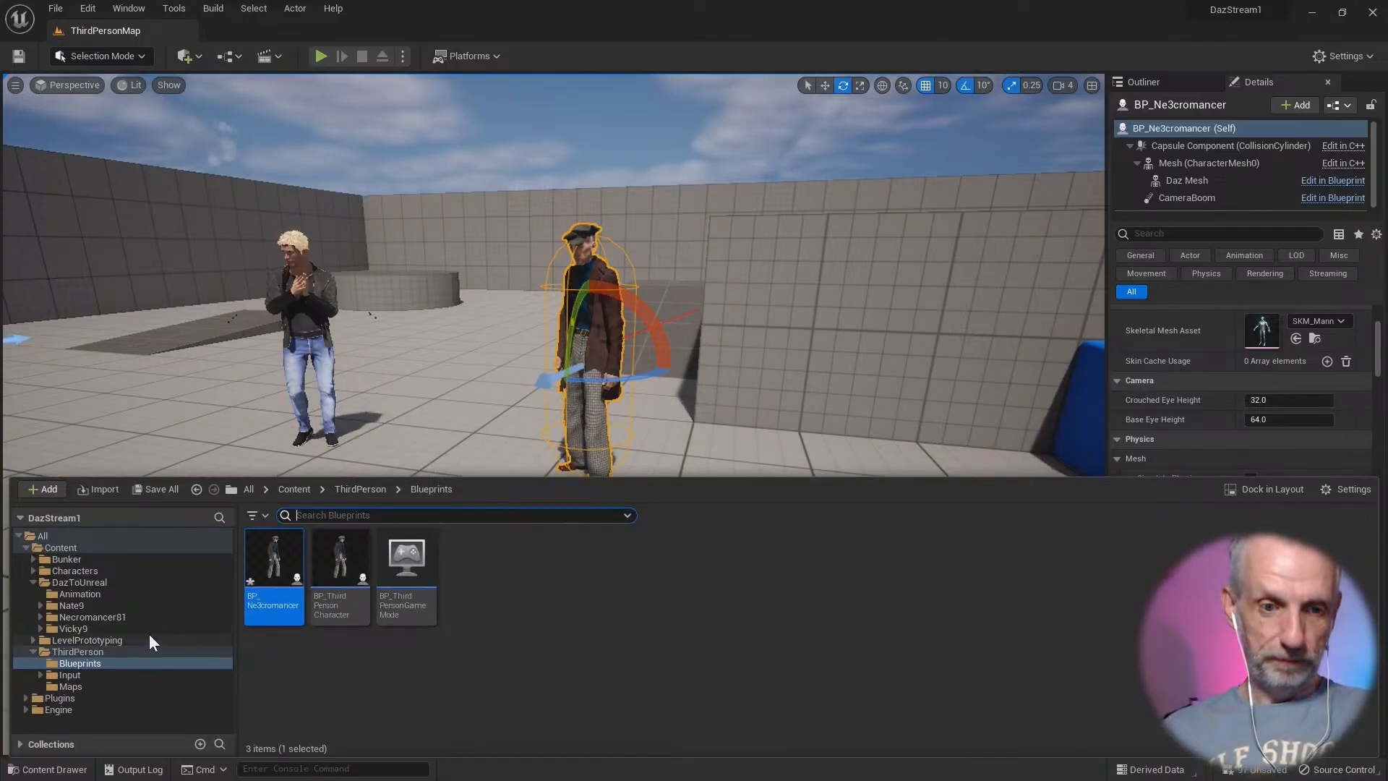
{"action": "left_click", "coordinate": [144, 629]}
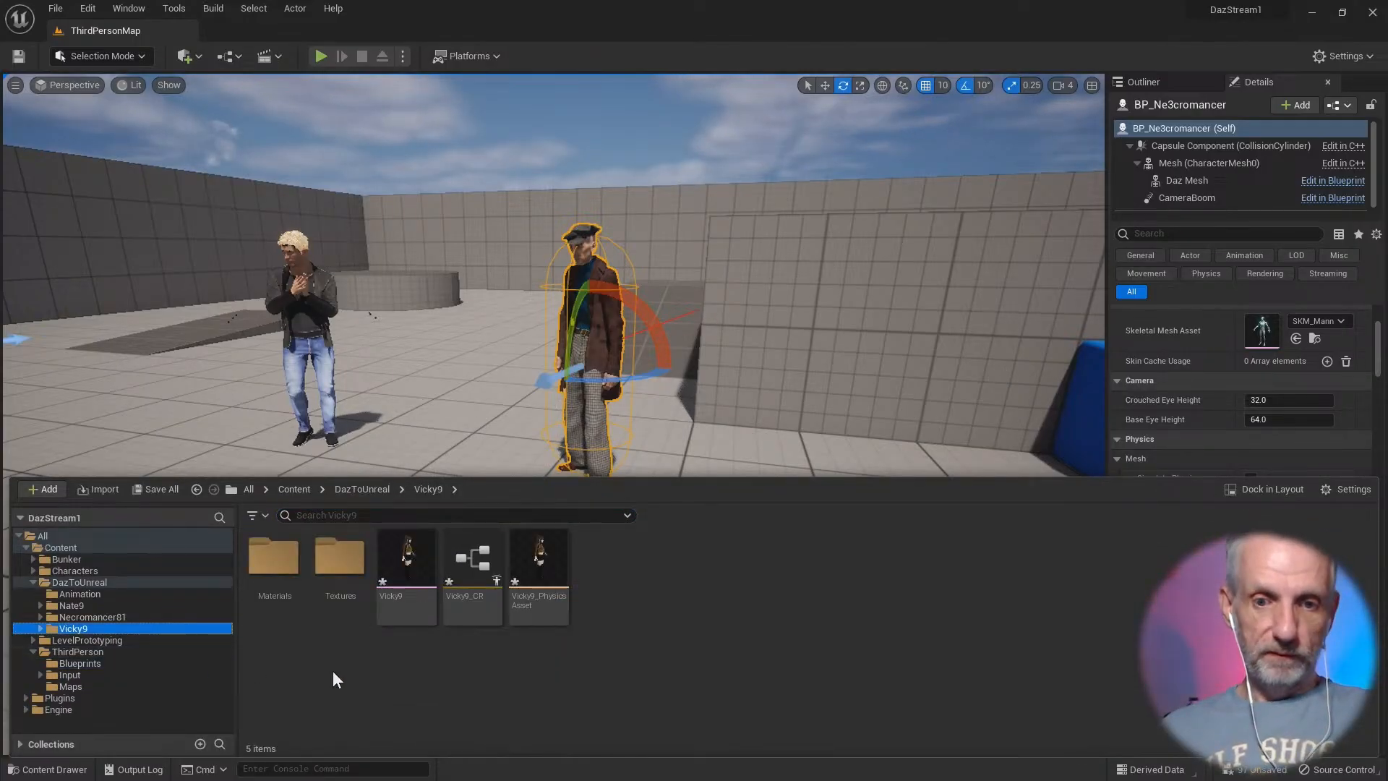
{"action": "mouse_move", "coordinate": [414, 553]}
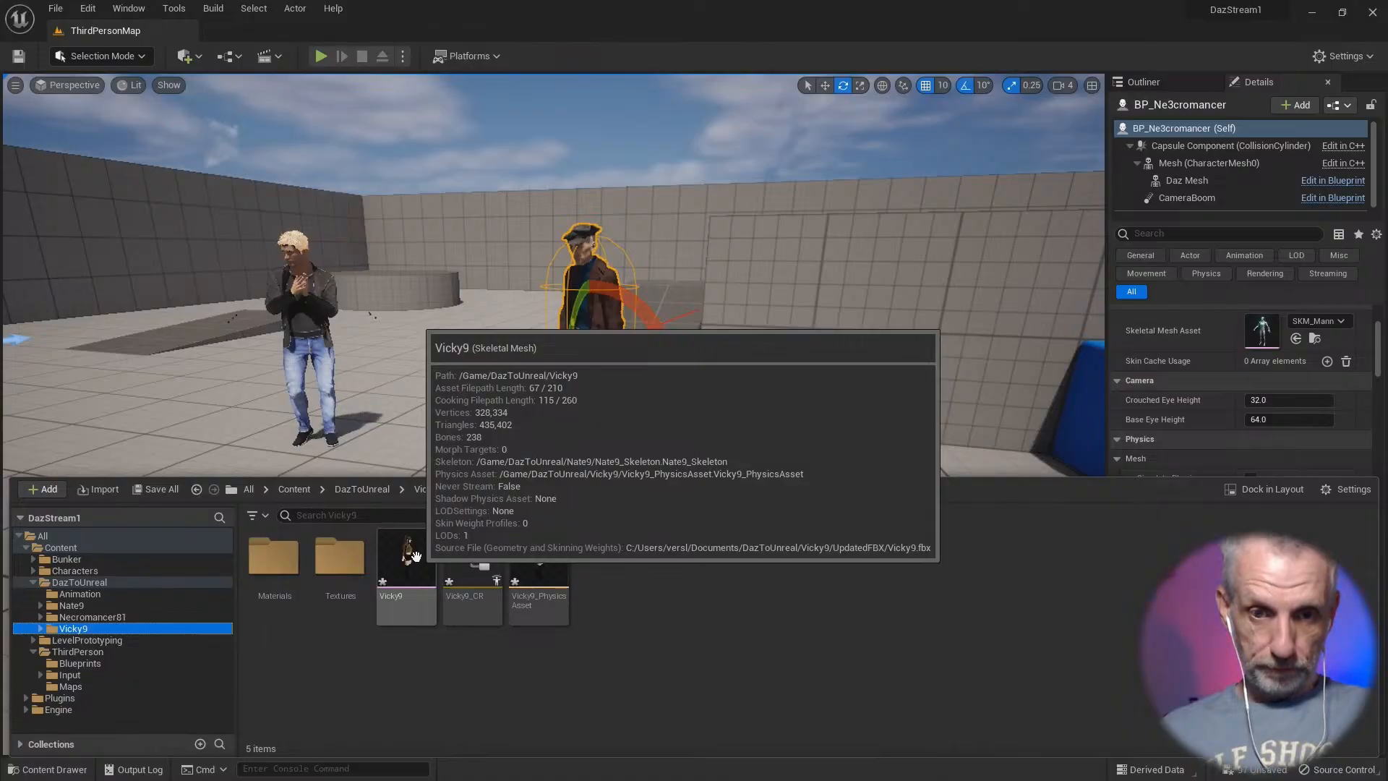
{"action": "left_click_drag", "start_coordinate": [414, 554], "coordinate": [349, 639]}
Step: Inspect the placed Vicky9 character's hair, leopard top, shorts and boots up close and from a distance
{"action": "key", "text": "w"}
{"action": "right_click_drag", "start_coordinate": [354, 622], "coordinate": [302, 559]}
{"action": "key", "text": "w"}
{"action": "key", "text": "e"}
{"action": "key", "text": "w"}
{"action": "key", "text": "d"}
{"action": "key", "text": "s"}
{"action": "key", "text": "a"}
{"action": "key", "text": "w"}
{"action": "key", "text": "d"}
{"action": "key", "text": "s"}
{"action": "key", "text": "a"}
{"action": "key", "text": "s"}
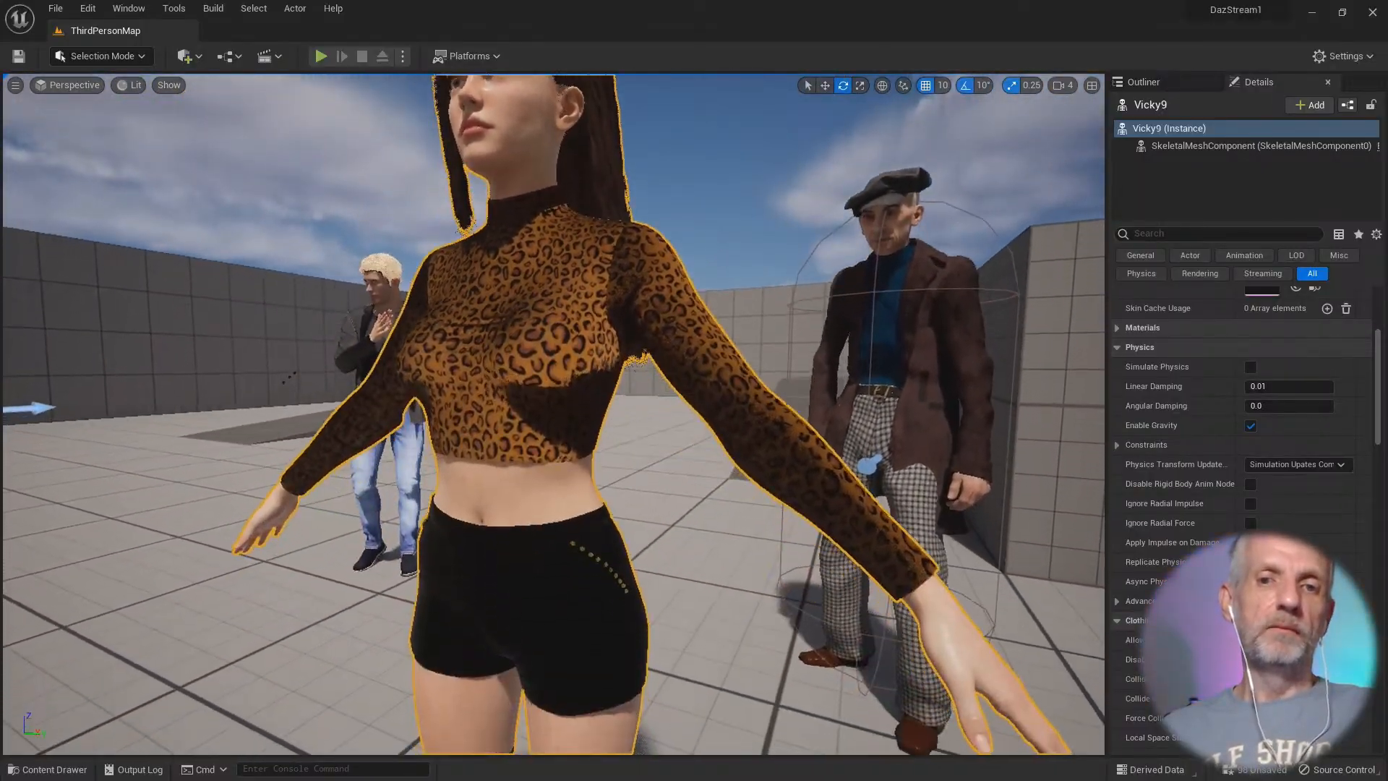
{"action": "right_click_drag", "start_coordinate": [302, 558], "coordinate": [304, 559]}
{"action": "key", "text": "w"}
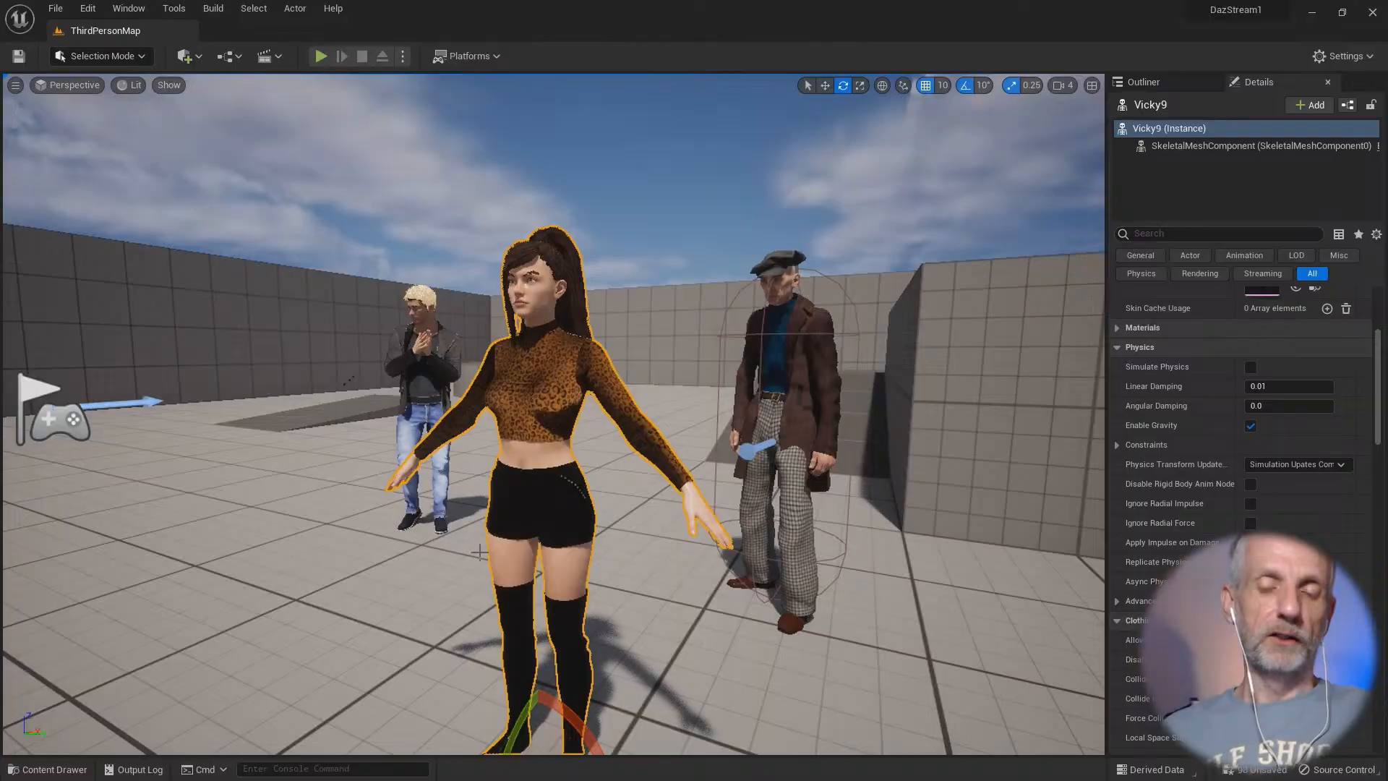
{"action": "key", "text": "s"}
{"action": "right_click_drag", "start_coordinate": [304, 558], "coordinate": [305, 582]}
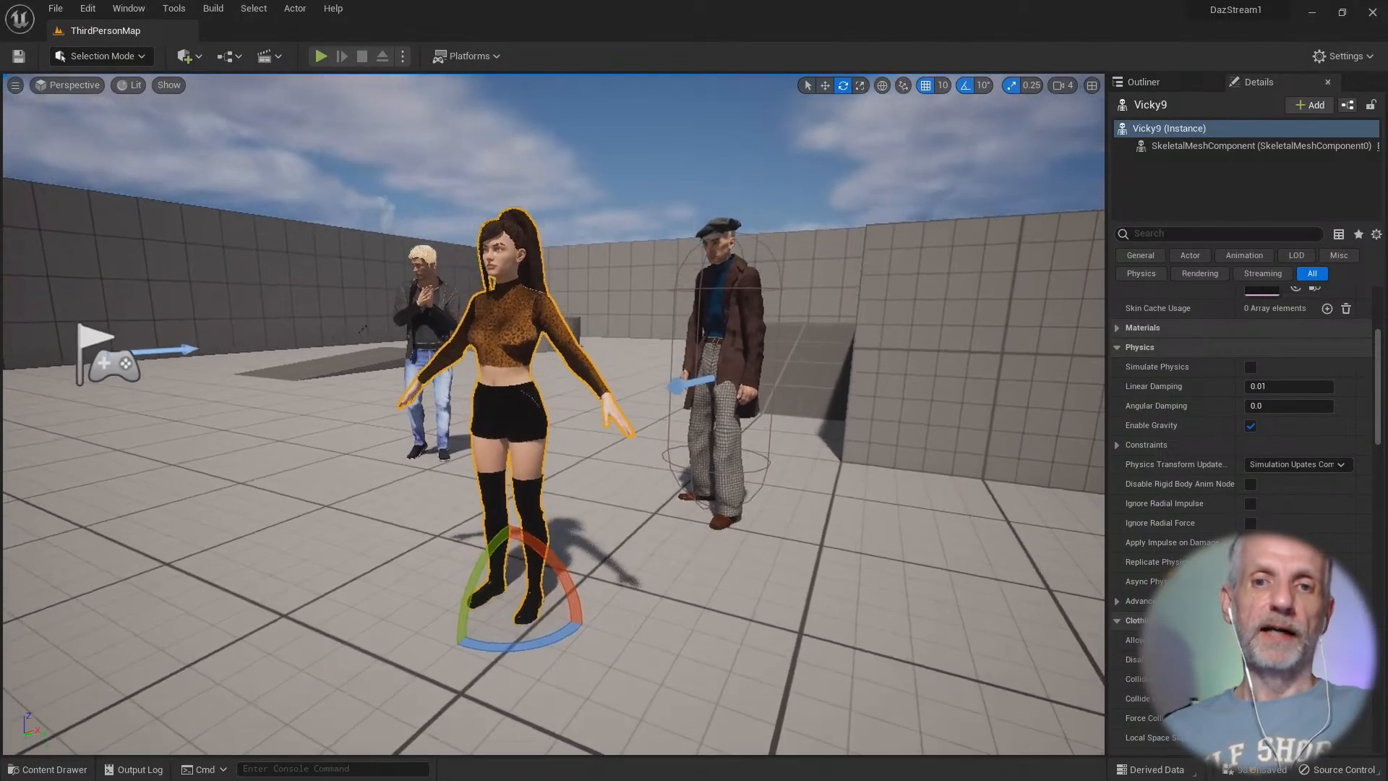
Step: Browse to the ThirdPerson Blueprints folder, check the BP_Ne3cromancer blueprint and close it
{"action": "key", "text": "ctrl+space"}
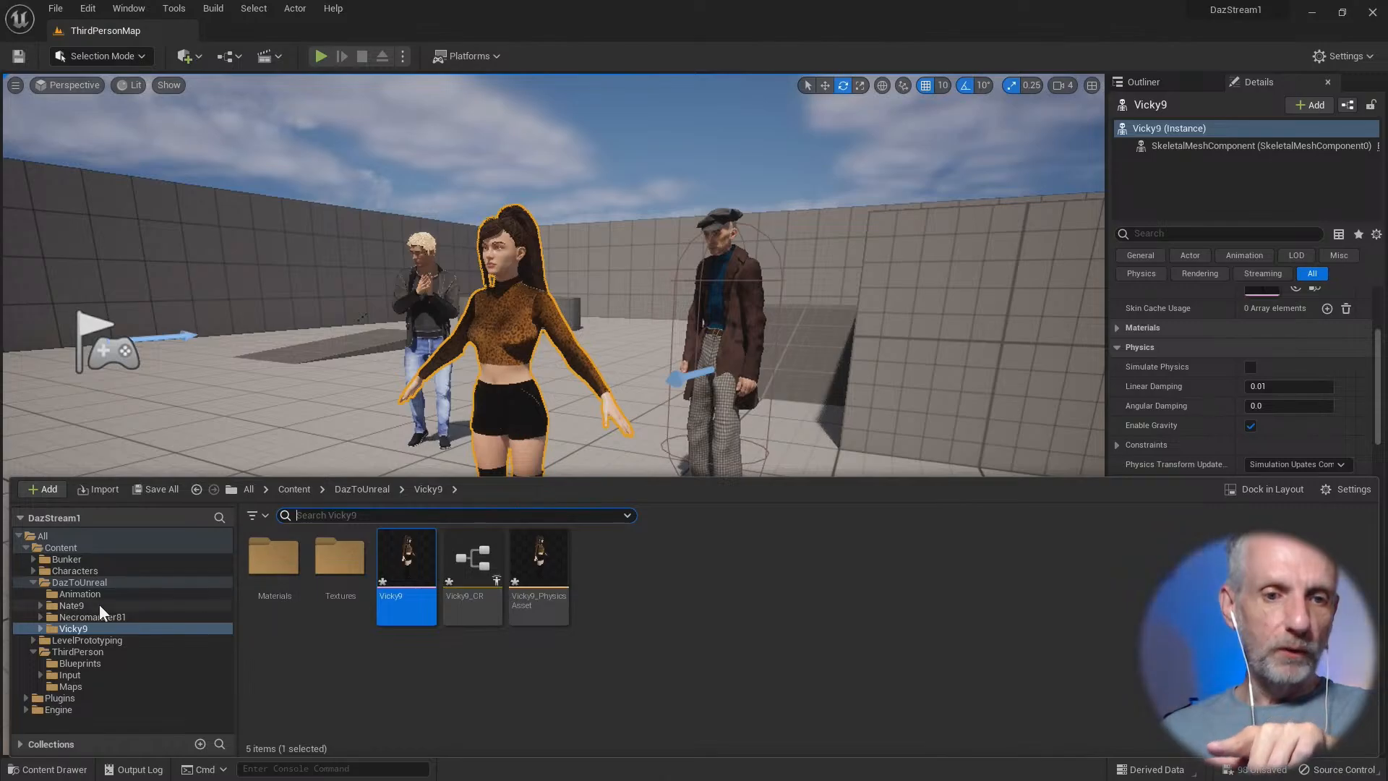
{"action": "left_click", "coordinate": [118, 649]}
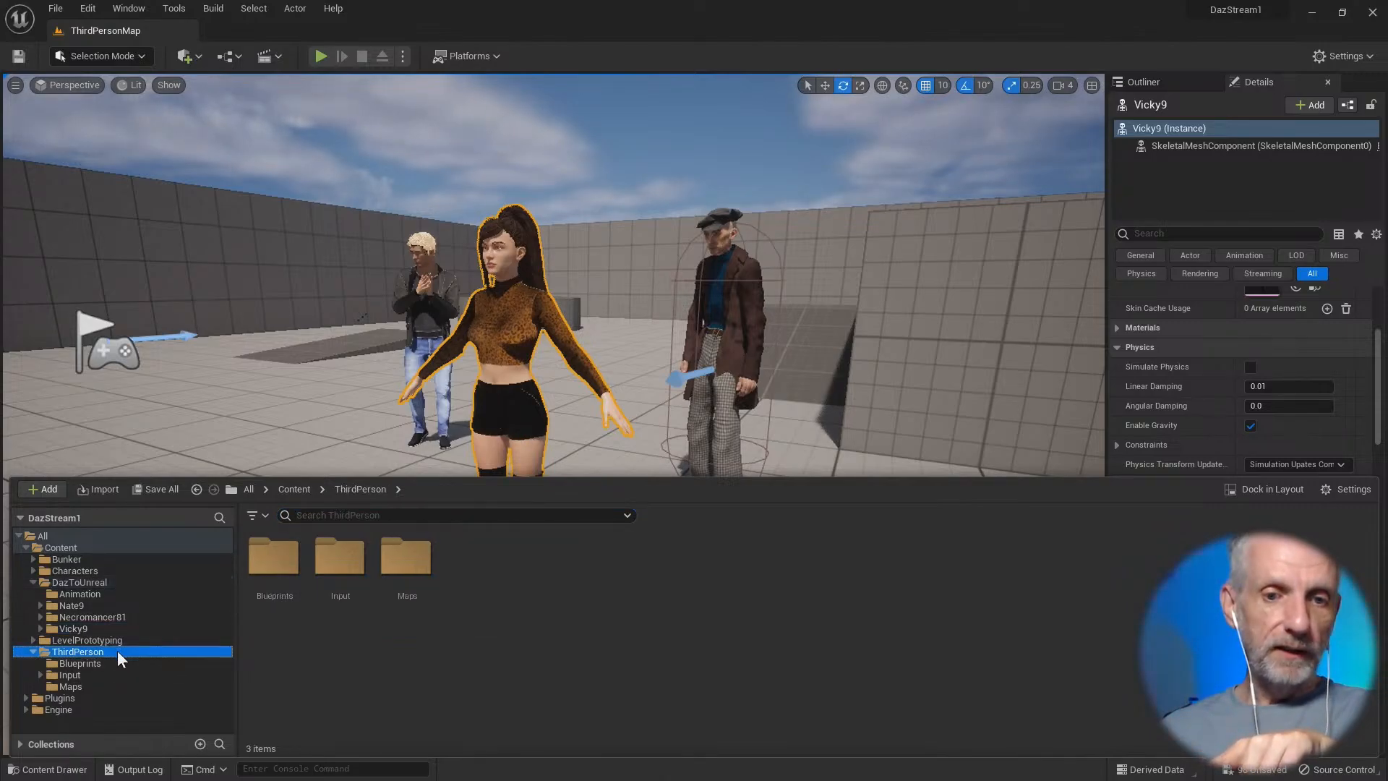
{"action": "left_click", "coordinate": [125, 664]}
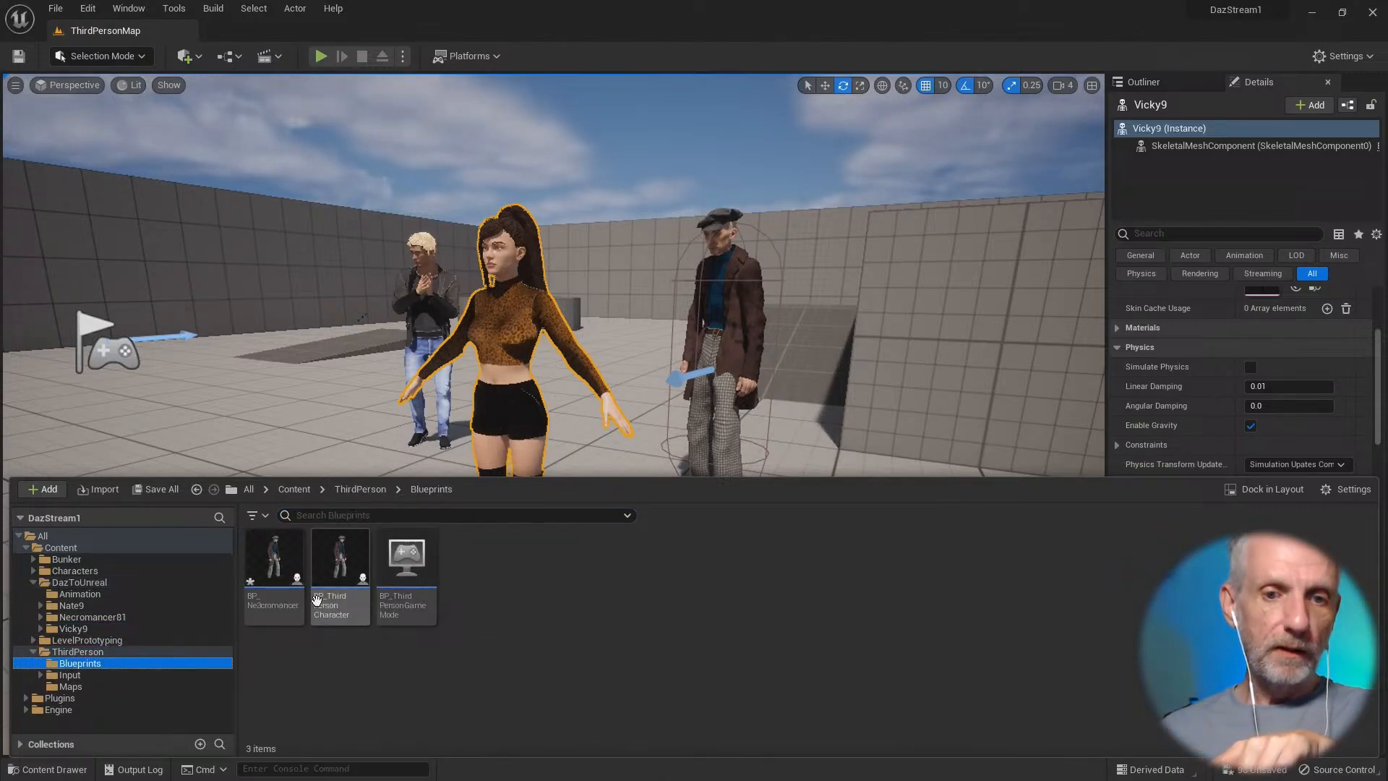
{"action": "double_click", "coordinate": [259, 558]}
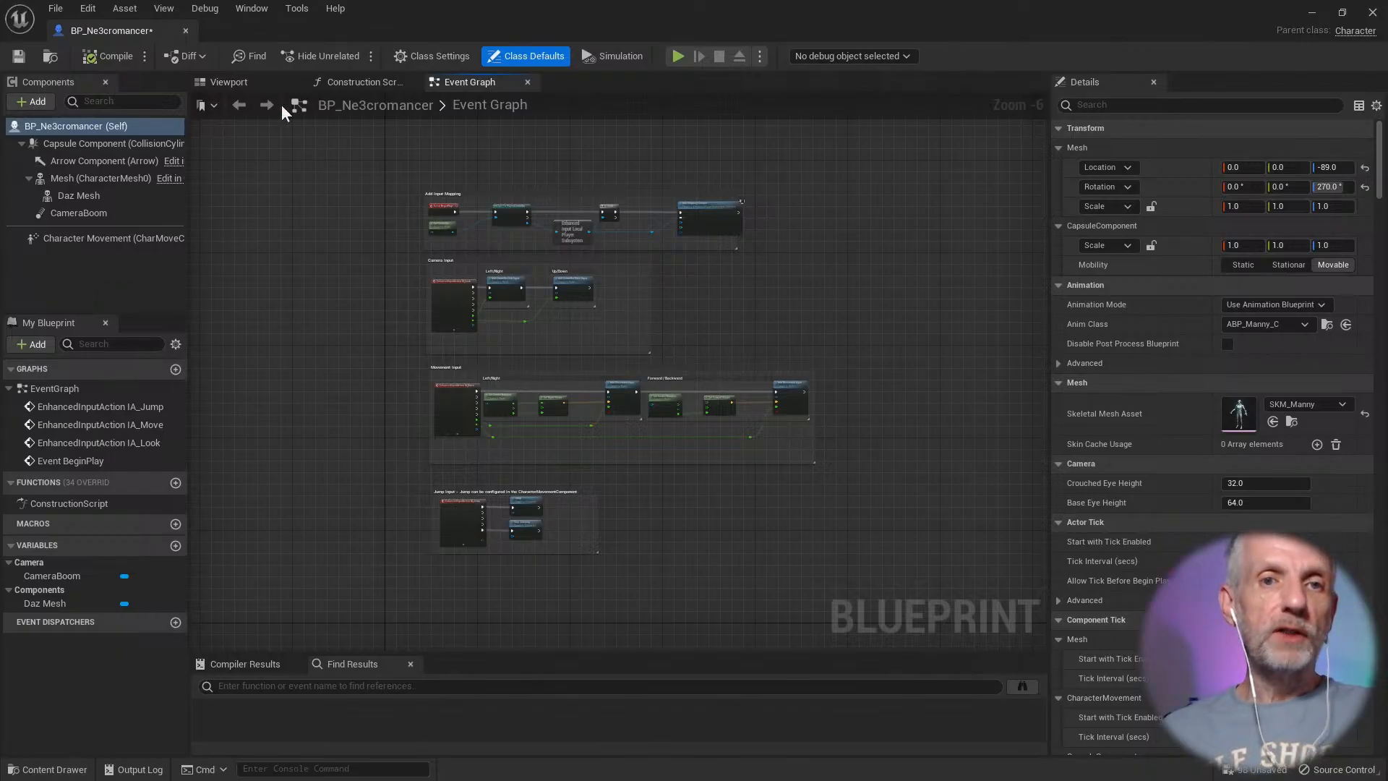
{"action": "left_click", "coordinate": [186, 31]}
Step: Open the BP_ThirdPersonCharacter blueprint and display its 3D preview
{"action": "key", "text": "ctrl+space"}
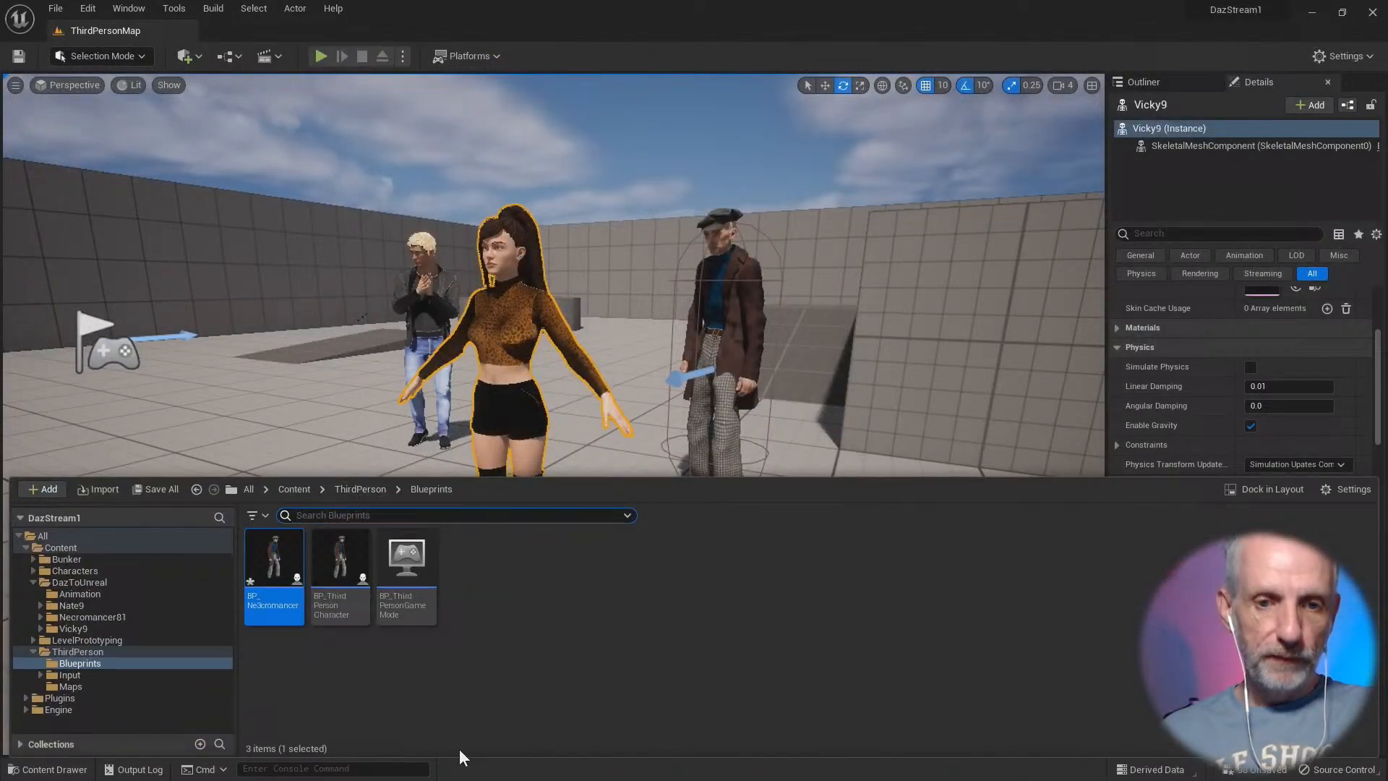
{"action": "left_click", "coordinate": [342, 571]}
{"action": "double_click", "coordinate": [343, 567]}
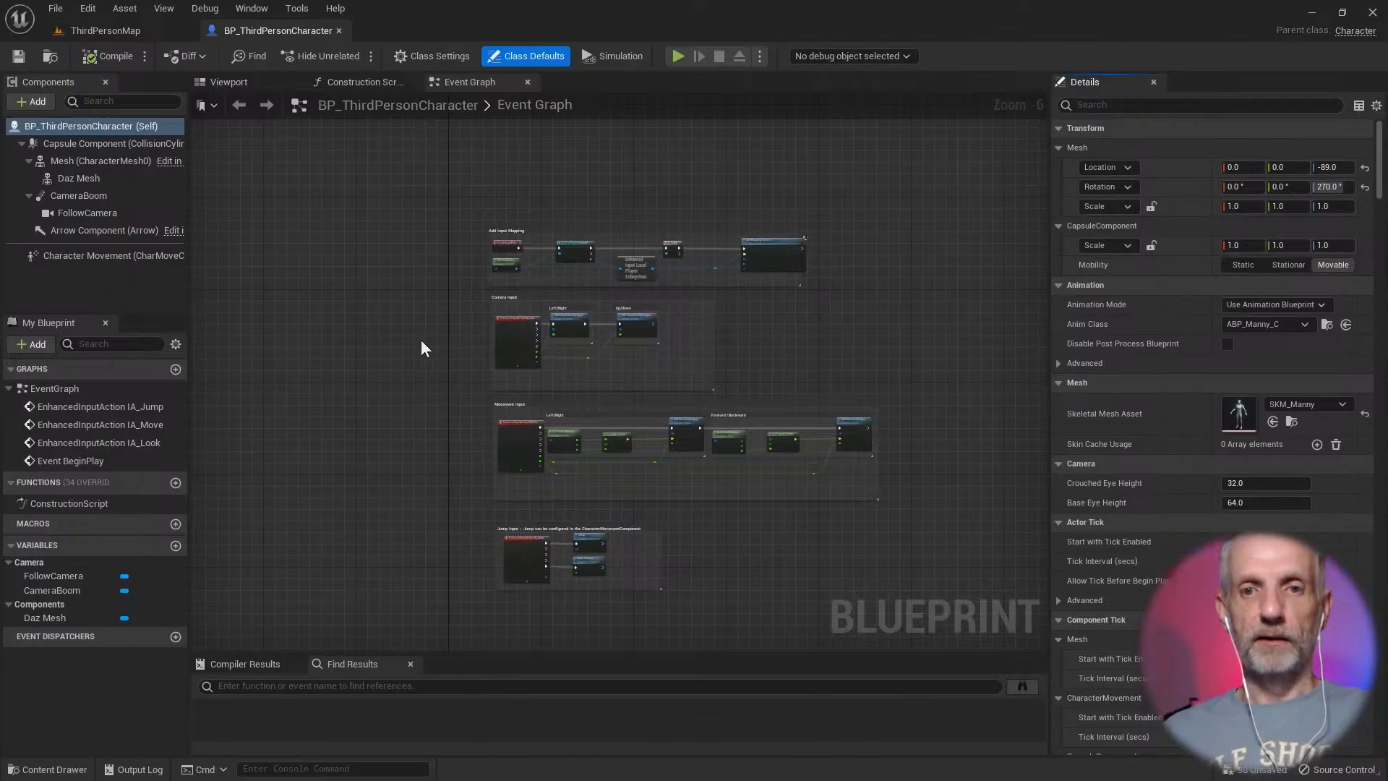
{"action": "left_click", "coordinate": [228, 82]}
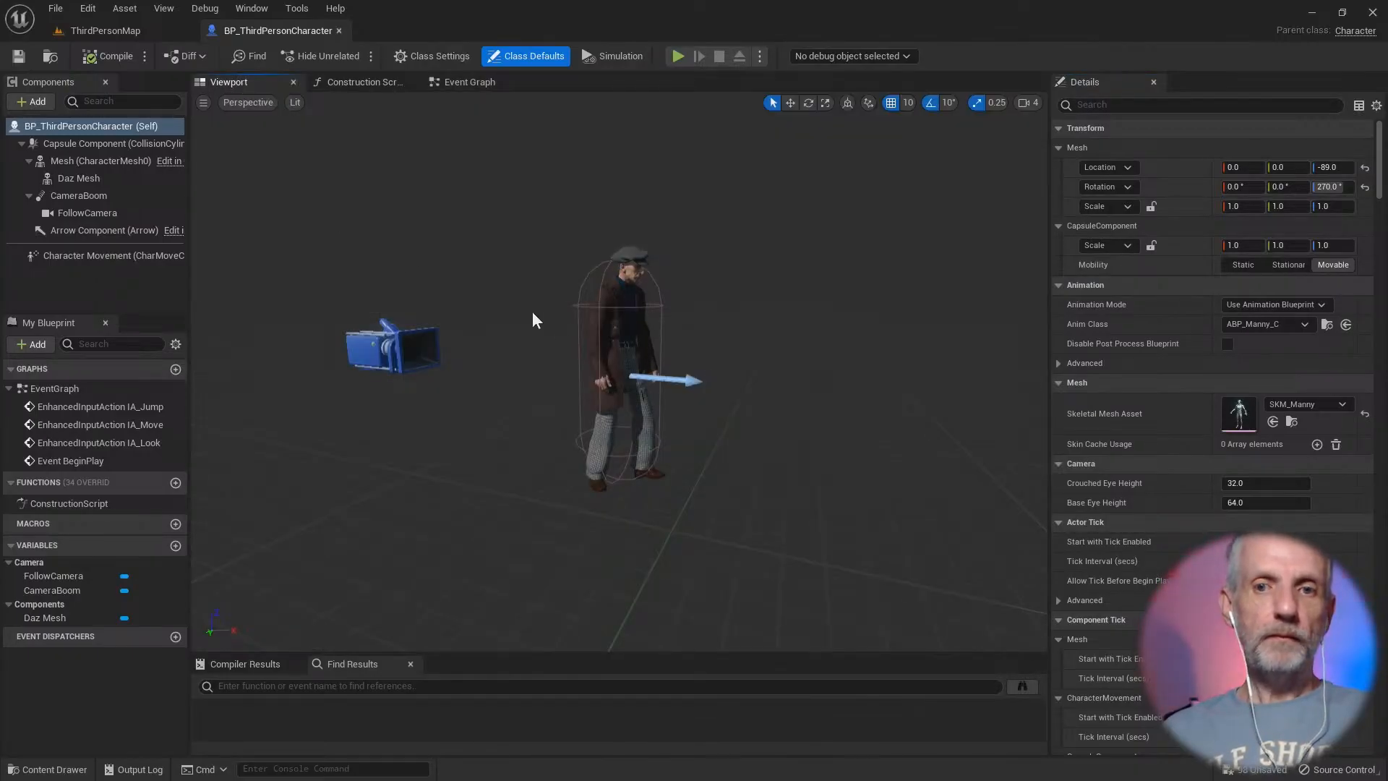
Step: Select the character's Daz Mesh component, filter its properties by "vis" and make it invisible
{"action": "left_click", "coordinate": [606, 323]}
{"action": "scroll", "coordinate": [636, 318], "scroll_direction": "up", "scroll_amount": 5}
{"action": "scroll", "coordinate": [653, 316], "scroll_direction": "down", "scroll_amount": 3}
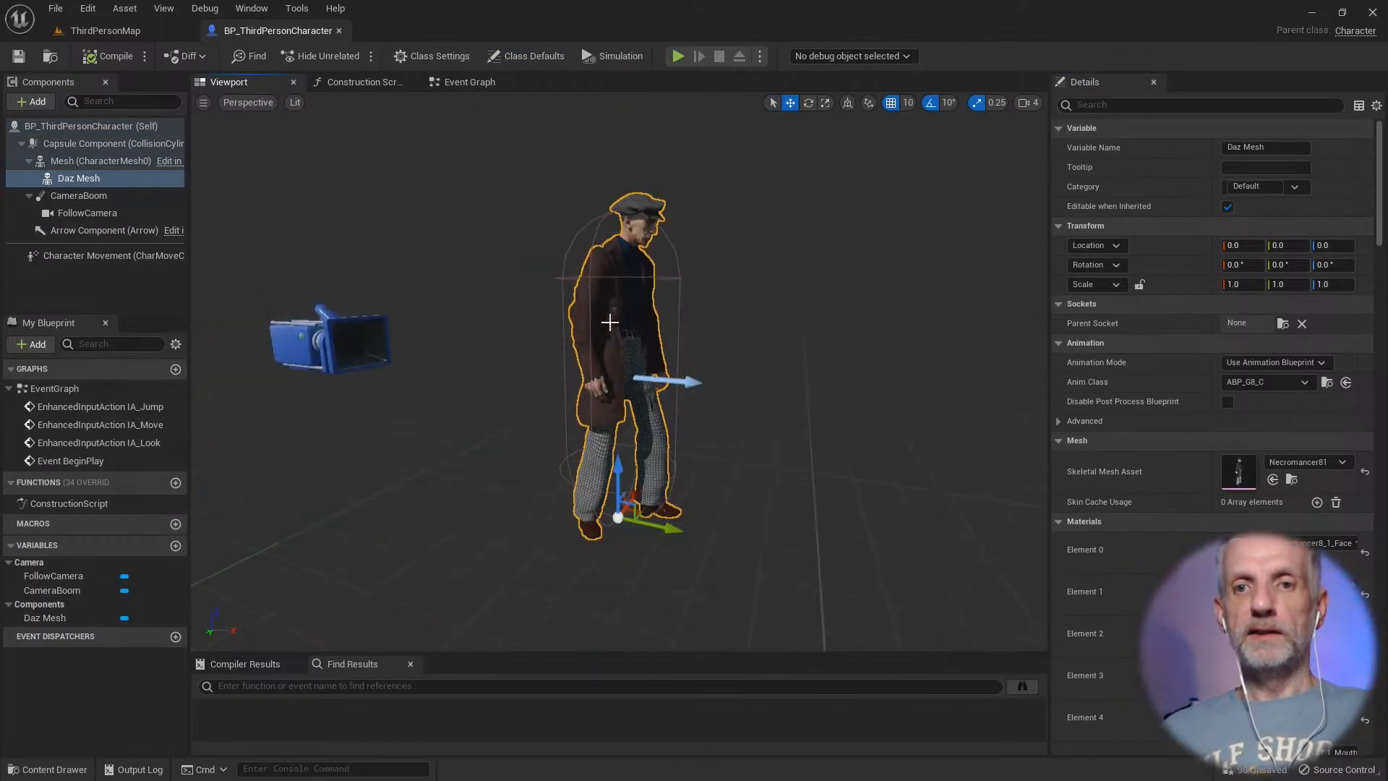
{"action": "left_click_drag", "start_coordinate": [653, 315], "coordinate": [553, 323], "text": "alt"}
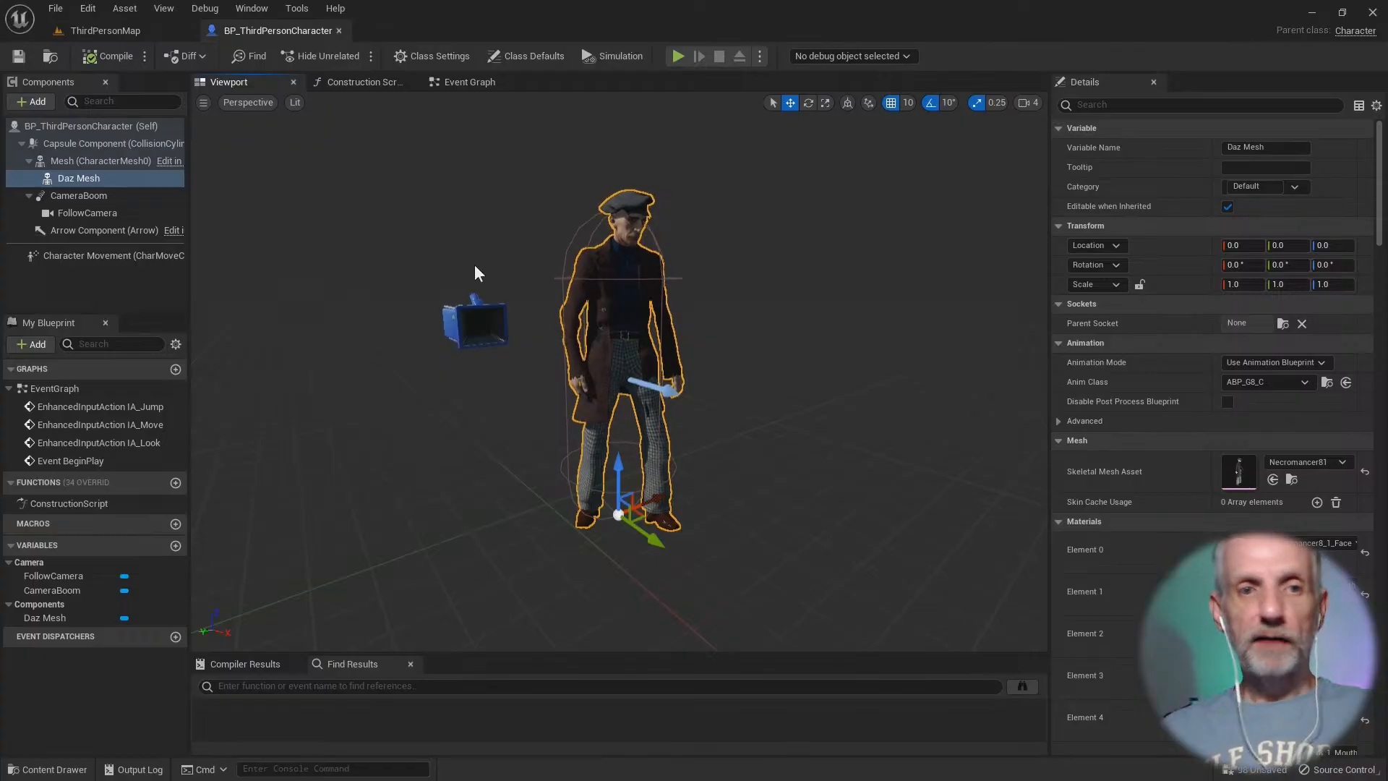
{"action": "left_click", "coordinate": [1192, 104]}
{"action": "type", "text": "vis"}
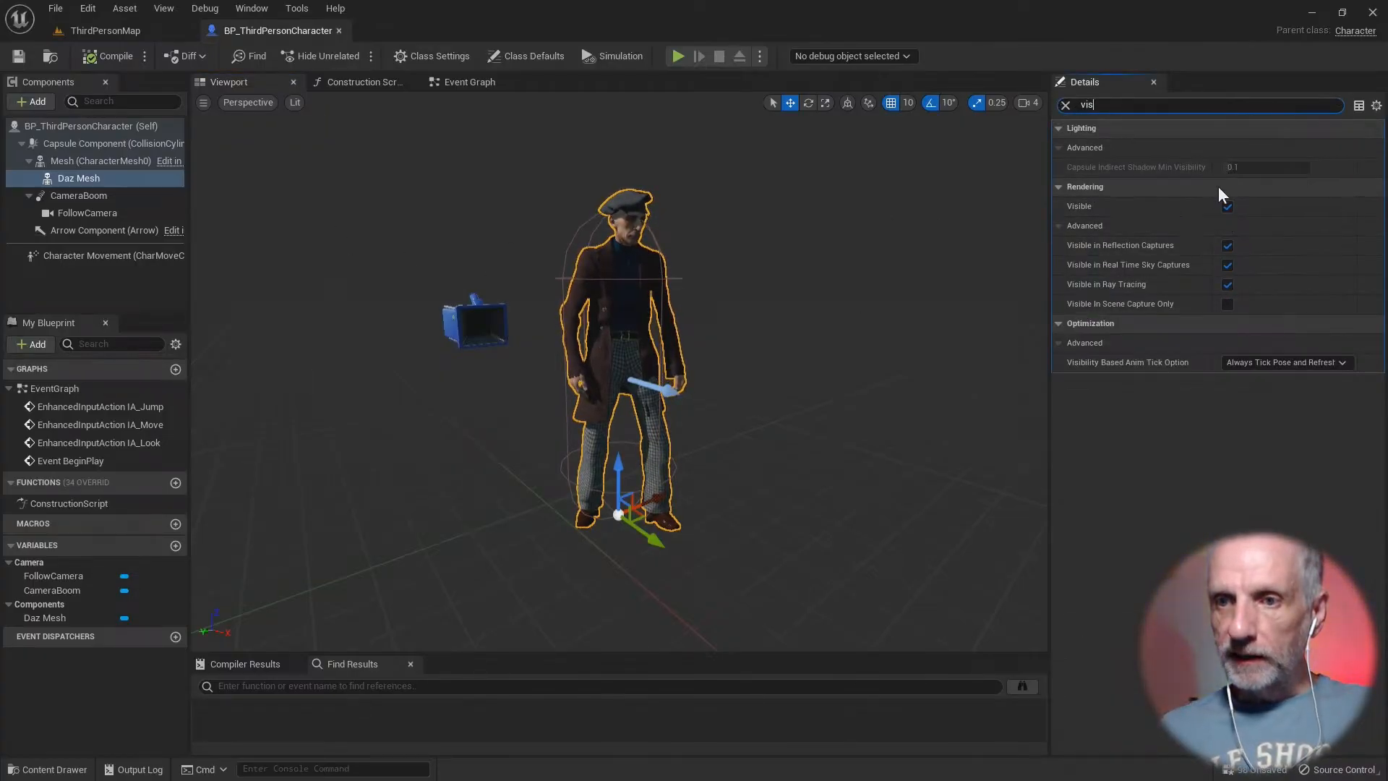
{"action": "left_click", "coordinate": [1226, 206]}
Step: Make the parent Mesh (CharacterMesh0) mannequin visible
{"action": "left_click", "coordinate": [109, 161]}
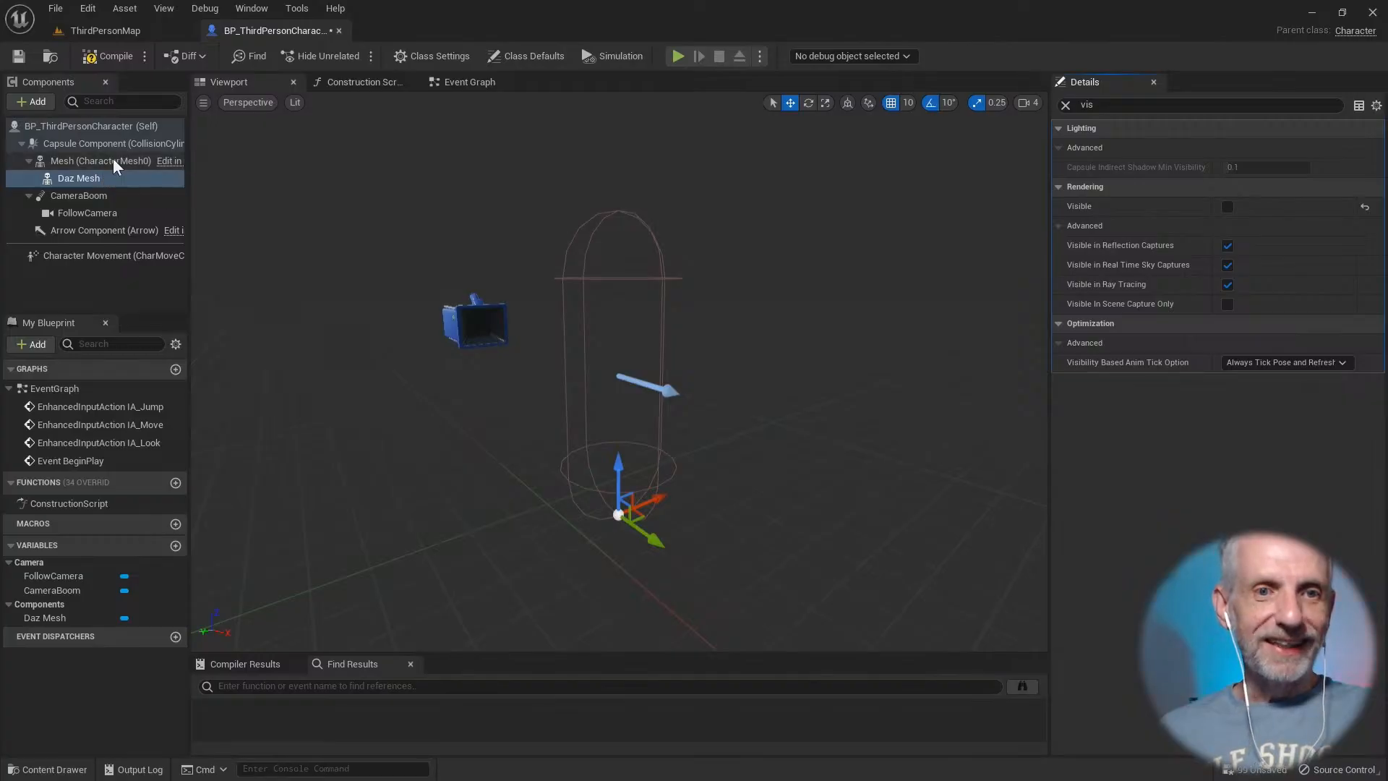
{"action": "left_click", "coordinate": [1227, 207]}
{"action": "scroll", "coordinate": [688, 306], "scroll_direction": "up", "scroll_amount": 2}
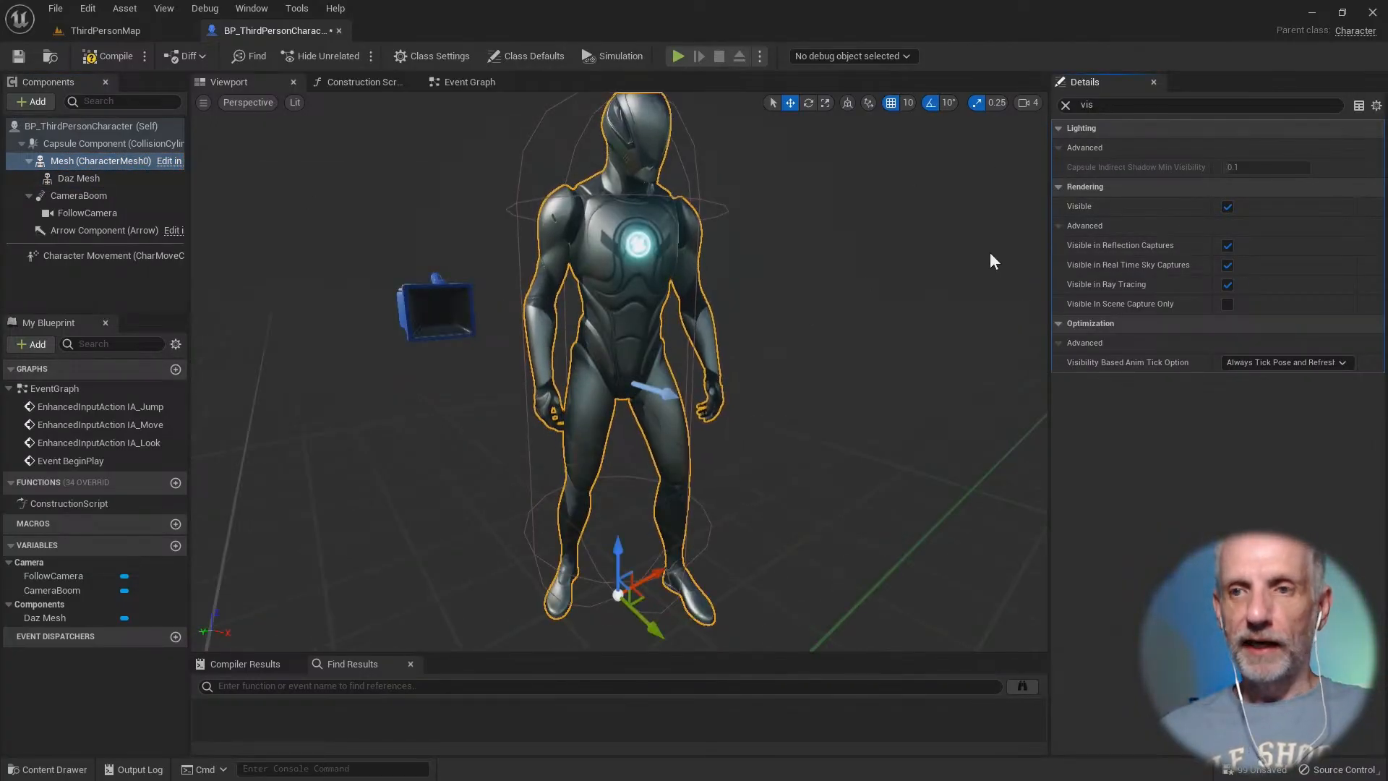
Step: Clear the property filter and give the parent Mesh the SKM_Quinn skeletal mesh and the ABP_Quinn anim class
{"action": "left_click", "coordinate": [1065, 106]}
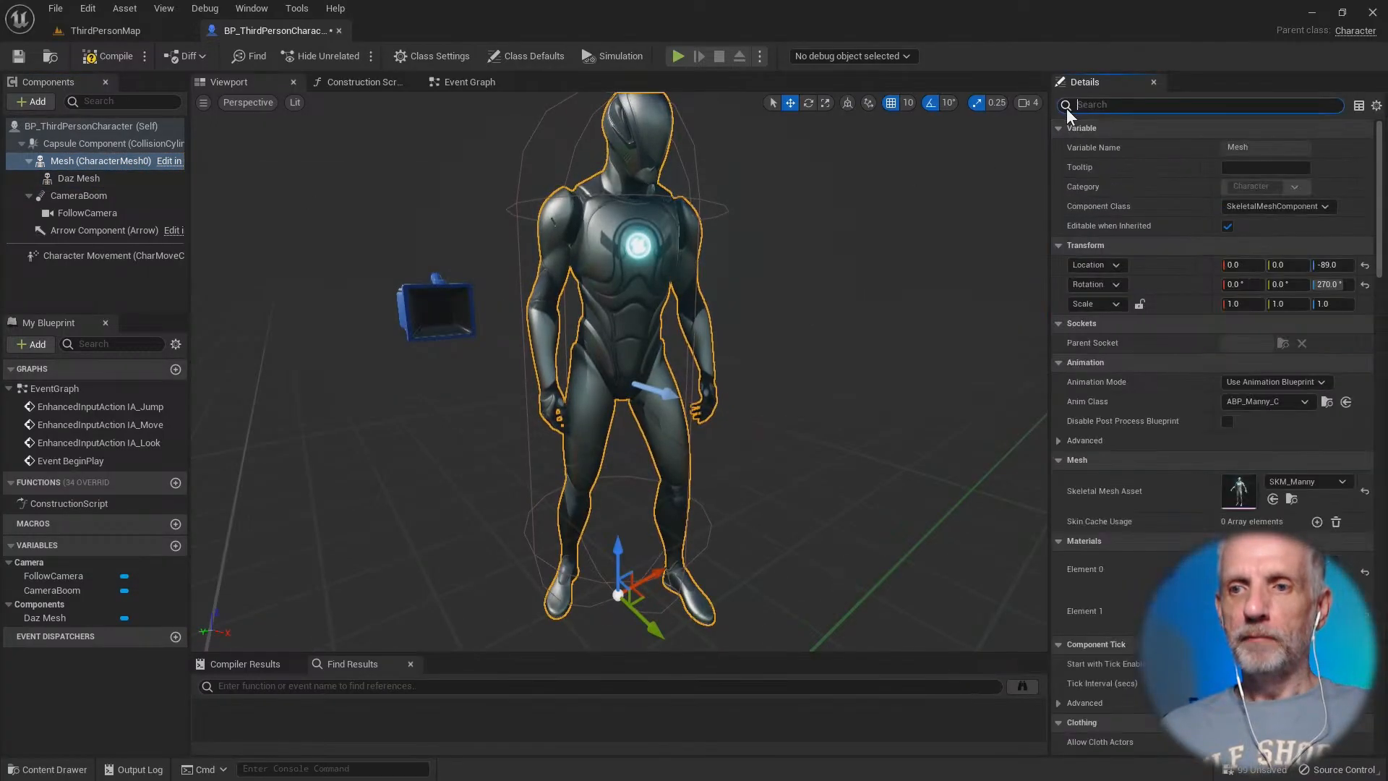
{"action": "left_click", "coordinate": [1300, 484]}
{"action": "left_click", "coordinate": [1259, 427]}
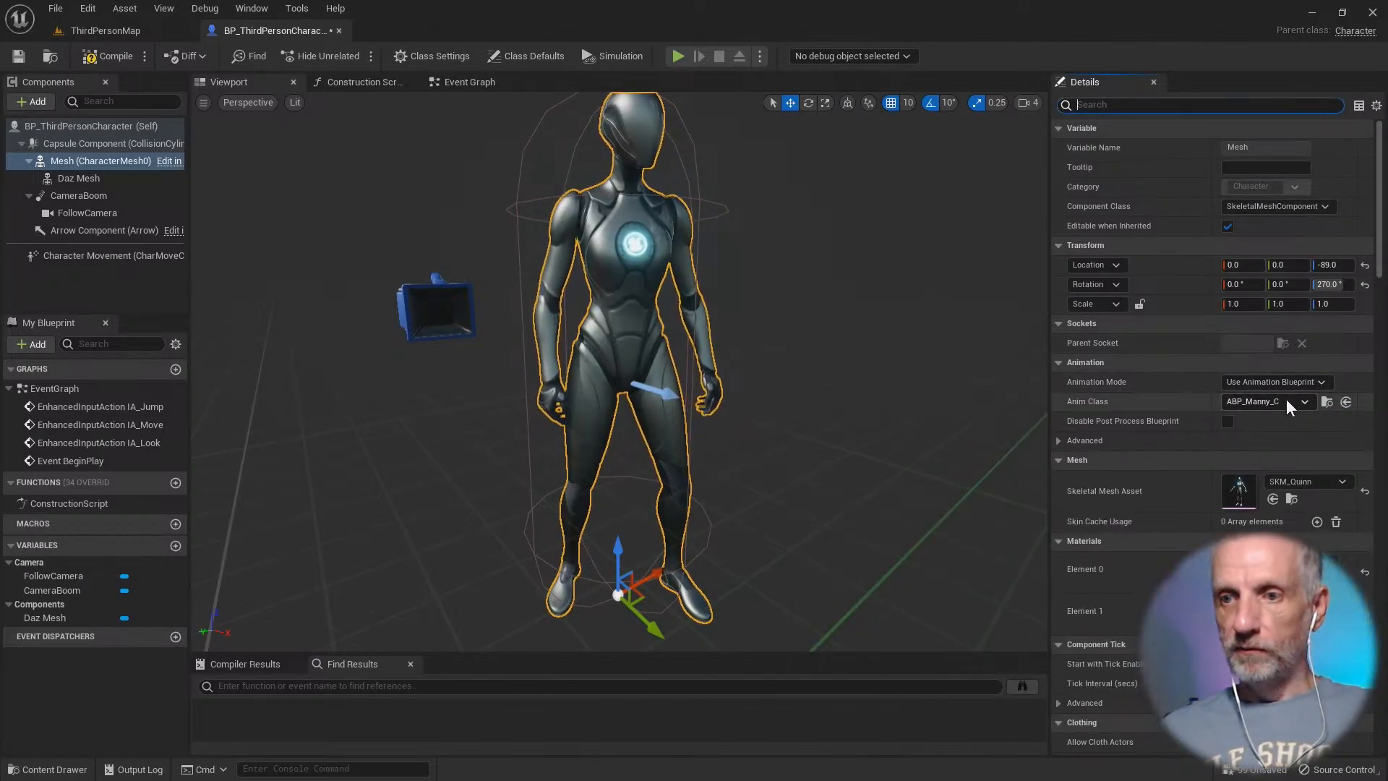
{"action": "left_click", "coordinate": [1287, 404]}
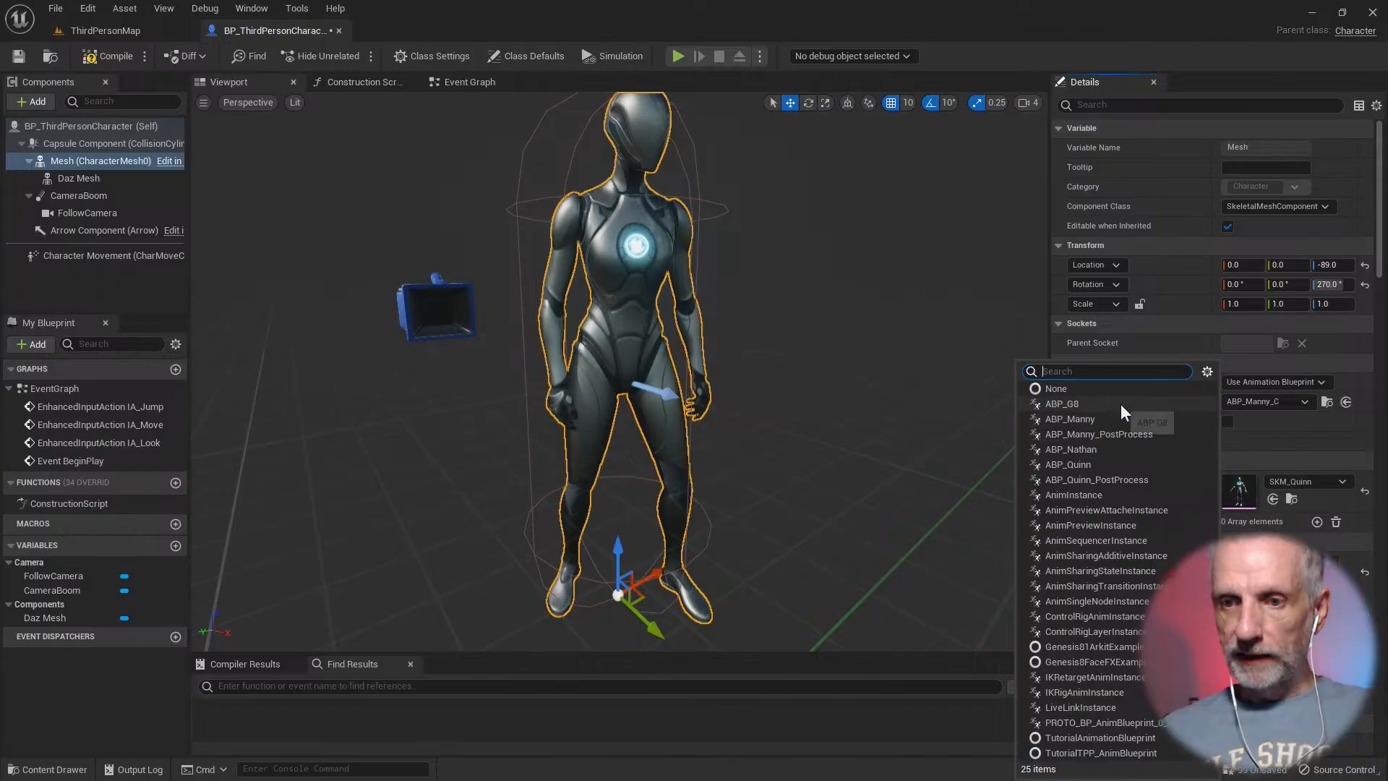
{"action": "left_click", "coordinate": [1130, 462]}
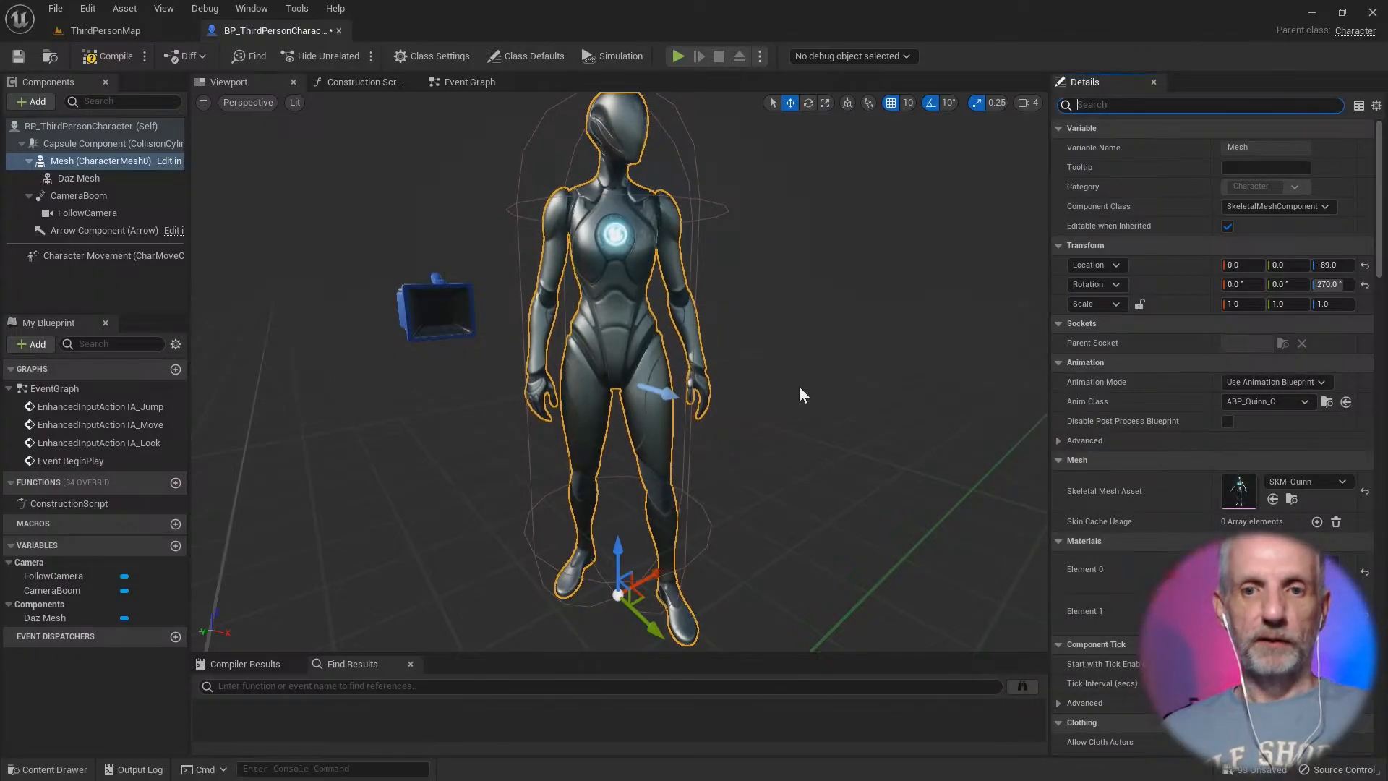
{"action": "scroll", "coordinate": [800, 385], "scroll_direction": "up", "scroll_amount": 5}
{"action": "scroll", "coordinate": [800, 385], "scroll_direction": "down", "scroll_amount": 6}
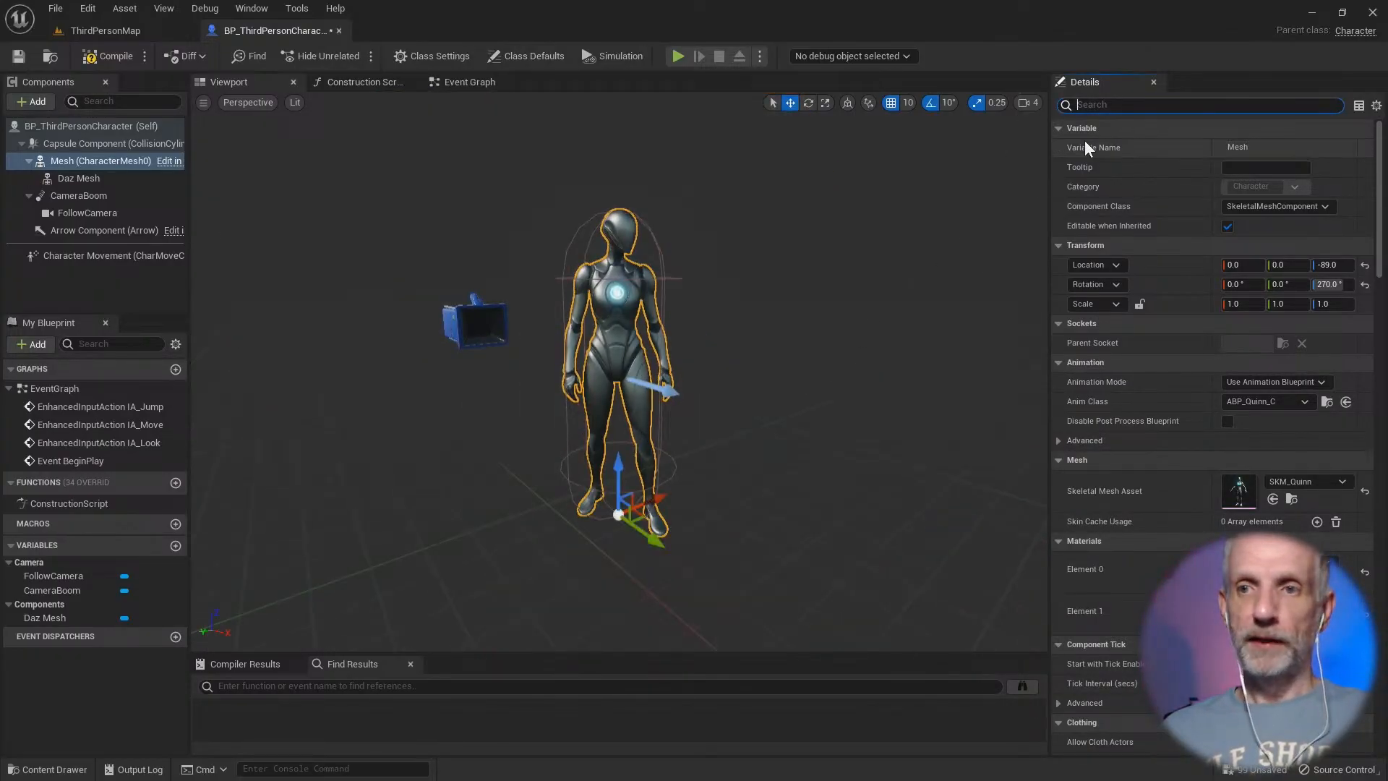
Step: Filter the properties by "vis", make the parent Mesh invisible and turn the Daz Mesh component's visibility on
{"action": "left_click", "coordinate": [1144, 104]}
{"action": "type", "text": "v"}
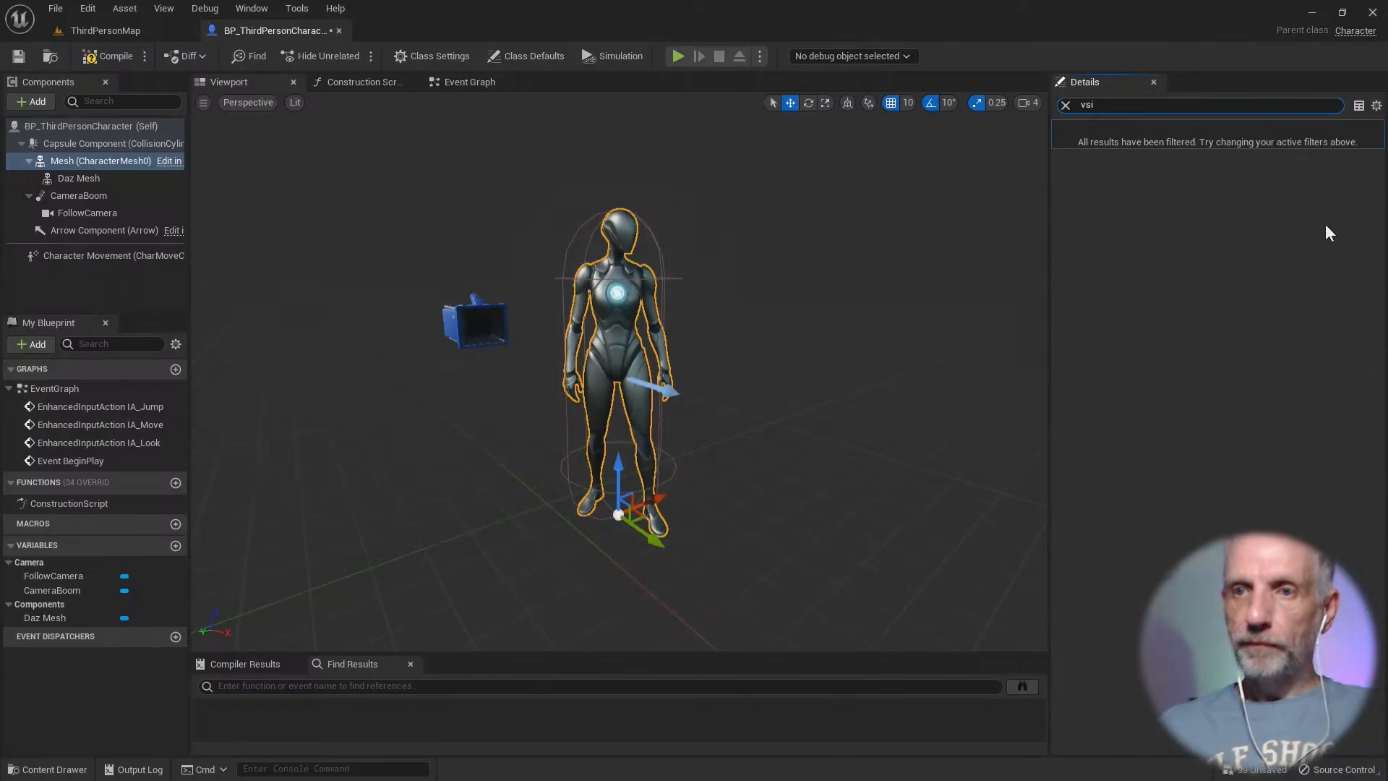
{"action": "type", "text": "is"}
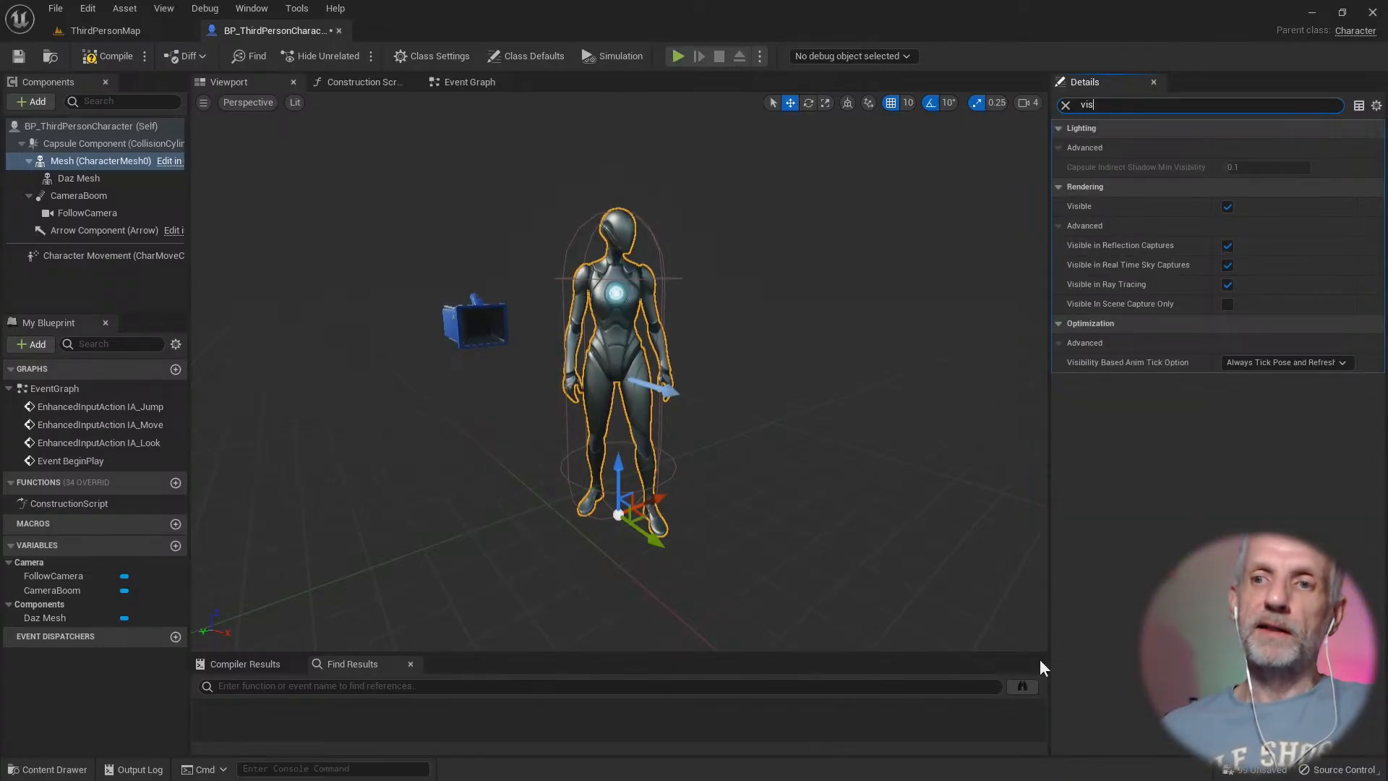
{"action": "left_click", "coordinate": [1227, 207]}
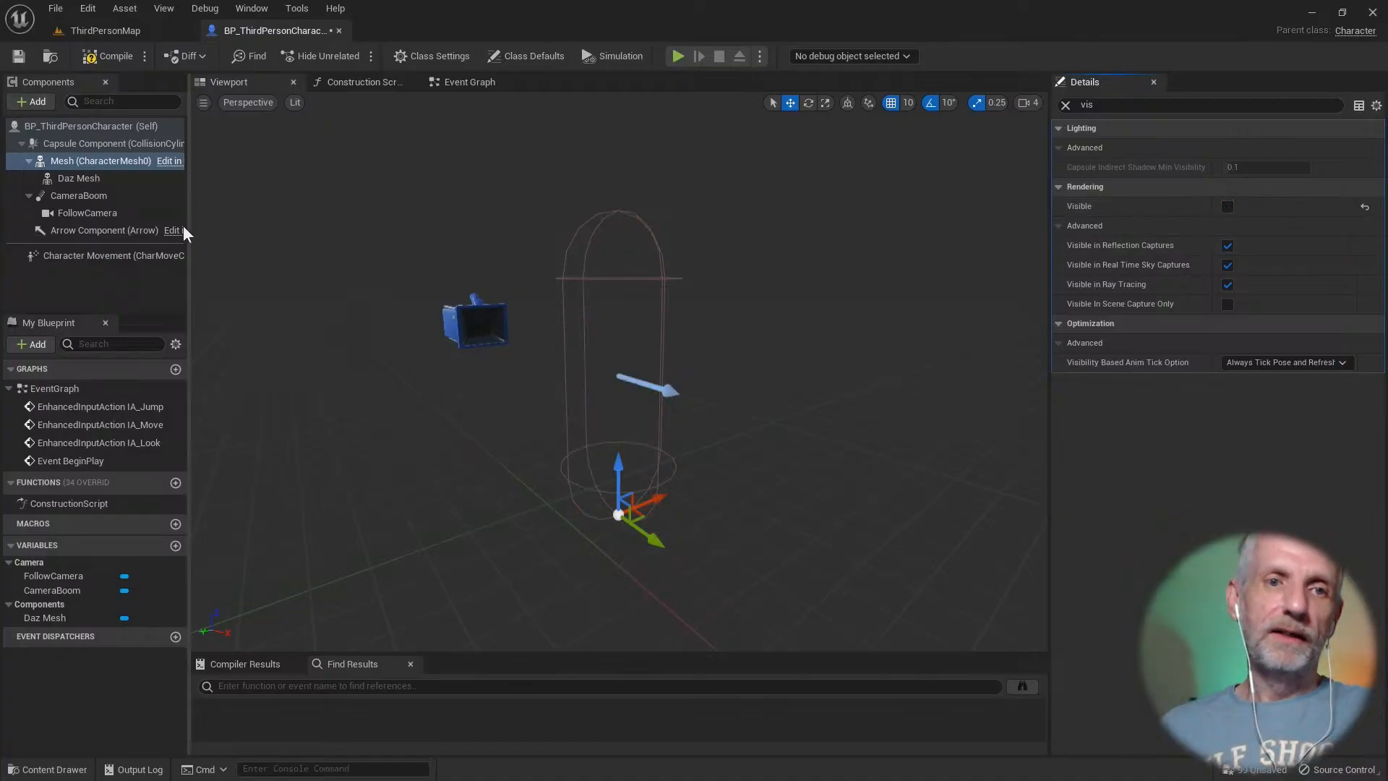
{"action": "left_click", "coordinate": [94, 173]}
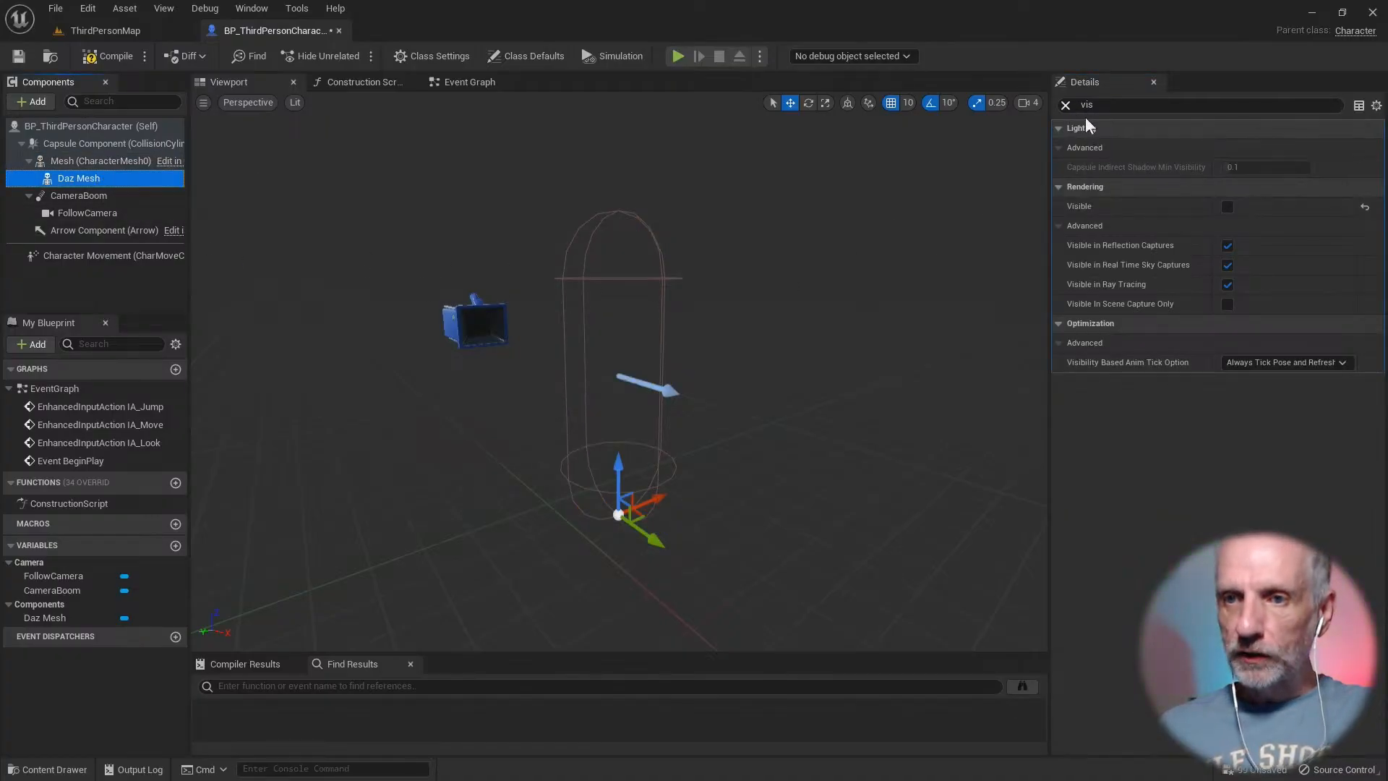
{"action": "left_click", "coordinate": [1227, 207]}
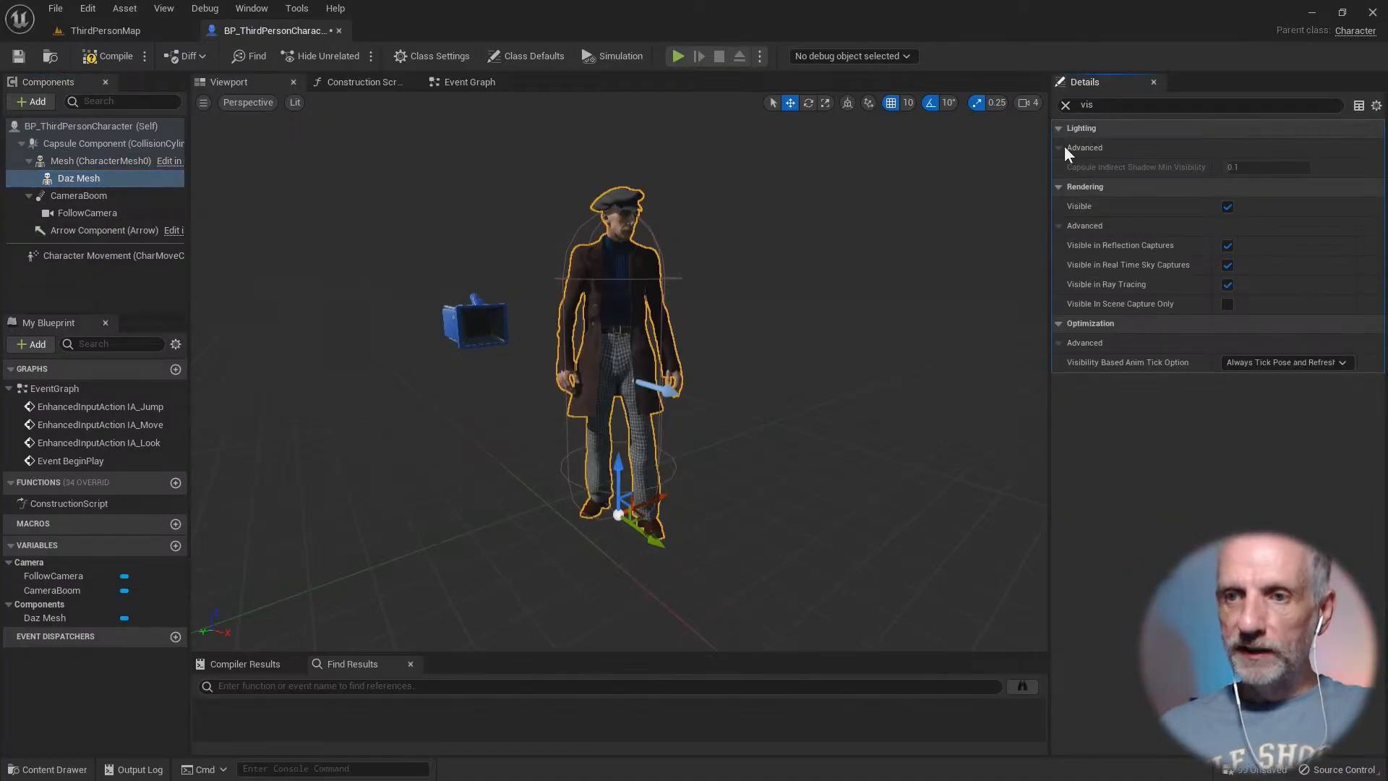
Step: Clear the property filter and assign Vicky9 as the Daz Mesh component's skeletal mesh asset
{"action": "left_click", "coordinate": [1066, 105]}
{"action": "scroll", "coordinate": [1174, 373], "scroll_direction": "down", "scroll_amount": 3}
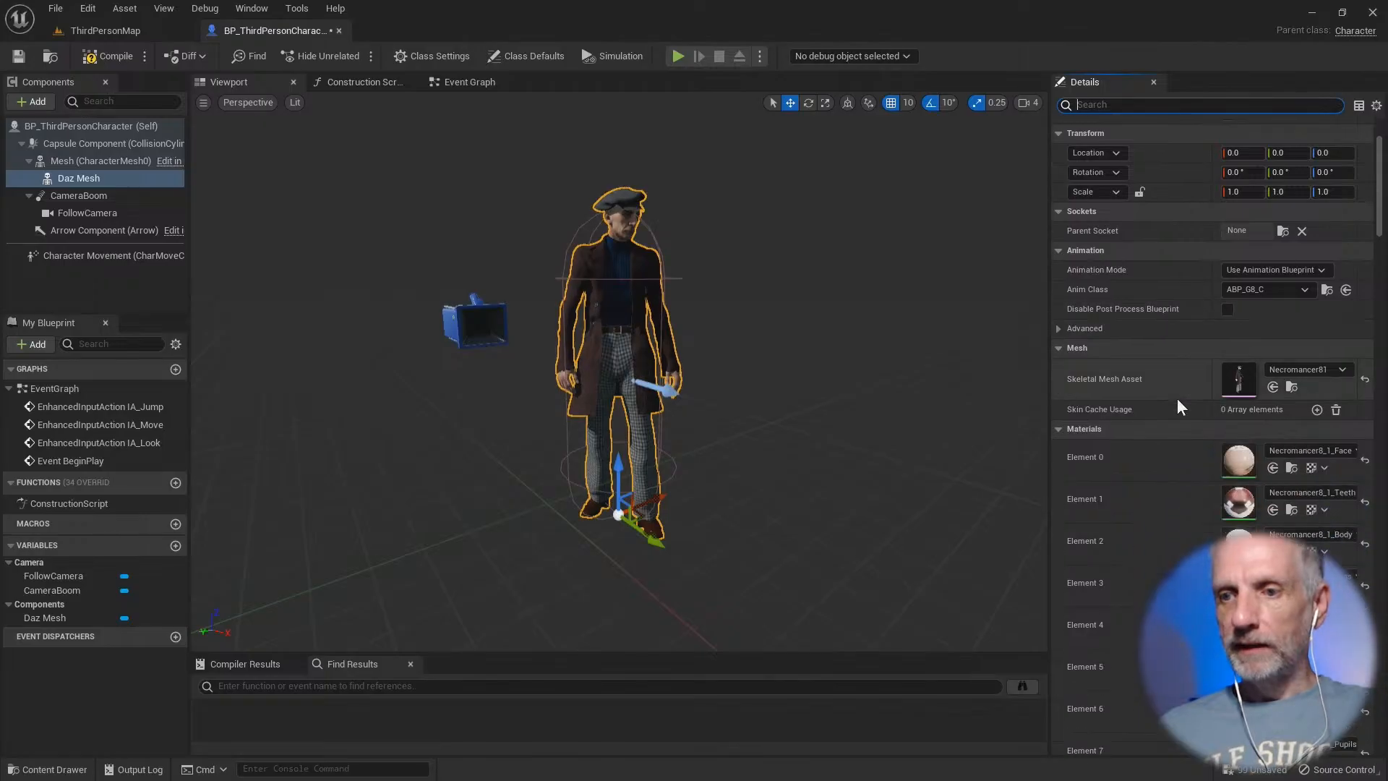
{"action": "left_click", "coordinate": [1325, 347]}
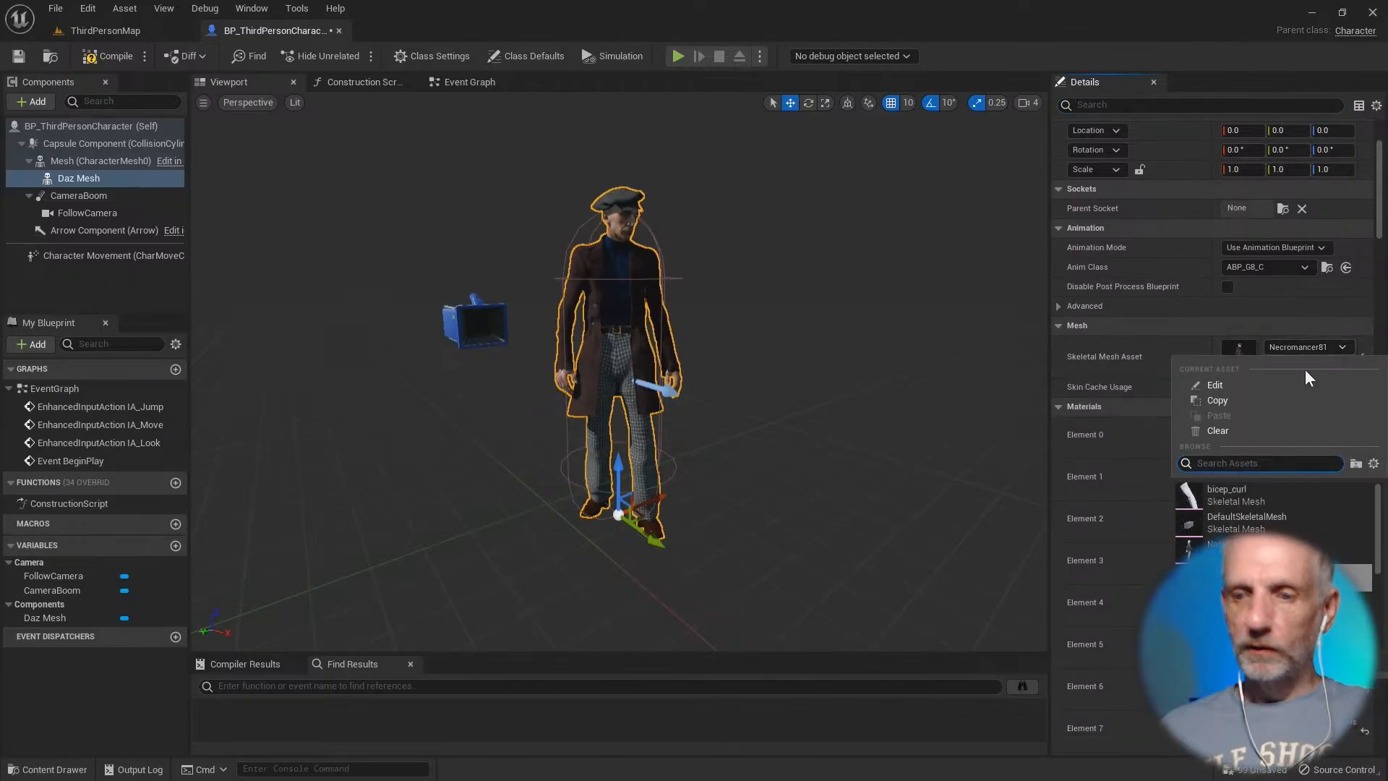
{"action": "type", "text": "vic"}
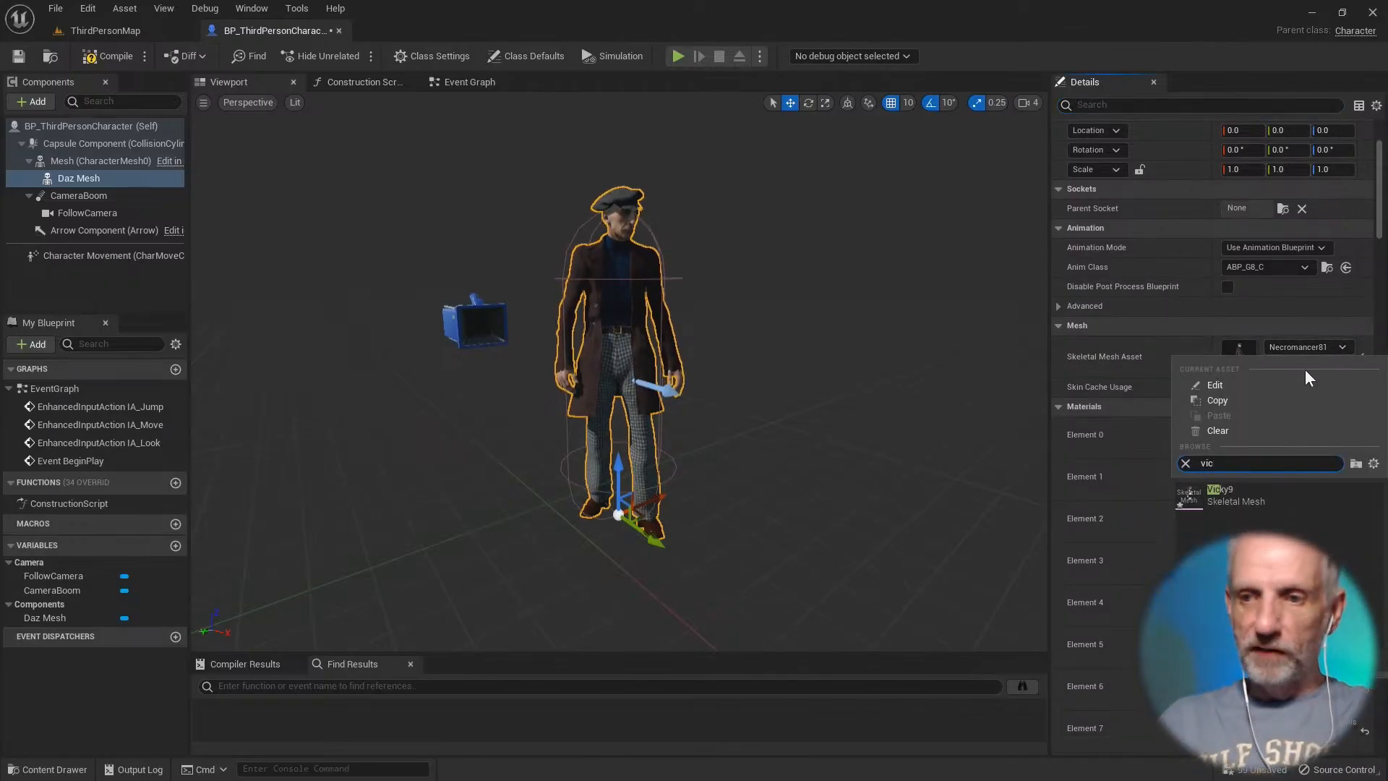
{"action": "left_click", "coordinate": [1260, 492]}
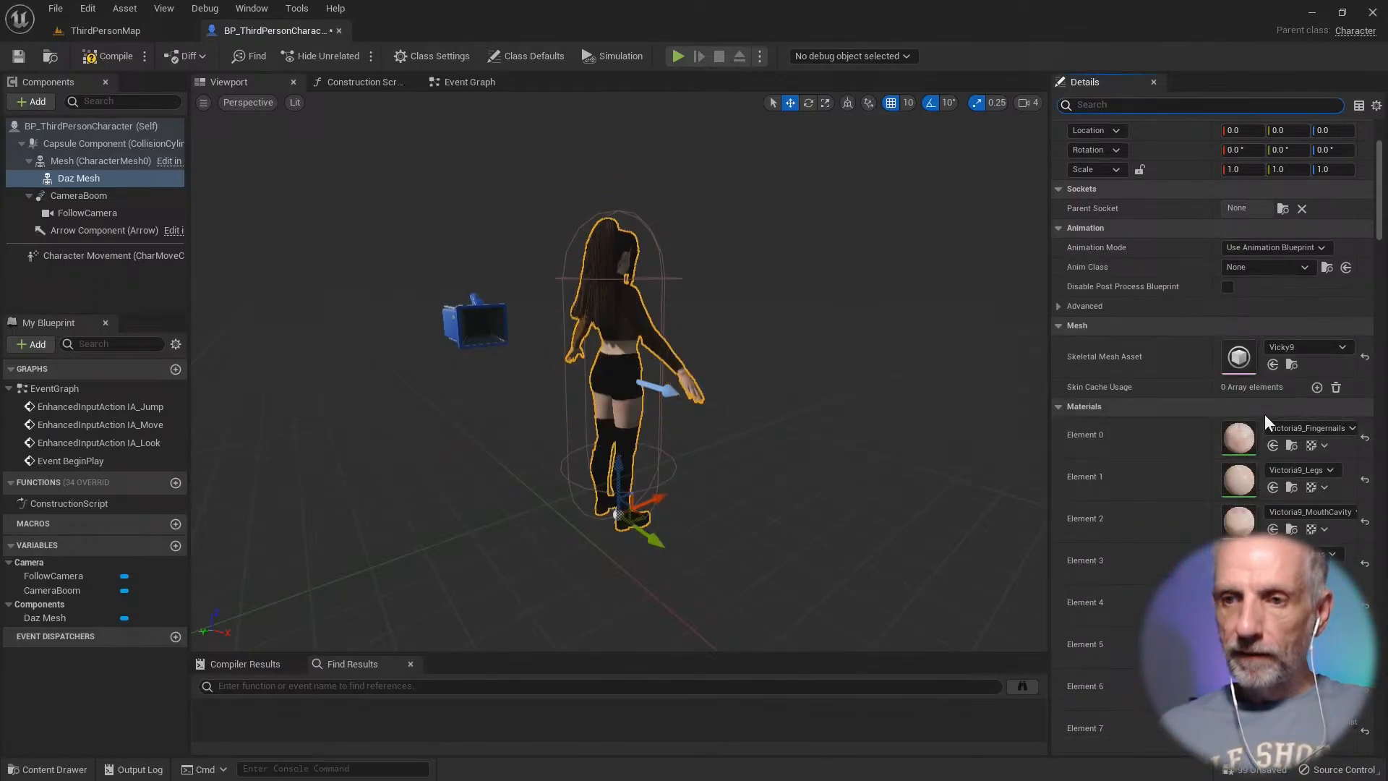
Step: Set the Daz Mesh component's anim class to ABP_Nathan and compile the blueprint
{"action": "left_click", "coordinate": [1287, 267]}
{"action": "type", "text": "nat"}
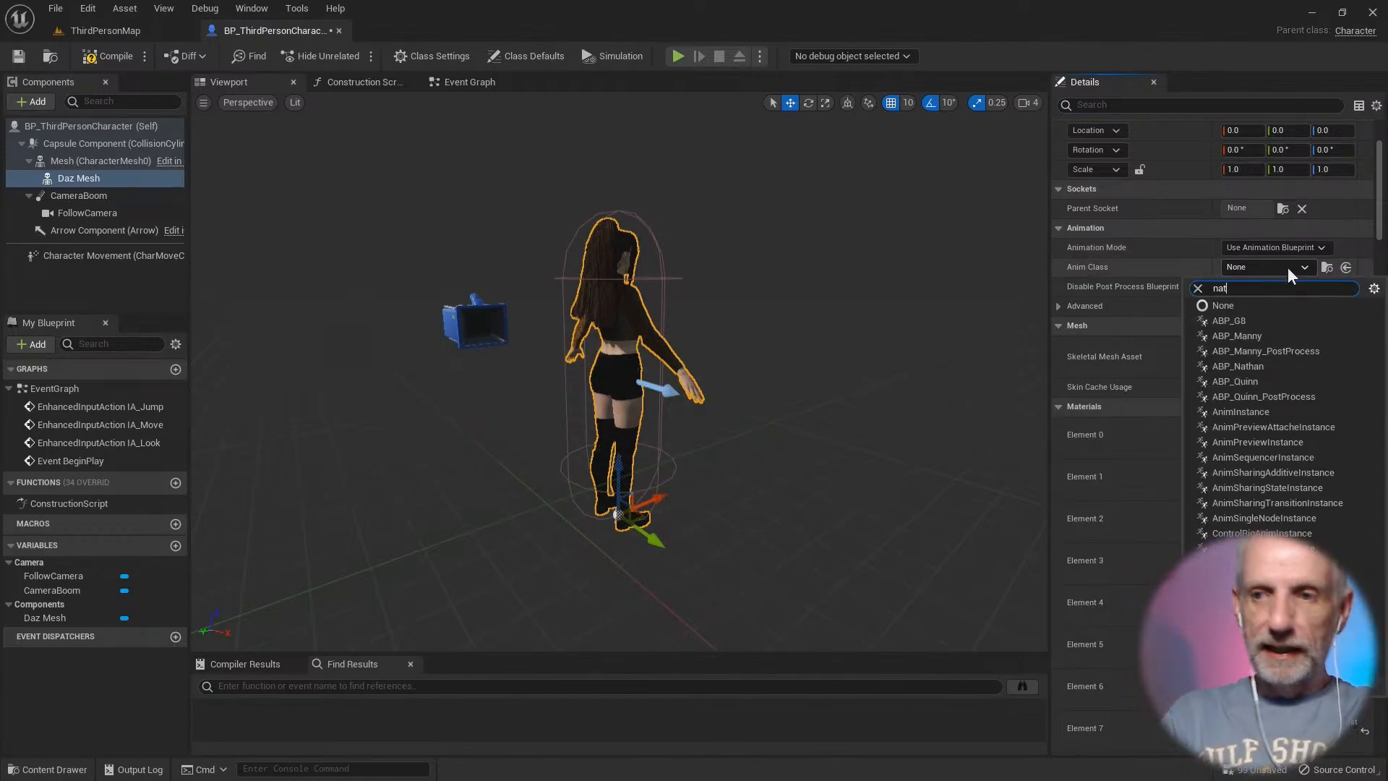
{"action": "left_click", "coordinate": [1252, 319]}
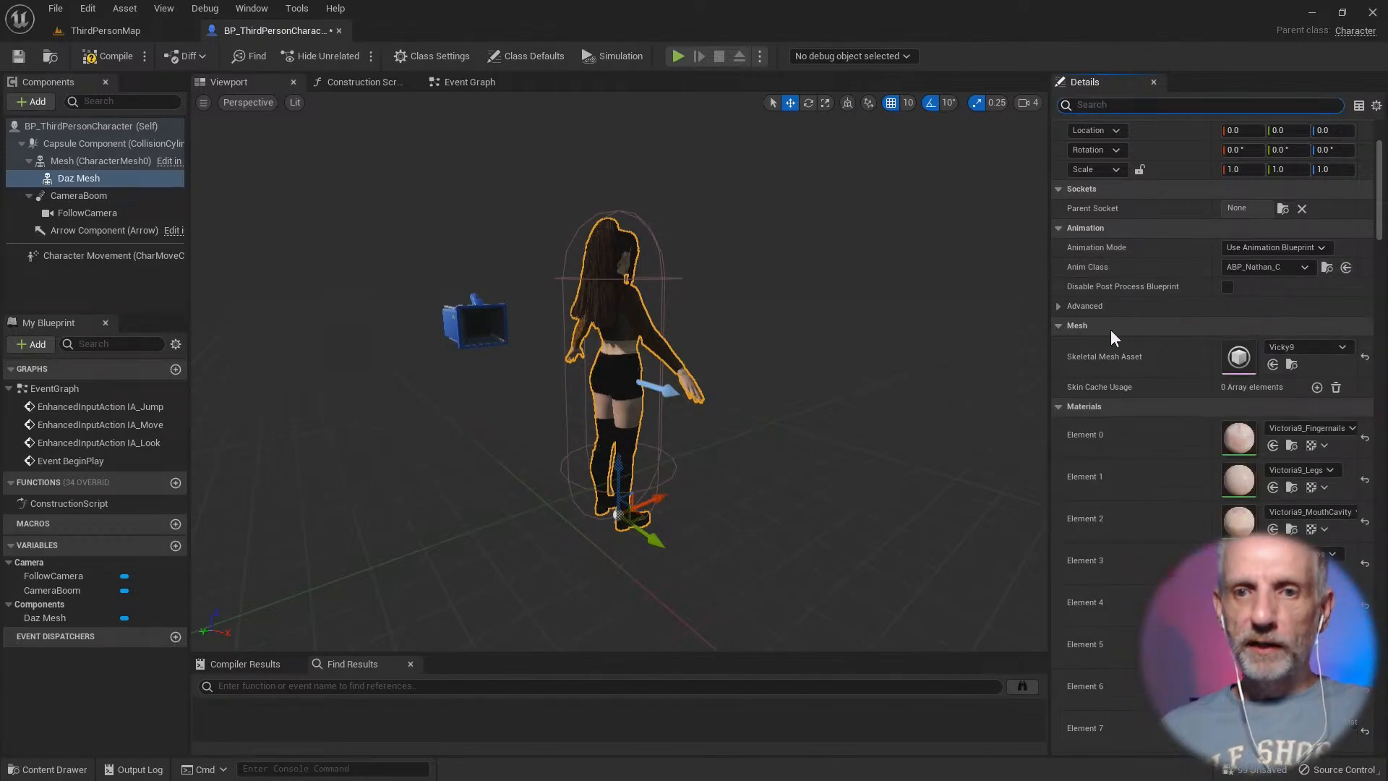
{"action": "left_click", "coordinate": [119, 55]}
Step: Play the ThirdPersonMap level, run the Vicky9 character around the ramps and cubes to check her animation, and stop the session
{"action": "left_click", "coordinate": [119, 36]}
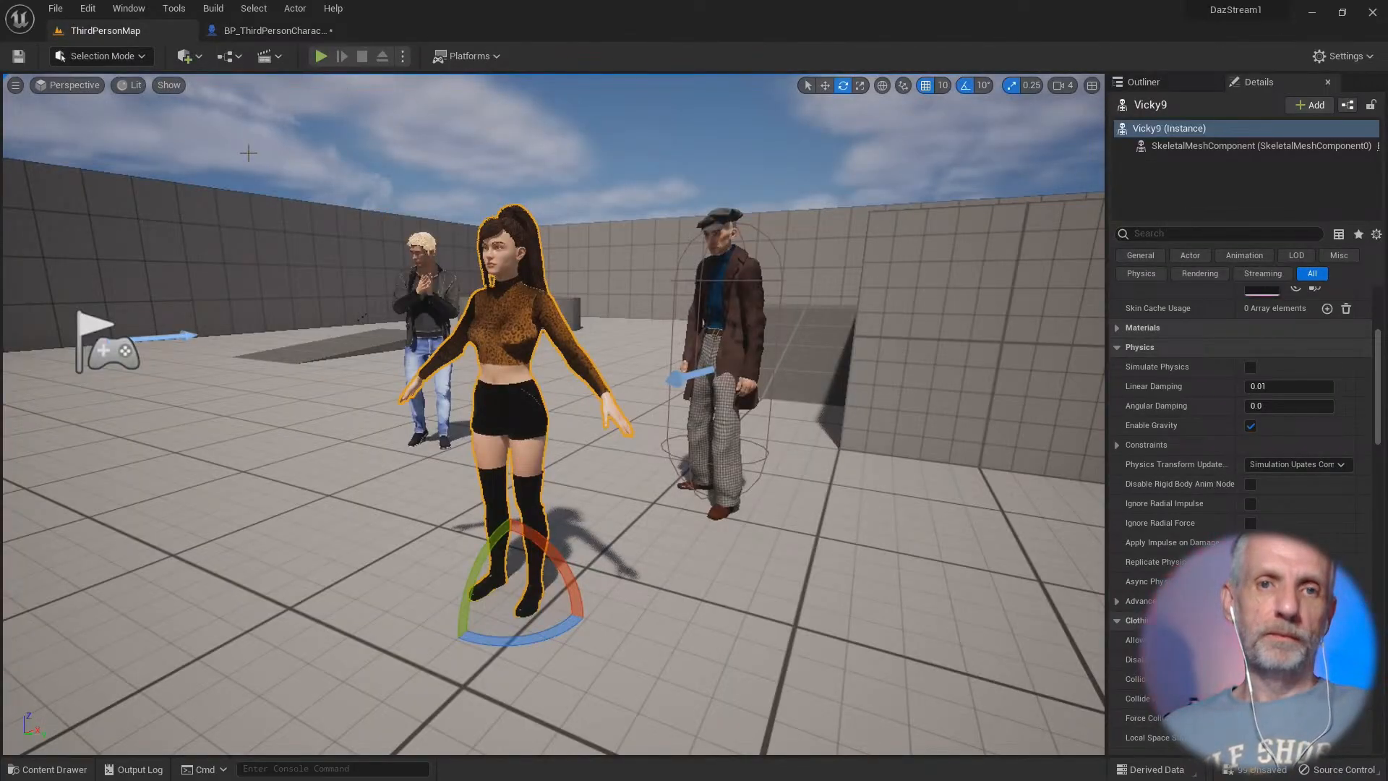
{"action": "left_click", "coordinate": [321, 56]}
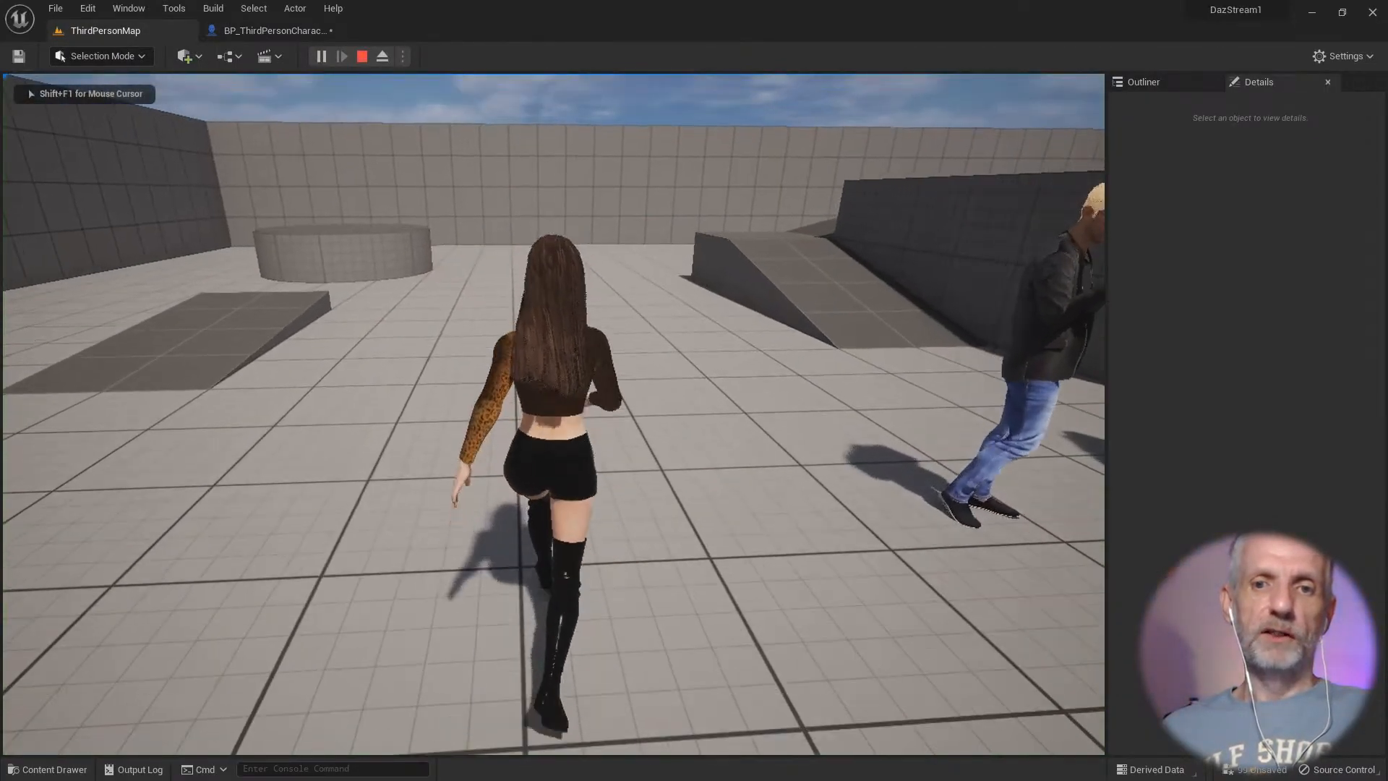
{"action": "key", "text": "s"}
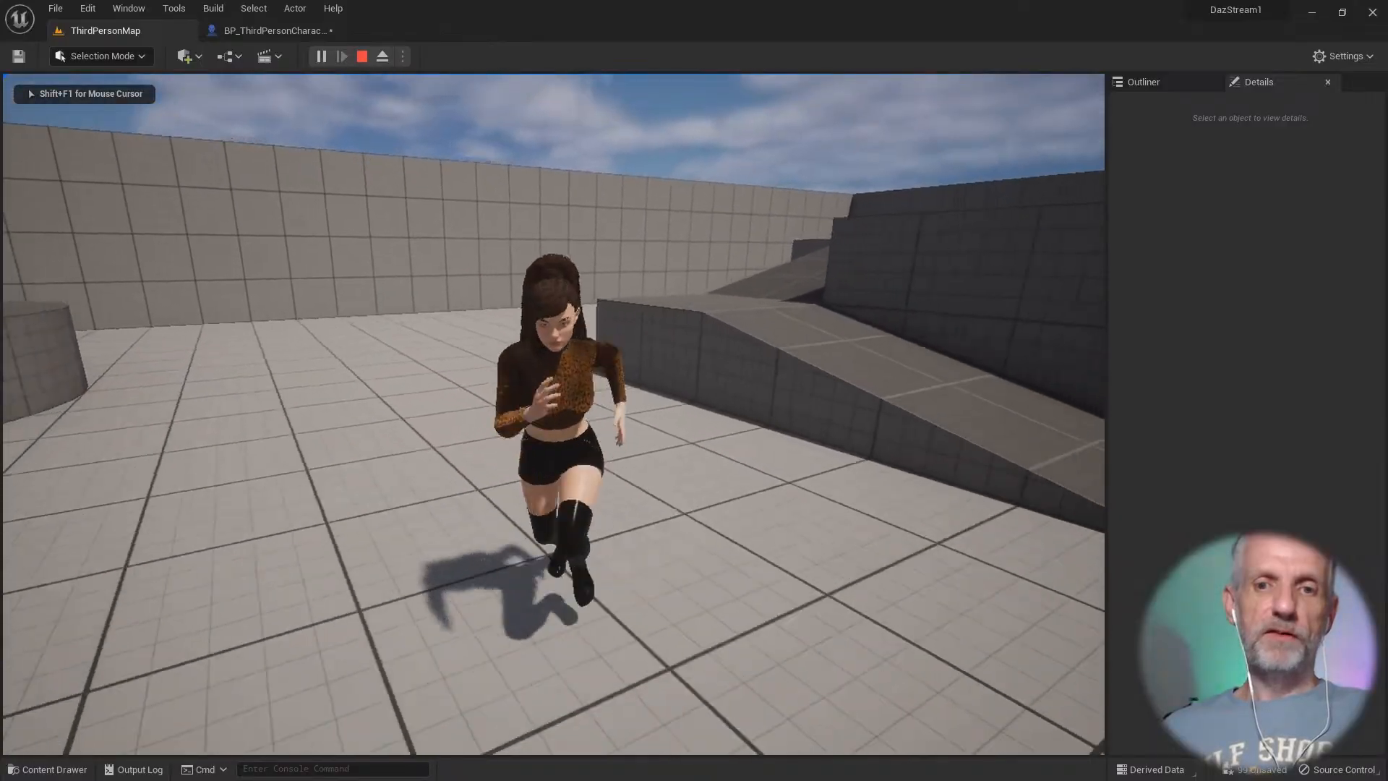
{"action": "key", "text": "w"}
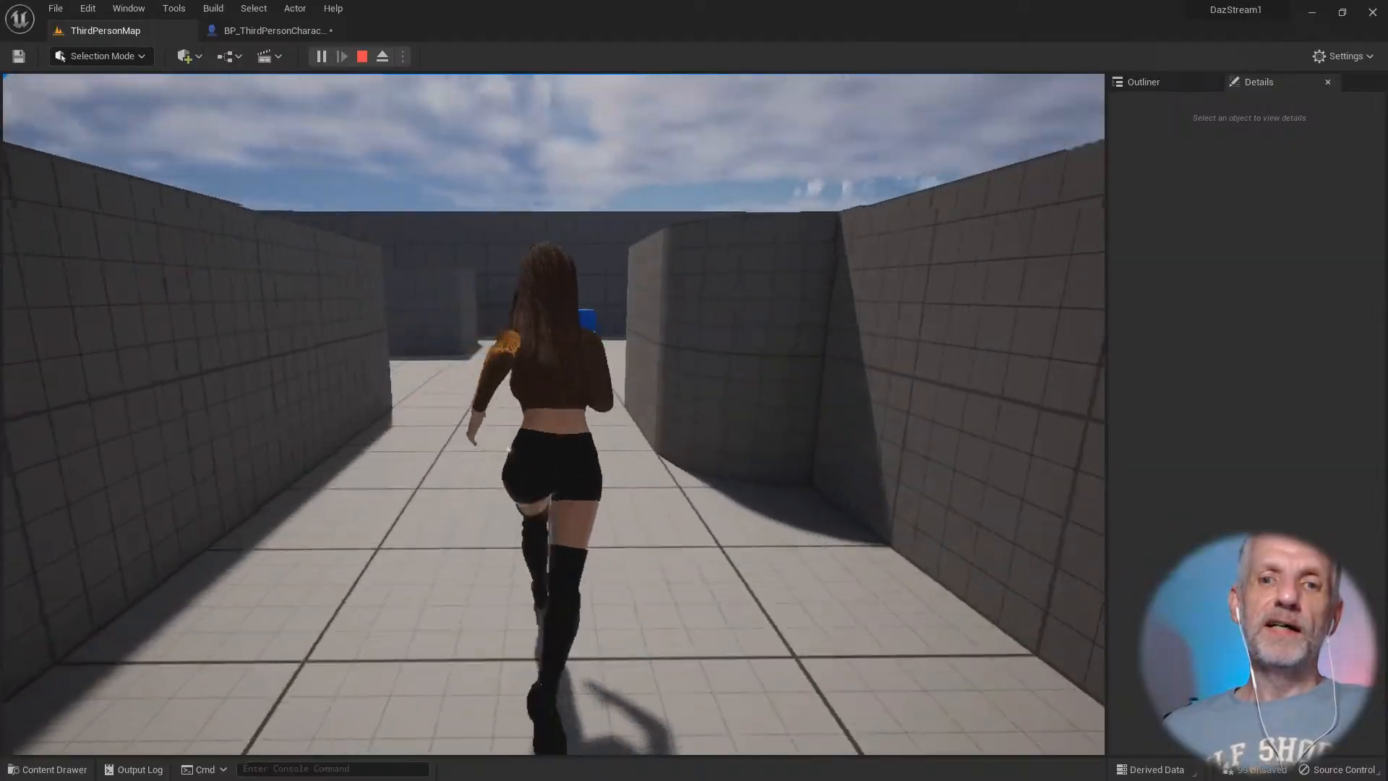
{"action": "key", "text": "a"}
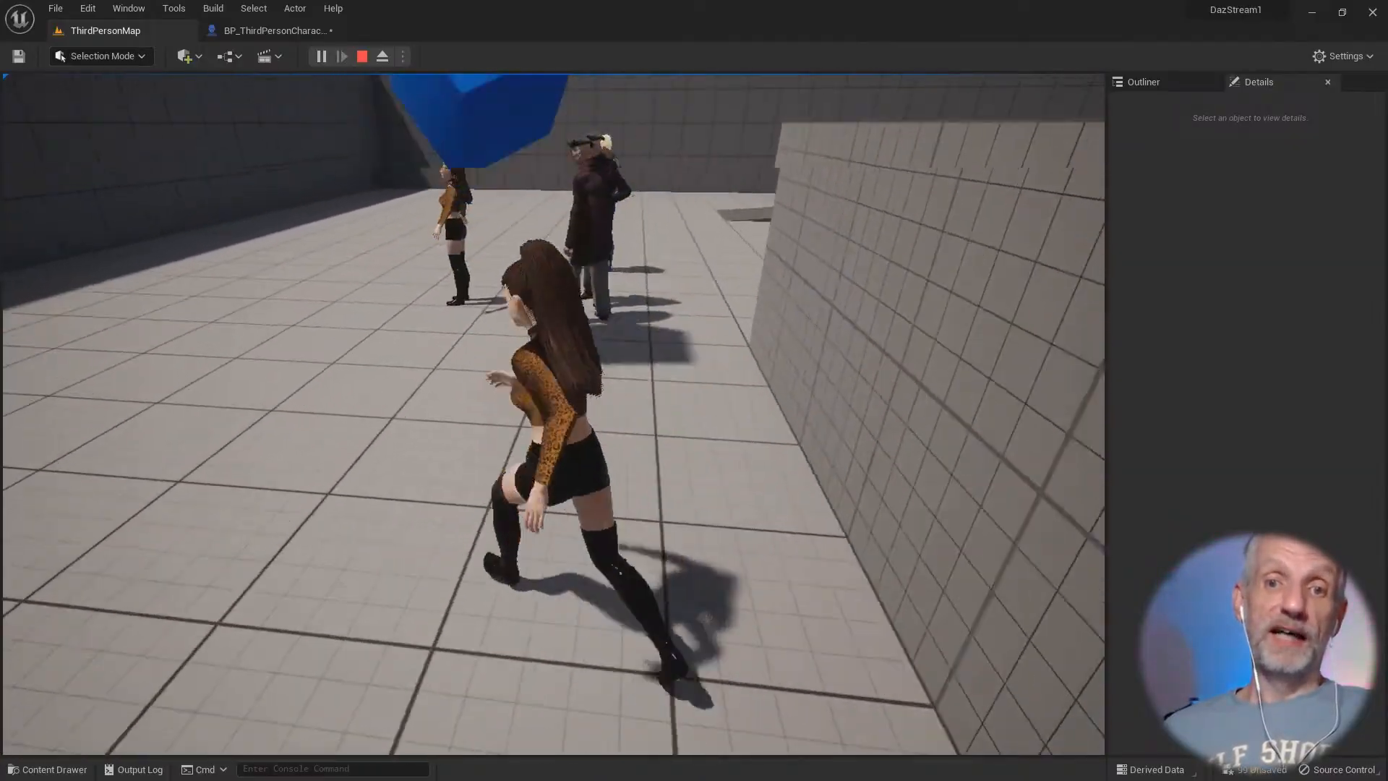
{"action": "key", "text": "s"}
{"action": "key", "text": "w"}
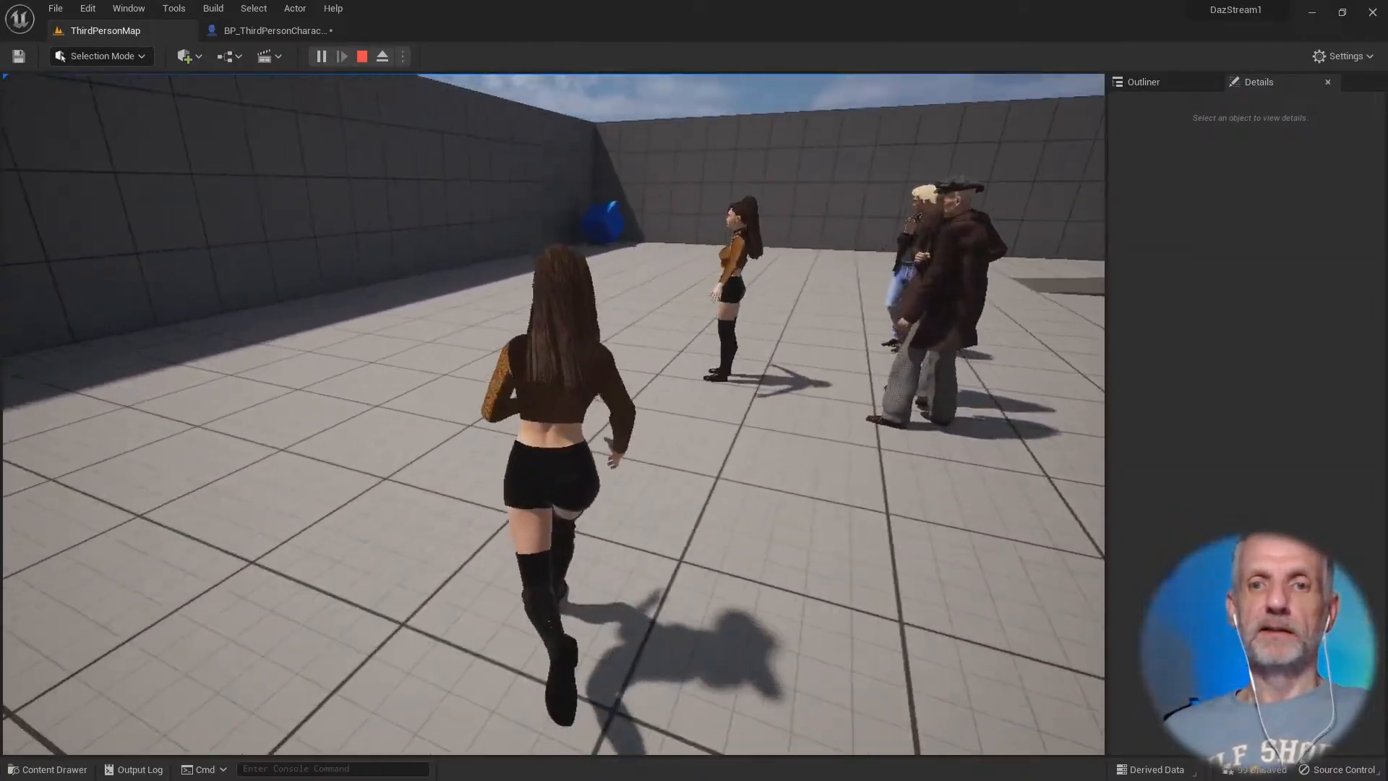
{"action": "key", "text": "s"}
{"action": "key", "text": "s"}
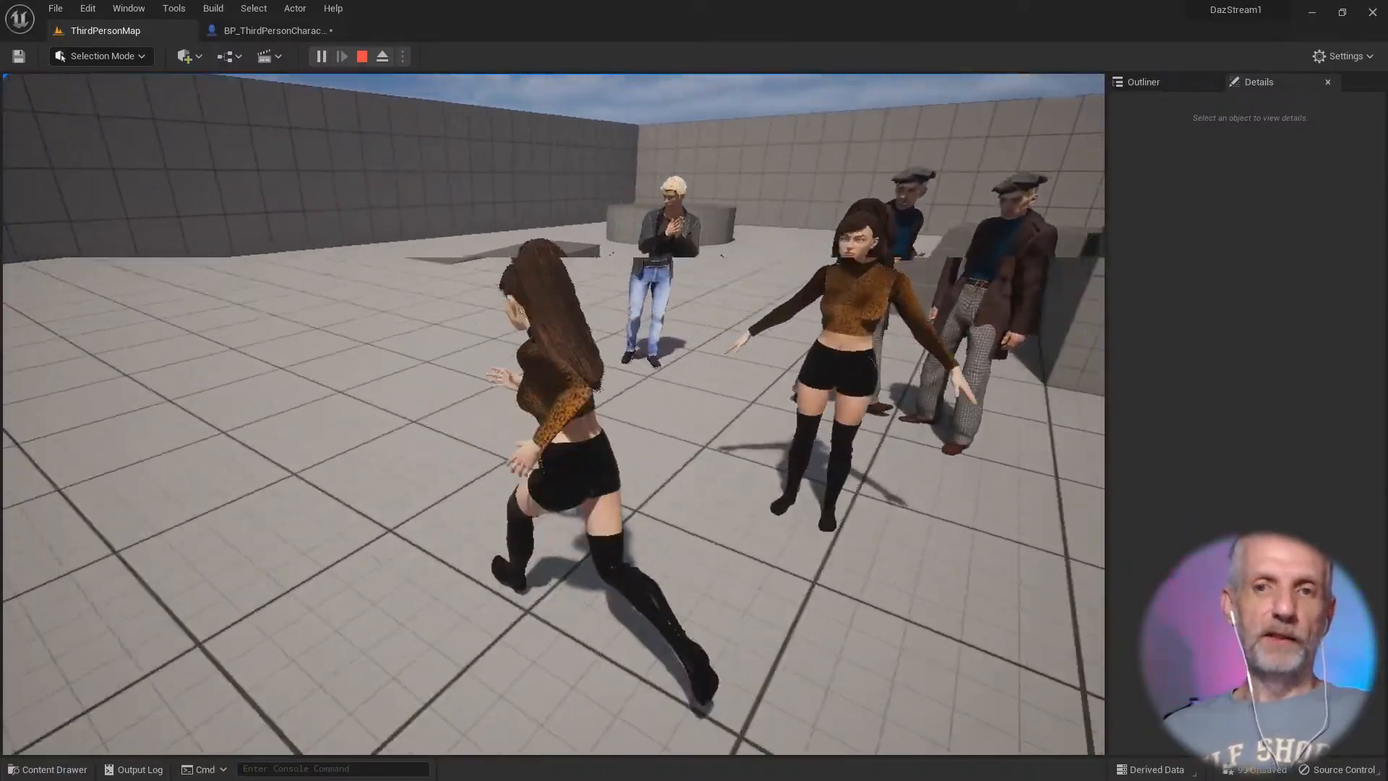
{"action": "key", "text": "w"}
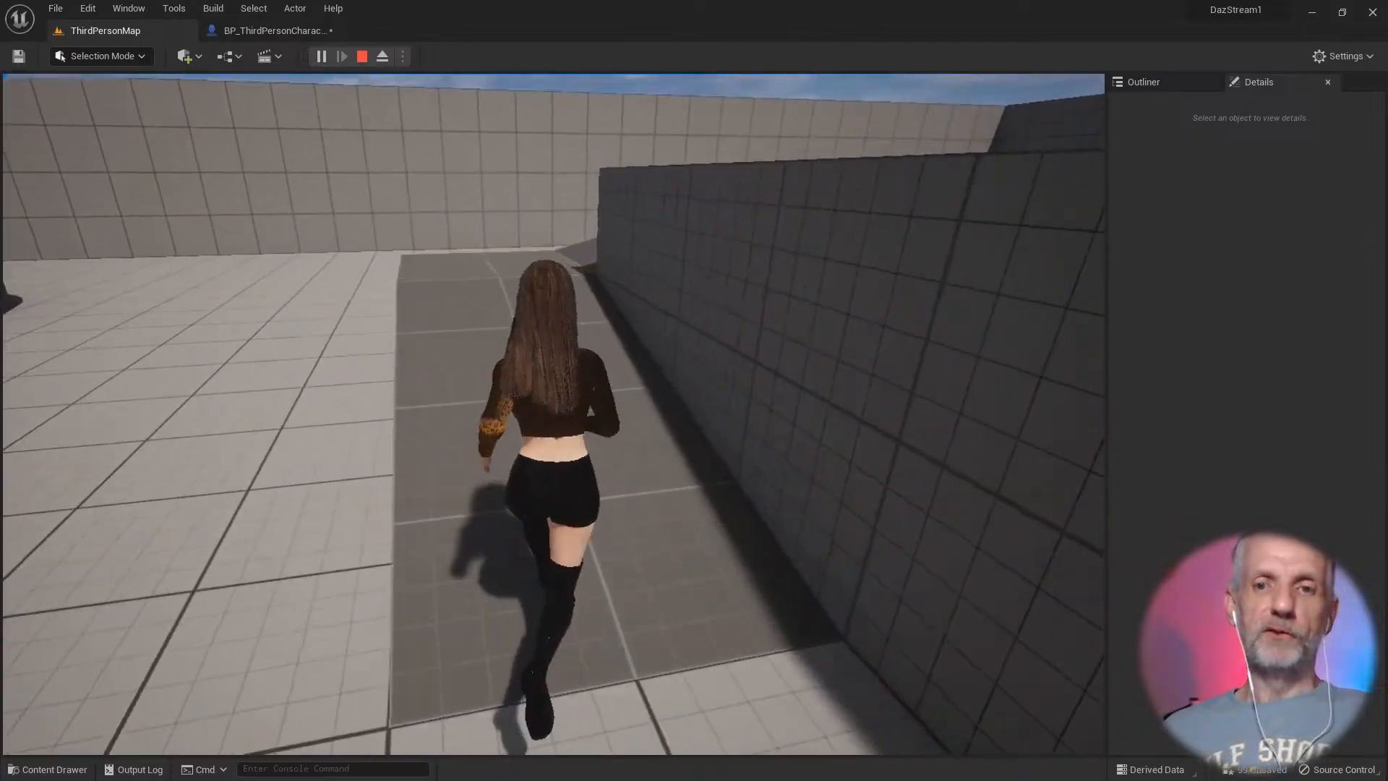
{"action": "key", "text": "w"}
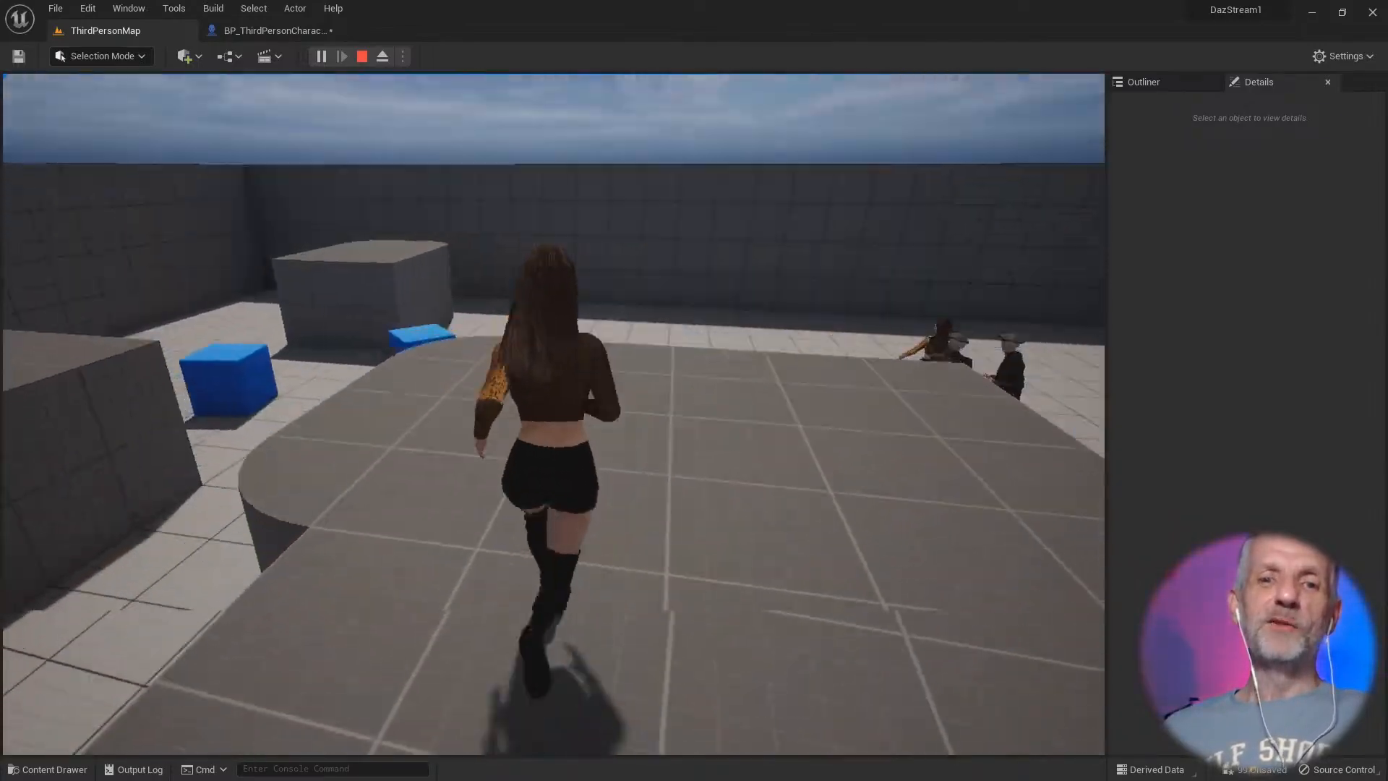
{"action": "key", "text": "w"}
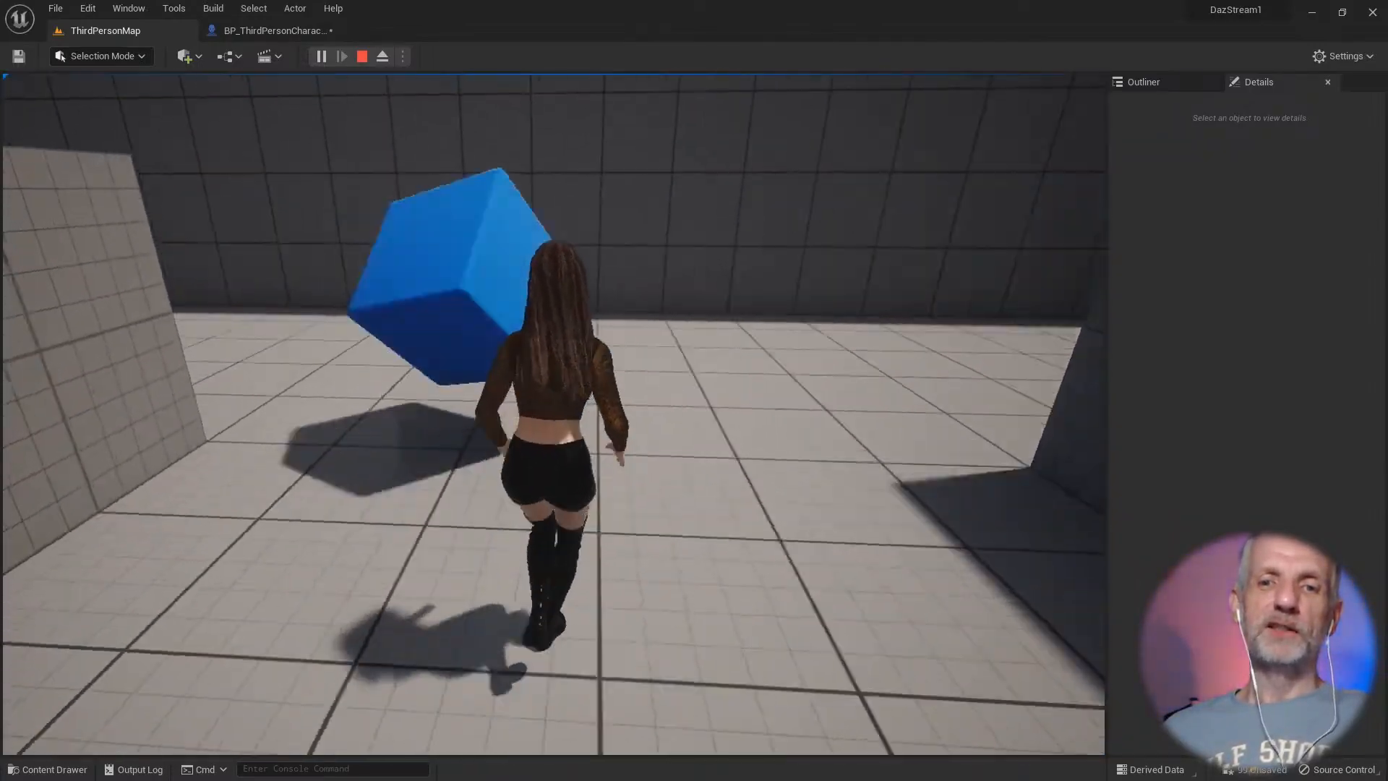
{"action": "key", "text": "s"}
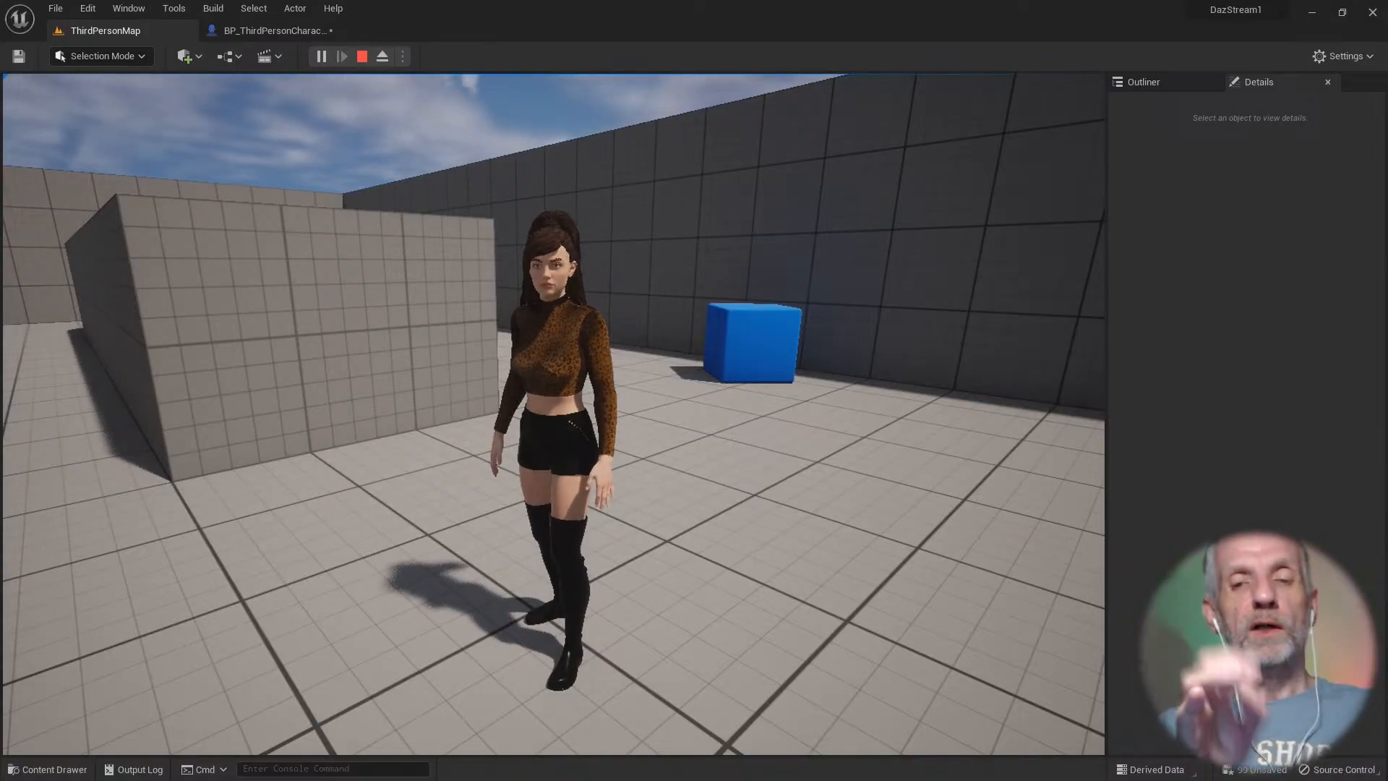
{"action": "key", "text": "Escape"}
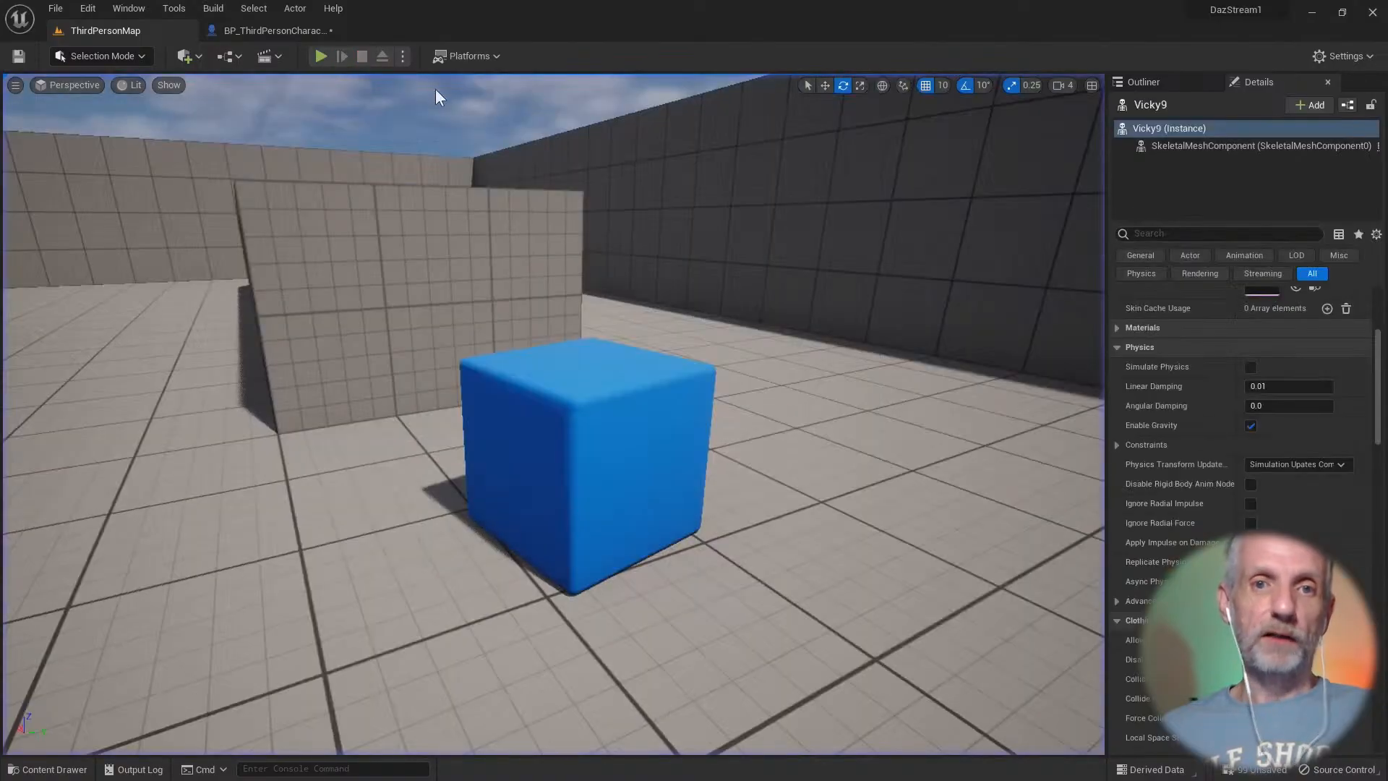
Step: Save all work and open the demonstration_BUNKER level from the Bunker Maps folder, saving the selected pending content
{"action": "key", "text": "ctrl+space"}
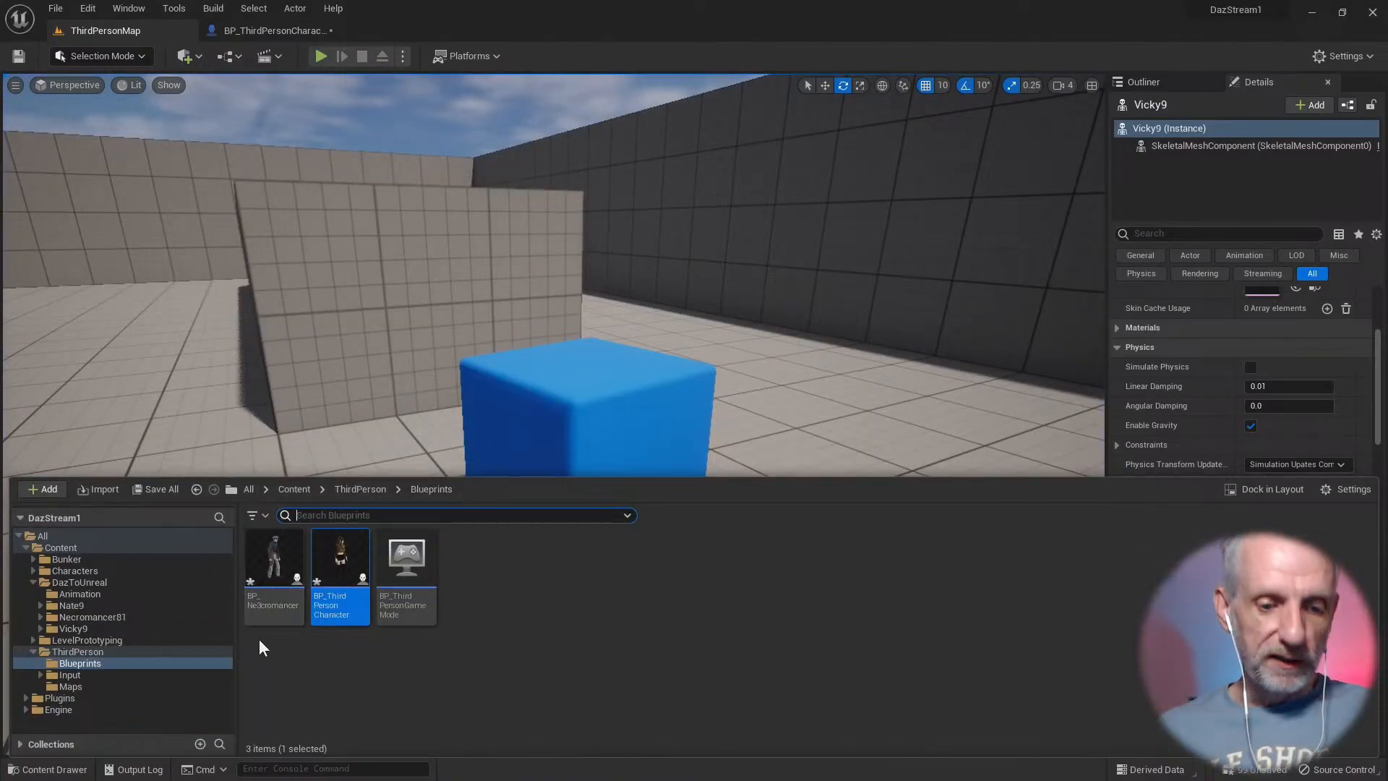
{"action": "key", "text": "ctrl+shift+s"}
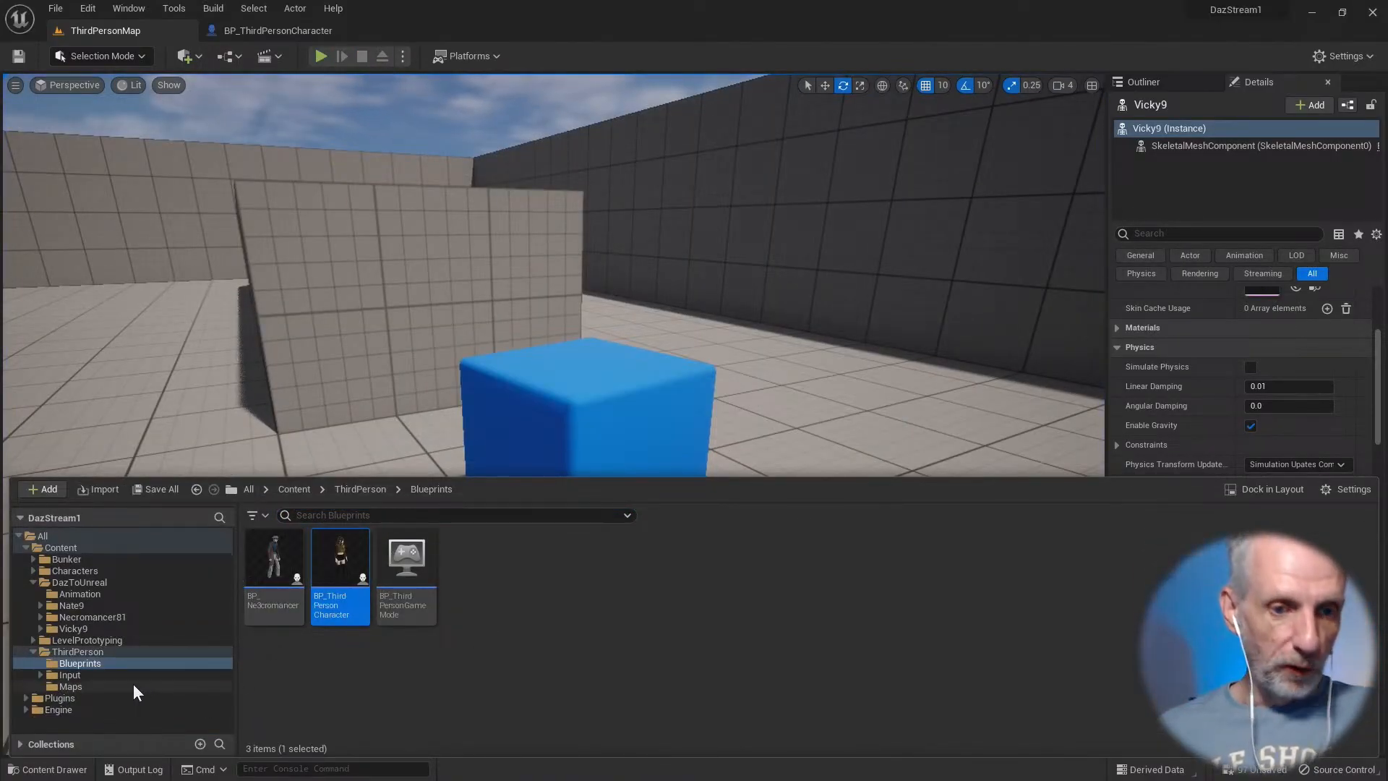
{"action": "left_click", "coordinate": [32, 561]}
{"action": "left_click", "coordinate": [102, 571]}
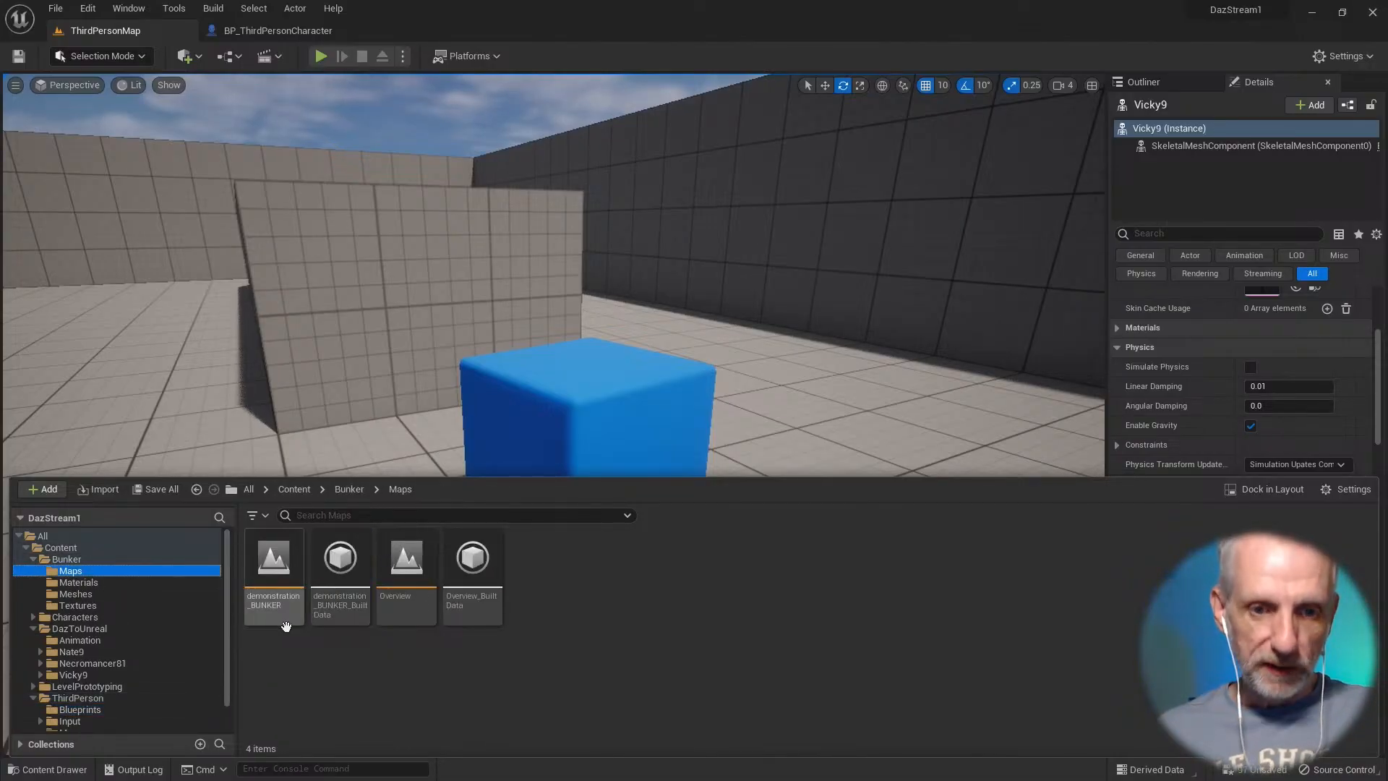
{"action": "double_click", "coordinate": [274, 568]}
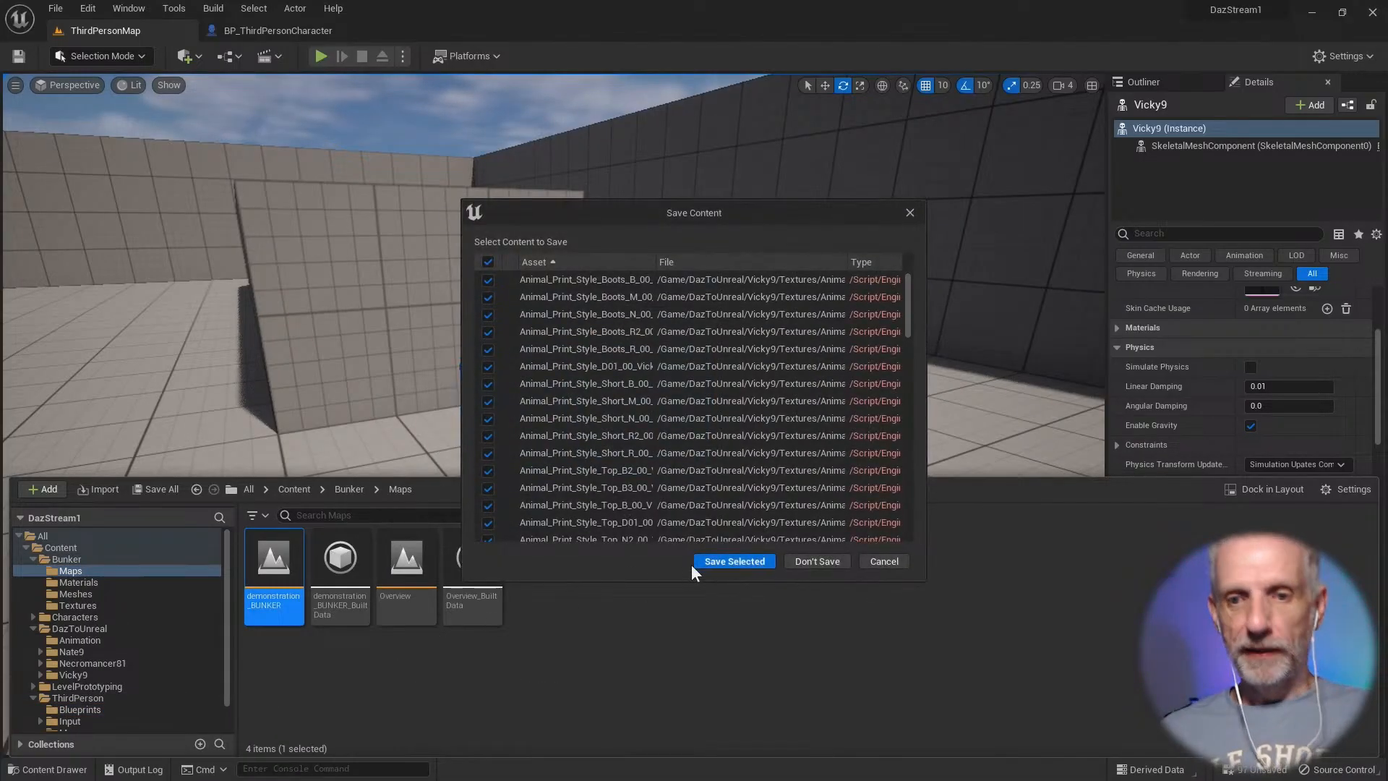
{"action": "left_click", "coordinate": [734, 559]}
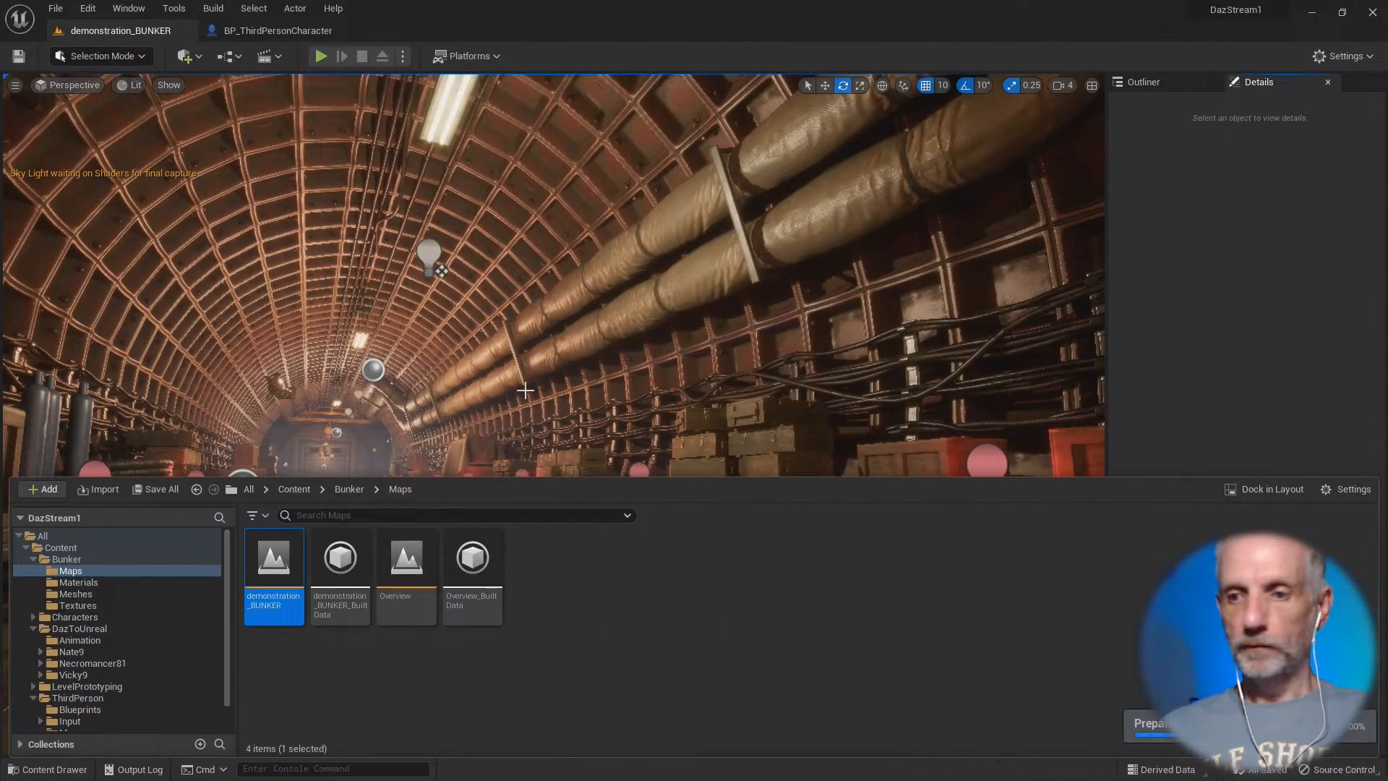
Step: Play the demonstration_BUNKER level and run the Vicky9 character through the tunnel, turning her to check the animation from several sides
{"action": "right_click_drag", "start_coordinate": [532, 407], "coordinate": [493, 440]}
{"action": "key", "text": "w"}
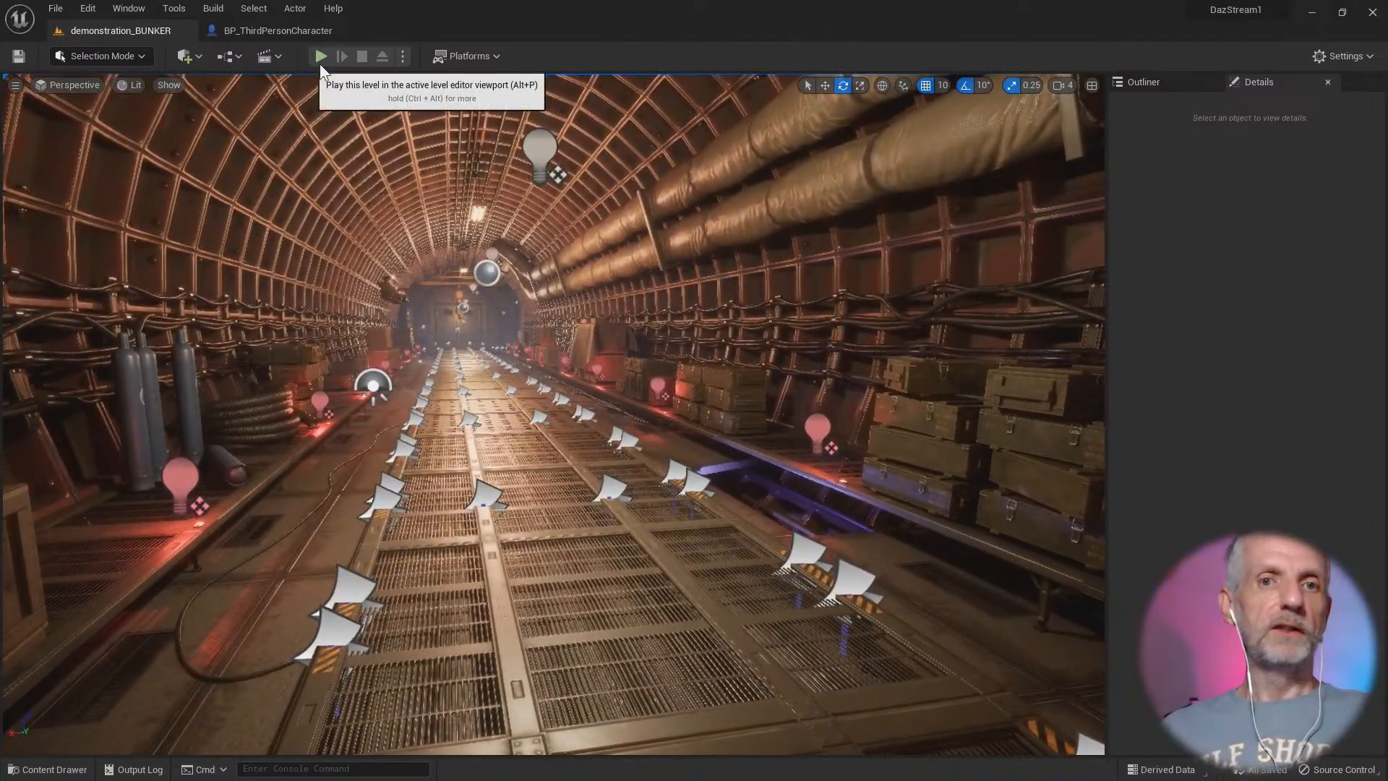
{"action": "left_click", "coordinate": [318, 55]}
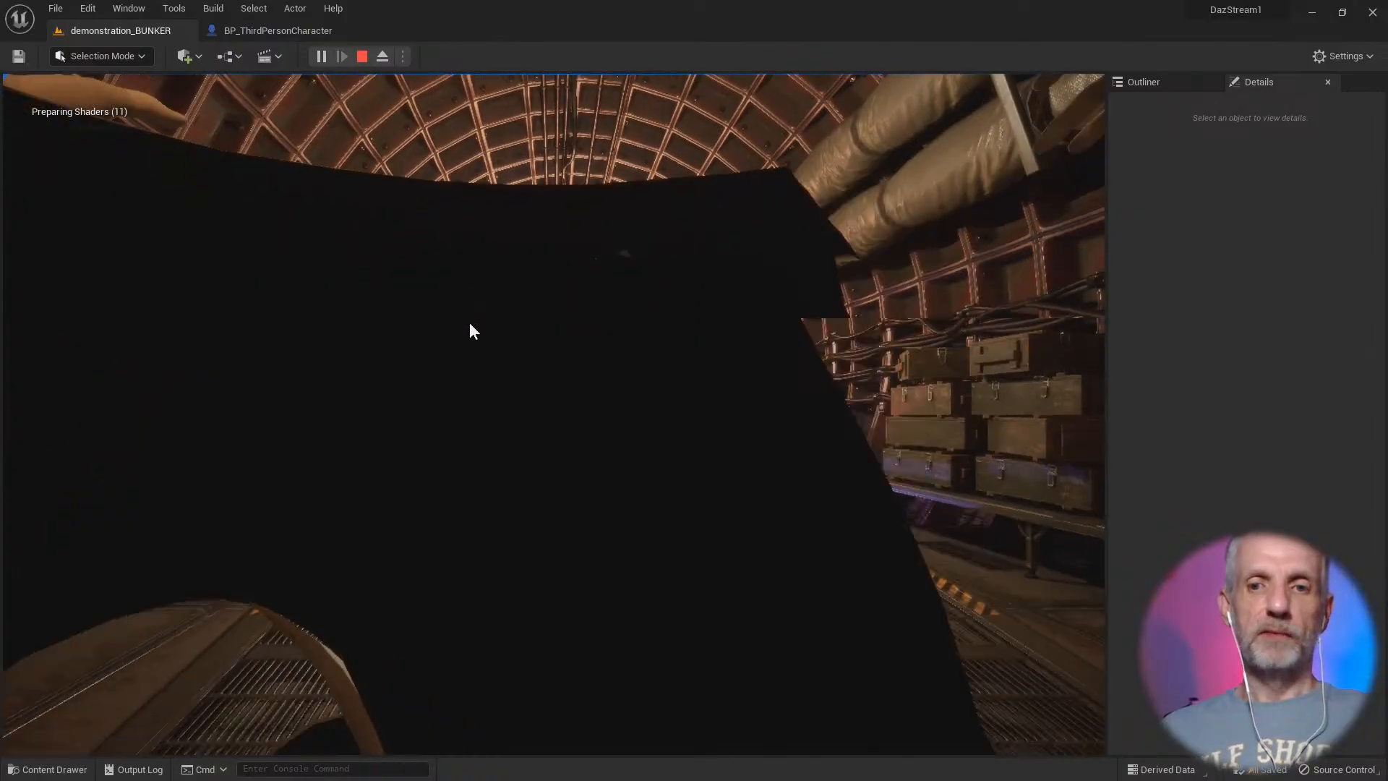
{"action": "left_click", "coordinate": [554, 414]}
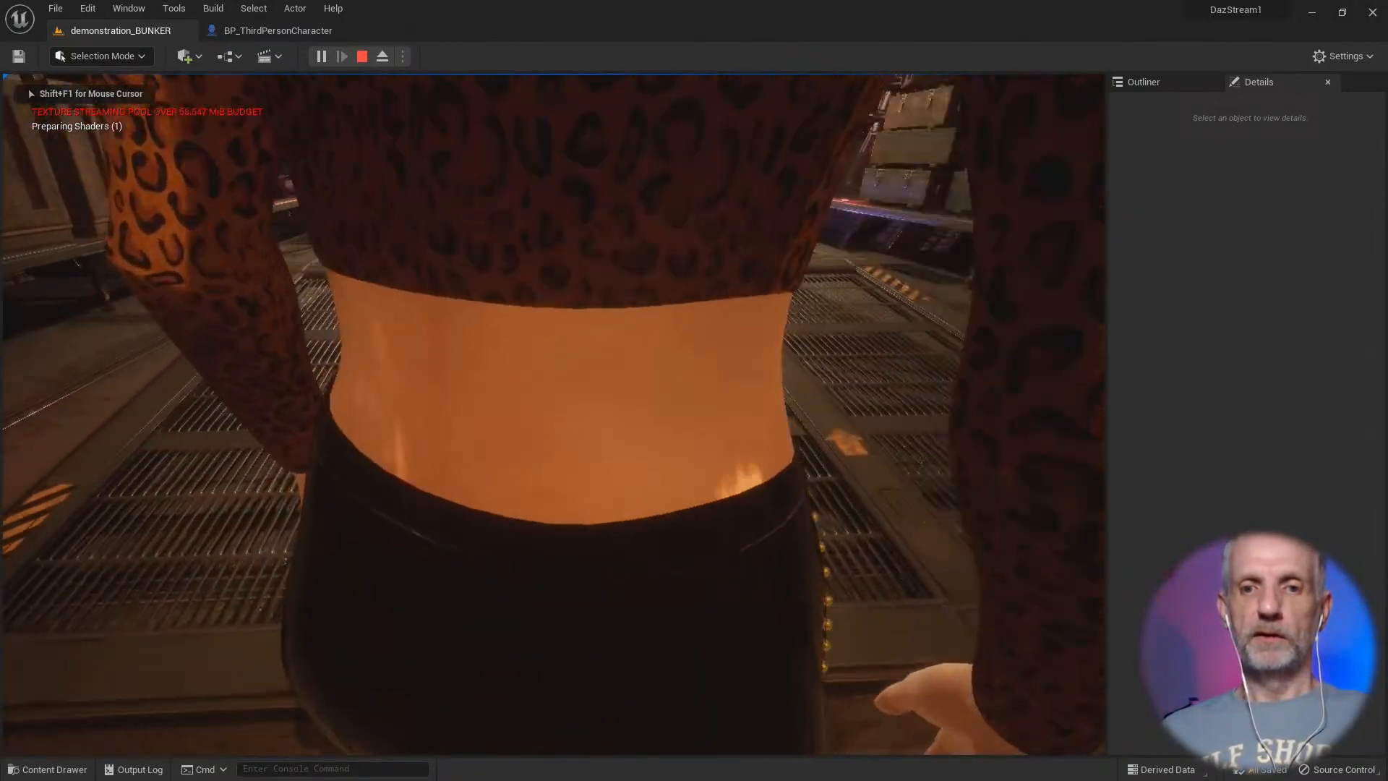
{"action": "key", "text": "w"}
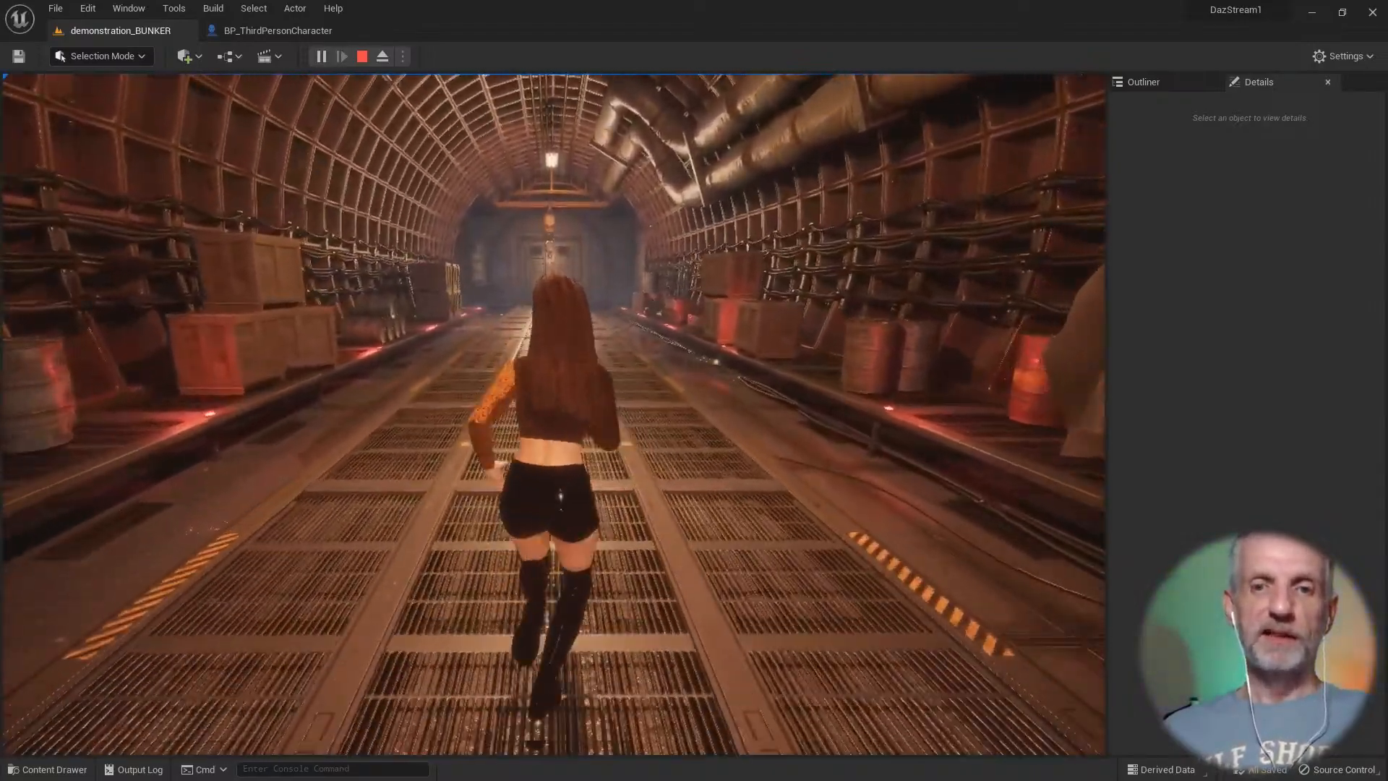
{"action": "key", "text": "a"}
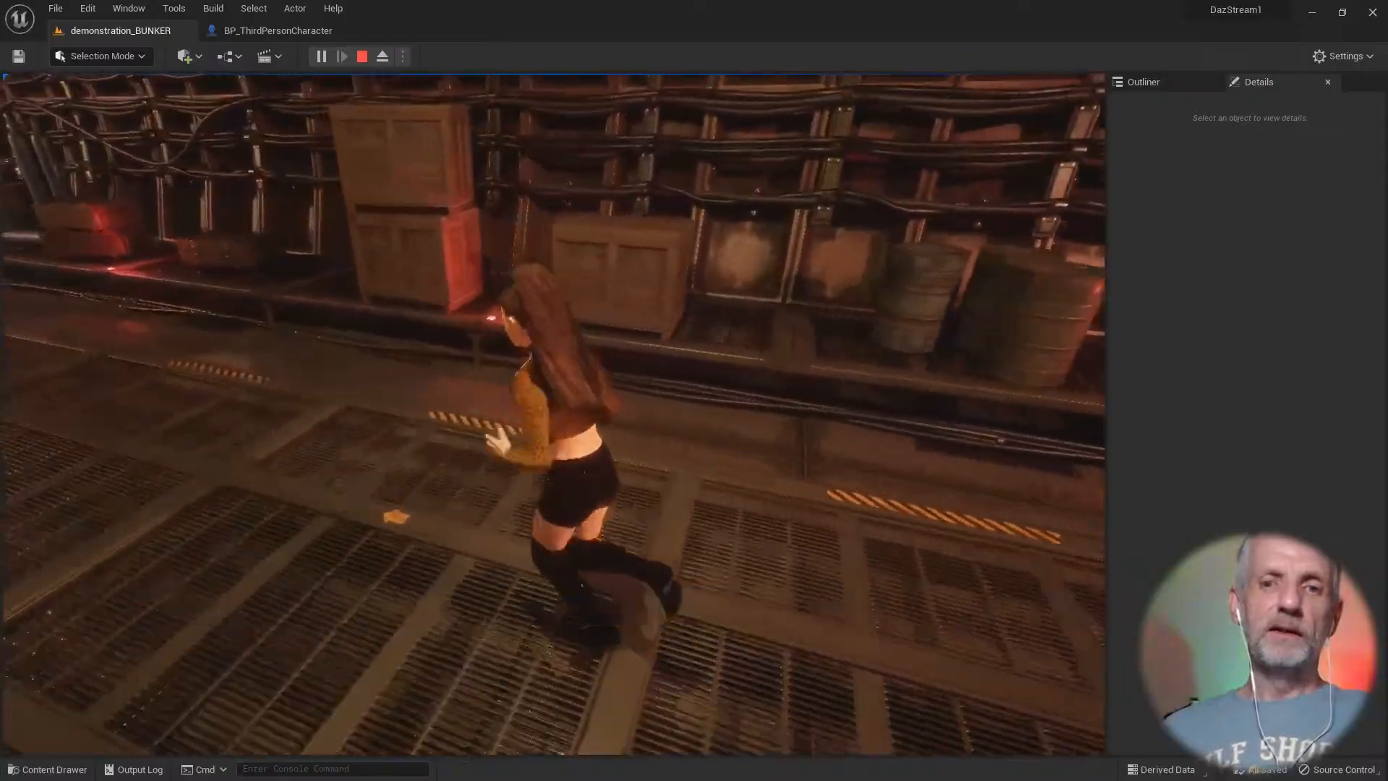
{"action": "key", "text": "s"}
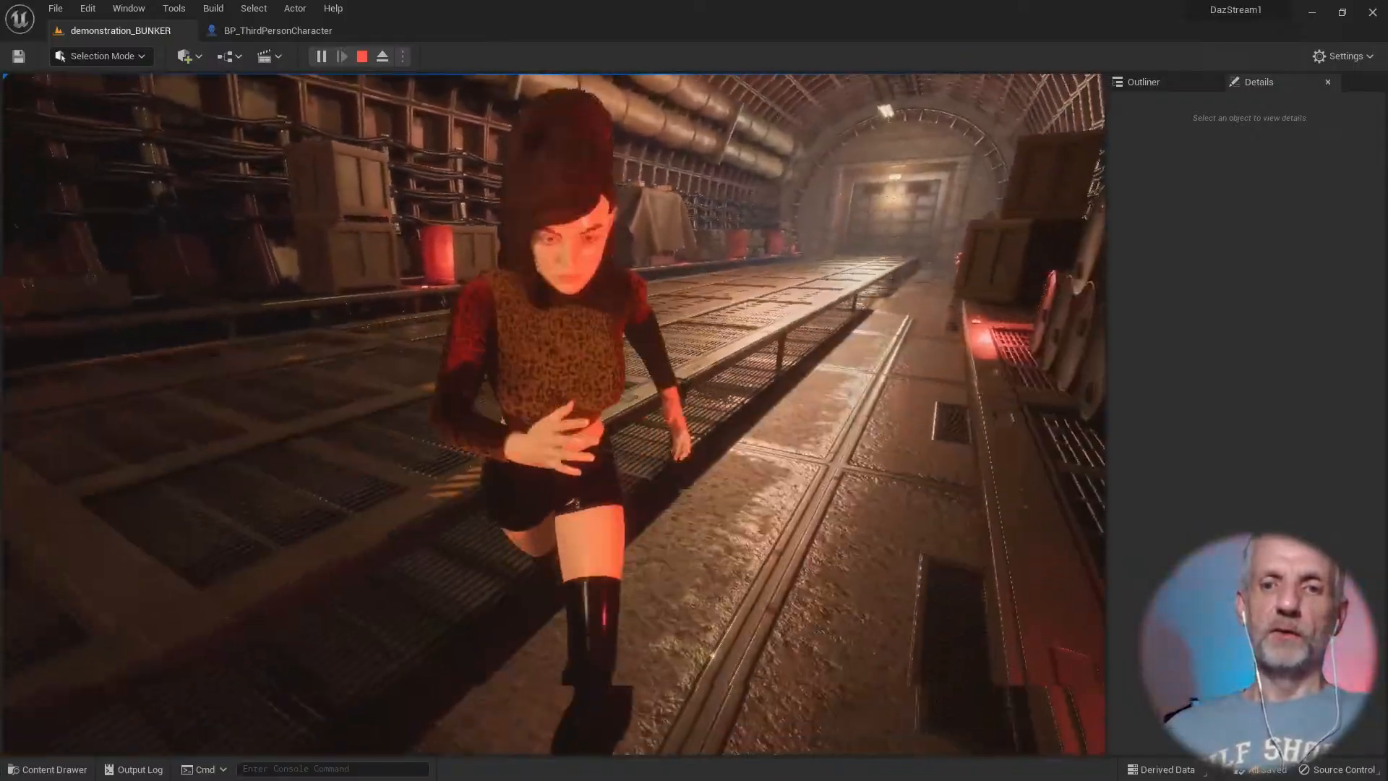
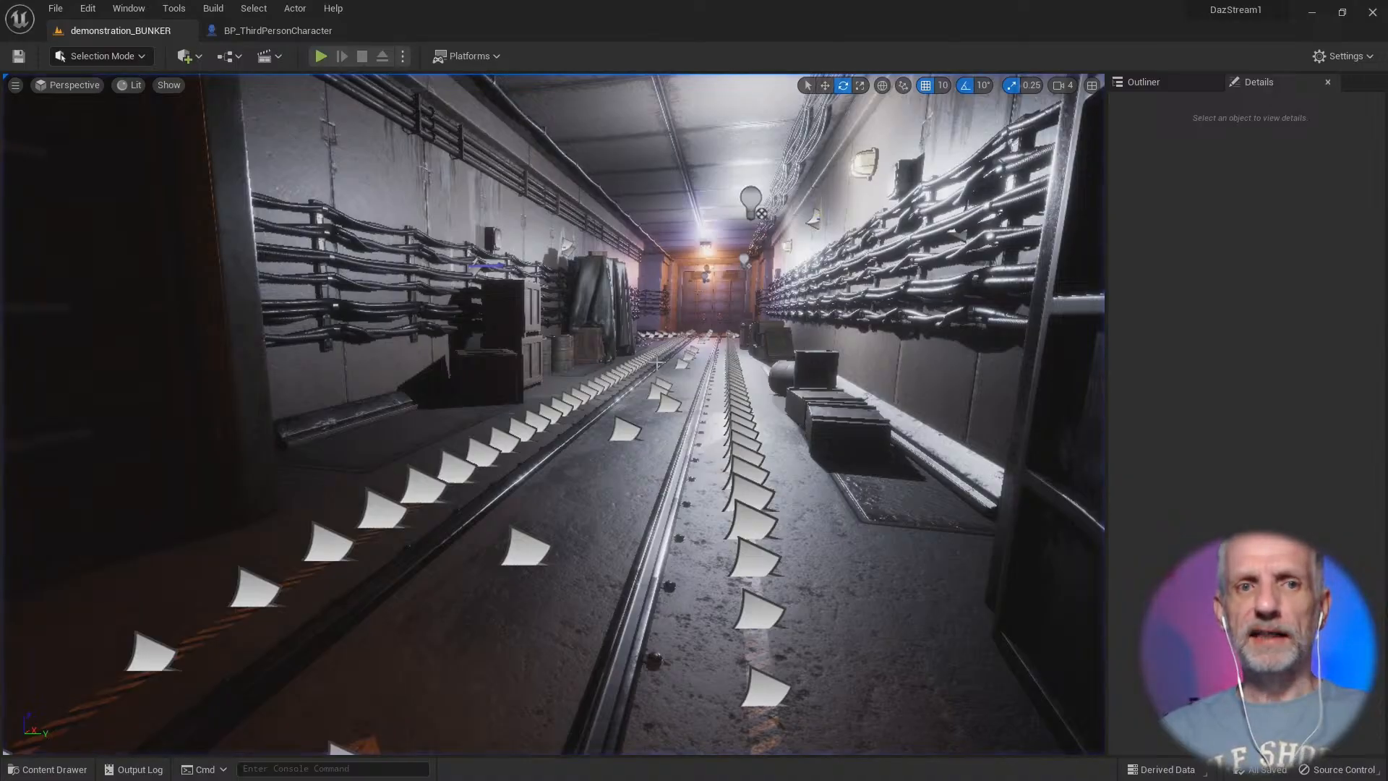
Step: Duplicate the BP_ThirdPersonCharacter blueprint in the ThirdPerson Blueprints folder and name the copy BP_Vicky9
{"action": "right_click_drag", "start_coordinate": [635, 343], "coordinate": [1279, 321]}
{"action": "key", "text": "w"}
{"action": "key", "text": "w"}
{"action": "key", "text": "ctrl+space"}
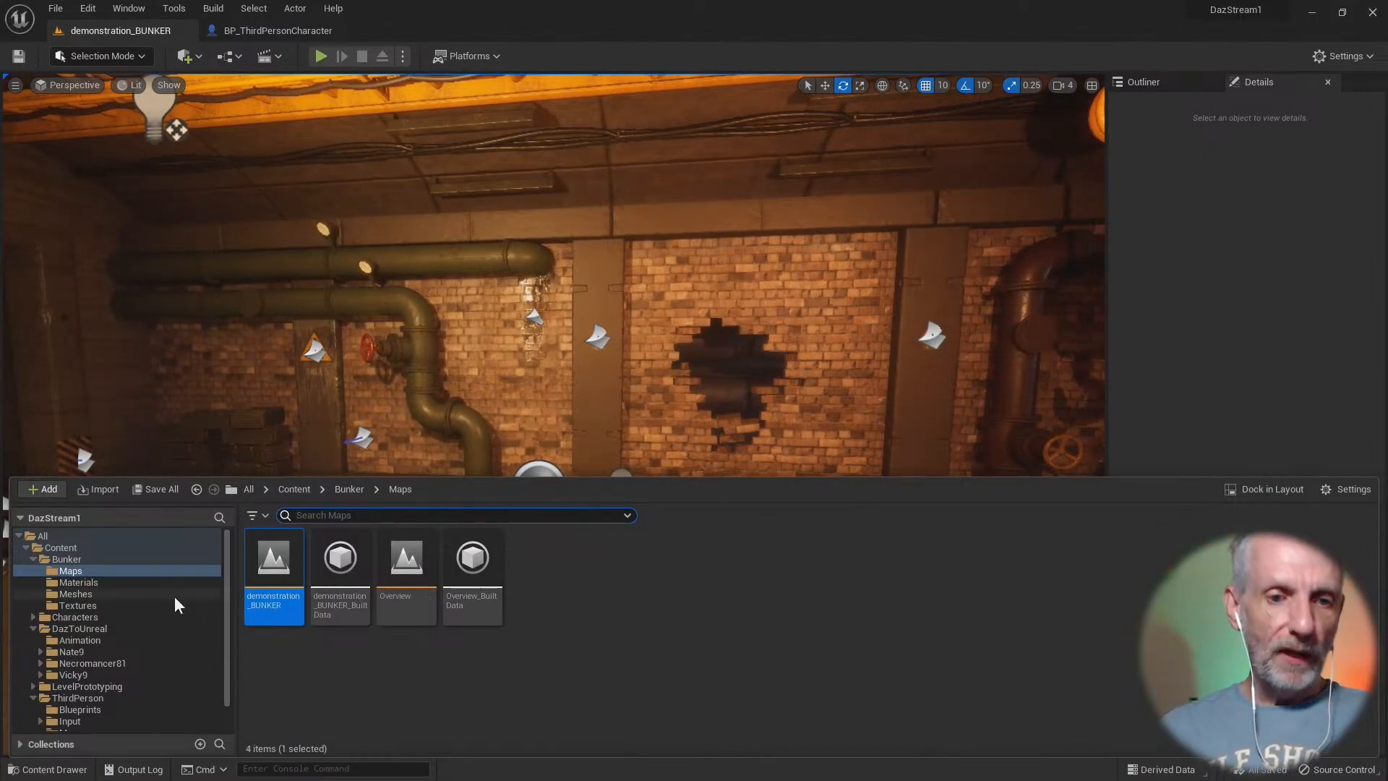
{"action": "left_click", "coordinate": [37, 558]}
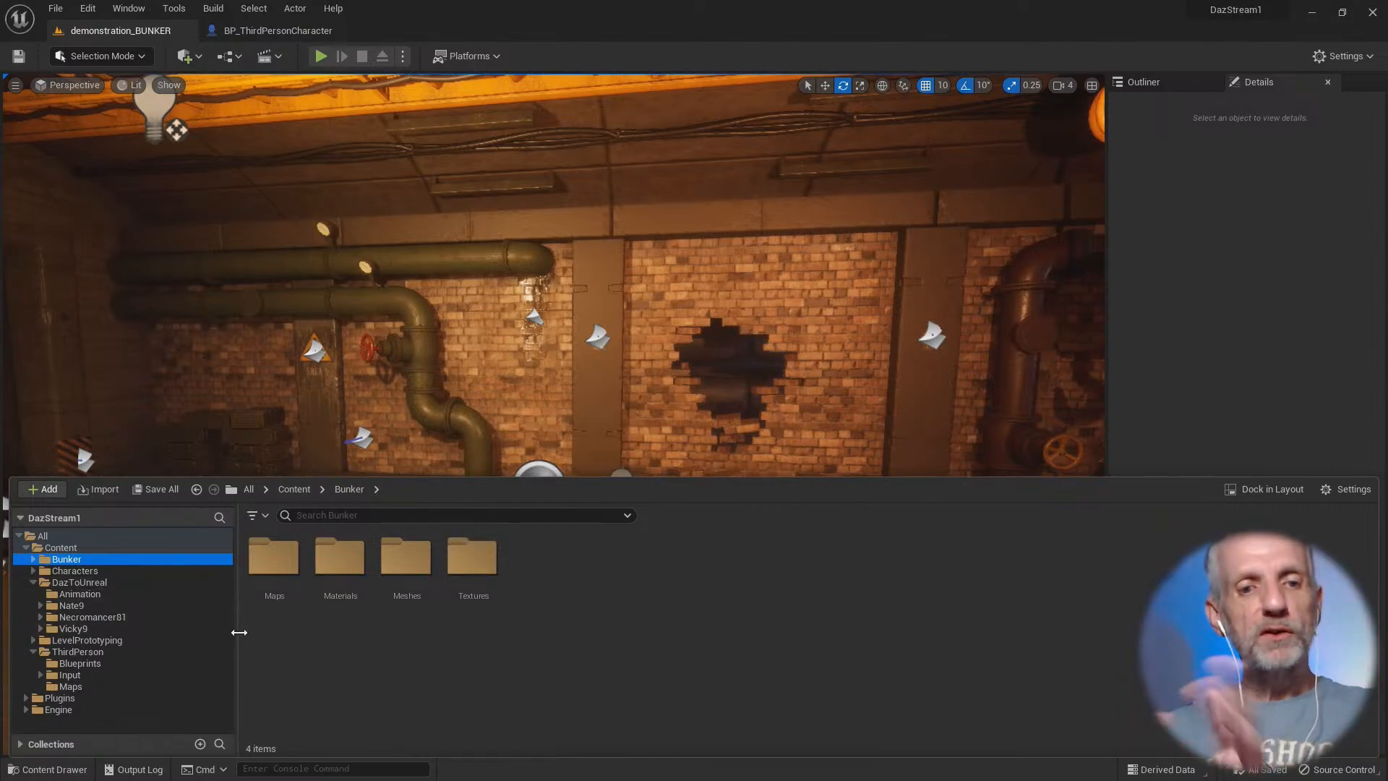
{"action": "left_click", "coordinate": [127, 629]}
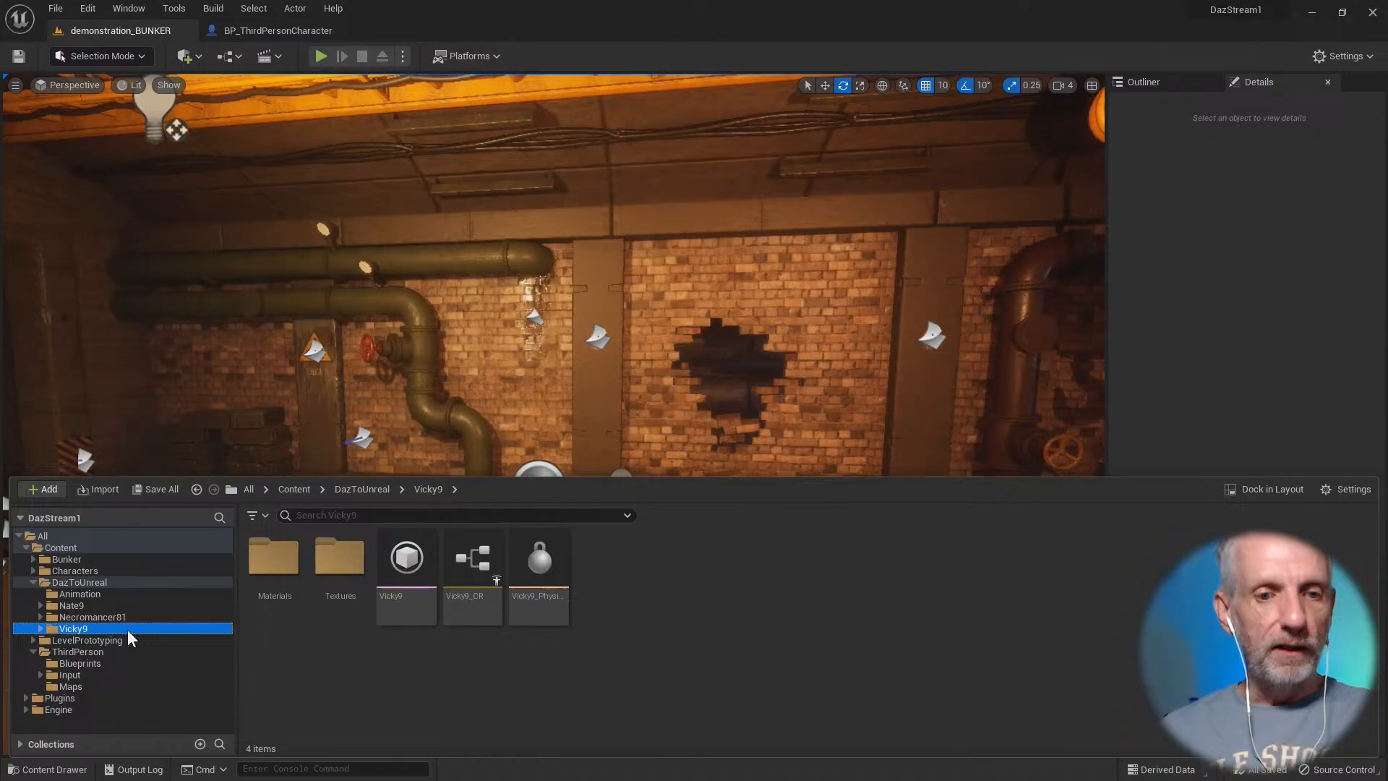
{"action": "left_click", "coordinate": [103, 663]}
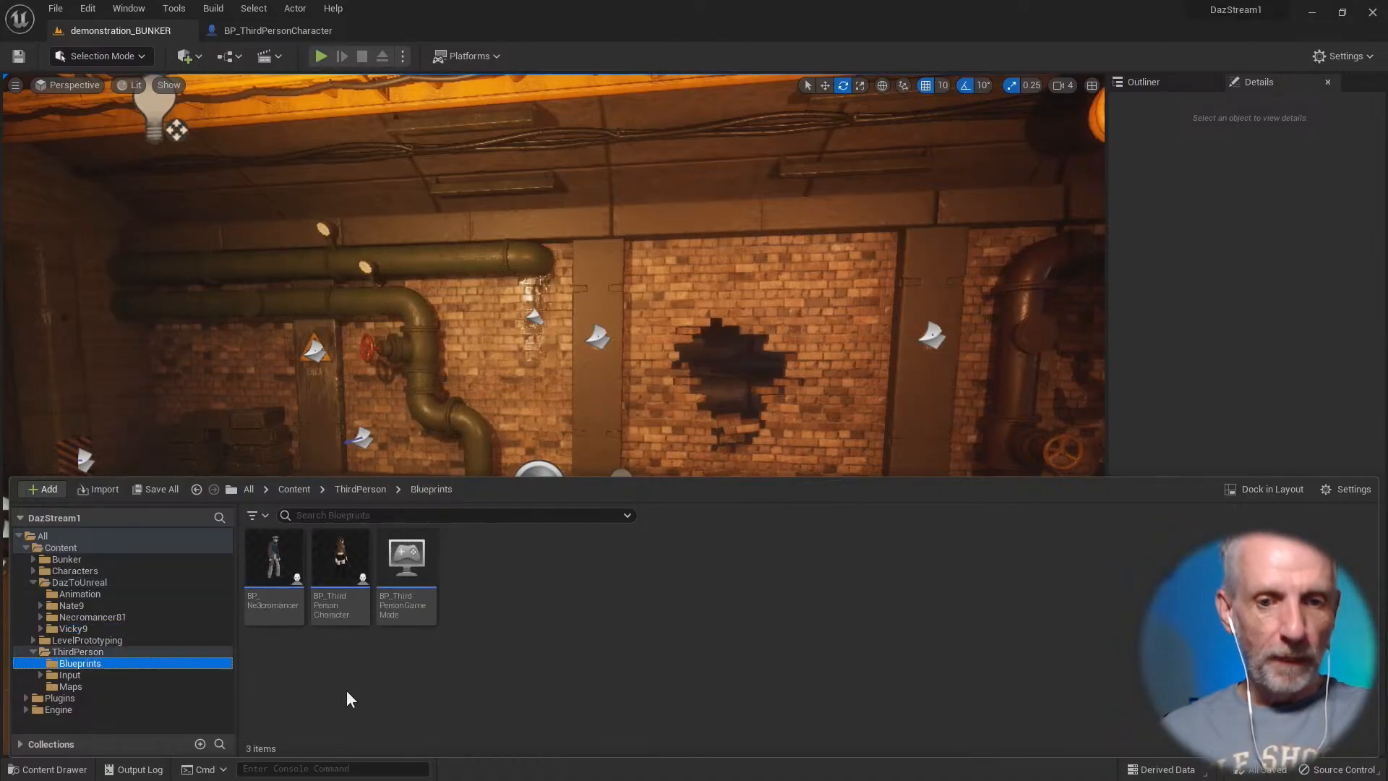
{"action": "left_click", "coordinate": [341, 615]}
{"action": "key", "text": "ctrl+d"}
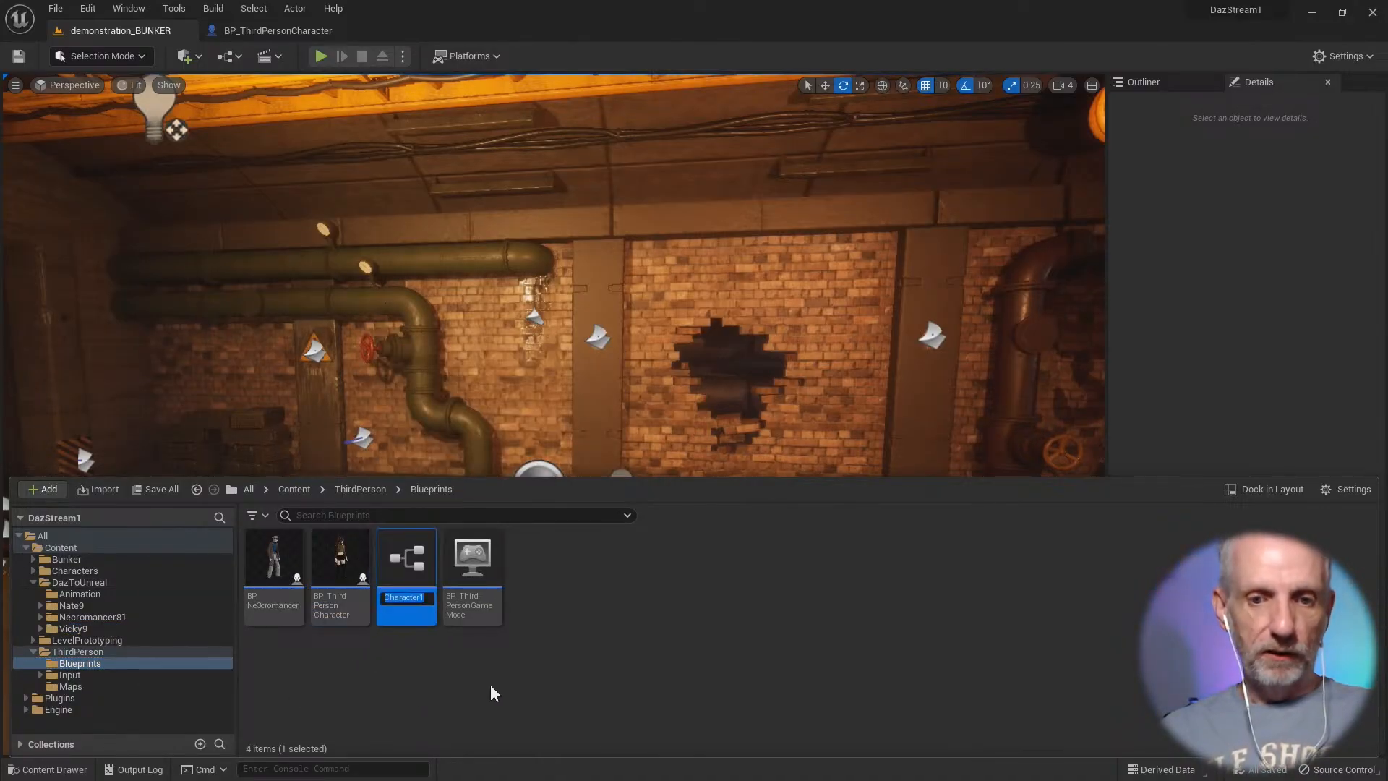
{"action": "type", "text": "BP_V"}
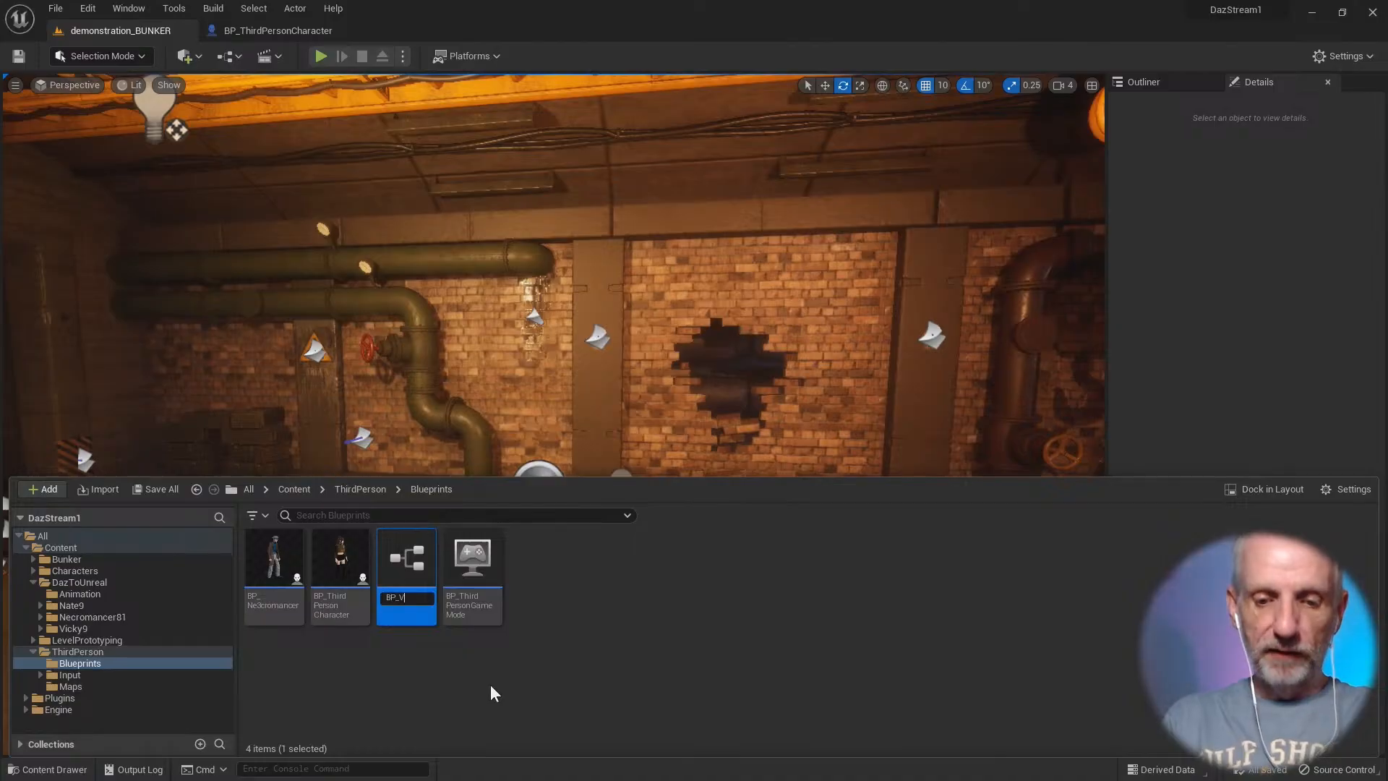
{"action": "type", "text": "icky9"}
{"action": "key", "text": "Return"}
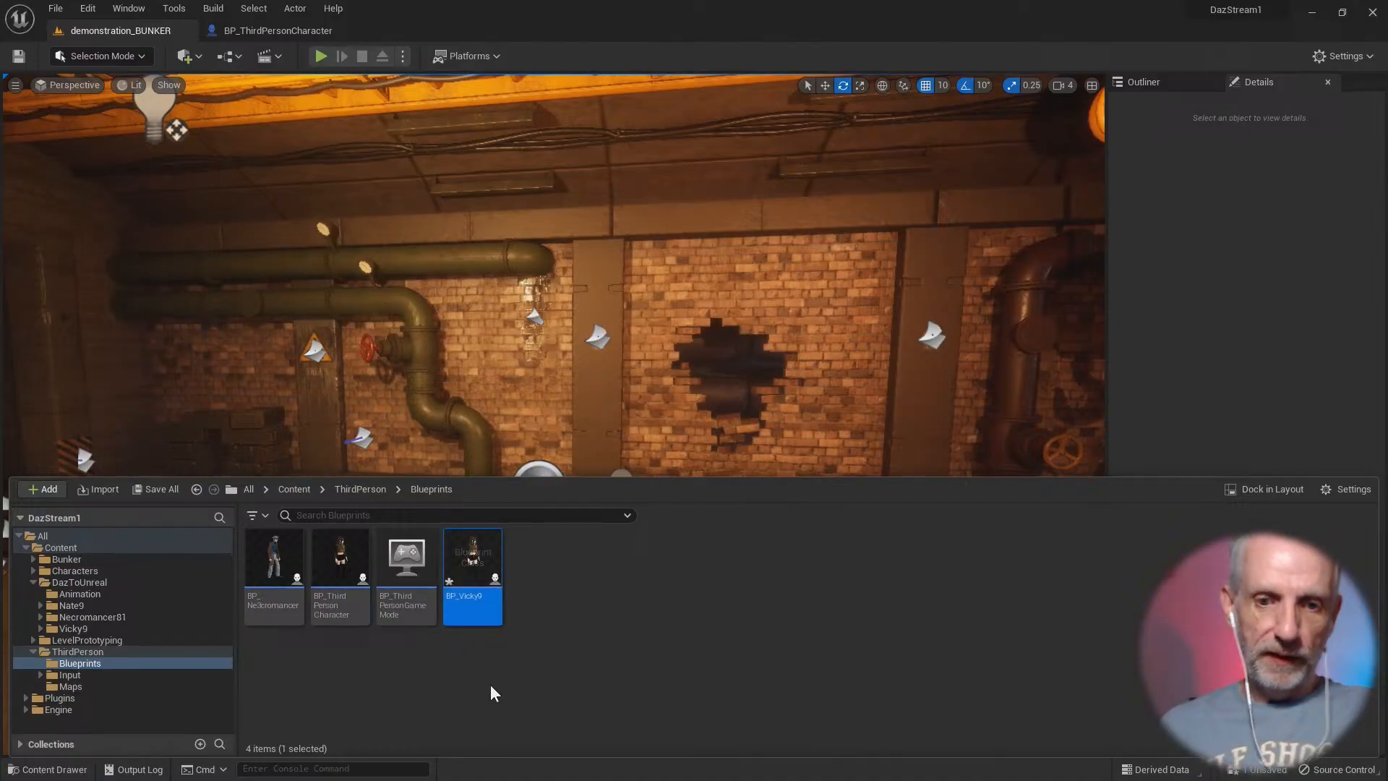
Step: Open BP_Vicky9, delete its follow camera, compile the blueprint and close its editor
{"action": "double_click", "coordinate": [472, 561]}
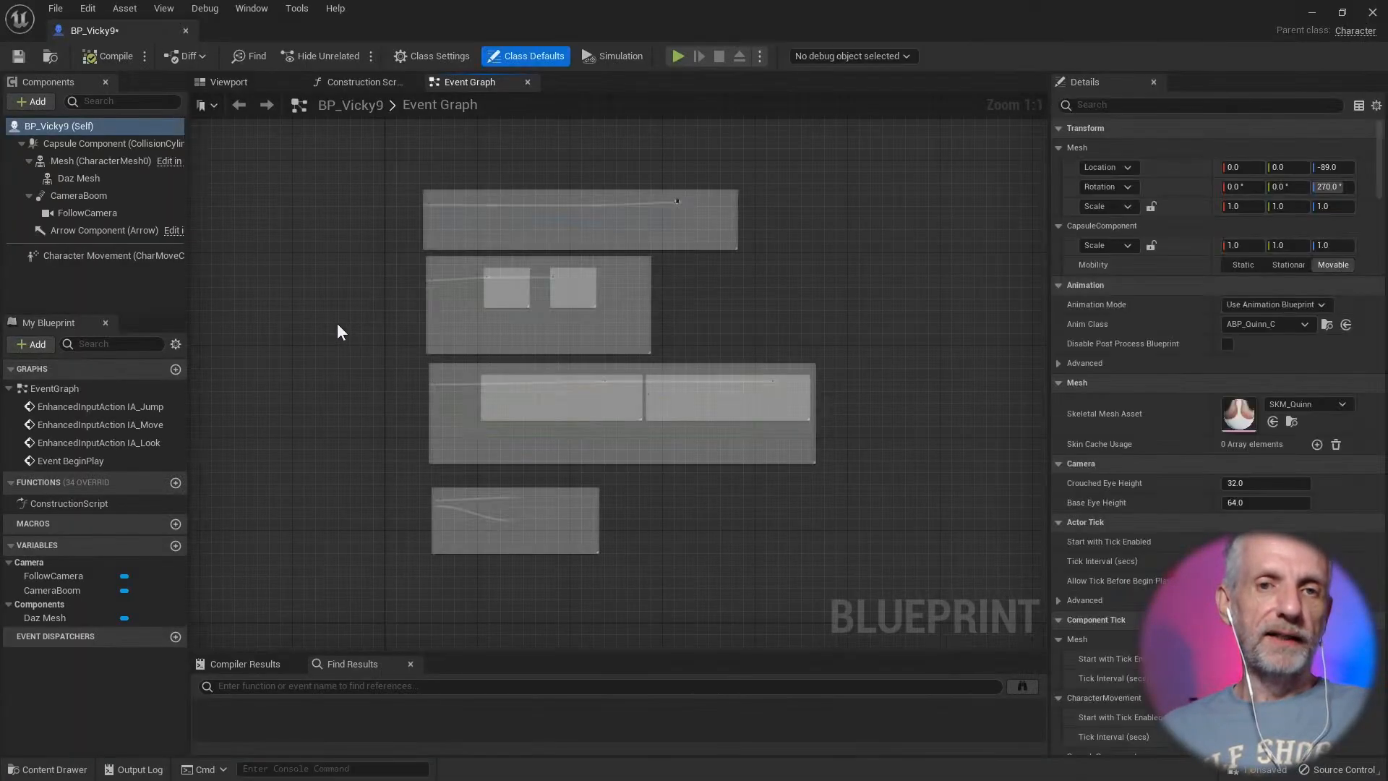
{"action": "left_click", "coordinate": [227, 78]}
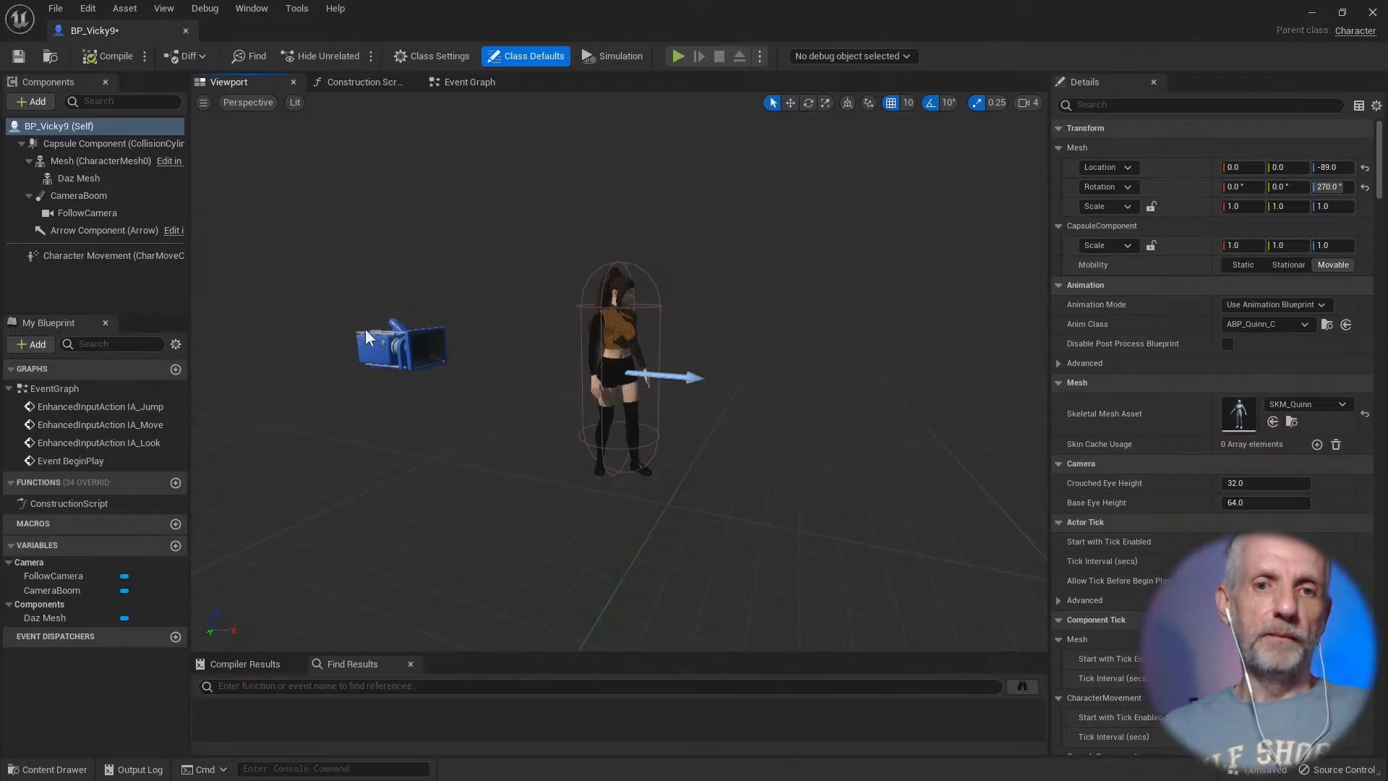
{"action": "left_click", "coordinate": [378, 345]}
{"action": "key", "text": "Delete"}
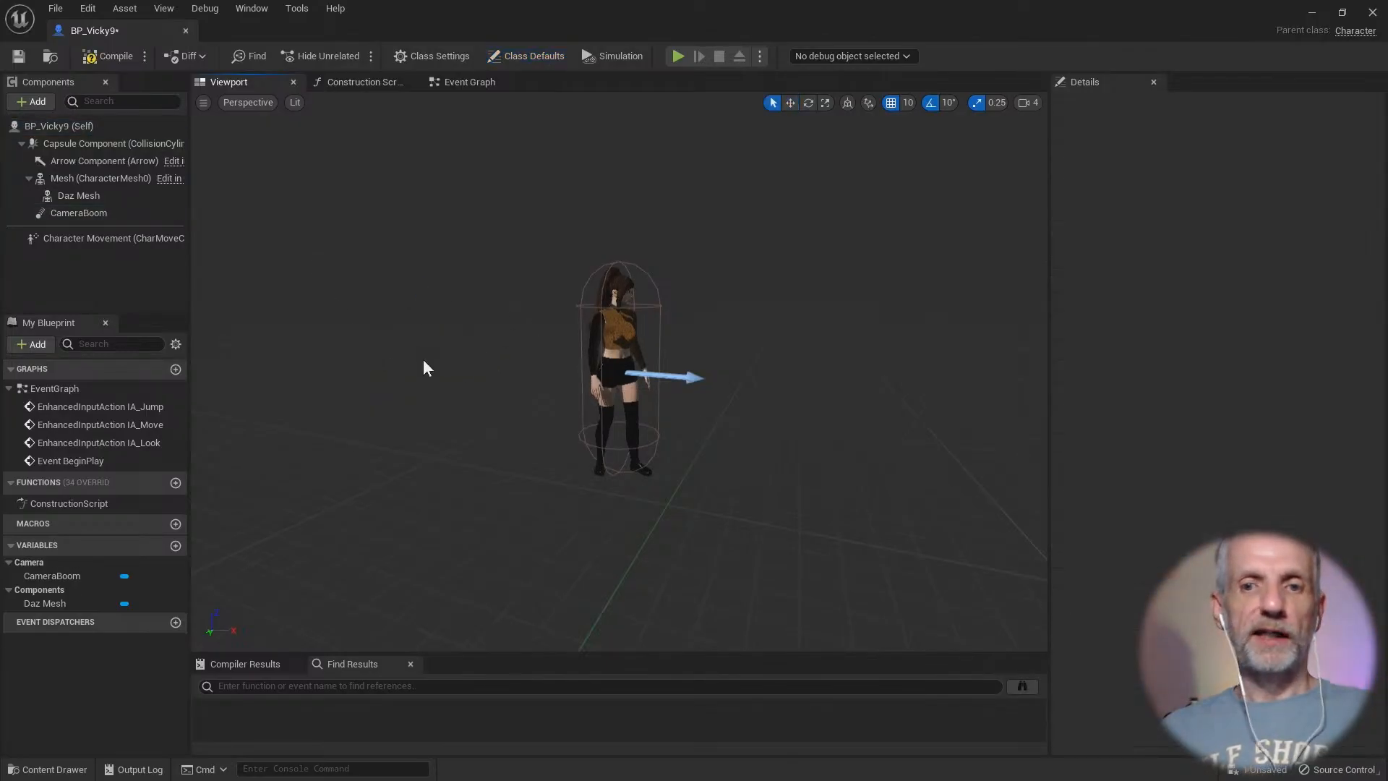
{"action": "left_click", "coordinate": [110, 57]}
{"action": "left_click", "coordinate": [186, 30]}
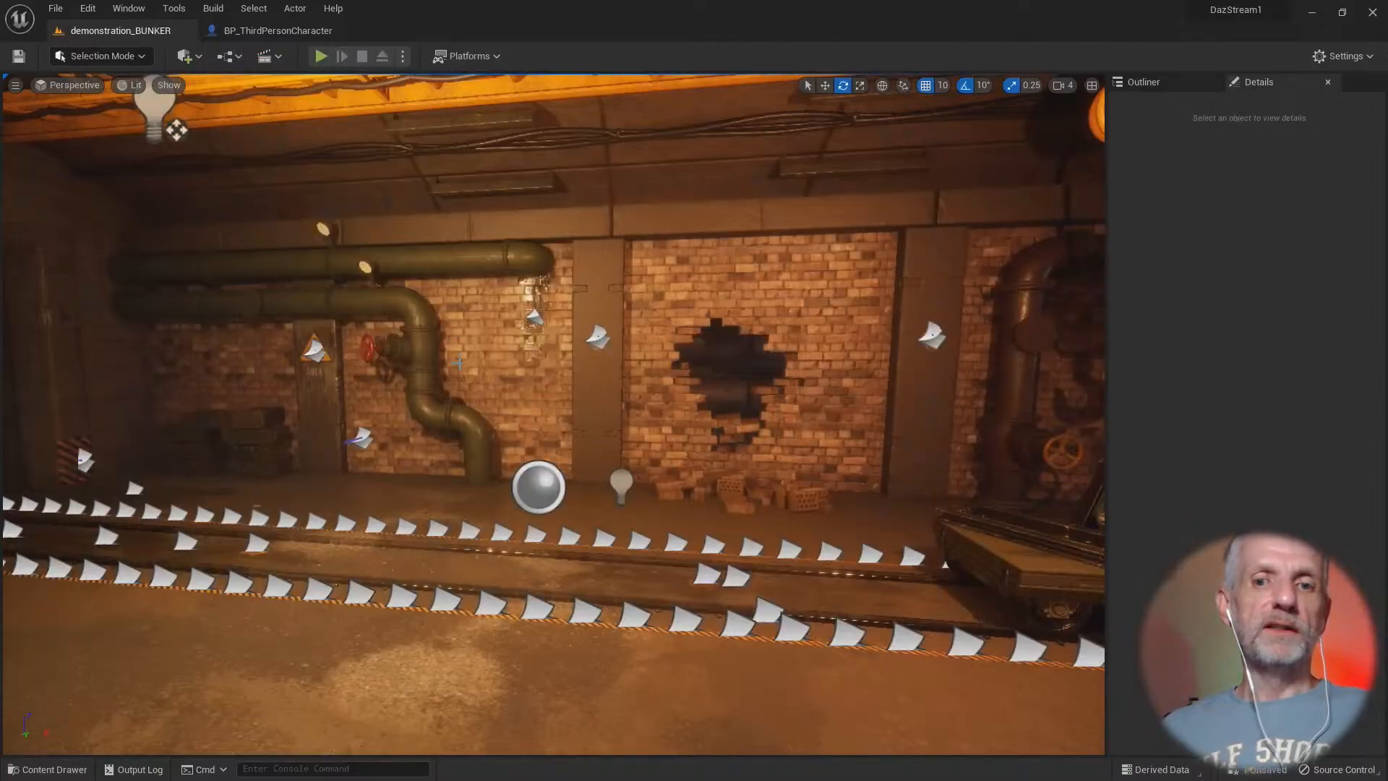
Step: Place BP_Vicky9 in the bunker room in front of the broken brick wall and snap her down to the floor
{"action": "key", "text": "ctrl+space"}
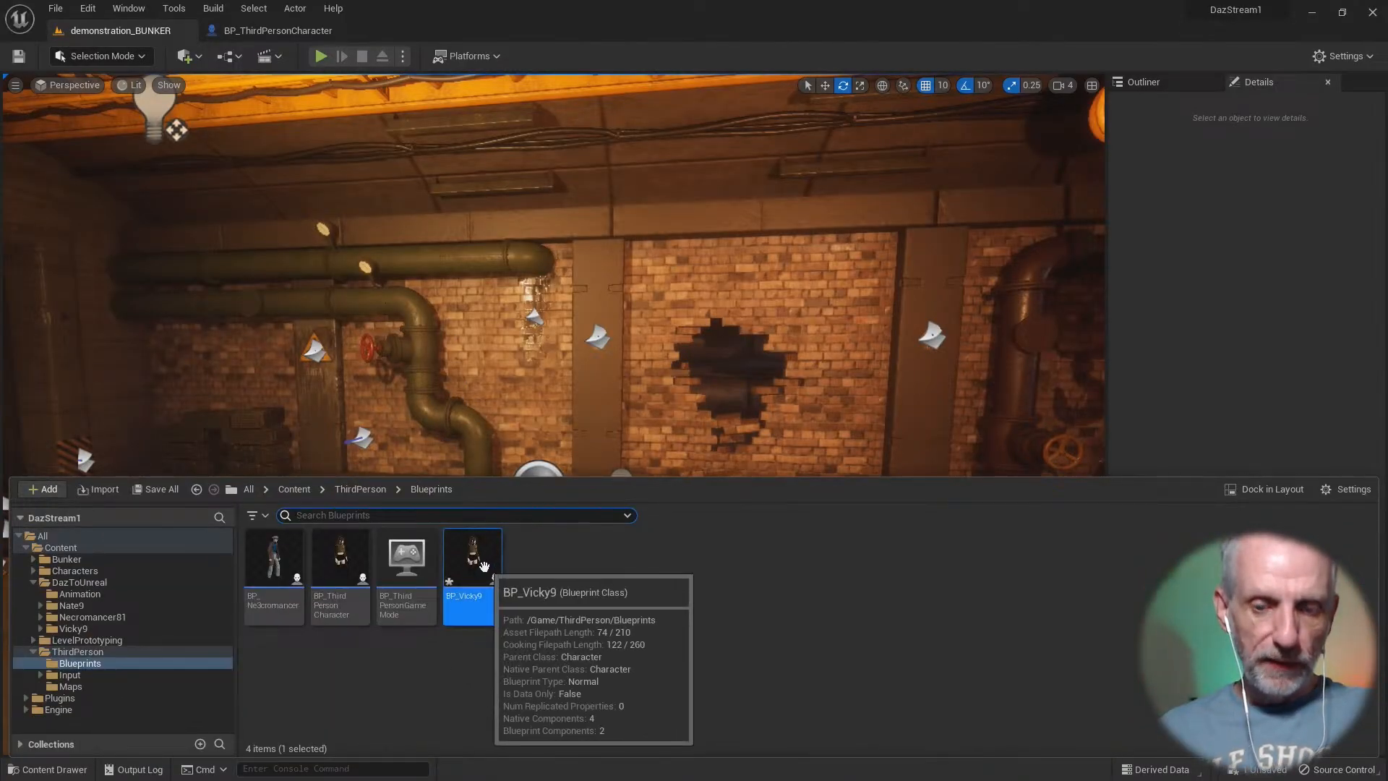
{"action": "left_click_drag", "start_coordinate": [483, 566], "coordinate": [679, 367]}
{"action": "key", "text": "w"}
{"action": "key", "text": "End"}
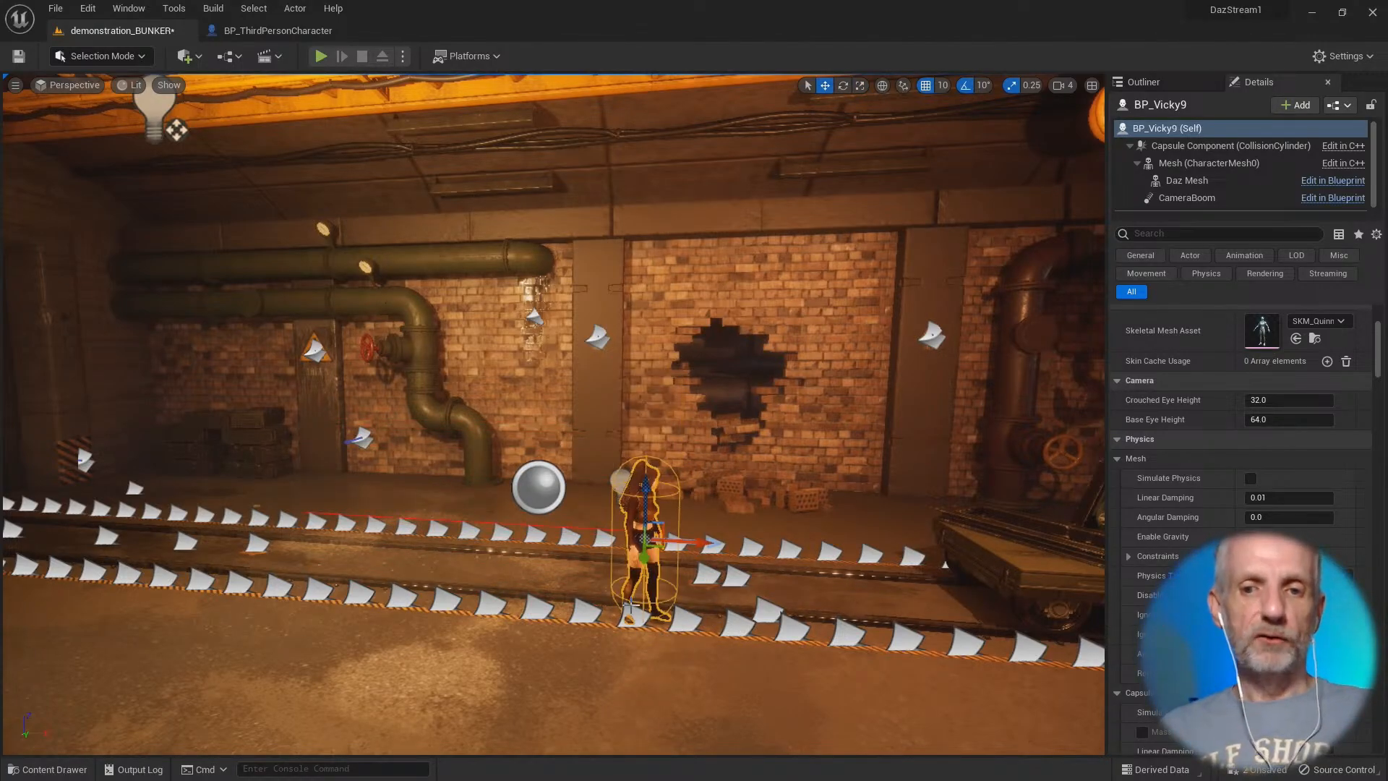
Step: Move BP_Vicky9 sideways off the rail tracks onto the open floor beside them
{"action": "right_click_drag", "start_coordinate": [650, 498], "coordinate": [861, 539]}
{"action": "key", "text": "w"}
{"action": "mouse_move", "coordinate": [565, 722]}
{"action": "right_mouse_down"}
{"action": "mouse_move", "coordinate": [600, 708]}
{"action": "mouse_move", "coordinate": [589, 713]}
{"action": "right_mouse_up"}
{"action": "key", "text": "a"}
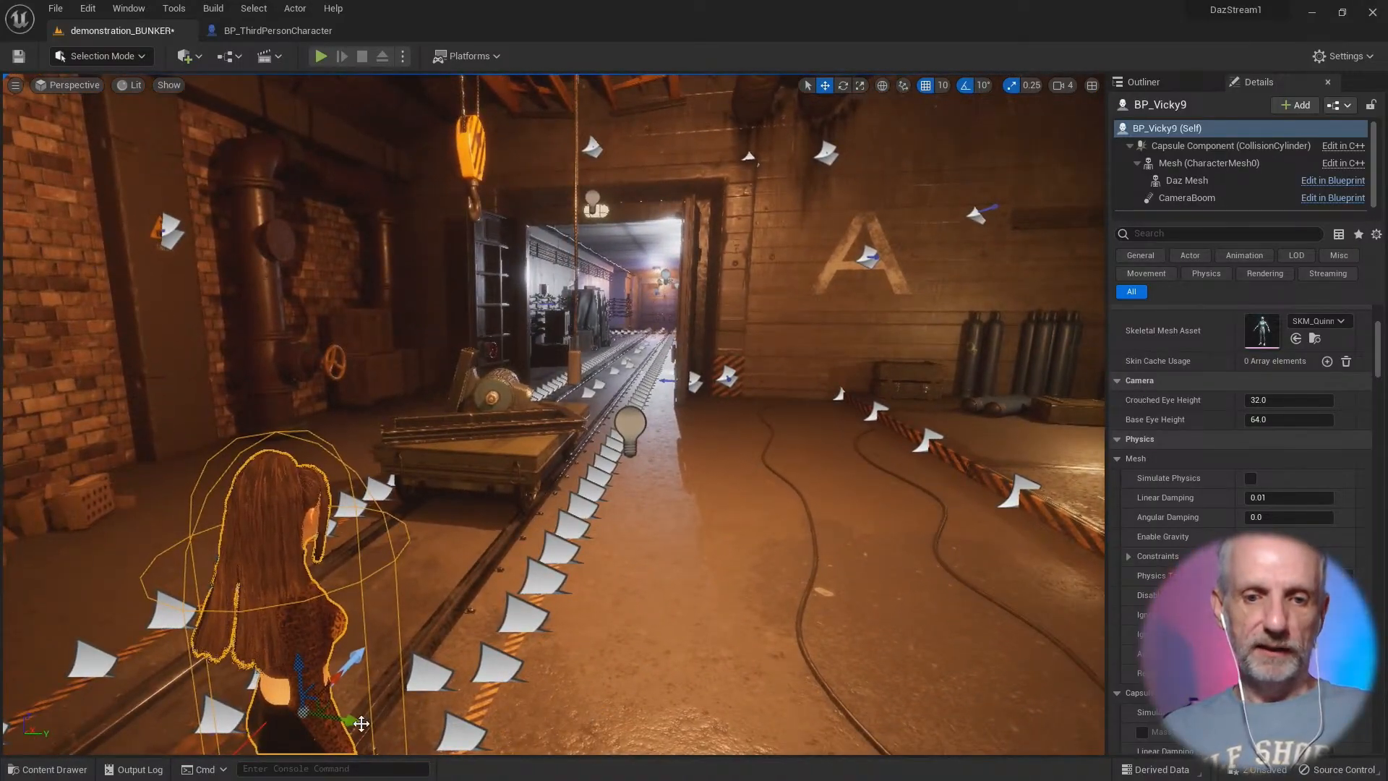
{"action": "left_click_drag", "start_coordinate": [359, 724], "coordinate": [578, 738]}
{"action": "mouse_move", "coordinate": [581, 729]}
{"action": "right_mouse_down"}
{"action": "mouse_move", "coordinate": [630, 732]}
{"action": "mouse_move", "coordinate": [584, 744]}
{"action": "mouse_move", "coordinate": [572, 765]}
{"action": "mouse_move", "coordinate": [596, 759]}
{"action": "mouse_move", "coordinate": [599, 723]}
{"action": "right_mouse_up"}
{"action": "key", "text": "s"}
{"action": "key", "text": "a"}
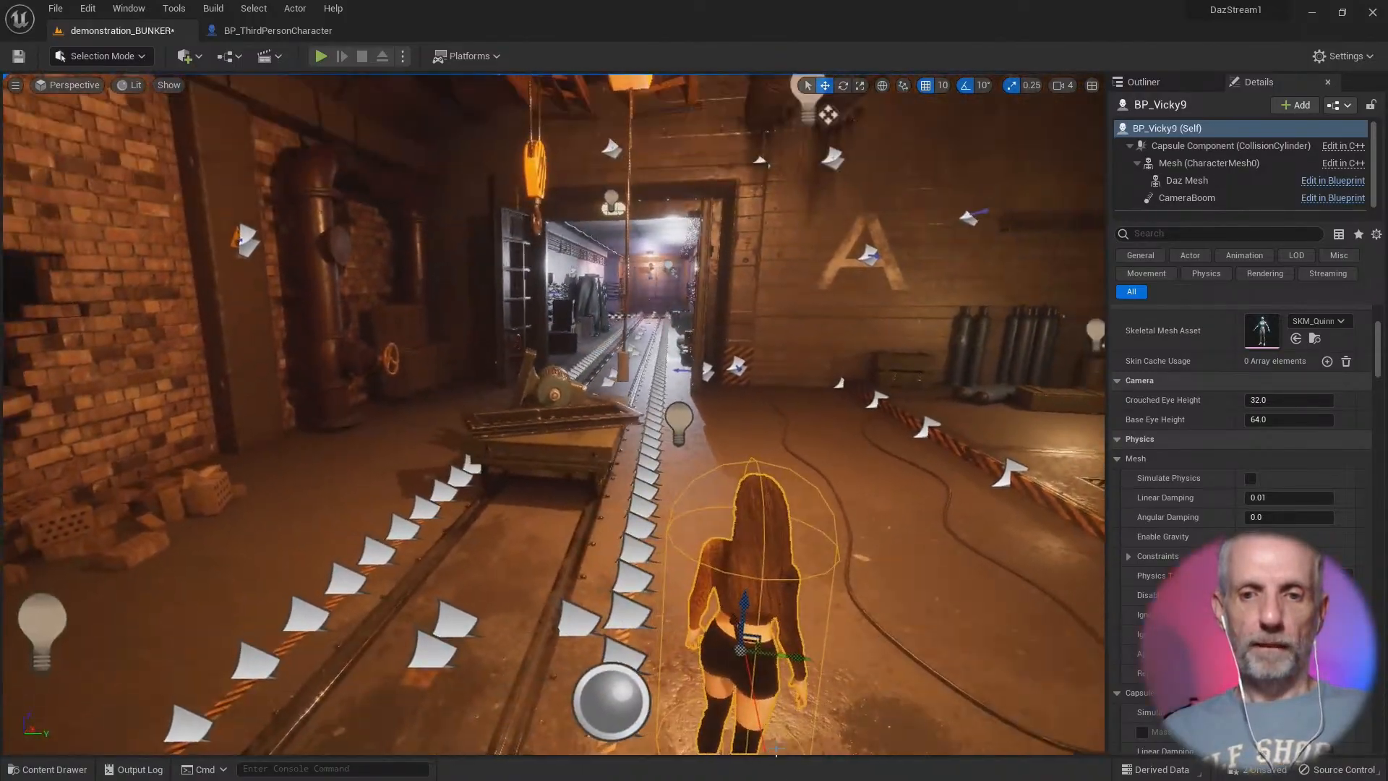
Step: Rotate BP_Vicky9 about 190 degrees around the vertical axis so she faces away from the doorway
{"action": "key", "text": "e"}
{"action": "key", "text": "r"}
{"action": "key", "text": "e"}
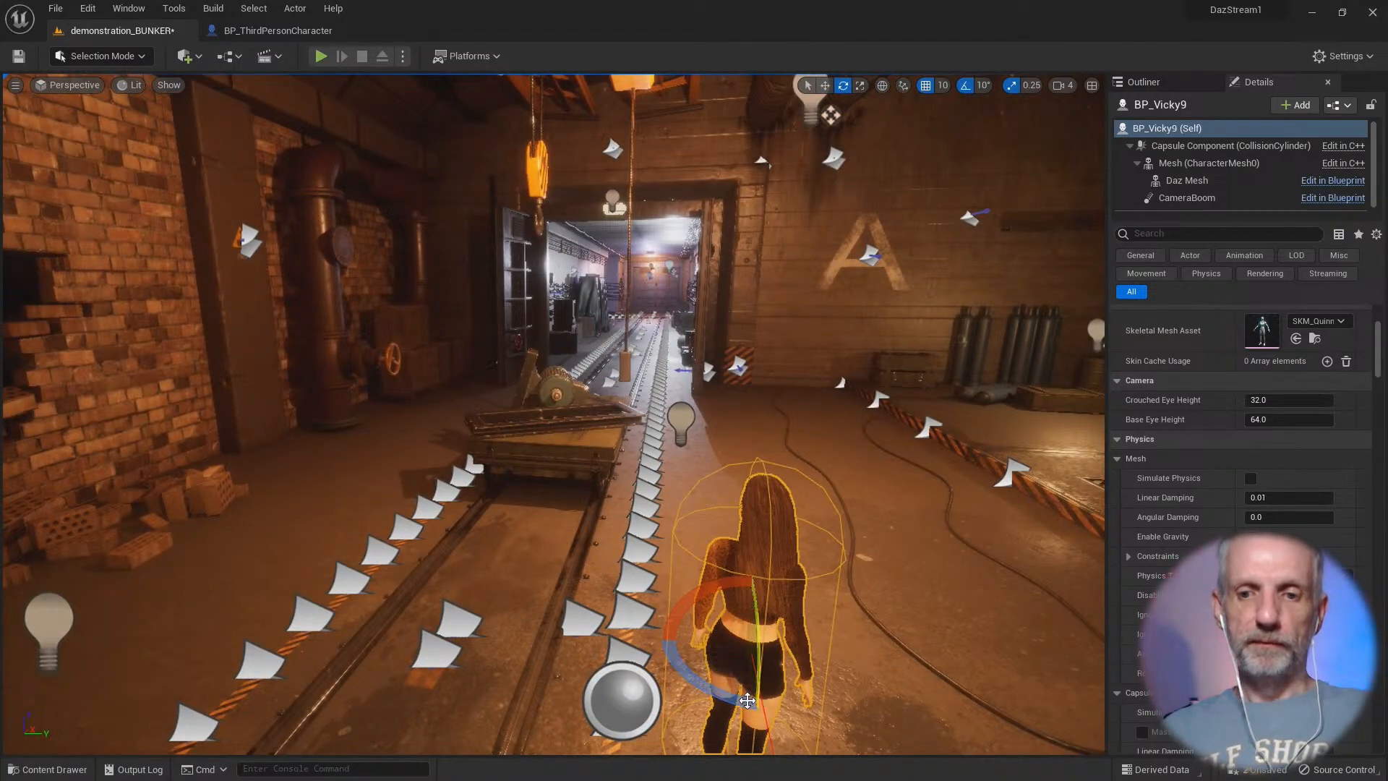
{"action": "left_click_drag", "start_coordinate": [668, 741], "coordinate": [737, 724]}
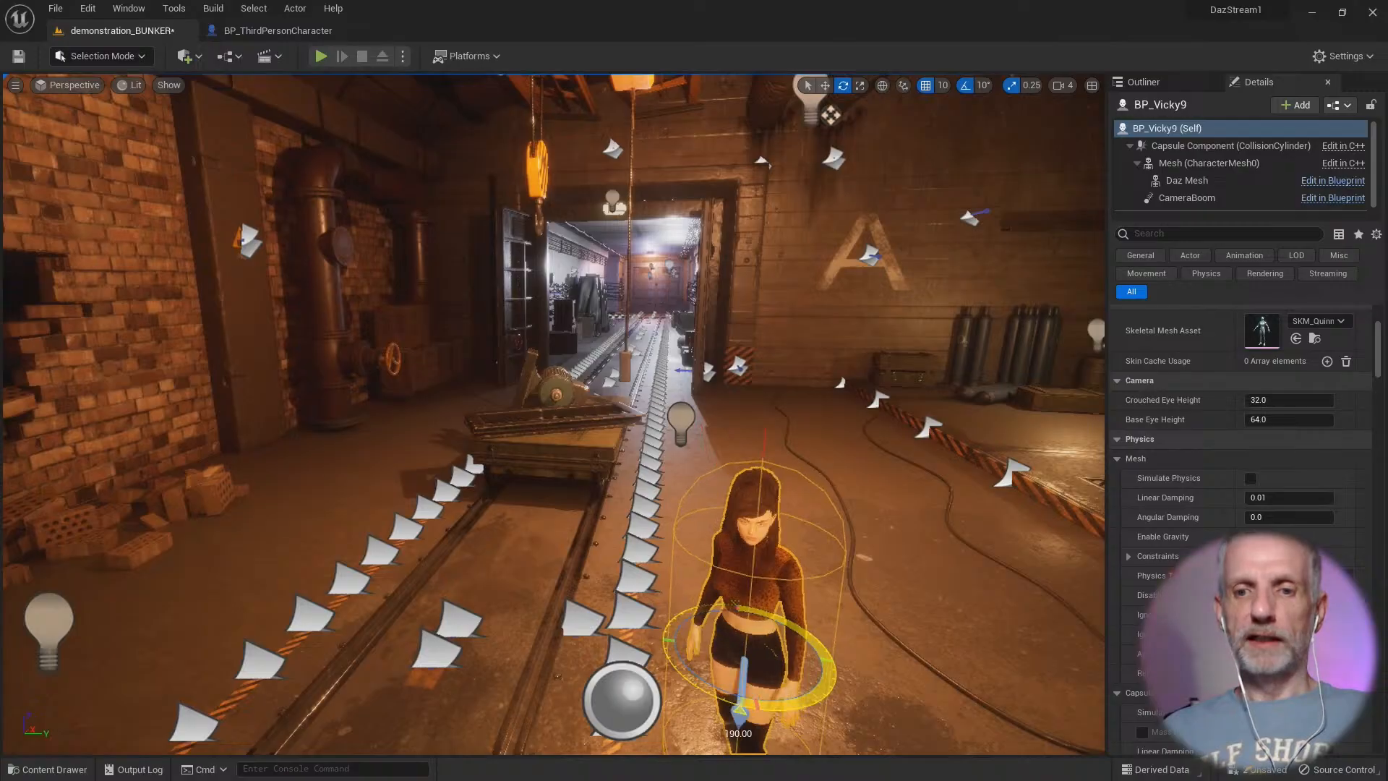
Step: Frame Vicky9 at full length with the lit doorway behind her and show the viewport in Game View
{"action": "right_click_drag", "start_coordinate": [738, 725], "coordinate": [777, 717]}
{"action": "key", "text": "s"}
{"action": "key", "text": "q"}
{"action": "key", "text": "w"}
{"action": "key", "text": "e"}
{"action": "key", "text": "w"}
{"action": "right_click_drag", "start_coordinate": [935, 557], "coordinate": [941, 580]}
{"action": "key", "text": "q"}
{"action": "key", "text": "g"}
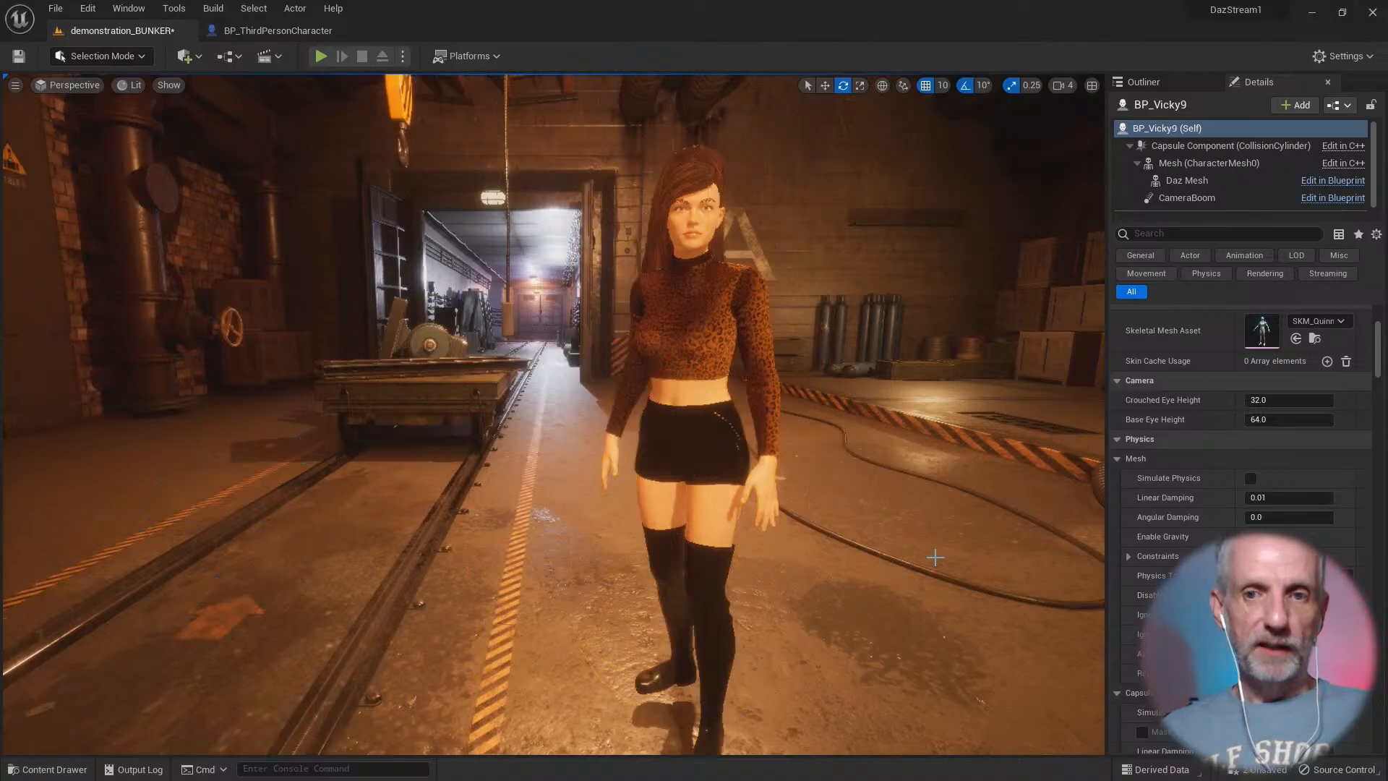
{"action": "key", "text": "g"}
{"action": "key", "text": "g"}
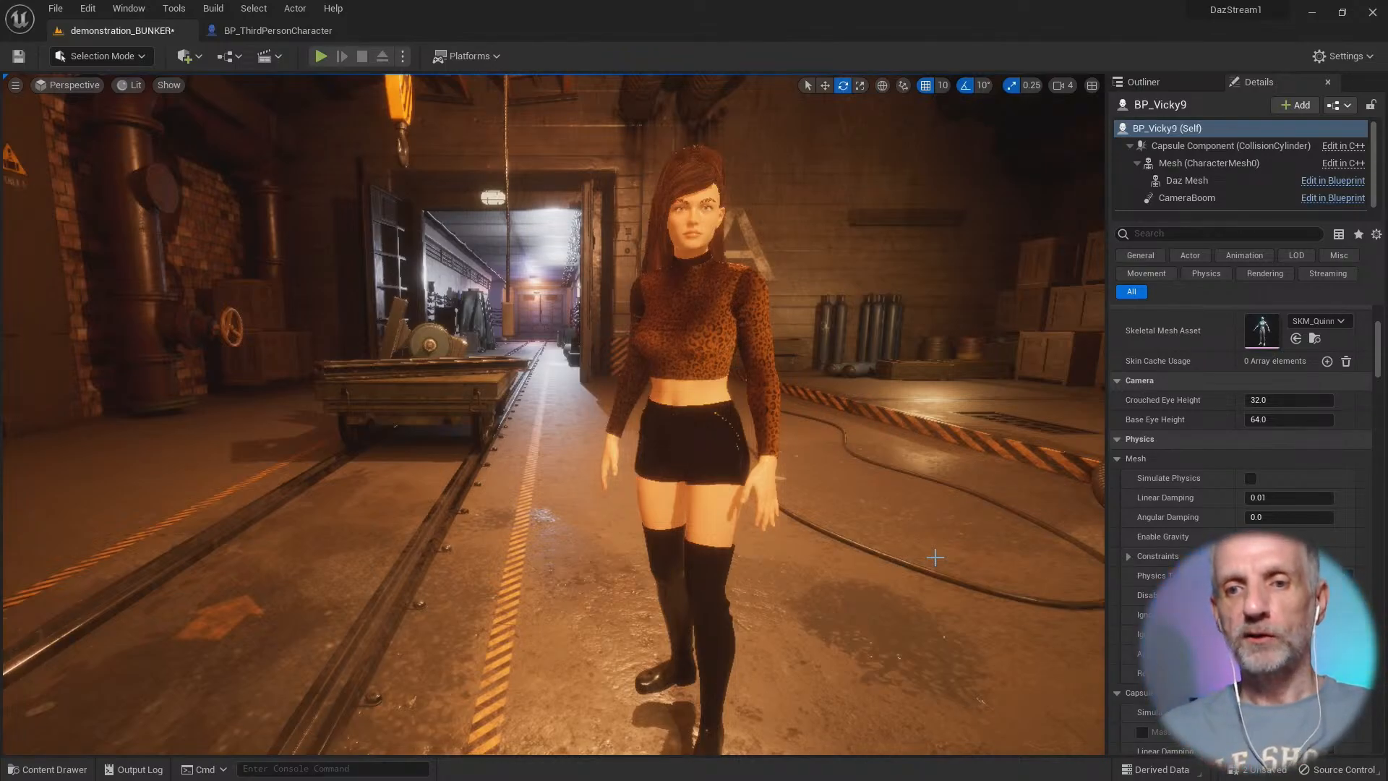
{"action": "left_click", "coordinate": [16, 86]}
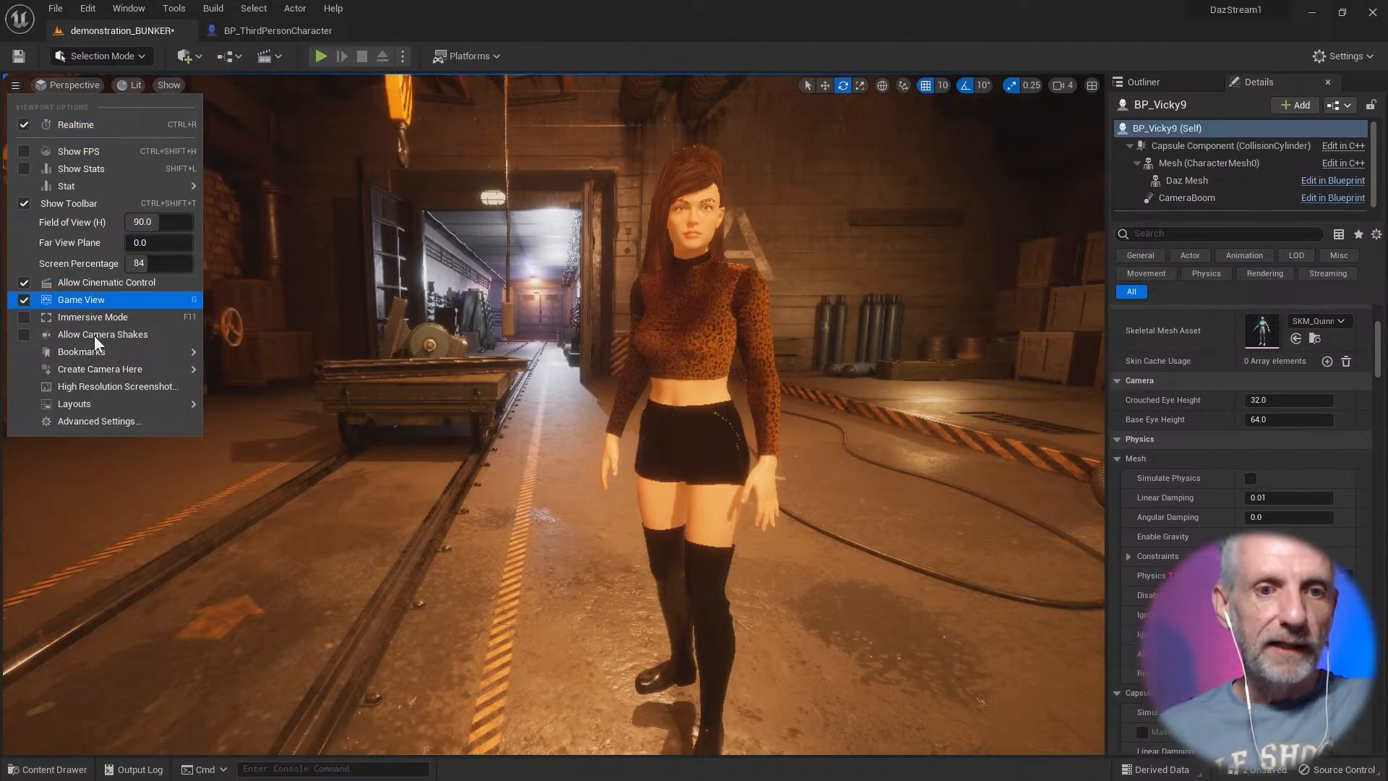
{"action": "left_click", "coordinate": [156, 389]}
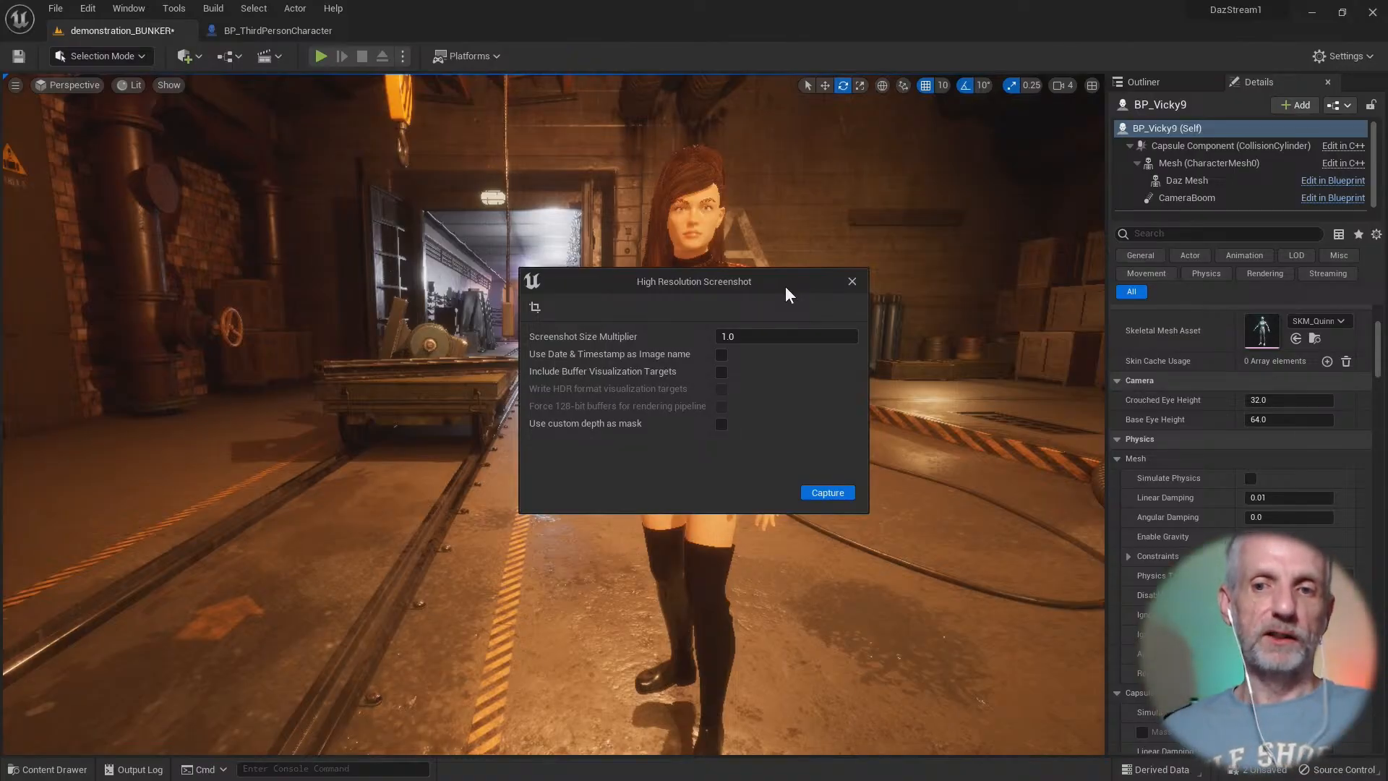
{"action": "left_click", "coordinate": [851, 281]}
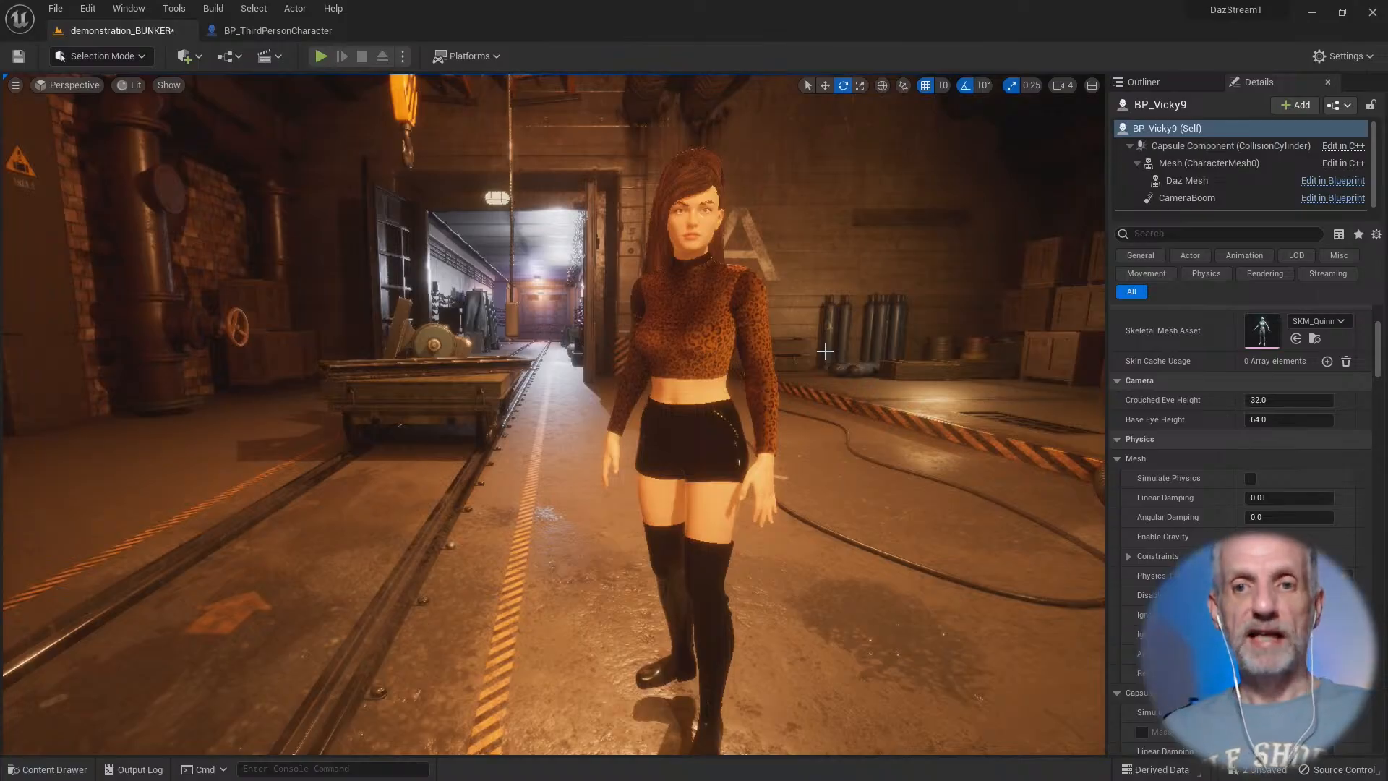
Step: Switch the viewport to immersive mode and capture a high-resolution screenshot with the size multiplier set to 4
{"action": "key", "text": "F11"}
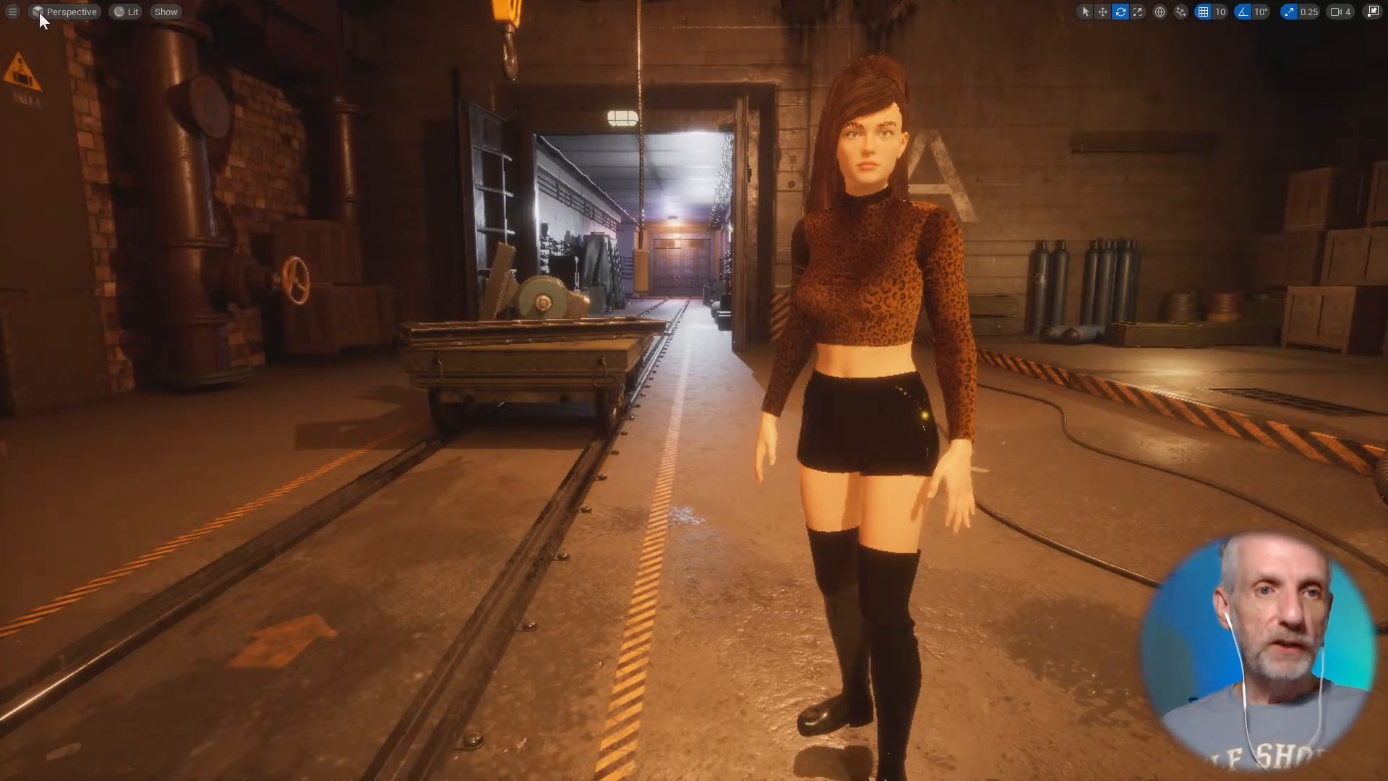
{"action": "left_click", "coordinate": [12, 11]}
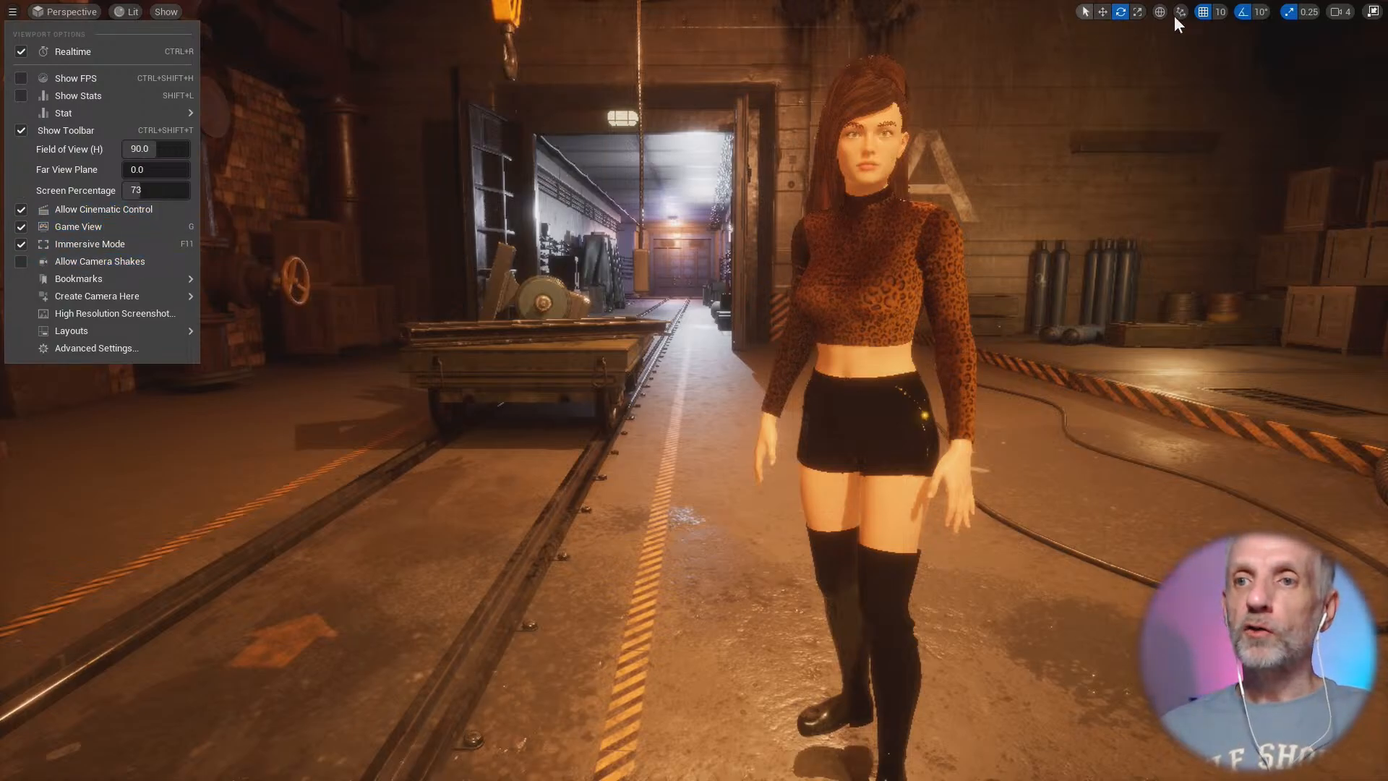
{"action": "left_click", "coordinate": [138, 312]}
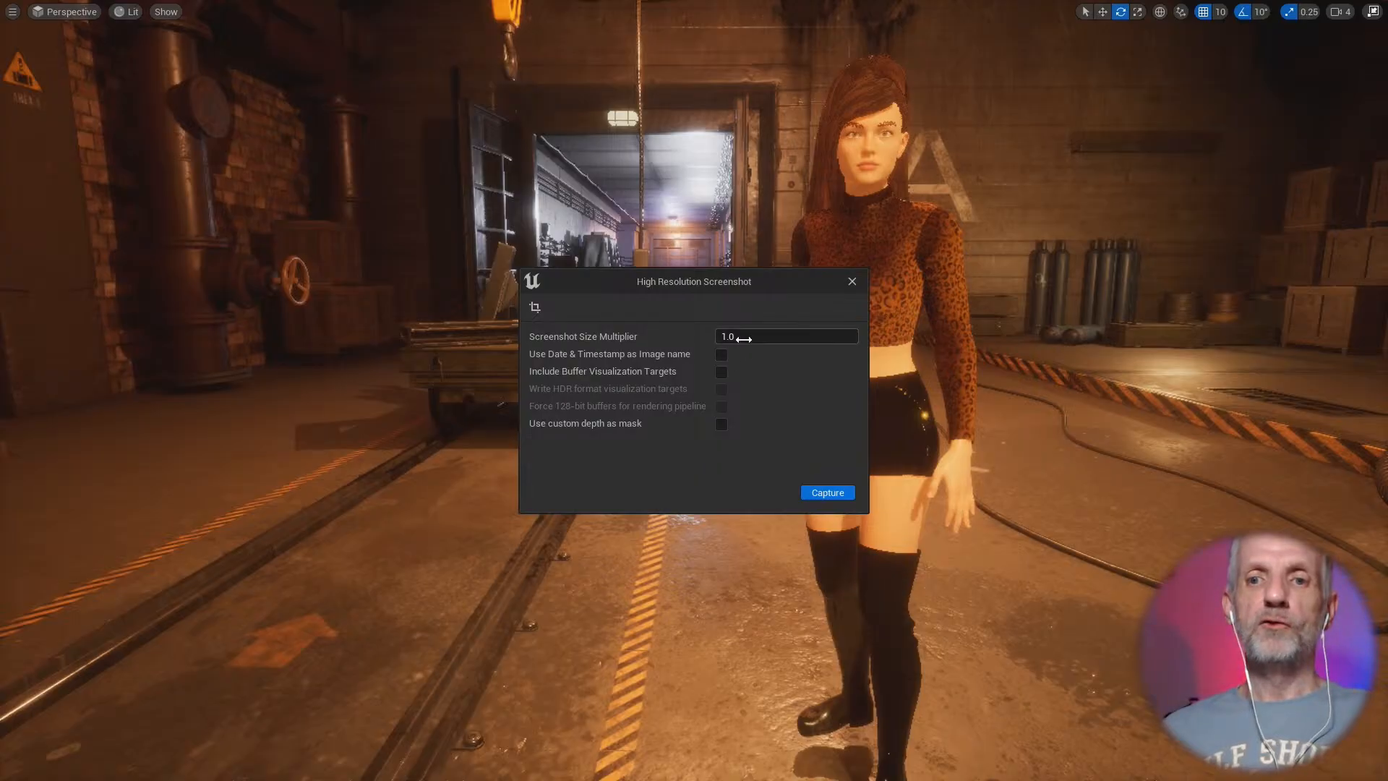
{"action": "left_click", "coordinate": [743, 339]}
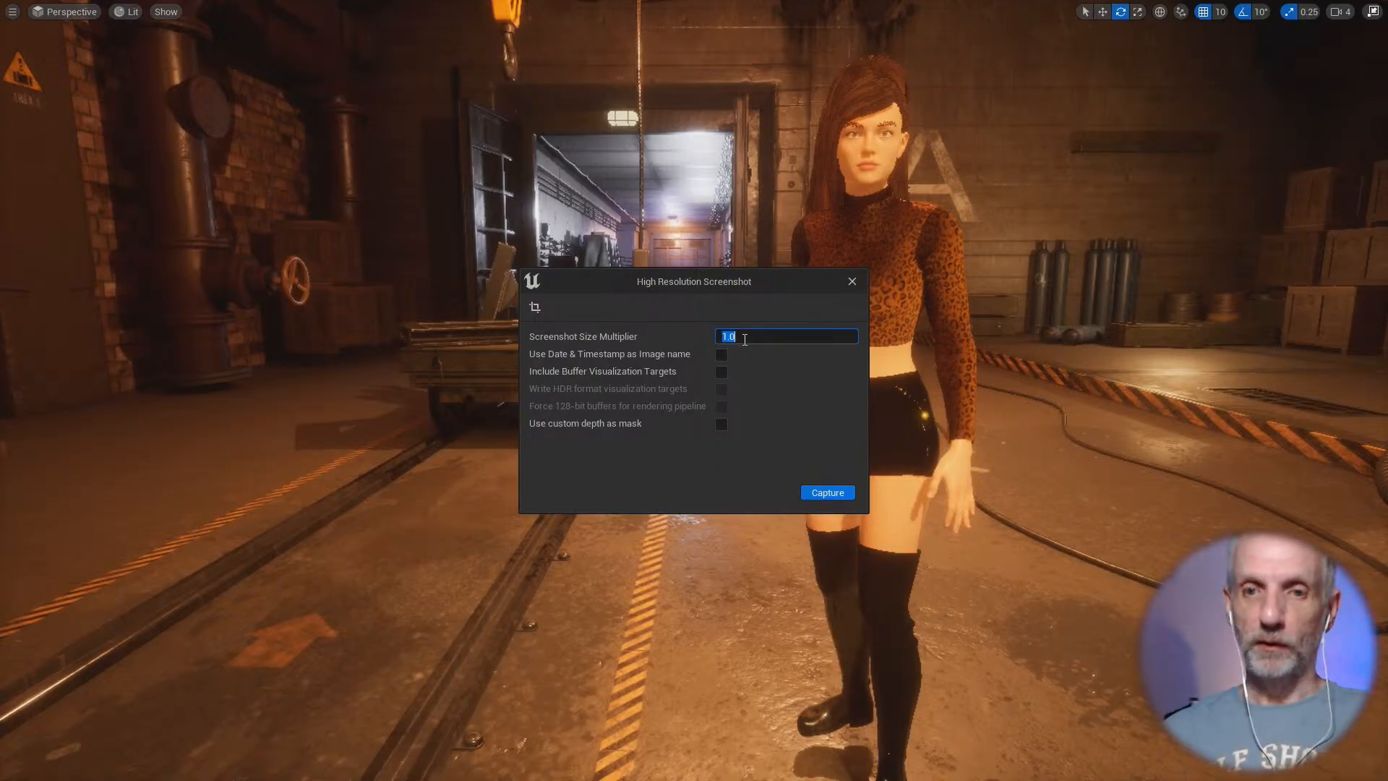
{"action": "type", "text": "4"}
{"action": "key", "text": "Return"}
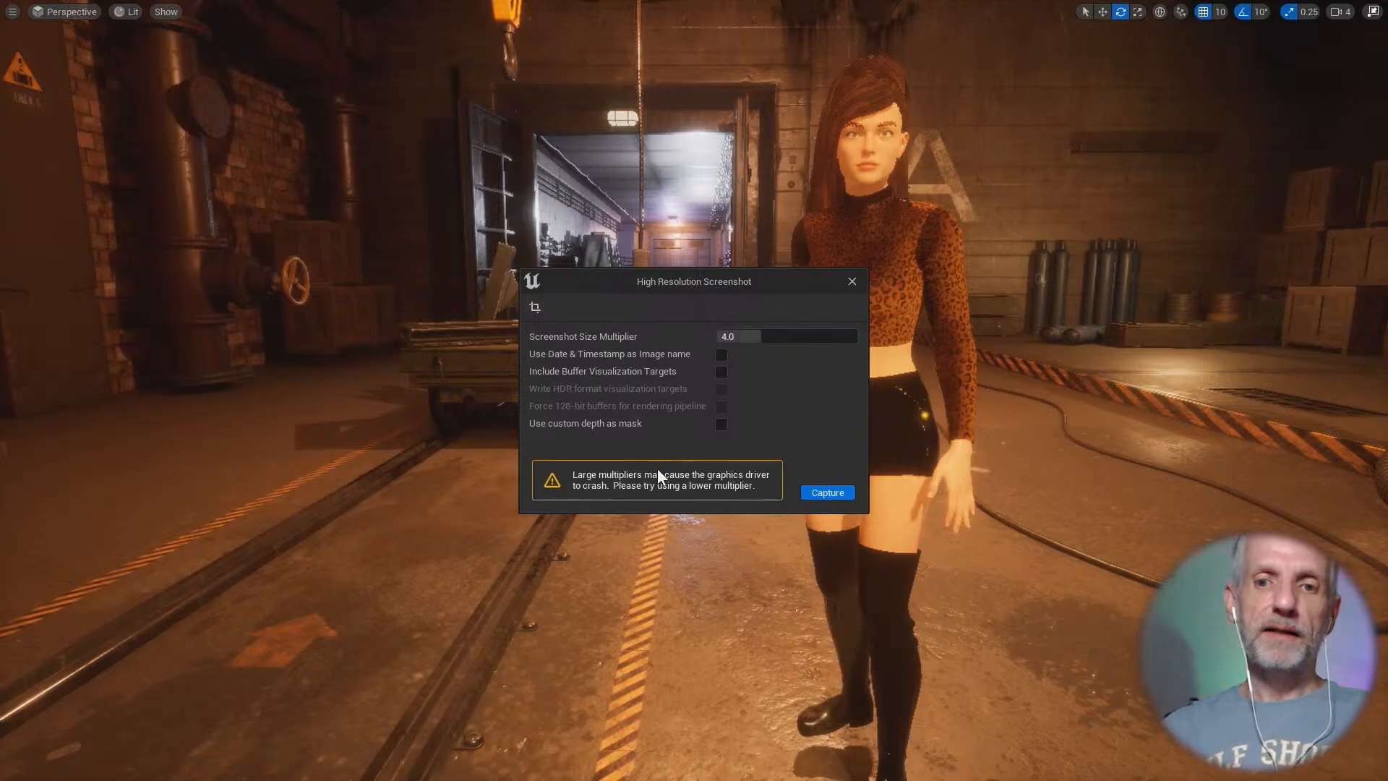
{"action": "left_click", "coordinate": [830, 496]}
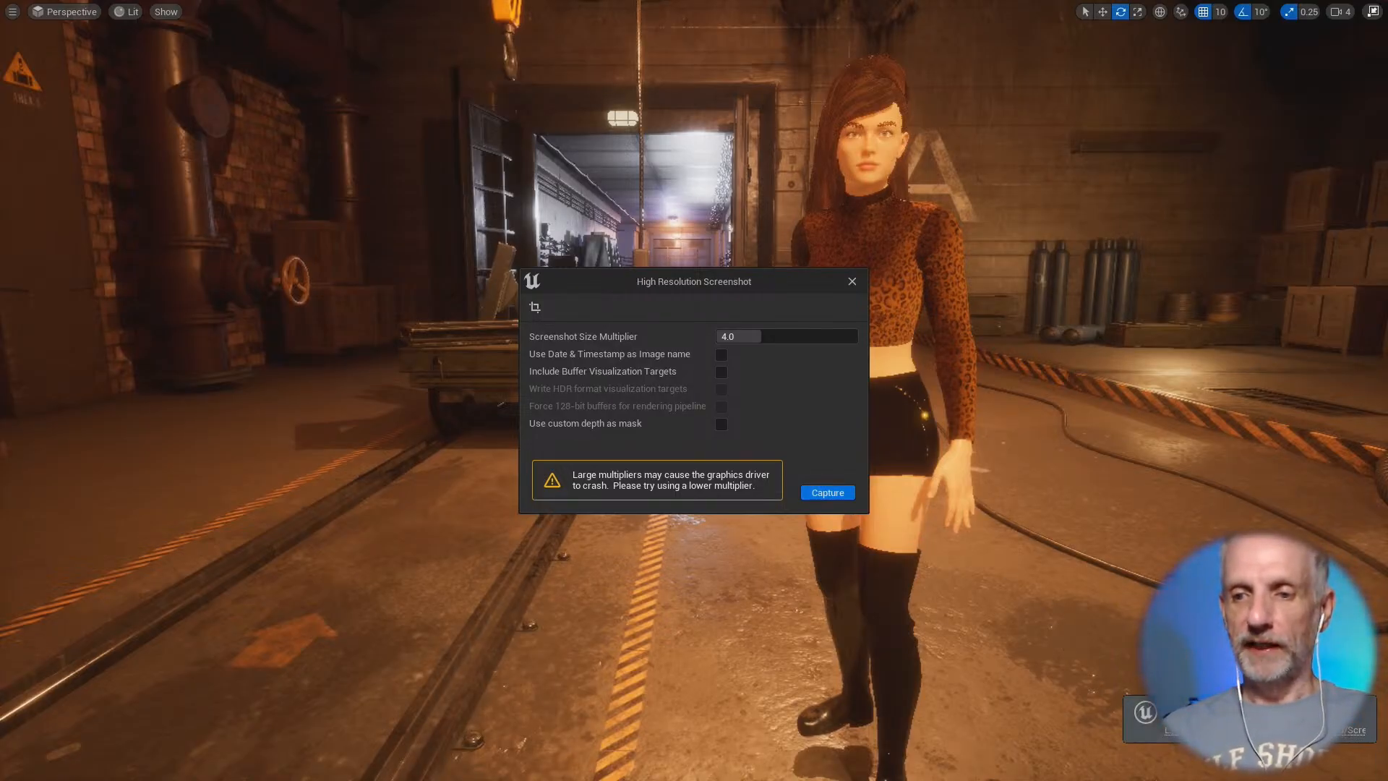
Step: Open the captured HighresScreenshot00000.png in Photoshop and examine Vicky9's face, hair and leopard-print top up close and at full frame
{"action": "left_click", "coordinate": [1352, 730]}
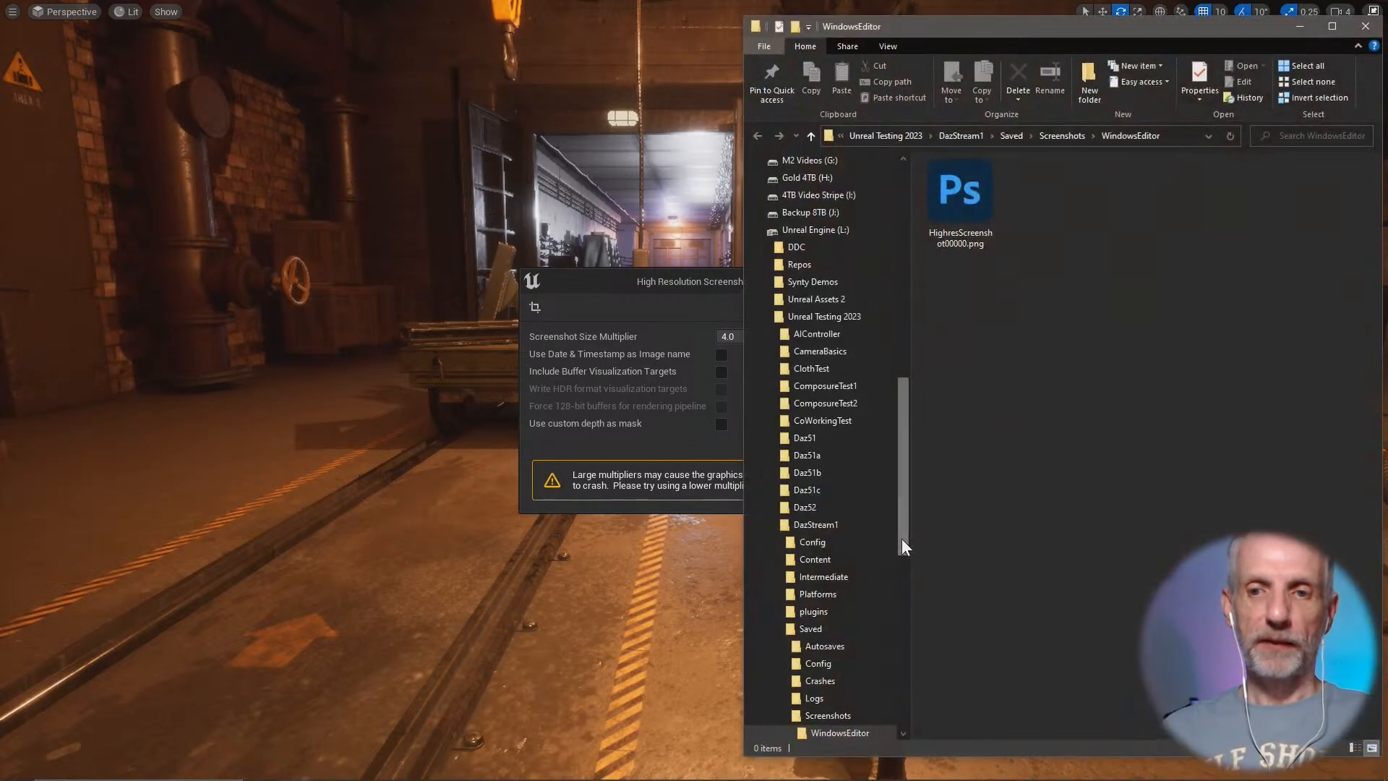
{"action": "left_click", "coordinate": [967, 200]}
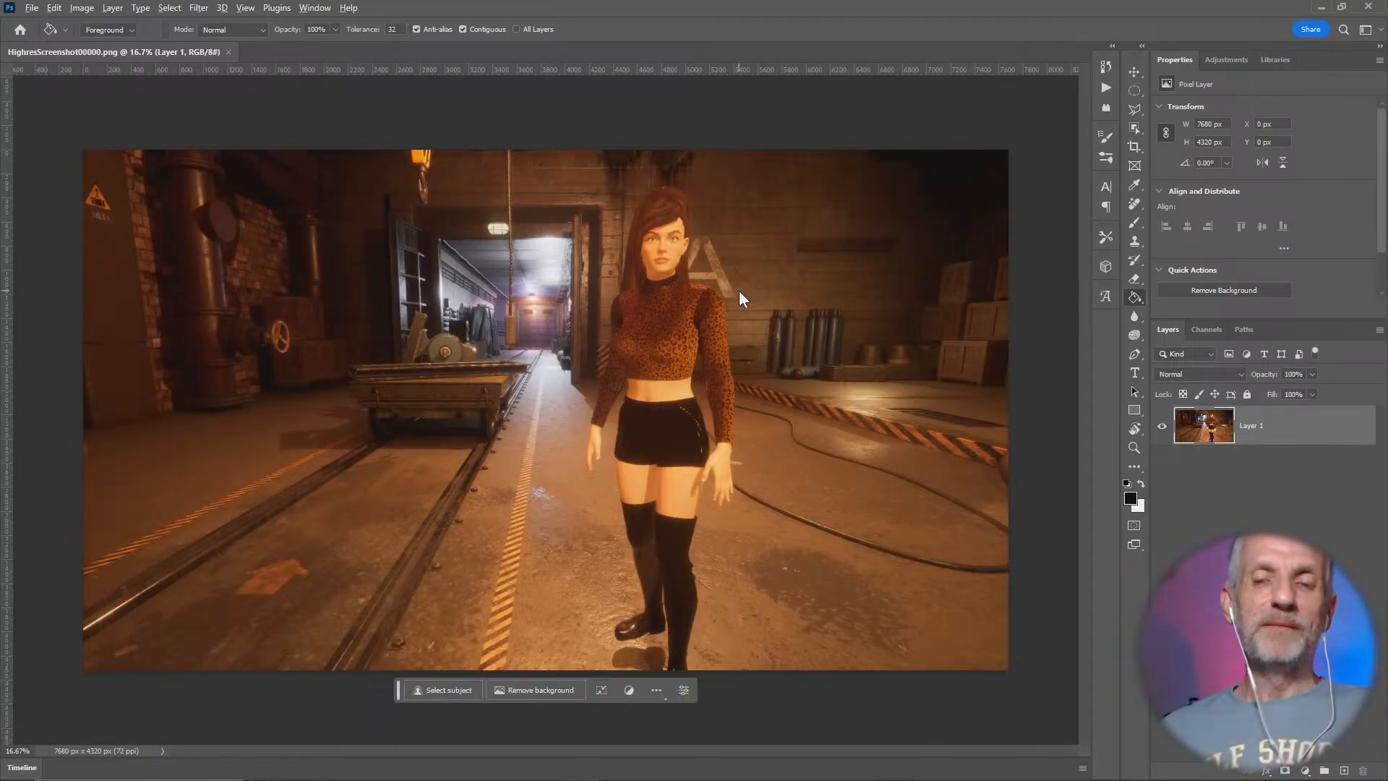
{"action": "scroll", "coordinate": [738, 290], "scroll_direction": "up", "scroll_amount": 5, "text": "alt"}
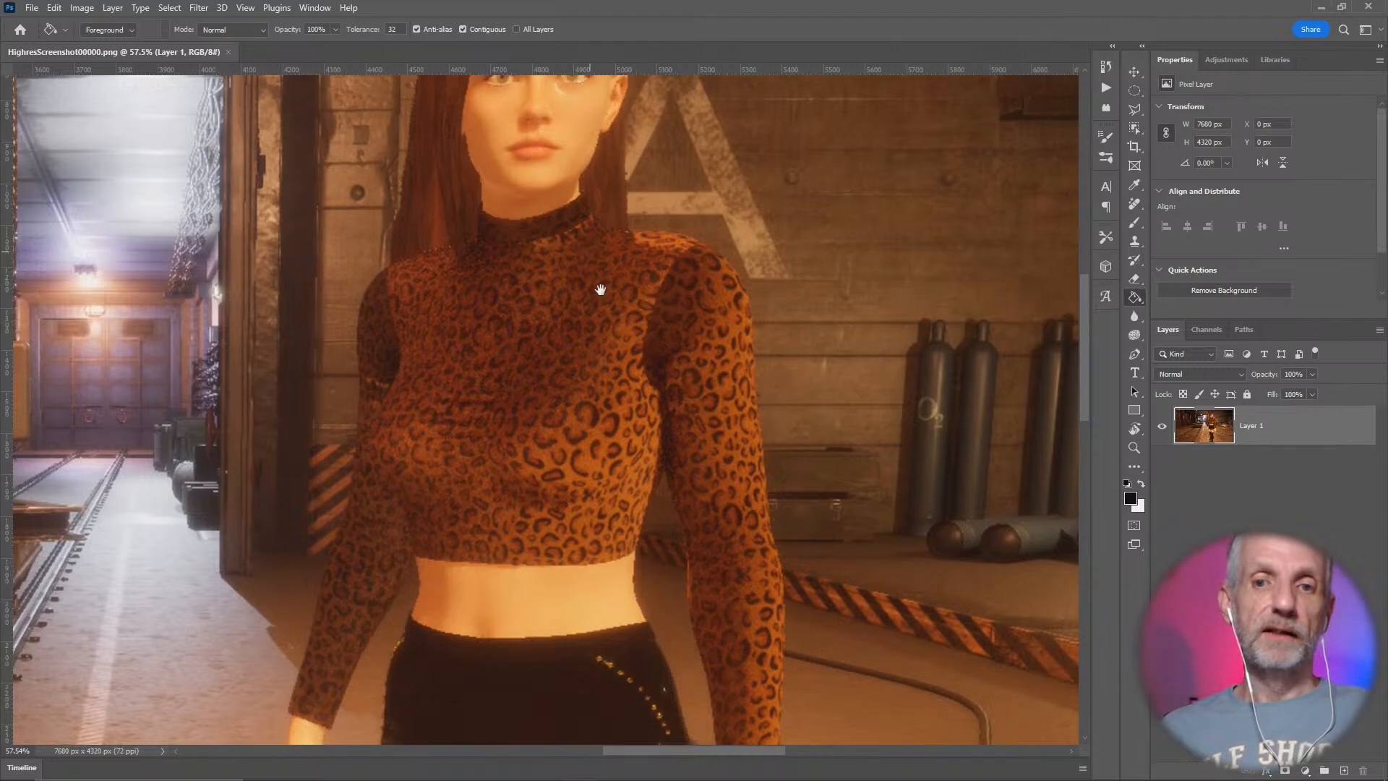
{"action": "left_click_drag", "start_coordinate": [598, 288], "coordinate": [633, 530]}
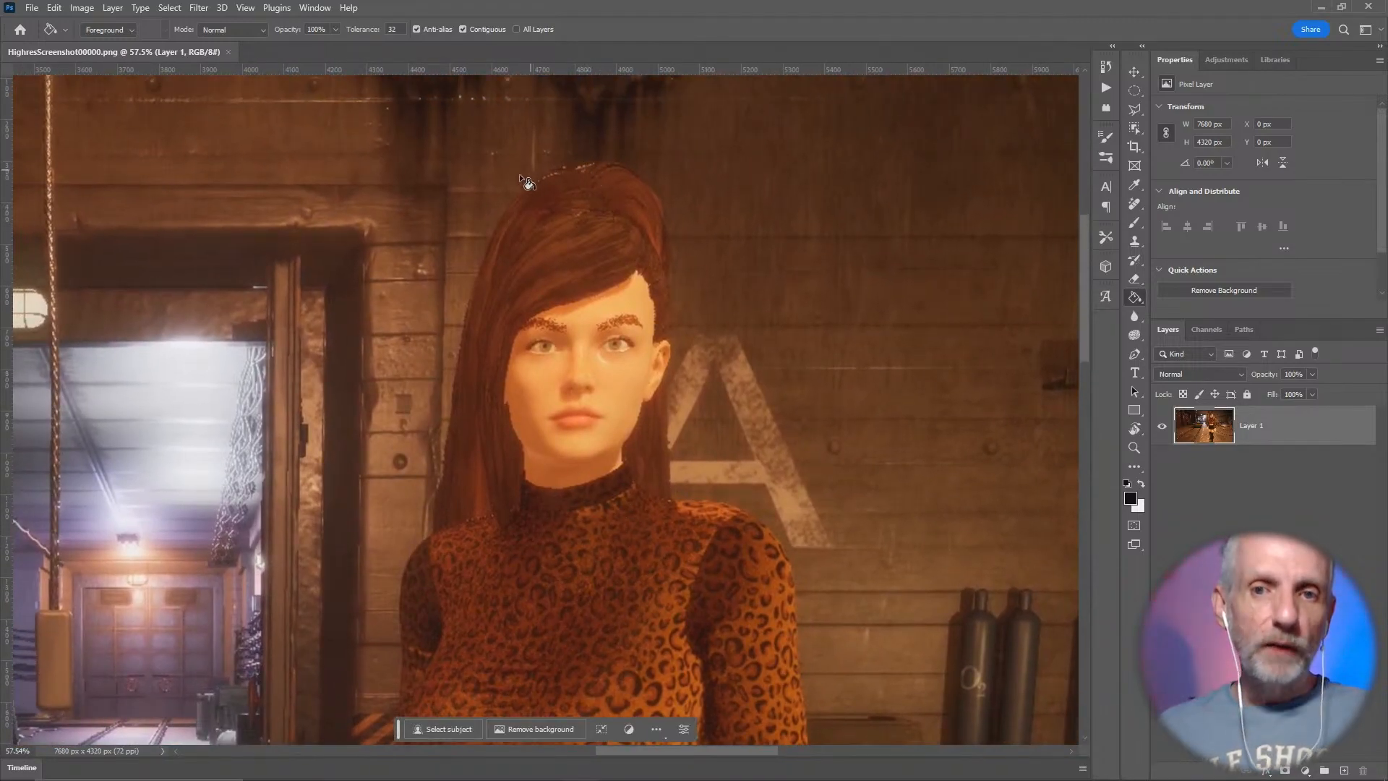
{"action": "scroll", "coordinate": [439, 276], "scroll_direction": "down", "scroll_amount": 5, "text": "alt"}
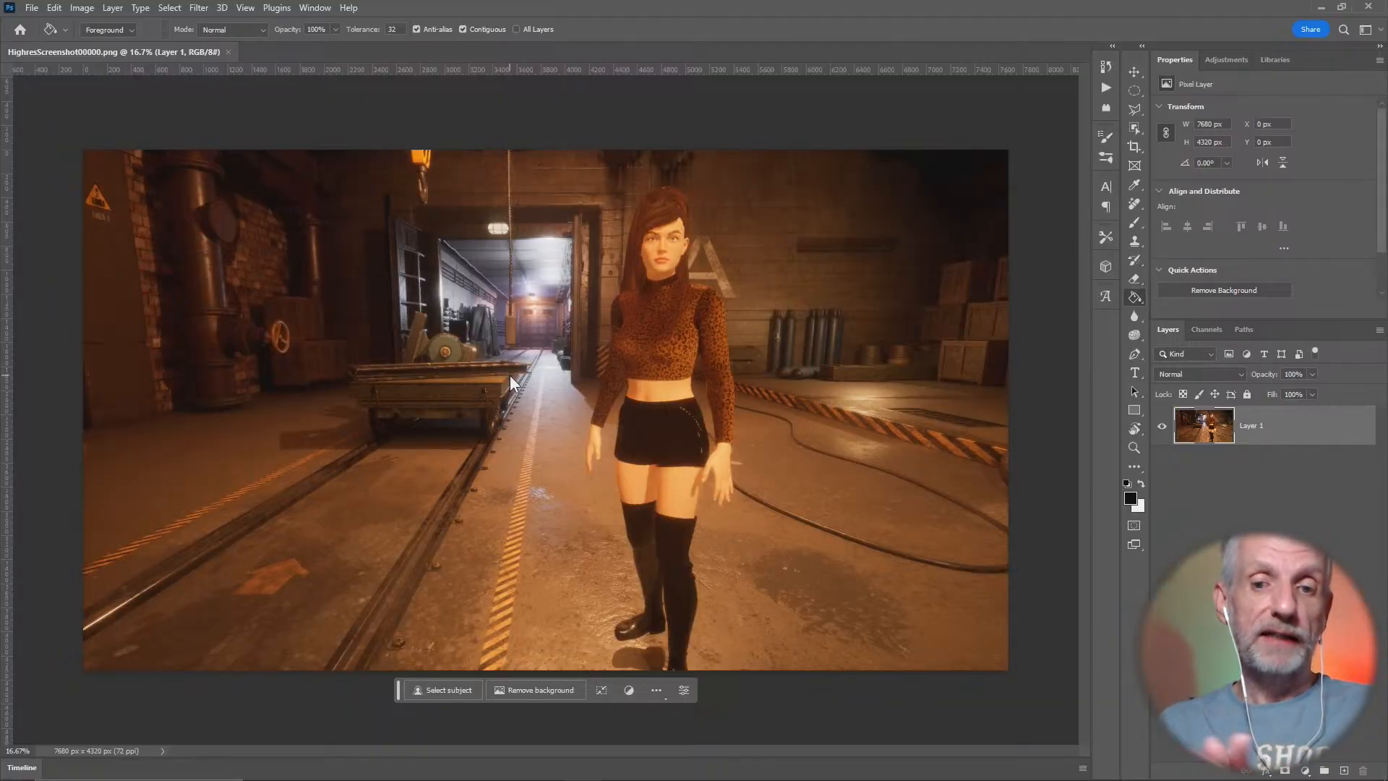
{"action": "scroll", "coordinate": [596, 273], "scroll_direction": "up", "scroll_amount": 4, "text": "alt"}
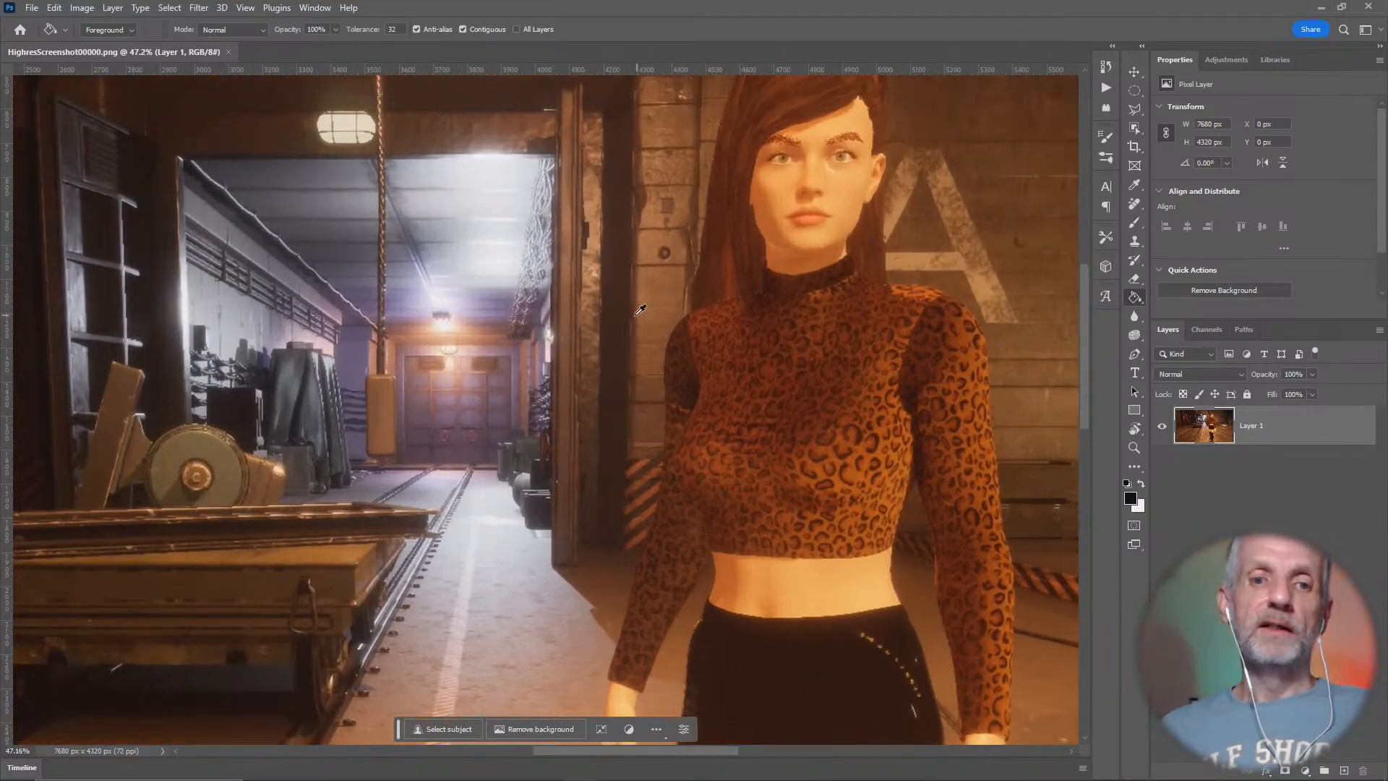
{"action": "scroll", "coordinate": [636, 315], "scroll_direction": "up", "scroll_amount": 1, "text": "alt"}
{"action": "left_click_drag", "start_coordinate": [690, 342], "coordinate": [457, 546]}
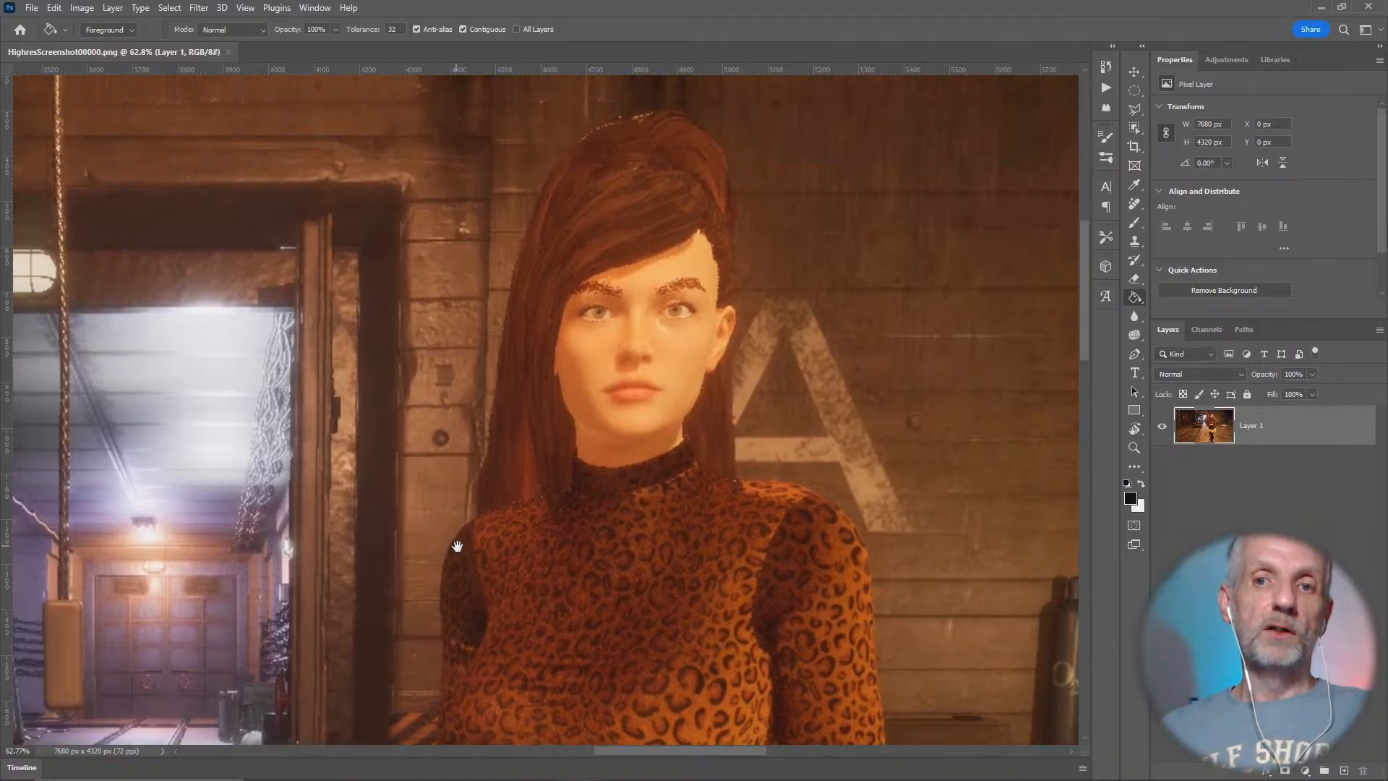
{"action": "scroll", "coordinate": [458, 547], "scroll_direction": "up", "scroll_amount": 1, "text": "alt"}
{"action": "scroll", "coordinate": [458, 547], "scroll_direction": "down", "scroll_amount": 3, "text": "alt"}
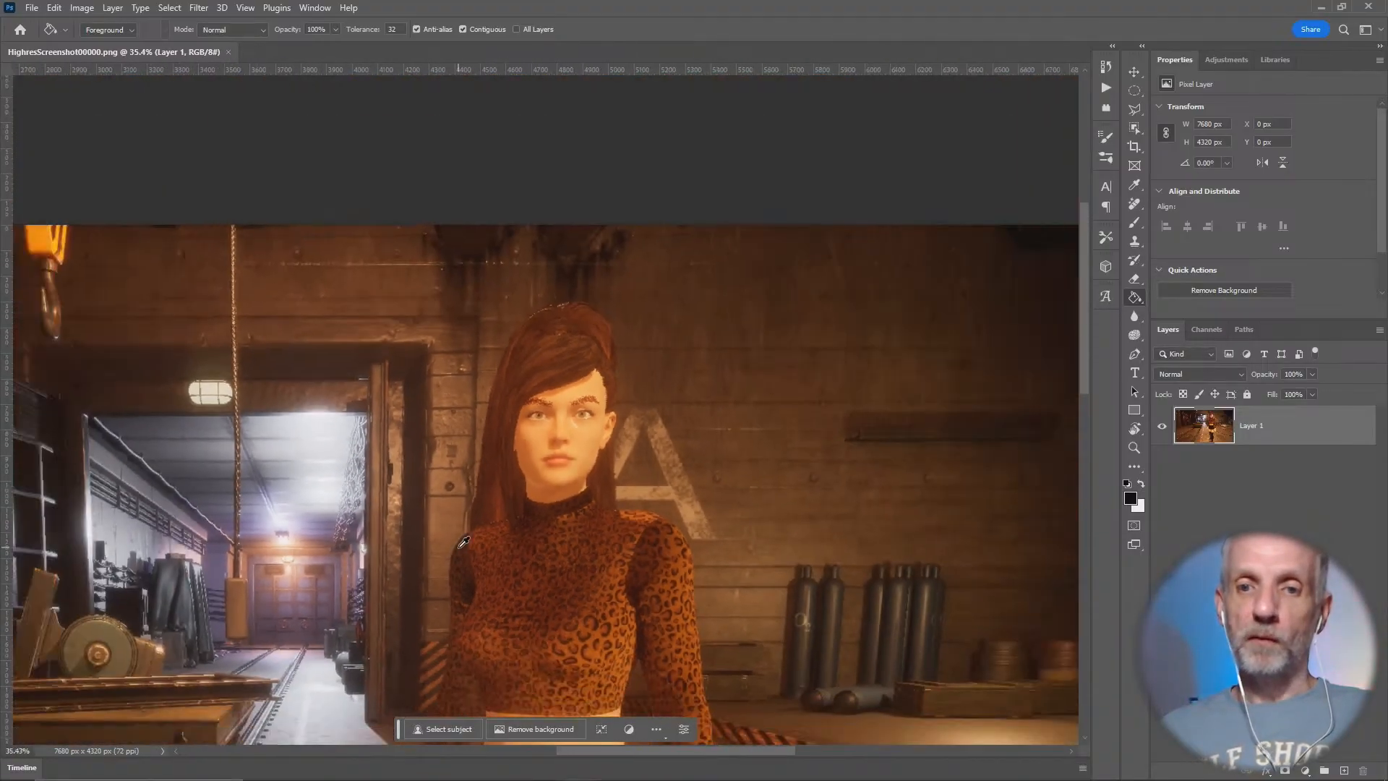
{"action": "scroll", "coordinate": [464, 542], "scroll_direction": "down", "scroll_amount": 3, "text": "alt"}
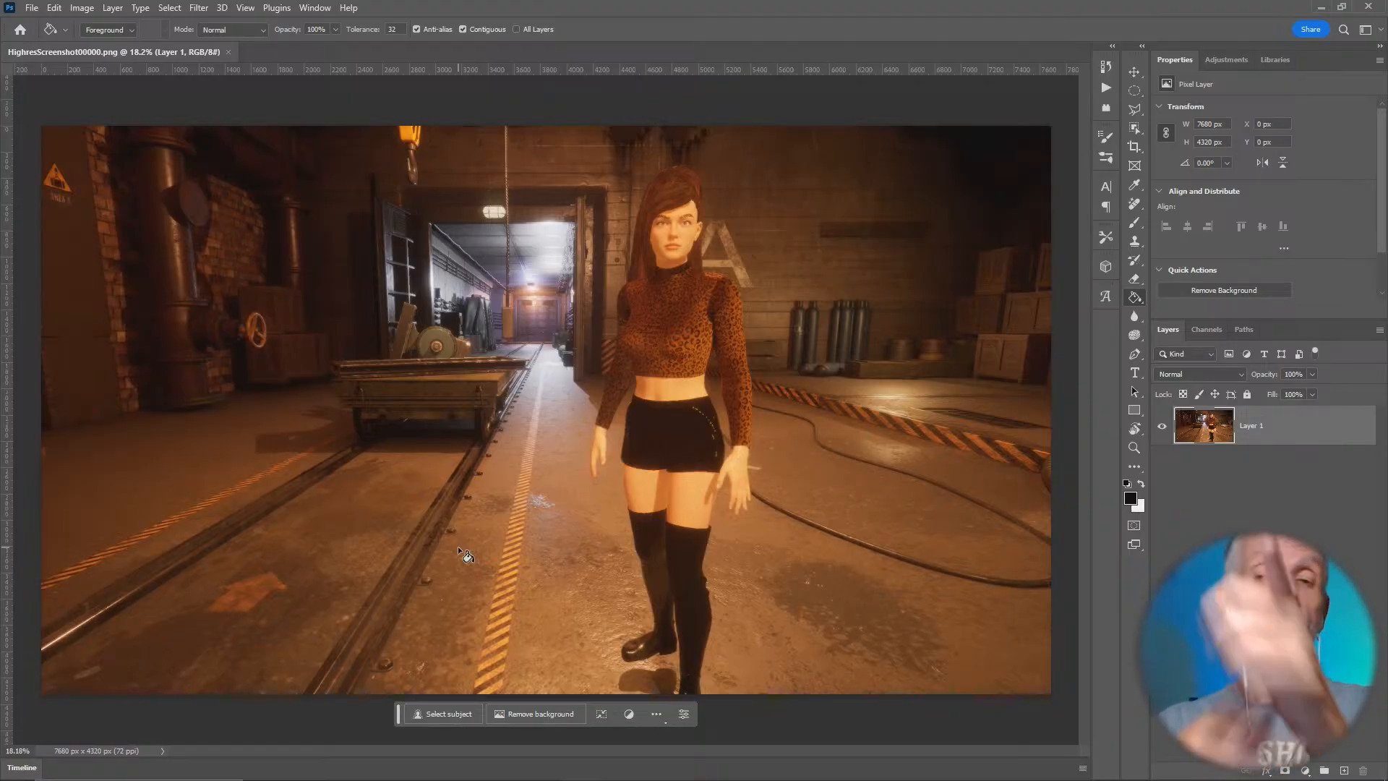
Step: Switch to DAZ Studio, select the Animal Print Style Top on Victoria 9 and show its Mesh Smoothing parameters
{"action": "key", "text": "alt+Tab"}
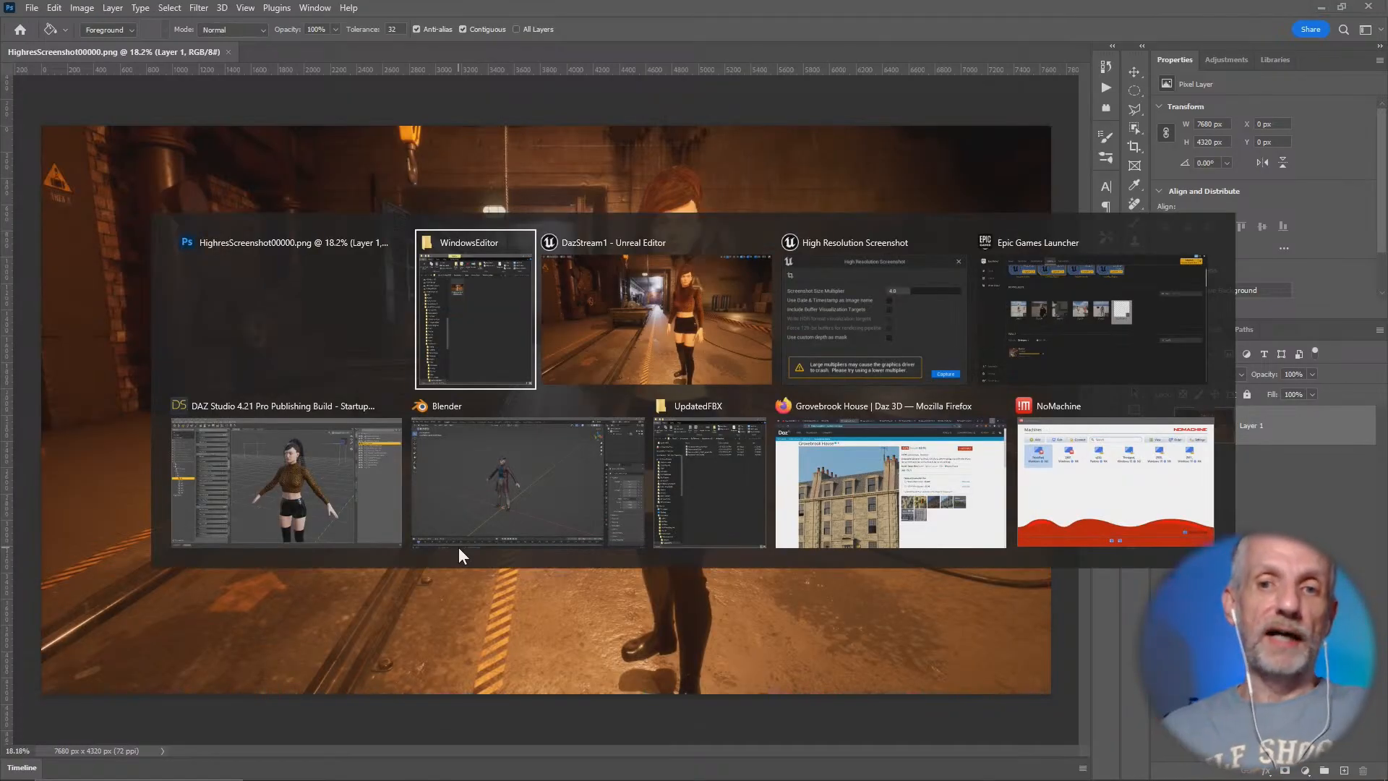
{"action": "left_click", "coordinate": [259, 514]}
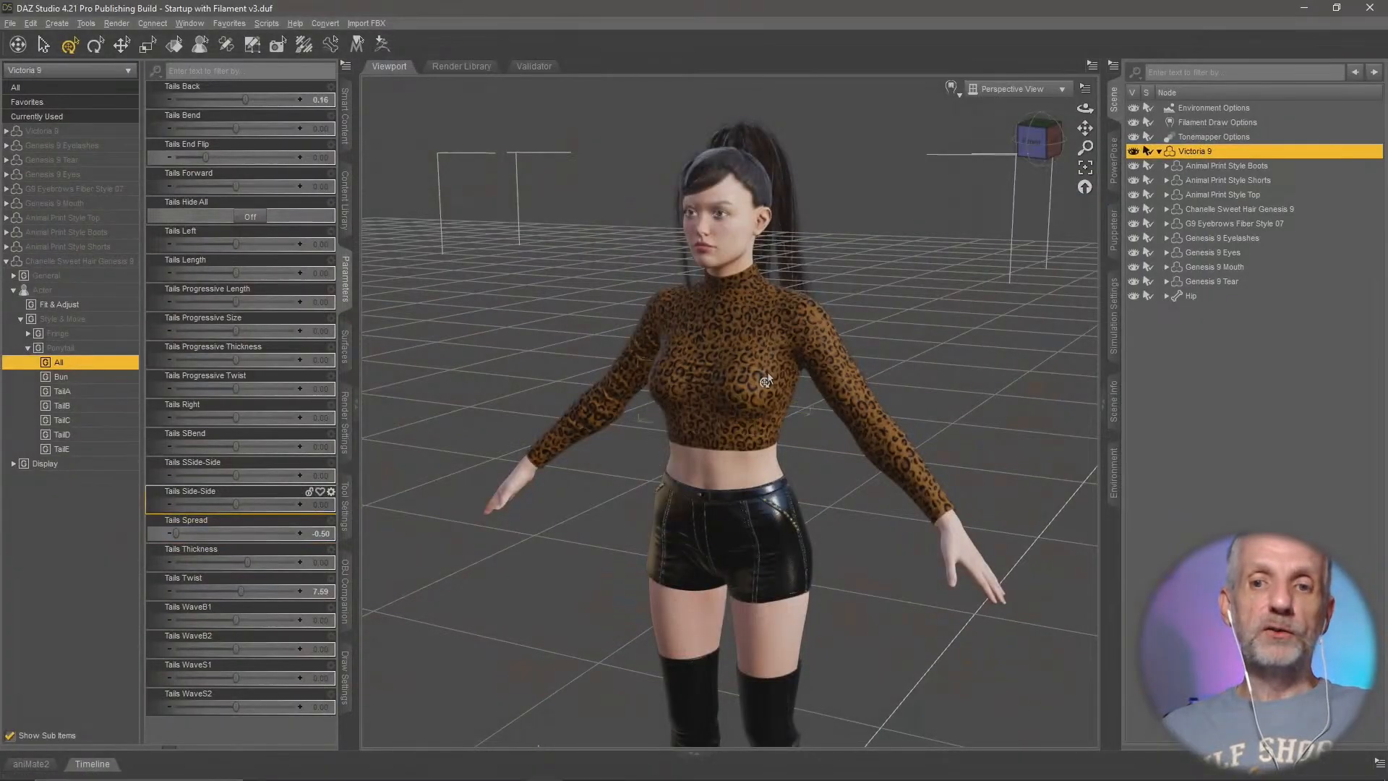
{"action": "middle_click_drag", "start_coordinate": [766, 371], "coordinate": [829, 393]}
{"action": "scroll", "coordinate": [757, 376], "scroll_direction": "up", "scroll_amount": 3}
{"action": "left_click", "coordinate": [807, 370]}
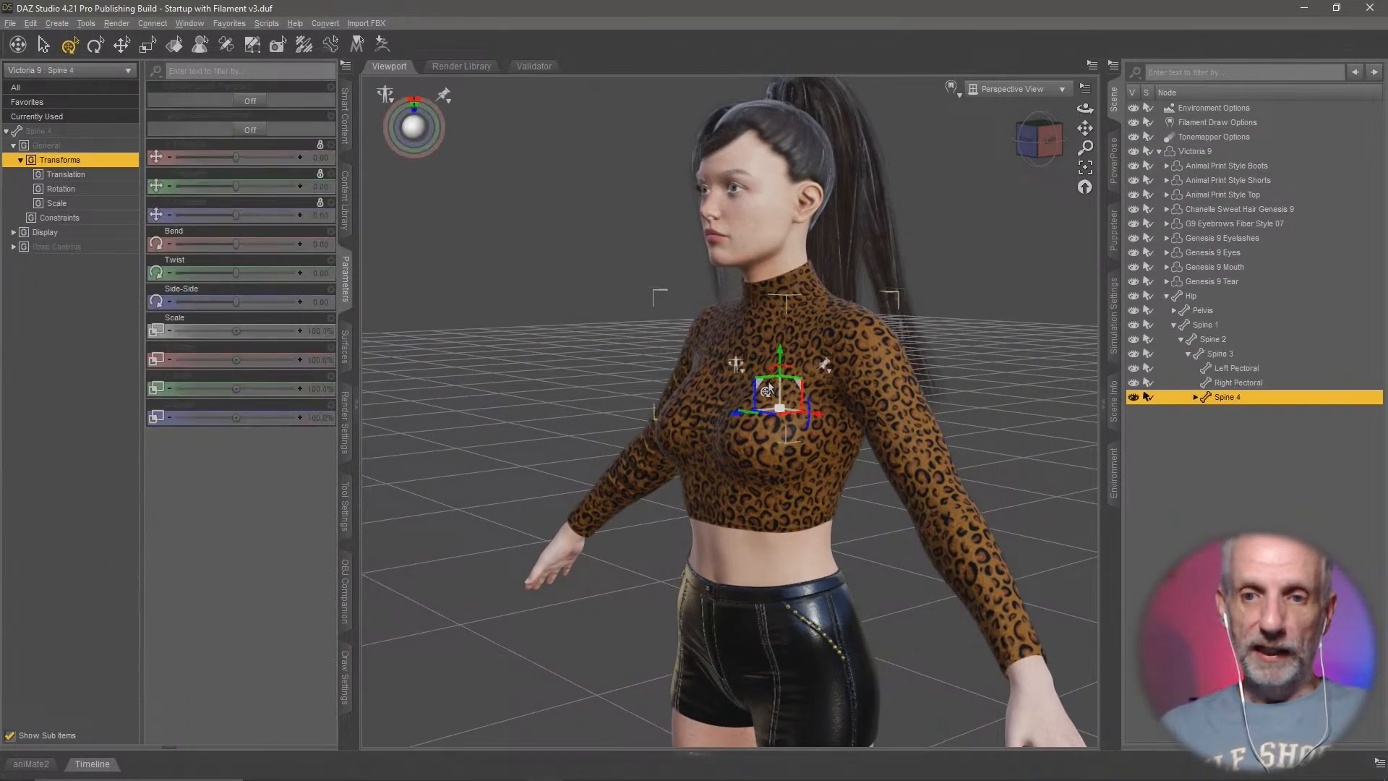
{"action": "right_click", "coordinate": [819, 359]}
{"action": "left_click", "coordinate": [884, 379]}
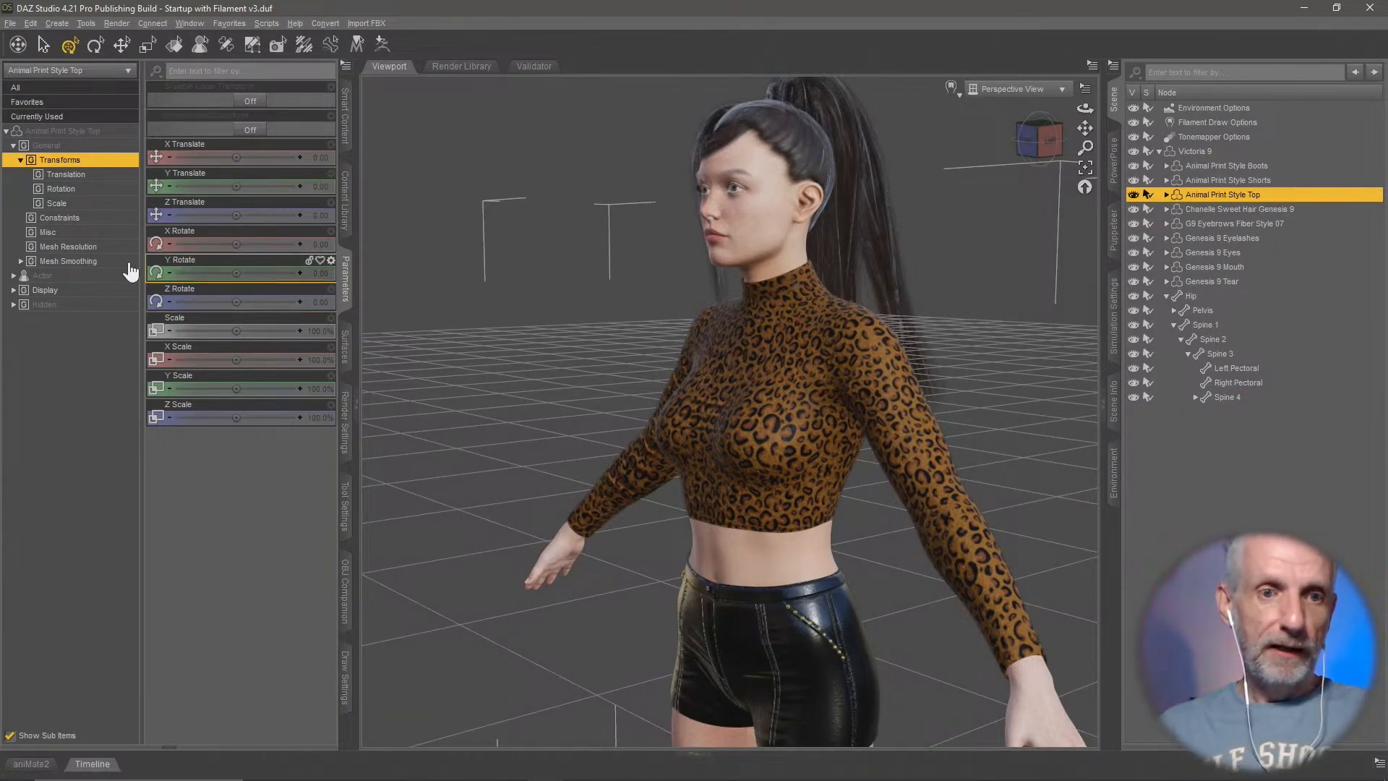
{"action": "left_click", "coordinate": [97, 262]}
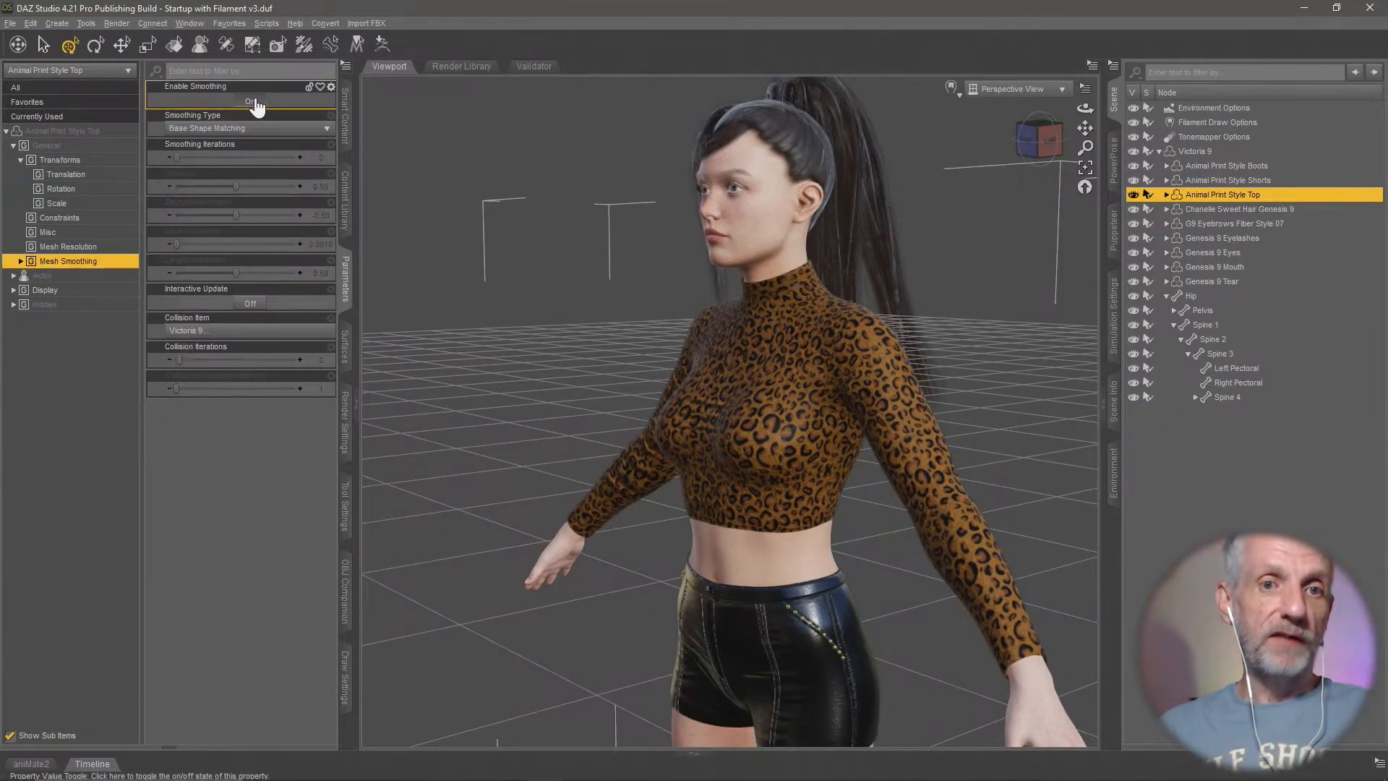
Step: Turn off Enable Smoothing for the Animal Print Style Top while viewing the chest area up close
{"action": "scroll", "coordinate": [722, 362], "scroll_direction": "up", "scroll_amount": 5}
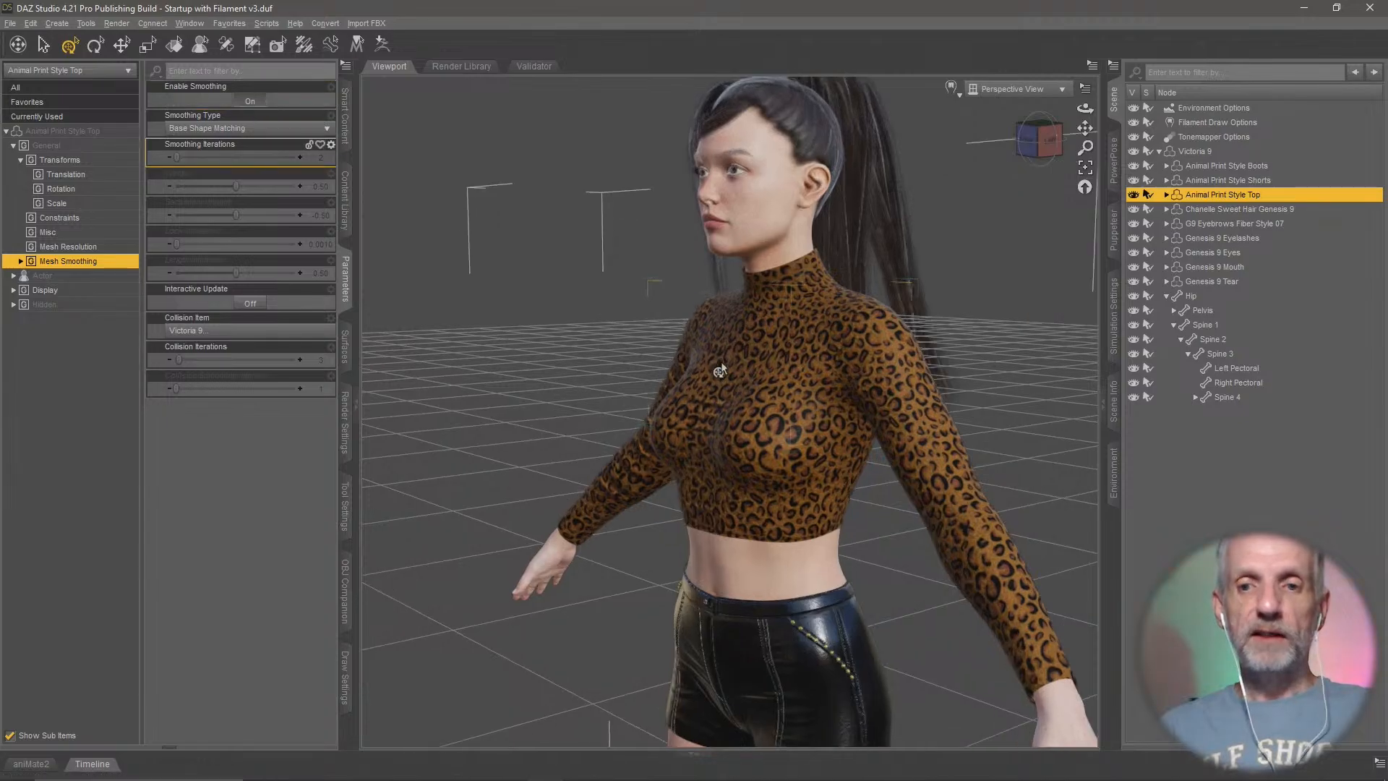
{"action": "middle_click_drag", "start_coordinate": [722, 362], "coordinate": [690, 398]}
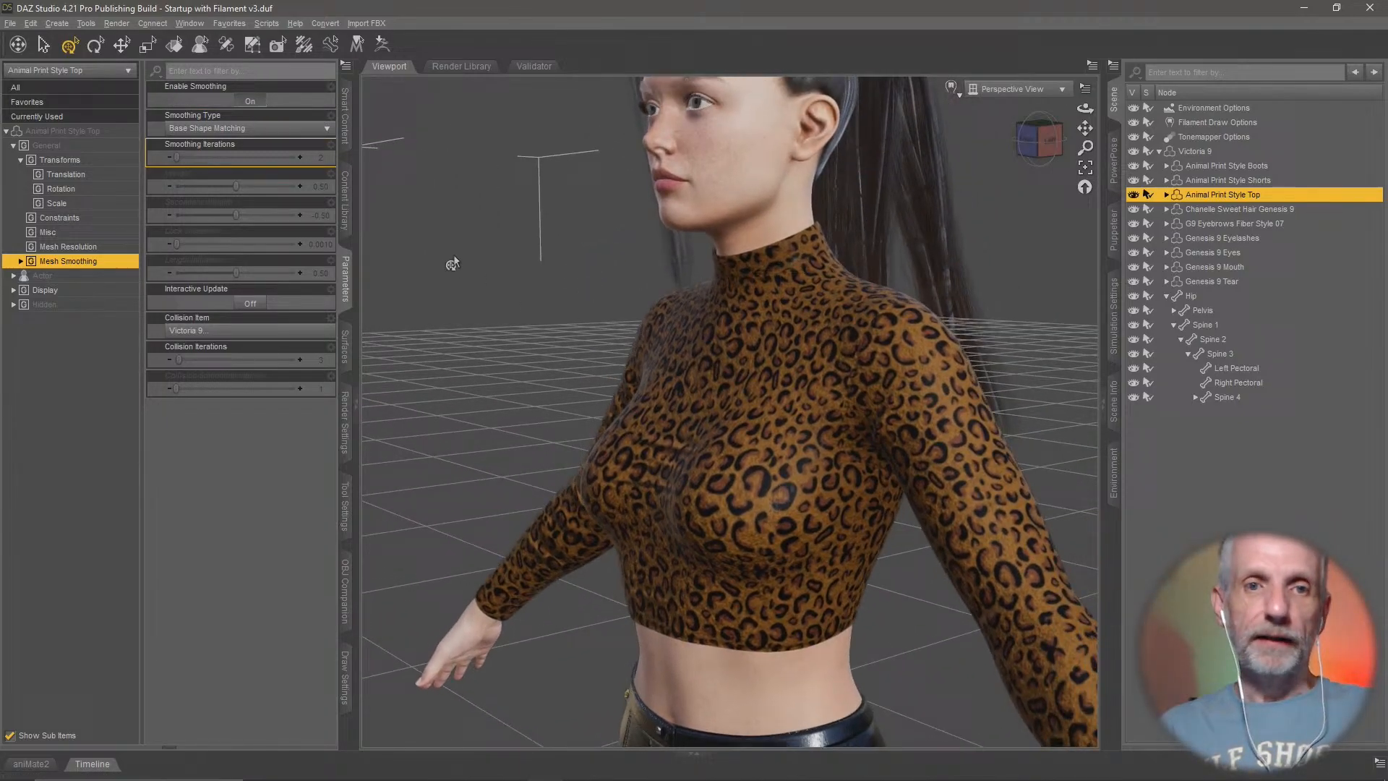
{"action": "left_click", "coordinate": [250, 101]}
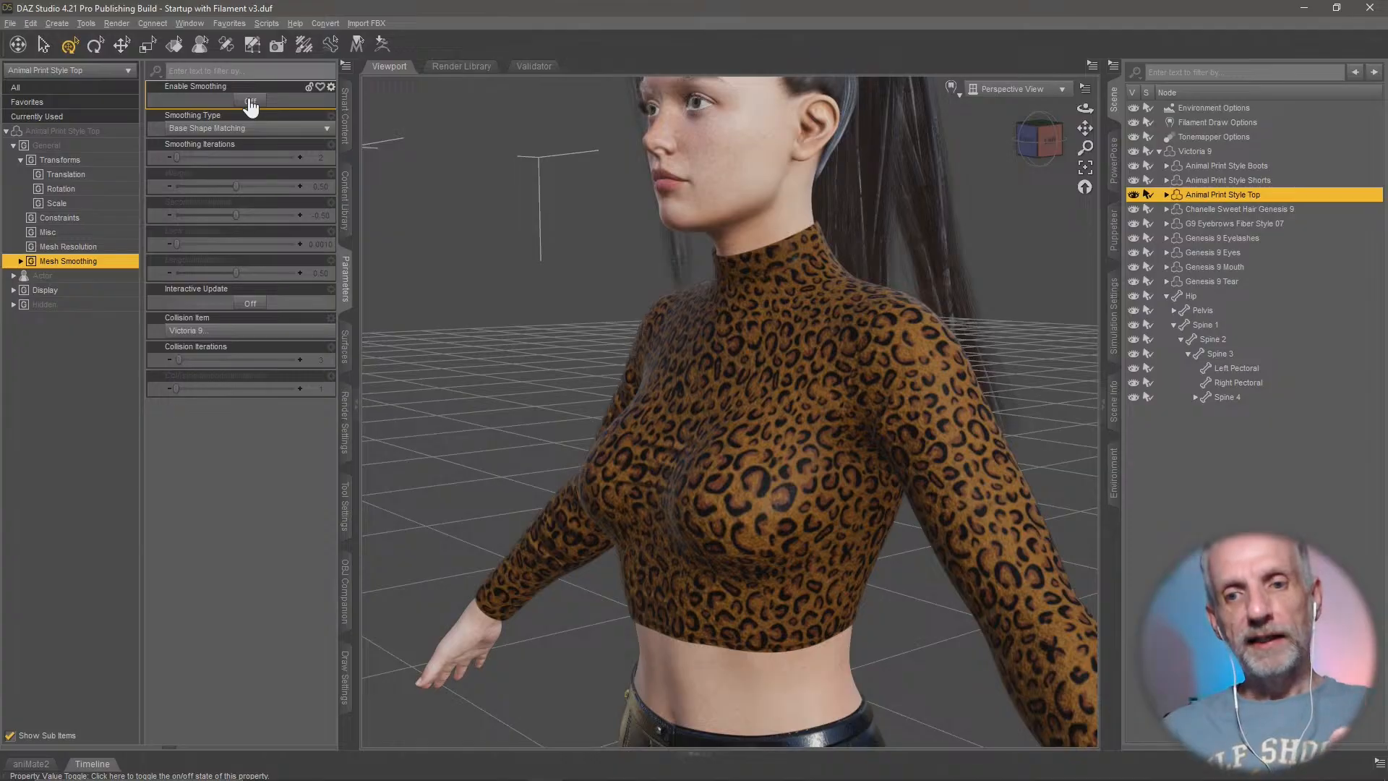
{"action": "left_click", "coordinate": [250, 102]}
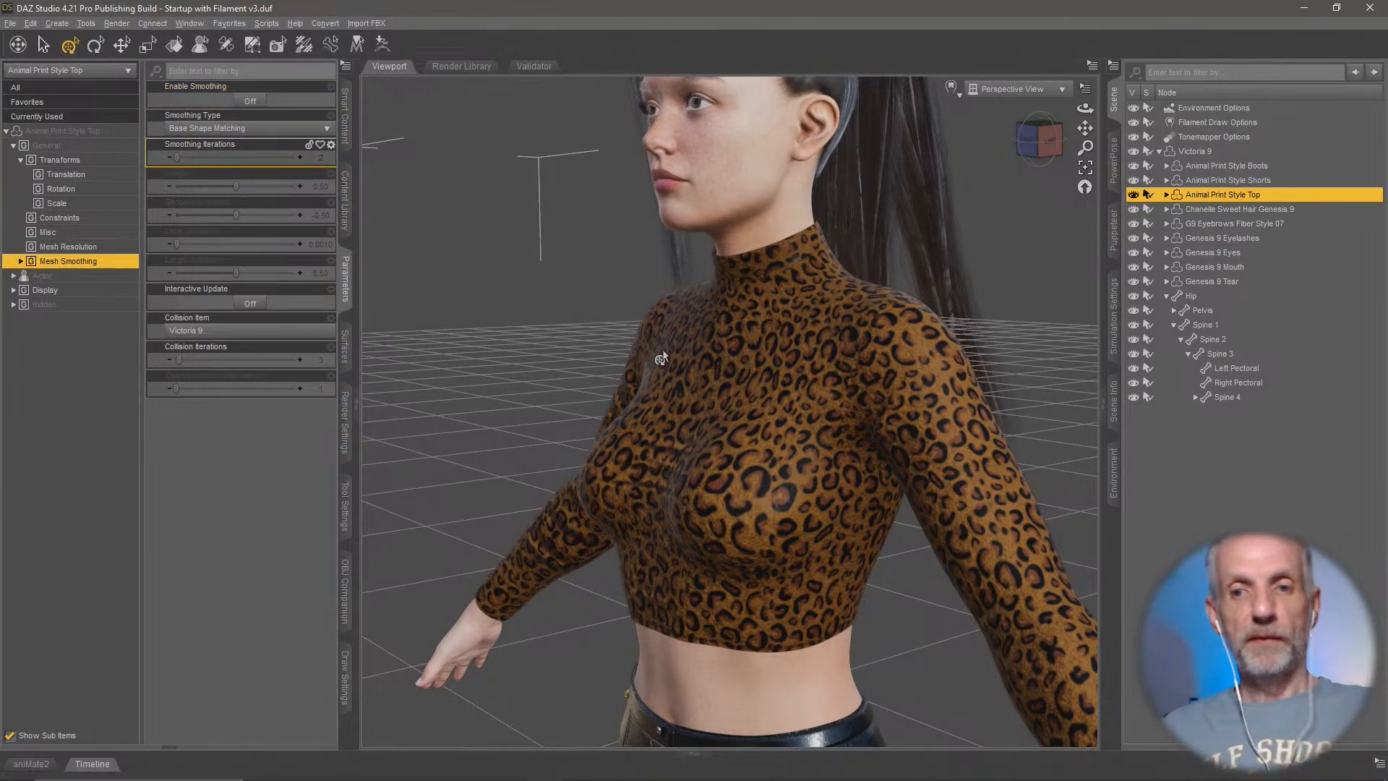
Step: Select the Animal Print Style Shorts on the figure and turn off their Enable Smoothing option
{"action": "scroll", "coordinate": [669, 354], "scroll_direction": "down", "scroll_amount": 4}
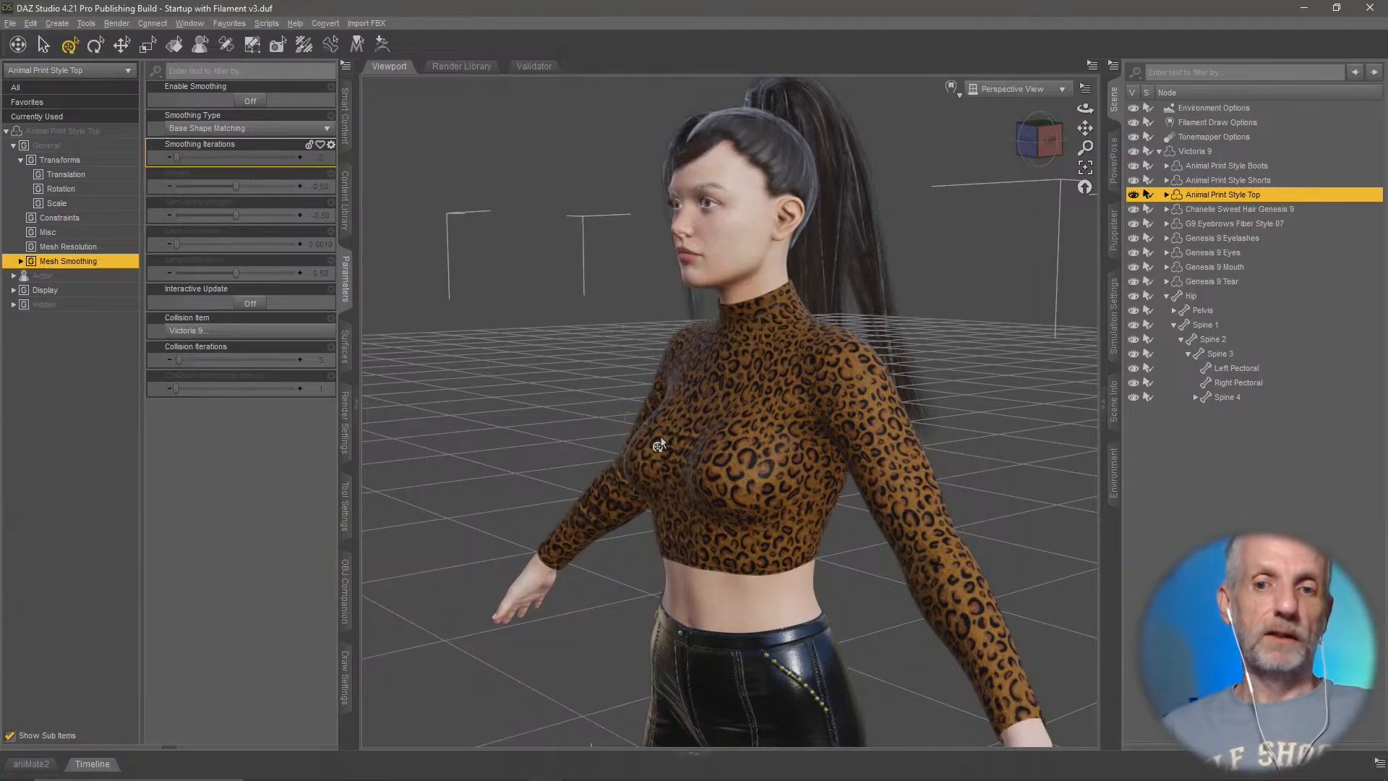
{"action": "scroll", "coordinate": [659, 438], "scroll_direction": "down", "scroll_amount": 1}
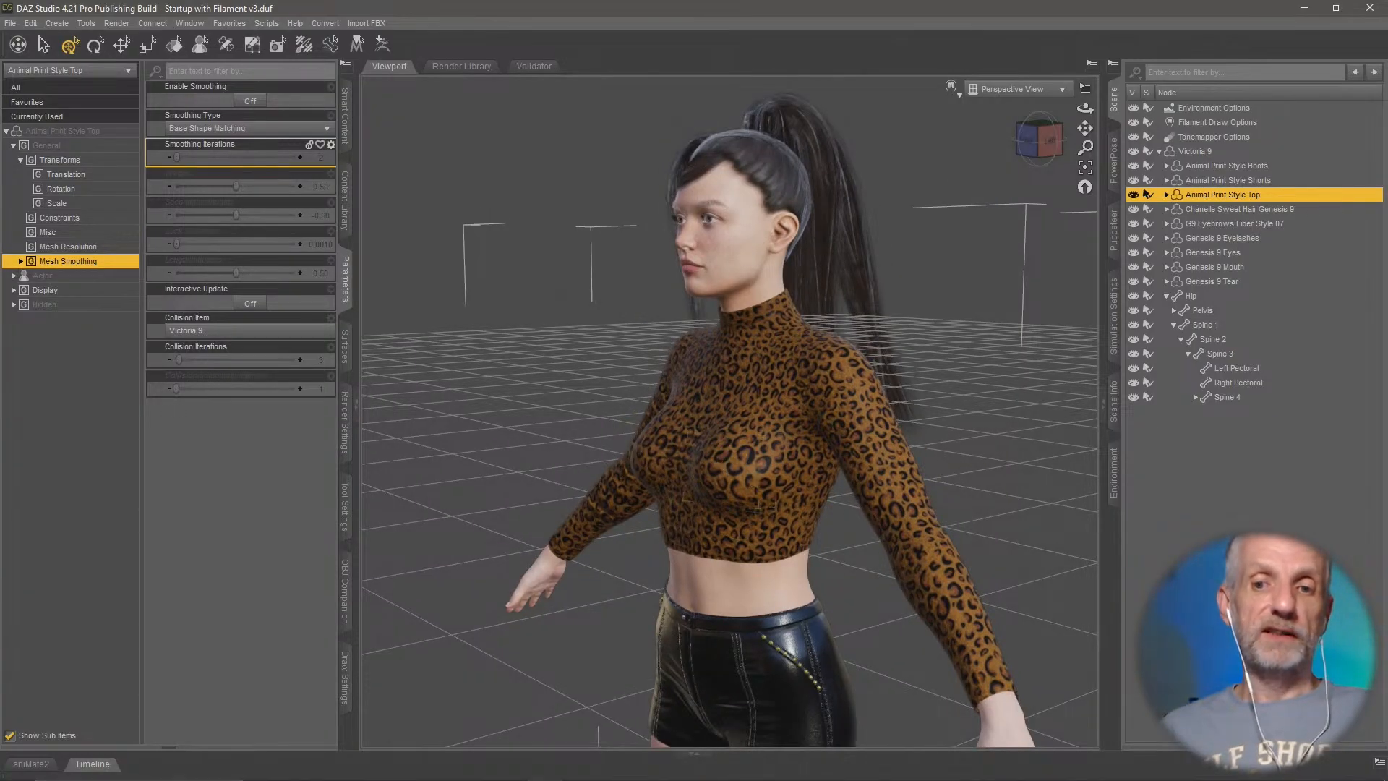
{"action": "middle_click_drag", "start_coordinate": [712, 459], "coordinate": [749, 451]}
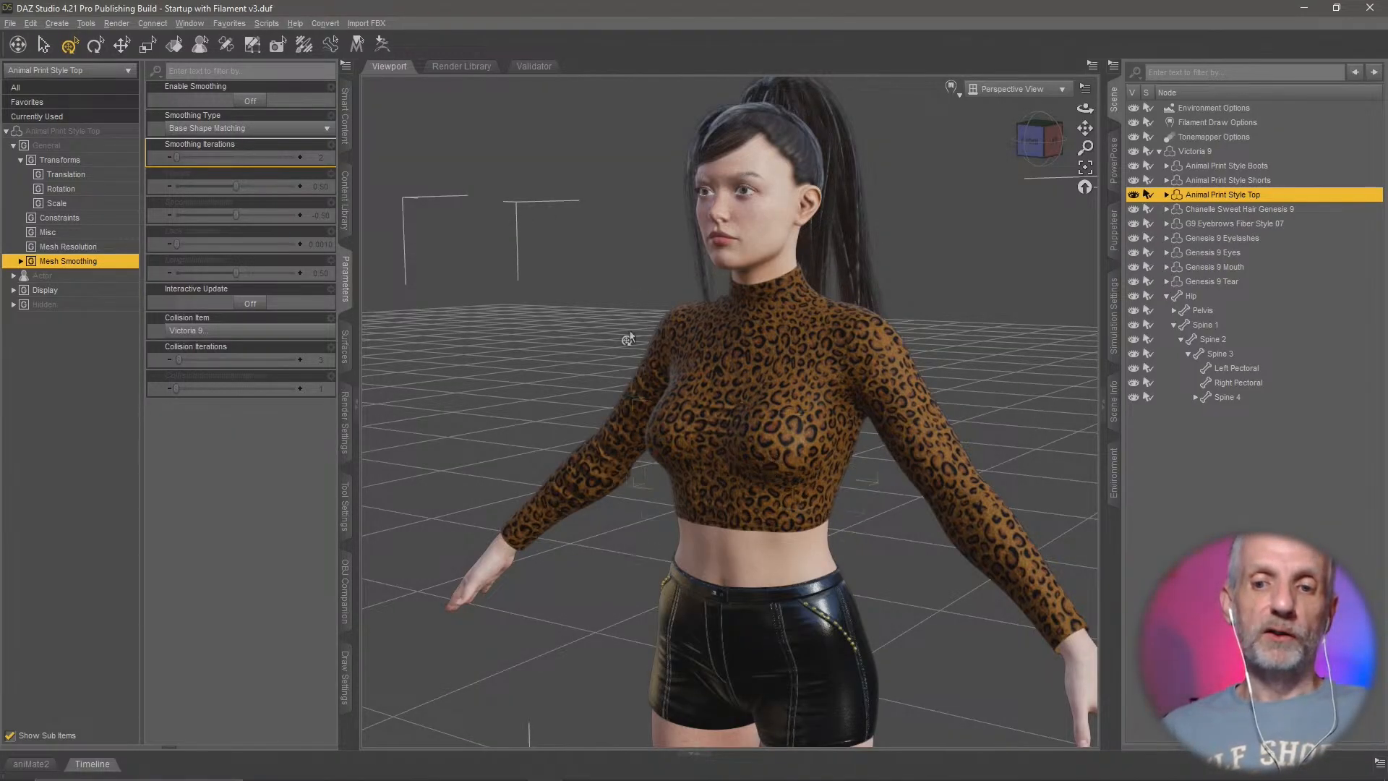
{"action": "middle_click_drag", "start_coordinate": [799, 518], "coordinate": [792, 453]}
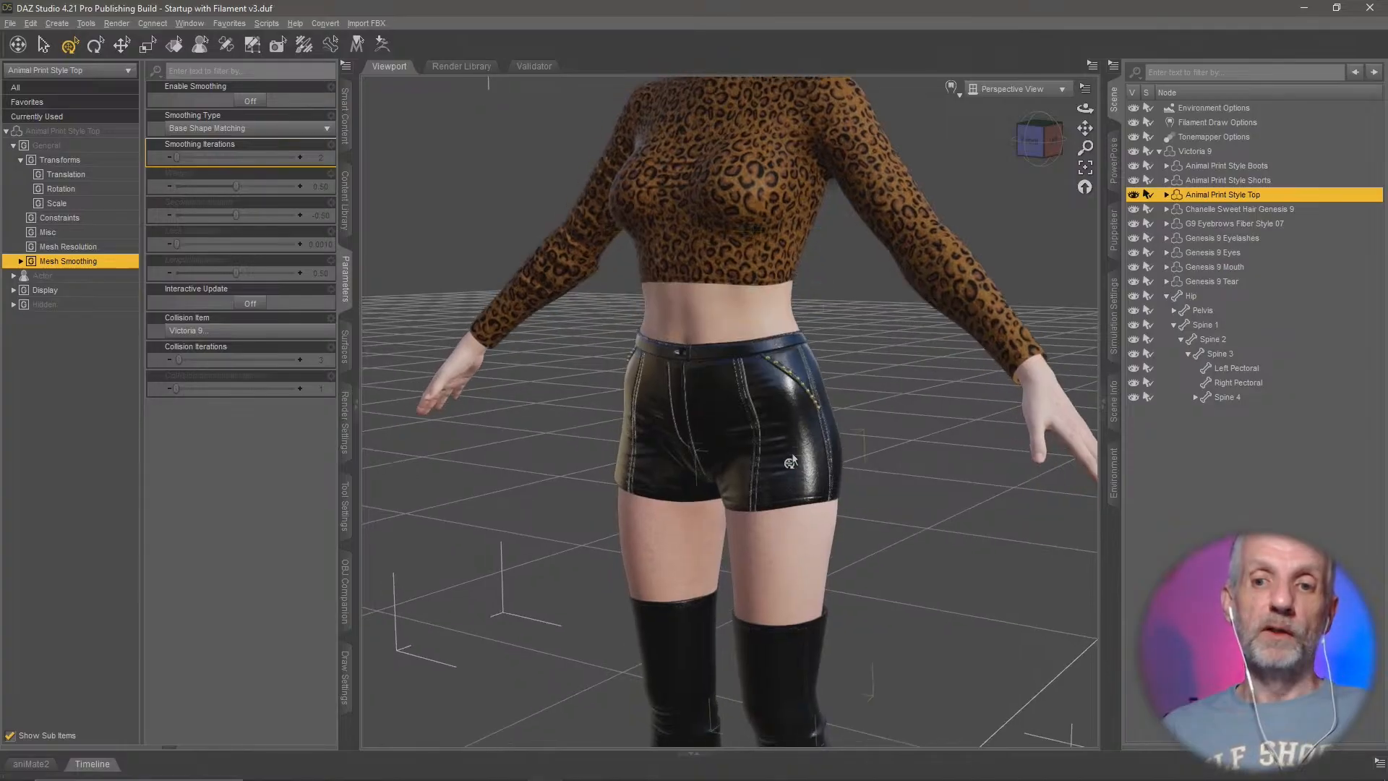
{"action": "right_click", "coordinate": [792, 452]}
{"action": "left_click", "coordinate": [853, 480]}
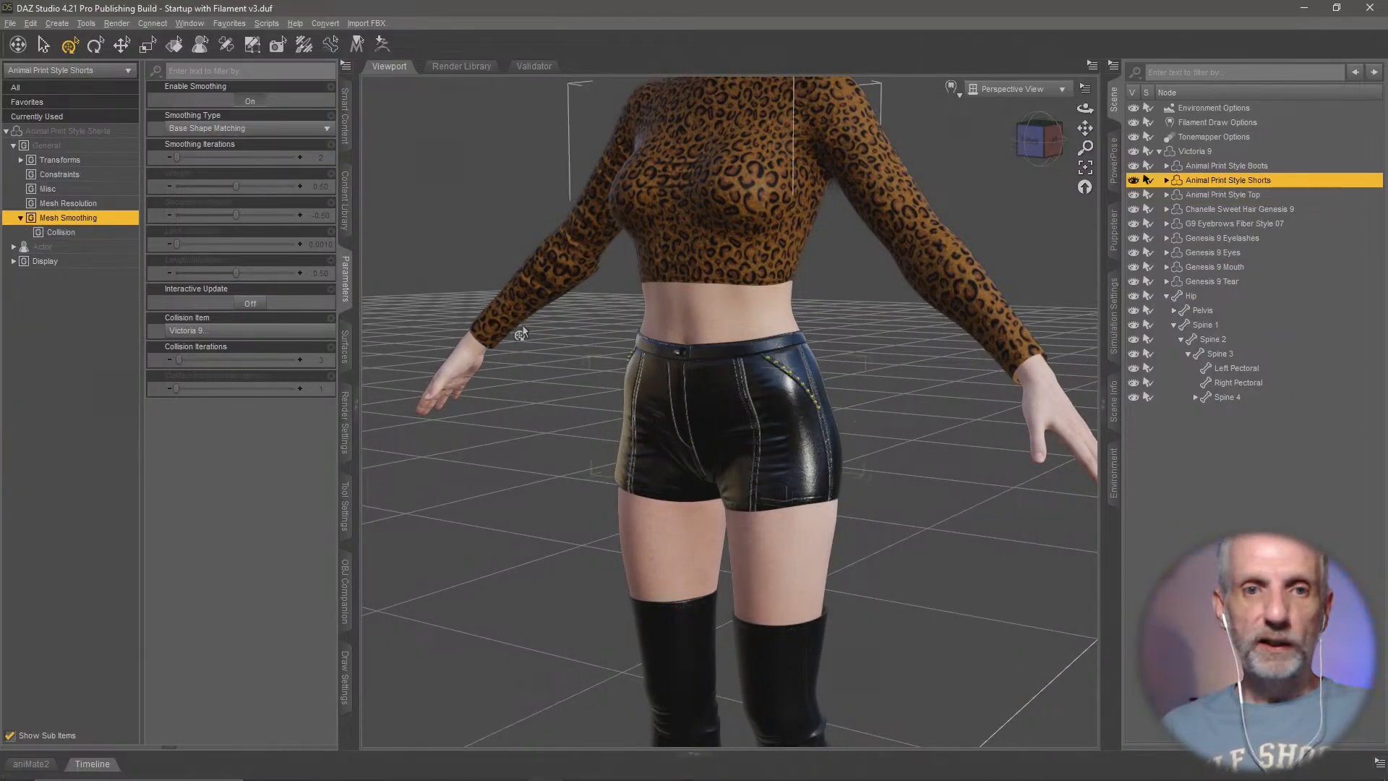
{"action": "left_click", "coordinate": [250, 101]}
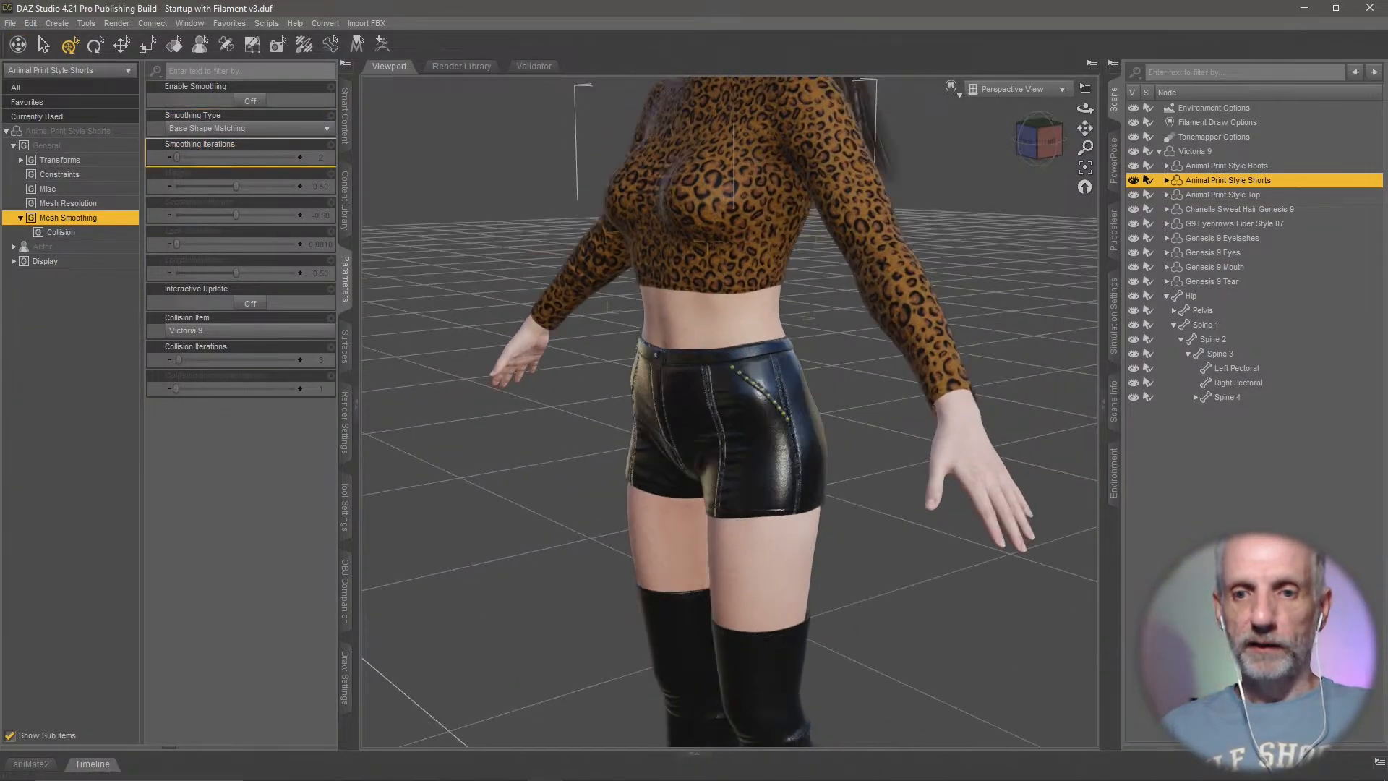
Step: Compare the back waistband of the shorts with mesh smoothing switched on and off, checking for skin poking through
{"action": "middle_click_drag", "start_coordinate": [688, 289], "coordinate": [753, 470]}
{"action": "scroll", "coordinate": [688, 306], "scroll_direction": "down", "scroll_amount": 2}
{"action": "scroll", "coordinate": [688, 306], "scroll_direction": "up", "scroll_amount": 4}
{"action": "scroll", "coordinate": [688, 306], "scroll_direction": "up", "scroll_amount": 5}
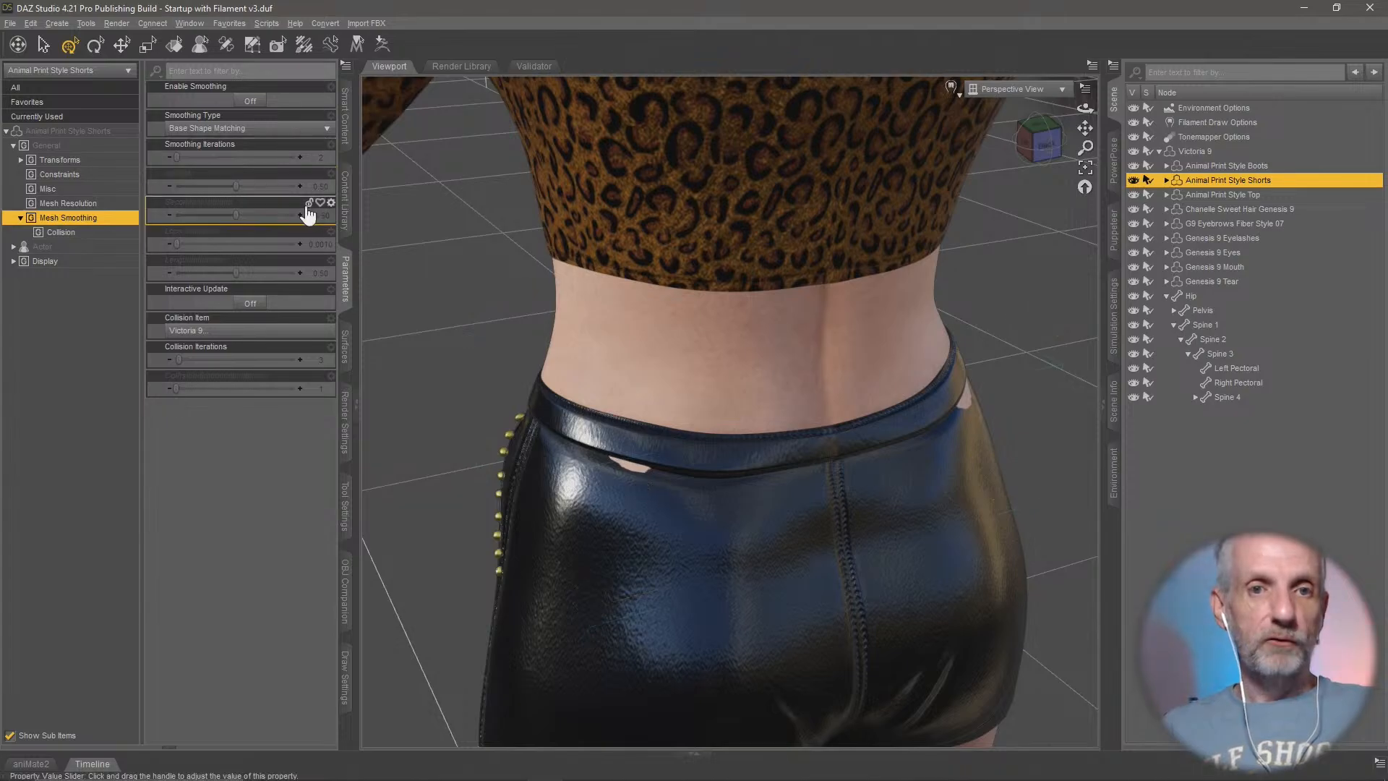
{"action": "left_click", "coordinate": [250, 101]}
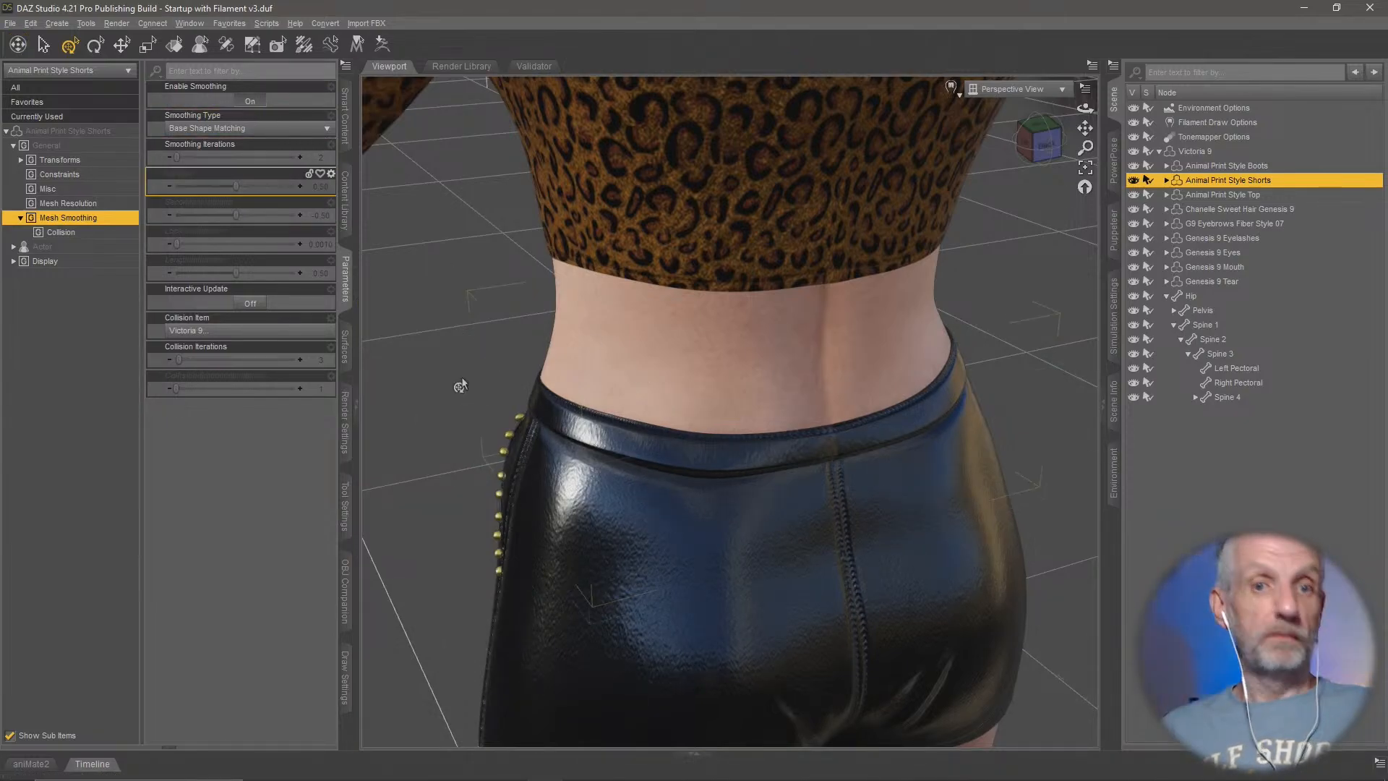
{"action": "left_click", "coordinate": [250, 101]}
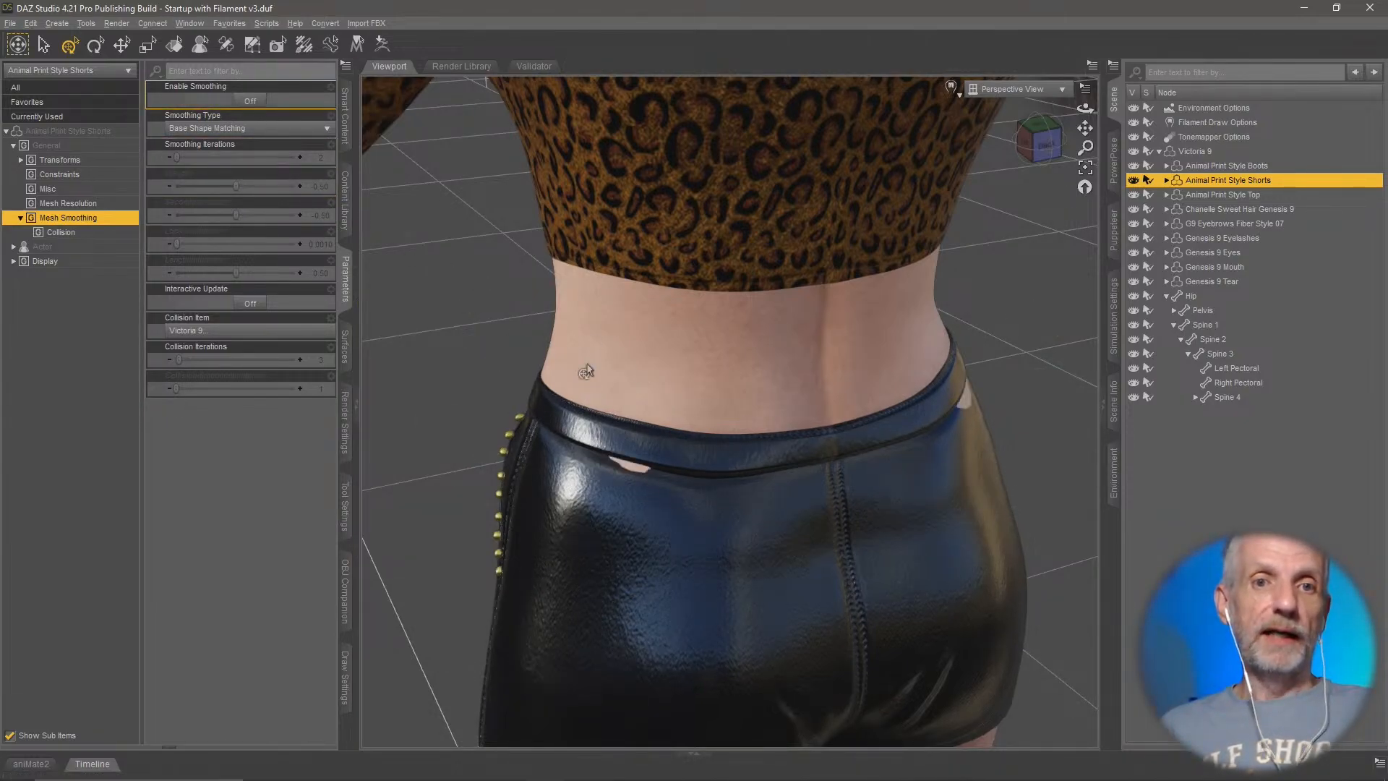
{"action": "scroll", "coordinate": [779, 502], "scroll_direction": "up", "scroll_amount": 5}
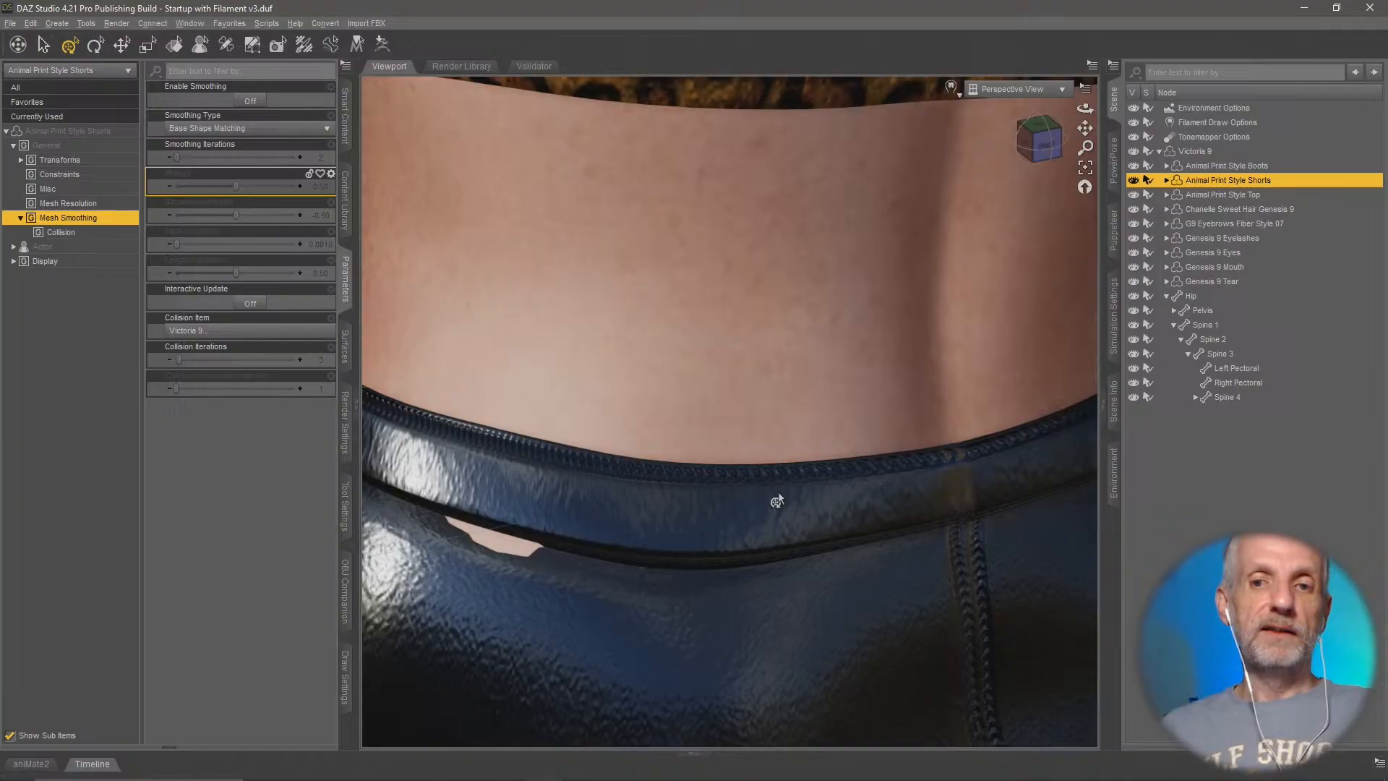
{"action": "scroll", "coordinate": [779, 502], "scroll_direction": "down", "scroll_amount": 6}
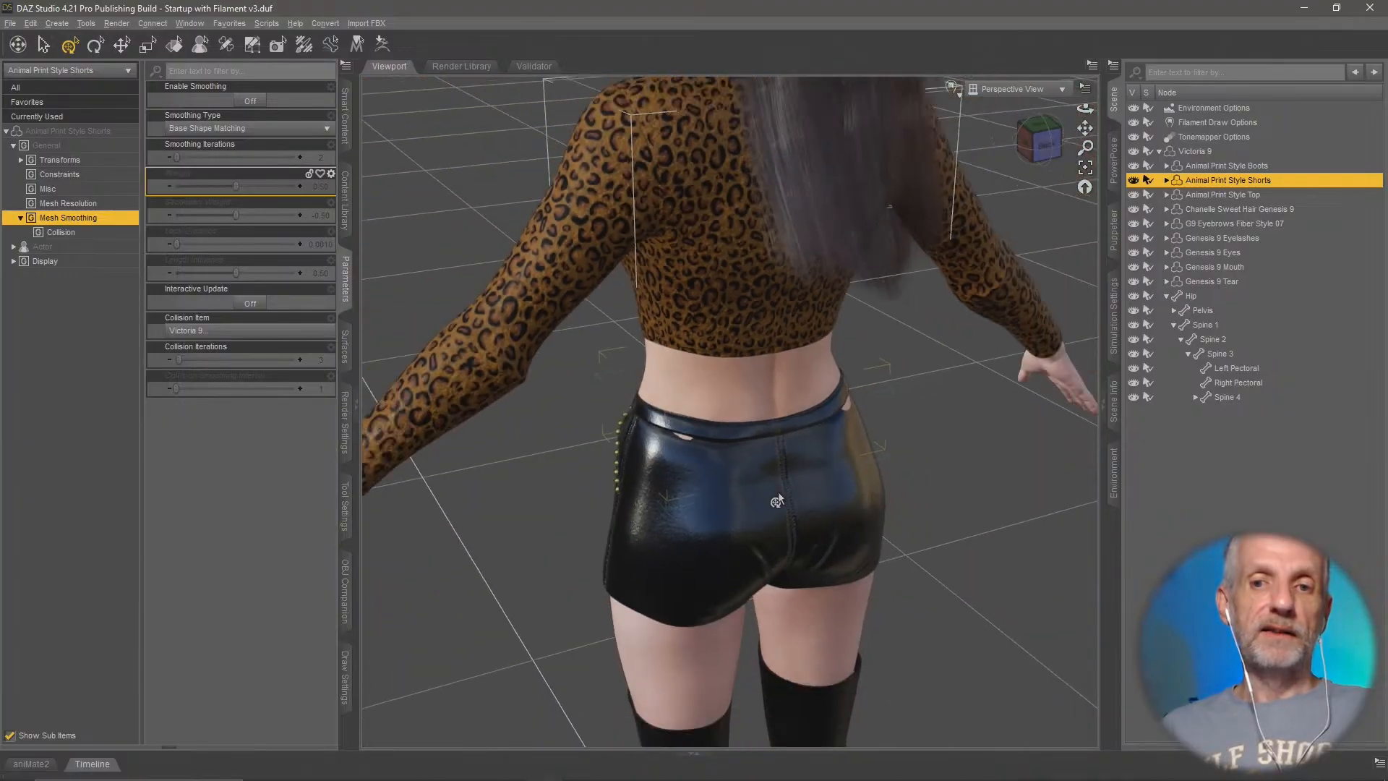
{"action": "middle_click_drag", "start_coordinate": [778, 501], "coordinate": [751, 487]}
{"action": "scroll", "coordinate": [752, 486], "scroll_direction": "down", "scroll_amount": 5}
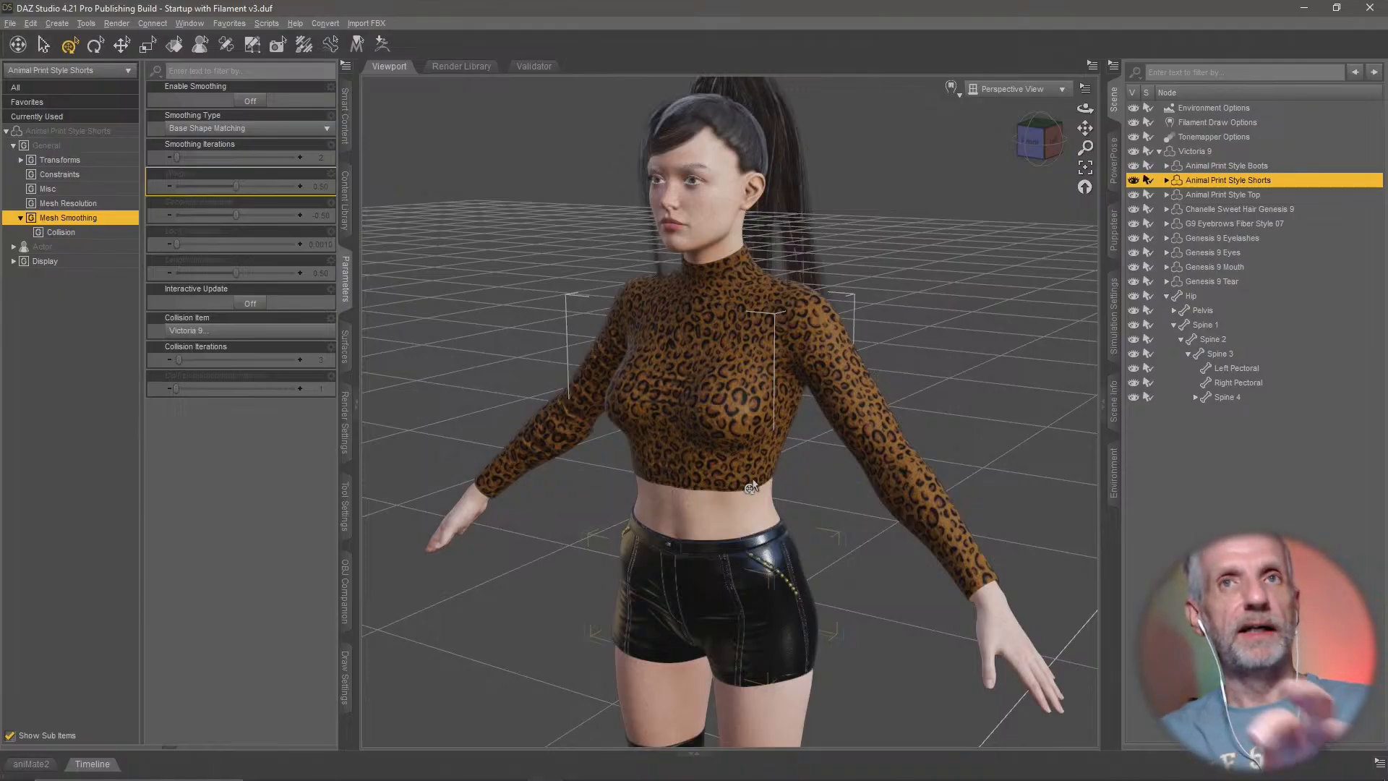
Step: Switch to the Unreal Editor, close the High Resolution Screenshot dialog and exit the immersive viewport
{"action": "key", "text": "alt+Tab"}
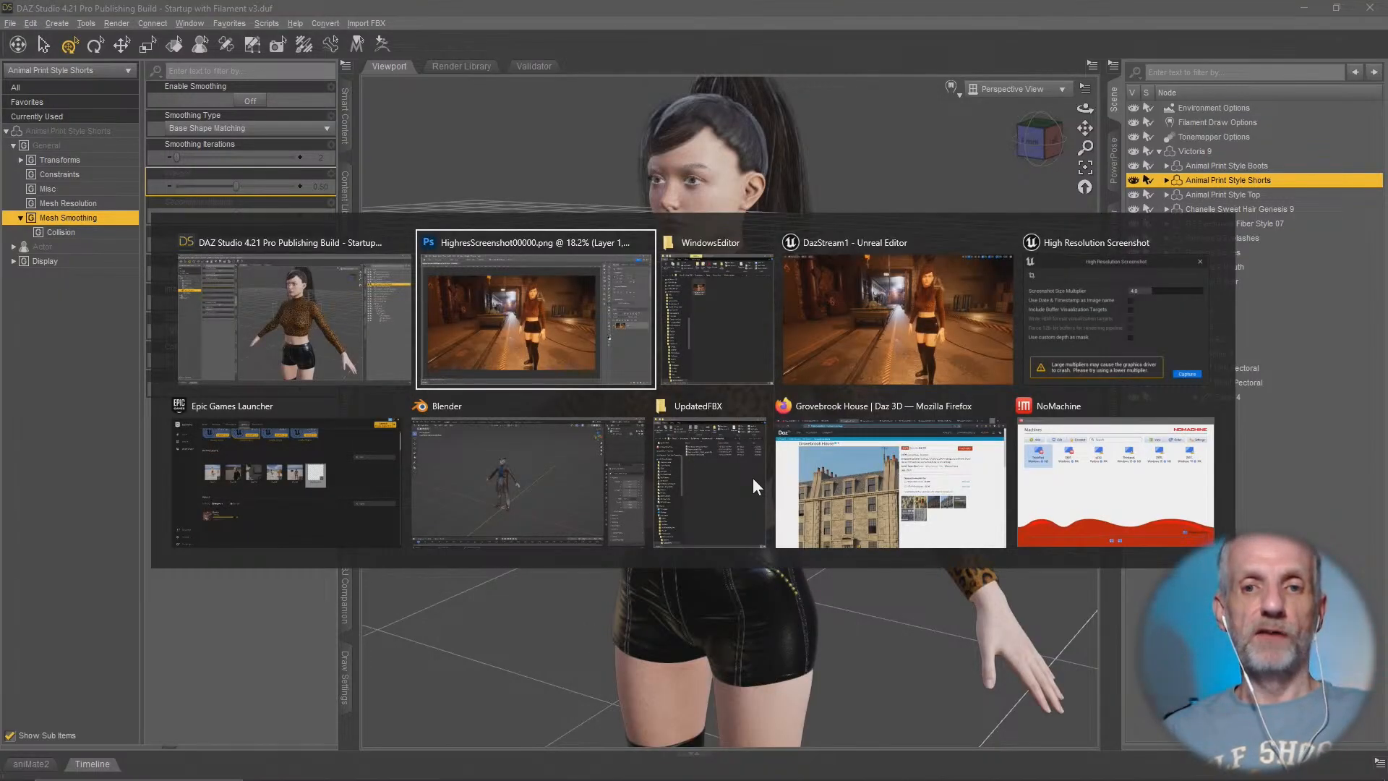
{"action": "key", "text": "Tab"}
{"action": "key", "text": "Tab"}
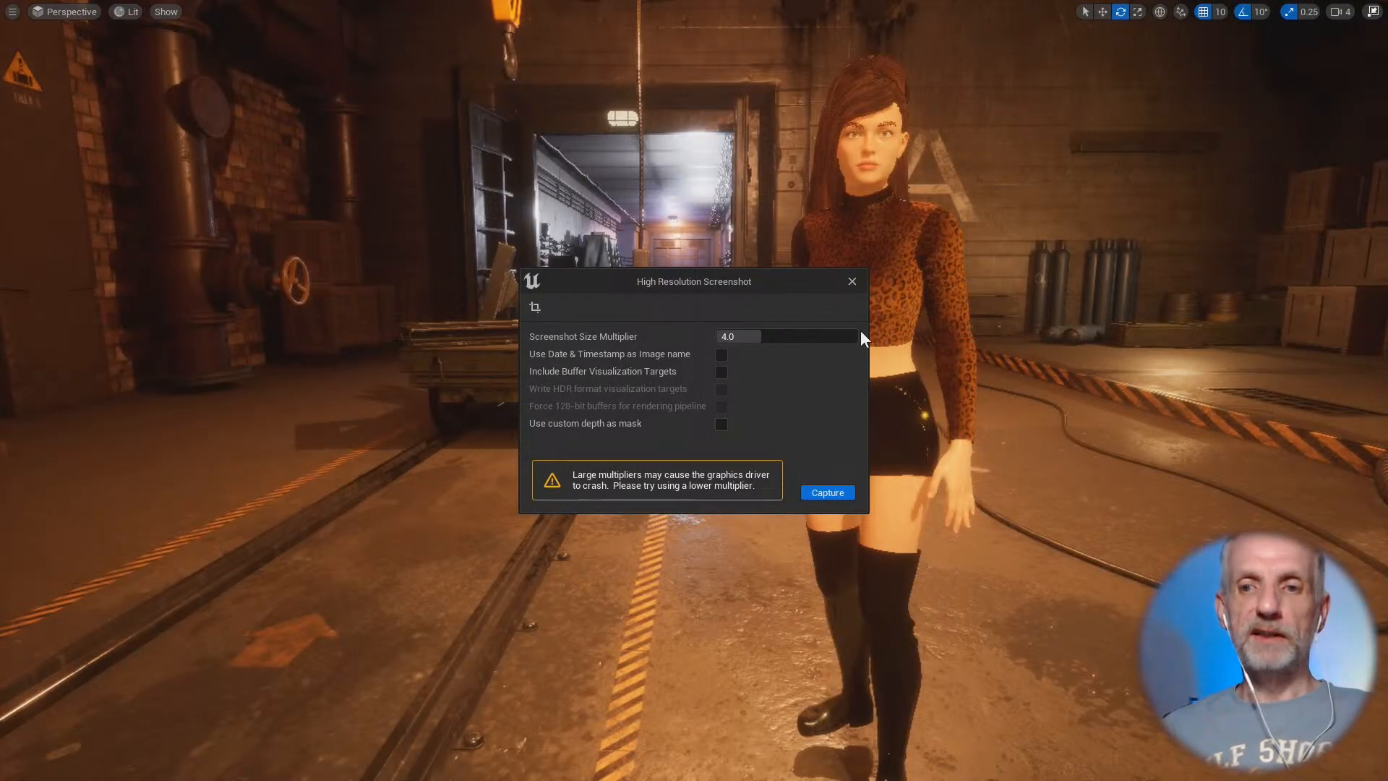
{"action": "left_click", "coordinate": [855, 281]}
{"action": "mouse_move", "coordinate": [703, 385]}
{"action": "right_mouse_down"}
{"action": "mouse_move", "coordinate": [636, 385]}
{"action": "mouse_move", "coordinate": [694, 396]}
{"action": "right_mouse_up"}
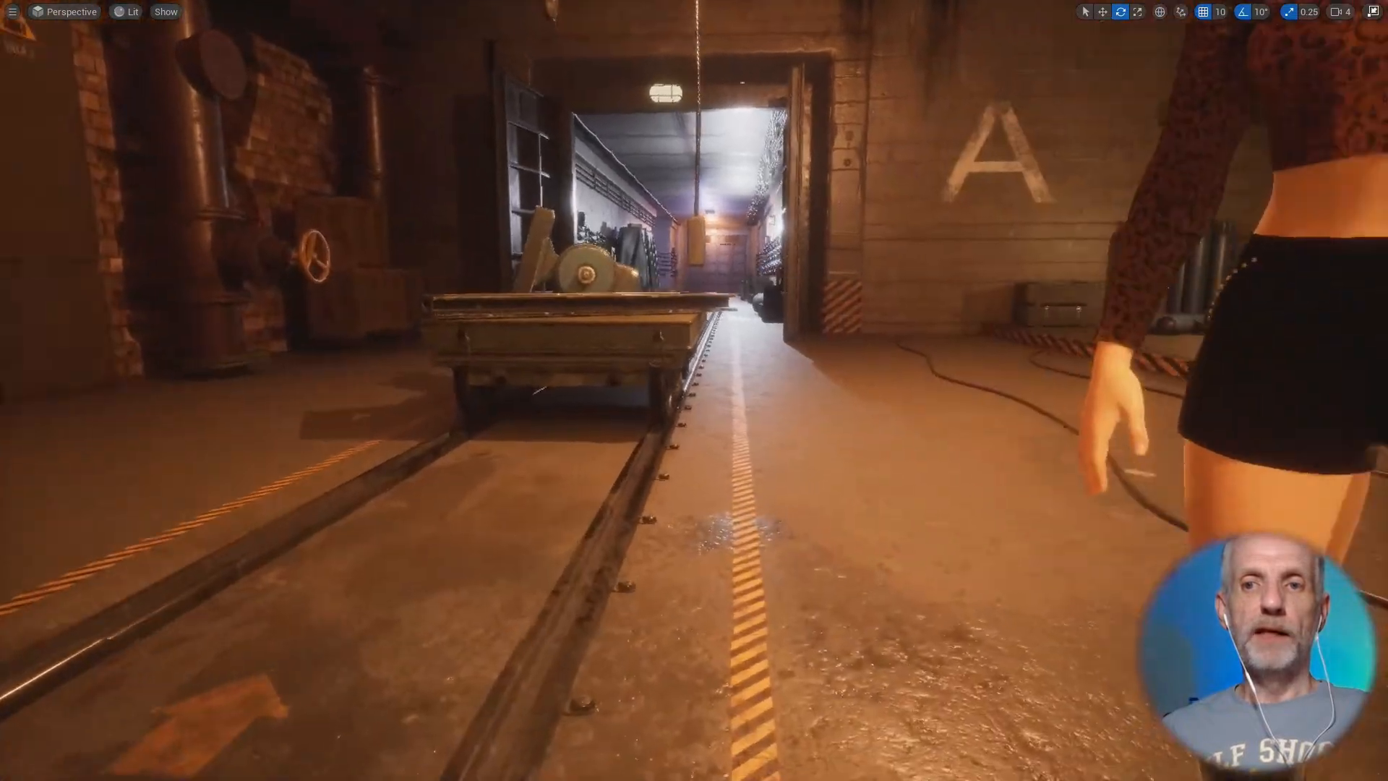
{"action": "key", "text": "s"}
{"action": "right_click_drag", "start_coordinate": [754, 235], "coordinate": [754, 236]}
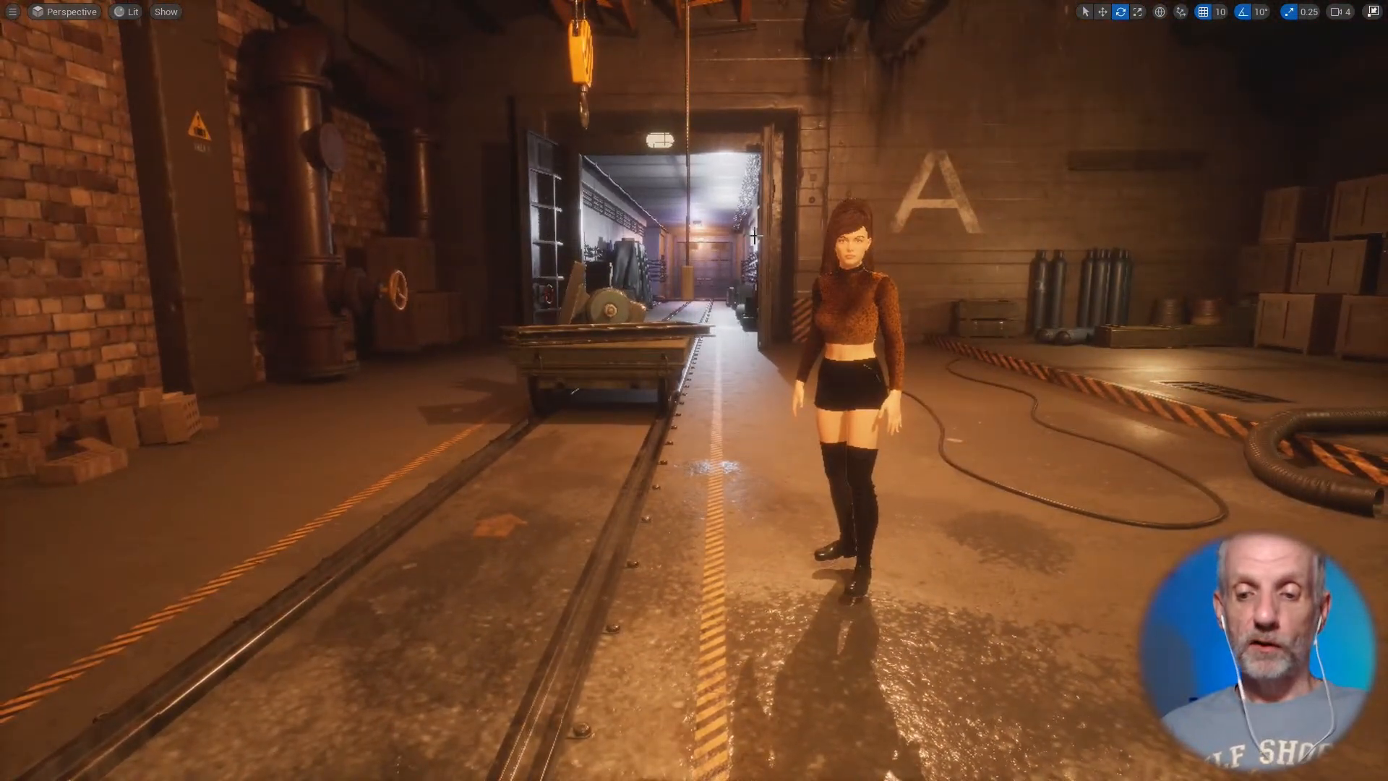
{"action": "key", "text": "F11"}
Step: Play the demonstration_BUNKER level and run Vicky9 forward along the tunnel and back towards the camera
{"action": "left_click", "coordinate": [320, 56]}
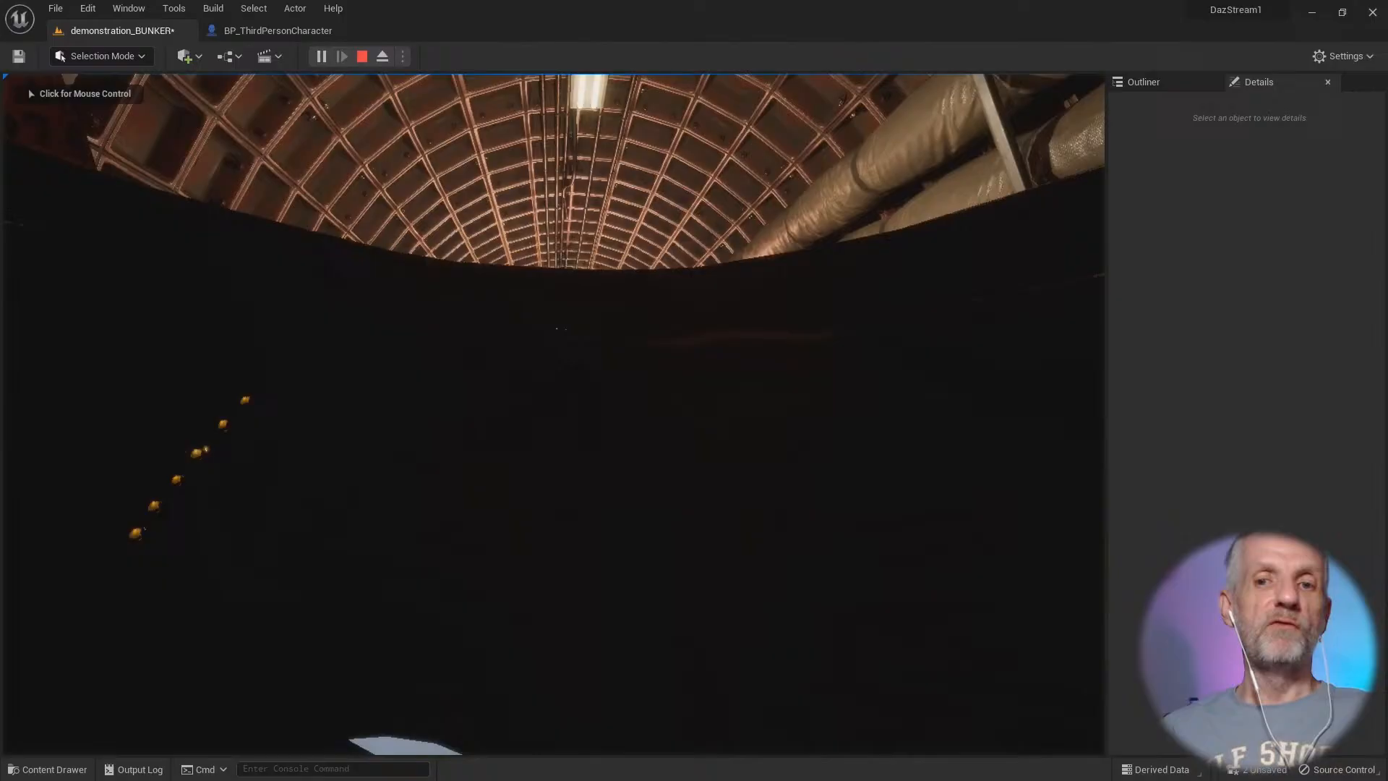
{"action": "left_click", "coordinate": [558, 312]}
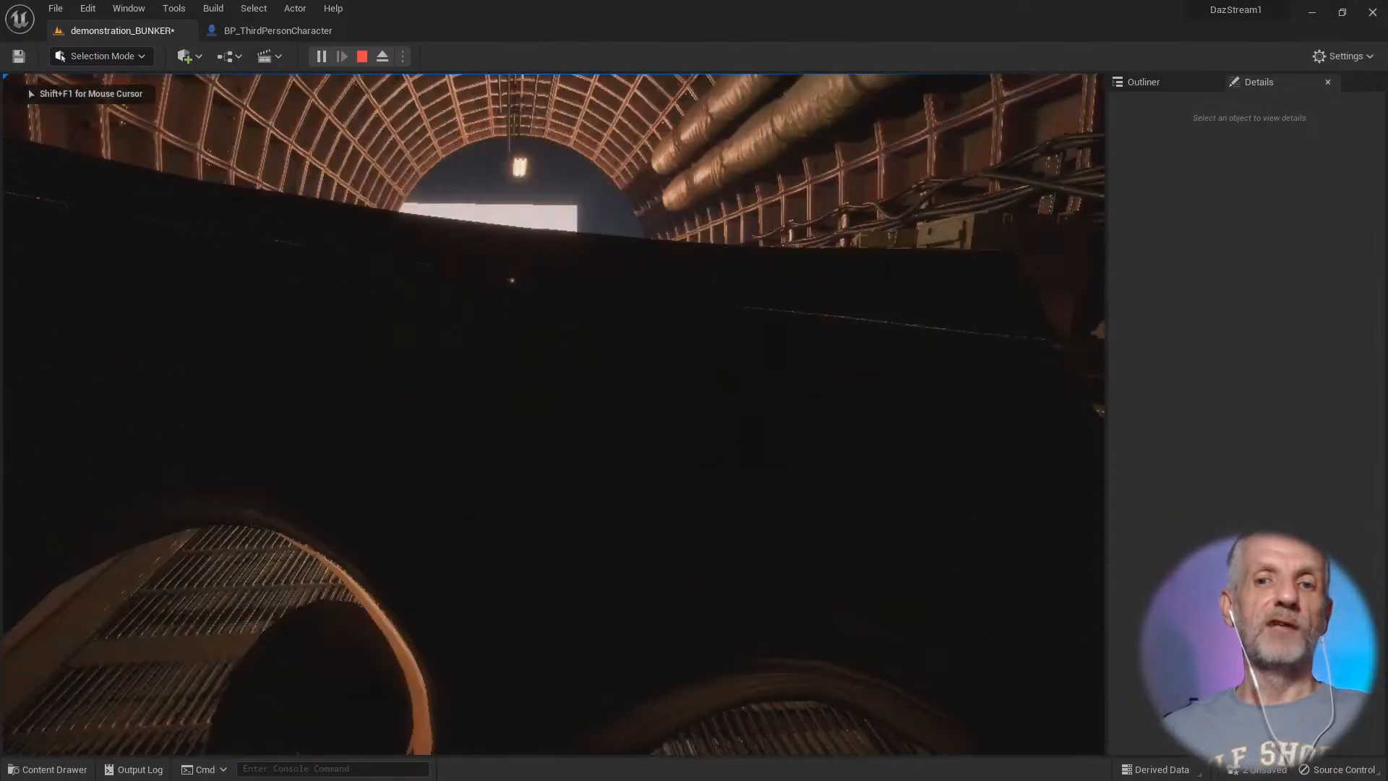
{"action": "key", "text": "w"}
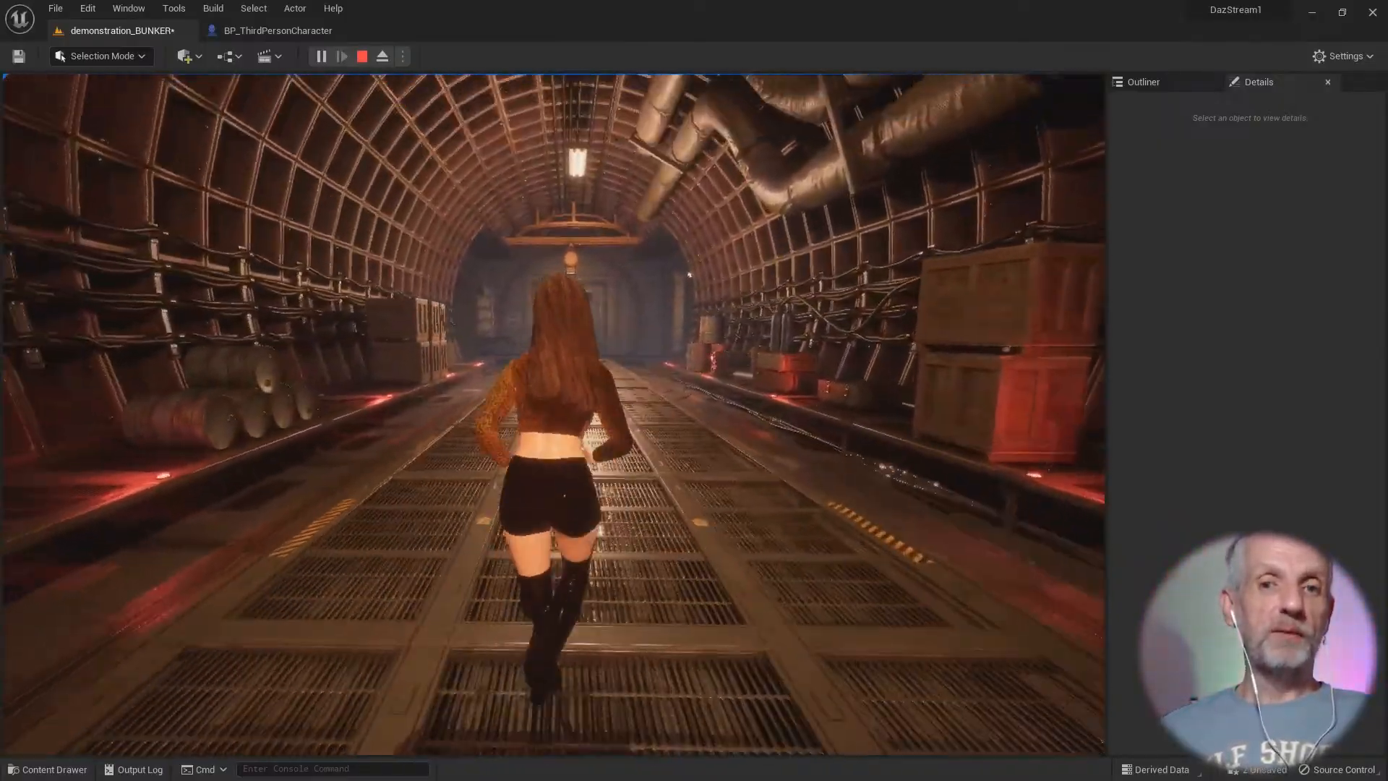
{"action": "key", "text": "s"}
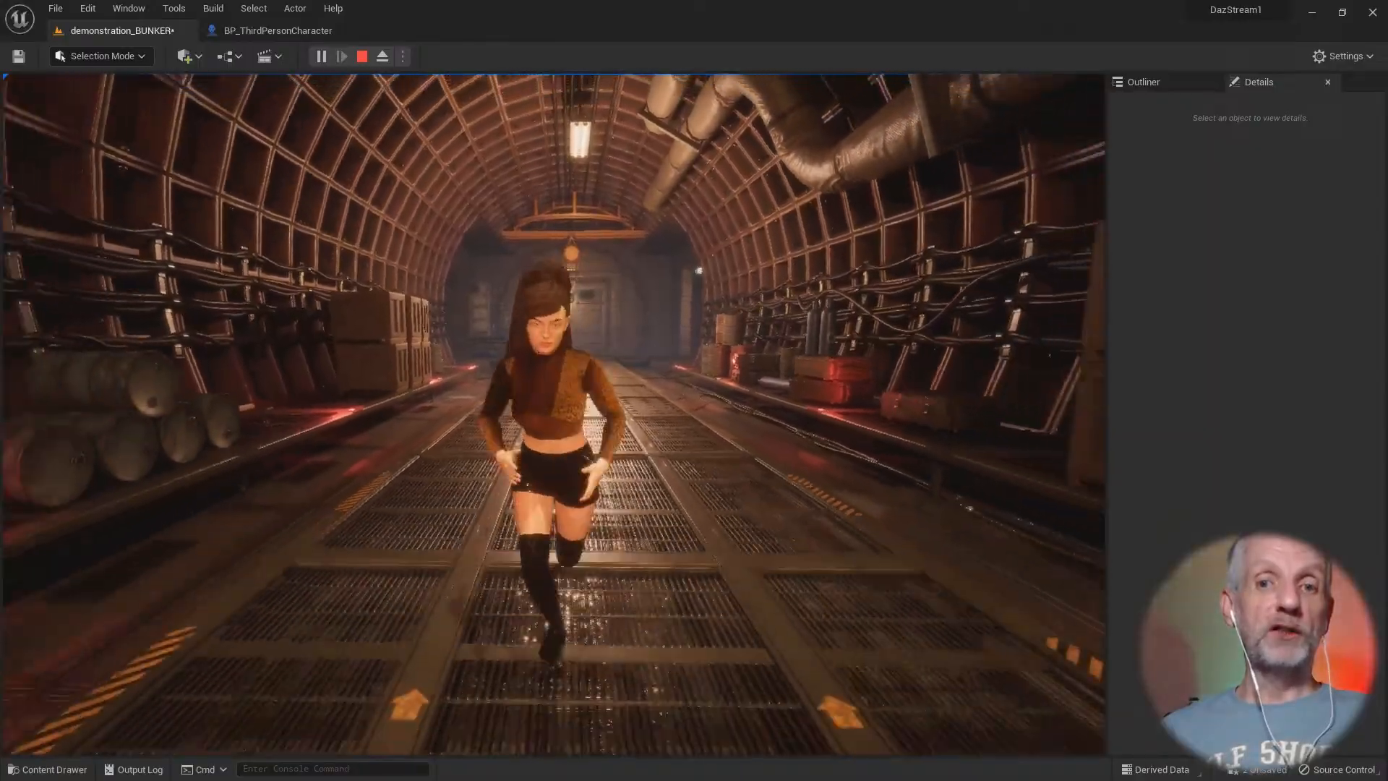